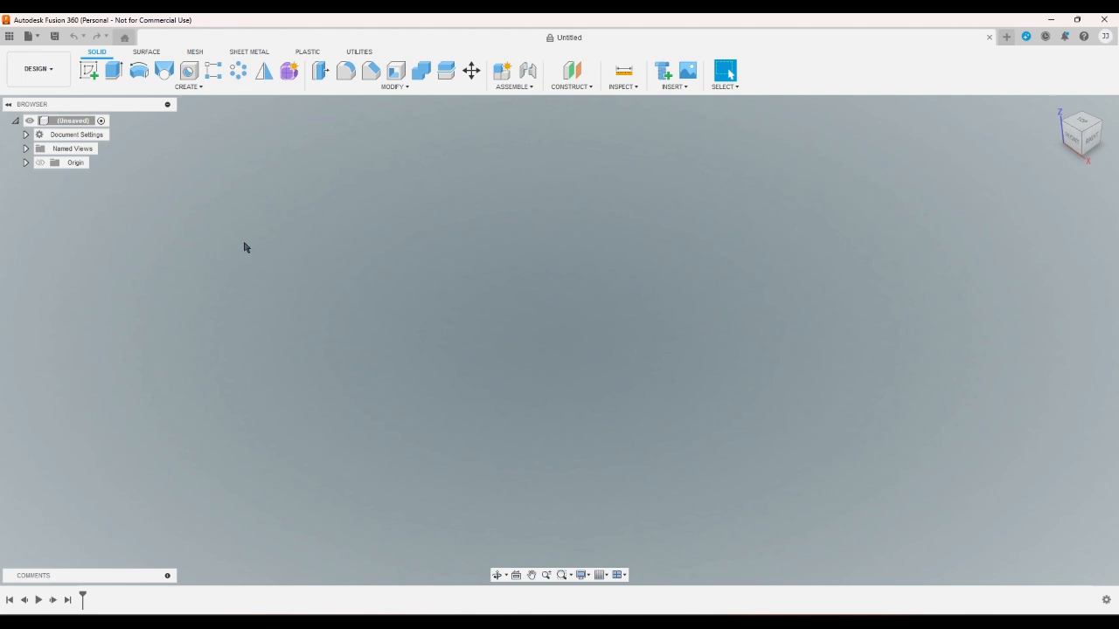
Start a sketch on the horizontal origin plane and draw two concentric circles centered on the origin
{"action": "left_click", "coordinate": [88, 70]}
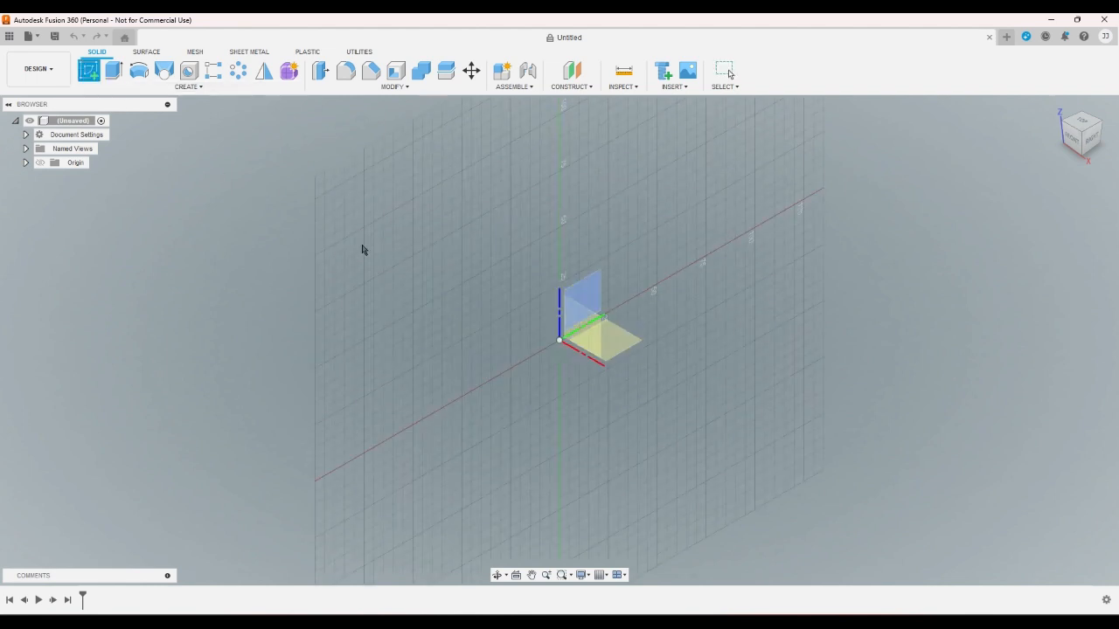
{"action": "left_click", "coordinate": [624, 347]}
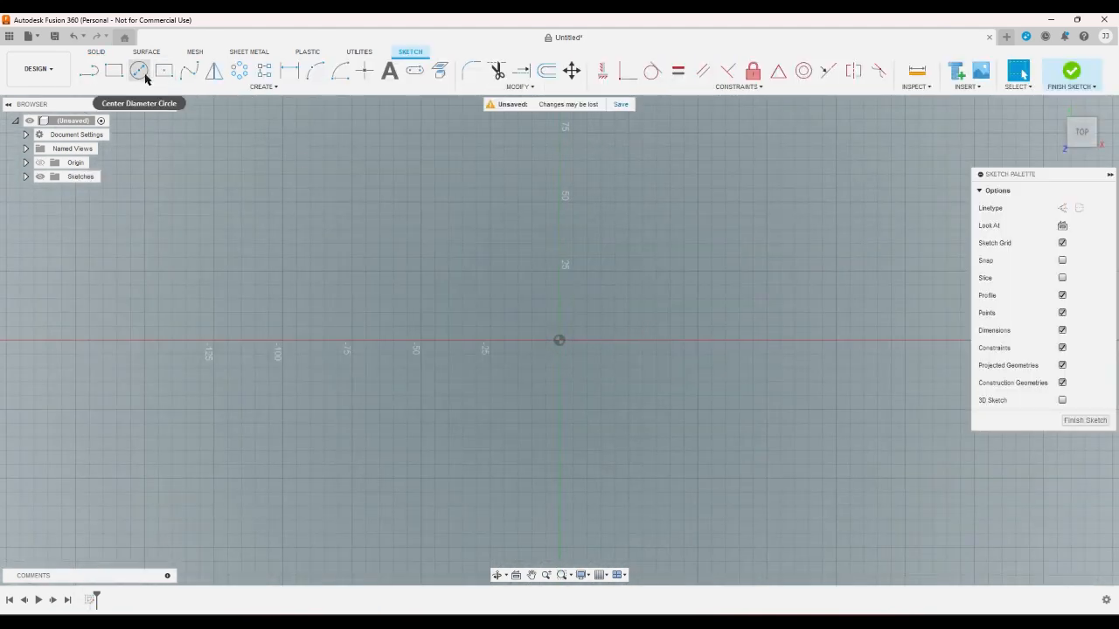
{"action": "left_click", "coordinate": [139, 70]}
{"action": "left_click", "coordinate": [558, 341]}
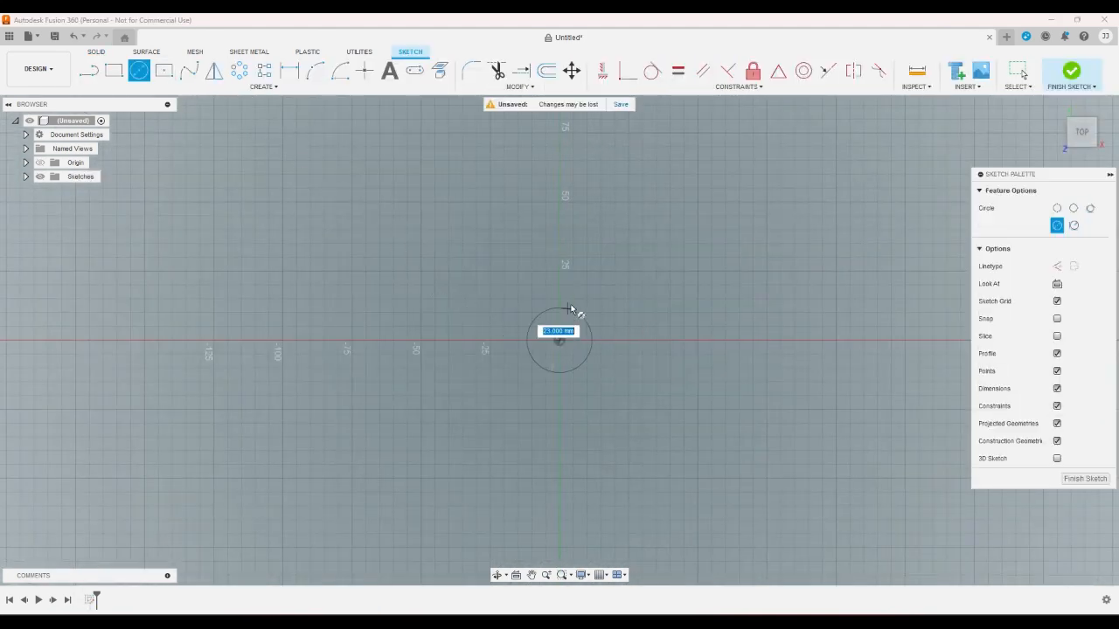
{"action": "left_click", "coordinate": [620, 259]}
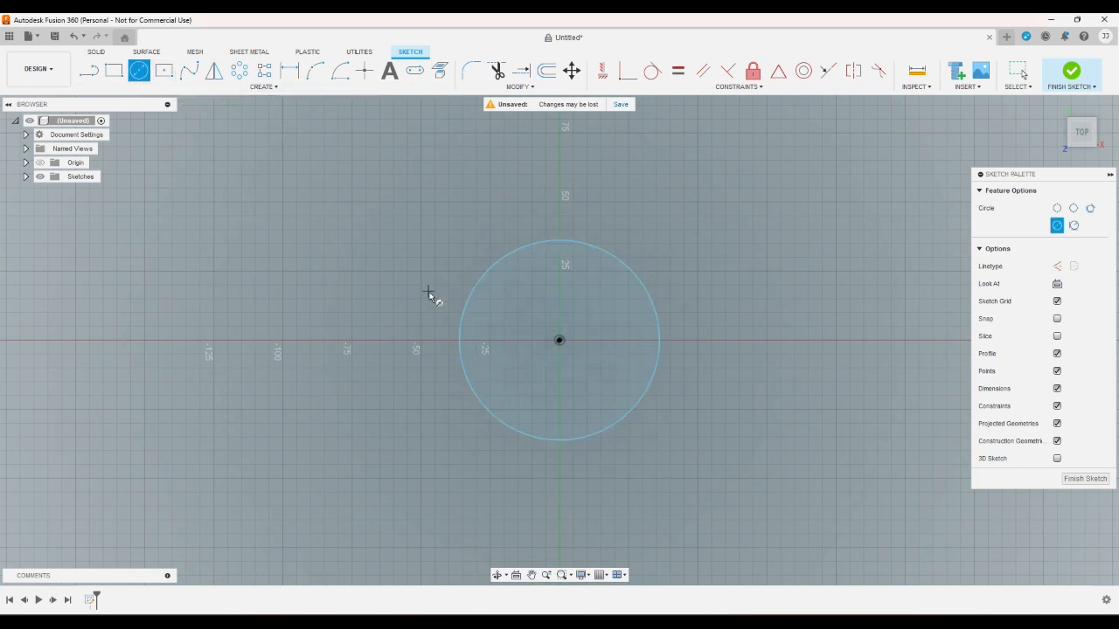
{"action": "left_click", "coordinate": [559, 341]}
{"action": "left_click", "coordinate": [583, 270]}
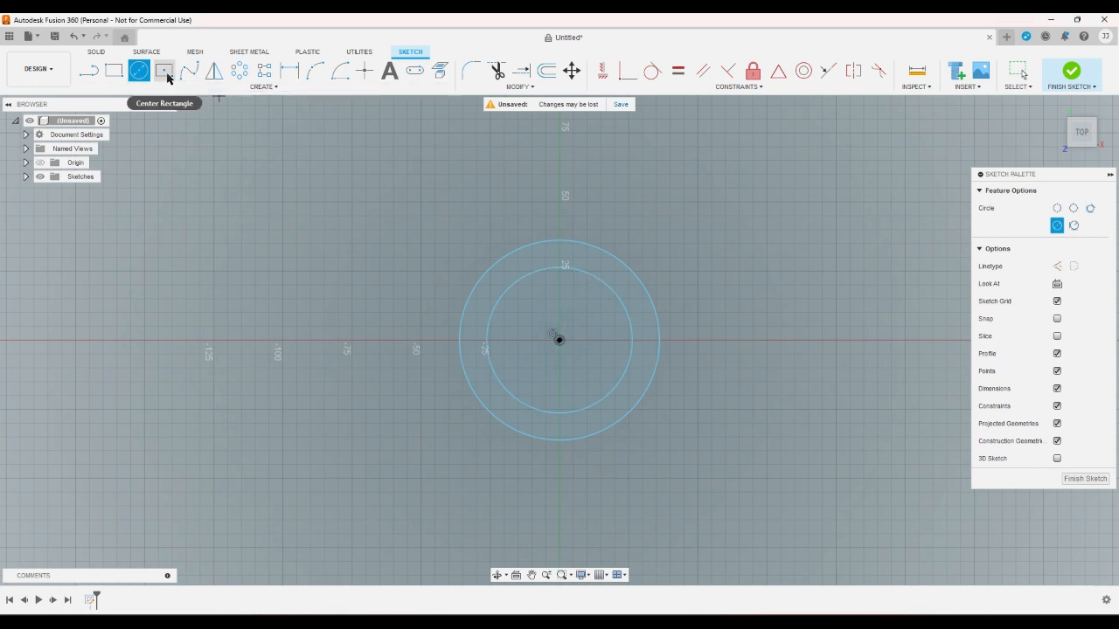
Draw two overlapping center rectangles on the origin inside the inner circle, one wide and one narrower but taller
{"action": "left_click", "coordinate": [164, 74]}
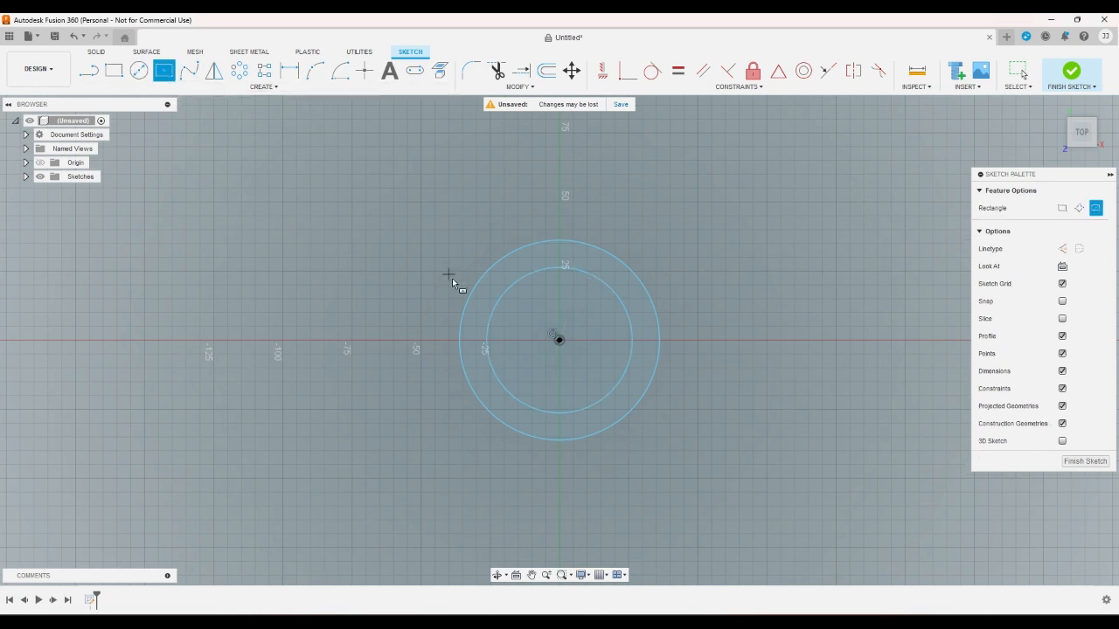
{"action": "left_click", "coordinate": [560, 341]}
{"action": "left_click", "coordinate": [532, 302]}
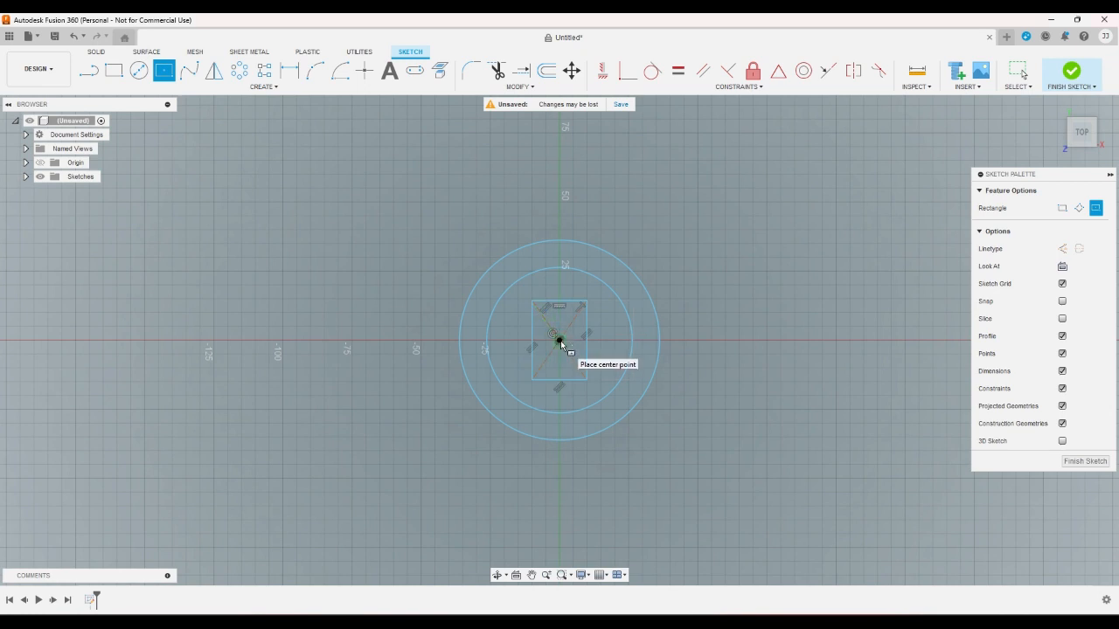
{"action": "left_click", "coordinate": [559, 341]}
{"action": "left_click", "coordinate": [572, 291]}
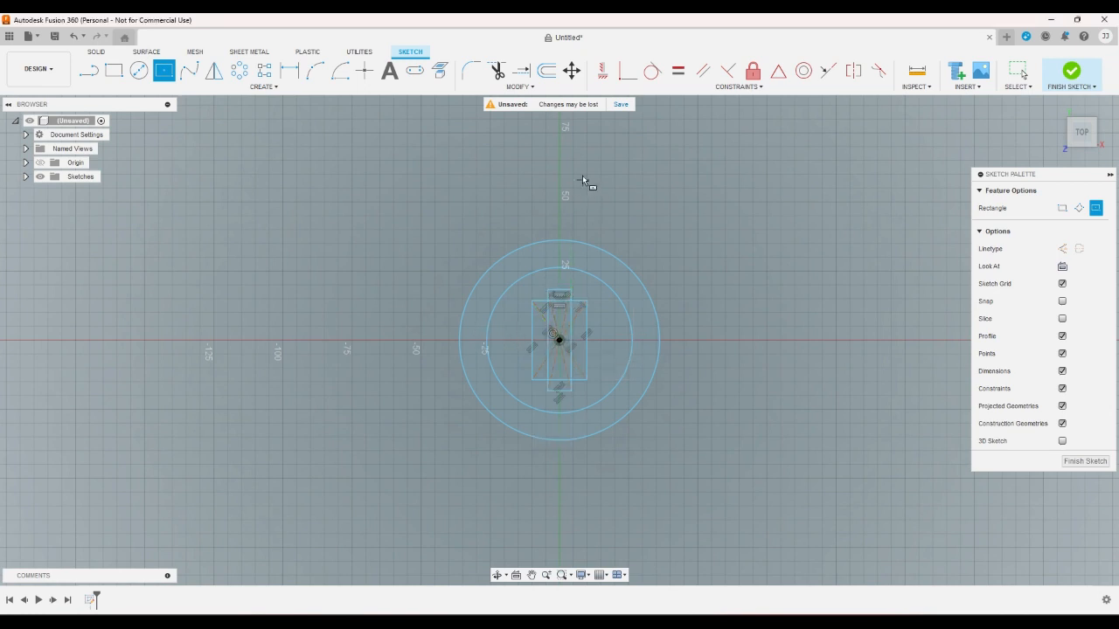
Offset the wider rectangle inward by 1 mm and offset the narrower rectangle by the same distance
{"action": "left_click", "coordinate": [548, 69]}
{"action": "left_click", "coordinate": [586, 308]}
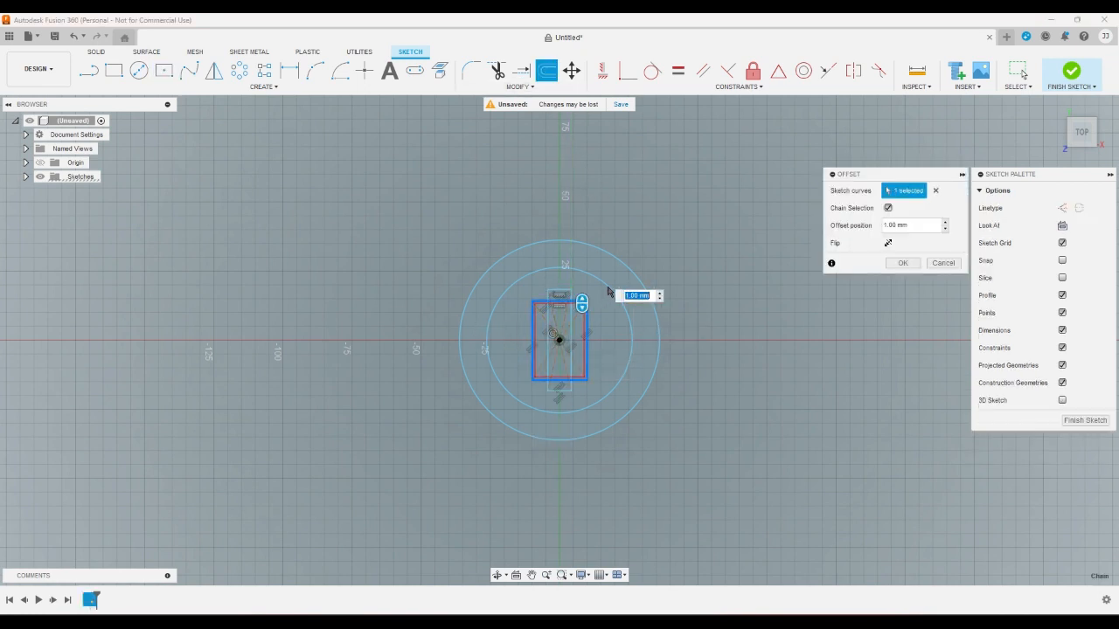
{"action": "key", "text": "Return"}
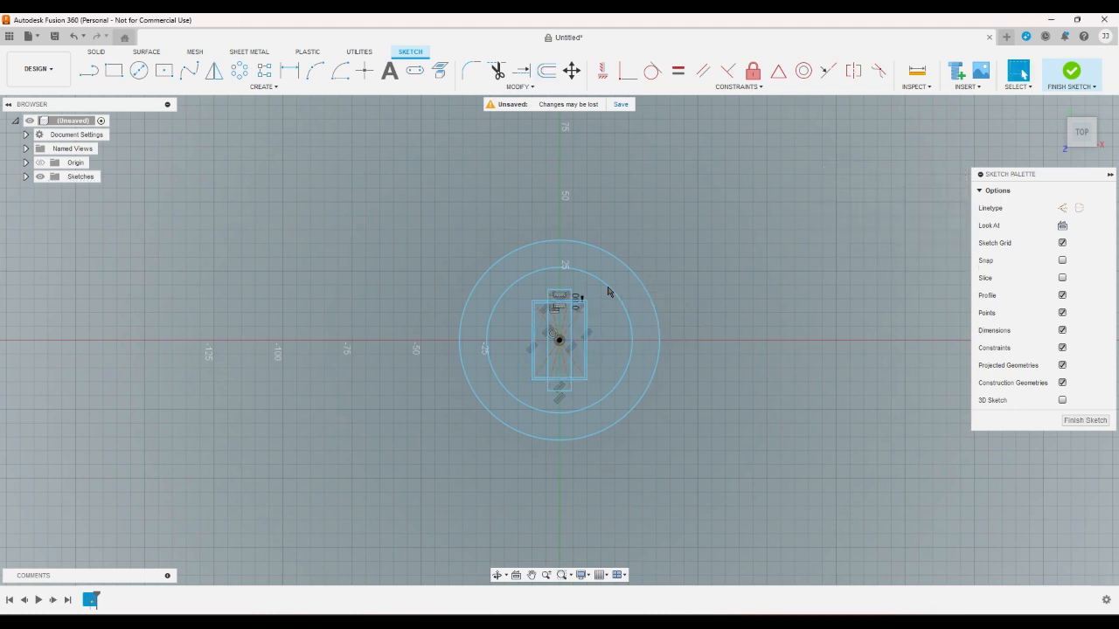
{"action": "left_click", "coordinate": [559, 291]}
{"action": "left_click", "coordinate": [546, 70]}
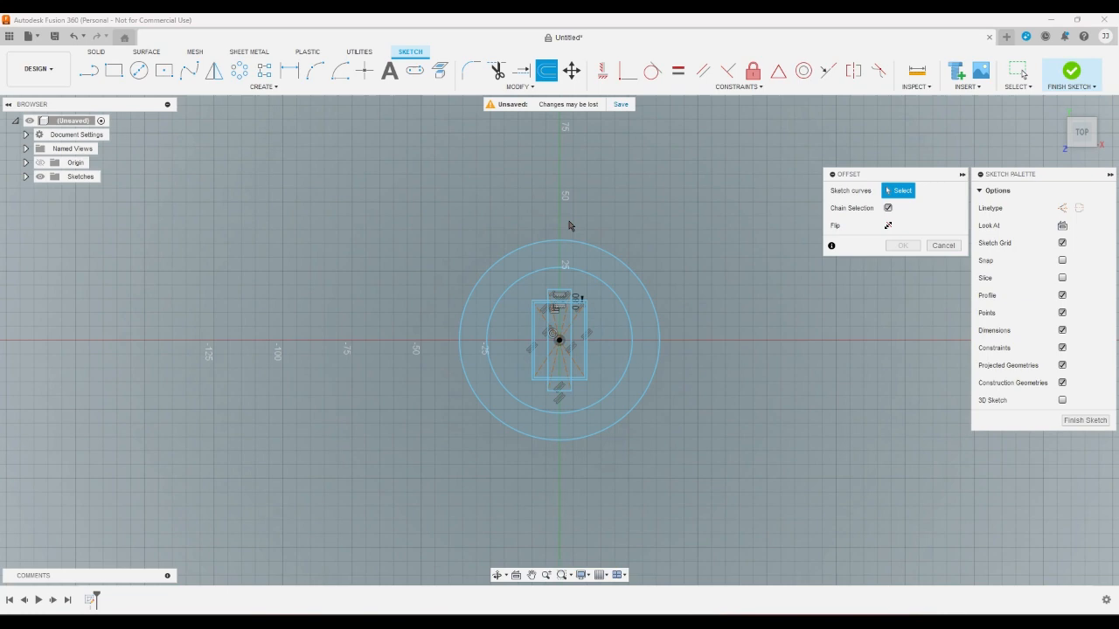
{"action": "left_click", "coordinate": [560, 291]}
{"action": "key", "text": "Return"}
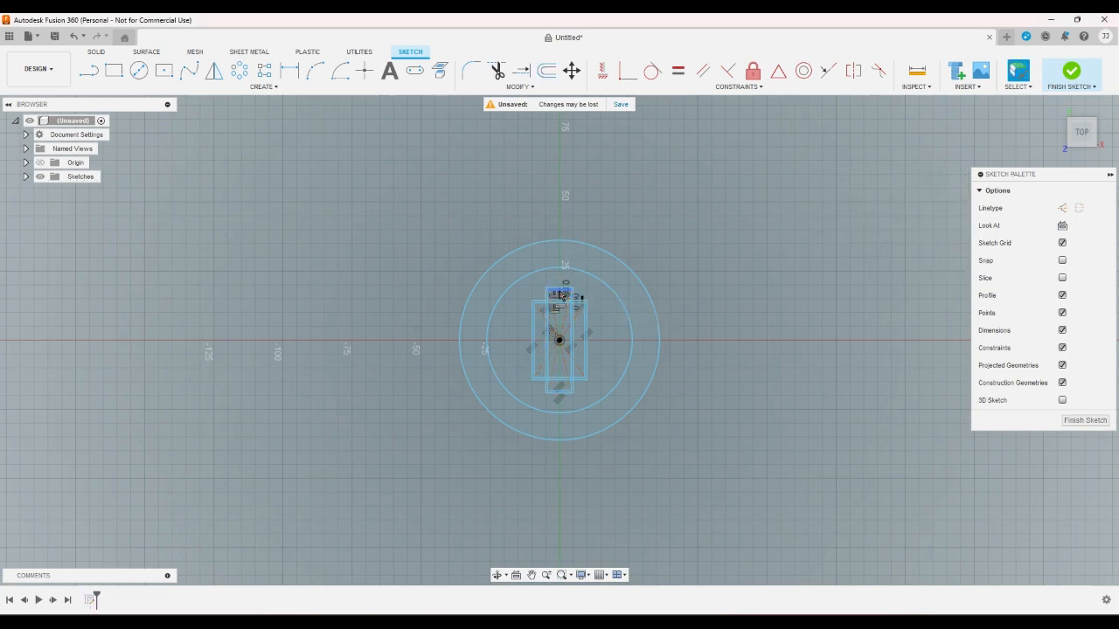
Draw two larger concentric circles around the existing ones, centered on the origin and closely spaced
{"action": "scroll", "coordinate": [605, 241], "scroll_direction": "up", "scroll_amount": 2}
{"action": "scroll", "coordinate": [607, 245], "scroll_direction": "down", "scroll_amount": 2}
{"action": "scroll", "coordinate": [529, 227], "scroll_direction": "up", "scroll_amount": 2}
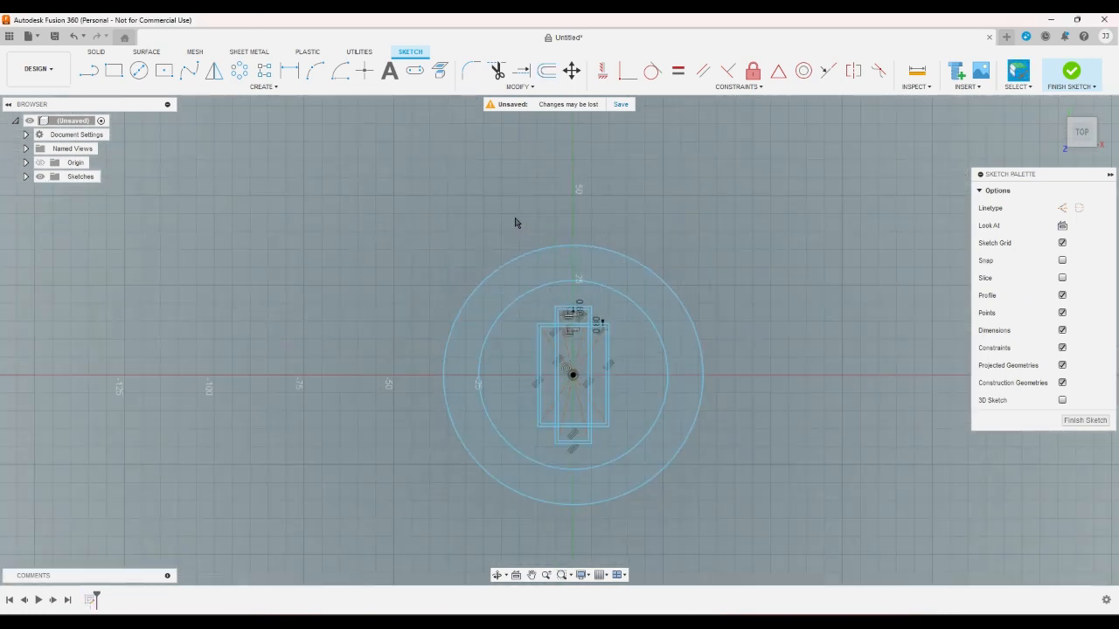
{"action": "scroll", "coordinate": [515, 221], "scroll_direction": "down", "scroll_amount": 2}
{"action": "left_click", "coordinate": [143, 75]}
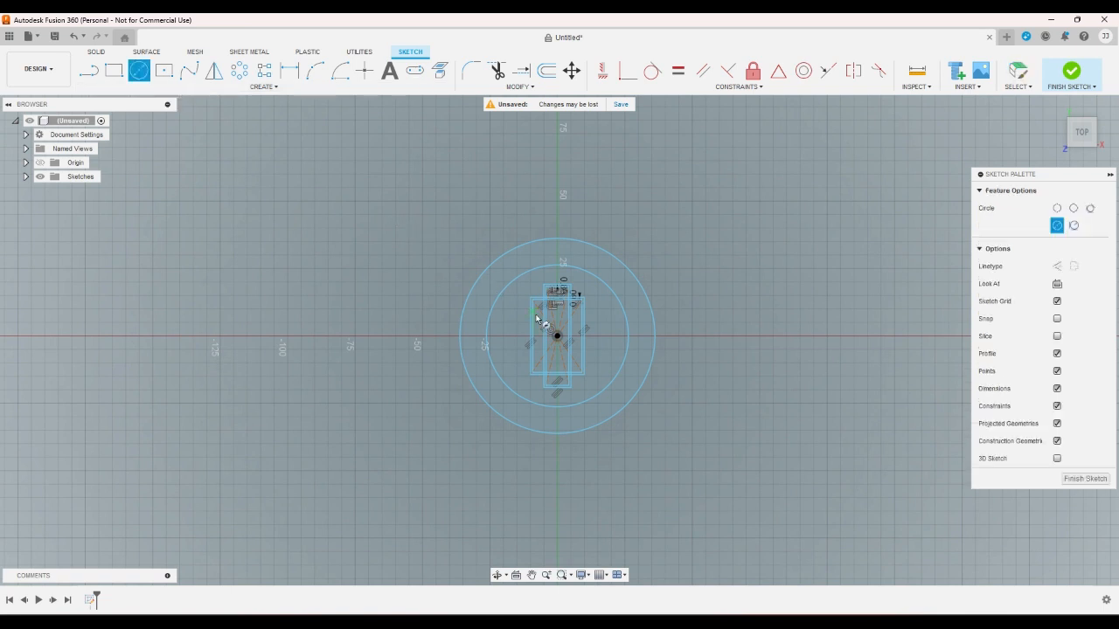
{"action": "left_click", "coordinate": [557, 337]}
{"action": "left_click", "coordinate": [475, 257]}
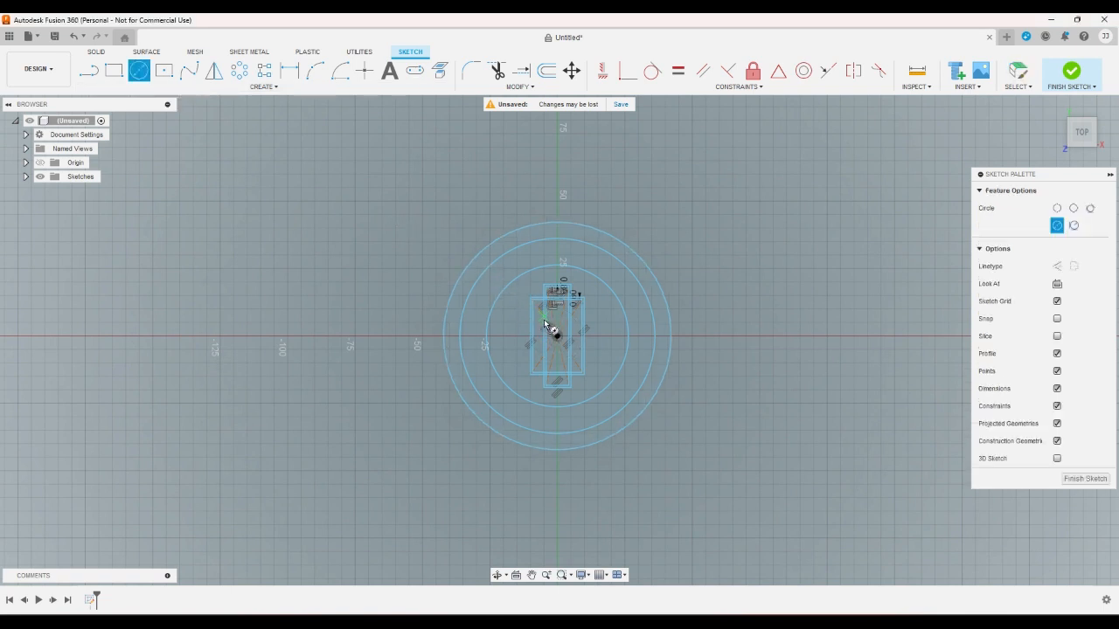
{"action": "left_click", "coordinate": [557, 337]}
{"action": "left_click", "coordinate": [461, 257]}
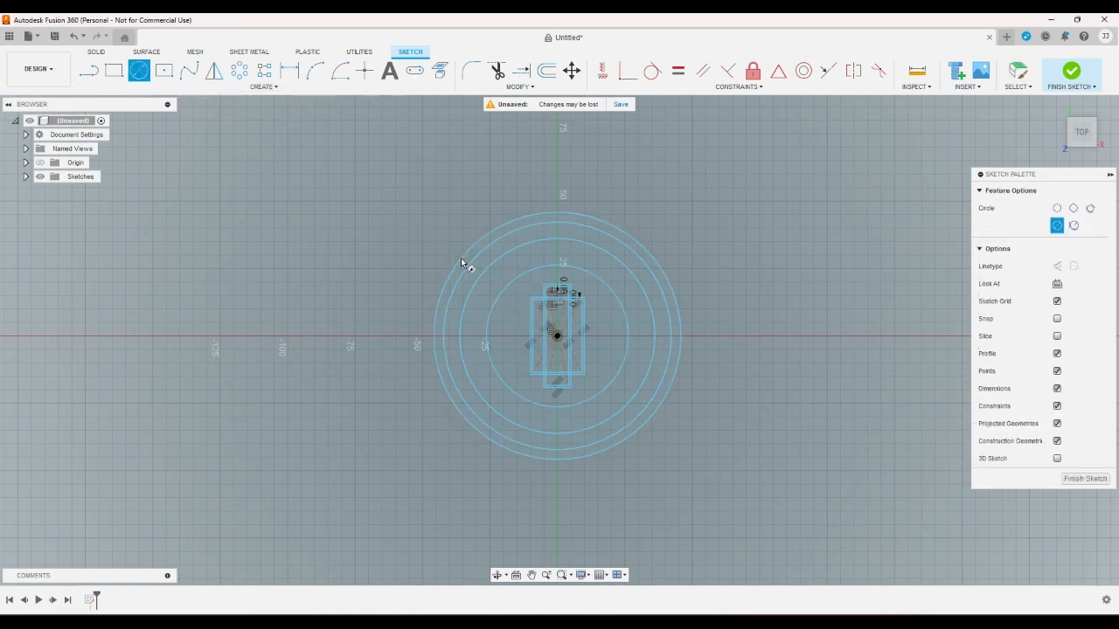
Connect the narrower rectangle's two upper corners to the innermost circle with outward-slanting lines and finish the sketch
{"action": "scroll", "coordinate": [597, 207], "scroll_direction": "up", "scroll_amount": 1}
{"action": "scroll", "coordinate": [577, 199], "scroll_direction": "up", "scroll_amount": 2}
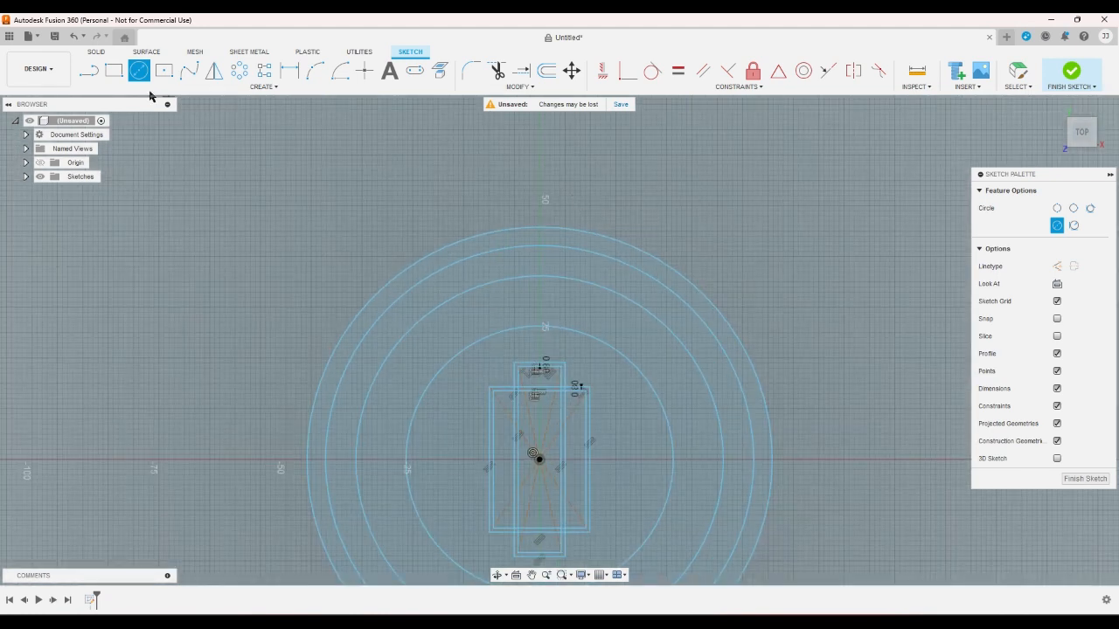
{"action": "left_click", "coordinate": [88, 70]}
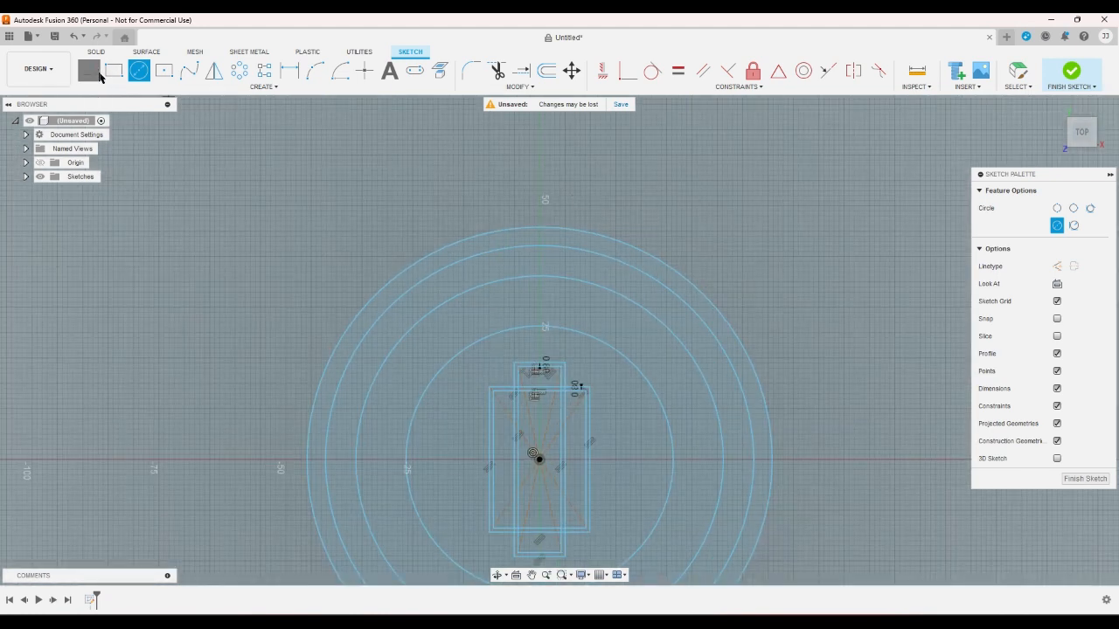
{"action": "left_click", "coordinate": [513, 365]}
{"action": "left_click", "coordinate": [505, 334]}
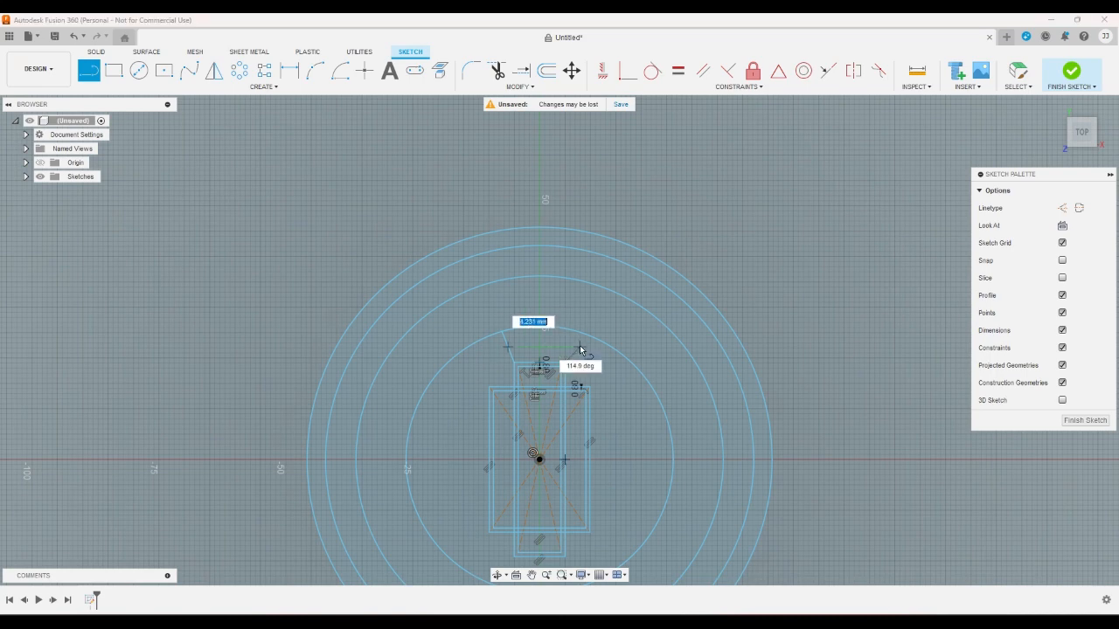
{"action": "scroll", "coordinate": [579, 352], "scroll_direction": "down", "scroll_amount": 4}
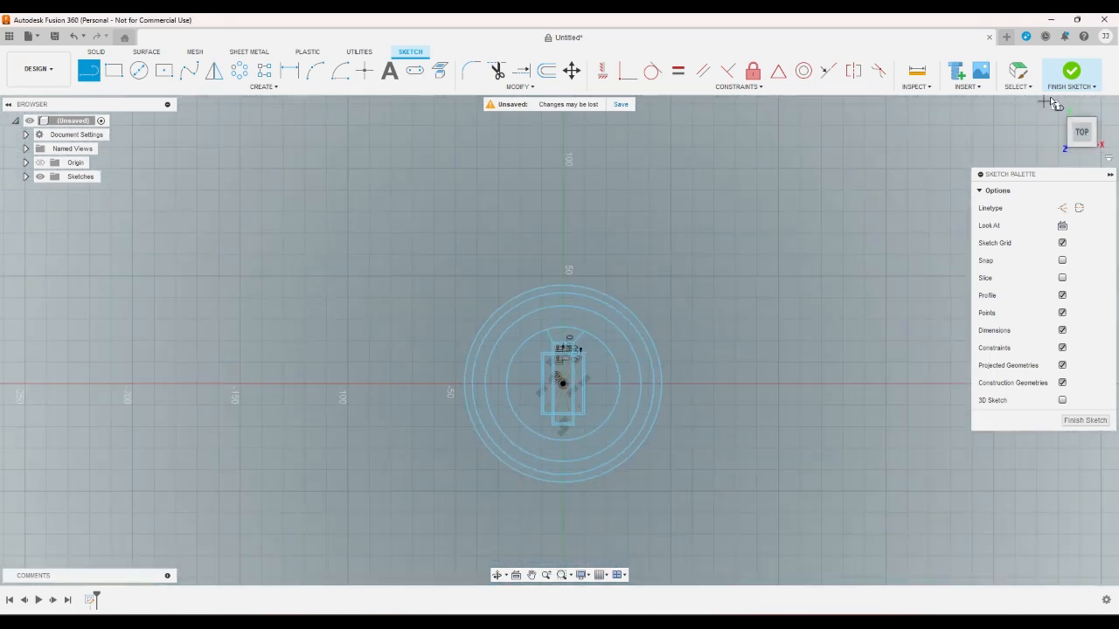
{"action": "left_click", "coordinate": [1072, 70]}
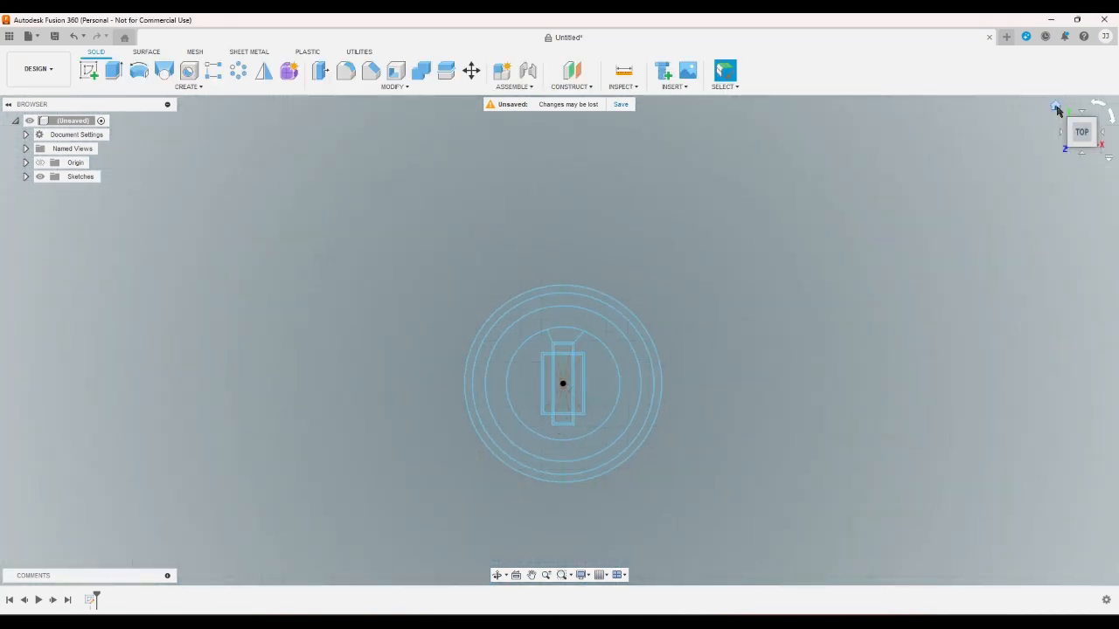
{"action": "left_click", "coordinate": [1056, 106]}
{"action": "left_click", "coordinate": [89, 70]}
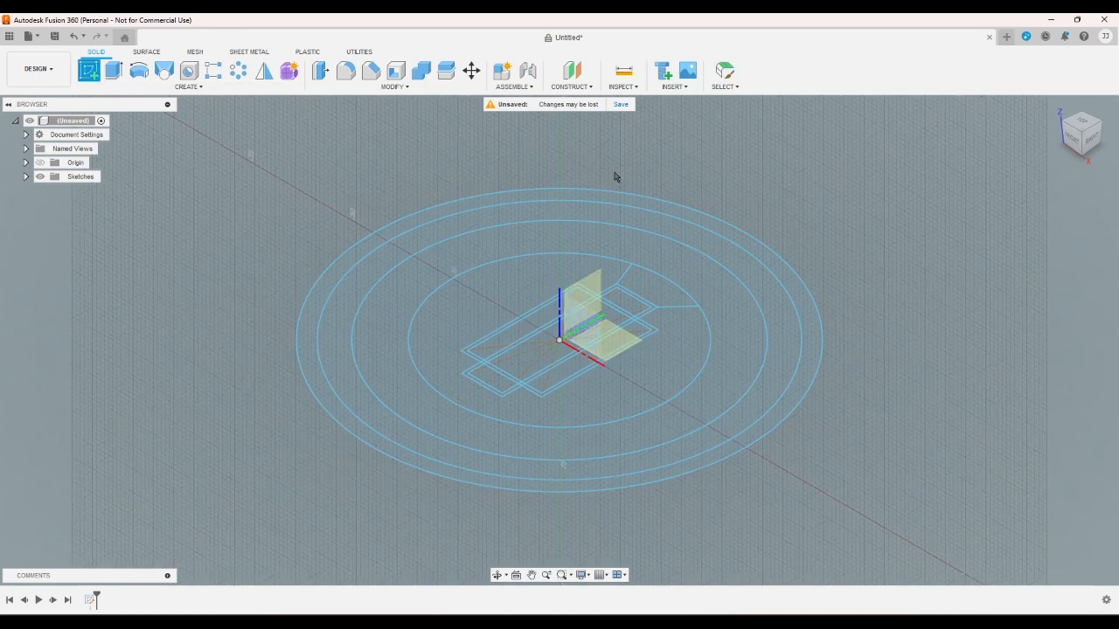
{"action": "left_click", "coordinate": [684, 259]}
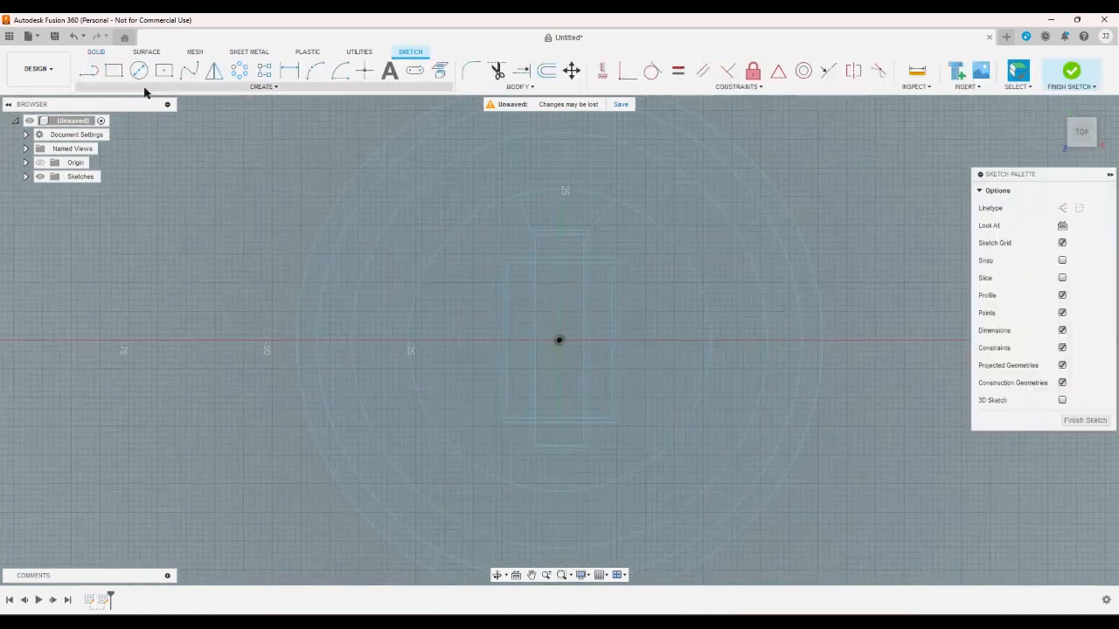
{"action": "left_click", "coordinate": [90, 59]}
Start an extrusion using the ring between the two inner circles, its connecting tab and the strips outlining the cross-shaped frame
{"action": "left_click", "coordinate": [113, 70]}
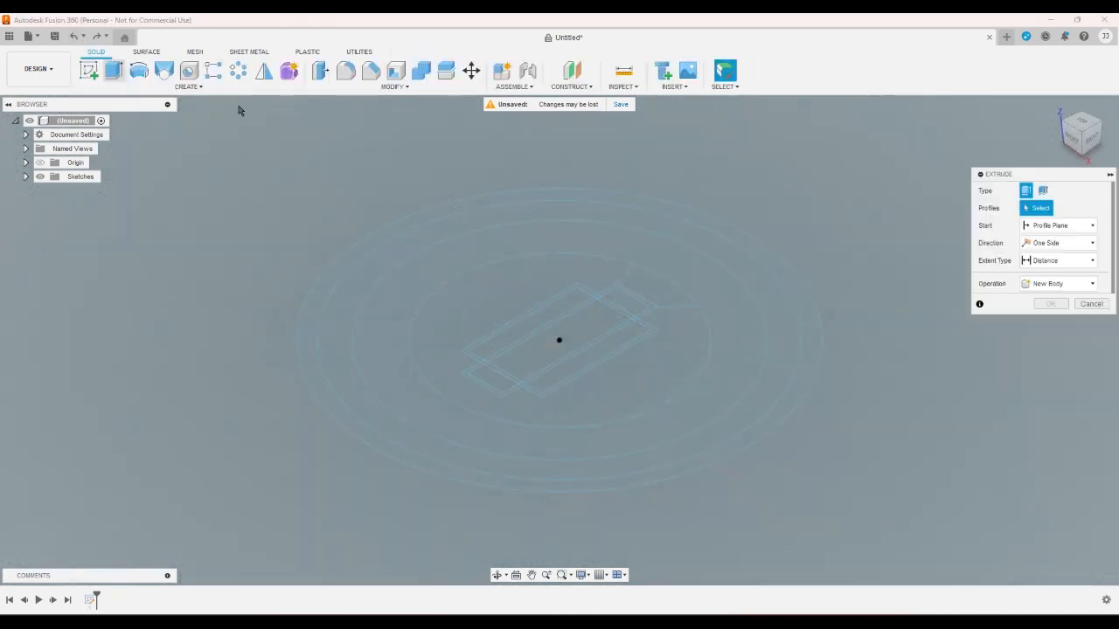
{"action": "left_click", "coordinate": [577, 253]}
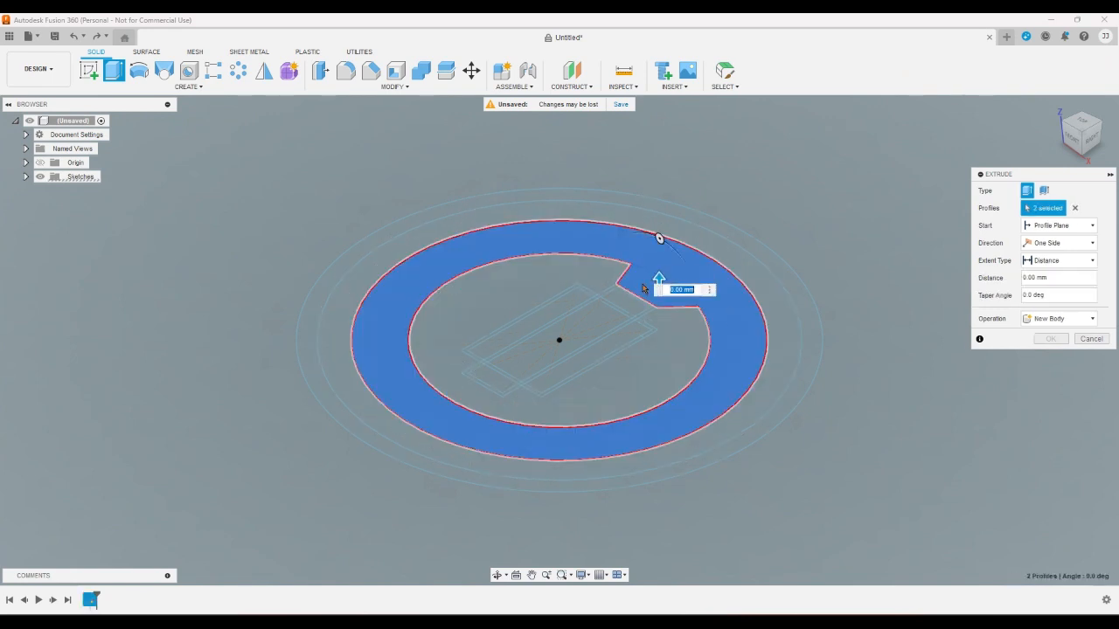
{"action": "left_click", "coordinate": [642, 288]}
{"action": "left_click", "coordinate": [519, 344]}
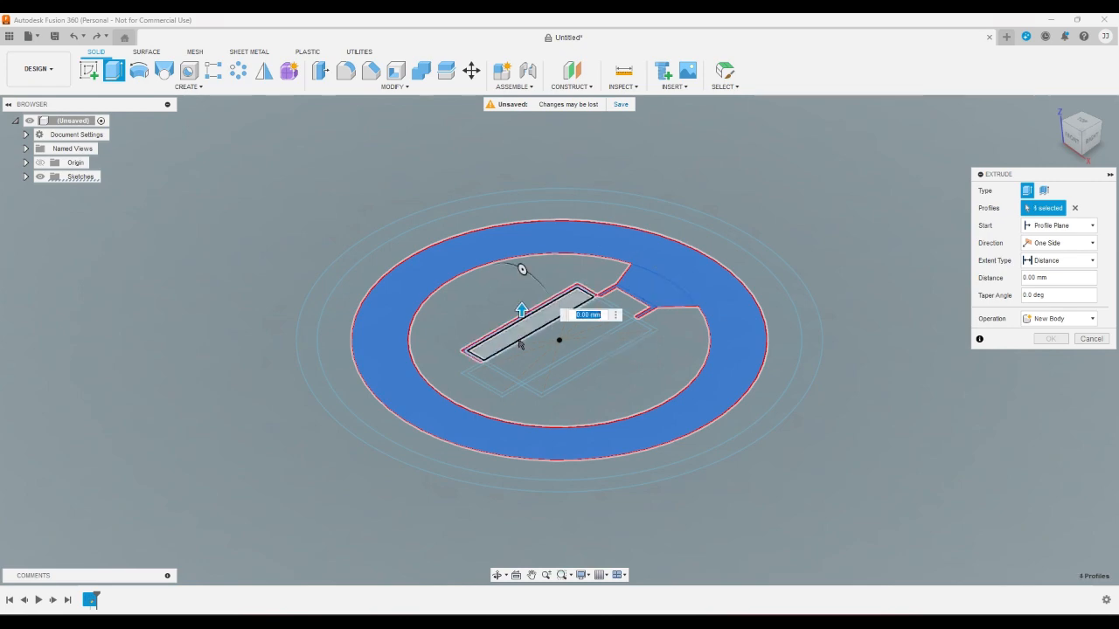
{"action": "left_click", "coordinate": [533, 395]}
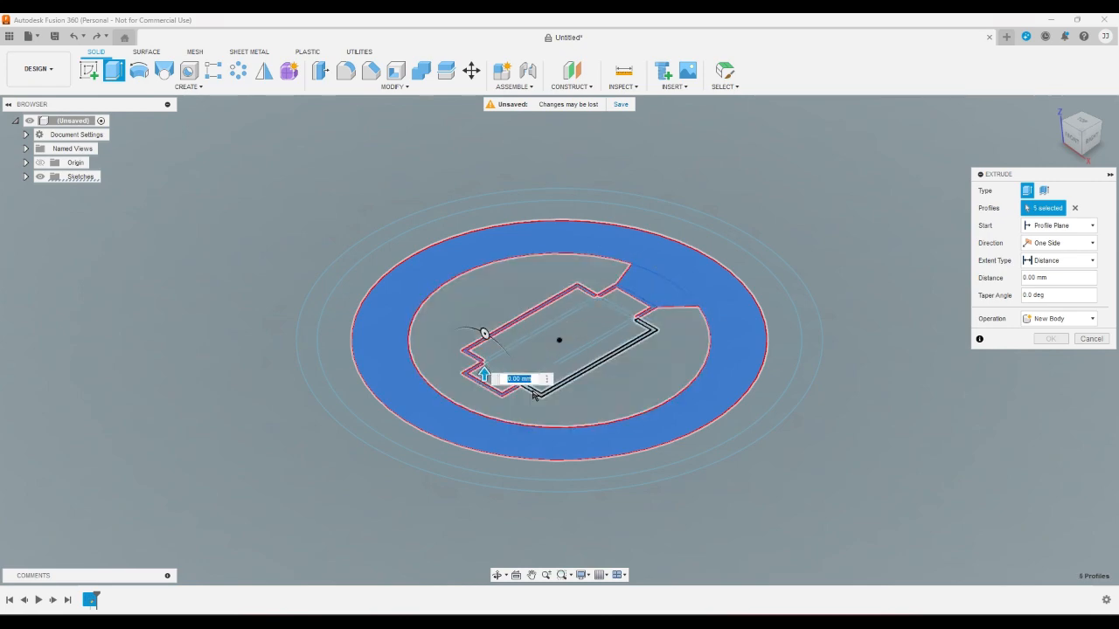
{"action": "left_click", "coordinate": [565, 376]}
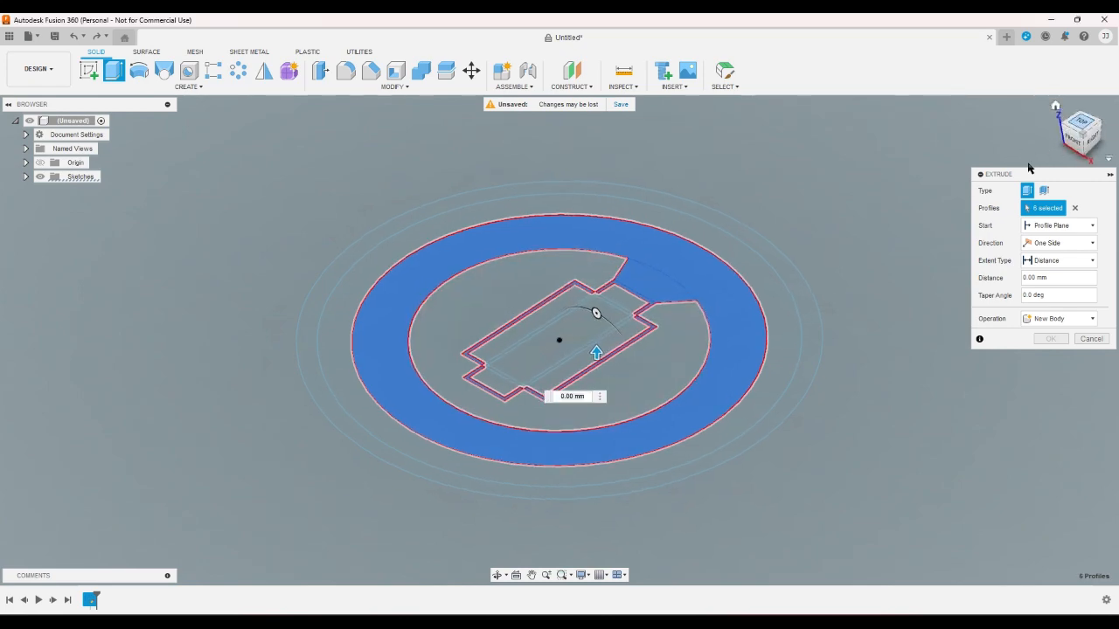
Add the small square profiles at the frame's four inside corners and extrude all selected profiles -2 mm as a new body
{"action": "left_click", "coordinate": [1082, 121]}
{"action": "scroll", "coordinate": [491, 325], "scroll_direction": "up", "scroll_amount": 8}
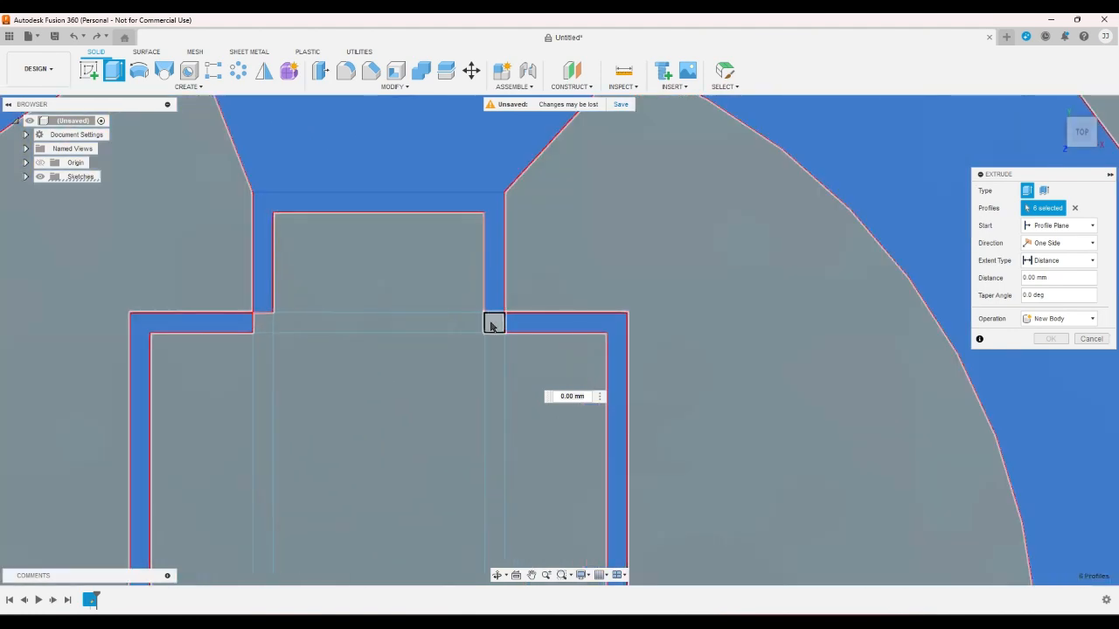
{"action": "left_click", "coordinate": [493, 323]}
{"action": "left_click", "coordinate": [259, 323]}
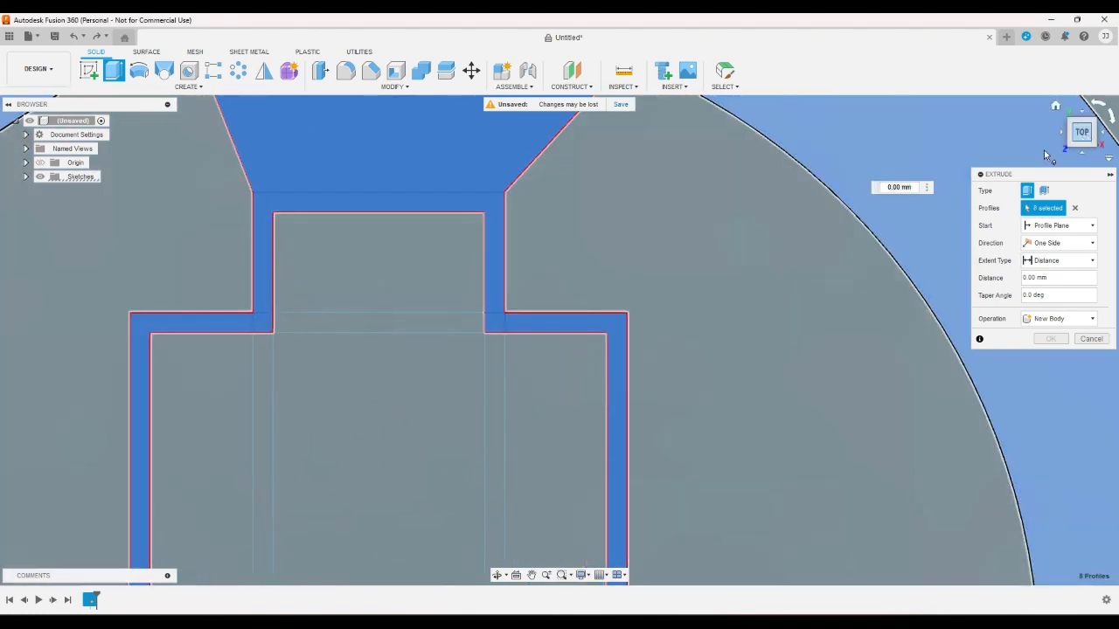
{"action": "scroll", "coordinate": [757, 212], "scroll_direction": "down", "scroll_amount": 6}
{"action": "scroll", "coordinate": [669, 305], "scroll_direction": "up", "scroll_amount": 5}
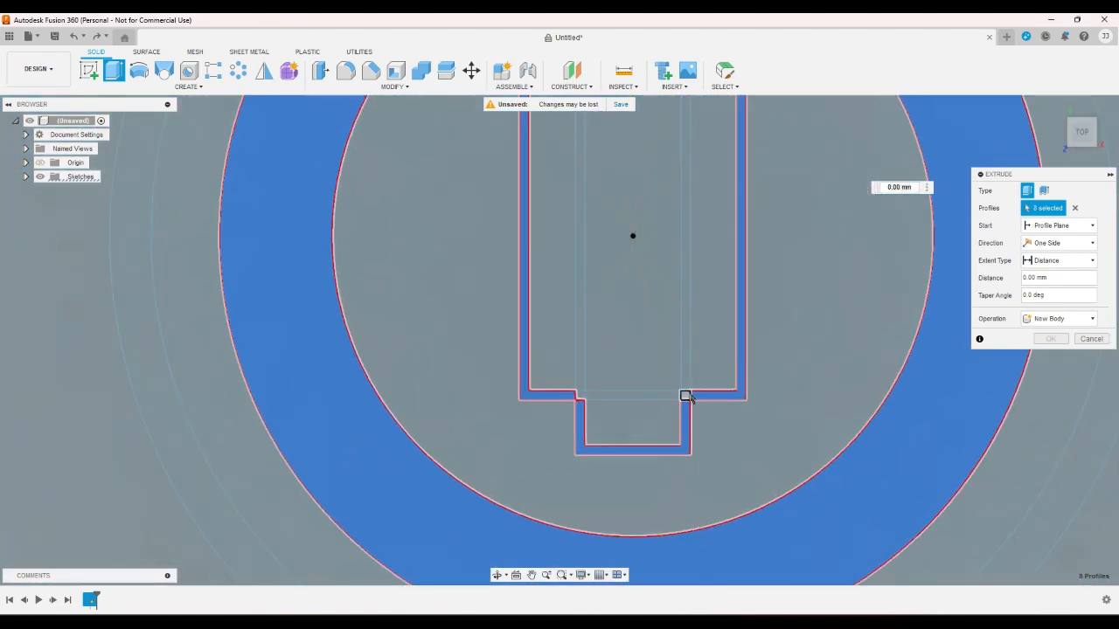
{"action": "left_click", "coordinate": [686, 396]}
{"action": "left_click", "coordinate": [579, 396]}
{"action": "left_click", "coordinate": [1055, 106]}
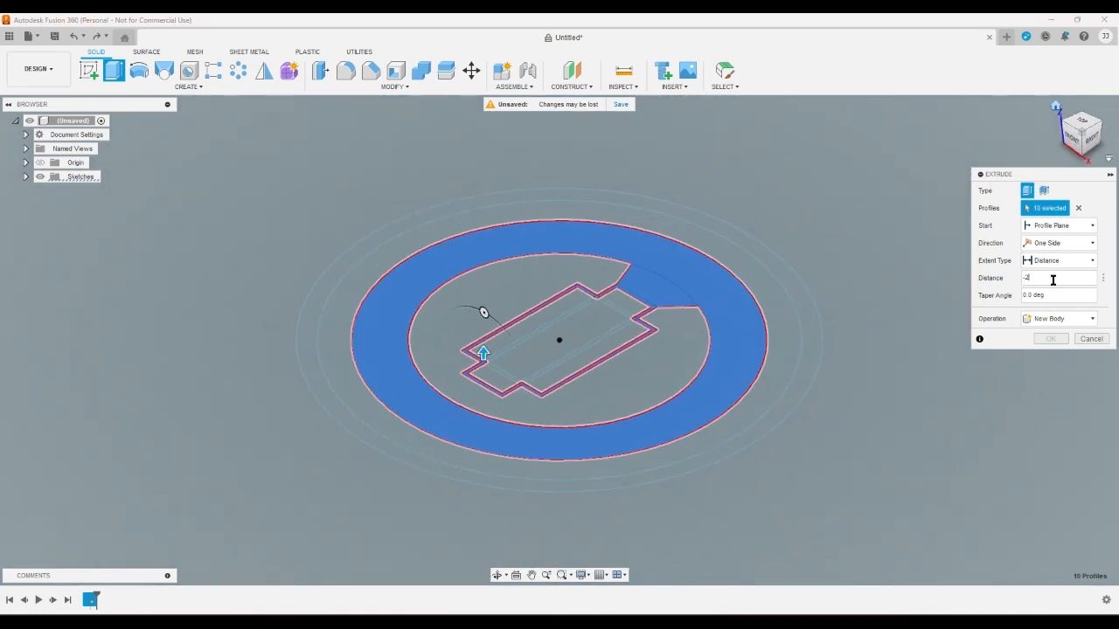
{"action": "key", "text": "Return"}
Make the hidden base sketch visible again over the extruded body
{"action": "left_click", "coordinate": [25, 176]}
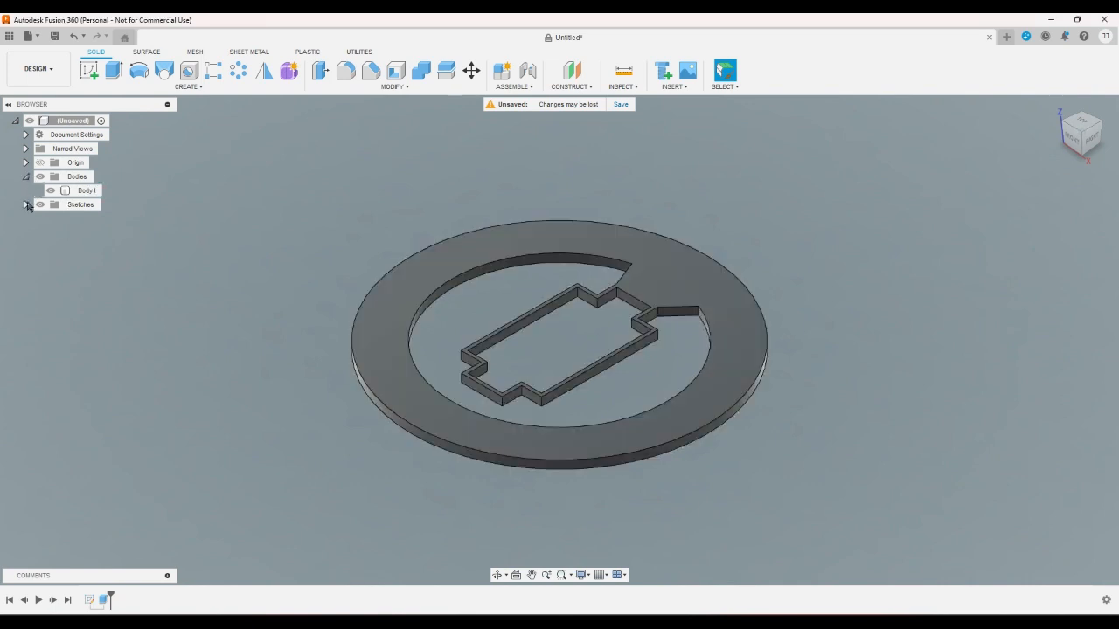
{"action": "left_click", "coordinate": [26, 205]}
{"action": "left_click", "coordinate": [50, 218]}
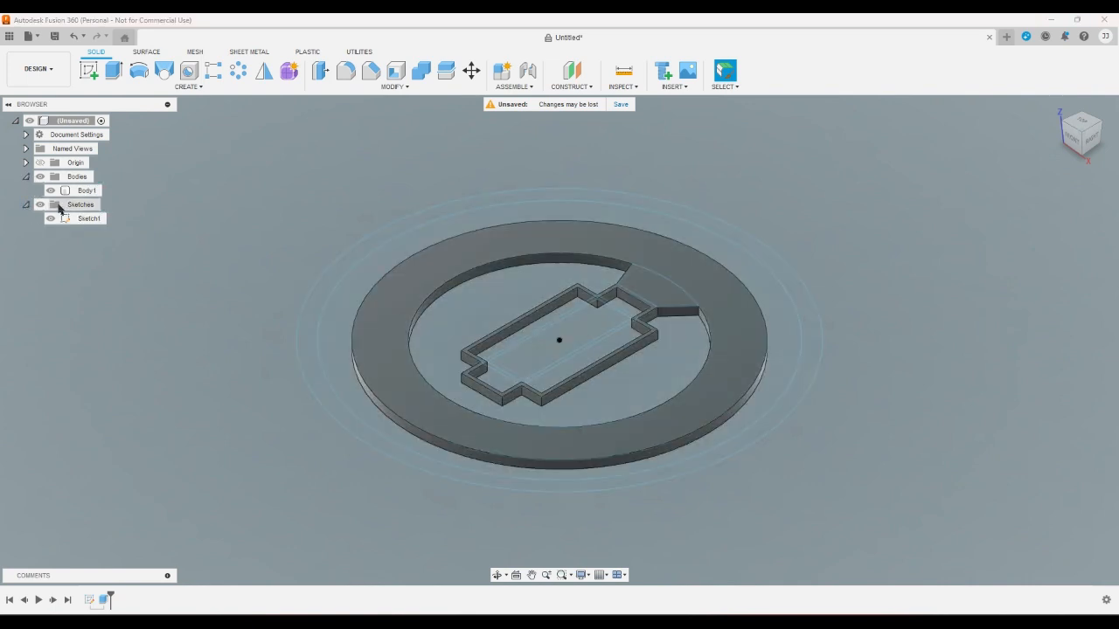
Start an extrusion using the cross-shaped frame's strips and the small squares at the two inside corners nearest the connecting tab
{"action": "left_click", "coordinate": [114, 70]}
{"action": "scroll", "coordinate": [631, 371], "scroll_direction": "up", "scroll_amount": 5}
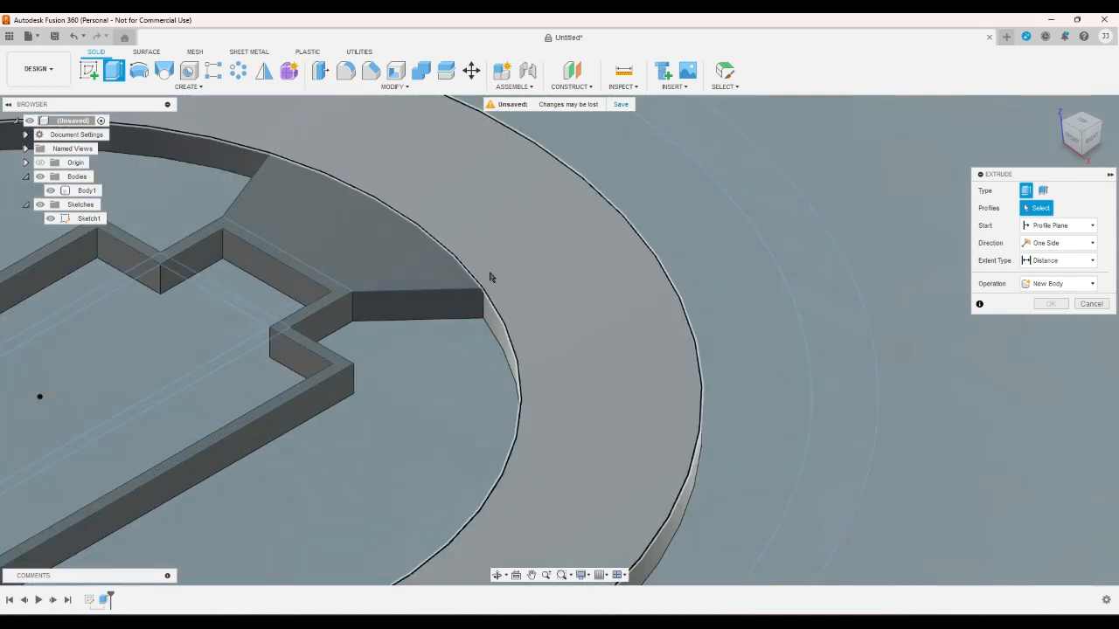
{"action": "left_click", "coordinate": [296, 271]}
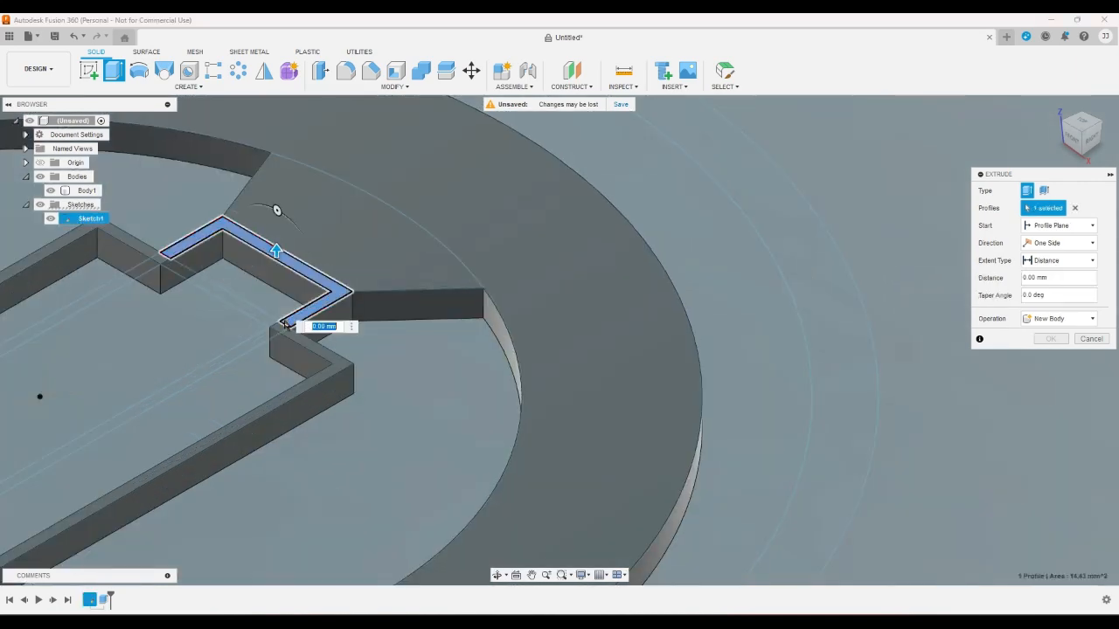
{"action": "left_click", "coordinate": [305, 348]}
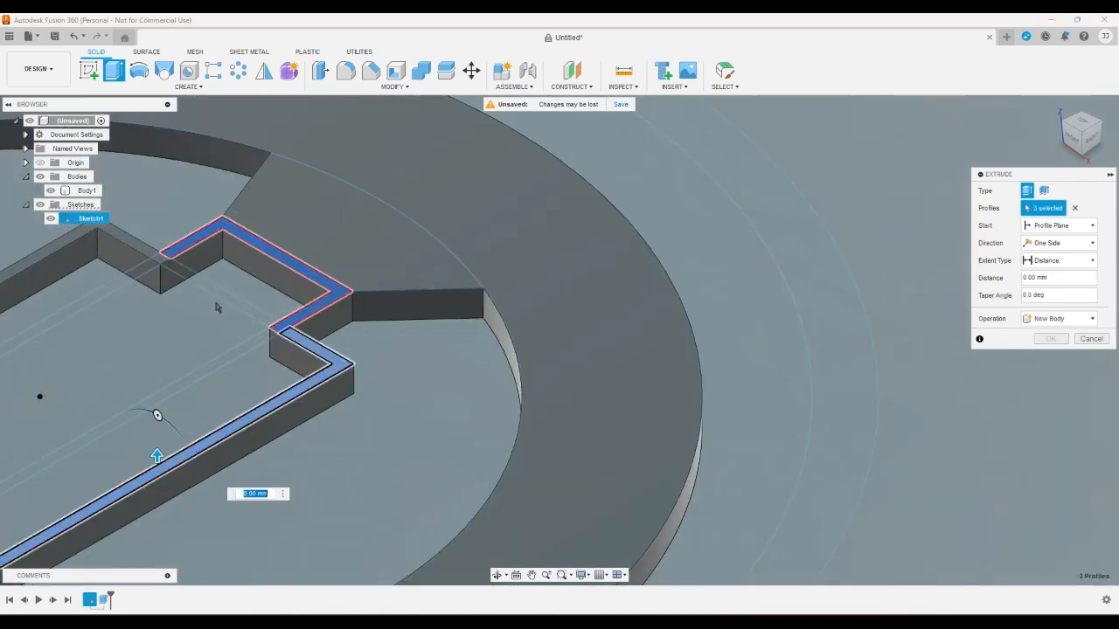
{"action": "left_click", "coordinate": [161, 257]}
{"action": "left_click", "coordinate": [151, 252]}
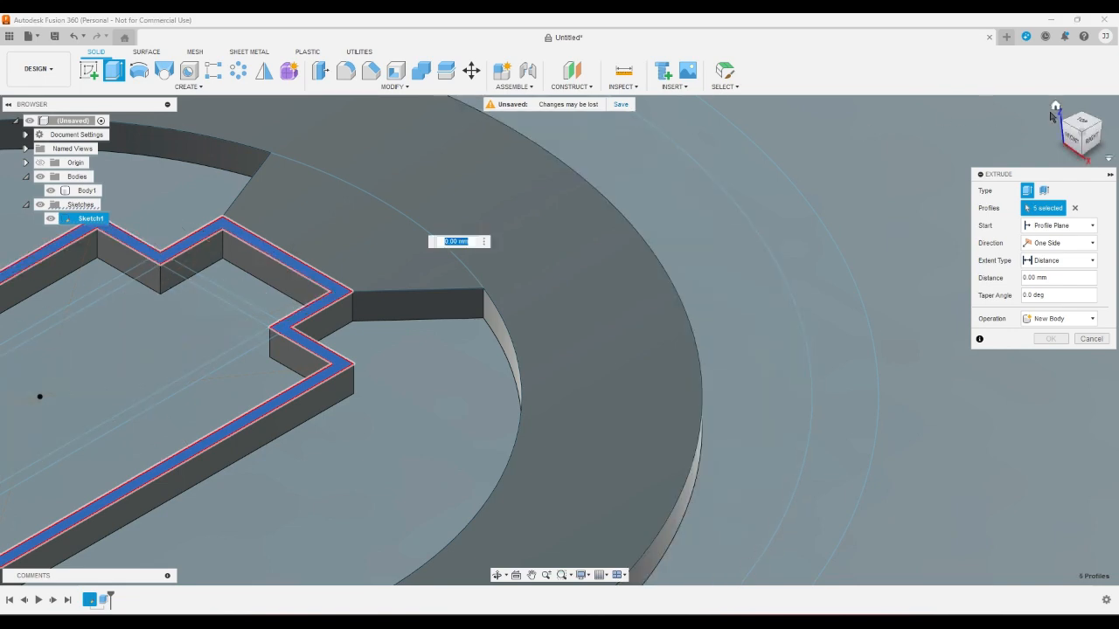
Add the remaining two inside-corner squares of the frame and extrude all selected profiles upward as a tall wall joined to the ring body
{"action": "scroll", "coordinate": [738, 143], "scroll_direction": "down", "scroll_amount": 5}
{"action": "scroll", "coordinate": [812, 393], "scroll_direction": "up", "scroll_amount": 3}
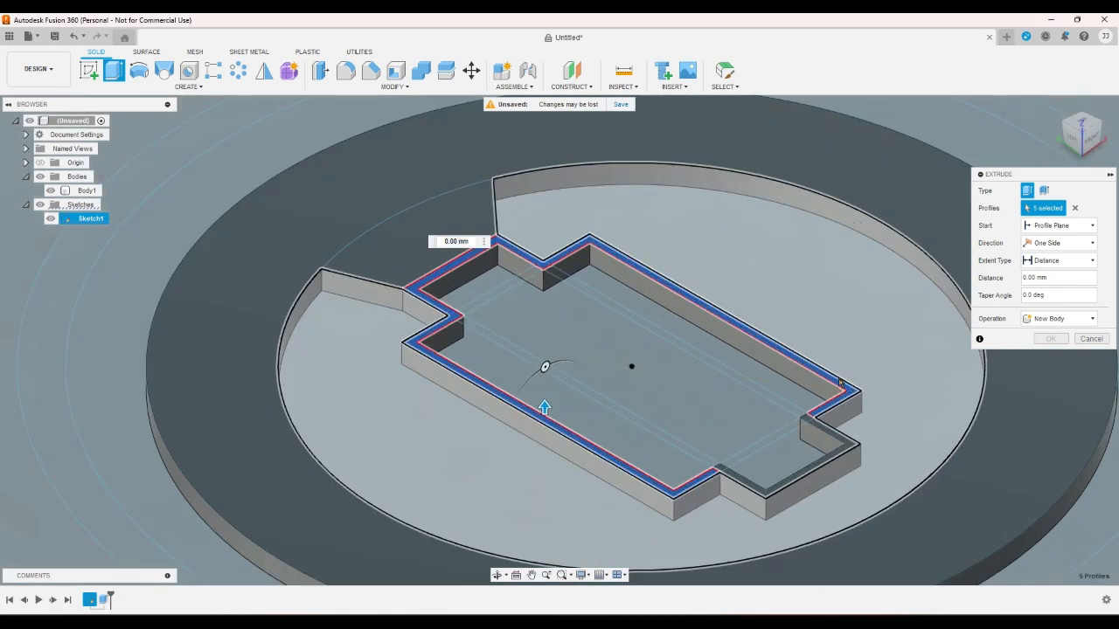
{"action": "left_click", "coordinate": [807, 420]}
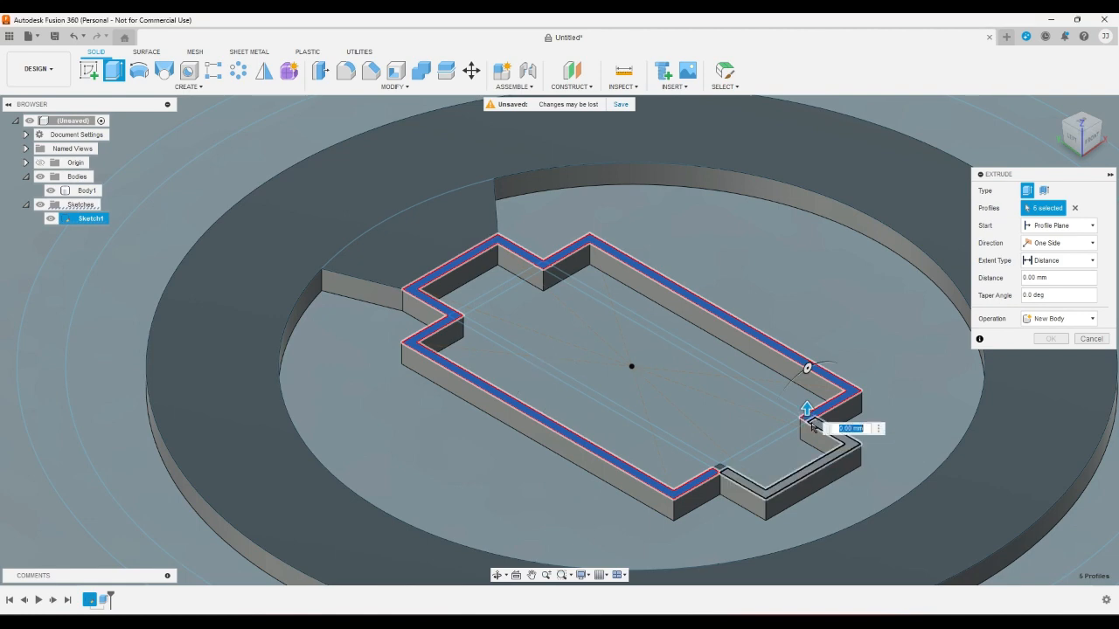
{"action": "left_click", "coordinate": [716, 476]}
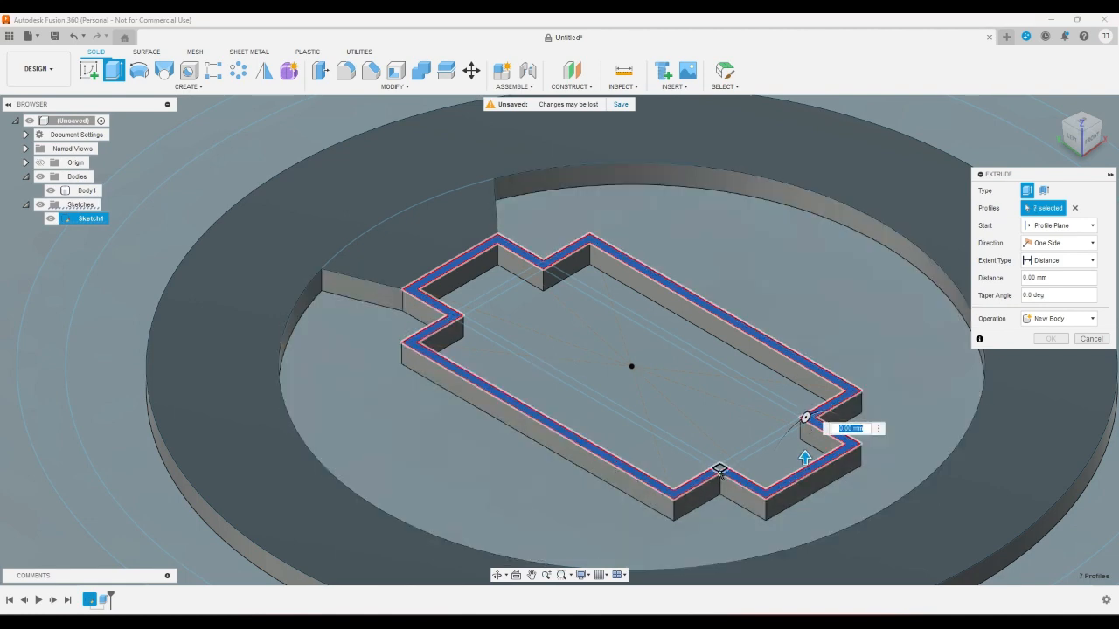
{"action": "left_click_drag", "start_coordinate": [722, 457], "coordinate": [719, 337]}
{"action": "left_click", "coordinate": [1050, 339]}
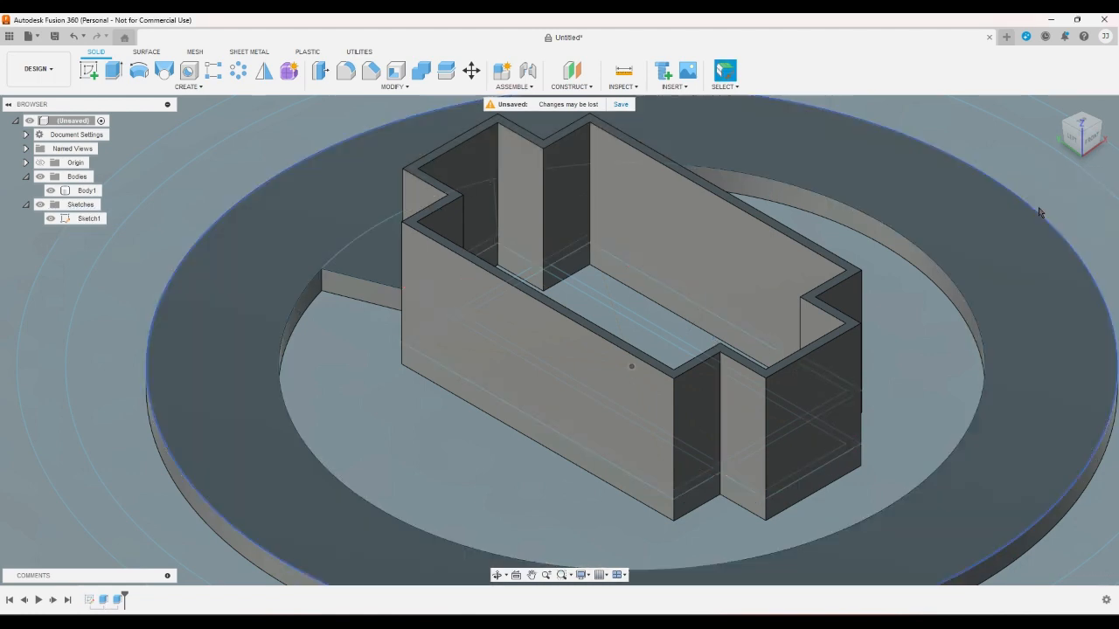
Open the base sketch for editing
{"action": "left_click", "coordinate": [1048, 108]}
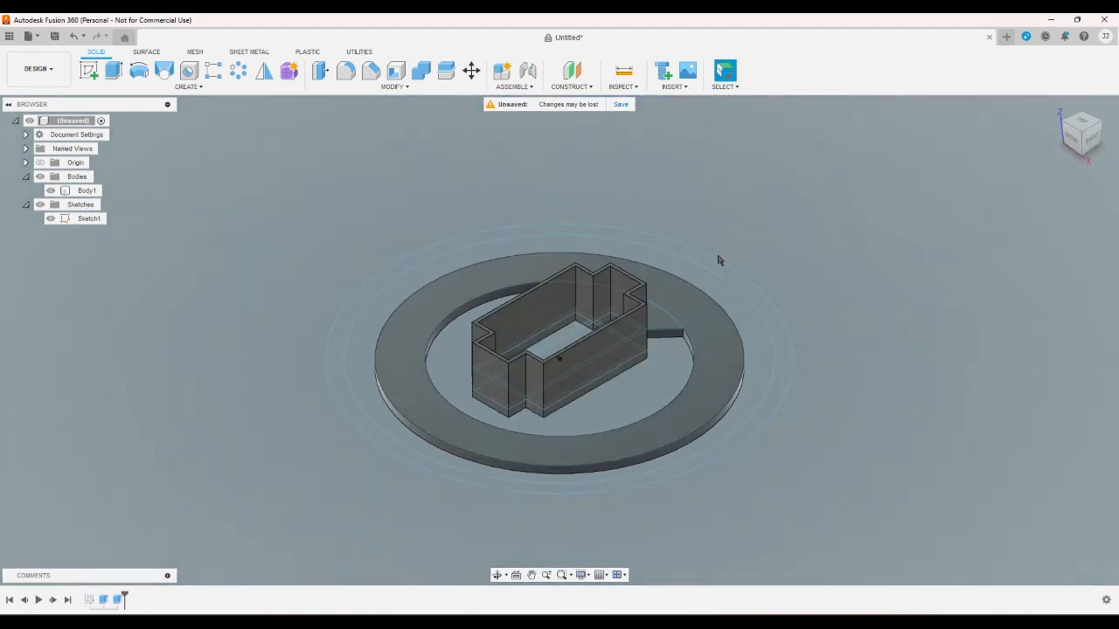
{"action": "double_click", "coordinate": [92, 600]}
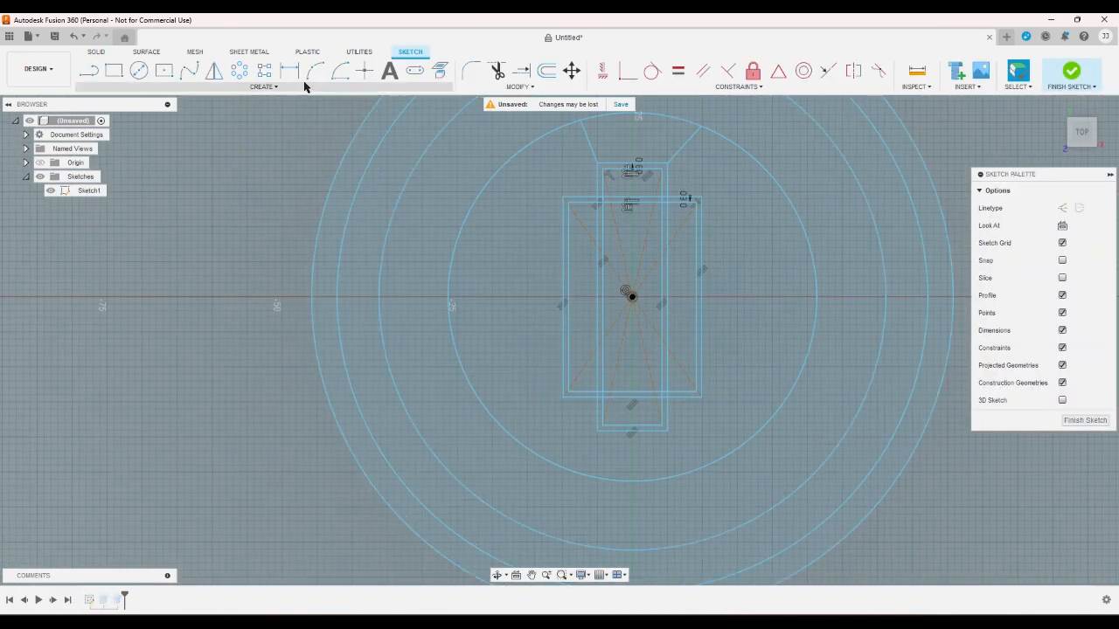
{"action": "left_click", "coordinate": [546, 71]}
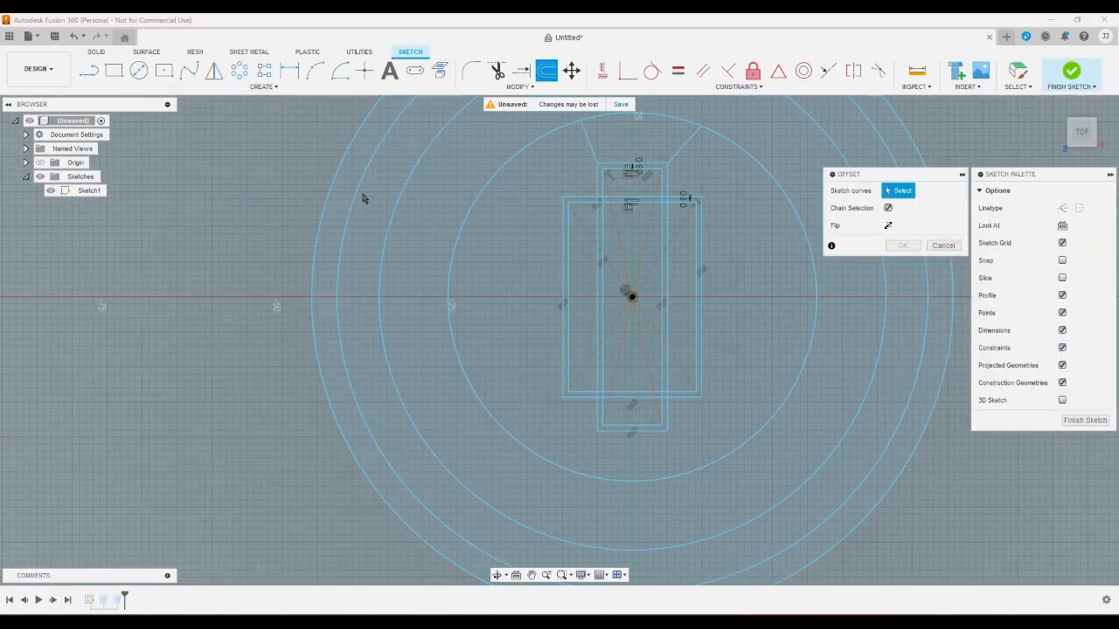
{"action": "left_click", "coordinate": [350, 206]}
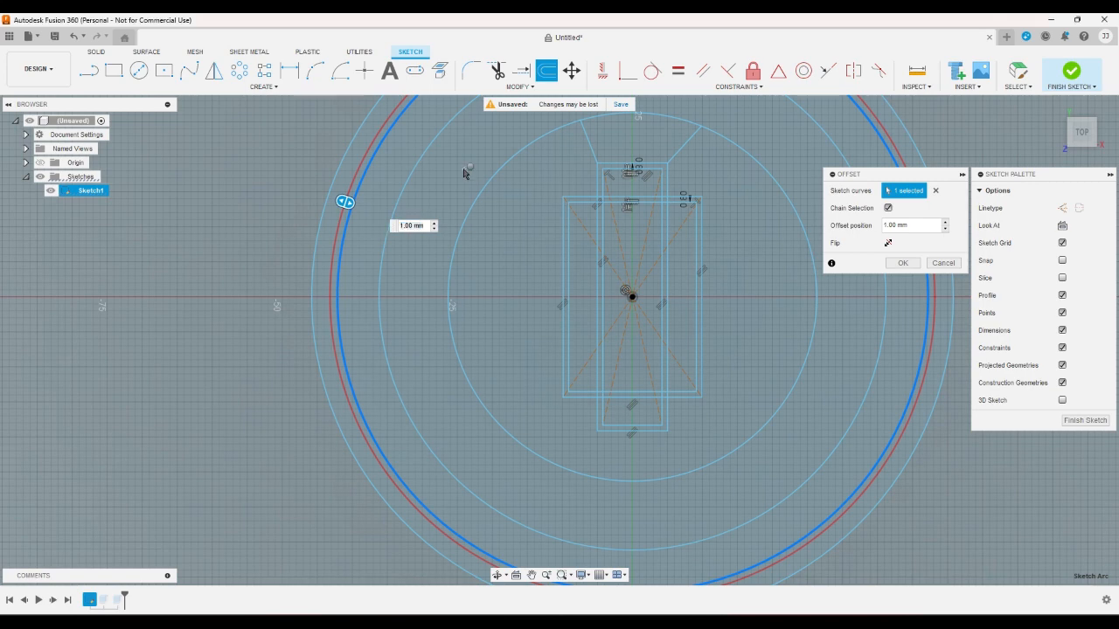
{"action": "key", "text": "Return"}
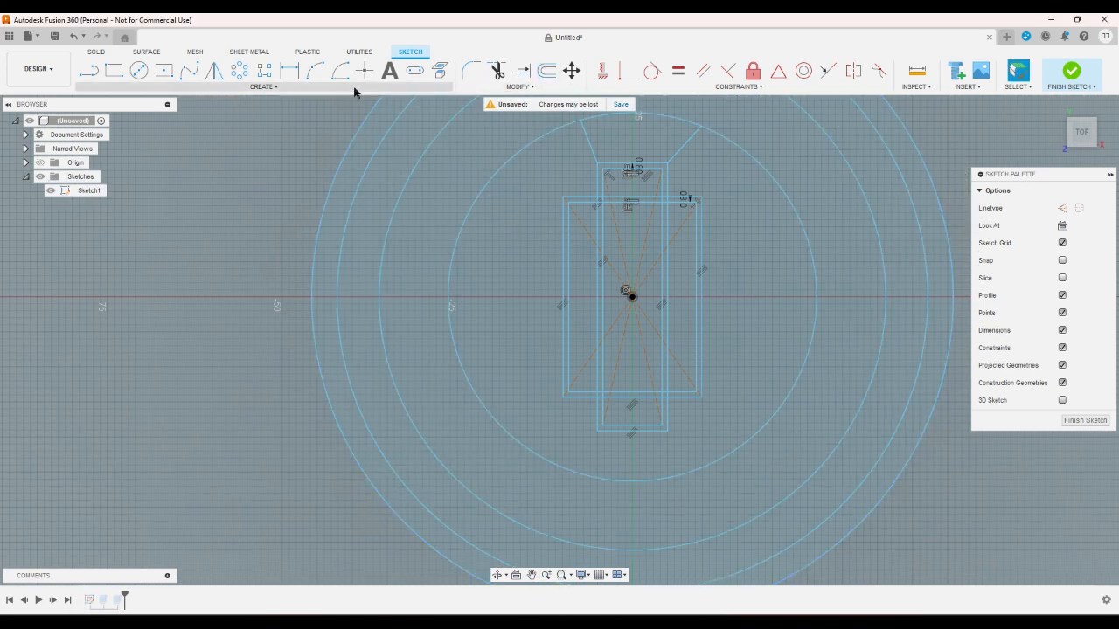
Dimension the gap between the second and third circles from the outside as 1 mm and finish the sketch
{"action": "left_click", "coordinate": [289, 71]}
{"action": "left_click", "coordinate": [367, 169]}
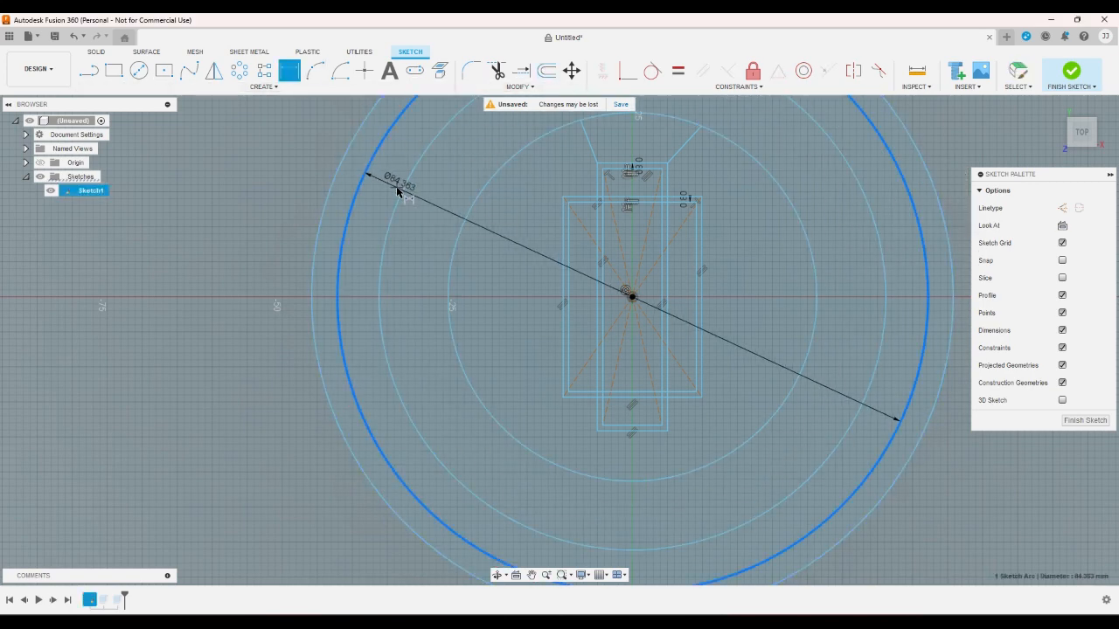
{"action": "left_click", "coordinate": [389, 187]}
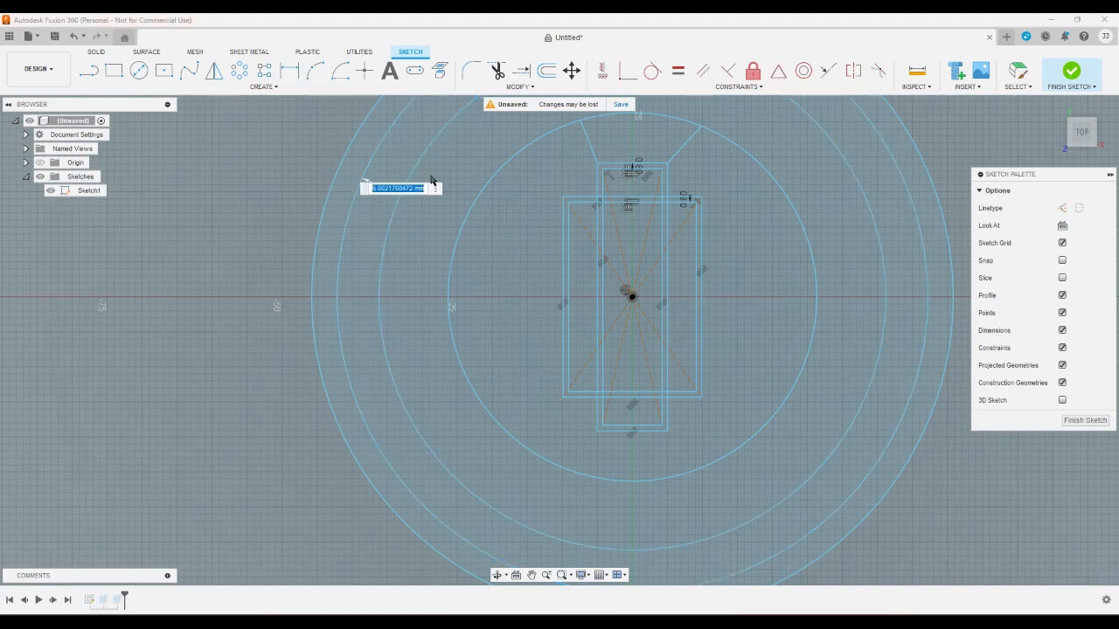
{"action": "type", "text": "1"}
{"action": "key", "text": "Return"}
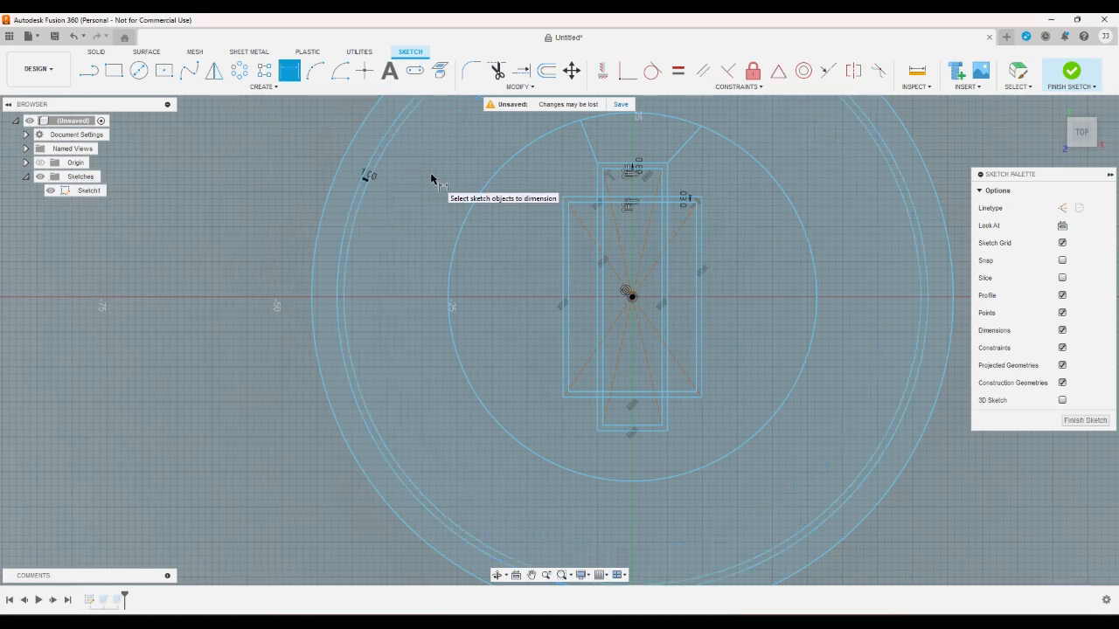
{"action": "left_click", "coordinate": [1068, 73]}
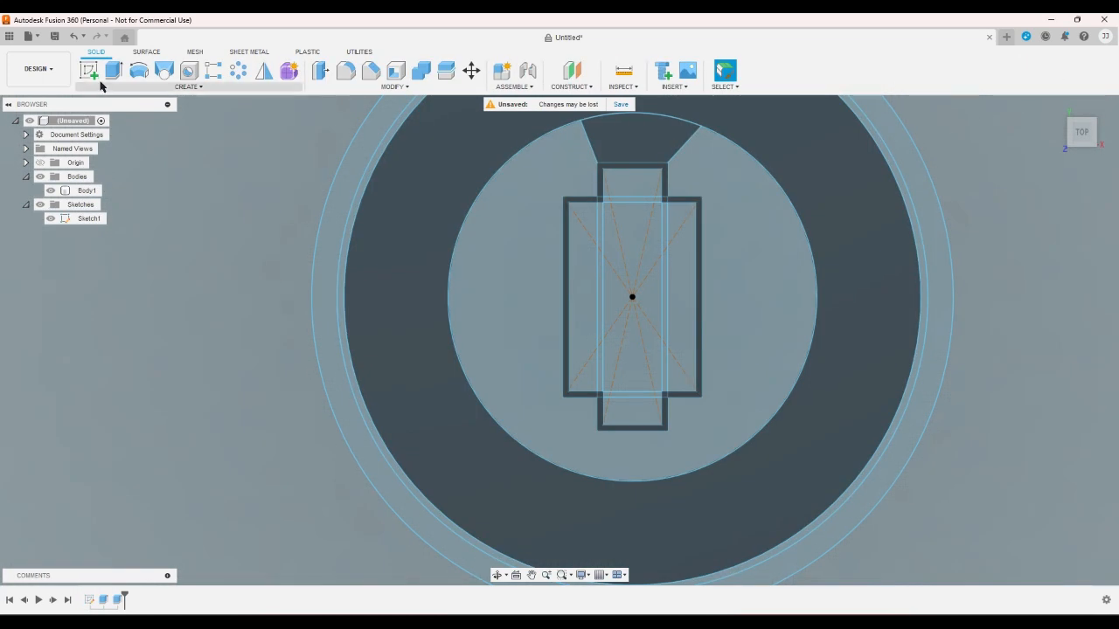
Extrude the ring between the two outermost circles 81 mm upward as a new body and hide the base sketch
{"action": "left_click", "coordinate": [114, 71]}
{"action": "left_click", "coordinate": [340, 220]}
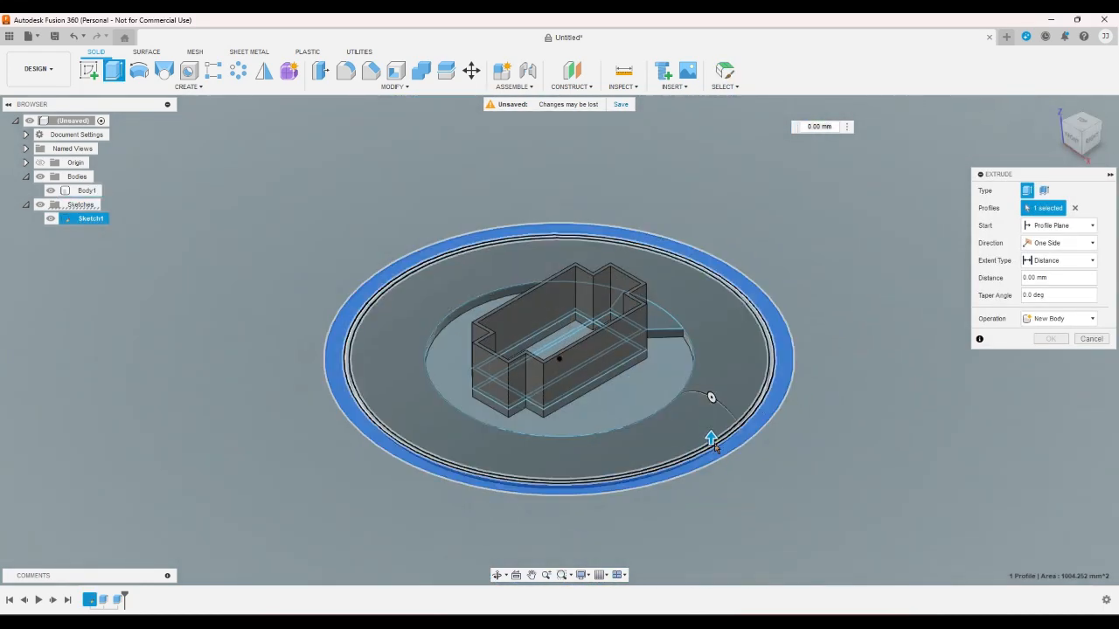
{"action": "left_click_drag", "start_coordinate": [714, 442], "coordinate": [713, 69]}
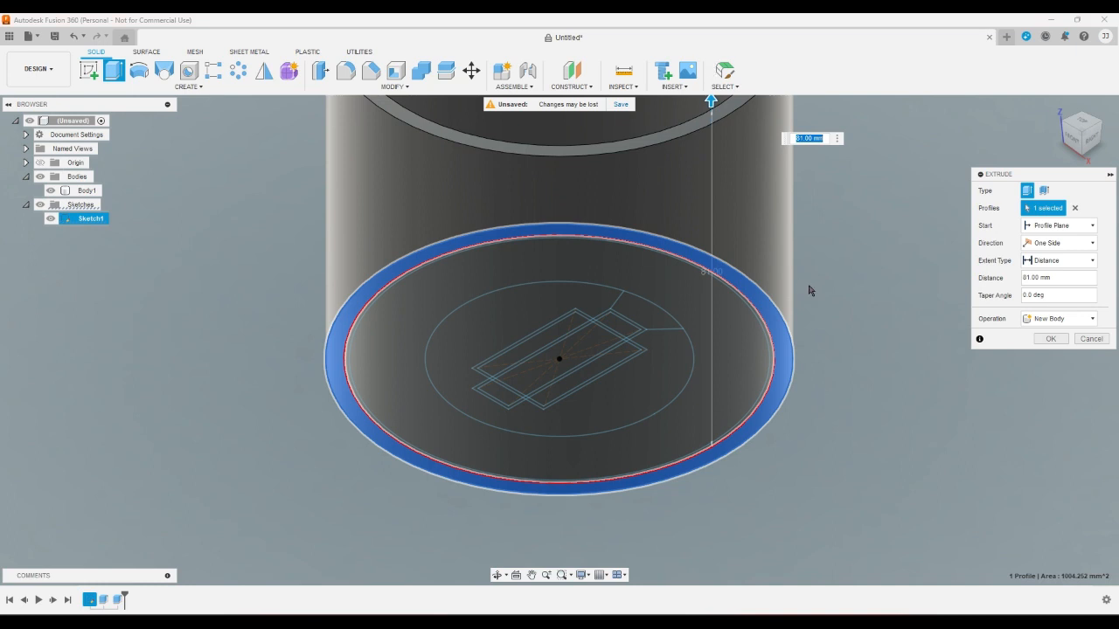
{"action": "left_click", "coordinate": [1054, 339]}
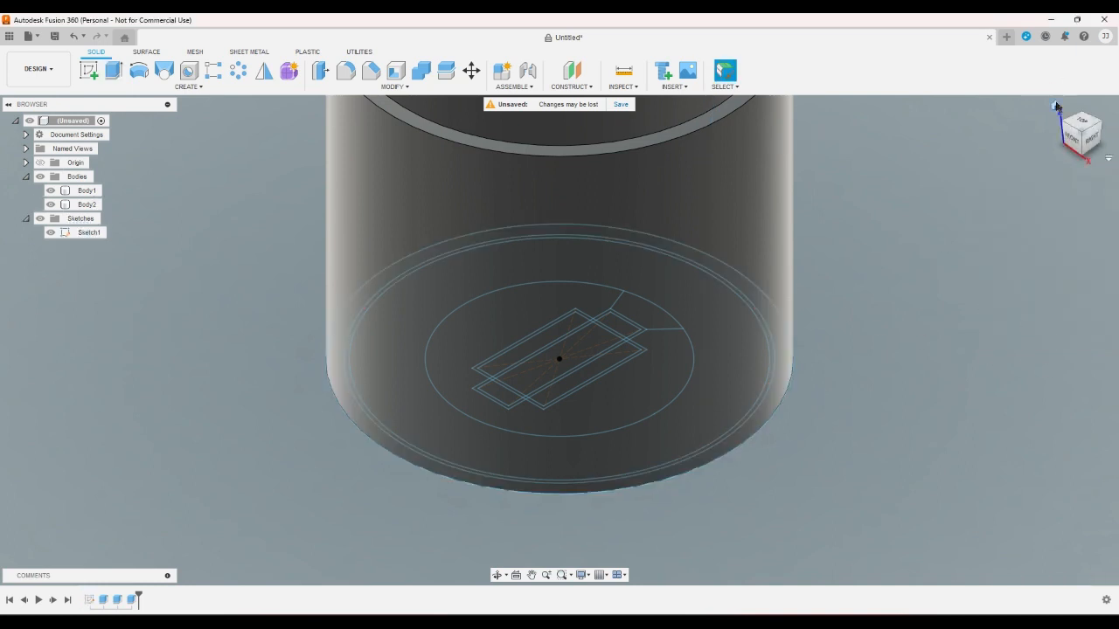
{"action": "left_click", "coordinate": [1055, 106]}
{"action": "left_click", "coordinate": [51, 232]}
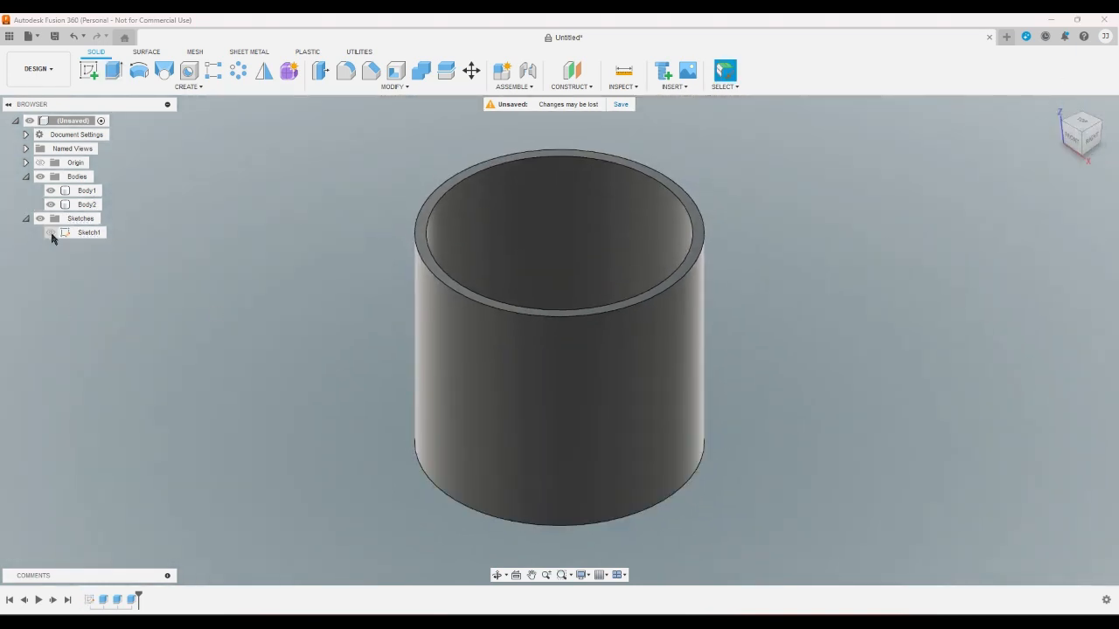
Examine the outer cylinder, the ring with its inner frame and the gap between both bodies from above and at an angle
{"action": "left_click", "coordinate": [1086, 127]}
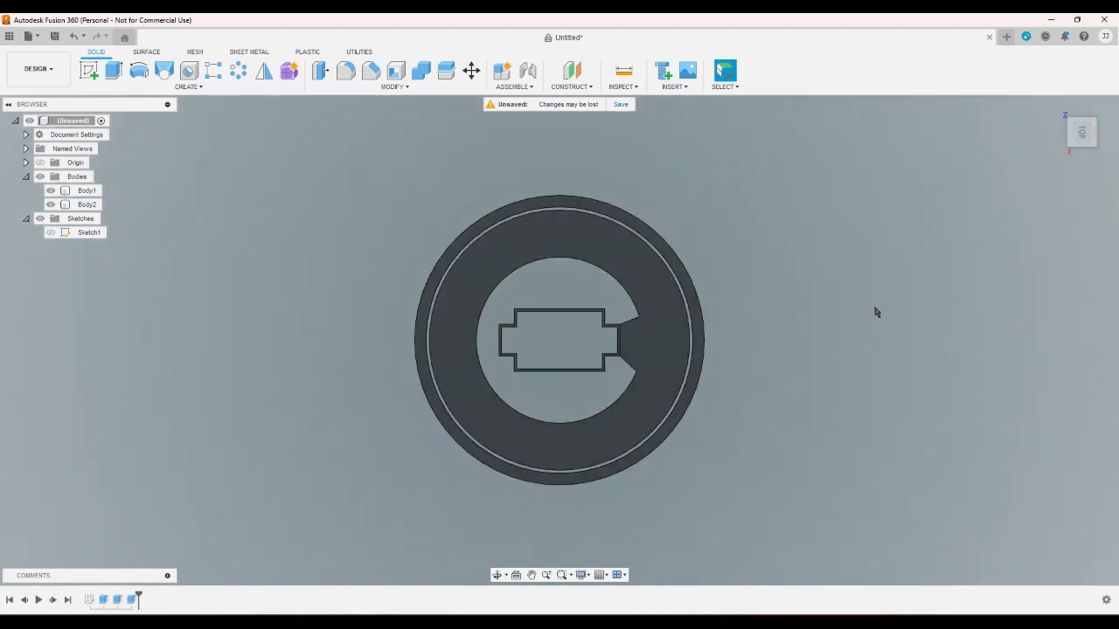
{"action": "left_click", "coordinate": [1055, 106]}
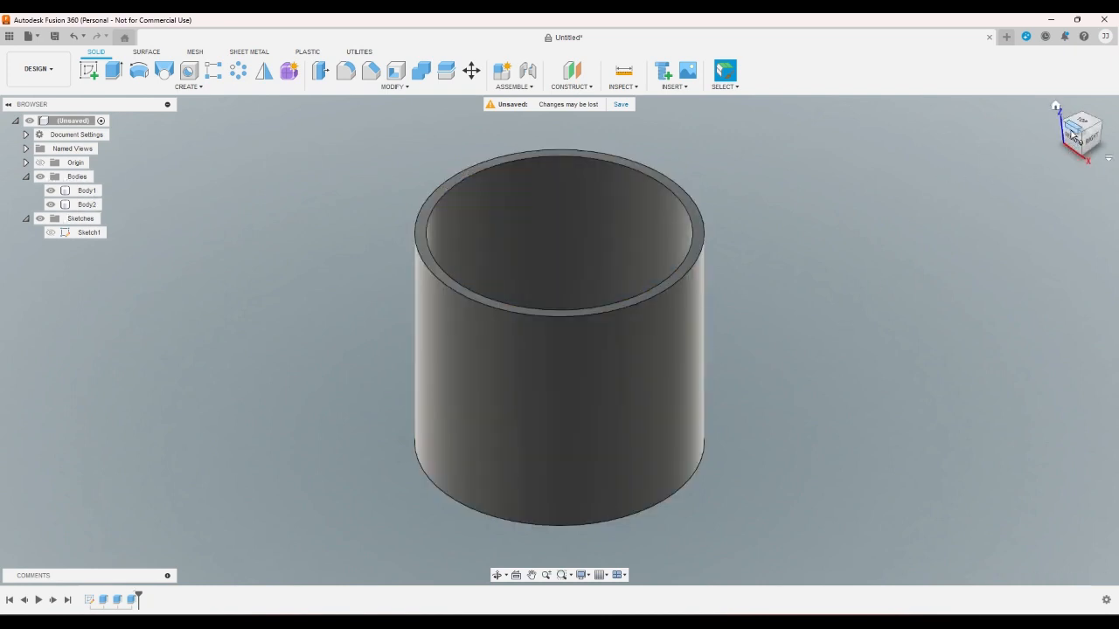
{"action": "left_click", "coordinate": [1073, 126]}
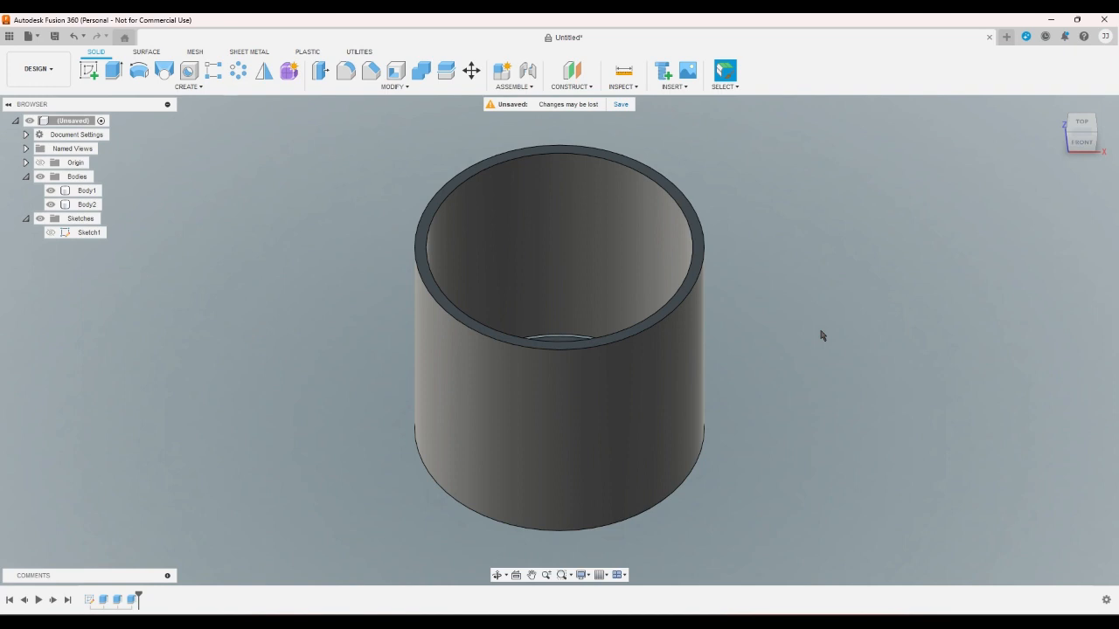
{"action": "left_click", "coordinate": [1082, 122]}
{"action": "left_click", "coordinate": [581, 262]}
{"action": "left_click", "coordinate": [784, 218]}
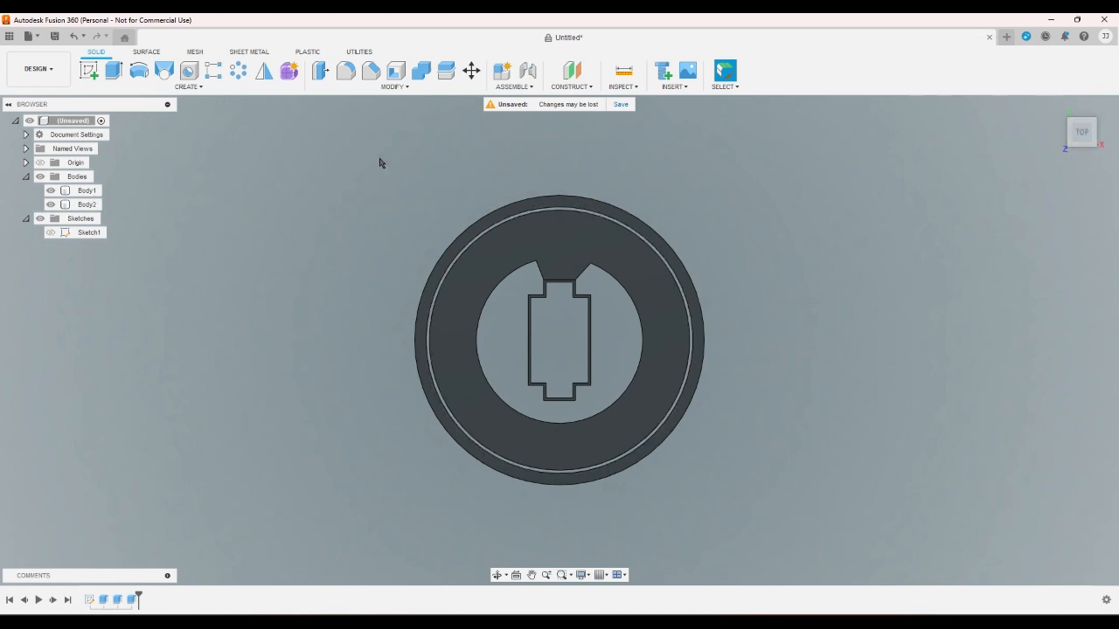
{"action": "left_click_drag", "start_coordinate": [382, 163], "coordinate": [871, 532]}
{"action": "left_click", "coordinate": [823, 459]}
{"action": "left_click", "coordinate": [1055, 106]}
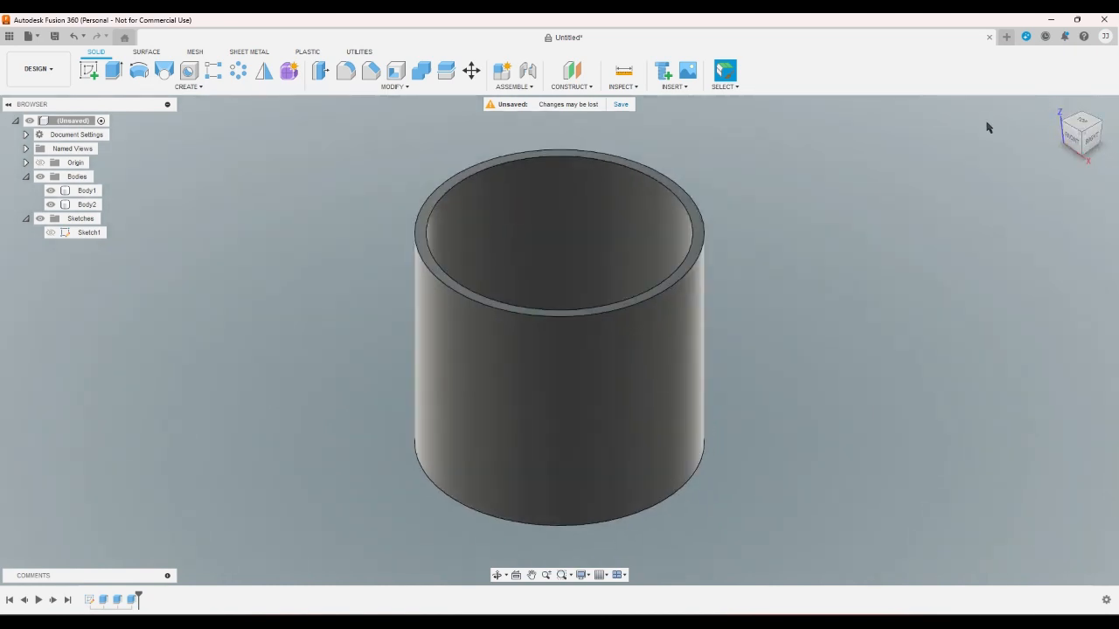
{"action": "left_click", "coordinate": [1083, 121]}
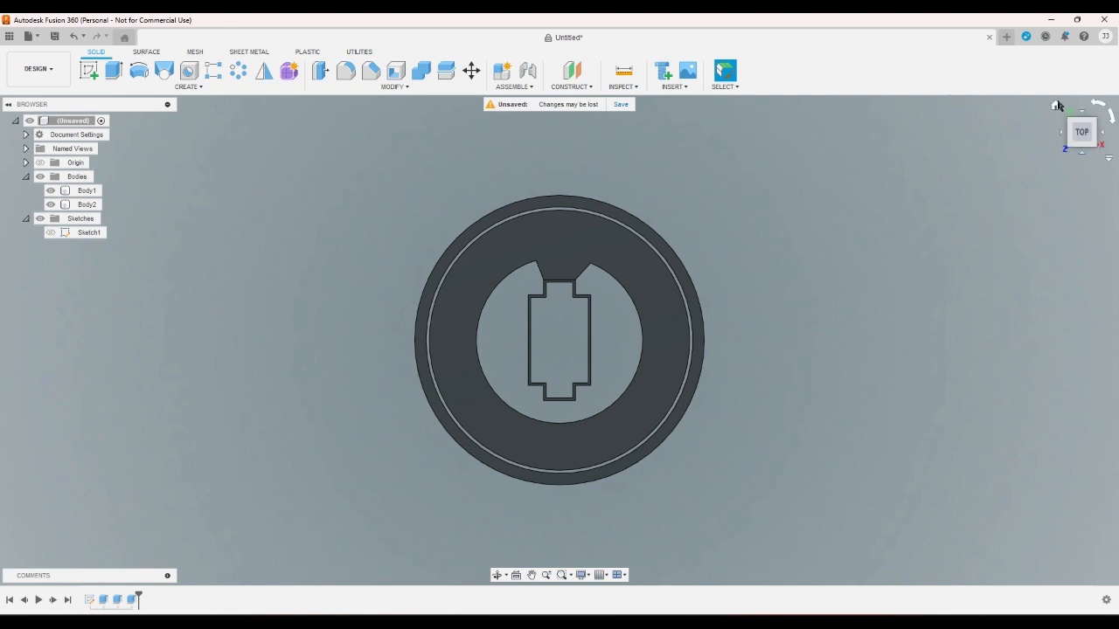
{"action": "left_click", "coordinate": [1056, 104]}
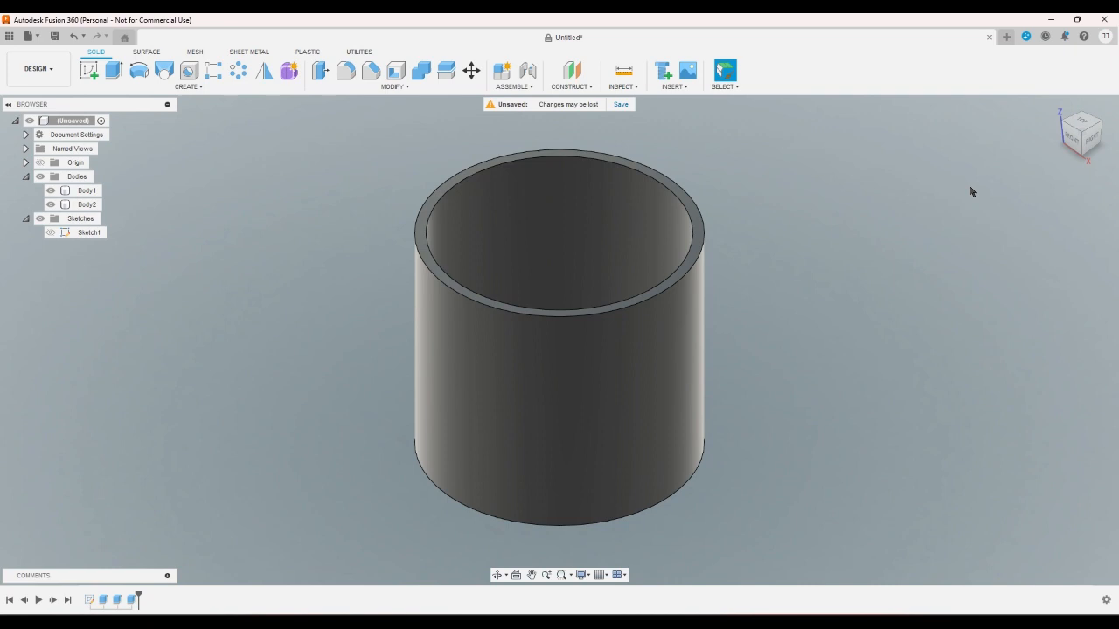
{"action": "left_click", "coordinate": [1082, 122]}
{"action": "scroll", "coordinate": [623, 317], "scroll_direction": "up", "scroll_amount": 1}
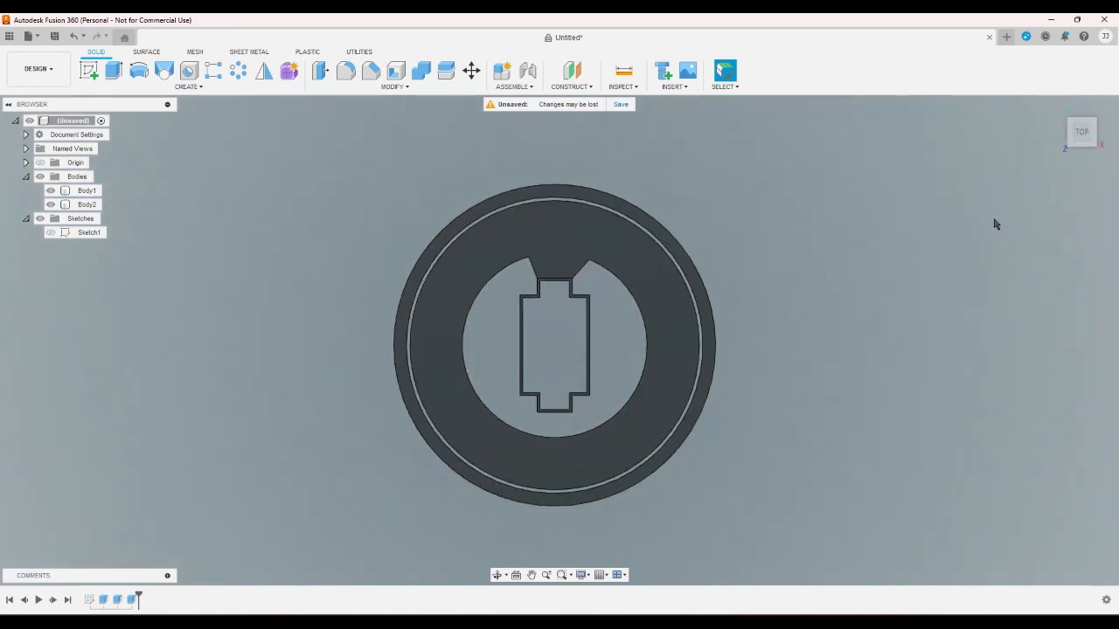
{"action": "left_click", "coordinate": [1055, 106]}
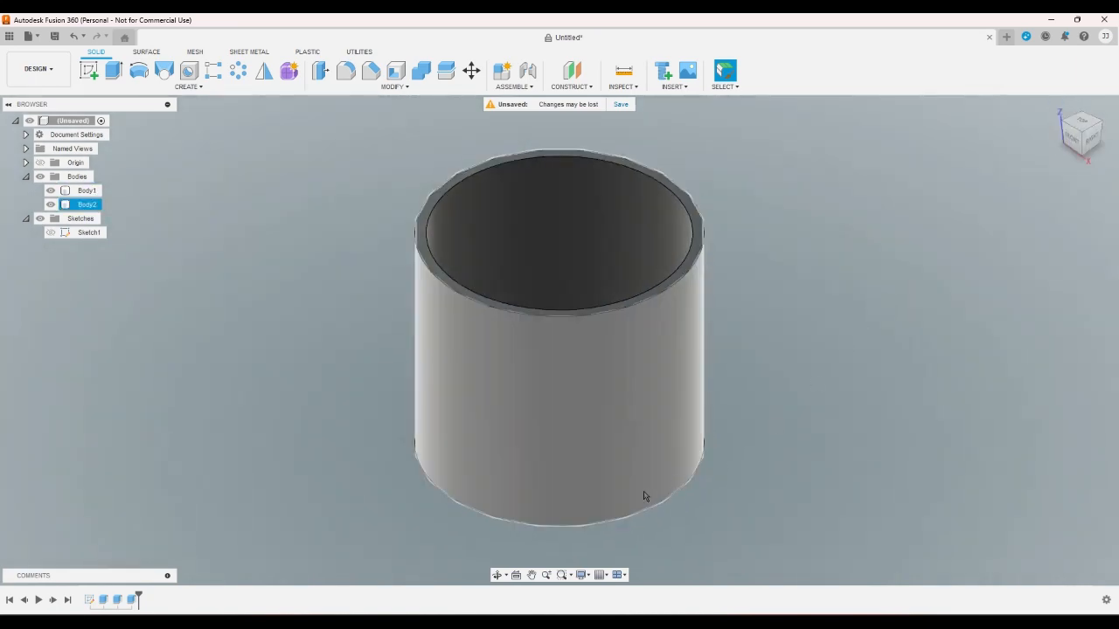
Examine the underside of the model where the ring sits inside the outer cylinder, and return to the home view
{"action": "left_click", "coordinate": [1084, 161]}
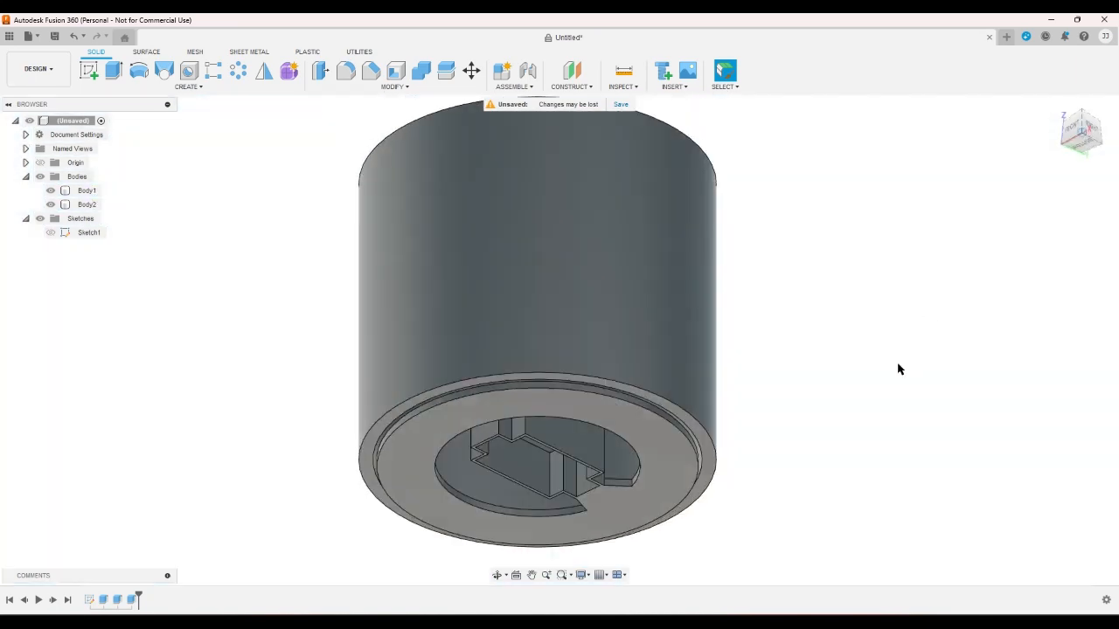
{"action": "scroll", "coordinate": [865, 442], "scroll_direction": "up", "scroll_amount": 2}
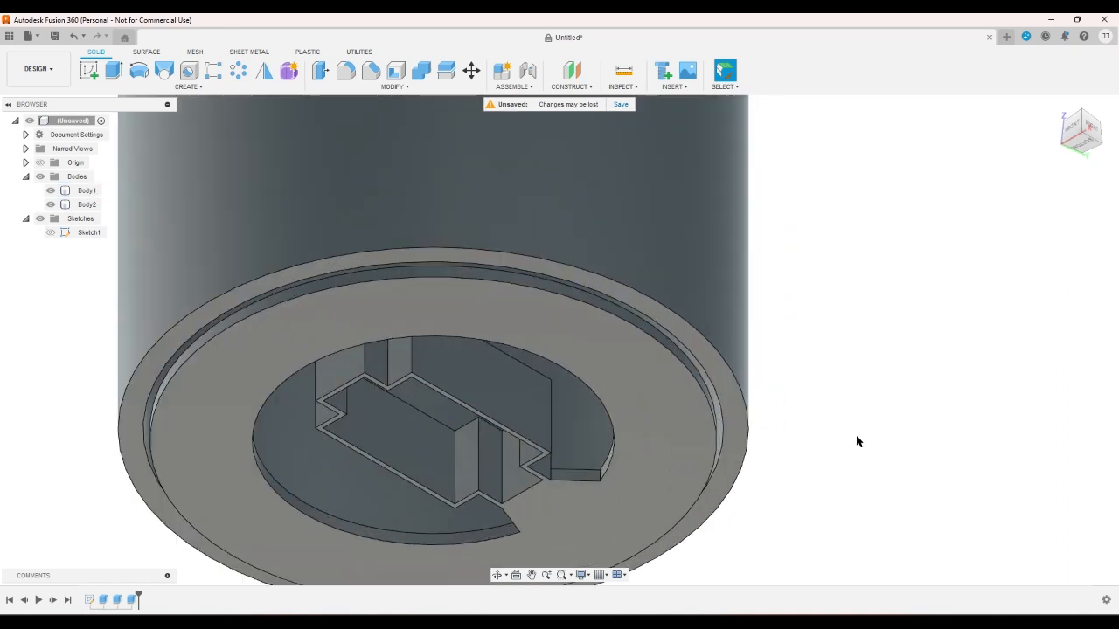
{"action": "scroll", "coordinate": [825, 437], "scroll_direction": "down", "scroll_amount": 2}
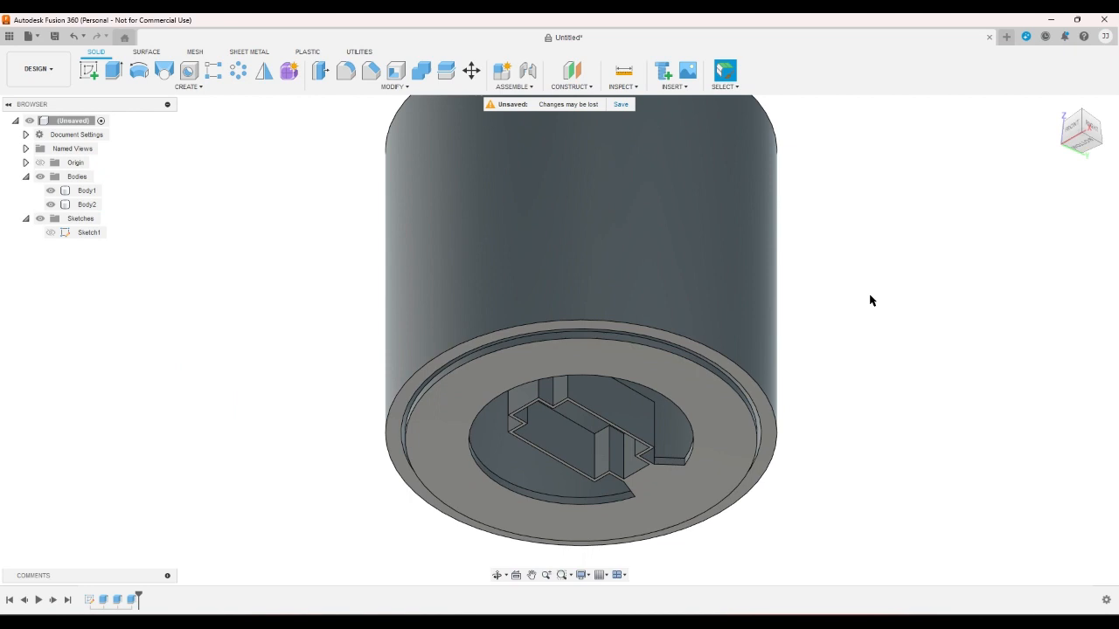
{"action": "left_click", "coordinate": [746, 402]}
{"action": "left_click", "coordinate": [910, 261]}
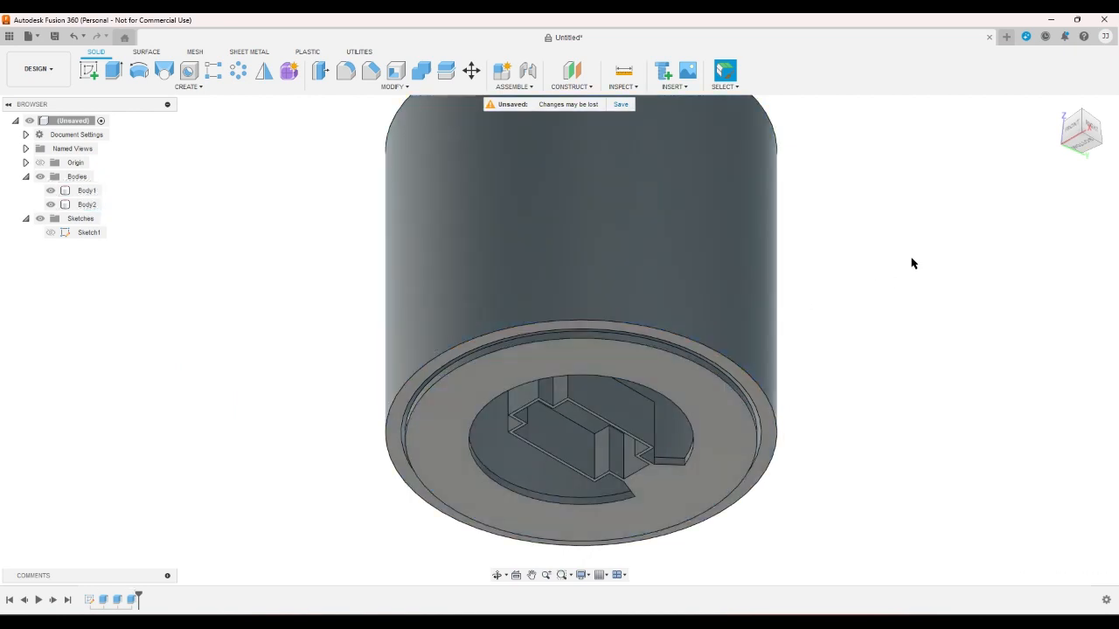
{"action": "left_click", "coordinate": [1055, 107]}
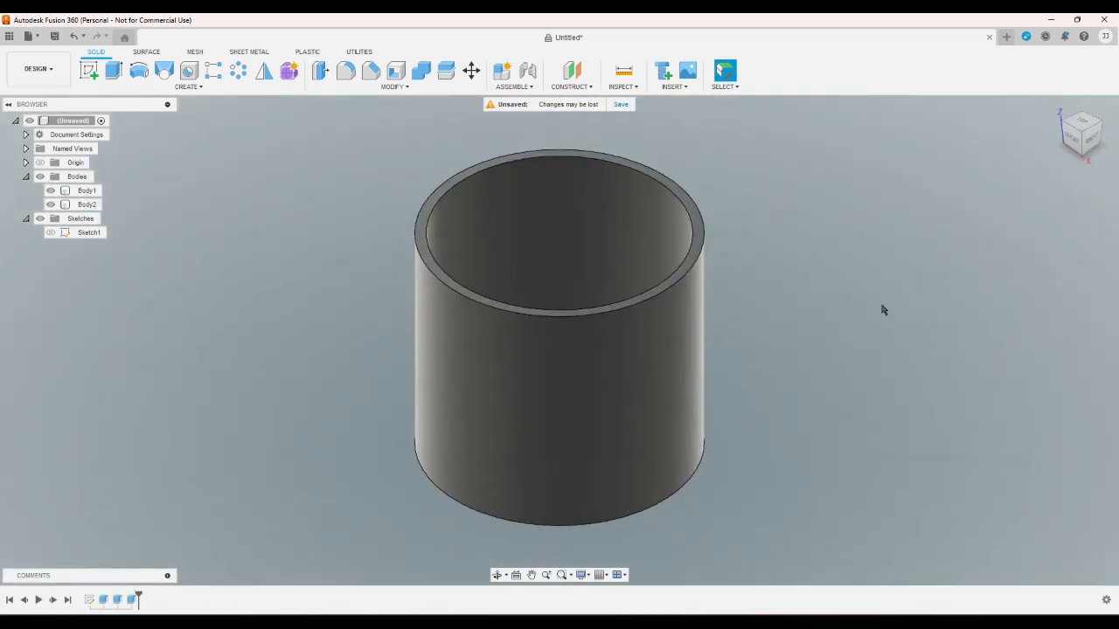
Check the gap between the two bodies from above, and close the design without saving it to work in a new empty design
{"action": "left_click", "coordinate": [1081, 124]}
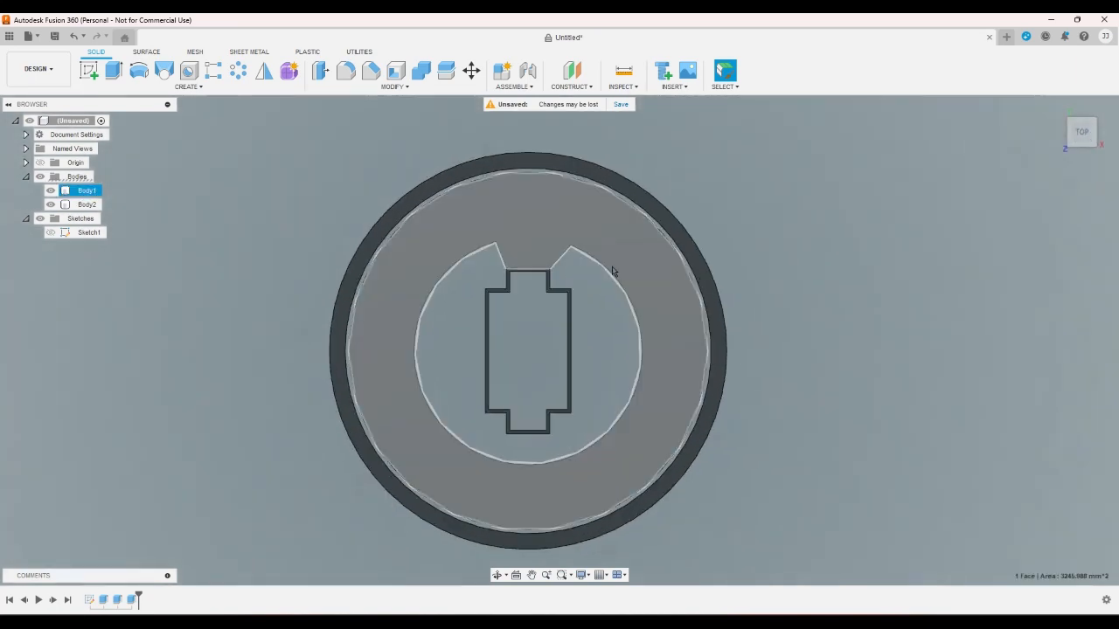
{"action": "left_click", "coordinate": [804, 316]}
{"action": "left_click", "coordinate": [652, 313]}
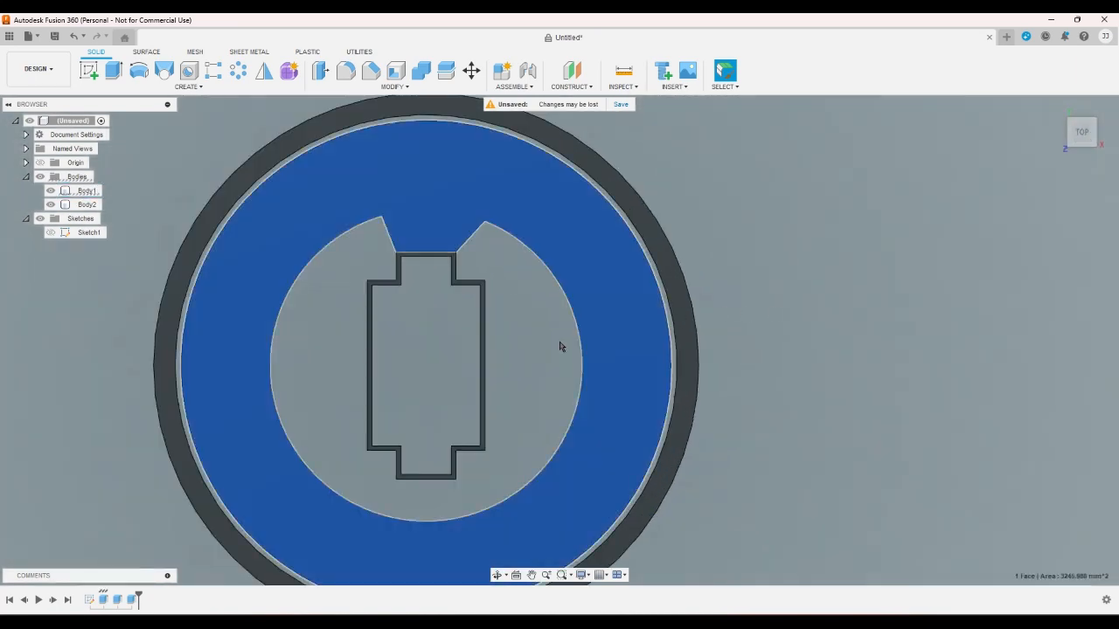
{"action": "left_click", "coordinate": [760, 339]}
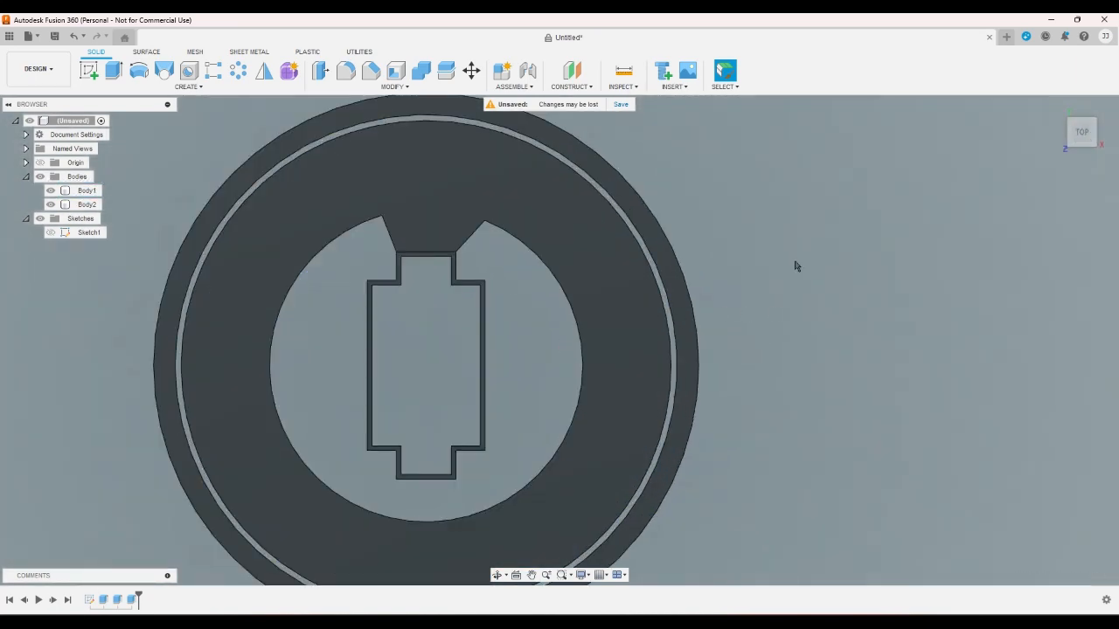
{"action": "left_click", "coordinate": [988, 38]}
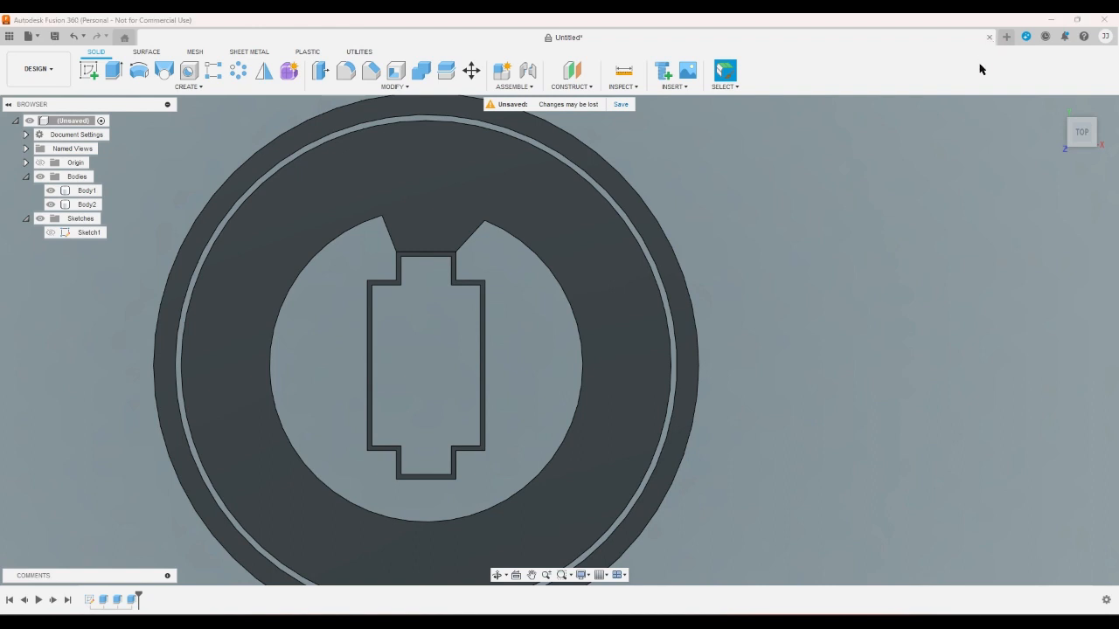
{"action": "left_click", "coordinate": [604, 337]}
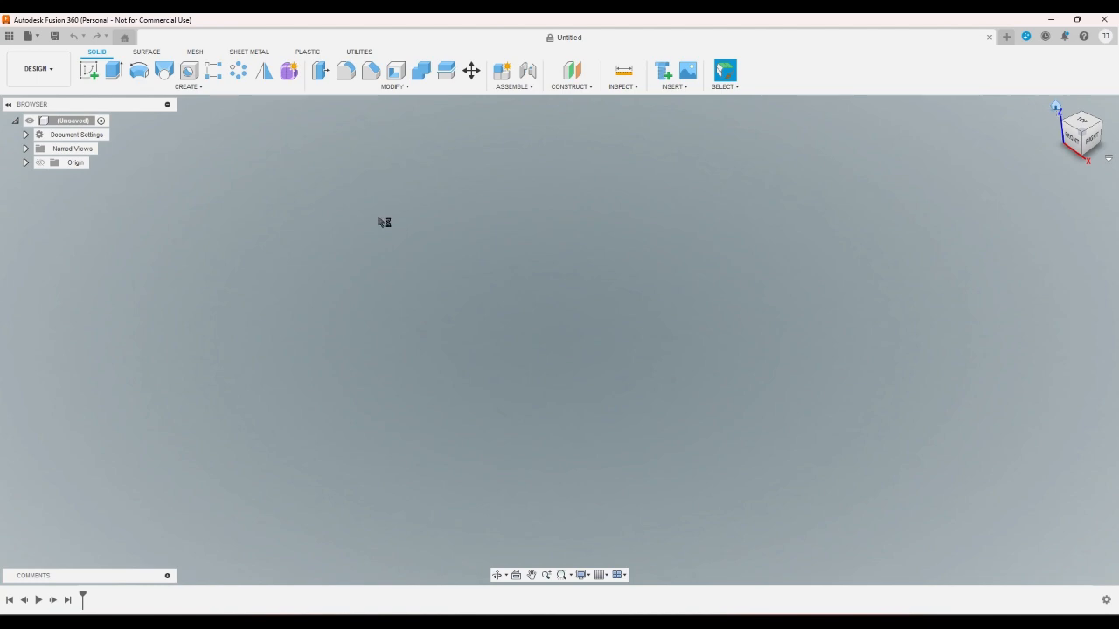
Start a sketch on the horizontal origin plane and draw a 95 mm diameter circle centred on the origin
{"action": "left_click", "coordinate": [89, 71]}
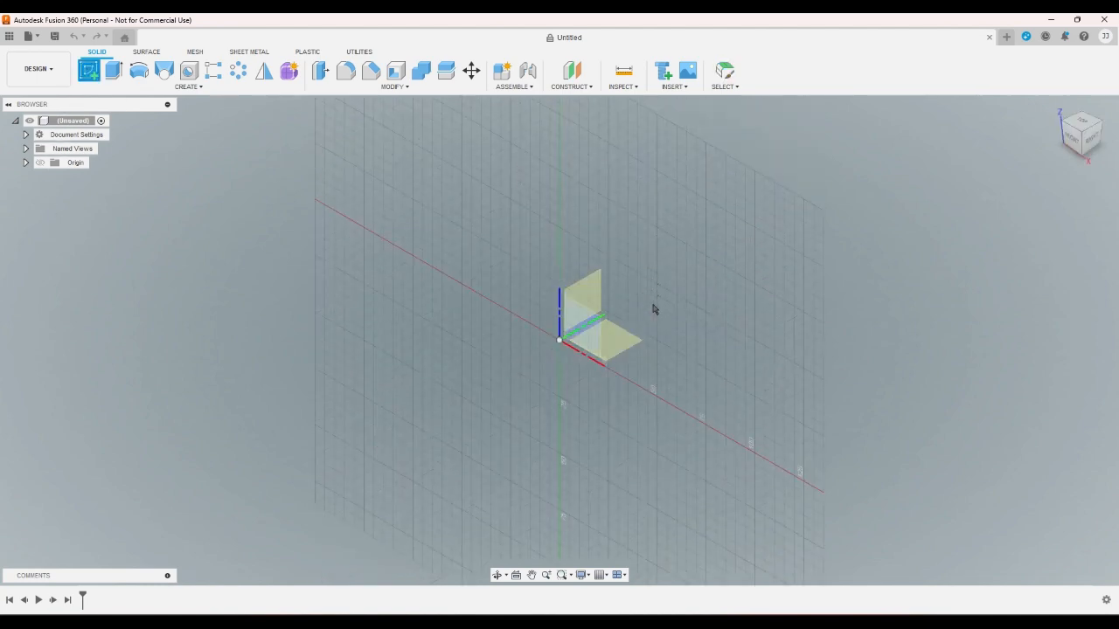
{"action": "left_click", "coordinate": [635, 339]}
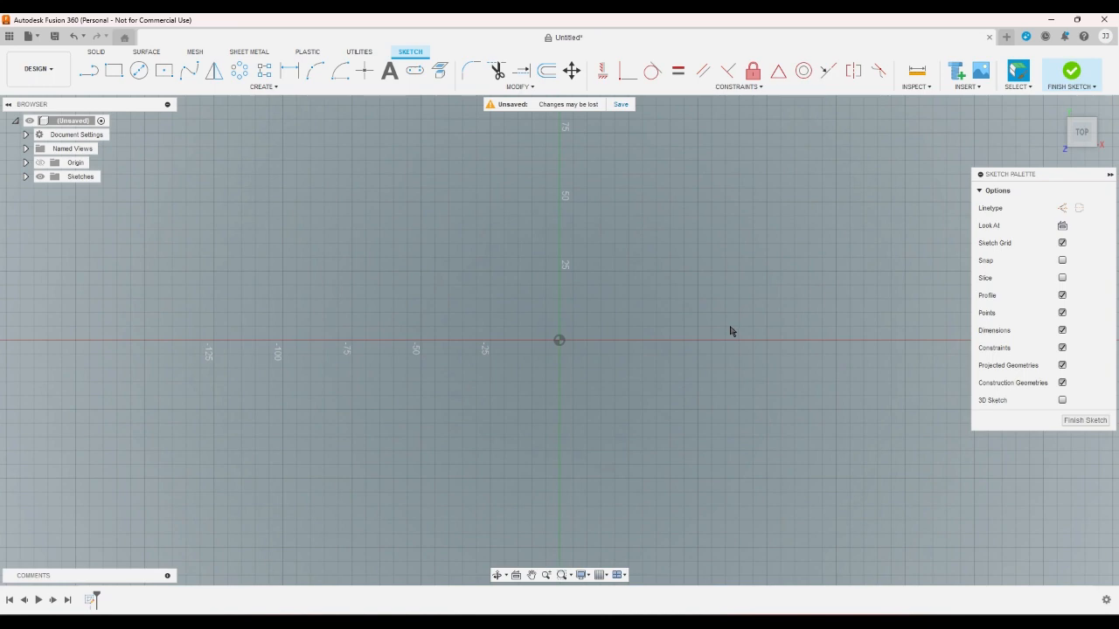
{"action": "left_click", "coordinate": [138, 70]}
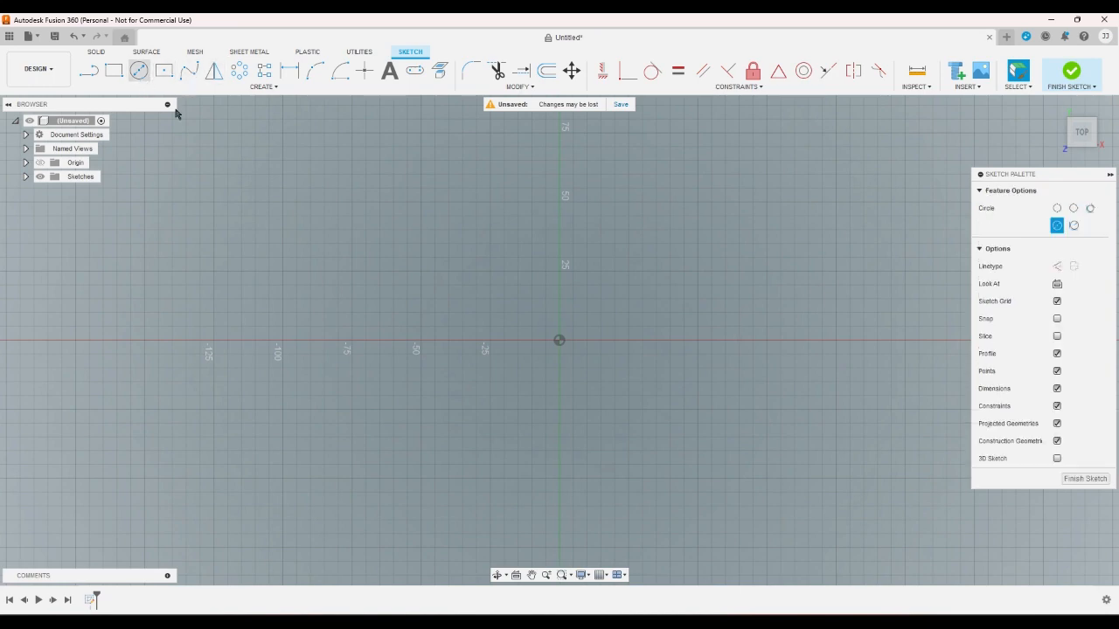
{"action": "left_click", "coordinate": [559, 340]}
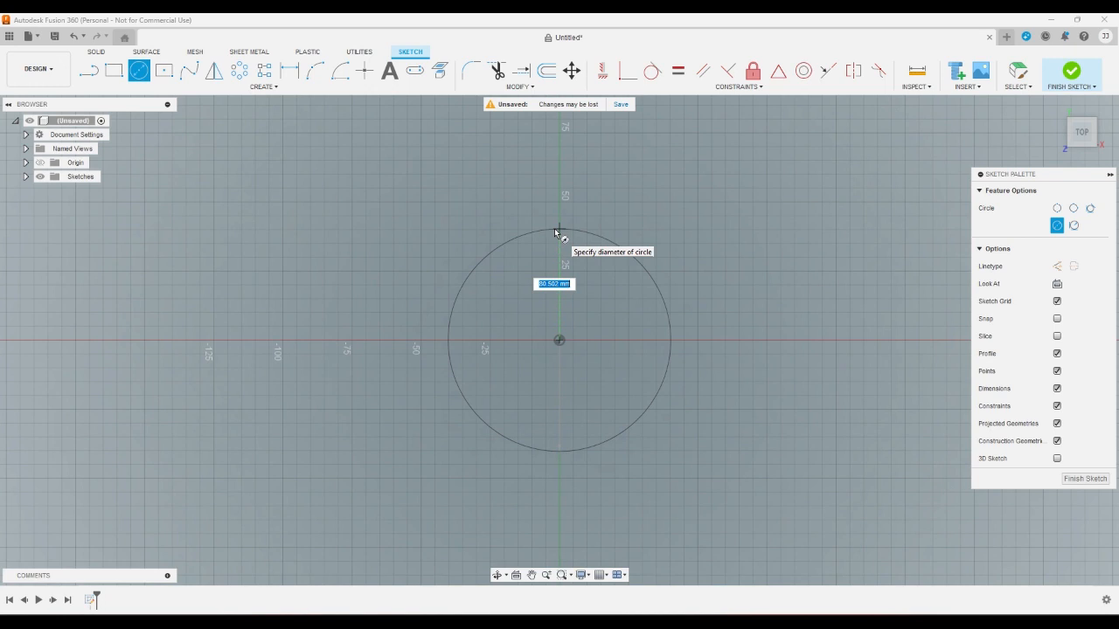
{"action": "type", "text": "95"}
{"action": "key", "text": "Return"}
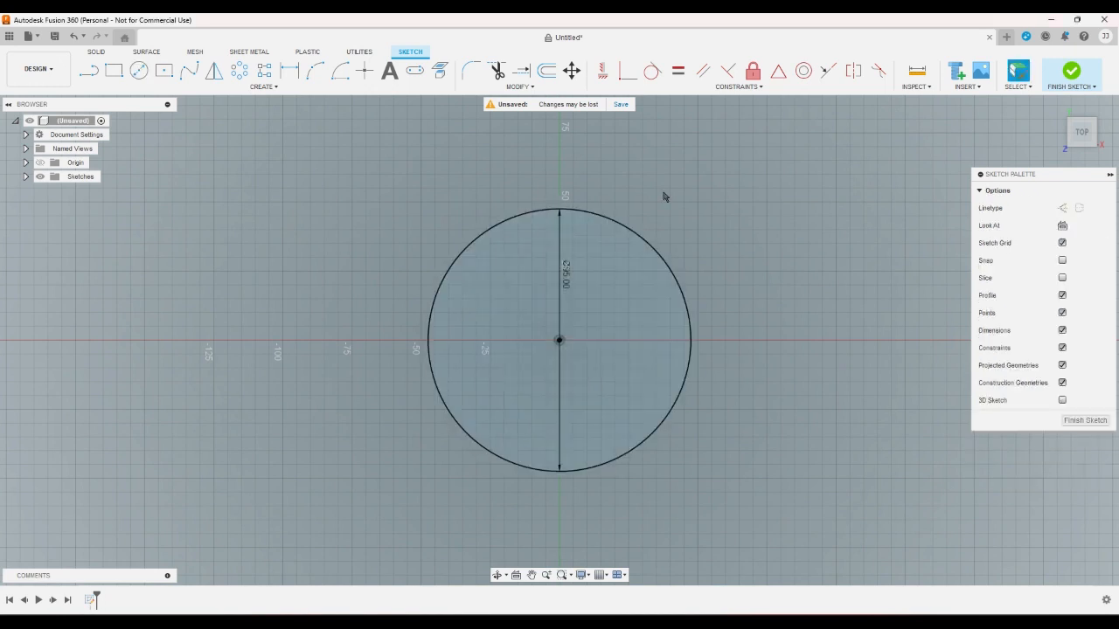
Offset the 95 mm circle outward by 4 mm
{"action": "left_click", "coordinate": [546, 71]}
{"action": "left_click", "coordinate": [605, 216]}
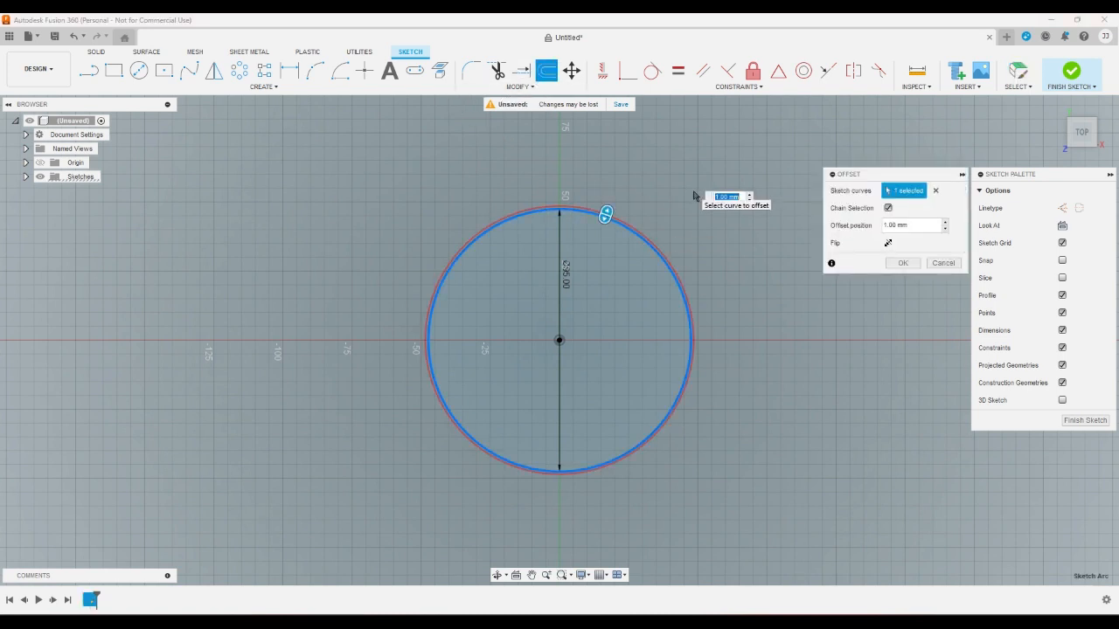
{"action": "key", "text": "Return"}
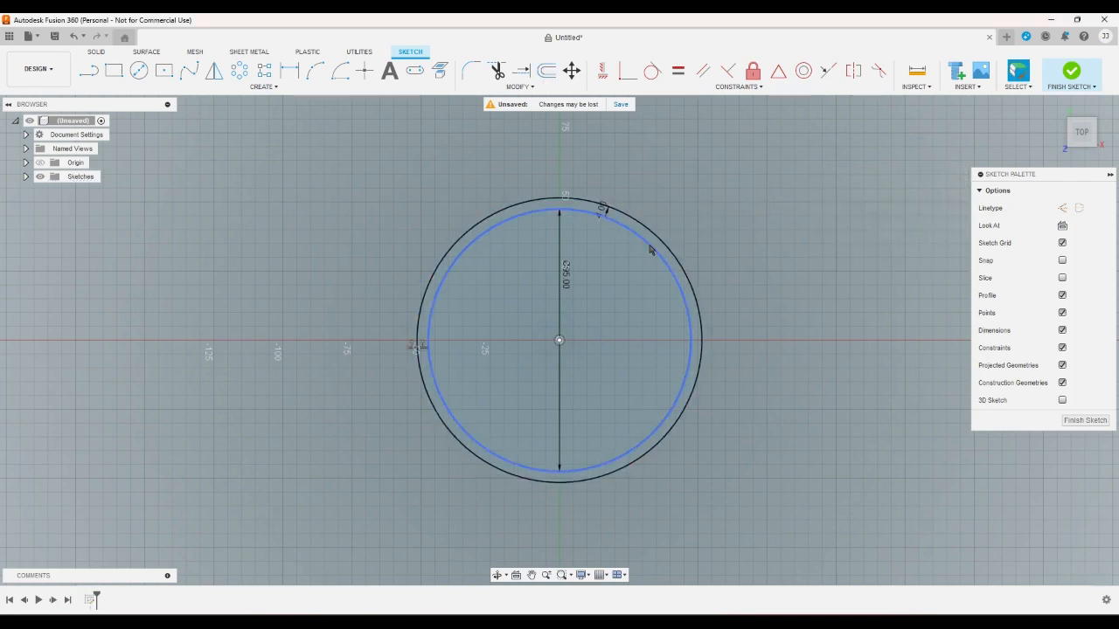
{"action": "scroll", "coordinate": [655, 249], "scroll_direction": "up", "scroll_amount": 5}
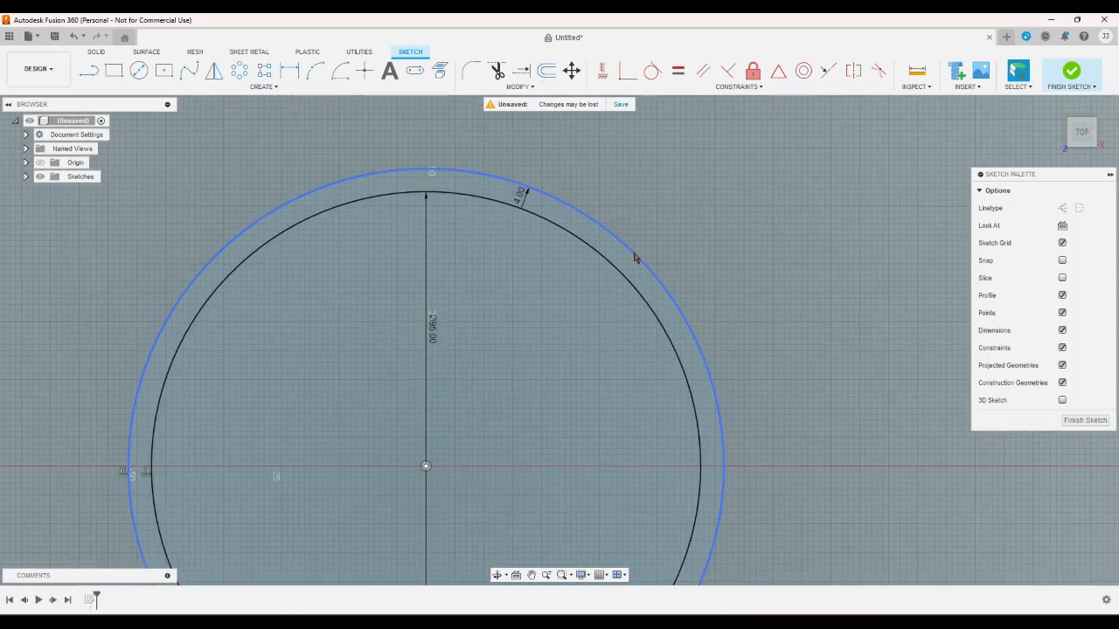
{"action": "scroll", "coordinate": [677, 223], "scroll_direction": "down", "scroll_amount": 3}
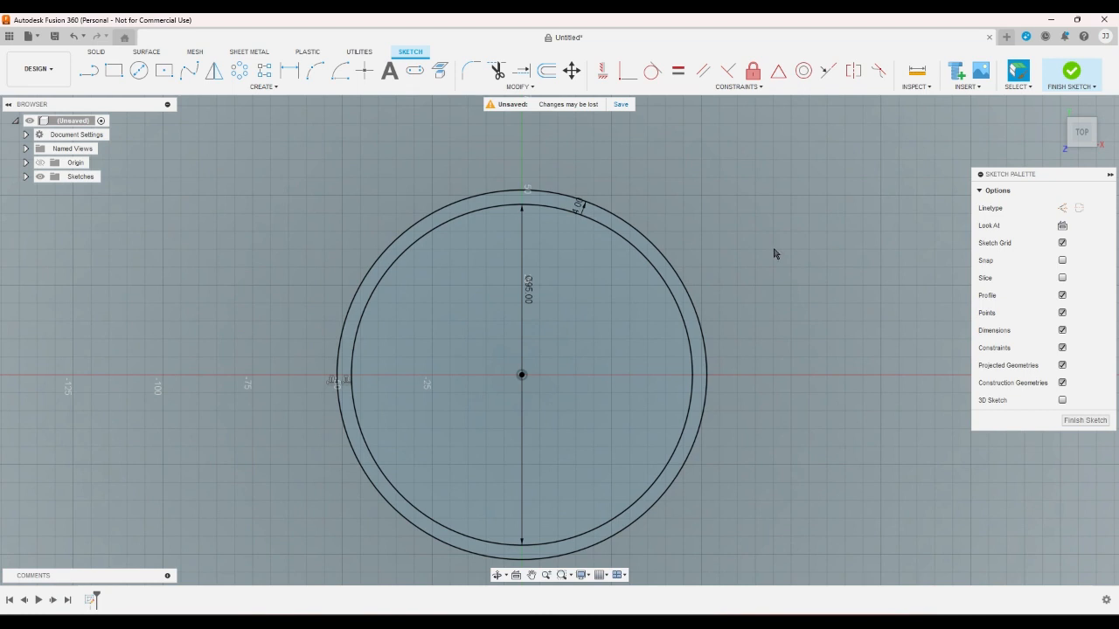
Offset the 95 mm circle outward by 5 mm to add a third concentric circle
{"action": "scroll", "coordinate": [773, 253], "scroll_direction": "down", "scroll_amount": 1}
{"action": "left_click", "coordinate": [546, 70]}
{"action": "left_click", "coordinate": [582, 211]}
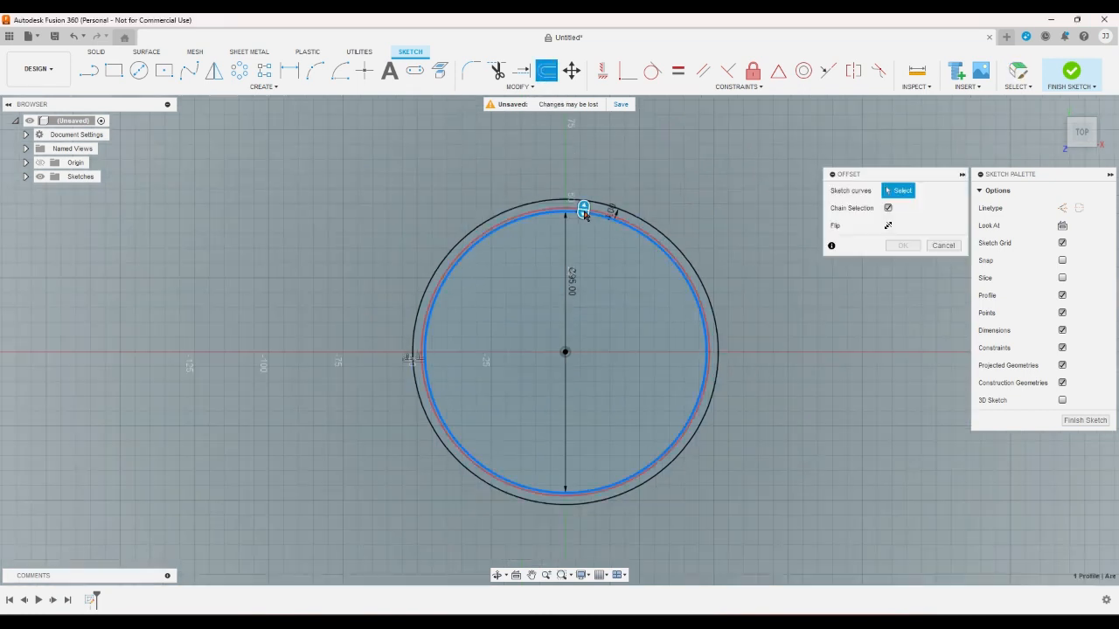
{"action": "type", "text": "5"}
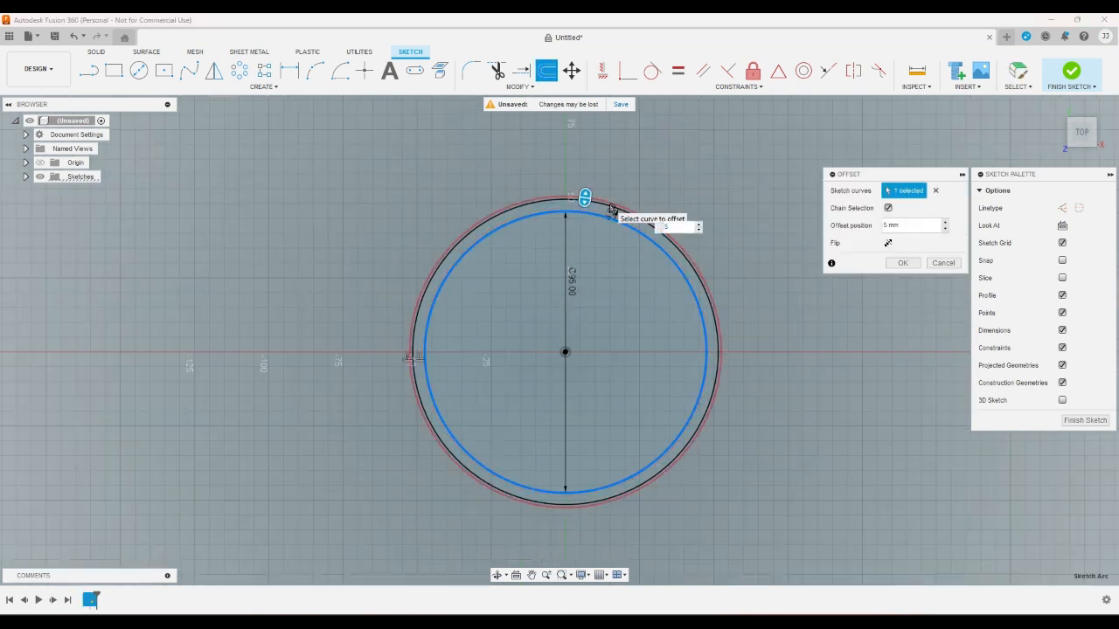
{"action": "key", "text": "Return"}
Offset the 95 mm circle outward once more to add an outermost circle beyond the 5 mm offset
{"action": "scroll", "coordinate": [635, 189], "scroll_direction": "up", "scroll_amount": 2}
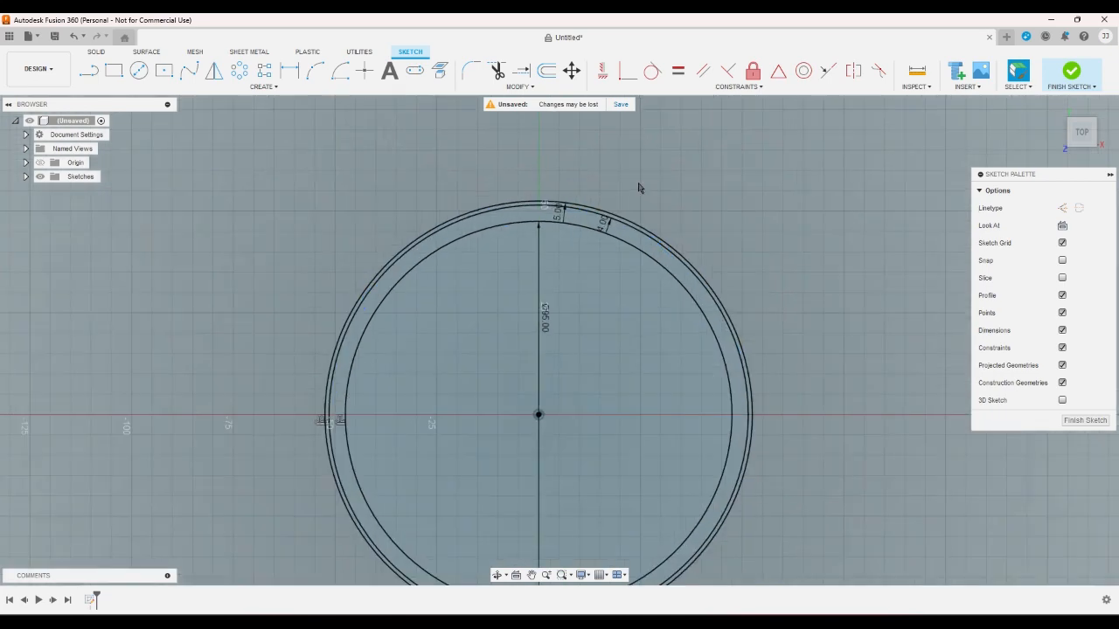
{"action": "scroll", "coordinate": [638, 188], "scroll_direction": "down", "scroll_amount": 3}
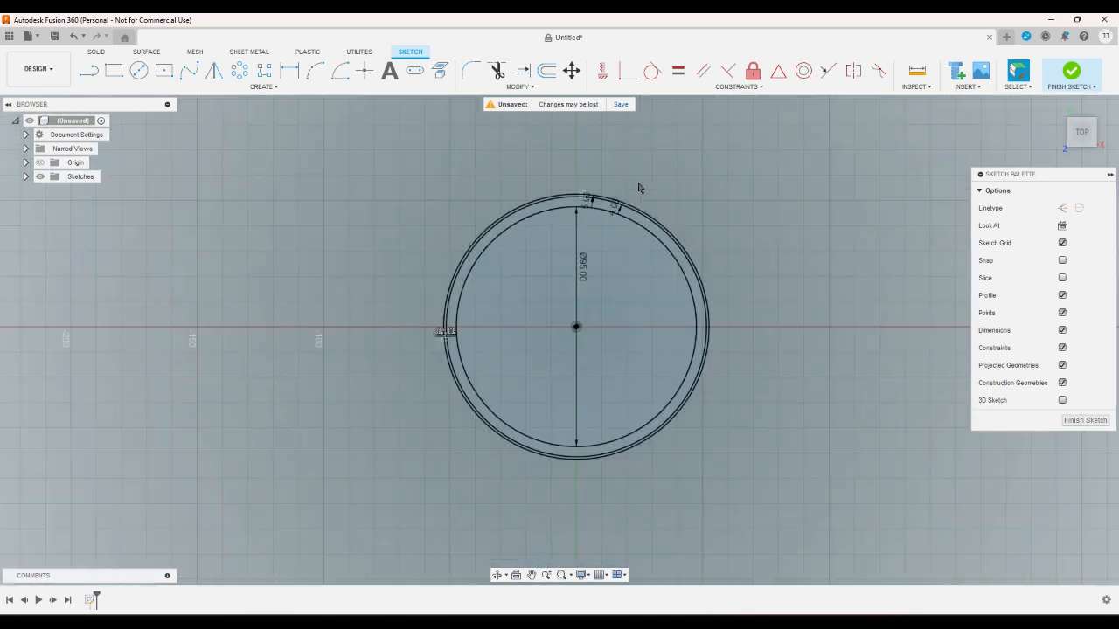
{"action": "scroll", "coordinate": [646, 172], "scroll_direction": "down", "scroll_amount": 1}
{"action": "scroll", "coordinate": [646, 172], "scroll_direction": "up", "scroll_amount": 3}
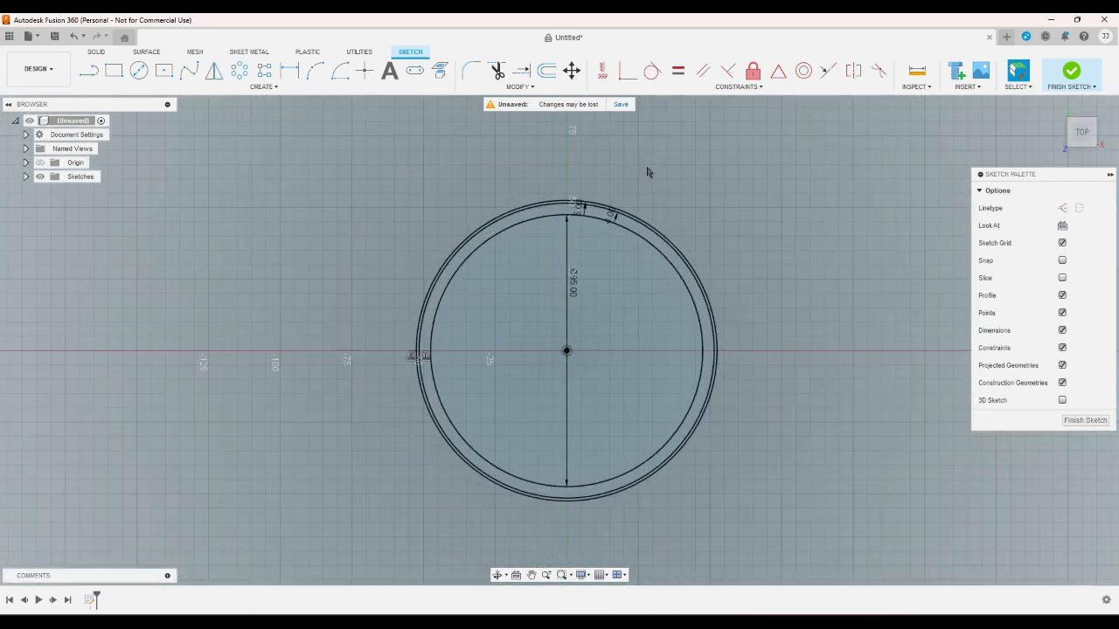
{"action": "left_click", "coordinate": [546, 71]}
{"action": "left_click", "coordinate": [573, 221]}
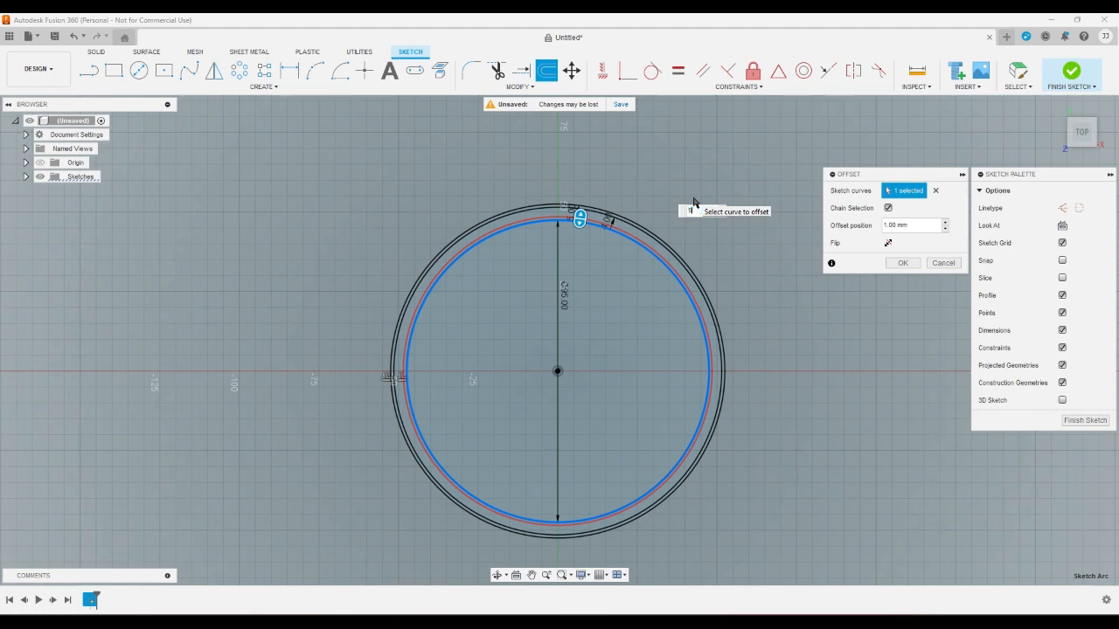
{"action": "key", "text": "Return"}
{"action": "scroll", "coordinate": [693, 202], "scroll_direction": "up", "scroll_amount": 1}
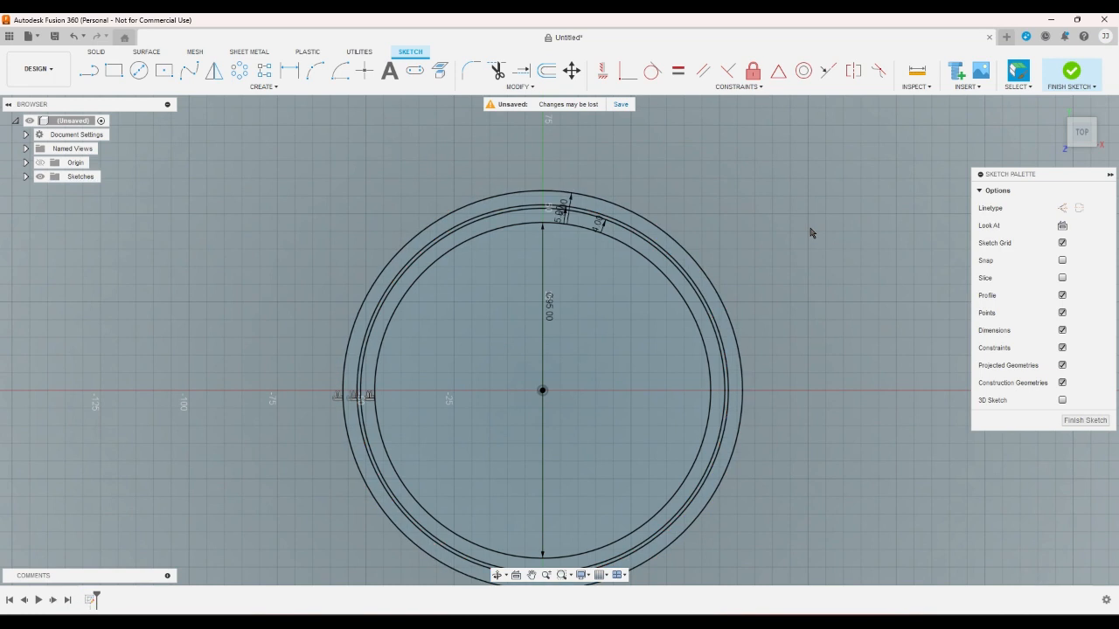
{"action": "scroll", "coordinate": [810, 232], "scroll_direction": "down", "scroll_amount": 2}
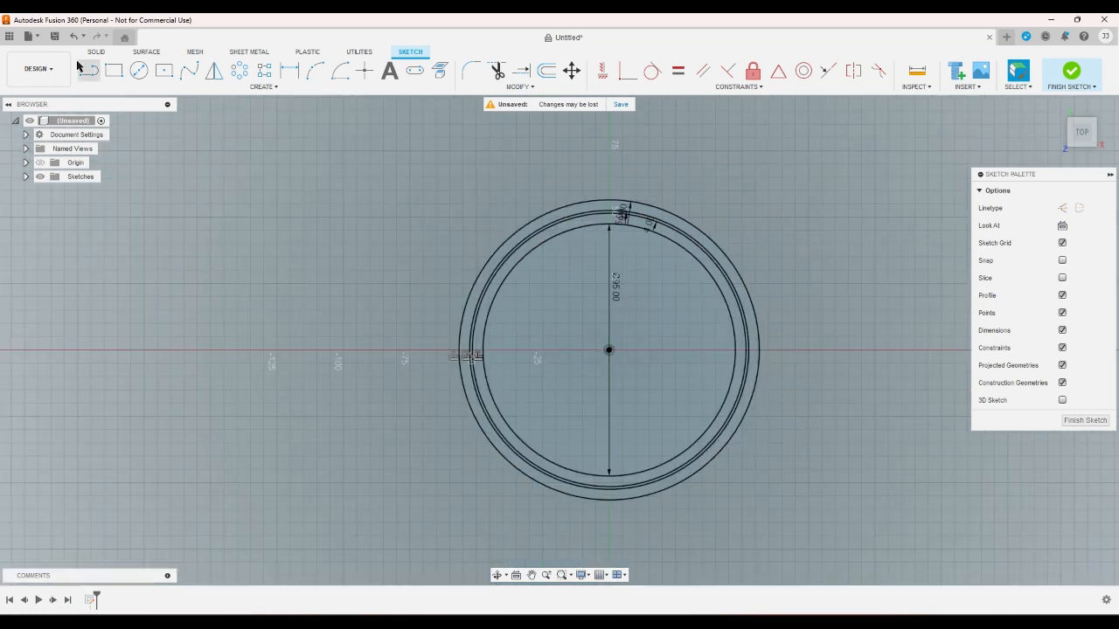
Draw three circles along the vertical axis inside the rings: a large lower one, a smaller one at the origin and the smallest above
{"action": "left_click", "coordinate": [136, 76]}
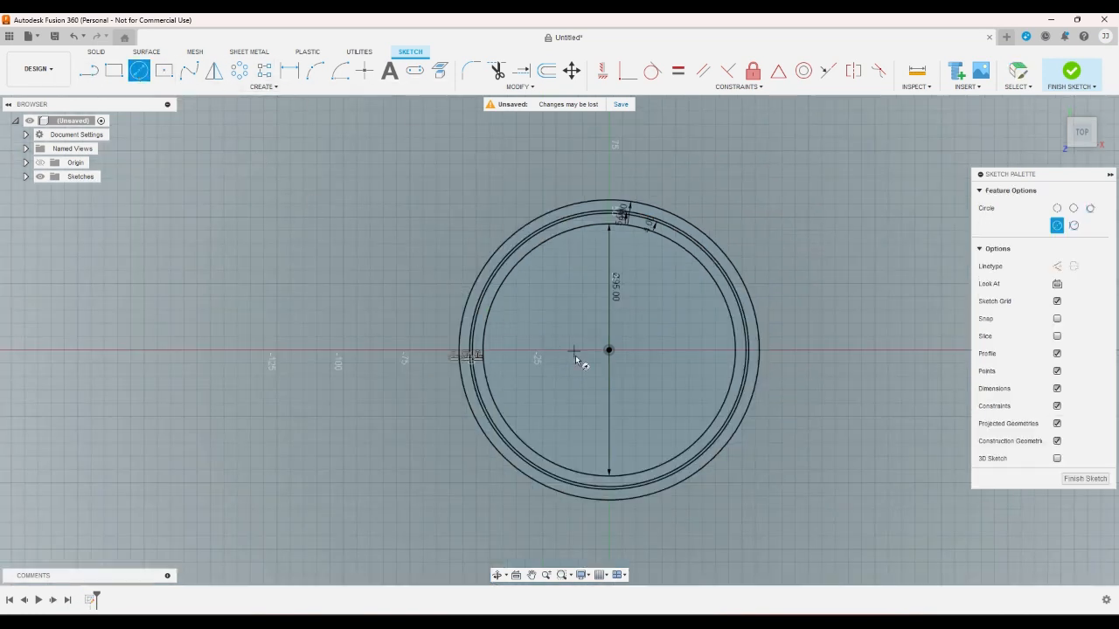
{"action": "scroll", "coordinate": [608, 441], "scroll_direction": "up", "scroll_amount": 2}
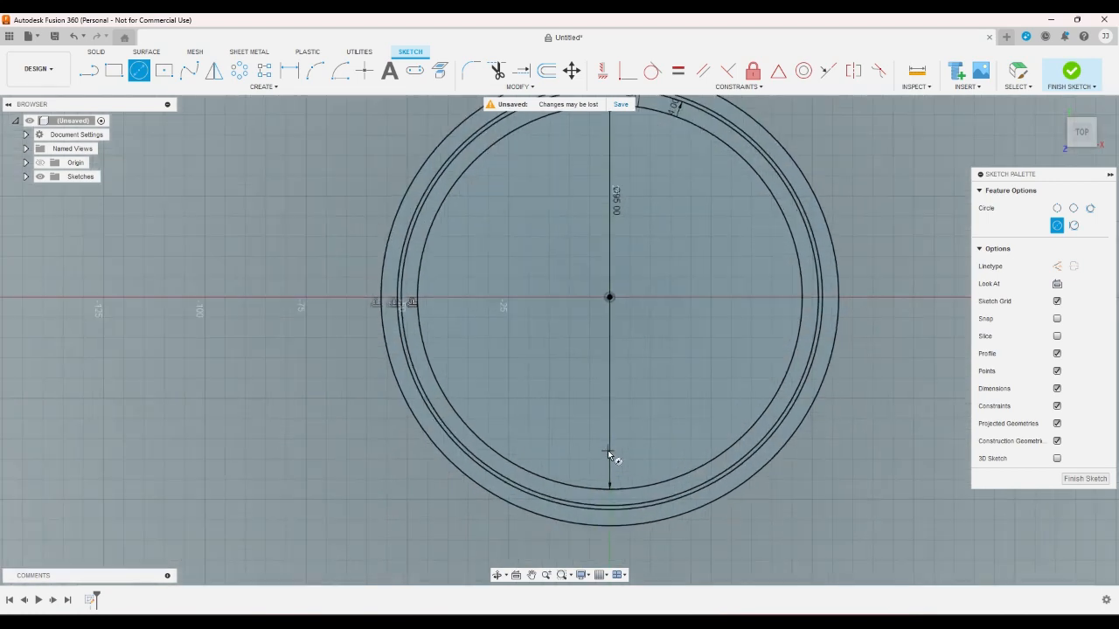
{"action": "left_click", "coordinate": [610, 430]}
{"action": "left_click", "coordinate": [609, 296]}
{"action": "left_click", "coordinate": [626, 349]}
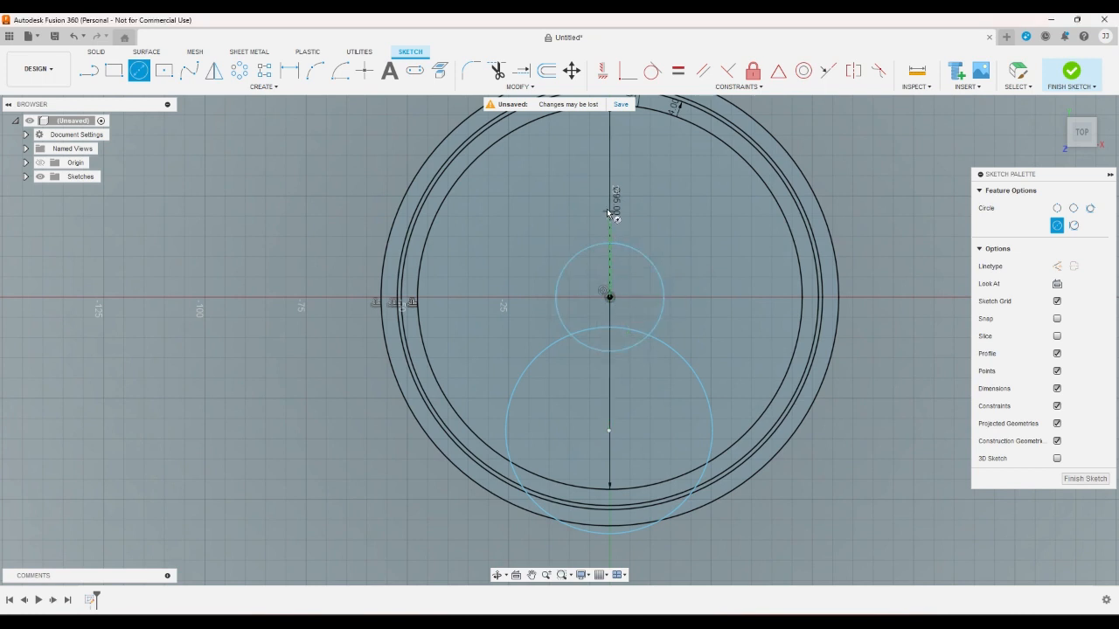
{"action": "left_click", "coordinate": [609, 168]}
{"action": "left_click", "coordinate": [615, 204]}
{"action": "right_click", "coordinate": [688, 200]}
{"action": "left_click", "coordinate": [727, 202]}
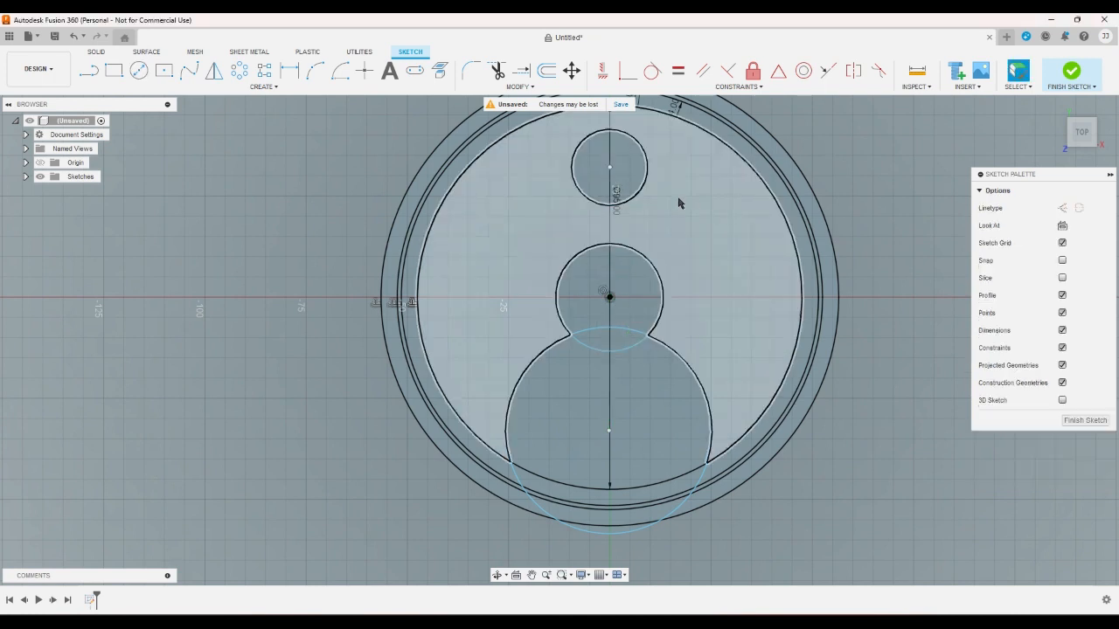
Rearrange the inner circles into a large lower circle inside the innermost ring and an upper circle about 29 mm across that slightly overlaps it
{"action": "left_click_drag", "start_coordinate": [609, 168], "coordinate": [610, 234]}
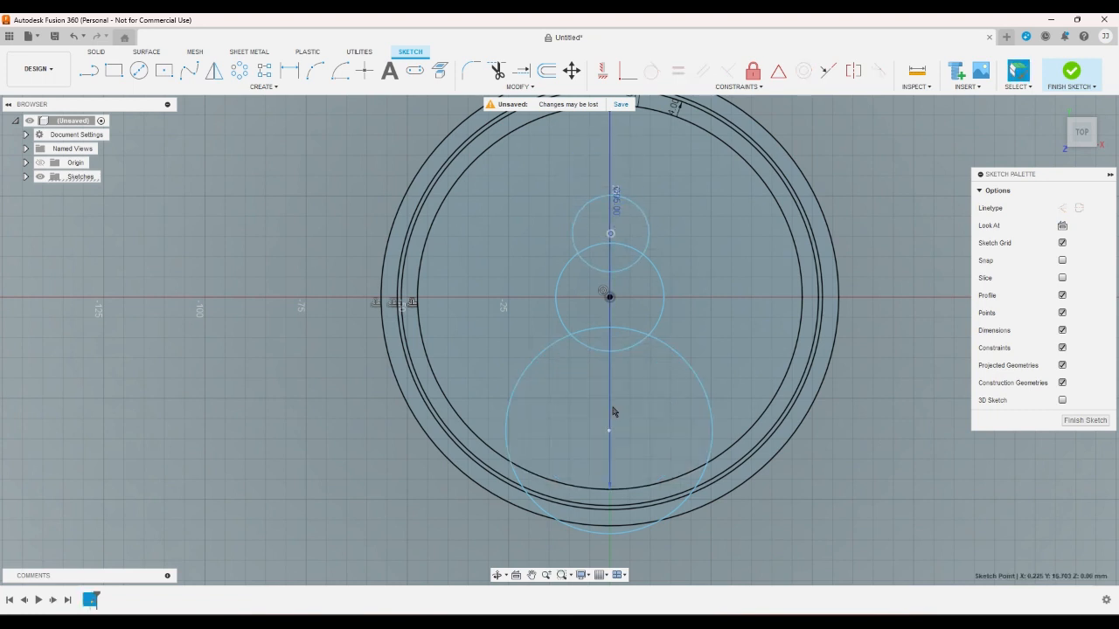
{"action": "left_click_drag", "start_coordinate": [609, 439], "coordinate": [651, 227]}
{"action": "left_click", "coordinate": [618, 351]}
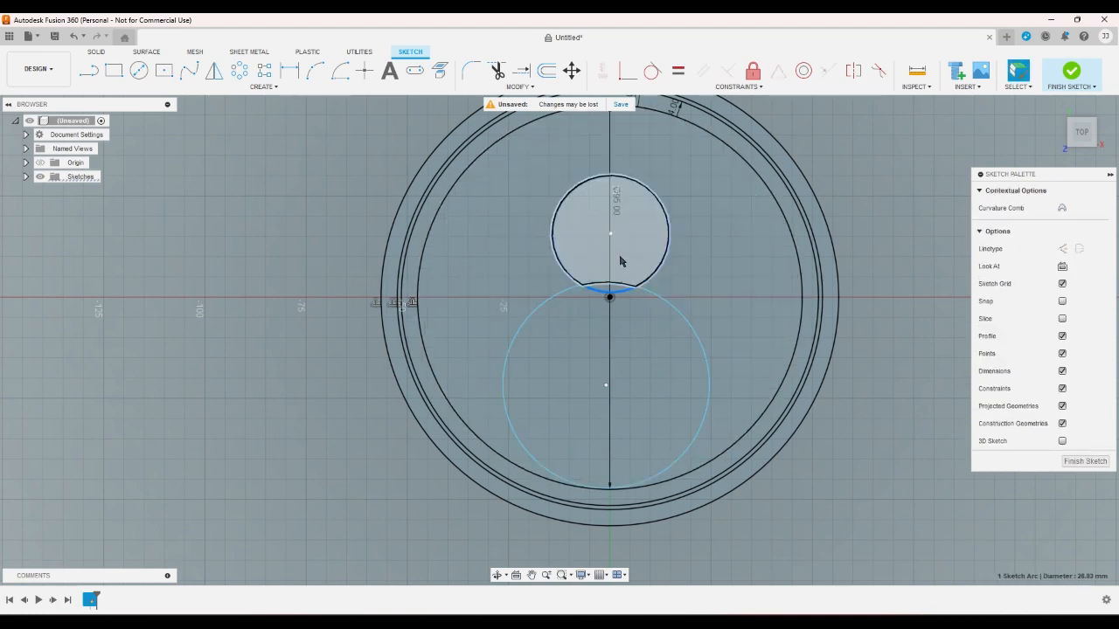
Draw a circle about 27 mm in diameter on the vertical axis above the upper inner circle, overlapping it
{"action": "scroll", "coordinate": [153, 188], "scroll_direction": "down", "scroll_amount": 3}
{"action": "left_click", "coordinate": [139, 72]}
{"action": "scroll", "coordinate": [315, 111], "scroll_direction": "up", "scroll_amount": 2}
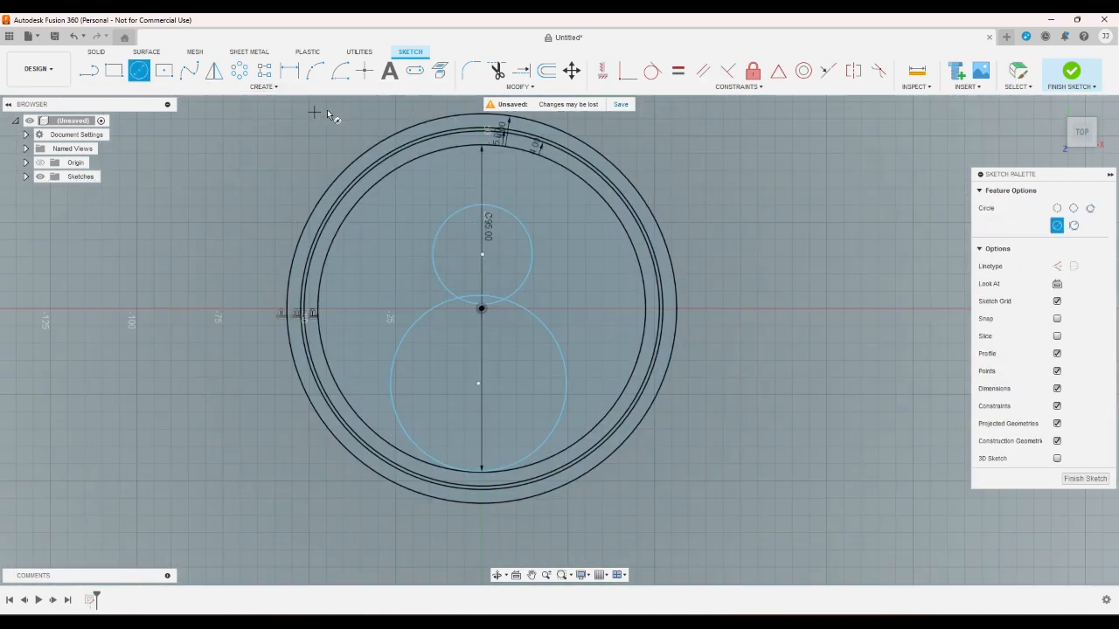
{"action": "scroll", "coordinate": [454, 175], "scroll_direction": "up", "scroll_amount": 4}
{"action": "left_click", "coordinate": [515, 203]}
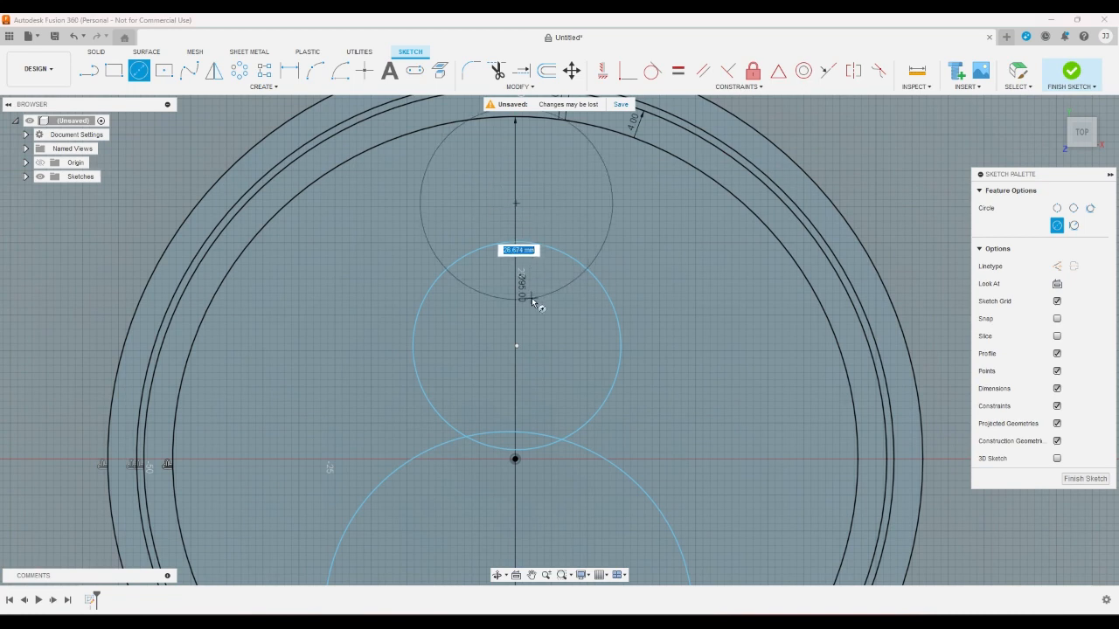
{"action": "left_click", "coordinate": [534, 301]}
{"action": "scroll", "coordinate": [495, 255], "scroll_direction": "down", "scroll_amount": 5}
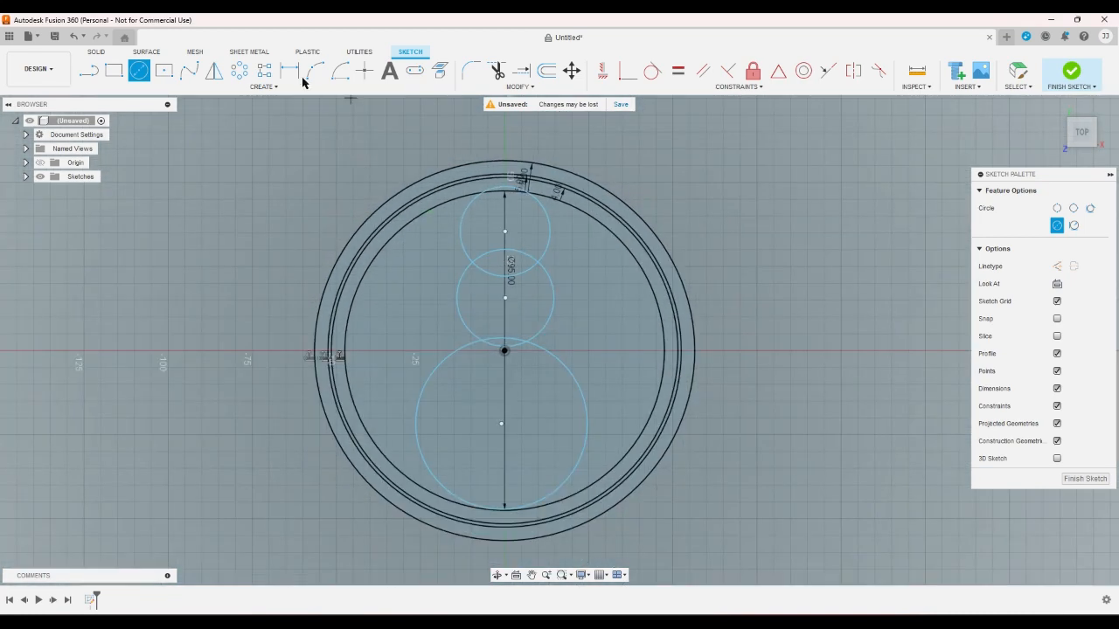
{"action": "left_click", "coordinate": [89, 71]}
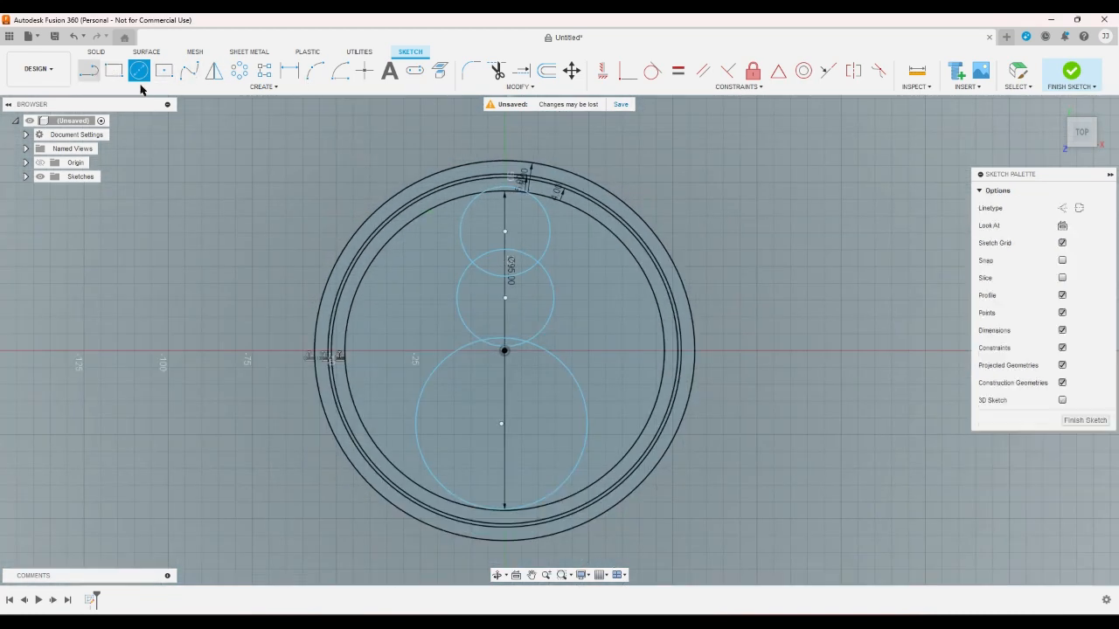
{"action": "left_click", "coordinate": [505, 232]}
{"action": "left_click", "coordinate": [504, 300]}
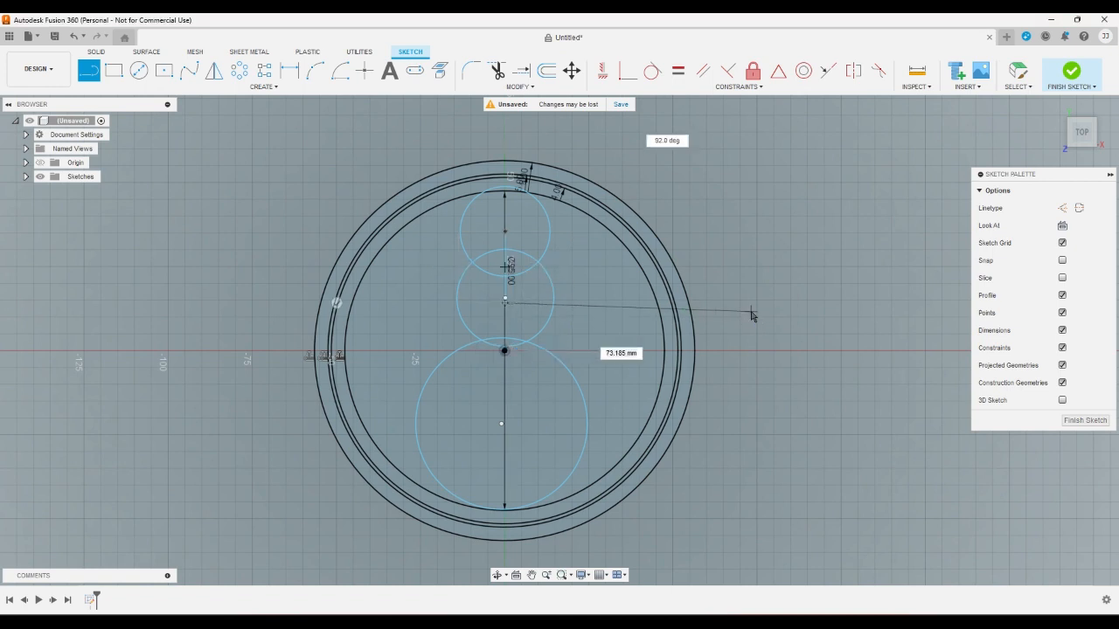
{"action": "key", "text": "Escape"}
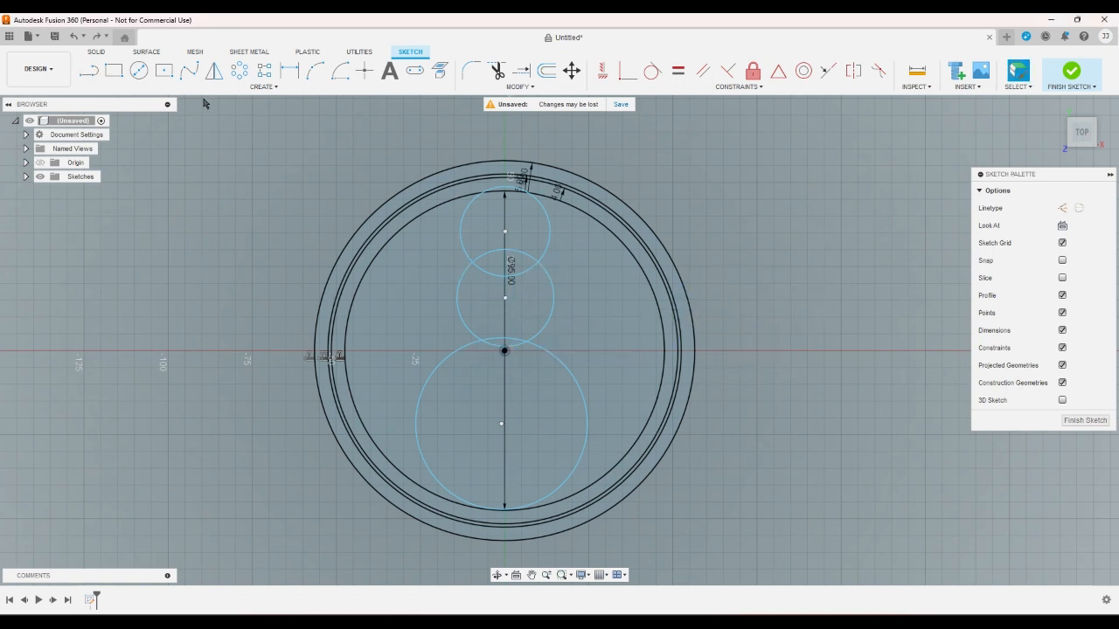
Draw two connected lines joining the centres of the three inner circles, running from the top circle to the large lower one
{"action": "left_click", "coordinate": [90, 71]}
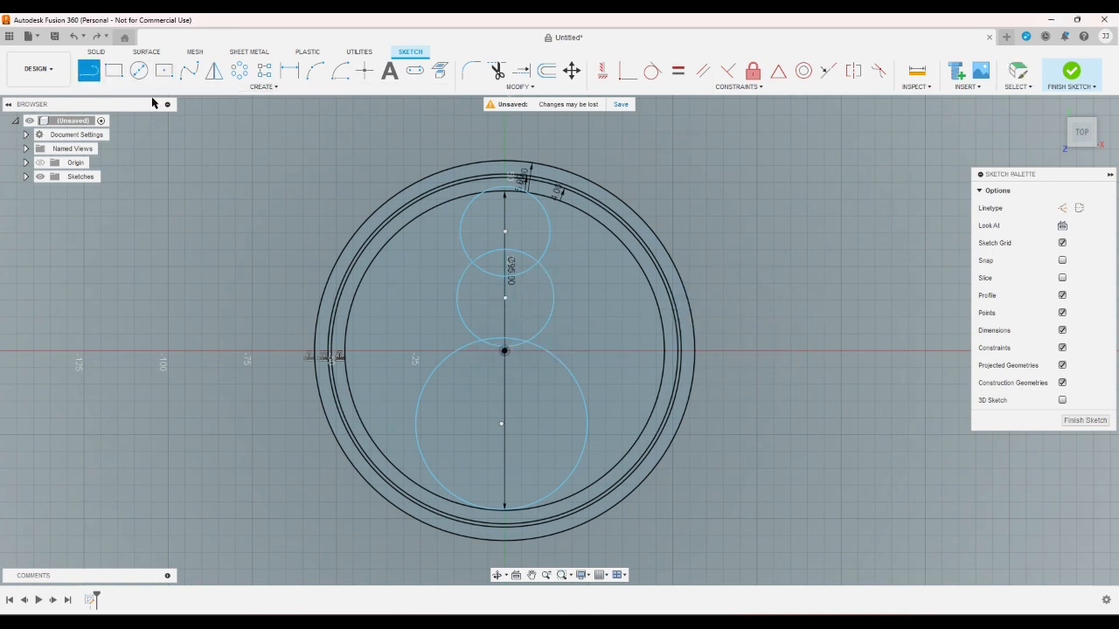
{"action": "left_click", "coordinate": [505, 232]}
{"action": "left_click", "coordinate": [504, 298]}
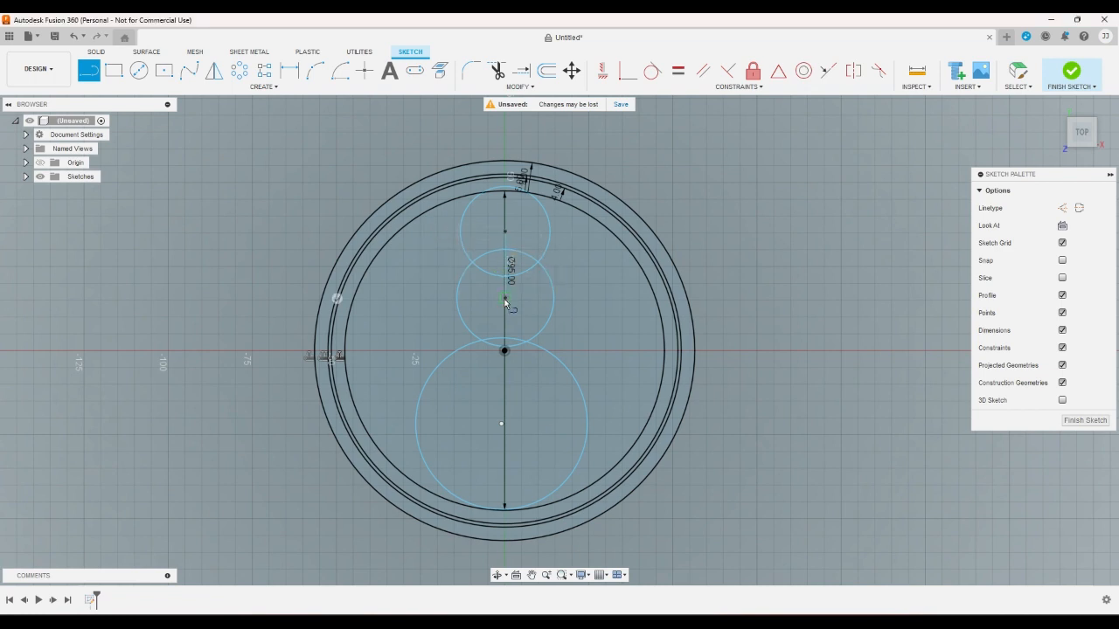
{"action": "left_click", "coordinate": [500, 424]}
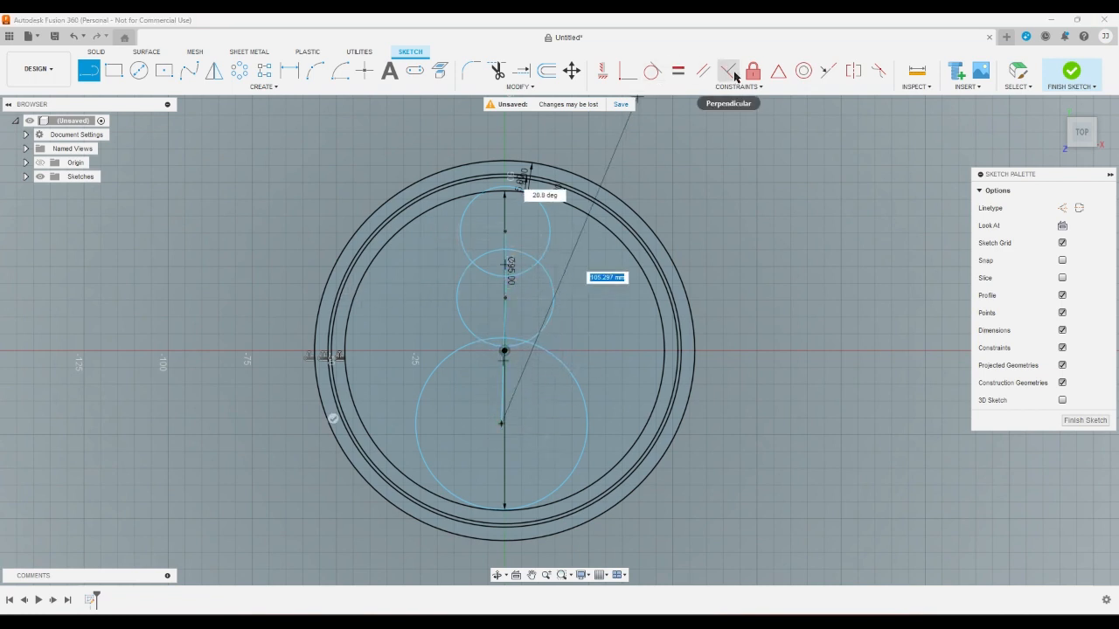
Constrain the two lines between the circle centres to be collinear and vertical
{"action": "left_click", "coordinate": [828, 71]}
{"action": "left_click", "coordinate": [505, 262]}
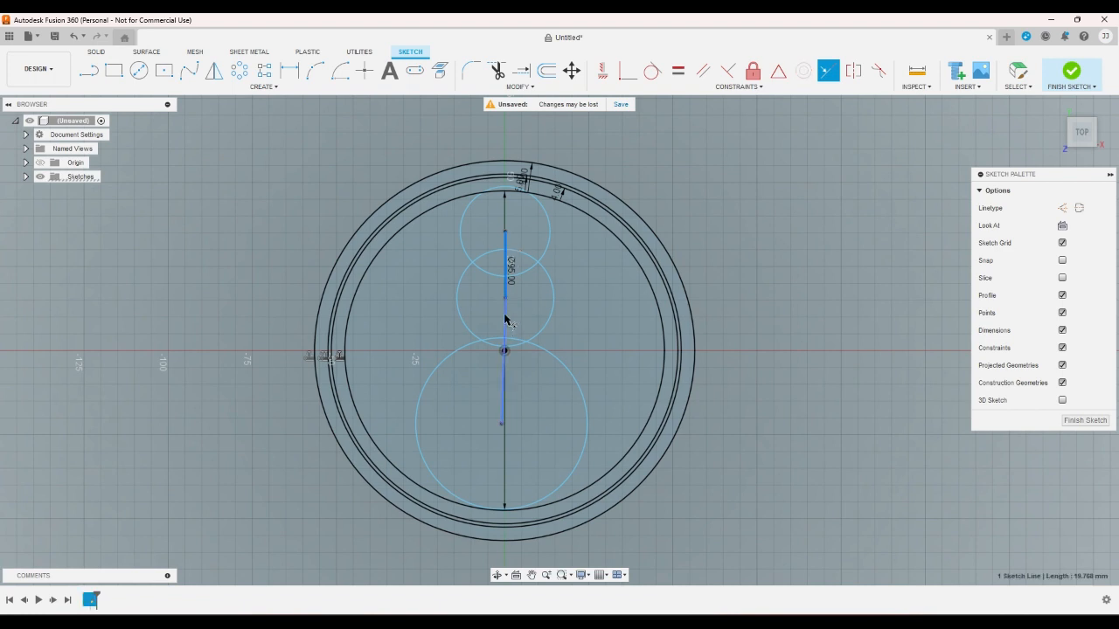
{"action": "left_click", "coordinate": [505, 319]}
{"action": "left_click", "coordinate": [603, 71]}
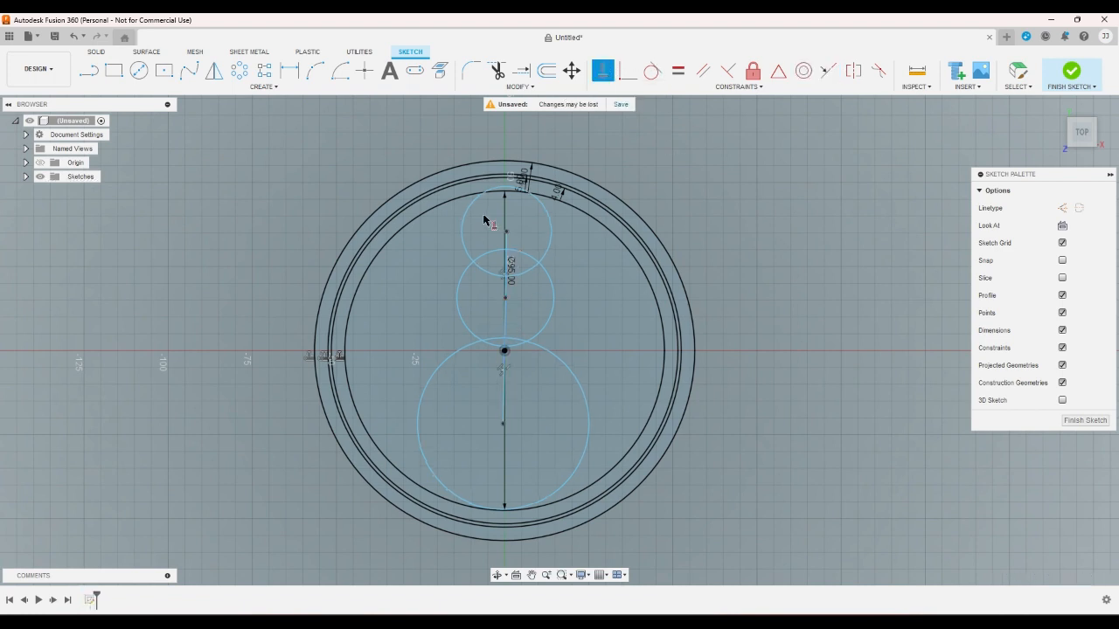
{"action": "left_click", "coordinate": [507, 253]}
{"action": "right_click_drag", "start_coordinate": [680, 219], "coordinate": [716, 218]}
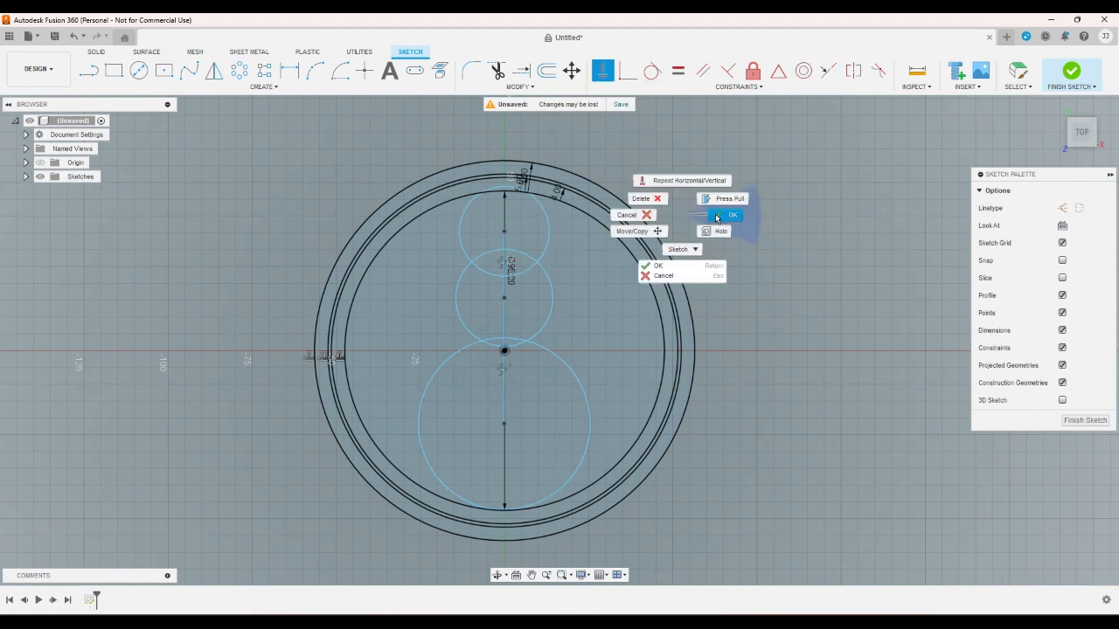
Shift the middle circle down along the vertical axis to overlap the lower circle and enlarge it to about 41.5 mm in diameter
{"action": "scroll", "coordinate": [554, 293], "scroll_direction": "up", "scroll_amount": 2}
{"action": "left_click", "coordinate": [552, 305]}
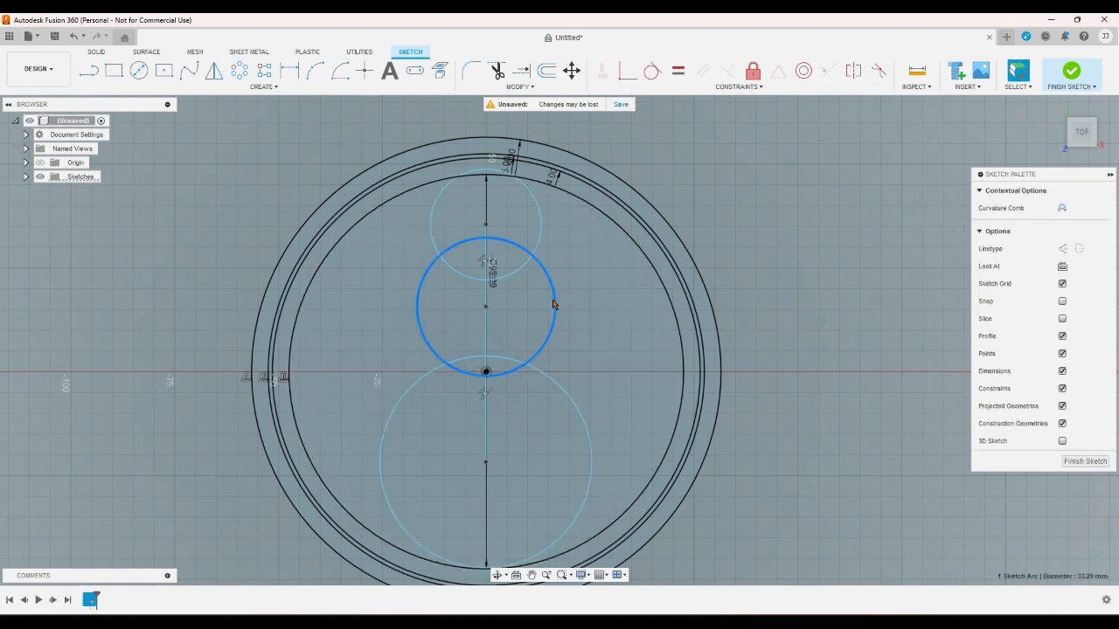
{"action": "left_click_drag", "start_coordinate": [486, 306], "coordinate": [487, 342]}
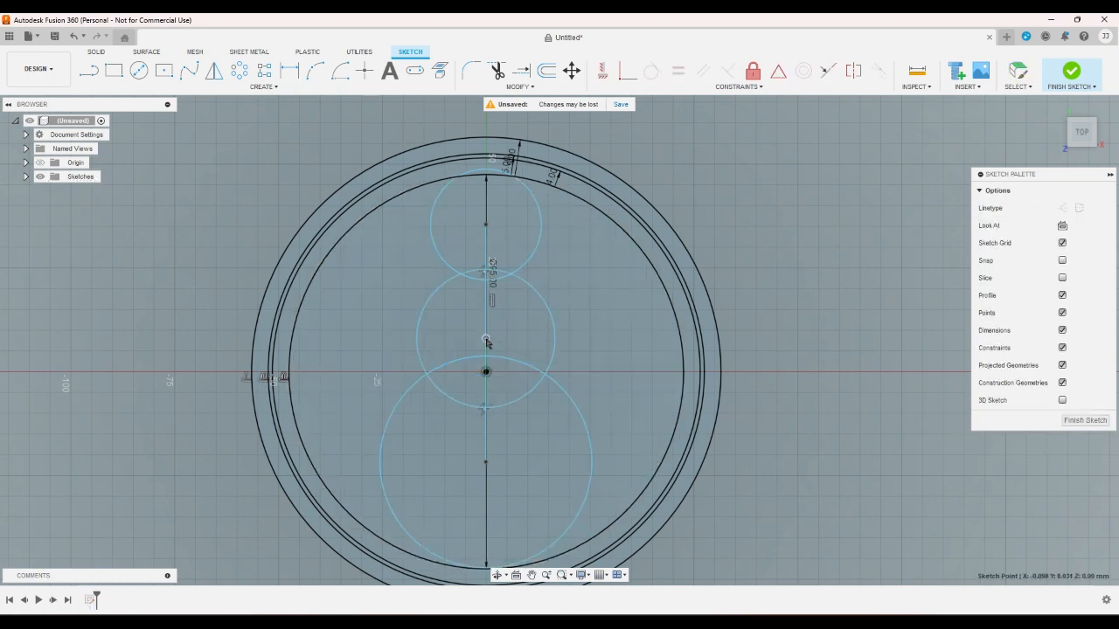
{"action": "mouse_move", "coordinate": [554, 325]}
{"action": "left_mouse_down"}
{"action": "mouse_move", "coordinate": [584, 329]}
{"action": "mouse_move", "coordinate": [572, 333]}
{"action": "left_mouse_up"}
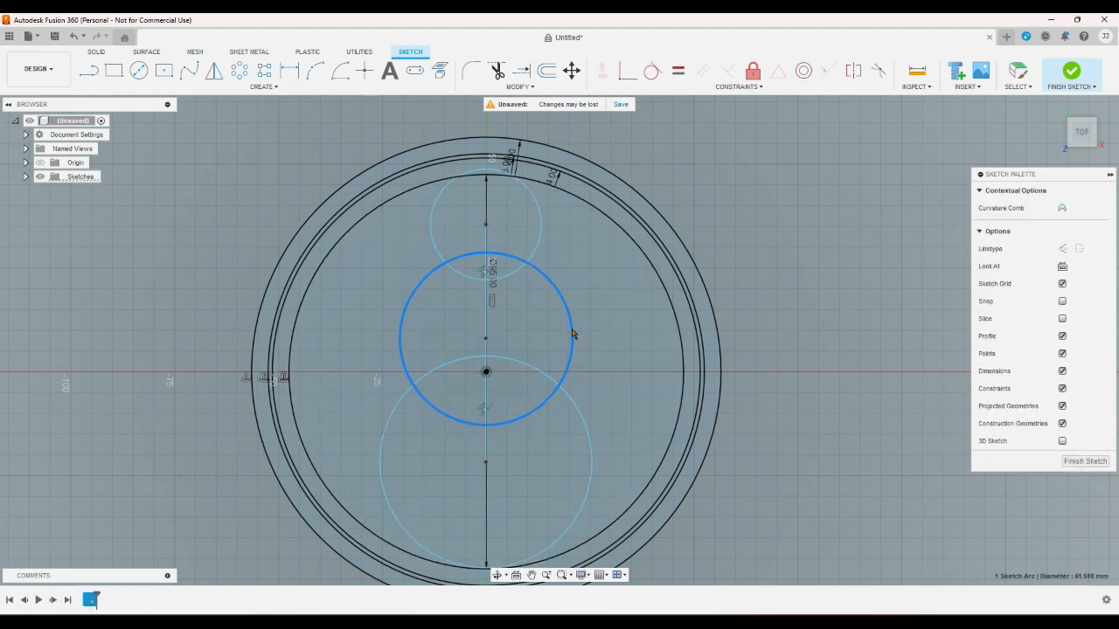
Lower the top circle inside the innermost ring, then enlarge the lower circle to about 57 mm and raise it to meet the ring's bottom
{"action": "left_click_drag", "start_coordinate": [486, 225], "coordinate": [484, 233]}
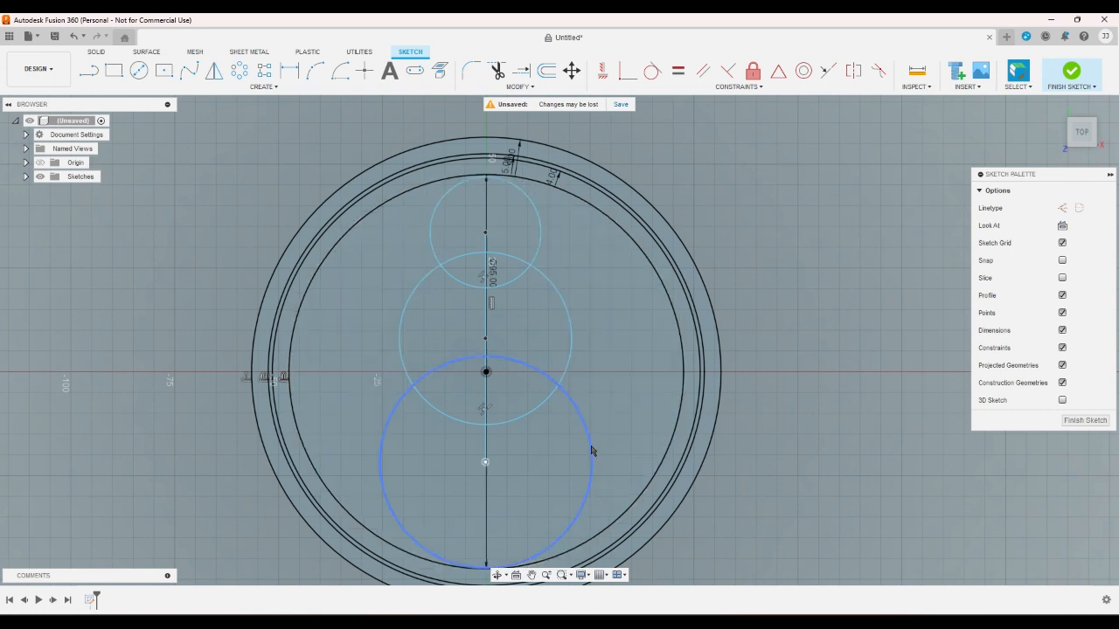
{"action": "left_click_drag", "start_coordinate": [591, 451], "coordinate": [603, 449]}
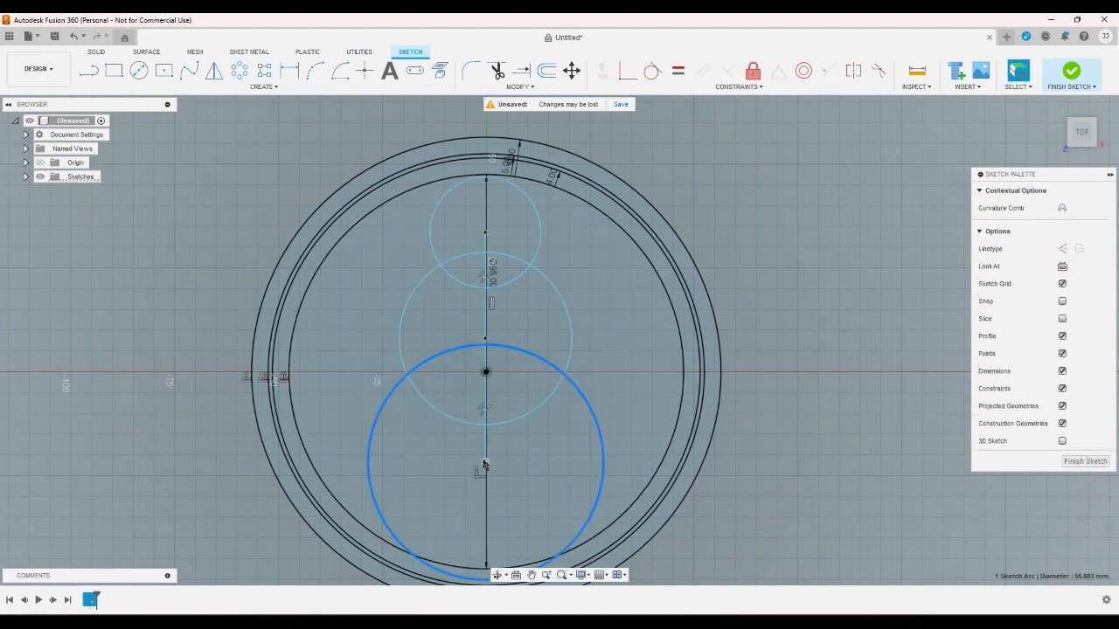
{"action": "left_click_drag", "start_coordinate": [484, 462], "coordinate": [483, 452]}
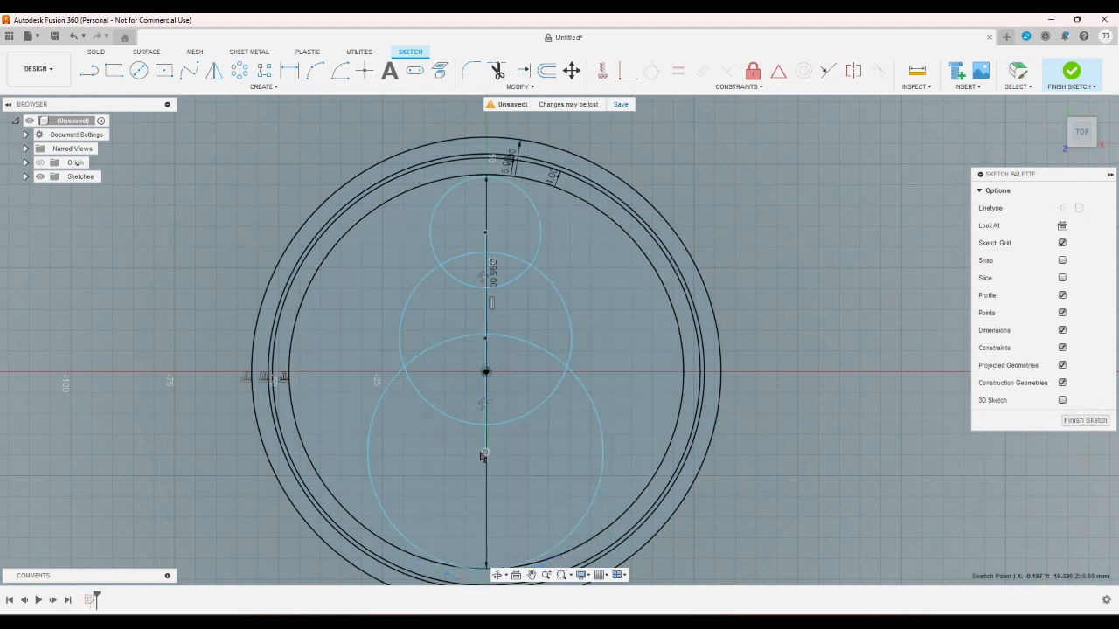
Enlarge the middle circle slightly and set the top circle to about 28 mm in diameter, reaching the innermost ring
{"action": "left_click_drag", "start_coordinate": [569, 318], "coordinate": [578, 318]}
{"action": "left_click", "coordinate": [541, 238]}
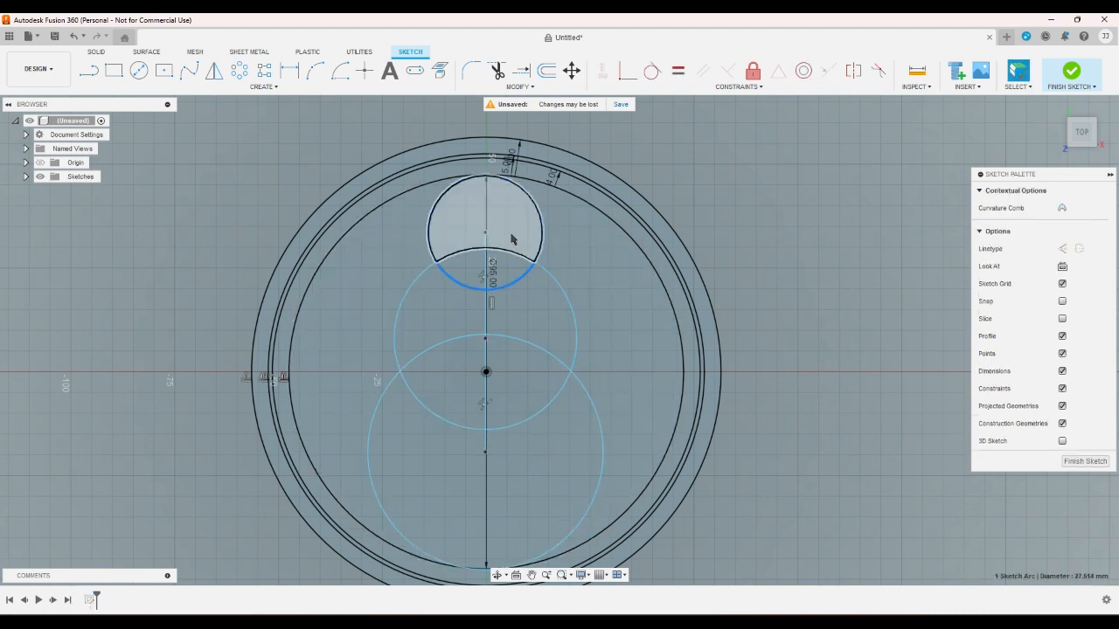
{"action": "left_click", "coordinate": [763, 243]}
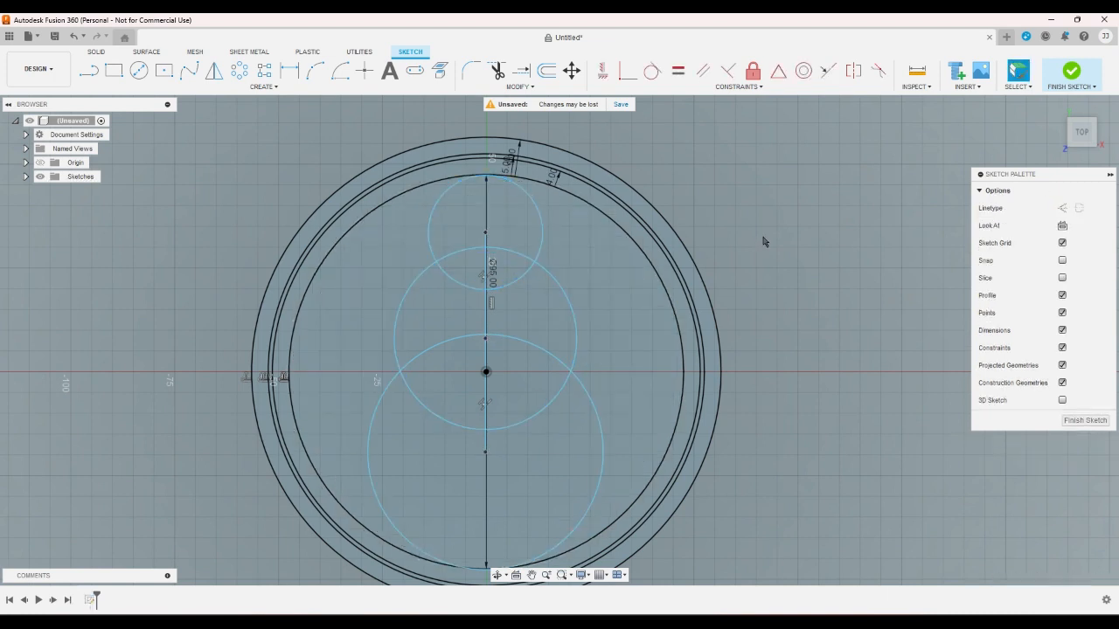
Convert the two vertical lines between the circle centres to construction lines
{"action": "scroll", "coordinate": [694, 143], "scroll_direction": "down", "scroll_amount": 2}
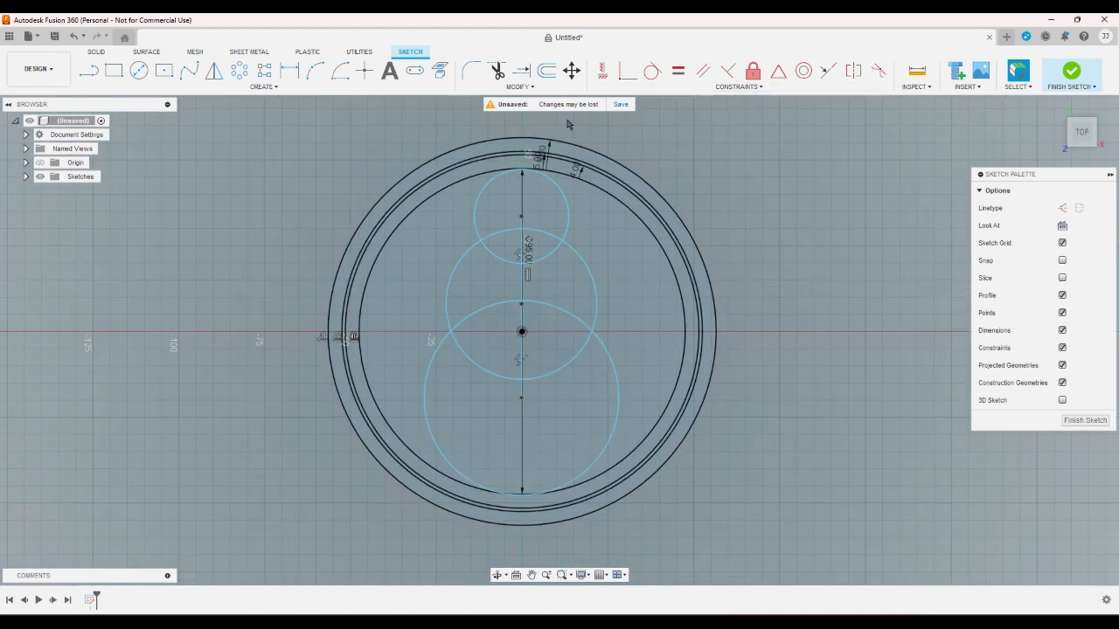
{"action": "left_click", "coordinate": [521, 247]}
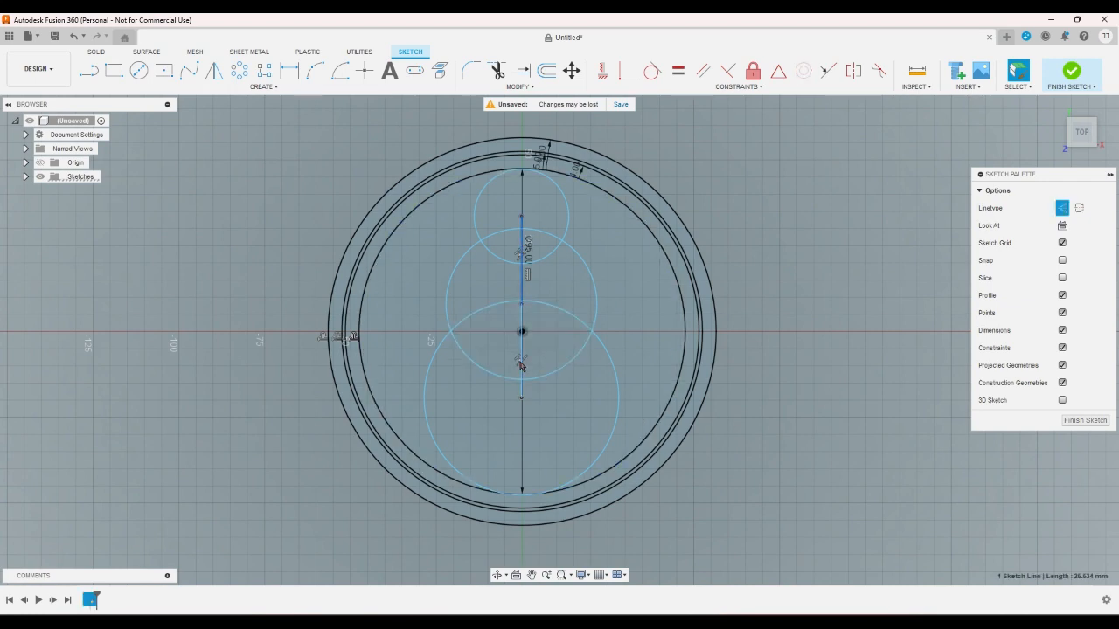
{"action": "left_click", "coordinate": [522, 367]}
{"action": "scroll", "coordinate": [646, 382], "scroll_direction": "up", "scroll_amount": 3}
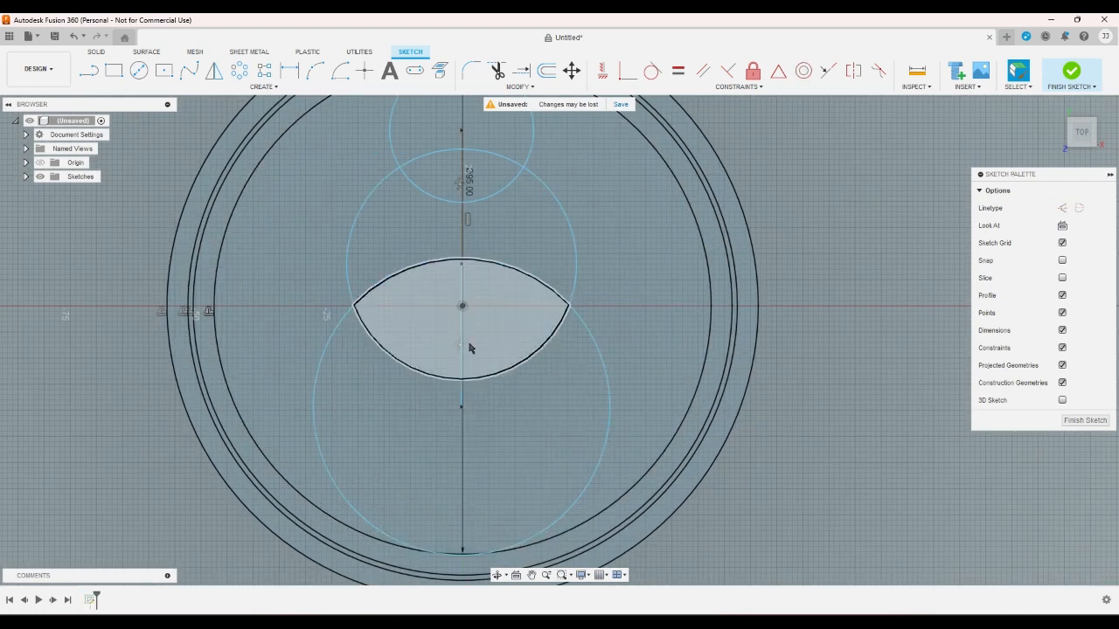
{"action": "left_click", "coordinate": [464, 342]}
{"action": "left_click", "coordinate": [814, 502]}
{"action": "scroll", "coordinate": [811, 498], "scroll_direction": "down", "scroll_amount": 3}
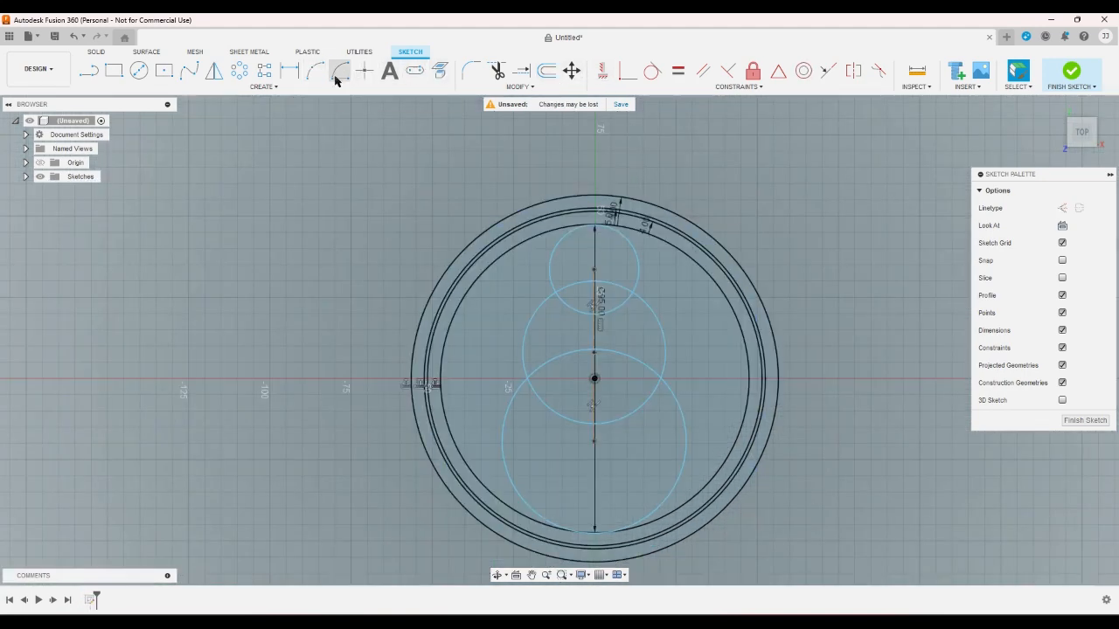
Trim the overlapping inner arcs of the three stacked circles to leave a single snowman-shaped outline
{"action": "left_click", "coordinate": [496, 70]}
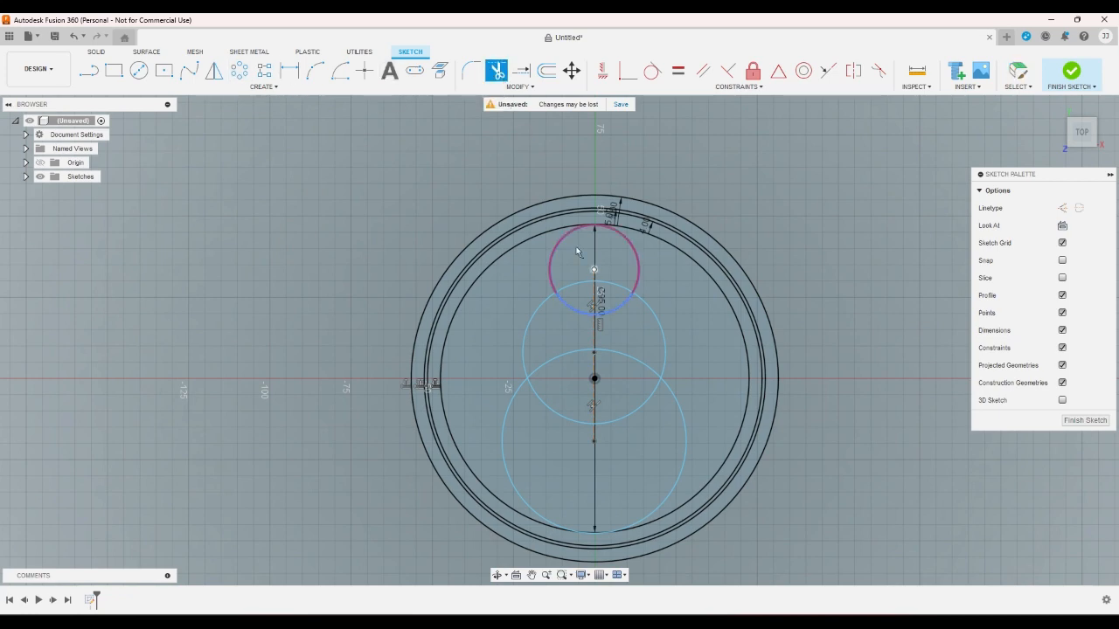
{"action": "scroll", "coordinate": [591, 284], "scroll_direction": "up", "scroll_amount": 1}
{"action": "scroll", "coordinate": [591, 287], "scroll_direction": "up", "scroll_amount": 1}
{"action": "left_click", "coordinate": [573, 292]}
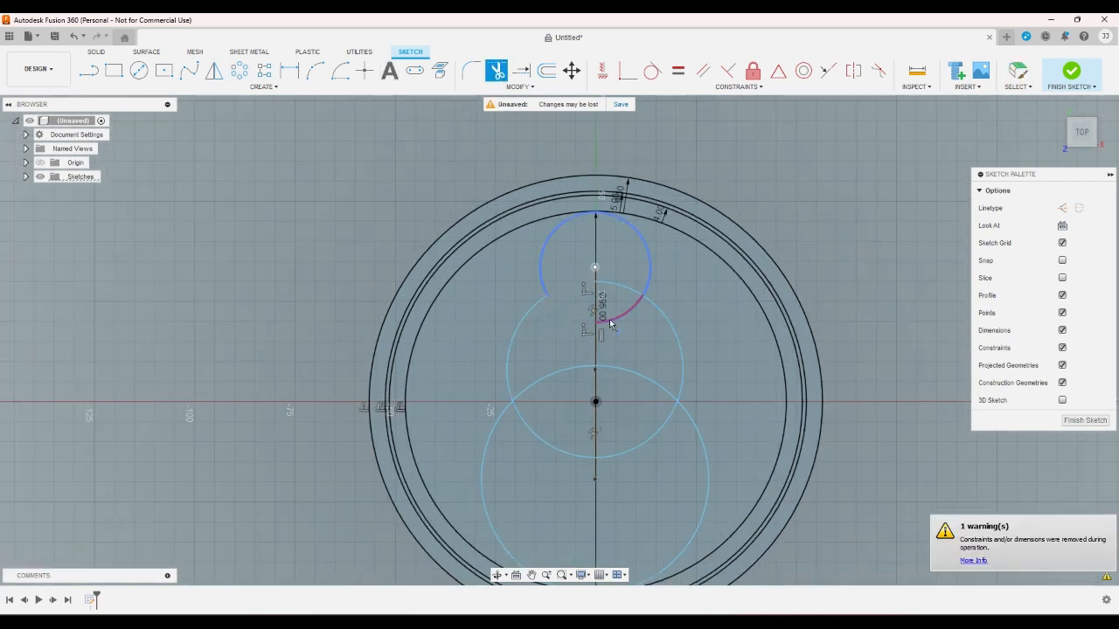
{"action": "left_click", "coordinate": [617, 285]}
{"action": "left_click", "coordinate": [644, 424]}
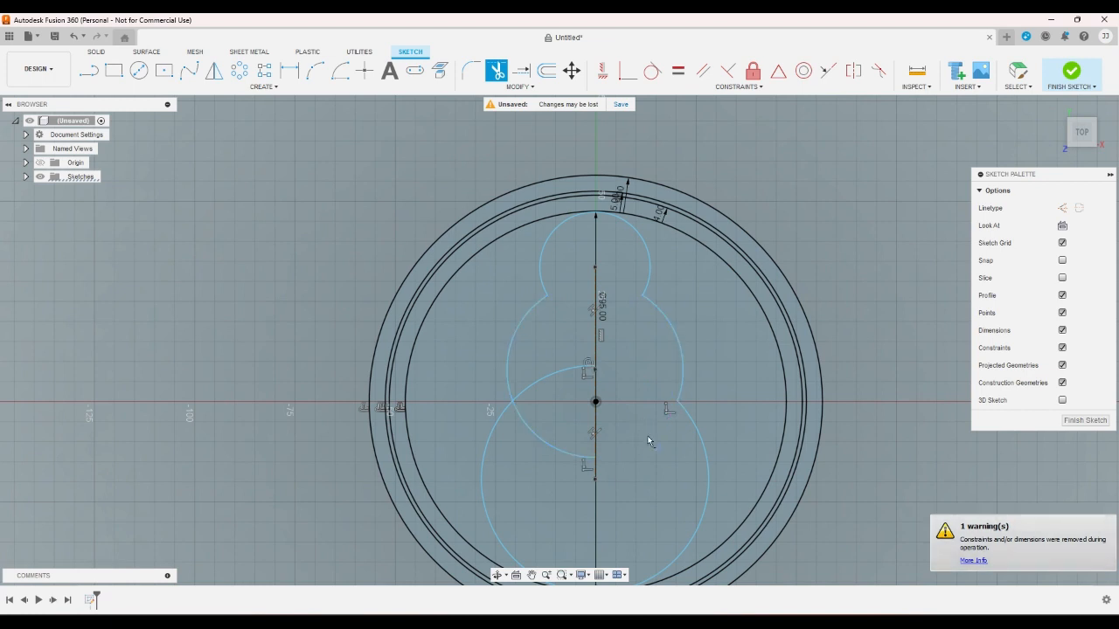
{"action": "left_click", "coordinate": [542, 447]}
{"action": "left_click", "coordinate": [540, 382]}
Offset the whole snowman outline outward by 0.8 mm
{"action": "left_click", "coordinate": [547, 71]}
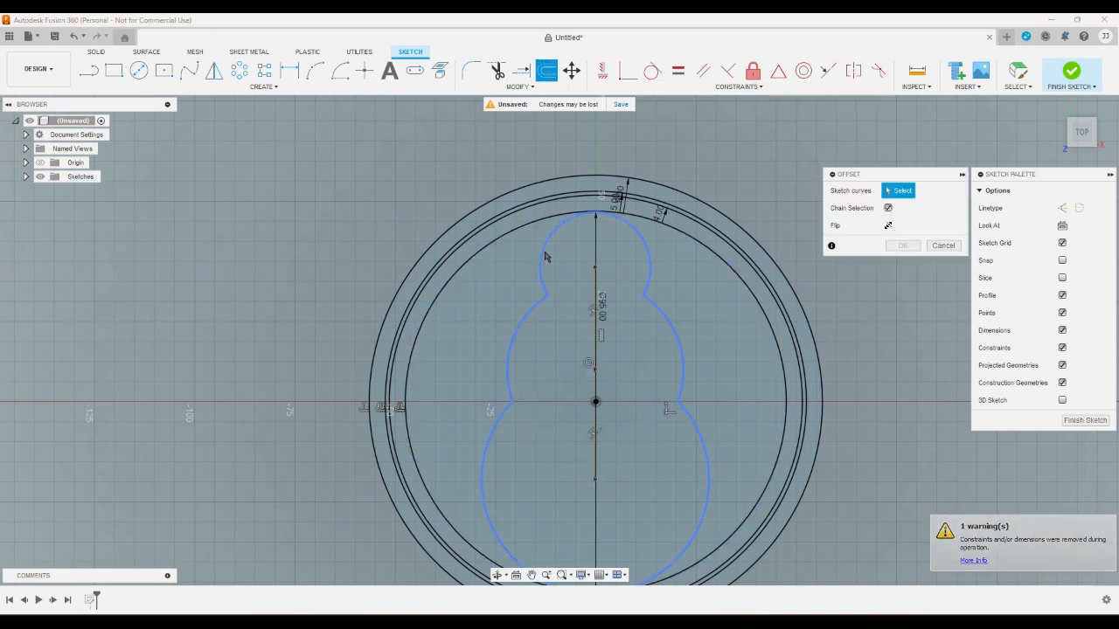
{"action": "left_click", "coordinate": [542, 253]}
{"action": "type", "text": "0.8"}
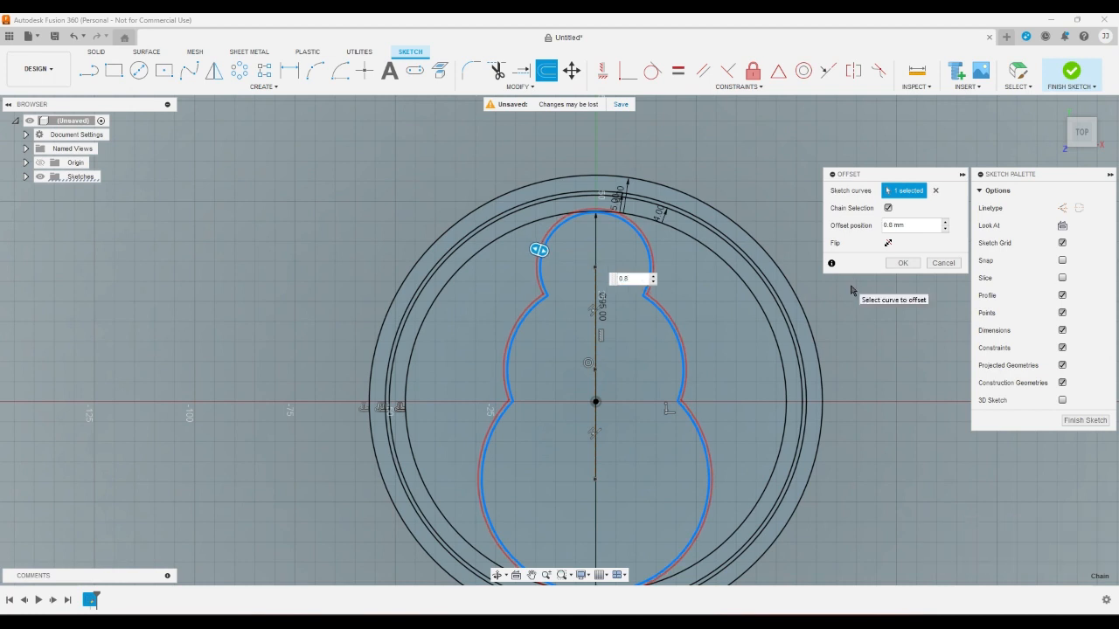
{"action": "key", "text": "Return"}
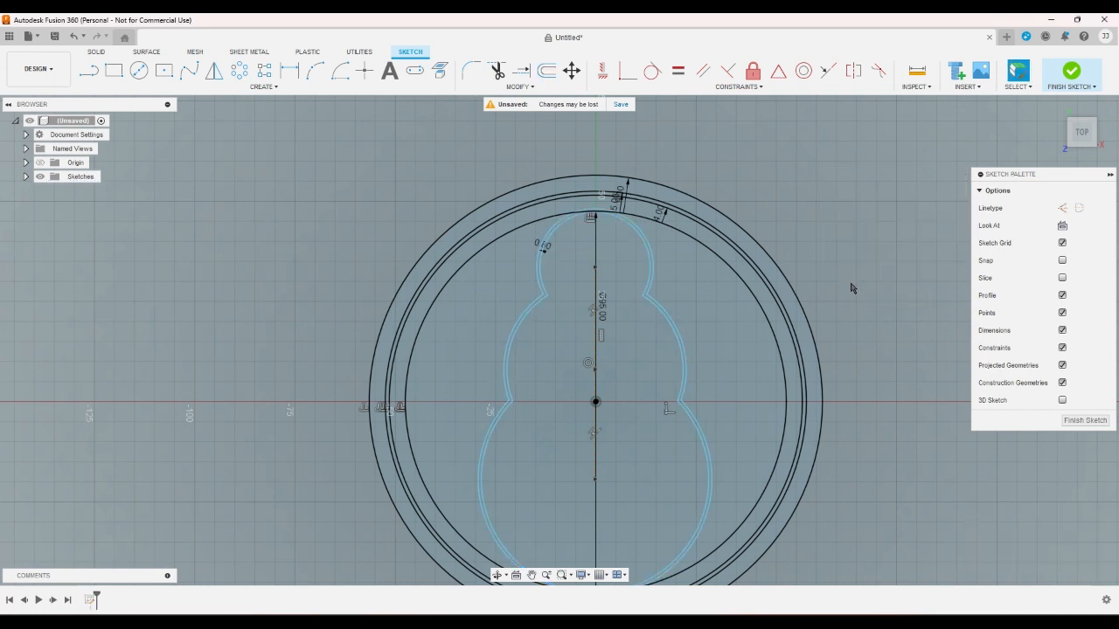
{"action": "scroll", "coordinate": [826, 188], "scroll_direction": "down", "scroll_amount": 1}
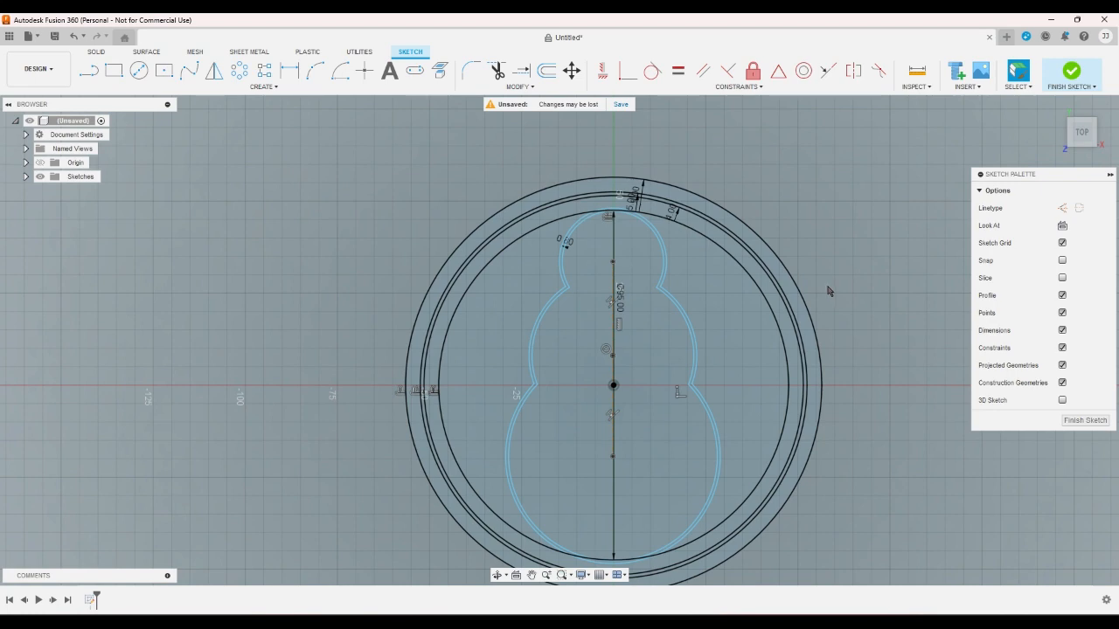
{"action": "scroll", "coordinate": [794, 191], "scroll_direction": "up", "scroll_amount": 2}
{"action": "left_click", "coordinate": [609, 239]}
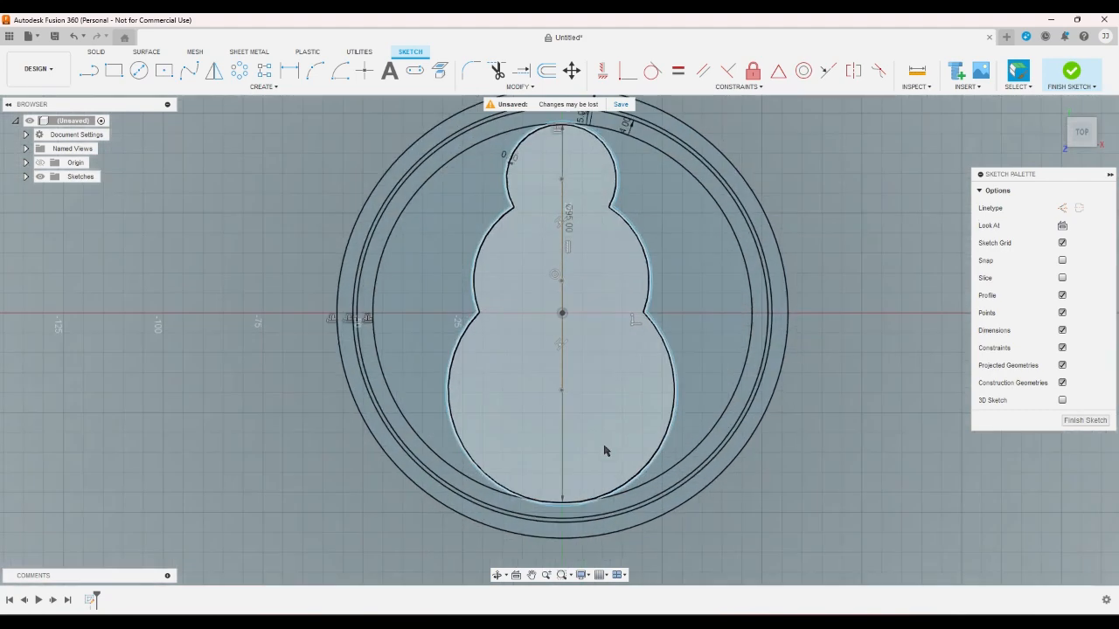
{"action": "scroll", "coordinate": [565, 519], "scroll_direction": "up", "scroll_amount": 5}
{"action": "scroll", "coordinate": [516, 441], "scroll_direction": "down", "scroll_amount": 4}
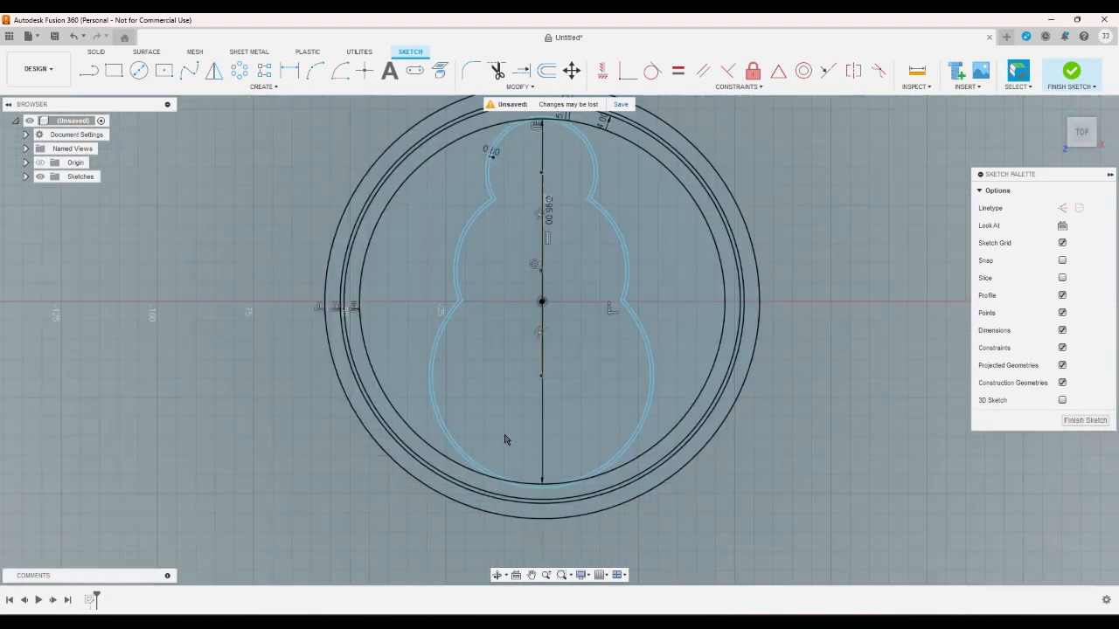
Draw a horizontal line about 24 mm long on each side, from the snowman's middle section to the innermost ring
{"action": "left_click", "coordinate": [90, 71]}
{"action": "scroll", "coordinate": [354, 227], "scroll_direction": "up", "scroll_amount": 2}
{"action": "scroll", "coordinate": [441, 266], "scroll_direction": "up", "scroll_amount": 2}
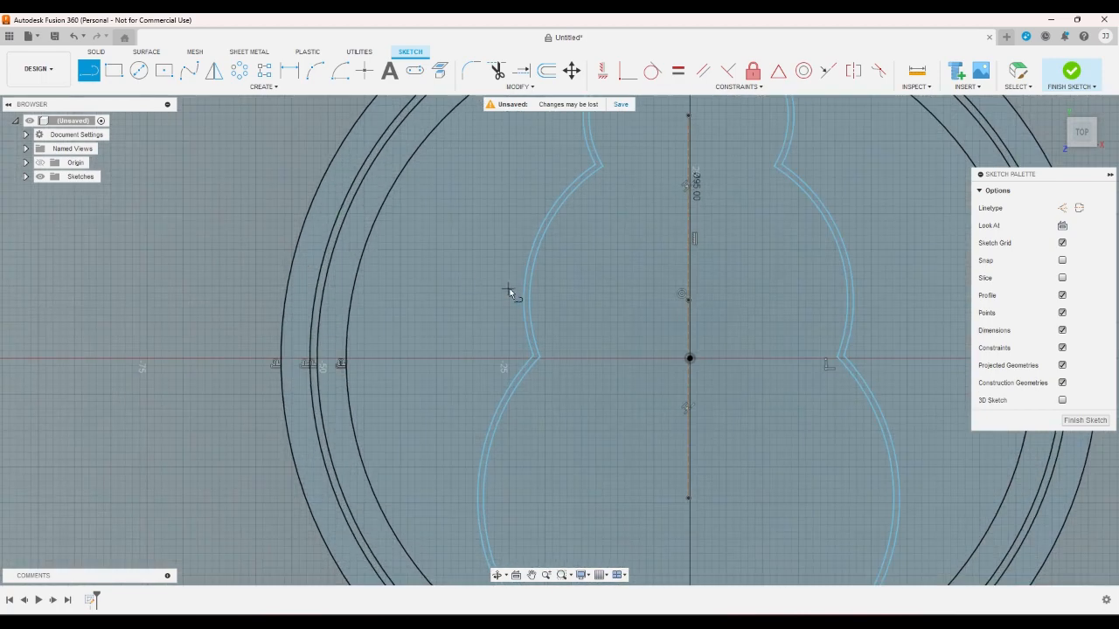
{"action": "scroll", "coordinate": [494, 302], "scroll_direction": "down", "scroll_amount": 2}
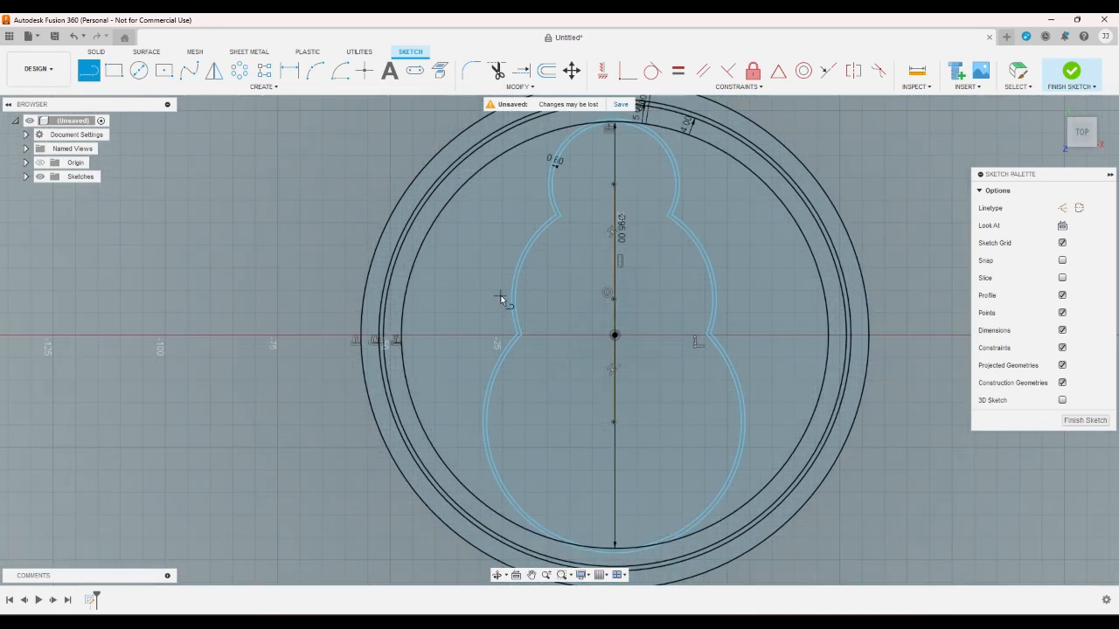
{"action": "left_click", "coordinate": [511, 297]}
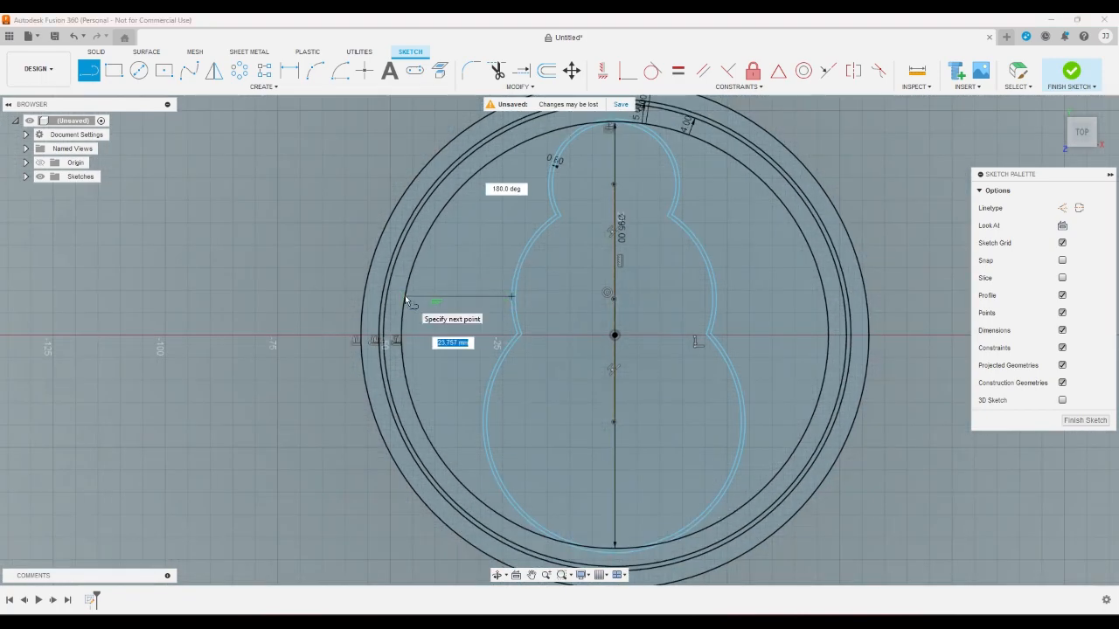
{"action": "double_click", "coordinate": [404, 299]}
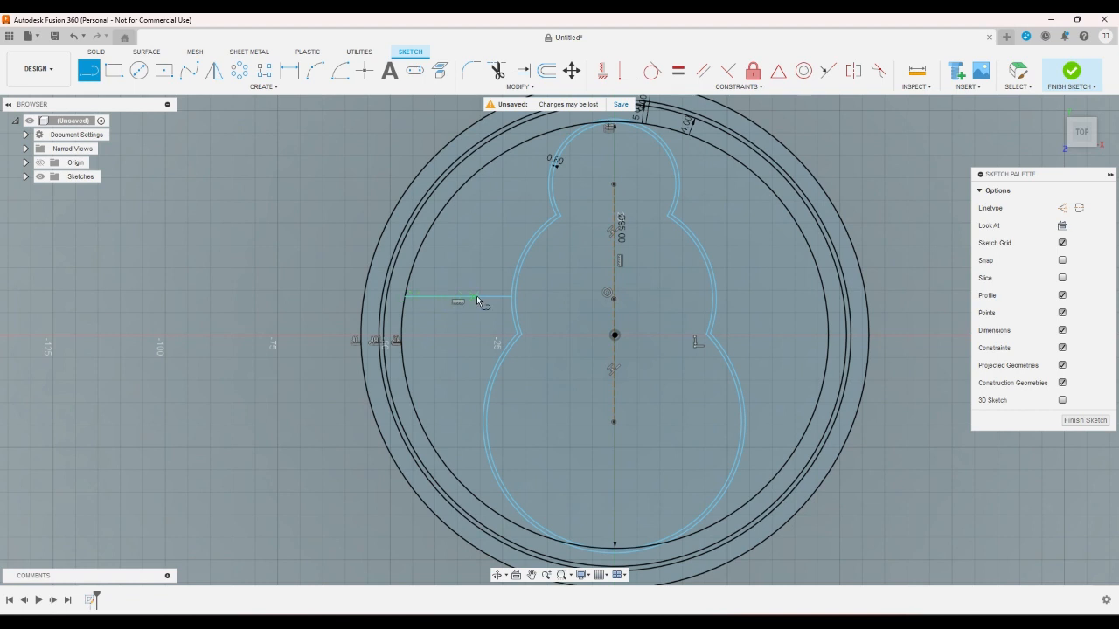
{"action": "left_click", "coordinate": [719, 297]}
{"action": "double_click", "coordinate": [822, 298]}
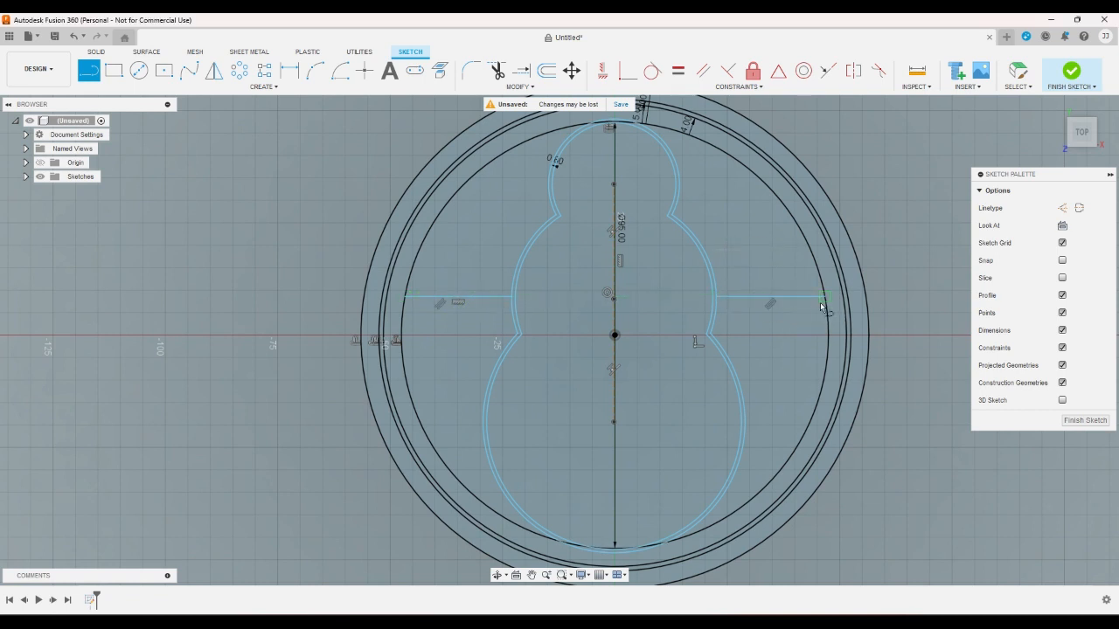
Draw a horizontal line on each side from the snowman's lower section to the innermost ring
{"action": "left_click", "coordinate": [745, 406]}
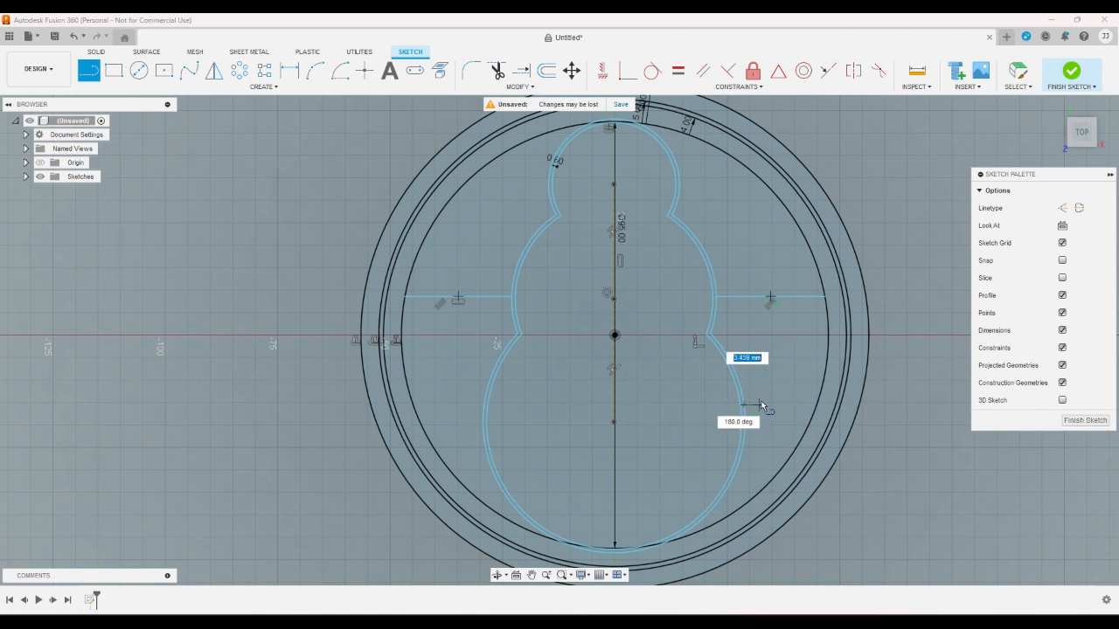
{"action": "double_click", "coordinate": [818, 406]}
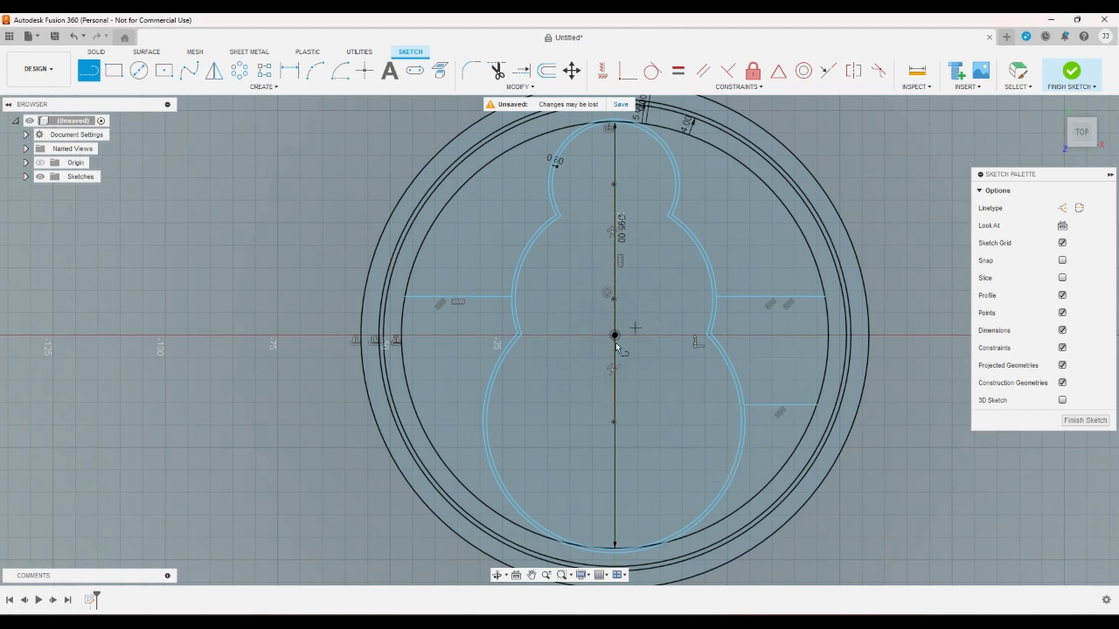
{"action": "left_click", "coordinate": [483, 411]}
{"action": "double_click", "coordinate": [414, 410]}
{"action": "right_click", "coordinate": [432, 395]}
{"action": "left_click", "coordinate": [476, 387]}
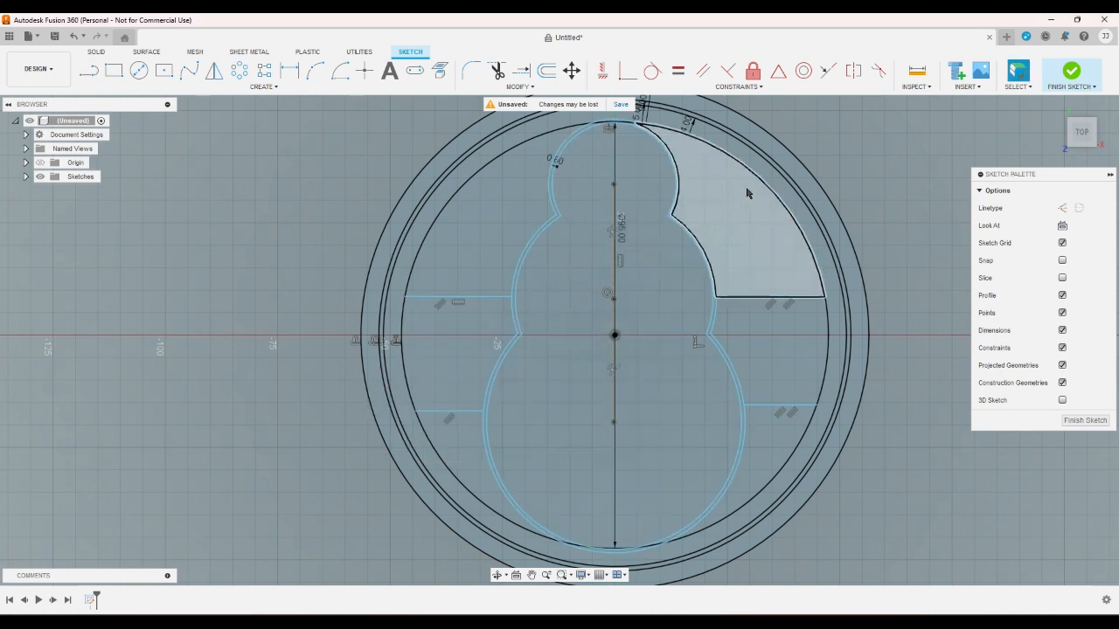
Make the two lower strut lines collinear across the snowman and finish the sketch
{"action": "left_click", "coordinate": [827, 71]}
{"action": "left_click", "coordinate": [457, 416]}
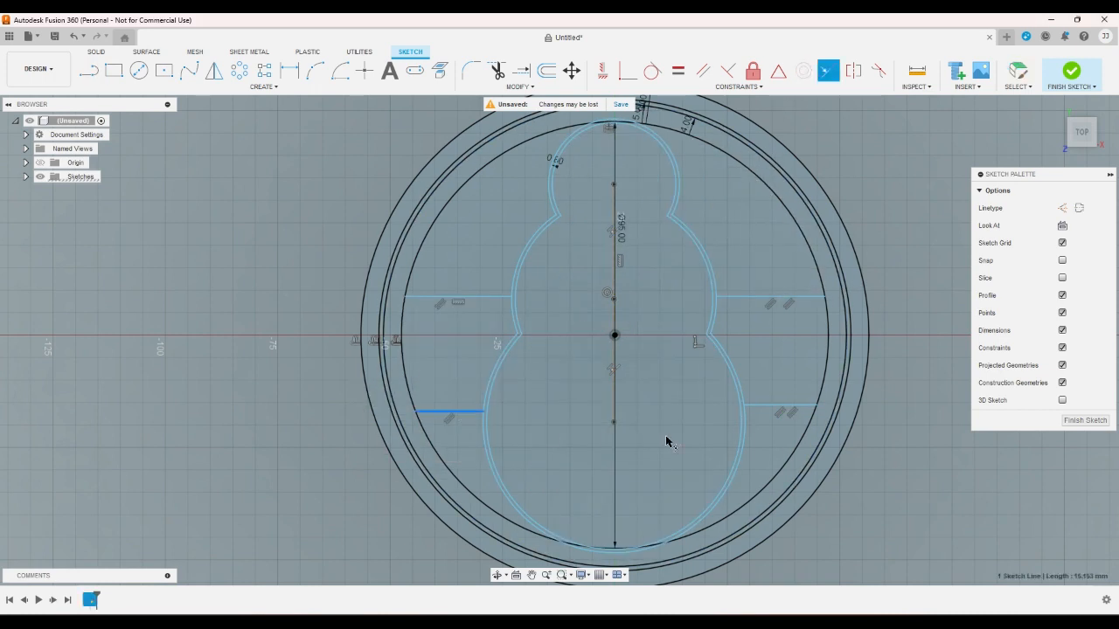
{"action": "left_click", "coordinate": [774, 407]}
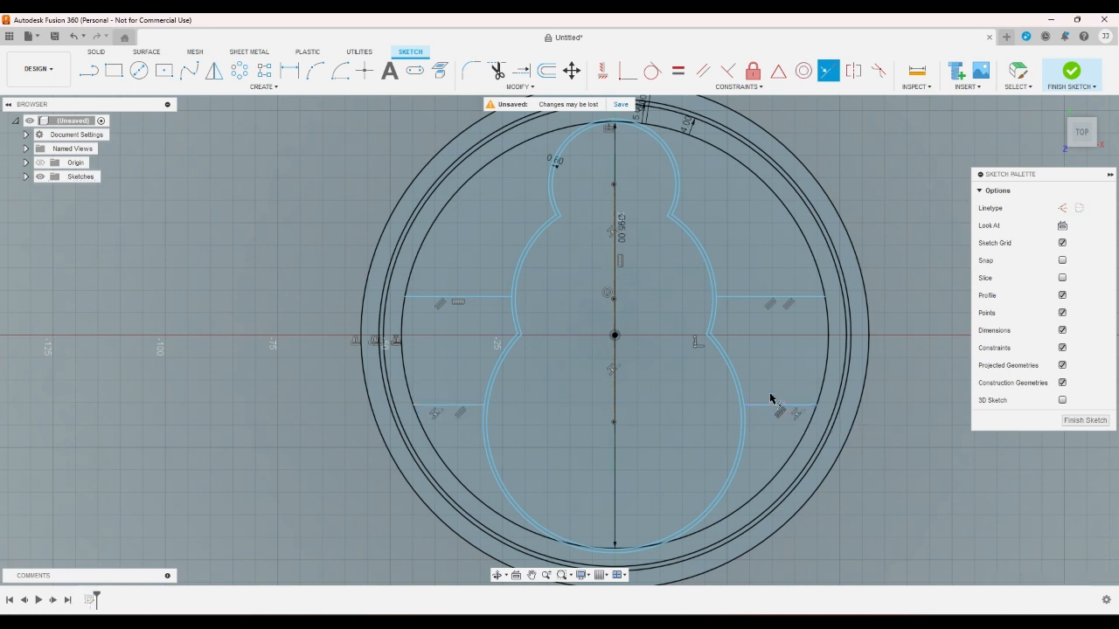
{"action": "right_click", "coordinate": [476, 275]}
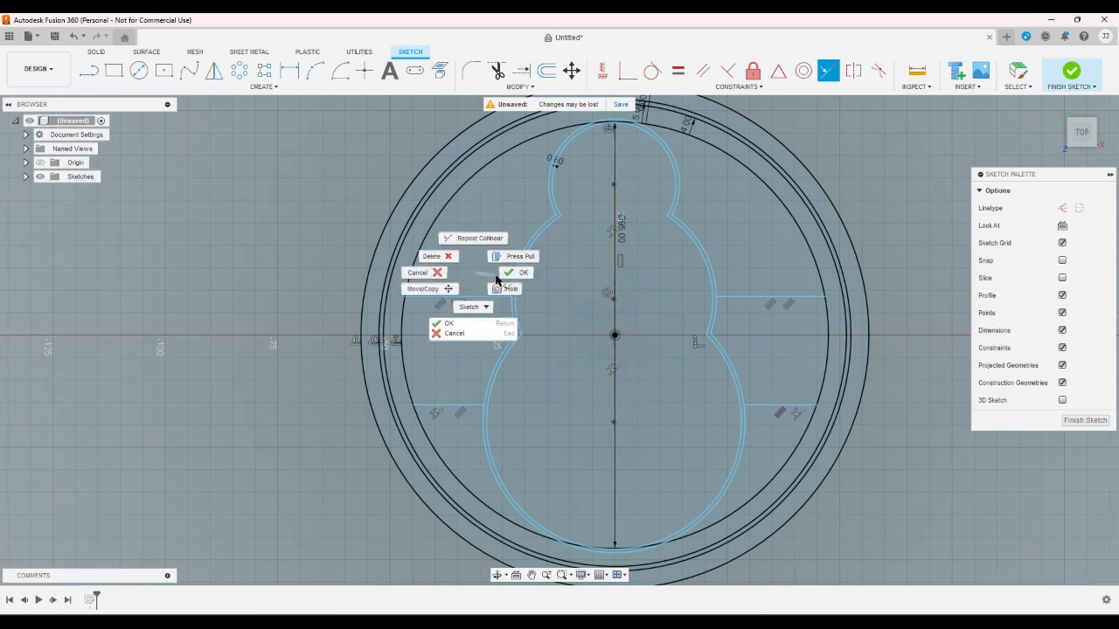
{"action": "left_click", "coordinate": [419, 273]}
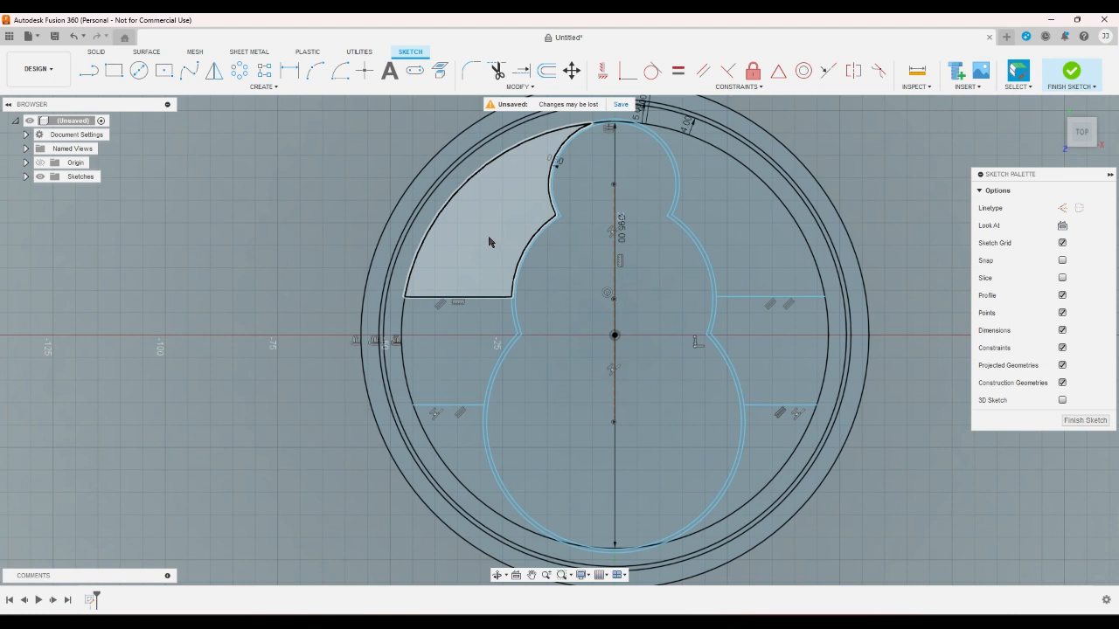
{"action": "left_click", "coordinate": [1070, 74]}
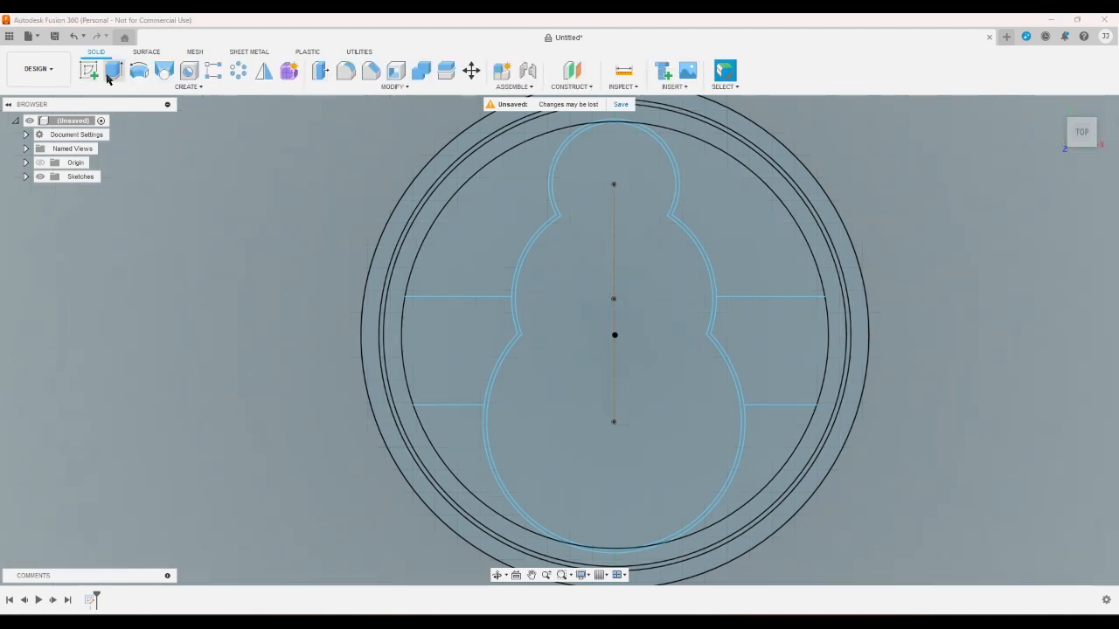
Extrude the inner ring, both side struts and the complete snowman outline by -1 mm as a new body
{"action": "left_click", "coordinate": [114, 70]}
{"action": "left_click", "coordinate": [458, 171]}
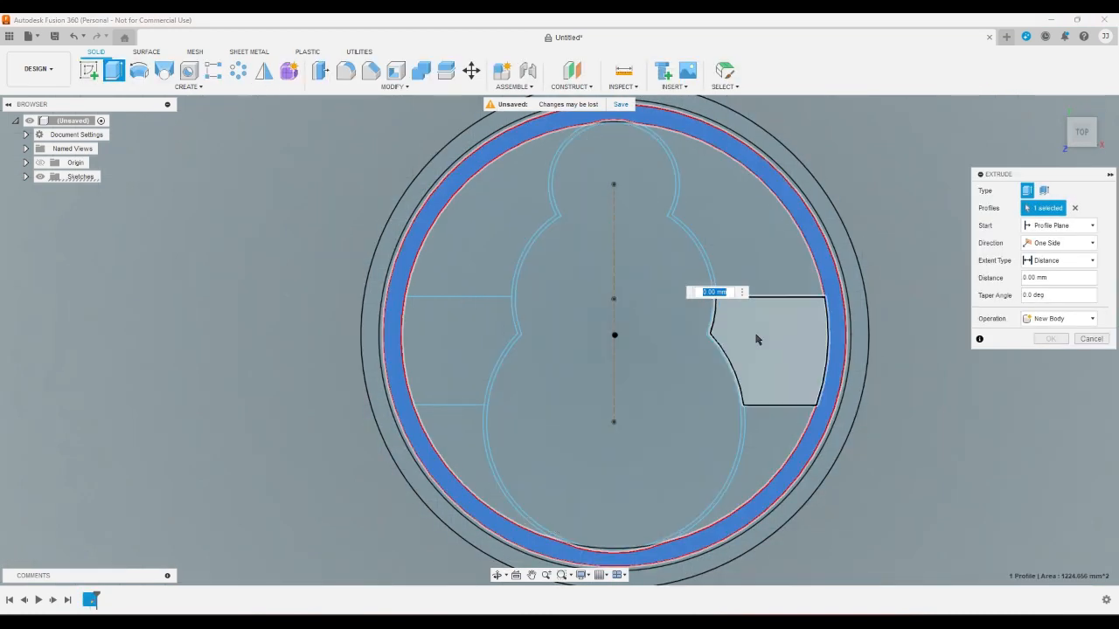
{"action": "left_click", "coordinate": [765, 349]}
{"action": "left_click", "coordinate": [451, 332]}
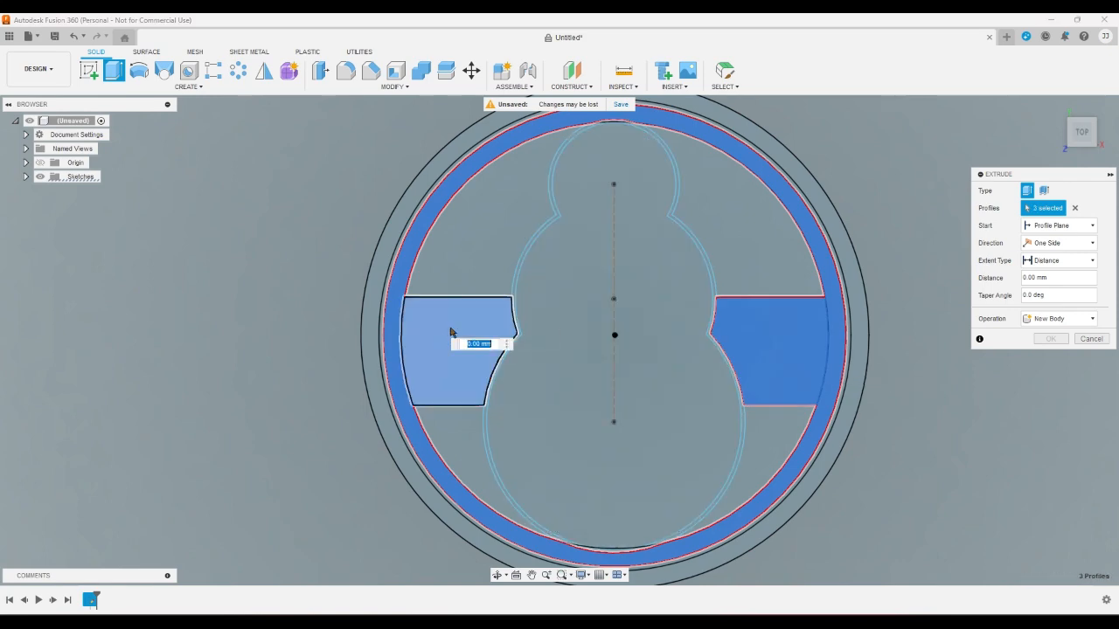
{"action": "left_click", "coordinate": [555, 178]}
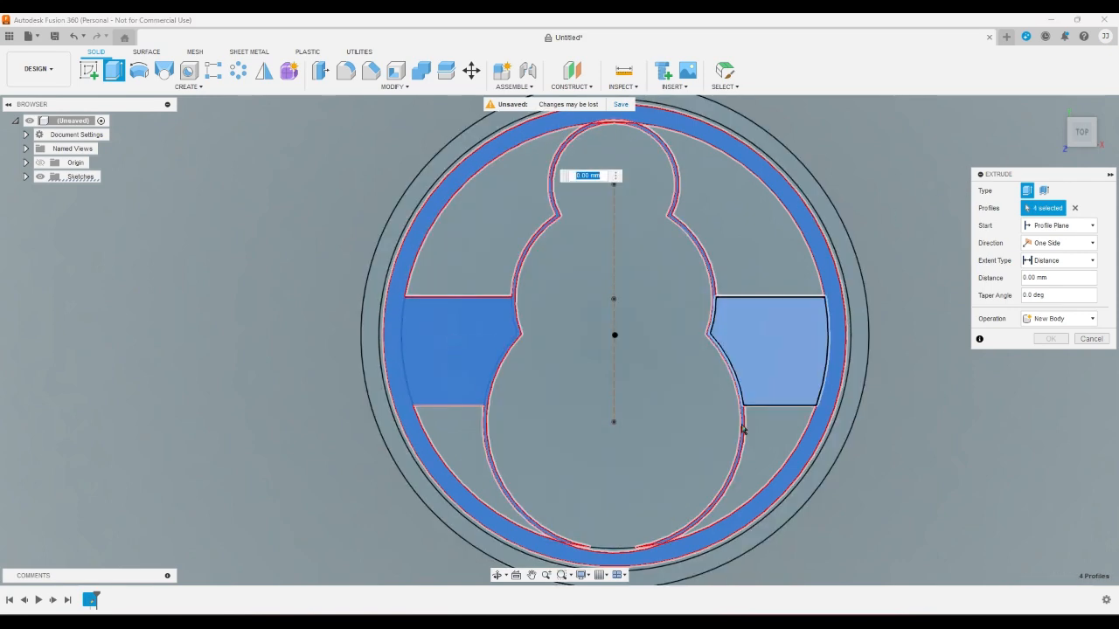
{"action": "left_click", "coordinate": [619, 550]}
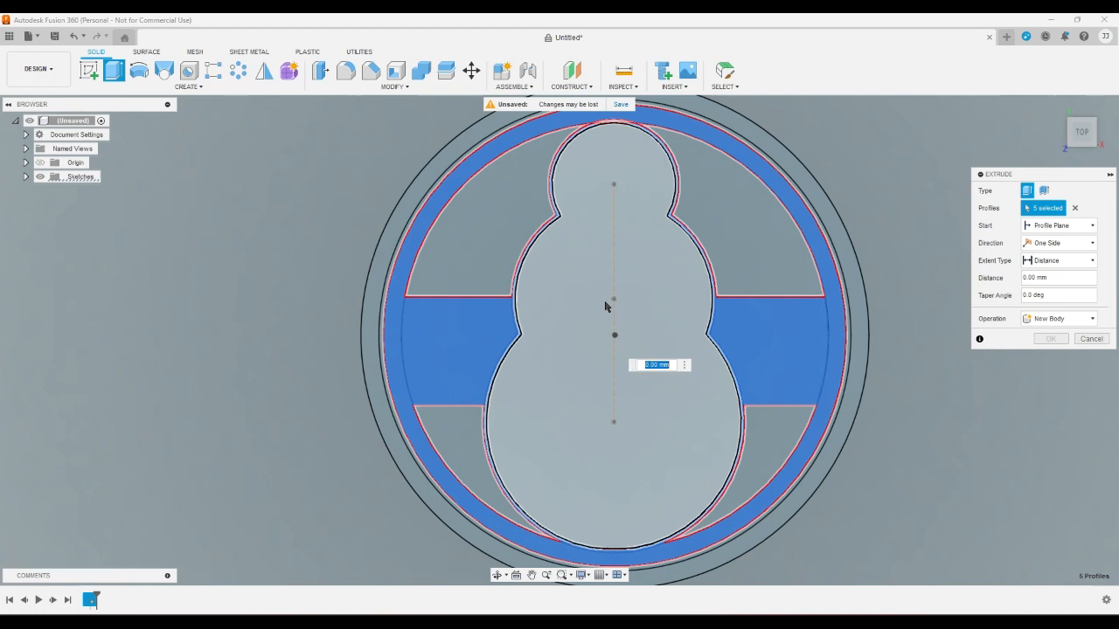
{"action": "left_click", "coordinate": [617, 122]}
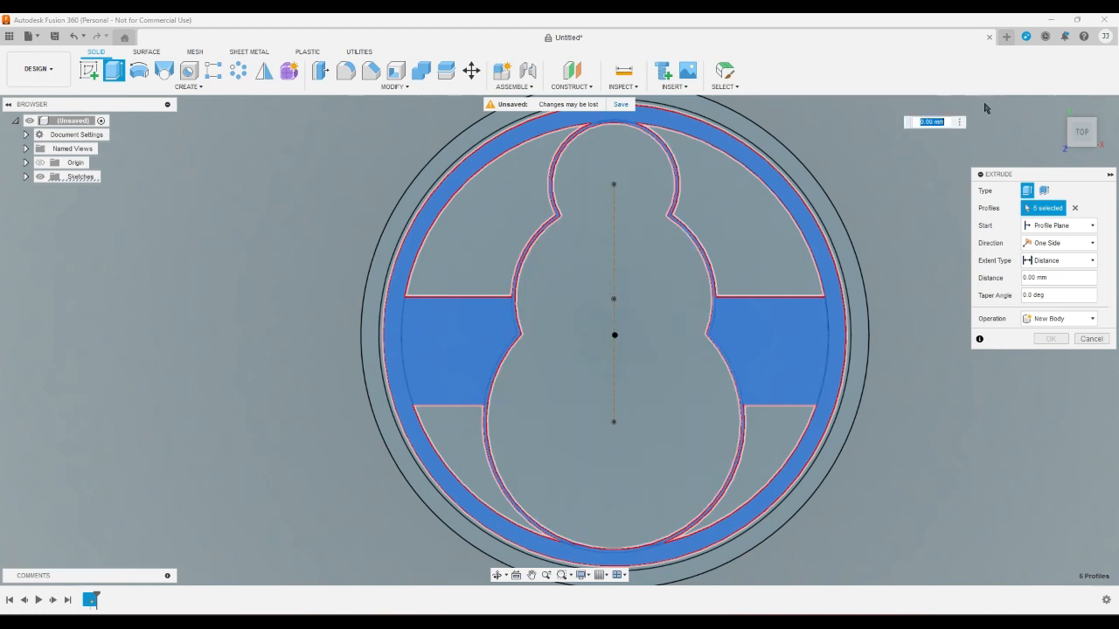
{"action": "left_click", "coordinate": [1095, 123]}
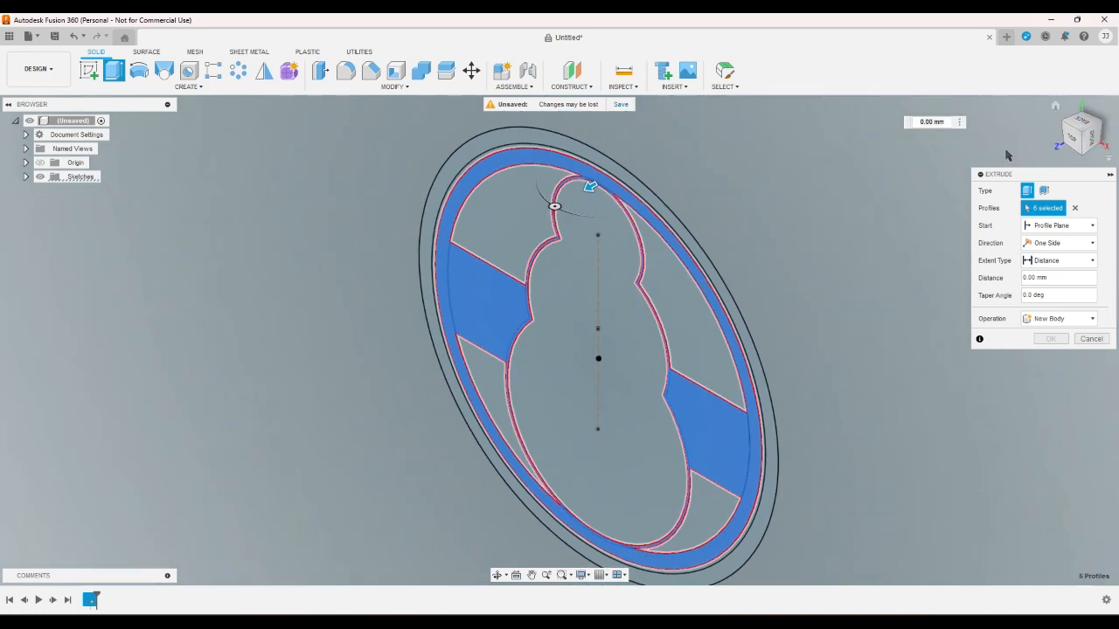
{"action": "double_click", "coordinate": [1058, 277]}
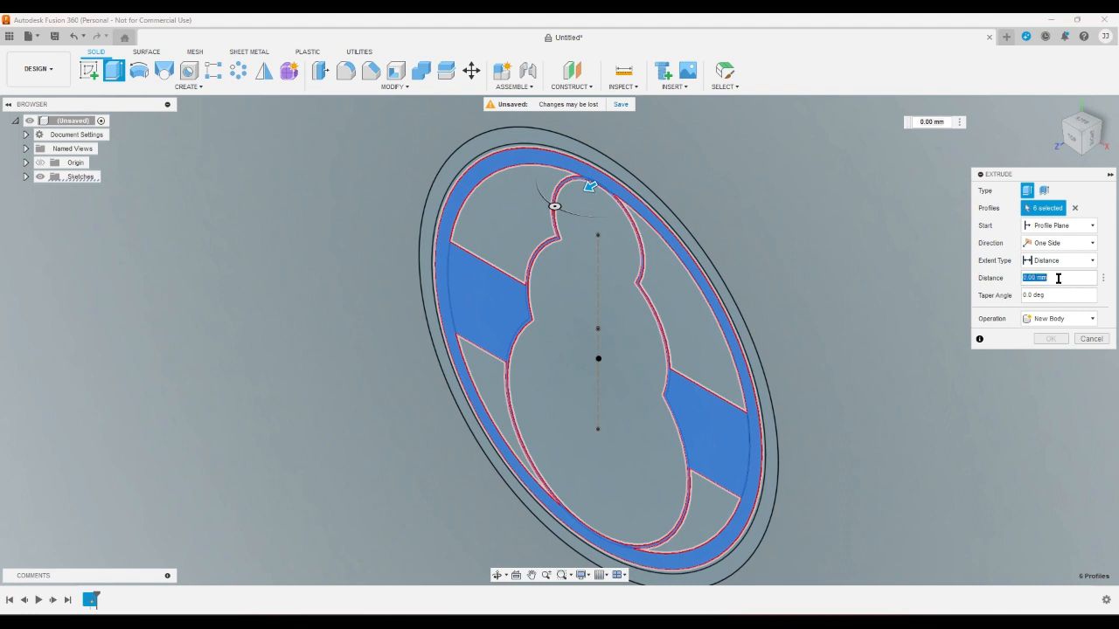
{"action": "type", "text": "-1"}
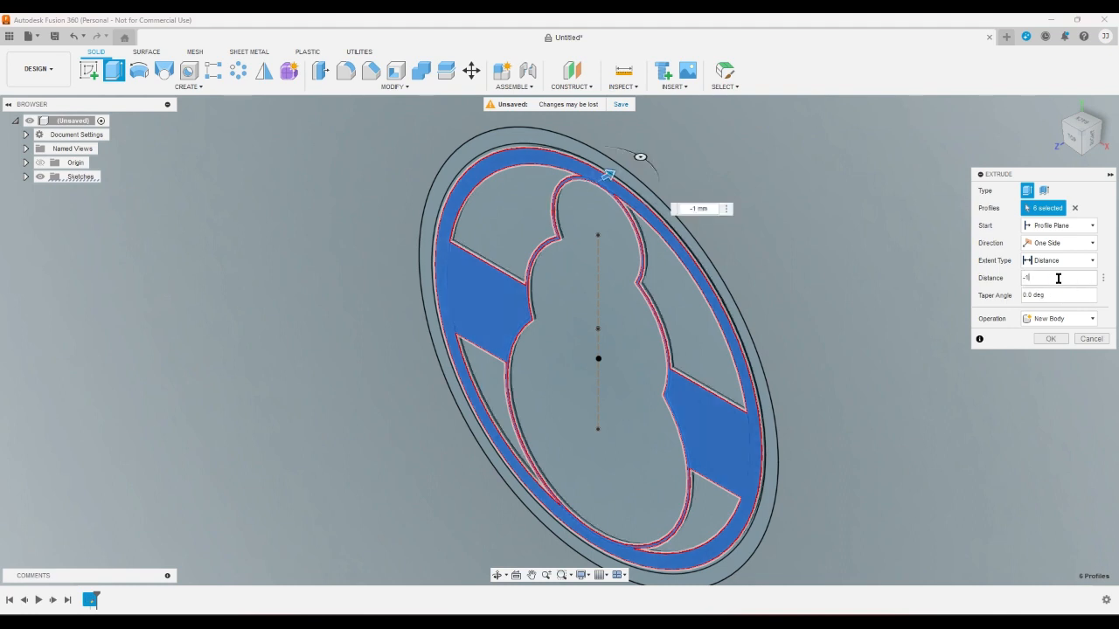
{"action": "key", "text": "Return"}
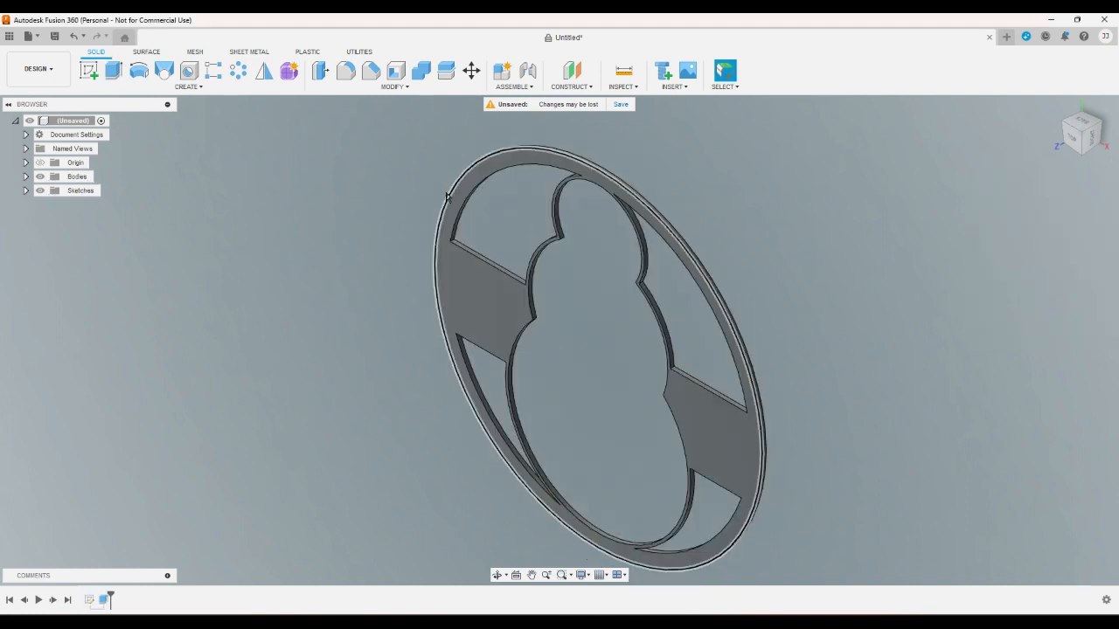
Make the sketch used for the base extrusion visible again
{"action": "left_click", "coordinate": [26, 177]}
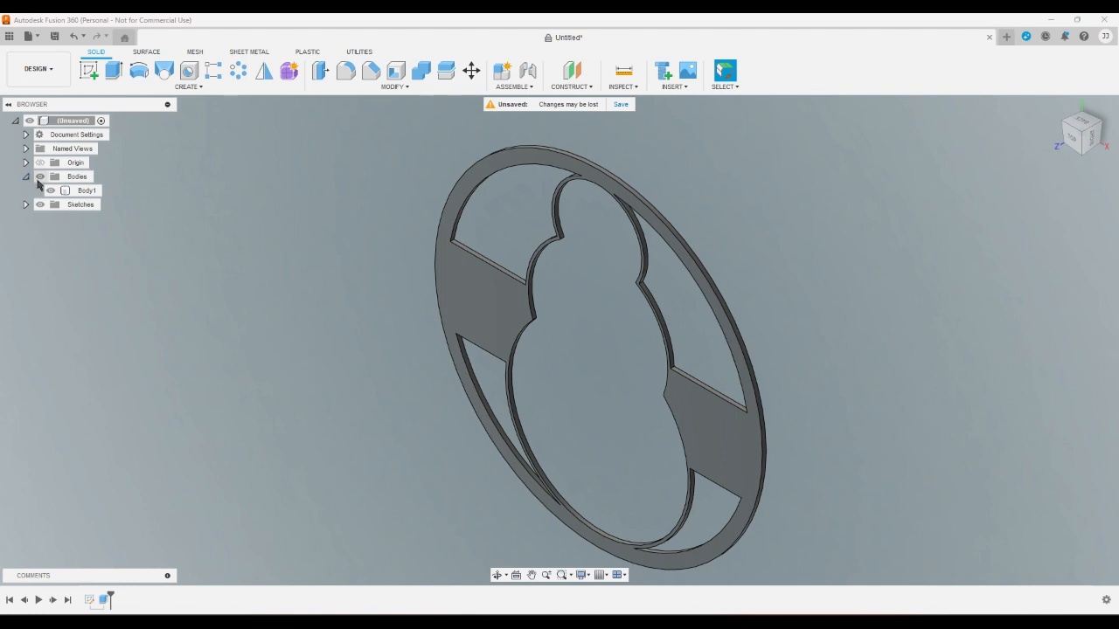
{"action": "left_click", "coordinate": [47, 192]}
{"action": "left_click", "coordinate": [26, 176]}
{"action": "left_click", "coordinate": [26, 190]}
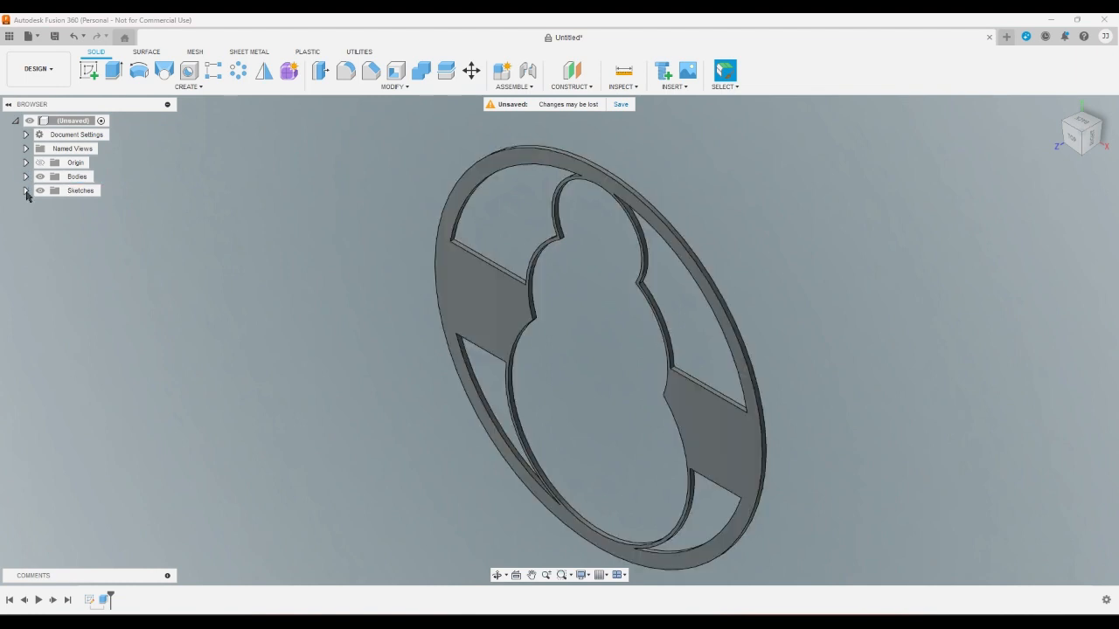
{"action": "left_click", "coordinate": [49, 206]}
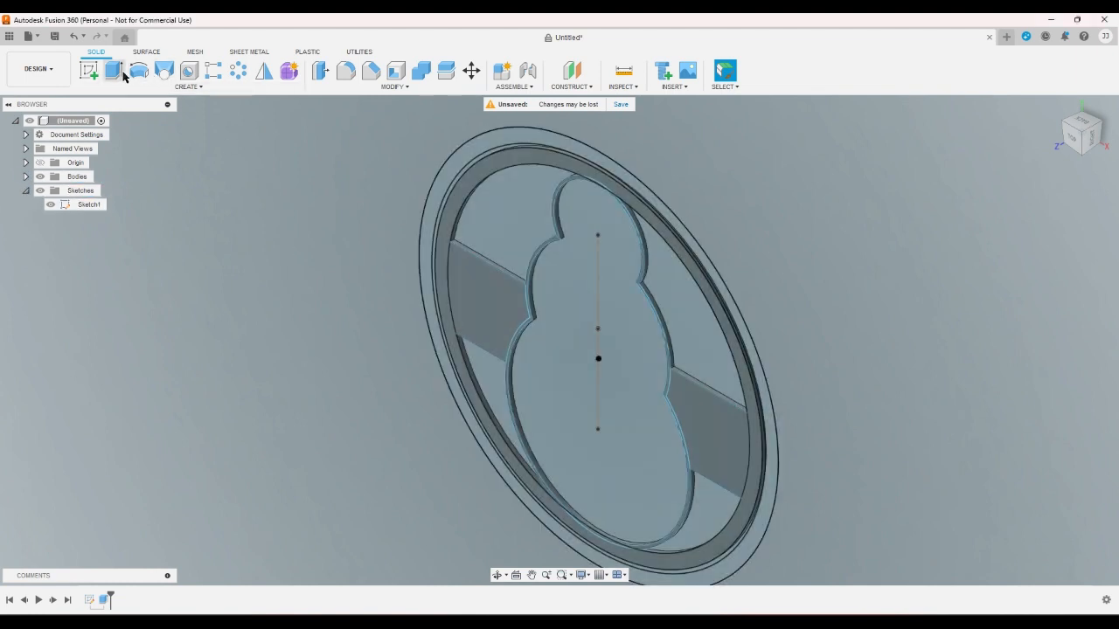
Extrude all three profile pieces of the thin snowman outline 25 mm upward, joined to the base
{"action": "left_click", "coordinate": [115, 71]}
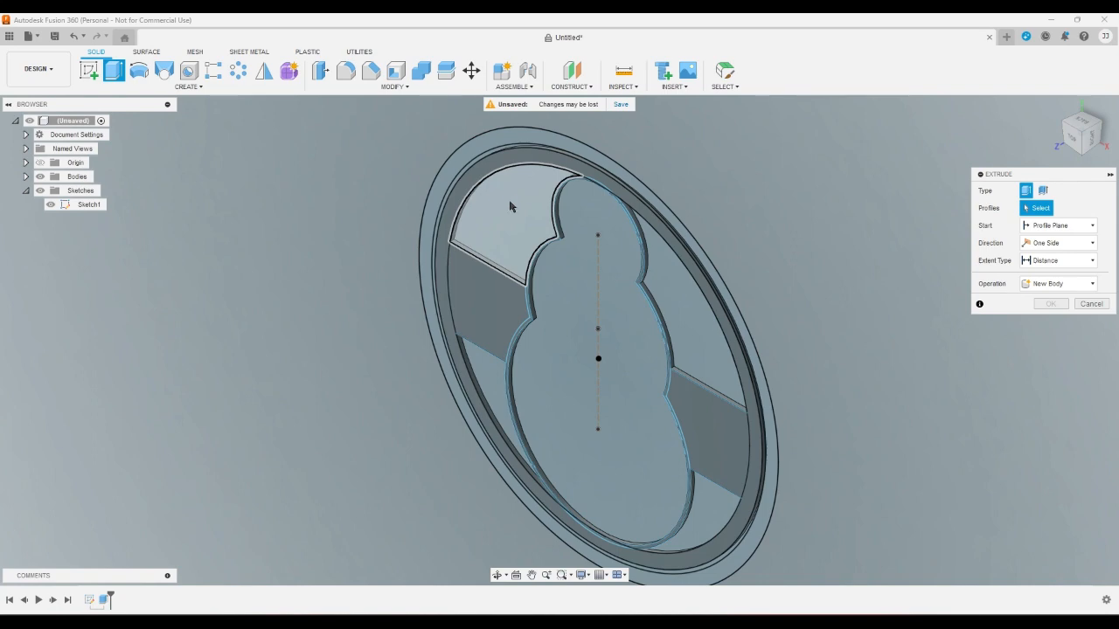
{"action": "left_click", "coordinate": [536, 253]}
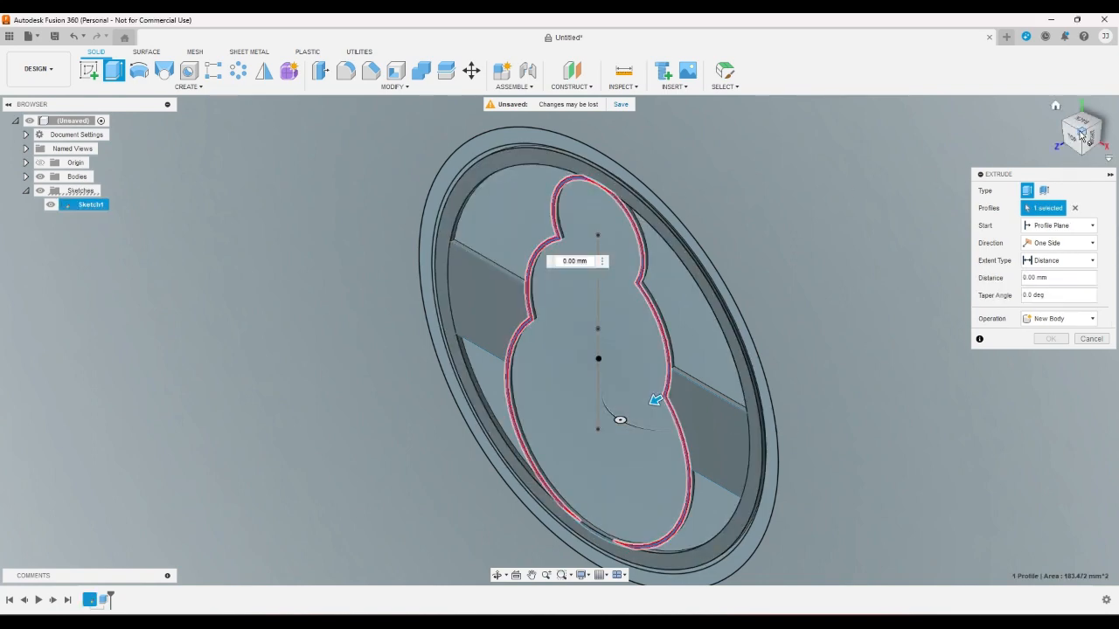
{"action": "scroll", "coordinate": [548, 193], "scroll_direction": "up", "scroll_amount": 5}
{"action": "scroll", "coordinate": [548, 193], "scroll_direction": "down", "scroll_amount": 2}
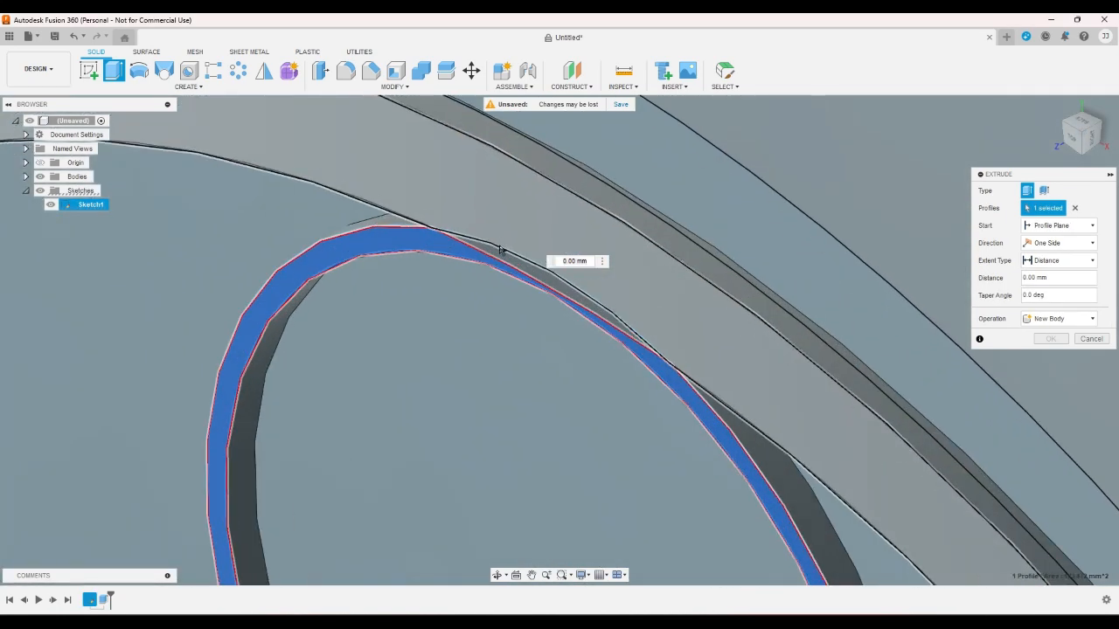
{"action": "left_click", "coordinate": [507, 292]}
{"action": "left_click", "coordinate": [1083, 153]}
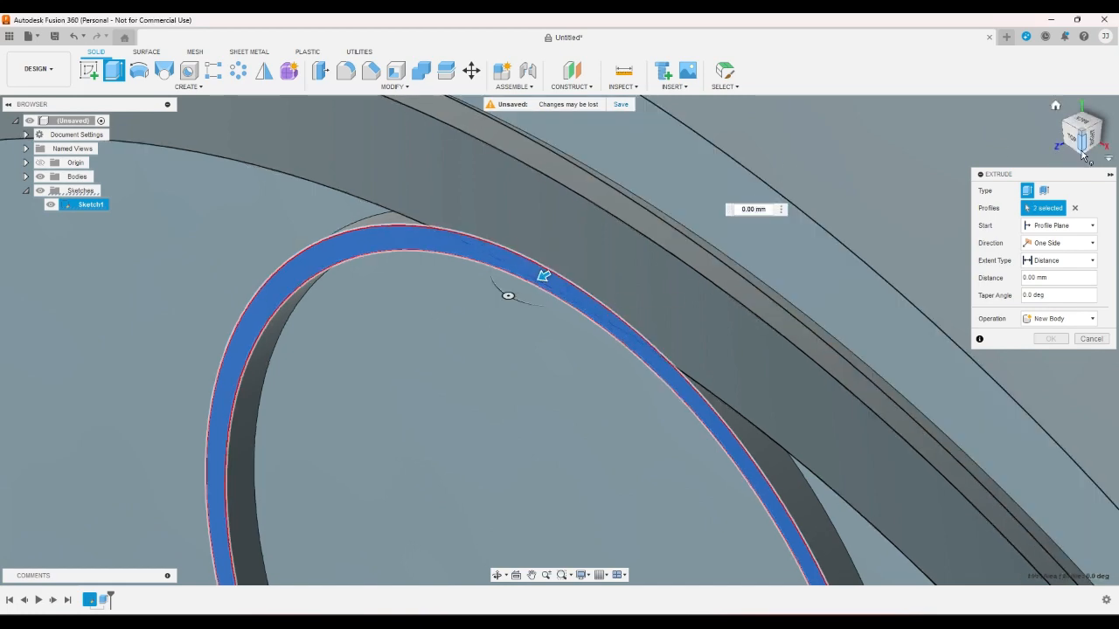
{"action": "scroll", "coordinate": [828, 190], "scroll_direction": "down", "scroll_amount": 4}
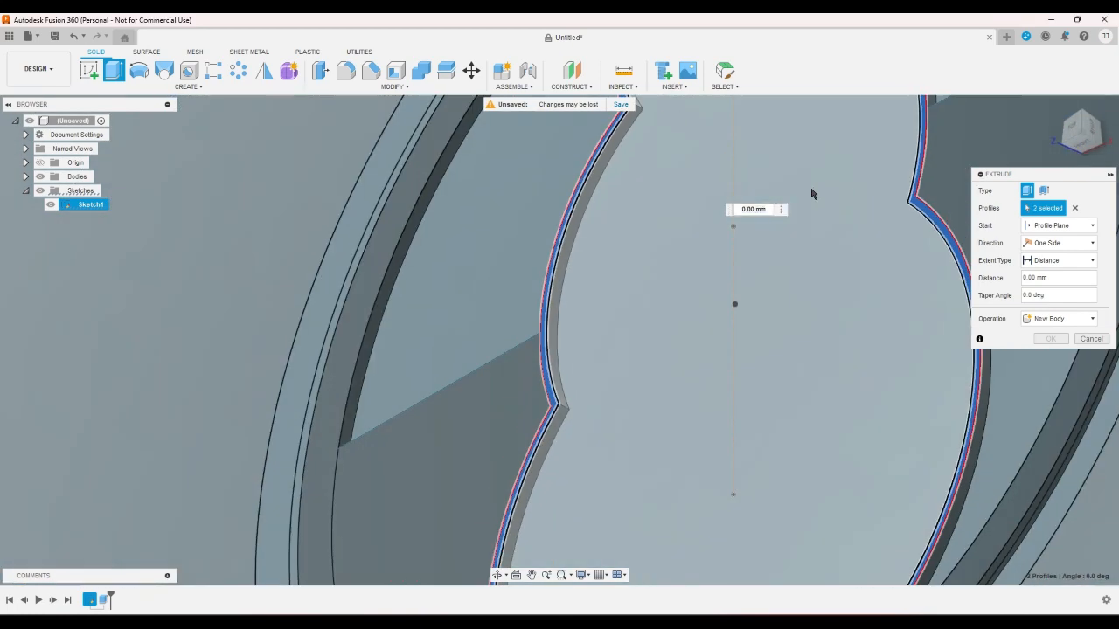
{"action": "scroll", "coordinate": [778, 563], "scroll_direction": "up", "scroll_amount": 3}
{"action": "left_click", "coordinate": [778, 563]}
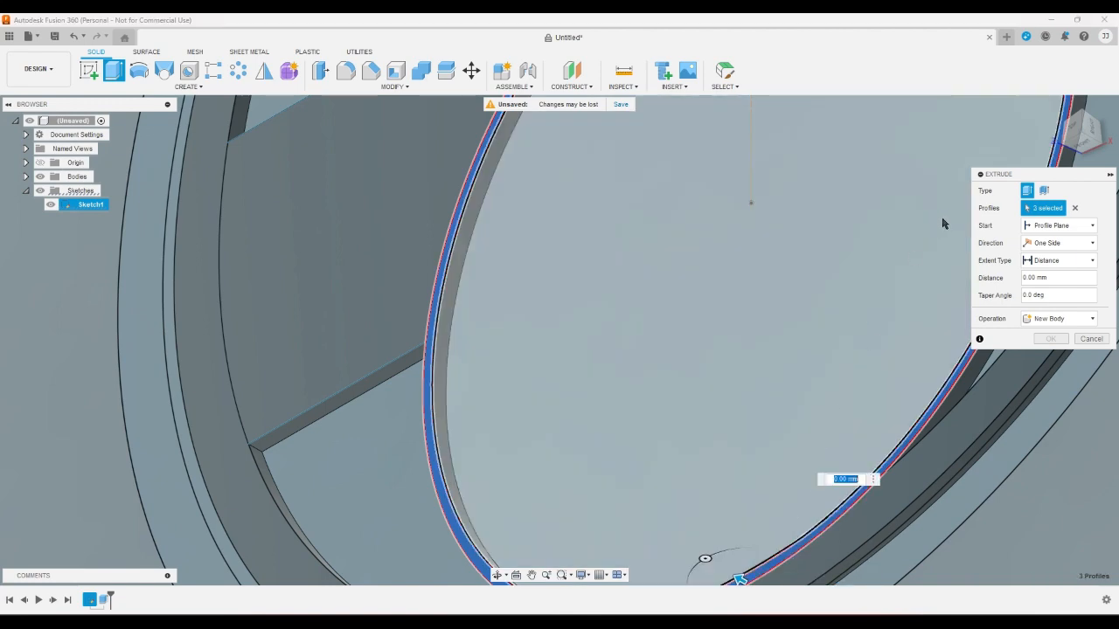
{"action": "left_click", "coordinate": [1072, 132]}
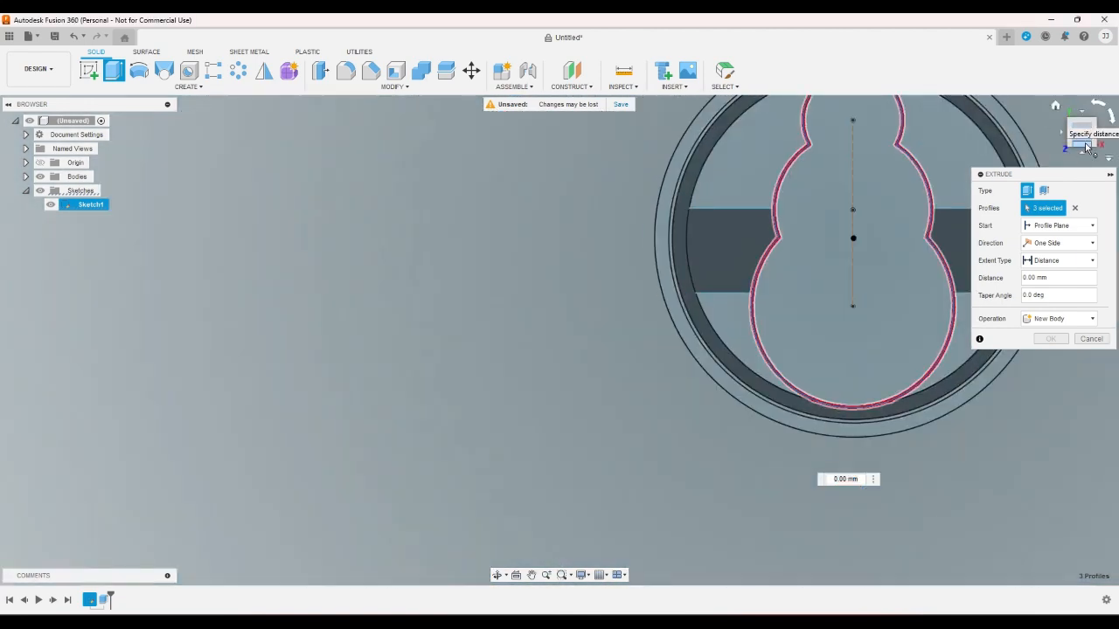
{"action": "double_click", "coordinate": [1058, 278]}
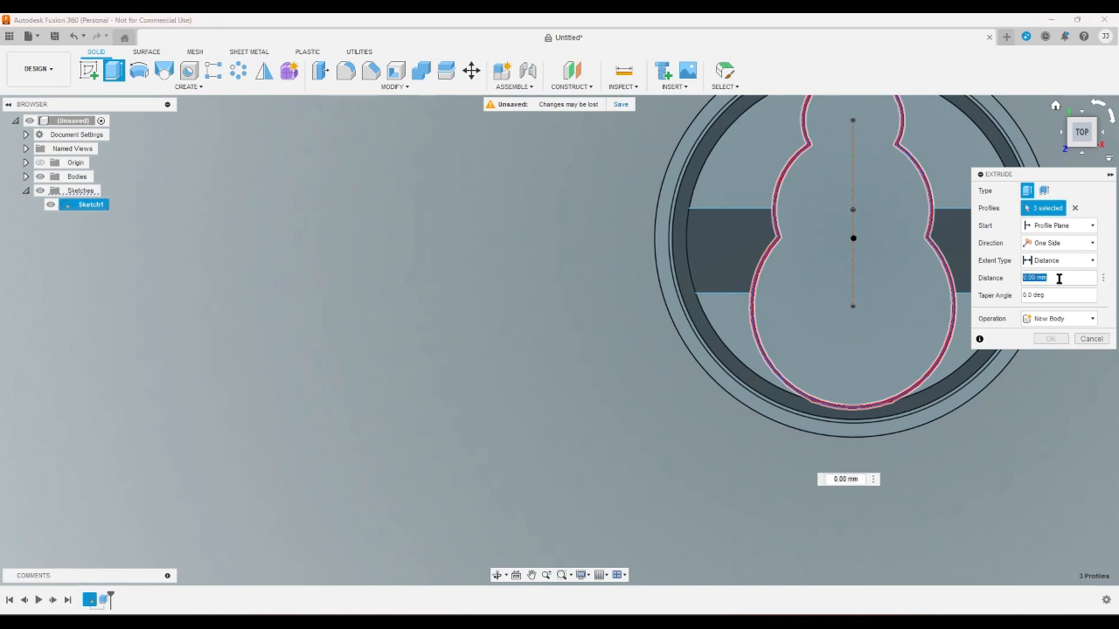
{"action": "key", "text": "Escape"}
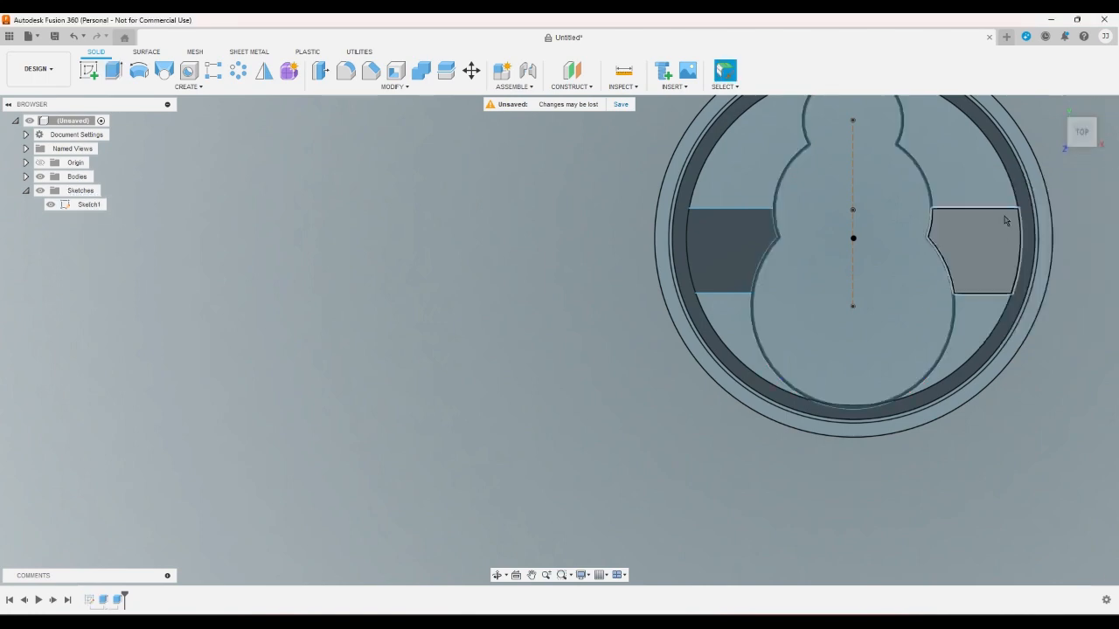
Edit the snowman wall's extrusion to a shorter distance
{"action": "left_click", "coordinate": [1056, 107]}
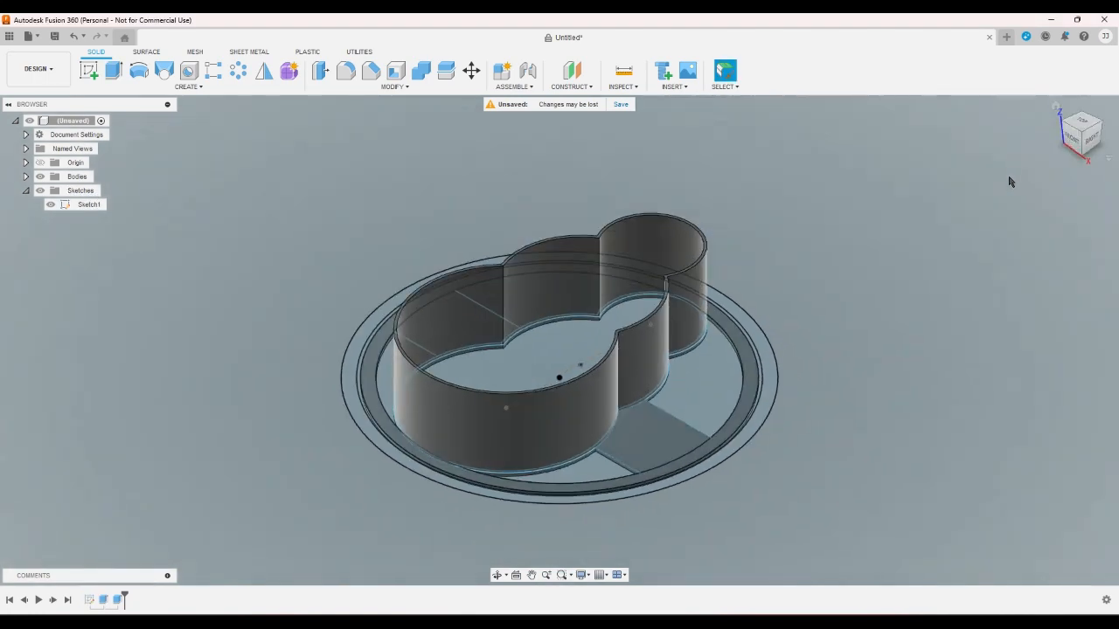
{"action": "double_click", "coordinate": [117, 600]}
{"action": "left_click", "coordinate": [1054, 280]}
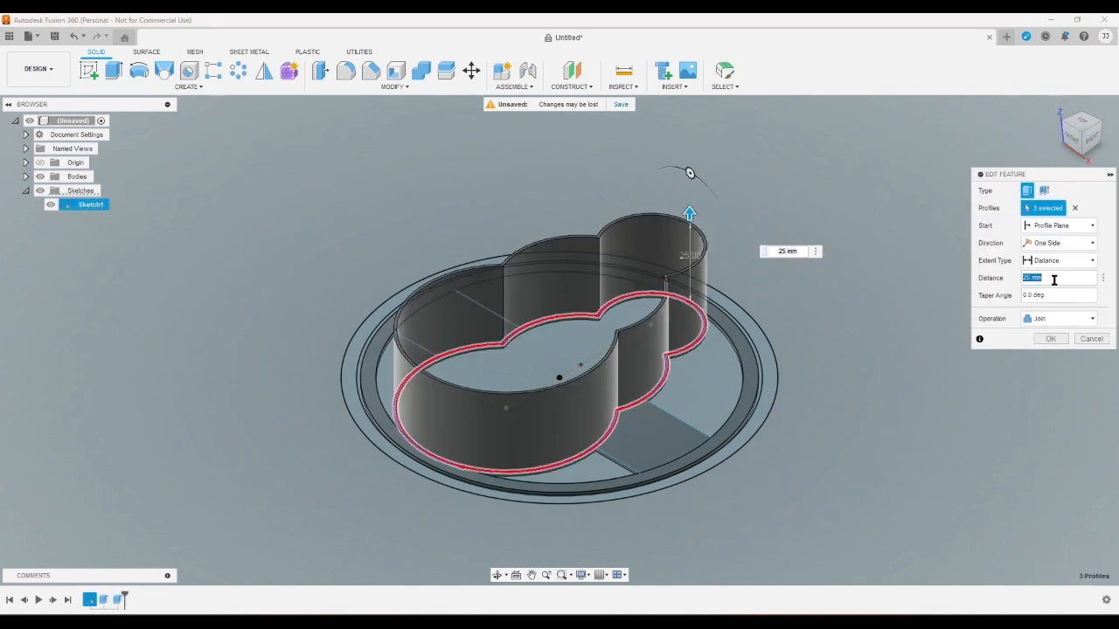
{"action": "key", "text": "Escape"}
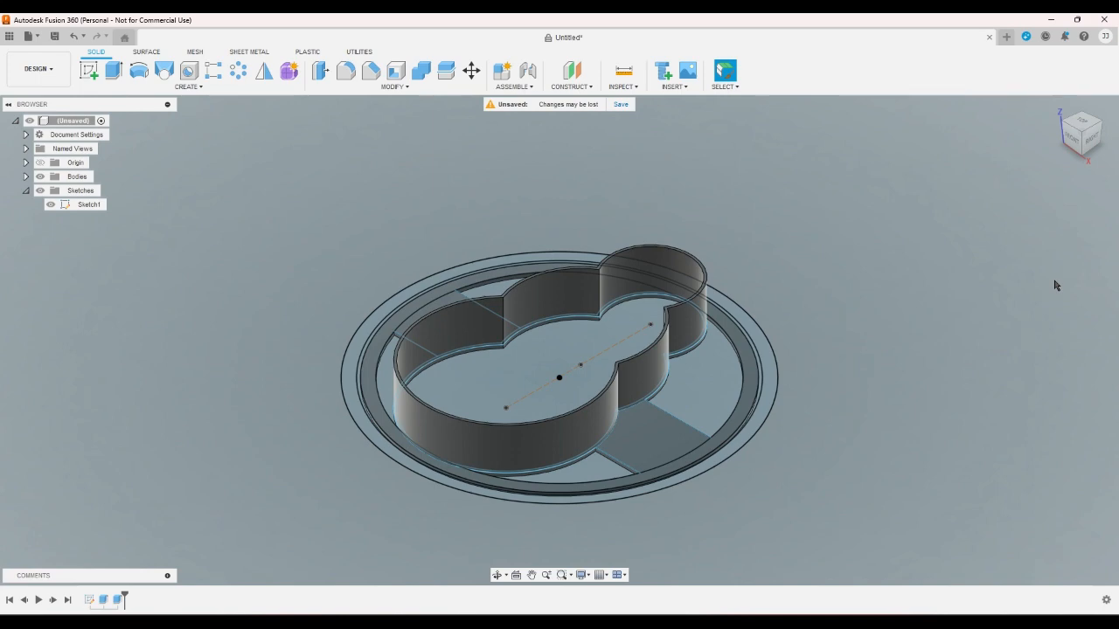
Examine the base and snowman wall from the side and top, hiding the sketch temporarily for a clear view
{"action": "left_click", "coordinate": [1092, 139]}
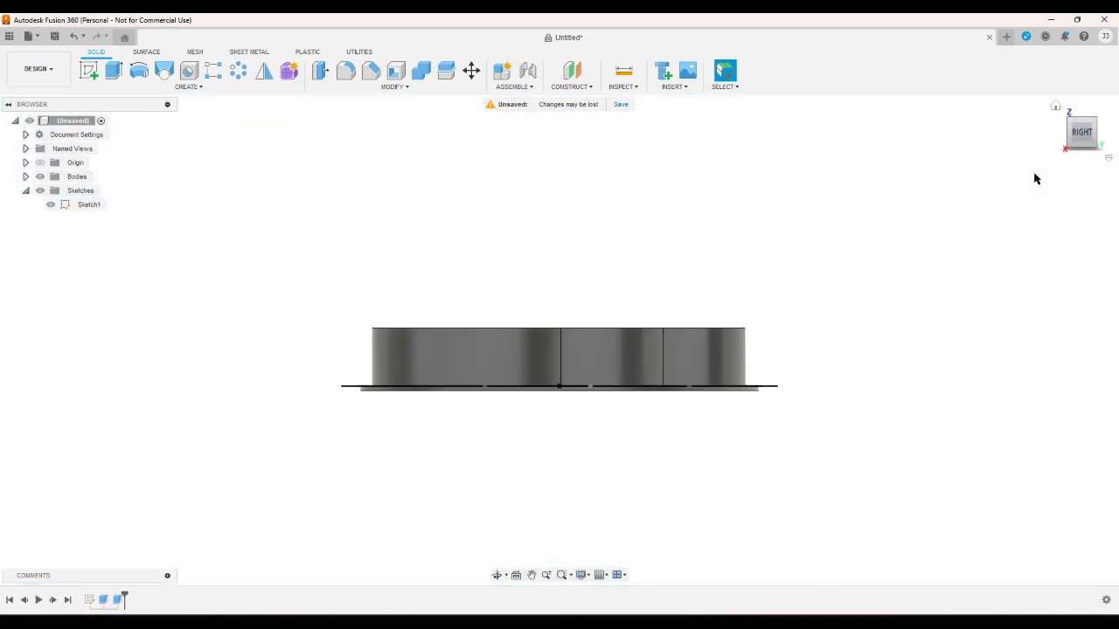
{"action": "left_click", "coordinate": [1055, 105]}
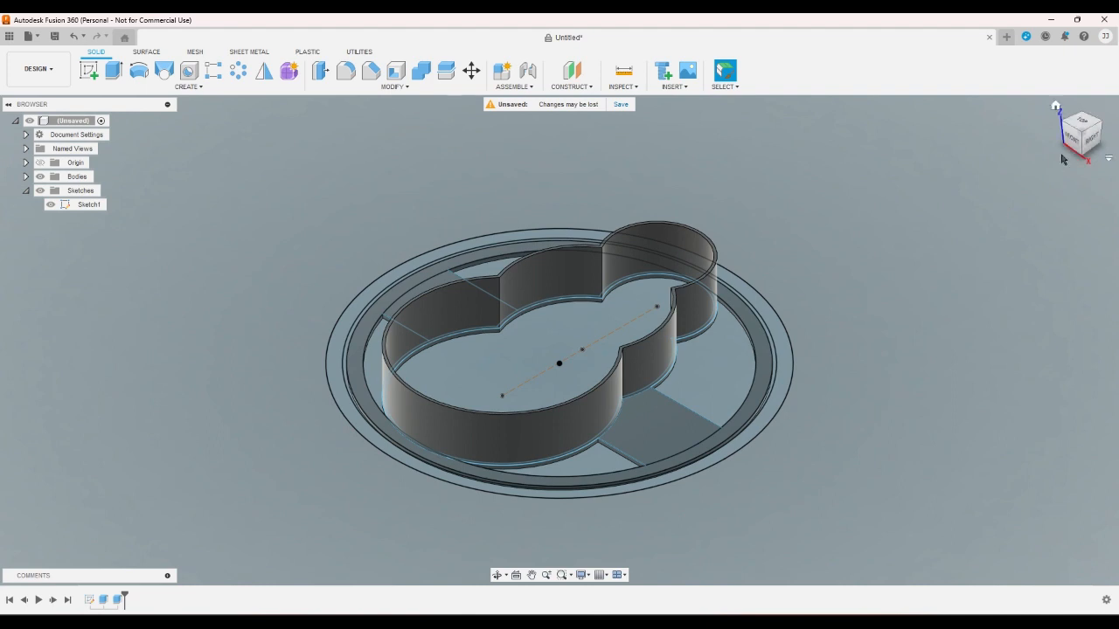
{"action": "left_click", "coordinate": [50, 207]}
{"action": "left_click", "coordinate": [50, 205]}
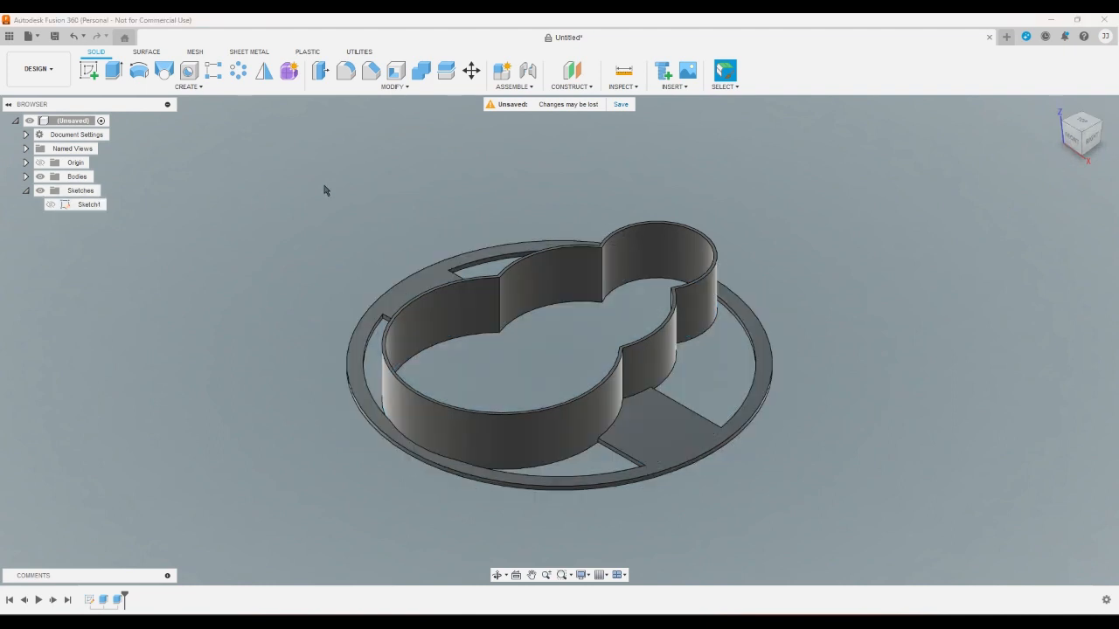
{"action": "left_click", "coordinate": [1078, 124]}
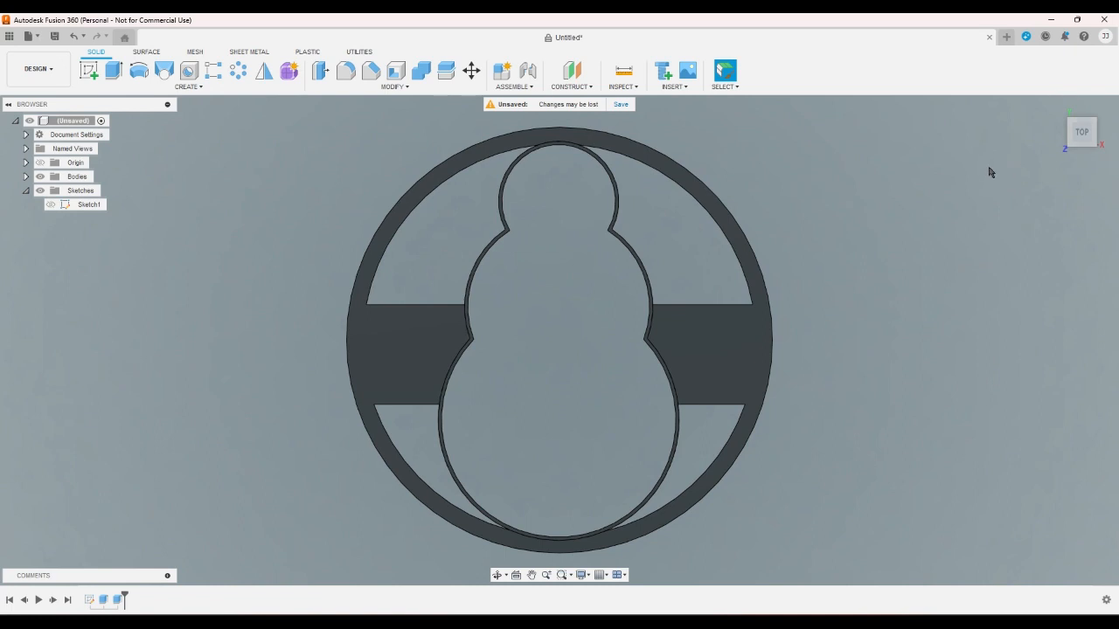
{"action": "left_click", "coordinate": [50, 204]}
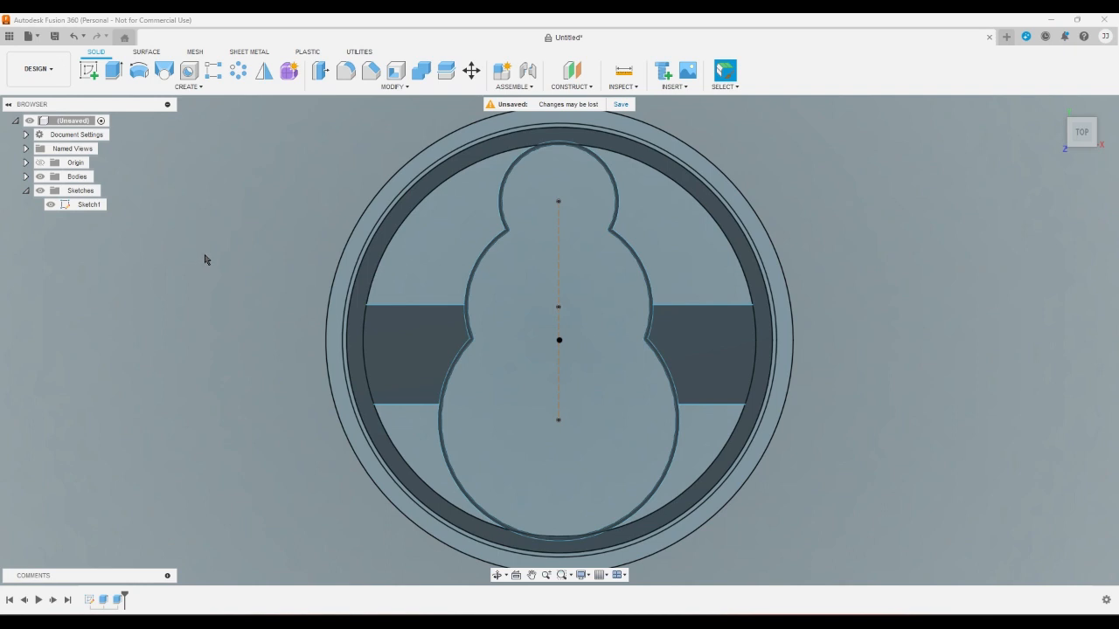
{"action": "left_click", "coordinate": [1057, 106]}
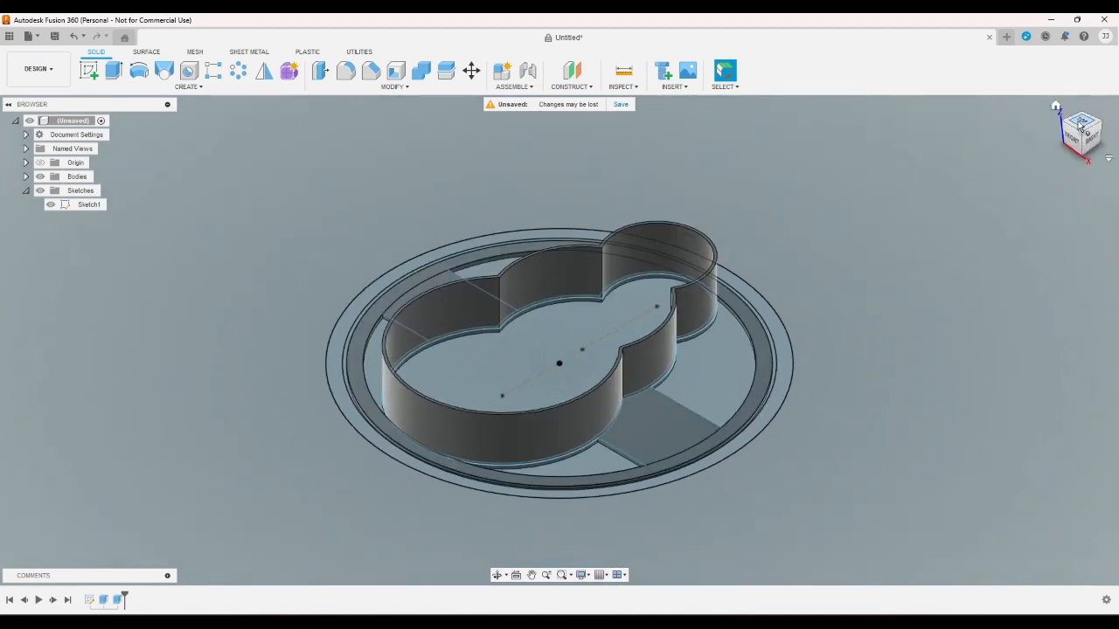
Examine the strut regions on both sides of the snowman wall from above, checking their sketch profiles
{"action": "left_click", "coordinate": [1081, 122]}
{"action": "scroll", "coordinate": [570, 353], "scroll_direction": "down", "scroll_amount": 2}
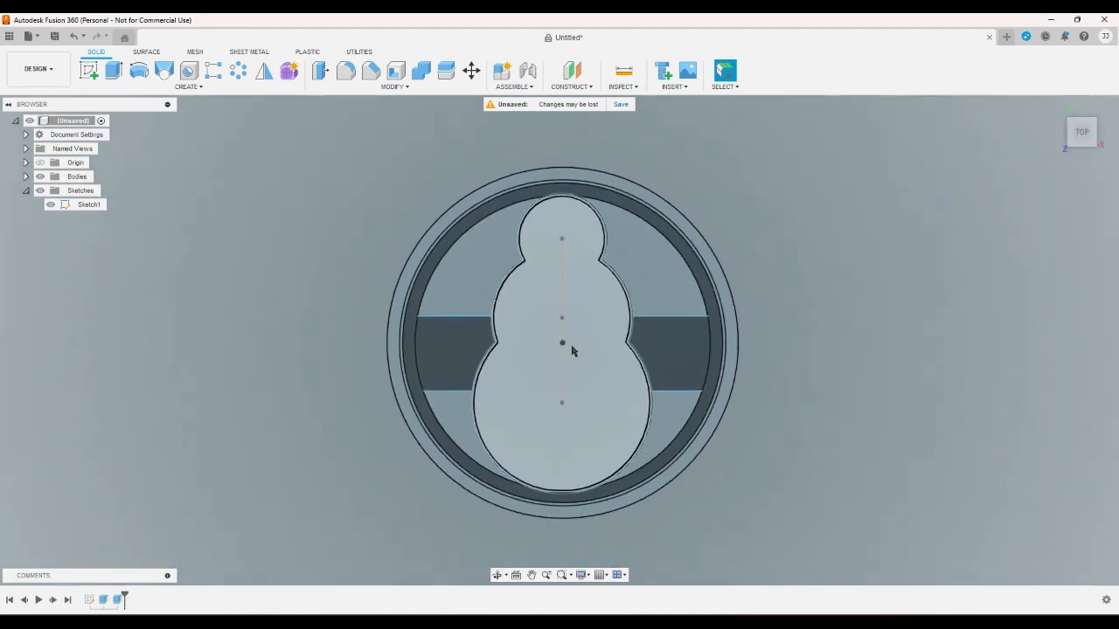
{"action": "scroll", "coordinate": [539, 179], "scroll_direction": "up", "scroll_amount": 3}
{"action": "left_click", "coordinate": [523, 201]}
{"action": "left_click", "coordinate": [421, 412]}
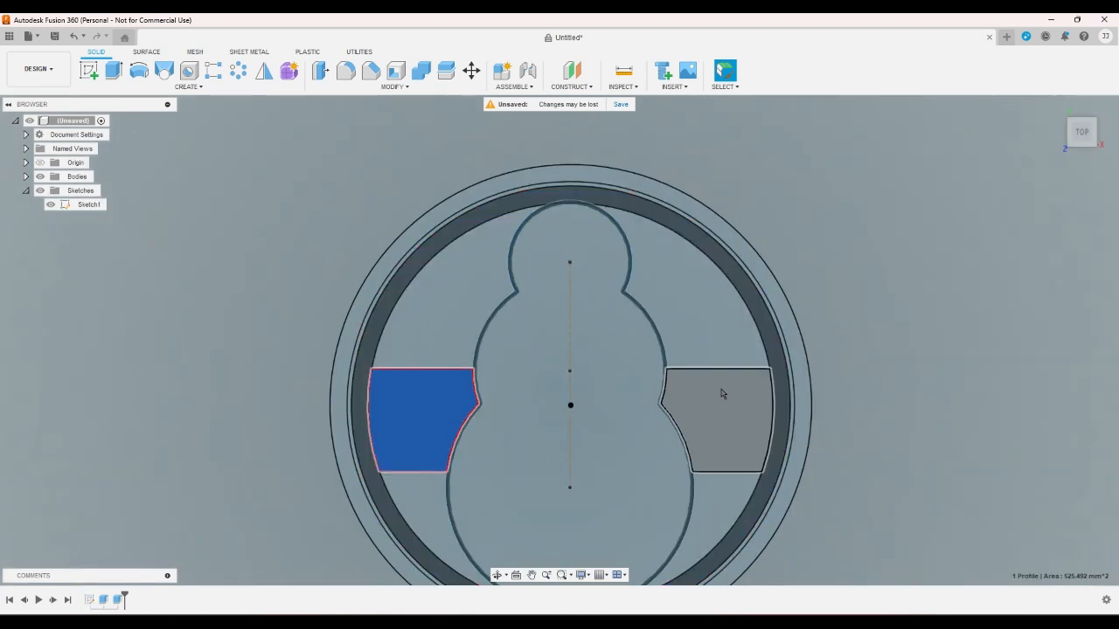
{"action": "left_click", "coordinate": [725, 392]}
{"action": "key", "text": "Escape"}
Inspect how the struts connect the snowman wall to the base ring from an angle, underneath and above
{"action": "left_click", "coordinate": [1056, 107]}
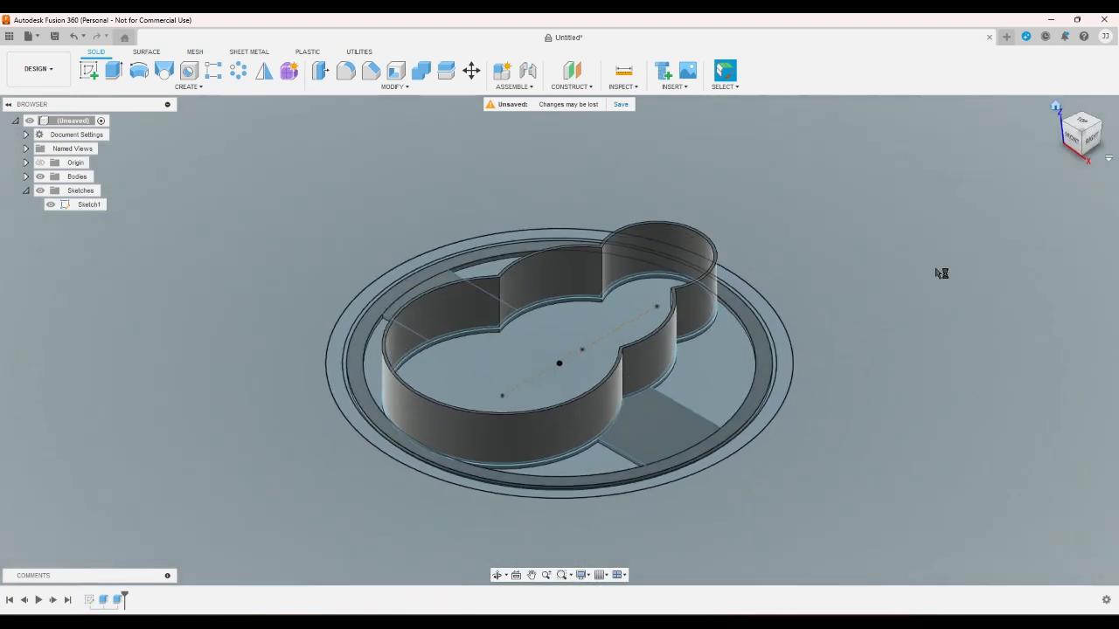
{"action": "left_click", "coordinate": [645, 456]}
{"action": "left_click", "coordinate": [644, 454]}
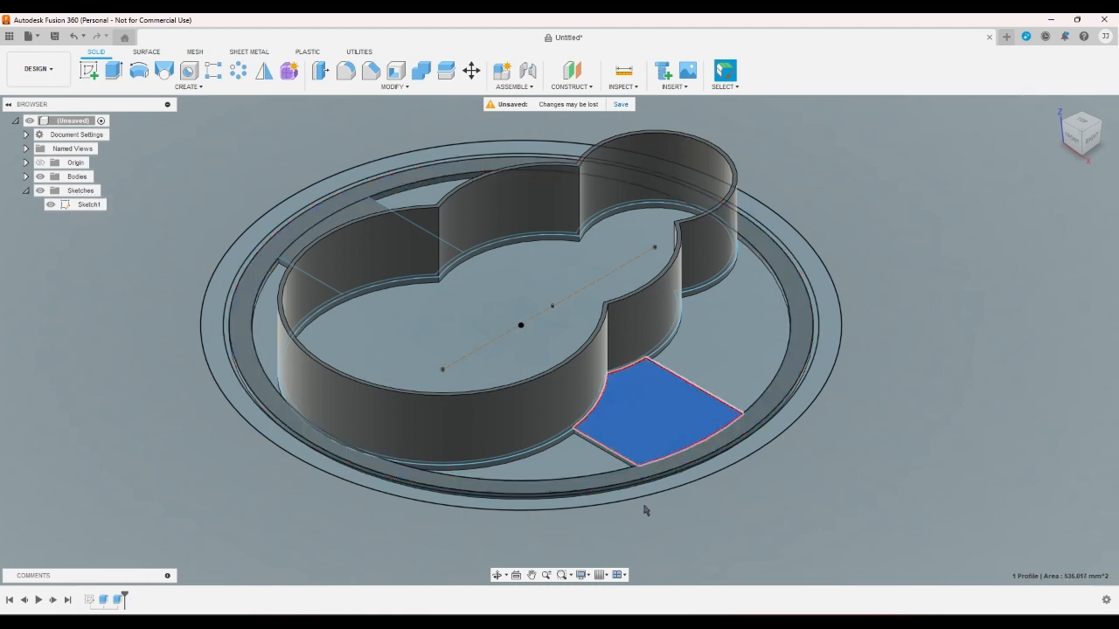
{"action": "key", "text": "Escape"}
{"action": "left_click", "coordinate": [1081, 156]}
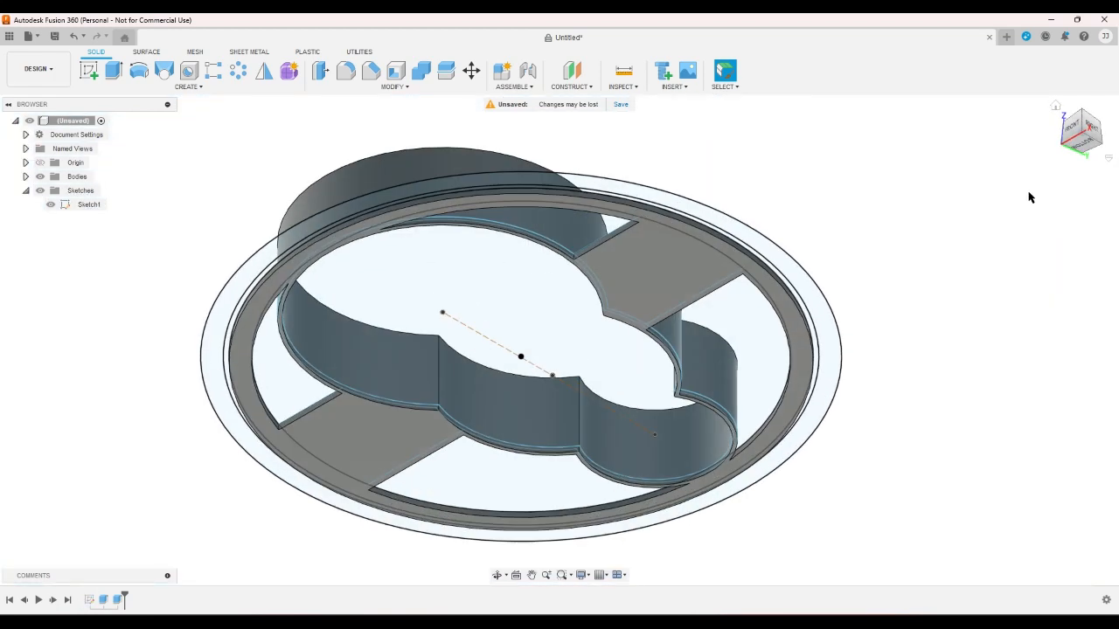
{"action": "left_click", "coordinate": [1054, 106]}
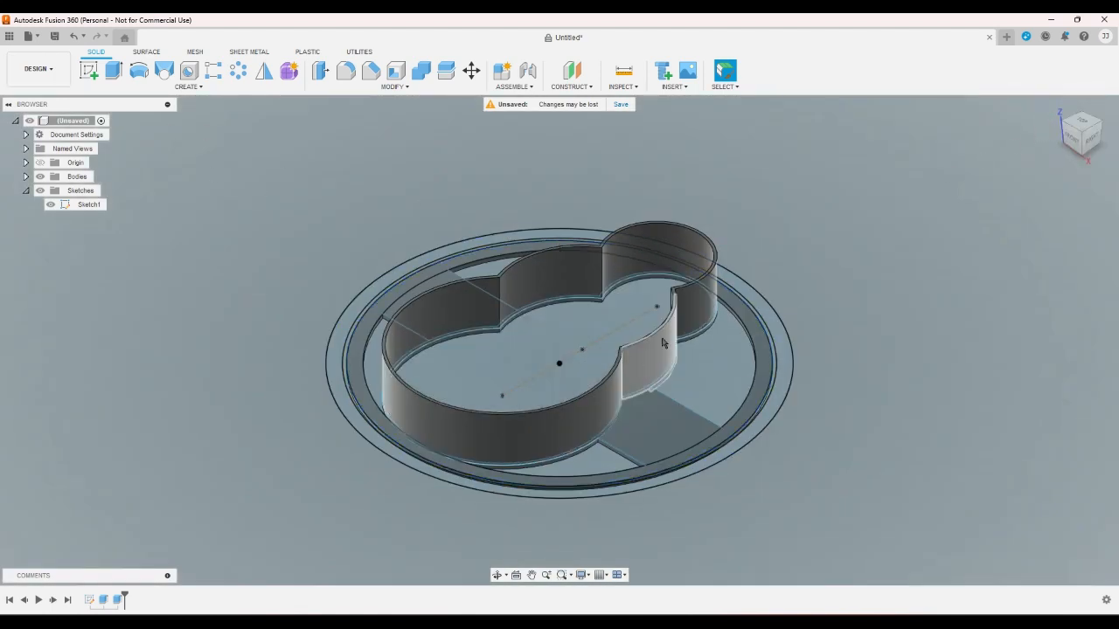
{"action": "left_click", "coordinate": [1080, 127]}
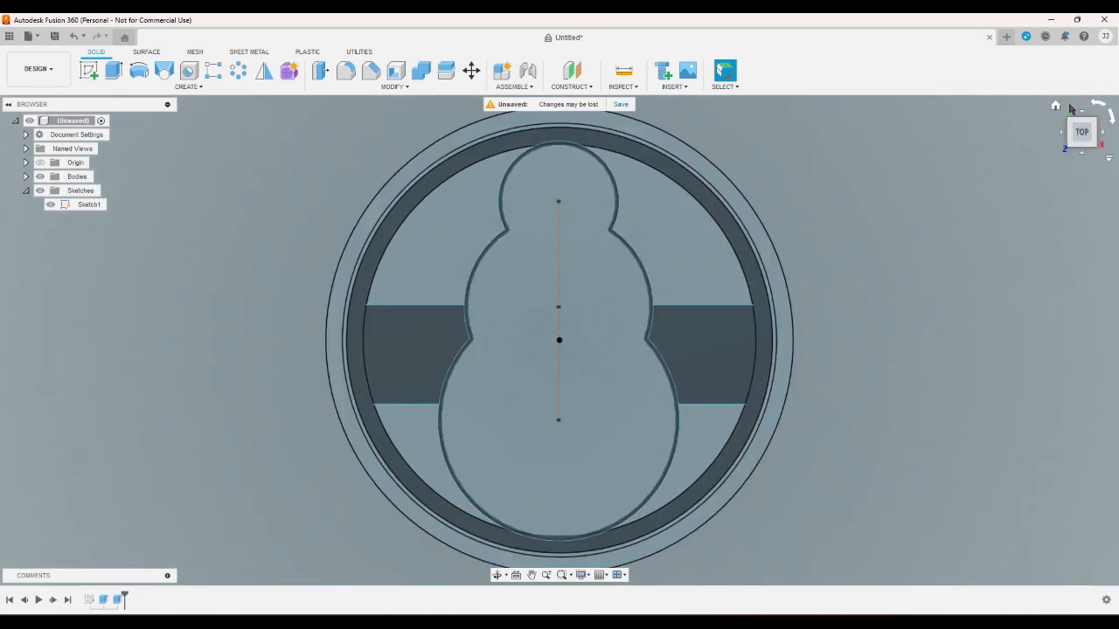
{"action": "left_click", "coordinate": [1054, 106]}
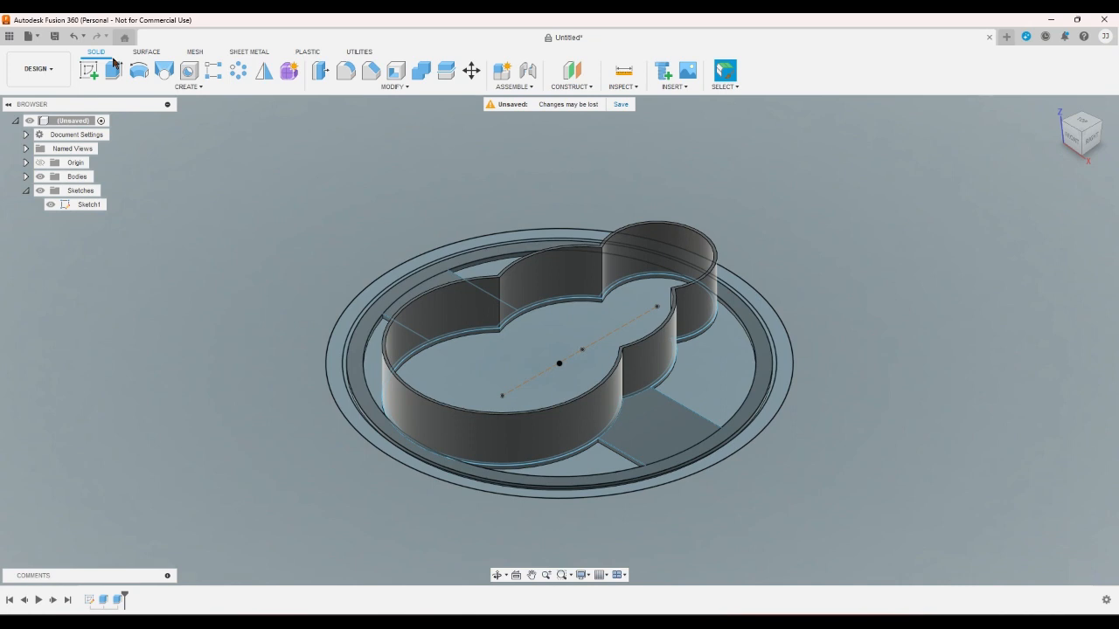
Extrude the outer sleeve ring profile 100 mm upward as a new body
{"action": "left_click", "coordinate": [113, 68]}
{"action": "left_click", "coordinate": [333, 350]}
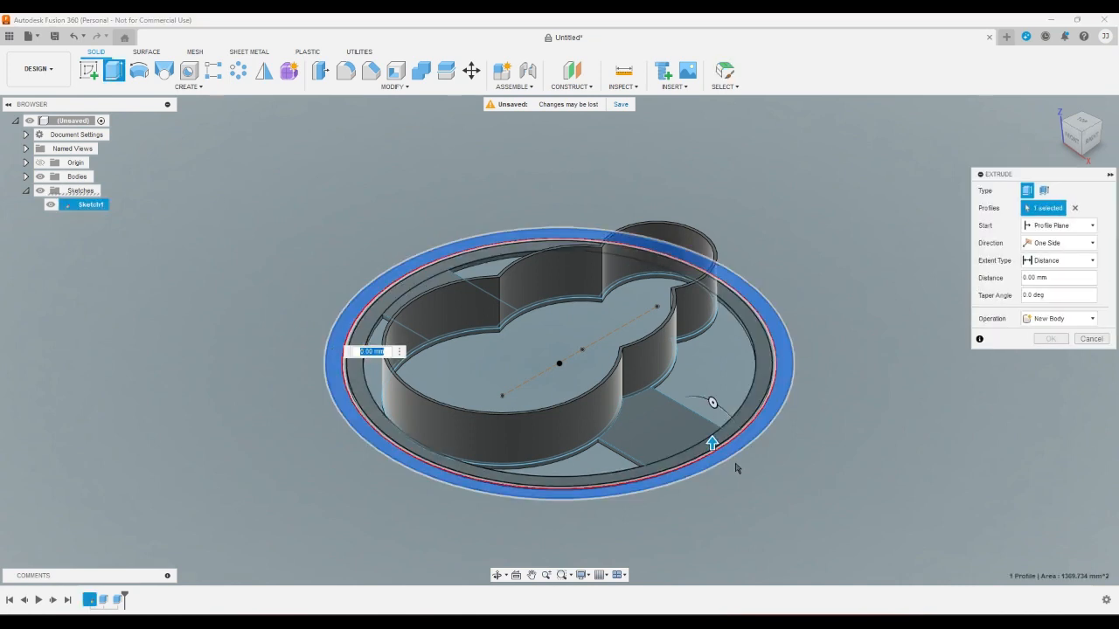
{"action": "left_click_drag", "start_coordinate": [712, 444], "coordinate": [769, 149]}
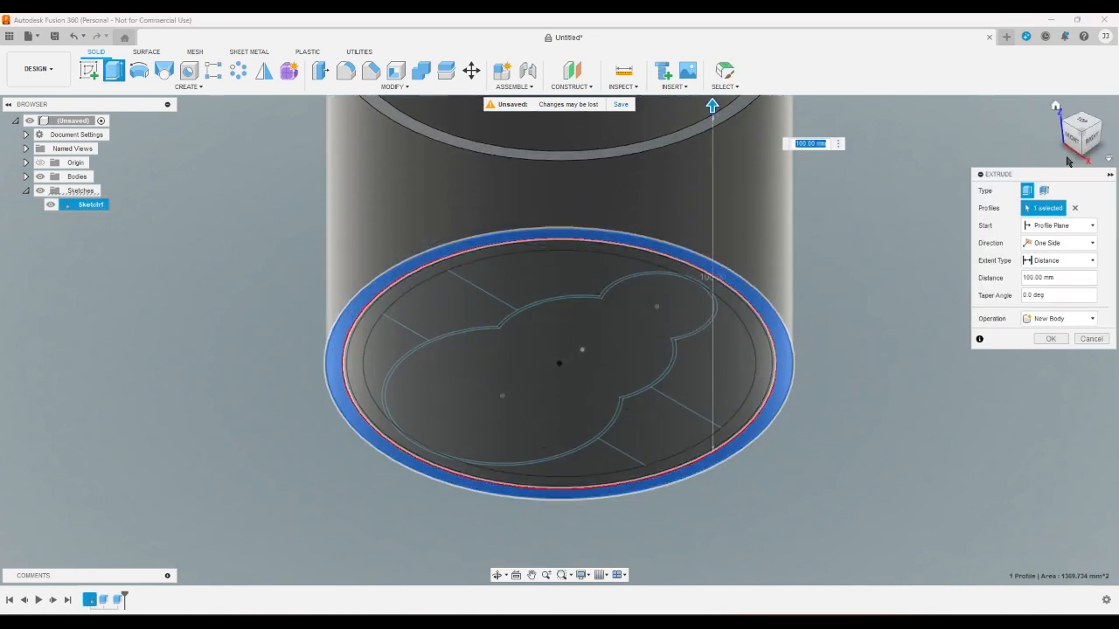
{"action": "left_click", "coordinate": [1051, 338]}
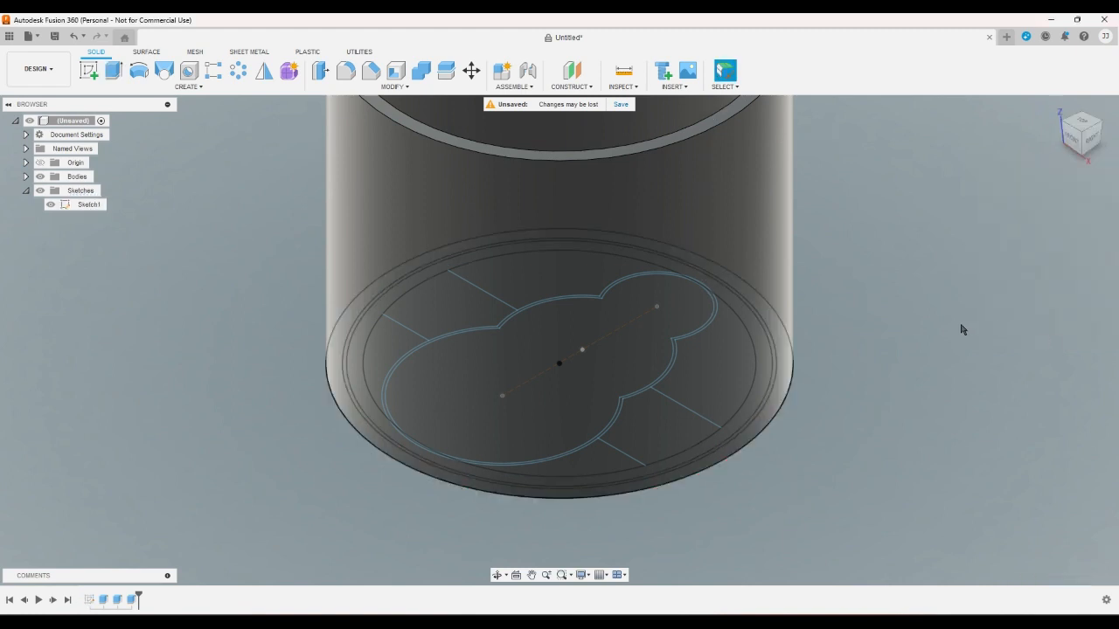
Check the sleeve's height from the front and at an angle, and undo its extrusion
{"action": "scroll", "coordinate": [962, 330], "scroll_direction": "down", "scroll_amount": 5}
{"action": "left_click", "coordinate": [1073, 146]}
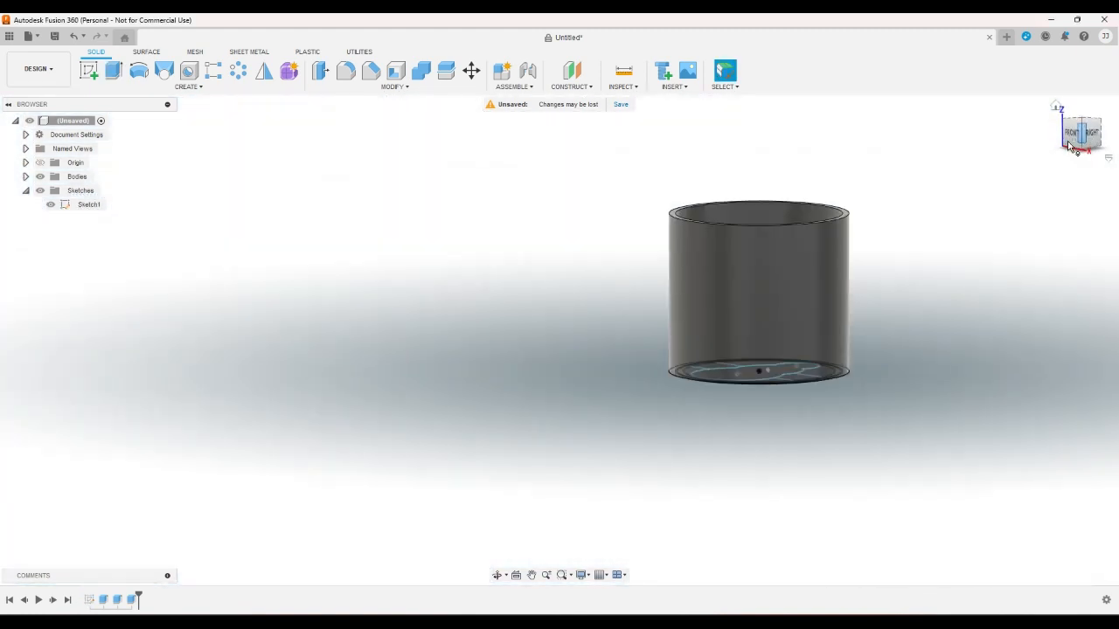
{"action": "left_click", "coordinate": [1071, 131]}
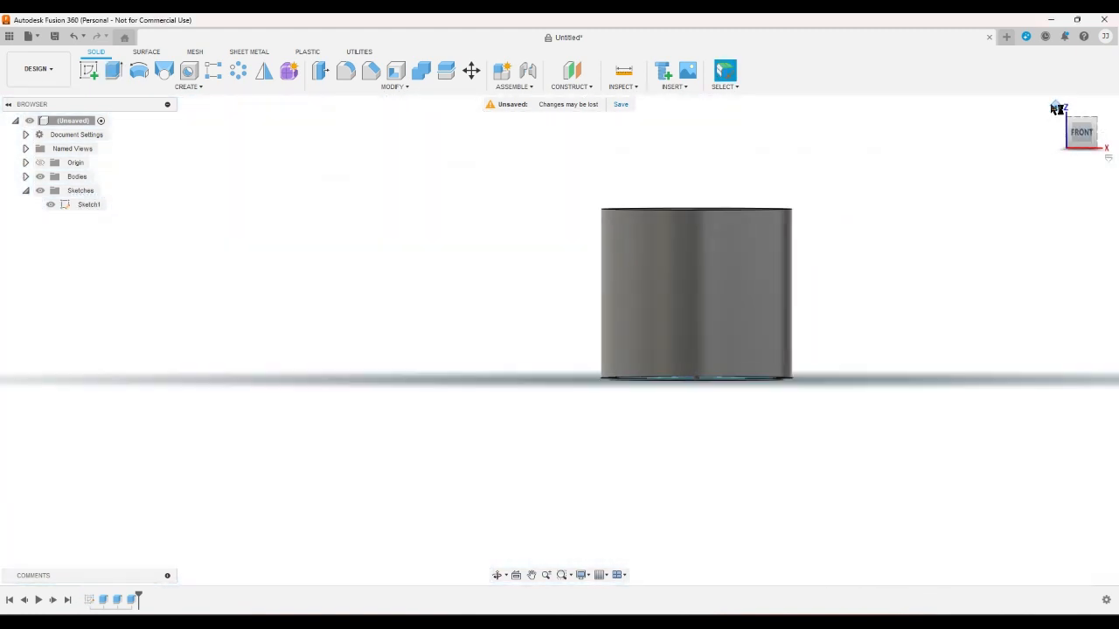
{"action": "left_click", "coordinate": [1057, 108]}
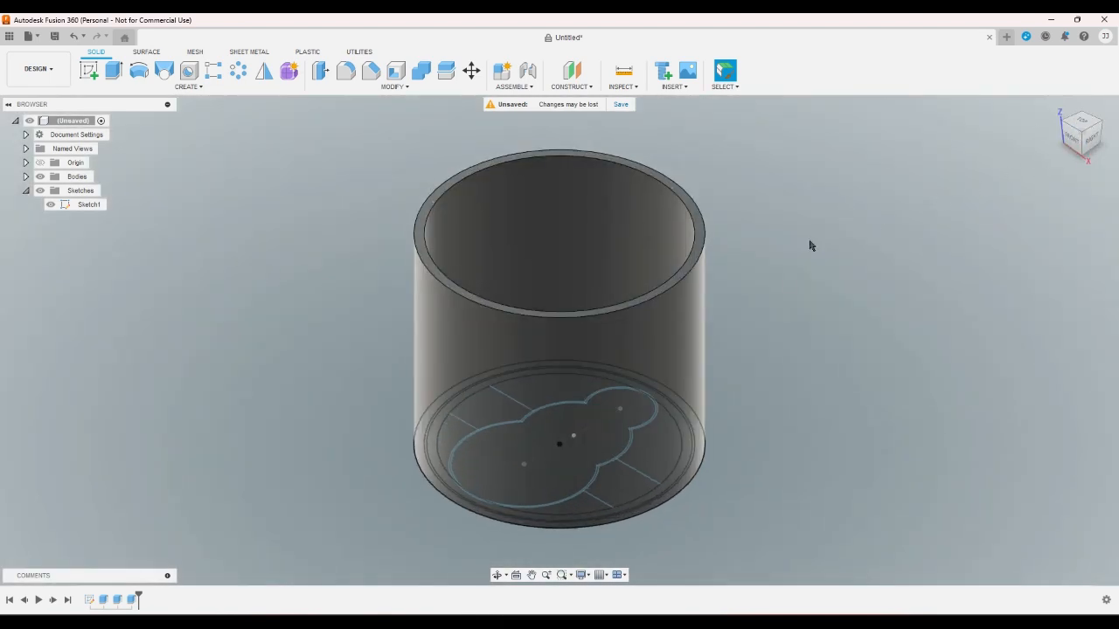
{"action": "left_click", "coordinate": [1070, 140]}
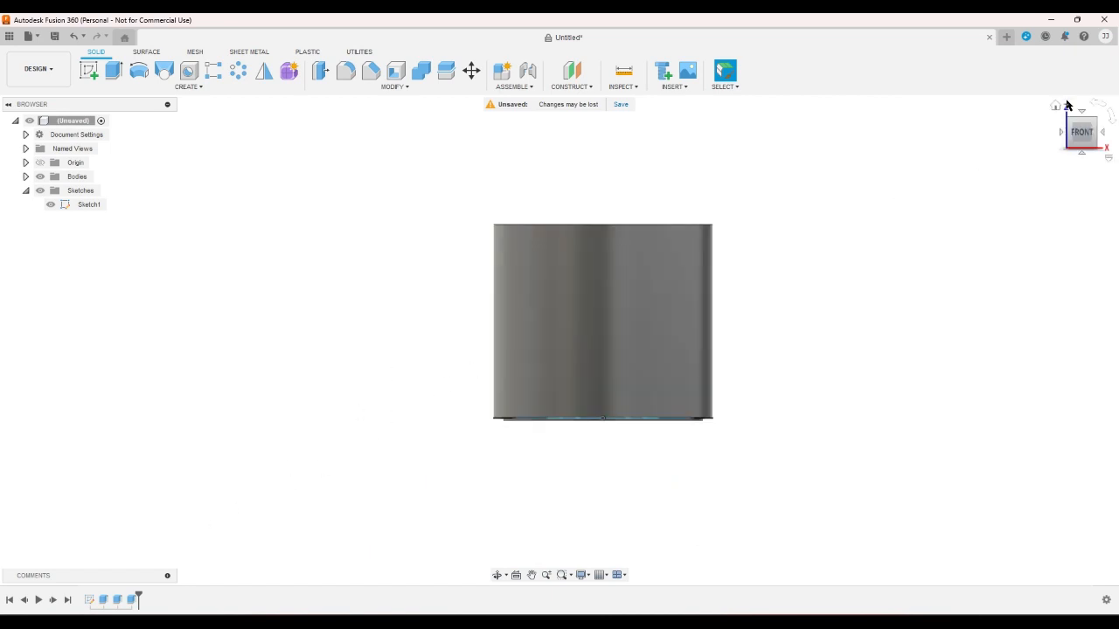
{"action": "left_click", "coordinate": [1056, 108]}
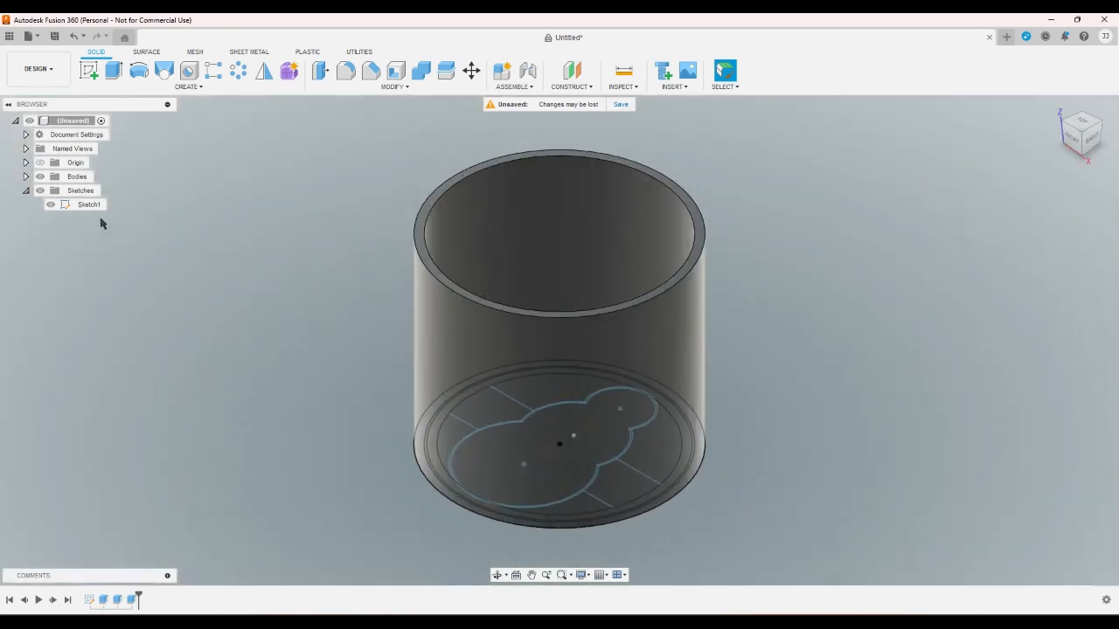
{"action": "key", "text": "ctrl+z"}
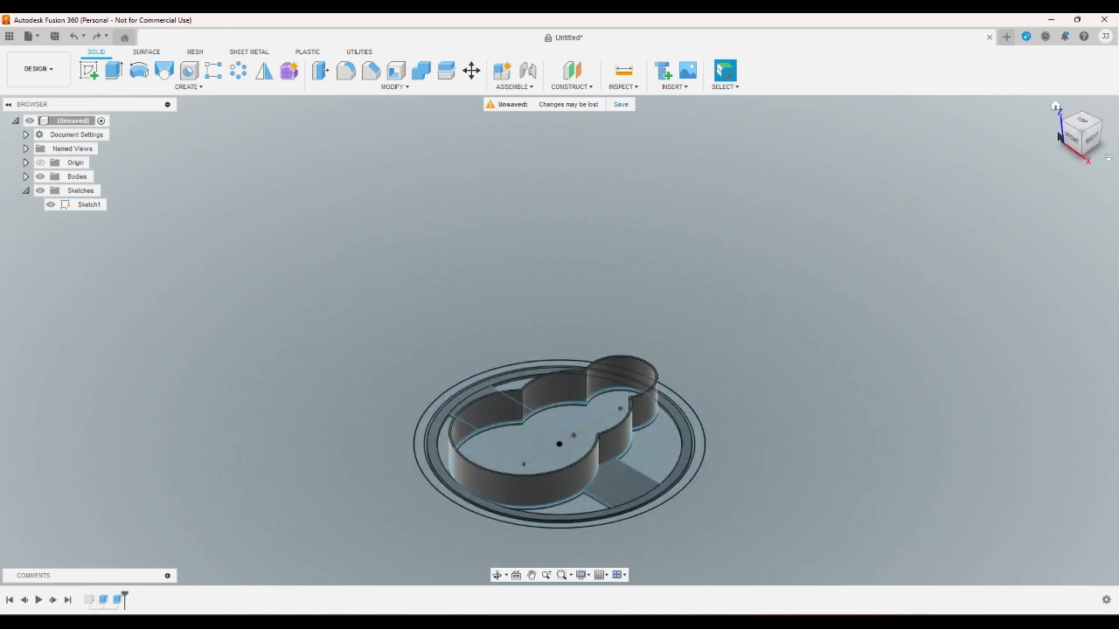
Extrude the outer ring profile upward as a new body once more and undo the result
{"action": "left_click", "coordinate": [699, 434]}
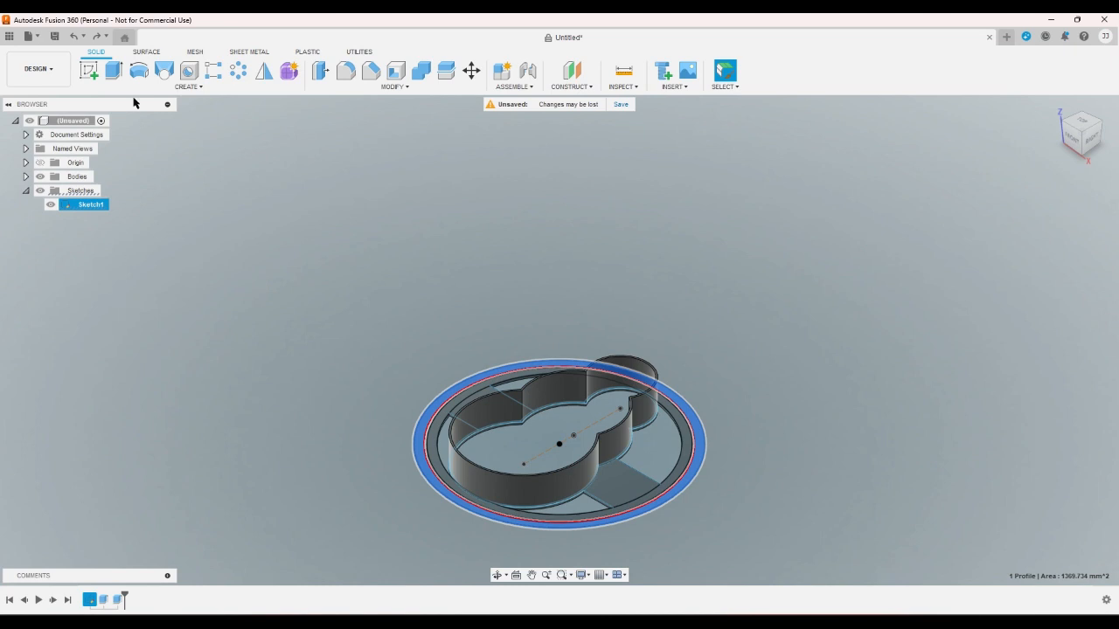
{"action": "left_click", "coordinate": [114, 71]}
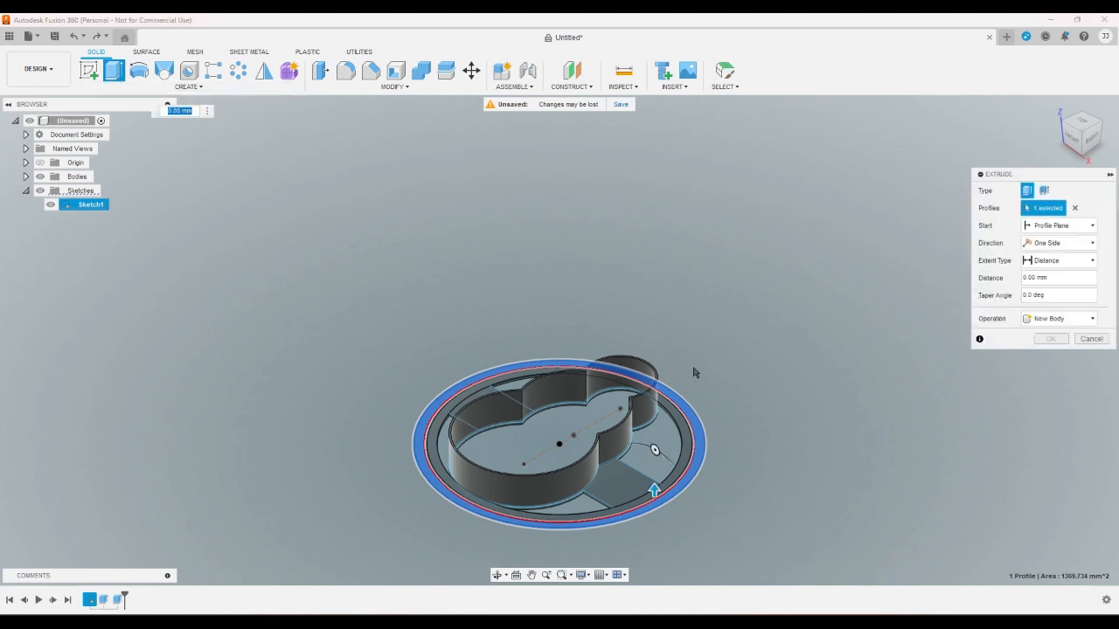
{"action": "left_click", "coordinate": [652, 500]}
{"action": "left_click", "coordinate": [666, 487]}
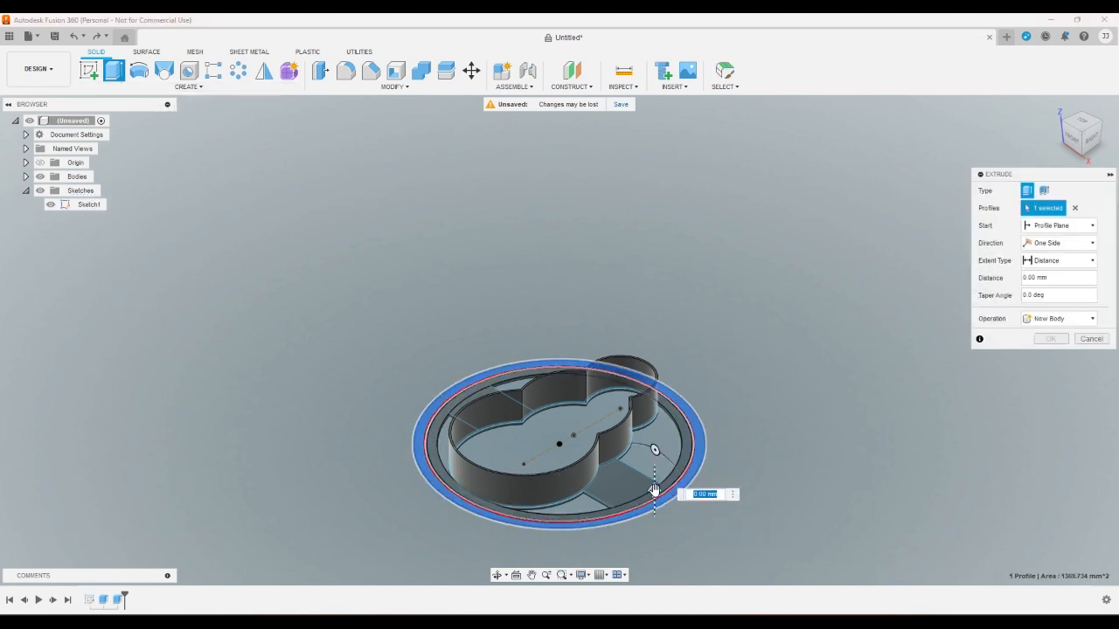
{"action": "left_click_drag", "start_coordinate": [655, 490], "coordinate": [654, 257]}
{"action": "left_click", "coordinate": [1051, 338]}
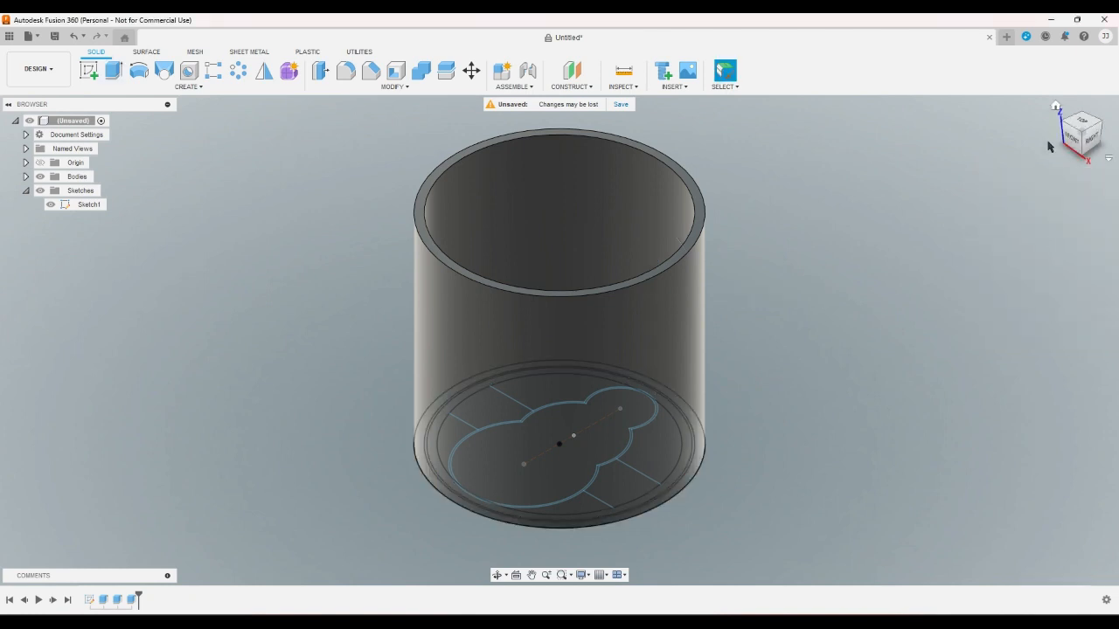
{"action": "left_click", "coordinate": [71, 37]}
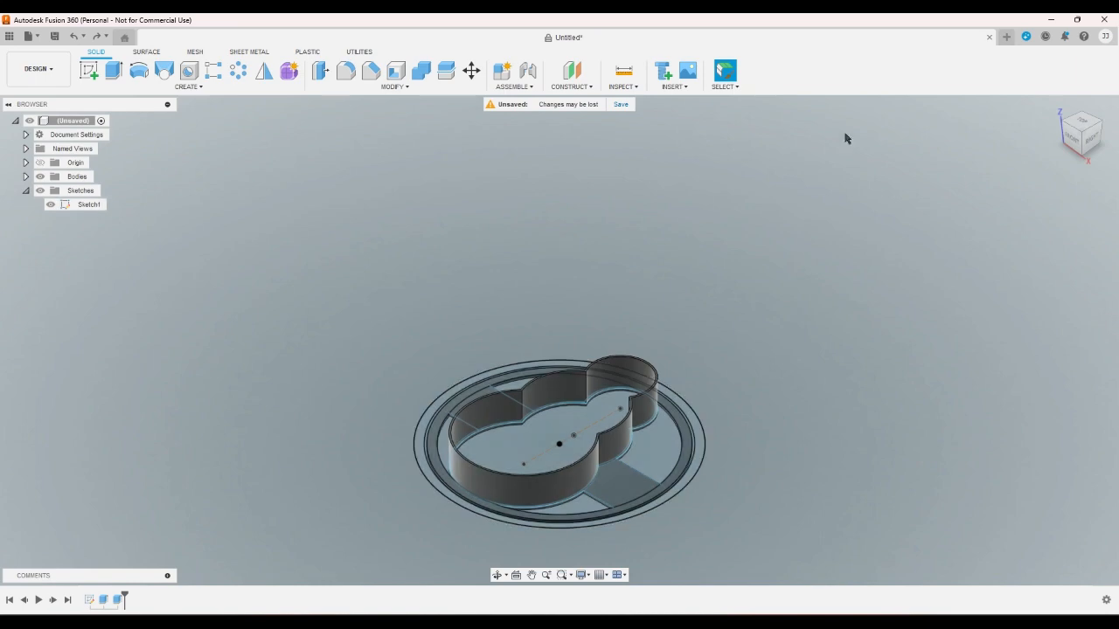
Rename the sketch containing the ring and snowman profiles as "Base, Sleeve, Snowman"
{"action": "left_click", "coordinate": [1084, 127]}
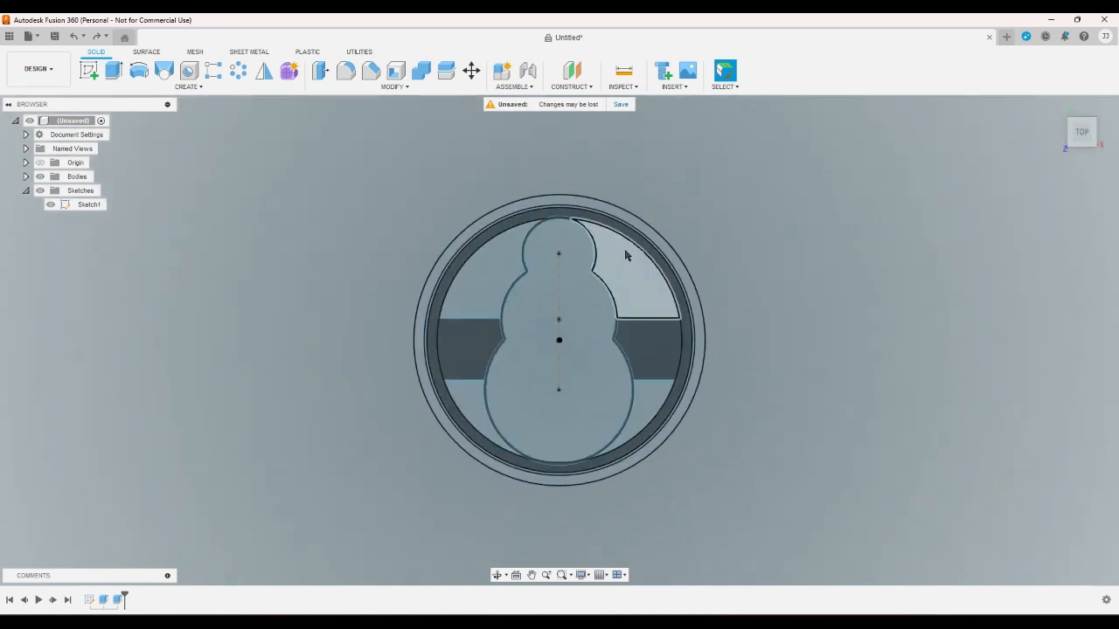
{"action": "left_click", "coordinate": [1056, 107]}
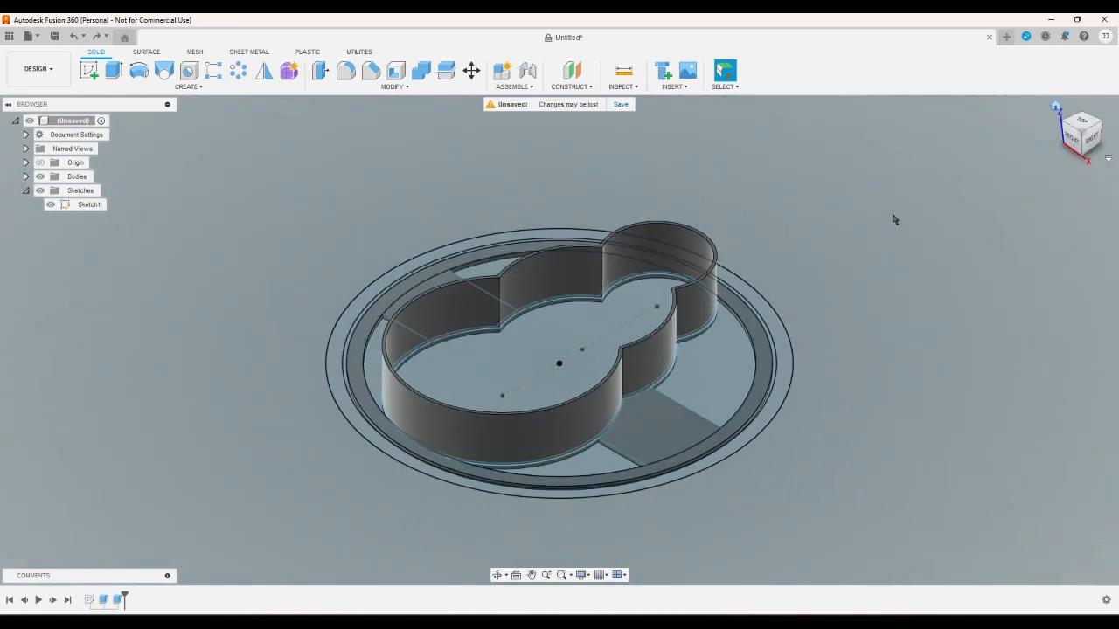
{"action": "right_click", "coordinate": [96, 206]}
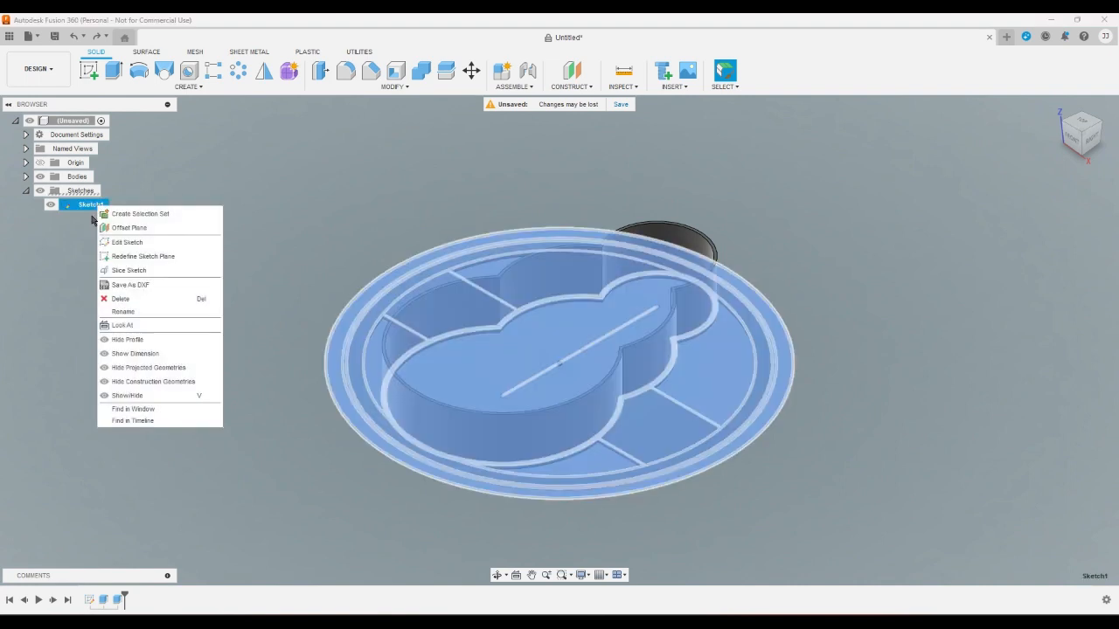
{"action": "left_click", "coordinate": [140, 312]}
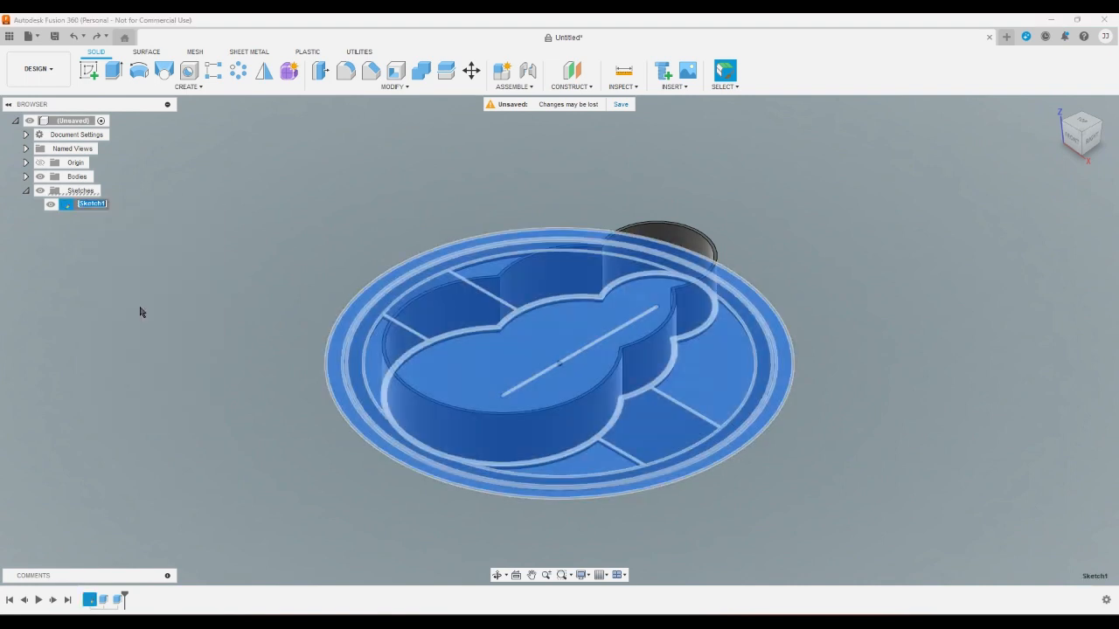
{"action": "type", "text": "Base, Sleeve, Snowman"}
{"action": "key", "text": "Return"}
{"action": "left_click", "coordinate": [139, 312]}
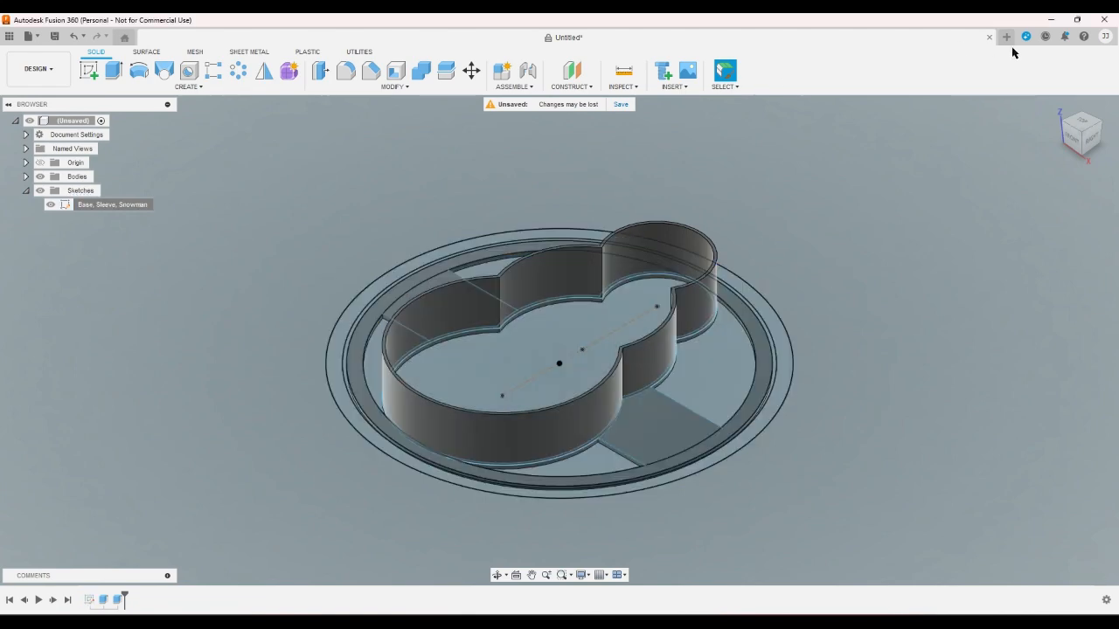
Reopen the base, sleeve and snowman sketch and draw a vertical line about 4 mm long across the outer sleeve ring below the snowman
{"action": "left_click", "coordinate": [1080, 122]}
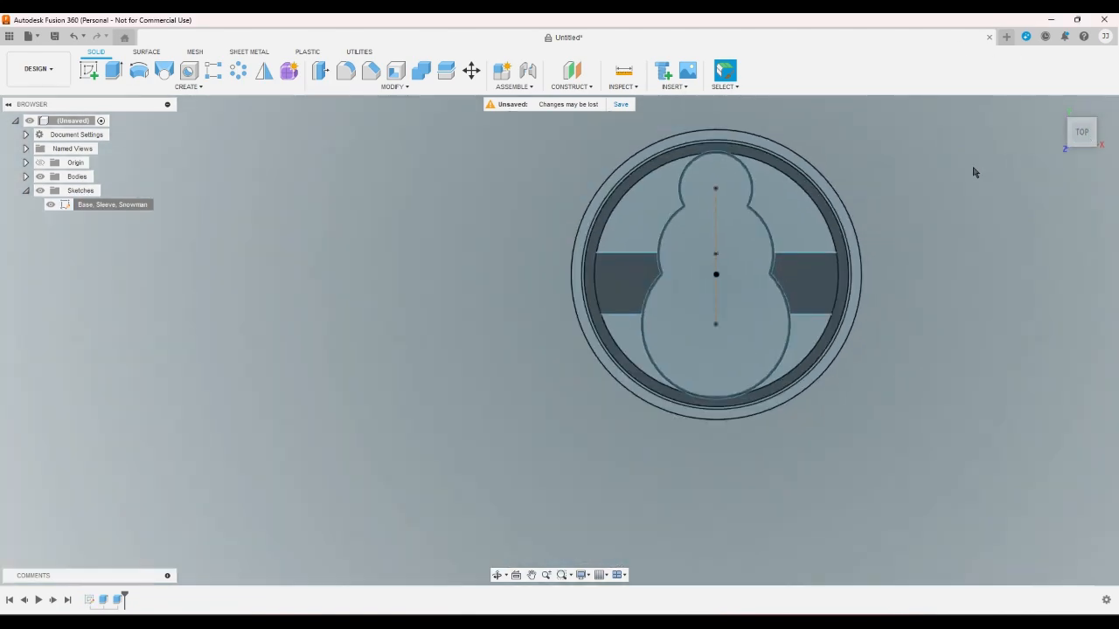
{"action": "left_click", "coordinate": [1053, 108]}
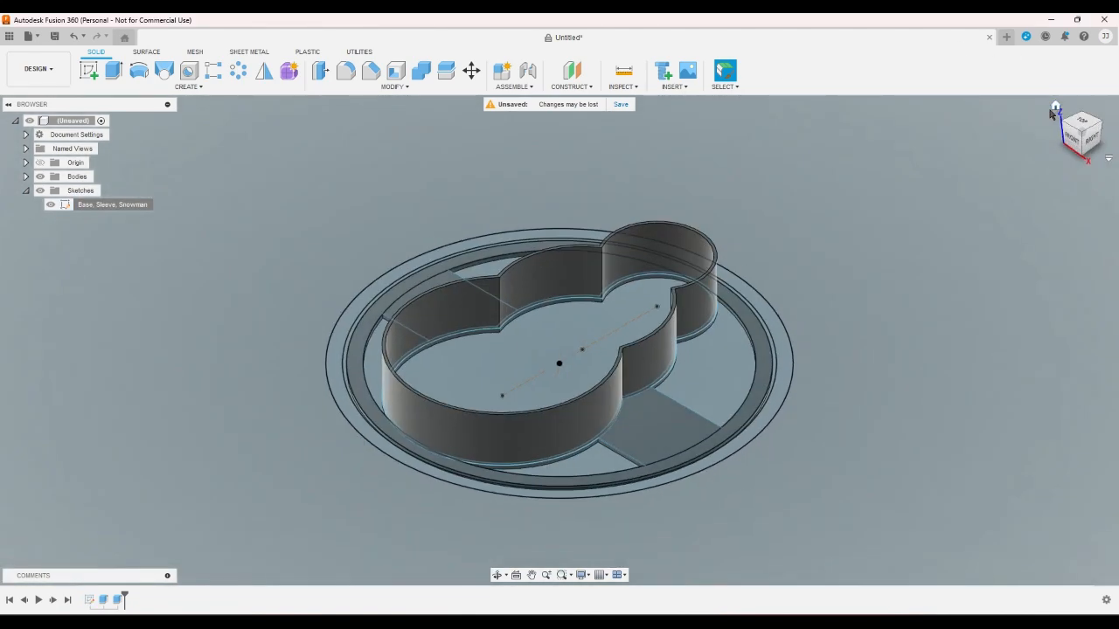
{"action": "double_click", "coordinate": [90, 600]}
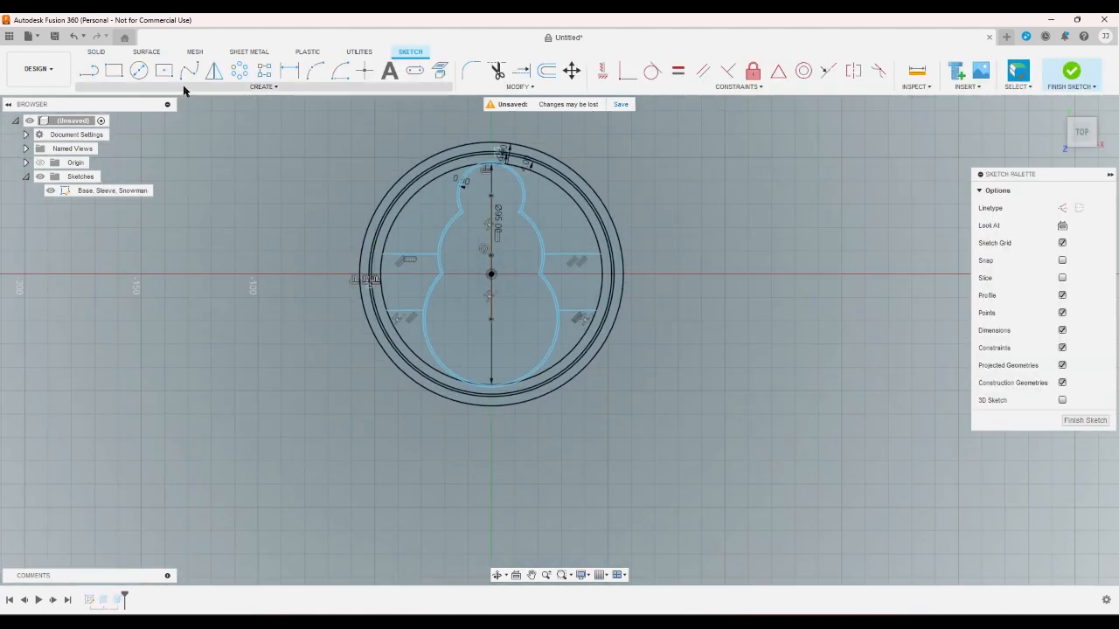
{"action": "left_click", "coordinate": [88, 71]}
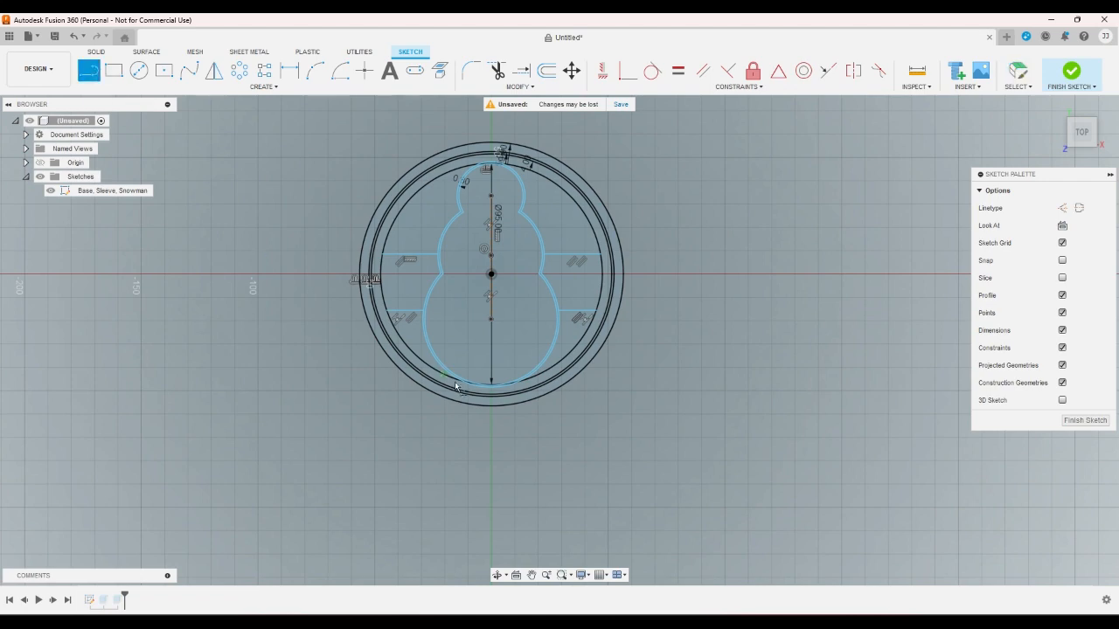
{"action": "scroll", "coordinate": [481, 424], "scroll_direction": "up", "scroll_amount": 8}
{"action": "left_click", "coordinate": [459, 395]}
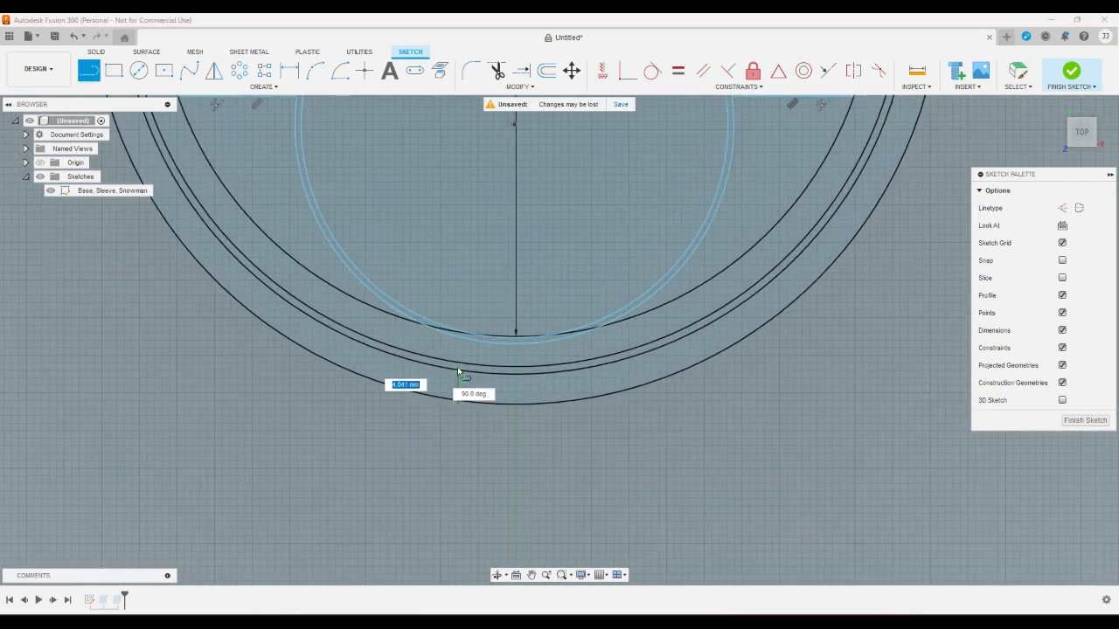
{"action": "double_click", "coordinate": [455, 385]}
{"action": "scroll", "coordinate": [488, 353], "scroll_direction": "down", "scroll_amount": 5}
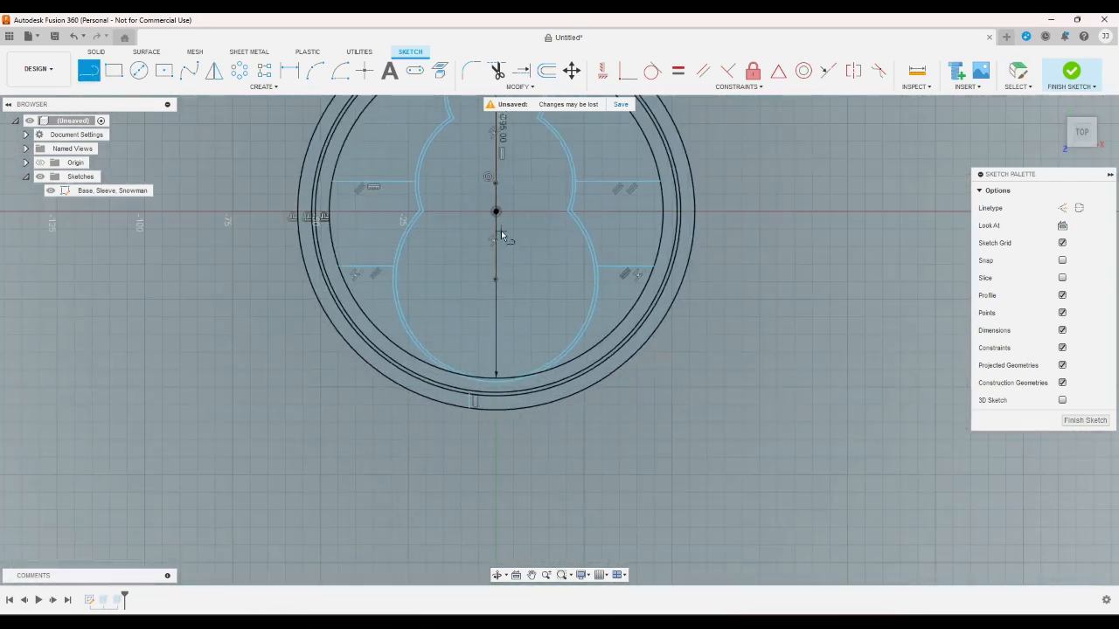
{"action": "scroll", "coordinate": [501, 230], "scroll_direction": "up", "scroll_amount": 10}
{"action": "scroll", "coordinate": [495, 217], "scroll_direction": "up", "scroll_amount": 2}
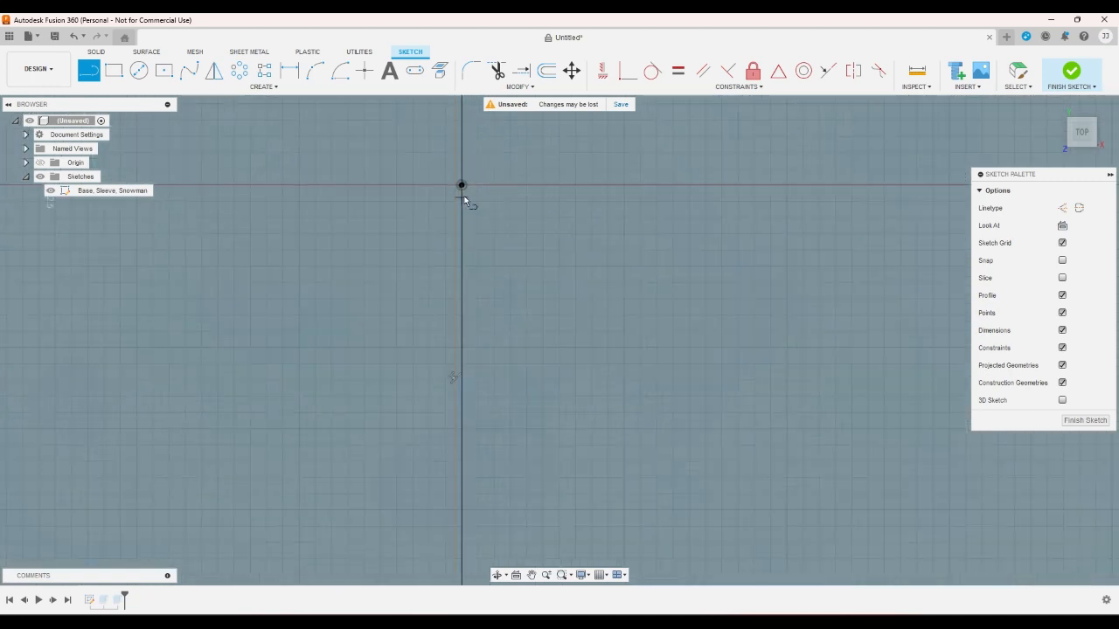
{"action": "right_click", "coordinate": [512, 212]}
{"action": "left_click", "coordinate": [481, 211]}
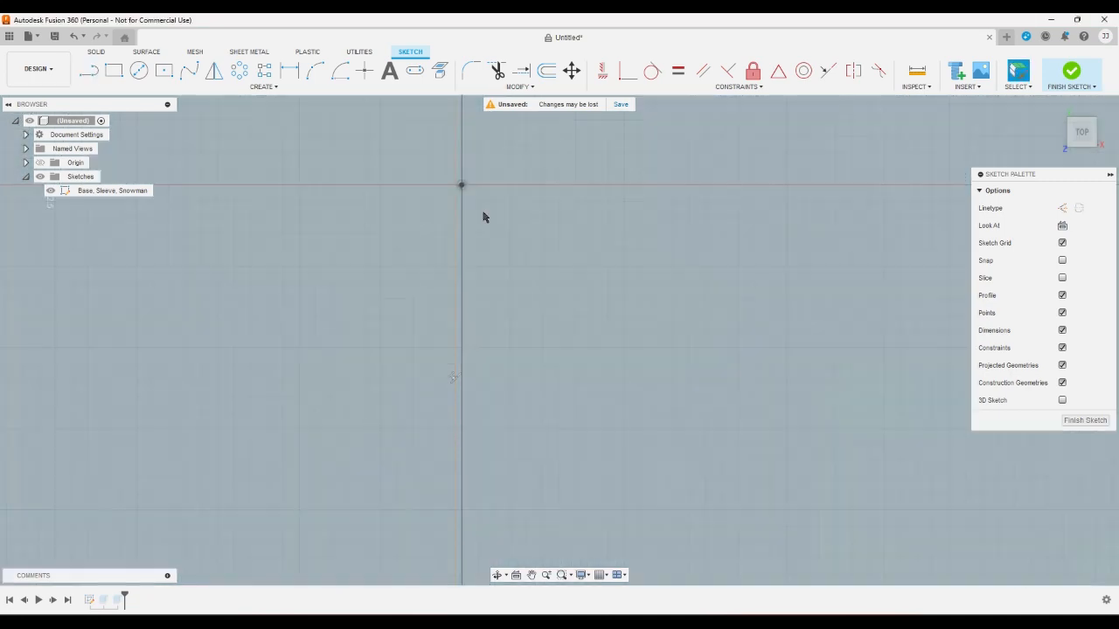
Draw a line from the sketch origin and pull its free end straight down onto the outer sleeve circle
{"action": "left_click", "coordinate": [99, 76]}
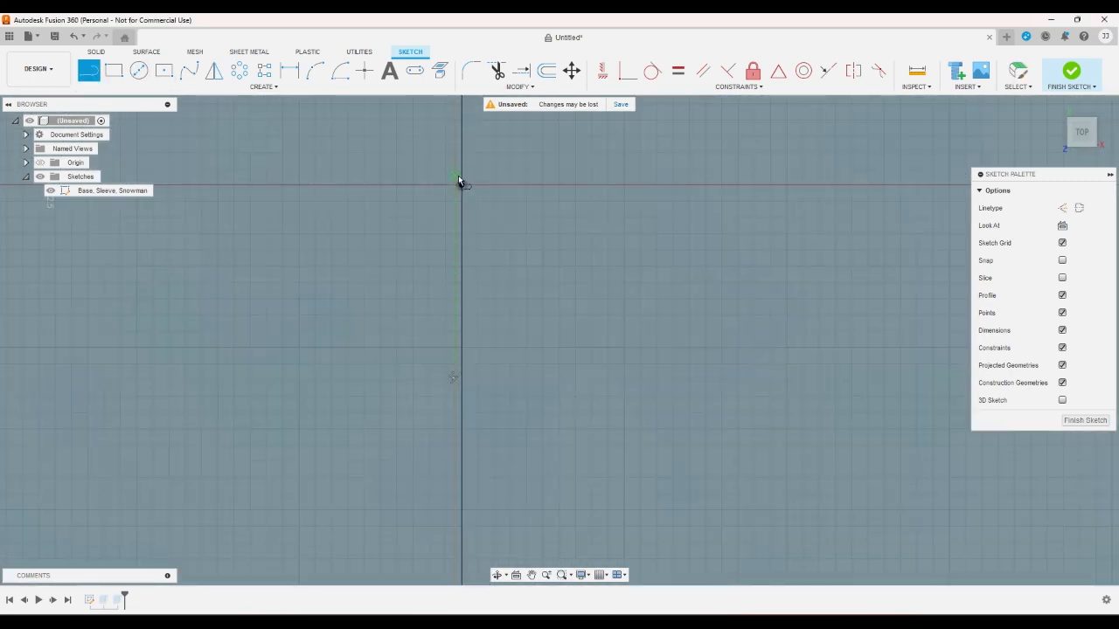
{"action": "left_click", "coordinate": [463, 185]}
{"action": "left_click", "coordinate": [499, 501]}
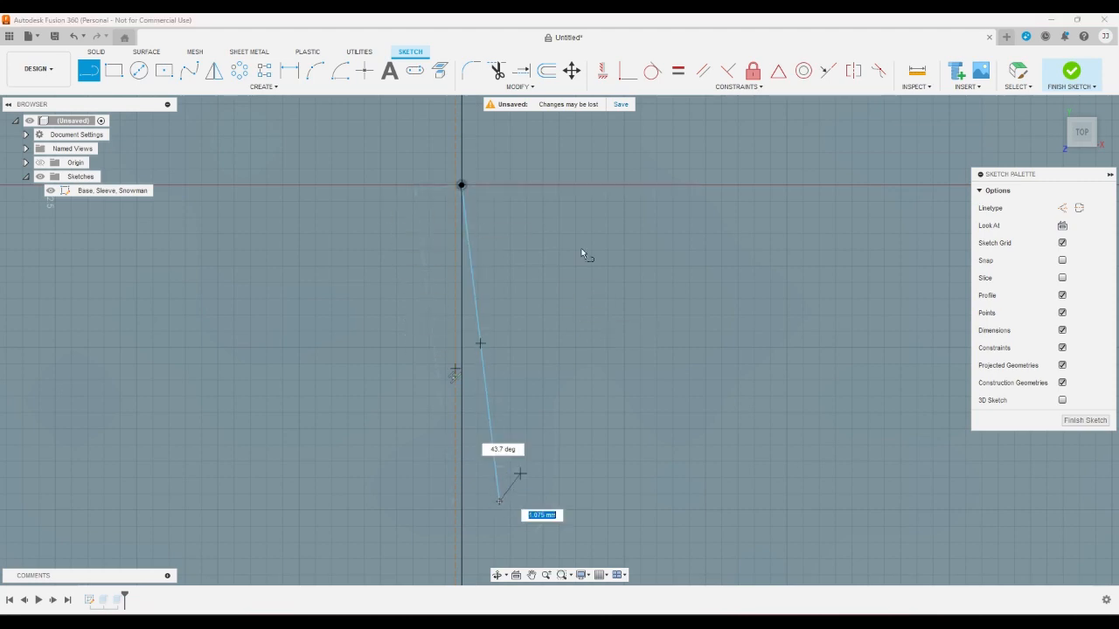
{"action": "right_click", "coordinate": [577, 98]}
{"action": "left_click", "coordinate": [606, 135]}
{"action": "scroll", "coordinate": [587, 183], "scroll_direction": "down", "scroll_amount": 6}
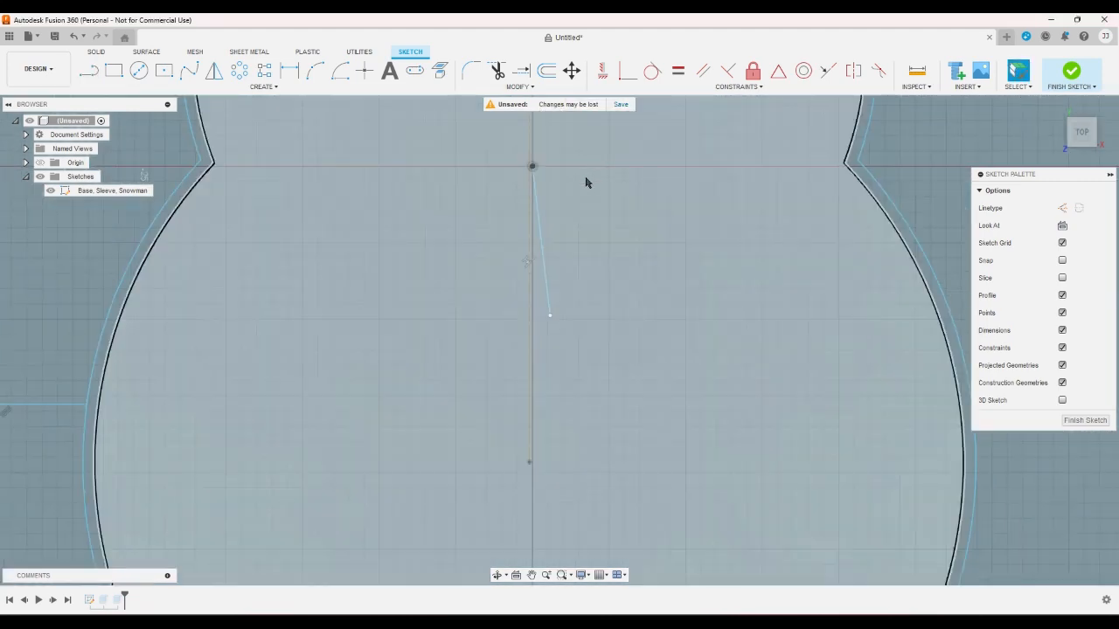
{"action": "scroll", "coordinate": [585, 232], "scroll_direction": "down", "scroll_amount": 2}
{"action": "left_click_drag", "start_coordinate": [574, 249], "coordinate": [568, 477]}
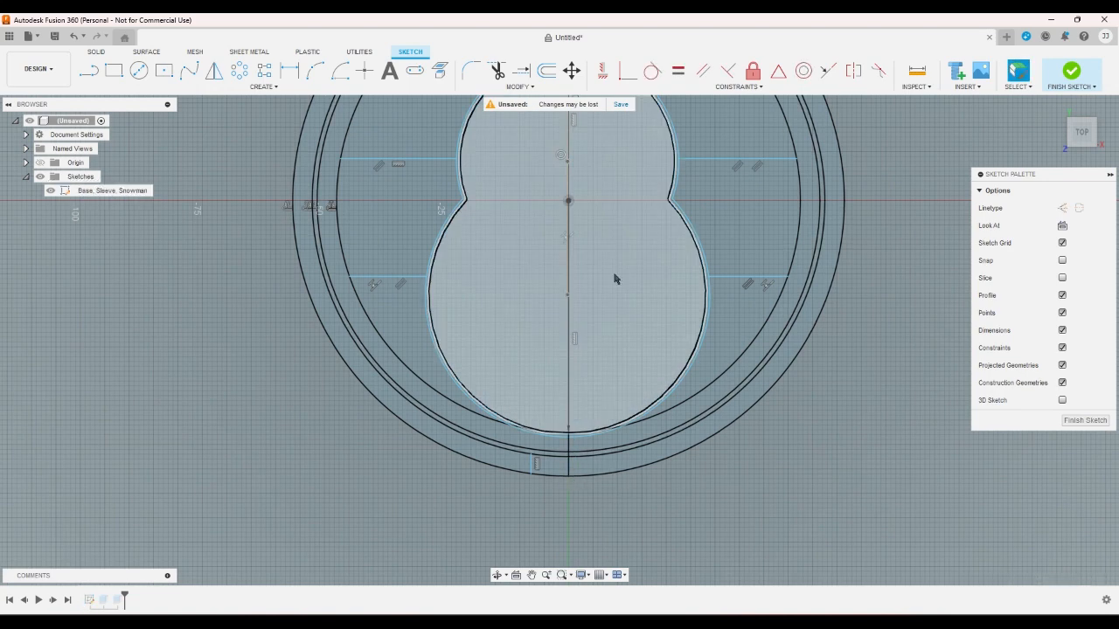
Mirror the short vertical line in the sleeve ring across the vertical line from the origin
{"action": "left_click", "coordinate": [214, 70]}
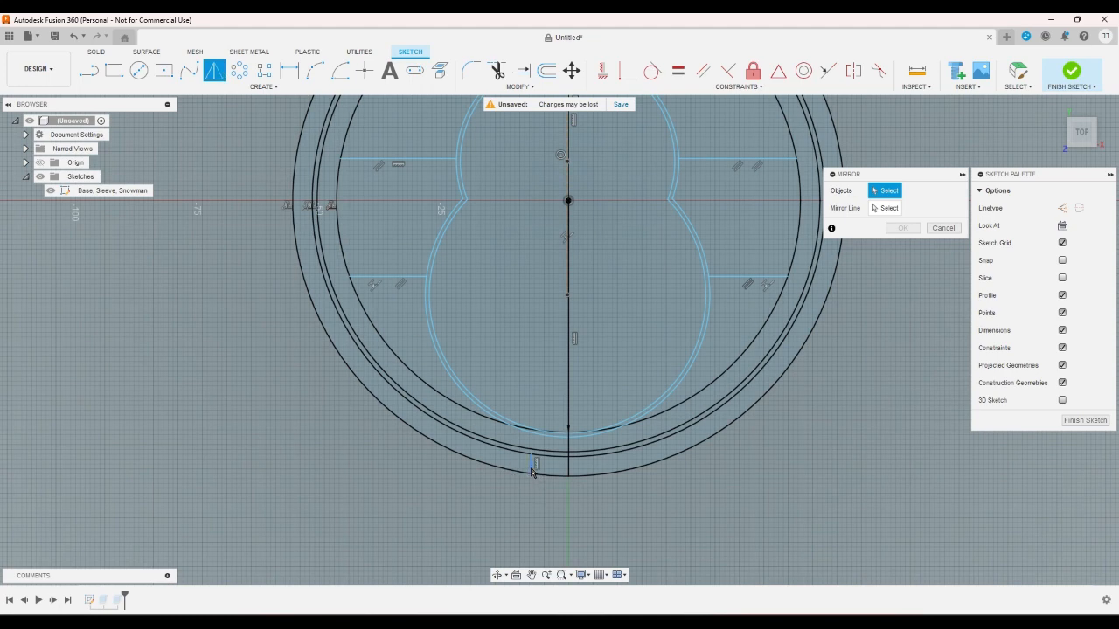
{"action": "left_click", "coordinate": [531, 472]}
{"action": "left_click", "coordinate": [885, 208]}
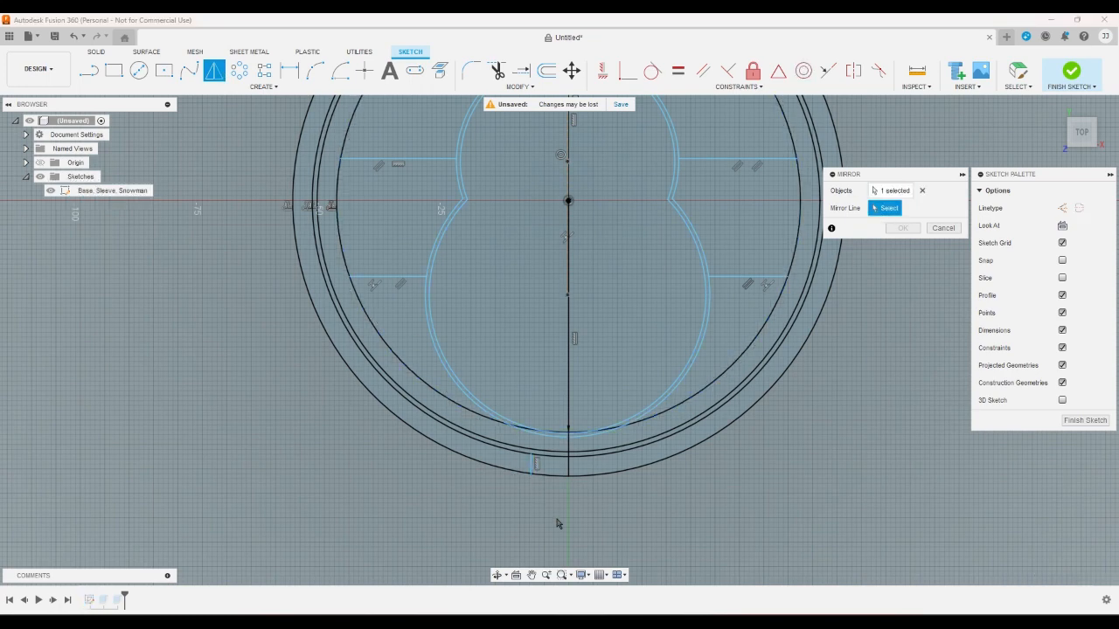
{"action": "left_click", "coordinate": [570, 477]}
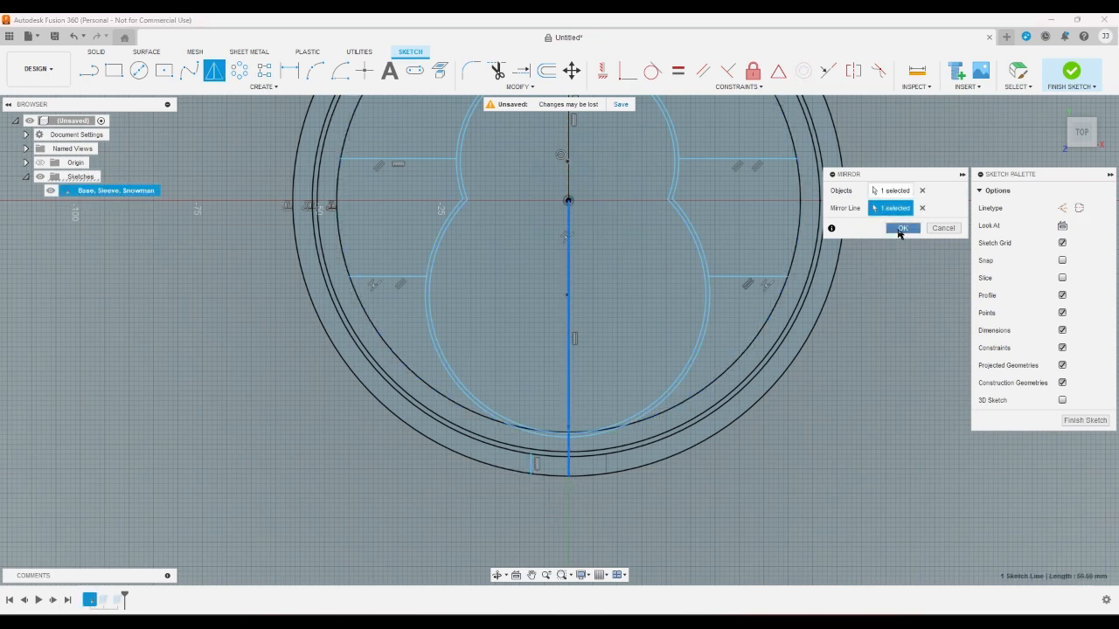
{"action": "left_click", "coordinate": [901, 228]}
Delete the original short line's coincident constraints and move the line outward from the vertical centre line
{"action": "left_click", "coordinate": [1055, 112]}
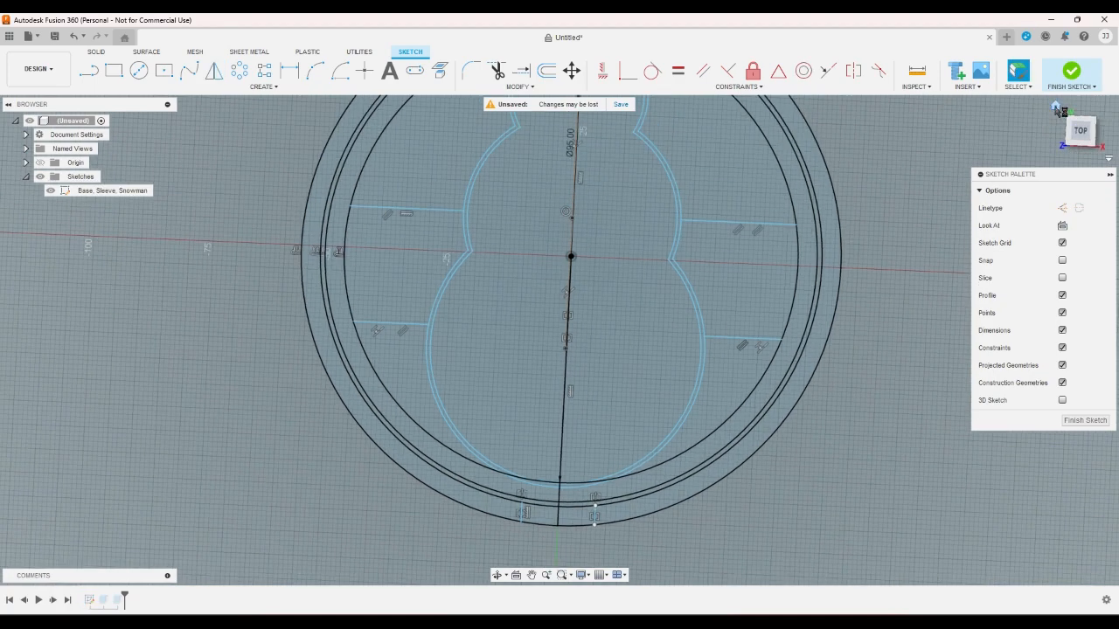
{"action": "scroll", "coordinate": [411, 466], "scroll_direction": "up", "scroll_amount": 3}
{"action": "scroll", "coordinate": [317, 472], "scroll_direction": "down", "scroll_amount": 2}
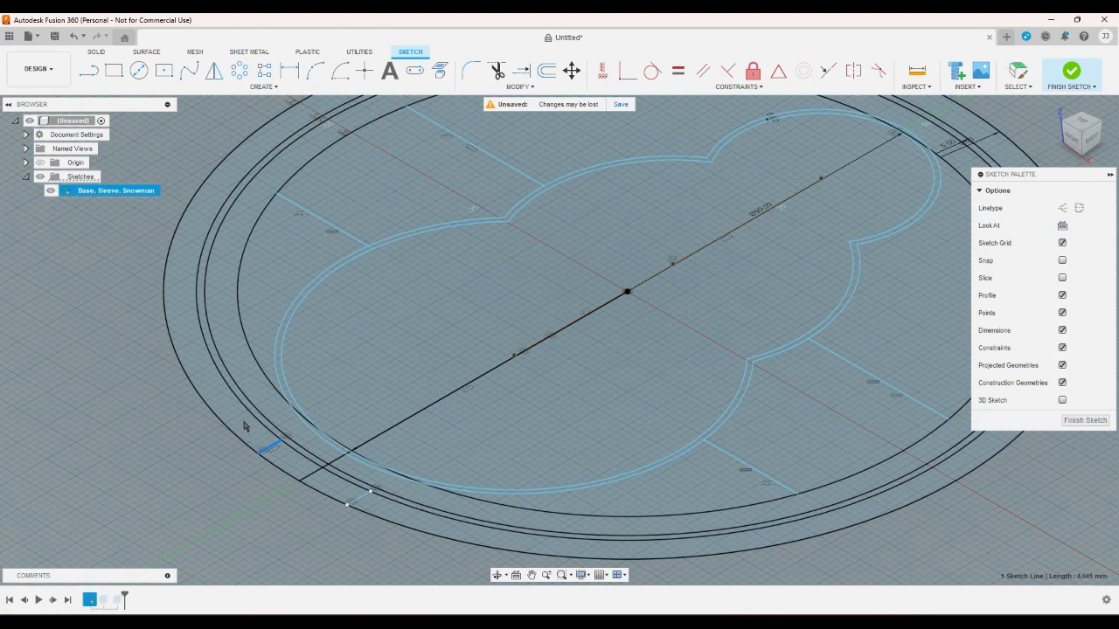
{"action": "left_click", "coordinate": [267, 450]}
{"action": "left_click", "coordinate": [1080, 123]}
{"action": "scroll", "coordinate": [687, 445], "scroll_direction": "up", "scroll_amount": 4}
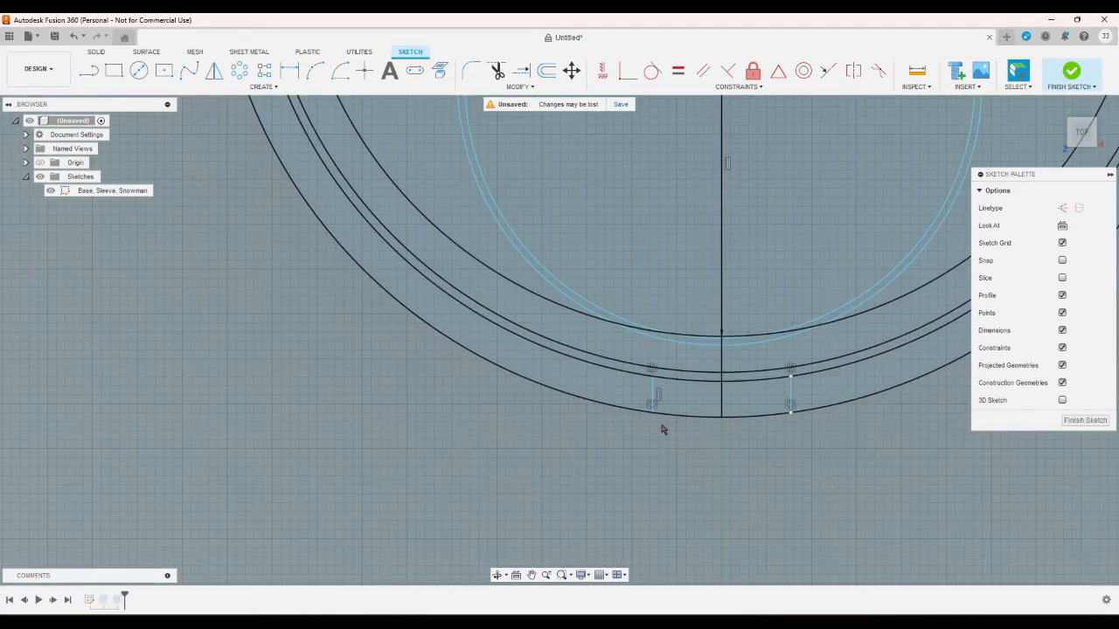
{"action": "left_click", "coordinate": [654, 395]}
{"action": "right_click", "coordinate": [654, 395]}
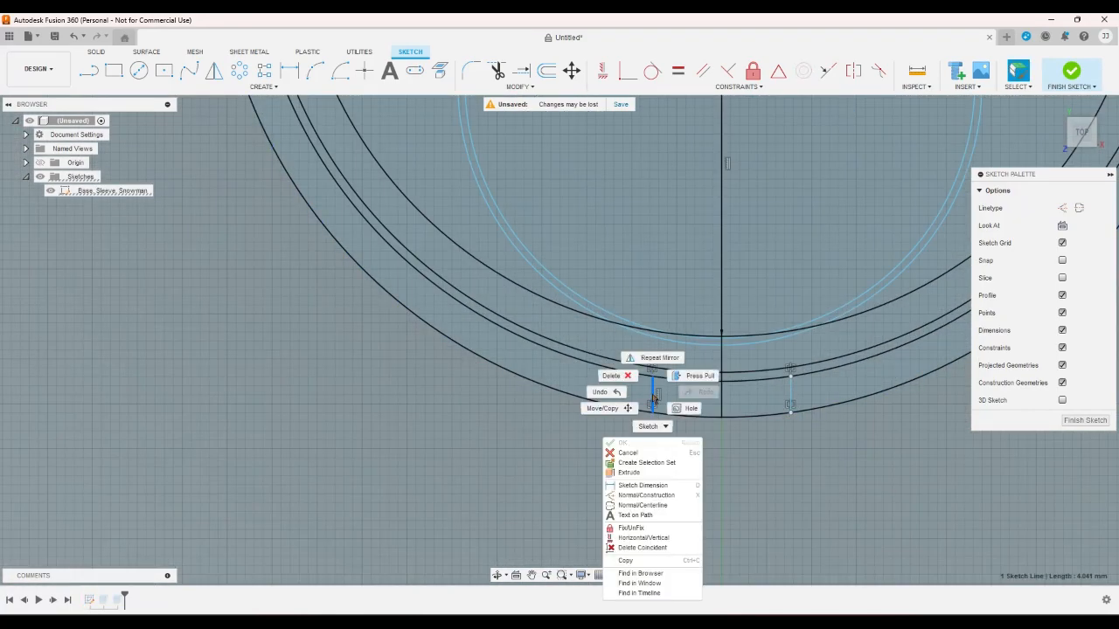
{"action": "left_click", "coordinate": [643, 548]}
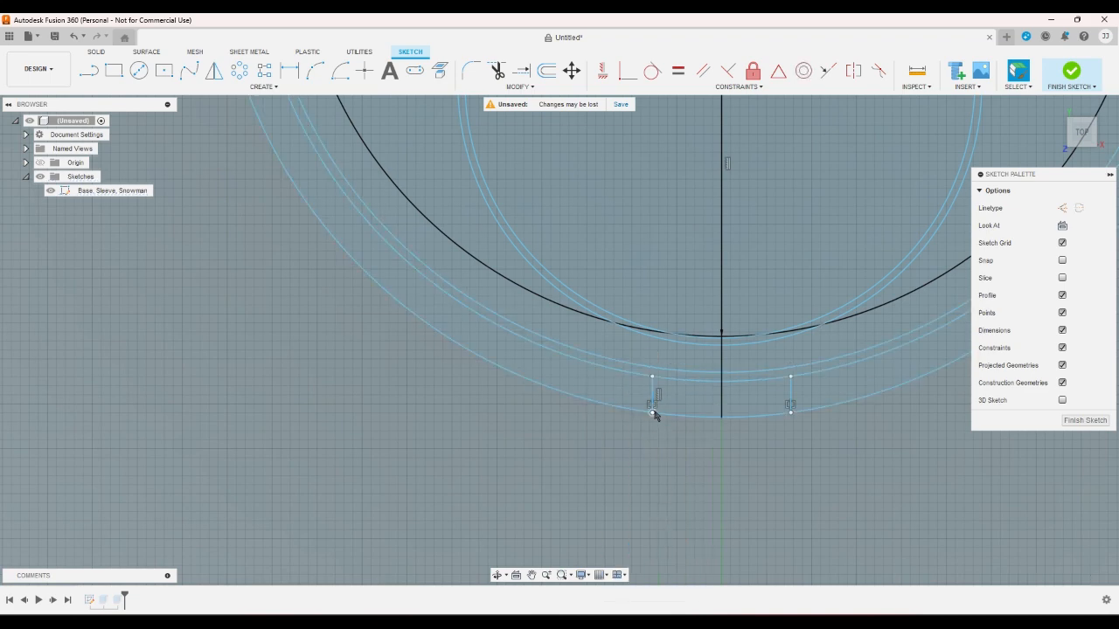
{"action": "left_click_drag", "start_coordinate": [654, 399], "coordinate": [614, 398]}
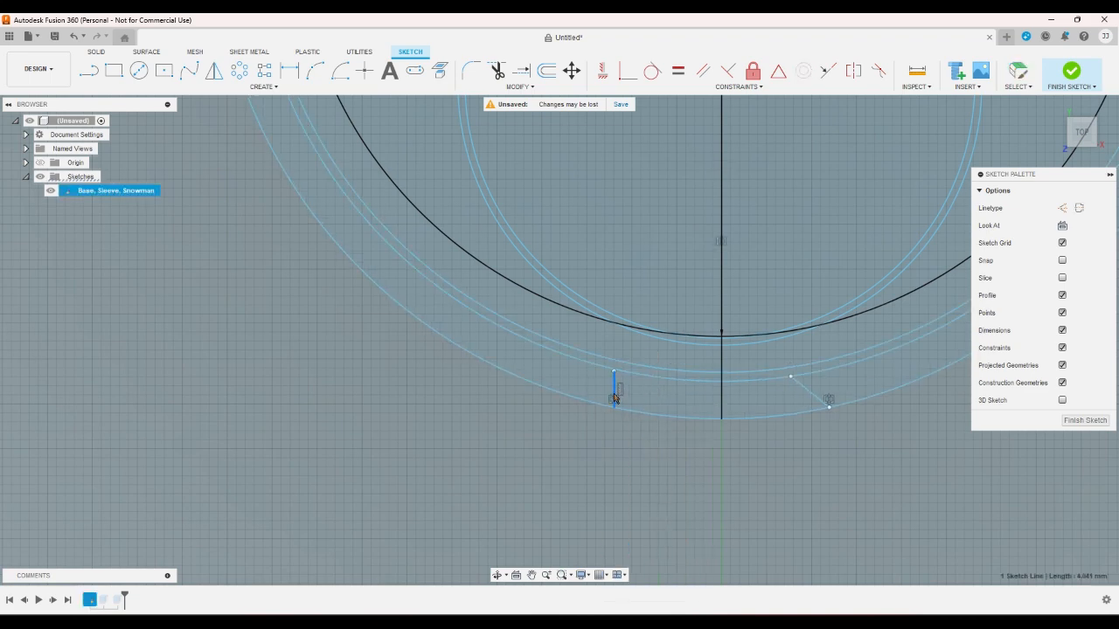
{"action": "left_click", "coordinate": [664, 468]}
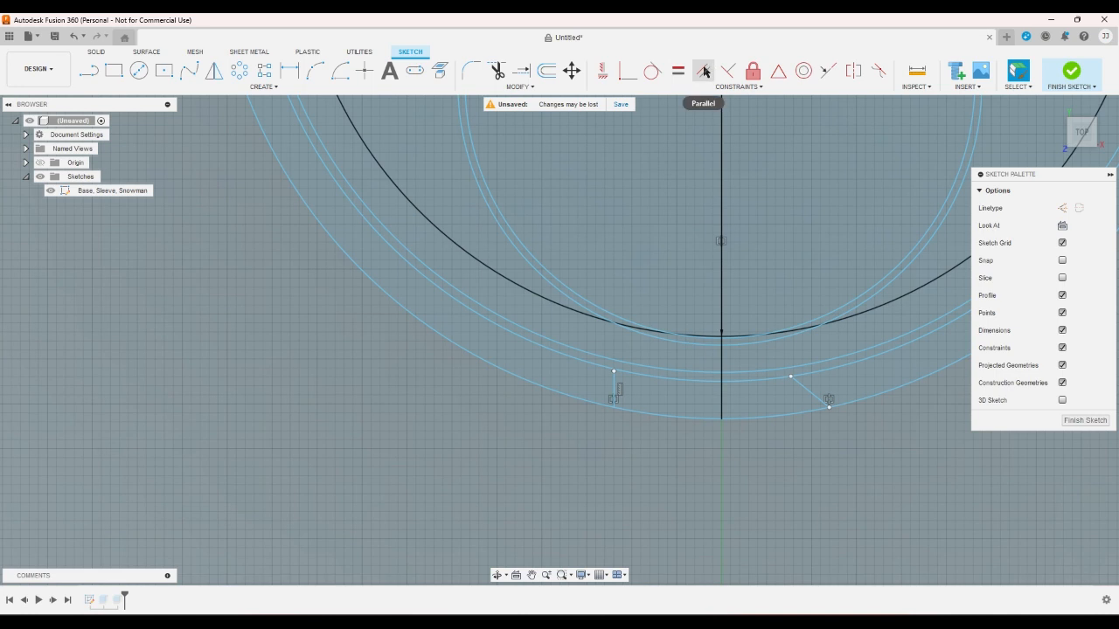
Delete the mirrored short line's coincident constraints and move the line farther from the centre line
{"action": "right_click", "coordinate": [810, 392]}
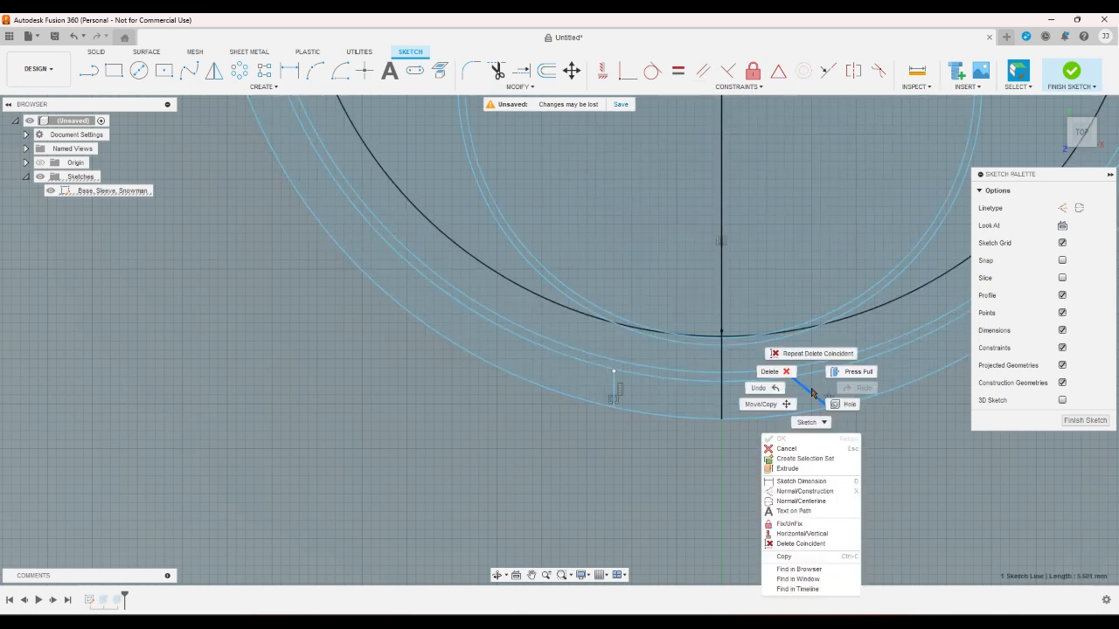
{"action": "left_click", "coordinate": [802, 544]}
{"action": "mouse_move", "coordinate": [810, 392]}
{"action": "left_mouse_down"}
{"action": "mouse_move", "coordinate": [852, 395]}
{"action": "mouse_move", "coordinate": [829, 389]}
{"action": "left_mouse_up"}
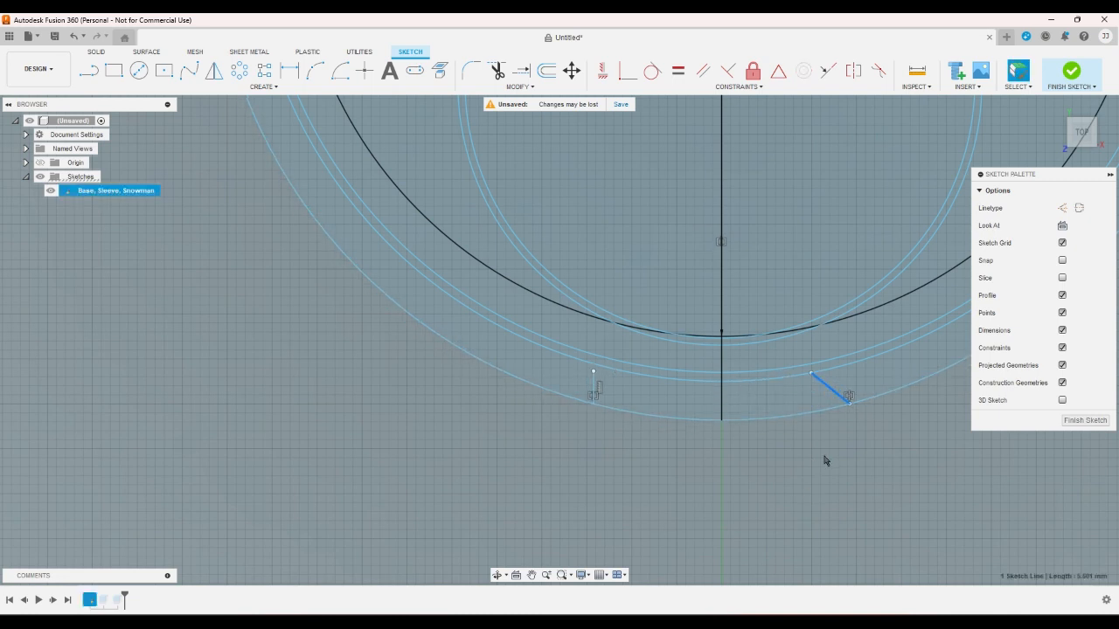
Undo the short-line moves, the coincident constraint deletions and the mirror
{"action": "key", "text": "ctrl+z"}
{"action": "key", "text": "ctrl+z"}
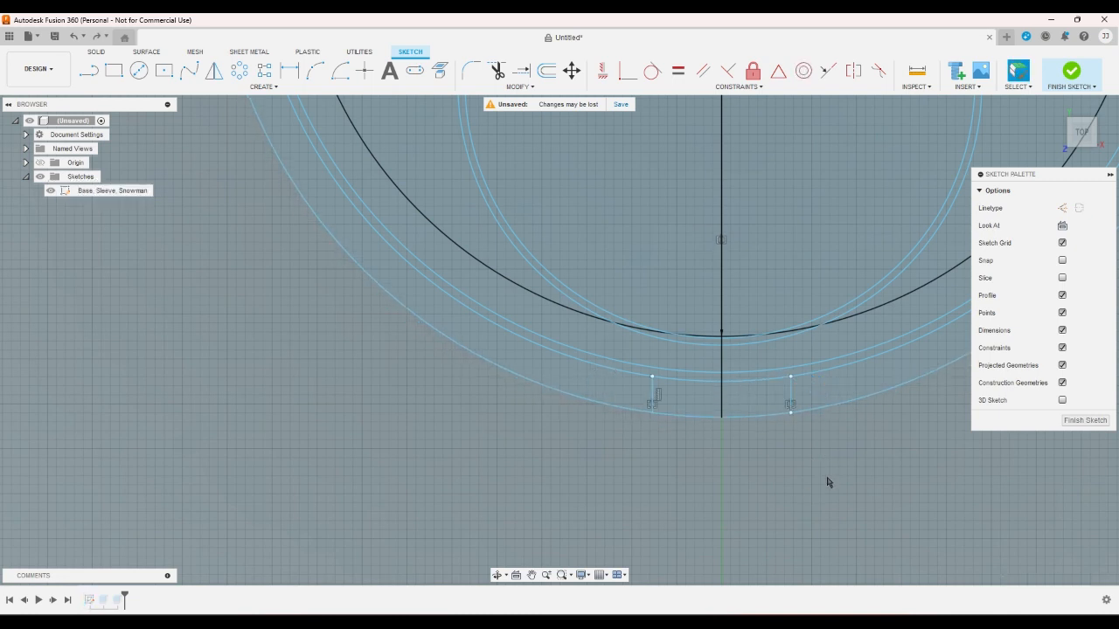
{"action": "key", "text": "ctrl+z"}
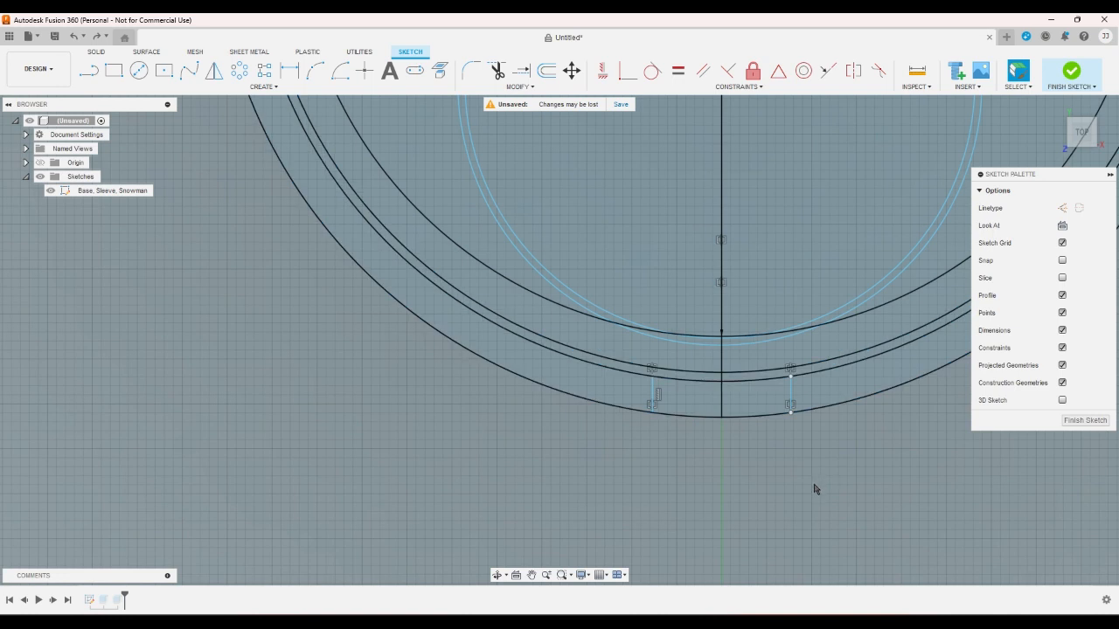
{"action": "key", "text": "ctrl+z"}
Delete the short sleeve line's coincident constraints and mirror the line across the vertical centre line
{"action": "right_click", "coordinate": [652, 402]}
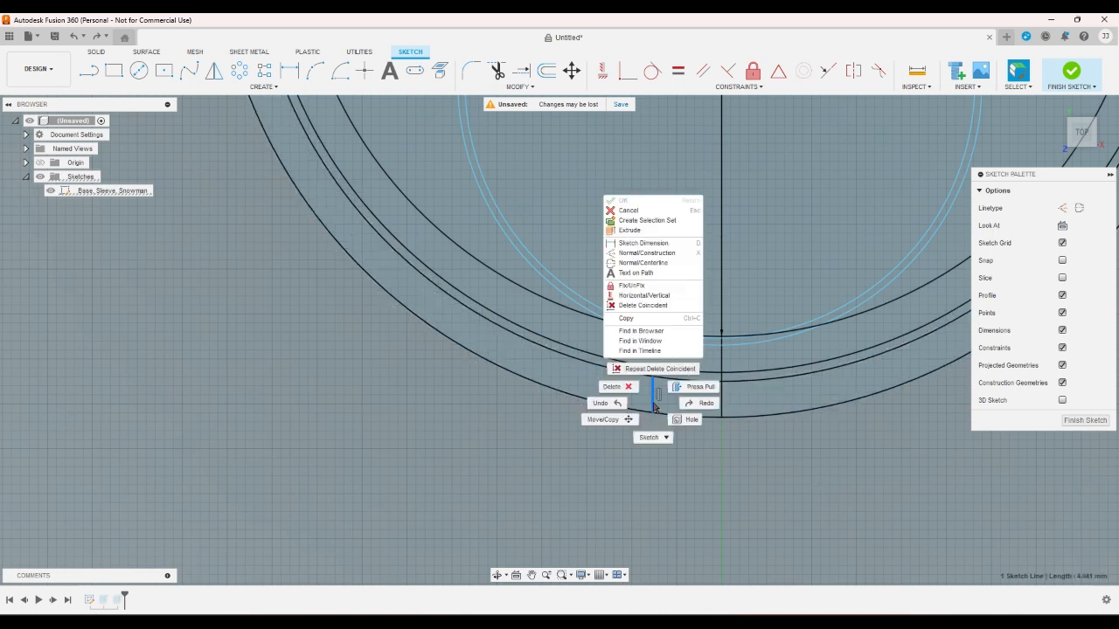
{"action": "left_click", "coordinate": [642, 306]}
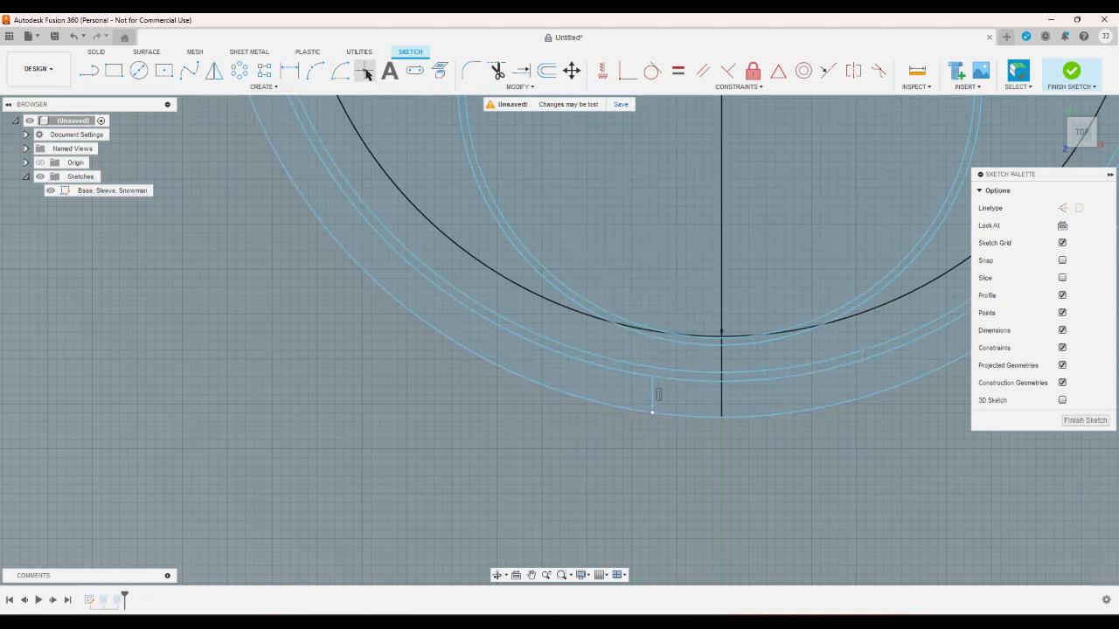
{"action": "left_click", "coordinate": [214, 70]}
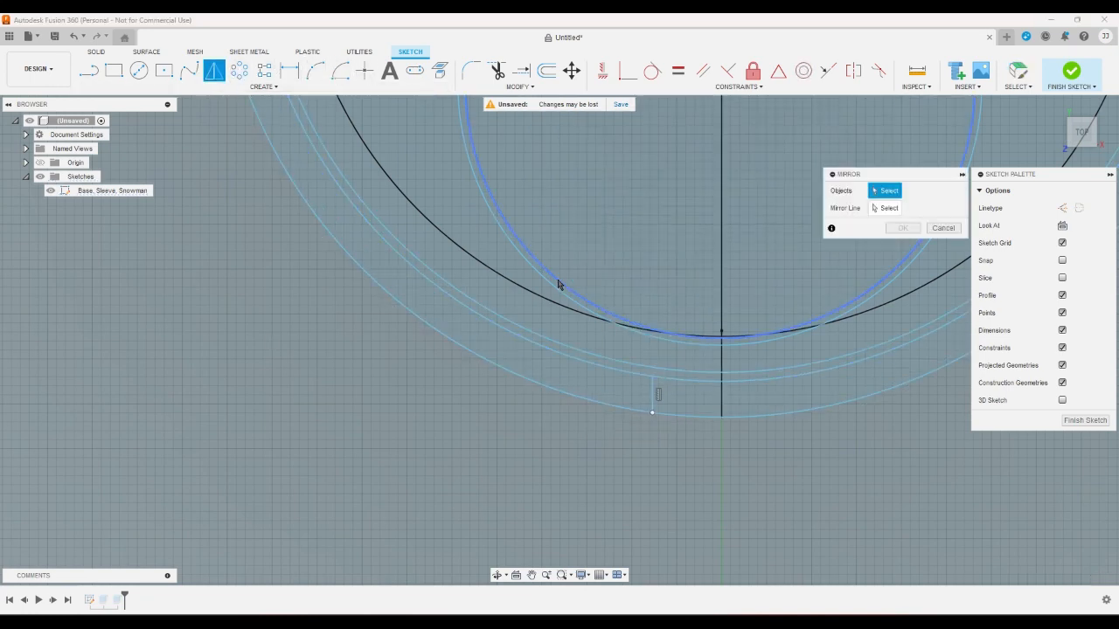
{"action": "left_click", "coordinate": [655, 393]}
{"action": "left_click", "coordinate": [885, 208]}
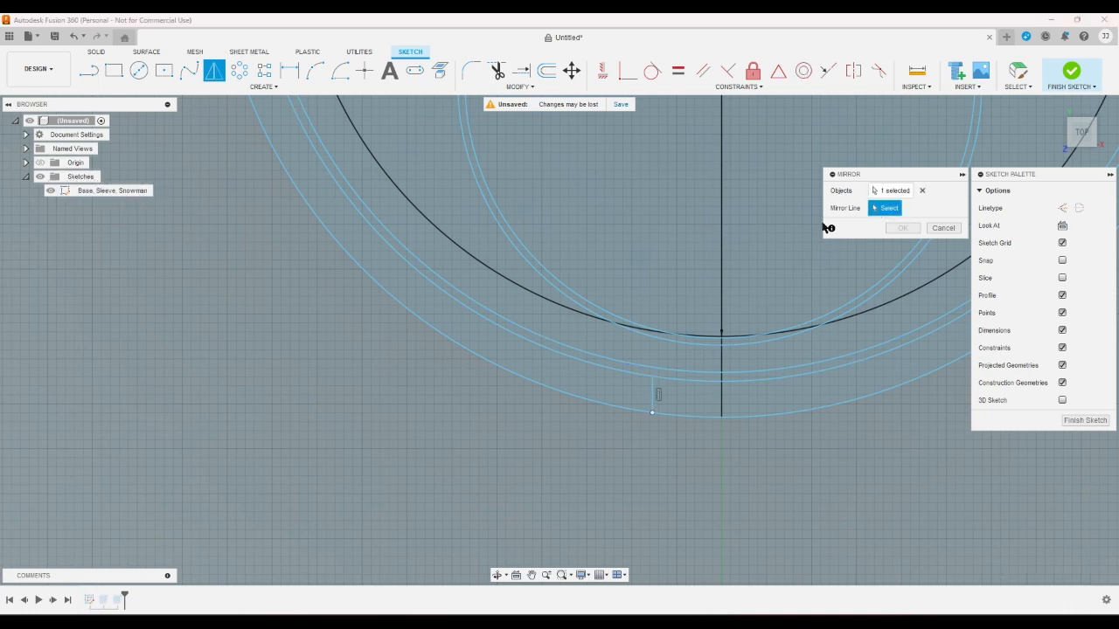
{"action": "left_click", "coordinate": [721, 242]}
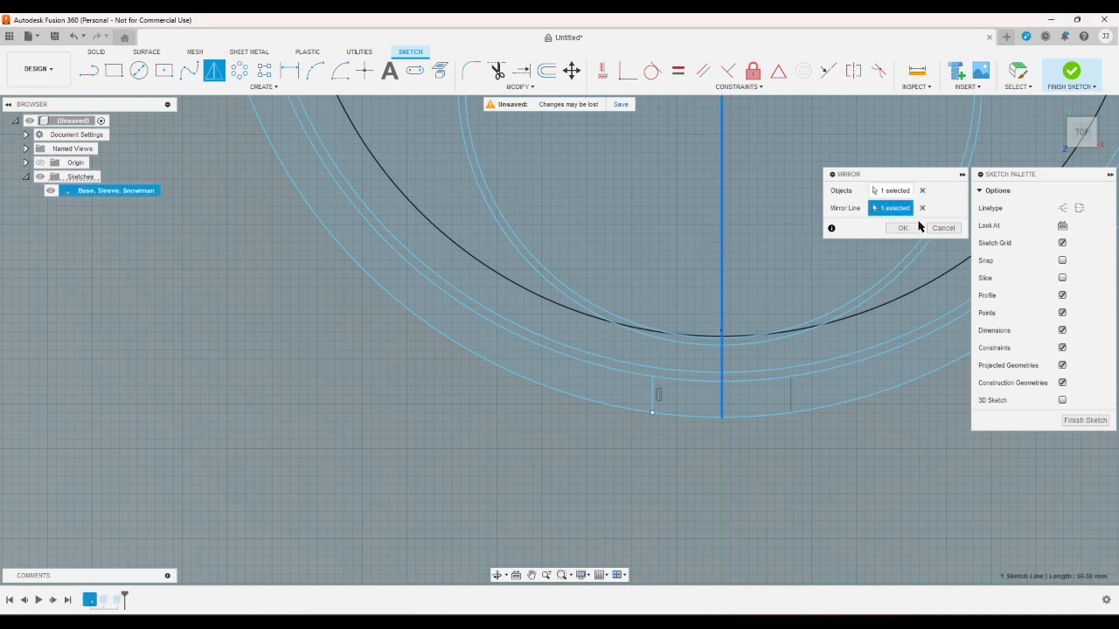
{"action": "left_click", "coordinate": [902, 227]}
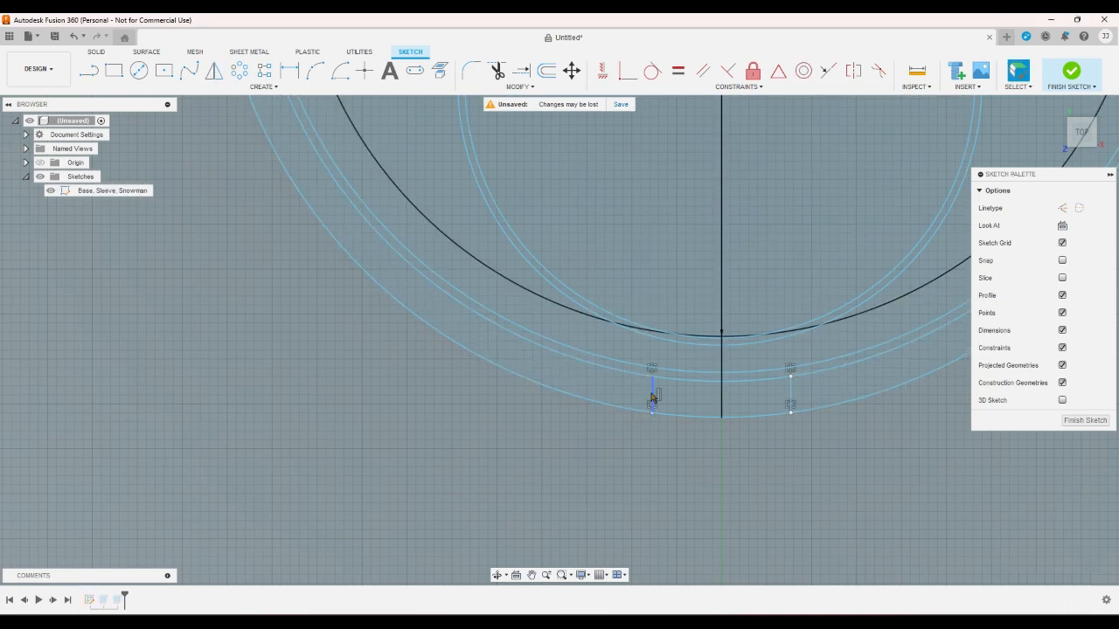
Move the original short sleeve line outward along the ring to widen the spacing of the mirrored pair
{"action": "mouse_move", "coordinate": [651, 398]}
{"action": "left_mouse_down"}
{"action": "mouse_move", "coordinate": [612, 385]}
{"action": "mouse_move", "coordinate": [620, 377]}
{"action": "mouse_move", "coordinate": [574, 380]}
{"action": "left_mouse_up"}
{"action": "left_click", "coordinate": [611, 479]}
{"action": "scroll", "coordinate": [512, 469], "scroll_direction": "down", "scroll_amount": 5}
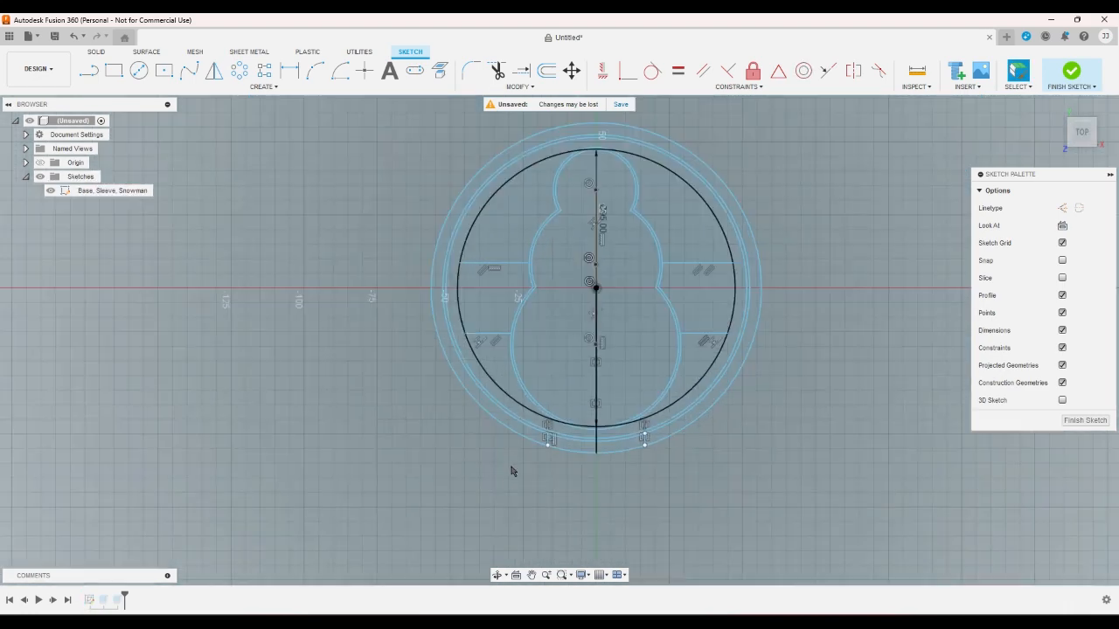
{"action": "scroll", "coordinate": [529, 453], "scroll_direction": "up", "scroll_amount": 4}
{"action": "left_click", "coordinate": [559, 433]}
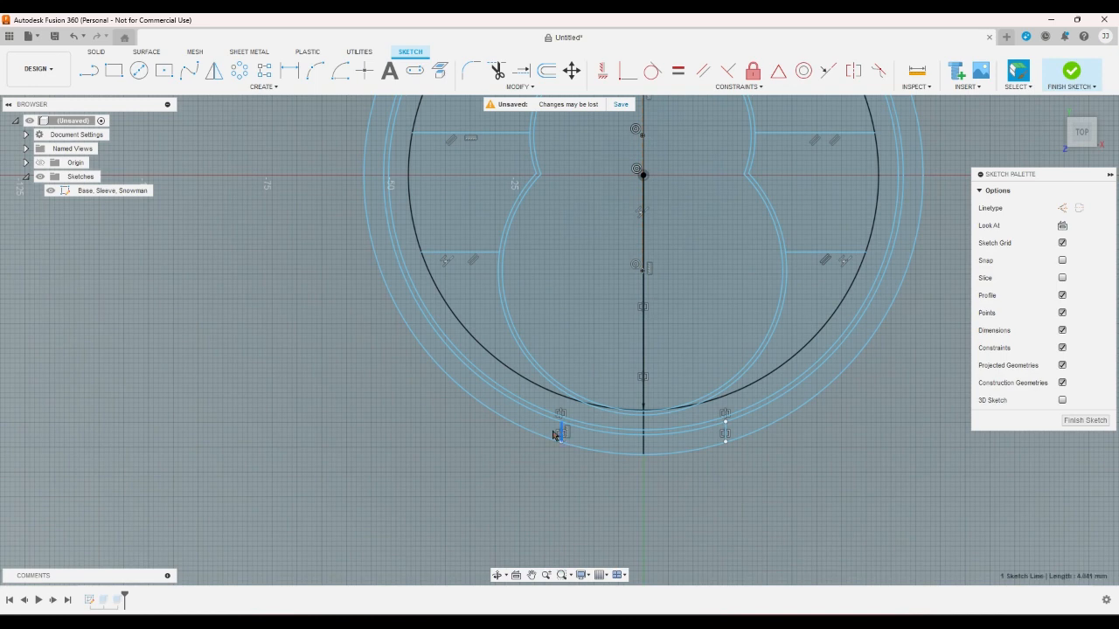
{"action": "left_click_drag", "start_coordinate": [553, 435], "coordinate": [527, 425]}
{"action": "left_click", "coordinate": [547, 494]}
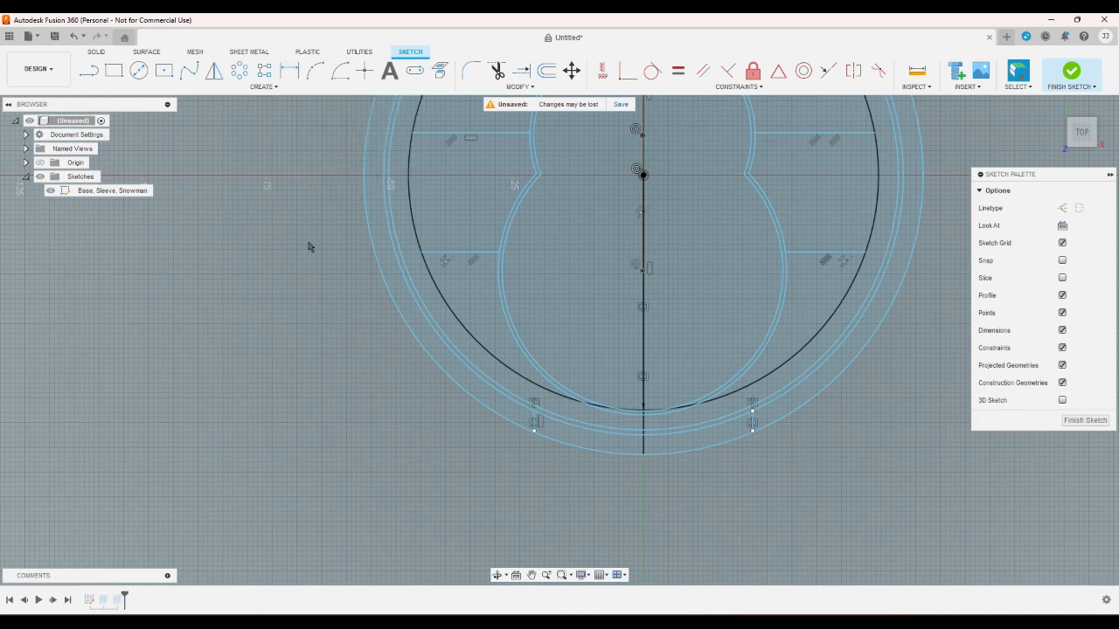
Examine the two short sleeve lines and the narrow ring between the base and sleeve circles
{"action": "scroll", "coordinate": [309, 246], "scroll_direction": "down", "scroll_amount": 2}
{"action": "scroll", "coordinate": [308, 247], "scroll_direction": "up", "scroll_amount": 1}
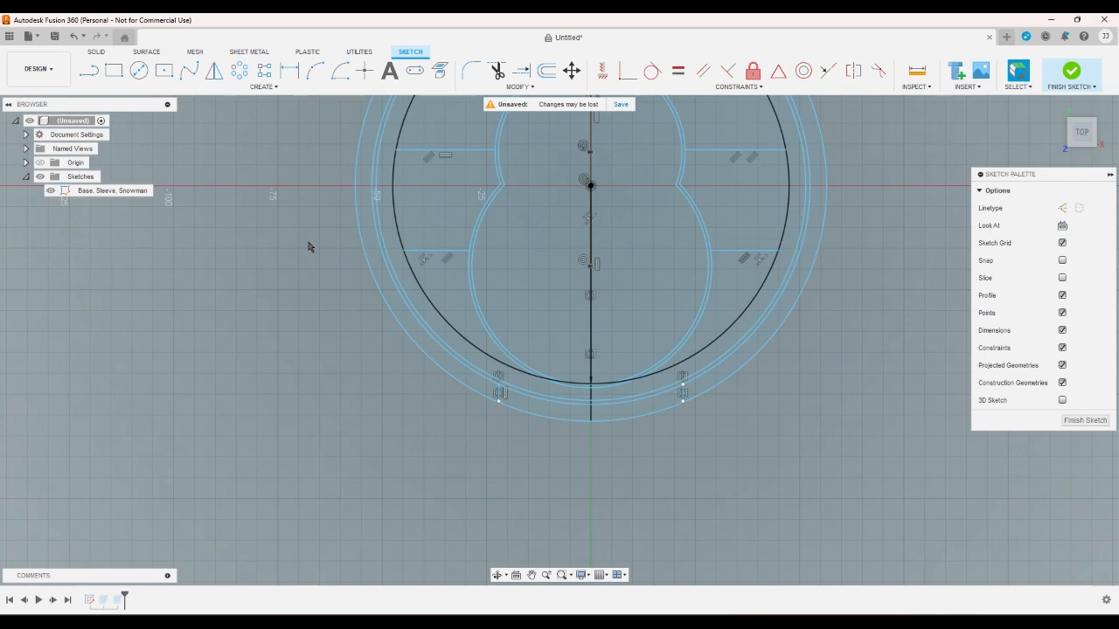
{"action": "scroll", "coordinate": [309, 246], "scroll_direction": "down", "scroll_amount": 3}
{"action": "scroll", "coordinate": [367, 188], "scroll_direction": "up", "scroll_amount": 2}
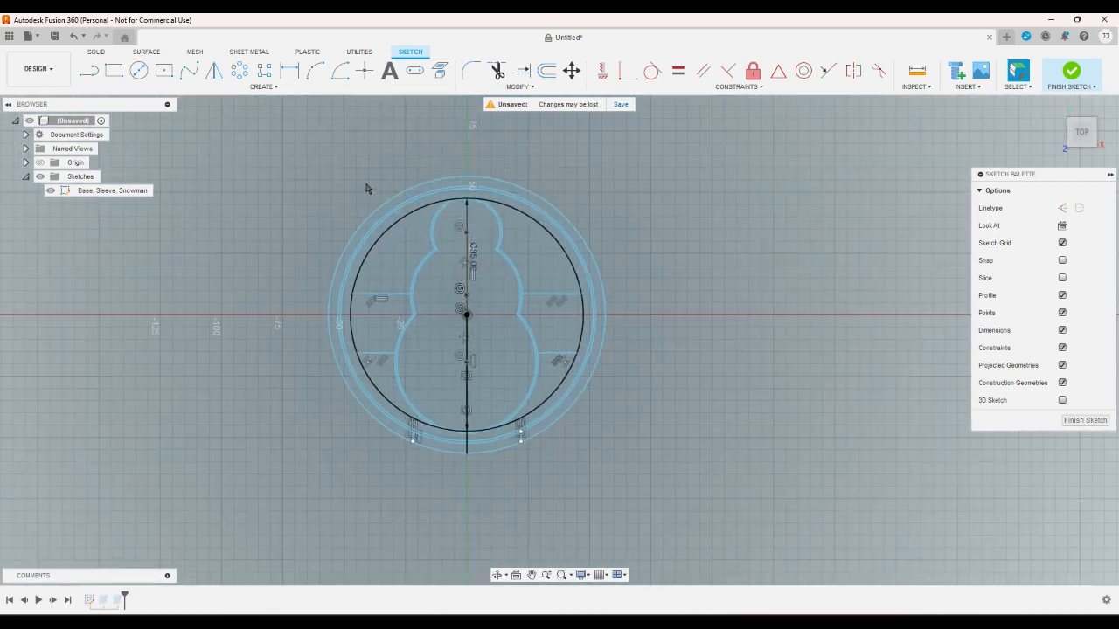
{"action": "scroll", "coordinate": [365, 189], "scroll_direction": "up", "scroll_amount": 1}
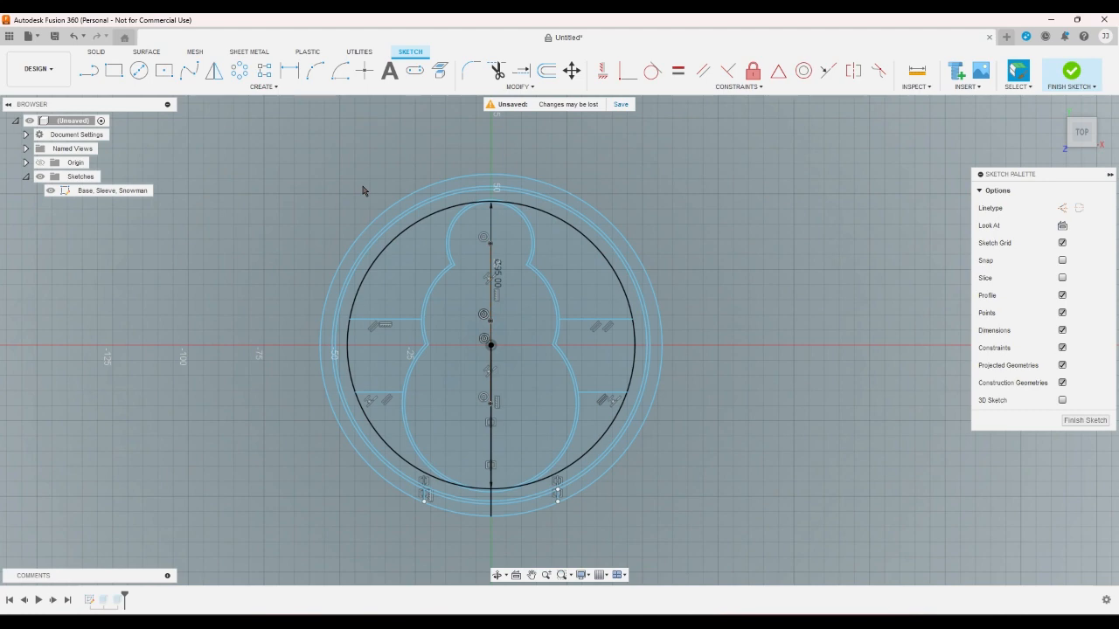
{"action": "scroll", "coordinate": [397, 490], "scroll_direction": "up", "scroll_amount": 3}
{"action": "left_click", "coordinate": [418, 496]}
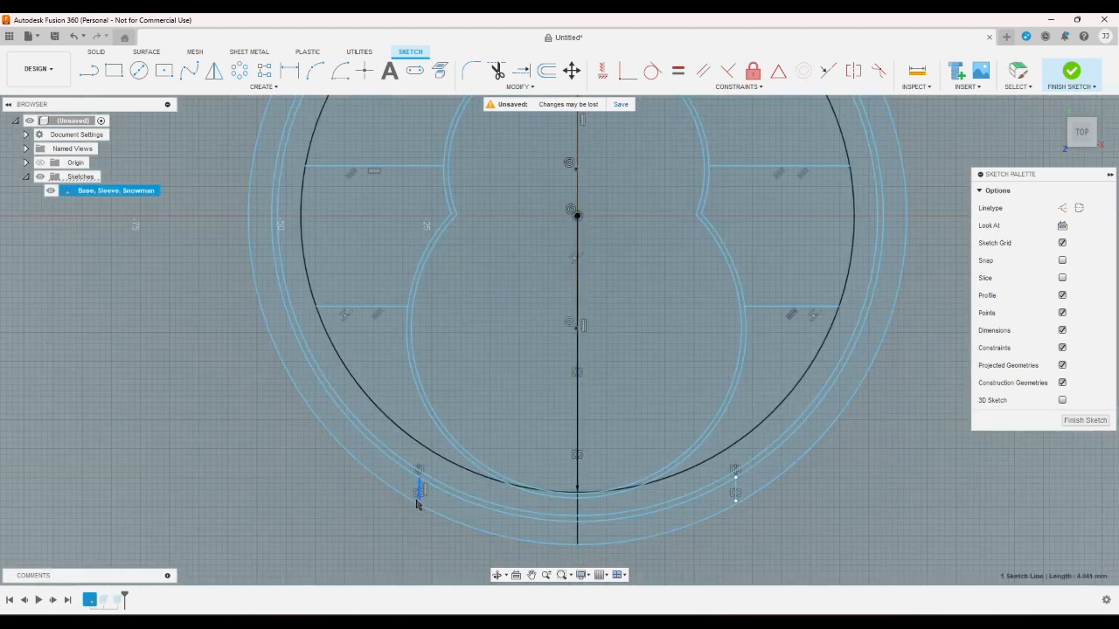
{"action": "left_click", "coordinate": [347, 469]}
{"action": "scroll", "coordinate": [293, 279], "scroll_direction": "up", "scroll_amount": 2}
{"action": "left_click", "coordinate": [272, 212]}
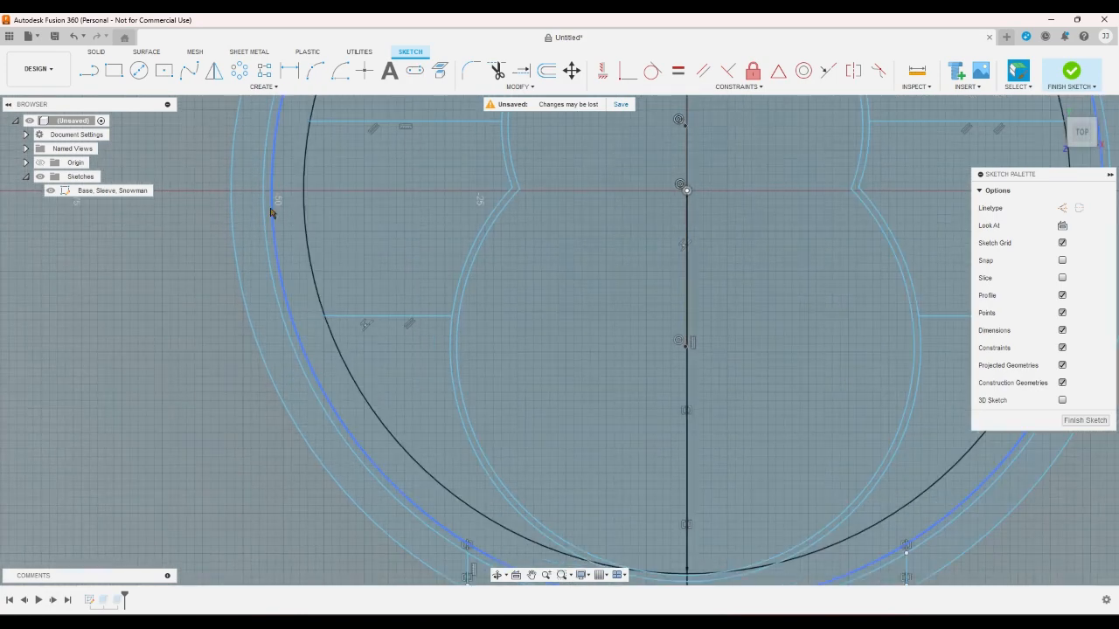
{"action": "scroll", "coordinate": [265, 206], "scroll_direction": "up", "scroll_amount": 1}
{"action": "left_click", "coordinate": [265, 204]}
{"action": "left_click", "coordinate": [190, 344]}
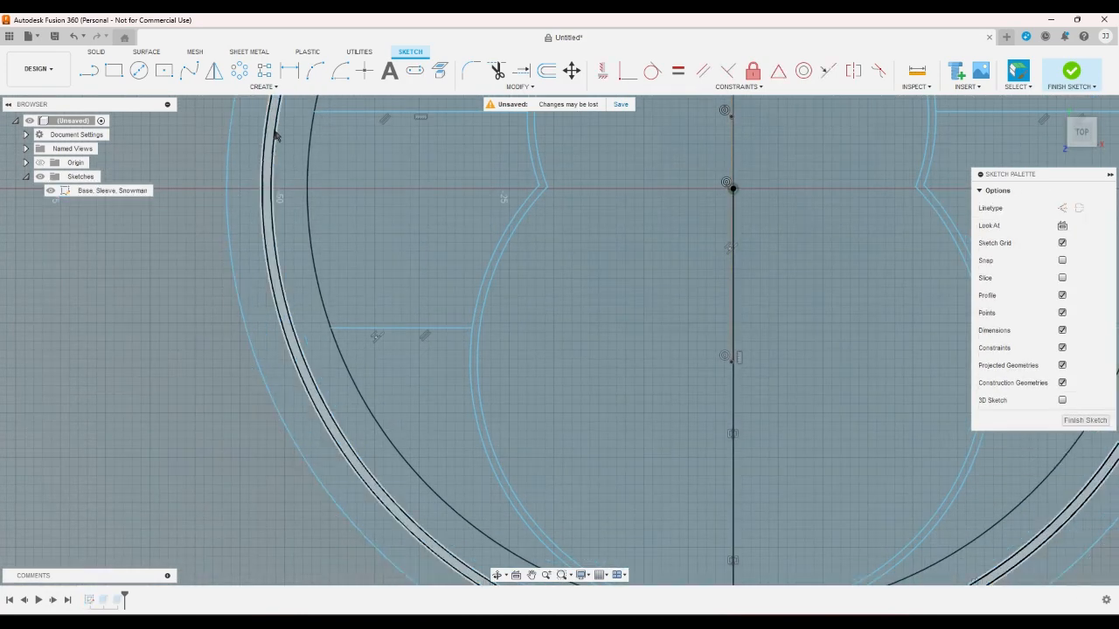
{"action": "scroll", "coordinate": [397, 401], "scroll_direction": "down", "scroll_amount": 1}
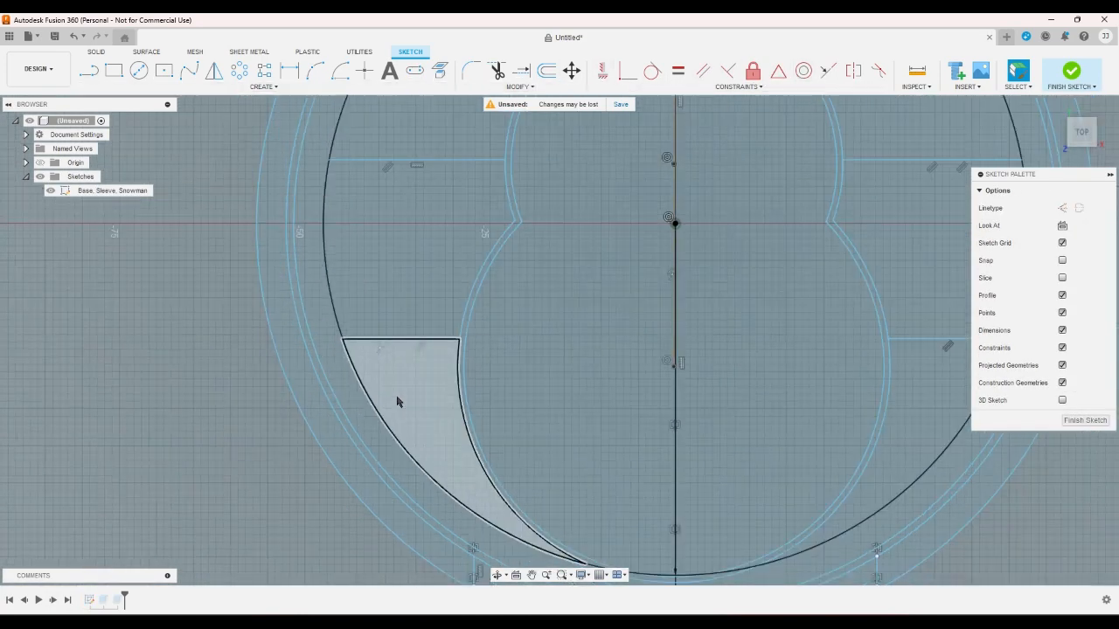
{"action": "scroll", "coordinate": [397, 401], "scroll_direction": "down", "scroll_amount": 3}
{"action": "middle_click_drag", "start_coordinate": [545, 144], "coordinate": [507, 220]}
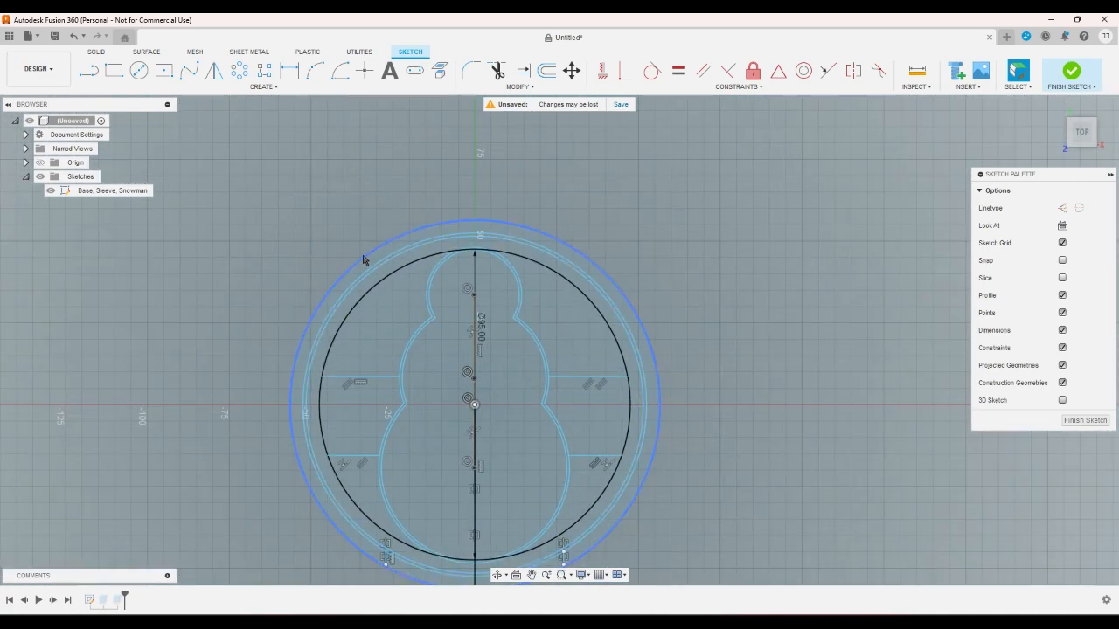
Dimension the radial gap between the outermost sleeve circle and the 95 mm base circle as 10 mm
{"action": "left_click", "coordinate": [288, 80]}
{"action": "scroll", "coordinate": [545, 233], "scroll_direction": "up", "scroll_amount": 2}
{"action": "left_click", "coordinate": [550, 254]}
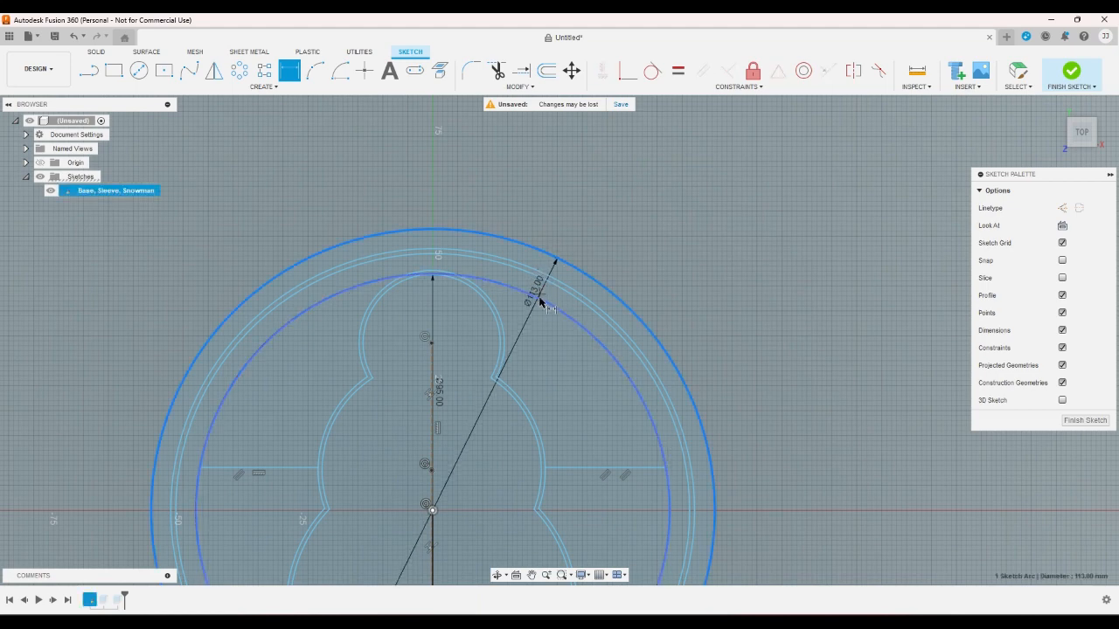
{"action": "left_click", "coordinate": [540, 302]}
{"action": "left_click", "coordinate": [577, 244]}
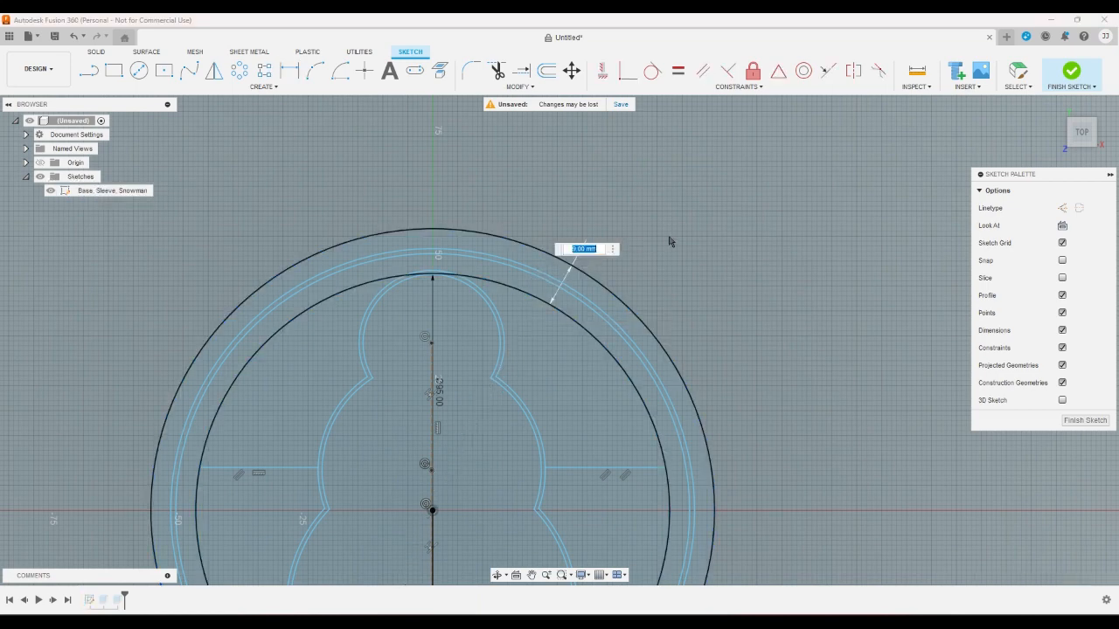
{"action": "type", "text": "10"}
{"action": "key", "text": "Return"}
{"action": "scroll", "coordinate": [669, 242], "scroll_direction": "down", "scroll_amount": 3}
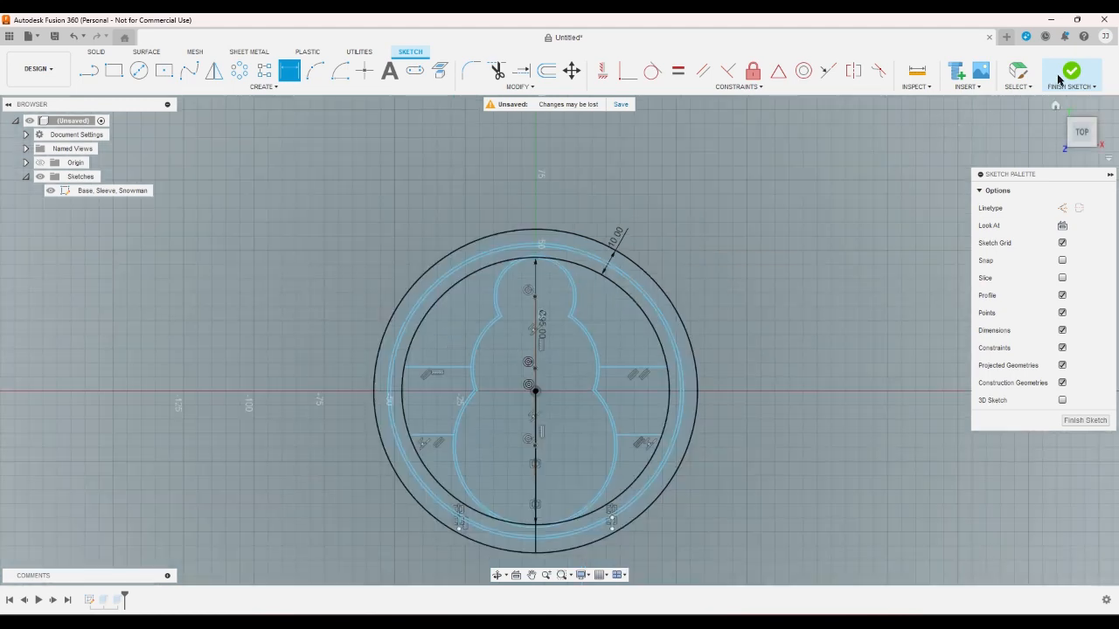
{"action": "scroll", "coordinate": [670, 262], "scroll_direction": "up", "scroll_amount": 3}
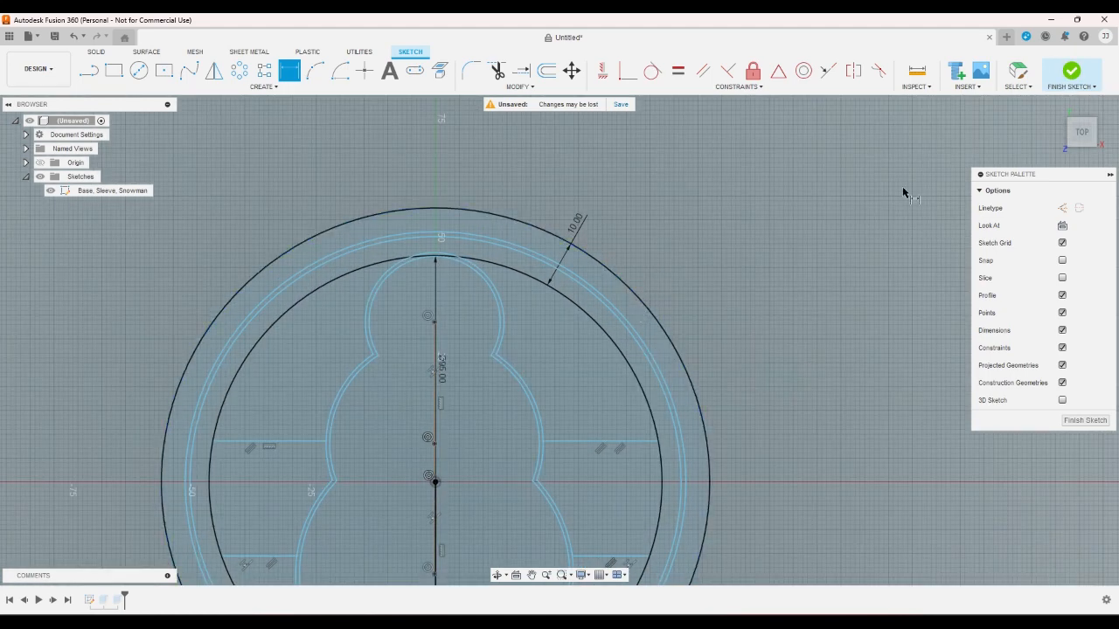
Finish and reopen the base, sleeve and snowman sketch, and extend the original short sleeve line to the enlarged outer circle
{"action": "left_click", "coordinate": [1071, 70]}
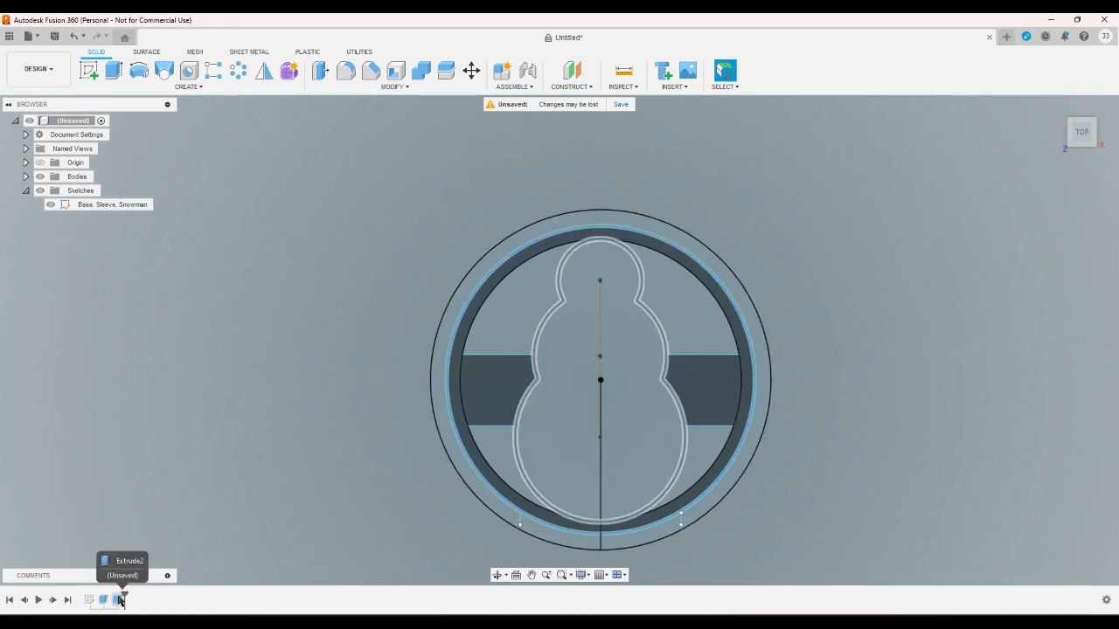
{"action": "double_click", "coordinate": [91, 600]}
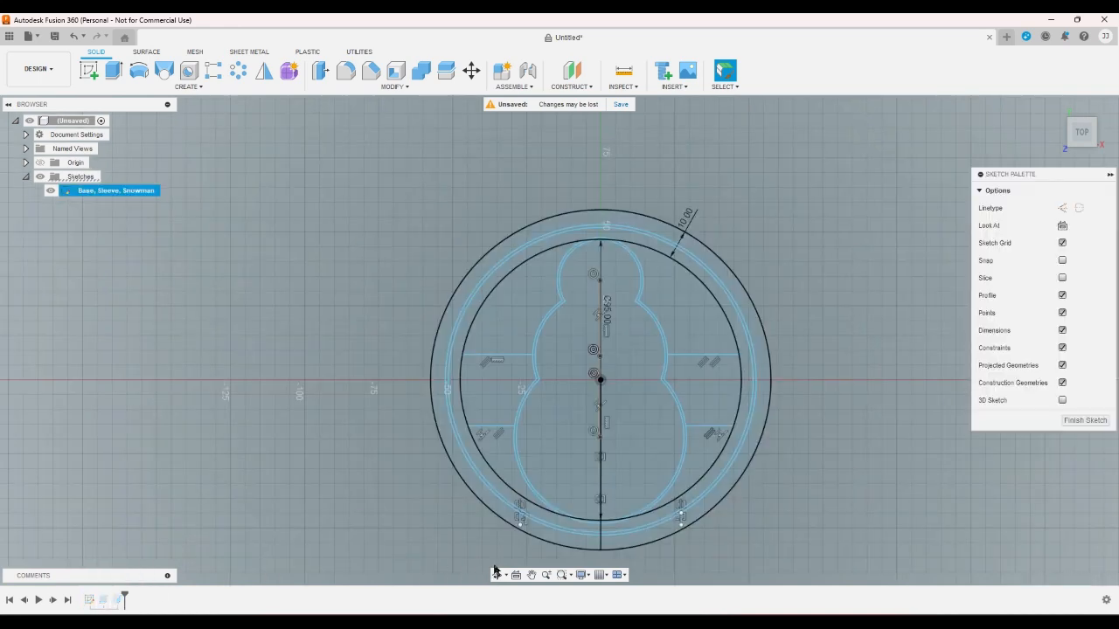
{"action": "left_click", "coordinate": [521, 71]}
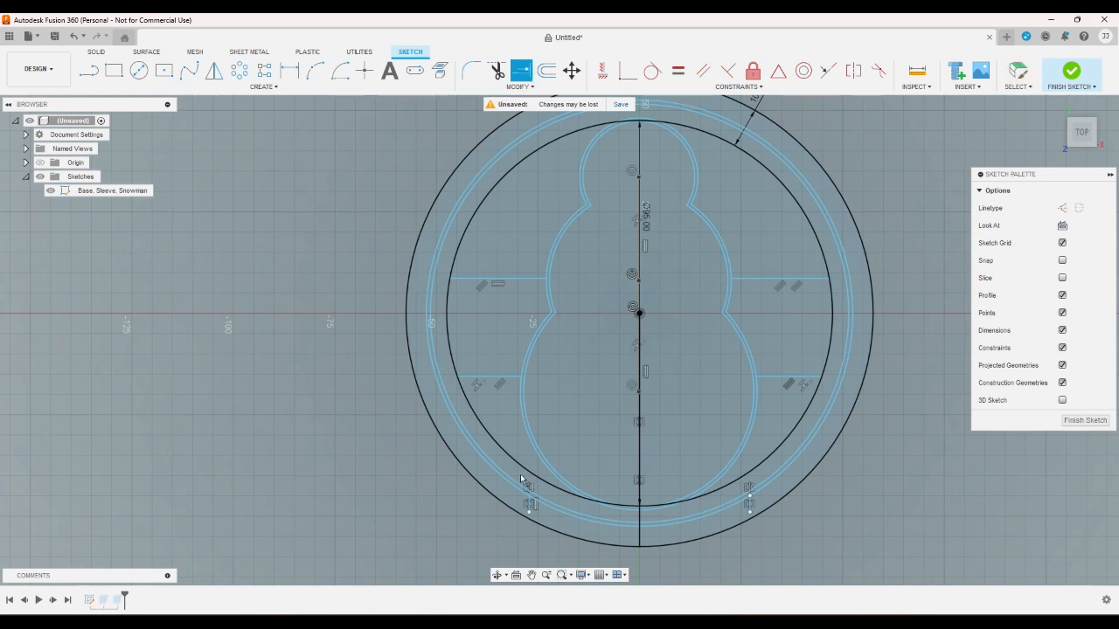
{"action": "scroll", "coordinate": [528, 509], "scroll_direction": "up", "scroll_amount": 5}
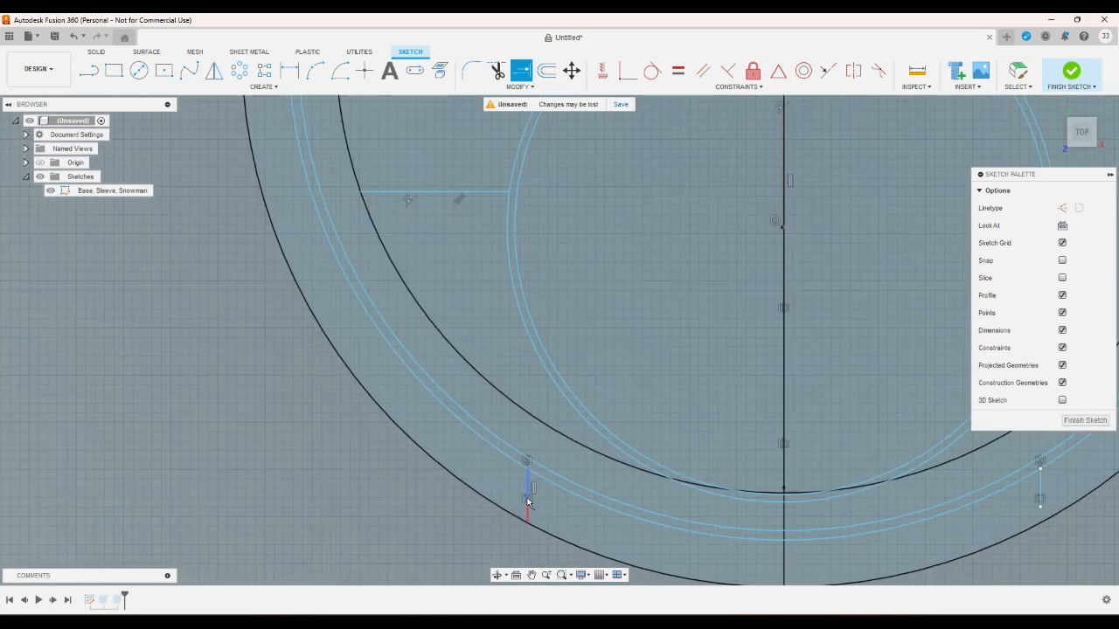
{"action": "left_click", "coordinate": [528, 508]}
{"action": "scroll", "coordinate": [663, 523], "scroll_direction": "down", "scroll_amount": 3}
{"action": "scroll", "coordinate": [505, 517], "scroll_direction": "up", "scroll_amount": 2}
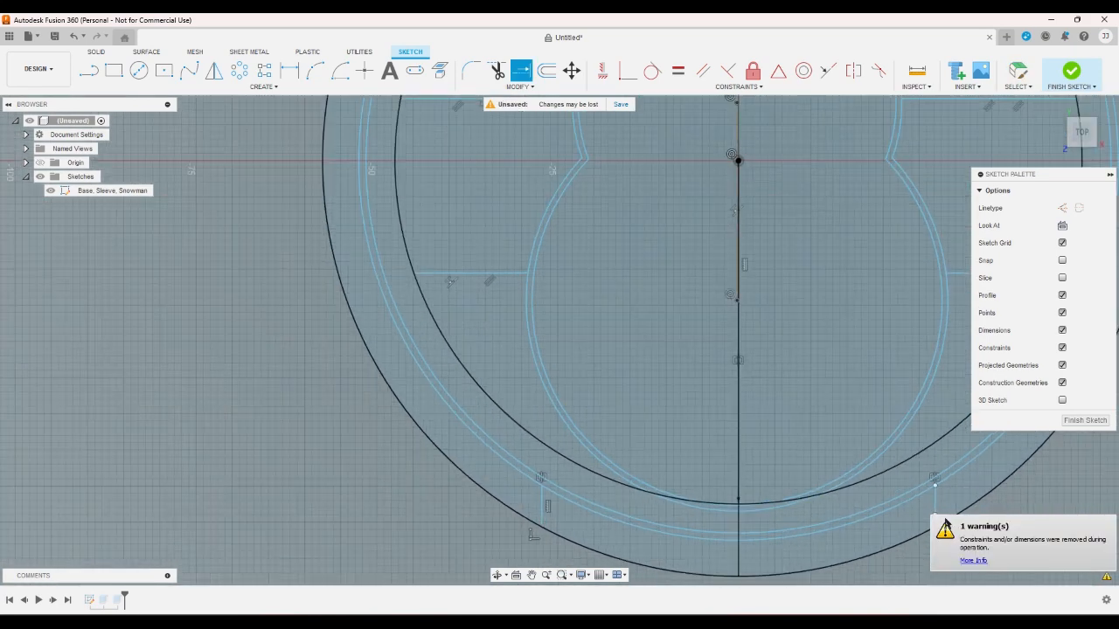
{"action": "right_click", "coordinate": [420, 503]}
{"action": "left_click", "coordinate": [461, 502]}
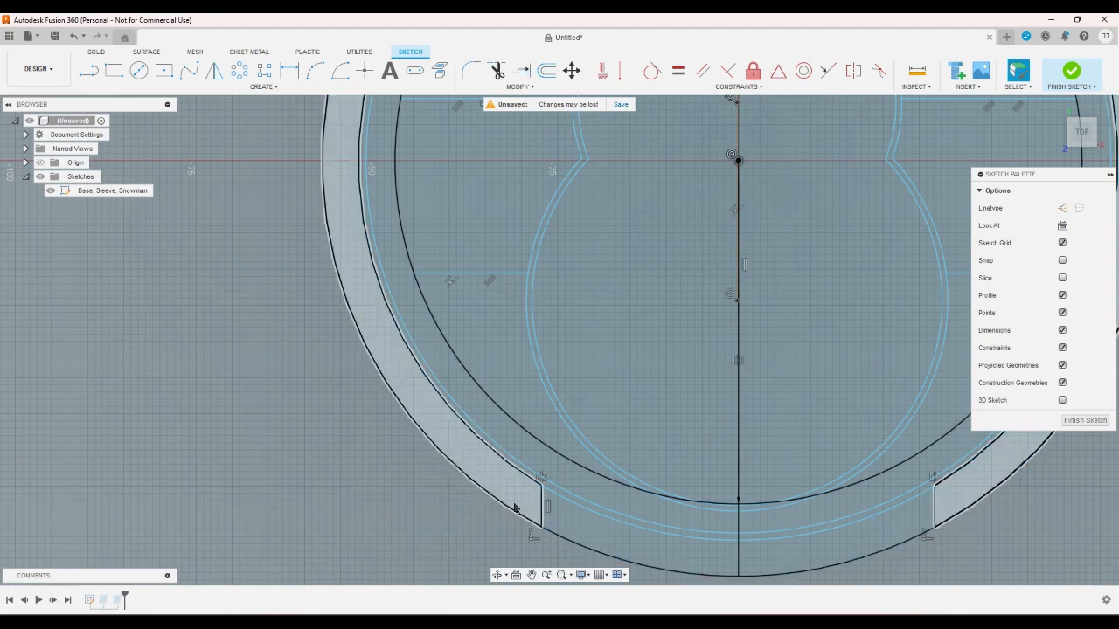
Nudge the original short sleeve line outward and set an angular dimension of 0.2° between the two short lines
{"action": "mouse_move", "coordinate": [541, 507]}
{"action": "left_mouse_down"}
{"action": "mouse_move", "coordinate": [520, 503]}
{"action": "mouse_move", "coordinate": [537, 515]}
{"action": "left_mouse_up"}
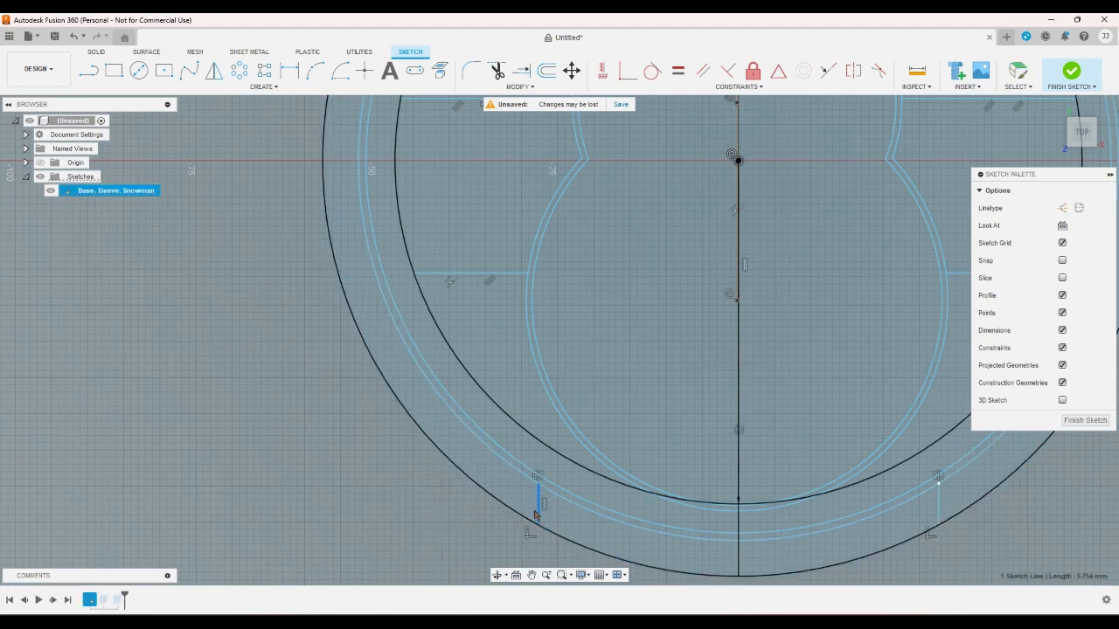
{"action": "left_click", "coordinate": [295, 74]}
{"action": "scroll", "coordinate": [274, 189], "scroll_direction": "down", "scroll_amount": 5}
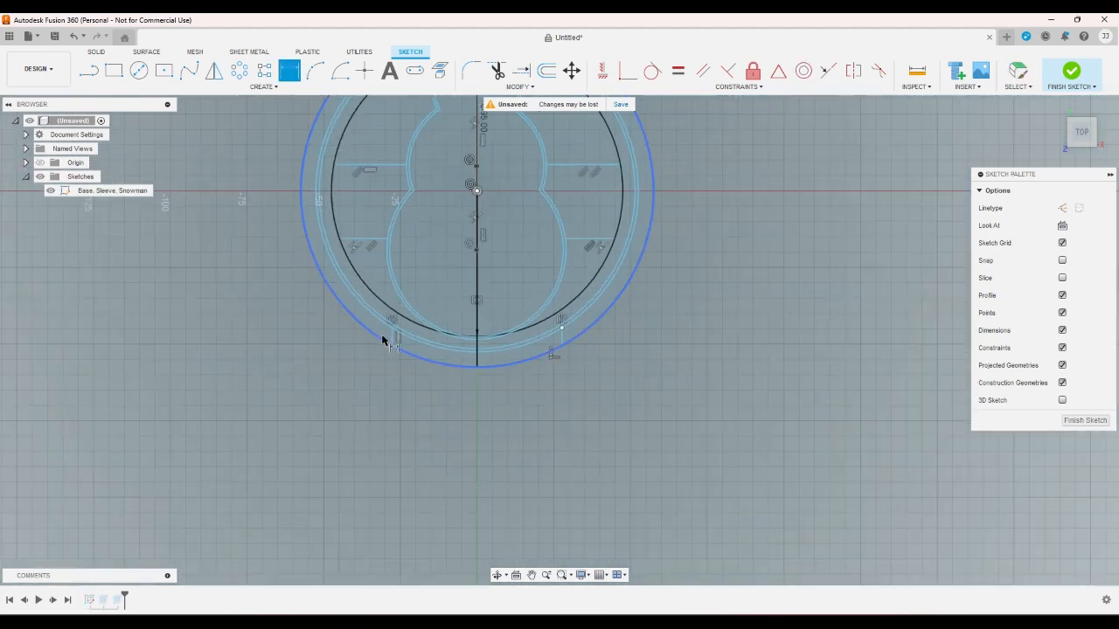
{"action": "scroll", "coordinate": [382, 335], "scroll_direction": "up", "scroll_amount": 2}
{"action": "left_click", "coordinate": [393, 336]}
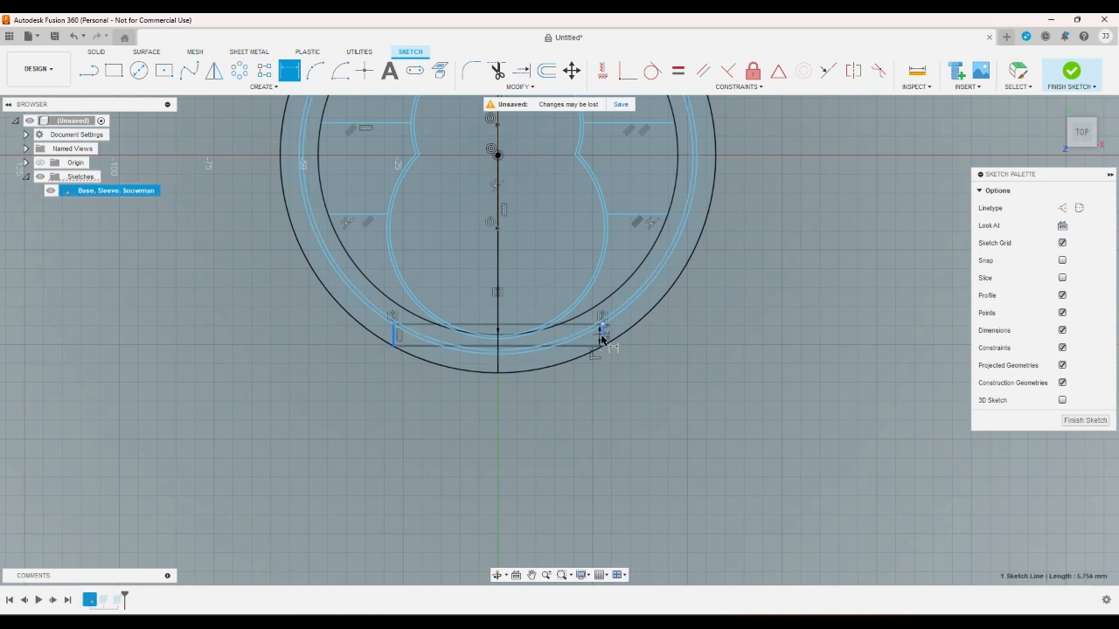
{"action": "left_click", "coordinate": [602, 324]}
{"action": "left_click", "coordinate": [556, 417]}
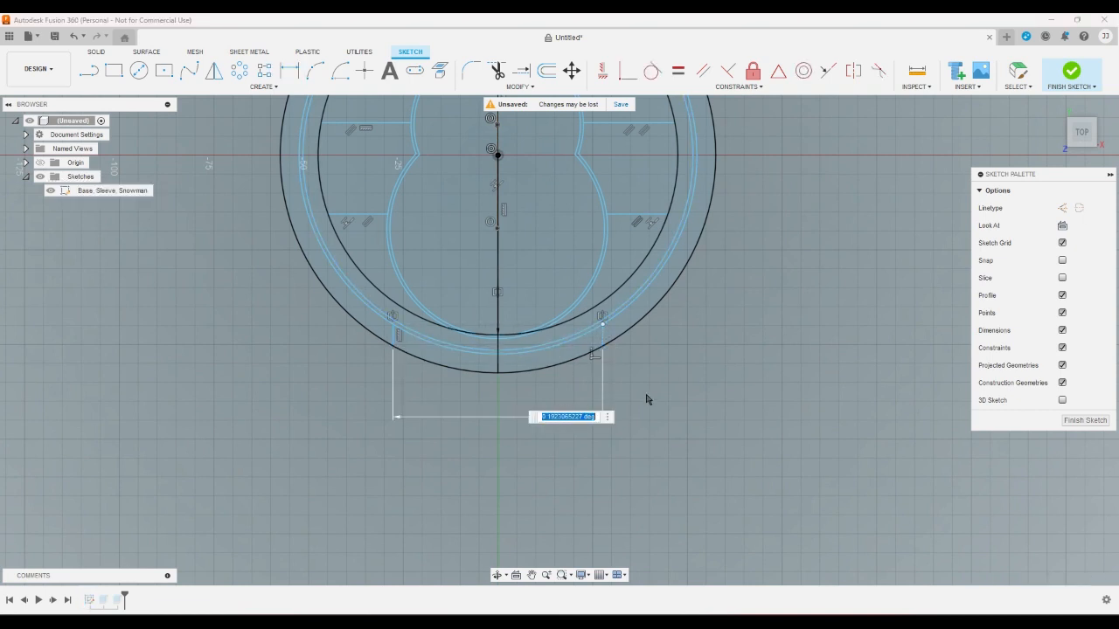
{"action": "type", "text": "0.2"}
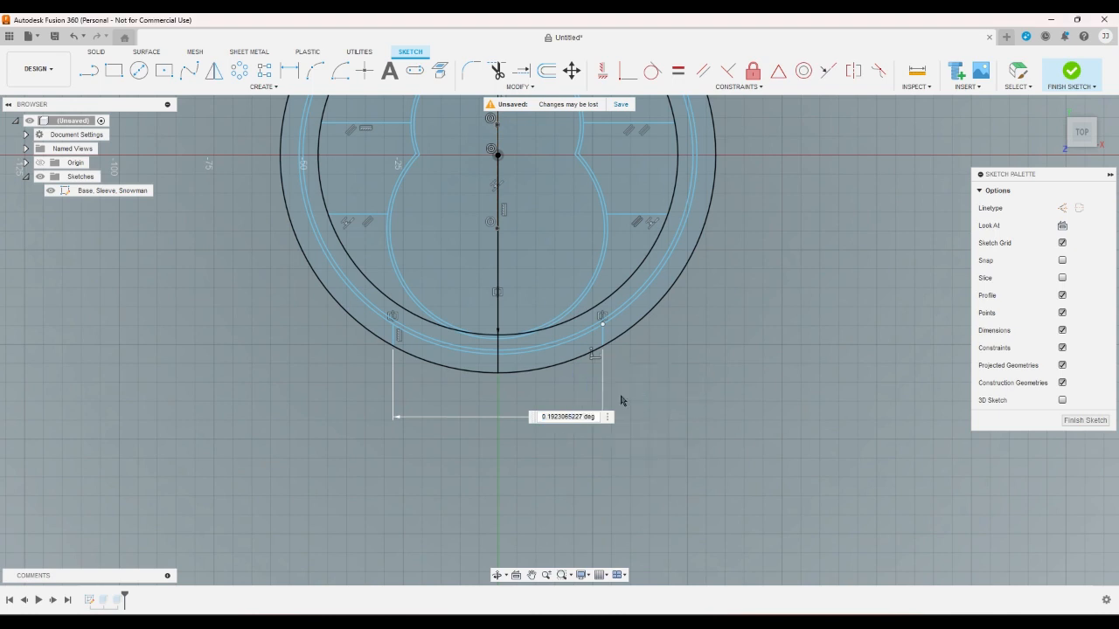
{"action": "key", "text": "Return"}
Delete the angular dimension between the two short sleeve lines
{"action": "right_click", "coordinate": [621, 397]}
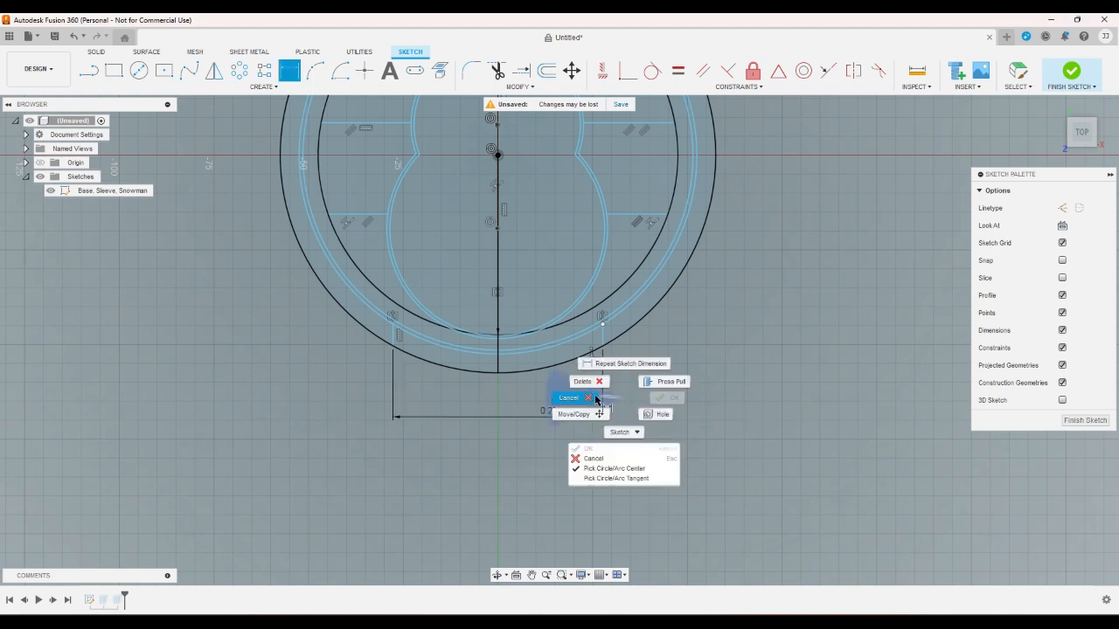
{"action": "key", "text": "Escape"}
{"action": "left_click", "coordinate": [545, 416]}
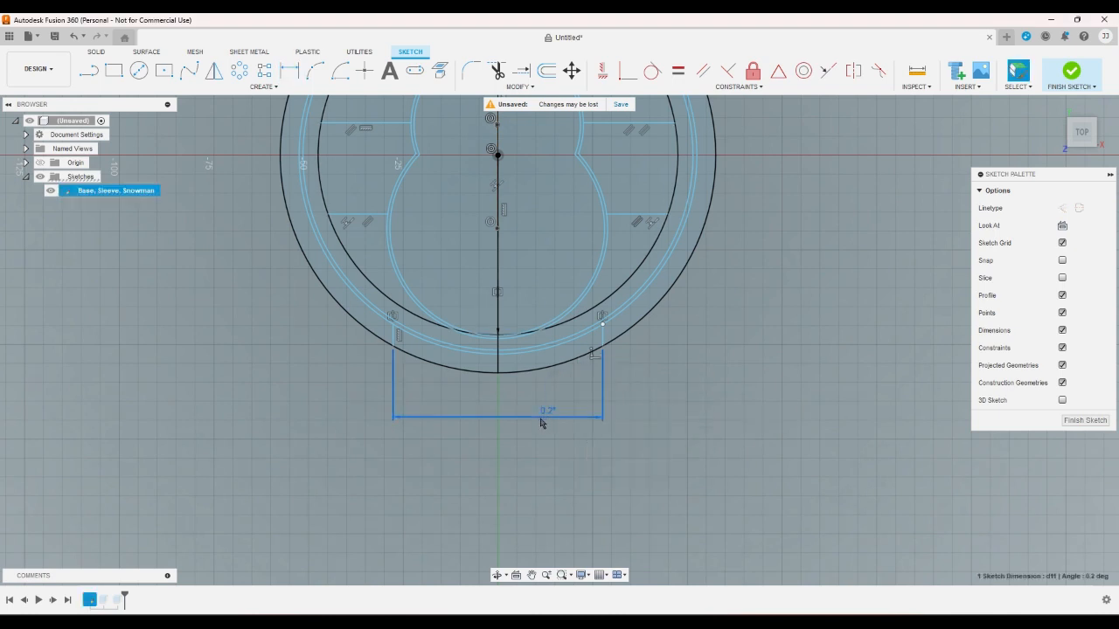
{"action": "key", "text": "Delete"}
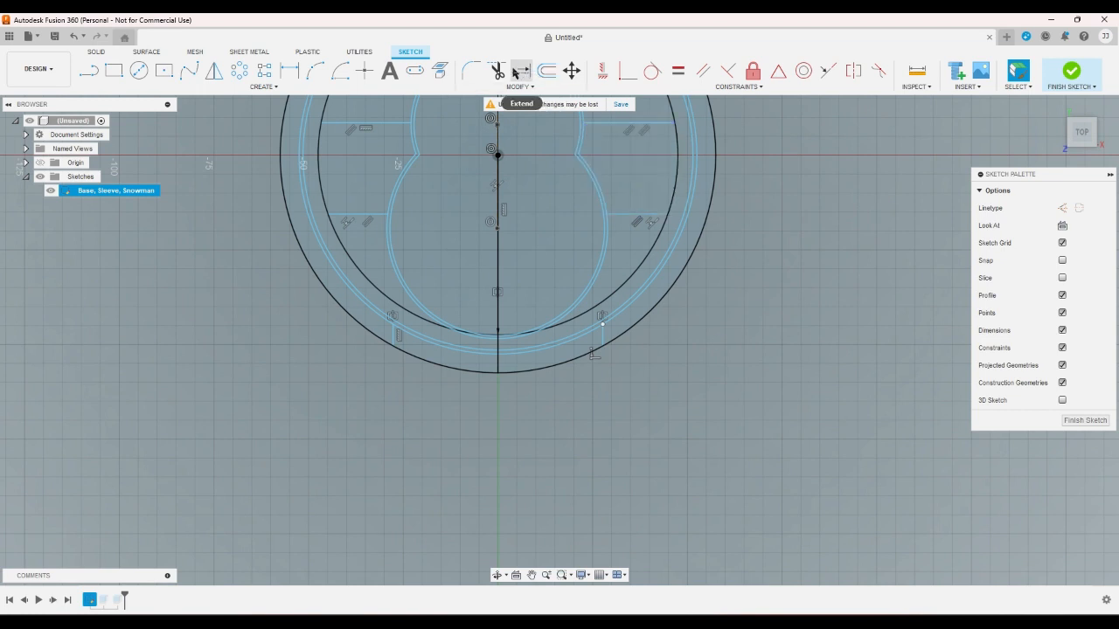
Apply a vertical constraint to the mirrored short sleeve line
{"action": "left_click", "coordinate": [602, 70]}
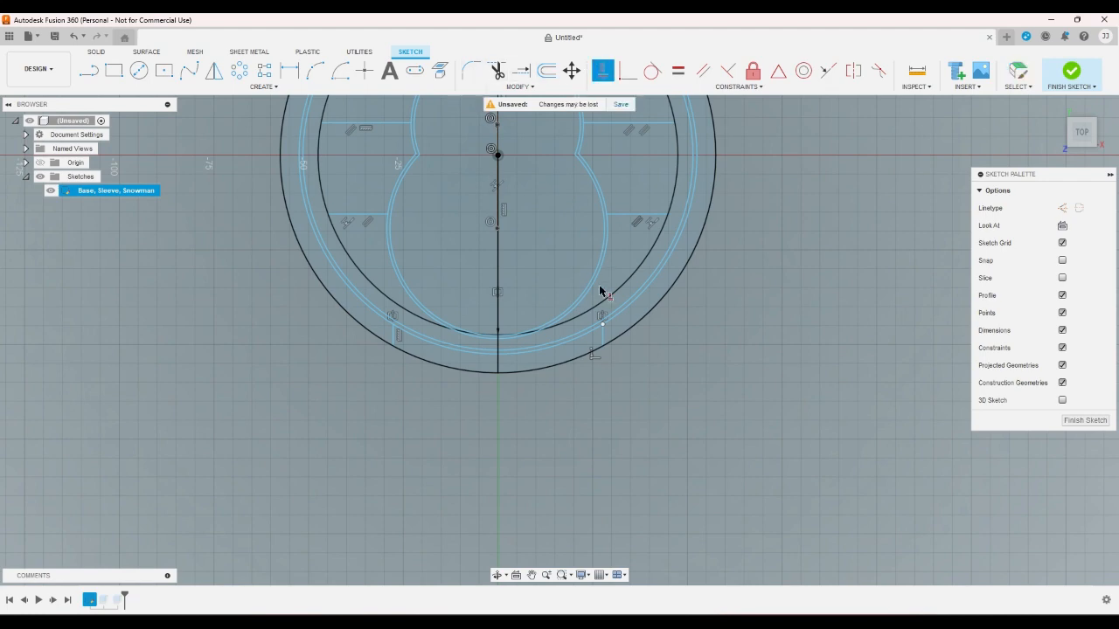
{"action": "left_click", "coordinate": [605, 336]}
{"action": "scroll", "coordinate": [482, 169], "scroll_direction": "up", "scroll_amount": 3}
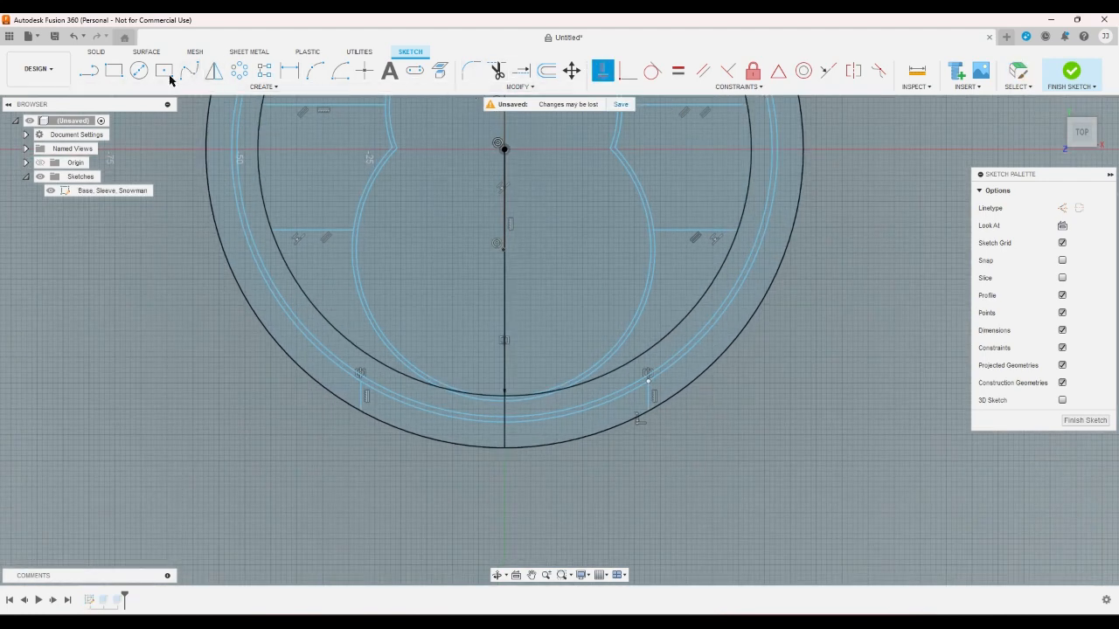
{"action": "left_click", "coordinate": [89, 71]}
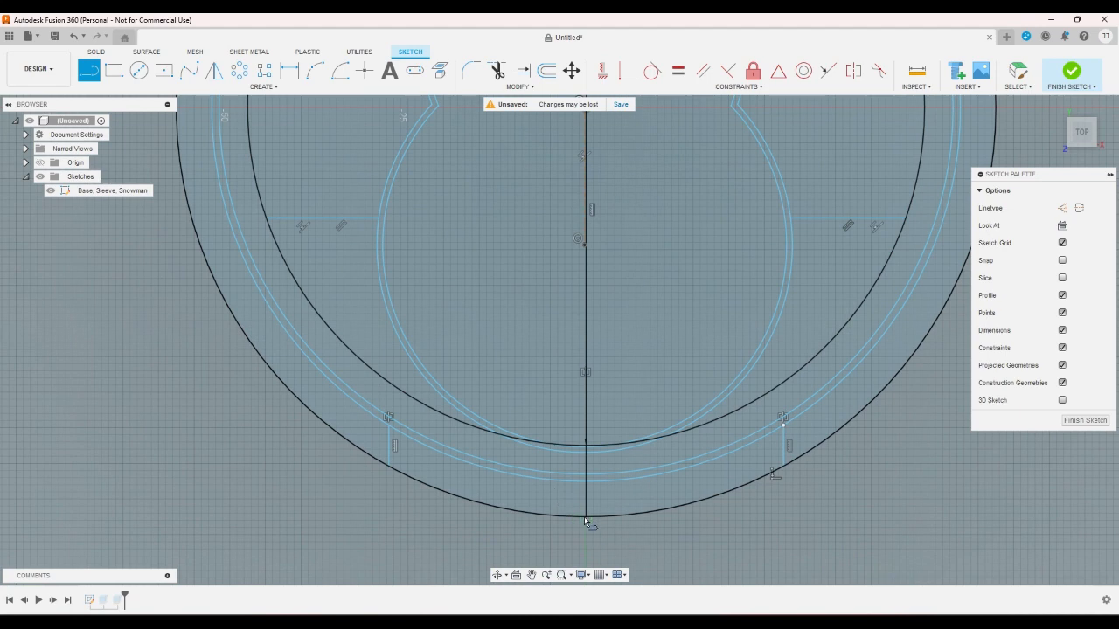
{"action": "left_click", "coordinate": [585, 516]}
{"action": "left_click", "coordinate": [385, 464]}
{"action": "right_click", "coordinate": [383, 463]}
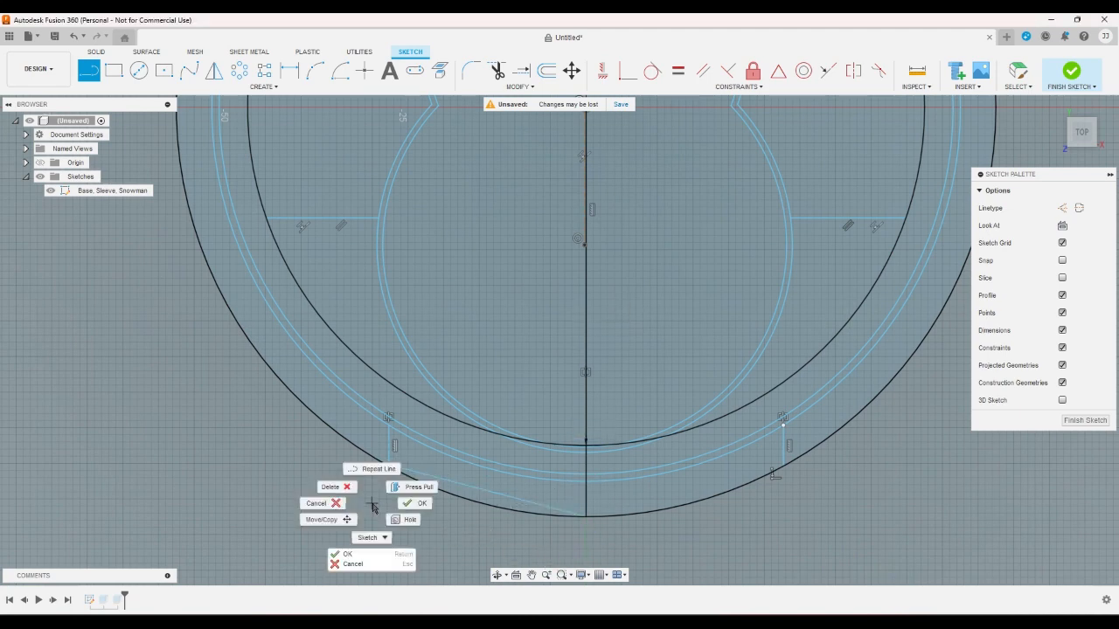
{"action": "left_click", "coordinate": [399, 511]}
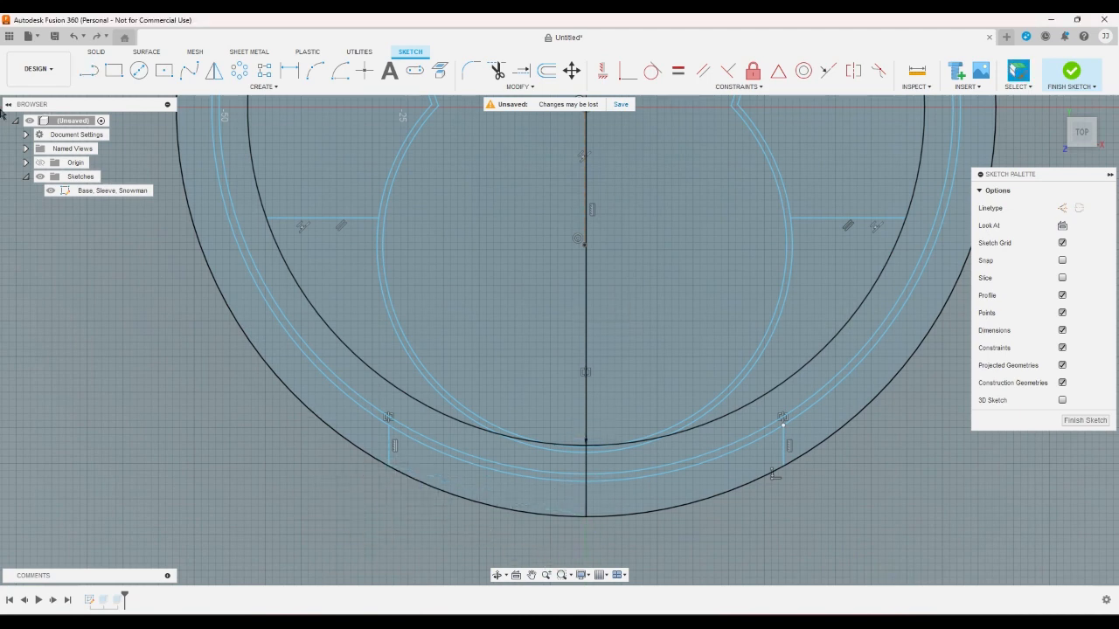
Draw lines from the centre line's lower end on the outer circle to both short lines' outer ends and make them construction lines
{"action": "key", "text": "l"}
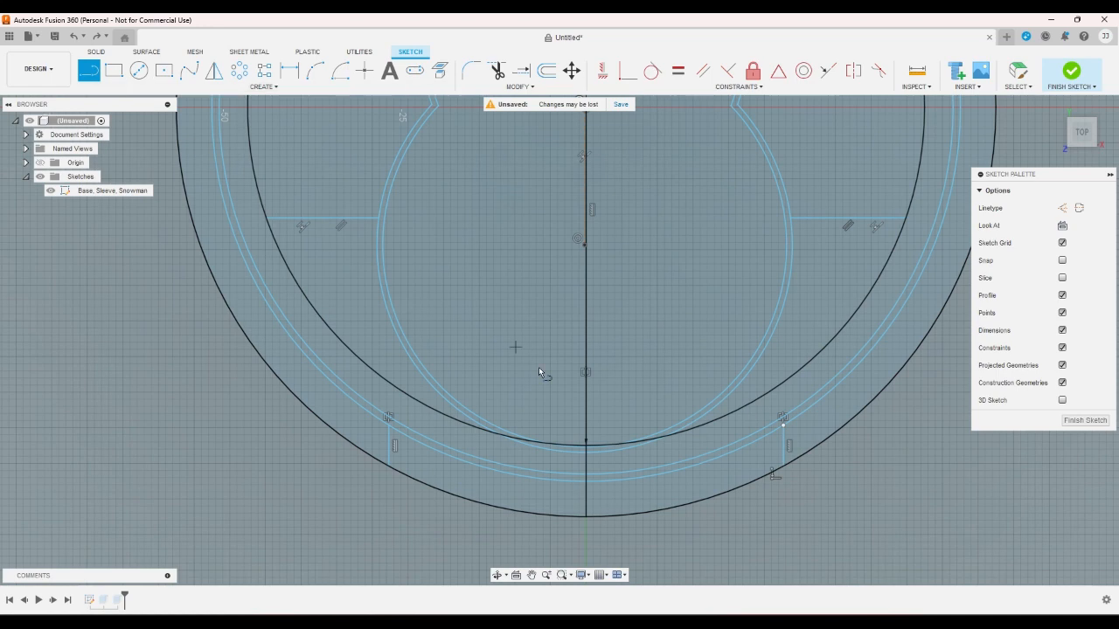
{"action": "left_click", "coordinate": [585, 516]}
{"action": "left_click", "coordinate": [774, 474]}
{"action": "left_click", "coordinate": [586, 516]}
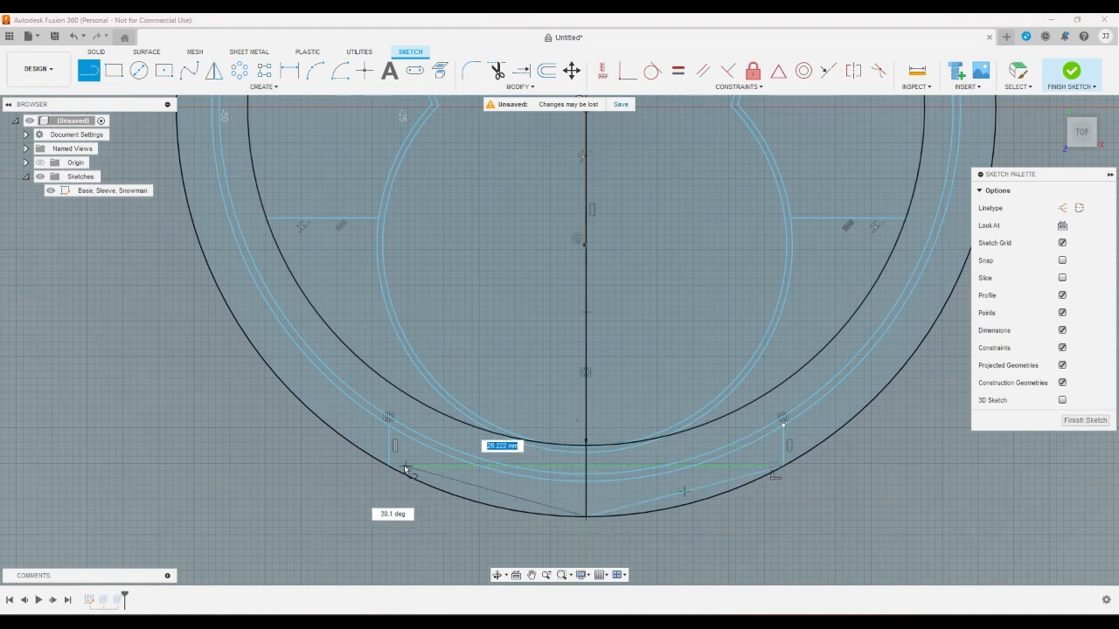
{"action": "left_click", "coordinate": [389, 467]}
{"action": "right_click", "coordinate": [408, 526]}
{"action": "left_click", "coordinate": [457, 509]}
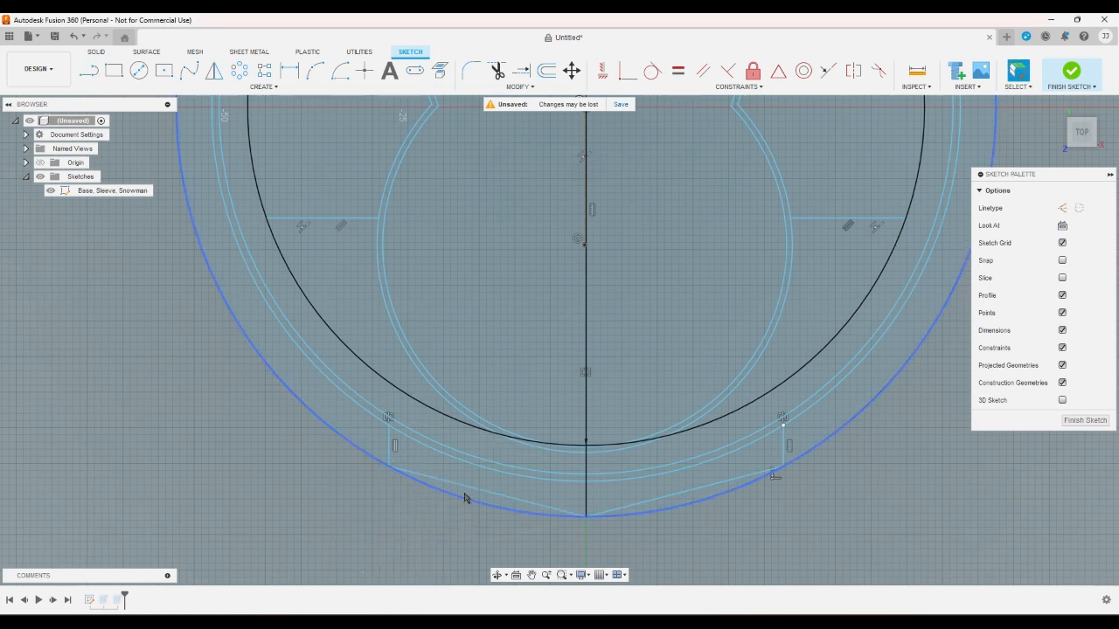
{"action": "left_click", "coordinate": [469, 491]}
{"action": "key", "text": "x"}
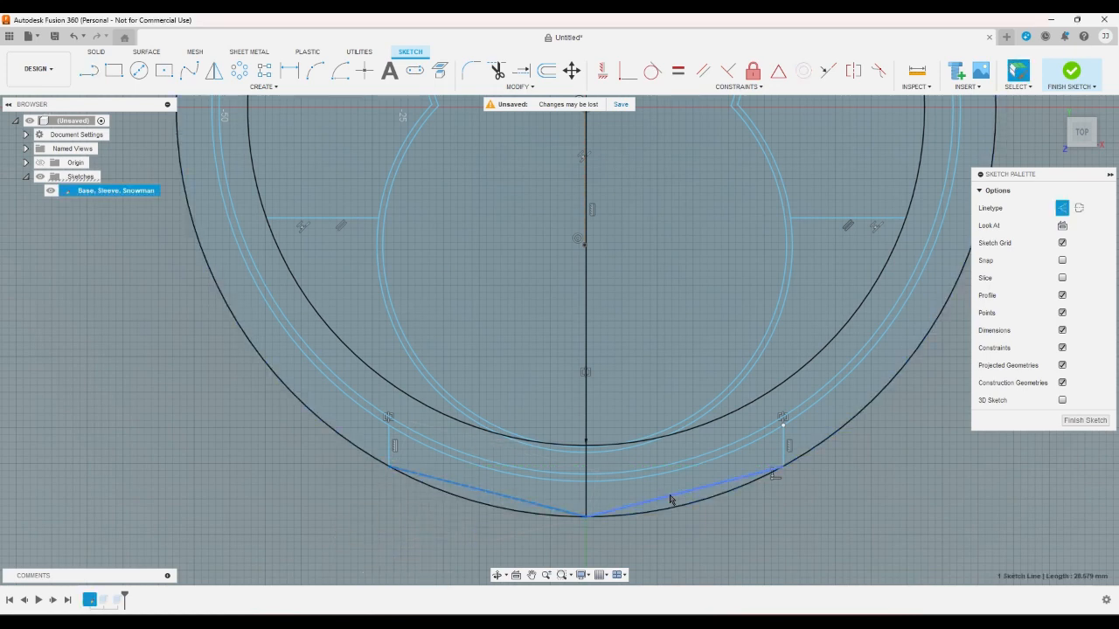
Try to apply an equal constraint to the two slanted construction lines
{"action": "left_click", "coordinate": [682, 76]}
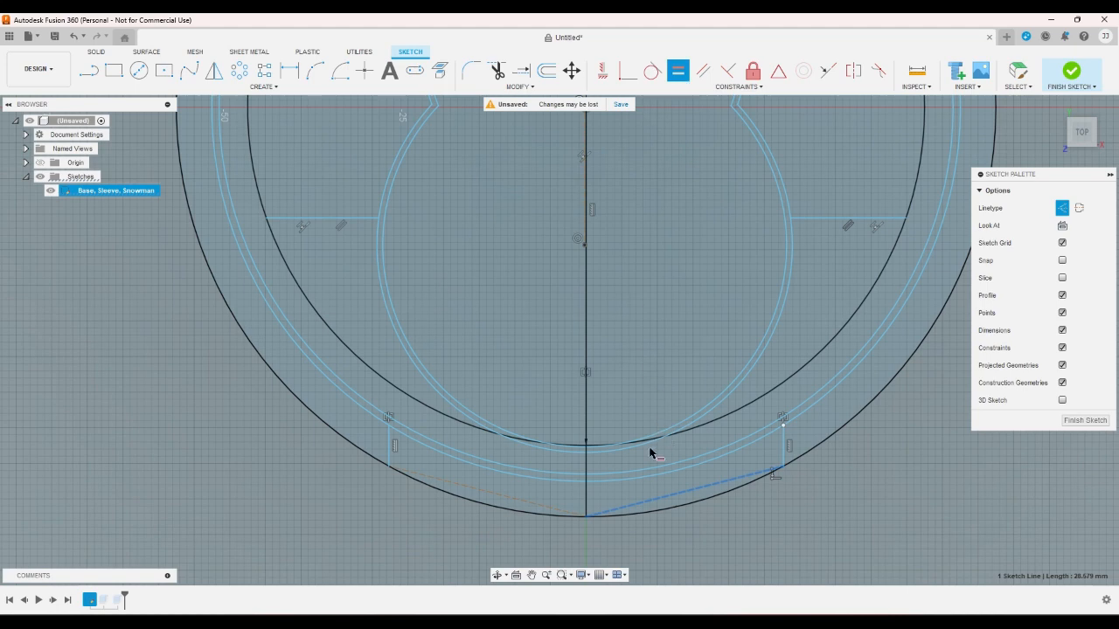
{"action": "left_click", "coordinate": [583, 500]}
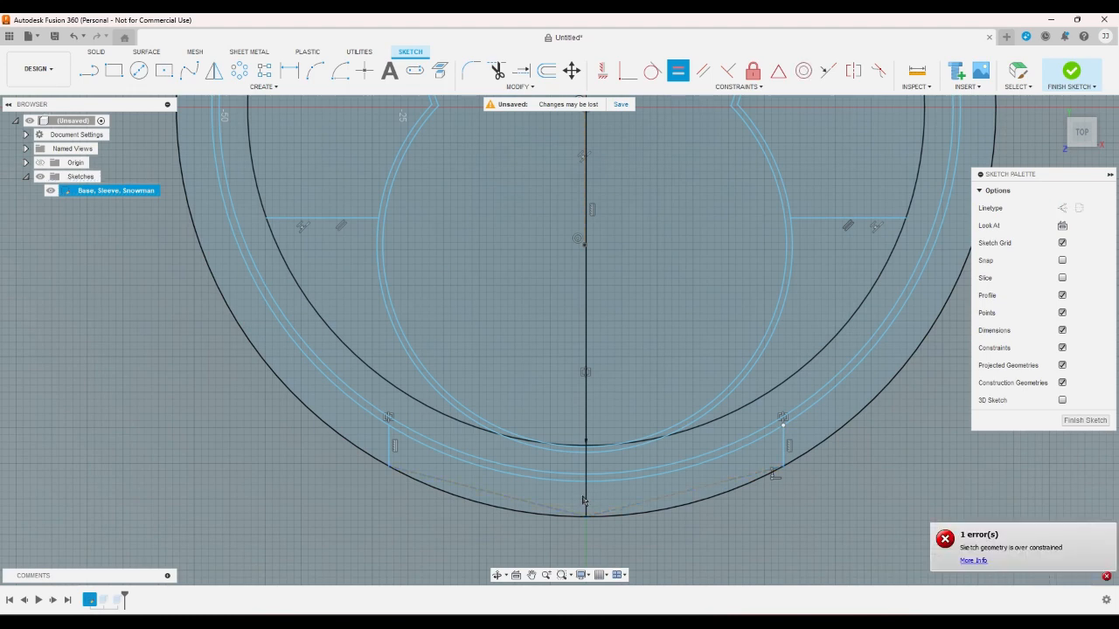
{"action": "right_click", "coordinate": [610, 521]}
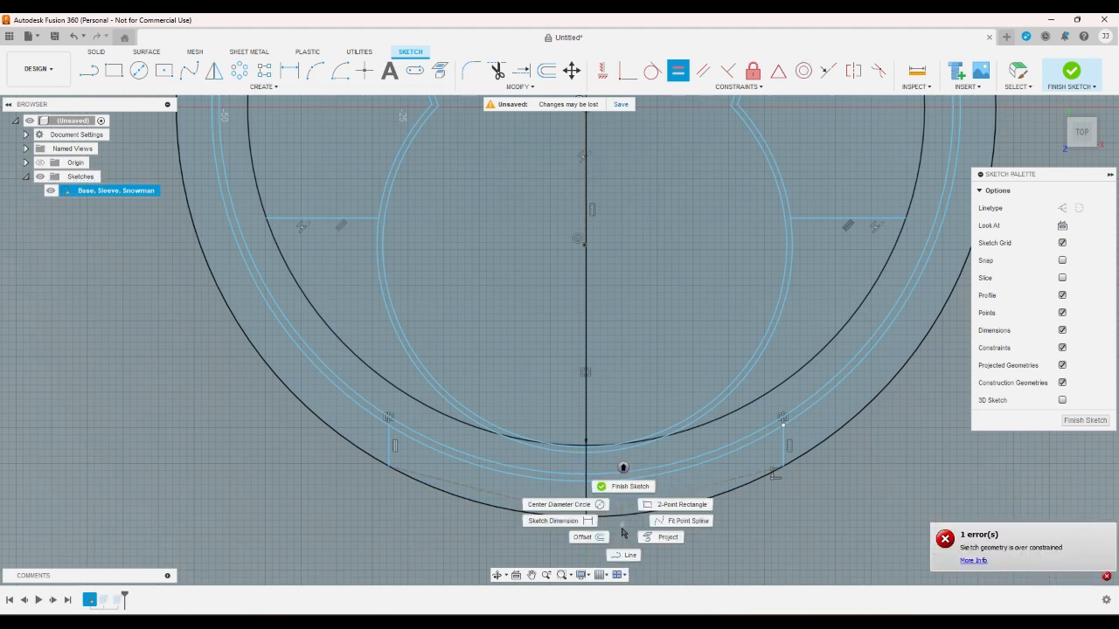
{"action": "key", "text": "Escape"}
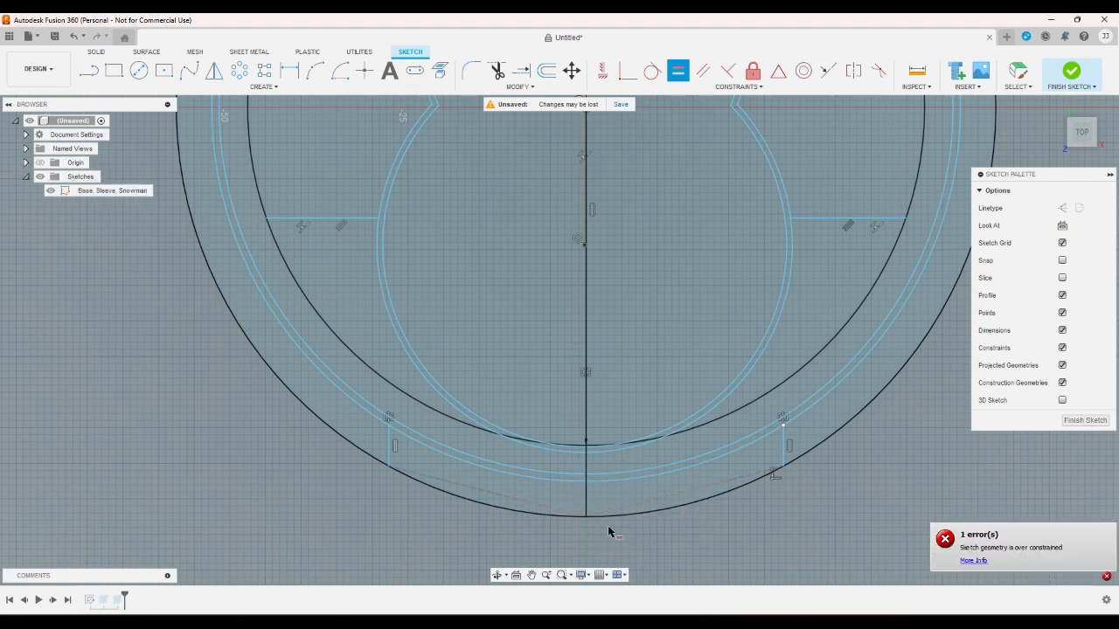
{"action": "right_click", "coordinate": [371, 442]}
{"action": "left_click", "coordinate": [341, 443]}
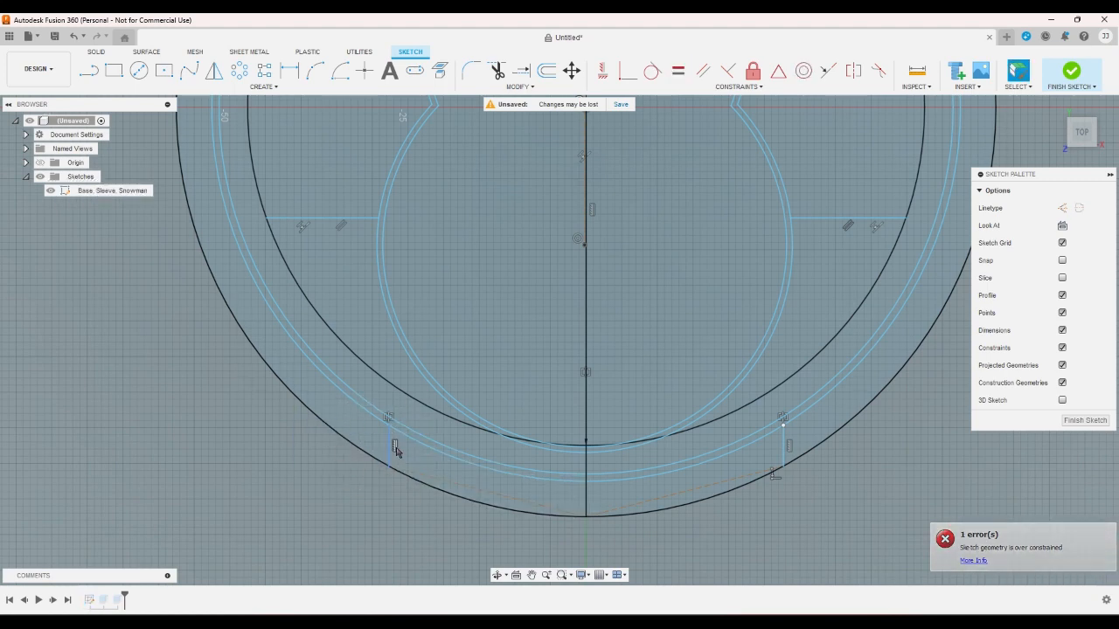
Move the pair of short vertical sleeve lines closer to the centre line and dimension the distance between them to 45 mm
{"action": "mouse_move", "coordinate": [390, 450]}
{"action": "left_mouse_down"}
{"action": "mouse_move", "coordinate": [354, 422]}
{"action": "mouse_move", "coordinate": [447, 479]}
{"action": "mouse_move", "coordinate": [426, 479]}
{"action": "left_mouse_up"}
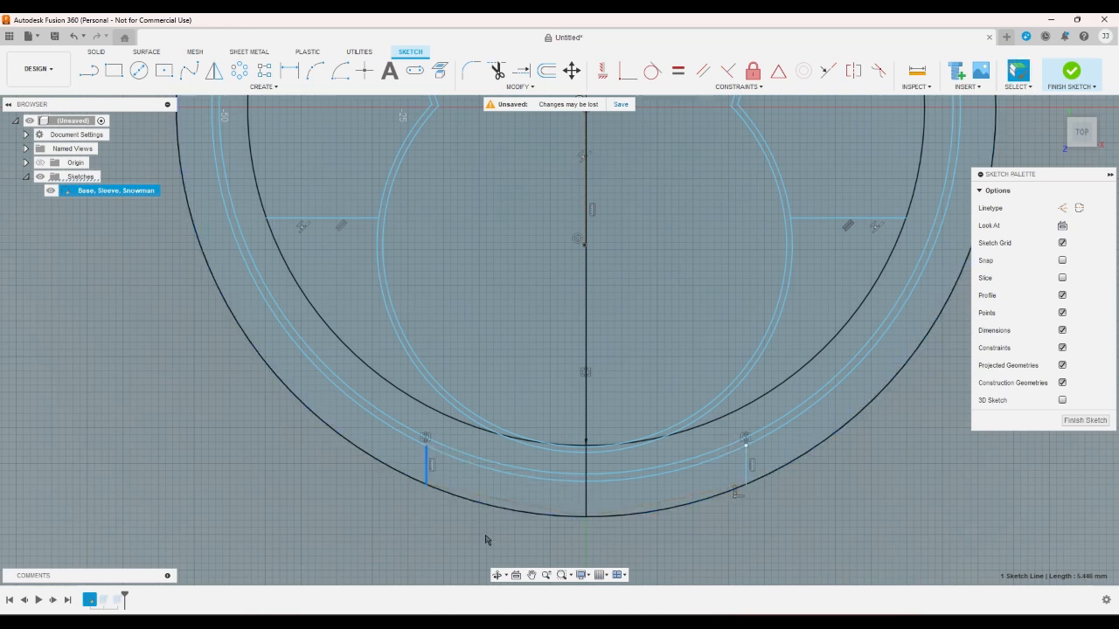
{"action": "key", "text": "r"}
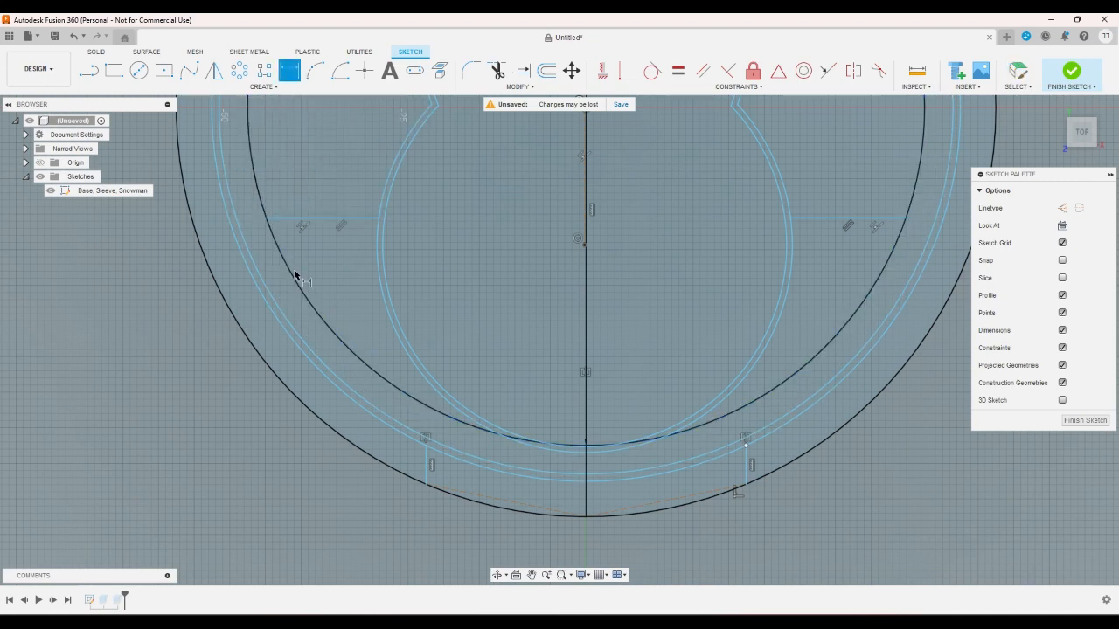
{"action": "left_click", "coordinate": [426, 446]}
{"action": "left_click", "coordinate": [745, 464]}
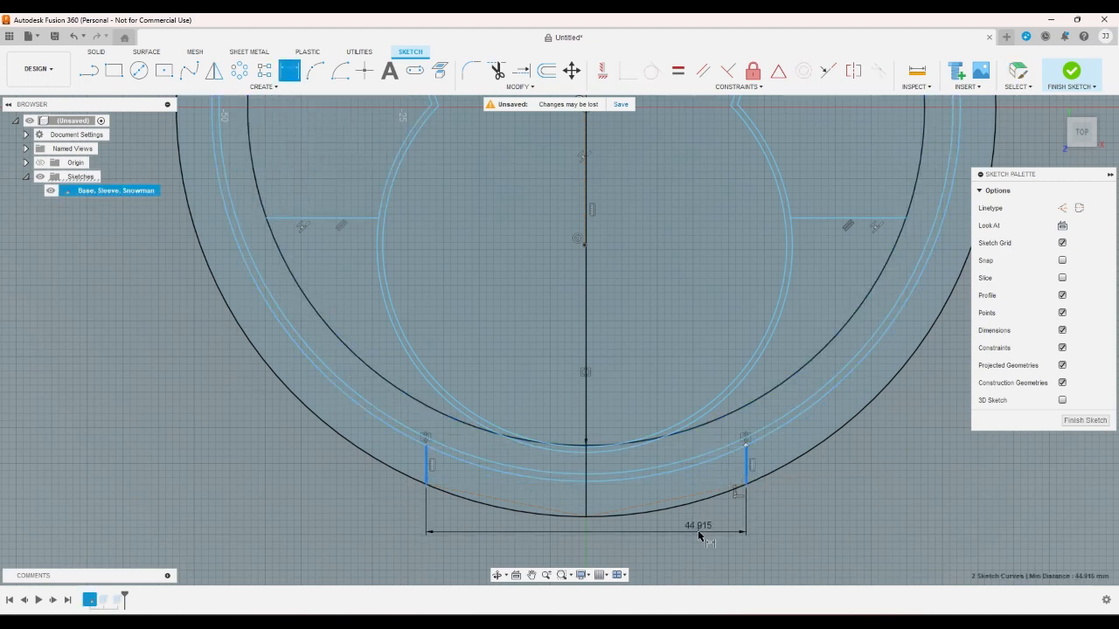
{"action": "left_click", "coordinate": [699, 536]}
{"action": "type", "text": "4"}
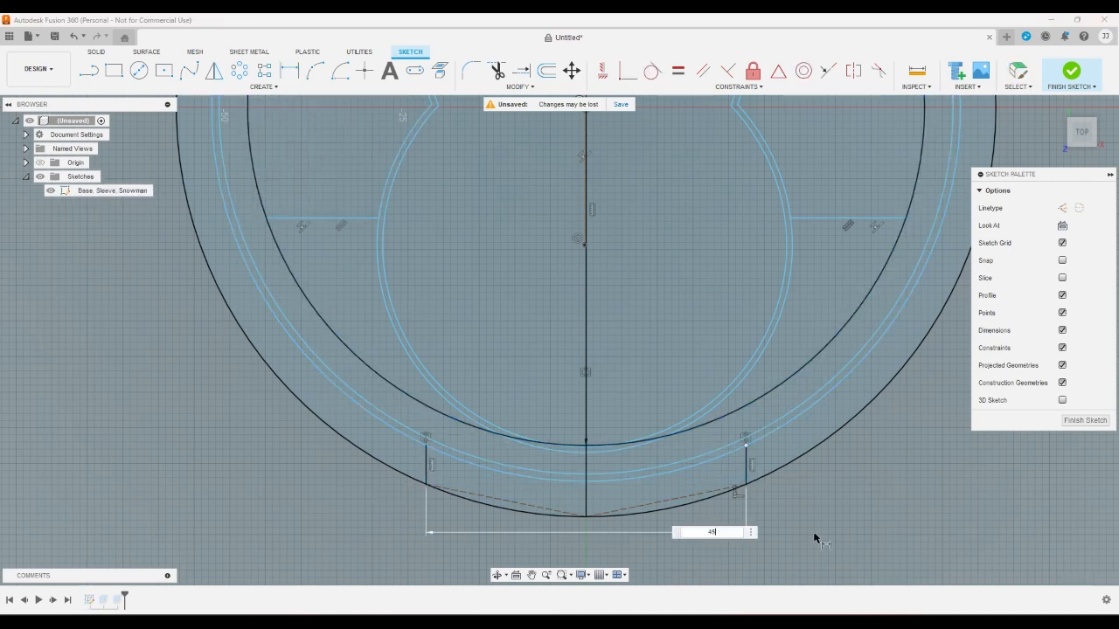
{"action": "type", "text": "5"}
{"action": "key", "text": "Return"}
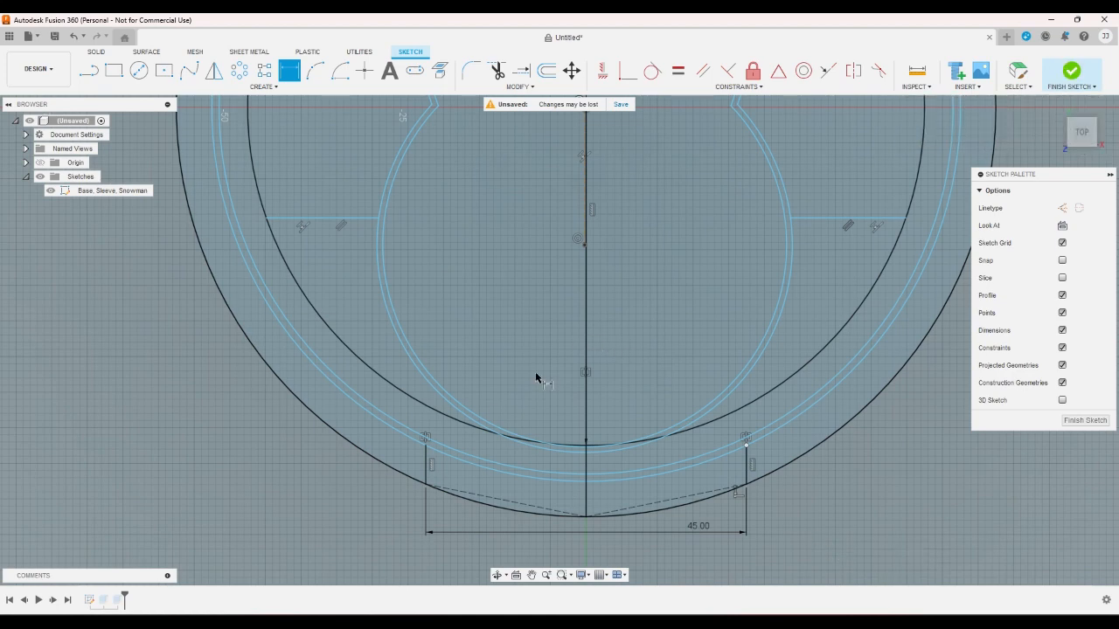
Create a full circular pattern of the two short sleeve lines around the sketch origin with a quantity of 4
{"action": "scroll", "coordinate": [489, 358], "scroll_direction": "down", "scroll_amount": 5}
{"action": "left_click", "coordinate": [239, 70]}
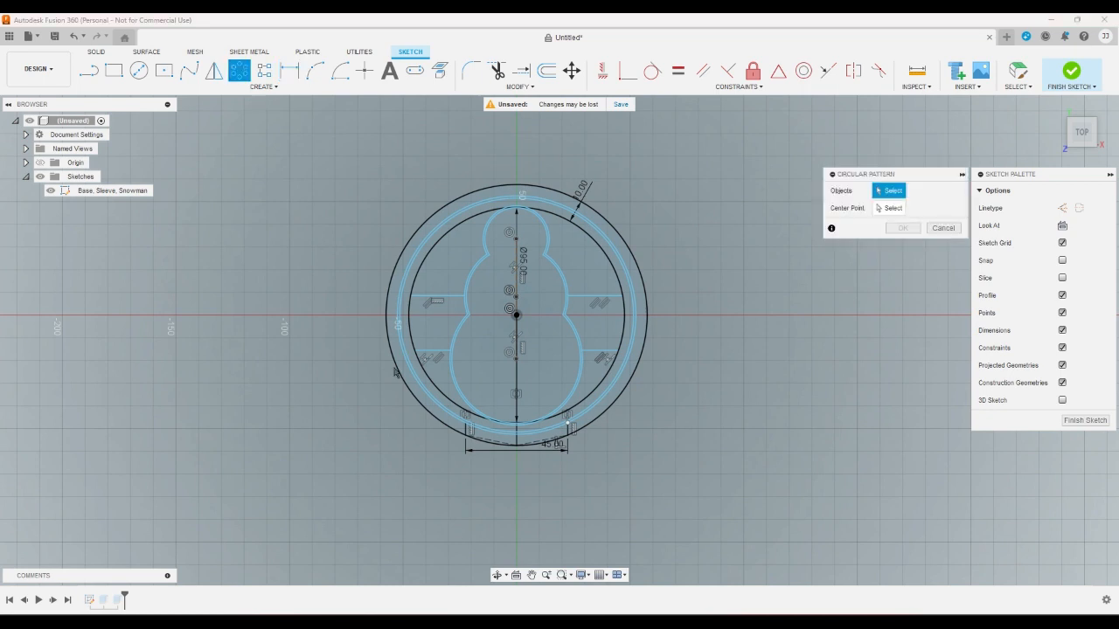
{"action": "scroll", "coordinate": [475, 467], "scroll_direction": "up", "scroll_amount": 3}
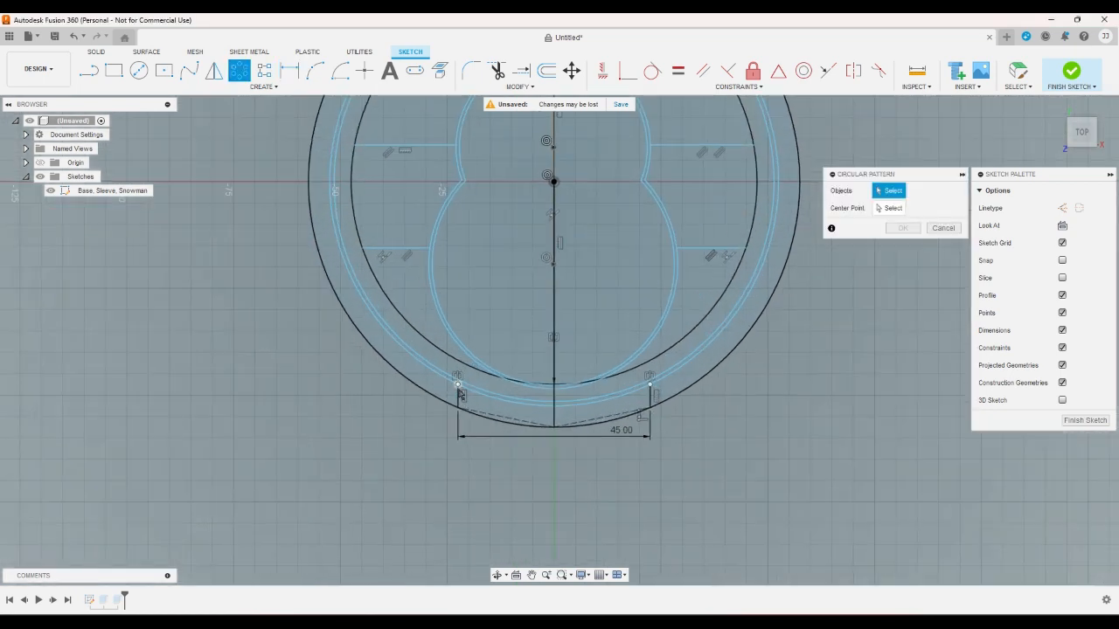
{"action": "left_click", "coordinate": [459, 394]}
{"action": "left_click", "coordinate": [651, 398]}
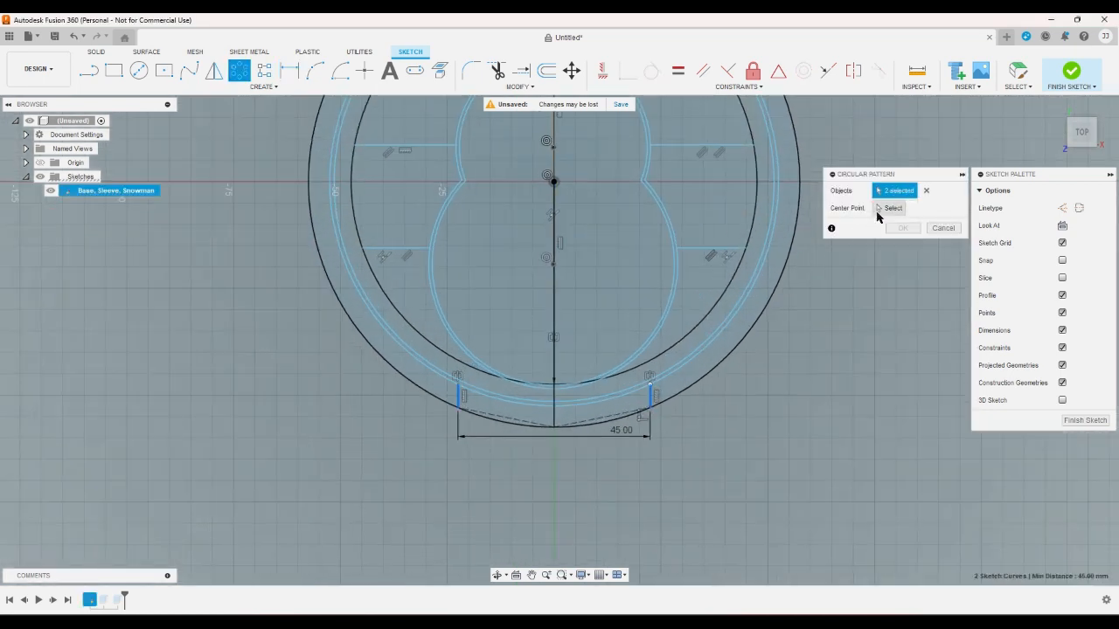
{"action": "left_click", "coordinate": [891, 208]}
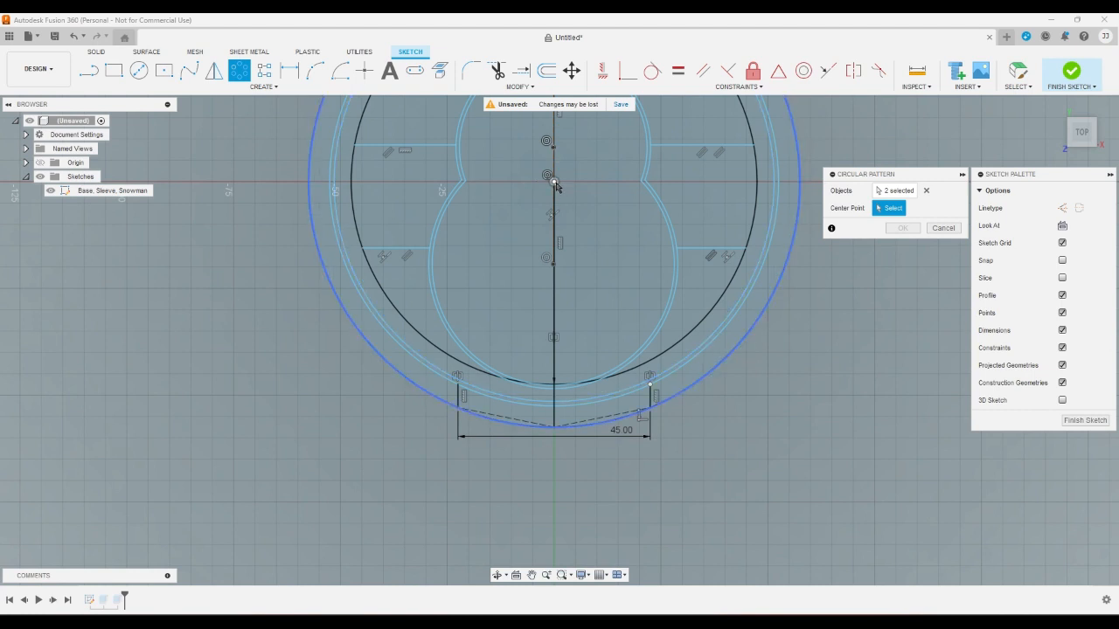
{"action": "left_click", "coordinate": [553, 181]}
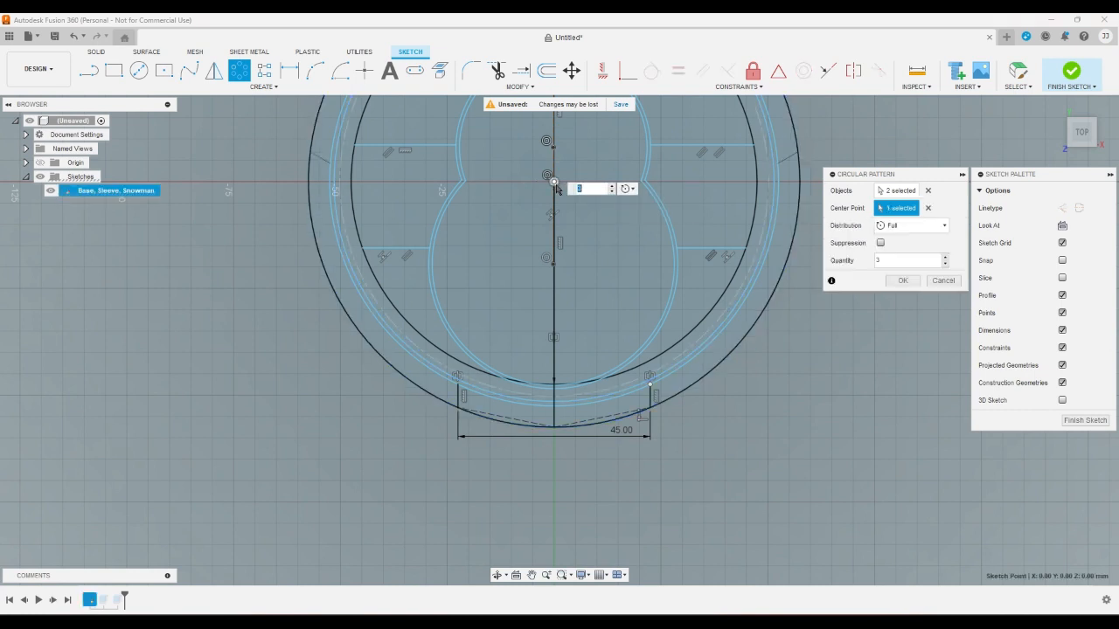
{"action": "type", "text": "4"}
{"action": "left_click", "coordinate": [903, 280]}
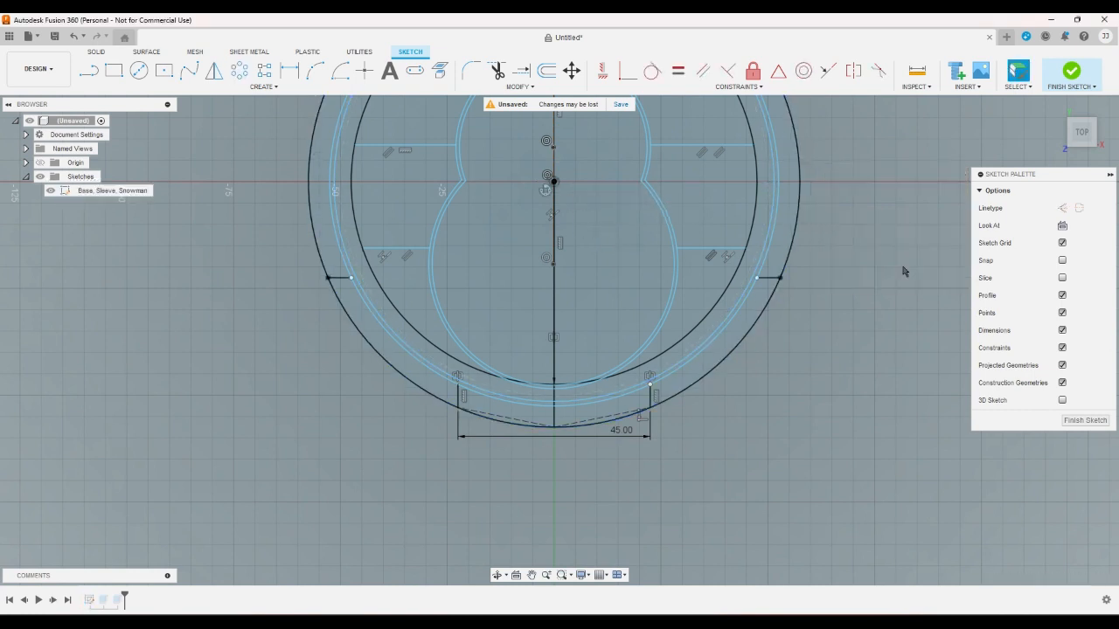
Draw two corner lines joining the outer ends of the lower-left short sleeve lines and constrain the upright one vertical
{"action": "scroll", "coordinate": [903, 271], "scroll_direction": "down", "scroll_amount": 2}
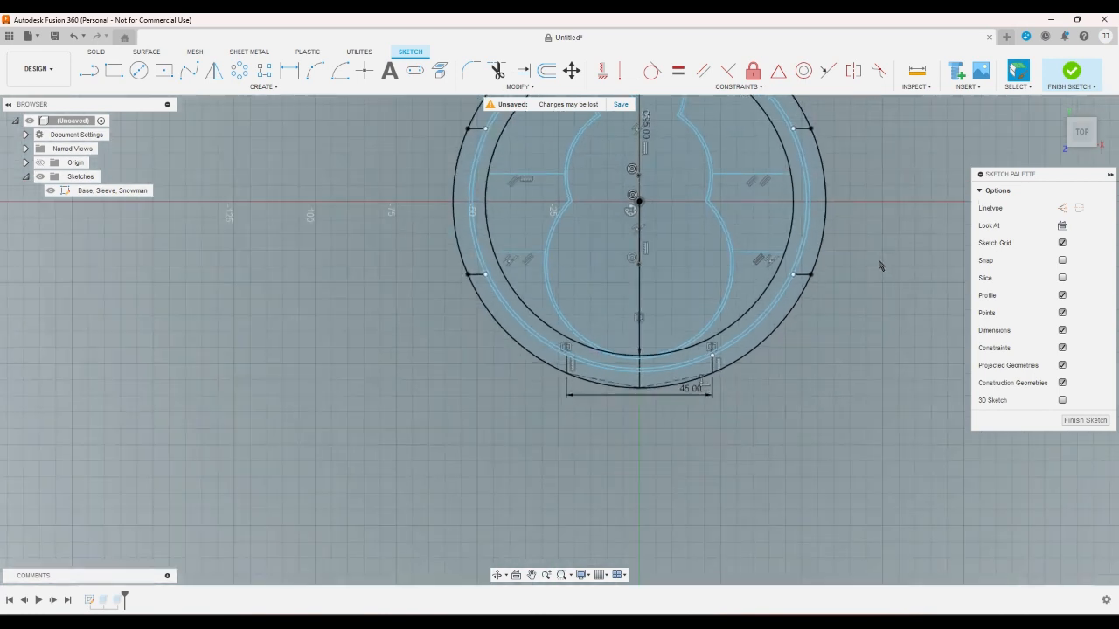
{"action": "left_click", "coordinate": [97, 77]}
{"action": "scroll", "coordinate": [446, 315], "scroll_direction": "up", "scroll_amount": 2}
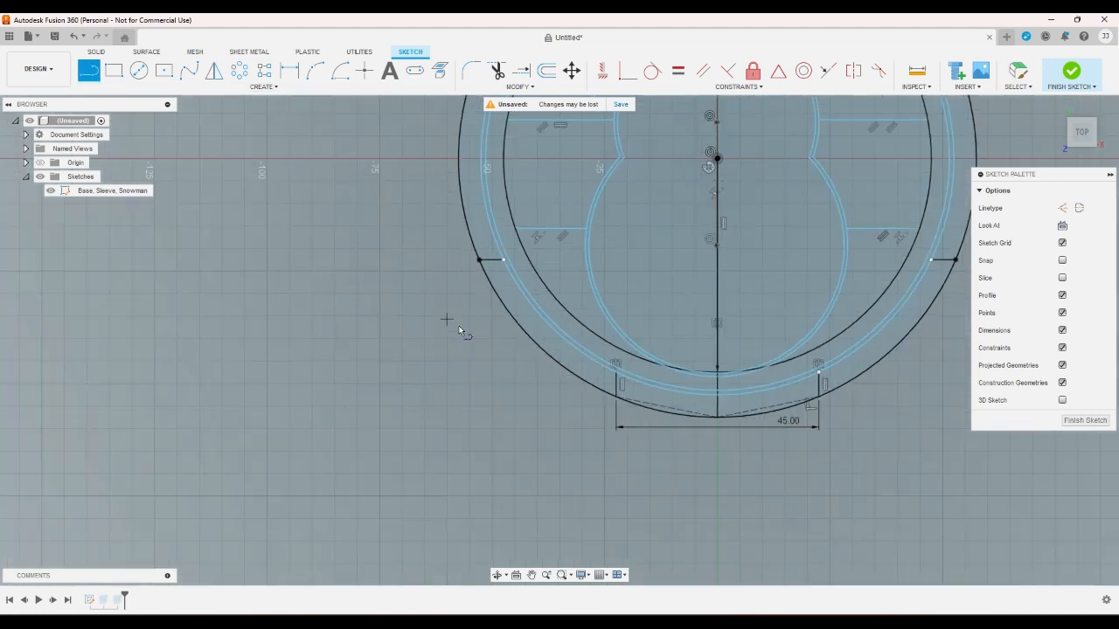
{"action": "left_click", "coordinate": [635, 409]}
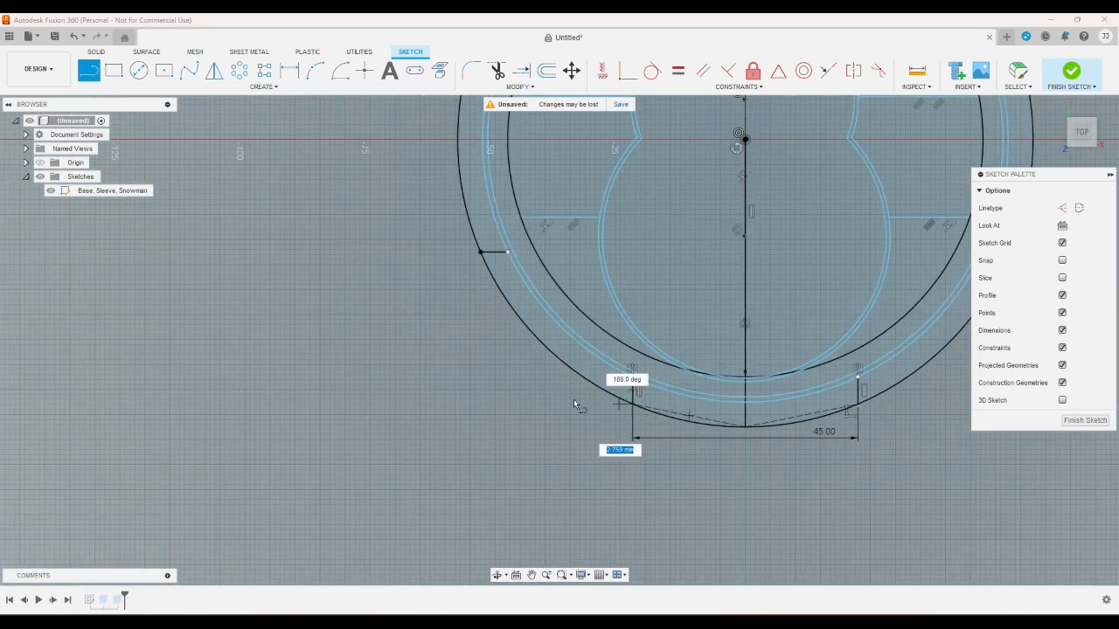
{"action": "left_click", "coordinate": [486, 404]}
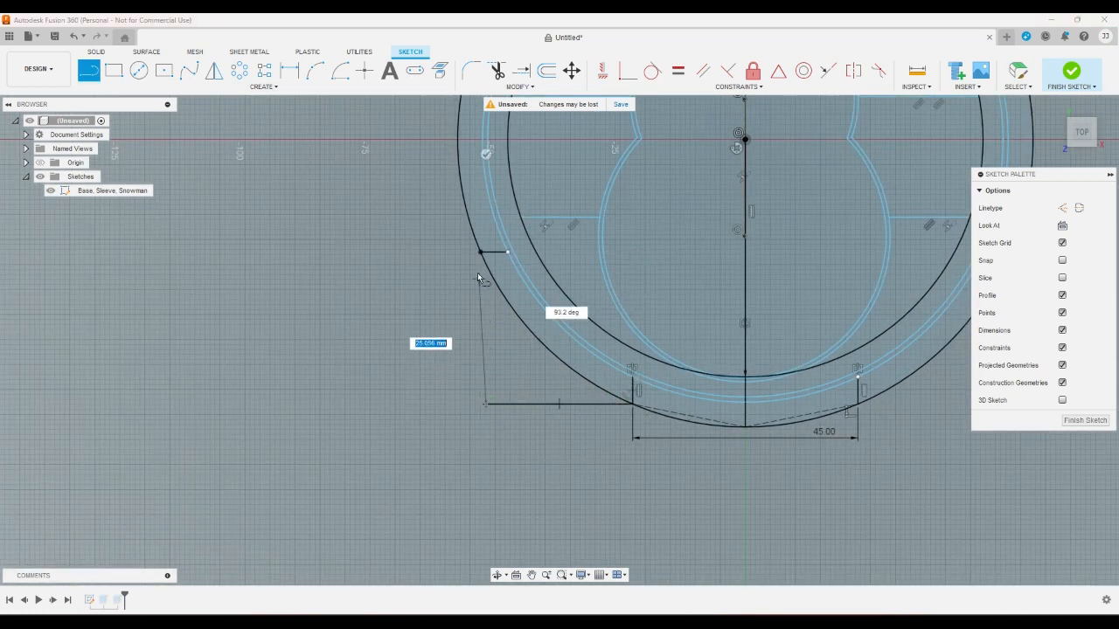
{"action": "left_click", "coordinate": [480, 252]}
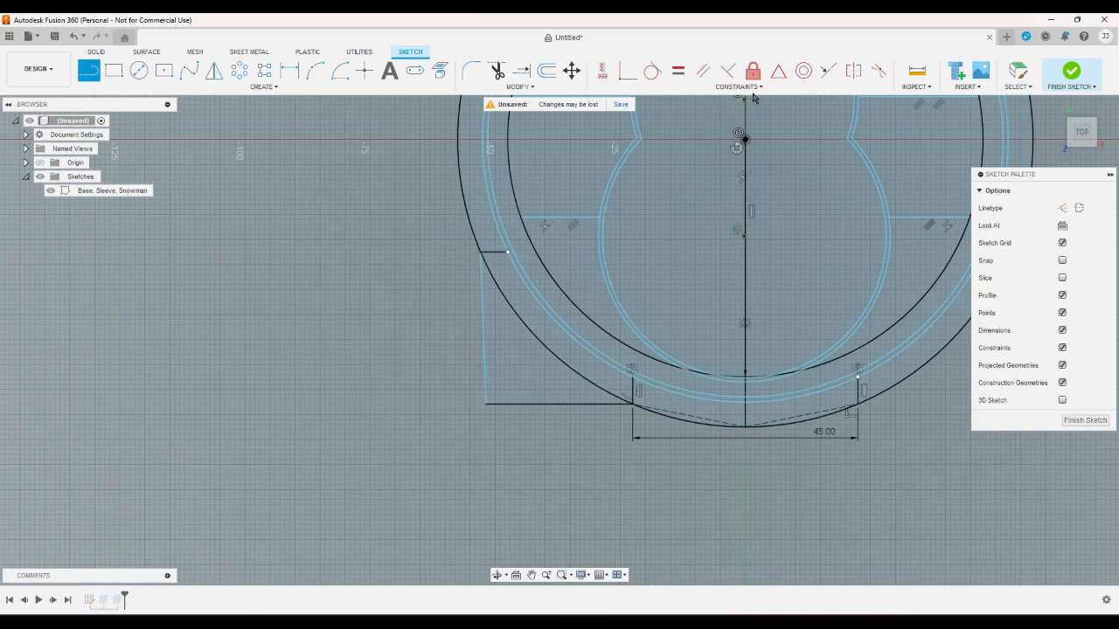
{"action": "left_click", "coordinate": [602, 70]}
{"action": "left_click", "coordinate": [483, 284]}
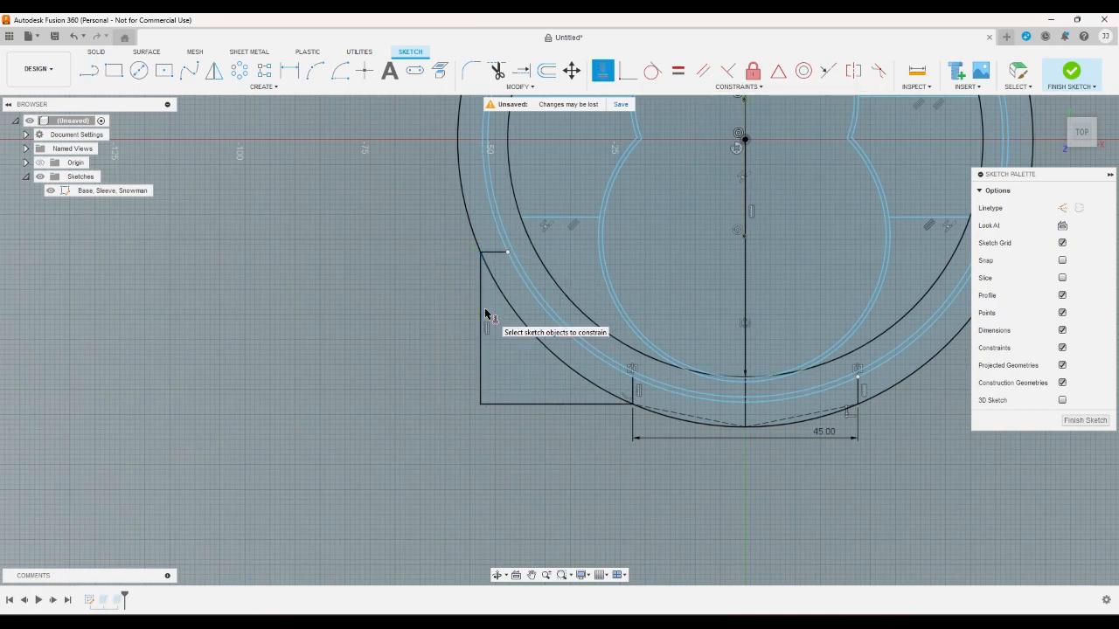
Create a full circular pattern of the two corner lines around the sketch origin with a quantity of 4
{"action": "scroll", "coordinate": [407, 400], "scroll_direction": "down", "scroll_amount": 5}
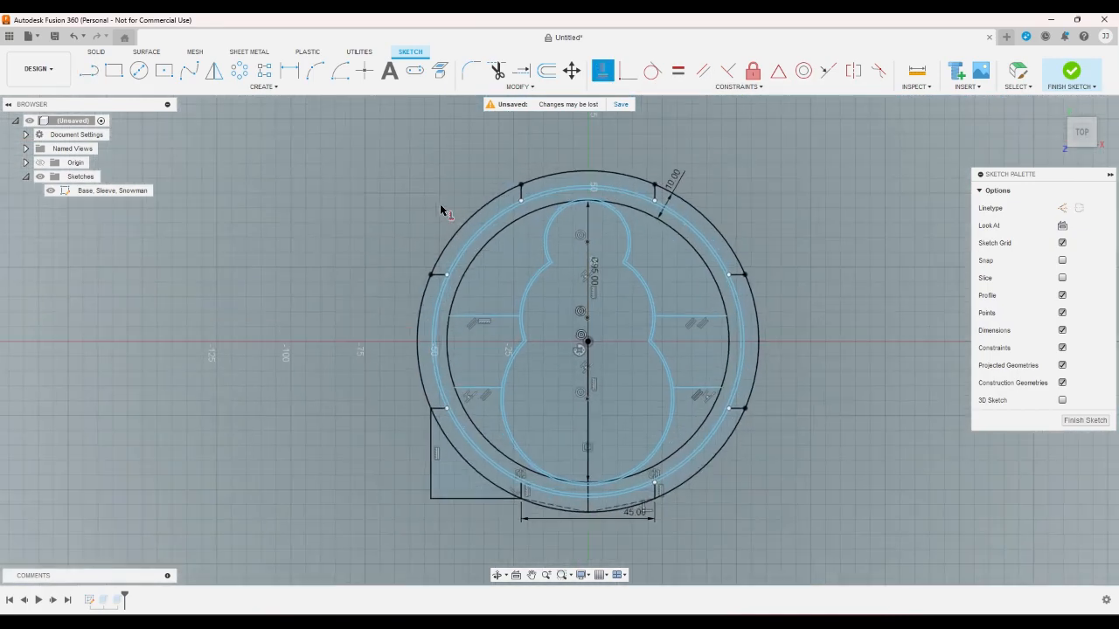
{"action": "scroll", "coordinate": [440, 210], "scroll_direction": "up", "scroll_amount": 2}
{"action": "scroll", "coordinate": [387, 189], "scroll_direction": "down", "scroll_amount": 3}
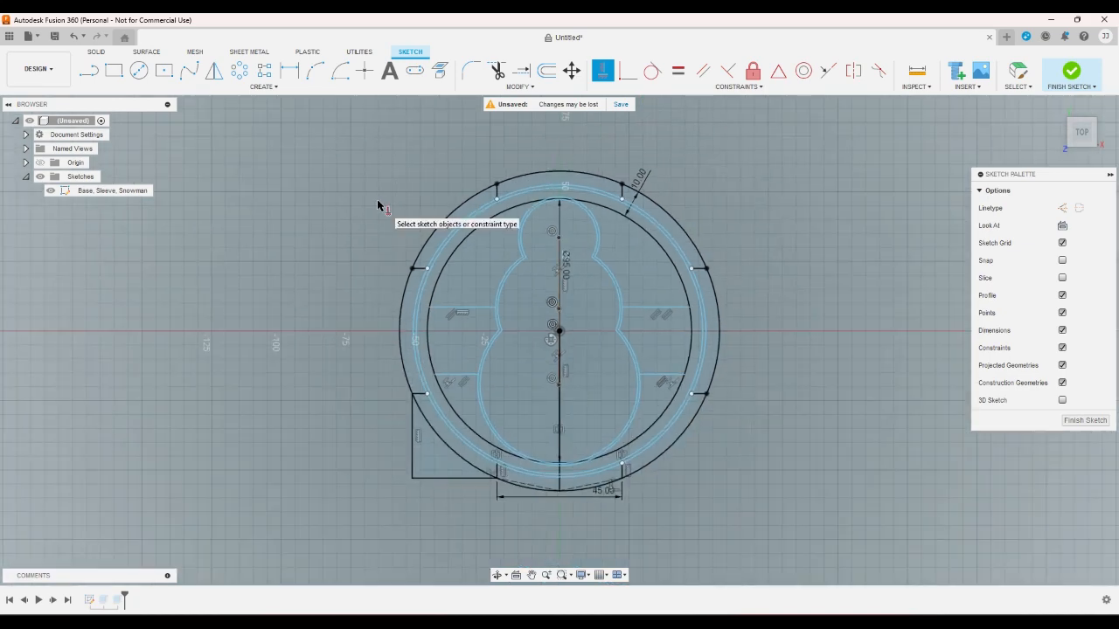
{"action": "left_click", "coordinate": [239, 70]}
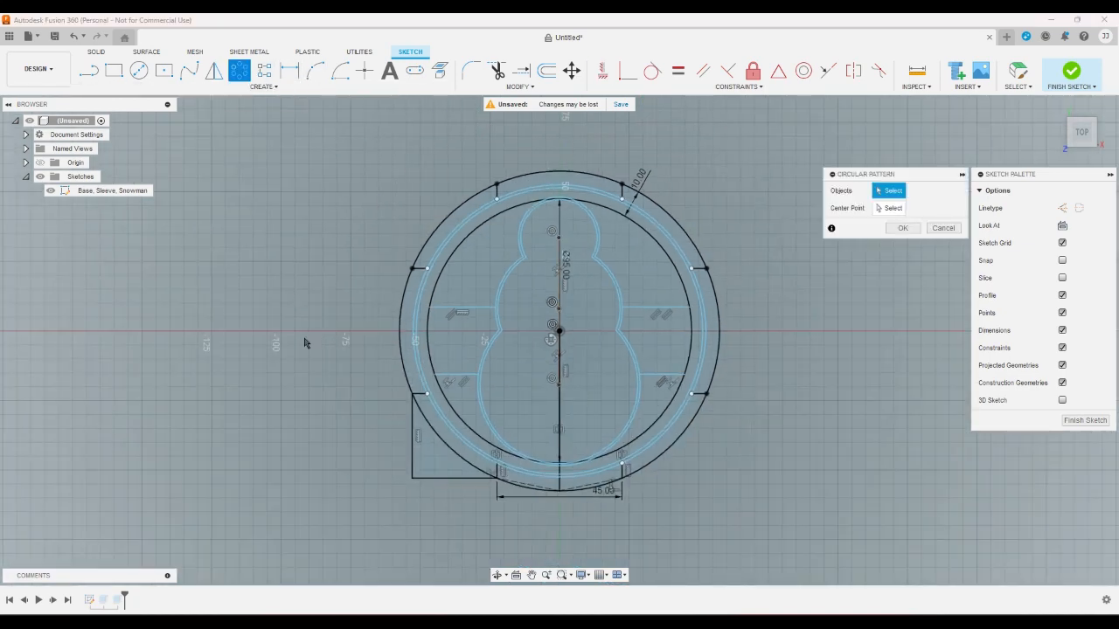
{"action": "left_click", "coordinate": [413, 448]}
{"action": "left_click", "coordinate": [444, 478]}
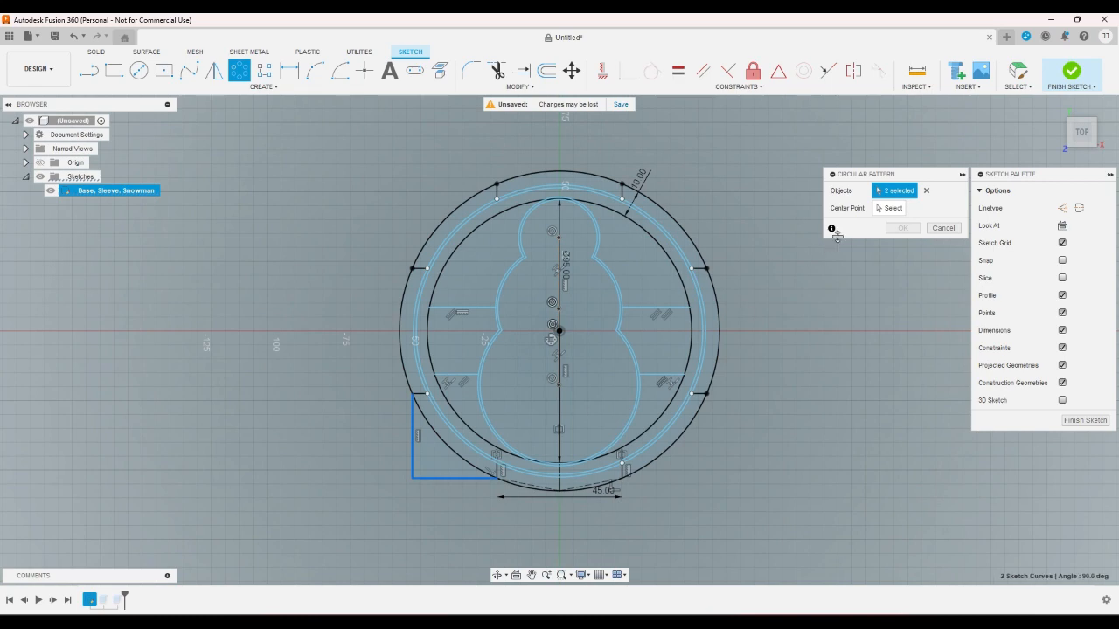
{"action": "left_click", "coordinate": [889, 208]}
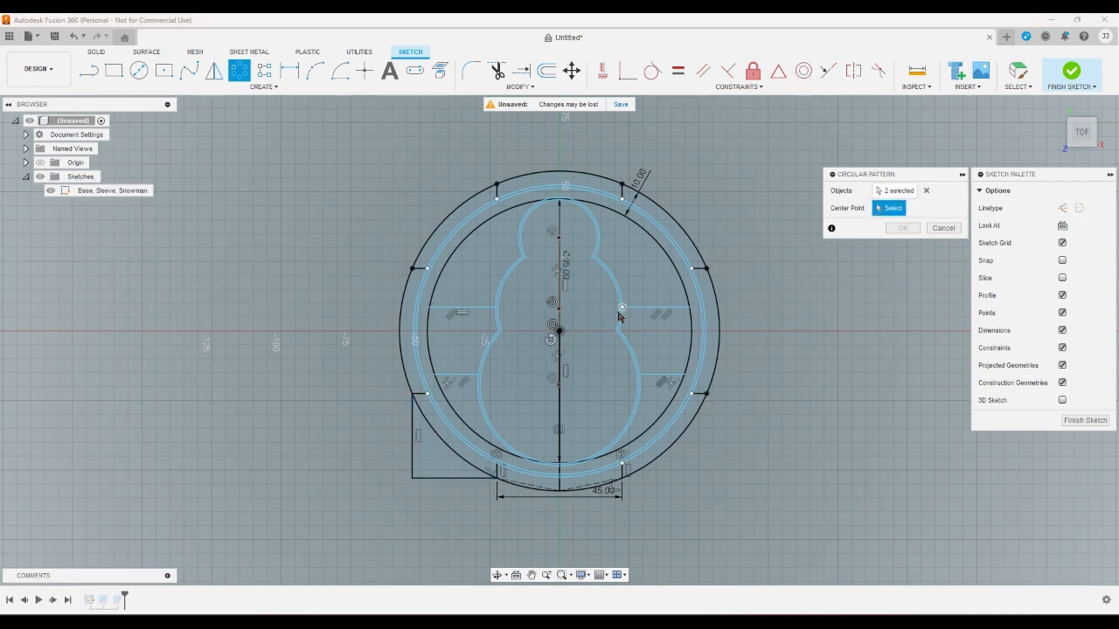
{"action": "left_click", "coordinate": [560, 333]}
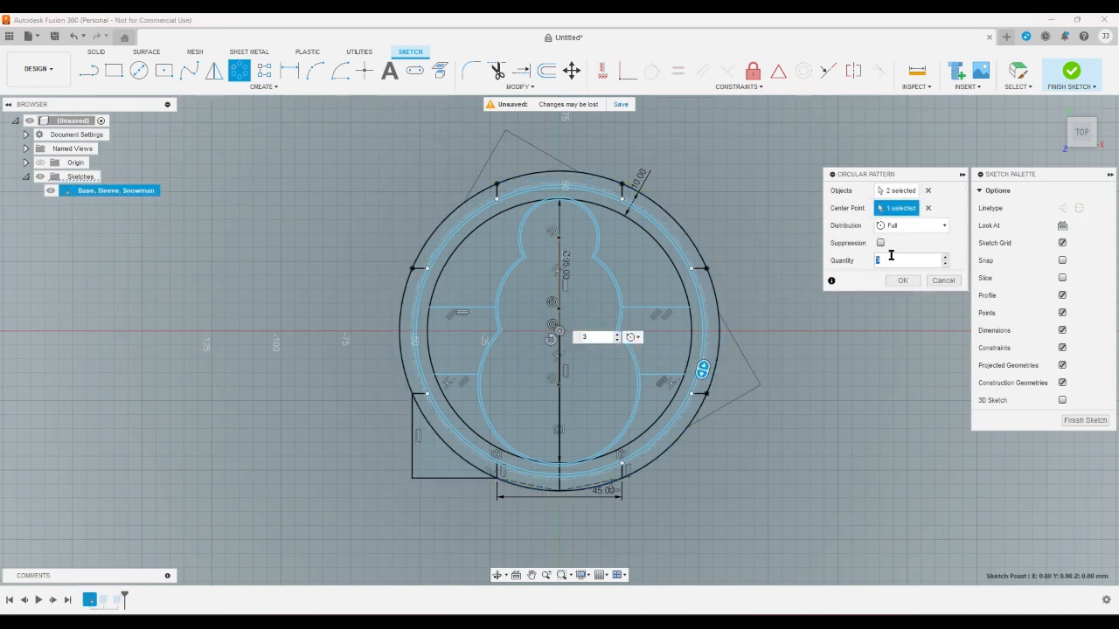
{"action": "type", "text": "4"}
{"action": "key", "text": "Return"}
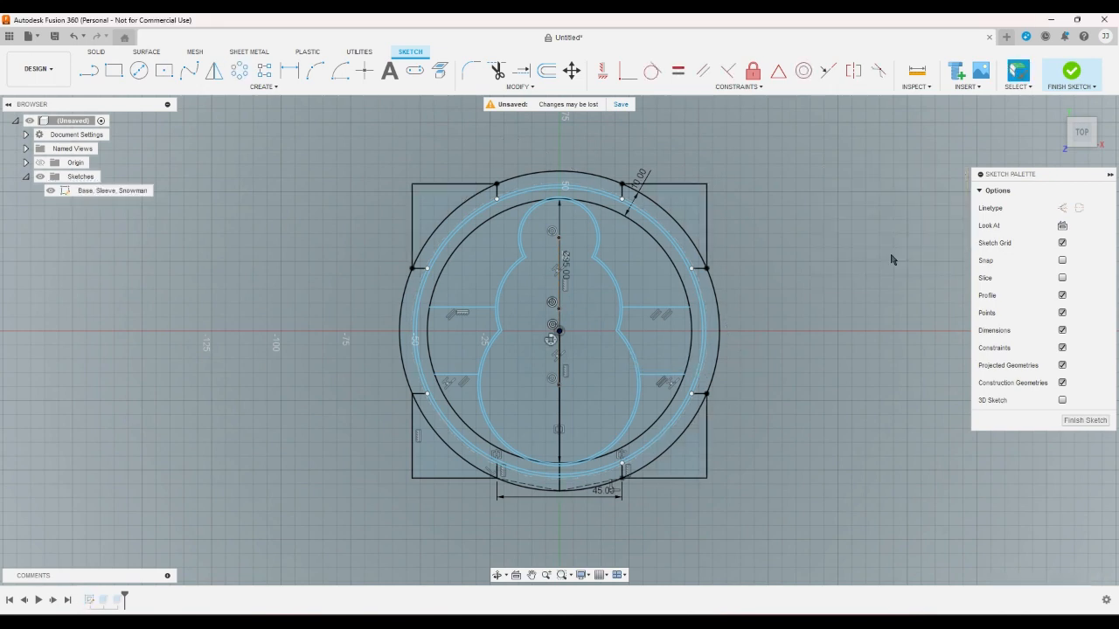
Finish the sketch and select the eight profiles that make up the sleeve's four corner areas for an Extrude
{"action": "left_click", "coordinate": [1068, 73]}
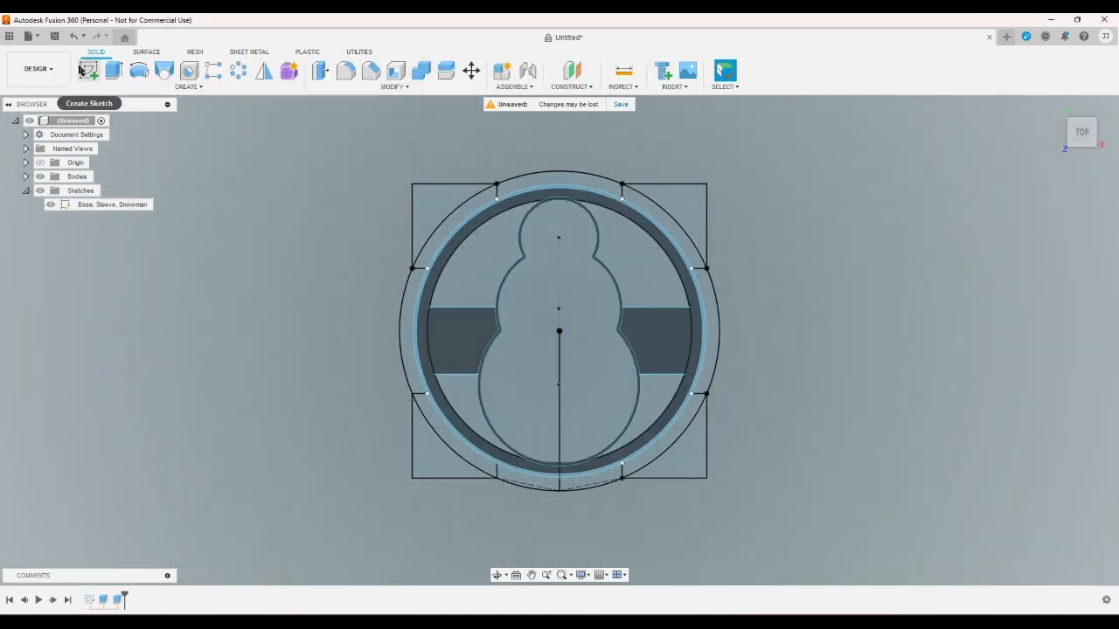
{"action": "left_click", "coordinate": [111, 72]}
{"action": "left_click", "coordinate": [435, 215]}
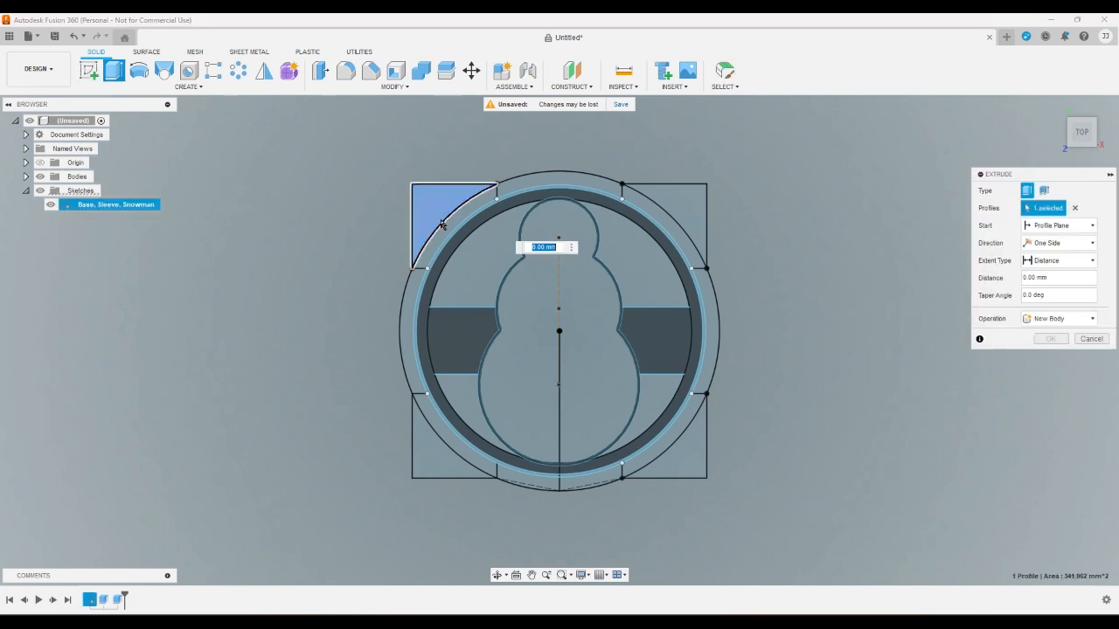
{"action": "left_click", "coordinate": [448, 229]}
{"action": "left_click", "coordinate": [686, 202]}
{"action": "left_click", "coordinate": [667, 224]}
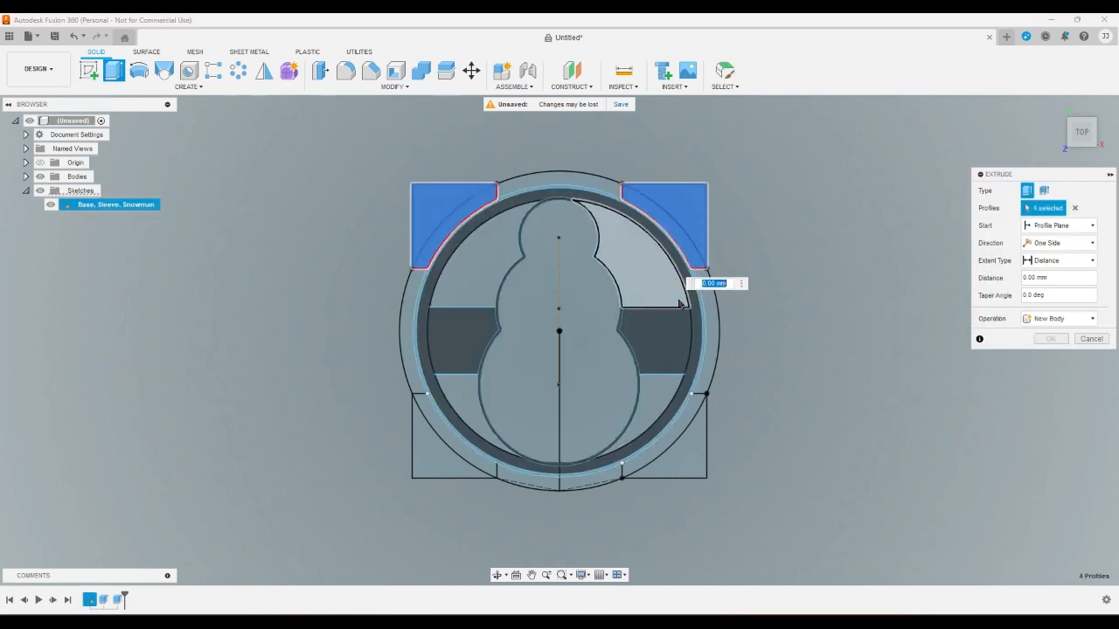
{"action": "left_click", "coordinate": [699, 459]}
{"action": "left_click", "coordinate": [677, 442]}
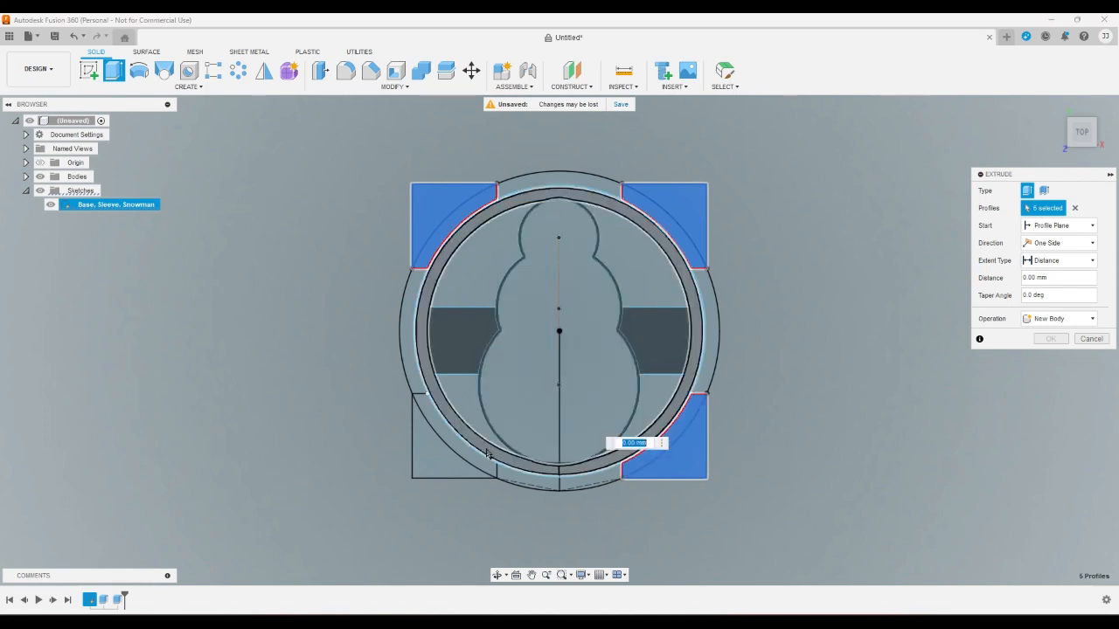
{"action": "left_click", "coordinate": [443, 462]}
{"action": "left_click", "coordinate": [464, 443]}
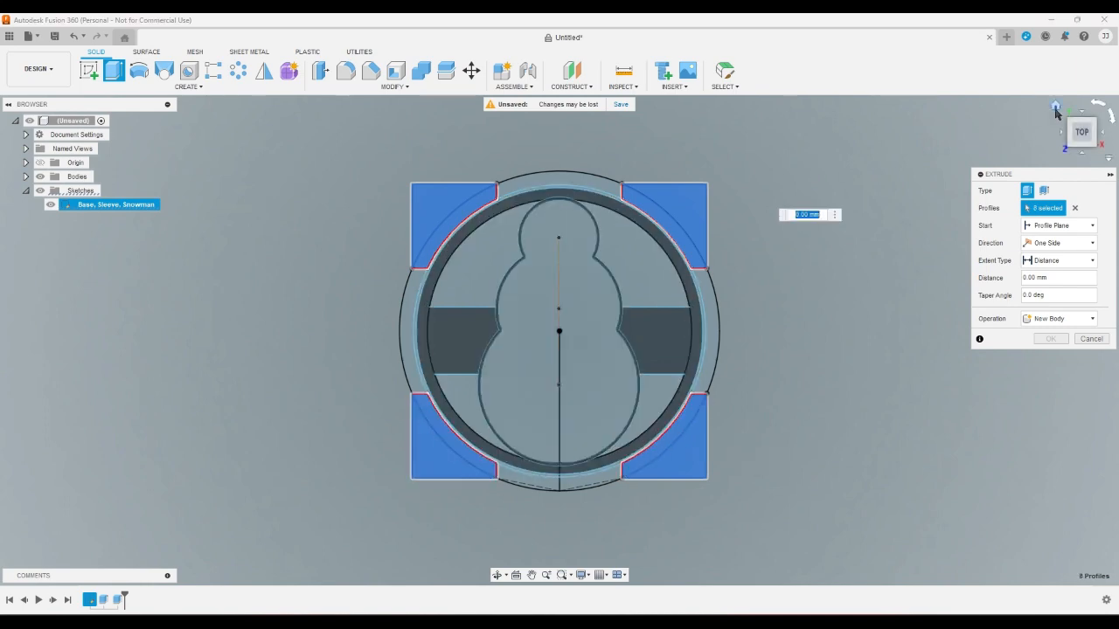
Extrude the eight selected corner profiles upward by 16.2*10 mm as new bodies
{"action": "left_click", "coordinate": [1055, 106]}
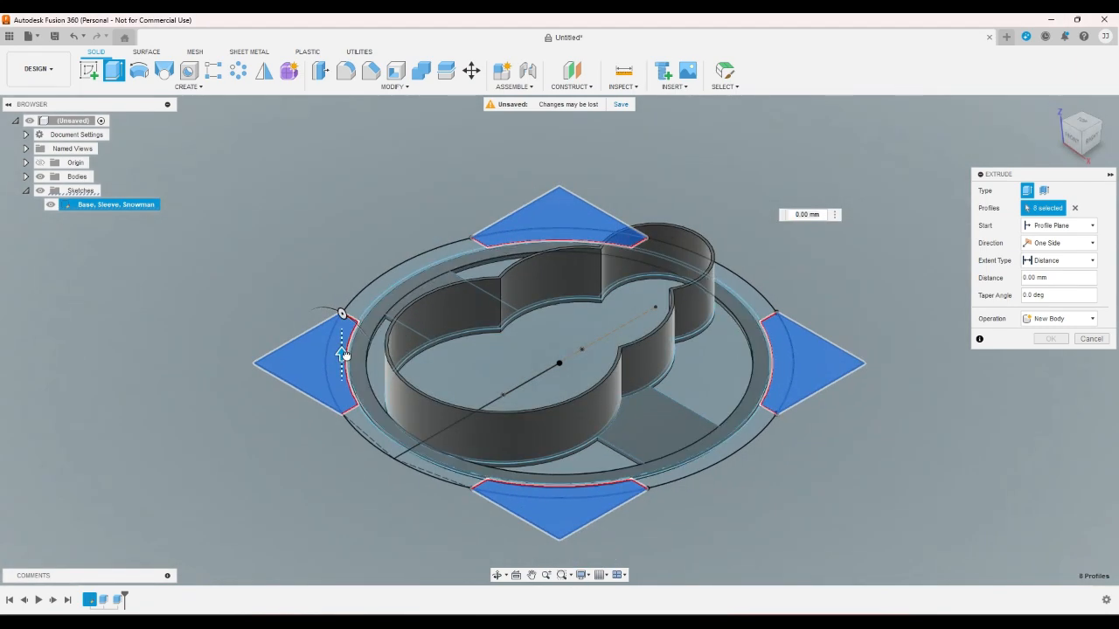
{"action": "left_click_drag", "start_coordinate": [354, 357], "coordinate": [358, 131]}
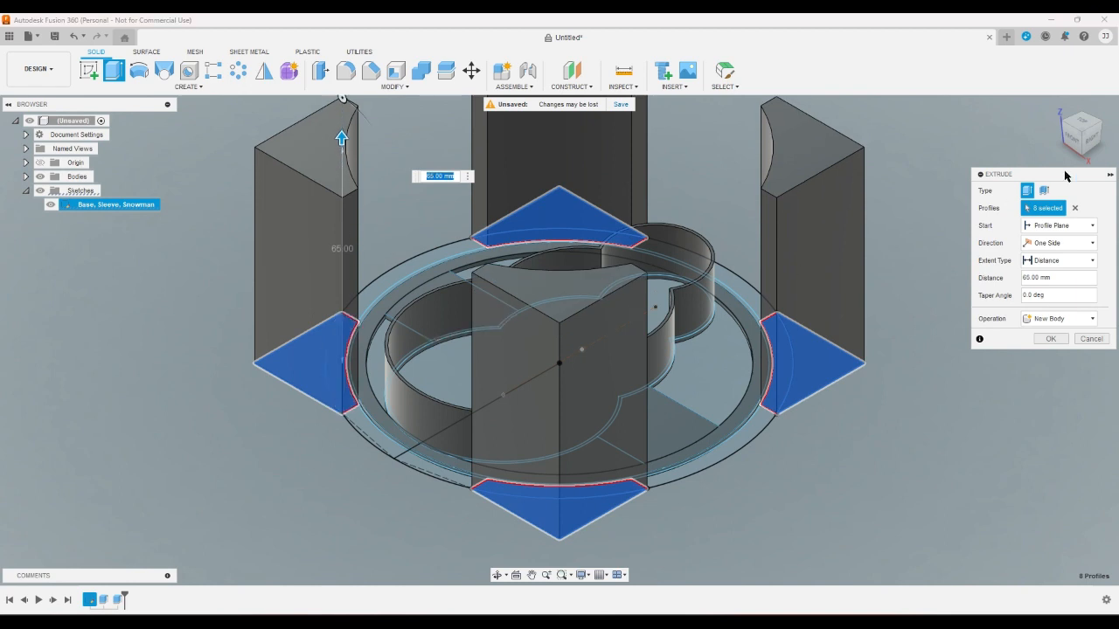
{"action": "scroll", "coordinate": [716, 262], "scroll_direction": "down", "scroll_amount": 4}
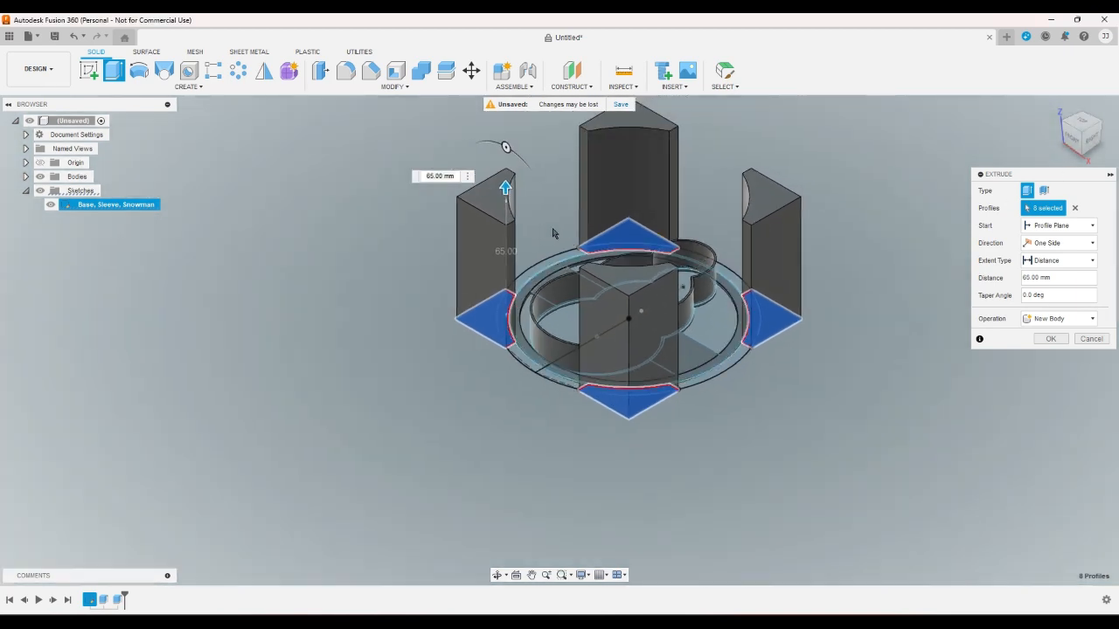
{"action": "left_click_drag", "start_coordinate": [504, 188], "coordinate": [504, 122]}
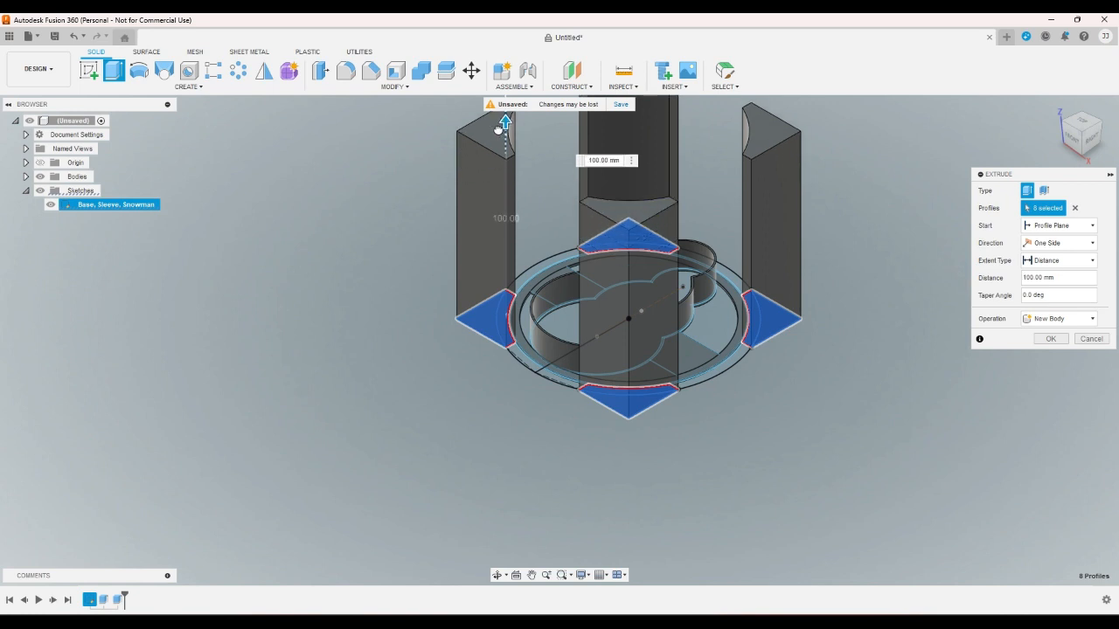
{"action": "left_click", "coordinate": [1066, 277]}
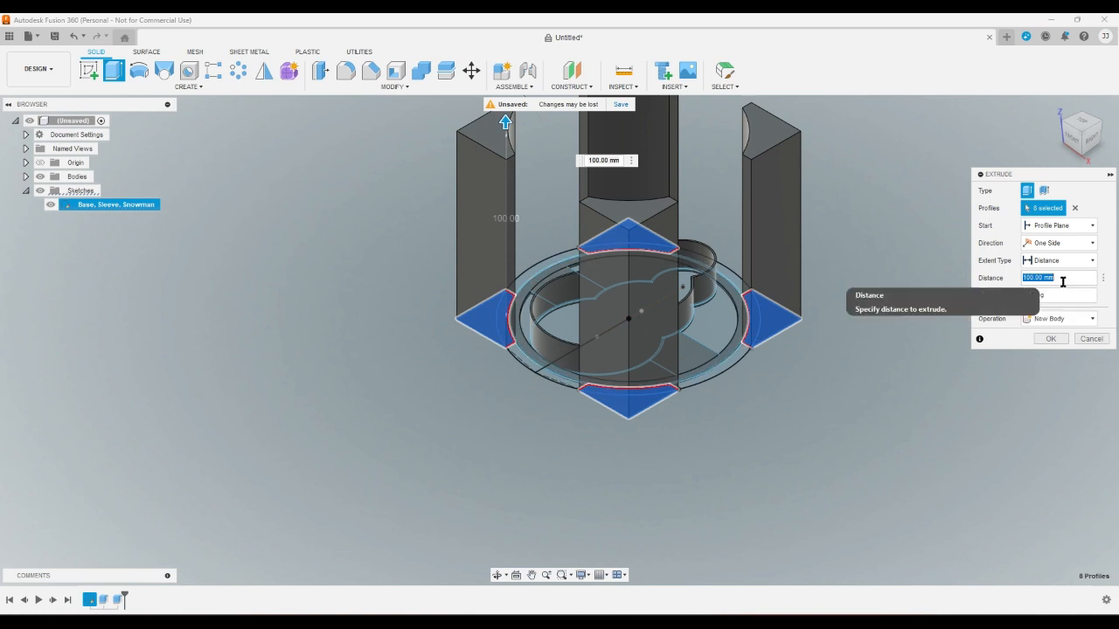
{"action": "type", "text": "16"}
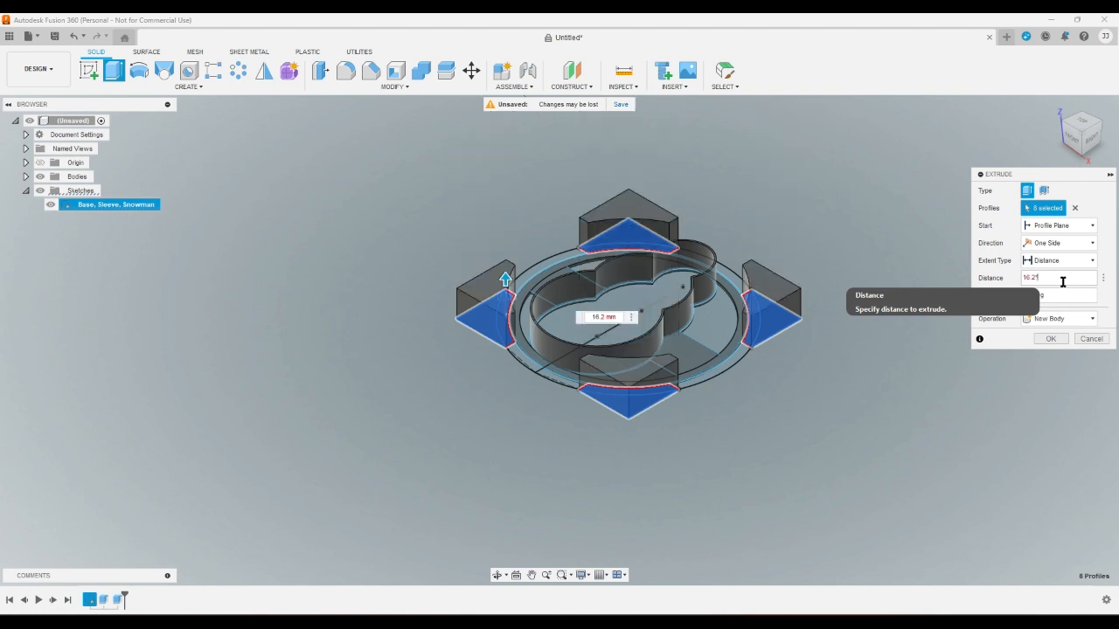
{"action": "type", "text": ".2*10"}
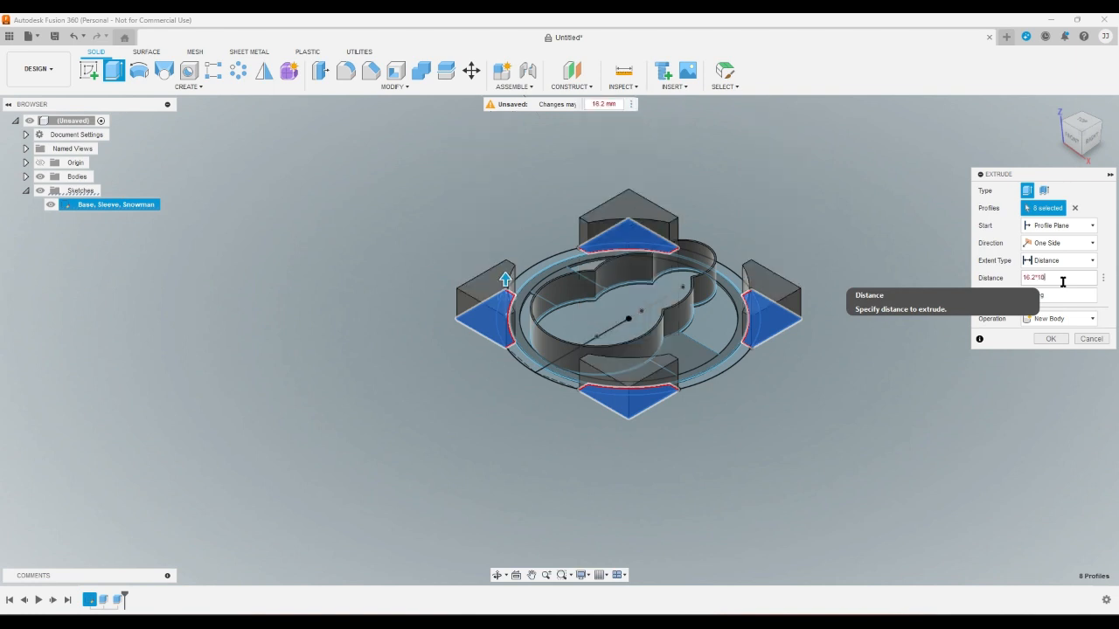
{"action": "key", "text": "Return"}
{"action": "scroll", "coordinate": [1061, 281], "scroll_direction": "down", "scroll_amount": 4}
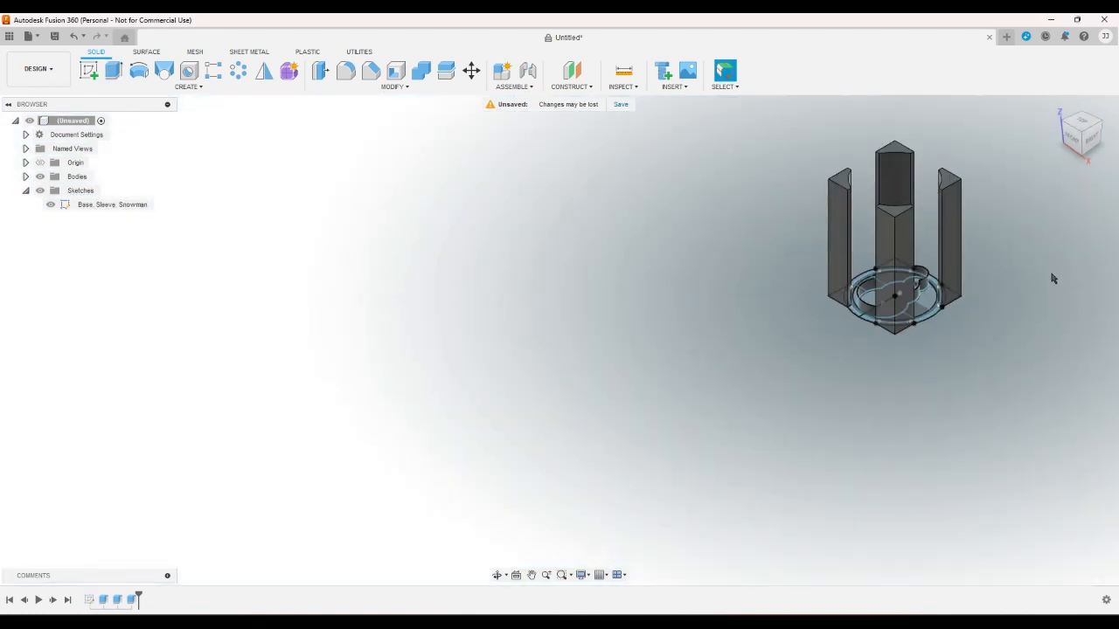
Inspect the four corner columns from the front, below and above, hiding the base body with the snowman wall
{"action": "left_click", "coordinate": [1078, 143]}
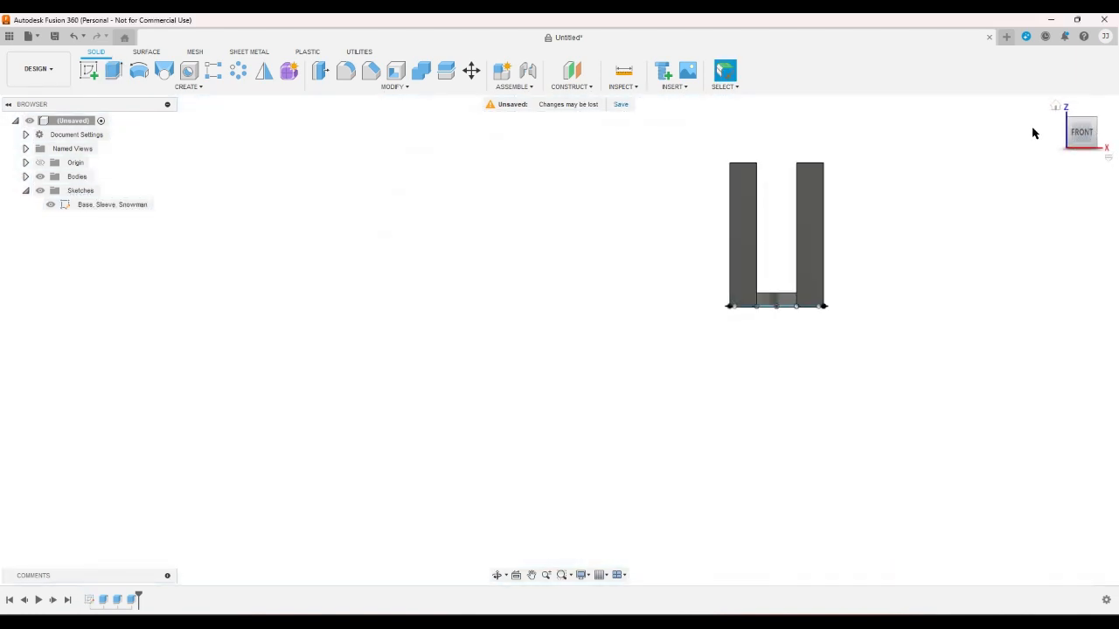
{"action": "left_click", "coordinate": [1054, 107]}
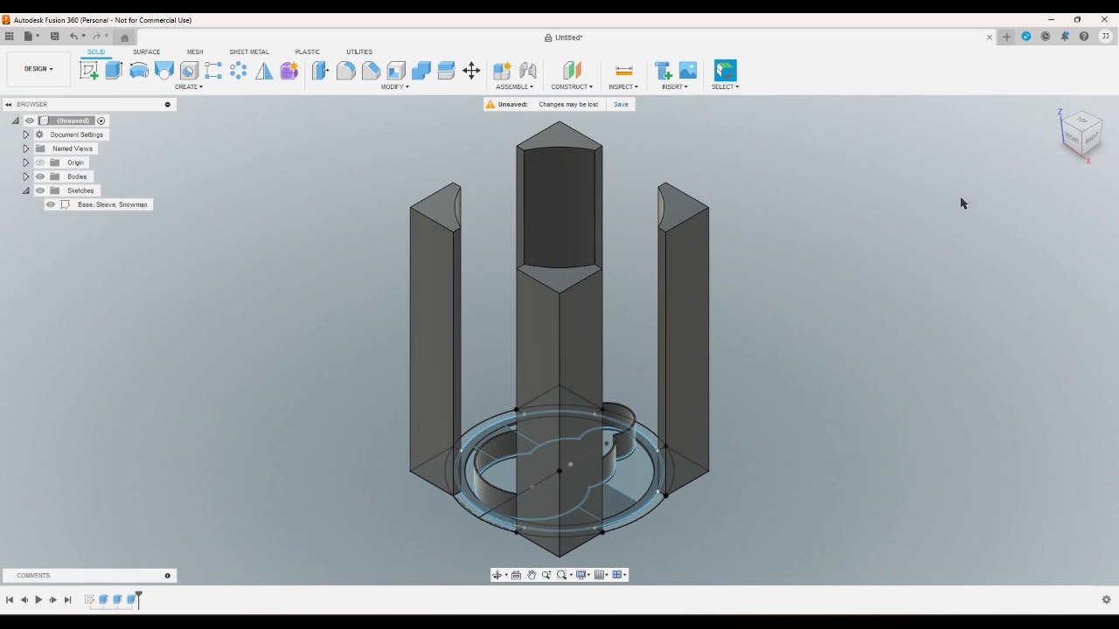
{"action": "left_click", "coordinate": [1064, 156]}
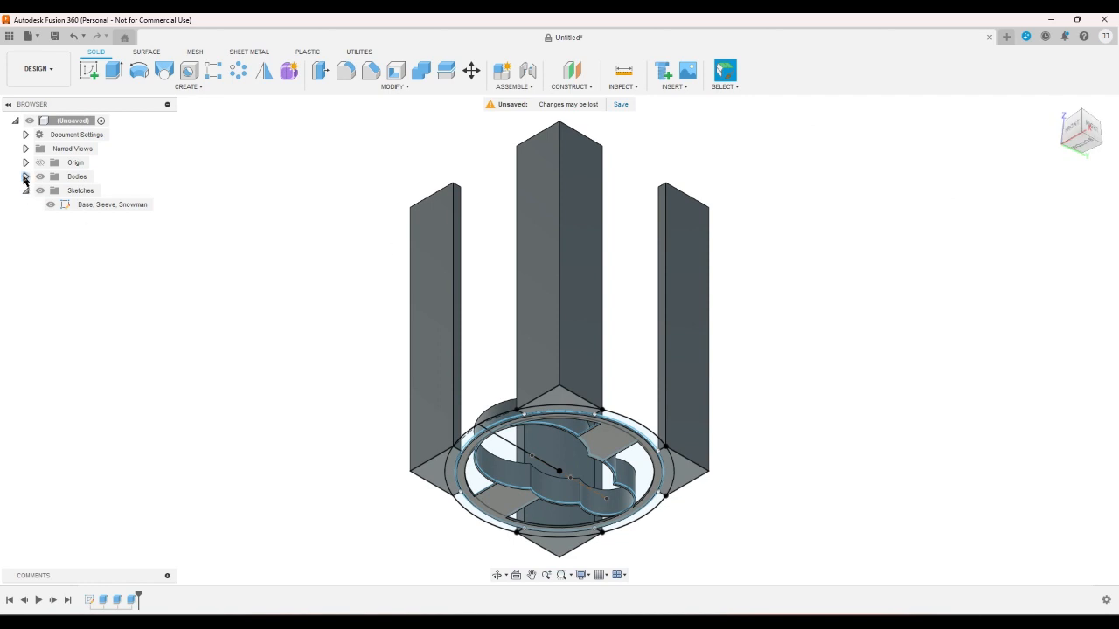
{"action": "left_click", "coordinate": [25, 176]}
{"action": "left_click", "coordinate": [51, 190]}
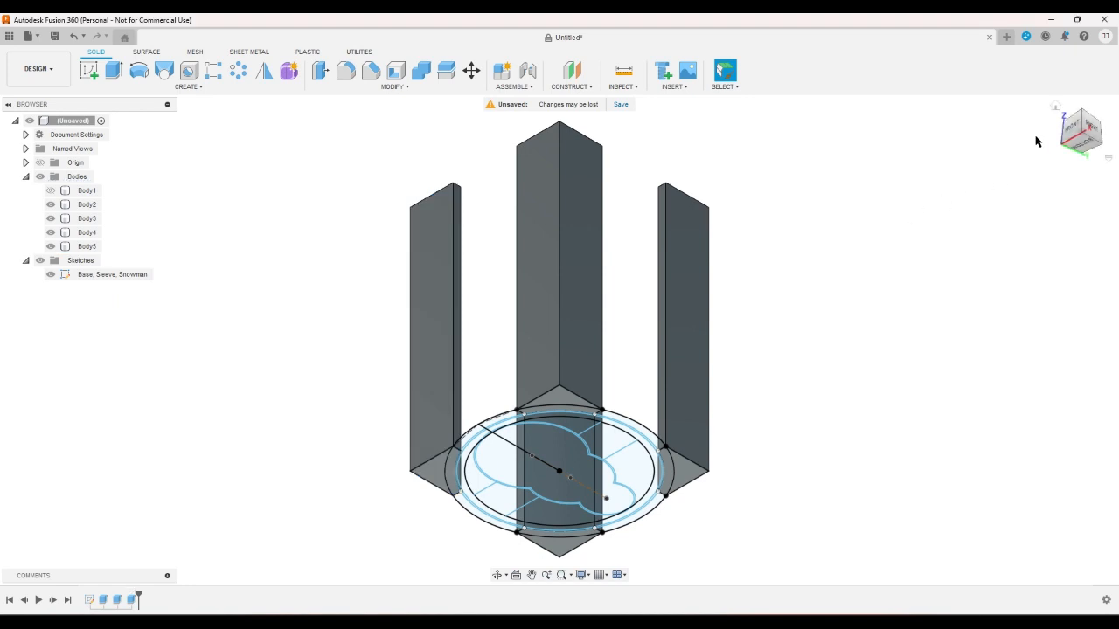
{"action": "left_click", "coordinate": [1054, 107]}
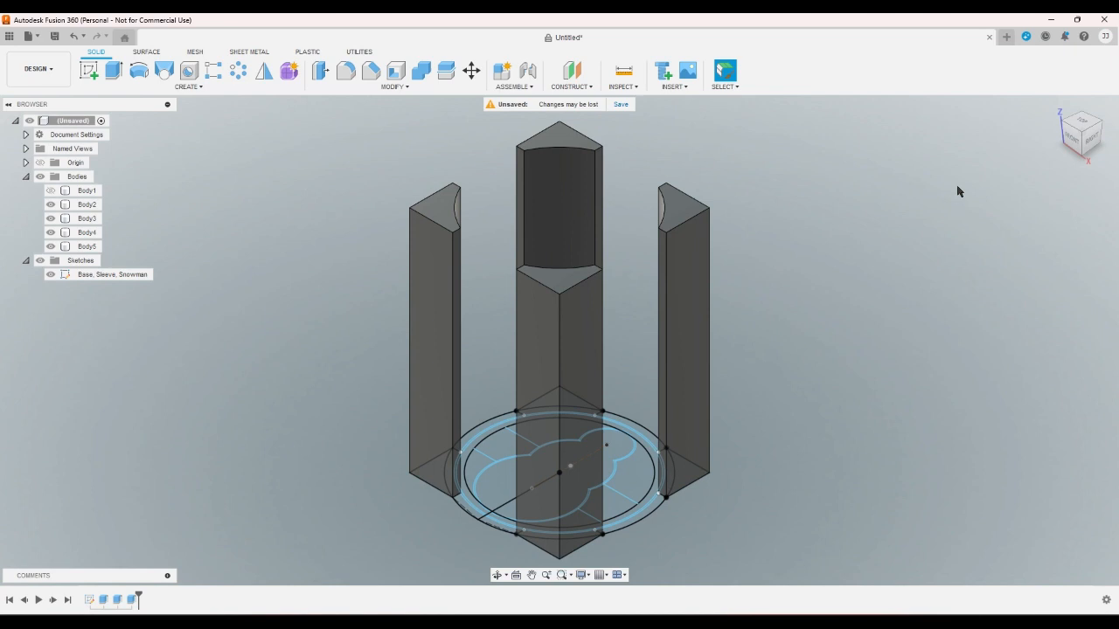
{"action": "left_click", "coordinate": [1078, 130]}
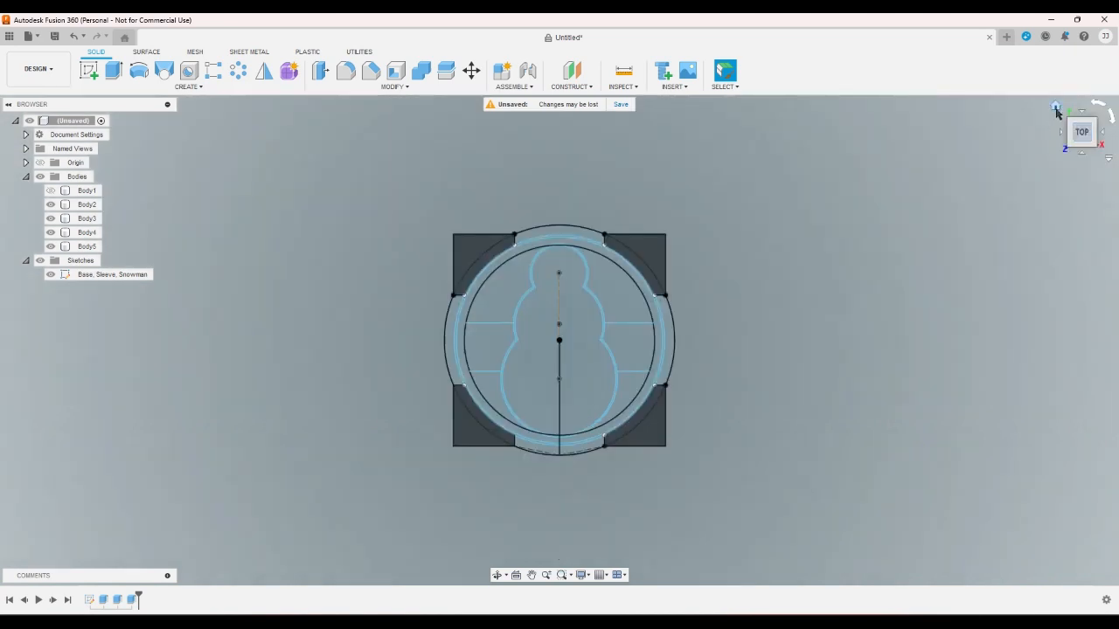
{"action": "left_click", "coordinate": [1054, 107]}
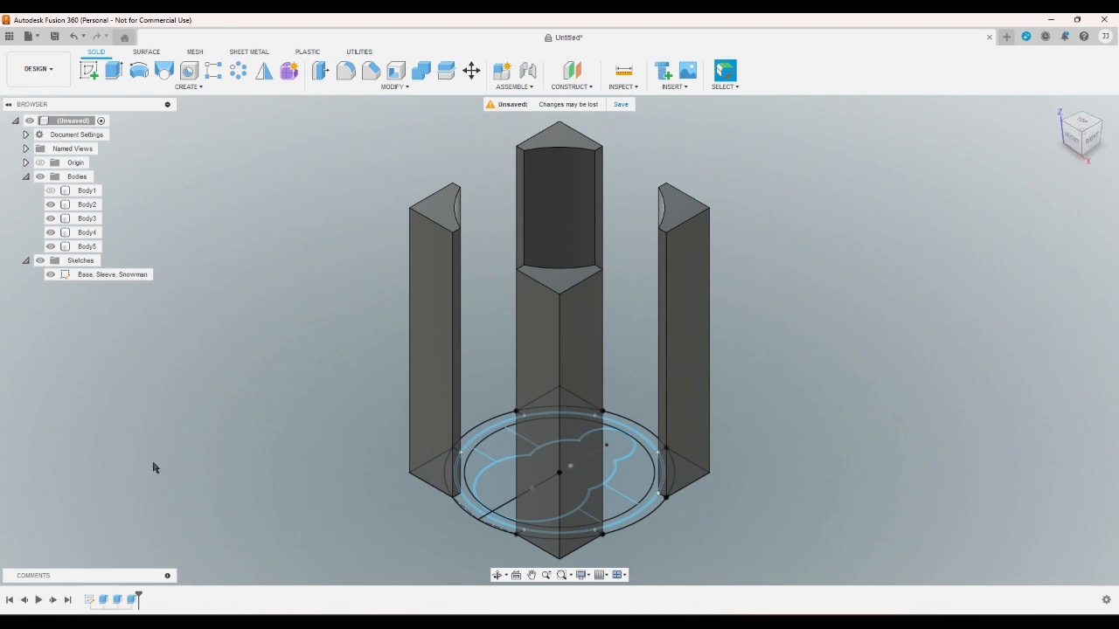
{"action": "left_click", "coordinate": [95, 80]}
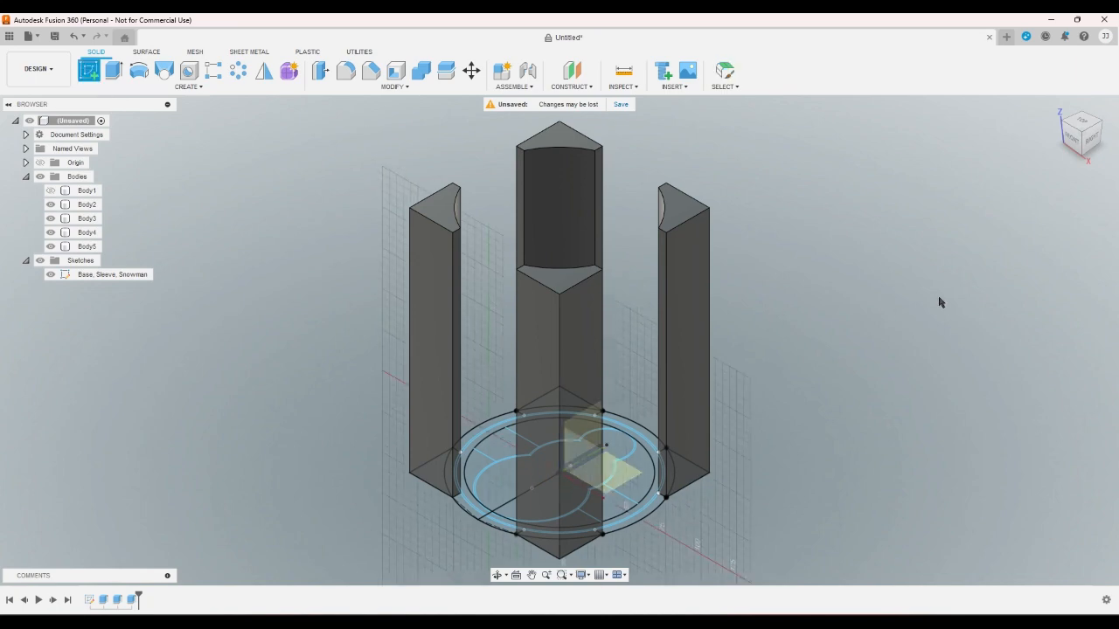
{"action": "left_click", "coordinate": [1084, 158]}
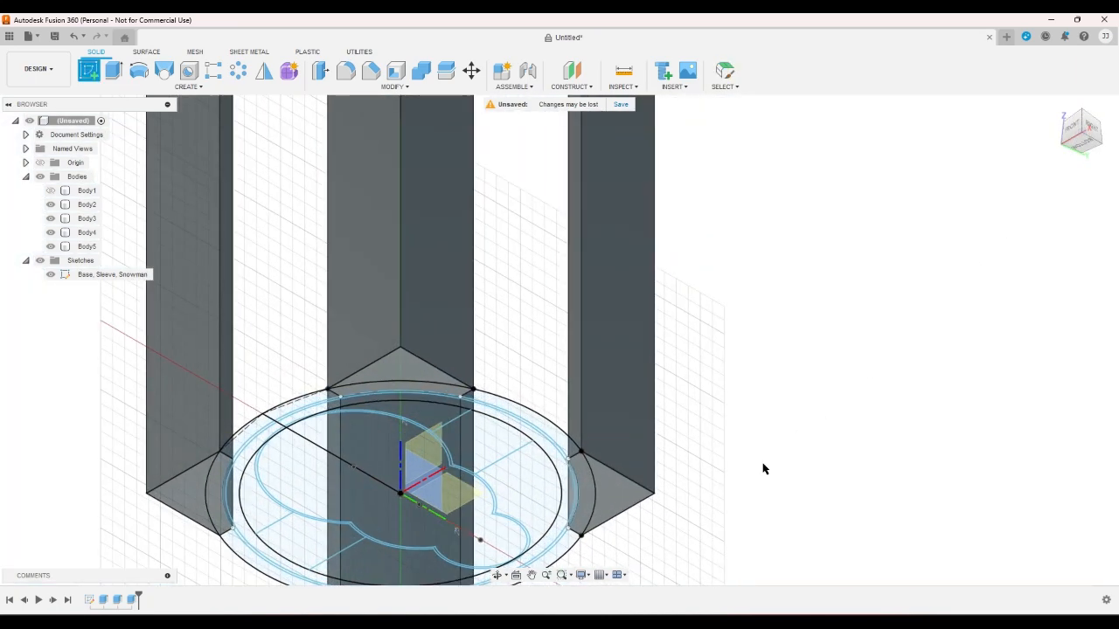
{"action": "right_click", "coordinate": [727, 474]}
{"action": "left_click", "coordinate": [727, 474]}
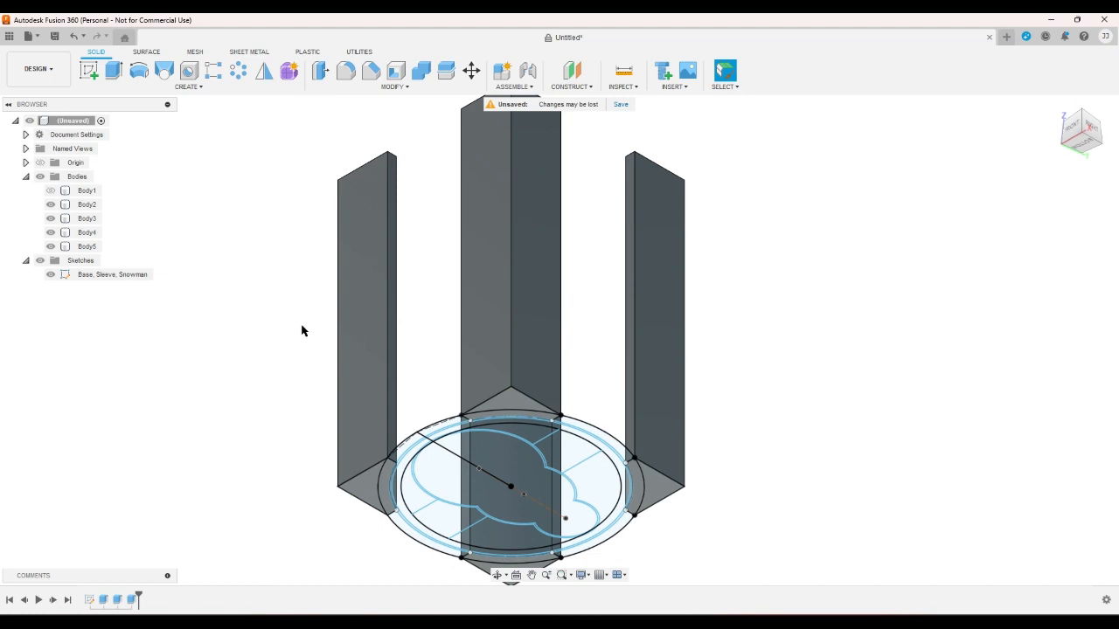
Show the base body, hide the Base, Sleeve, Snowman sketch, and start a new sketch on a corner column's underside
{"action": "left_click", "coordinate": [50, 191]}
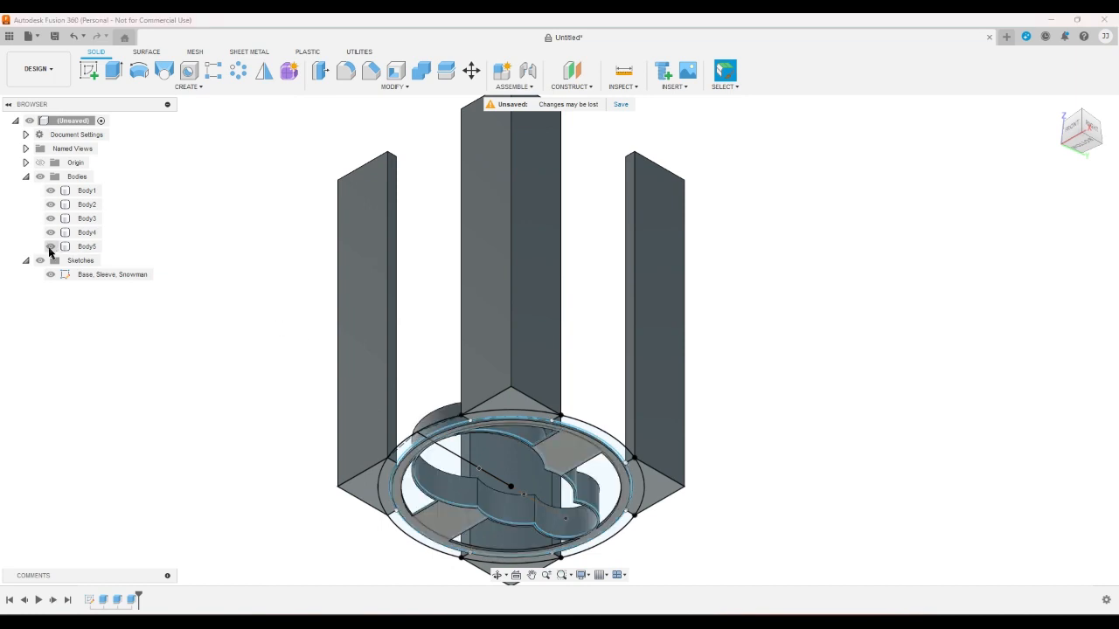
{"action": "left_click", "coordinate": [50, 275]}
{"action": "left_click", "coordinate": [88, 71]}
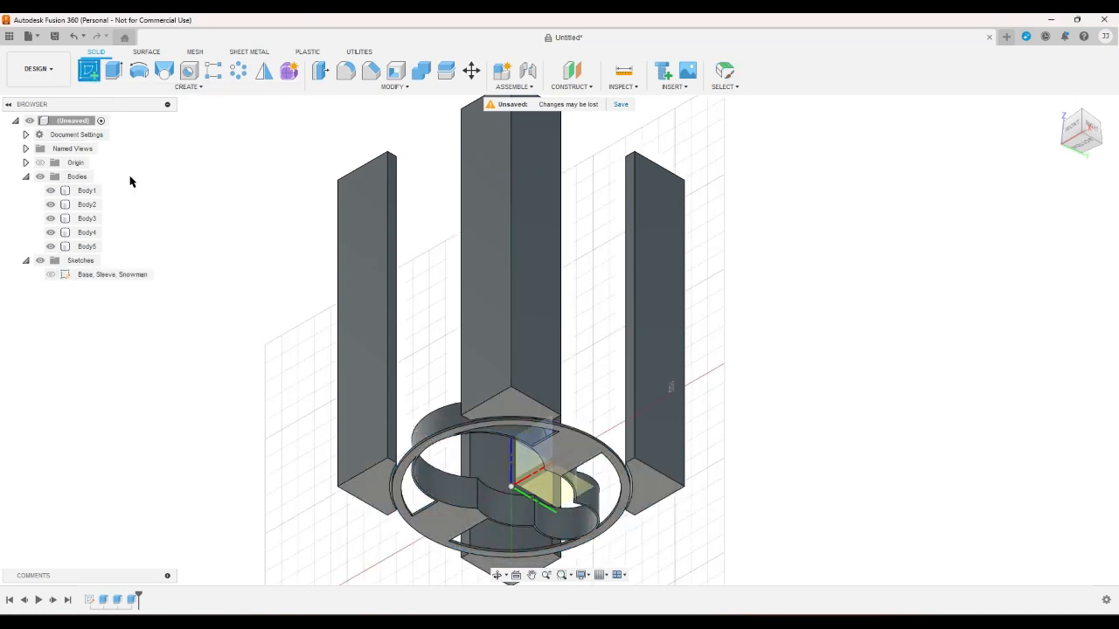
{"action": "left_click", "coordinate": [368, 495]}
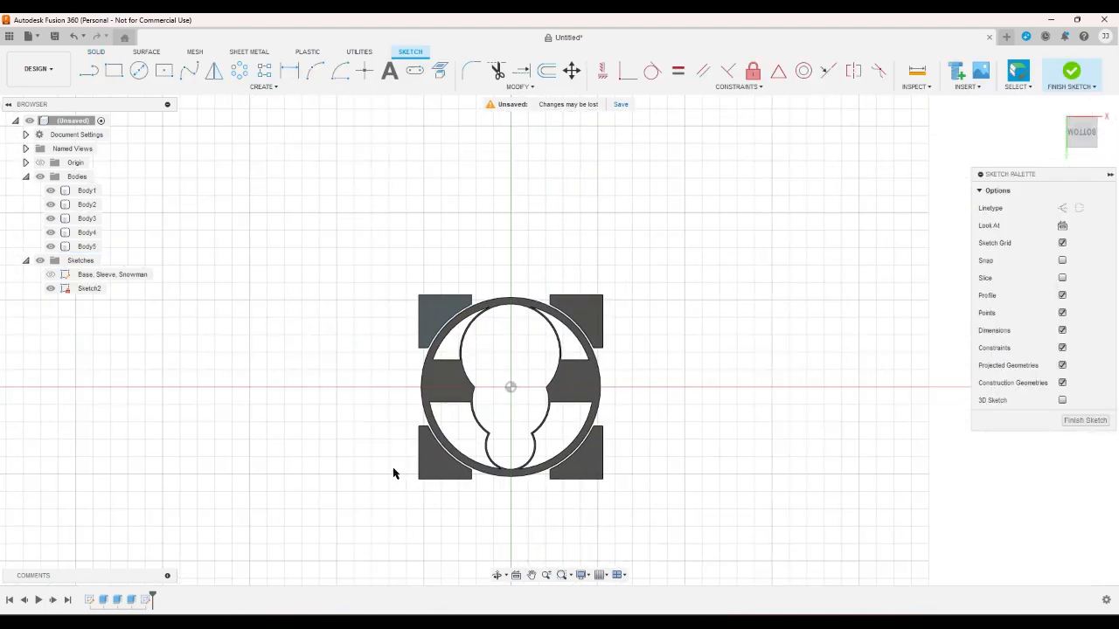
{"action": "scroll", "coordinate": [564, 504], "scroll_direction": "up", "scroll_amount": 1}
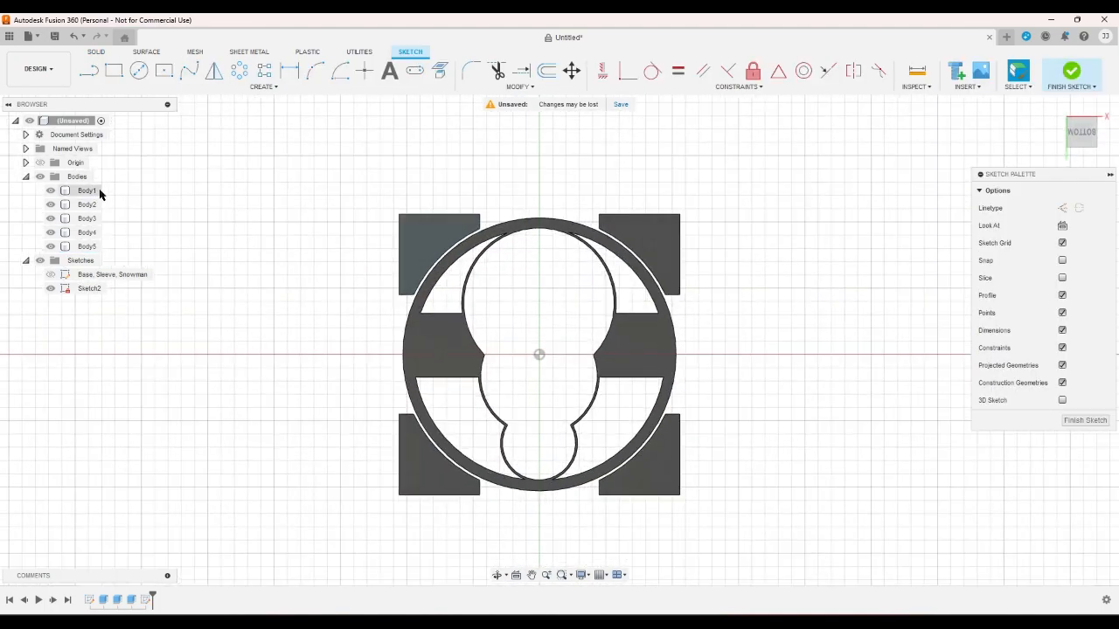
Hide the base body and project the bottom faces of all four corner columns into the sketch
{"action": "left_click", "coordinate": [51, 191]}
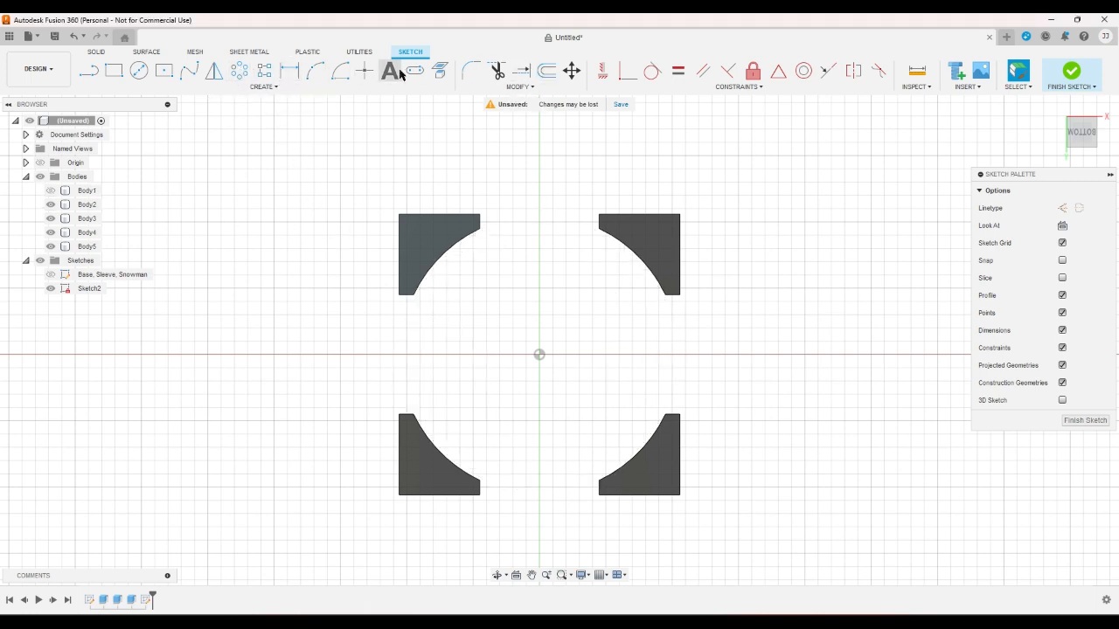
{"action": "left_click", "coordinate": [439, 70]}
{"action": "left_click", "coordinate": [437, 233]}
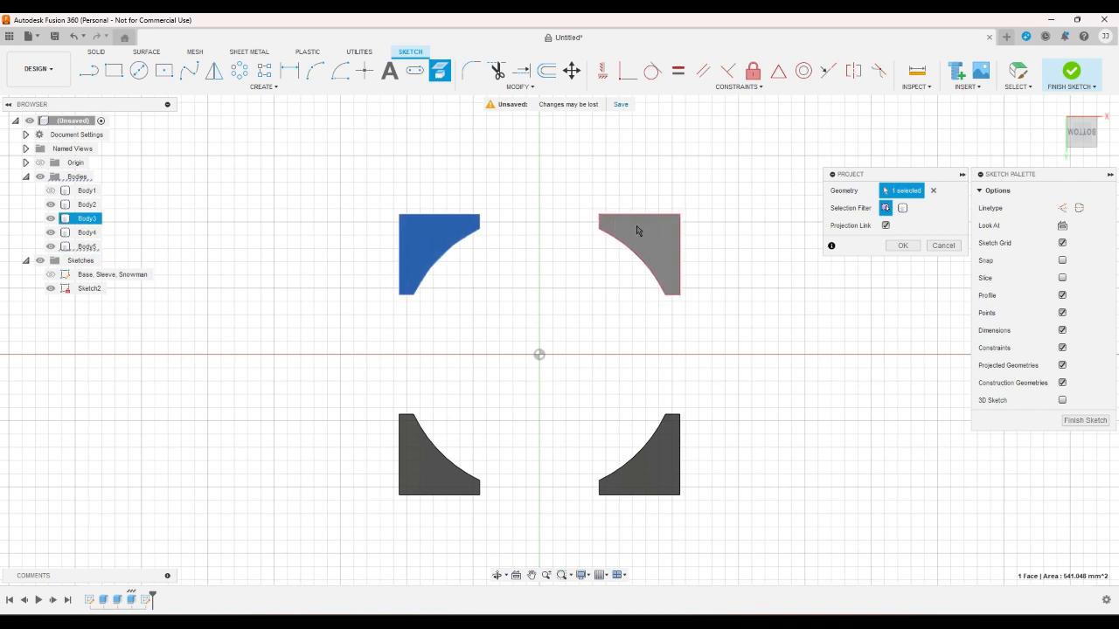
{"action": "left_click", "coordinate": [637, 231]}
{"action": "left_click", "coordinate": [658, 473]}
{"action": "left_click", "coordinate": [458, 472]}
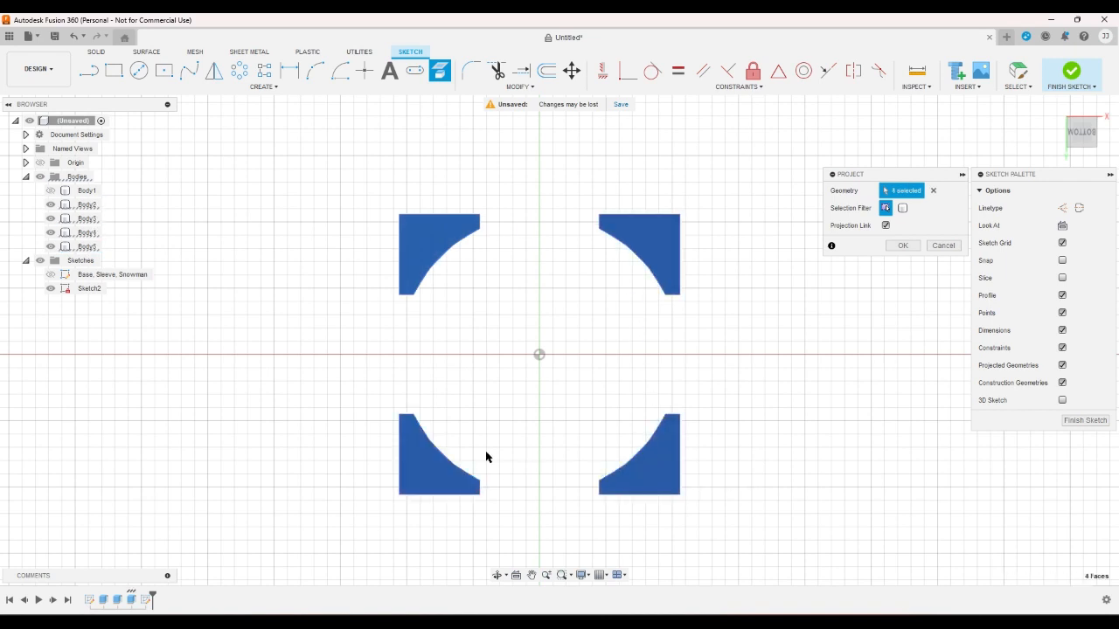
{"action": "left_click", "coordinate": [904, 245]}
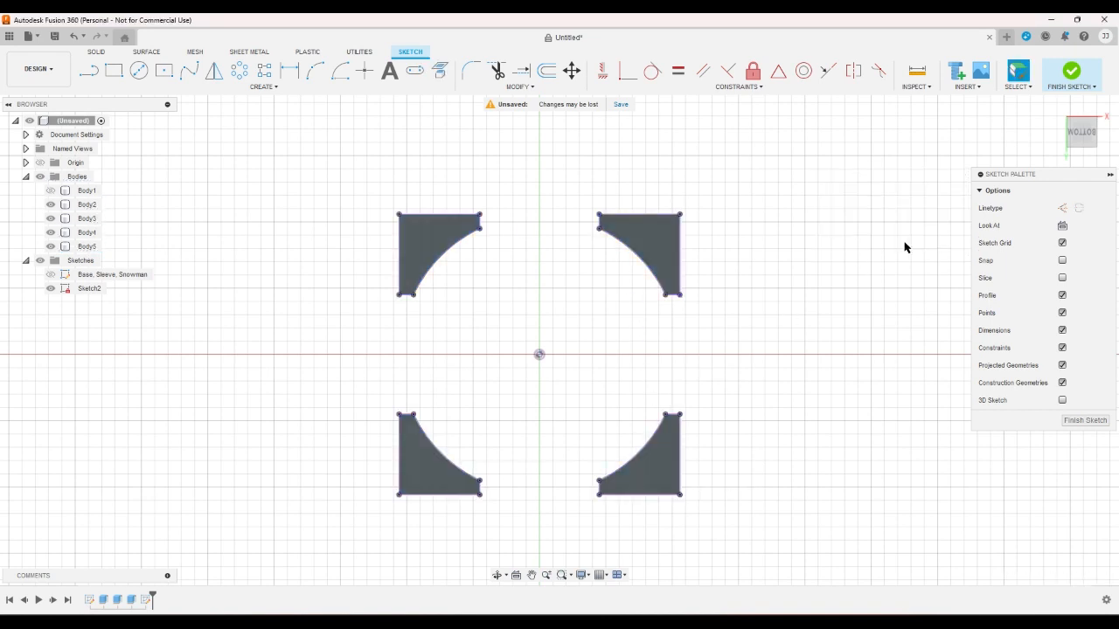
Offset the projected outlines of the upper-right and upper-left corner profiles outward by 0.15 mm
{"action": "left_click", "coordinate": [546, 70]}
{"action": "left_click", "coordinate": [626, 217]}
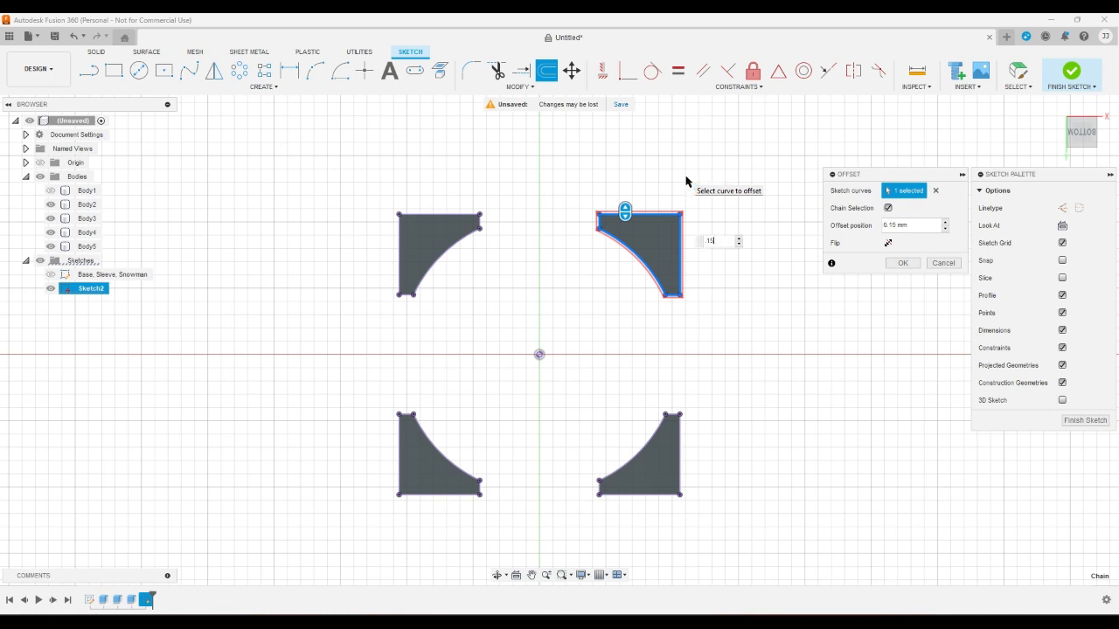
{"action": "key", "text": "Return"}
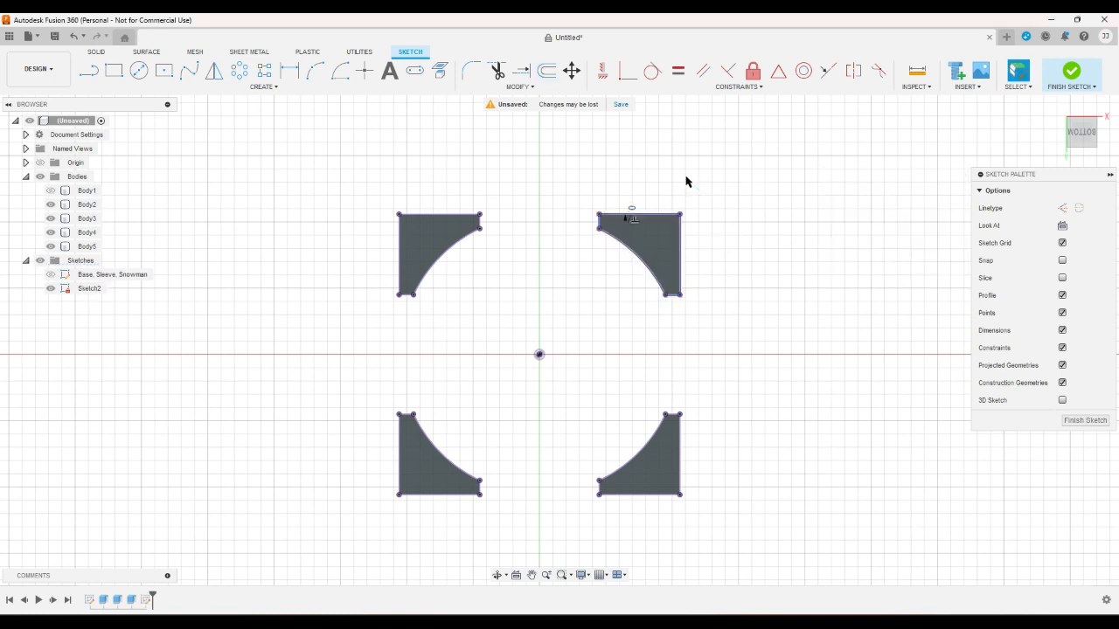
{"action": "left_click", "coordinate": [546, 71]}
{"action": "left_click", "coordinate": [453, 215]}
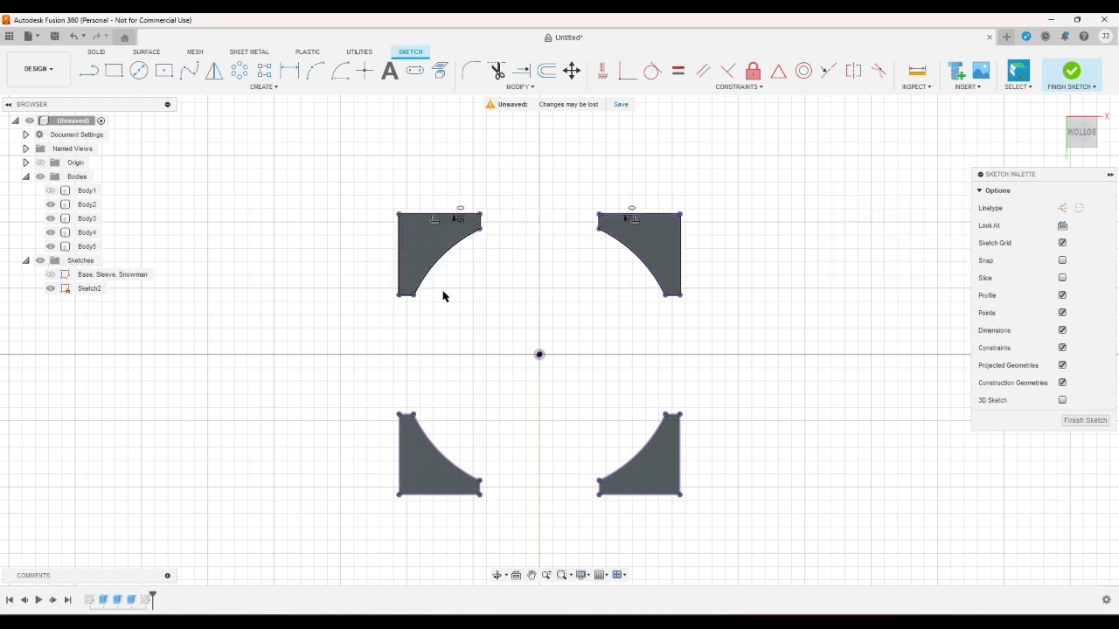
{"action": "right_click", "coordinate": [524, 188]}
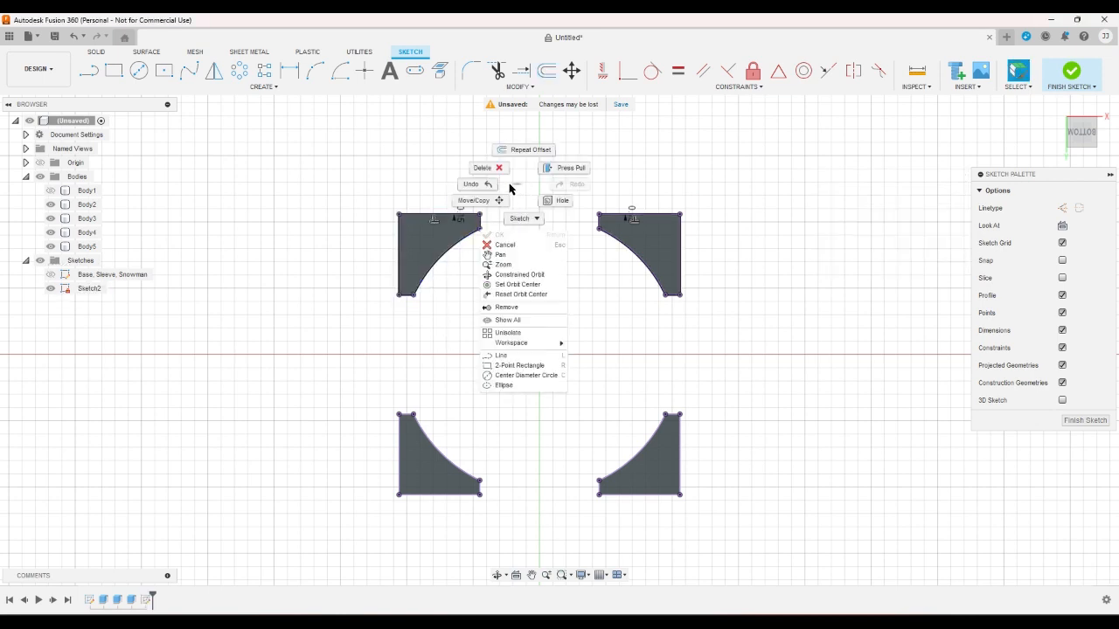
{"action": "key", "text": "Escape"}
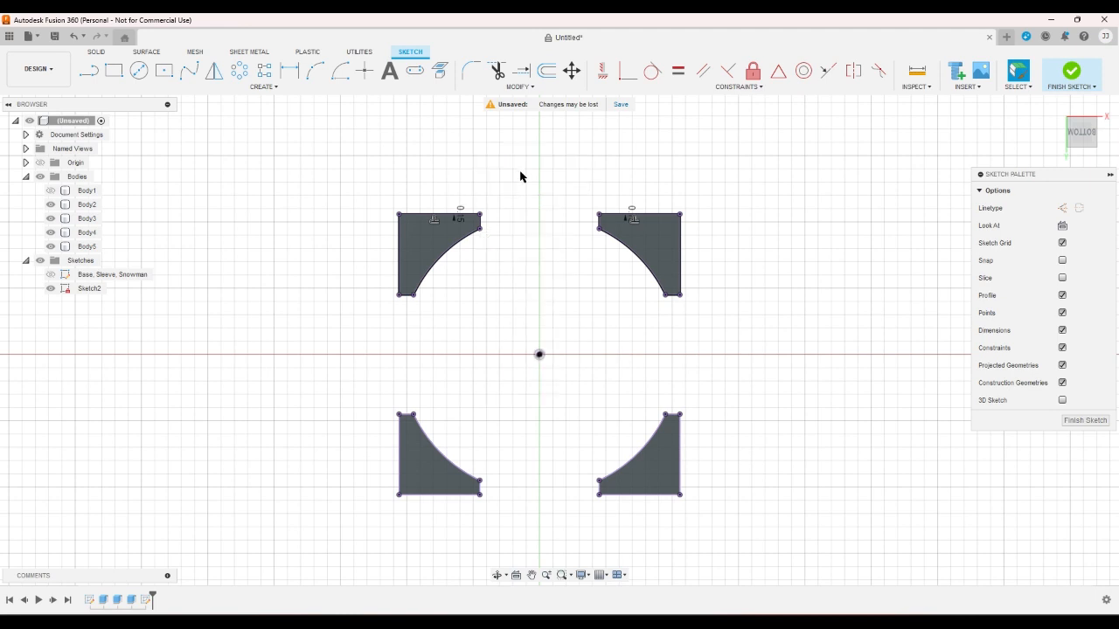
Add a user parameter named tsnug in mm with the expression 0.15 and the comment "gap for snug fit"
{"action": "left_click", "coordinate": [513, 89]}
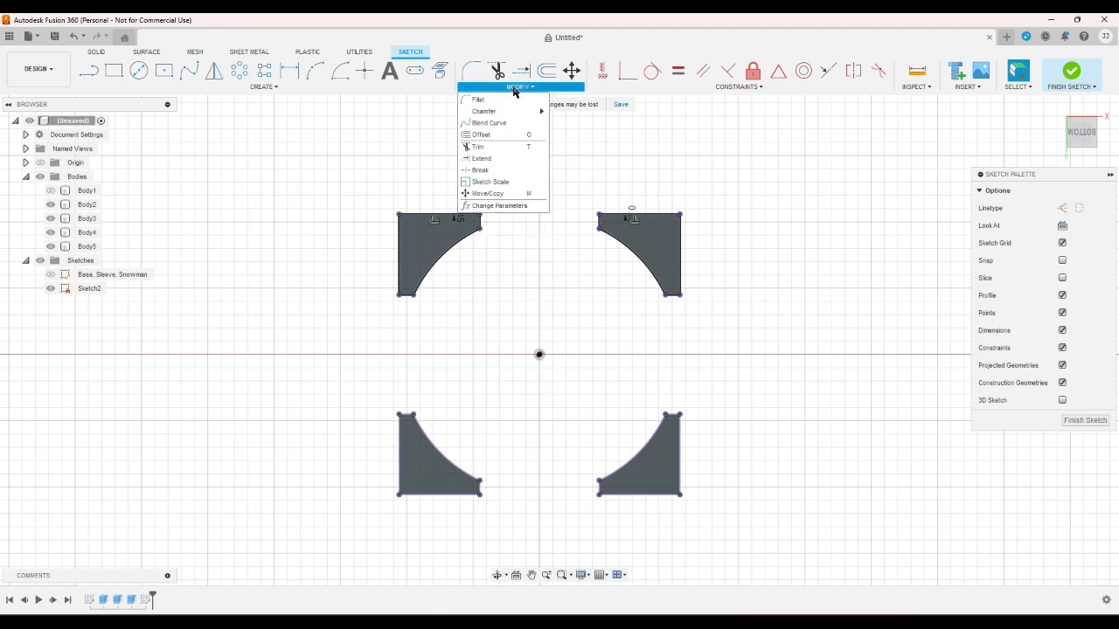
{"action": "left_click", "coordinate": [513, 206]}
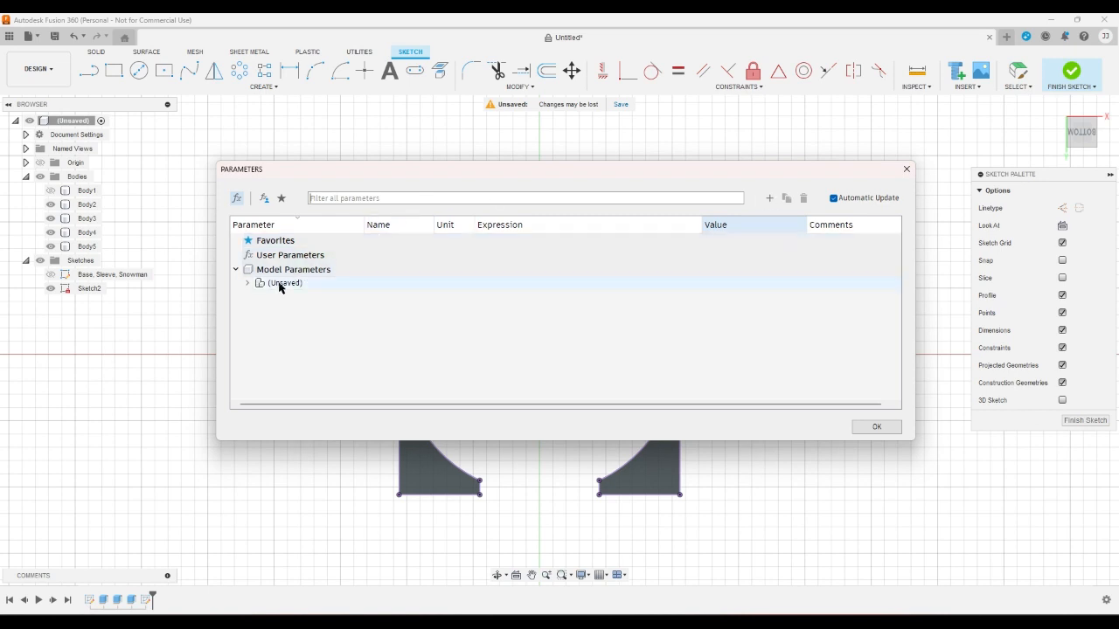
{"action": "left_click", "coordinate": [248, 284]}
{"action": "left_click", "coordinate": [248, 283]}
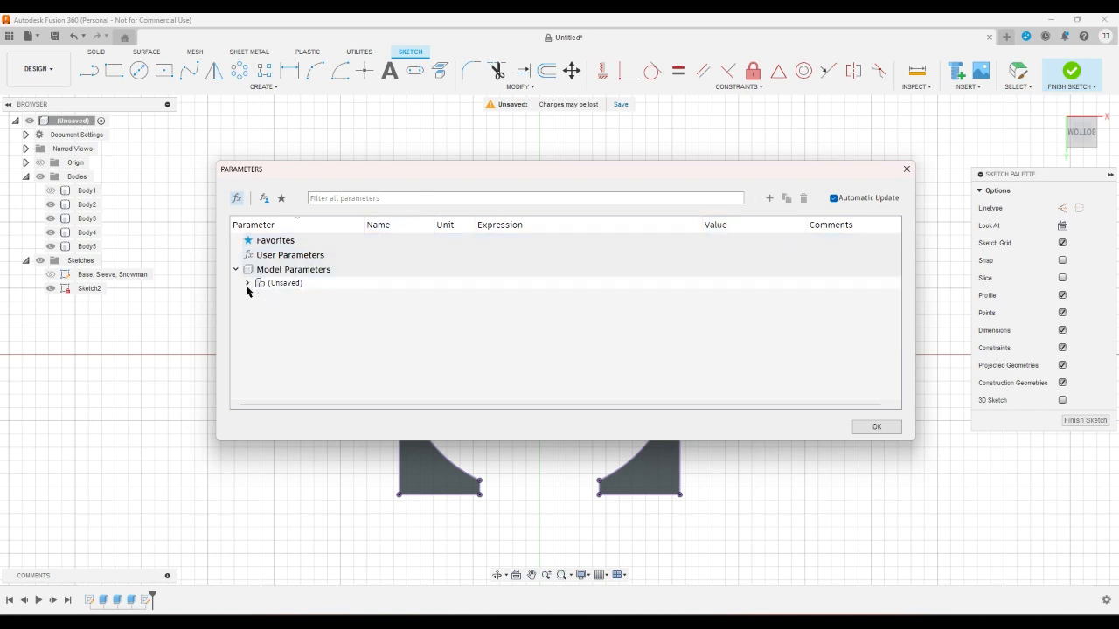
{"action": "left_click", "coordinate": [260, 262]}
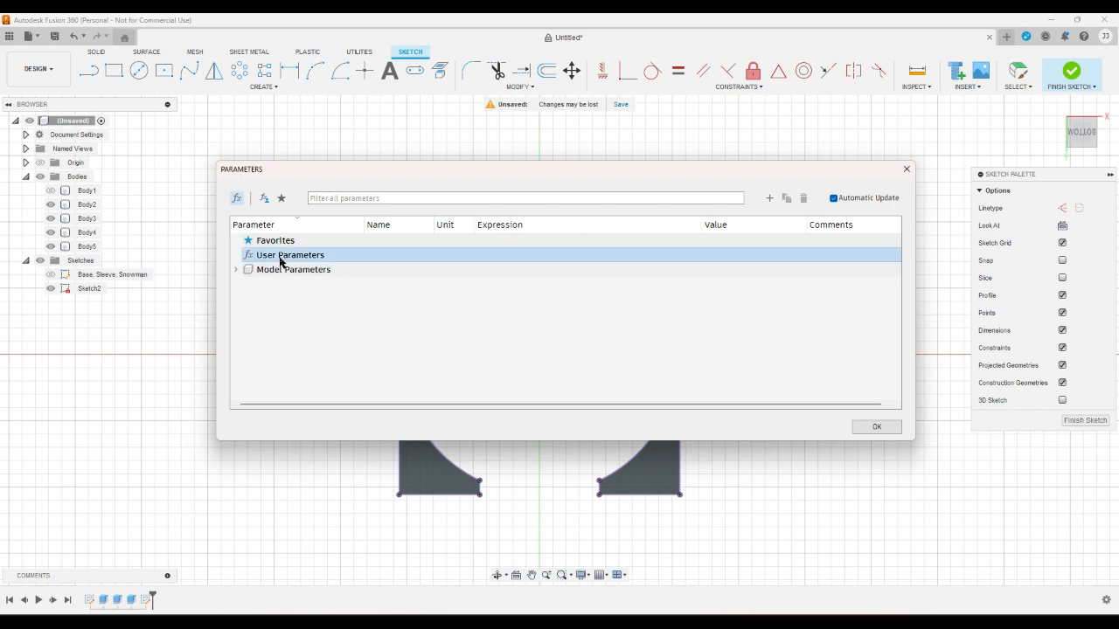
{"action": "left_click", "coordinate": [770, 199]}
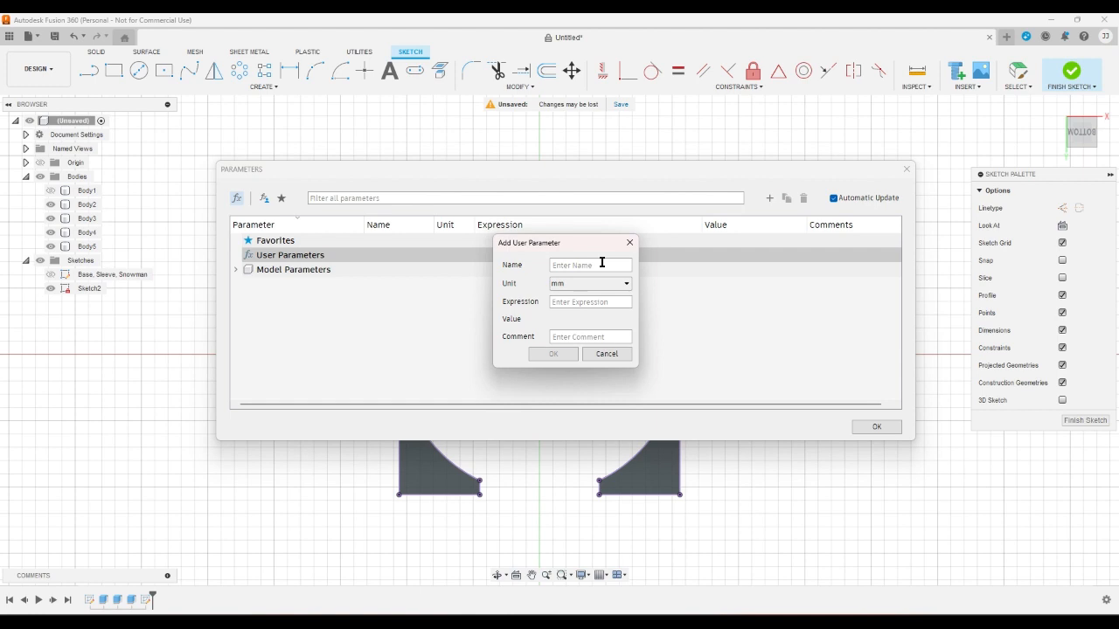
{"action": "type", "text": "tolerance"}
{"action": "left_click", "coordinate": [612, 301]}
{"action": "type", "text": "0.15"}
{"action": "left_click", "coordinate": [610, 334]}
{"action": "type", "text": "ga"}
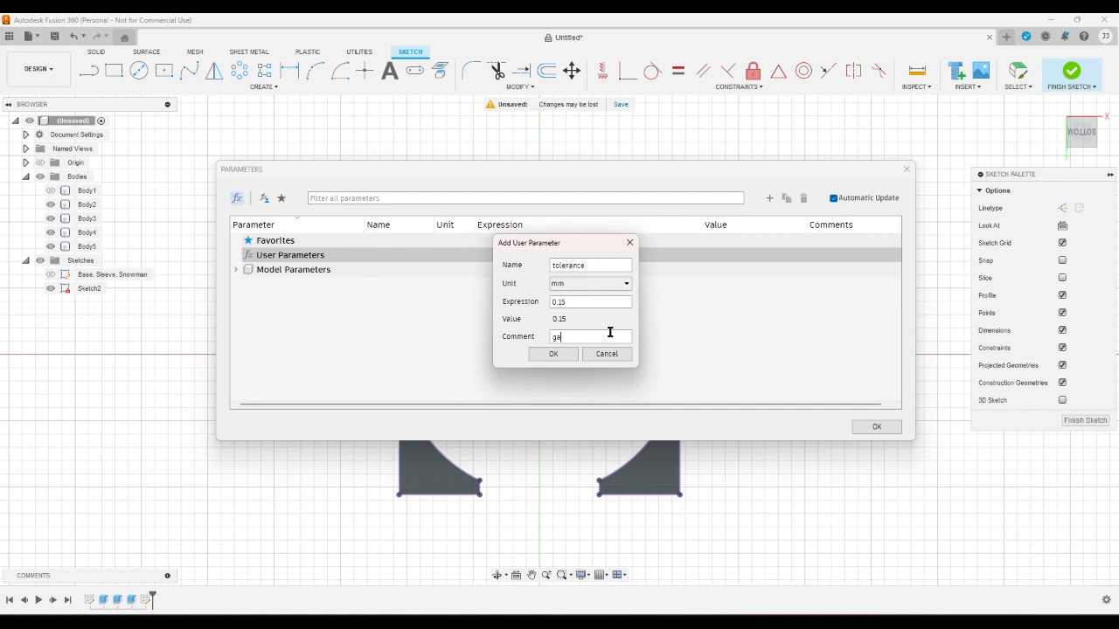
{"action": "type", "text": "p for snug fit"}
{"action": "double_click", "coordinate": [598, 265]}
{"action": "type", "text": "tsnug"}
{"action": "left_click", "coordinate": [551, 354]}
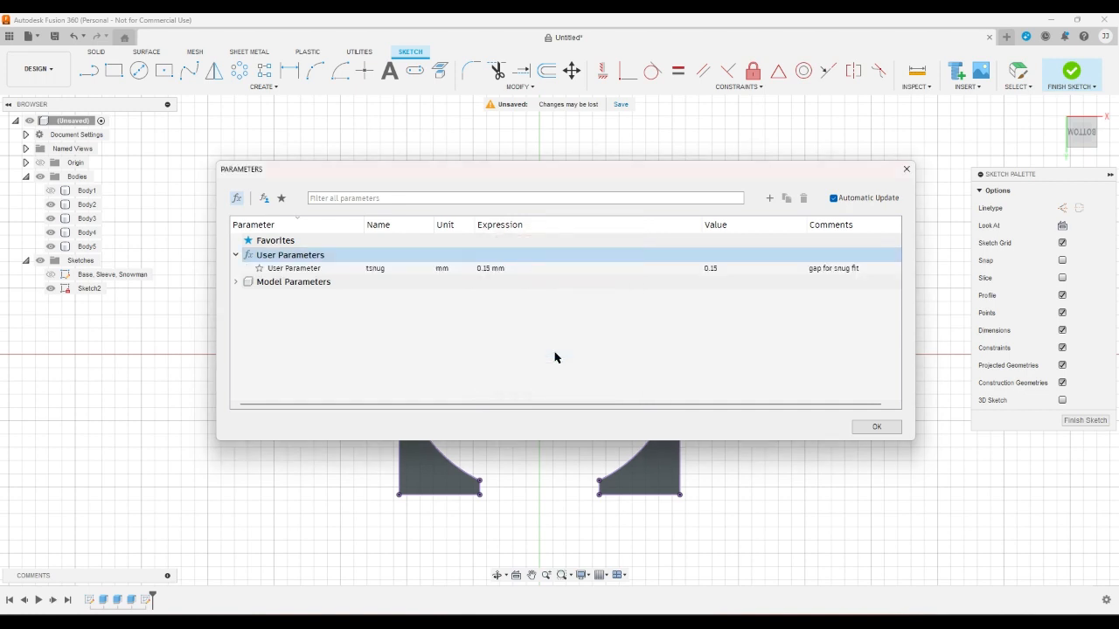
{"action": "left_click", "coordinate": [877, 426]}
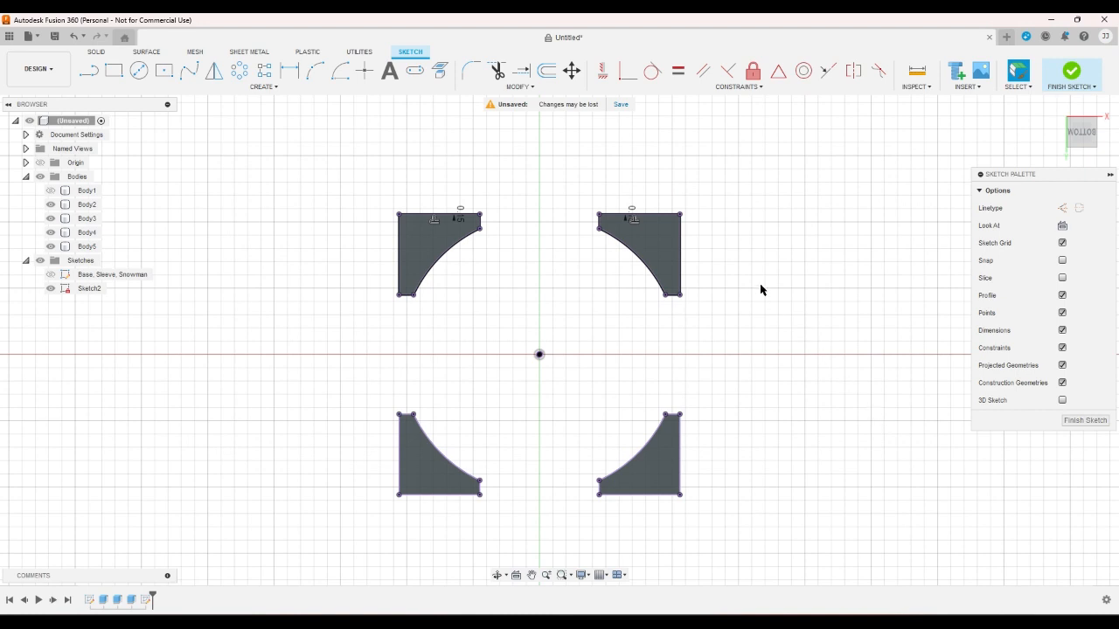
Link the offset dimensions of the upper-right and upper-left corner profiles to the tsnug parameter
{"action": "scroll", "coordinate": [661, 218], "scroll_direction": "up", "scroll_amount": 3}
{"action": "double_click", "coordinate": [576, 198]}
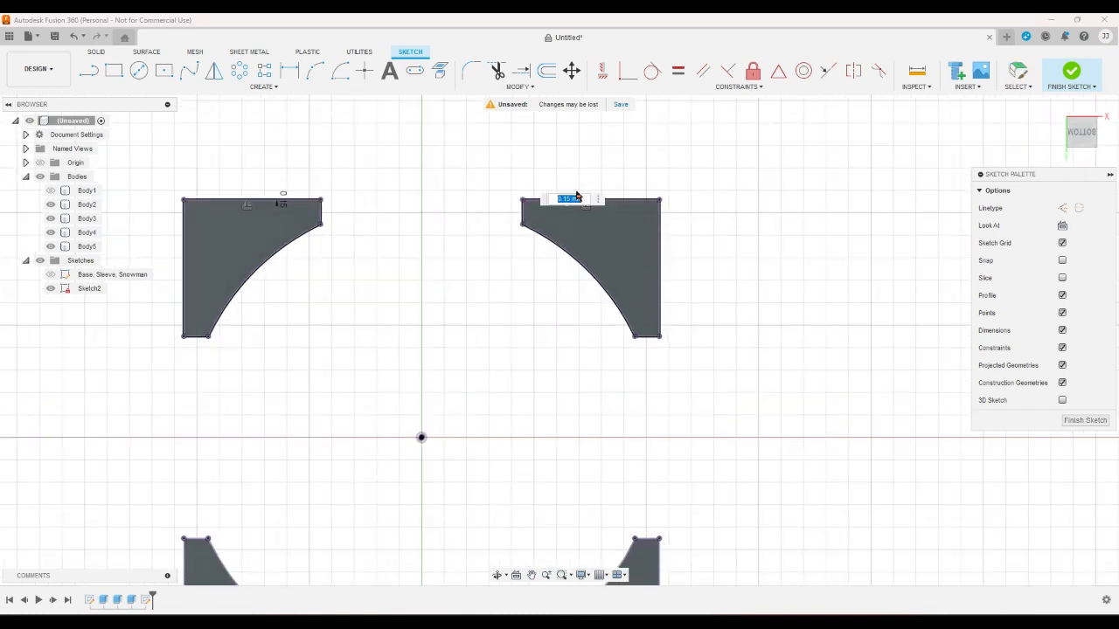
{"action": "type", "text": "t"}
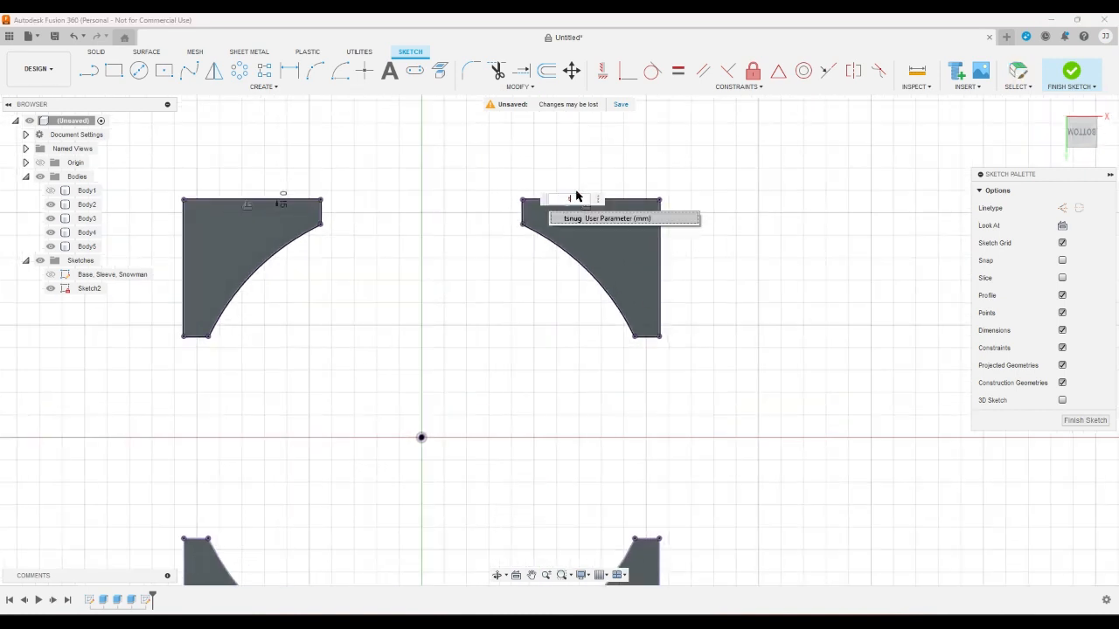
{"action": "left_click", "coordinate": [580, 219]}
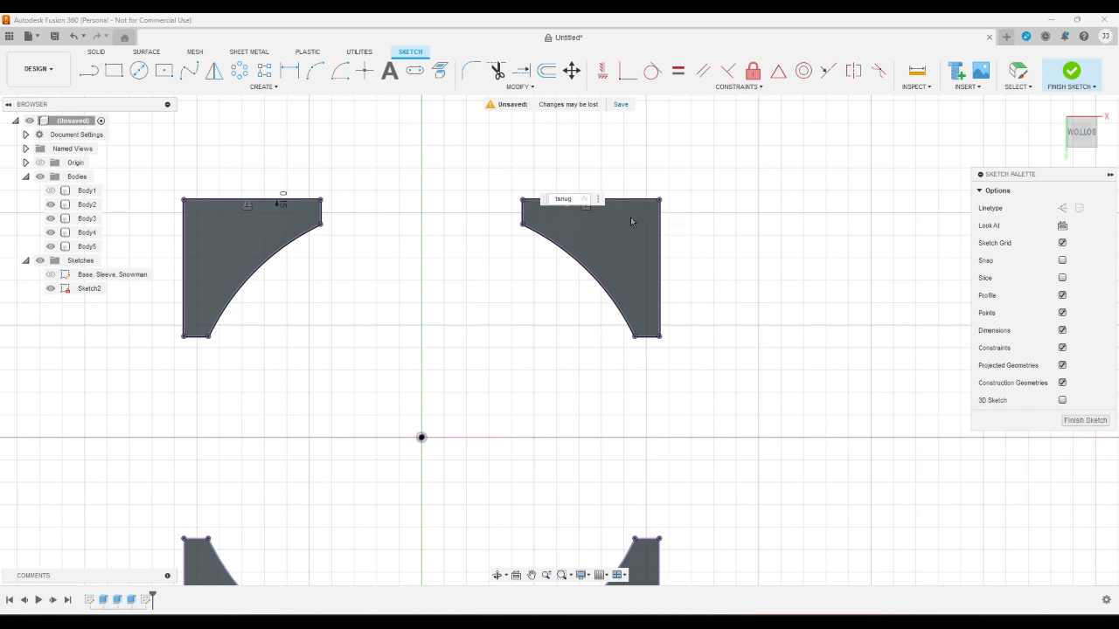
{"action": "key", "text": "Return"}
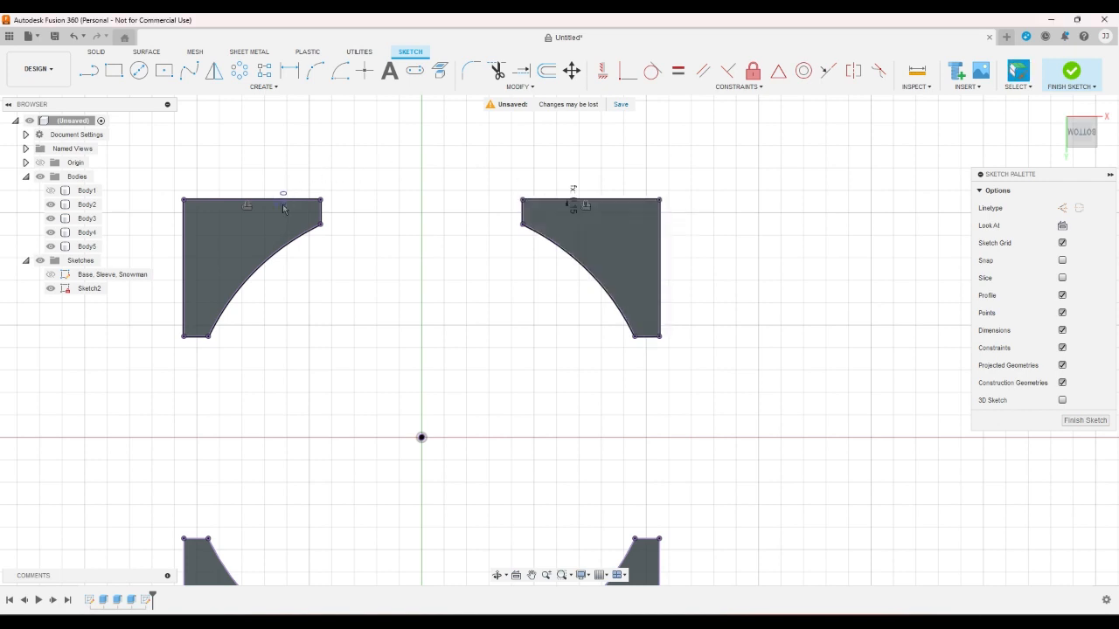
{"action": "double_click", "coordinate": [282, 203]}
{"action": "type", "text": "t"}
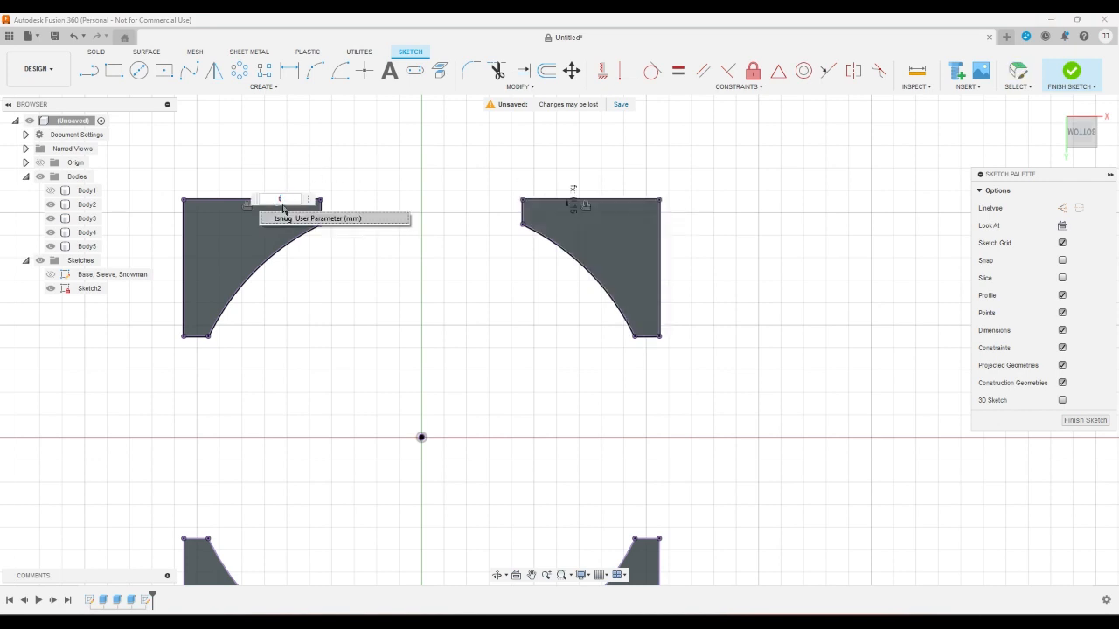
{"action": "left_click", "coordinate": [285, 219]}
{"action": "key", "text": "Return"}
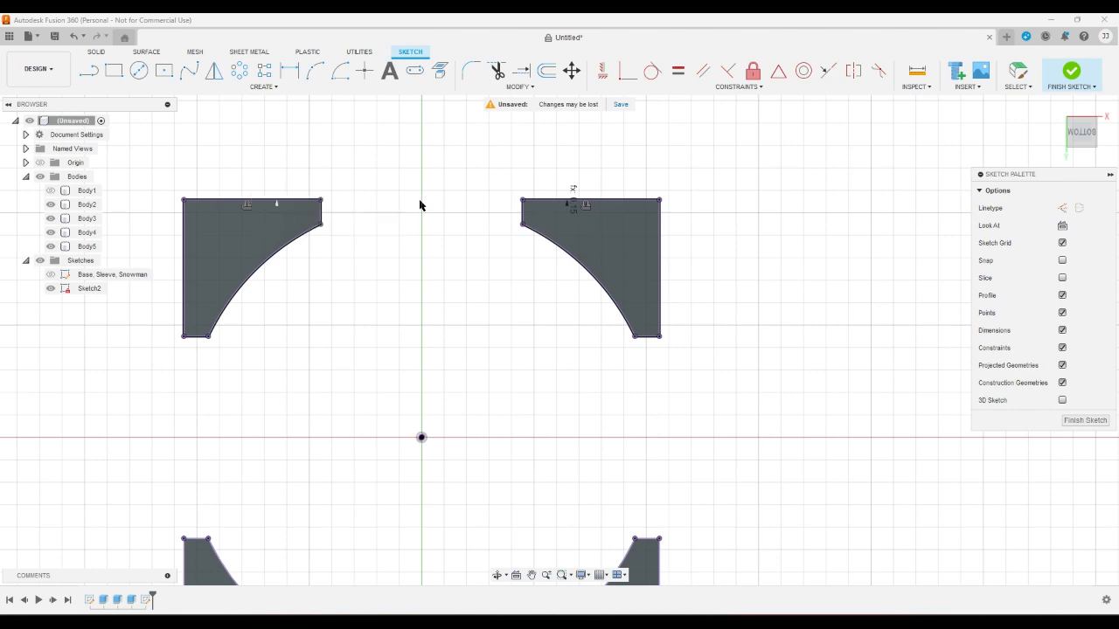
Review the user and model parameters in the parameter list, marking tsnug as a favorite and unmarking it
{"action": "scroll", "coordinate": [419, 205], "scroll_direction": "down", "scroll_amount": 3}
{"action": "scroll", "coordinate": [489, 144], "scroll_direction": "up", "scroll_amount": 2}
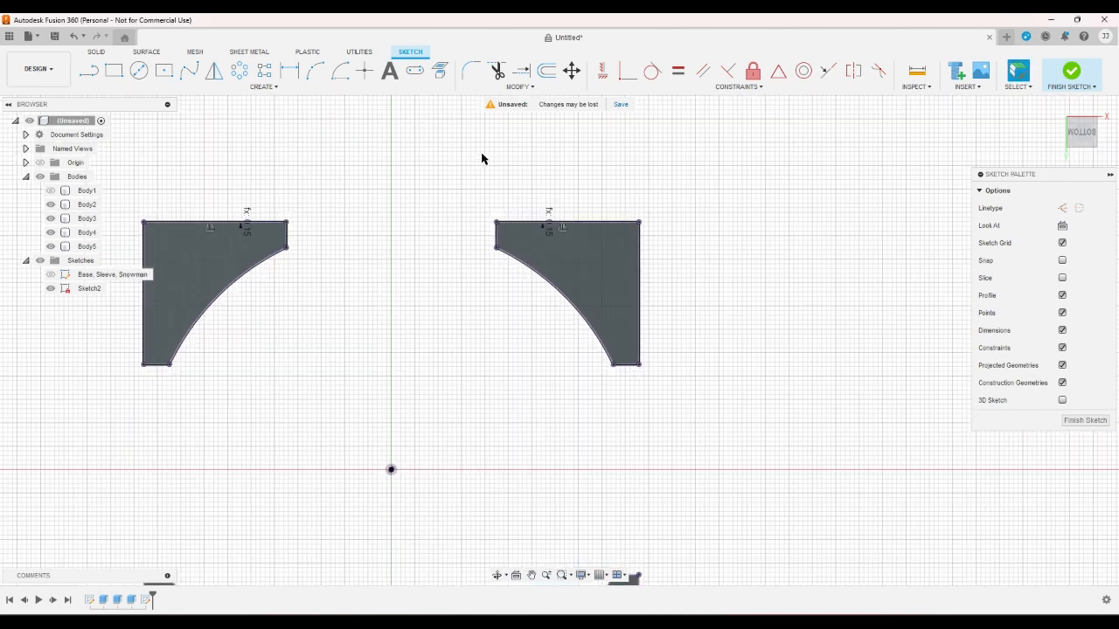
{"action": "left_click", "coordinate": [518, 88]}
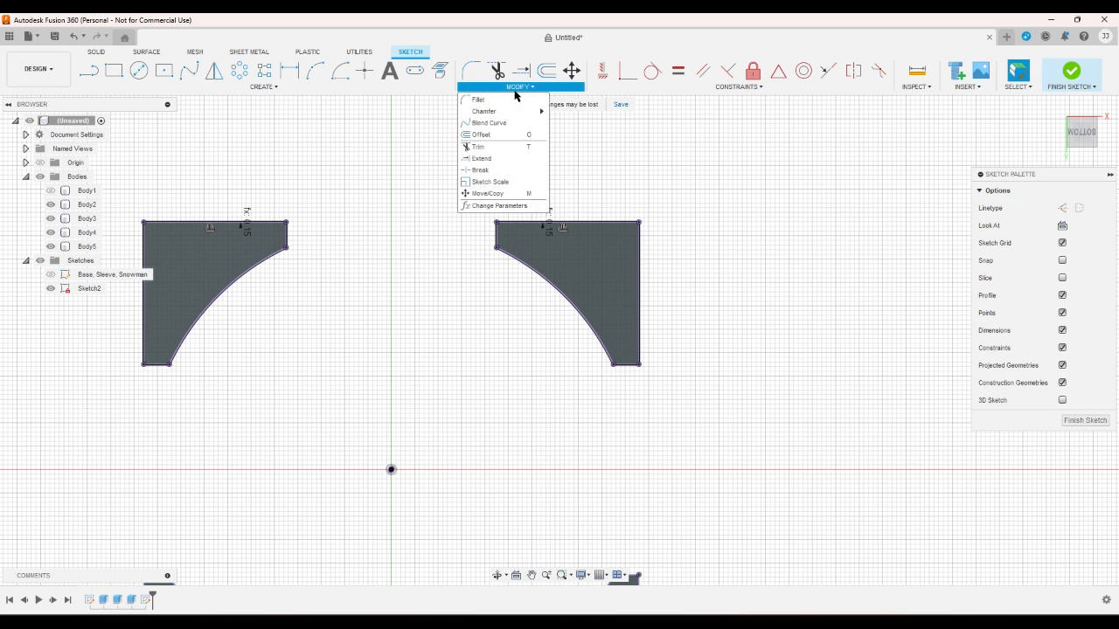
{"action": "left_click", "coordinate": [505, 206]}
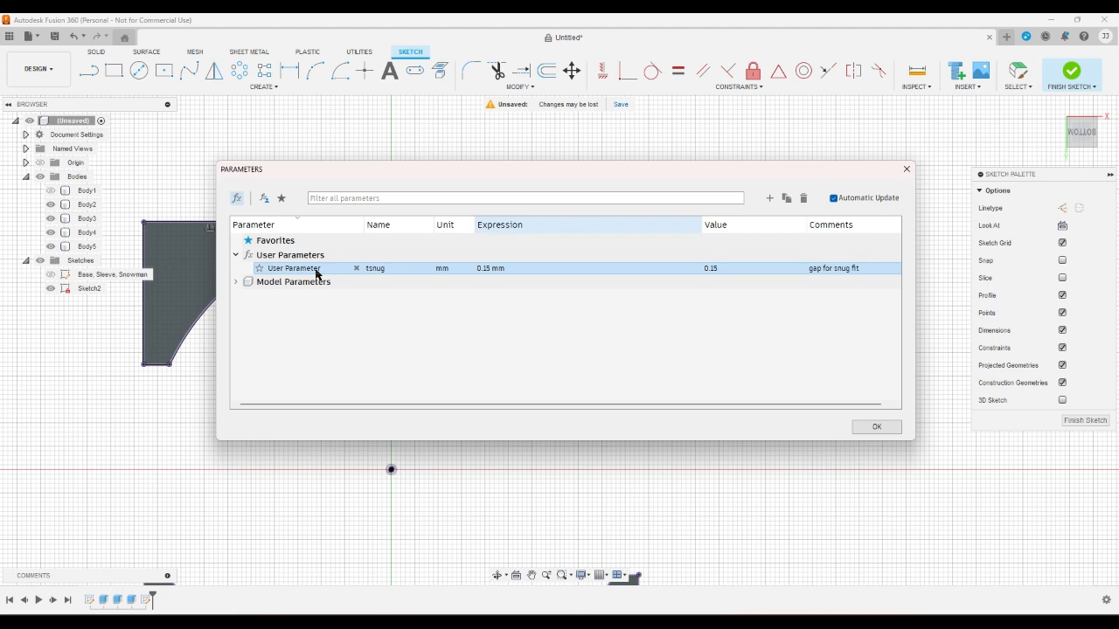
{"action": "left_click", "coordinate": [235, 283]}
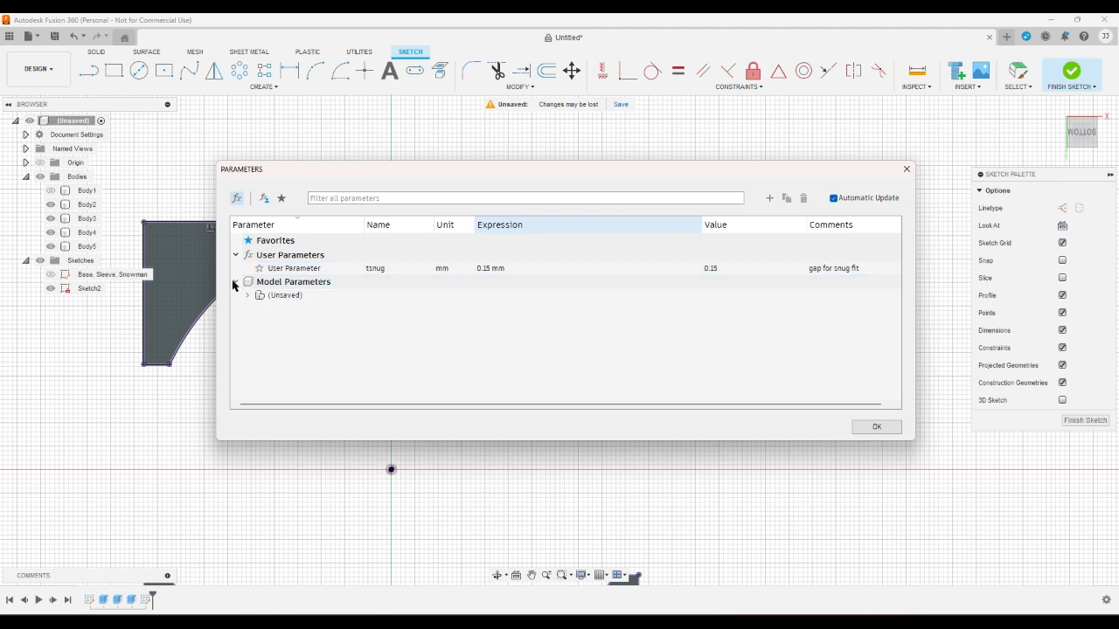
{"action": "left_click", "coordinate": [247, 296]}
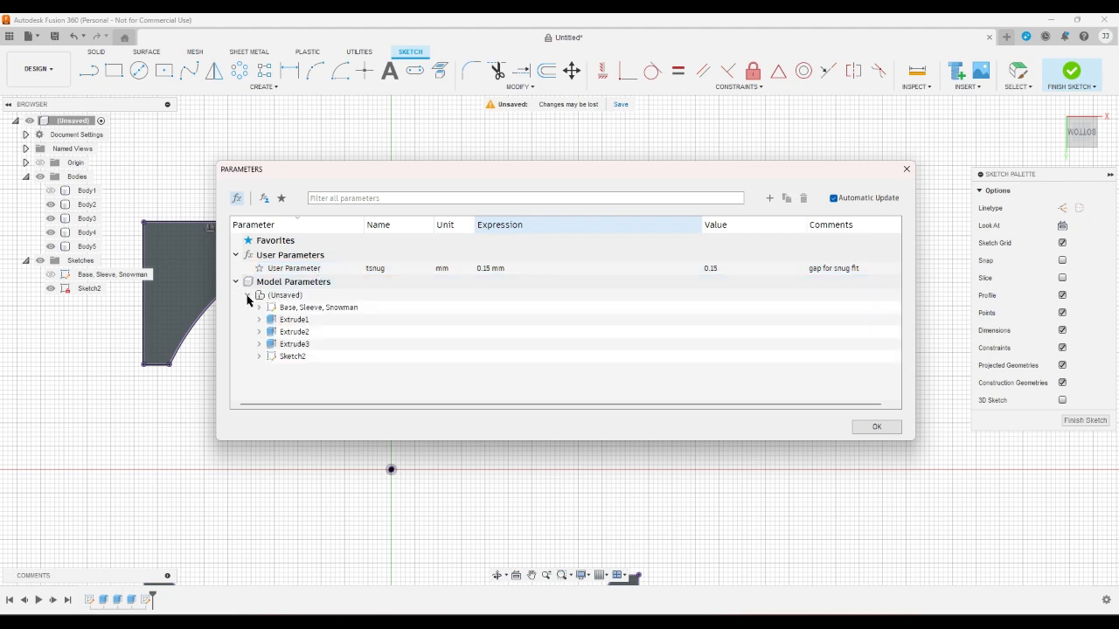
{"action": "left_click", "coordinate": [235, 281]}
{"action": "left_click", "coordinate": [280, 276]}
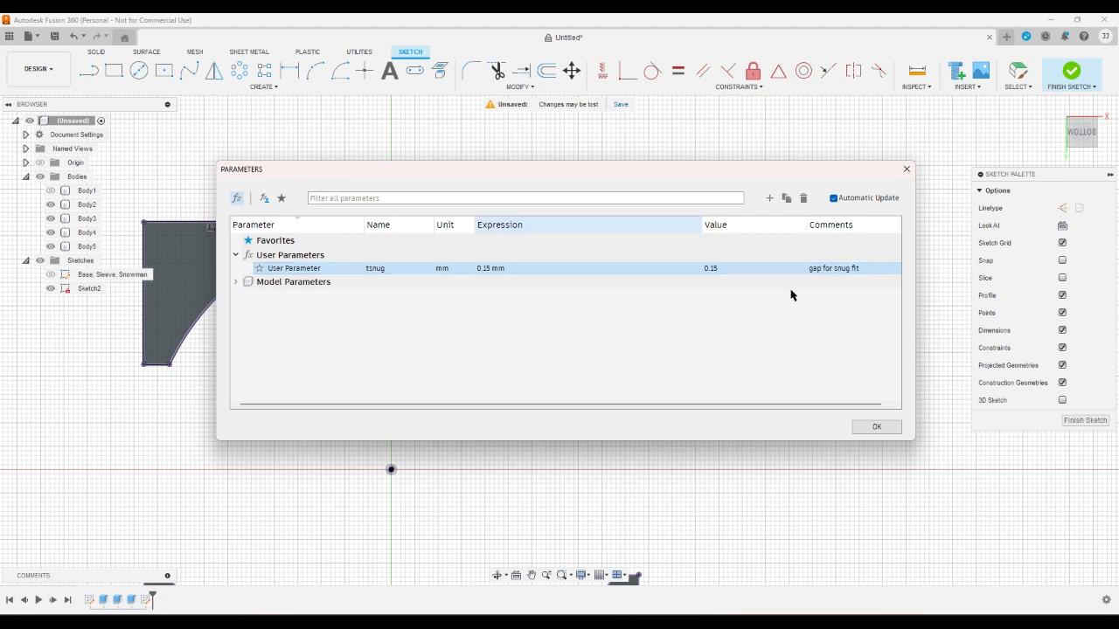
{"action": "left_click", "coordinate": [261, 269]}
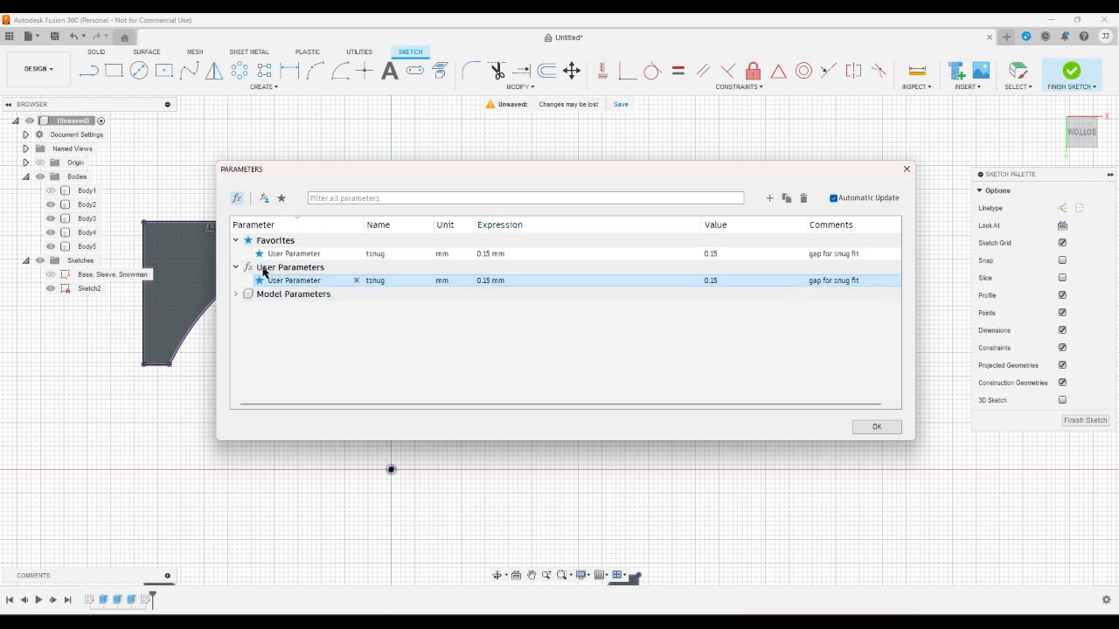
{"action": "left_click", "coordinate": [259, 279]}
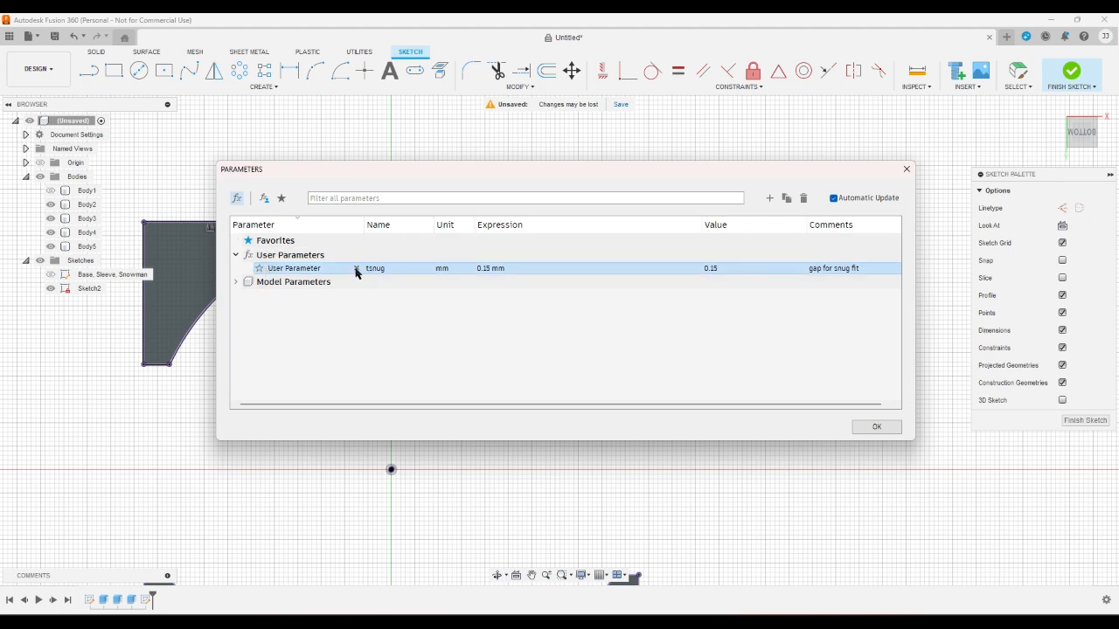
Set the expression of the tsnug user parameter to 0.25 mm and close the parameter list
{"action": "left_click", "coordinate": [490, 270]}
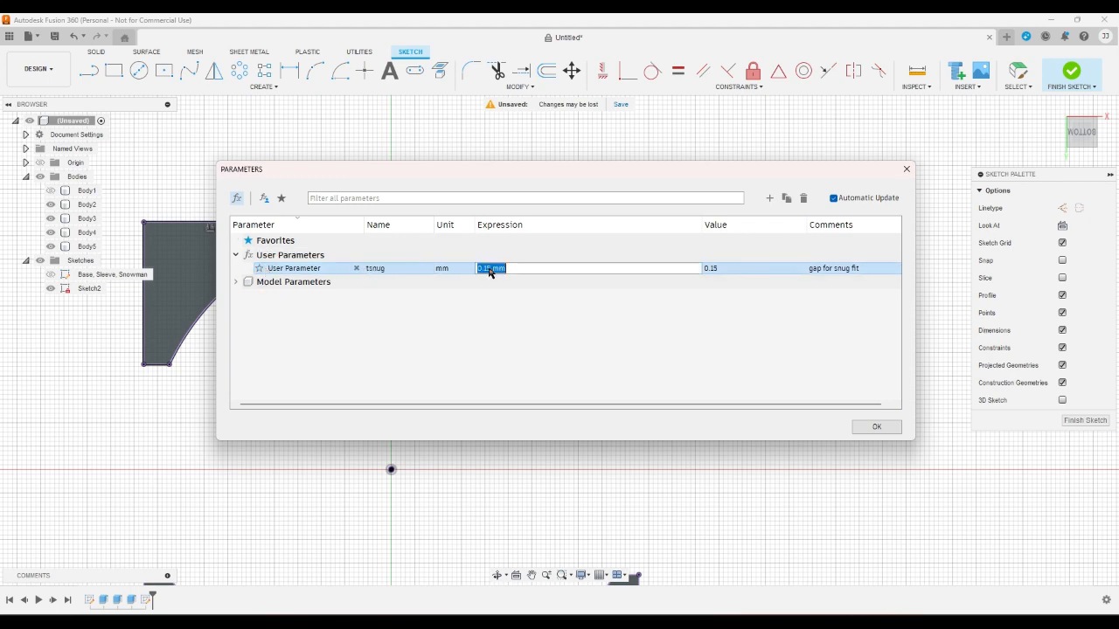
{"action": "right_click", "coordinate": [490, 270]}
{"action": "key", "text": "Escape"}
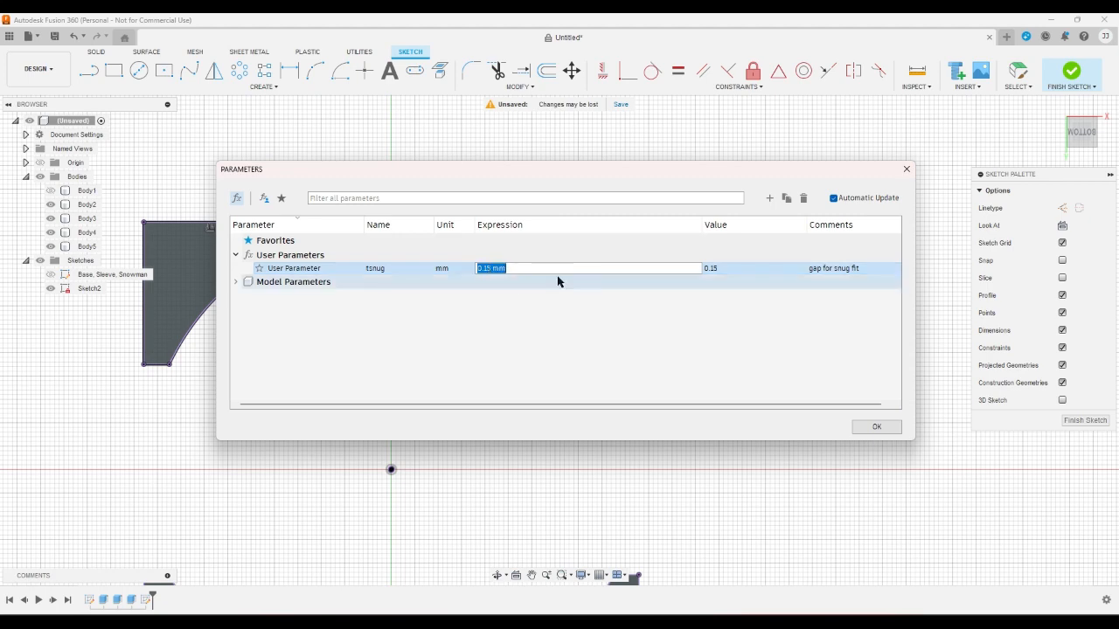
{"action": "type", "text": "0.2"}
{"action": "key", "text": "Return"}
{"action": "left_click", "coordinate": [874, 426]}
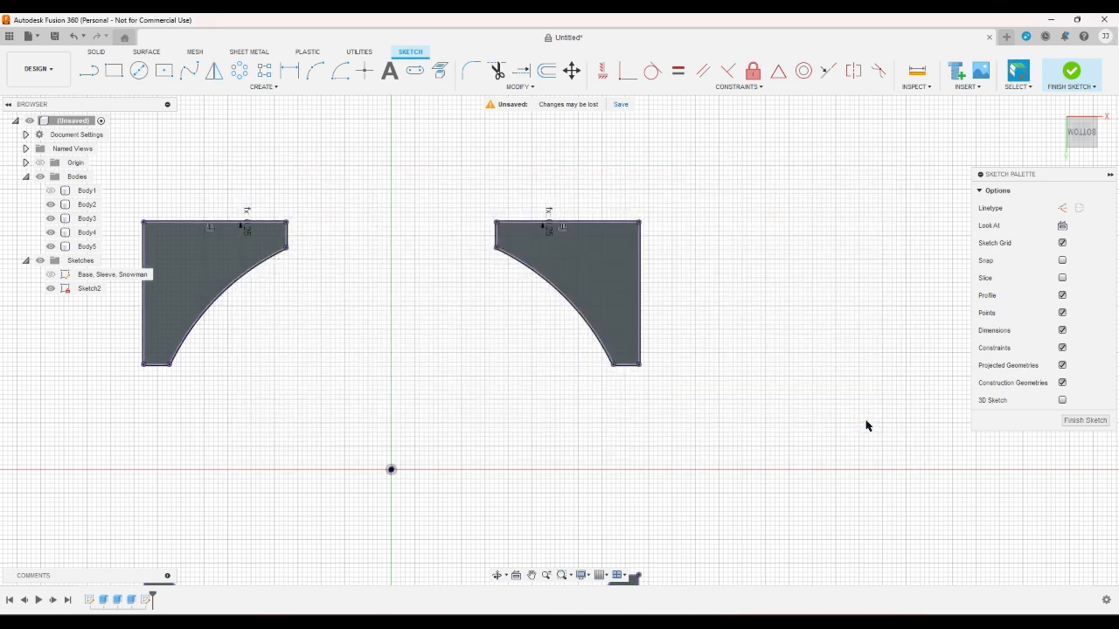
Inspect the gap around the upper-right corner profile and the expression behind its offset dimension
{"action": "scroll", "coordinate": [537, 201], "scroll_direction": "up", "scroll_amount": 6}
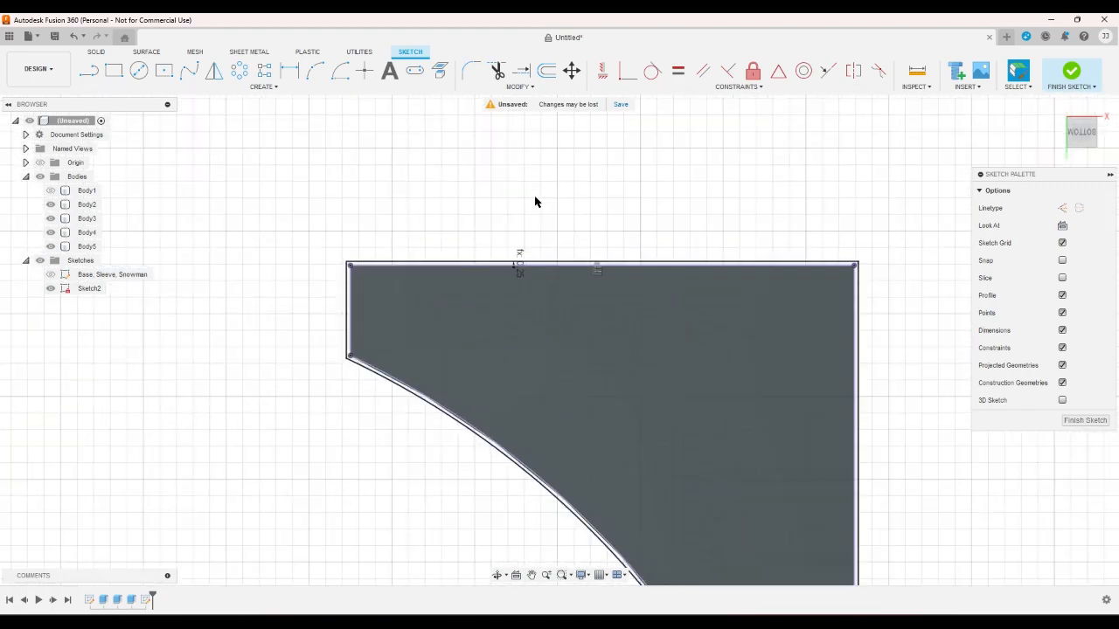
{"action": "scroll", "coordinate": [528, 218], "scroll_direction": "up", "scroll_amount": 4}
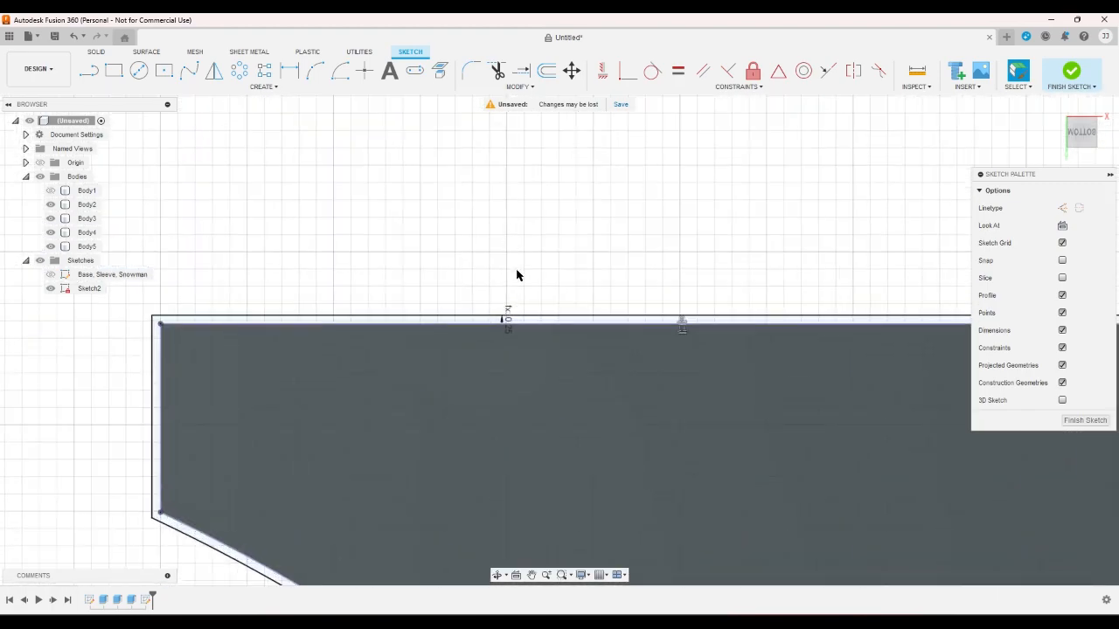
{"action": "scroll", "coordinate": [519, 277], "scroll_direction": "down", "scroll_amount": 2}
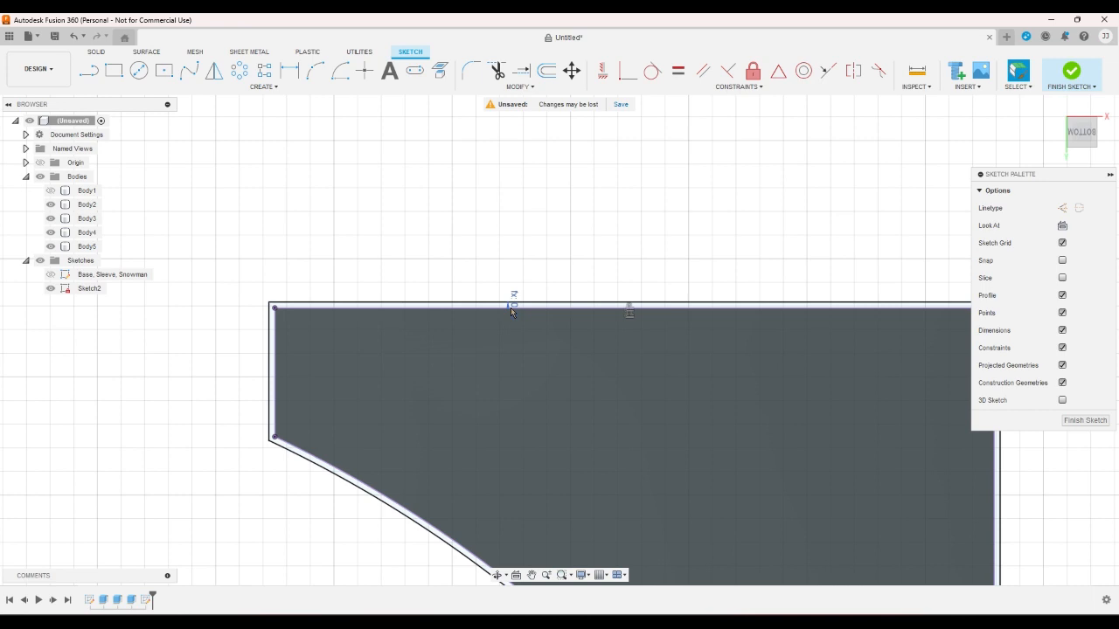
{"action": "double_click", "coordinate": [512, 306]}
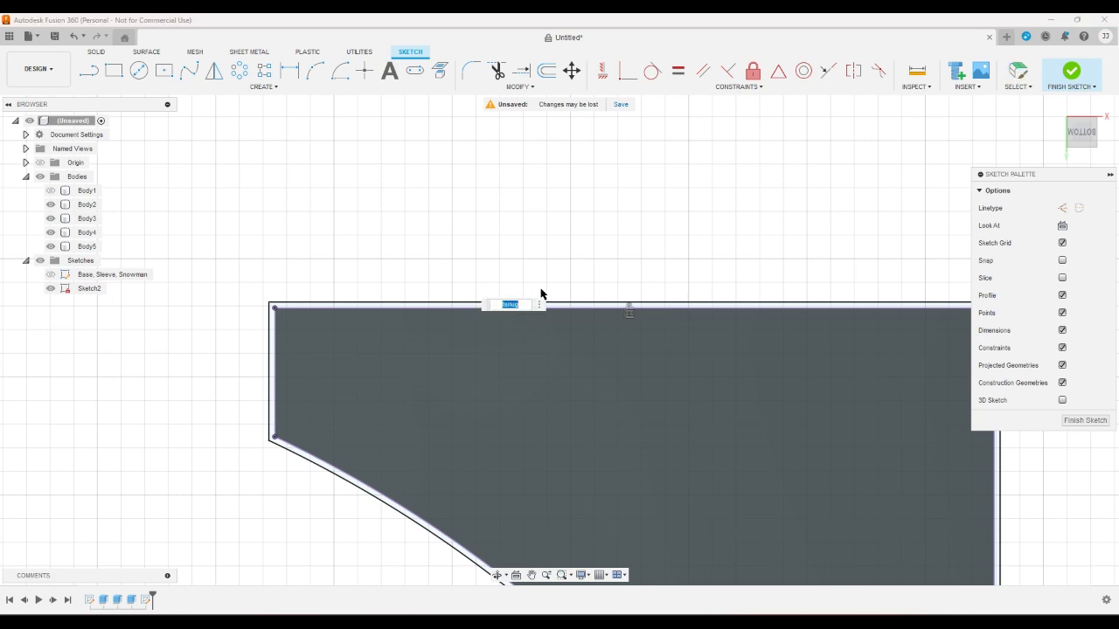
{"action": "key", "text": "Escape"}
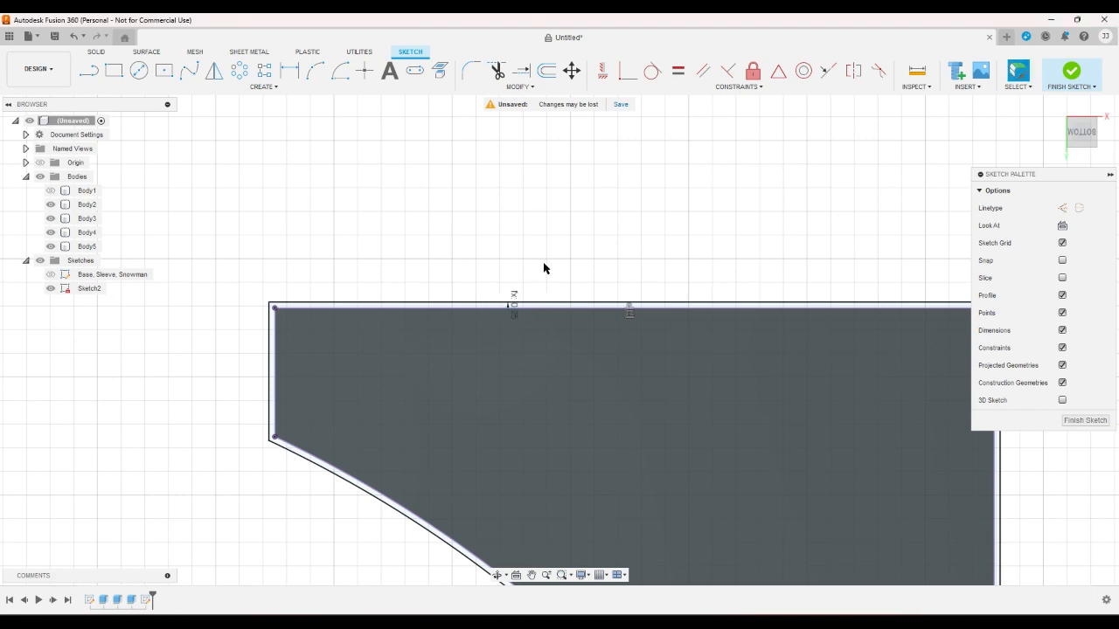
Set the expression of the tsnug user parameter to 0.15 mm and close the parameter list
{"action": "left_click", "coordinate": [525, 88]}
{"action": "left_click", "coordinate": [499, 205]}
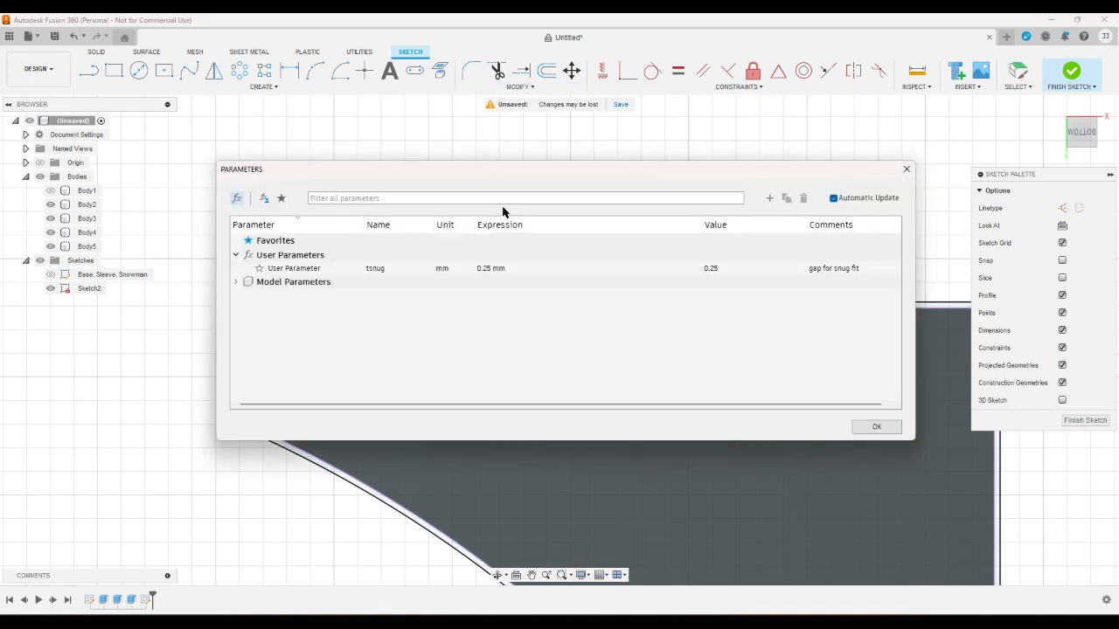
{"action": "double_click", "coordinate": [496, 269]}
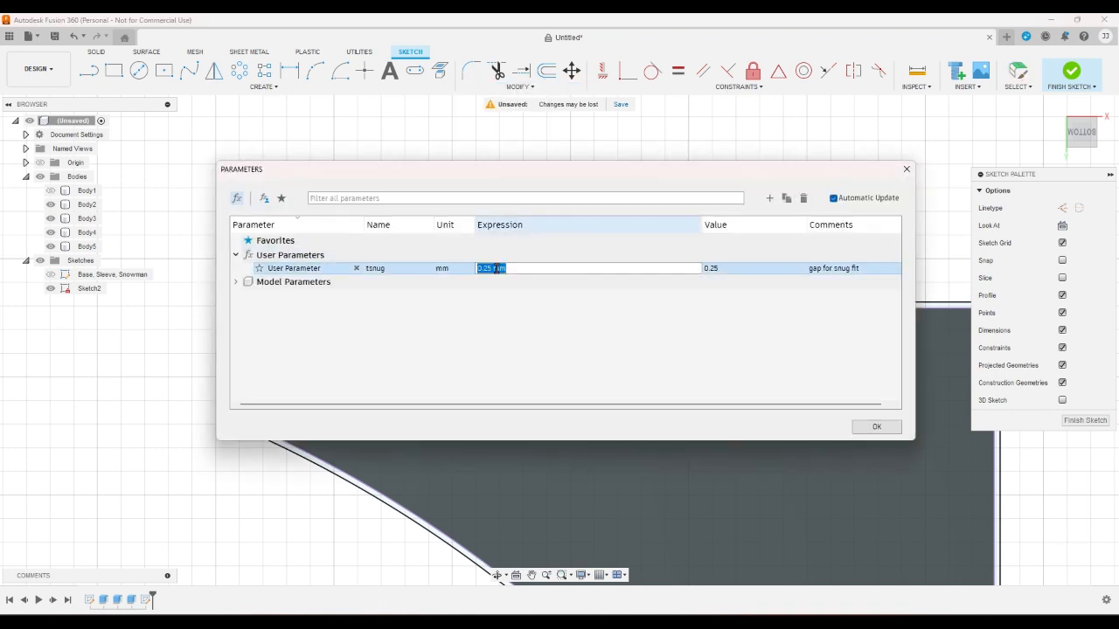
{"action": "type", "text": "0.15"}
{"action": "key", "text": "Return"}
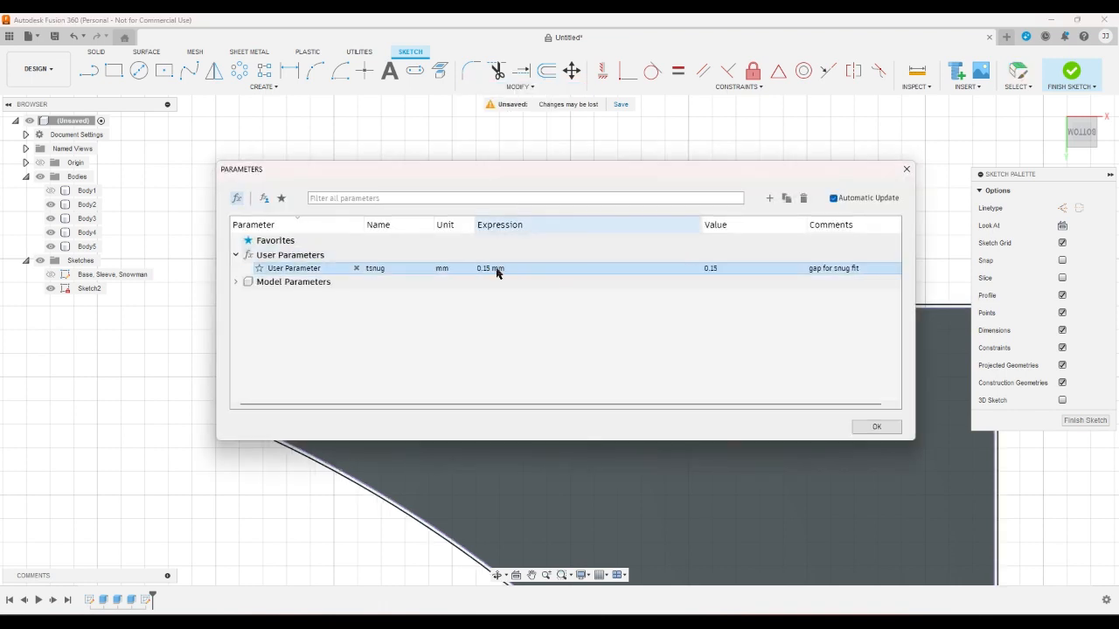
{"action": "left_click", "coordinate": [875, 426]}
Offset the lower-right column outline by -tsnug
{"action": "scroll", "coordinate": [616, 138], "scroll_direction": "down", "scroll_amount": 8}
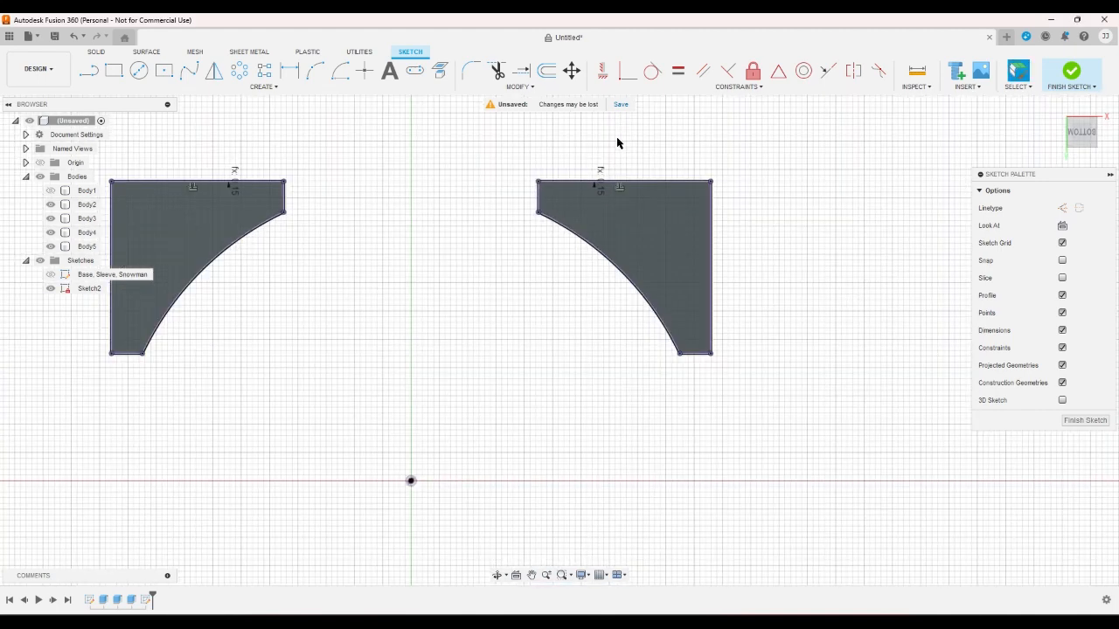
{"action": "scroll", "coordinate": [616, 143], "scroll_direction": "down", "scroll_amount": 3}
{"action": "key", "text": "o"}
{"action": "left_click", "coordinate": [657, 509]}
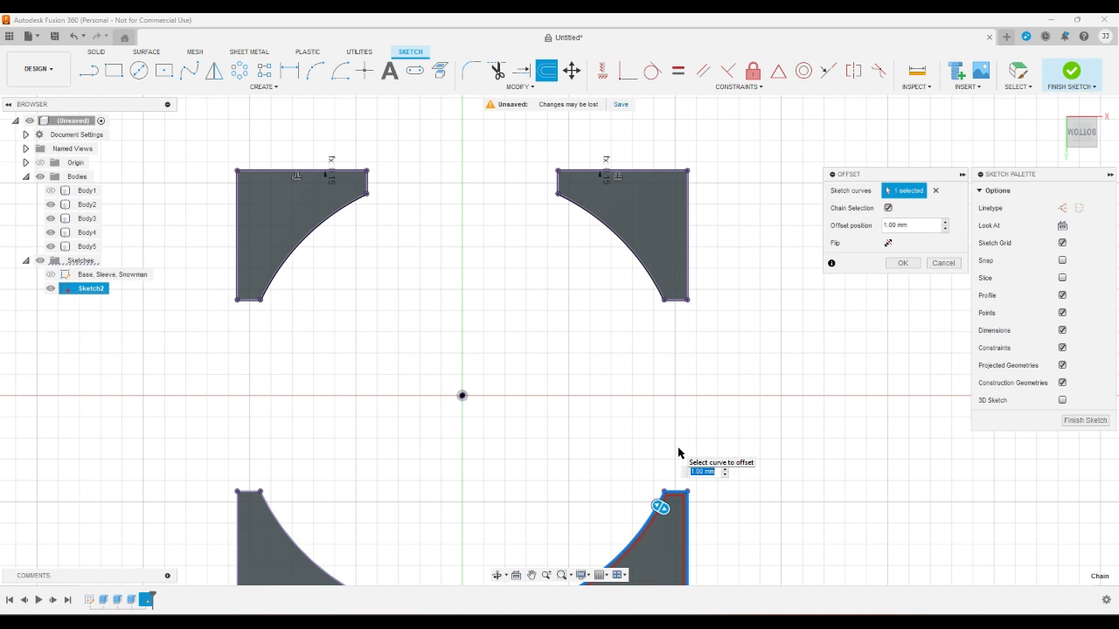
{"action": "type", "text": "-tsnug"}
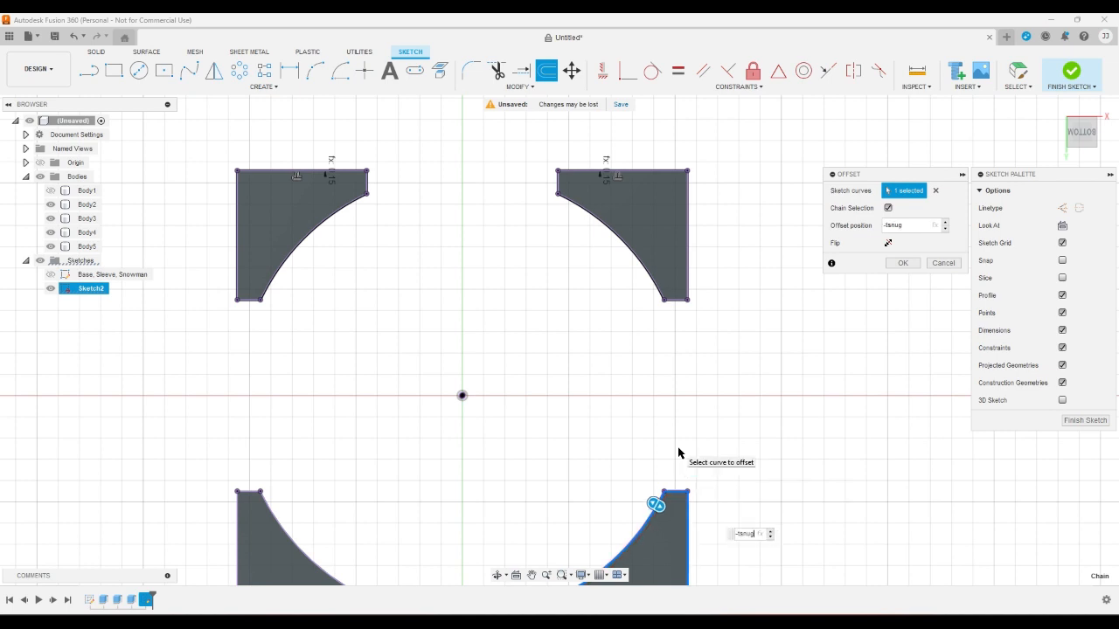
{"action": "key", "text": "Return"}
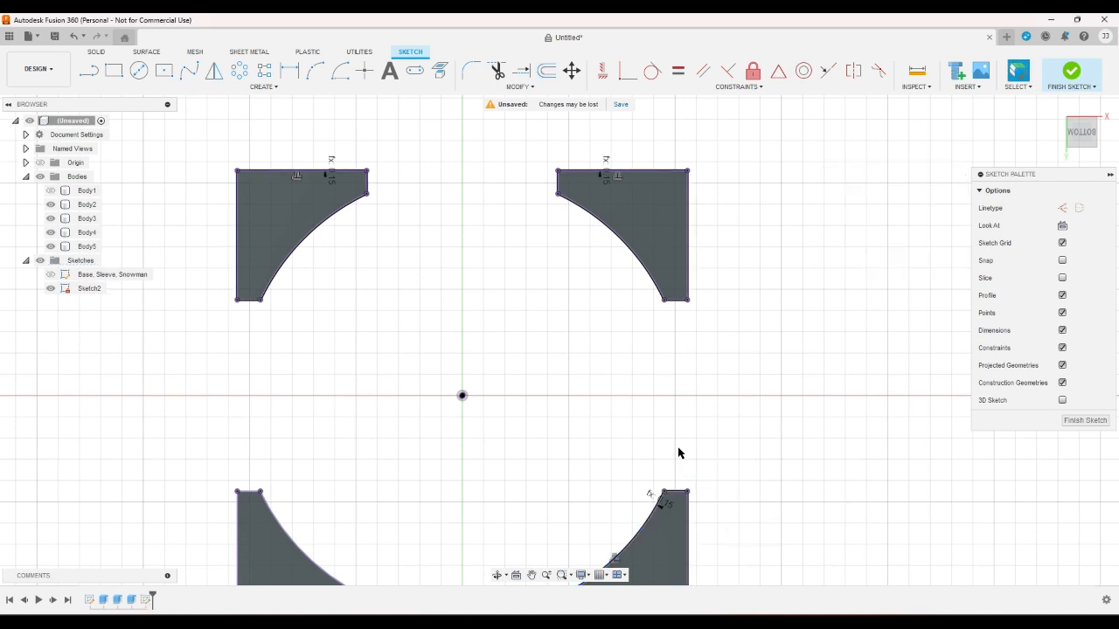
Offset the lower-left column outline by the tsnug user parameter
{"action": "scroll", "coordinate": [693, 510], "scroll_direction": "up", "scroll_amount": 5}
{"action": "scroll", "coordinate": [767, 480], "scroll_direction": "down", "scroll_amount": 5}
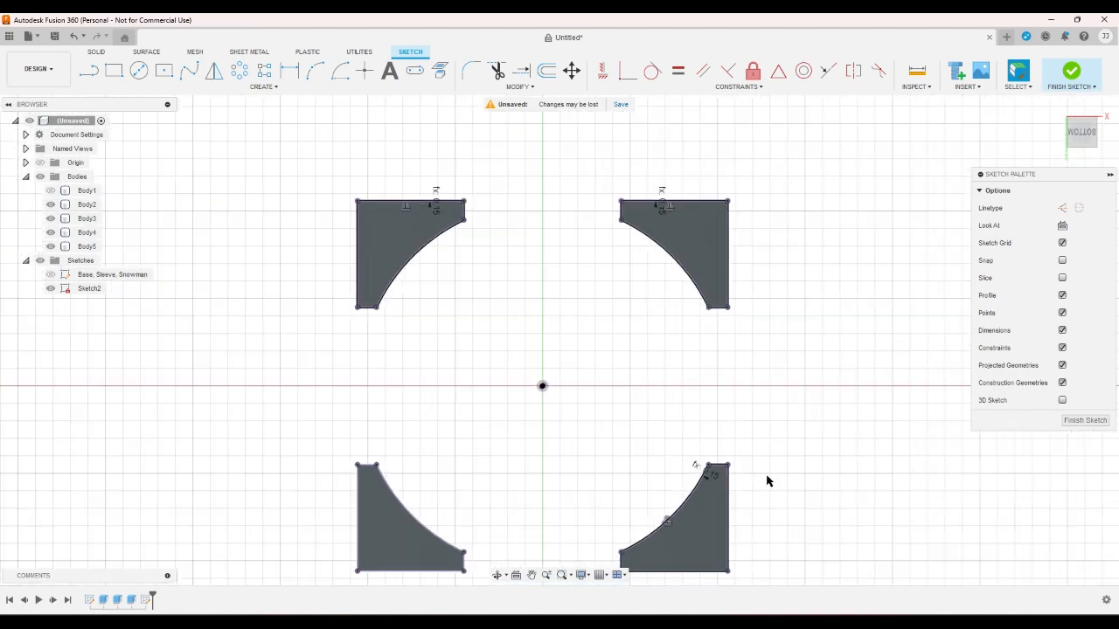
{"action": "scroll", "coordinate": [353, 288], "scroll_direction": "up", "scroll_amount": 2}
{"action": "scroll", "coordinate": [353, 287], "scroll_direction": "up", "scroll_amount": 3}
{"action": "scroll", "coordinate": [300, 349], "scroll_direction": "down", "scroll_amount": 8}
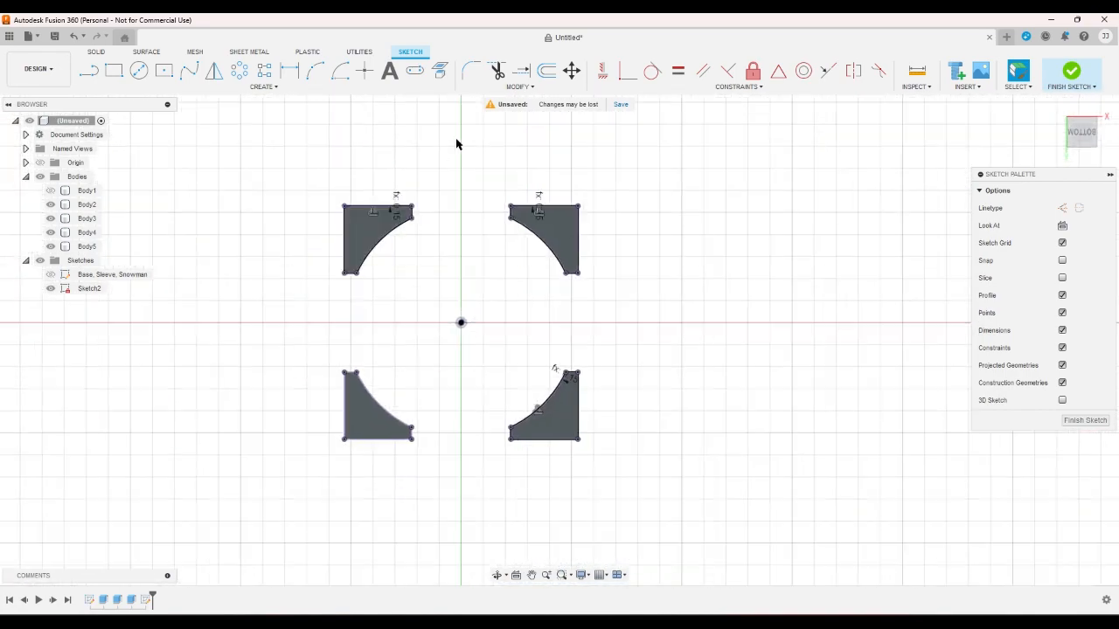
{"action": "left_click", "coordinate": [543, 78]}
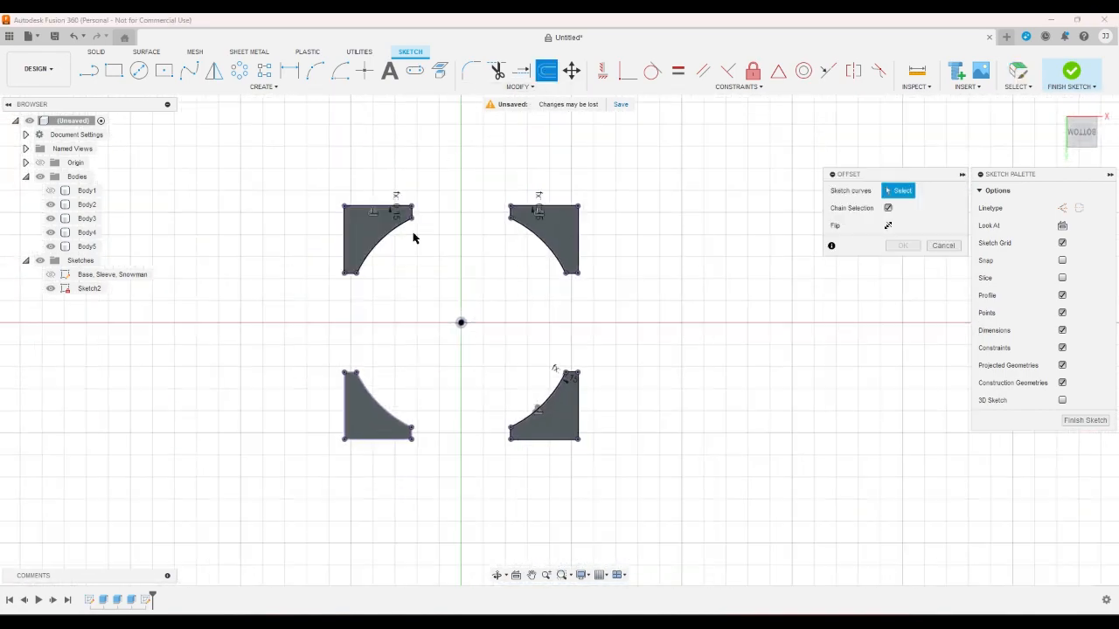
{"action": "left_click", "coordinate": [344, 393]}
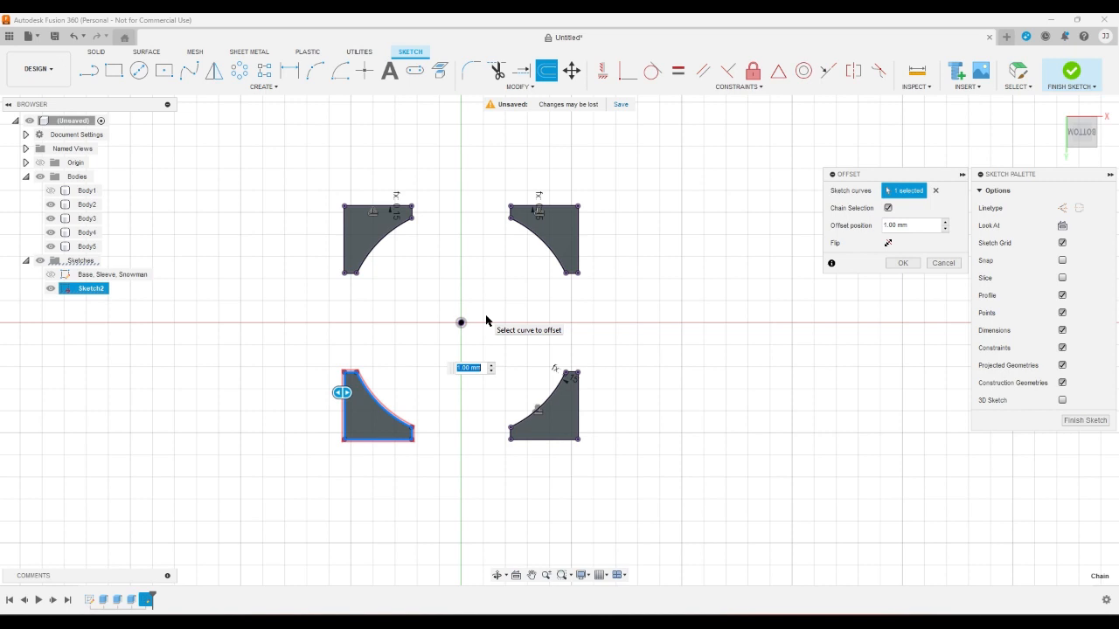
{"action": "type", "text": "t"}
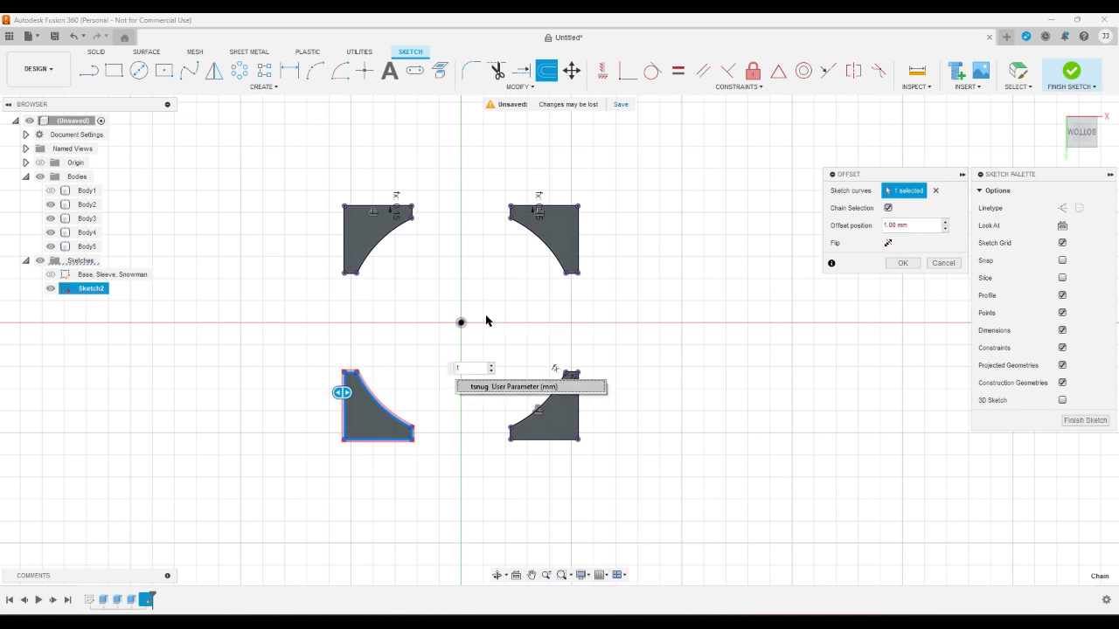
{"action": "key", "text": "Return"}
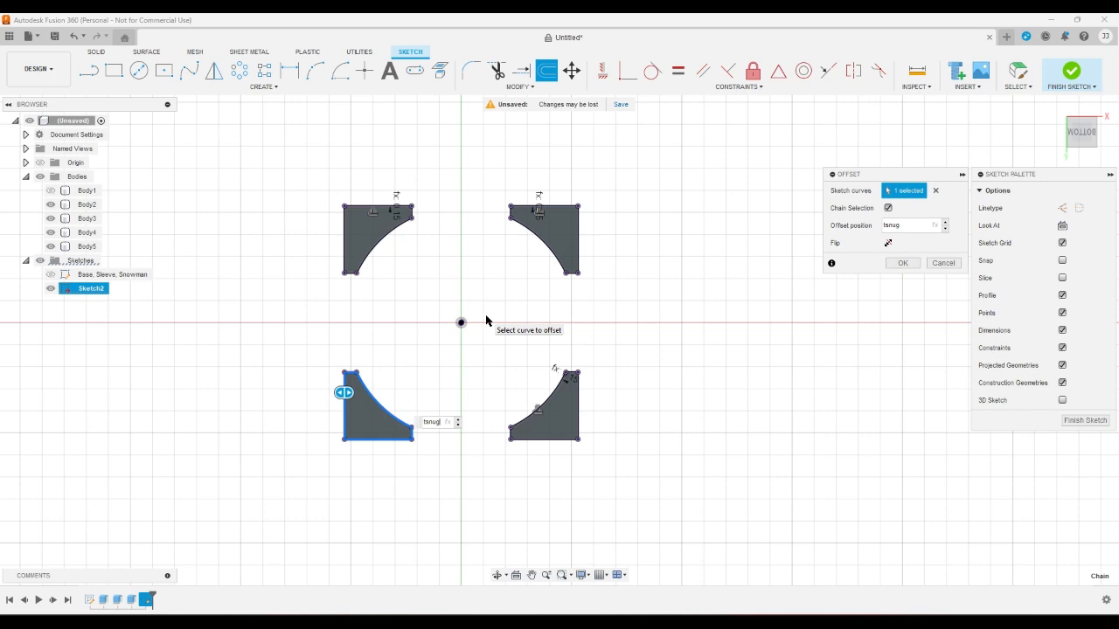
{"action": "key", "text": "Return"}
Start a new user parameter in mm and enter tsnug+2 as its expression
{"action": "scroll", "coordinate": [324, 410], "scroll_direction": "up", "scroll_amount": 4}
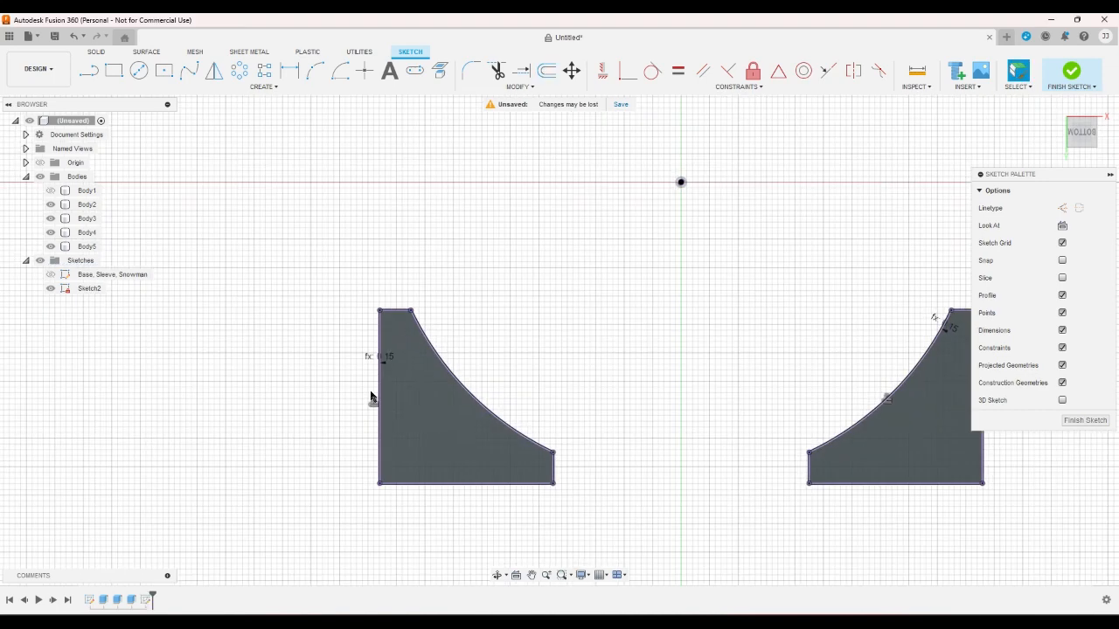
{"action": "scroll", "coordinate": [401, 350], "scroll_direction": "down", "scroll_amount": 2}
{"action": "scroll", "coordinate": [394, 104], "scroll_direction": "up", "scroll_amount": 2}
{"action": "scroll", "coordinate": [447, 267], "scroll_direction": "down", "scroll_amount": 5}
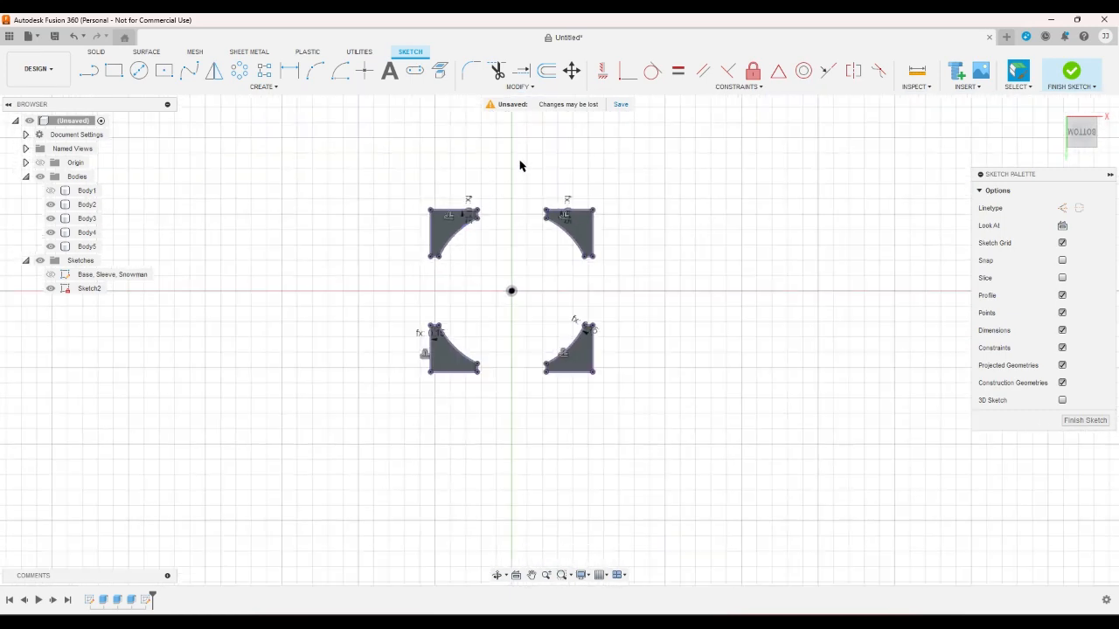
{"action": "left_click", "coordinate": [520, 86]}
{"action": "left_click", "coordinate": [500, 205]}
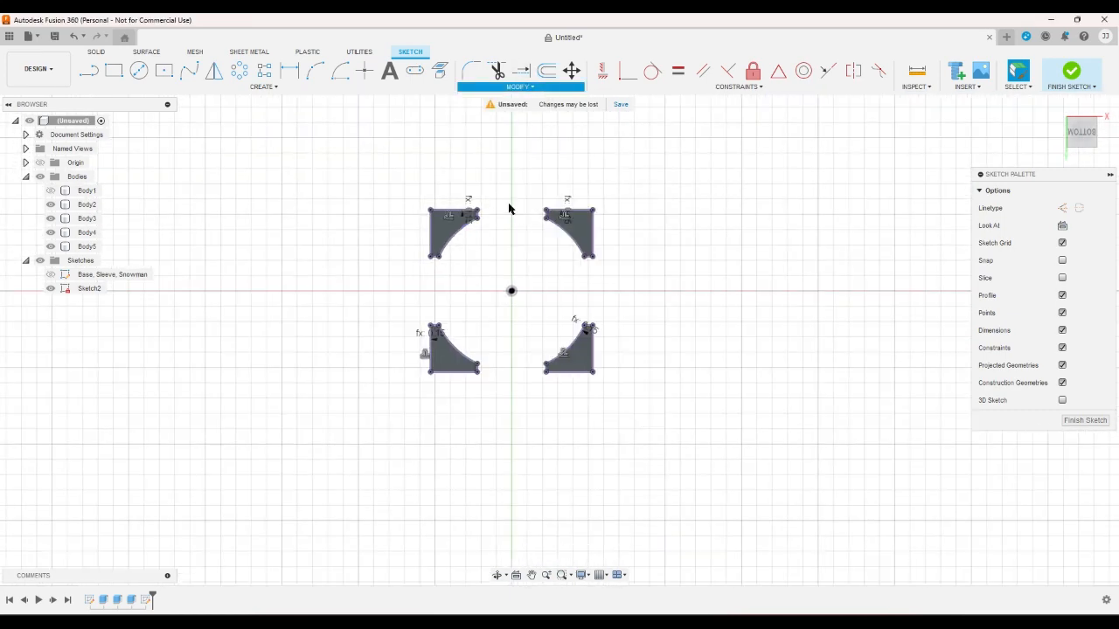
{"action": "left_click", "coordinate": [769, 198]}
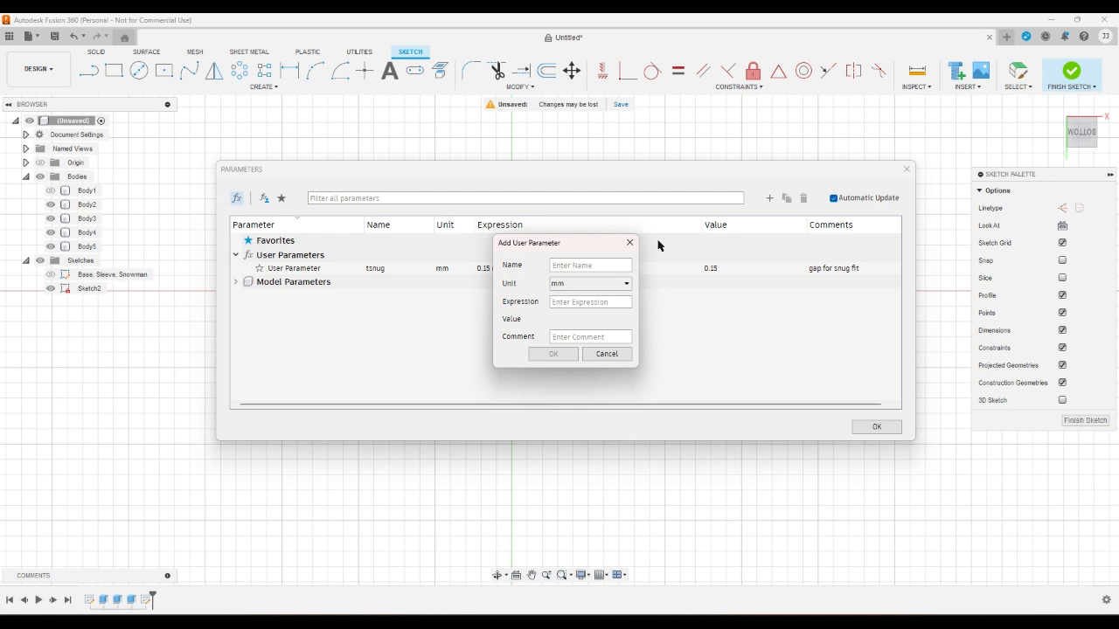
{"action": "left_click", "coordinate": [604, 300]}
{"action": "type", "text": "t"}
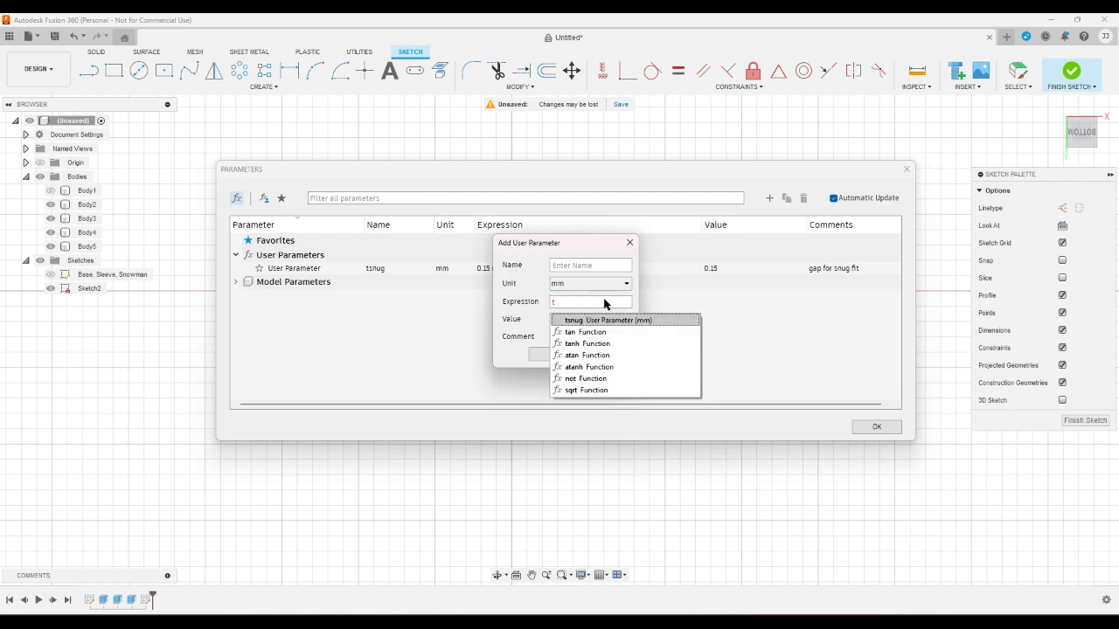
{"action": "type", "text": "snug"}
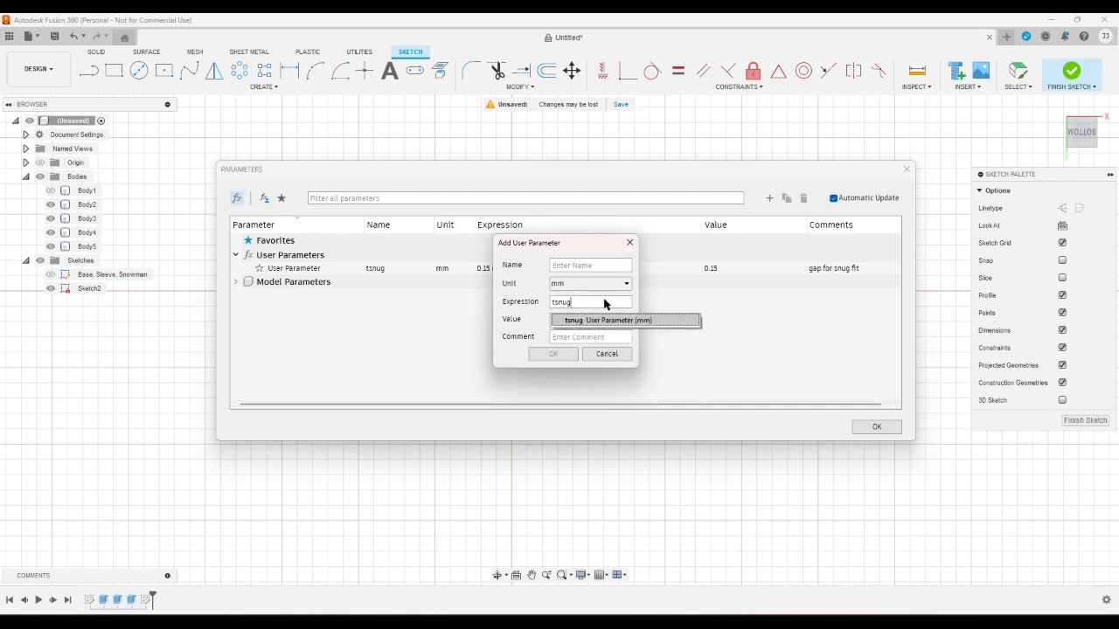
{"action": "type", "text": "+"}
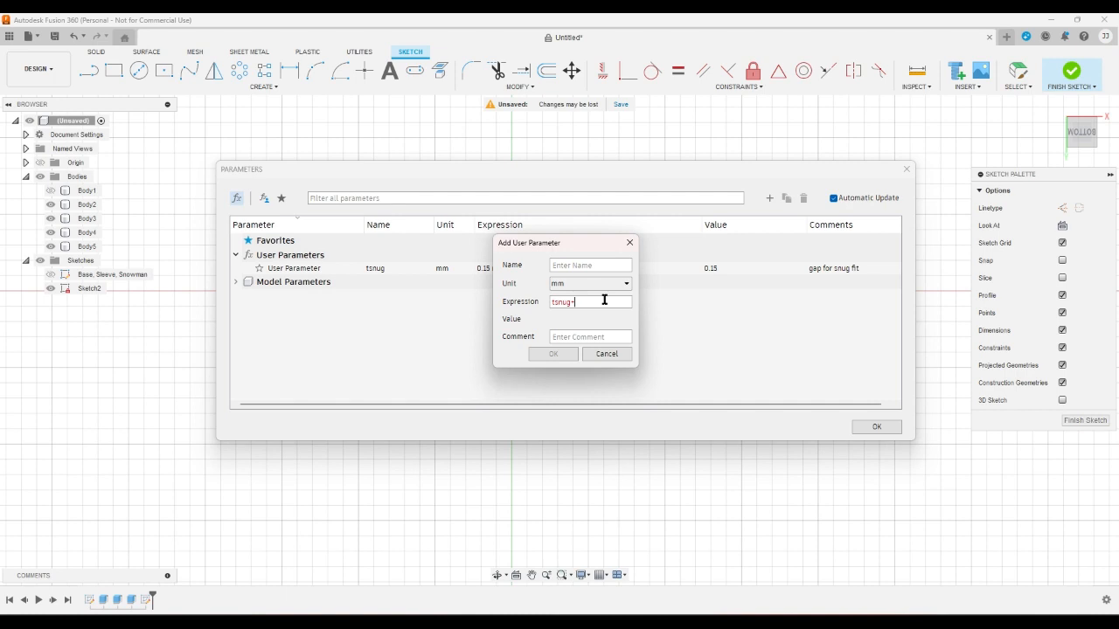
{"action": "type", "text": "2"}
{"action": "type", "text": "outside"}
{"action": "key", "text": "BackSpace"}
{"action": "key", "text": "BackSpace"}
{"action": "key", "text": "BackSpace"}
{"action": "key", "text": "BackSpace"}
{"action": "key", "text": "BackSpace"}
{"action": "key", "text": "BackSpace"}
{"action": "key", "text": "BackSpace"}
{"action": "type", "text": "hugg"}
{"action": "type", "text": "er"}
{"action": "key", "text": "BackSpace"}
{"action": "key", "text": "BackSpace"}
{"action": "key", "text": "BackSpace"}
{"action": "key", "text": "BackSpace"}
{"action": "key", "text": "BackSpace"}
{"action": "key", "text": "BackSpace"}
{"action": "type", "text": "wraparound"}
{"action": "key", "text": "BackSpace"}
{"action": "key", "text": "BackSpace"}
{"action": "key", "text": "BackSpace"}
{"action": "key", "text": "BackSpace"}
{"action": "key", "text": "BackSpace"}
{"action": "key", "text": "BackSpace"}
{"action": "key", "text": "BackSpace"}
{"action": "key", "text": "BackSpace"}
{"action": "key", "text": "BackSpace"}
{"action": "key", "text": "BackSpace"}
{"action": "type", "text": "toleranceplus"}
{"action": "type", "text": "thickness"}
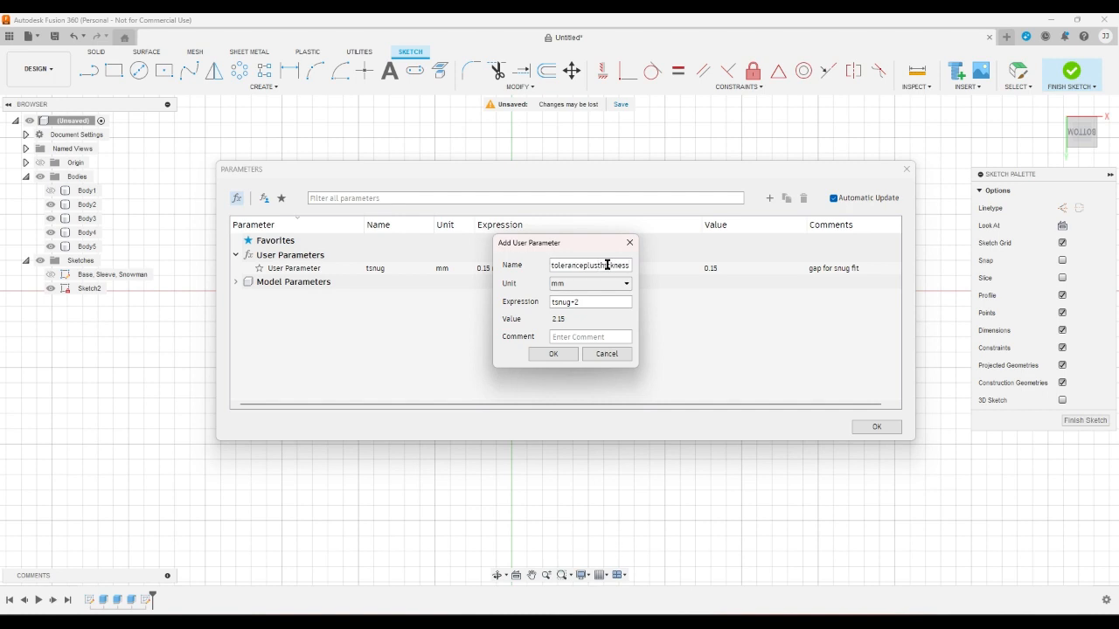
Name the new user parameter wrapper, add it and close the parameter list
{"action": "double_click", "coordinate": [607, 264]}
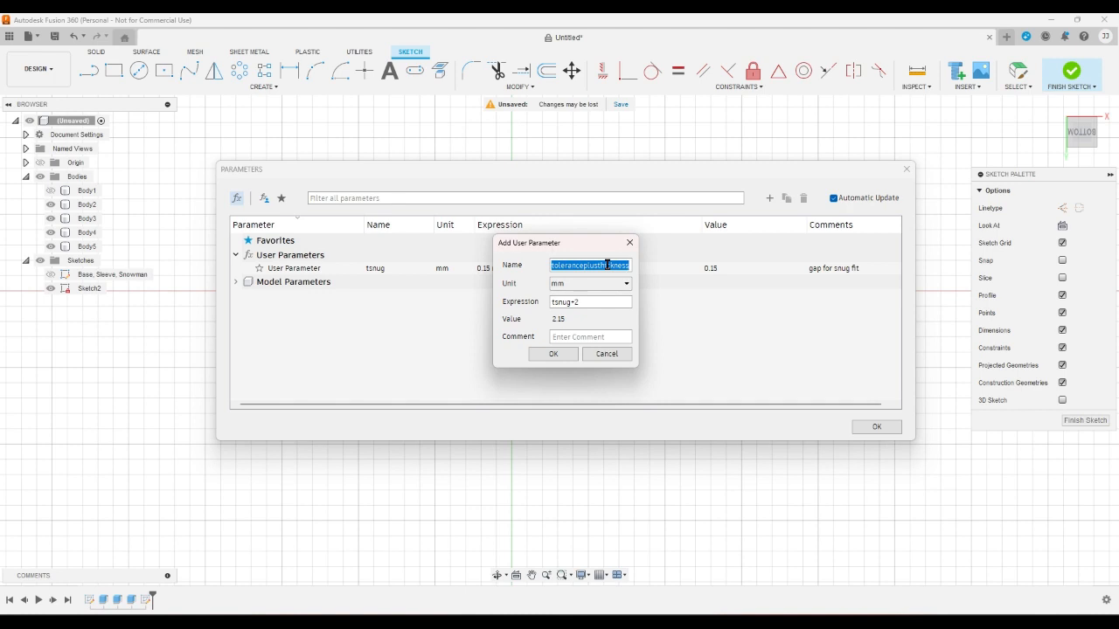
{"action": "type", "text": "wrapper"}
{"action": "key", "text": "Return"}
{"action": "left_click", "coordinate": [860, 429]}
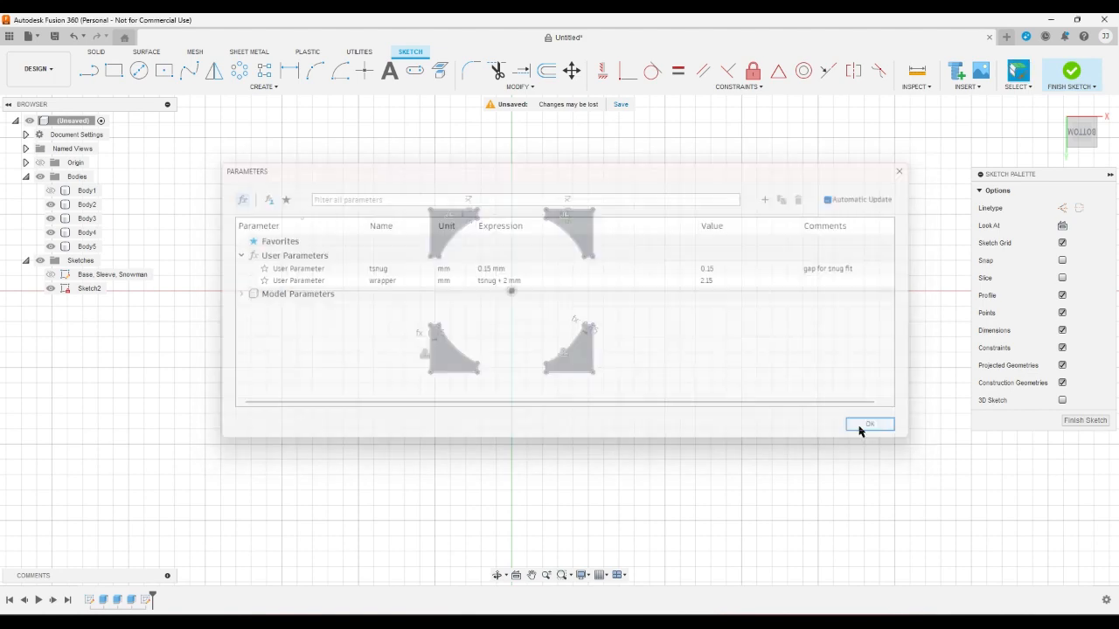
Try to offset the upper-right column outline a second time
{"action": "left_click", "coordinate": [546, 70]}
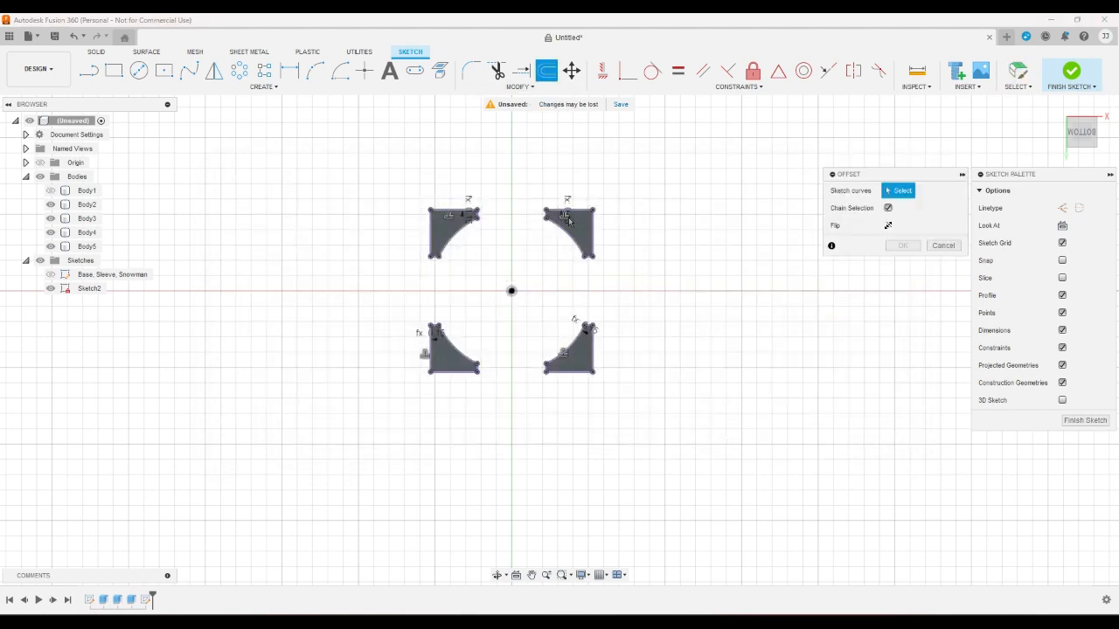
{"action": "scroll", "coordinate": [577, 209], "scroll_direction": "up", "scroll_amount": 3}
{"action": "left_click", "coordinate": [580, 210]}
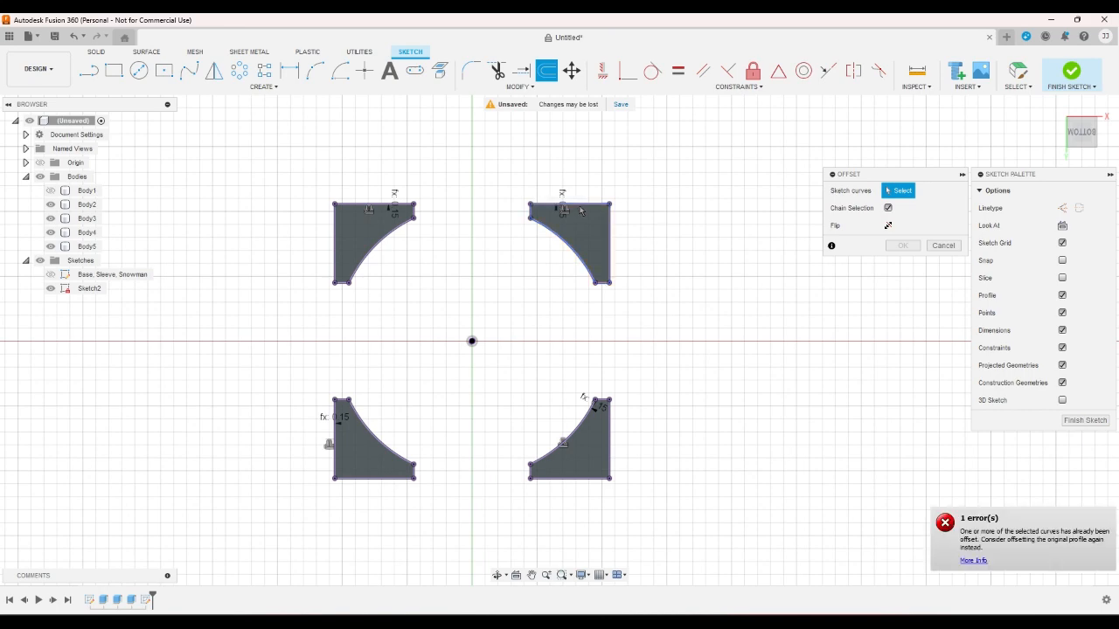
Offset the upper-right corner piece's profile outward by the wrapper parameter
{"action": "scroll", "coordinate": [692, 242], "scroll_direction": "up", "scroll_amount": 5}
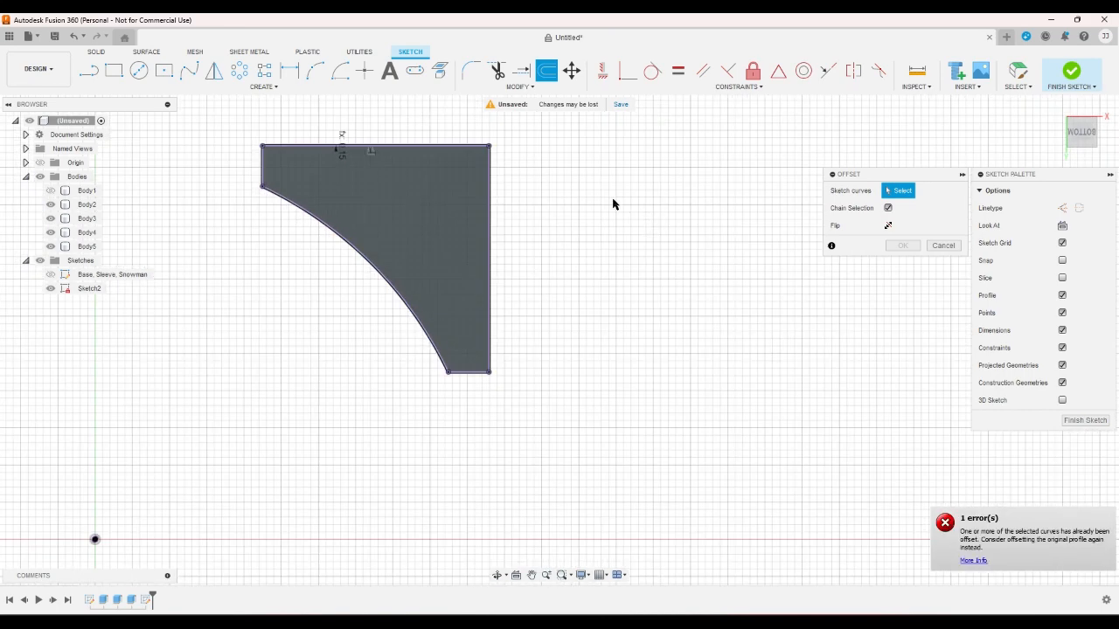
{"action": "left_click", "coordinate": [477, 146]}
{"action": "type", "text": "wrapper"}
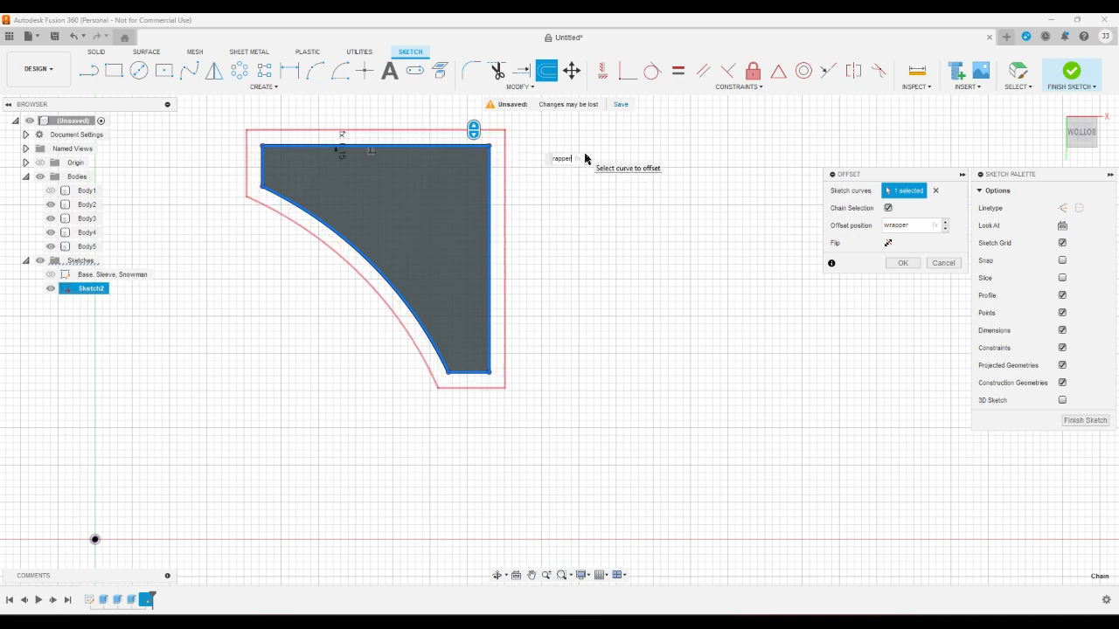
{"action": "key", "text": "Return"}
{"action": "scroll", "coordinate": [583, 152], "scroll_direction": "up", "scroll_amount": 6}
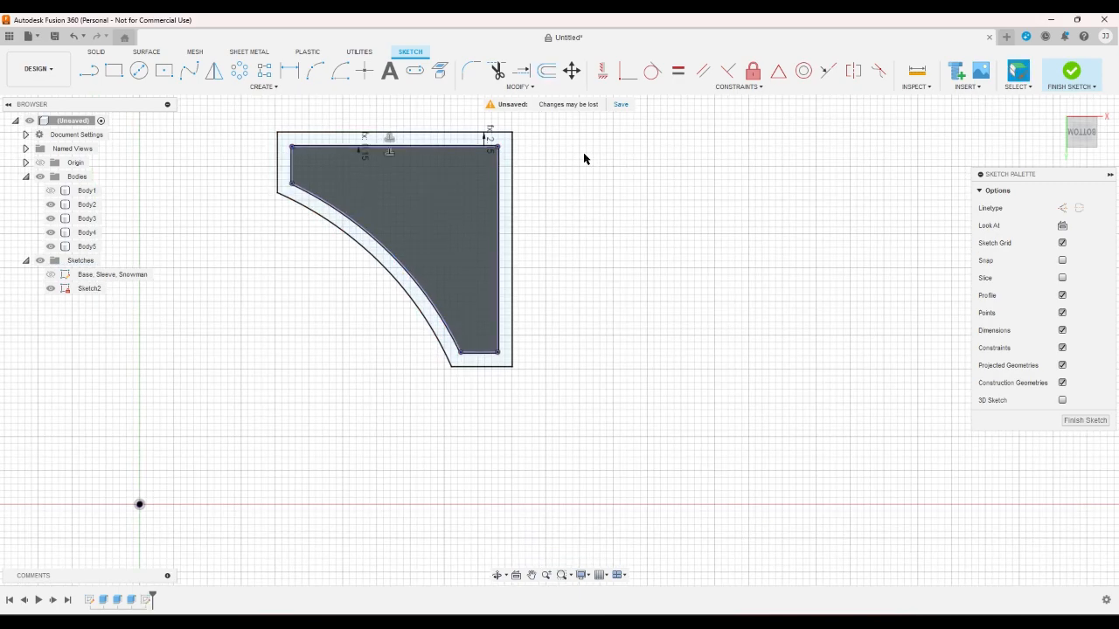
{"action": "scroll", "coordinate": [688, 188], "scroll_direction": "down", "scroll_amount": 8}
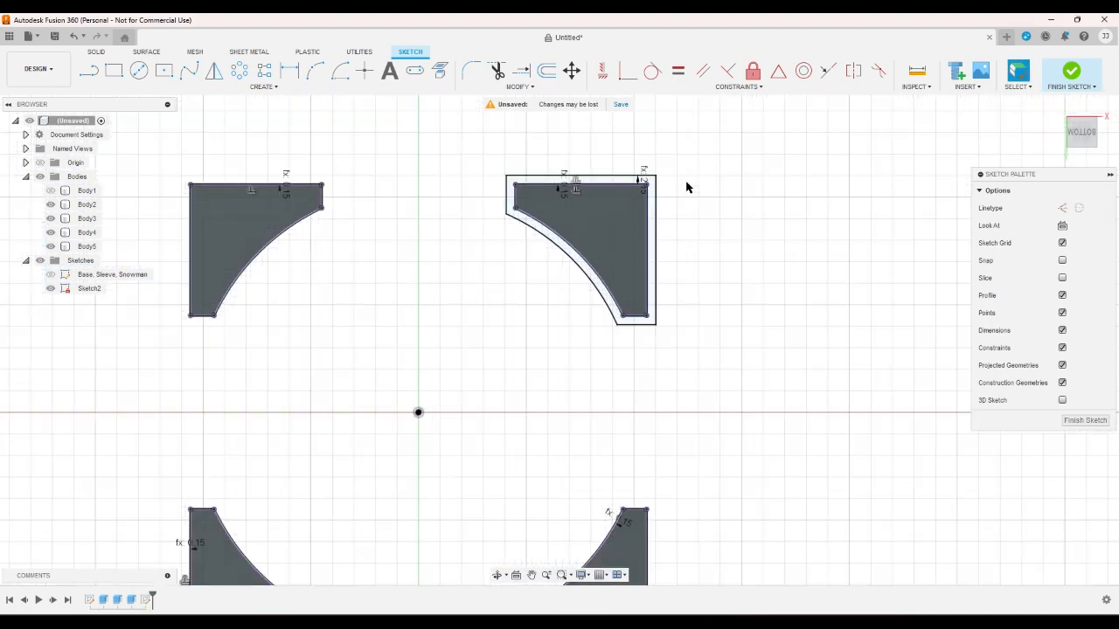
Change the expression of the wrapper user parameter to tsnug + 1.6 mm
{"action": "left_click", "coordinate": [533, 89]}
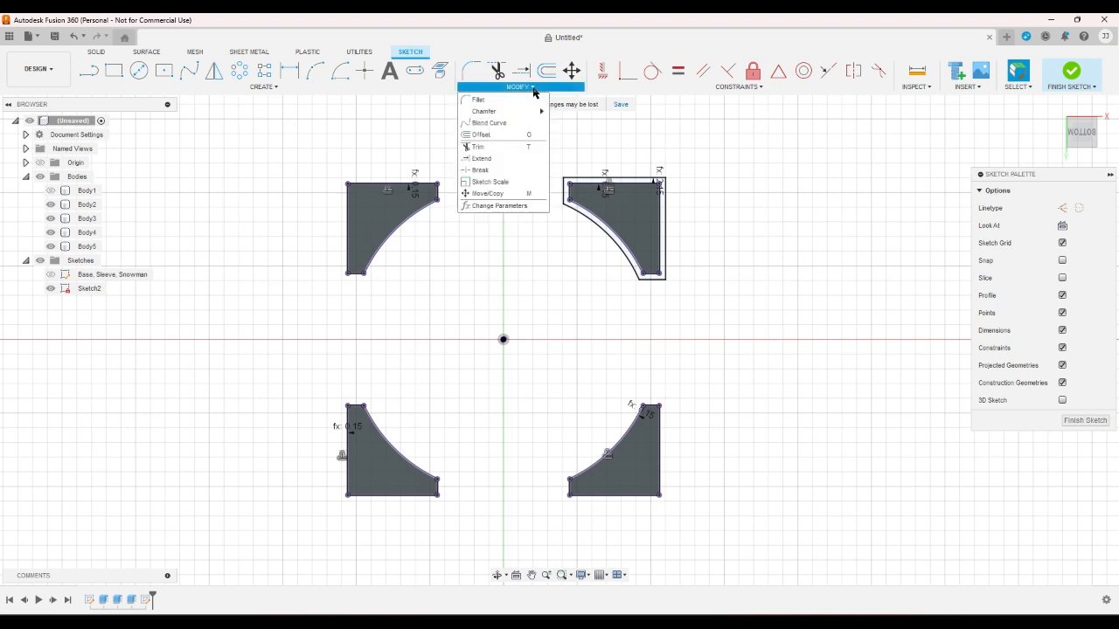
{"action": "left_click", "coordinate": [519, 208]}
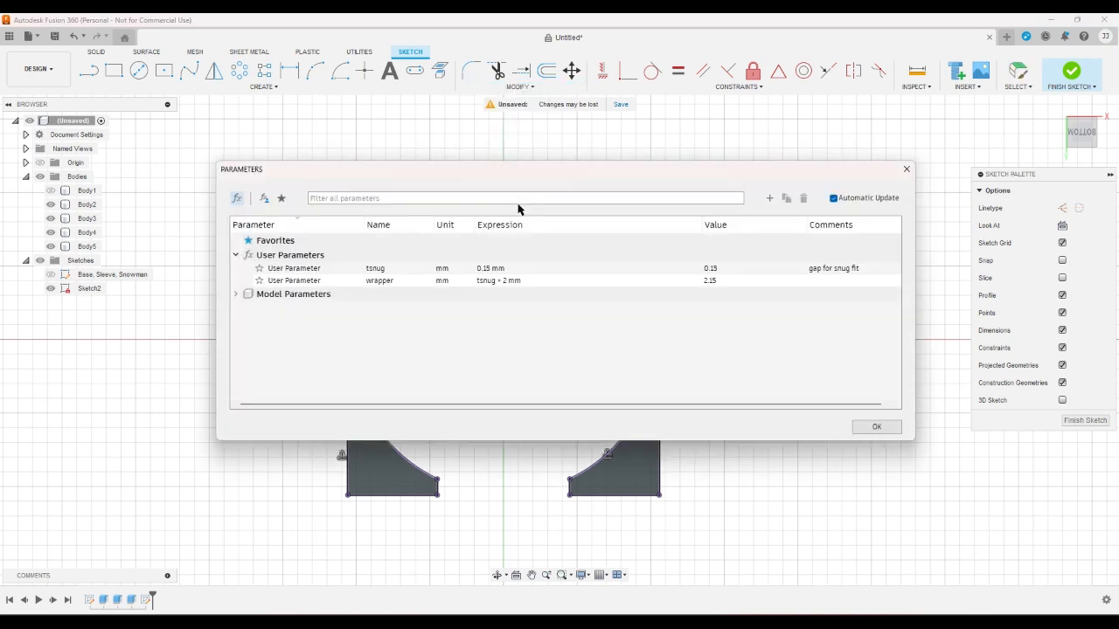
{"action": "left_click", "coordinate": [498, 281]}
{"action": "left_click", "coordinate": [510, 280]}
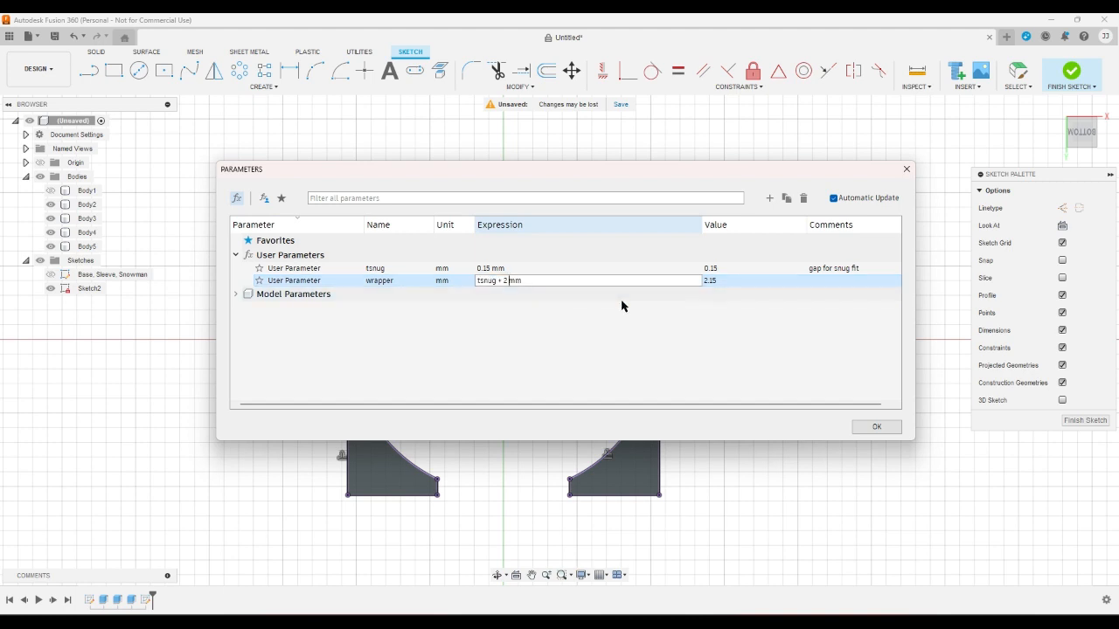
{"action": "key", "text": "BackSpace"}
{"action": "type", "text": "1.6"}
{"action": "key", "text": "Return"}
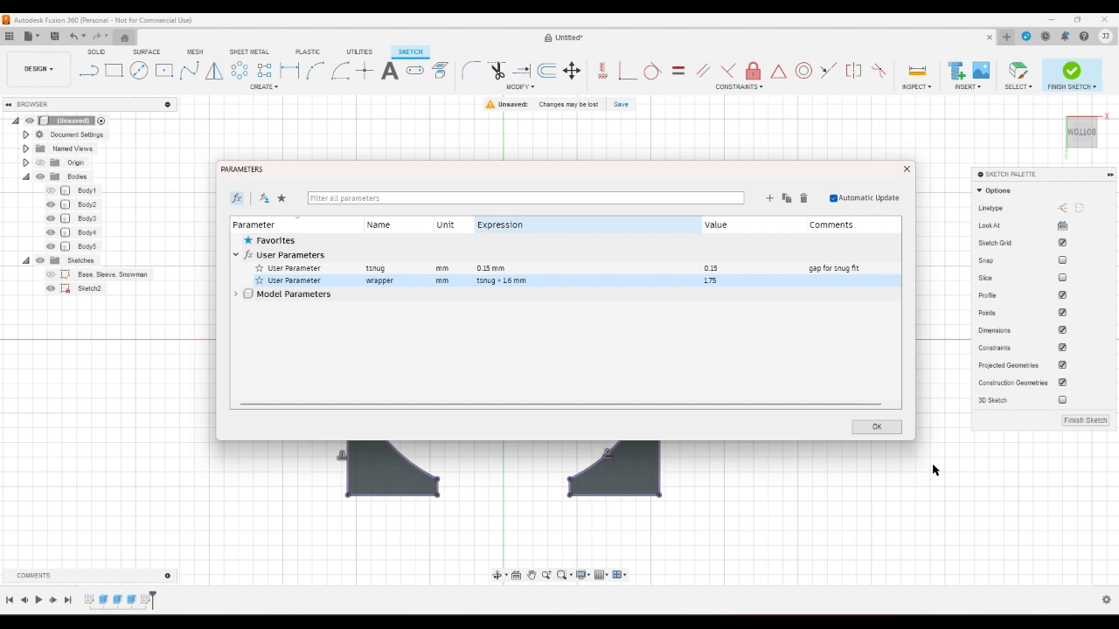
{"action": "left_click", "coordinate": [877, 426]}
{"action": "scroll", "coordinate": [717, 207], "scroll_direction": "up", "scroll_amount": 4}
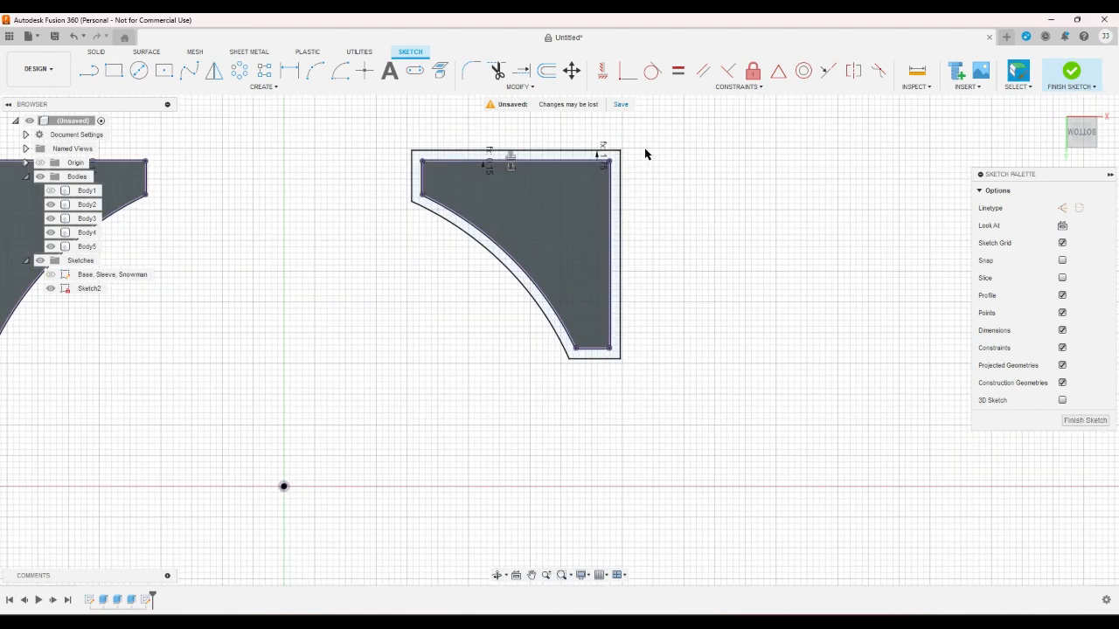
{"action": "scroll", "coordinate": [699, 210], "scroll_direction": "down", "scroll_amount": 2}
{"action": "scroll", "coordinate": [708, 242], "scroll_direction": "down", "scroll_amount": 2}
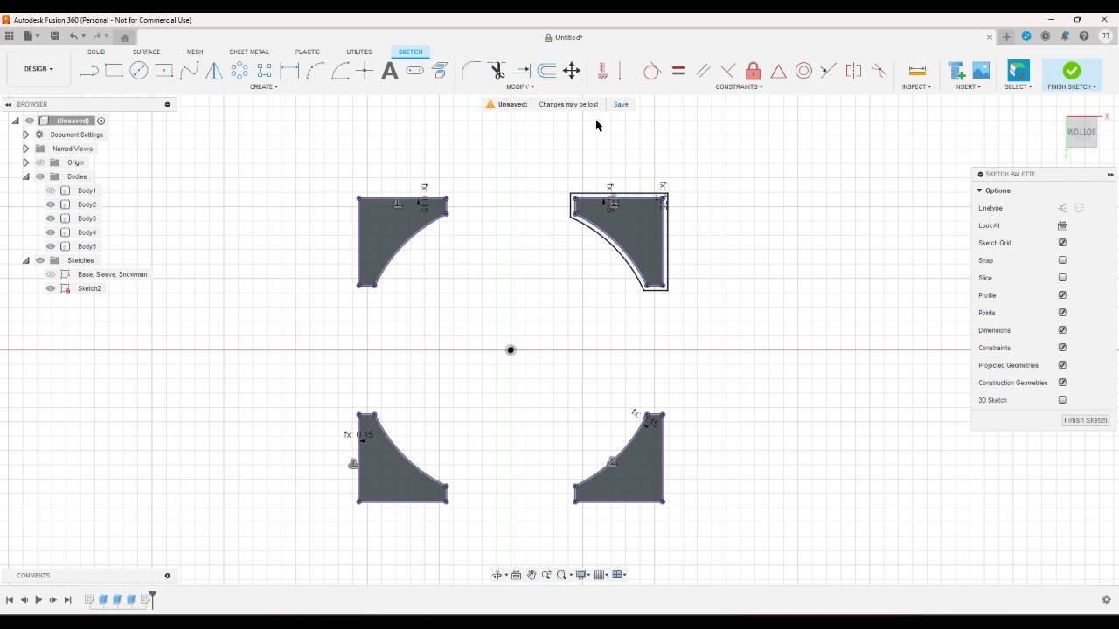
Offset the upper-left corner piece's profile outward, using -wrapper as the offset position
{"action": "left_click", "coordinate": [541, 78]}
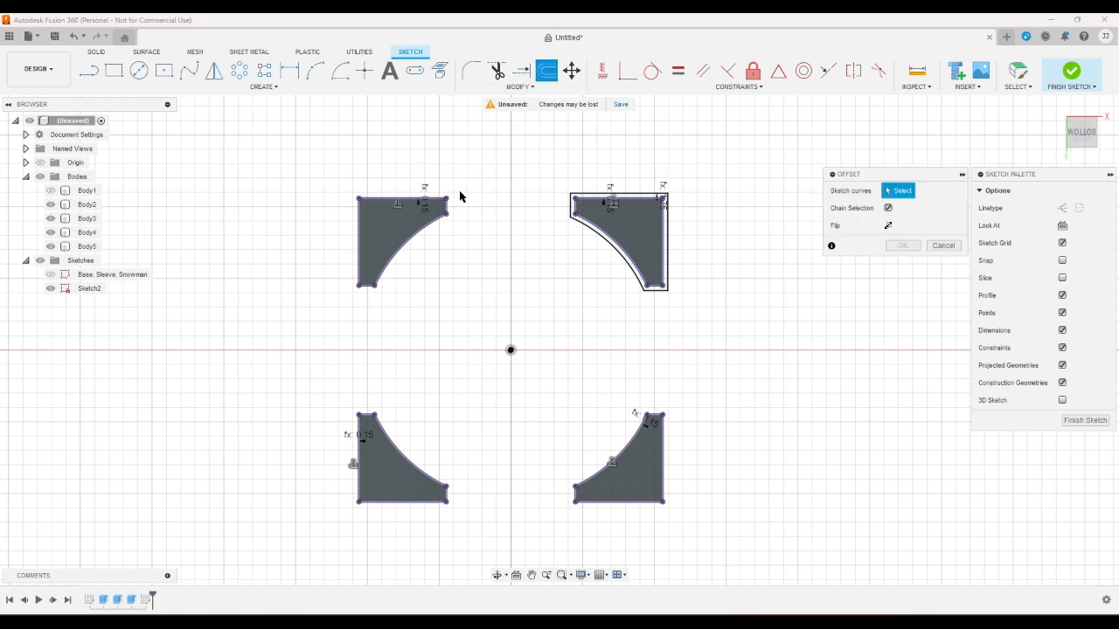
{"action": "left_click", "coordinate": [411, 236]}
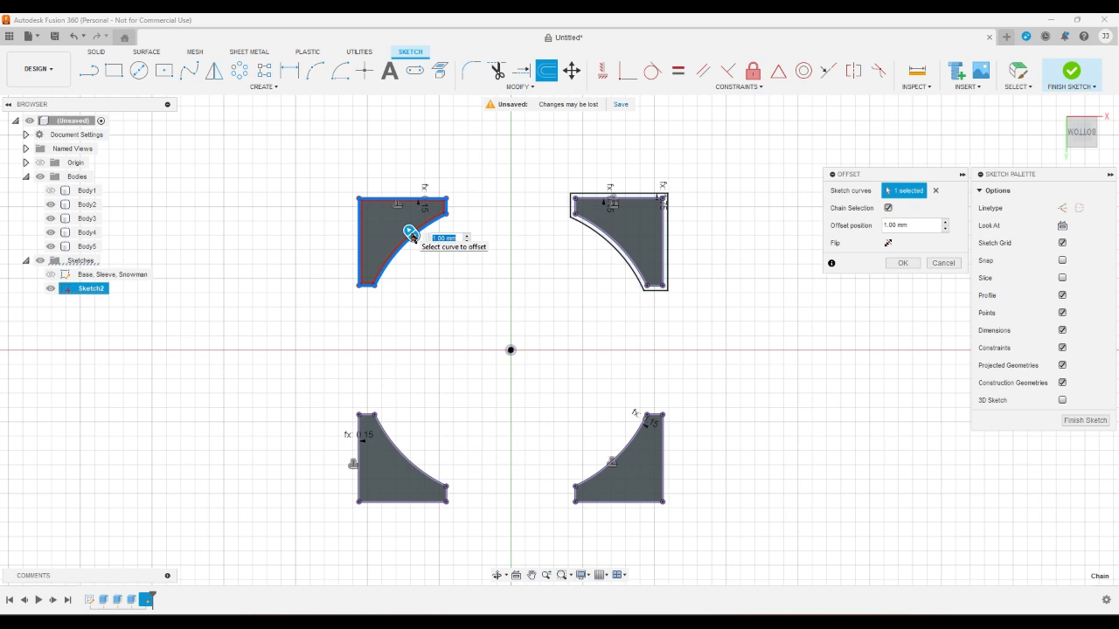
{"action": "type", "text": "w"}
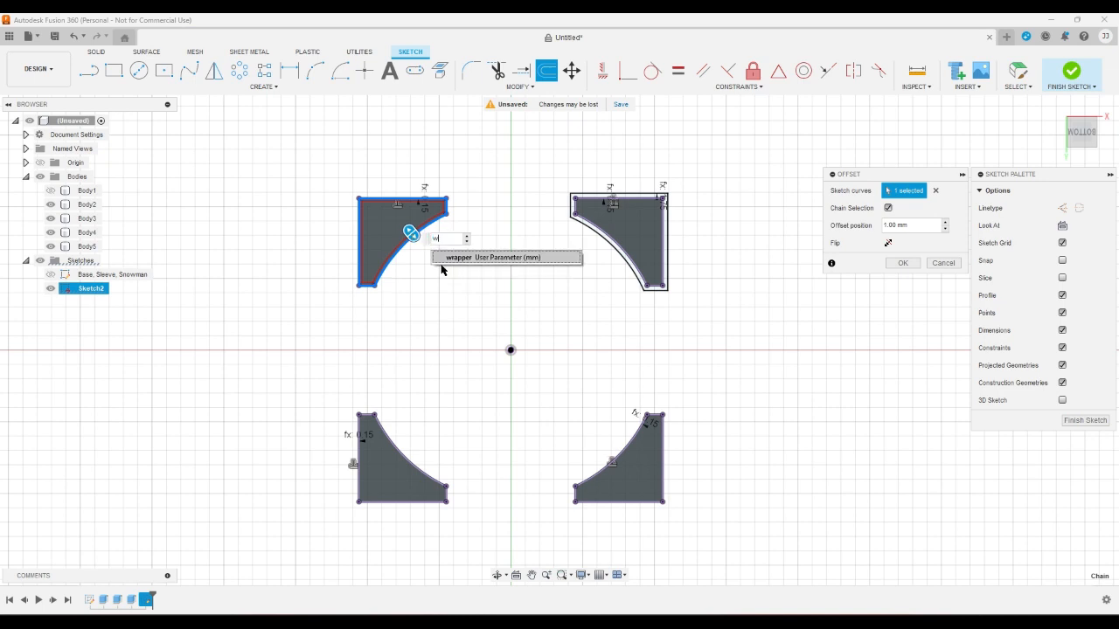
{"action": "key", "text": "Return"}
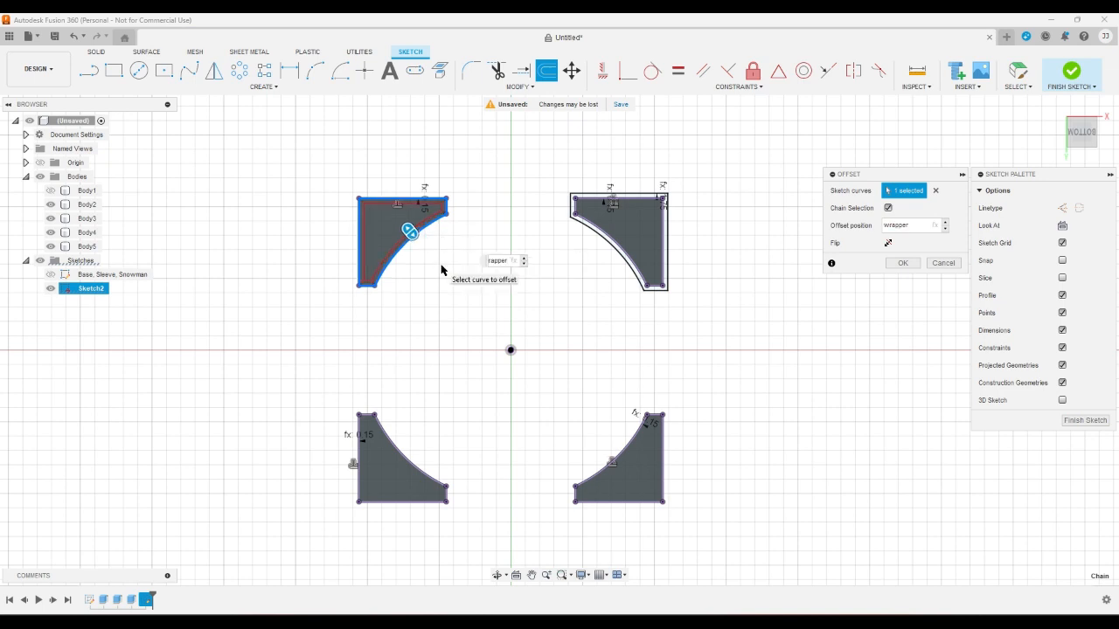
{"action": "key", "text": "Left"}
{"action": "key", "text": "Left"}
{"action": "key", "text": "Return"}
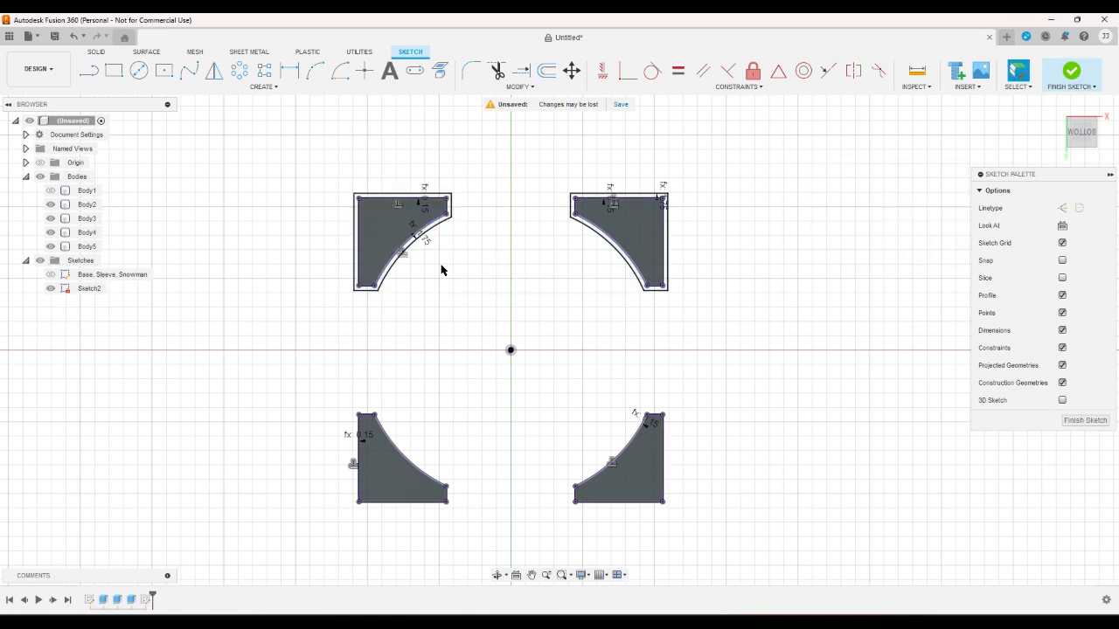
Offset the lower-left corner piece's profile outward, using -wrapper as the offset position
{"action": "left_click", "coordinate": [547, 72]}
{"action": "left_click", "coordinate": [406, 467]}
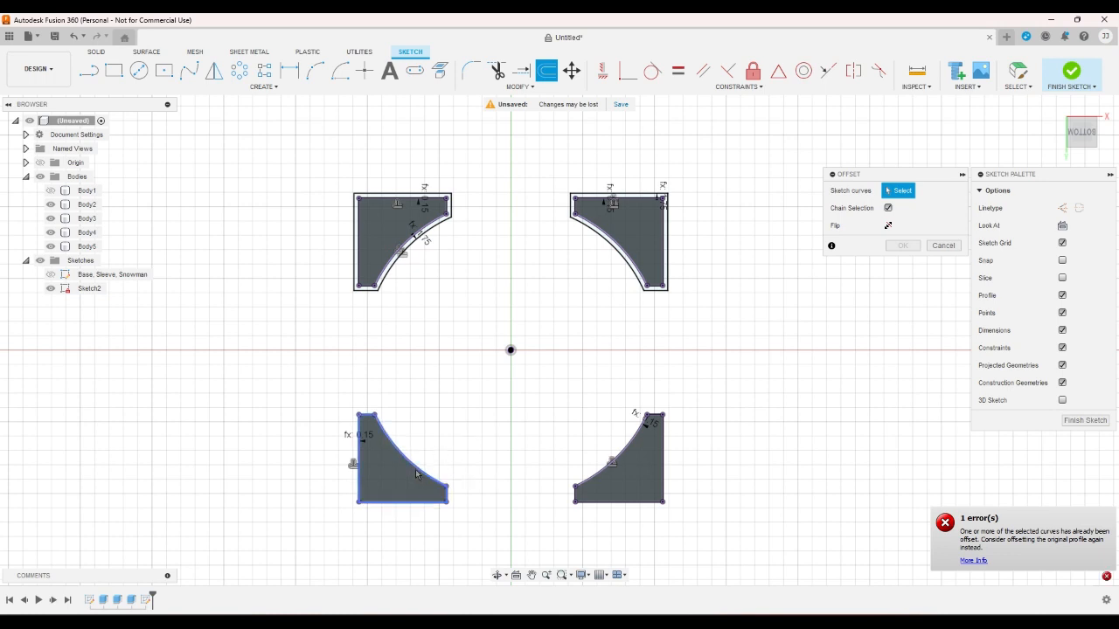
{"action": "left_click", "coordinate": [415, 472]}
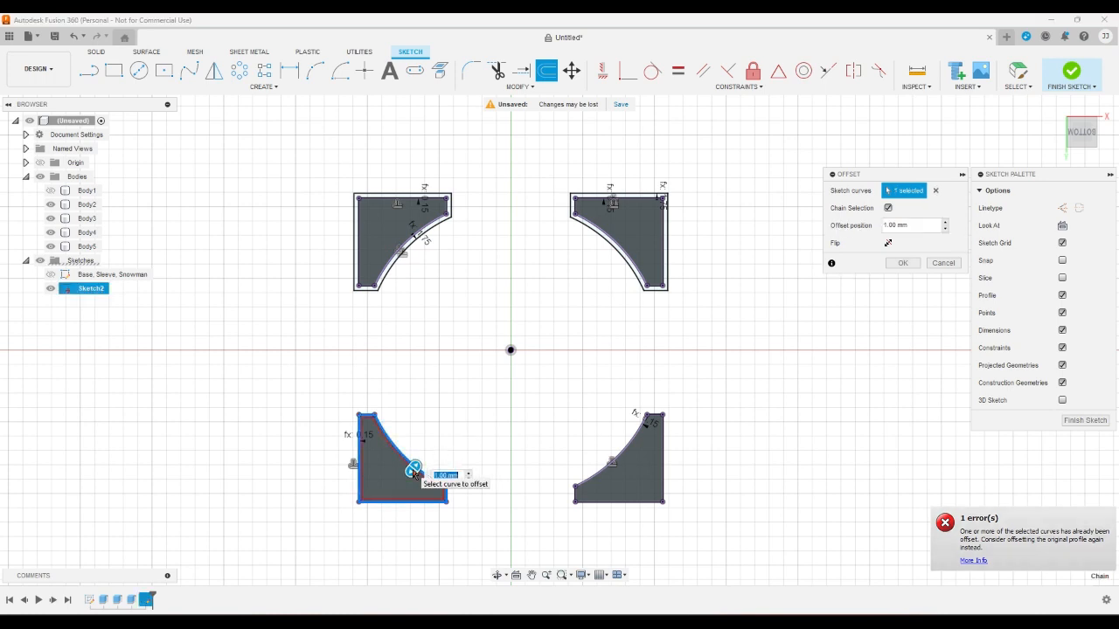
{"action": "type", "text": "-w"}
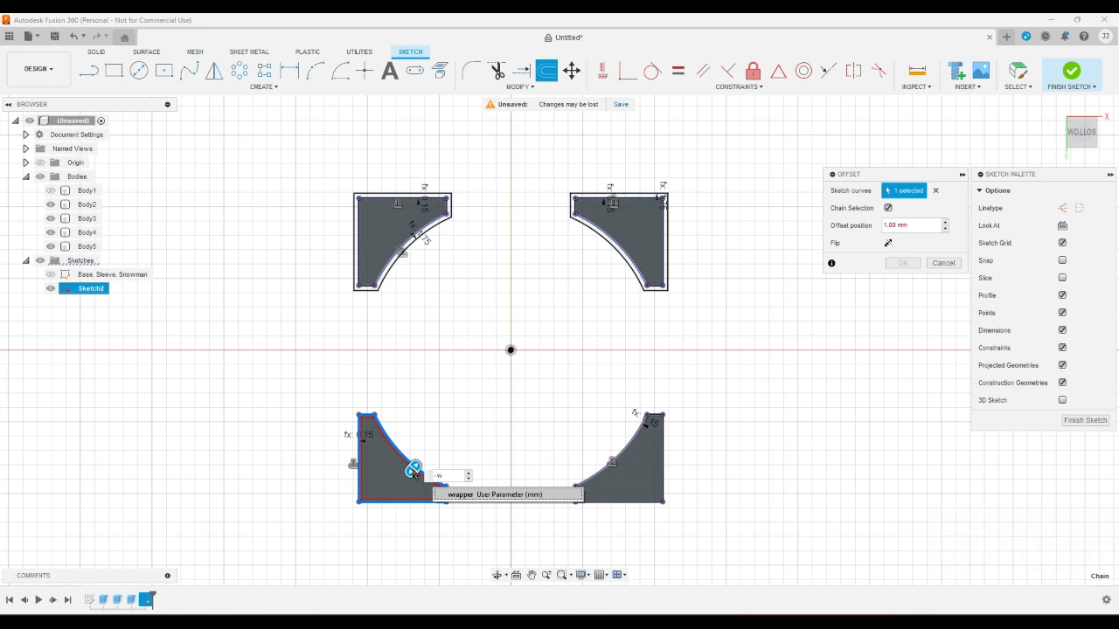
{"action": "type", "text": "r"}
{"action": "key", "text": "Return"}
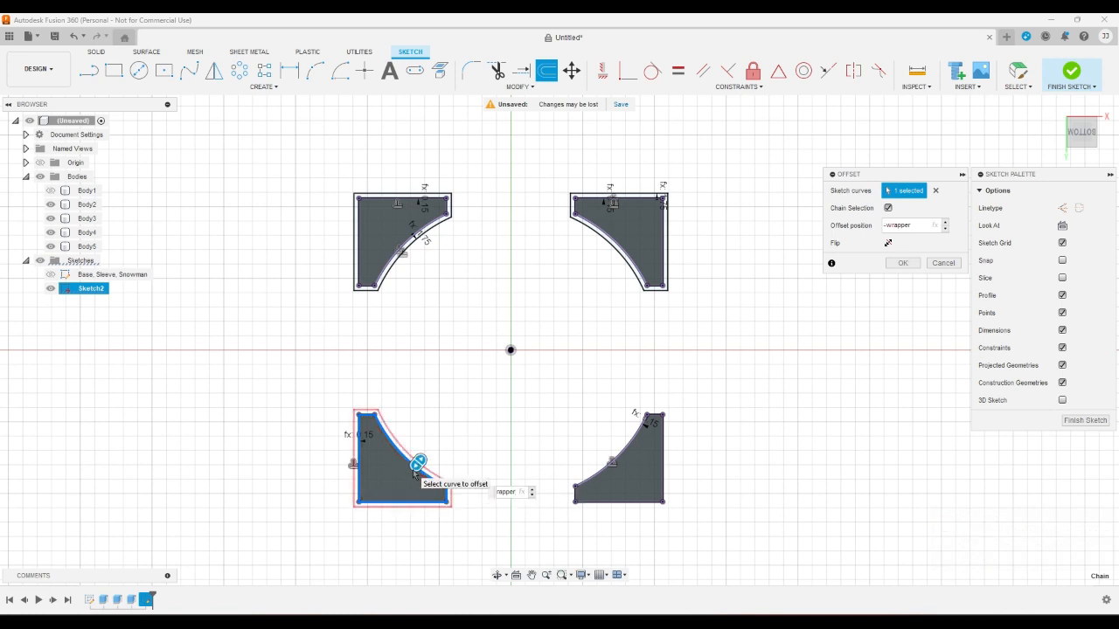
{"action": "key", "text": "Return"}
Offset the lower-right corner piece's original profile outward by the wrapper parameter
{"action": "key", "text": "o"}
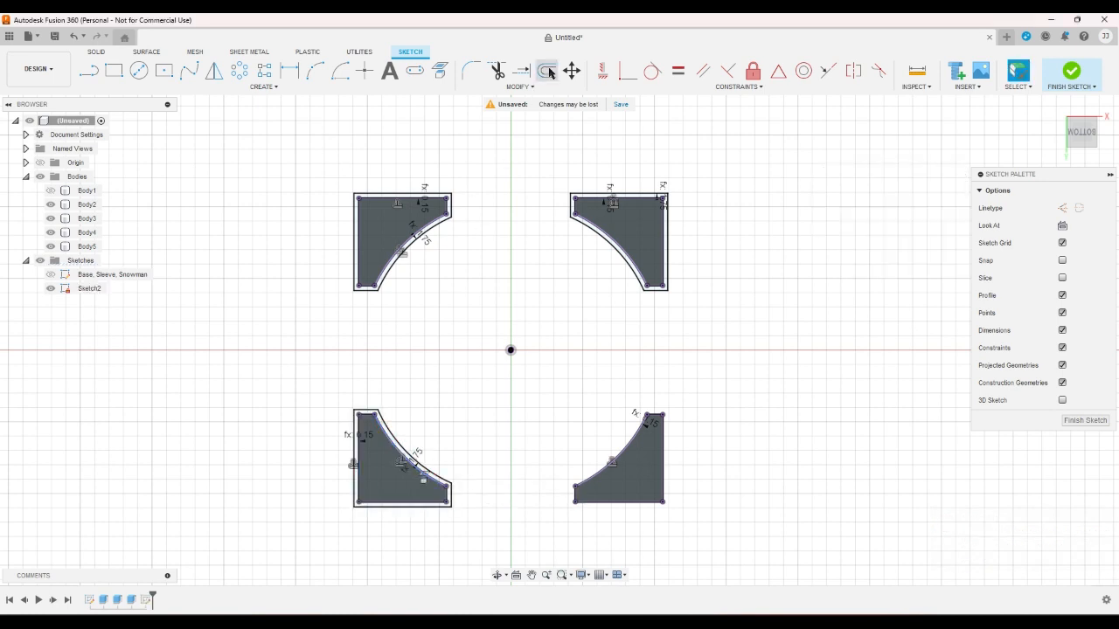
{"action": "left_click", "coordinate": [629, 456]}
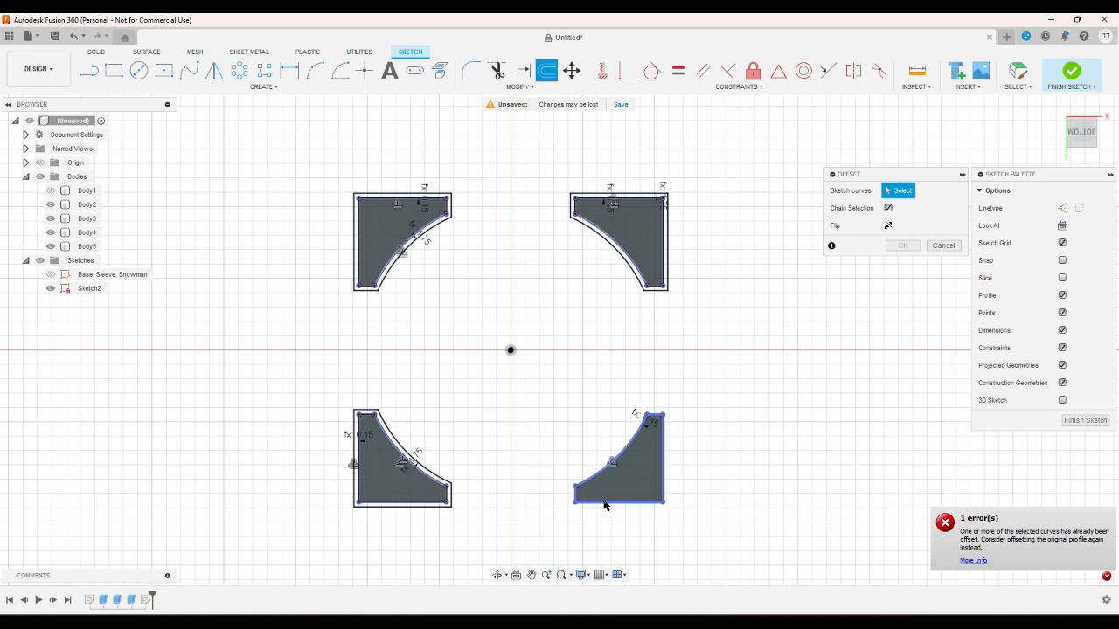
{"action": "scroll", "coordinate": [601, 506], "scroll_direction": "down", "scroll_amount": 3}
{"action": "scroll", "coordinate": [597, 506], "scroll_direction": "up", "scroll_amount": 2}
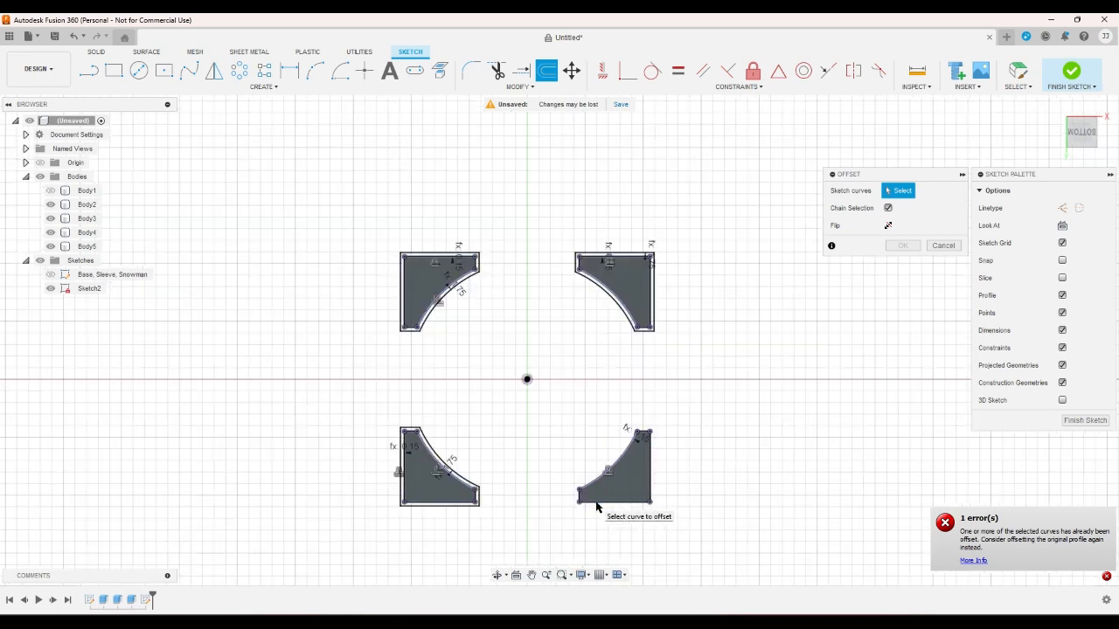
{"action": "scroll", "coordinate": [597, 506], "scroll_direction": "up", "scroll_amount": 8}
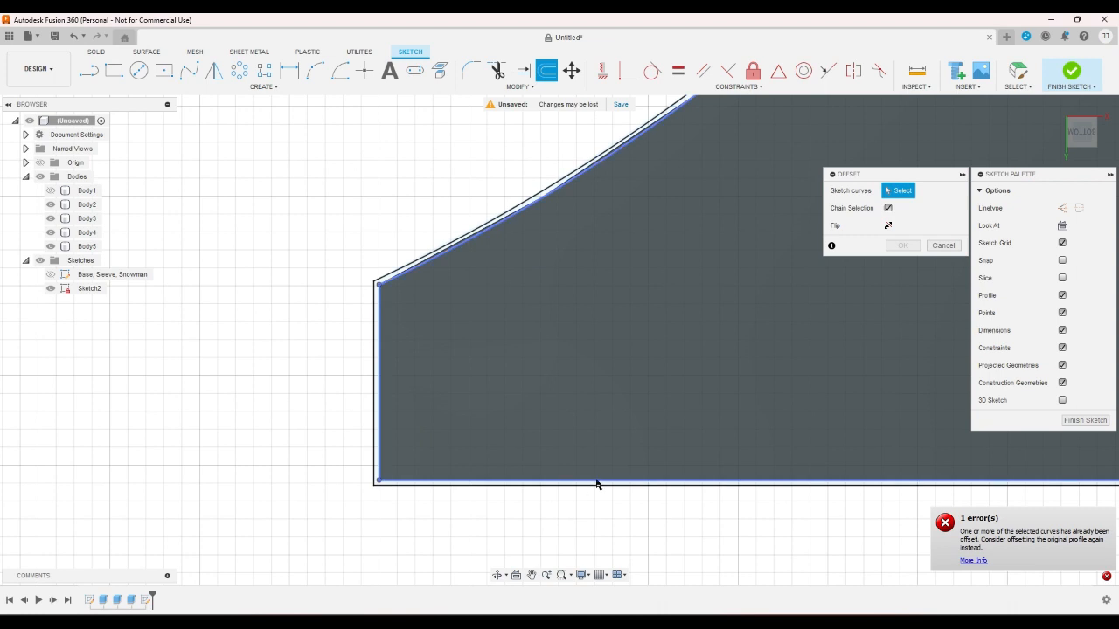
{"action": "left_click", "coordinate": [596, 483]}
{"action": "type", "text": "wr"}
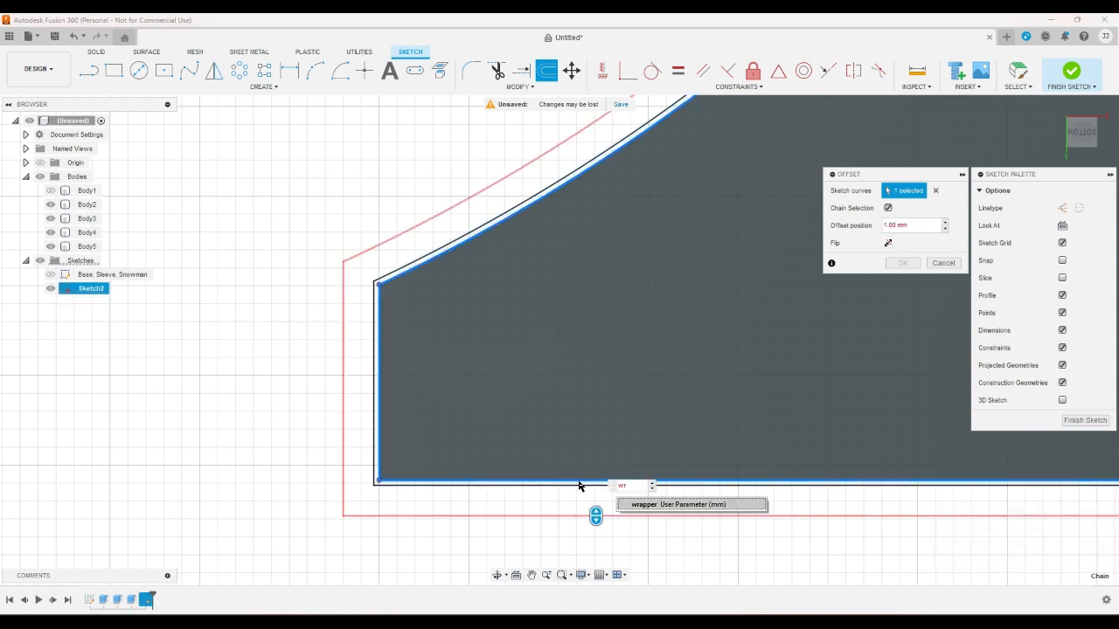
{"action": "type", "text": "apper"}
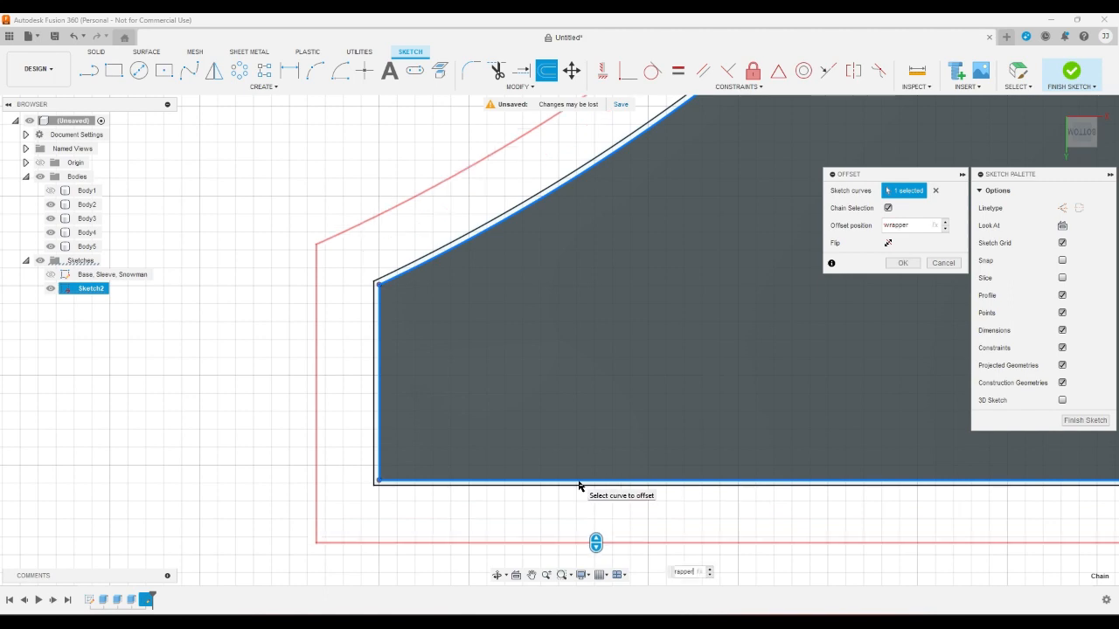
{"action": "key", "text": "Return"}
{"action": "scroll", "coordinate": [579, 486], "scroll_direction": "down", "scroll_amount": 5}
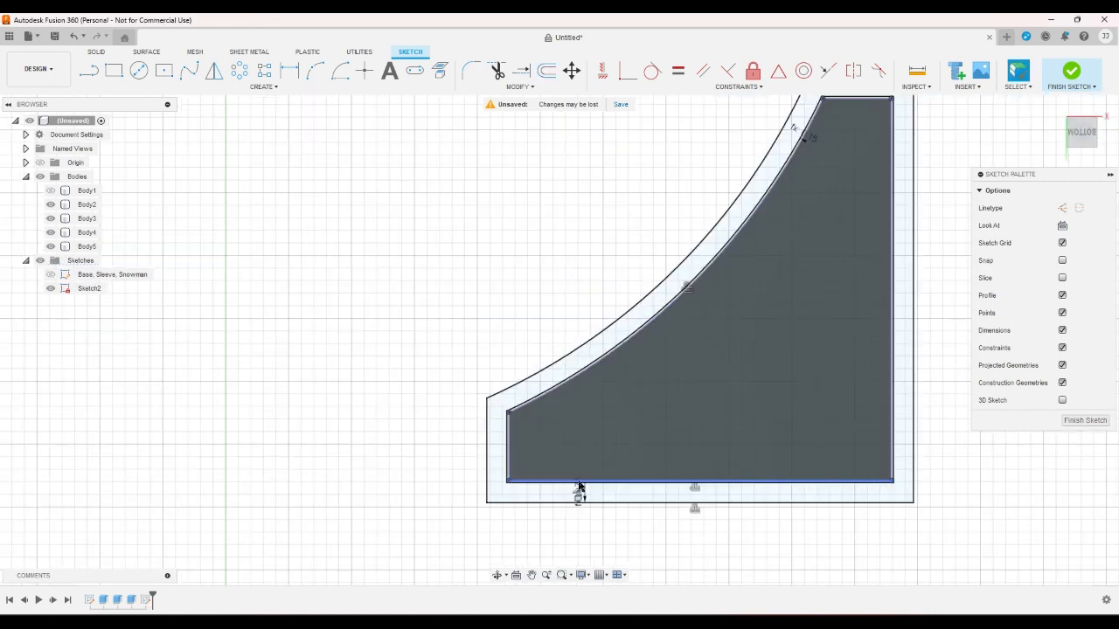
{"action": "scroll", "coordinate": [578, 485], "scroll_direction": "down", "scroll_amount": 3}
{"action": "scroll", "coordinate": [742, 252], "scroll_direction": "up", "scroll_amount": 1}
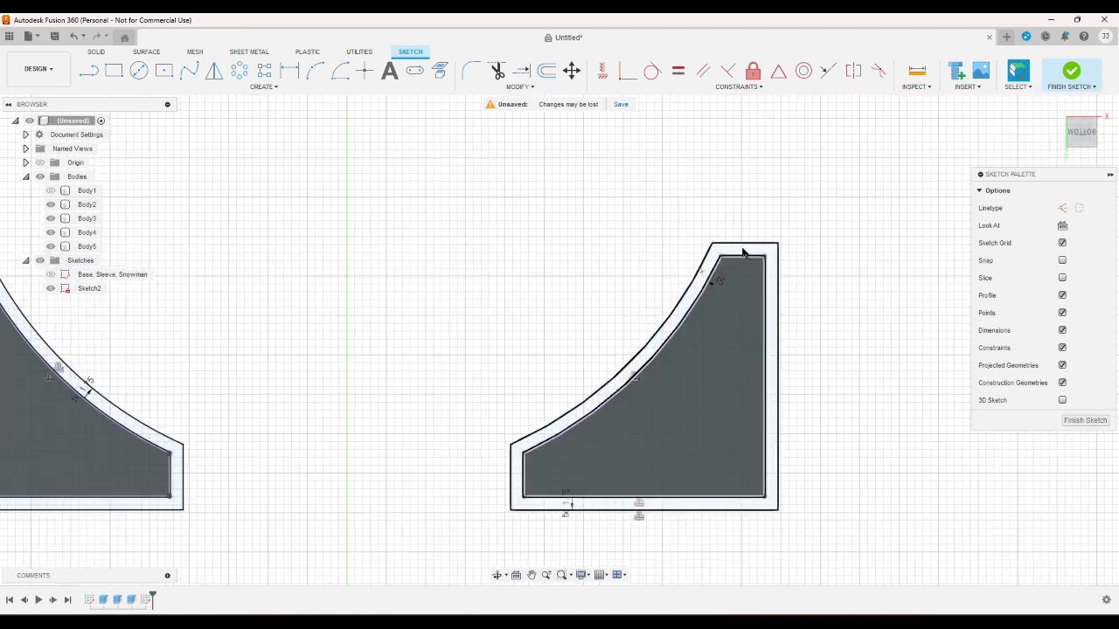
{"action": "scroll", "coordinate": [792, 283], "scroll_direction": "up", "scroll_amount": 1}
{"action": "scroll", "coordinate": [855, 332], "scroll_direction": "down", "scroll_amount": 4}
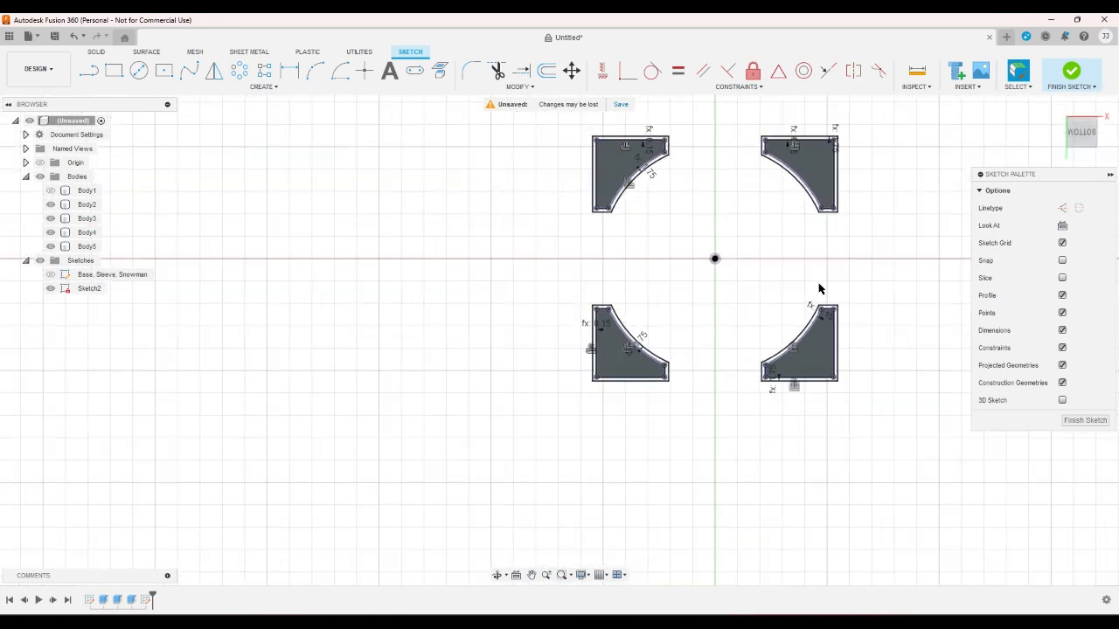
{"action": "scroll", "coordinate": [831, 242], "scroll_direction": "up", "scroll_amount": 2}
{"action": "scroll", "coordinate": [824, 242], "scroll_direction": "down", "scroll_amount": 2}
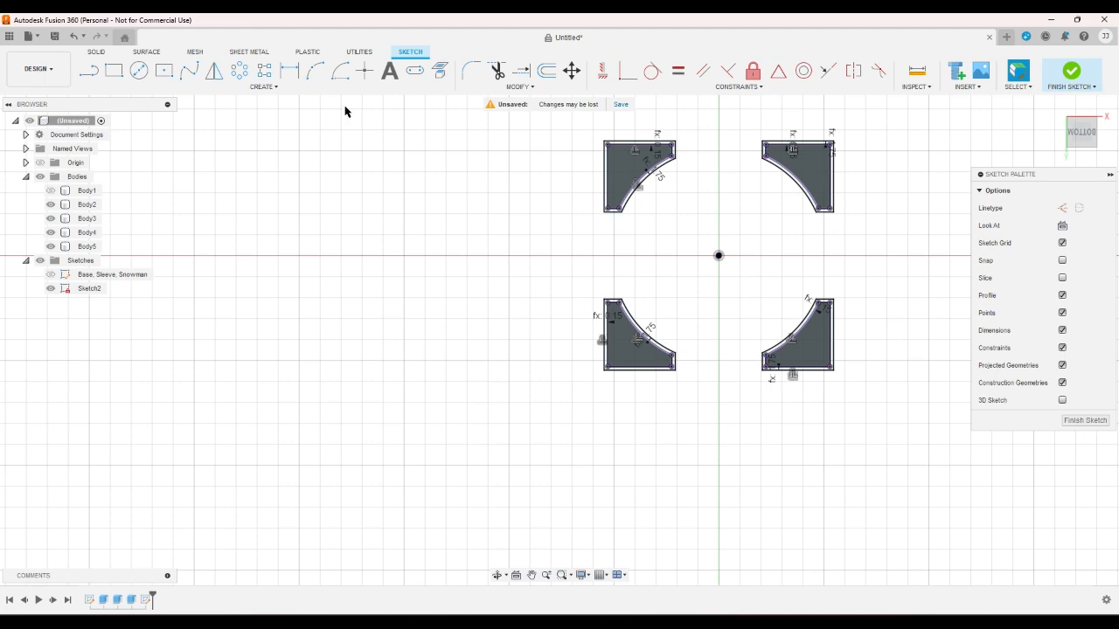
Sketch a center-diameter circle about 50 mm across, centred on the origin between the four corner pieces
{"action": "left_click", "coordinate": [139, 70]}
{"action": "scroll", "coordinate": [746, 257], "scroll_direction": "up", "scroll_amount": 2}
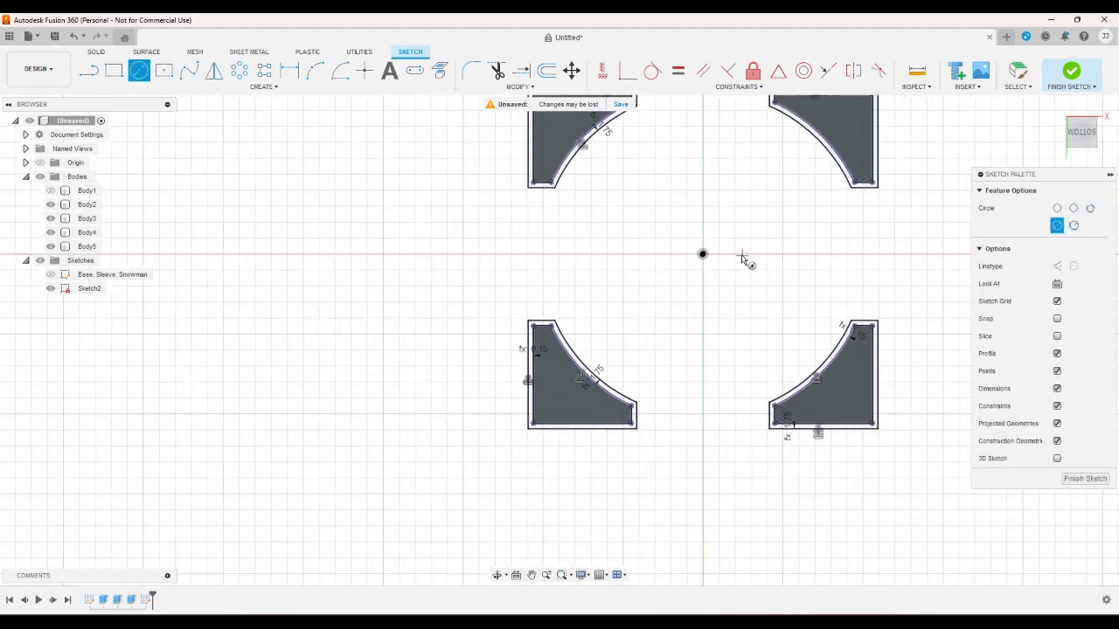
{"action": "left_click", "coordinate": [702, 253]}
{"action": "right_click", "coordinate": [619, 251]}
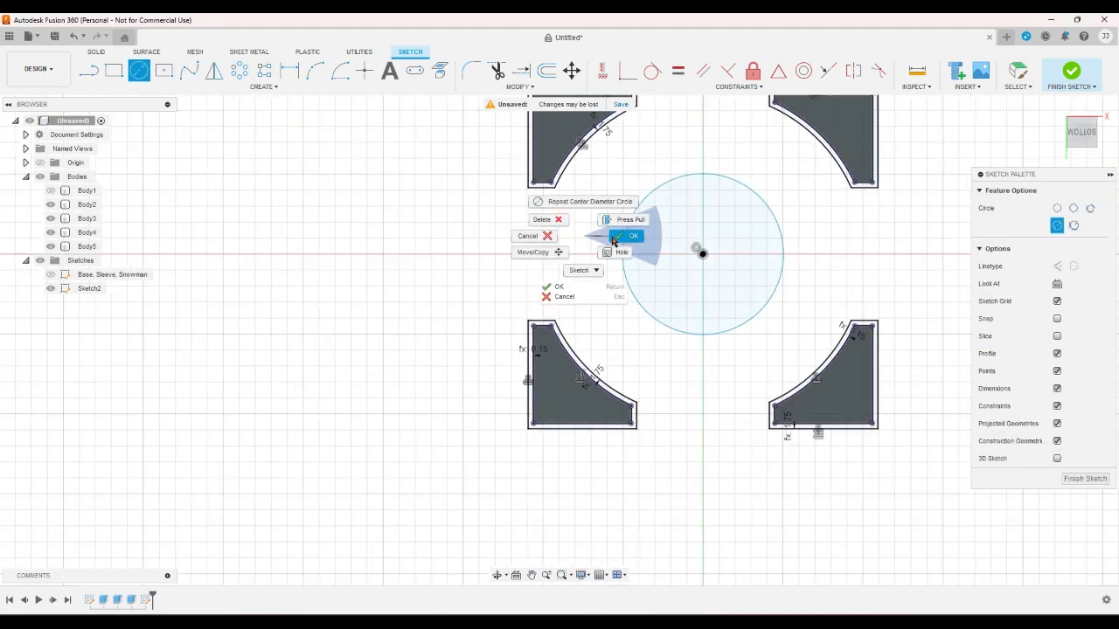
{"action": "left_click", "coordinate": [621, 243]}
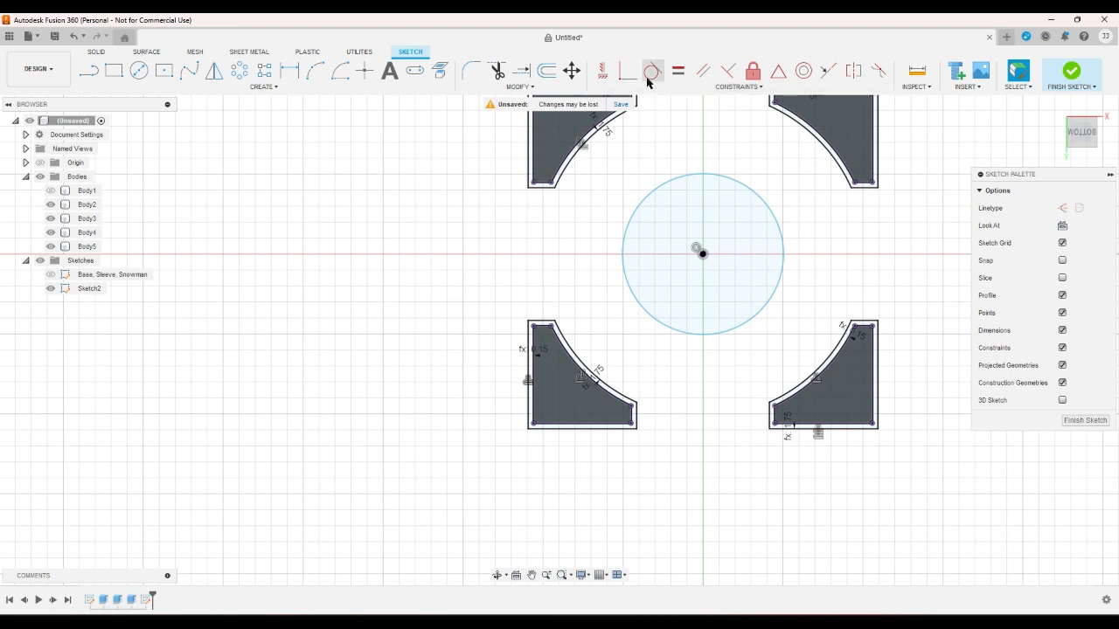
Constrain the central circle tangent to the outer offset arc of the upper-left corner piece
{"action": "left_click", "coordinate": [650, 73]}
{"action": "left_click", "coordinate": [637, 200]}
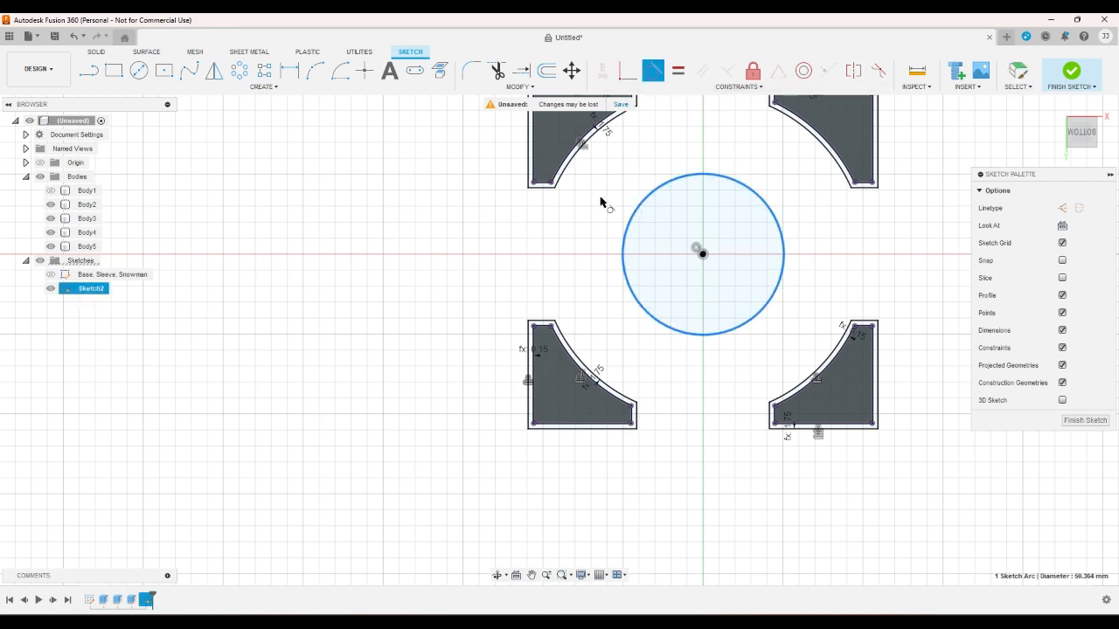
{"action": "left_click", "coordinate": [559, 187]}
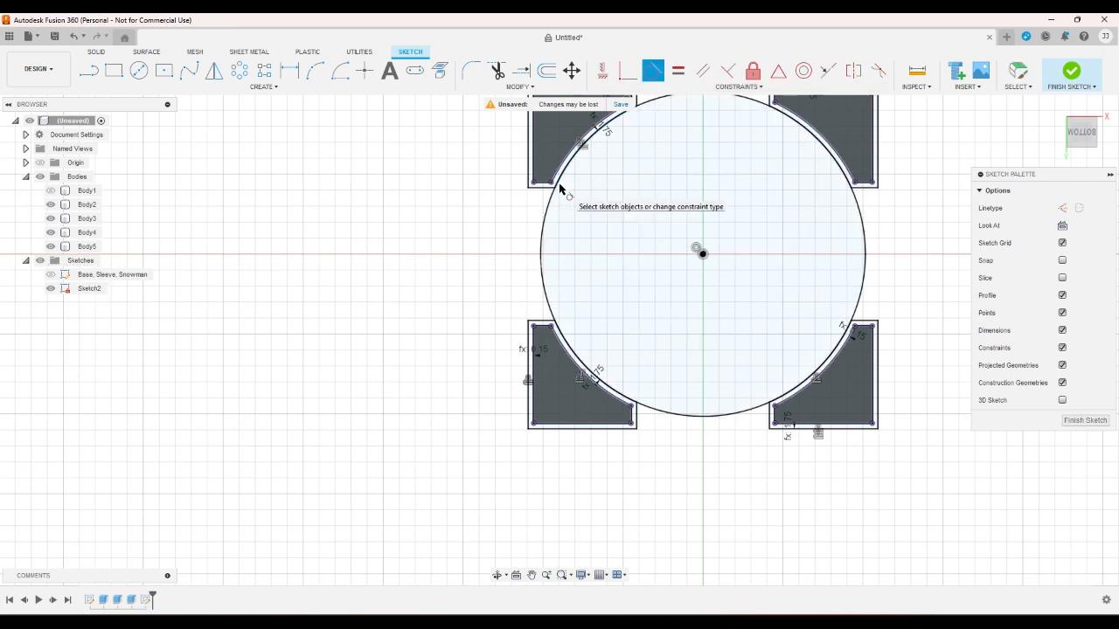
{"action": "right_click", "coordinate": [527, 247]}
{"action": "left_click", "coordinate": [535, 260]}
{"action": "scroll", "coordinate": [529, 259], "scroll_direction": "down", "scroll_amount": 3}
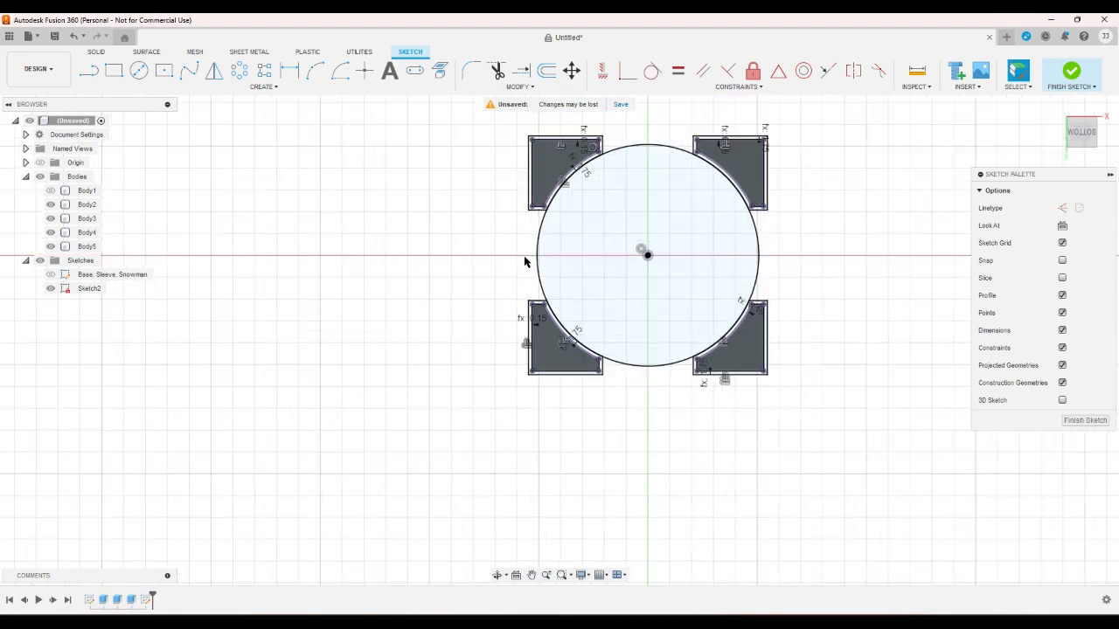
Set the wrapper user parameter's expression to tsnug + 5 mm to test how the outlines and circle adapt
{"action": "left_click", "coordinate": [518, 86]}
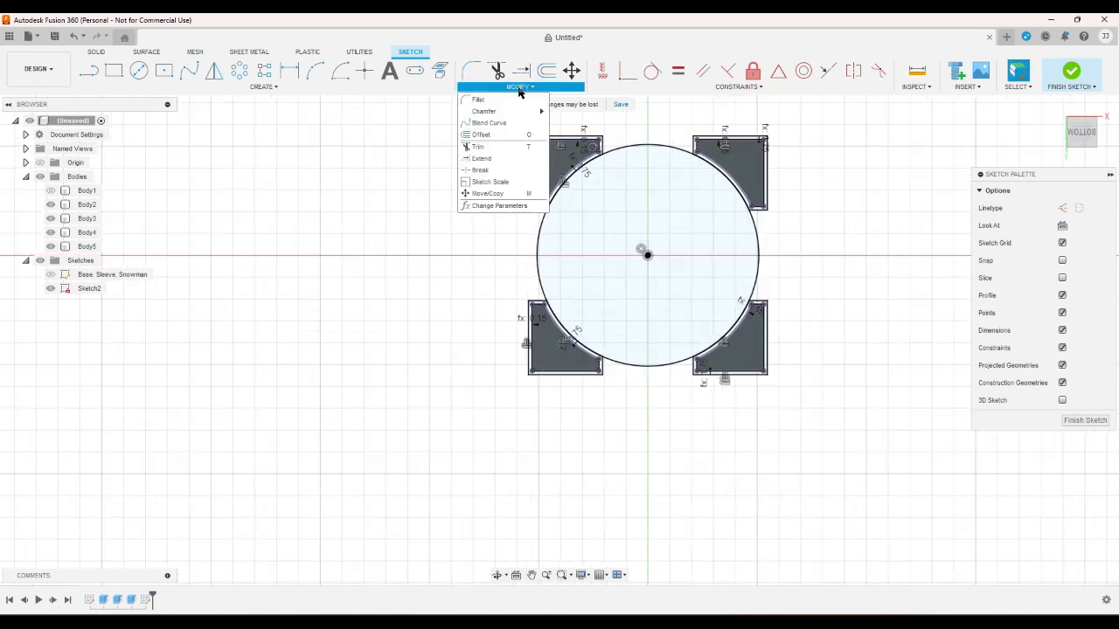
{"action": "left_click", "coordinate": [499, 206]}
{"action": "left_click", "coordinate": [514, 281]}
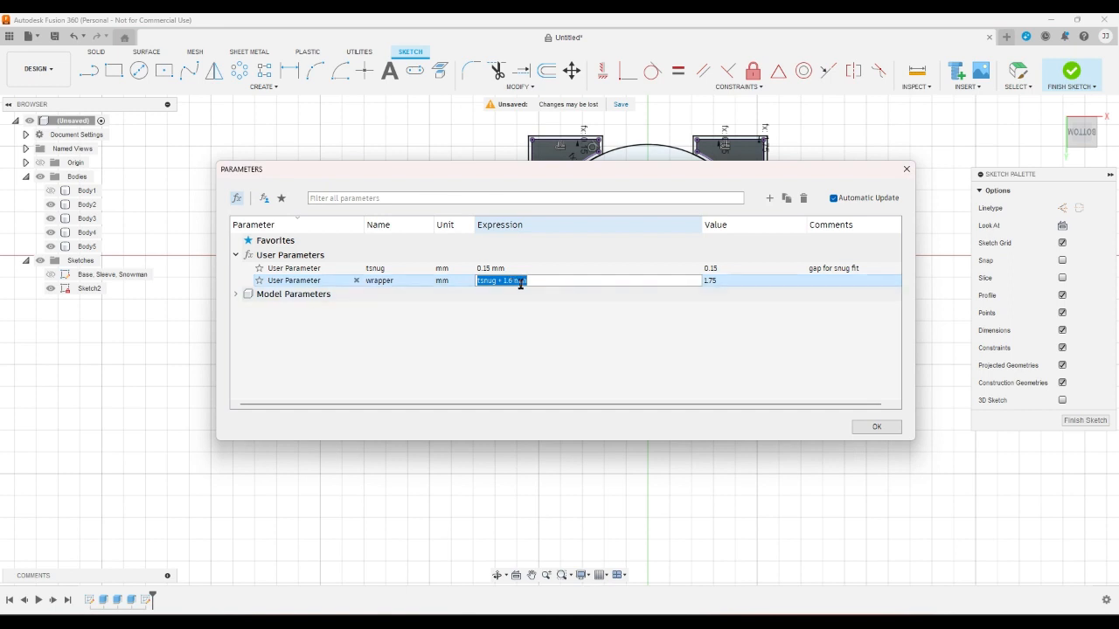
{"action": "left_click", "coordinate": [516, 282]}
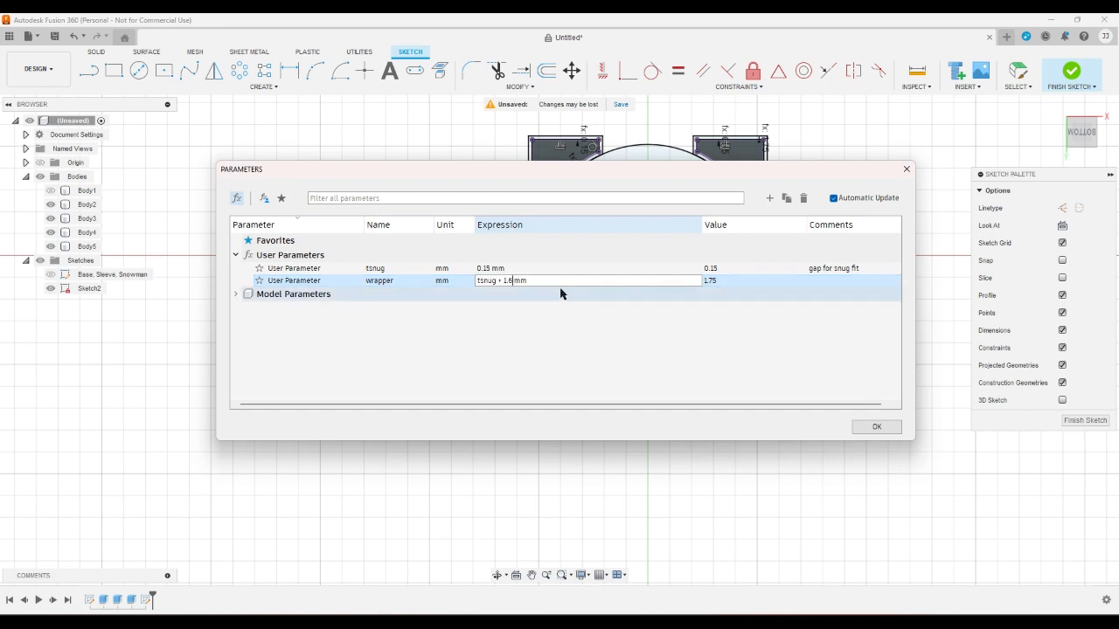
{"action": "key", "text": "BackSpace"}
{"action": "key", "text": "BackSpace"}
{"action": "key", "text": "BackSpace"}
{"action": "type", "text": "5"}
{"action": "key", "text": "Return"}
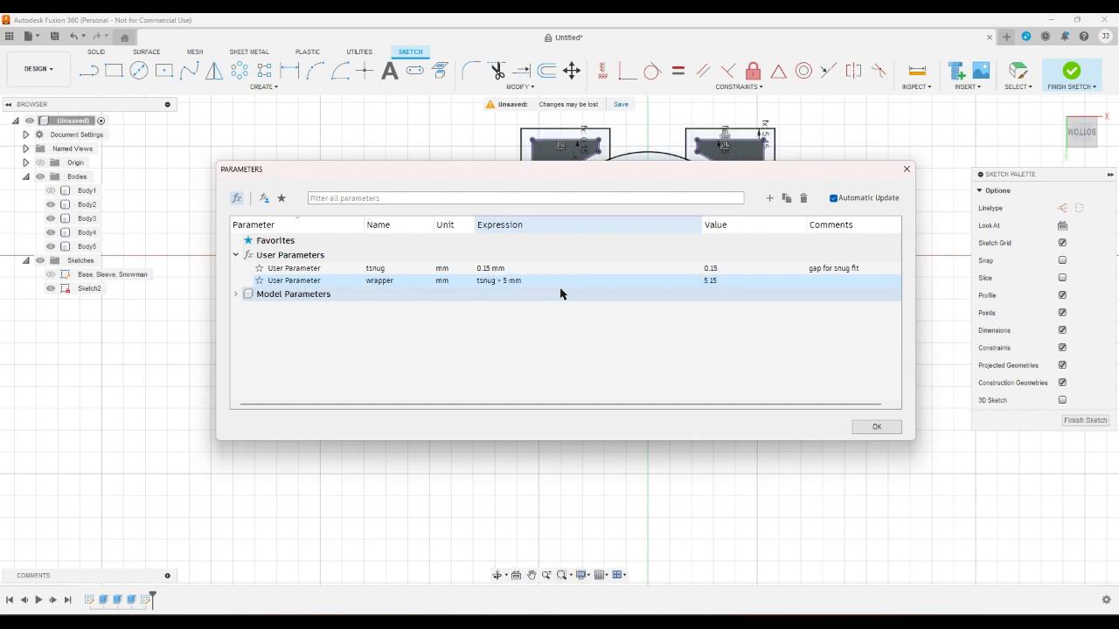
{"action": "left_click", "coordinate": [877, 427]}
{"action": "scroll", "coordinate": [743, 254], "scroll_direction": "up", "scroll_amount": 3}
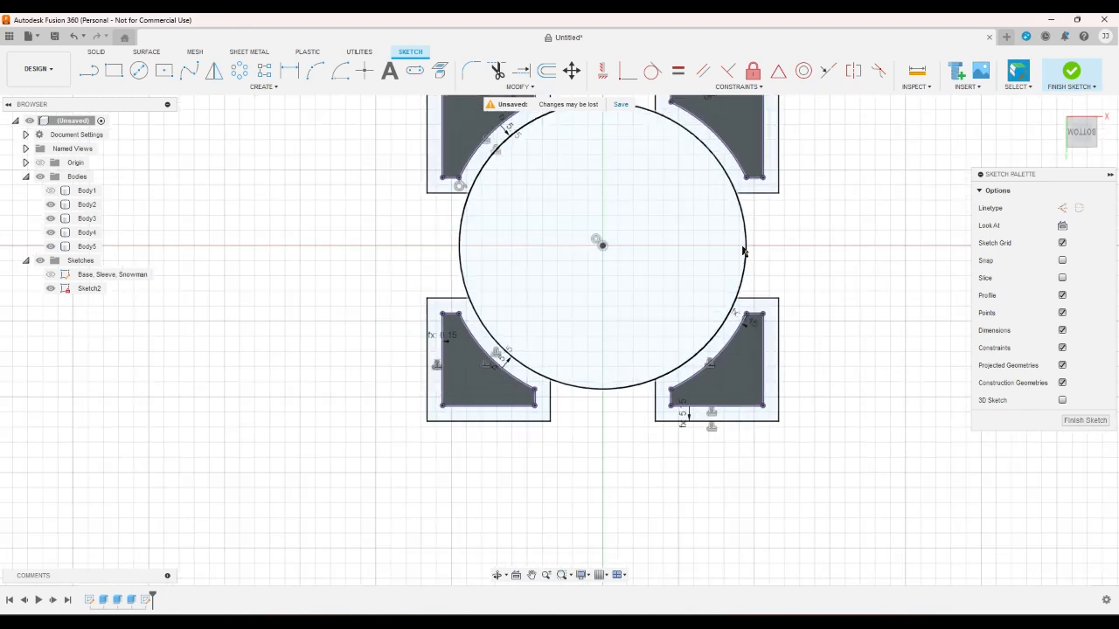
{"action": "scroll", "coordinate": [742, 251], "scroll_direction": "down", "scroll_amount": 2}
Set the wrapper user parameter's expression back to tsnug + 1.6 mm
{"action": "left_click", "coordinate": [530, 87]}
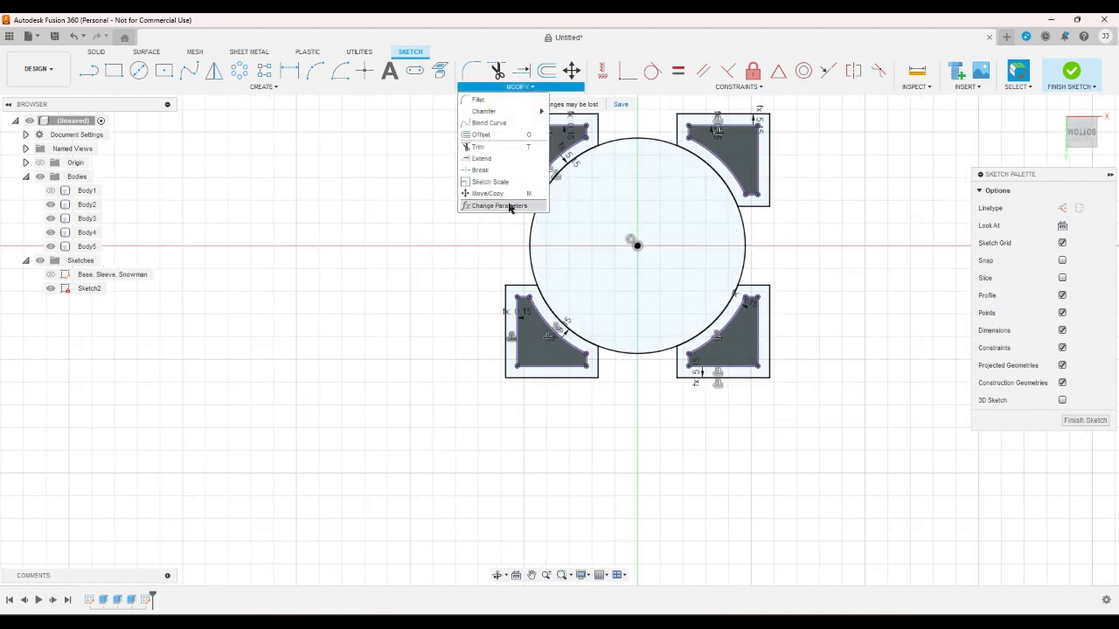
{"action": "left_click", "coordinate": [509, 207]}
{"action": "left_click", "coordinate": [521, 280]}
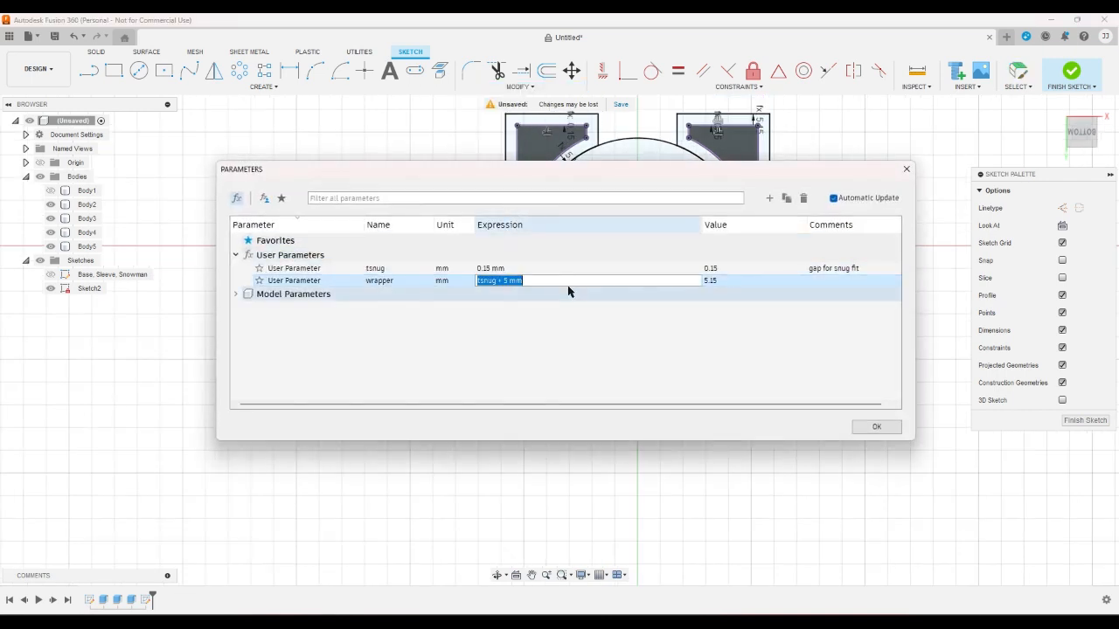
{"action": "key", "text": "Left"}
{"action": "key", "text": "Left"}
{"action": "key", "text": "Left"}
{"action": "key", "text": "BackSpace"}
{"action": "type", "text": "1.6"}
{"action": "key", "text": "Return"}
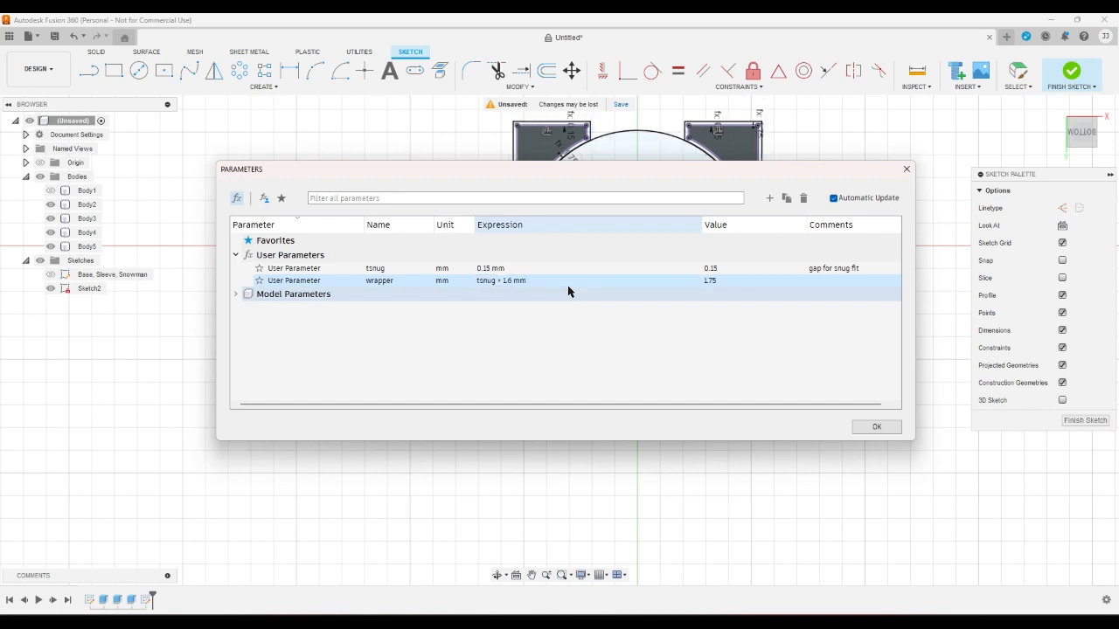
{"action": "left_click", "coordinate": [882, 427]}
{"action": "scroll", "coordinate": [798, 214], "scroll_direction": "up", "scroll_amount": 3}
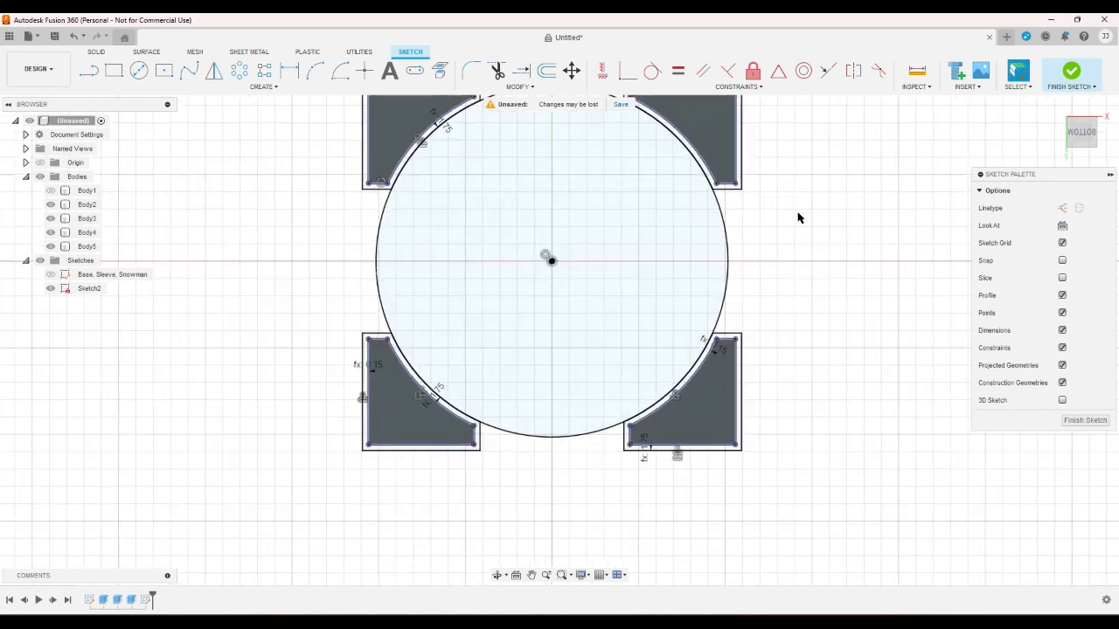
{"action": "scroll", "coordinate": [798, 213], "scroll_direction": "down", "scroll_amount": 2}
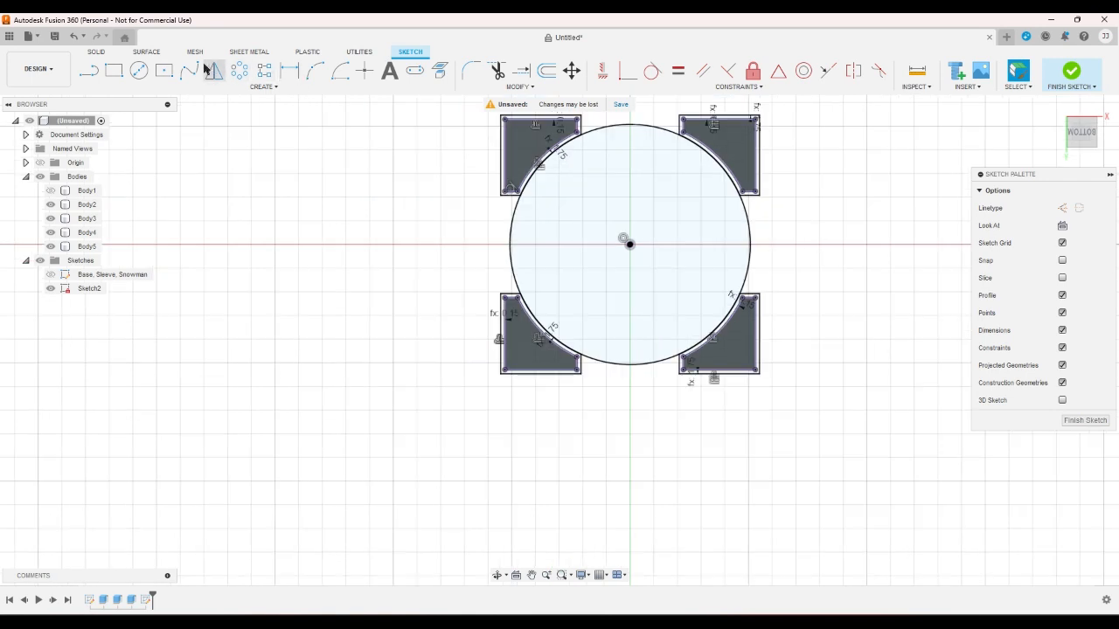
Sketch two crossing center rectangles on the origin with corners on the circle, about 98 × 27 mm horizontally and 31 × 97 mm vertically
{"action": "left_click", "coordinate": [163, 70]}
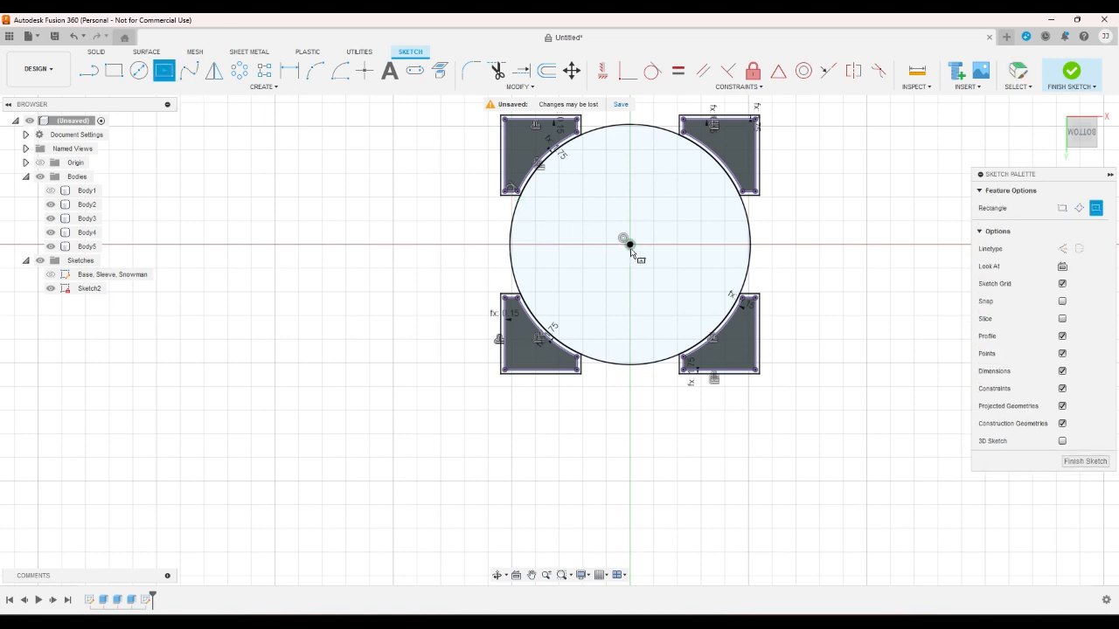
{"action": "left_click", "coordinate": [629, 243]}
{"action": "left_click", "coordinate": [515, 216]}
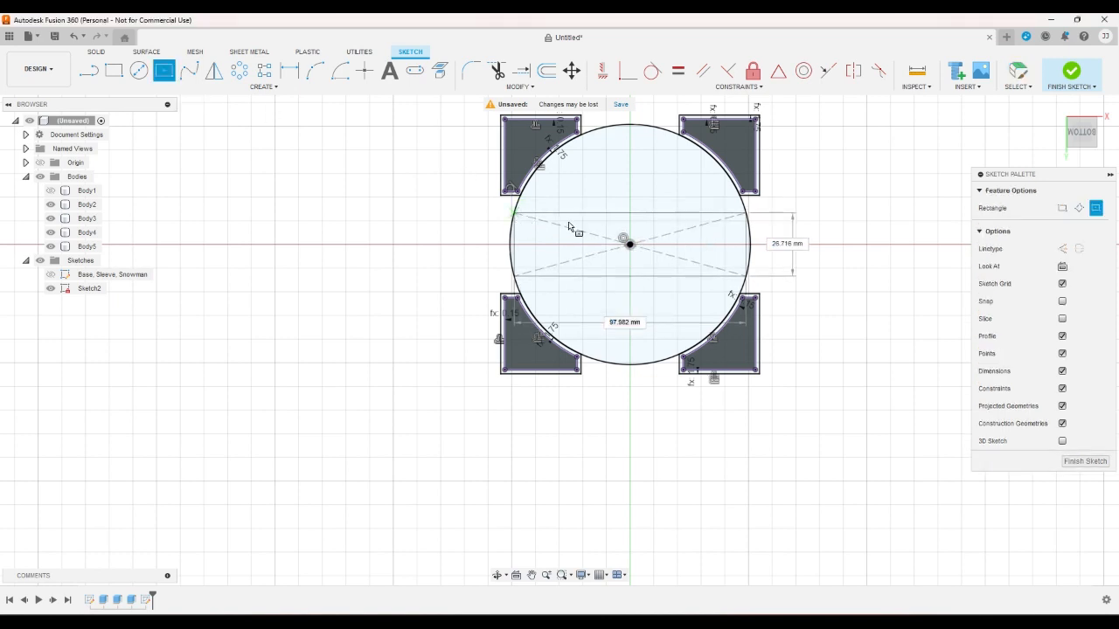
{"action": "left_click", "coordinate": [630, 244]}
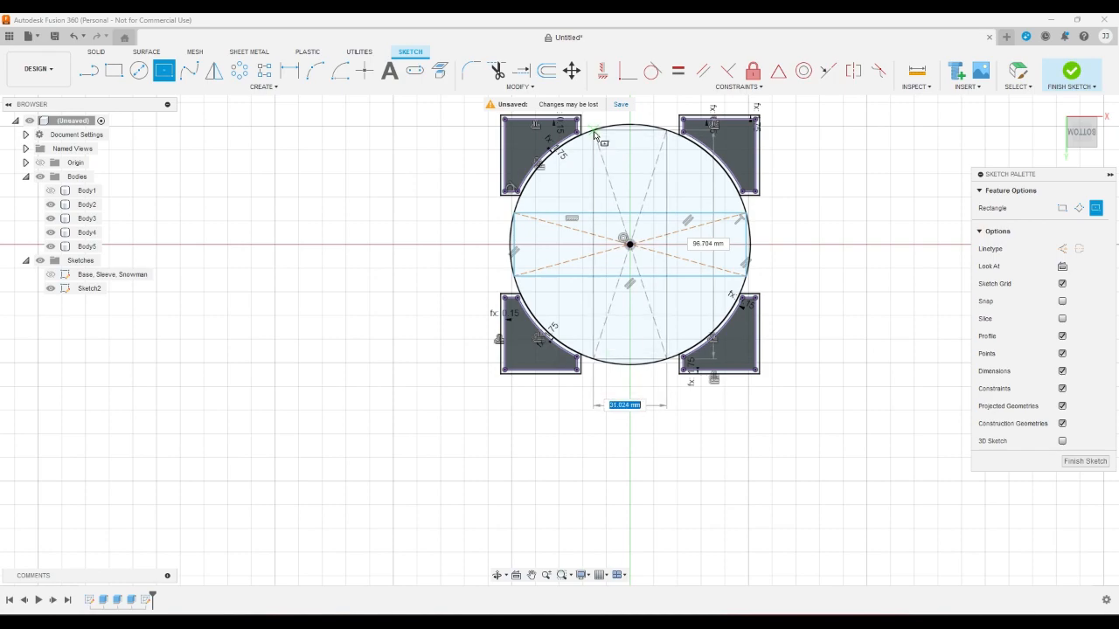
{"action": "left_click", "coordinate": [593, 130]}
{"action": "right_click", "coordinate": [844, 195]}
{"action": "left_click", "coordinate": [885, 195]}
{"action": "scroll", "coordinate": [761, 131], "scroll_direction": "up", "scroll_amount": 5}
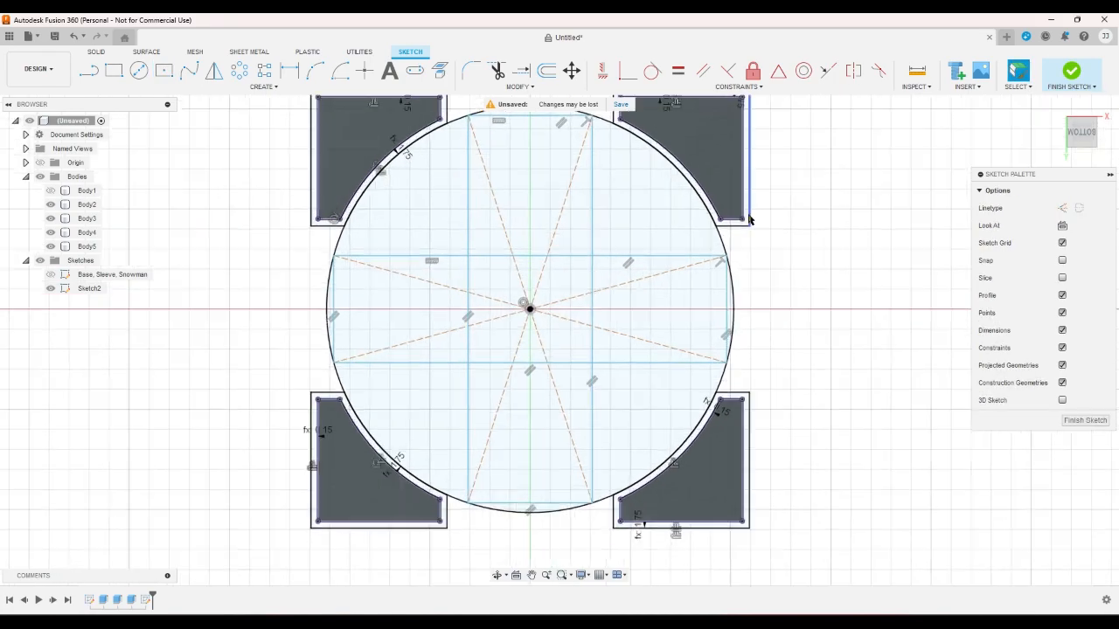
{"action": "scroll", "coordinate": [743, 229], "scroll_direction": "up", "scroll_amount": 2}
{"action": "scroll", "coordinate": [739, 236], "scroll_direction": "down", "scroll_amount": 5}
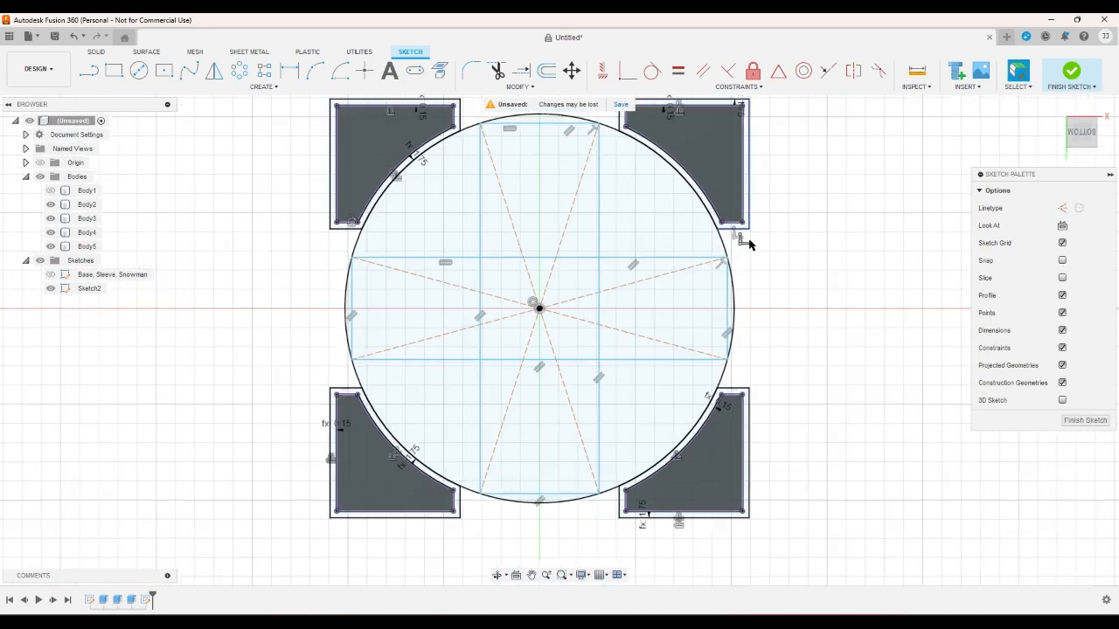
{"action": "scroll", "coordinate": [480, 172], "scroll_direction": "up", "scroll_amount": 4}
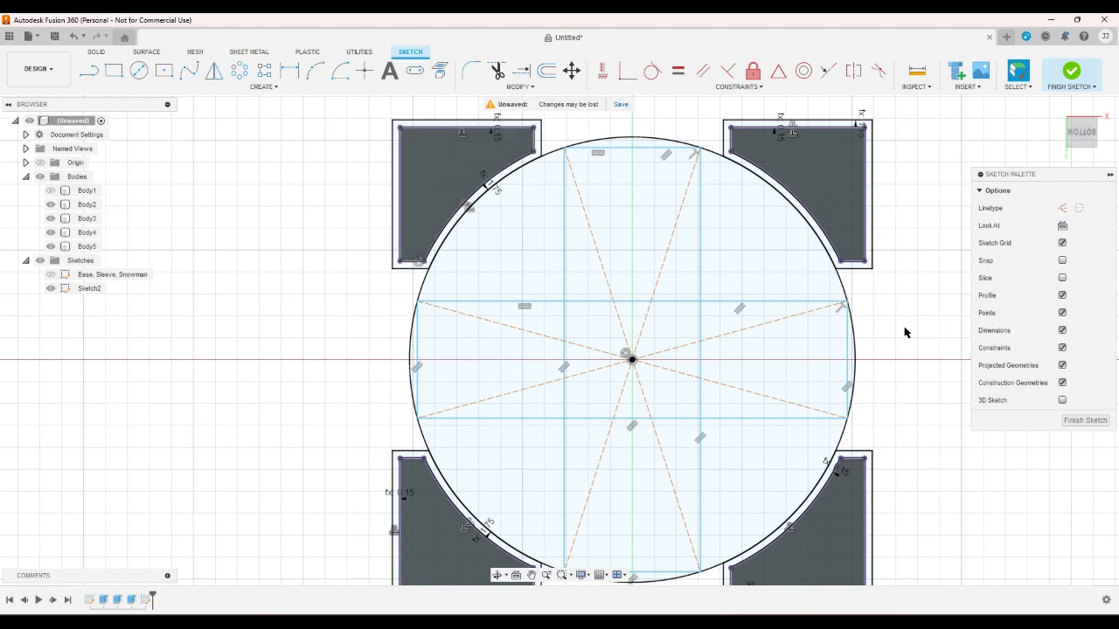
{"action": "scroll", "coordinate": [707, 279], "scroll_direction": "up", "scroll_amount": 3}
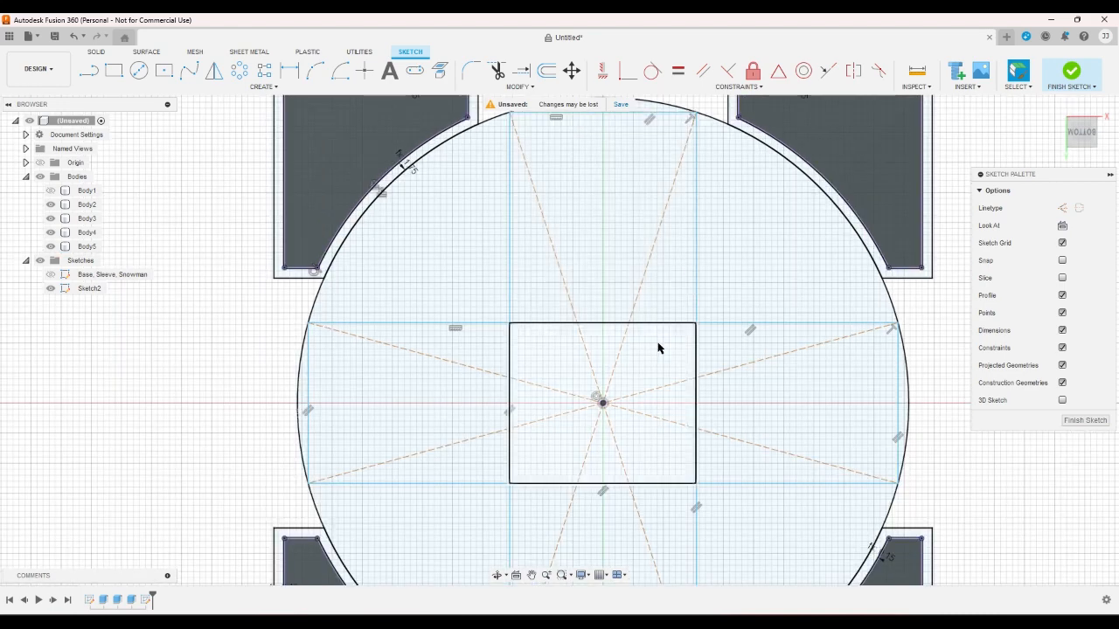
{"action": "scroll", "coordinate": [765, 395], "scroll_direction": "down", "scroll_amount": 4}
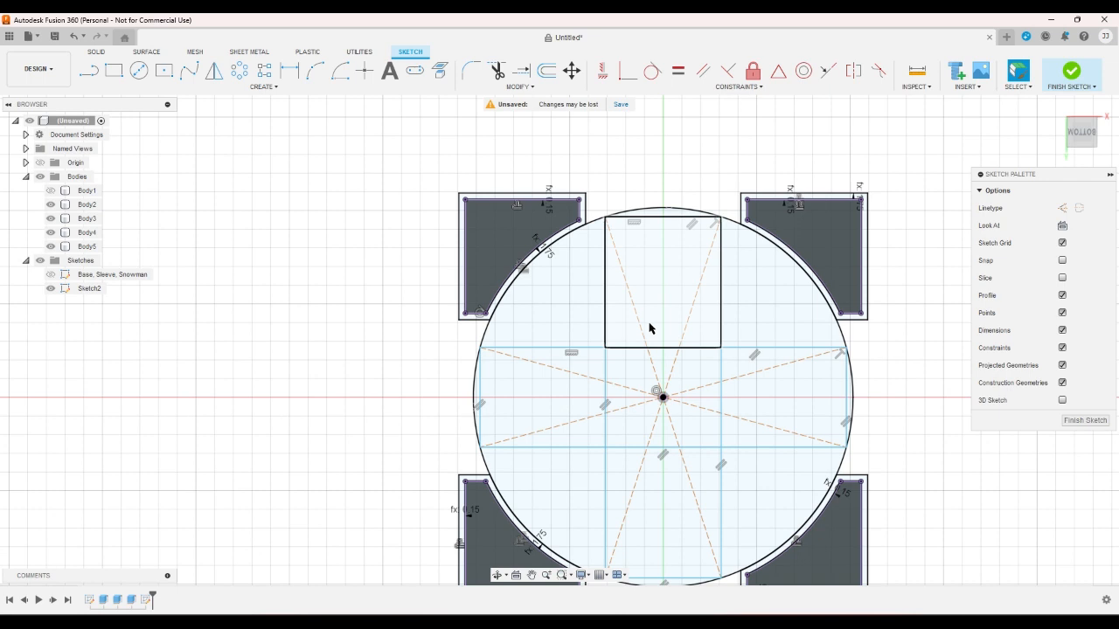
{"action": "left_click", "coordinate": [546, 70]}
{"action": "left_click", "coordinate": [476, 337]}
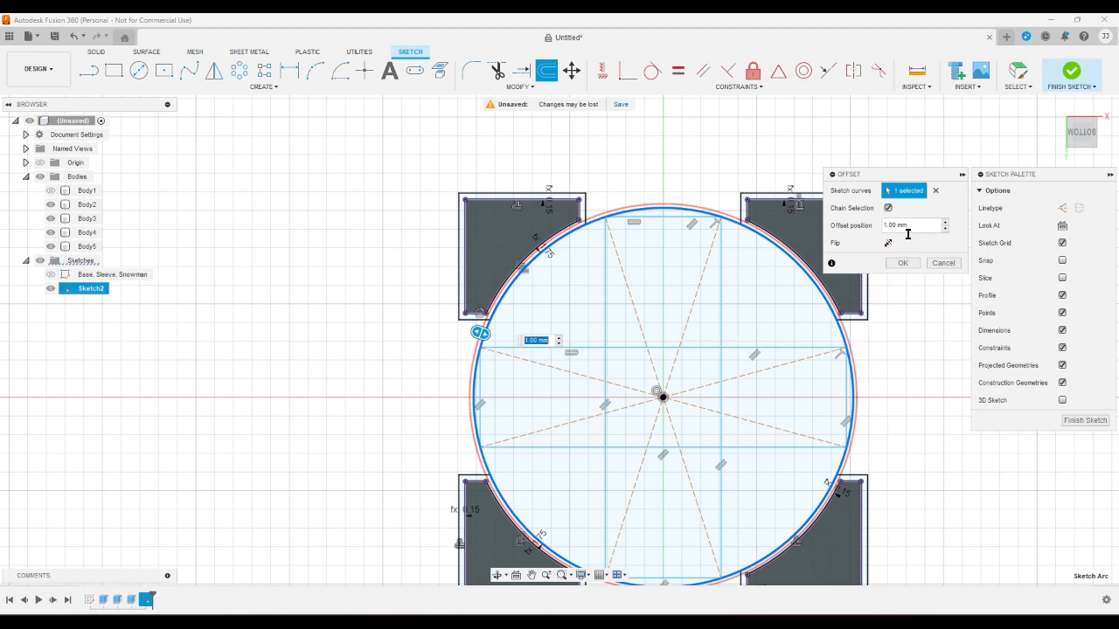
{"action": "left_click", "coordinate": [943, 264]}
Add a user parameter named wallthickness in mm with the expression 1.6
{"action": "left_click", "coordinate": [516, 88]}
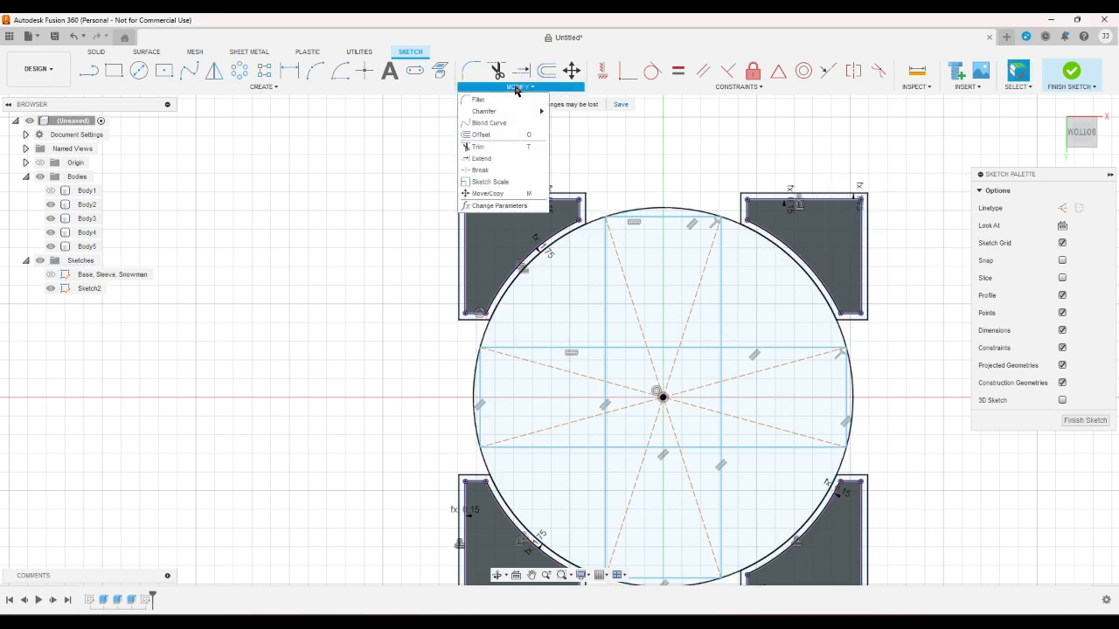
{"action": "left_click", "coordinate": [494, 205]}
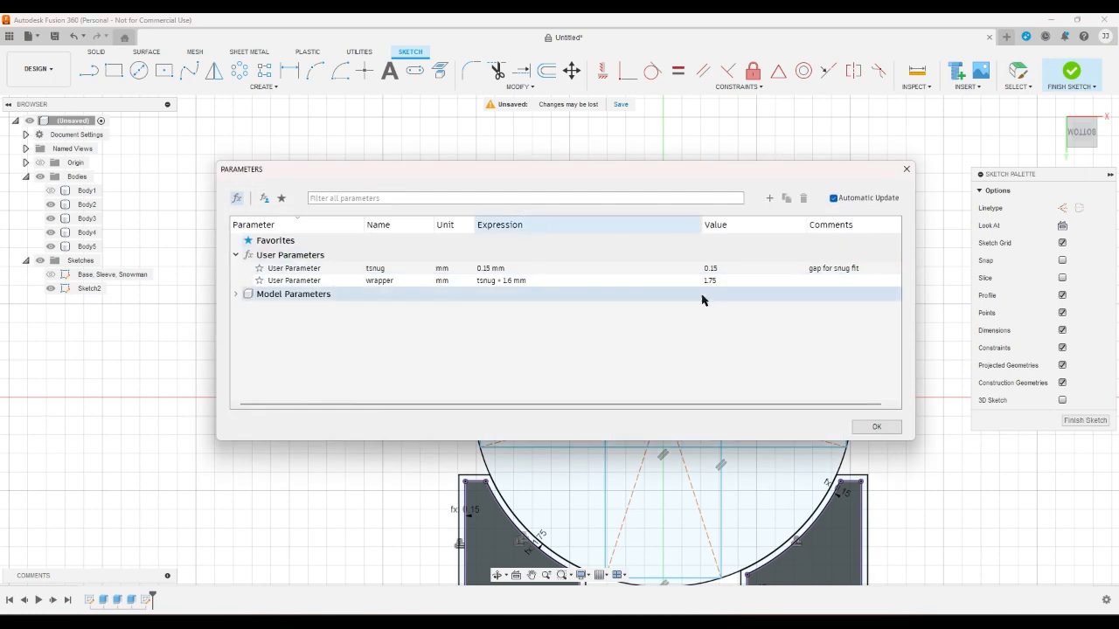
{"action": "left_click", "coordinate": [768, 198]}
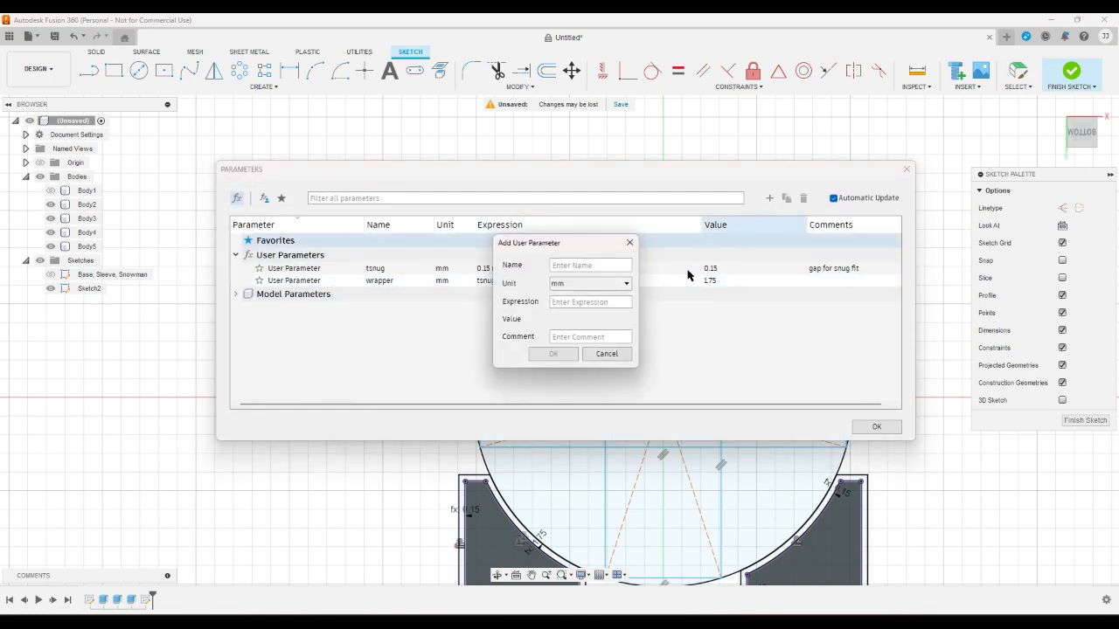
{"action": "type", "text": "thic"}
{"action": "type", "text": "1.6"}
{"action": "key", "text": "Return"}
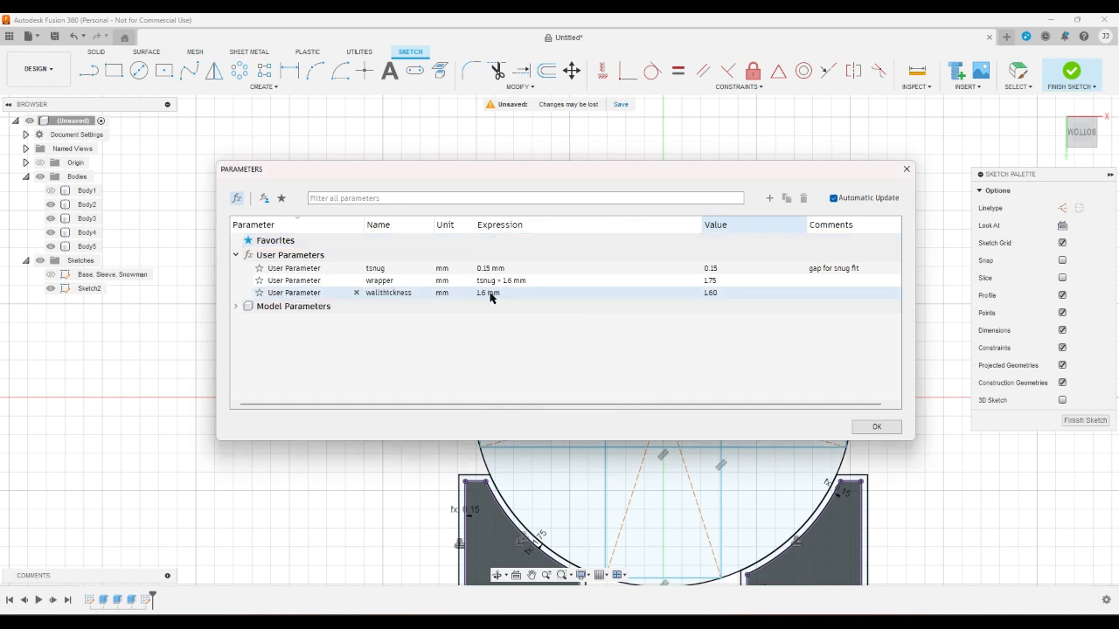
Change the wrapper parameter's expression to tsnug + wallthickness, without a trailing mm unit, and close the parameters
{"action": "left_click", "coordinate": [440, 283]}
{"action": "left_click", "coordinate": [486, 281]}
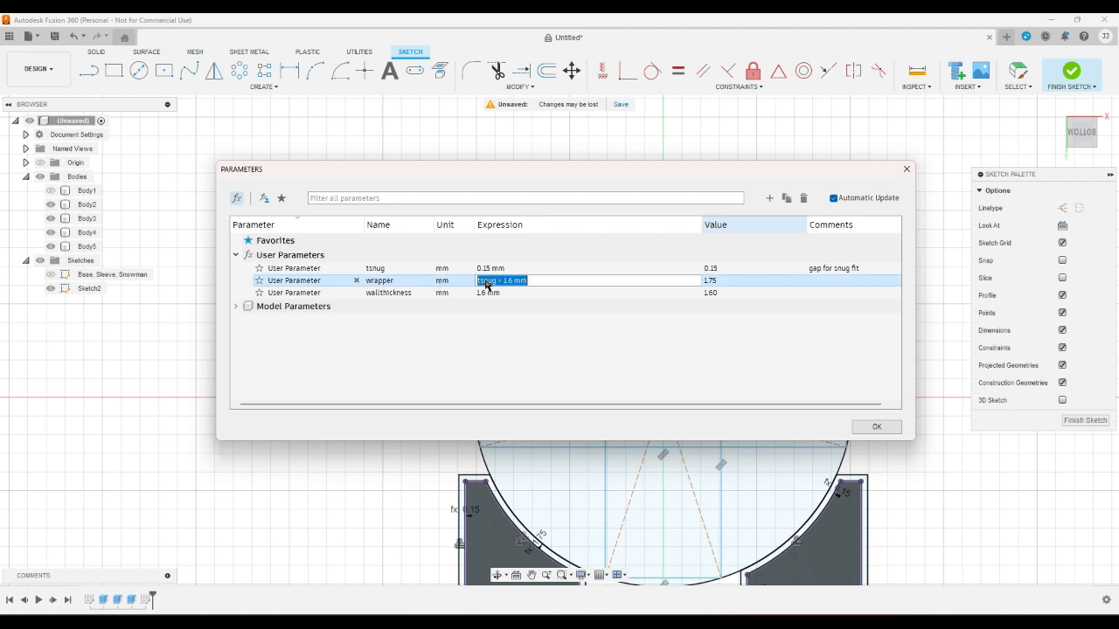
{"action": "left_click", "coordinate": [532, 281]}
{"action": "key", "text": "BackSpace"}
{"action": "key", "text": "BackSpace"}
{"action": "key", "text": "BackSpace"}
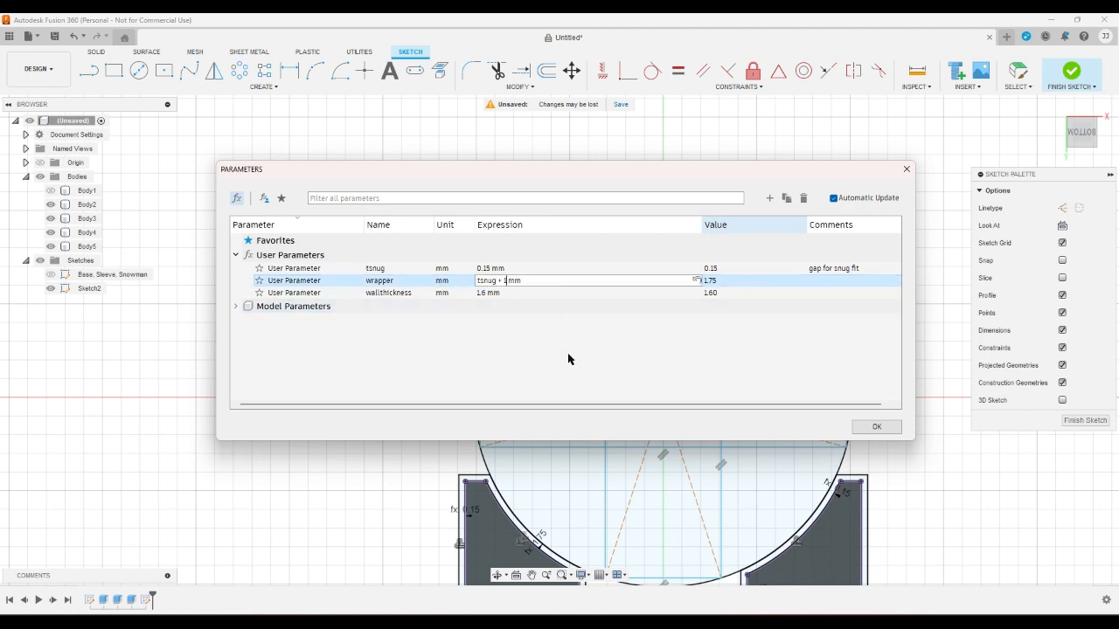
{"action": "type", "text": "wallthickness"}
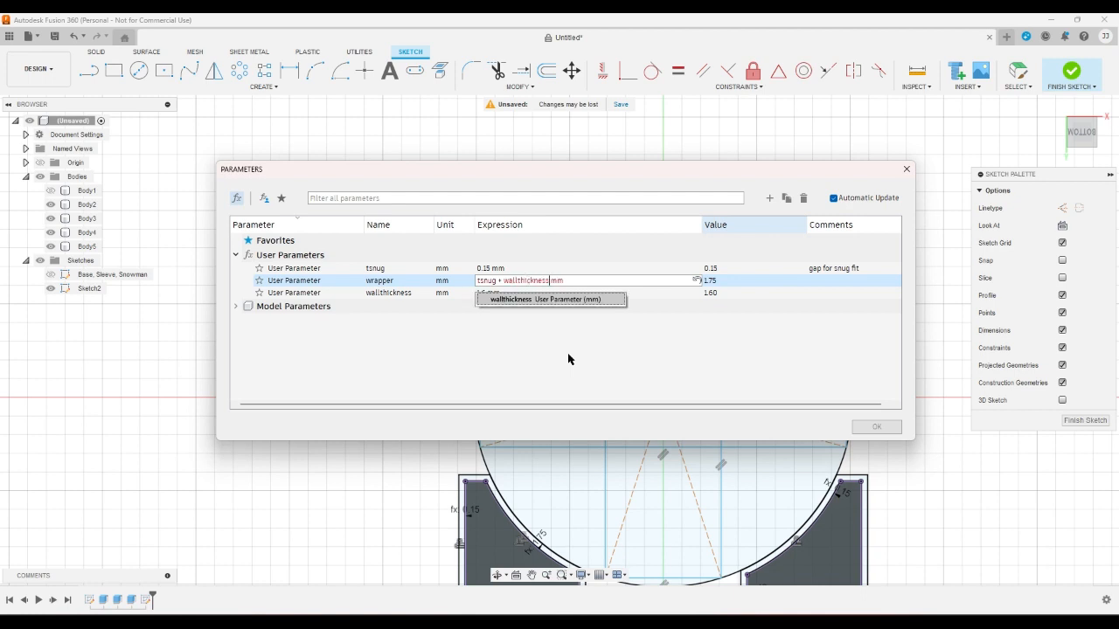
{"action": "key", "text": "Return"}
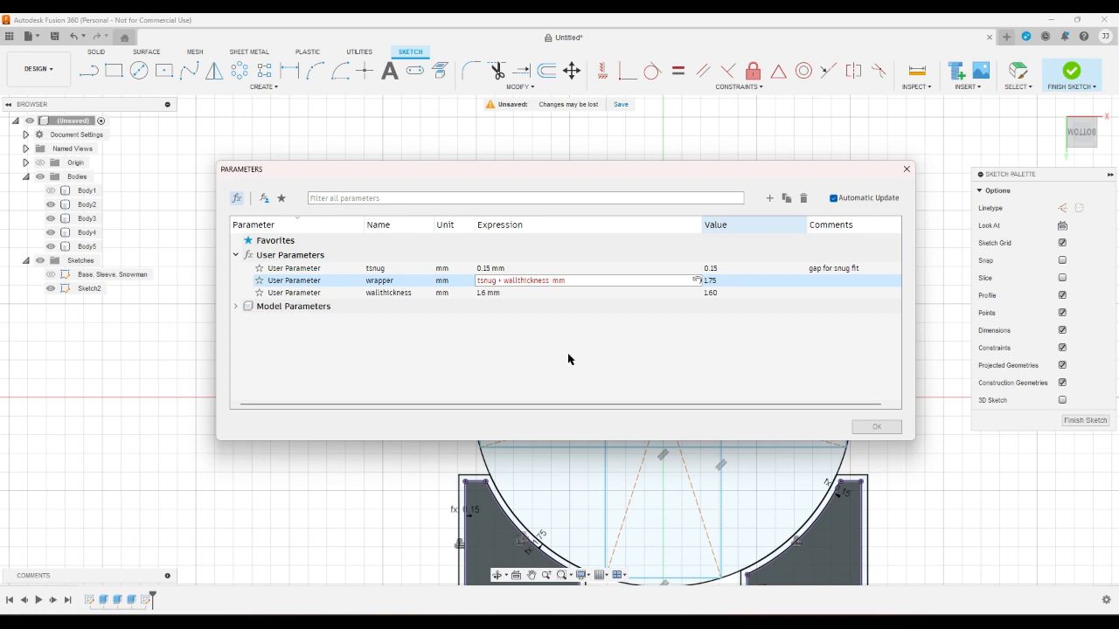
{"action": "key", "text": "BackSpace"}
{"action": "left_click", "coordinate": [501, 299]}
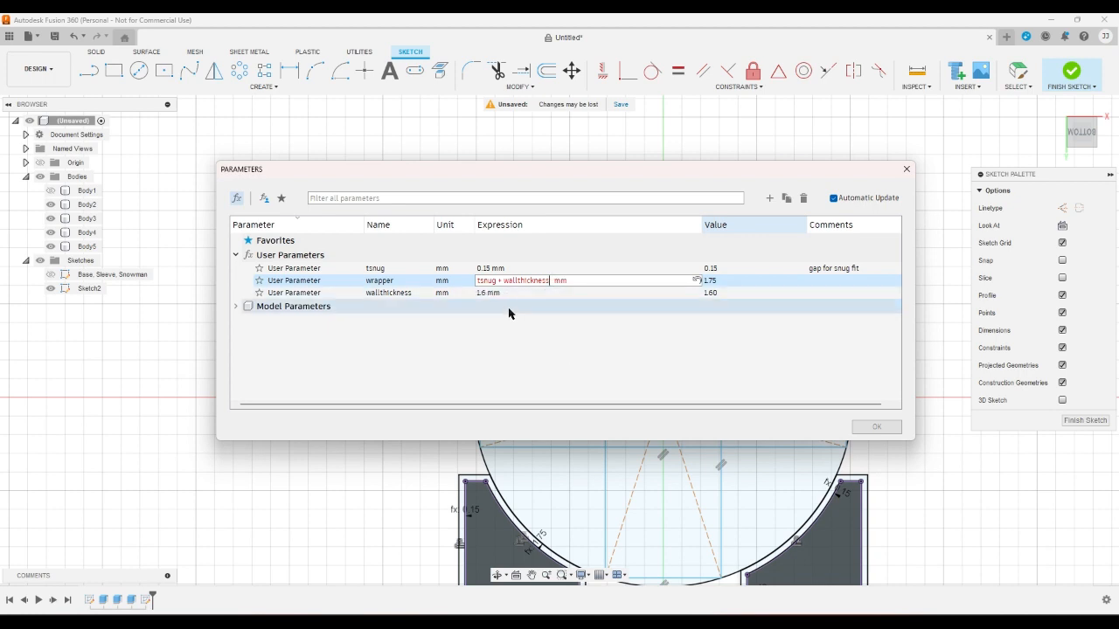
{"action": "key", "text": "Return"}
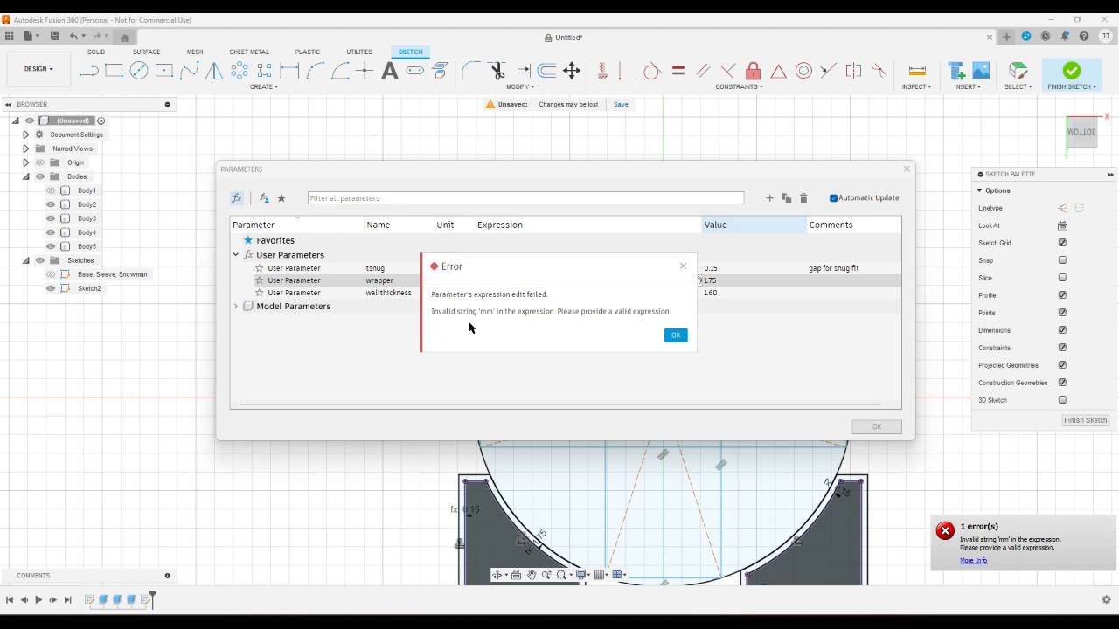
{"action": "left_click", "coordinate": [674, 336]}
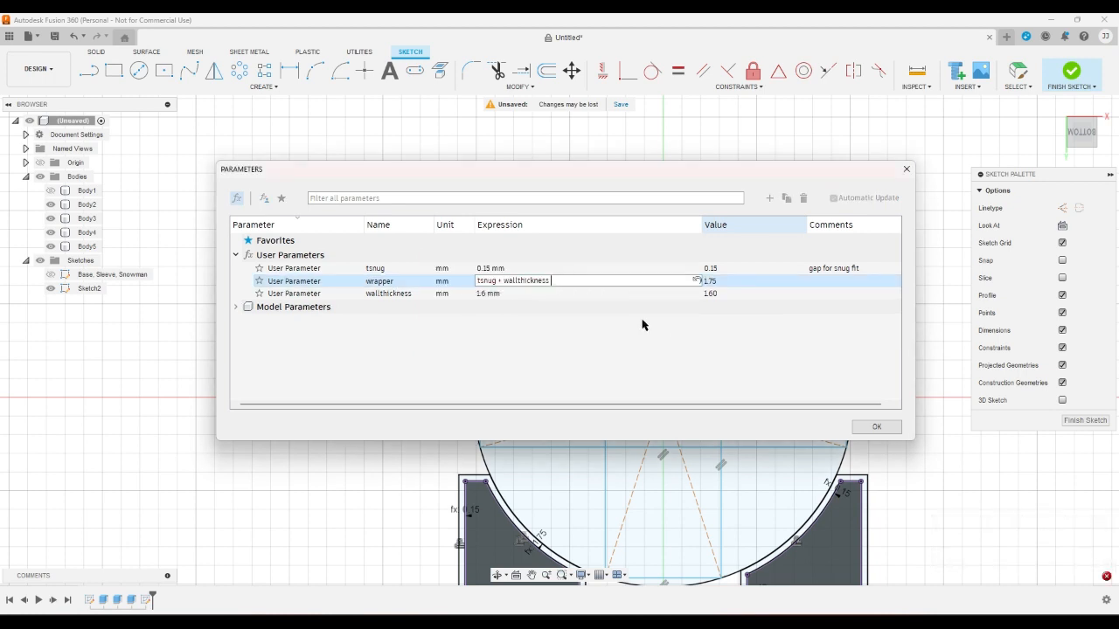
{"action": "key", "text": "BackSpace"}
{"action": "key", "text": "Escape"}
{"action": "left_click", "coordinate": [877, 427]}
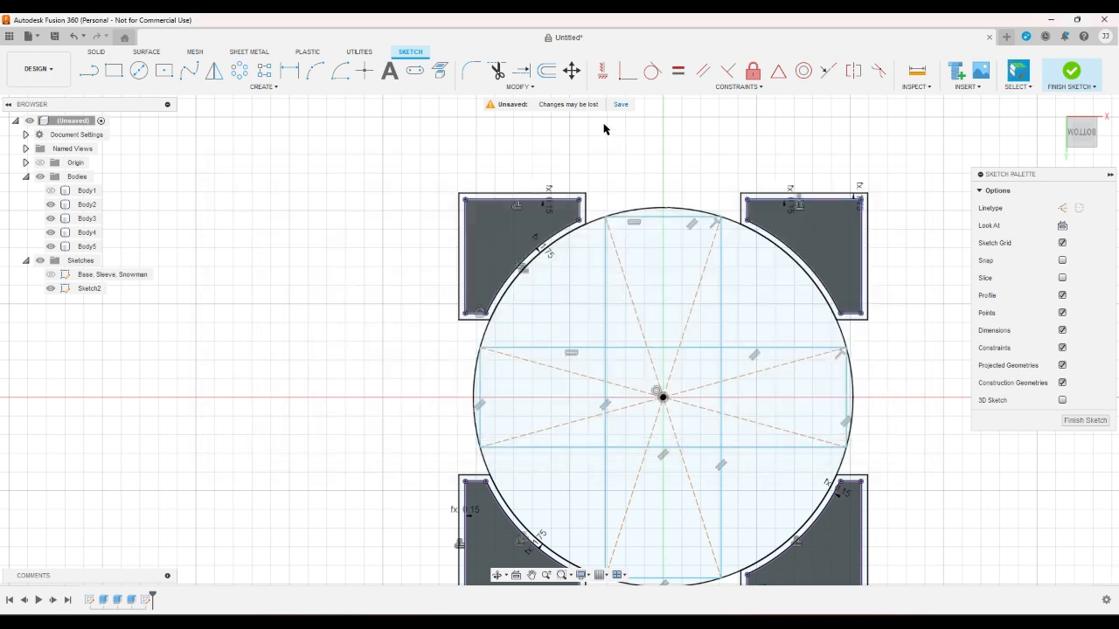
Offset the central circle inward, using -wallthickness as the offset position
{"action": "key", "text": "o"}
{"action": "left_click", "coordinate": [673, 210]}
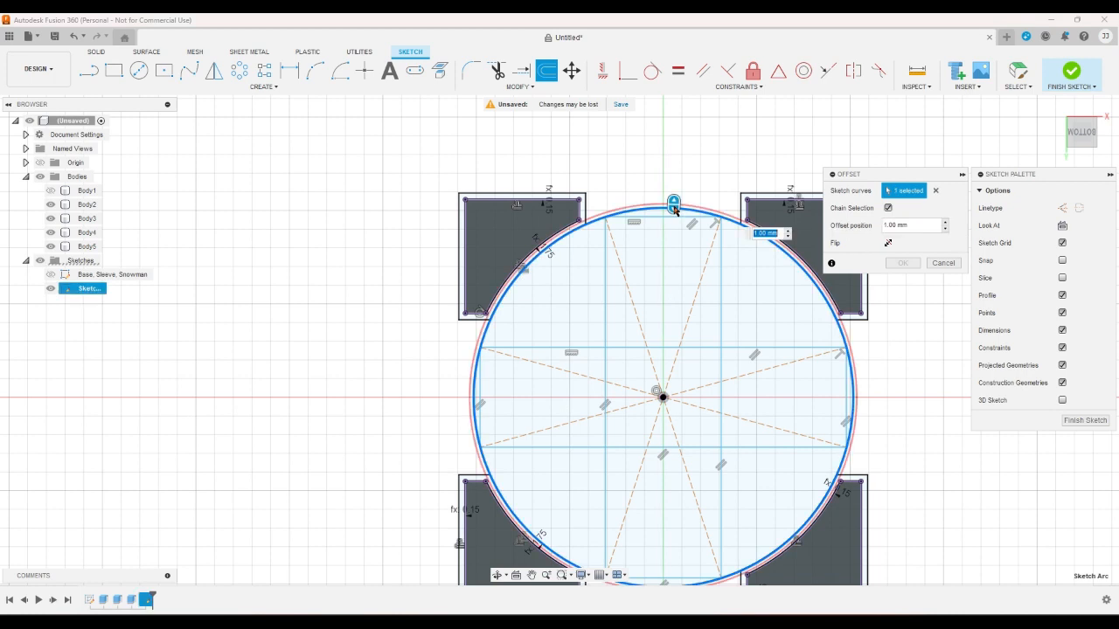
{"action": "type", "text": "-w"}
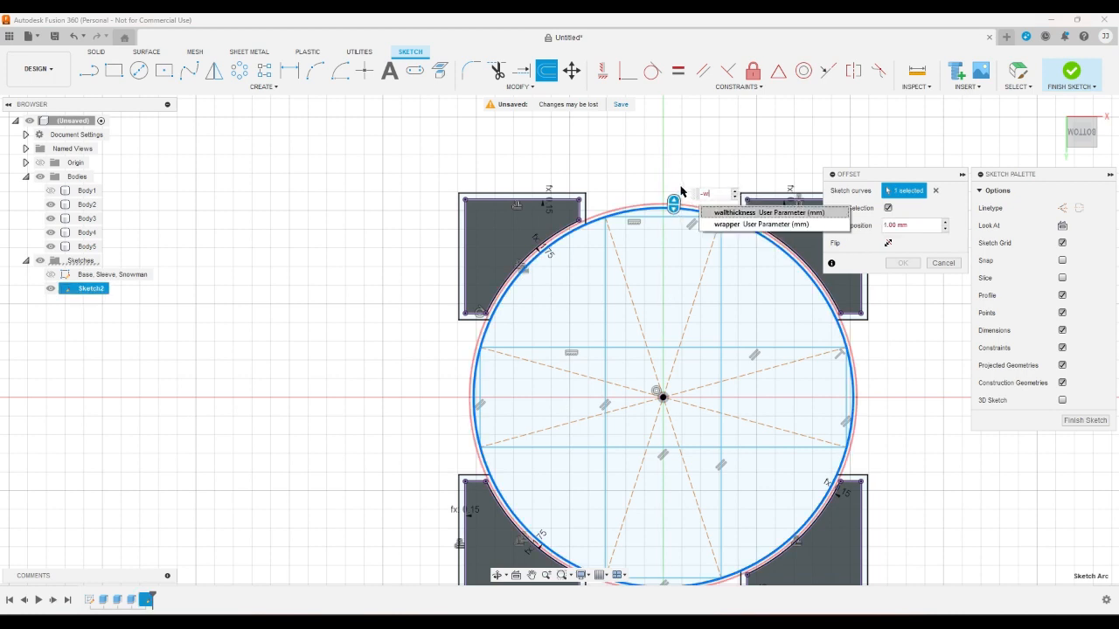
{"action": "left_click", "coordinate": [722, 213]}
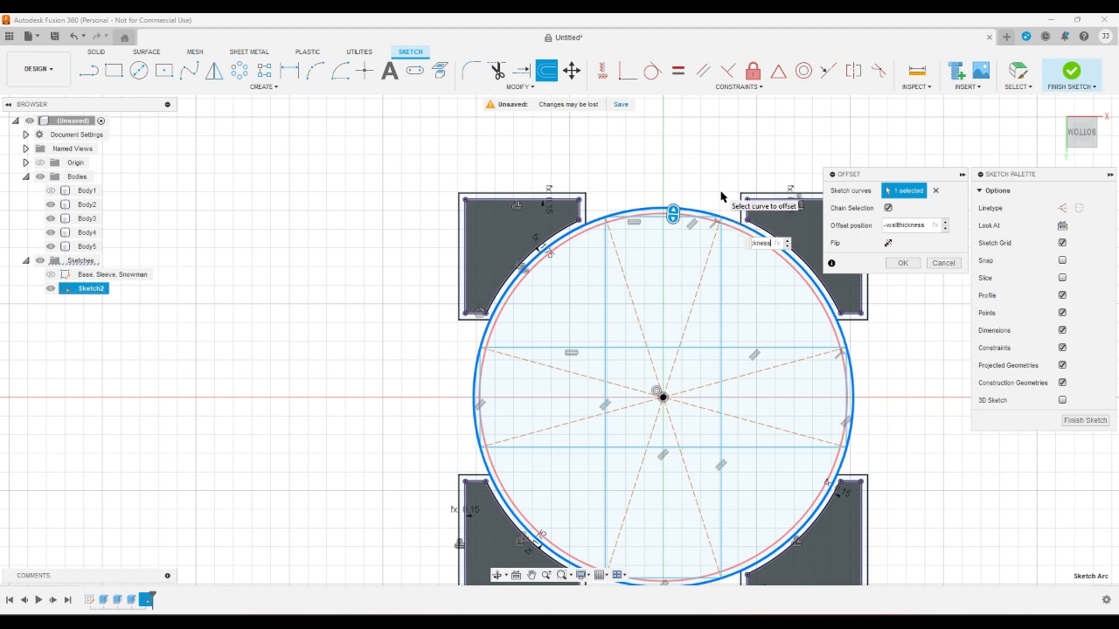
{"action": "key", "text": "Return"}
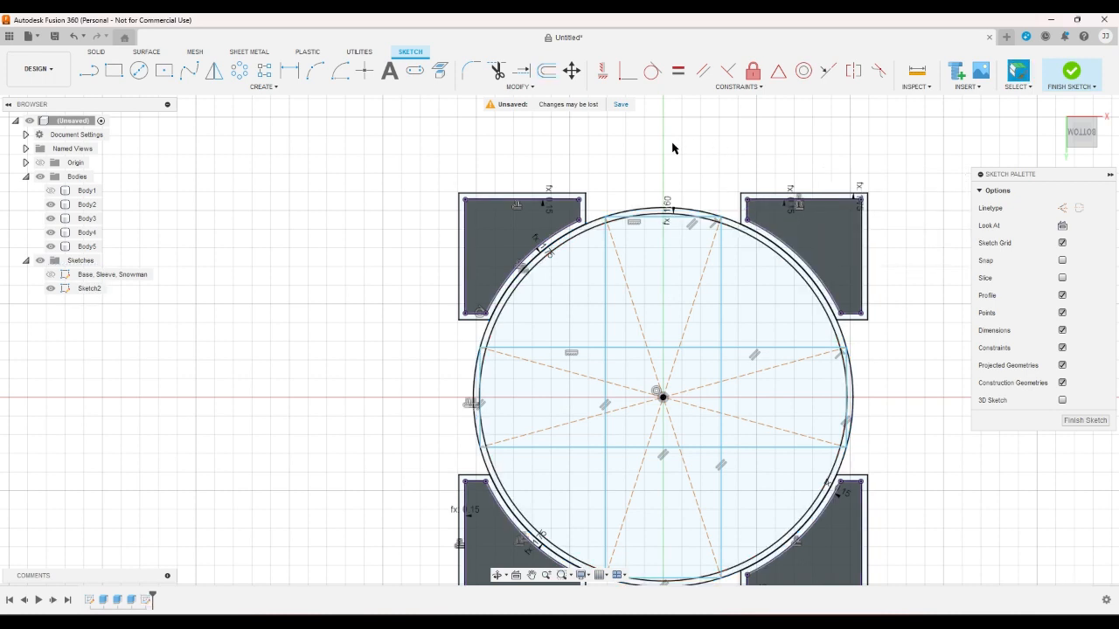
Finish the sketch and inspect the circles and dimensions of the Base, Sleeve, Snowman sketch before leaving it again
{"action": "left_click", "coordinate": [1071, 71]}
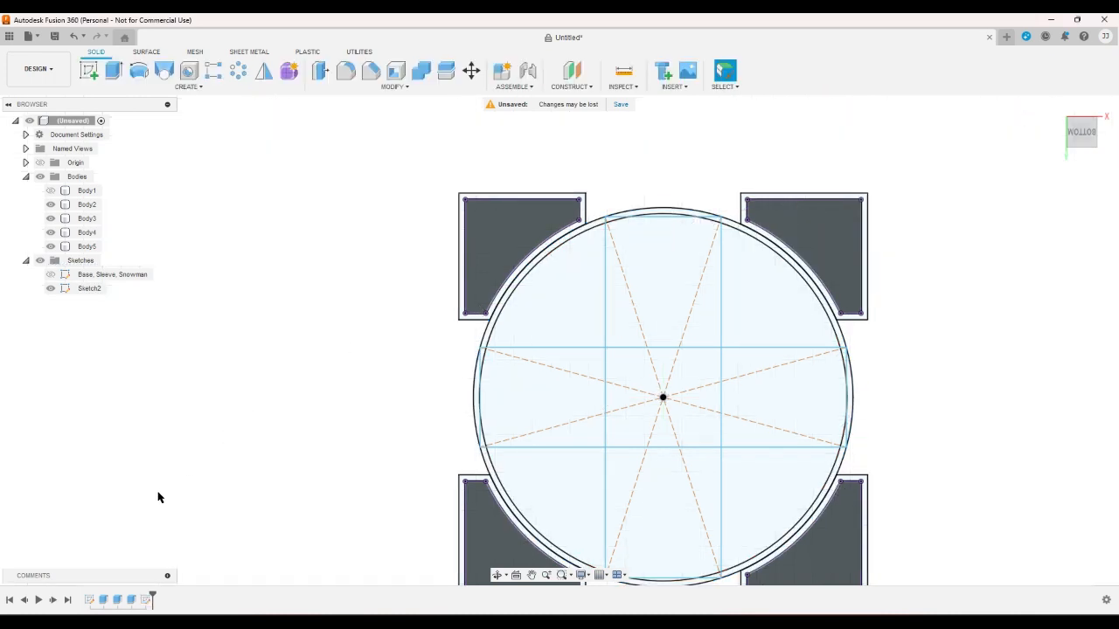
{"action": "double_click", "coordinate": [88, 601]}
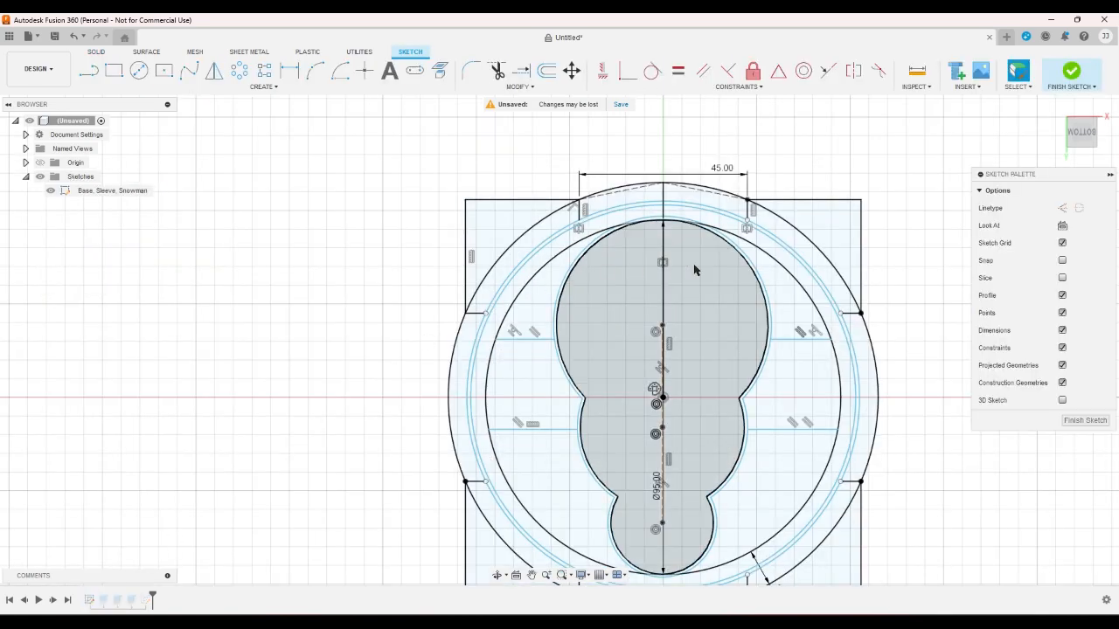
{"action": "scroll", "coordinate": [851, 271], "scroll_direction": "down", "scroll_amount": 3}
{"action": "scroll", "coordinate": [796, 224], "scroll_direction": "up", "scroll_amount": 4}
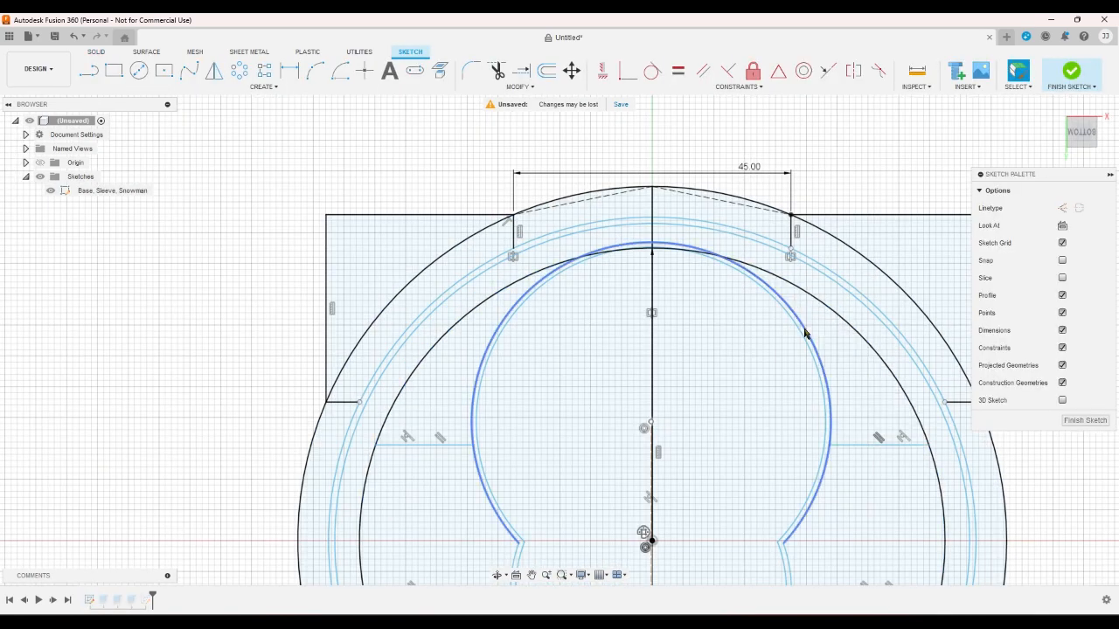
{"action": "scroll", "coordinate": [610, 247], "scroll_direction": "down", "scroll_amount": 4}
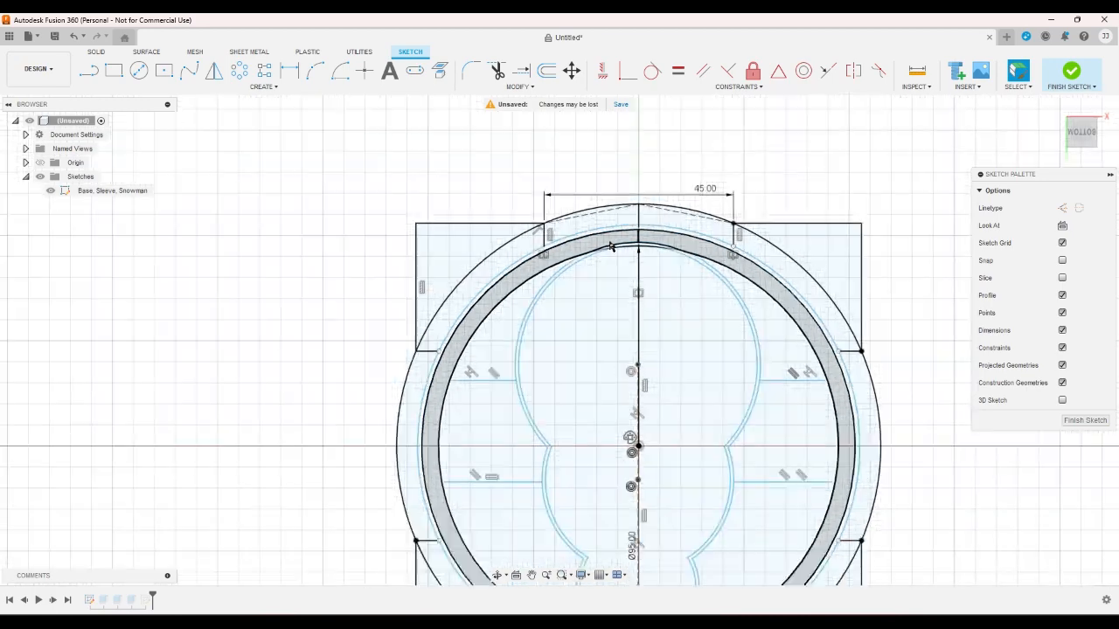
{"action": "scroll", "coordinate": [679, 446], "scroll_direction": "up", "scroll_amount": 4}
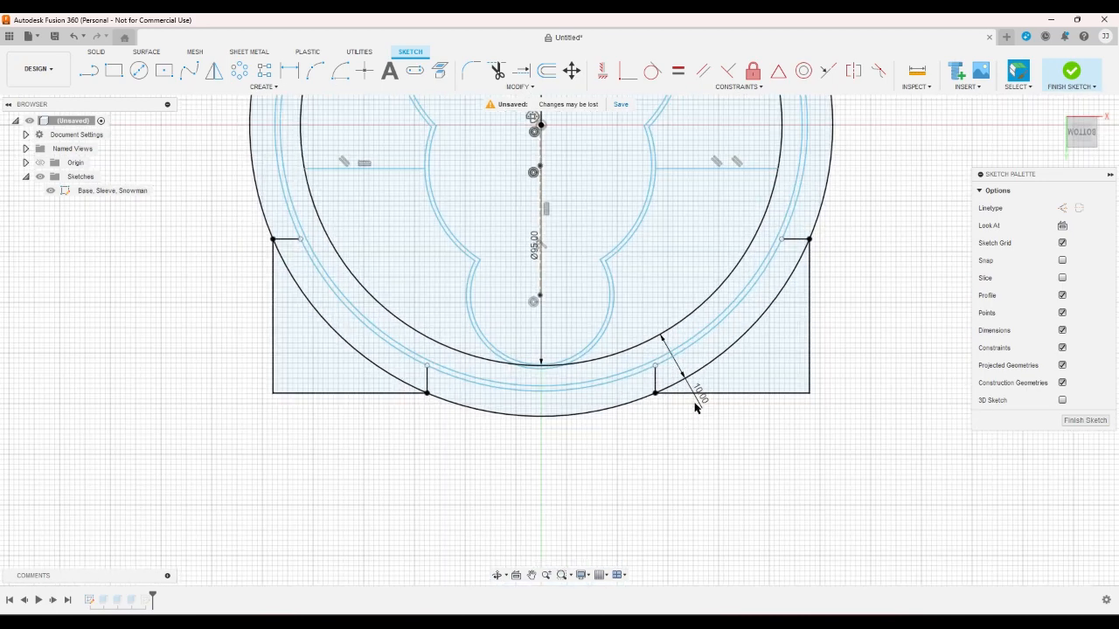
{"action": "left_click", "coordinate": [74, 36]}
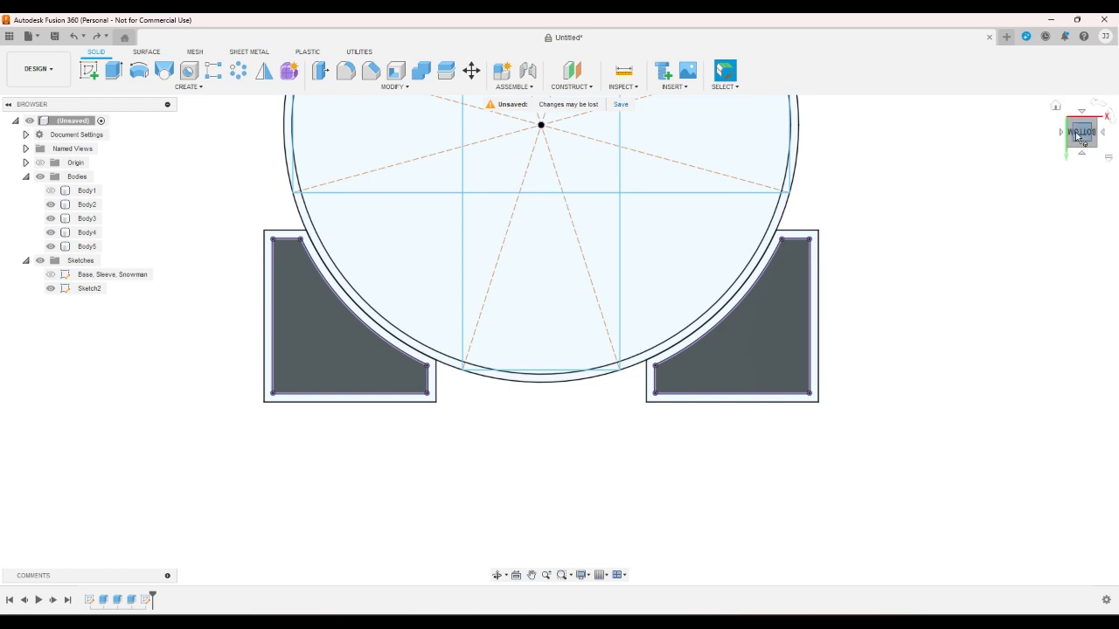
Start an extrusion with the four wrapper outline profiles around the corner pieces
{"action": "scroll", "coordinate": [903, 382], "scroll_direction": "down", "scroll_amount": 3}
{"action": "scroll", "coordinate": [691, 133], "scroll_direction": "up", "scroll_amount": 2}
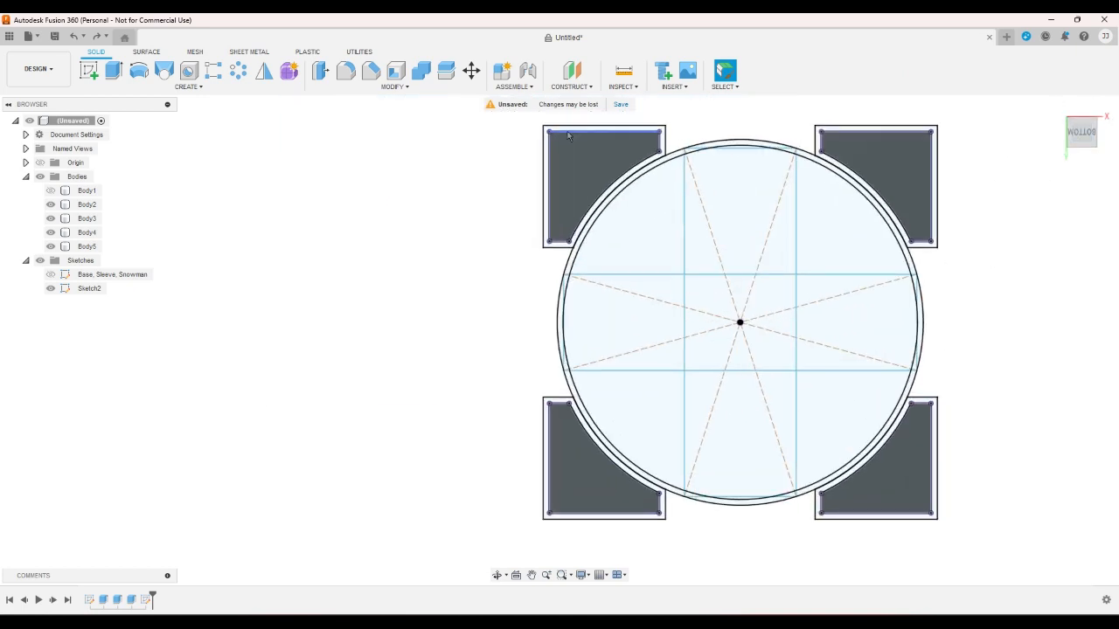
{"action": "left_click", "coordinate": [114, 70]}
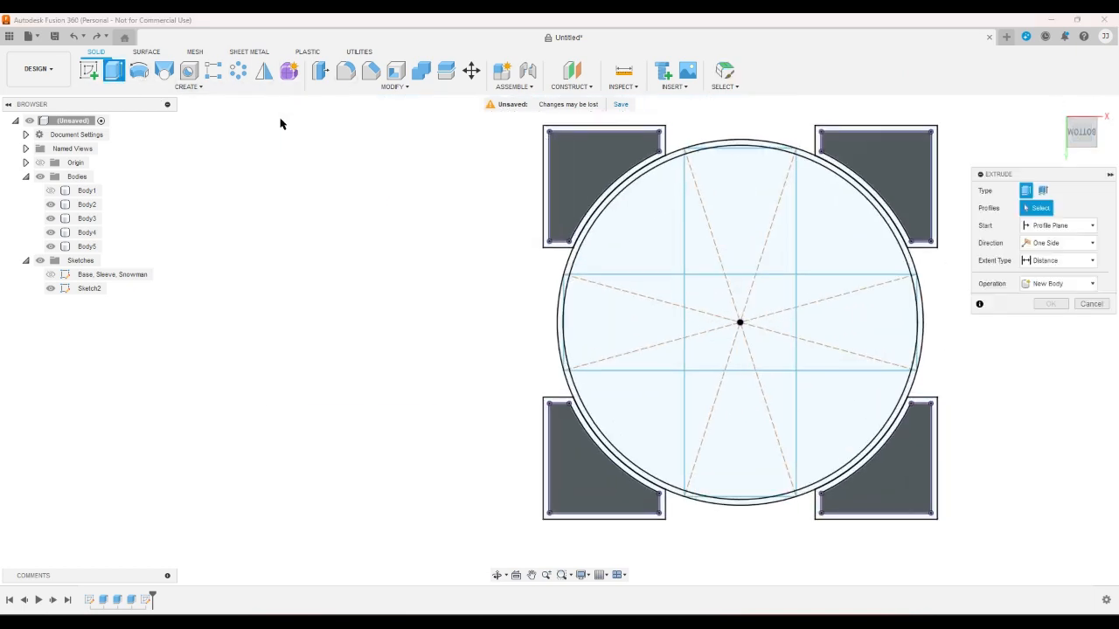
{"action": "left_click", "coordinate": [550, 138]}
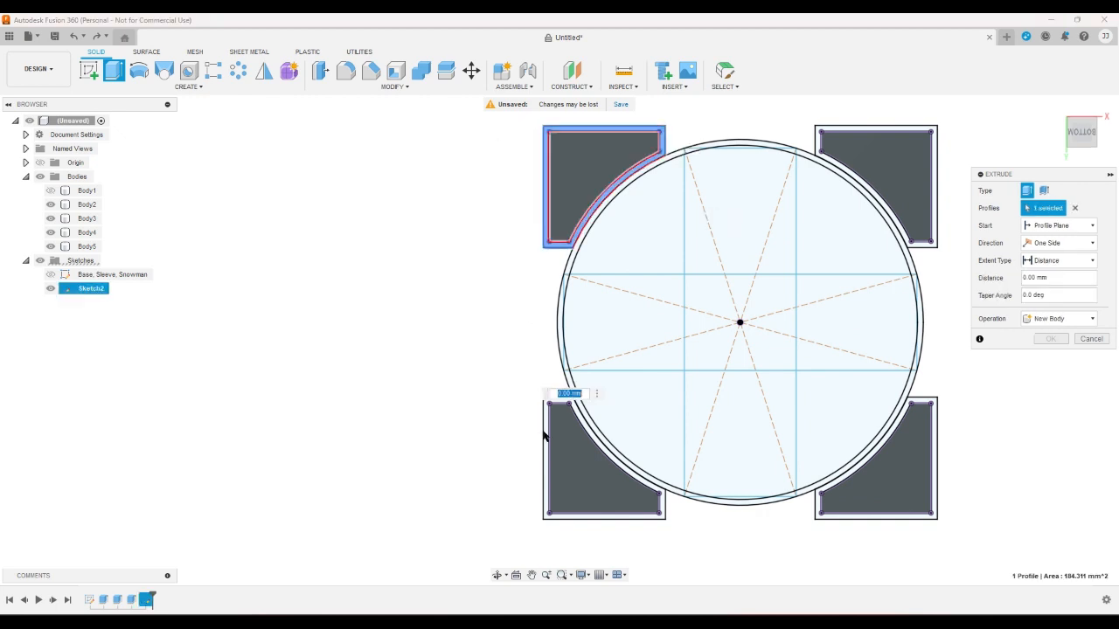
{"action": "left_click", "coordinate": [549, 433]}
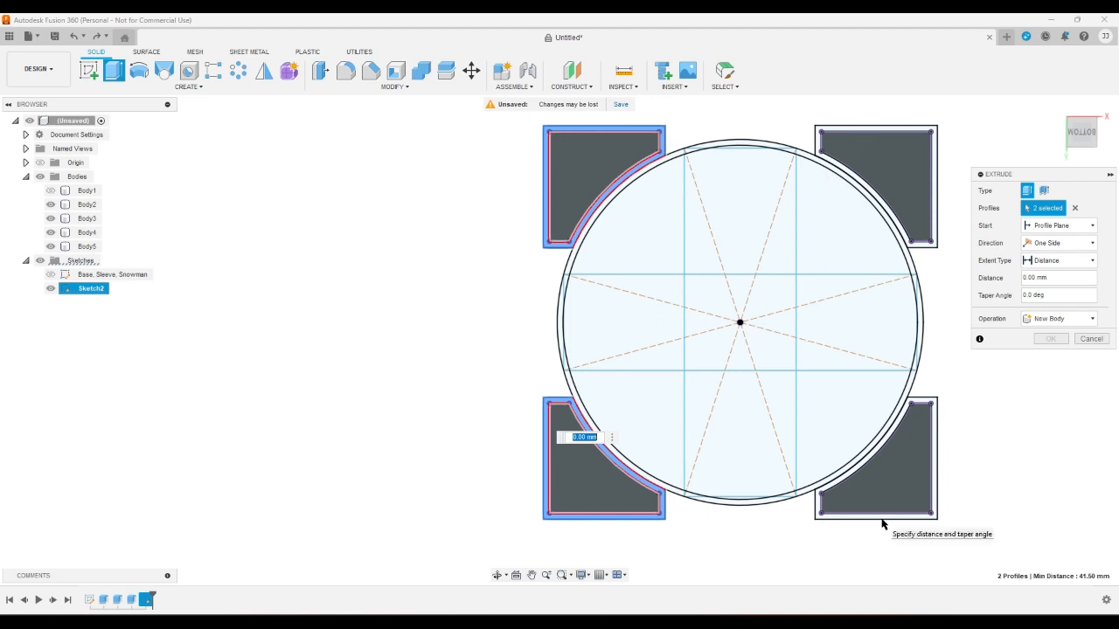
{"action": "left_click", "coordinate": [881, 514]}
{"action": "left_click", "coordinate": [913, 243]}
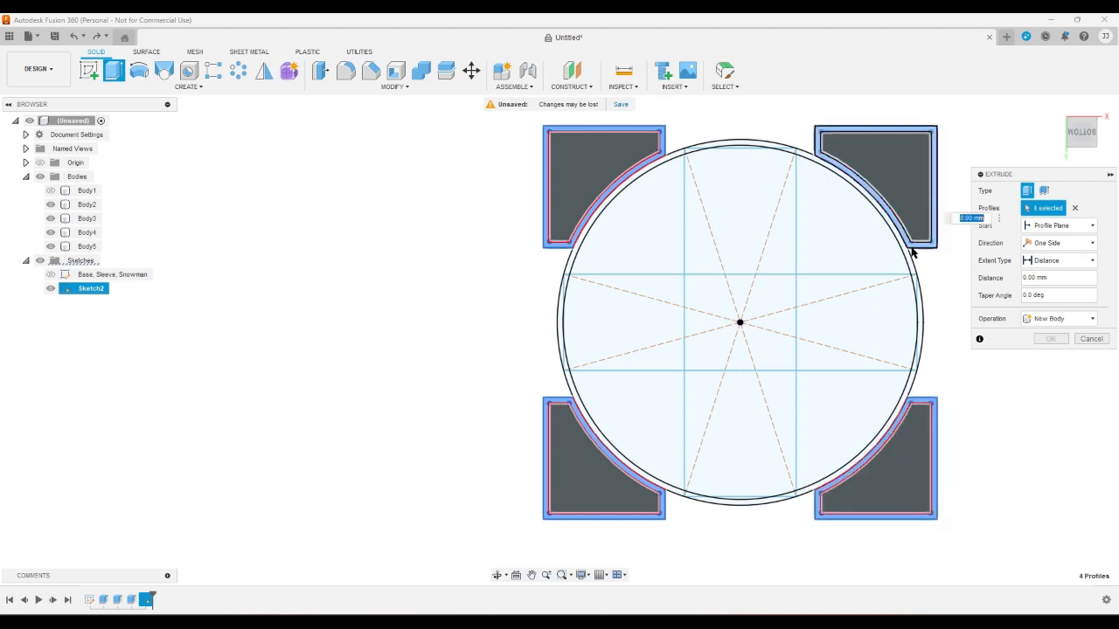
Add all segments of the thin ring between the two concentric circles to the extrusion profiles
{"action": "left_click", "coordinate": [908, 257]}
{"action": "left_click", "coordinate": [914, 280]}
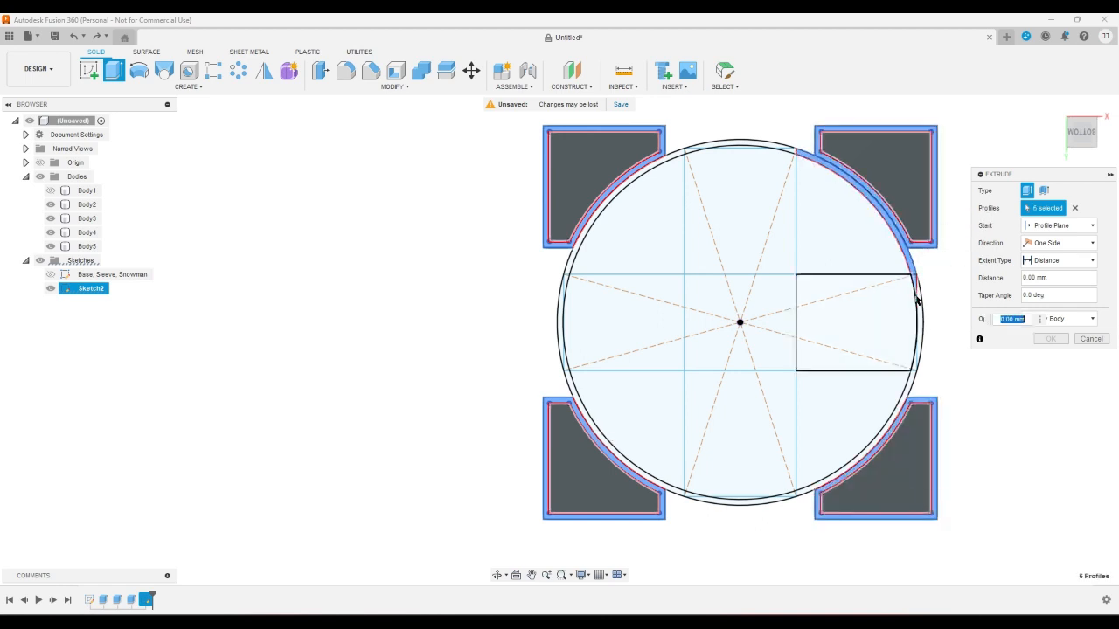
{"action": "left_click", "coordinate": [916, 299]}
{"action": "left_click", "coordinate": [910, 377]}
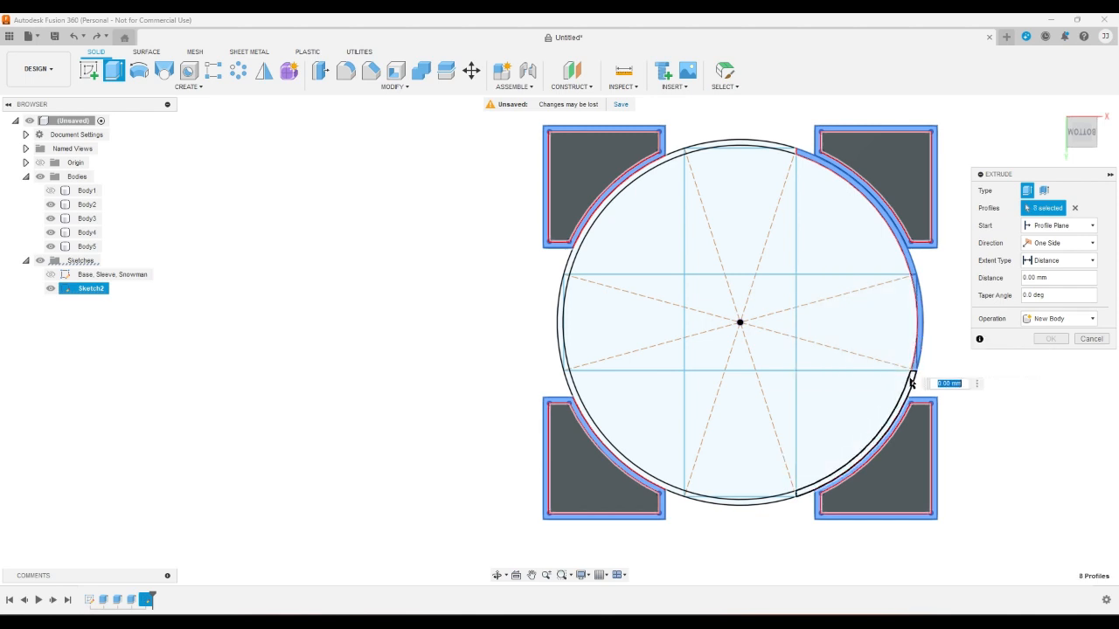
{"action": "left_click", "coordinate": [877, 446]}
{"action": "left_click", "coordinate": [794, 498]}
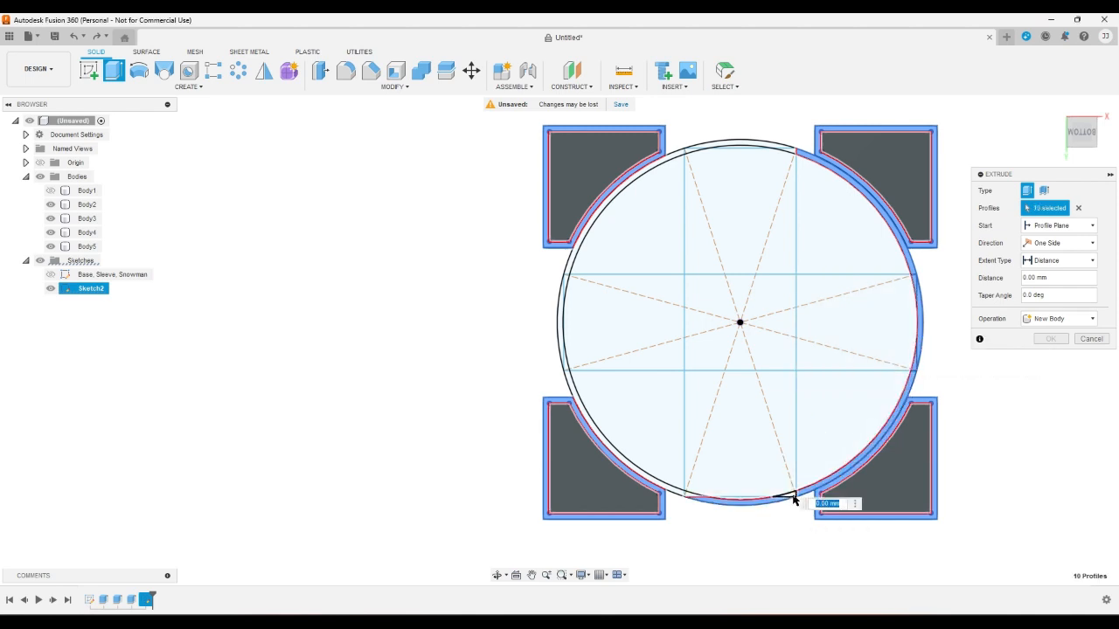
{"action": "left_click", "coordinate": [794, 497]}
{"action": "left_click", "coordinate": [690, 497]}
{"action": "left_click", "coordinate": [671, 491]}
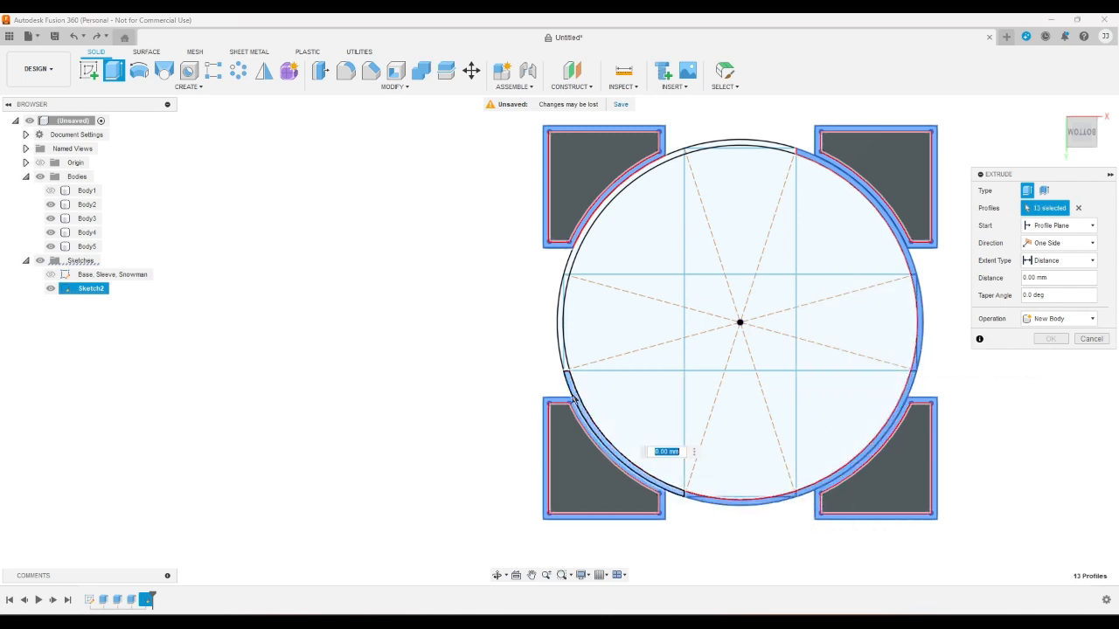
{"action": "left_click", "coordinate": [573, 399]}
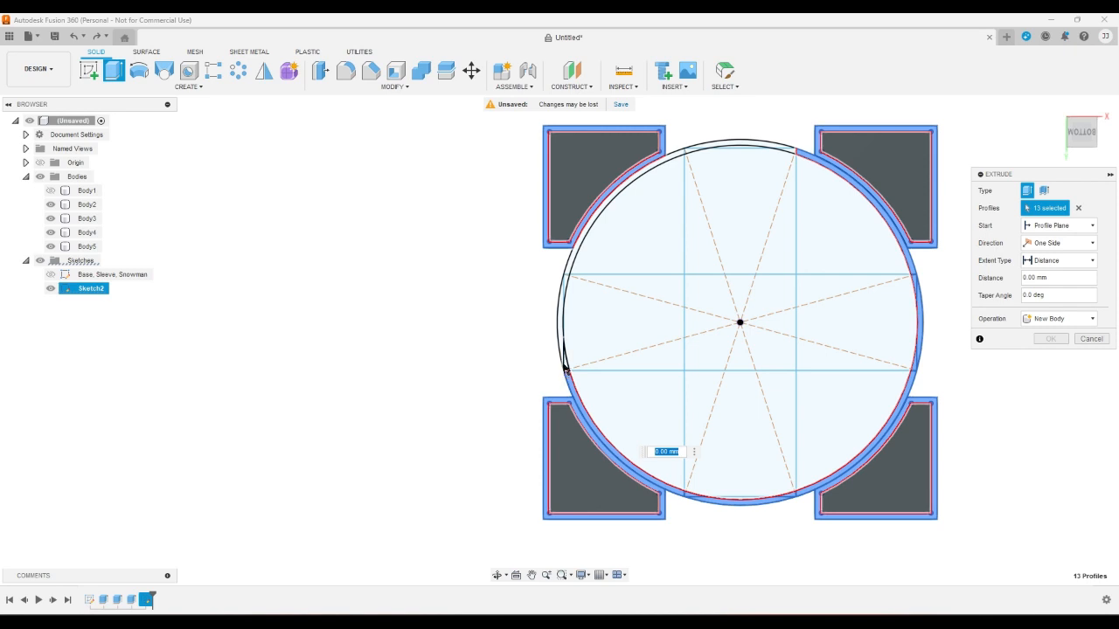
{"action": "left_click", "coordinate": [564, 278]}
{"action": "left_click", "coordinate": [574, 256]}
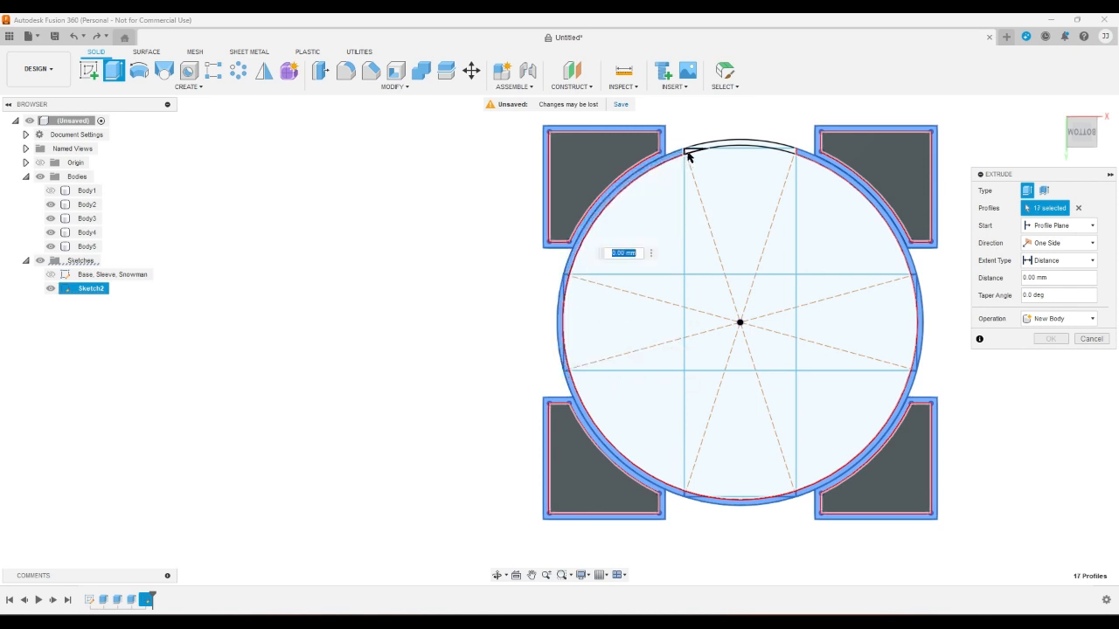
{"action": "left_click", "coordinate": [689, 155]}
{"action": "left_click", "coordinate": [732, 147]}
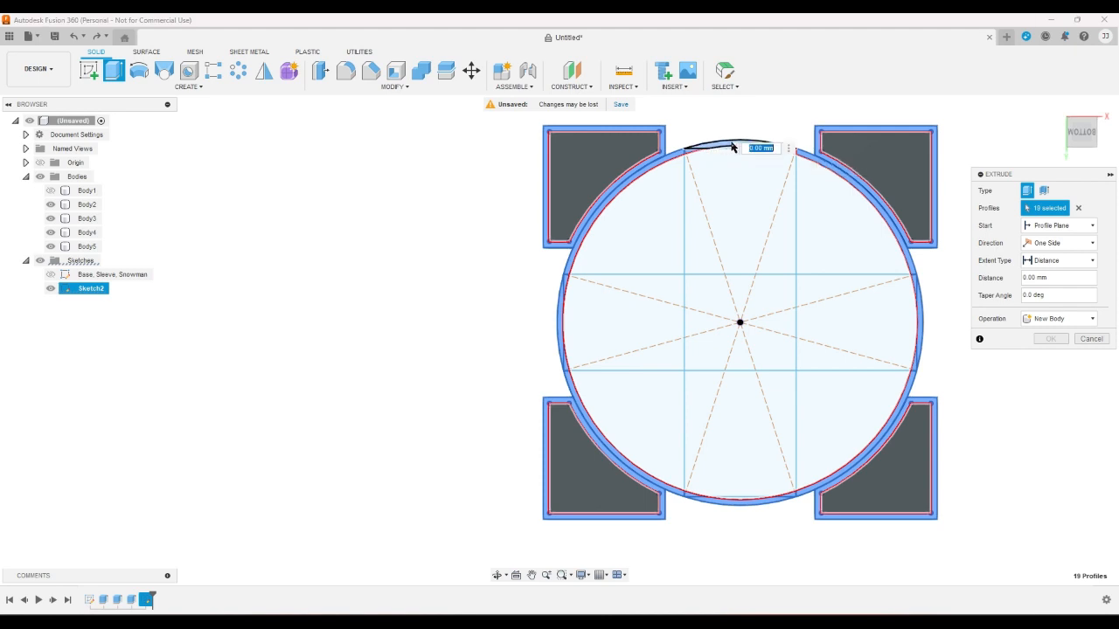
Add the cross formed by the two center rectangles, including the slivers at its vertical ends, to the extrusion profiles
{"action": "left_click", "coordinate": [733, 159]}
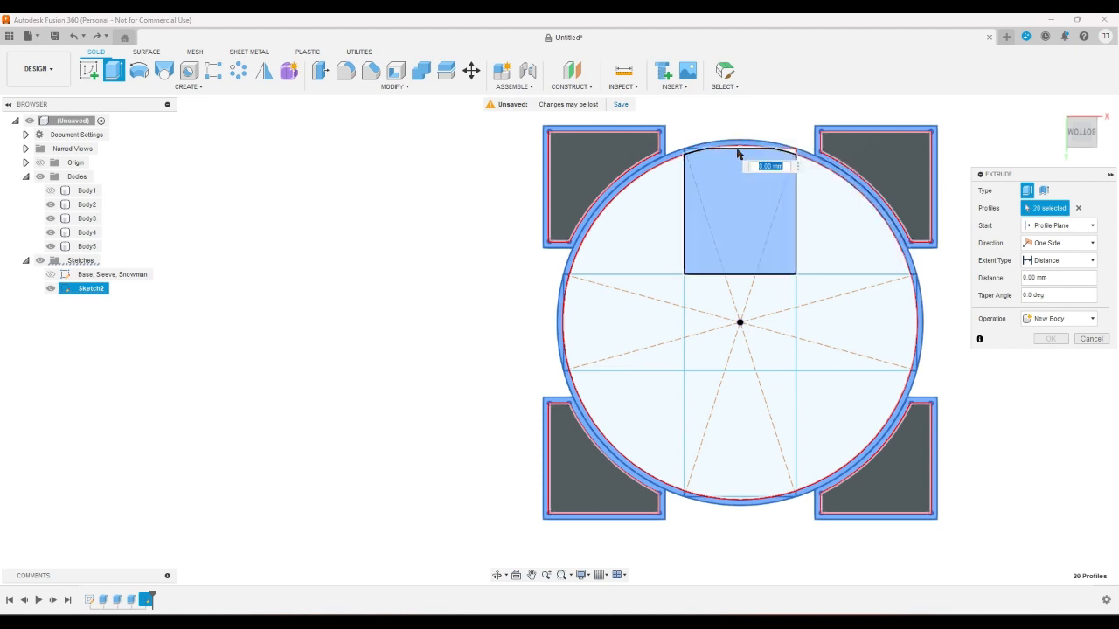
{"action": "left_click", "coordinate": [765, 151]}
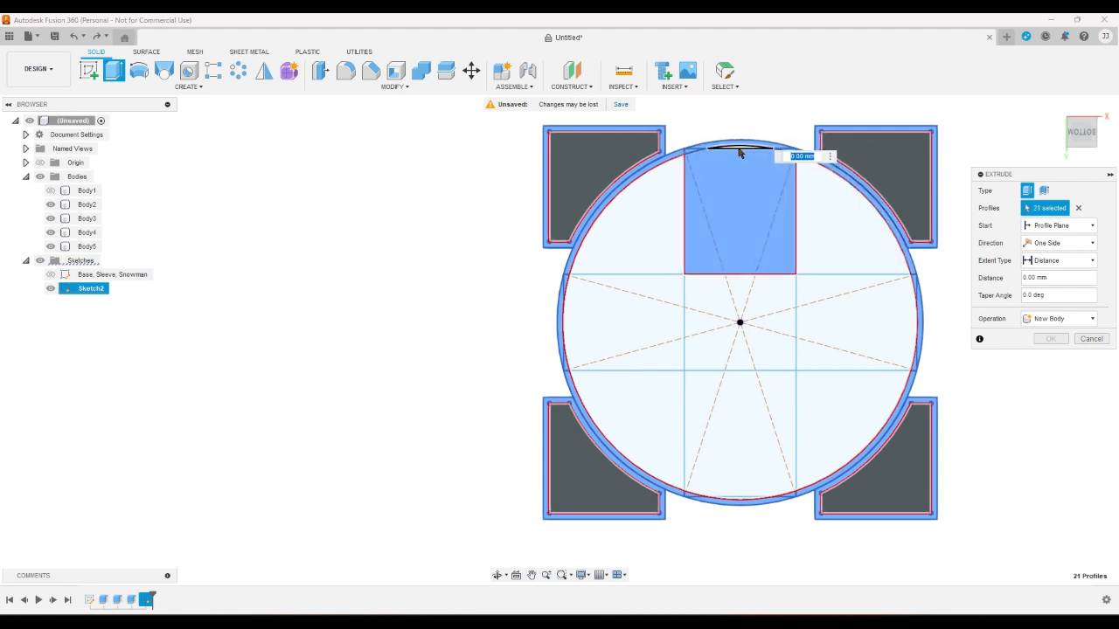
{"action": "left_click", "coordinate": [642, 297]}
{"action": "left_click", "coordinate": [777, 310]}
{"action": "left_click", "coordinate": [856, 324]}
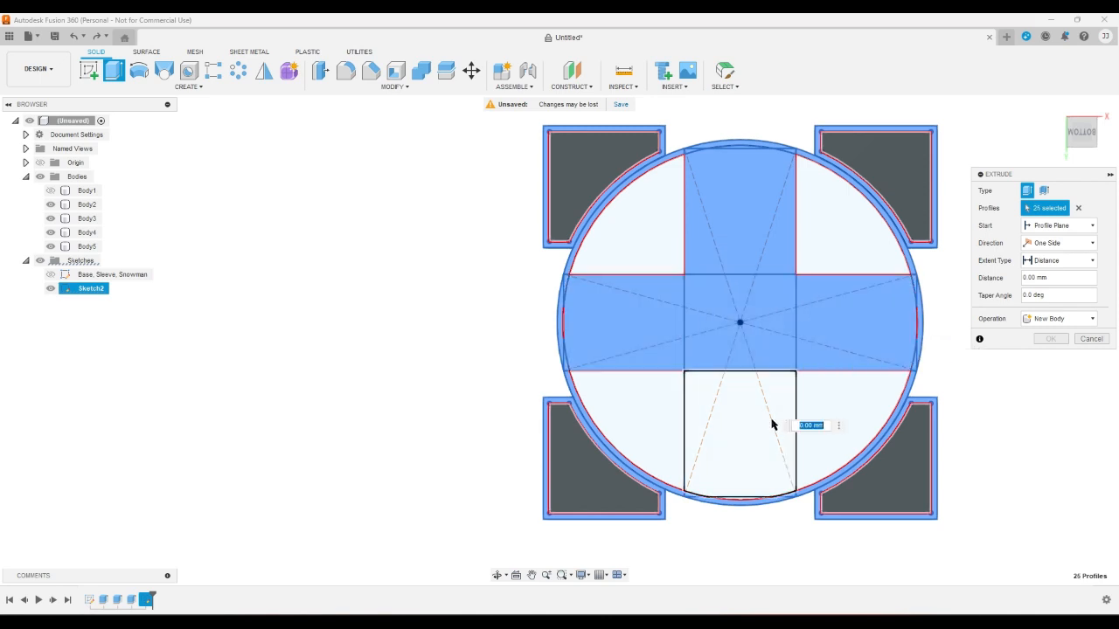
{"action": "left_click", "coordinate": [759, 470]}
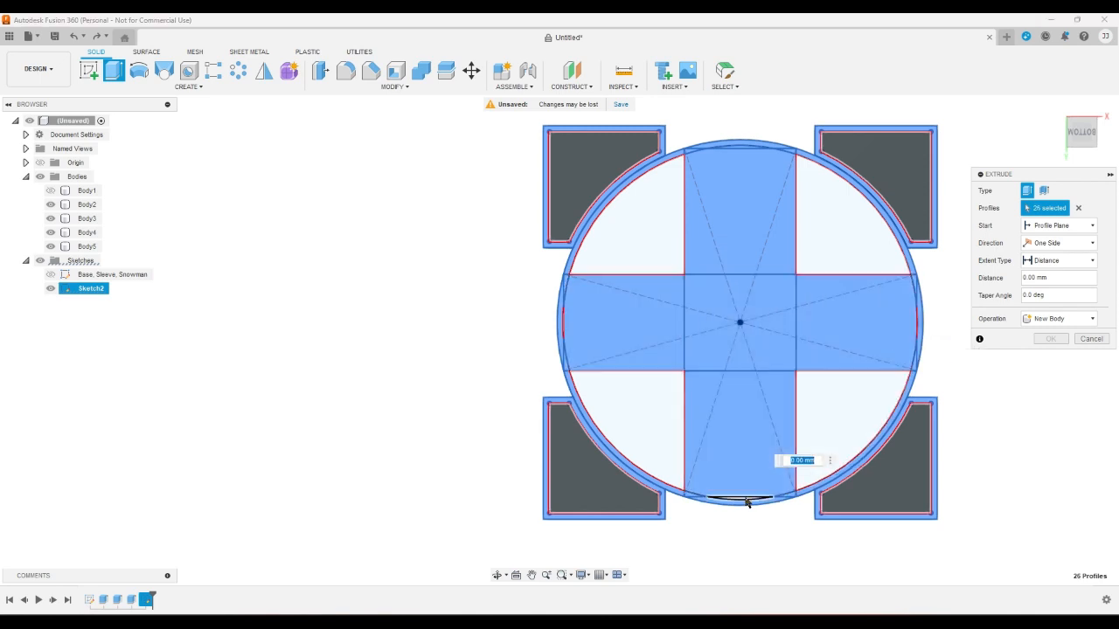
{"action": "left_click", "coordinate": [747, 501]}
{"action": "left_click", "coordinate": [560, 323]}
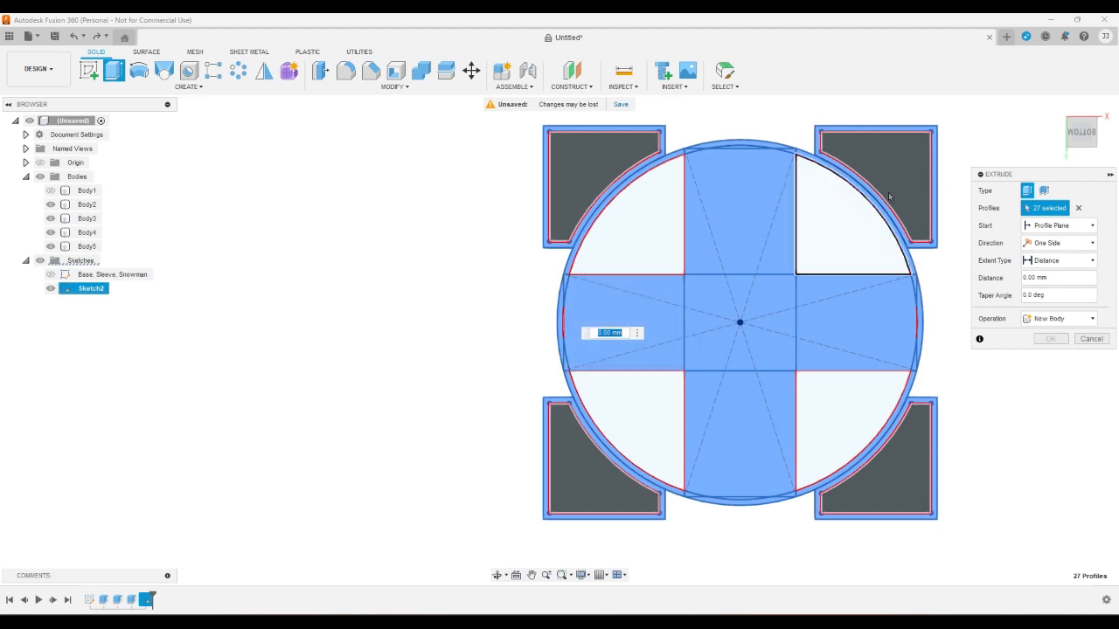
Add the two thin slivers between the ring and the horizontal ends of the cross to the extrusion profiles
{"action": "scroll", "coordinate": [552, 325], "scroll_direction": "up", "scroll_amount": 8}
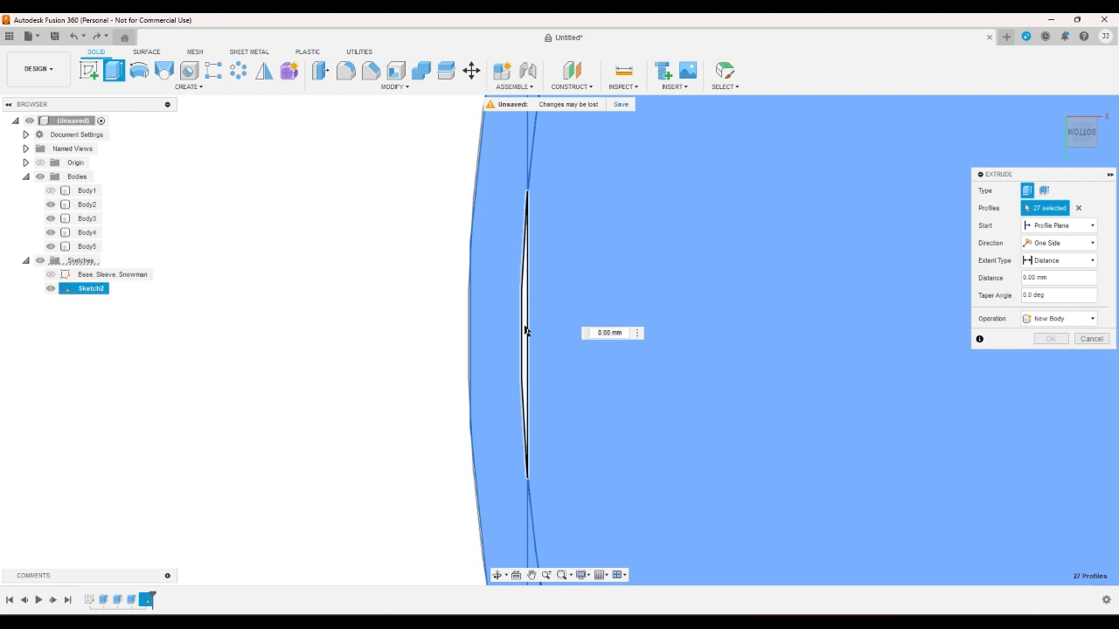
{"action": "left_click", "coordinate": [524, 325]}
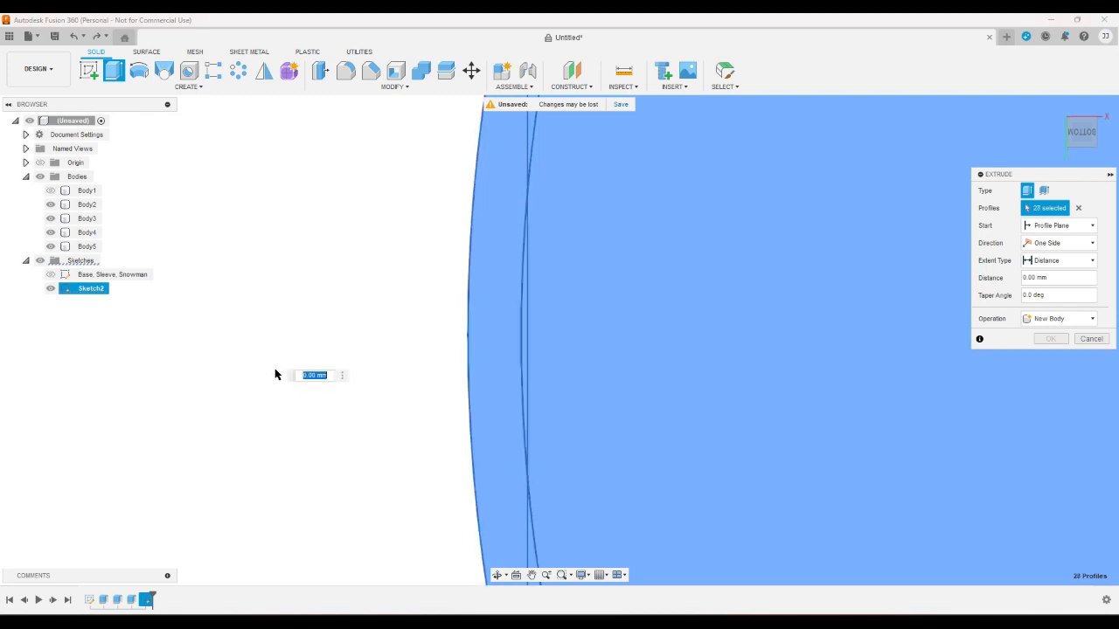
{"action": "scroll", "coordinate": [557, 330], "scroll_direction": "down", "scroll_amount": 5}
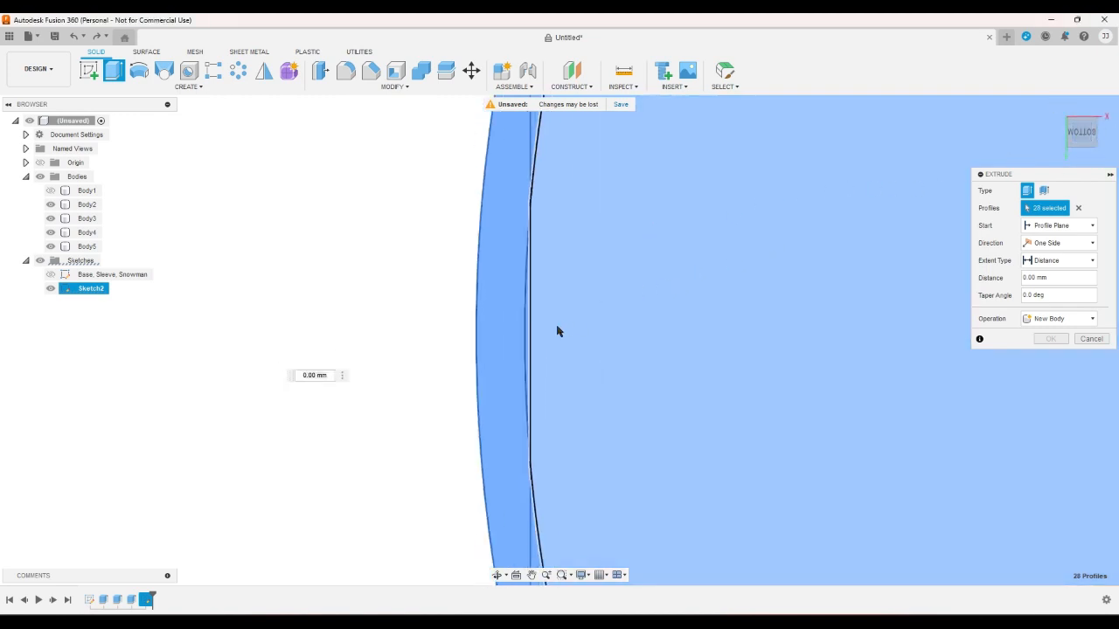
{"action": "scroll", "coordinate": [295, 318], "scroll_direction": "down", "scroll_amount": 5}
{"action": "scroll", "coordinate": [824, 312], "scroll_direction": "up", "scroll_amount": 10}
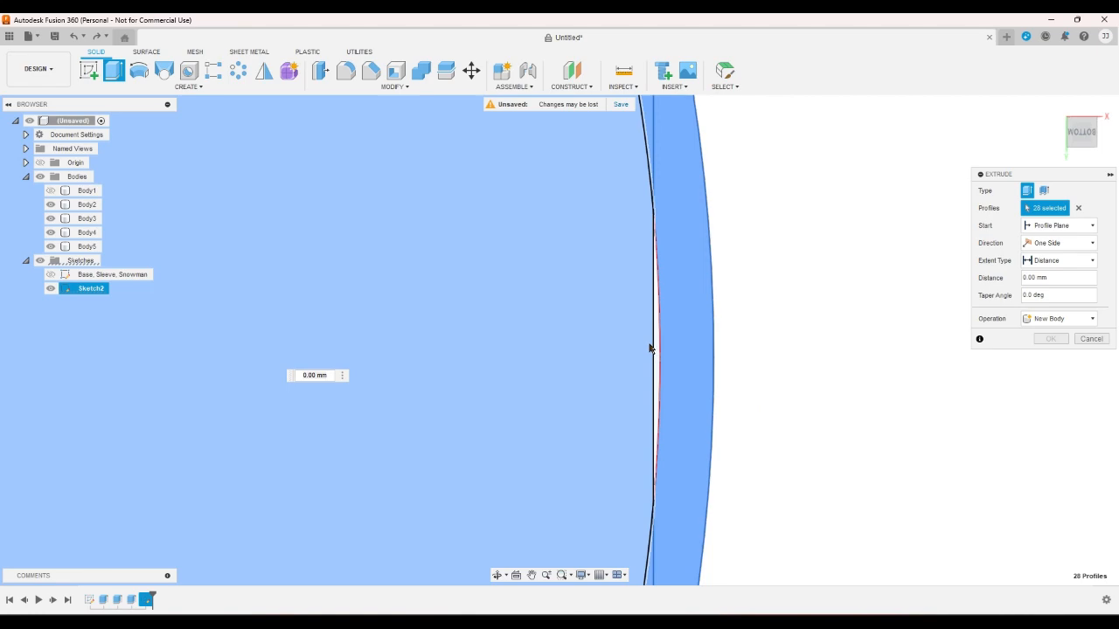
{"action": "left_click", "coordinate": [655, 345]}
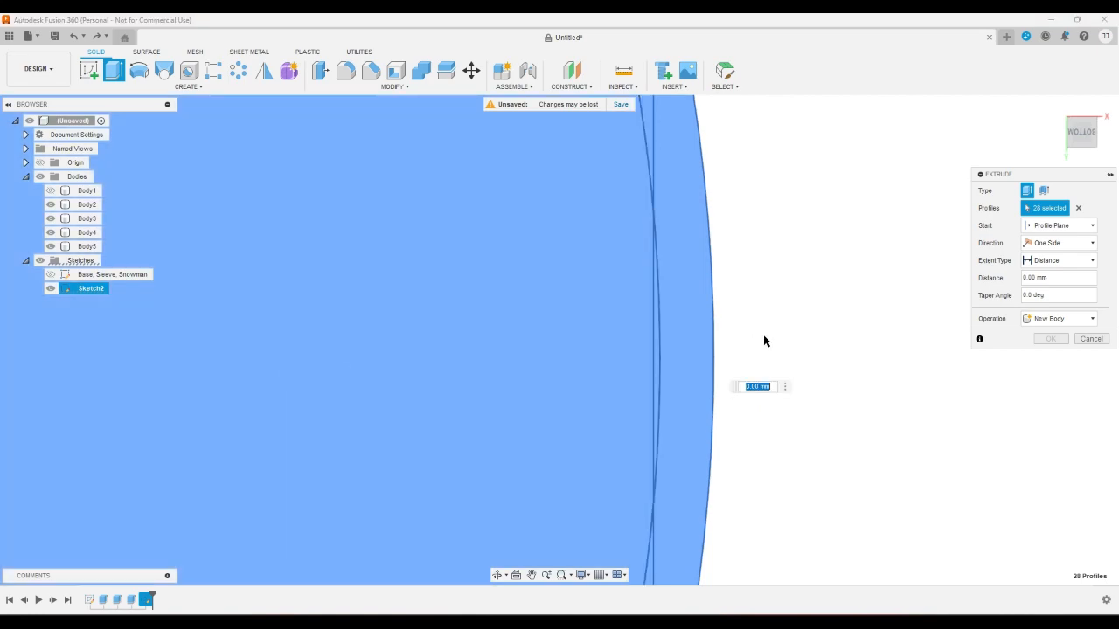
Extrude the selected wrapper, ring and cross profiles as a new body with the distance wallthickness
{"action": "left_click", "coordinate": [1054, 110]}
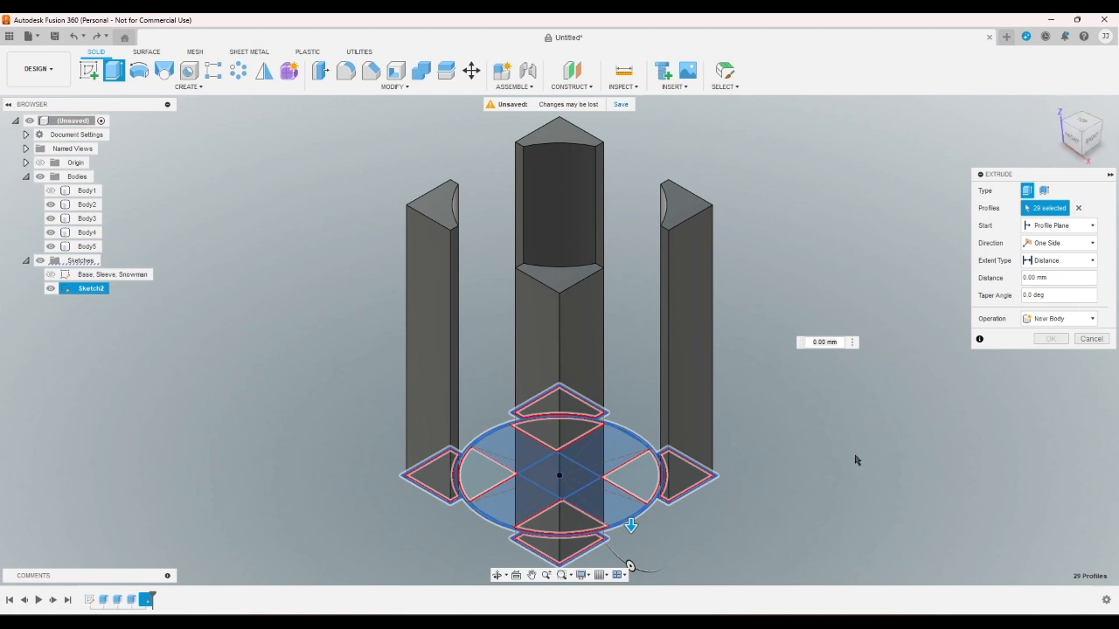
{"action": "left_click", "coordinate": [1058, 278]}
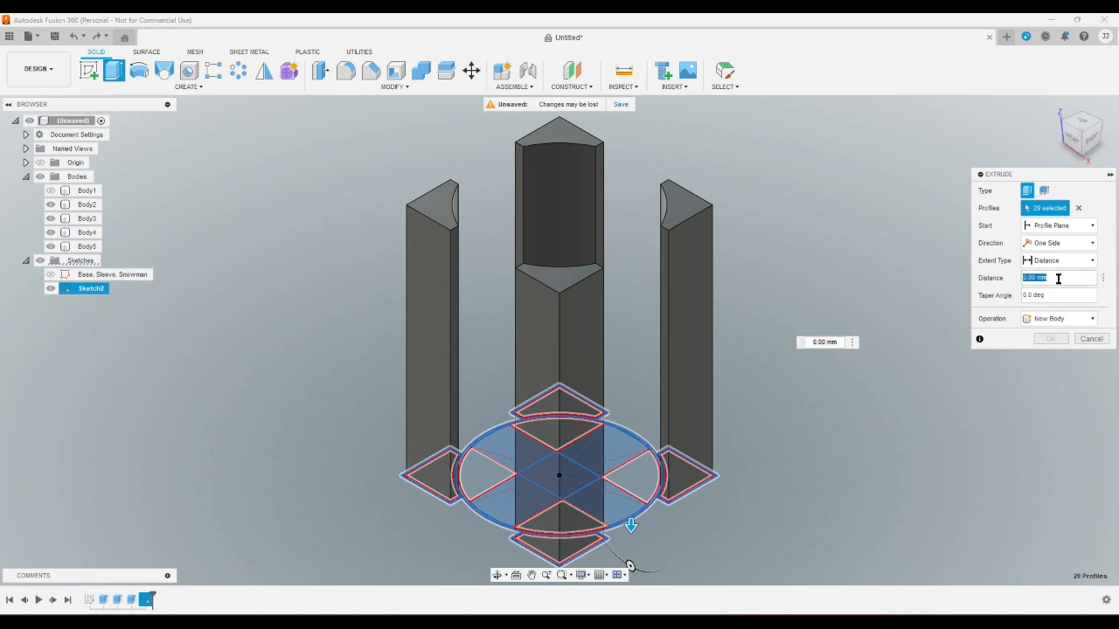
{"action": "type", "text": "w"}
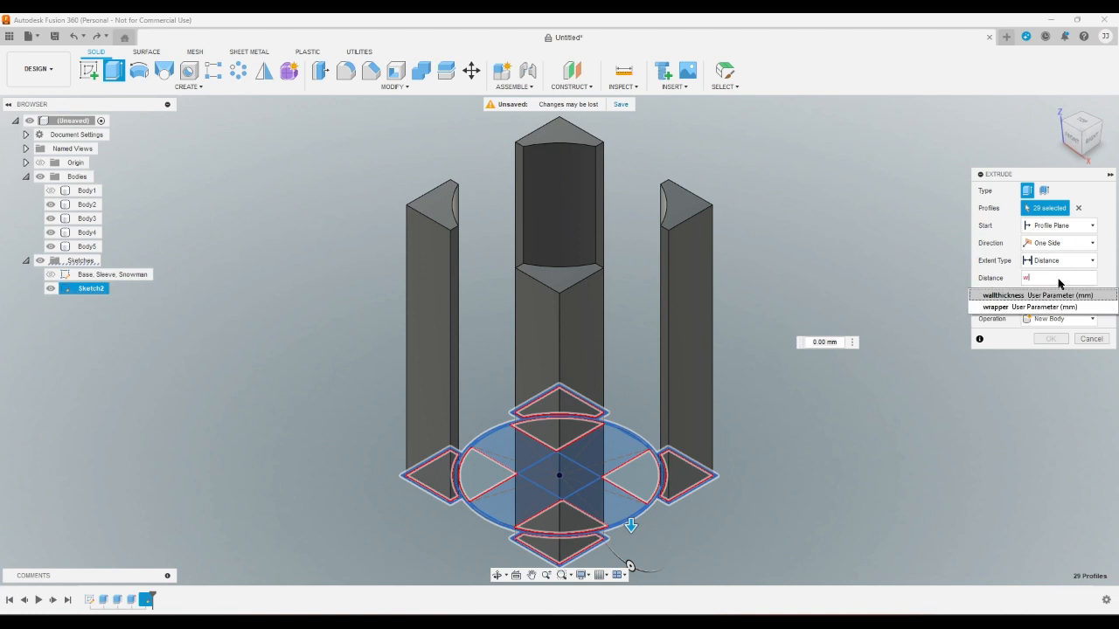
{"action": "key", "text": "Return"}
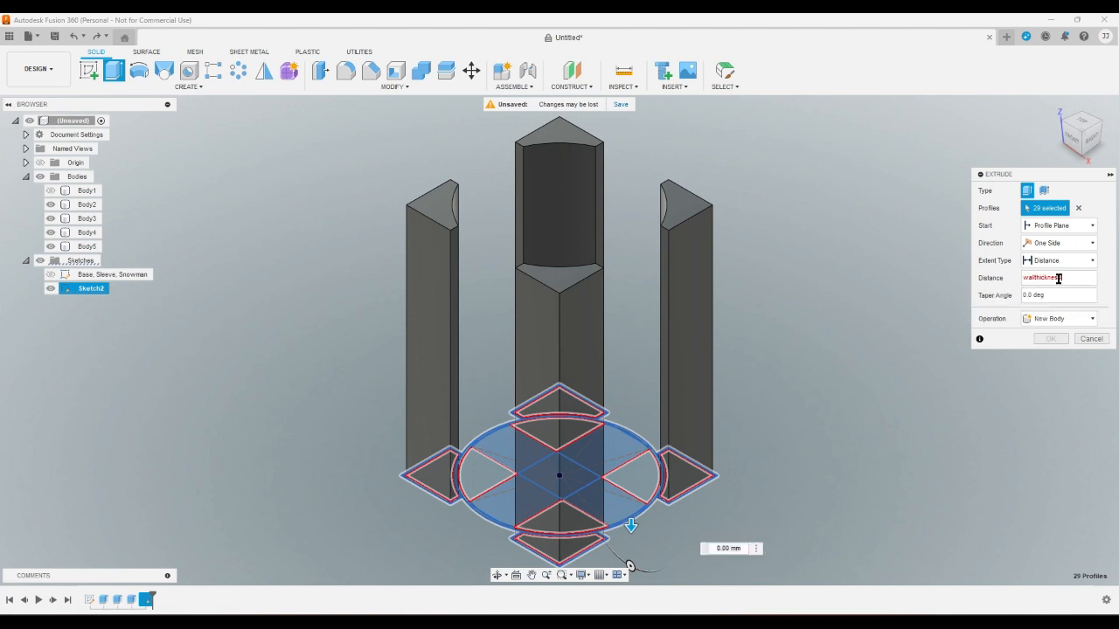
{"action": "key", "text": "Return"}
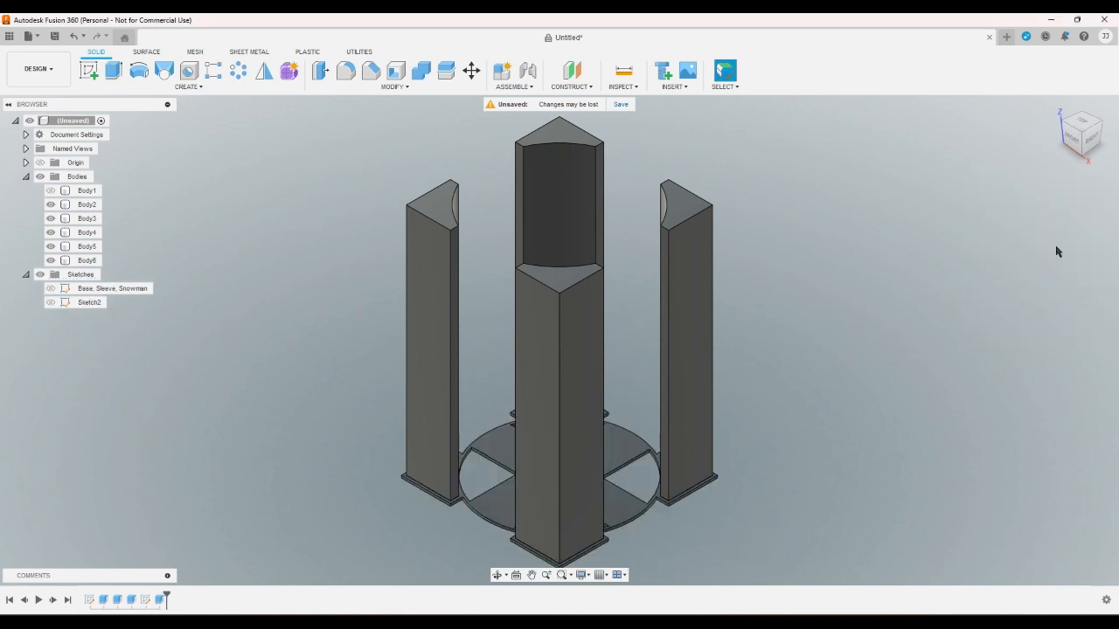
Reopen the wrapper base extrusion for editing, view it from below and hide the four corner bodies
{"action": "left_click", "coordinate": [1084, 162]}
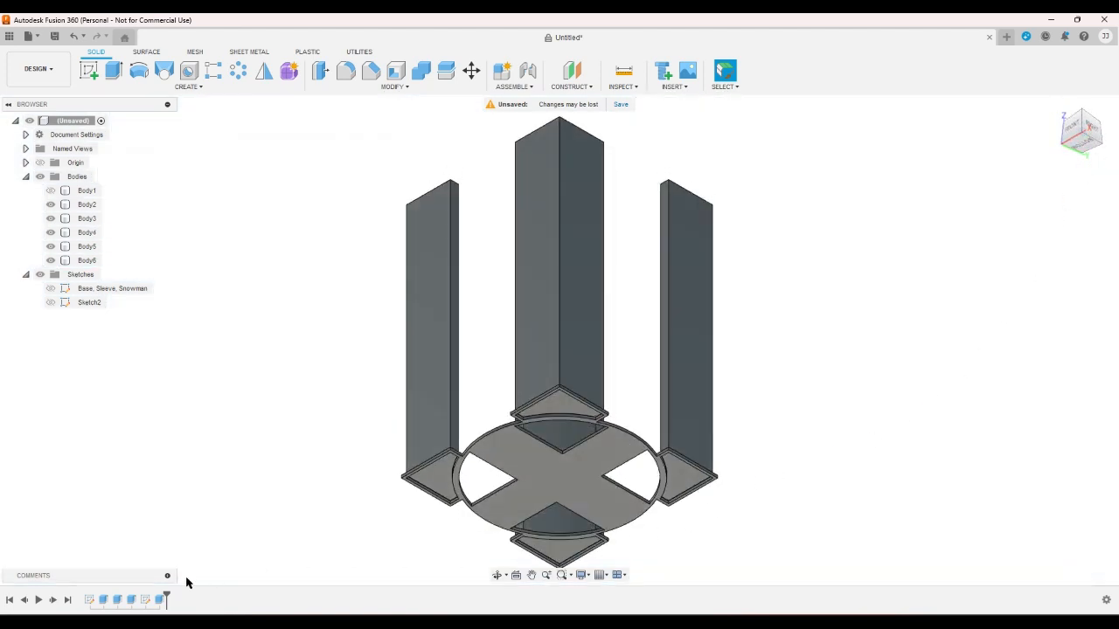
{"action": "double_click", "coordinate": [161, 599]}
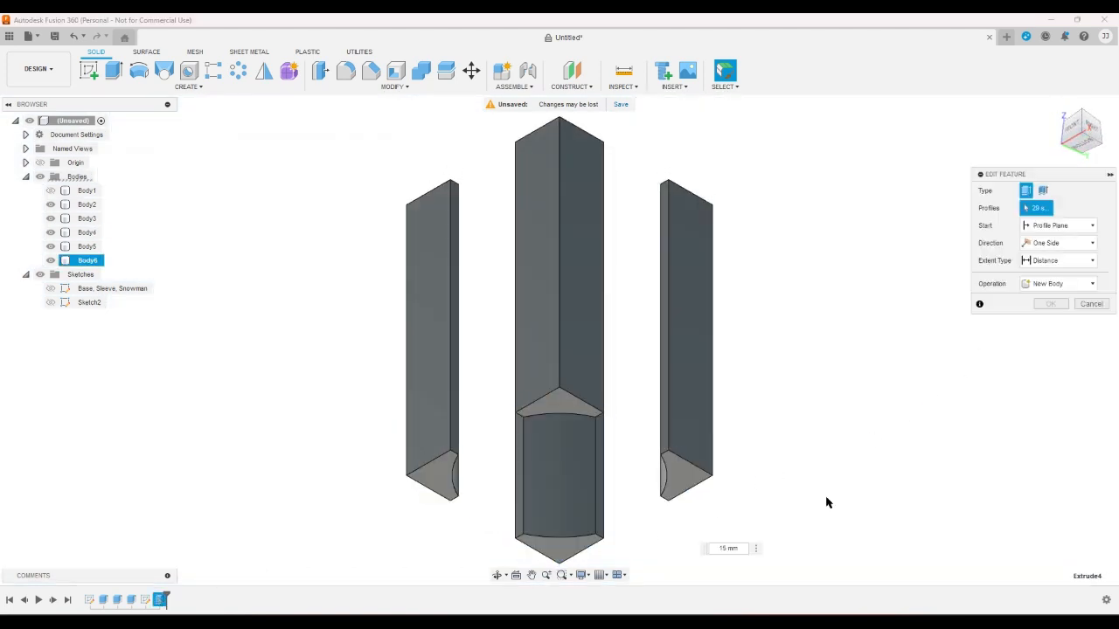
{"action": "left_click", "coordinate": [1088, 145]}
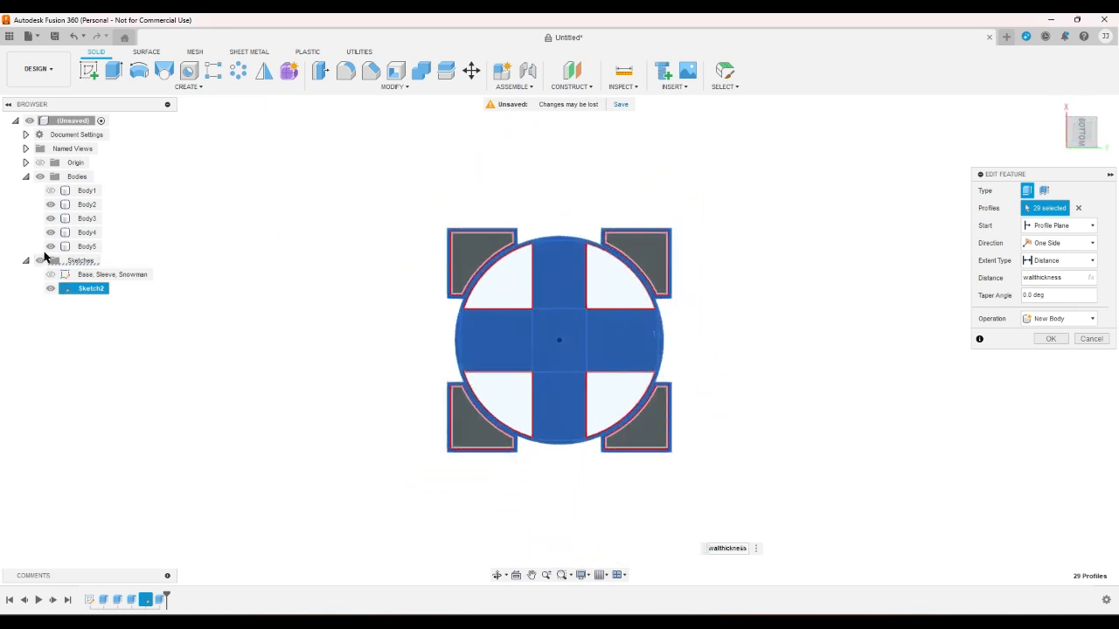
{"action": "left_click", "coordinate": [50, 247]}
{"action": "left_click", "coordinate": [50, 233]}
{"action": "left_click", "coordinate": [50, 218]}
{"action": "left_click", "coordinate": [50, 204]}
{"action": "left_click", "coordinate": [788, 369]}
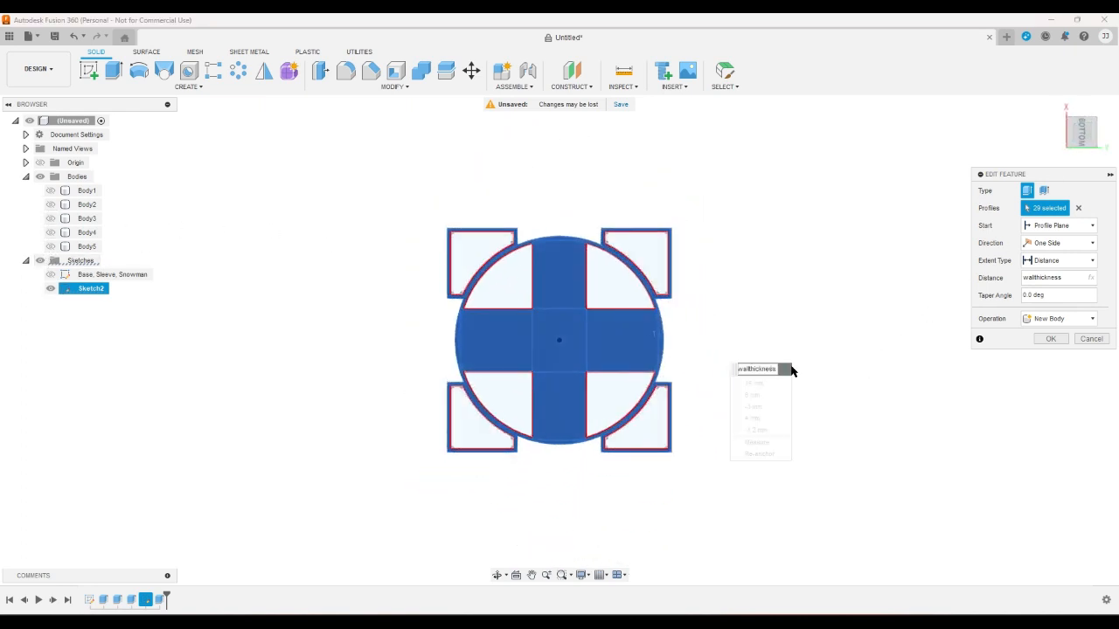
{"action": "left_click", "coordinate": [1080, 131]}
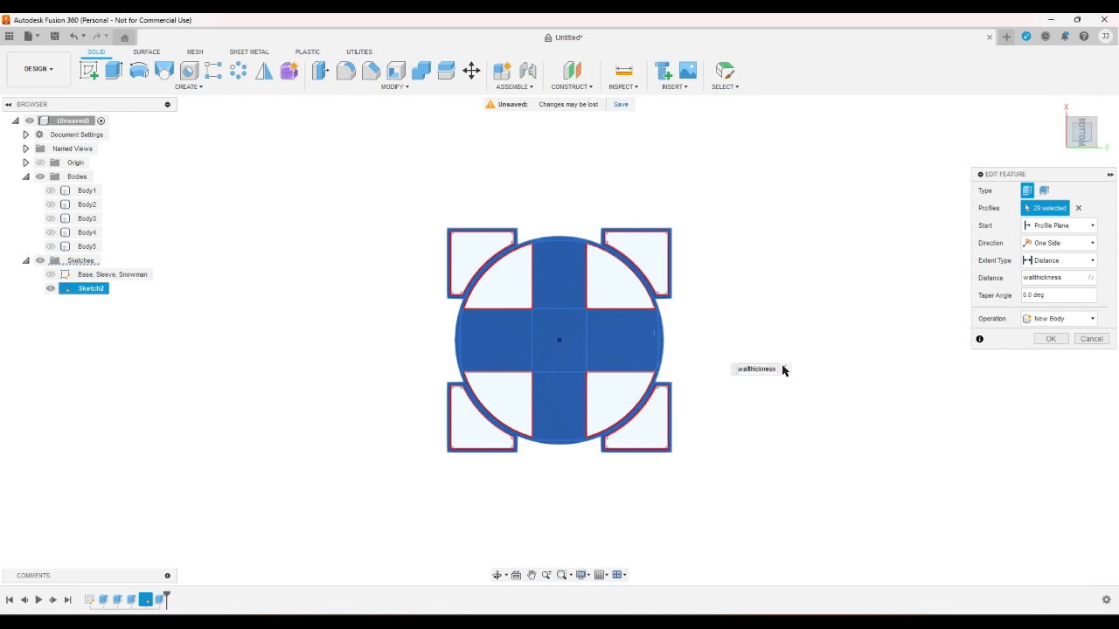
Add the inner areas and thin clearance gaps of the two lower corner outlines to the extrusion profiles
{"action": "scroll", "coordinate": [710, 456], "scroll_direction": "up", "scroll_amount": 3}
{"action": "scroll", "coordinate": [600, 467], "scroll_direction": "up", "scroll_amount": 8}
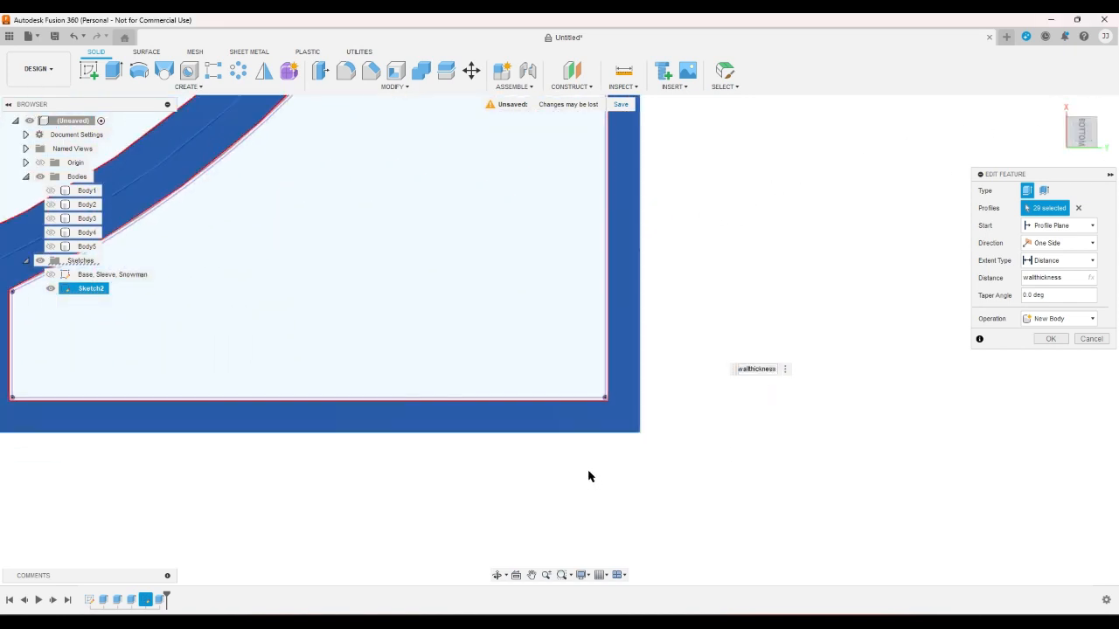
{"action": "left_click", "coordinate": [583, 384]}
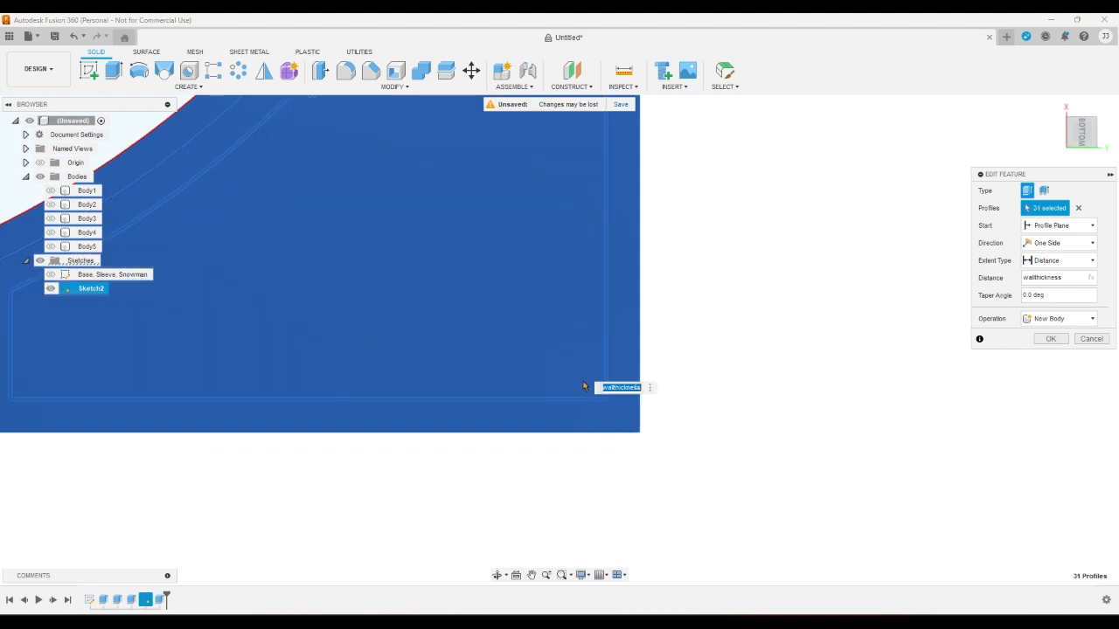
{"action": "scroll", "coordinate": [804, 489], "scroll_direction": "down", "scroll_amount": 6}
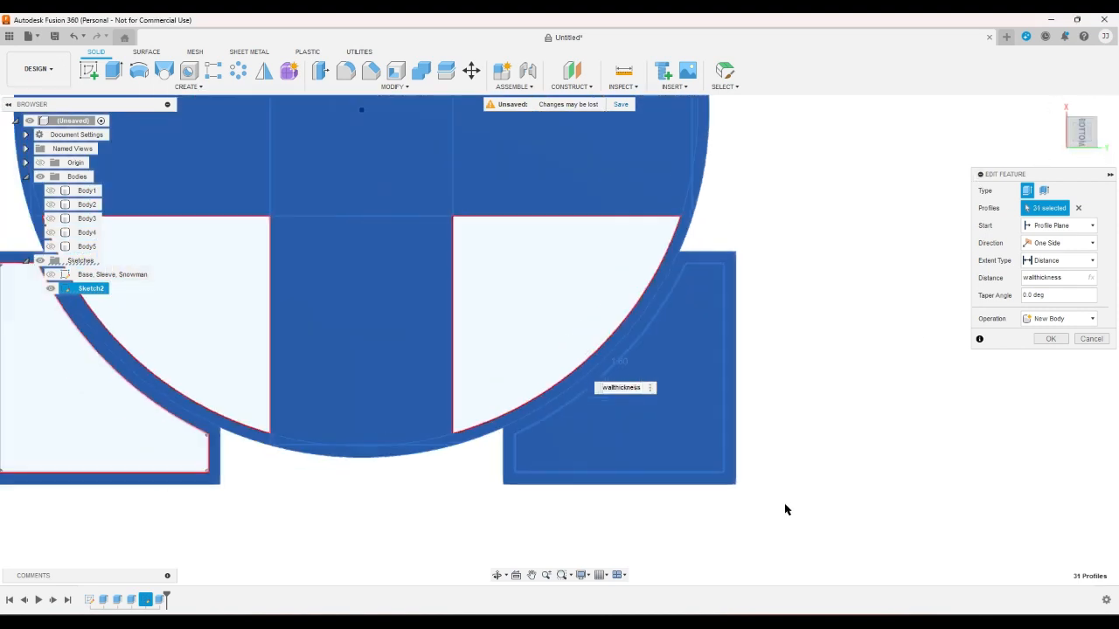
{"action": "scroll", "coordinate": [184, 479], "scroll_direction": "down", "scroll_amount": 6}
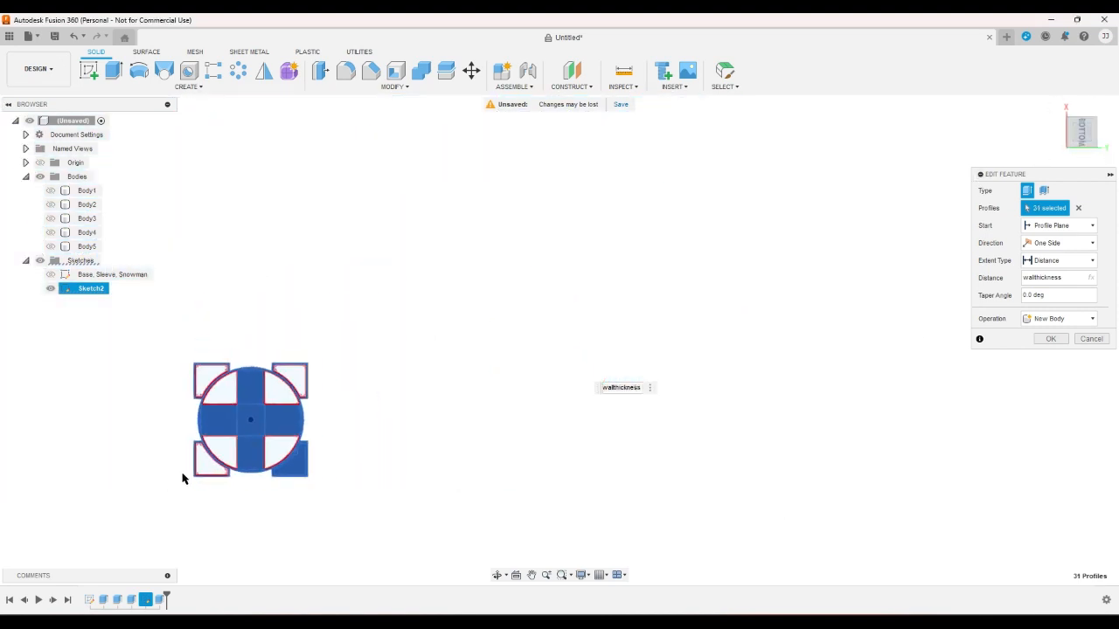
{"action": "scroll", "coordinate": [183, 477], "scroll_direction": "up", "scroll_amount": 10}
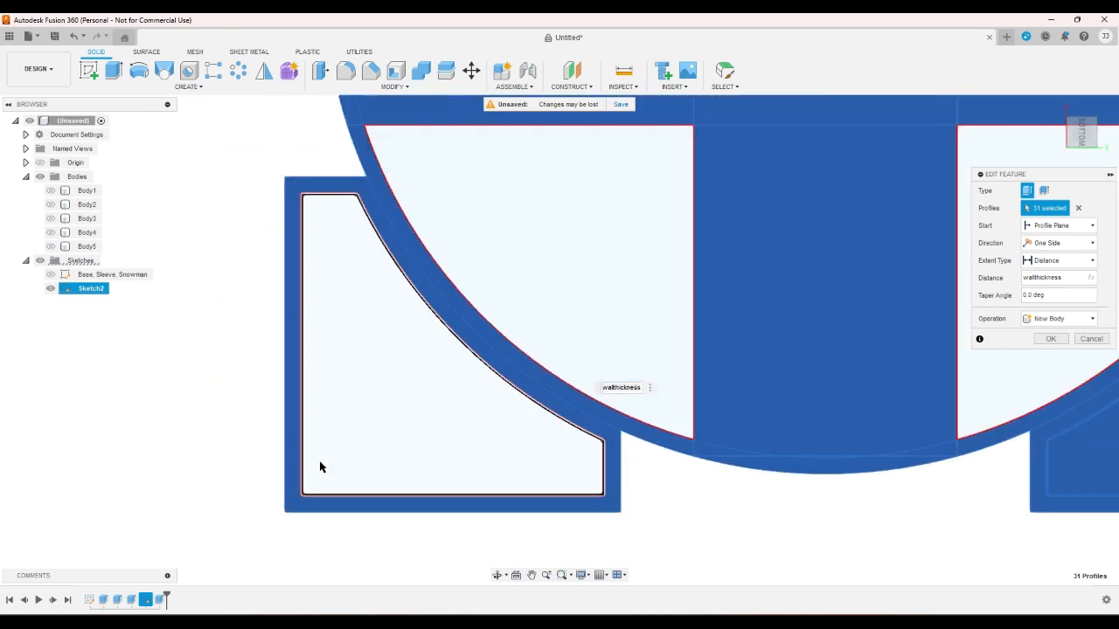
{"action": "left_click", "coordinate": [310, 463]}
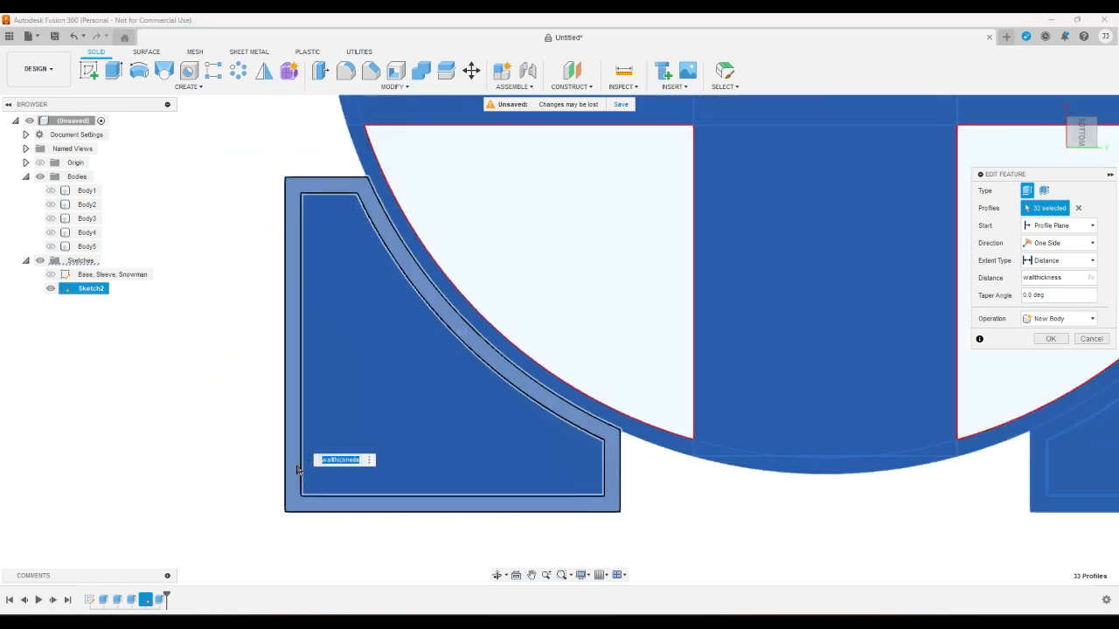
{"action": "left_click", "coordinate": [294, 463]}
Add the inner areas and clearance gaps of the two upper corner outlines, and apply the edited extrusion
{"action": "scroll", "coordinate": [837, 368], "scroll_direction": "down", "scroll_amount": 6}
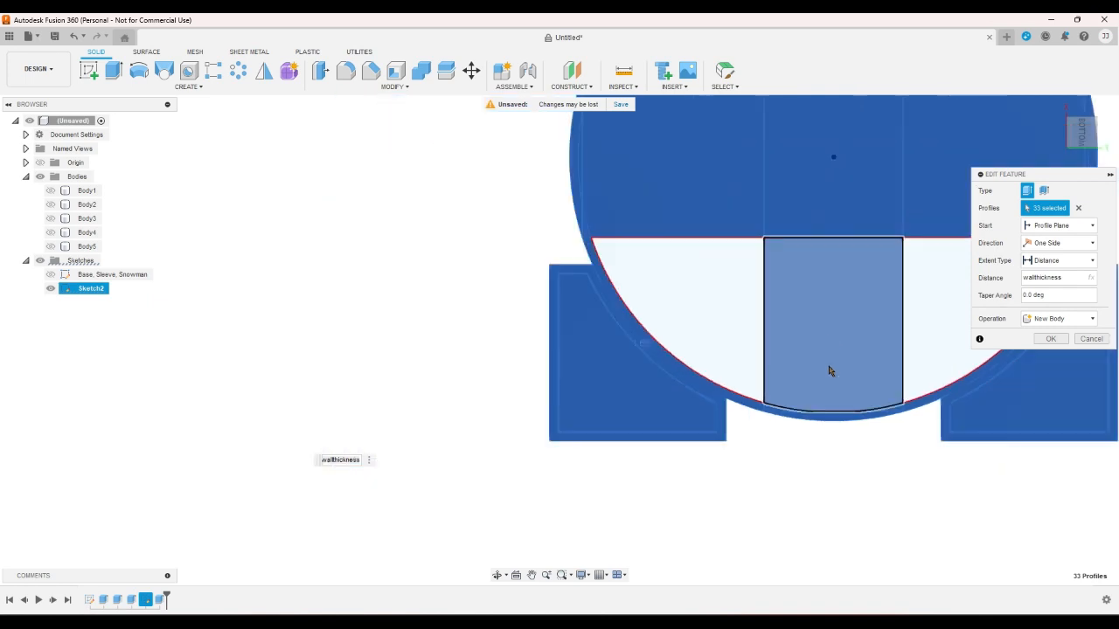
{"action": "scroll", "coordinate": [717, 267], "scroll_direction": "up", "scroll_amount": 8}
{"action": "scroll", "coordinate": [743, 162], "scroll_direction": "up", "scroll_amount": 3}
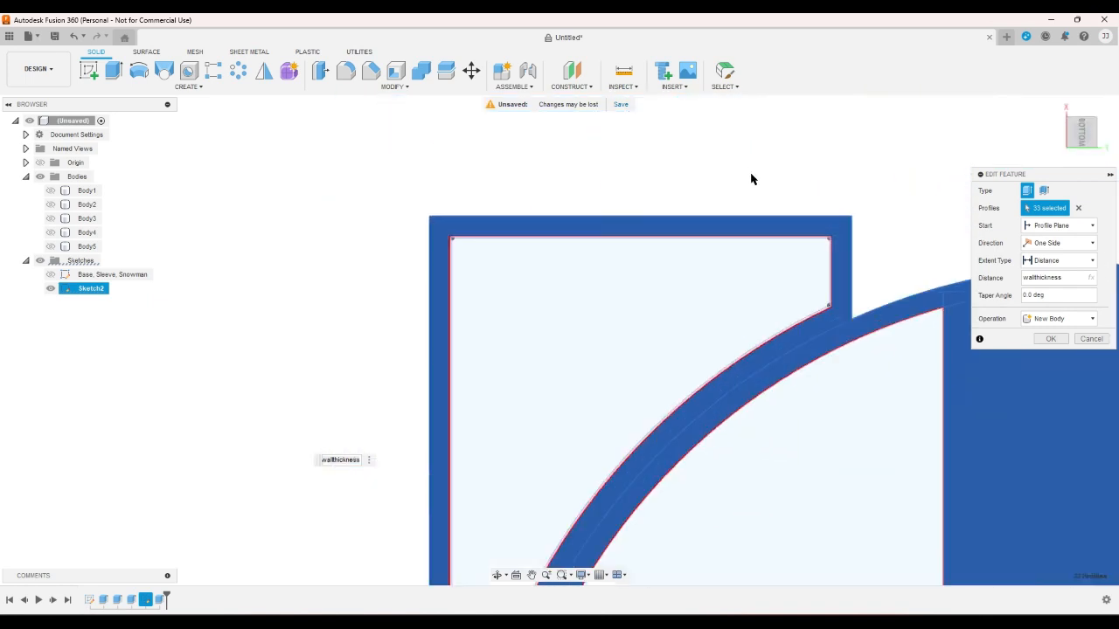
{"action": "left_click", "coordinate": [791, 252]}
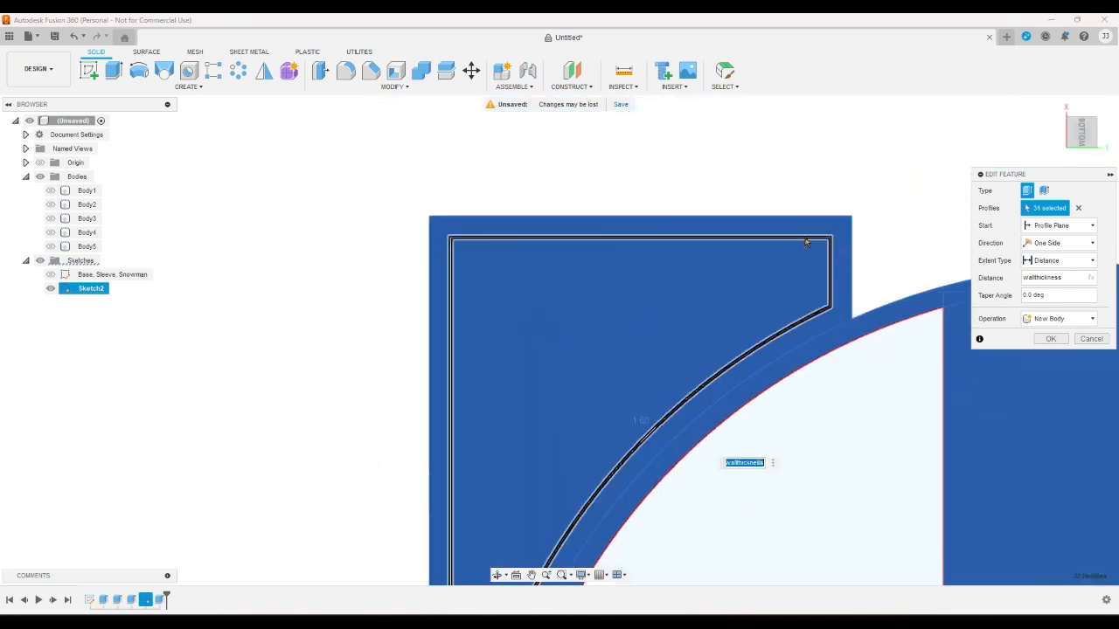
{"action": "left_click", "coordinate": [435, 322]}
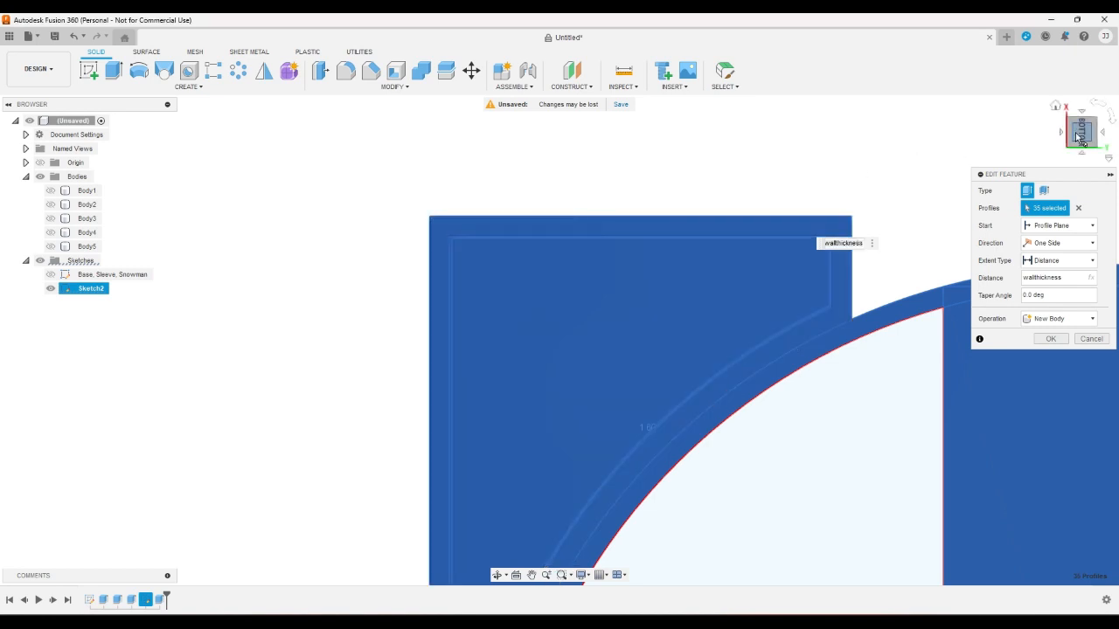
{"action": "scroll", "coordinate": [144, 400], "scroll_direction": "down", "scroll_amount": 4}
{"action": "scroll", "coordinate": [712, 357], "scroll_direction": "up", "scroll_amount": 2}
{"action": "scroll", "coordinate": [712, 357], "scroll_direction": "up", "scroll_amount": 3}
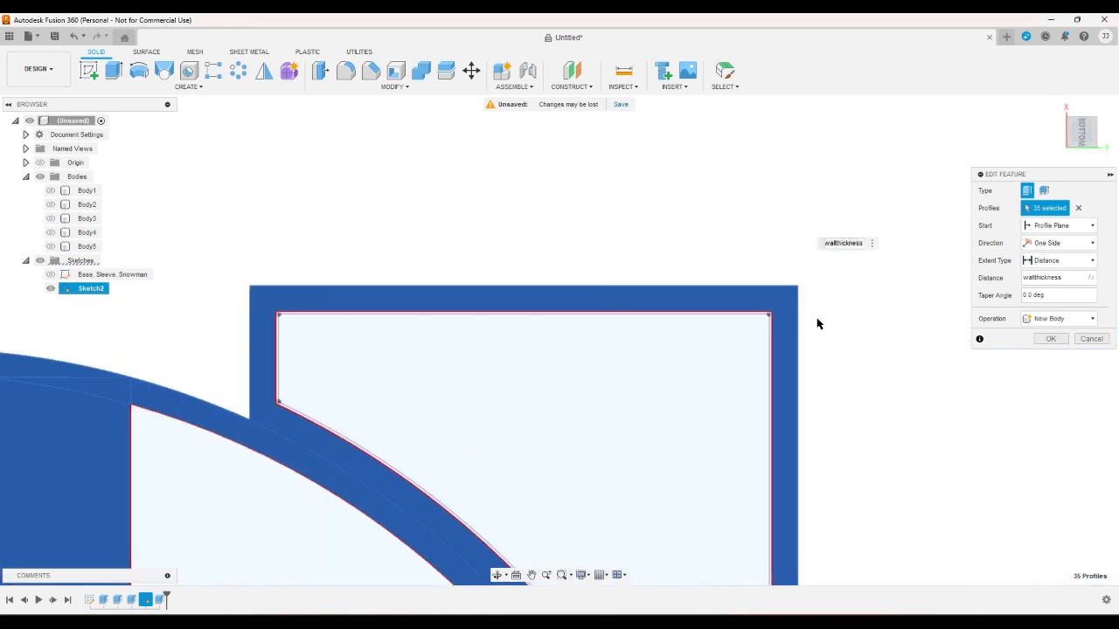
{"action": "left_click", "coordinate": [713, 339]}
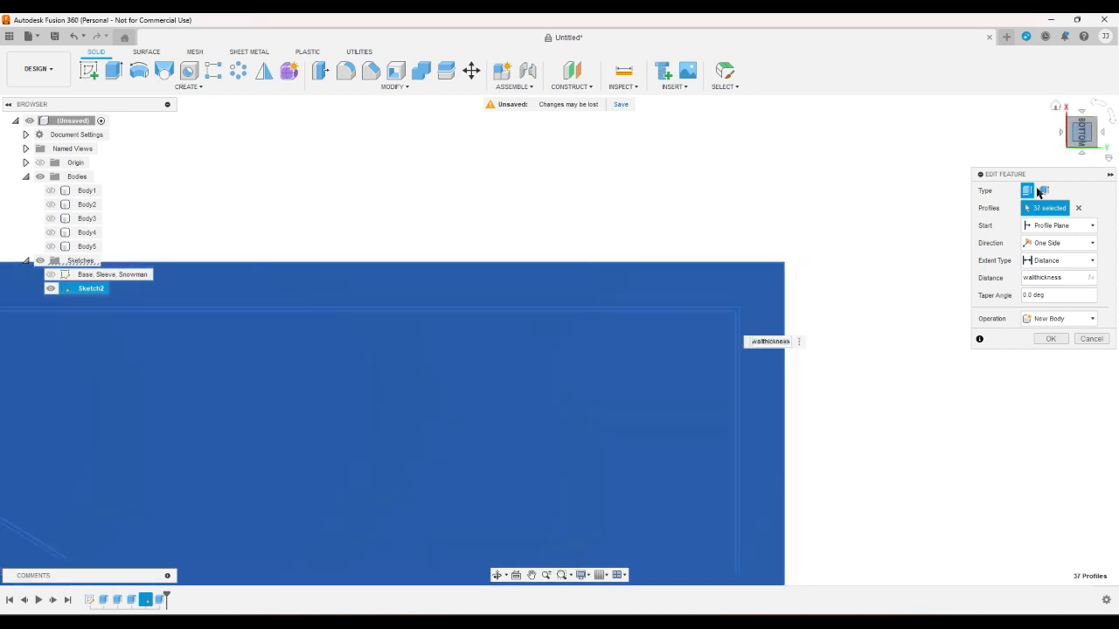
{"action": "scroll", "coordinate": [616, 278], "scroll_direction": "down", "scroll_amount": 5}
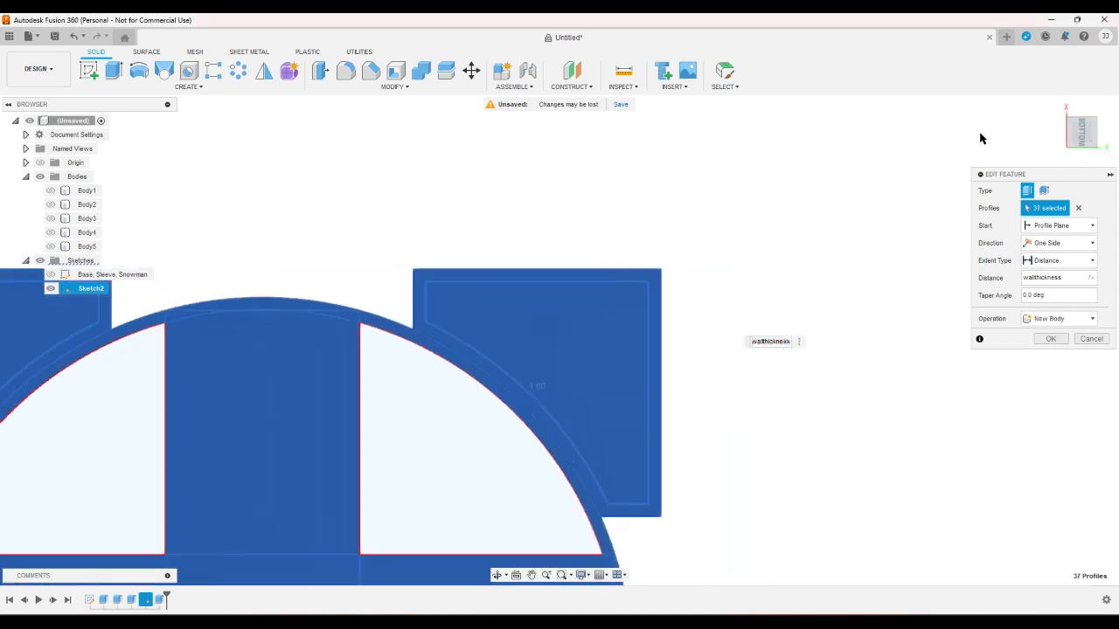
{"action": "left_click", "coordinate": [1052, 341]}
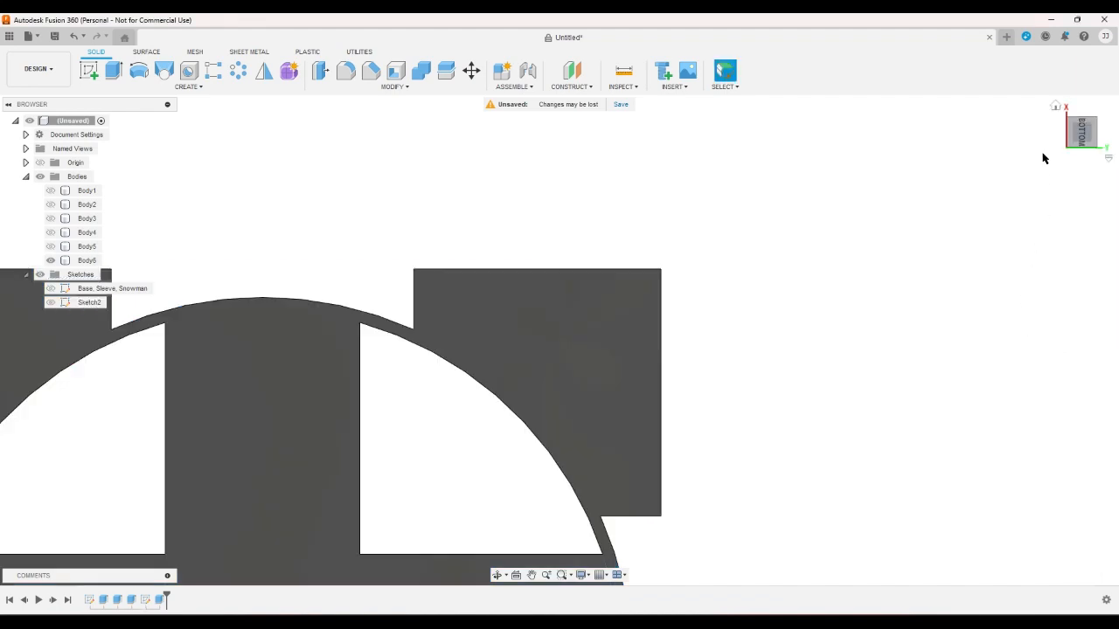
Show Sketch2 and extrude its four corner wrapper outlines upward as walls joined to the base
{"action": "left_click", "coordinate": [1056, 106]}
{"action": "left_click", "coordinate": [50, 302]}
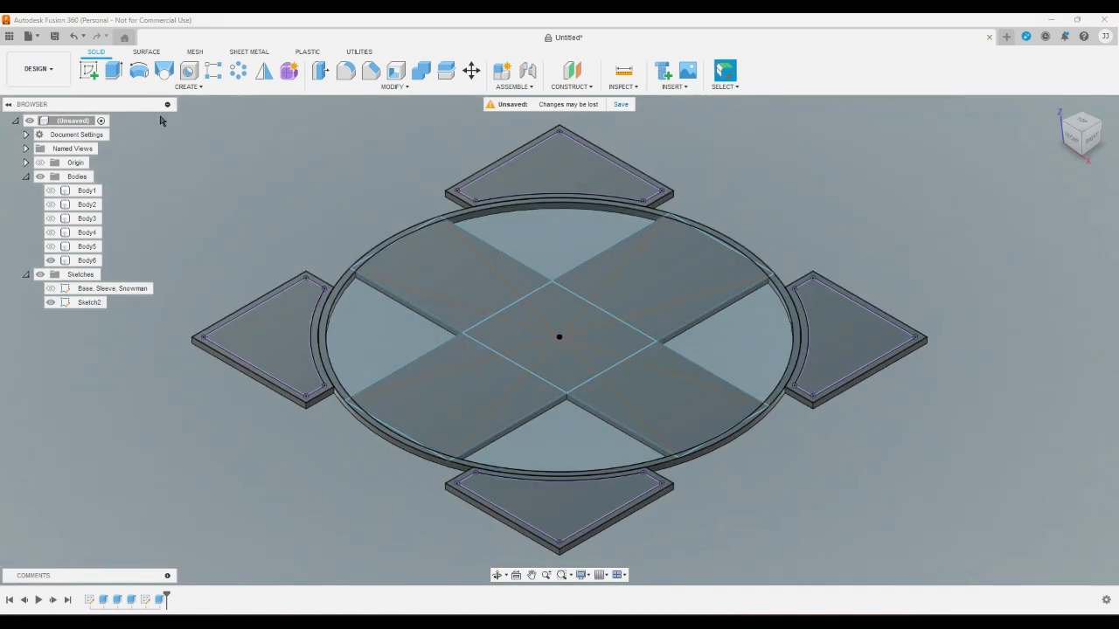
{"action": "left_click", "coordinate": [113, 70]}
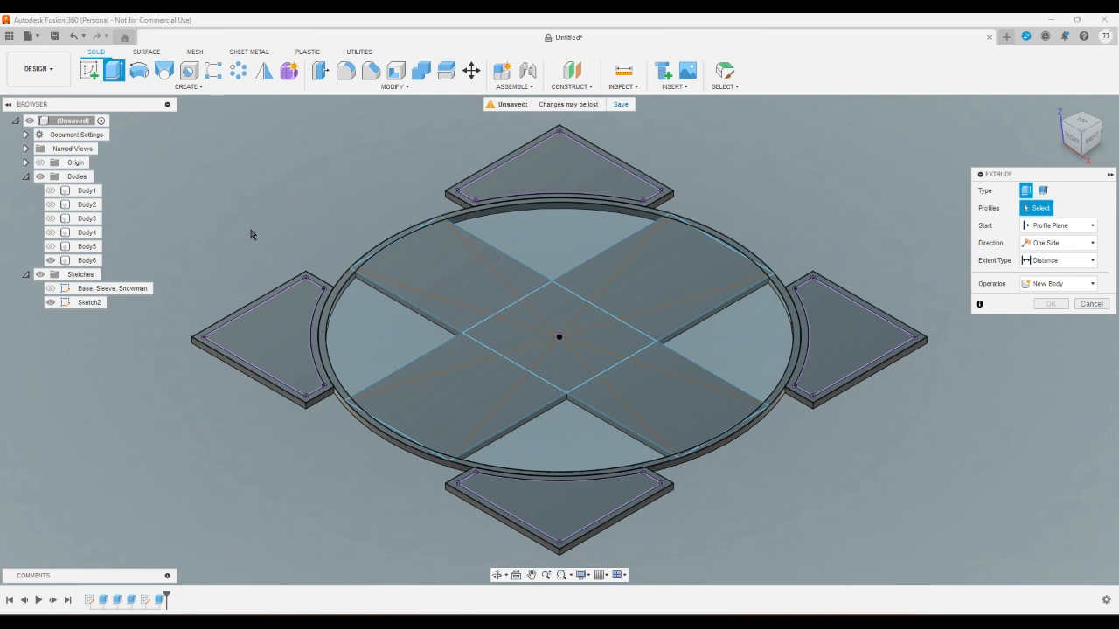
{"action": "left_click", "coordinate": [305, 282]}
{"action": "left_click", "coordinate": [616, 192]}
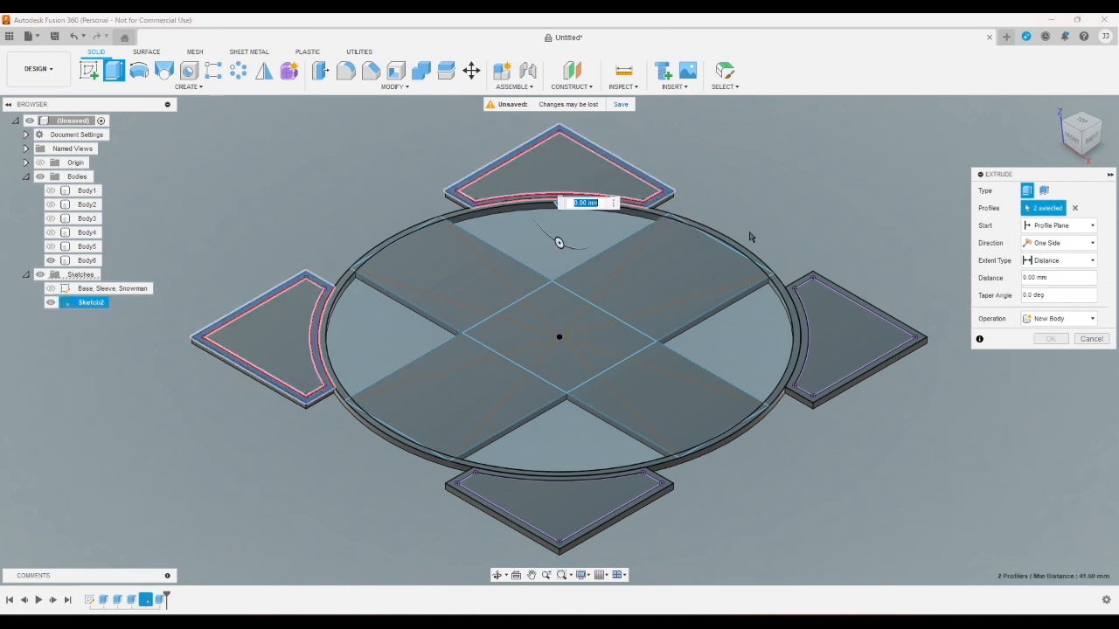
{"action": "left_click", "coordinate": [811, 277]}
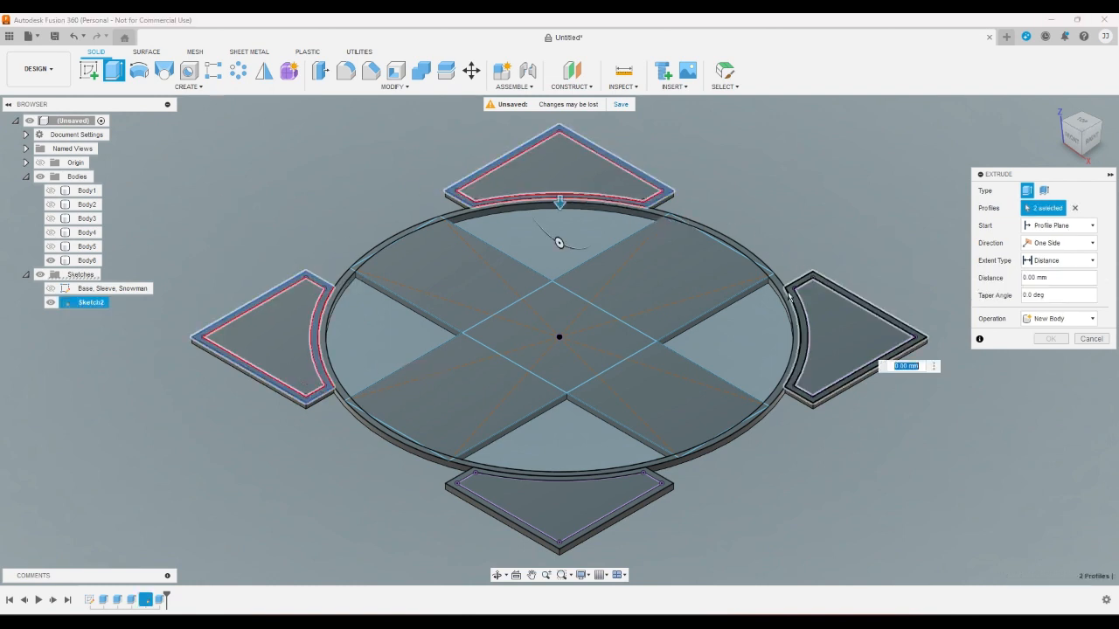
{"action": "left_click", "coordinate": [671, 482]}
{"action": "left_click_drag", "start_coordinate": [559, 490], "coordinate": [561, 450]}
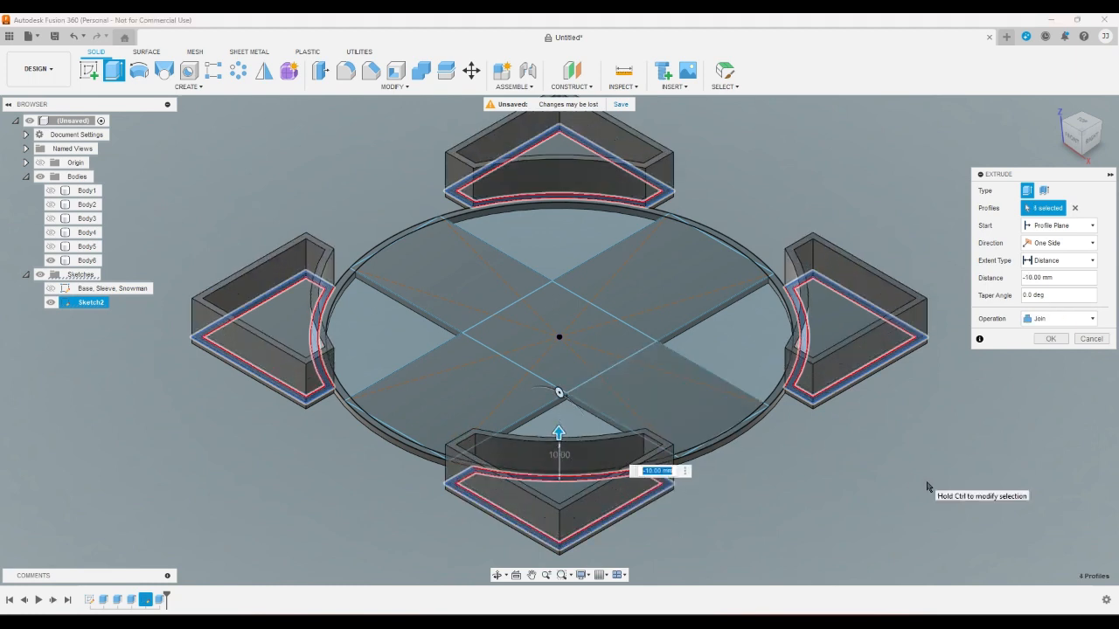
{"action": "key", "text": "Return"}
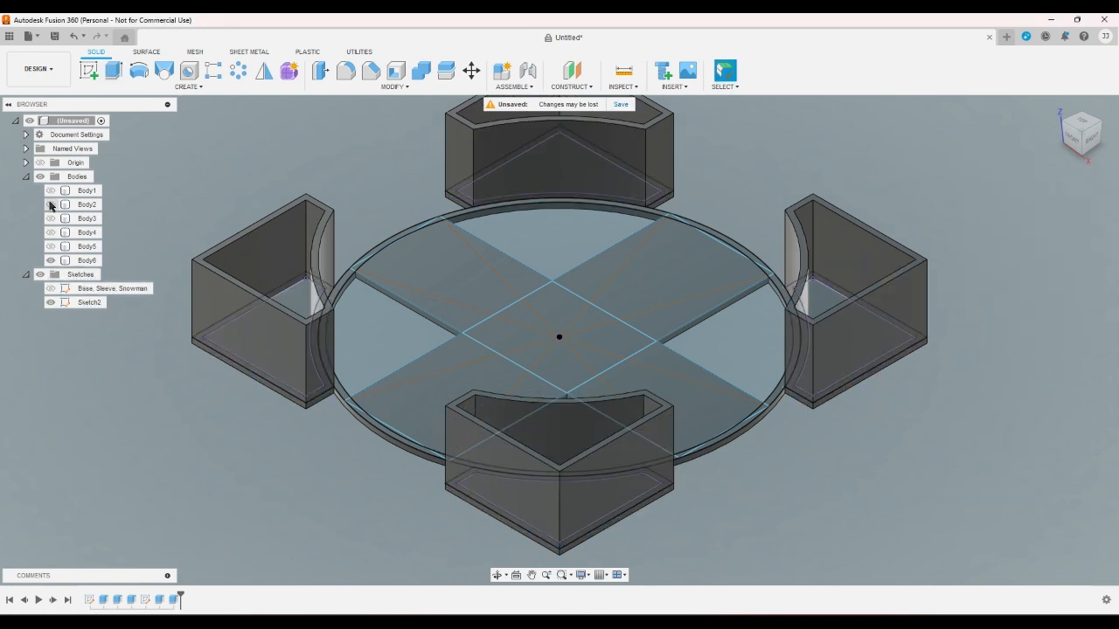
Show the four corner bodies and Body1 again, and hide Sketch2
{"action": "left_click", "coordinate": [51, 246]}
{"action": "left_click", "coordinate": [51, 233]}
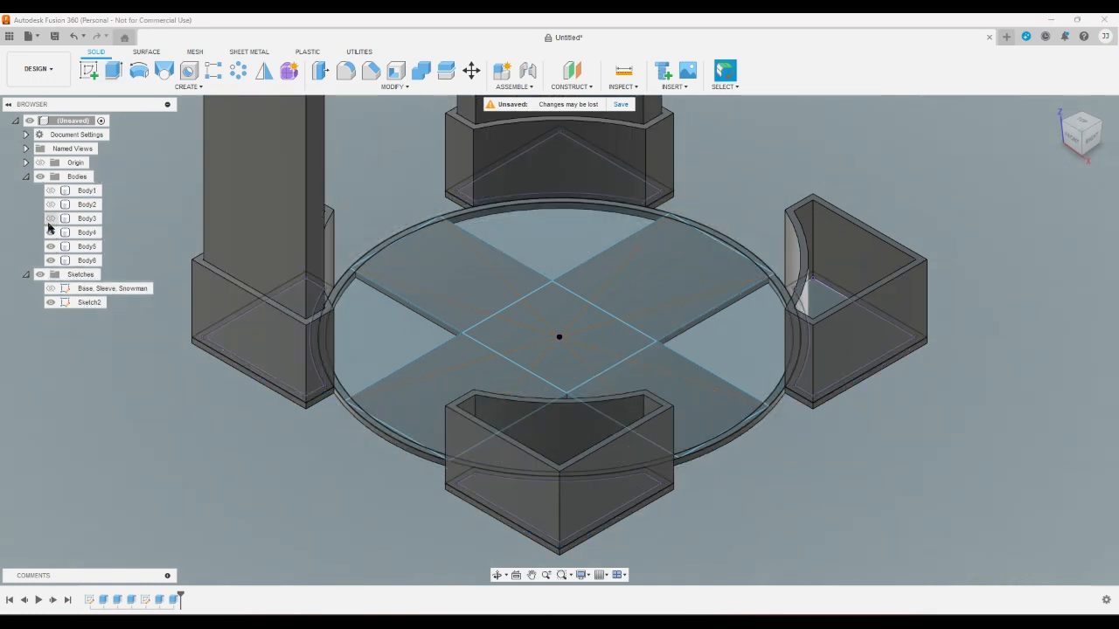
{"action": "left_click", "coordinate": [51, 219]}
{"action": "left_click", "coordinate": [51, 205]}
{"action": "scroll", "coordinate": [246, 429], "scroll_direction": "down", "scroll_amount": 2}
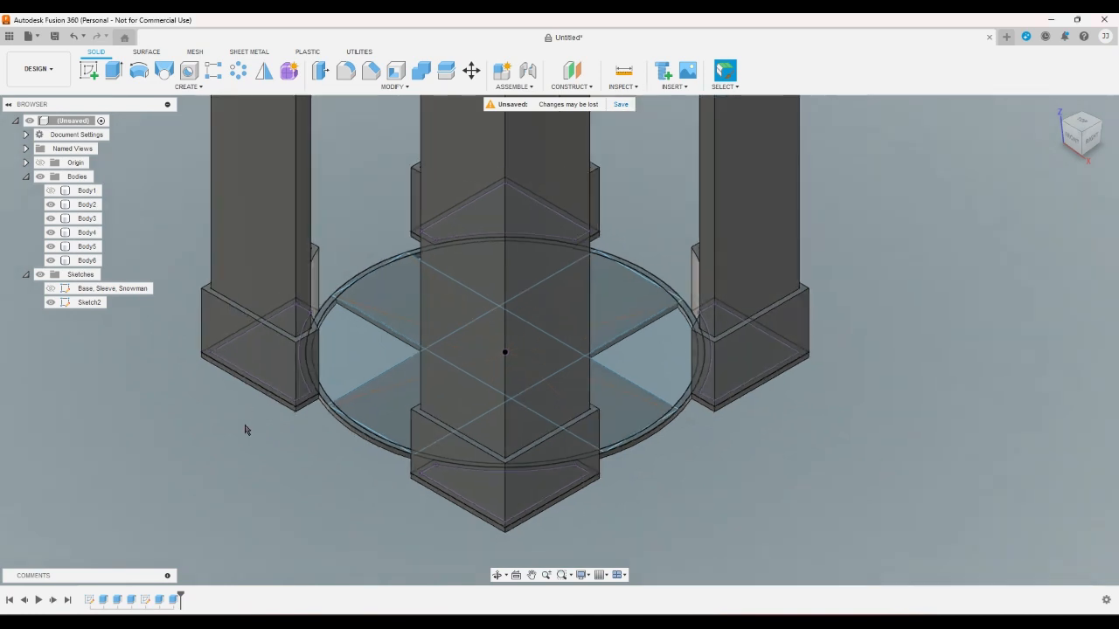
{"action": "scroll", "coordinate": [241, 430], "scroll_direction": "up", "scroll_amount": 1}
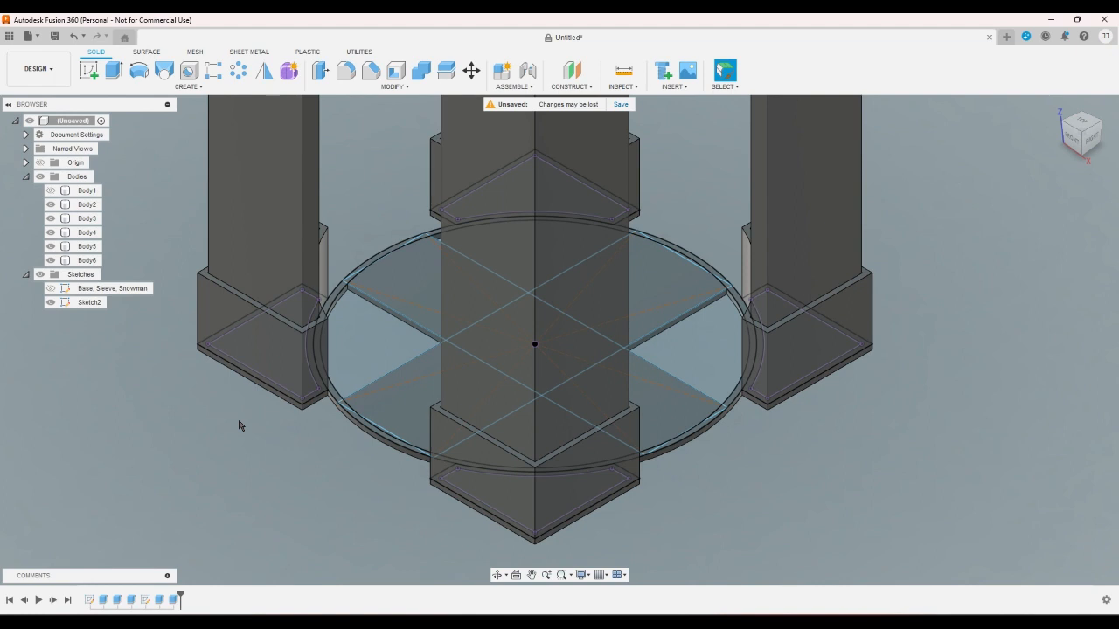
{"action": "left_click", "coordinate": [51, 191]}
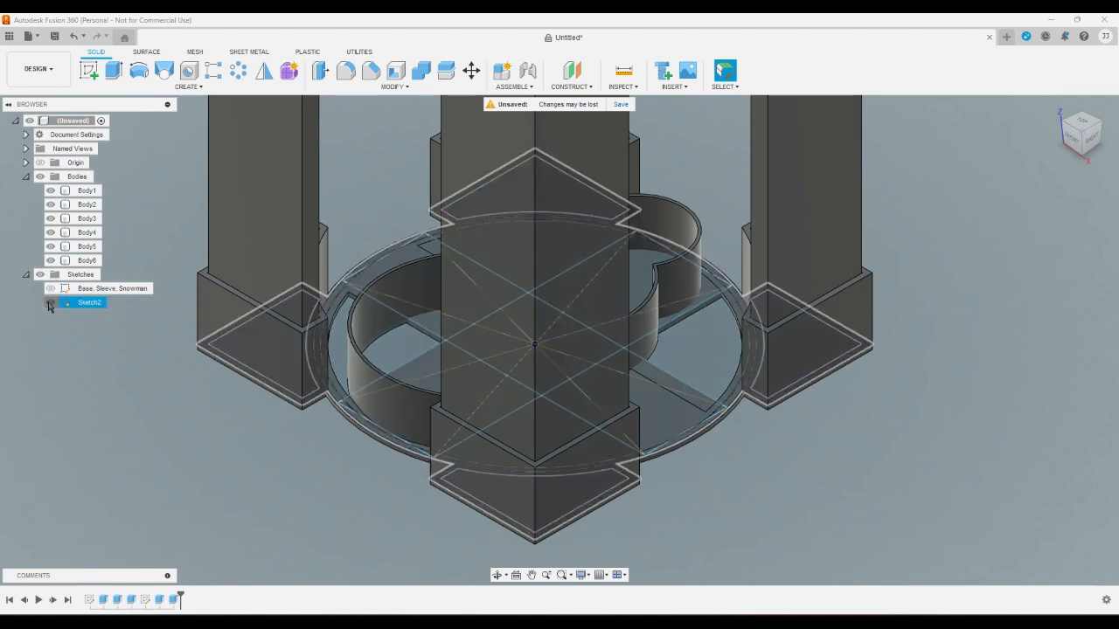
{"action": "left_click", "coordinate": [51, 303]}
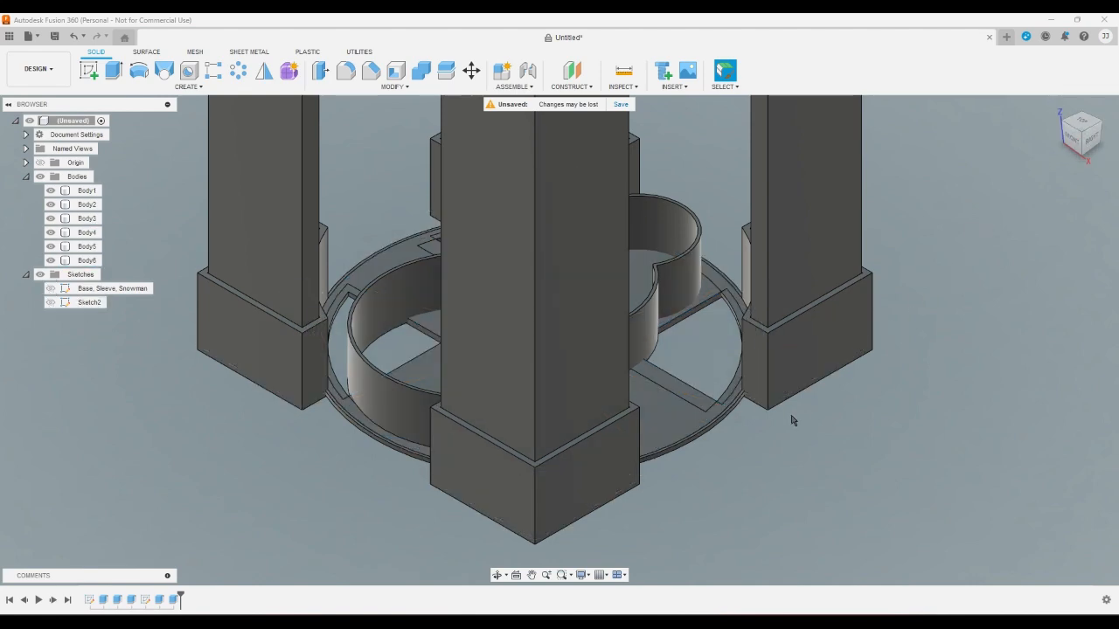
Examine how the snowman base overlaps the ring and cross and how the corner walls meet the ring
{"action": "scroll", "coordinate": [752, 437], "scroll_direction": "up", "scroll_amount": 8}
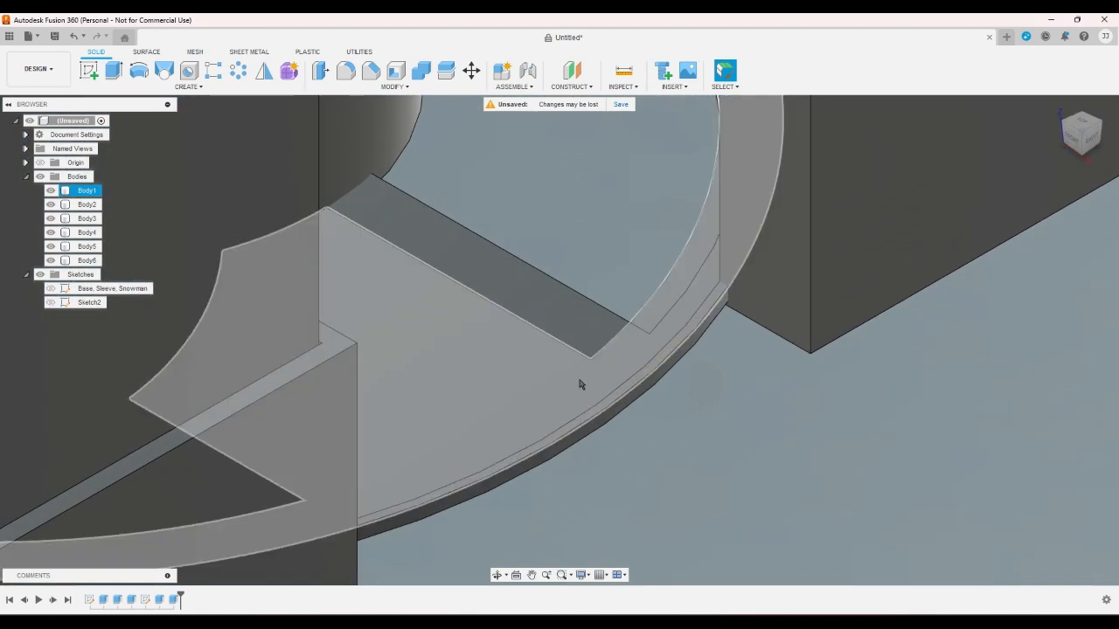
{"action": "left_click", "coordinate": [582, 382]}
{"action": "scroll", "coordinate": [722, 458], "scroll_direction": "down", "scroll_amount": 2}
{"action": "left_click", "coordinate": [752, 345]}
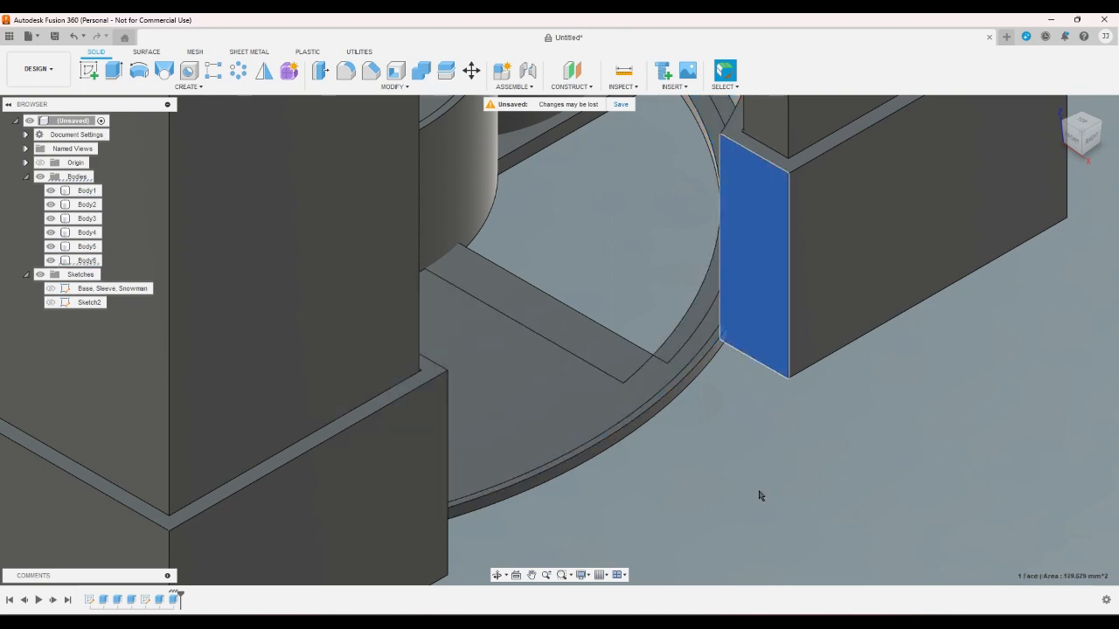
{"action": "left_click", "coordinate": [758, 495]}
{"action": "scroll", "coordinate": [757, 497], "scroll_direction": "down", "scroll_amount": 3}
{"action": "scroll", "coordinate": [757, 496], "scroll_direction": "down", "scroll_amount": 4}
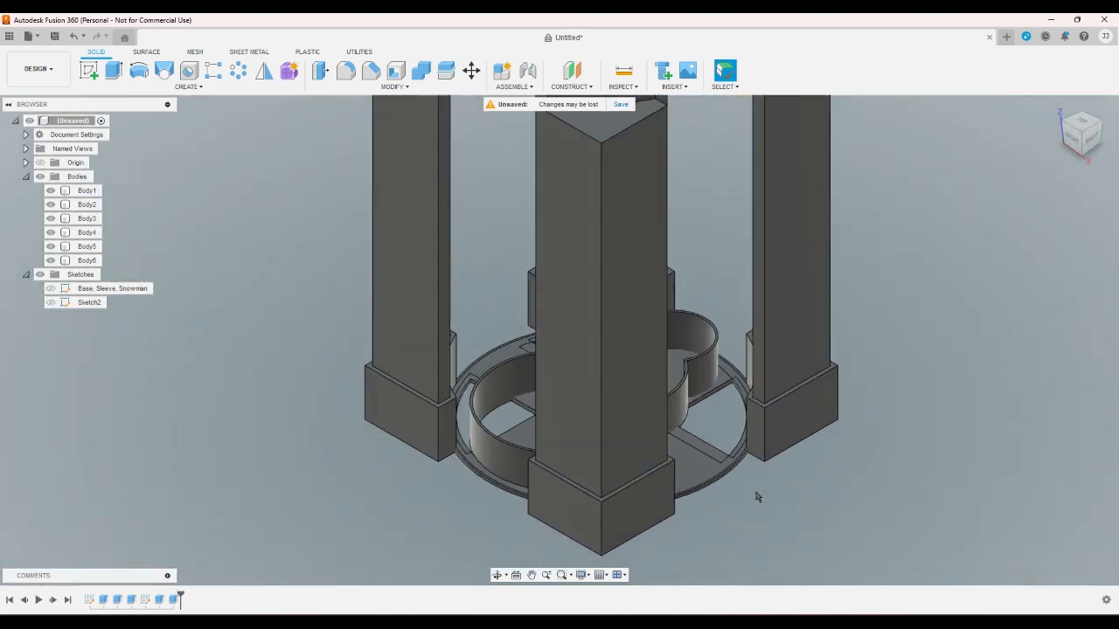
{"action": "scroll", "coordinate": [757, 496], "scroll_direction": "up", "scroll_amount": 3}
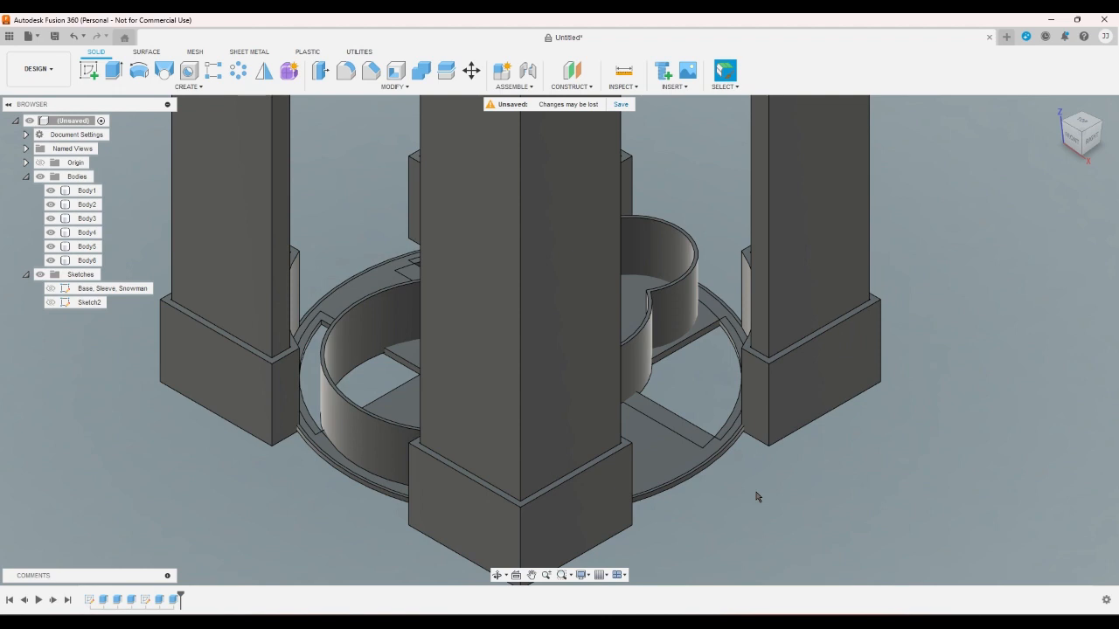
Open the Base, Sleeve, Snowman sketch for editing
{"action": "double_click", "coordinate": [111, 288]}
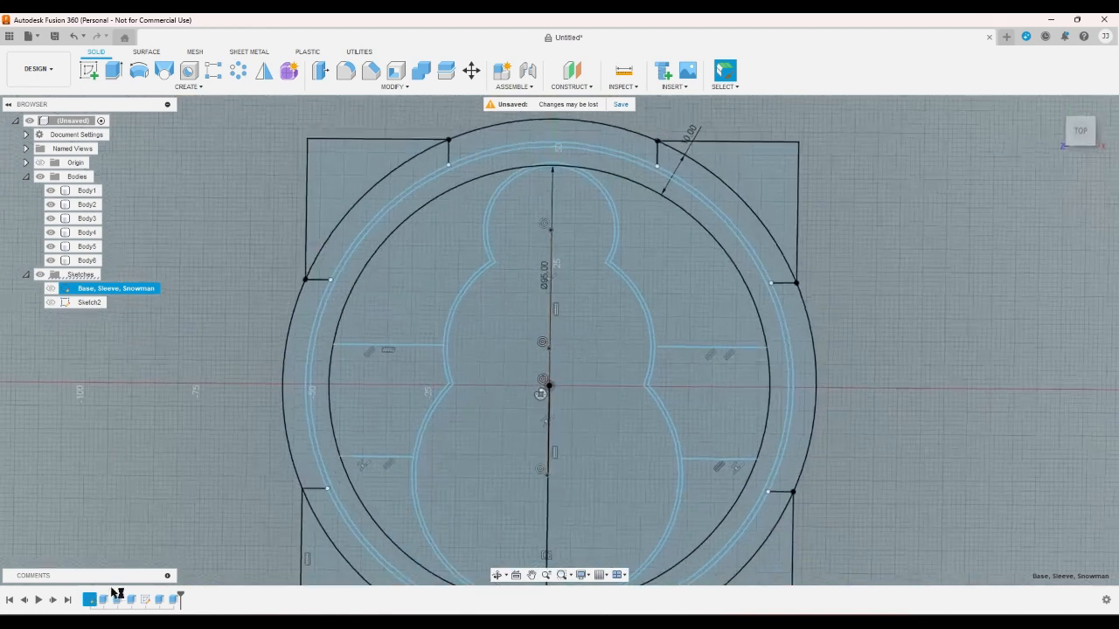
{"action": "left_click", "coordinate": [311, 367]}
{"action": "left_click", "coordinate": [918, 338]}
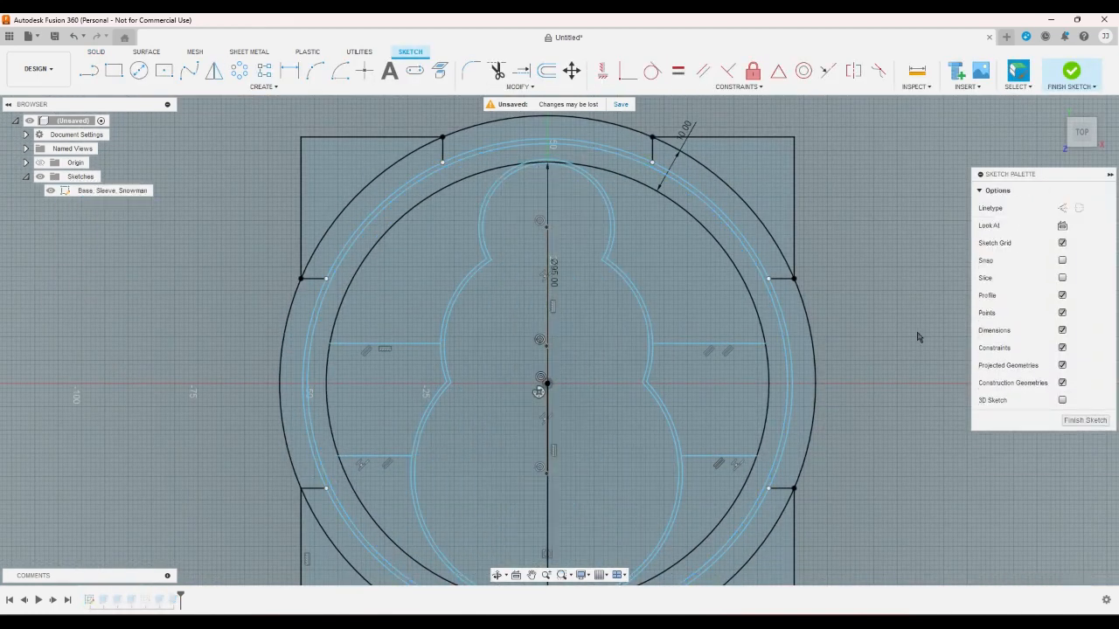
{"action": "left_click", "coordinate": [297, 79]}
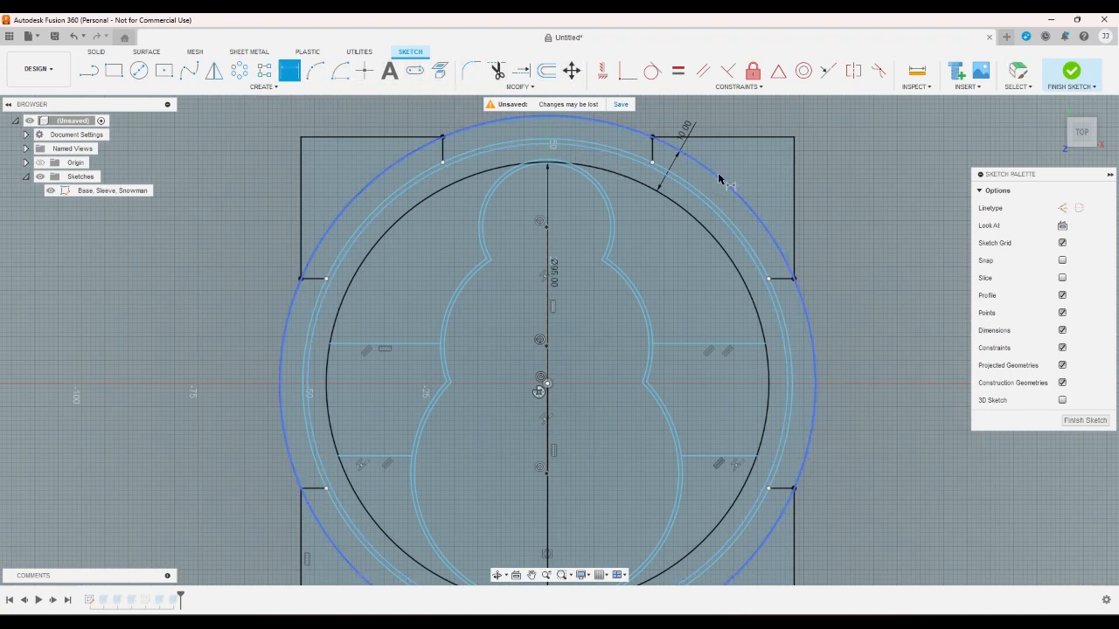
{"action": "right_click", "coordinate": [837, 173]}
{"action": "left_click", "coordinate": [799, 173]}
{"action": "scroll", "coordinate": [804, 306], "scroll_direction": "up", "scroll_amount": 5}
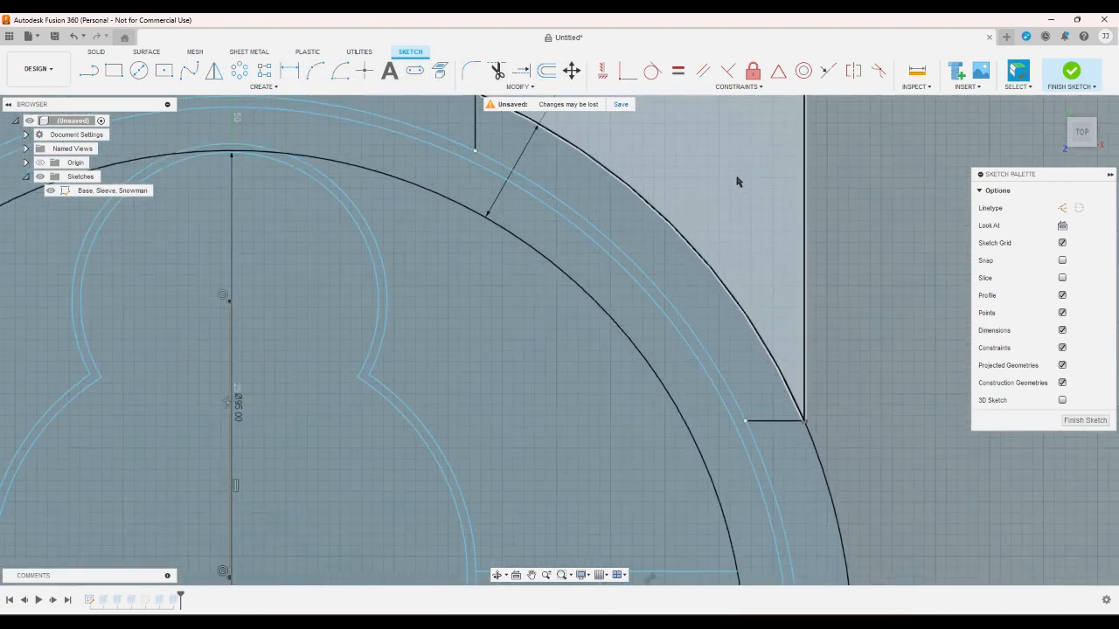
{"action": "scroll", "coordinate": [828, 339], "scroll_direction": "down", "scroll_amount": 3}
{"action": "left_click", "coordinate": [796, 378]}
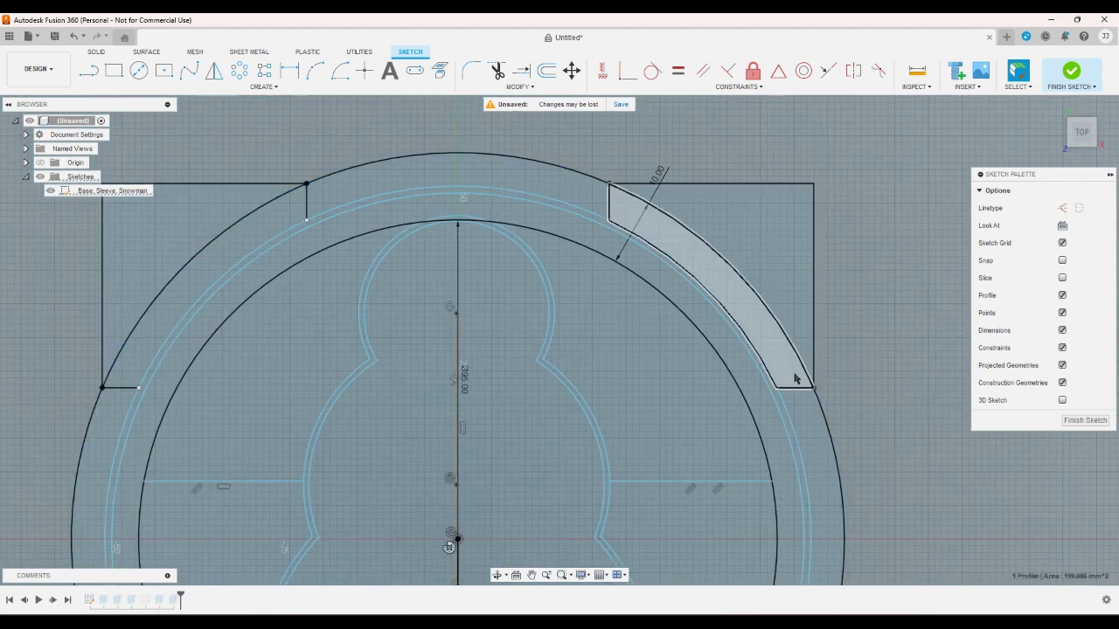
{"action": "scroll", "coordinate": [825, 345], "scroll_direction": "up", "scroll_amount": 3}
{"action": "key", "text": "Escape"}
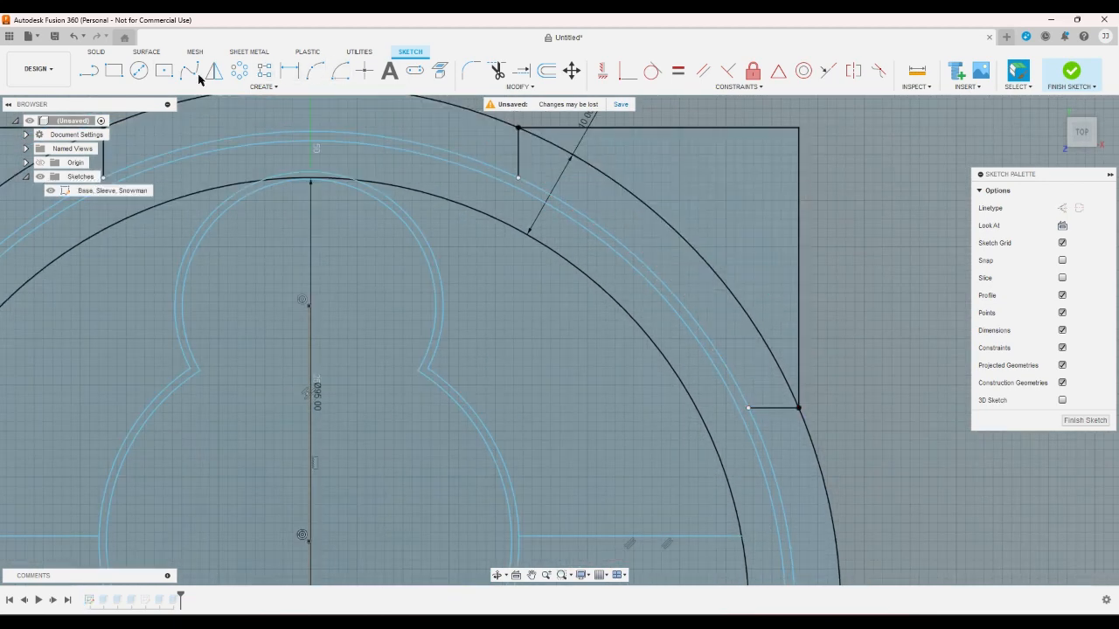
{"action": "left_click", "coordinate": [139, 70]}
{"action": "right_click", "coordinate": [874, 317]}
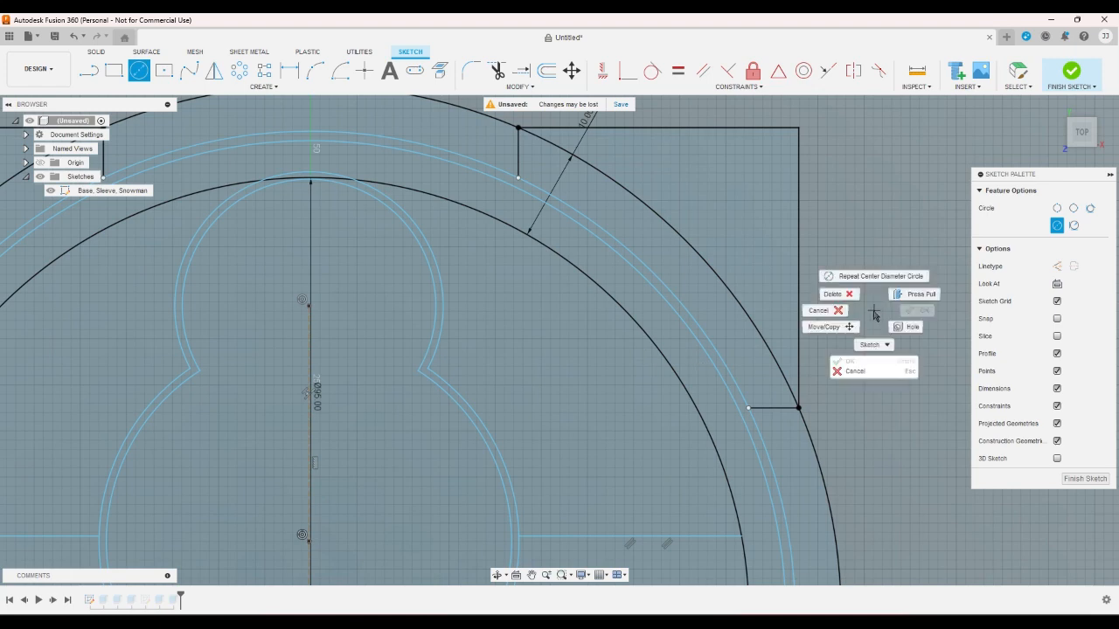
{"action": "left_click", "coordinate": [826, 320]}
Dimension the gap between the two closely spaced middle circles of the ring
{"action": "left_click", "coordinate": [290, 70]}
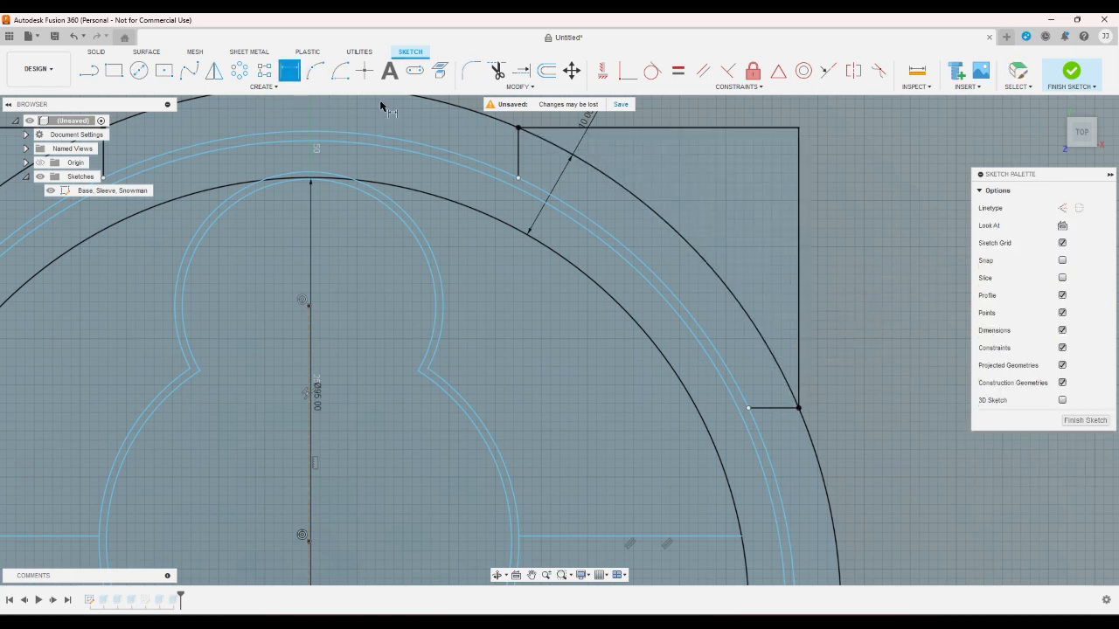
{"action": "left_click", "coordinate": [616, 243]}
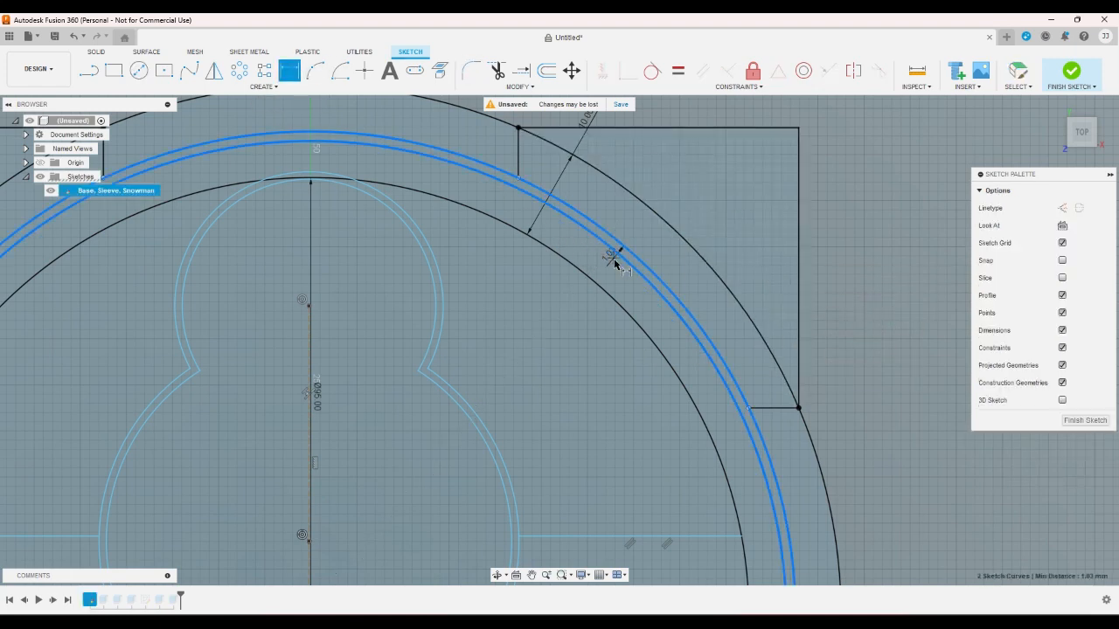
{"action": "left_click", "coordinate": [618, 273]}
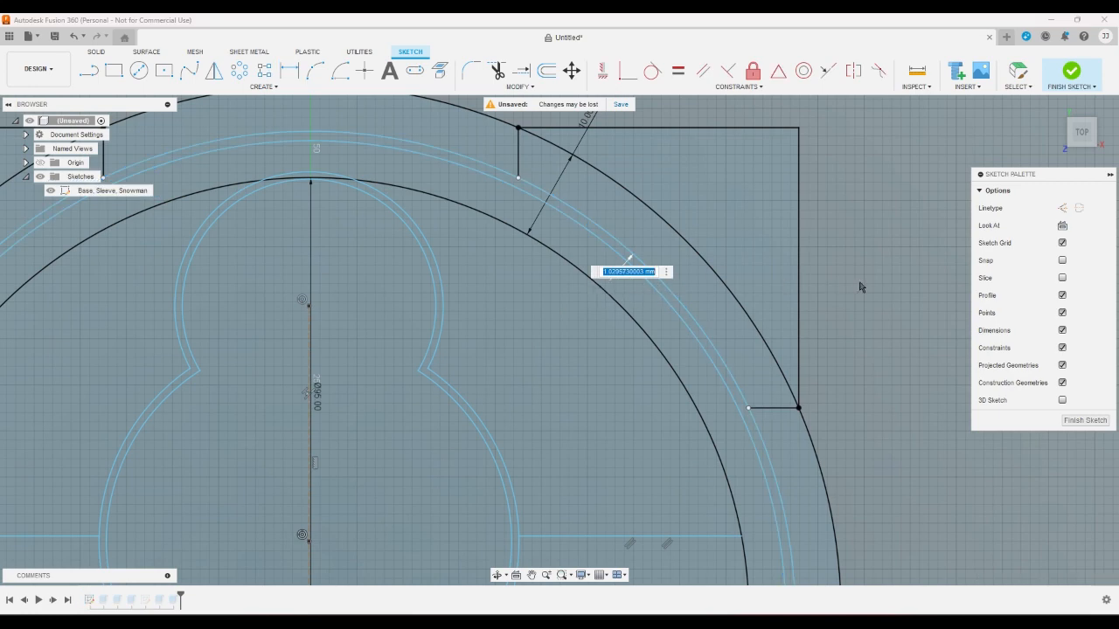
{"action": "type", "text": "w"}
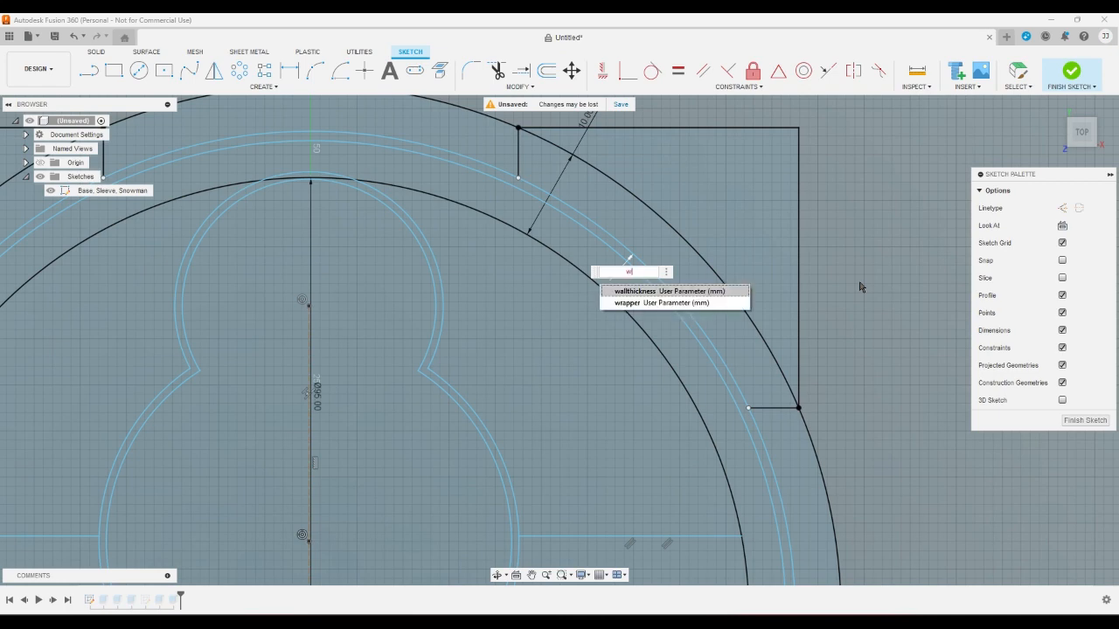
{"action": "key", "text": "Return"}
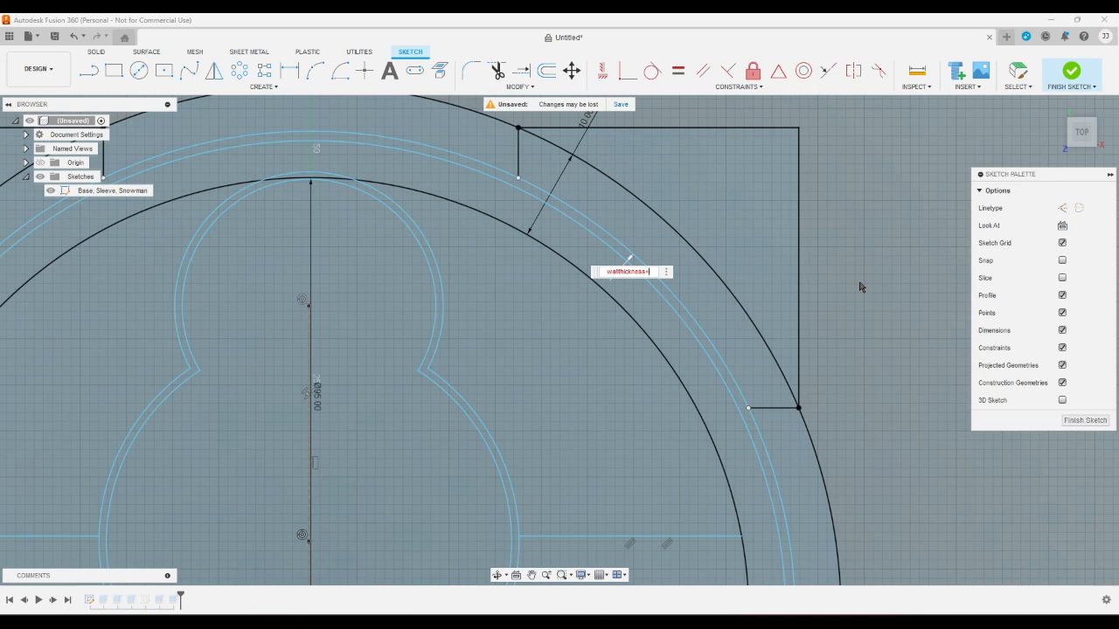
{"action": "key", "text": "Return"}
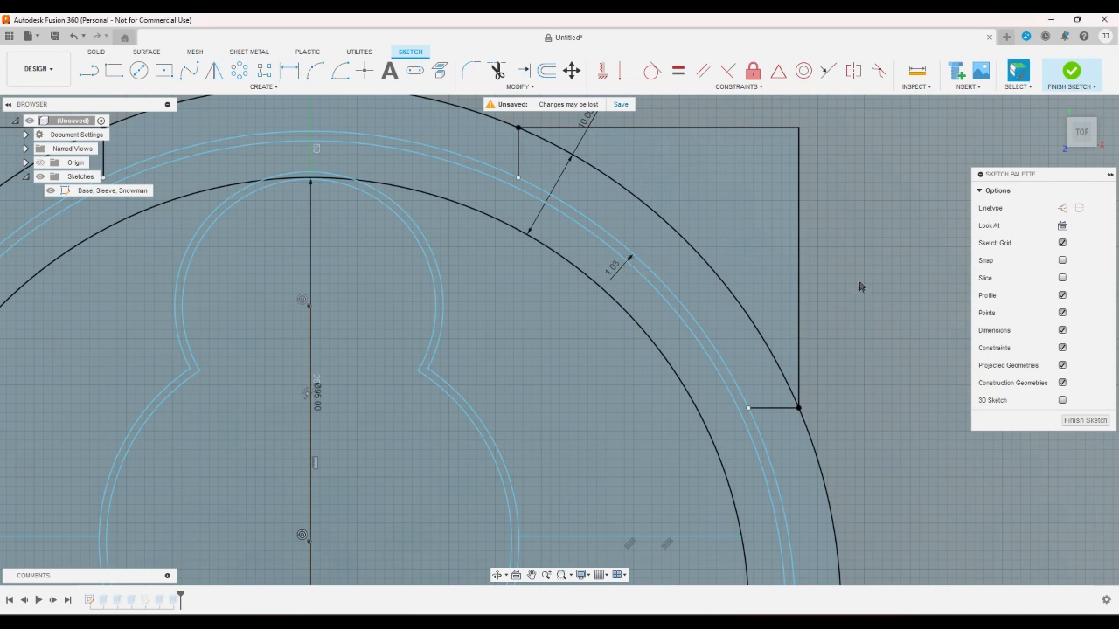
{"action": "right_click", "coordinate": [821, 341]}
{"action": "left_click", "coordinate": [827, 341]}
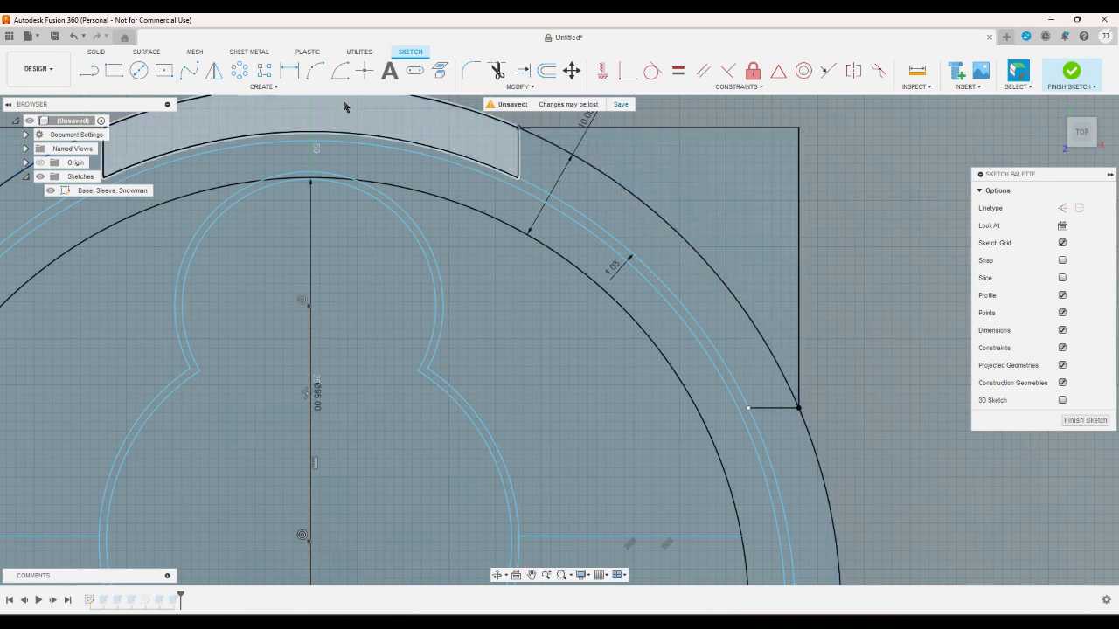
Try a diameter dimension on the larger of the two middle circles, and remove it again
{"action": "key", "text": "d"}
{"action": "left_click", "coordinate": [393, 138]}
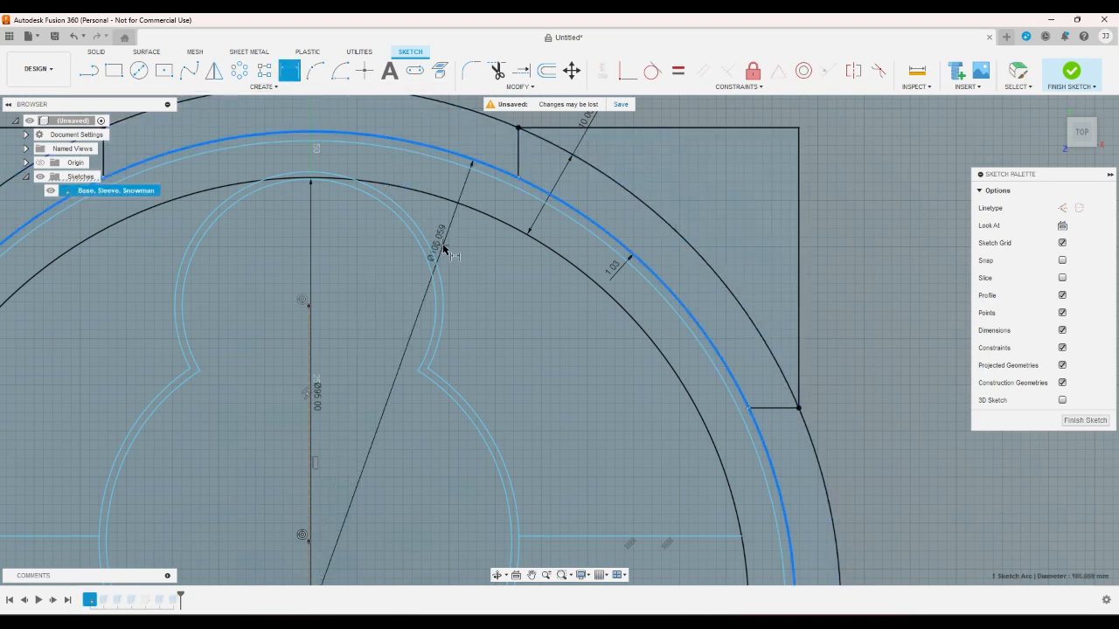
{"action": "left_click", "coordinate": [443, 250]}
{"action": "key", "text": "Return"}
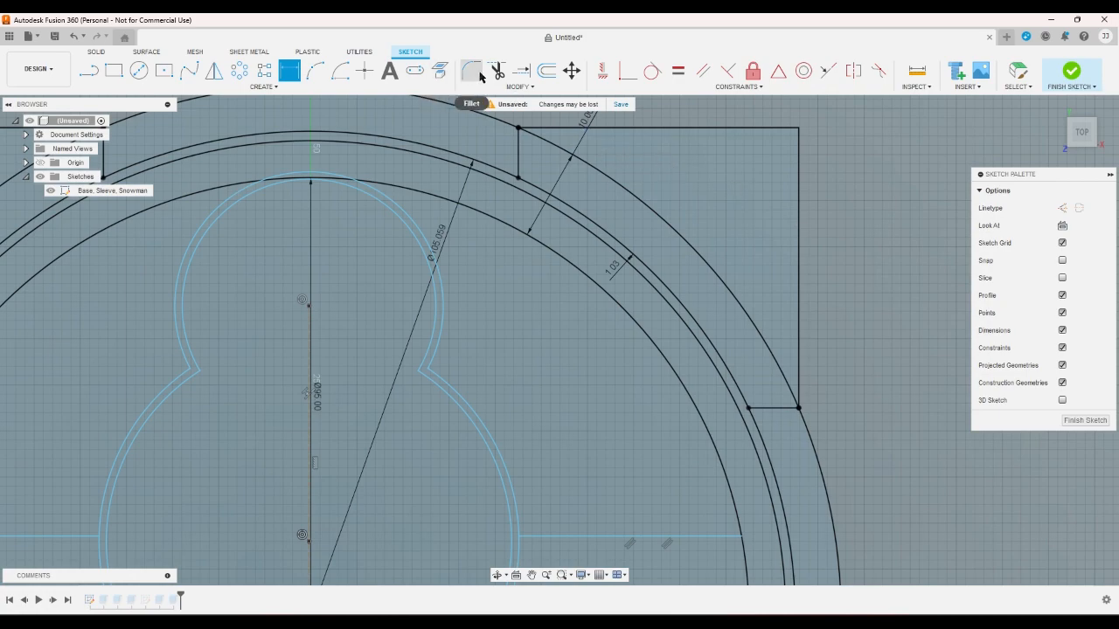
{"action": "scroll", "coordinate": [743, 153], "scroll_direction": "down", "scroll_amount": 3}
{"action": "scroll", "coordinate": [611, 200], "scroll_direction": "up", "scroll_amount": 3}
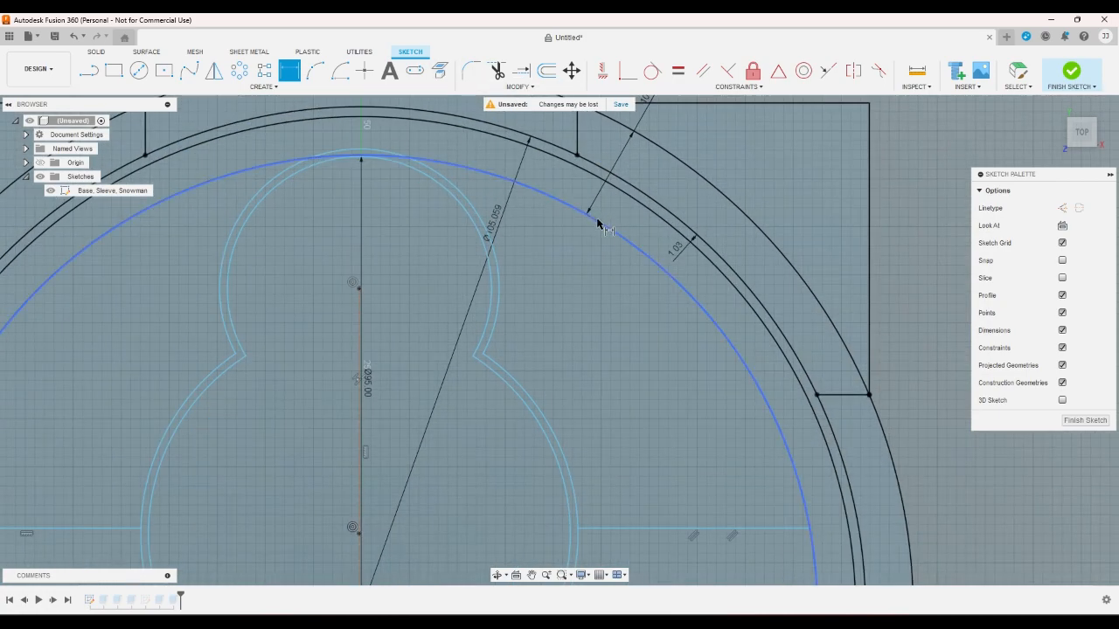
{"action": "scroll", "coordinate": [622, 157], "scroll_direction": "down", "scroll_amount": 1}
{"action": "scroll", "coordinate": [636, 146], "scroll_direction": "down", "scroll_amount": 3}
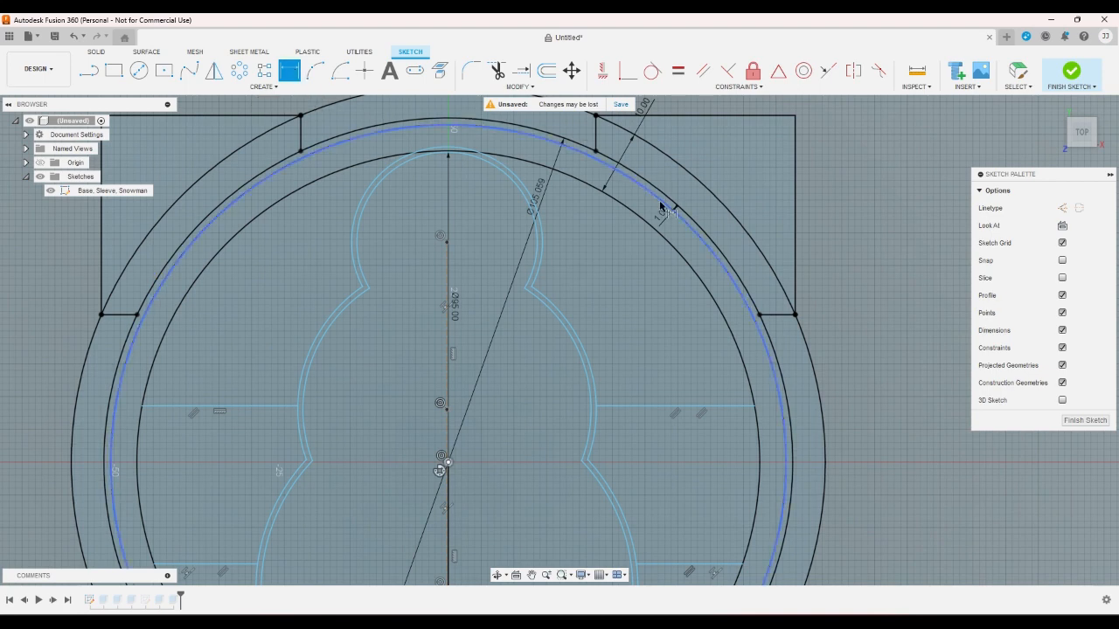
{"action": "scroll", "coordinate": [605, 175], "scroll_direction": "up", "scroll_amount": 2}
{"action": "right_click", "coordinate": [843, 211]}
{"action": "left_click", "coordinate": [811, 210]}
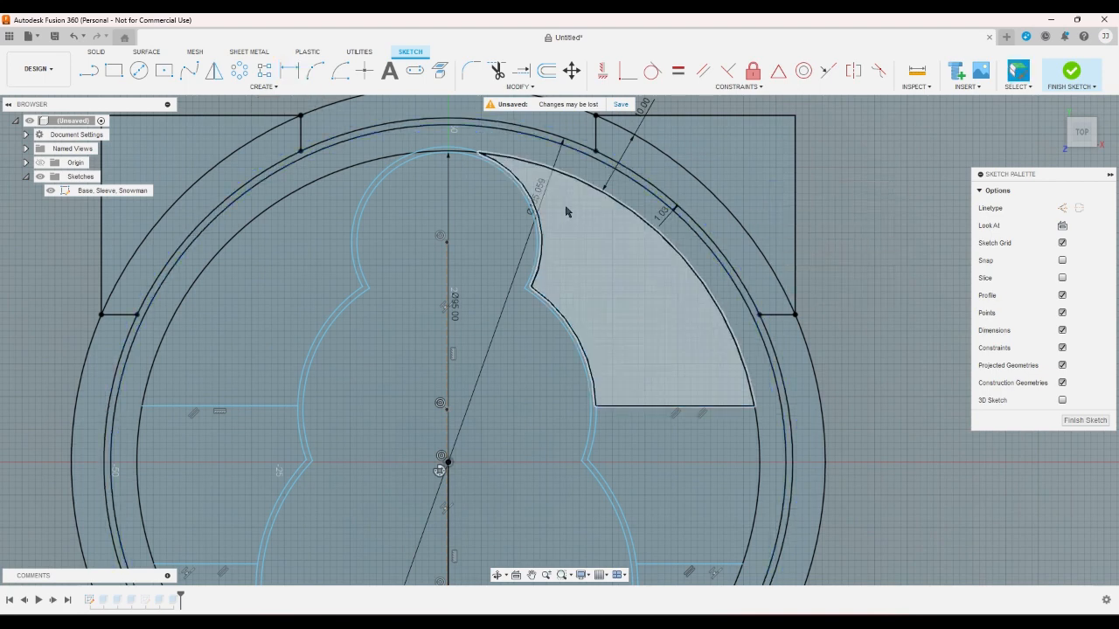
{"action": "left_click", "coordinate": [544, 191]}
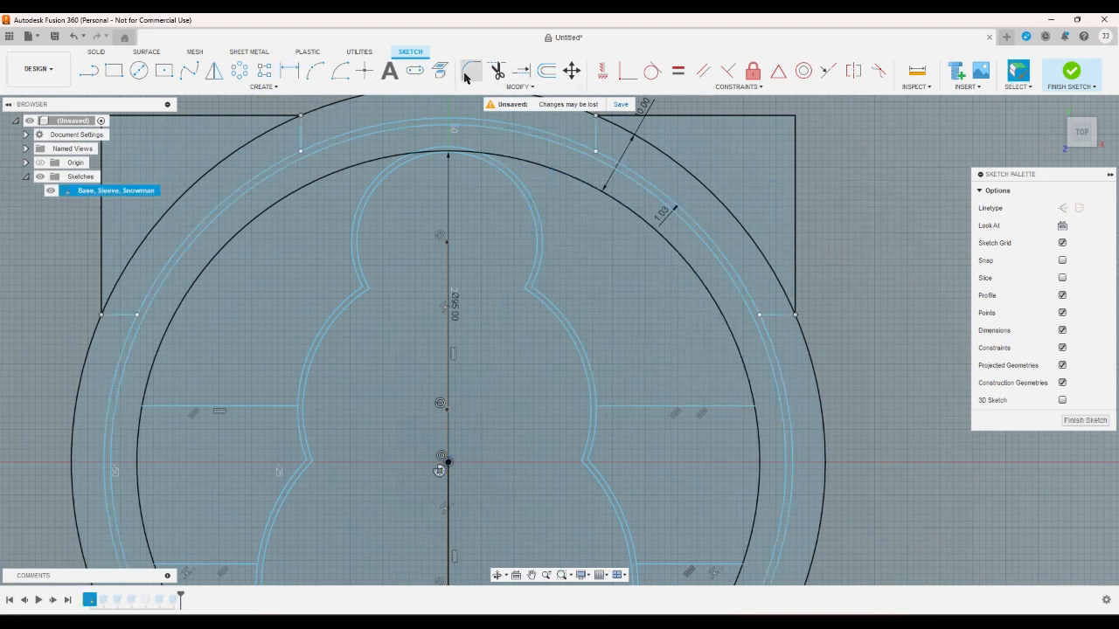
{"action": "left_click", "coordinate": [290, 70]}
{"action": "scroll", "coordinate": [591, 161], "scroll_direction": "up", "scroll_amount": 2}
{"action": "scroll", "coordinate": [593, 162], "scroll_direction": "up", "scroll_amount": 1}
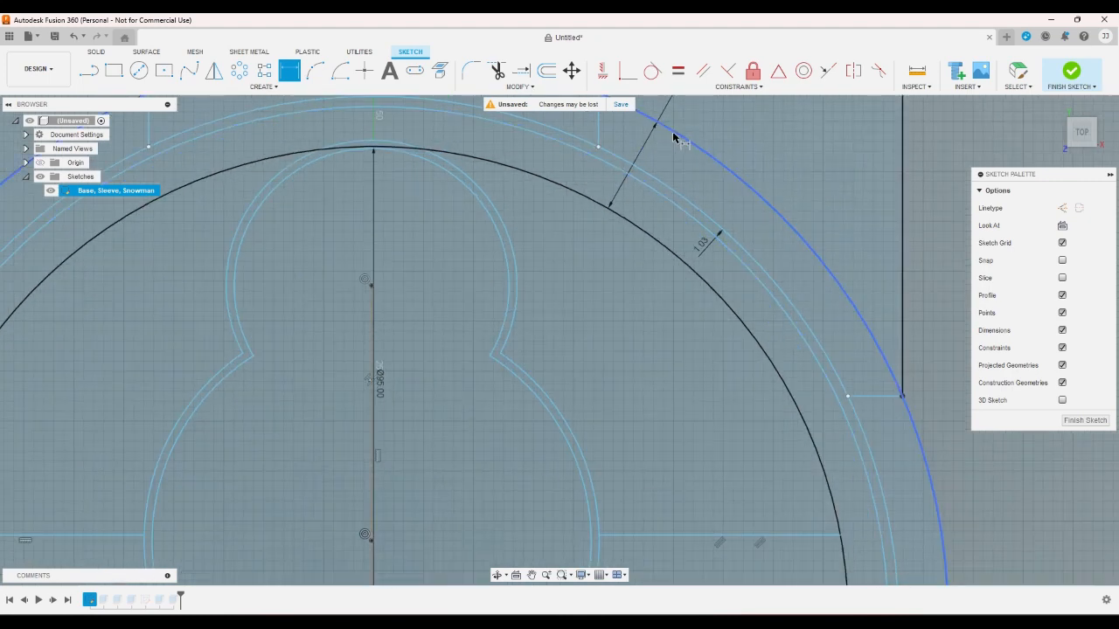
{"action": "left_click", "coordinate": [643, 226]}
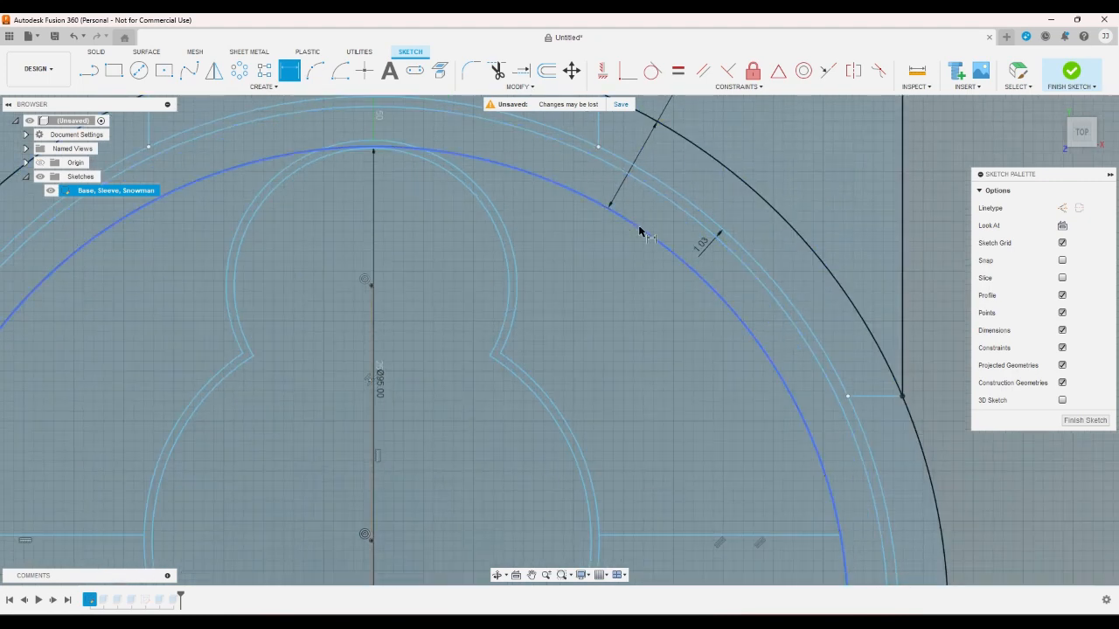
{"action": "right_click", "coordinate": [691, 180]}
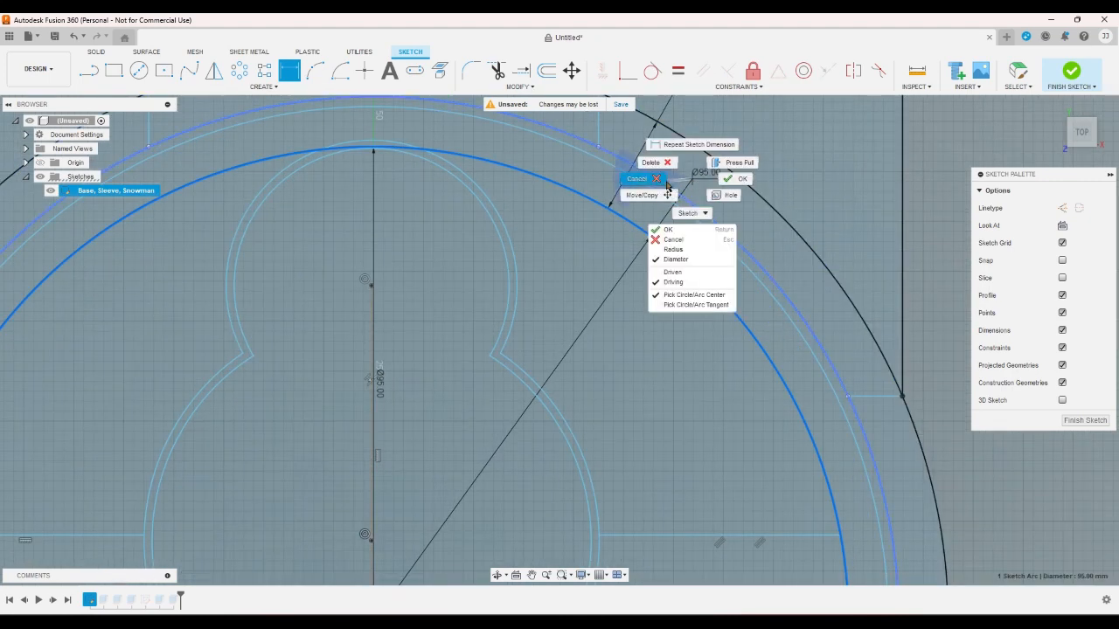
{"action": "left_click", "coordinate": [668, 182]}
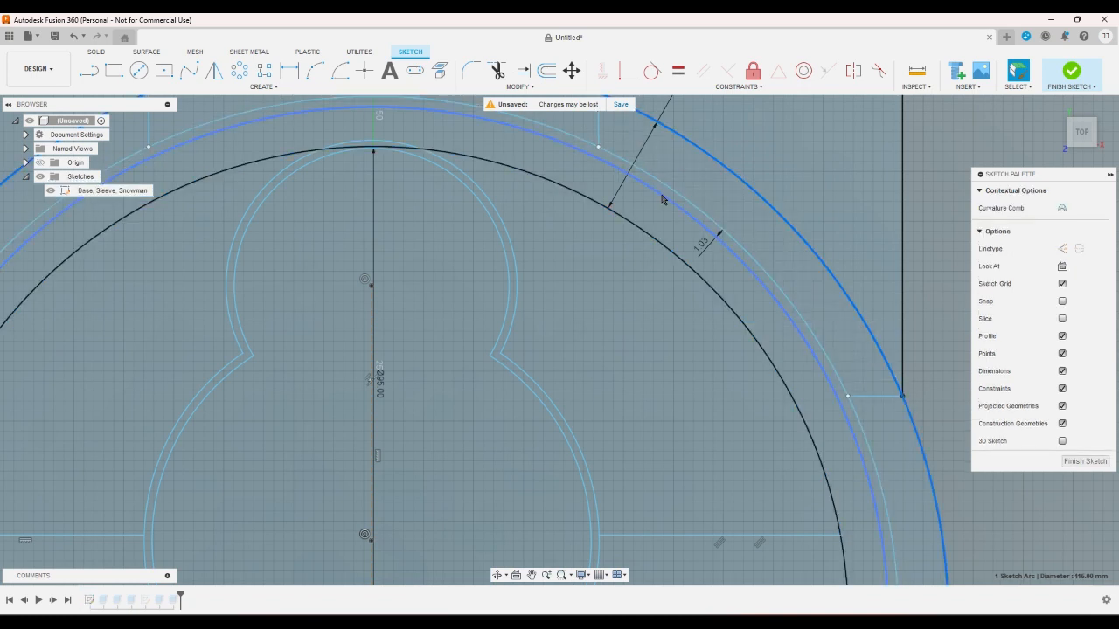
Dimension the distance between the outermost circle and the larger middle circle as 5 mm
{"action": "left_click", "coordinate": [685, 178]}
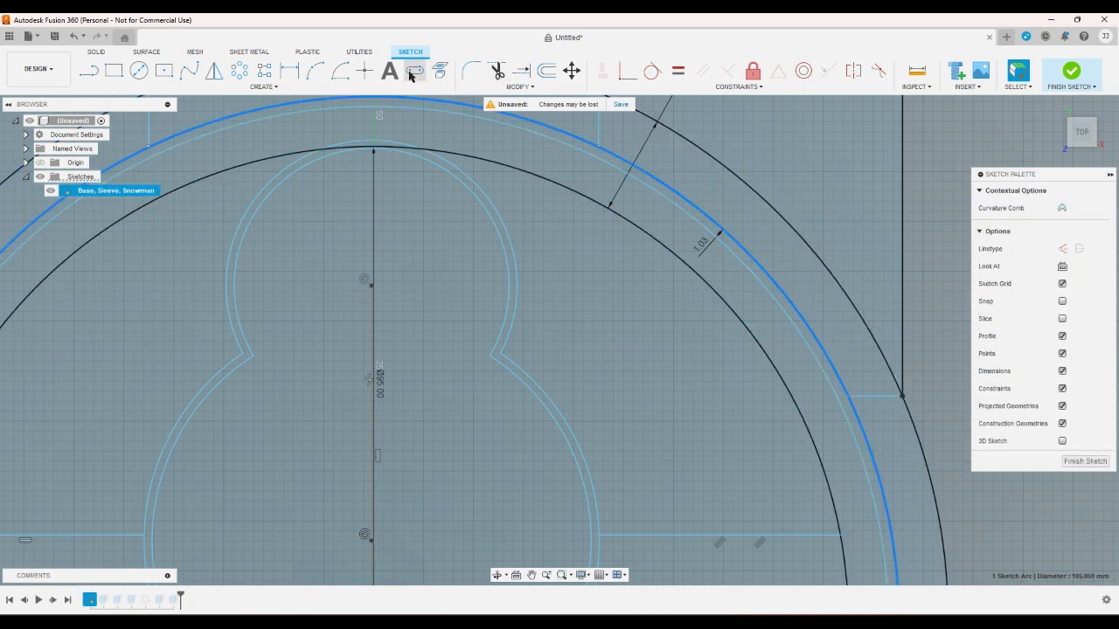
{"action": "key", "text": "d"}
{"action": "left_click", "coordinate": [695, 150]}
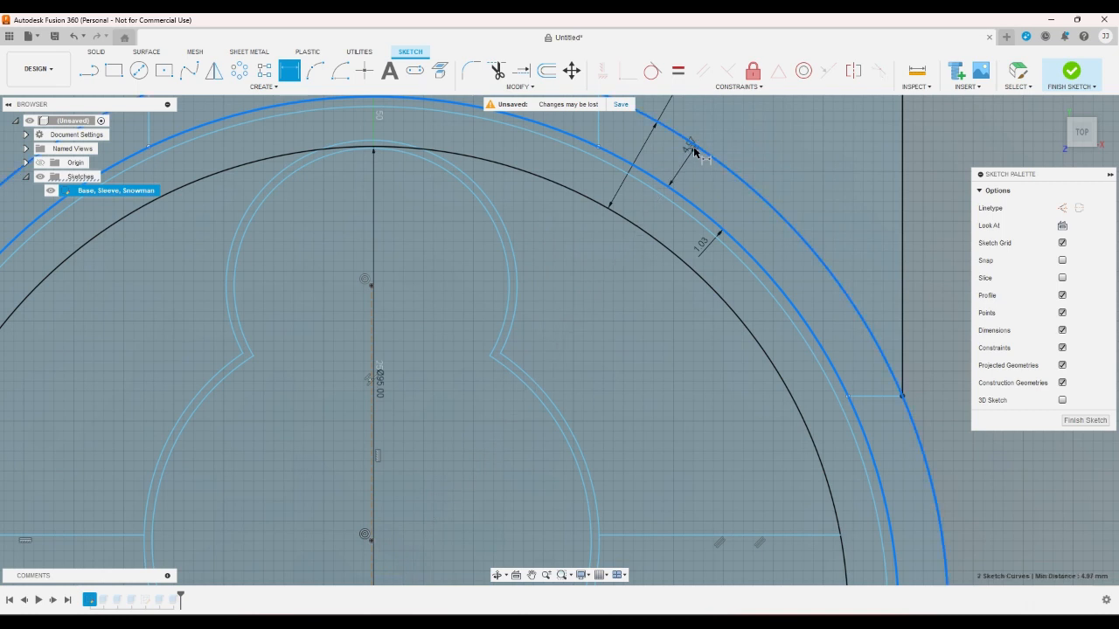
{"action": "left_click", "coordinate": [689, 167]}
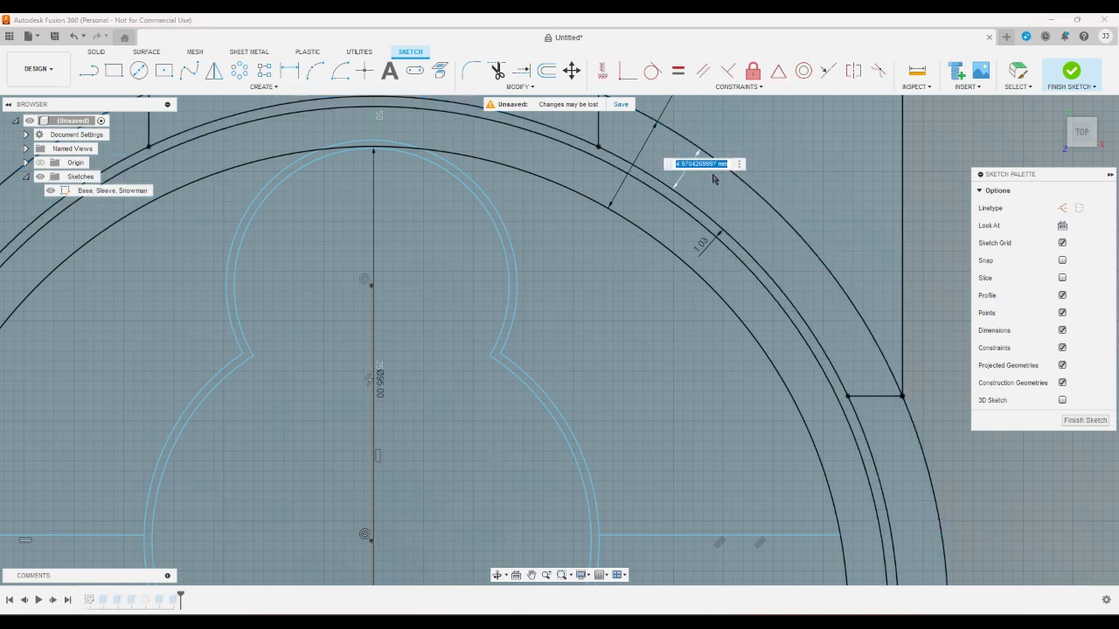
{"action": "type", "text": "5"}
{"action": "key", "text": "Return"}
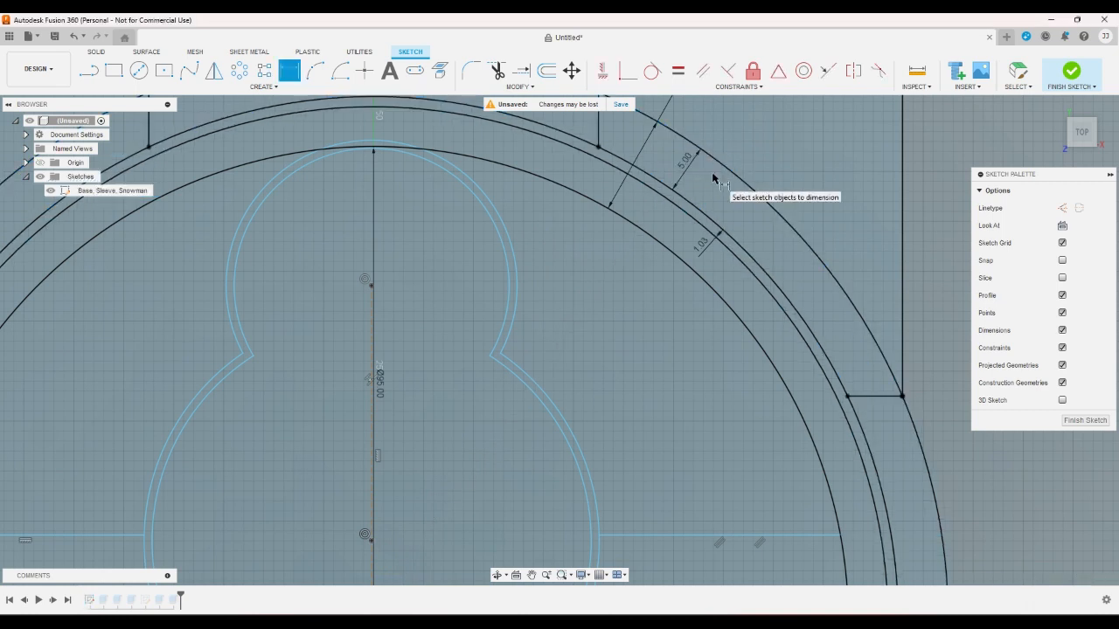
{"action": "right_click", "coordinate": [512, 253]}
{"action": "left_click", "coordinate": [481, 307]}
Set the gap between the two middle circles to the expression wallthickness+tsnug
{"action": "double_click", "coordinate": [710, 249]}
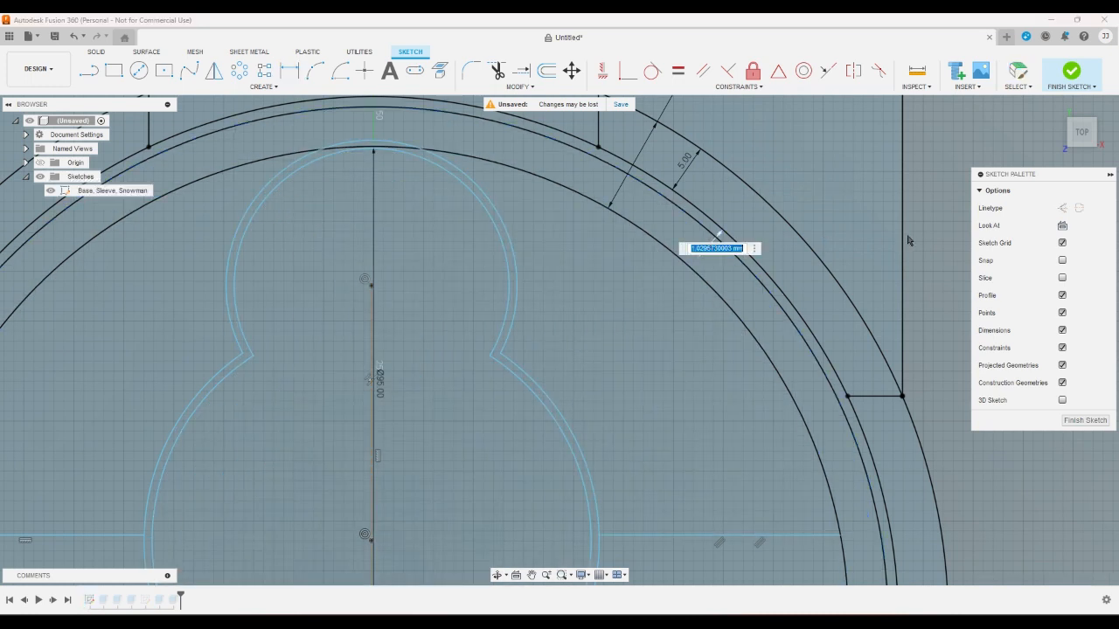
{"action": "type", "text": "w"}
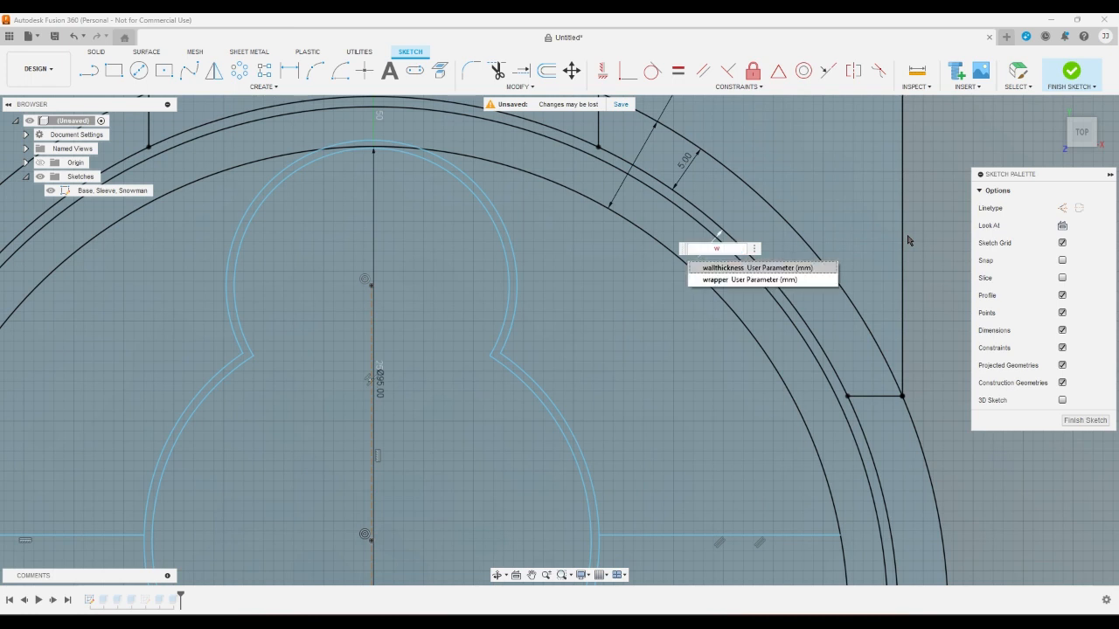
{"action": "key", "text": "Return"}
{"action": "type", "text": "-t"}
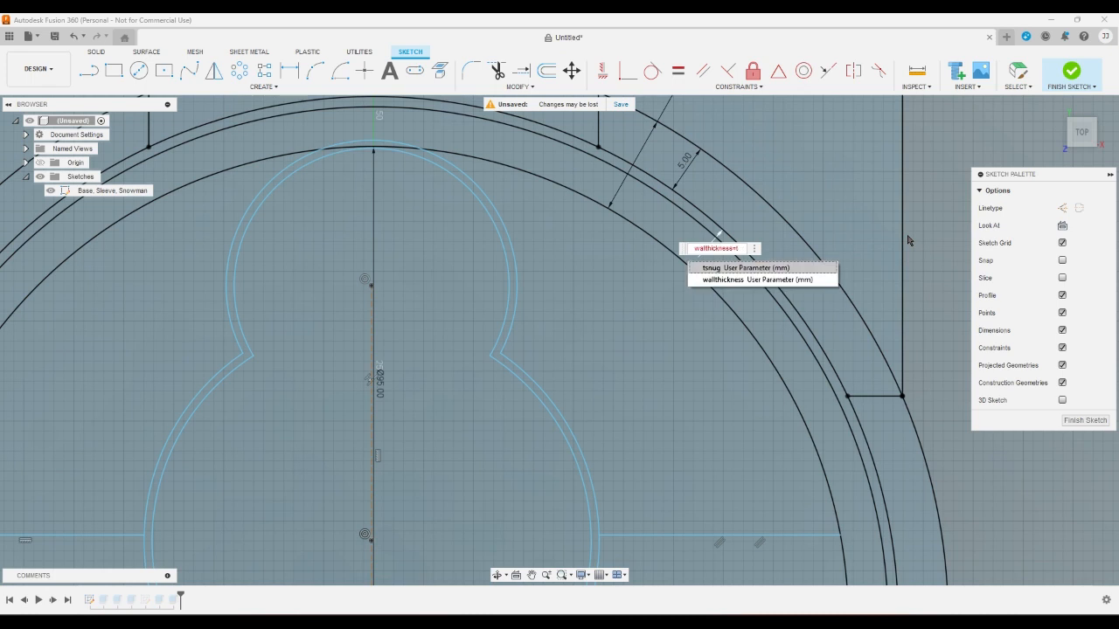
{"action": "key", "text": "Return"}
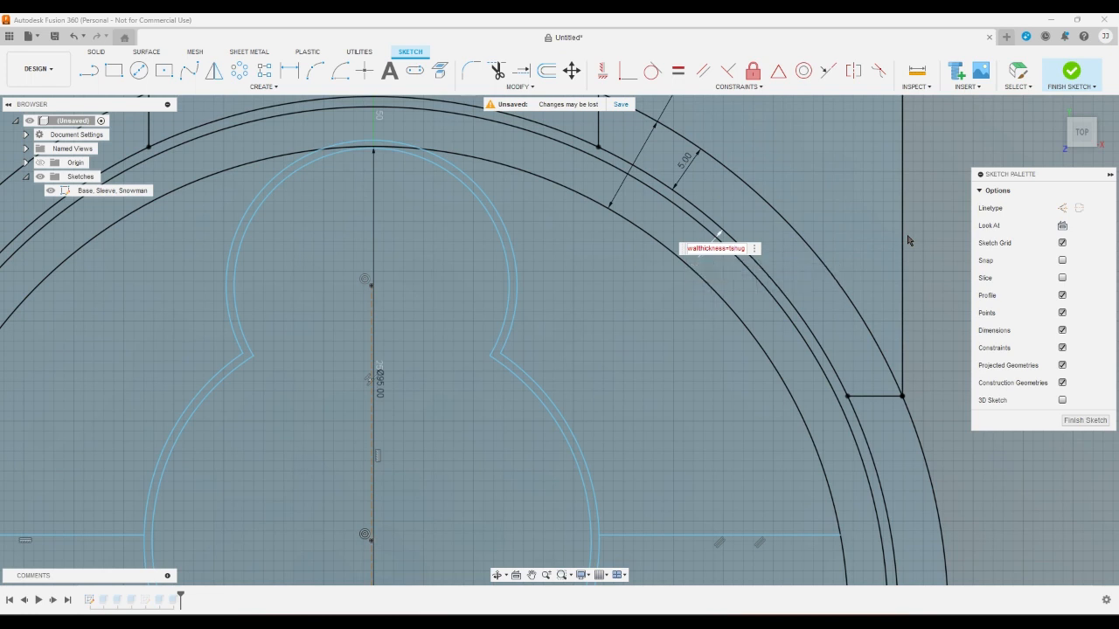
{"action": "key", "text": "BackSpace"}
{"action": "type", "text": "+"}
{"action": "key", "text": "Return"}
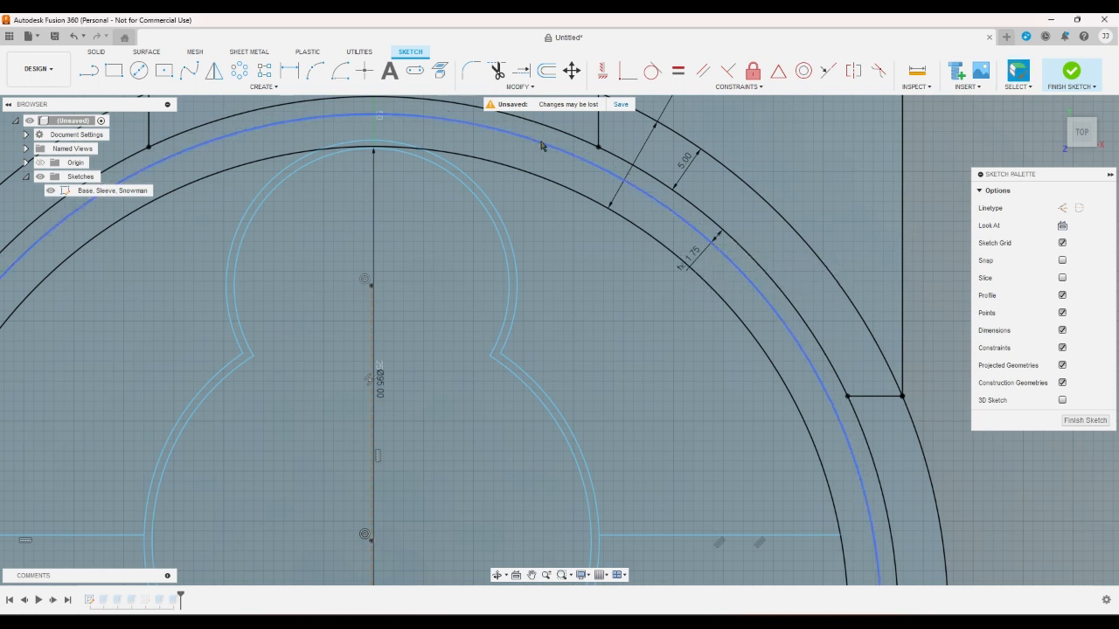
{"action": "left_click", "coordinate": [290, 69]}
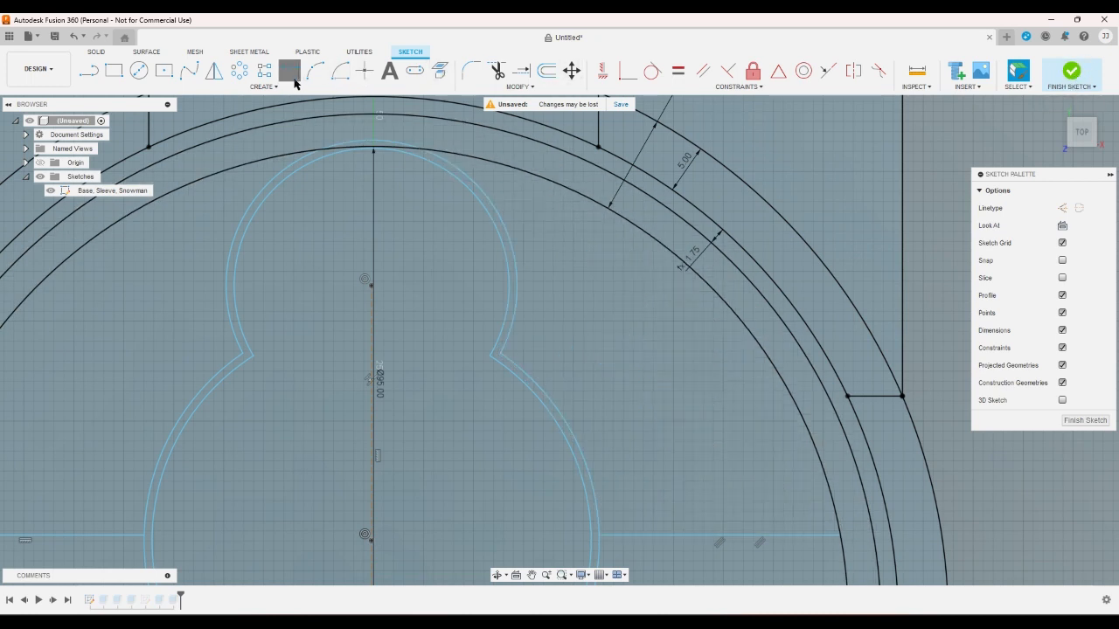
{"action": "left_click", "coordinate": [488, 125]}
{"action": "left_click", "coordinate": [482, 159]}
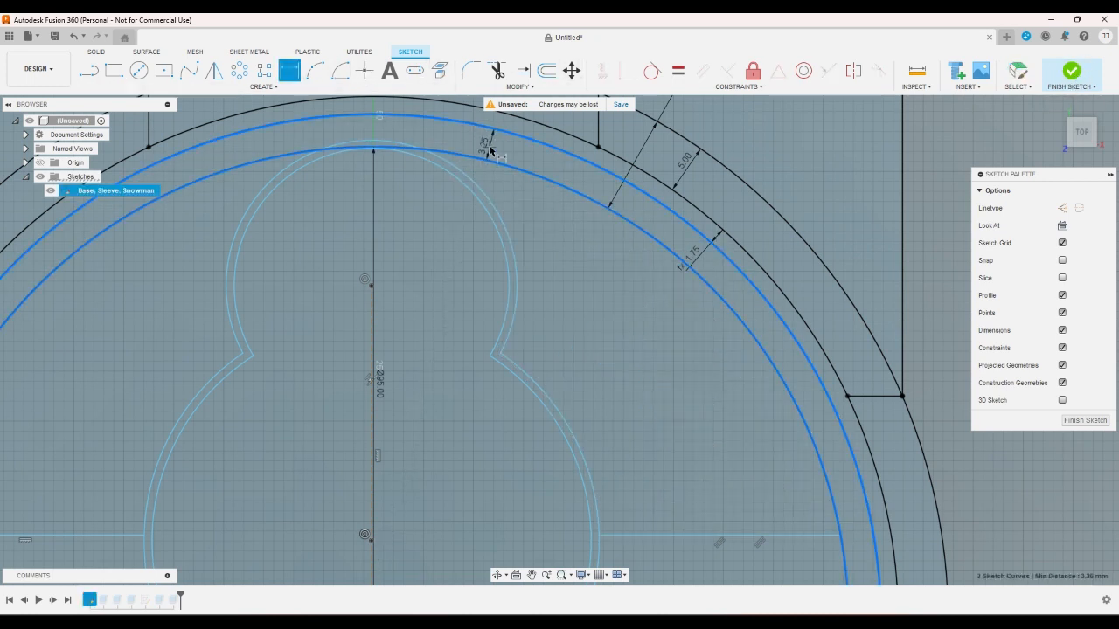
{"action": "right_click", "coordinate": [490, 149]}
{"action": "left_click", "coordinate": [441, 147]}
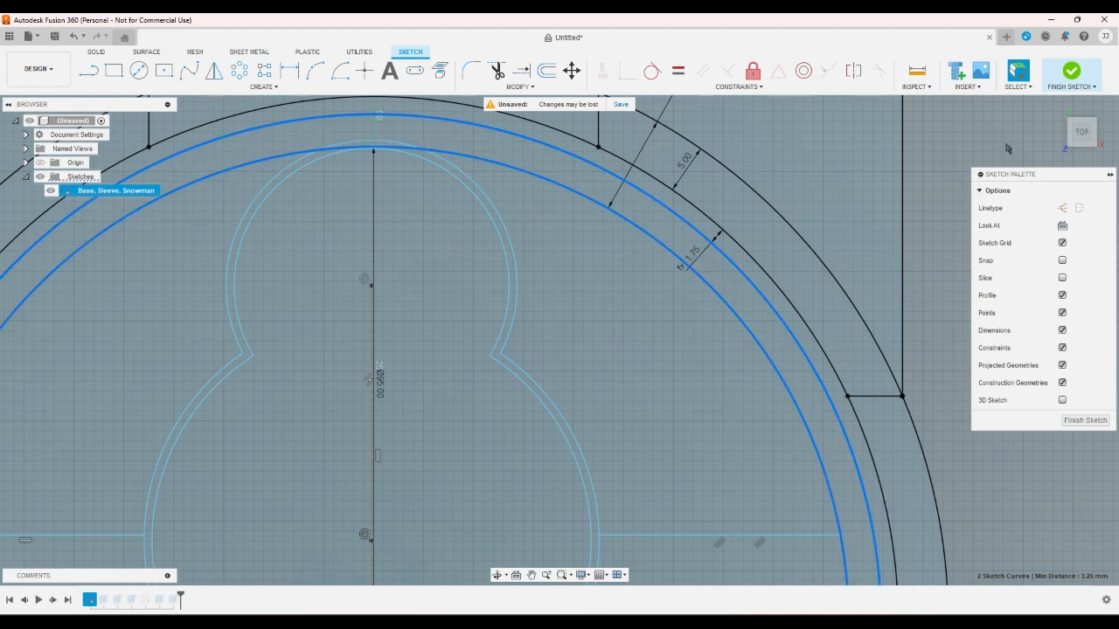
Finish the sketch, return to the home view and identify Body1 by hiding and showing it again
{"action": "left_click", "coordinate": [1068, 74]}
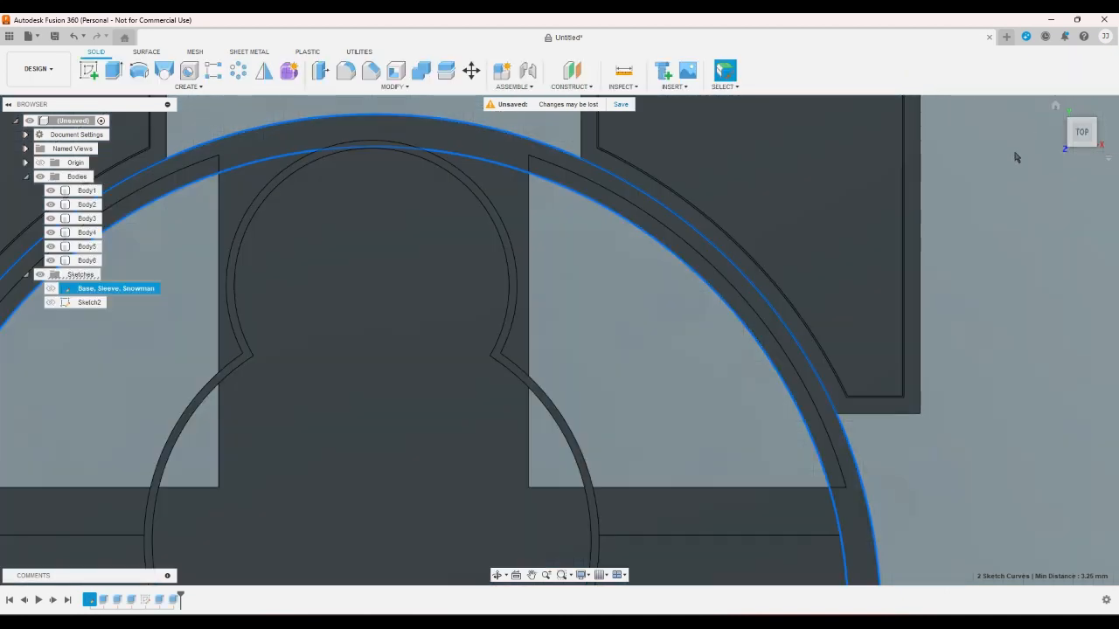
{"action": "left_click", "coordinate": [1016, 157]}
{"action": "left_click", "coordinate": [1054, 106]}
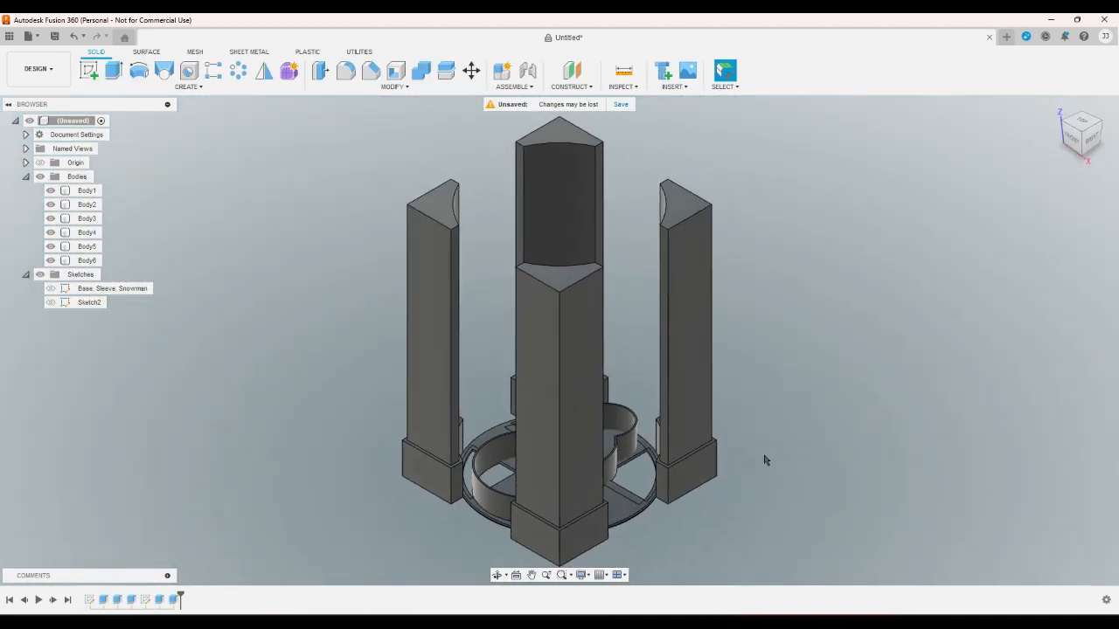
{"action": "scroll", "coordinate": [708, 496], "scroll_direction": "up", "scroll_amount": 3}
{"action": "scroll", "coordinate": [640, 544], "scroll_direction": "up", "scroll_amount": 2}
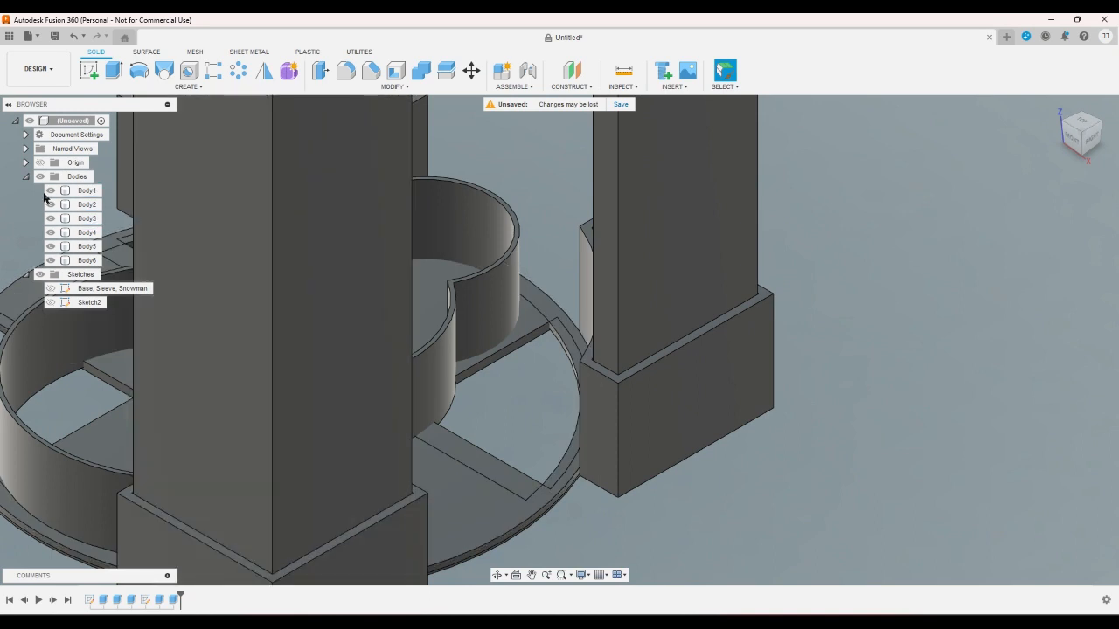
{"action": "left_click", "coordinate": [50, 190]}
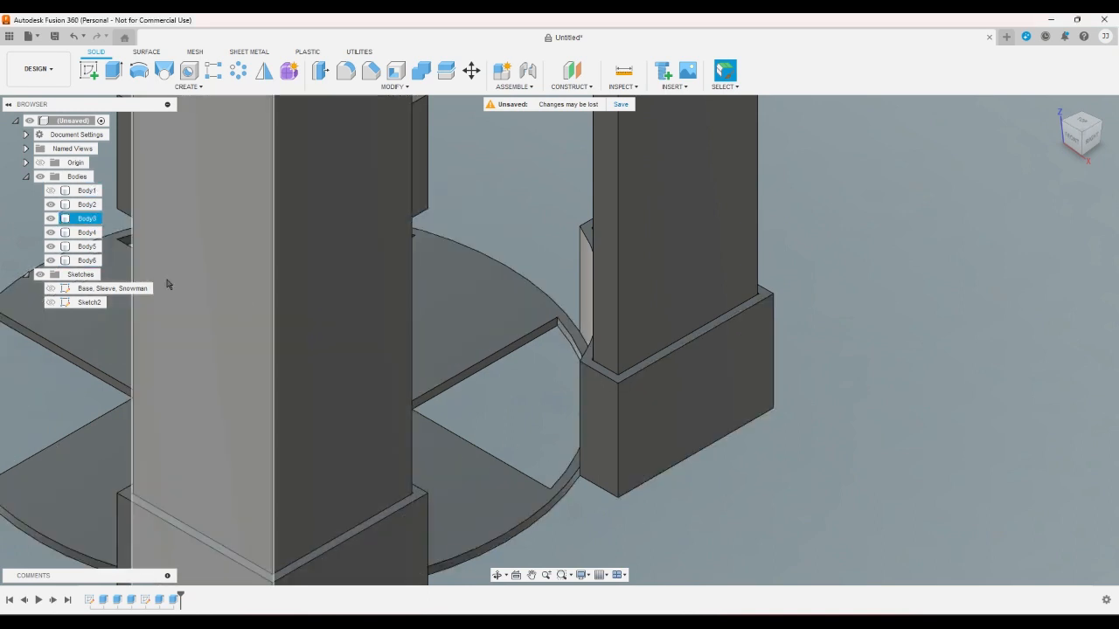
{"action": "left_click", "coordinate": [49, 190]}
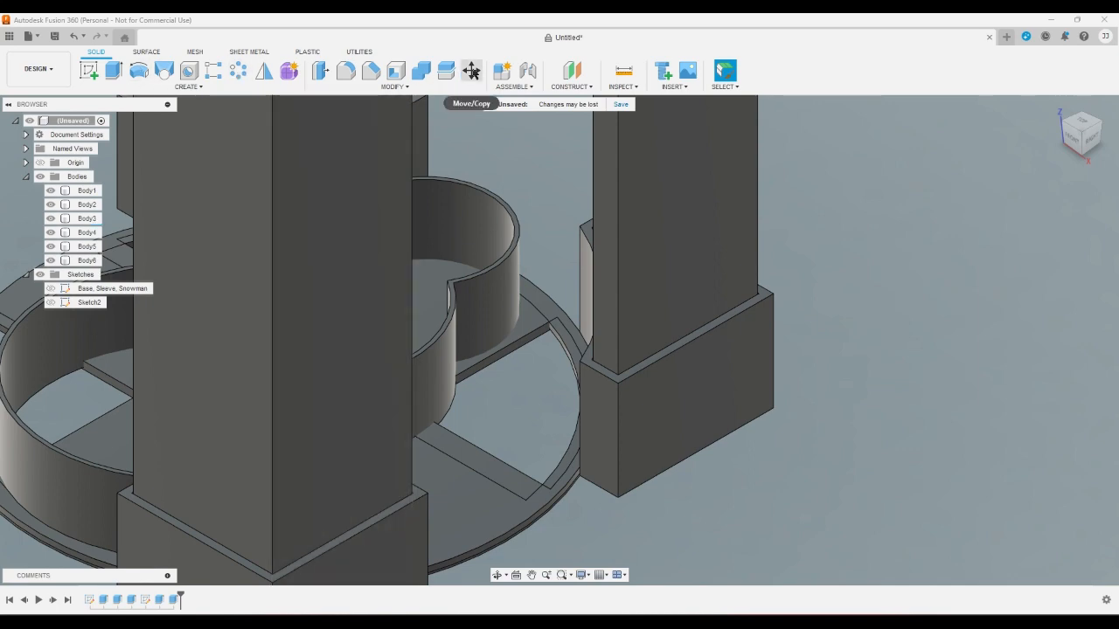
Move Body1, the ring with the snowman sleeve, upward with a Z distance of -6 mm
{"action": "left_click", "coordinate": [471, 71]}
{"action": "left_click", "coordinate": [489, 271]}
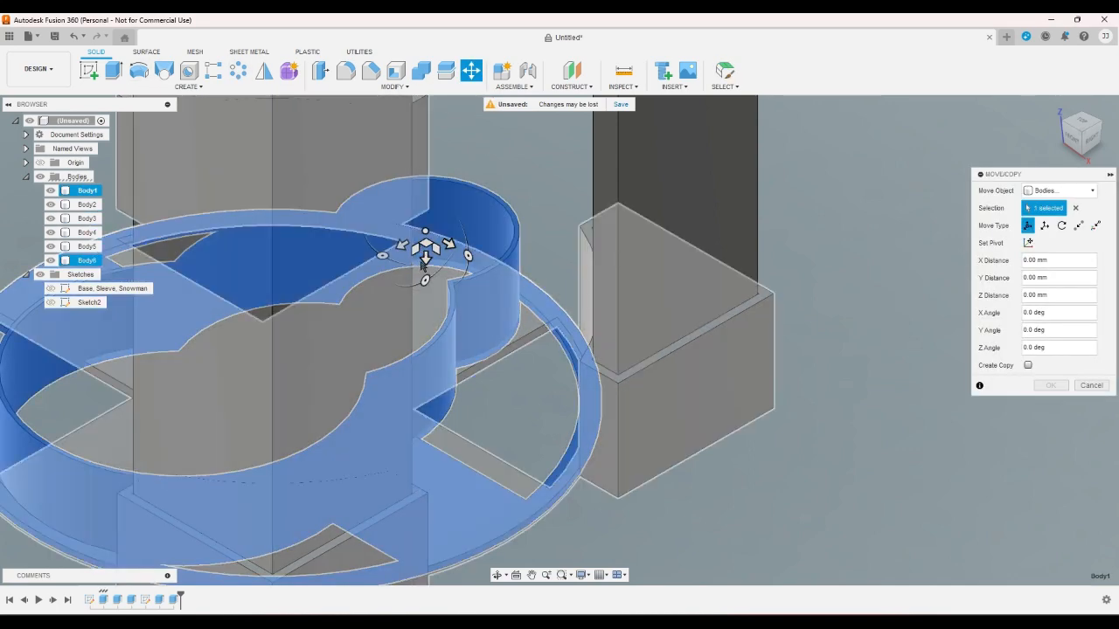
{"action": "left_click_drag", "start_coordinate": [424, 262], "coordinate": [449, 237]}
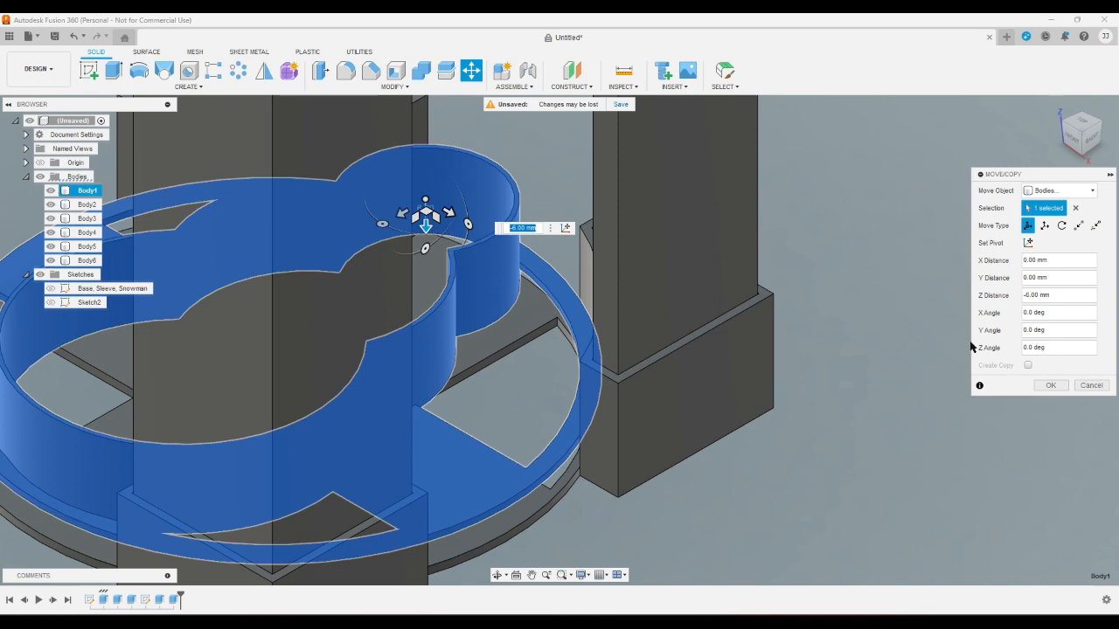
{"action": "left_click", "coordinate": [1051, 385]}
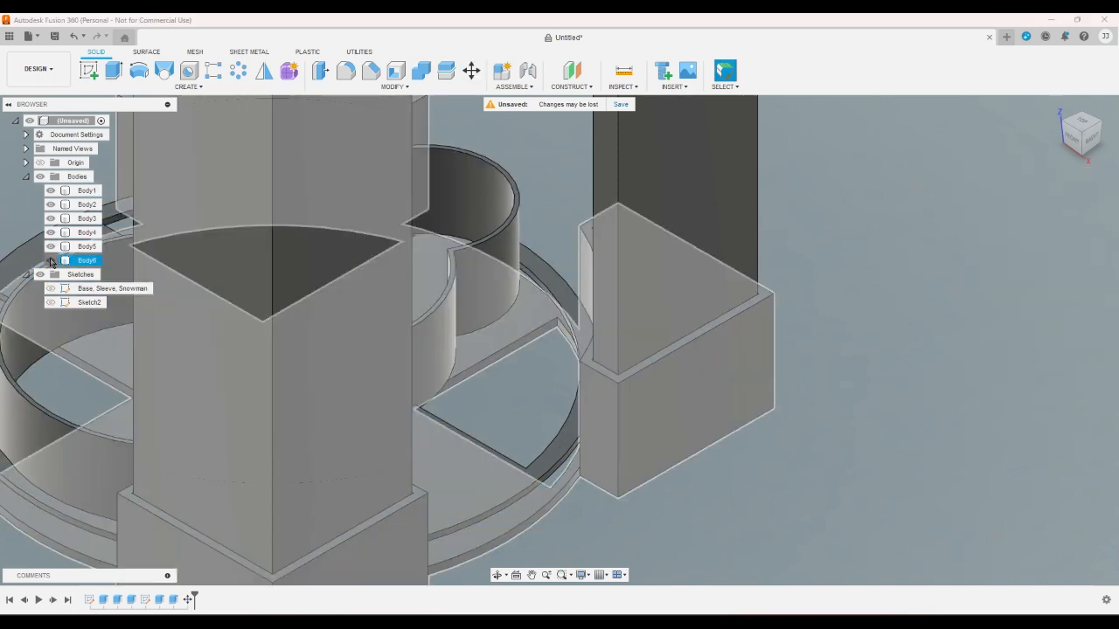
Examine the ring from below with Body6 hidden and shown again, then view the assembly from the top
{"action": "left_click", "coordinate": [51, 261]}
{"action": "left_click", "coordinate": [1077, 154]}
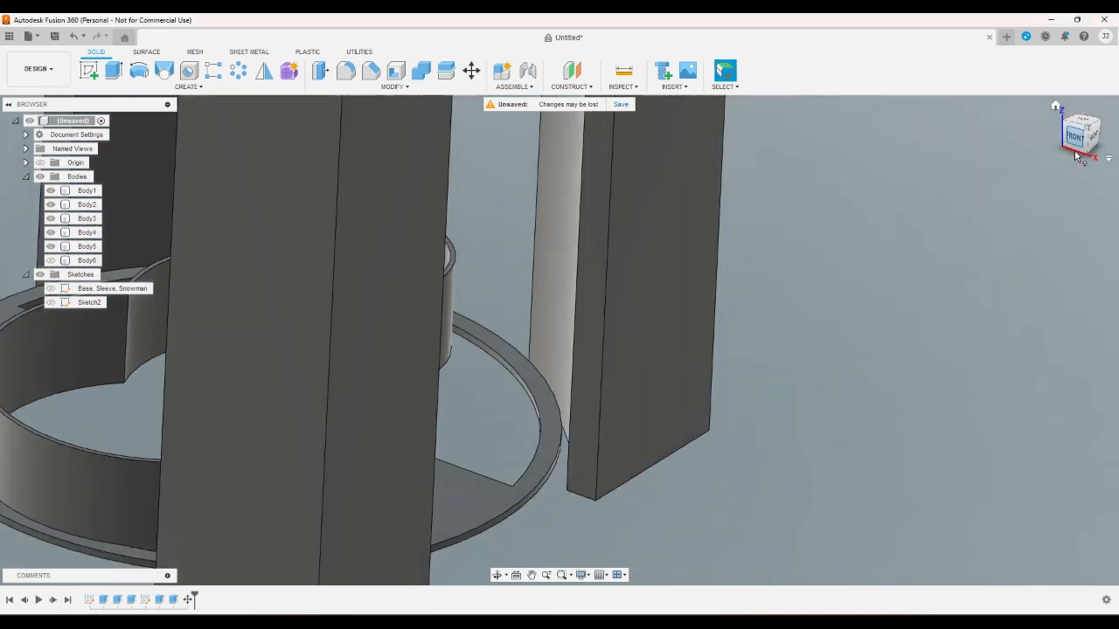
{"action": "left_click", "coordinate": [1082, 157]}
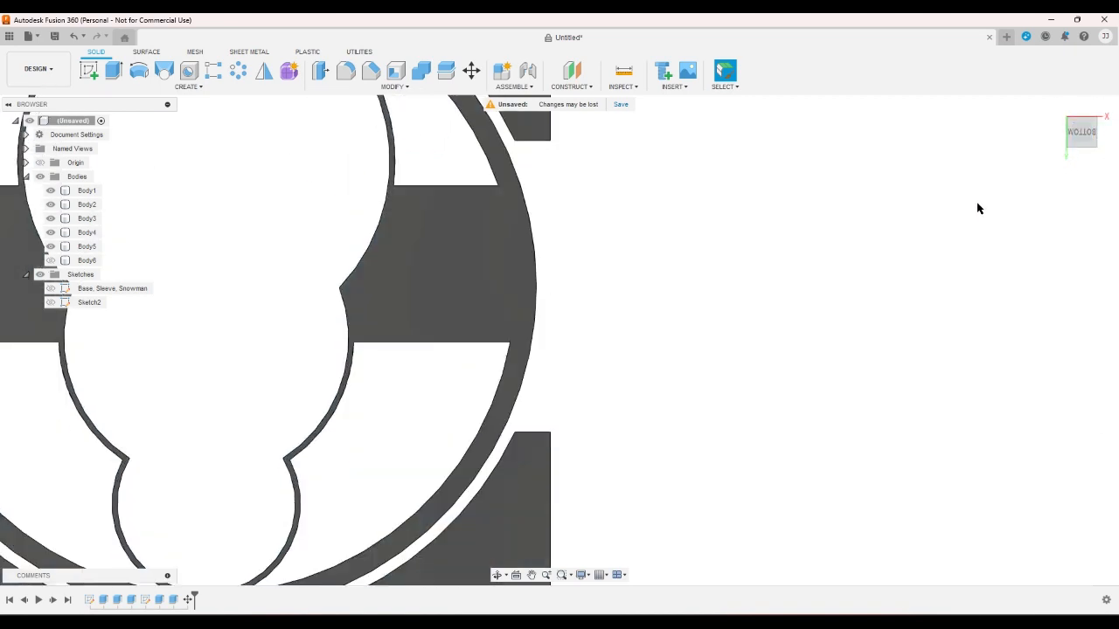
{"action": "left_click", "coordinate": [51, 260]}
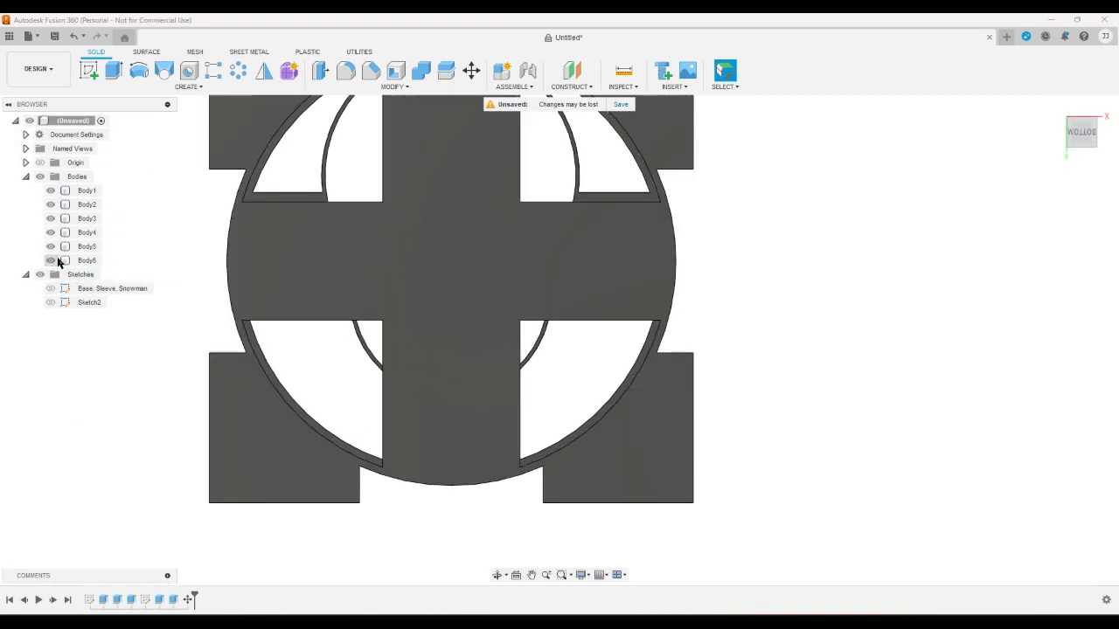
{"action": "left_click", "coordinate": [1087, 118]}
{"action": "left_click", "coordinate": [1088, 118]}
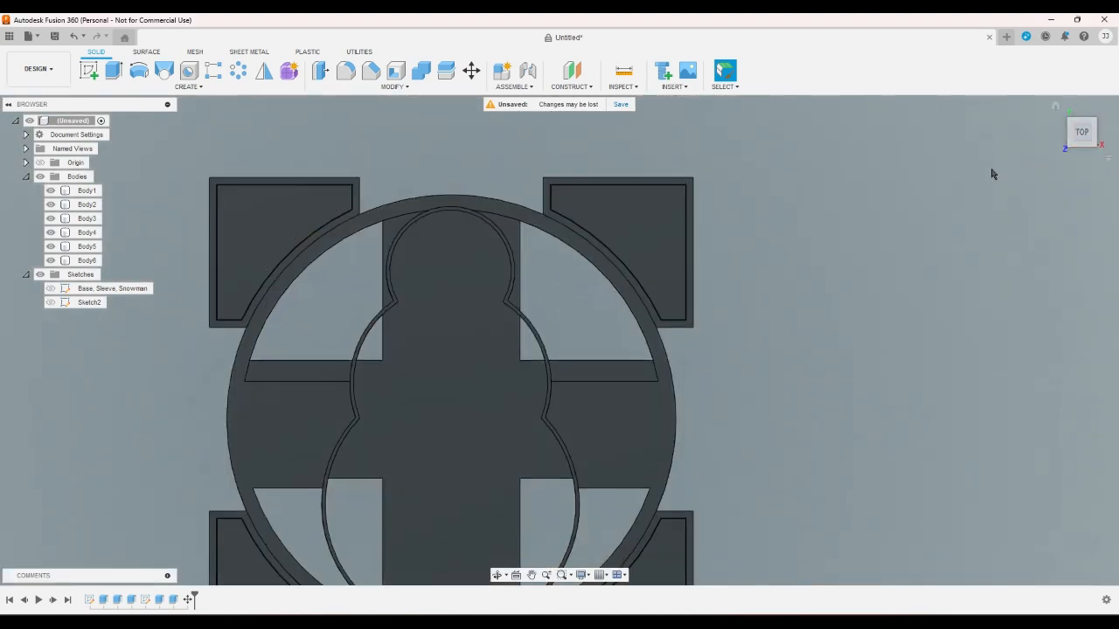
Hide Body2, Body3, Body4 and Body5 and examine where the ring meets the corner pocket
{"action": "scroll", "coordinate": [679, 167], "scroll_direction": "up", "scroll_amount": 5}
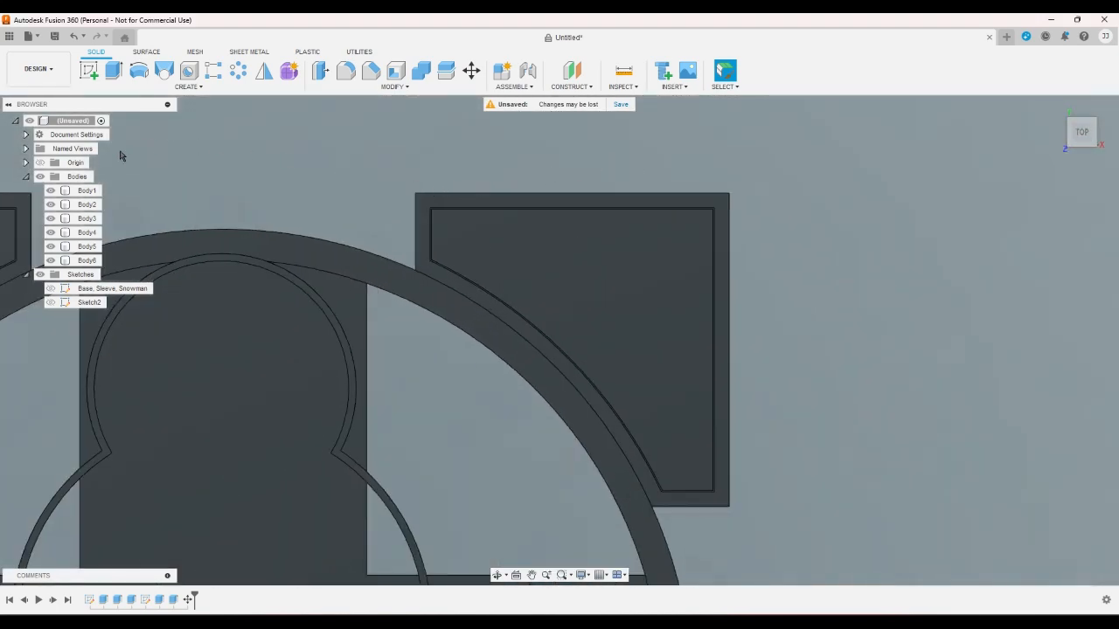
{"action": "left_click", "coordinate": [51, 219]}
{"action": "left_click", "coordinate": [51, 233]}
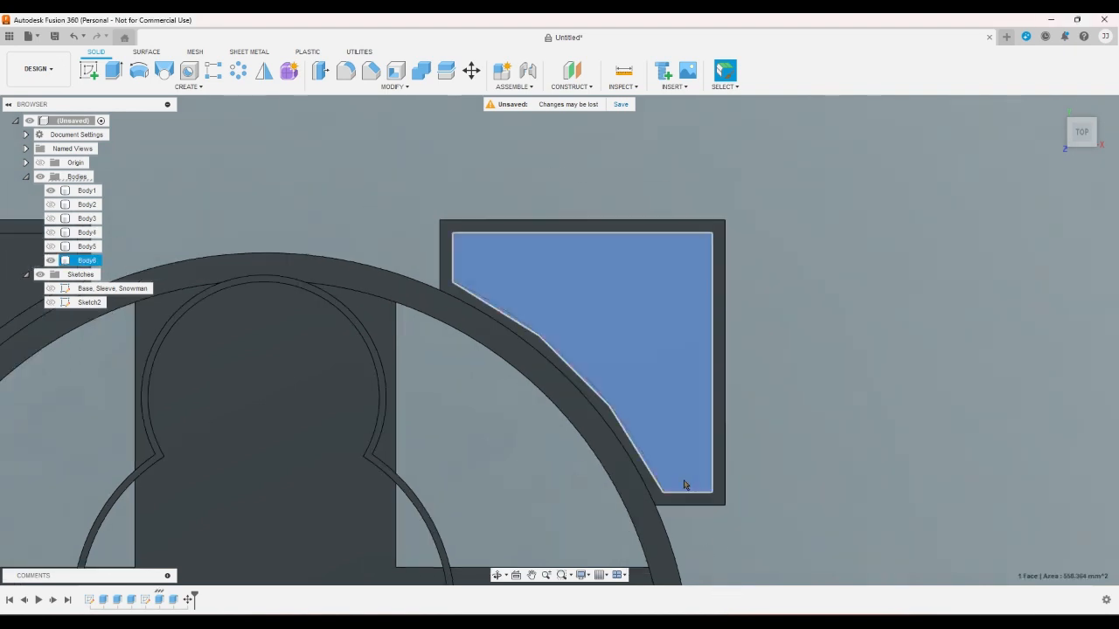
{"action": "scroll", "coordinate": [665, 517], "scroll_direction": "up", "scroll_amount": 8}
{"action": "scroll", "coordinate": [590, 459], "scroll_direction": "up", "scroll_amount": 2}
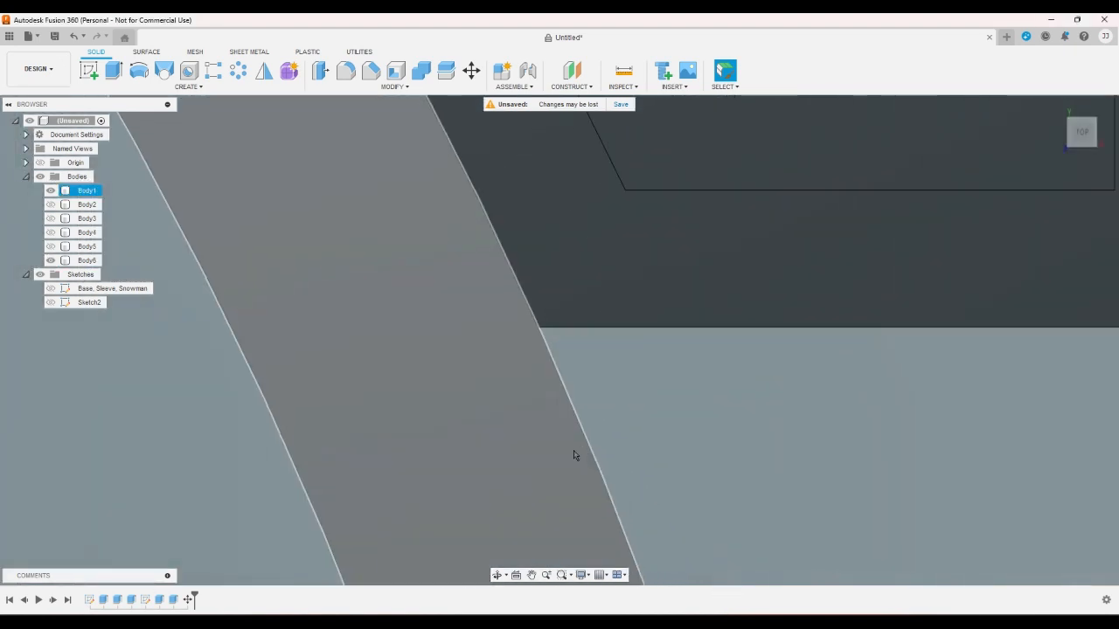
{"action": "scroll", "coordinate": [693, 447], "scroll_direction": "down", "scroll_amount": 5}
{"action": "scroll", "coordinate": [691, 450], "scroll_direction": "down", "scroll_amount": 1}
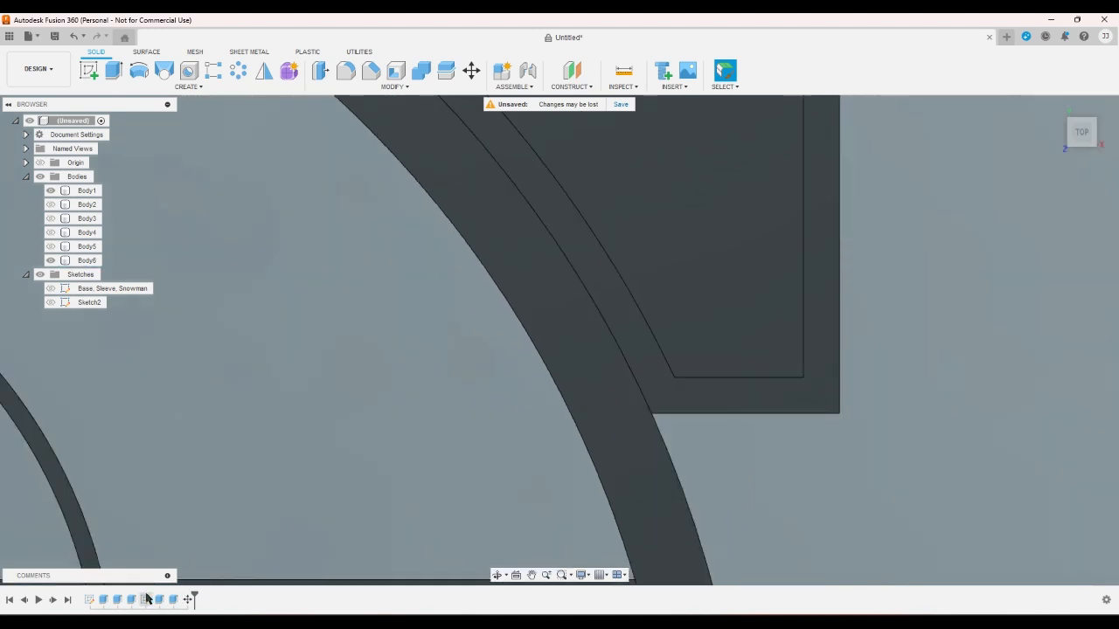
Edit the Base, Sleeve, Snowman sketch and set the gap between the two middle circles to wallthickness + tsnug * 2
{"action": "double_click", "coordinate": [90, 601]}
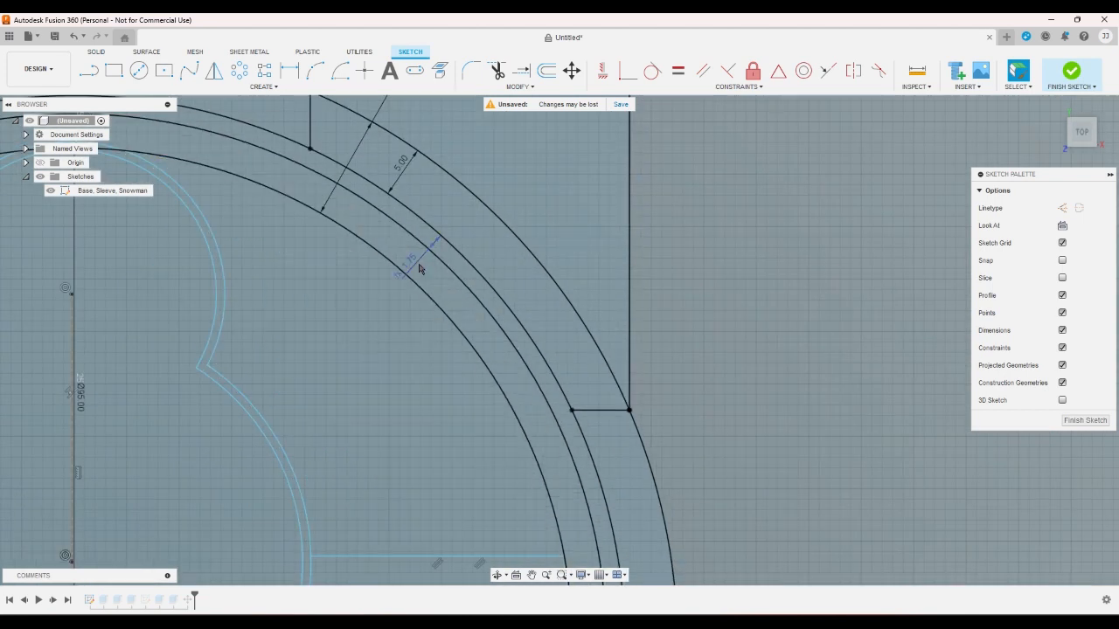
{"action": "double_click", "coordinate": [418, 269]}
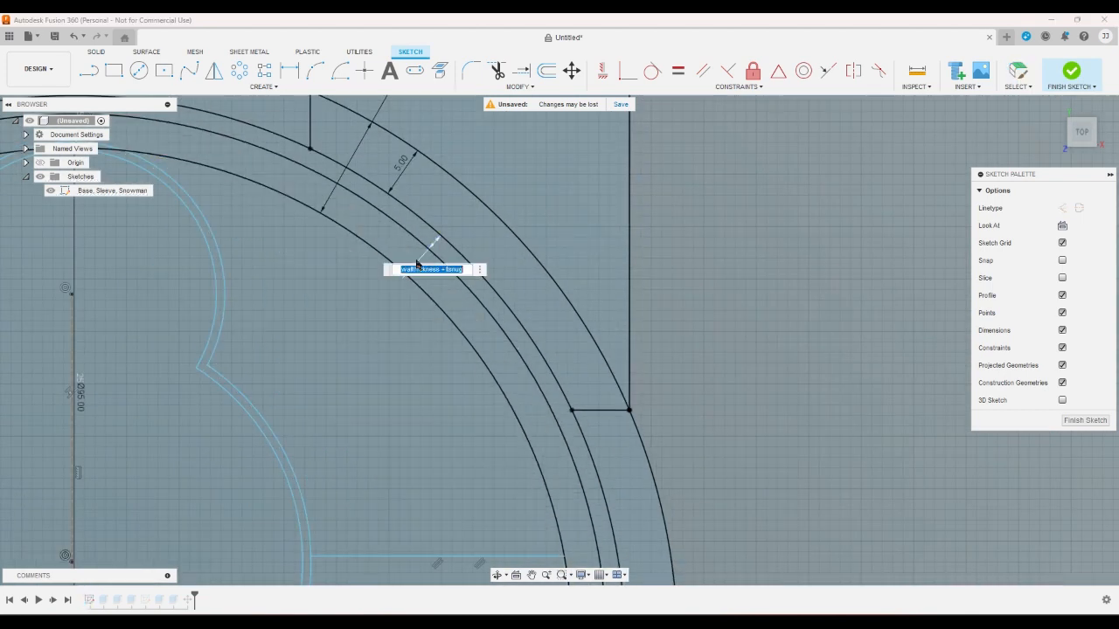
{"action": "left_click", "coordinate": [466, 270]}
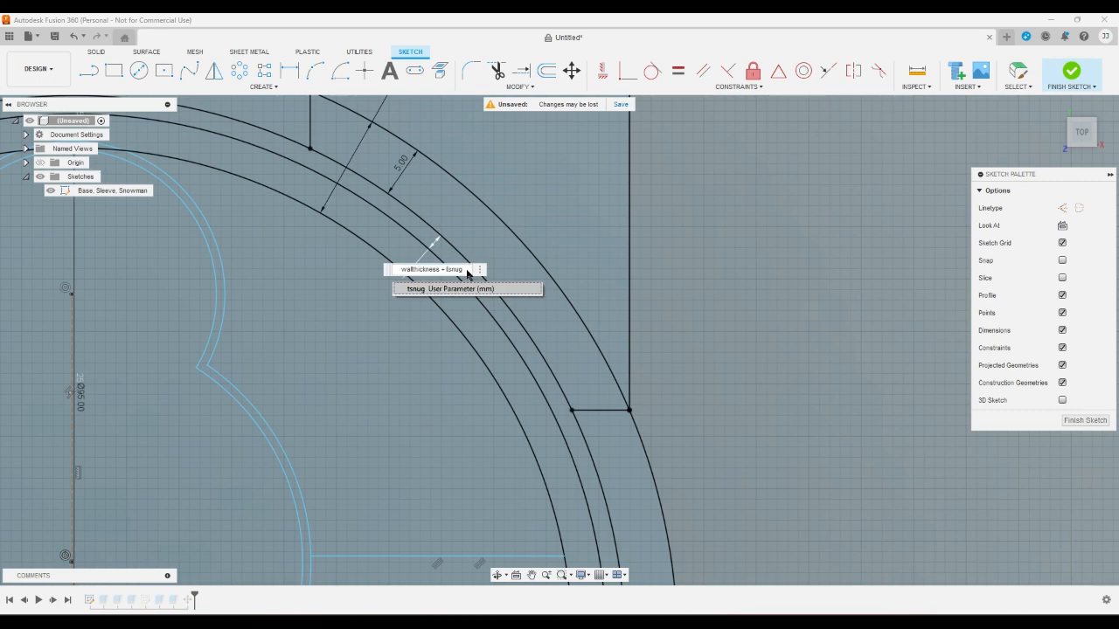
{"action": "key", "text": "Return"}
{"action": "key", "text": "Return"}
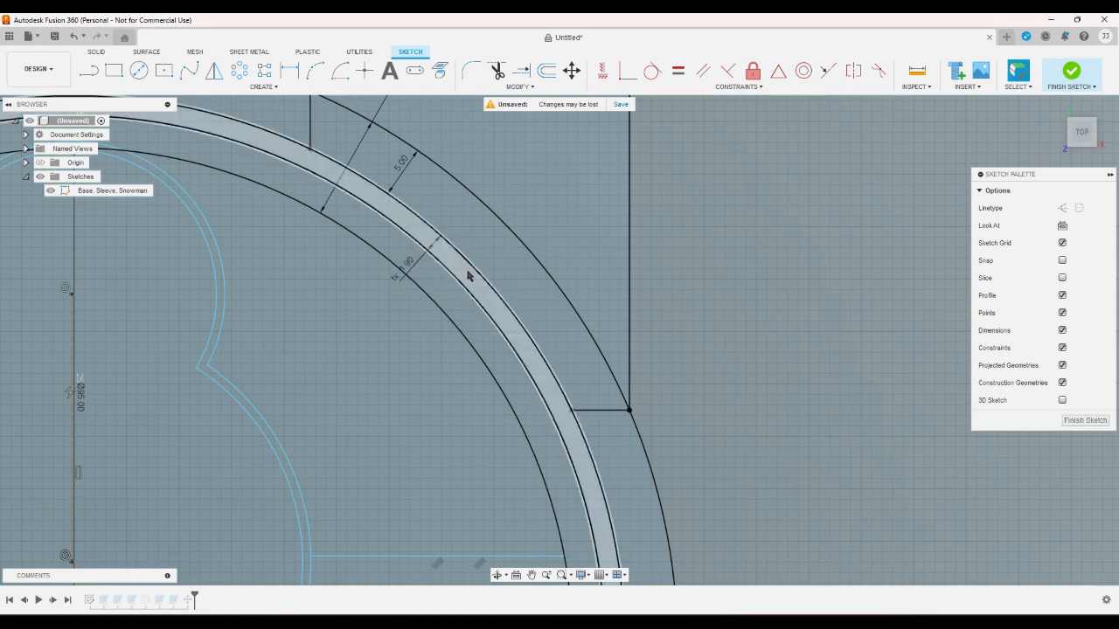
Finish the sketch and check the clearance between the ring and the corner pockets in the home view
{"action": "left_click", "coordinate": [1071, 73]}
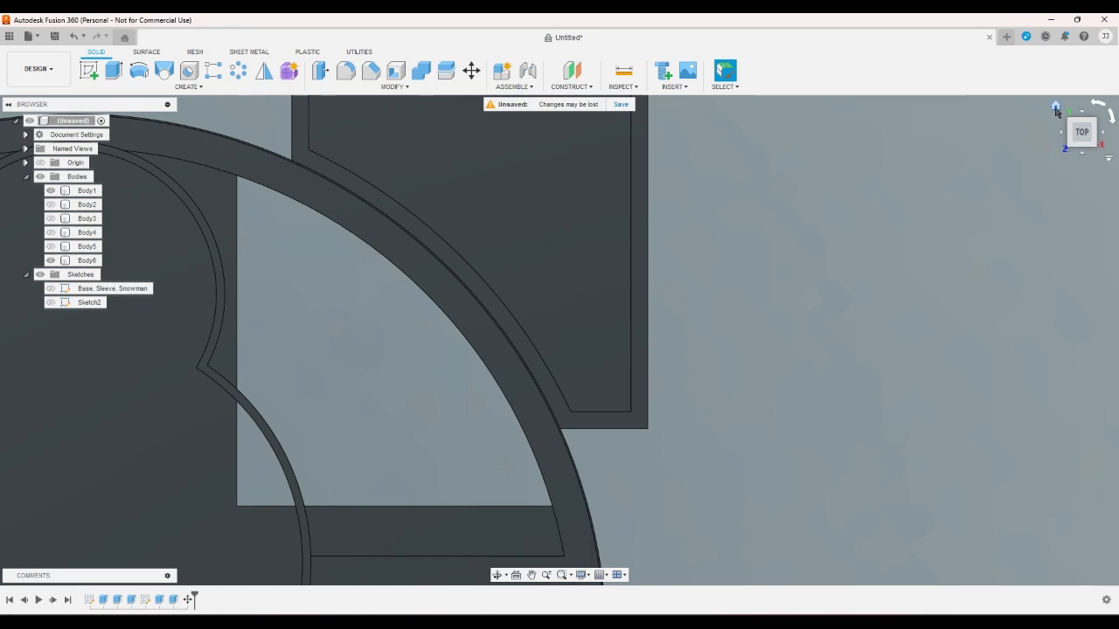
{"action": "left_click", "coordinate": [1055, 107]}
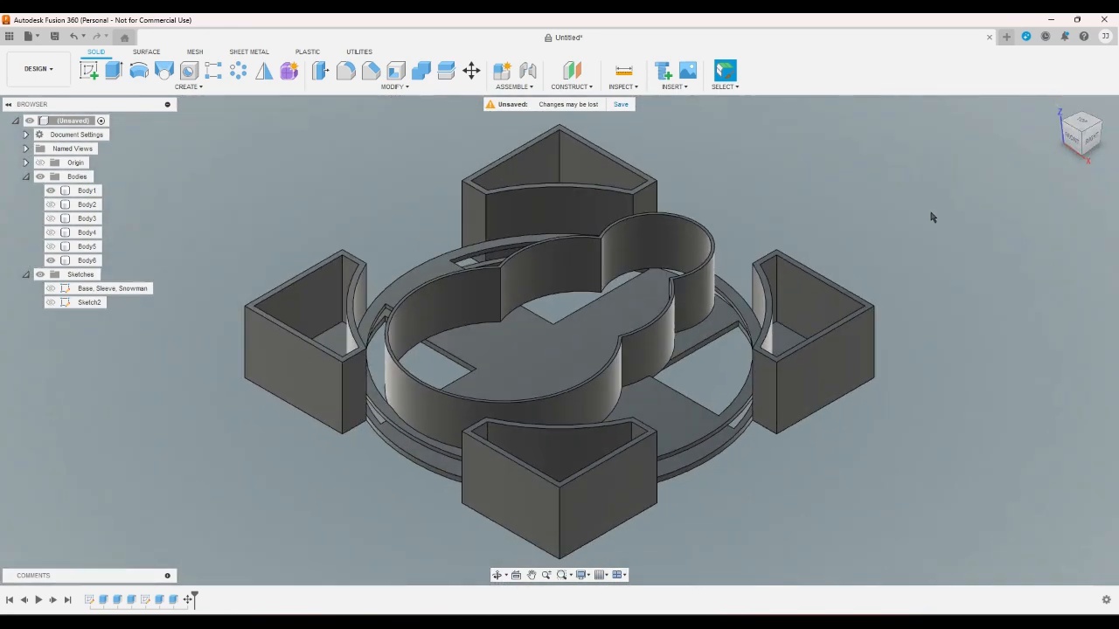
{"action": "scroll", "coordinate": [926, 229], "scroll_direction": "up", "scroll_amount": 5}
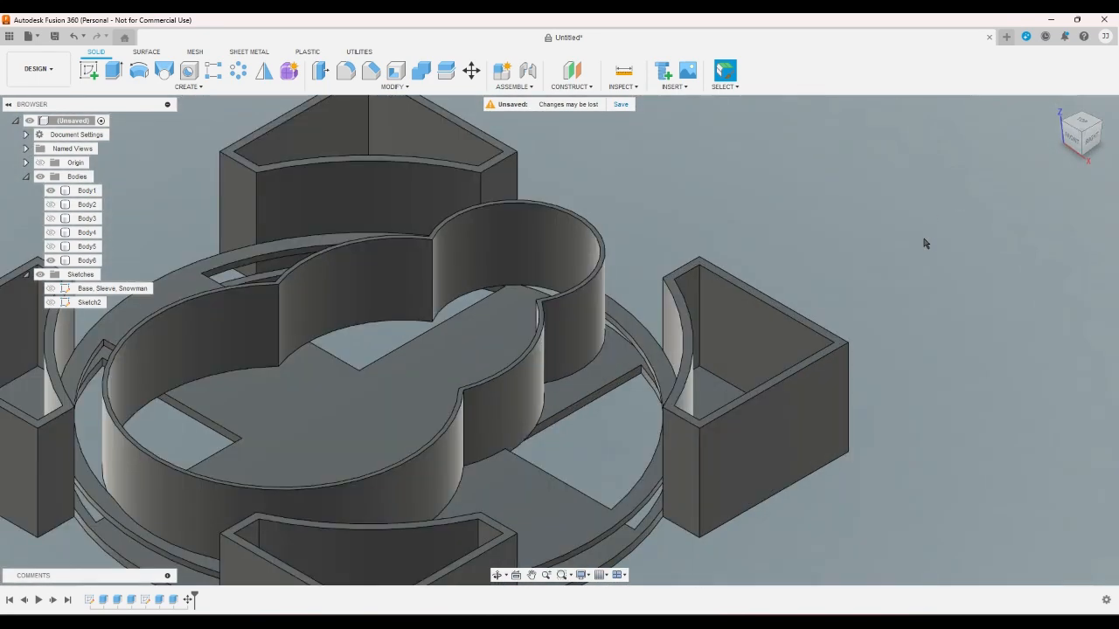
{"action": "scroll", "coordinate": [924, 243], "scroll_direction": "down", "scroll_amount": 5}
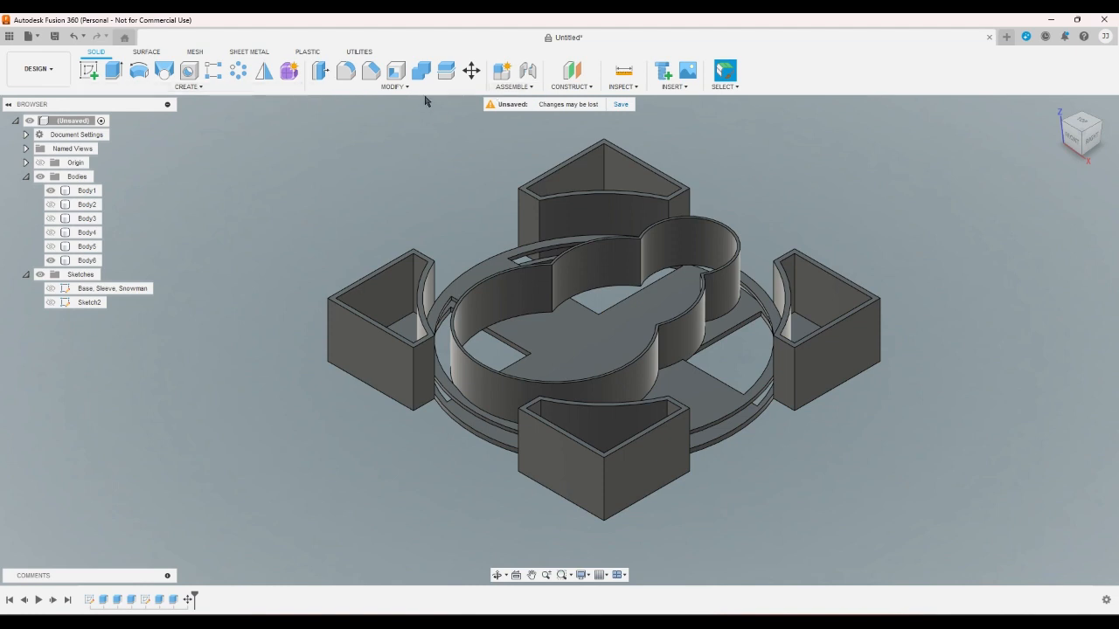
Add a user parameter named tloose in mm with the expression .25
{"action": "left_click", "coordinate": [394, 87]}
{"action": "left_click", "coordinate": [367, 347]}
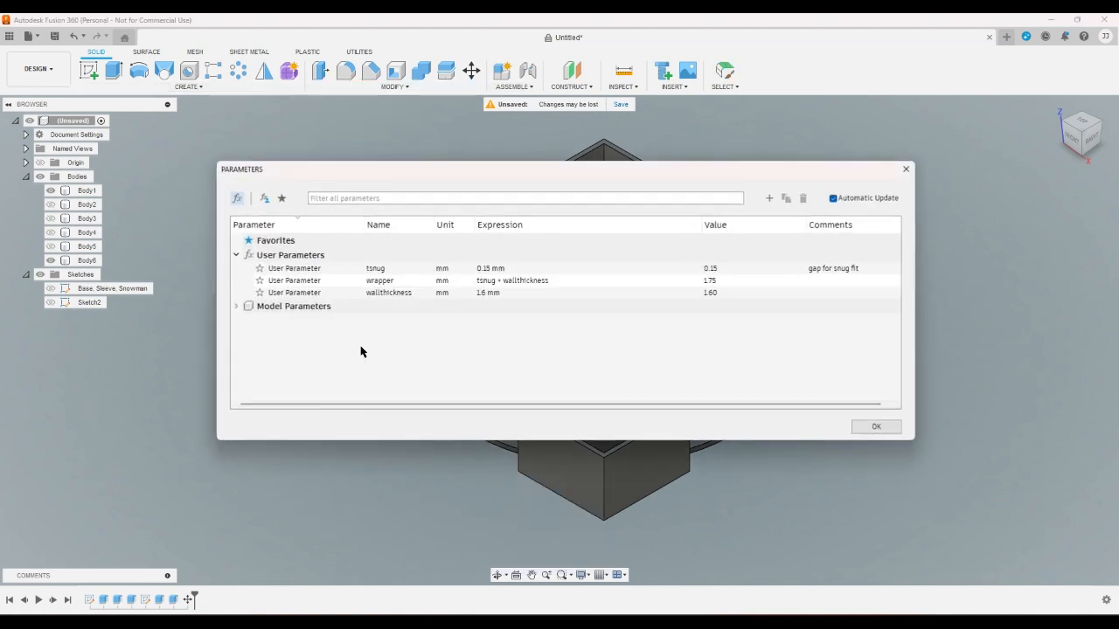
{"action": "left_click", "coordinate": [769, 198]}
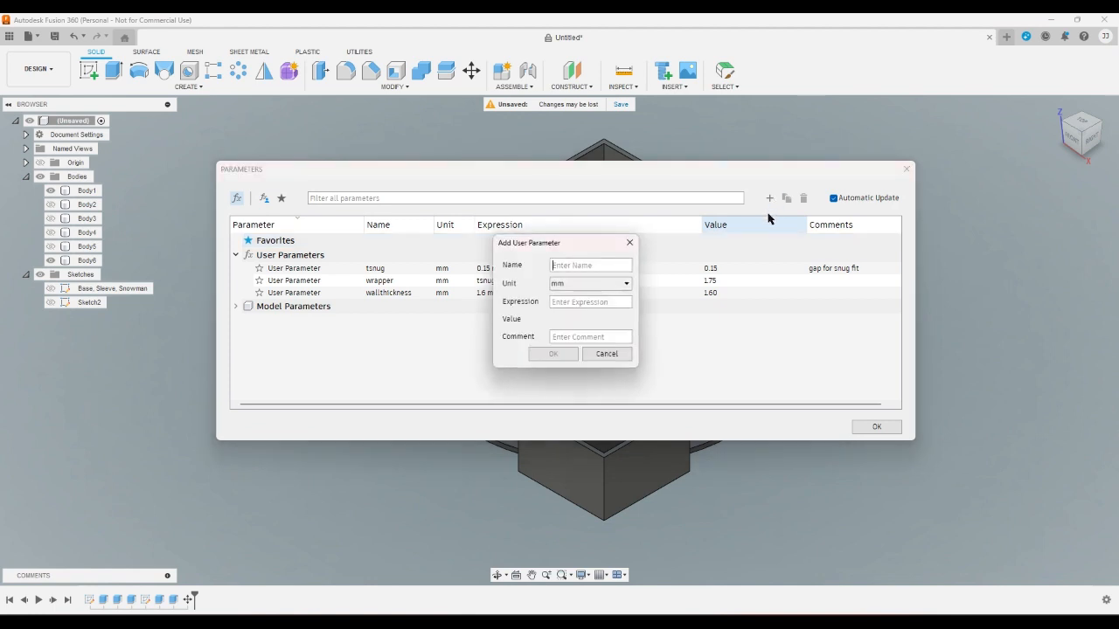
{"action": "type", "text": "tloose"}
{"action": "left_click", "coordinate": [614, 300]}
{"action": "type", "text": ".25"}
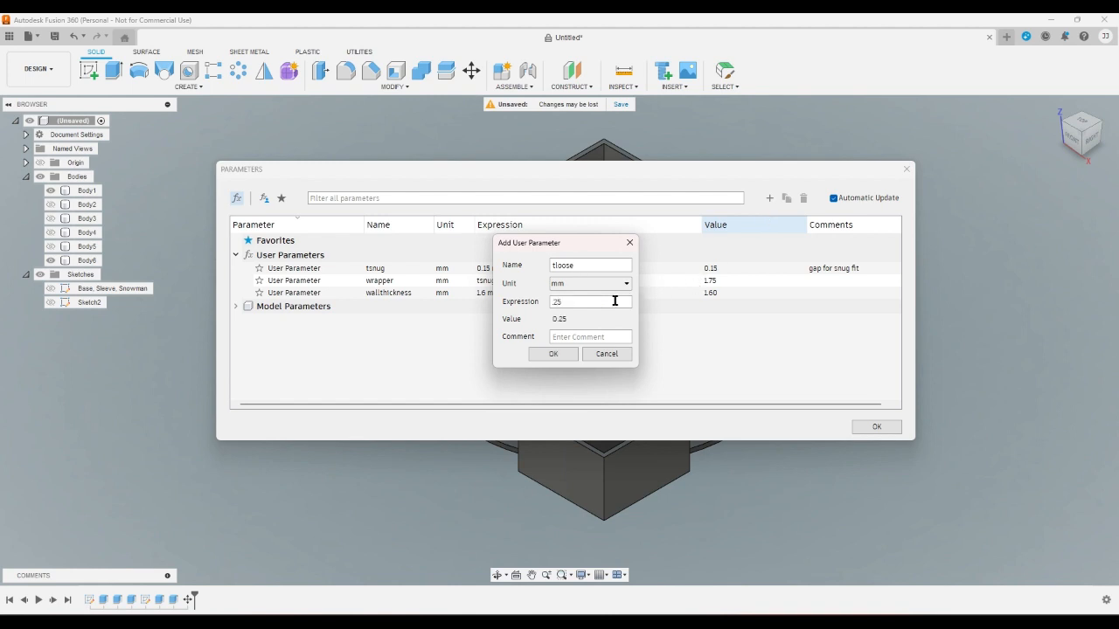
{"action": "left_click", "coordinate": [562, 354]}
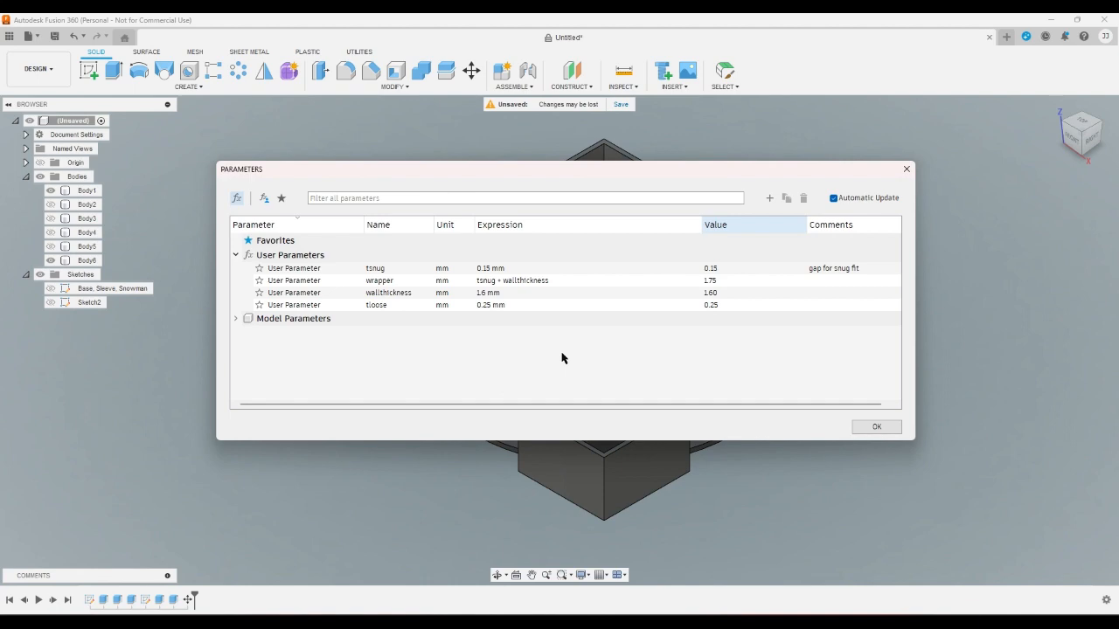
{"action": "left_click", "coordinate": [870, 428]}
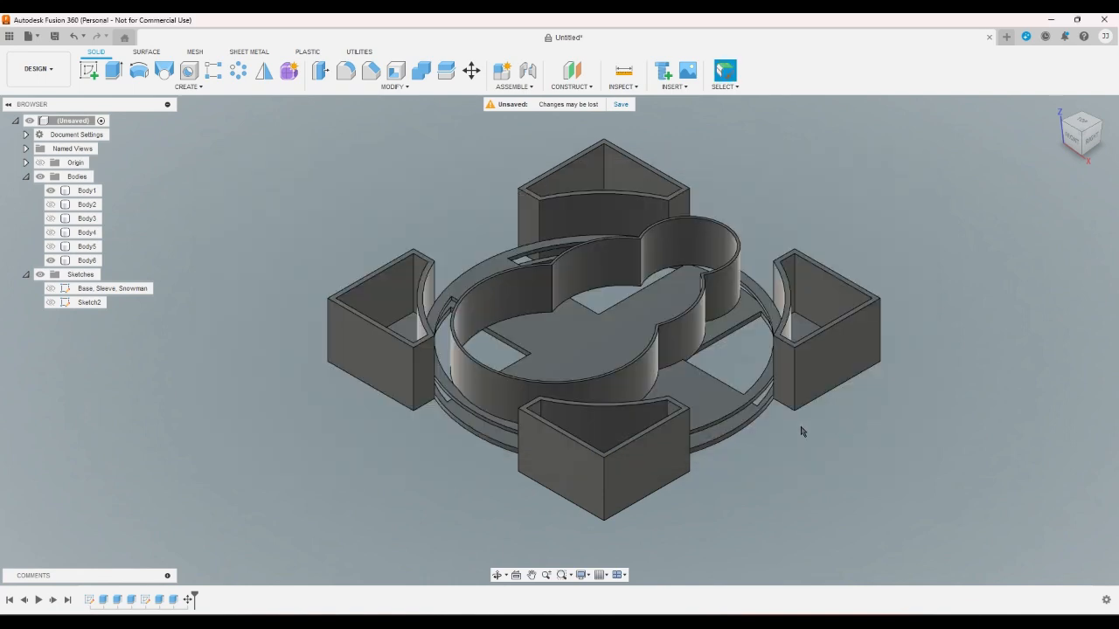
Edit the Base, Sleeve, Snowman sketch and set the gap between the two middle circles to wallthickness + tsnug + tloose
{"action": "double_click", "coordinate": [88, 600]}
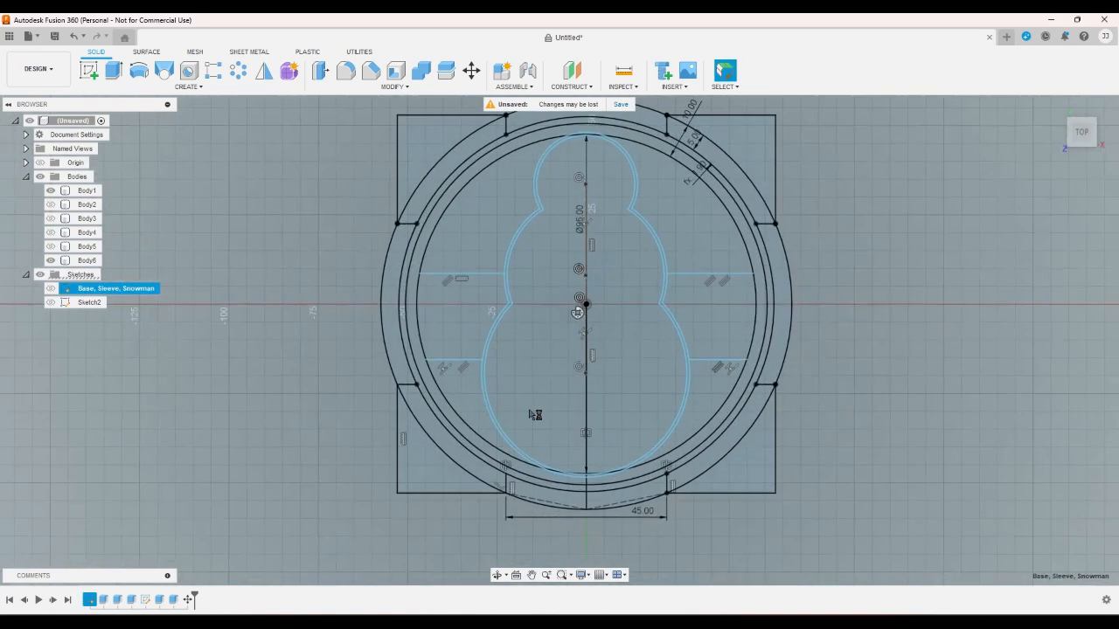
{"action": "double_click", "coordinate": [701, 176]}
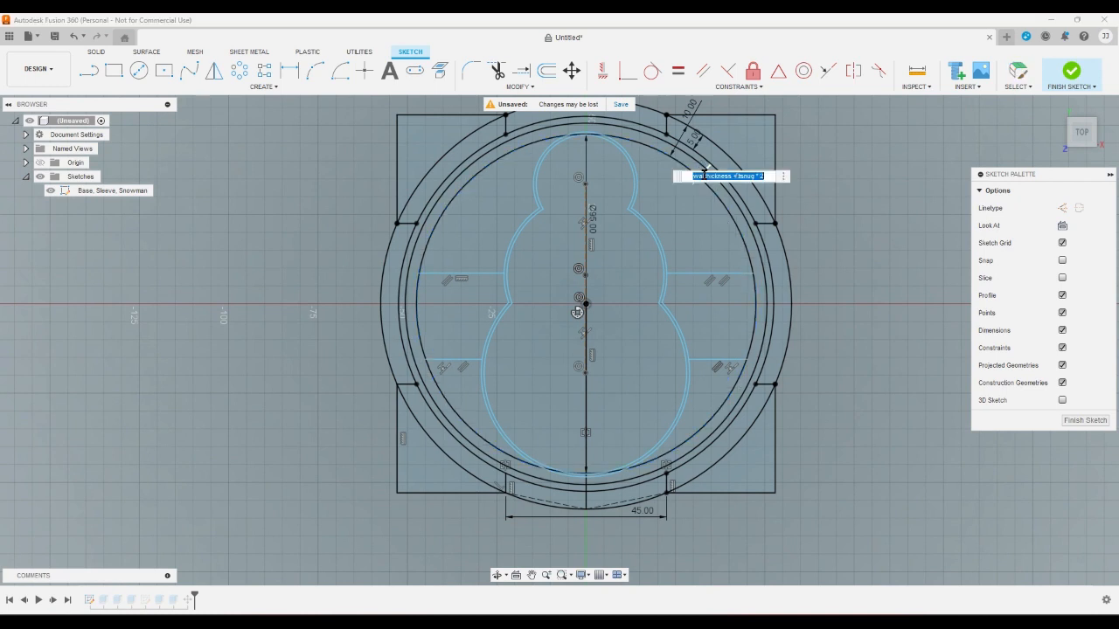
{"action": "left_click", "coordinate": [765, 178]}
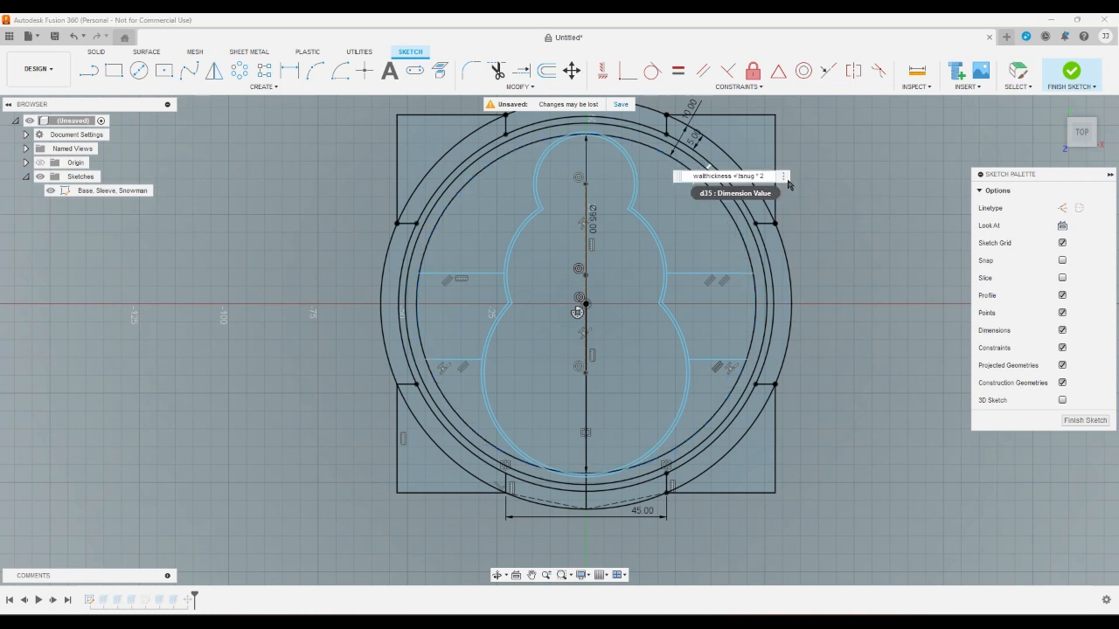
{"action": "key", "text": "BackSpace"}
{"action": "key", "text": "BackSpace"}
{"action": "key", "text": "BackSpace"}
{"action": "key", "text": "BackSpace"}
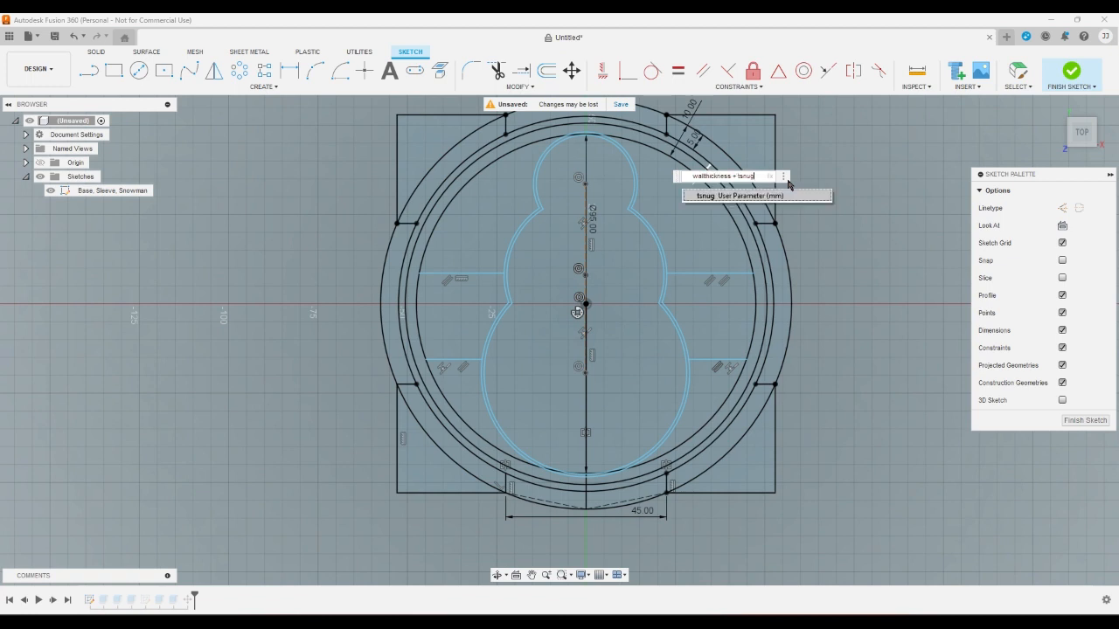
{"action": "type", "text": "-("}
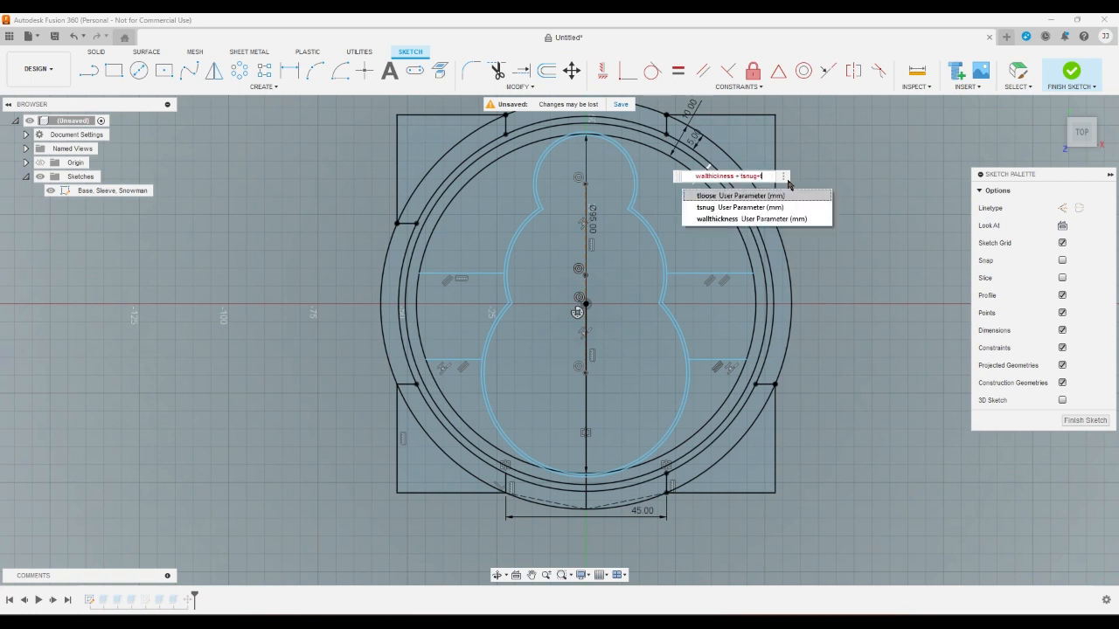
{"action": "type", "text": "tl"}
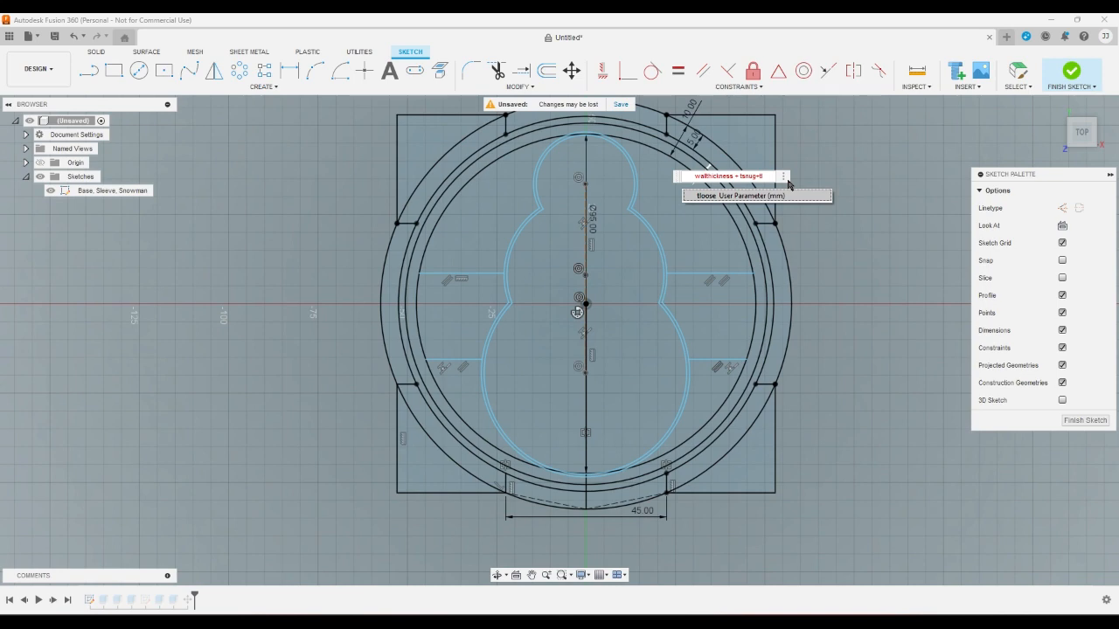
{"action": "key", "text": "Return"}
{"action": "key", "text": "Return"}
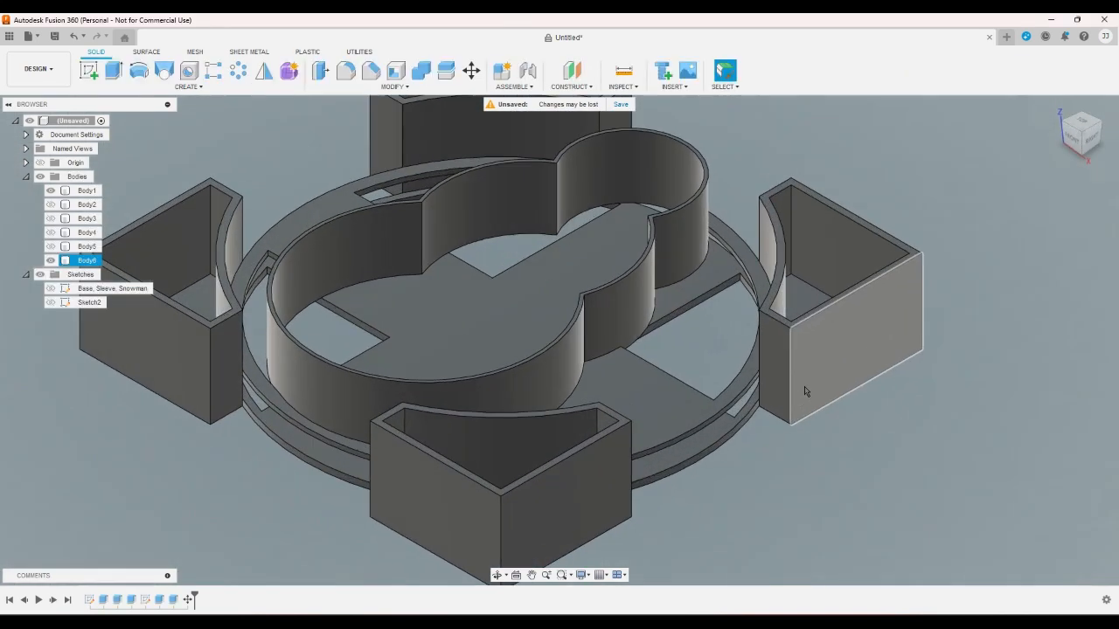
Create a sketch on a corner pocket's top rim and project the curved edges where the ring meets the pocket
{"action": "left_click", "coordinate": [1081, 122]}
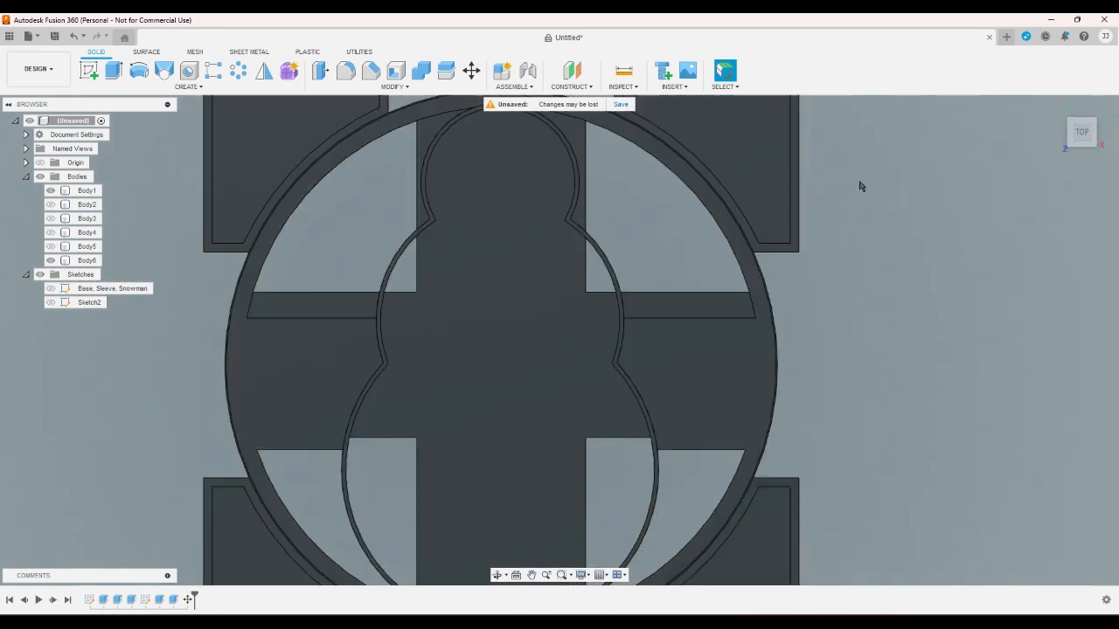
{"action": "scroll", "coordinate": [808, 182], "scroll_direction": "up", "scroll_amount": 2}
{"action": "scroll", "coordinate": [865, 262], "scroll_direction": "up", "scroll_amount": 3}
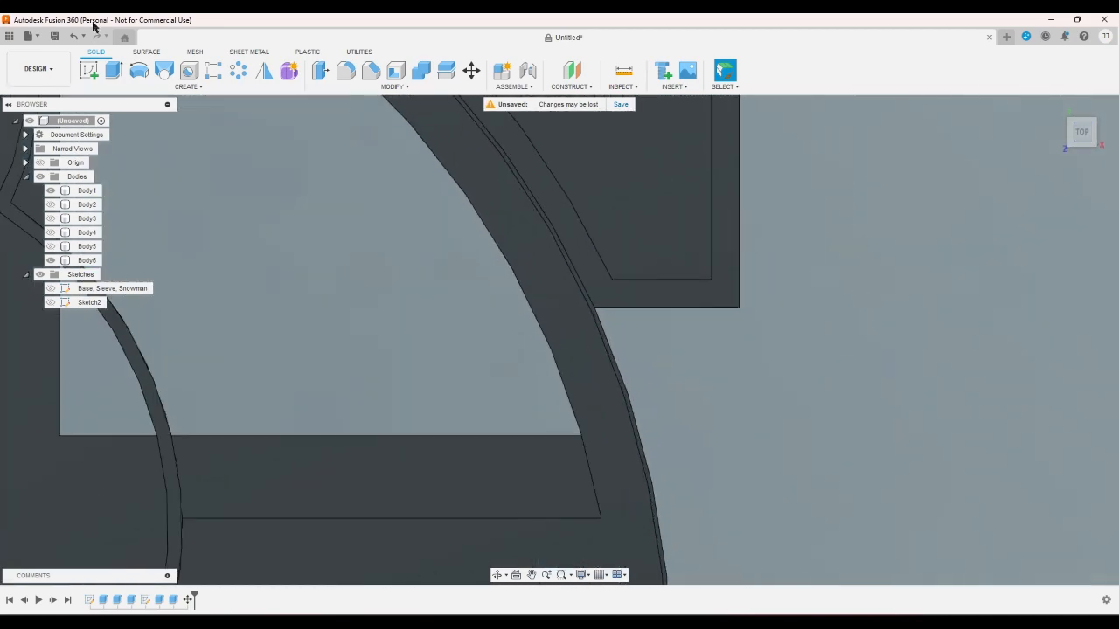
{"action": "left_click", "coordinate": [88, 70]}
{"action": "left_click", "coordinate": [714, 288]}
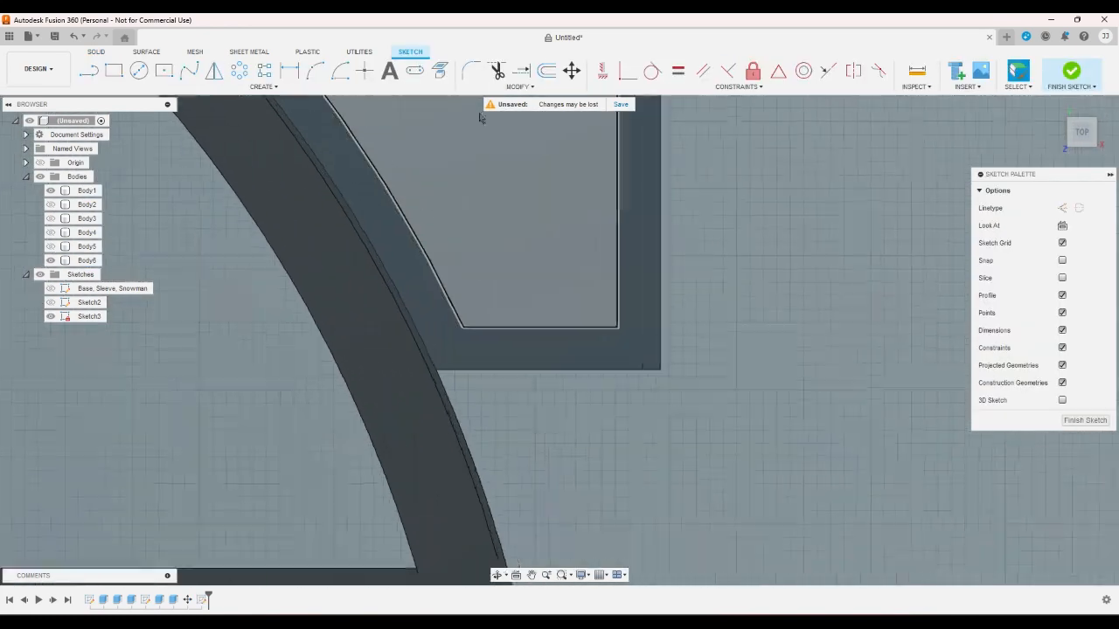
{"action": "left_click", "coordinate": [439, 70]}
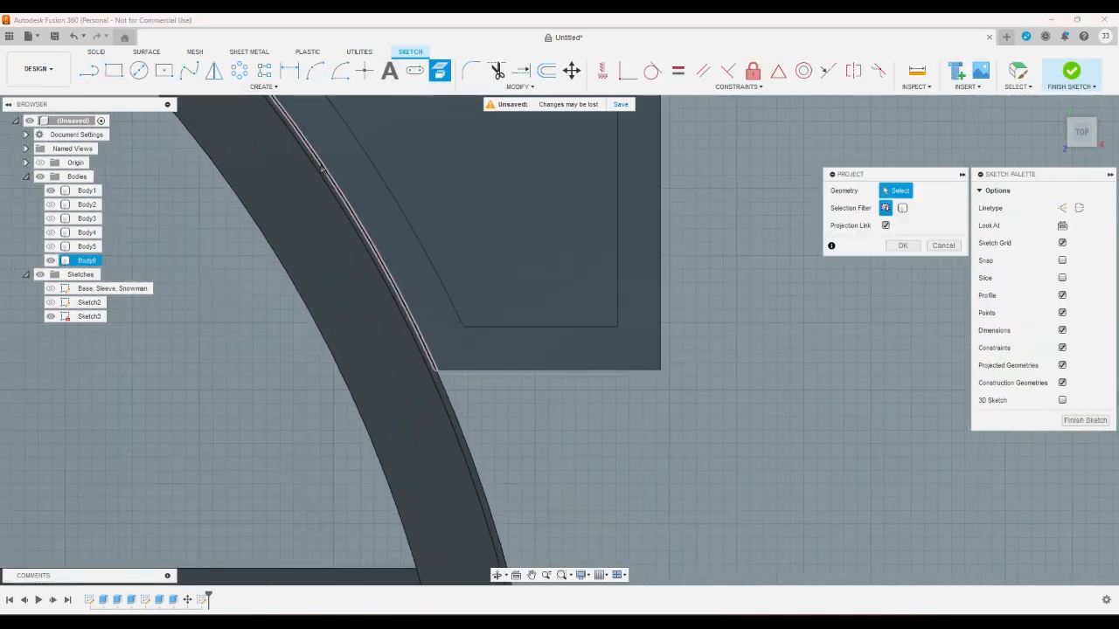
{"action": "left_click", "coordinate": [321, 170]}
{"action": "left_click", "coordinate": [902, 245]}
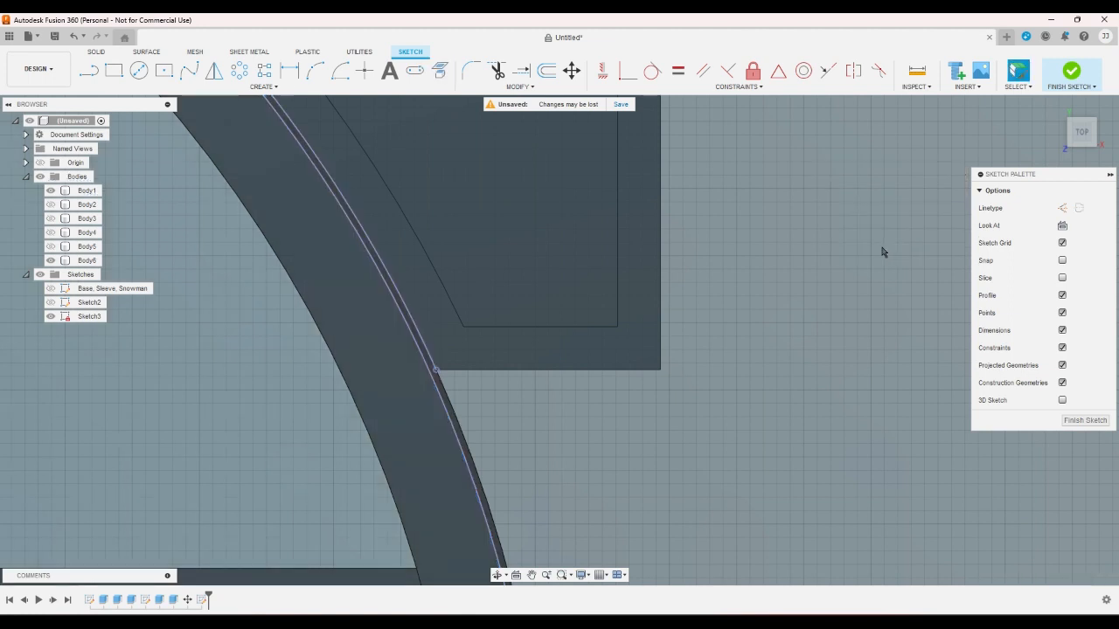
Measure the gap between the two projected curves, and undo the temporary sketch
{"action": "left_click", "coordinate": [289, 70]}
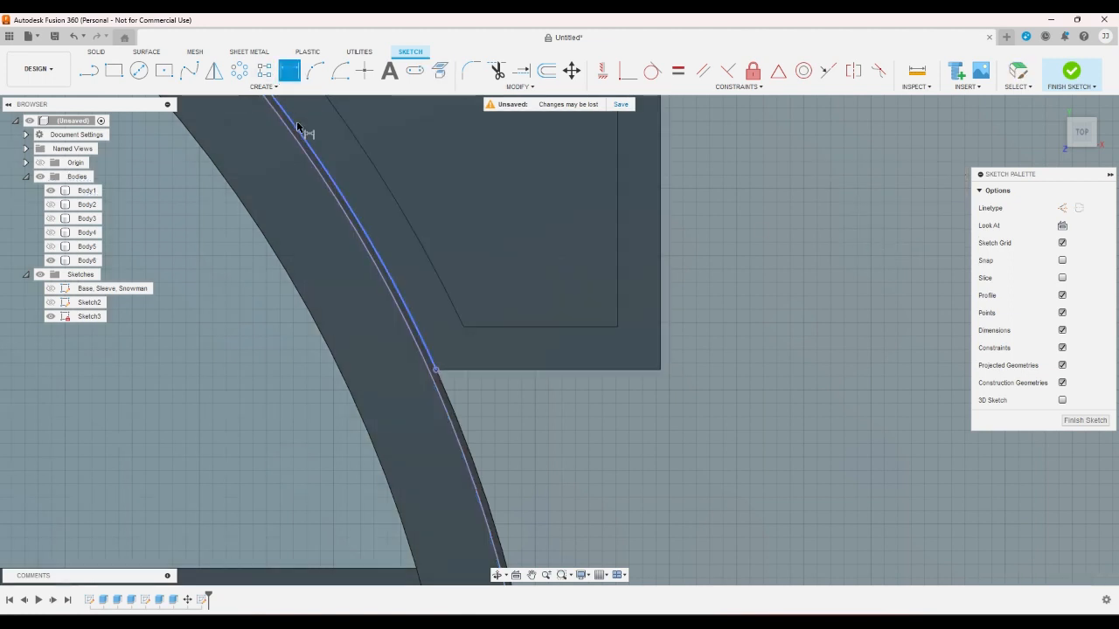
{"action": "left_click", "coordinate": [296, 120]}
{"action": "right_click", "coordinate": [324, 137]}
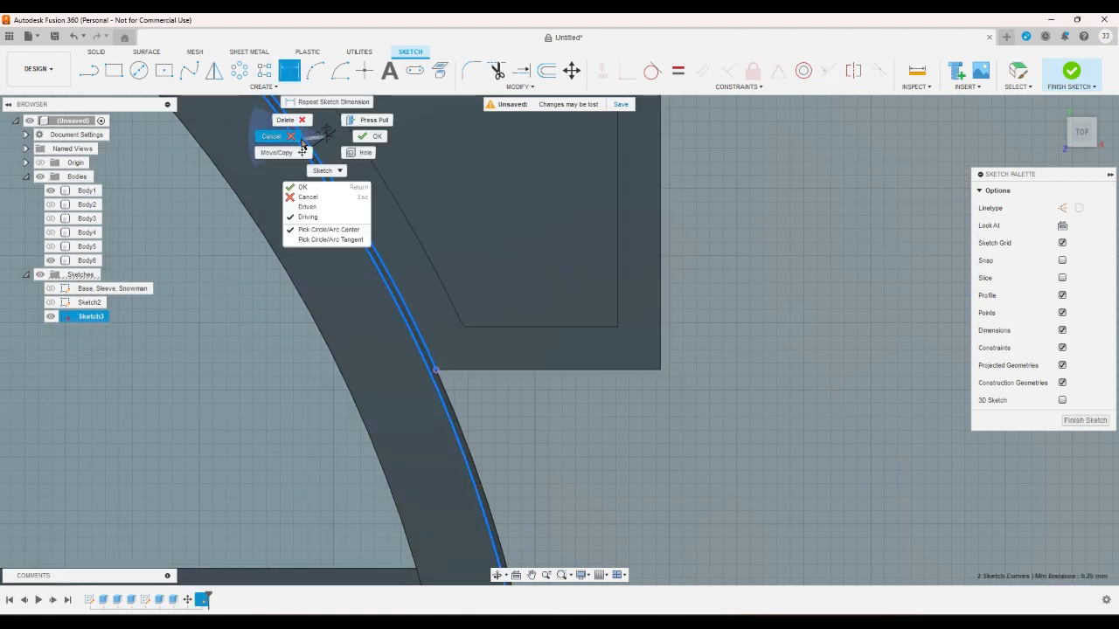
{"action": "left_click", "coordinate": [297, 140]}
{"action": "key", "text": "ctrl+z"}
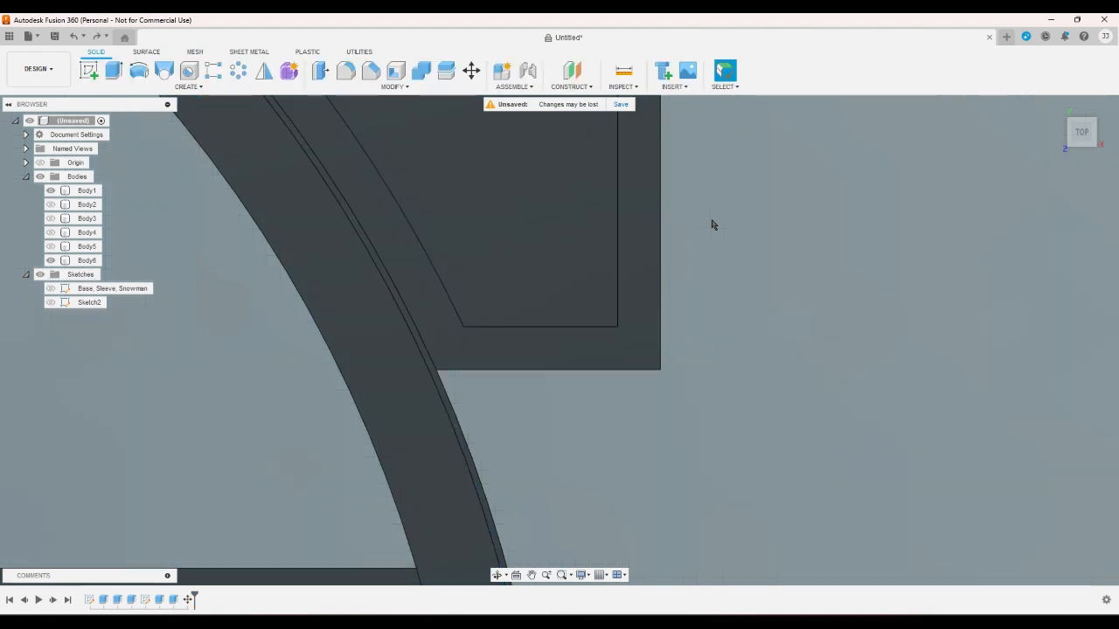
Show Body2, Body3, Body4 and Body5 again and delete the Move feature that lifts the snowman ring
{"action": "left_click", "coordinate": [1055, 106]}
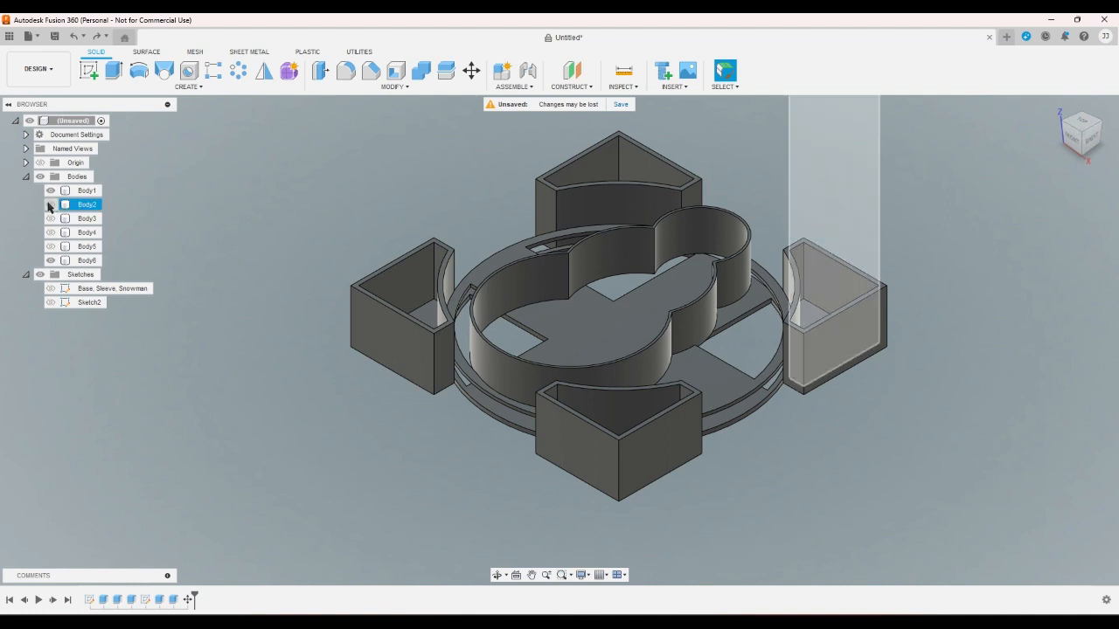
{"action": "left_click", "coordinate": [49, 204]}
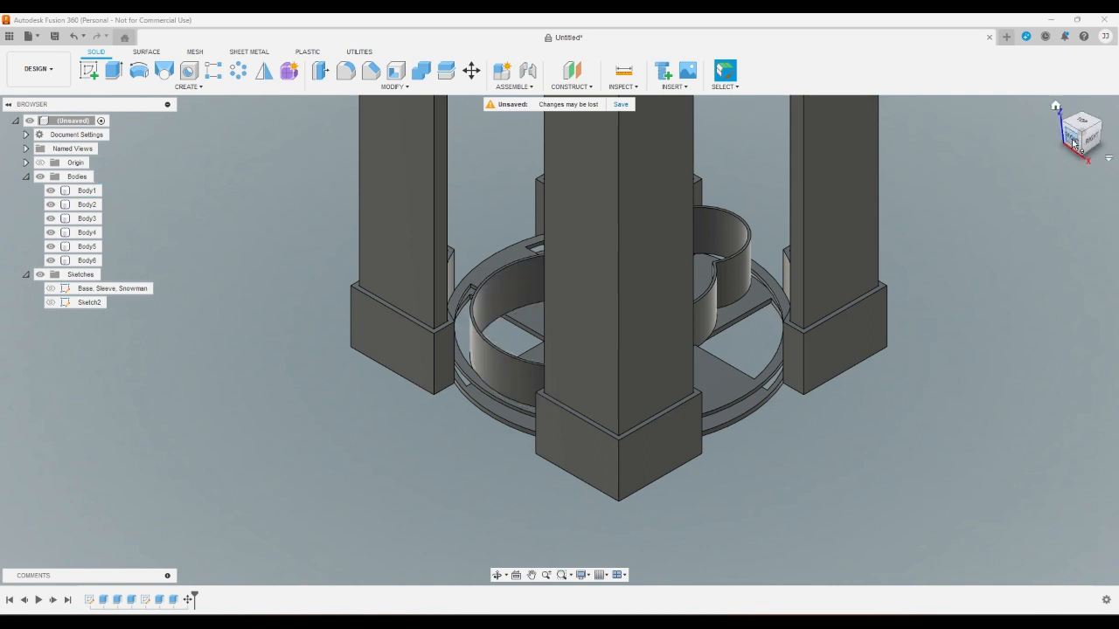
{"action": "right_click", "coordinate": [187, 600]}
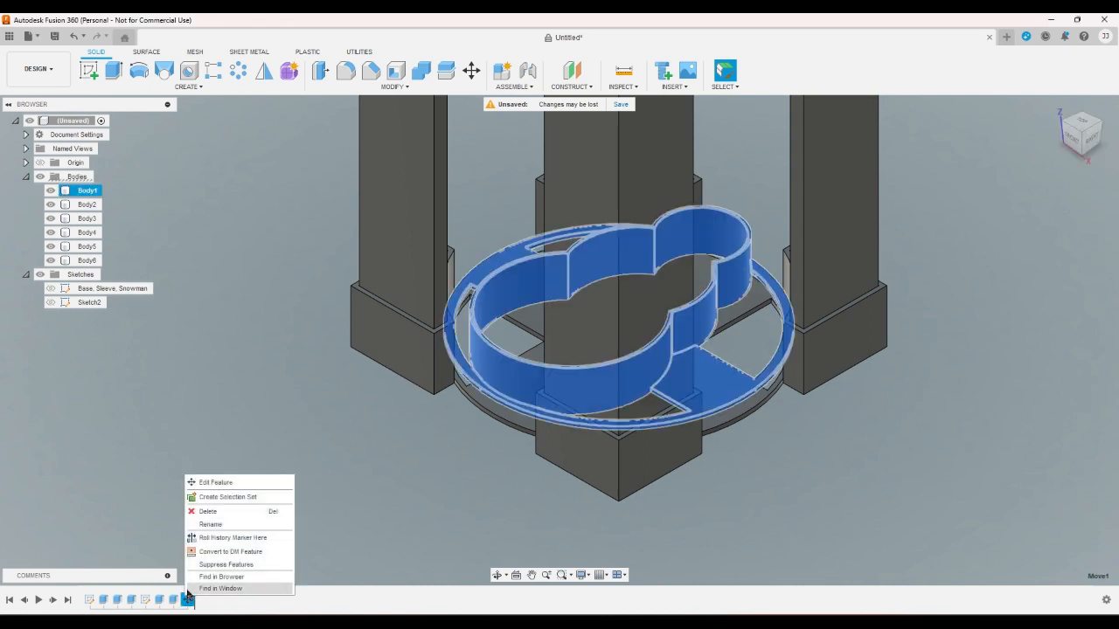
{"action": "left_click", "coordinate": [209, 515]}
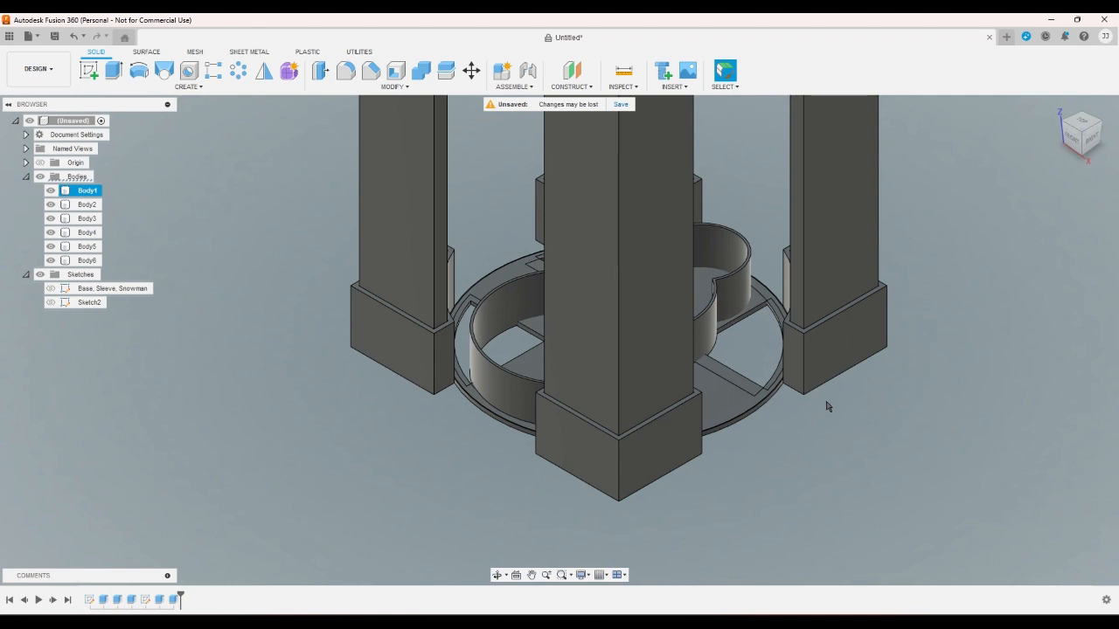
Create a sketch on the front face of the front-left corner pocket, hide Body1, and project the cross-shaped base face into it
{"action": "left_click", "coordinate": [88, 69]}
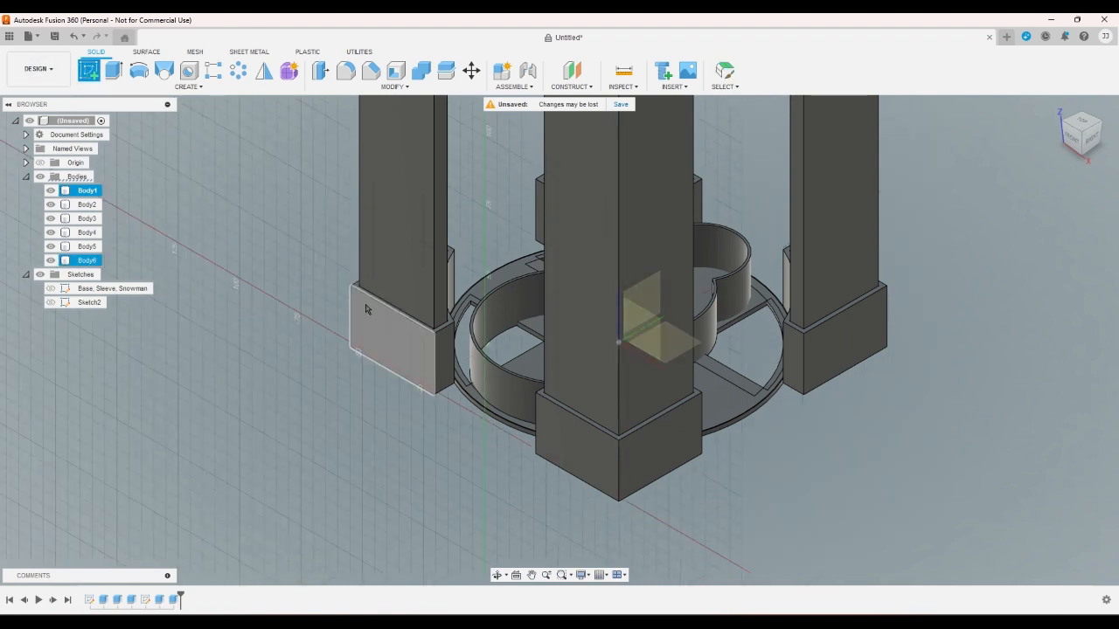
{"action": "left_click", "coordinate": [372, 340]}
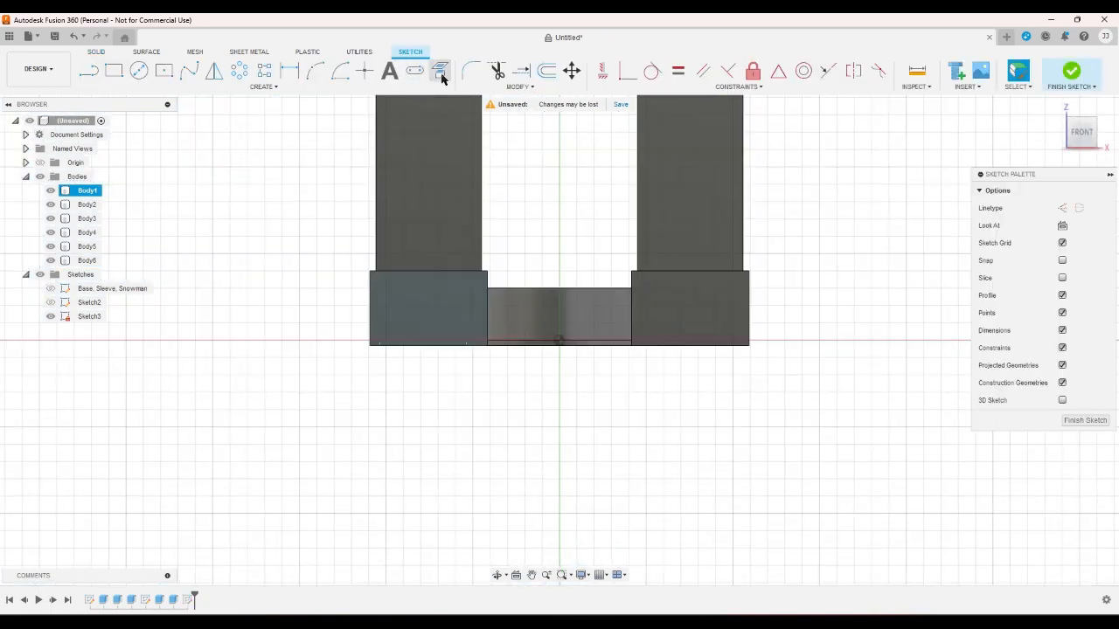
{"action": "left_click", "coordinate": [439, 71]}
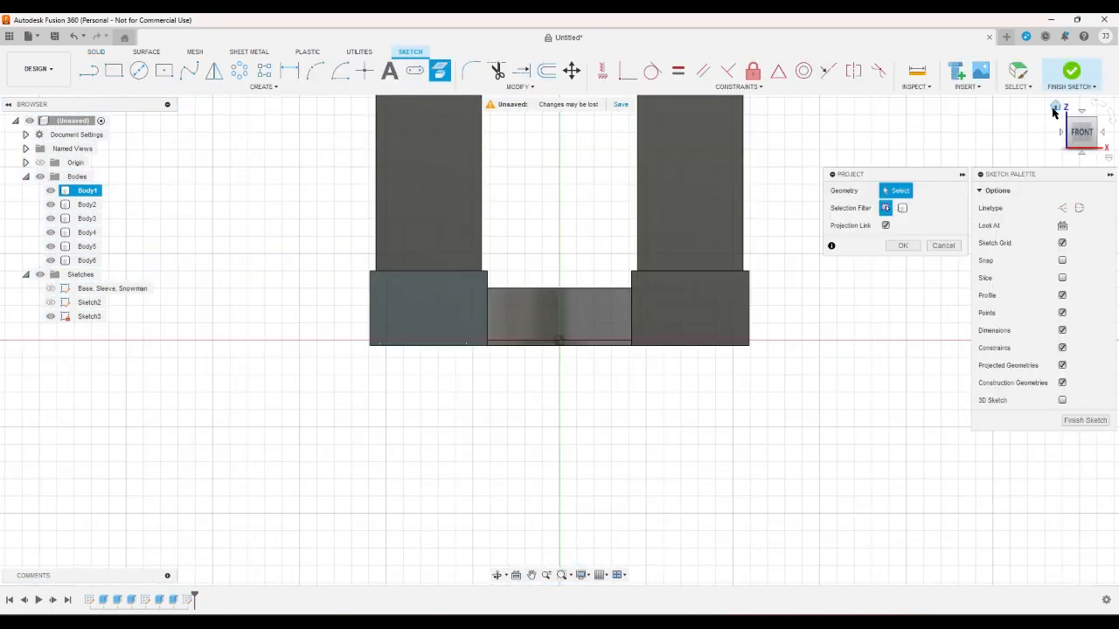
{"action": "left_click", "coordinate": [1055, 106]}
{"action": "left_click", "coordinate": [50, 190]}
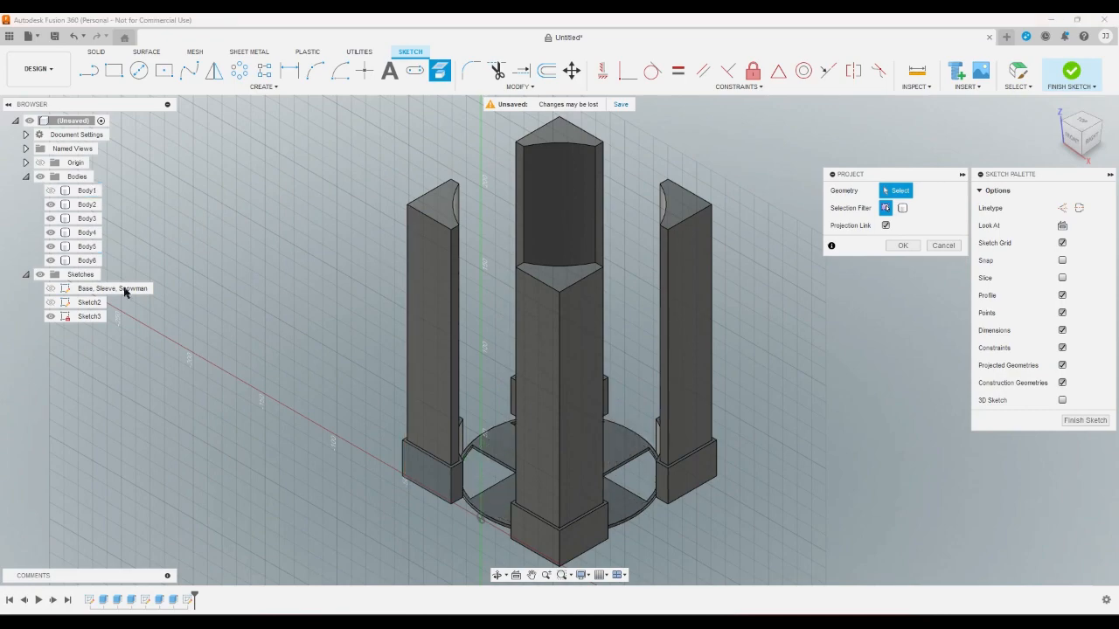
{"action": "left_click", "coordinate": [504, 450]}
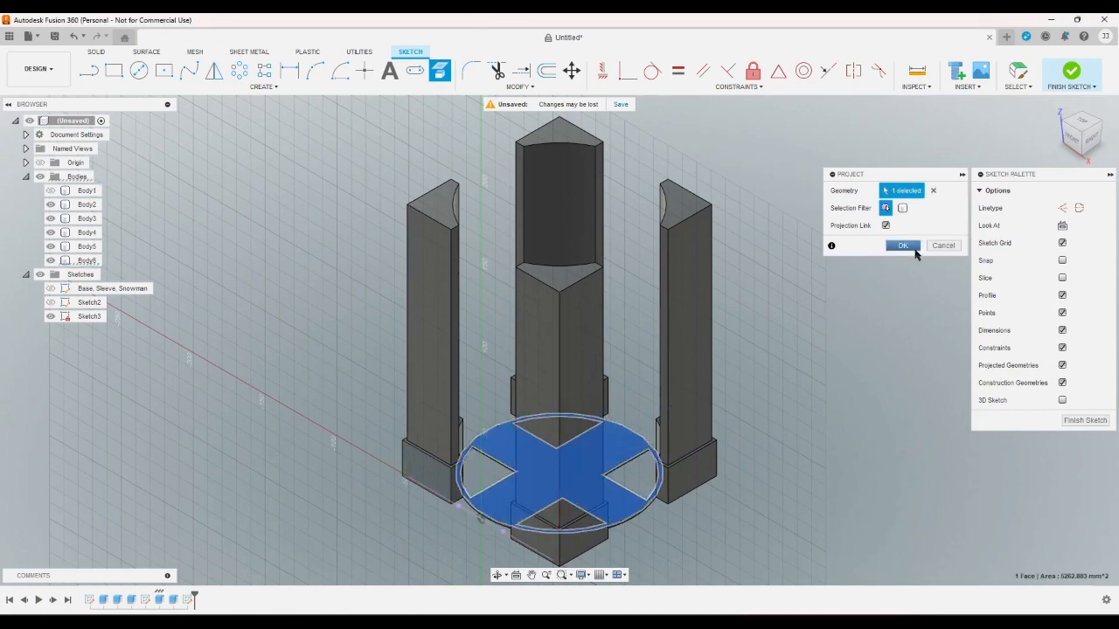
{"action": "left_click", "coordinate": [902, 246]}
Draw a small rectangle against the front-left pocket's inner vertical edge, slightly above the base plate, and finish the sketch
{"action": "left_click", "coordinate": [1074, 139]}
{"action": "scroll", "coordinate": [537, 522], "scroll_direction": "up", "scroll_amount": 6}
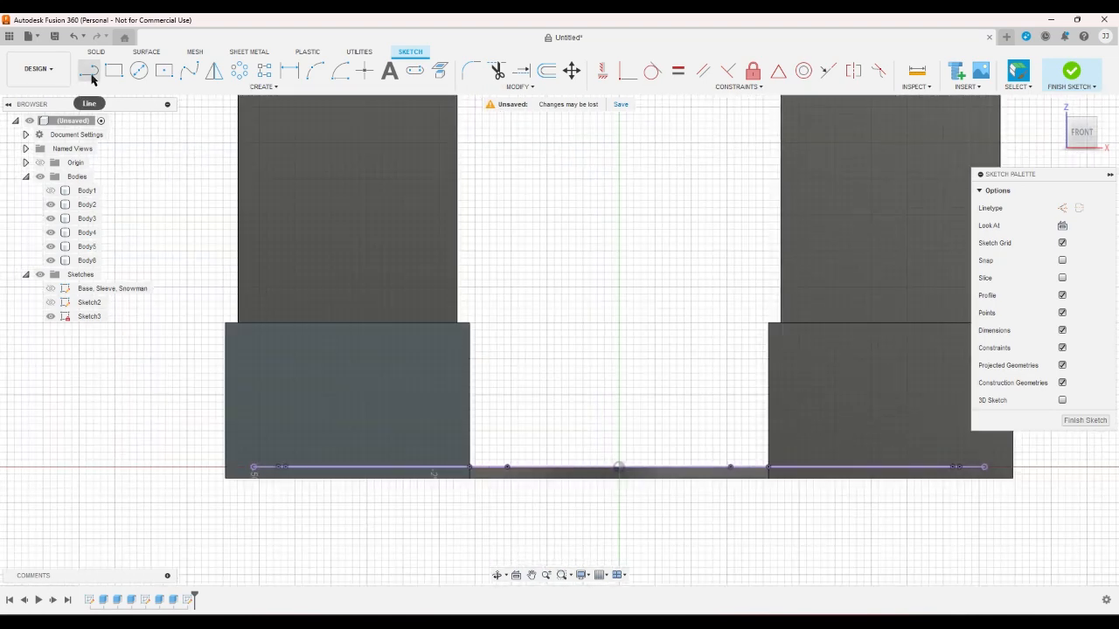
{"action": "left_click", "coordinate": [114, 73]}
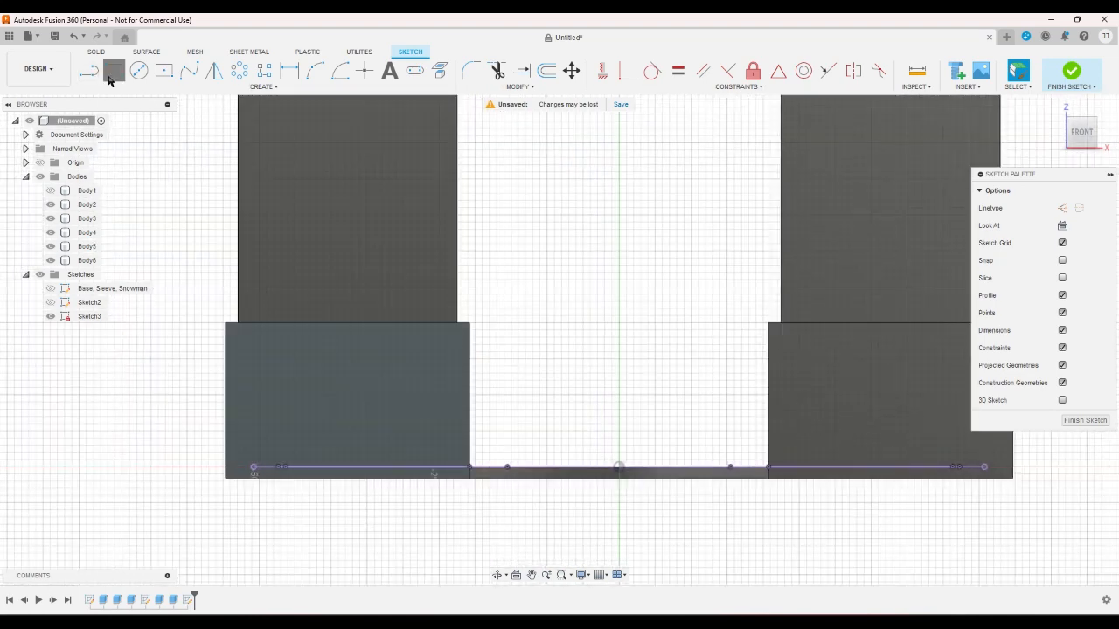
{"action": "left_click", "coordinate": [469, 438]}
{"action": "left_click", "coordinate": [520, 420]}
{"action": "right_click", "coordinate": [570, 416]}
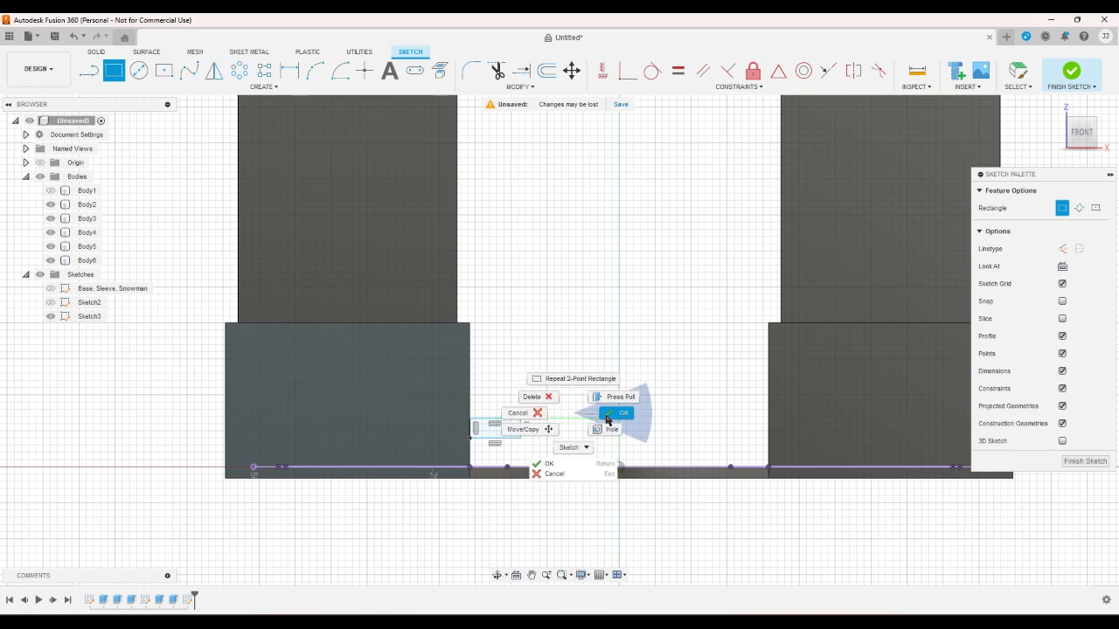
{"action": "left_click", "coordinate": [610, 409]}
{"action": "left_click", "coordinate": [1091, 73]}
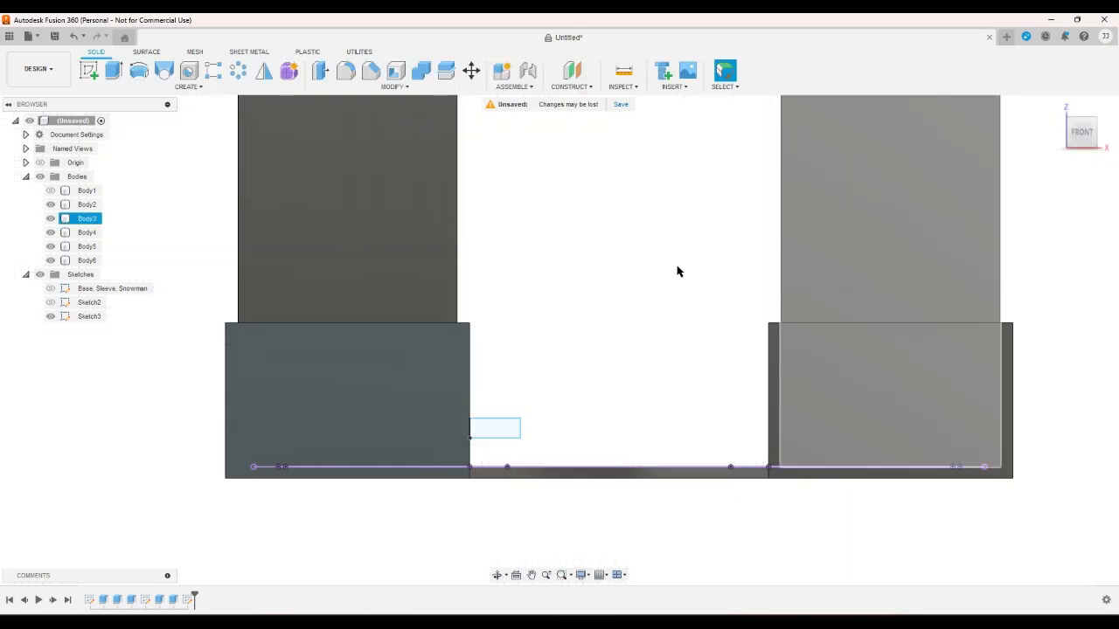
{"action": "double_click", "coordinate": [105, 603]}
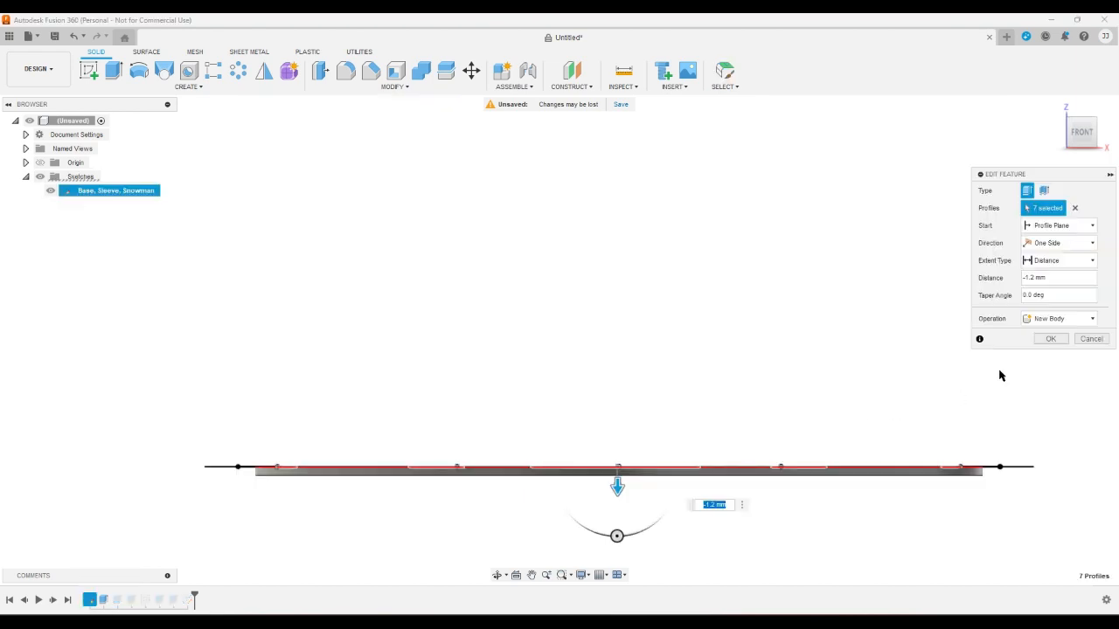
{"action": "left_click", "coordinate": [1094, 341]}
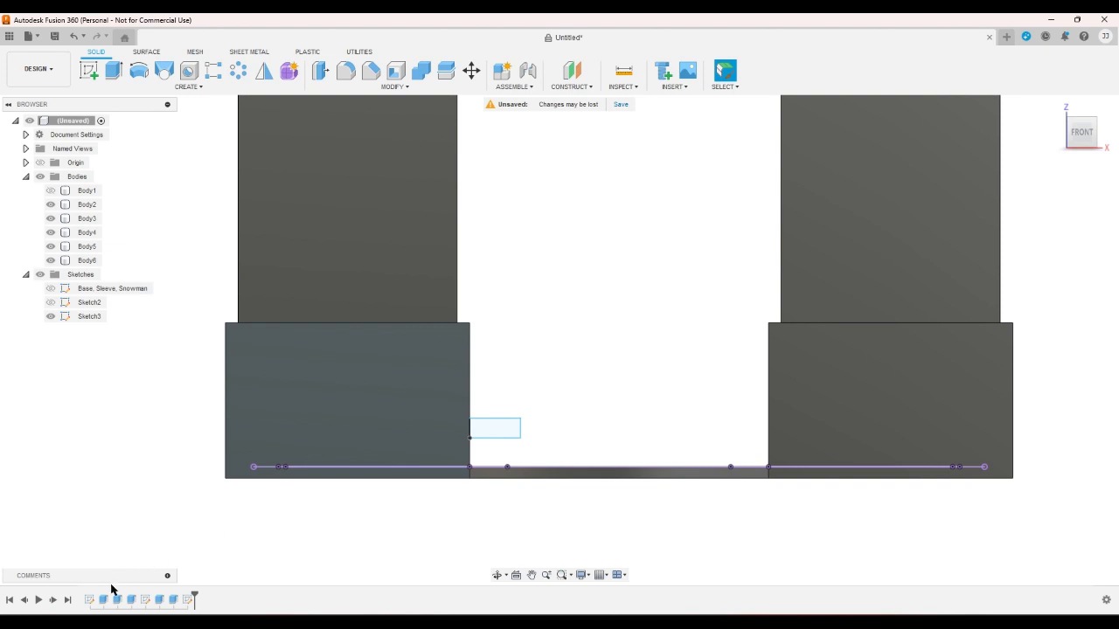
{"action": "left_click", "coordinate": [404, 86]}
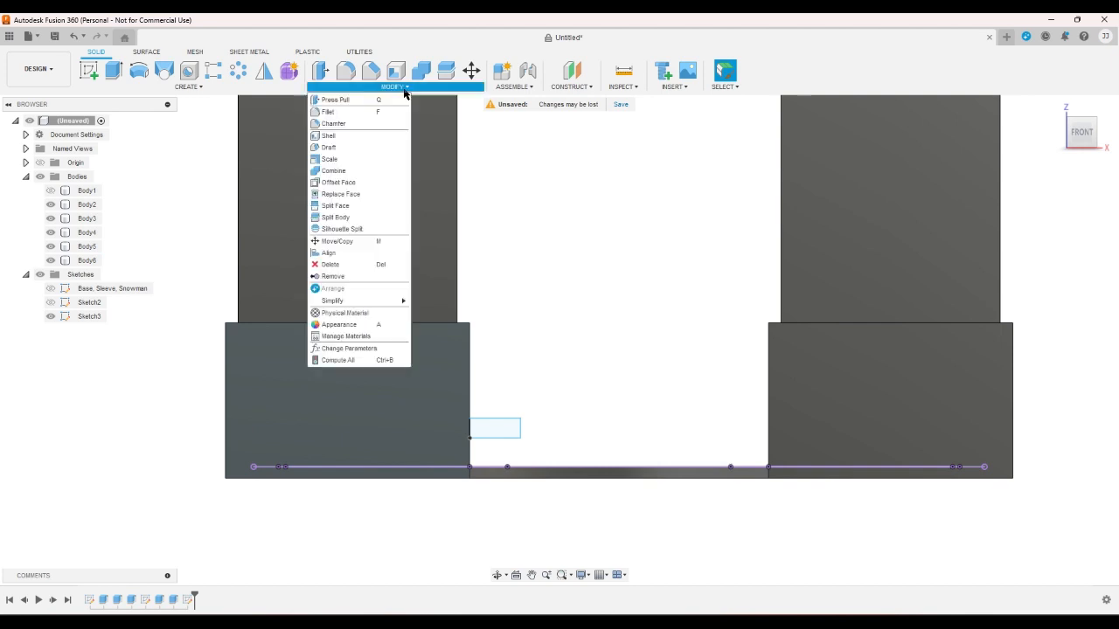
{"action": "left_click", "coordinate": [361, 354]}
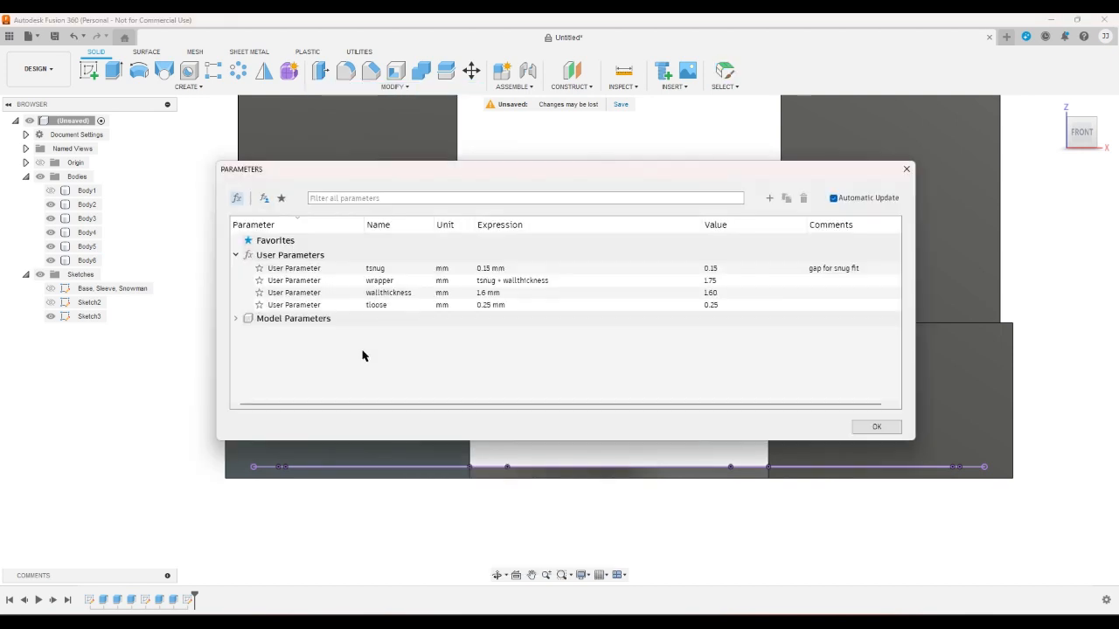
{"action": "left_click", "coordinate": [769, 198]}
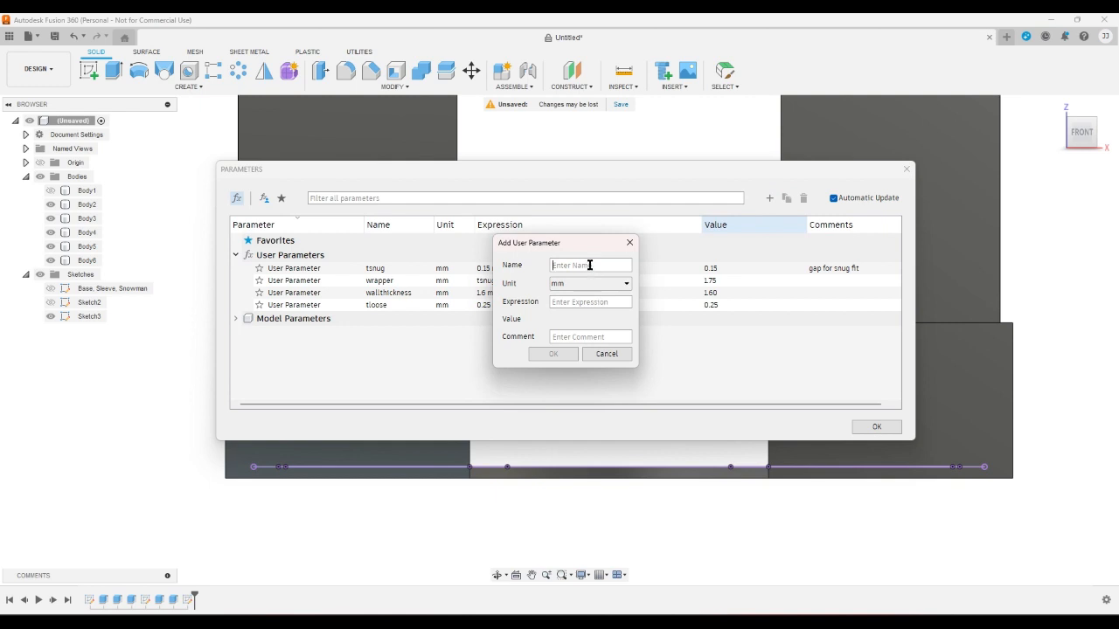
{"action": "type", "text": "base thickness"}
{"action": "left_click", "coordinate": [603, 354]}
{"action": "left_click", "coordinate": [875, 427]}
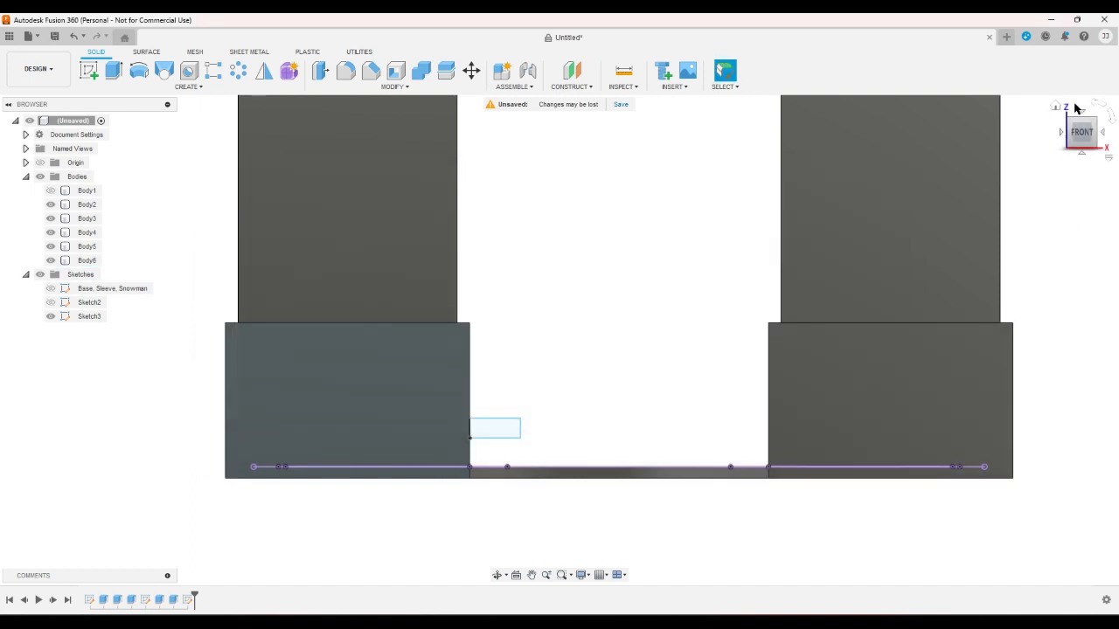
{"action": "left_click", "coordinate": [1056, 107]}
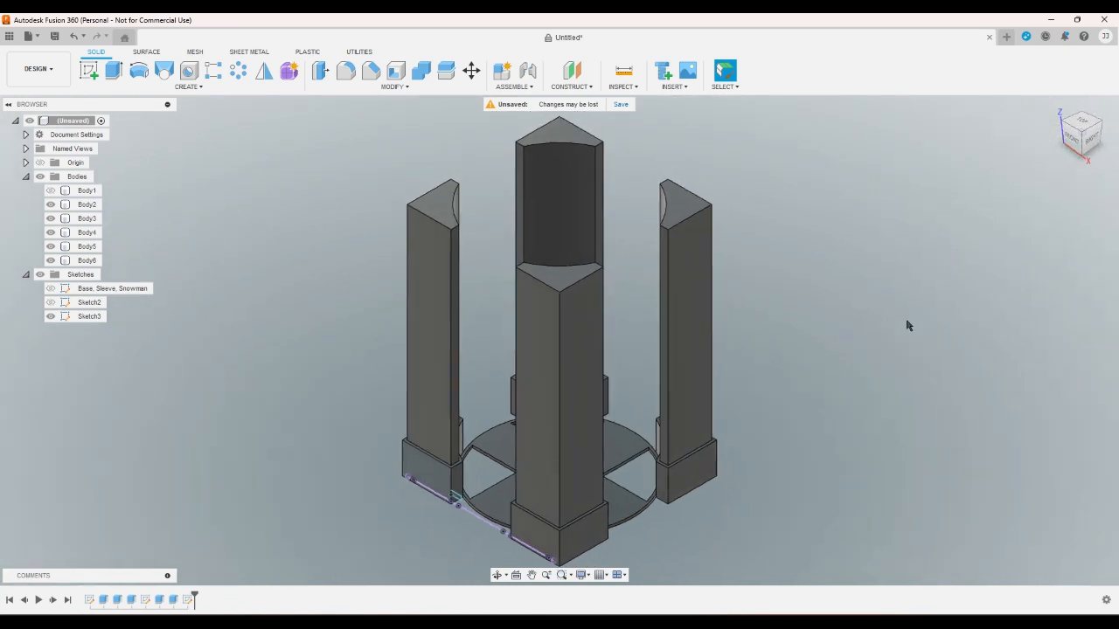
Show Body1 again and view the assembly from the front, in the home view and from above
{"action": "left_click", "coordinate": [1077, 150]}
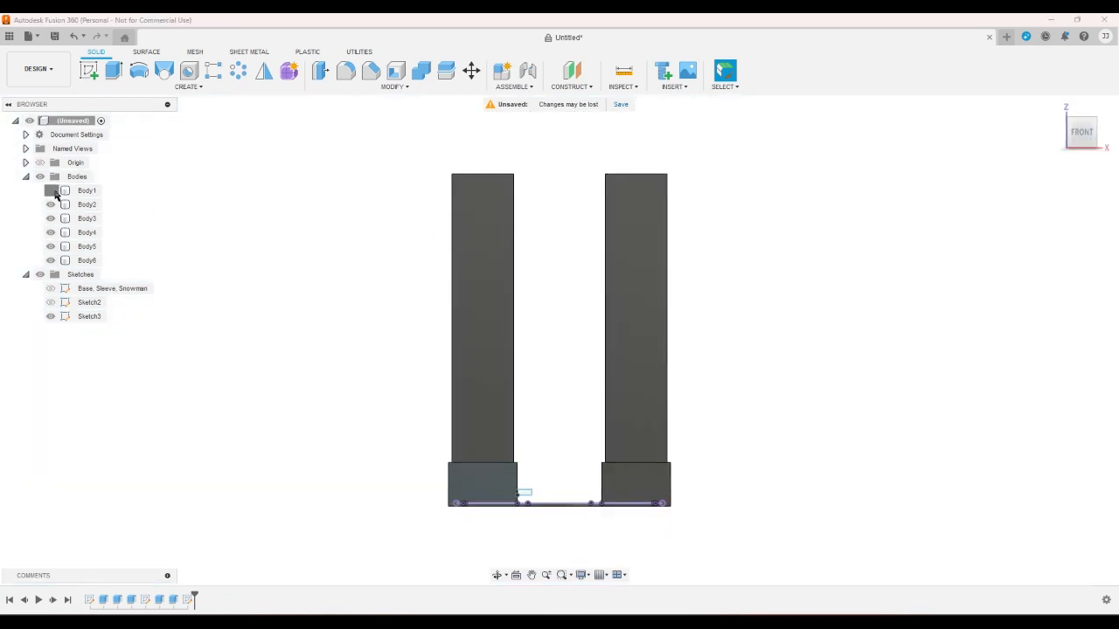
{"action": "left_click", "coordinate": [1050, 112]}
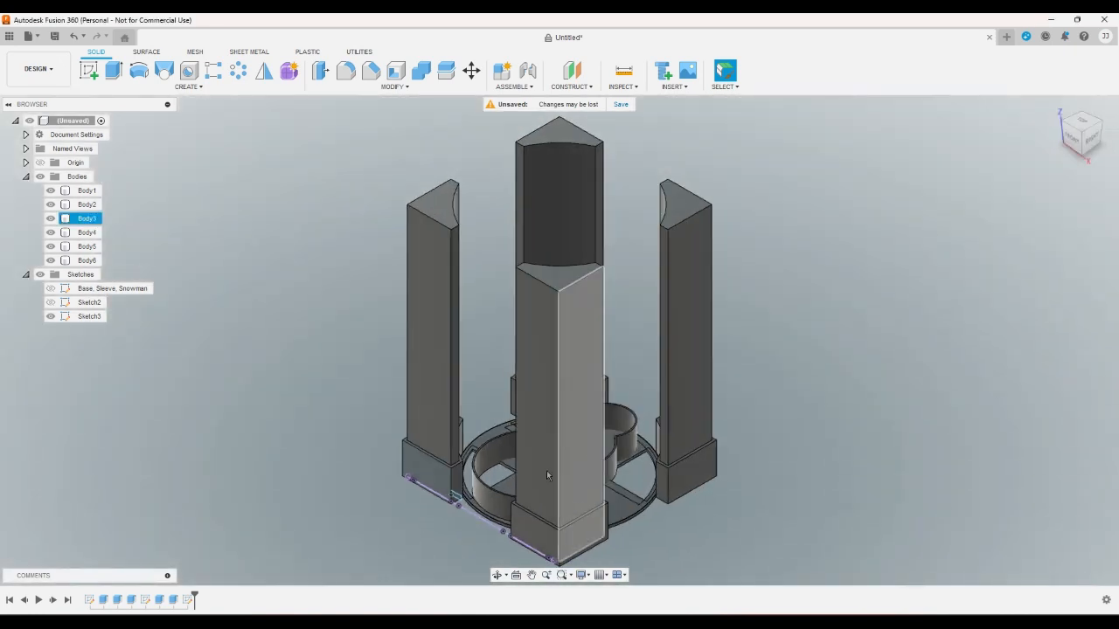
{"action": "scroll", "coordinate": [582, 445], "scroll_direction": "up", "scroll_amount": 4}
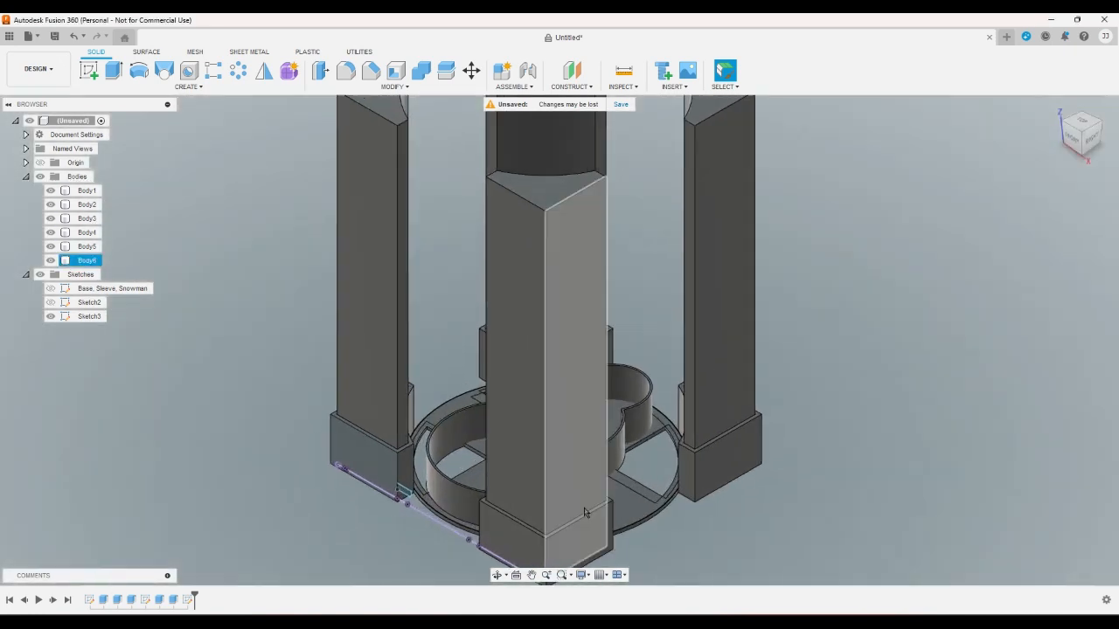
{"action": "scroll", "coordinate": [487, 516], "scroll_direction": "down", "scroll_amount": 2}
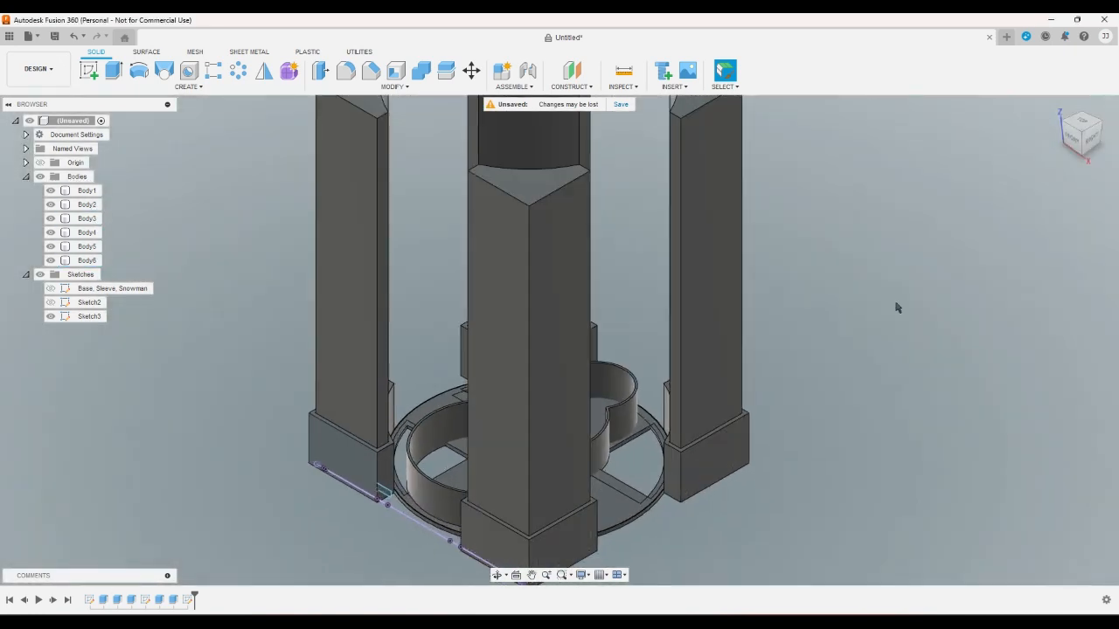
{"action": "left_click", "coordinate": [1066, 154]}
{"action": "left_click", "coordinate": [1055, 107]}
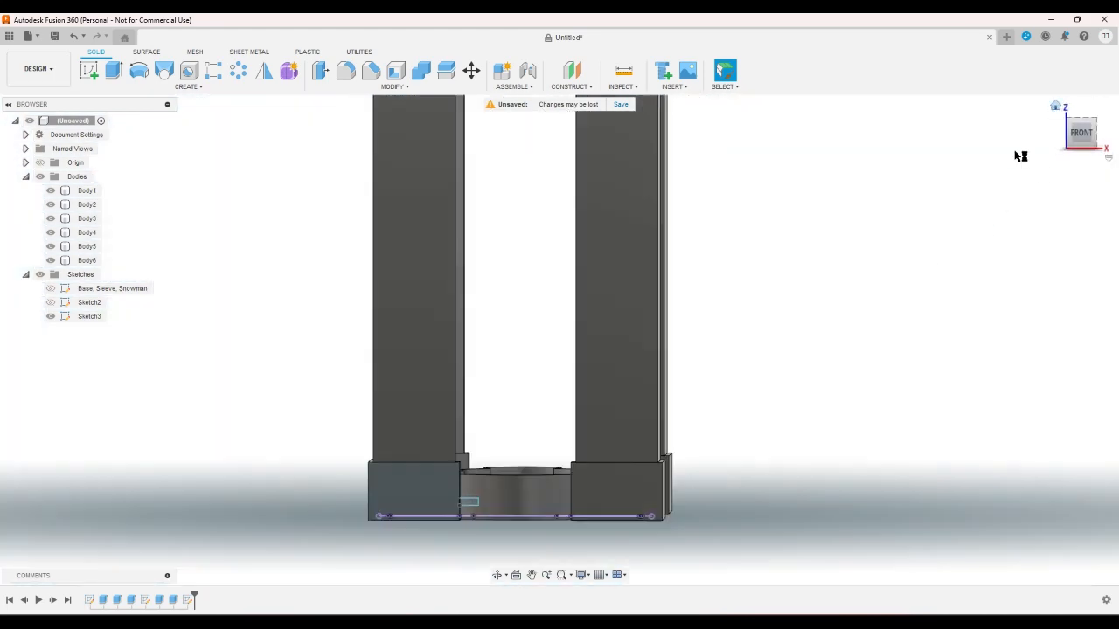
{"action": "left_click", "coordinate": [1079, 121]}
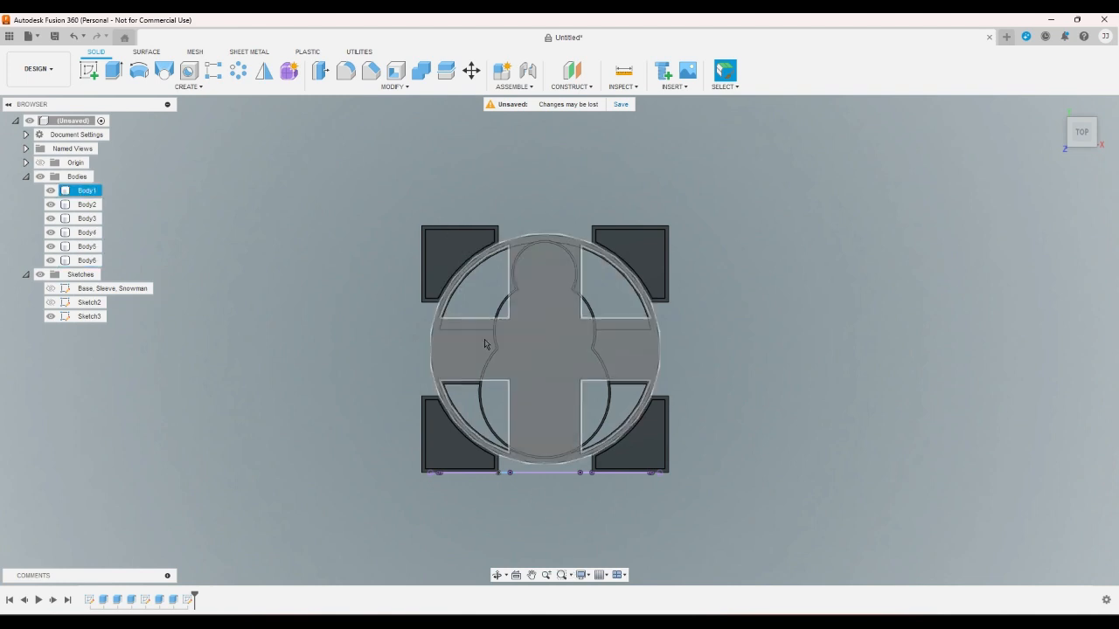
{"action": "key", "text": "m"}
{"action": "left_click", "coordinate": [559, 288]}
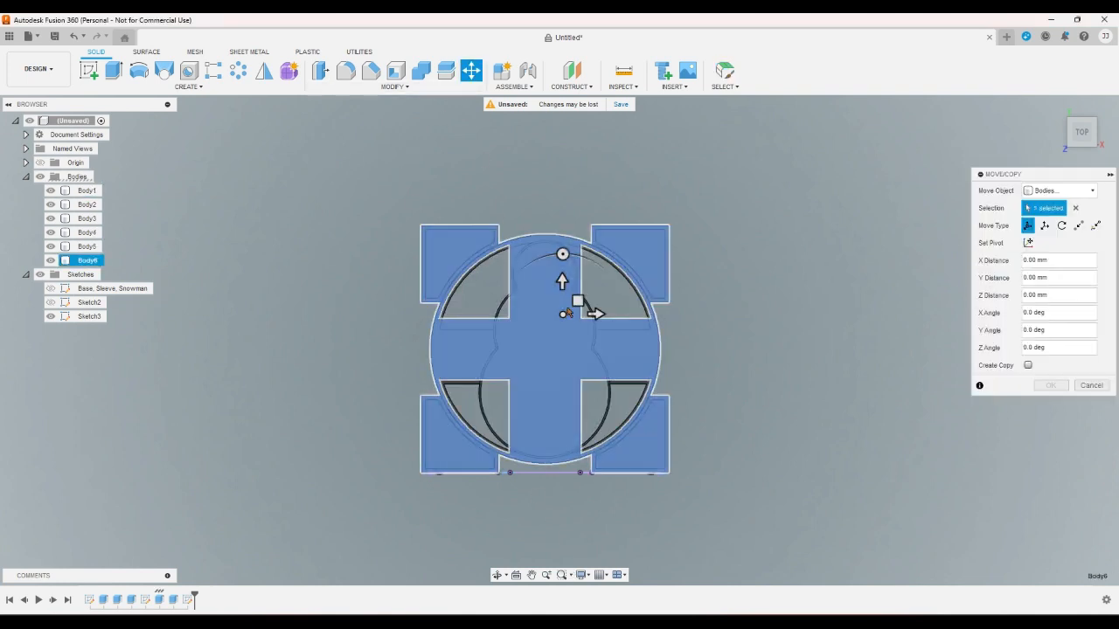
{"action": "left_click_drag", "start_coordinate": [562, 296], "coordinate": [564, 341]}
{"action": "key", "text": "Escape"}
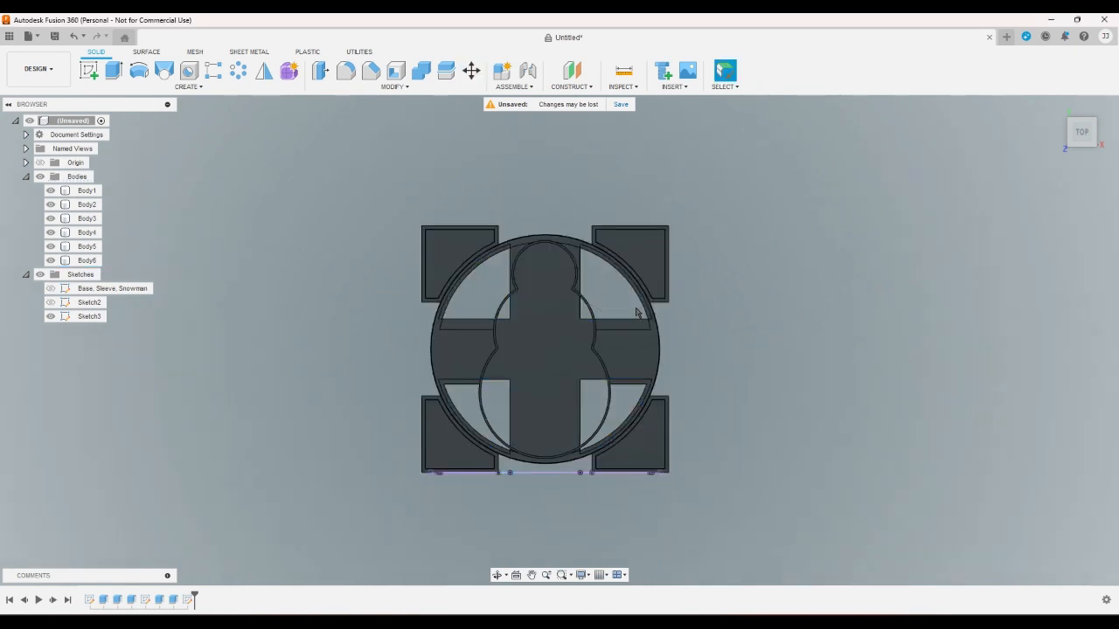
Move the snowman ring Body1 20 mm along the Y axis with Move/Copy
{"action": "left_click", "coordinate": [472, 68]}
{"action": "left_click", "coordinate": [527, 245]}
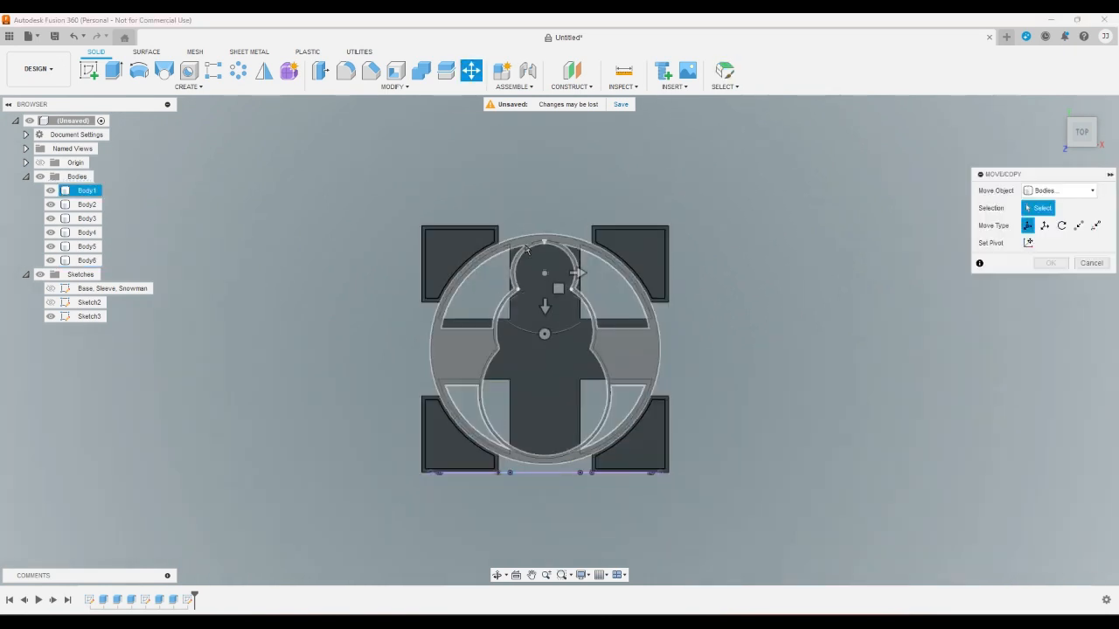
{"action": "left_click_drag", "start_coordinate": [545, 304], "coordinate": [680, 338]}
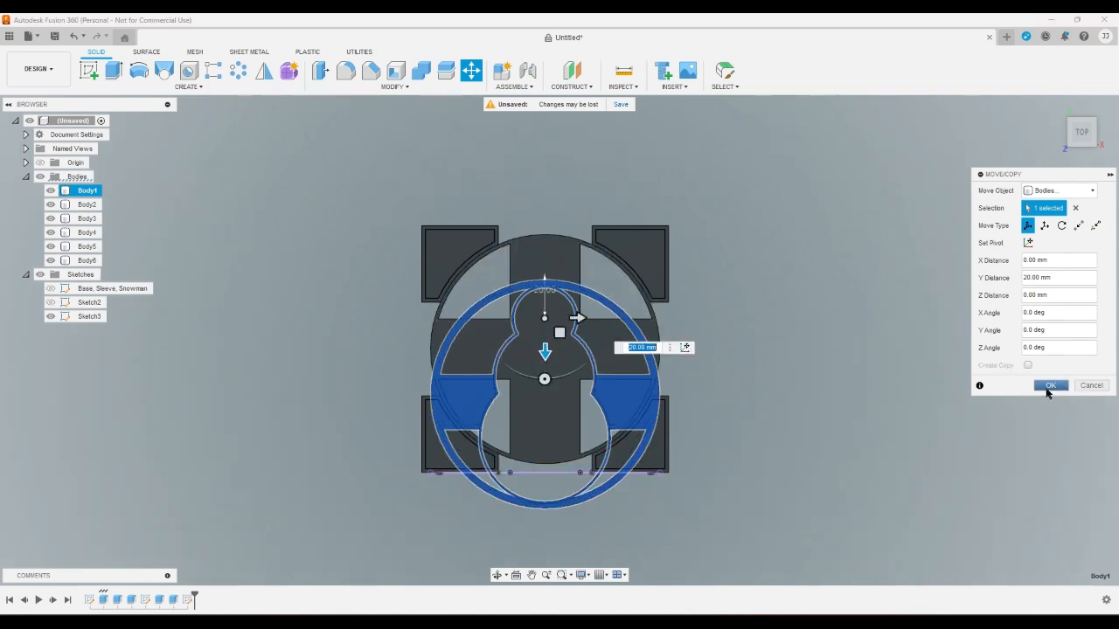
{"action": "left_click", "coordinate": [1047, 390]}
Check the shifted snowman ring against the corner pockets in the home view and undo the move
{"action": "left_click", "coordinate": [1056, 110]}
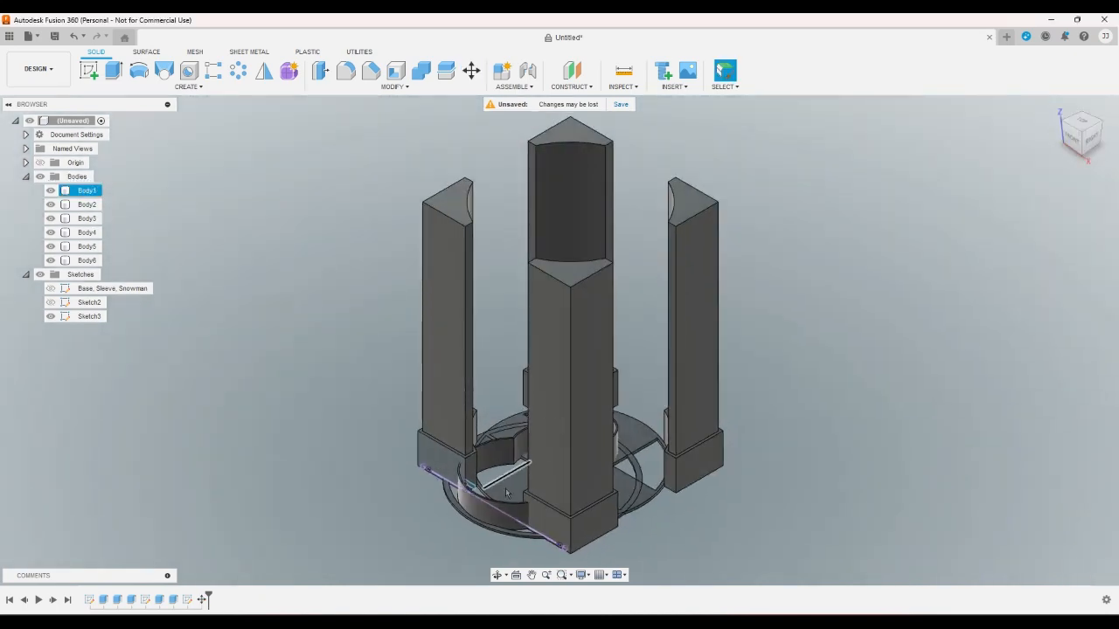
{"action": "scroll", "coordinate": [505, 488], "scroll_direction": "up", "scroll_amount": 5}
{"action": "left_click", "coordinate": [532, 422]}
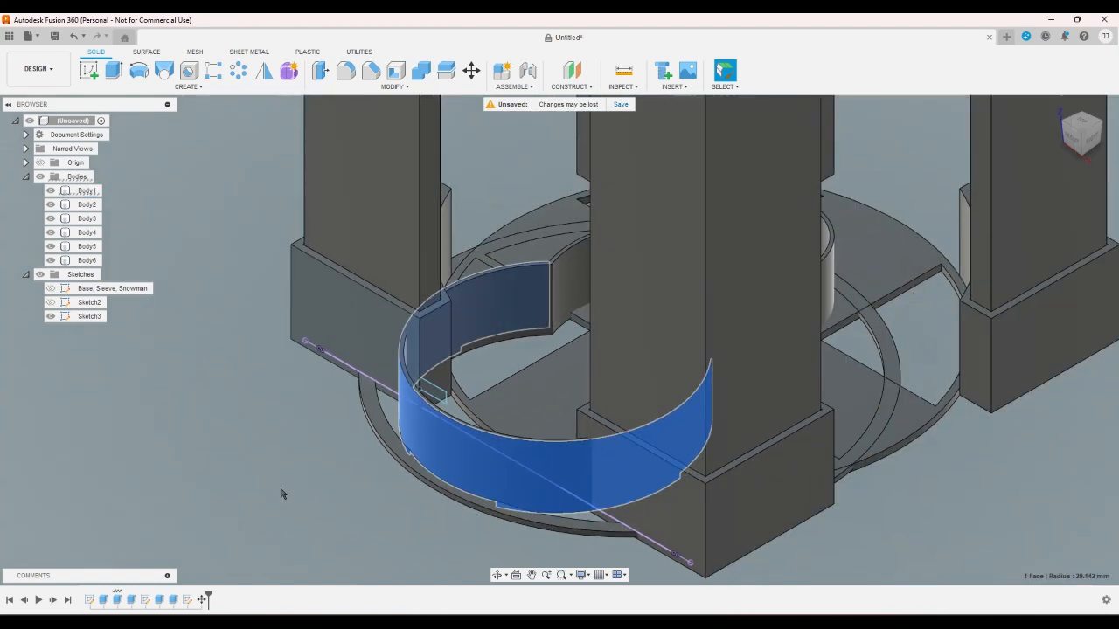
{"action": "scroll", "coordinate": [281, 494], "scroll_direction": "down", "scroll_amount": 3}
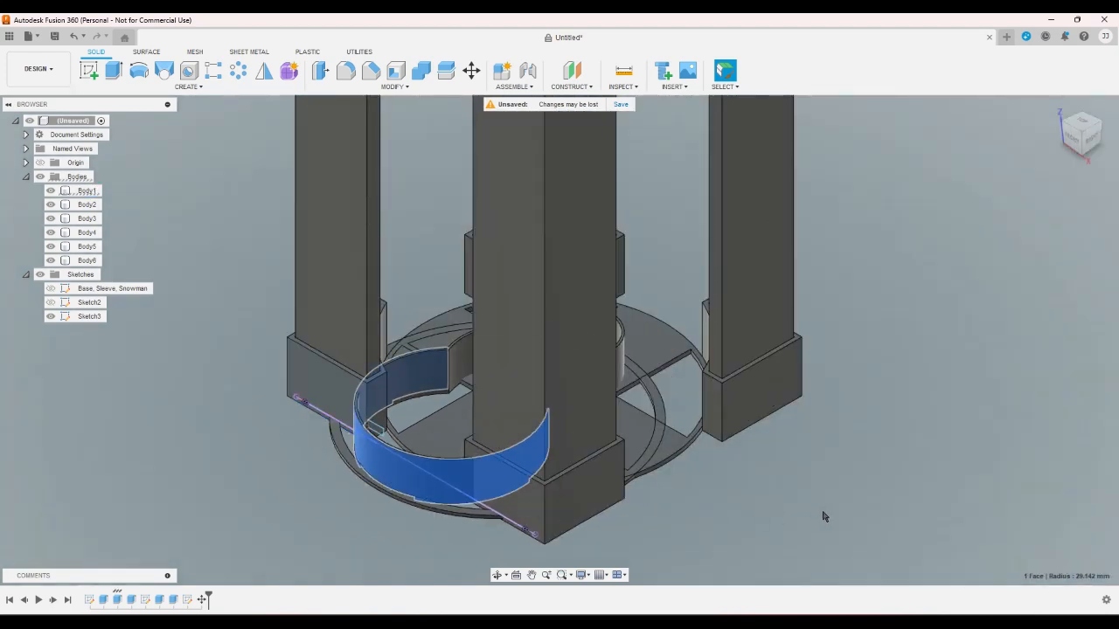
{"action": "key", "text": "ctrl+z"}
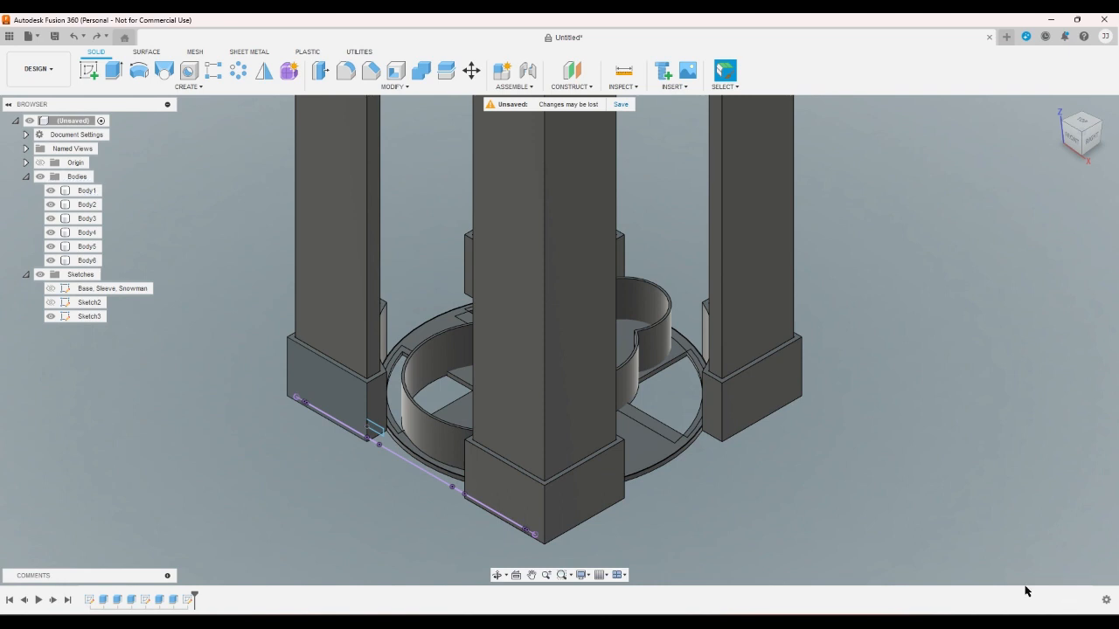
Examine how the snowman ring and base plate sit between the four corner pockets, from above and in the home view
{"action": "scroll", "coordinate": [703, 477], "scroll_direction": "up", "scroll_amount": 2}
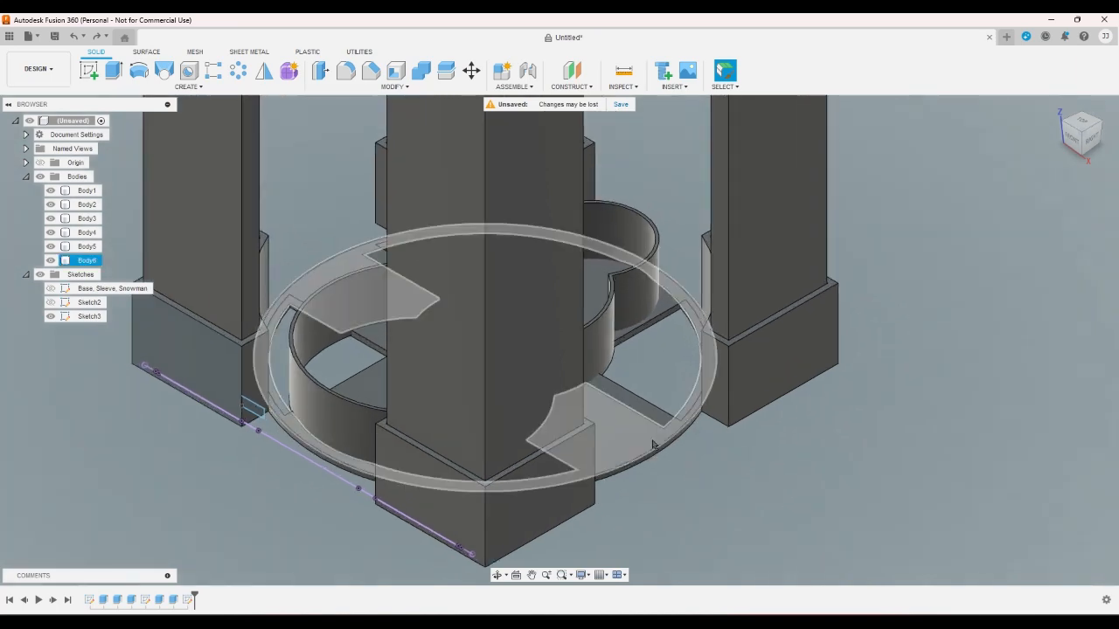
{"action": "left_click", "coordinate": [650, 442]}
{"action": "left_click", "coordinate": [701, 430]}
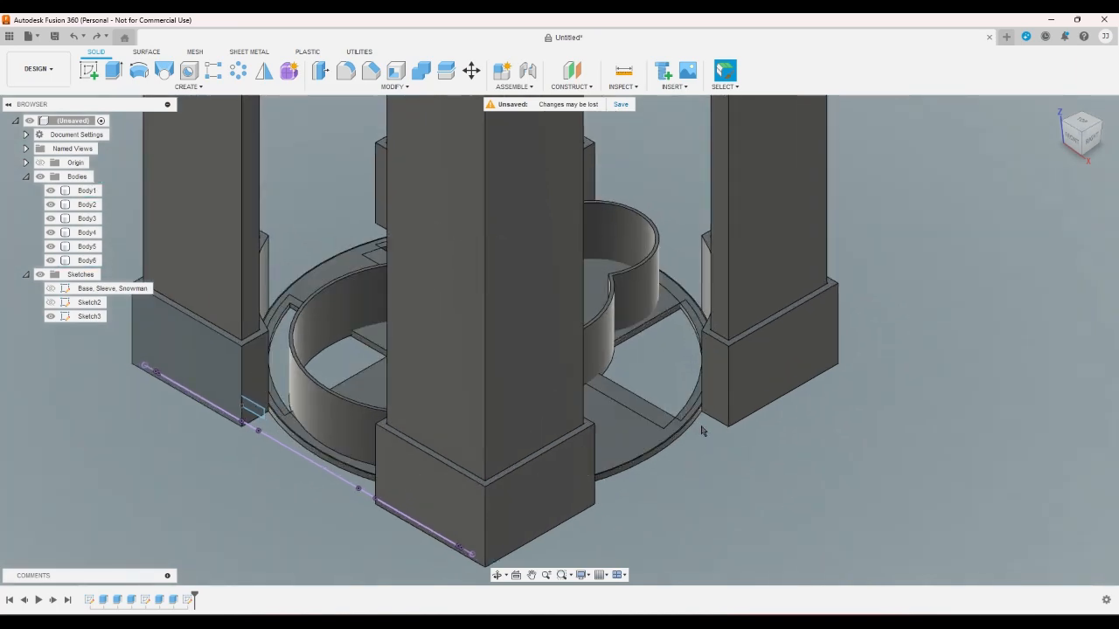
{"action": "left_click", "coordinate": [626, 442]}
{"action": "key", "text": "Escape"}
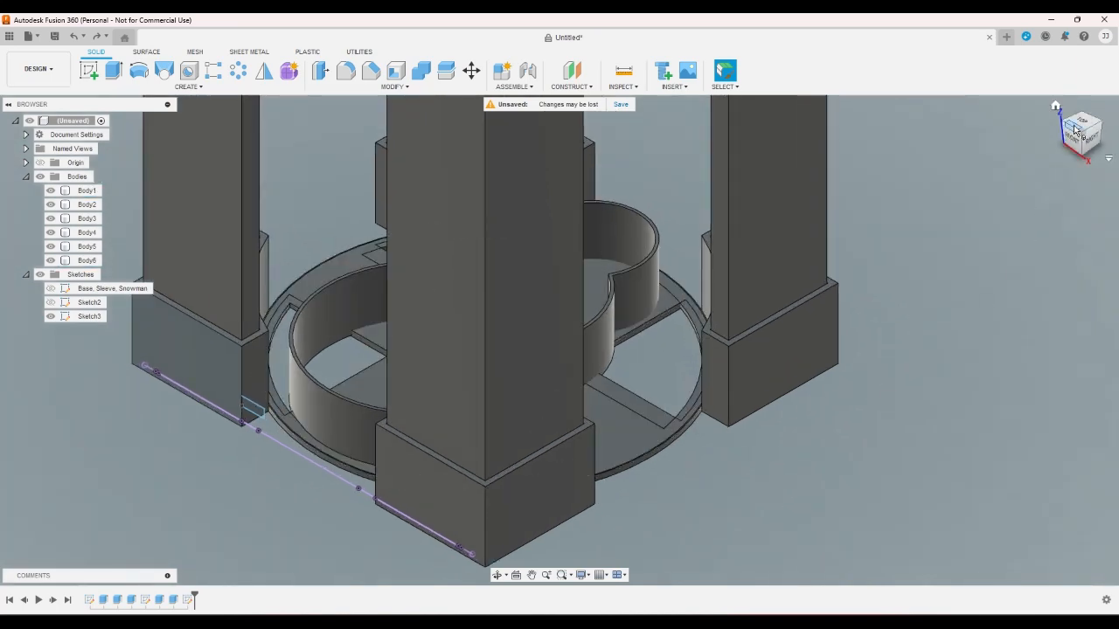
{"action": "left_click", "coordinate": [1080, 122]}
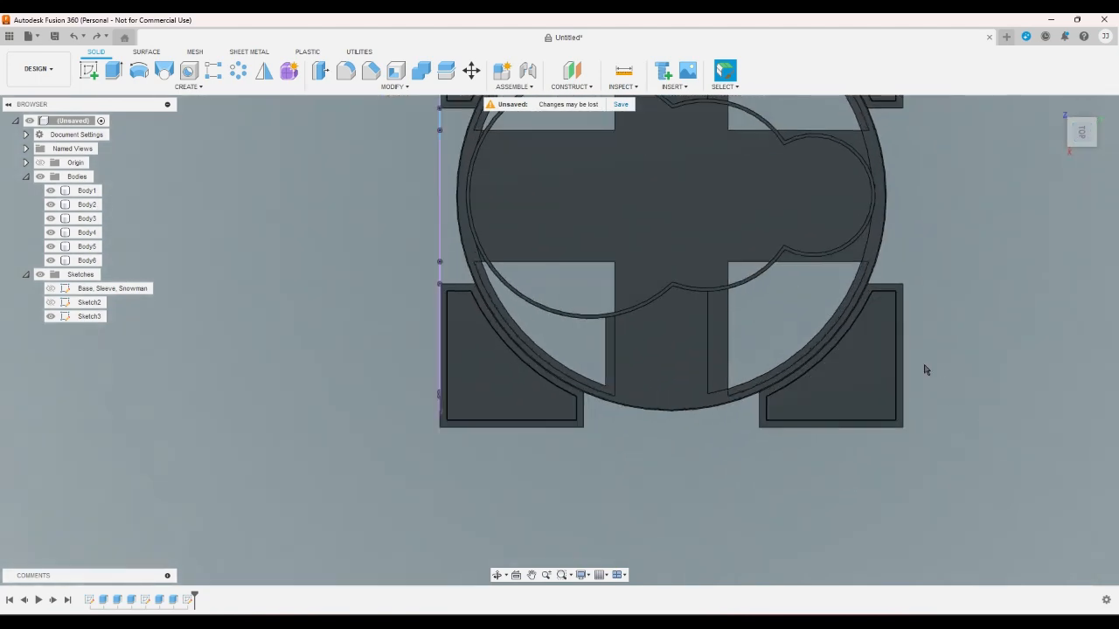
{"action": "left_click", "coordinate": [1054, 107]}
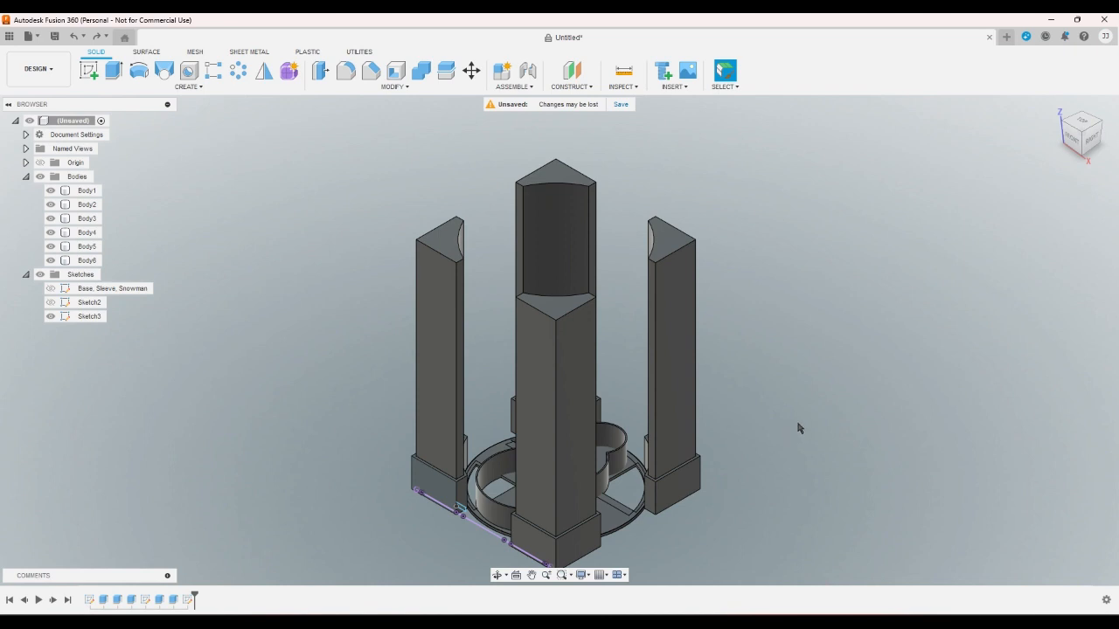
{"action": "left_click", "coordinate": [1082, 122]}
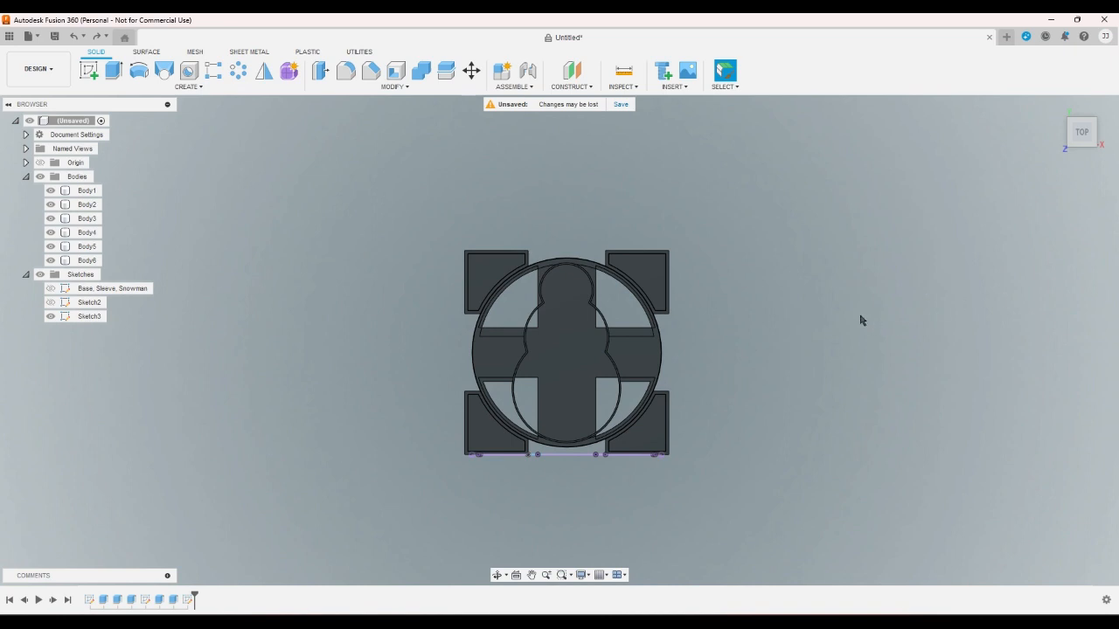
{"action": "scroll", "coordinate": [601, 244], "scroll_direction": "up", "scroll_amount": 2}
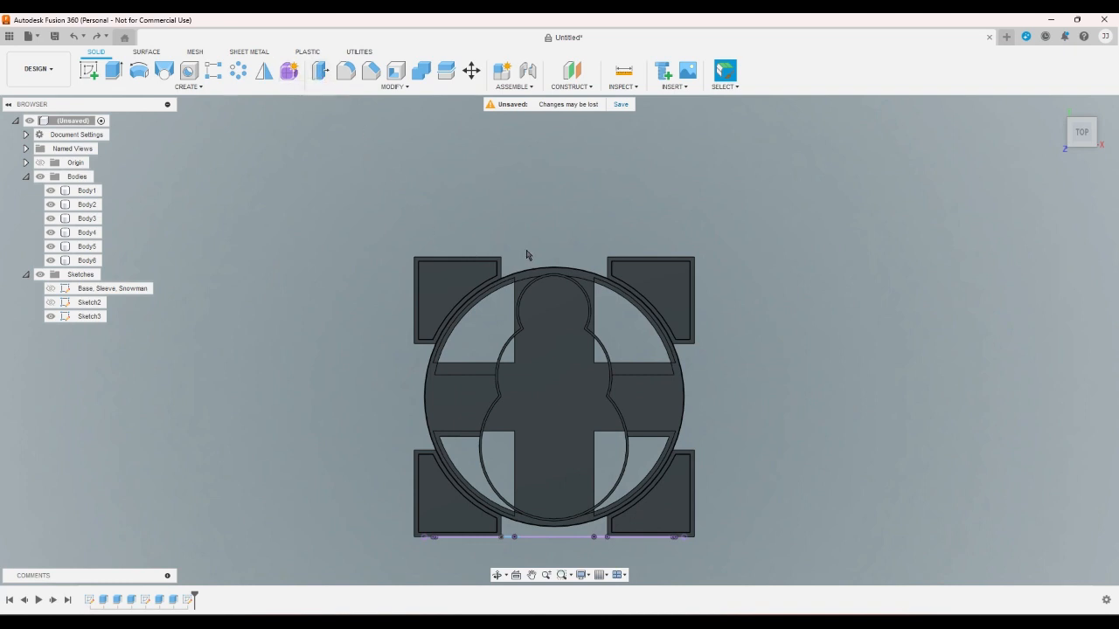
{"action": "scroll", "coordinate": [547, 254], "scroll_direction": "up", "scroll_amount": 3}
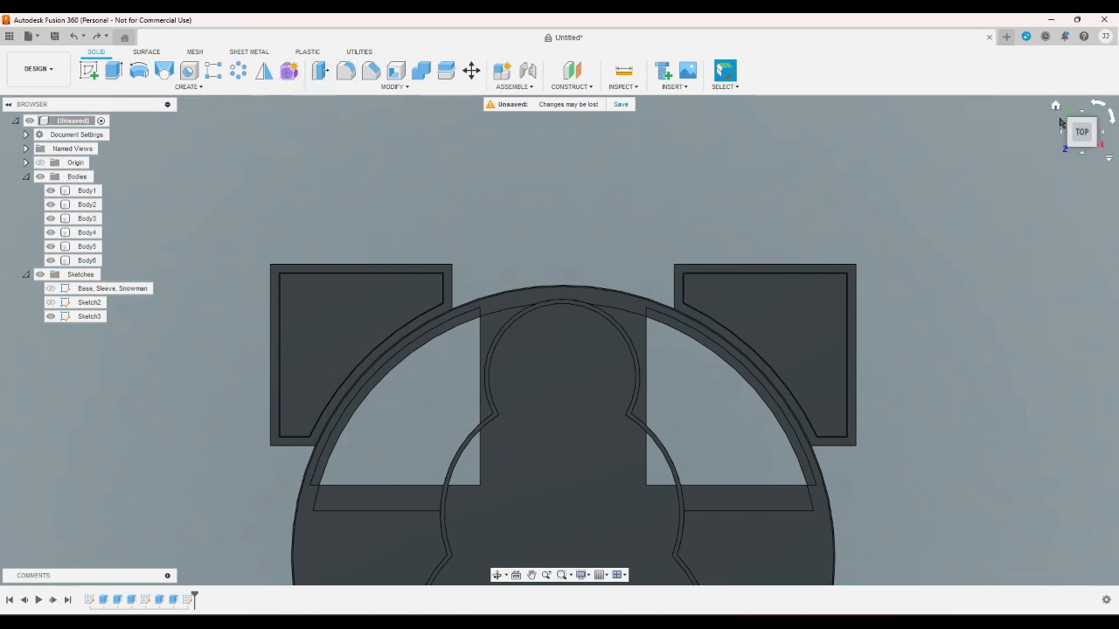
{"action": "left_click", "coordinate": [1055, 104]}
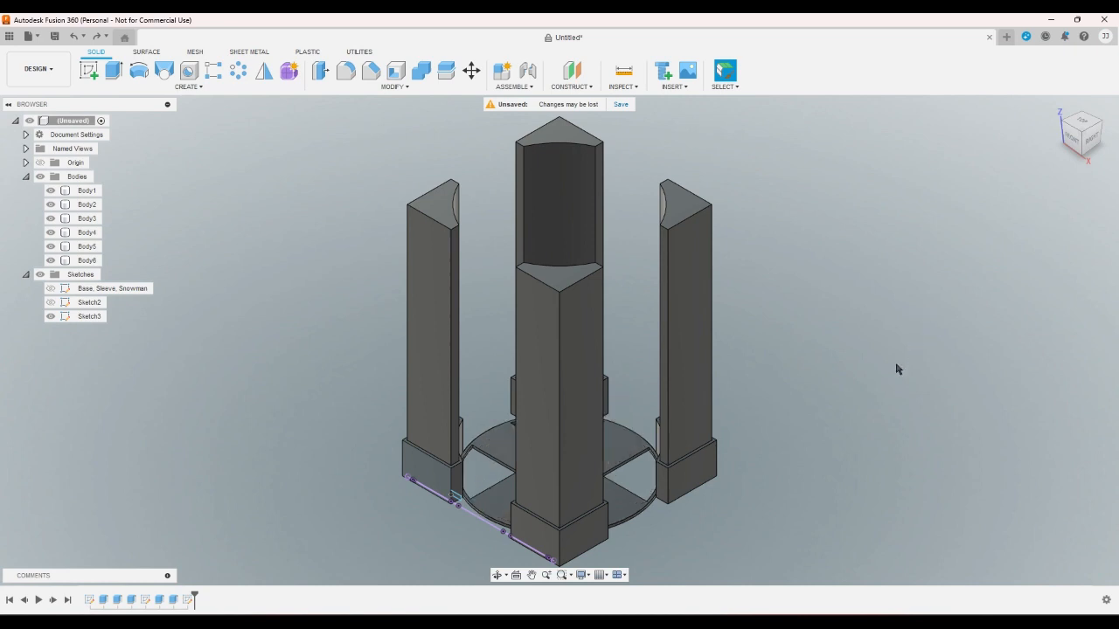
Undo the small rectangle sketch on the front-left pocket, back to before the sketch was created
{"action": "key", "text": "ctrl+z"}
{"action": "key", "text": "ctrl+z"}
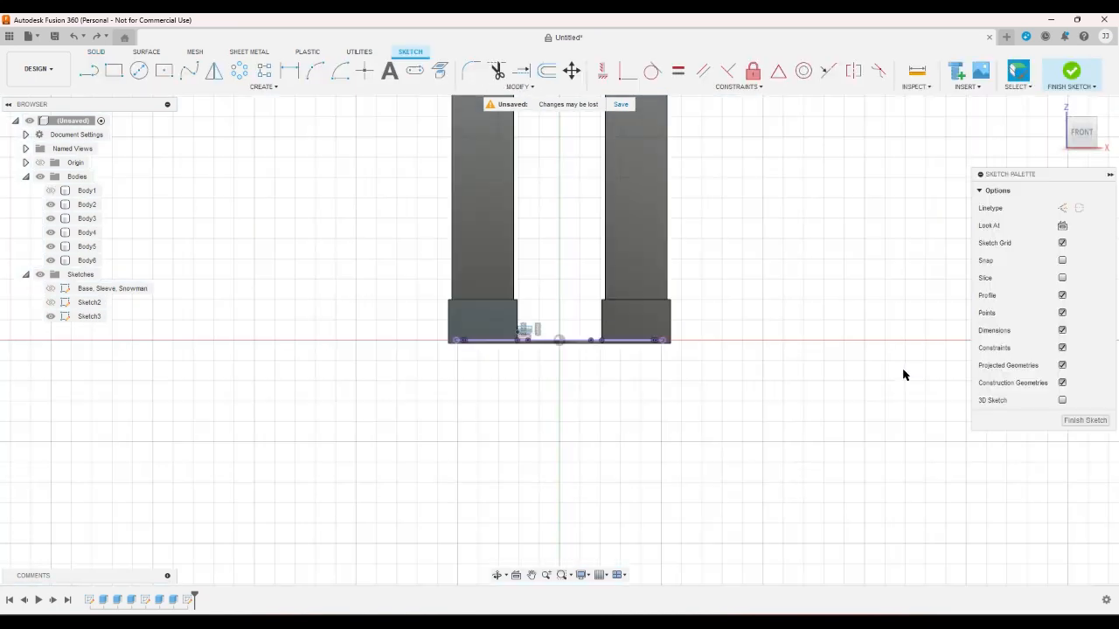
{"action": "key", "text": "ctrl+z"}
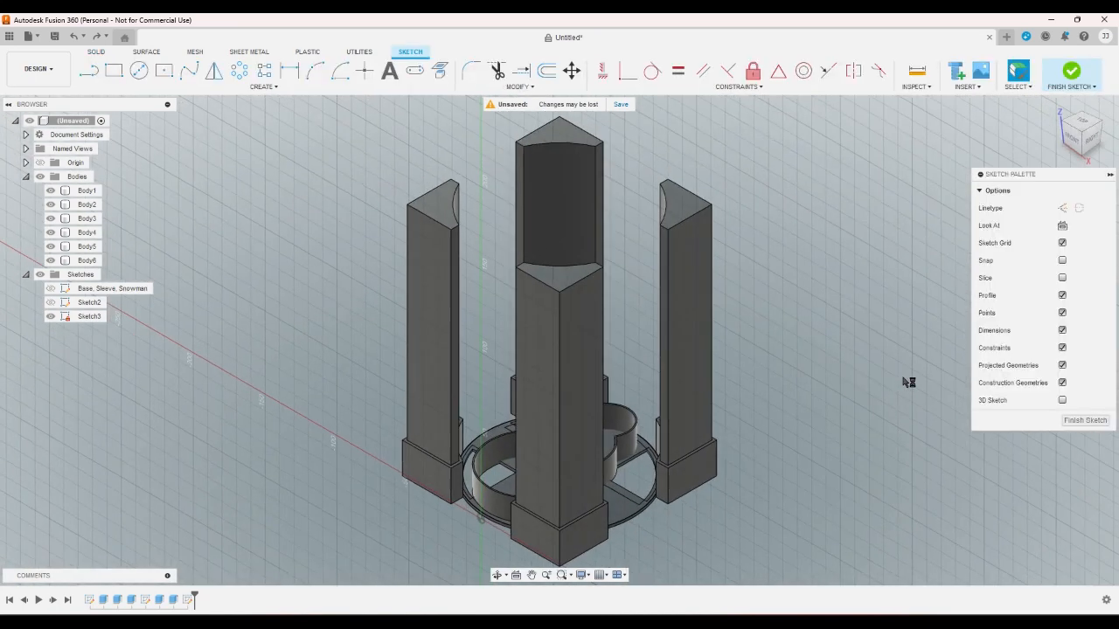
Examine the corner pieces and the snowman ring seated on the base plate
{"action": "left_click", "coordinate": [689, 391]}
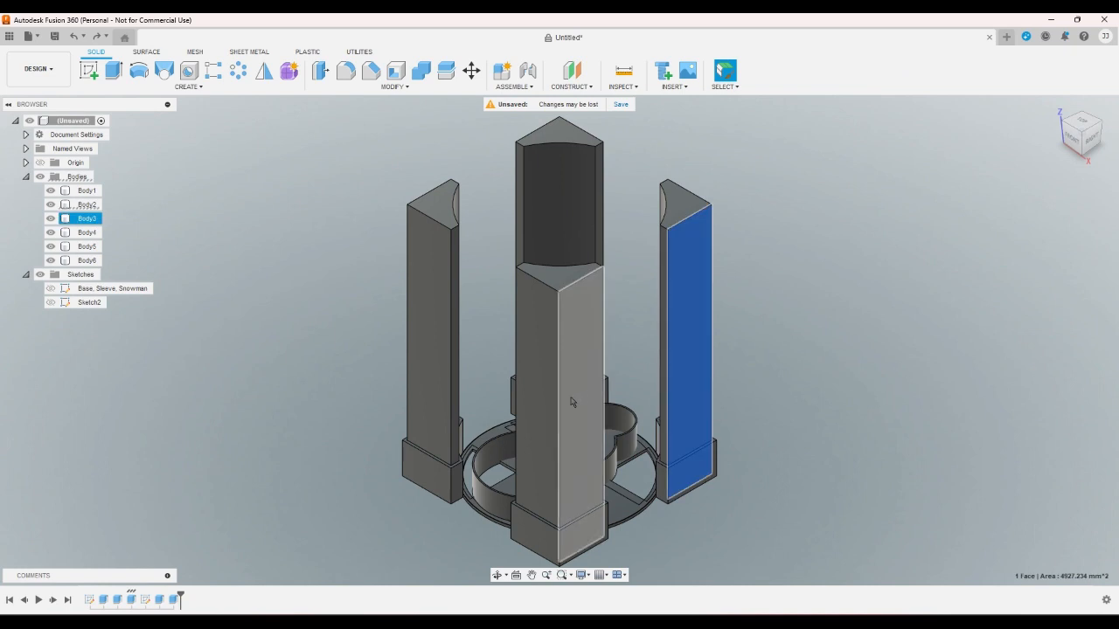
{"action": "left_click", "coordinate": [571, 401]}
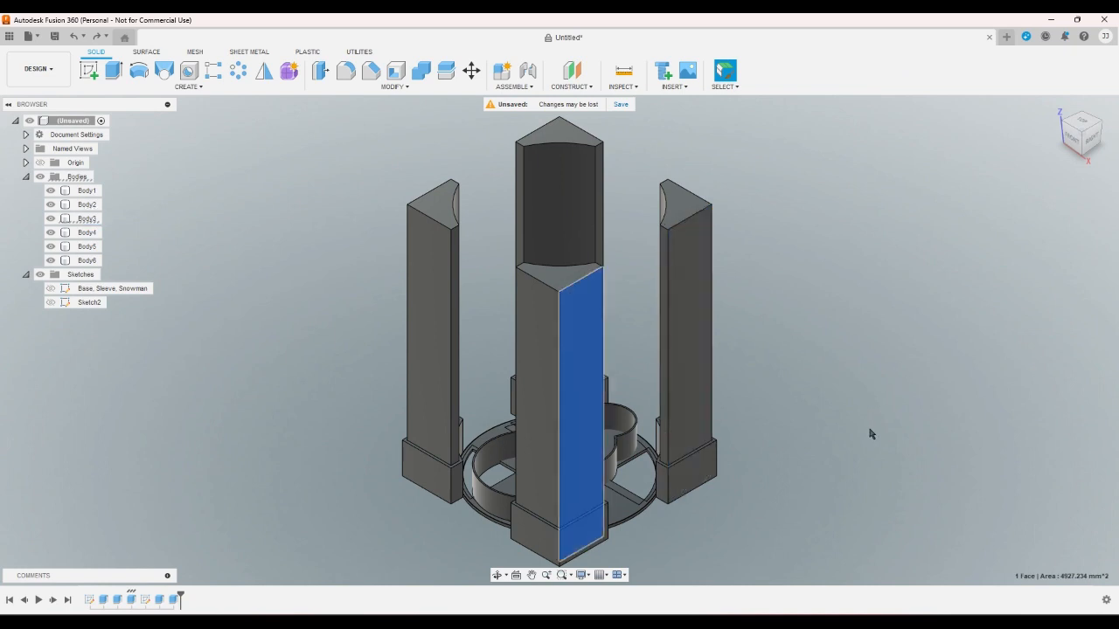
{"action": "left_click", "coordinate": [871, 433]}
{"action": "scroll", "coordinate": [620, 525], "scroll_direction": "up", "scroll_amount": 2}
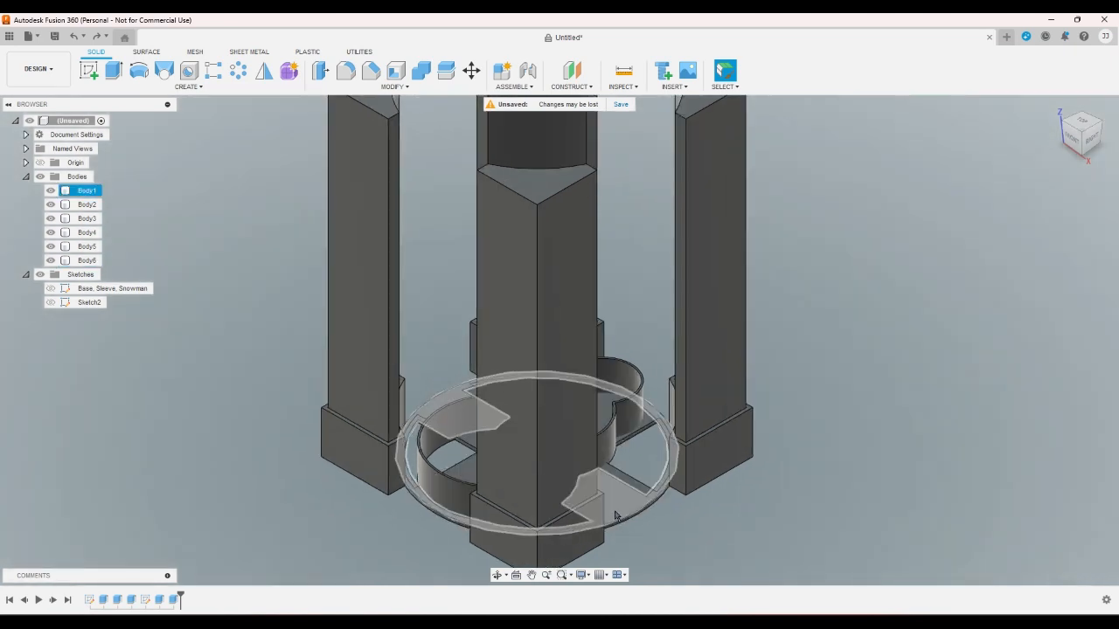
{"action": "left_click", "coordinate": [616, 514]}
{"action": "left_click", "coordinate": [716, 563]}
{"action": "scroll", "coordinate": [689, 528], "scroll_direction": "up", "scroll_amount": 2}
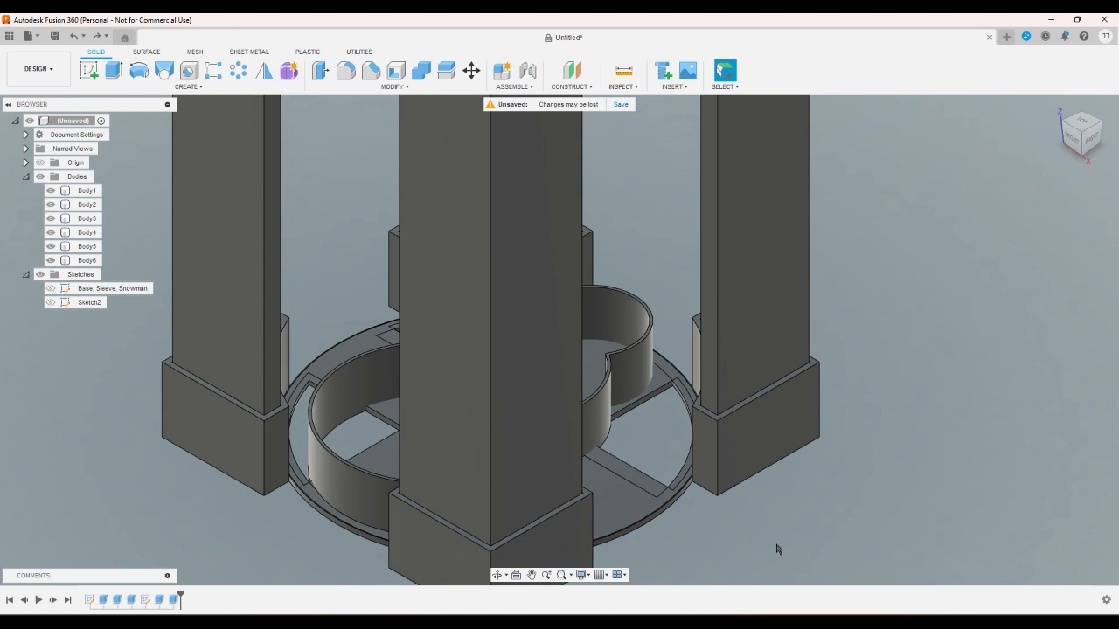
{"action": "scroll", "coordinate": [779, 549], "scroll_direction": "down", "scroll_amount": 1}
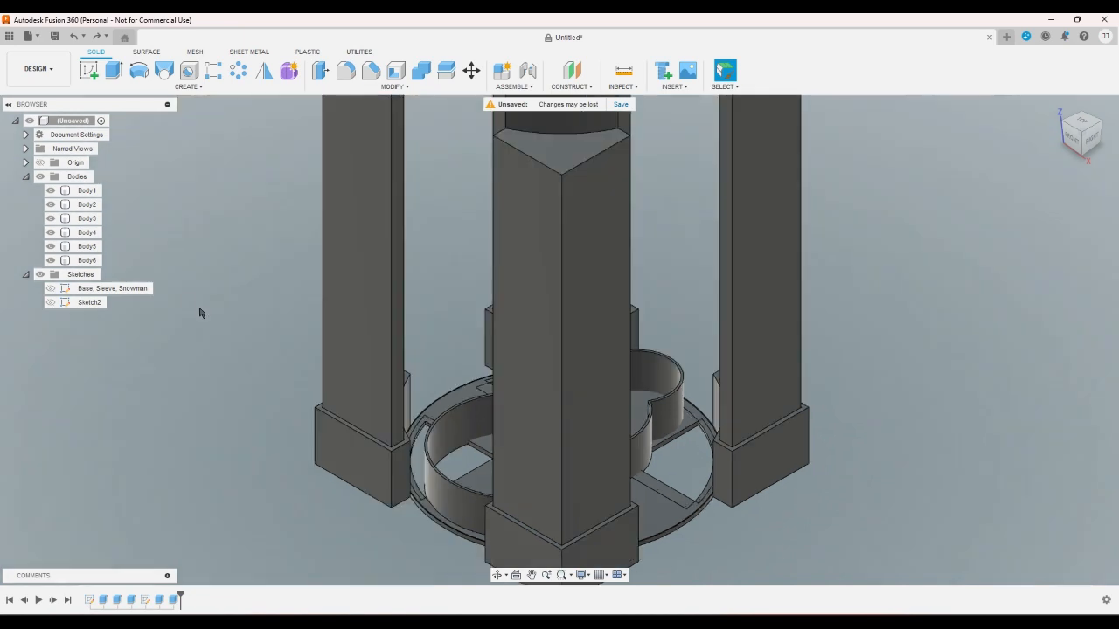
Rename the snowman ring body Body1 as Cookie Cutter Type 1
{"action": "right_click", "coordinate": [87, 194]}
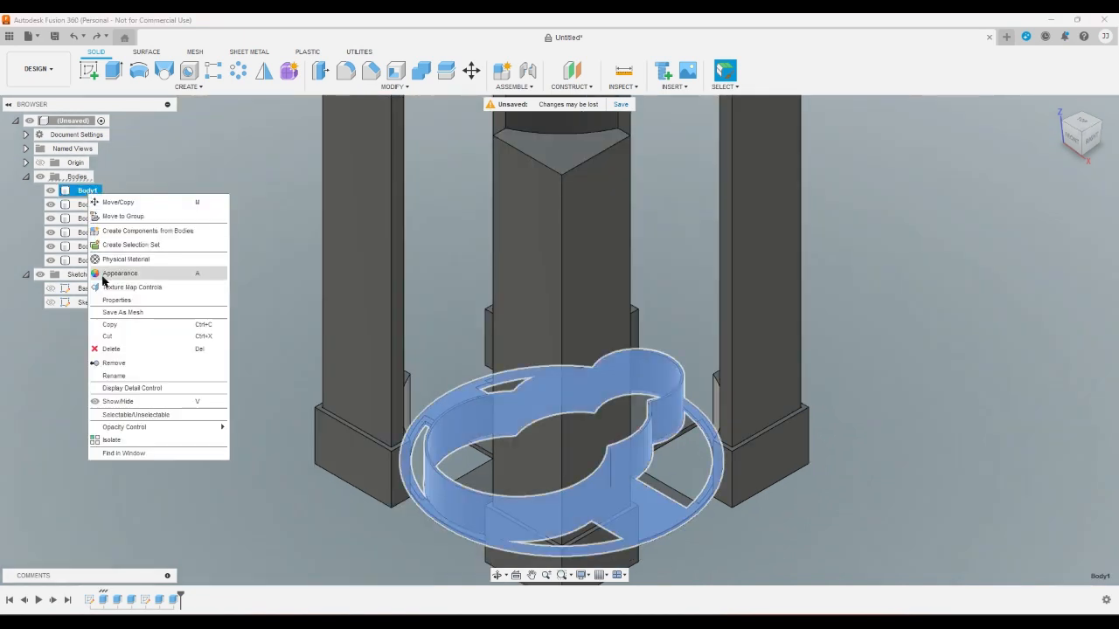
{"action": "left_click", "coordinate": [133, 376]}
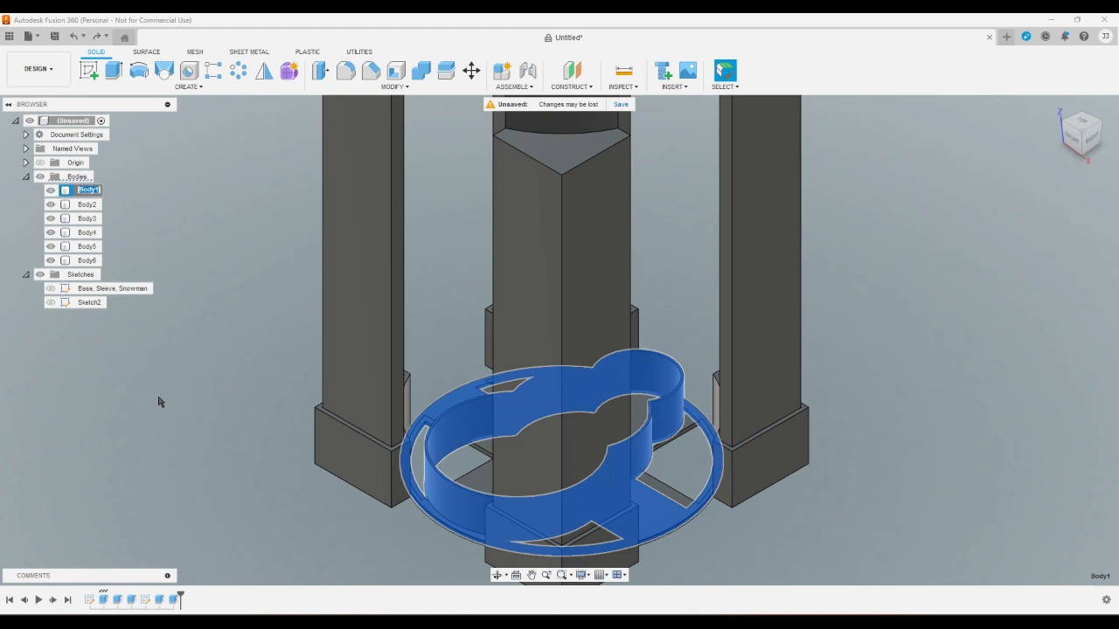
{"action": "type", "text": "Cookie Cutter Type 1"}
{"action": "key", "text": "Return"}
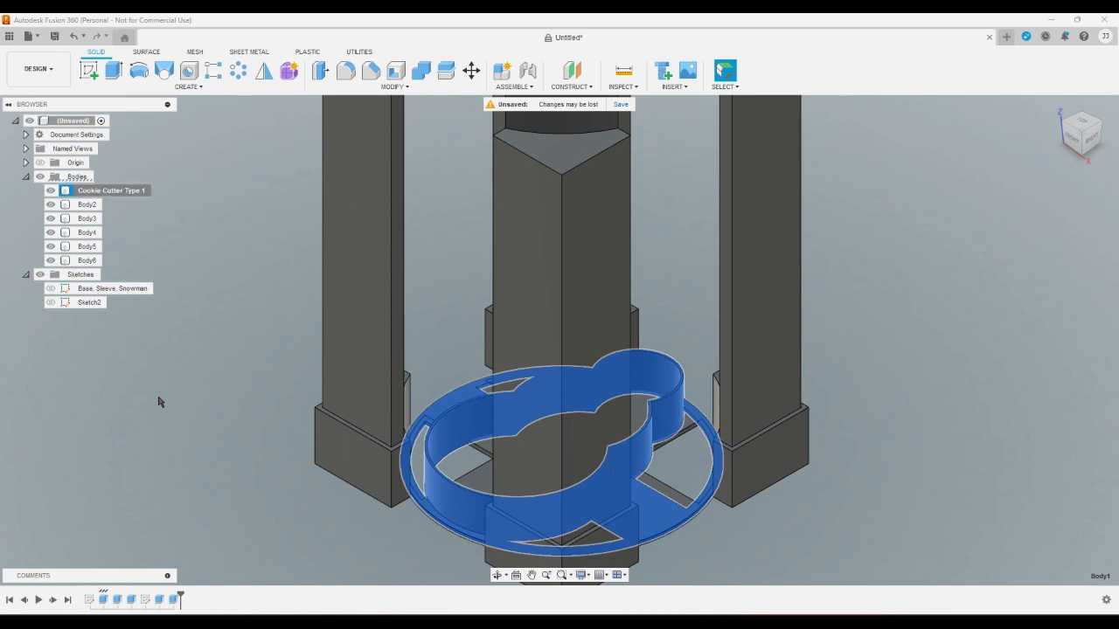
{"action": "left_click", "coordinate": [215, 388]}
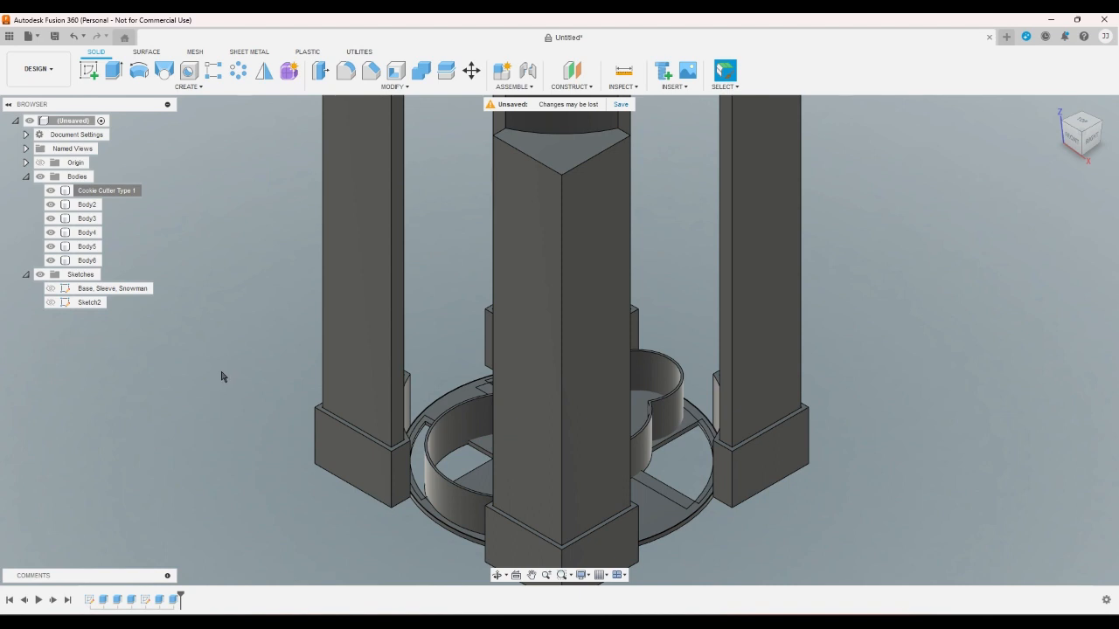
{"action": "right_click", "coordinate": [92, 212]}
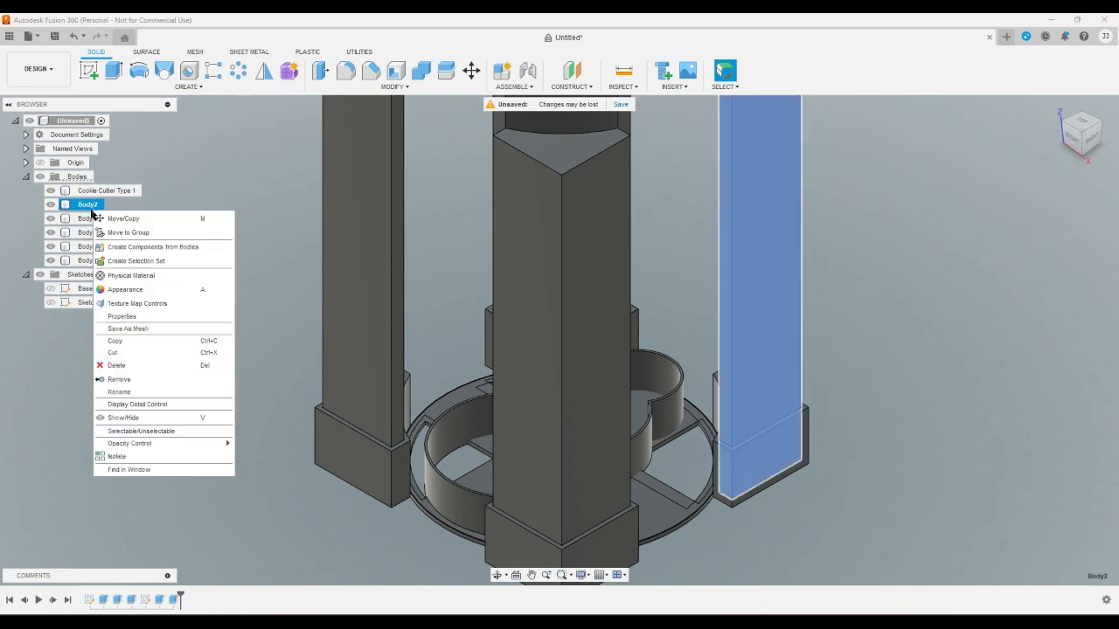
{"action": "left_click", "coordinate": [137, 394]}
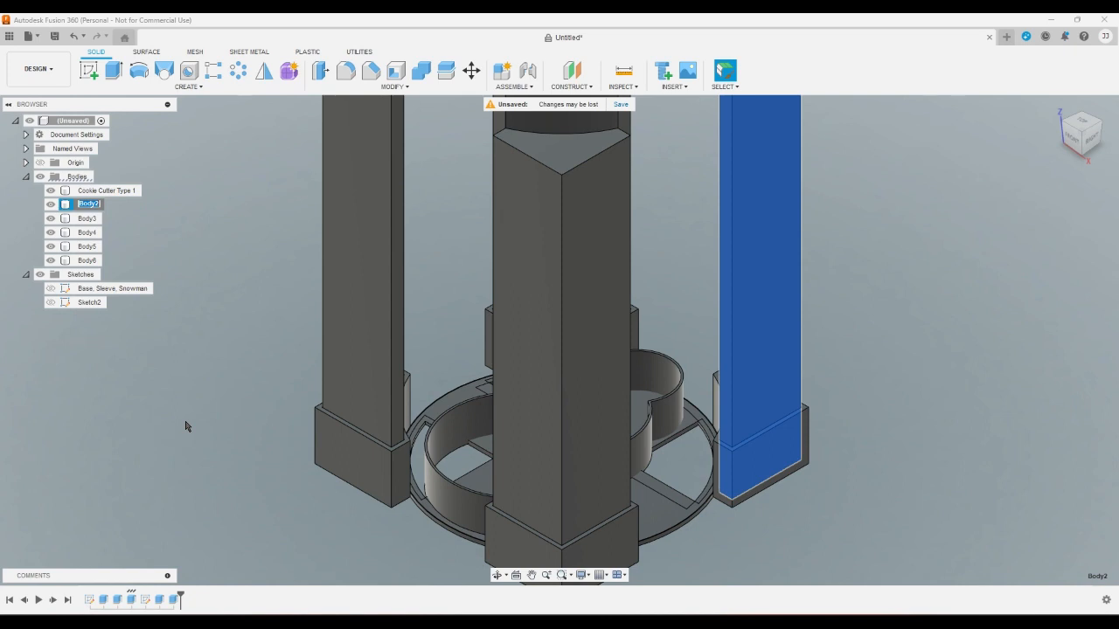
{"action": "left_click", "coordinate": [186, 426]}
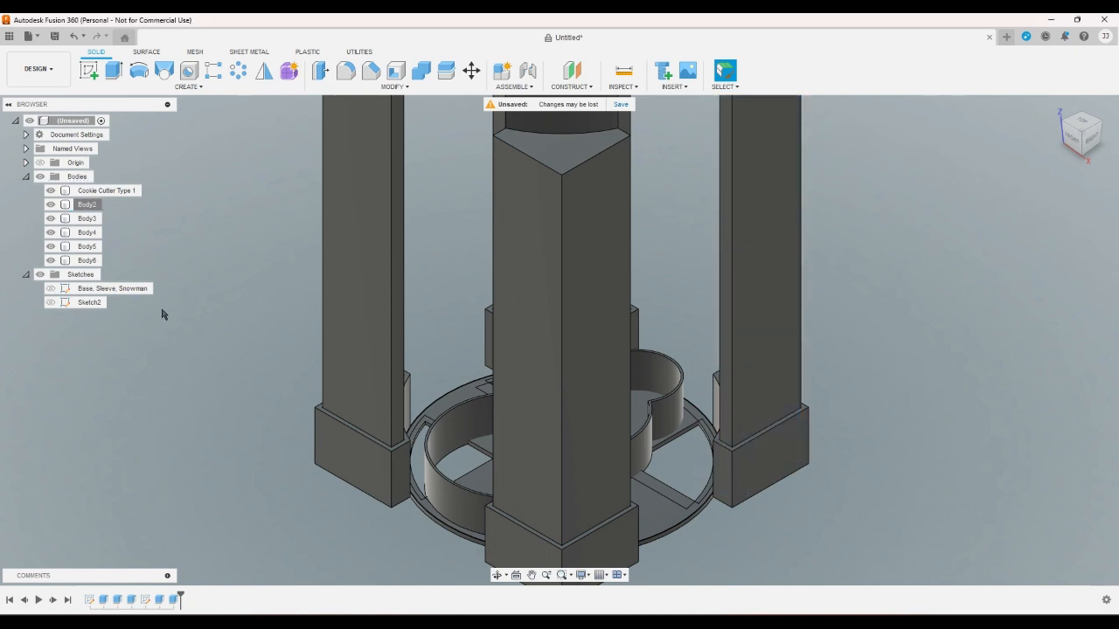
Rename the base body Body6 as Base 1
{"action": "right_click", "coordinate": [87, 260]}
{"action": "left_click", "coordinate": [129, 438]}
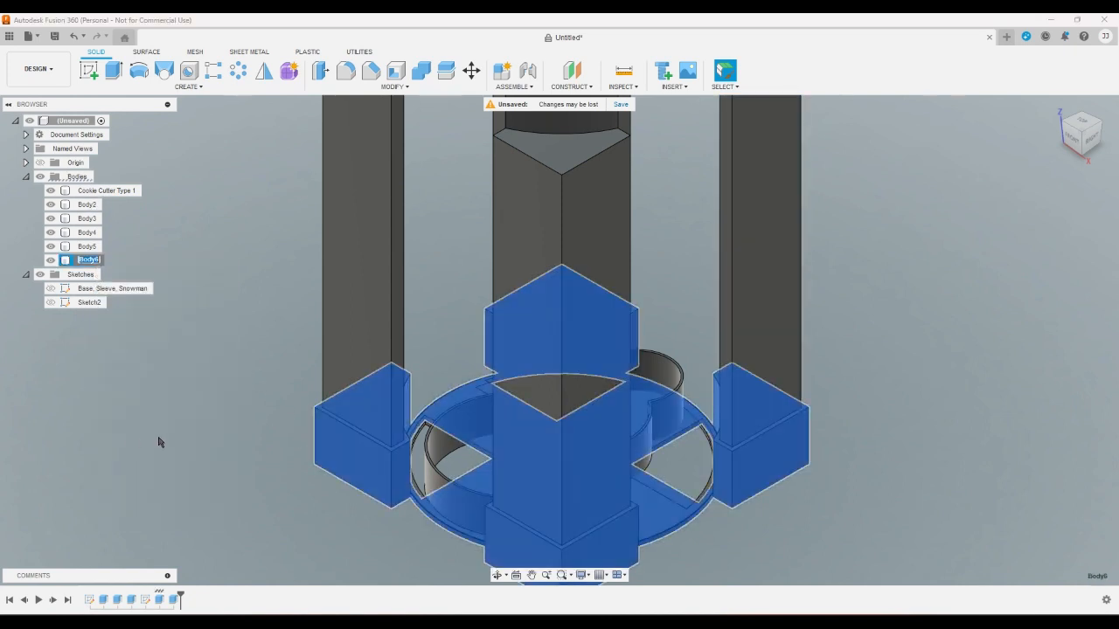
{"action": "type", "text": "Base"}
{"action": "key", "text": "Return"}
{"action": "left_click", "coordinate": [158, 443]}
{"action": "right_click", "coordinate": [87, 260]}
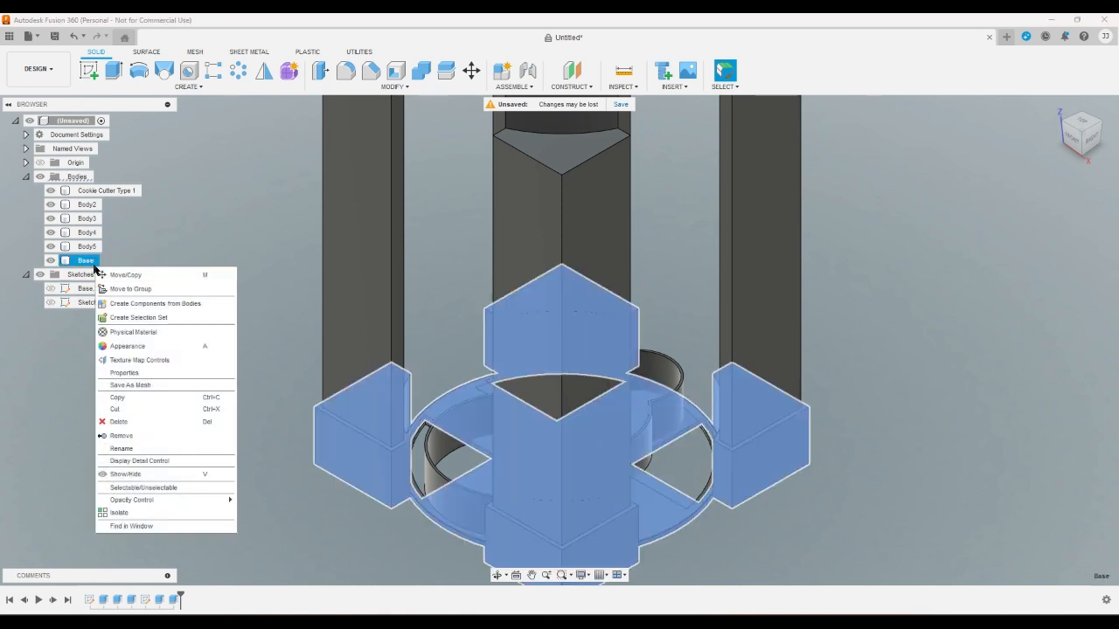
{"action": "left_click", "coordinate": [131, 437]}
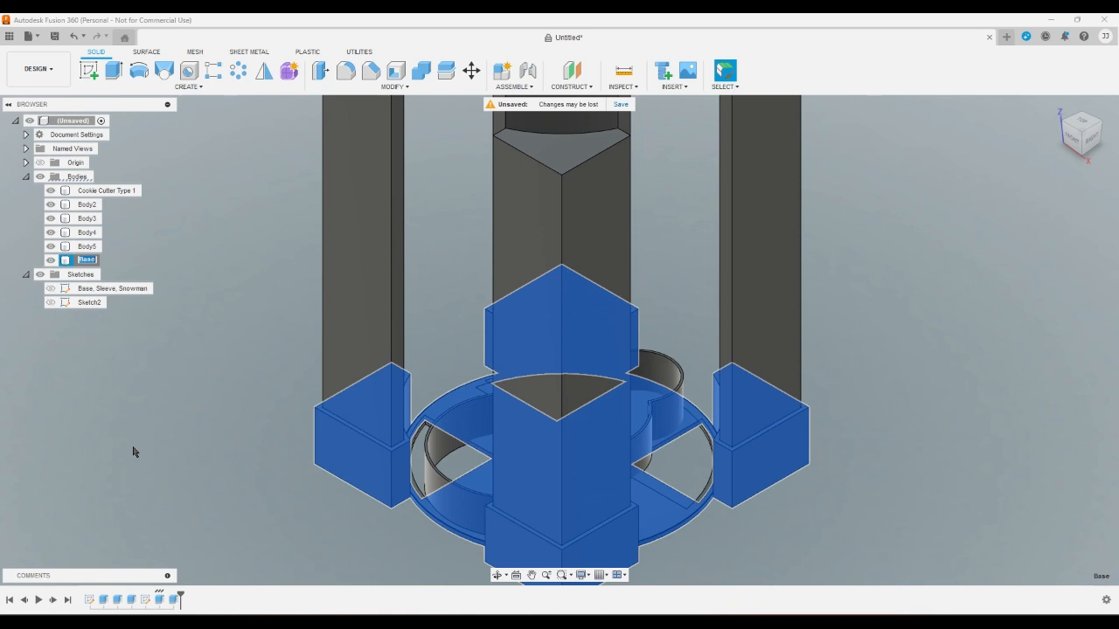
{"action": "key", "text": "Right"}
{"action": "type", "text": "1"}
{"action": "key", "text": "Return"}
{"action": "left_click", "coordinate": [185, 406]}
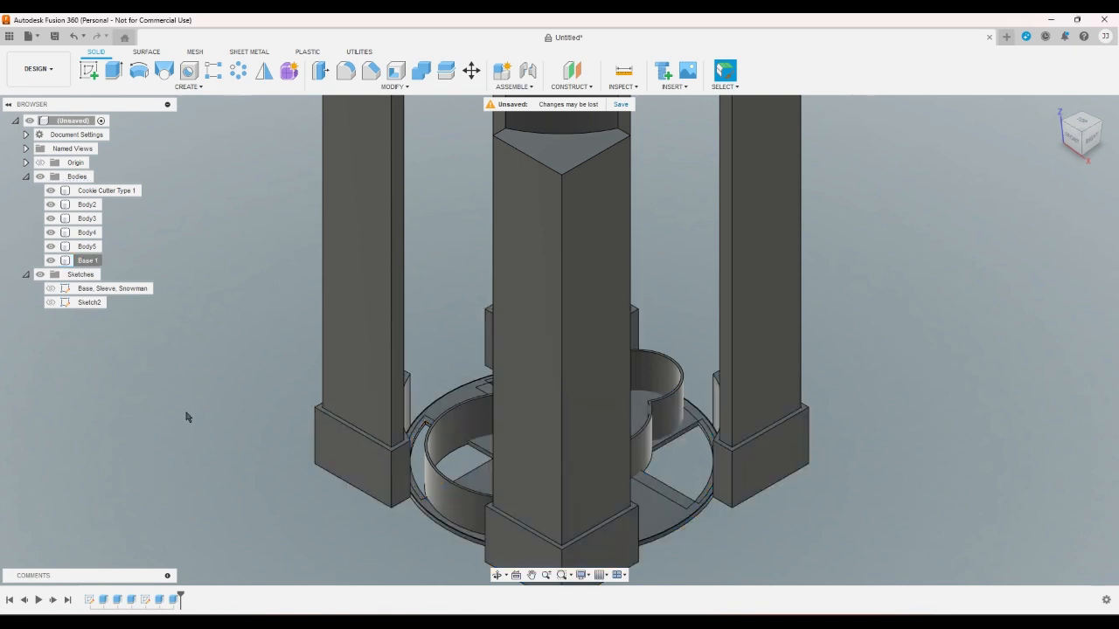
Reopen the Base, Sleeve, Snowman sketch and draw a narrow rectangle about 124 mm tall over the left edge of the outline
{"action": "scroll", "coordinate": [192, 427], "scroll_direction": "down", "scroll_amount": 2}
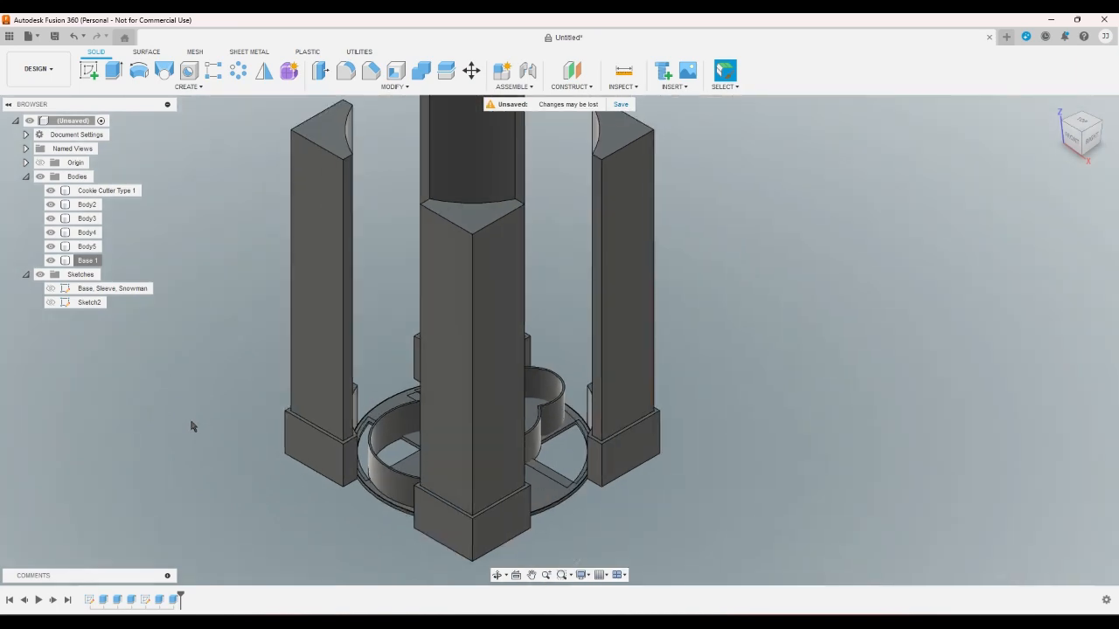
{"action": "scroll", "coordinate": [193, 426], "scroll_direction": "up", "scroll_amount": 1}
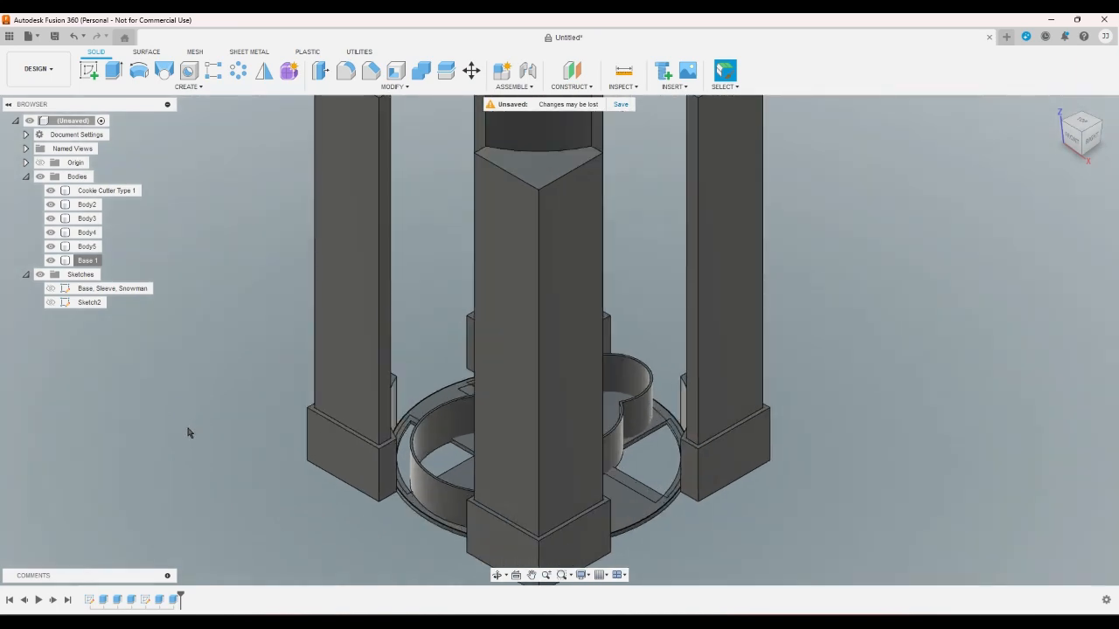
{"action": "double_click", "coordinate": [89, 599]}
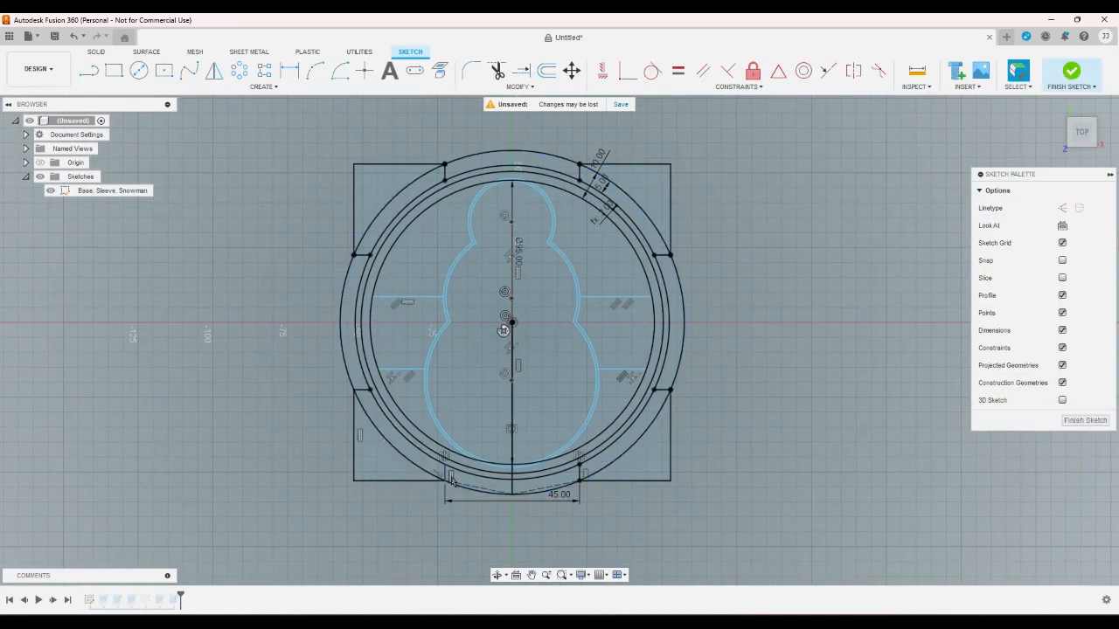
{"action": "left_click", "coordinate": [622, 450]}
{"action": "left_click", "coordinate": [704, 513]}
{"action": "left_click", "coordinate": [139, 70]}
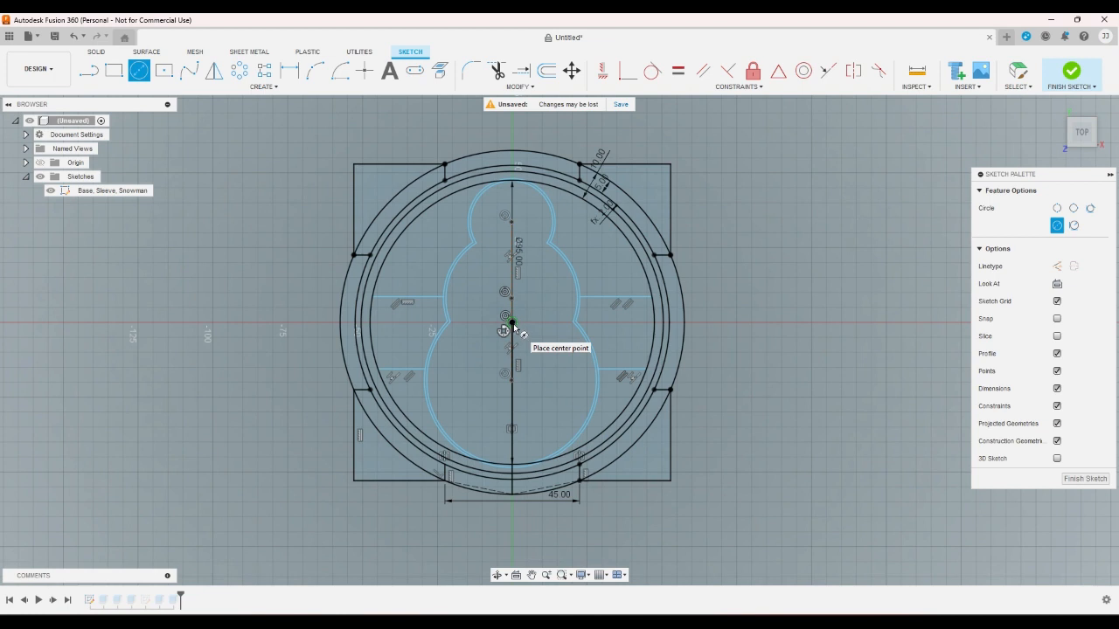
{"action": "left_click", "coordinate": [89, 70]}
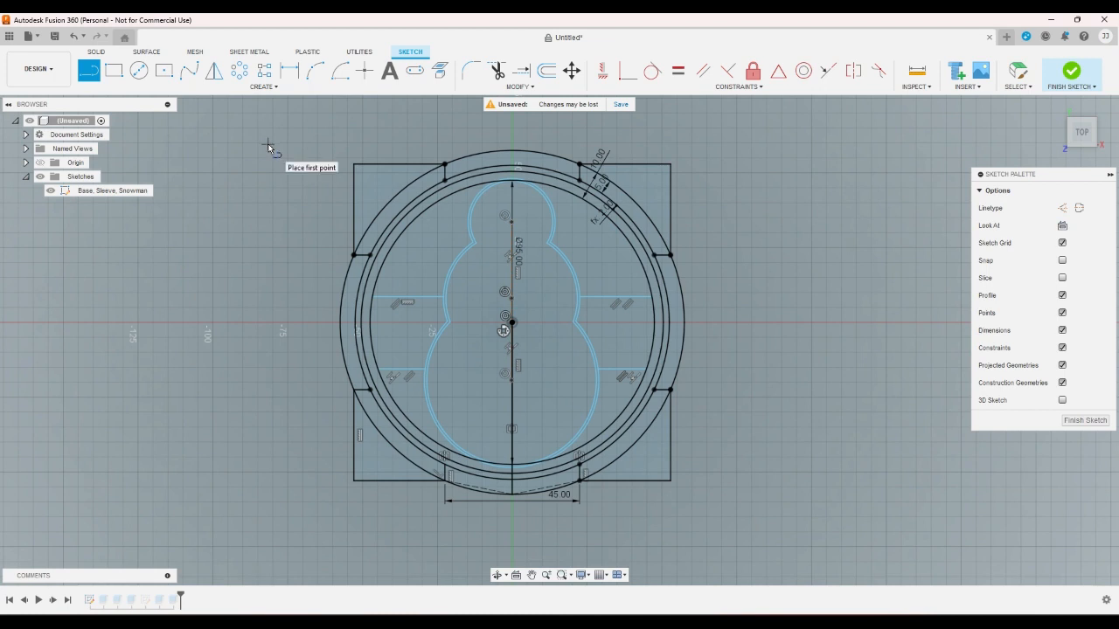
{"action": "key", "text": "r"}
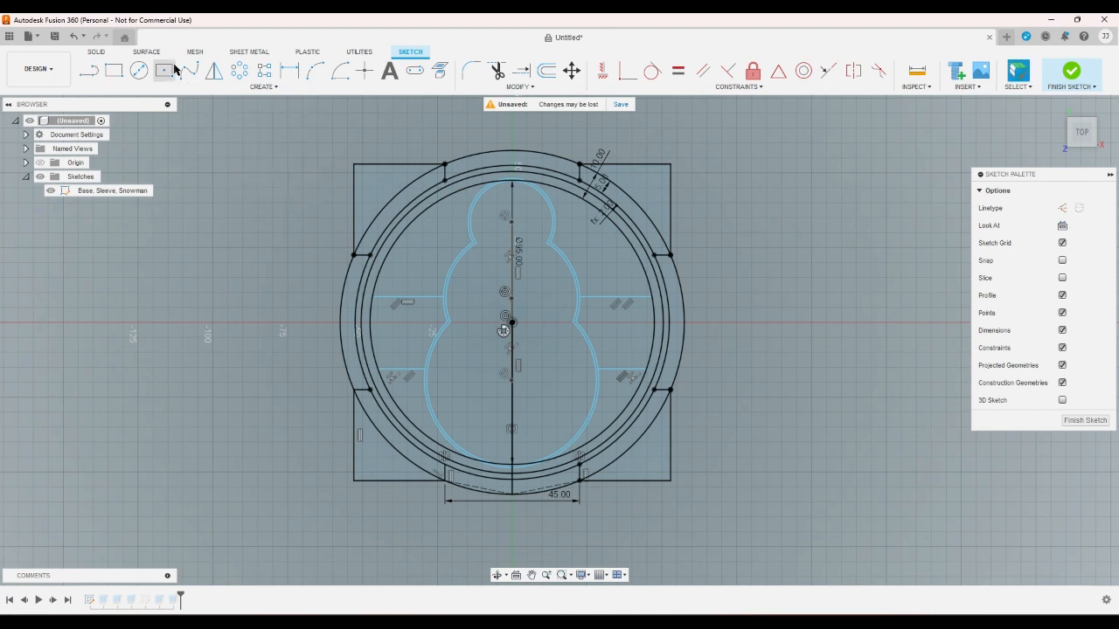
{"action": "left_click", "coordinate": [114, 70]}
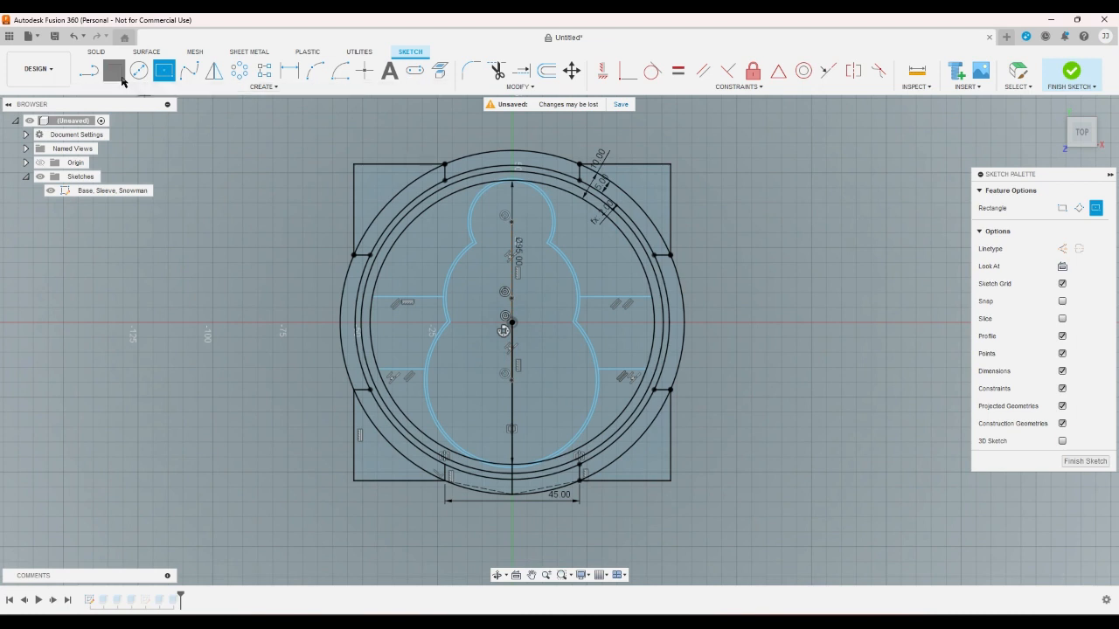
{"action": "left_click", "coordinate": [296, 138]}
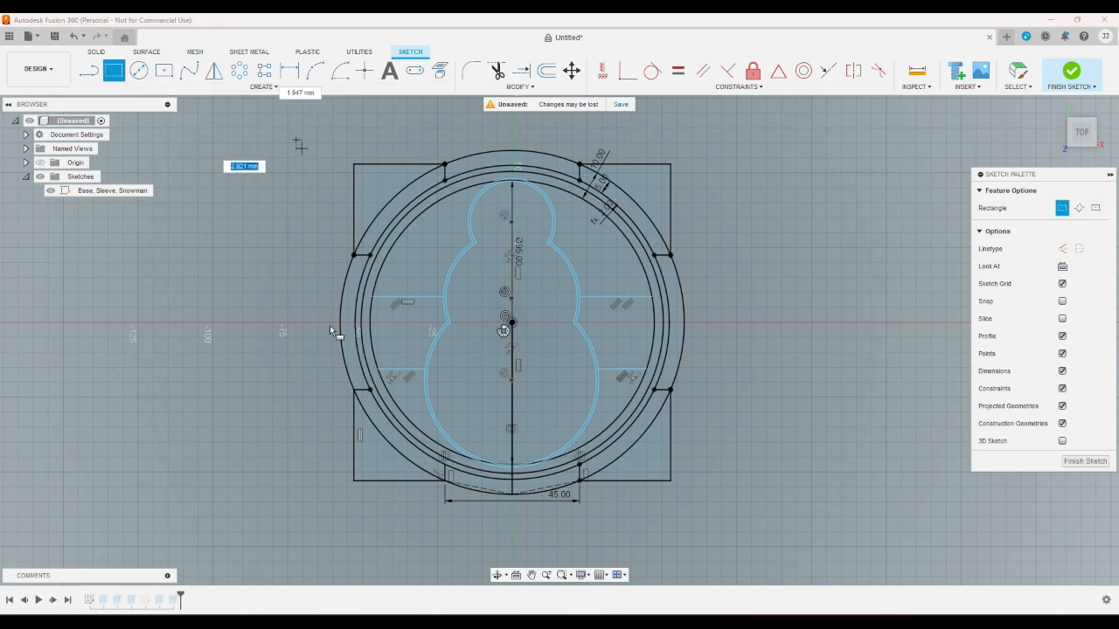
{"action": "left_click", "coordinate": [361, 512]}
Draw three more narrow rectangles over the upper, right and lower edges of the outline to form a rough enclosing frame
{"action": "left_click", "coordinate": [295, 139]}
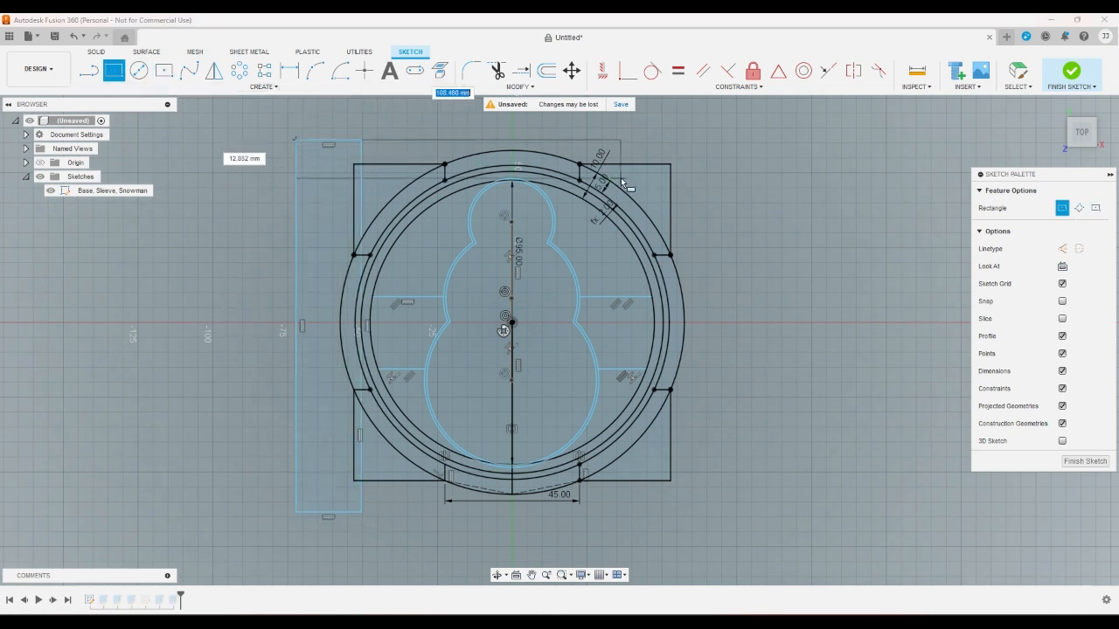
{"action": "left_click", "coordinate": [719, 172]}
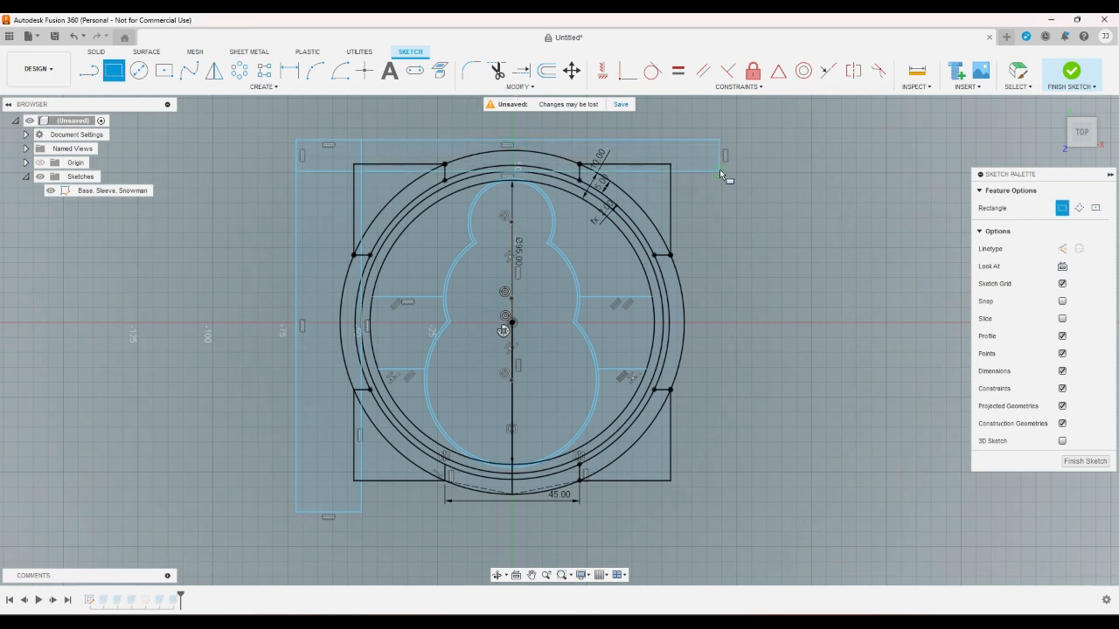
{"action": "left_click", "coordinate": [721, 141]}
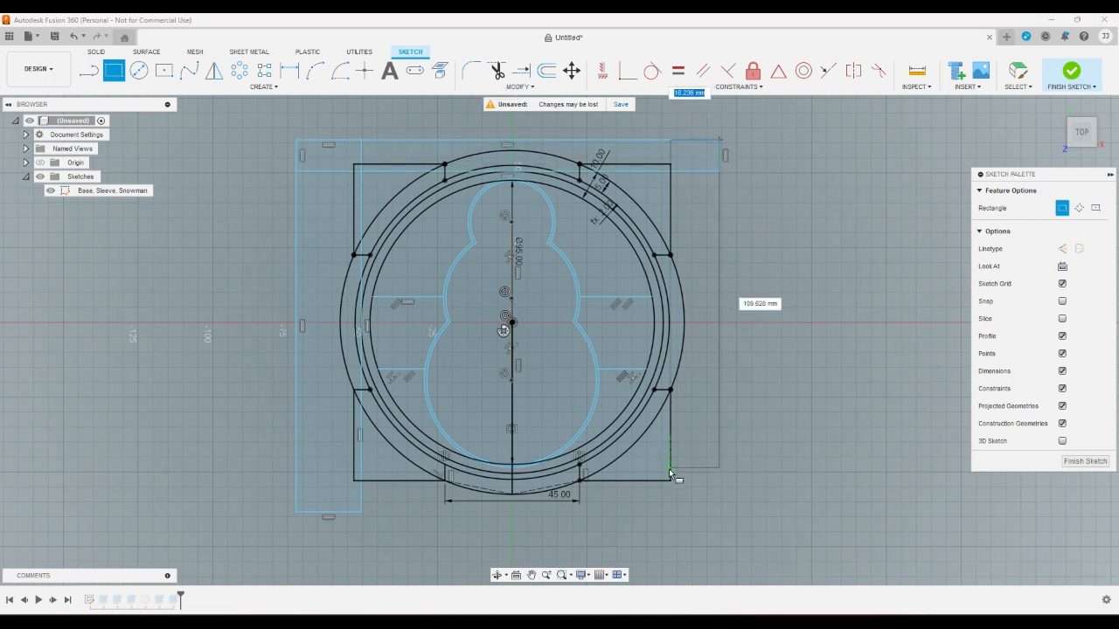
{"action": "left_click", "coordinate": [676, 503]}
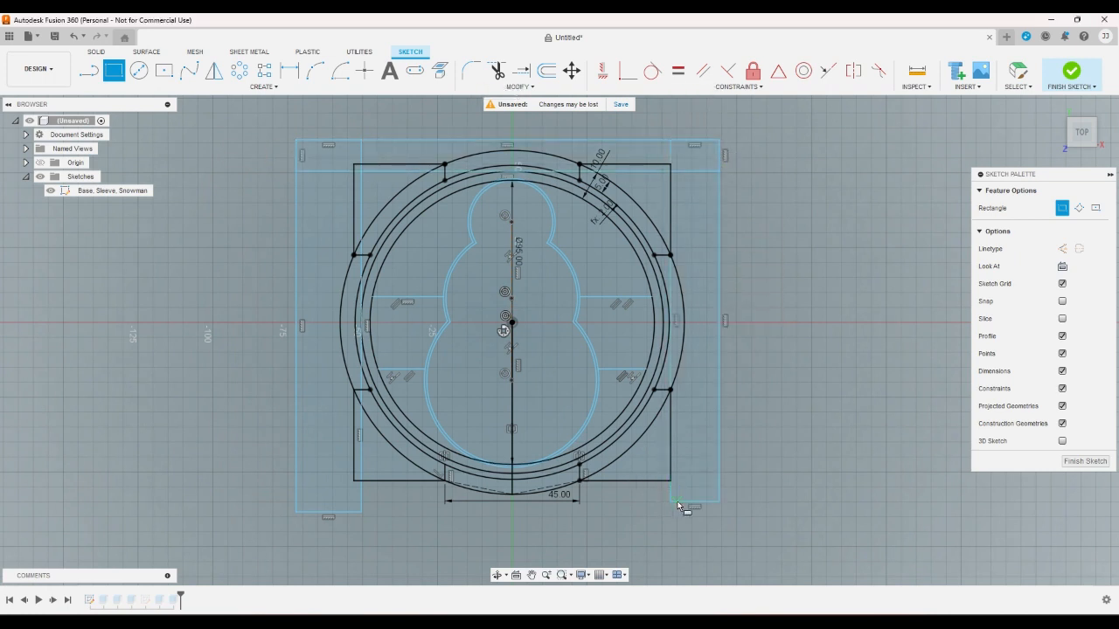
{"action": "left_click", "coordinate": [718, 499]}
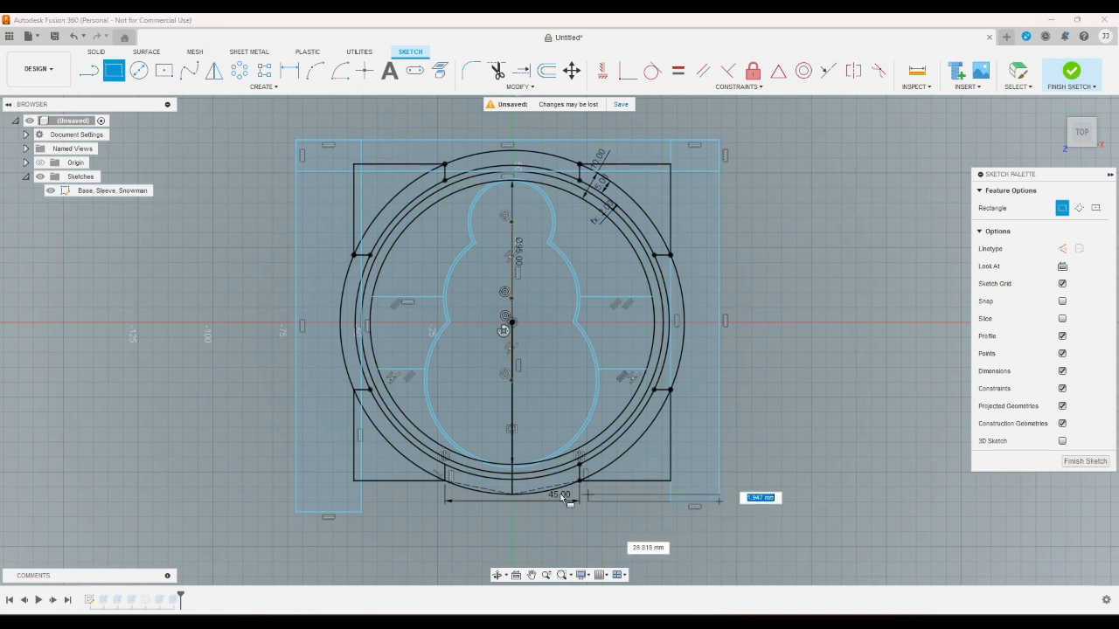
{"action": "left_click", "coordinate": [296, 466]}
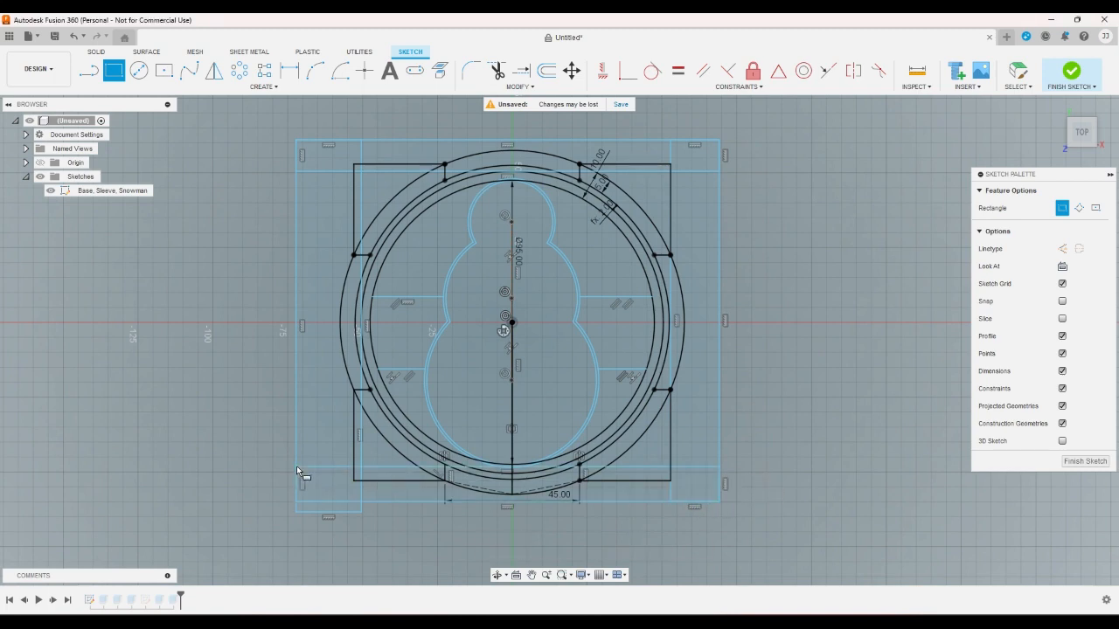
{"action": "right_click", "coordinate": [549, 550]}
{"action": "left_click", "coordinate": [590, 550]}
Narrow the frame by moving the lower rectangle's inner edge and the left rectangle's outer edge closer to the circular outline
{"action": "scroll", "coordinate": [609, 502], "scroll_direction": "up", "scroll_amount": 1}
{"action": "scroll", "coordinate": [608, 503], "scroll_direction": "up", "scroll_amount": 2}
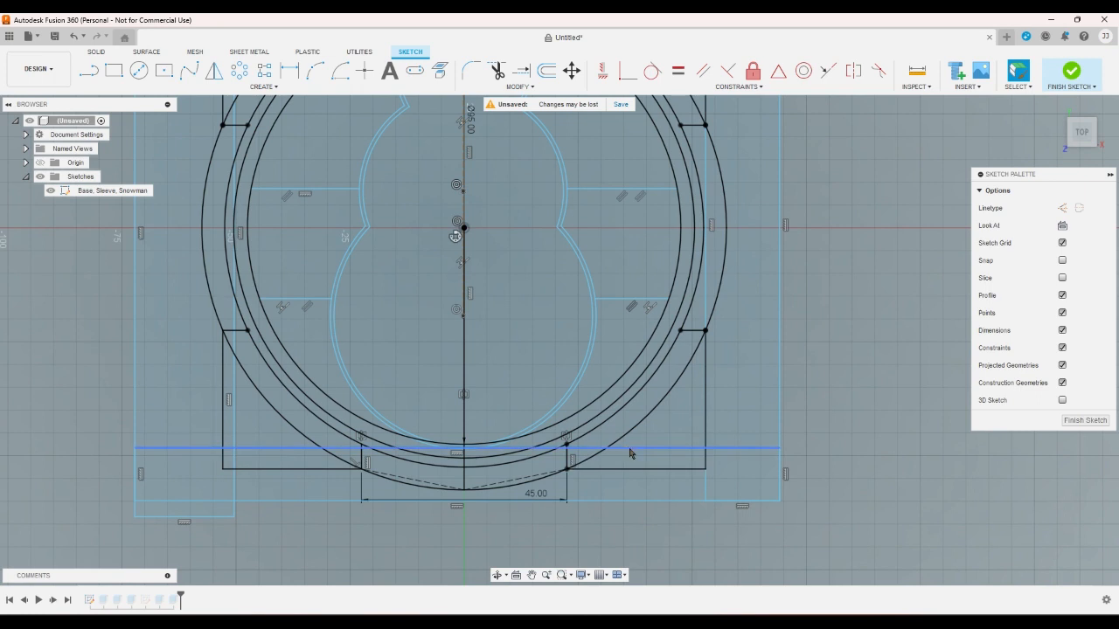
{"action": "left_click", "coordinate": [631, 460]}
{"action": "left_click_drag", "start_coordinate": [631, 472], "coordinate": [630, 470]}
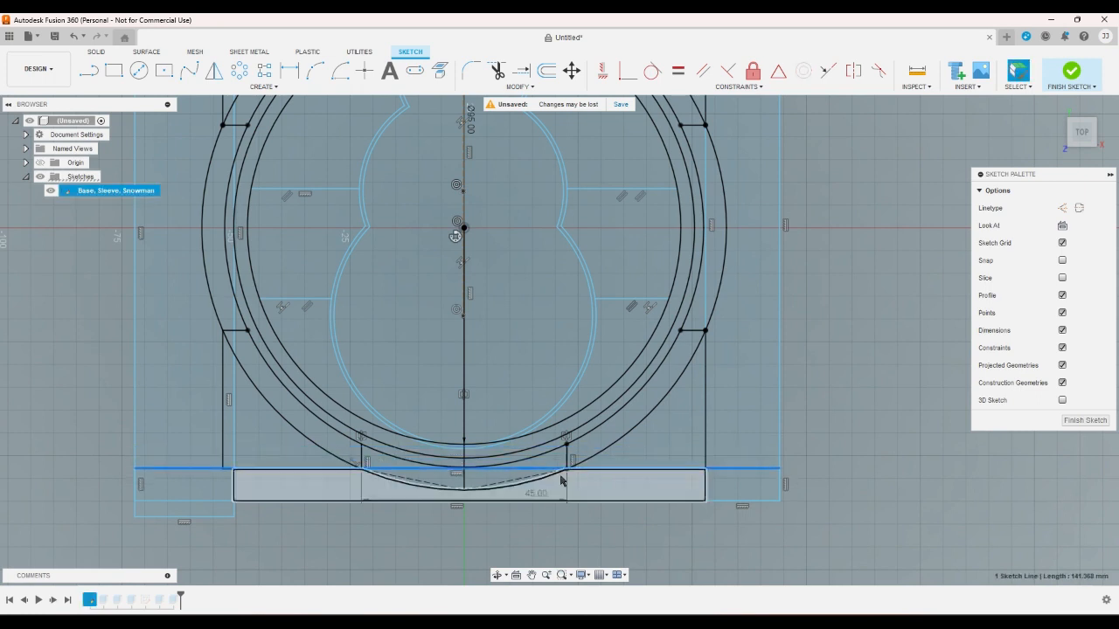
{"action": "left_click_drag", "start_coordinate": [519, 472], "coordinate": [526, 465]}
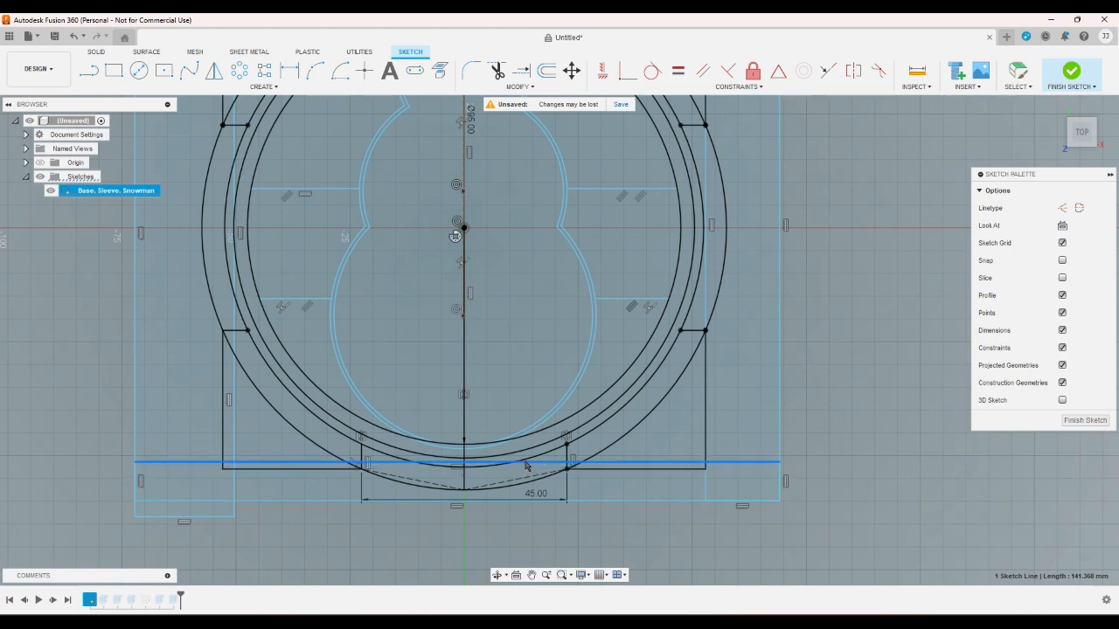
{"action": "scroll", "coordinate": [389, 405], "scroll_direction": "down", "scroll_amount": 1}
{"action": "scroll", "coordinate": [271, 169], "scroll_direction": "down", "scroll_amount": 1}
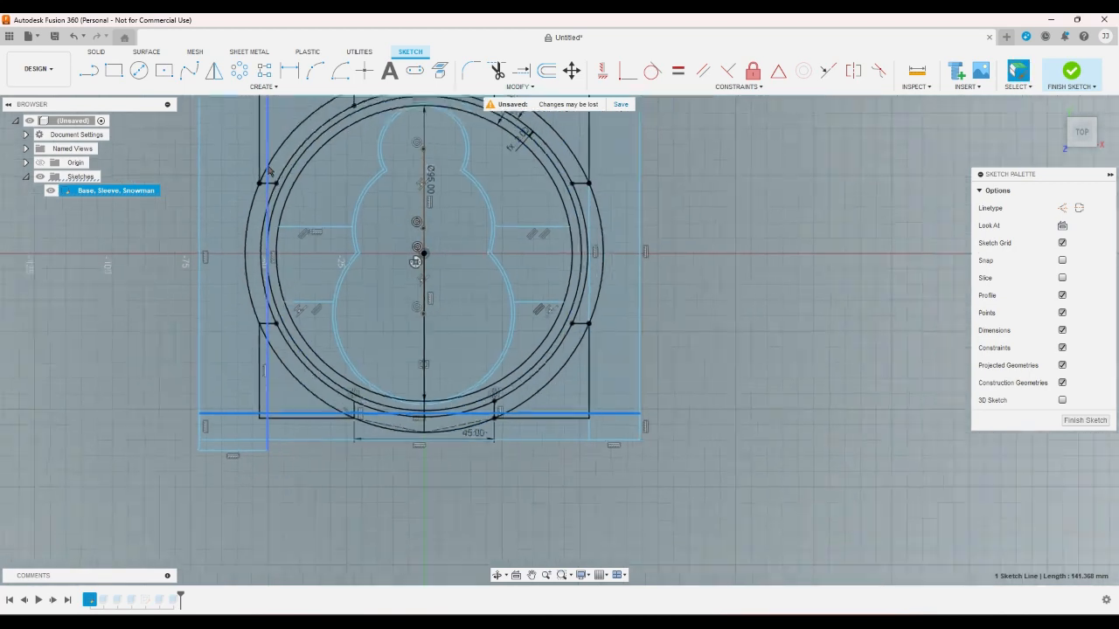
{"action": "scroll", "coordinate": [269, 166], "scroll_direction": "down", "scroll_amount": 1}
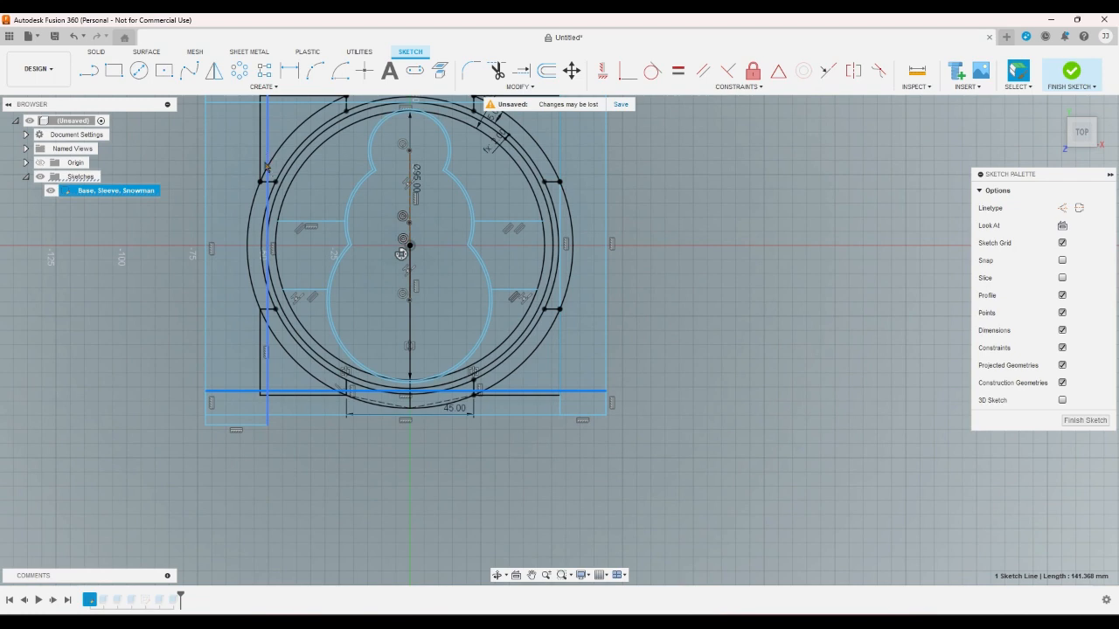
{"action": "scroll", "coordinate": [224, 350], "scroll_direction": "down", "scroll_amount": 2}
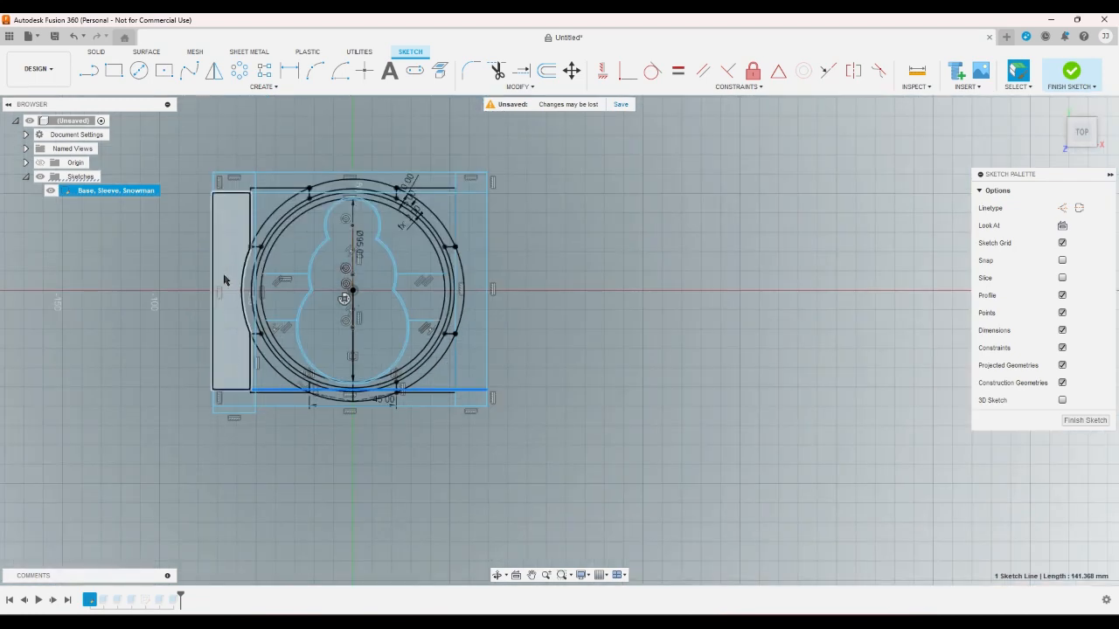
{"action": "scroll", "coordinate": [221, 269], "scroll_direction": "up", "scroll_amount": 2}
{"action": "left_click_drag", "start_coordinate": [208, 253], "coordinate": [250, 253]}
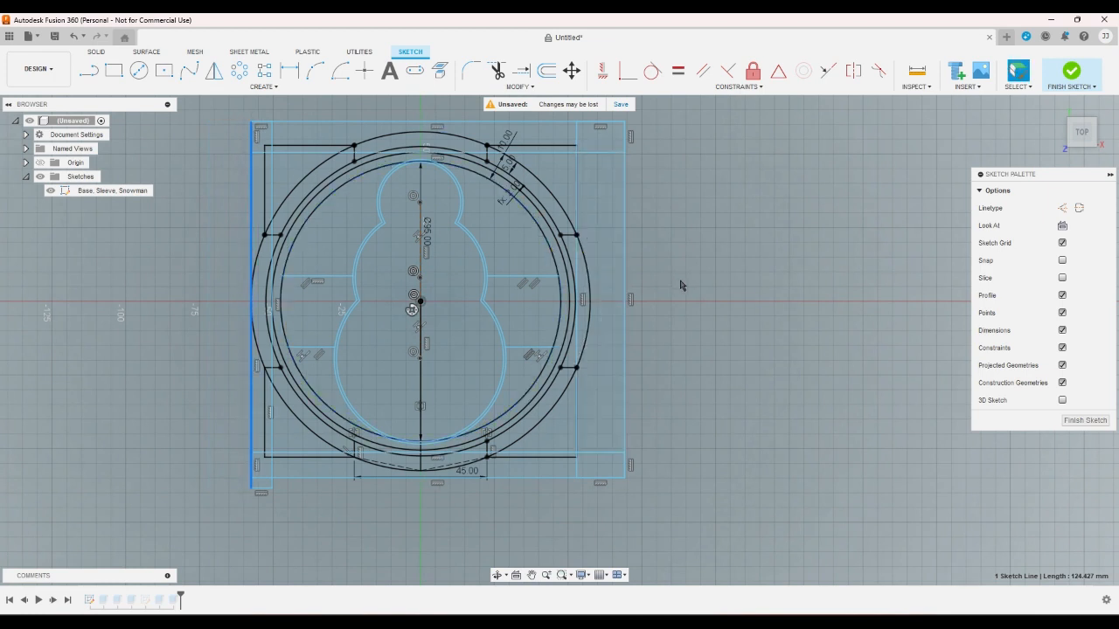
{"action": "left_click", "coordinate": [547, 72]}
{"action": "right_click", "coordinate": [622, 124]}
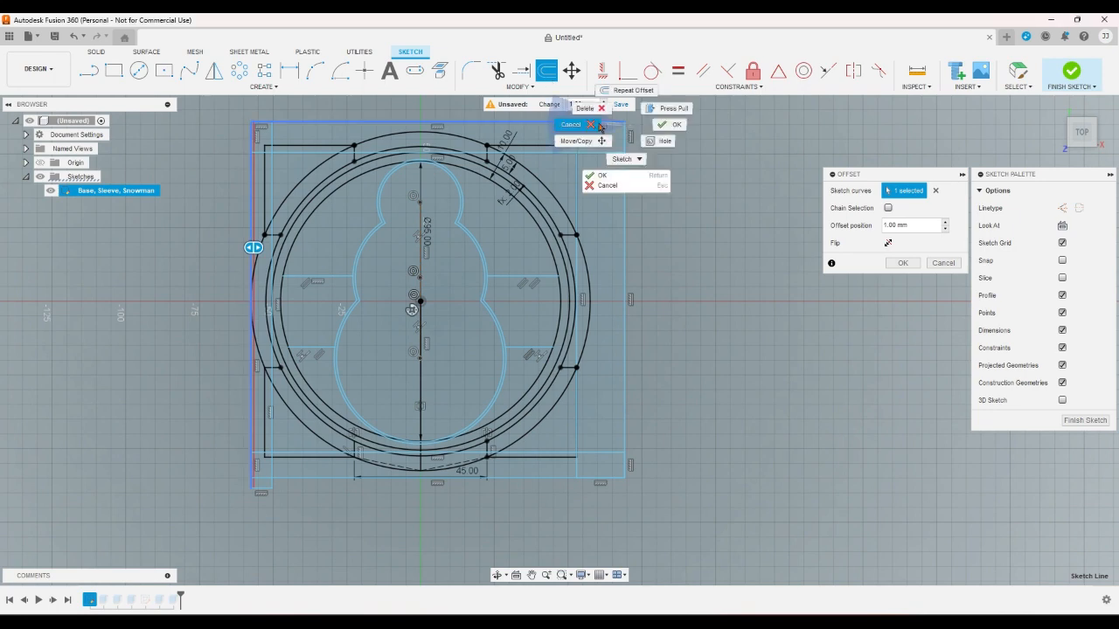
{"action": "left_click", "coordinate": [600, 128]}
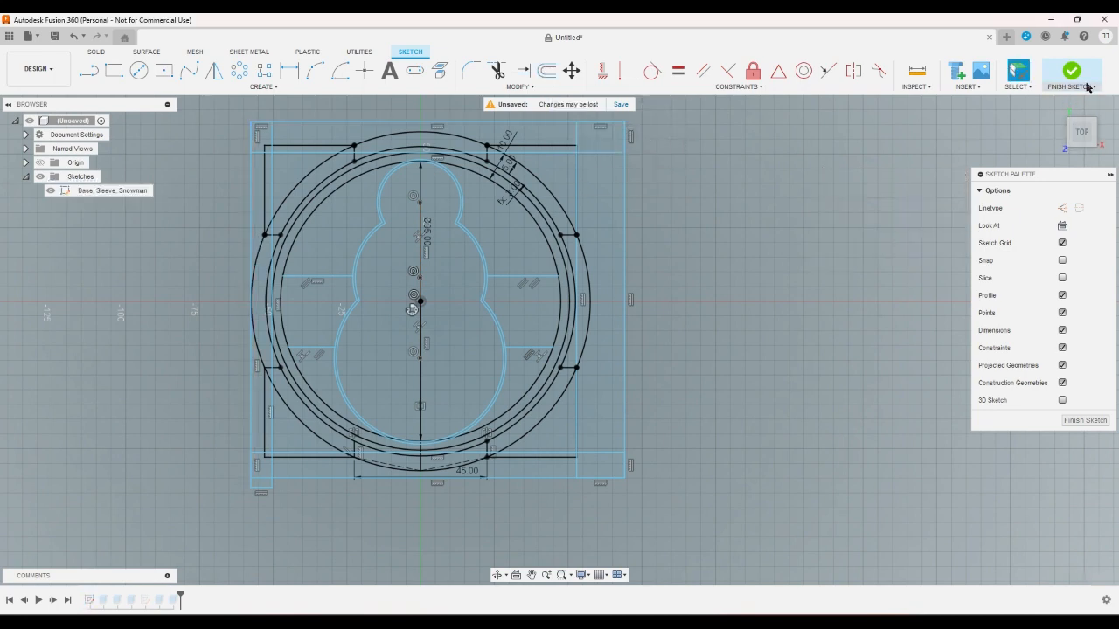
Undo the edge adjustments and the four enclosing rectangles, and leave the Base, Sleeve, Snowman sketch
{"action": "key", "text": "ctrl+z"}
{"action": "key", "text": "ctrl+z"}
{"action": "key", "text": "ctrl+z"}
{"action": "key", "text": "ctrl+z"}
{"action": "key", "text": "ctrl+z"}
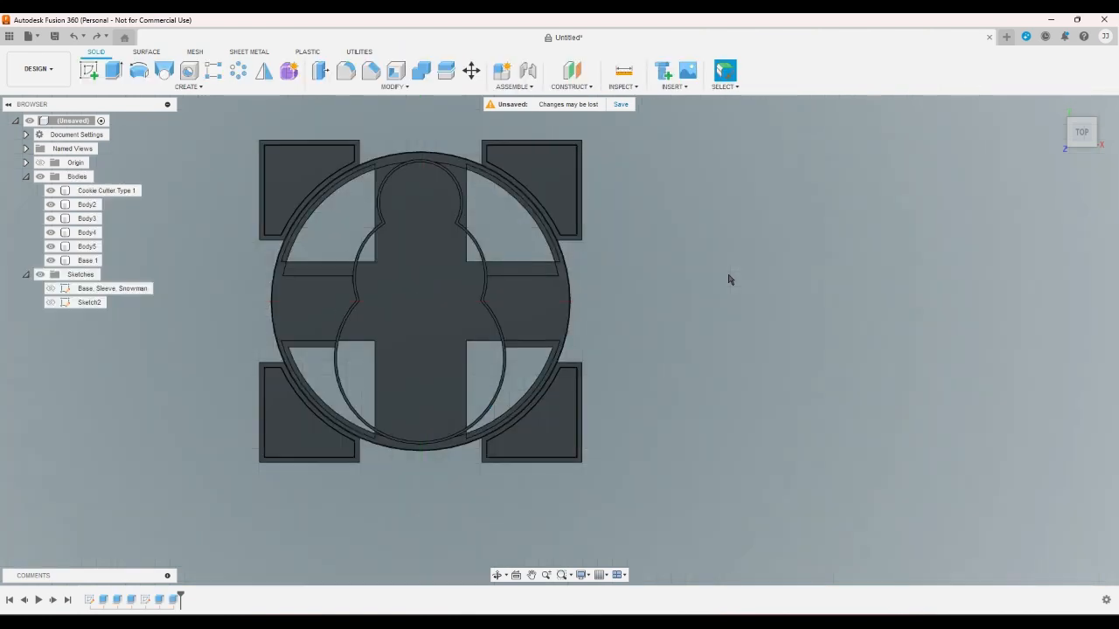
Hide all six bodies: Cookie Cutter Type 1, Body2 to Body5, and Base 1
{"action": "left_click", "coordinate": [1056, 106]}
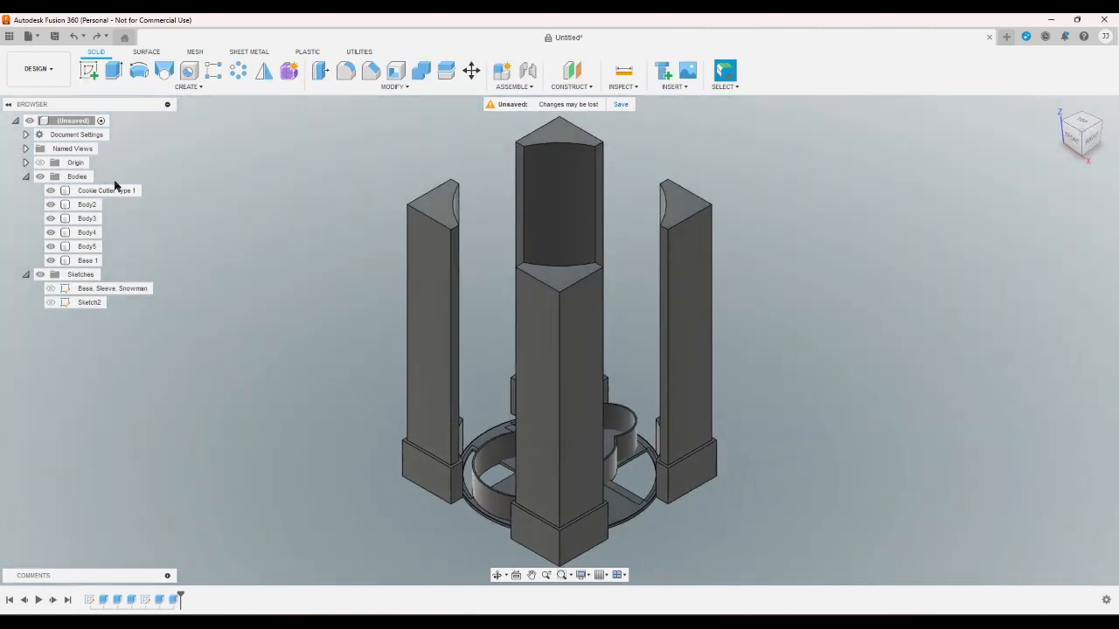
{"action": "left_click", "coordinate": [50, 191]}
{"action": "left_click", "coordinate": [51, 204]}
{"action": "left_click", "coordinate": [51, 219]}
{"action": "left_click", "coordinate": [50, 233]}
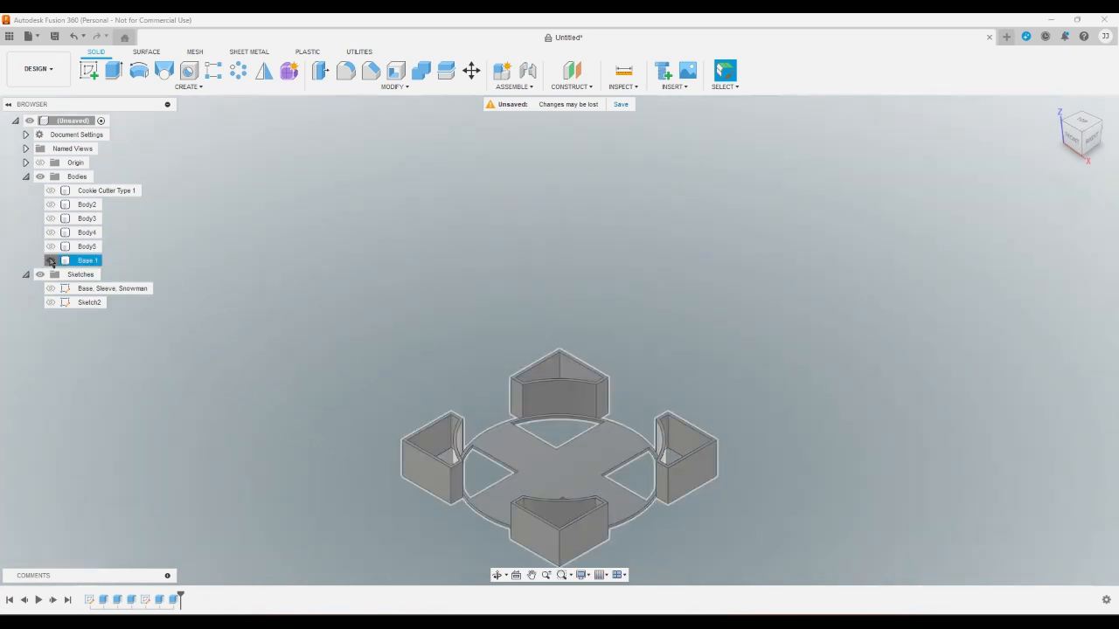
{"action": "left_click", "coordinate": [51, 246]}
{"action": "left_click", "coordinate": [51, 261]}
Start a new sketch on the horizontal origin plane
{"action": "left_click", "coordinate": [91, 72]}
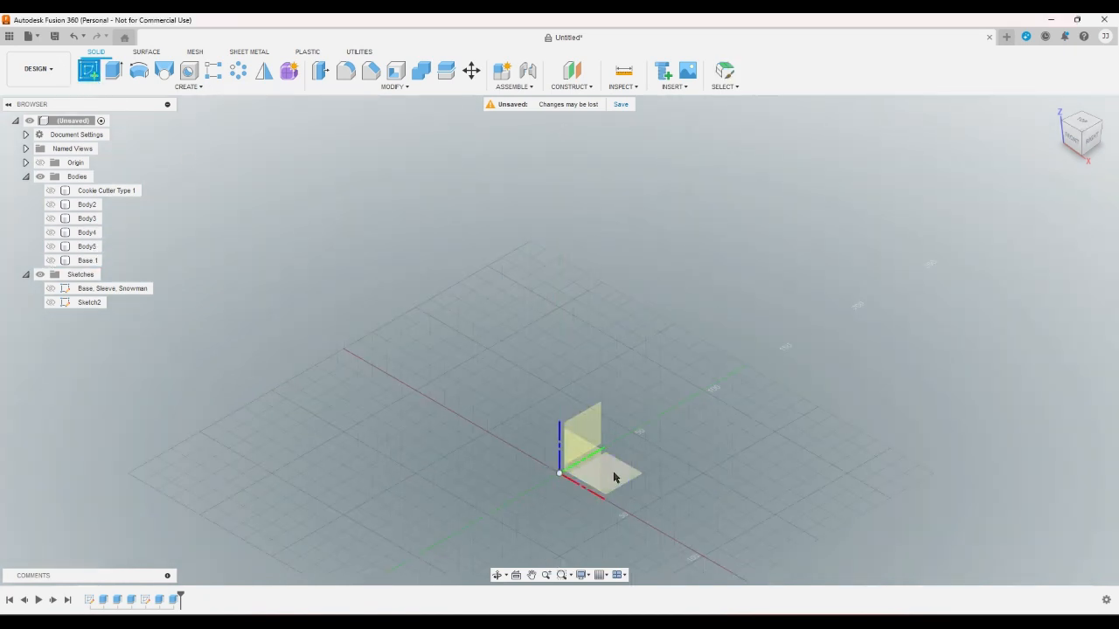
{"action": "left_click", "coordinate": [615, 474]}
{"action": "left_click", "coordinate": [140, 70]}
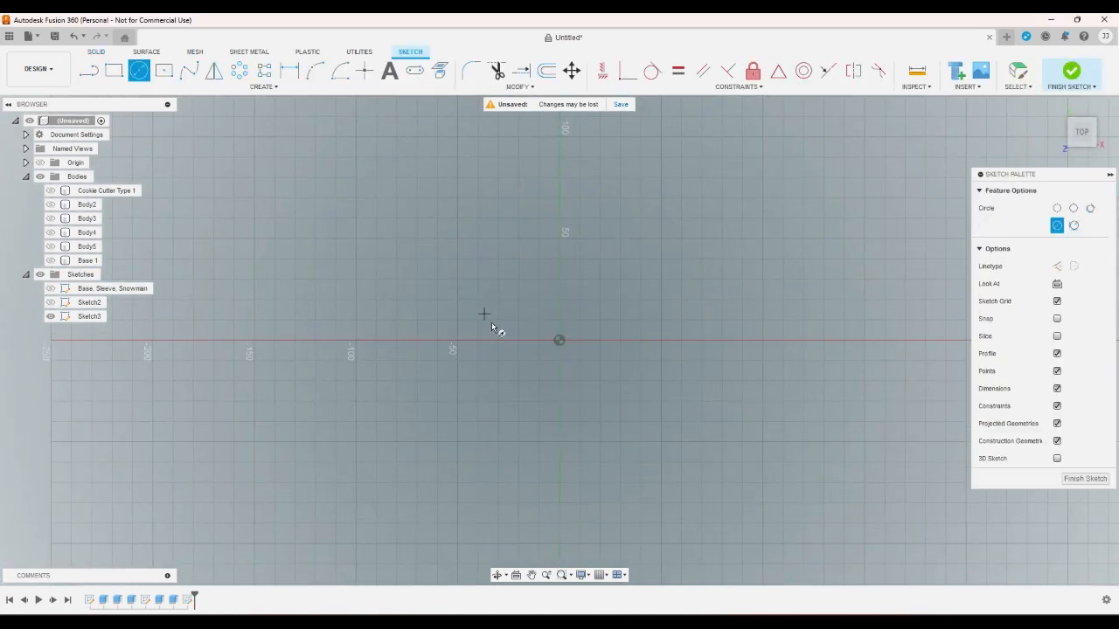
{"action": "left_click", "coordinate": [559, 340]}
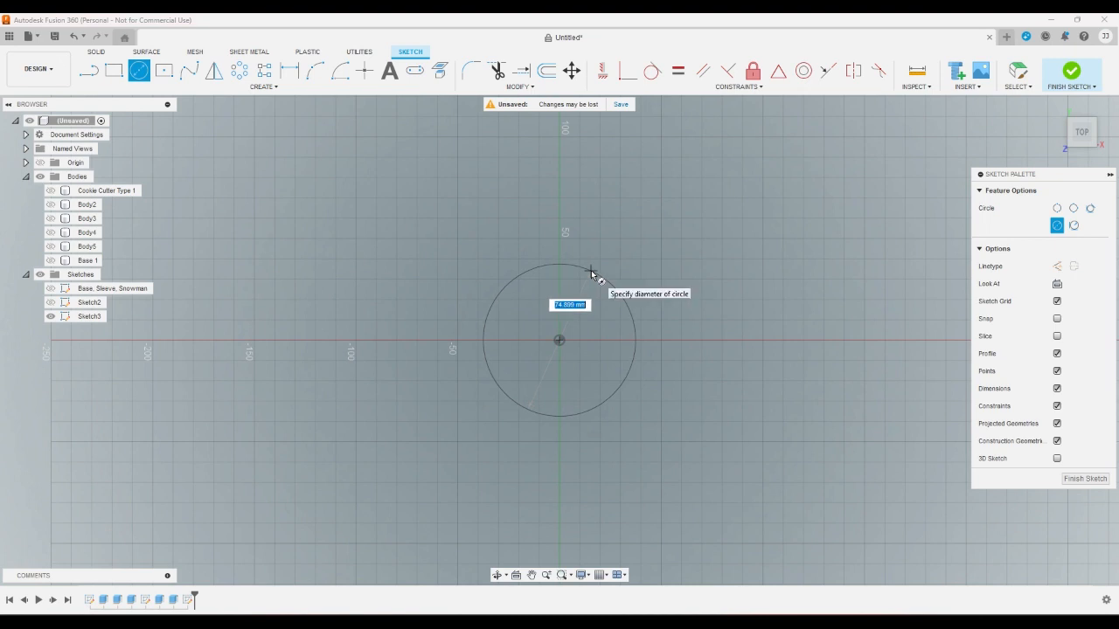
{"action": "right_click", "coordinate": [590, 273]}
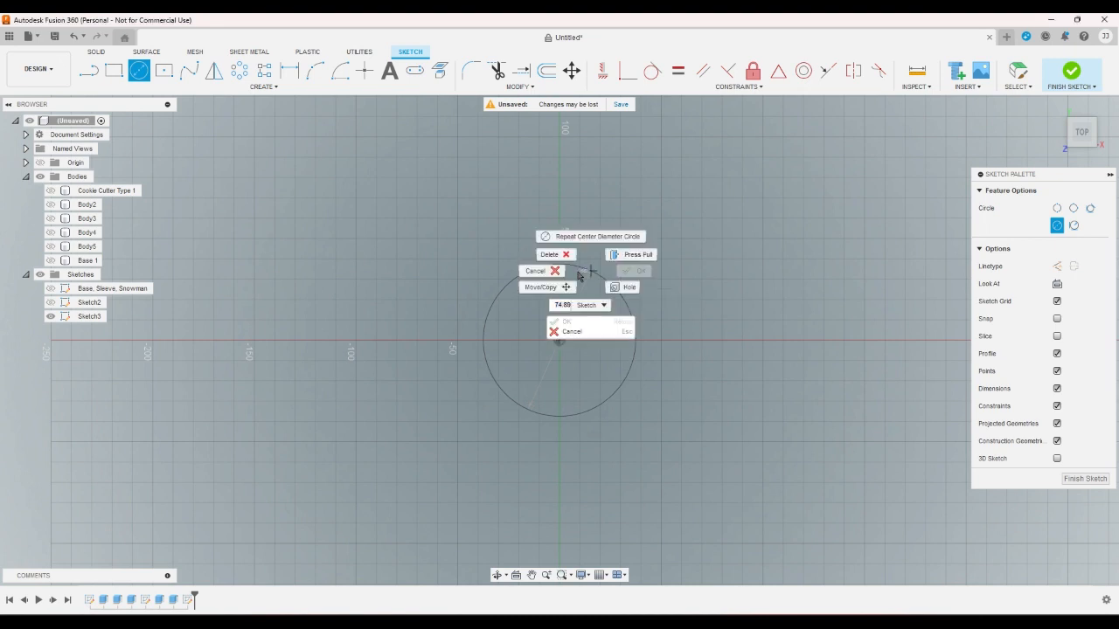
Add a user parameter named cookie with unit mm and expression 95
{"action": "left_click", "coordinate": [522, 87]}
{"action": "left_click", "coordinate": [500, 219]}
{"action": "left_click", "coordinate": [522, 86]}
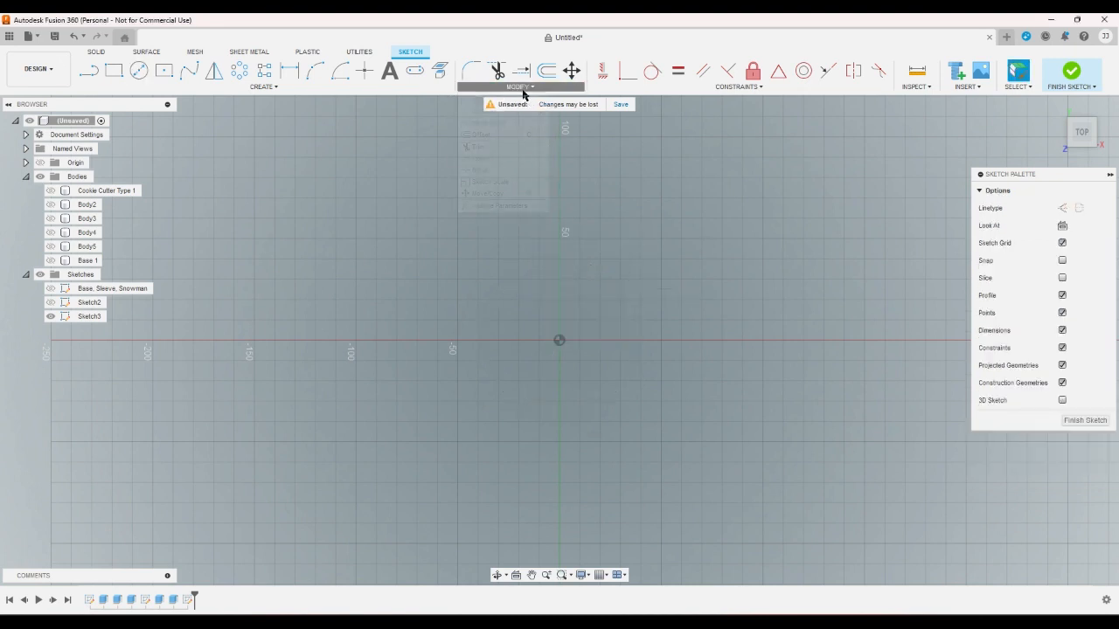
{"action": "left_click", "coordinate": [506, 200]}
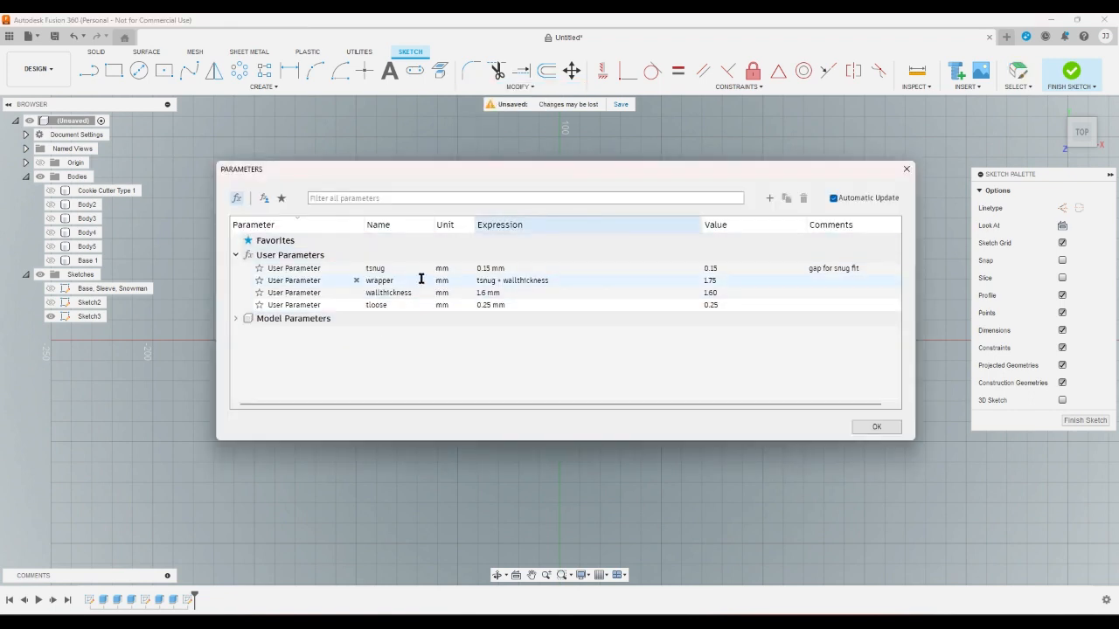
{"action": "left_click", "coordinate": [769, 200]}
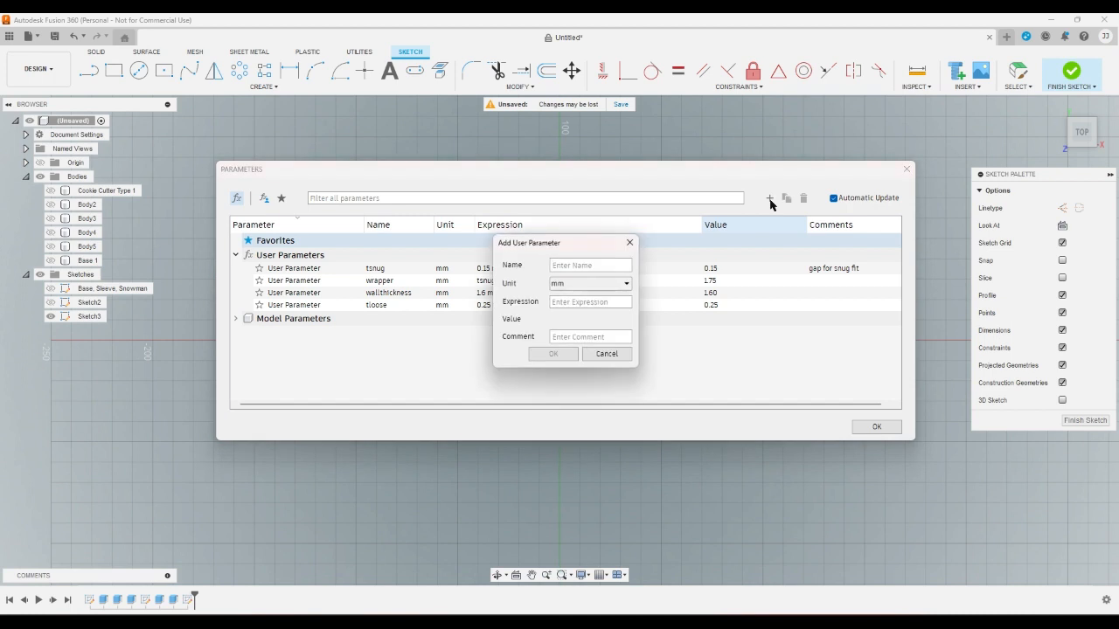
{"action": "type", "text": "cookie"}
{"action": "left_click", "coordinate": [572, 301]}
{"action": "type", "text": "95"}
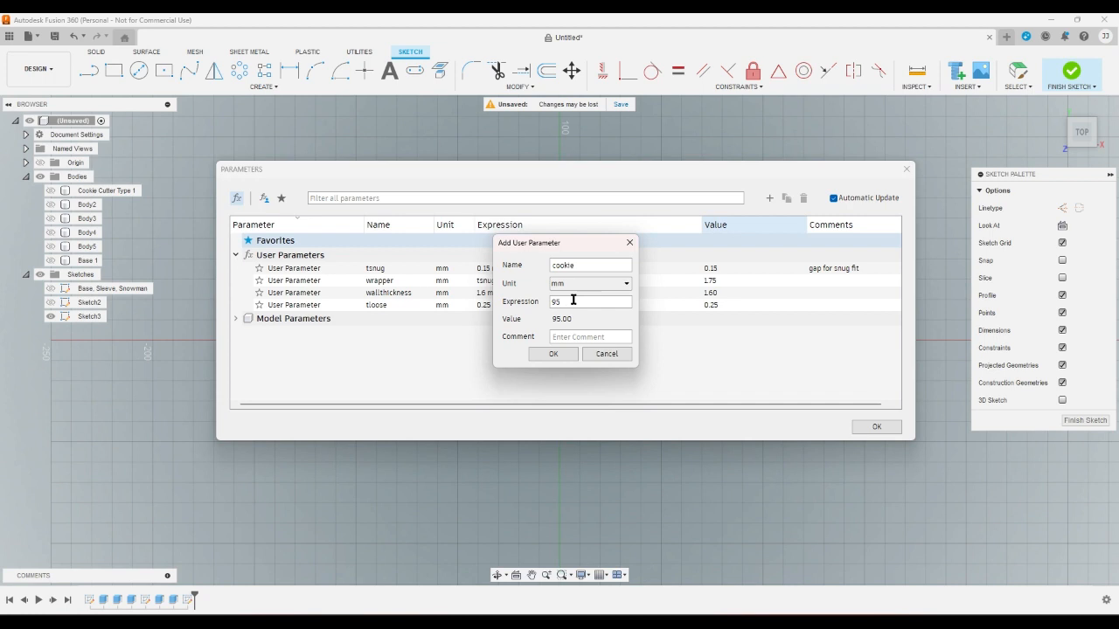
{"action": "left_click", "coordinate": [554, 354]}
{"action": "left_click", "coordinate": [874, 433]}
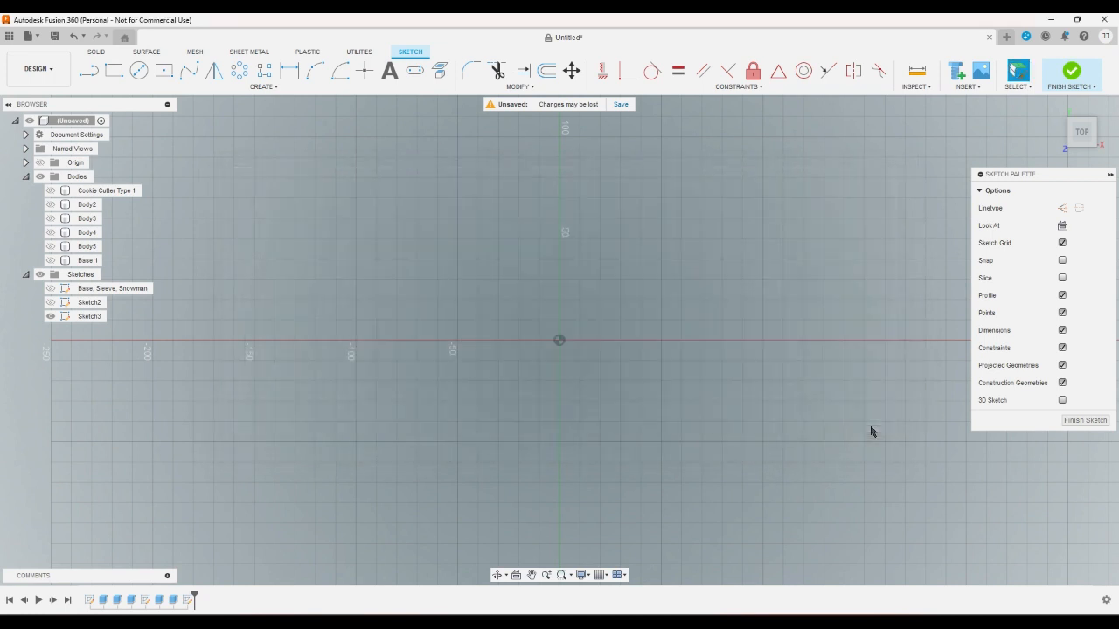
Draw a center-diameter circle at the origin with its diameter set to the cookie parameter
{"action": "left_click", "coordinate": [139, 70]}
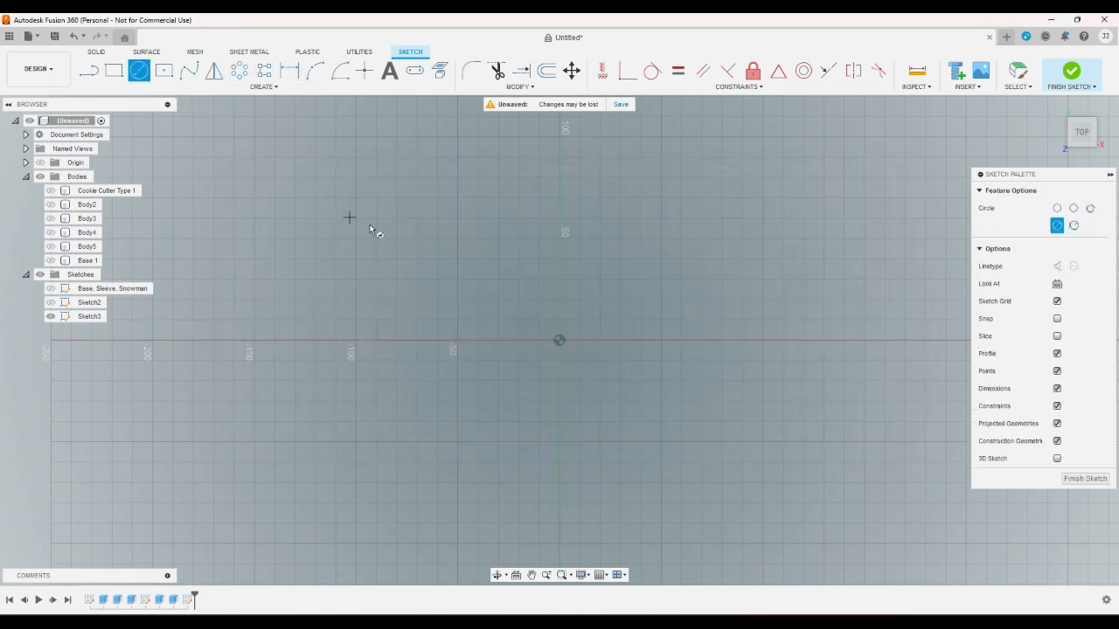
{"action": "left_click", "coordinate": [560, 340]}
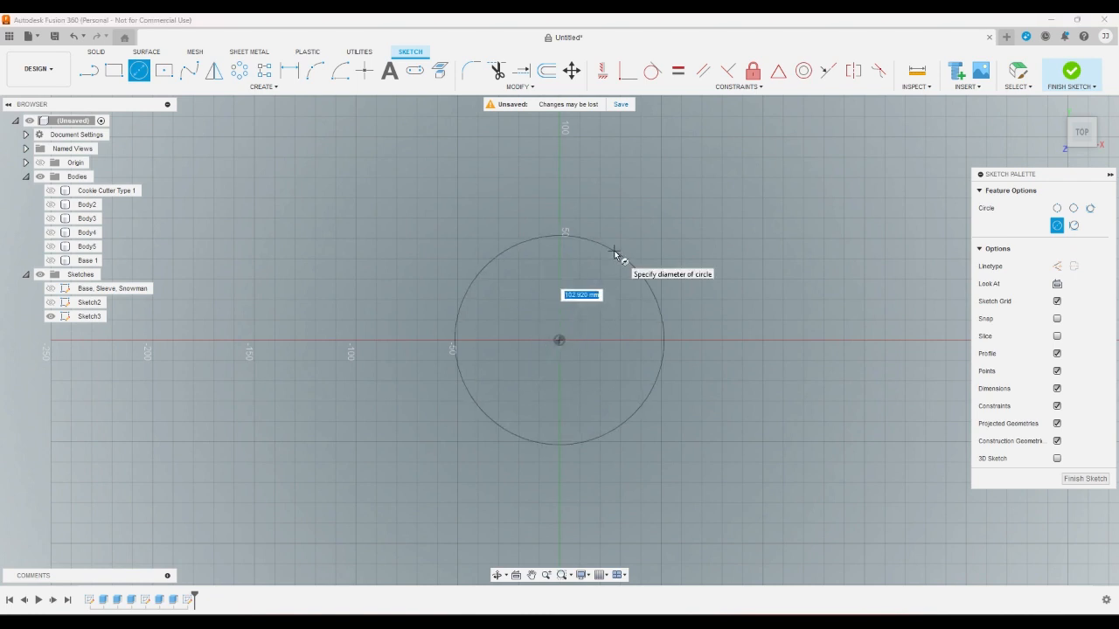
{"action": "type", "text": "c"}
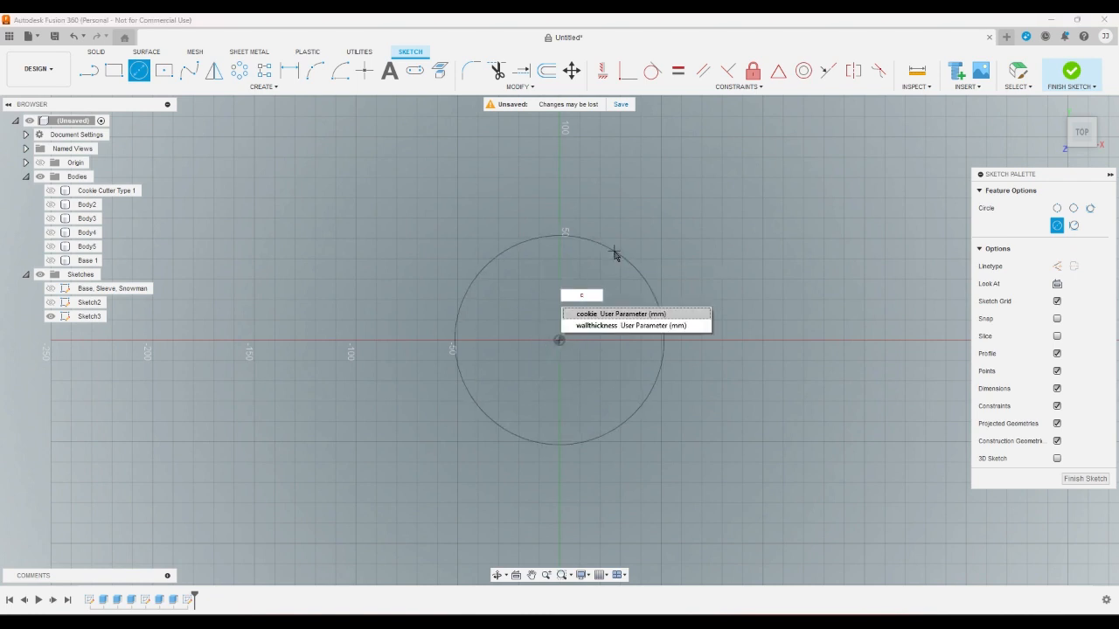
{"action": "key", "text": "Return"}
{"action": "key", "text": "Return"}
{"action": "key", "text": "Escape"}
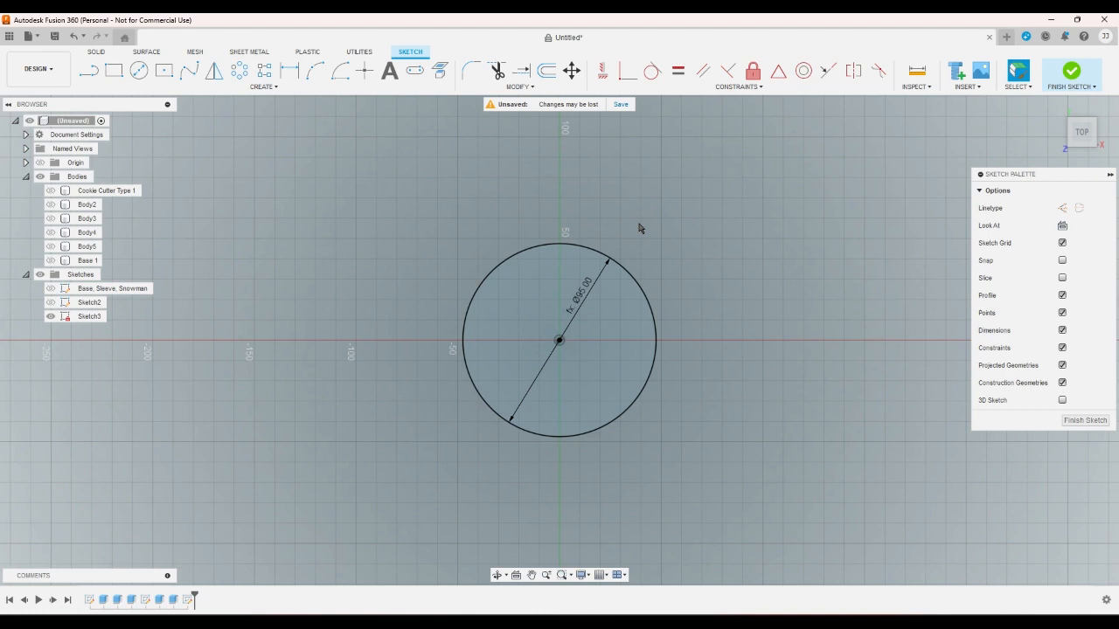
Offset the circle outward by the wallthickness parameter
{"action": "left_click", "coordinate": [546, 70]}
{"action": "left_click", "coordinate": [588, 247]}
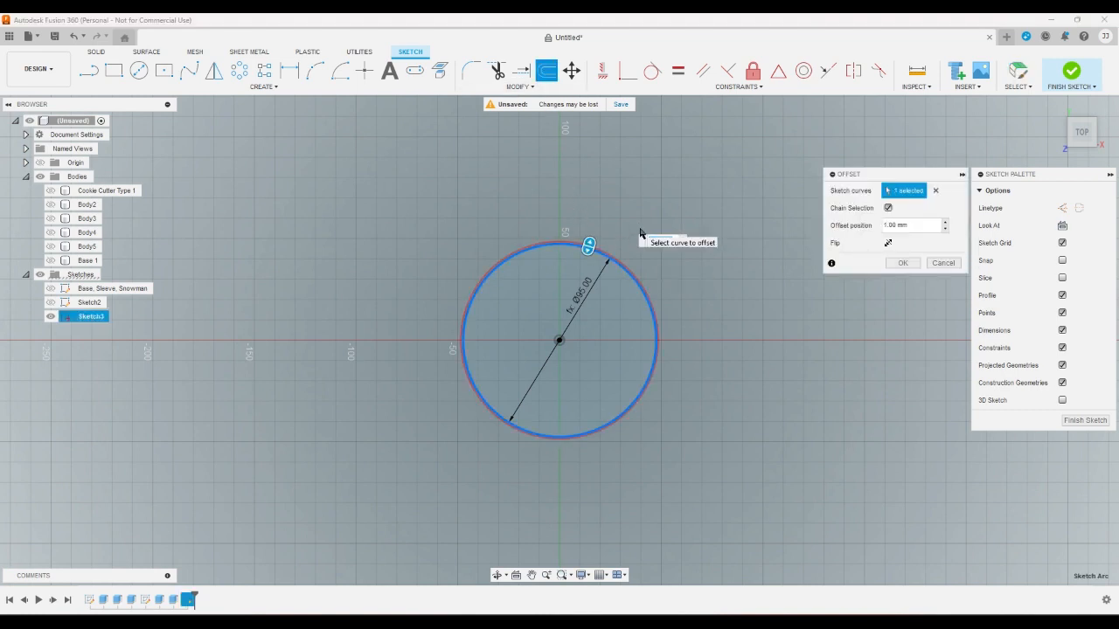
{"action": "type", "text": "w"}
{"action": "key", "text": "Return"}
{"action": "key", "text": "Return"}
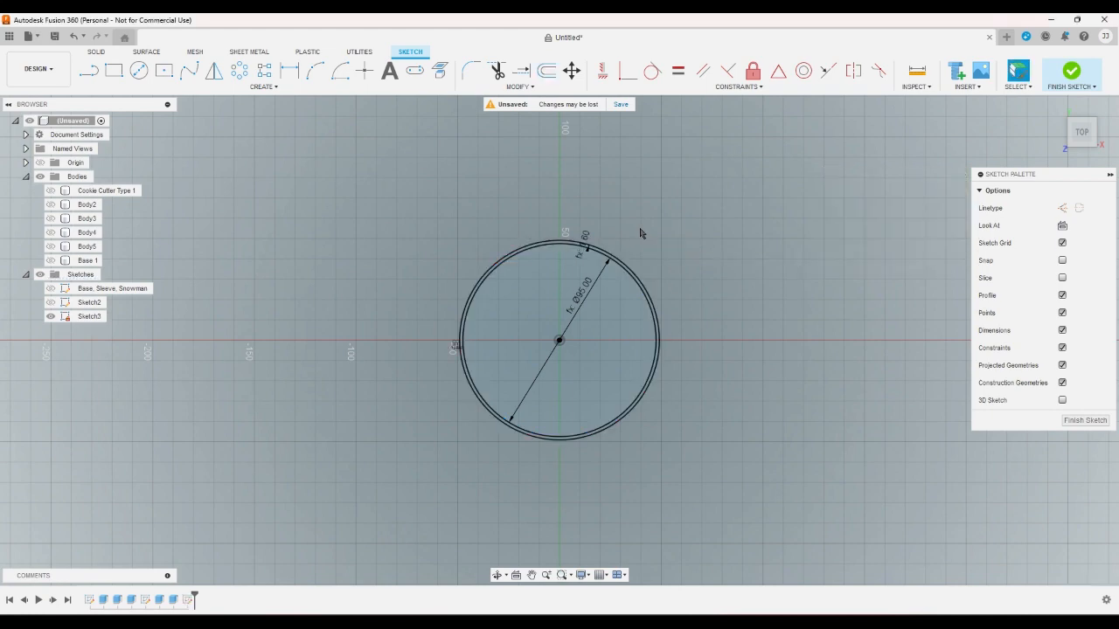
Change the offset between the two circles to wallthickness * 2
{"action": "scroll", "coordinate": [669, 350], "scroll_direction": "up", "scroll_amount": 3}
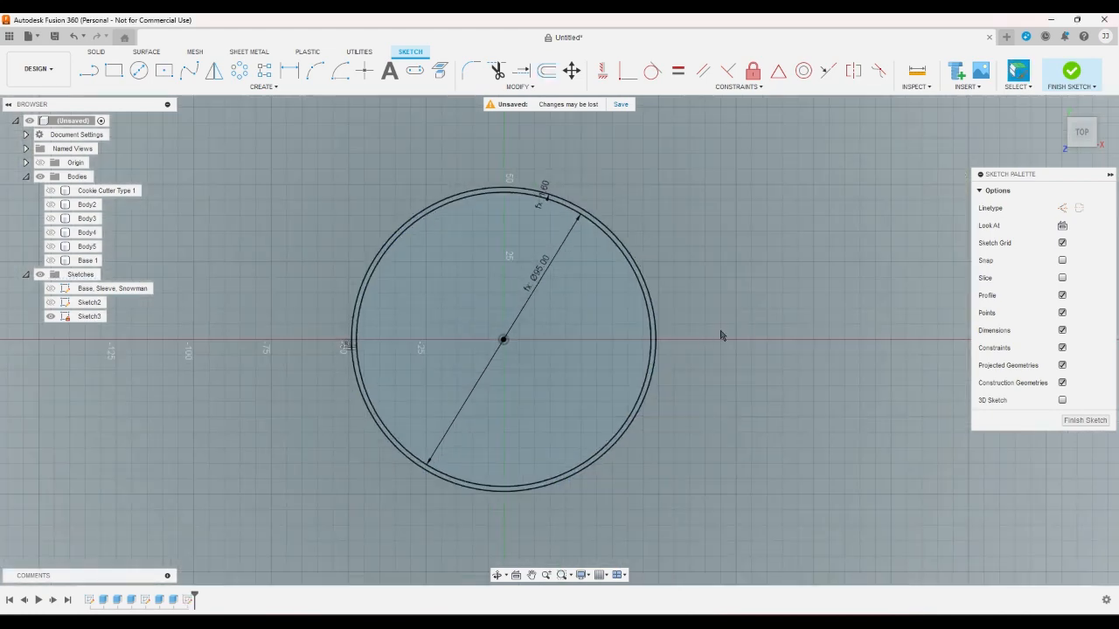
{"action": "scroll", "coordinate": [746, 324], "scroll_direction": "down", "scroll_amount": 2}
{"action": "scroll", "coordinate": [540, 329], "scroll_direction": "up", "scroll_amount": 2}
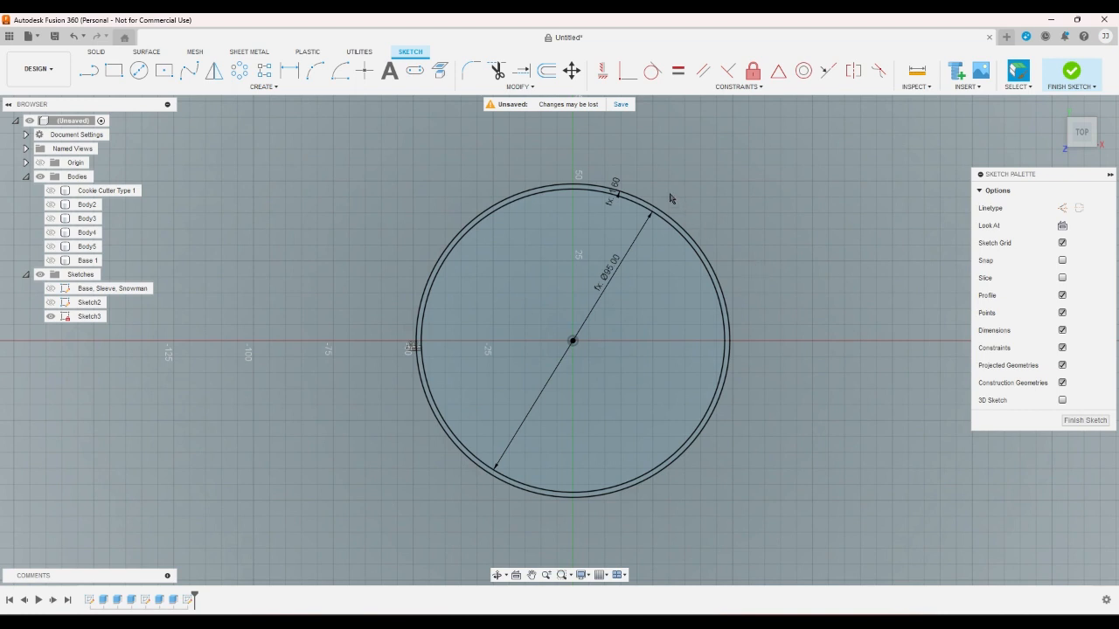
{"action": "double_click", "coordinate": [621, 188]}
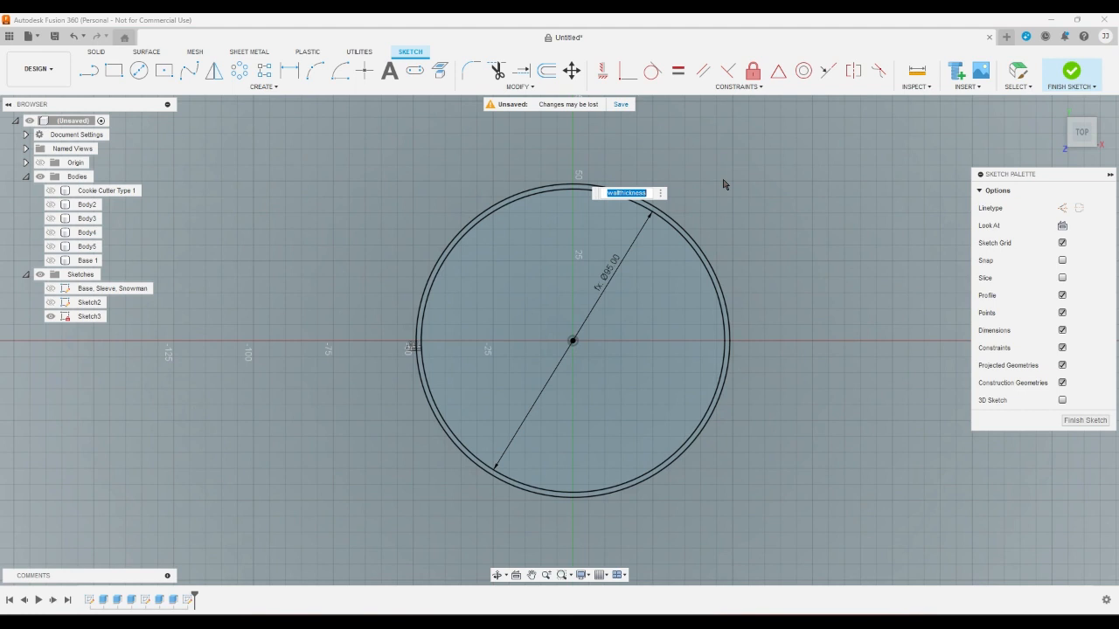
{"action": "key", "text": "Right"}
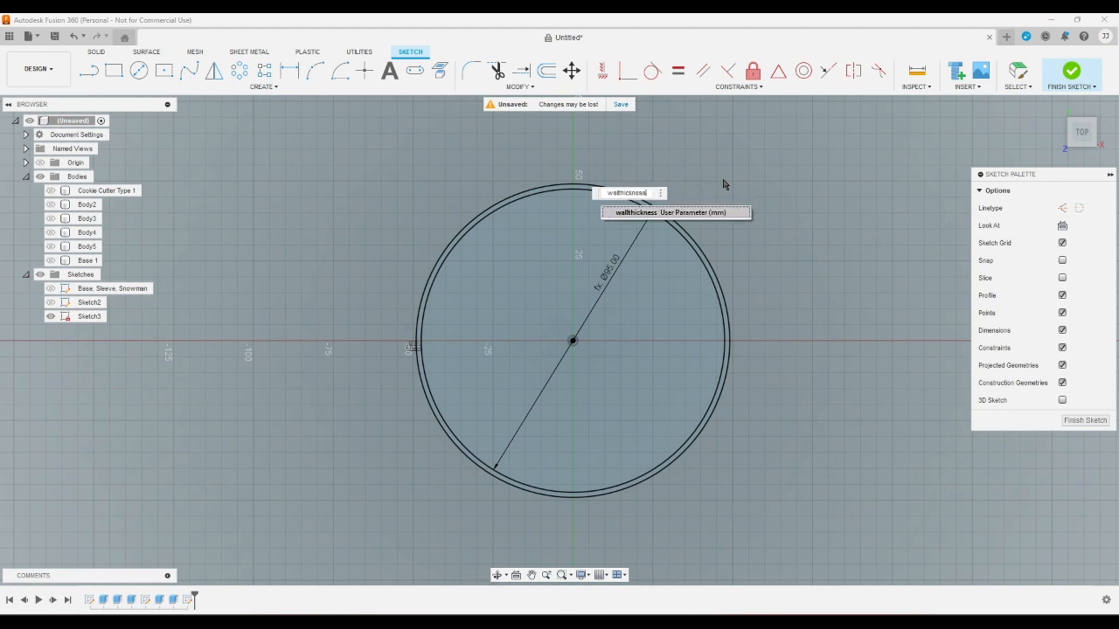
{"action": "key", "text": "Return"}
{"action": "key", "text": "Return"}
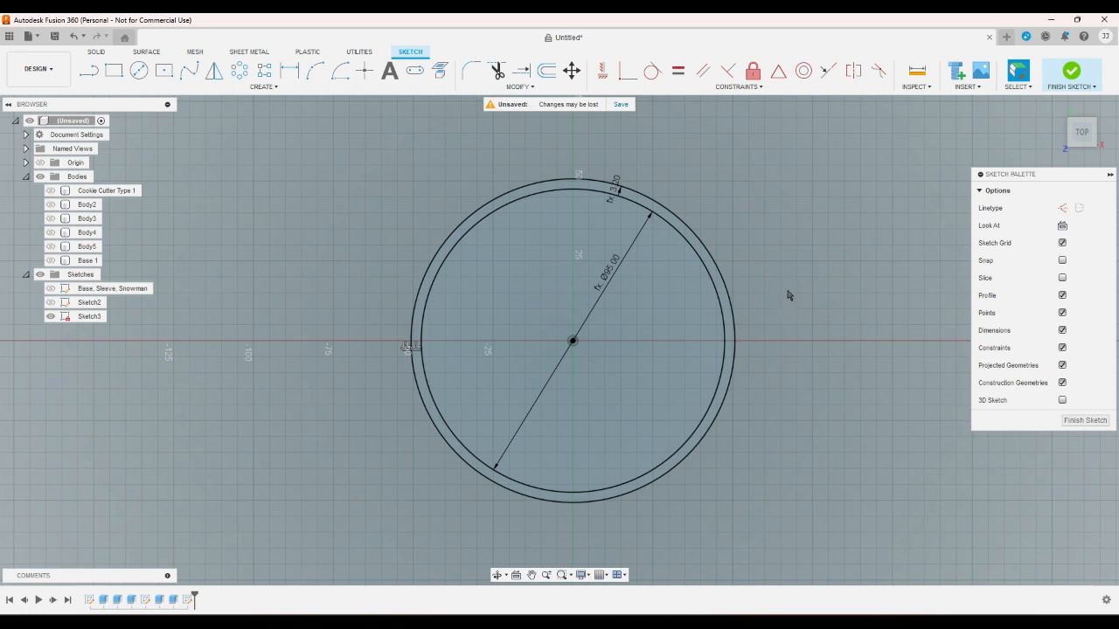
{"action": "left_click", "coordinate": [114, 70]}
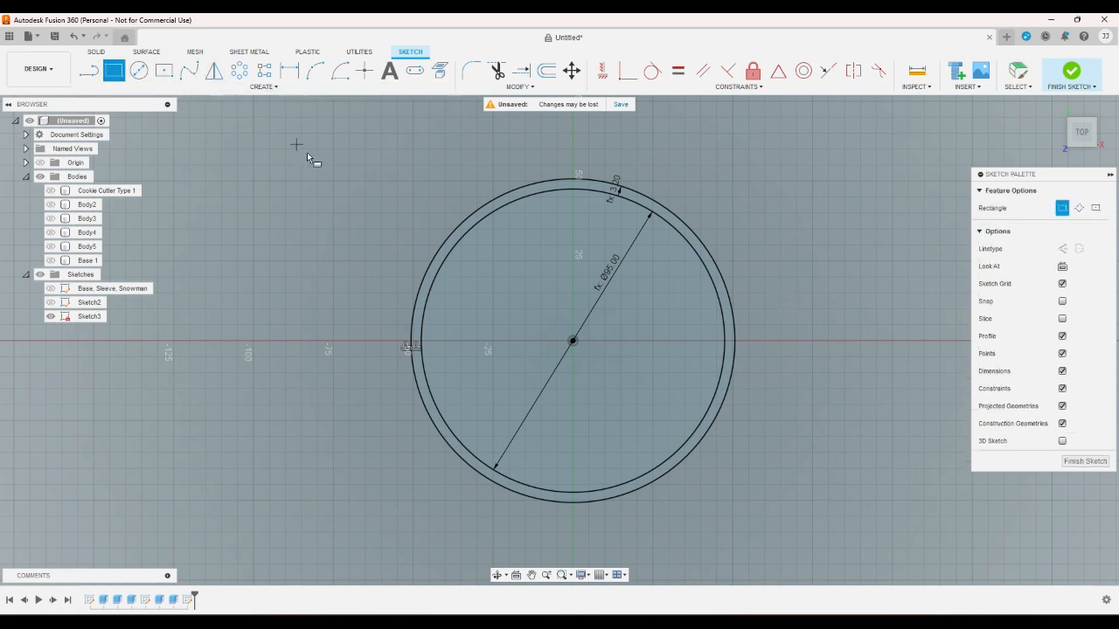
{"action": "right_click", "coordinate": [326, 174]}
{"action": "left_click", "coordinate": [295, 179]}
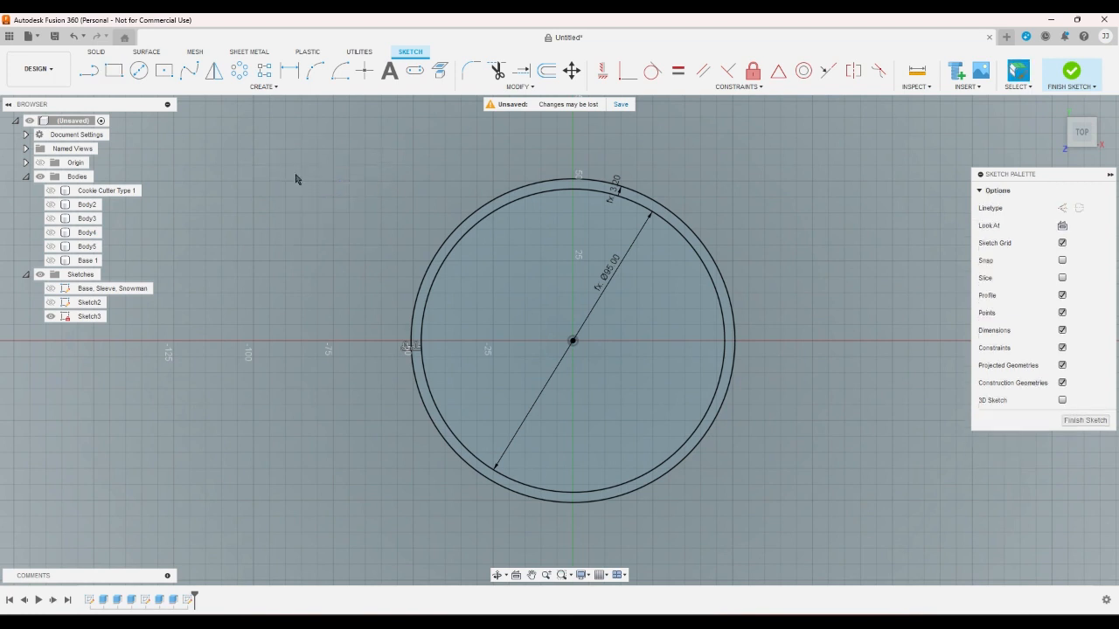
Sketch a tall rectangle about 20 by 114 mm left of the circles and a long horizontal rectangle along their upper edge
{"action": "key", "text": "r"}
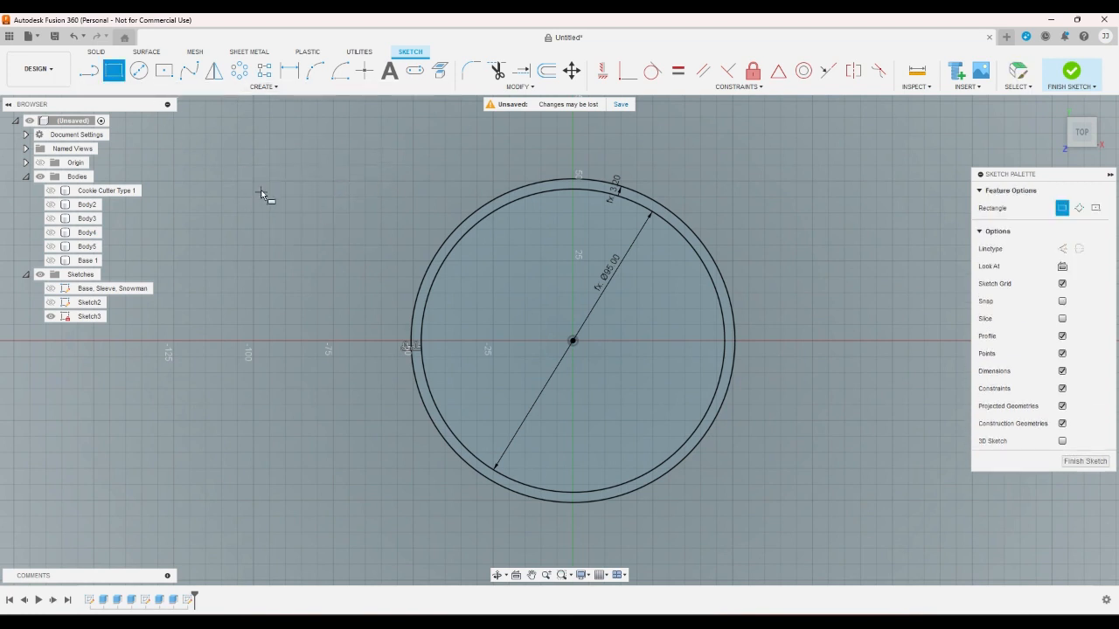
{"action": "left_click", "coordinate": [335, 137]}
{"action": "left_click", "coordinate": [400, 500]}
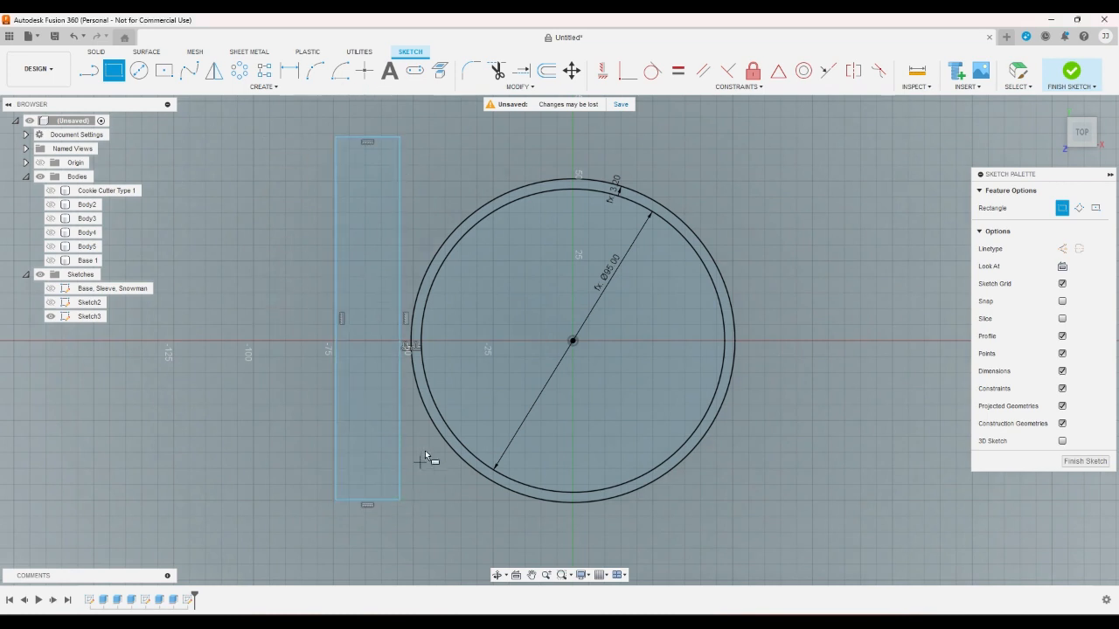
{"action": "left_click", "coordinate": [336, 138]}
{"action": "left_click", "coordinate": [805, 179]}
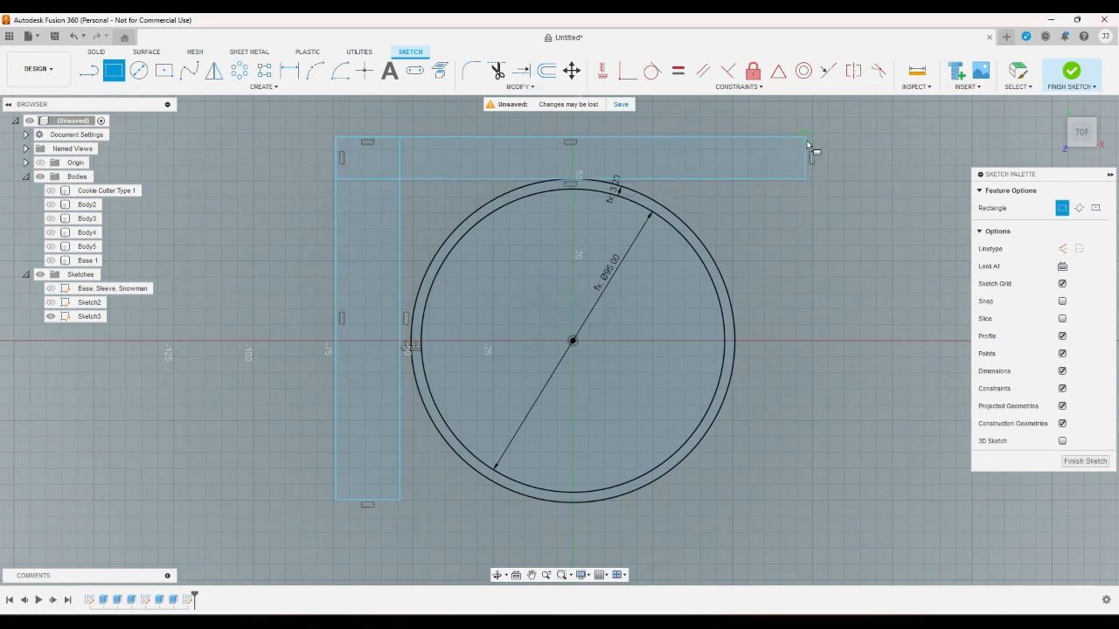
Sketch a tall rectangle over the circles' right edge and a long horizontal one over their lower edge, completing the rough frame
{"action": "left_click", "coordinate": [804, 137]}
{"action": "left_click", "coordinate": [723, 536]}
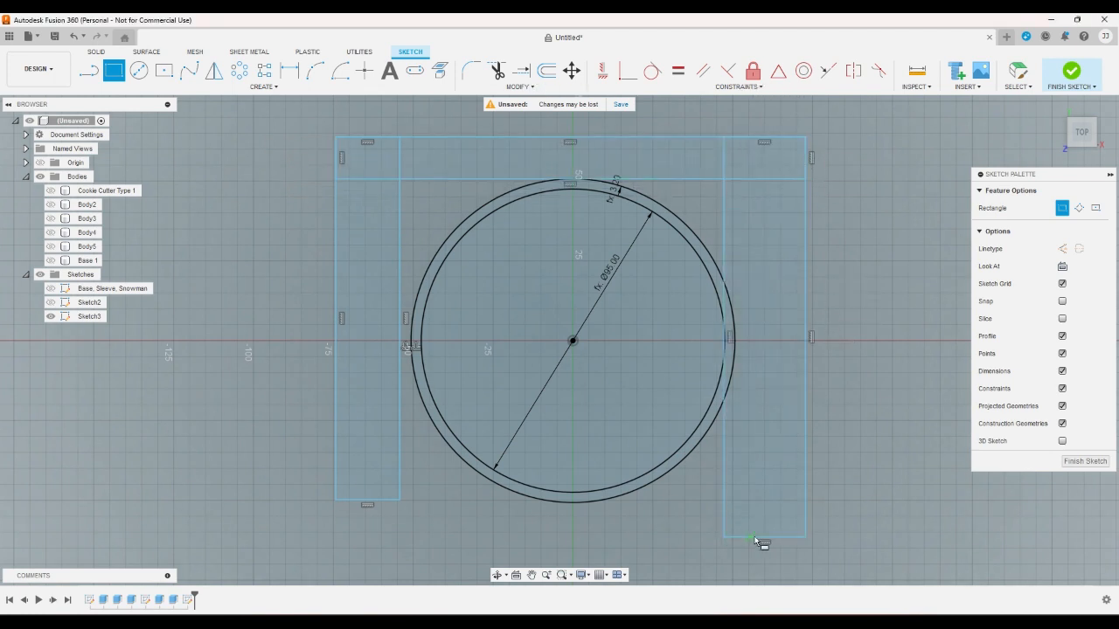
{"action": "left_click", "coordinate": [805, 537]}
{"action": "left_click", "coordinate": [336, 455]}
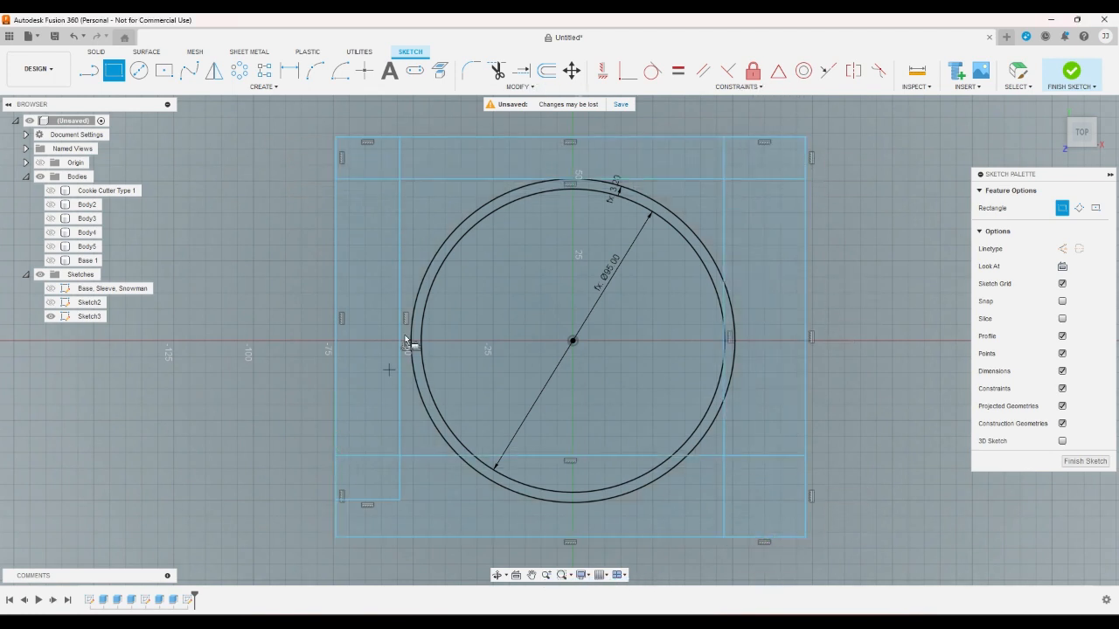
Dimension the left rectangle's width as wallthickness*1.5
{"action": "left_click", "coordinate": [290, 70]}
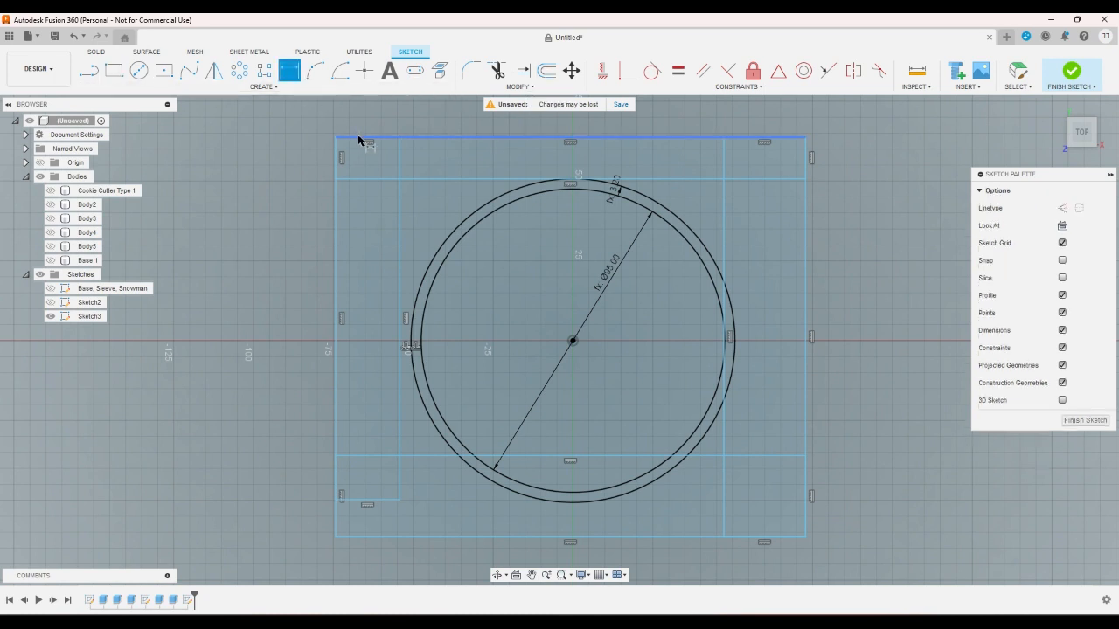
{"action": "left_click", "coordinate": [400, 151]}
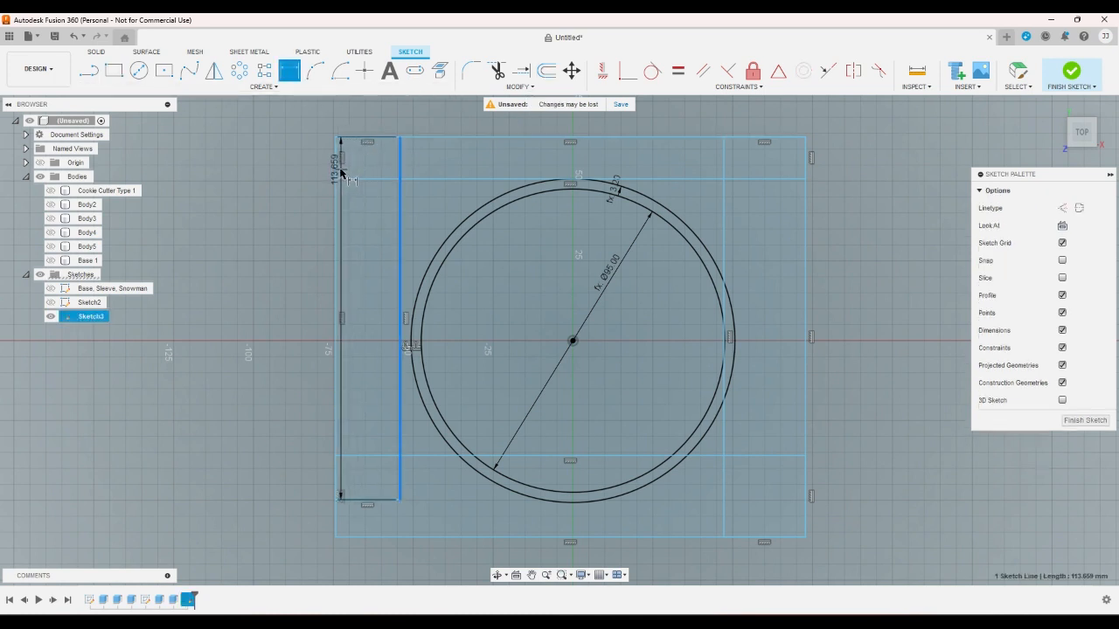
{"action": "left_click", "coordinate": [336, 171]}
{"action": "left_click", "coordinate": [367, 119]}
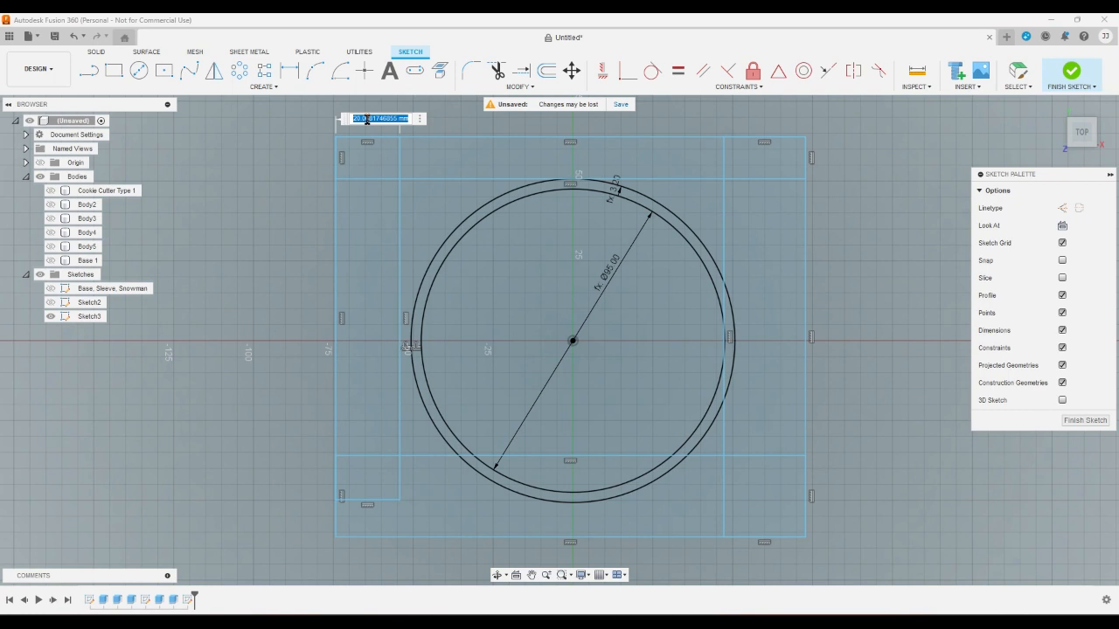
{"action": "type", "text": "w"}
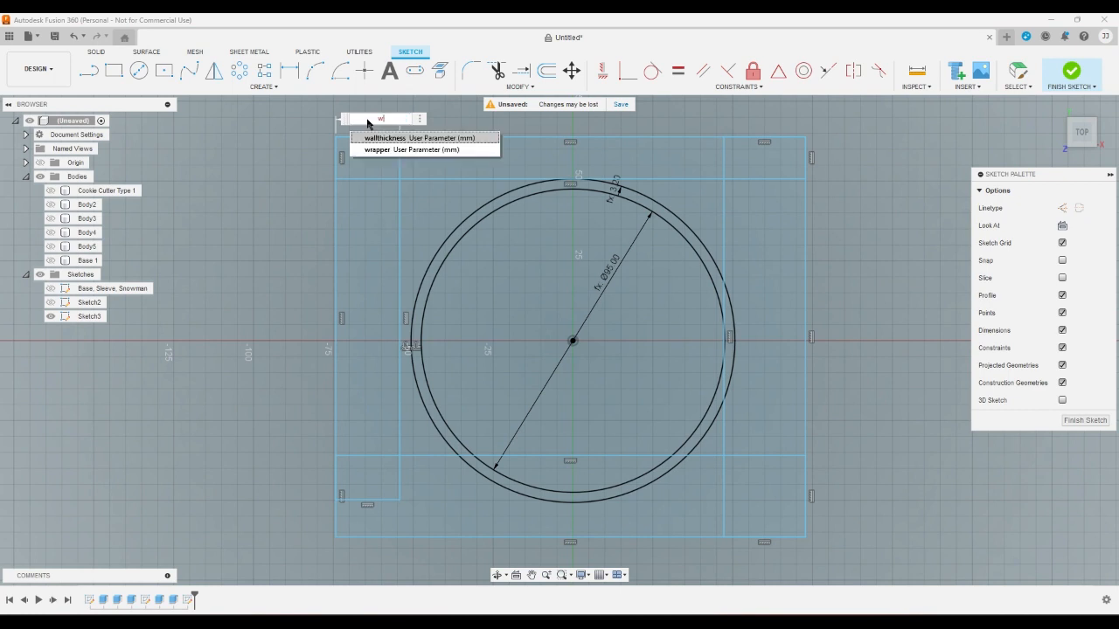
{"action": "key", "text": "Return"}
{"action": "type", "text": "*1"}
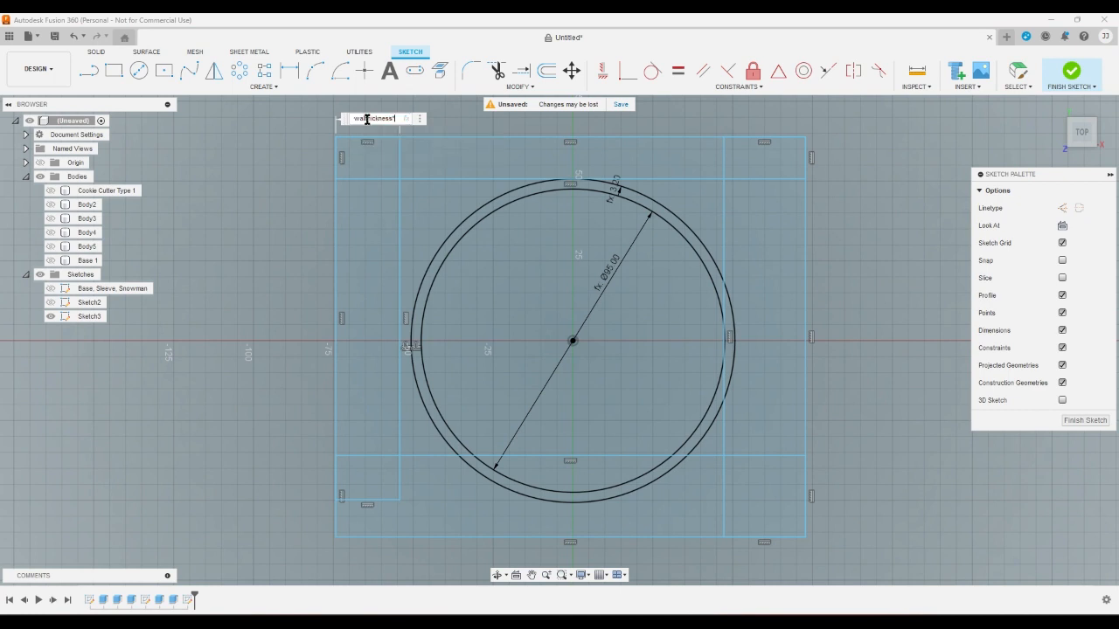
{"action": "type", "text": ".5"}
{"action": "key", "text": "Return"}
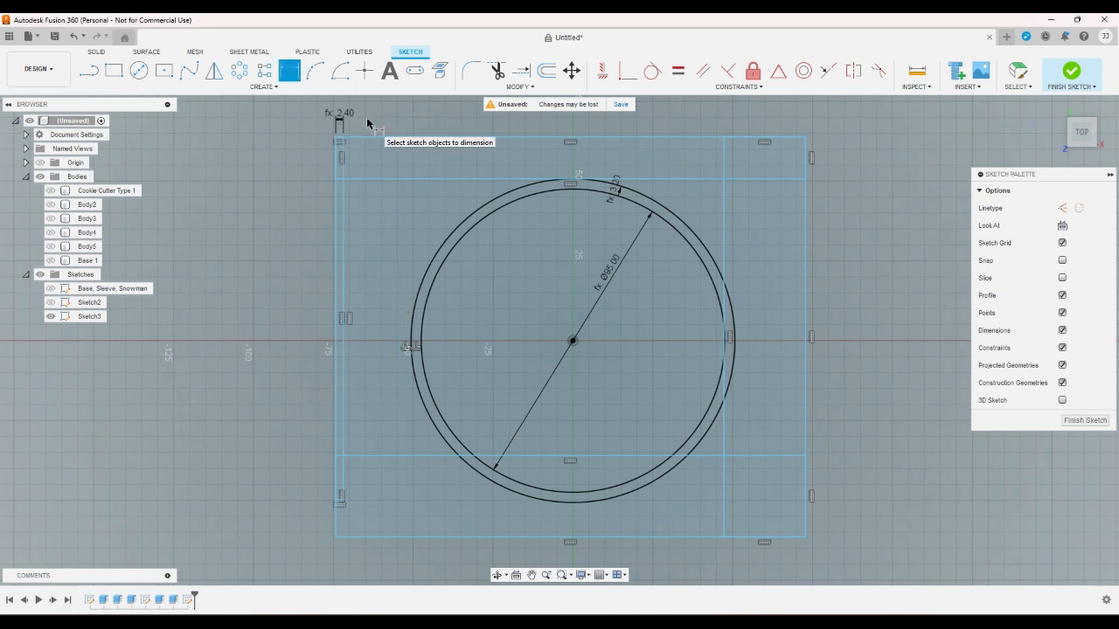
{"action": "right_click", "coordinate": [367, 122]}
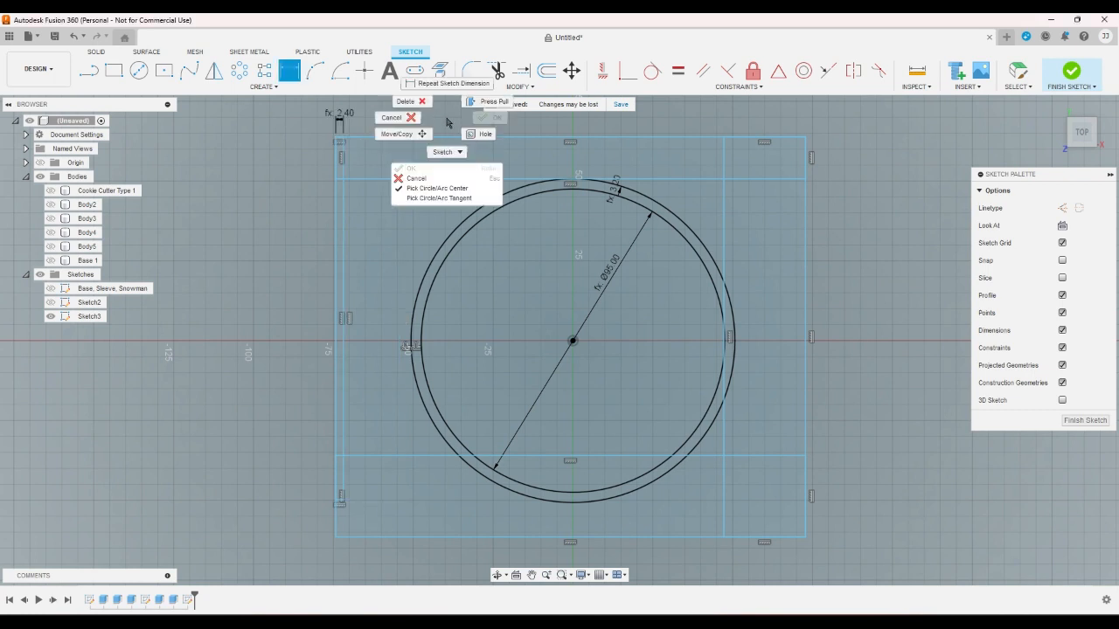
{"action": "left_click", "coordinate": [394, 114]}
Check the expression of the offset dimension between the two circles
{"action": "double_click", "coordinate": [616, 192]}
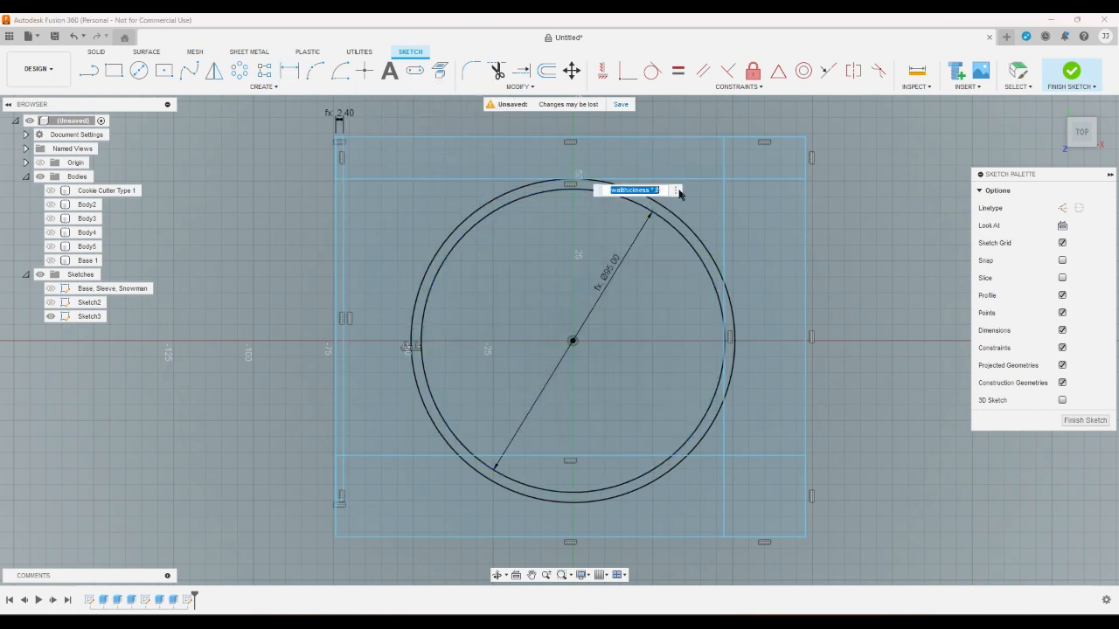
{"action": "key", "text": "Right"}
{"action": "key", "text": "Return"}
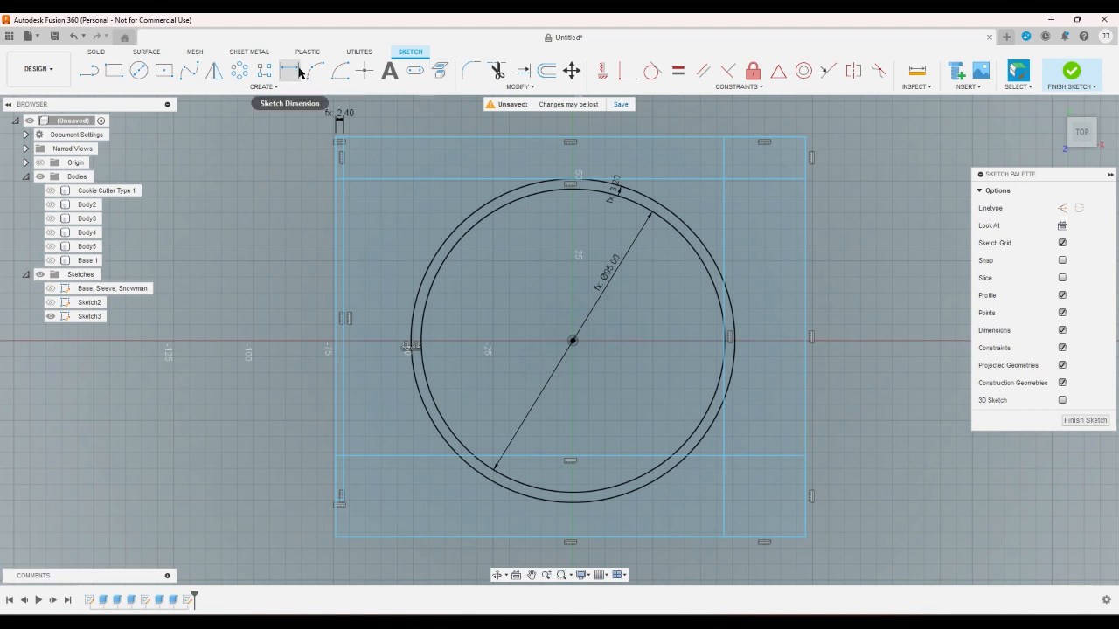
Move the narrow left frame rectangle inward so it sits close to the outer circle's left edge
{"action": "left_click_drag", "start_coordinate": [344, 285], "coordinate": [403, 293]}
{"action": "left_click", "coordinate": [362, 286]}
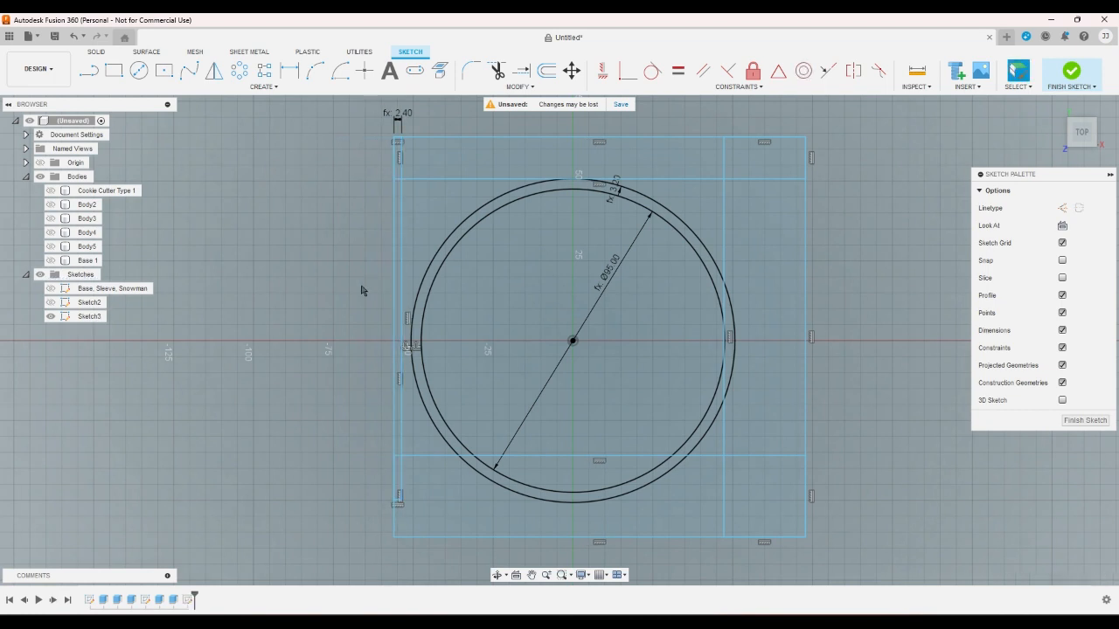
{"action": "left_click", "coordinate": [88, 70]}
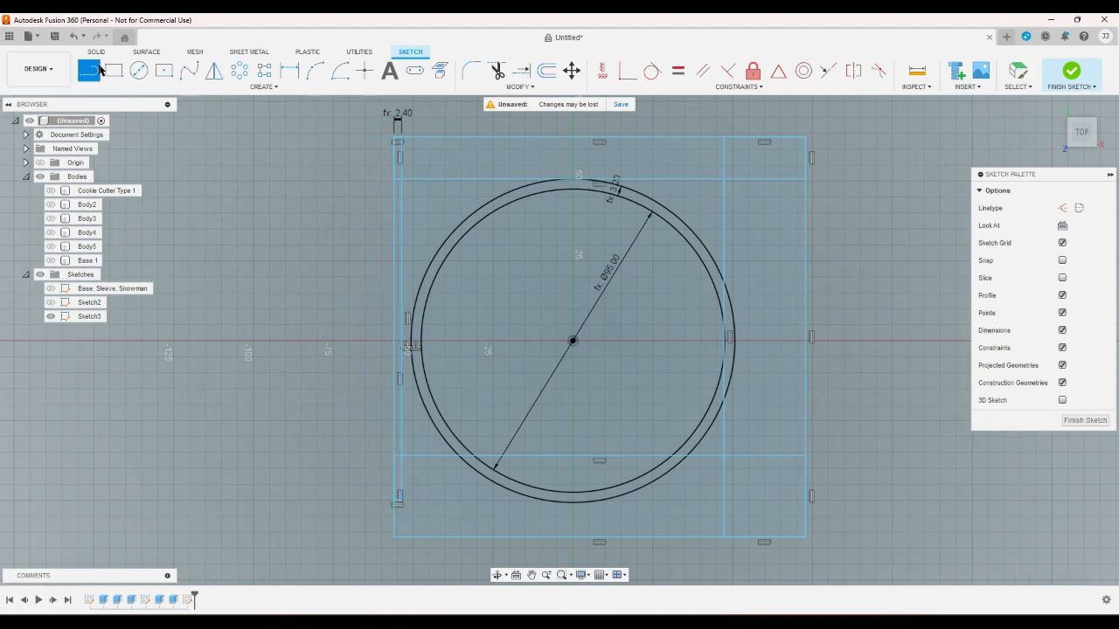
{"action": "right_click", "coordinate": [296, 163]}
{"action": "left_click", "coordinate": [261, 165]}
Sketch a center rectangle about 173 by 147 mm from the circles' center, enclosing the frame
{"action": "scroll", "coordinate": [225, 132], "scroll_direction": "down", "scroll_amount": 1}
{"action": "left_click", "coordinate": [165, 71]}
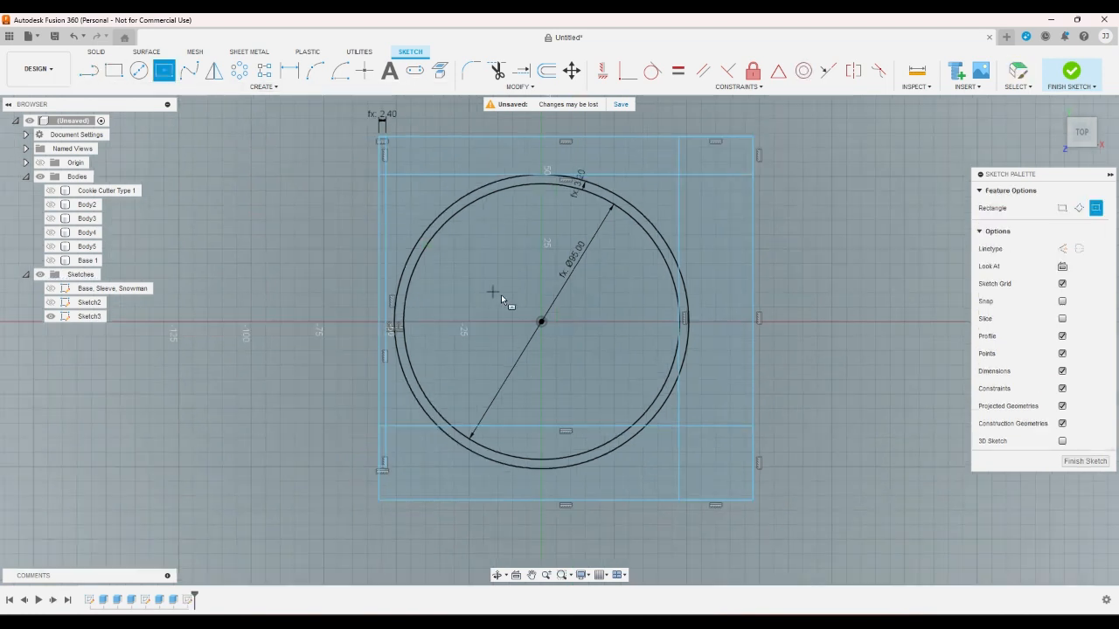
{"action": "left_click", "coordinate": [542, 323]}
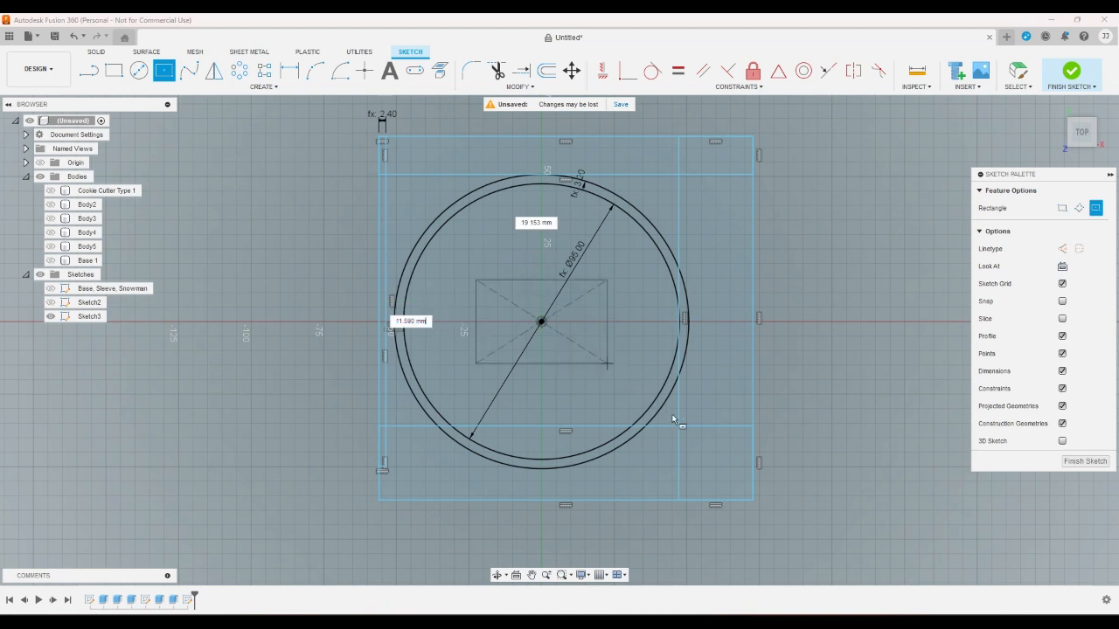
{"action": "left_click", "coordinate": [792, 533]}
{"action": "right_click", "coordinate": [825, 437]}
{"action": "left_click", "coordinate": [909, 420]}
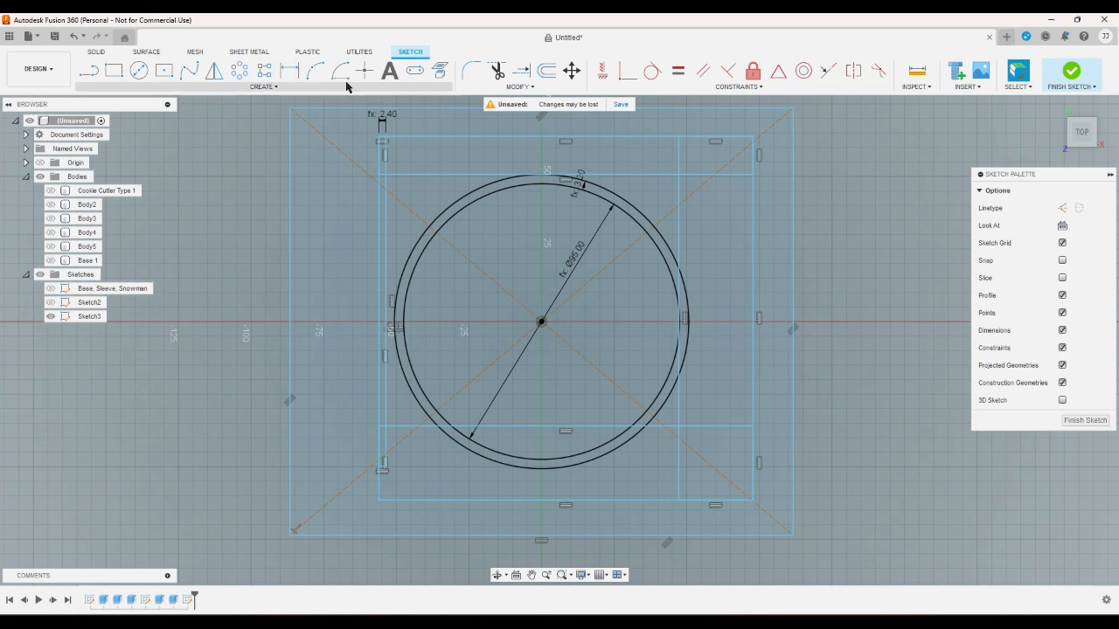
Convert all four sides of the large center rectangle to construction lines
{"action": "left_click", "coordinate": [333, 108]}
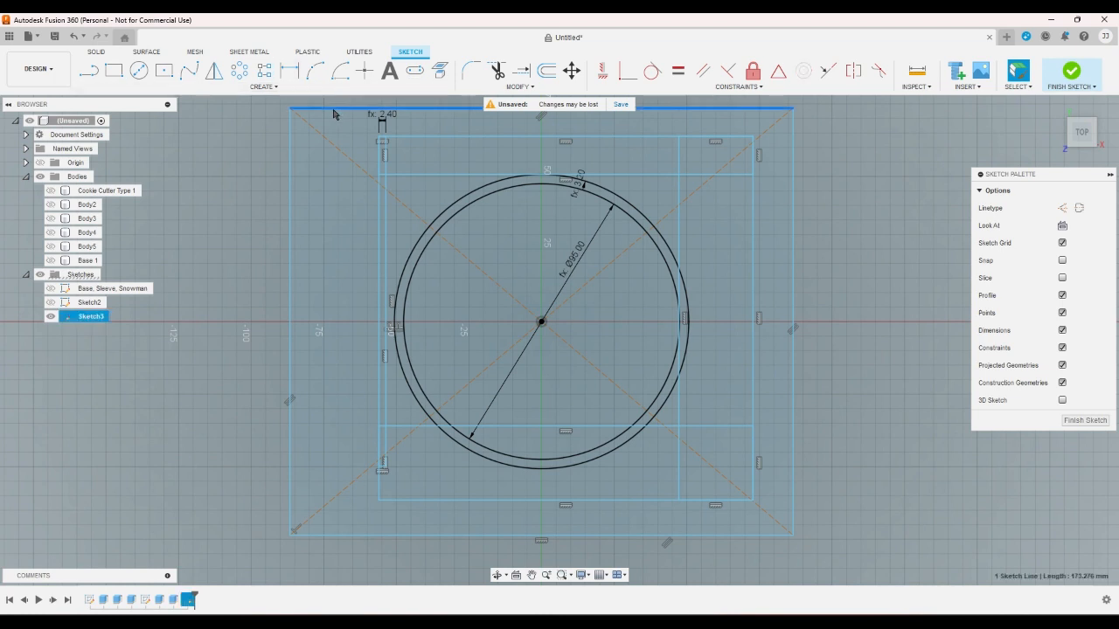
{"action": "key", "text": "x"}
{"action": "left_click", "coordinate": [289, 151]}
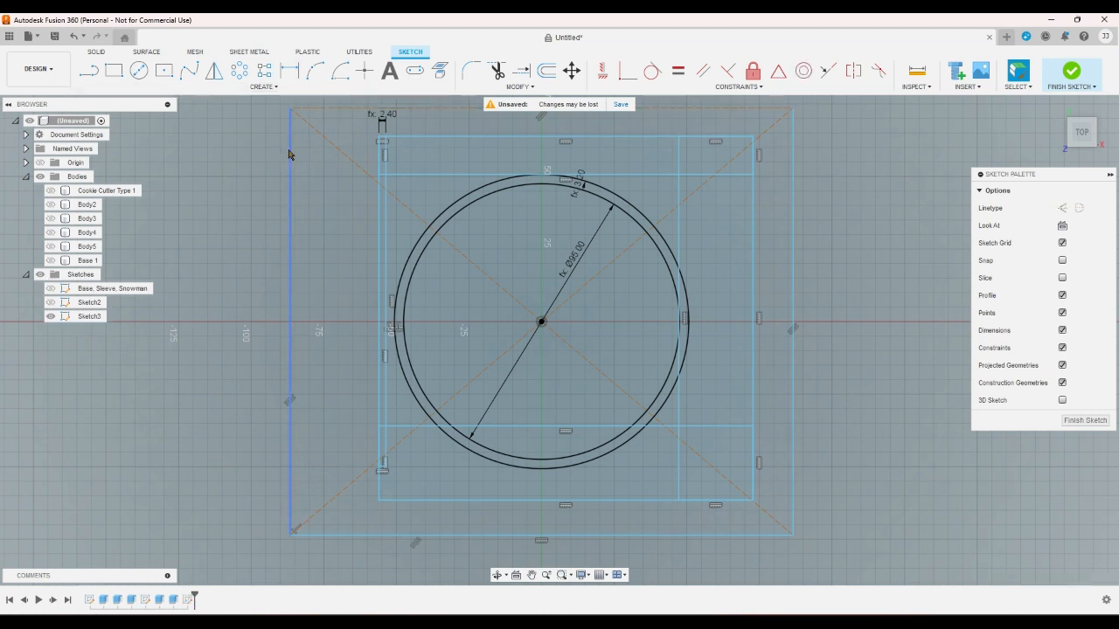
{"action": "key", "text": "x"}
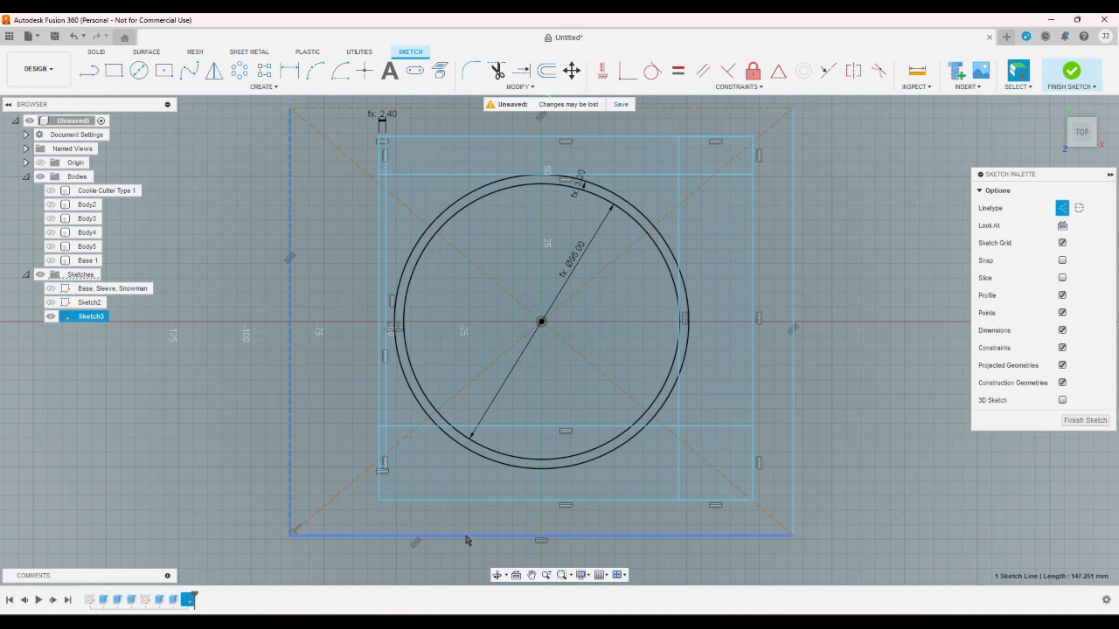
{"action": "left_click", "coordinate": [792, 419]}
{"action": "key", "text": "x"}
{"action": "left_click", "coordinate": [794, 419]}
{"action": "key", "text": "x"}
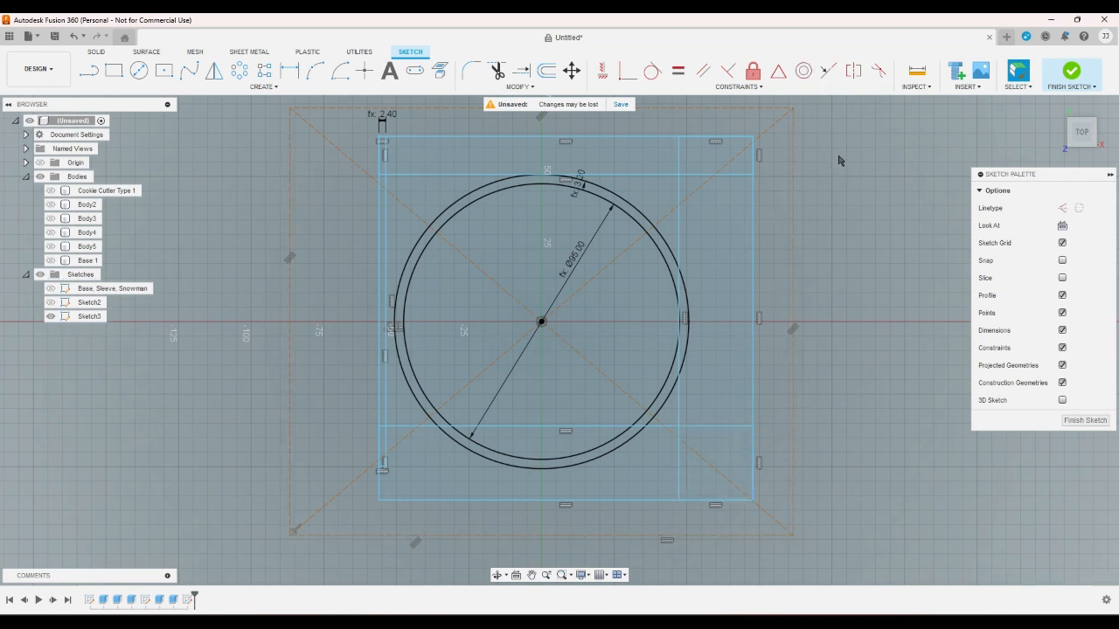
Make the construction rectangle's right and top sides tangent to the outer circle
{"action": "left_click", "coordinate": [793, 199]}
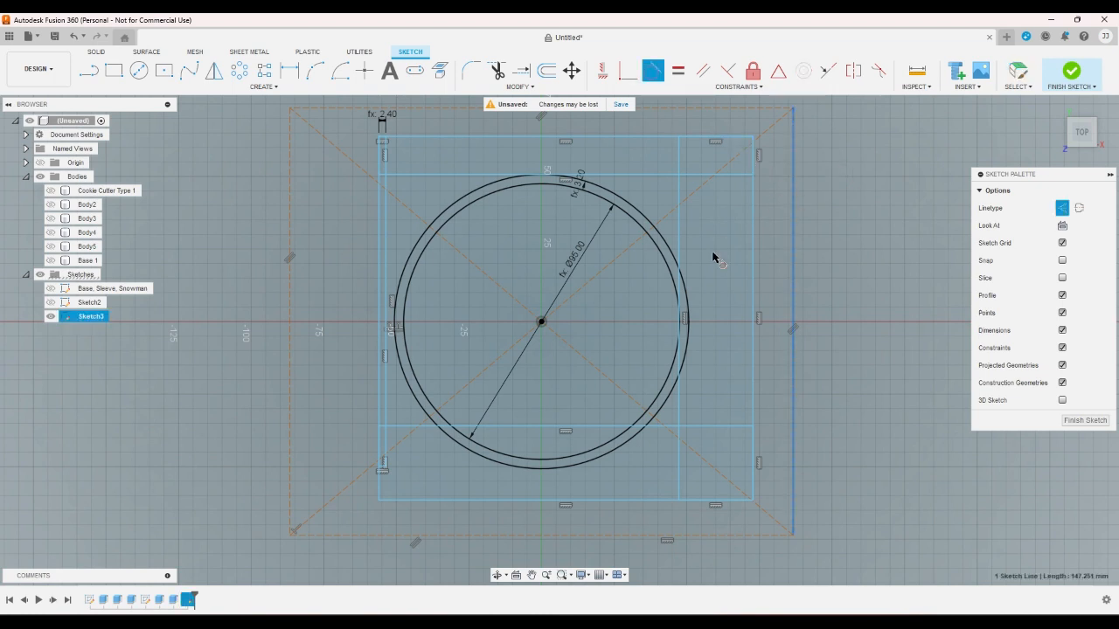
{"action": "left_click", "coordinate": [689, 320]}
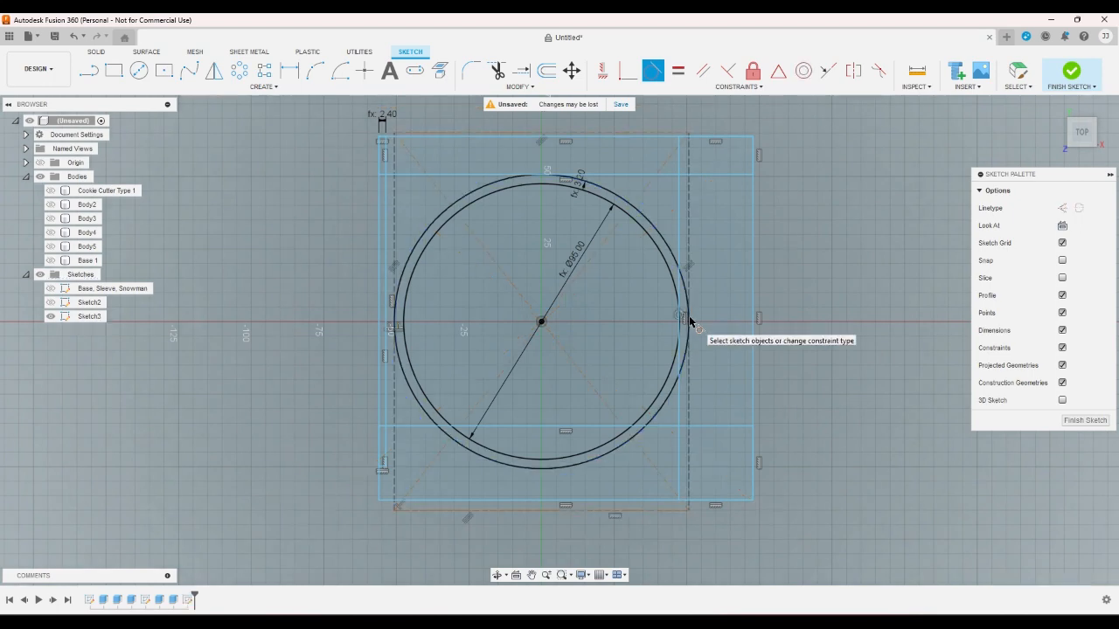
{"action": "left_click", "coordinate": [507, 134]}
{"action": "left_click", "coordinate": [500, 180]}
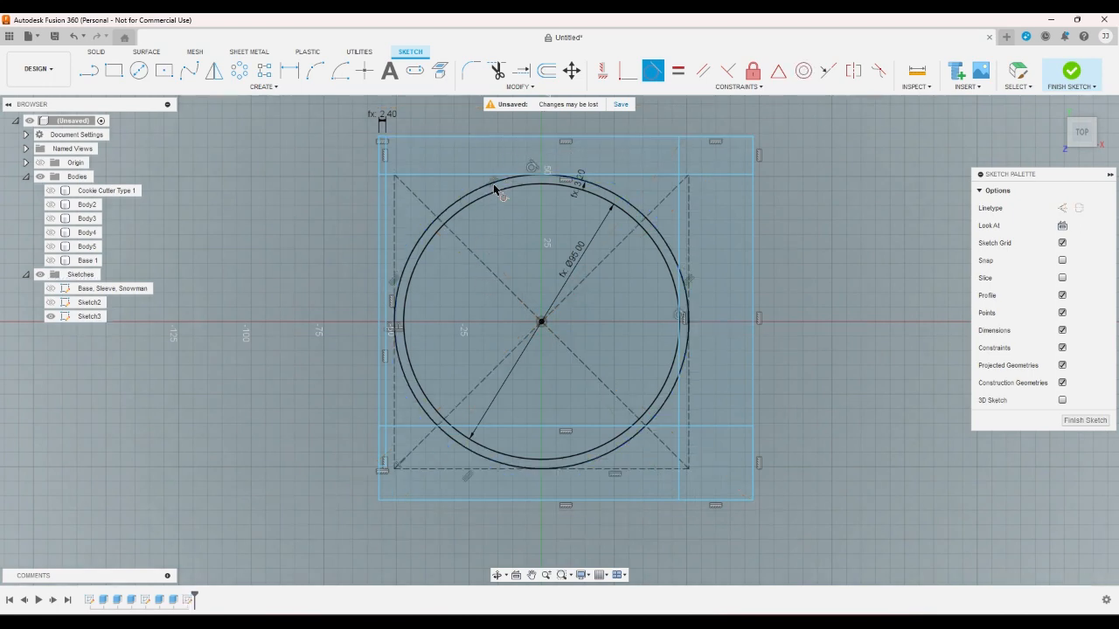
{"action": "right_click", "coordinate": [945, 236]}
{"action": "left_click", "coordinate": [972, 238]}
Move the inner edges of the upper, right and lower frame rectangles outward, clear of the construction square
{"action": "scroll", "coordinate": [601, 275], "scroll_direction": "up", "scroll_amount": 3}
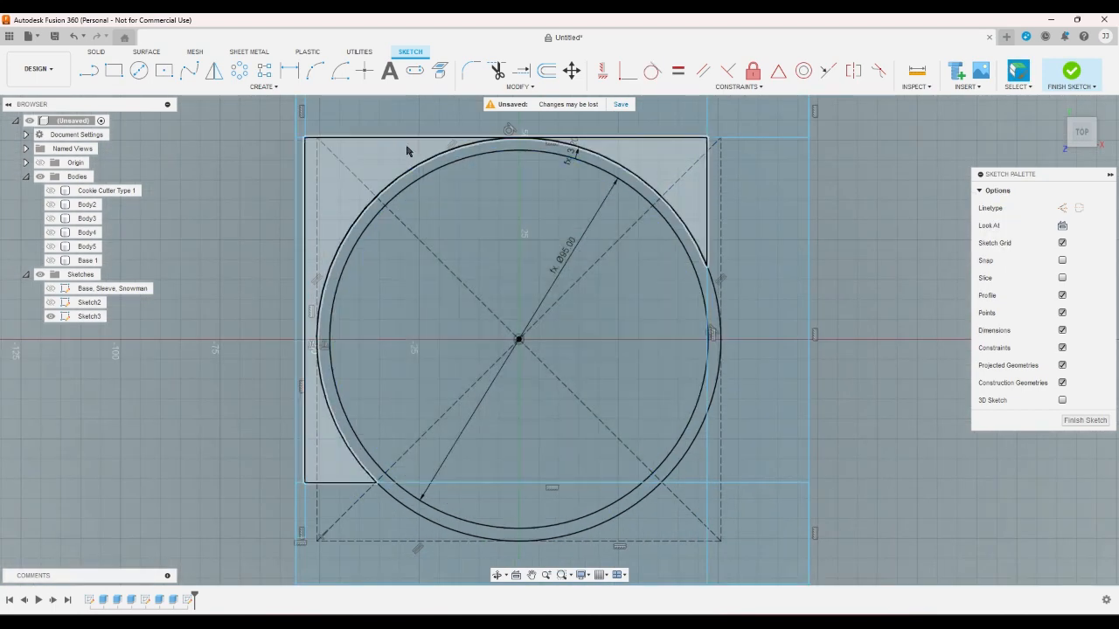
{"action": "left_click_drag", "start_coordinate": [309, 138], "coordinate": [309, 129]}
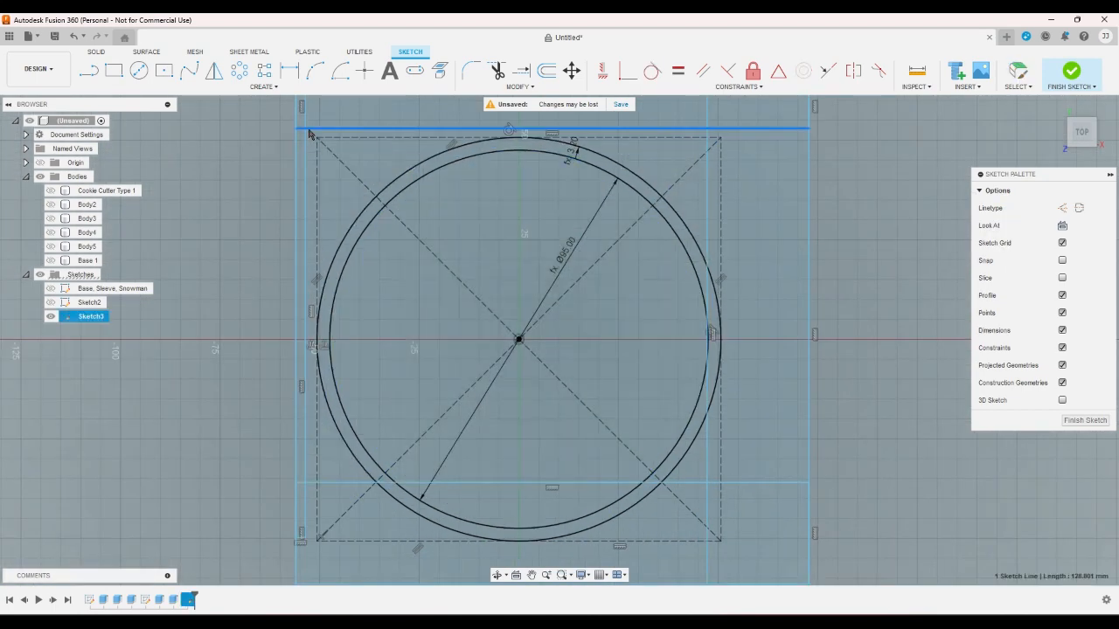
{"action": "left_click_drag", "start_coordinate": [708, 193], "coordinate": [738, 203]}
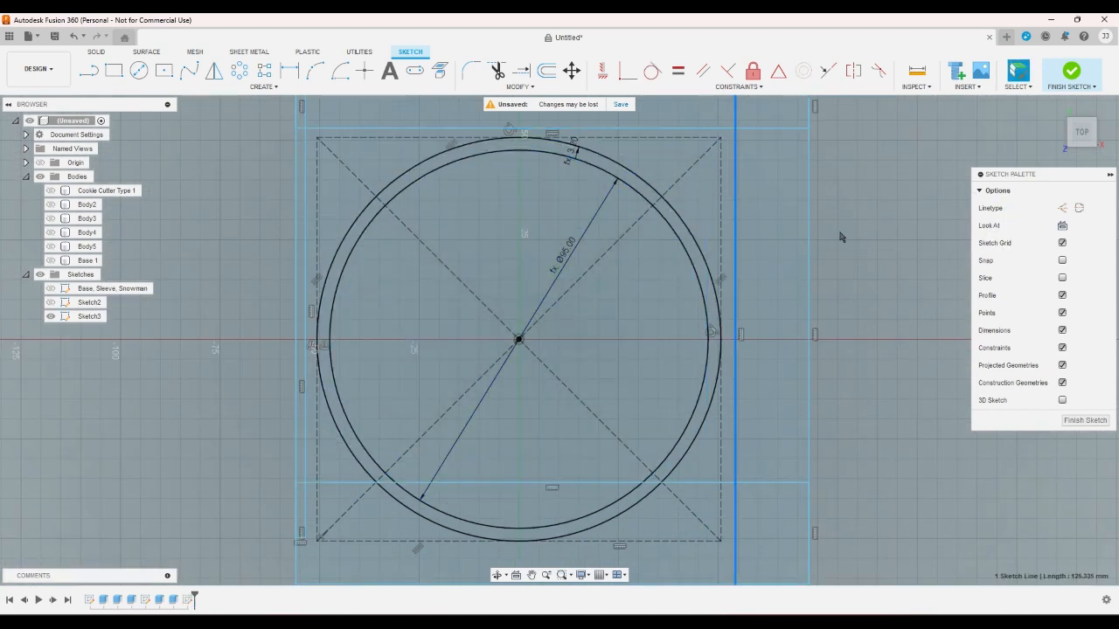
{"action": "scroll", "coordinate": [852, 242], "scroll_direction": "down", "scroll_amount": 4}
{"action": "scroll", "coordinate": [785, 382], "scroll_direction": "up", "scroll_amount": 2}
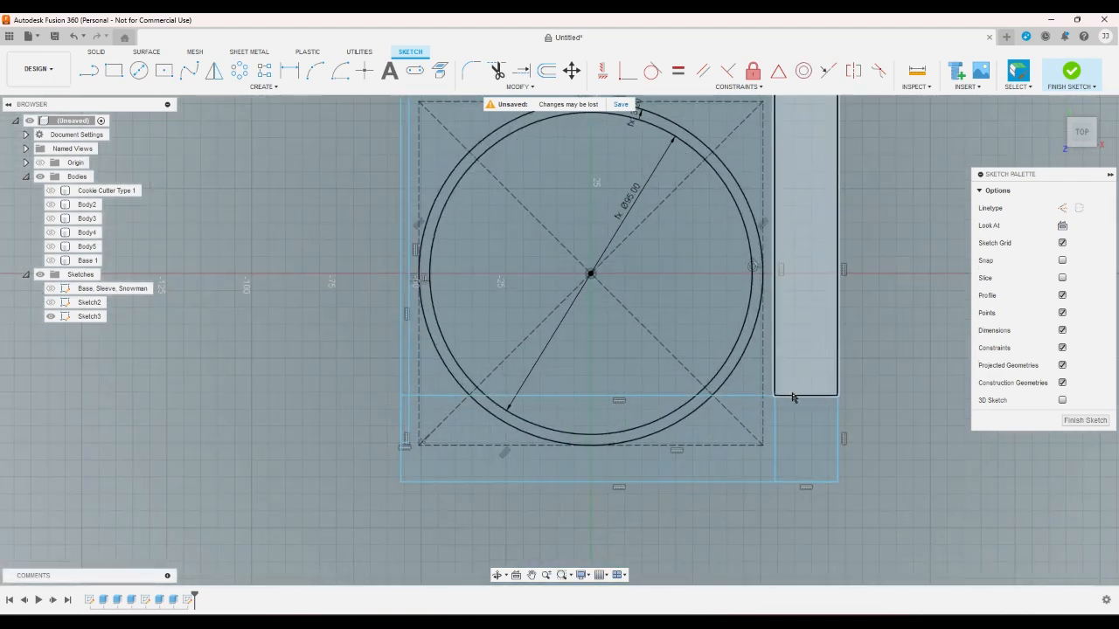
{"action": "left_click_drag", "start_coordinate": [792, 398], "coordinate": [793, 454]}
Apply an Equal constraint so the upper frame rectangle's height matches the left rectangle's width
{"action": "scroll", "coordinate": [889, 429], "scroll_direction": "down", "scroll_amount": 3}
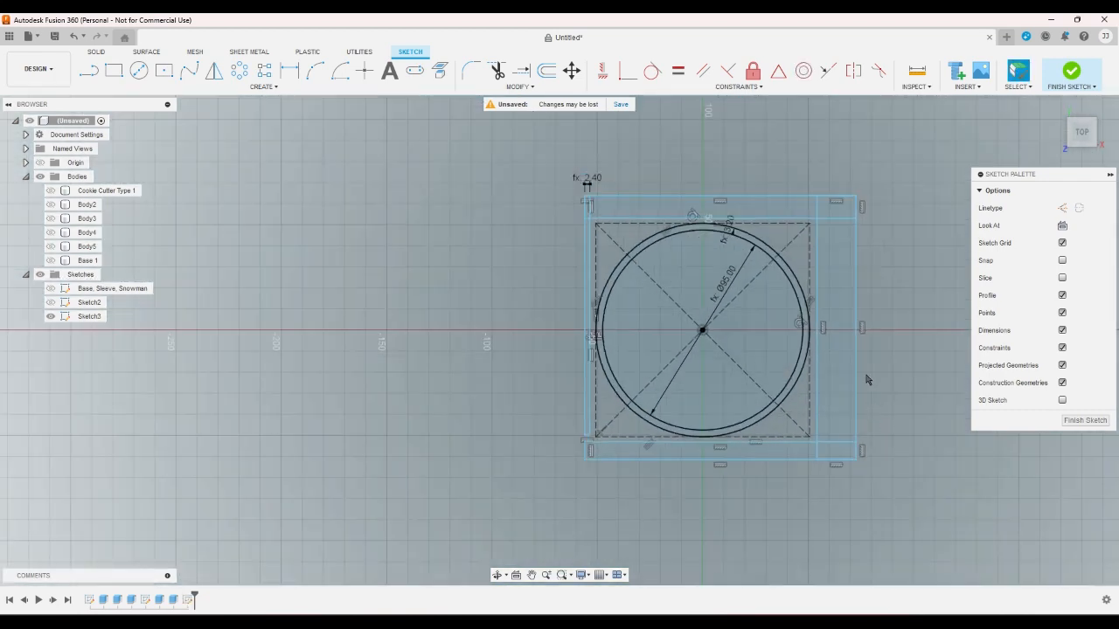
{"action": "scroll", "coordinate": [587, 157], "scroll_direction": "up", "scroll_amount": 6}
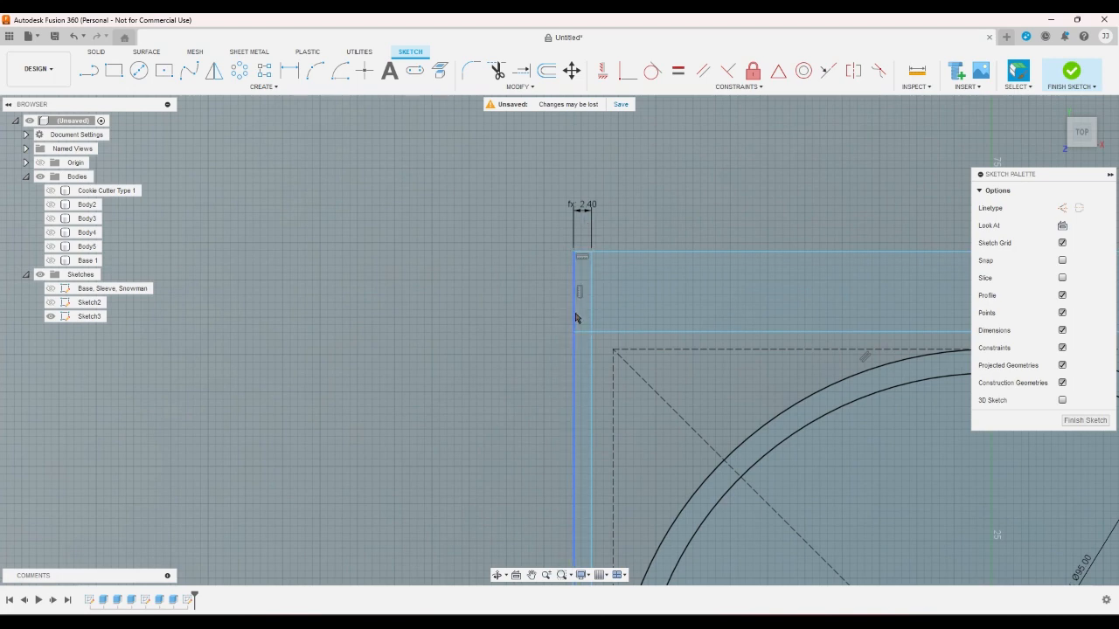
{"action": "left_click", "coordinate": [575, 318]}
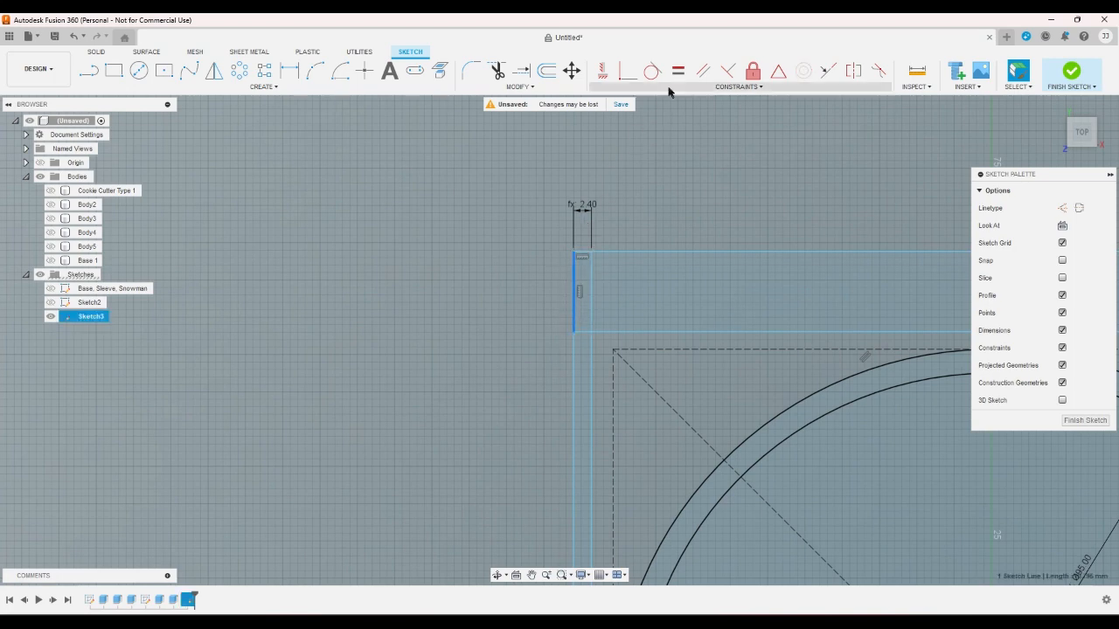
{"action": "left_click", "coordinate": [678, 71]}
{"action": "left_click", "coordinate": [585, 254]}
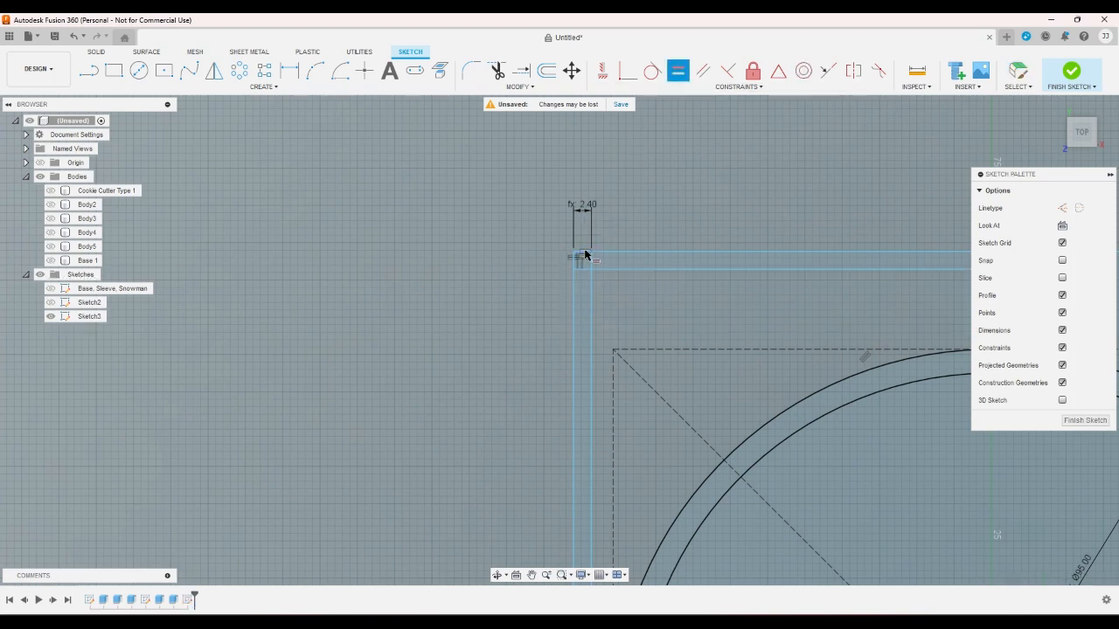
{"action": "scroll", "coordinate": [424, 251], "scroll_direction": "down", "scroll_amount": 5}
{"action": "scroll", "coordinate": [682, 254], "scroll_direction": "up", "scroll_amount": 4}
{"action": "scroll", "coordinate": [612, 290], "scroll_direction": "up", "scroll_amount": 2}
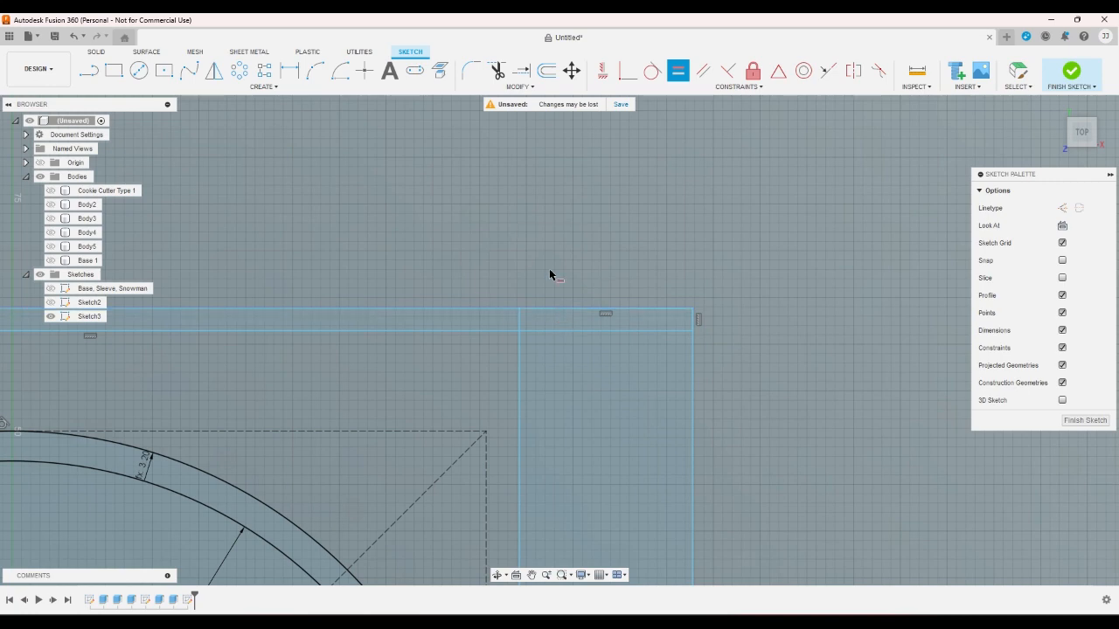
{"action": "right_click", "coordinate": [548, 270]}
{"action": "left_click", "coordinate": [519, 270]}
Dimension the right frame rectangle's width as wallthickness*1.5
{"action": "scroll", "coordinate": [519, 267], "scroll_direction": "up", "scroll_amount": 1}
{"action": "left_click", "coordinate": [290, 72]}
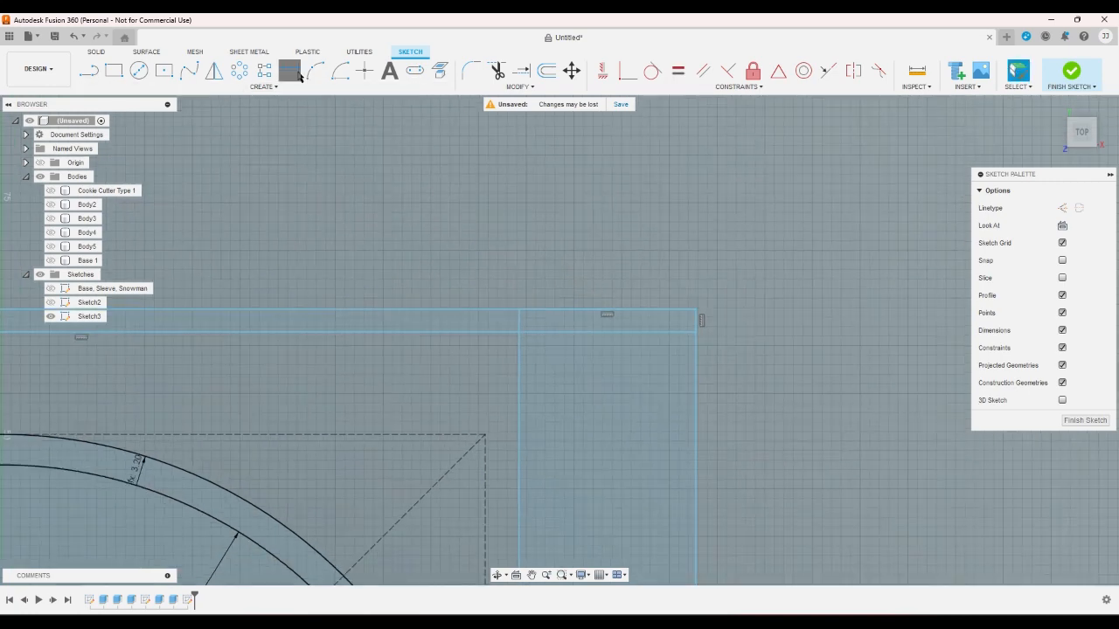
{"action": "left_click", "coordinate": [519, 389]}
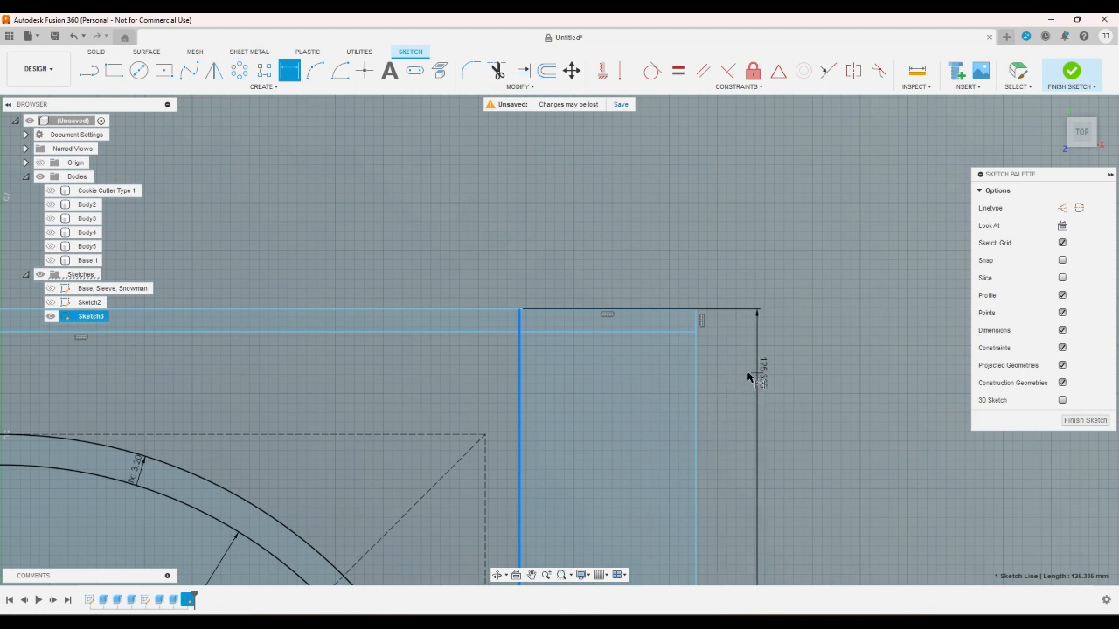
{"action": "left_click", "coordinate": [697, 376]}
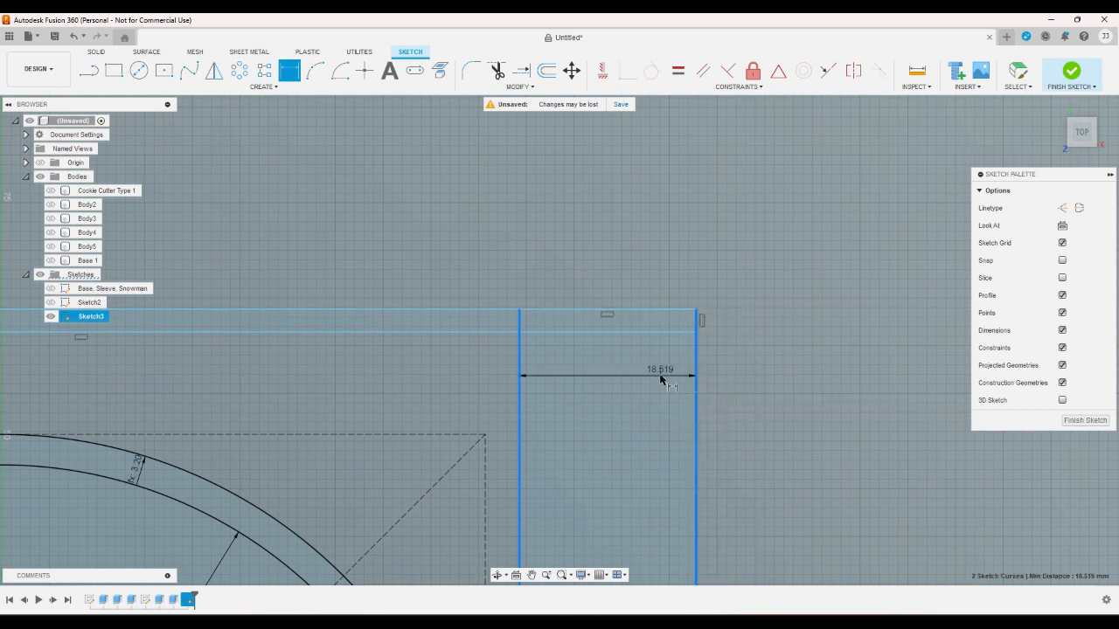
{"action": "left_click", "coordinate": [661, 377]}
{"action": "type", "text": "w"}
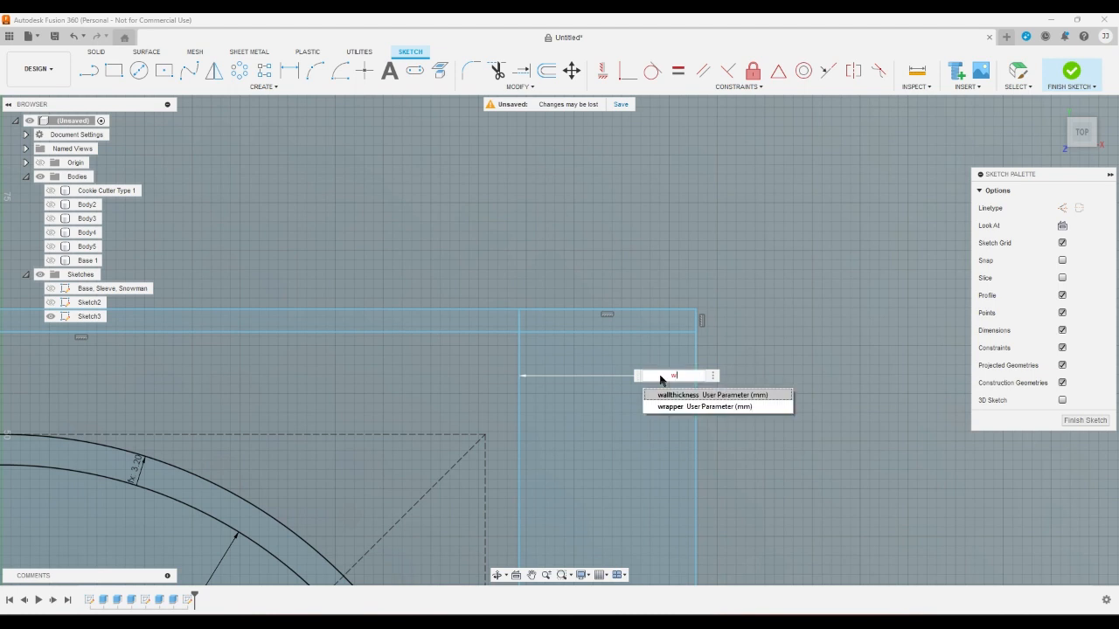
{"action": "key", "text": "Return"}
{"action": "type", "text": "*2"}
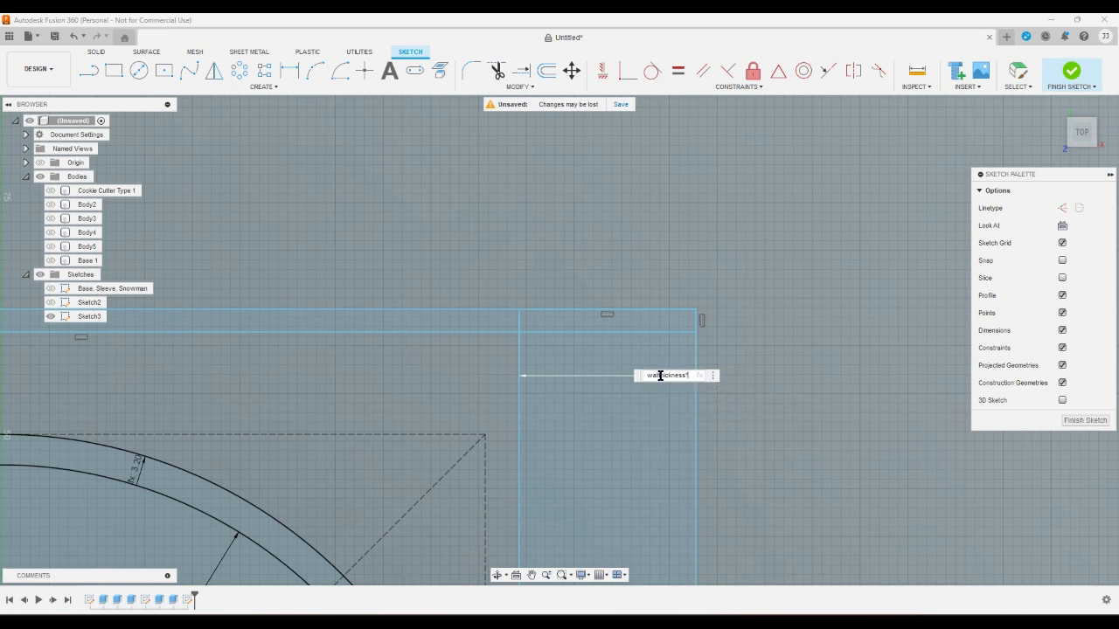
{"action": "key", "text": "Return"}
{"action": "scroll", "coordinate": [659, 378], "scroll_direction": "down", "scroll_amount": 8}
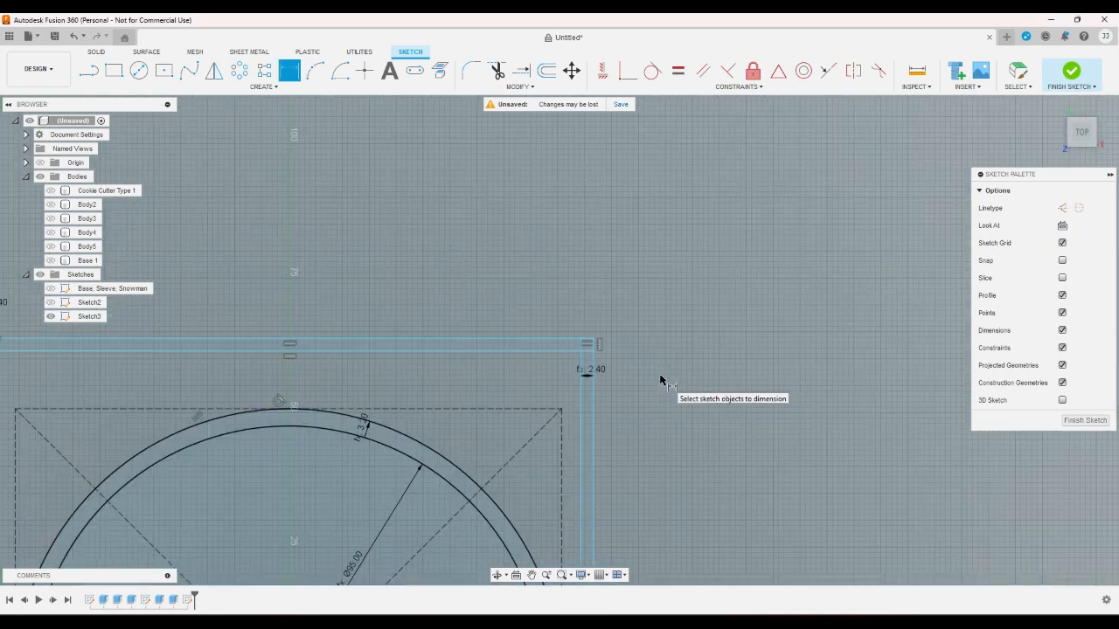
{"action": "scroll", "coordinate": [652, 524], "scroll_direction": "up", "scroll_amount": 3}
{"action": "scroll", "coordinate": [647, 467], "scroll_direction": "up", "scroll_amount": 5}
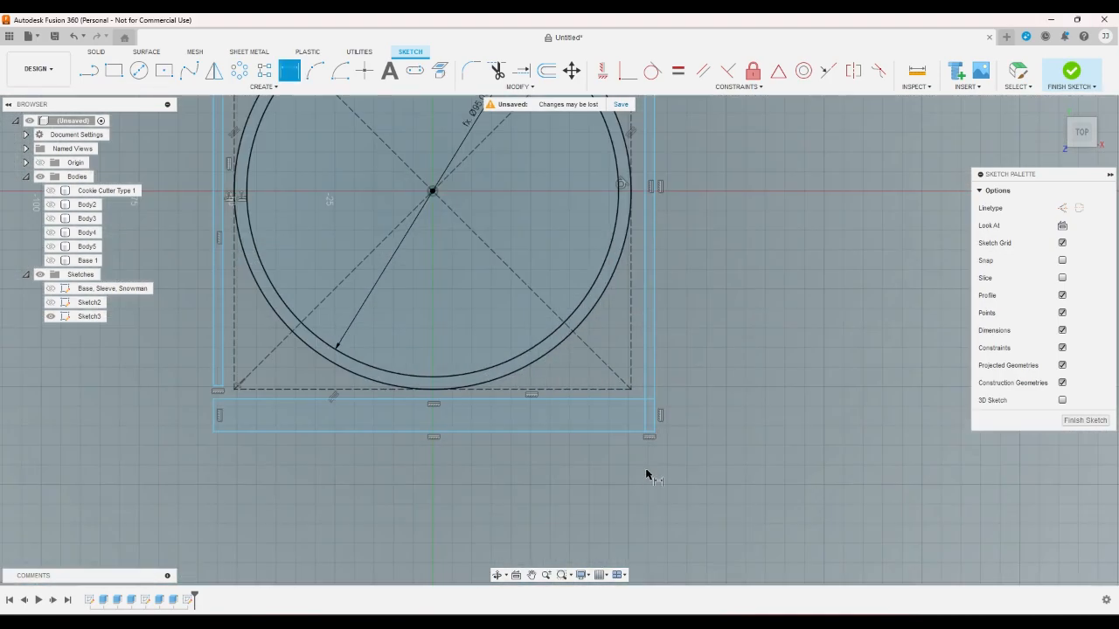
{"action": "right_click", "coordinate": [661, 375]}
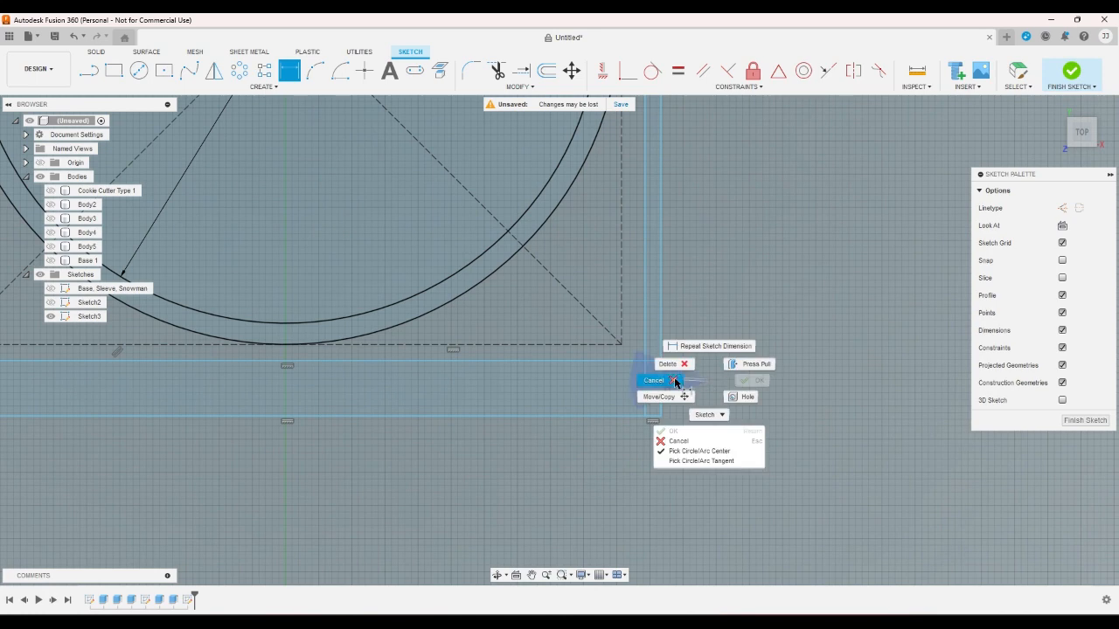
{"action": "left_click", "coordinate": [661, 378]}
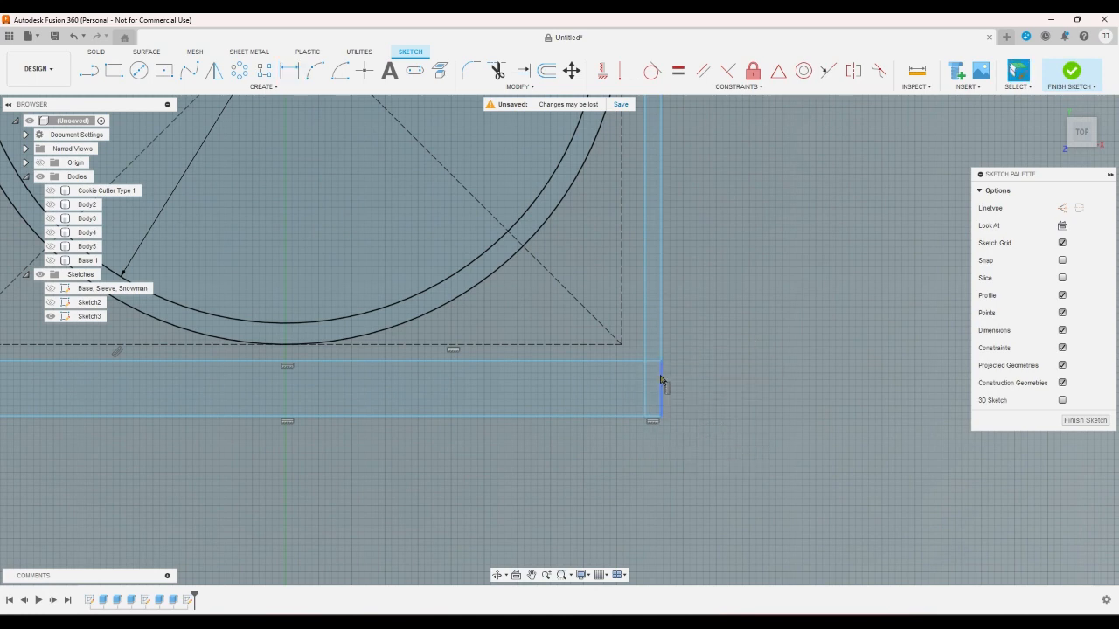
Apply an Equal constraint so the lower frame rectangle's height matches the right frame rectangle's width
{"action": "left_click", "coordinate": [661, 378]}
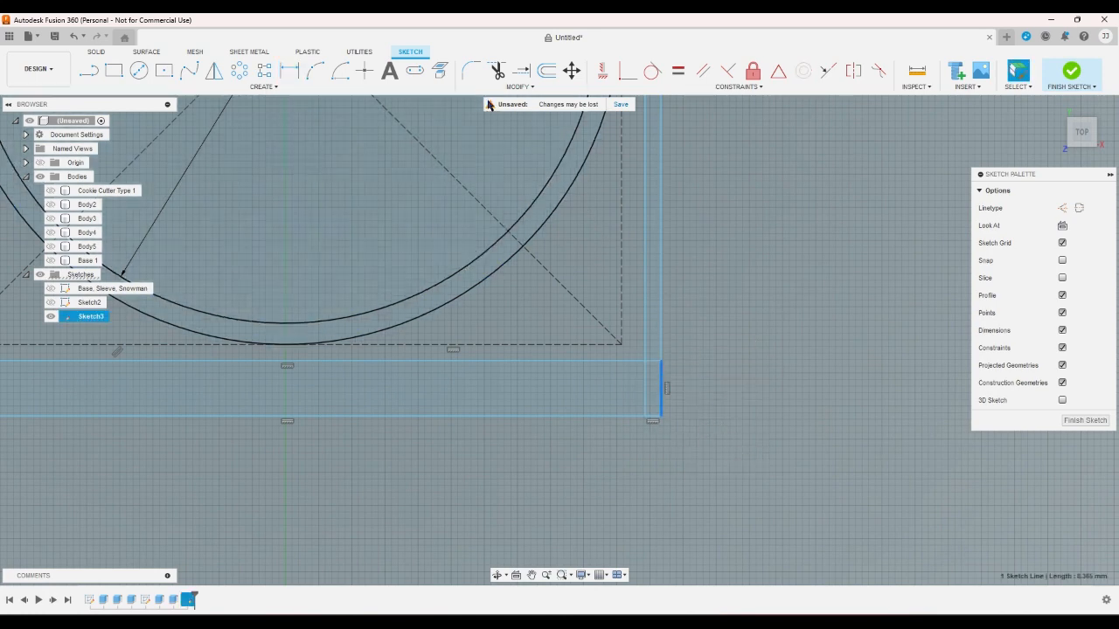
{"action": "left_click", "coordinate": [674, 80]}
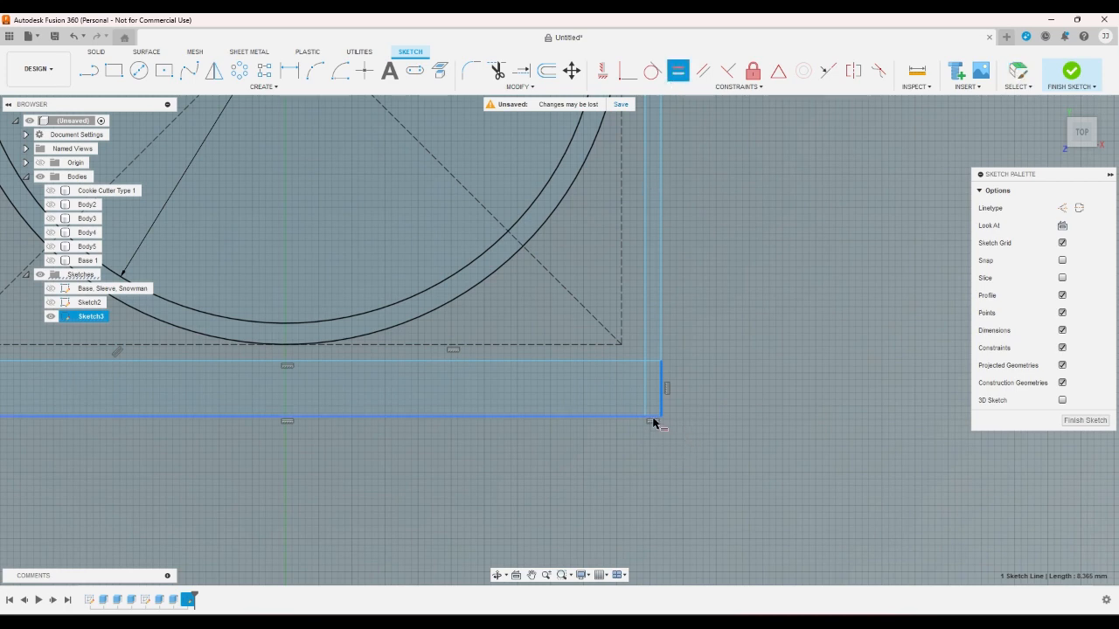
{"action": "scroll", "coordinate": [657, 419], "scroll_direction": "up", "scroll_amount": 4}
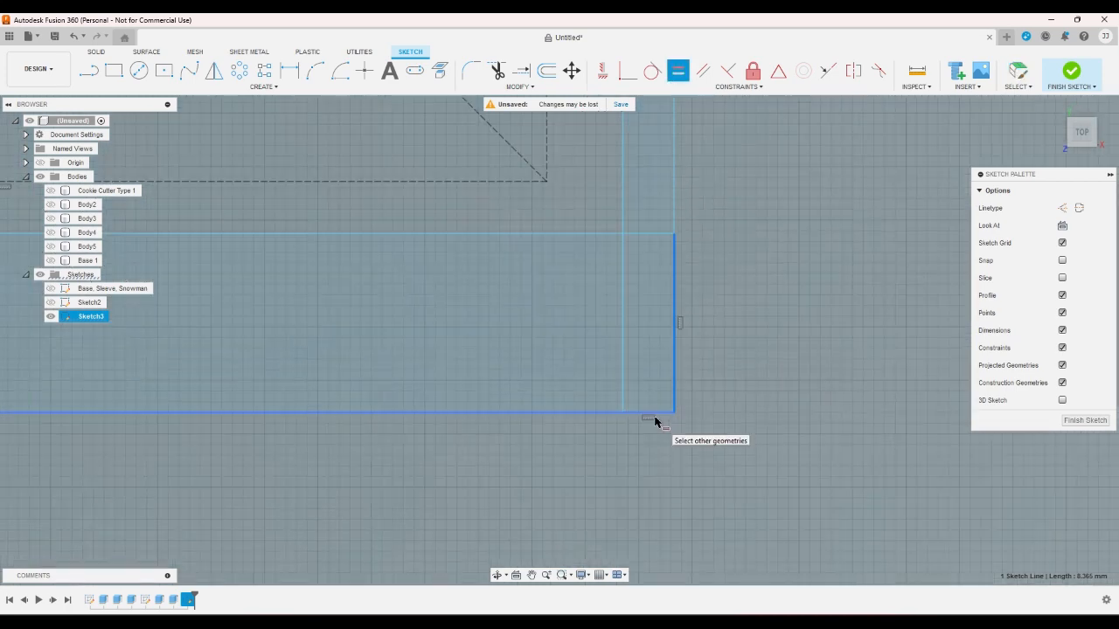
{"action": "left_click", "coordinate": [665, 411]}
Dimension the gap between the lower frame rectangle's inner edge and the construction square's bottom side as tloose
{"action": "scroll", "coordinate": [762, 428], "scroll_direction": "down", "scroll_amount": 4}
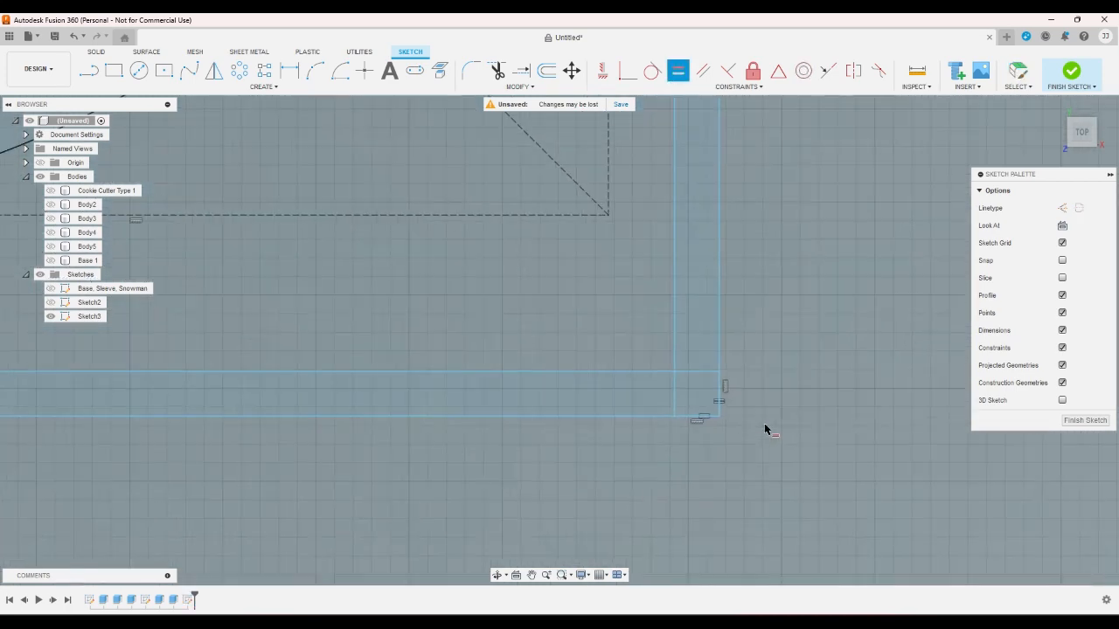
{"action": "scroll", "coordinate": [794, 426], "scroll_direction": "down", "scroll_amount": 3}
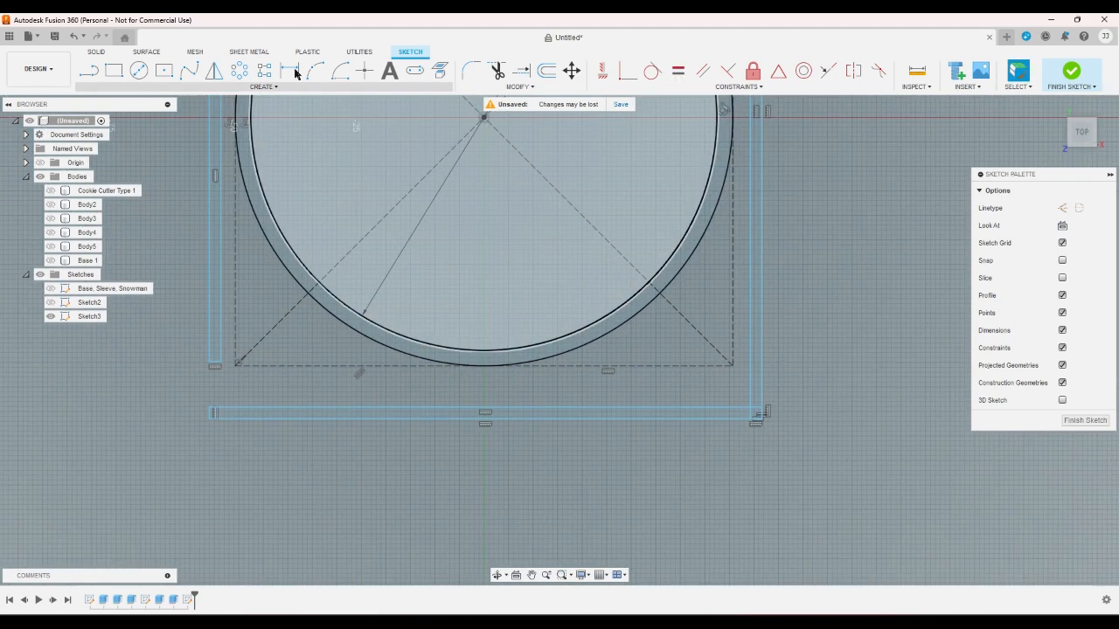
{"action": "left_click", "coordinate": [290, 70]}
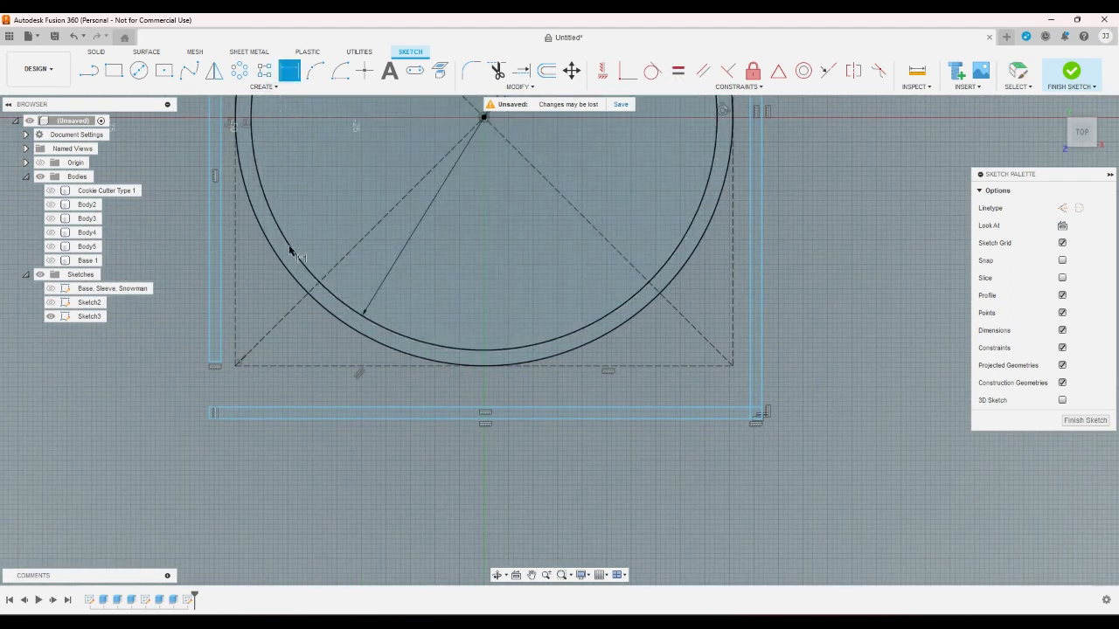
{"action": "left_click", "coordinate": [329, 408]}
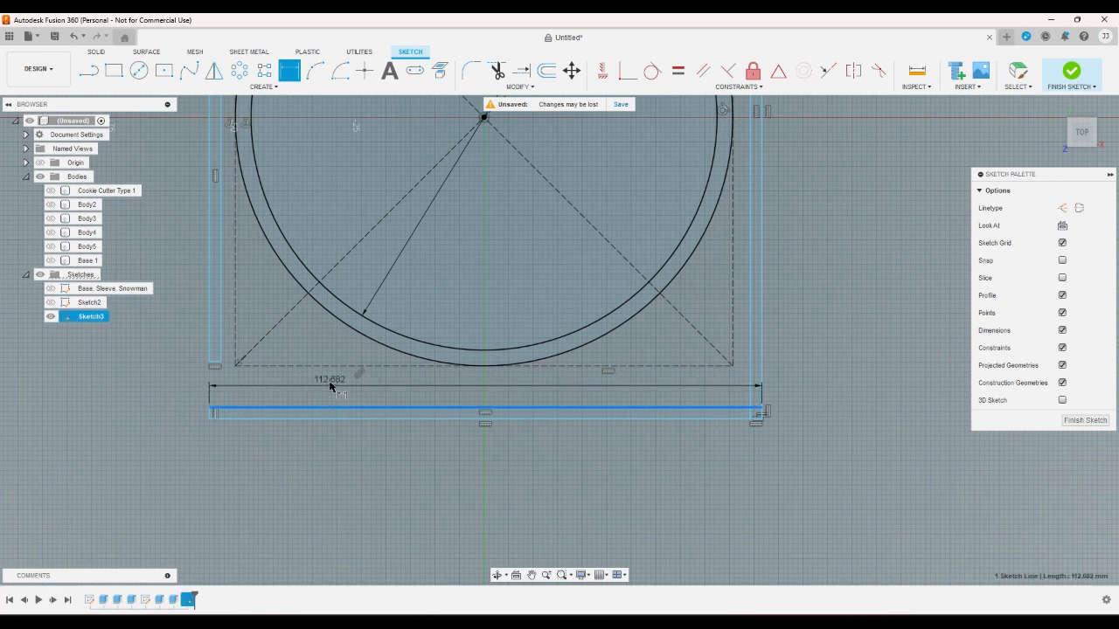
{"action": "left_click", "coordinate": [330, 366]}
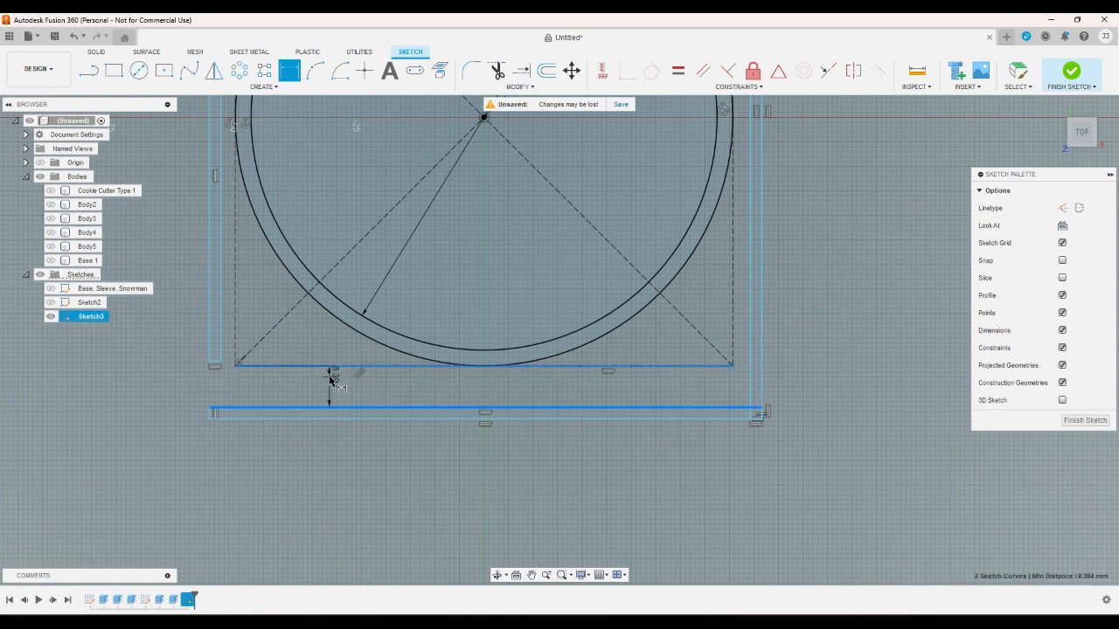
{"action": "left_click", "coordinate": [331, 379]}
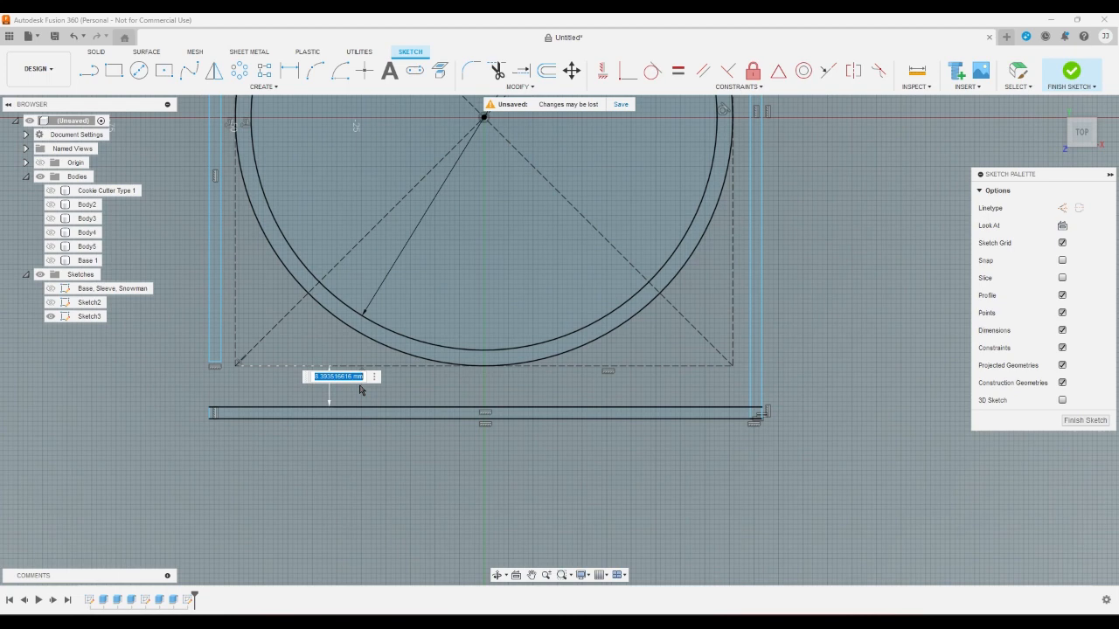
{"action": "key", "text": "BackSpace"}
{"action": "type", "text": "tloose"}
{"action": "key", "text": "Return"}
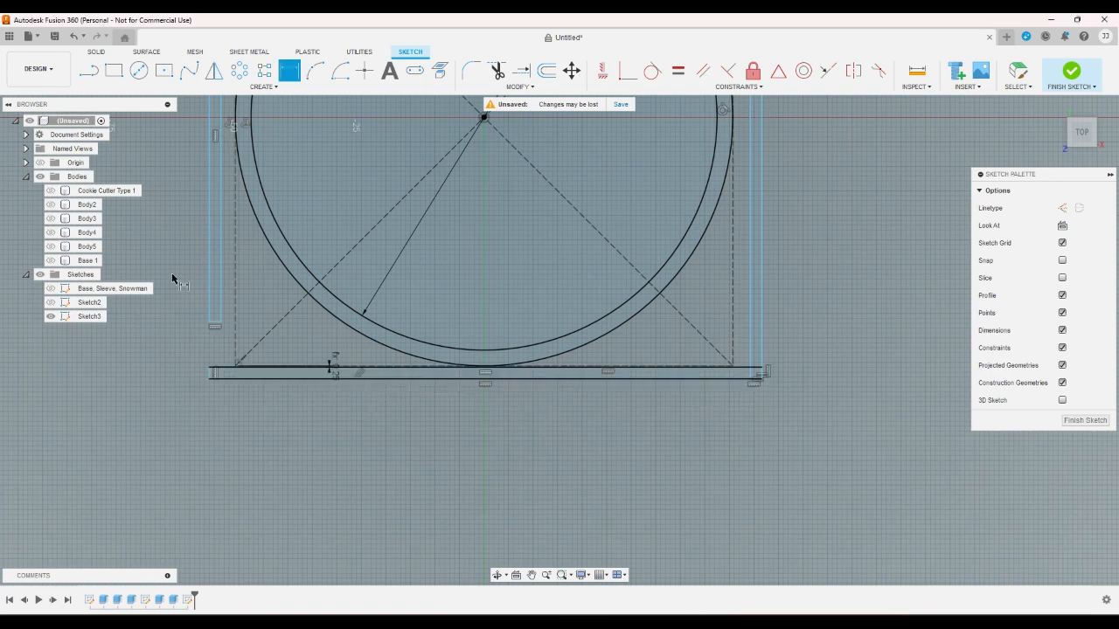
Dimension the gap between the left frame rectangle's inner edge and the construction square's left side as tloose
{"action": "left_click", "coordinate": [234, 264]}
{"action": "left_click", "coordinate": [227, 262]}
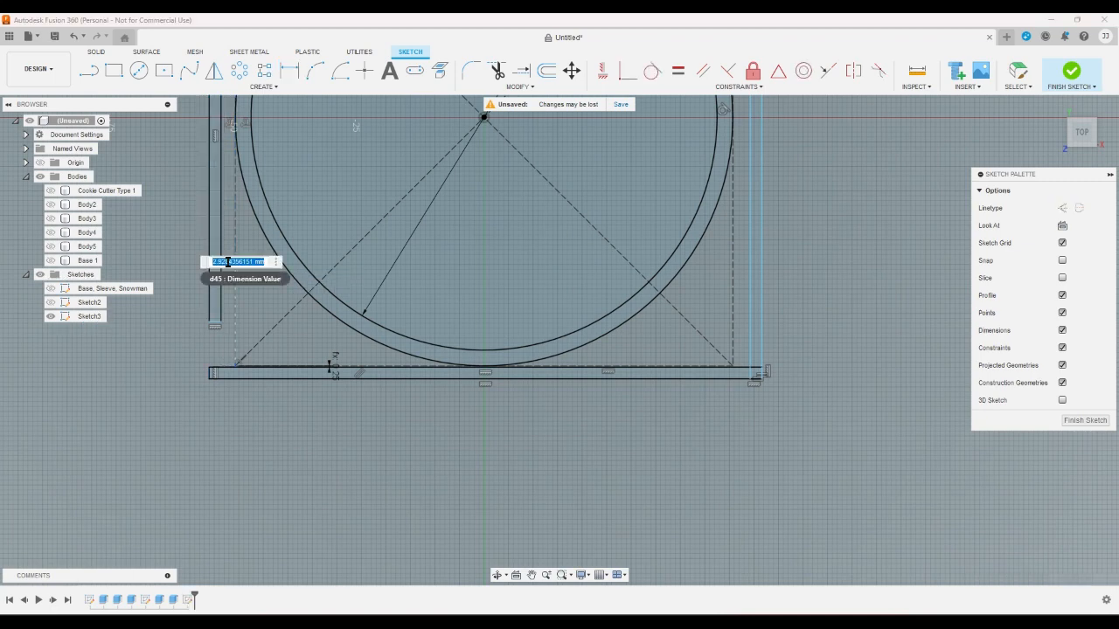
{"action": "type", "text": "t"}
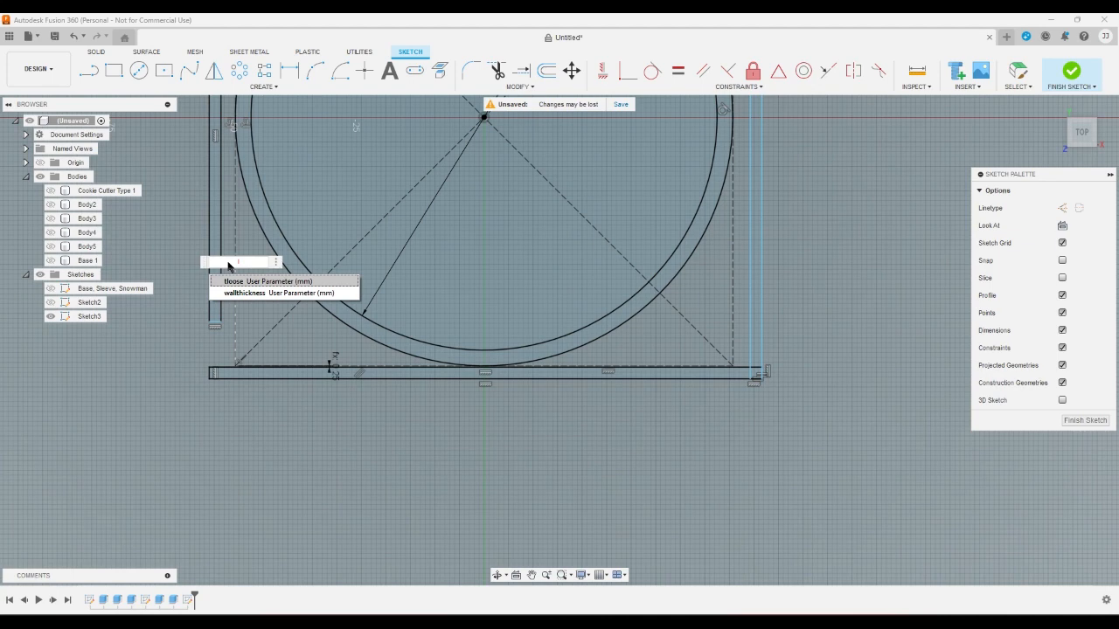
{"action": "type", "text": "l"}
{"action": "key", "text": "Return"}
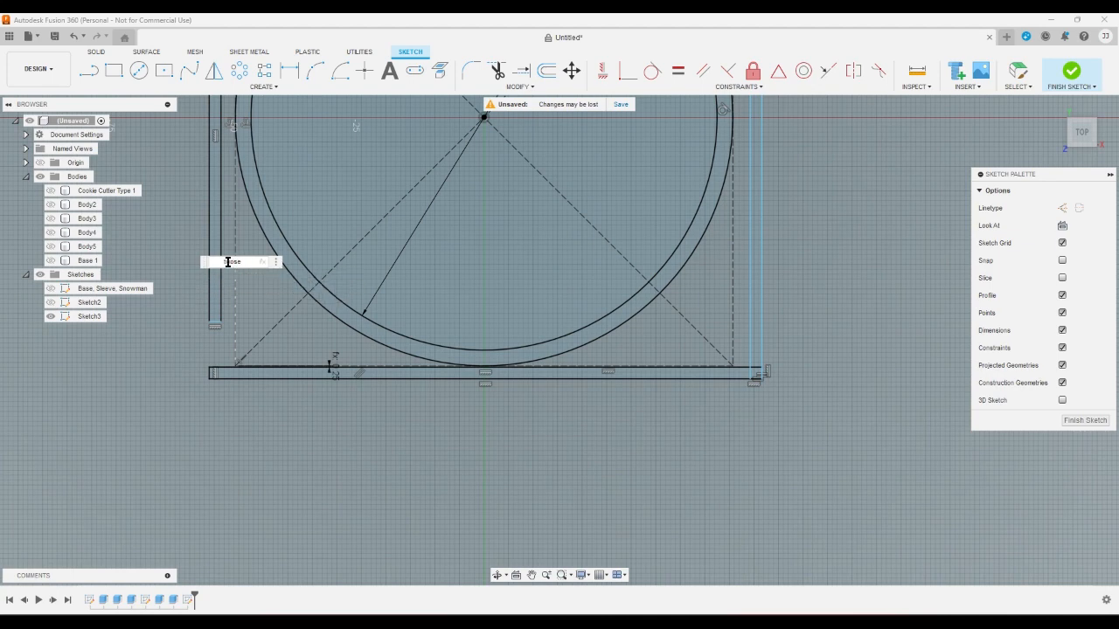
{"action": "key", "text": "Return"}
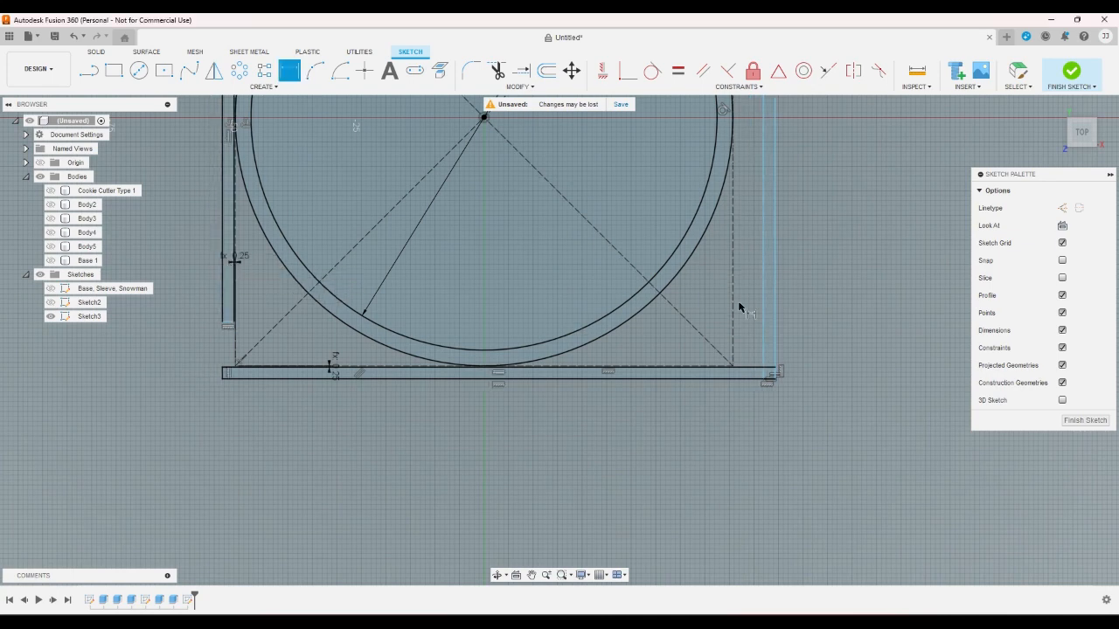
Dimension the gap between the right frame rectangle's inner edge and the construction square's right side as tloose
{"action": "left_click", "coordinate": [762, 290]}
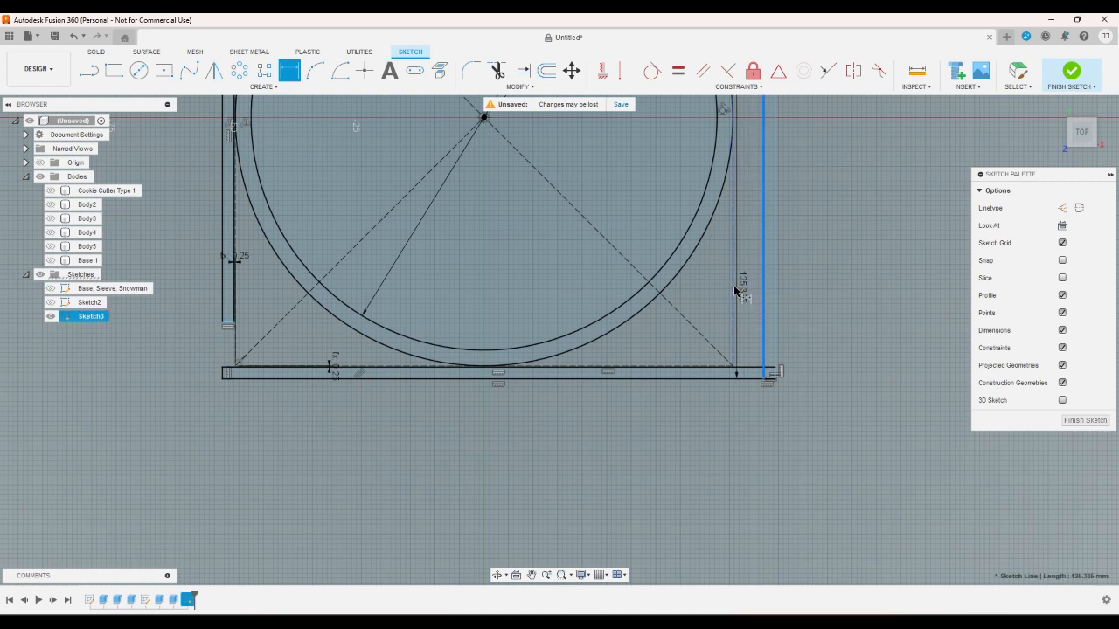
{"action": "left_click", "coordinate": [770, 295]}
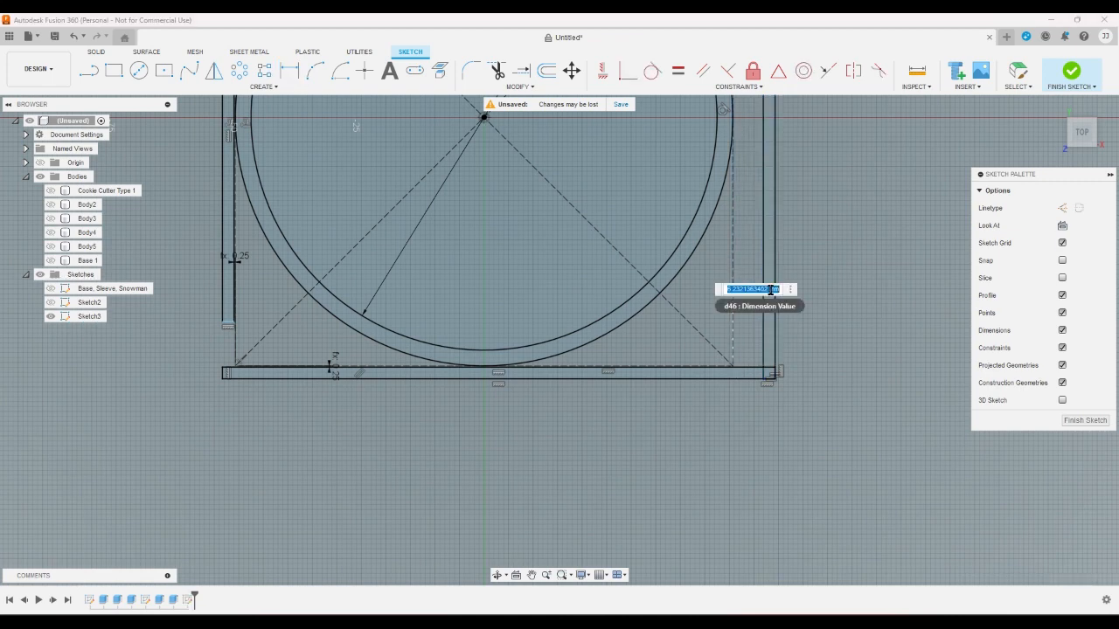
{"action": "type", "text": "t"}
{"action": "key", "text": "Return"}
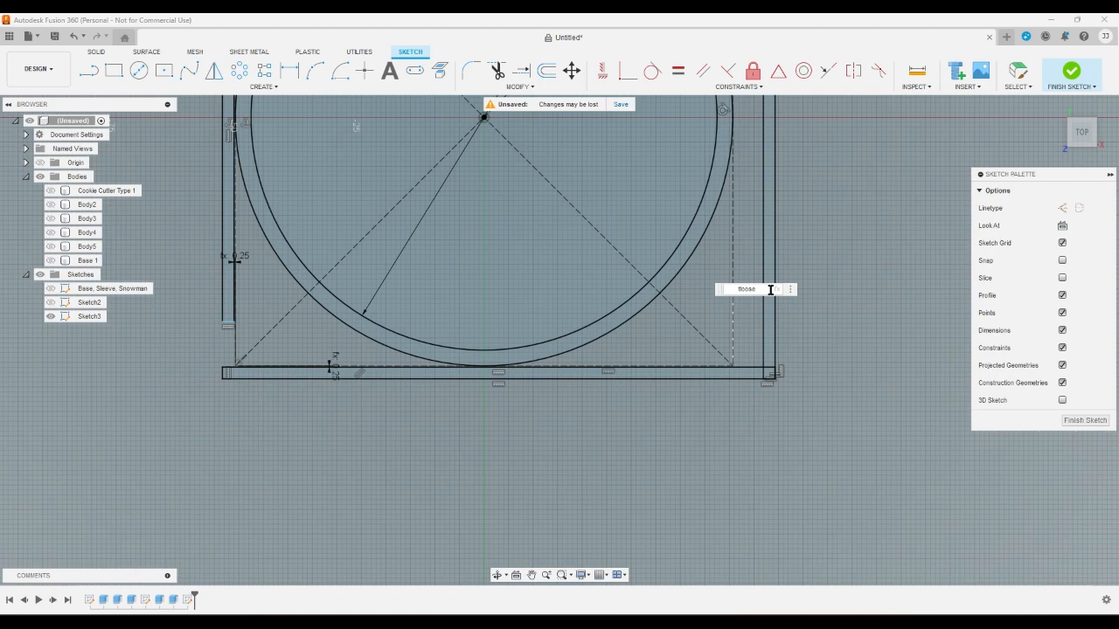
{"action": "key", "text": "Return"}
Place a dimension between the upper frame rectangle's inner edge and the construction square's top side
{"action": "scroll", "coordinate": [771, 291], "scroll_direction": "down", "scroll_amount": 5}
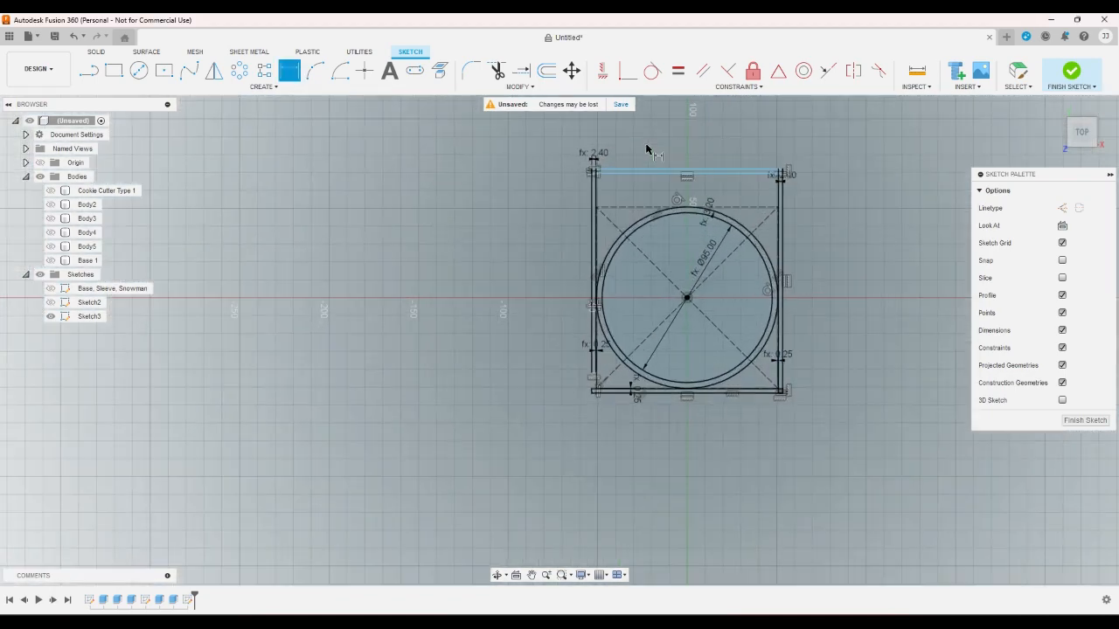
{"action": "scroll", "coordinate": [603, 168], "scroll_direction": "up", "scroll_amount": 5}
{"action": "left_click", "coordinate": [602, 188]}
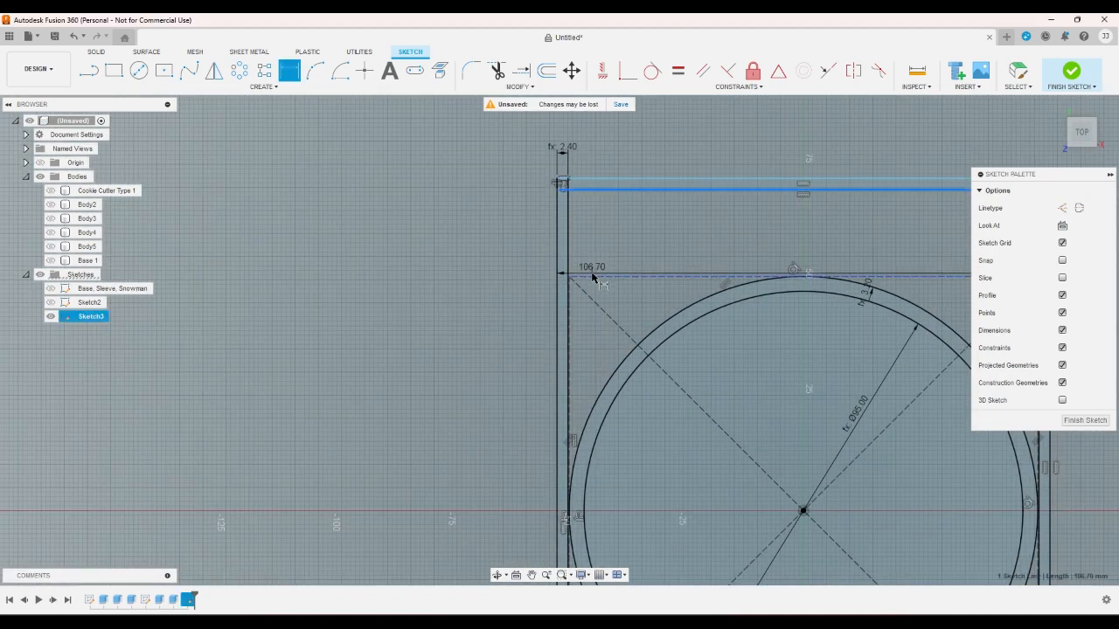
{"action": "left_click", "coordinate": [592, 276]}
{"action": "left_click", "coordinate": [592, 263]}
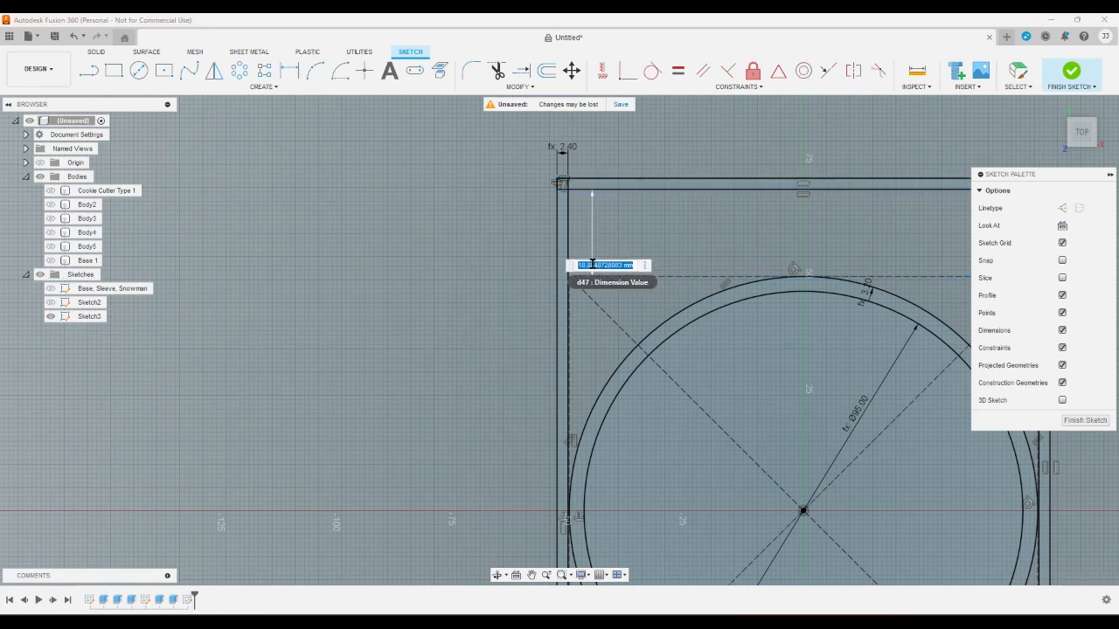
Set the gap between the upper wall strip and the construction square to the 0.25 mm parameter
{"action": "type", "text": "t"}
{"action": "key", "text": "Return"}
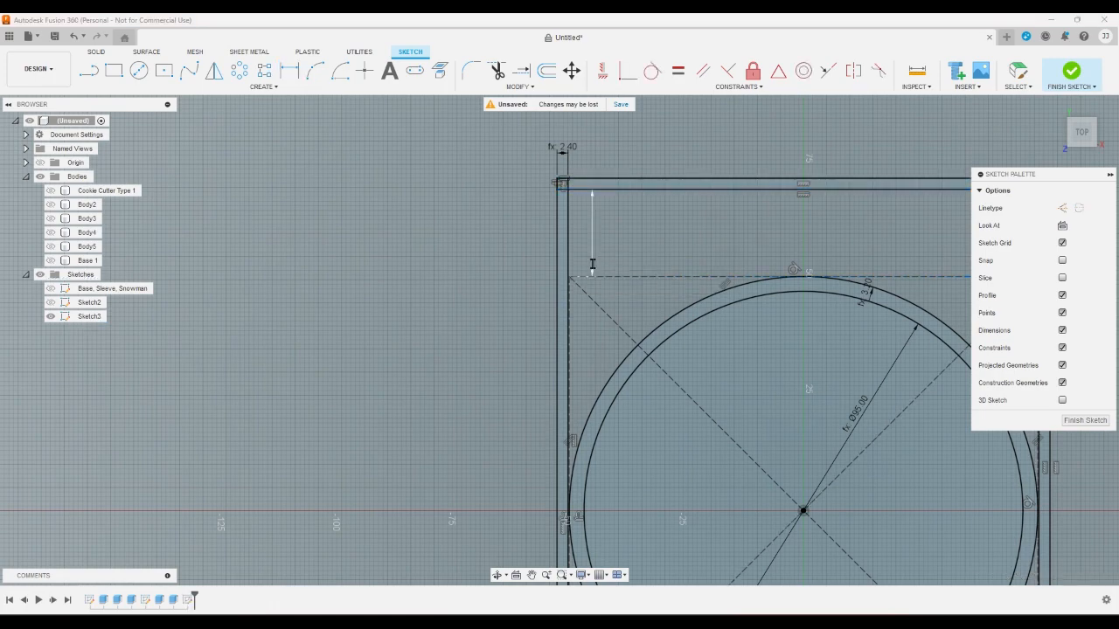
{"action": "scroll", "coordinate": [593, 268], "scroll_direction": "down", "scroll_amount": 1}
{"action": "scroll", "coordinate": [592, 267], "scroll_direction": "down", "scroll_amount": 4}
{"action": "scroll", "coordinate": [598, 428], "scroll_direction": "up", "scroll_amount": 5}
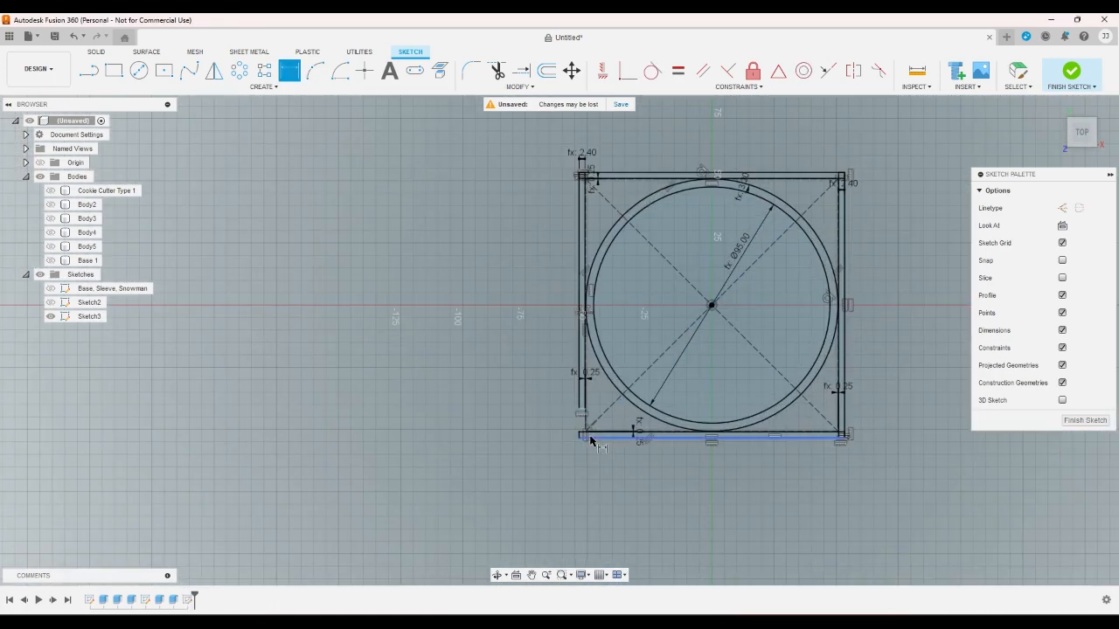
{"action": "right_click", "coordinate": [593, 463]}
{"action": "left_click", "coordinate": [556, 464]}
Extend the left wall strip downward and make its short end edge collinear with the lower edge of the bottom wall strip
{"action": "scroll", "coordinate": [577, 384], "scroll_direction": "up", "scroll_amount": 3}
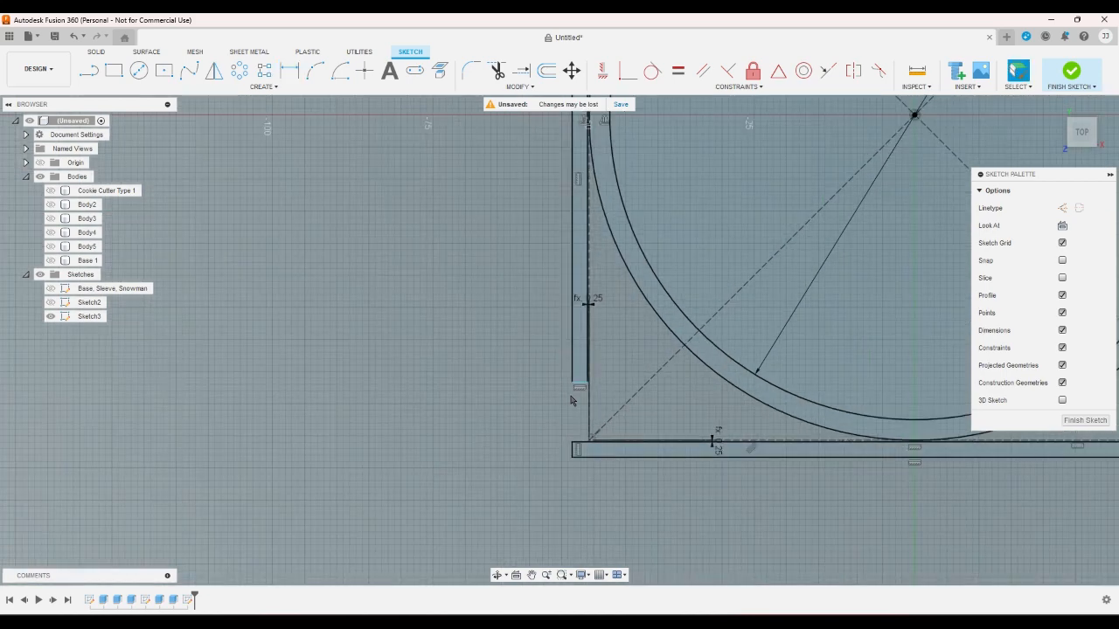
{"action": "left_click_drag", "start_coordinate": [574, 406], "coordinate": [577, 435]}
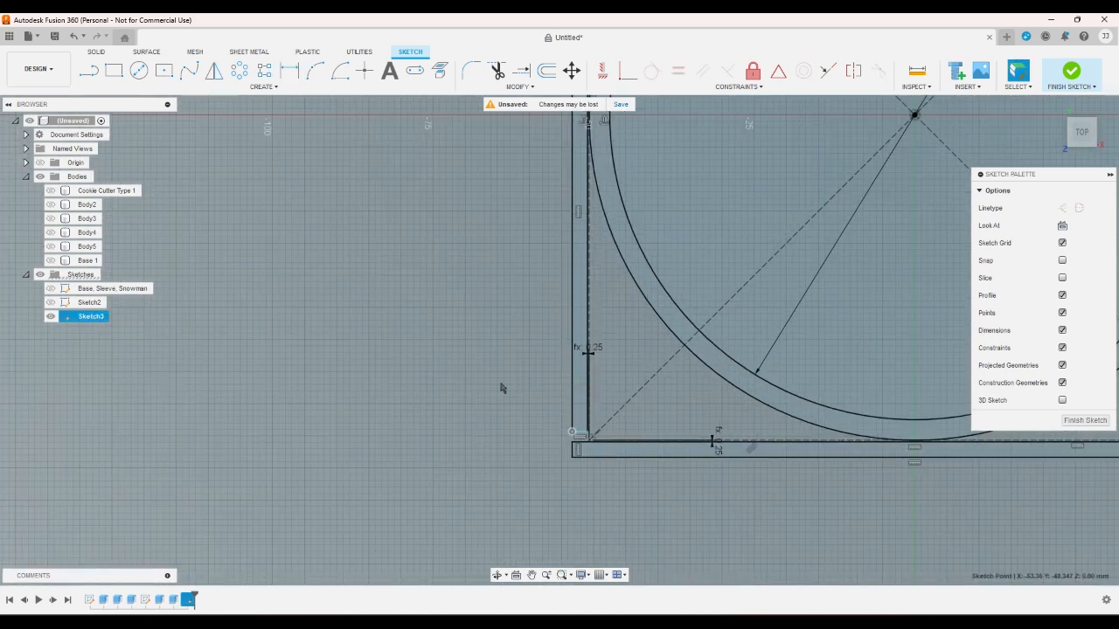
{"action": "left_click", "coordinate": [828, 70]}
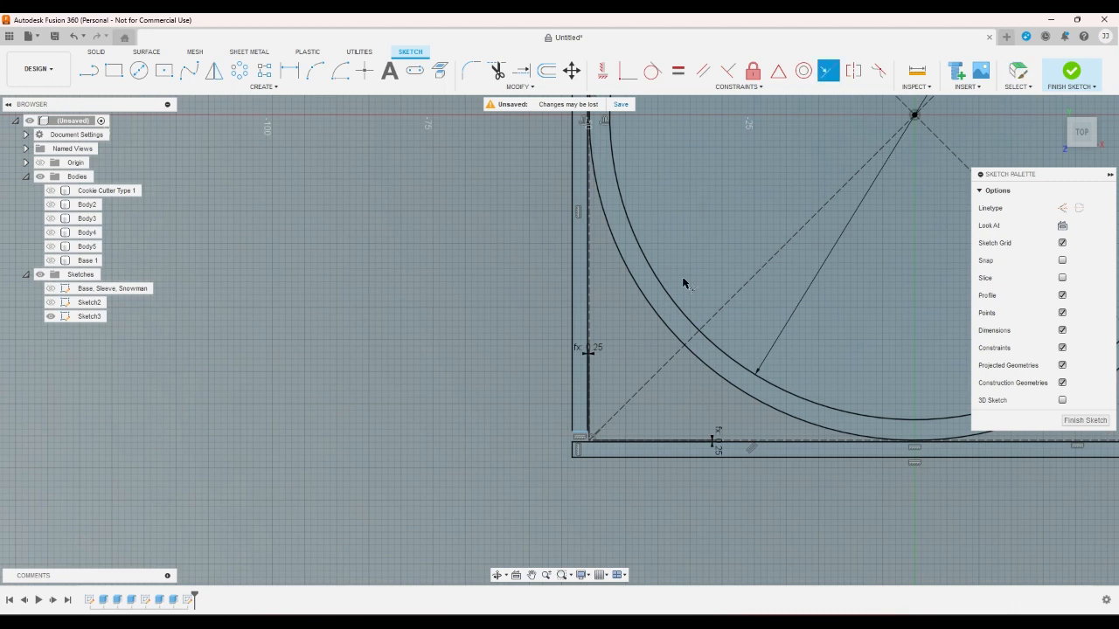
{"action": "scroll", "coordinate": [563, 454], "scroll_direction": "up", "scroll_amount": 2}
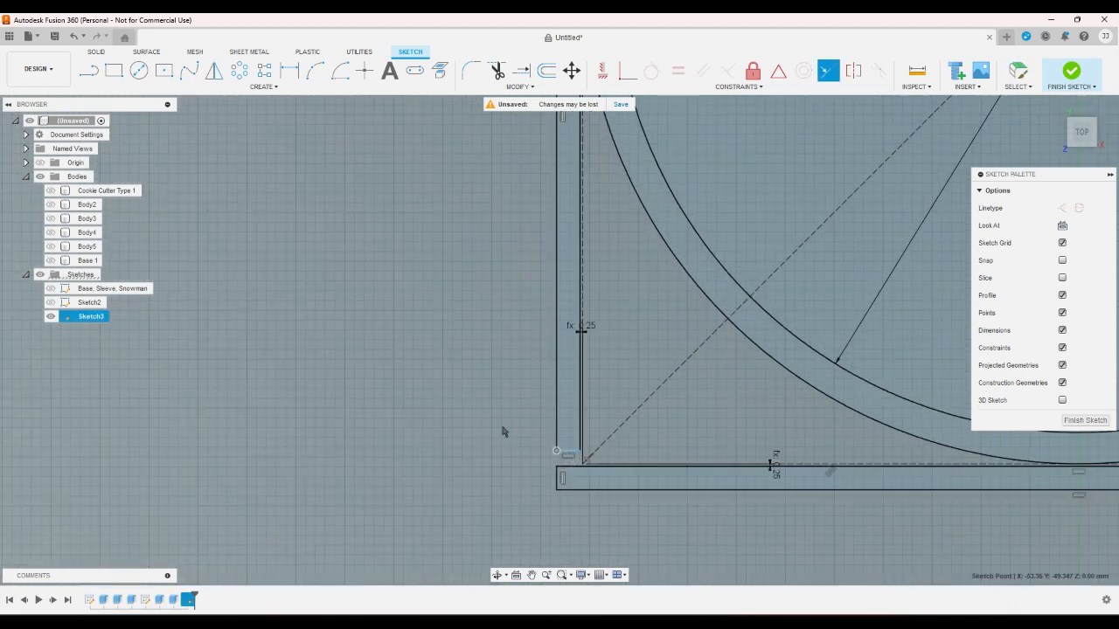
{"action": "right_click", "coordinate": [503, 428]}
{"action": "left_click", "coordinate": [449, 428]}
{"action": "left_click", "coordinate": [828, 70]}
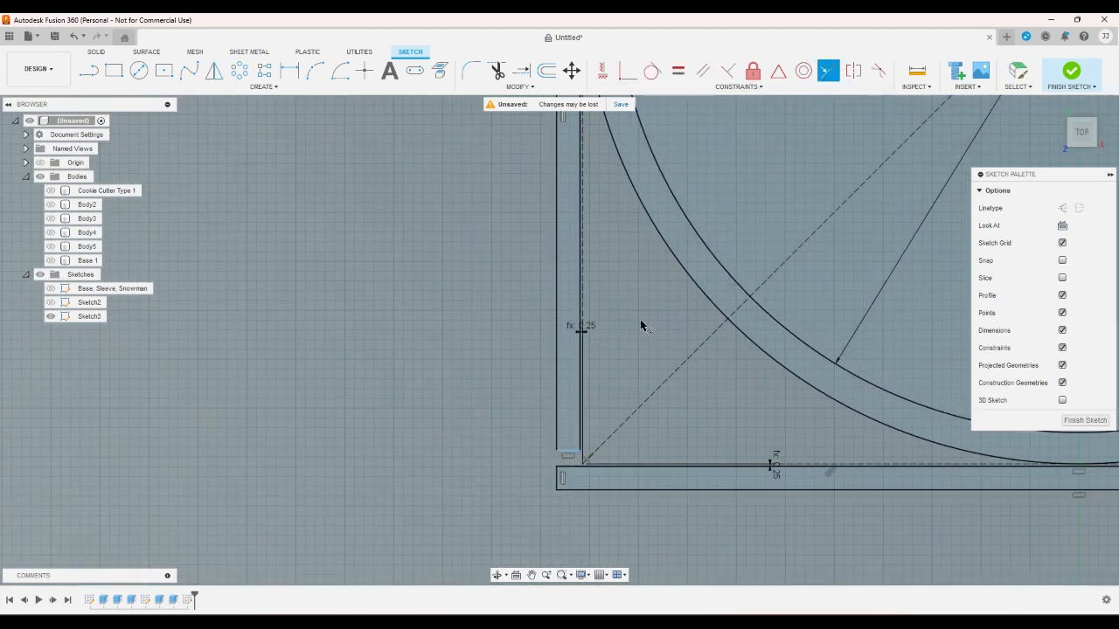
{"action": "left_click", "coordinate": [573, 468]}
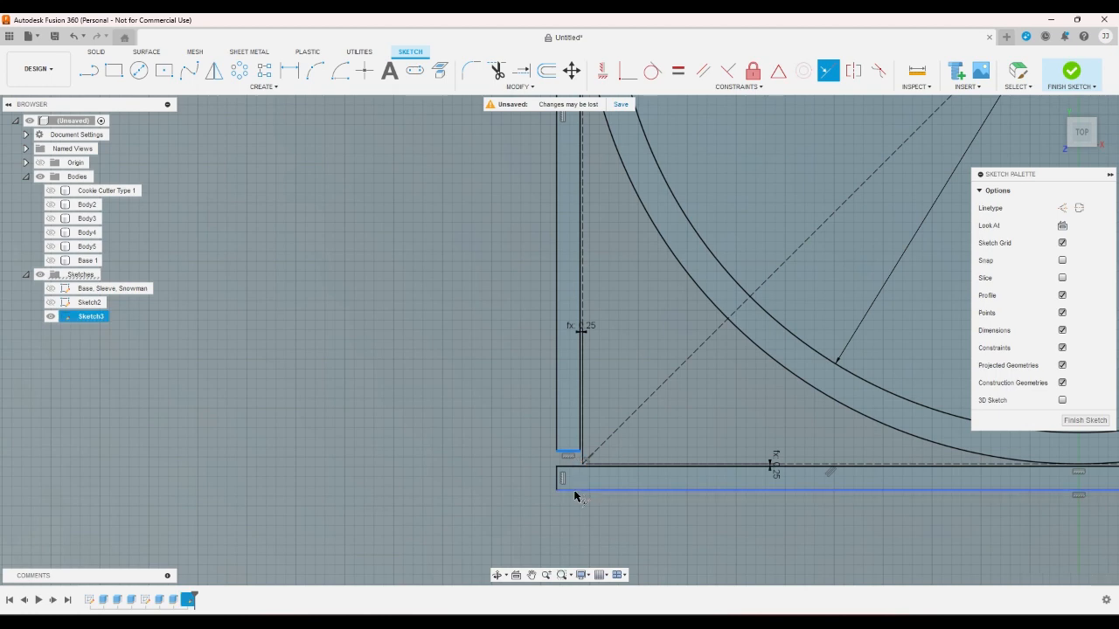
{"action": "left_click", "coordinate": [577, 490]}
{"action": "right_click", "coordinate": [483, 499]}
{"action": "left_click", "coordinate": [519, 507]}
{"action": "scroll", "coordinate": [487, 485], "scroll_direction": "down", "scroll_amount": 7}
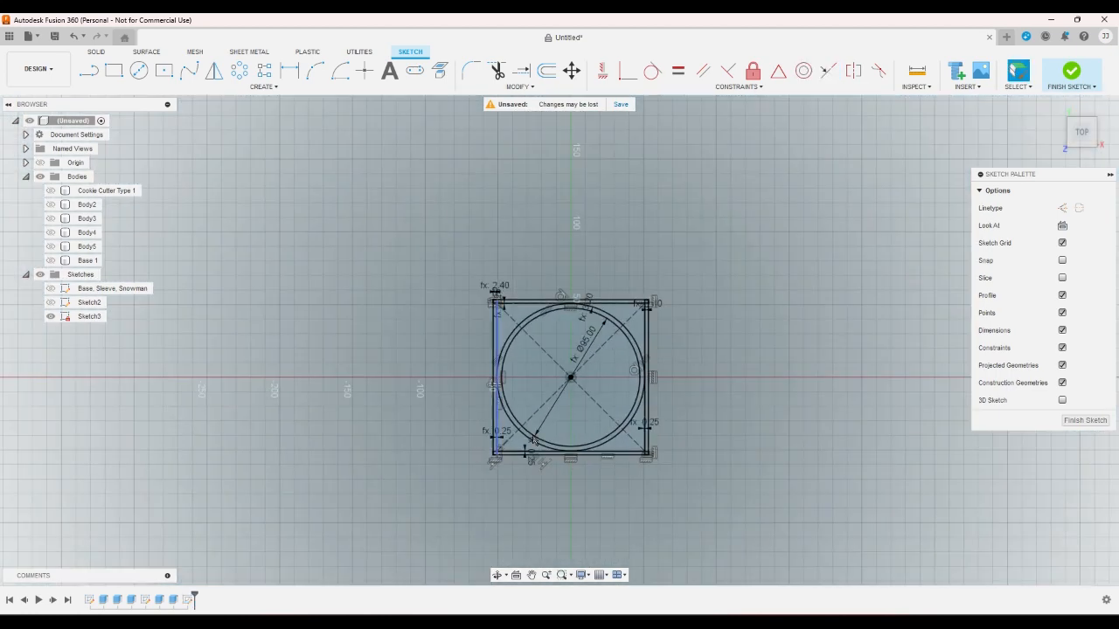
{"action": "scroll", "coordinate": [699, 423], "scroll_direction": "up", "scroll_amount": 2}
{"action": "left_click", "coordinate": [630, 259]}
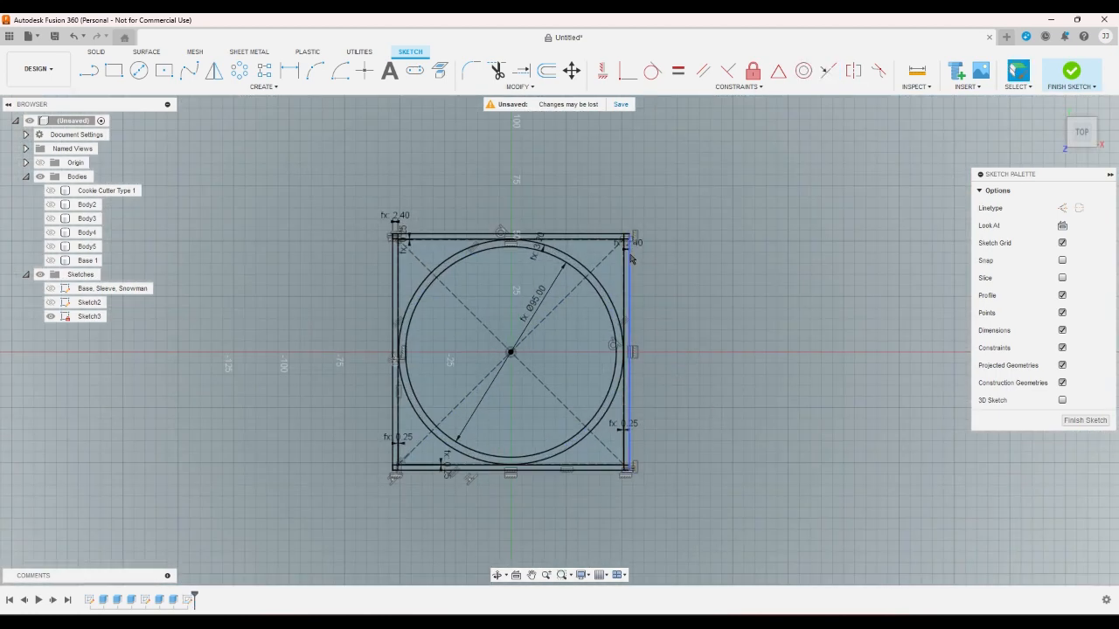
{"action": "scroll", "coordinate": [642, 309], "scroll_direction": "up", "scroll_amount": 2}
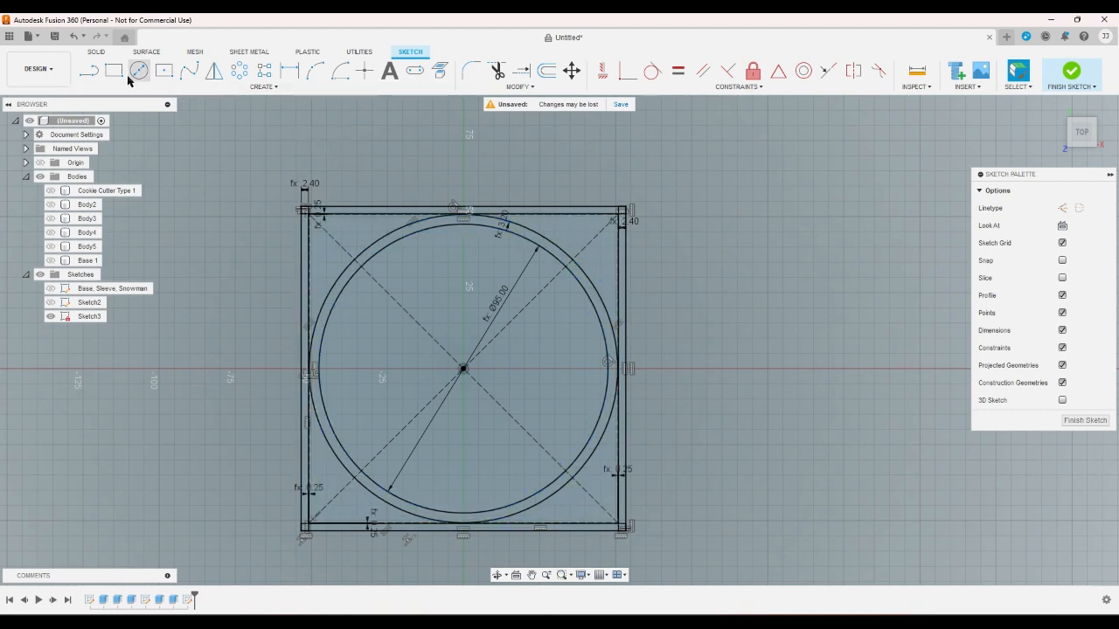
{"action": "scroll", "coordinate": [293, 184], "scroll_direction": "up", "scroll_amount": 5}
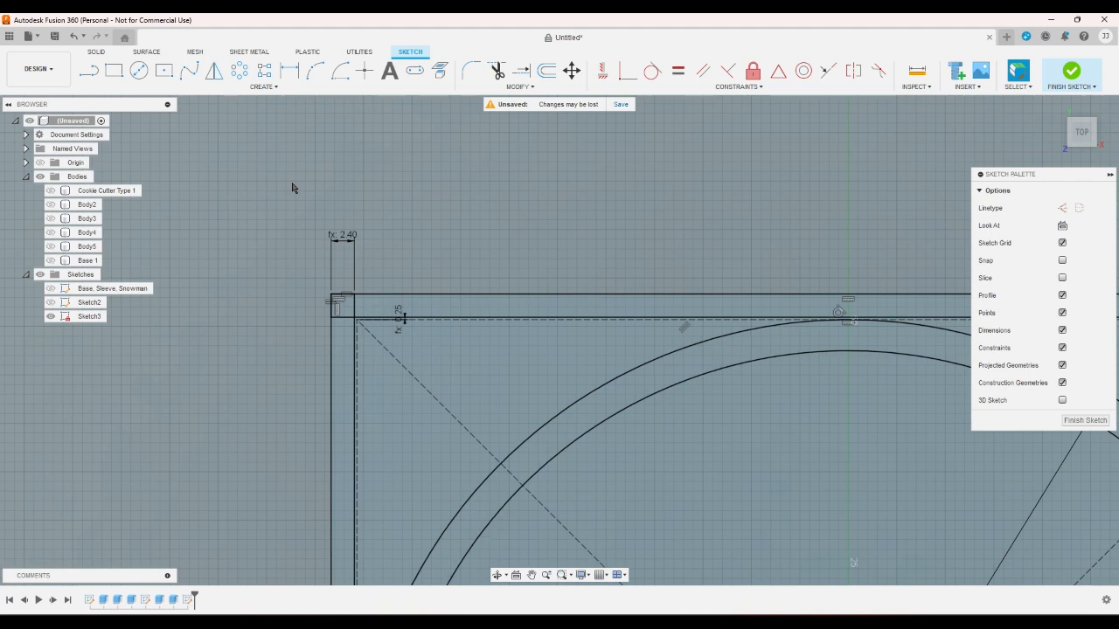
{"action": "scroll", "coordinate": [293, 187], "scroll_direction": "down", "scroll_amount": 5}
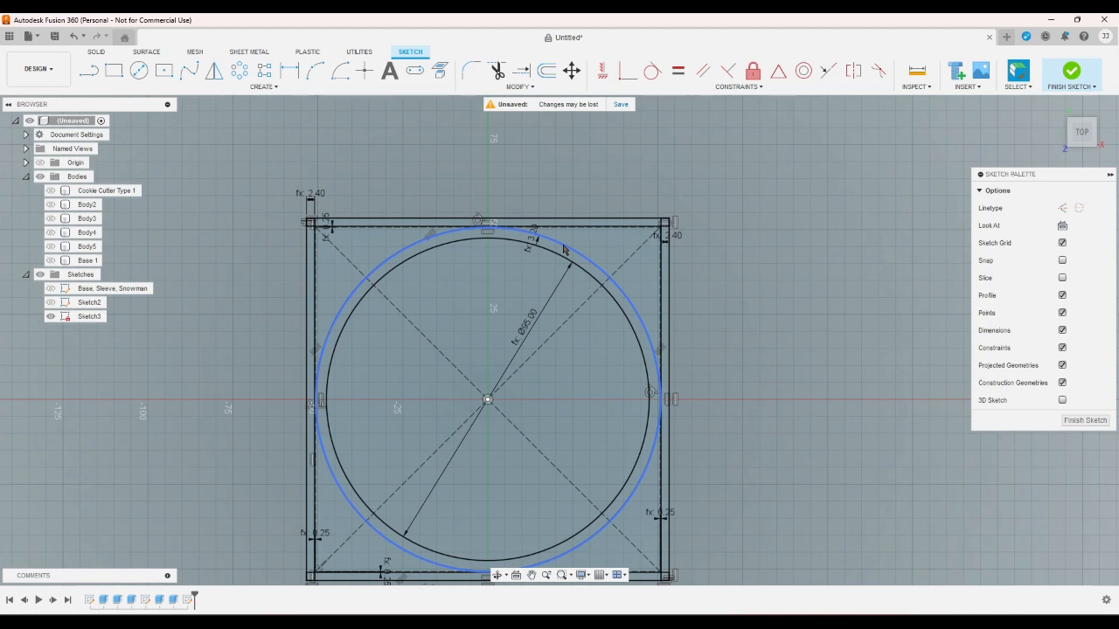
{"action": "scroll", "coordinate": [761, 301], "scroll_direction": "down", "scroll_amount": 2}
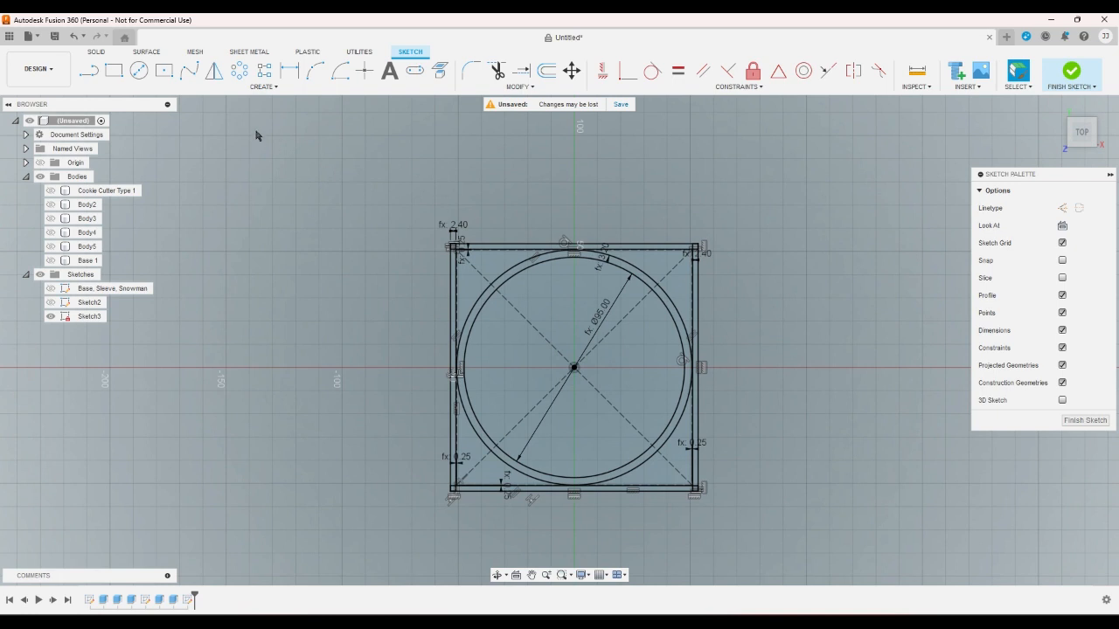
{"action": "left_click", "coordinate": [90, 71]}
{"action": "right_click", "coordinate": [347, 325]}
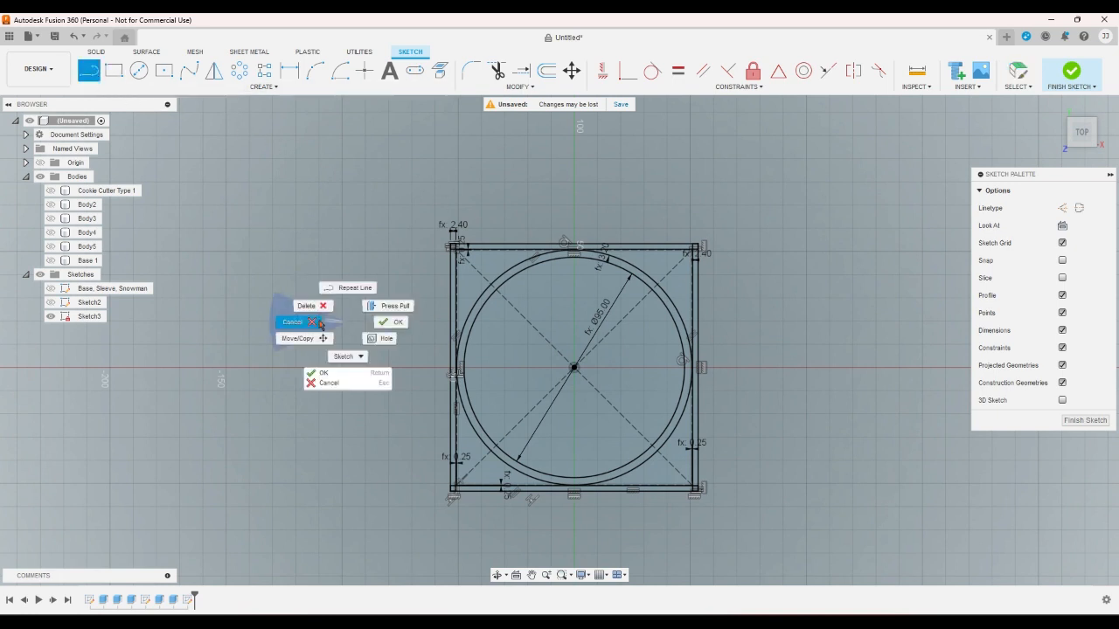
{"action": "left_click", "coordinate": [299, 320]}
Replace the wall-thickness expression for the spacing between the two circles with a fixed value of 10 mm
{"action": "scroll", "coordinate": [574, 326], "scroll_direction": "up", "scroll_amount": 2}
{"action": "scroll", "coordinate": [623, 244], "scroll_direction": "up", "scroll_amount": 2}
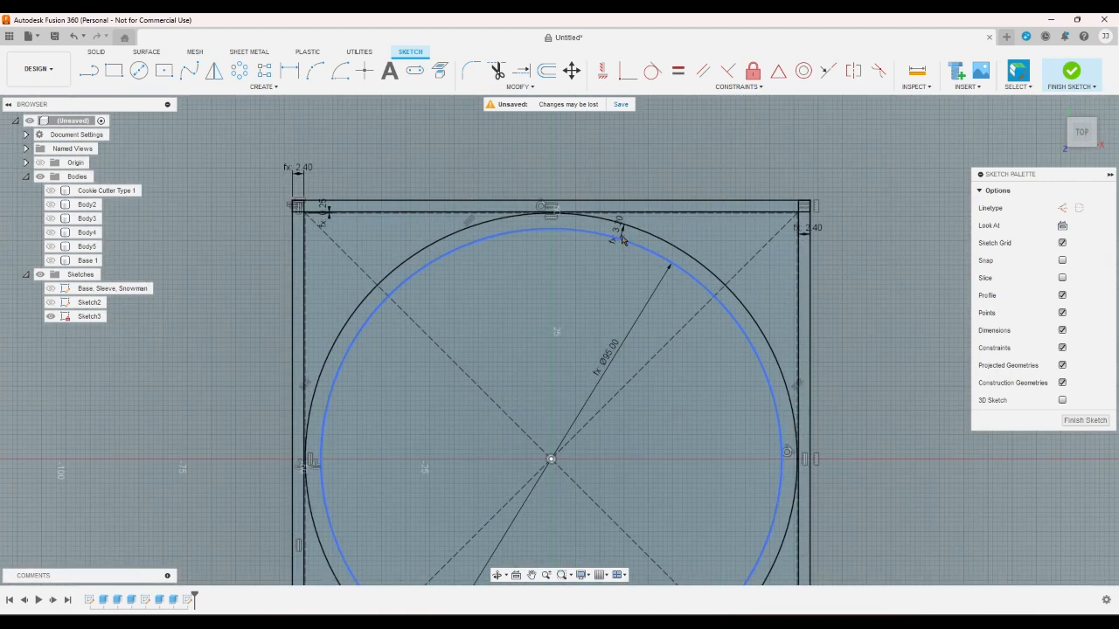
{"action": "double_click", "coordinate": [622, 229]}
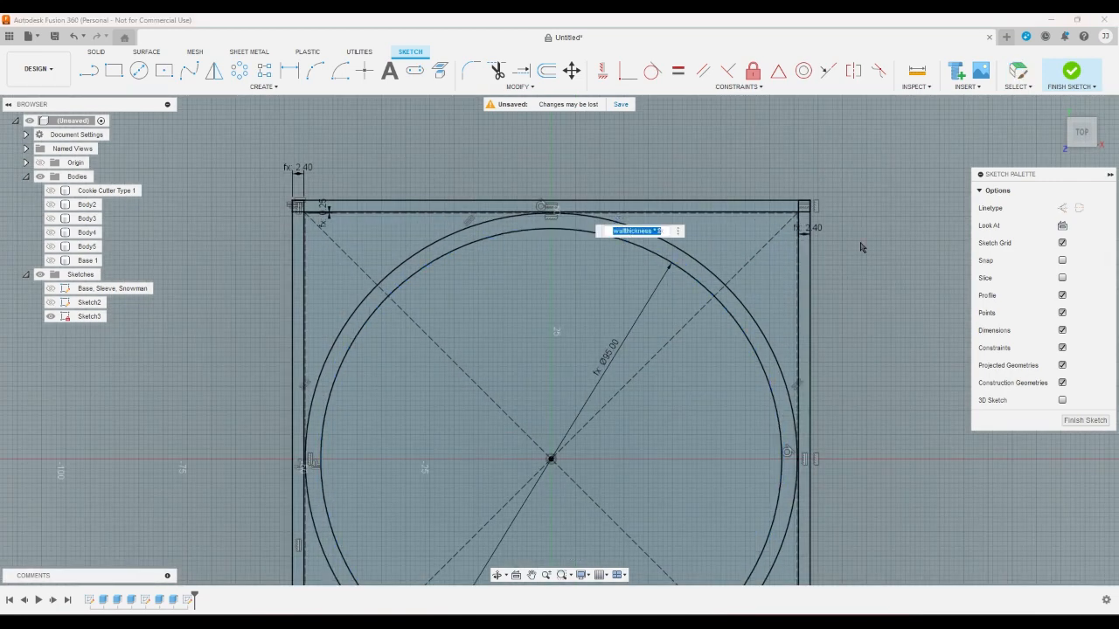
{"action": "key", "text": "End"}
{"action": "key", "text": "BackSpace"}
{"action": "type", "text": "2"}
{"action": "key", "text": "BackSpace"}
{"action": "key", "text": "BackSpace"}
{"action": "key", "text": "BackSpace"}
{"action": "key", "text": "BackSpace"}
{"action": "key", "text": "BackSpace"}
{"action": "key", "text": "BackSpace"}
{"action": "key", "text": "BackSpace"}
{"action": "key", "text": "BackSpace"}
{"action": "key", "text": "BackSpace"}
{"action": "key", "text": "BackSpace"}
{"action": "key", "text": "BackSpace"}
{"action": "key", "text": "BackSpace"}
{"action": "key", "text": "BackSpace"}
{"action": "key", "text": "BackSpace"}
{"action": "key", "text": "BackSpace"}
{"action": "type", "text": "10"}
{"action": "key", "text": "Return"}
{"action": "scroll", "coordinate": [861, 247], "scroll_direction": "down", "scroll_amount": 5}
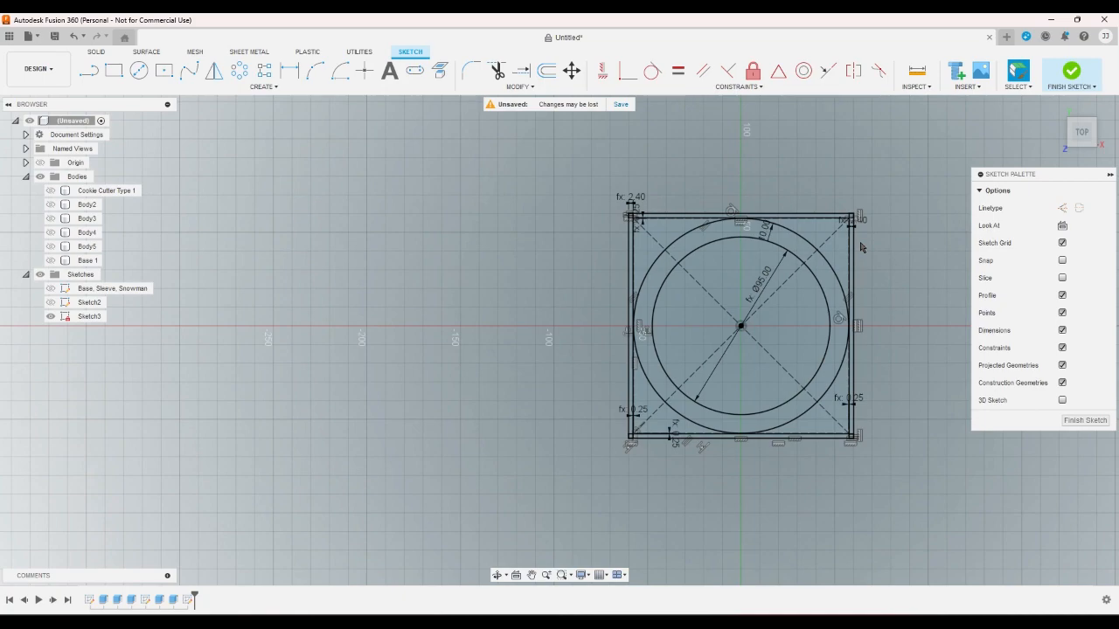
Examine the ring between the two circles and the surrounding square frame from angled and top views
{"action": "left_click", "coordinate": [1056, 112]}
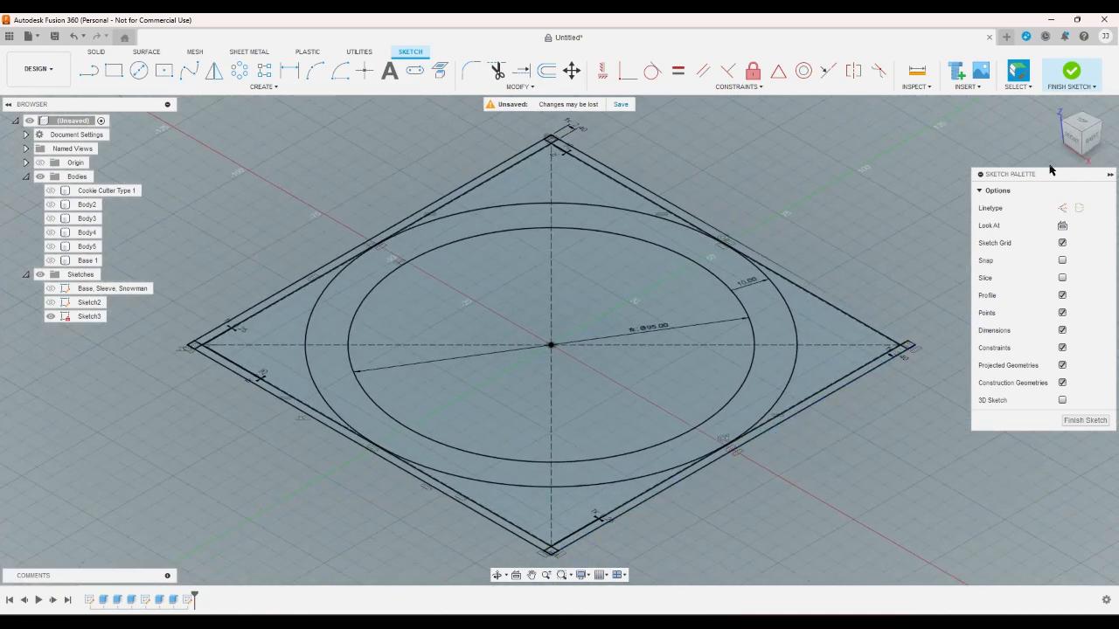
{"action": "left_click", "coordinate": [1081, 125]}
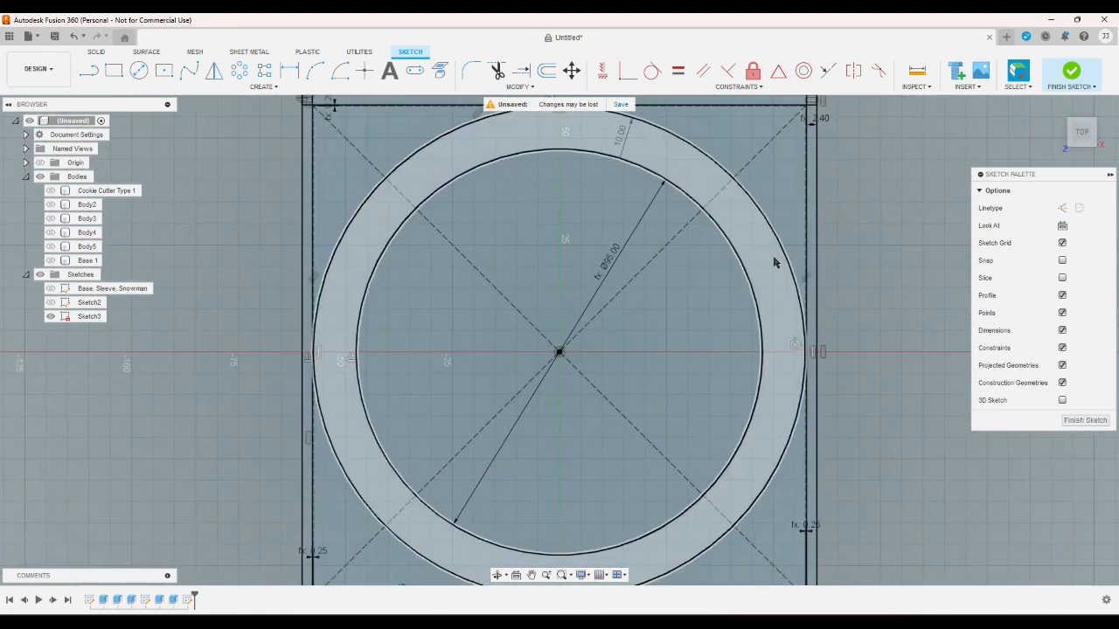
{"action": "left_click", "coordinate": [773, 263]}
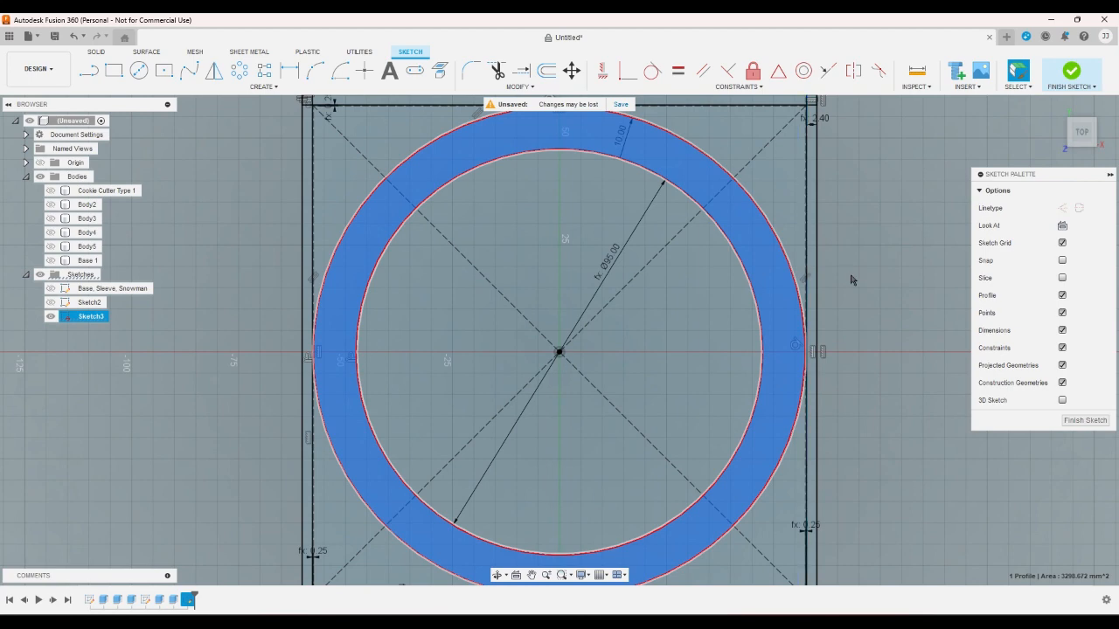
{"action": "scroll", "coordinate": [852, 280], "scroll_direction": "down", "scroll_amount": 1}
{"action": "scroll", "coordinate": [878, 257], "scroll_direction": "down", "scroll_amount": 2}
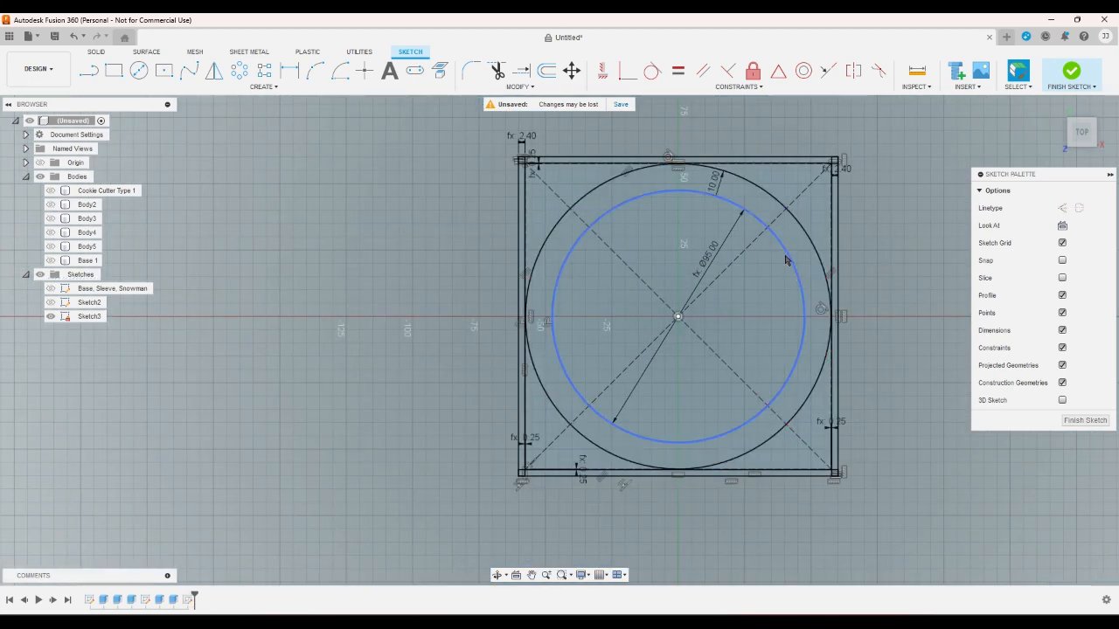
{"action": "scroll", "coordinate": [885, 276], "scroll_direction": "up", "scroll_amount": 2}
{"action": "left_click", "coordinate": [885, 276]}
{"action": "left_click_drag", "start_coordinate": [1087, 150], "coordinate": [1071, 159]}
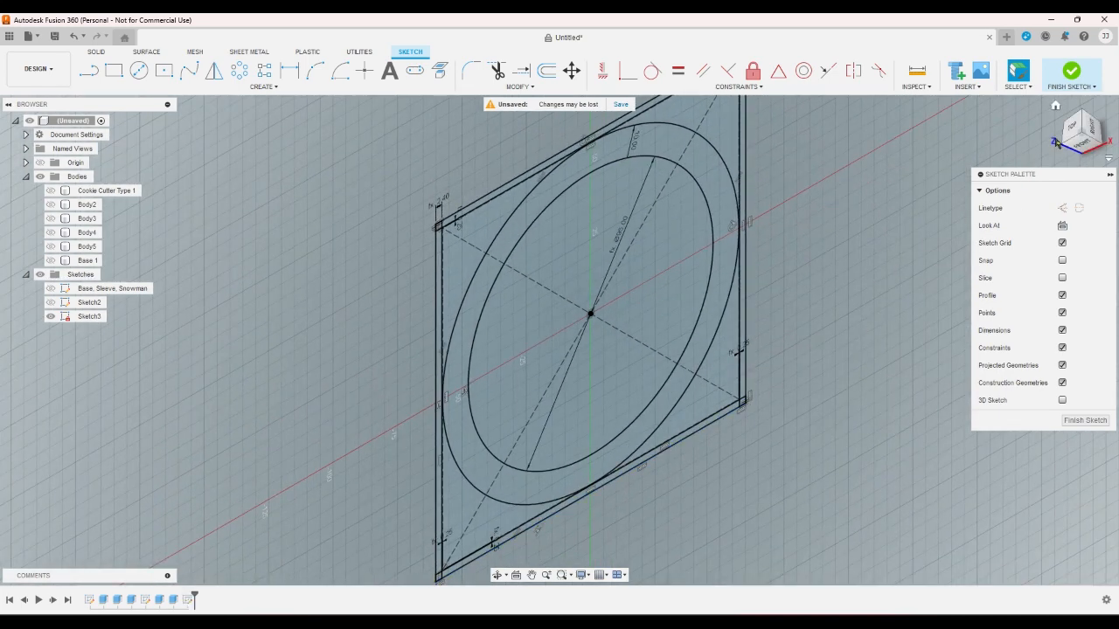
{"action": "left_click", "coordinate": [1070, 127]}
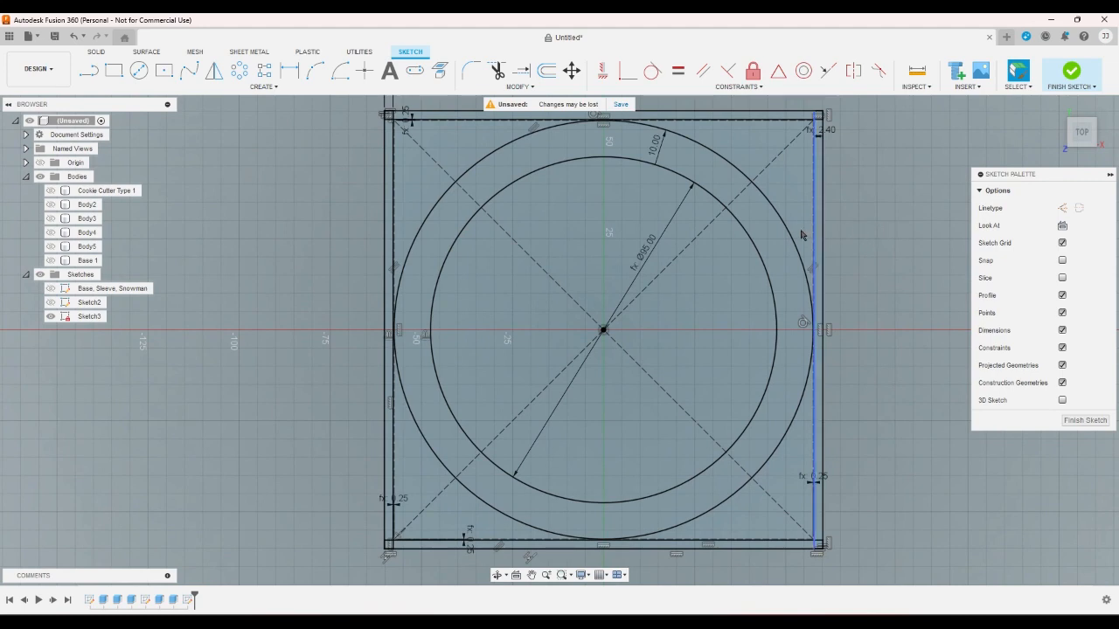
{"action": "left_click", "coordinate": [710, 197]}
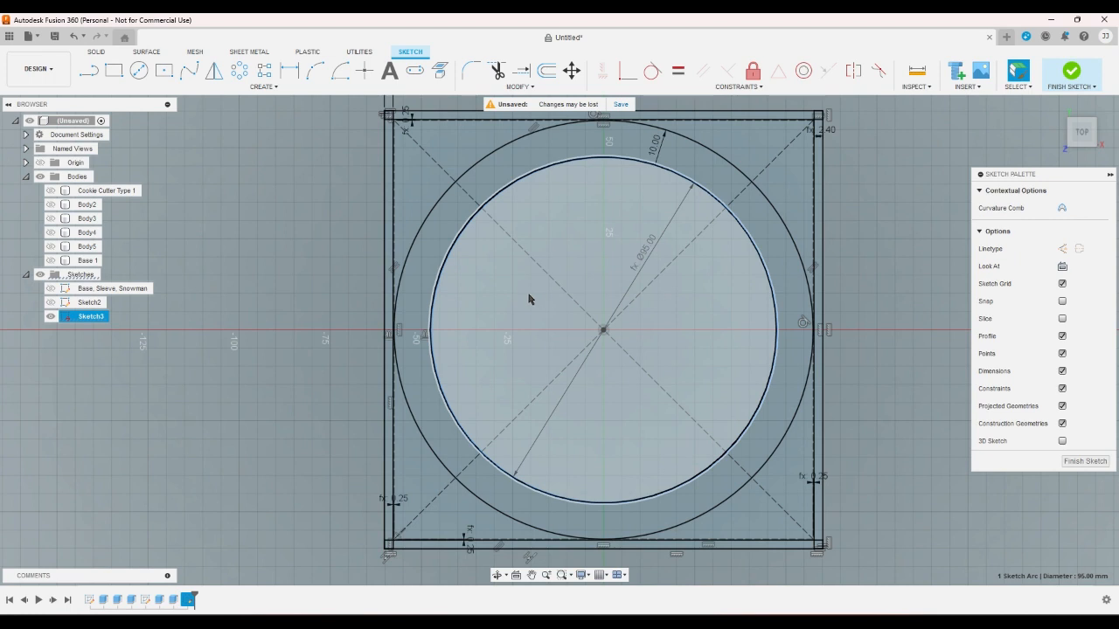
Draw a construction-line center rectangle from the sketch origin and make it tangent to the inner circle
{"action": "left_click", "coordinate": [164, 70]}
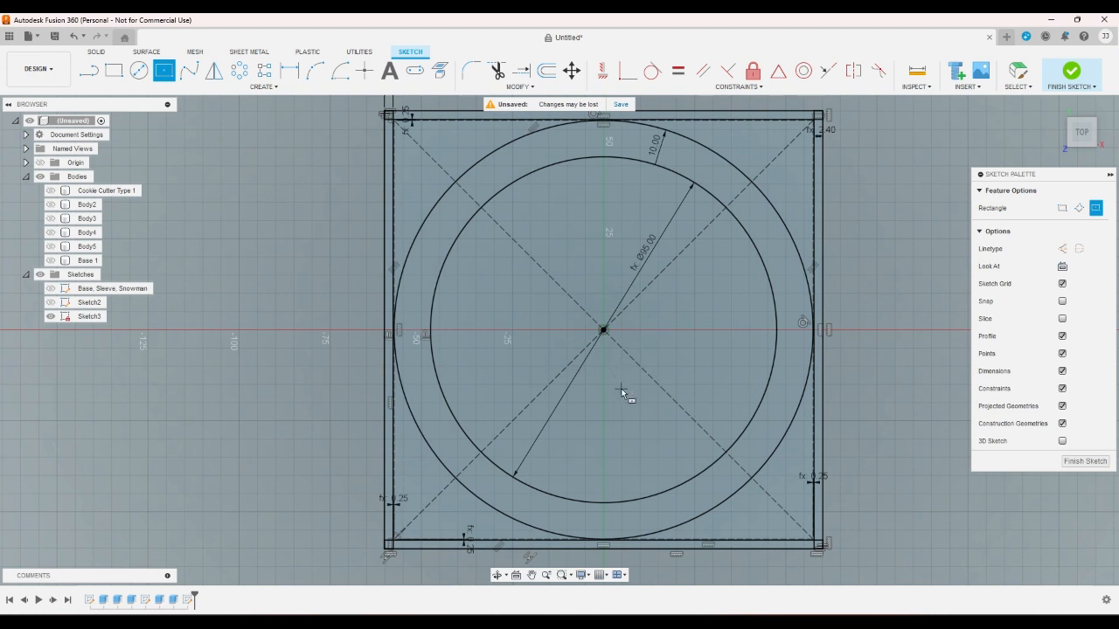
{"action": "key", "text": "x"}
{"action": "left_click", "coordinate": [603, 329]}
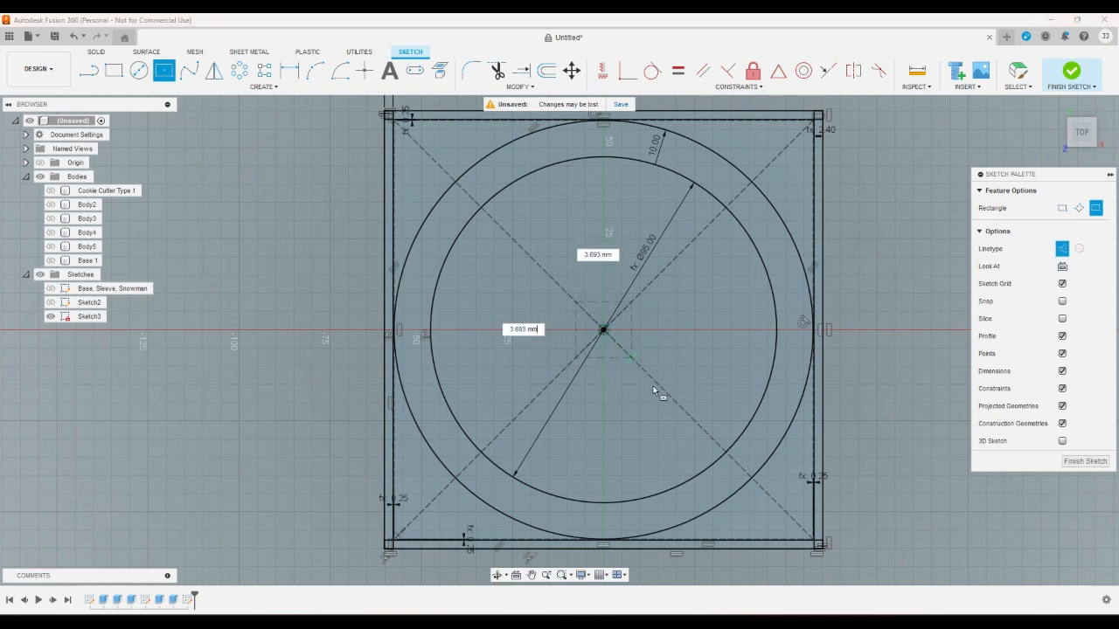
{"action": "left_click", "coordinate": [745, 472]}
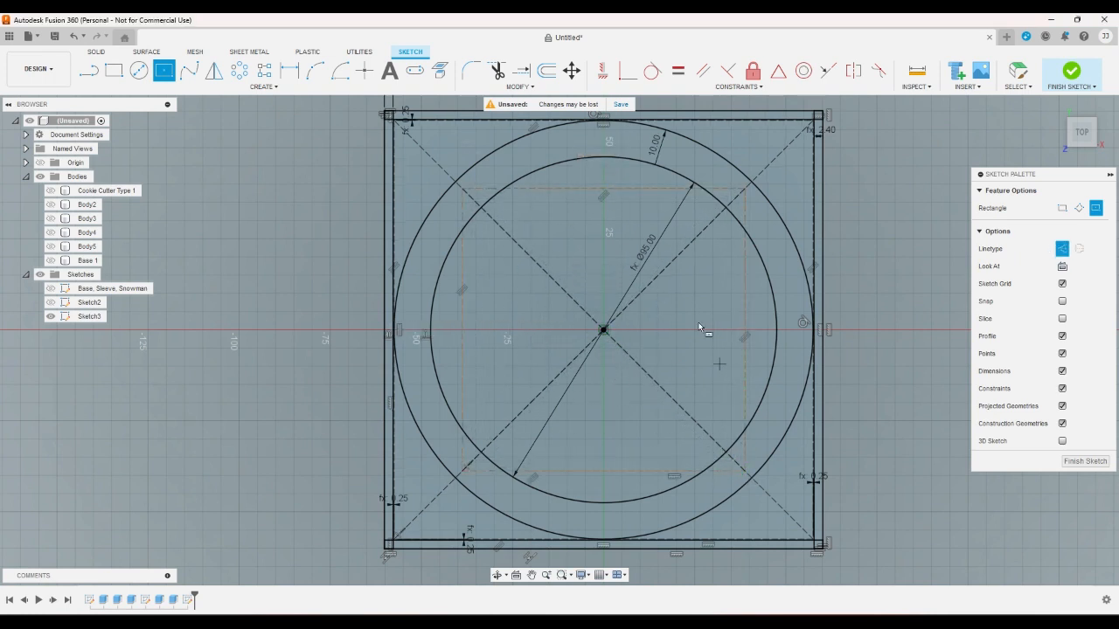
{"action": "left_click", "coordinate": [653, 70]}
{"action": "left_click", "coordinate": [622, 189]}
{"action": "left_click", "coordinate": [619, 157]}
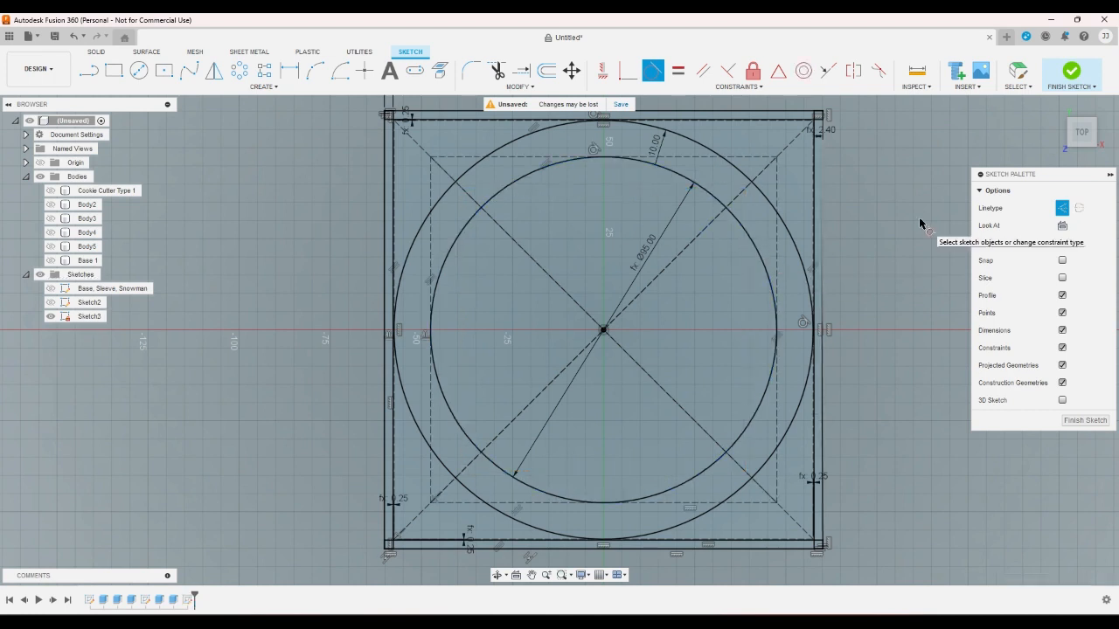
{"action": "key", "text": "Escape"}
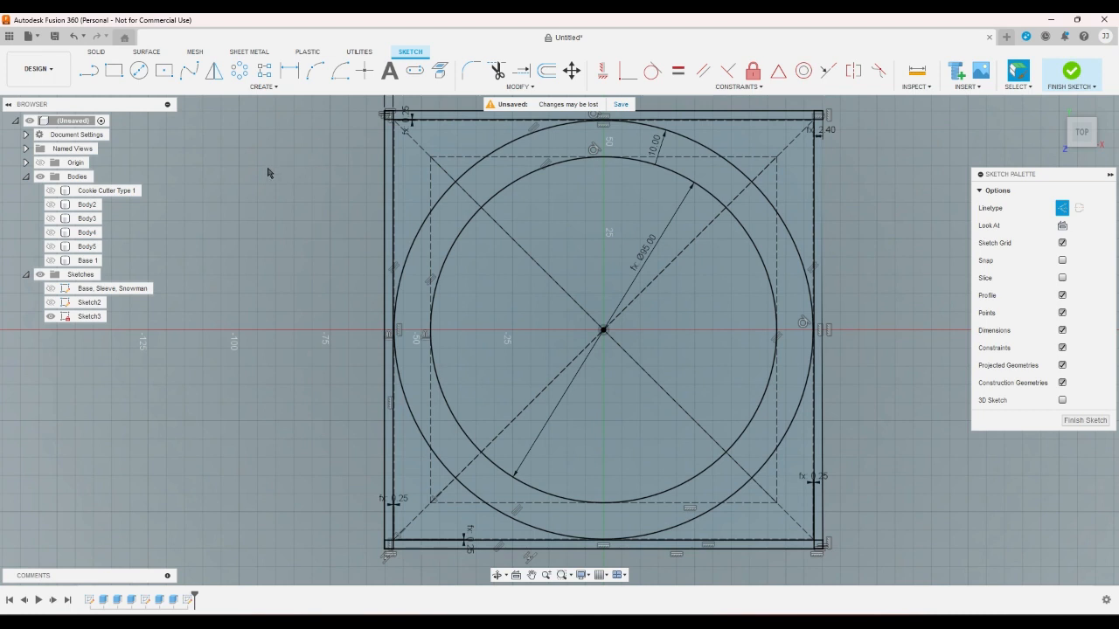
Draw a solid-line two-point rectangle from the frame's lower-left outer corner to the lower-left corner of the inner construction square
{"action": "left_click", "coordinate": [114, 72]}
{"action": "left_click", "coordinate": [384, 547]}
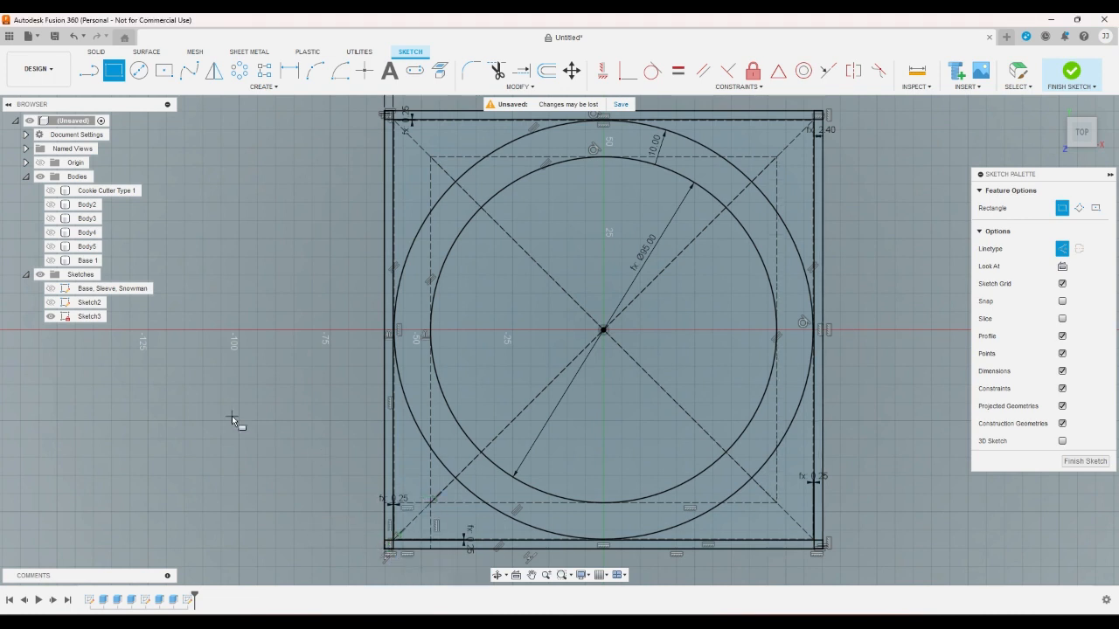
{"action": "key", "text": "Escape"}
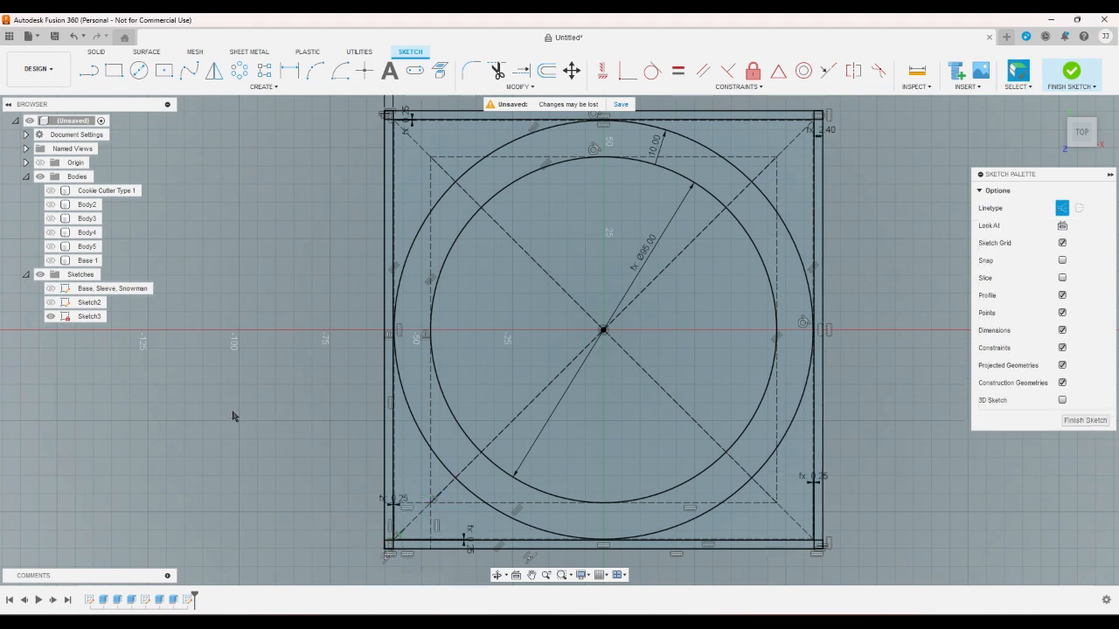
{"action": "left_click", "coordinate": [113, 70]}
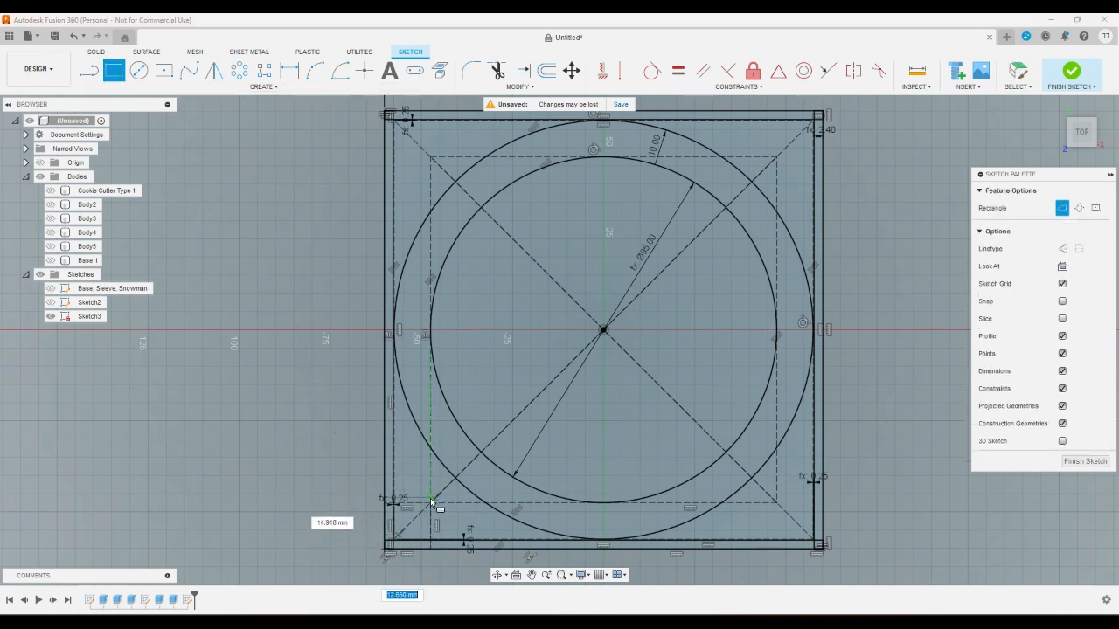
Draw two-point rectangles from the frame's upper-left and upper-right outer corners to the matching corners of the inner construction square
{"action": "scroll", "coordinate": [435, 535], "scroll_direction": "down", "scroll_amount": 2}
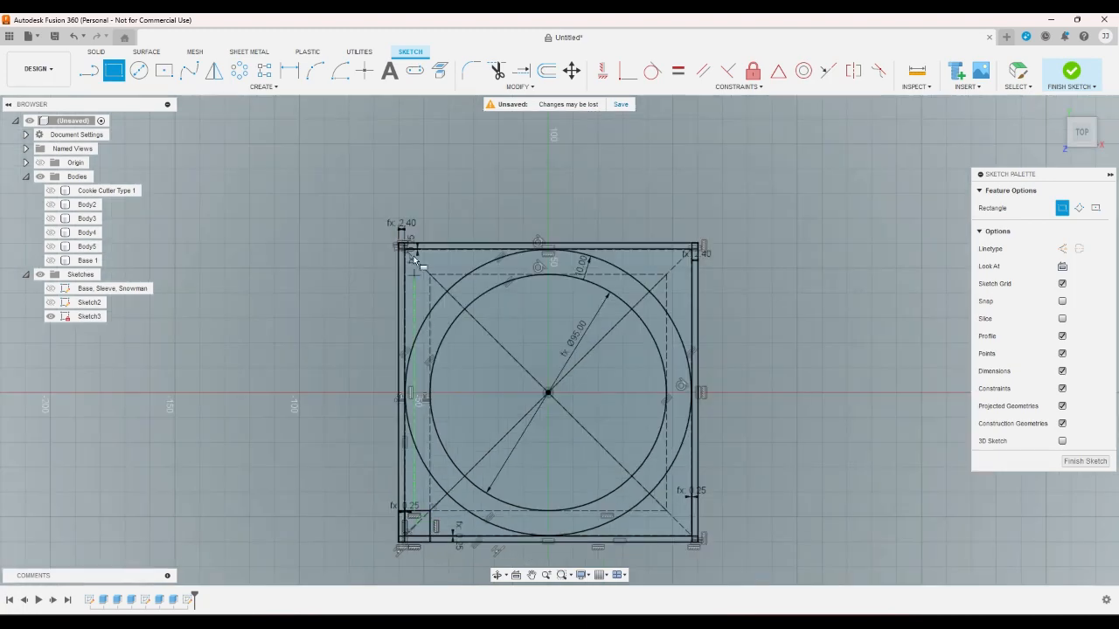
{"action": "scroll", "coordinate": [398, 221], "scroll_direction": "up", "scroll_amount": 3}
{"action": "scroll", "coordinate": [398, 221], "scroll_direction": "up", "scroll_amount": 1}
{"action": "left_click", "coordinate": [399, 255]}
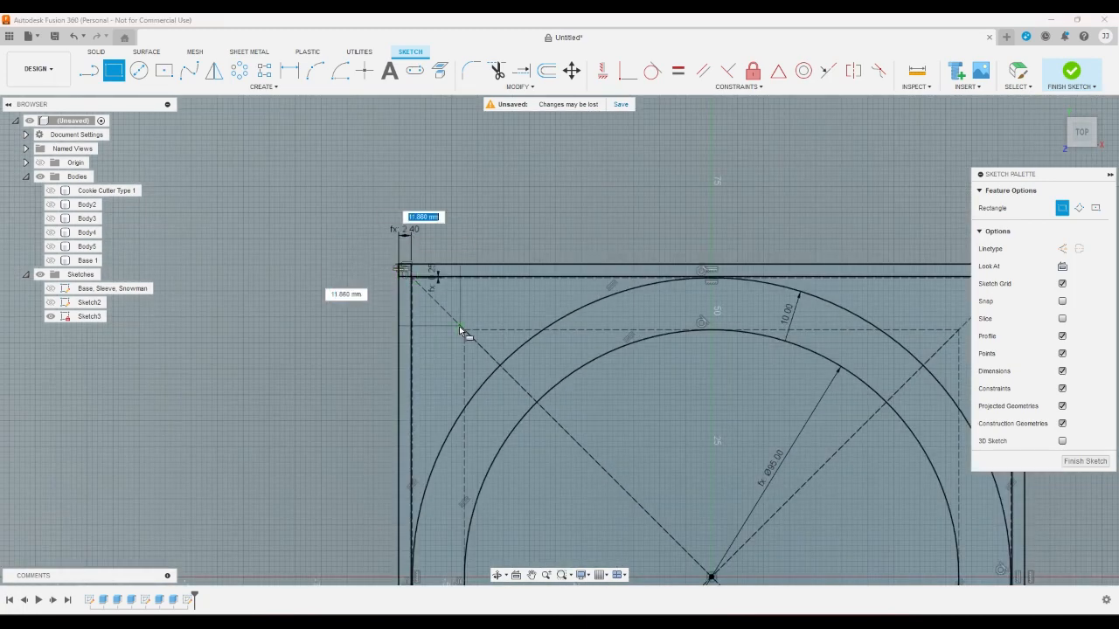
{"action": "scroll", "coordinate": [324, 295], "scroll_direction": "down", "scroll_amount": 4}
{"action": "scroll", "coordinate": [591, 295], "scroll_direction": "up", "scroll_amount": 4}
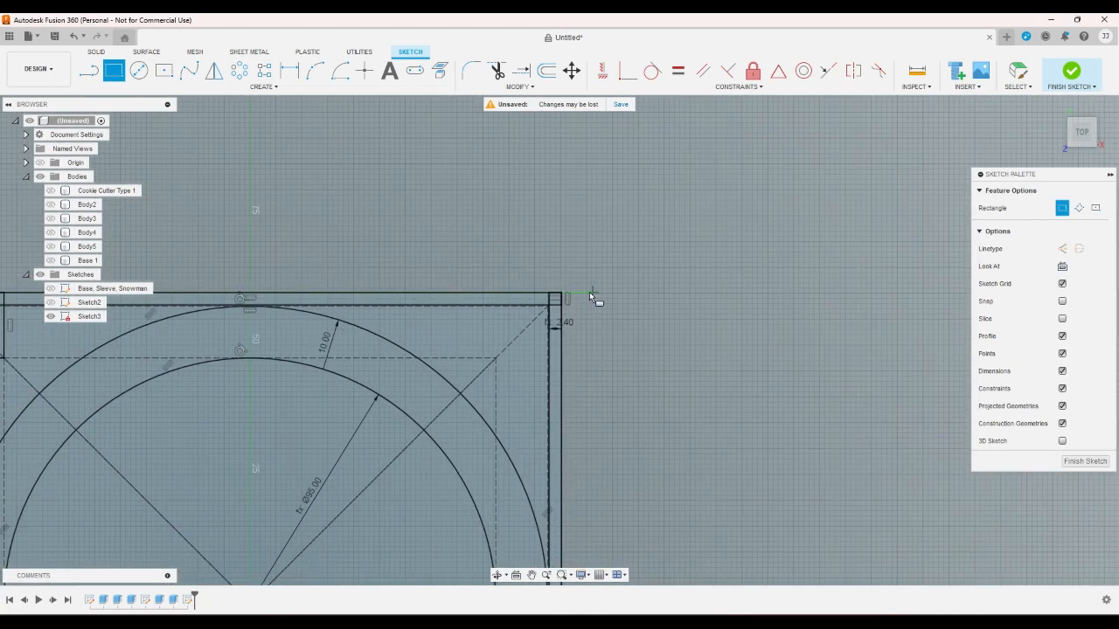
{"action": "left_click", "coordinate": [500, 353]}
Draw a two-point rectangle from the frame's lower-right outer corner to the construction square's lower-right corner, then end the rectangle command
{"action": "scroll", "coordinate": [513, 180], "scroll_direction": "down", "scroll_amount": 3}
{"action": "scroll", "coordinate": [516, 464], "scroll_direction": "down", "scroll_amount": 2}
{"action": "scroll", "coordinate": [532, 455], "scroll_direction": "up", "scroll_amount": 5}
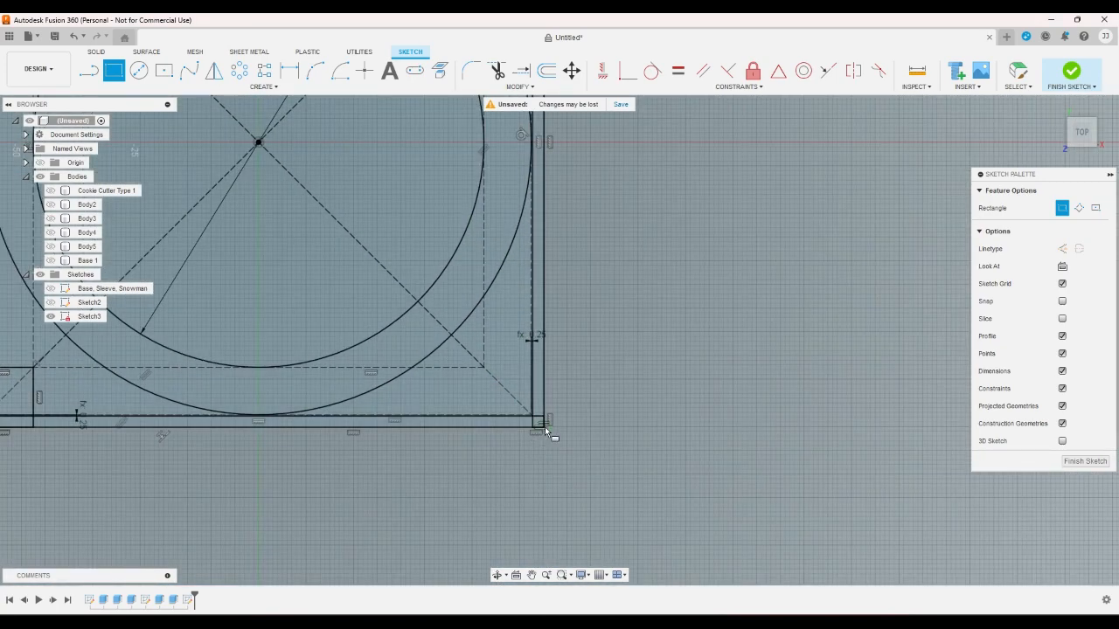
{"action": "left_click", "coordinate": [534, 420]}
{"action": "left_click", "coordinate": [485, 368]}
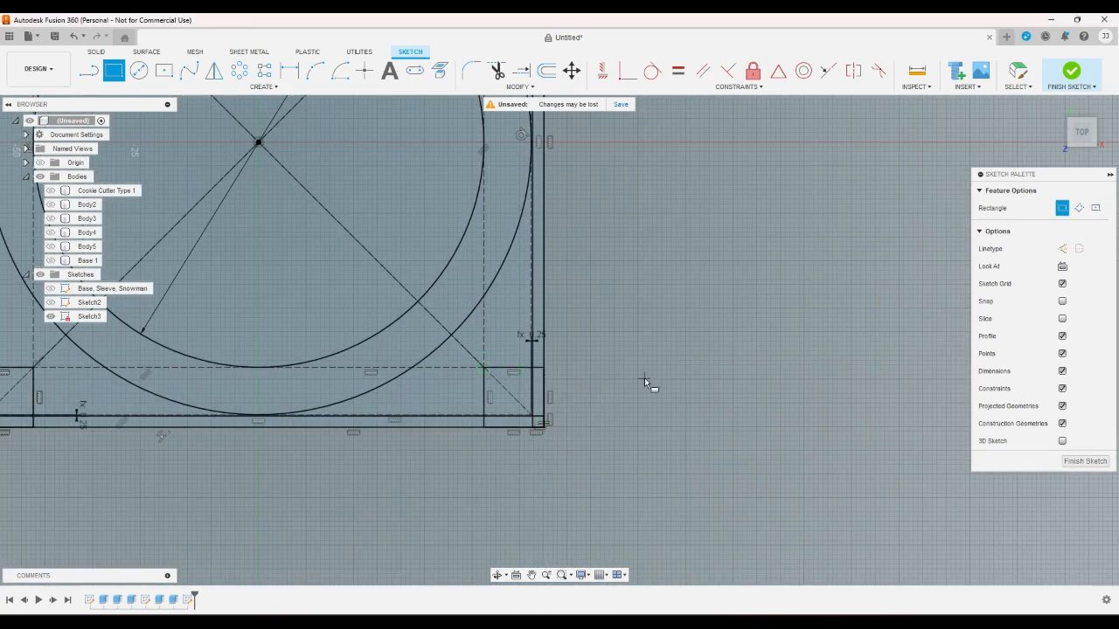
{"action": "right_click", "coordinate": [644, 378]}
{"action": "left_click", "coordinate": [679, 381]}
Offset the upper-right corner rectangle inward by the tloose parameter, entered as -tloose
{"action": "scroll", "coordinate": [654, 365], "scroll_direction": "down", "scroll_amount": 5}
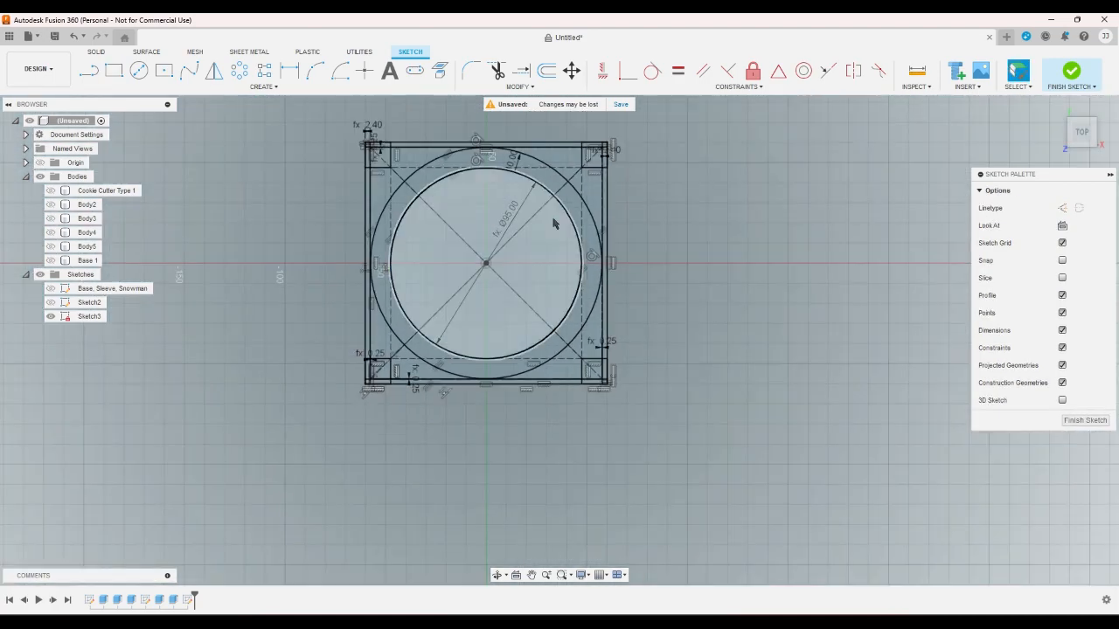
{"action": "left_click", "coordinate": [547, 71]}
{"action": "left_click", "coordinate": [591, 154]}
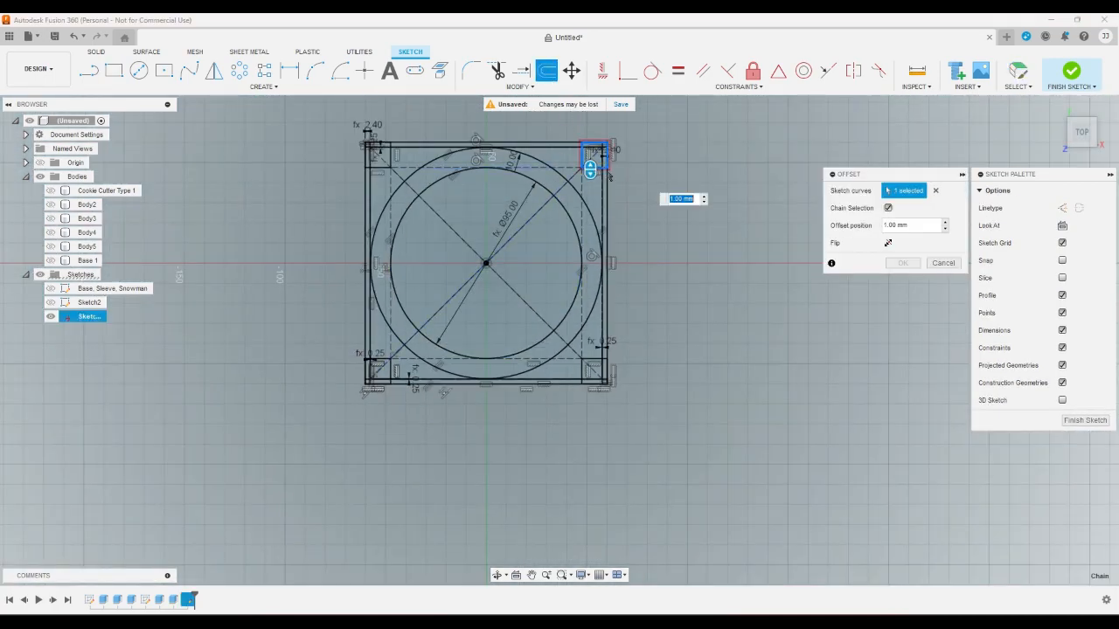
{"action": "type", "text": "-"}
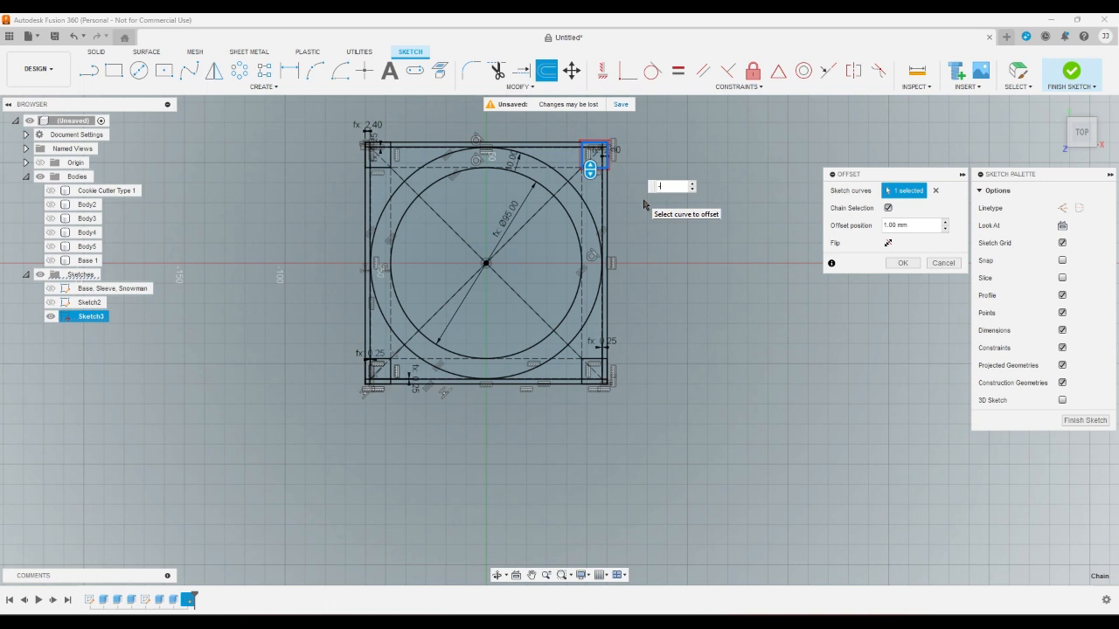
{"action": "type", "text": "tl"}
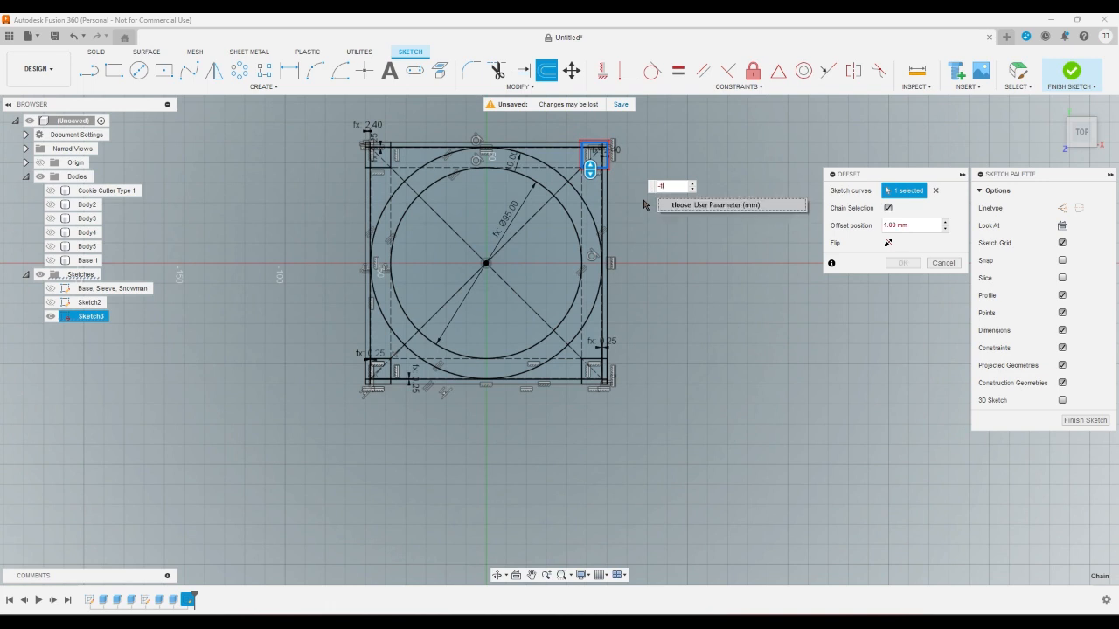
{"action": "key", "text": "Return"}
{"action": "key", "text": "Return"}
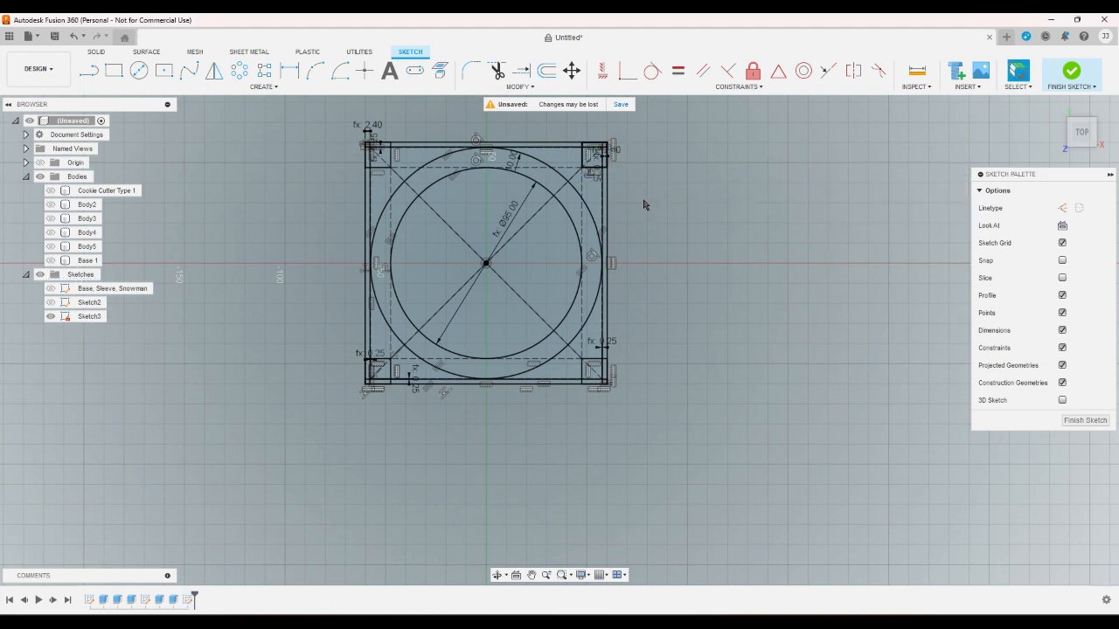
Offset the upper-left corner rectangle inward by the tloose parameter
{"action": "left_click", "coordinate": [547, 70]}
{"action": "left_click", "coordinate": [389, 164]}
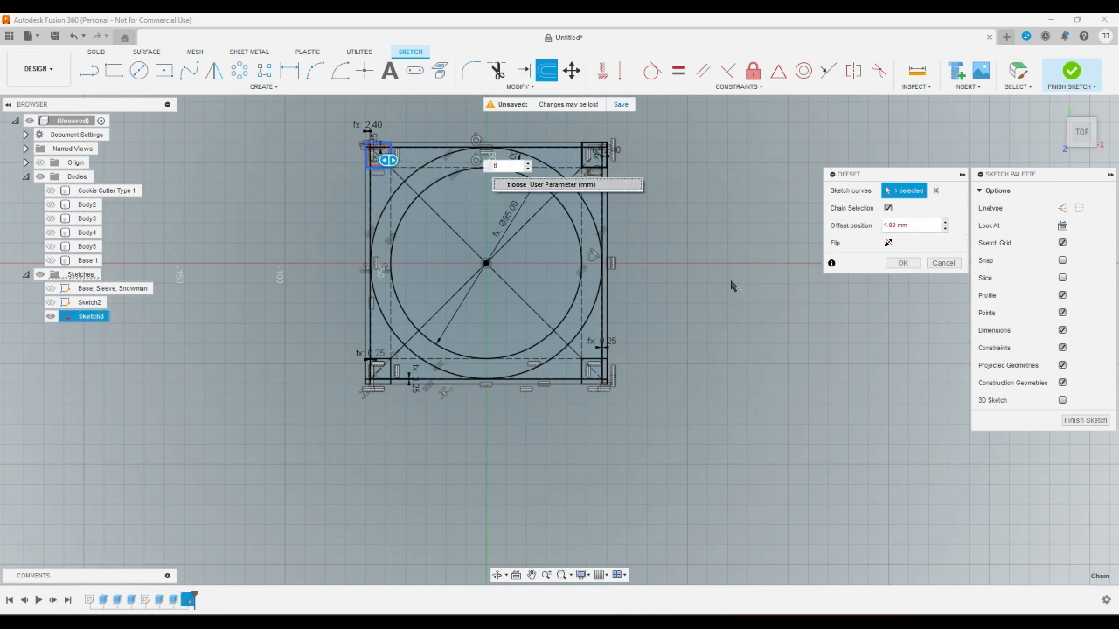
{"action": "key", "text": "Return"}
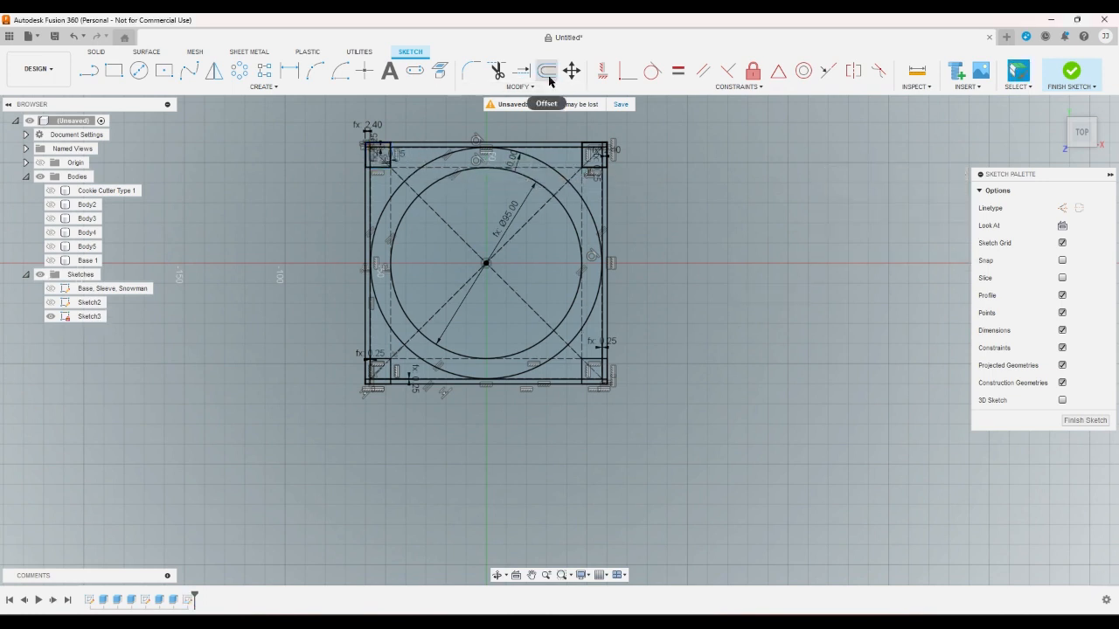
Offset the lower-right corner rectangle inward by 1 mm
{"action": "left_click", "coordinate": [546, 70]}
{"action": "left_click", "coordinate": [592, 369]}
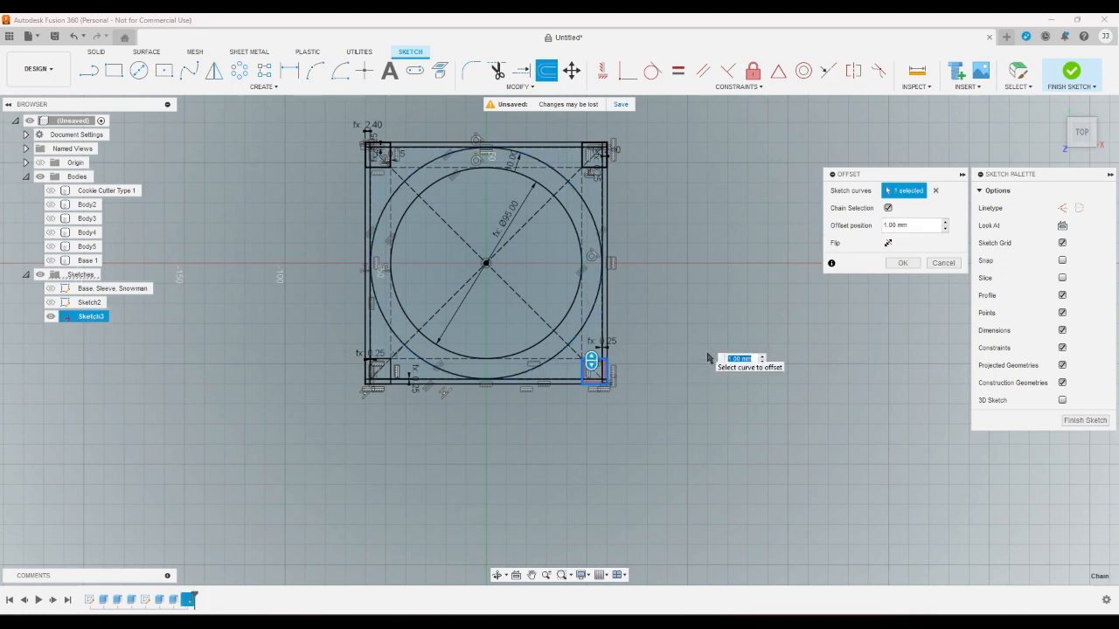
{"action": "scroll", "coordinate": [599, 350], "scroll_direction": "up", "scroll_amount": 4}
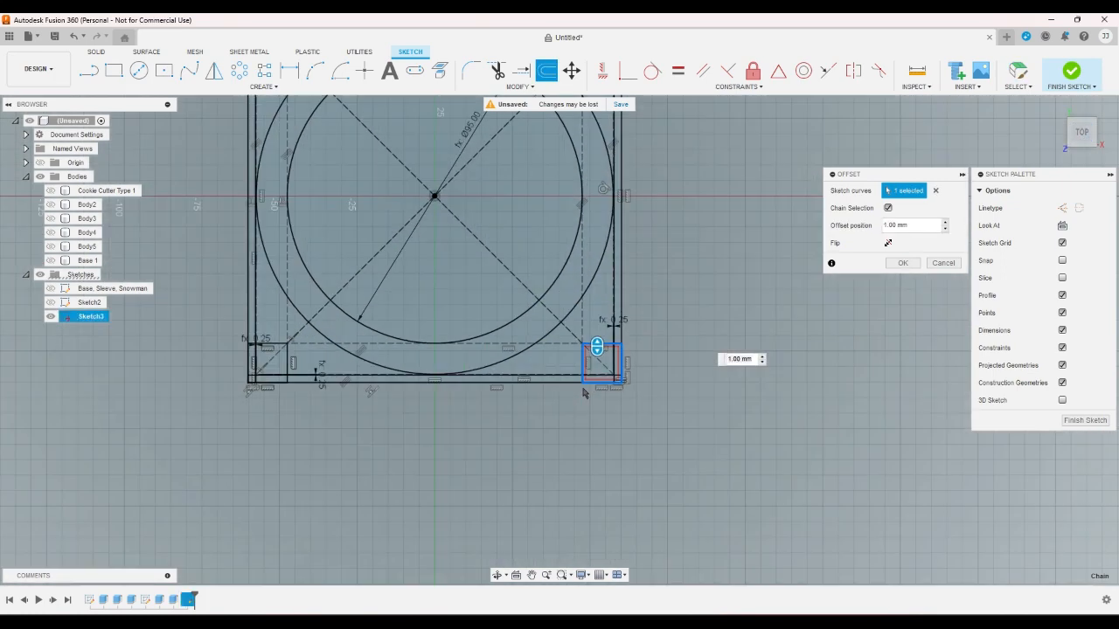
{"action": "scroll", "coordinate": [683, 355], "scroll_direction": "up", "scroll_amount": 2}
{"action": "key", "text": "Return"}
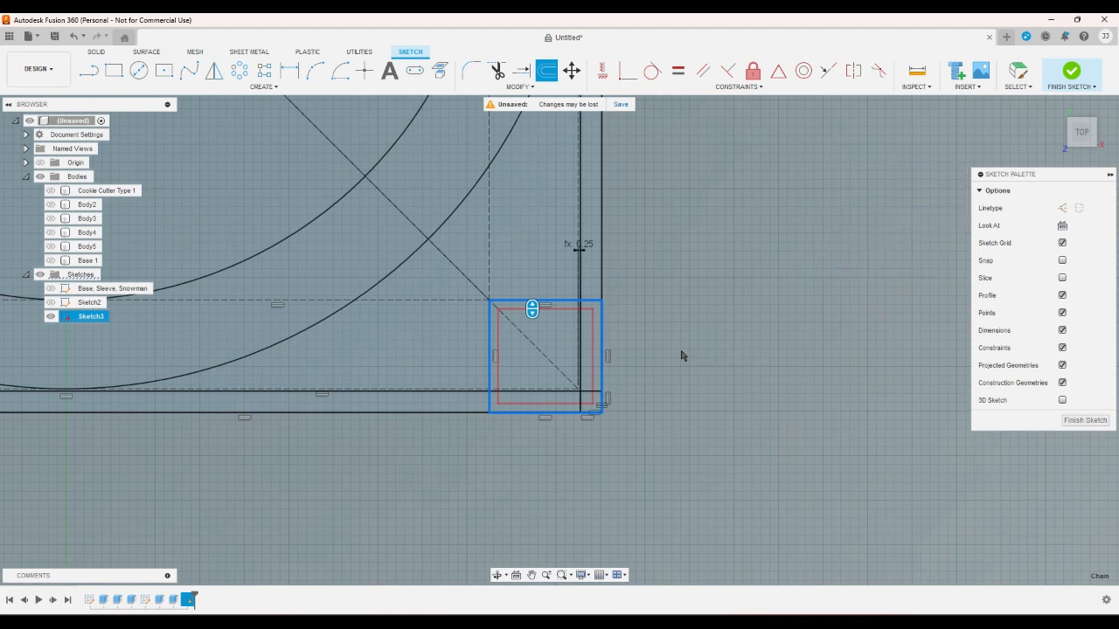
{"action": "key", "text": "t"}
{"action": "key", "text": "Escape"}
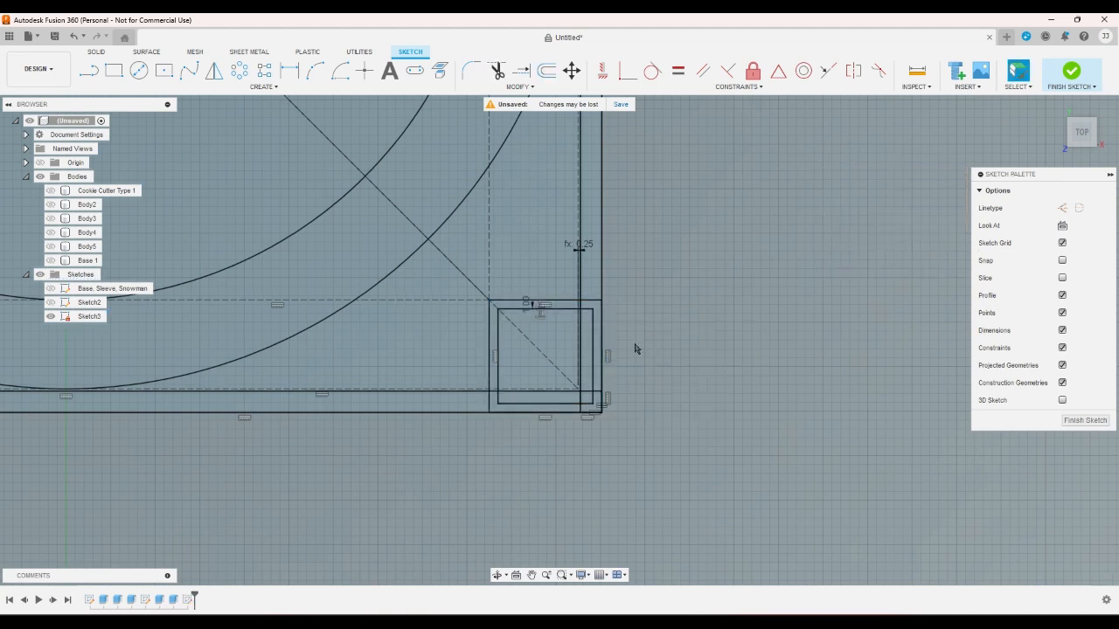
Set the offset dimension of the lower-right corner rectangle to the tloose parameter
{"action": "double_click", "coordinate": [525, 305]}
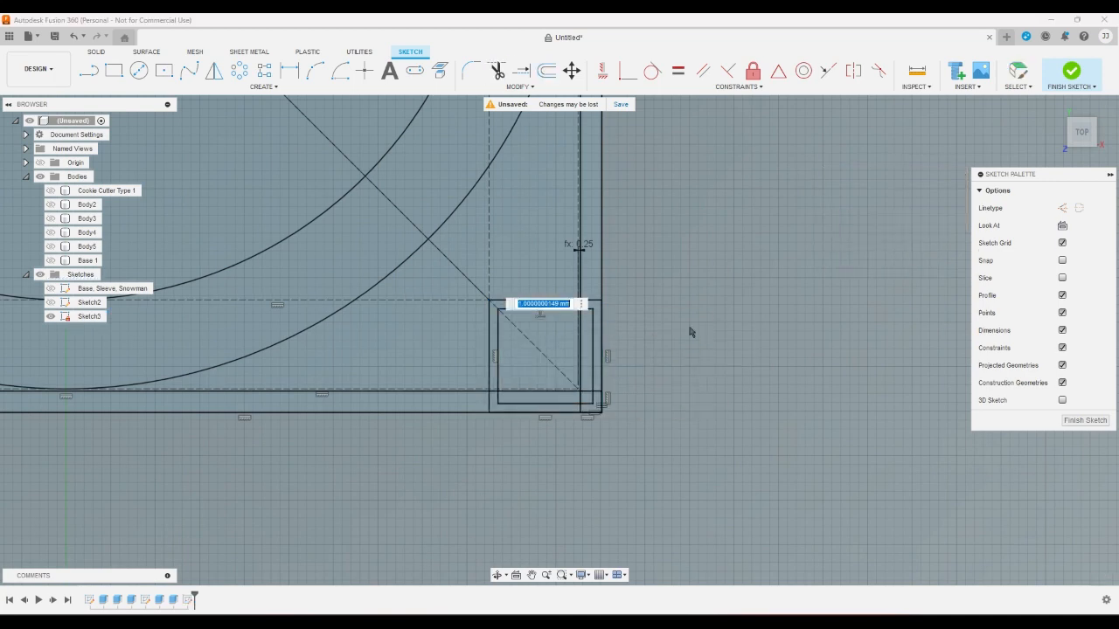
{"action": "type", "text": "tol"}
{"action": "key", "text": "Return"}
{"action": "scroll", "coordinate": [688, 327], "scroll_direction": "down", "scroll_amount": 3}
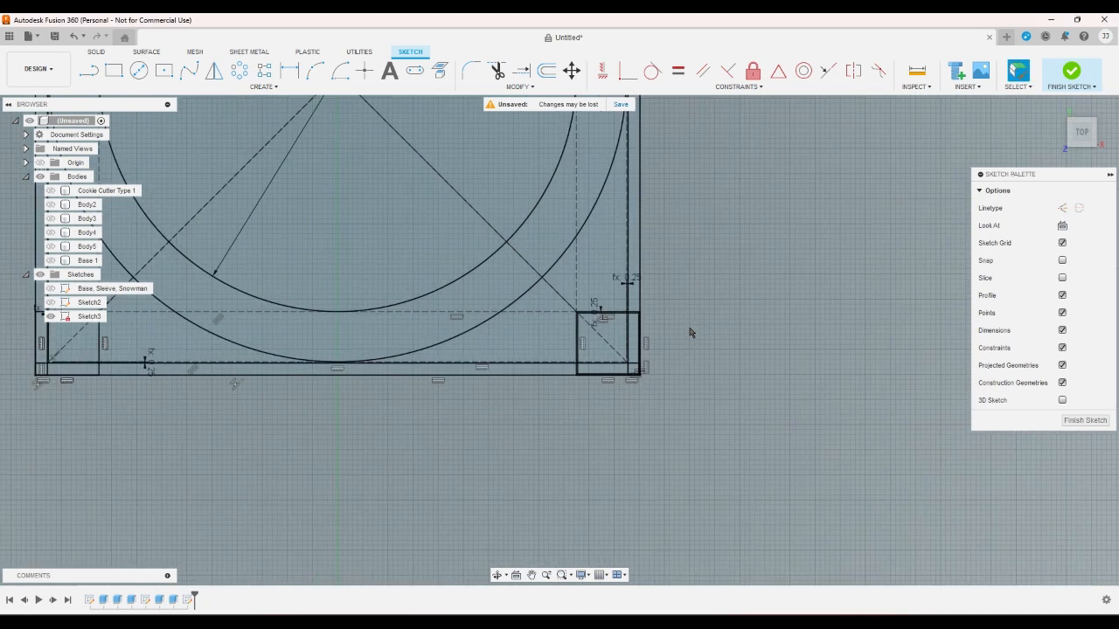
Offset the lower-left corner rectangle inward by -tloose and finish the sketch
{"action": "left_click", "coordinate": [543, 70]}
{"action": "scroll", "coordinate": [249, 341], "scroll_direction": "up", "scroll_amount": 5}
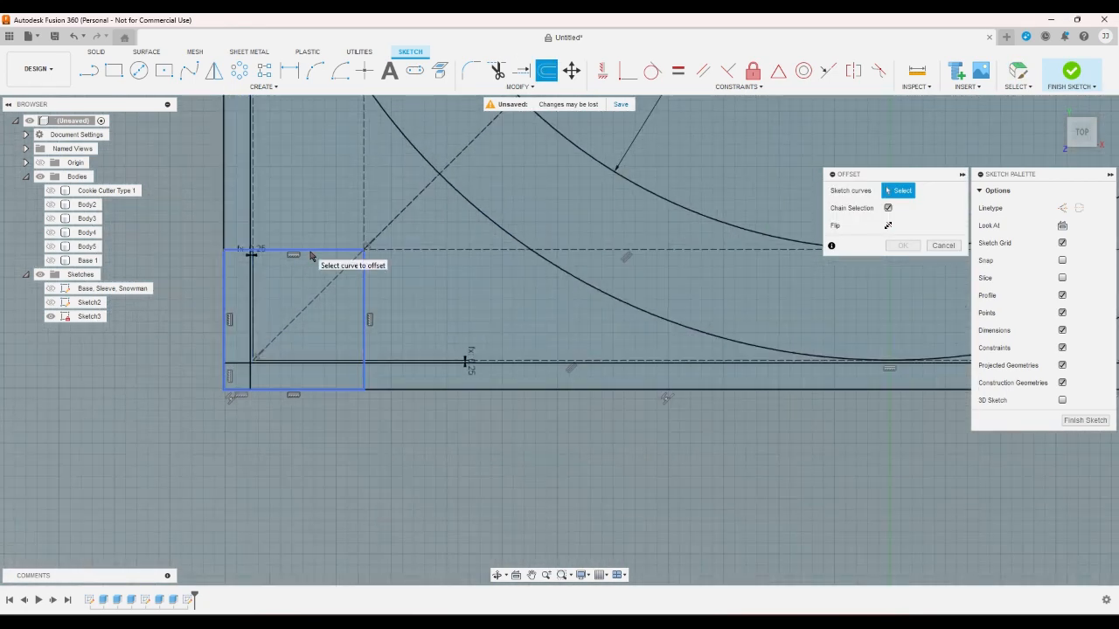
{"action": "left_click", "coordinate": [314, 254]}
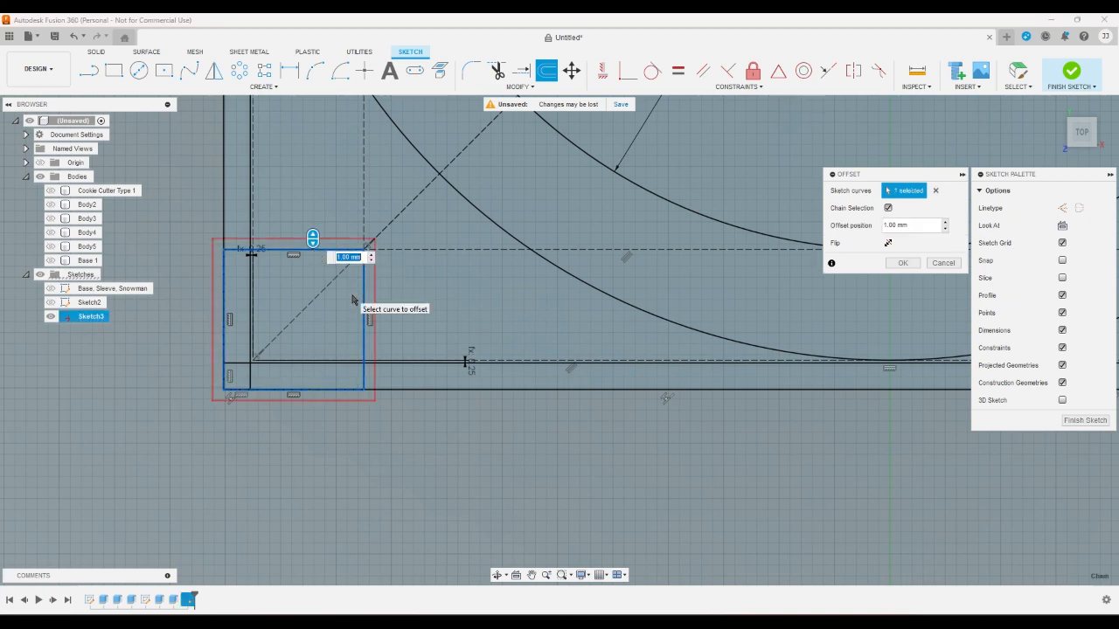
{"action": "type", "text": "-1"}
{"action": "key", "text": "Return"}
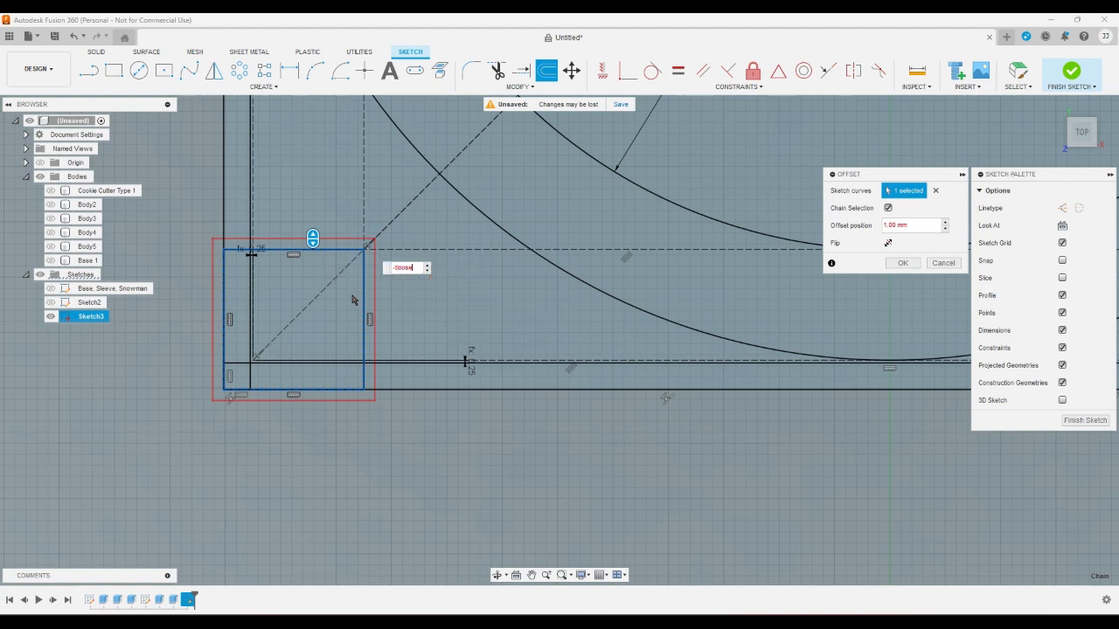
{"action": "left_click", "coordinate": [1072, 70]}
{"action": "left_click", "coordinate": [1054, 104]}
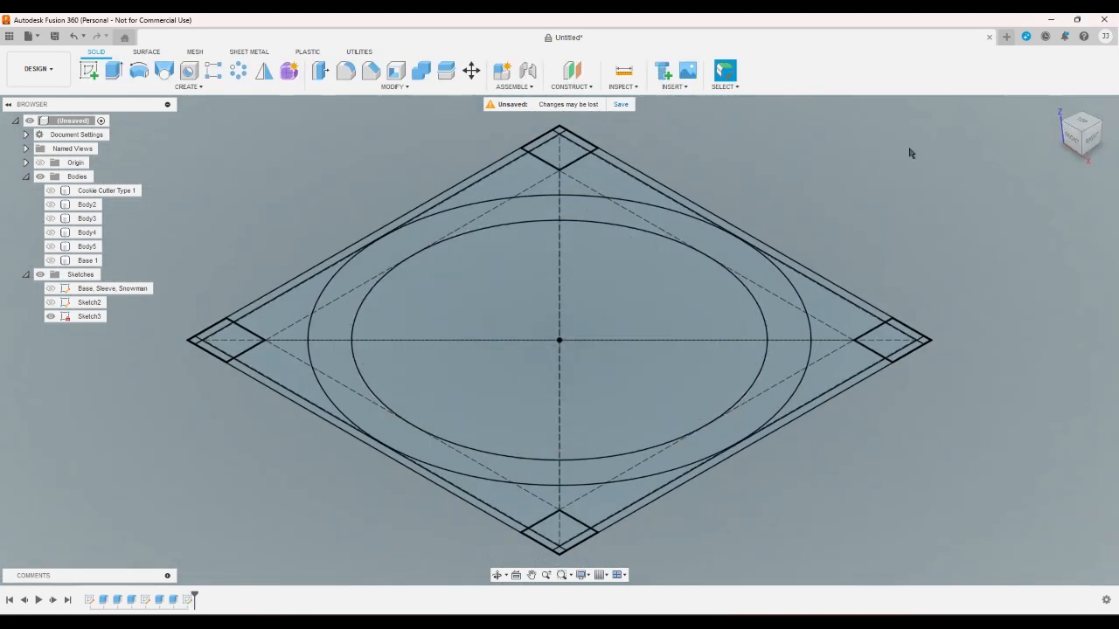
Start an Extrude and select the four profiles inside the upper-right corner's inner offset rectangle
{"action": "left_click", "coordinate": [113, 74]}
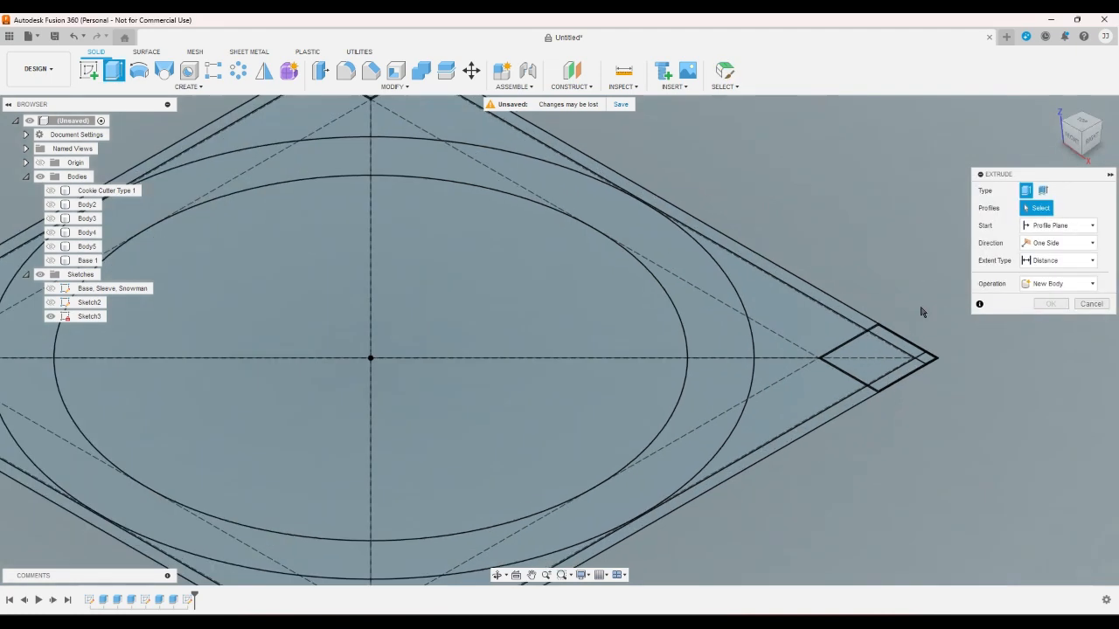
{"action": "scroll", "coordinate": [917, 306], "scroll_direction": "up", "scroll_amount": 5}
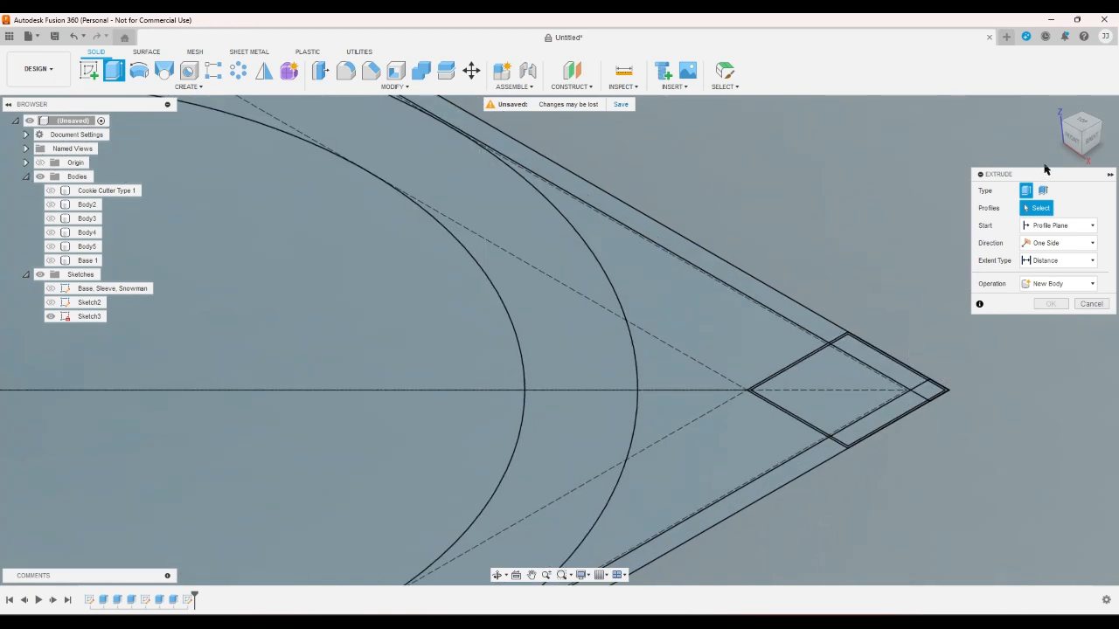
{"action": "left_click", "coordinate": [1080, 123]}
{"action": "scroll", "coordinate": [914, 315], "scroll_direction": "down", "scroll_amount": 3}
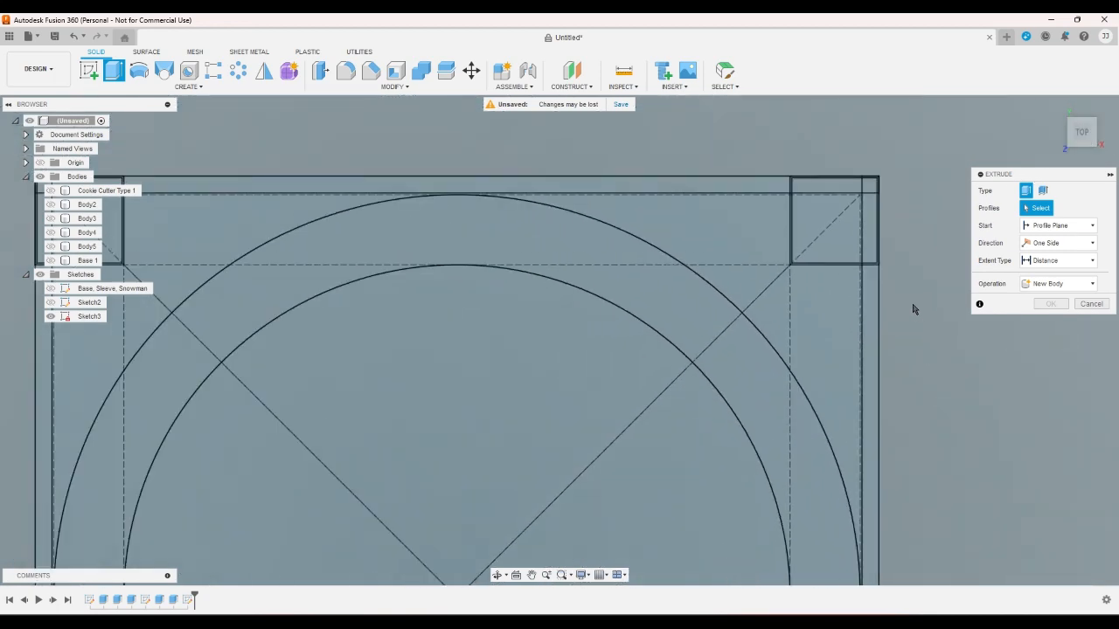
{"action": "scroll", "coordinate": [900, 237], "scroll_direction": "up", "scroll_amount": 4}
{"action": "scroll", "coordinate": [902, 235], "scroll_direction": "up", "scroll_amount": 1}
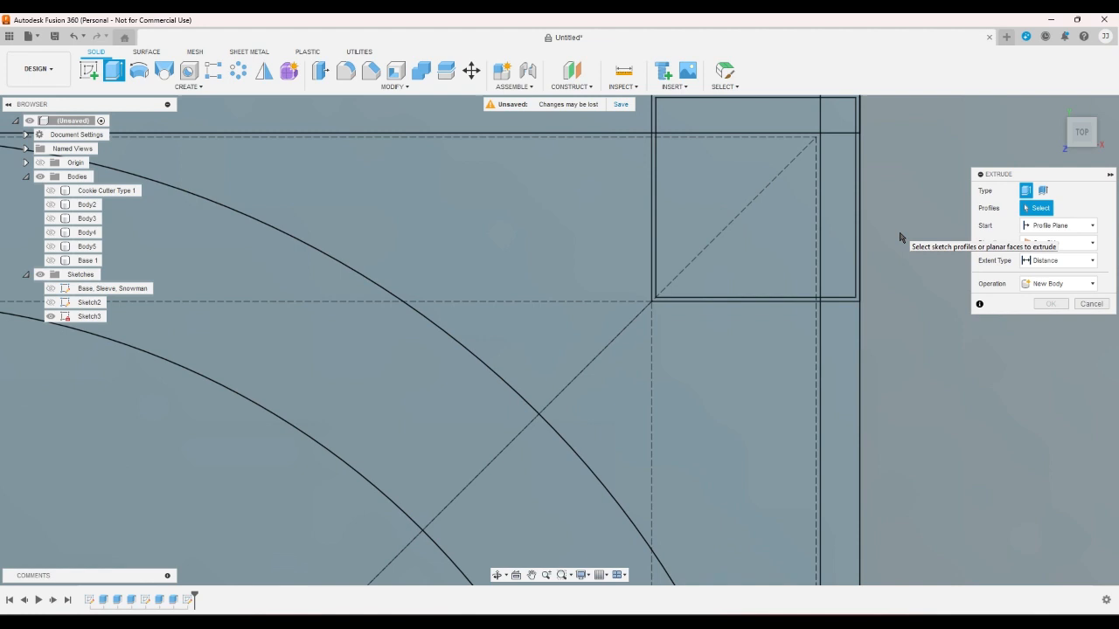
{"action": "left_click", "coordinate": [760, 244]}
{"action": "left_click", "coordinate": [836, 193]}
{"action": "left_click", "coordinate": [838, 118]}
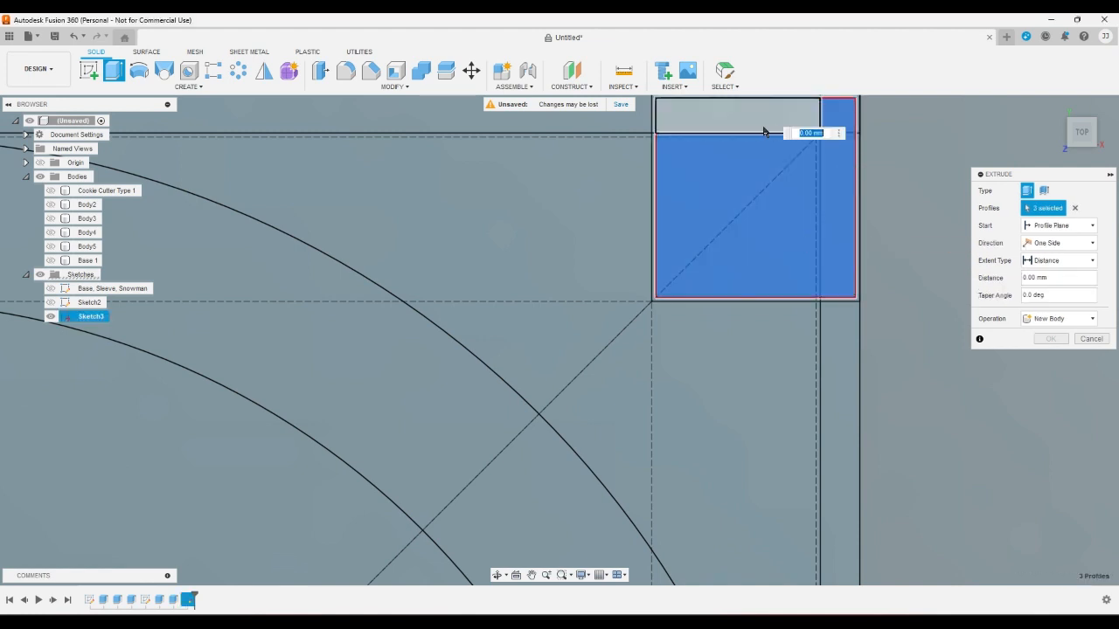
{"action": "left_click", "coordinate": [763, 131]}
{"action": "scroll", "coordinate": [933, 270], "scroll_direction": "down", "scroll_amount": 1}
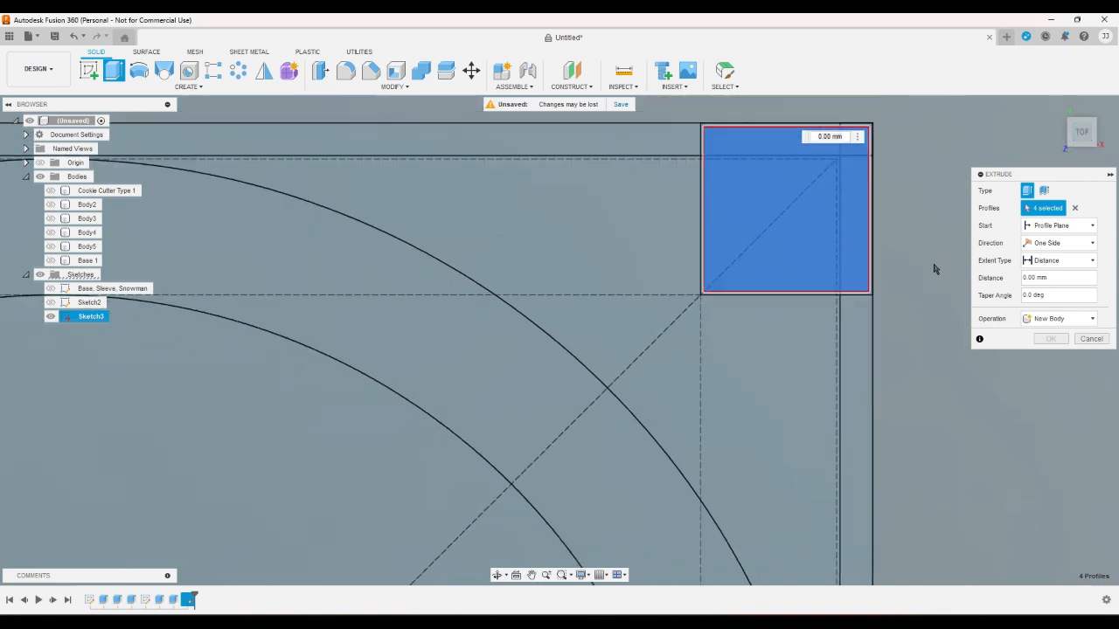
Add the four profiles inside the upper-left corner's inner offset rectangle to the extrusion
{"action": "scroll", "coordinate": [933, 269], "scroll_direction": "down", "scroll_amount": 2}
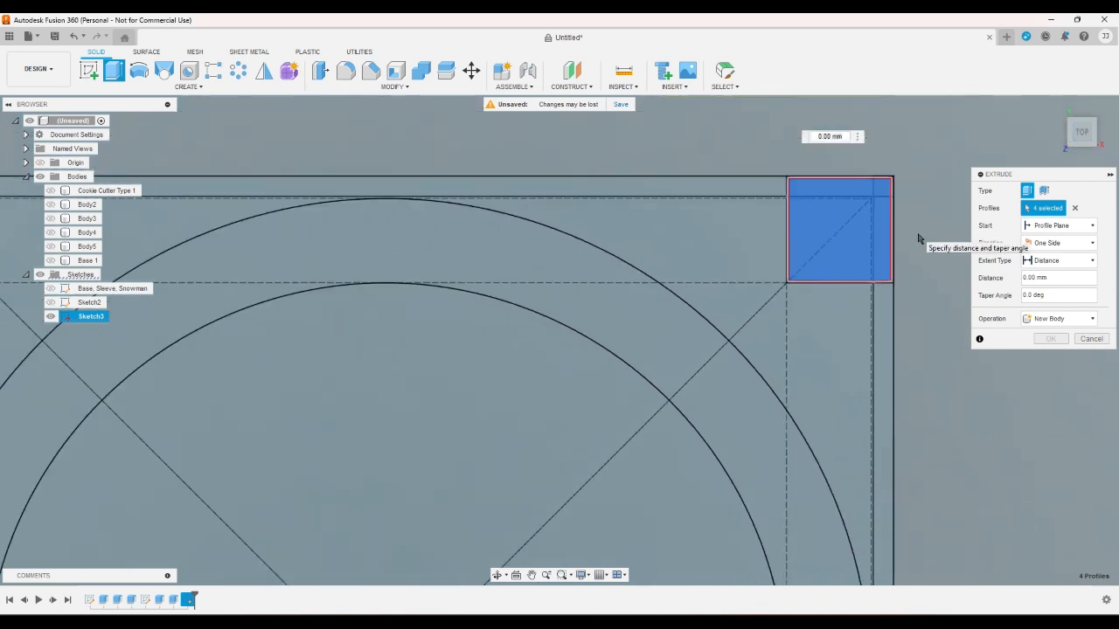
{"action": "scroll", "coordinate": [927, 238], "scroll_direction": "down", "scroll_amount": 4}
{"action": "scroll", "coordinate": [459, 205], "scroll_direction": "up", "scroll_amount": 6}
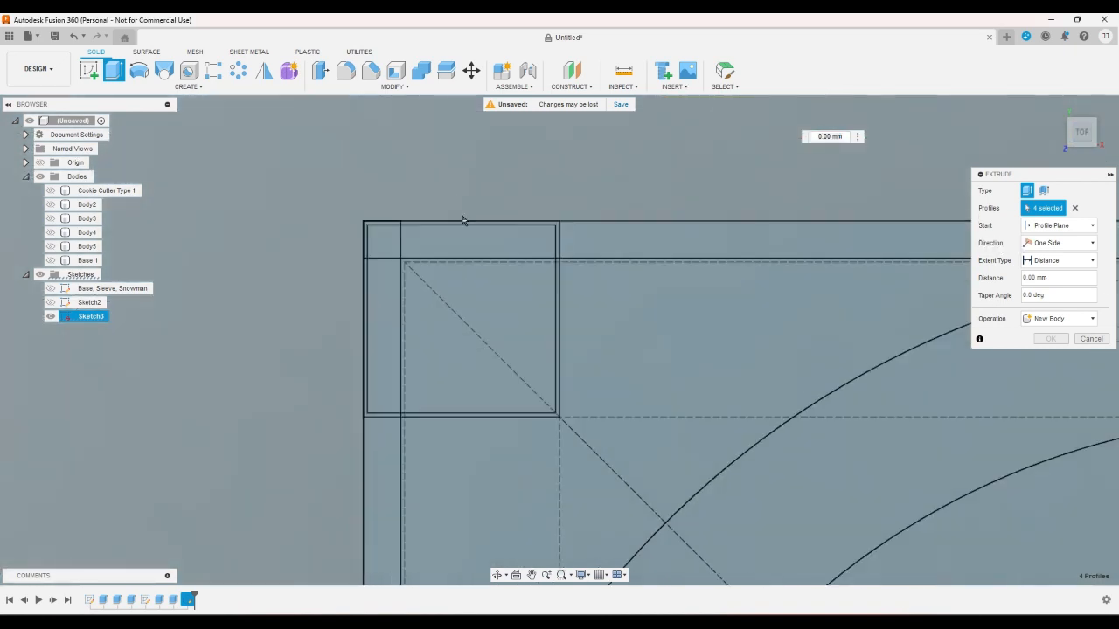
{"action": "left_click", "coordinate": [475, 245]}
{"action": "left_click", "coordinate": [474, 288]}
{"action": "left_click", "coordinate": [383, 323]}
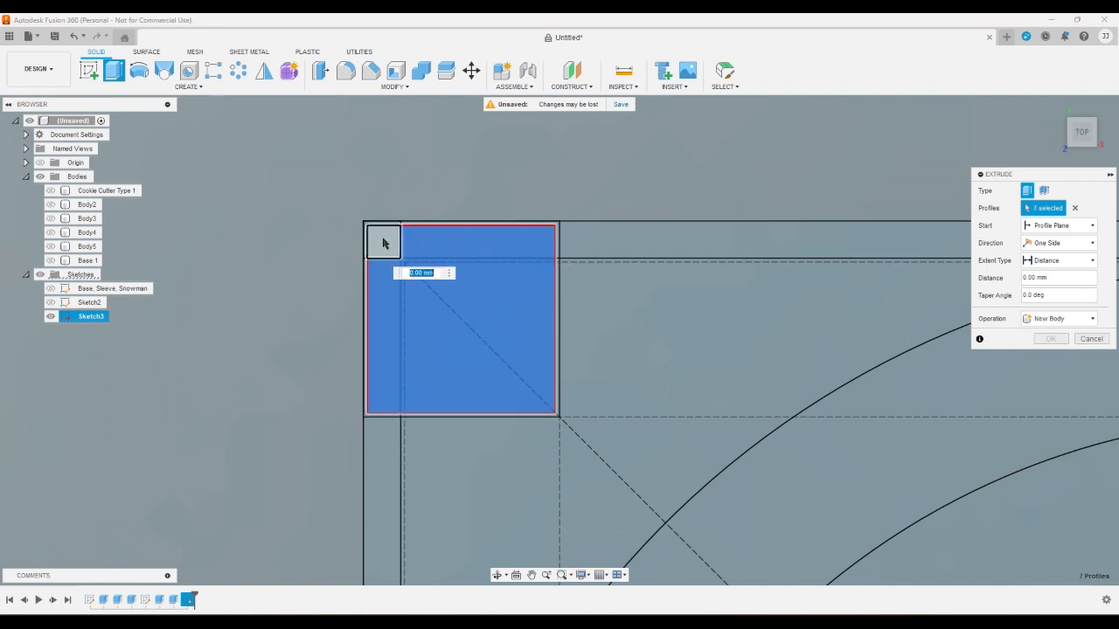
{"action": "left_click", "coordinate": [383, 244]}
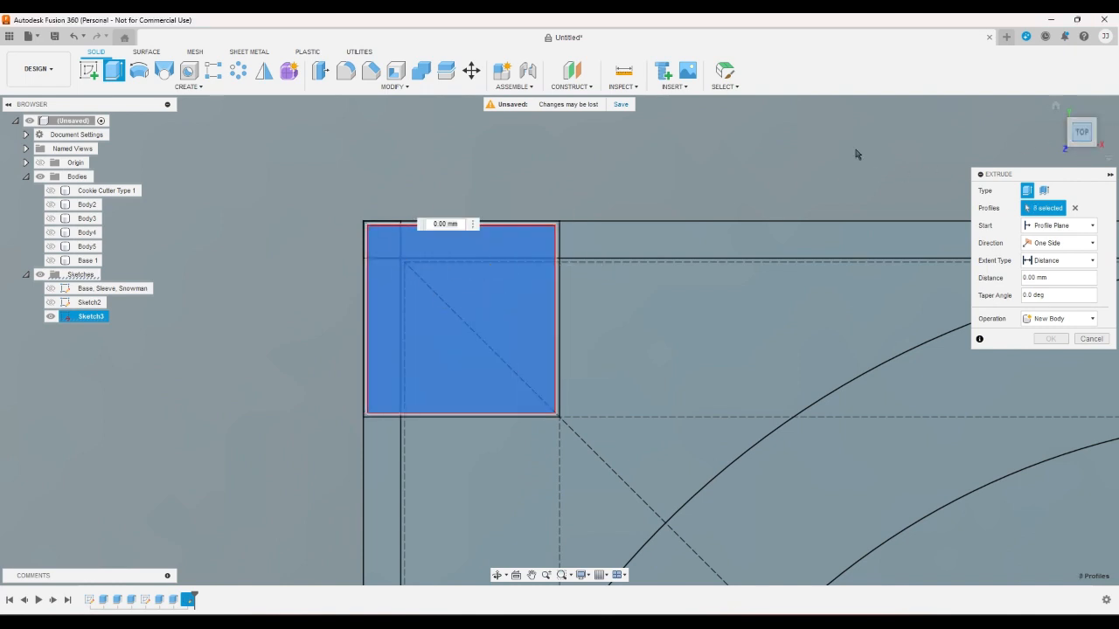
Add the four profiles inside the lower-left corner's inner offset rectangle to the extrusion
{"action": "scroll", "coordinate": [856, 154], "scroll_direction": "down", "scroll_amount": 5}
{"action": "scroll", "coordinate": [651, 389], "scroll_direction": "up", "scroll_amount": 5}
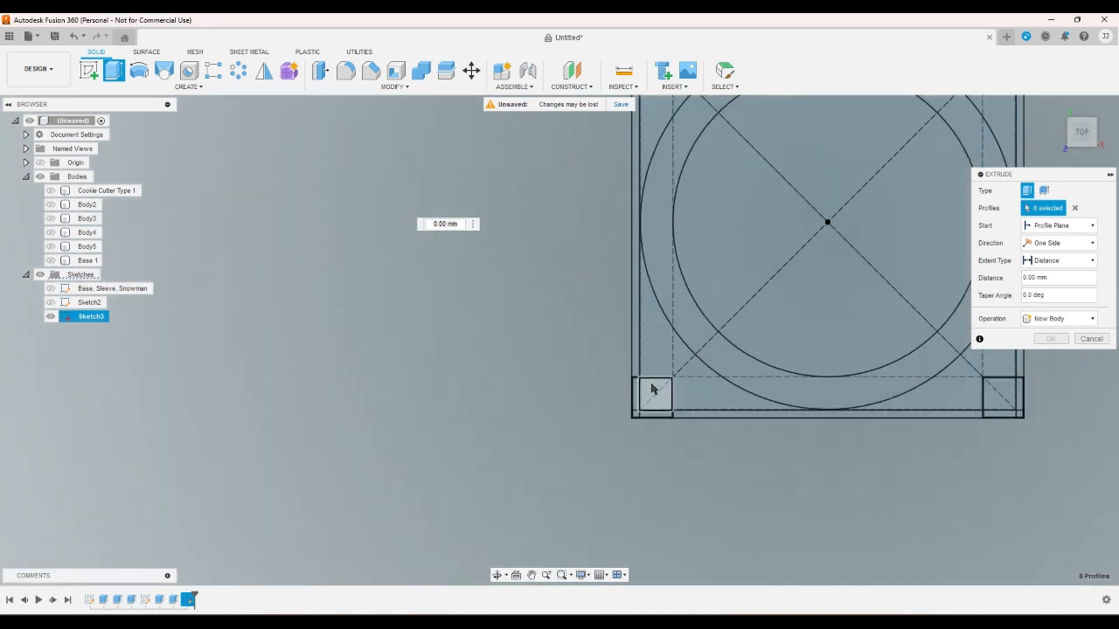
{"action": "scroll", "coordinate": [651, 389], "scroll_direction": "up", "scroll_amount": 5}
{"action": "left_click", "coordinate": [654, 423]}
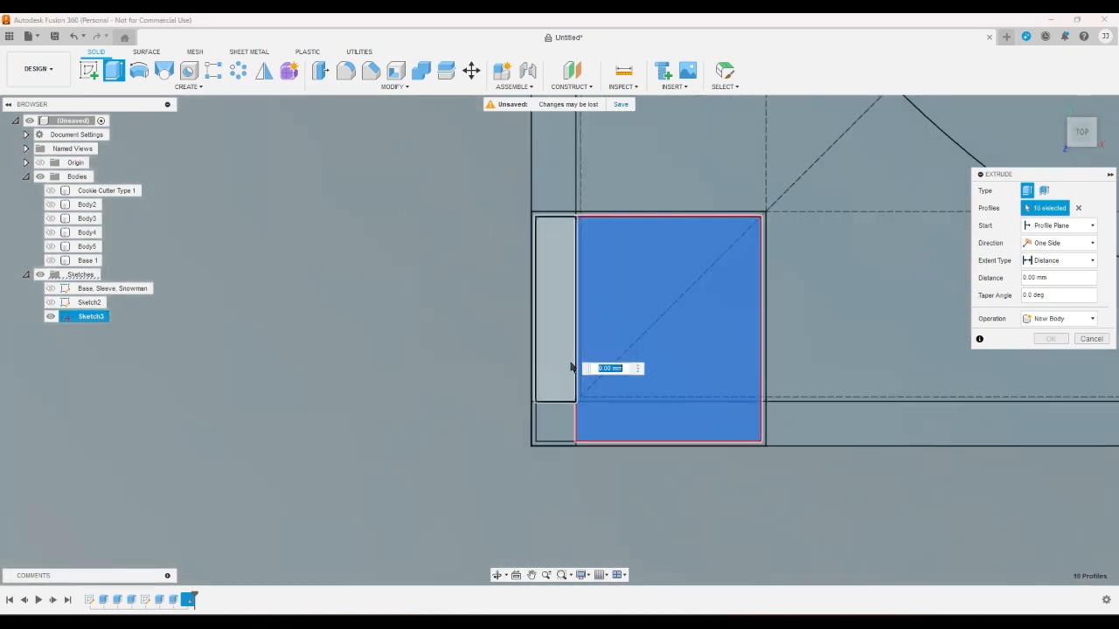
{"action": "left_click", "coordinate": [571, 367]}
{"action": "left_click", "coordinate": [572, 424]}
{"action": "left_click", "coordinate": [1068, 140]}
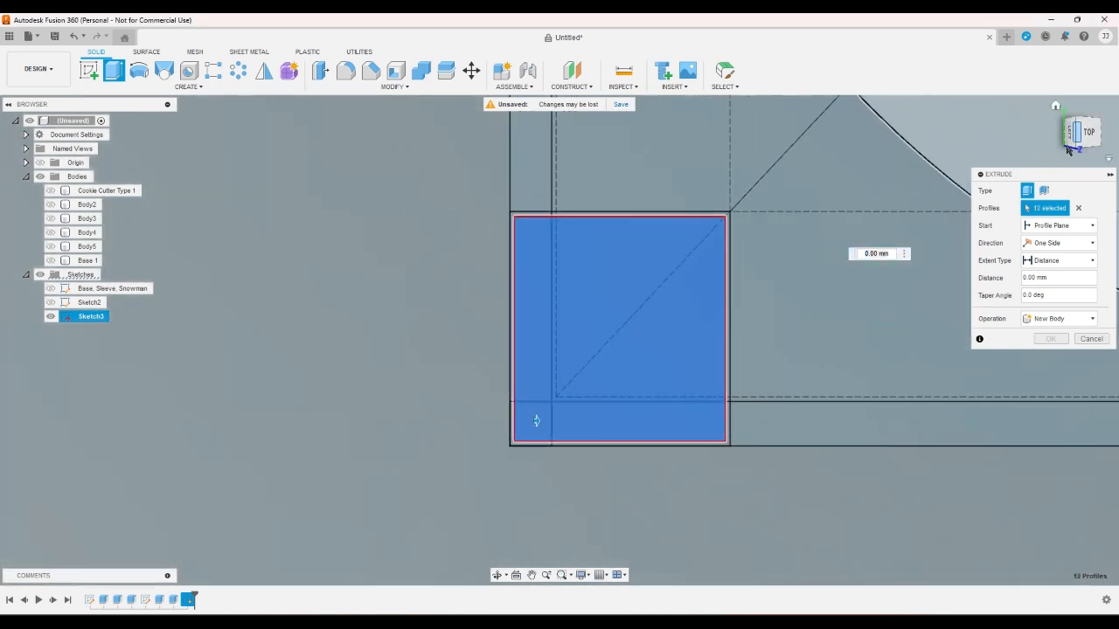
Add the four profiles inside the lower-right corner's inner offset rectangle to the extrusion
{"action": "scroll", "coordinate": [407, 288], "scroll_direction": "down", "scroll_amount": 5}
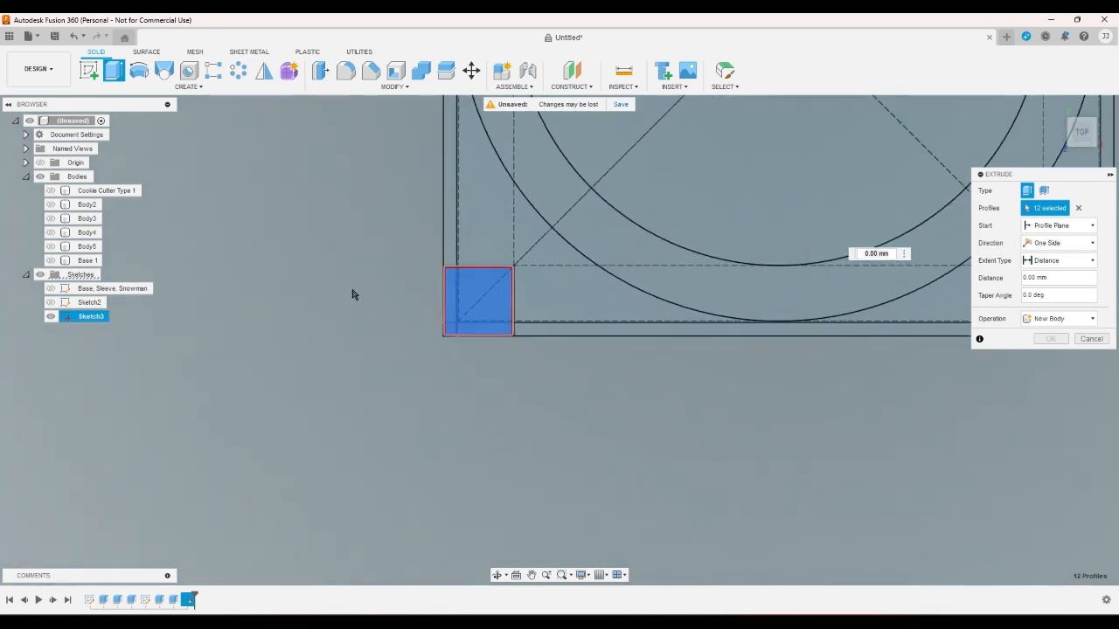
{"action": "scroll", "coordinate": [376, 289], "scroll_direction": "down", "scroll_amount": 4}
{"action": "scroll", "coordinate": [624, 288], "scroll_direction": "up", "scroll_amount": 8}
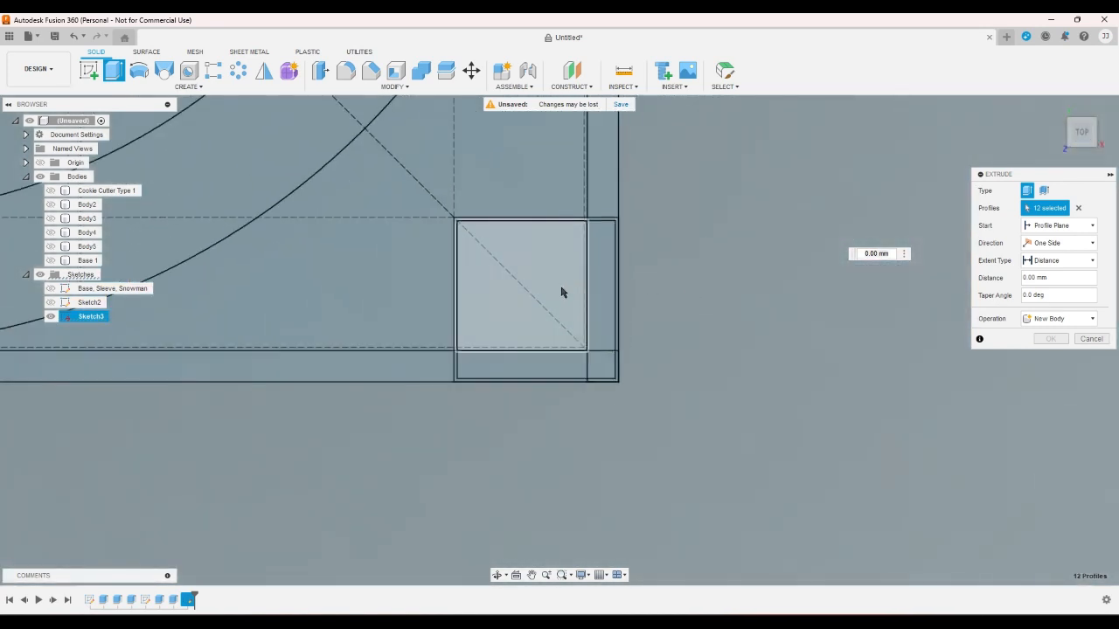
{"action": "left_click", "coordinate": [564, 293]}
{"action": "left_click", "coordinate": [599, 334]}
{"action": "left_click", "coordinate": [593, 365]}
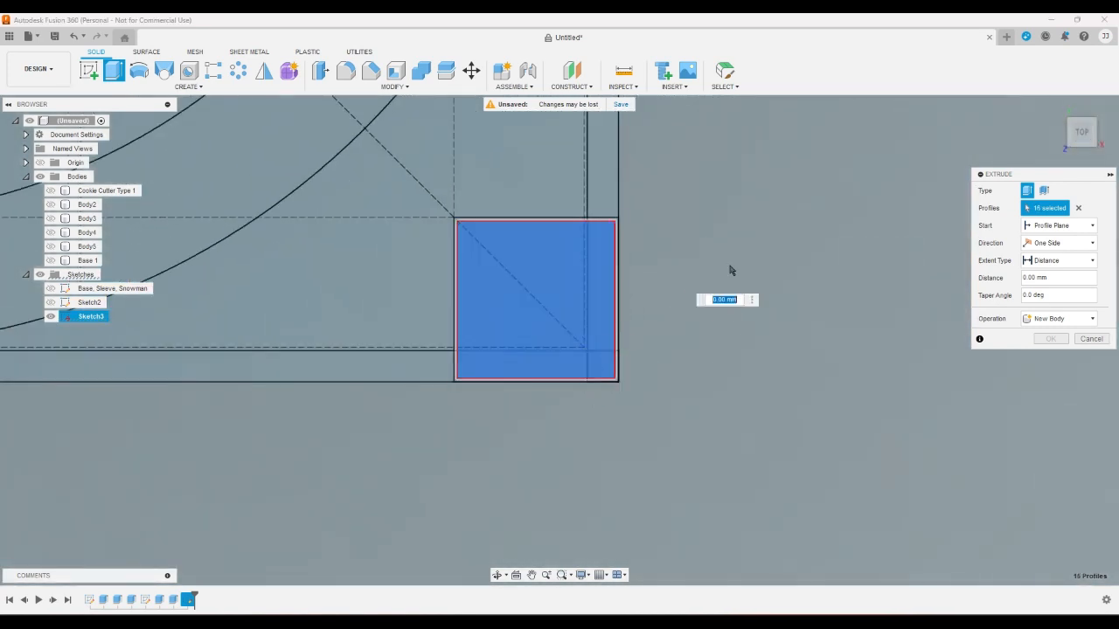
Try to set the corner extrusion's distance with the expression 1.2+15*10, adding parentheses around its terms
{"action": "left_click", "coordinate": [1053, 106]}
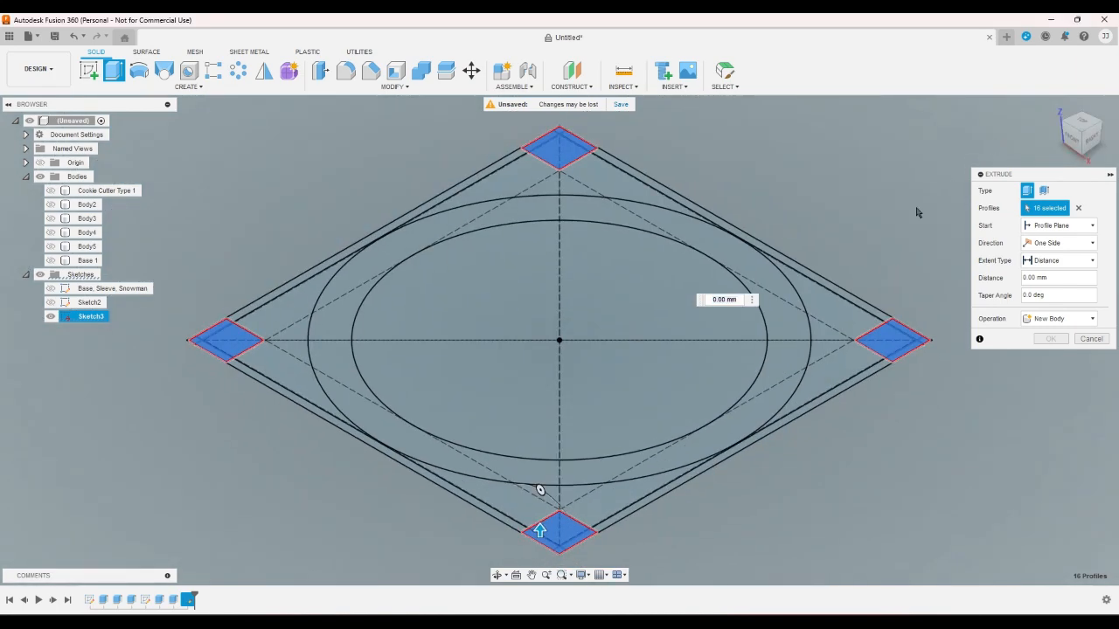
{"action": "left_click_drag", "start_coordinate": [540, 531], "coordinate": [568, 272]}
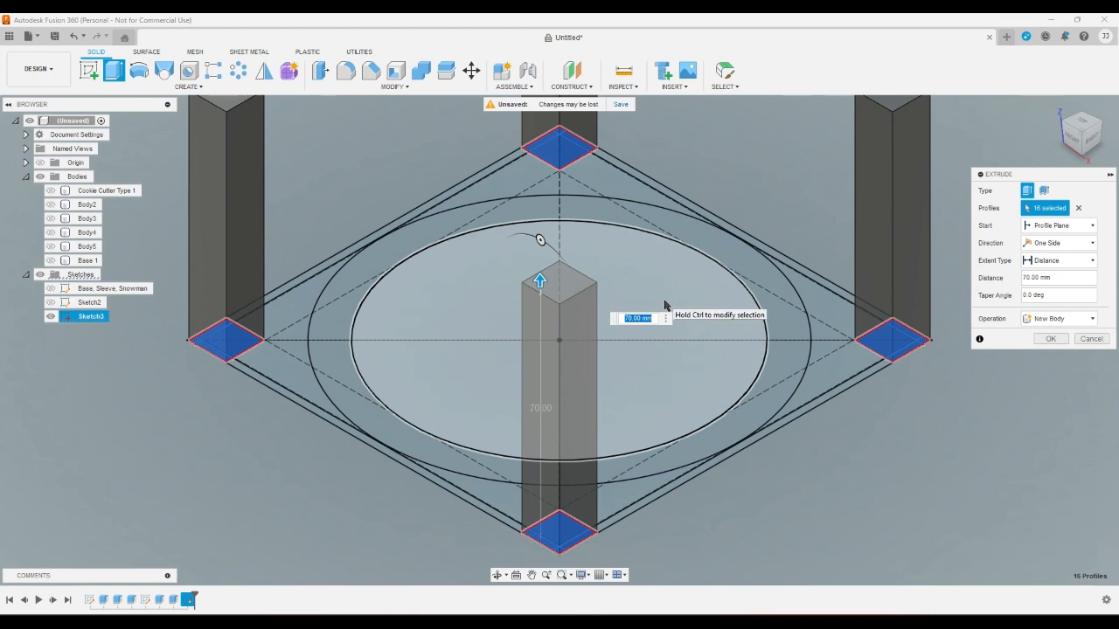
{"action": "type", "text": "1.2"}
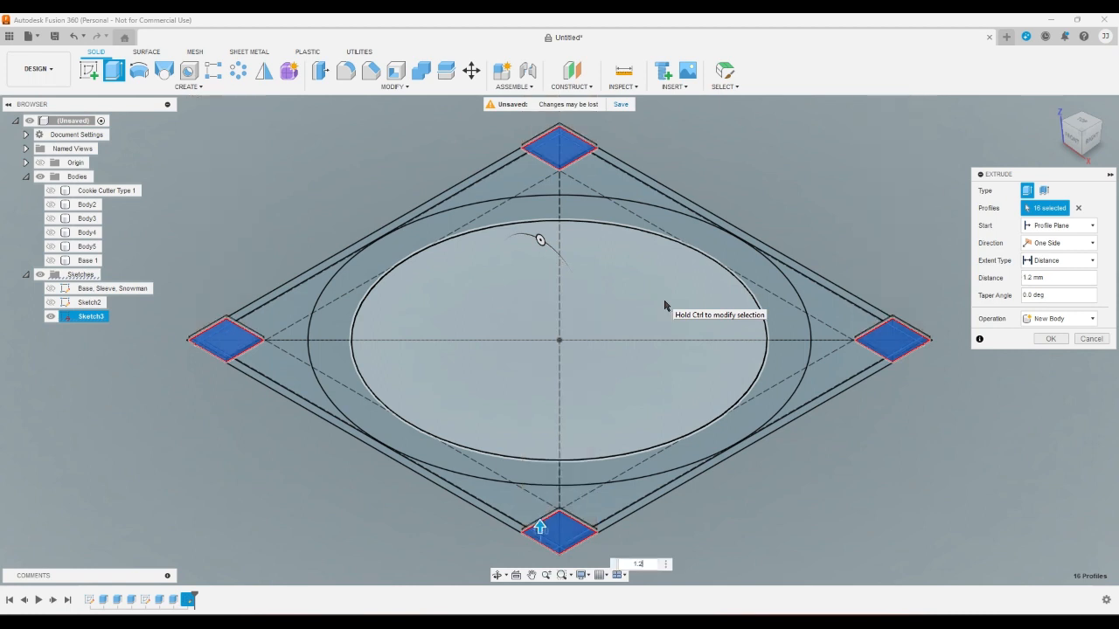
{"action": "type", "text": "+"}
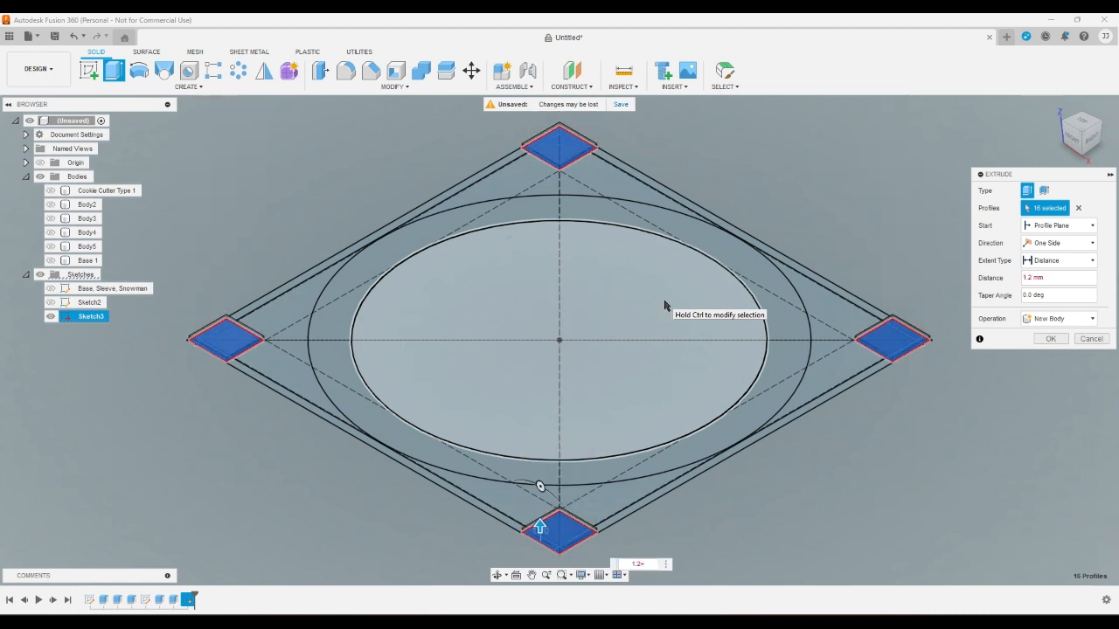
{"action": "type", "text": "15"}
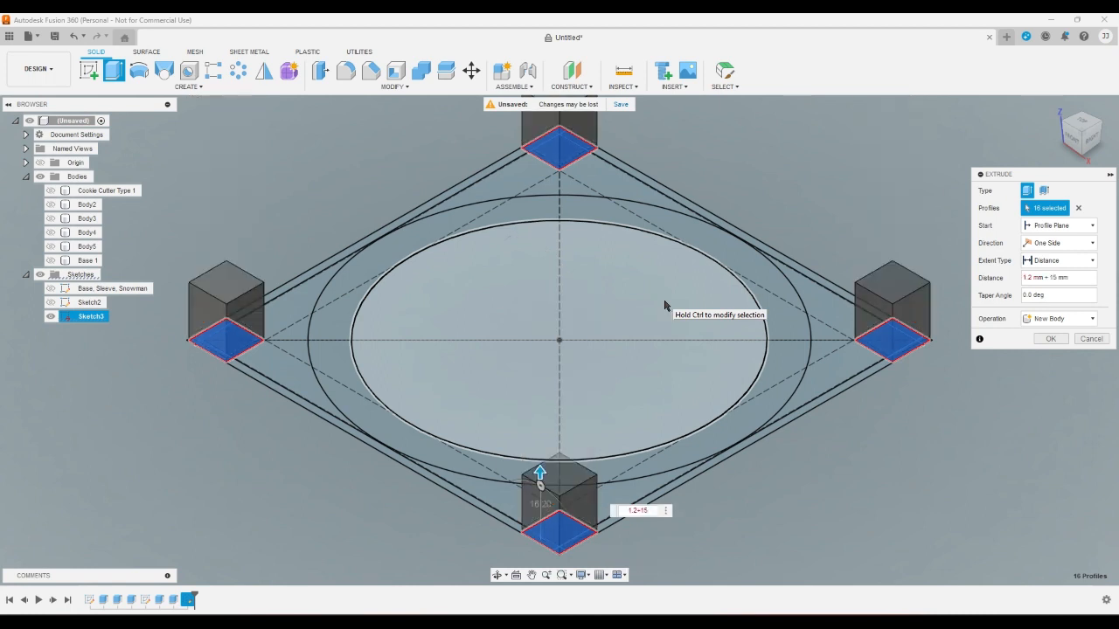
{"action": "type", "text": "*10"}
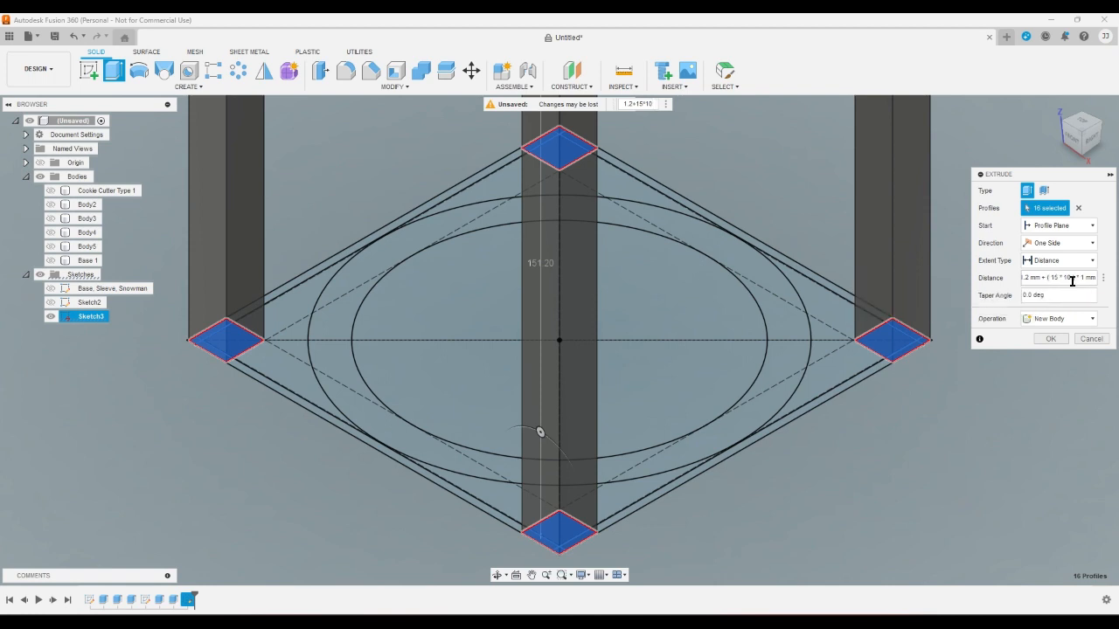
{"action": "key", "text": "BackSpace"}
{"action": "type", "text": "("}
{"action": "key", "text": "BackSpace"}
{"action": "key", "text": "BackSpace"}
{"action": "key", "text": "BackSpace"}
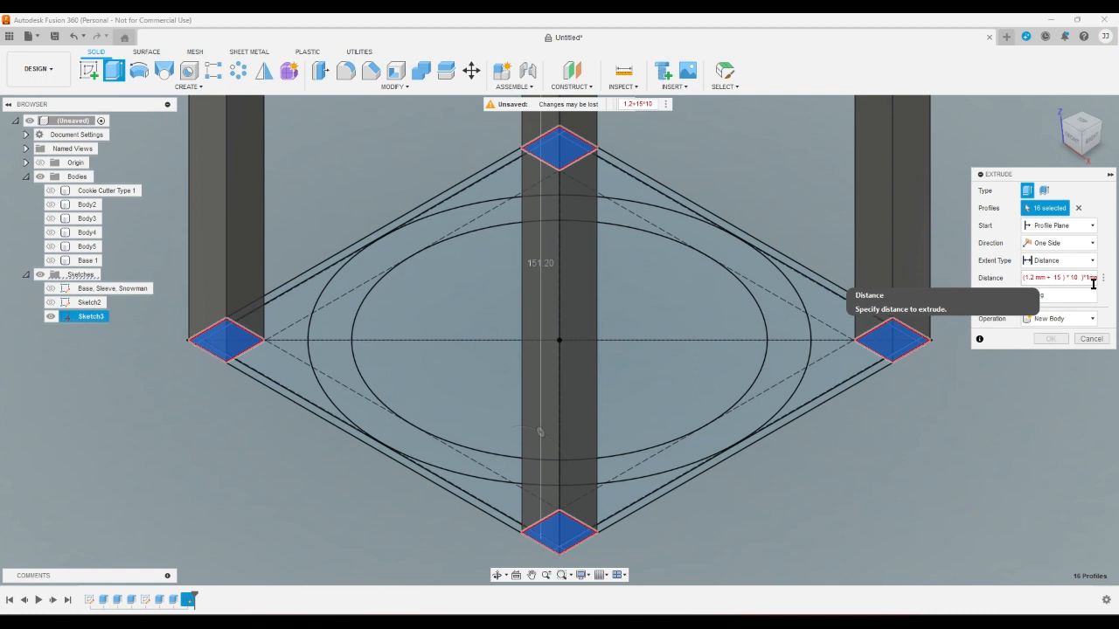
{"action": "type", "text": "("}
{"action": "key", "text": "ctrl+a"}
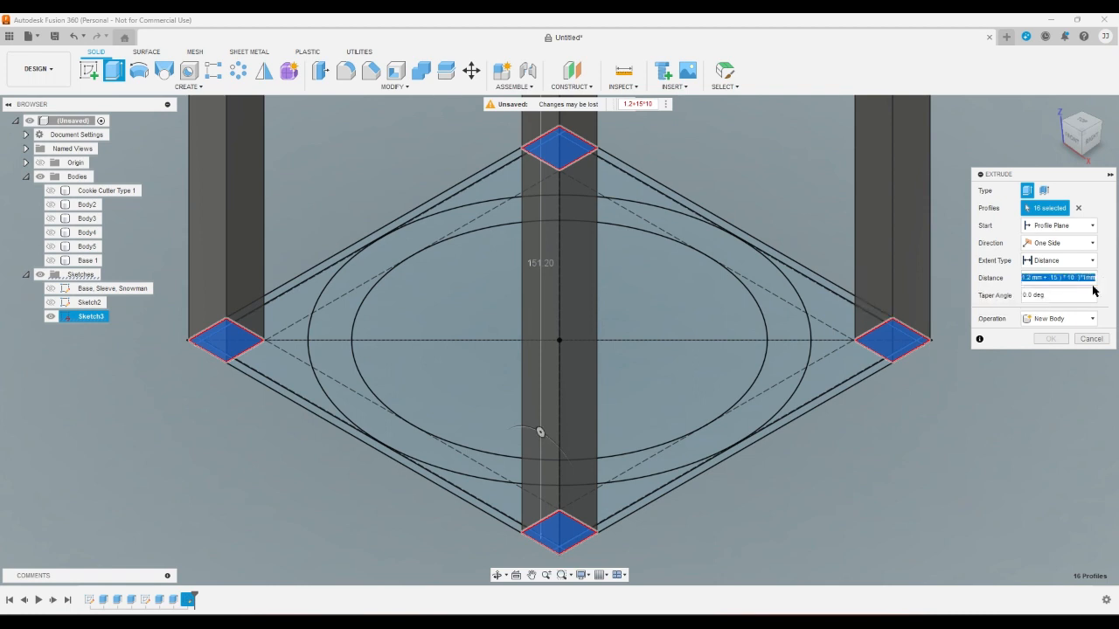
Extrude the four corner squares as new bodies with the distance ((1.2+15)*10)+.15*9
{"action": "type", "text": "(1.2+"}
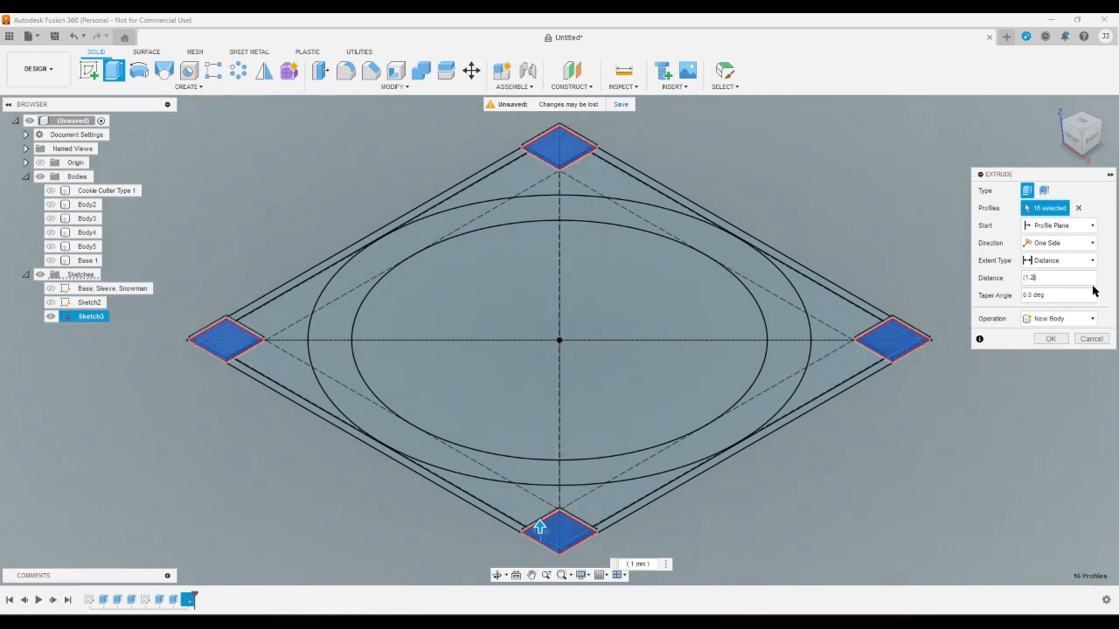
{"action": "type", "text": "15)"}
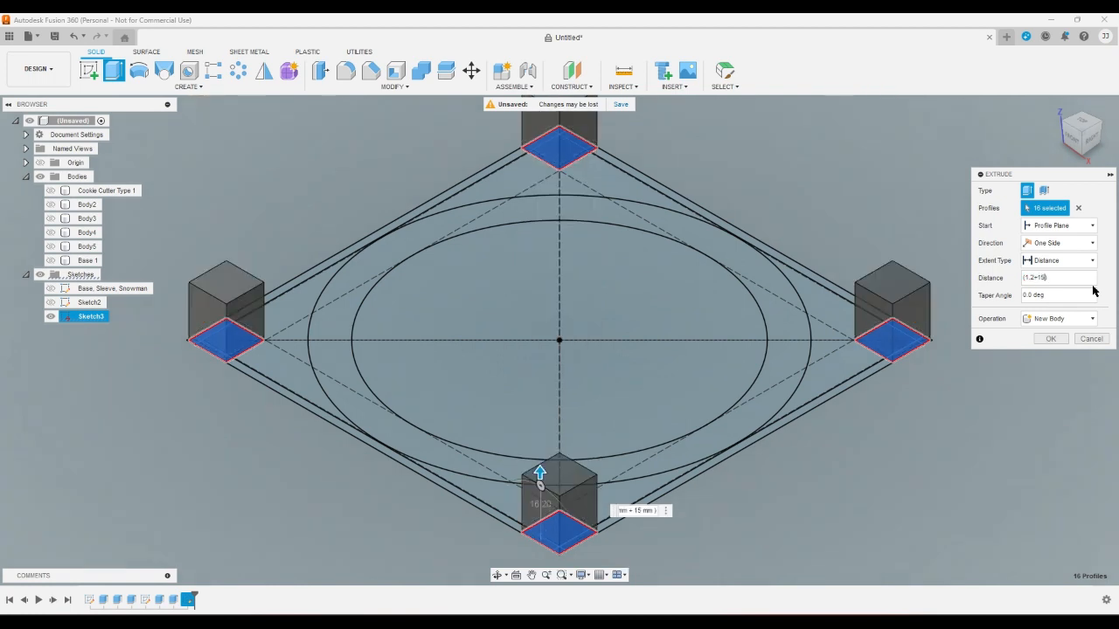
{"action": "type", "text": "*10)+.15*9"}
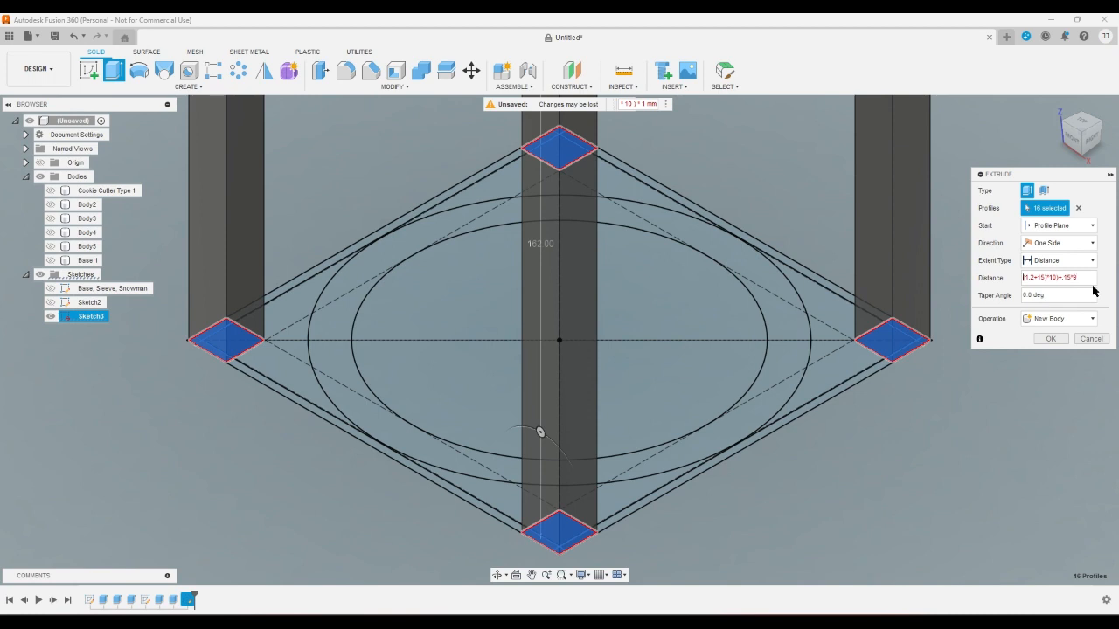
{"action": "type", "text": "("}
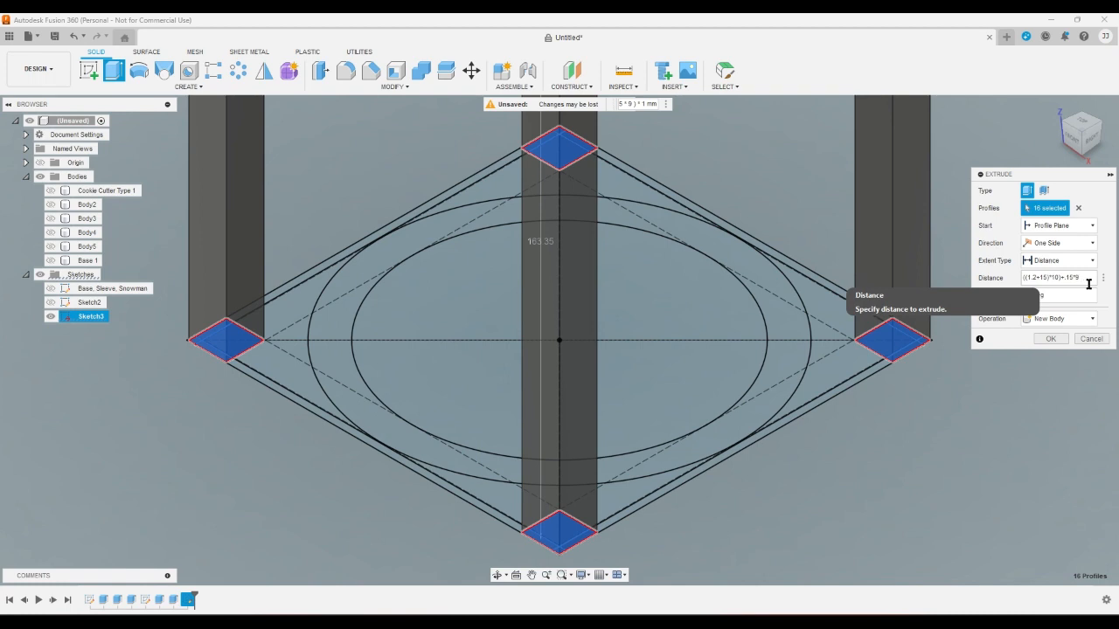
{"action": "key", "text": "Return"}
{"action": "left_click", "coordinate": [1055, 108]}
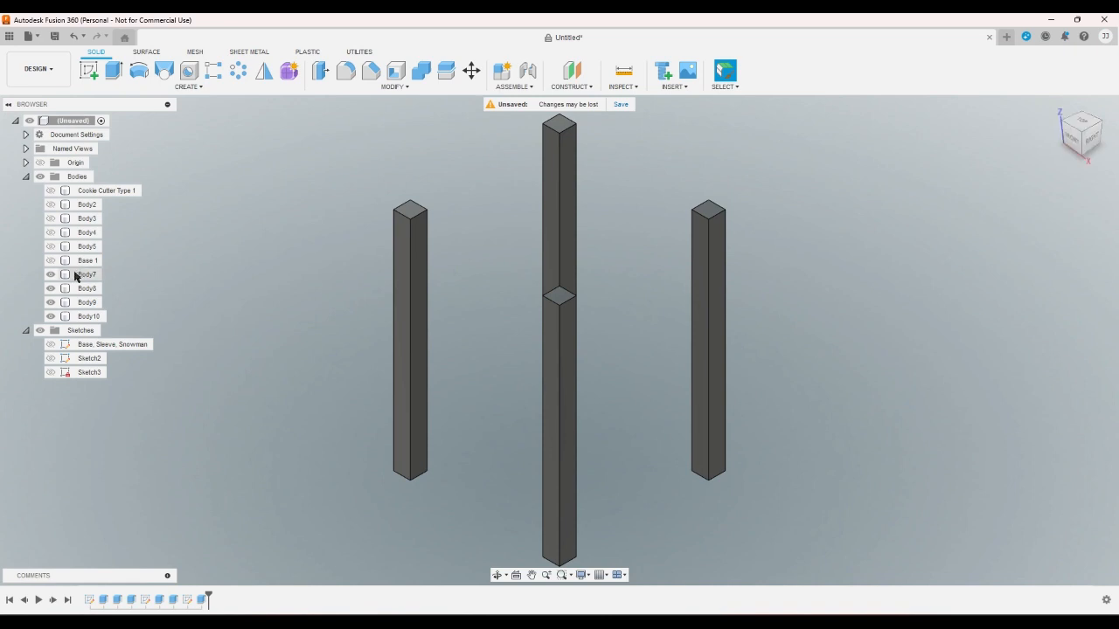
Show the Cookie Cutter Type 1 body and check its position between the corner posts from above
{"action": "left_click", "coordinate": [48, 192]}
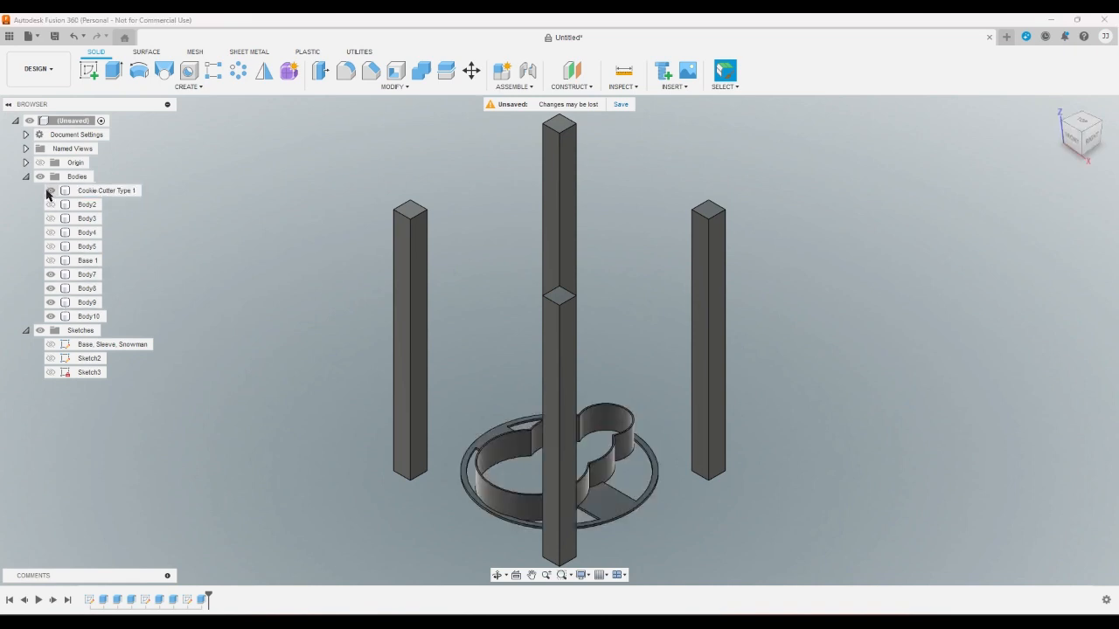
{"action": "left_click", "coordinate": [50, 190]}
{"action": "left_click", "coordinate": [48, 193]}
{"action": "left_click", "coordinate": [1068, 129]}
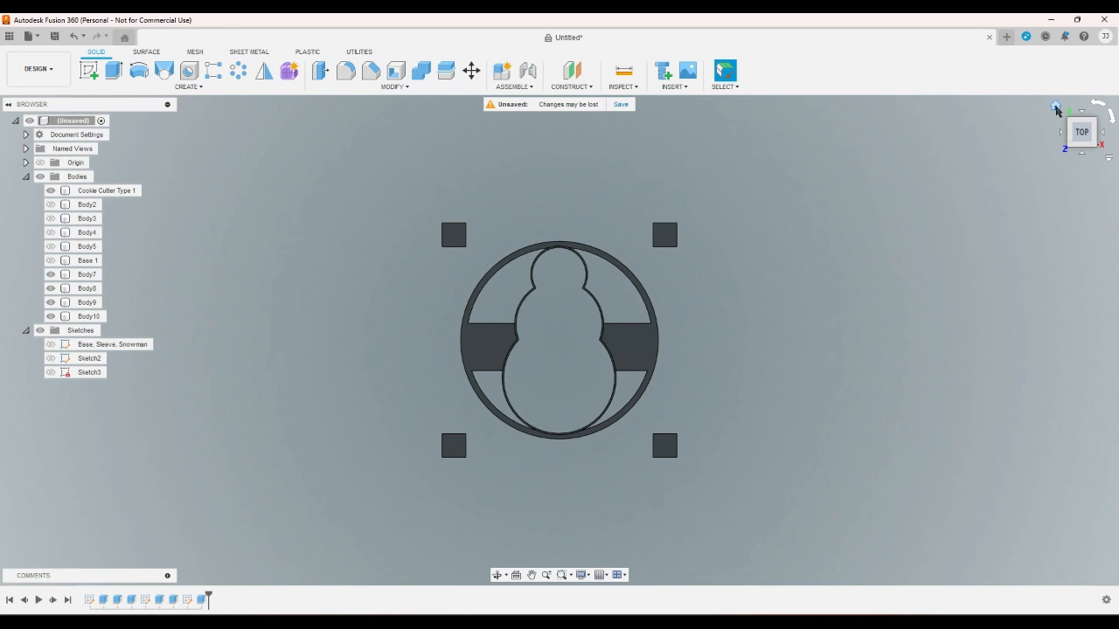
{"action": "left_click", "coordinate": [1056, 108]}
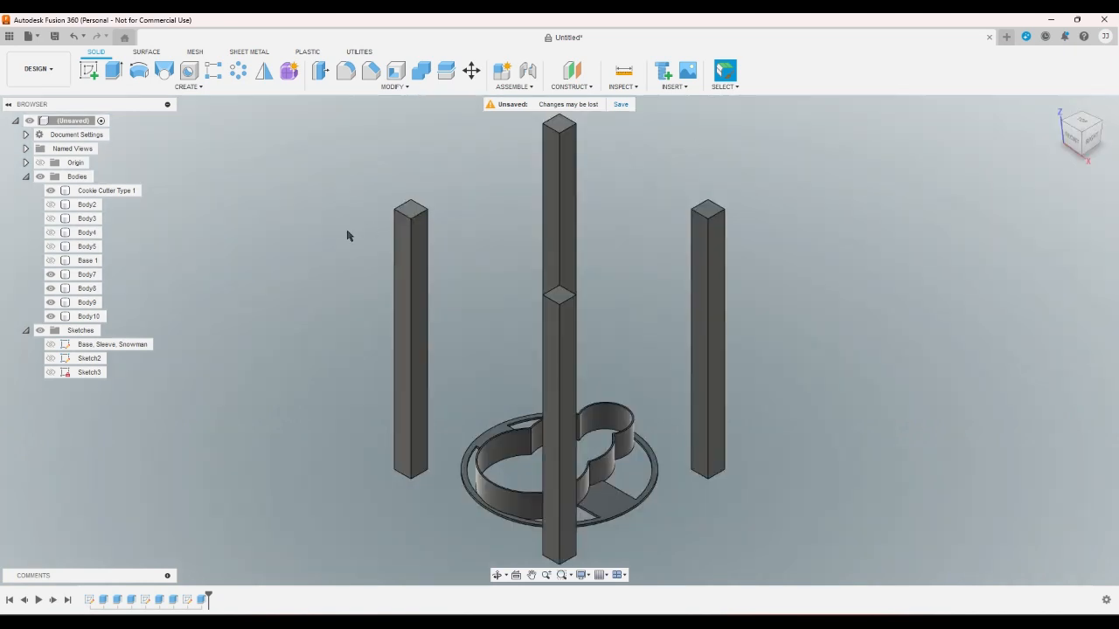
Reopen the corner post extrusion and add the frame's right side strip and the adjoining offset sliver of the upper-right corner
{"action": "double_click", "coordinate": [200, 600]}
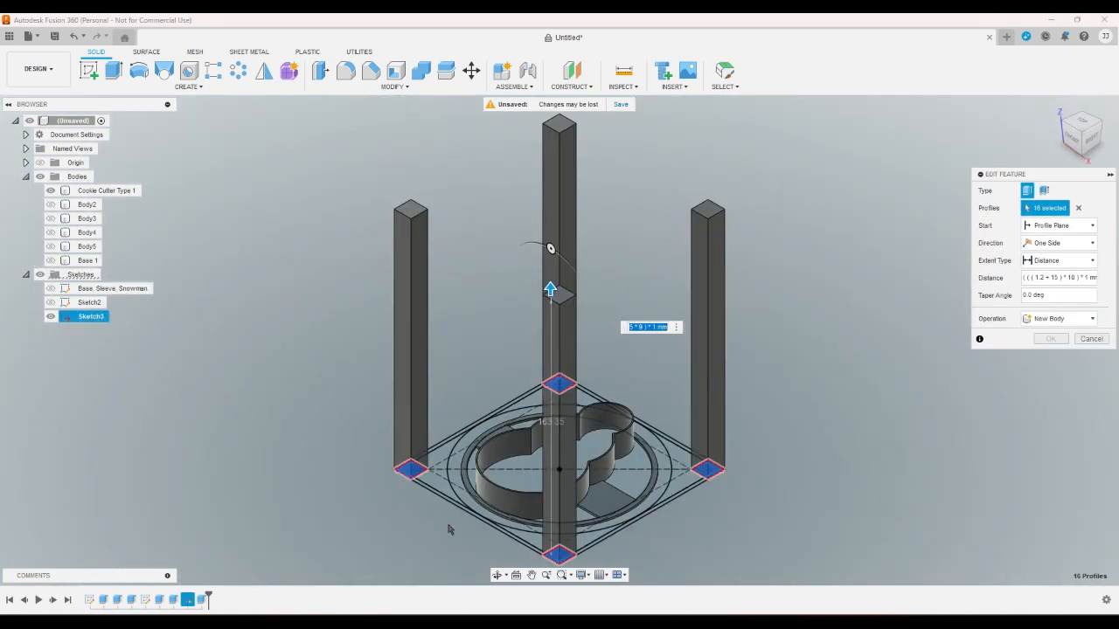
{"action": "left_click", "coordinate": [1077, 133]}
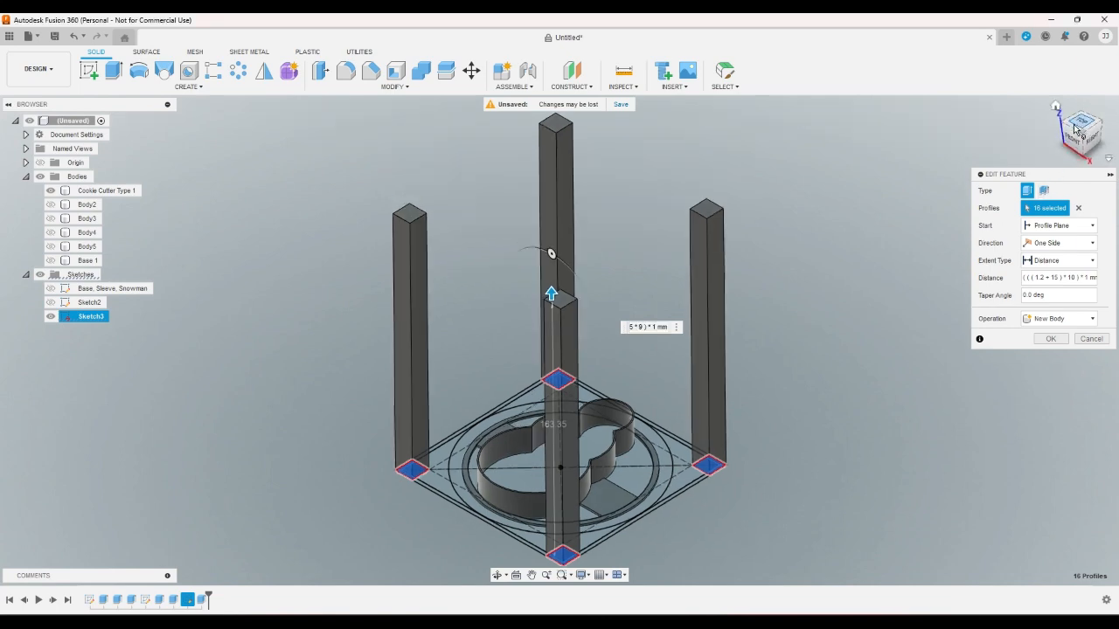
{"action": "scroll", "coordinate": [703, 280], "scroll_direction": "up", "scroll_amount": 6}
{"action": "scroll", "coordinate": [703, 281], "scroll_direction": "up", "scroll_amount": 2}
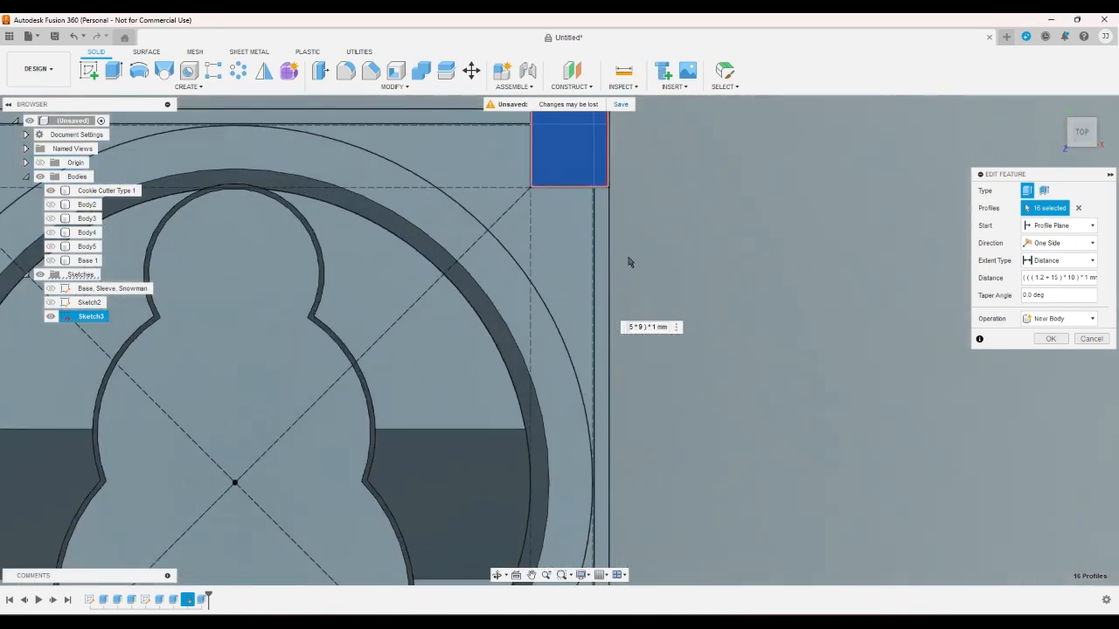
{"action": "left_click", "coordinate": [603, 243]}
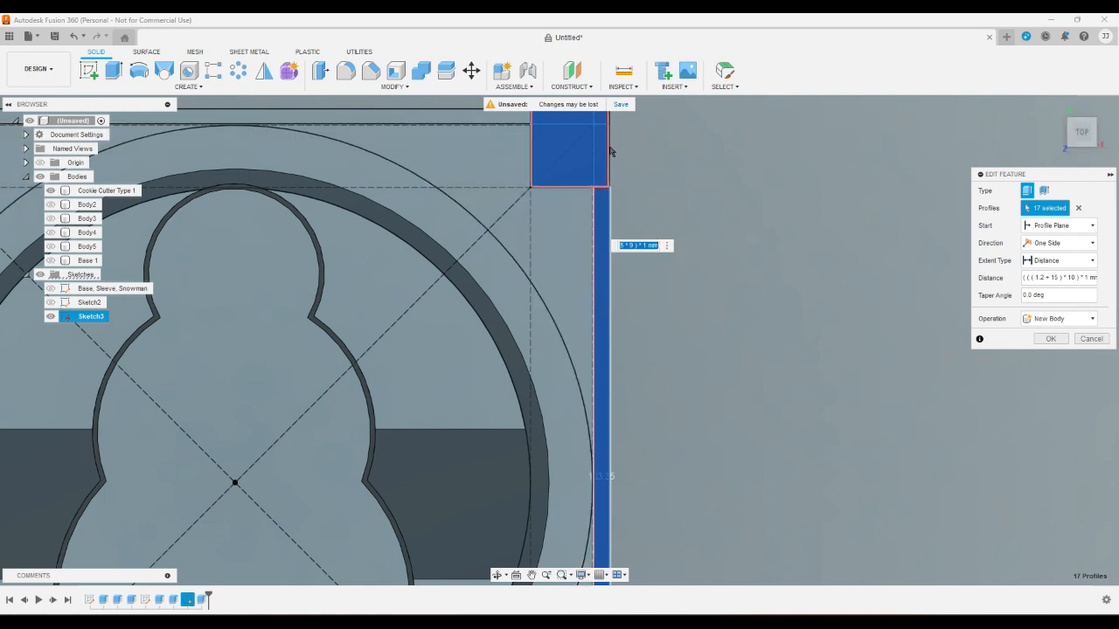
{"action": "left_click", "coordinate": [602, 118]}
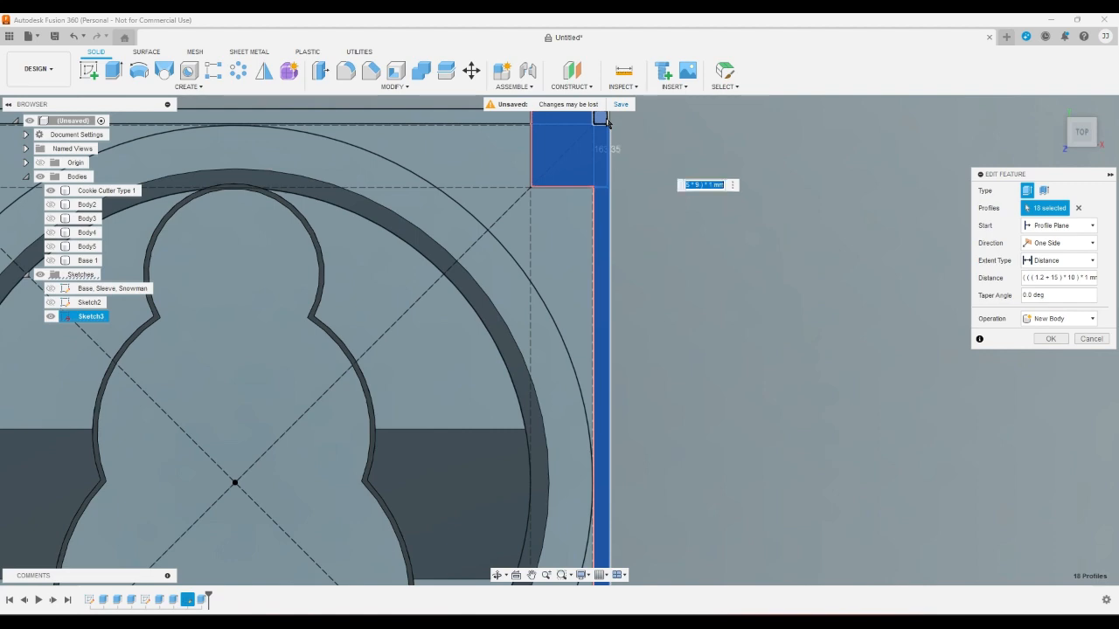
{"action": "left_click", "coordinate": [603, 119]}
{"action": "left_click", "coordinate": [603, 119]}
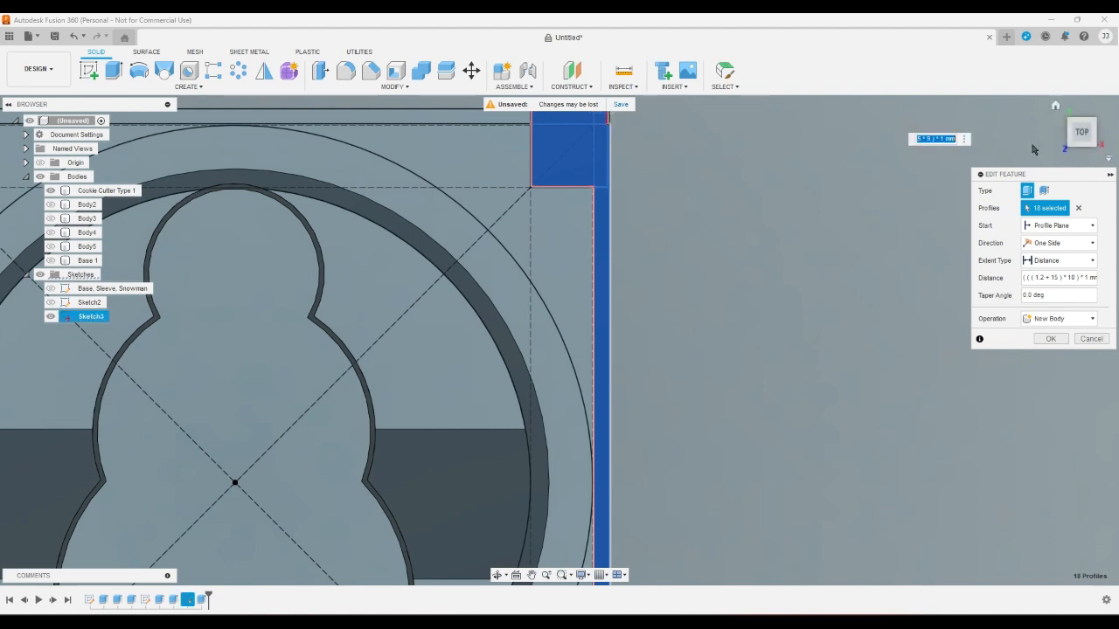
Add the frame's upper side strip and the remaining outer offset slivers of the upper-right corner to the extrusion
{"action": "scroll", "coordinate": [876, 375], "scroll_direction": "down", "scroll_amount": 3}
{"action": "scroll", "coordinate": [715, 219], "scroll_direction": "up", "scroll_amount": 5}
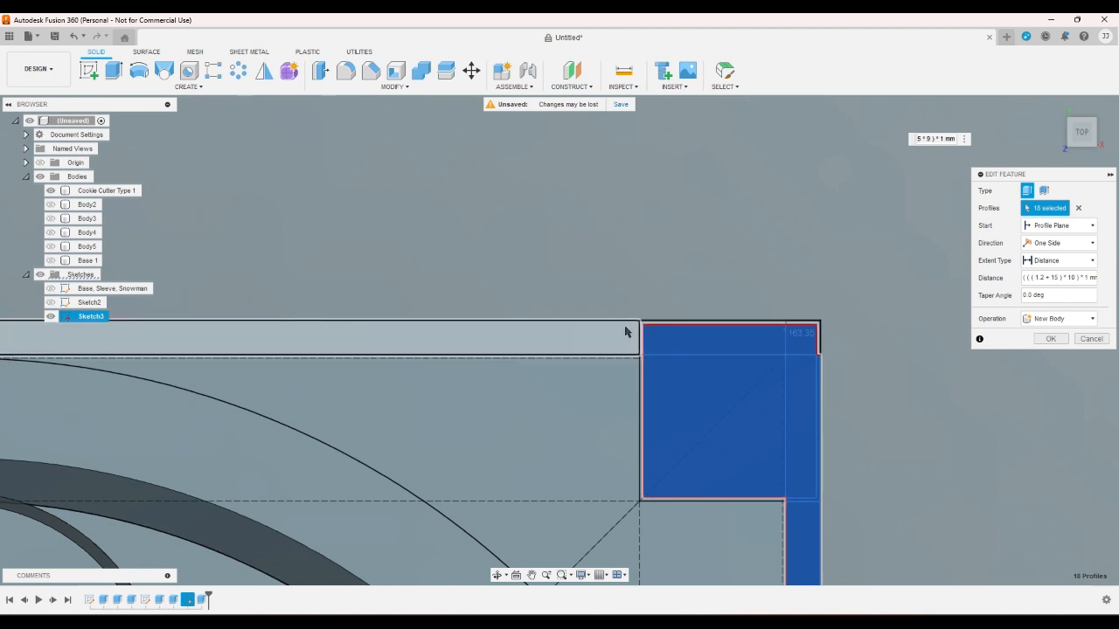
{"action": "left_click", "coordinate": [631, 337]}
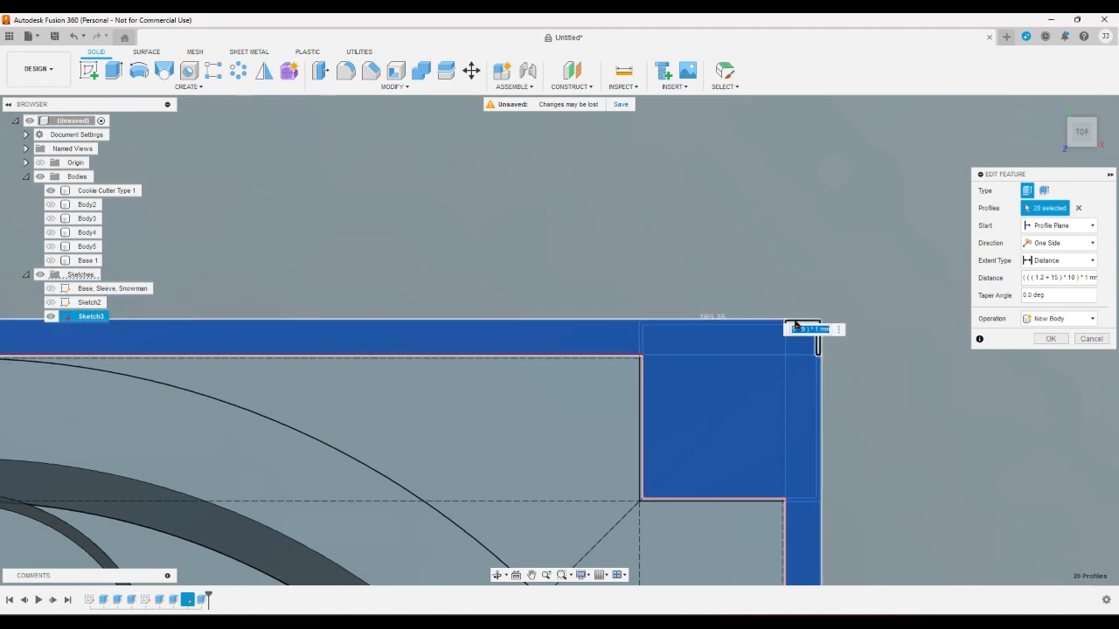
{"action": "scroll", "coordinate": [870, 229], "scroll_direction": "down", "scroll_amount": 1}
{"action": "scroll", "coordinate": [870, 228], "scroll_direction": "down", "scroll_amount": 5}
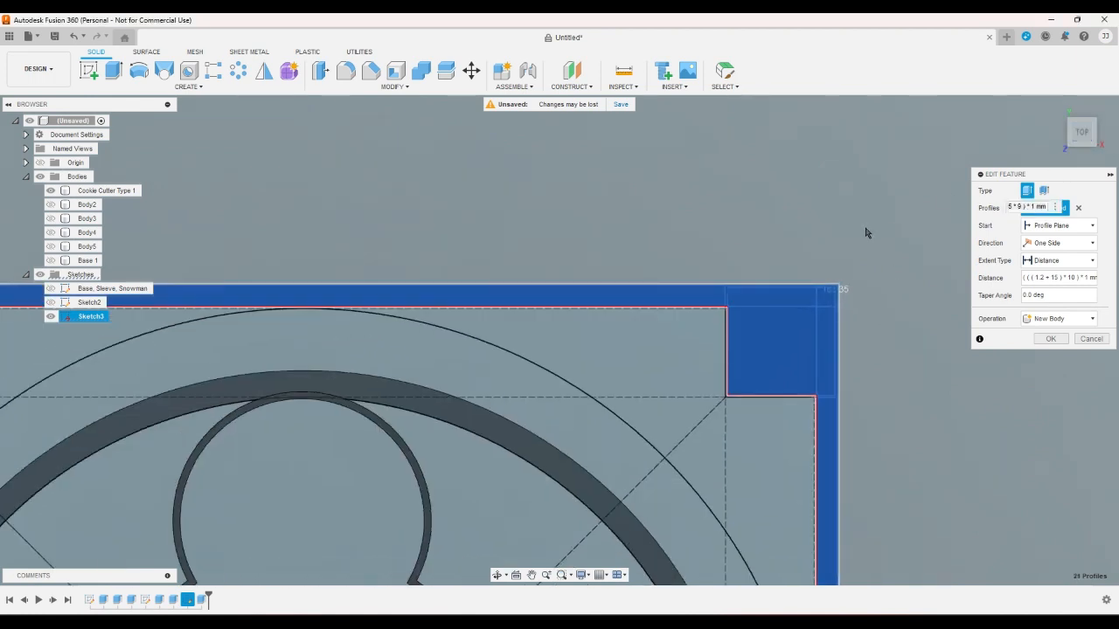
Add the frame's left side strip and the outer offset slivers of the upper-left corner to the extrusion
{"action": "scroll", "coordinate": [407, 305], "scroll_direction": "up", "scroll_amount": 4}
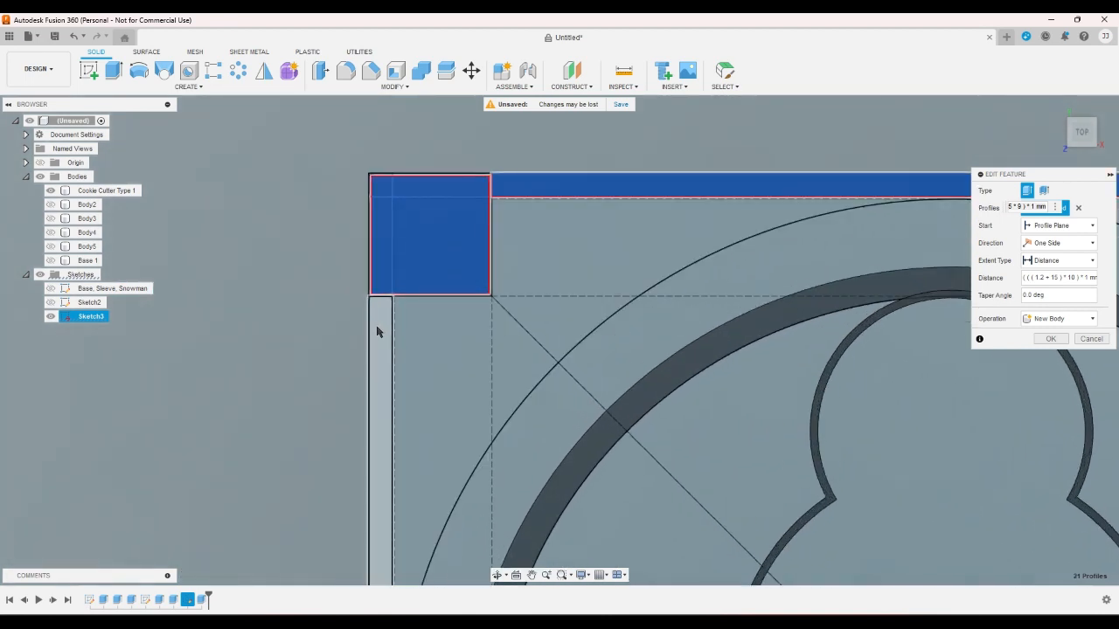
{"action": "left_click", "coordinate": [378, 317]}
{"action": "left_click", "coordinate": [379, 290]}
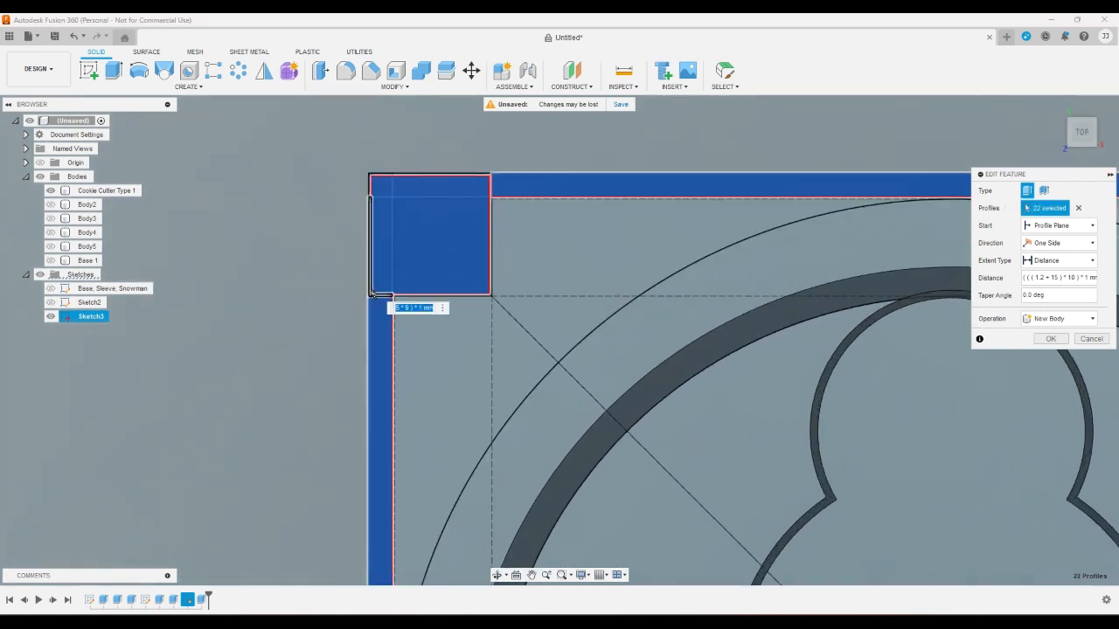
{"action": "left_click", "coordinate": [370, 182]}
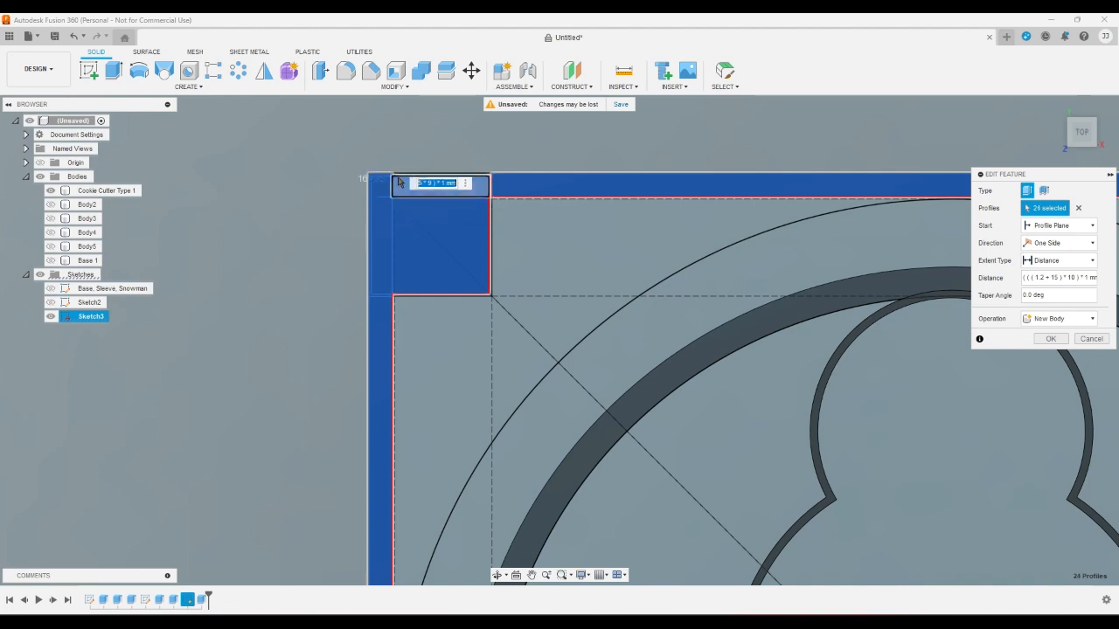
{"action": "left_click", "coordinate": [417, 175]}
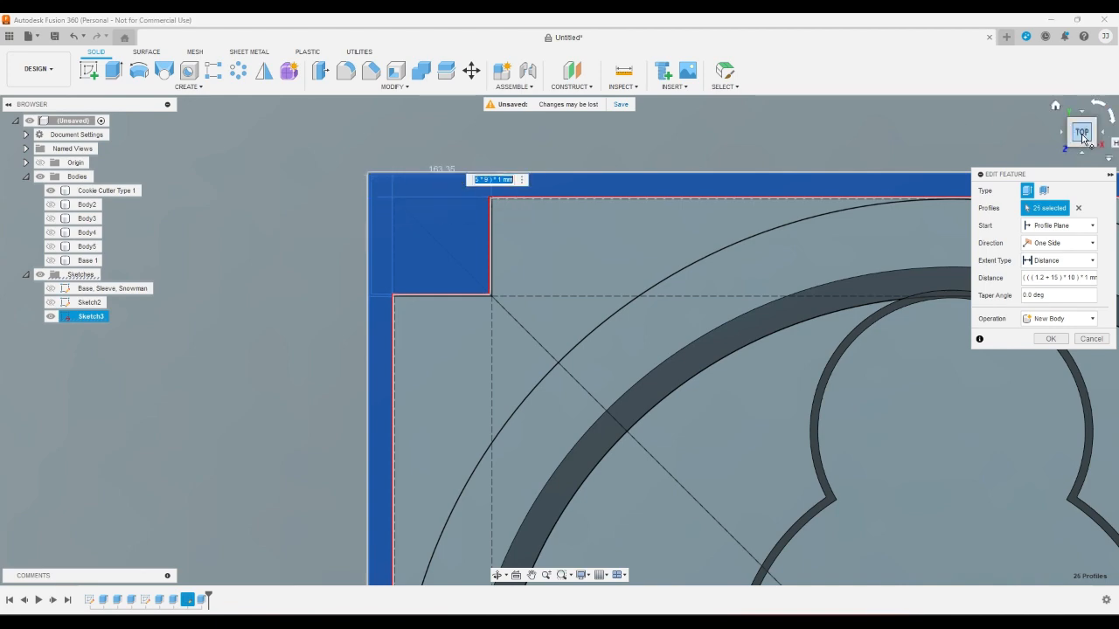
Add the outer offset slivers of the lower-left corner and the frame's lower side strip to the extrusion
{"action": "scroll", "coordinate": [569, 201], "scroll_direction": "down", "scroll_amount": 3}
{"action": "scroll", "coordinate": [570, 201], "scroll_direction": "down", "scroll_amount": 5}
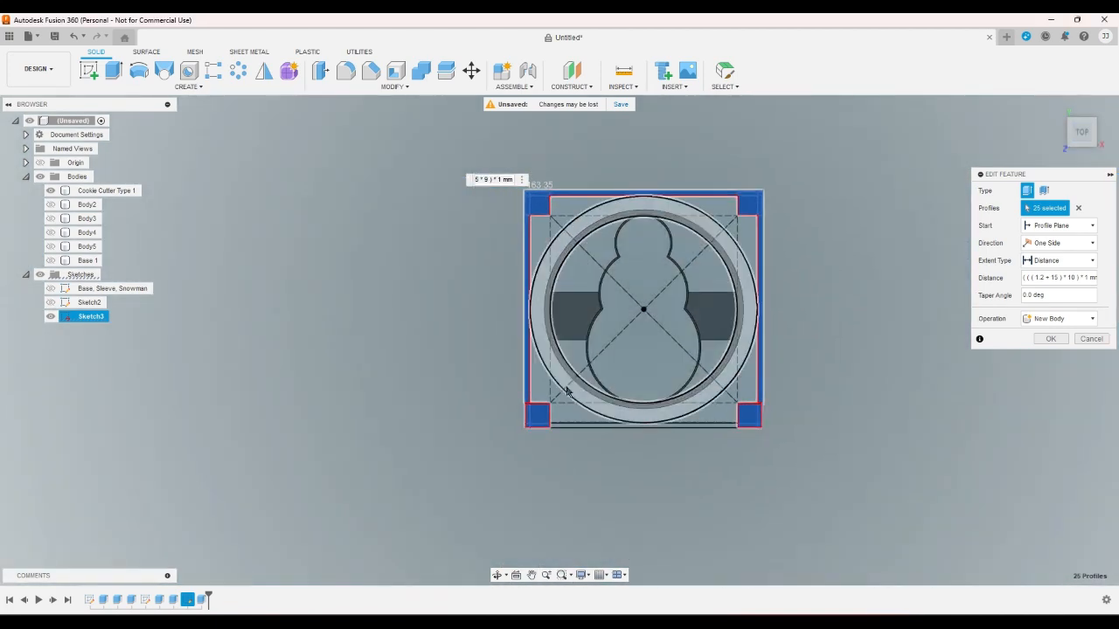
{"action": "scroll", "coordinate": [512, 469], "scroll_direction": "up", "scroll_amount": 5}
{"action": "scroll", "coordinate": [465, 397], "scroll_direction": "up", "scroll_amount": 1}
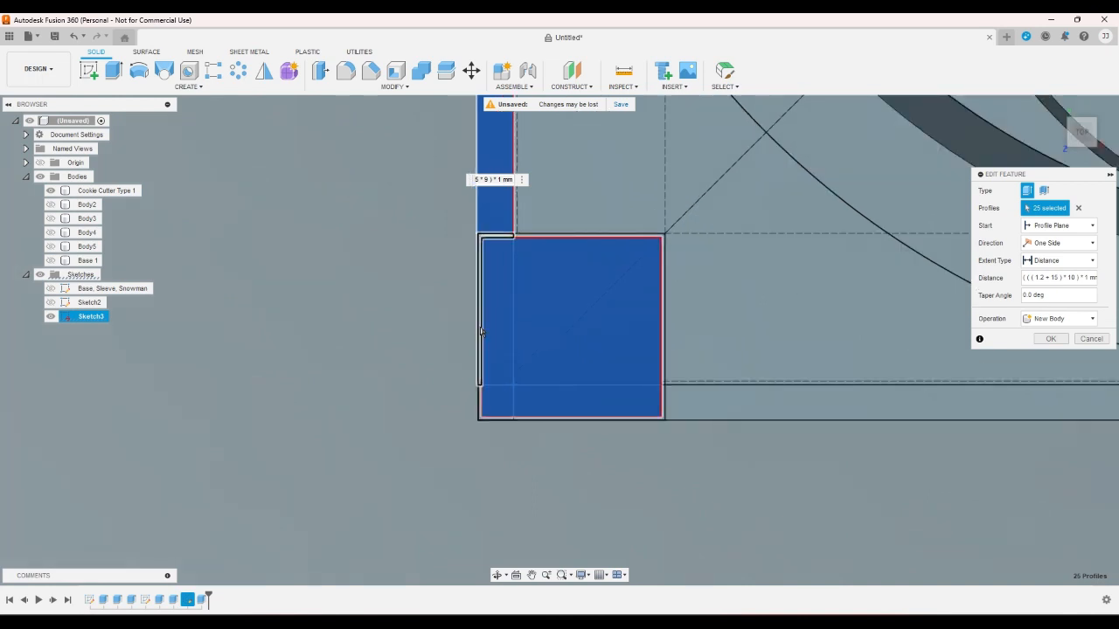
{"action": "left_click", "coordinate": [481, 395]}
{"action": "left_click", "coordinate": [481, 402]}
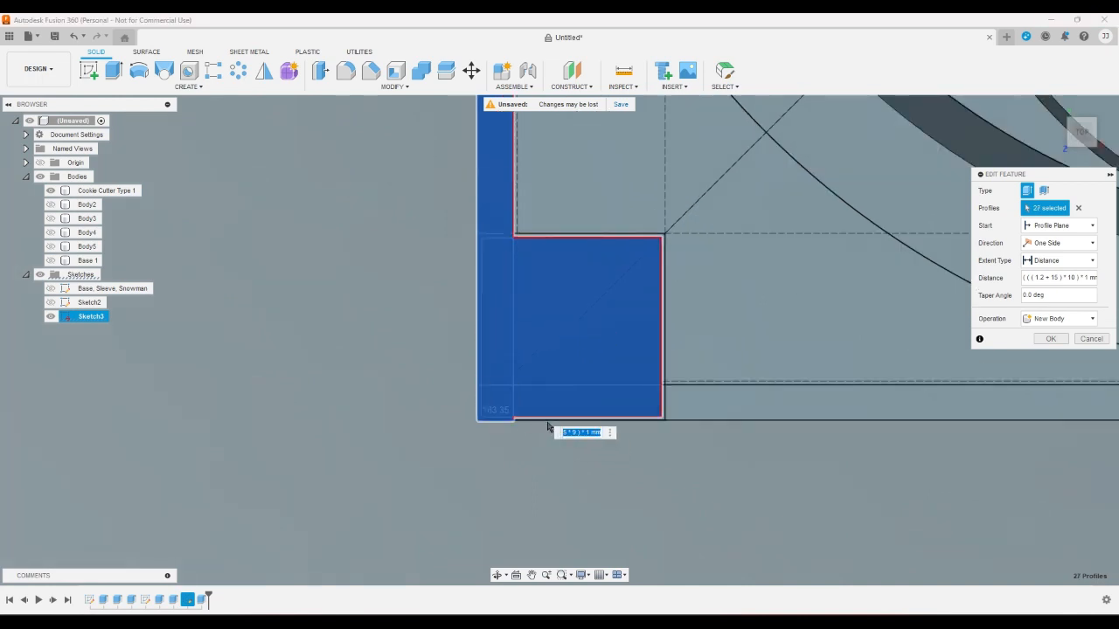
{"action": "left_click", "coordinate": [546, 420]}
{"action": "left_click", "coordinate": [747, 413]}
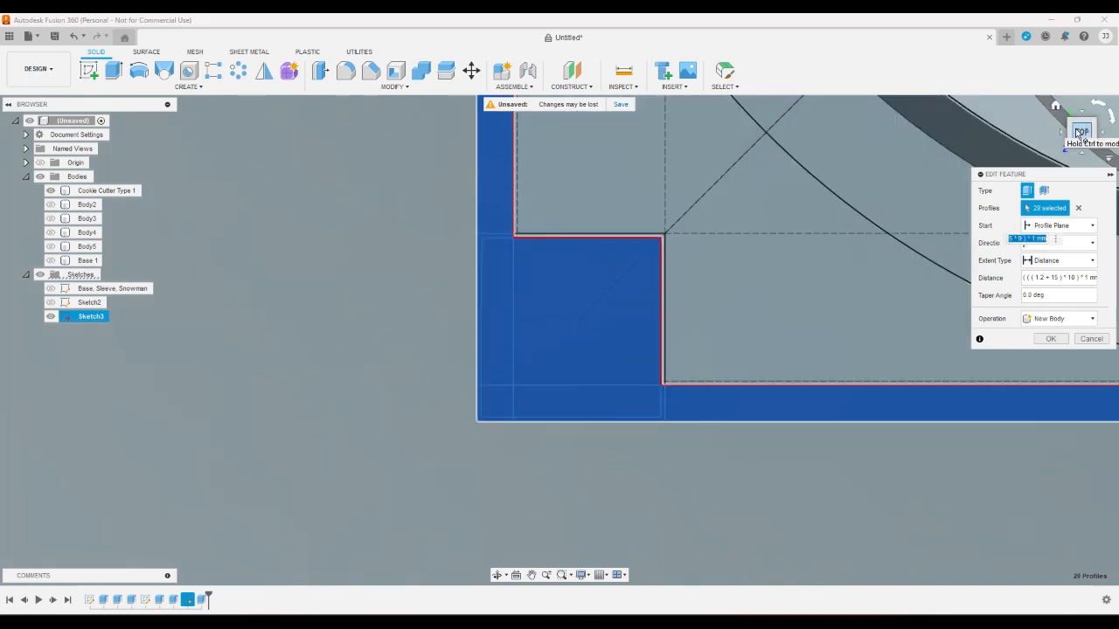
Add the outer offset slivers of the lower-right corner and apply the edited extrusion
{"action": "scroll", "coordinate": [344, 435], "scroll_direction": "down", "scroll_amount": 2}
{"action": "scroll", "coordinate": [344, 435], "scroll_direction": "down", "scroll_amount": 3}
{"action": "scroll", "coordinate": [716, 362], "scroll_direction": "up", "scroll_amount": 5}
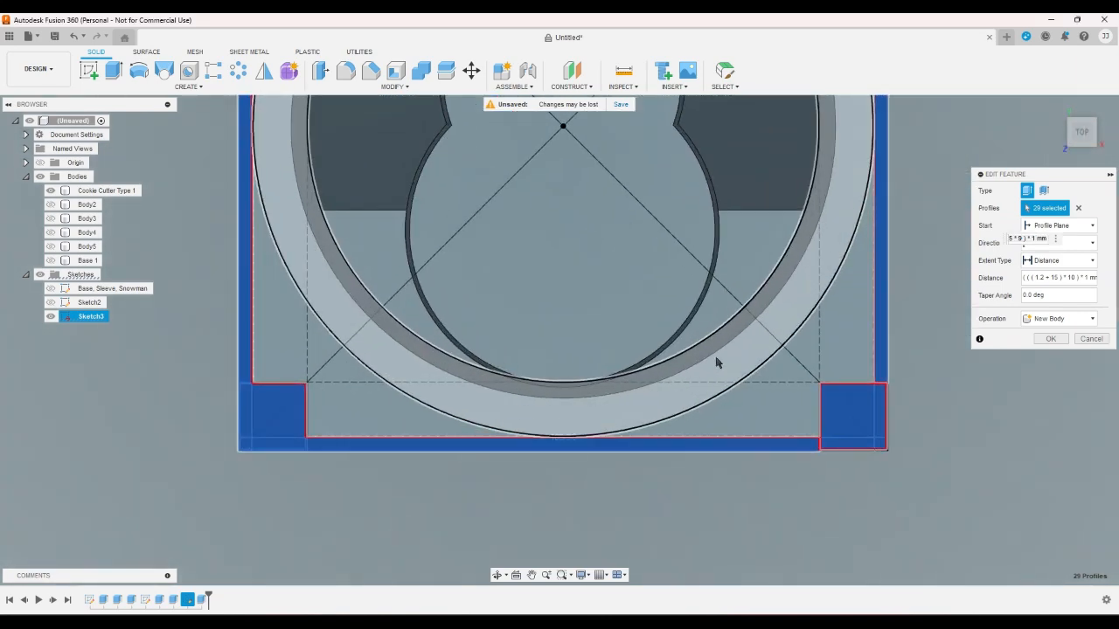
{"action": "left_click", "coordinate": [879, 448]}
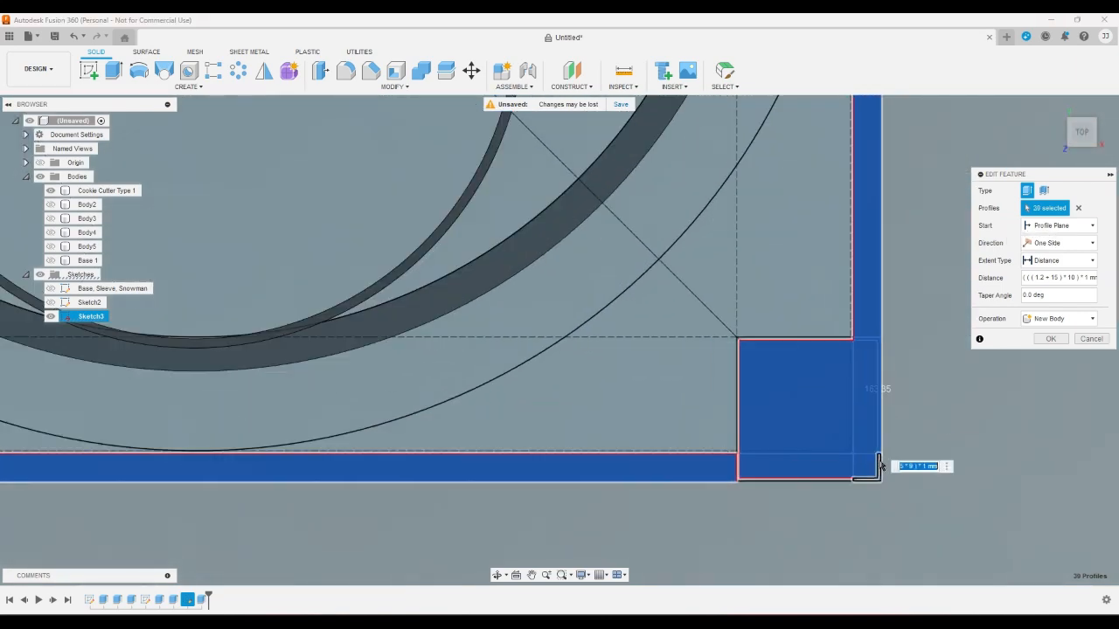
{"action": "left_click", "coordinate": [879, 465]}
{"action": "left_click", "coordinate": [848, 481]}
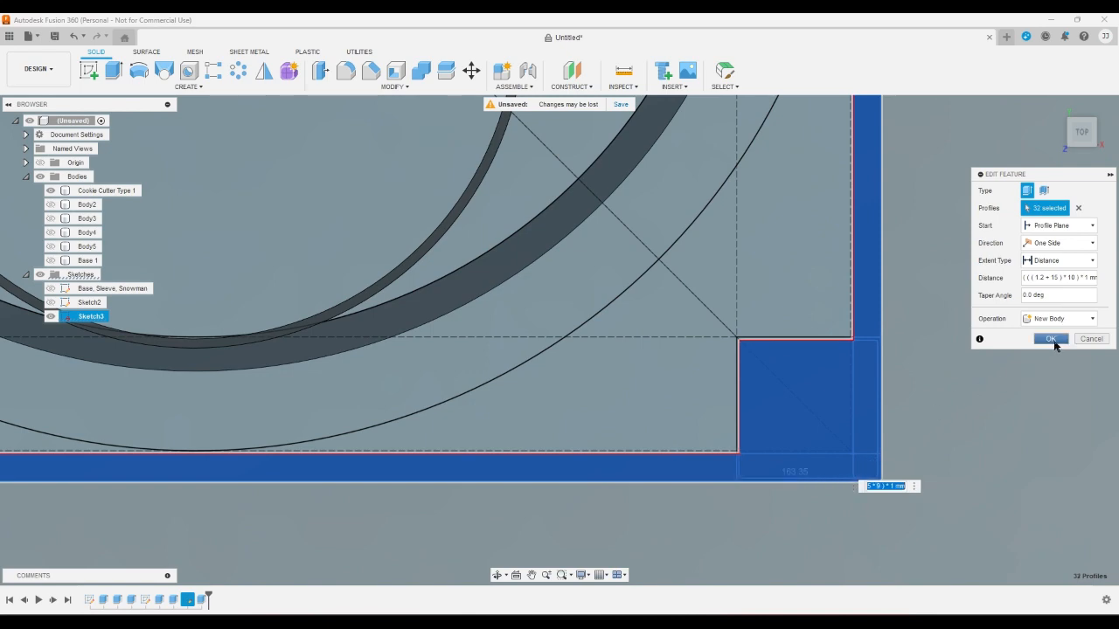
{"action": "left_click", "coordinate": [1054, 344]}
Hide the Cookie Cutter Type 1 body and show Sketch3 with the holder viewed from below
{"action": "left_click", "coordinate": [1052, 107]}
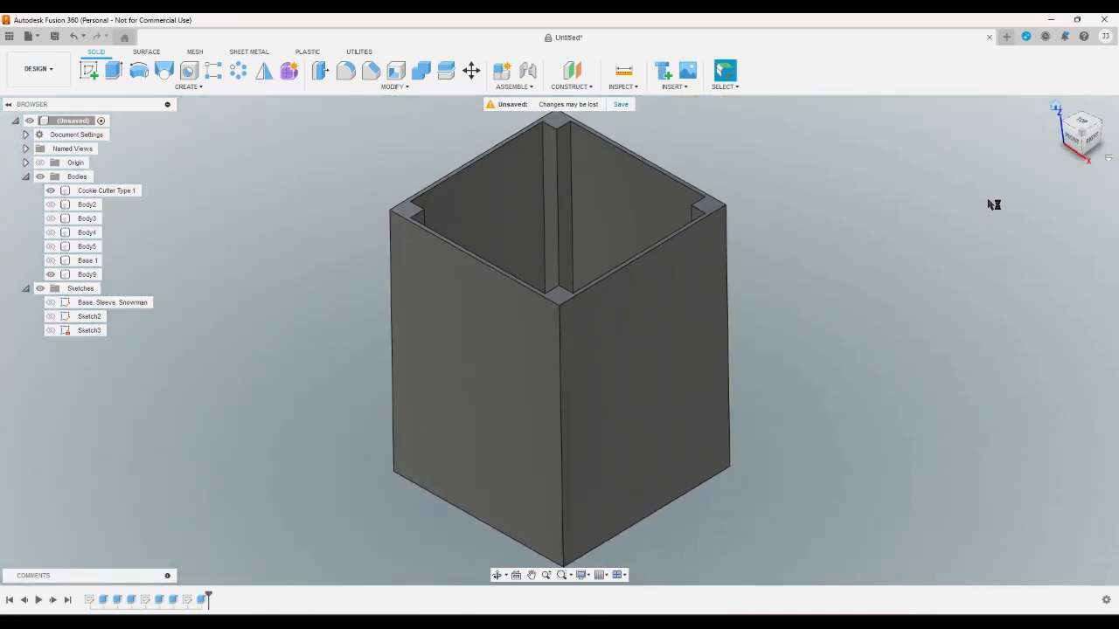
{"action": "left_click", "coordinate": [1077, 156]}
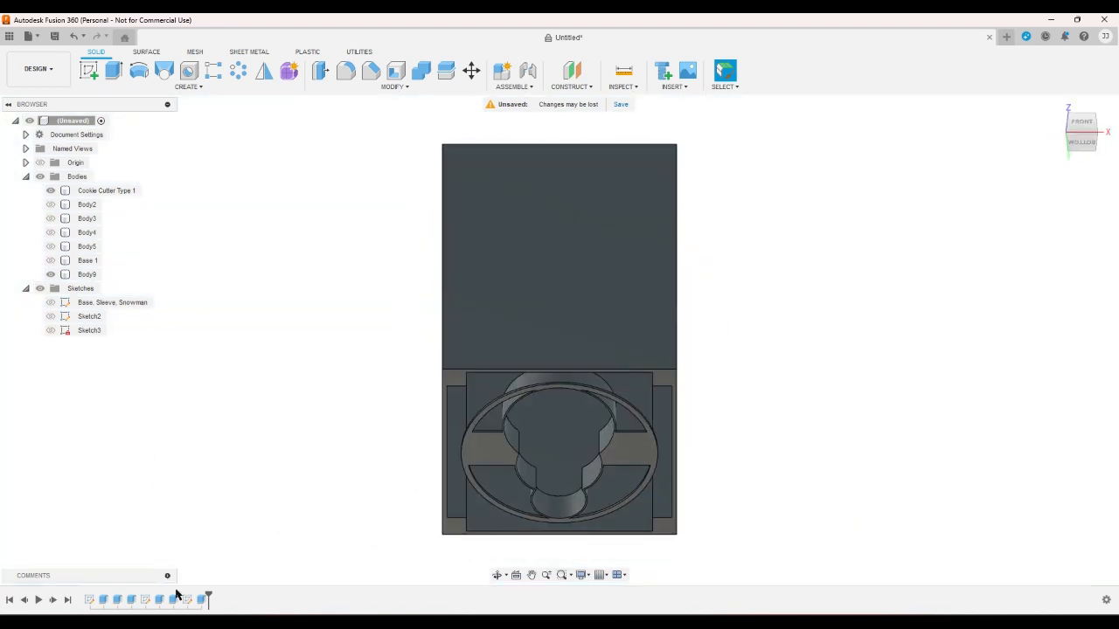
{"action": "left_click", "coordinate": [50, 191]}
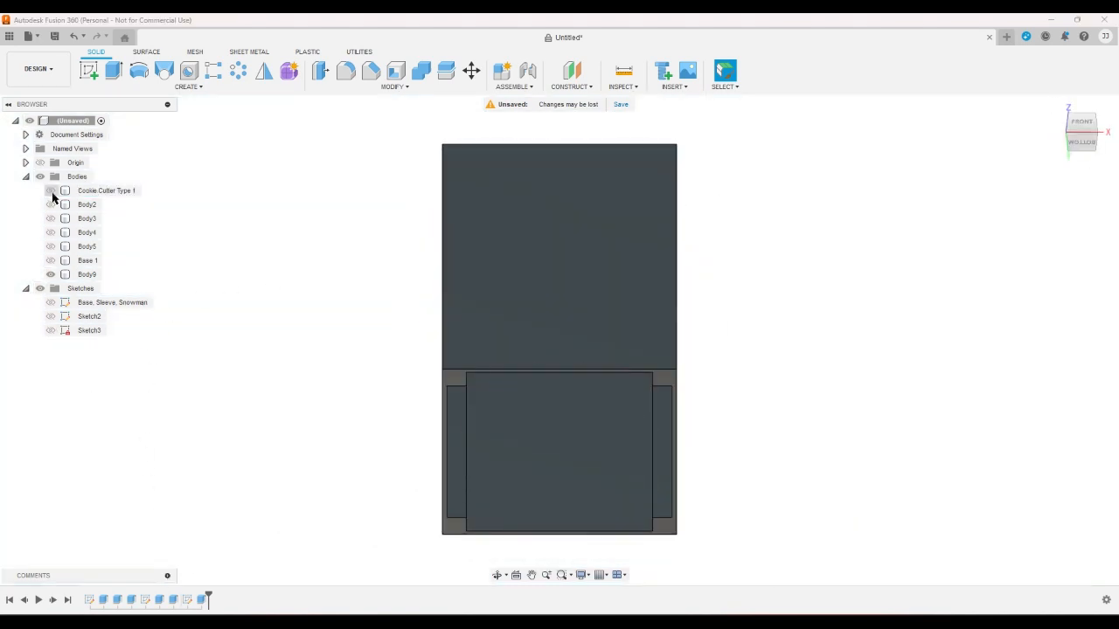
{"action": "left_click", "coordinate": [51, 330]}
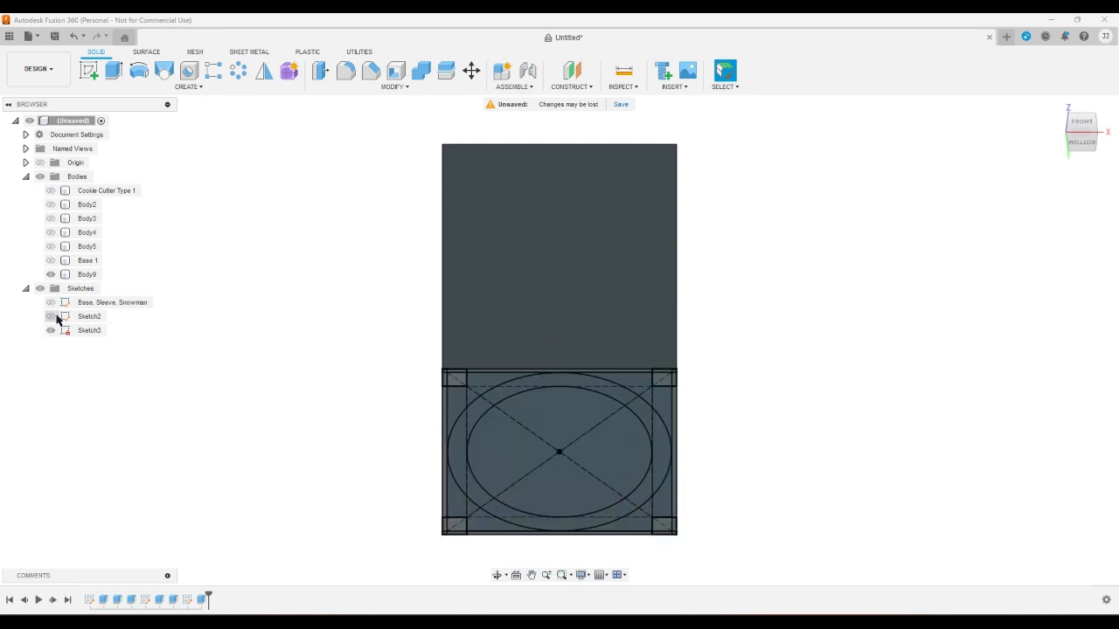
Extrude the ring between Sketch3's two concentric circles 1.2 mm as a new body
{"action": "left_click", "coordinate": [90, 73]}
{"action": "left_click", "coordinate": [113, 72]}
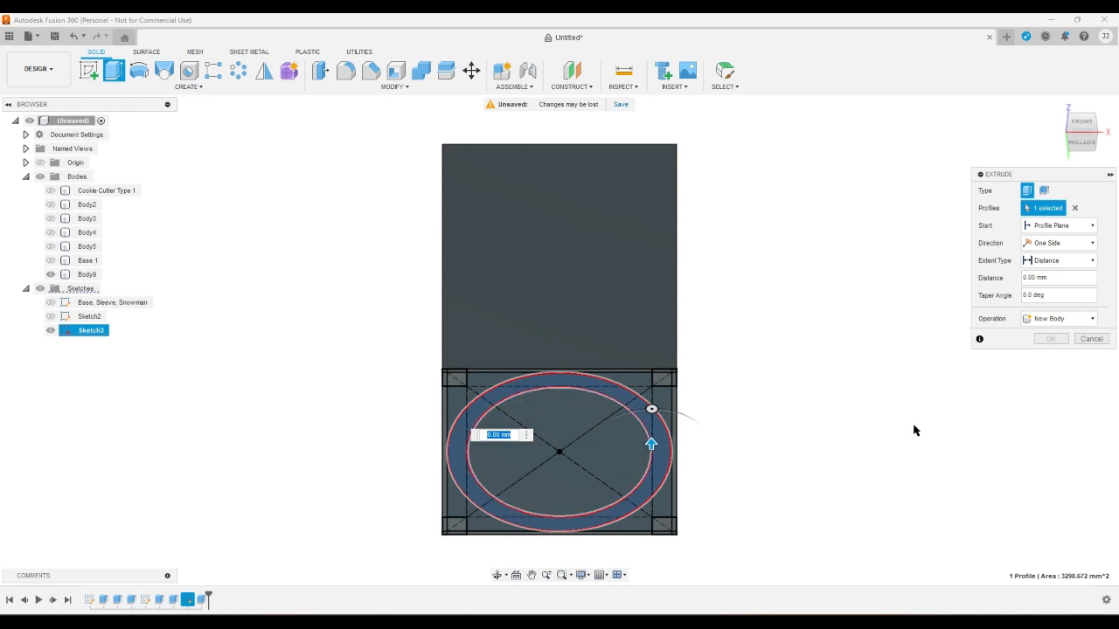
{"action": "type", "text": "1.2"}
{"action": "key", "text": "Return"}
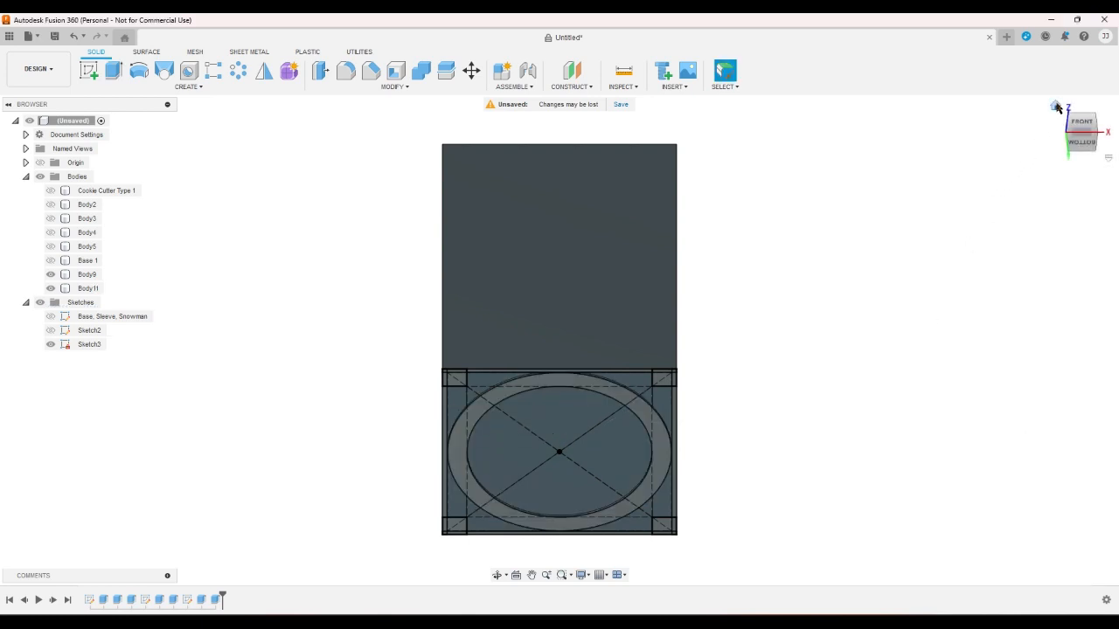
Hide Sketch3 and check from above how the base ring sits inside the square walls
{"action": "left_click", "coordinate": [1055, 105]}
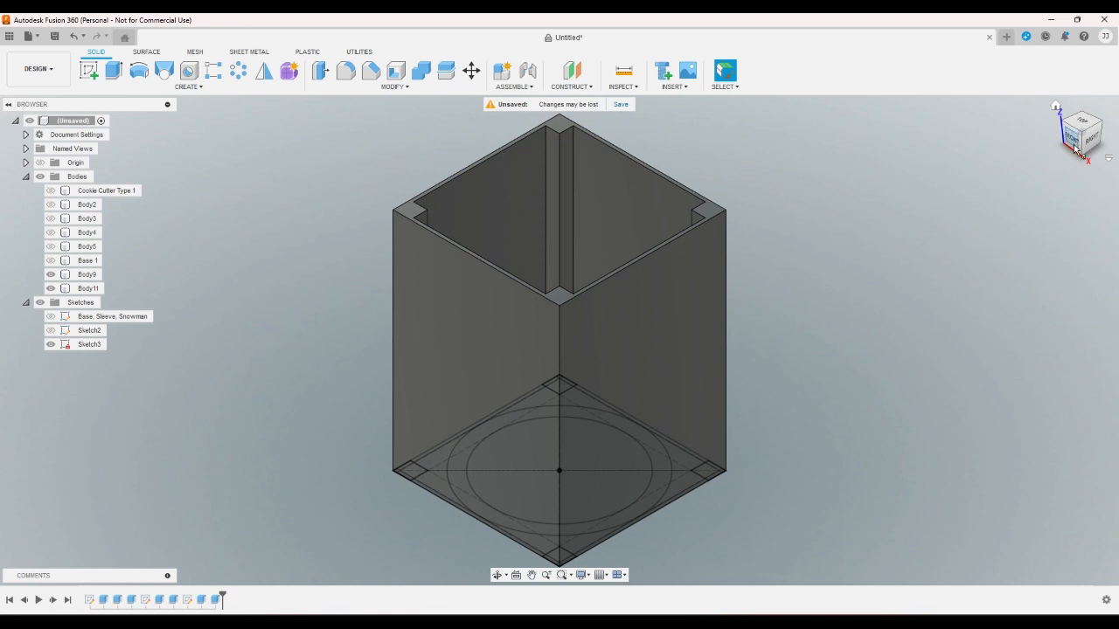
{"action": "left_click", "coordinate": [50, 344]}
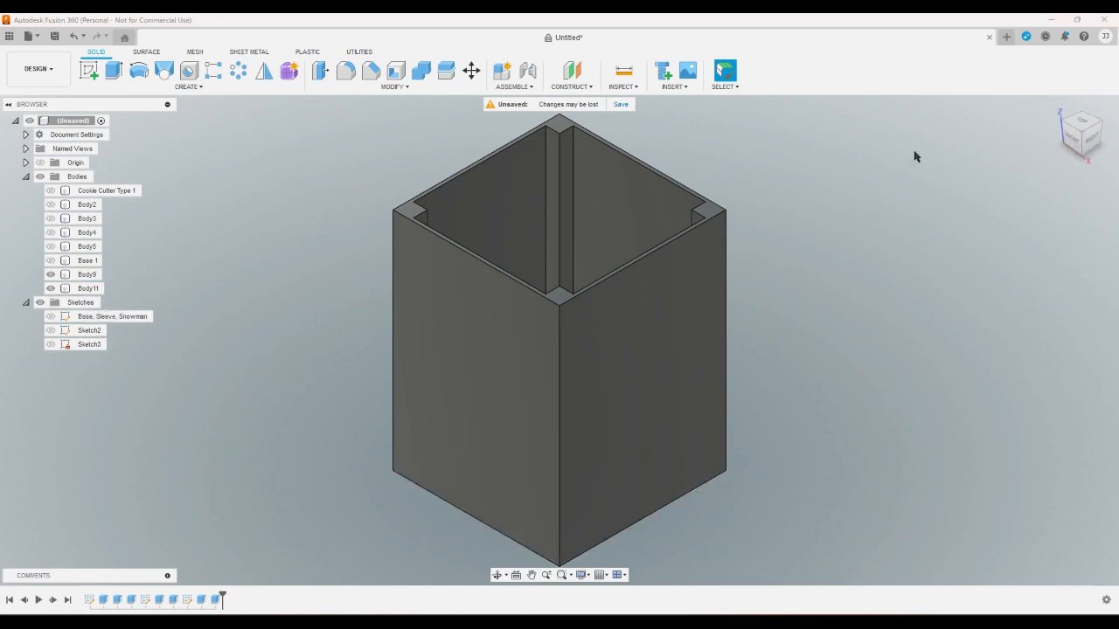
{"action": "left_click", "coordinate": [1078, 120]}
{"action": "scroll", "coordinate": [696, 377], "scroll_direction": "up", "scroll_amount": 8}
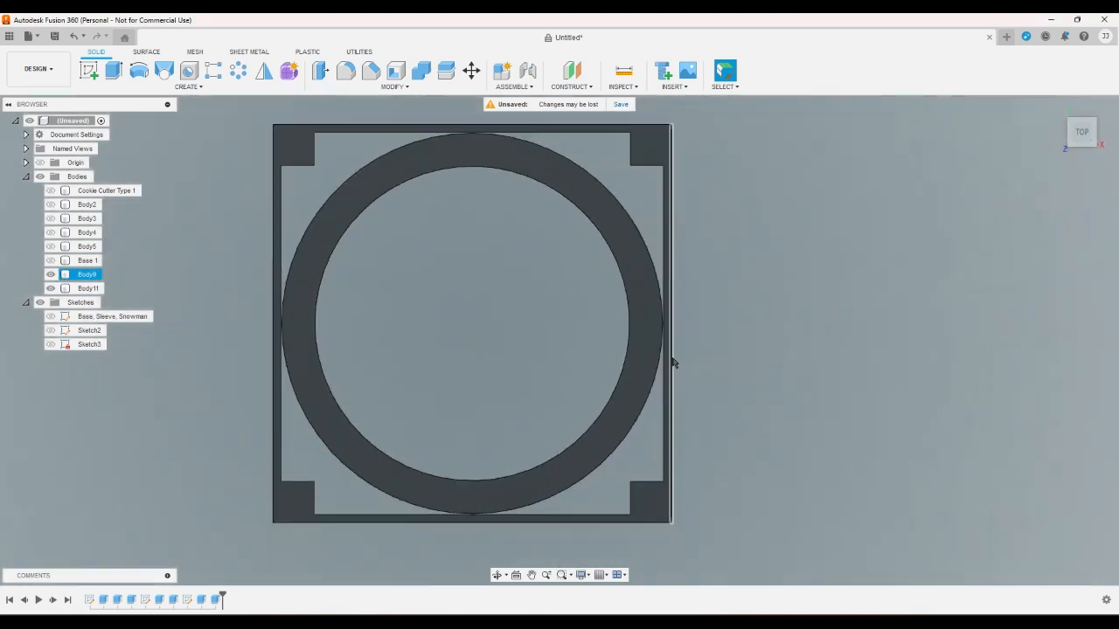
{"action": "scroll", "coordinate": [651, 439], "scroll_direction": "down", "scroll_amount": 6}
{"action": "scroll", "coordinate": [655, 437], "scroll_direction": "down", "scroll_amount": 3}
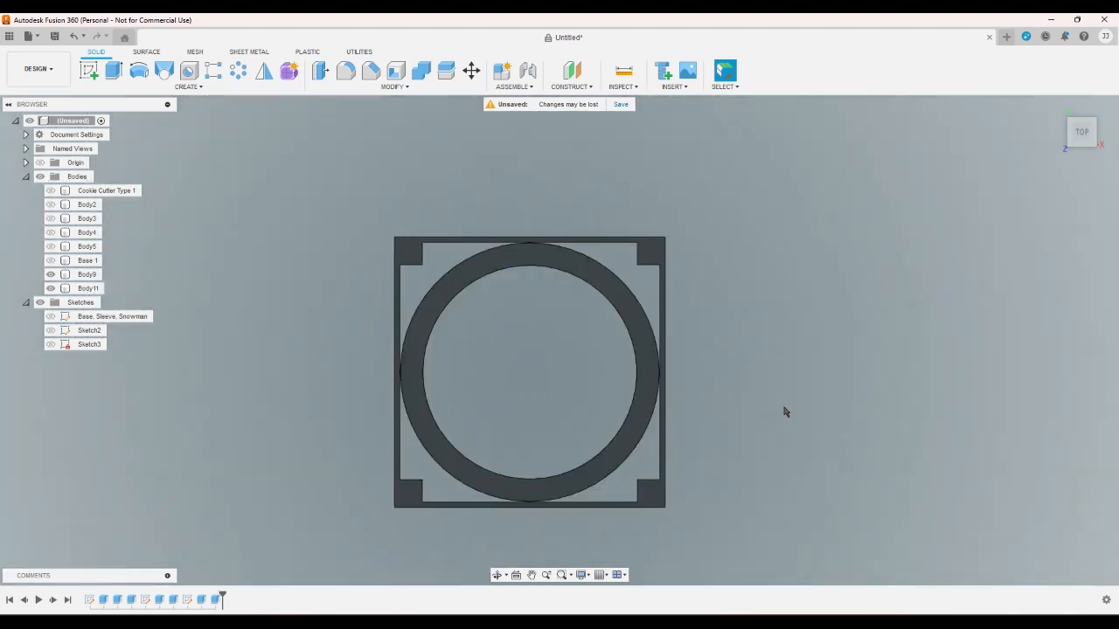
Examine the base ring's contact with the walls and corner posts from below and from above
{"action": "left_click", "coordinate": [1055, 105]}
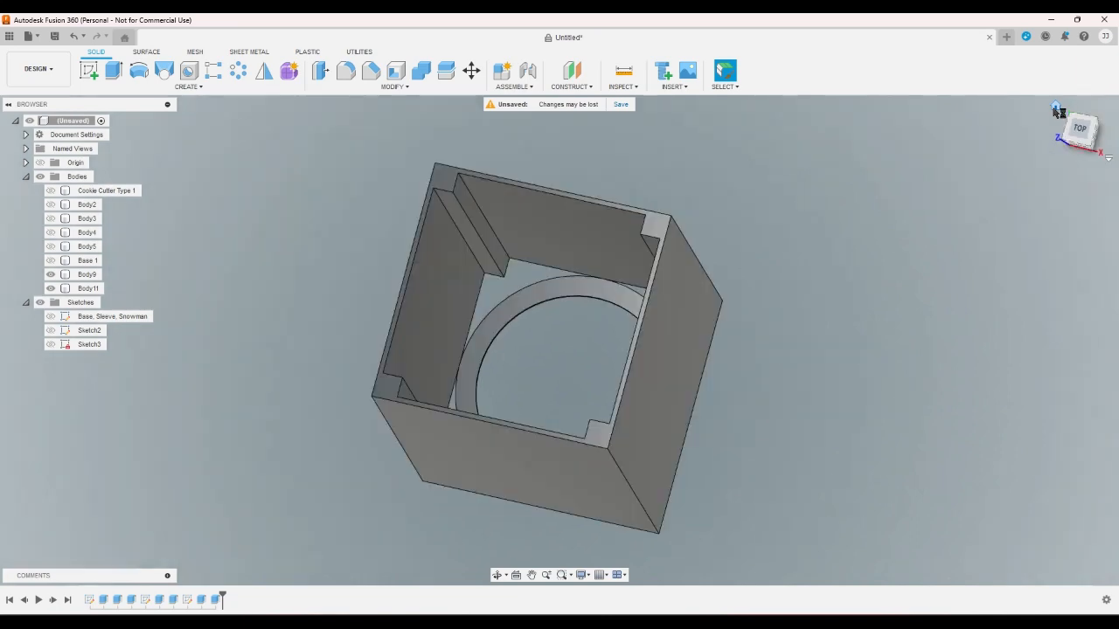
{"action": "left_click", "coordinate": [1068, 161]}
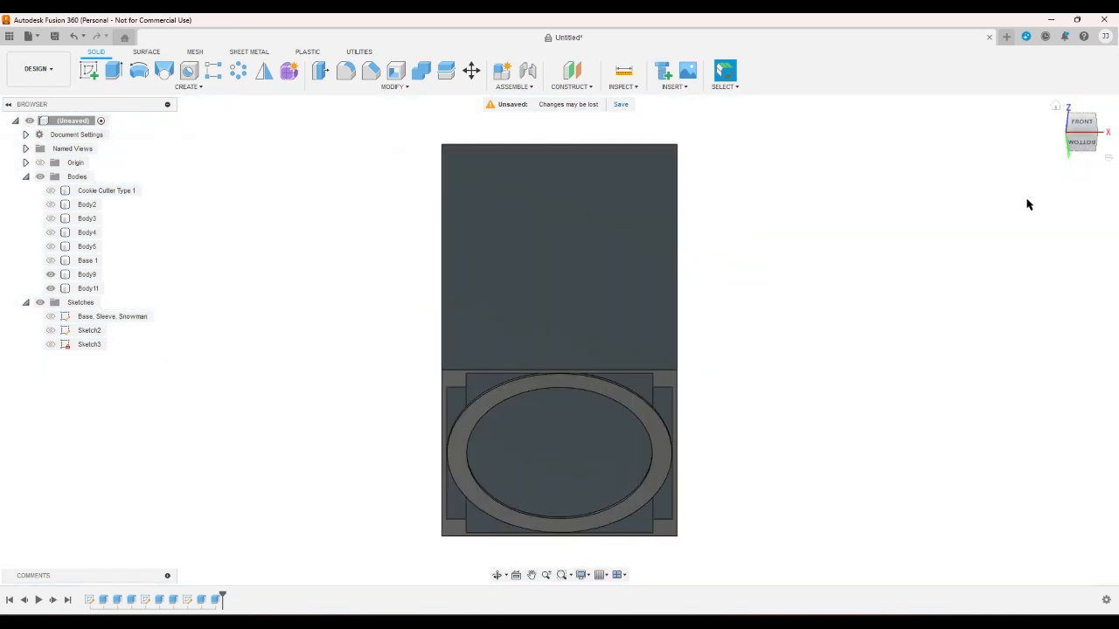
{"action": "left_click", "coordinate": [1081, 143]}
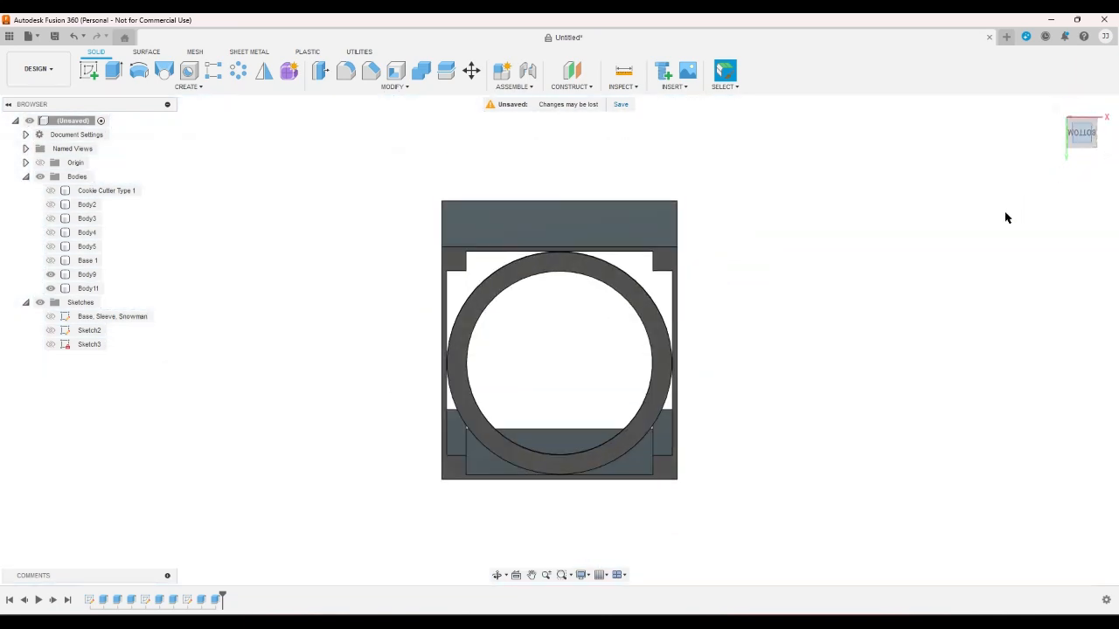
{"action": "left_click", "coordinate": [610, 266]}
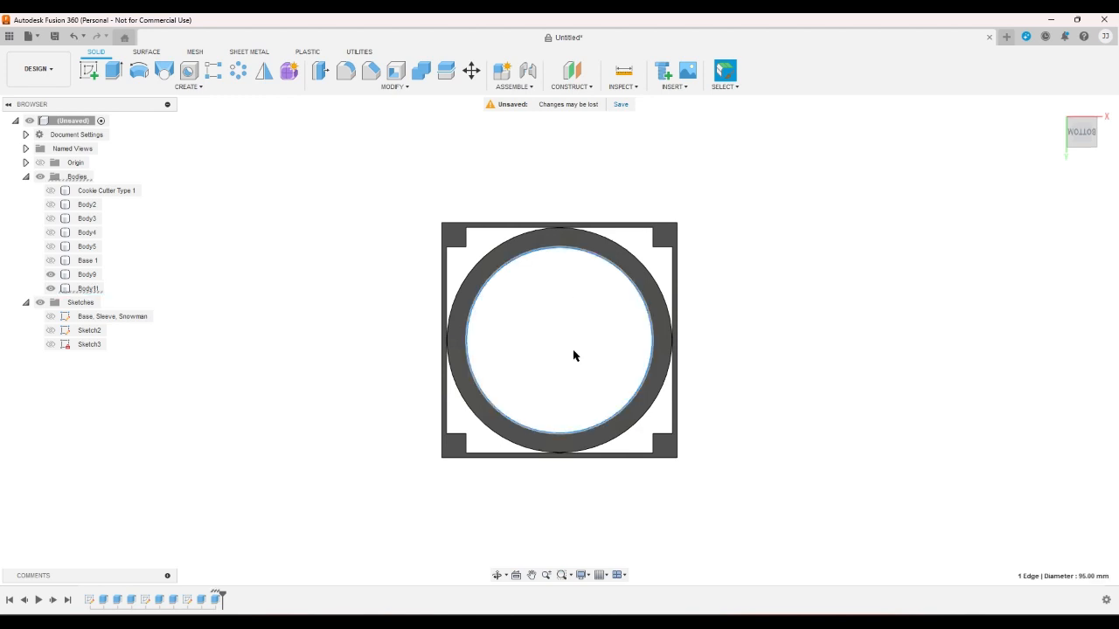
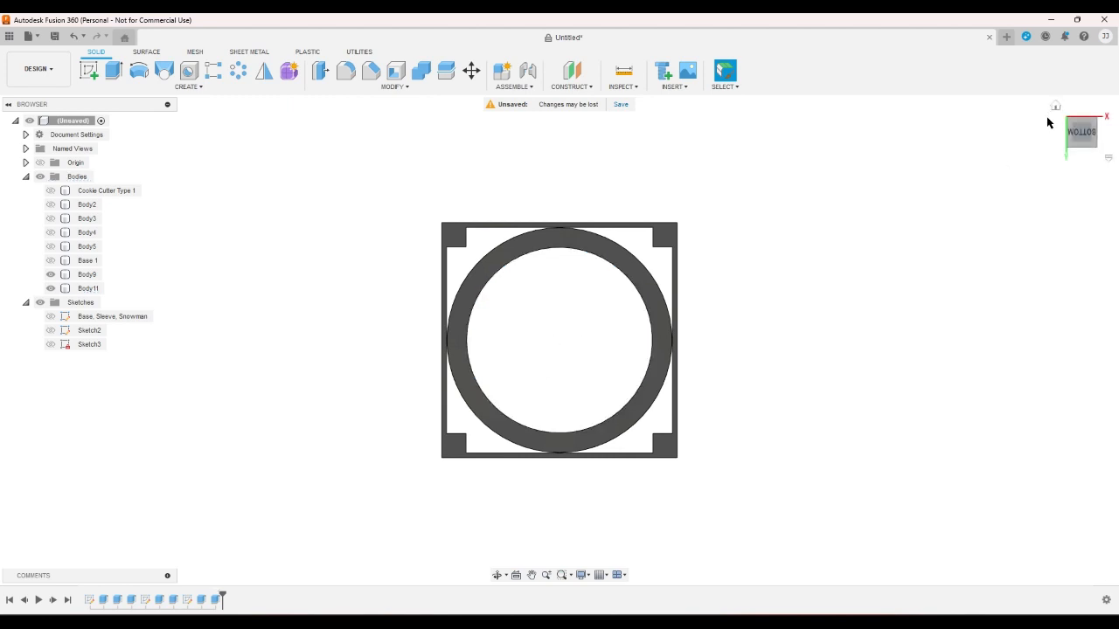
{"action": "left_click", "coordinate": [1055, 108]}
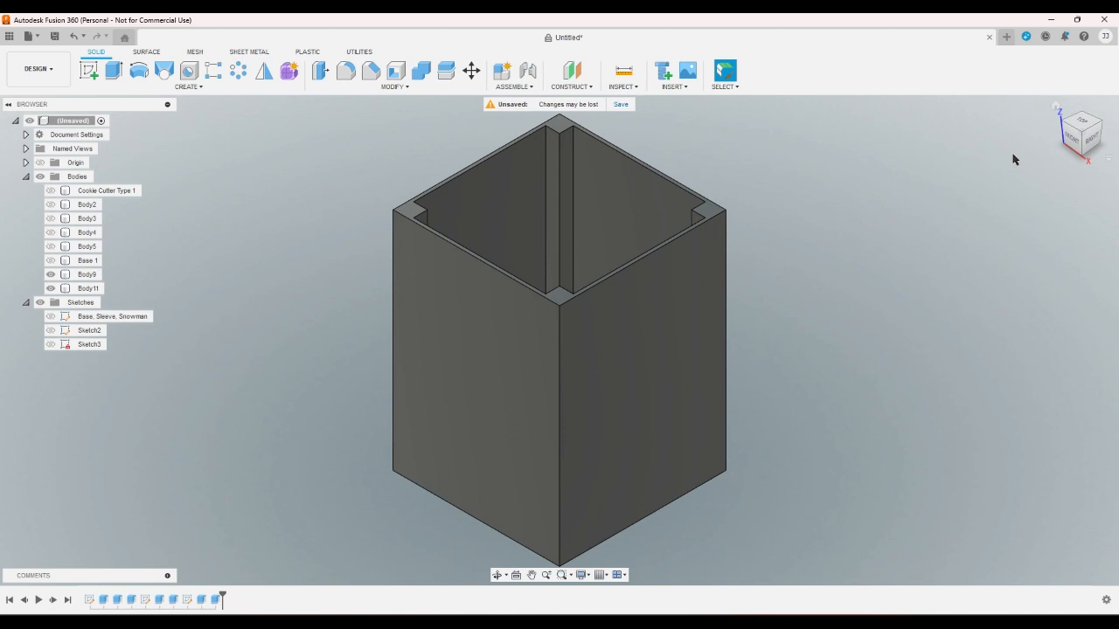
{"action": "left_click", "coordinate": [1081, 121]}
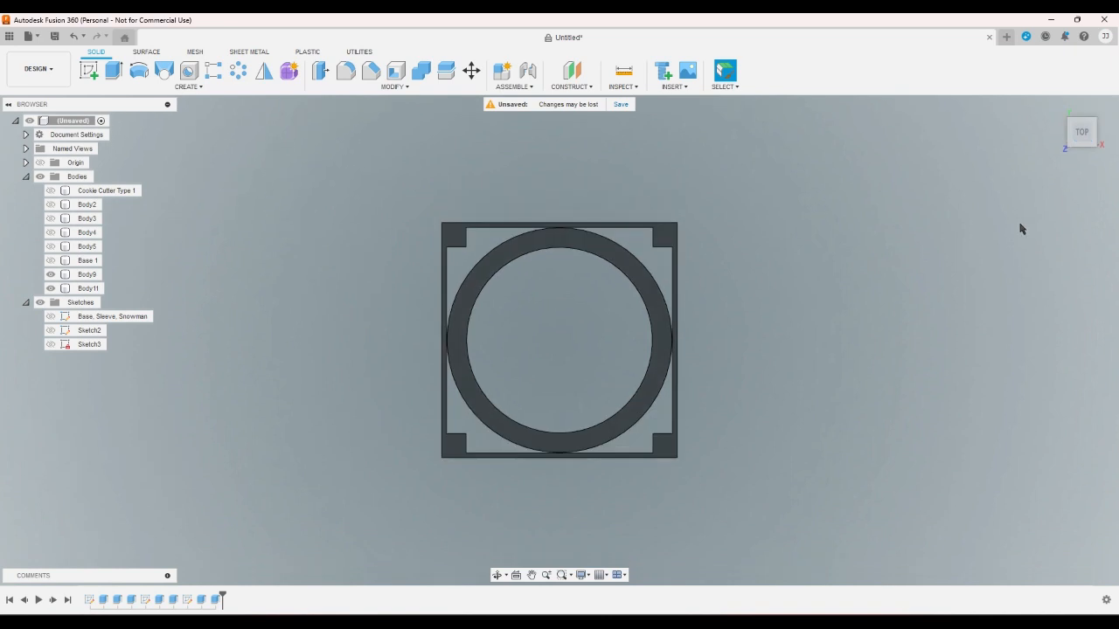
{"action": "scroll", "coordinate": [697, 253], "scroll_direction": "up", "scroll_amount": 5}
{"action": "left_click", "coordinate": [587, 303]}
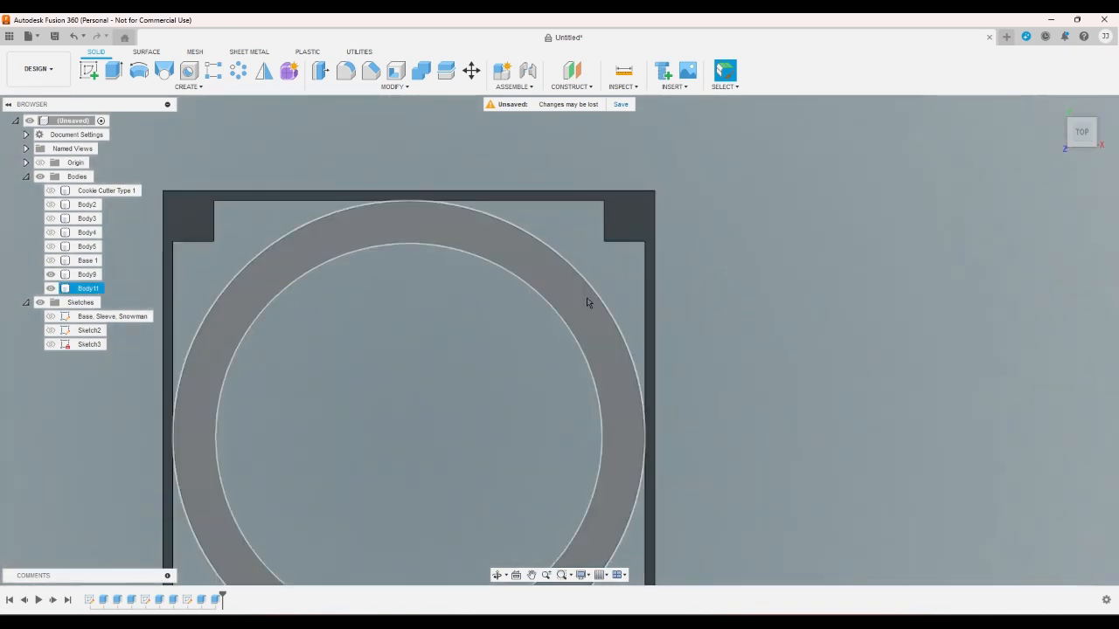
{"action": "left_click", "coordinate": [704, 342]}
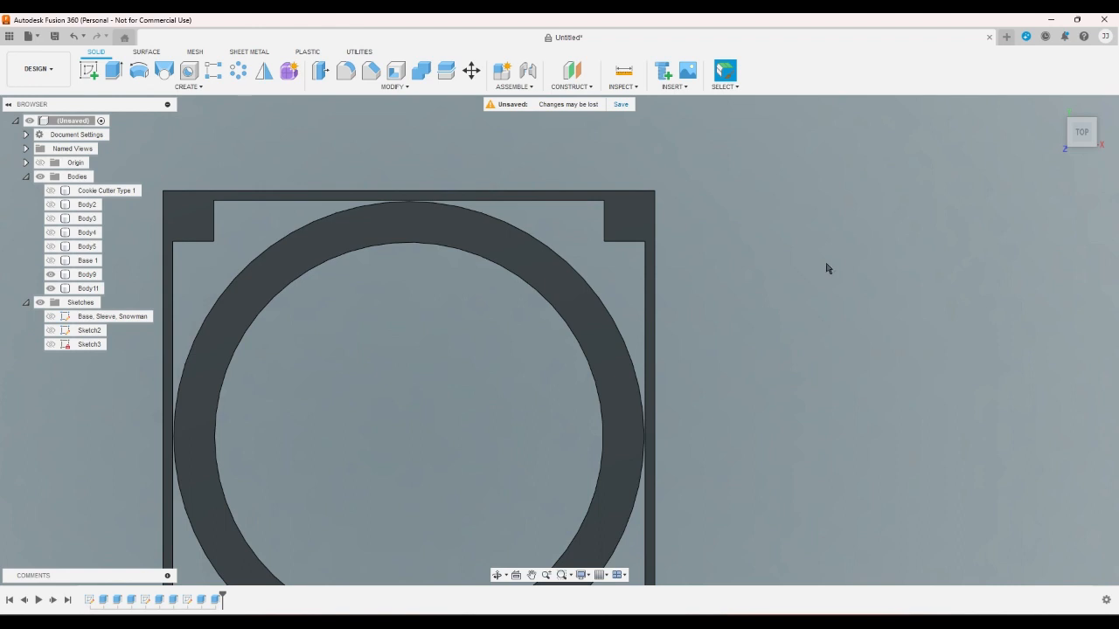
{"action": "left_click", "coordinate": [1081, 143]}
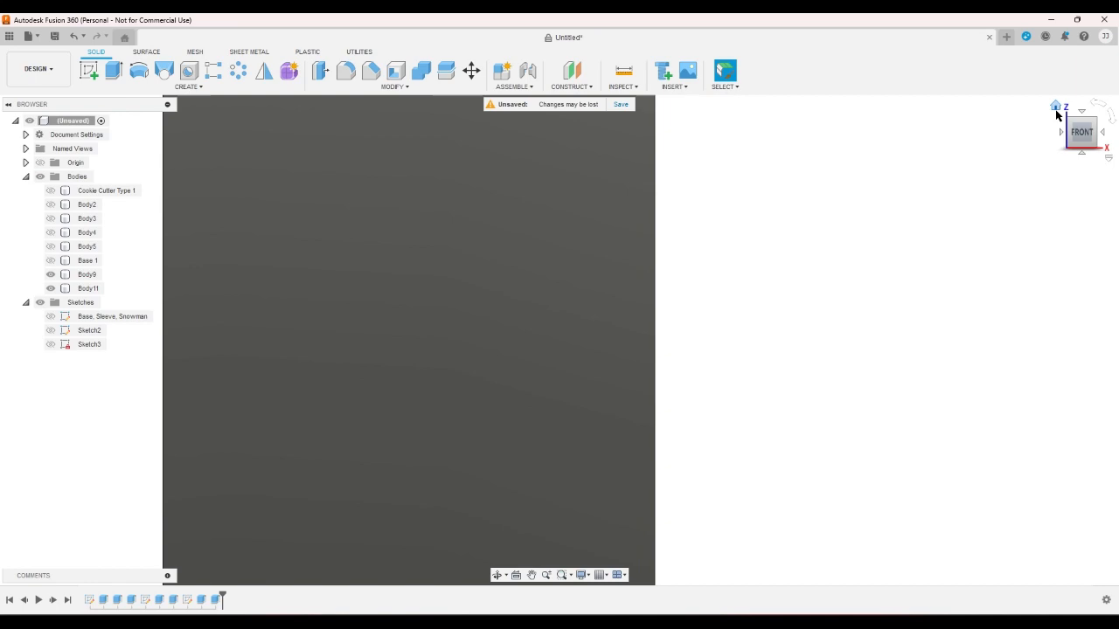
{"action": "left_click", "coordinate": [1054, 107]}
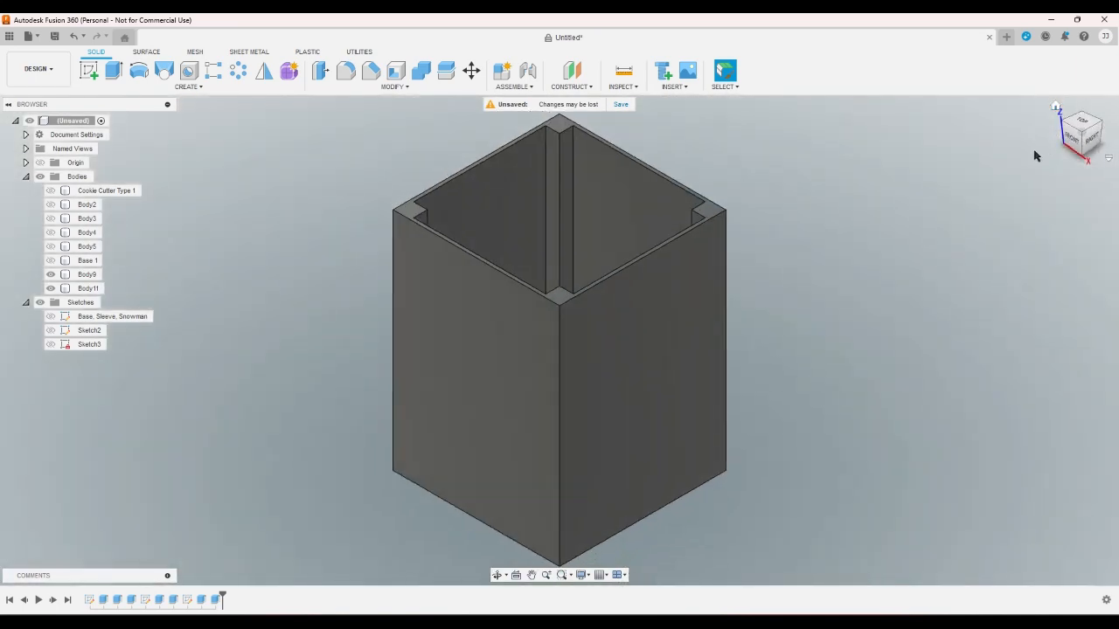
{"action": "left_click", "coordinate": [1079, 126]}
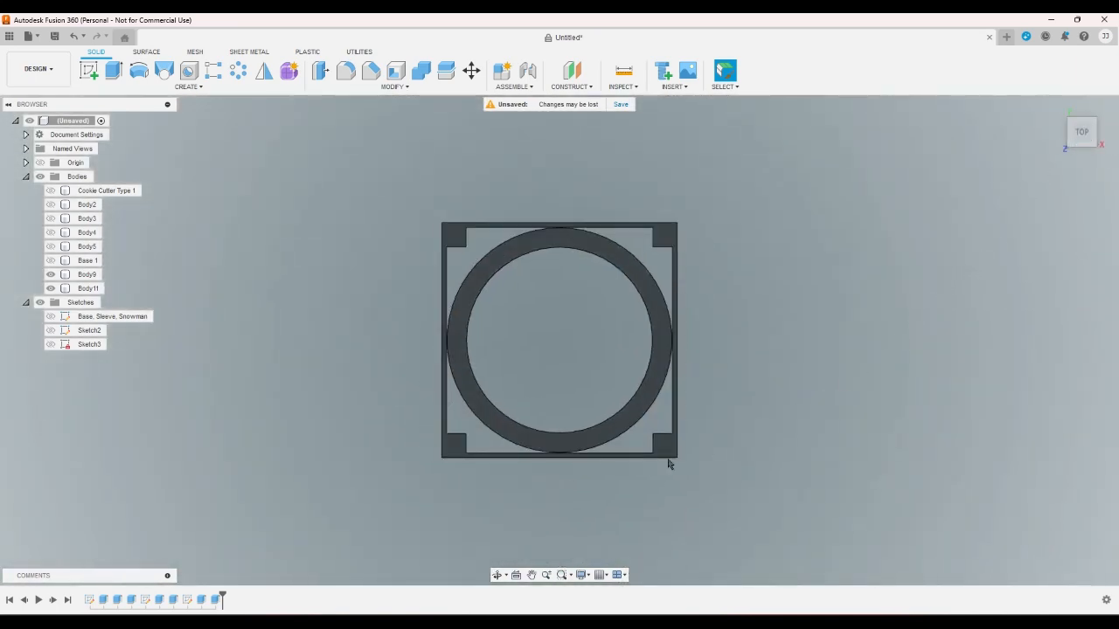
Reopen Sketch3 for editing and examine the frame's lower edge and lower-left corner square
{"action": "double_click", "coordinate": [190, 600]}
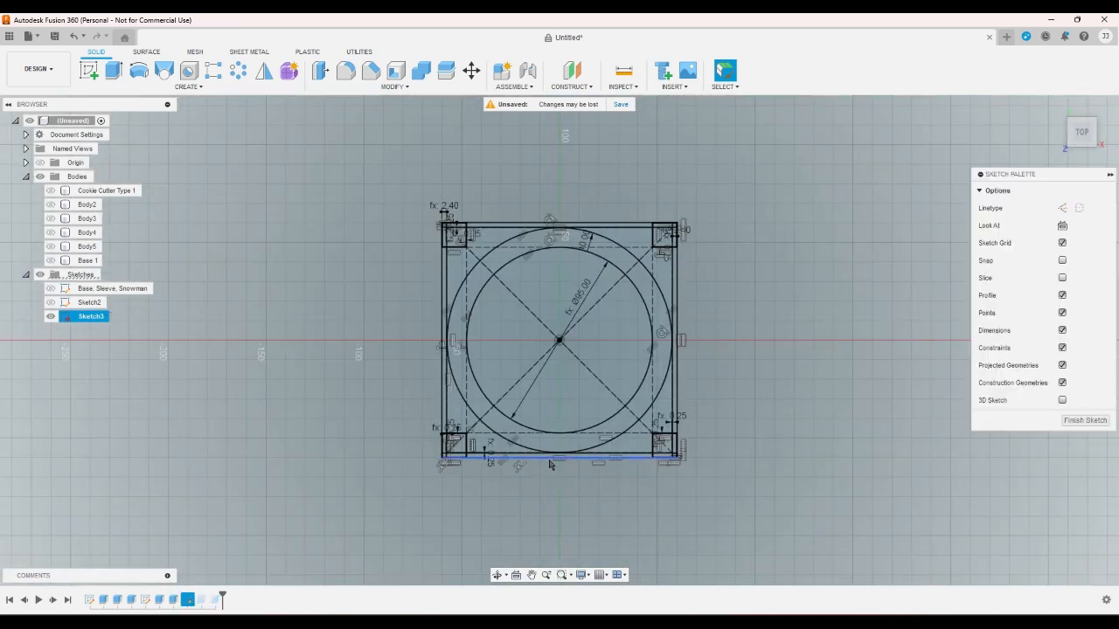
{"action": "scroll", "coordinate": [547, 464], "scroll_direction": "up", "scroll_amount": 2}
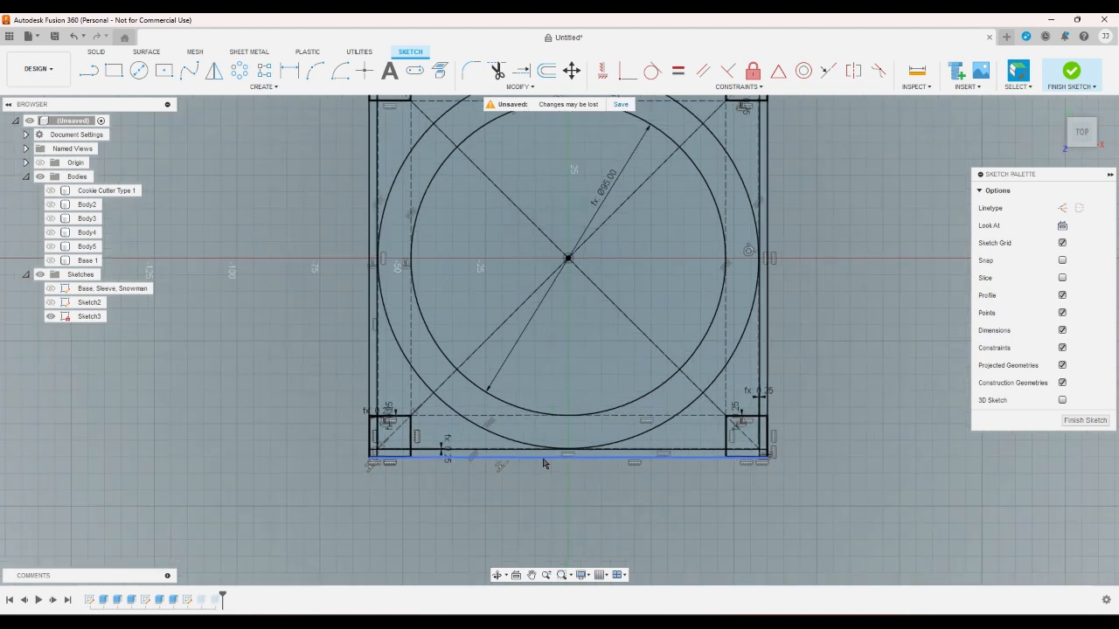
{"action": "scroll", "coordinate": [396, 475], "scroll_direction": "up", "scroll_amount": 1}
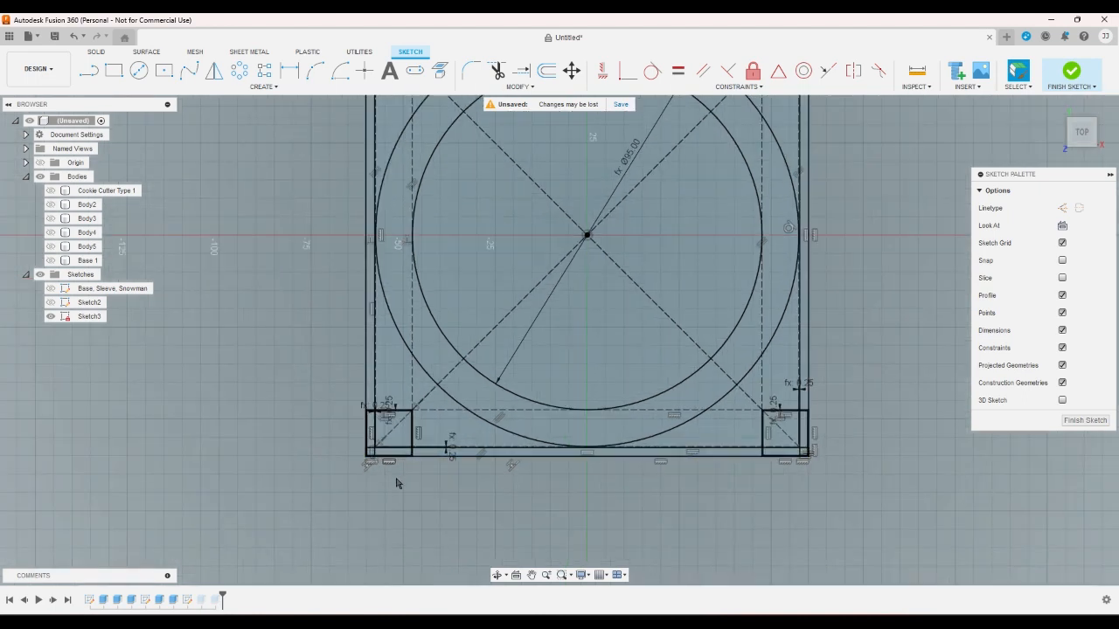
{"action": "scroll", "coordinate": [395, 483], "scroll_direction": "down", "scroll_amount": 2}
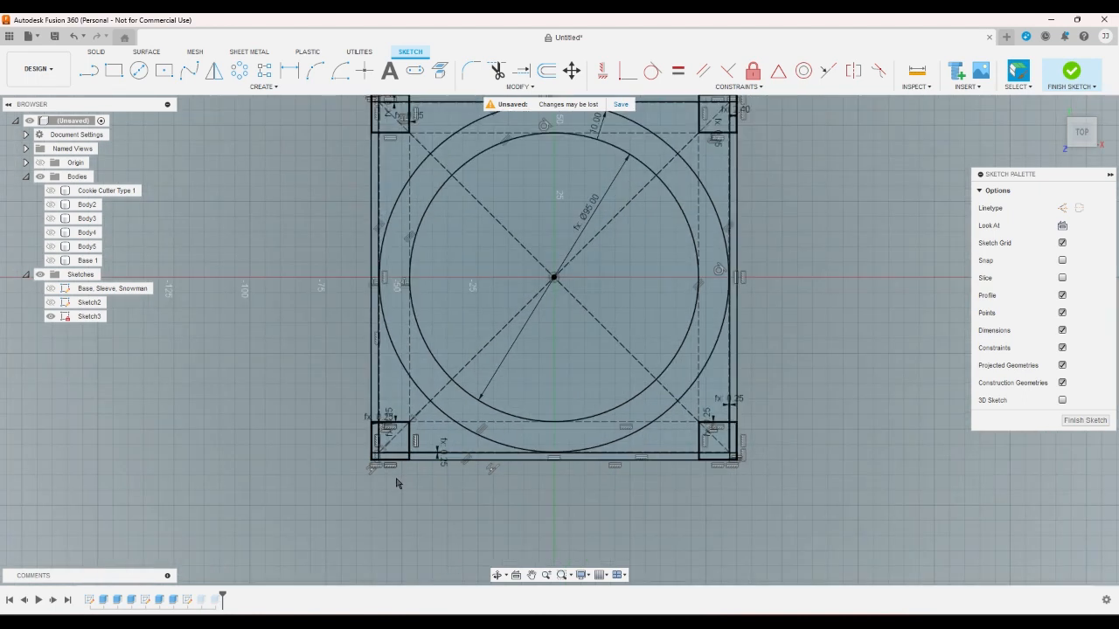
{"action": "scroll", "coordinate": [397, 484], "scroll_direction": "up", "scroll_amount": 4}
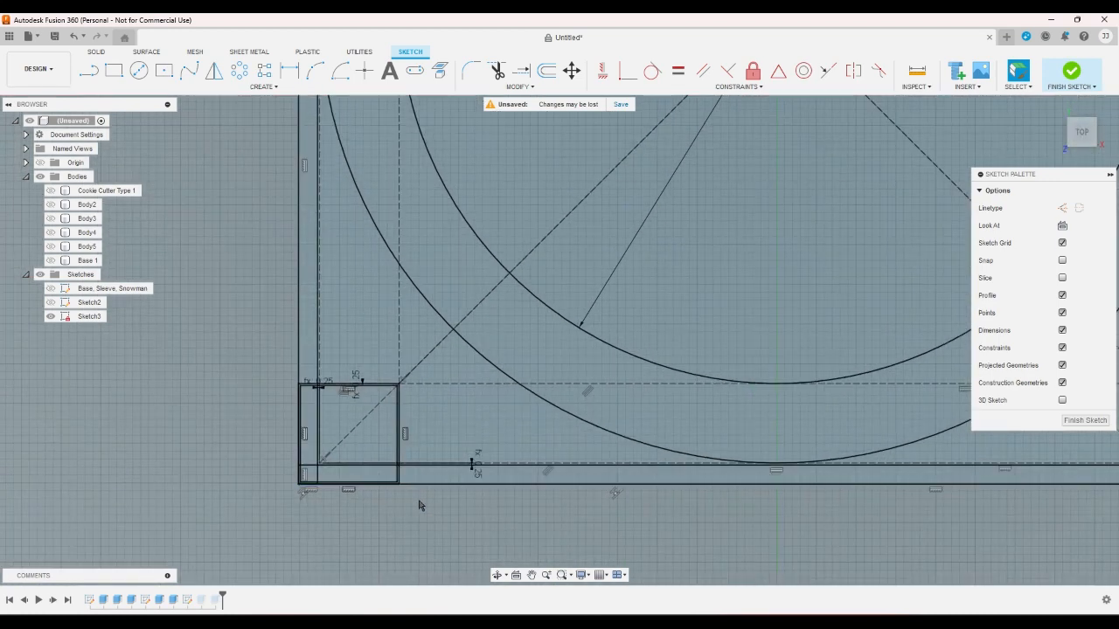
{"action": "scroll", "coordinate": [419, 505], "scroll_direction": "down", "scroll_amount": 3}
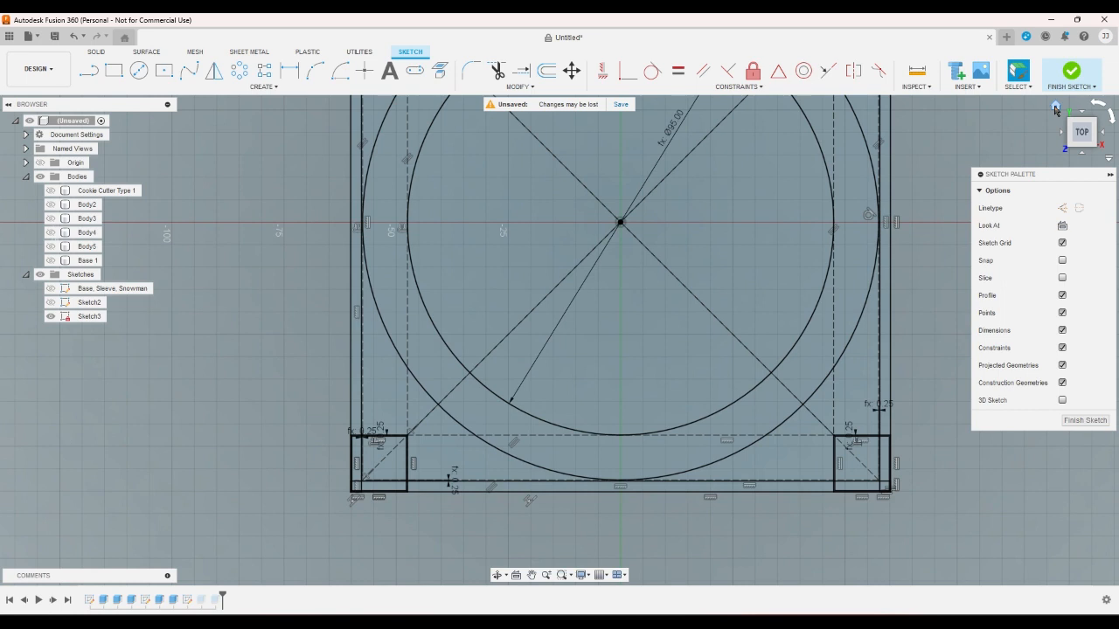
Leave Sketch3 and create a new sketch on the outer face of the front wall
{"action": "left_click", "coordinate": [1055, 107]}
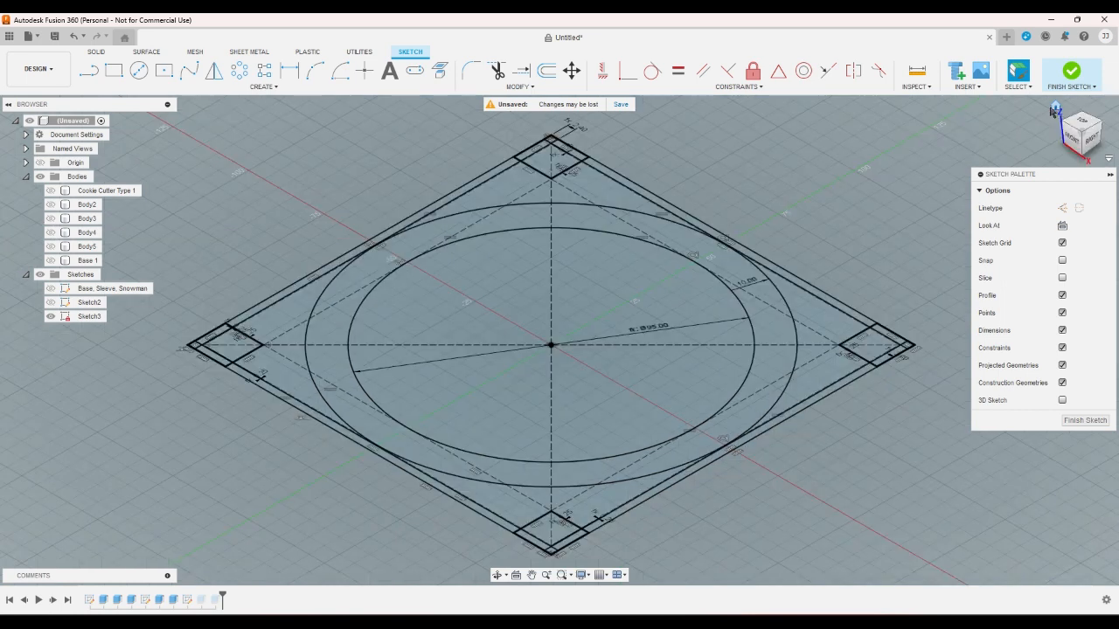
{"action": "left_click", "coordinate": [74, 36]}
{"action": "left_click", "coordinate": [1072, 142]}
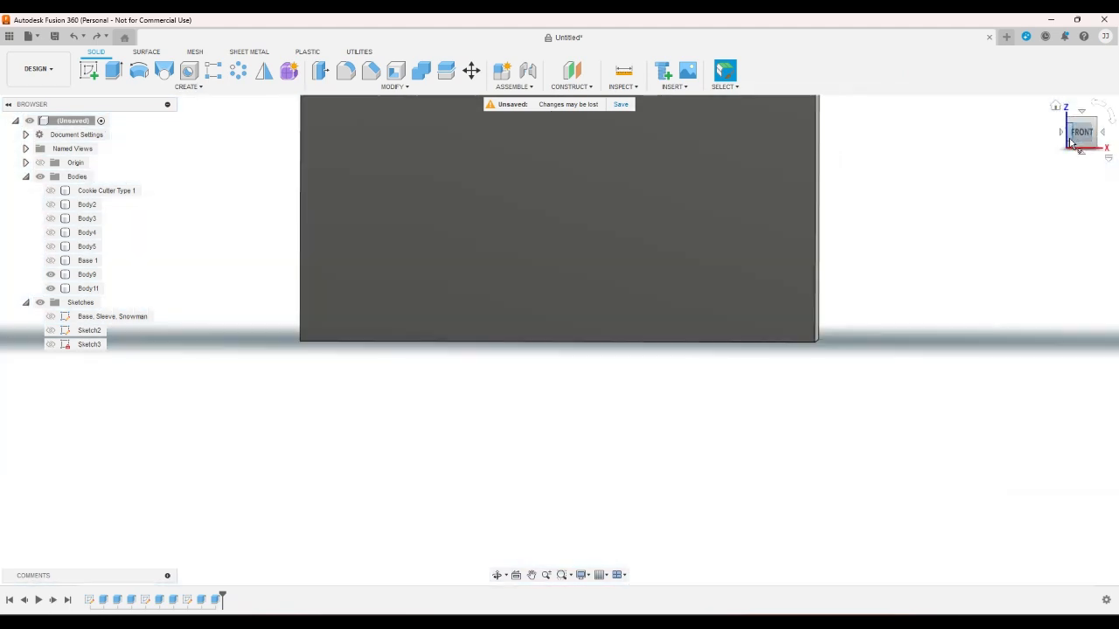
{"action": "left_click", "coordinate": [99, 78]}
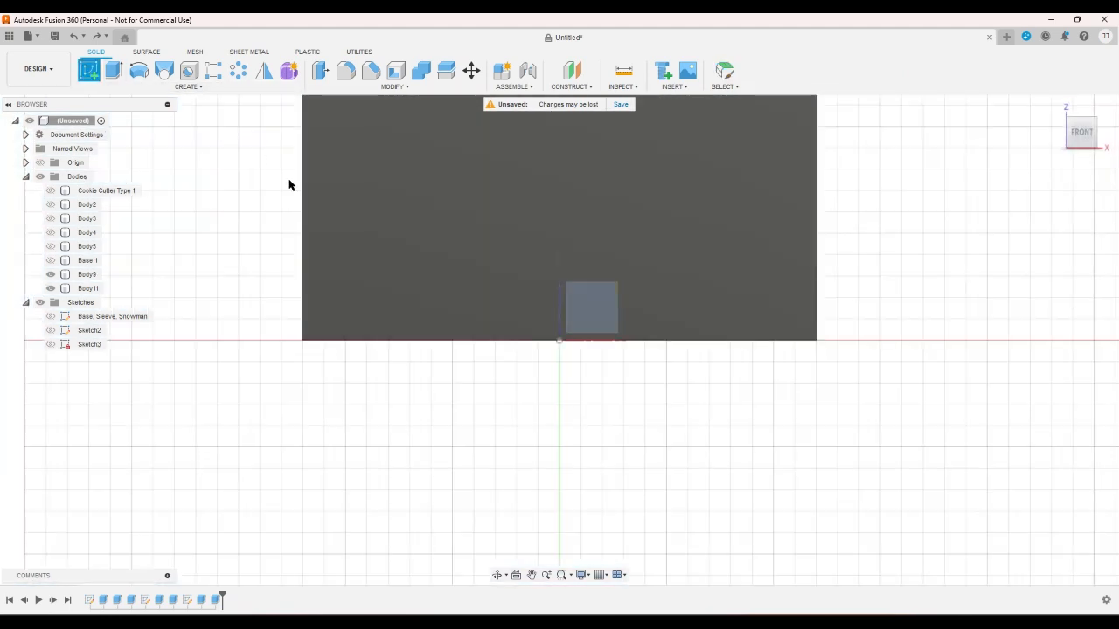
{"action": "left_click", "coordinate": [345, 220]}
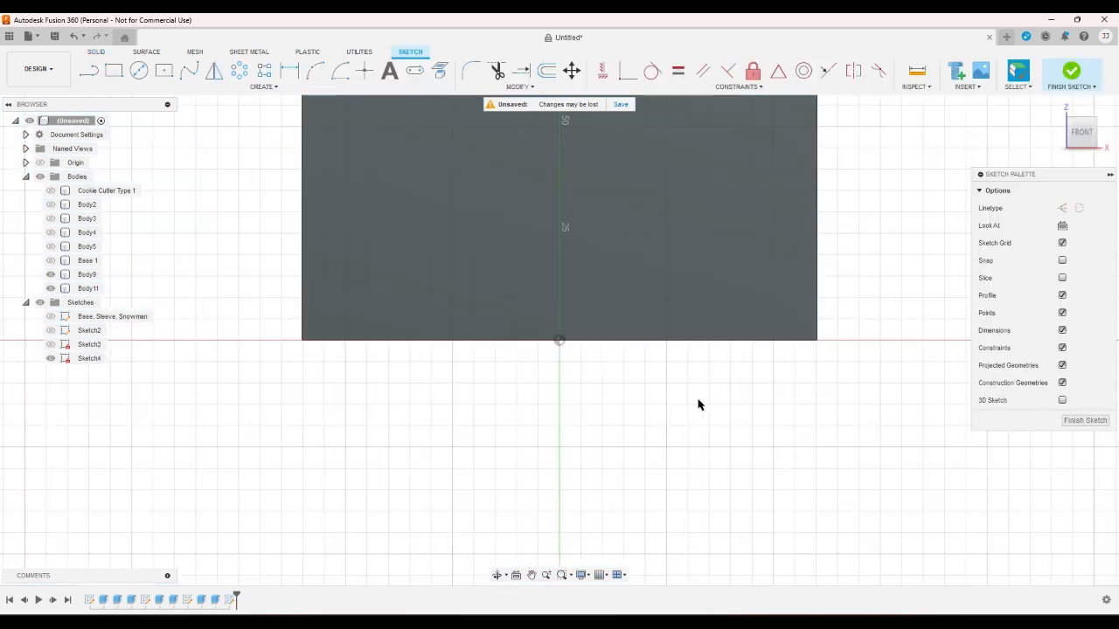
Sketch a wide, thin rectangle about 5.7 mm high near the wall's lower edge and a narrower, taller rectangle standing on its upper edge
{"action": "scroll", "coordinate": [697, 400], "scroll_direction": "down", "scroll_amount": 2}
{"action": "left_click", "coordinate": [115, 72]}
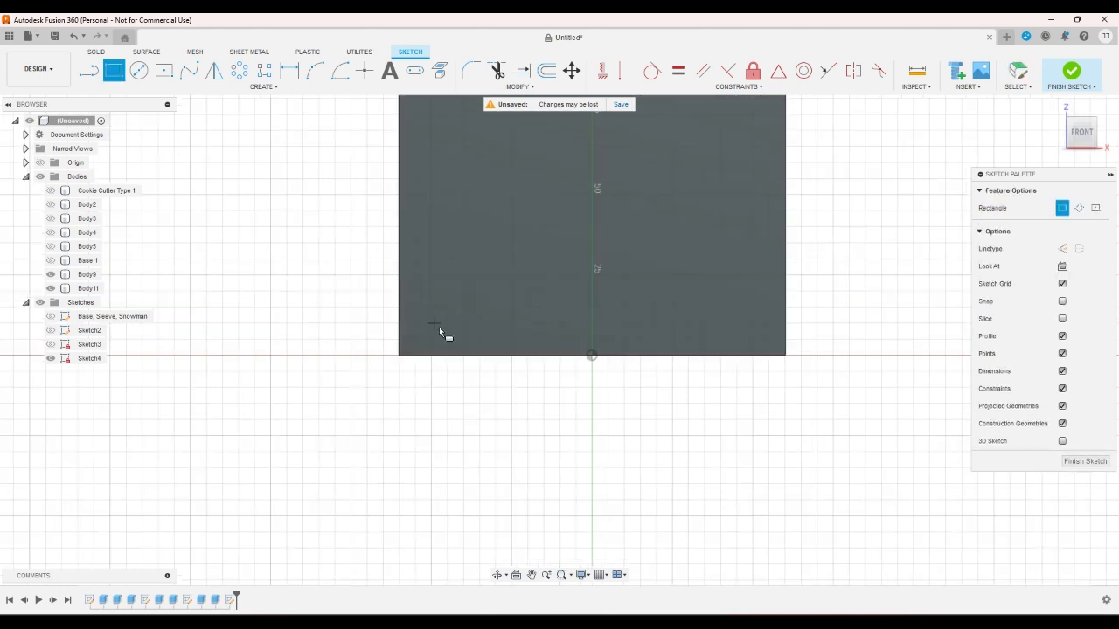
{"action": "left_click", "coordinate": [443, 330]}
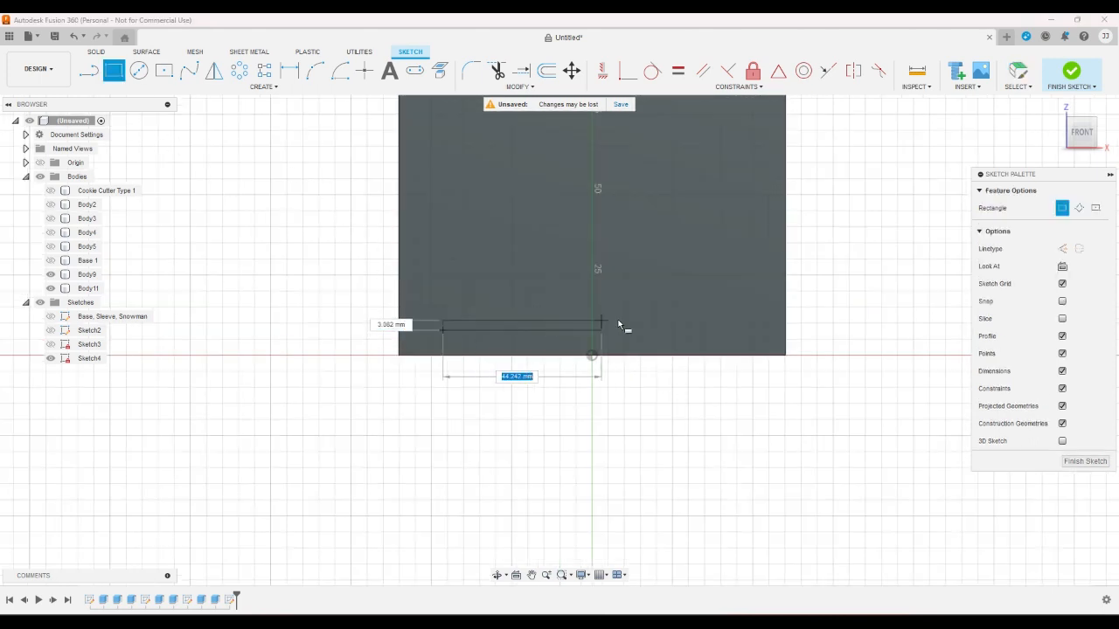
{"action": "left_click", "coordinate": [524, 311]}
{"action": "left_click", "coordinate": [679, 225]}
Draw a vertical line down from the midpoint of the upper rectangle's top edge, ending inside the rectangle
{"action": "key", "text": "l"}
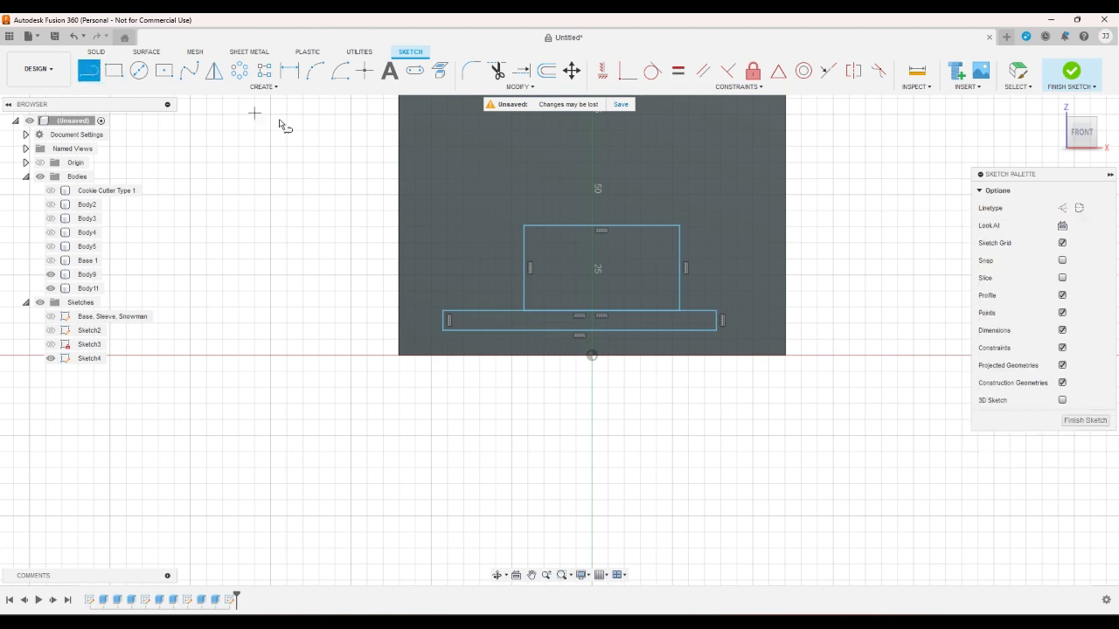
{"action": "left_click", "coordinate": [602, 226]}
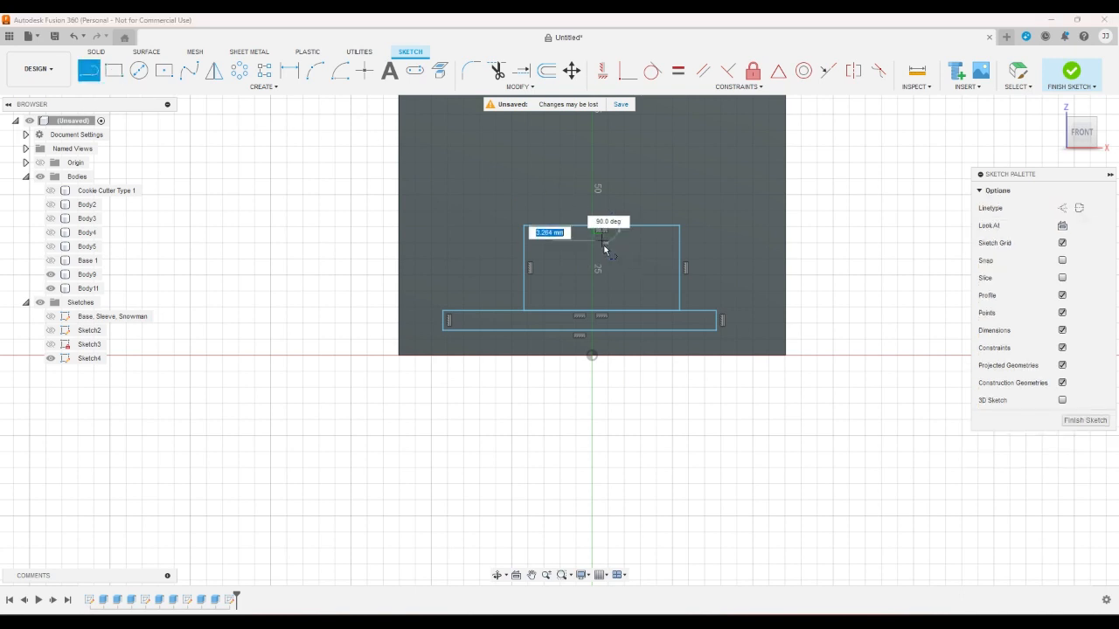
{"action": "right_click", "coordinate": [653, 287]}
{"action": "left_click", "coordinate": [657, 282]}
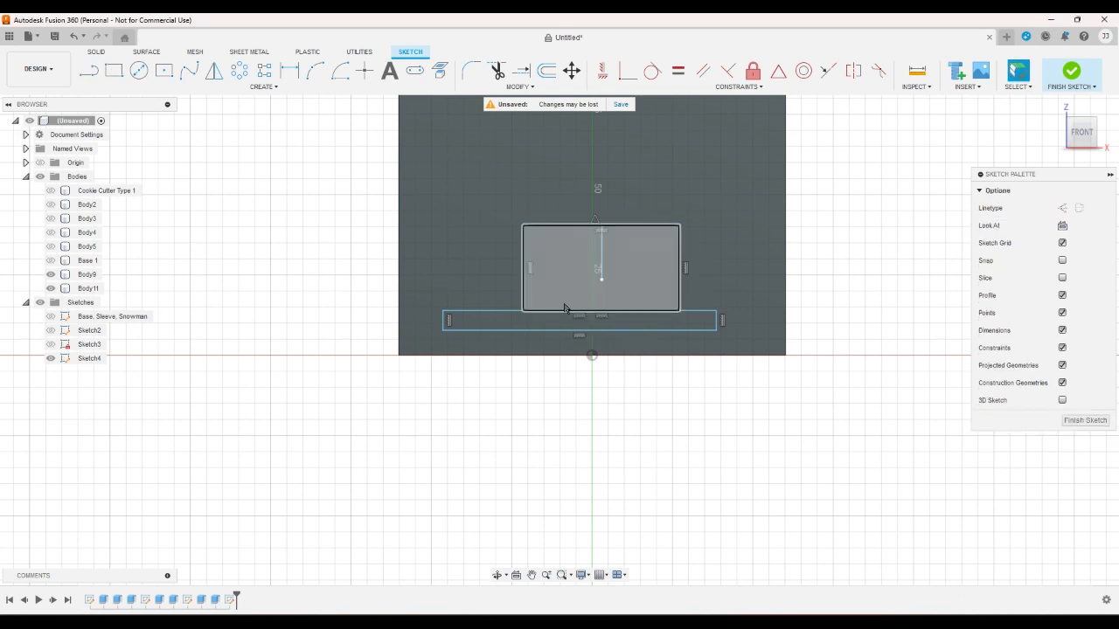
Place a point at the midpoint of the lower rectangle's top edge and attach the vertical line's free end to it
{"action": "left_click", "coordinate": [364, 70]}
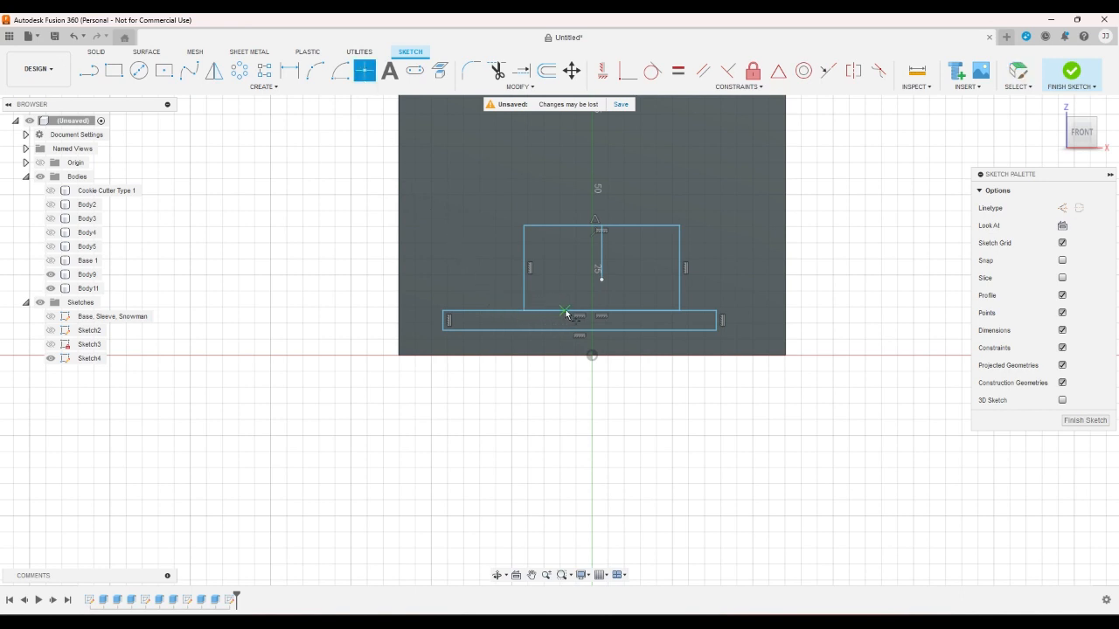
{"action": "right_click", "coordinate": [753, 284]}
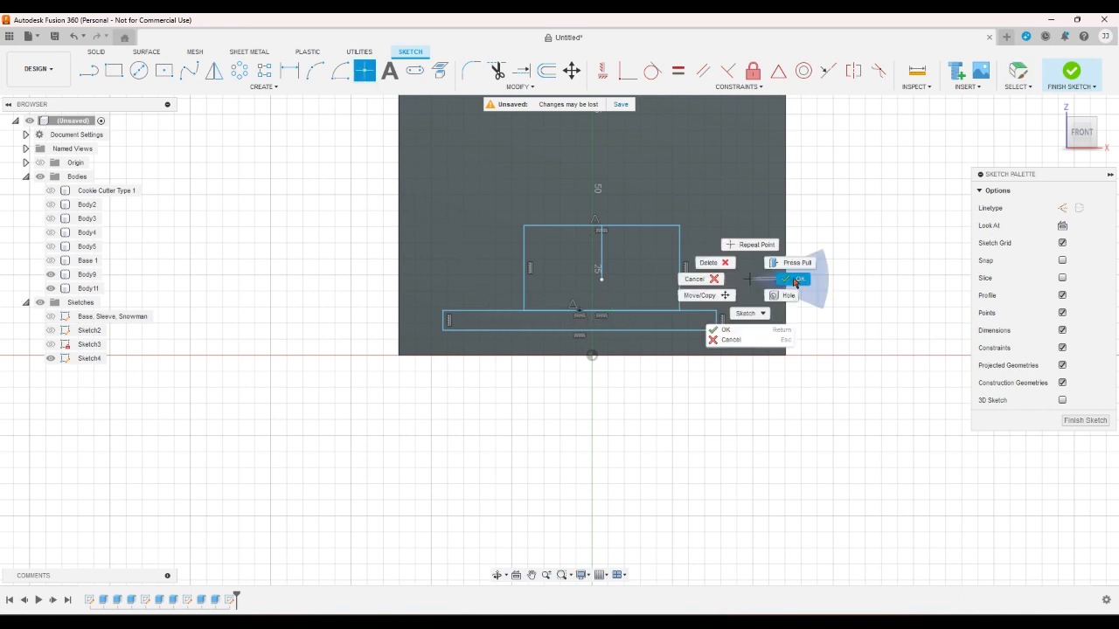
{"action": "left_click", "coordinate": [797, 283]}
{"action": "left_click_drag", "start_coordinate": [602, 280], "coordinate": [578, 311]}
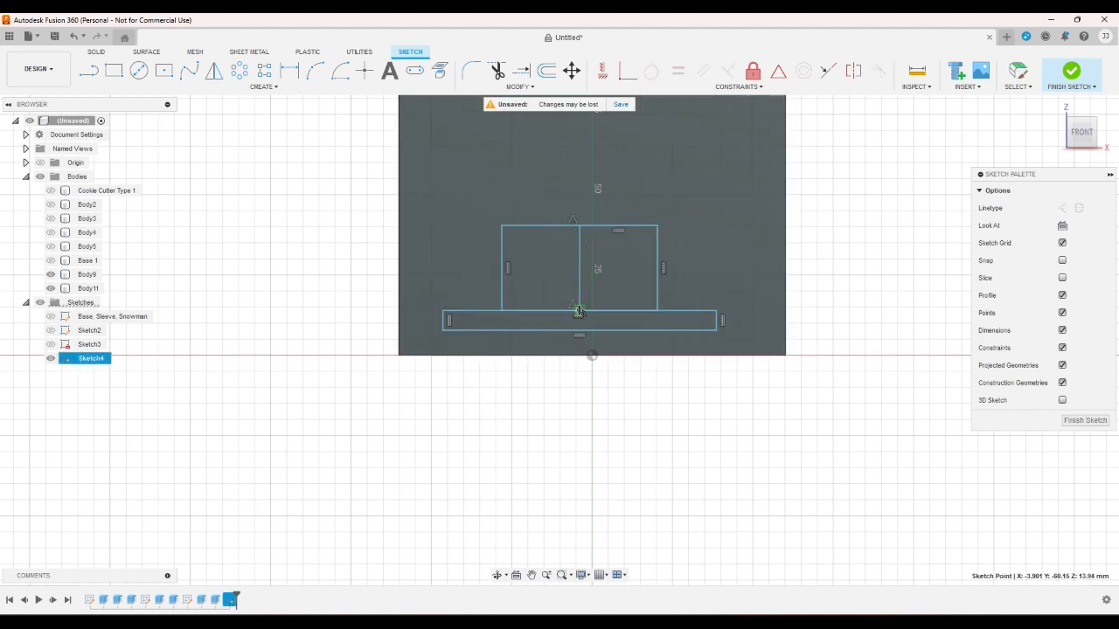
Connect the midpoint of the lower rectangle's bottom edge to the origin with a line and constrain that line vertical
{"action": "left_click", "coordinate": [87, 74]}
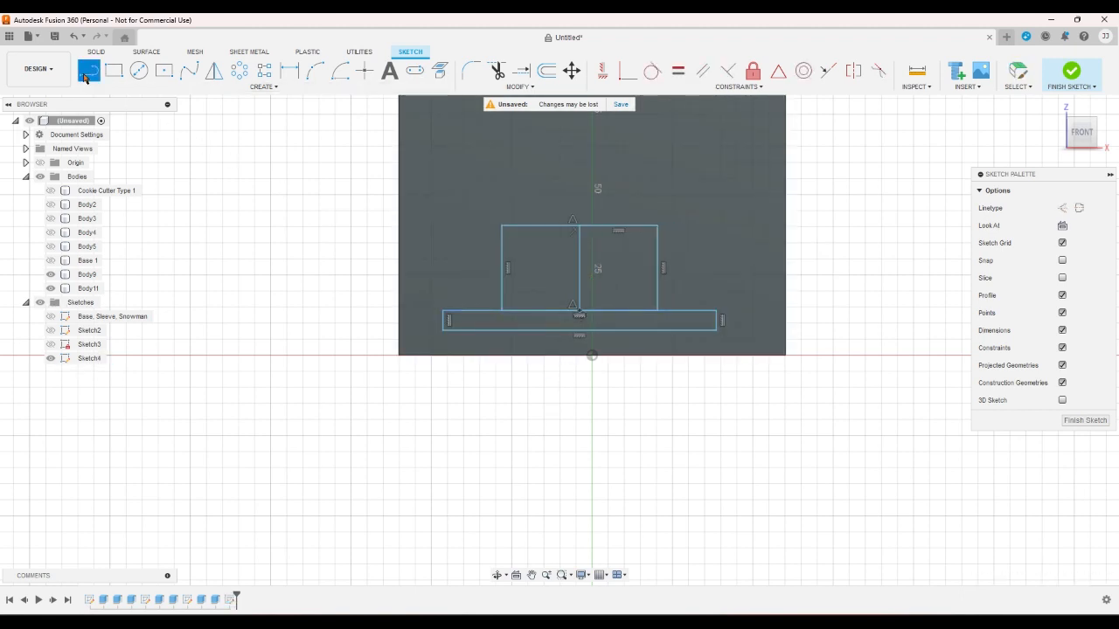
{"action": "left_click", "coordinate": [579, 334]}
{"action": "left_click", "coordinate": [591, 355]}
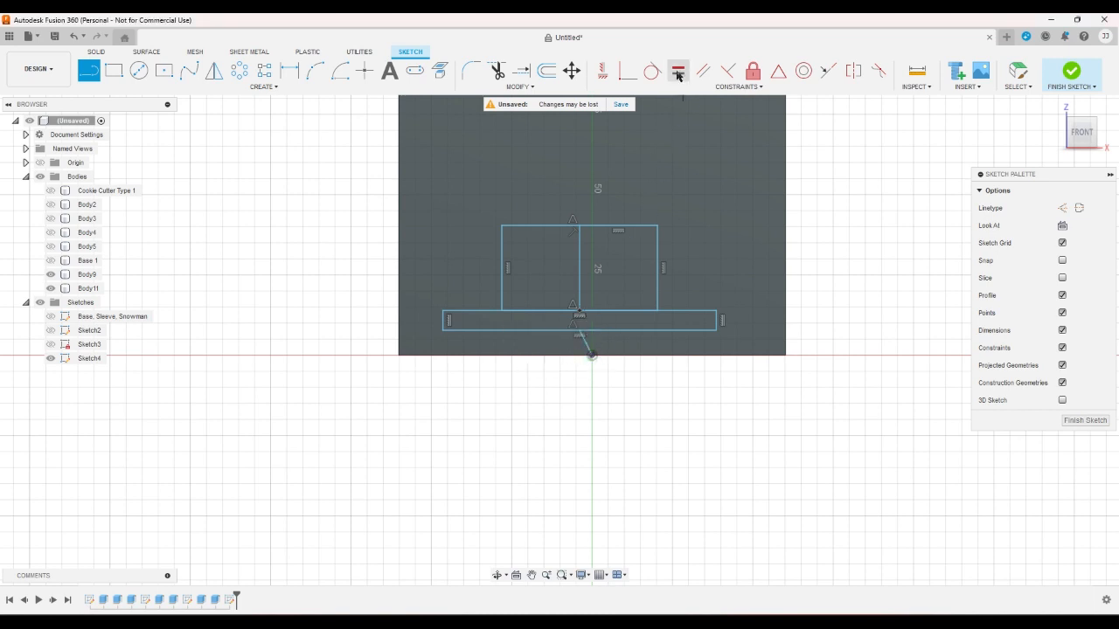
{"action": "left_click", "coordinate": [610, 79]}
{"action": "left_click", "coordinate": [590, 350]}
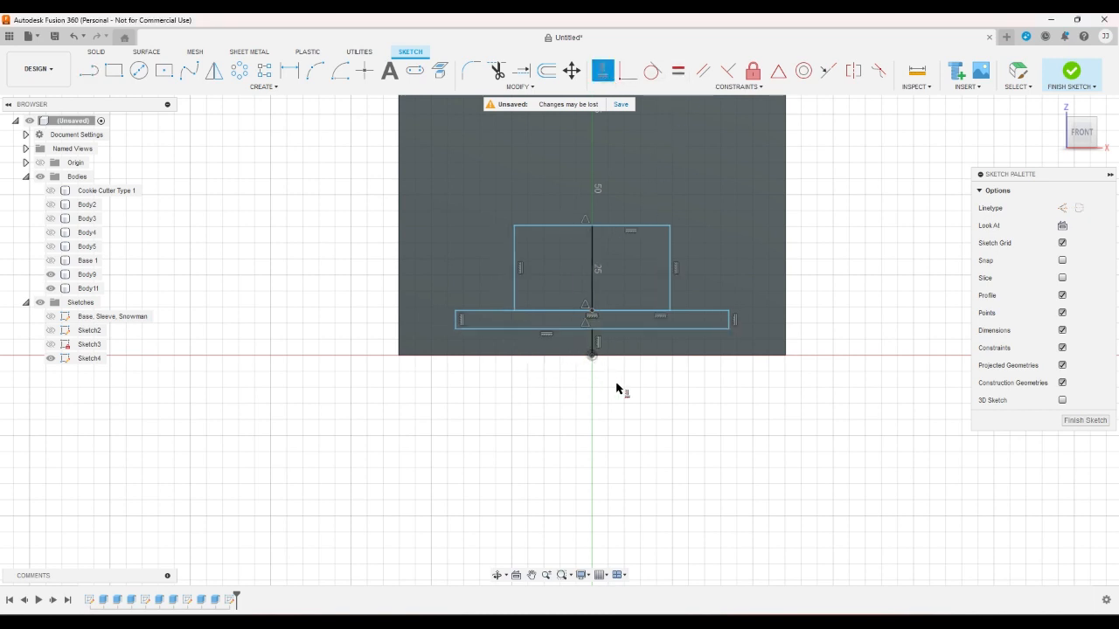
{"action": "right_click", "coordinate": [619, 387]}
{"action": "left_click", "coordinate": [659, 387]}
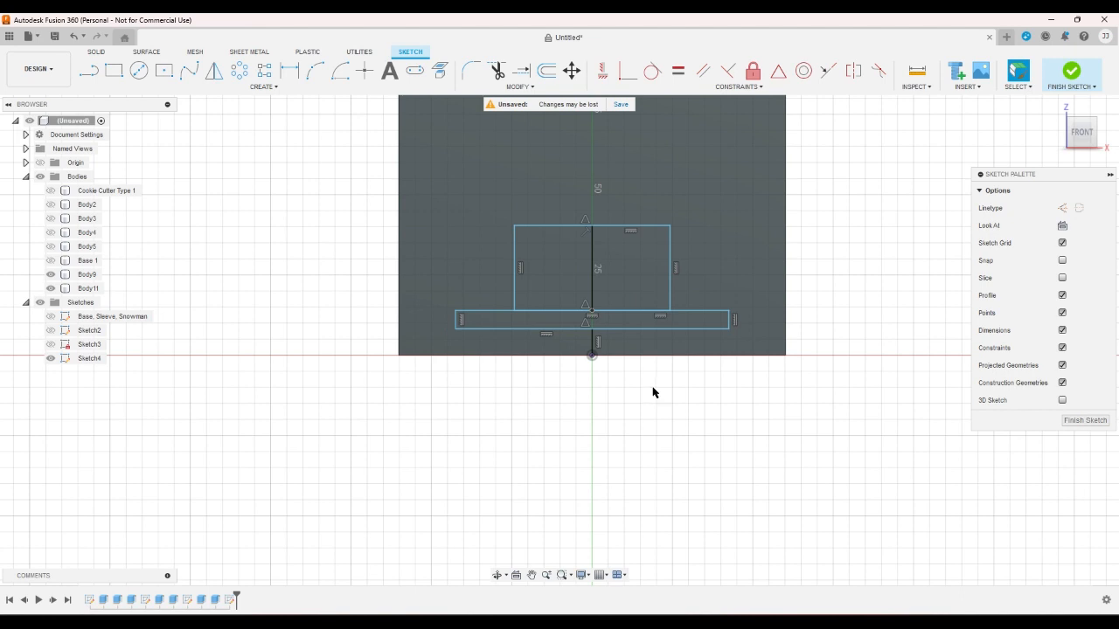
Review the design's user parameters for one that defines the cutter base thickness
{"action": "left_click", "coordinate": [520, 86]}
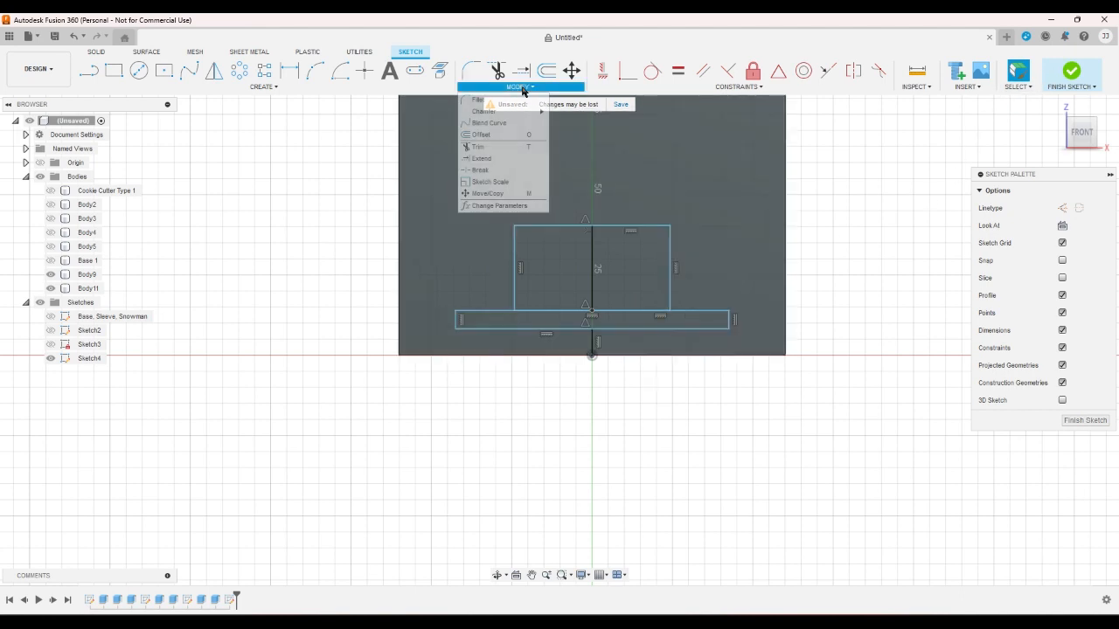
{"action": "left_click", "coordinate": [504, 210]}
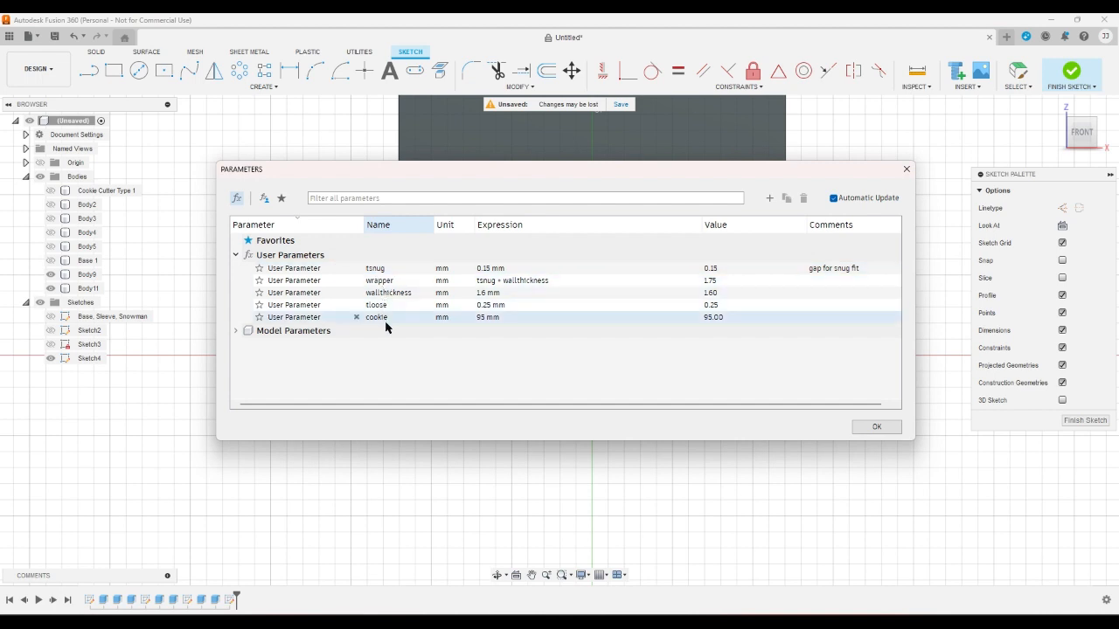
{"action": "left_click", "coordinate": [876, 428]}
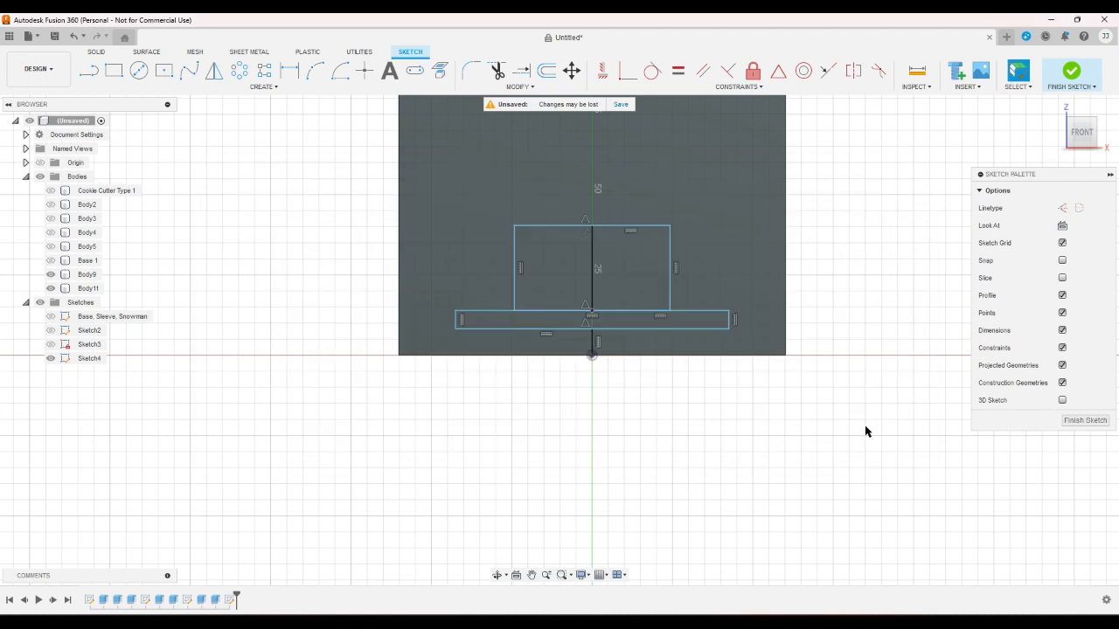
Finish the sketch and check the distance used in the first extrusion of the timeline
{"action": "left_click", "coordinate": [1068, 77]}
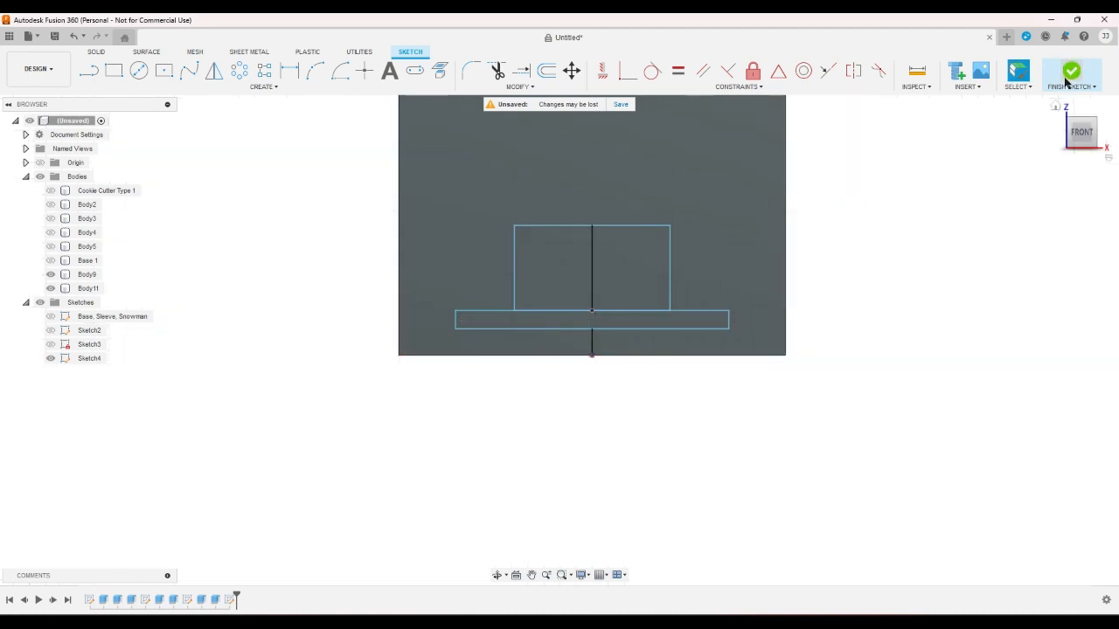
{"action": "double_click", "coordinate": [103, 601]}
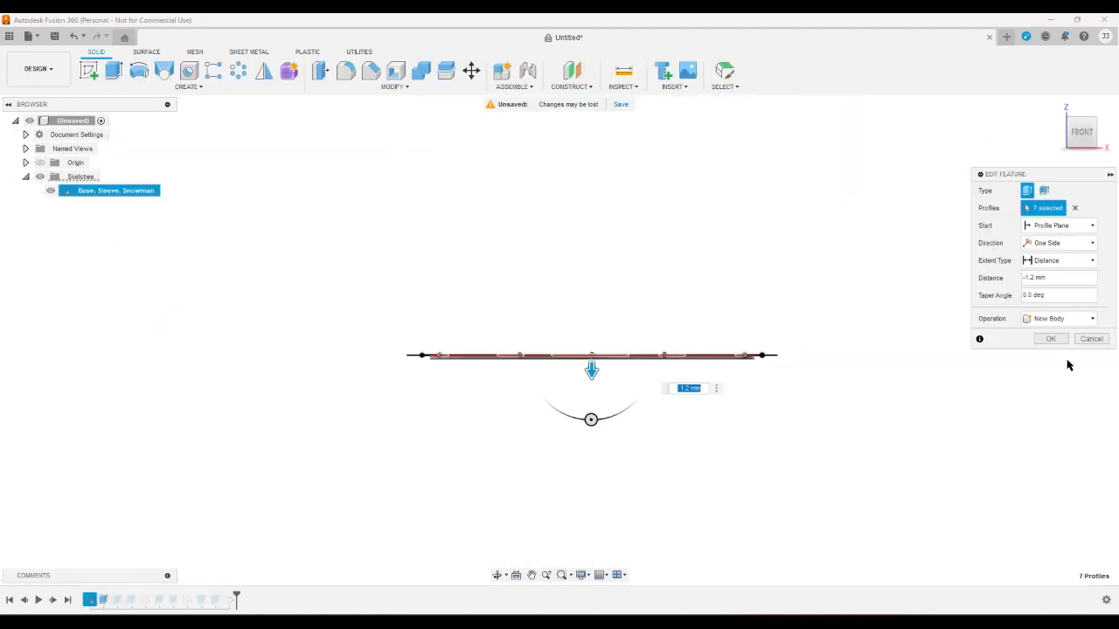
{"action": "left_click", "coordinate": [1091, 338]}
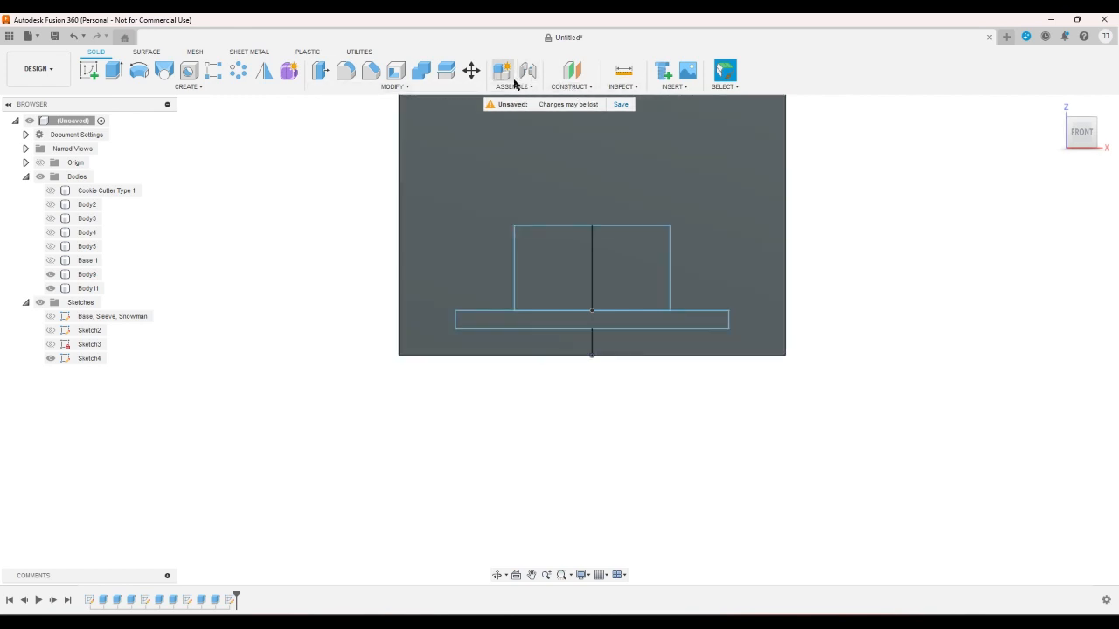
Add a user parameter named cutterbase with the value 1.2 mm
{"action": "left_click", "coordinate": [420, 88]}
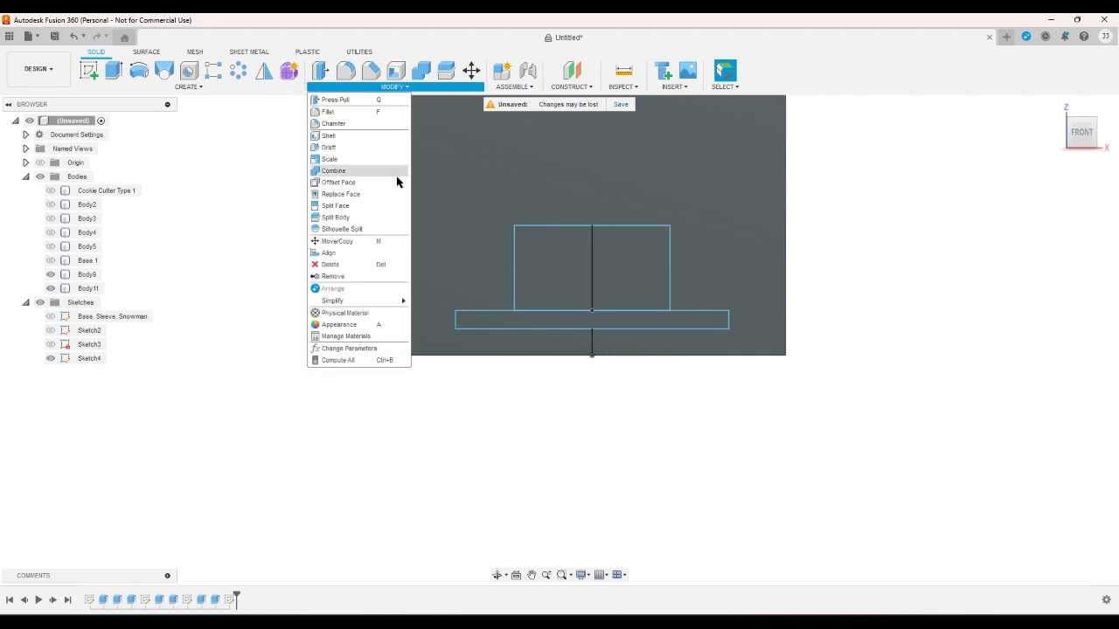
{"action": "left_click", "coordinate": [363, 353]}
{"action": "left_click", "coordinate": [769, 198]}
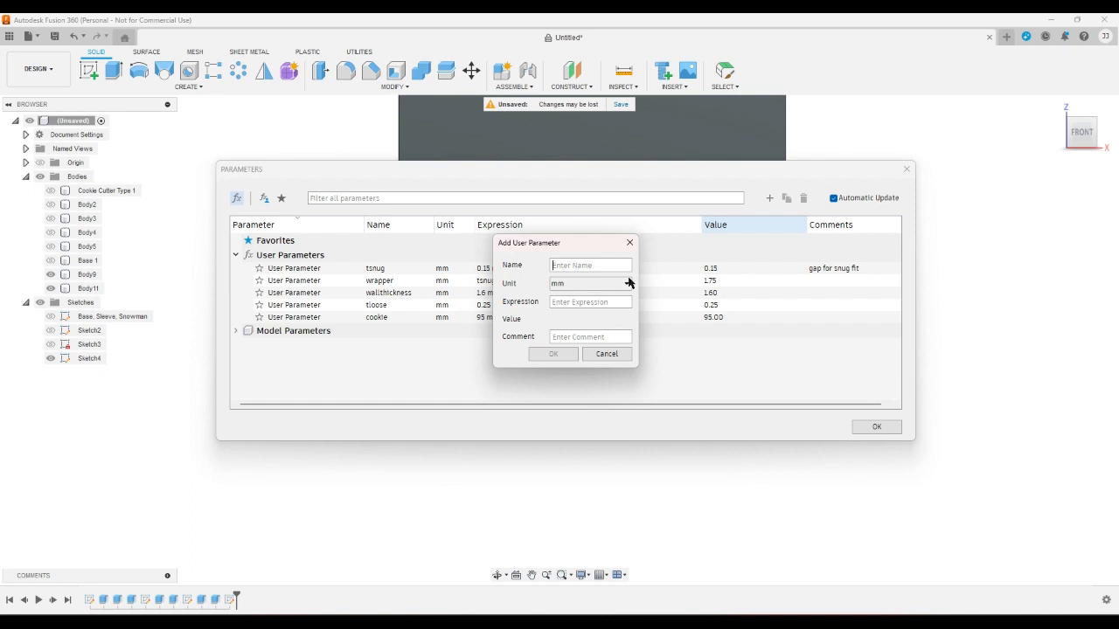
{"action": "type", "text": "co"}
{"action": "left_click", "coordinate": [609, 301]}
{"action": "type", "text": "1.2"}
{"action": "key", "text": "Return"}
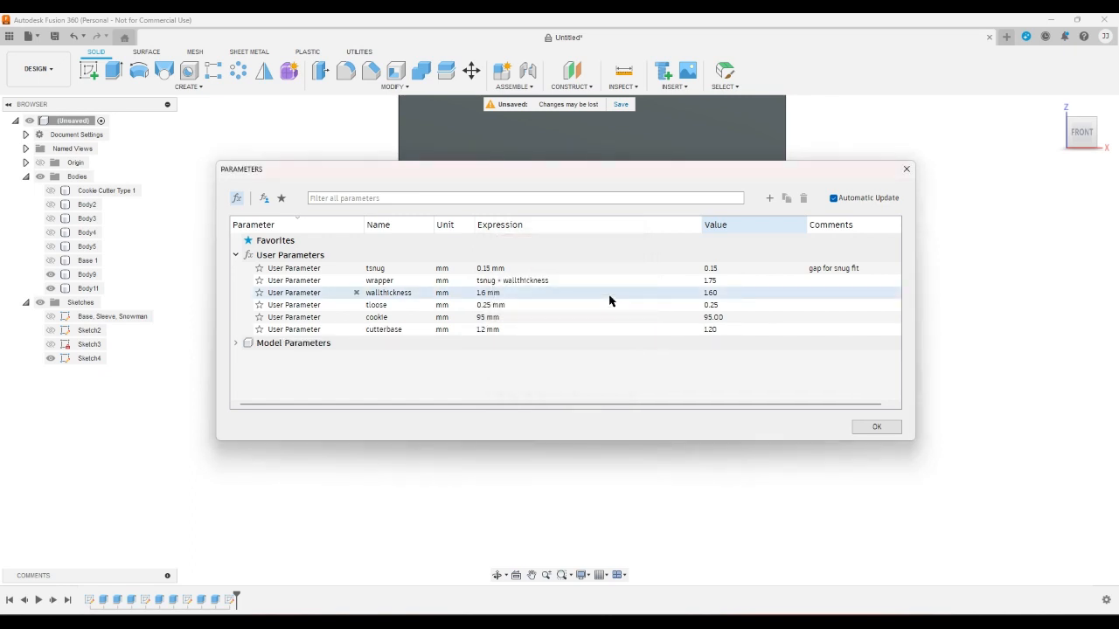
{"action": "left_click", "coordinate": [876, 427]}
Edit the base ring's extrusion so its distance is driven by the cutterbase parameter
{"action": "double_click", "coordinate": [216, 600]}
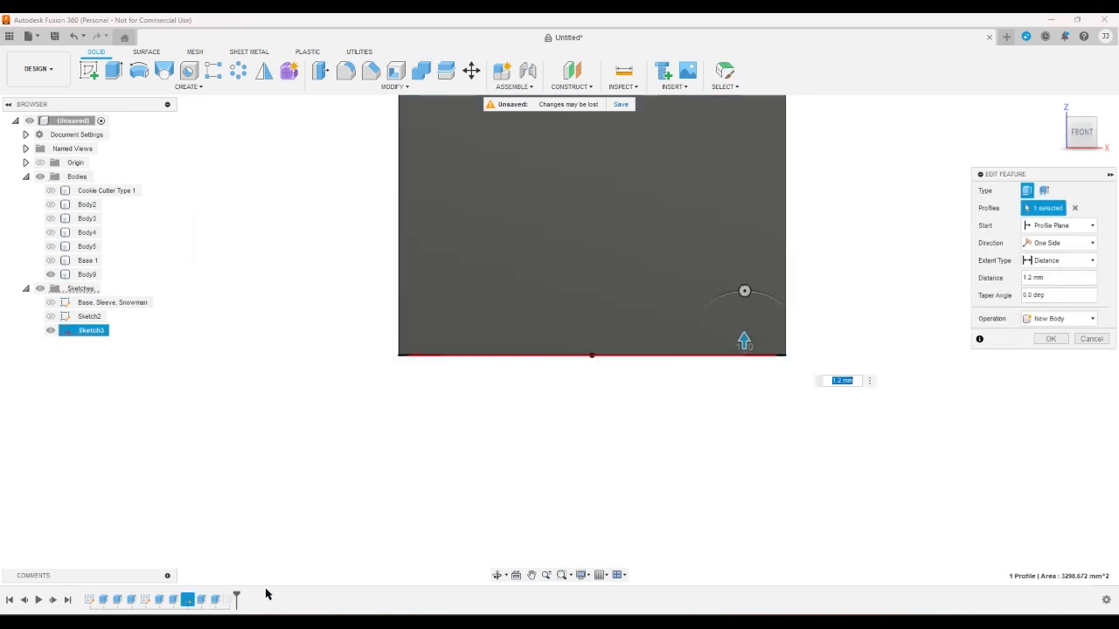
{"action": "left_click", "coordinate": [1043, 281]}
{"action": "type", "text": "c"}
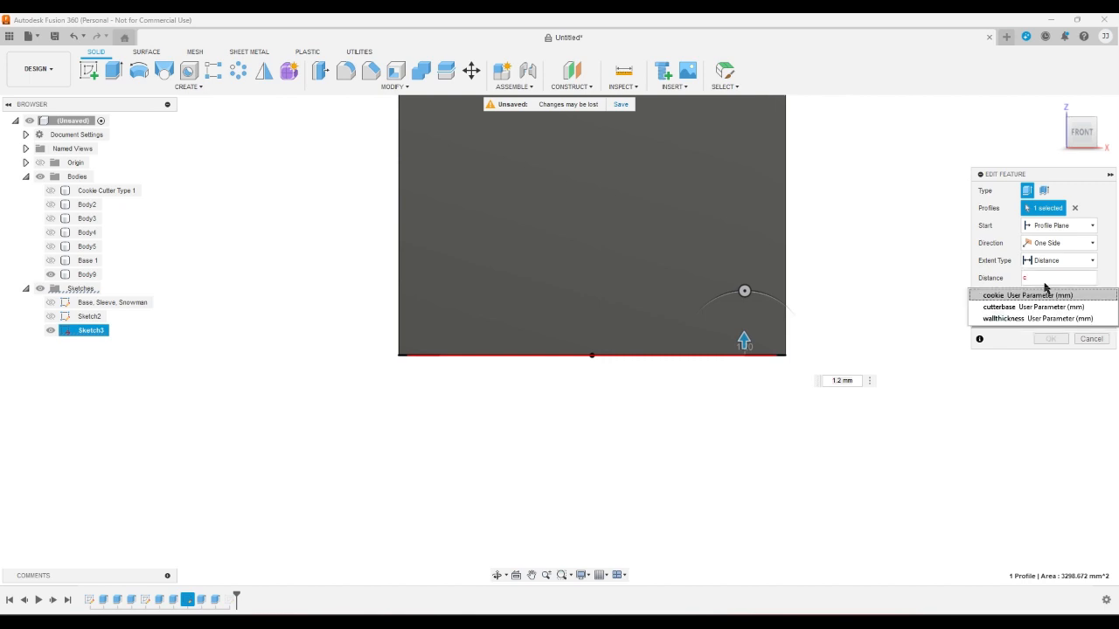
{"action": "key", "text": "Down"}
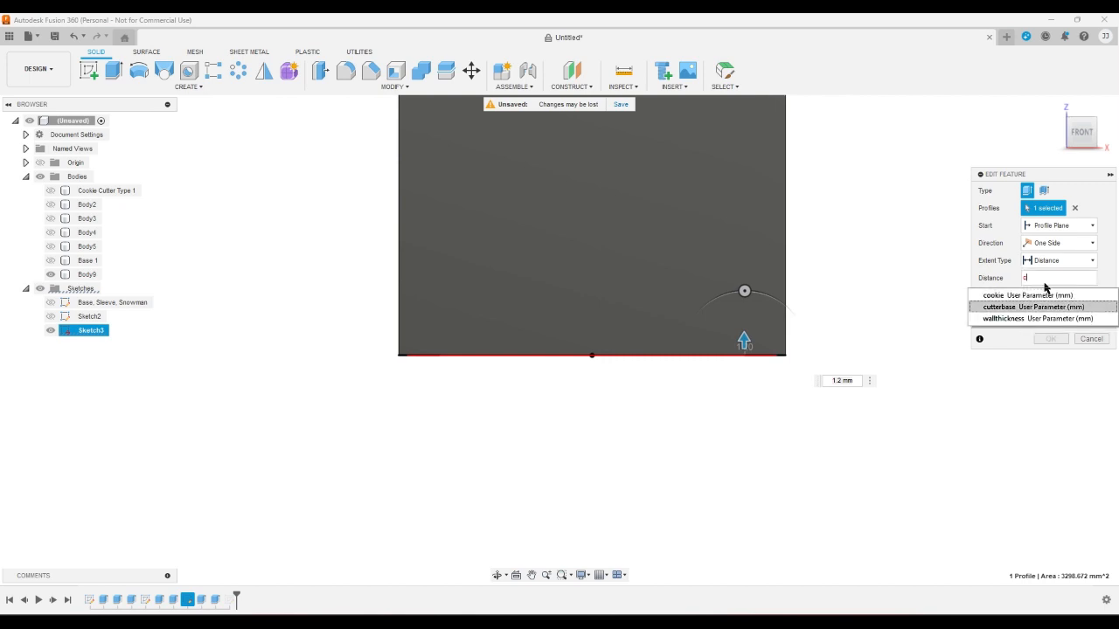
{"action": "key", "text": "Return"}
{"action": "key", "text": "Return"}
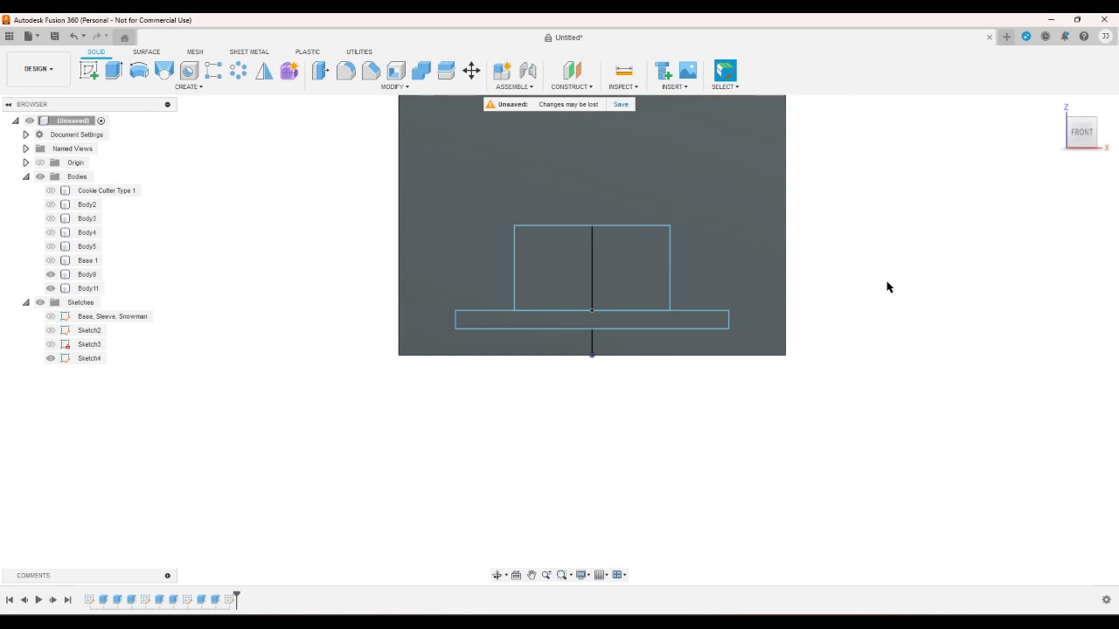
Reopen the front-wall sketch and dimension the lower, wide rectangle's height as cutterbase + tloose * 2
{"action": "double_click", "coordinate": [231, 599]}
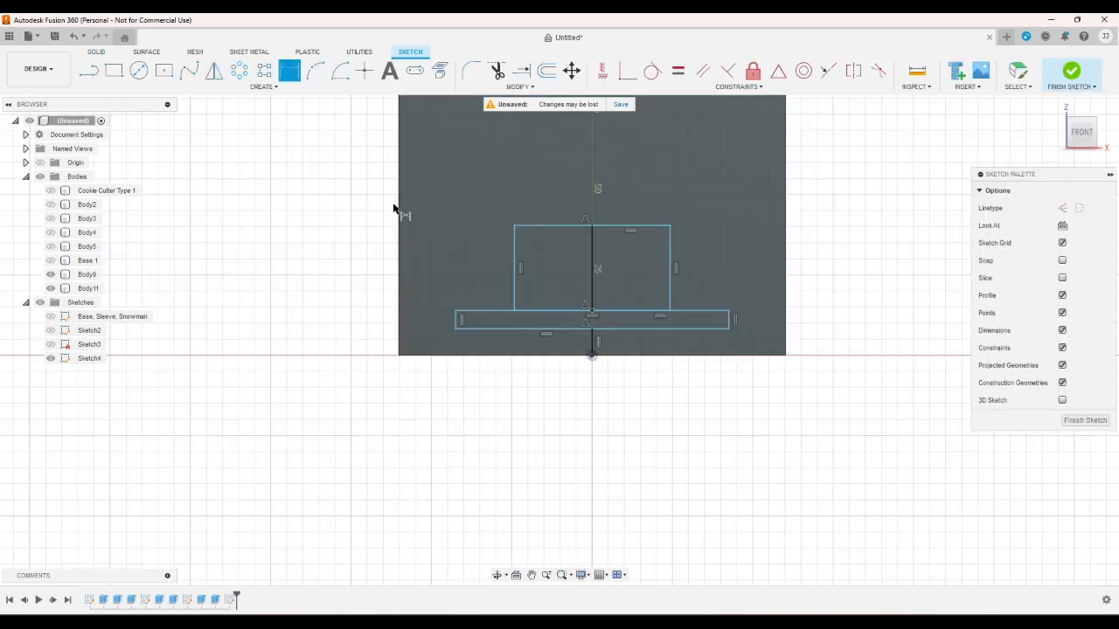
{"action": "scroll", "coordinate": [463, 322], "scroll_direction": "up", "scroll_amount": 3}
{"action": "left_click", "coordinate": [451, 321]}
{"action": "left_click", "coordinate": [466, 320]}
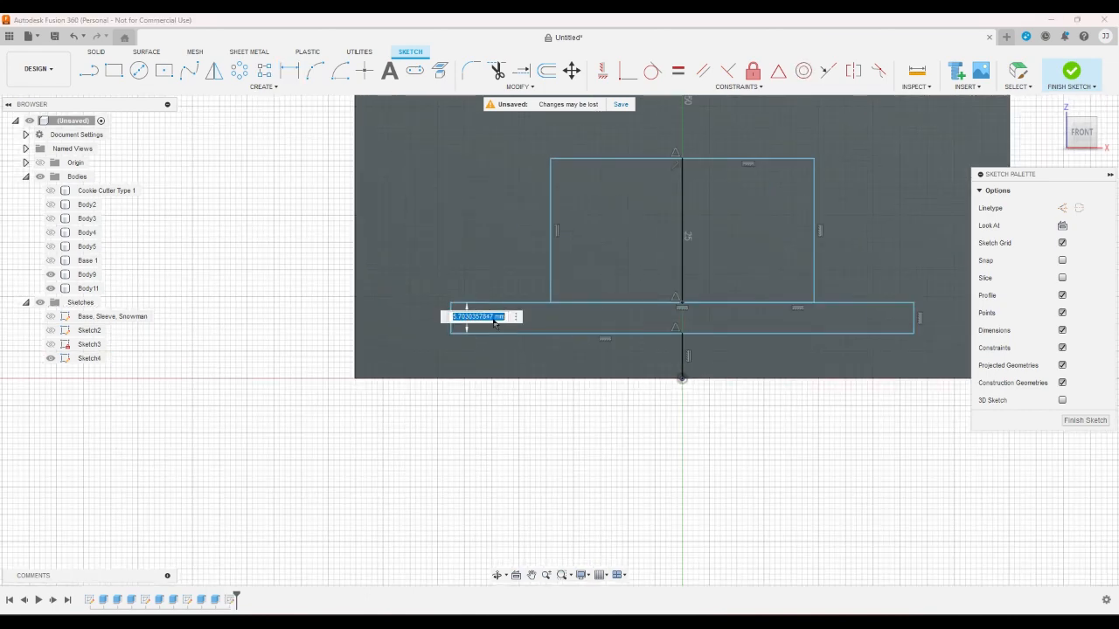
{"action": "type", "text": "c"}
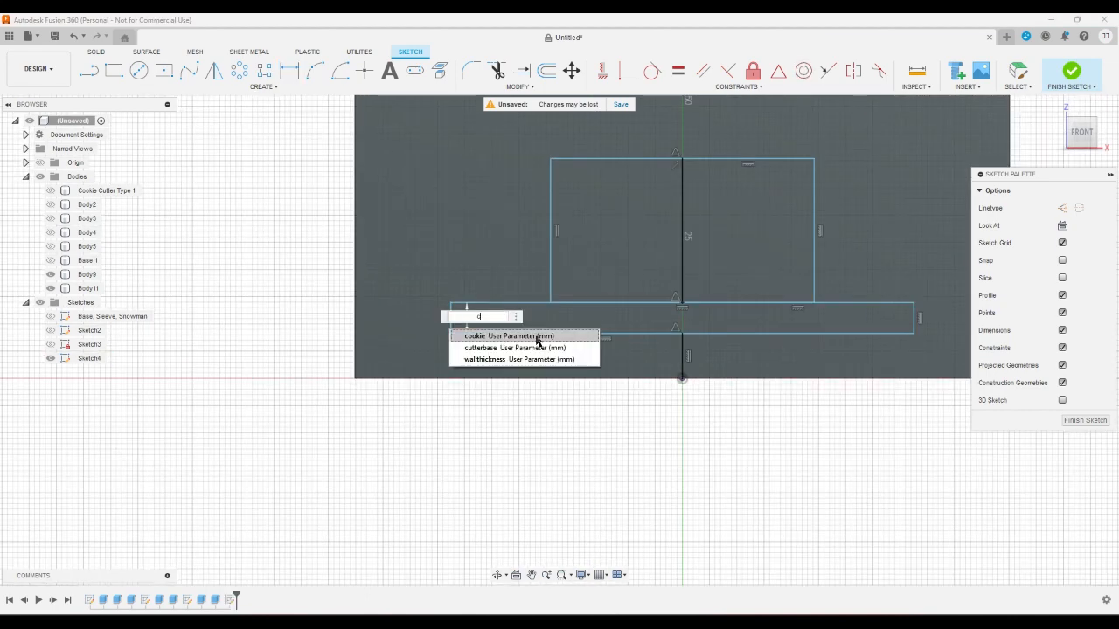
{"action": "key", "text": "Down"}
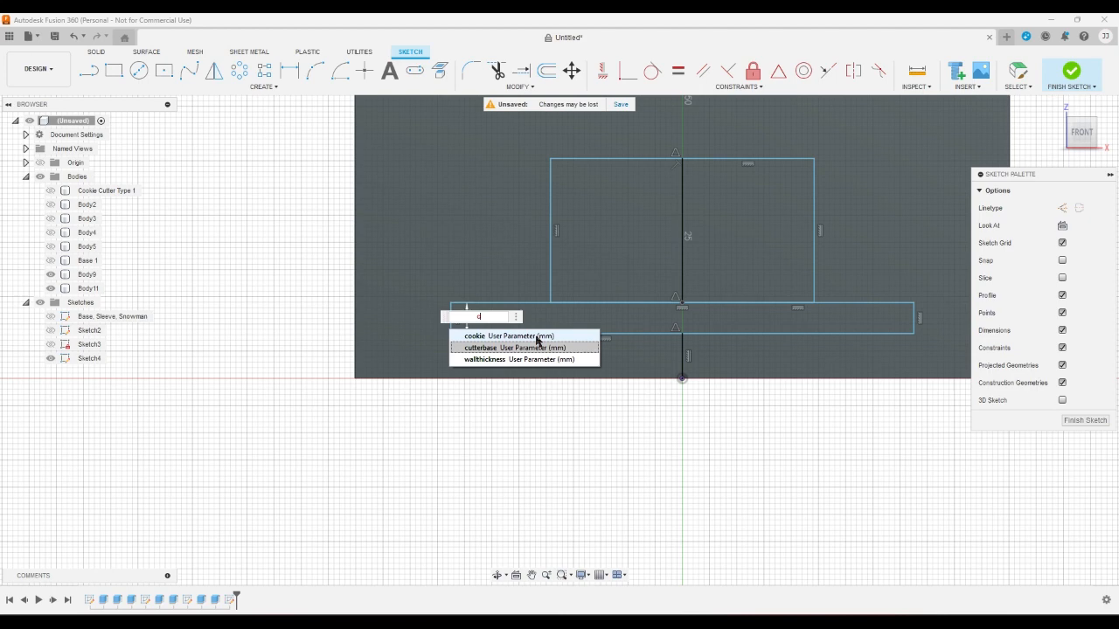
{"action": "key", "text": "Return"}
{"action": "type", "text": "+tl"}
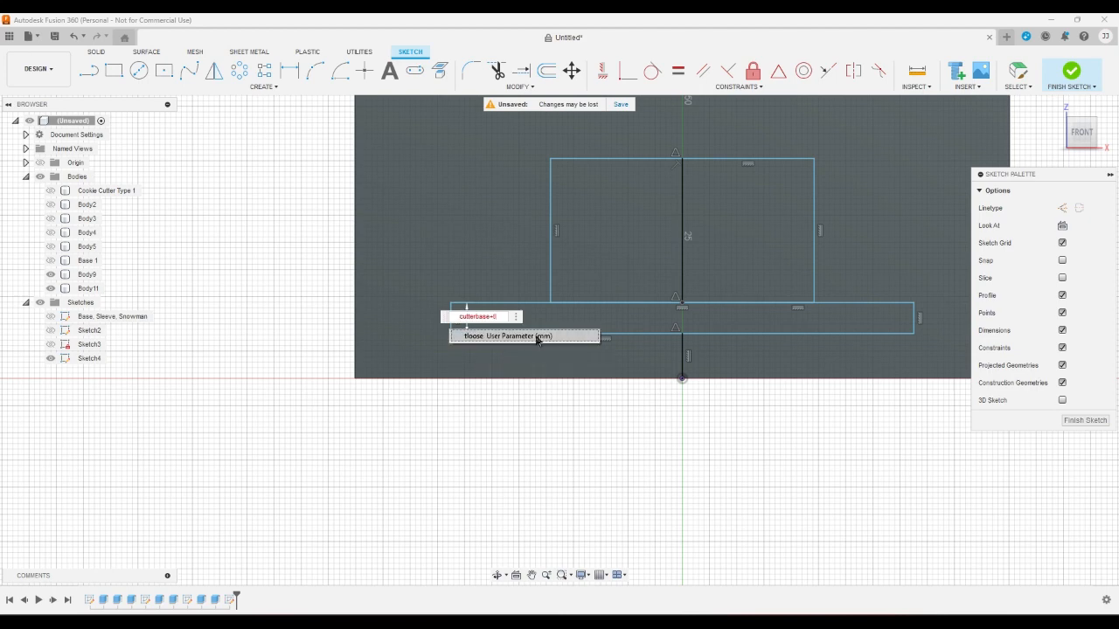
{"action": "key", "text": "Return"}
{"action": "type", "text": "*2"}
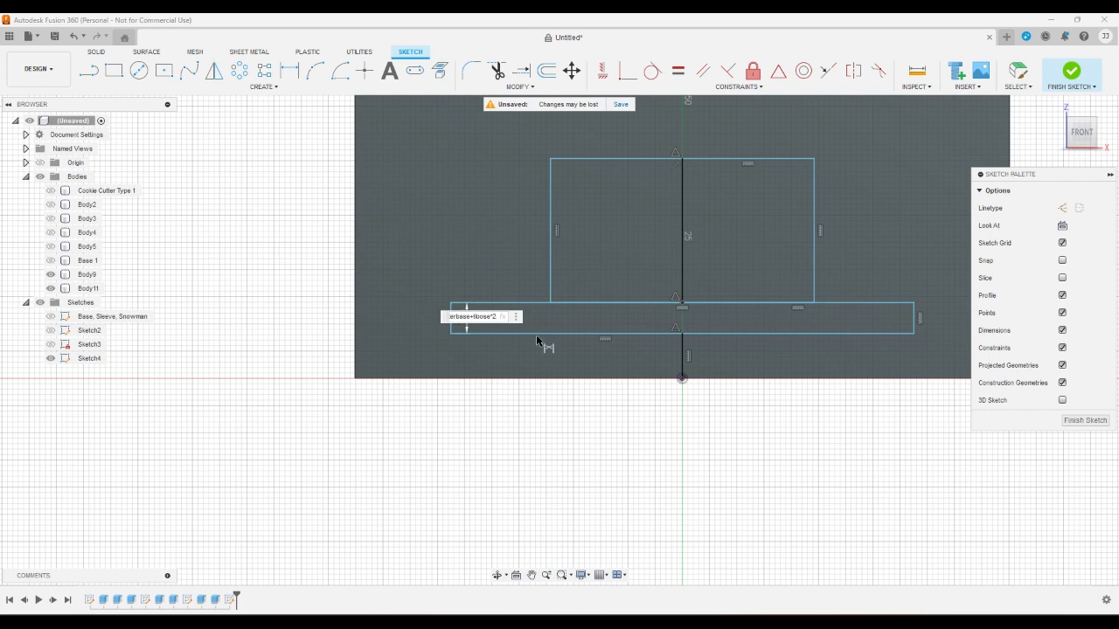
{"action": "key", "text": "Return"}
{"action": "scroll", "coordinate": [535, 341], "scroll_direction": "up", "scroll_amount": 2}
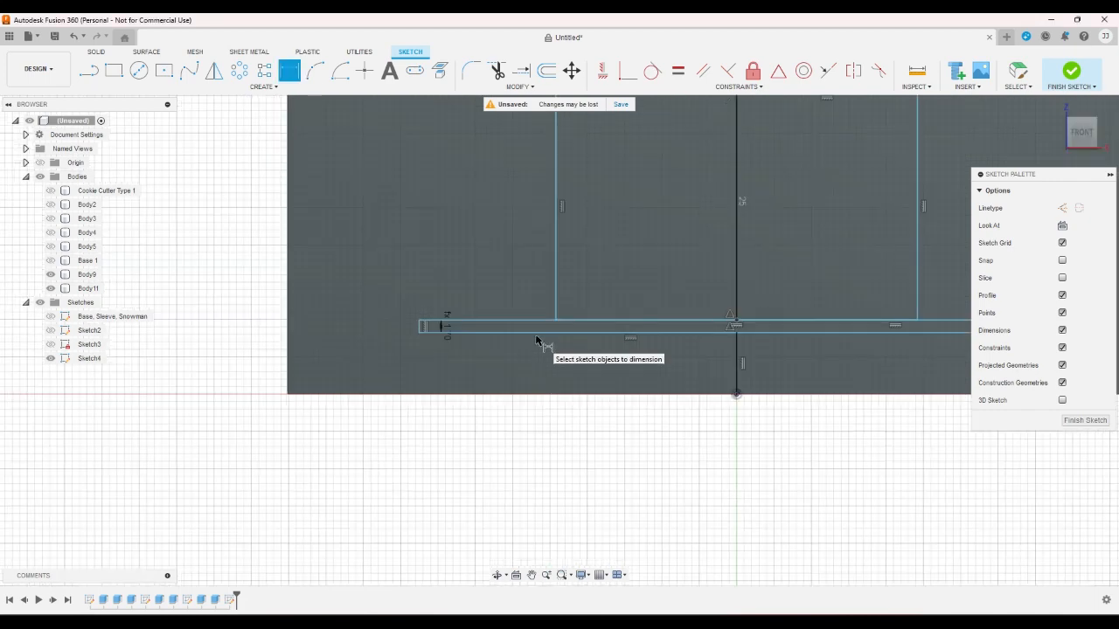
{"action": "right_click", "coordinate": [543, 361]}
{"action": "left_click", "coordinate": [515, 367]}
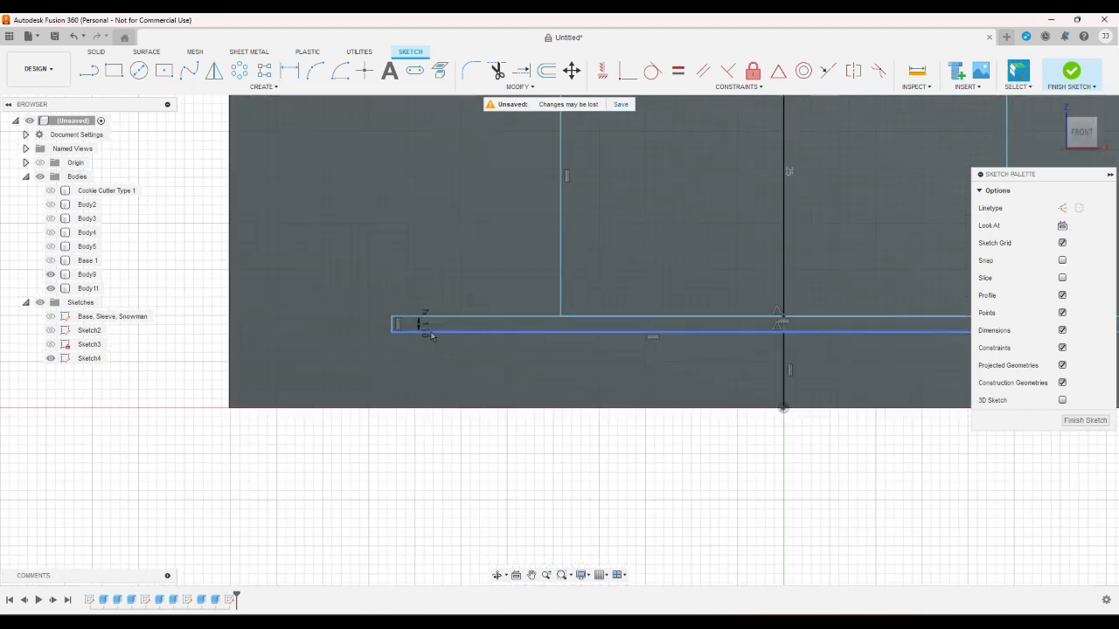
Check the lower rectangle's height expression and review the design's user parameters
{"action": "double_click", "coordinate": [426, 328]}
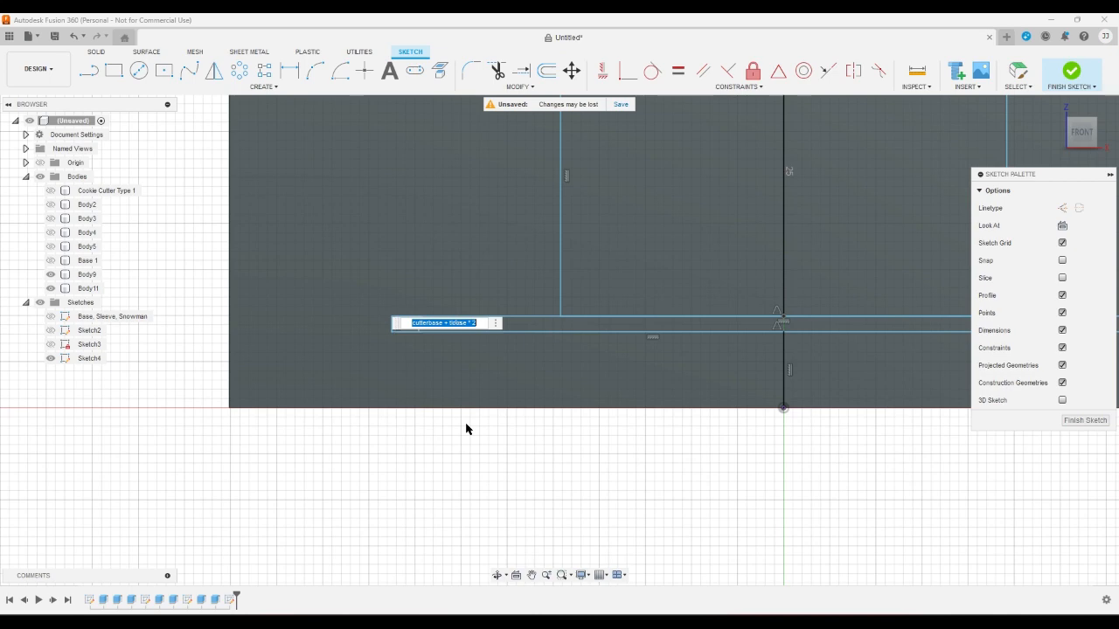
{"action": "left_click", "coordinate": [520, 87]}
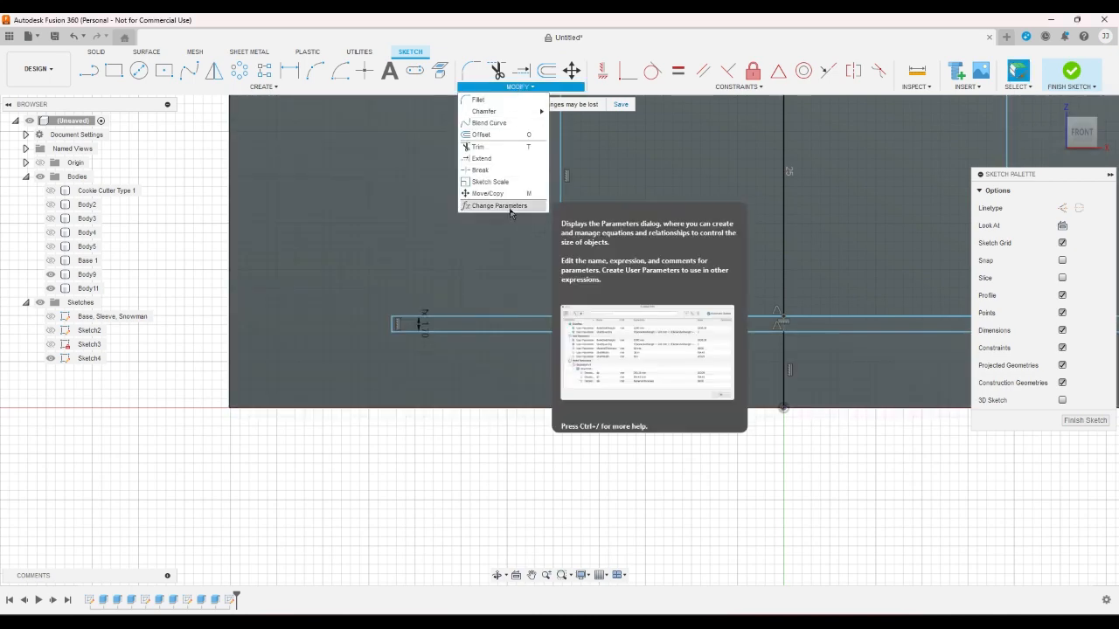
{"action": "left_click", "coordinate": [500, 206]}
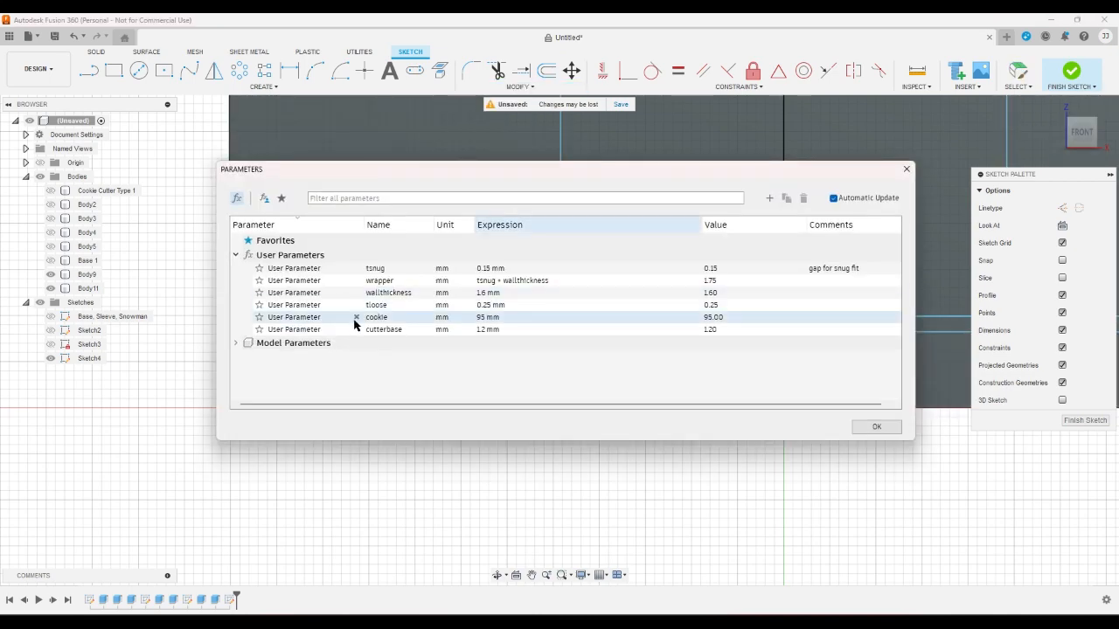
{"action": "left_click", "coordinate": [874, 426]}
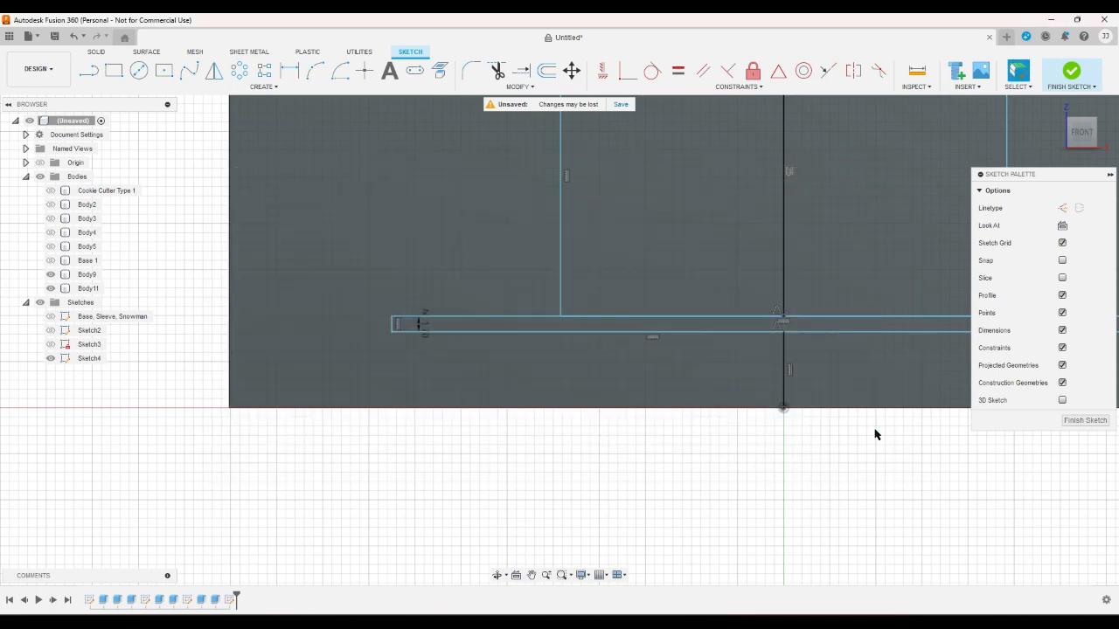
{"action": "scroll", "coordinate": [593, 472], "scroll_direction": "down", "scroll_amount": 4}
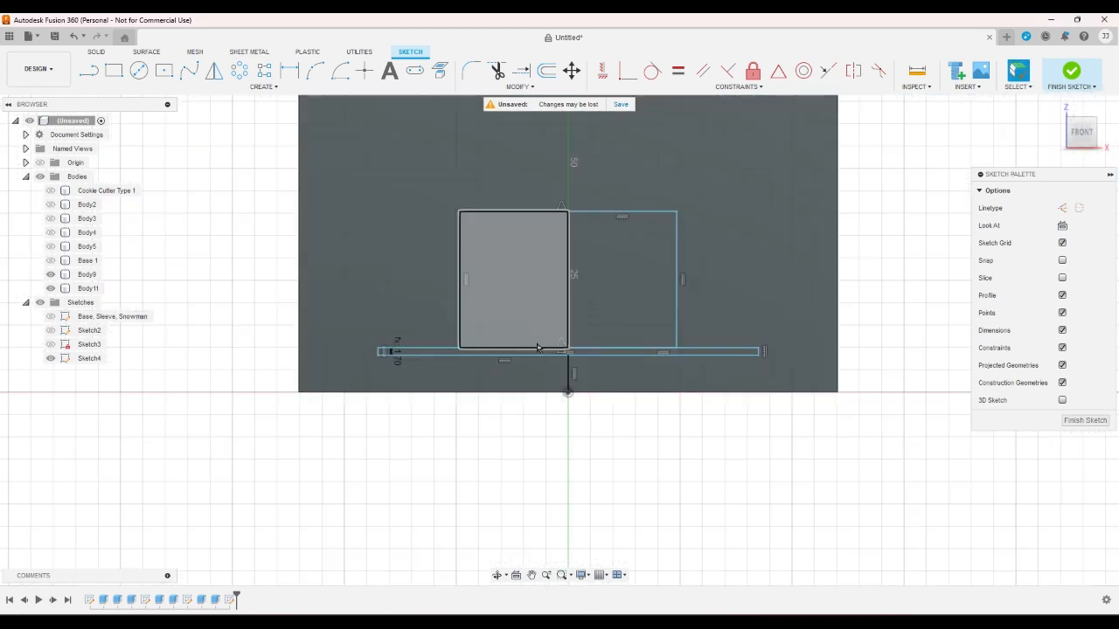
{"action": "scroll", "coordinate": [547, 351], "scroll_direction": "up", "scroll_amount": 3}
{"action": "scroll", "coordinate": [548, 353], "scroll_direction": "down", "scroll_amount": 1}
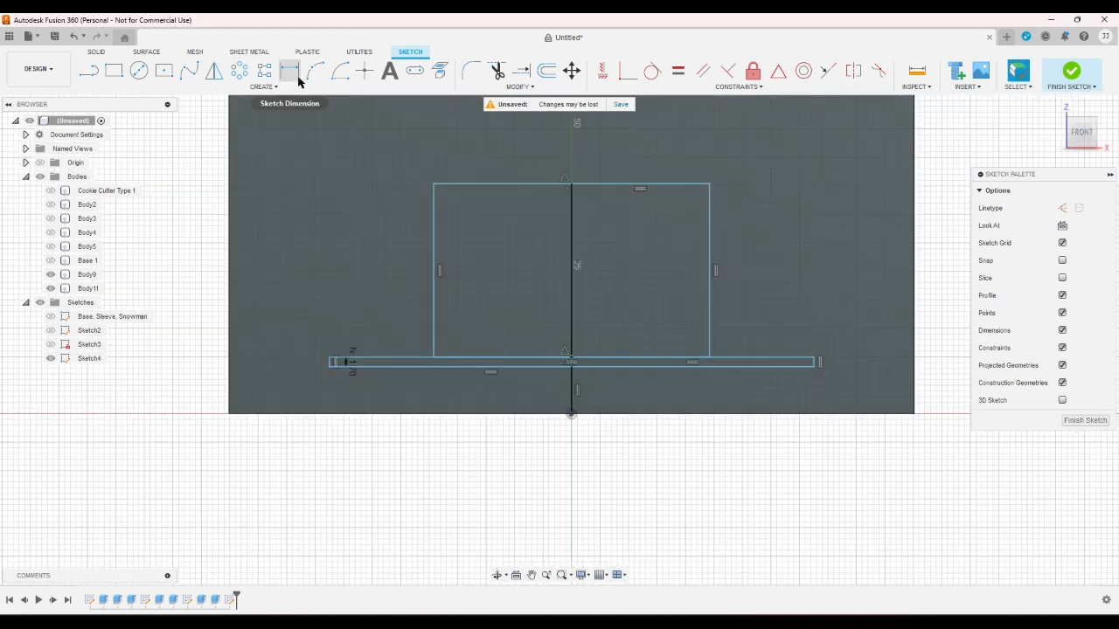
{"action": "left_click", "coordinate": [298, 79]}
{"action": "right_click", "coordinate": [458, 244]}
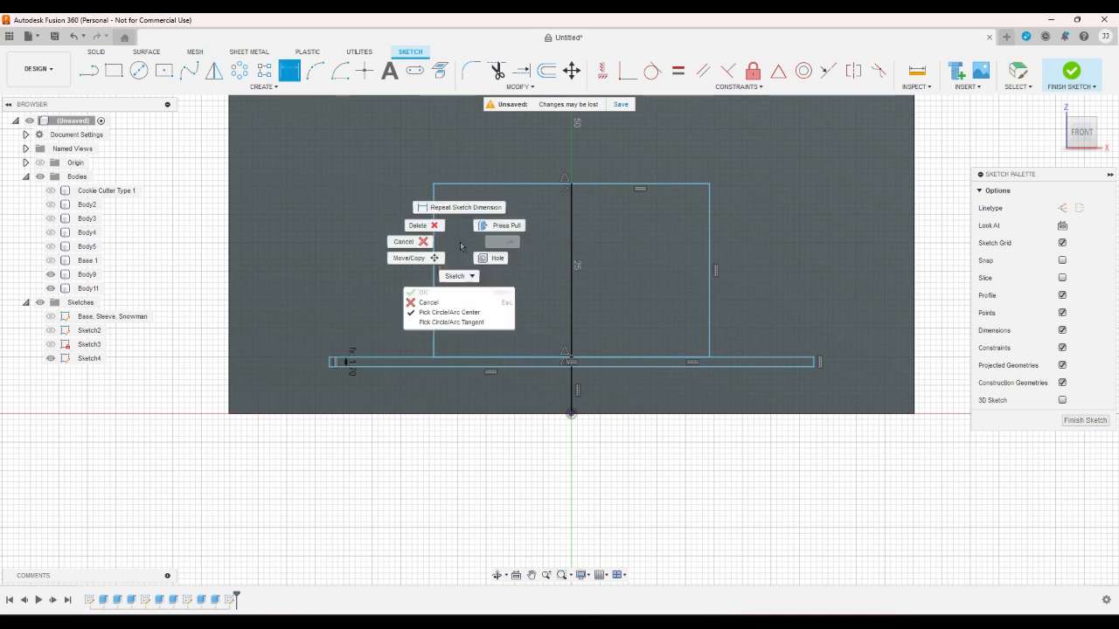
{"action": "left_click", "coordinate": [430, 245]}
Add a user parameter named cutterheight with the value 15 mm
{"action": "left_click", "coordinate": [518, 86]}
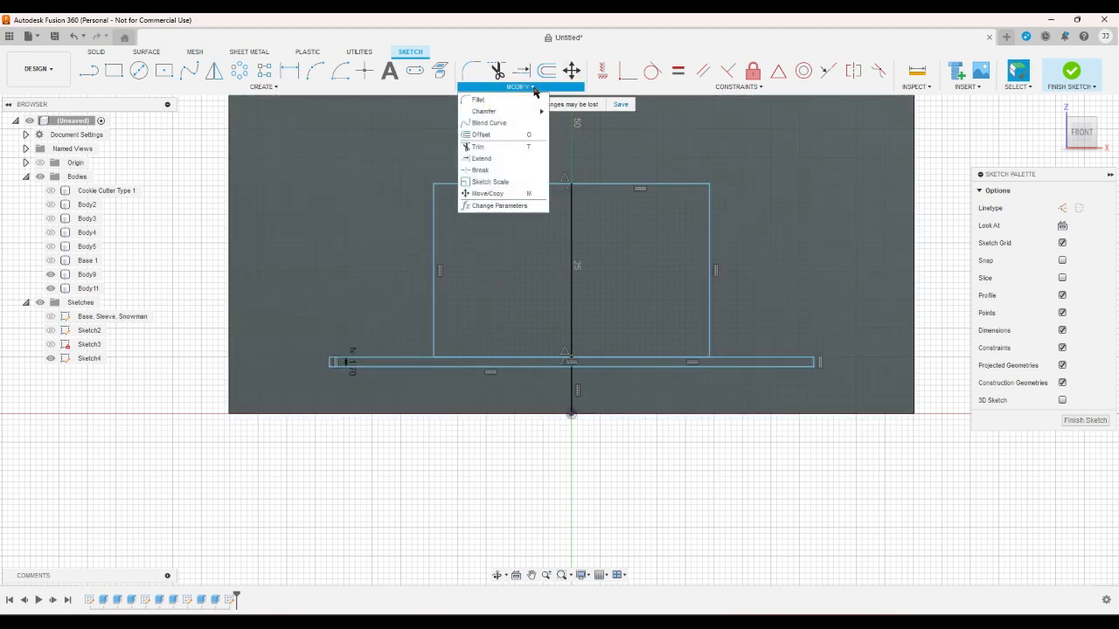
{"action": "left_click", "coordinate": [509, 205]}
{"action": "left_click", "coordinate": [769, 197]}
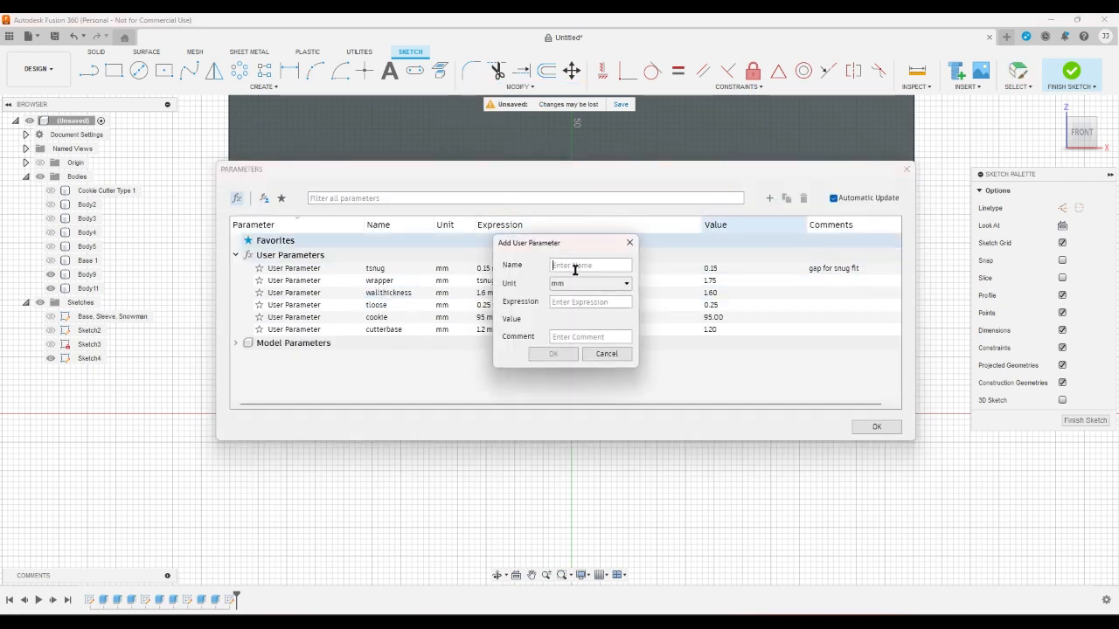
{"action": "type", "text": "cutter"}
{"action": "type", "text": "15"}
{"action": "key", "text": "Return"}
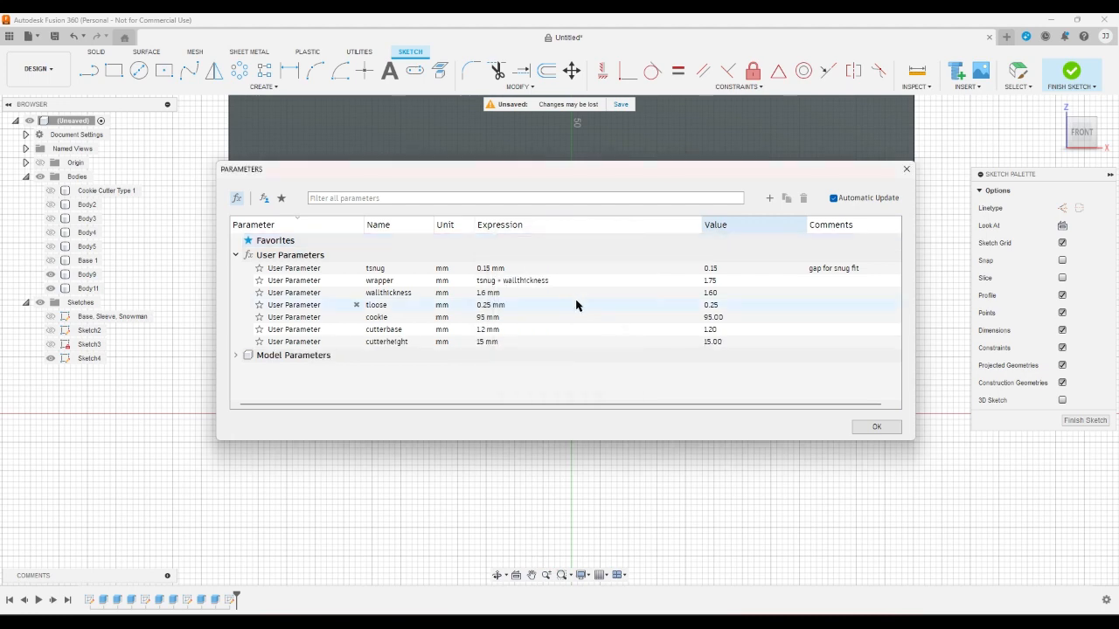
{"action": "left_click", "coordinate": [858, 427]}
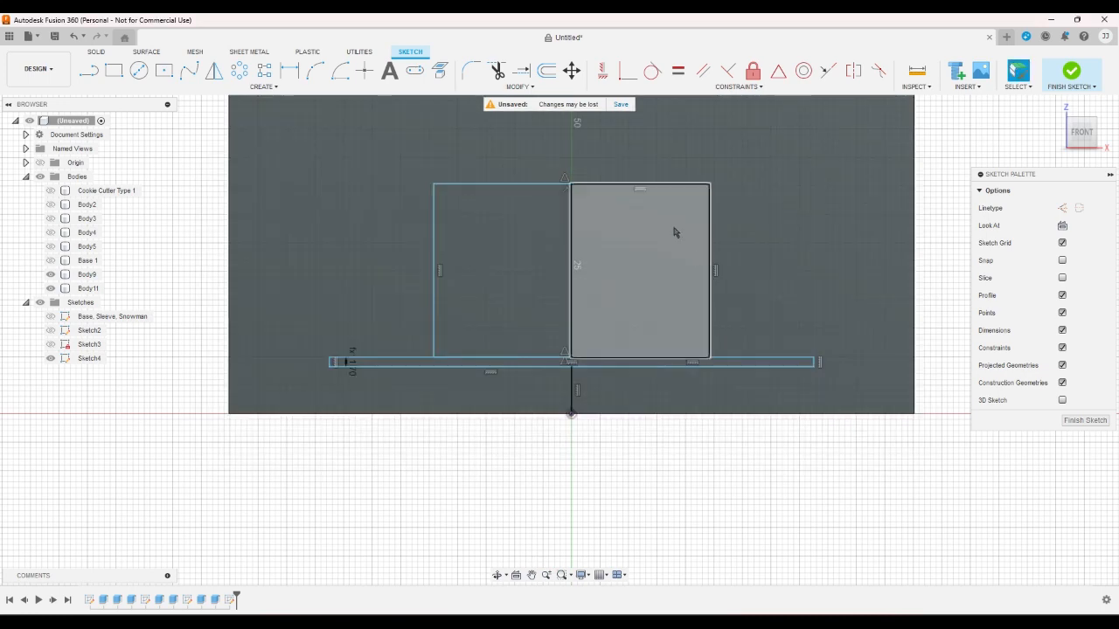
Dimension the upper rectangle's height as cutterheight + tloose
{"action": "left_click", "coordinate": [285, 76]}
{"action": "left_click", "coordinate": [435, 232]}
{"action": "left_click", "coordinate": [457, 243]}
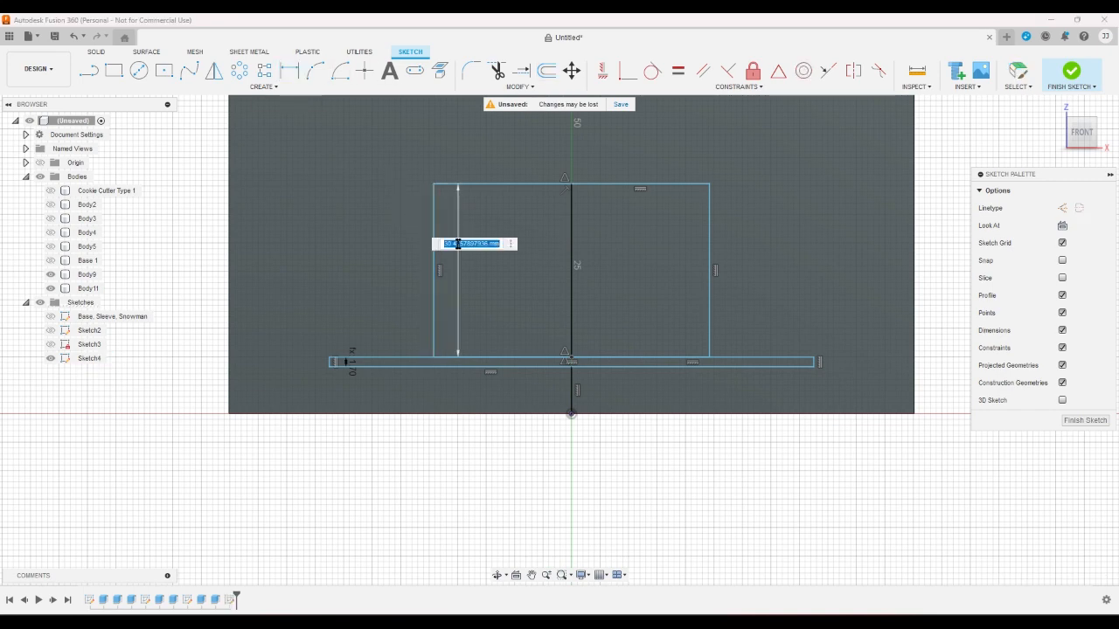
{"action": "type", "text": "c"}
{"action": "key", "text": "Down"}
{"action": "key", "text": "Down"}
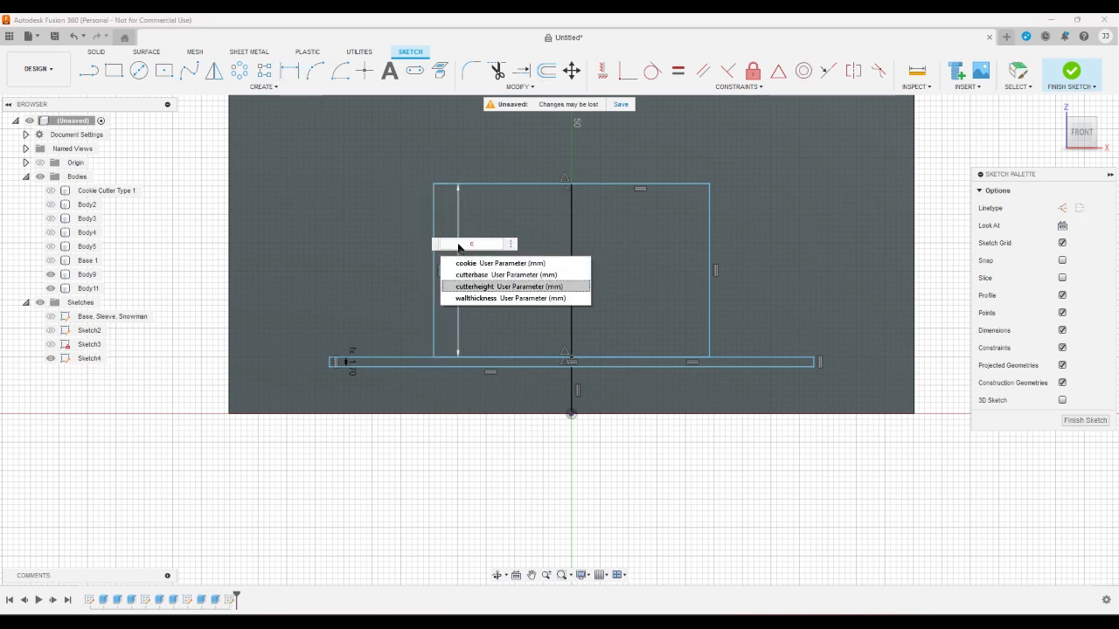
{"action": "key", "text": "Return"}
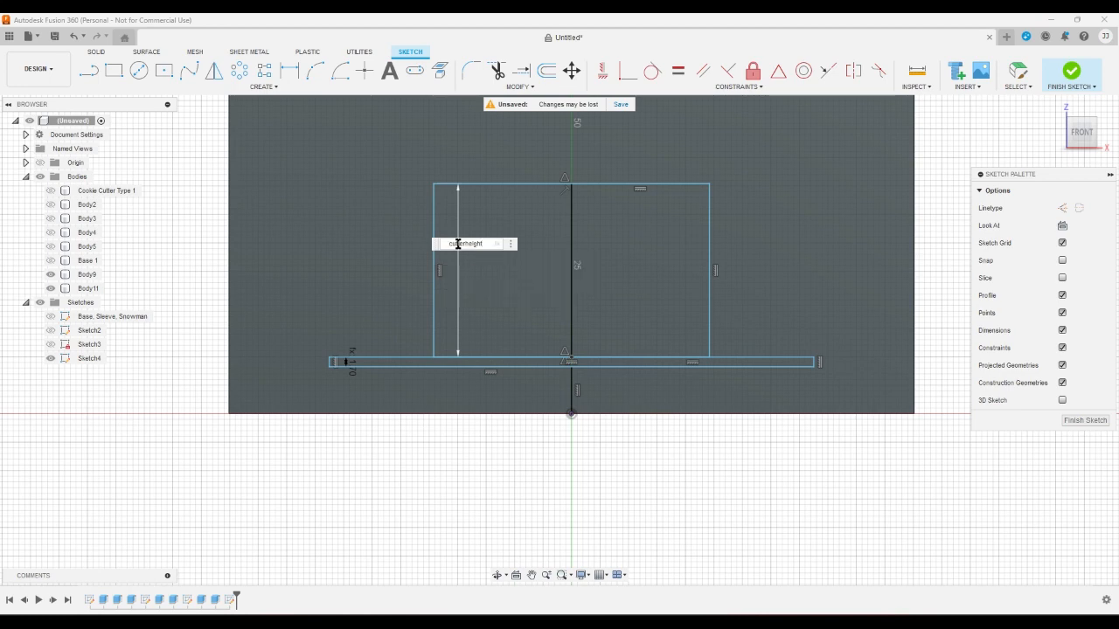
{"action": "type", "text": "+t"}
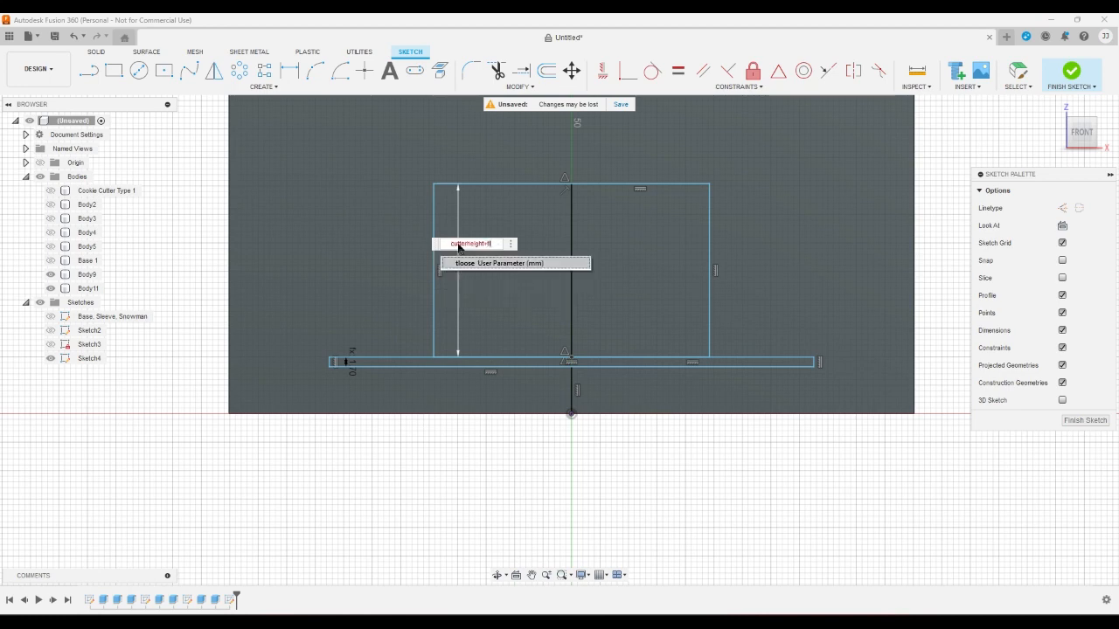
{"action": "type", "text": "l"}
{"action": "key", "text": "Return"}
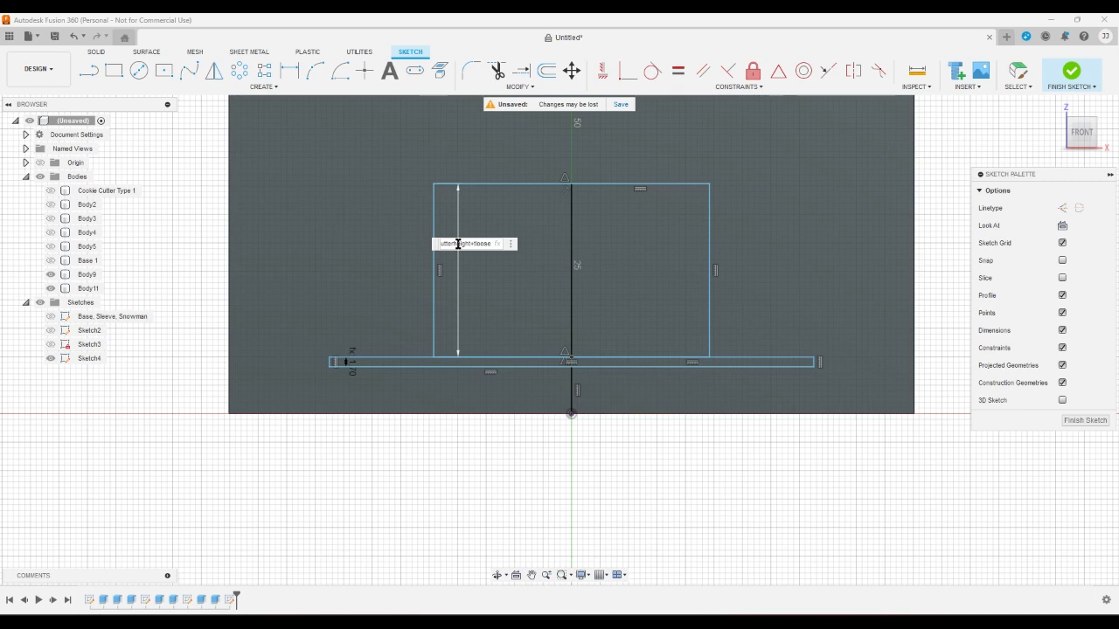
{"action": "key", "text": "Return"}
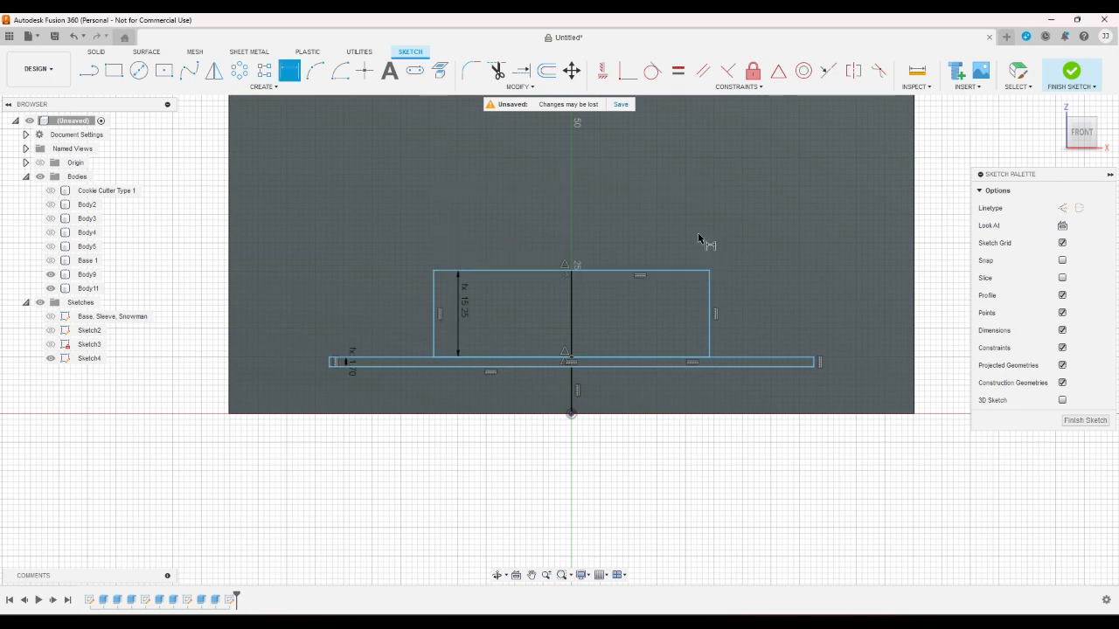
{"action": "right_click", "coordinate": [1001, 141]}
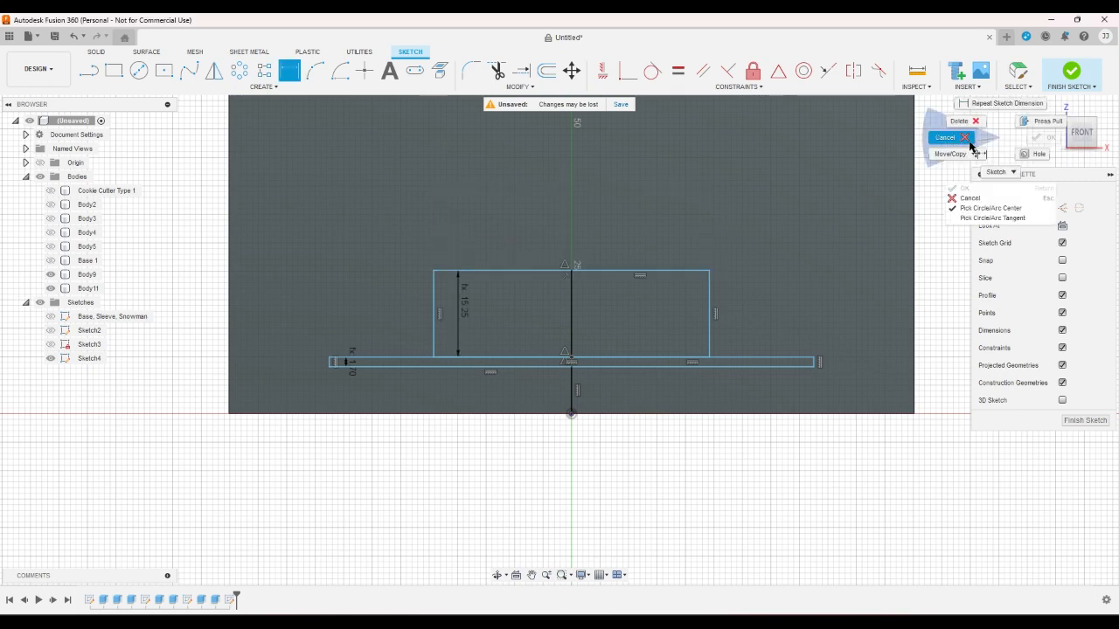
{"action": "left_click", "coordinate": [970, 143]}
Project the base ring's top face into the front-wall sketch and return to the front view
{"action": "left_click", "coordinate": [1054, 105]}
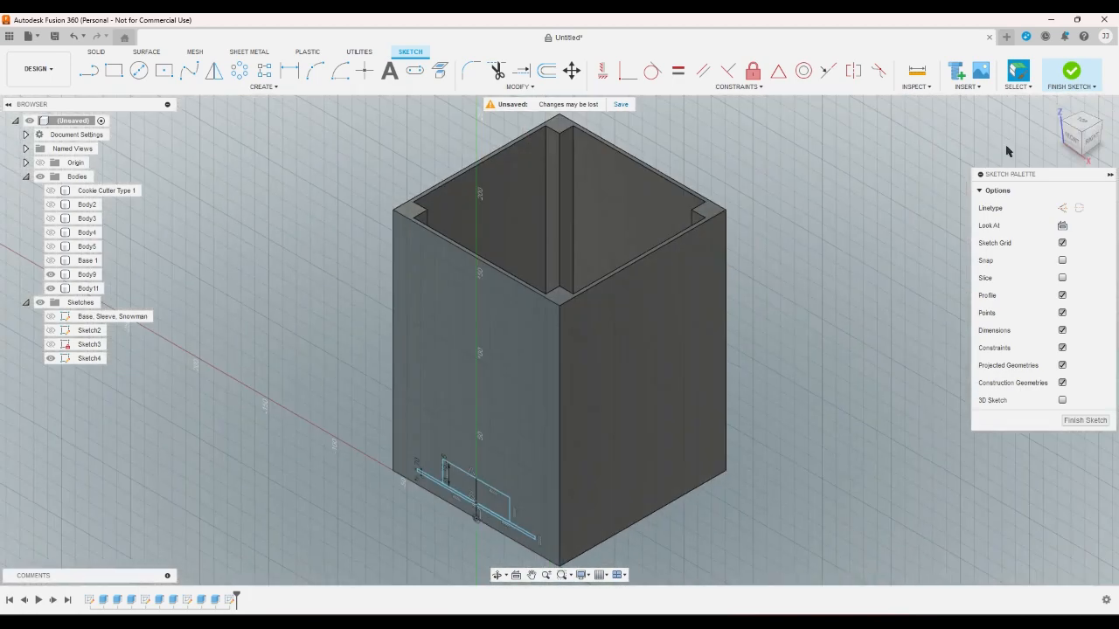
{"action": "left_click", "coordinate": [1079, 120]}
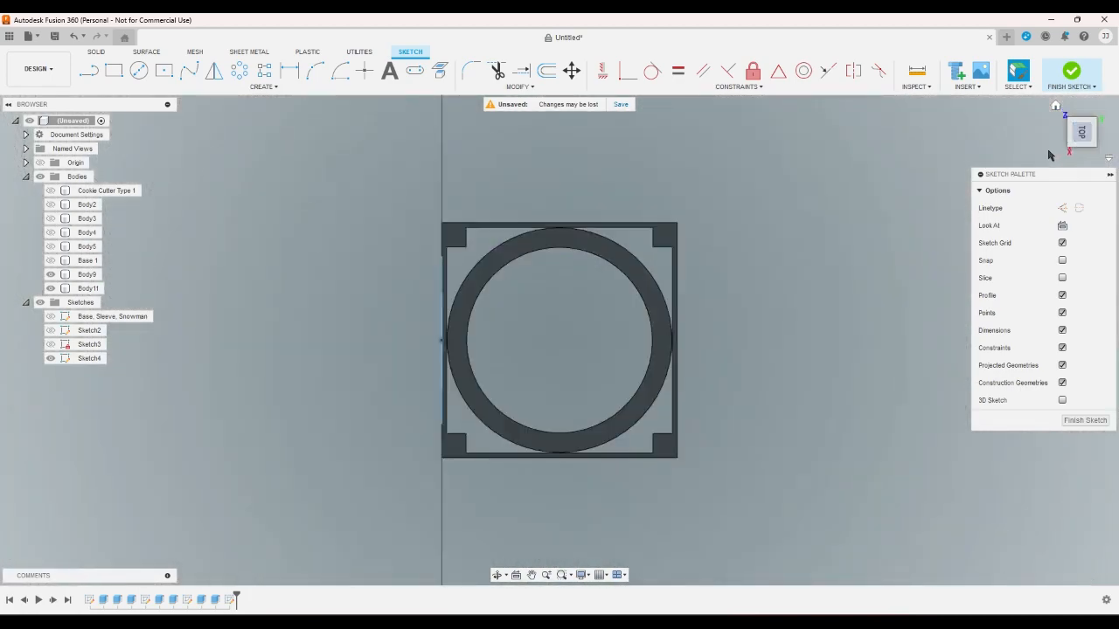
{"action": "scroll", "coordinate": [566, 454], "scroll_direction": "up", "scroll_amount": 3}
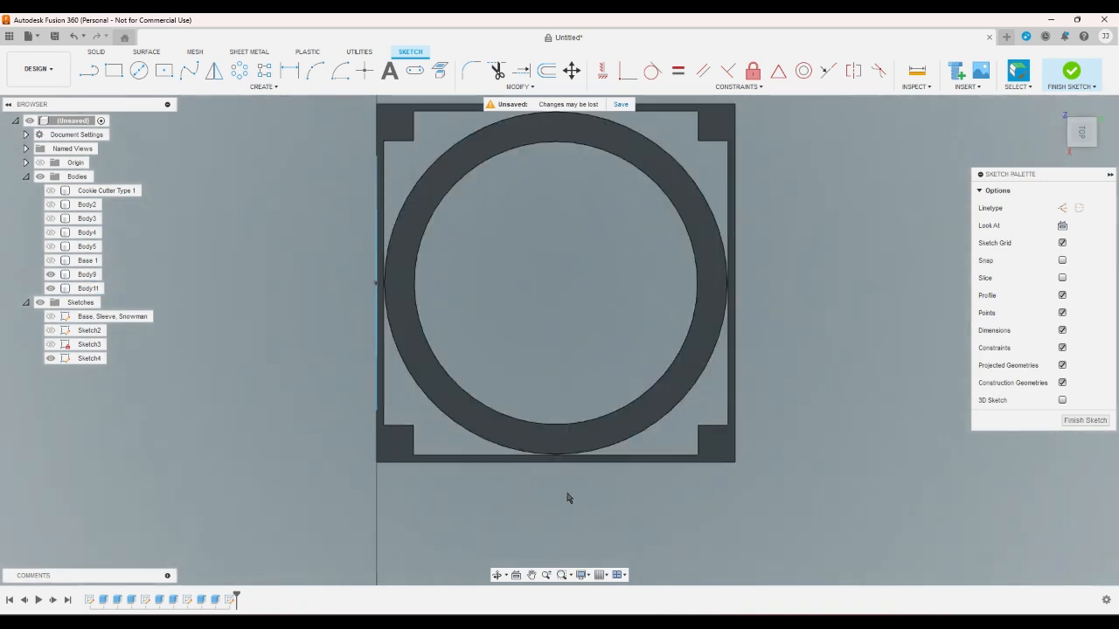
{"action": "mouse_move", "coordinate": [1068, 149]}
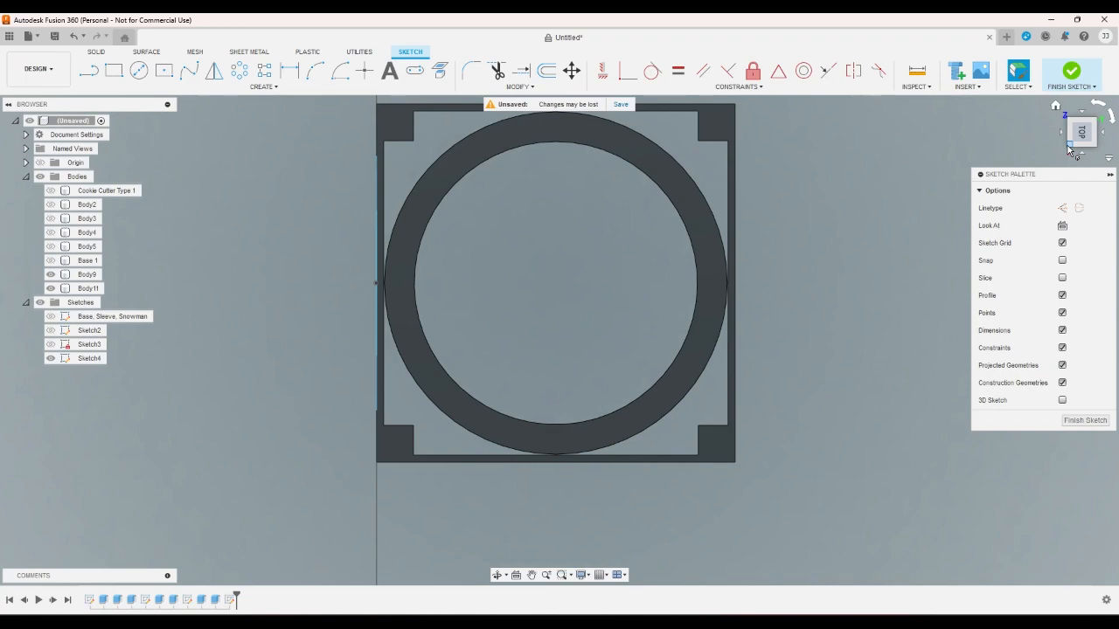
{"action": "left_click", "coordinate": [1068, 149]}
{"action": "left_click", "coordinate": [1071, 124]}
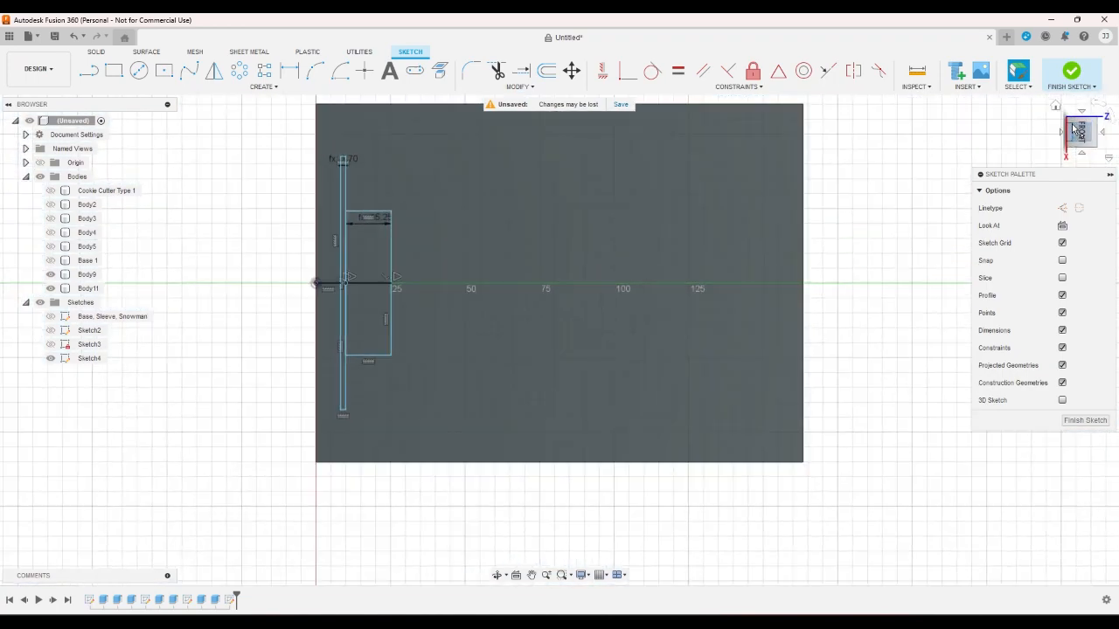
{"action": "left_click", "coordinate": [1096, 107]}
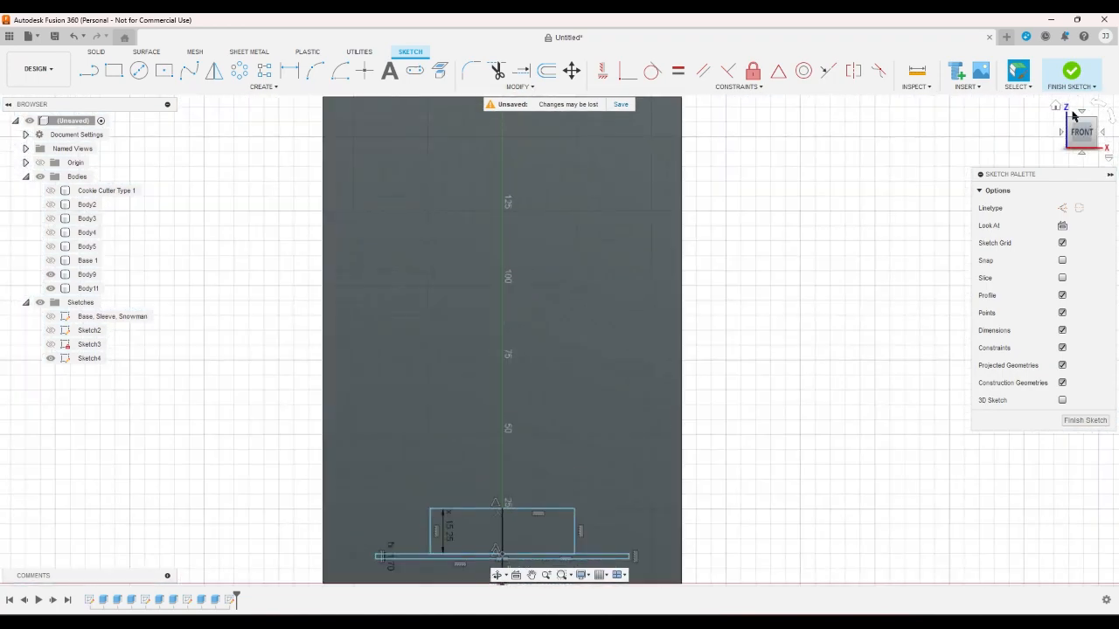
{"action": "left_click_drag", "start_coordinate": [1073, 116], "coordinate": [1058, 151]}
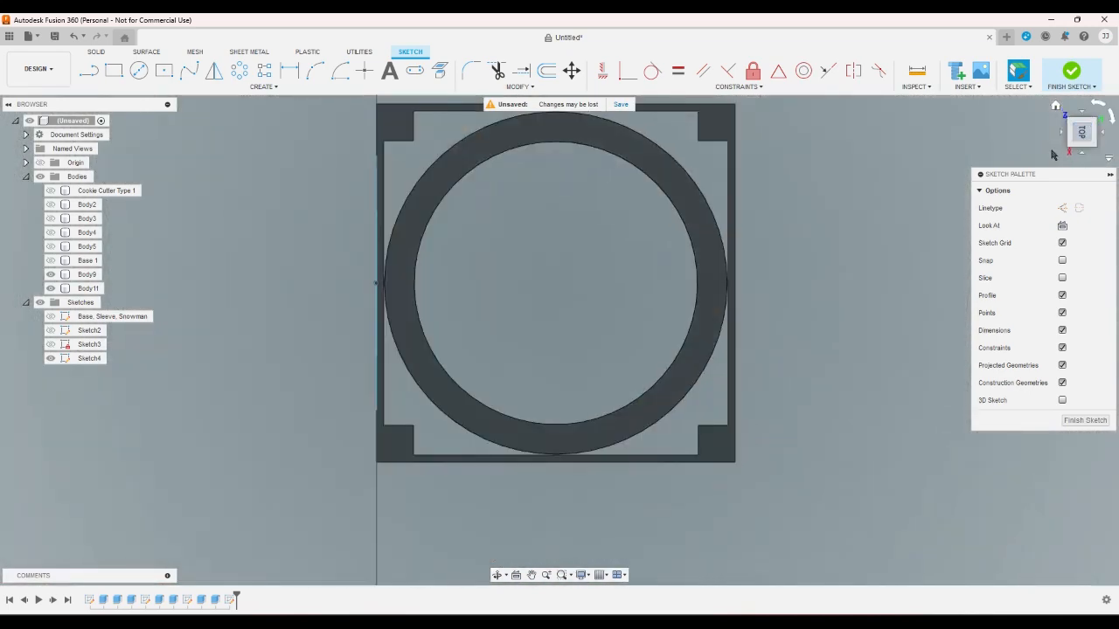
{"action": "left_click", "coordinate": [440, 70]}
{"action": "left_click", "coordinate": [690, 201]}
{"action": "left_click", "coordinate": [903, 245]}
{"action": "left_click", "coordinate": [1087, 116]}
{"action": "left_click", "coordinate": [1094, 114]}
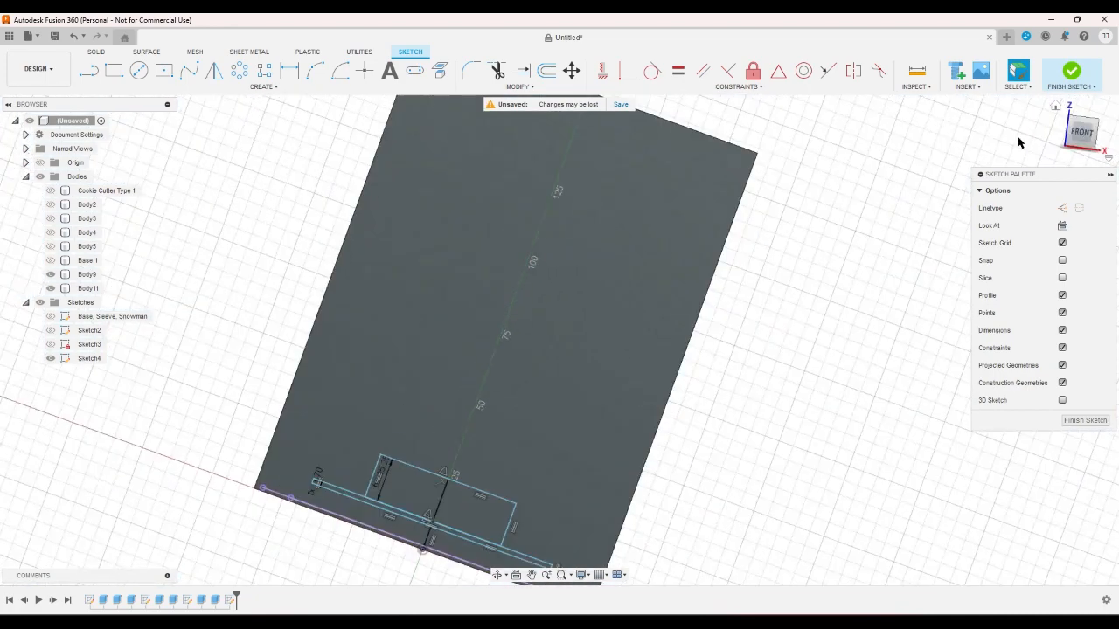
{"action": "scroll", "coordinate": [411, 541], "scroll_direction": "up", "scroll_amount": 4}
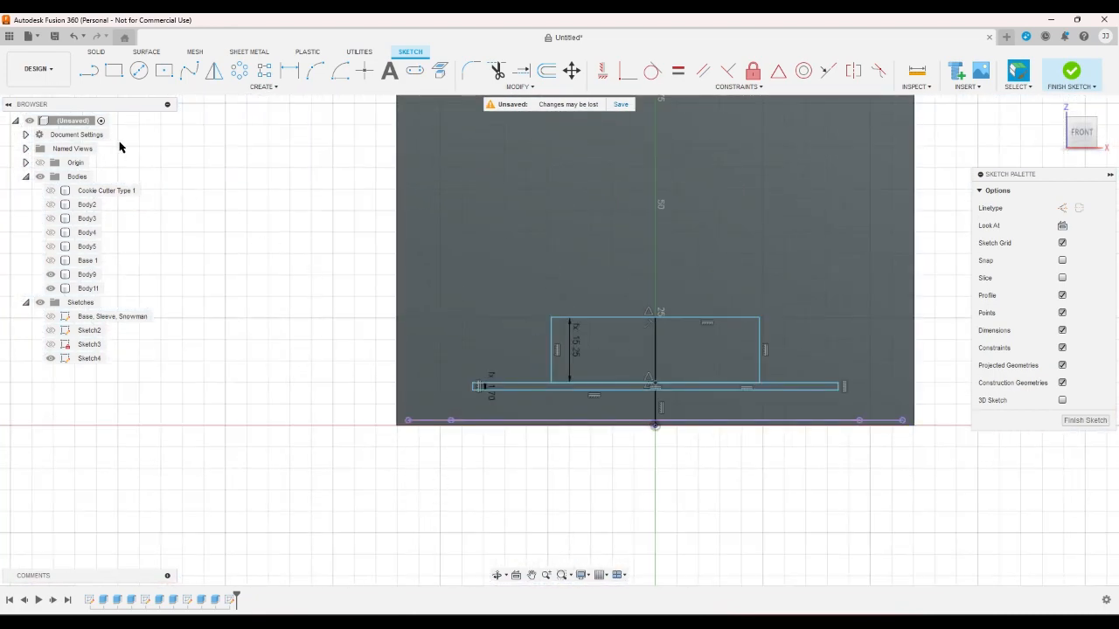
Draw four vertical lines upward from the outer and inner points of the projected base line, using one continuous line chain
{"action": "left_click", "coordinate": [94, 77]}
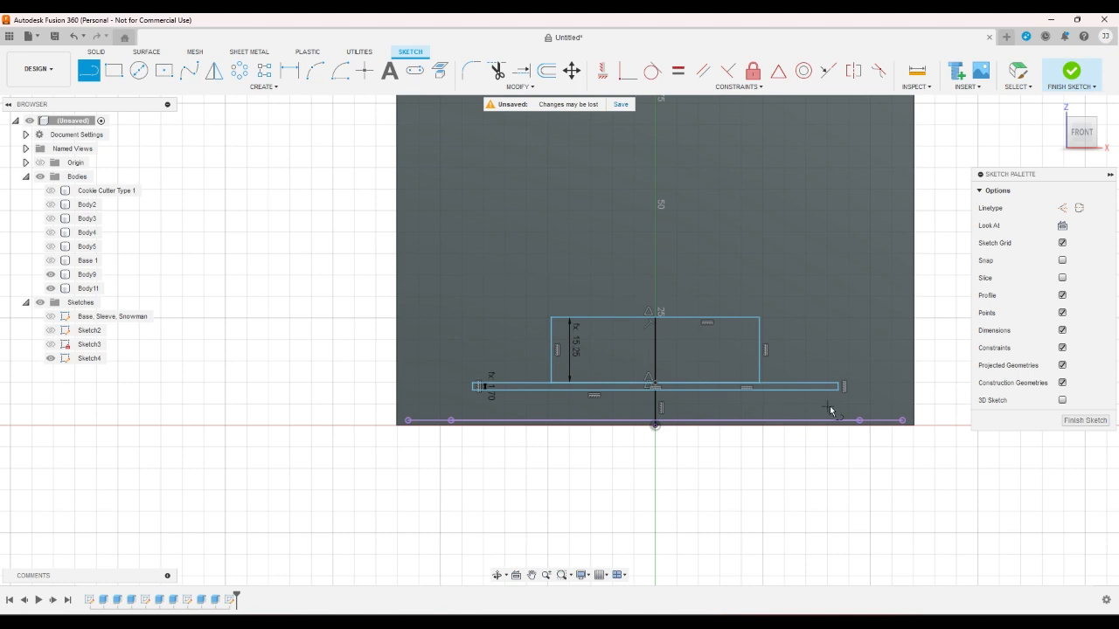
{"action": "left_click", "coordinate": [902, 421]}
{"action": "left_click", "coordinate": [902, 397]}
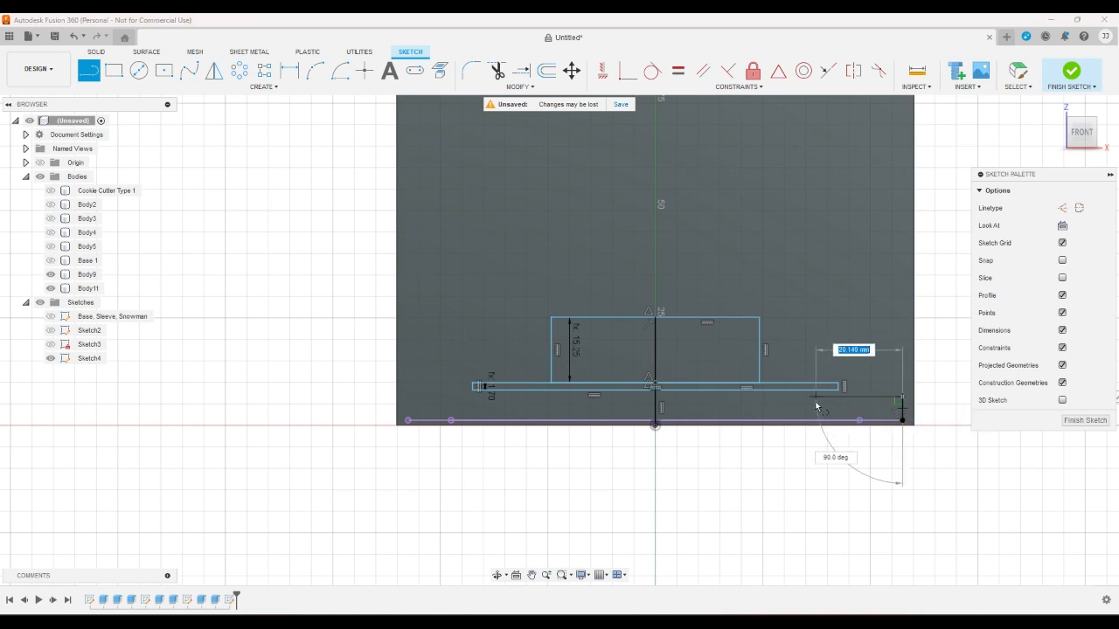
{"action": "left_click", "coordinate": [407, 421]}
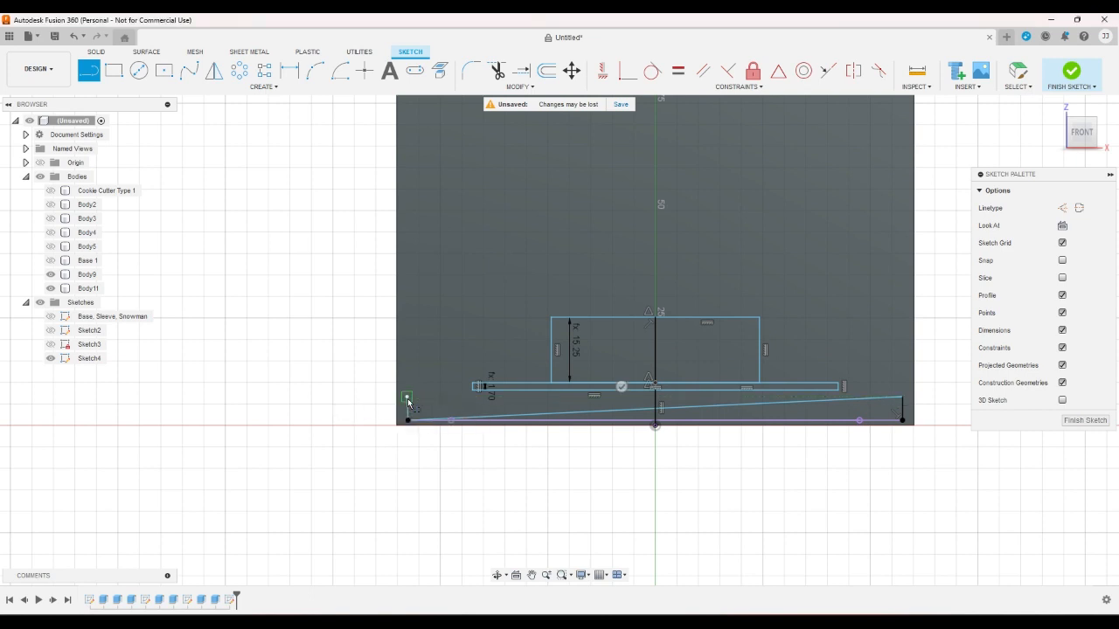
{"action": "left_click", "coordinate": [407, 397]}
{"action": "left_click", "coordinate": [451, 421]}
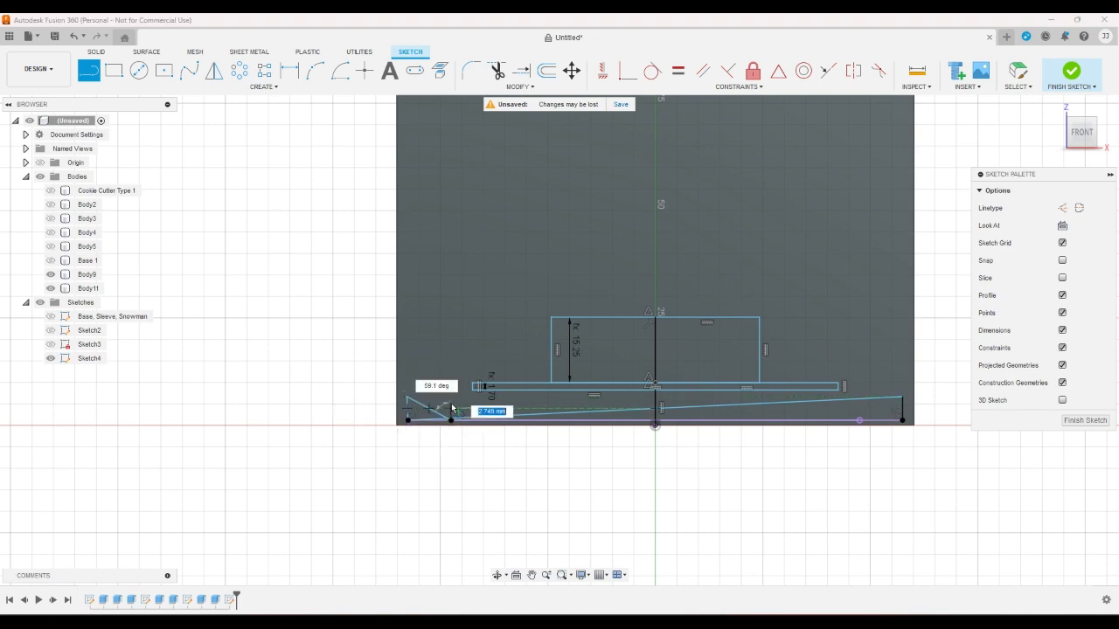
{"action": "left_click", "coordinate": [451, 339]}
{"action": "left_click", "coordinate": [860, 421]}
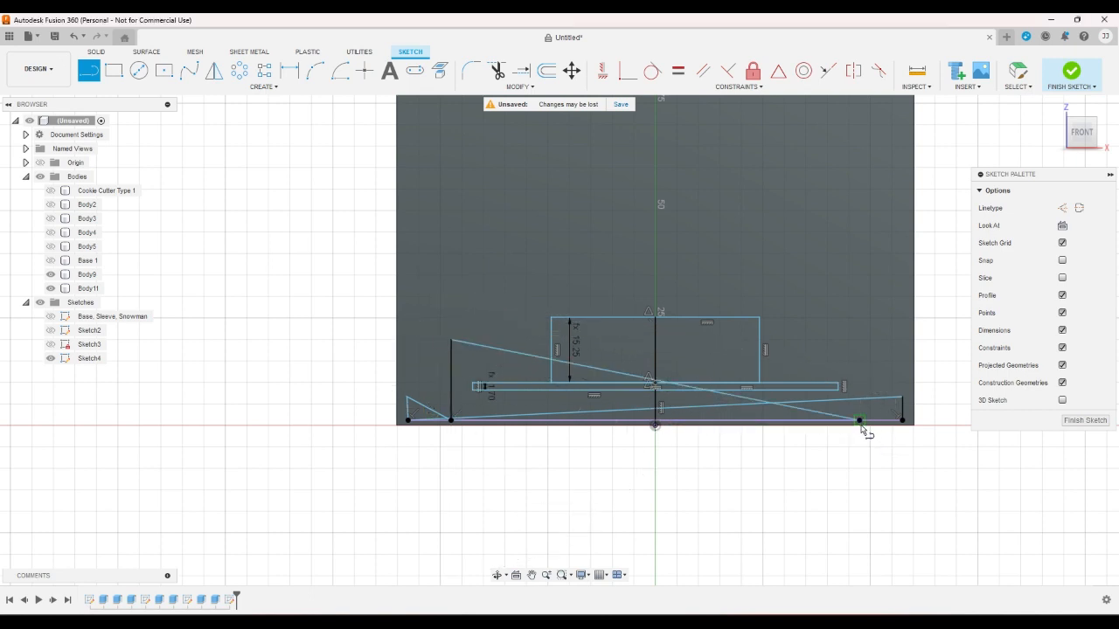
{"action": "left_click", "coordinate": [859, 327]}
{"action": "right_click", "coordinate": [888, 324]}
{"action": "left_click", "coordinate": [928, 302]}
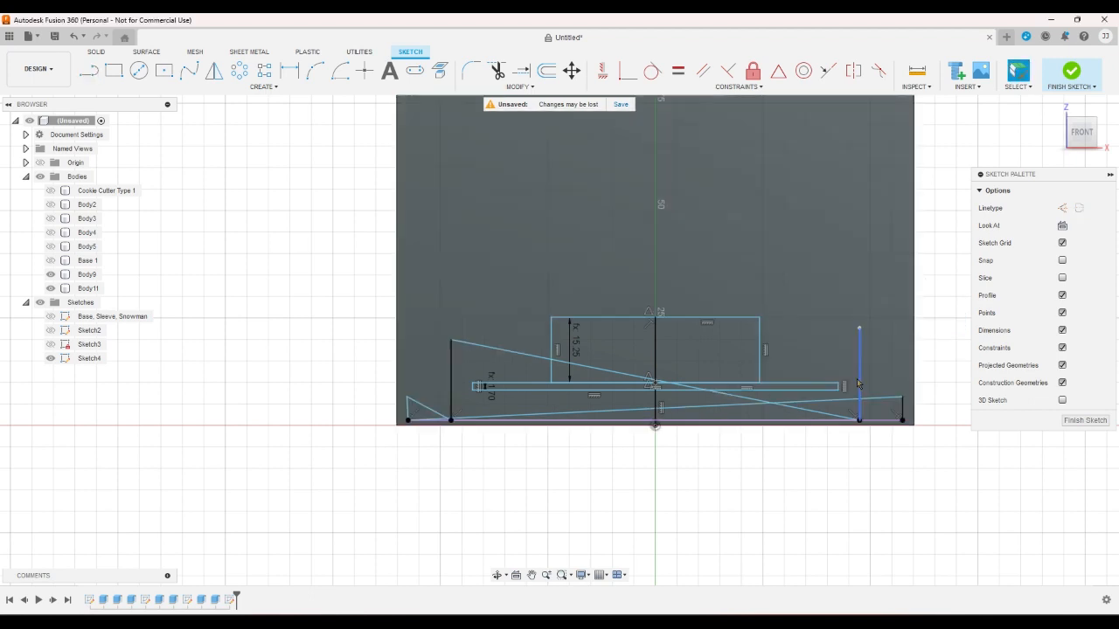
Delete the three slanted lines that connect the vertical guide lines
{"action": "left_click", "coordinate": [830, 400]}
{"action": "key", "text": "Delete"}
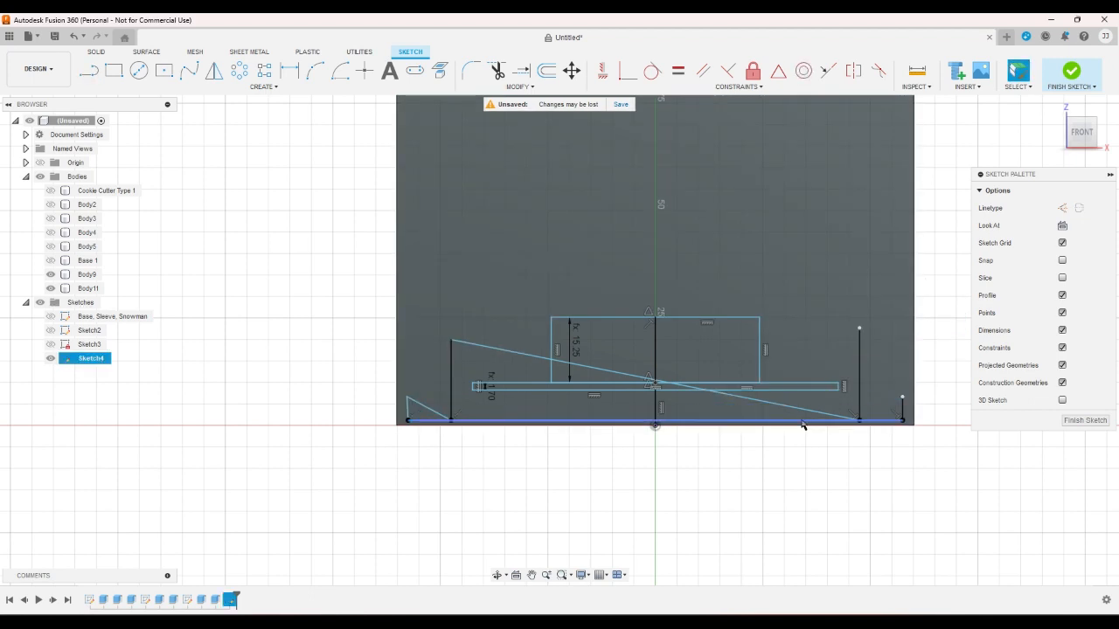
{"action": "left_click", "coordinate": [715, 393]}
{"action": "key", "text": "Delete"}
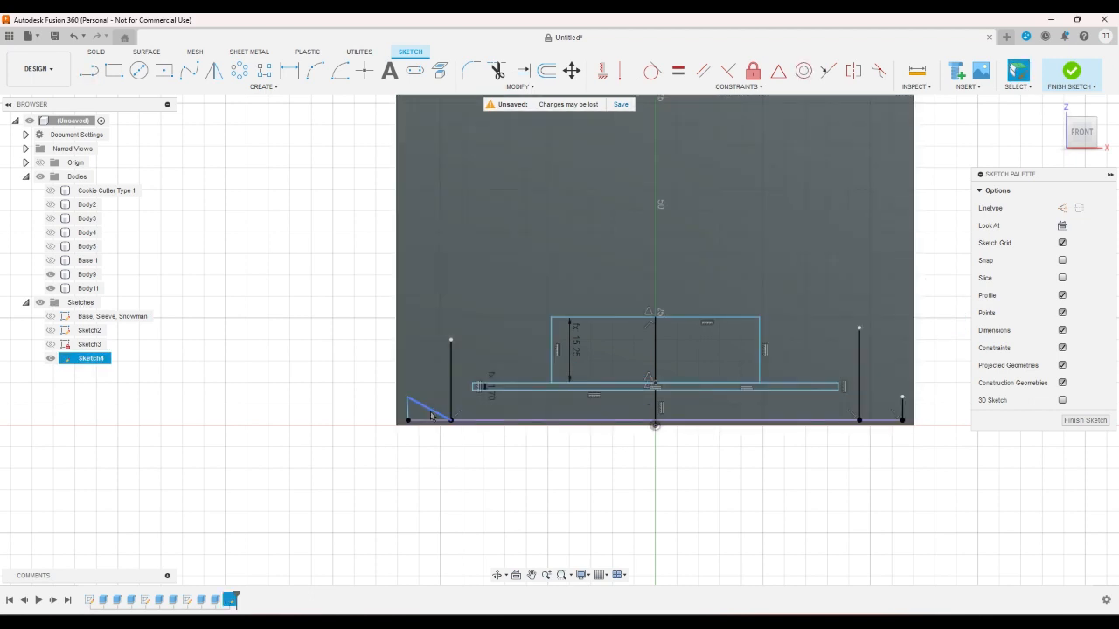
{"action": "left_click", "coordinate": [431, 416]}
{"action": "key", "text": "Delete"}
Constrain the short outer vertical line on the left perpendicular to the projected base line
{"action": "left_click", "coordinate": [728, 72]}
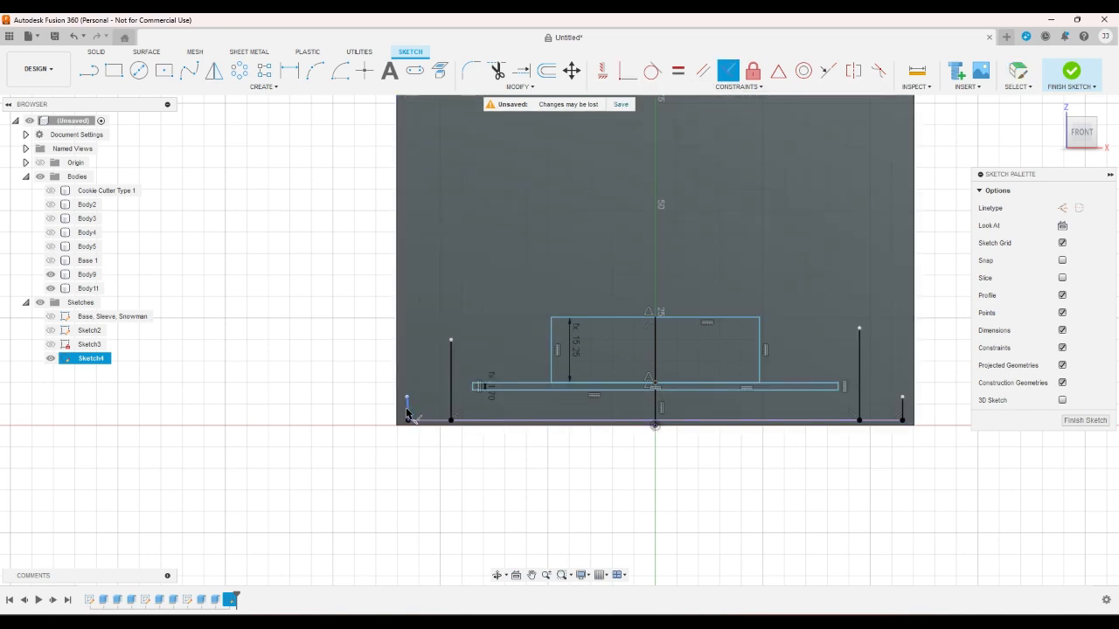
{"action": "left_click", "coordinate": [407, 409]}
{"action": "left_click", "coordinate": [427, 421]}
{"action": "right_click", "coordinate": [430, 438]}
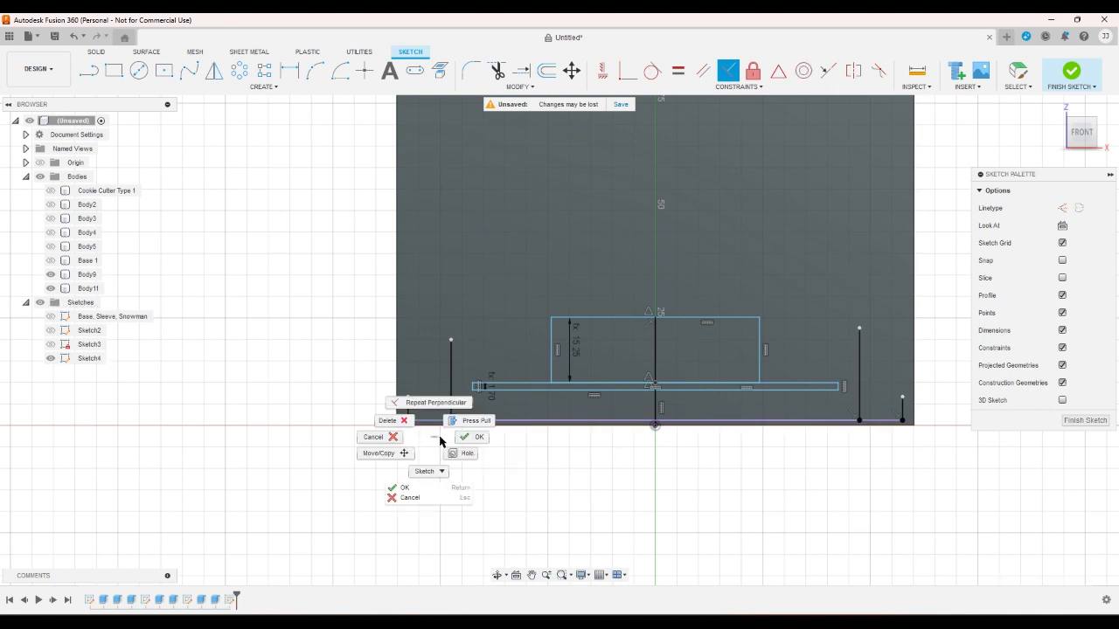
{"action": "left_click", "coordinate": [472, 437]}
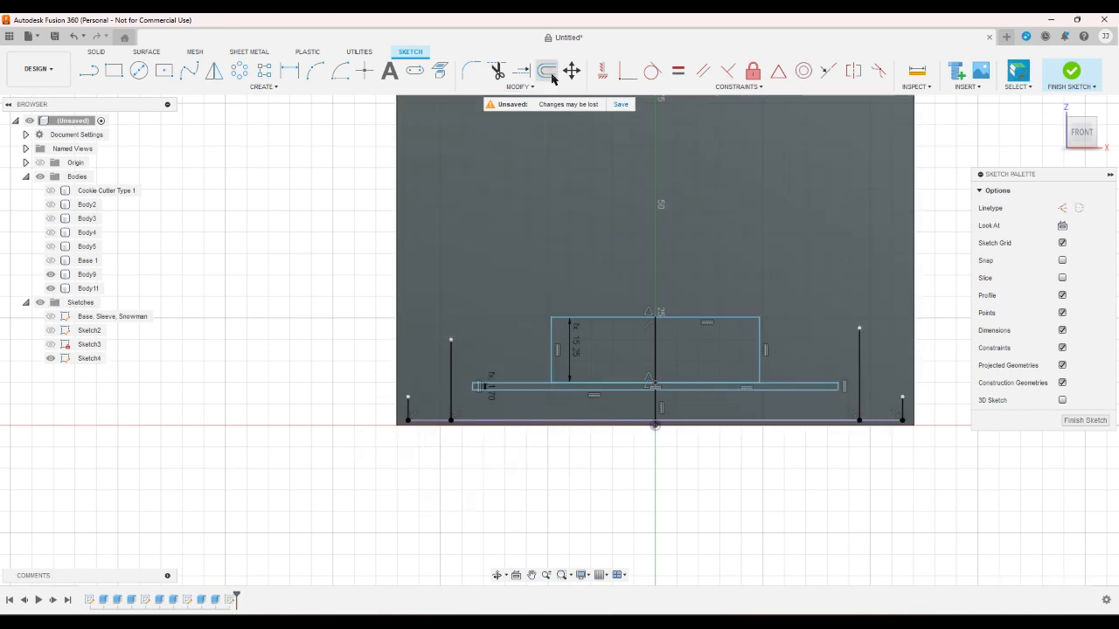
Make the lower rectangle's right side collinear with the outer vertical line and the upper rectangle's right side collinear with the inner one
{"action": "left_click", "coordinate": [827, 71]}
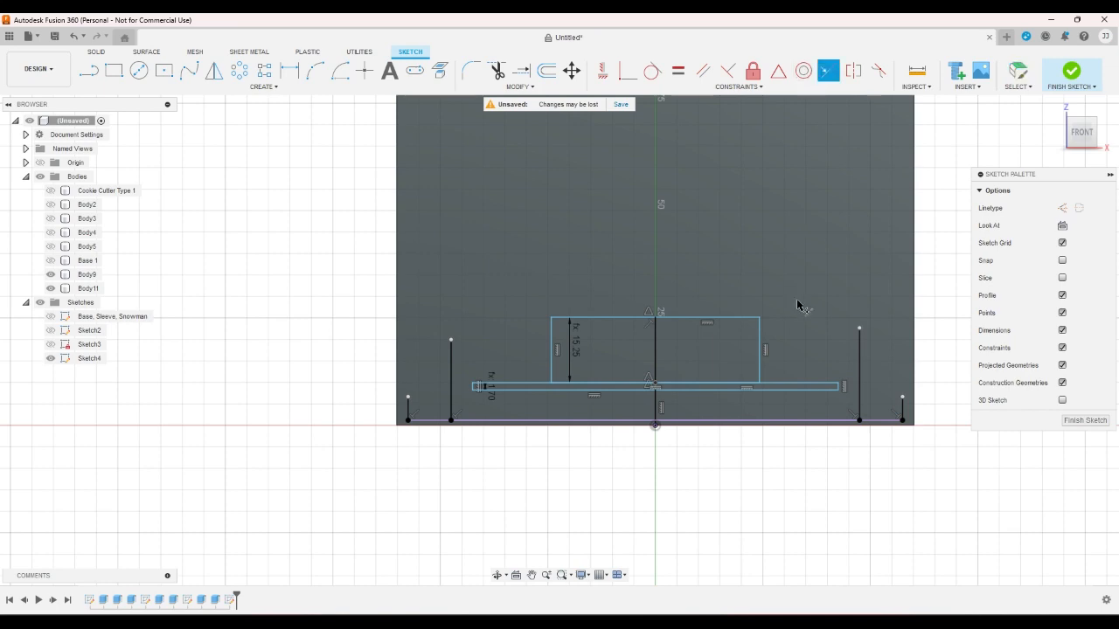
{"action": "scroll", "coordinate": [813, 341], "scroll_direction": "up", "scroll_amount": 2}
{"action": "scroll", "coordinate": [848, 402], "scroll_direction": "up", "scroll_amount": 2}
{"action": "left_click", "coordinate": [852, 423]}
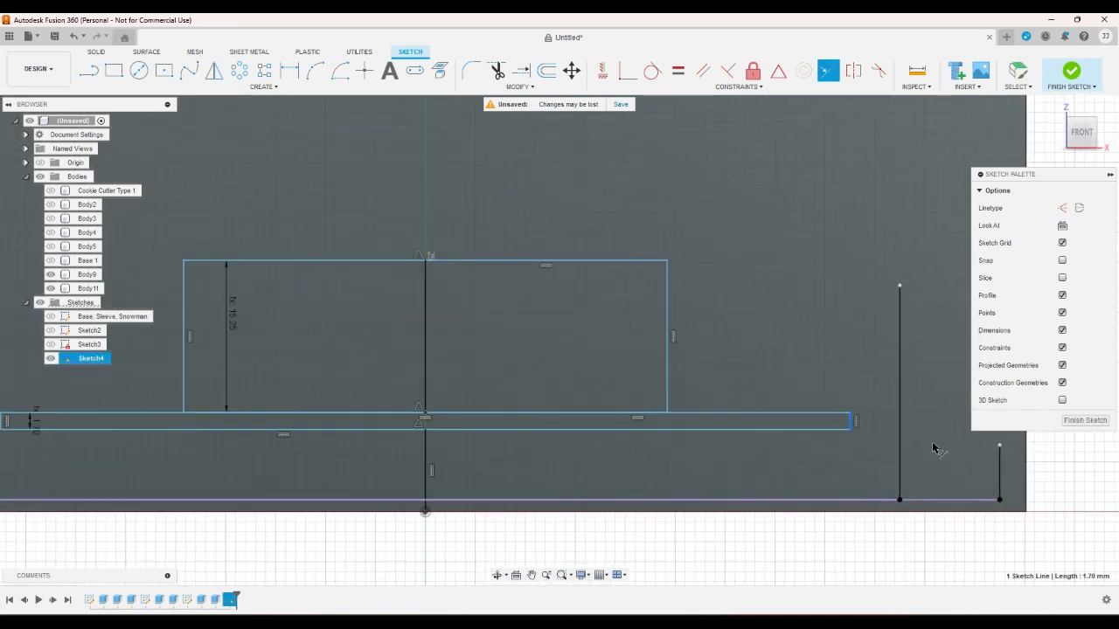
{"action": "left_click", "coordinate": [999, 459]}
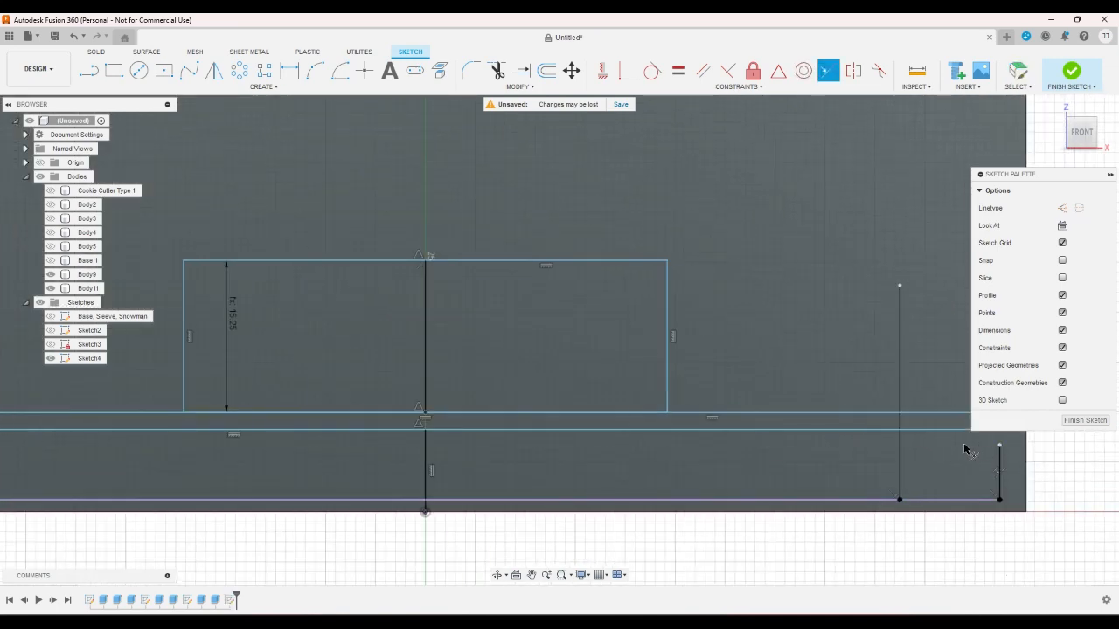
{"action": "left_click", "coordinate": [668, 374]}
{"action": "left_click", "coordinate": [900, 376]}
{"action": "scroll", "coordinate": [852, 382], "scroll_direction": "down", "scroll_amount": 2}
{"action": "scroll", "coordinate": [837, 385], "scroll_direction": "down", "scroll_amount": 2}
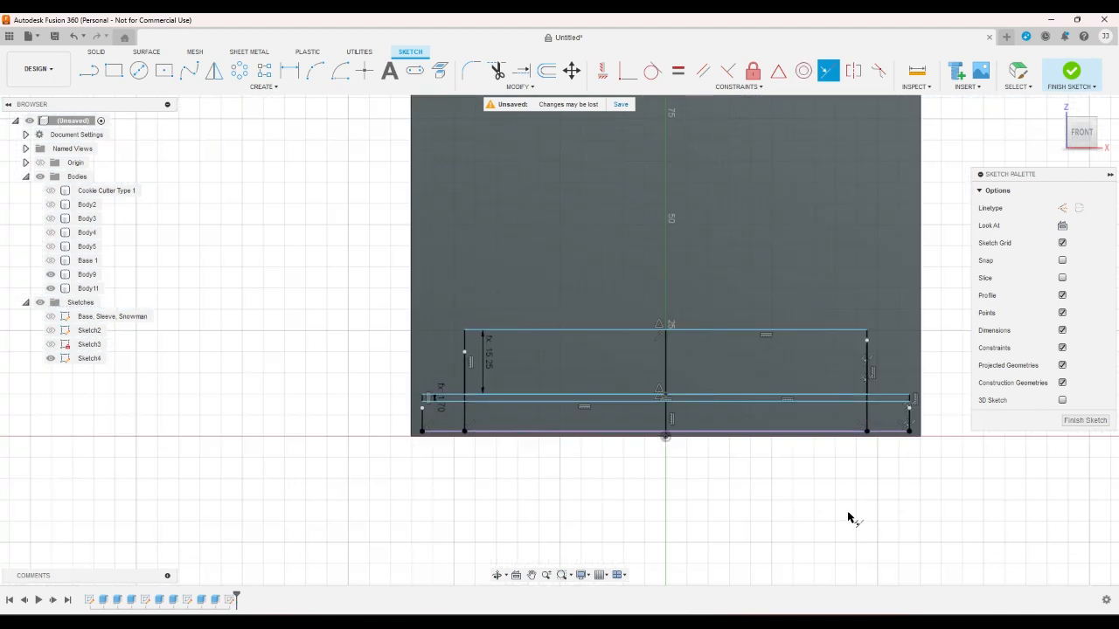
{"action": "right_click", "coordinate": [850, 516]}
{"action": "left_click", "coordinate": [877, 513]}
Move both rectangles down close to the projected base line and finish the sketch
{"action": "left_click_drag", "start_coordinate": [729, 404], "coordinate": [729, 430]}
{"action": "left_click", "coordinate": [745, 487]}
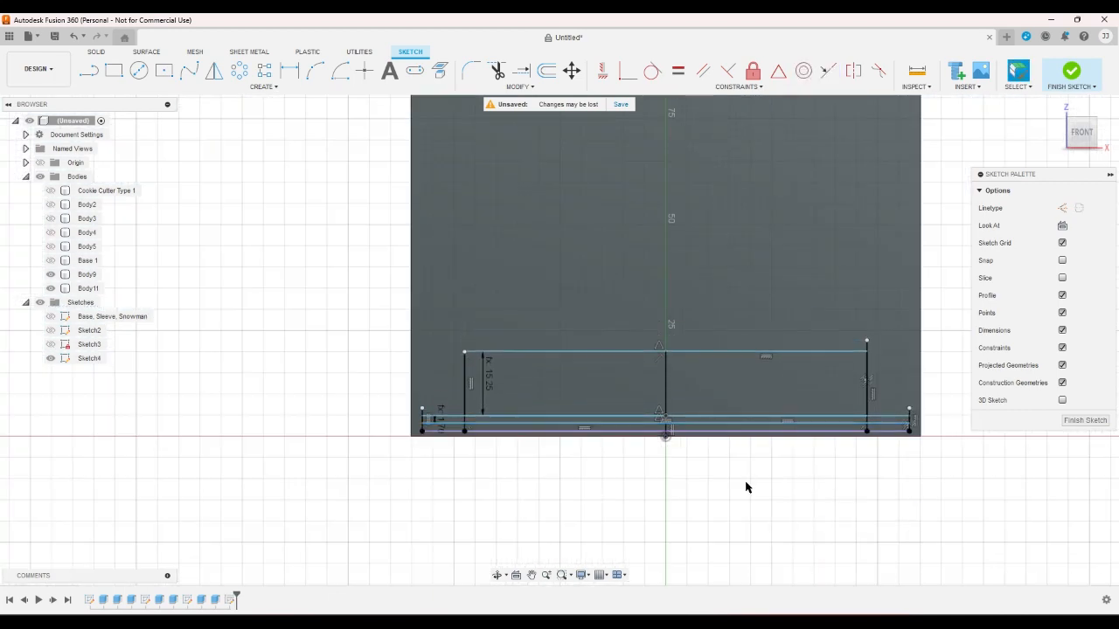
{"action": "scroll", "coordinate": [741, 484], "scroll_direction": "up", "scroll_amount": 2}
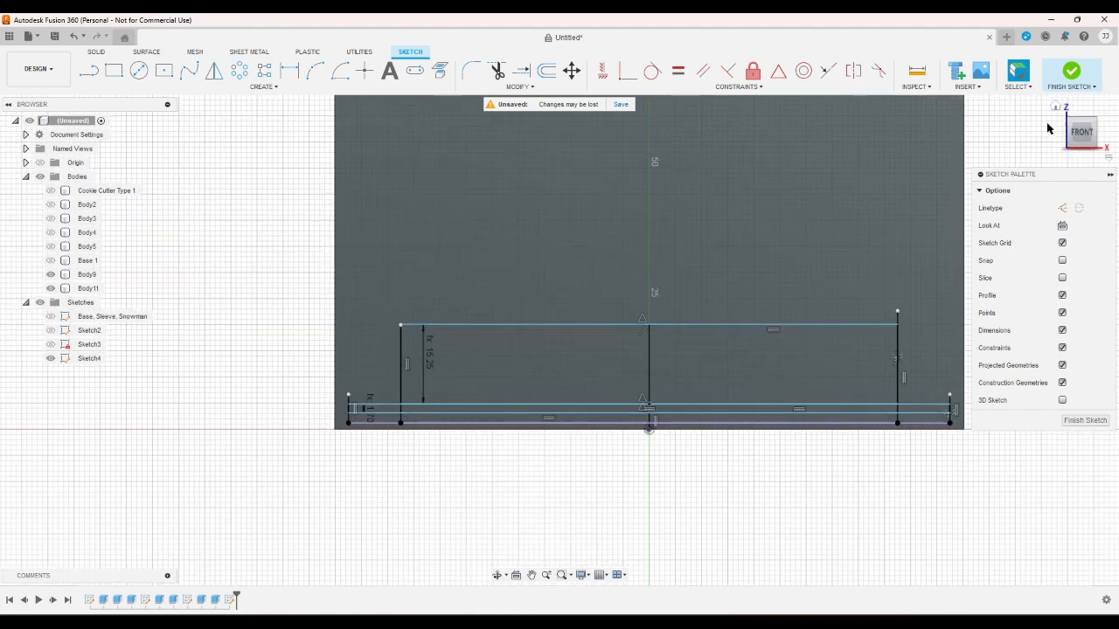
{"action": "left_click", "coordinate": [1068, 78]}
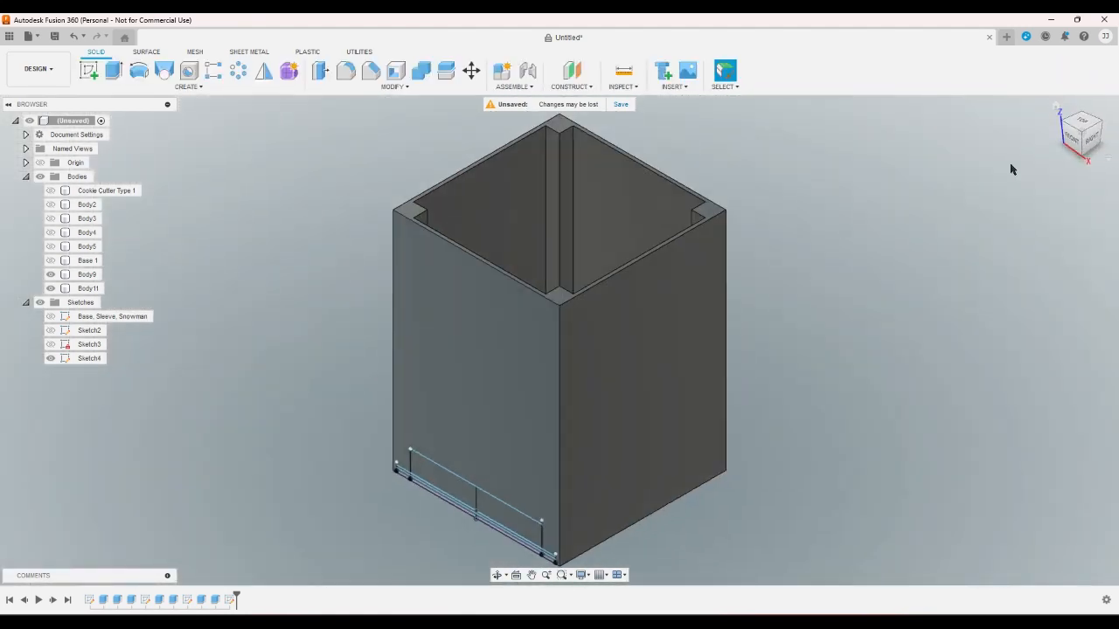
Select all regions of the upper and lower rectangles as extrude profiles, leaving out the strip beneath them
{"action": "left_click", "coordinate": [115, 73]}
{"action": "scroll", "coordinate": [342, 519], "scroll_direction": "up", "scroll_amount": 4}
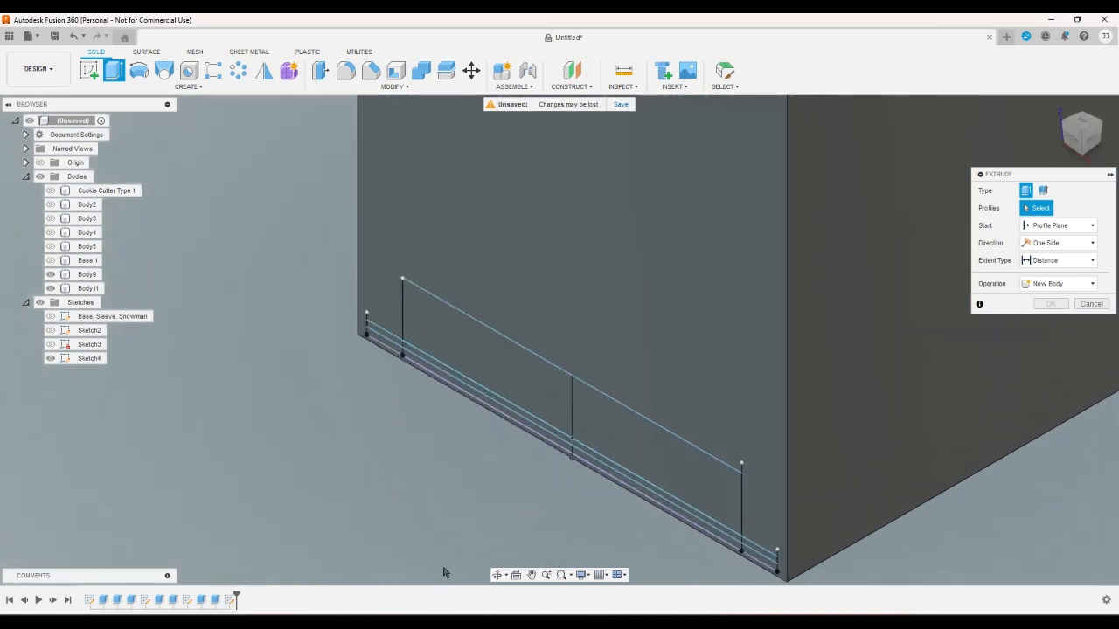
{"action": "left_click", "coordinate": [551, 375]}
{"action": "left_click", "coordinate": [612, 434]}
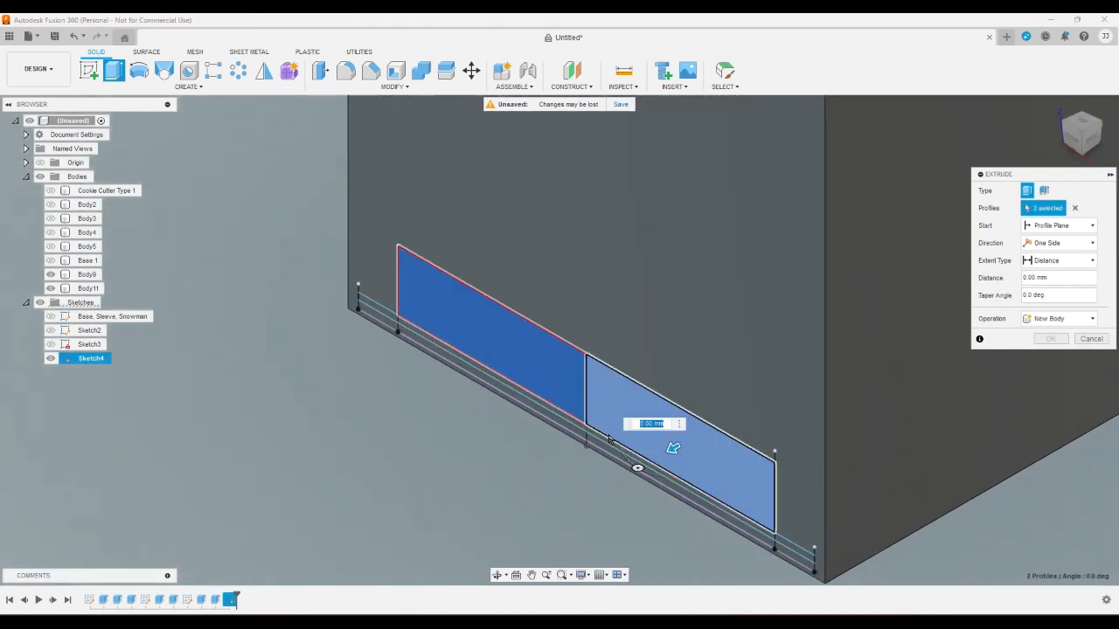
{"action": "left_click", "coordinate": [603, 440]}
{"action": "left_click", "coordinate": [599, 446]}
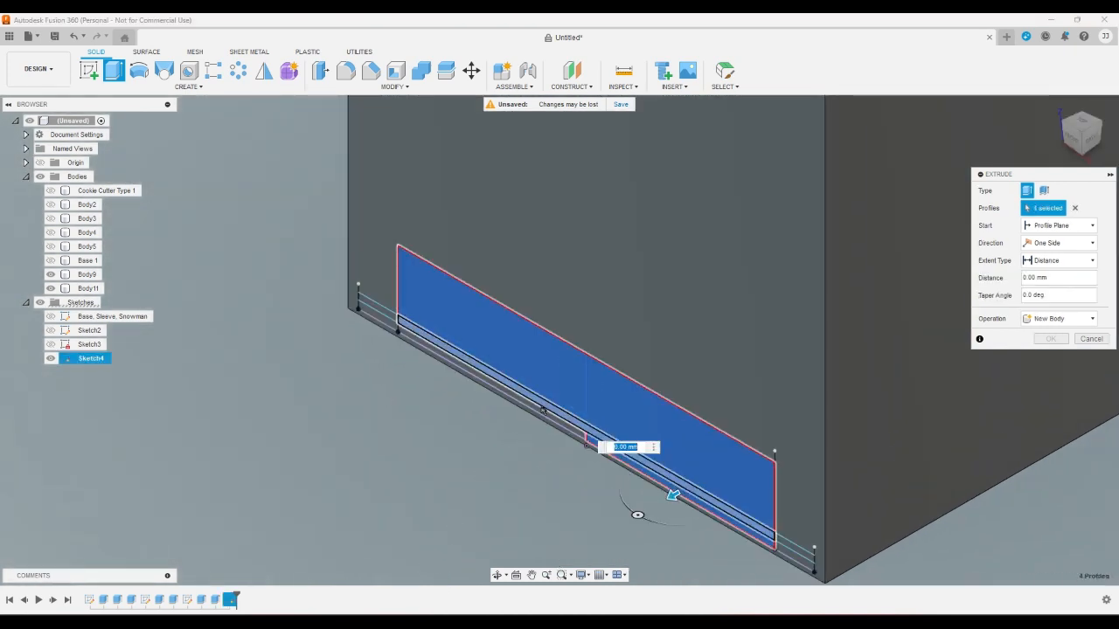
{"action": "left_click", "coordinate": [543, 410]}
{"action": "left_click", "coordinate": [519, 392]}
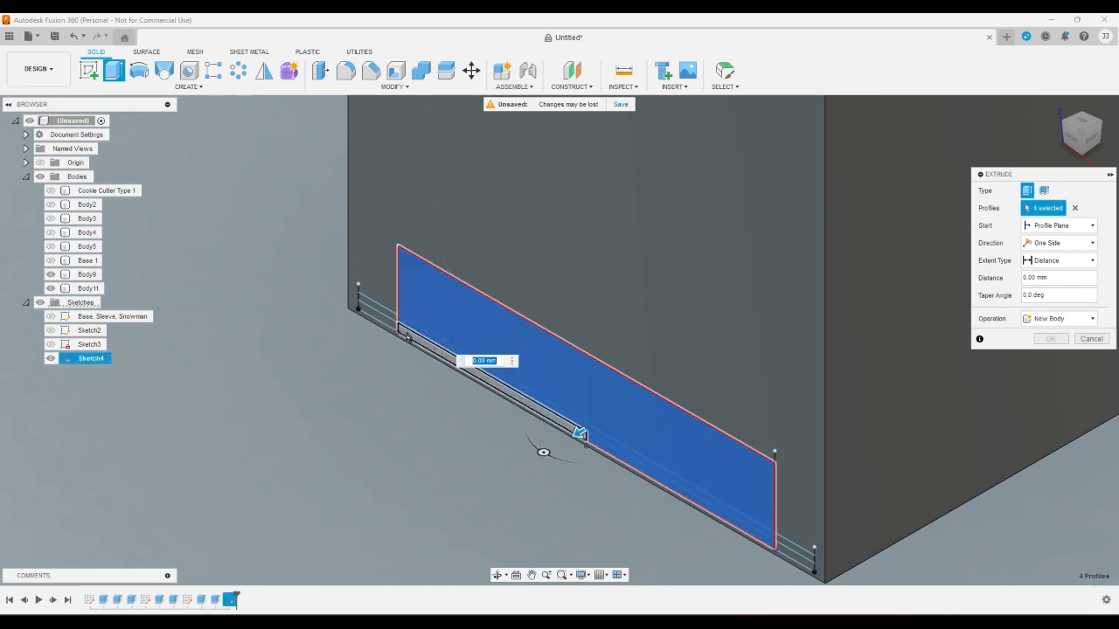
{"action": "left_click", "coordinate": [381, 317]}
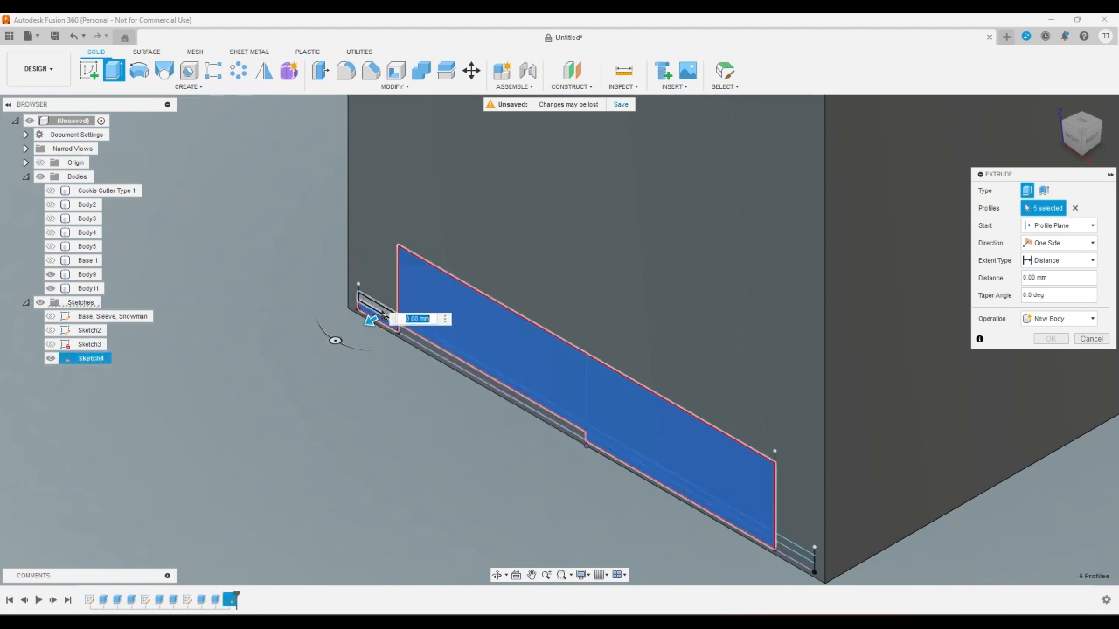
{"action": "left_click", "coordinate": [649, 458]}
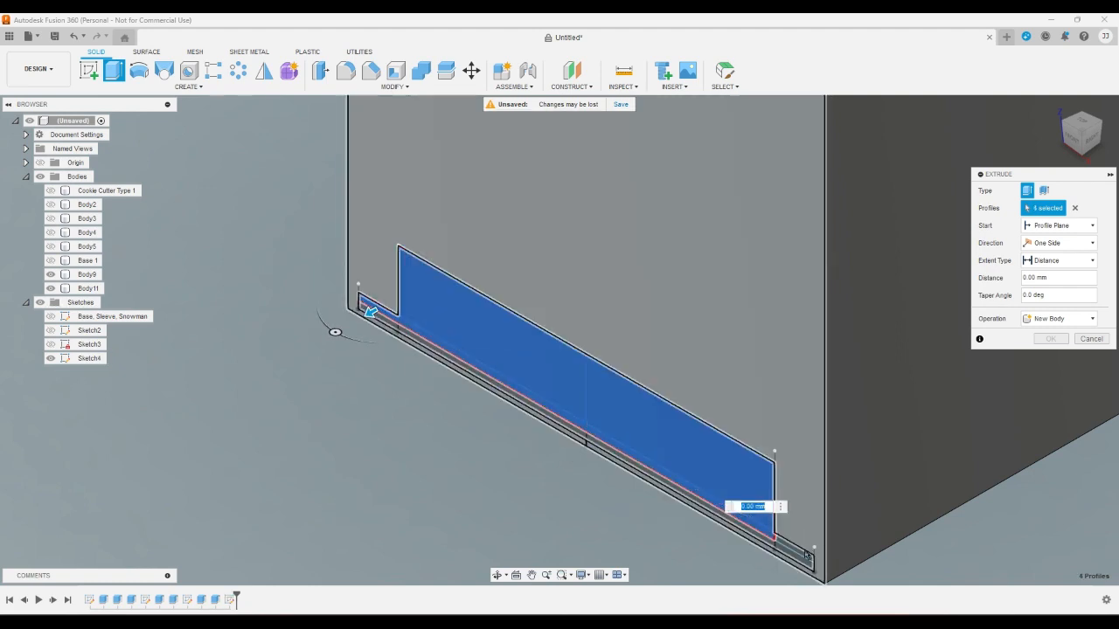
{"action": "left_click", "coordinate": [798, 552]}
Cut the selected opening profiles all the way through the holder and check the result from the front
{"action": "left_click_drag", "start_coordinate": [785, 556], "coordinate": [1080, 140]}
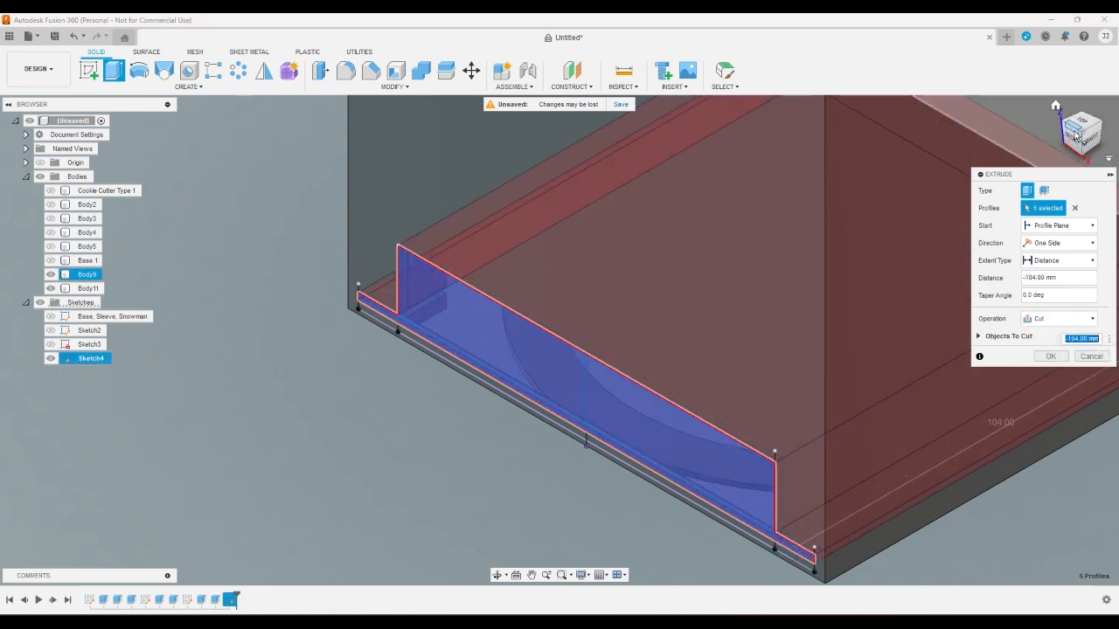
{"action": "left_click", "coordinate": [1053, 261]}
{"action": "left_click", "coordinate": [1042, 297]}
{"action": "left_click", "coordinate": [1048, 350]}
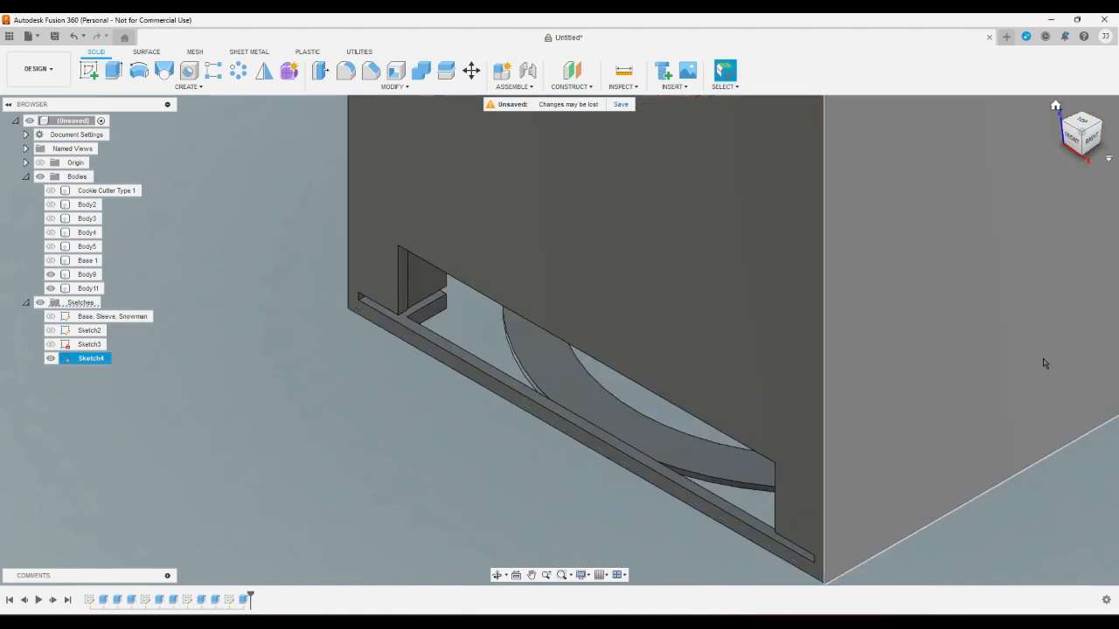
{"action": "left_click", "coordinate": [1071, 138]}
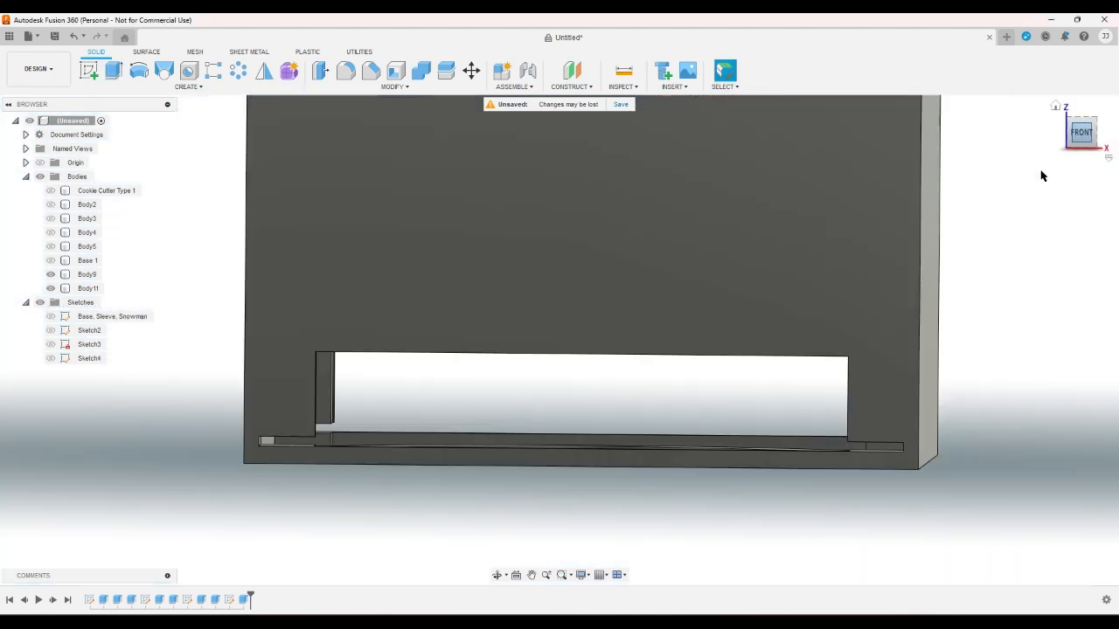
{"action": "left_click", "coordinate": [1055, 108]}
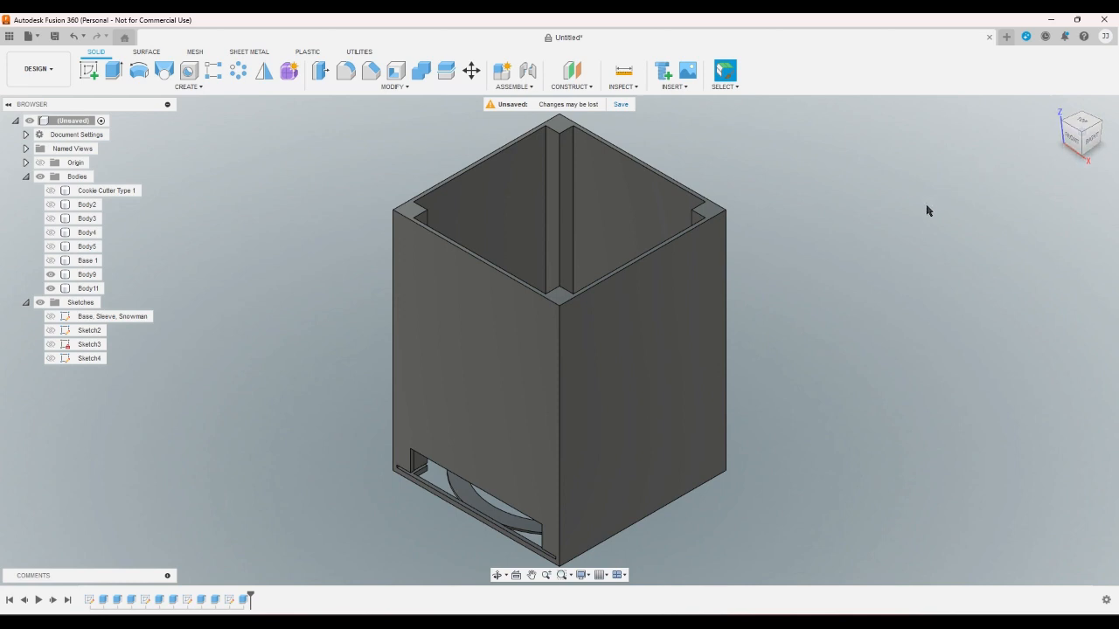
{"action": "left_click", "coordinate": [266, 75]}
{"action": "left_click", "coordinate": [1071, 142]}
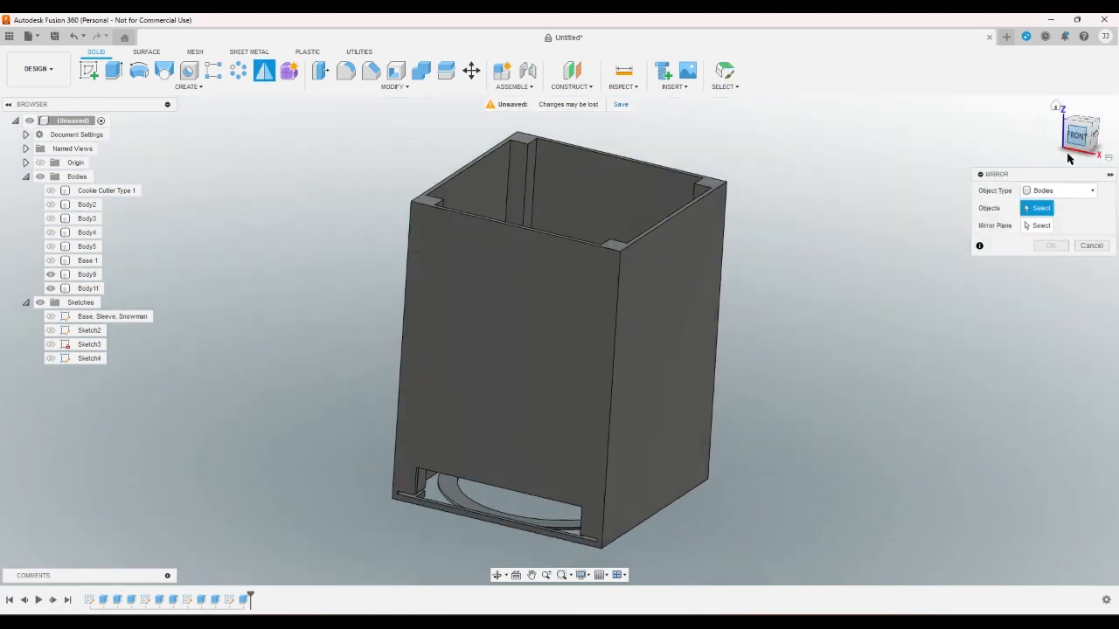
{"action": "left_click", "coordinate": [1097, 247]}
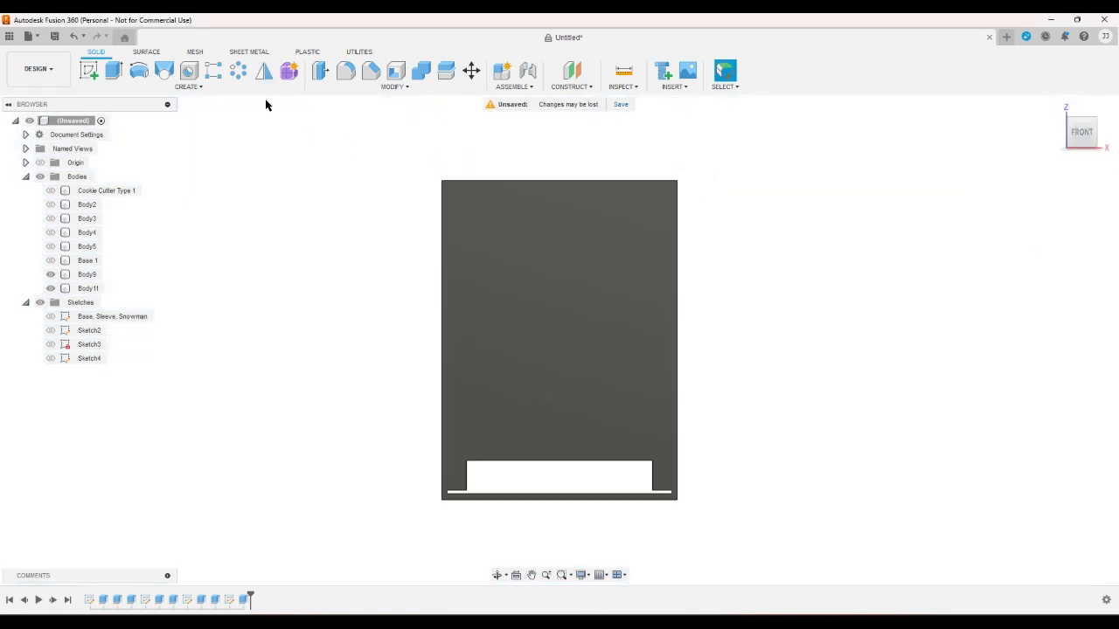
Start a rectangular feature pattern of the opening cut along the holder's vertical edge, using spacing distribution
{"action": "left_click", "coordinate": [217, 73]}
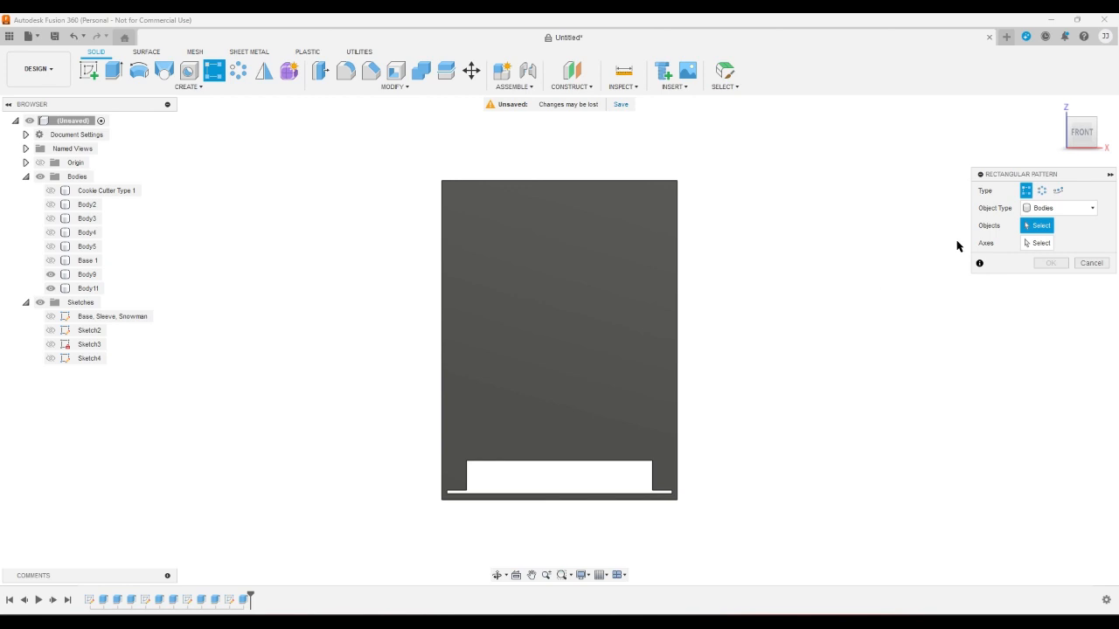
{"action": "left_click", "coordinate": [1039, 210]}
{"action": "left_click", "coordinate": [1040, 244]}
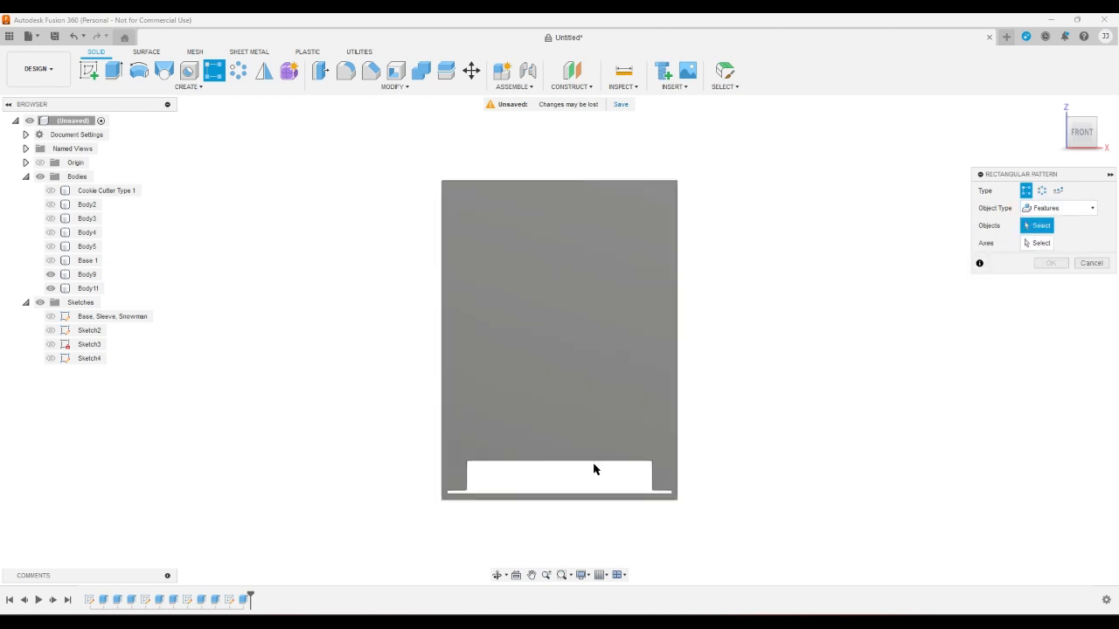
{"action": "left_click", "coordinate": [245, 600]}
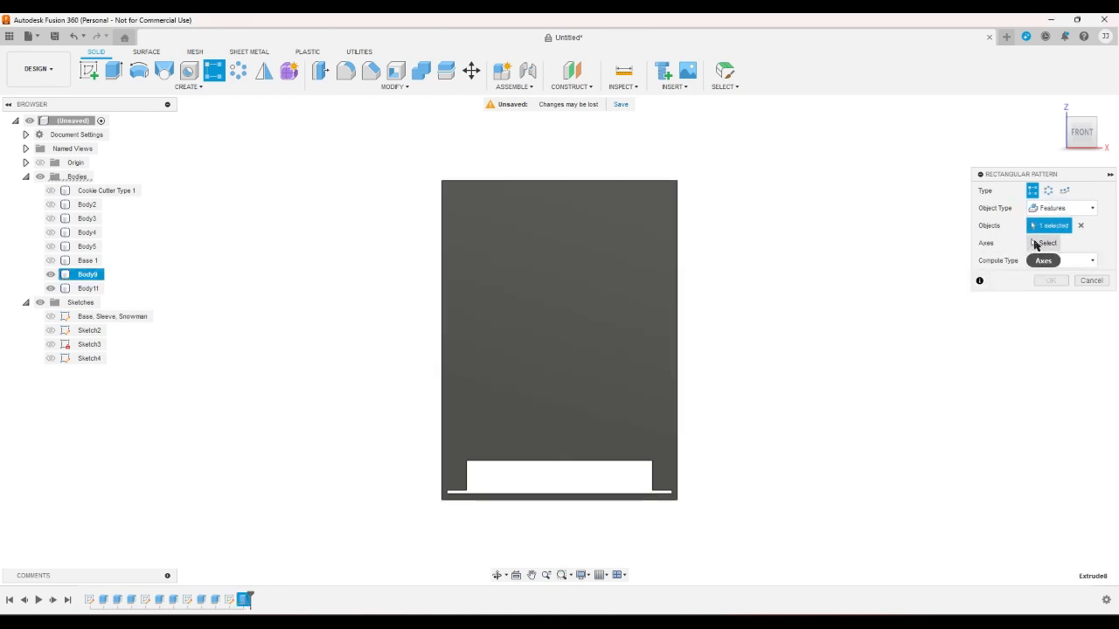
{"action": "left_click", "coordinate": [1043, 243]}
{"action": "left_click", "coordinate": [675, 303]}
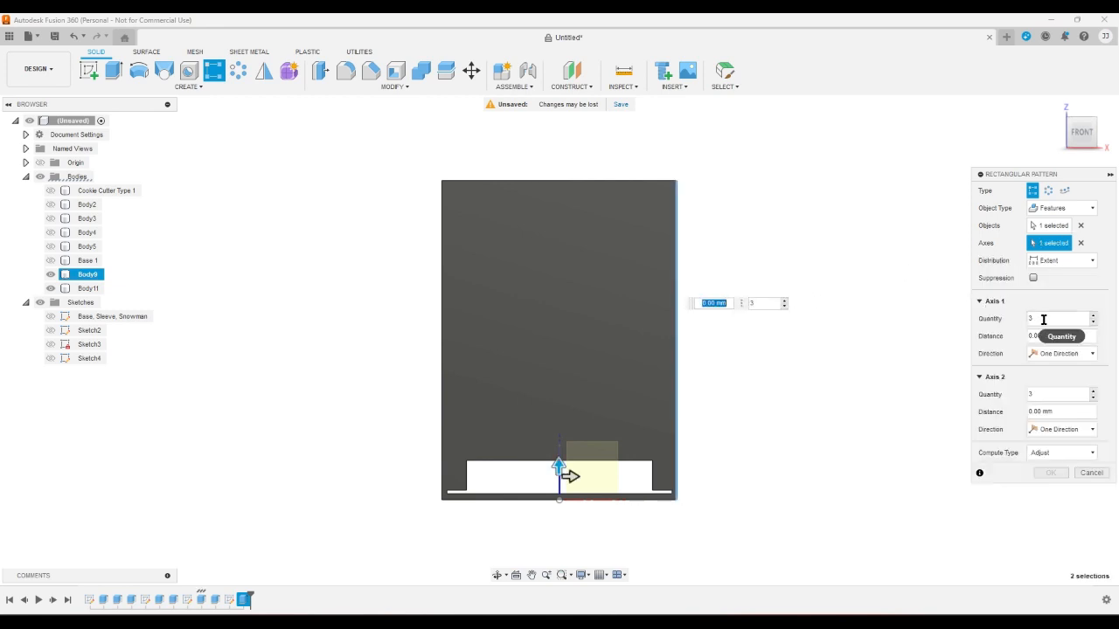
{"action": "left_click", "coordinate": [1047, 393]}
{"action": "left_click", "coordinate": [1062, 260]}
{"action": "left_click", "coordinate": [1053, 281]}
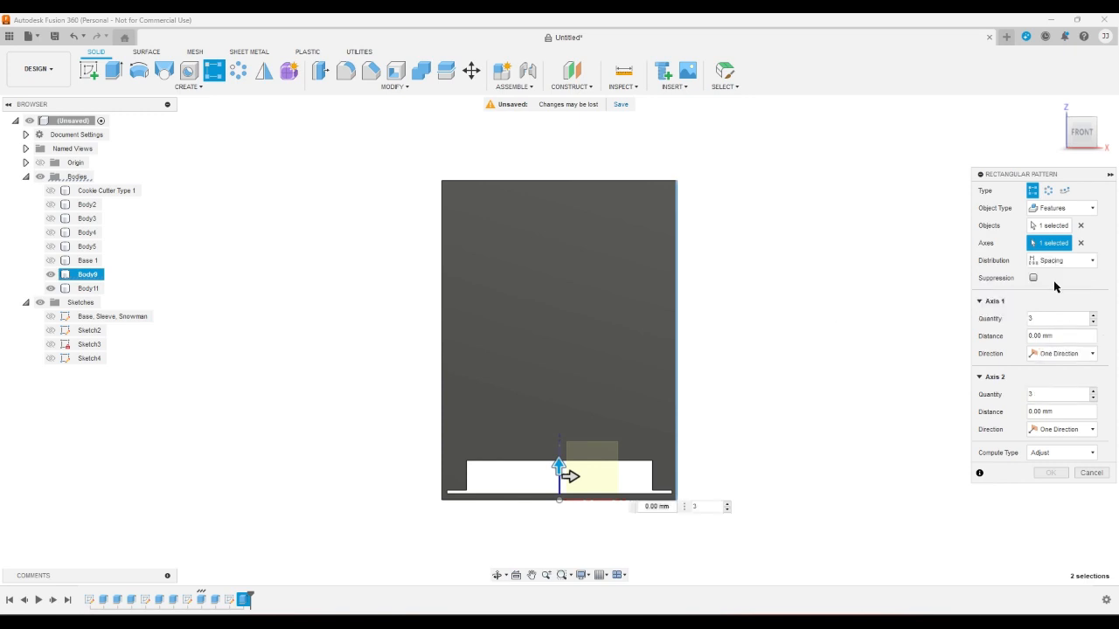
Set the pattern's vertical spacing to cutterbase+cutterheight+.15 with a quantity of 3 and create the pattern
{"action": "left_click", "coordinate": [1058, 335]}
{"action": "type", "text": "c"}
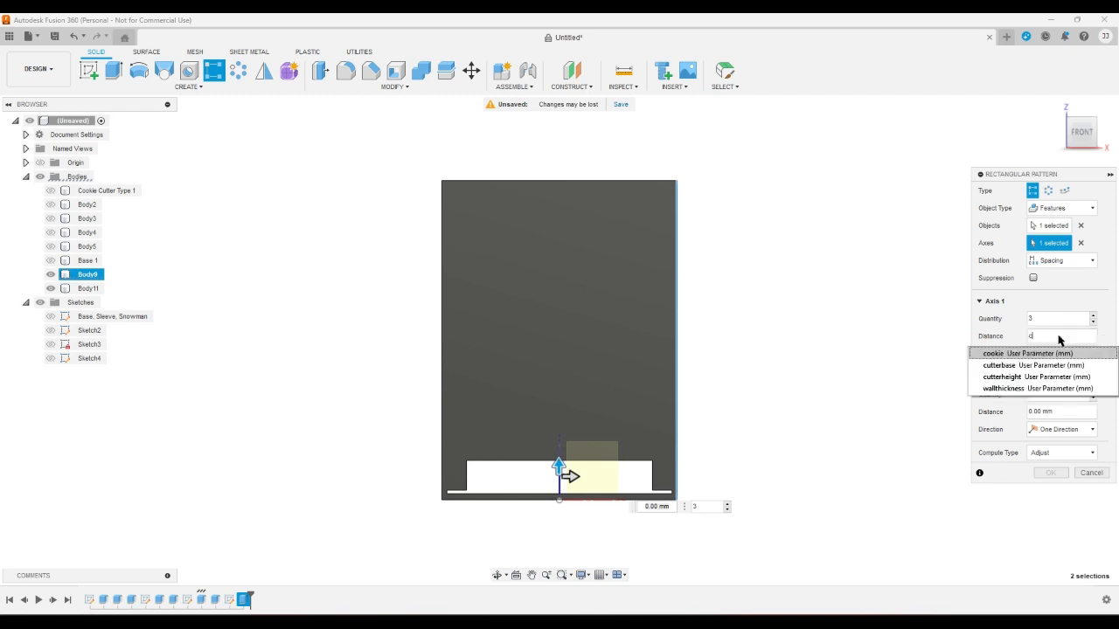
{"action": "key", "text": "Down"}
{"action": "key", "text": "Return"}
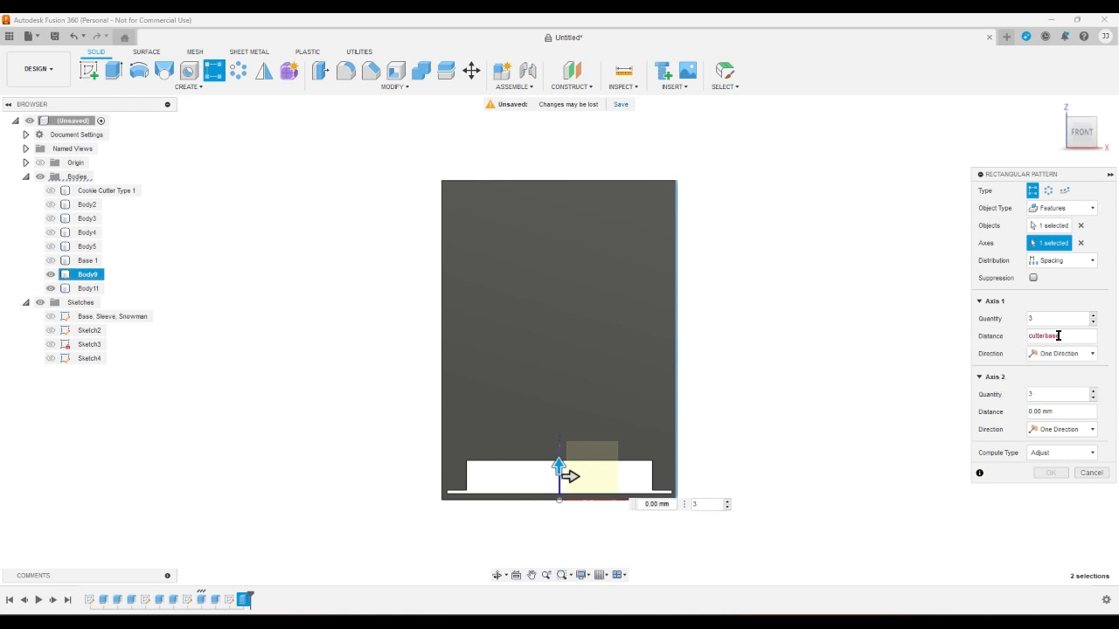
{"action": "type", "text": "+c"}
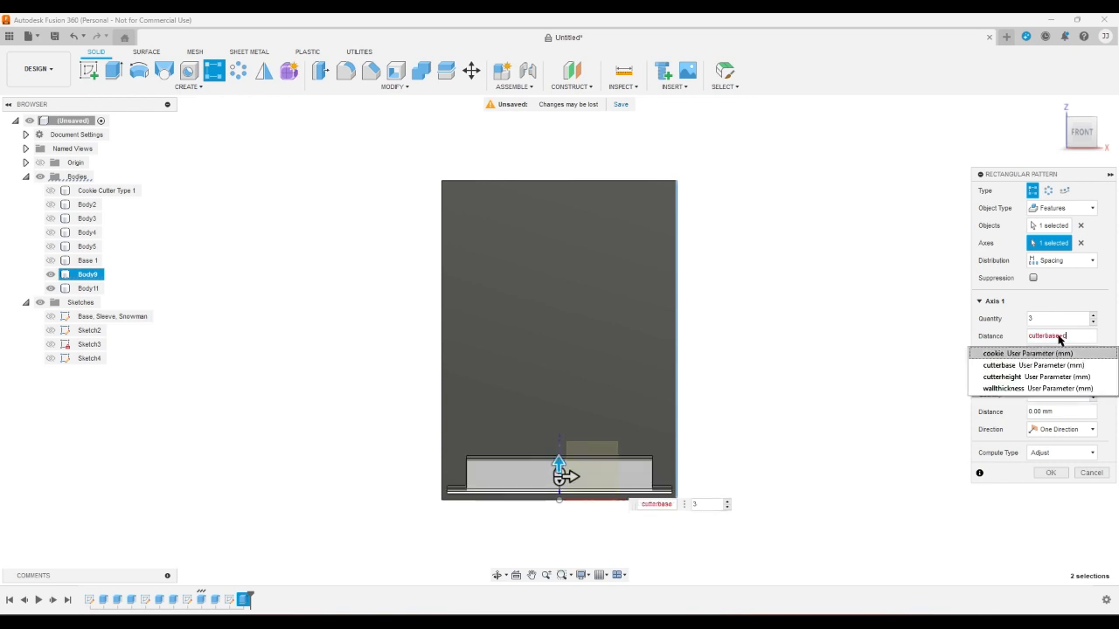
{"action": "key", "text": "Down"}
{"action": "key", "text": "Down"}
{"action": "key", "text": "Return"}
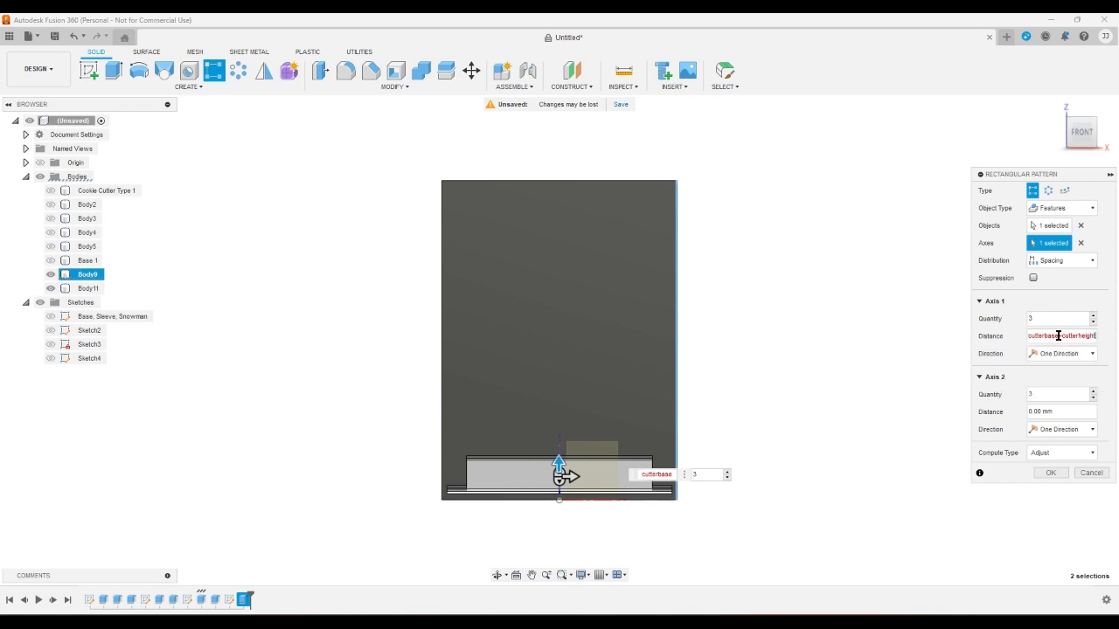
{"action": "type", "text": "+"}
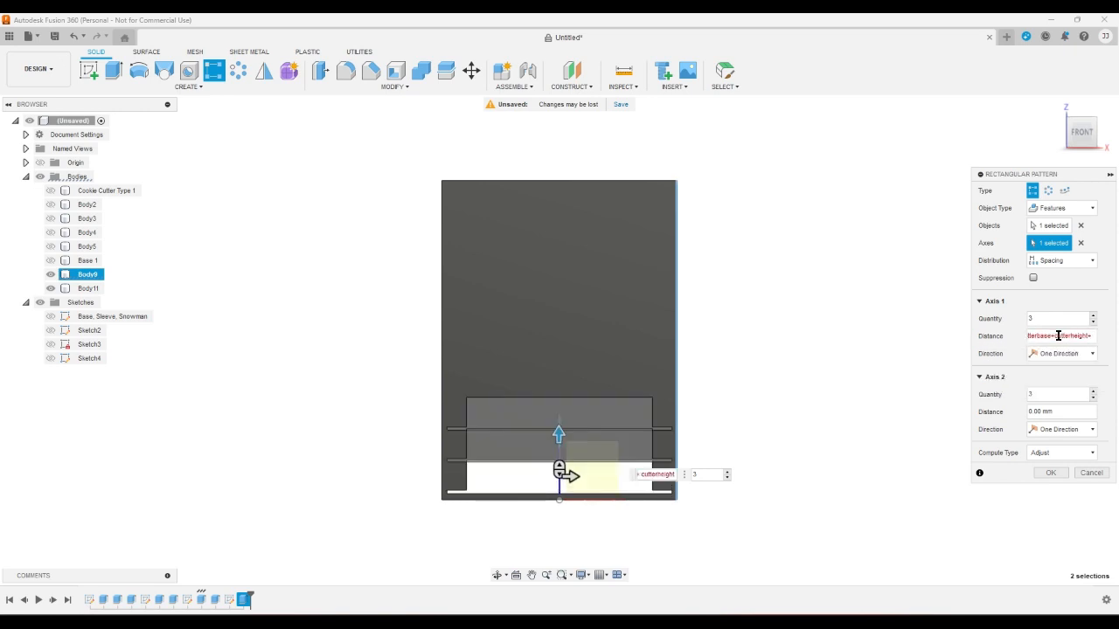
{"action": "type", "text": ".15"}
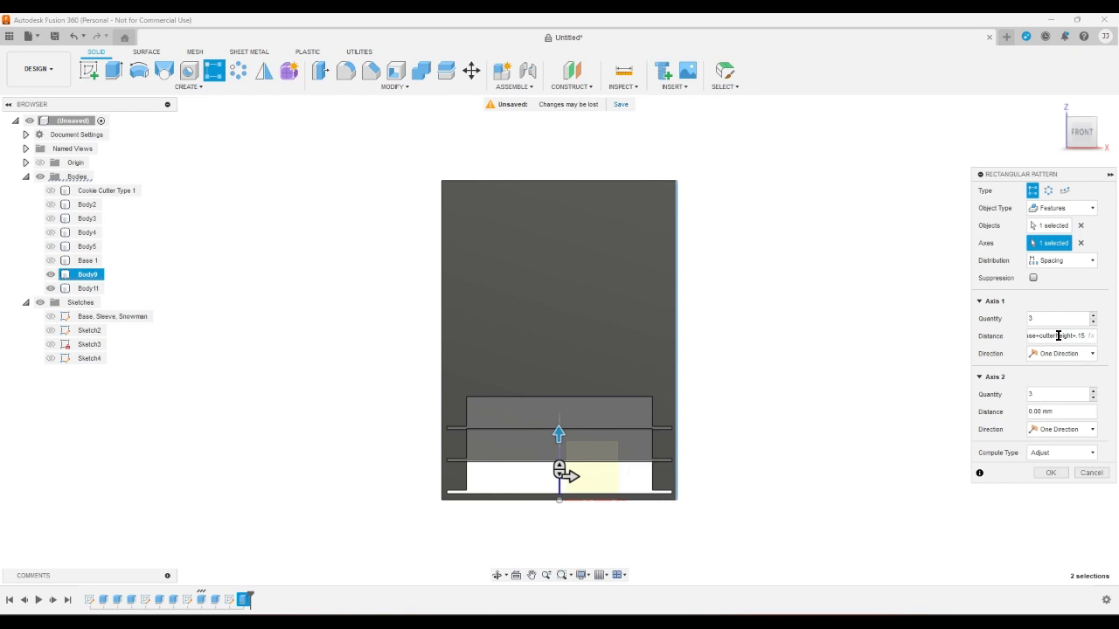
{"action": "key", "text": "Return"}
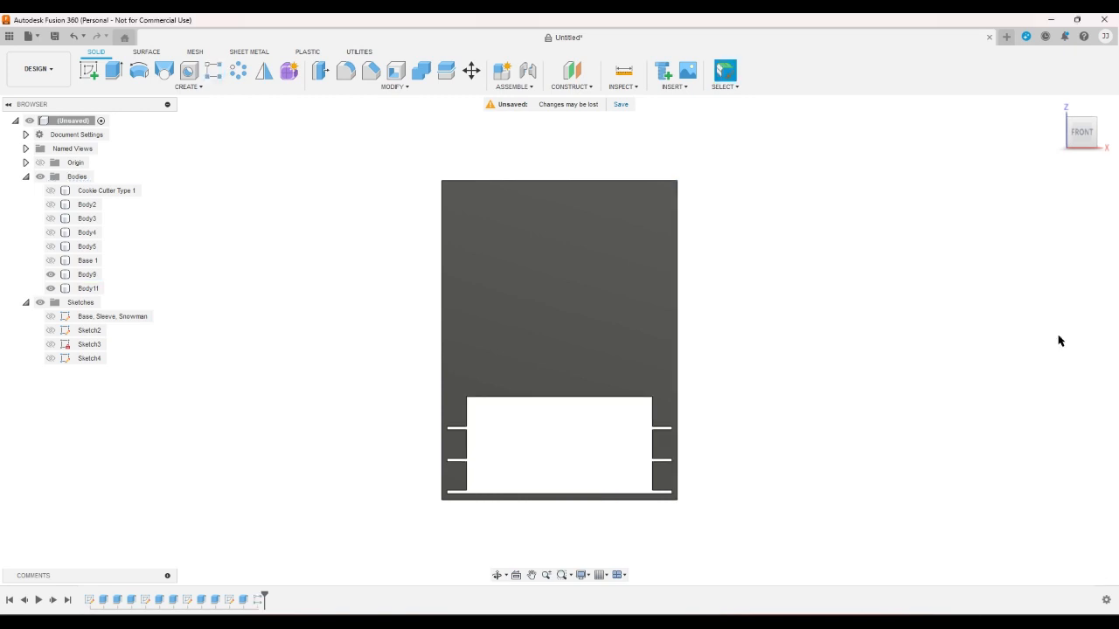
Reopen the rectangular pattern's settings to check its distance expression, and leave them
{"action": "double_click", "coordinate": [244, 601]}
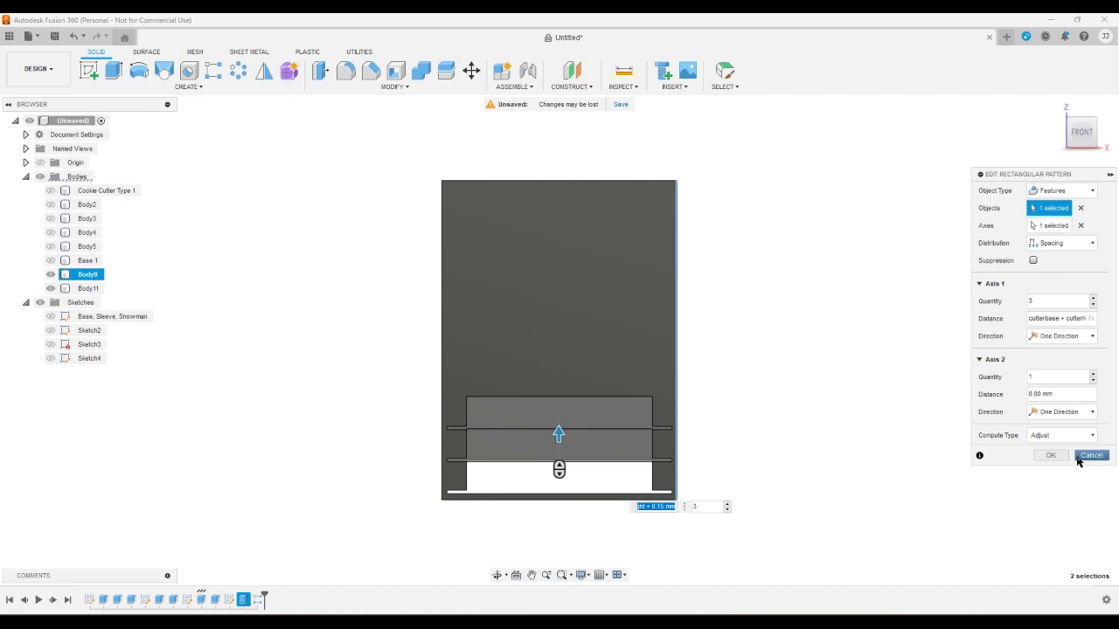
{"action": "left_click", "coordinate": [1068, 319]}
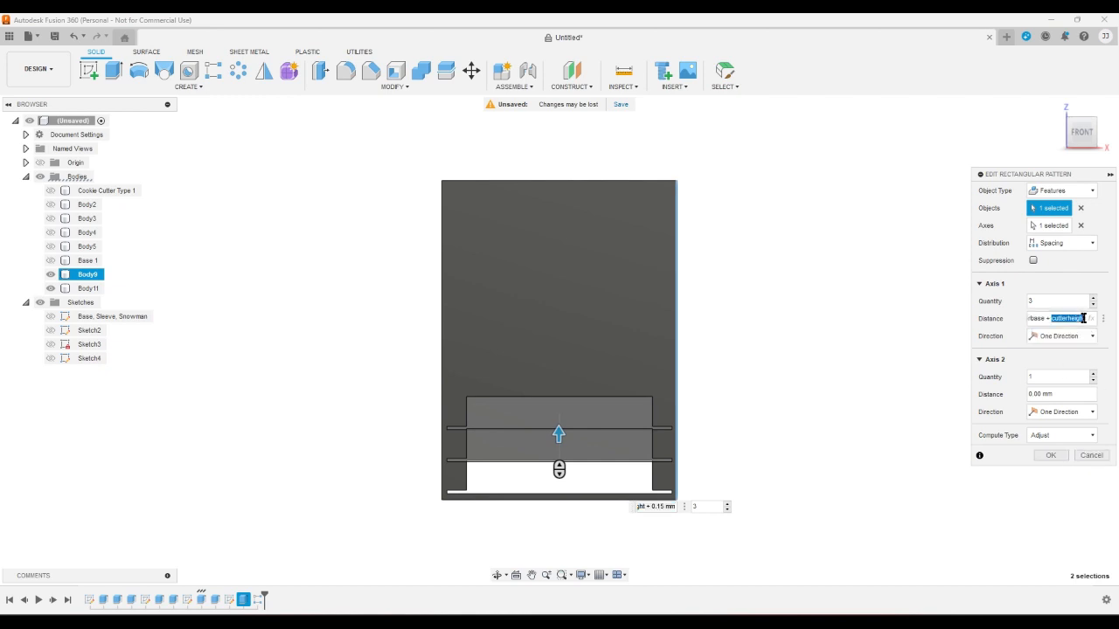
{"action": "left_click", "coordinate": [1089, 455]}
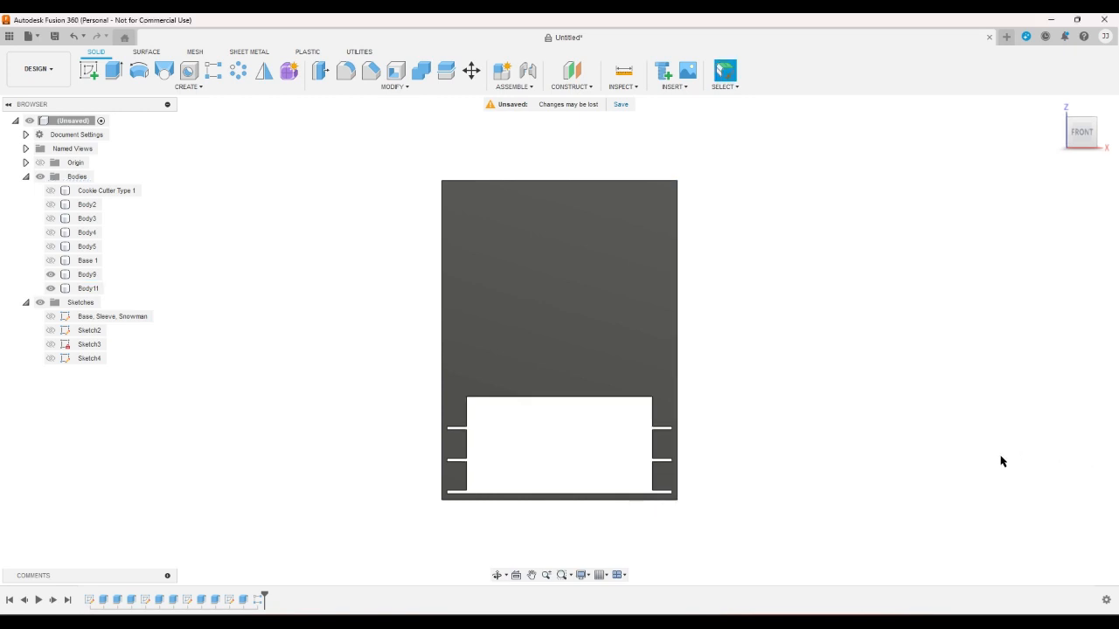
{"action": "left_click", "coordinate": [1054, 110]}
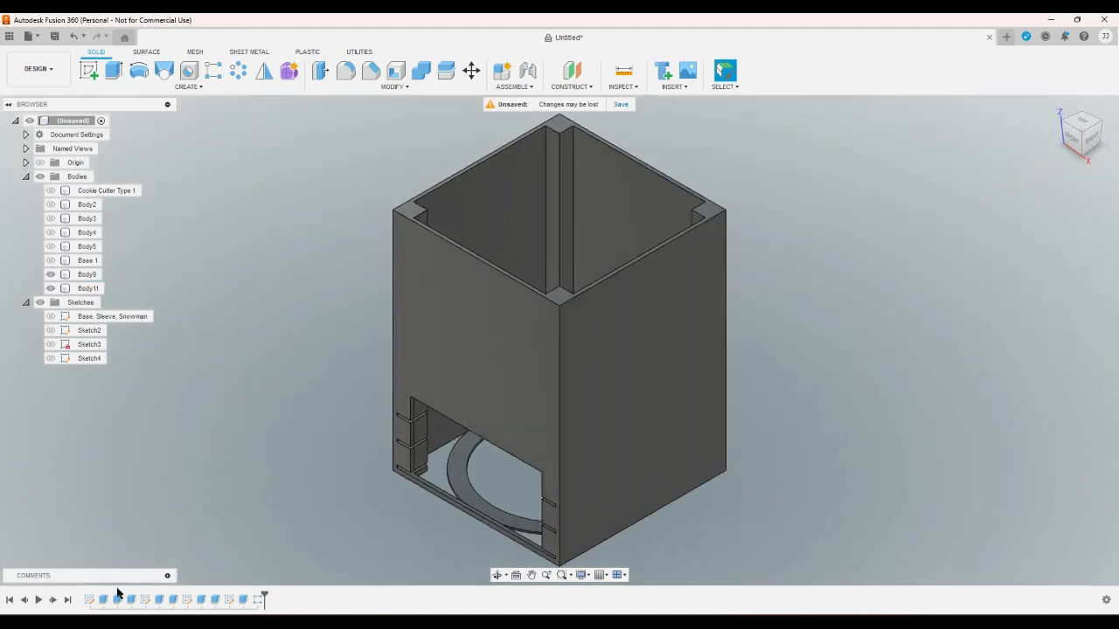
{"action": "double_click", "coordinate": [88, 344]}
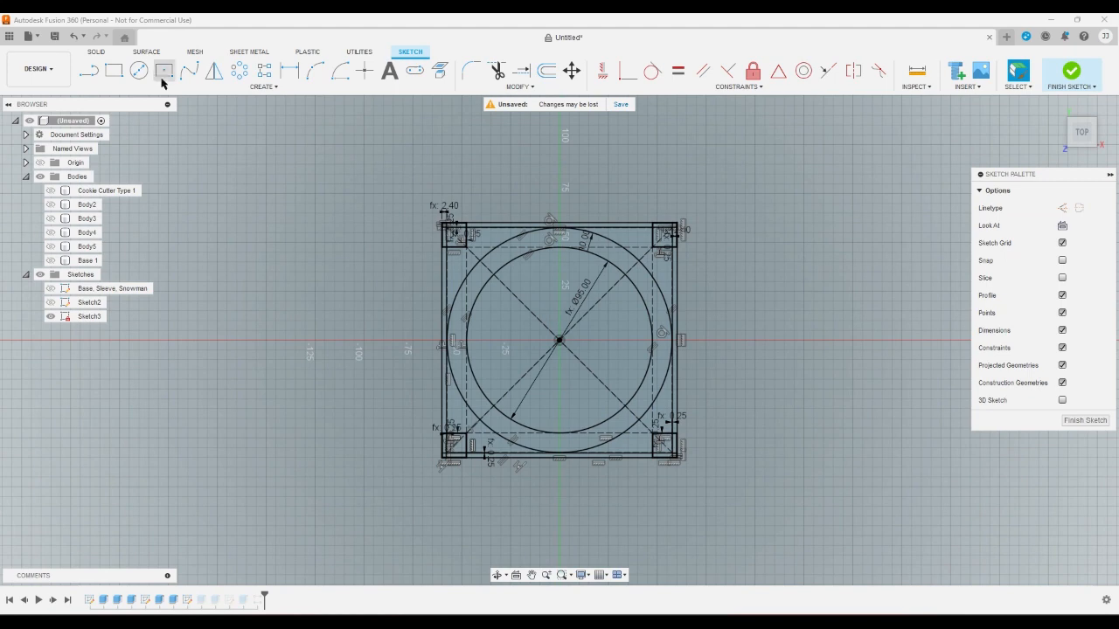
{"action": "left_click", "coordinate": [76, 45]}
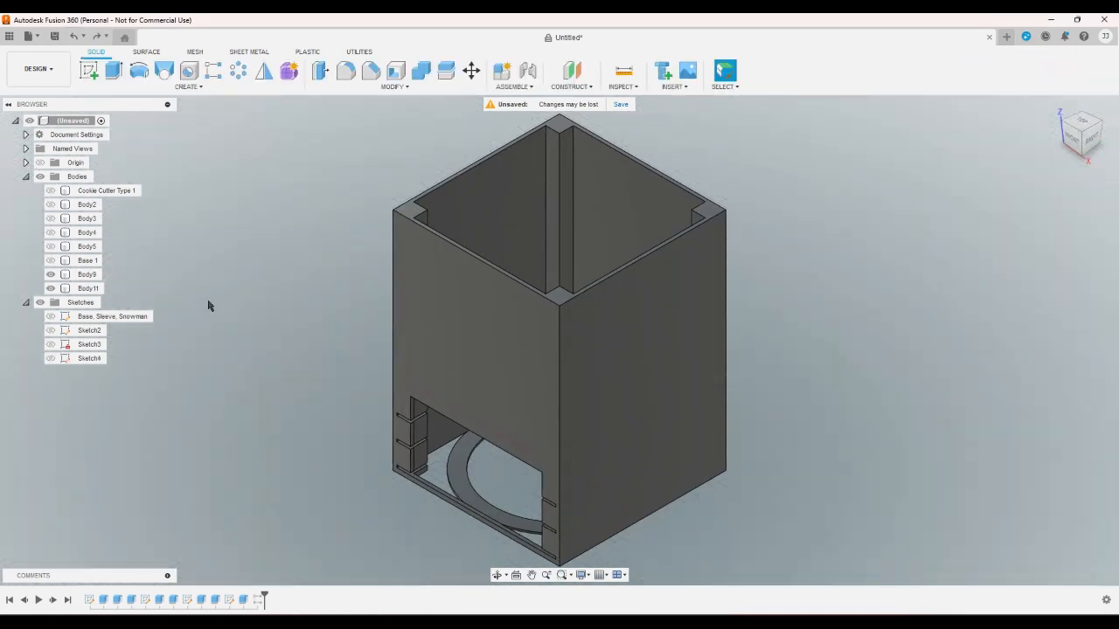
Show Sketch3 and extrude its inner circle upward by cutterbase+cutterheight, joining it to the base ring
{"action": "left_click", "coordinate": [51, 345]}
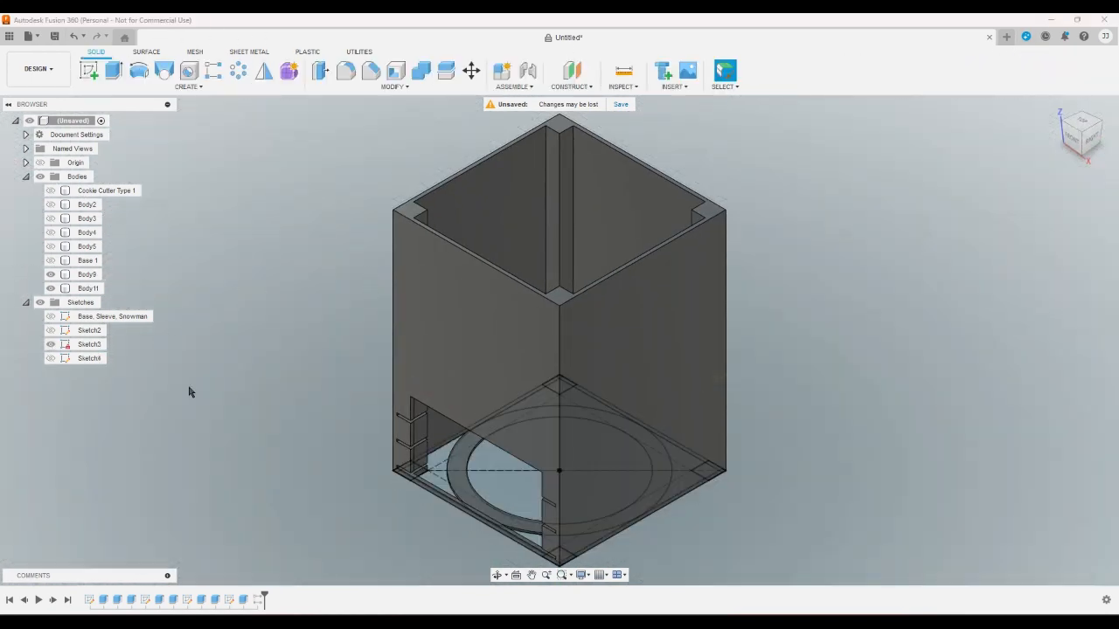
{"action": "left_click", "coordinate": [113, 70]}
{"action": "left_click", "coordinate": [495, 494]}
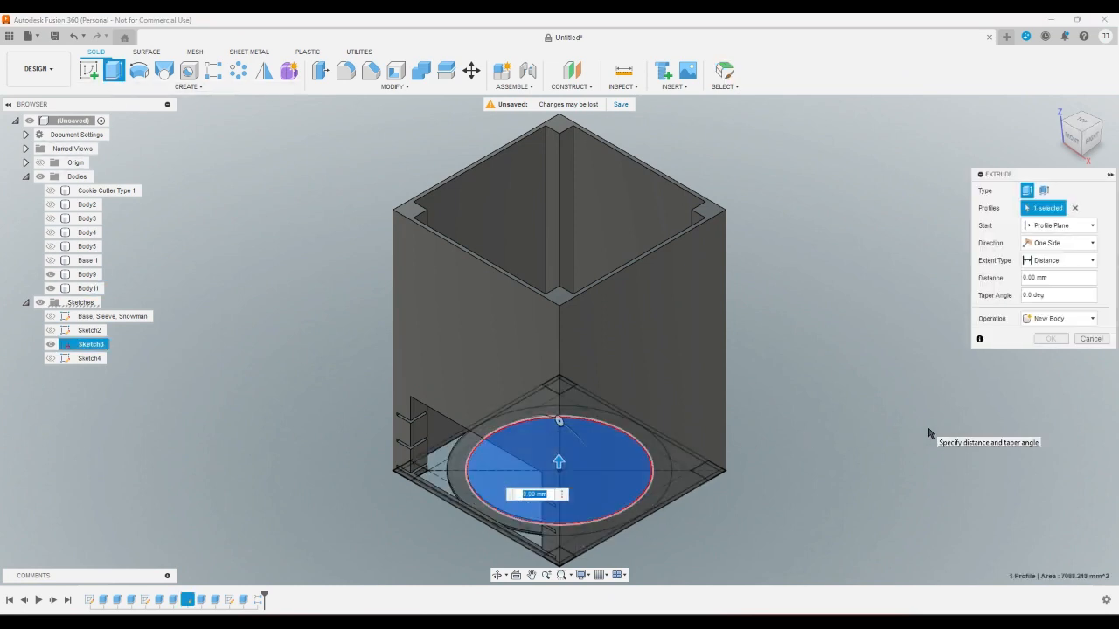
{"action": "type", "text": "c"}
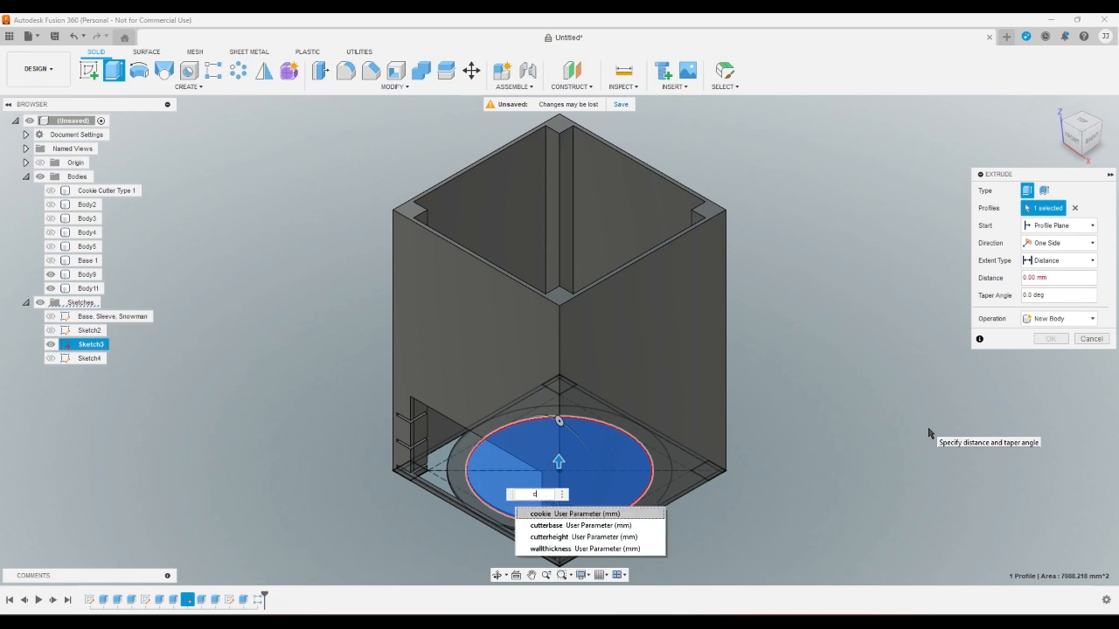
{"action": "key", "text": "Down"}
{"action": "key", "text": "Return"}
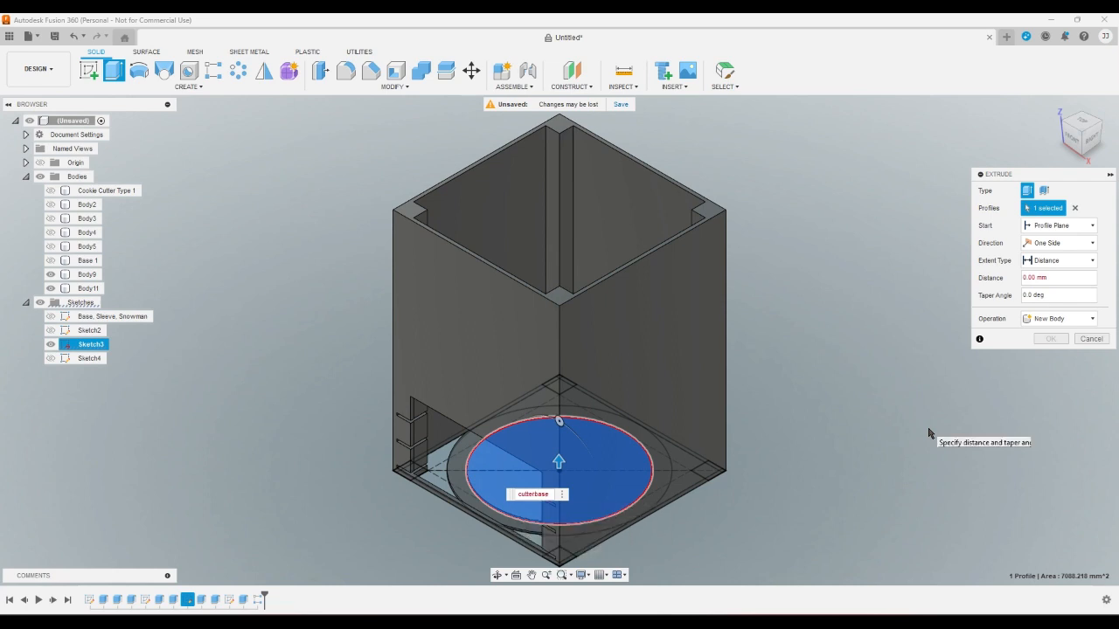
{"action": "type", "text": "+c"}
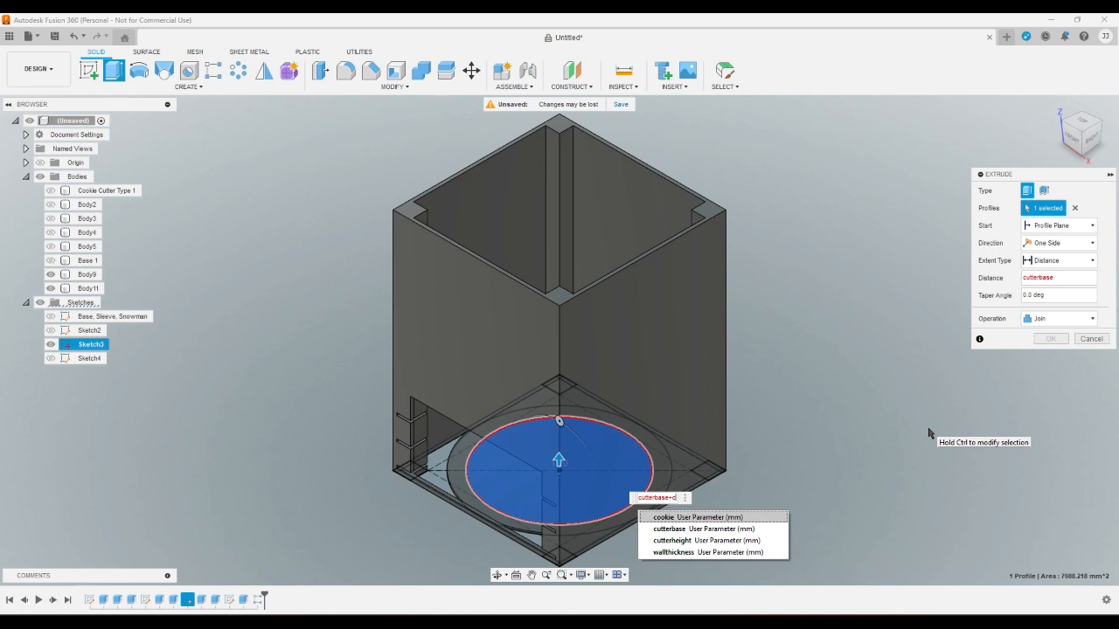
{"action": "key", "text": "Down"}
{"action": "key", "text": "Down"}
{"action": "key", "text": "Return"}
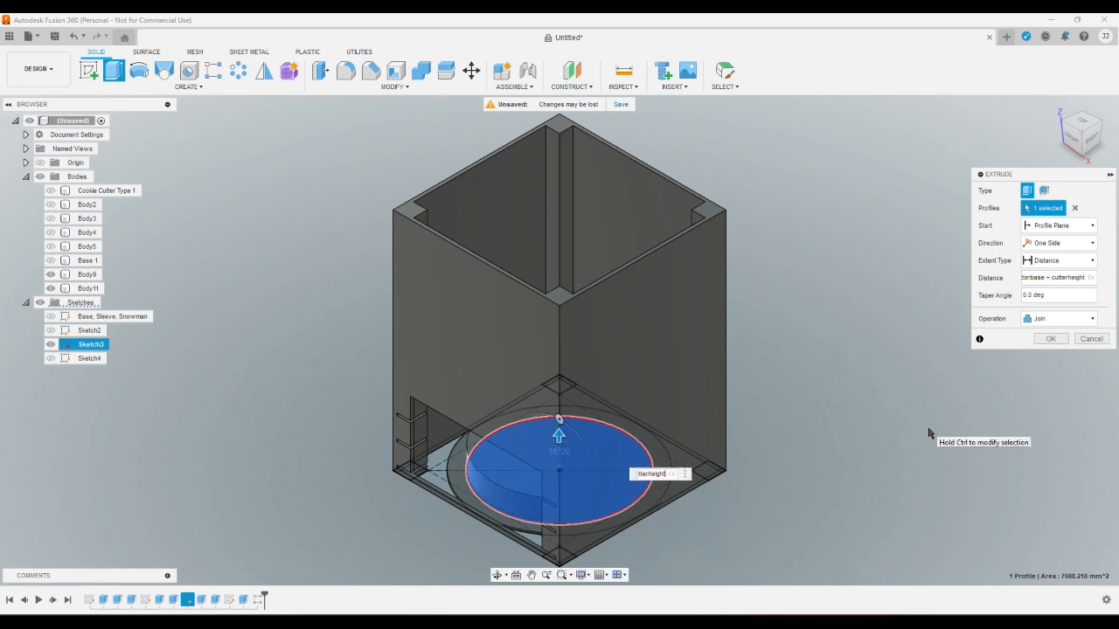
{"action": "key", "text": "Return"}
{"action": "left_click", "coordinate": [1071, 140]}
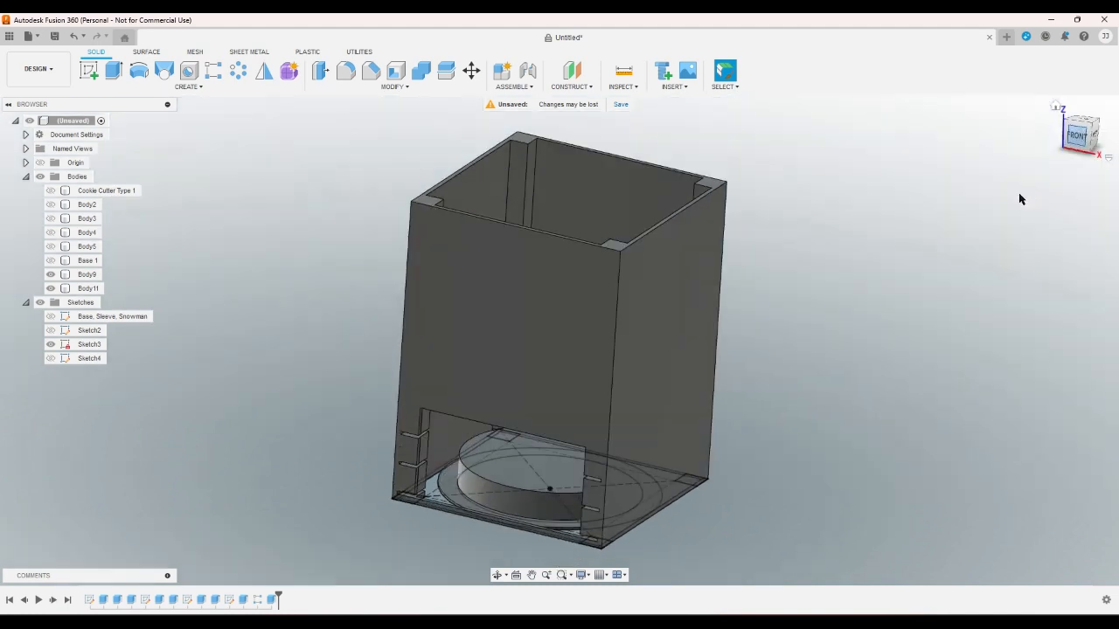
{"action": "left_click", "coordinate": [562, 480]}
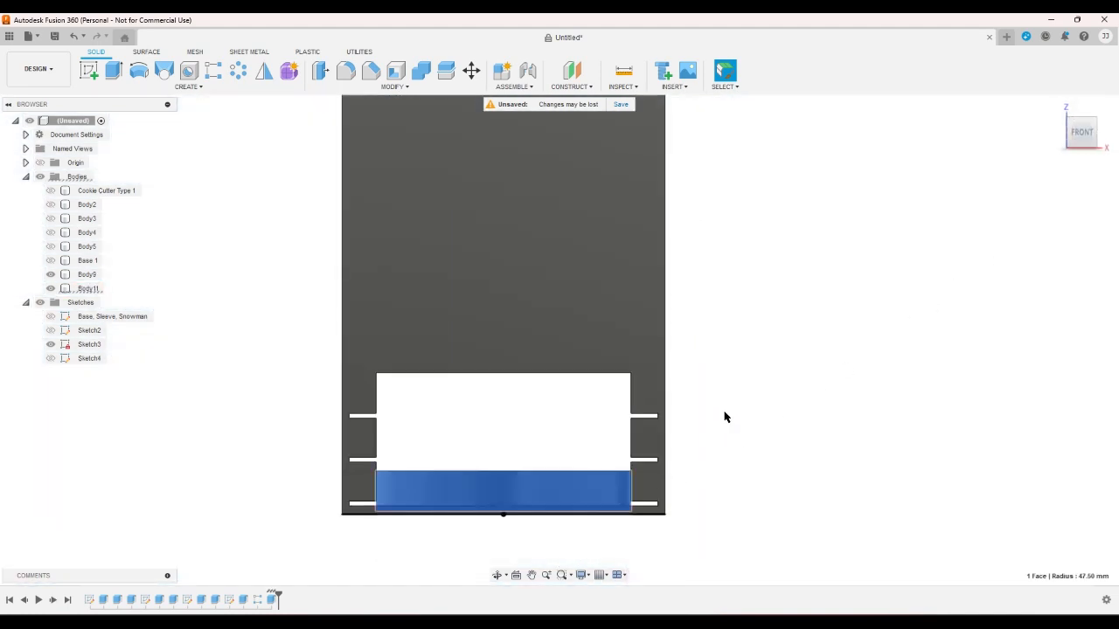
{"action": "left_click", "coordinate": [471, 70]}
{"action": "left_click_drag", "start_coordinate": [503, 476], "coordinate": [505, 454]}
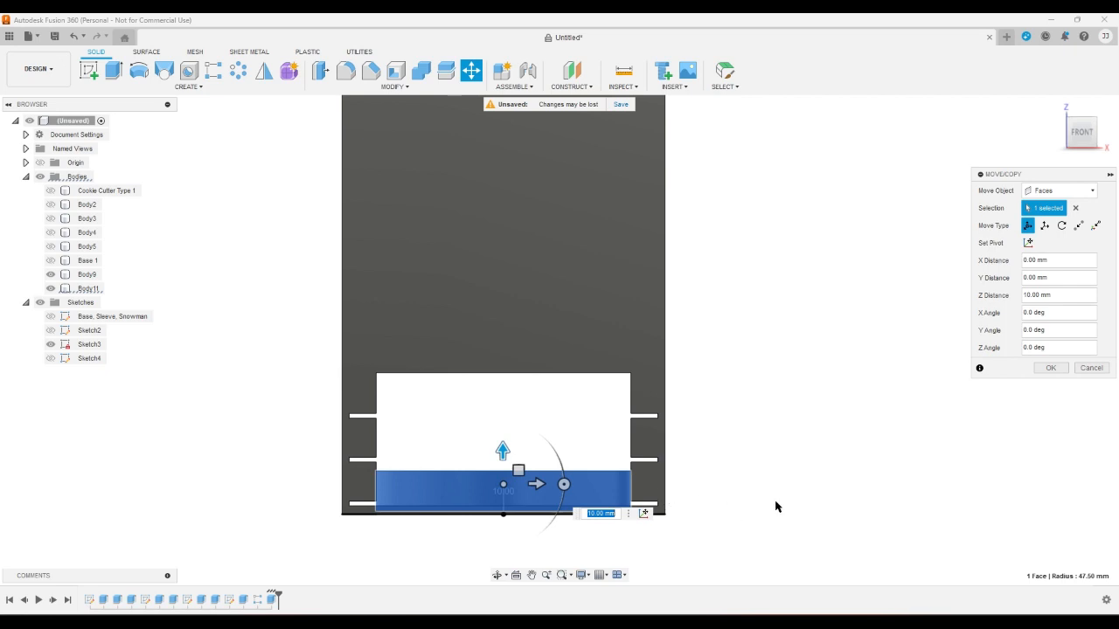
{"action": "type", "text": "1.2"}
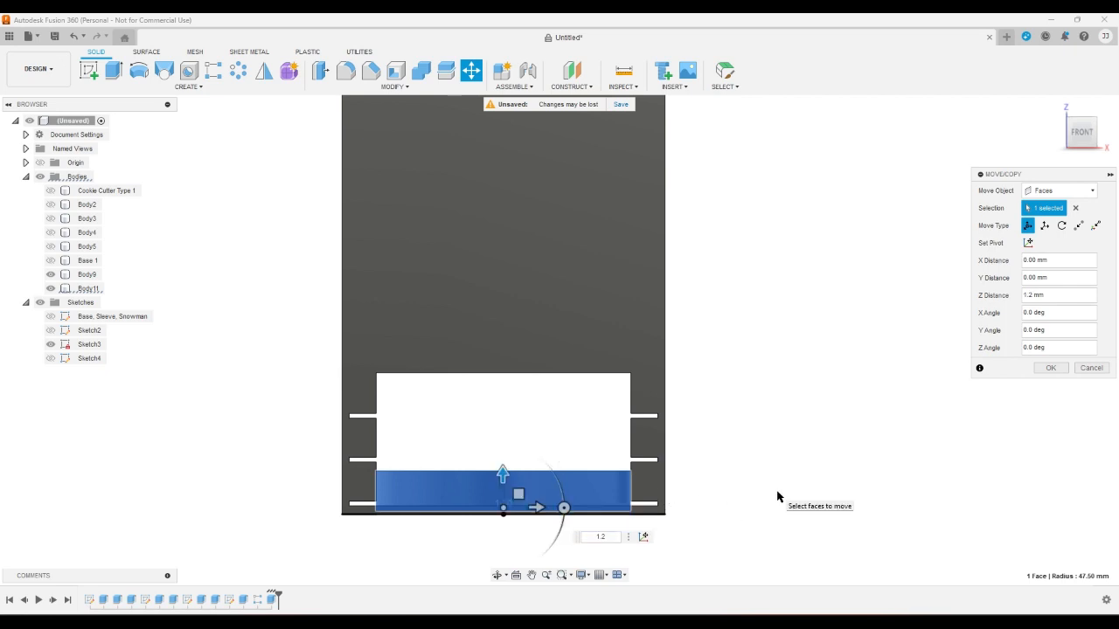
{"action": "left_click", "coordinate": [1087, 370]}
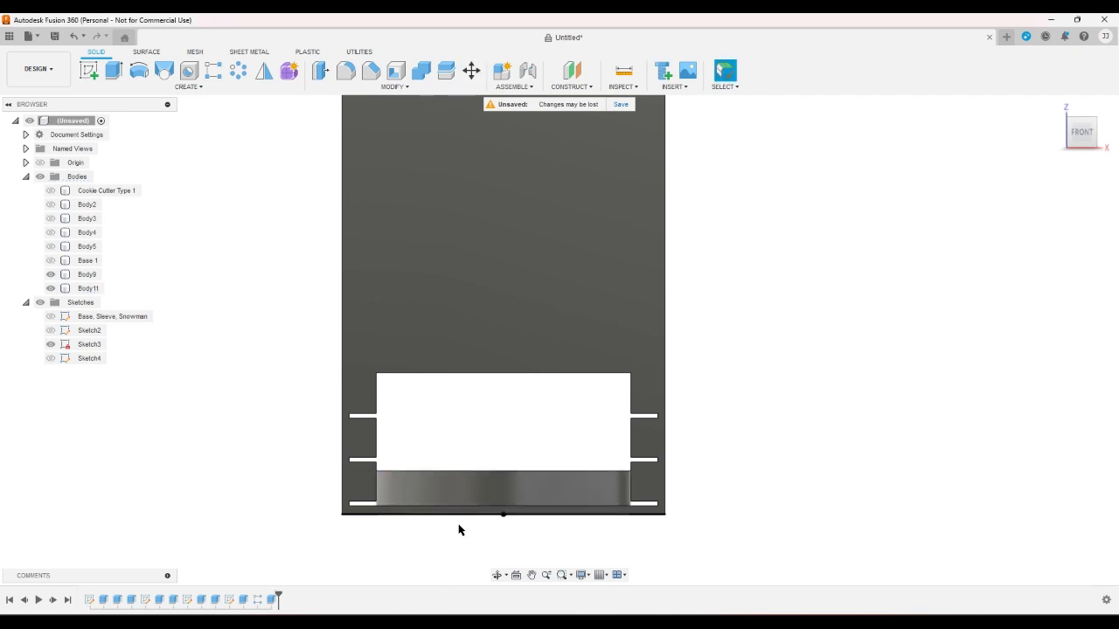
Move the cutter body Body11 upward by 3.3 mm in Z to line its base up with the lowest slot
{"action": "scroll", "coordinate": [442, 496], "scroll_direction": "up", "scroll_amount": 3}
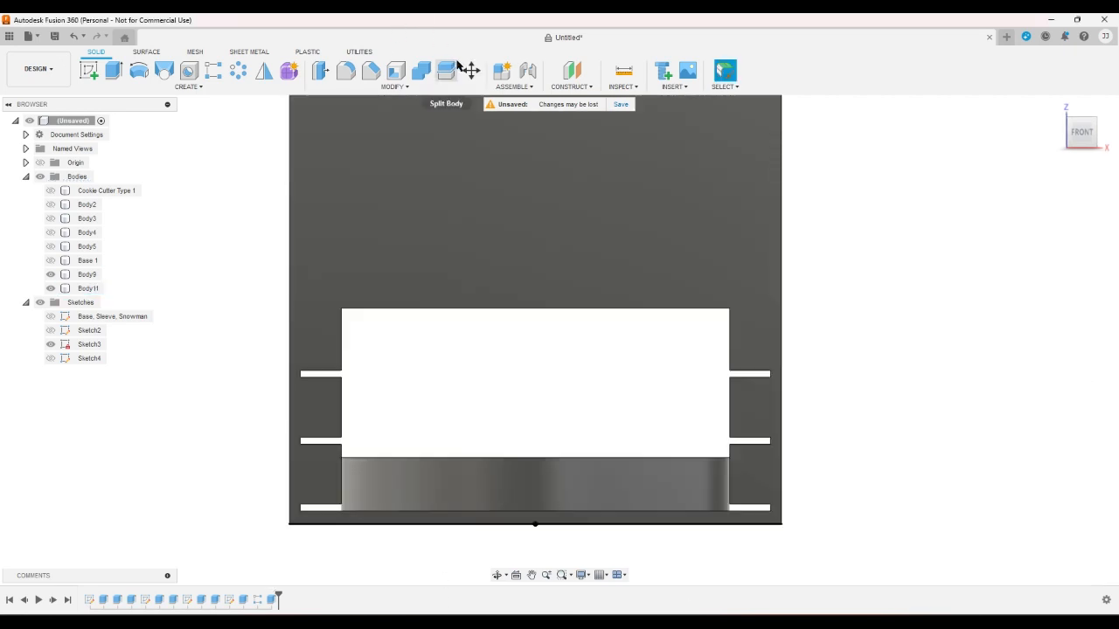
{"action": "left_click", "coordinate": [470, 70]}
{"action": "left_click", "coordinate": [429, 486]}
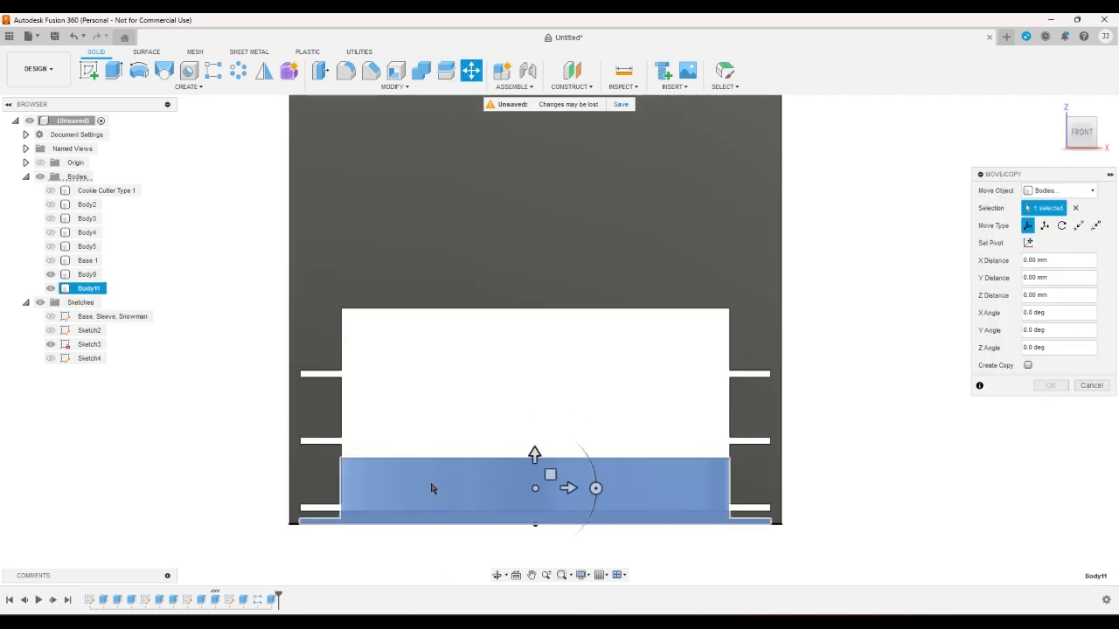
{"action": "left_click_drag", "start_coordinate": [534, 455], "coordinate": [536, 425]}
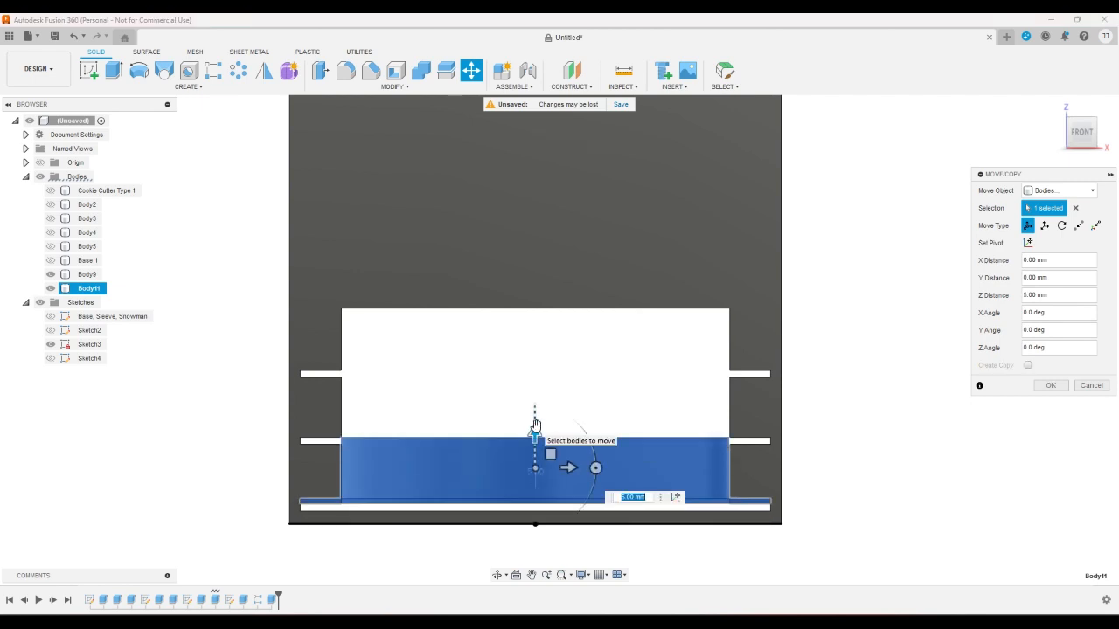
{"action": "key", "text": "BackSpace"}
{"action": "type", "text": "4"}
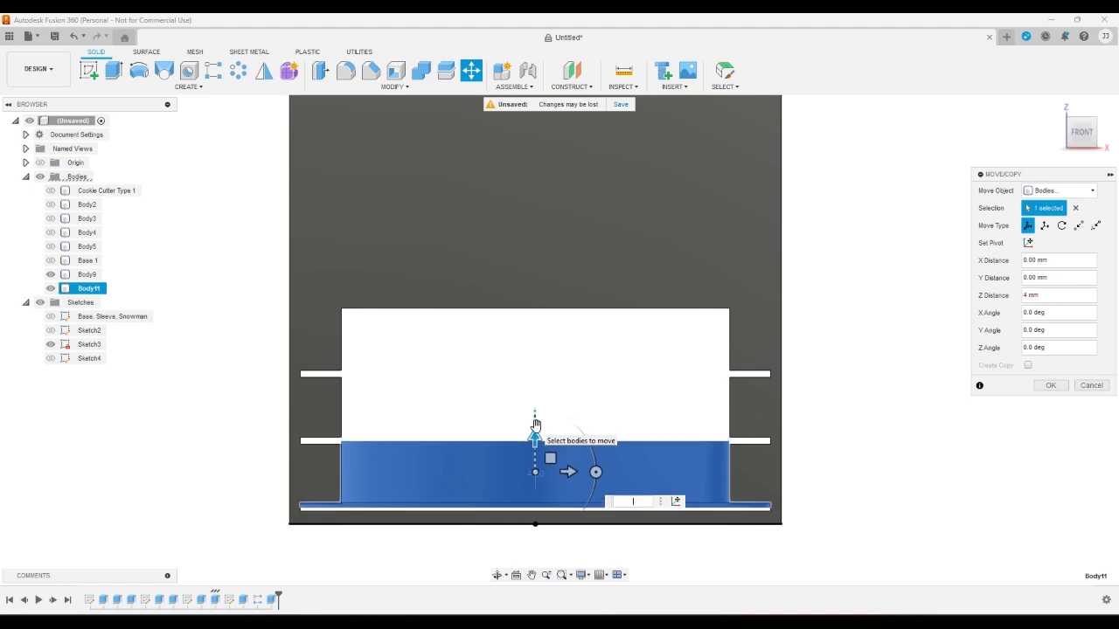
{"action": "type", "text": "3"}
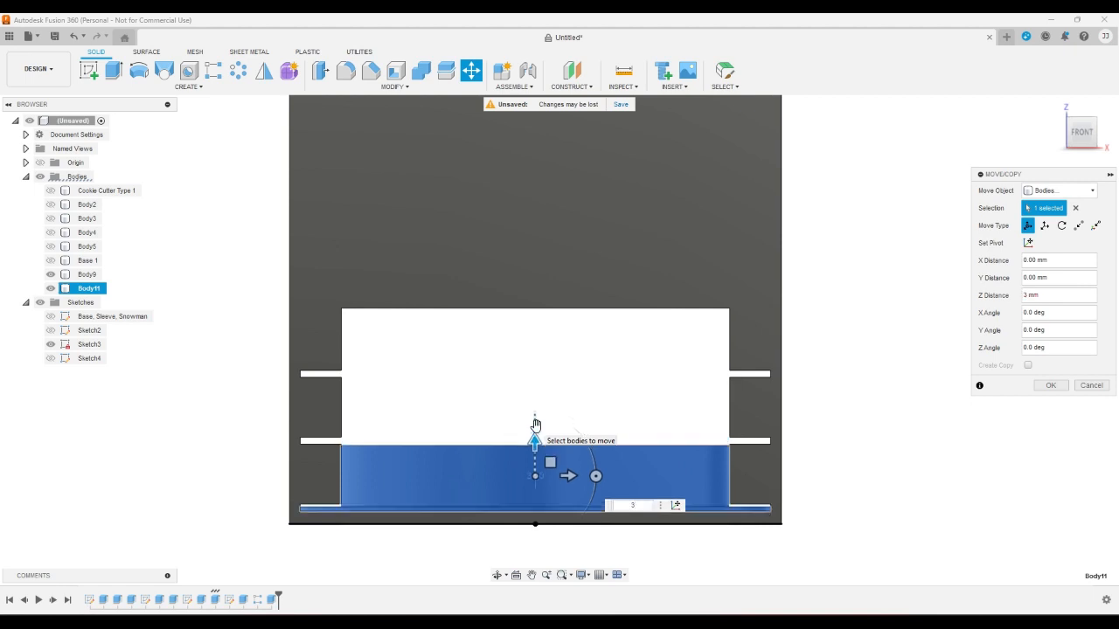
{"action": "type", "text": ".5"}
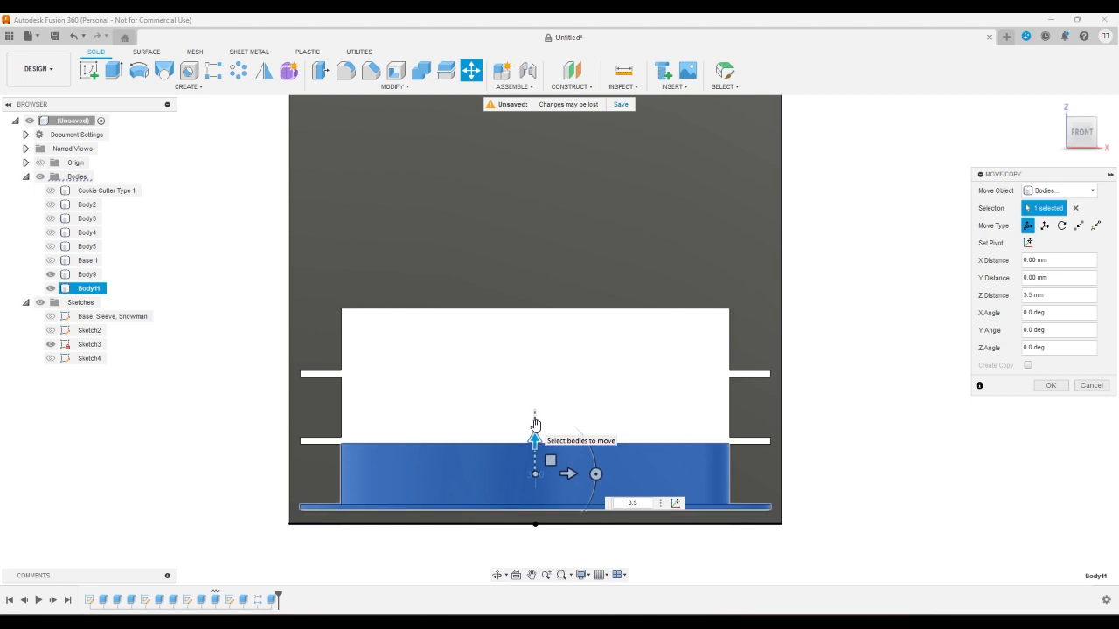
{"action": "key", "text": "BackSpace"}
{"action": "type", "text": "2"}
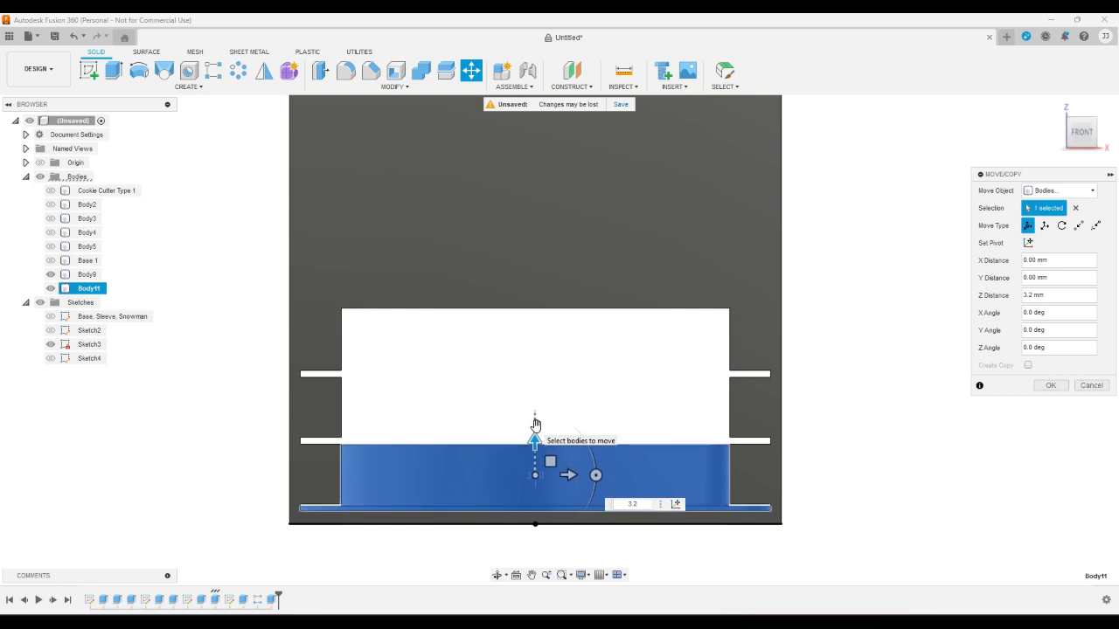
{"action": "type", "text": "5"}
{"action": "key", "text": "BackSpace"}
{"action": "key", "text": "BackSpace"}
{"action": "type", "text": "3"}
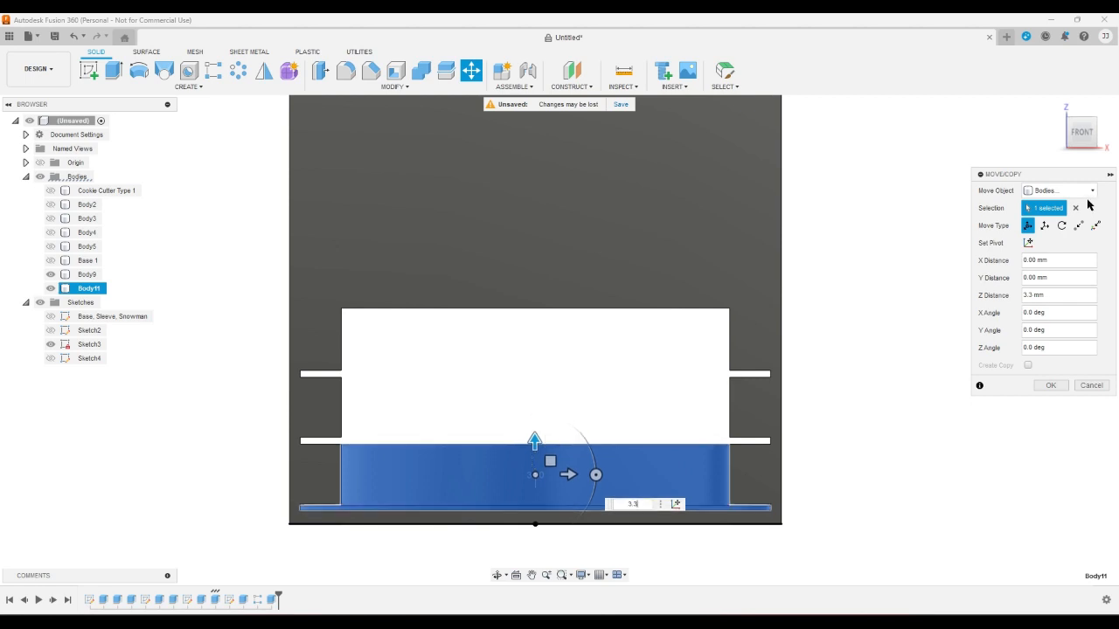
{"action": "scroll", "coordinate": [799, 520], "scroll_direction": "up", "scroll_amount": 3}
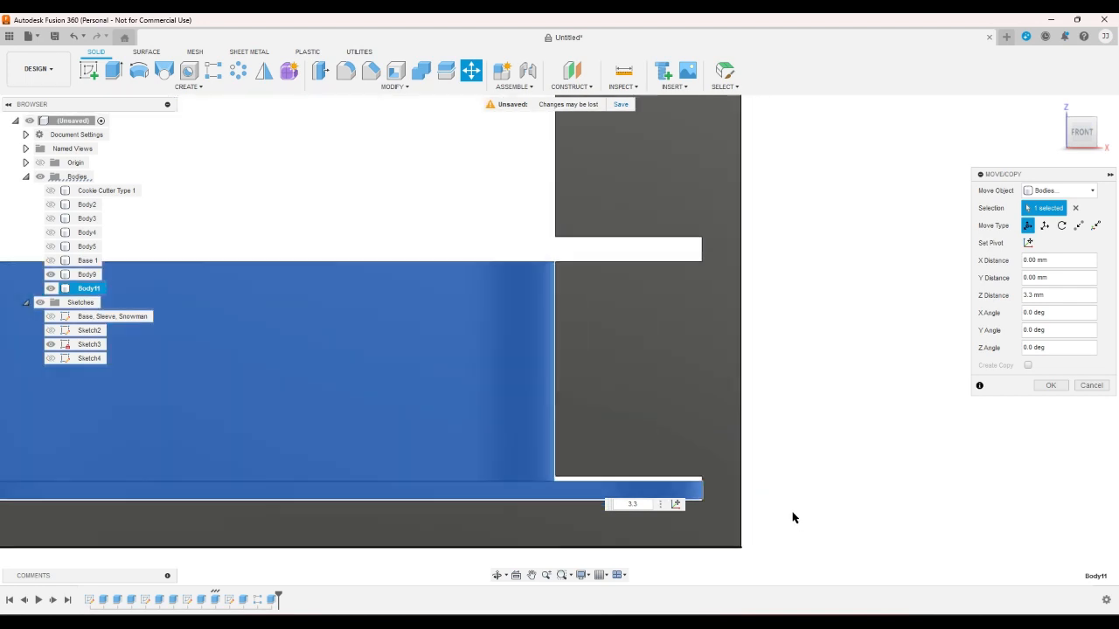
{"action": "scroll", "coordinate": [789, 514], "scroll_direction": "down", "scroll_amount": 1}
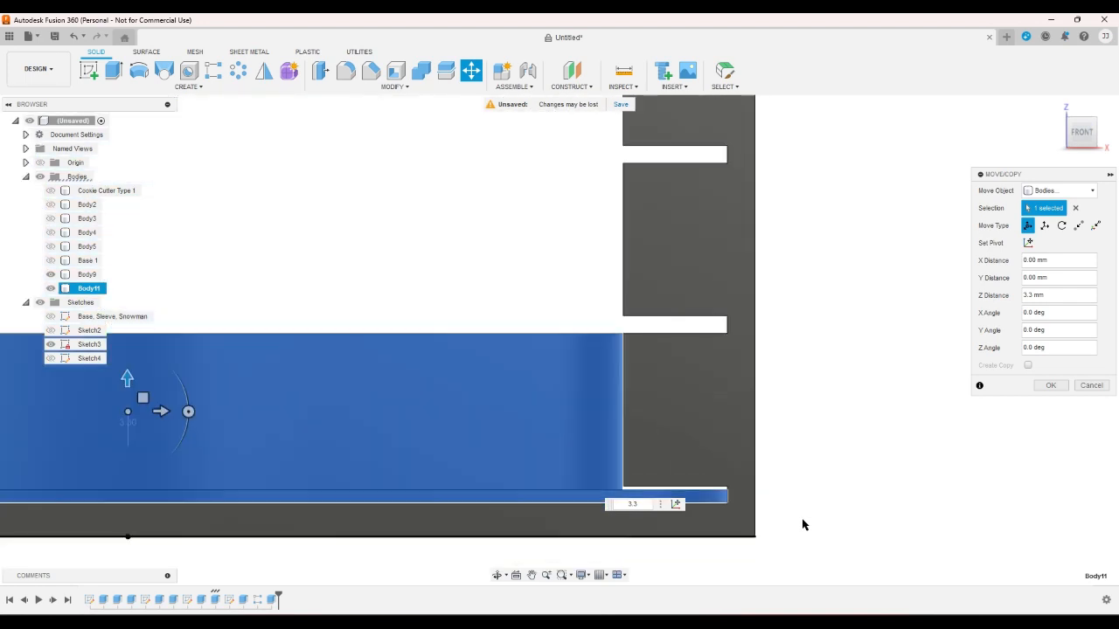
{"action": "left_click", "coordinate": [1045, 387]}
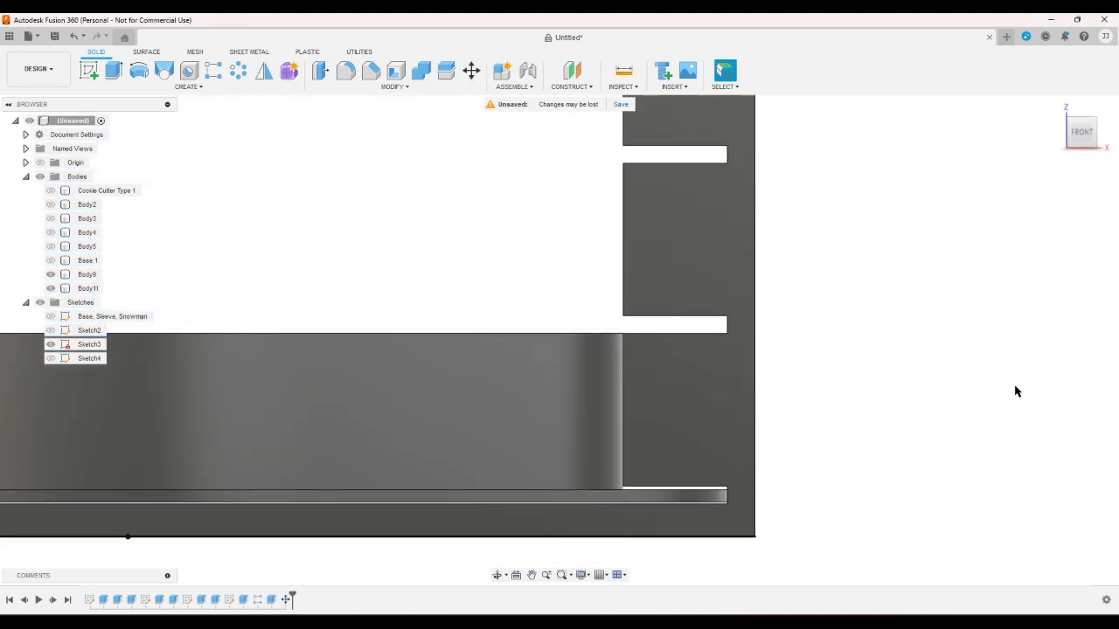
Move the cutter body Body11 -60 mm in Y so it slides out through the holder's front opening
{"action": "left_click", "coordinate": [1058, 106]}
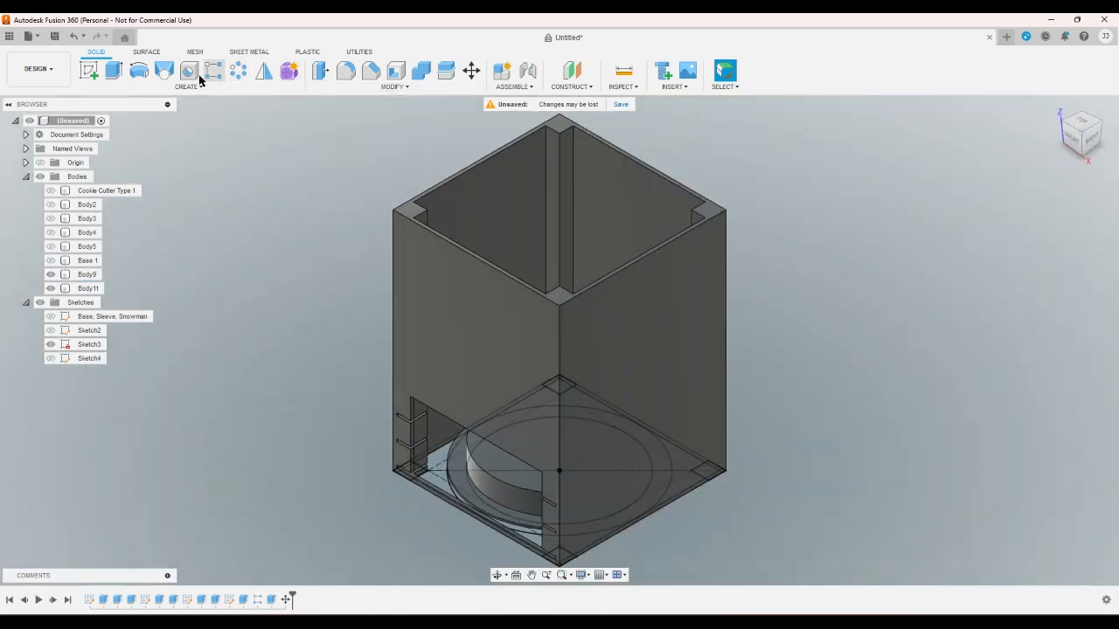
{"action": "left_click", "coordinate": [471, 71]}
{"action": "left_click", "coordinate": [500, 471]}
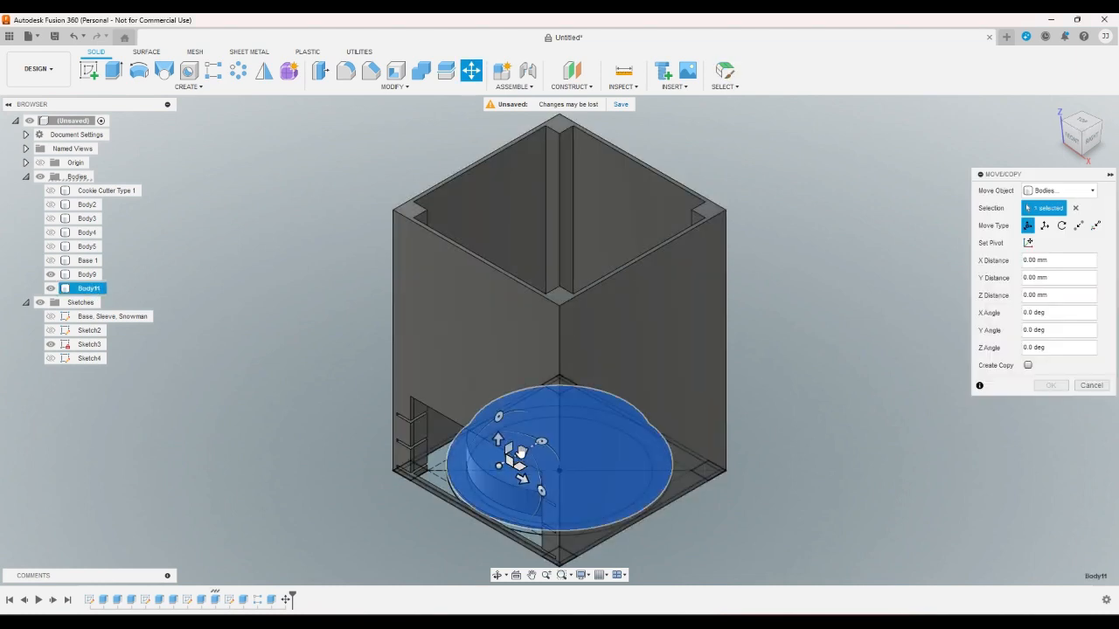
{"action": "left_click_drag", "start_coordinate": [516, 452], "coordinate": [434, 493]}
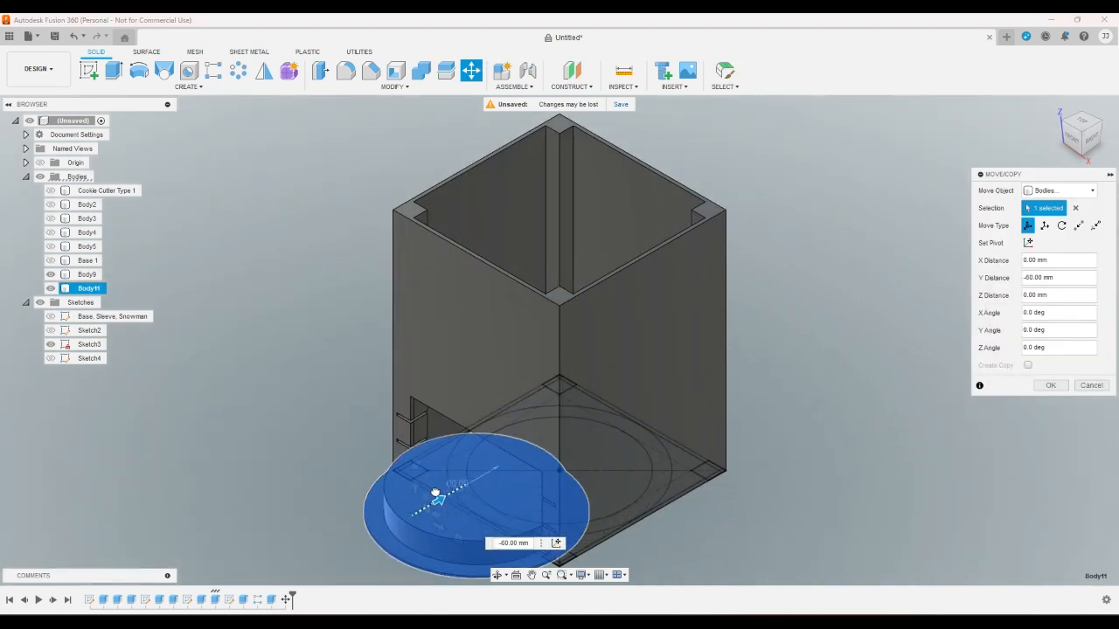
{"action": "left_click", "coordinate": [1051, 386]}
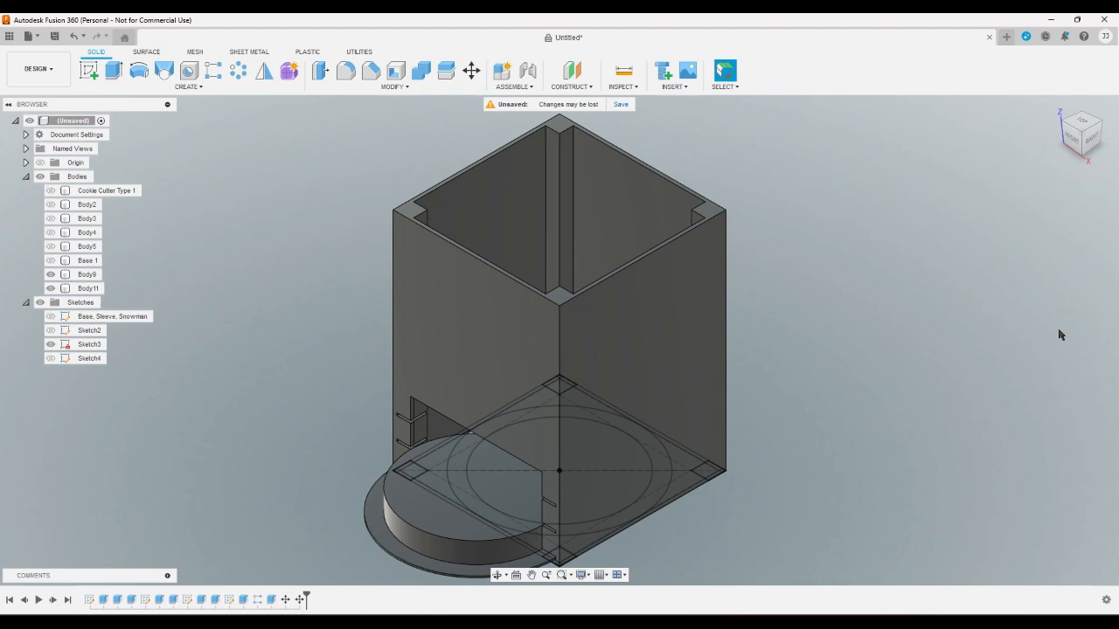
Examine how the shifted cutter body fits the front opening and slots, from below and in the home view
{"action": "left_click", "coordinate": [1072, 145]}
{"action": "scroll", "coordinate": [757, 358], "scroll_direction": "up", "scroll_amount": 5}
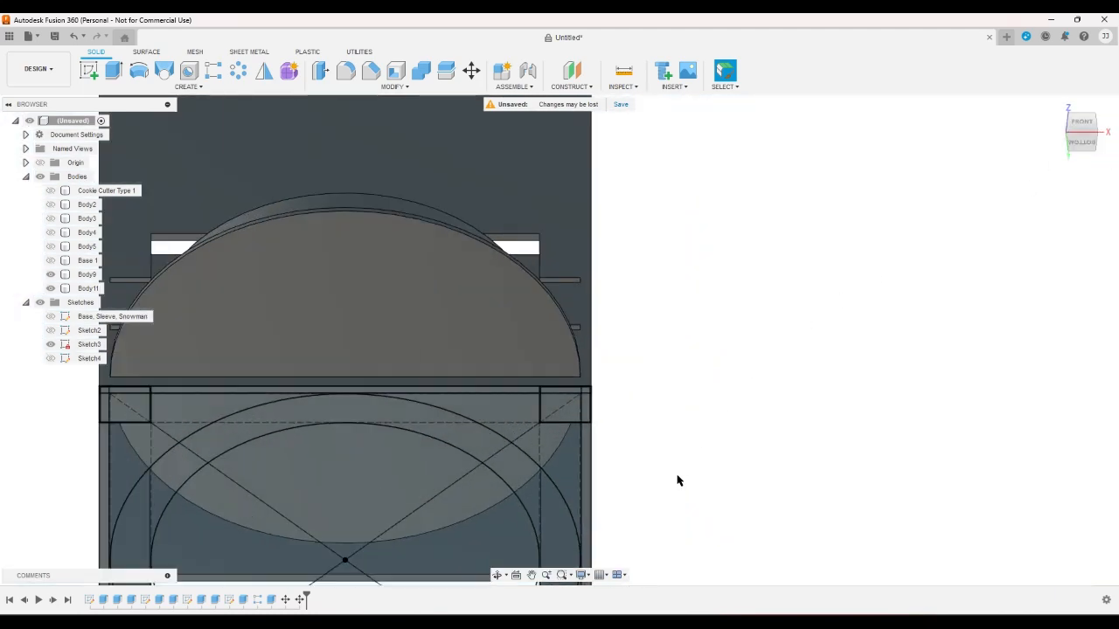
{"action": "scroll", "coordinate": [661, 499], "scroll_direction": "down", "scroll_amount": 4}
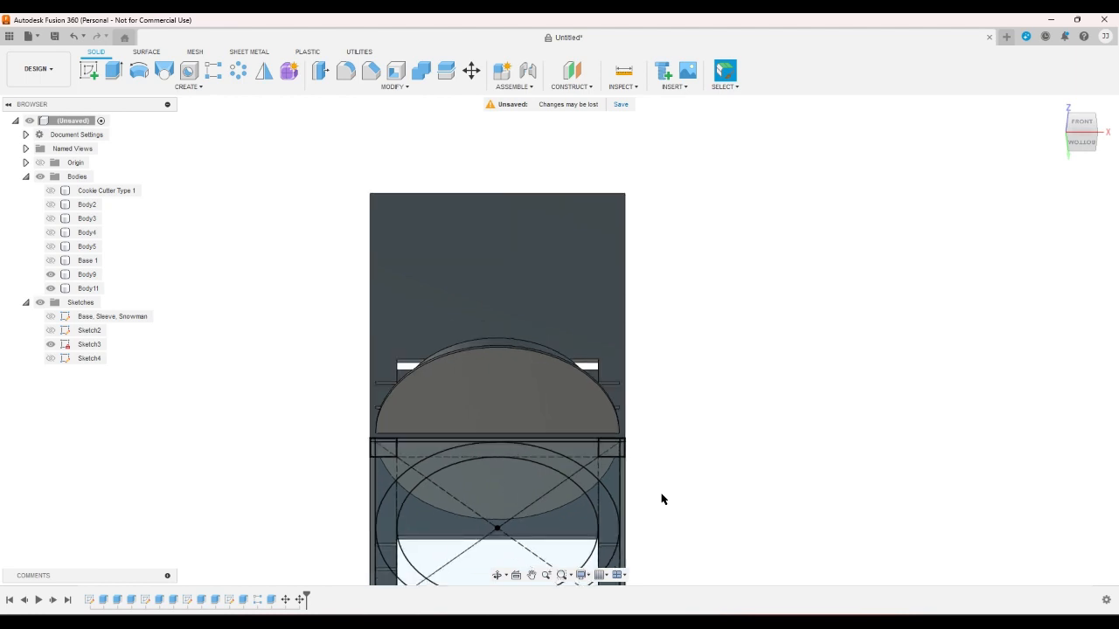
{"action": "left_click", "coordinate": [1055, 107]}
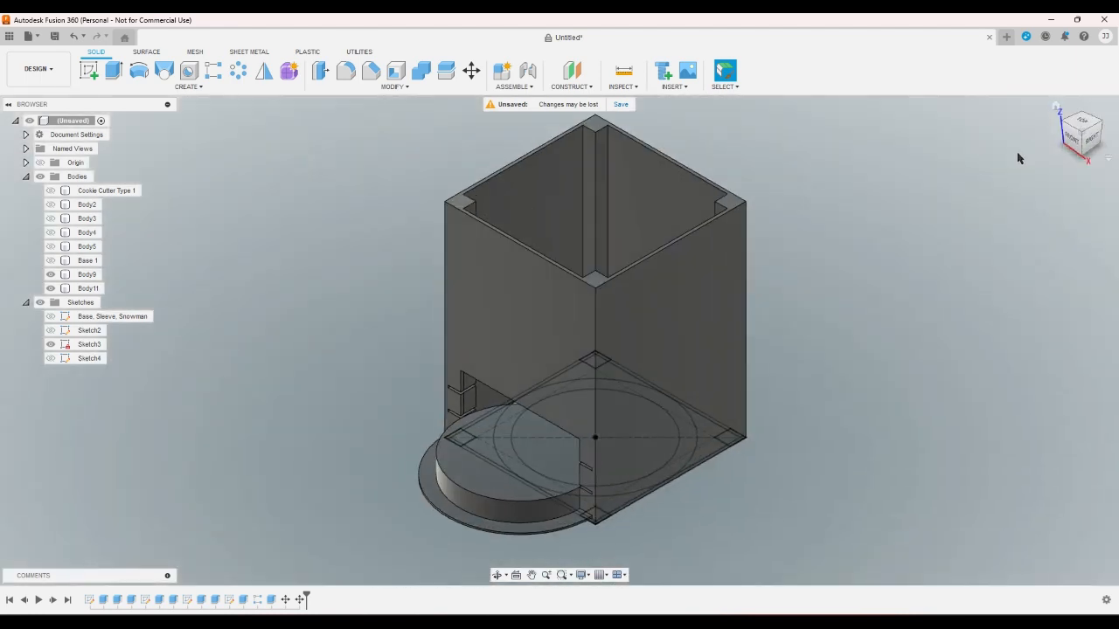
{"action": "left_click", "coordinate": [524, 441]}
{"action": "scroll", "coordinate": [528, 439], "scroll_direction": "up", "scroll_amount": 3}
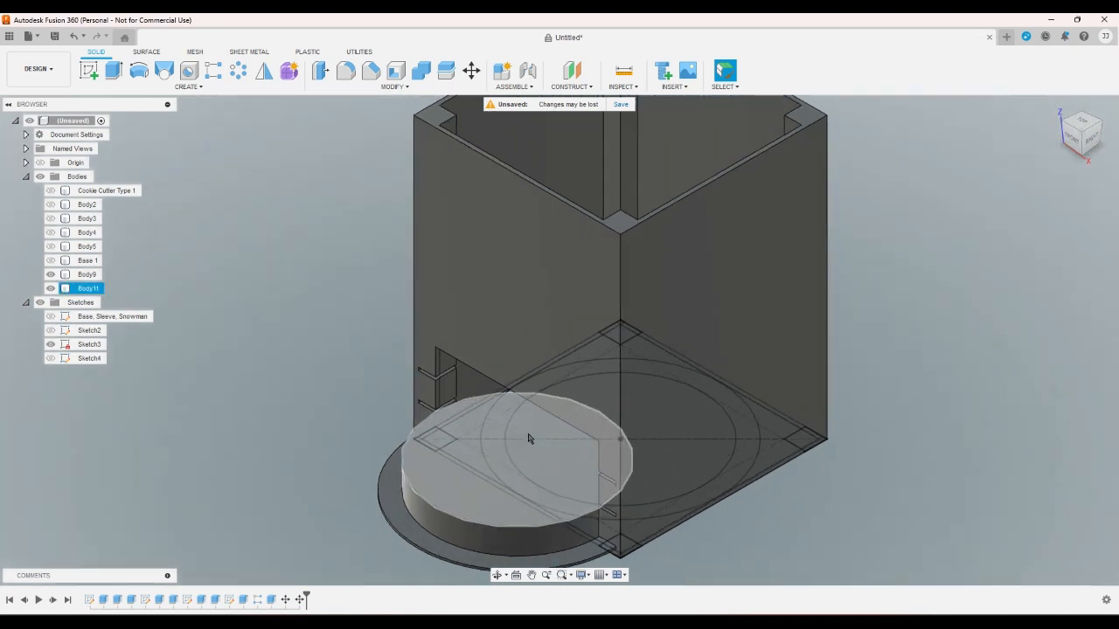
{"action": "scroll", "coordinate": [528, 439], "scroll_direction": "down", "scroll_amount": 4}
{"action": "left_click", "coordinate": [674, 529]}
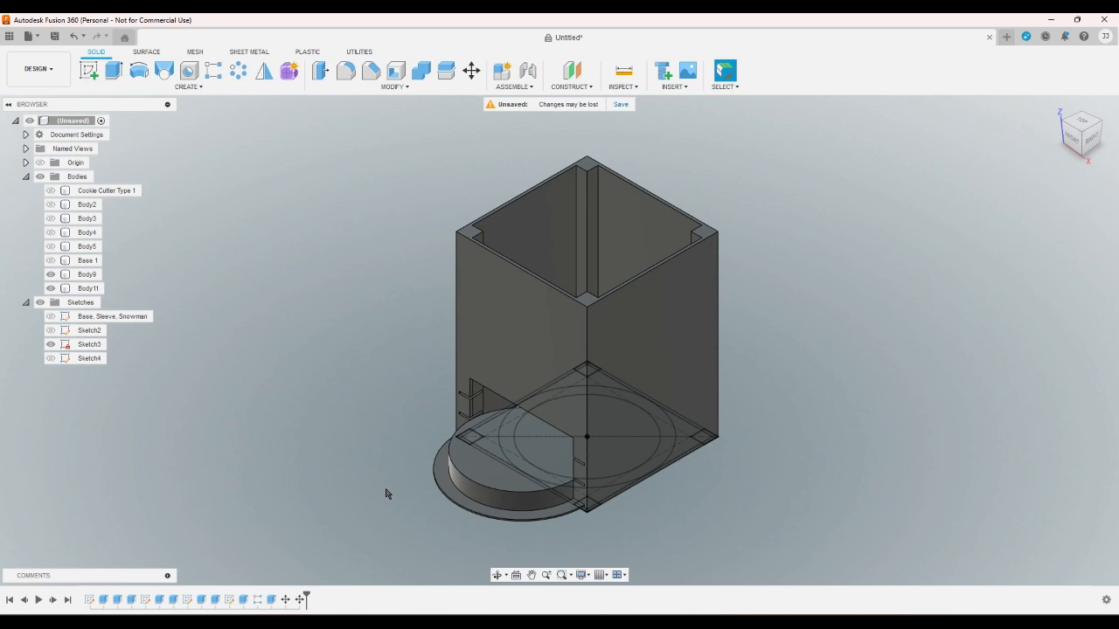
{"action": "left_click", "coordinate": [621, 249]}
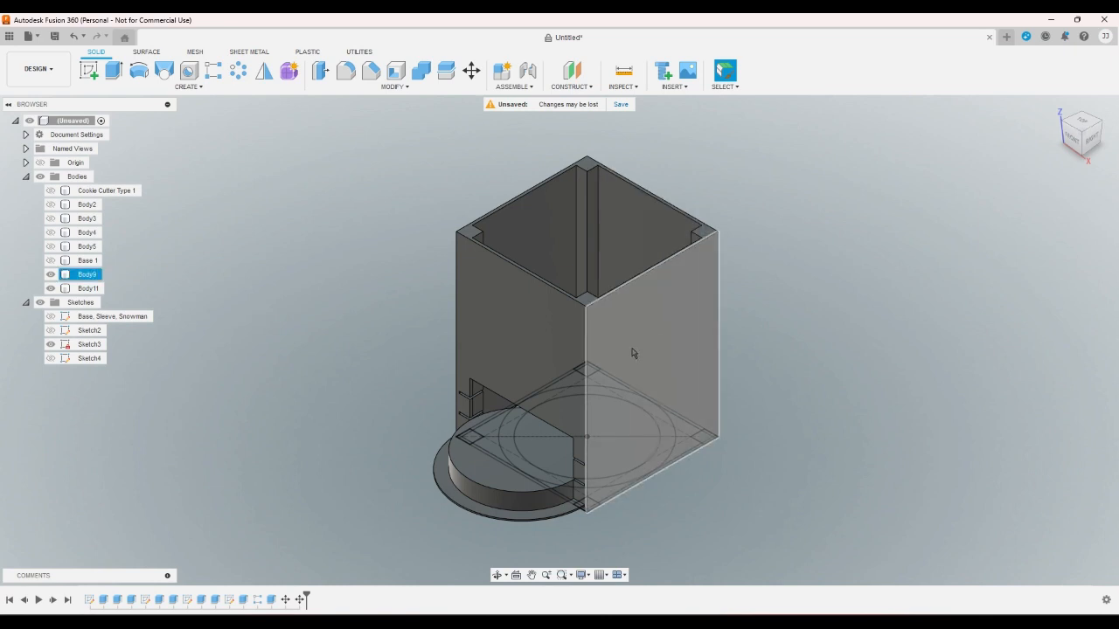
{"action": "left_click", "coordinate": [786, 395]}
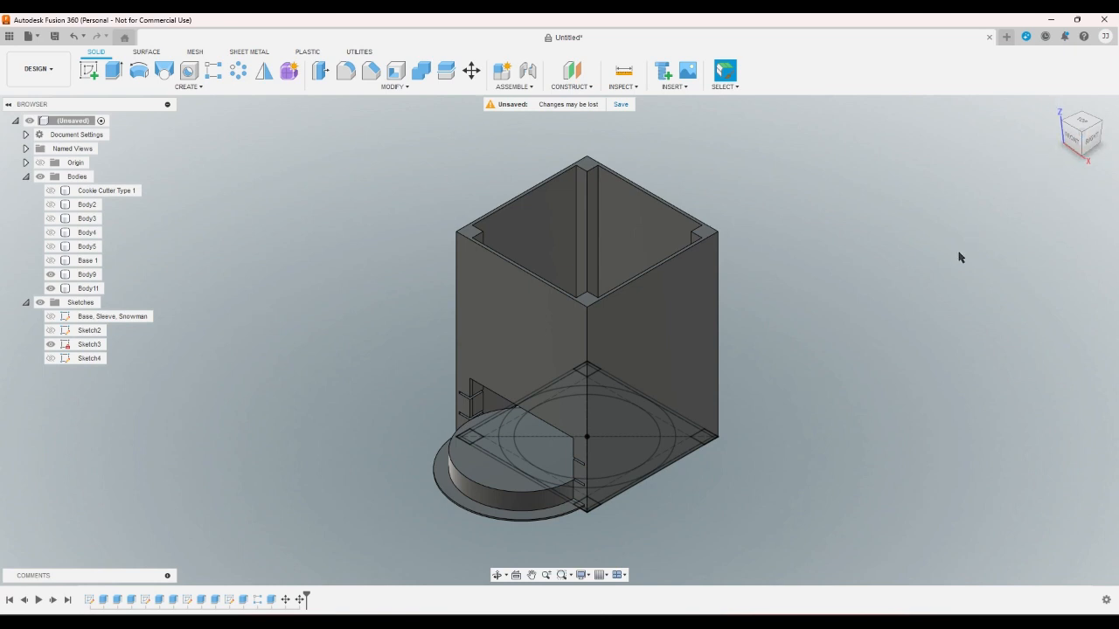
{"action": "left_click", "coordinate": [514, 500]}
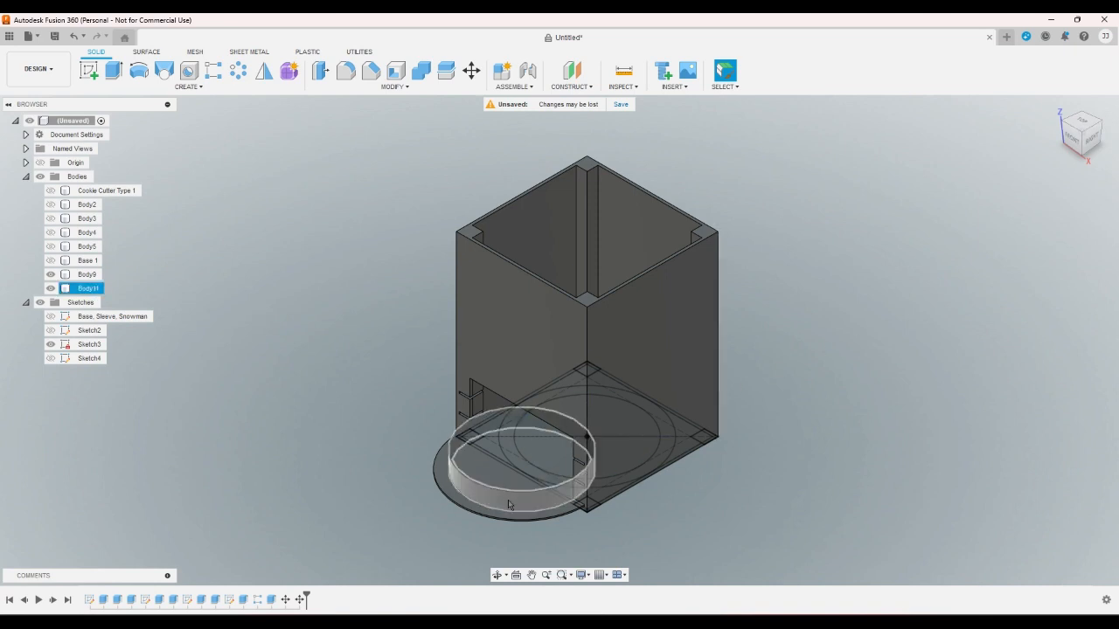
Suppress the rectangular pattern feature and inspect the cutter against the front wall from below and in the home view
{"action": "right_click", "coordinate": [258, 600]}
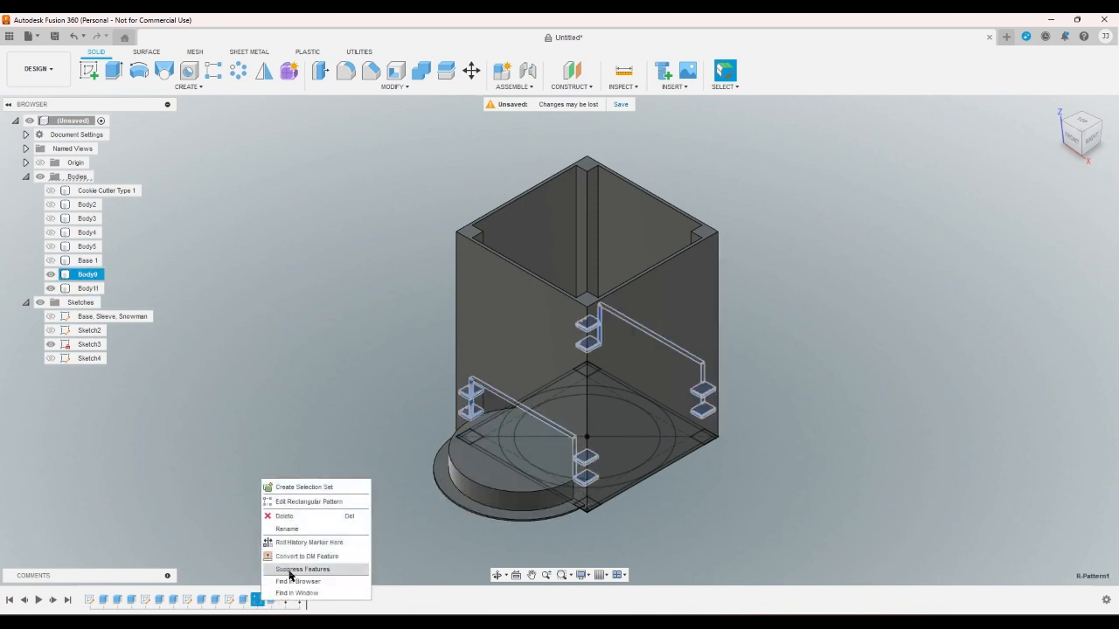
{"action": "left_click", "coordinate": [289, 570]}
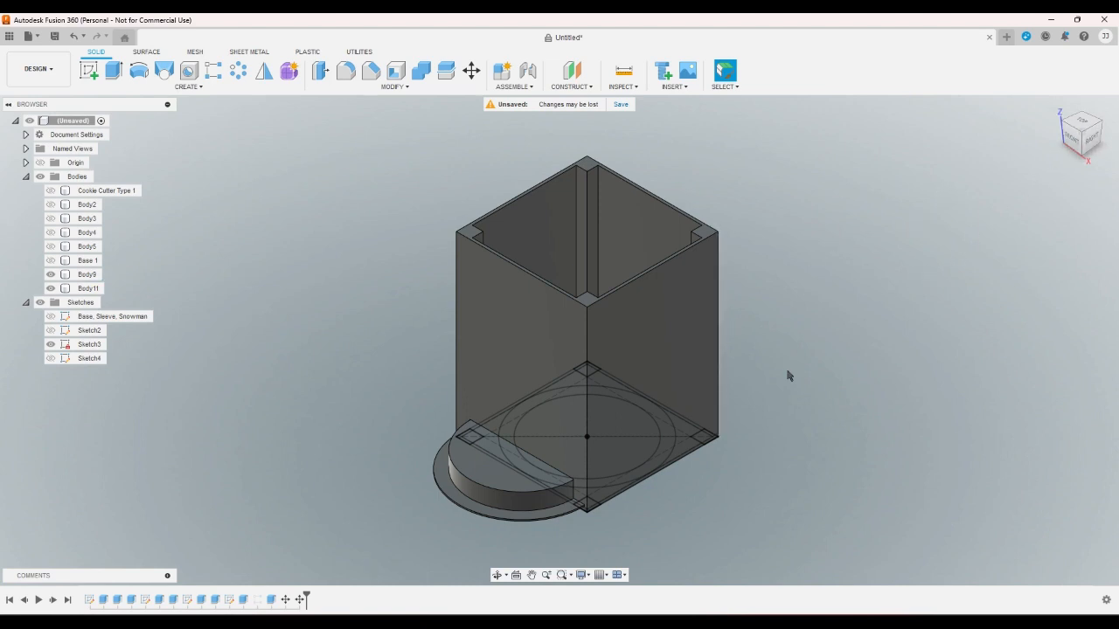
{"action": "left_click", "coordinate": [1071, 150]}
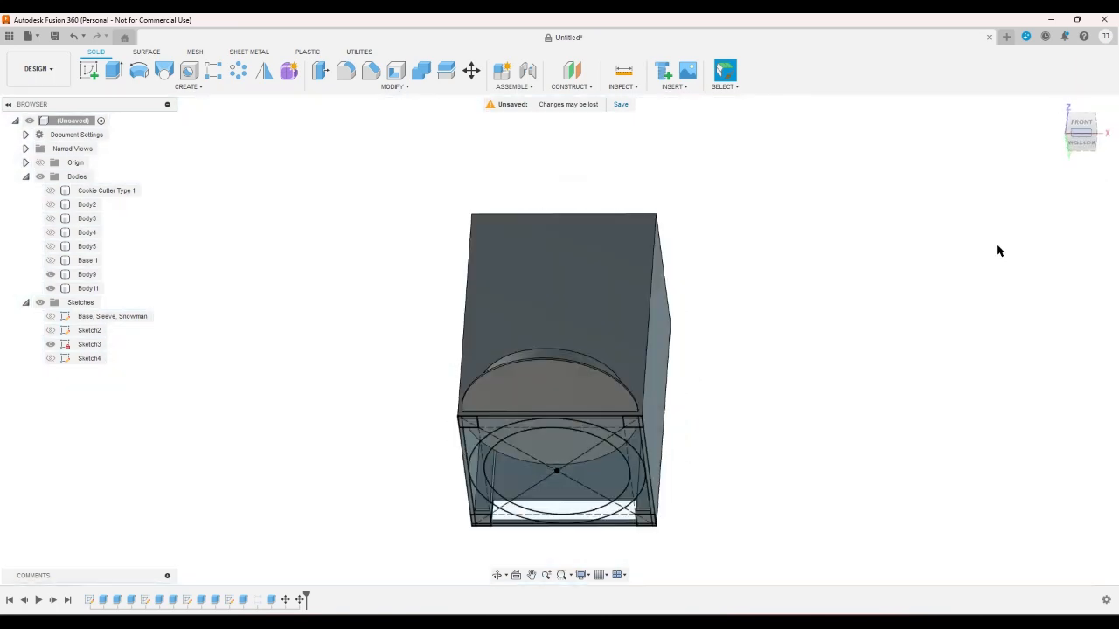
{"action": "left_click", "coordinate": [1056, 105]}
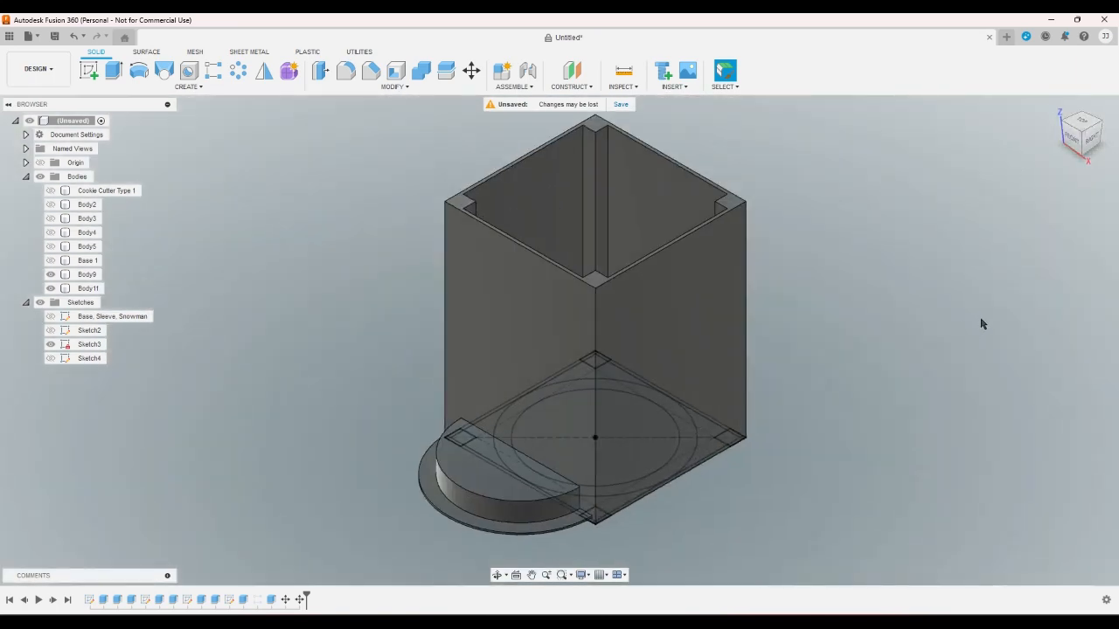
Undo the recent operations back to the completed opening sketch, removing the cutter moves, rectangular pattern and opening cut
{"action": "key", "text": "ctrl+z"}
{"action": "key", "text": "ctrl+z"}
{"action": "key", "text": "ctrl+z"}
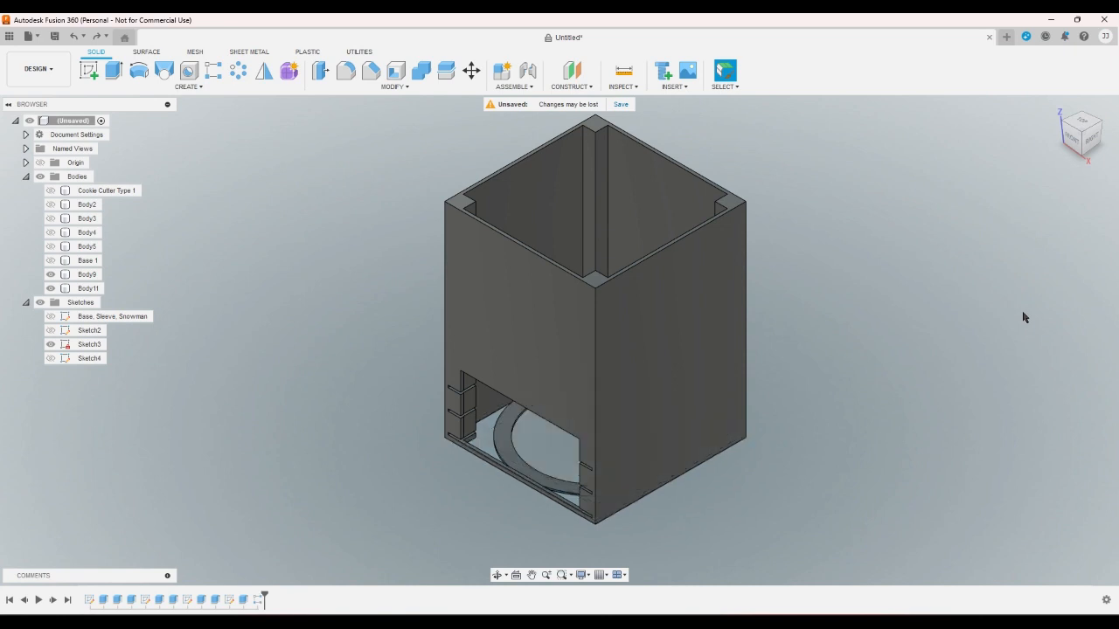
{"action": "key", "text": "ctrl+z"}
{"action": "key", "text": "ctrl+z"}
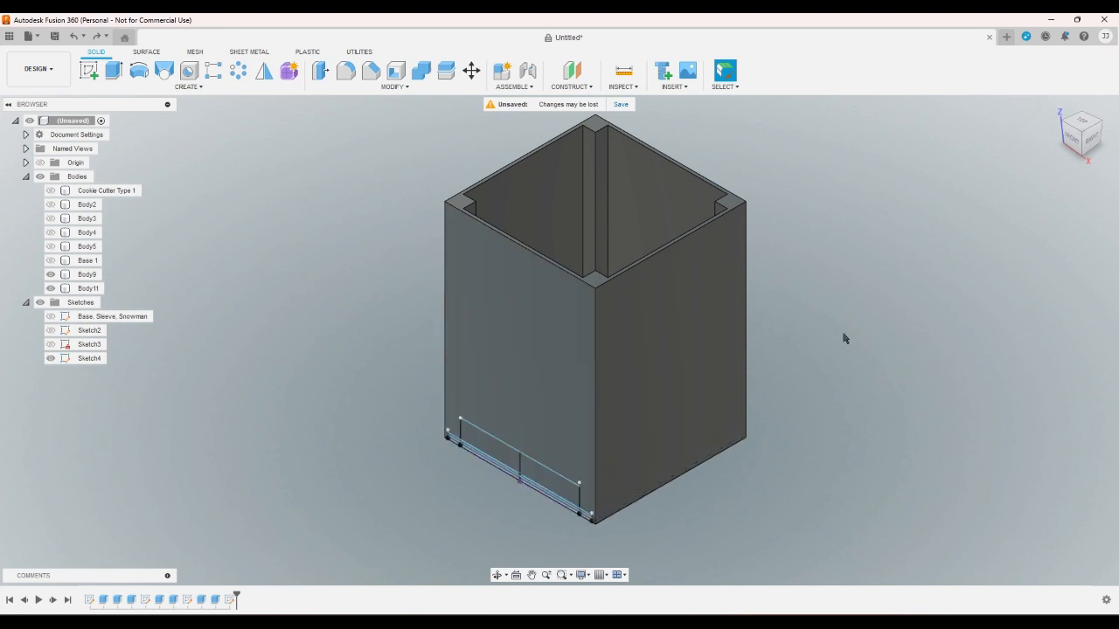
Undo all of Sketch4 and the base ring extrusion, leaving the holder body with Sketch3, and view it from the top
{"action": "middle_click_drag", "start_coordinate": [844, 338], "coordinate": [818, 360], "text": "shift"}
{"action": "key", "text": "ctrl+z"}
{"action": "key", "text": "ctrl+z"}
{"action": "key", "text": "ctrl+z"}
{"action": "key", "text": "ctrl+z"}
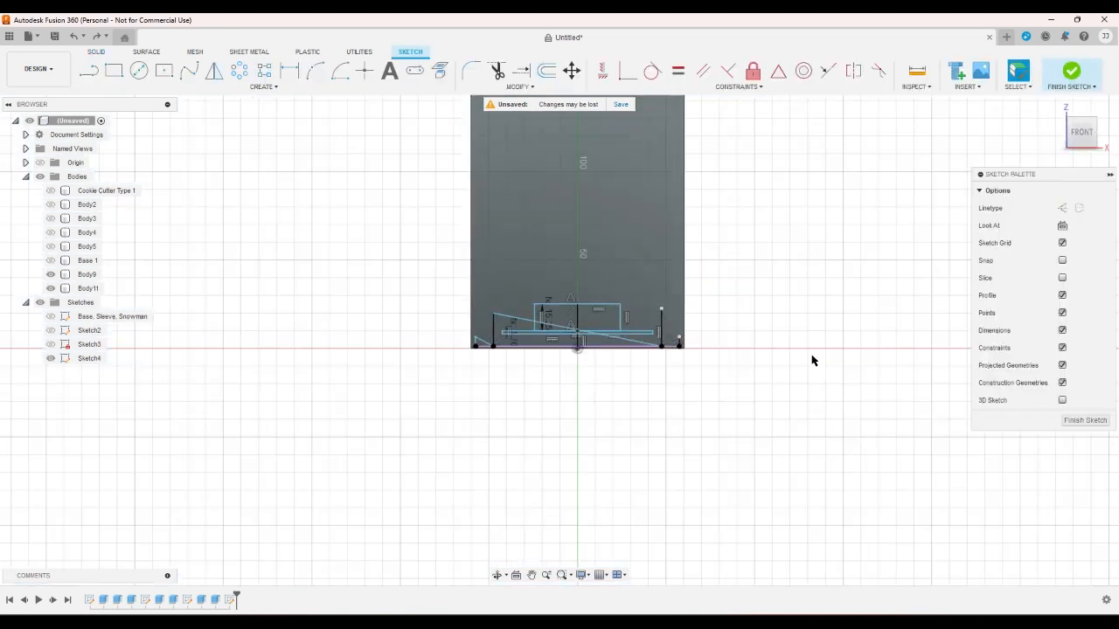
{"action": "key", "text": "ctrl+z"}
{"action": "key", "text": "ctrl+z"}
{"action": "key", "text": "ctrl+z"}
{"action": "key", "text": "ctrl+z"}
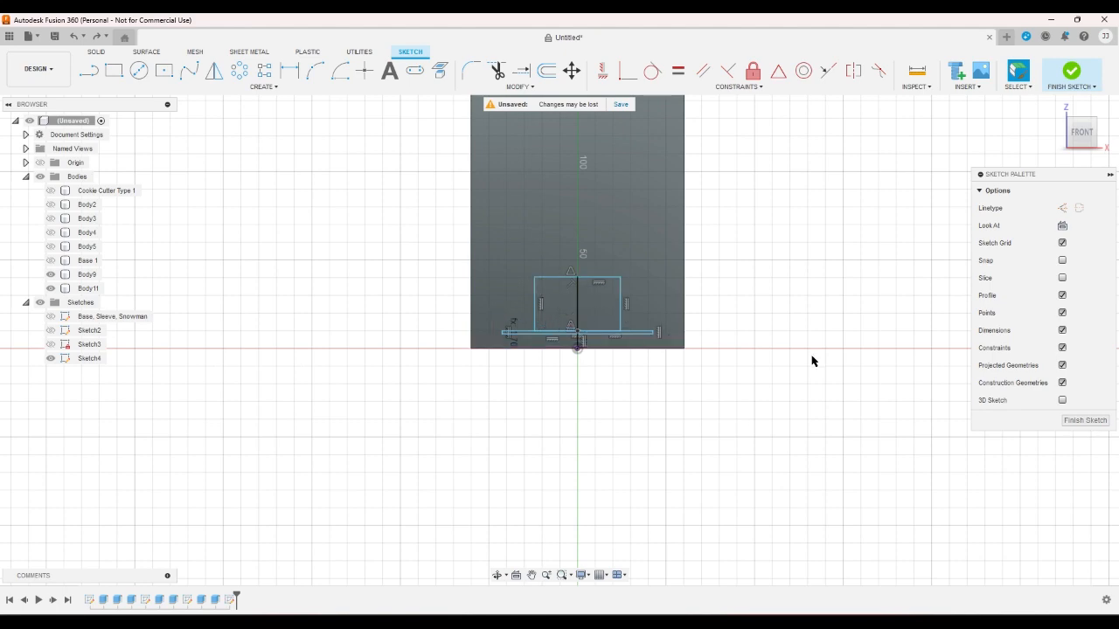
{"action": "key", "text": "ctrl+z"}
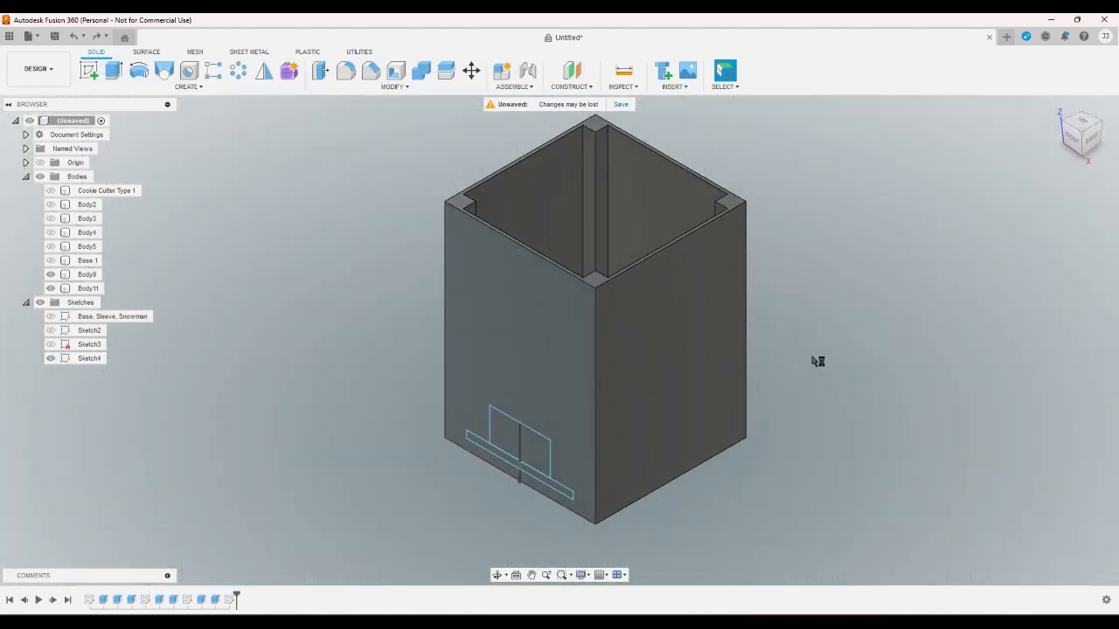
{"action": "key", "text": "ctrl+z"}
{"action": "key", "text": "ctrl+z"}
{"action": "key", "text": "ctrl+z"}
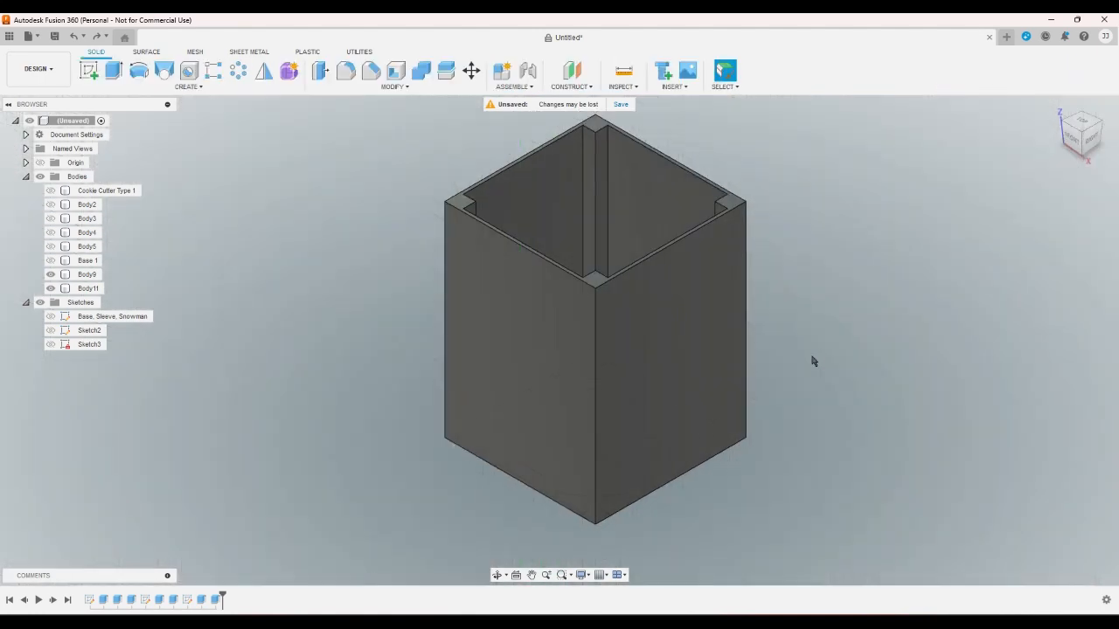
{"action": "key", "text": "ctrl+z"}
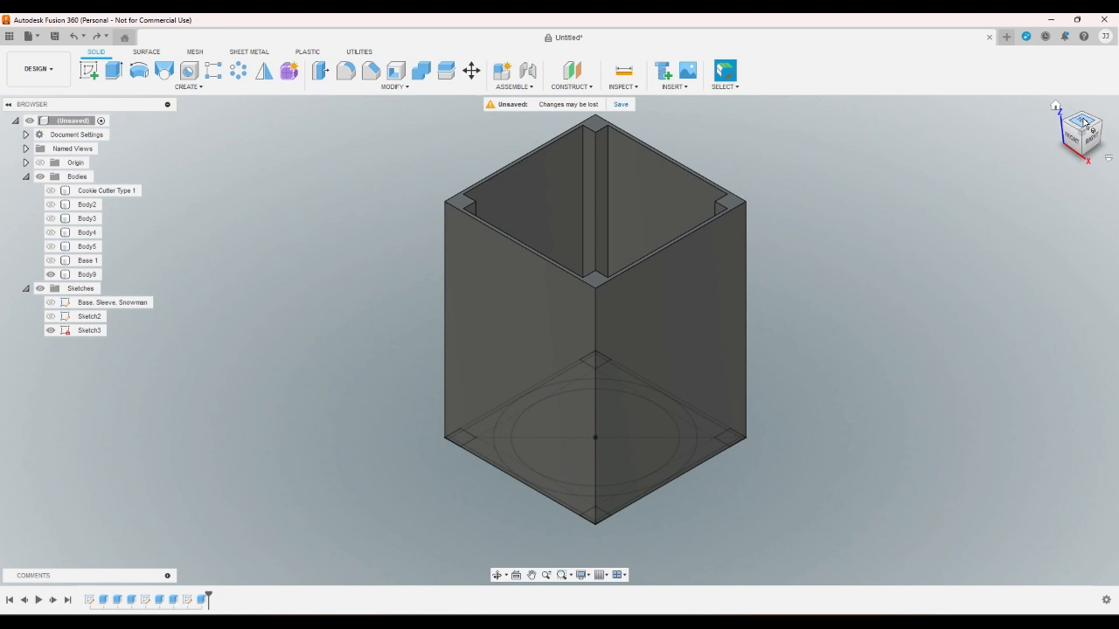
{"action": "left_click", "coordinate": [1085, 124]}
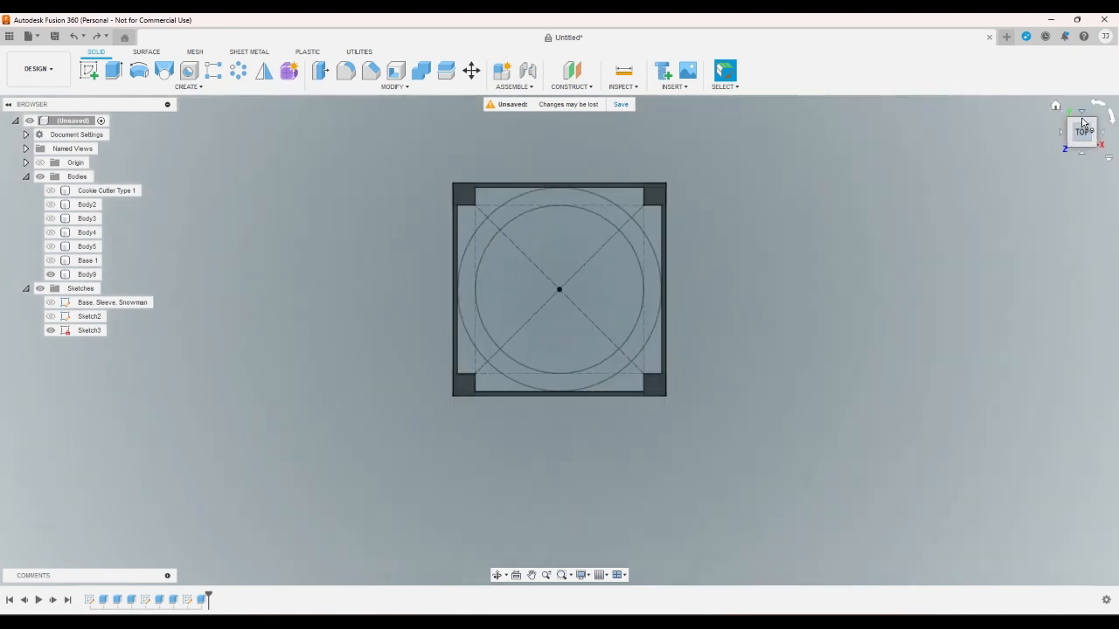
Undo the operations back to the completed Sketch3, removing the holder body extrusion, and show the sketch in the home view
{"action": "scroll", "coordinate": [619, 380], "scroll_direction": "up", "scroll_amount": 5}
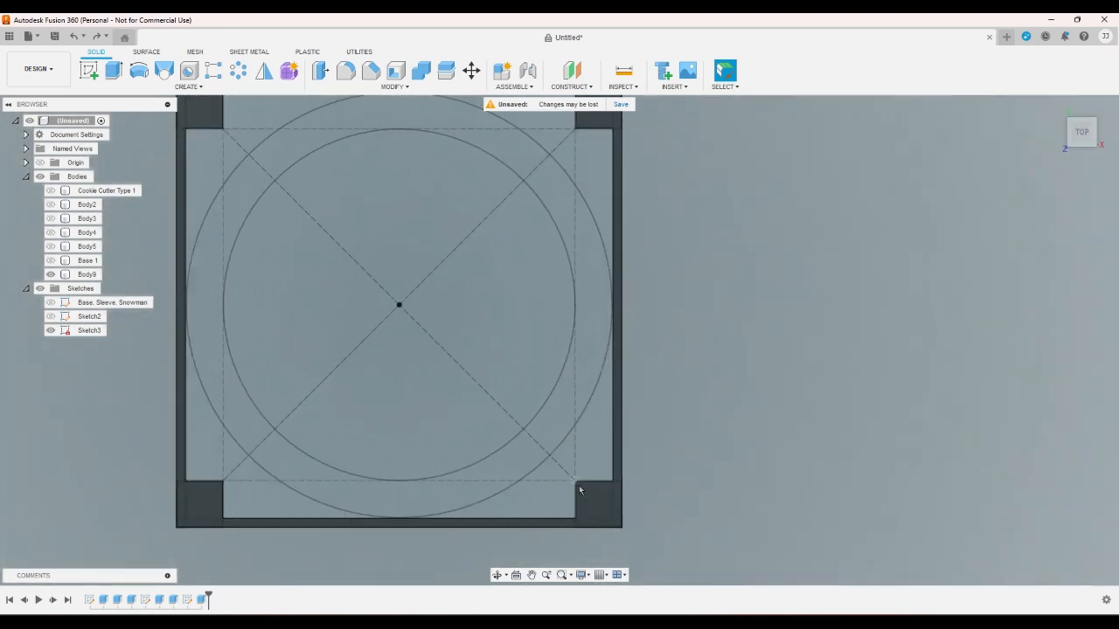
{"action": "left_click", "coordinate": [578, 486]}
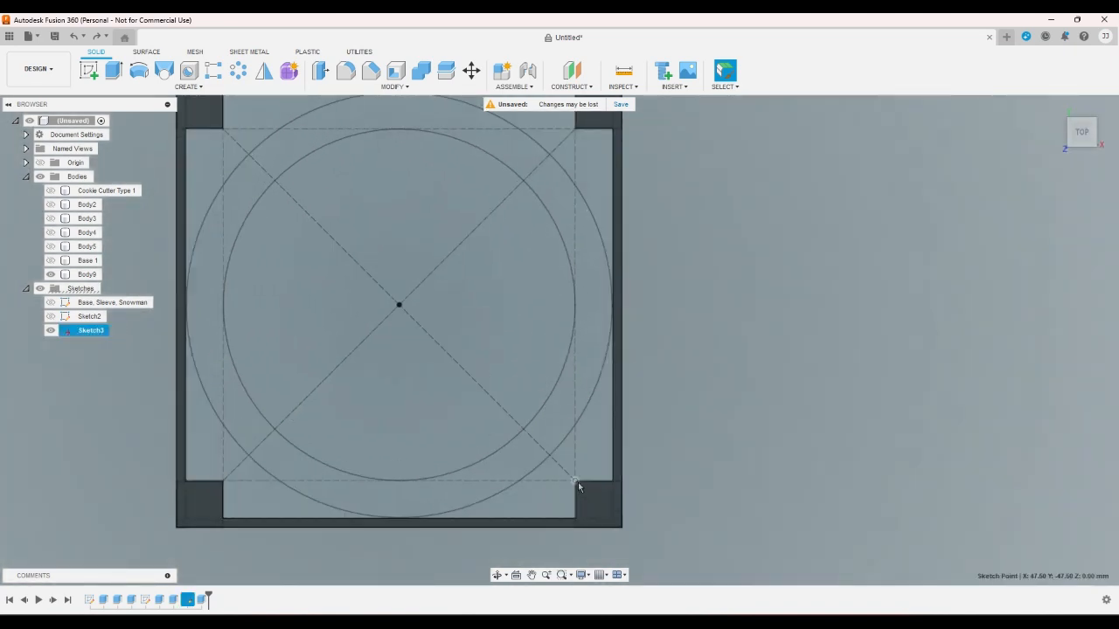
{"action": "left_click", "coordinate": [579, 425]}
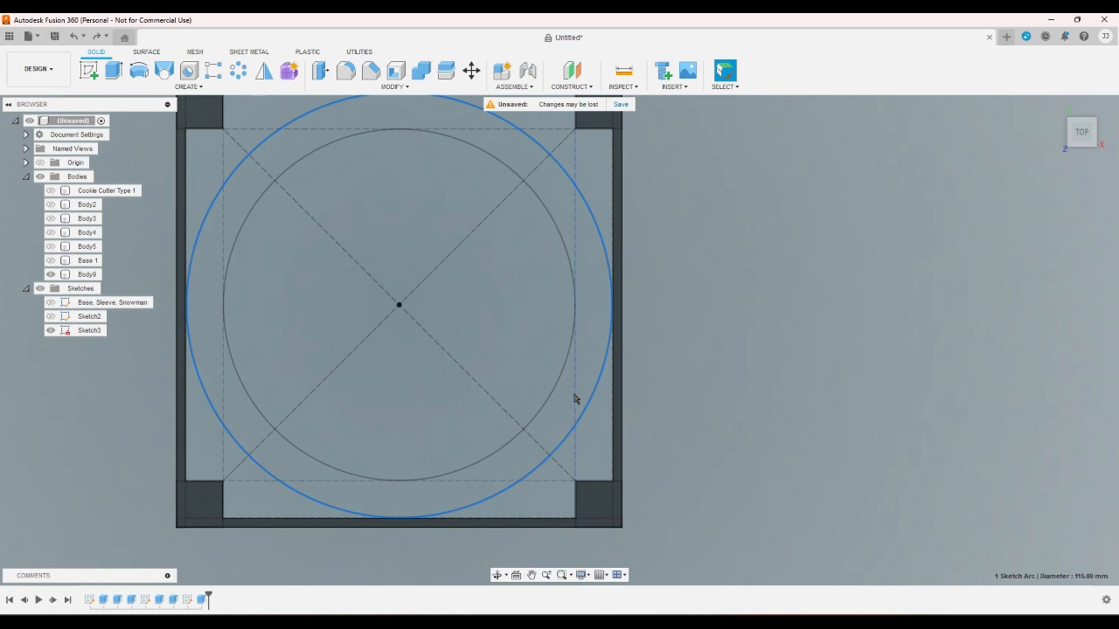
{"action": "left_click", "coordinate": [764, 250]}
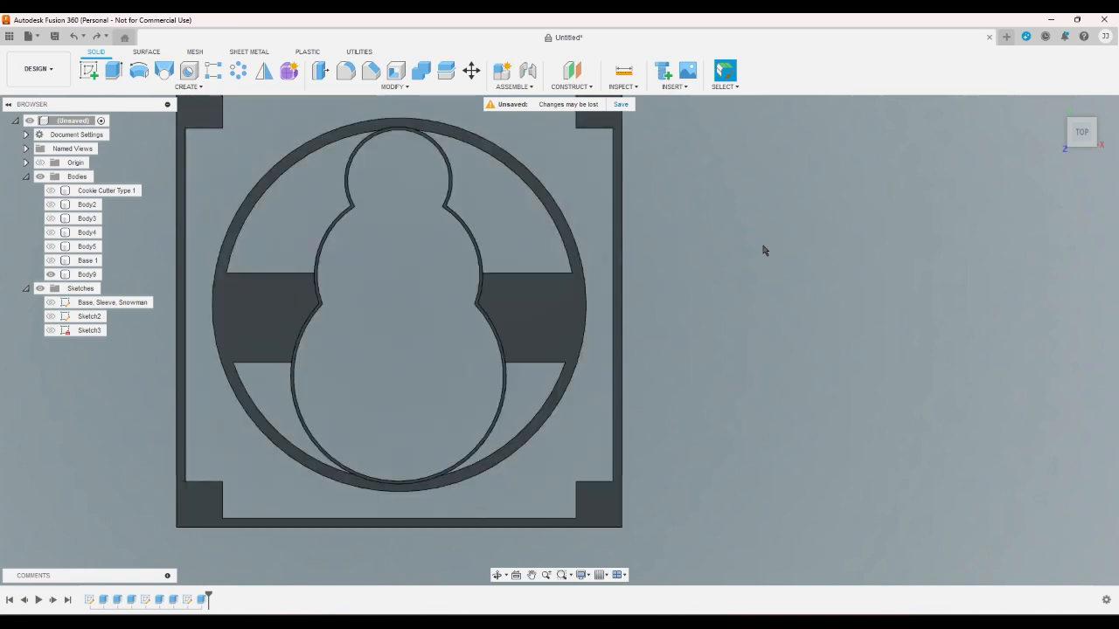
{"action": "key", "text": "ctrl+z"}
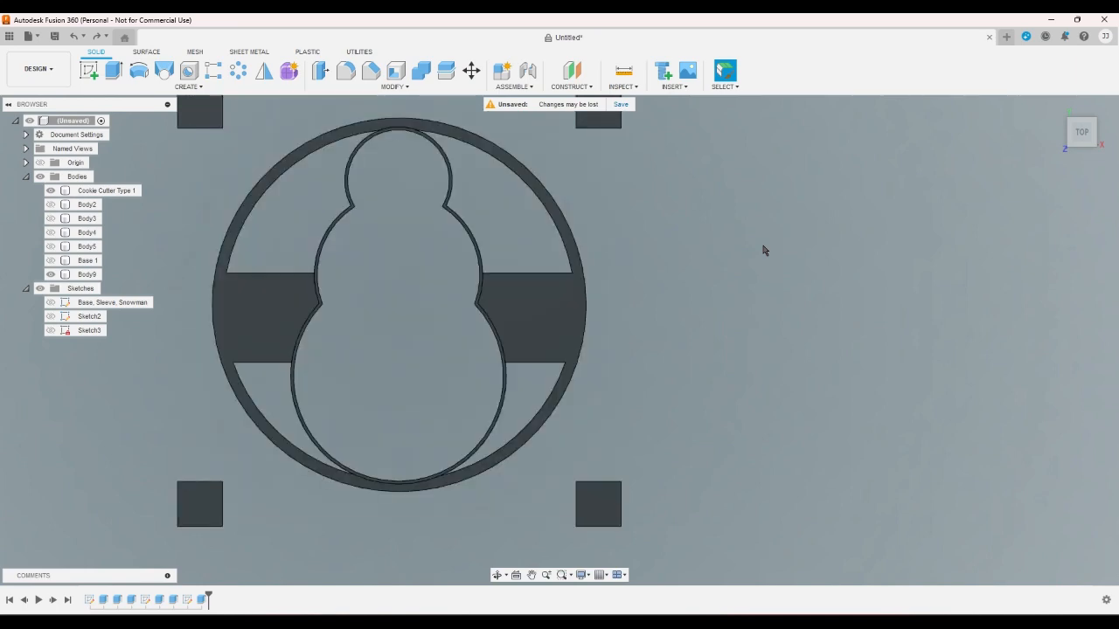
{"action": "key", "text": "ctrl+z"}
{"action": "key", "text": "ctrl+z"}
{"action": "key", "text": "ctrl+z"}
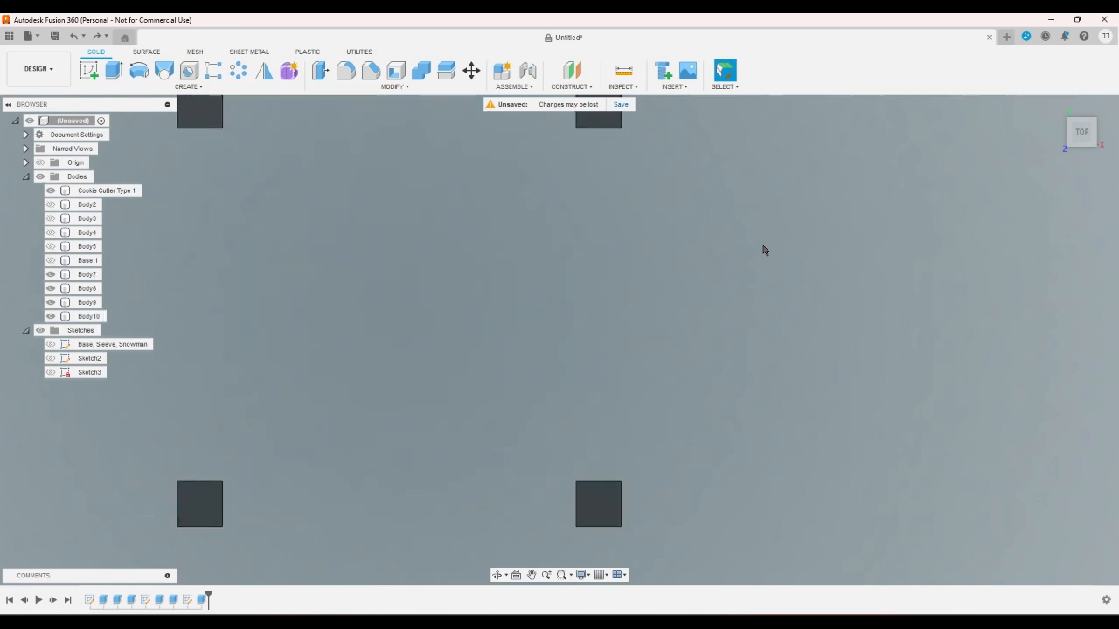
{"action": "key", "text": "ctrl+z"}
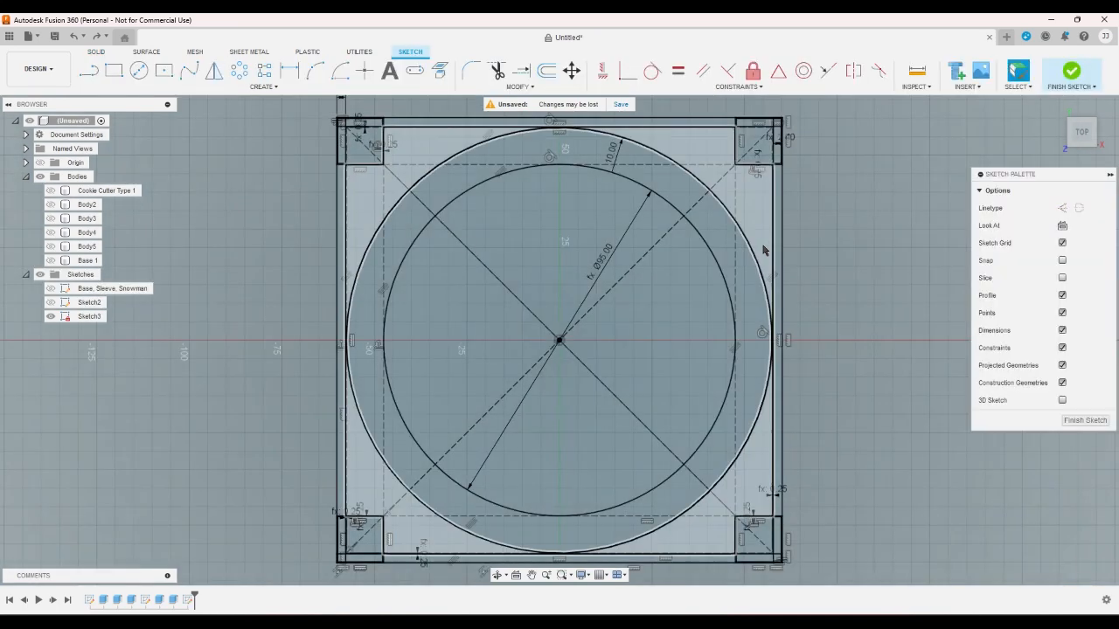
{"action": "key", "text": "ctrl+z"}
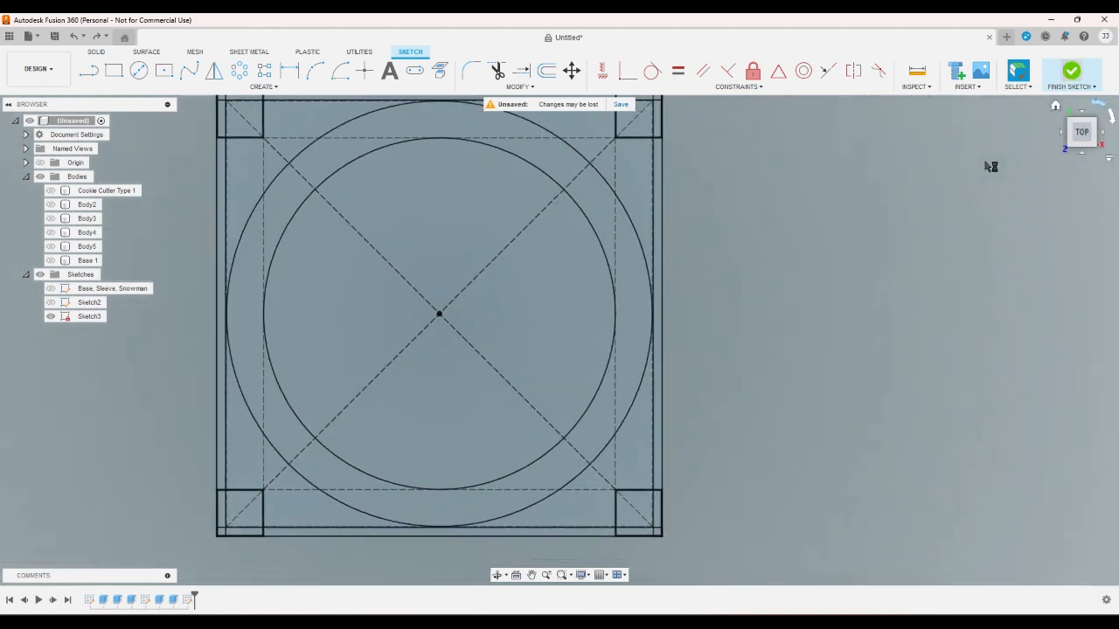
{"action": "left_click", "coordinate": [1054, 107]}
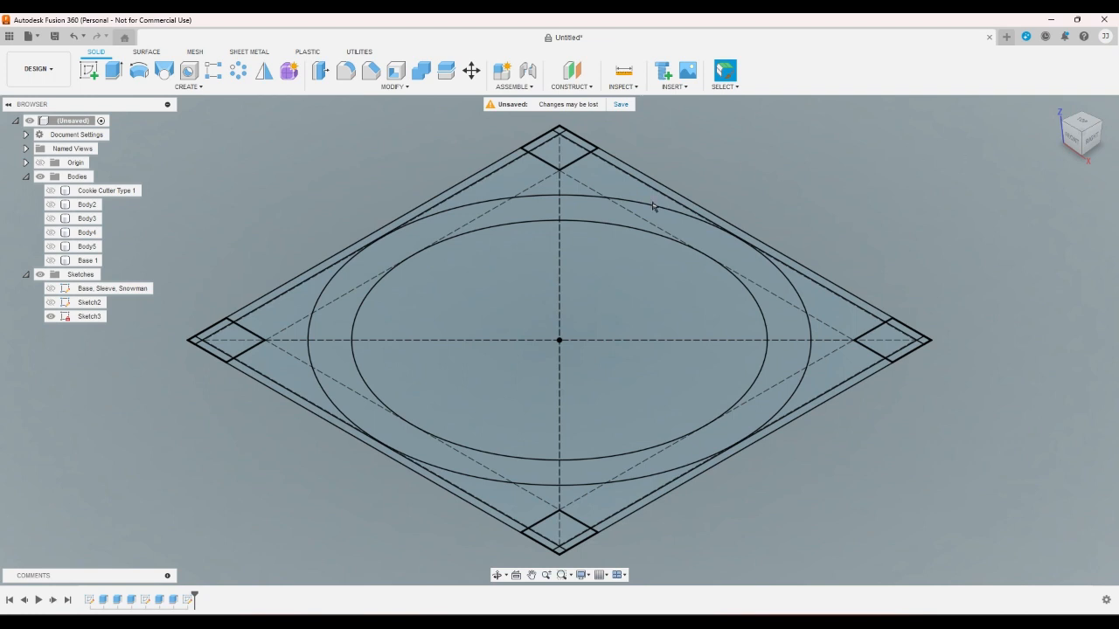
Rename Sketch3 as Cookie Cutter Base
{"action": "right_click", "coordinate": [90, 316]}
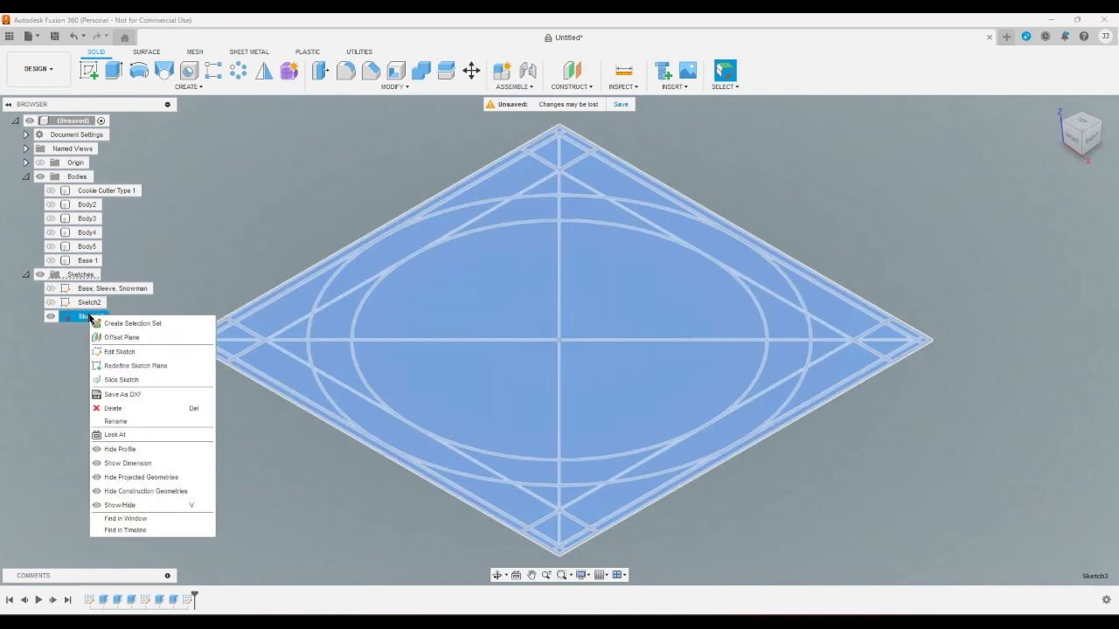
{"action": "left_click", "coordinate": [124, 421]}
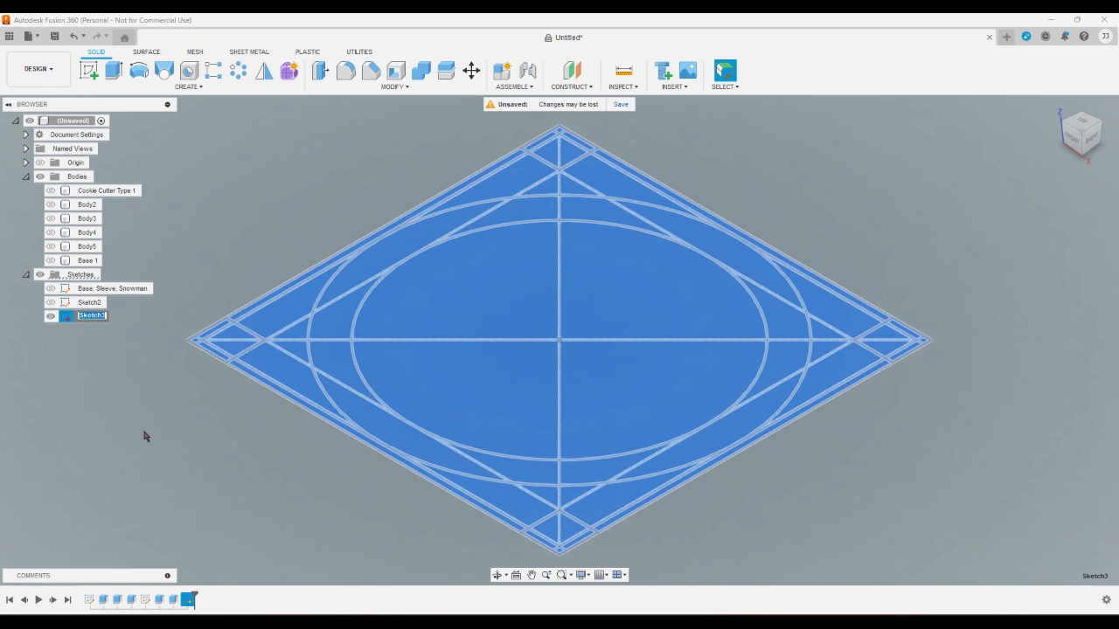
{"action": "type", "text": "Cookie Cutter Base"}
{"action": "key", "text": "Return"}
{"action": "left_click", "coordinate": [145, 437]}
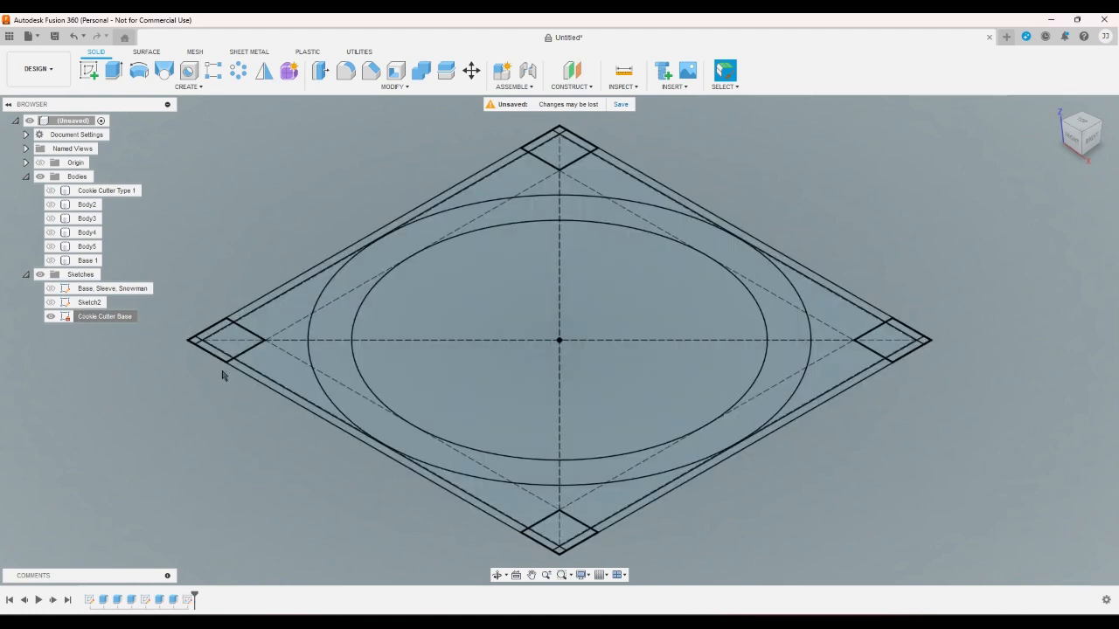
Edit the Cookie Cutter Base sketch and offset one diagonal construction line by the wallthickness parameter
{"action": "left_click", "coordinate": [113, 71]}
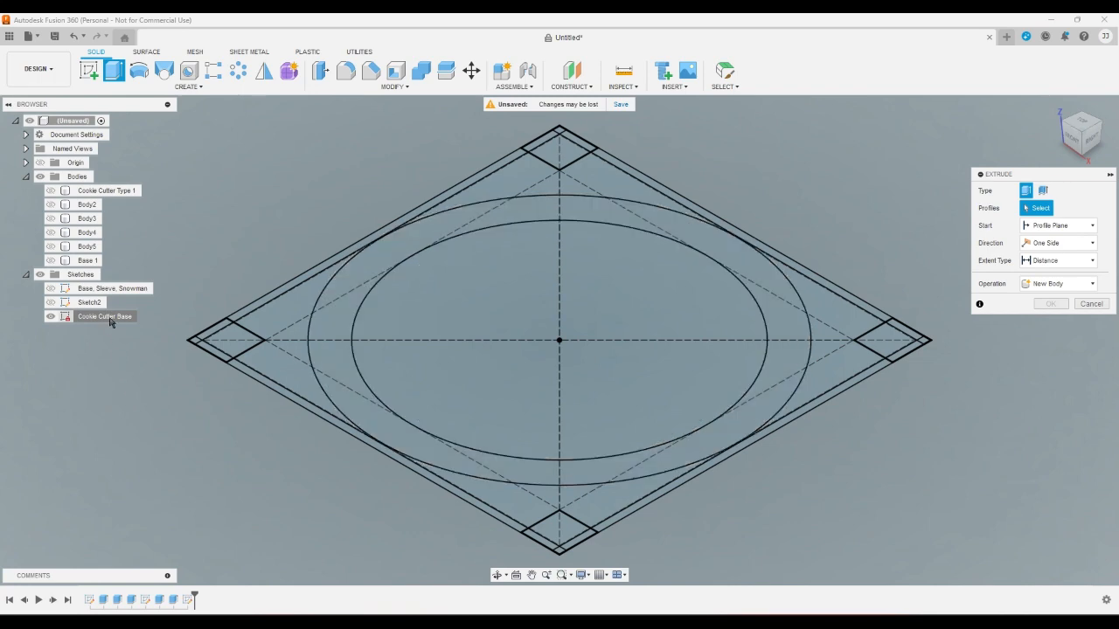
{"action": "left_click", "coordinate": [1091, 303]}
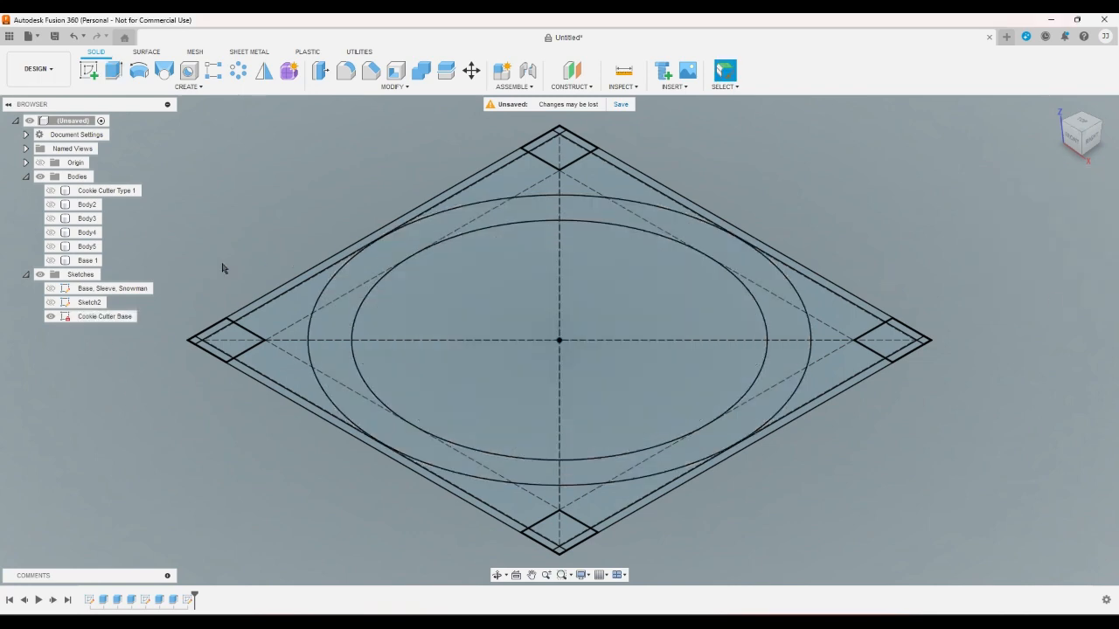
{"action": "left_click", "coordinate": [122, 318]}
{"action": "double_click", "coordinate": [123, 318]}
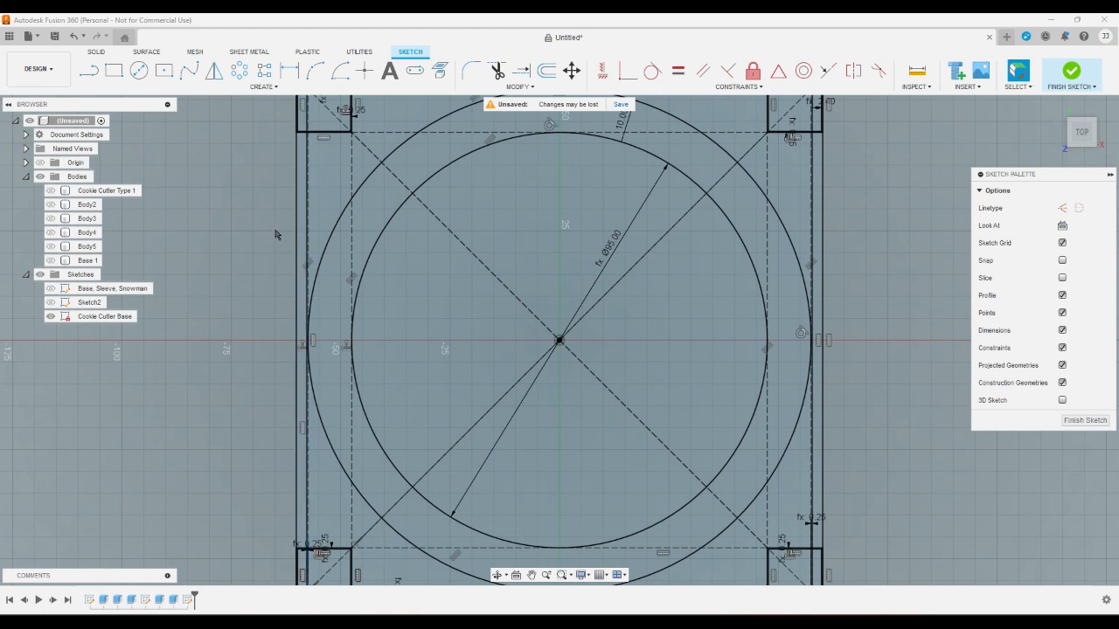
{"action": "left_click", "coordinate": [95, 75]}
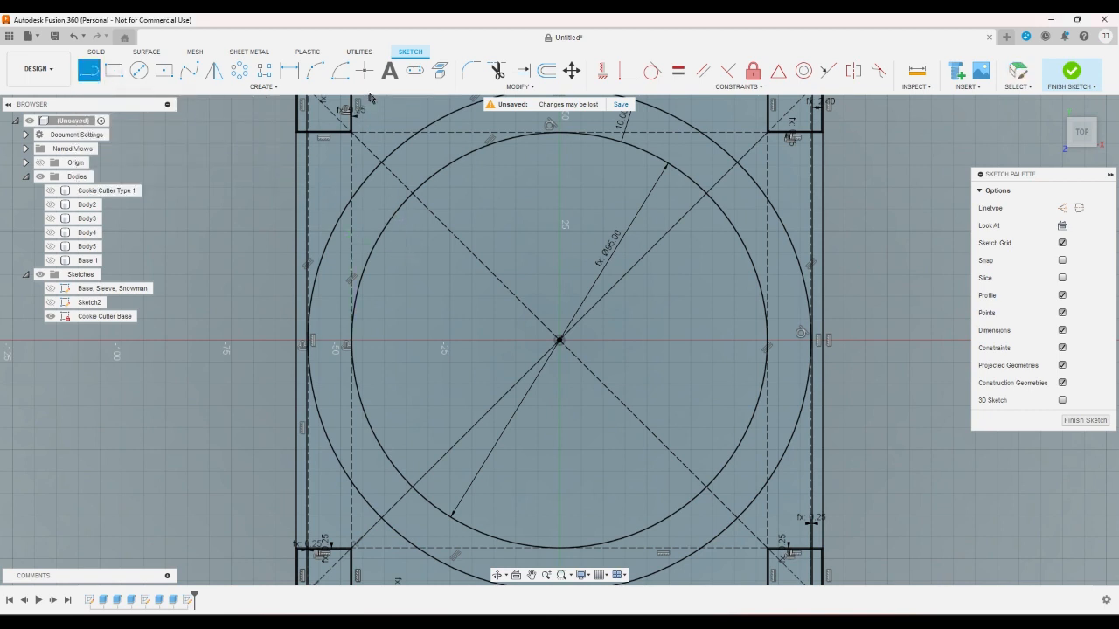
{"action": "left_click", "coordinate": [546, 71]}
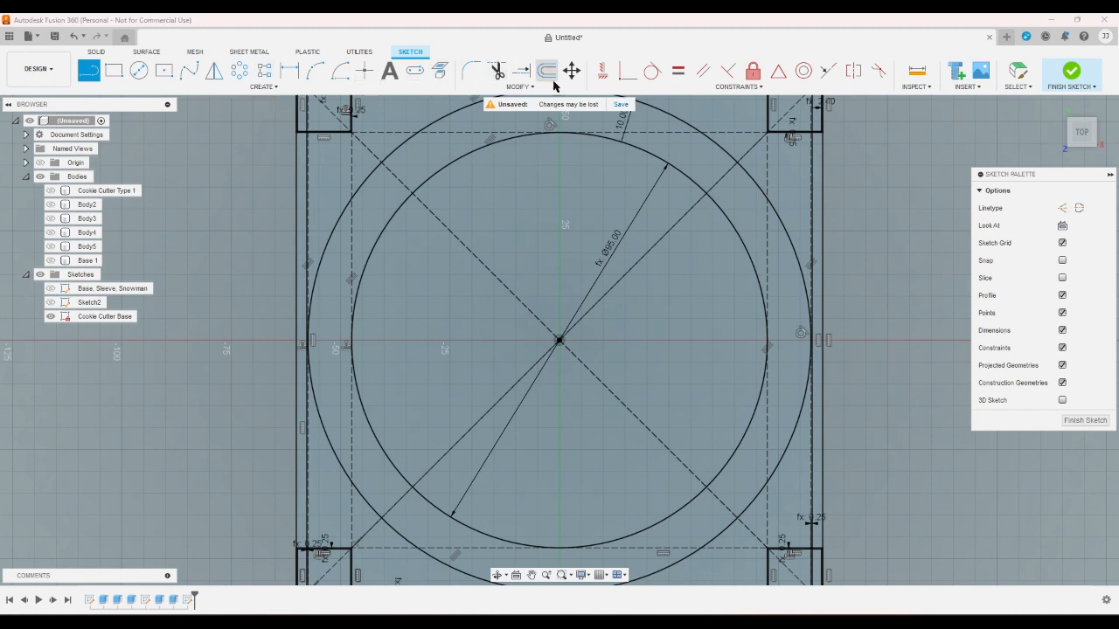
{"action": "left_click", "coordinate": [468, 245]}
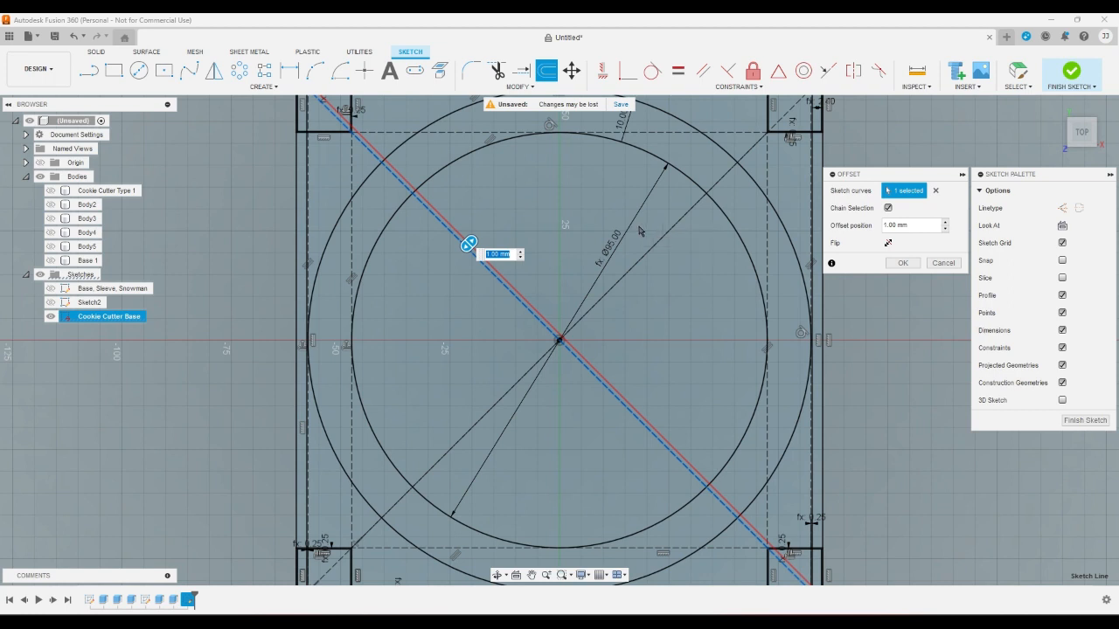
{"action": "type", "text": "w"}
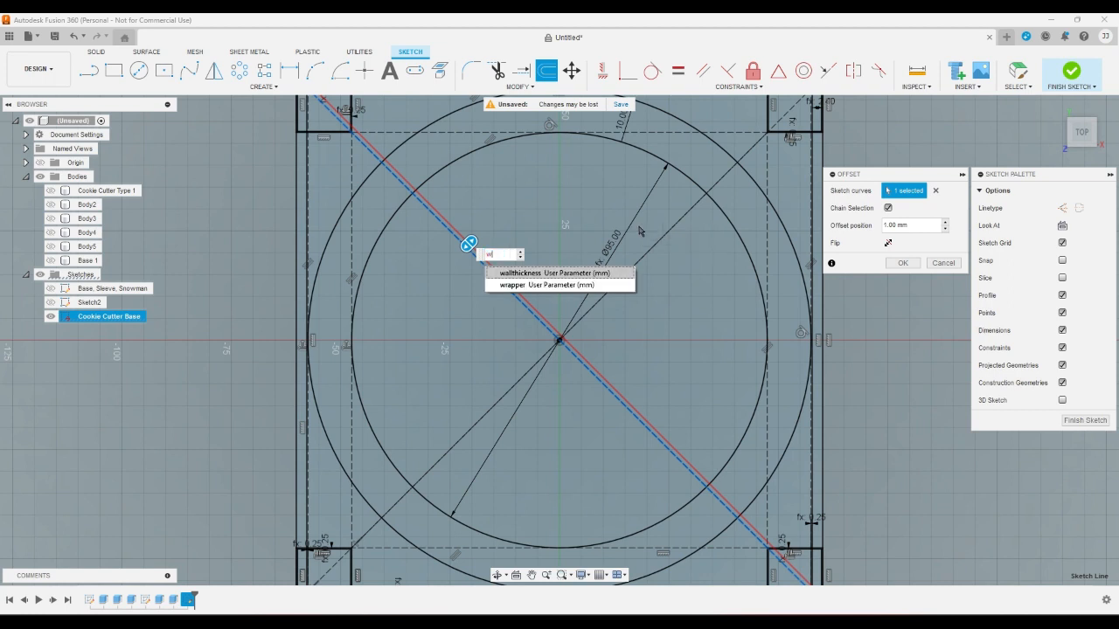
{"action": "key", "text": "Return"}
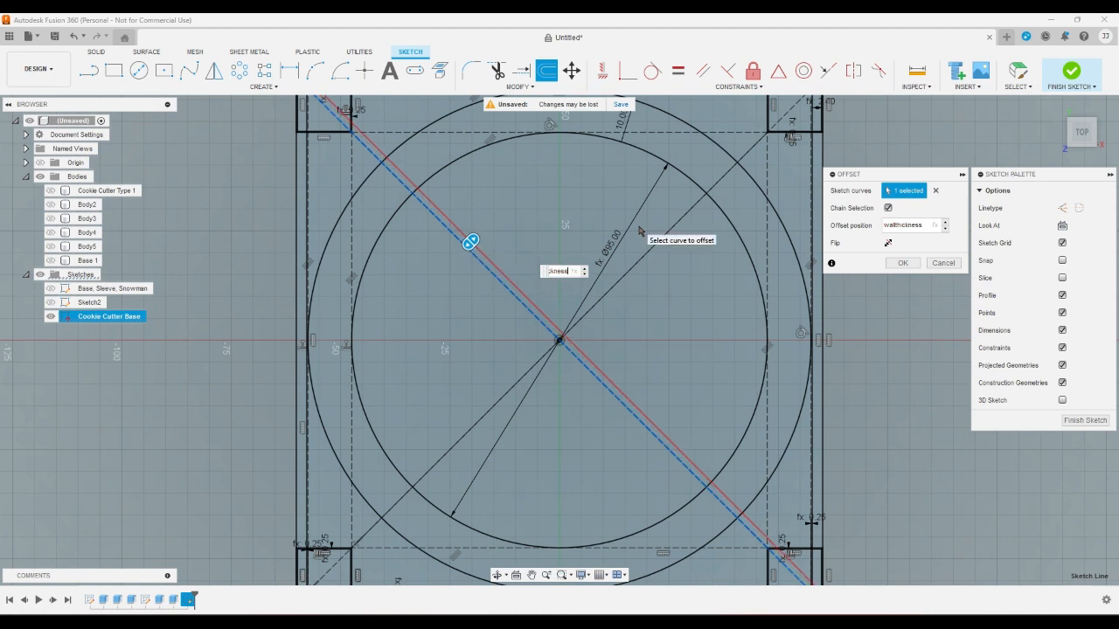
{"action": "key", "text": "Return"}
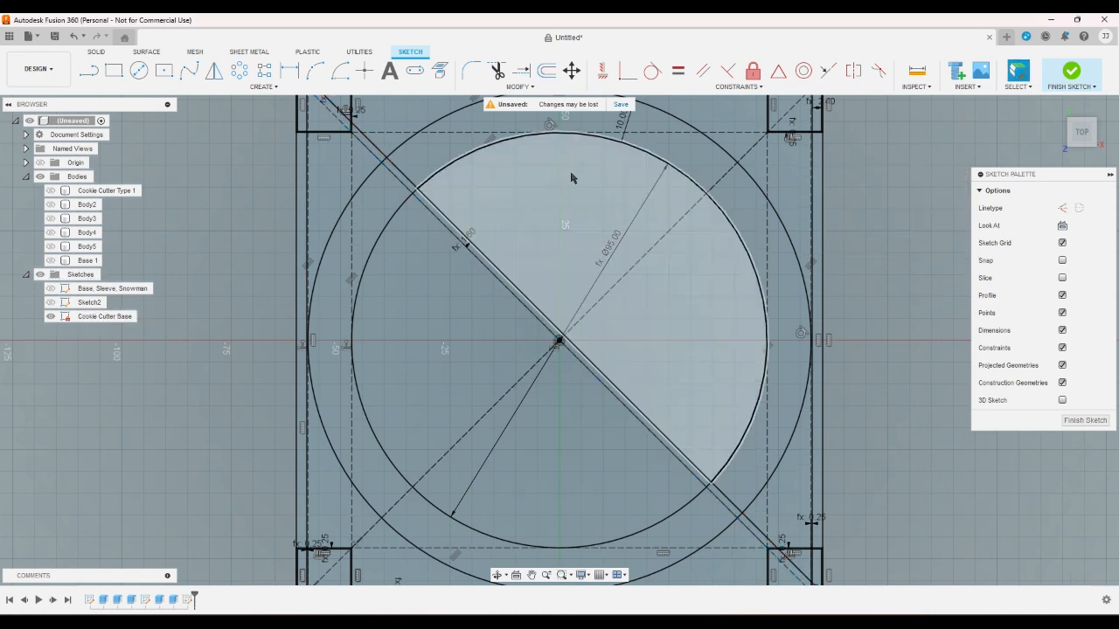
Create a full circular pattern of the offset diagonal line around the sketch's centre point with quantity 4, and finish the sketch
{"action": "left_click", "coordinate": [238, 70]}
{"action": "left_click", "coordinate": [405, 172]}
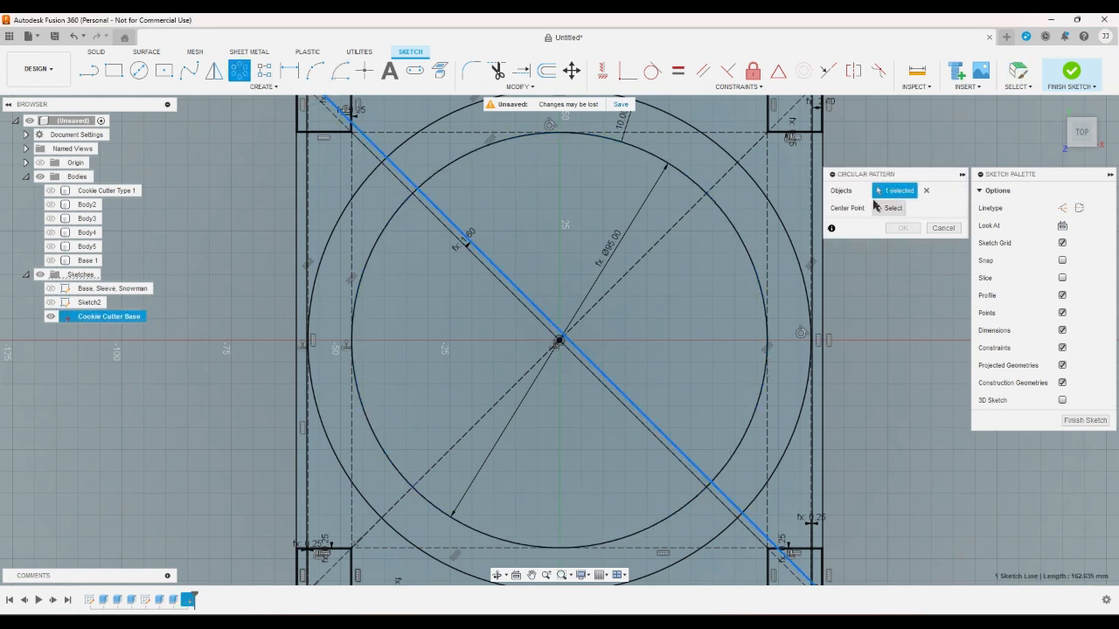
{"action": "left_click", "coordinate": [890, 208]}
{"action": "left_click", "coordinate": [557, 340]}
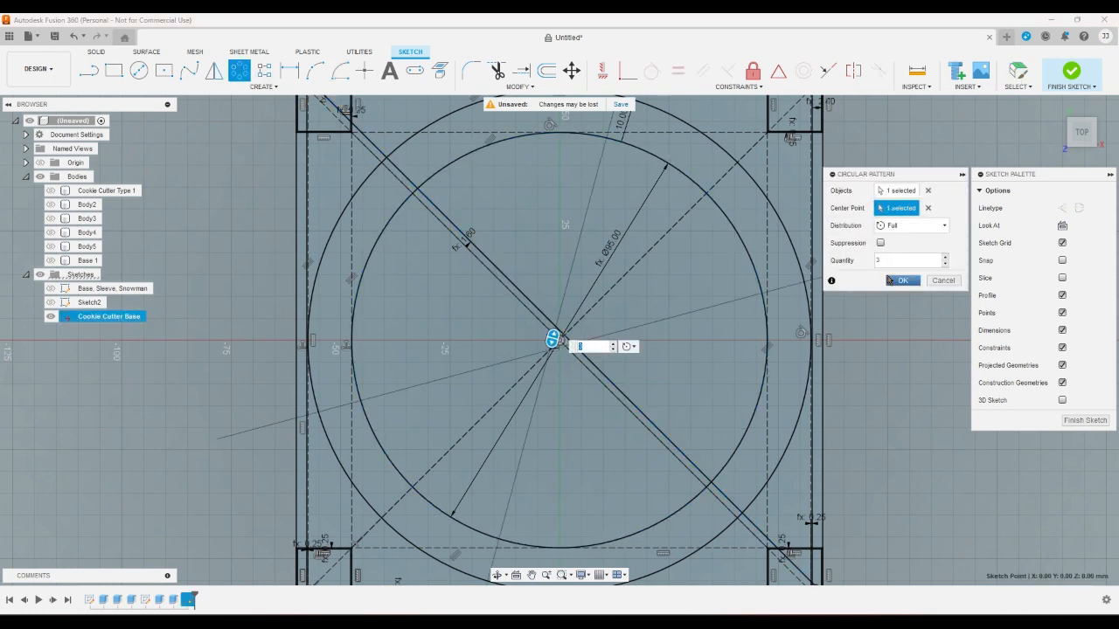
{"action": "left_click", "coordinate": [890, 262]}
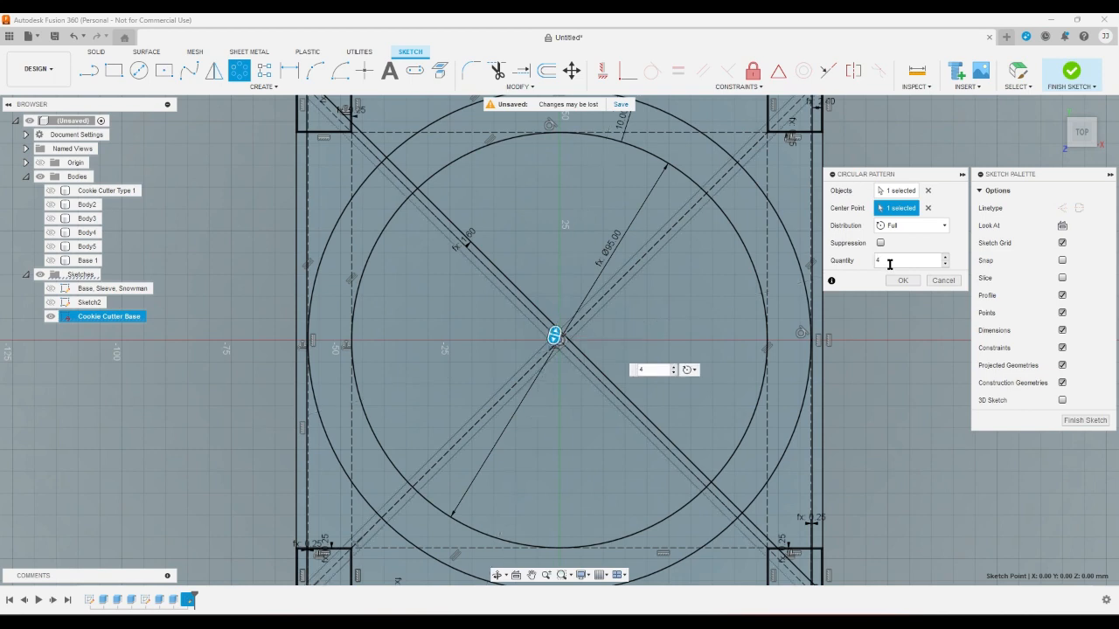
{"action": "key", "text": "Return"}
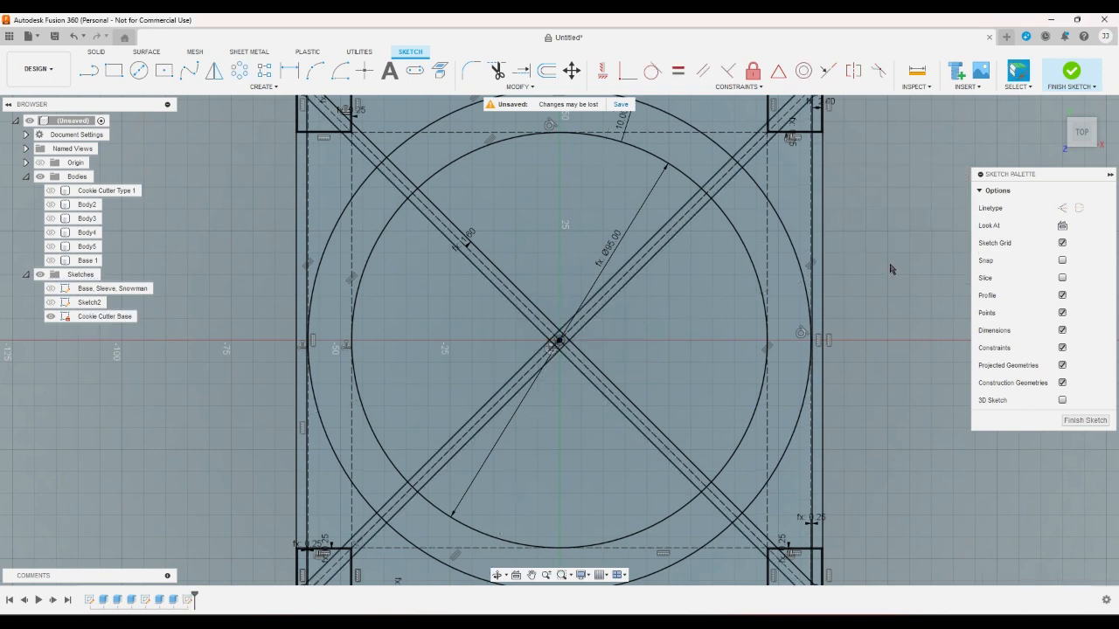
{"action": "left_click", "coordinate": [1070, 73]}
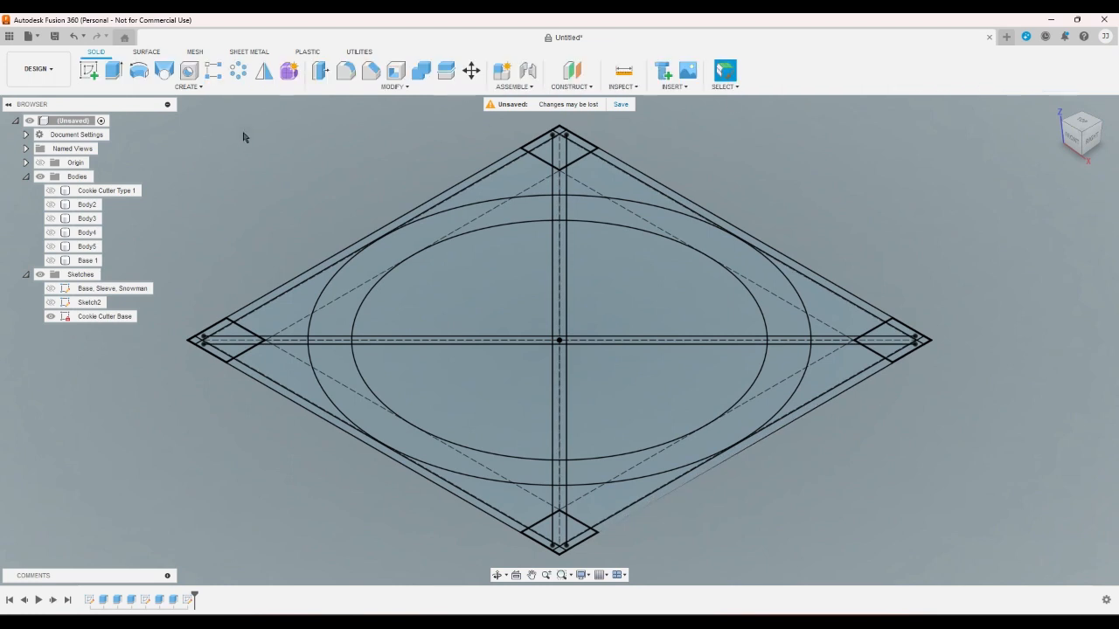
{"action": "left_click", "coordinate": [122, 77]}
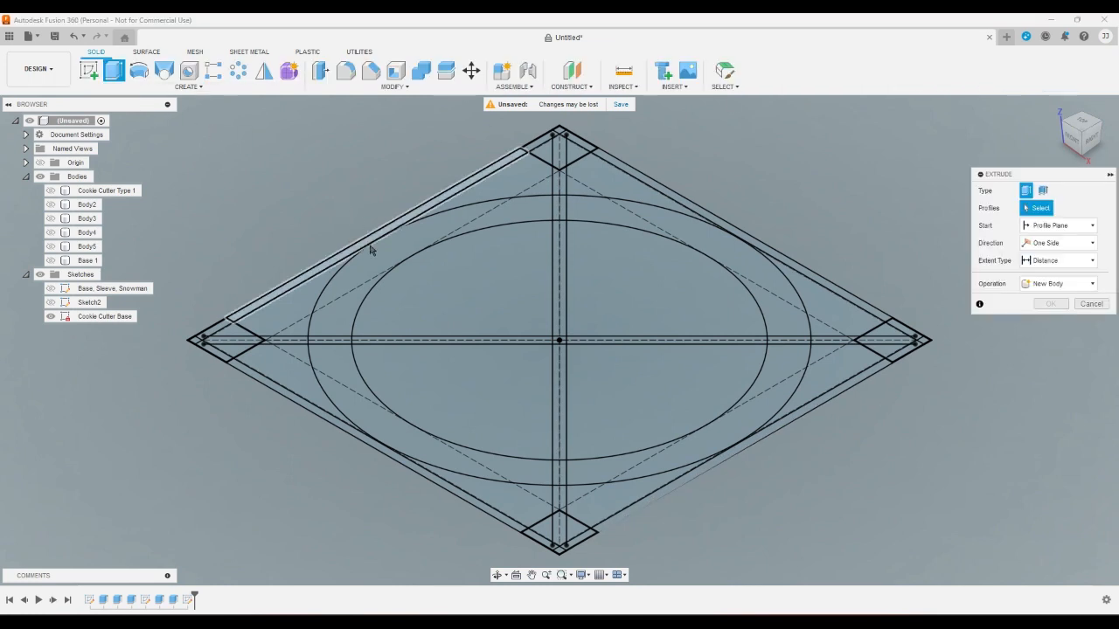
{"action": "left_click", "coordinate": [369, 253]}
{"action": "left_click", "coordinate": [340, 341]}
{"action": "left_click", "coordinate": [342, 378]}
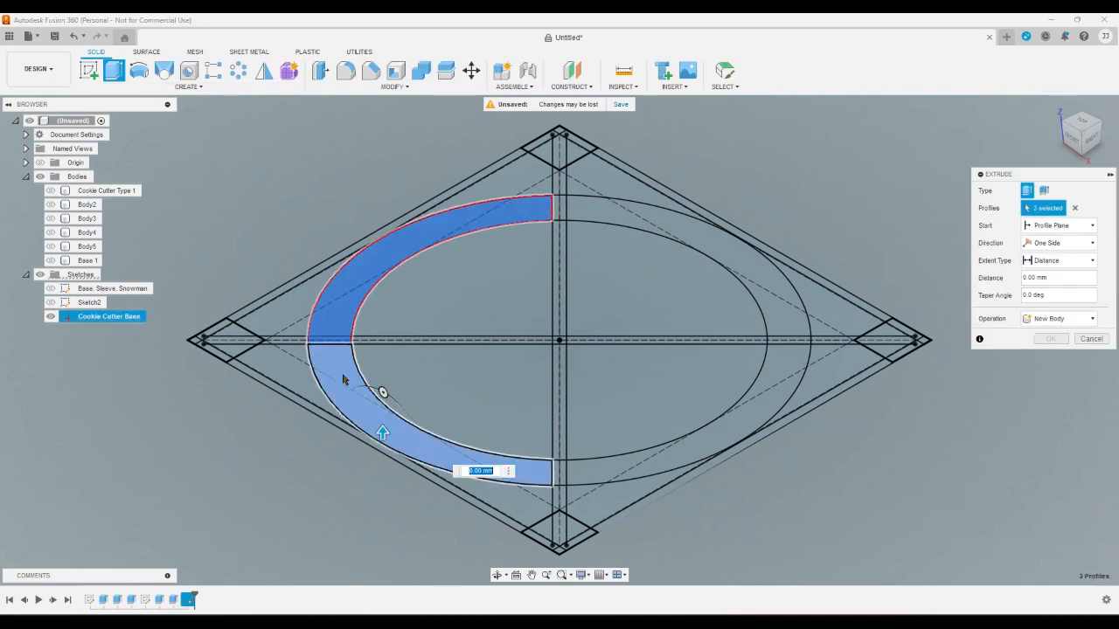
{"action": "left_click", "coordinate": [561, 473]}
{"action": "left_click", "coordinate": [643, 463]}
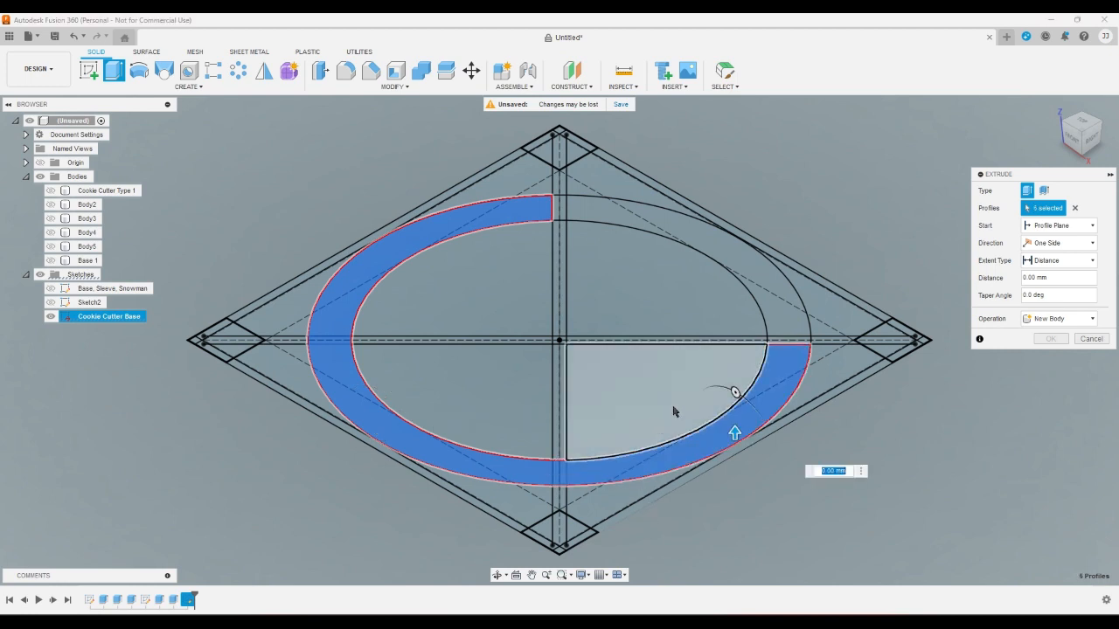
{"action": "left_click", "coordinate": [778, 340]}
{"action": "left_click", "coordinate": [748, 272]}
{"action": "left_click", "coordinate": [559, 206]}
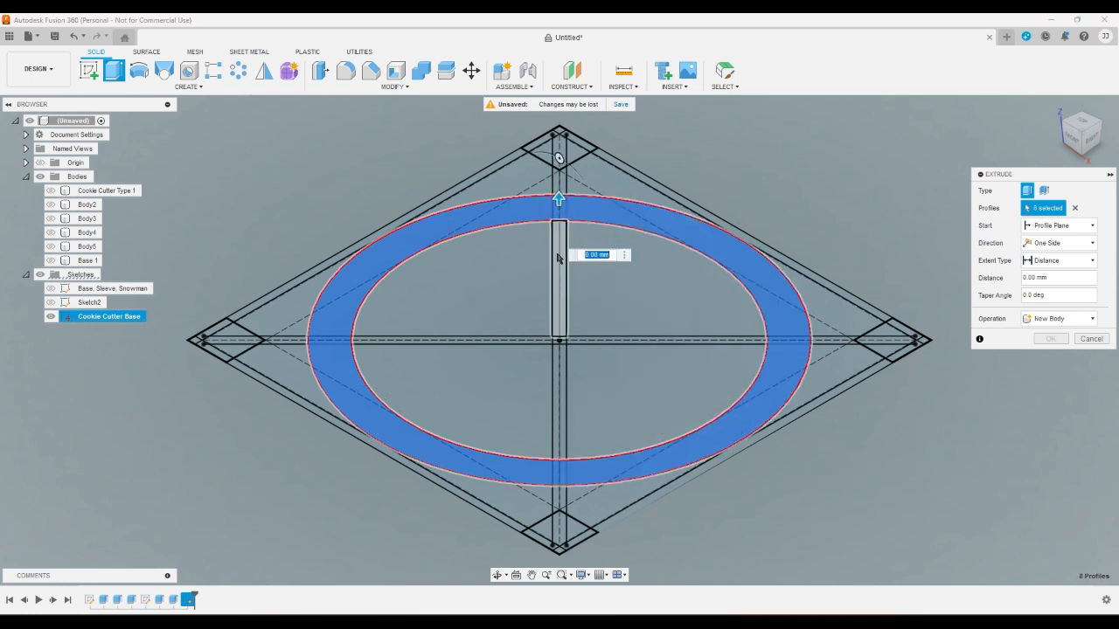
{"action": "left_click", "coordinate": [560, 263]}
{"action": "left_click", "coordinate": [566, 343]}
{"action": "left_click", "coordinate": [564, 364]}
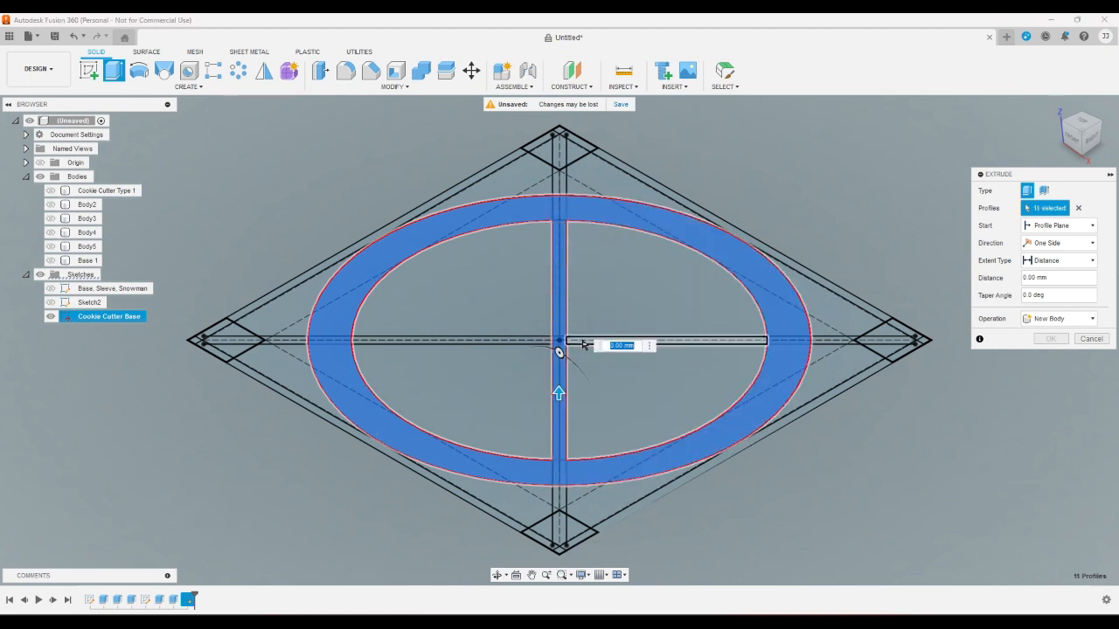
{"action": "left_click", "coordinate": [580, 340]}
{"action": "left_click", "coordinate": [456, 343]}
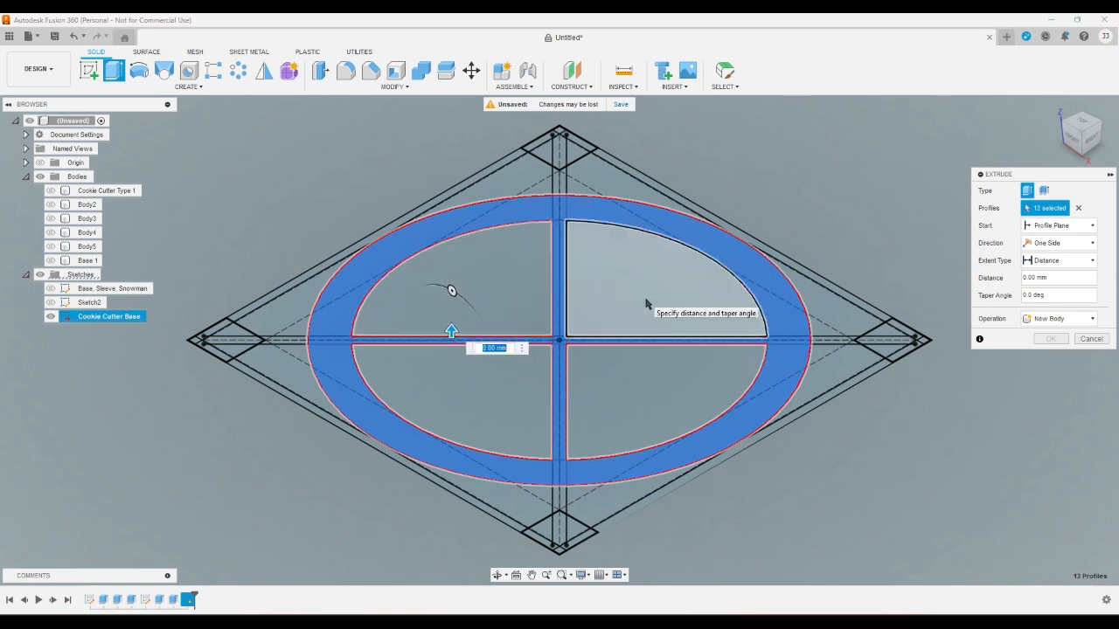
{"action": "type", "text": "c"}
{"action": "type", "text": "l"}
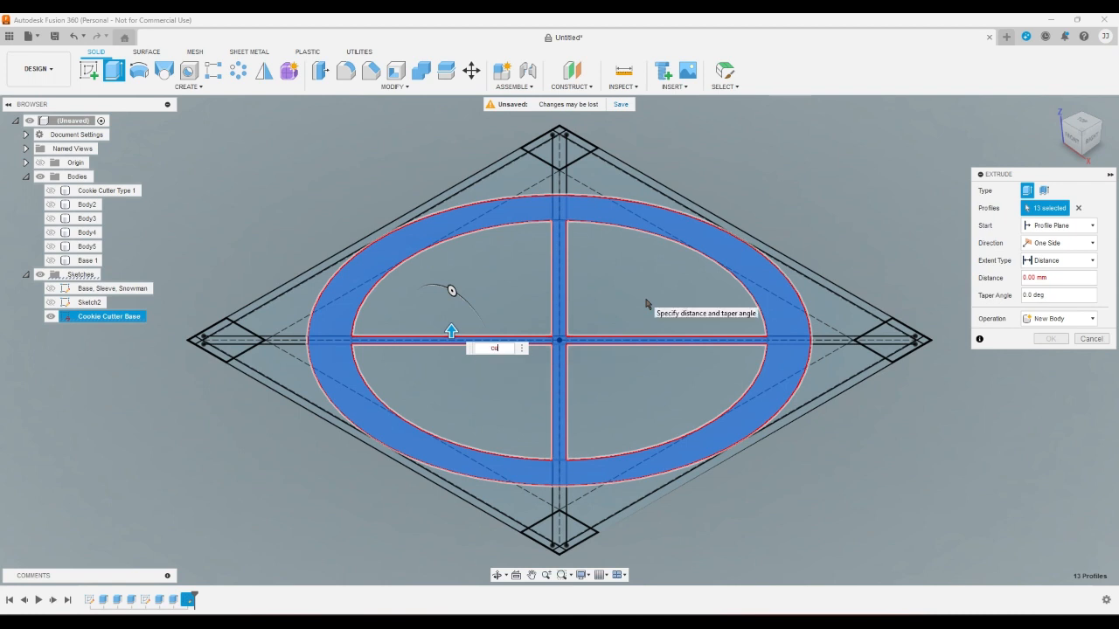
{"action": "key", "text": "BackSpace"}
{"action": "key", "text": "BackSpace"}
{"action": "left_click", "coordinate": [1083, 339]}
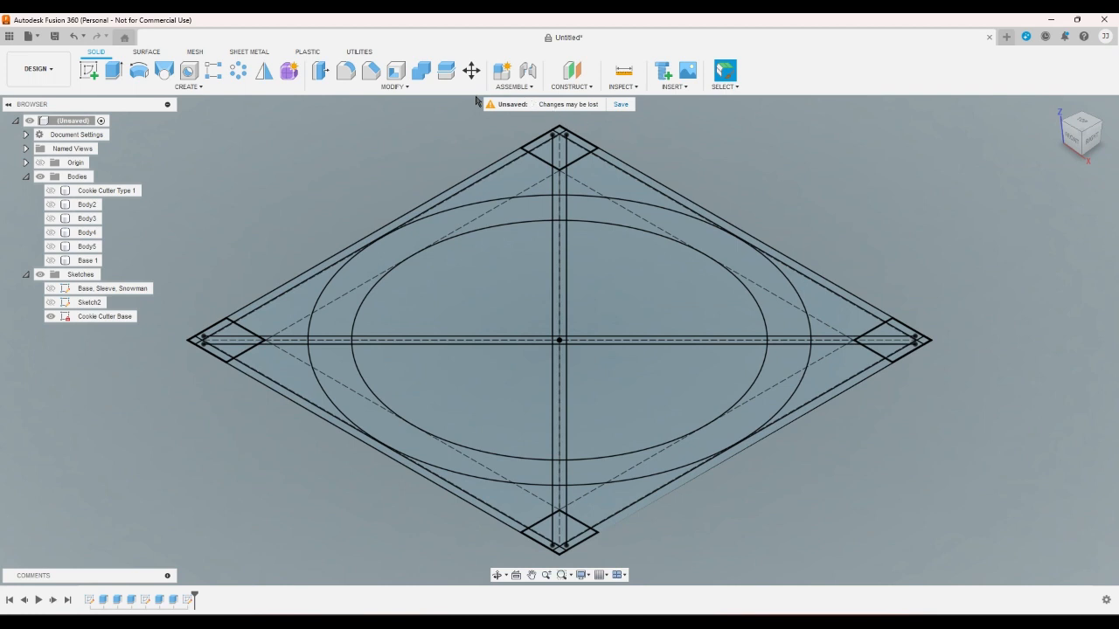
Add a user parameter named cutterbase with the expression 1.2 mm
{"action": "left_click", "coordinate": [412, 88]}
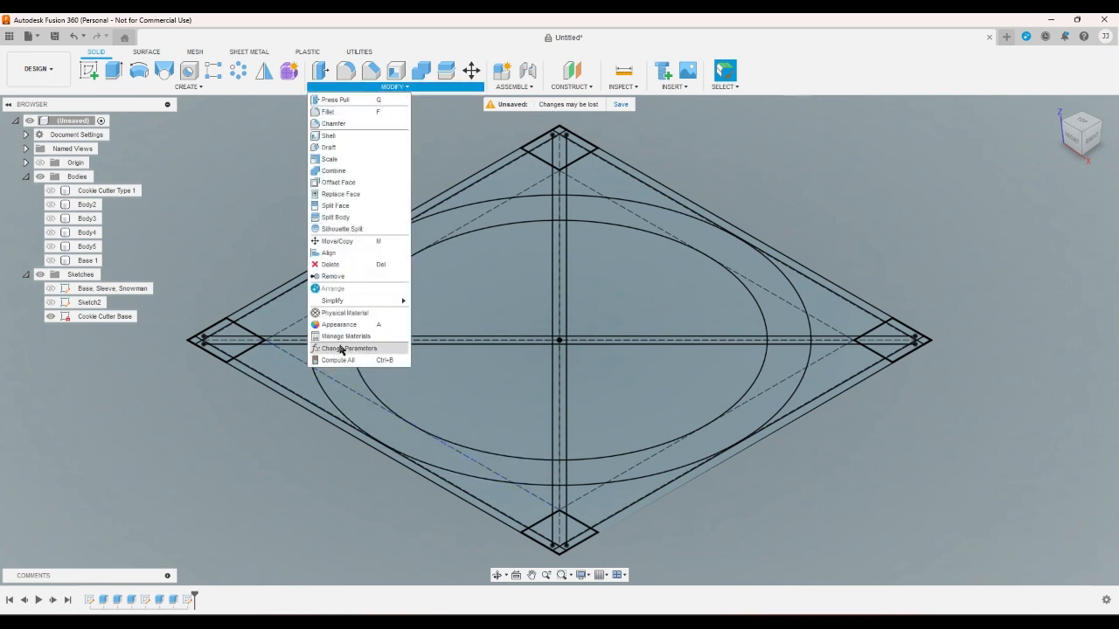
{"action": "left_click", "coordinate": [340, 349]}
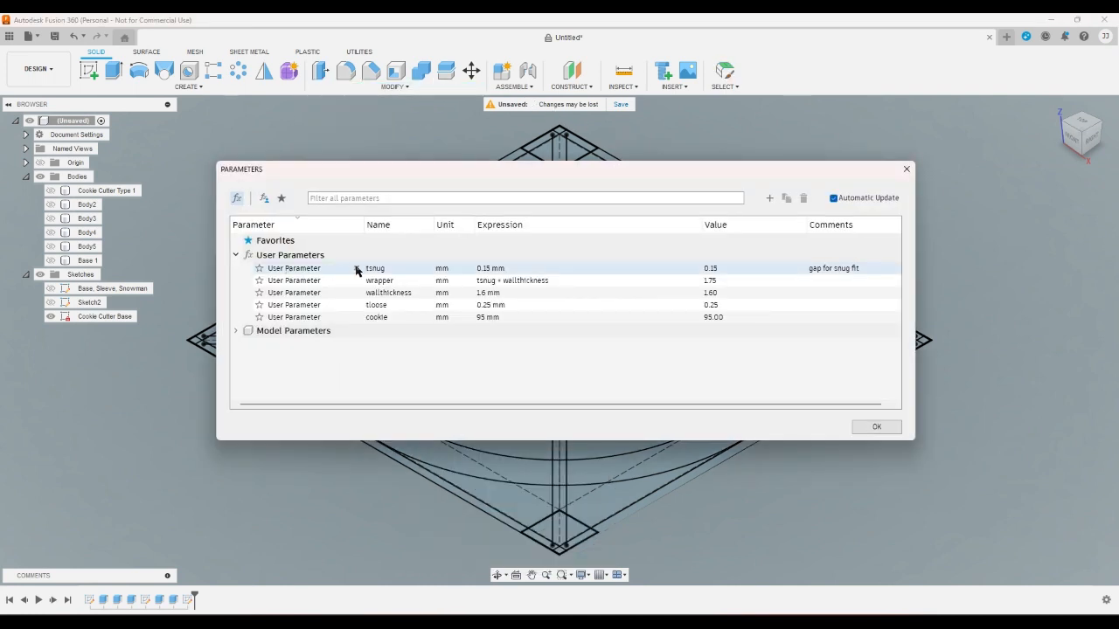
{"action": "left_click", "coordinate": [769, 198]}
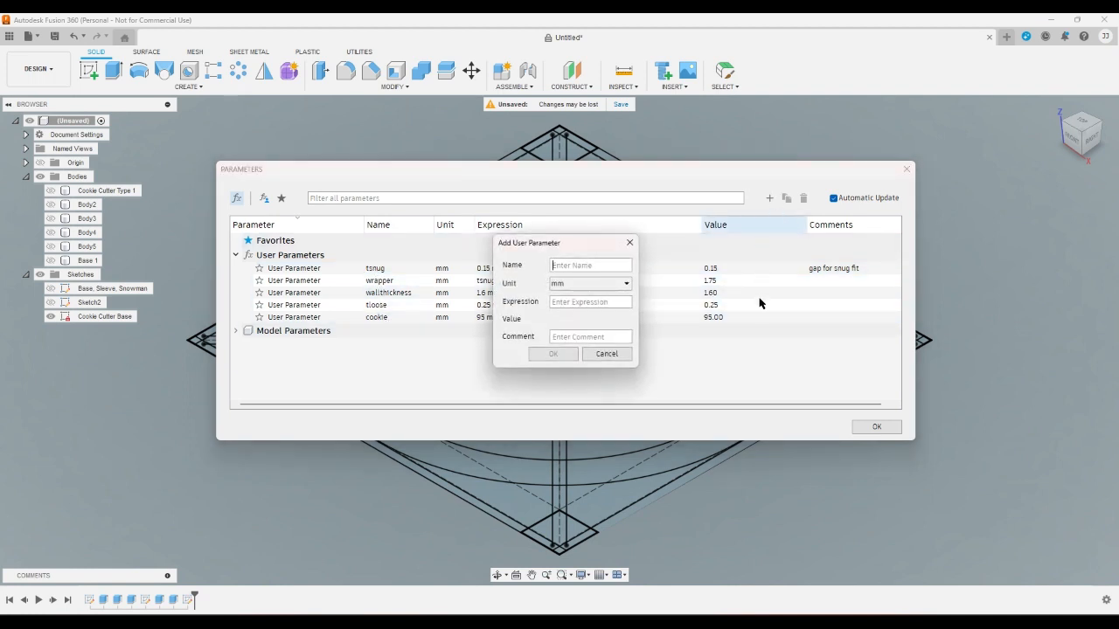
{"action": "type", "text": "cutterbase"}
{"action": "left_click", "coordinate": [599, 302]}
{"action": "type", "text": "1.2"}
{"action": "key", "text": "Return"}
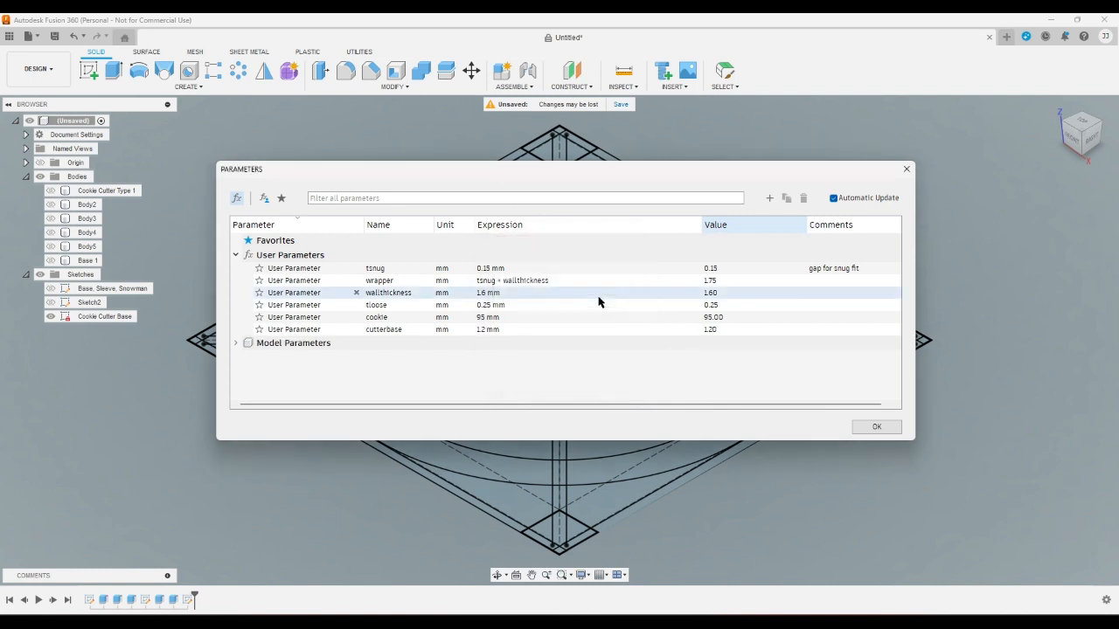
Add a user parameter named cutterheight with the expression 15 mm and close the parameters dialog
{"action": "left_click", "coordinate": [769, 198]}
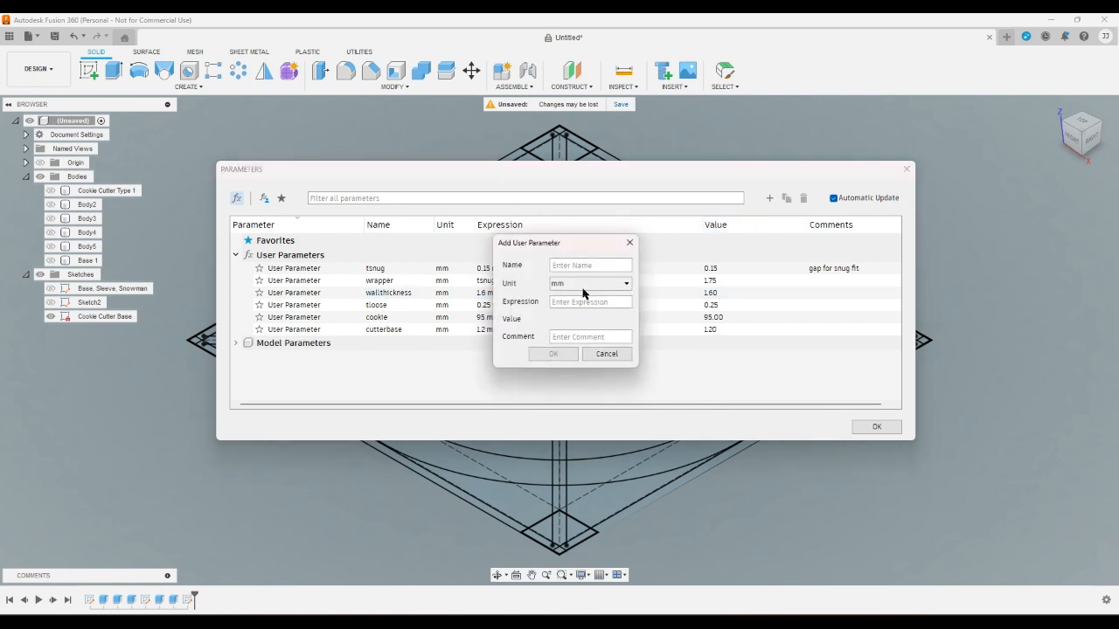
{"action": "type", "text": "cutterheight"}
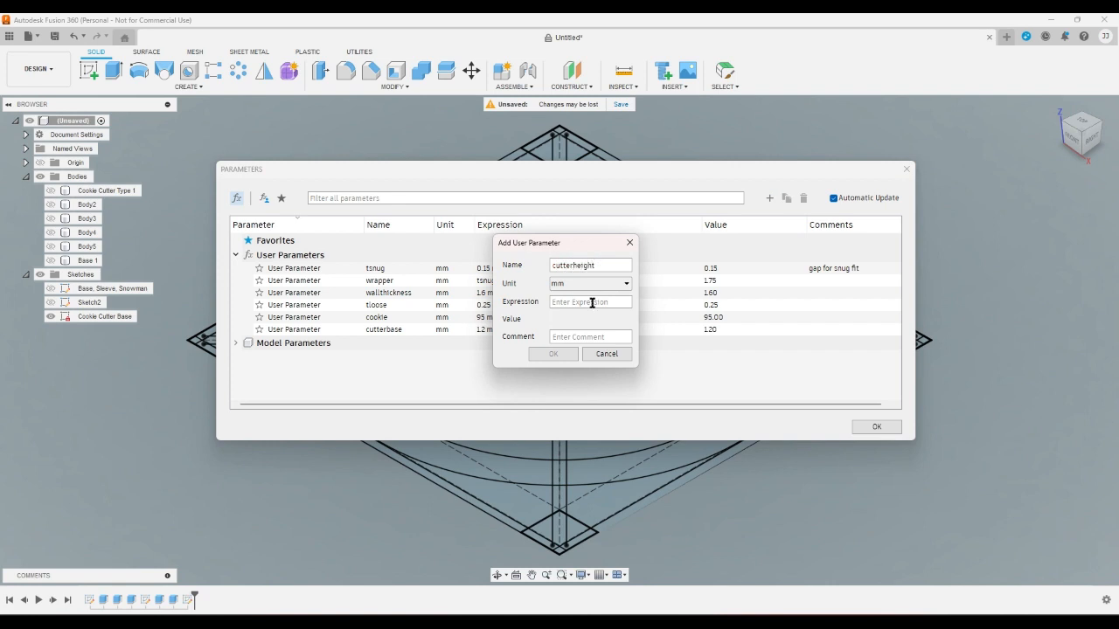
{"action": "left_click", "coordinate": [591, 302]}
{"action": "type", "text": "15"}
{"action": "key", "text": "Return"}
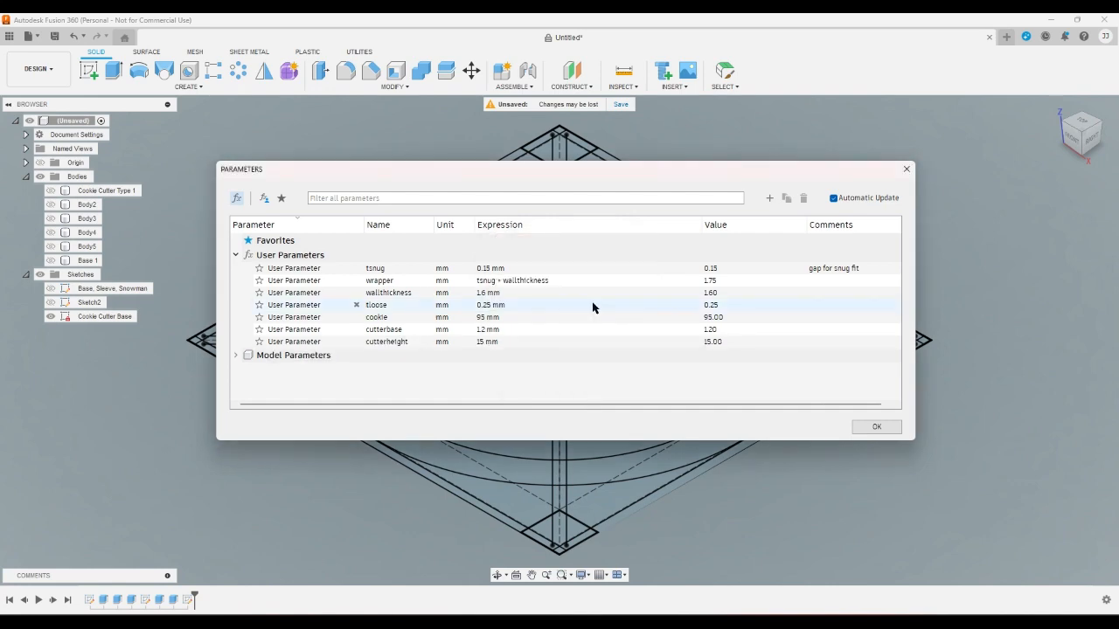
{"action": "left_click", "coordinate": [884, 426]}
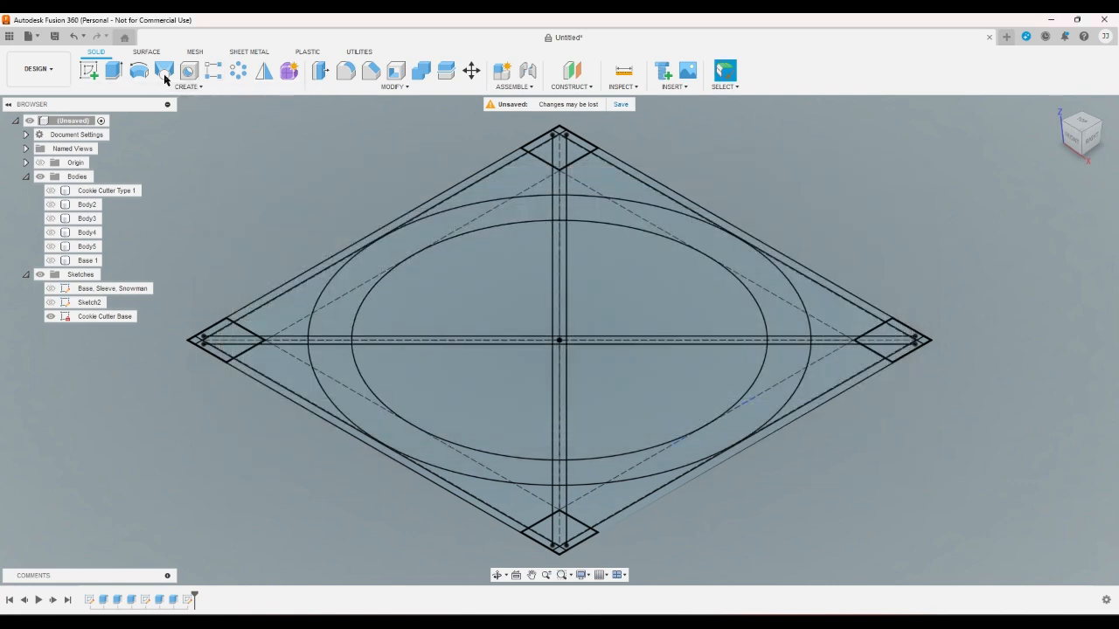
Start an extrusion and select all profile segments of the circular ring, including the small pieces where the ribs cross it
{"action": "left_click", "coordinate": [112, 70]}
{"action": "left_click", "coordinate": [428, 214]}
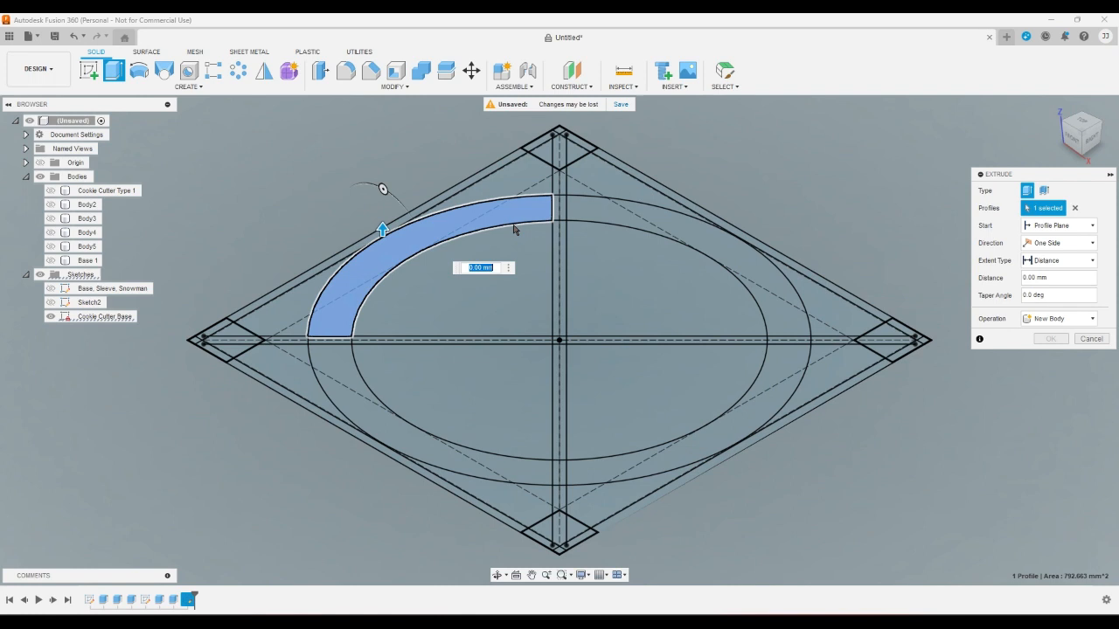
{"action": "left_click", "coordinate": [574, 209]}
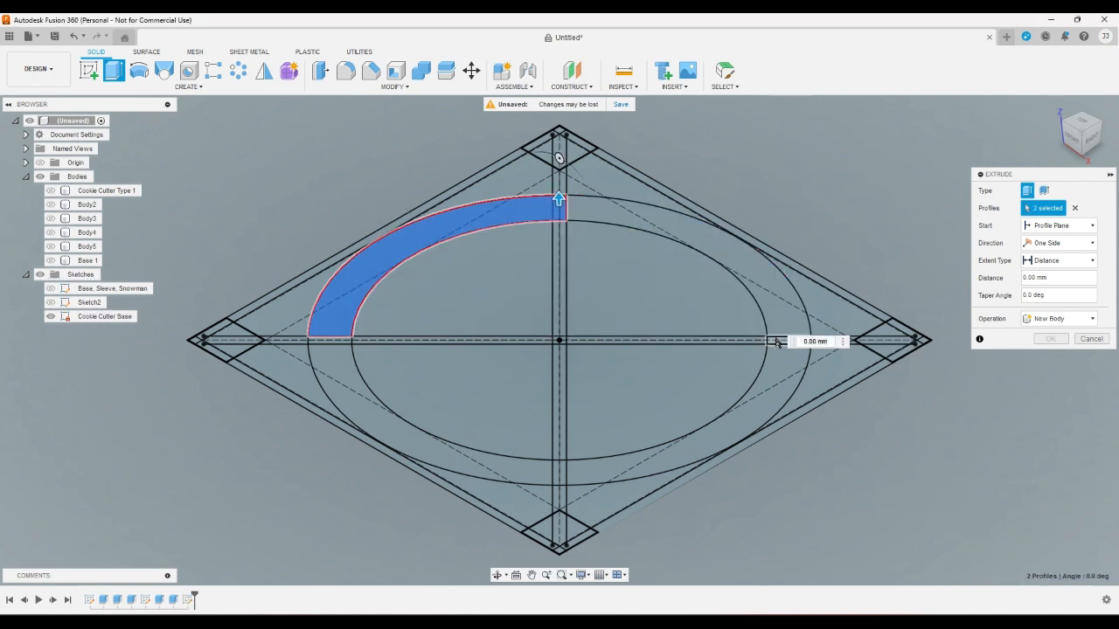
{"action": "left_click", "coordinate": [771, 334]}
{"action": "left_click", "coordinate": [559, 477]}
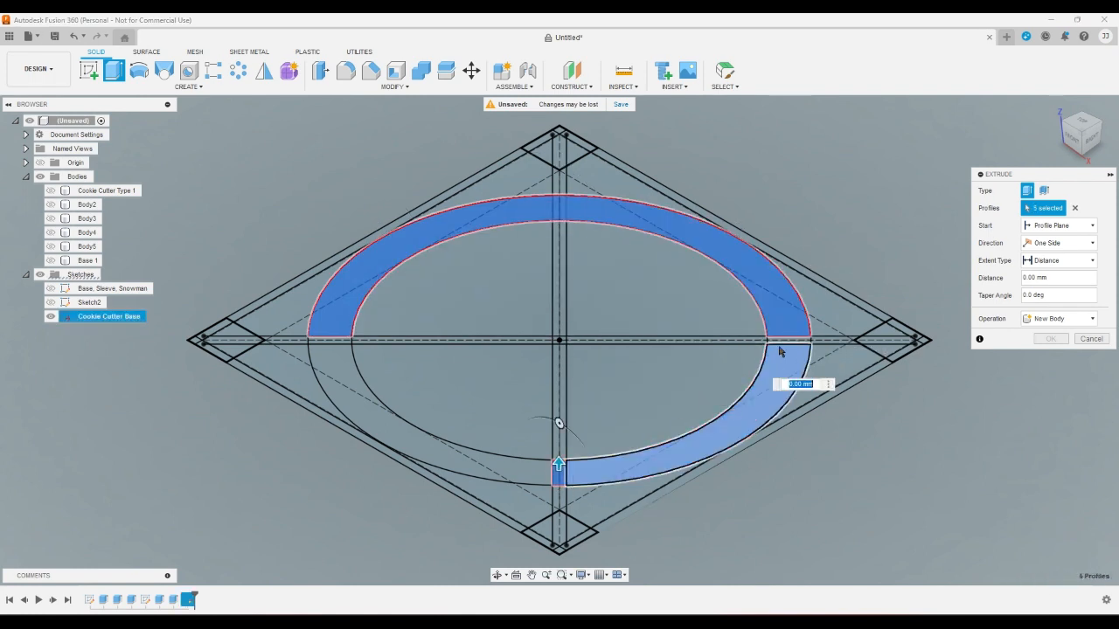
{"action": "left_click", "coordinate": [779, 341]}
{"action": "left_click", "coordinate": [456, 464]}
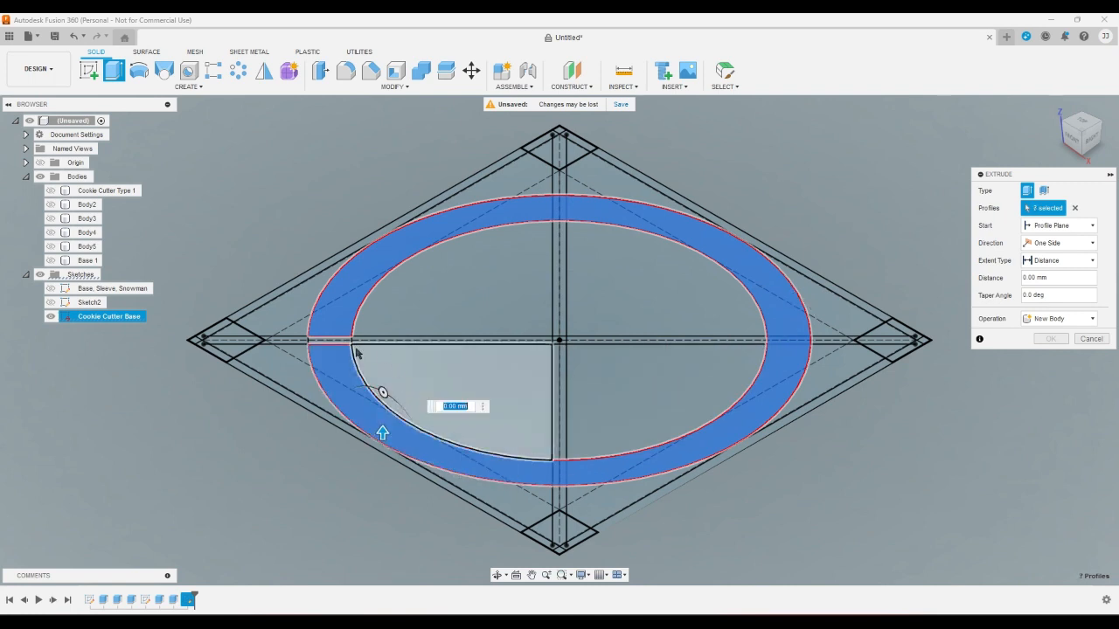
{"action": "left_click", "coordinate": [348, 341]}
Add the four cross rib profiles and their centre square to the extrusion, and extrude everything by the cutterbase parameter as a new body
{"action": "left_click", "coordinate": [557, 261]}
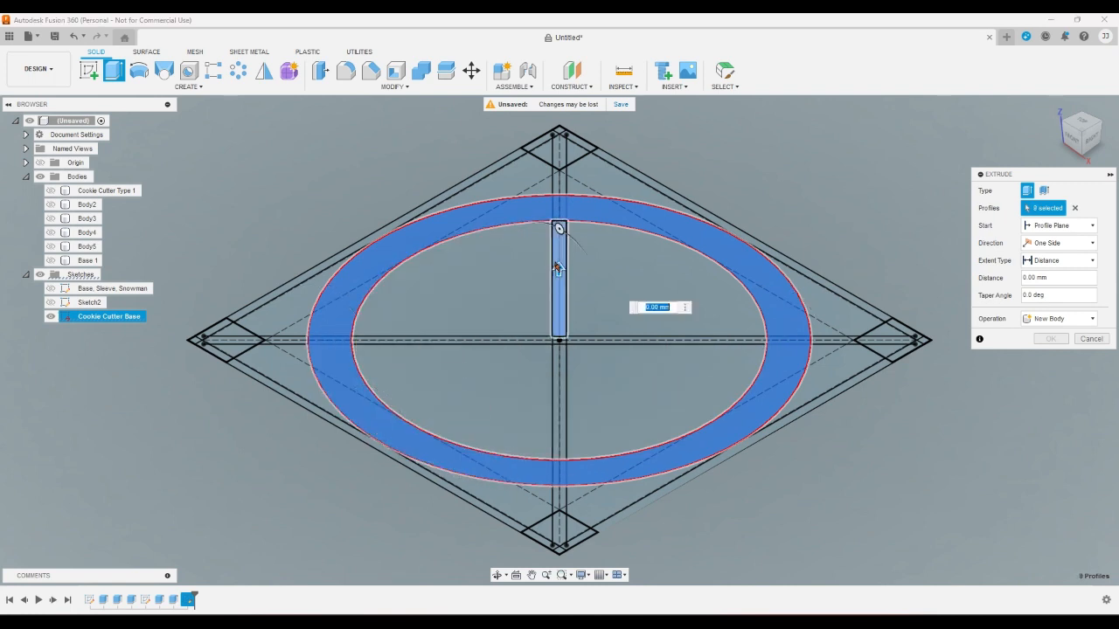
{"action": "left_click", "coordinate": [561, 341]}
{"action": "left_click", "coordinate": [559, 367]}
{"action": "left_click", "coordinate": [569, 343]}
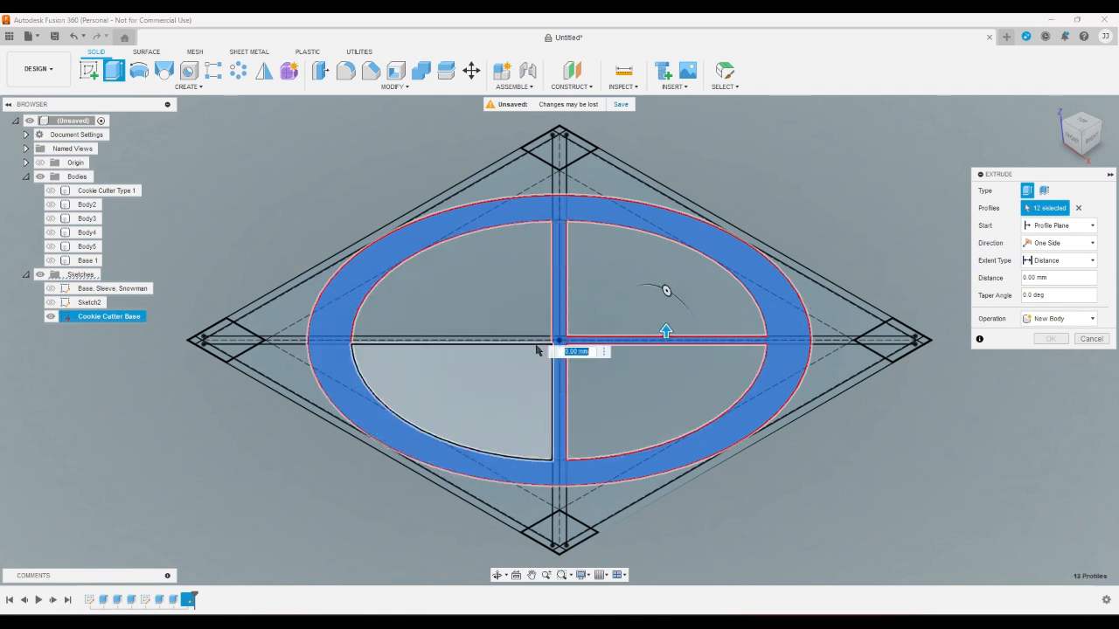
{"action": "left_click", "coordinate": [532, 346]}
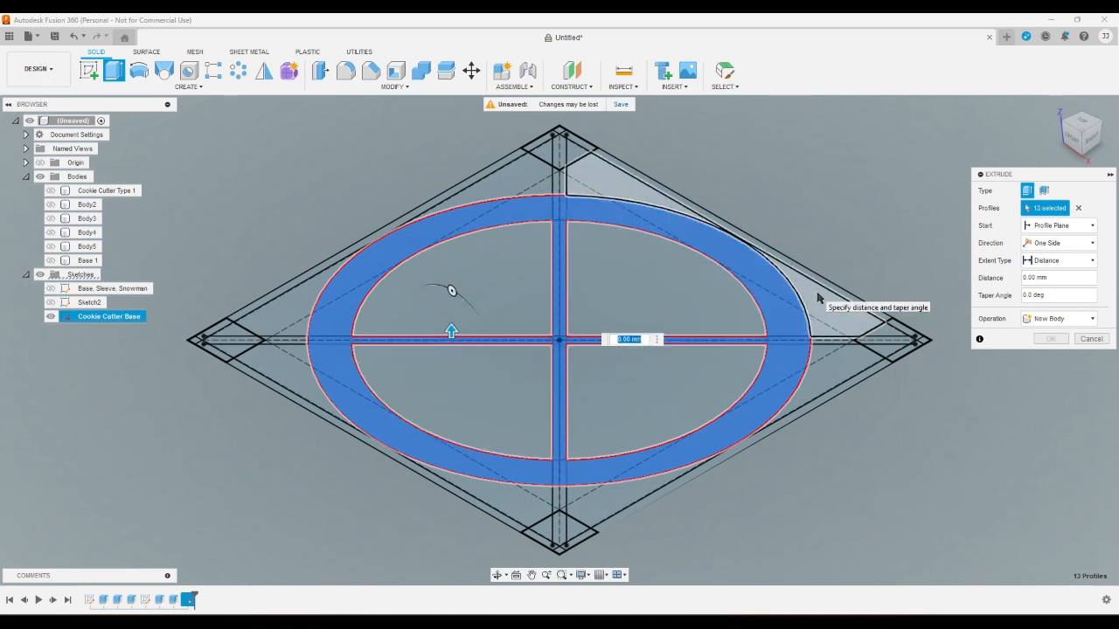
{"action": "type", "text": "cu"}
{"action": "key", "text": "Return"}
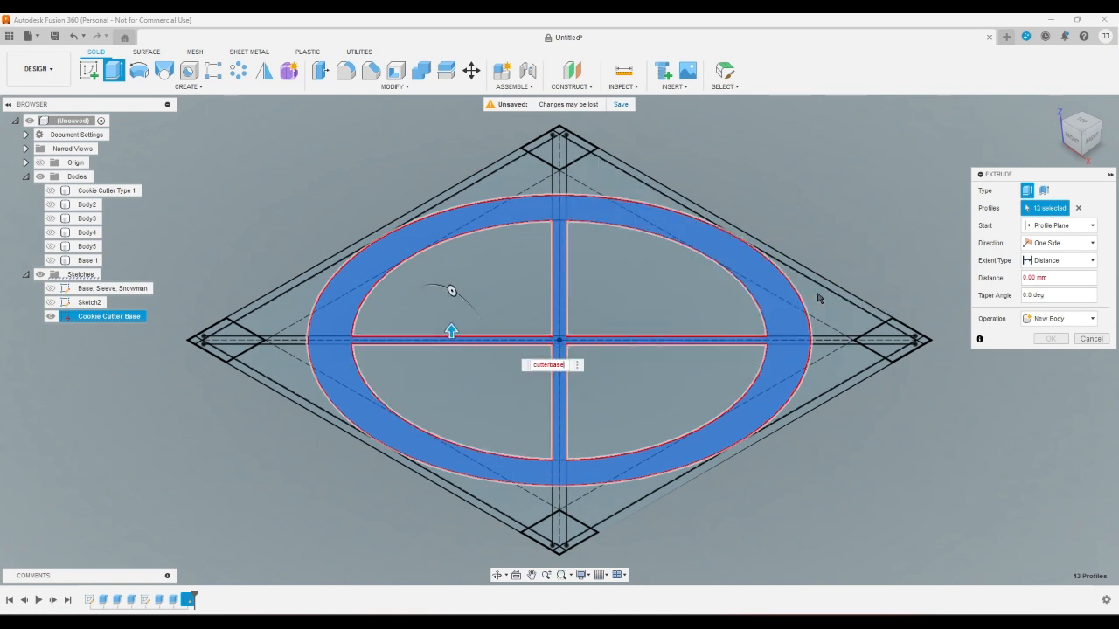
{"action": "key", "text": "Return"}
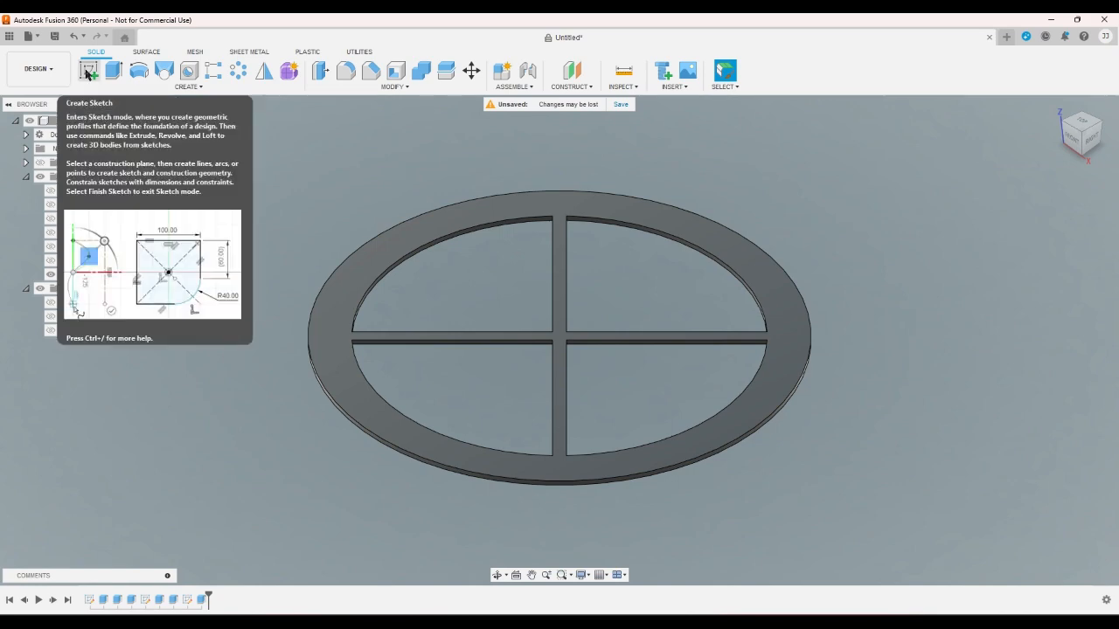
{"action": "left_click", "coordinate": [88, 71]}
{"action": "left_click", "coordinate": [484, 208]}
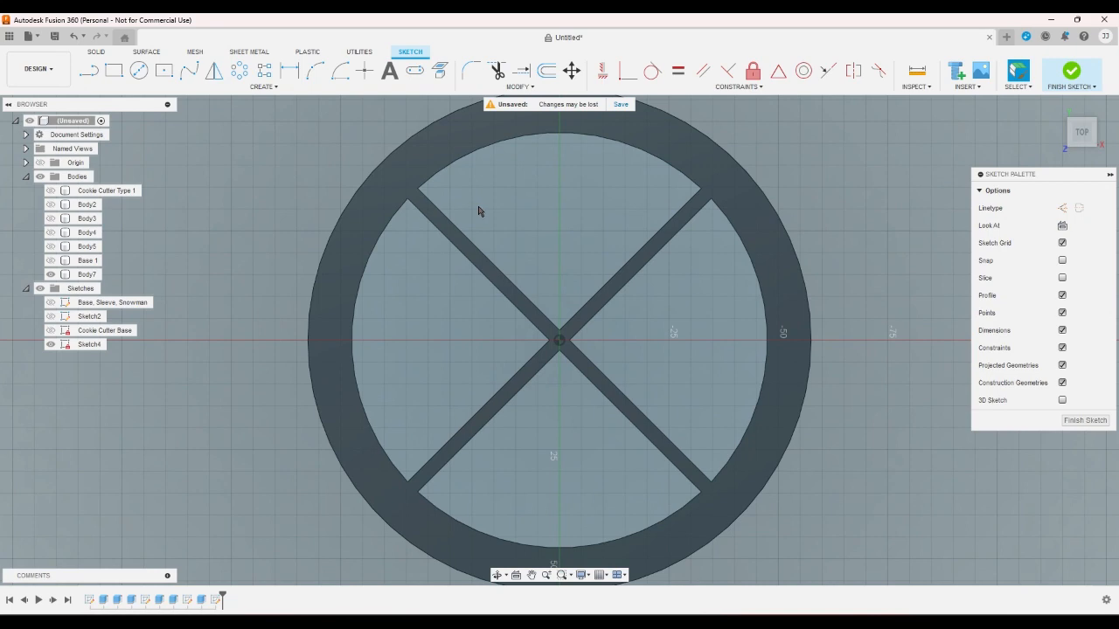
{"action": "right_click", "coordinate": [299, 158]}
{"action": "left_click", "coordinate": [256, 137]}
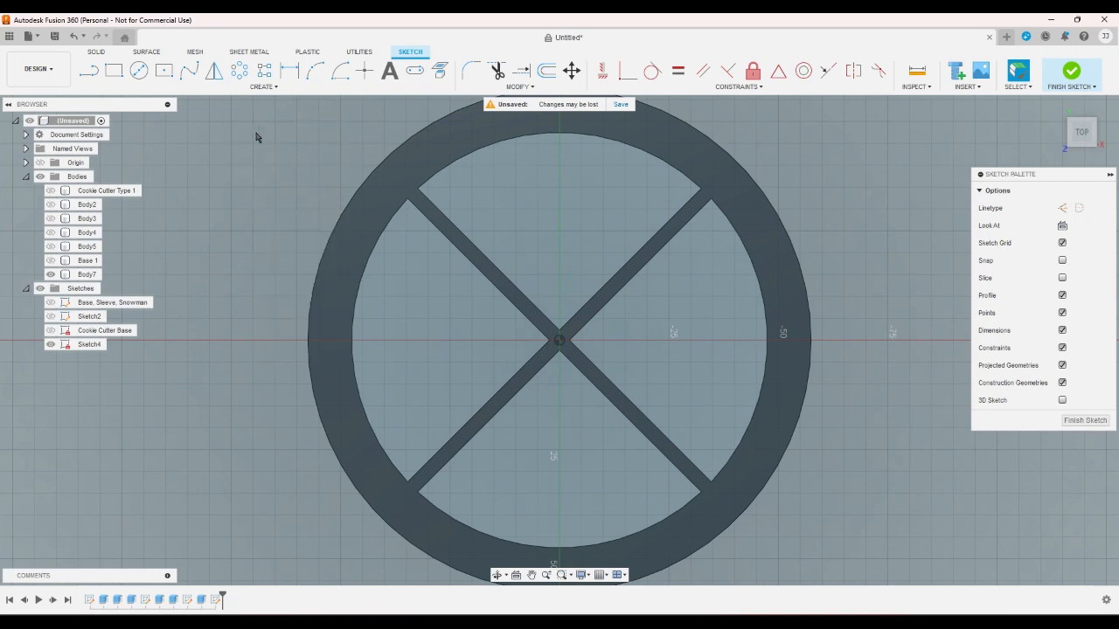
{"action": "left_click", "coordinate": [74, 36]}
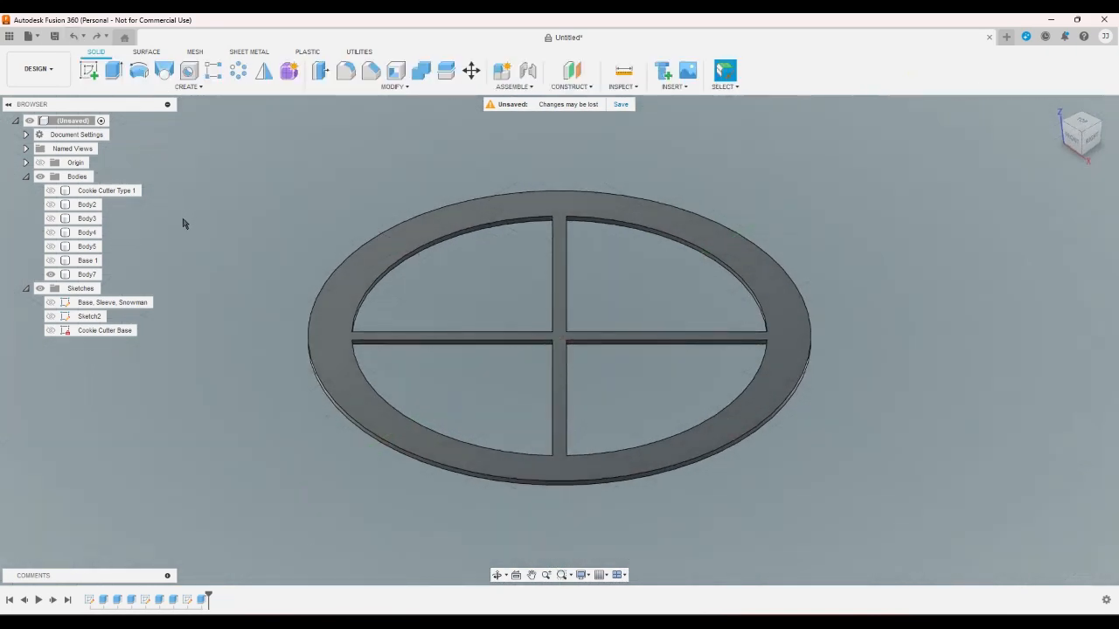
Rename the extruded ring body with cross ribs as Cookie Cutter Base
{"action": "right_click", "coordinate": [102, 274]}
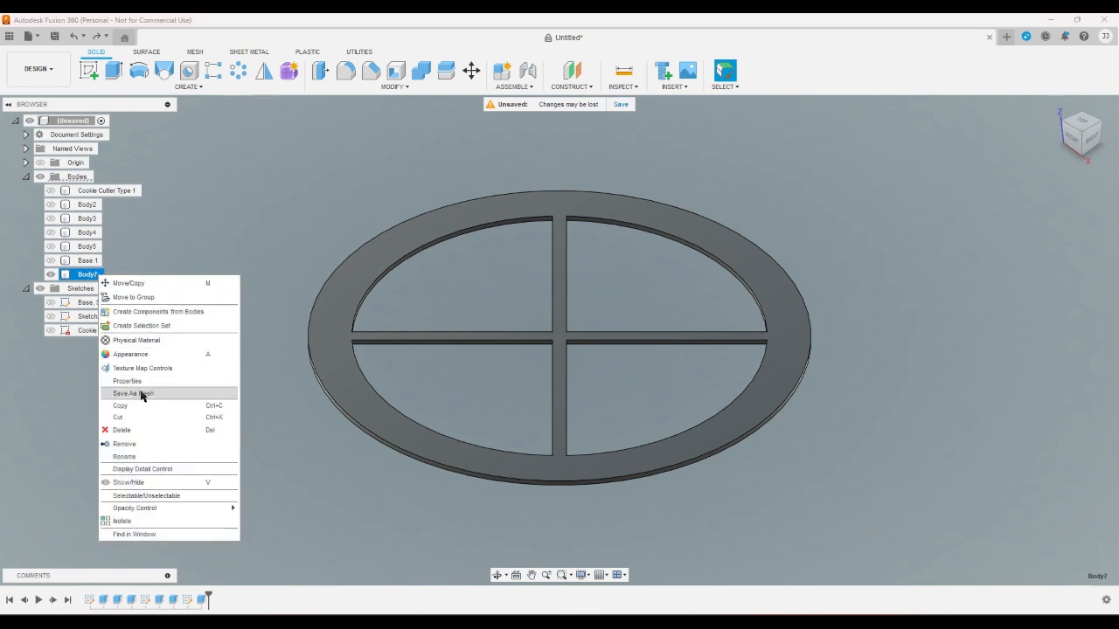
{"action": "left_click", "coordinate": [140, 456]}
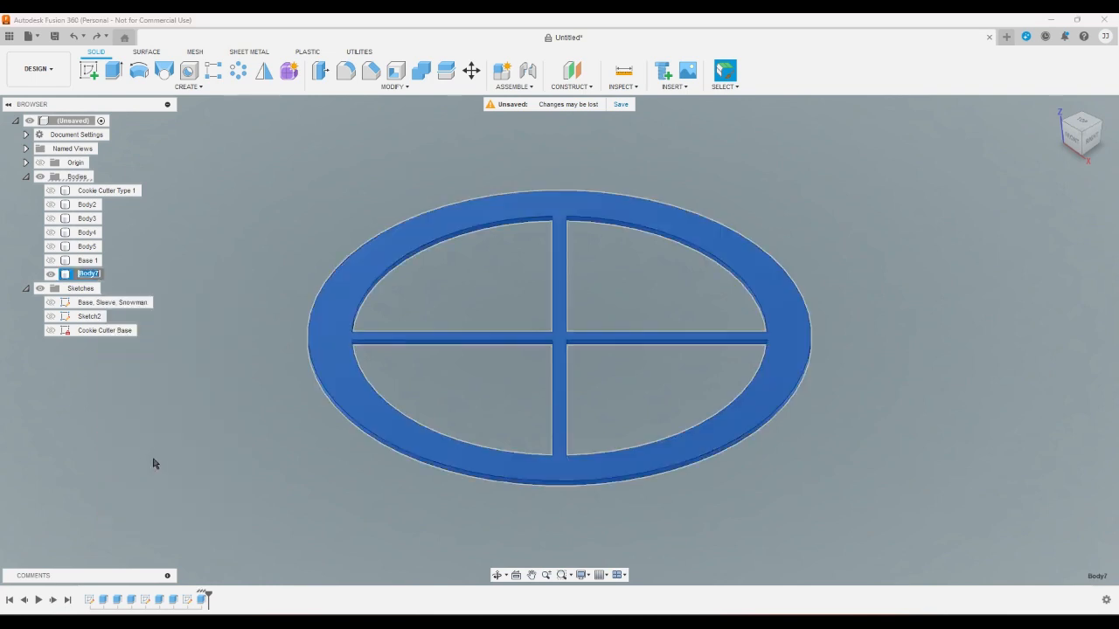
{"action": "type", "text": "X"}
{"action": "type", "text": "ookie Cutter Base"}
{"action": "key", "text": "Return"}
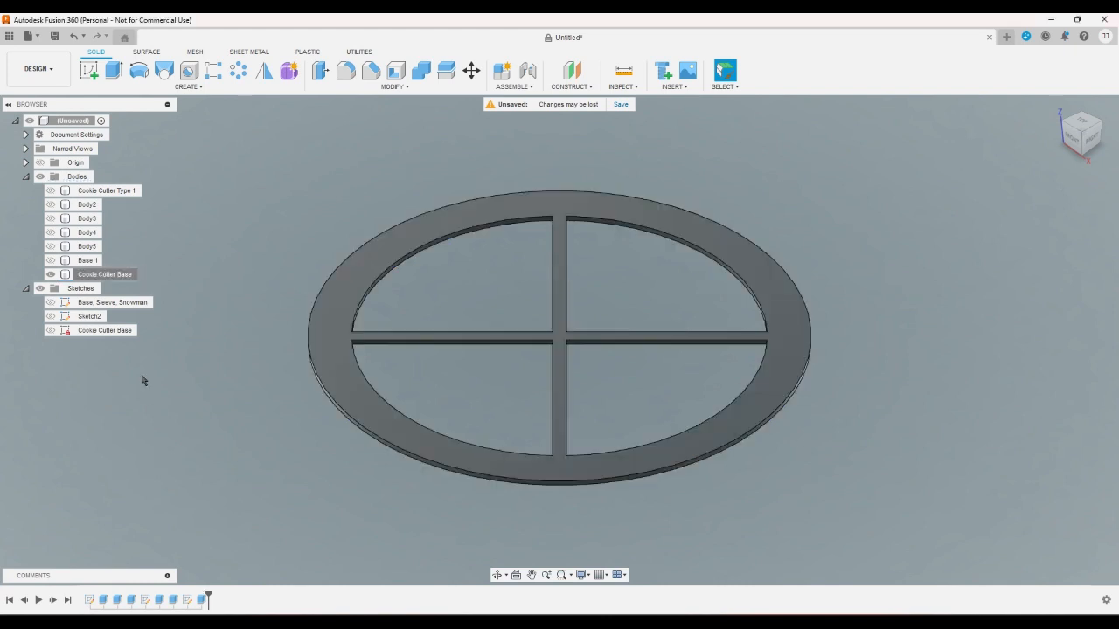
Create a copy of the Cookie Cutter Base body in place with Move/Copy, without shifting it
{"action": "right_click", "coordinate": [117, 275]}
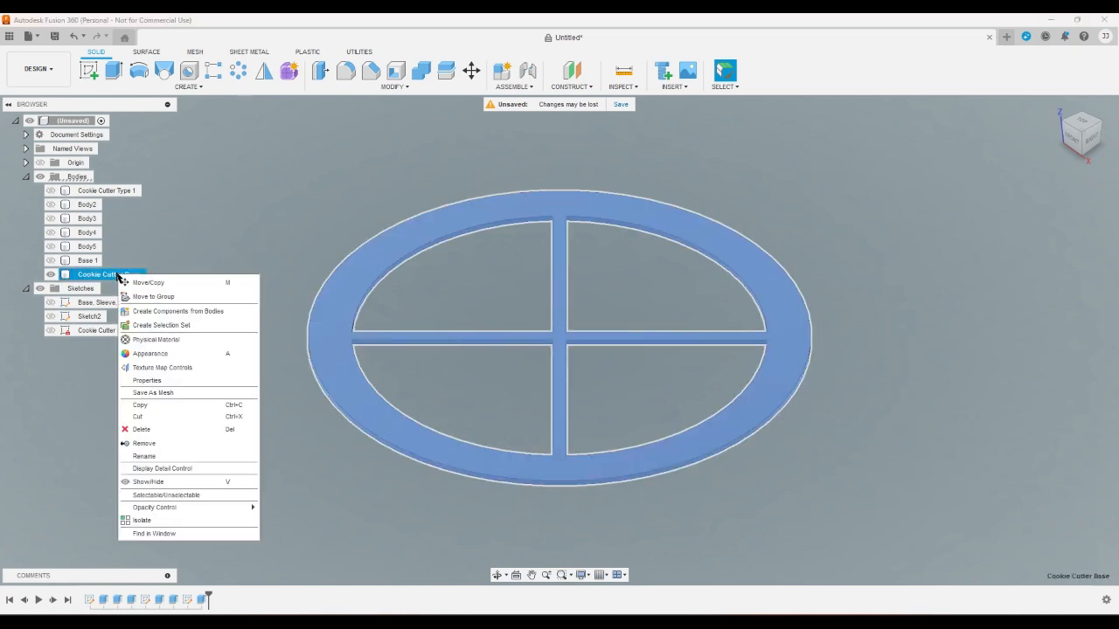
{"action": "left_click", "coordinate": [140, 283]}
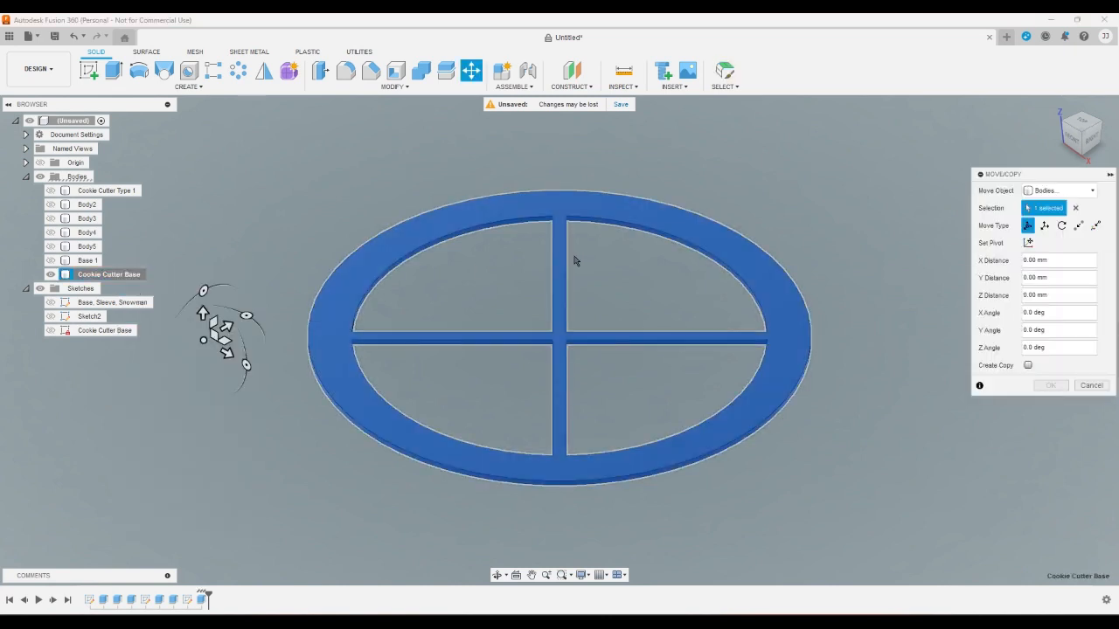
{"action": "left_click", "coordinate": [1028, 366]}
{"action": "left_click", "coordinate": [1050, 385]}
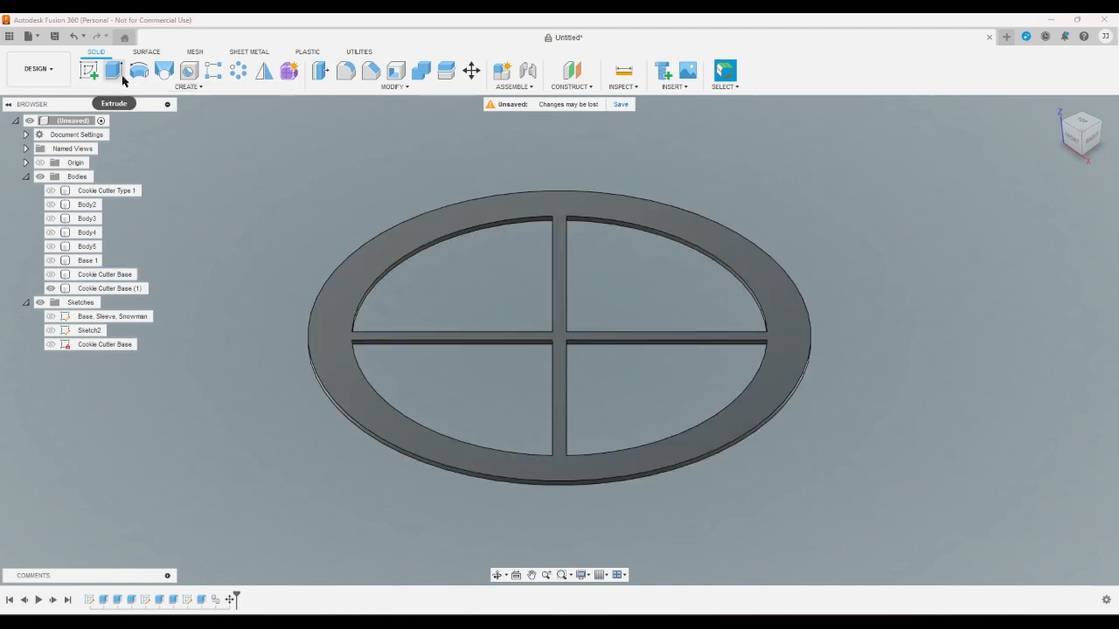
Create a sketch on the top face of the copied base and draw three overlapping snowman circles along the vertical axis, the largest lowest
{"action": "left_click", "coordinate": [88, 70]}
{"action": "left_click", "coordinate": [464, 224]}
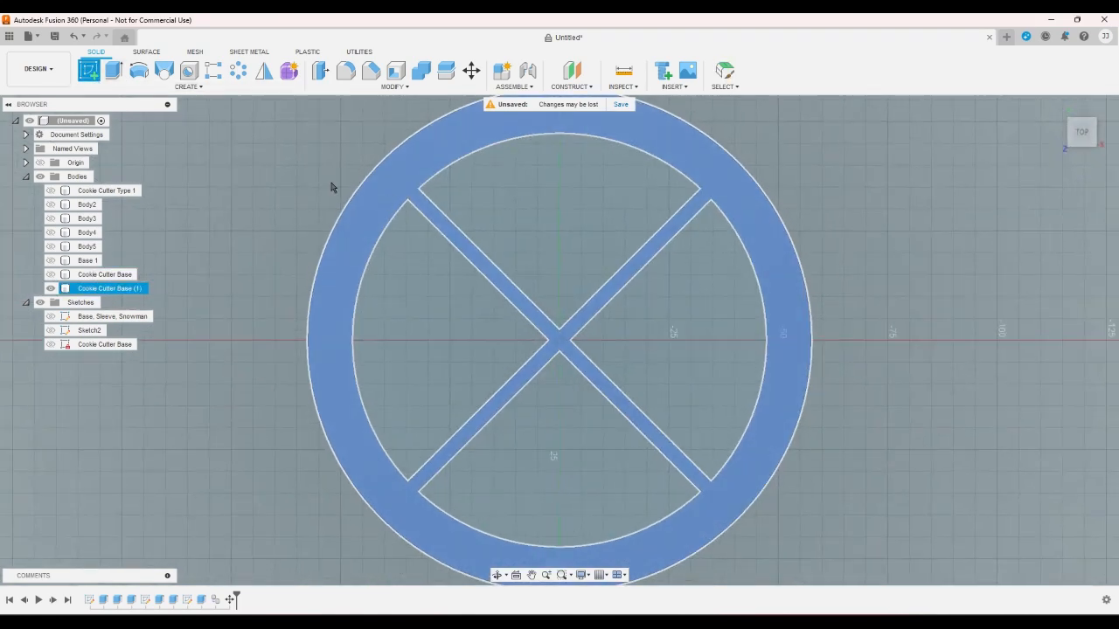
{"action": "left_click", "coordinate": [139, 70]}
{"action": "scroll", "coordinate": [523, 247], "scroll_direction": "down", "scroll_amount": 3}
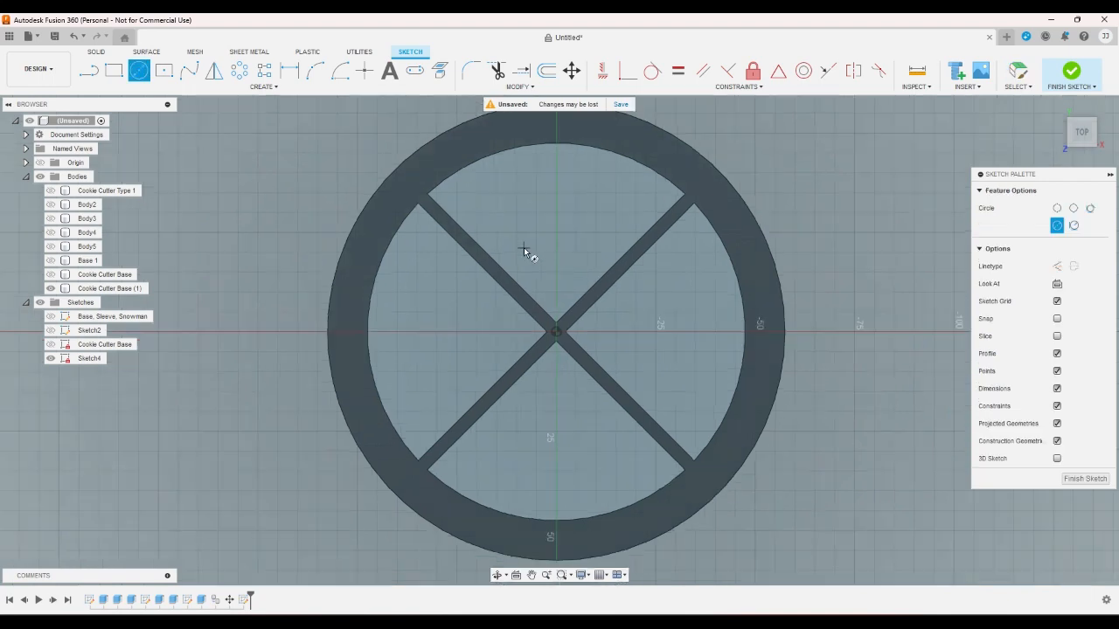
{"action": "scroll", "coordinate": [531, 253], "scroll_direction": "up", "scroll_amount": 2}
{"action": "left_click", "coordinate": [553, 301]}
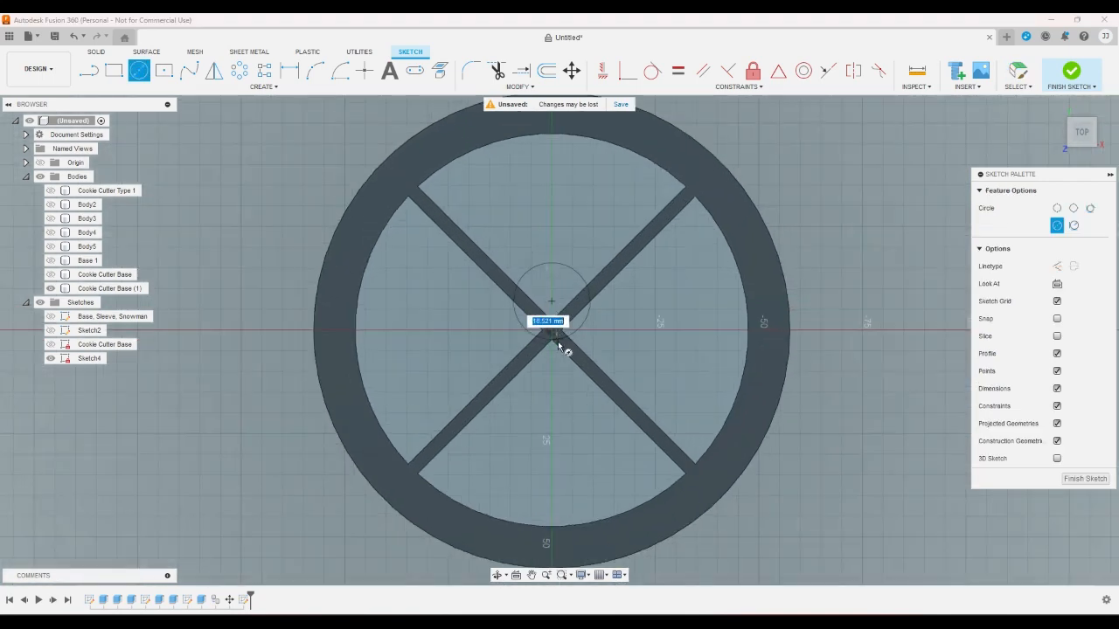
{"action": "left_click", "coordinate": [556, 343]}
{"action": "left_click", "coordinate": [552, 228]}
{"action": "left_click", "coordinate": [553, 267]}
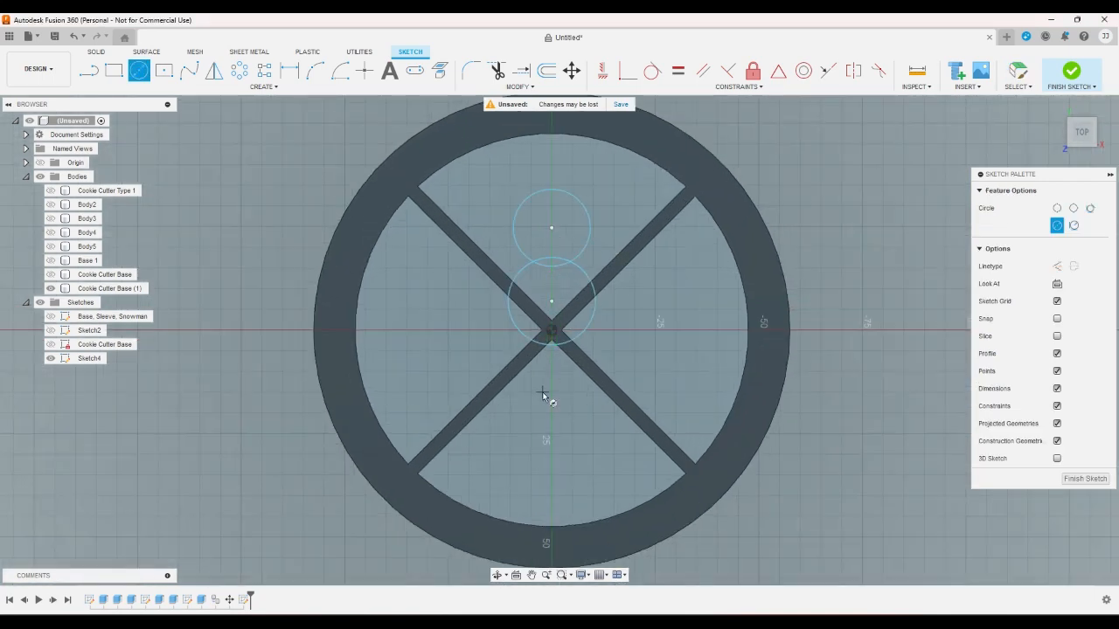
{"action": "left_click", "coordinate": [551, 402]}
{"action": "left_click", "coordinate": [551, 333]}
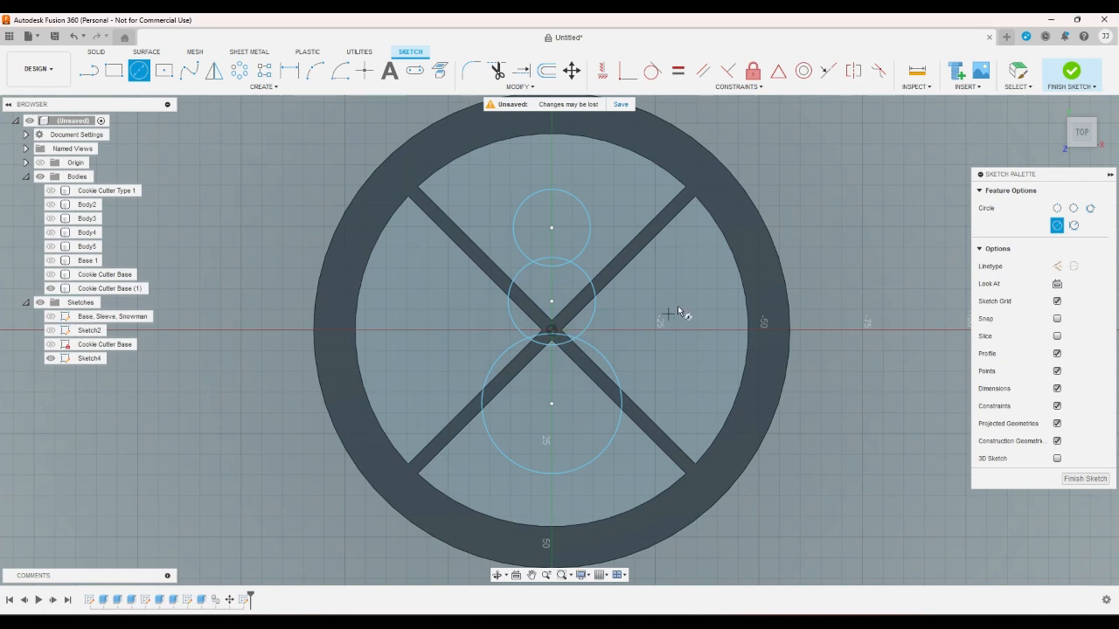
Draw a centre rectangle about 12 by 6 mm on top of the snowman's head, and a narrow upright centre rectangle above it reaching the ring
{"action": "left_click", "coordinate": [110, 71]}
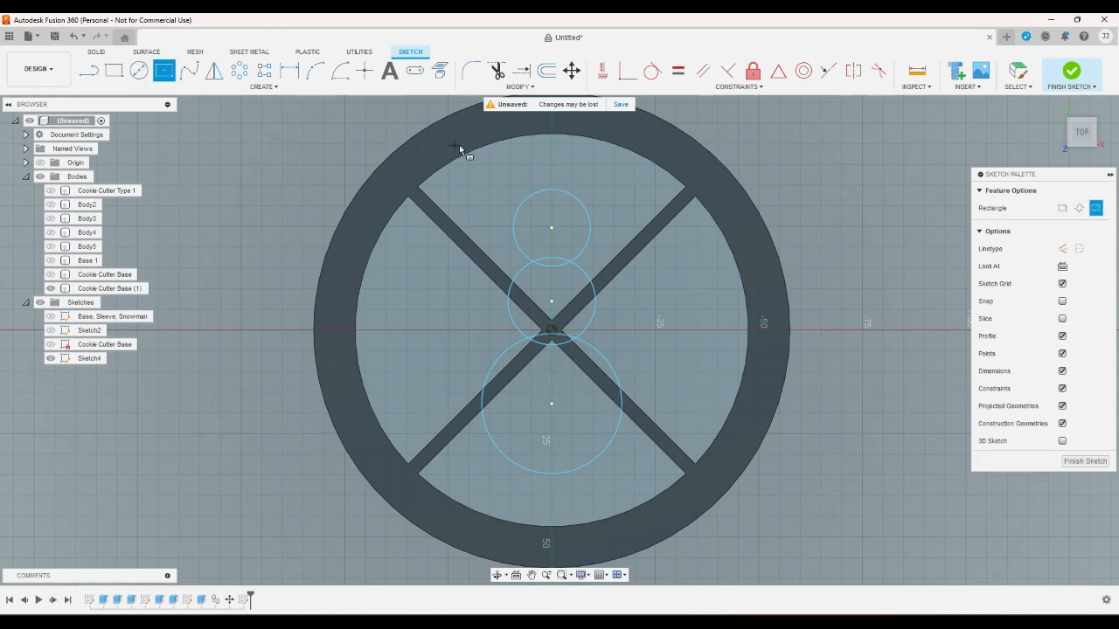
{"action": "scroll", "coordinate": [533, 175], "scroll_direction": "up", "scroll_amount": 4}
{"action": "left_click", "coordinate": [574, 187]}
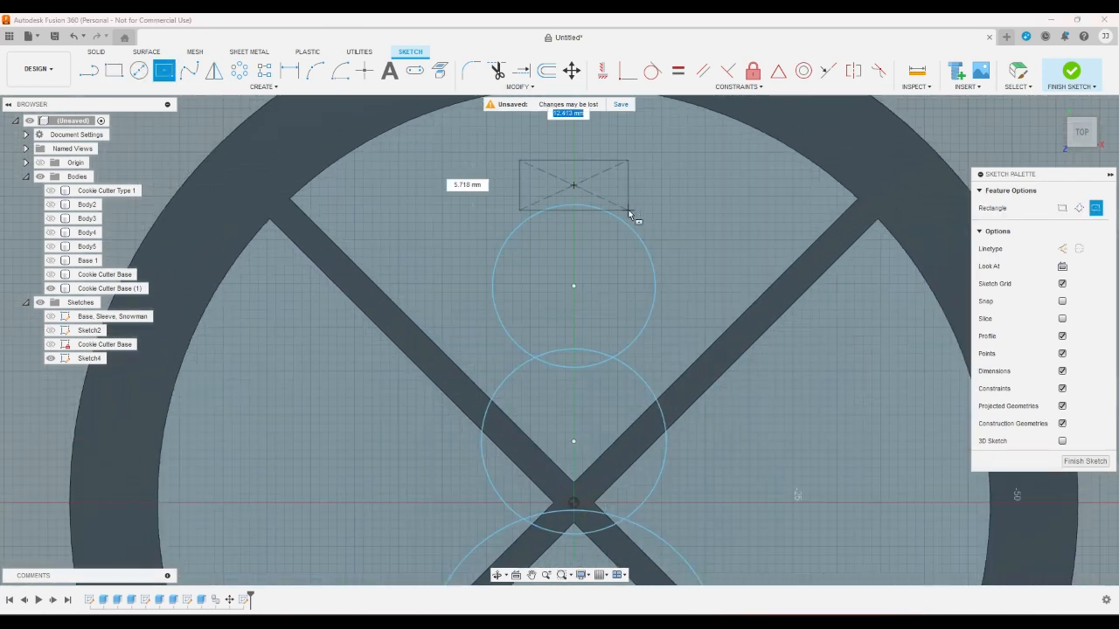
{"action": "left_click", "coordinate": [632, 214]}
{"action": "scroll", "coordinate": [588, 208], "scroll_direction": "down", "scroll_amount": 3}
{"action": "scroll", "coordinate": [579, 158], "scroll_direction": "up", "scroll_amount": 2}
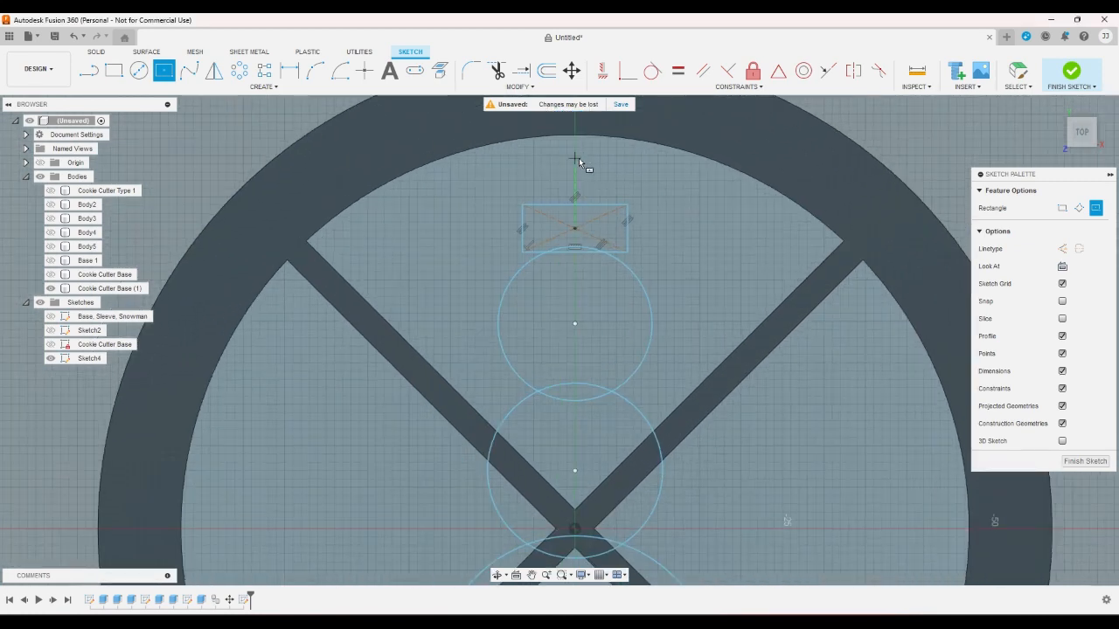
{"action": "left_click", "coordinate": [579, 157]}
{"action": "left_click", "coordinate": [597, 212]}
{"action": "scroll", "coordinate": [664, 185], "scroll_direction": "down", "scroll_amount": 4}
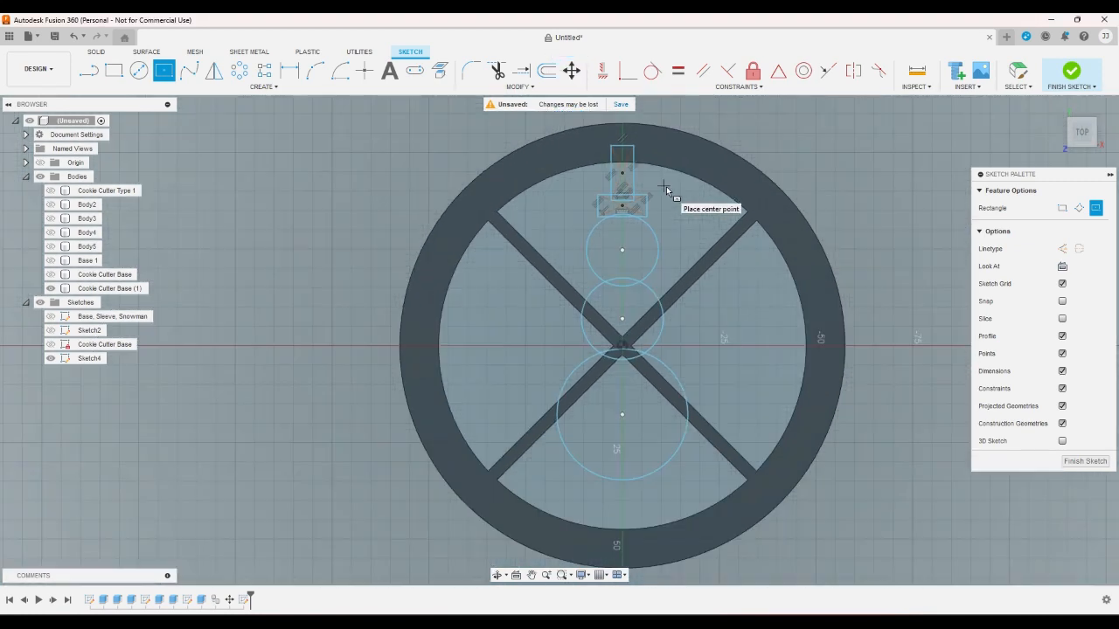
Enlarge the snowman's lowest circle to about 52 mm diameter so it reaches the ring's inner edge
{"action": "right_click", "coordinate": [673, 192]}
{"action": "left_click", "coordinate": [719, 196]}
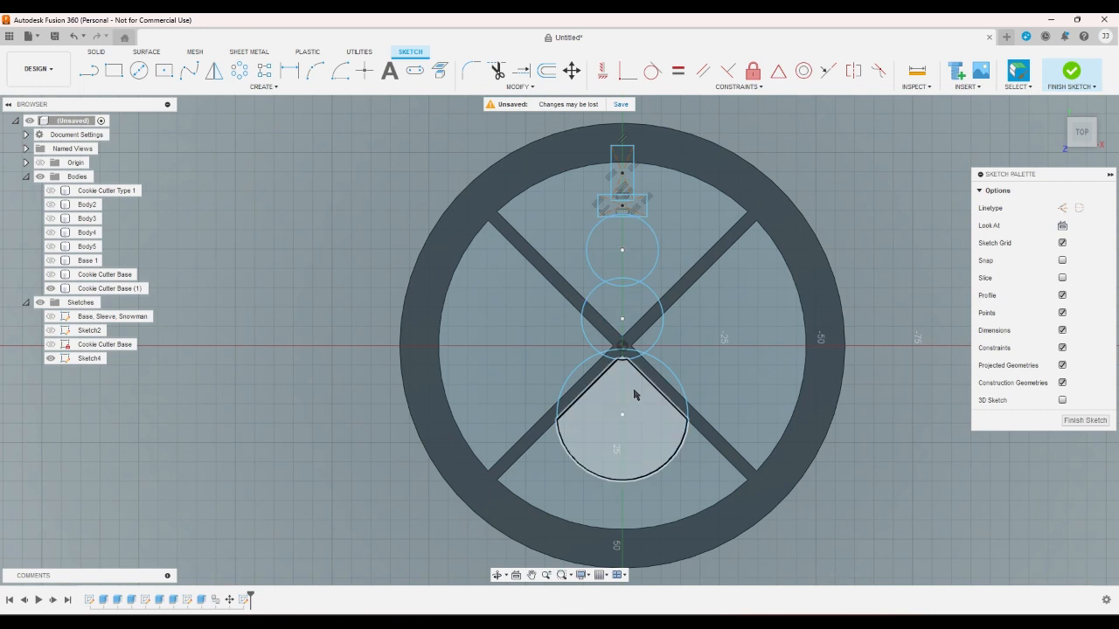
{"action": "scroll", "coordinate": [626, 424], "scroll_direction": "up", "scroll_amount": 2}
{"action": "left_click_drag", "start_coordinate": [689, 392], "coordinate": [730, 393]}
{"action": "key", "text": "Escape"}
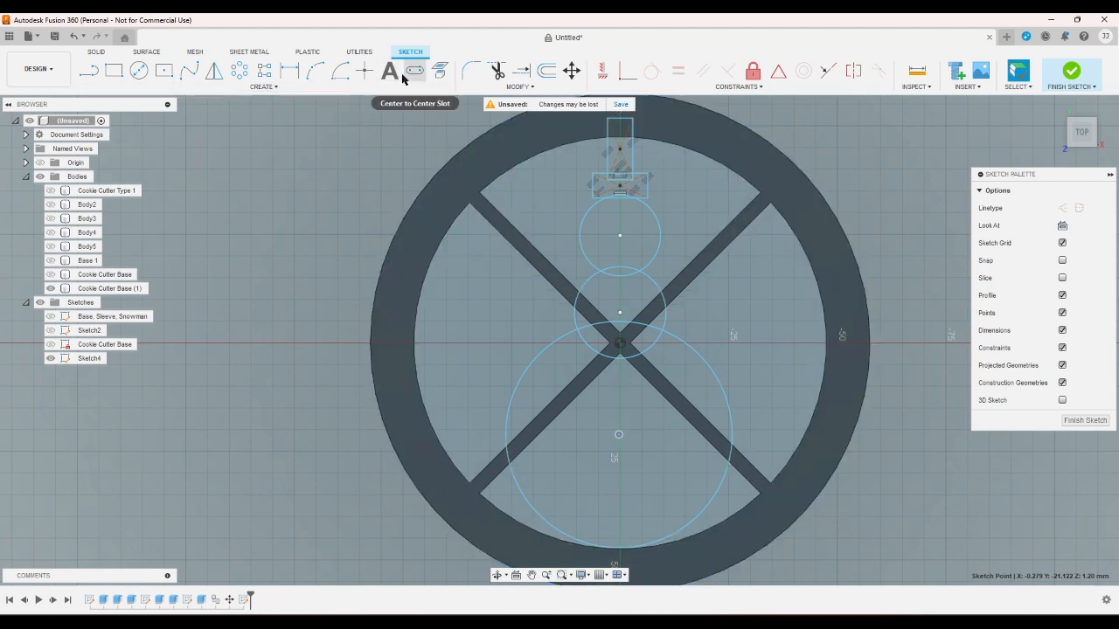
Project the lower and upper inner arc edges of the ring into the sketch
{"action": "left_click", "coordinate": [439, 77]}
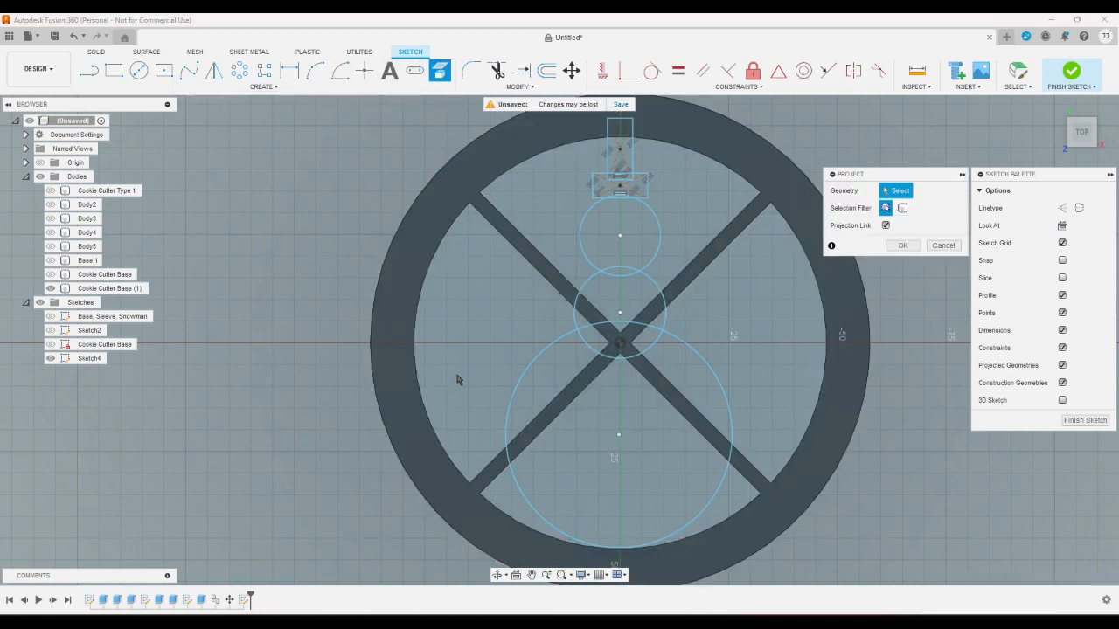
{"action": "left_click", "coordinate": [494, 509]}
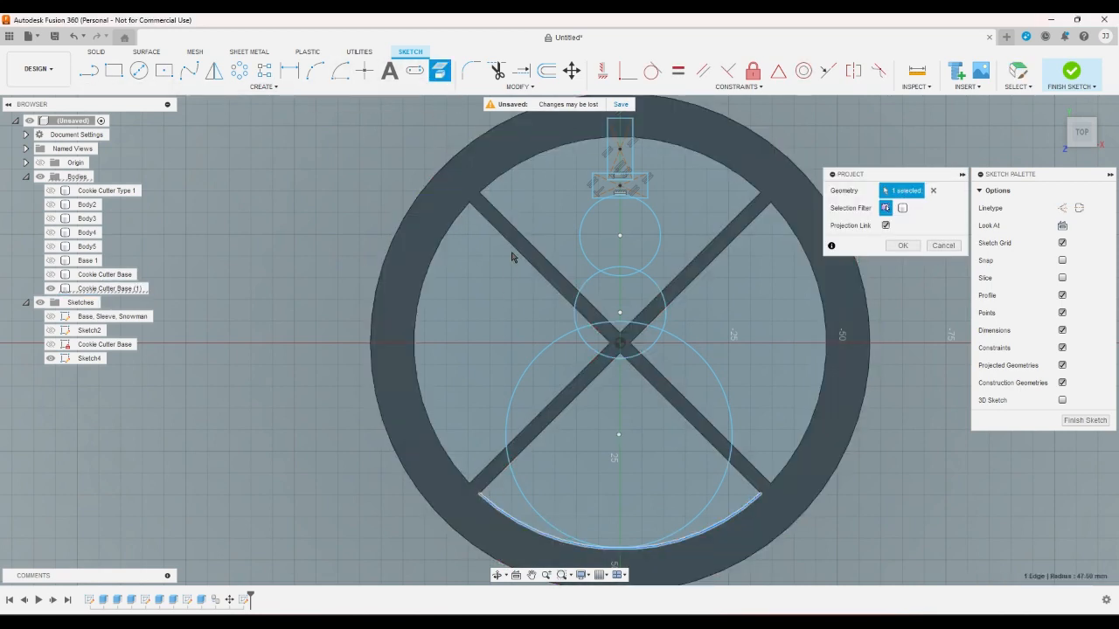
{"action": "left_click", "coordinate": [526, 162]}
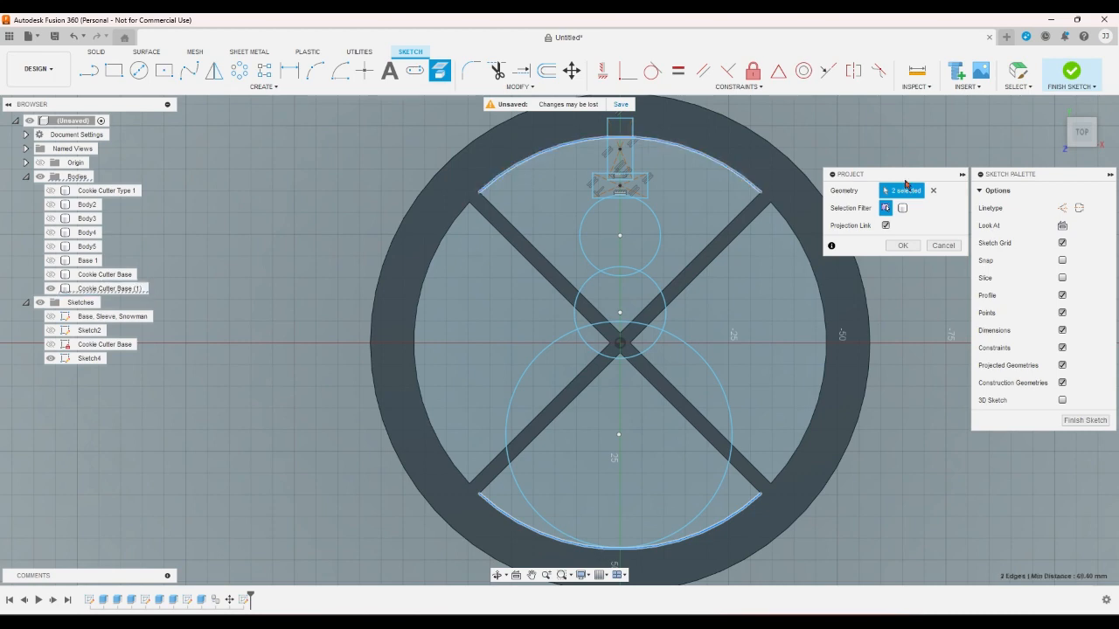
{"action": "left_click", "coordinate": [903, 244]}
Constrain the snowman's lowest circle tangent to the projected lower arc of the ring
{"action": "scroll", "coordinate": [690, 218], "scroll_direction": "down", "scroll_amount": 2}
{"action": "left_click", "coordinate": [653, 70]}
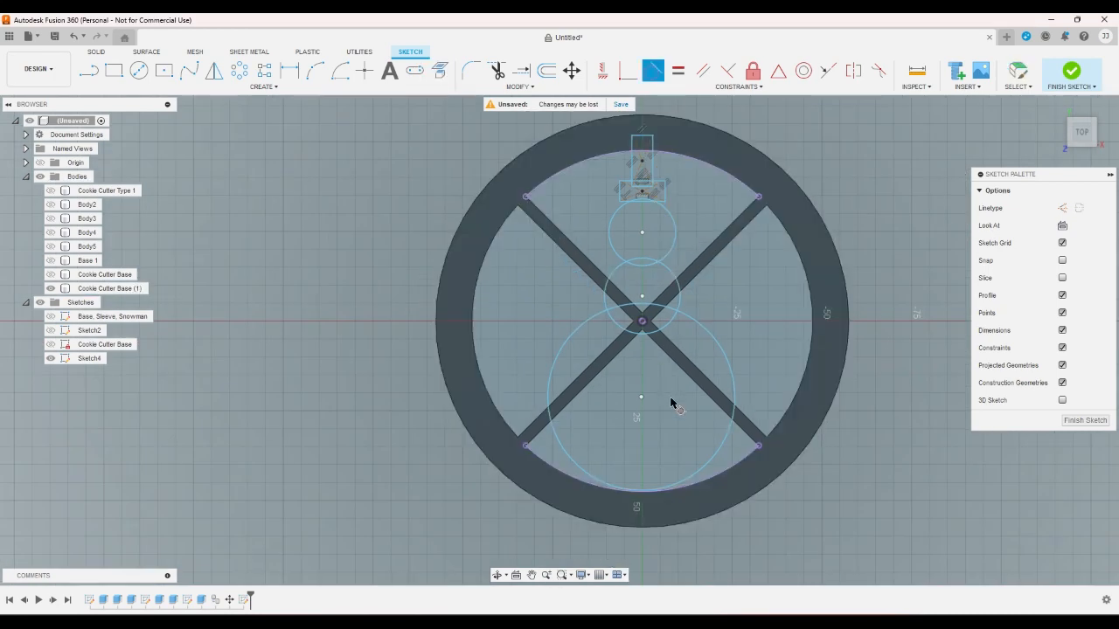
{"action": "left_click", "coordinate": [716, 452]}
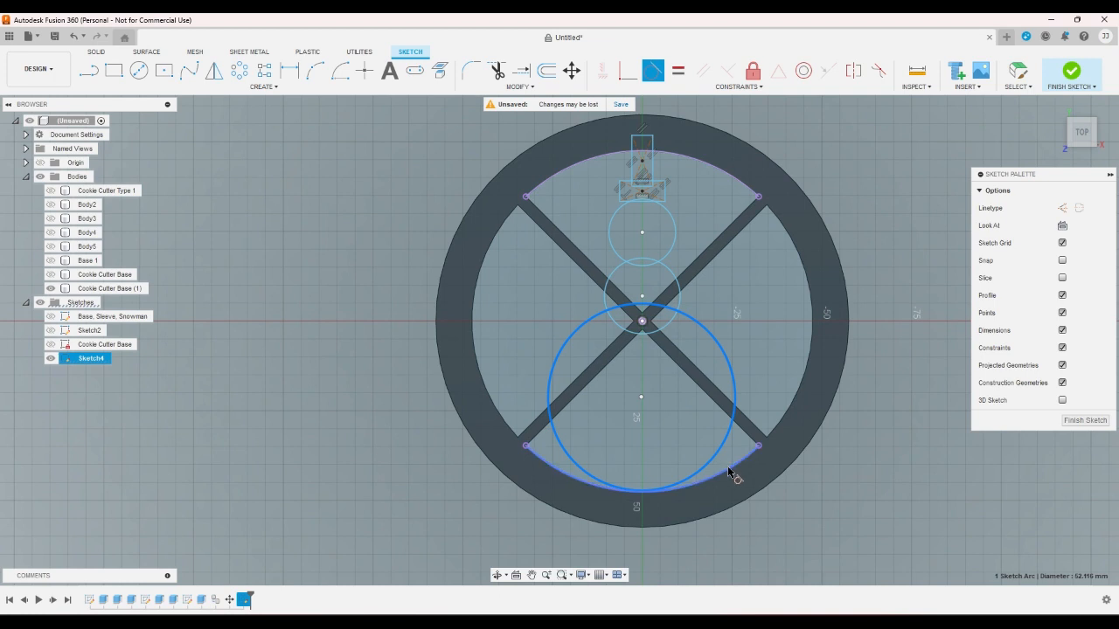
{"action": "left_click", "coordinate": [728, 472]}
{"action": "right_click", "coordinate": [798, 497]}
{"action": "left_click", "coordinate": [832, 504]}
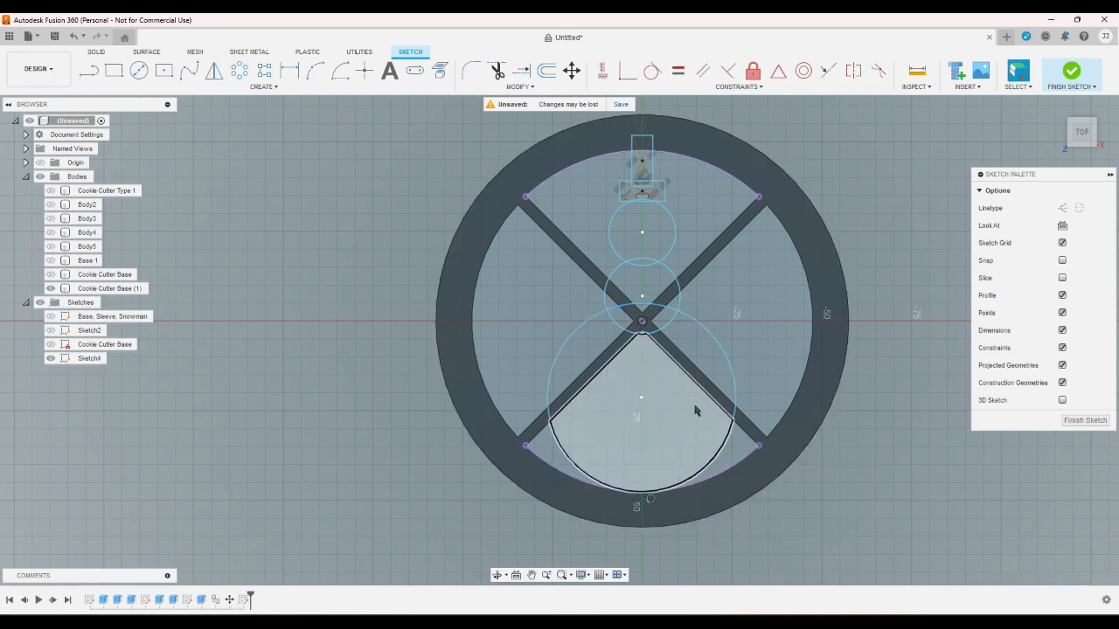
Enlarge the snowman's middle circle to about 29 mm diameter
{"action": "left_click", "coordinate": [702, 326]}
{"action": "left_click", "coordinate": [885, 262]}
{"action": "left_click_drag", "start_coordinate": [642, 399], "coordinate": [646, 403]}
{"action": "scroll", "coordinate": [695, 236], "scroll_direction": "up", "scroll_amount": 3}
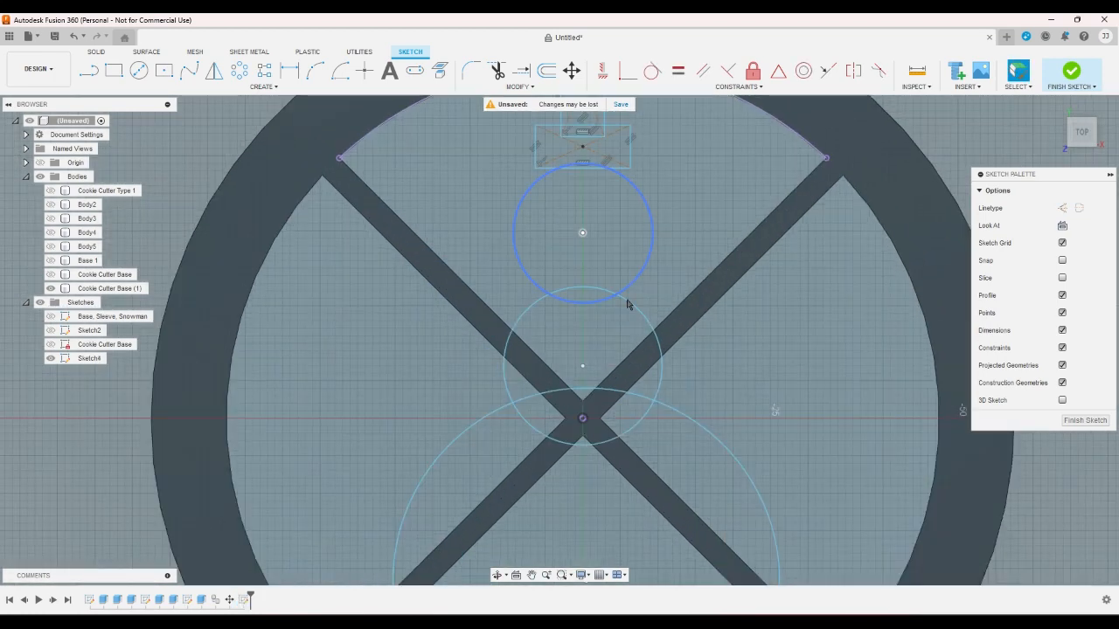
{"action": "left_click", "coordinate": [663, 367]}
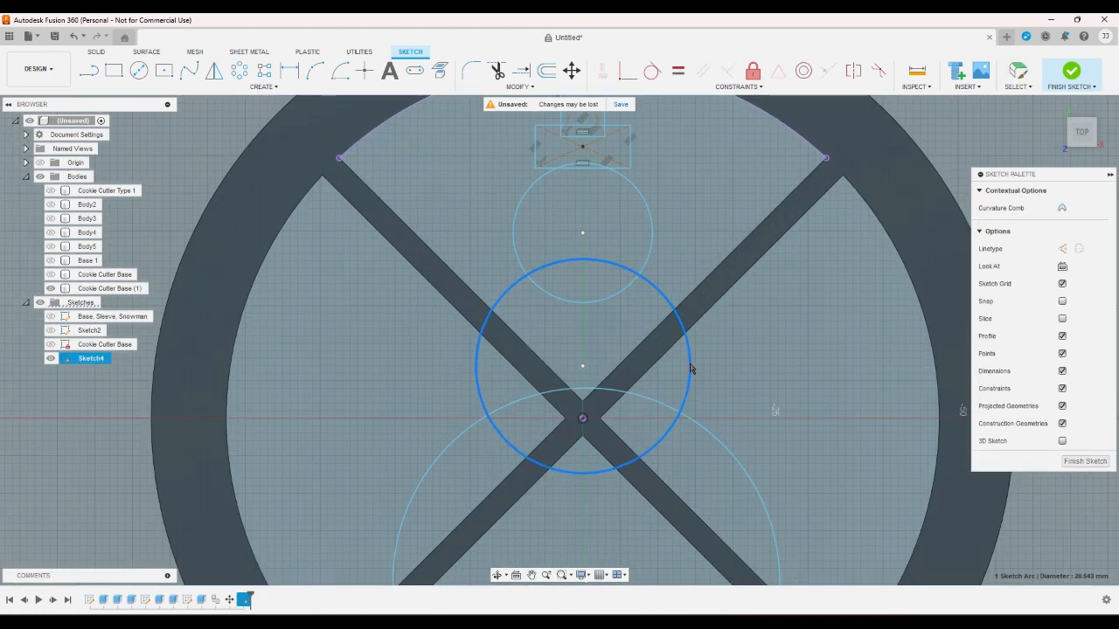
Reshape the hat into a wider crown ending at the ring's inner edge and a thin brim, resting on an enlarged, raised head circle
{"action": "scroll", "coordinate": [664, 240], "scroll_direction": "down", "scroll_amount": 2}
{"action": "scroll", "coordinate": [660, 223], "scroll_direction": "up", "scroll_amount": 2}
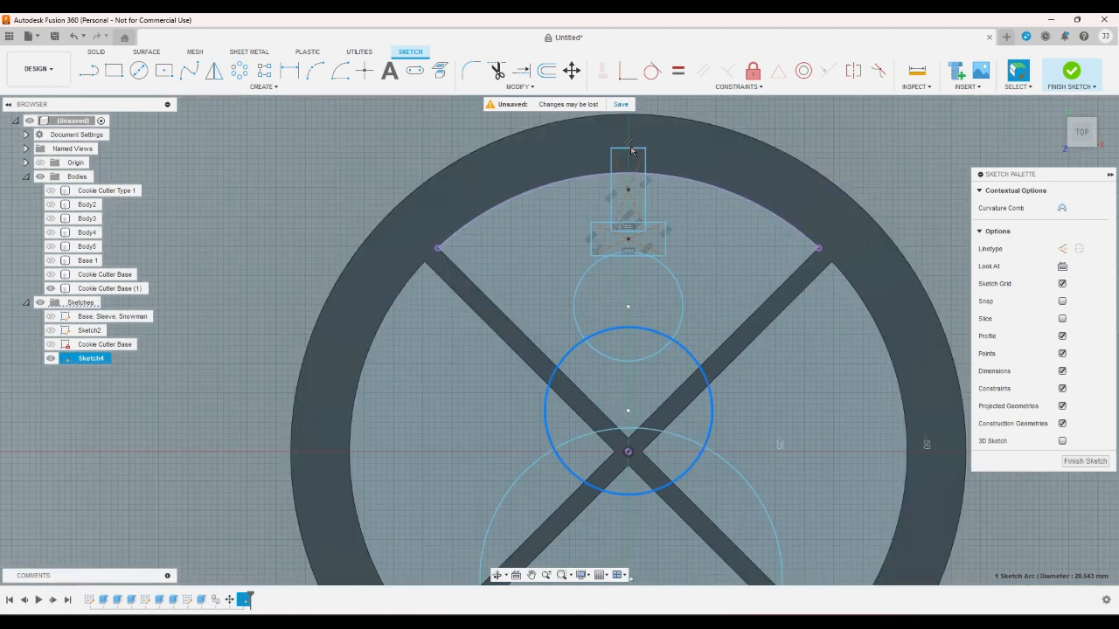
{"action": "left_click", "coordinate": [635, 173]}
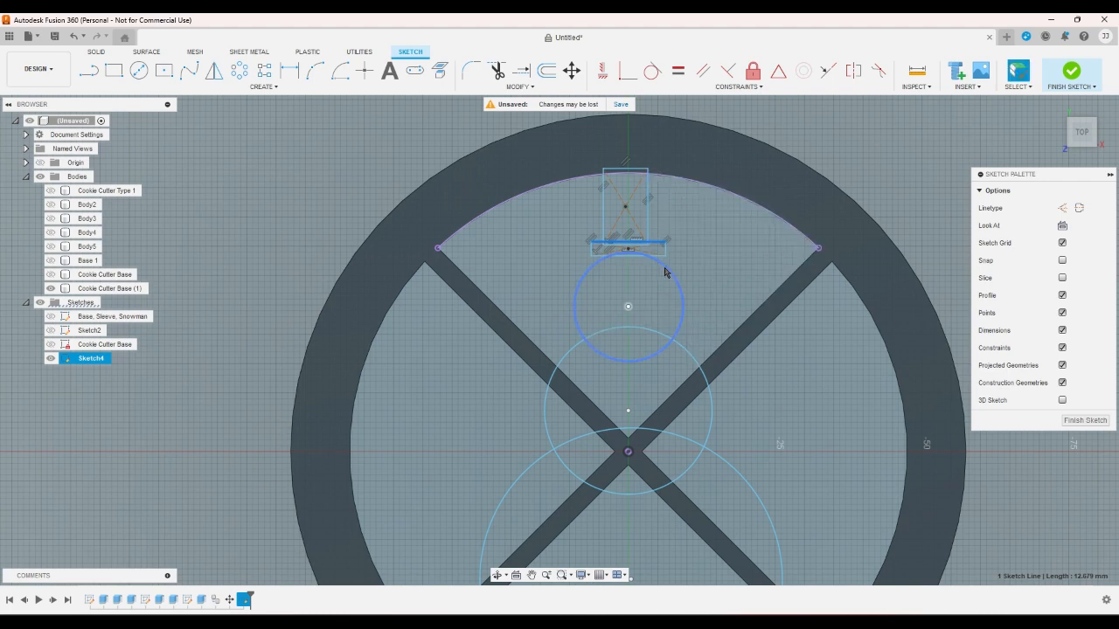
{"action": "left_click", "coordinate": [628, 304]}
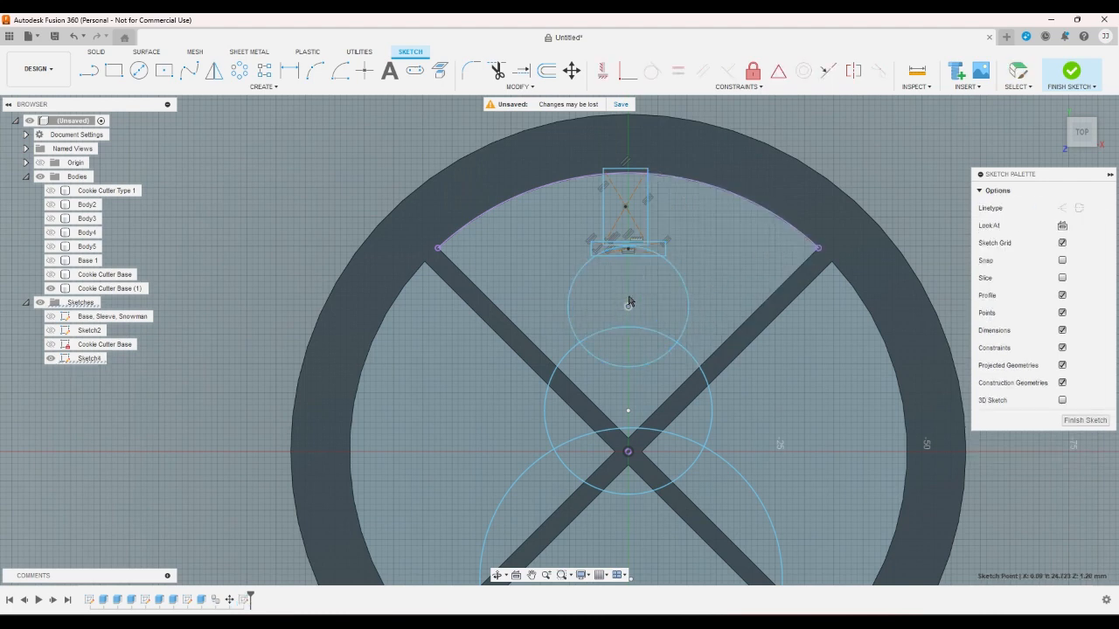
{"action": "left_click_drag", "start_coordinate": [628, 301], "coordinate": [628, 291]}
{"action": "left_click", "coordinate": [637, 251]}
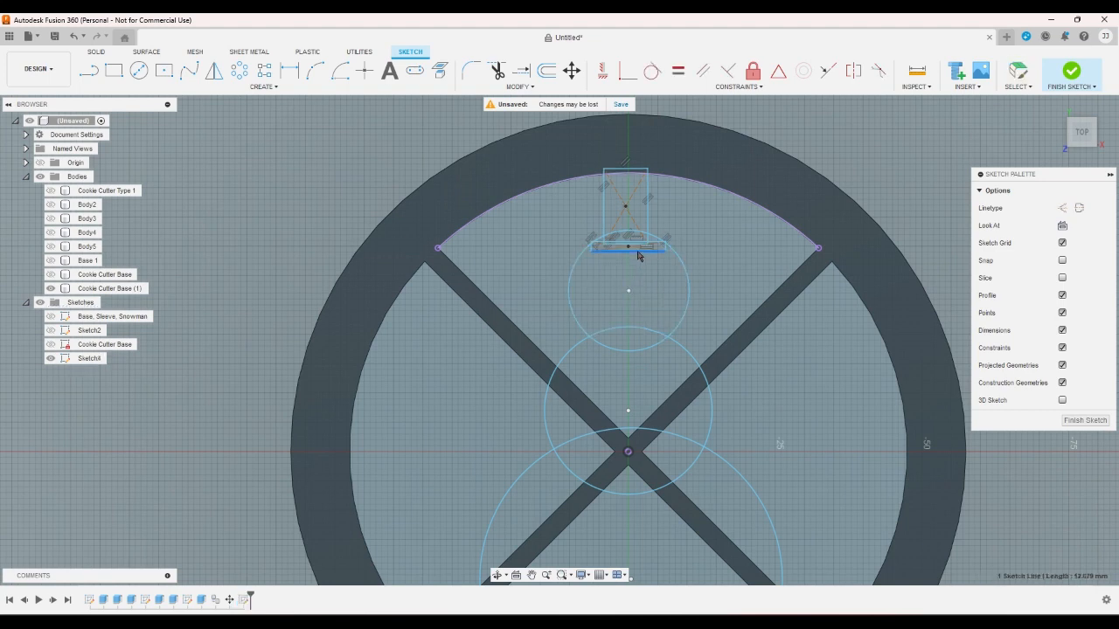
{"action": "mouse_move", "coordinate": [629, 248]}
{"action": "left_mouse_down"}
{"action": "mouse_move", "coordinate": [653, 210]}
{"action": "mouse_move", "coordinate": [602, 205]}
{"action": "left_mouse_up"}
{"action": "left_click", "coordinate": [613, 204]}
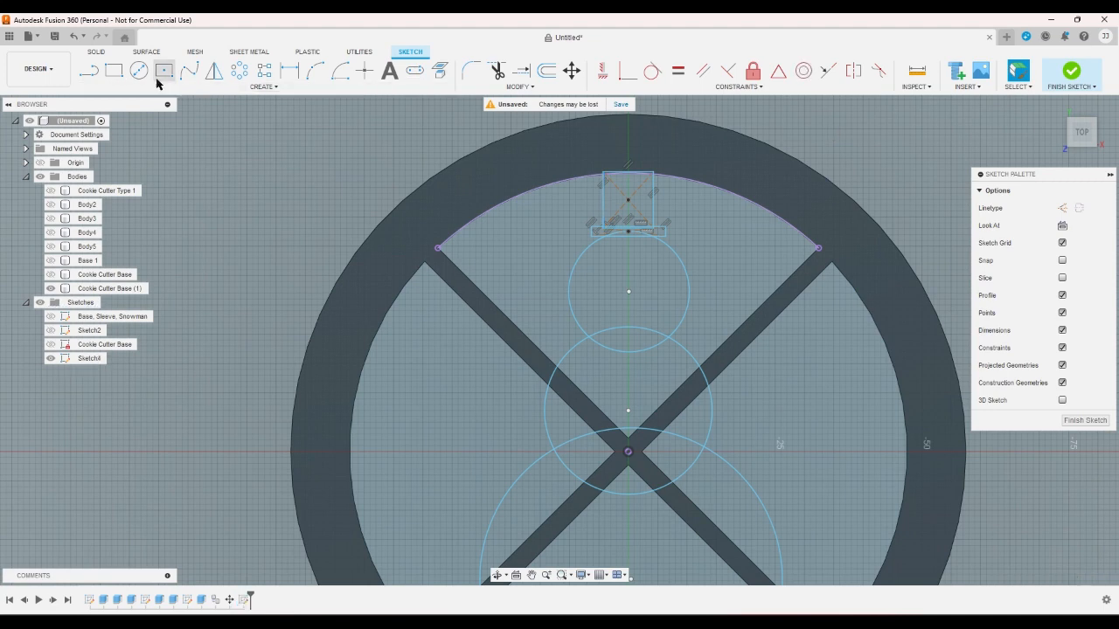
{"action": "left_click", "coordinate": [90, 72]}
{"action": "scroll", "coordinate": [662, 200], "scroll_direction": "up", "scroll_amount": 3}
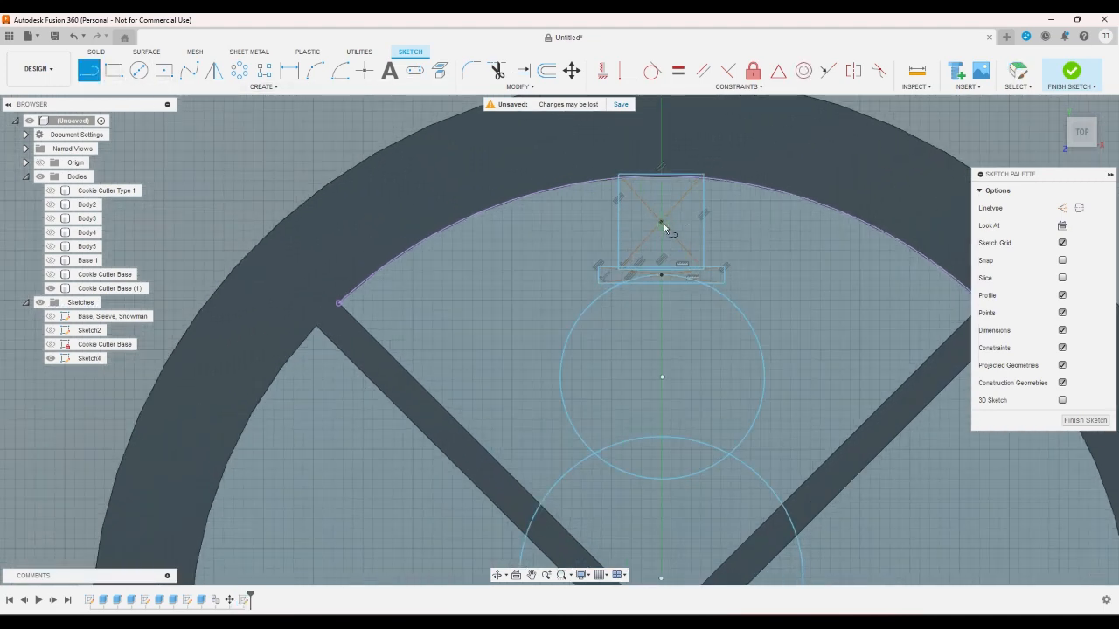
{"action": "left_click", "coordinate": [661, 226]}
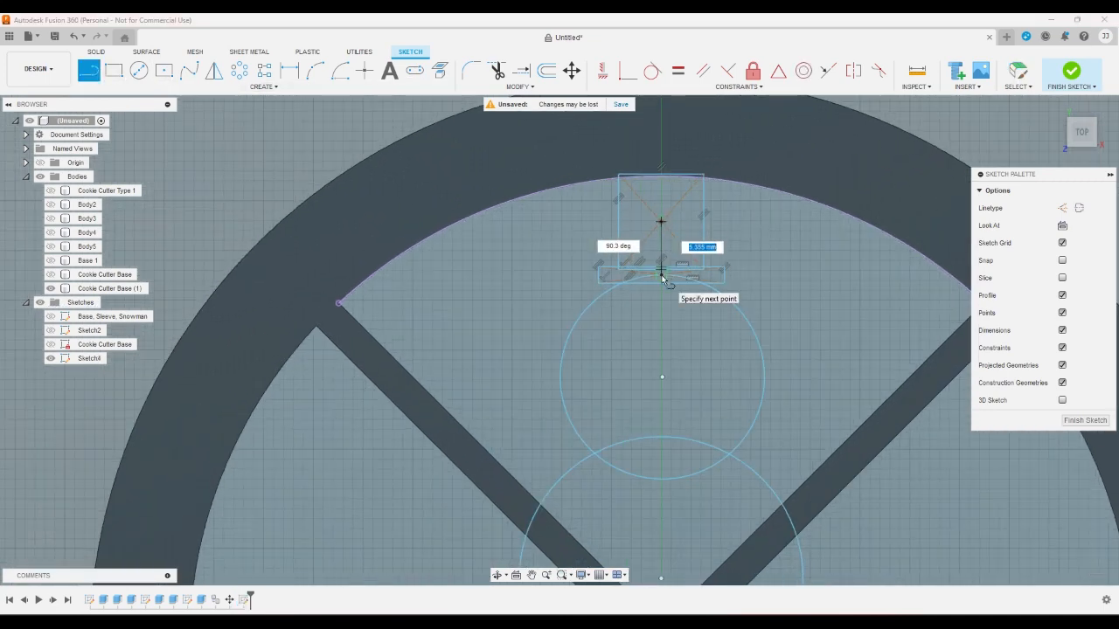
{"action": "right_click", "coordinate": [747, 243]}
{"action": "left_click", "coordinate": [732, 240]}
Trim the ends of the crown's side lines where they extend into the hat's brim
{"action": "scroll", "coordinate": [735, 232], "scroll_direction": "up", "scroll_amount": 1}
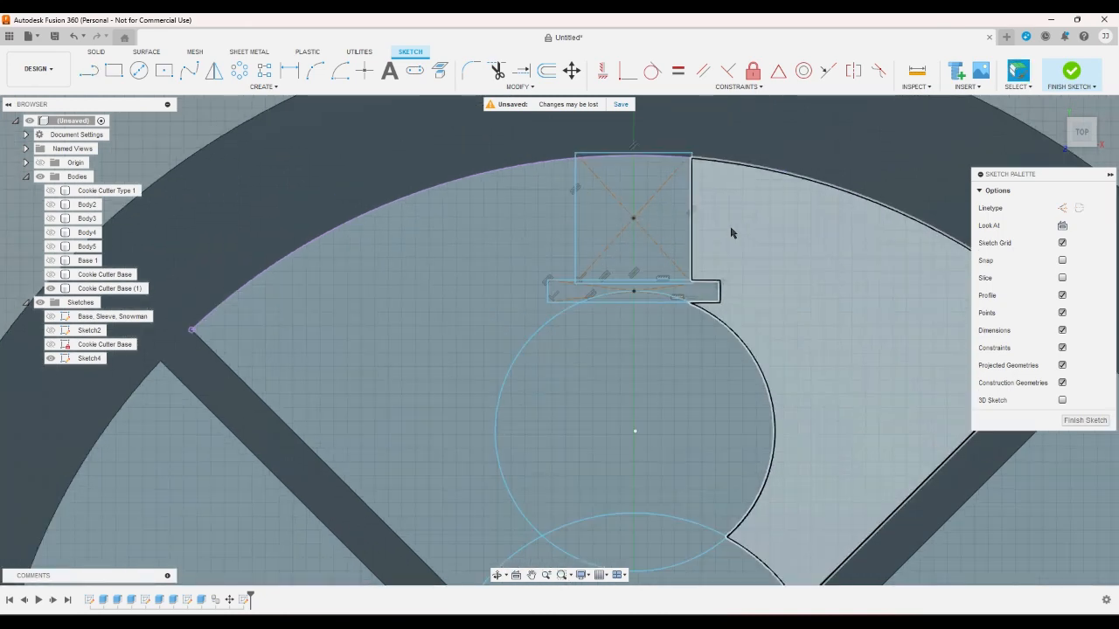
{"action": "left_click", "coordinate": [498, 76]}
{"action": "scroll", "coordinate": [585, 310], "scroll_direction": "up", "scroll_amount": 3}
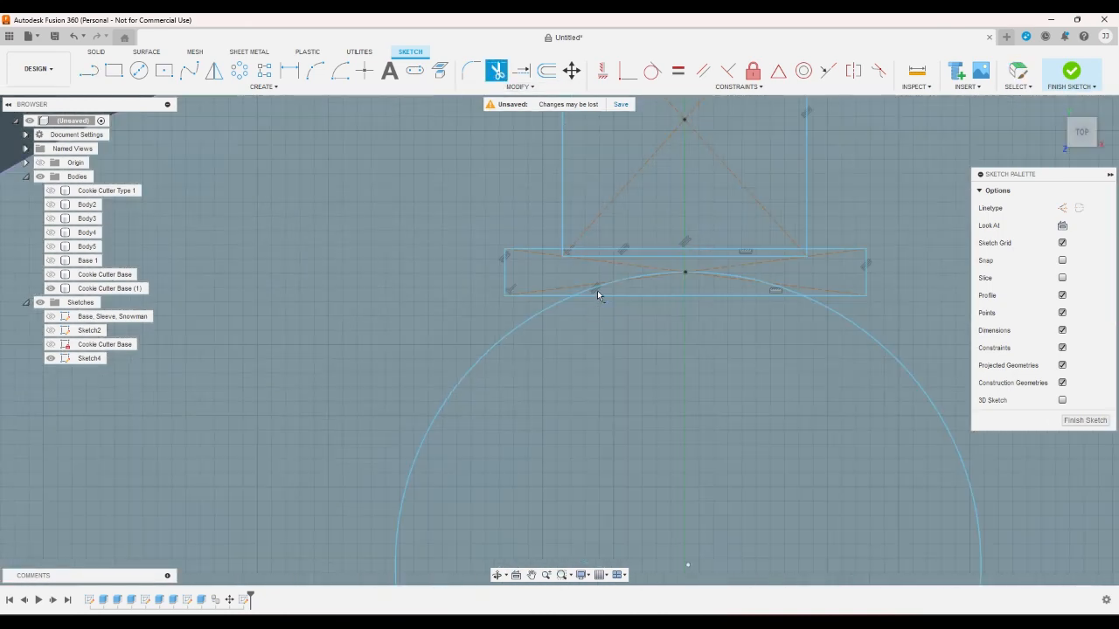
{"action": "scroll", "coordinate": [558, 253], "scroll_direction": "up", "scroll_amount": 3}
{"action": "left_click", "coordinate": [566, 253]}
{"action": "scroll", "coordinate": [527, 267], "scroll_direction": "down", "scroll_amount": 2}
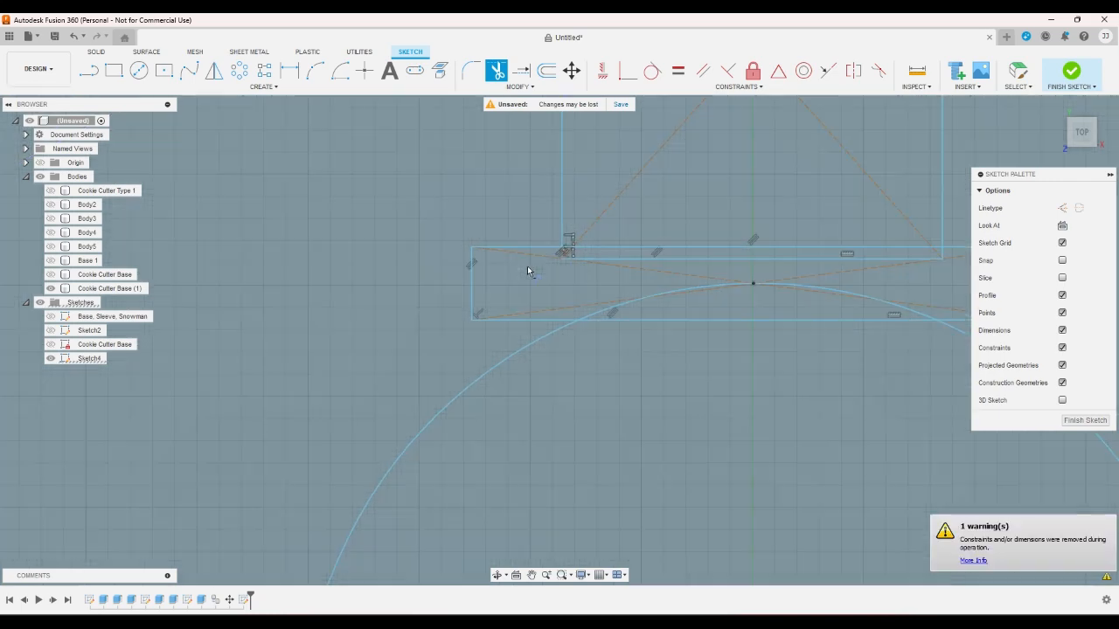
{"action": "scroll", "coordinate": [834, 257], "scroll_direction": "up", "scroll_amount": 3}
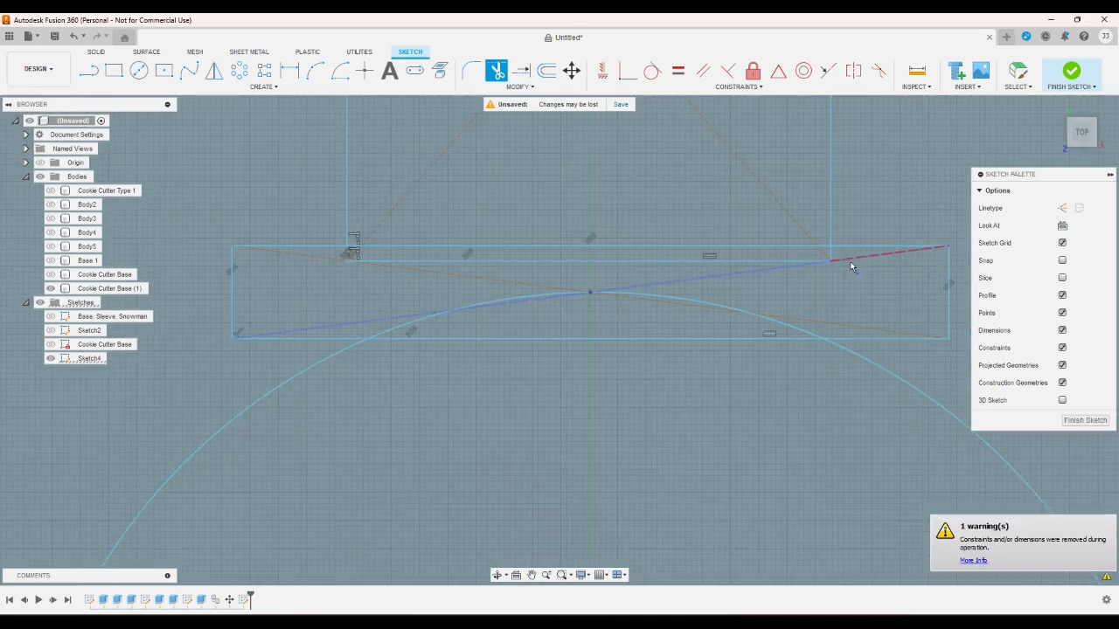
{"action": "scroll", "coordinate": [868, 307], "scroll_direction": "down", "scroll_amount": 3}
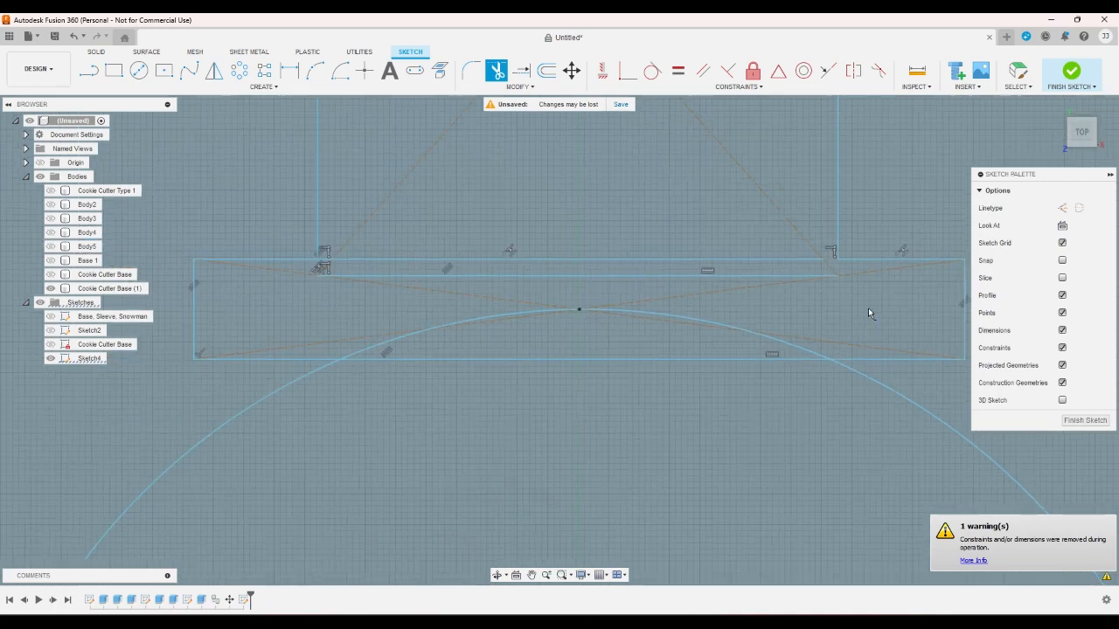
{"action": "scroll", "coordinate": [451, 262], "scroll_direction": "up", "scroll_amount": 3}
{"action": "scroll", "coordinate": [443, 255], "scroll_direction": "up", "scroll_amount": 3}
{"action": "left_click", "coordinate": [466, 319]}
{"action": "scroll", "coordinate": [459, 253], "scroll_direction": "down", "scroll_amount": 5}
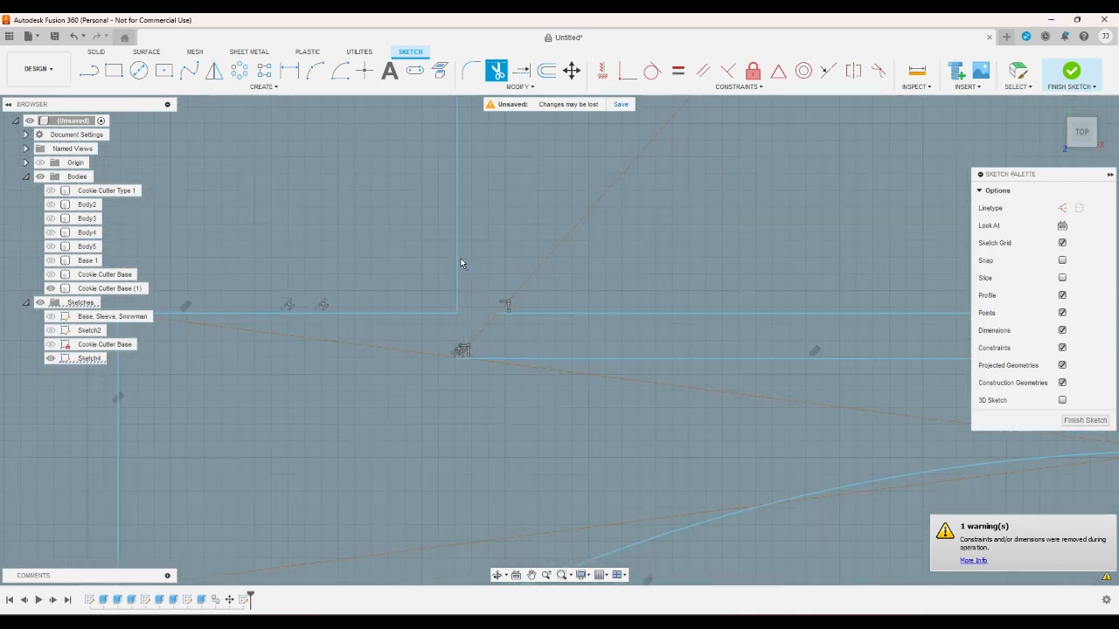
Trim the overlap between the brim's lower edge and the snowman's head, undoing the mistaken trim of the head circle's outer side
{"action": "left_click", "coordinate": [492, 368]}
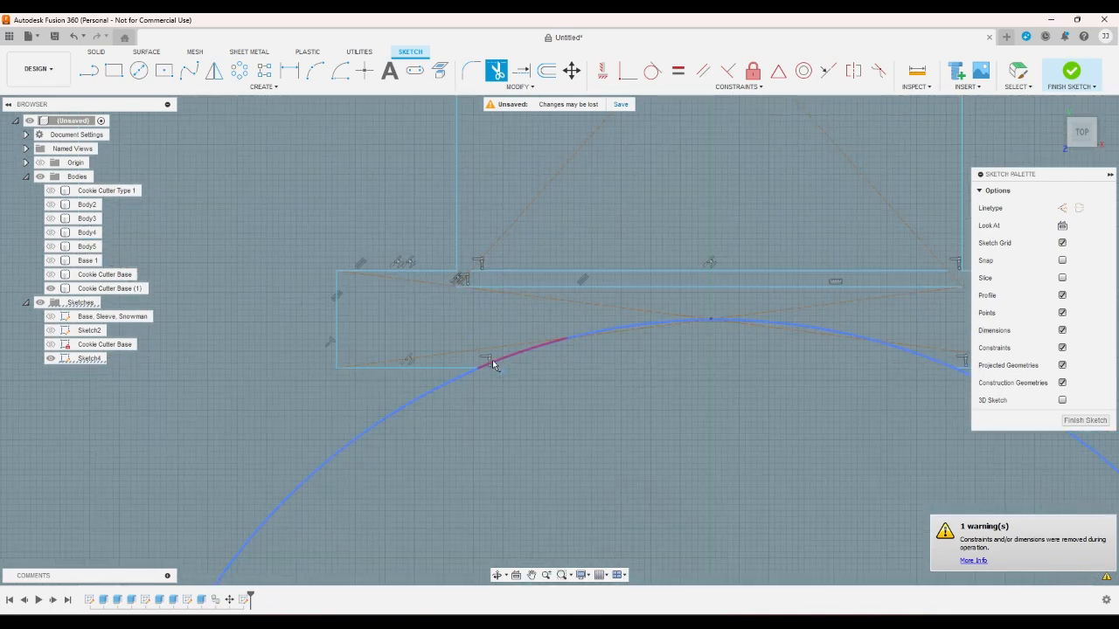
{"action": "scroll", "coordinate": [476, 354], "scroll_direction": "down", "scroll_amount": 2}
{"action": "left_click", "coordinate": [829, 372]}
{"action": "scroll", "coordinate": [709, 299], "scroll_direction": "down", "scroll_amount": 4}
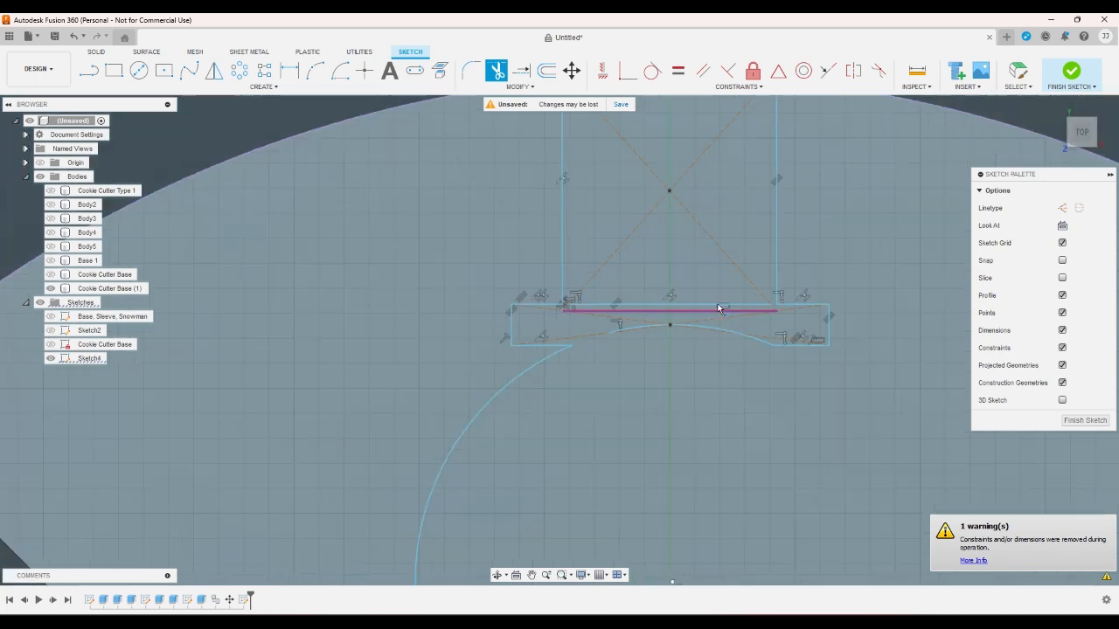
{"action": "key", "text": "Escape"}
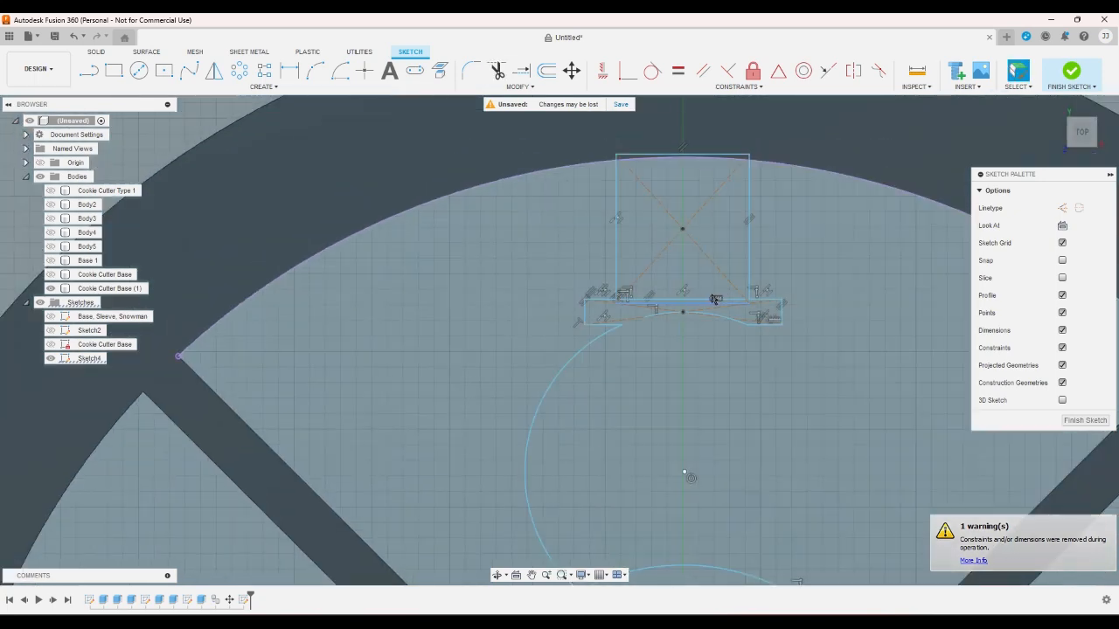
{"action": "key", "text": "ctrl+z"}
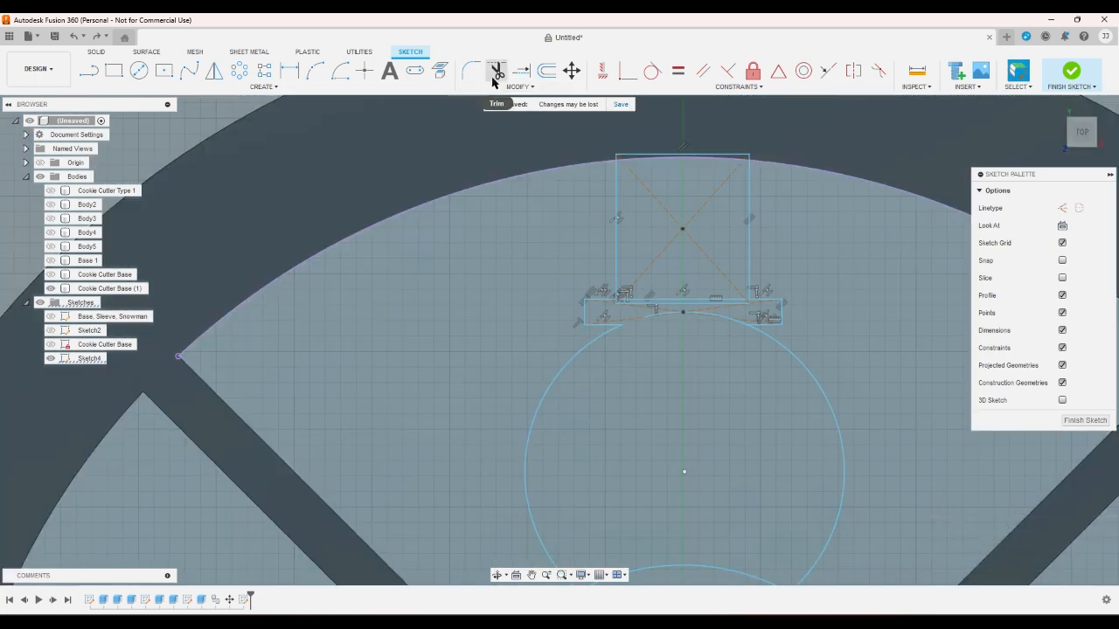
{"action": "left_click", "coordinate": [498, 70]}
{"action": "scroll", "coordinate": [742, 329], "scroll_direction": "up", "scroll_amount": 3}
{"action": "left_click", "coordinate": [742, 329]}
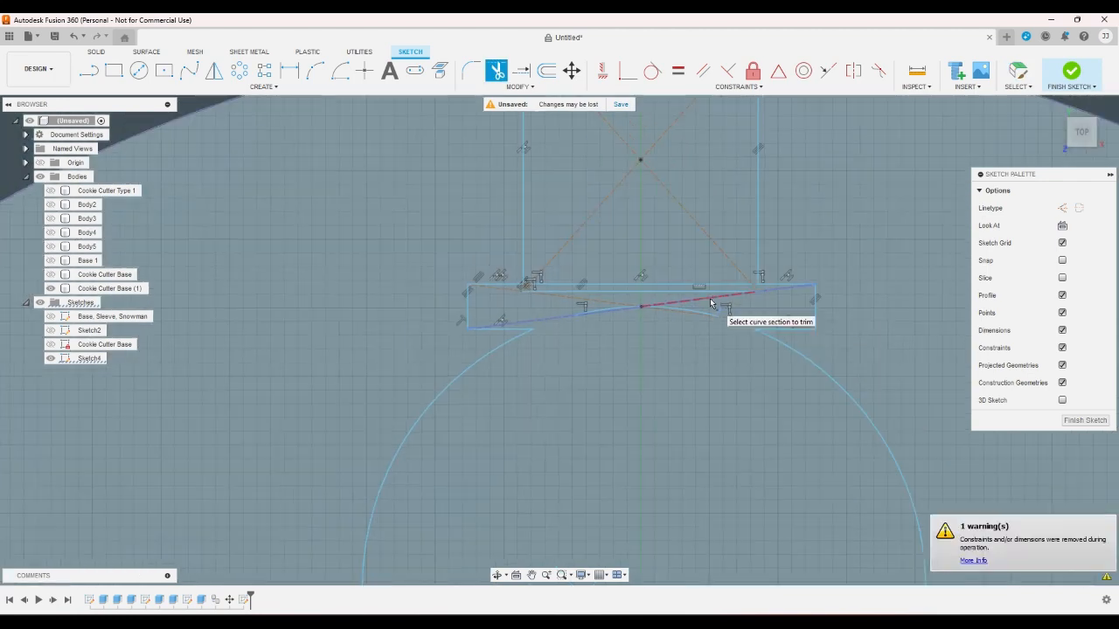
Trim the overlapping arcs where the snowman's head, middle and bottom circles meet, leaving one continuous outline
{"action": "scroll", "coordinate": [703, 315], "scroll_direction": "down", "scroll_amount": 5}
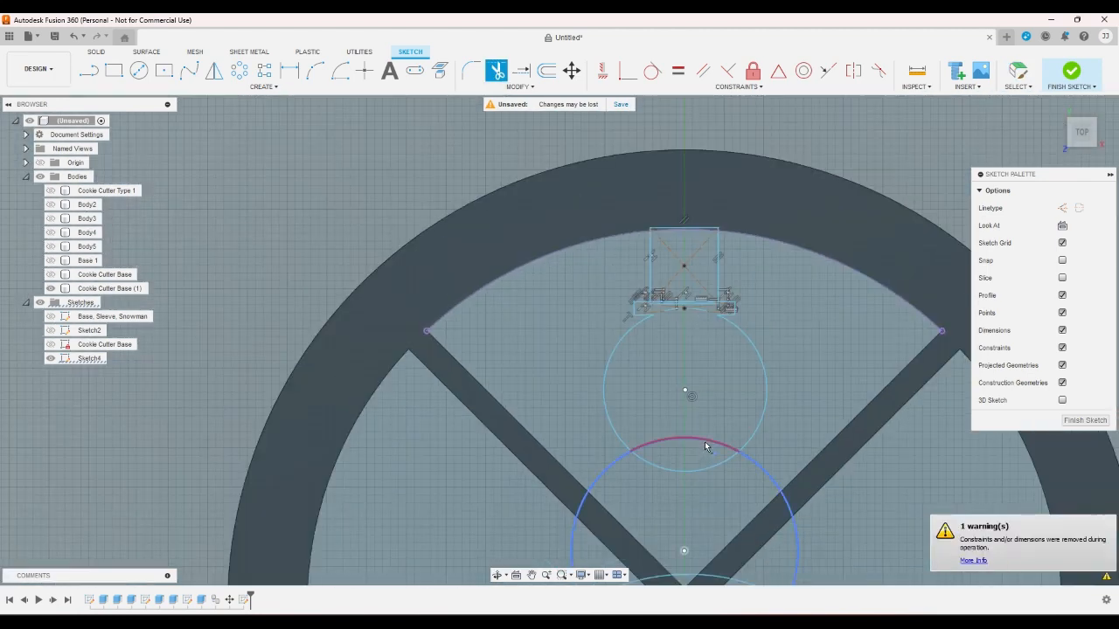
{"action": "left_click", "coordinate": [704, 441]}
{"action": "left_click", "coordinate": [710, 468]}
{"action": "scroll", "coordinate": [693, 427], "scroll_direction": "down", "scroll_amount": 4}
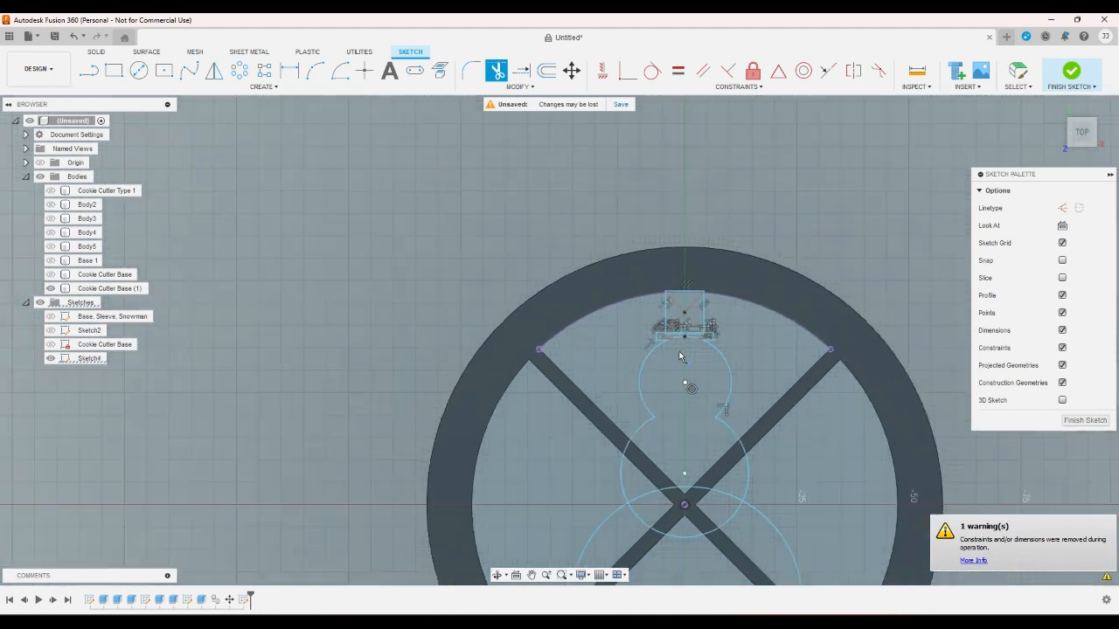
{"action": "scroll", "coordinate": [711, 486], "scroll_direction": "up", "scroll_amount": 1}
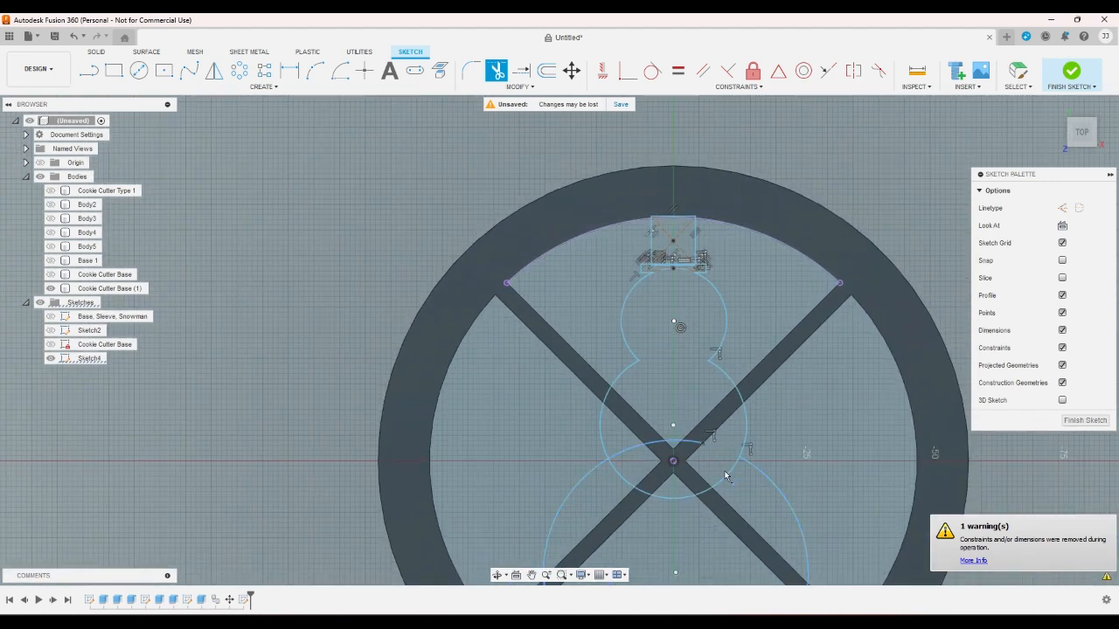
{"action": "left_click", "coordinate": [714, 483]}
{"action": "left_click", "coordinate": [619, 476]}
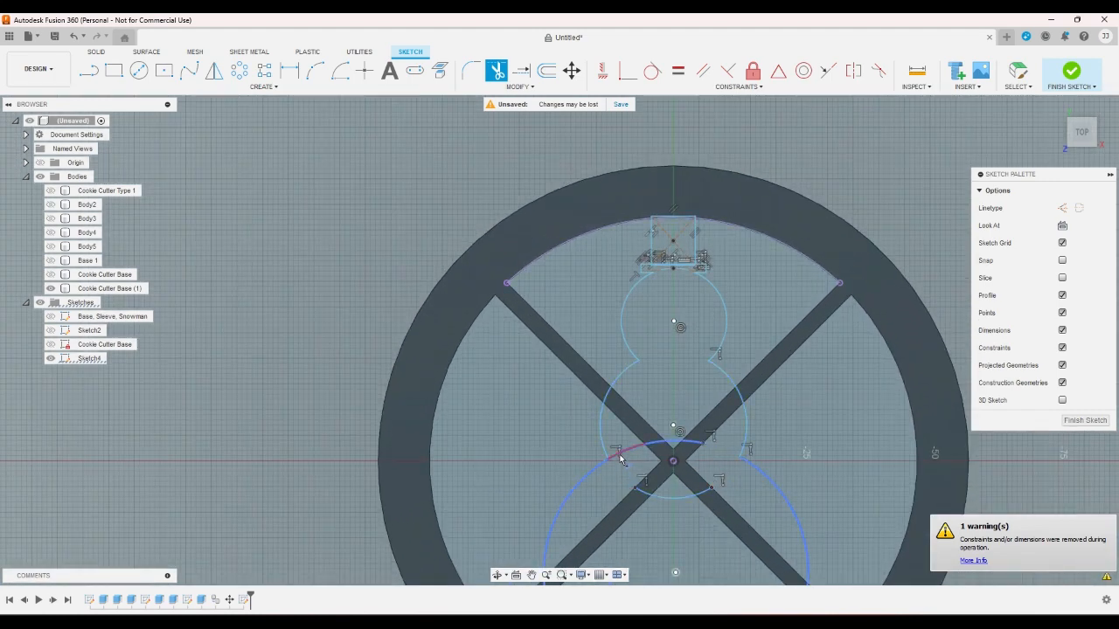
{"action": "scroll", "coordinate": [730, 218], "scroll_direction": "up", "scroll_amount": 5}
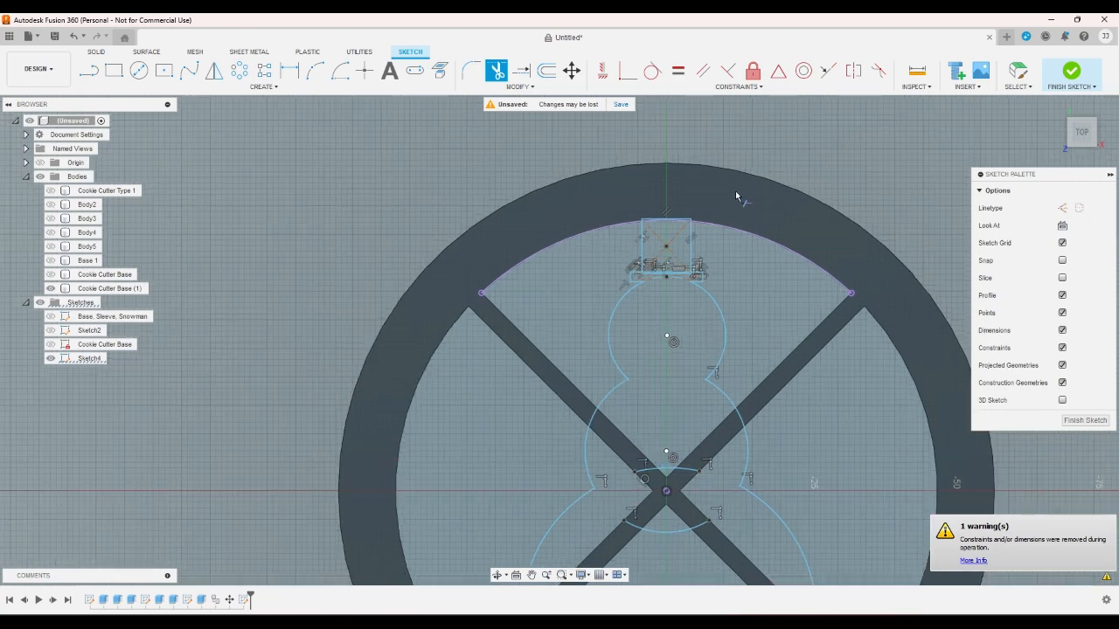
{"action": "right_click", "coordinate": [565, 378]}
{"action": "left_click", "coordinate": [534, 381]}
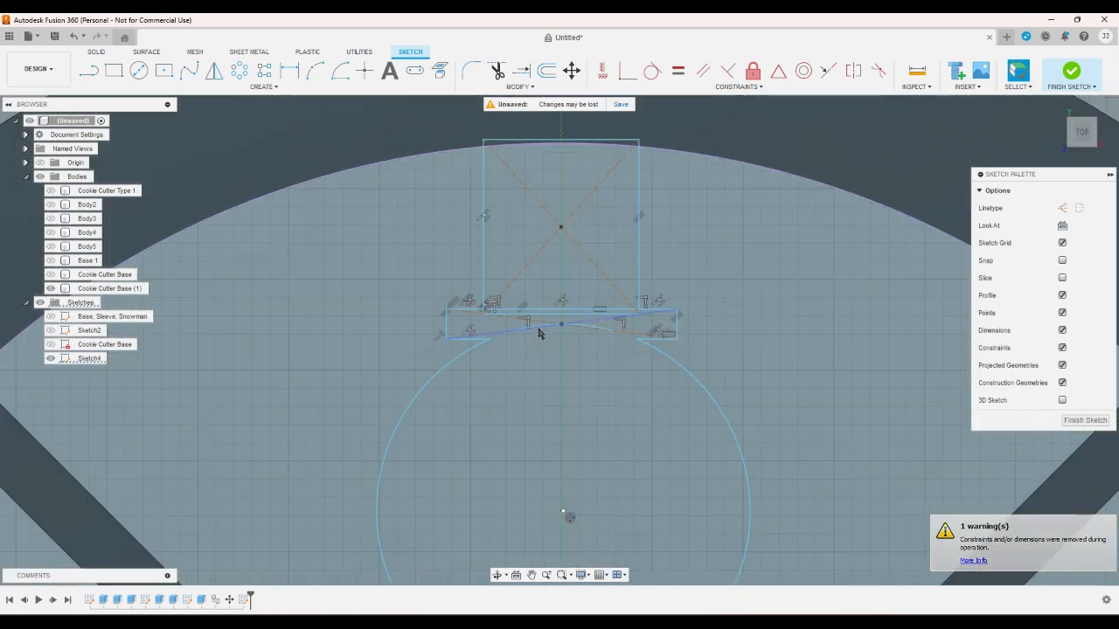
Delete the leftover head arc and the extra horizontal line inside the snowman's hat brim
{"action": "scroll", "coordinate": [596, 319], "scroll_direction": "up", "scroll_amount": 2}
{"action": "scroll", "coordinate": [599, 325], "scroll_direction": "up", "scroll_amount": 2}
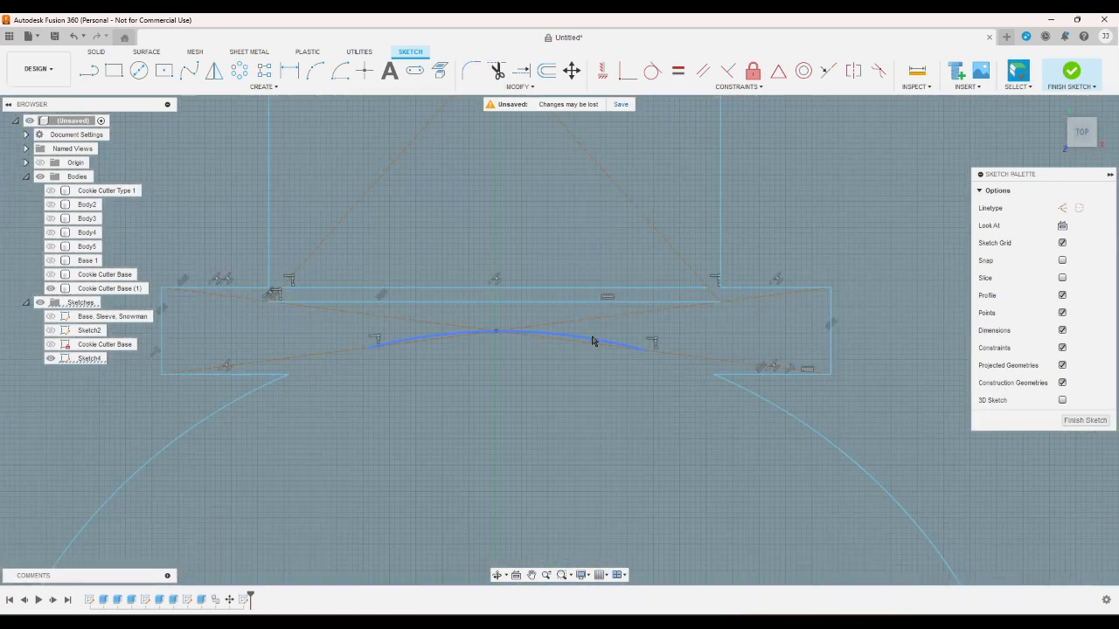
{"action": "left_click", "coordinate": [592, 341]}
{"action": "key", "text": "Delete"}
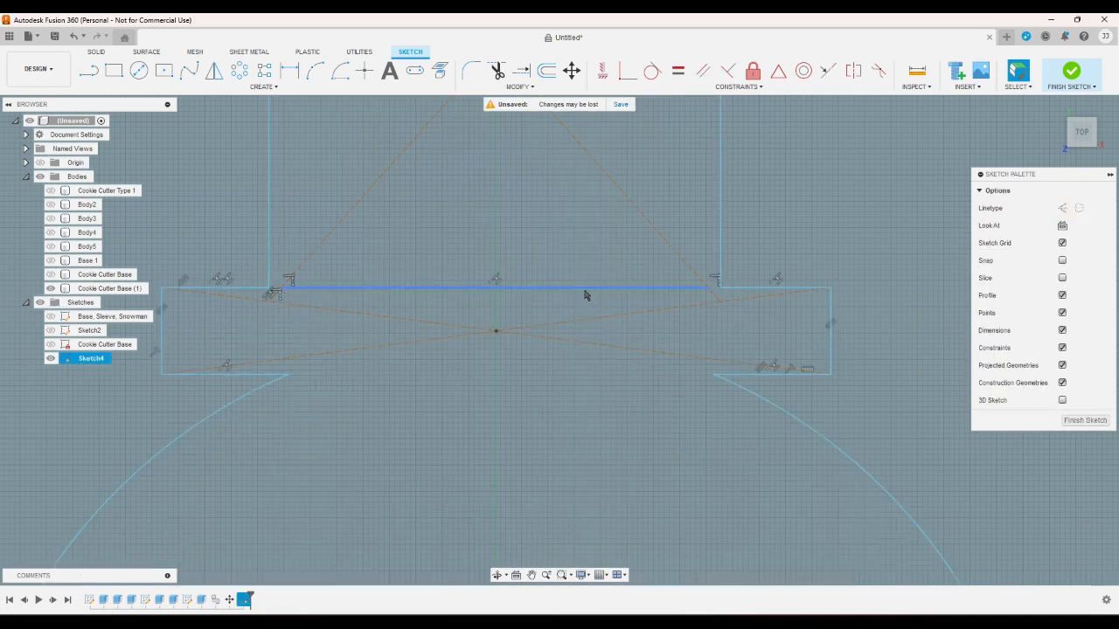
Offset the snowman outline inward by 0.8 mm and finish the sketch
{"action": "scroll", "coordinate": [585, 294], "scroll_direction": "down", "scroll_amount": 6}
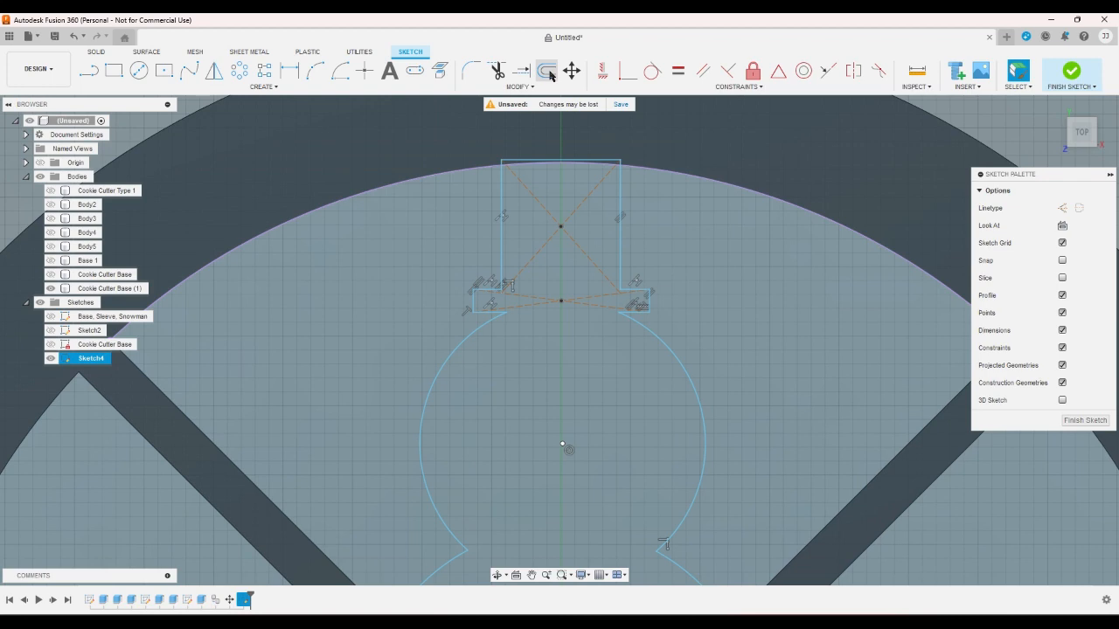
{"action": "left_click", "coordinate": [546, 71]}
{"action": "left_click", "coordinate": [620, 215]}
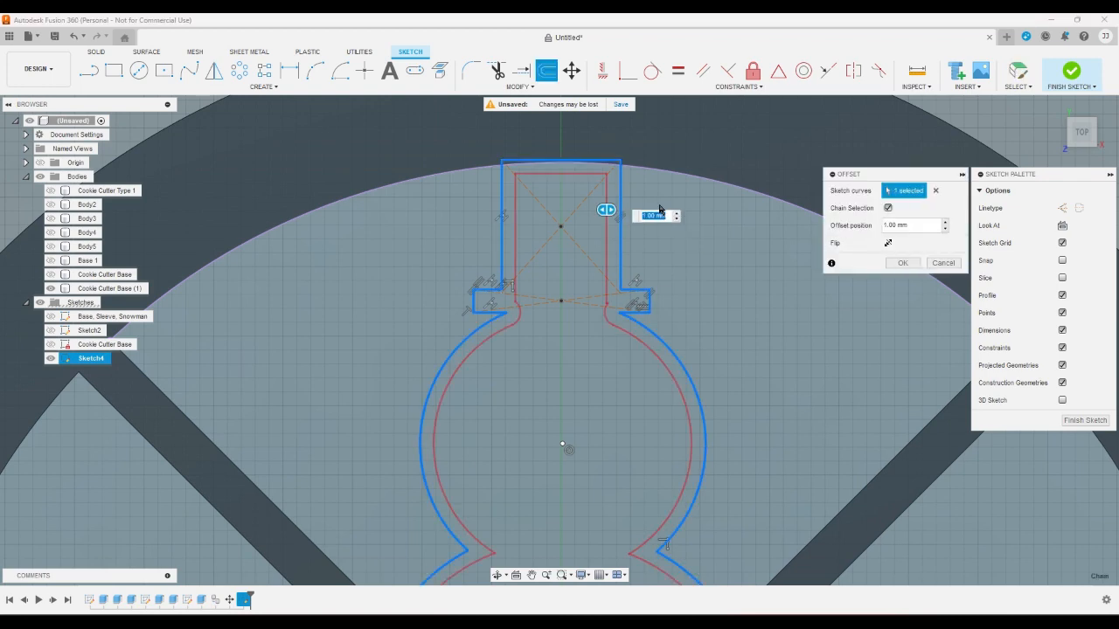
{"action": "type", "text": "0.8"}
{"action": "key", "text": "Return"}
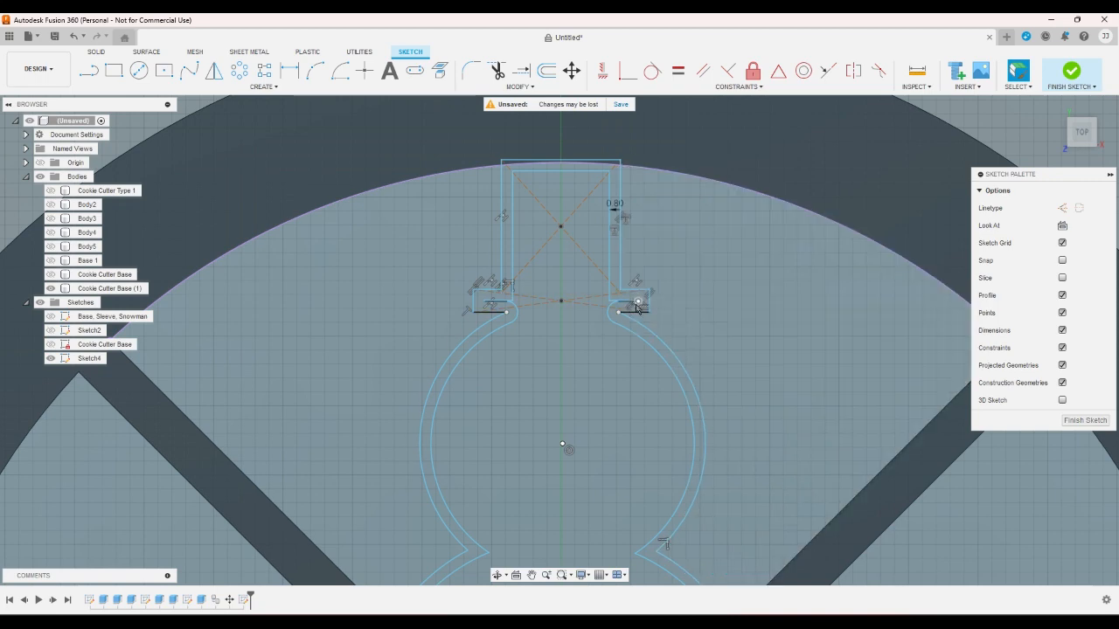
{"action": "left_click", "coordinate": [1071, 73]}
{"action": "key", "text": "e"}
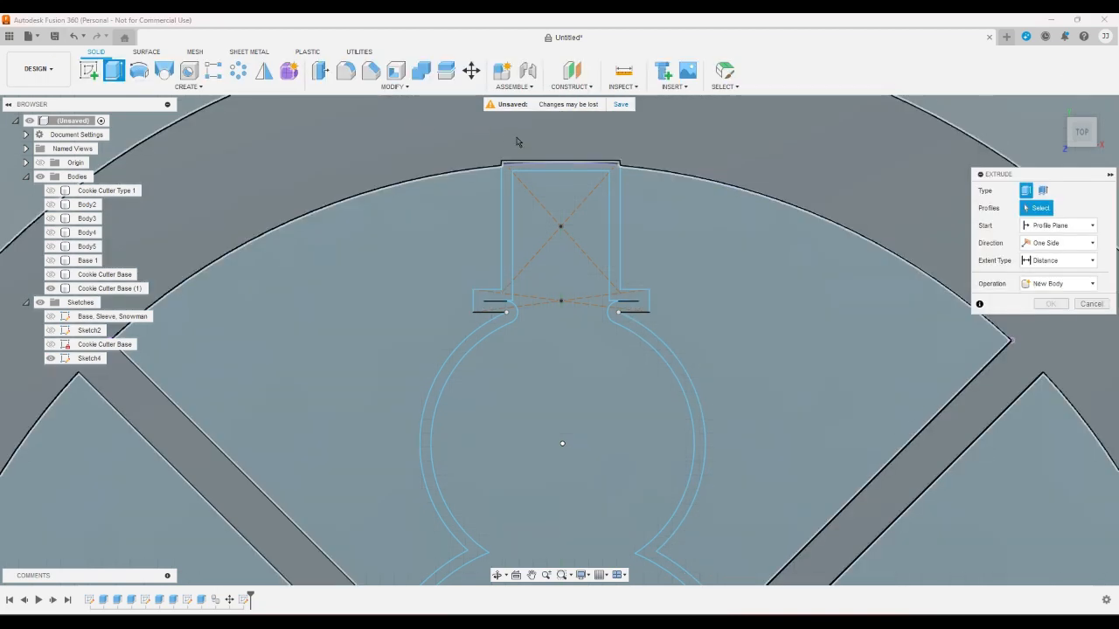
{"action": "left_click", "coordinate": [513, 177]}
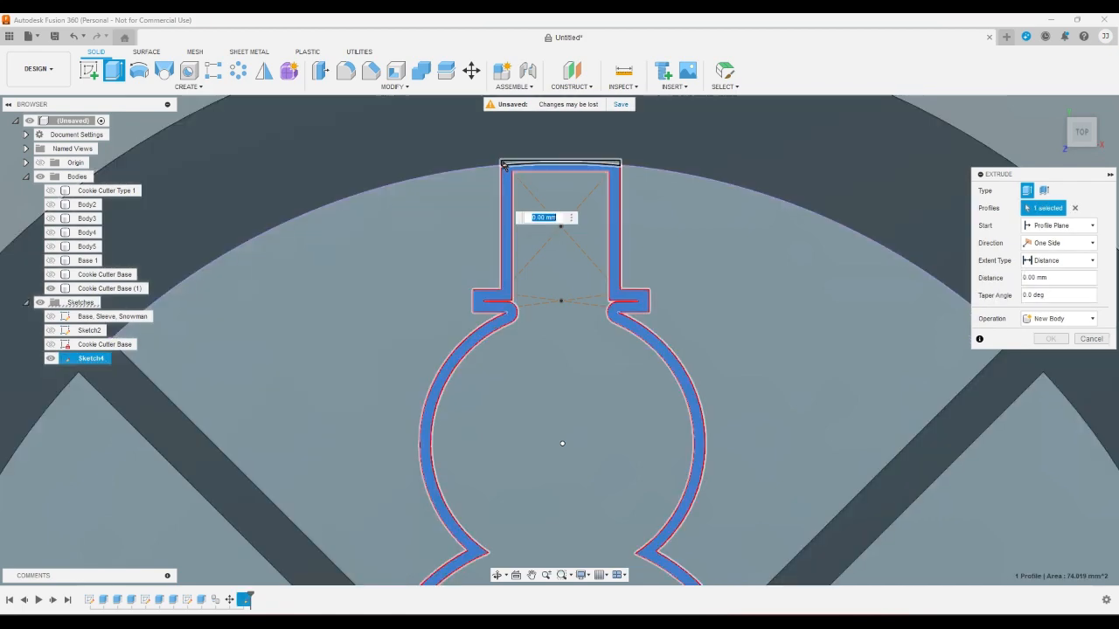
{"action": "left_click", "coordinate": [550, 164]}
{"action": "scroll", "coordinate": [814, 103], "scroll_direction": "down", "scroll_amount": 5}
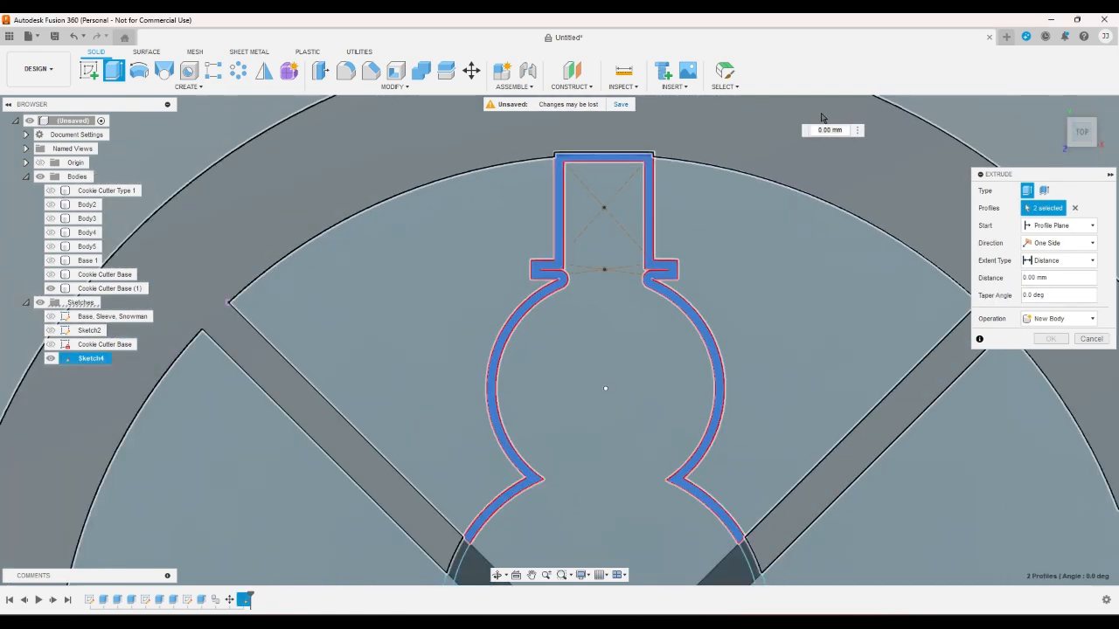
{"action": "scroll", "coordinate": [836, 489], "scroll_direction": "up", "scroll_amount": 5}
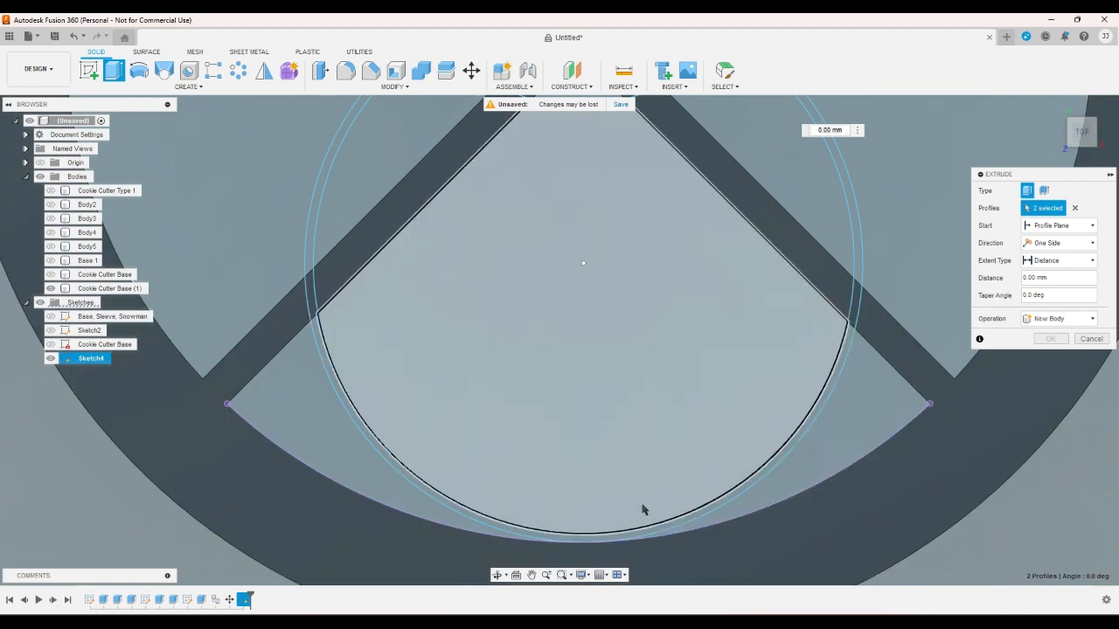
{"action": "left_click", "coordinate": [597, 542]}
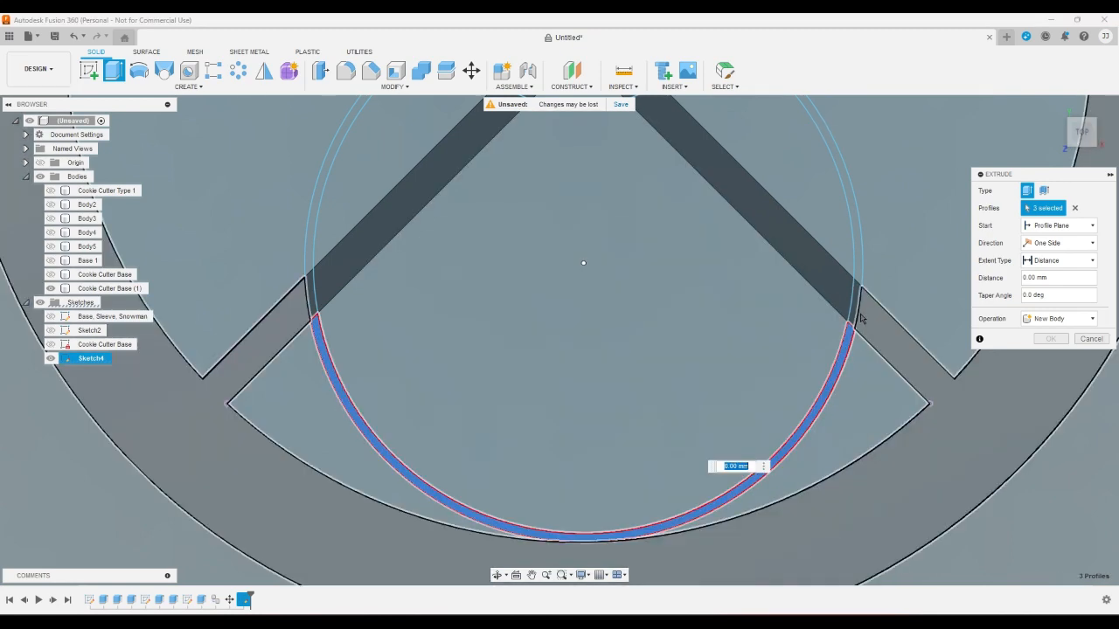
{"action": "left_click", "coordinate": [857, 281]}
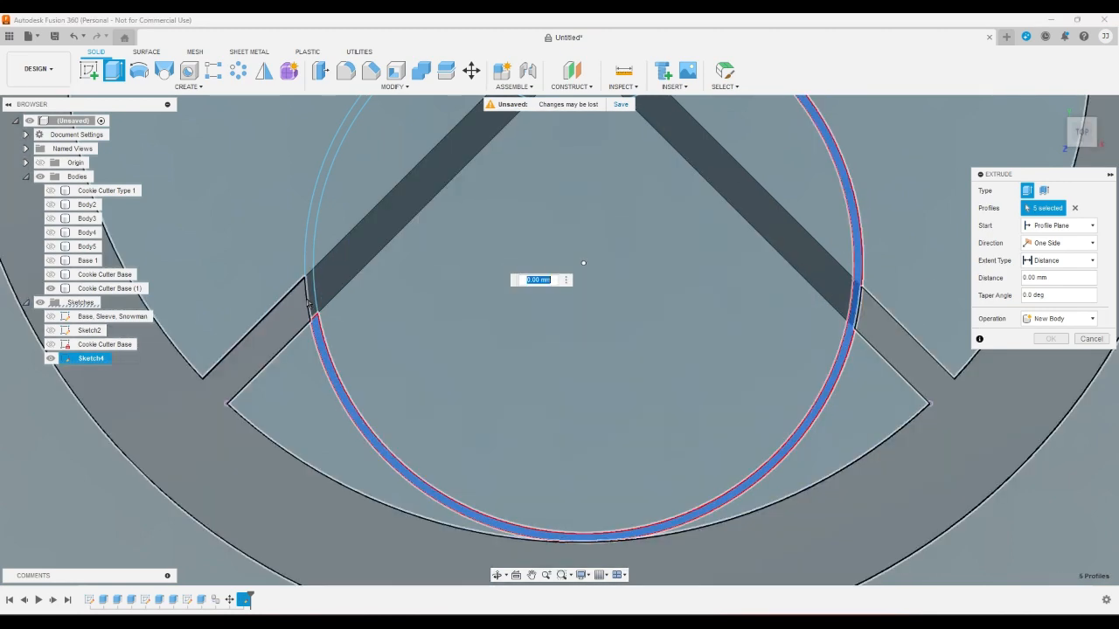
{"action": "left_click", "coordinate": [310, 272]}
{"action": "scroll", "coordinate": [886, 175], "scroll_direction": "down", "scroll_amount": 3}
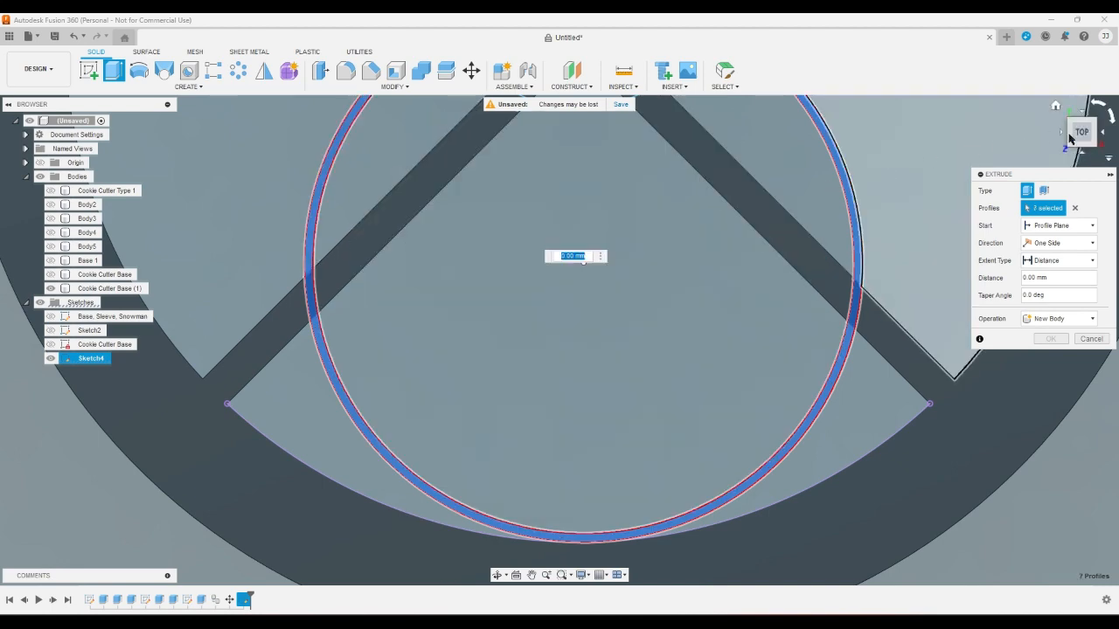
{"action": "scroll", "coordinate": [843, 325], "scroll_direction": "up", "scroll_amount": 2}
{"action": "scroll", "coordinate": [844, 325], "scroll_direction": "down", "scroll_amount": 2}
{"action": "scroll", "coordinate": [786, 316], "scroll_direction": "up", "scroll_amount": 5}
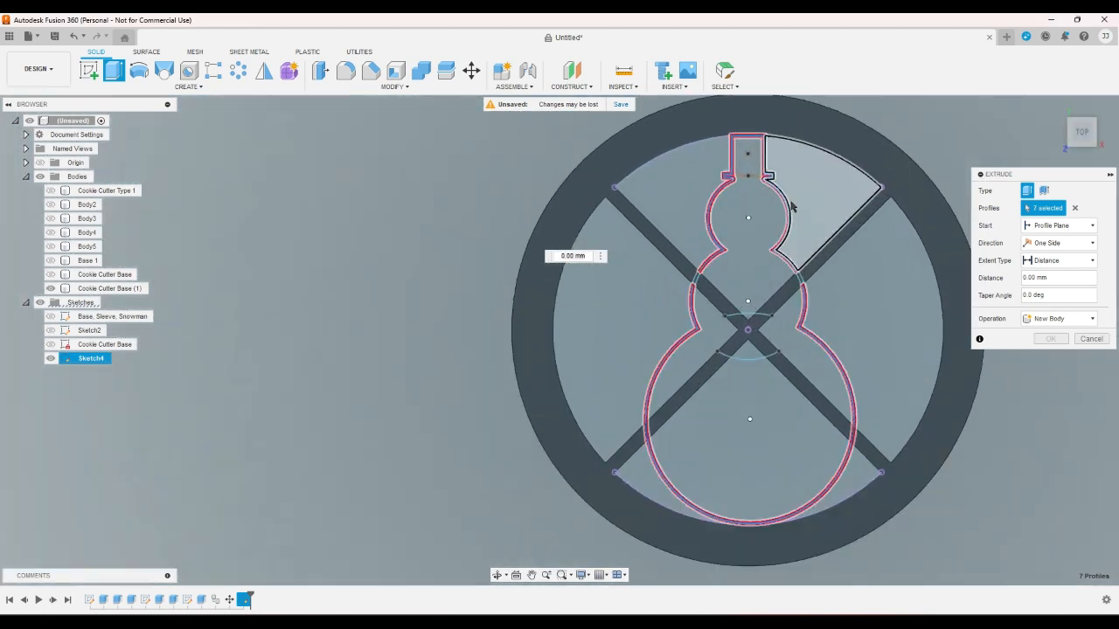
{"action": "left_click", "coordinate": [787, 299]}
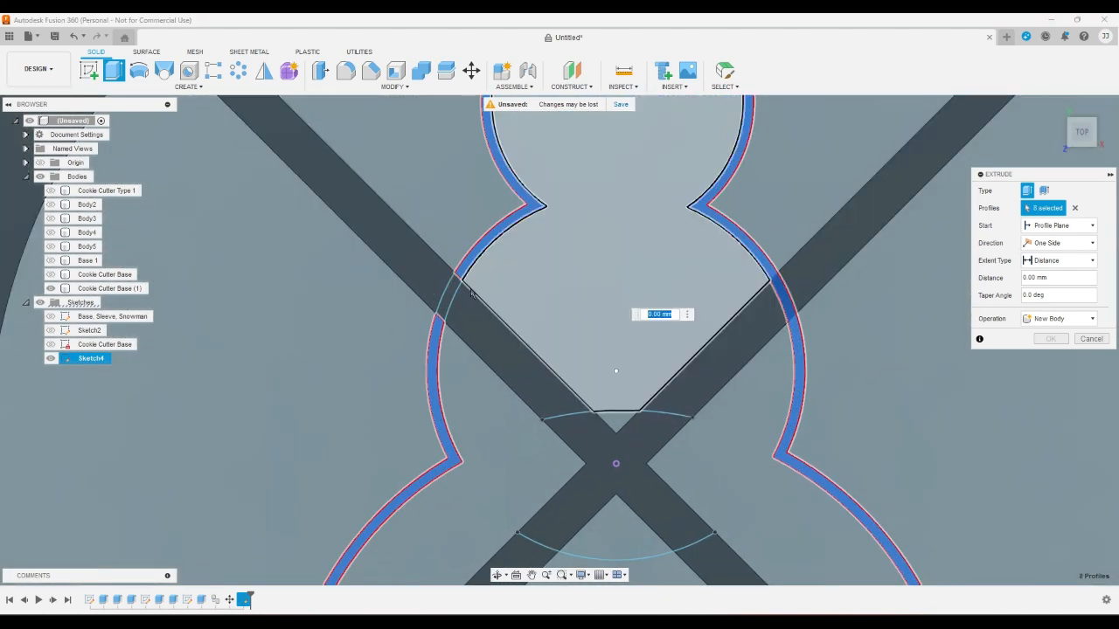
{"action": "left_click", "coordinate": [452, 289]}
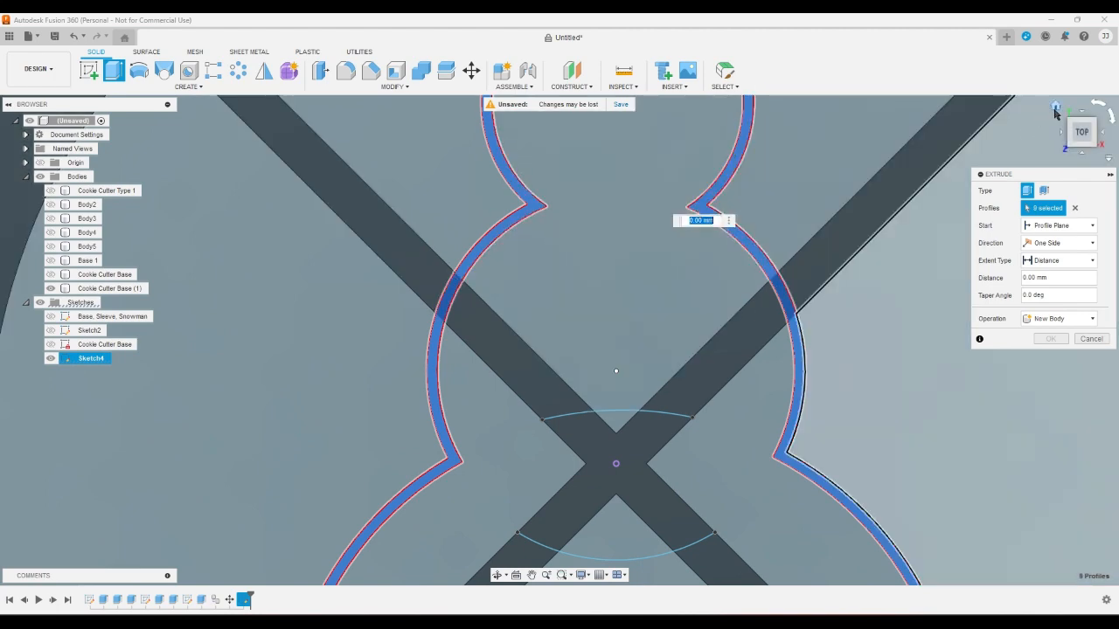
{"action": "left_click", "coordinate": [1055, 107]}
{"action": "key", "text": "Escape"}
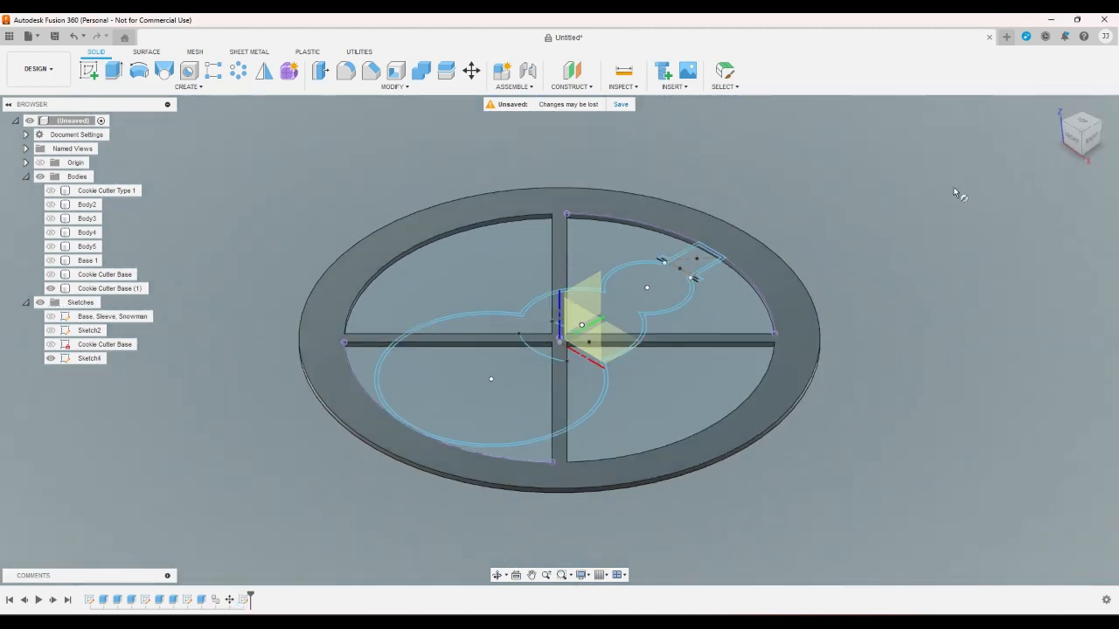
Hide the Cookie Cutter Base (1) body and select the wall profiles around the snowman's head and middle for an extrusion
{"action": "left_click", "coordinate": [583, 304]}
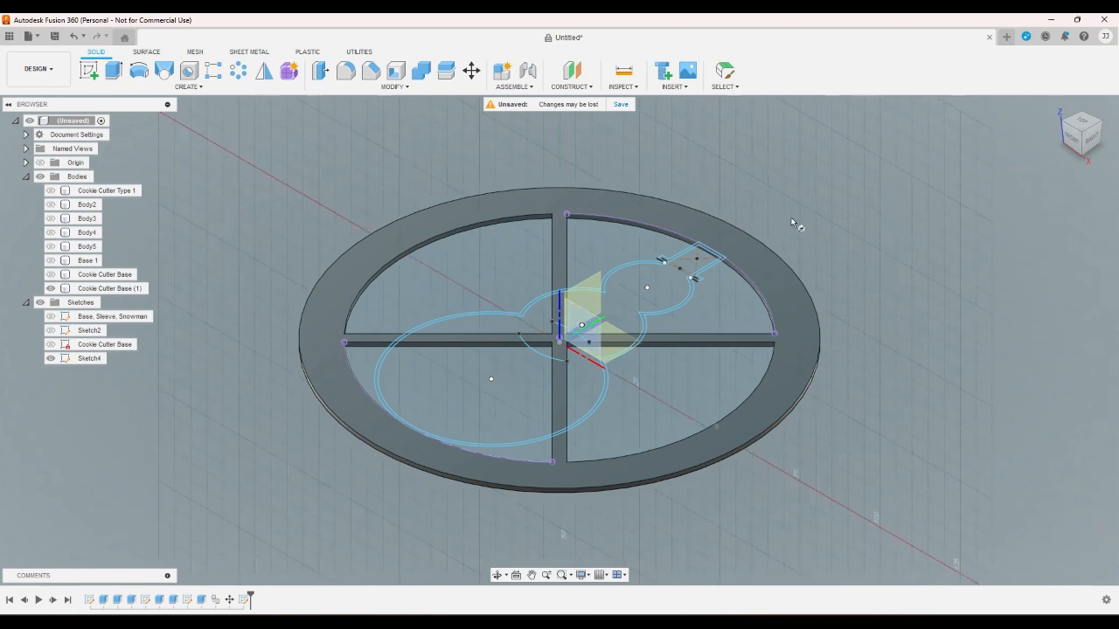
{"action": "left_click", "coordinate": [49, 288]}
{"action": "left_click", "coordinate": [120, 73]}
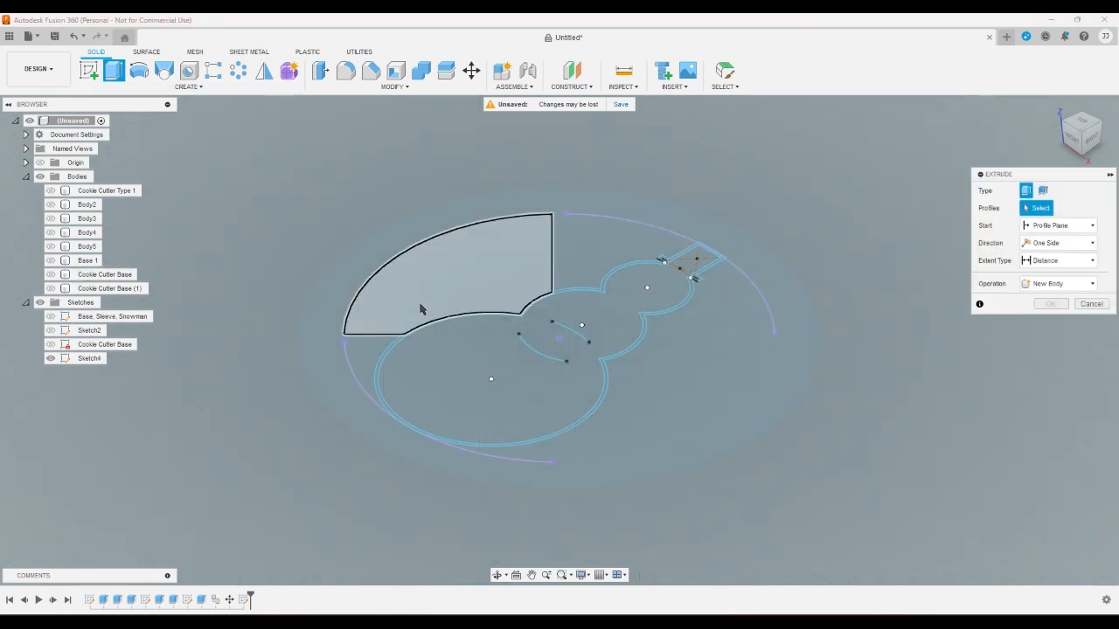
{"action": "left_click", "coordinate": [1082, 122]}
{"action": "scroll", "coordinate": [821, 278], "scroll_direction": "up", "scroll_amount": 2}
{"action": "scroll", "coordinate": [542, 424], "scroll_direction": "up", "scroll_amount": 2}
{"action": "left_click", "coordinate": [540, 423]}
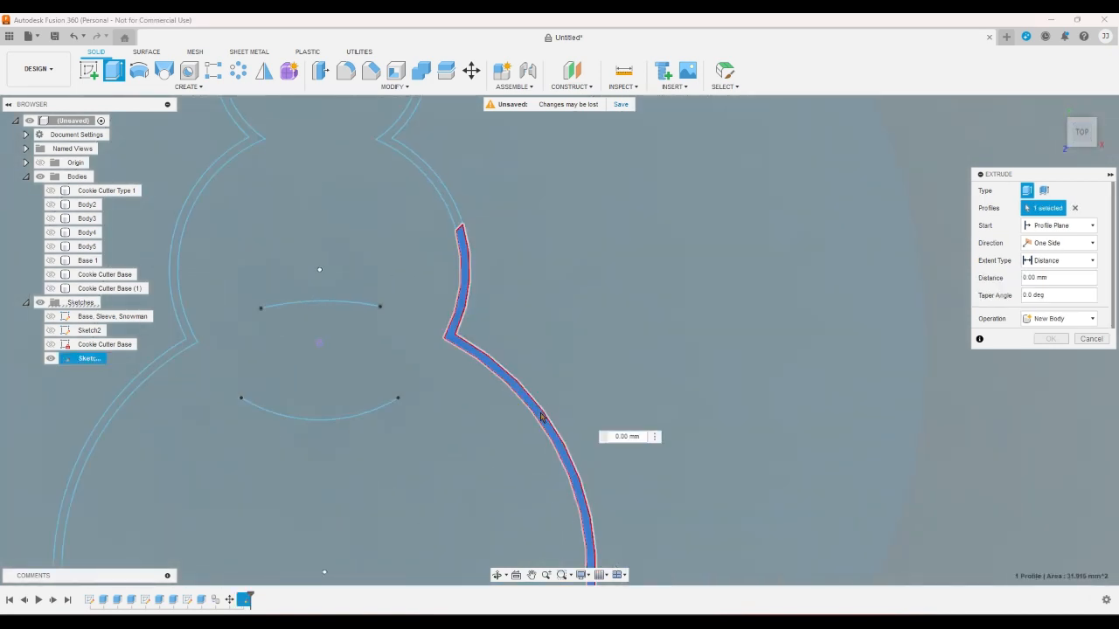
{"action": "left_click", "coordinate": [439, 191]}
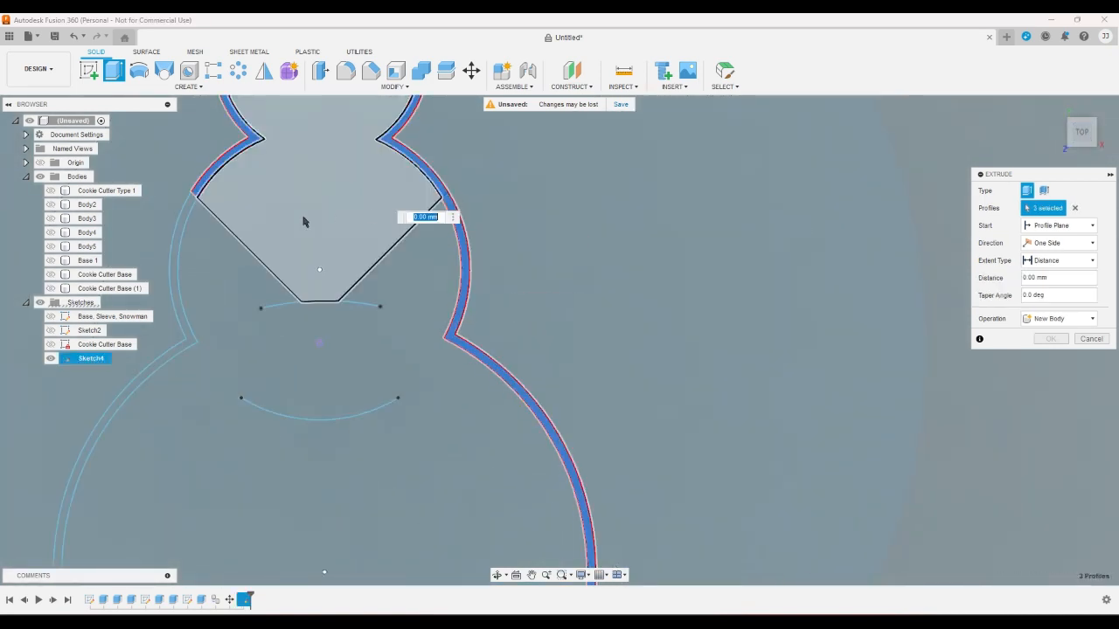
{"action": "left_click", "coordinate": [191, 216]}
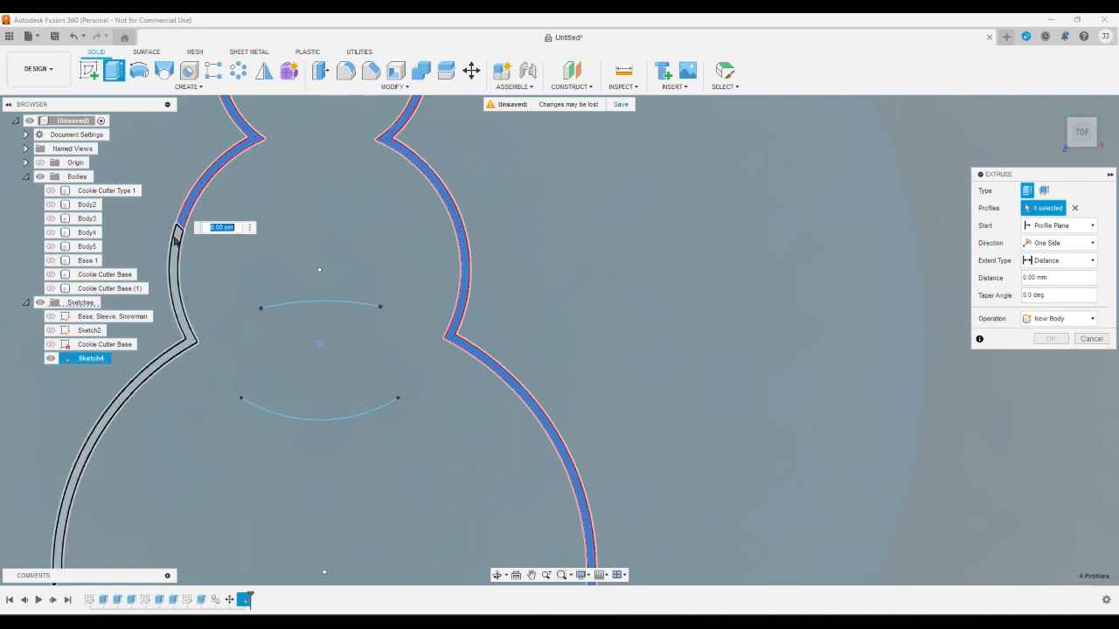
{"action": "left_click", "coordinate": [180, 230]}
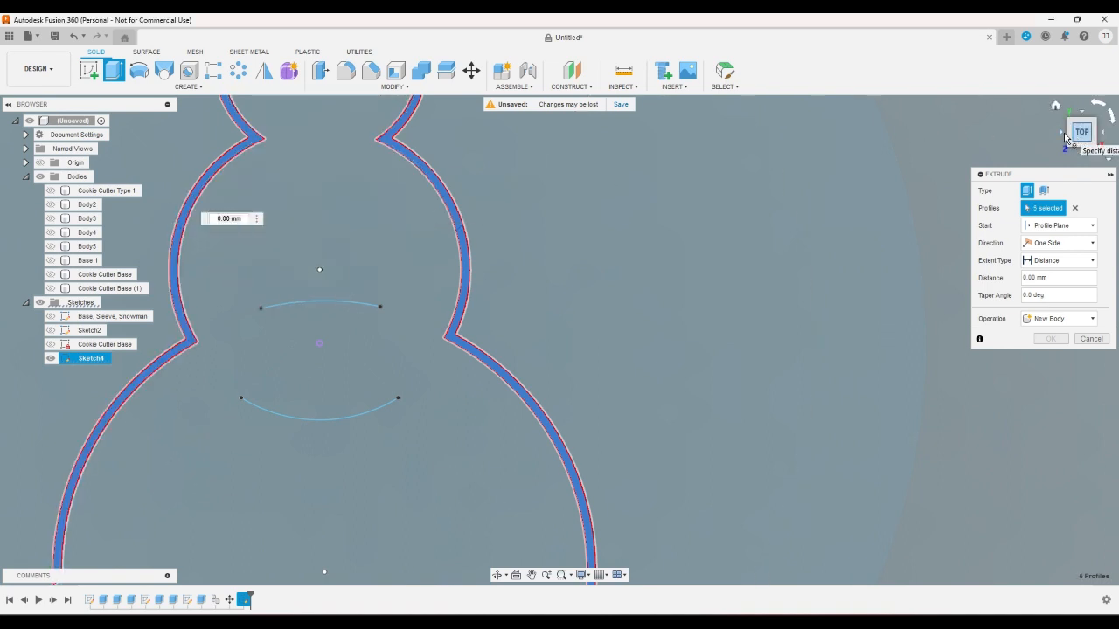
Add the remaining wall profiles around the snowman's bottom circle to the extrusion and check that the loop is complete
{"action": "scroll", "coordinate": [1001, 140], "scroll_direction": "down", "scroll_amount": 4}
{"action": "scroll", "coordinate": [819, 281], "scroll_direction": "up", "scroll_amount": 5}
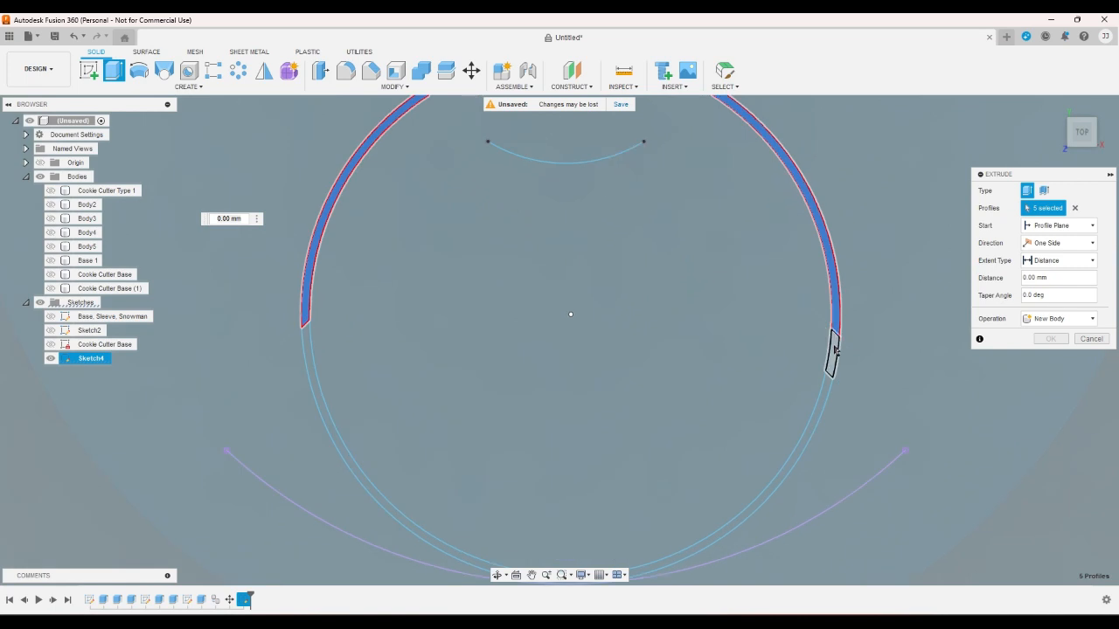
{"action": "left_click", "coordinate": [824, 383]}
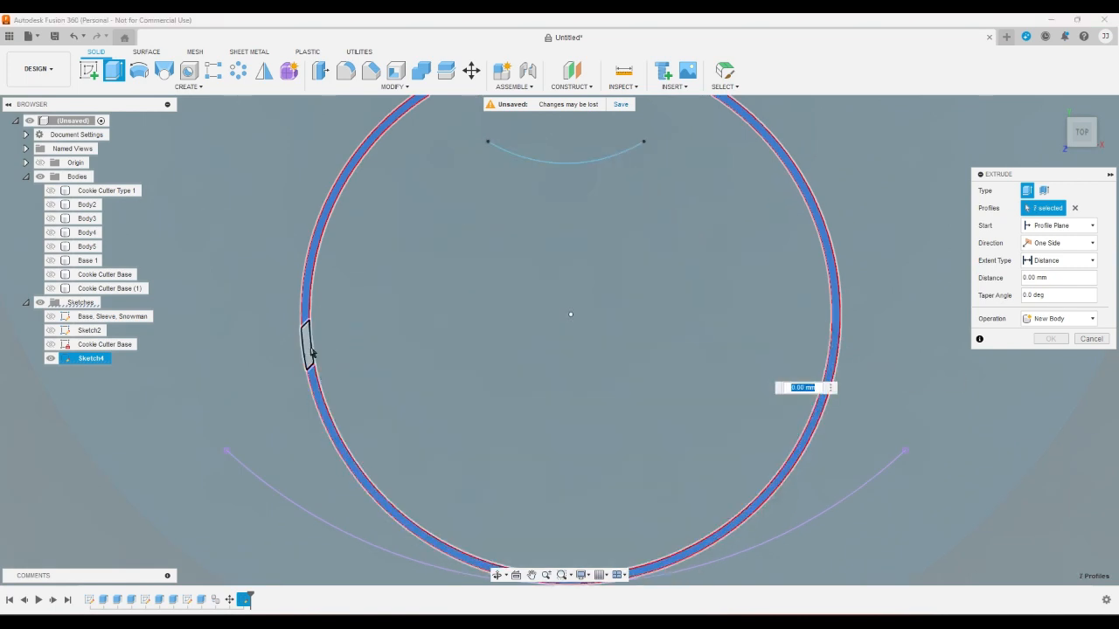
{"action": "left_click", "coordinate": [310, 346]}
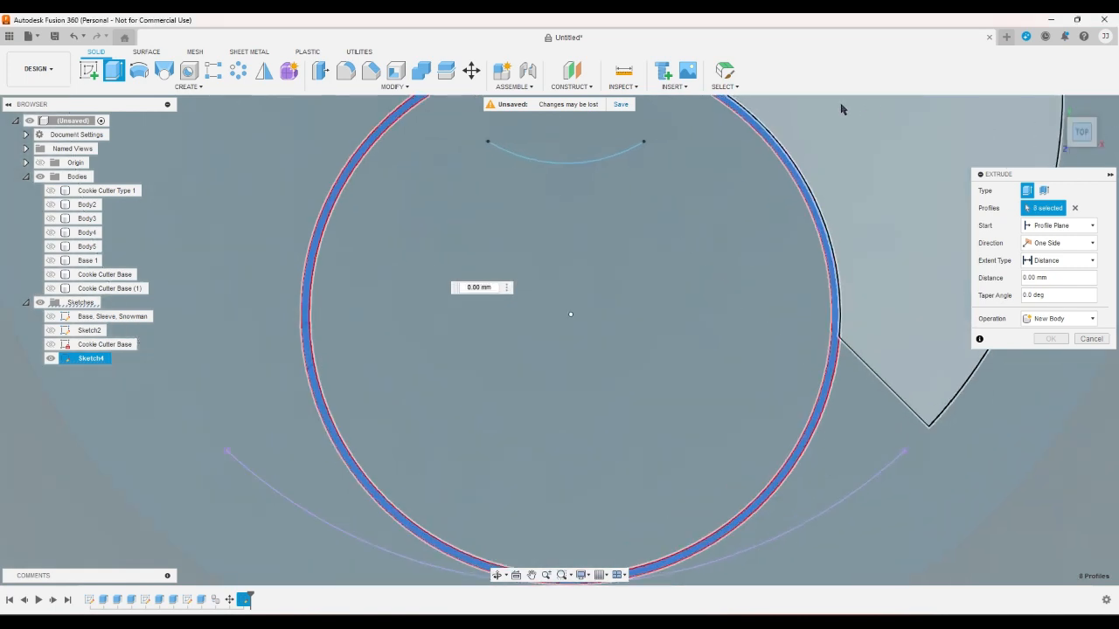
{"action": "scroll", "coordinate": [603, 363], "scroll_direction": "down", "scroll_amount": 2}
{"action": "scroll", "coordinate": [591, 529], "scroll_direction": "up", "scroll_amount": 2}
{"action": "scroll", "coordinate": [590, 529], "scroll_direction": "up", "scroll_amount": 5}
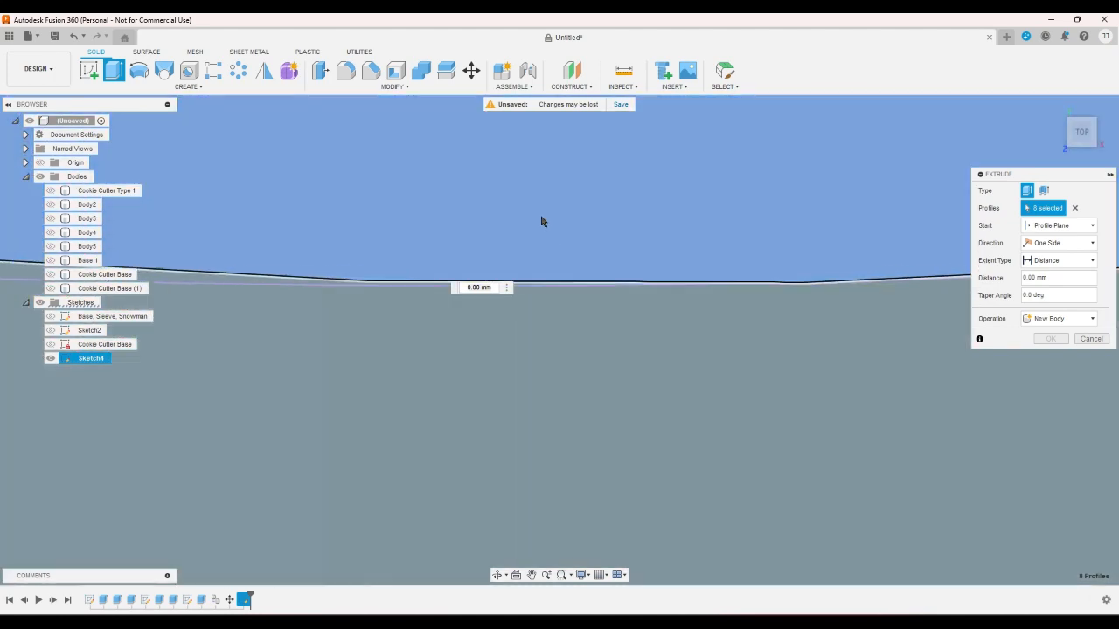
{"action": "scroll", "coordinate": [554, 362], "scroll_direction": "down", "scroll_amount": 3}
{"action": "scroll", "coordinate": [571, 409], "scroll_direction": "down", "scroll_amount": 6}
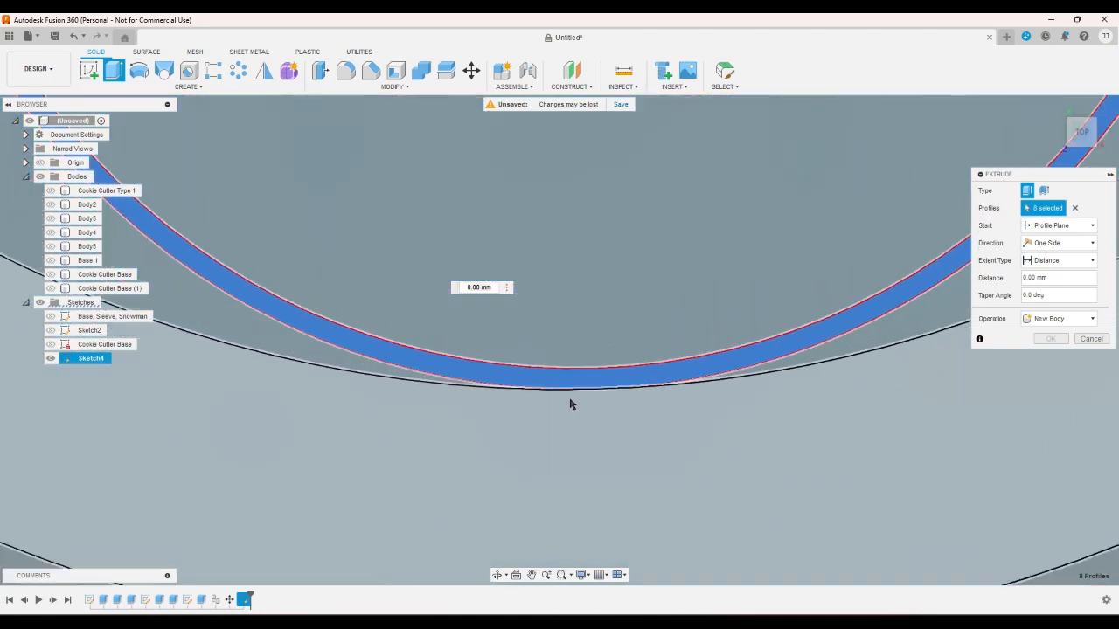
{"action": "scroll", "coordinate": [559, 332], "scroll_direction": "up", "scroll_amount": 6}
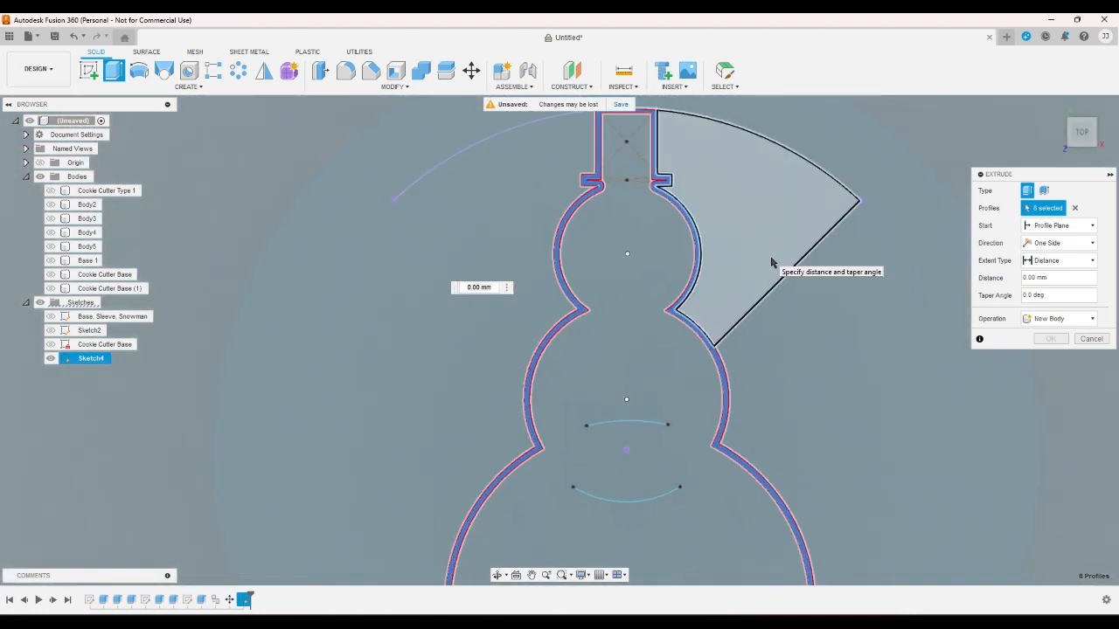
Extrude the selected snowman wall profiles as a new body by the cutterheight parameter
{"action": "scroll", "coordinate": [772, 266], "scroll_direction": "down", "scroll_amount": 3}
{"action": "double_click", "coordinate": [1060, 278]}
{"action": "type", "text": "c"}
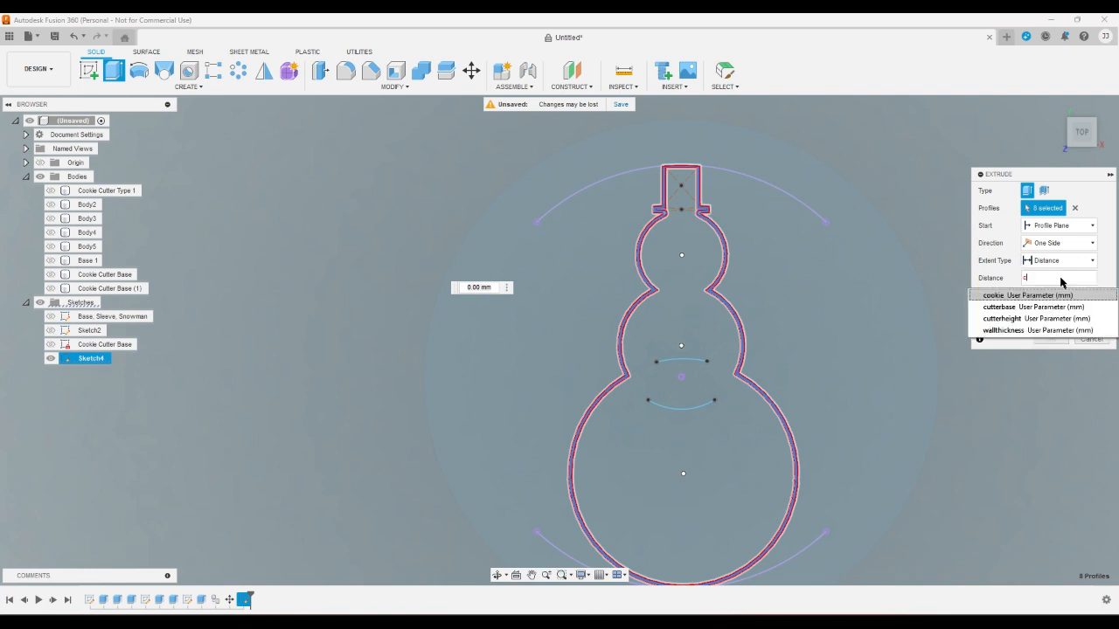
{"action": "key", "text": "Return"}
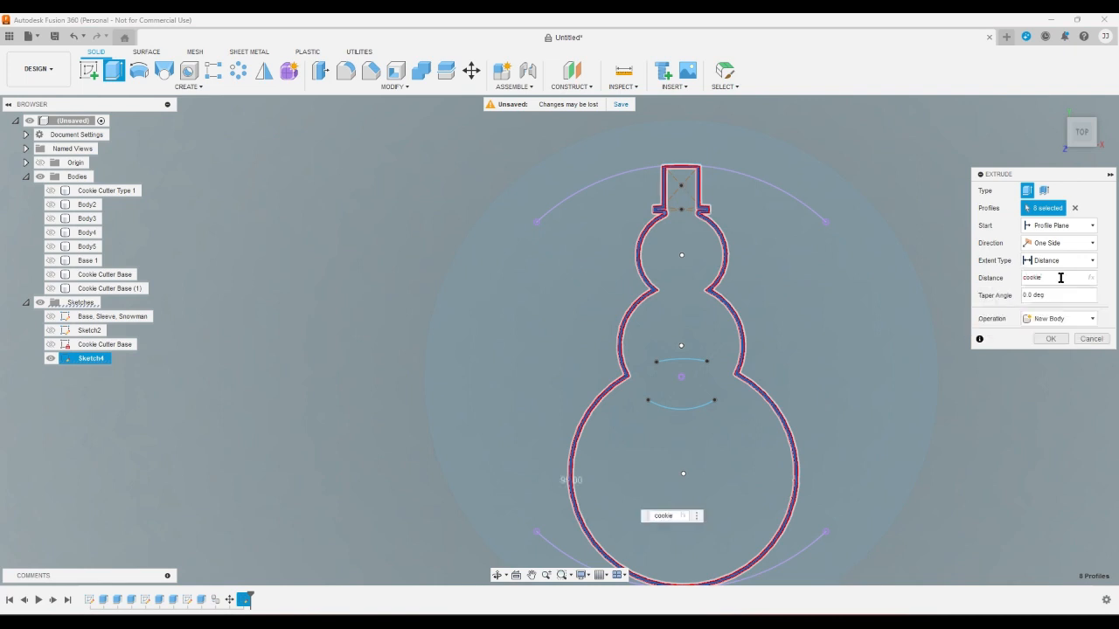
{"action": "double_click", "coordinate": [1060, 278]}
{"action": "type", "text": "cu"}
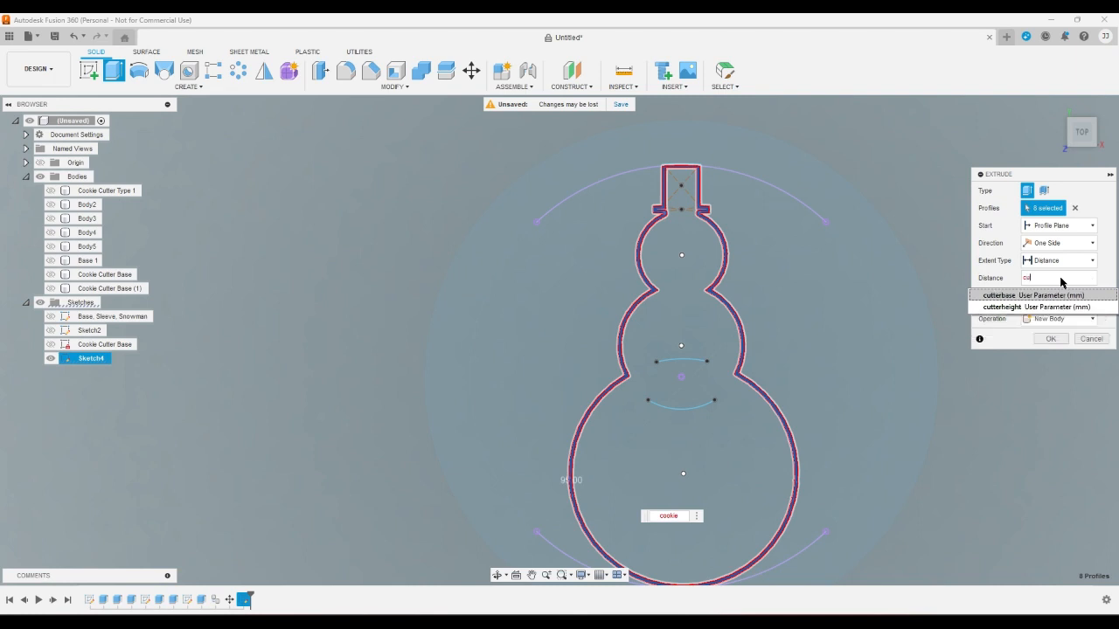
{"action": "key", "text": "Down"}
{"action": "key", "text": "Return"}
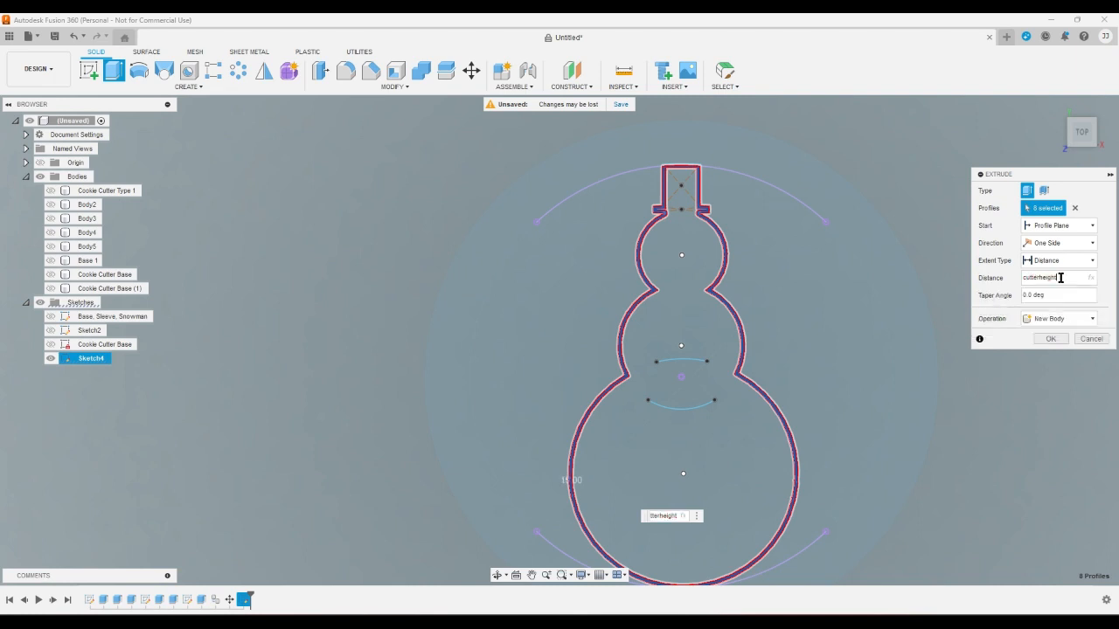
{"action": "key", "text": "Return"}
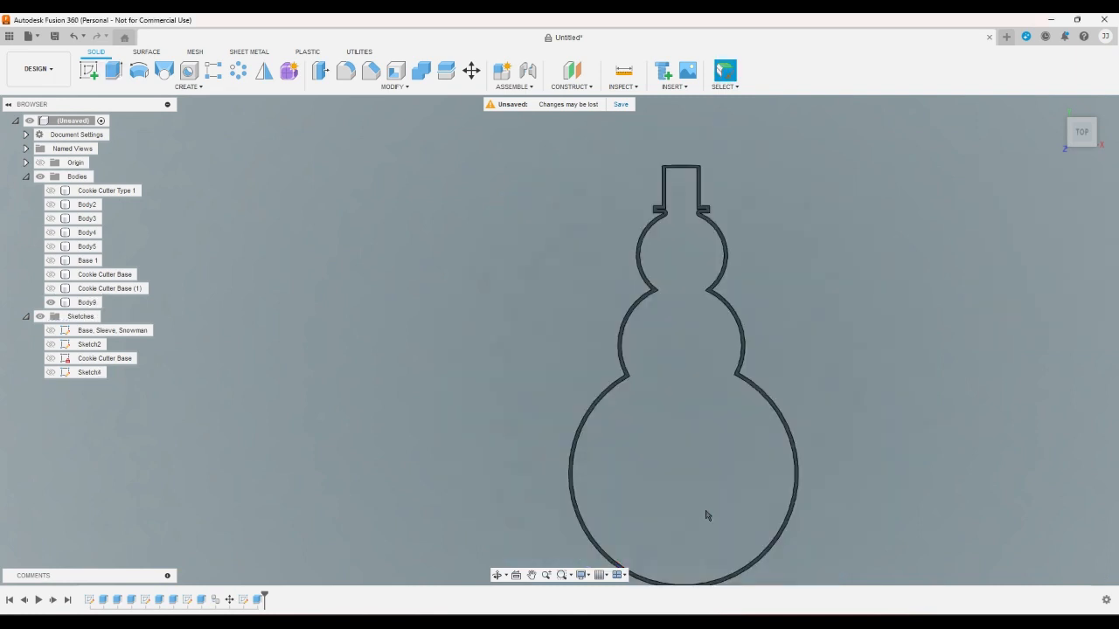
Show the Cookie Cutter Base (1) body and edit the snowman wall extrusion to use the Join operation
{"action": "double_click", "coordinate": [257, 600]}
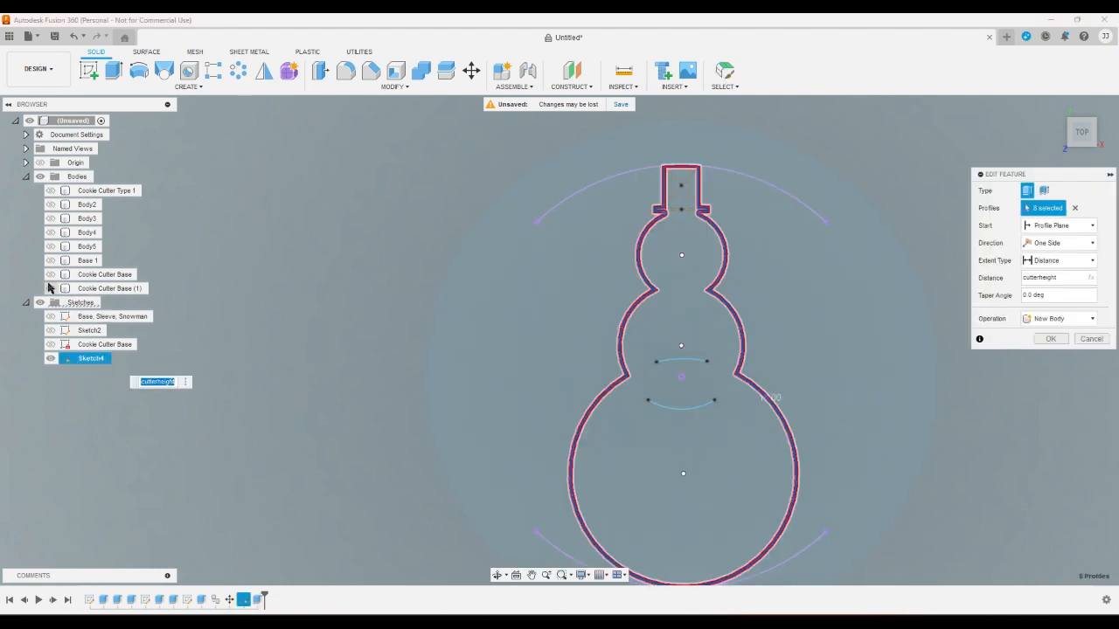
{"action": "left_click", "coordinate": [1053, 318]}
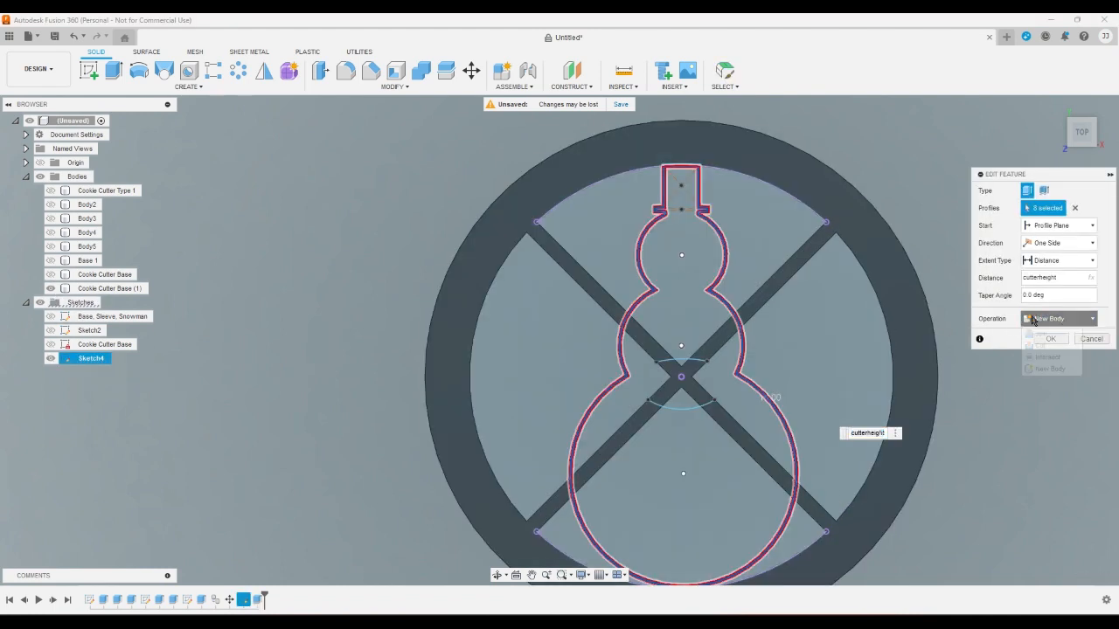
{"action": "left_click", "coordinate": [1041, 347]}
{"action": "left_click", "coordinate": [1053, 339]}
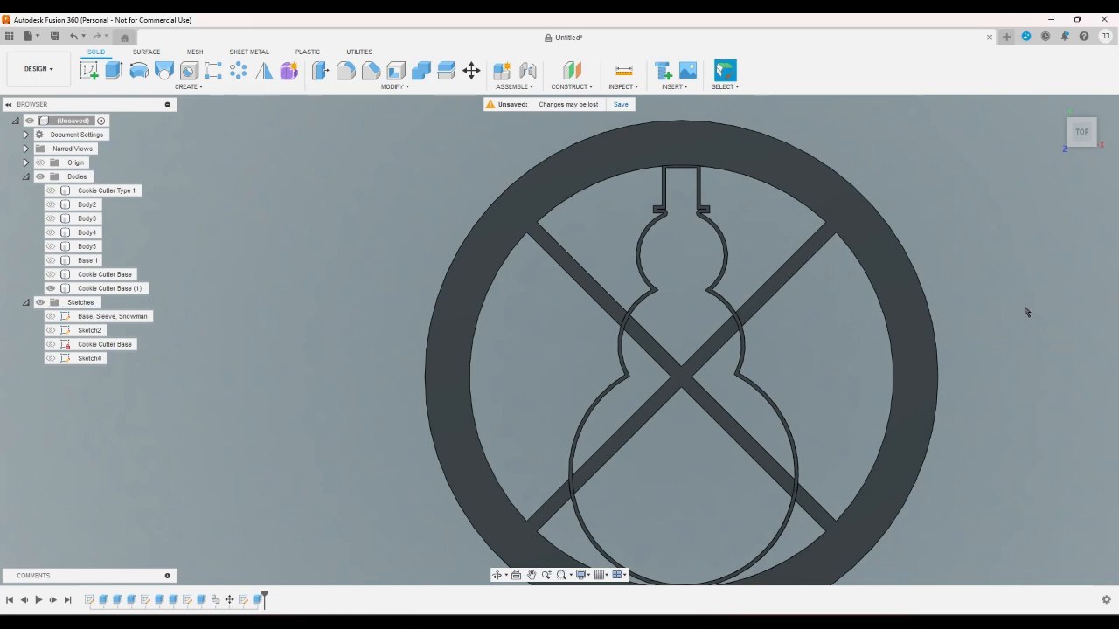
{"action": "left_click", "coordinate": [1055, 108]}
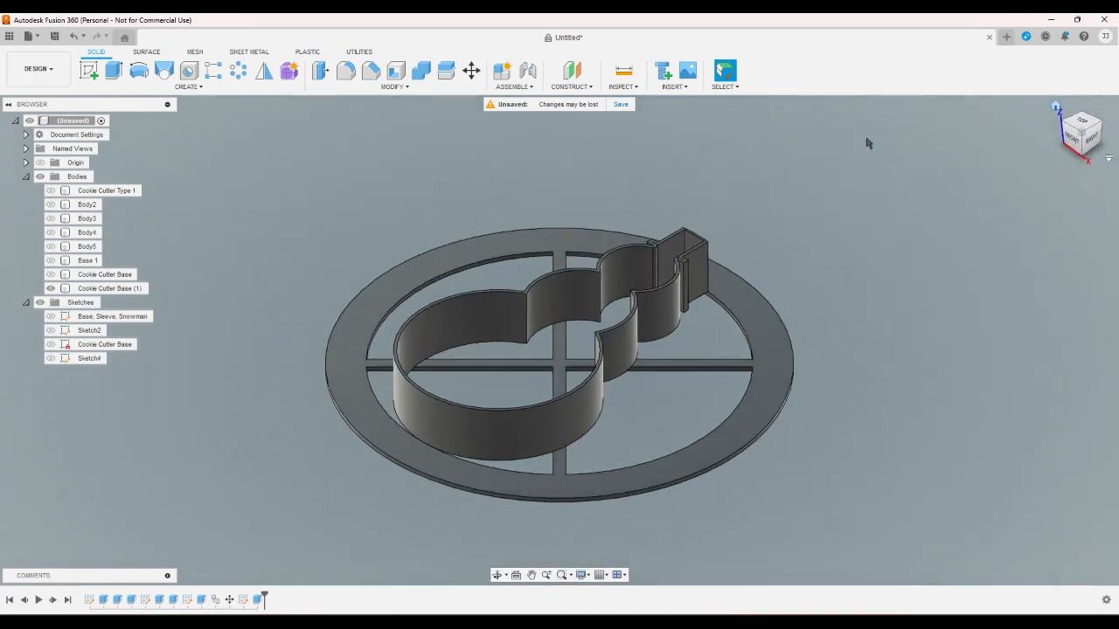
Inspect the joined cutter and base from the right side, toggling the visibility of the base body and the Cookie Cutter Base sketch
{"action": "left_click", "coordinate": [50, 288]}
{"action": "left_click", "coordinate": [52, 289]}
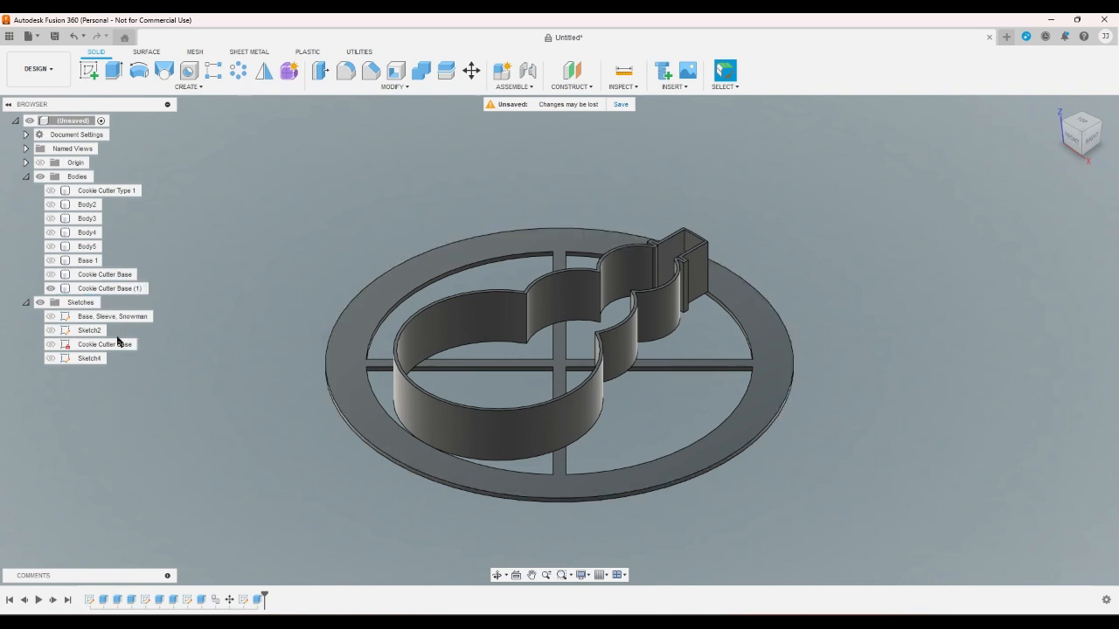
{"action": "left_click", "coordinate": [51, 345]}
{"action": "left_click", "coordinate": [1090, 141]}
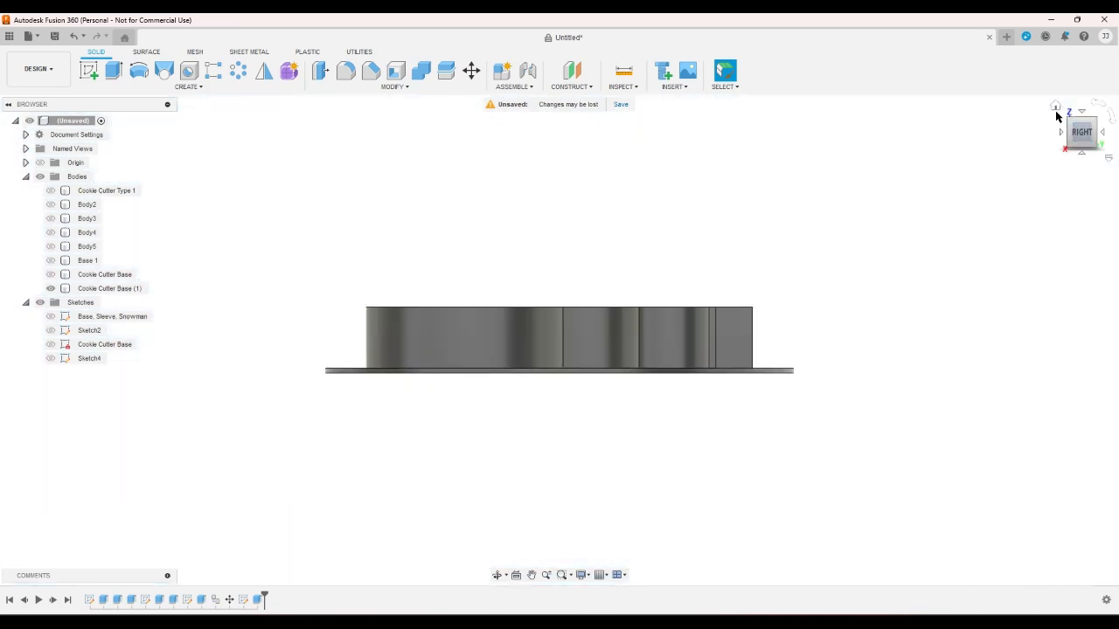
{"action": "left_click", "coordinate": [1056, 109]}
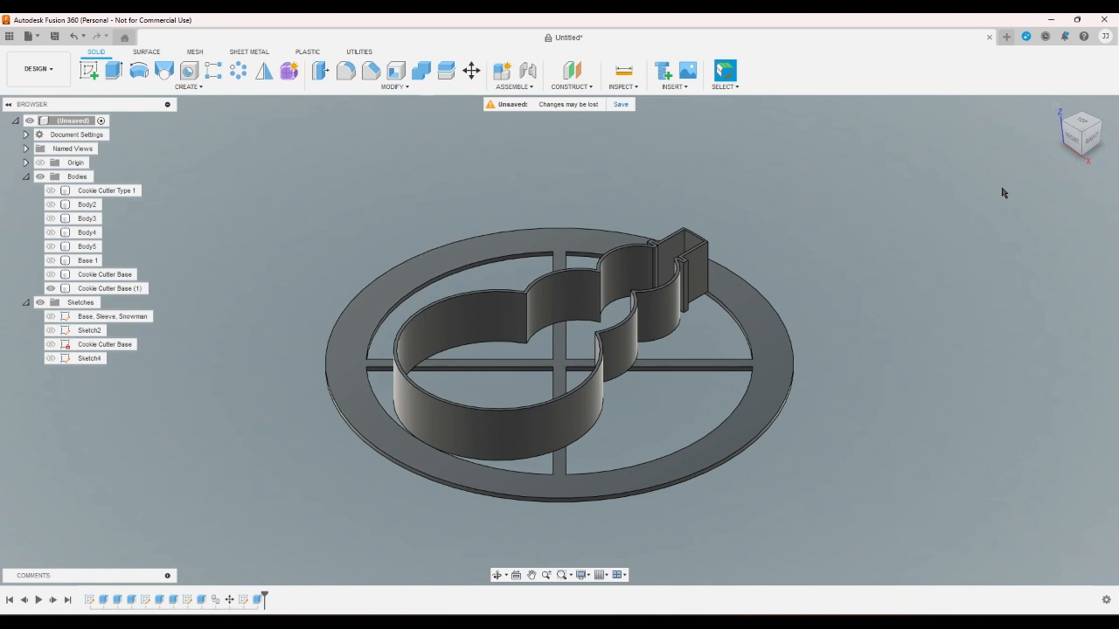
{"action": "left_click", "coordinate": [50, 344]}
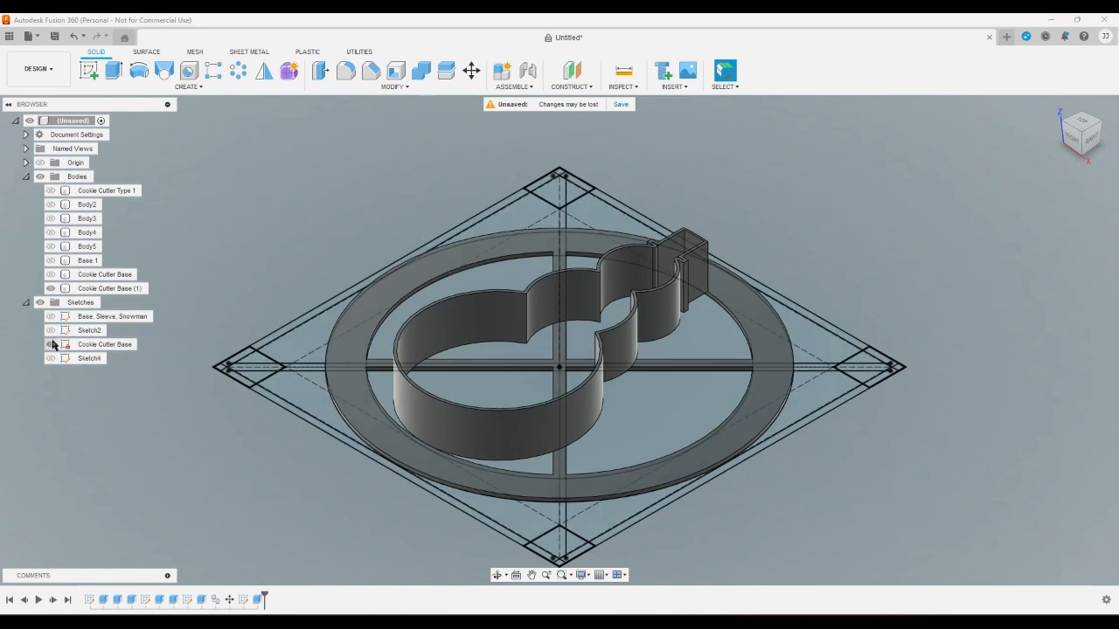
{"action": "left_click", "coordinate": [51, 345]}
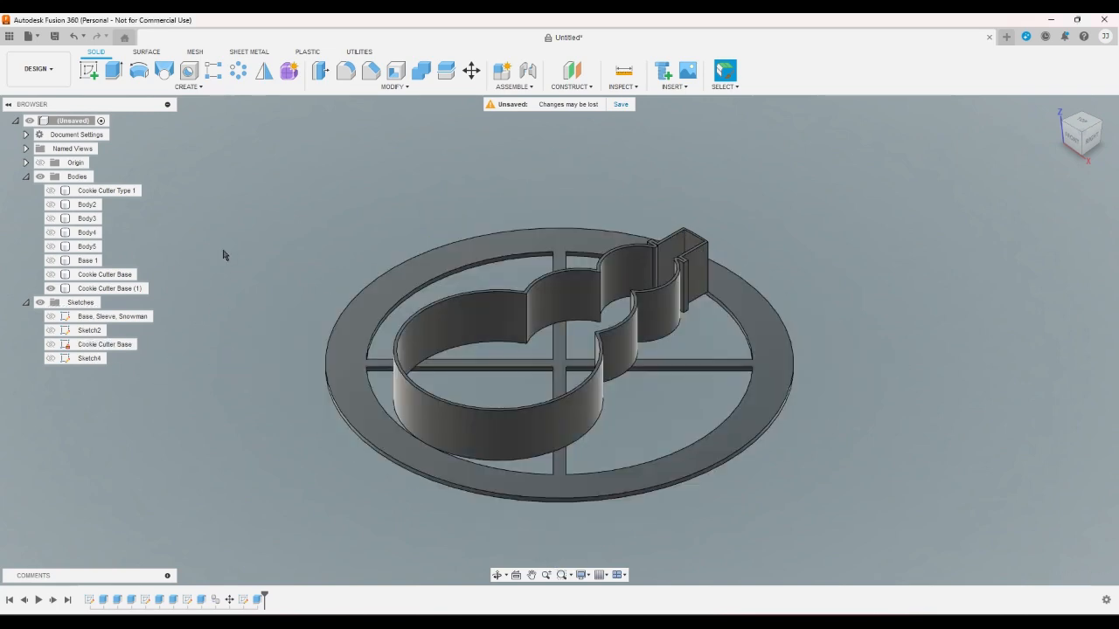
{"action": "left_click", "coordinate": [89, 71]}
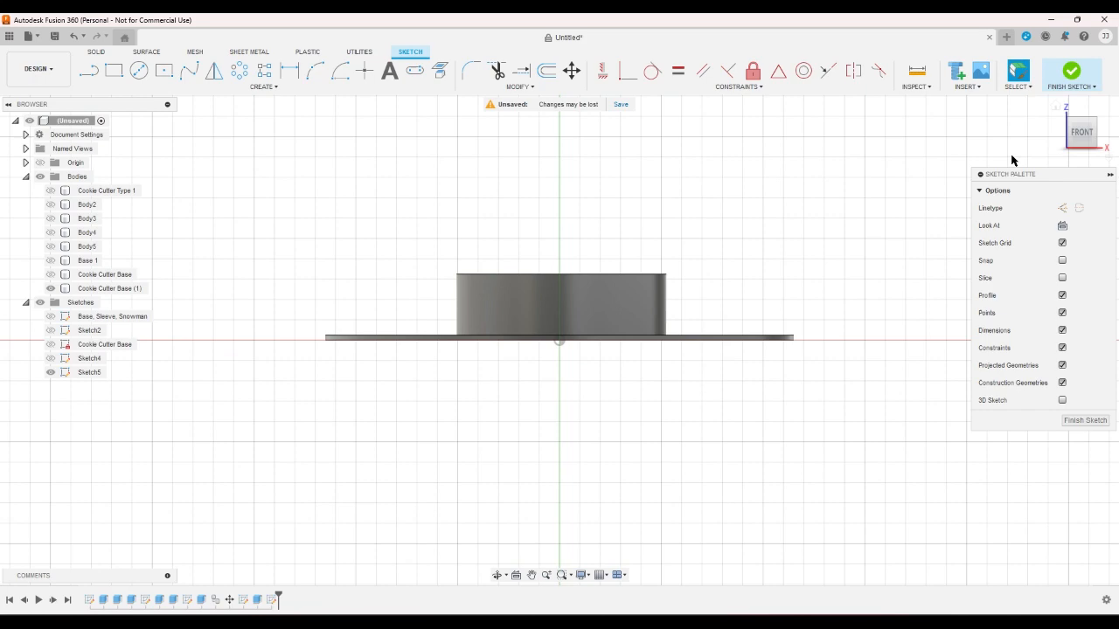
{"action": "right_click", "coordinate": [980, 161]}
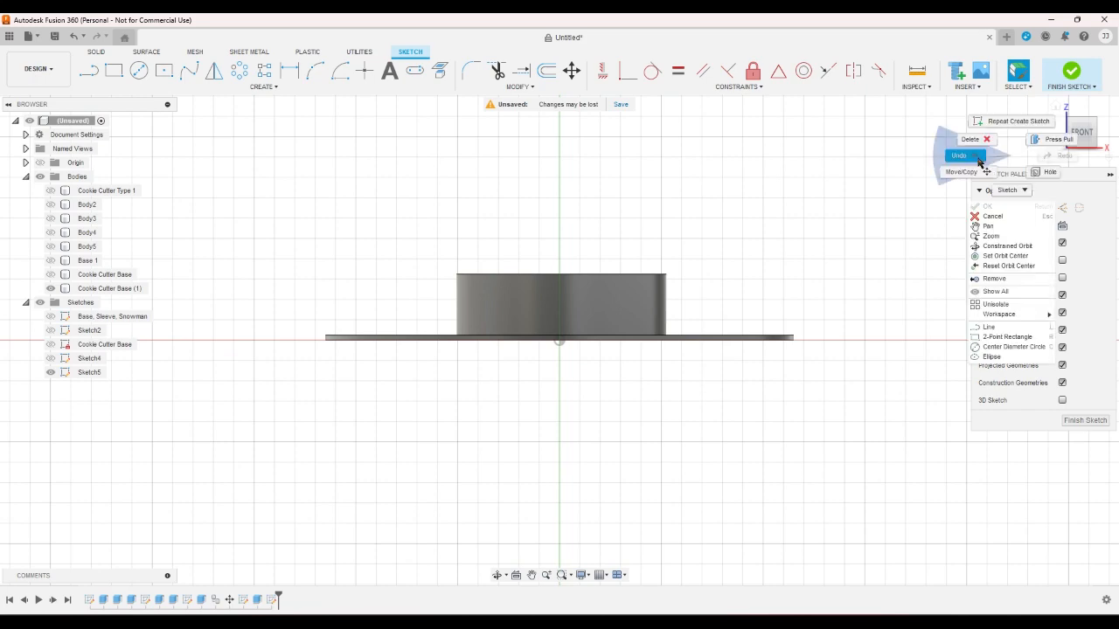
{"action": "left_click", "coordinate": [1012, 156]}
{"action": "left_click", "coordinate": [1082, 152]}
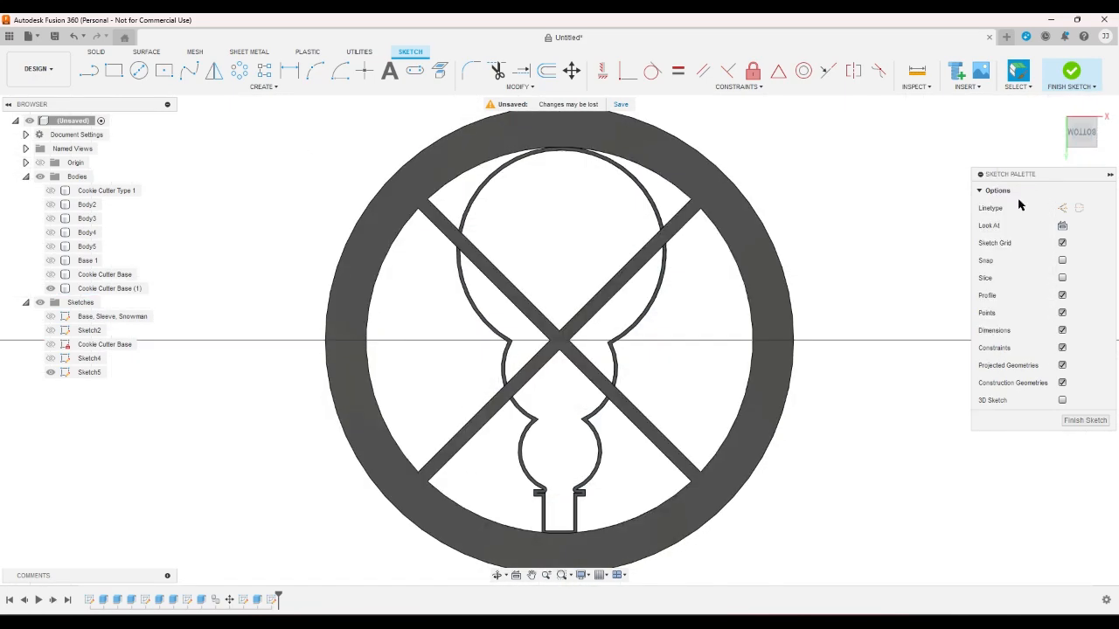
{"action": "left_click", "coordinate": [55, 37]}
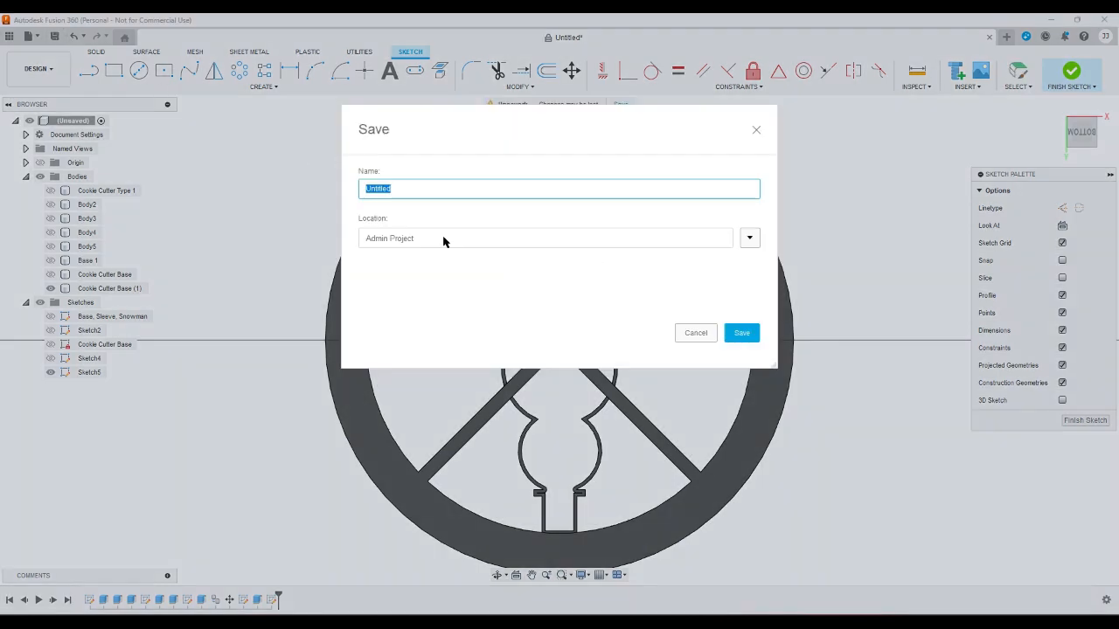
{"action": "left_click", "coordinate": [700, 333]}
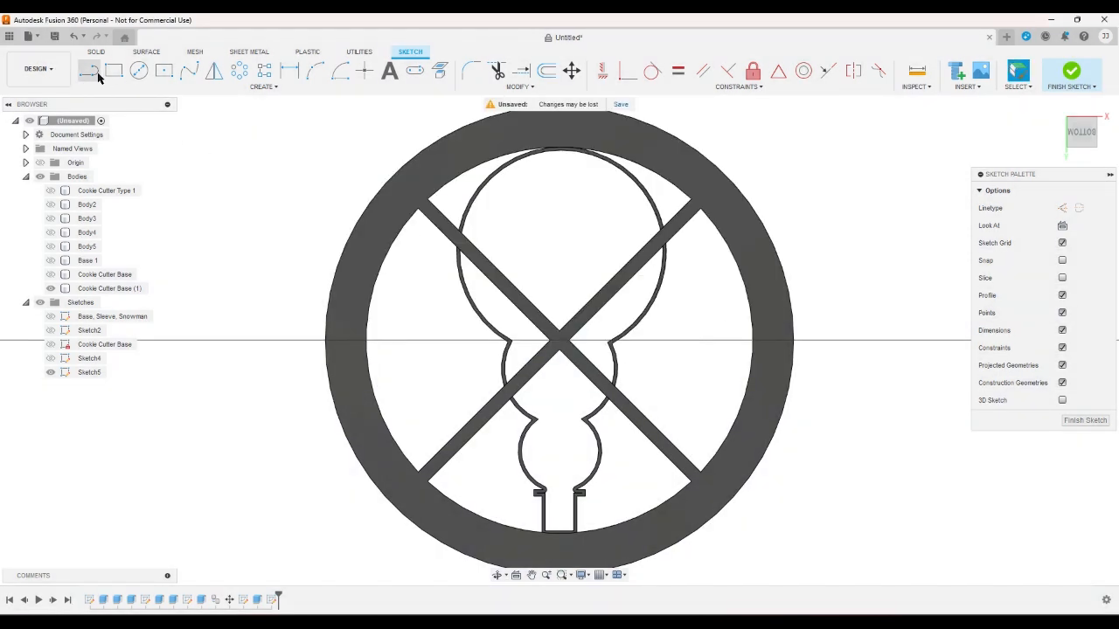
{"action": "left_click", "coordinate": [75, 36]}
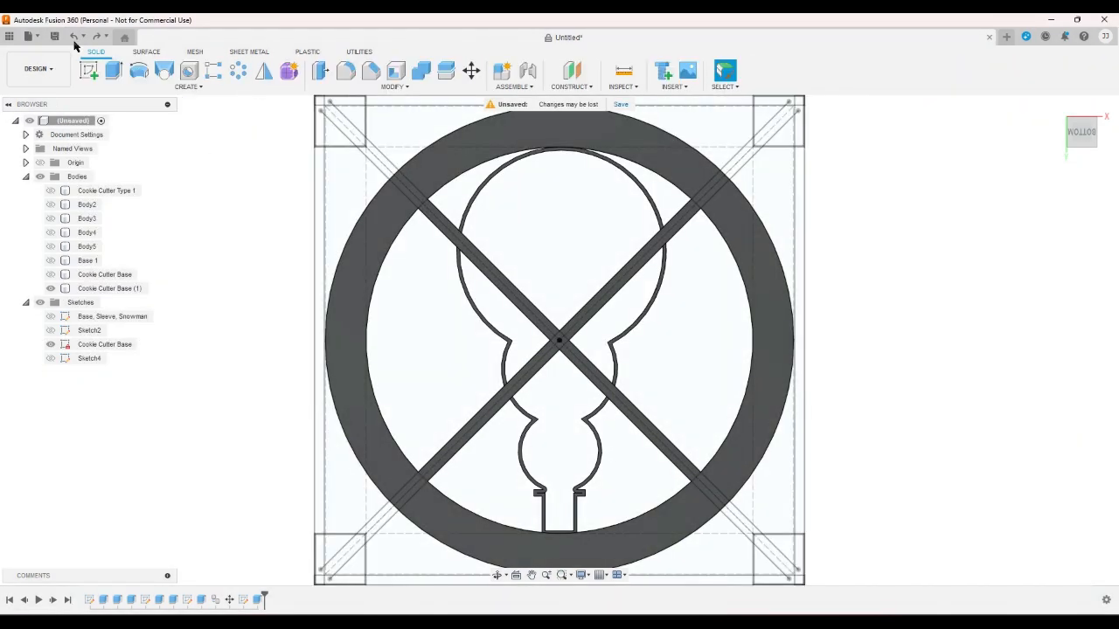
Start a sketch on the underside of the round cutter base and hide the Cookie Cutter Base sketch
{"action": "left_click", "coordinate": [1053, 106]}
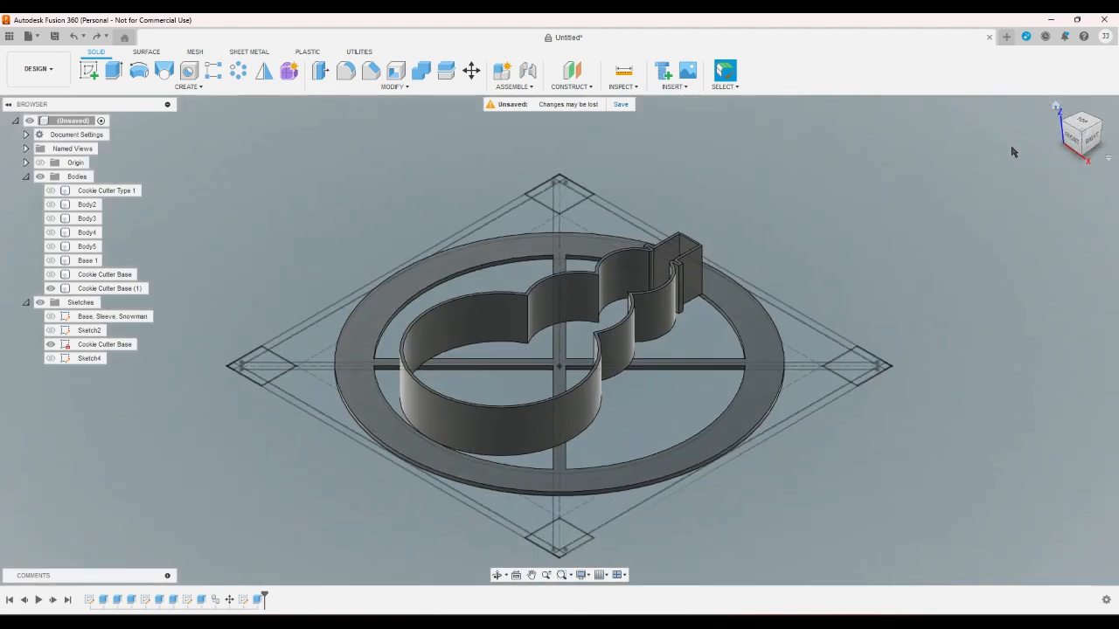
{"action": "left_click", "coordinate": [1075, 155]}
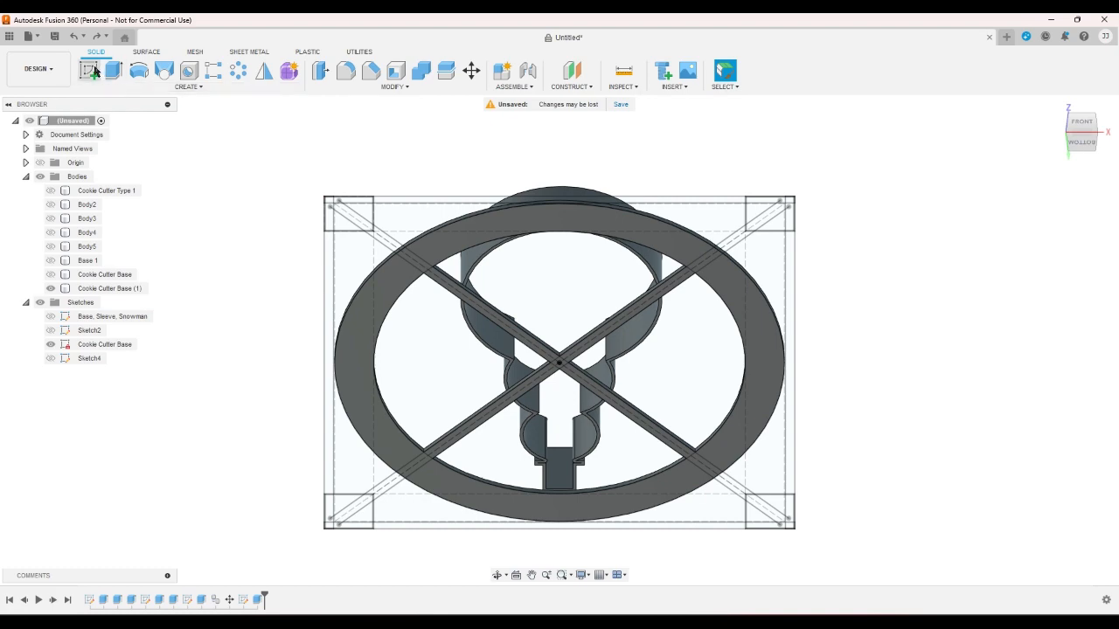
{"action": "left_click", "coordinate": [94, 71]}
{"action": "left_click", "coordinate": [407, 280]}
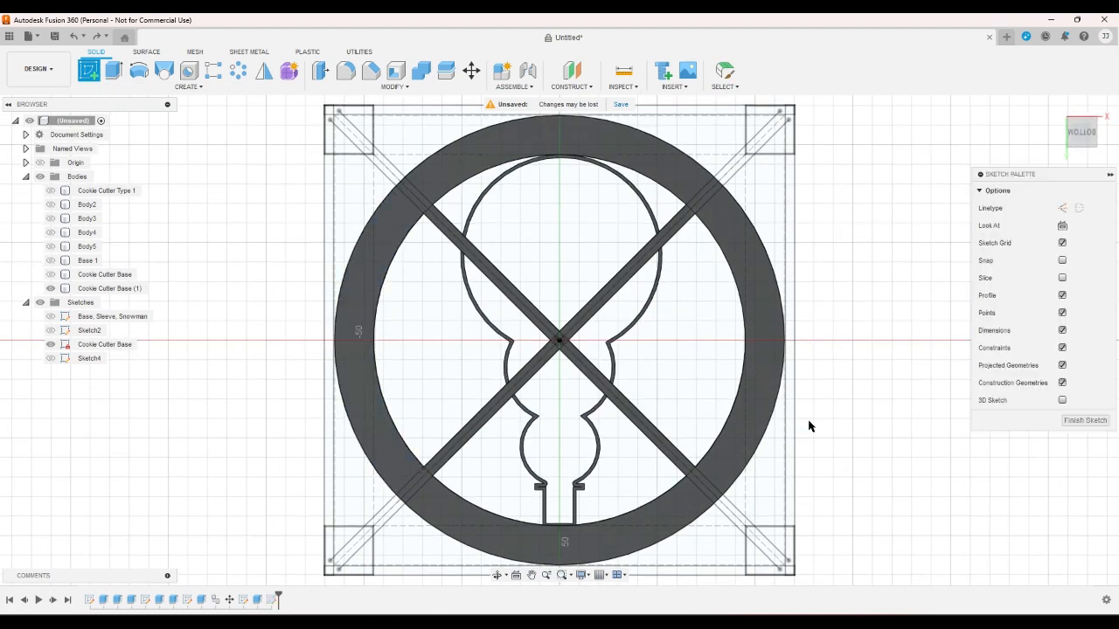
{"action": "scroll", "coordinate": [810, 425], "scroll_direction": "down", "scroll_amount": 3}
{"action": "scroll", "coordinate": [809, 423], "scroll_direction": "up", "scroll_amount": 2}
{"action": "scroll", "coordinate": [801, 430], "scroll_direction": "down", "scroll_amount": 2}
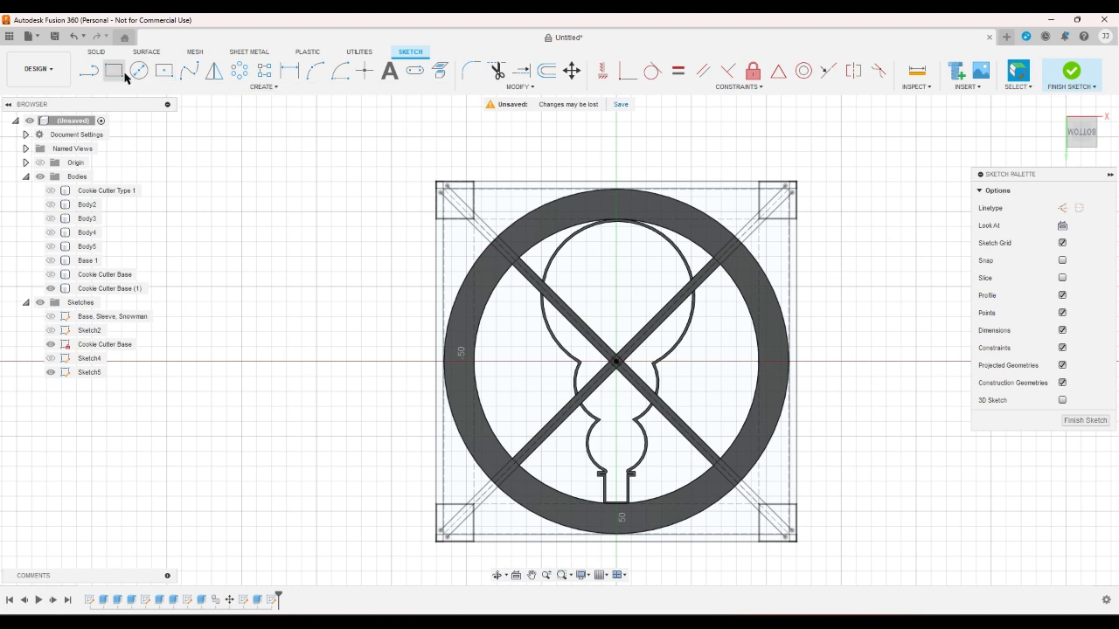
{"action": "left_click", "coordinate": [51, 345]}
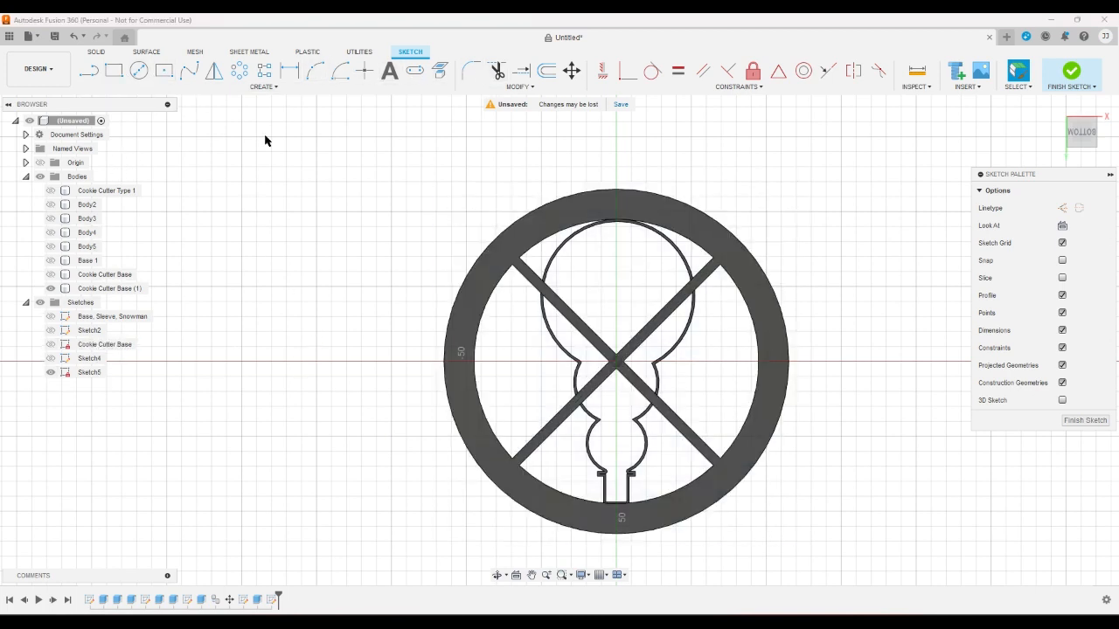
Project the underside face of the round cutter base into the sketch
{"action": "left_click", "coordinate": [440, 70]}
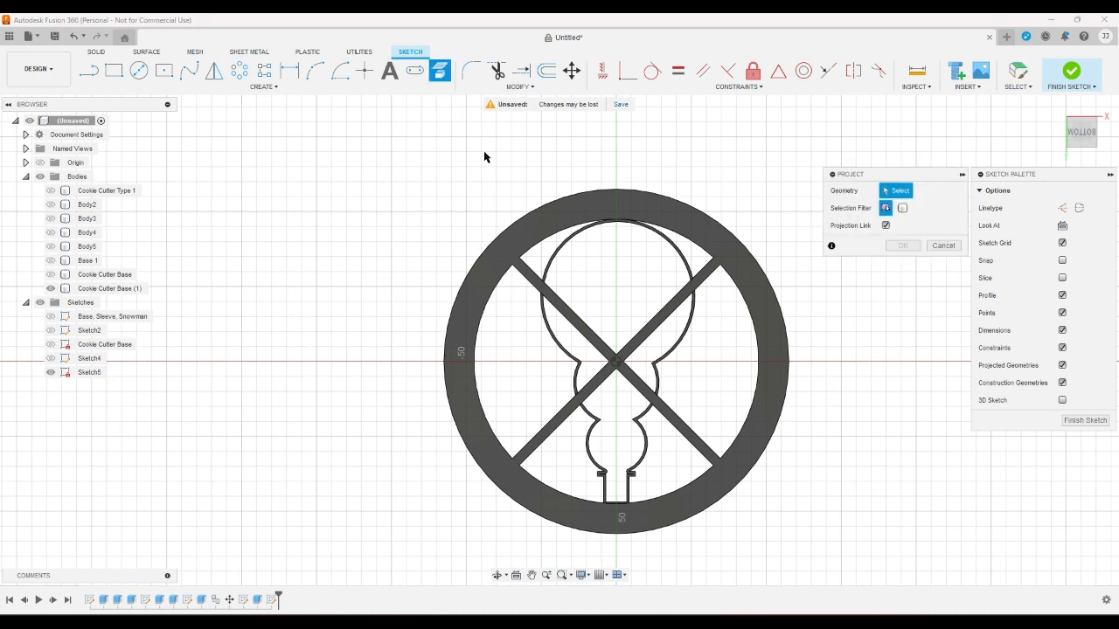
{"action": "left_click", "coordinate": [549, 227]}
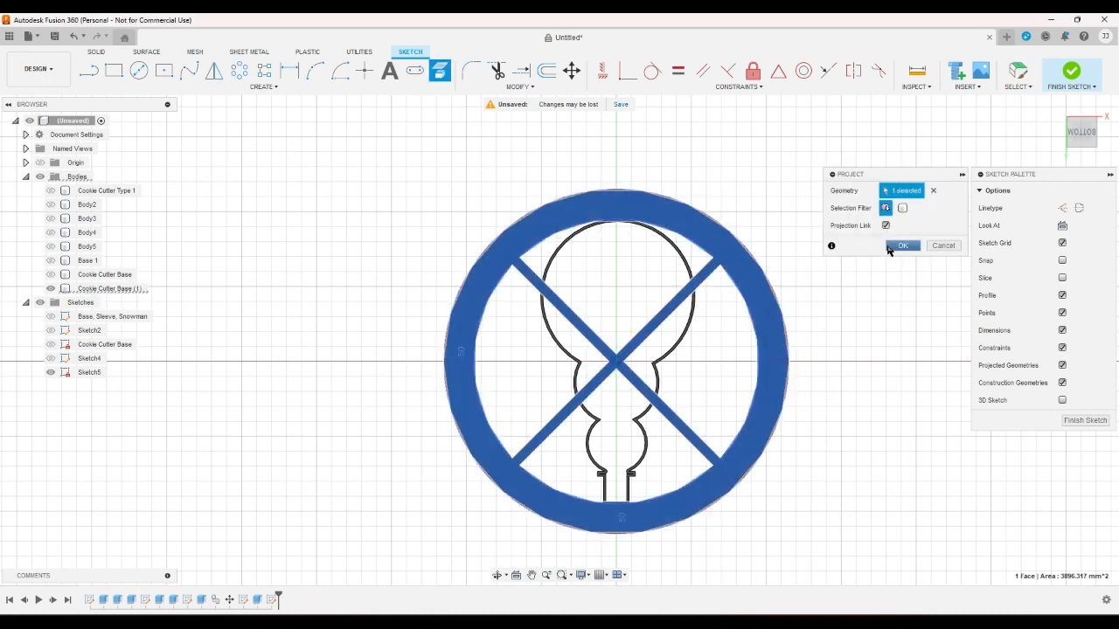
{"action": "left_click", "coordinate": [889, 250]}
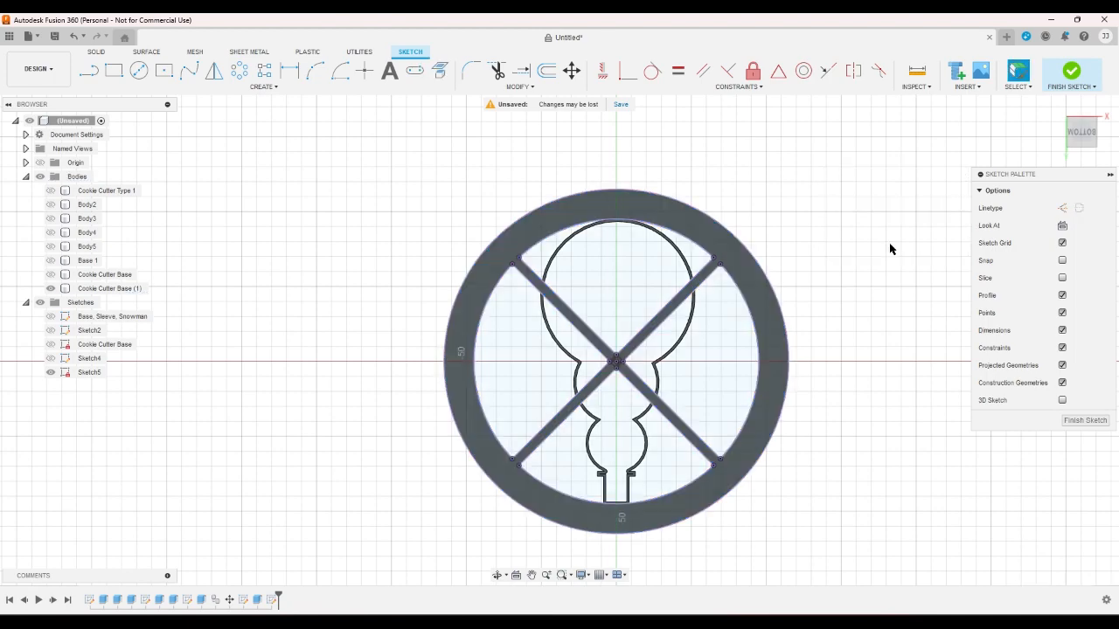
Offset the base's projected outer circle outward by the tloose parameter
{"action": "scroll", "coordinate": [669, 242], "scroll_direction": "up", "scroll_amount": 5}
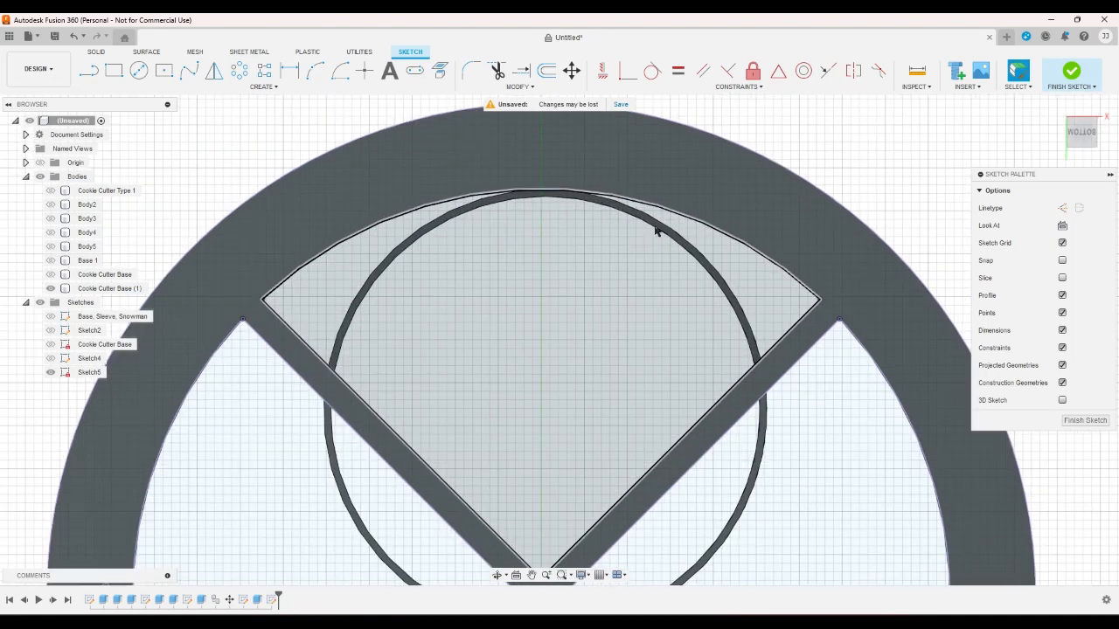
{"action": "scroll", "coordinate": [732, 218], "scroll_direction": "down", "scroll_amount": 3}
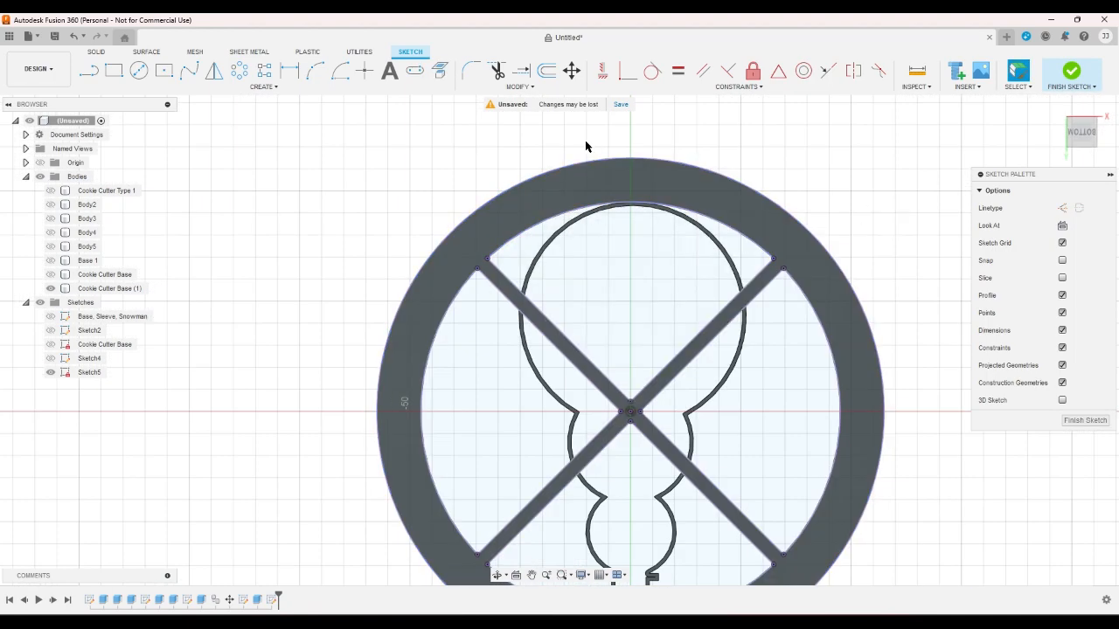
{"action": "scroll", "coordinate": [466, 157], "scroll_direction": "down", "scroll_amount": 2}
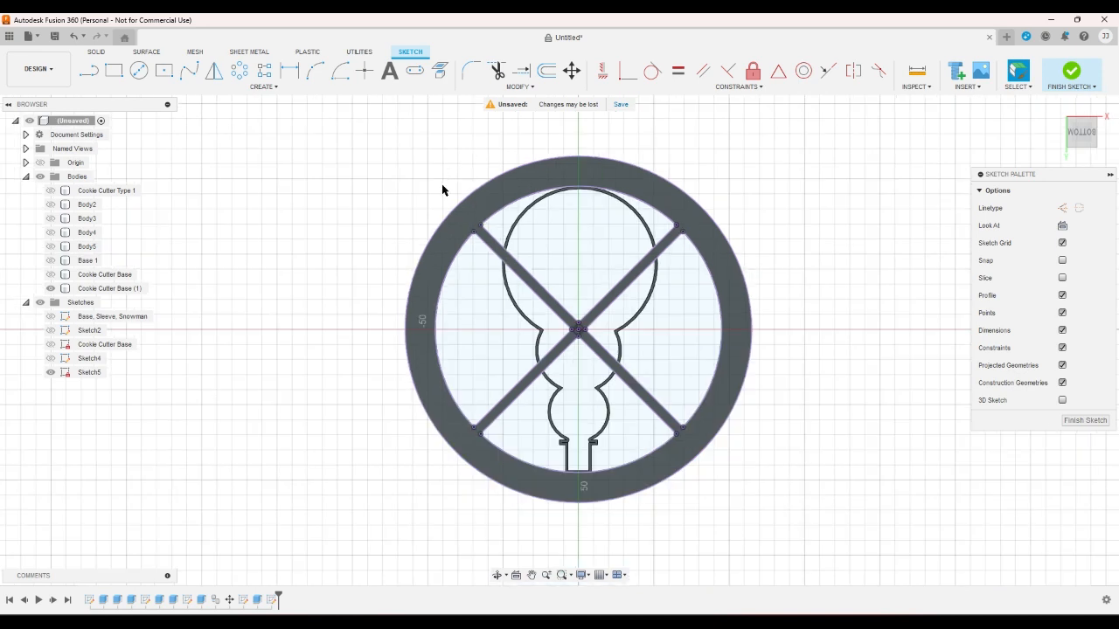
{"action": "left_click", "coordinate": [546, 71]}
{"action": "left_click", "coordinate": [612, 159]}
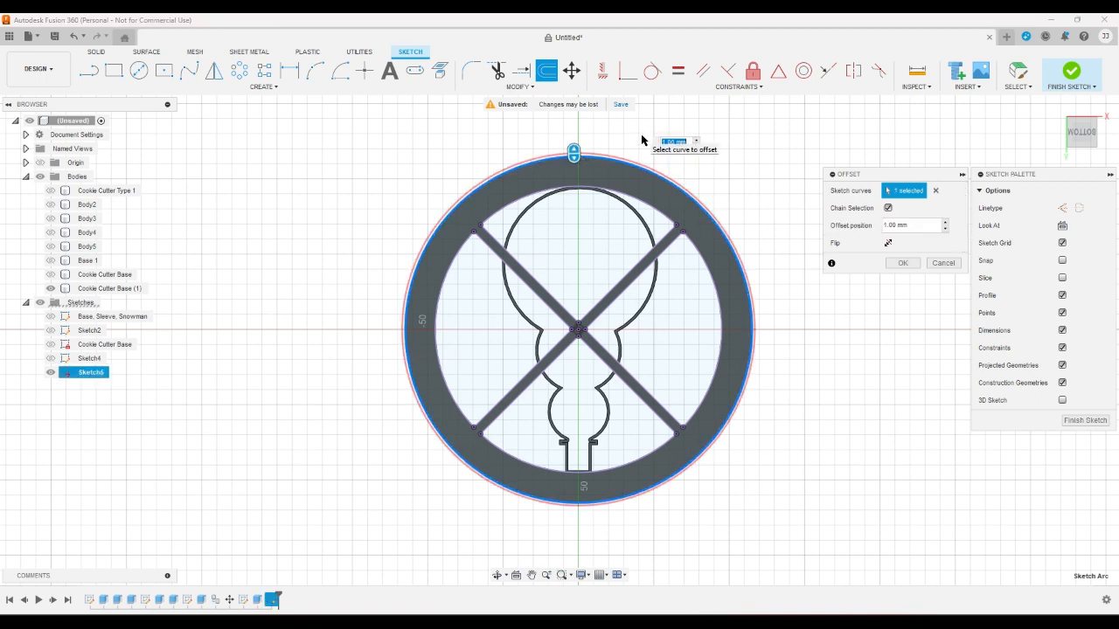
{"action": "type", "text": "tl"}
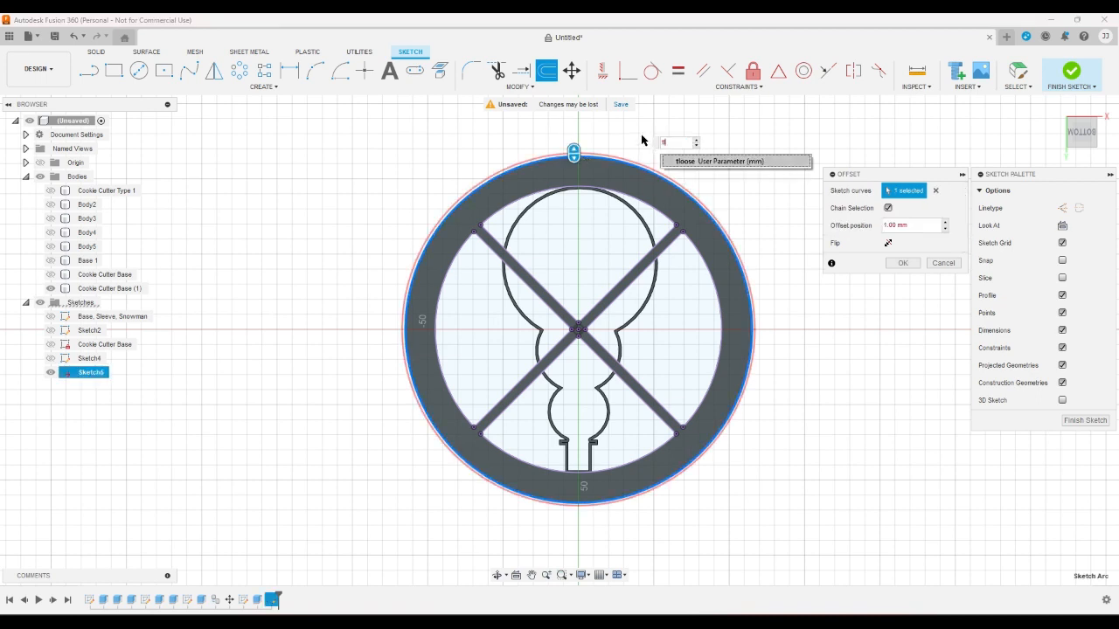
{"action": "key", "text": "Return"}
{"action": "key", "text": "Return"}
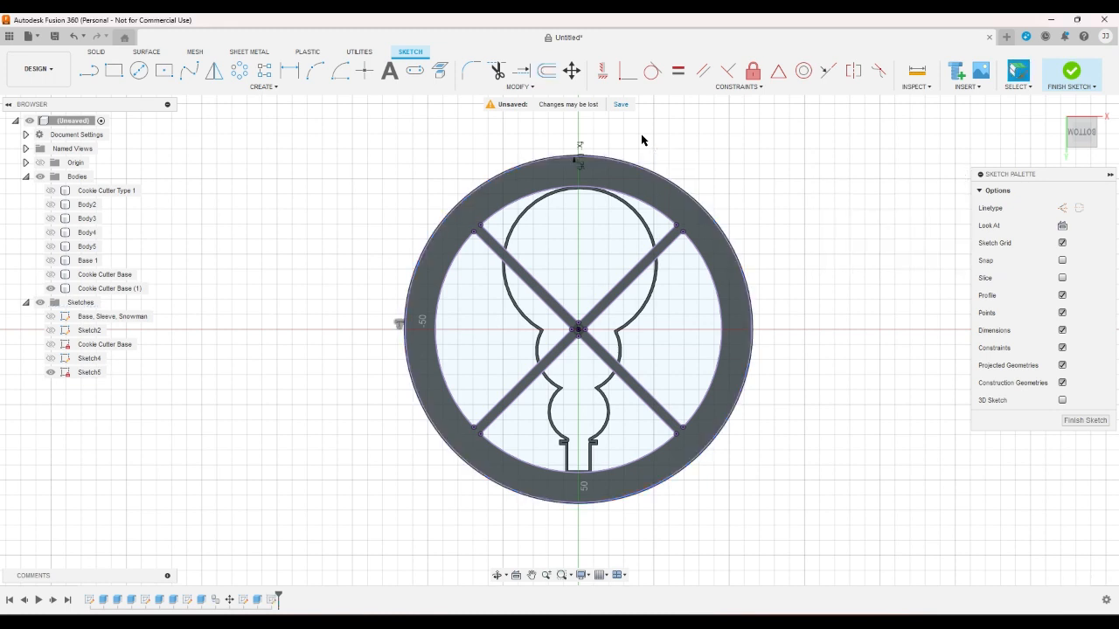
{"action": "scroll", "coordinate": [838, 316], "scroll_direction": "up", "scroll_amount": 2}
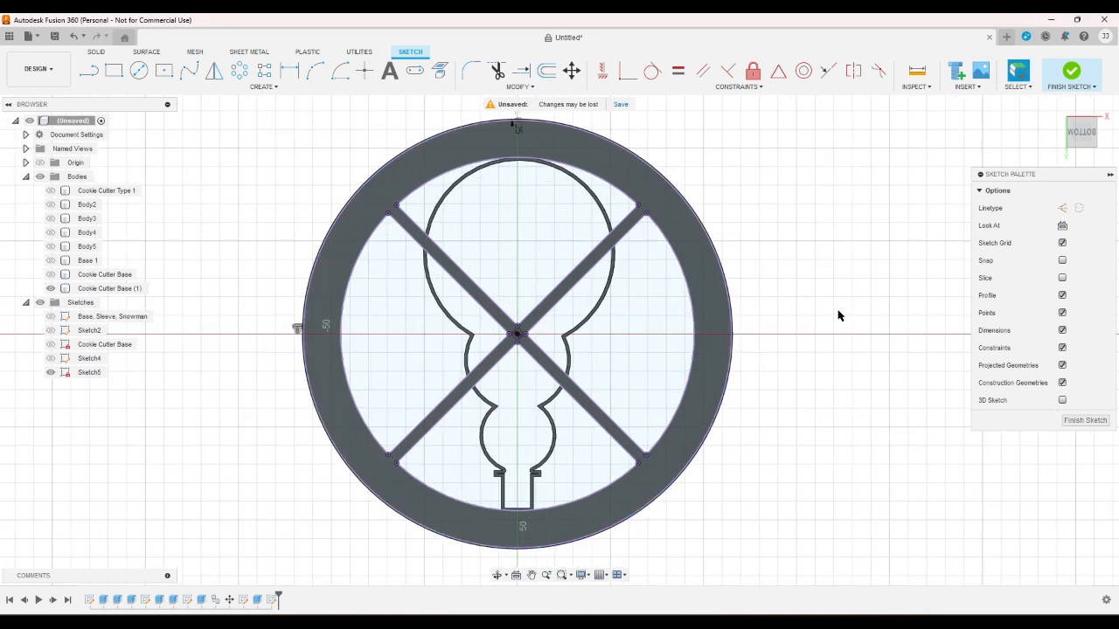
Draw a center rectangle about 128 mm wide around the round base, centred on the origin
{"action": "left_click", "coordinate": [168, 74]}
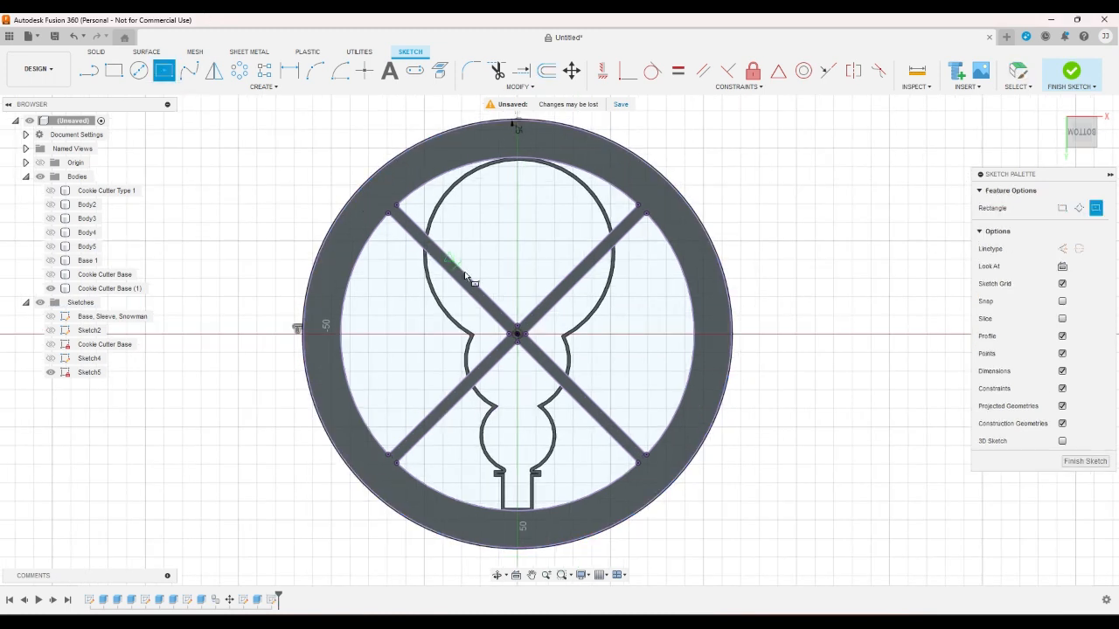
{"action": "left_click", "coordinate": [516, 334]}
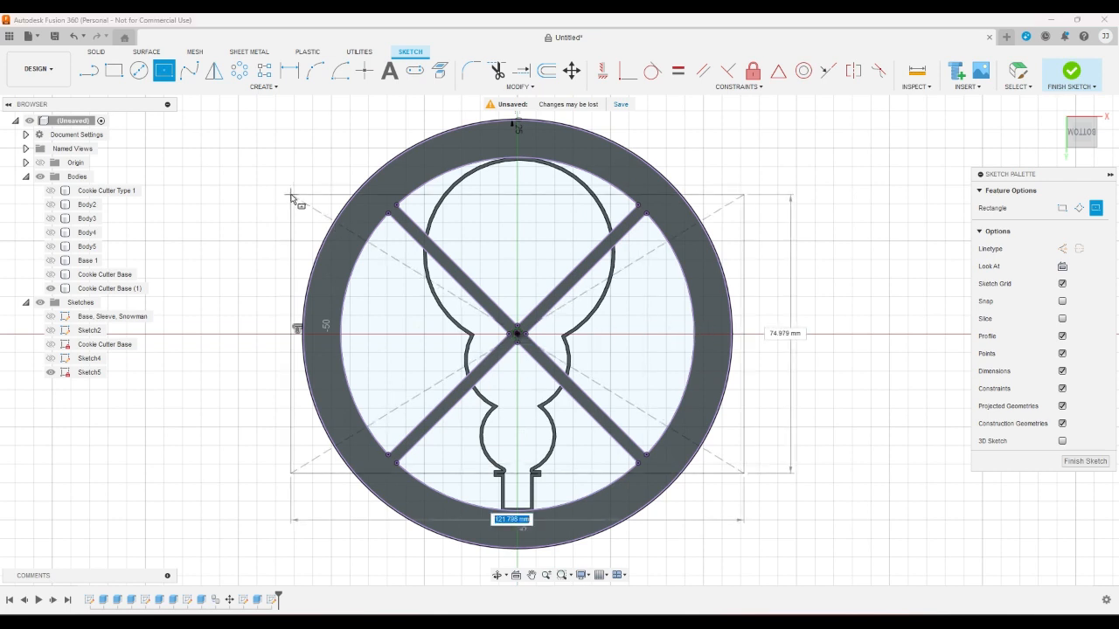
{"action": "left_click", "coordinate": [281, 106]}
{"action": "right_click", "coordinate": [220, 150]}
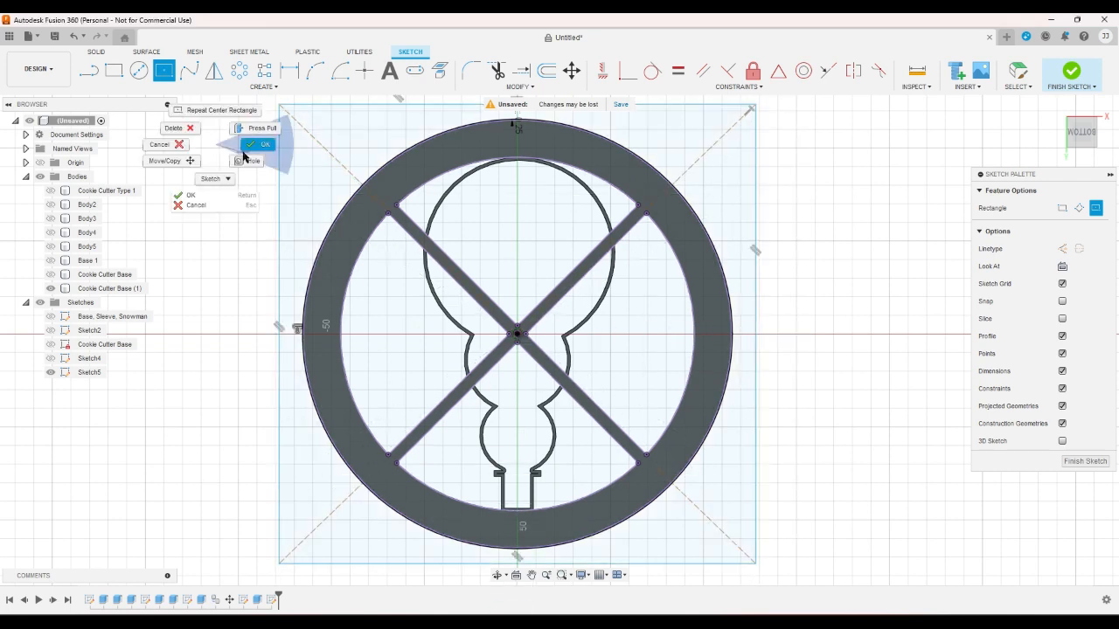
{"action": "left_click", "coordinate": [245, 156]}
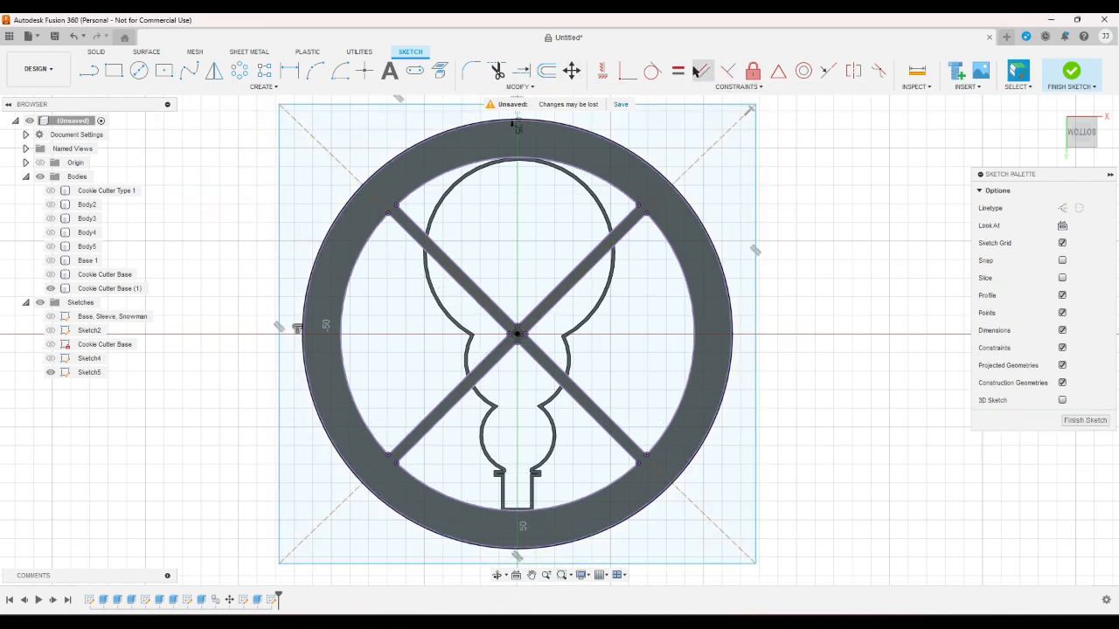
Constrain the upper and right-hand sides of the rectangle tangent to the offset outer circle of the base
{"action": "left_click", "coordinate": [652, 71]}
{"action": "left_click", "coordinate": [653, 104]}
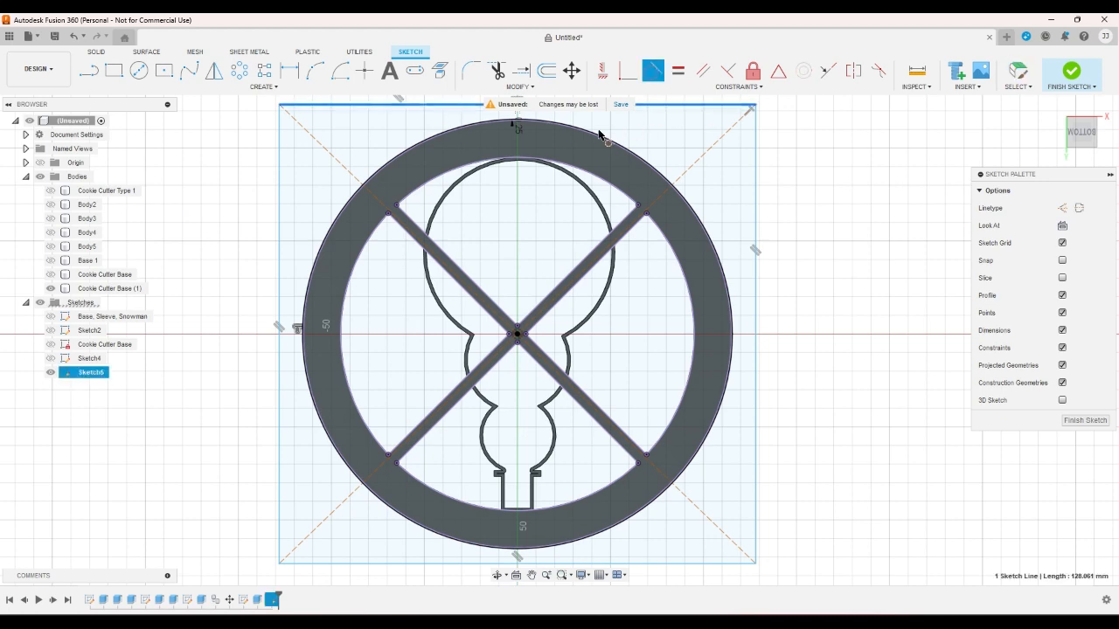
{"action": "left_click", "coordinate": [1068, 135]}
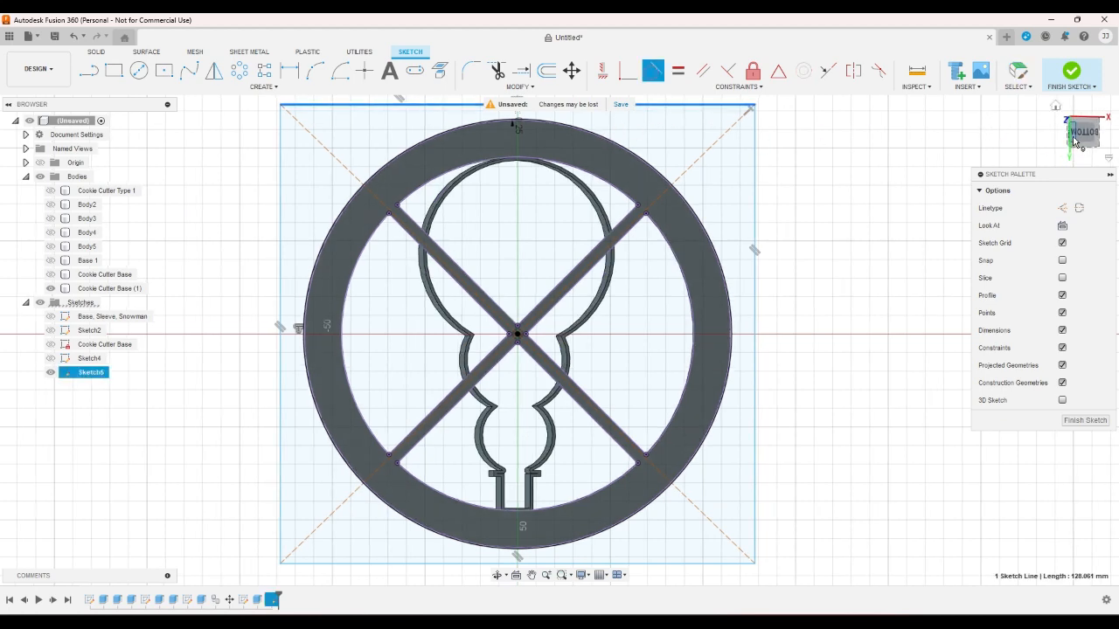
{"action": "left_click", "coordinate": [1097, 138]}
{"action": "scroll", "coordinate": [774, 323], "scroll_direction": "up", "scroll_amount": 6}
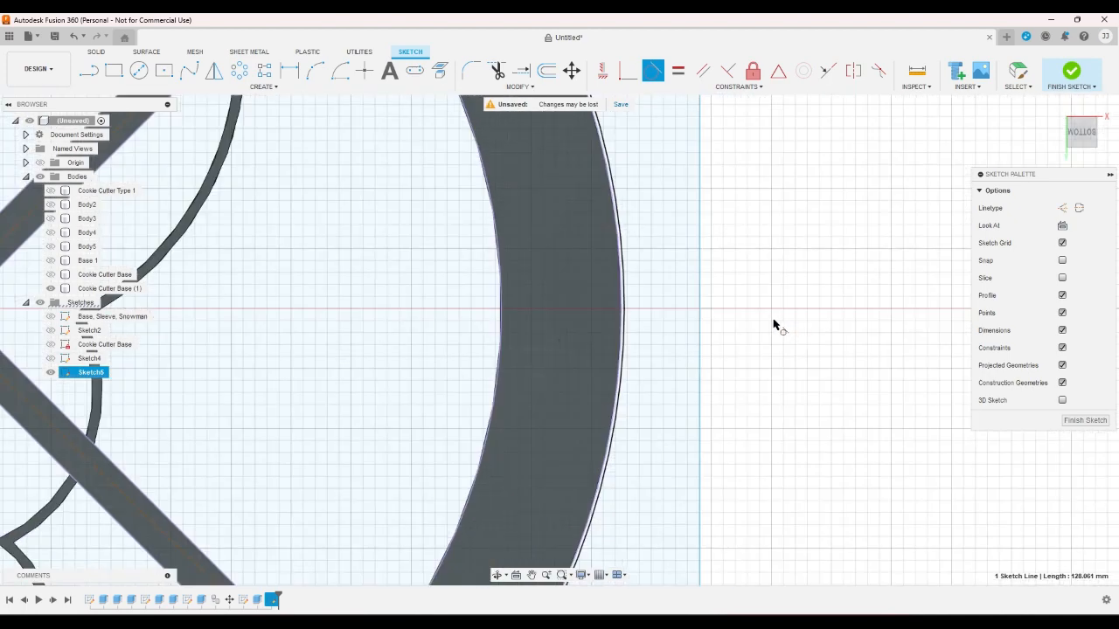
{"action": "left_click", "coordinate": [532, 292]}
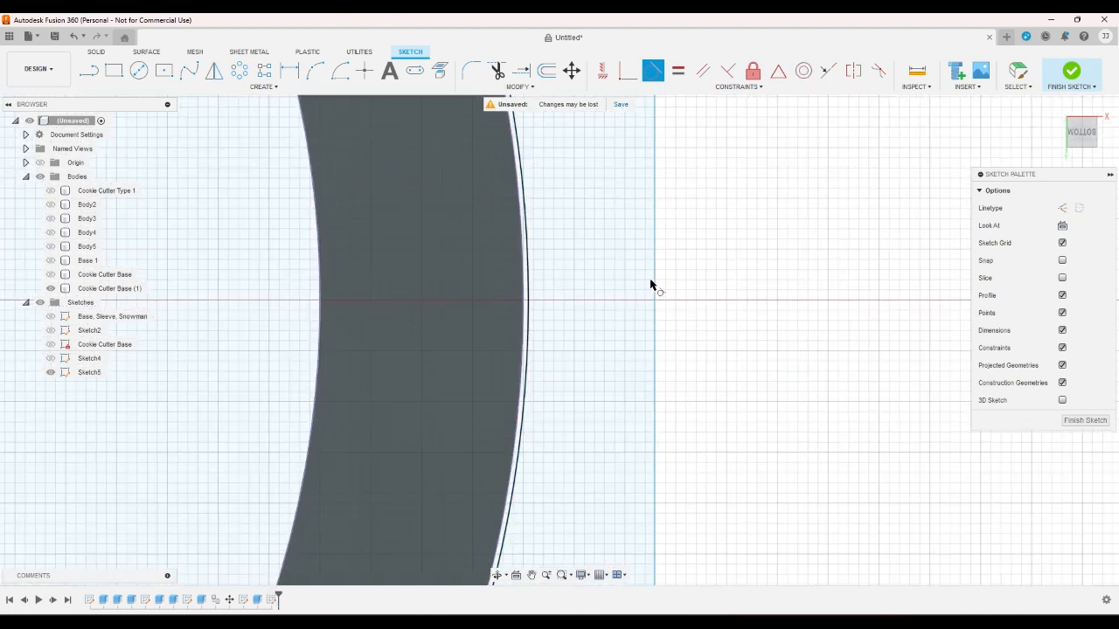
{"action": "scroll", "coordinate": [649, 285], "scroll_direction": "down", "scroll_amount": 2}
{"action": "left_click", "coordinate": [655, 181]}
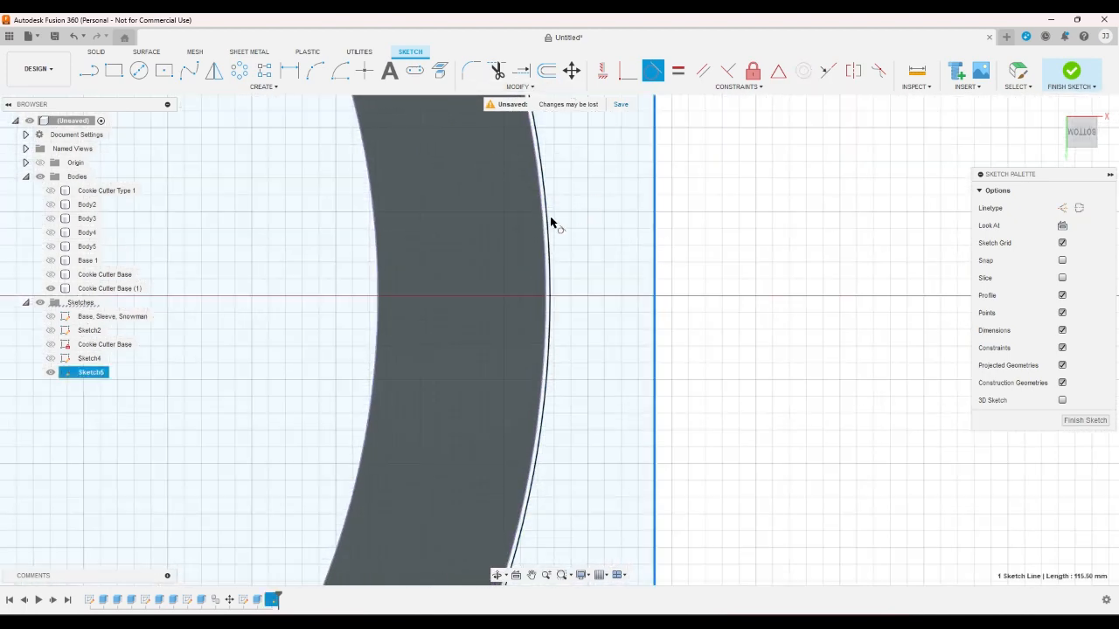
{"action": "scroll", "coordinate": [807, 290], "scroll_direction": "down", "scroll_amount": 6}
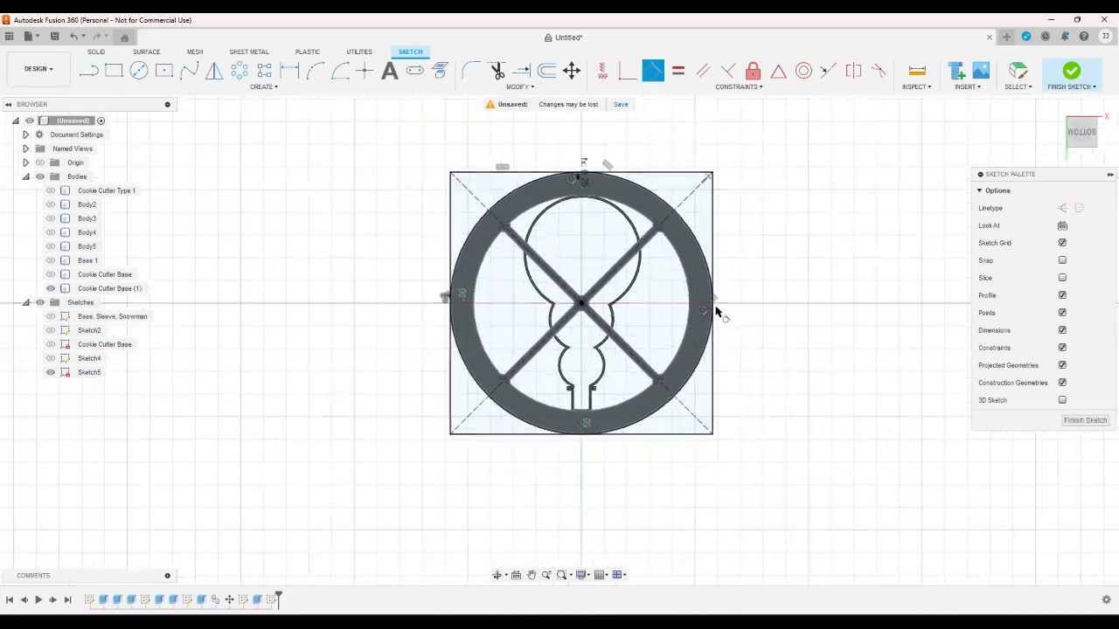
{"action": "right_click", "coordinate": [765, 260]}
{"action": "left_click", "coordinate": [819, 270]}
{"action": "scroll", "coordinate": [610, 142], "scroll_direction": "up", "scroll_amount": 2}
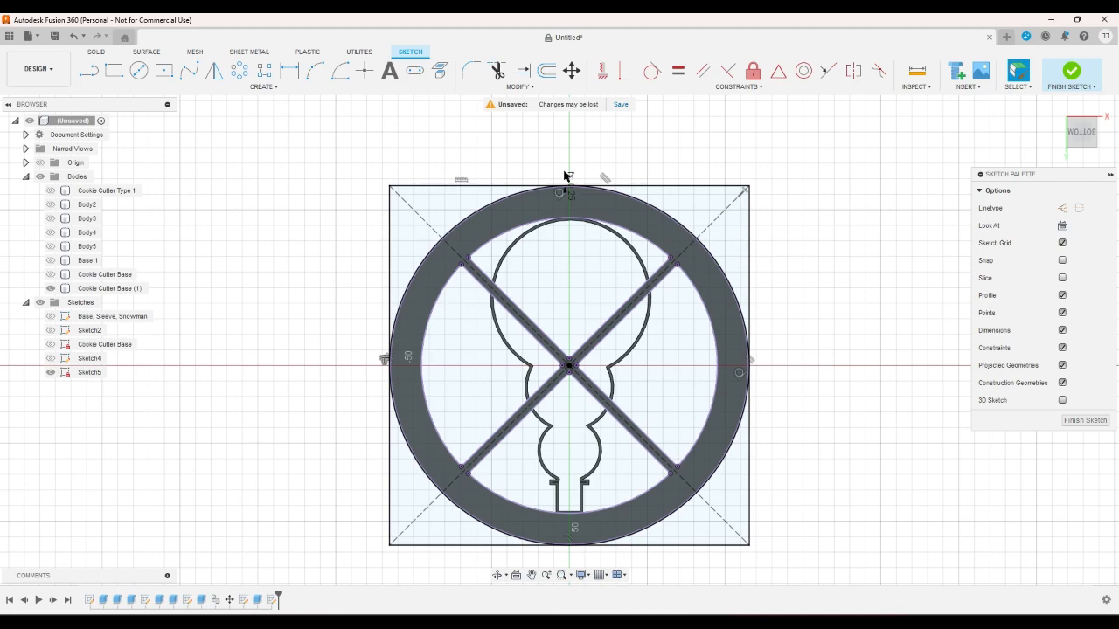
{"action": "left_click", "coordinate": [111, 70]}
{"action": "scroll", "coordinate": [393, 187], "scroll_direction": "up", "scroll_amount": 5}
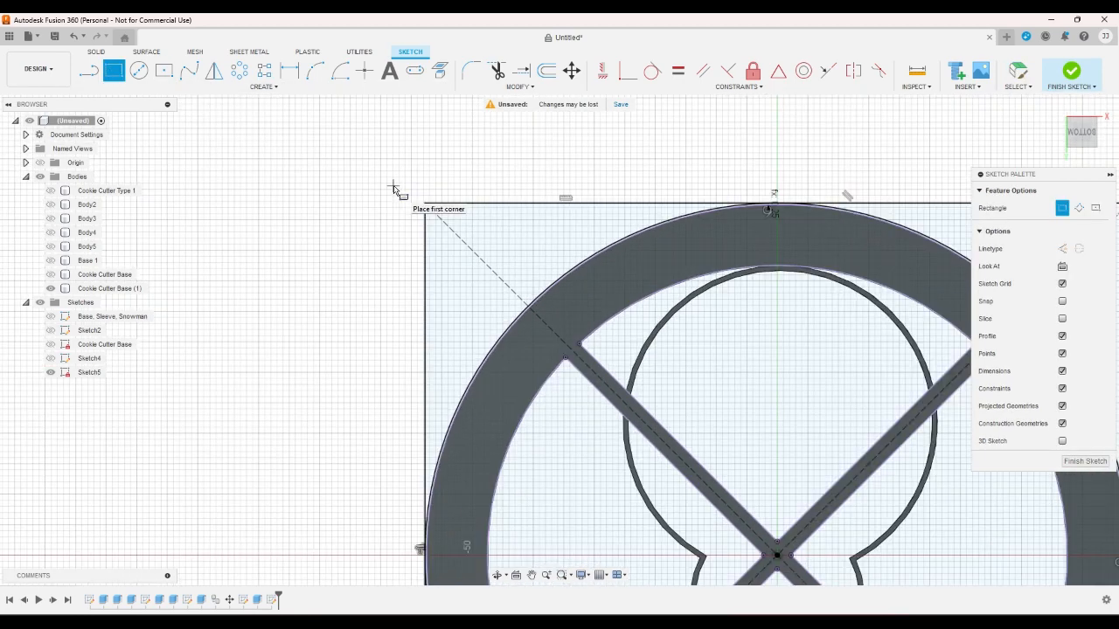
{"action": "scroll", "coordinate": [392, 187], "scroll_direction": "down", "scroll_amount": 3}
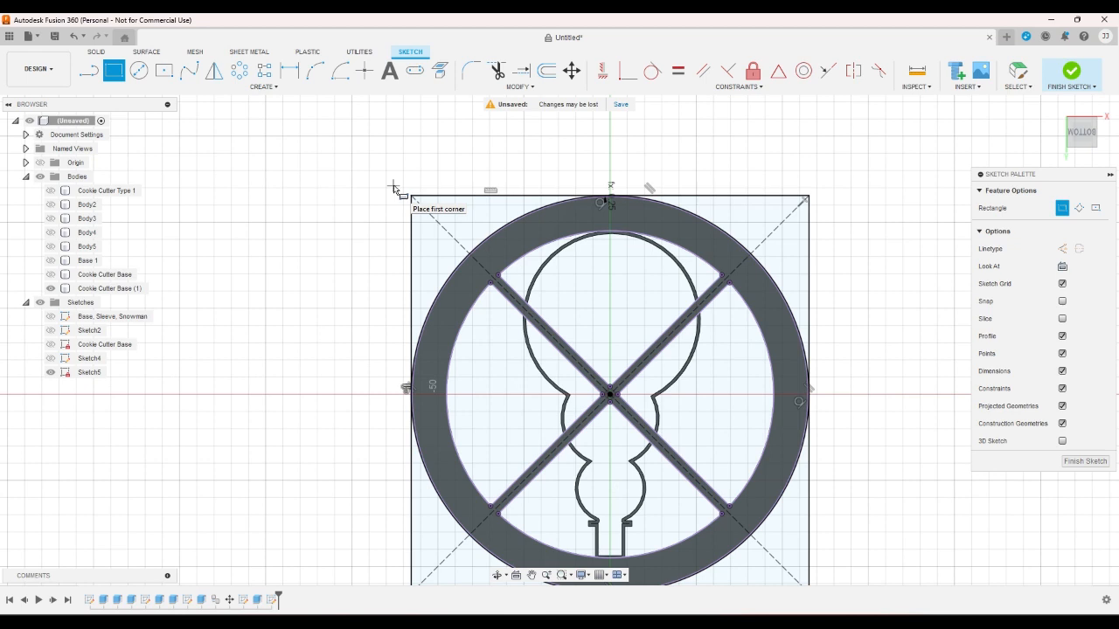
{"action": "right_click", "coordinate": [394, 187]}
{"action": "left_click", "coordinate": [364, 178]}
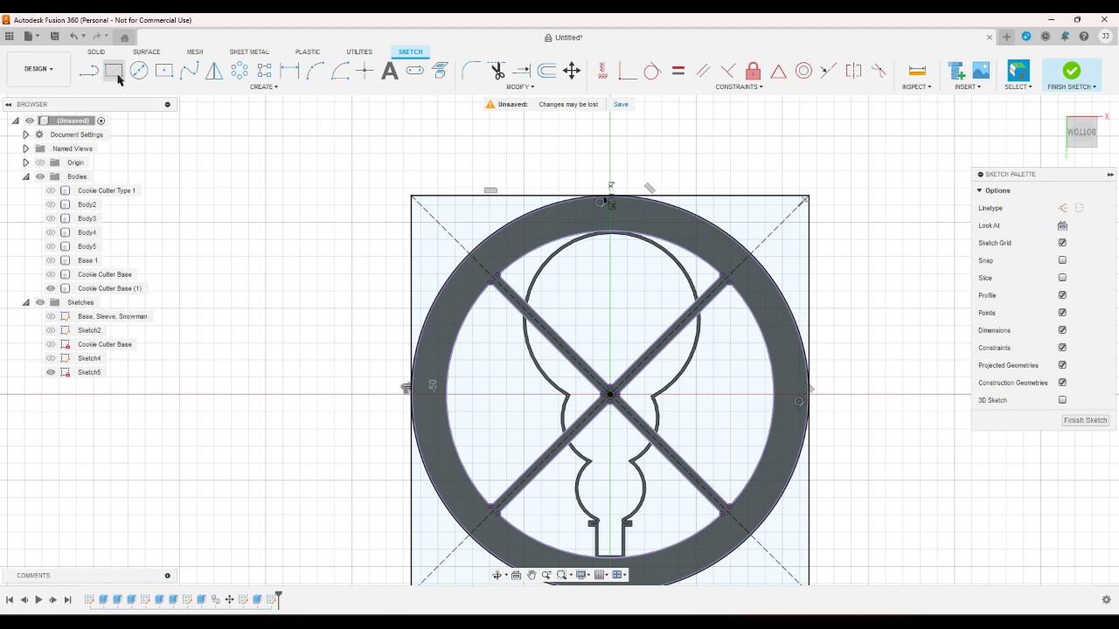
{"action": "scroll", "coordinate": [381, 177], "scroll_direction": "up", "scroll_amount": 2}
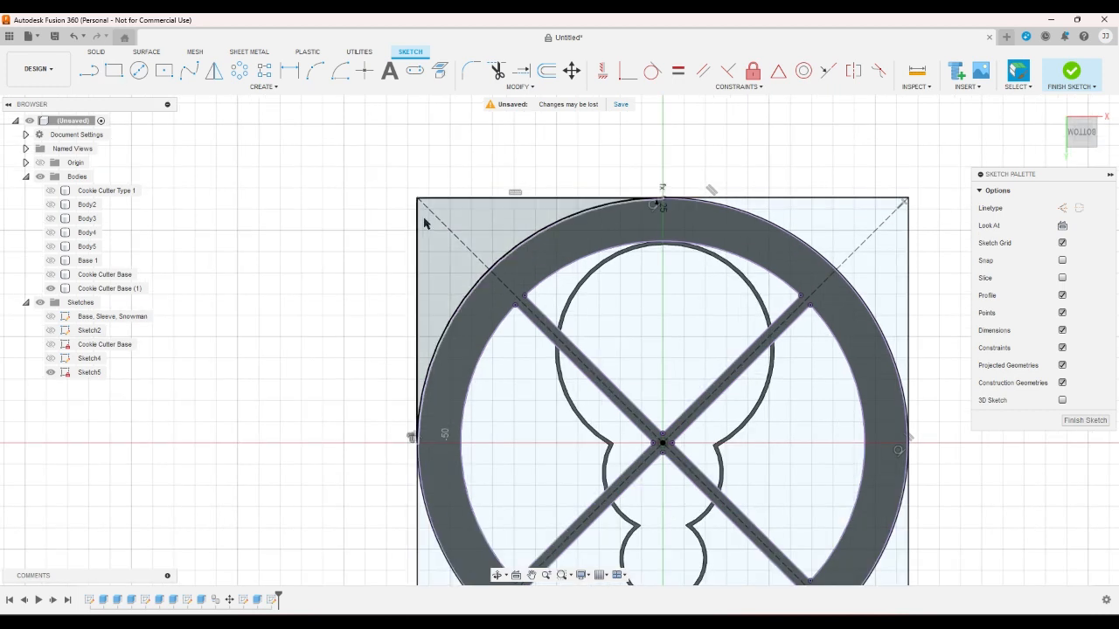
{"action": "left_click", "coordinate": [430, 233]}
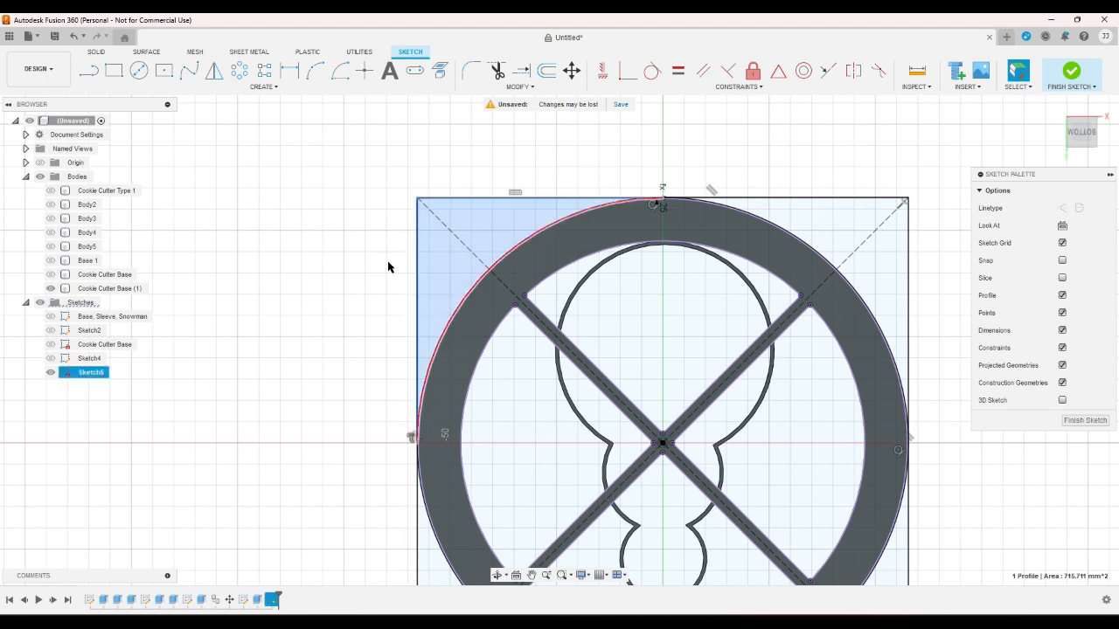
{"action": "left_click", "coordinate": [455, 262]}
{"action": "left_click", "coordinate": [354, 265]}
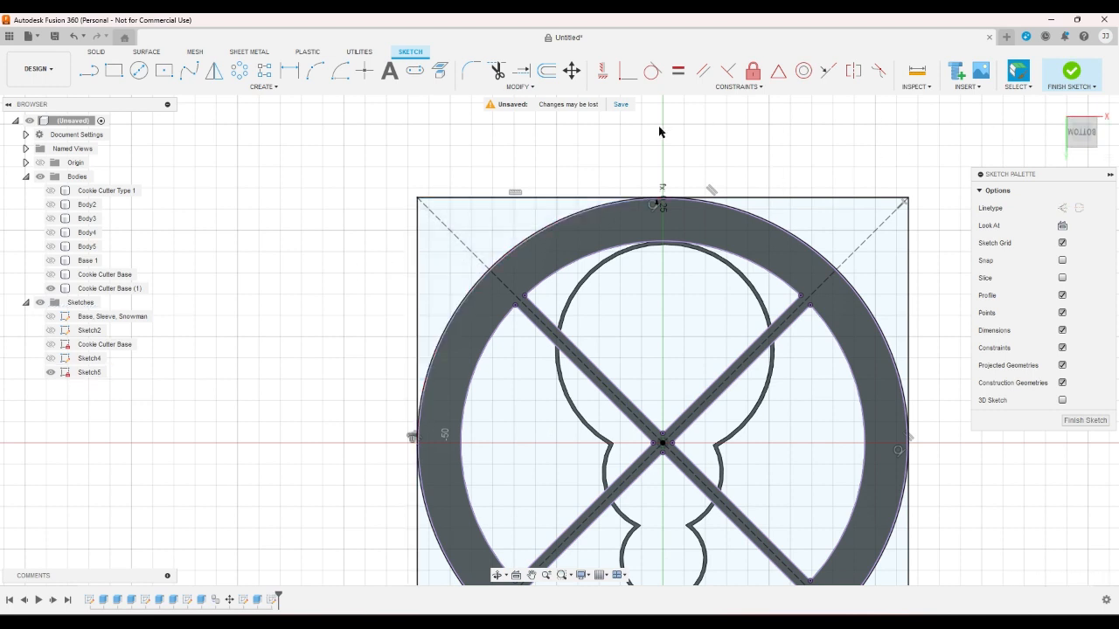
{"action": "left_click", "coordinate": [841, 350]}
{"action": "left_click", "coordinate": [941, 287]}
{"action": "left_click", "coordinate": [546, 70]}
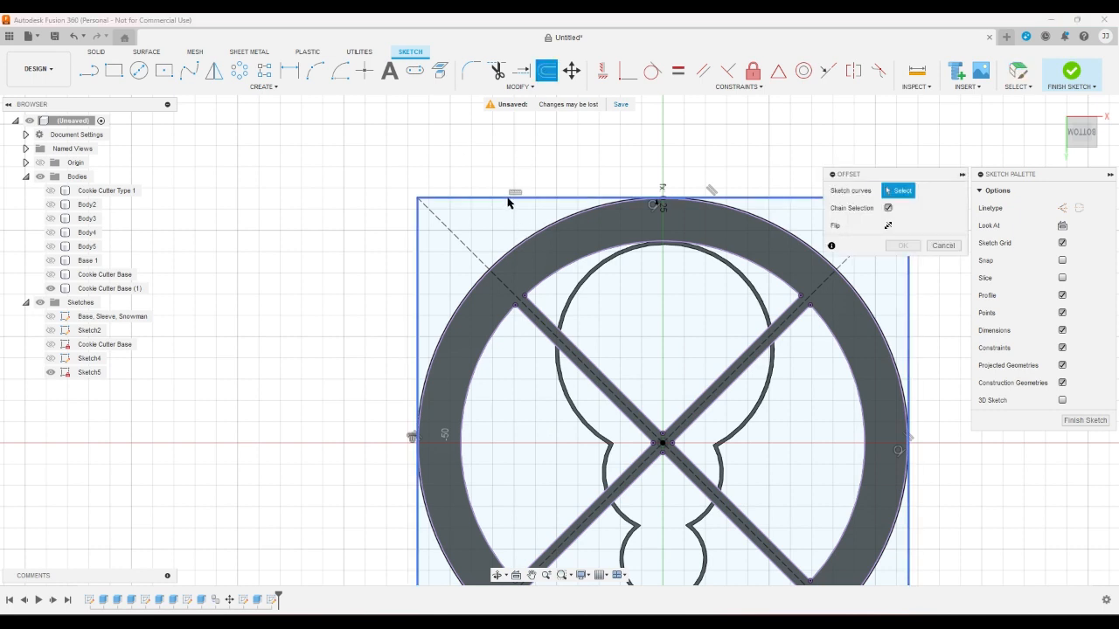
{"action": "left_click", "coordinate": [943, 245]}
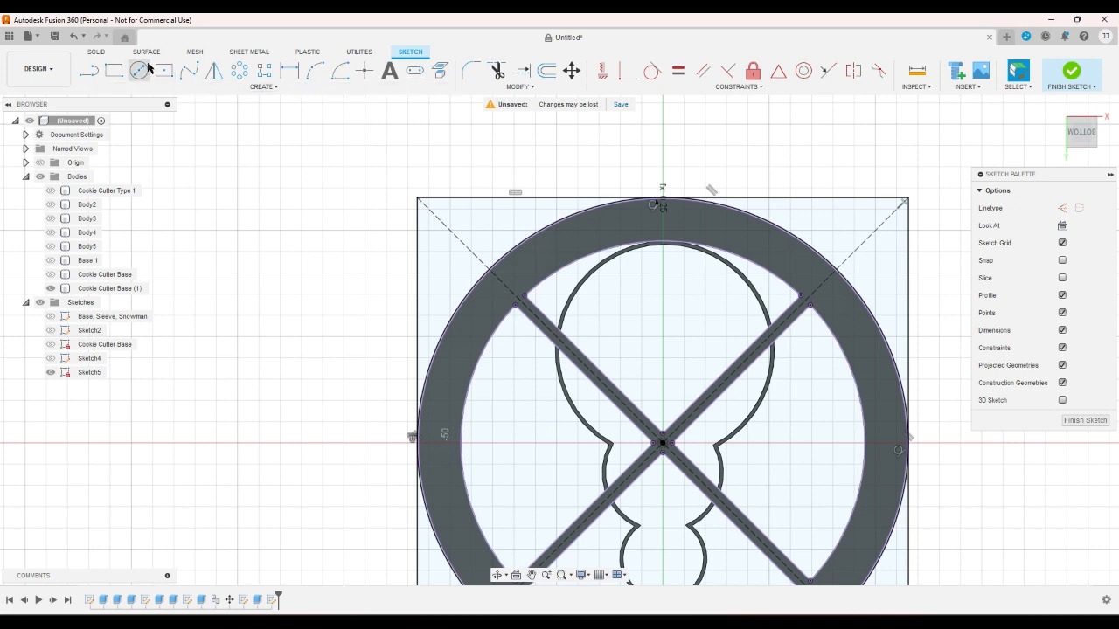
{"action": "left_click", "coordinate": [92, 72]}
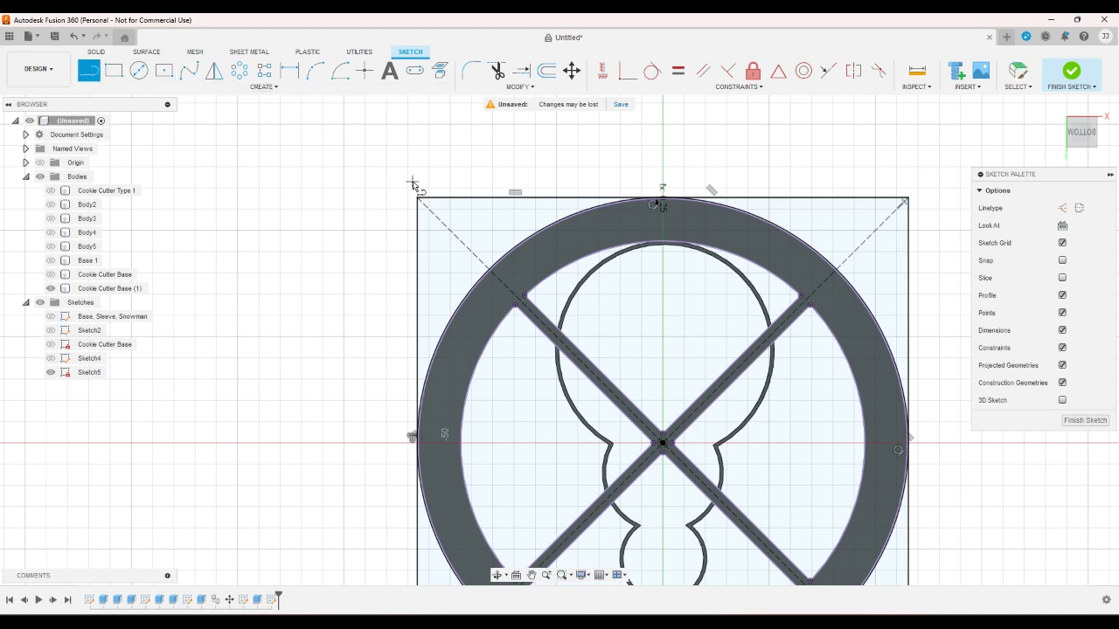
{"action": "scroll", "coordinate": [424, 179], "scroll_direction": "down", "scroll_amount": 2}
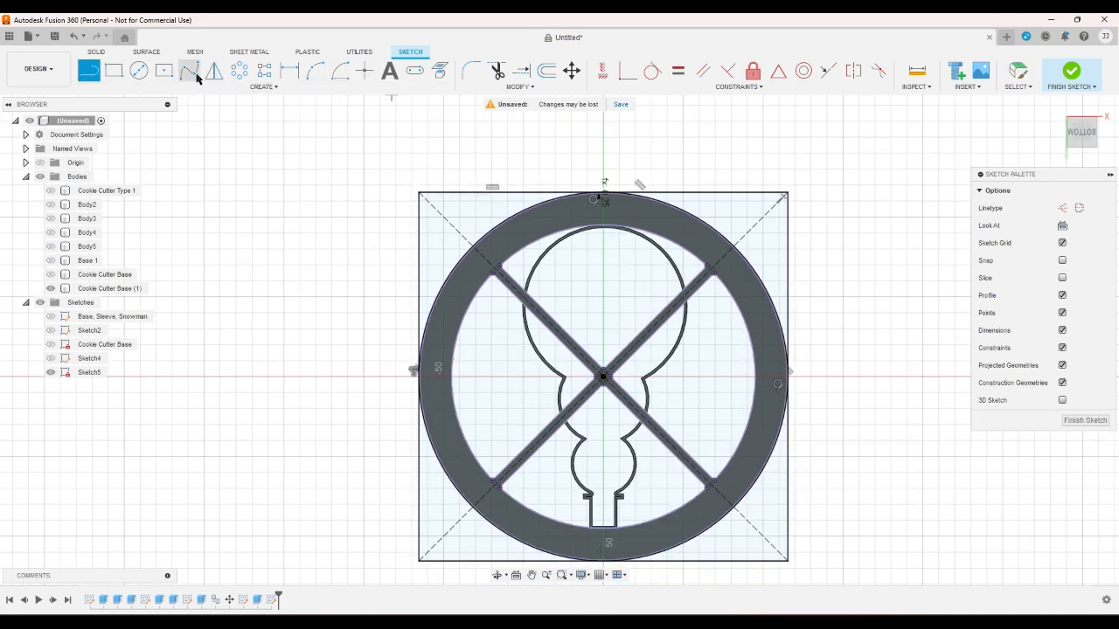
Draw a second center rectangle about 106 mm wide from the origin, inside the first one
{"action": "left_click", "coordinate": [164, 70]}
{"action": "left_click", "coordinate": [603, 377]}
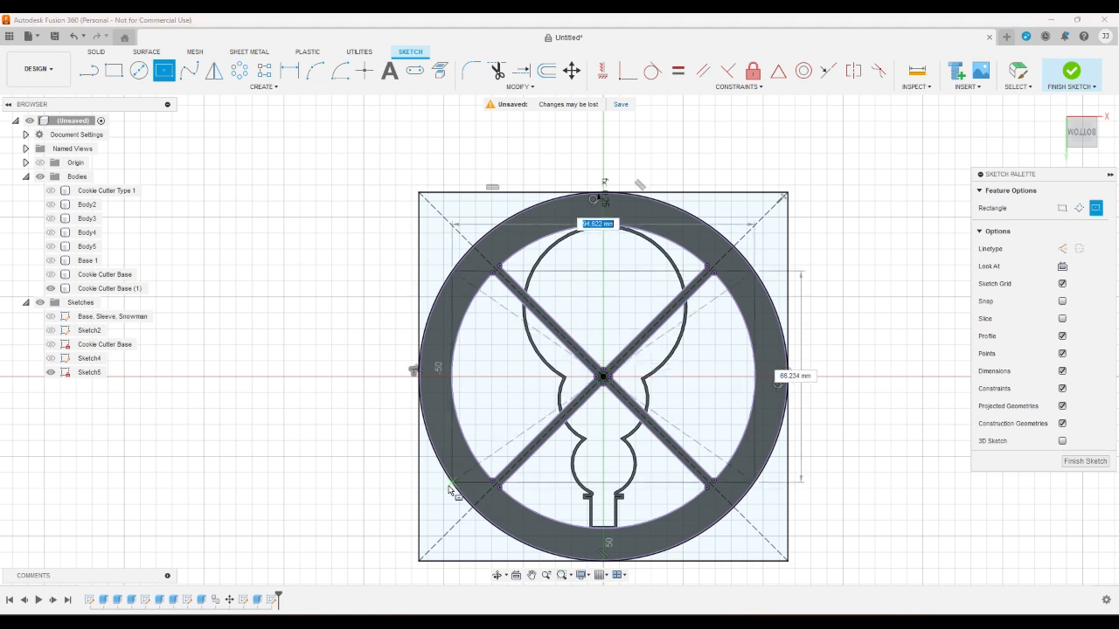
{"action": "left_click", "coordinate": [435, 536]}
{"action": "right_click", "coordinate": [560, 148]}
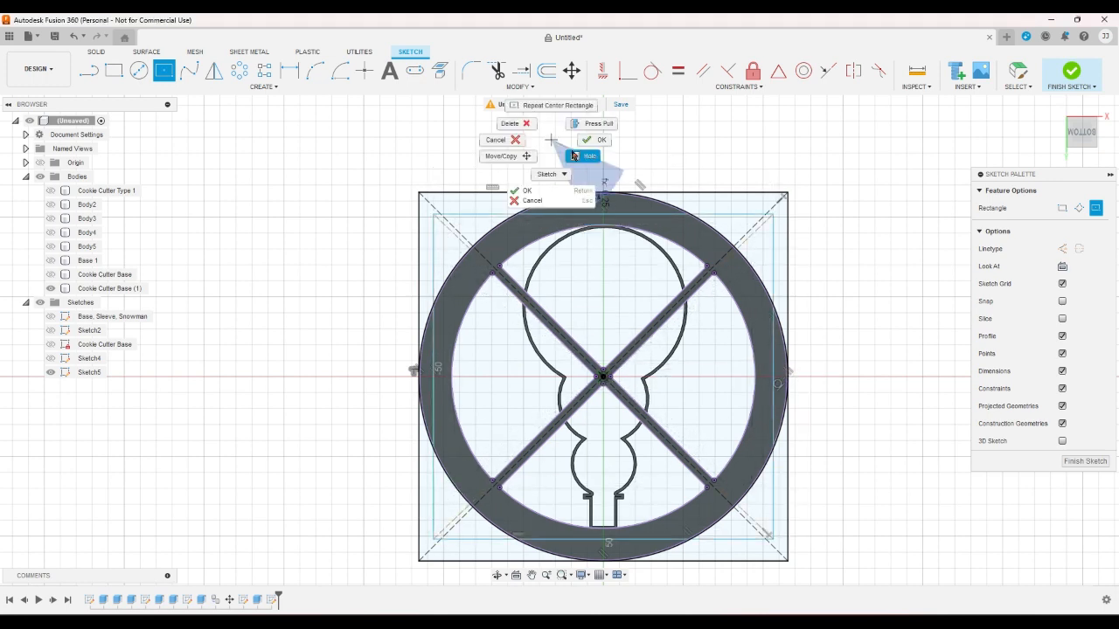
{"action": "left_click", "coordinate": [593, 146]}
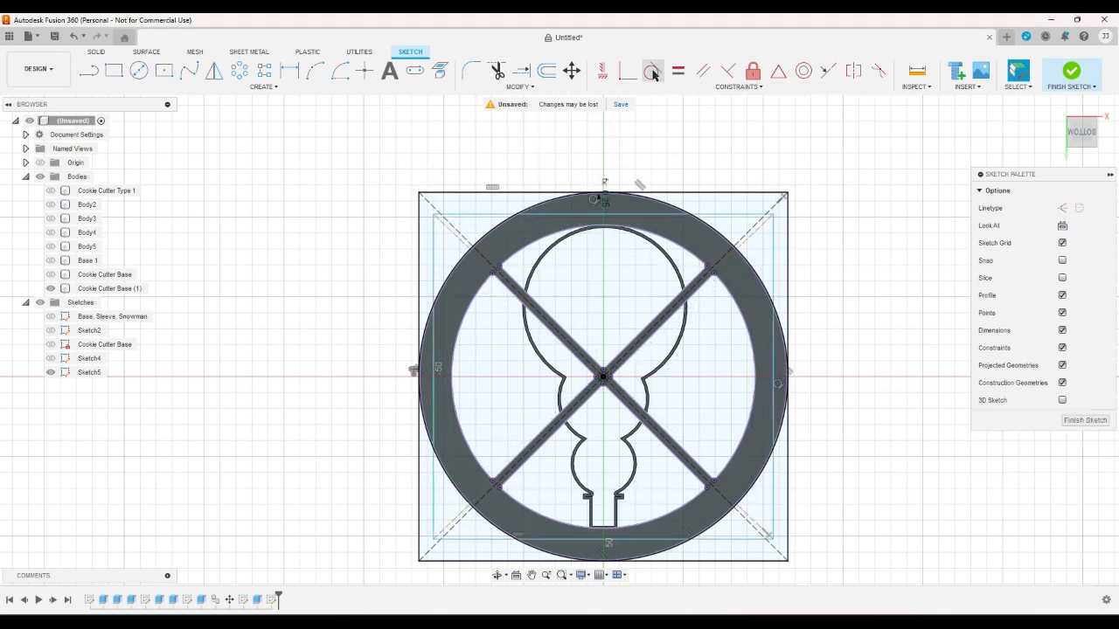
Offset the projected outline of the base's upper opening by the tloose parameter
{"action": "left_click", "coordinate": [547, 71]}
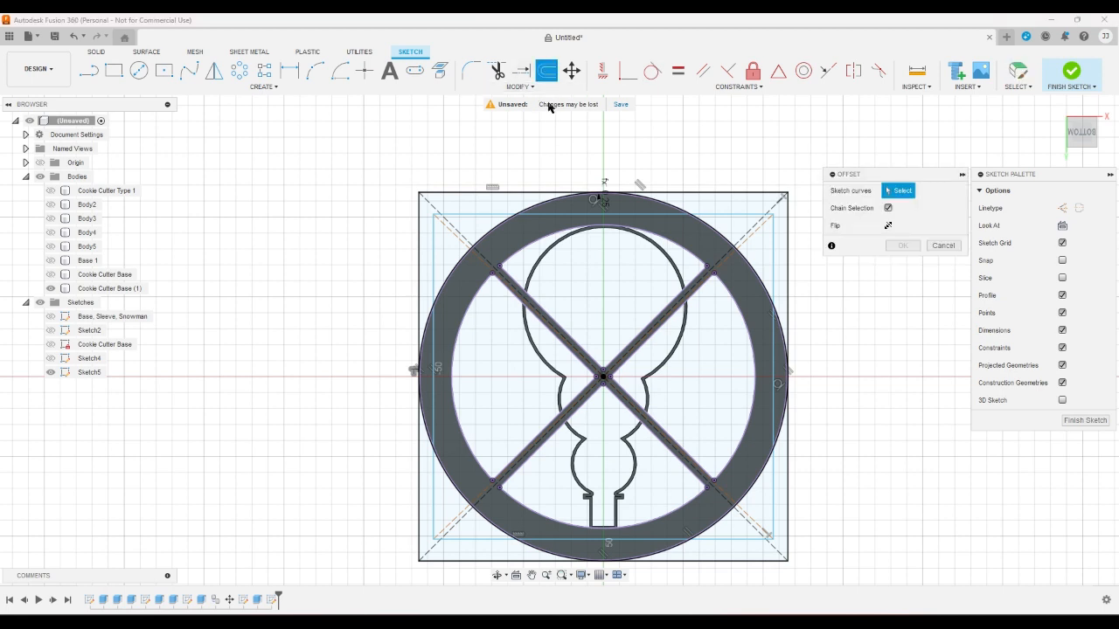
{"action": "left_click", "coordinate": [527, 254]}
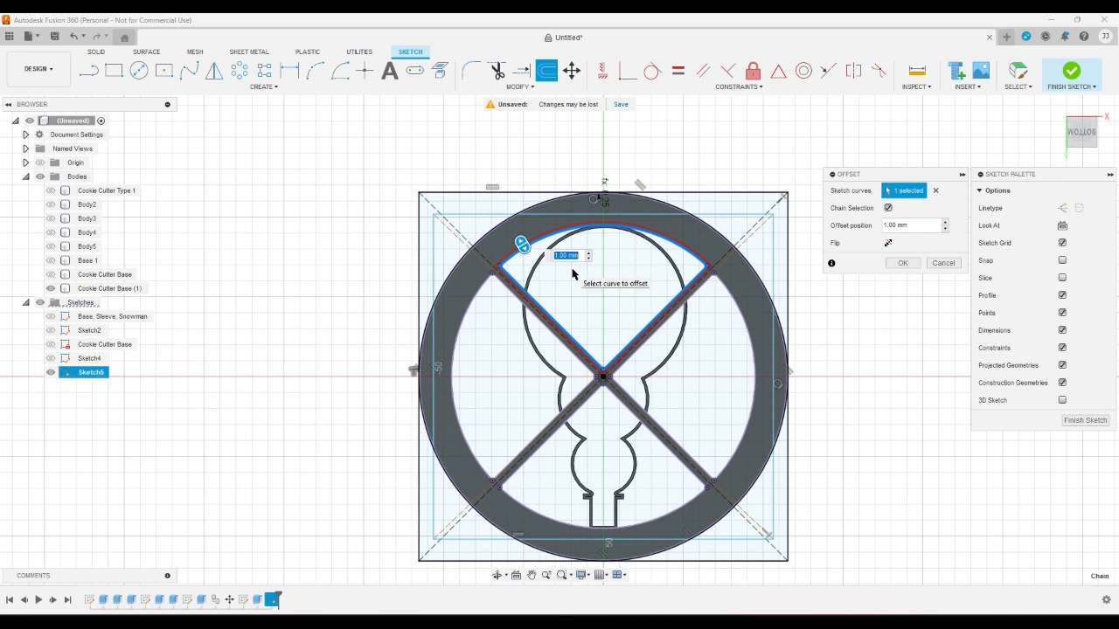
{"action": "type", "text": "1"}
{"action": "key", "text": "BackSpace"}
{"action": "type", "text": "l"}
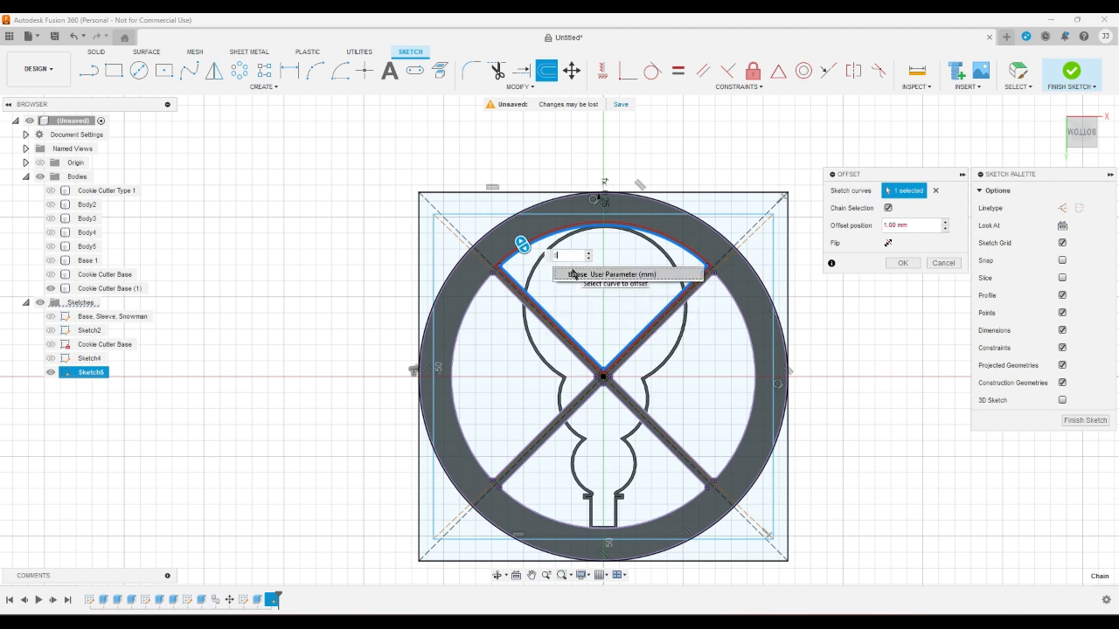
{"action": "left_click", "coordinate": [573, 274]}
{"action": "key", "text": "Return"}
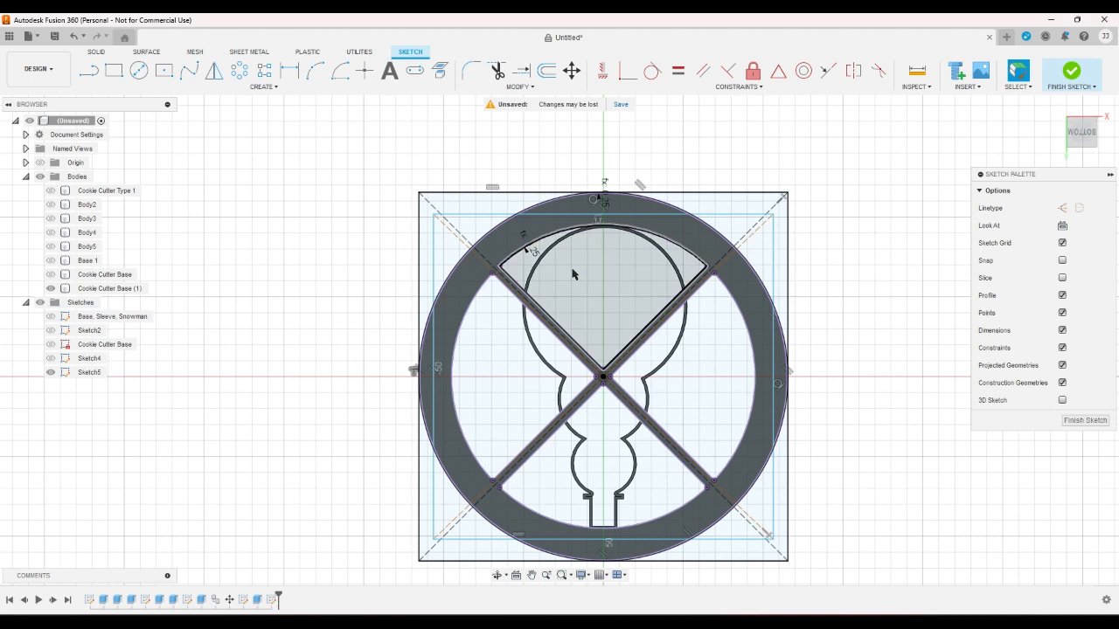
Offset the projected outline of the base's left opening by the tloose parameter
{"action": "left_click", "coordinate": [544, 76]}
{"action": "left_click", "coordinate": [484, 285]}
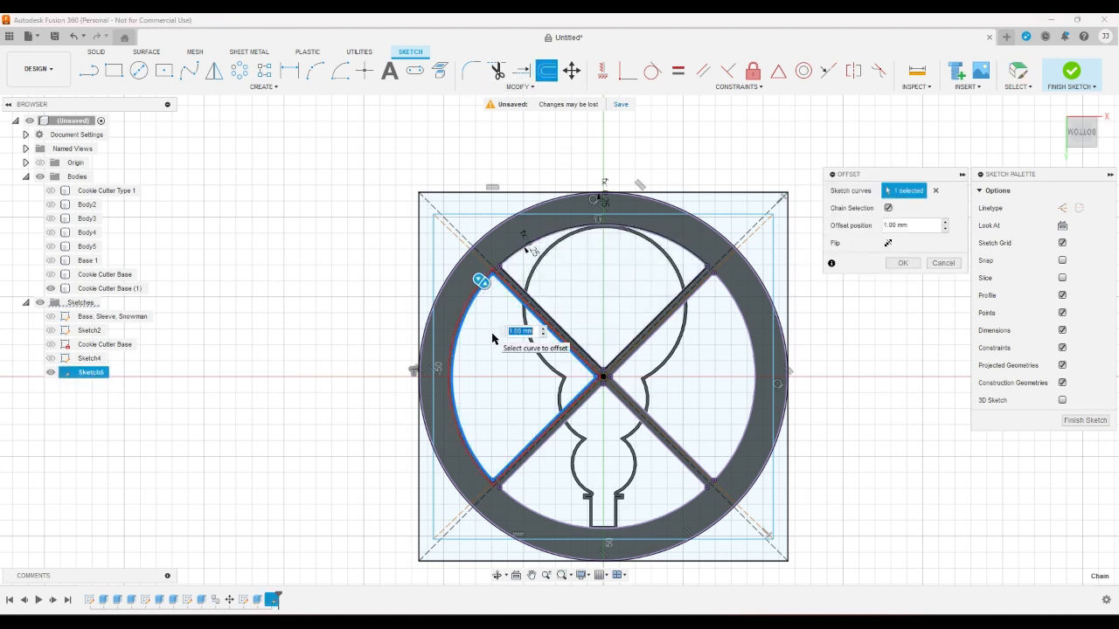
{"action": "type", "text": "t"}
{"action": "key", "text": "Return"}
{"action": "key", "text": "Return"}
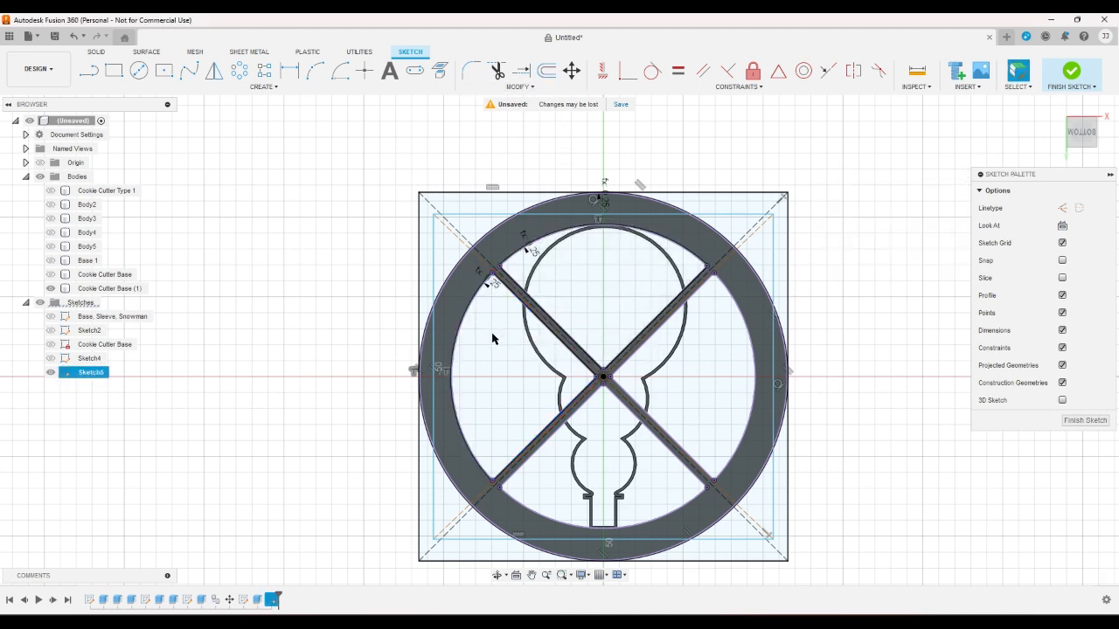
Constrain the inner rectangle's upper and left sides tangent to the offset arcs of the upper and left openings
{"action": "left_click", "coordinate": [651, 70]}
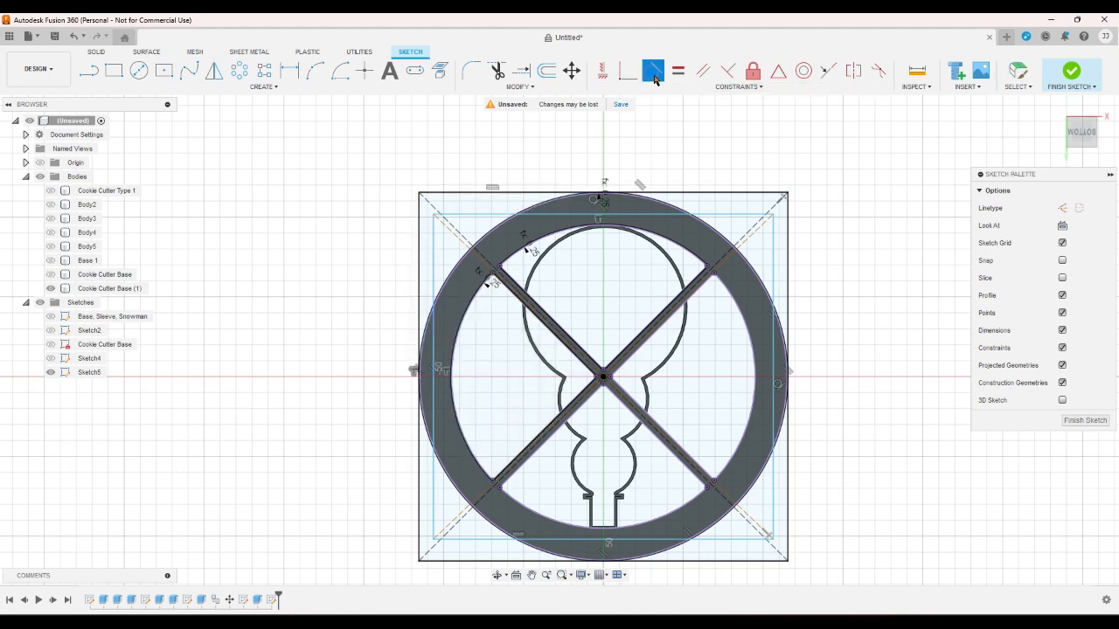
{"action": "scroll", "coordinate": [541, 196], "scroll_direction": "up", "scroll_amount": 2}
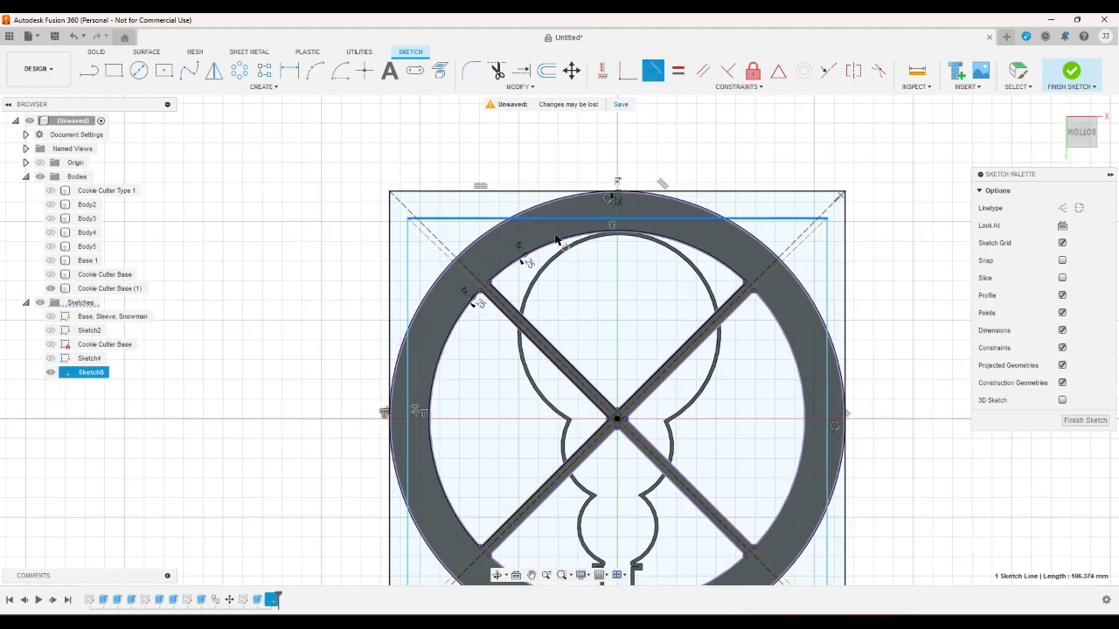
{"action": "scroll", "coordinate": [554, 237], "scroll_direction": "up", "scroll_amount": 3}
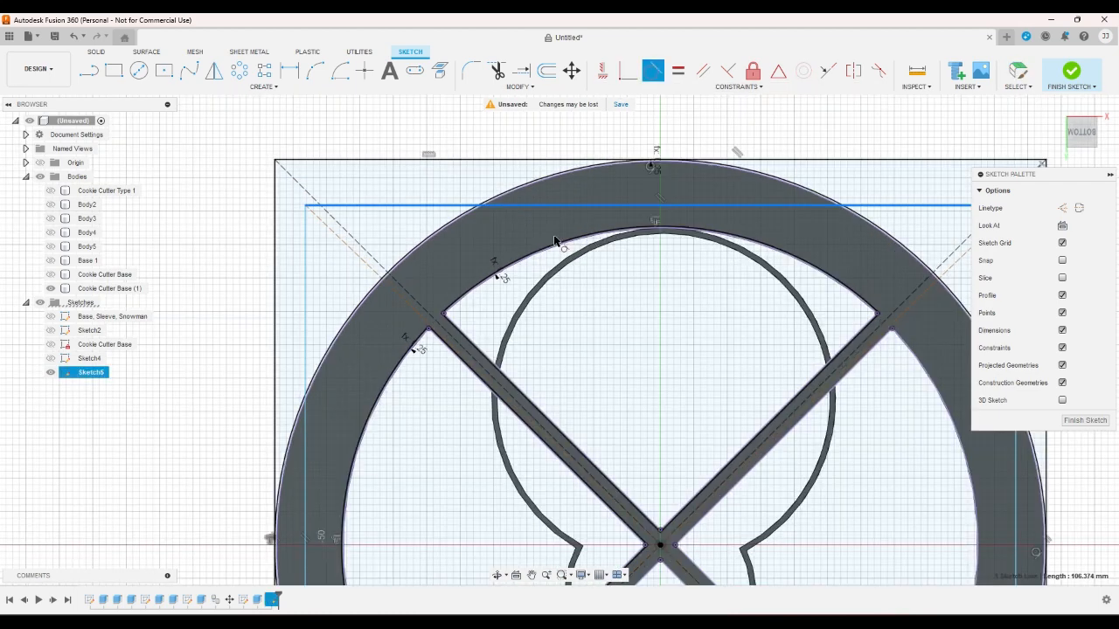
{"action": "left_click", "coordinate": [306, 317]}
{"action": "left_click", "coordinate": [359, 443]}
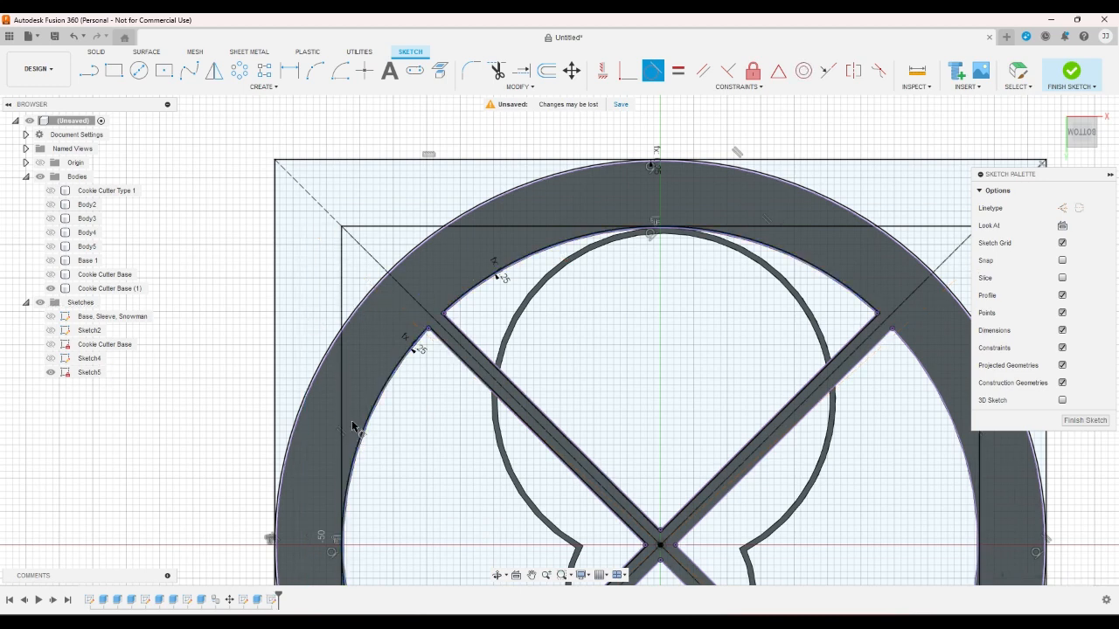
{"action": "right_click", "coordinate": [218, 247]}
{"action": "left_click", "coordinate": [241, 247]}
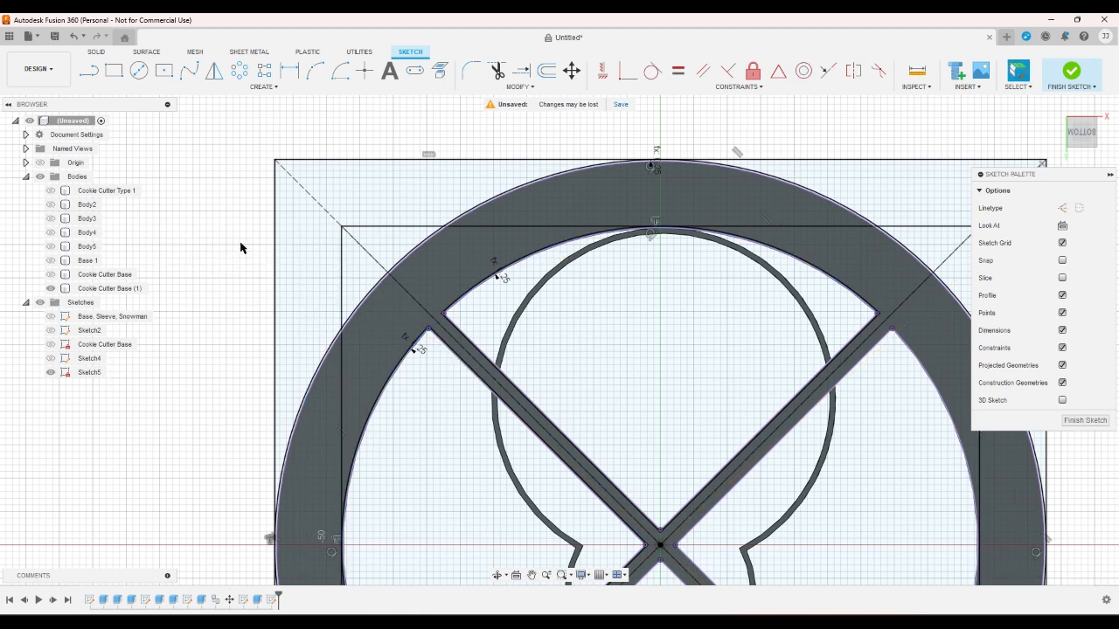
Draw a 10 mm horizontal line from where the inner square's left side crosses the ring's outer arc to the outer square's left side
{"action": "scroll", "coordinate": [241, 248], "scroll_direction": "down", "scroll_amount": 2}
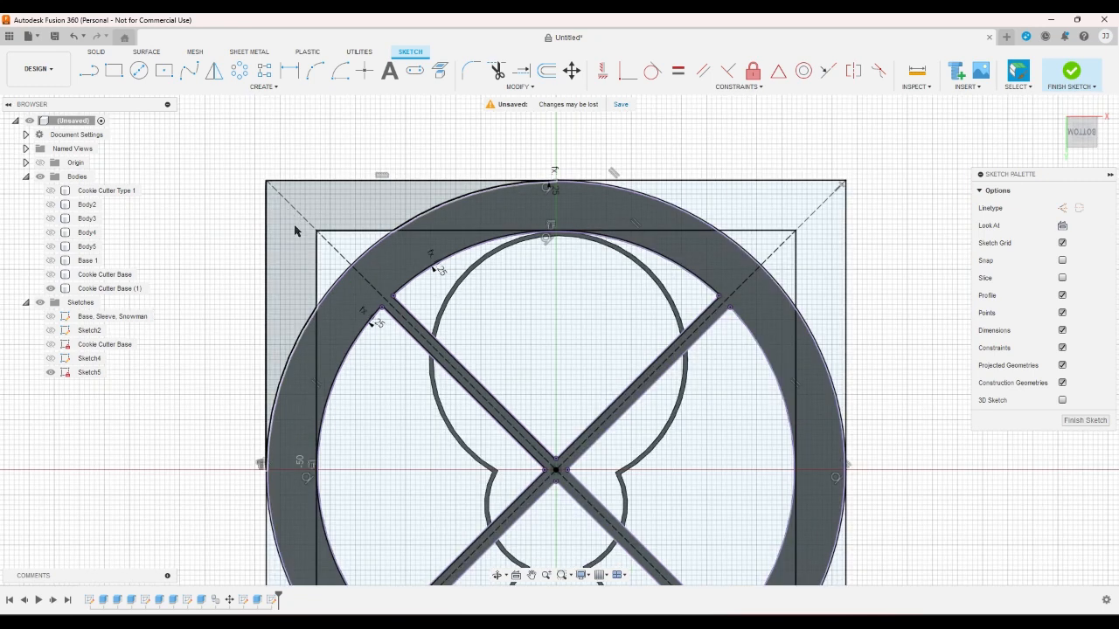
{"action": "key", "text": "l"}
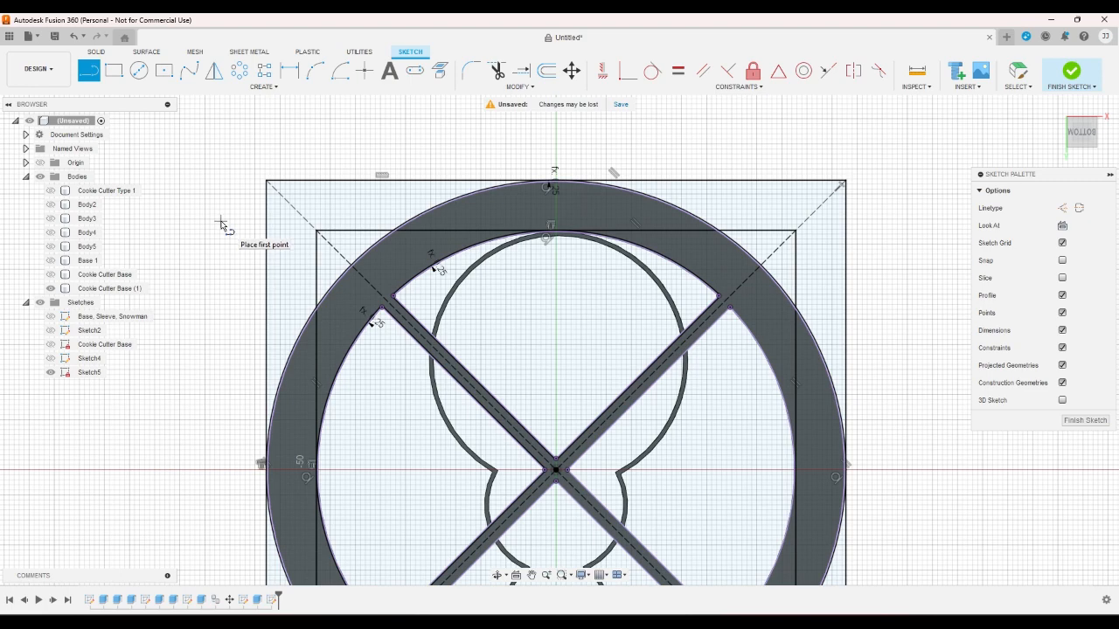
{"action": "scroll", "coordinate": [289, 301], "scroll_direction": "up", "scroll_amount": 3}
{"action": "scroll", "coordinate": [308, 308], "scroll_direction": "up", "scroll_amount": 2}
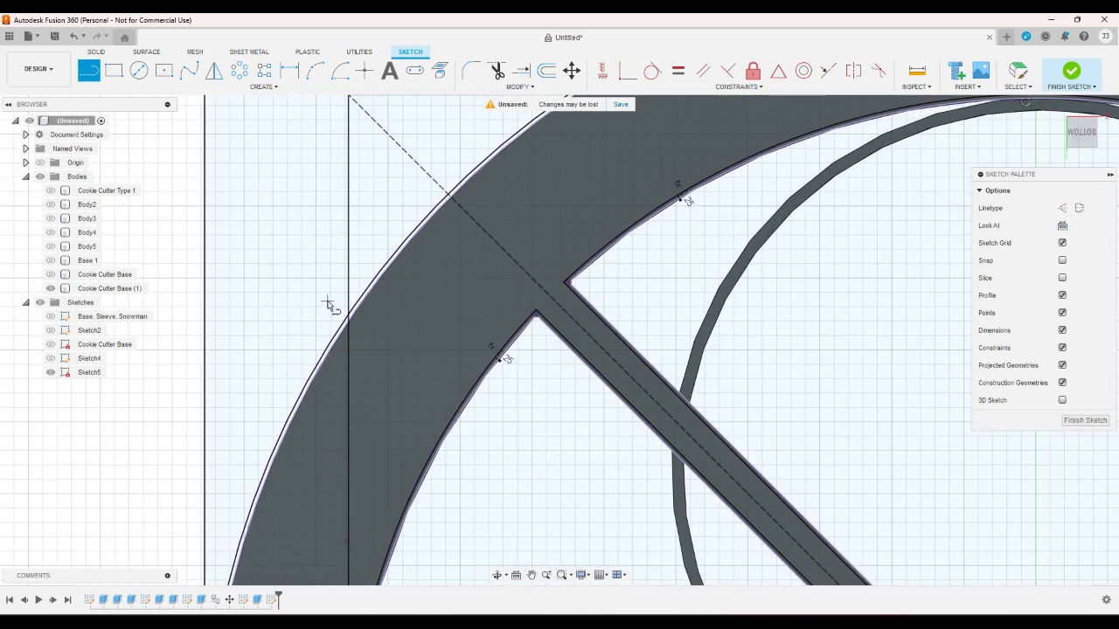
{"action": "left_click", "coordinate": [348, 313]}
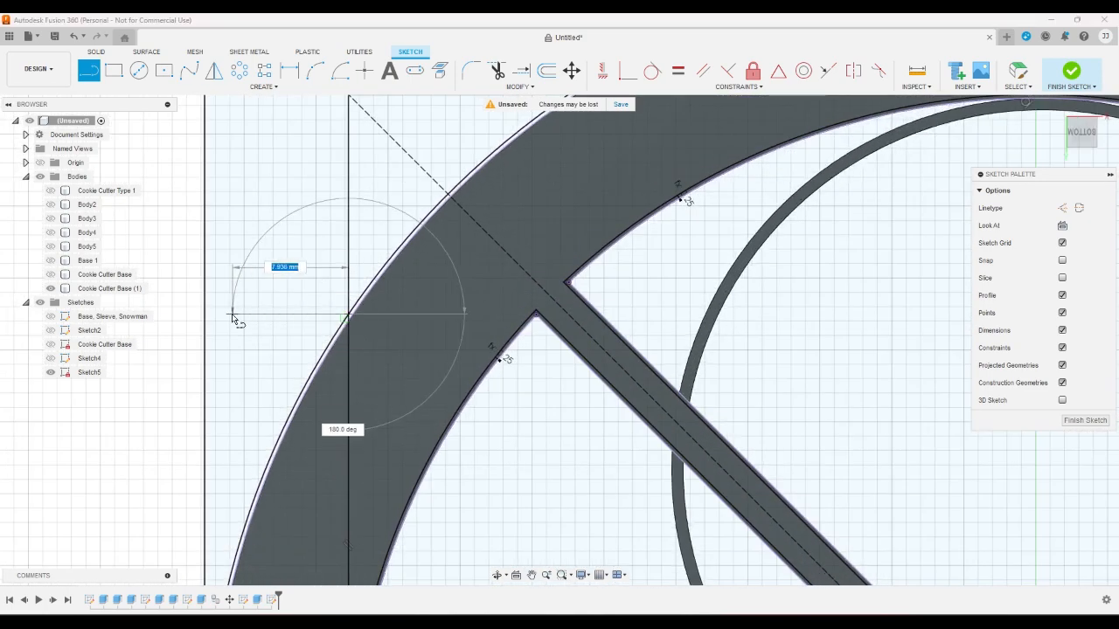
{"action": "left_click", "coordinate": [206, 315]}
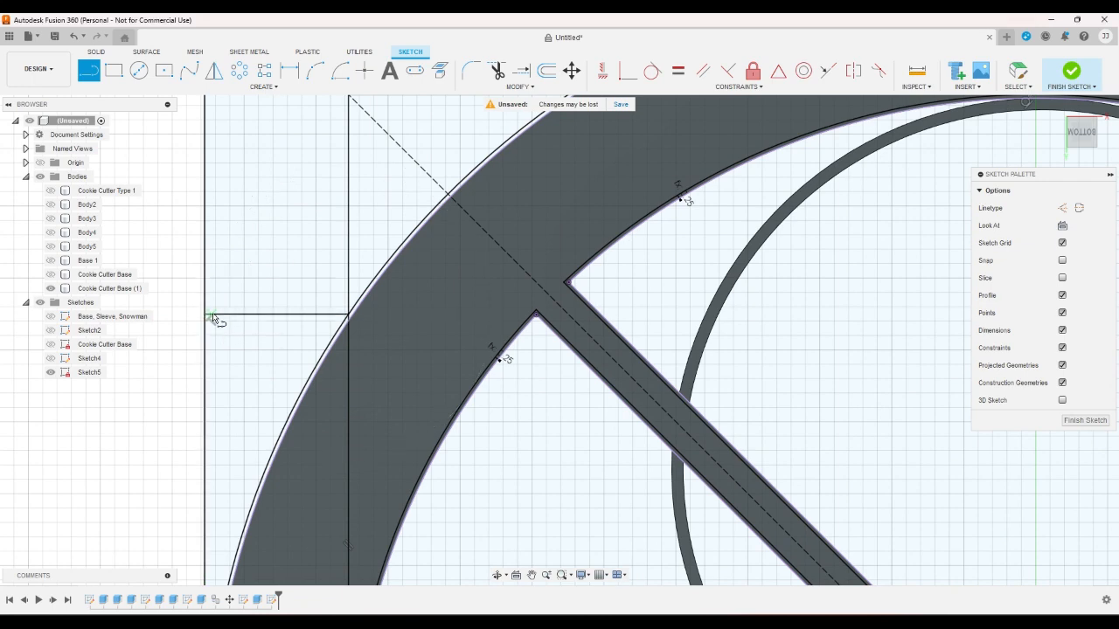
{"action": "scroll", "coordinate": [214, 319], "scroll_direction": "down", "scroll_amount": 5}
{"action": "right_click", "coordinate": [187, 278]}
{"action": "left_click", "coordinate": [140, 277]}
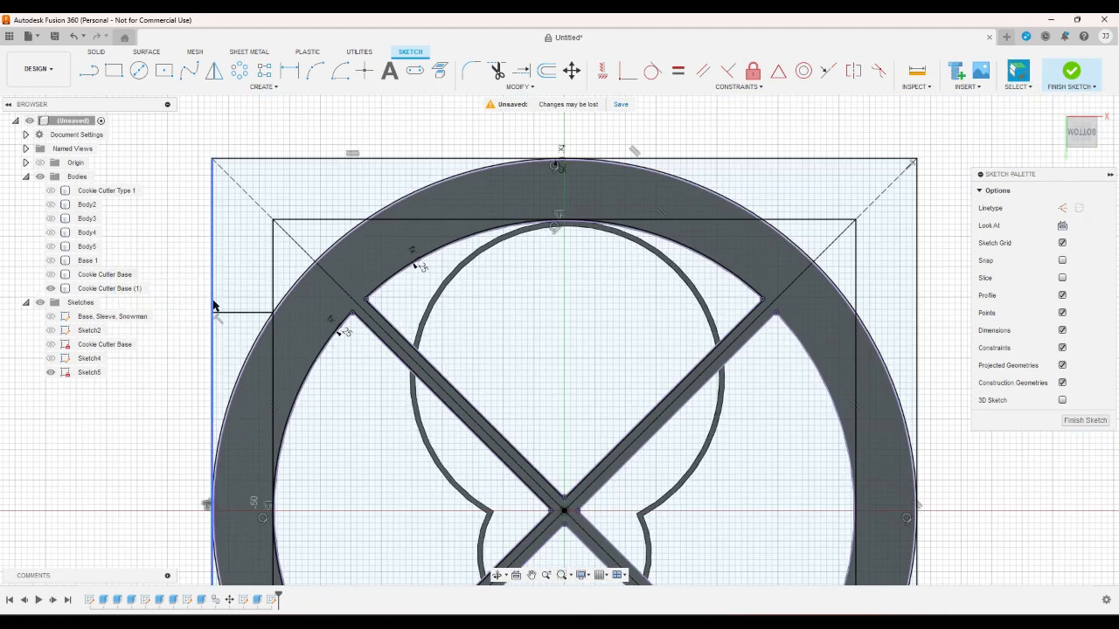
Delete the short horizontal line between the two squares and check the profile in the upper-left corner
{"action": "left_click", "coordinate": [236, 313]}
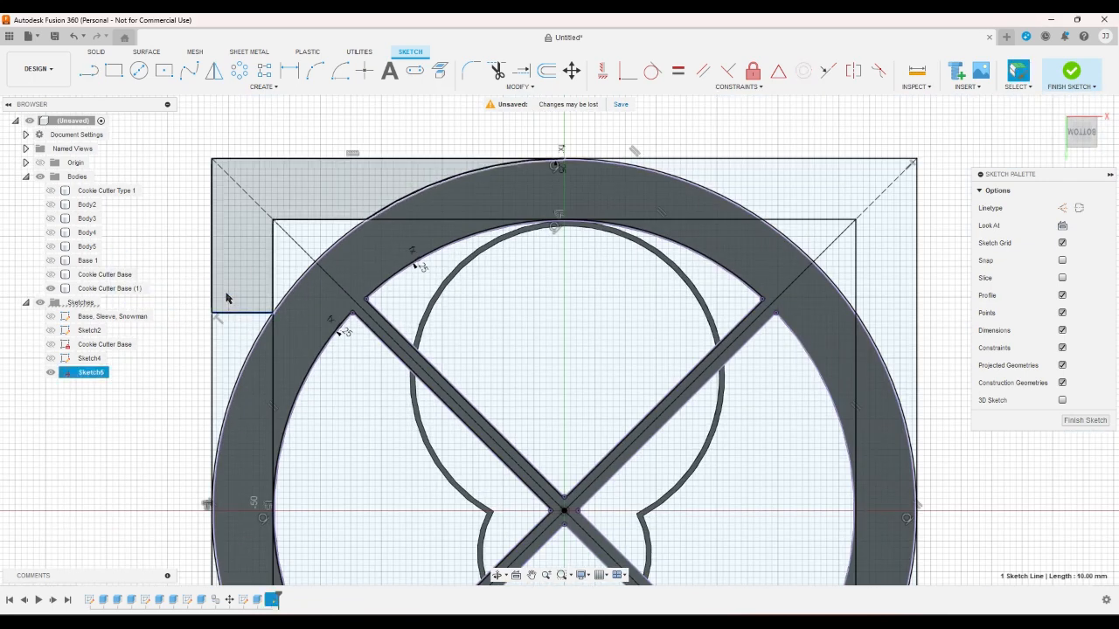
{"action": "key", "text": "Delete"}
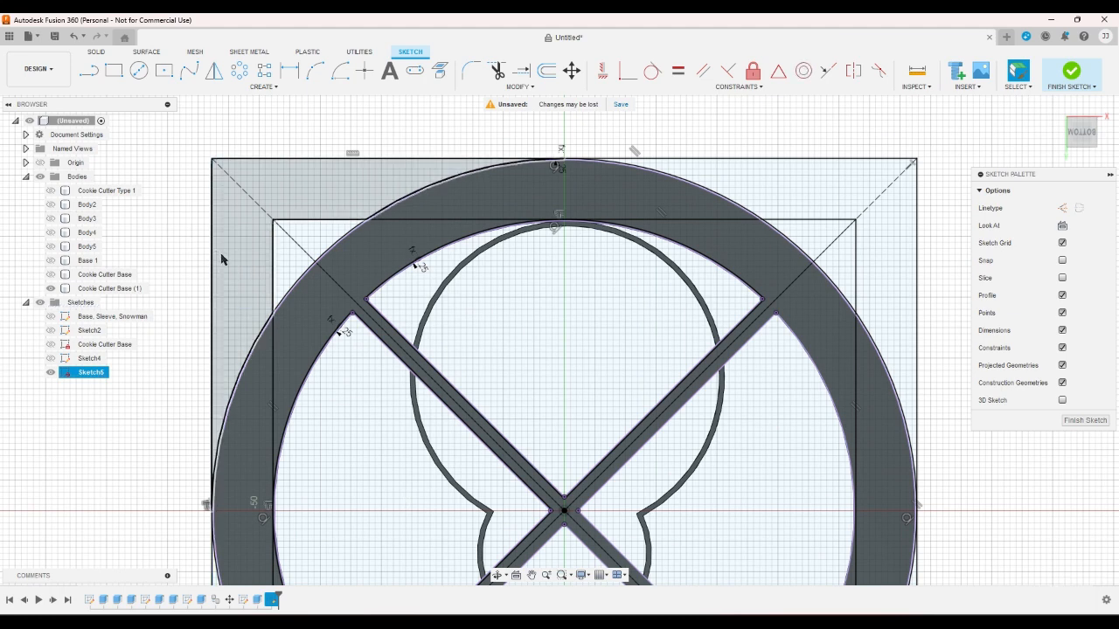
{"action": "left_click", "coordinate": [228, 263]}
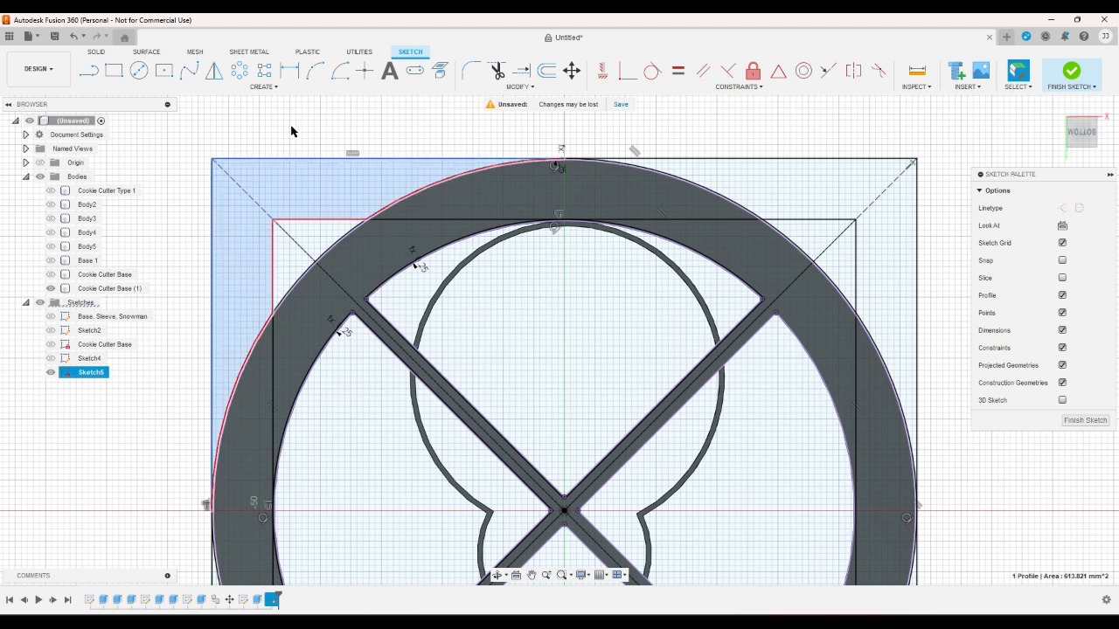
{"action": "left_click", "coordinate": [347, 99]}
{"action": "scroll", "coordinate": [270, 118], "scroll_direction": "down", "scroll_amount": 2}
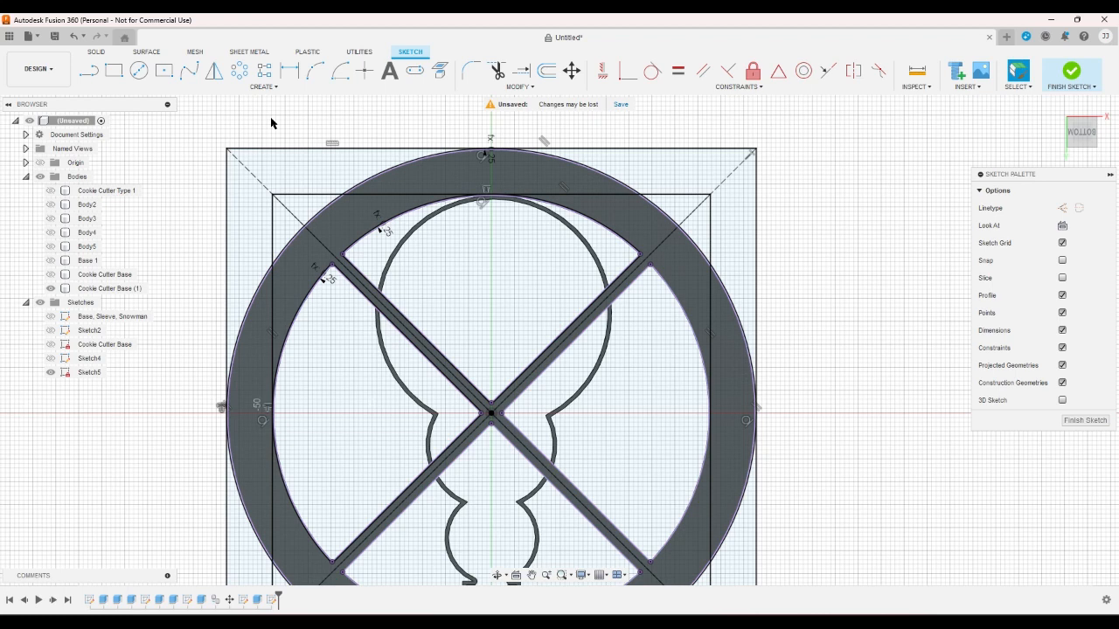
{"action": "key", "text": "l"}
{"action": "scroll", "coordinate": [219, 218], "scroll_direction": "up", "scroll_amount": 2}
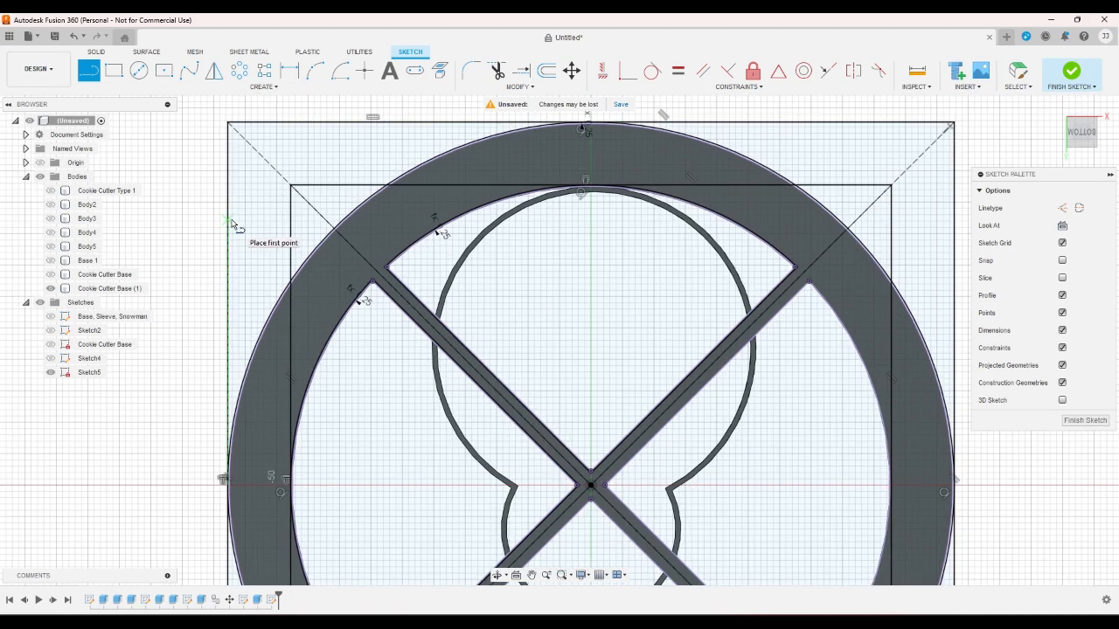
{"action": "scroll", "coordinate": [269, 265], "scroll_direction": "down", "scroll_amount": 1}
{"action": "scroll", "coordinate": [269, 265], "scroll_direction": "up", "scroll_amount": 1}
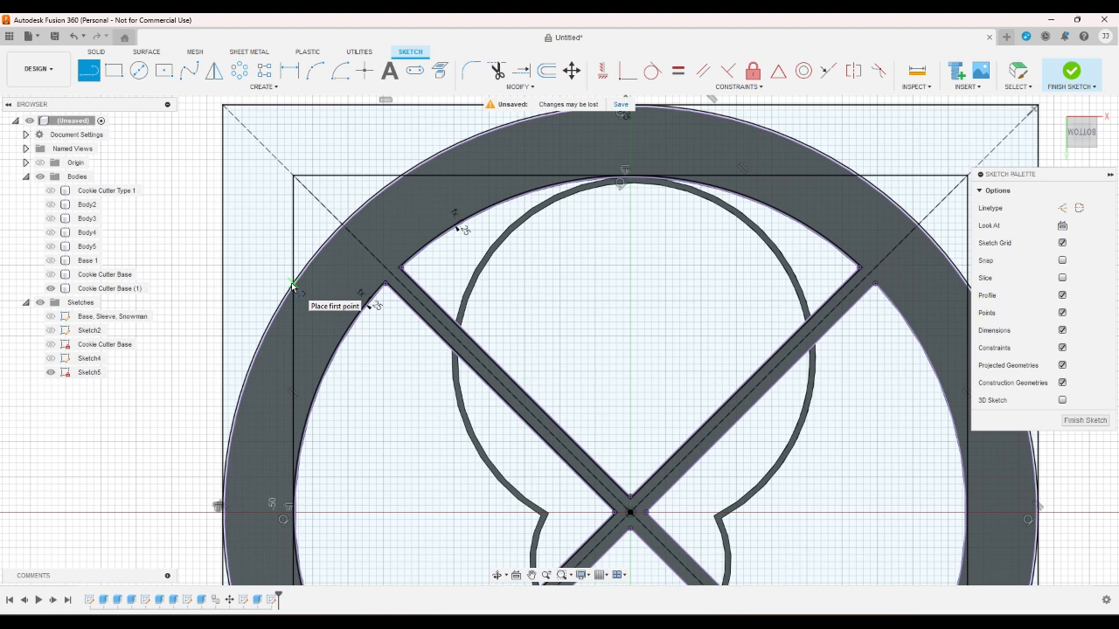
{"action": "right_click", "coordinate": [186, 251]}
{"action": "left_click", "coordinate": [155, 251]}
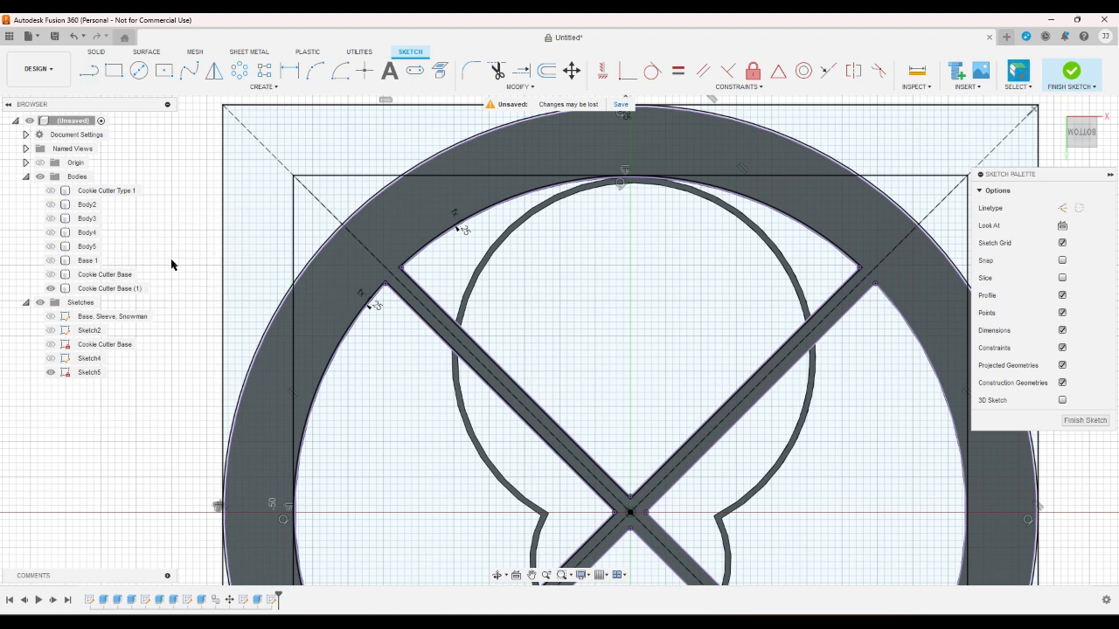
Draw a horizontal and a vertical line, each about 10 mm, from the inner square's crossings with the ring's outer arc to the outer square
{"action": "key", "text": "l"}
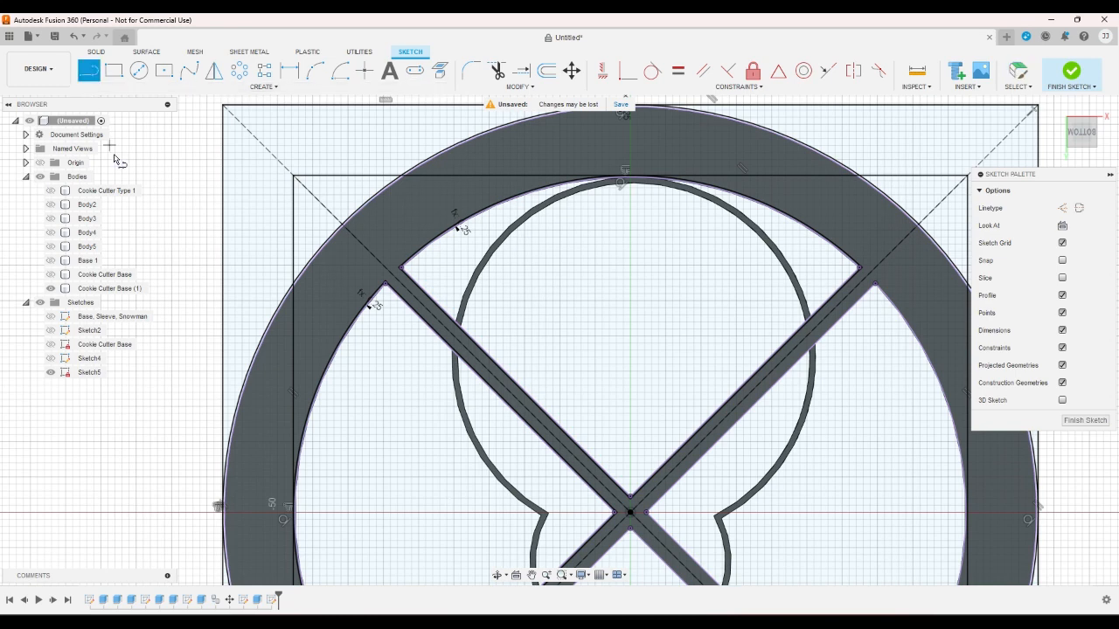
{"action": "left_click", "coordinate": [293, 284]}
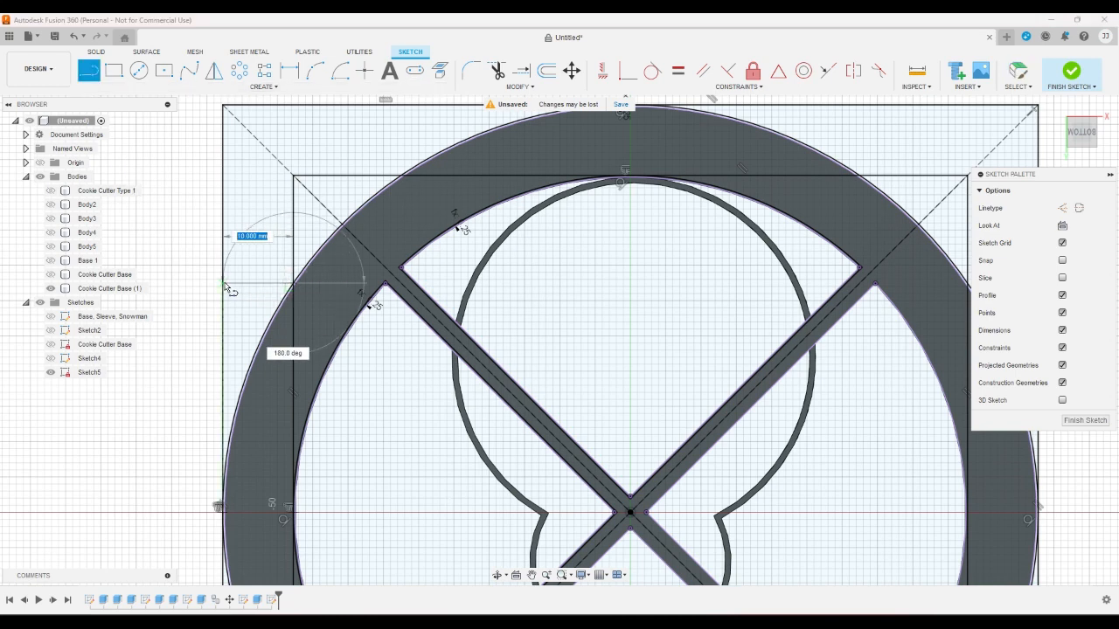
{"action": "left_click", "coordinate": [223, 284]}
{"action": "scroll", "coordinate": [236, 295], "scroll_direction": "up", "scroll_amount": 5}
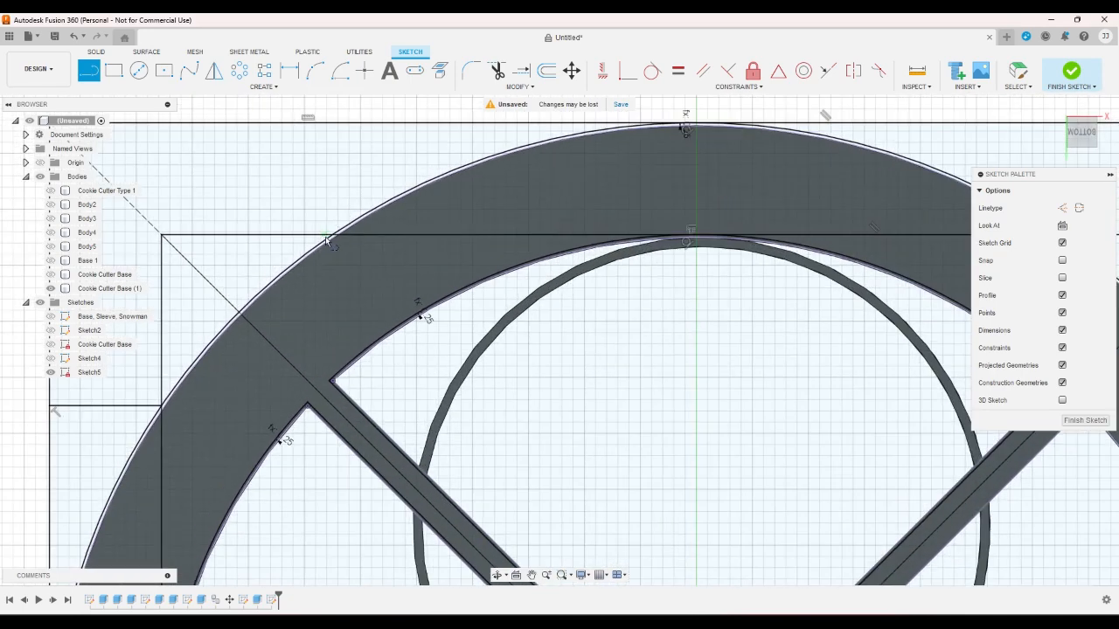
{"action": "left_click", "coordinate": [331, 235]}
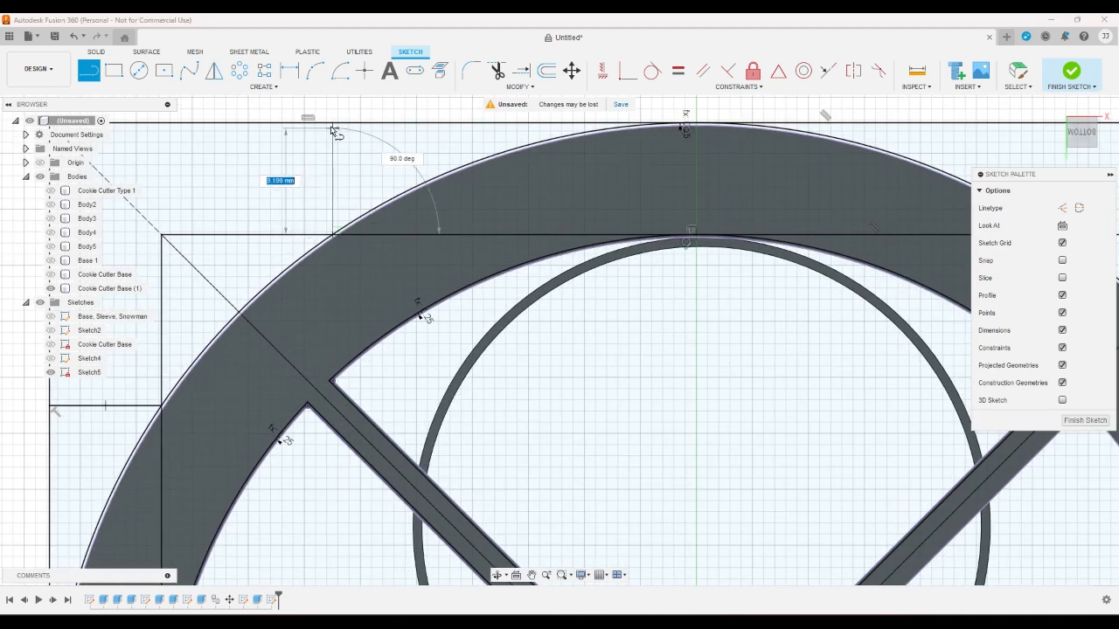
{"action": "left_click", "coordinate": [329, 129]}
{"action": "scroll", "coordinate": [262, 175], "scroll_direction": "down", "scroll_amount": 6}
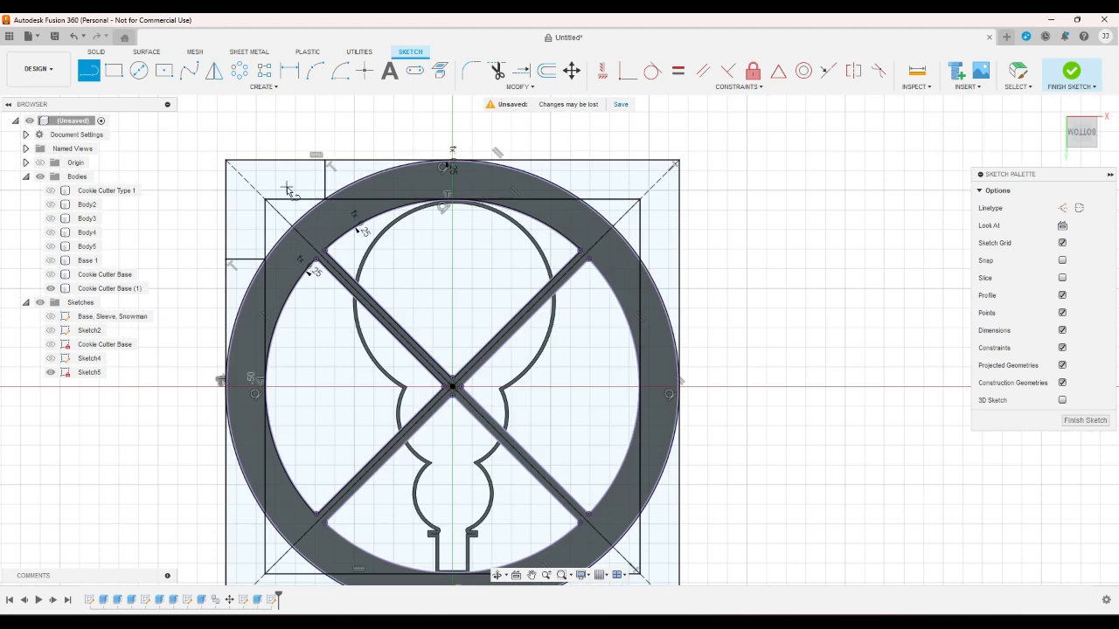
{"action": "right_click", "coordinate": [287, 189]}
{"action": "left_click", "coordinate": [235, 187]}
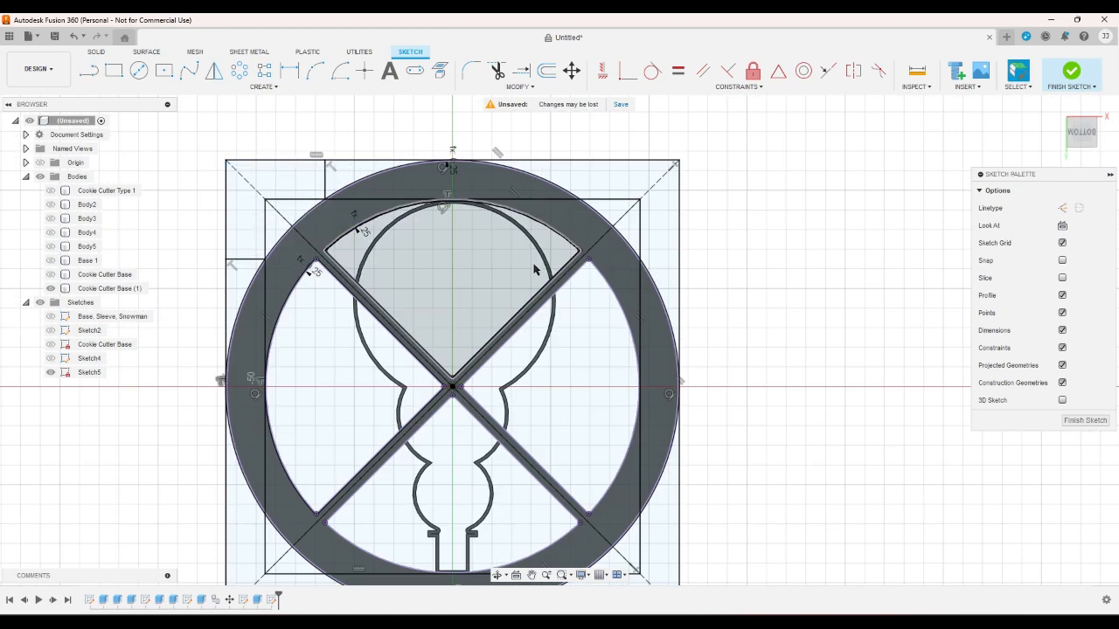
{"action": "scroll", "coordinate": [681, 237], "scroll_direction": "down", "scroll_amount": 2}
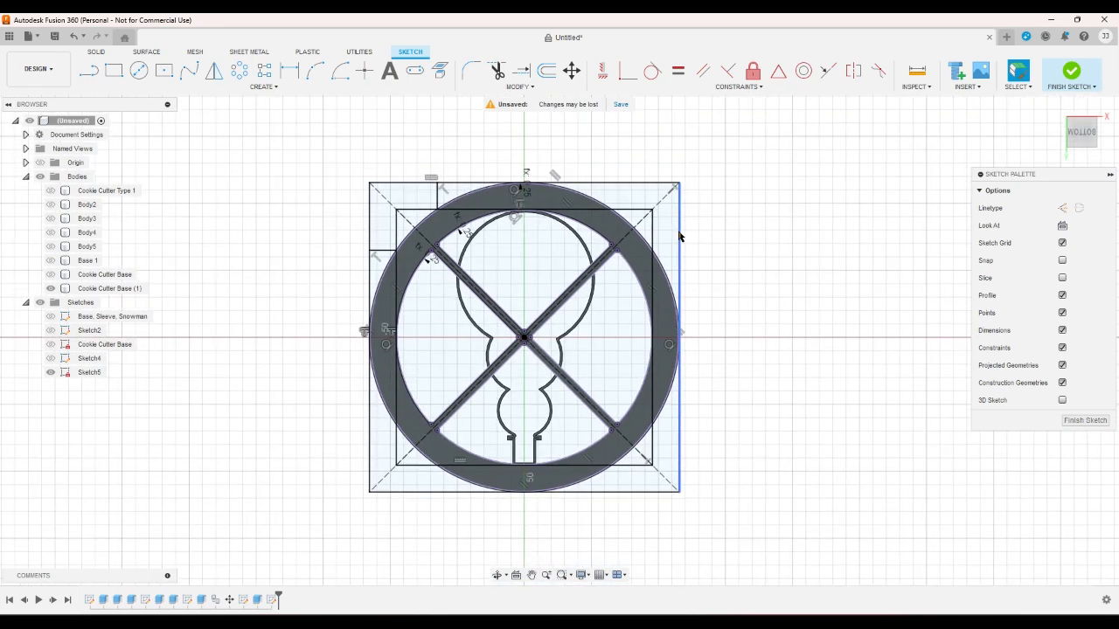
{"action": "scroll", "coordinate": [466, 371], "scroll_direction": "up", "scroll_amount": 1}
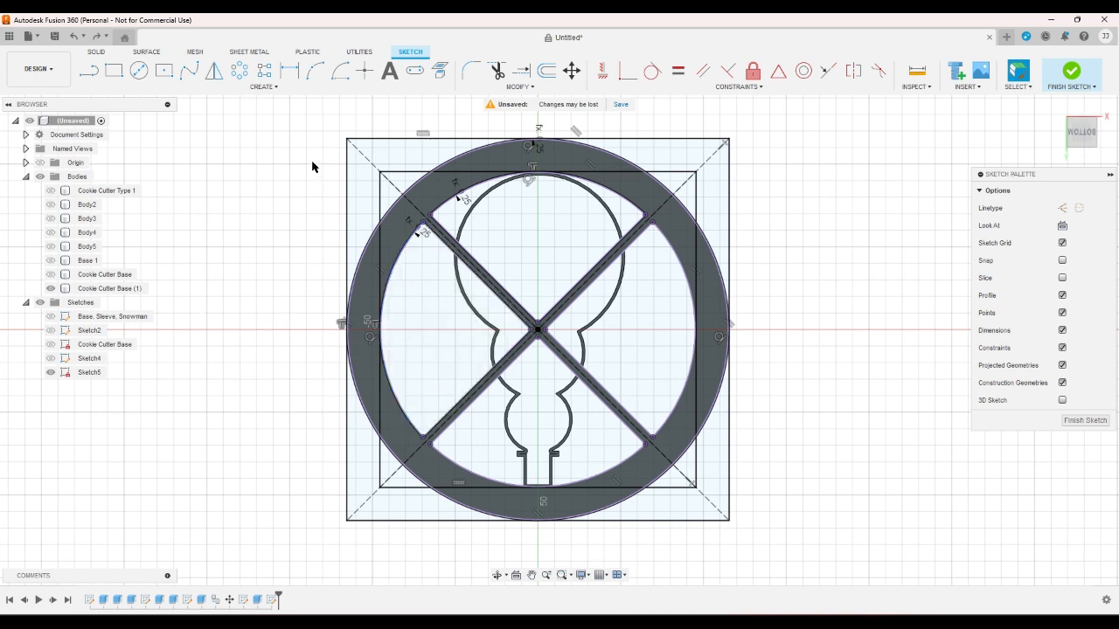
Offset the outer square outward by the wallthickness parameter
{"action": "left_click", "coordinate": [361, 177]}
{"action": "left_click", "coordinate": [548, 74]}
{"action": "left_click", "coordinate": [347, 252]}
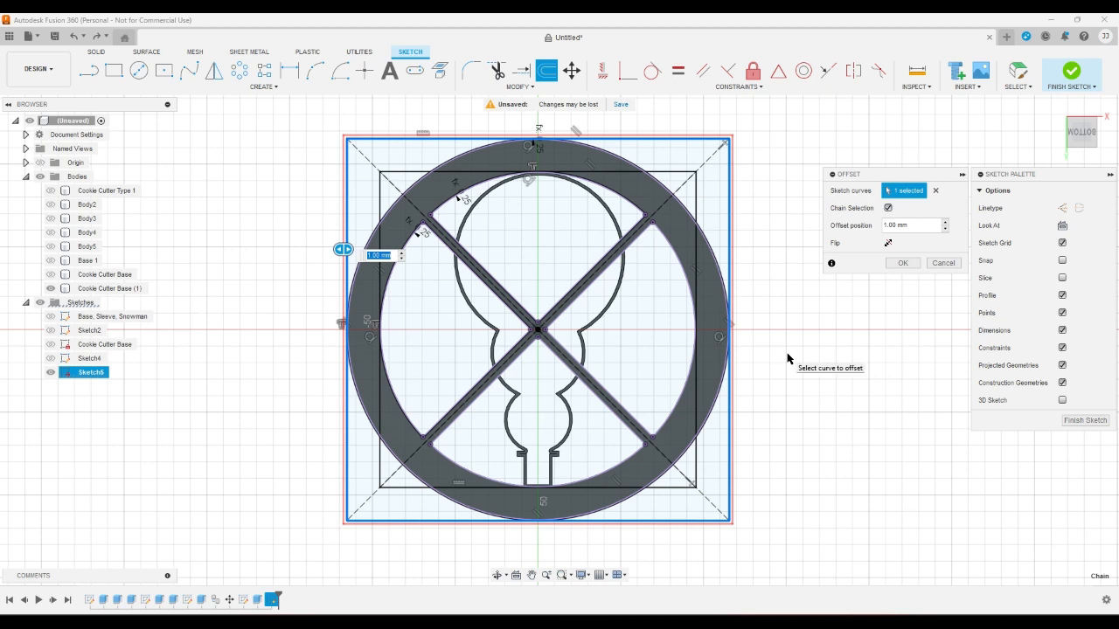
{"action": "type", "text": "w"}
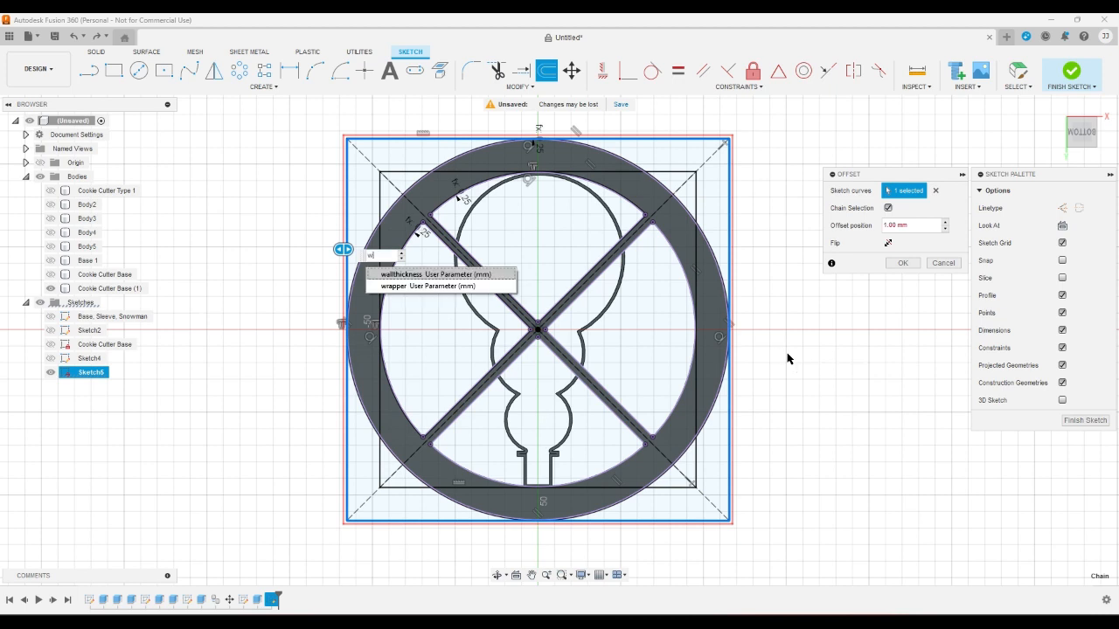
{"action": "key", "text": "Return"}
{"action": "key", "text": "Return"}
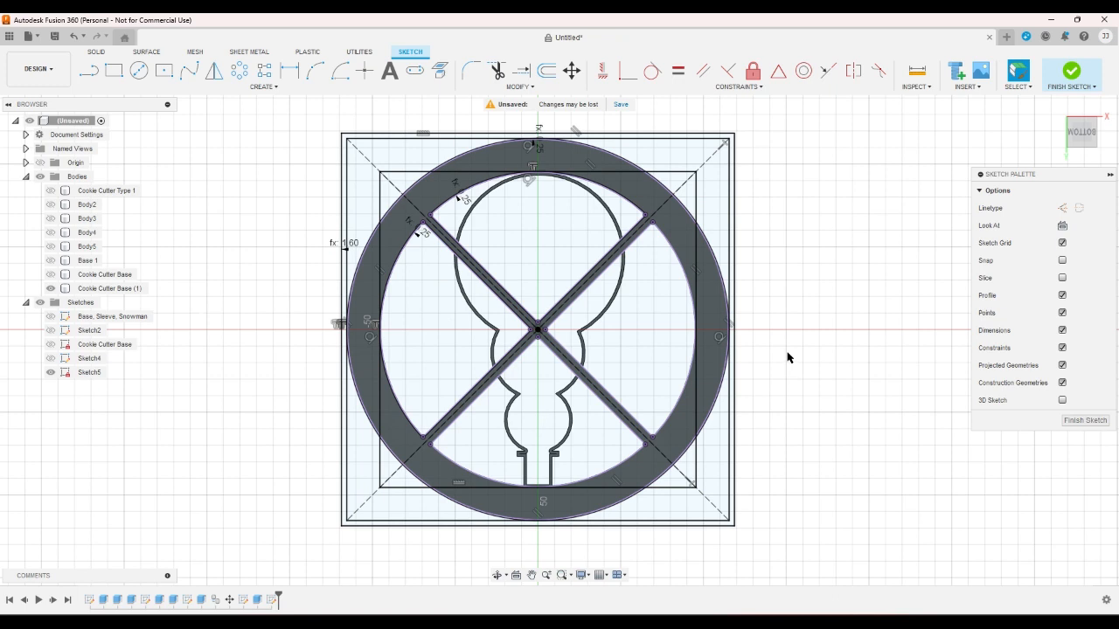
Set the outermost square's offset to 4.80 mm by extending its wallthickness expression
{"action": "double_click", "coordinate": [345, 243]}
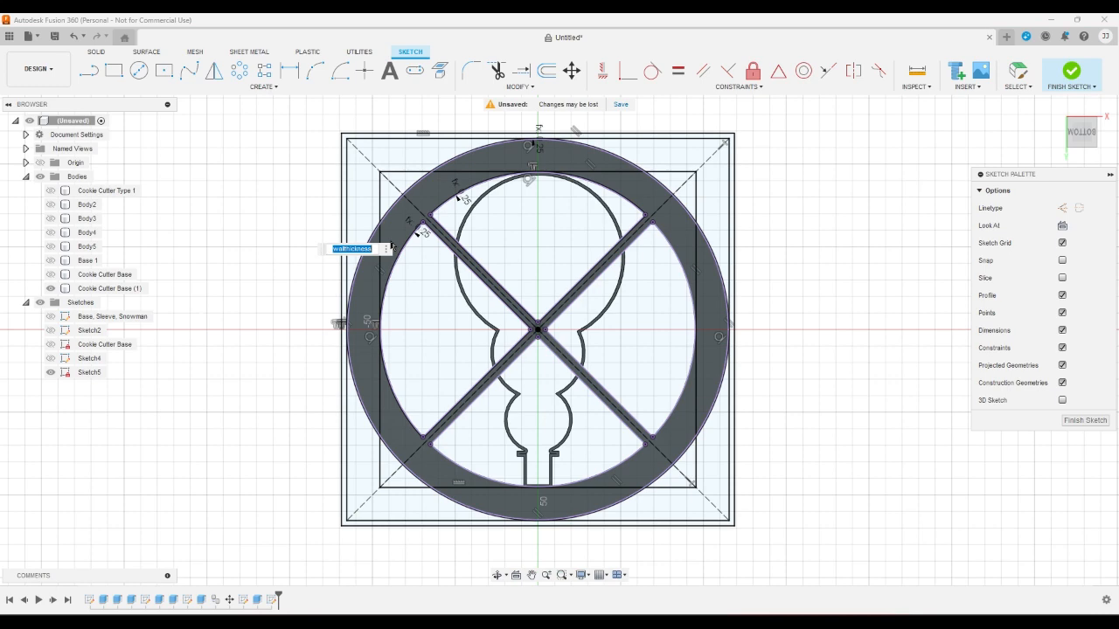
{"action": "key", "text": "Right"}
{"action": "key", "text": "Return"}
{"action": "key", "text": "Return"}
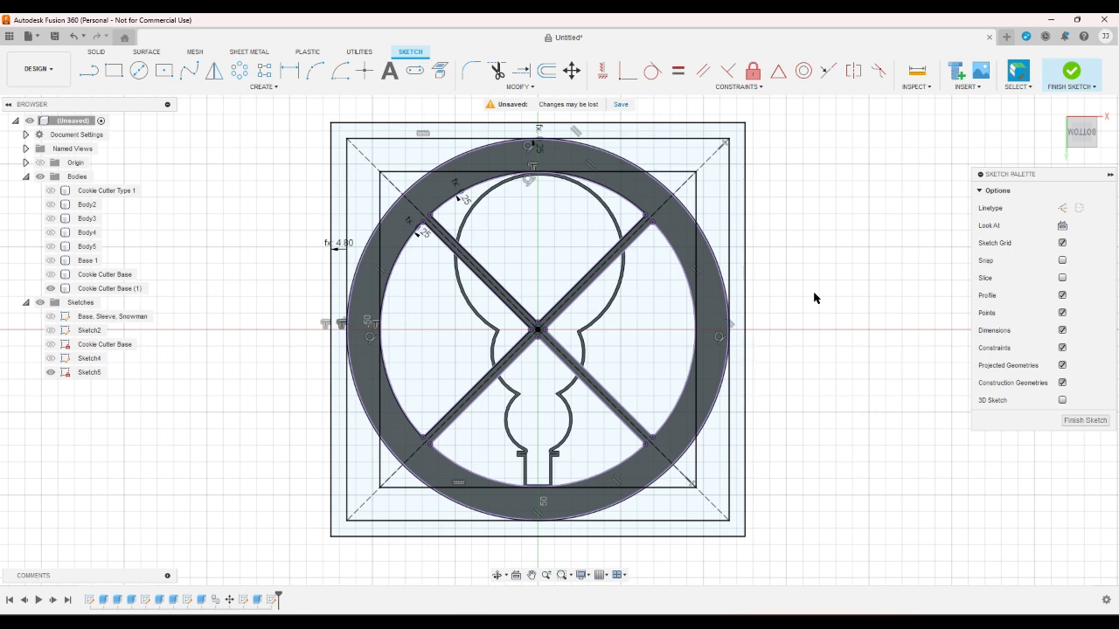
Draw a horizontal line from where the inner square's left side crosses the ring's outer arc to the outermost square's left side
{"action": "left_click", "coordinate": [88, 70]}
{"action": "scroll", "coordinate": [413, 229], "scroll_direction": "up", "scroll_amount": 4}
{"action": "scroll", "coordinate": [370, 215], "scroll_direction": "up", "scroll_amount": 2}
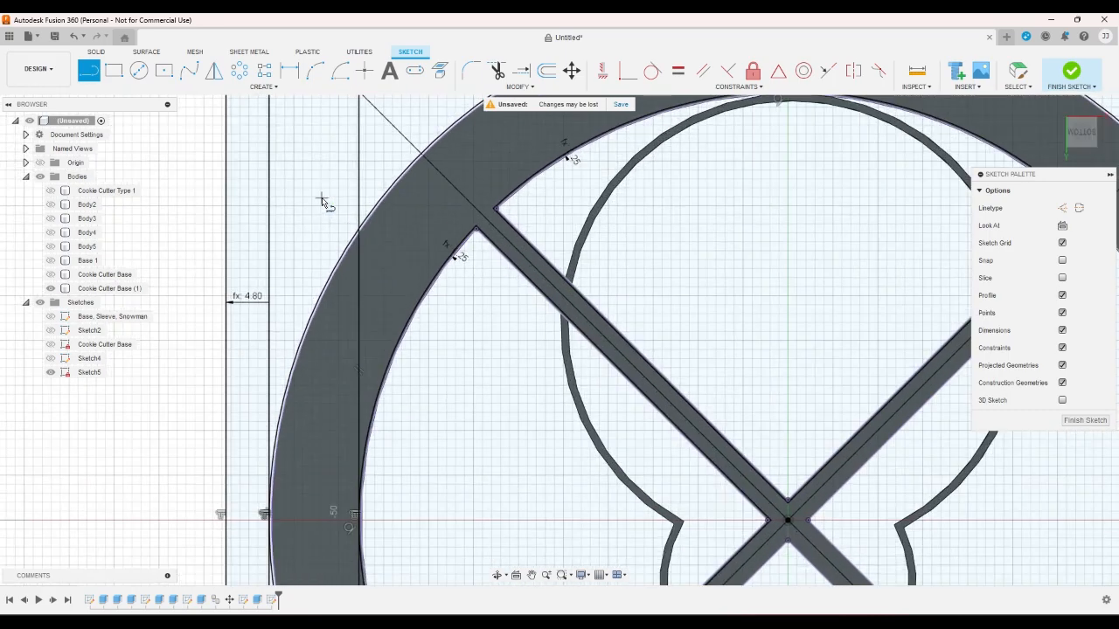
{"action": "left_click", "coordinate": [358, 228]}
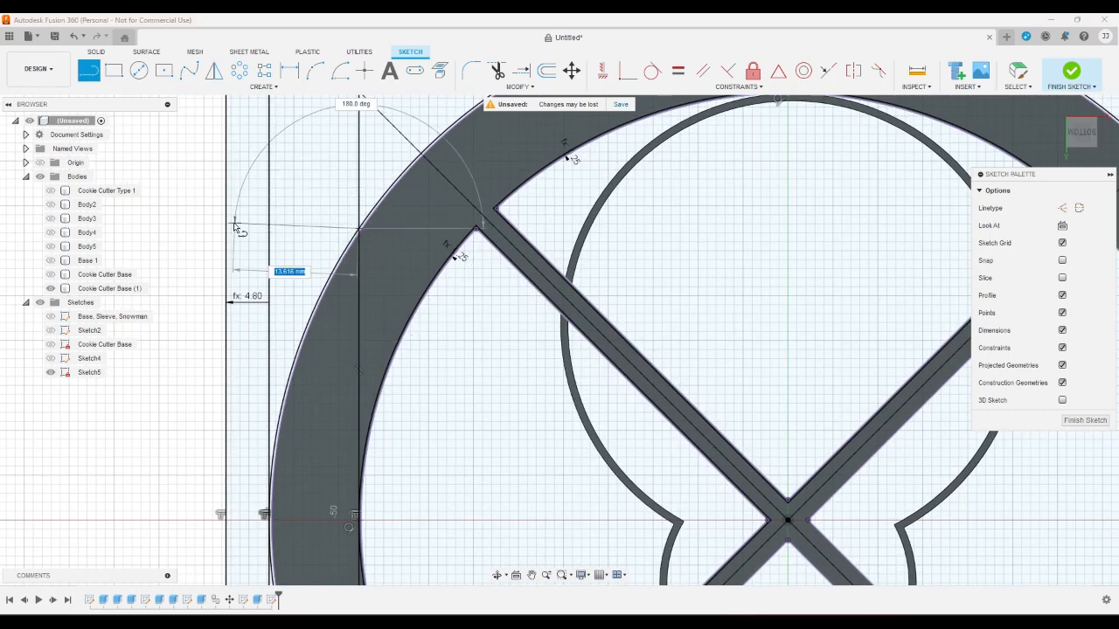
{"action": "left_click", "coordinate": [225, 228]}
Draw a vertical line from where the inner square's upper side crosses the ring's outer arc to the outermost square's upper side
{"action": "scroll", "coordinate": [251, 223], "scroll_direction": "down", "scroll_amount": 2}
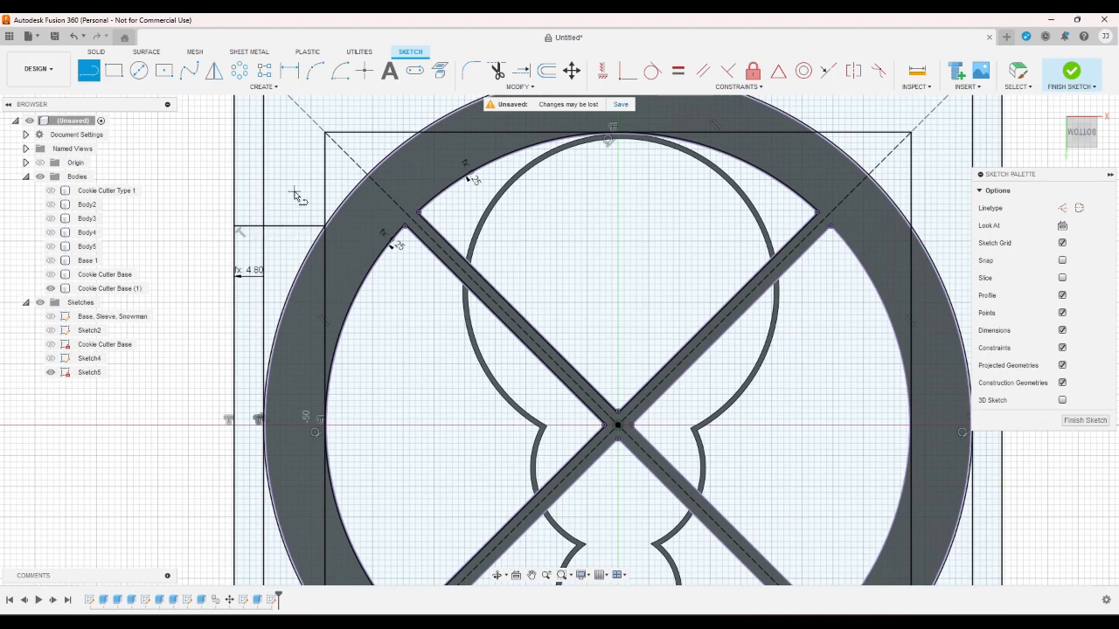
{"action": "scroll", "coordinate": [297, 194], "scroll_direction": "down", "scroll_amount": 2}
{"action": "scroll", "coordinate": [361, 144], "scroll_direction": "up", "scroll_amount": 4}
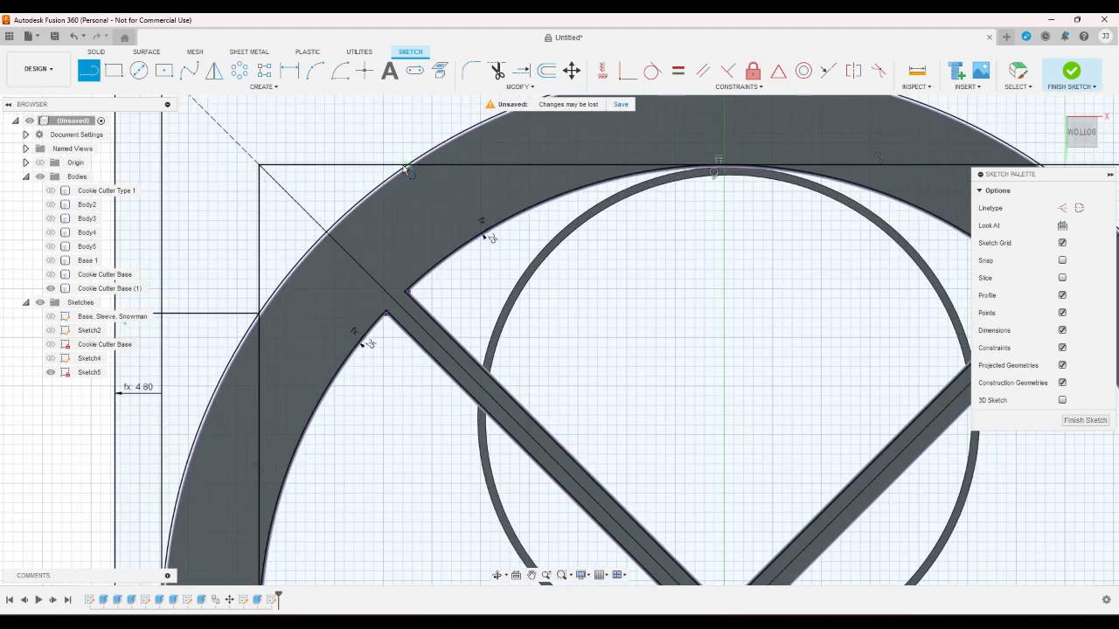
{"action": "left_click", "coordinate": [399, 163]}
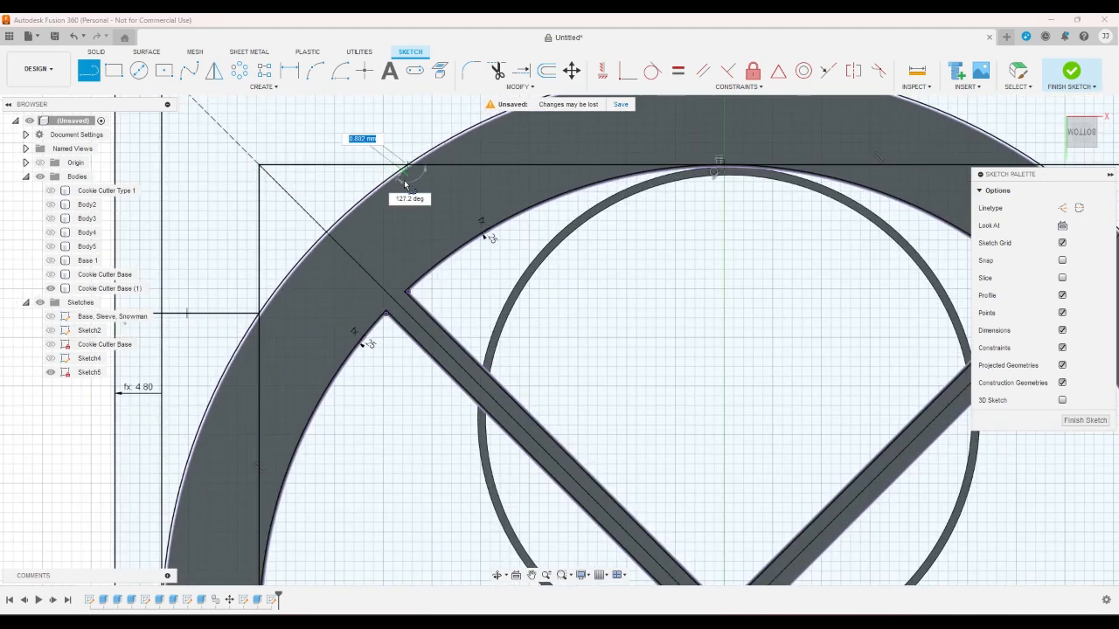
{"action": "left_click", "coordinate": [407, 125]}
{"action": "key", "text": "Escape"}
{"action": "scroll", "coordinate": [450, 157], "scroll_direction": "down", "scroll_amount": 5}
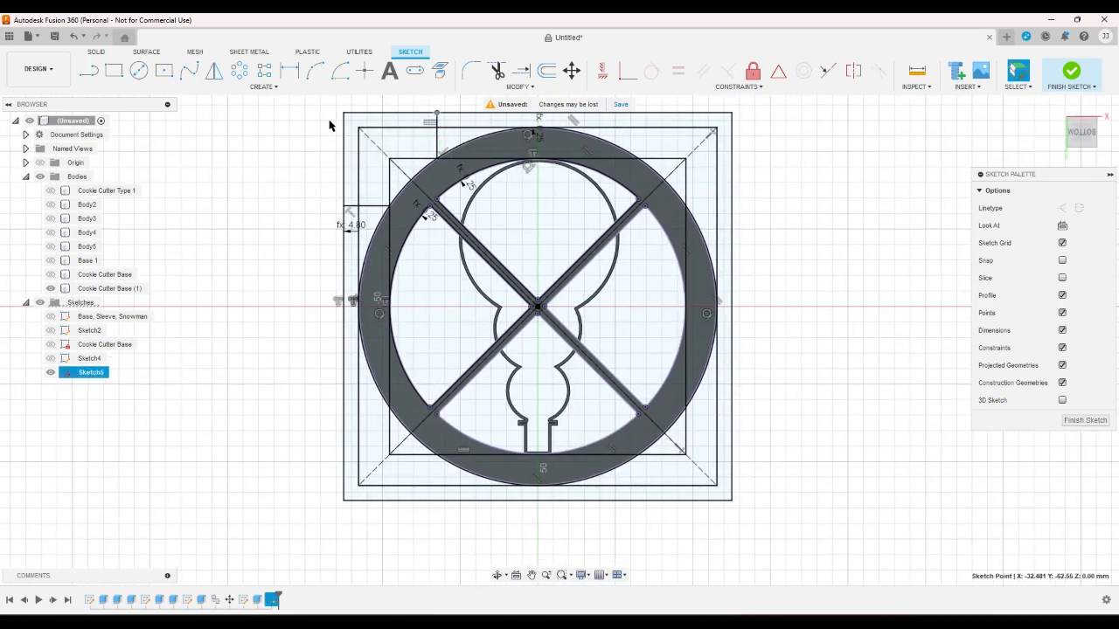
{"action": "left_click", "coordinate": [311, 138]}
Finish the sketch and extrude the three corner profiles outside the ring's arc 45 mm upward as a new body
{"action": "left_click", "coordinate": [1070, 75]}
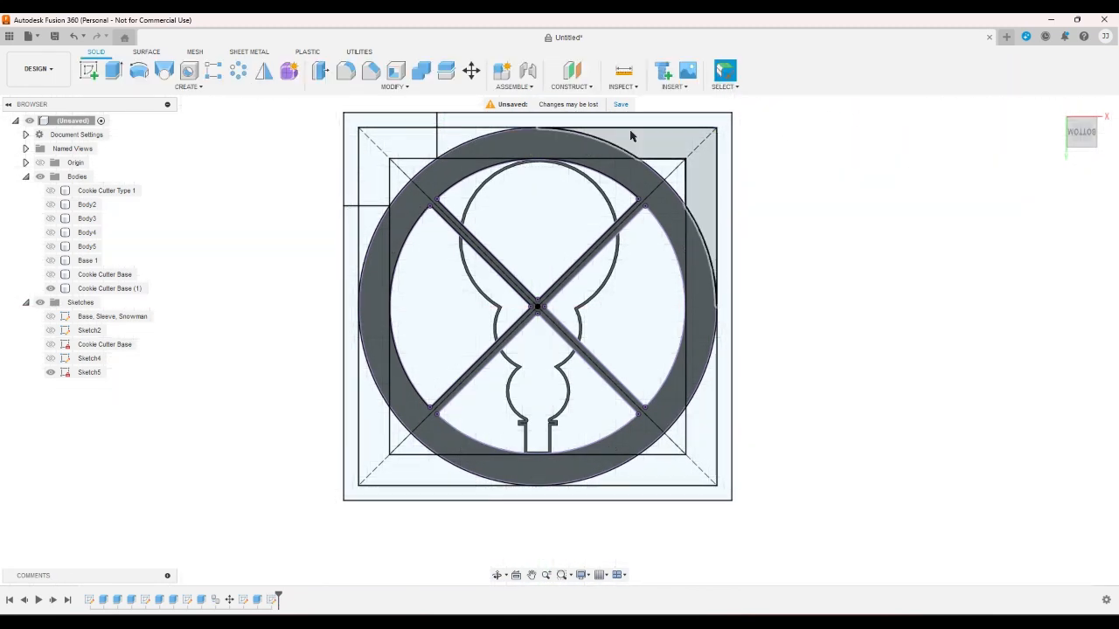
{"action": "left_click", "coordinate": [113, 71]}
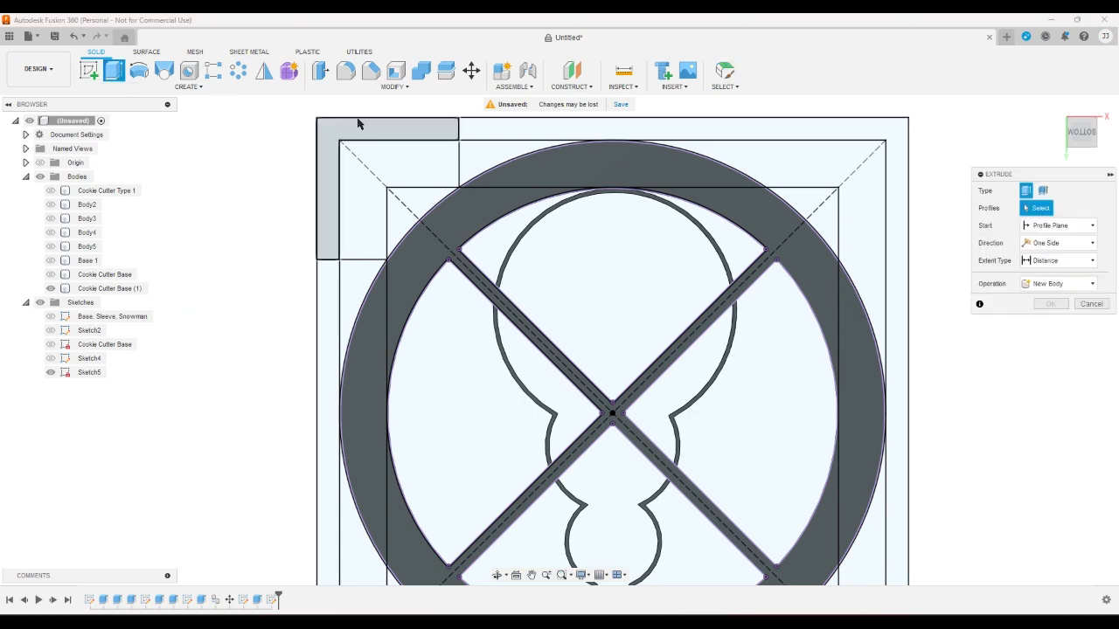
{"action": "left_click", "coordinate": [382, 125]}
{"action": "left_click", "coordinate": [404, 202]}
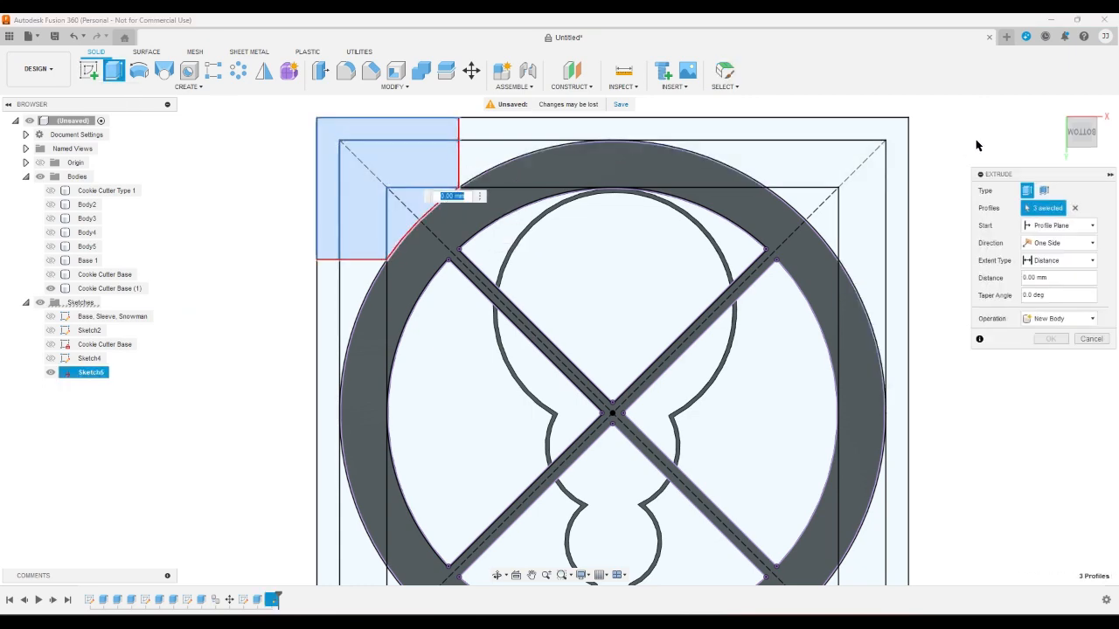
{"action": "left_click", "coordinate": [1055, 105]}
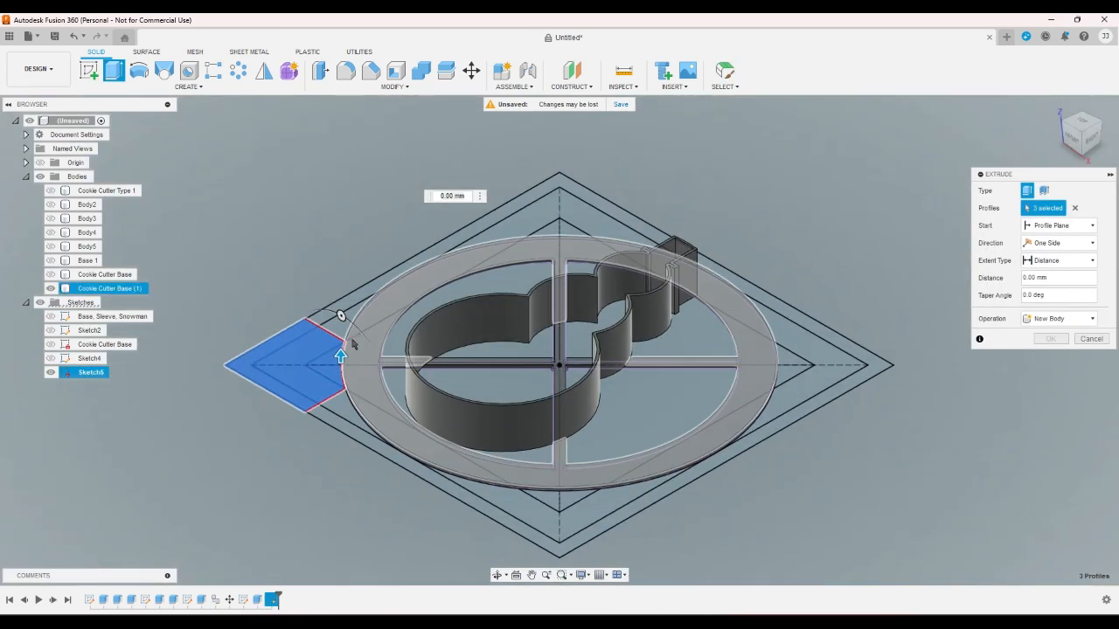
{"action": "left_click_drag", "start_coordinate": [340, 356], "coordinate": [354, 223]}
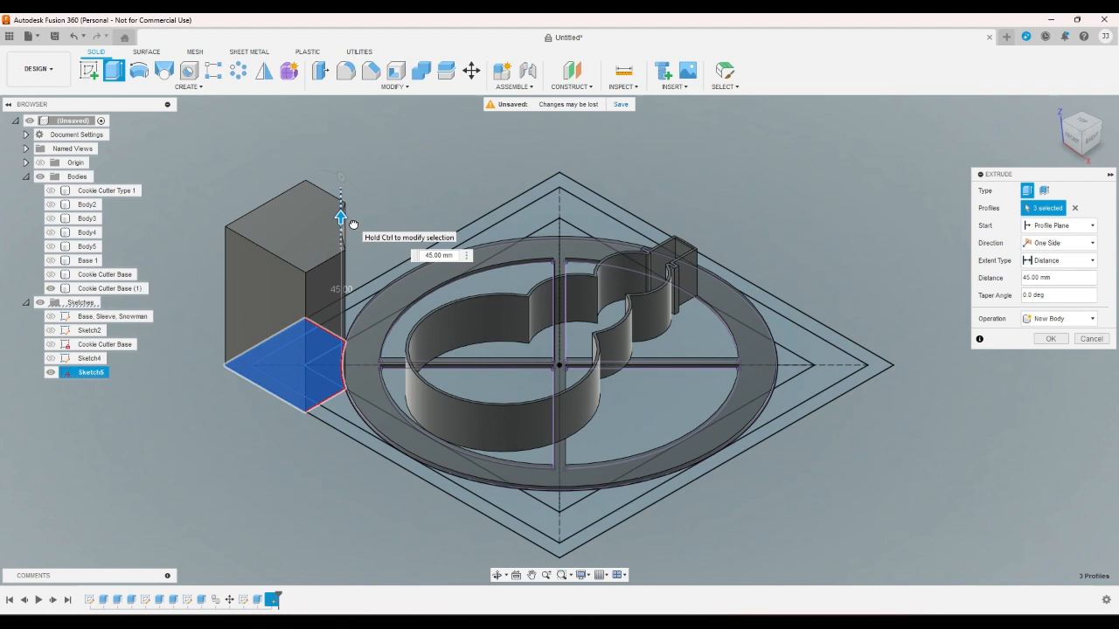
{"action": "left_click", "coordinate": [1038, 339]}
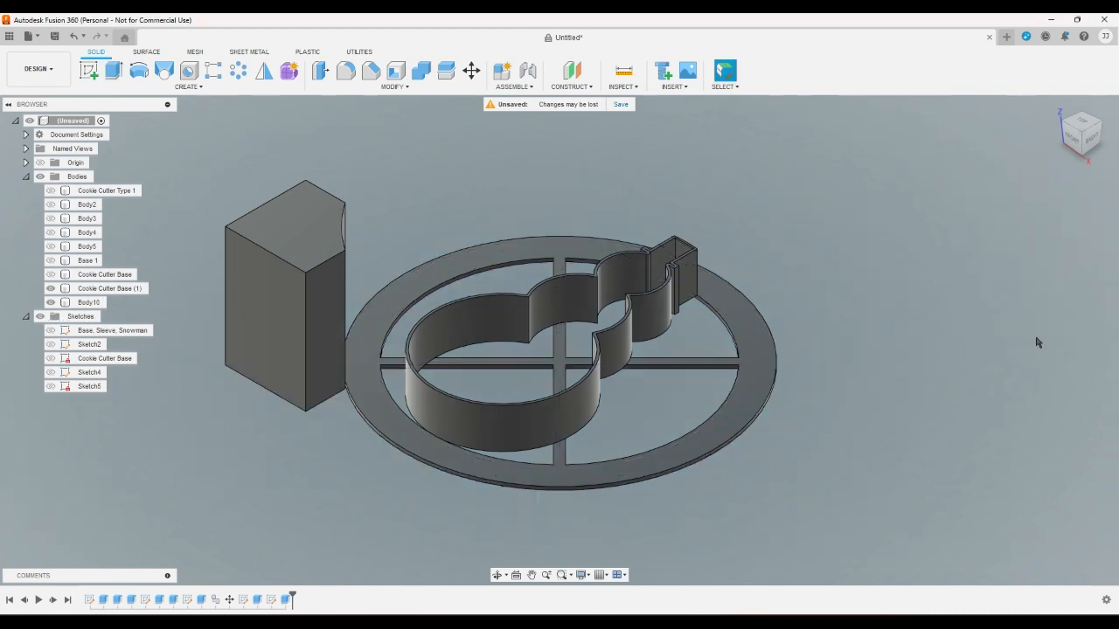
Start a sketch on the corner block's front face and project the ring's top face into it
{"action": "left_click", "coordinate": [88, 70]}
{"action": "left_click", "coordinate": [255, 295]}
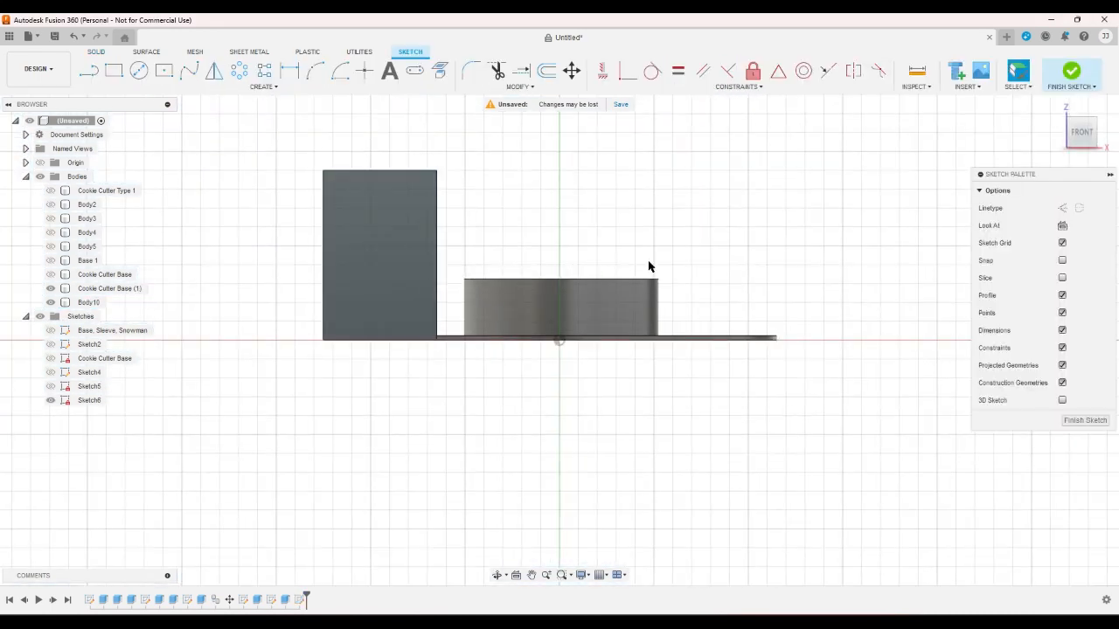
{"action": "left_click", "coordinate": [1055, 107]}
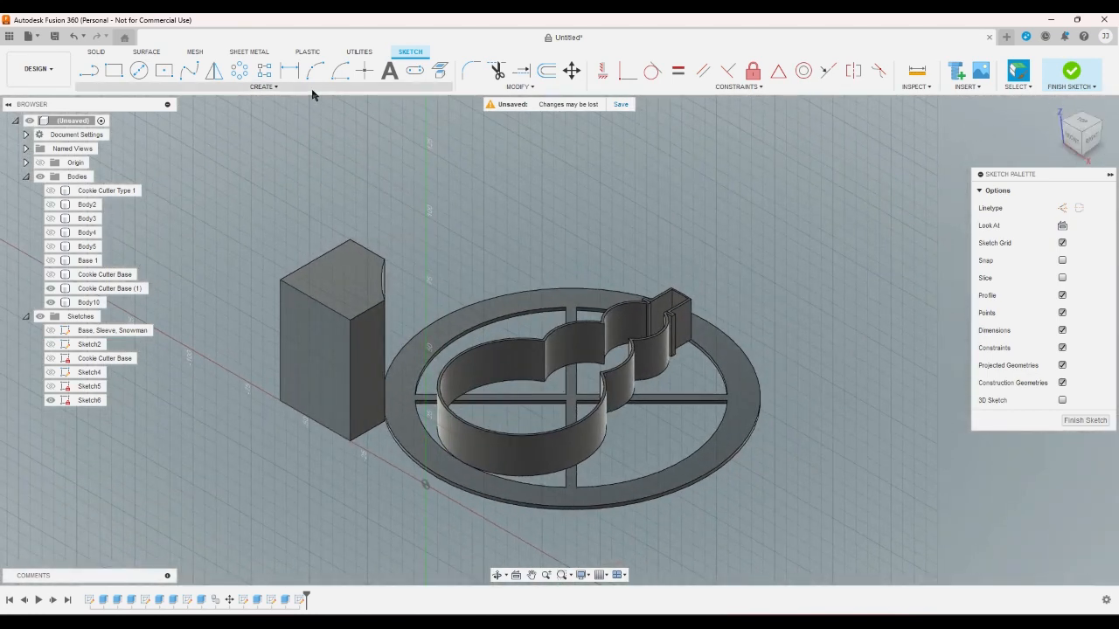
{"action": "left_click", "coordinate": [440, 70]}
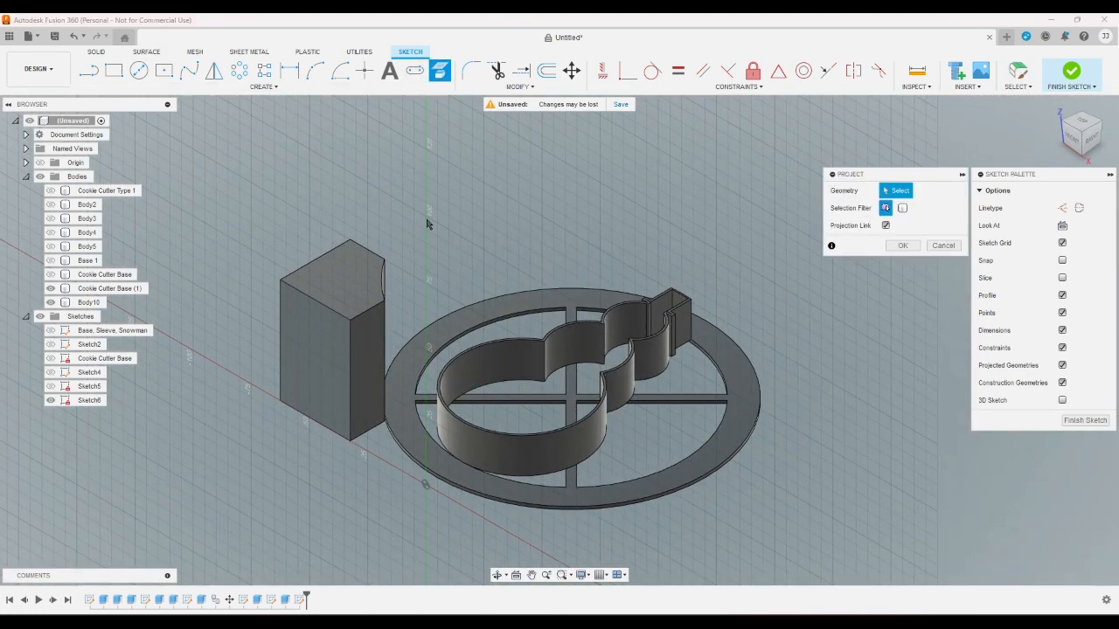
{"action": "left_click", "coordinate": [421, 341]}
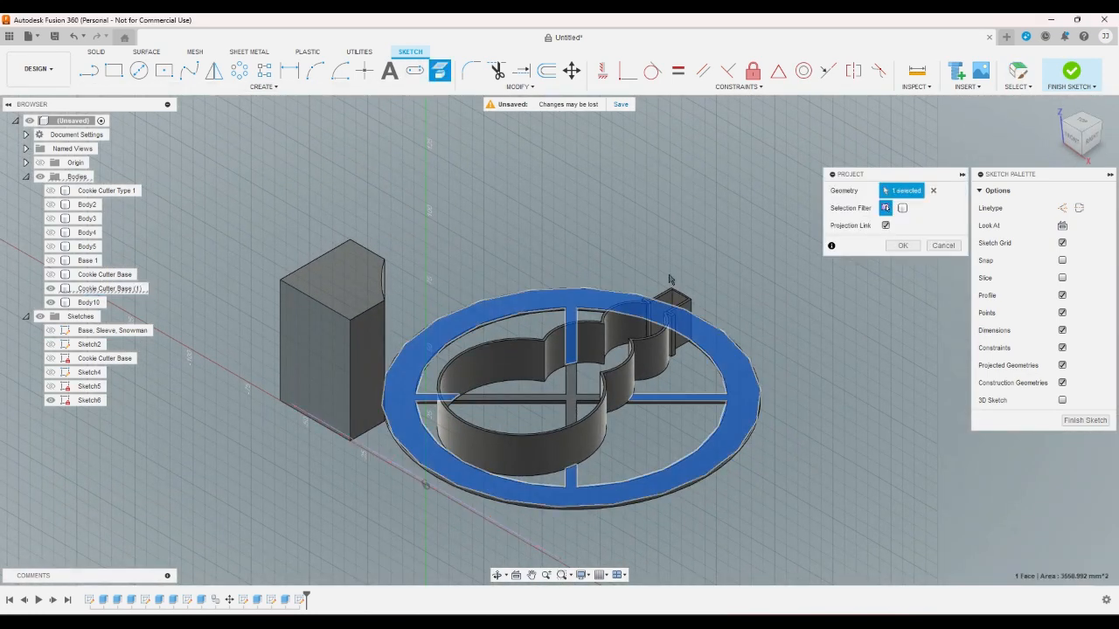
{"action": "left_click", "coordinate": [903, 246]}
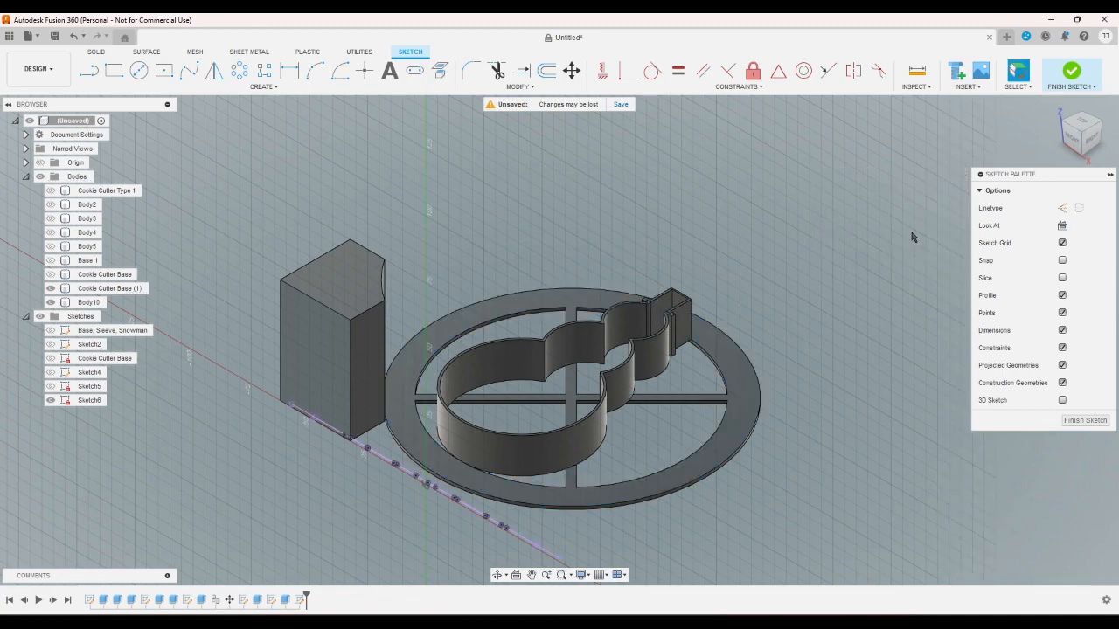
Draw a two-step line profile from the projected ring's outer end up and across to the block's inner vertical edge
{"action": "left_click", "coordinate": [1072, 138]}
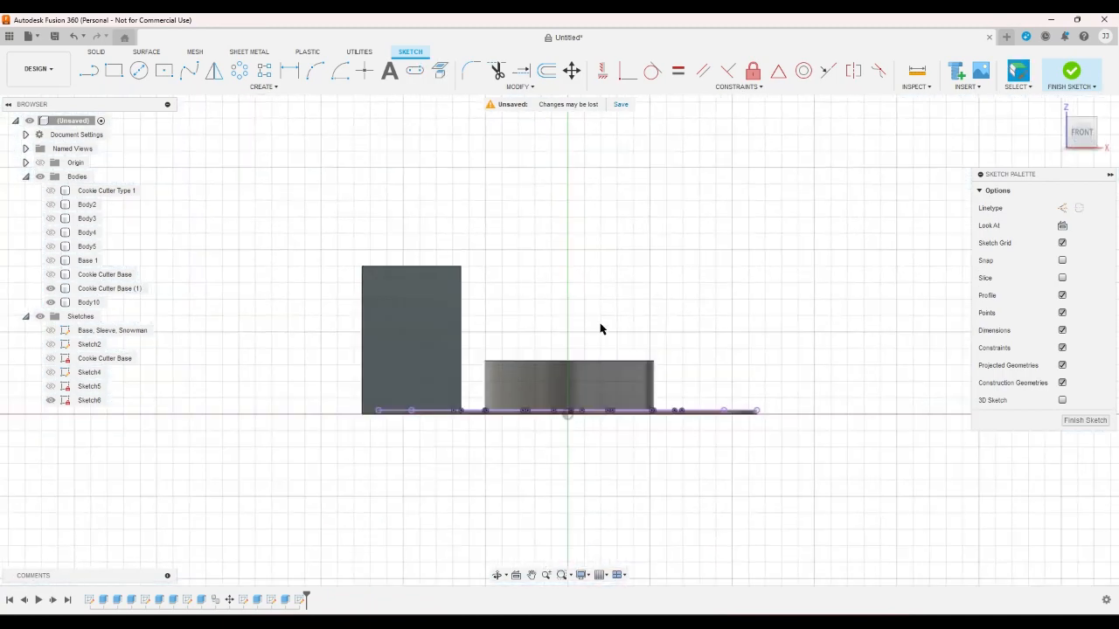
{"action": "scroll", "coordinate": [457, 369], "scroll_direction": "up", "scroll_amount": 3}
{"action": "left_click", "coordinate": [88, 70]}
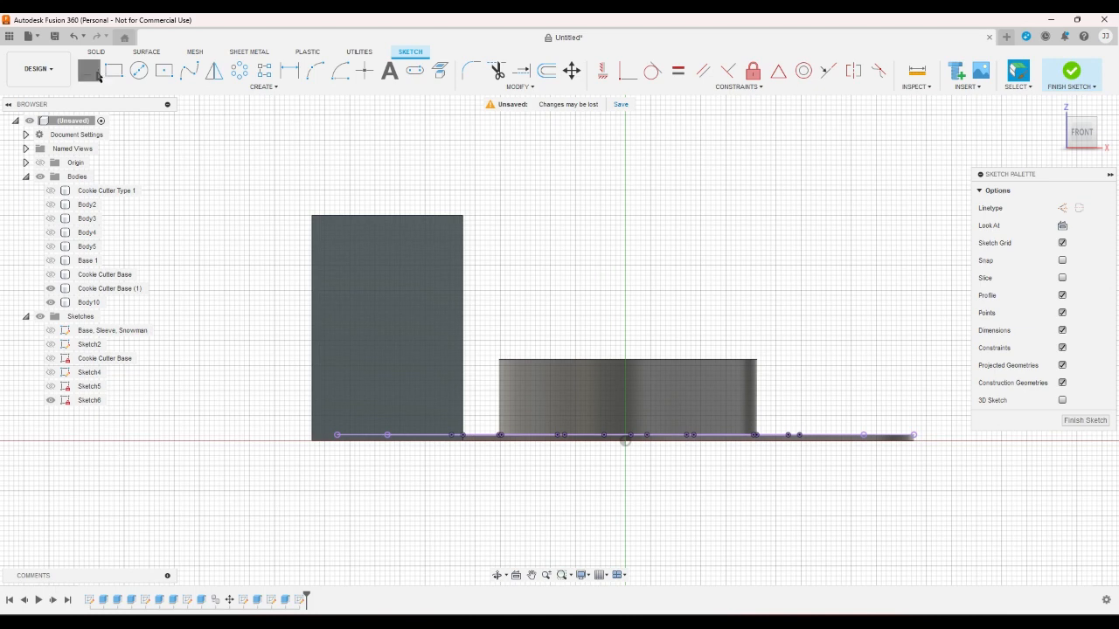
{"action": "scroll", "coordinate": [321, 400], "scroll_direction": "up", "scroll_amount": 3}
{"action": "left_click", "coordinate": [342, 447]}
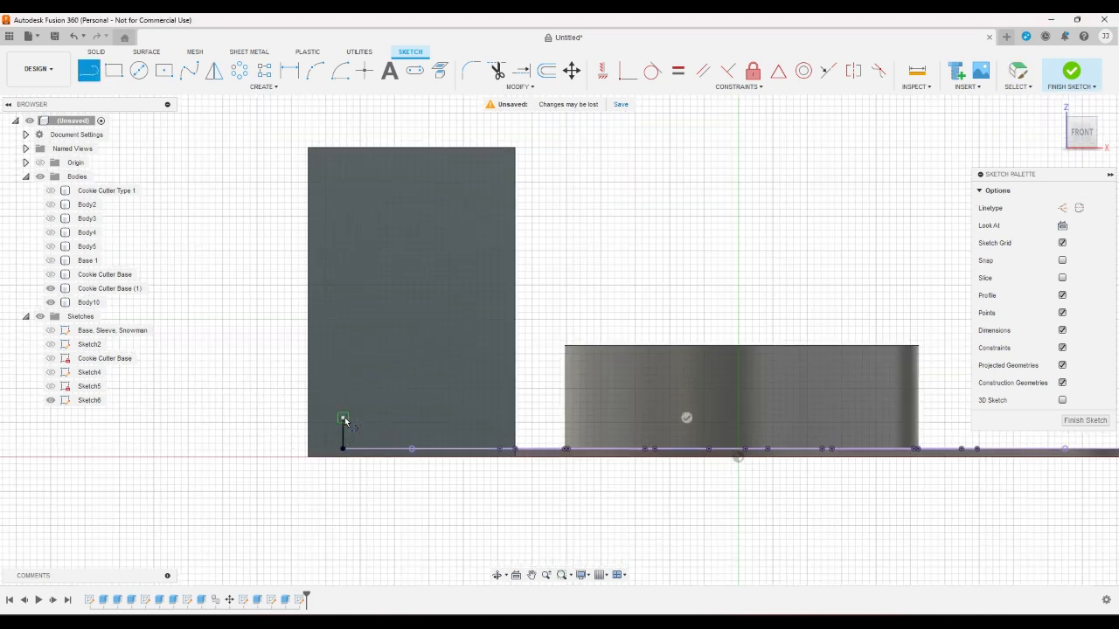
{"action": "left_click", "coordinate": [342, 417]}
{"action": "left_click", "coordinate": [411, 417]}
{"action": "left_click", "coordinate": [411, 339]}
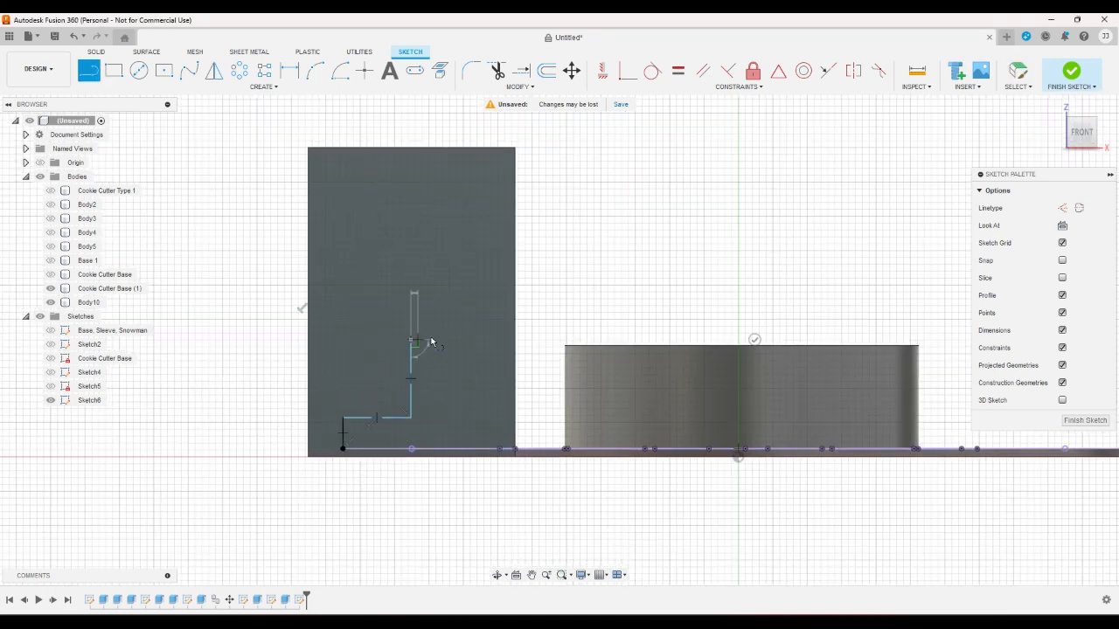
{"action": "left_click", "coordinate": [514, 339]}
{"action": "right_click", "coordinate": [540, 307]}
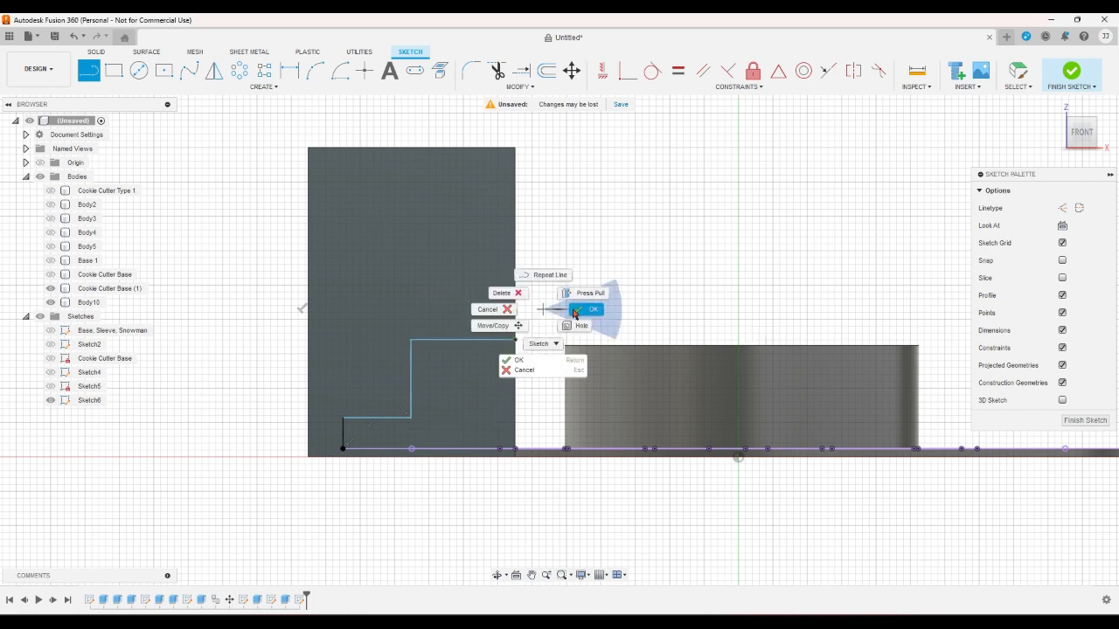
{"action": "left_click", "coordinate": [592, 316]}
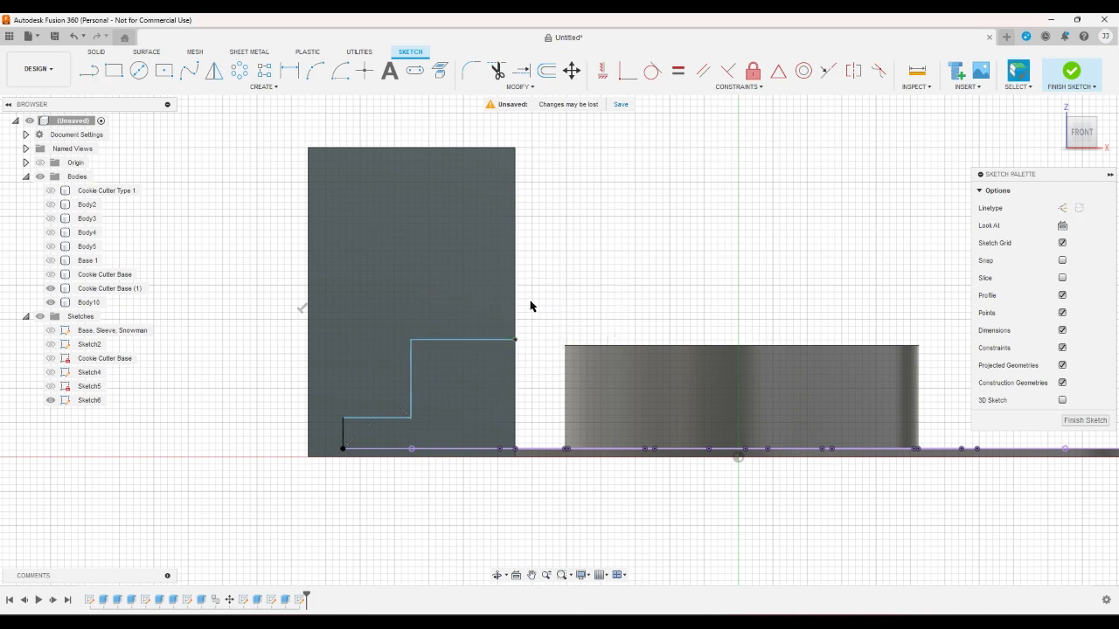
Draw a vertical line from the projected inner ring point to the step's corner and make it collinear with the upper vertical line
{"action": "left_click", "coordinate": [88, 70]}
{"action": "left_click", "coordinate": [412, 449]}
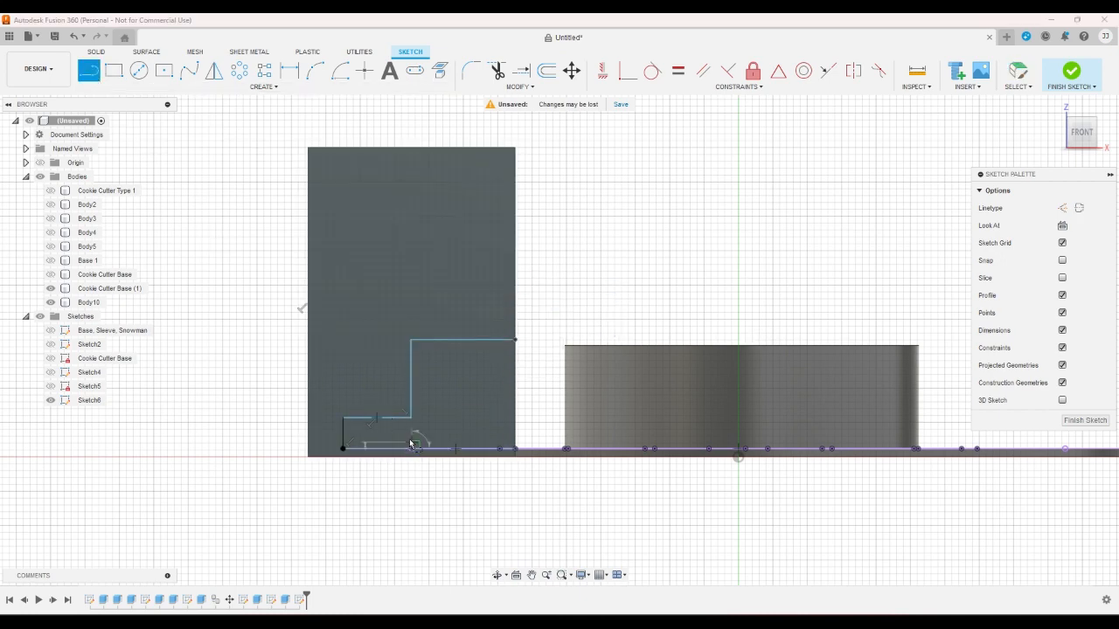
{"action": "left_click", "coordinate": [410, 418]}
{"action": "right_click", "coordinate": [559, 322]}
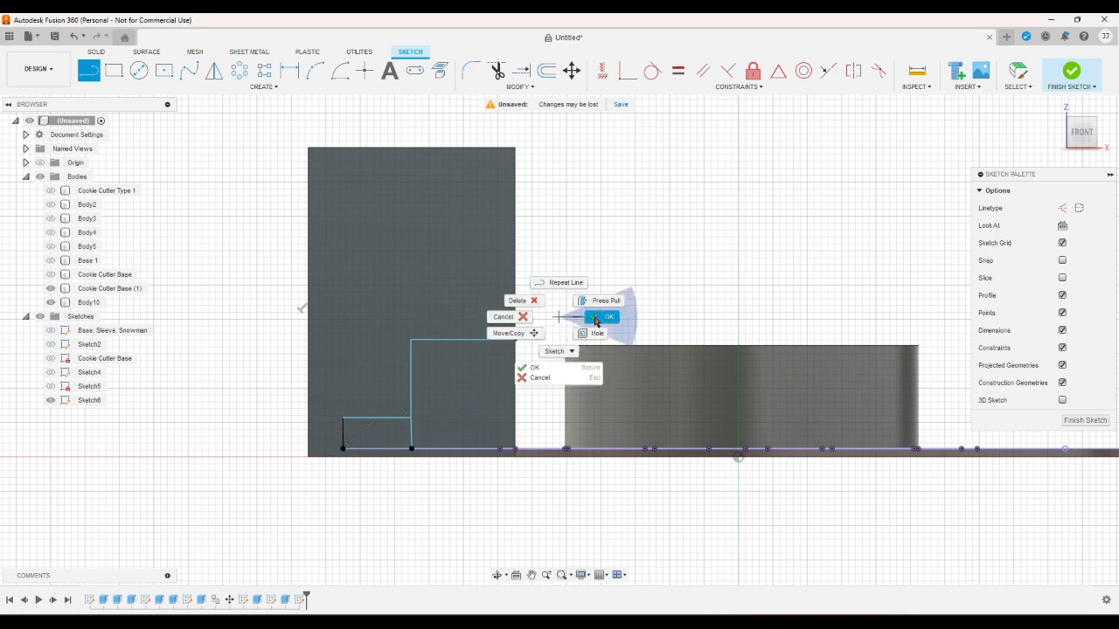
{"action": "left_click", "coordinate": [598, 316]}
{"action": "left_click", "coordinate": [828, 70]}
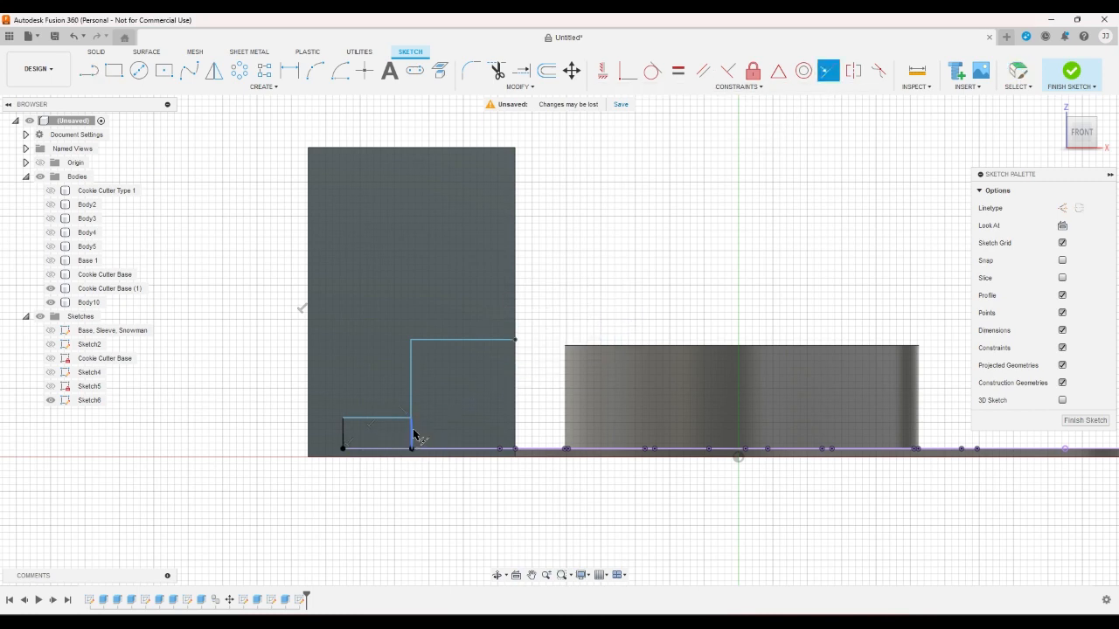
{"action": "right_click", "coordinate": [449, 403]}
{"action": "left_click", "coordinate": [481, 404]}
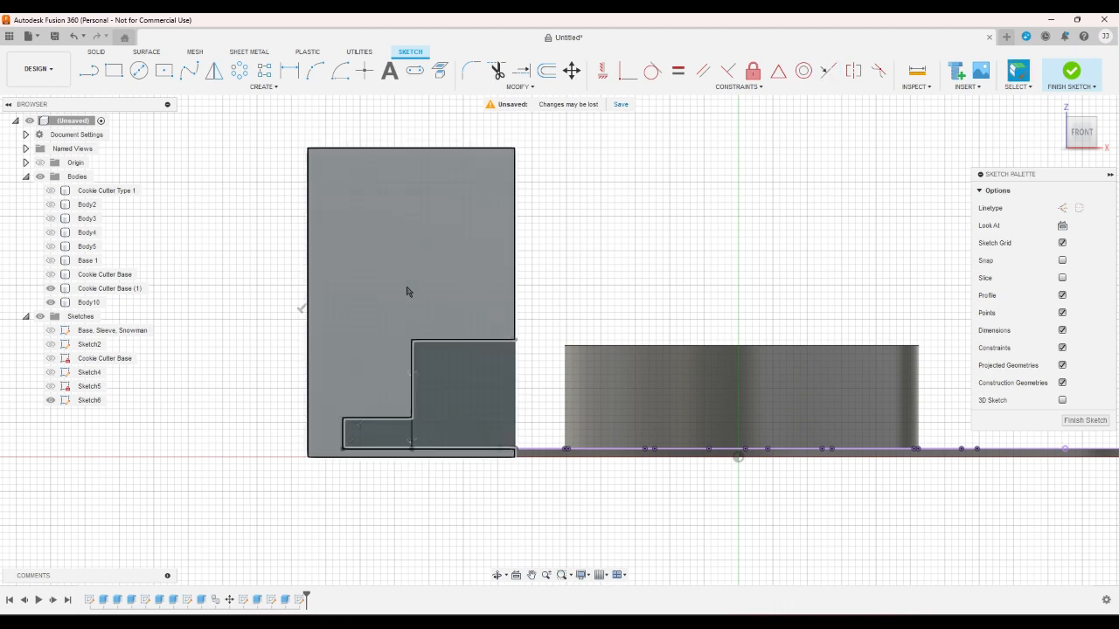
Dimension the lower step's height with an expression adding the tloose parameter to cutterbase
{"action": "left_click", "coordinate": [290, 70]}
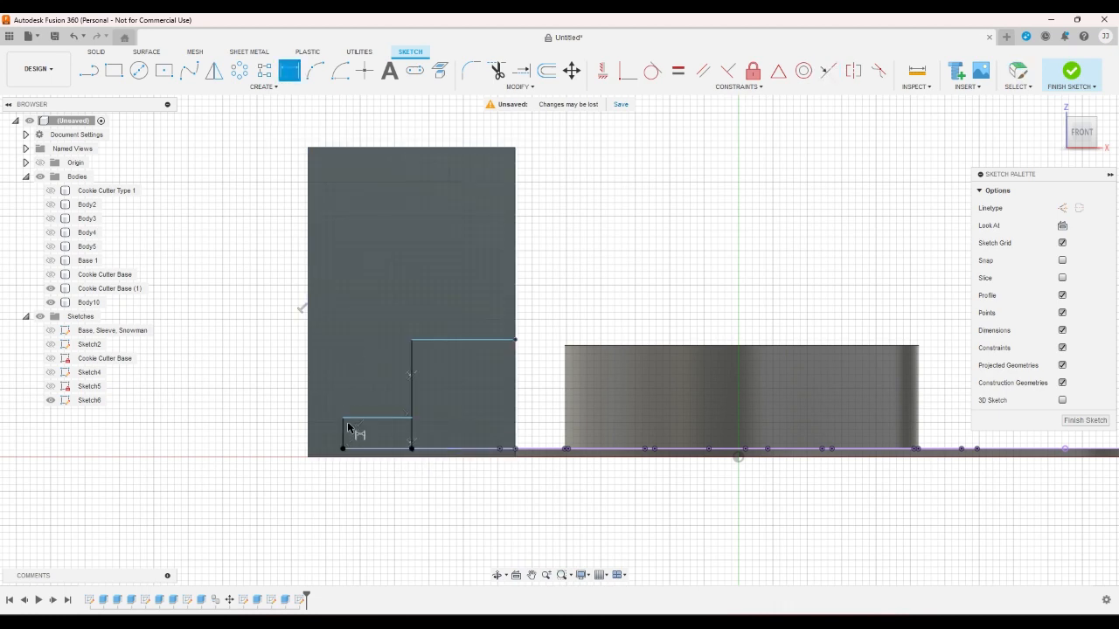
{"action": "left_click", "coordinate": [343, 435]}
{"action": "left_click", "coordinate": [332, 429]}
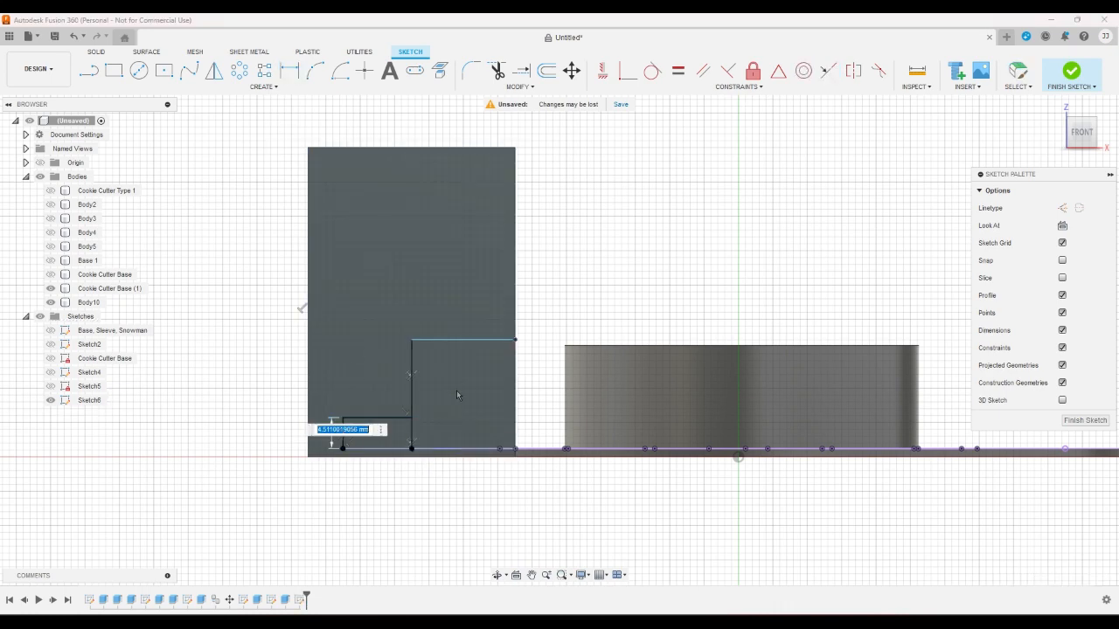
{"action": "type", "text": "c"}
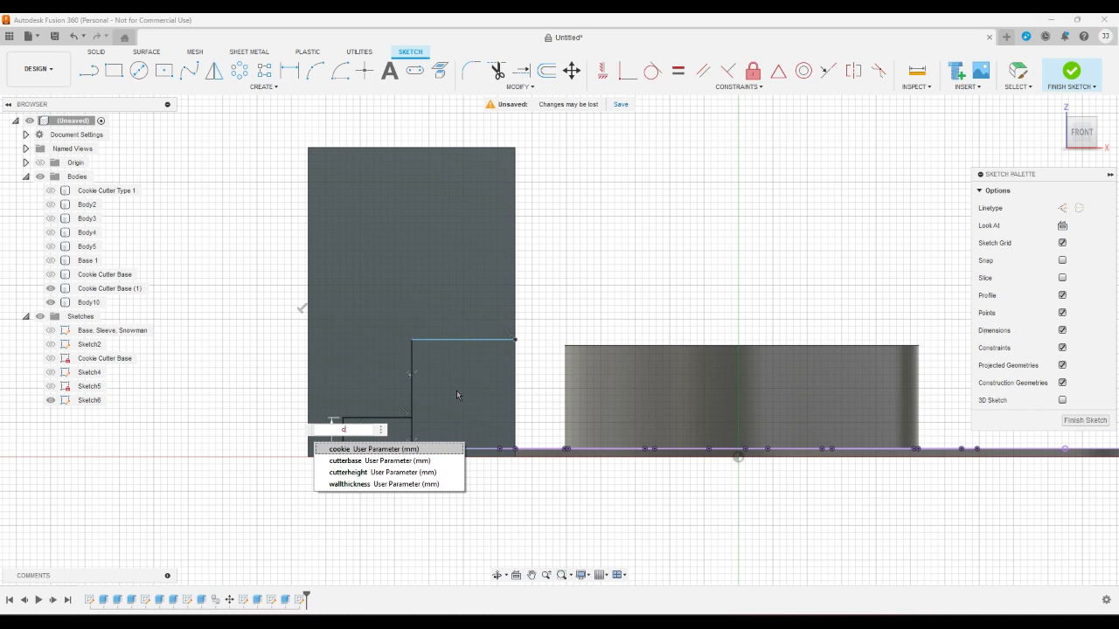
{"action": "key", "text": "Down"}
{"action": "key", "text": "Return"}
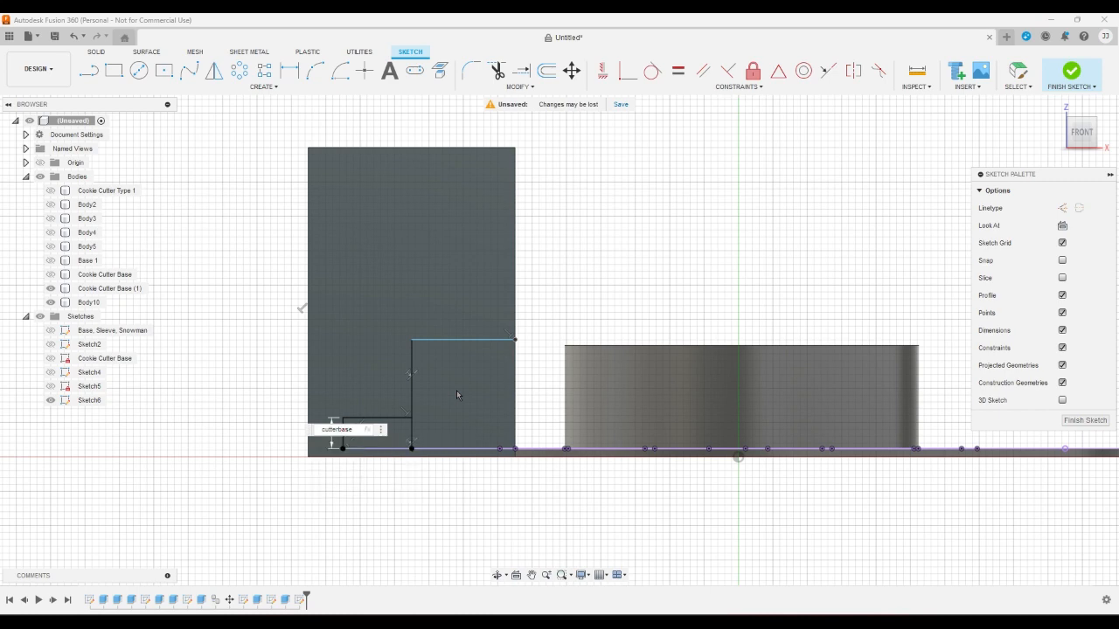
{"action": "type", "text": "+tl"}
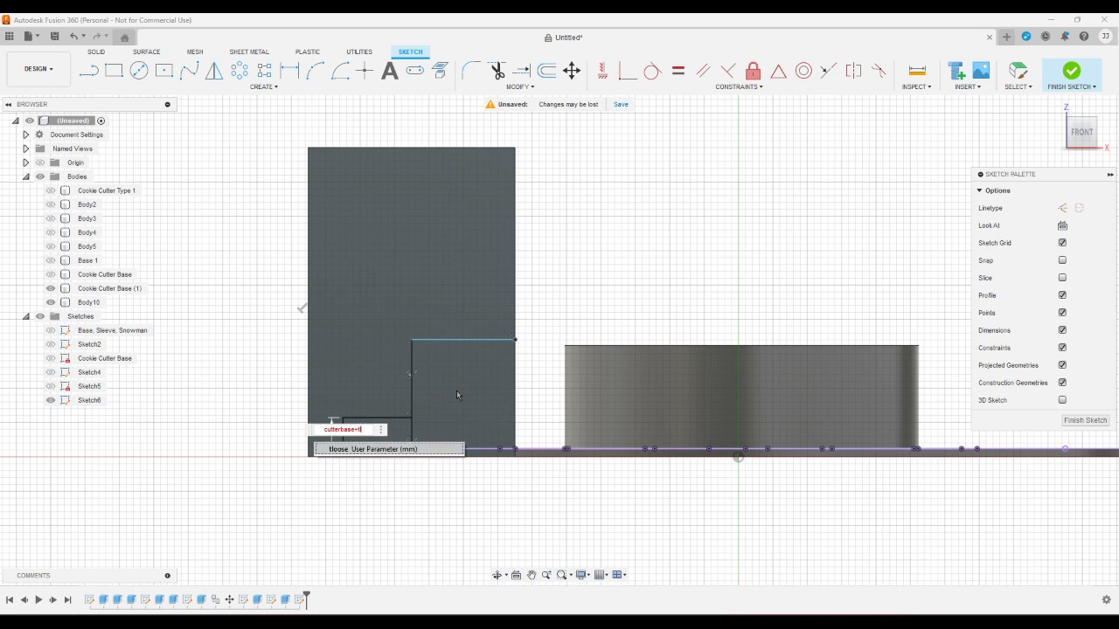
{"action": "key", "text": "Return"}
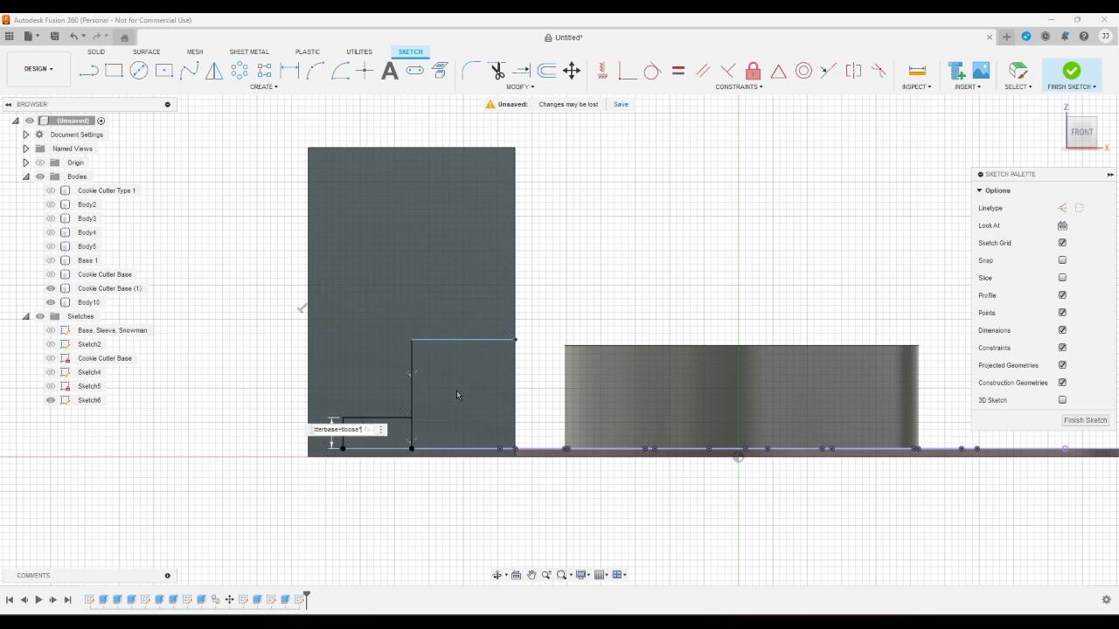
{"action": "key", "text": "Return"}
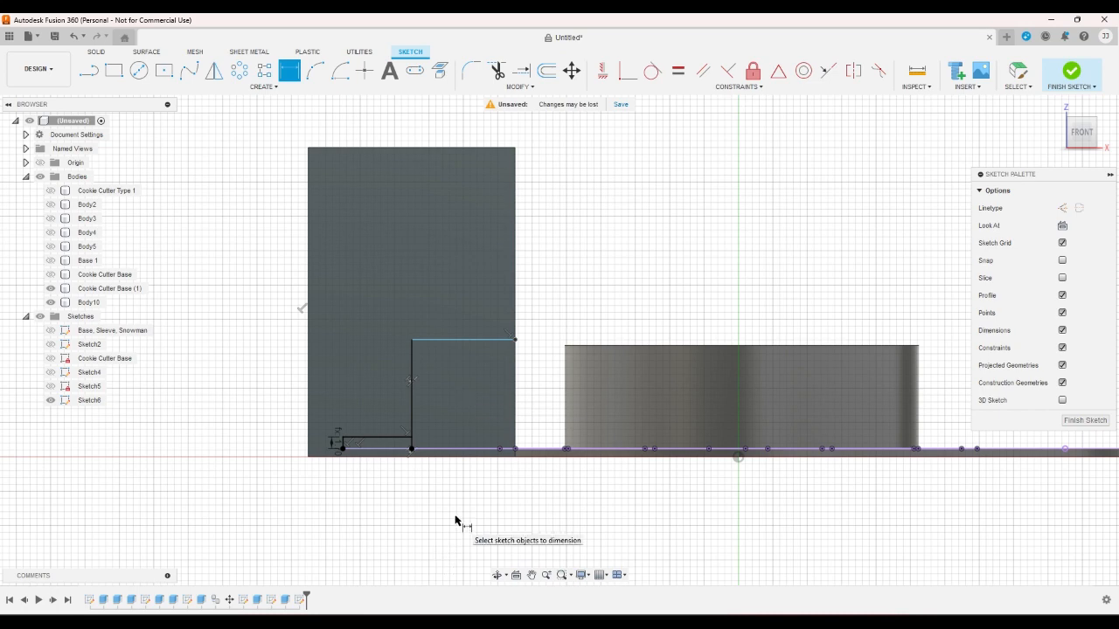
Dimension the upper step's vertical line as cutterheight+tloose
{"action": "left_click", "coordinate": [411, 376]}
{"action": "left_click", "coordinate": [402, 371]}
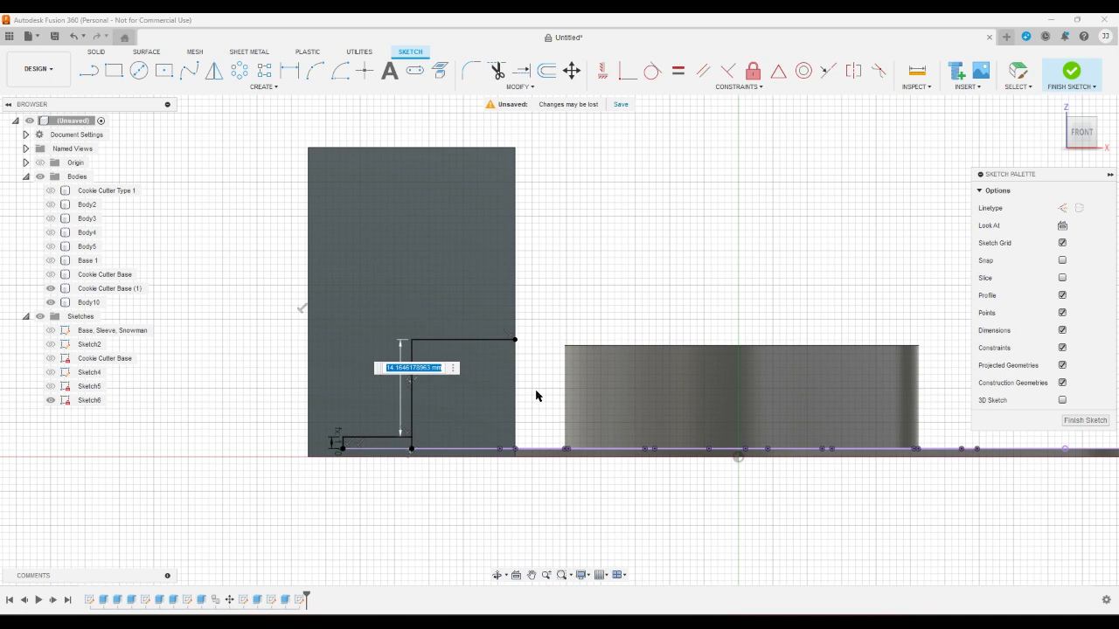
{"action": "type", "text": "c"}
{"action": "key", "text": "Down"}
{"action": "key", "text": "Down"}
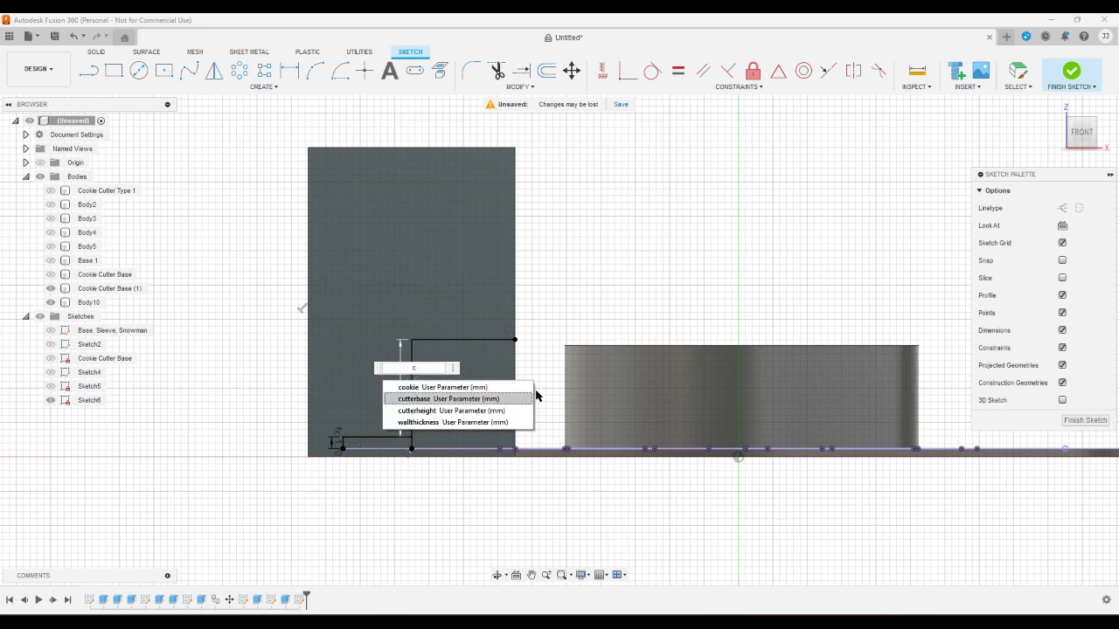
{"action": "key", "text": "Return"}
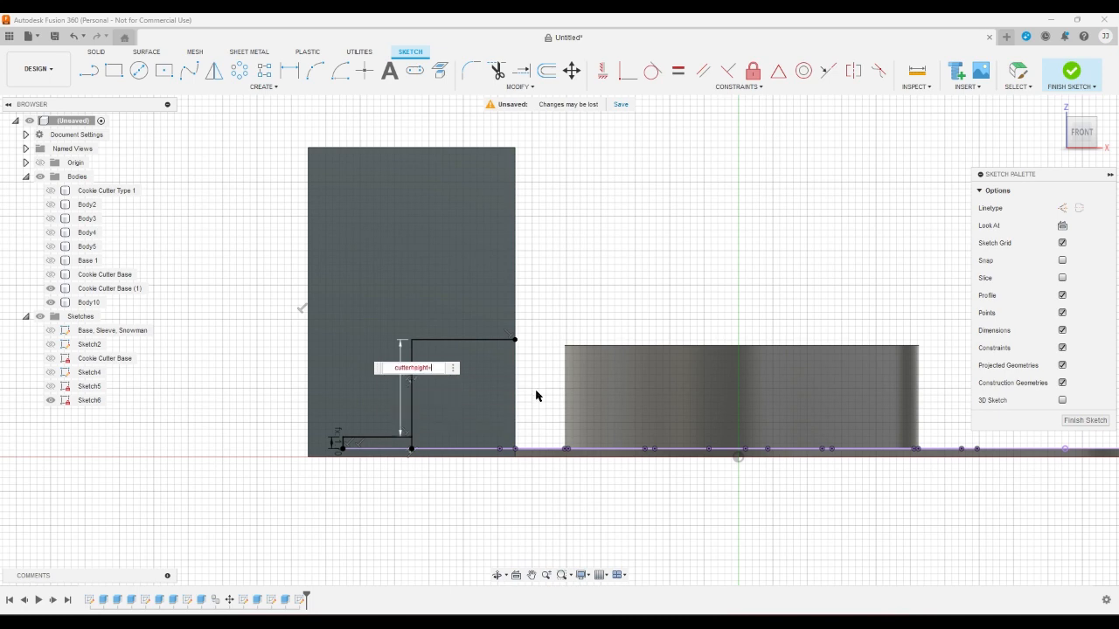
{"action": "type", "text": "+tl"}
{"action": "key", "text": "Return"}
{"action": "key", "text": "Return"}
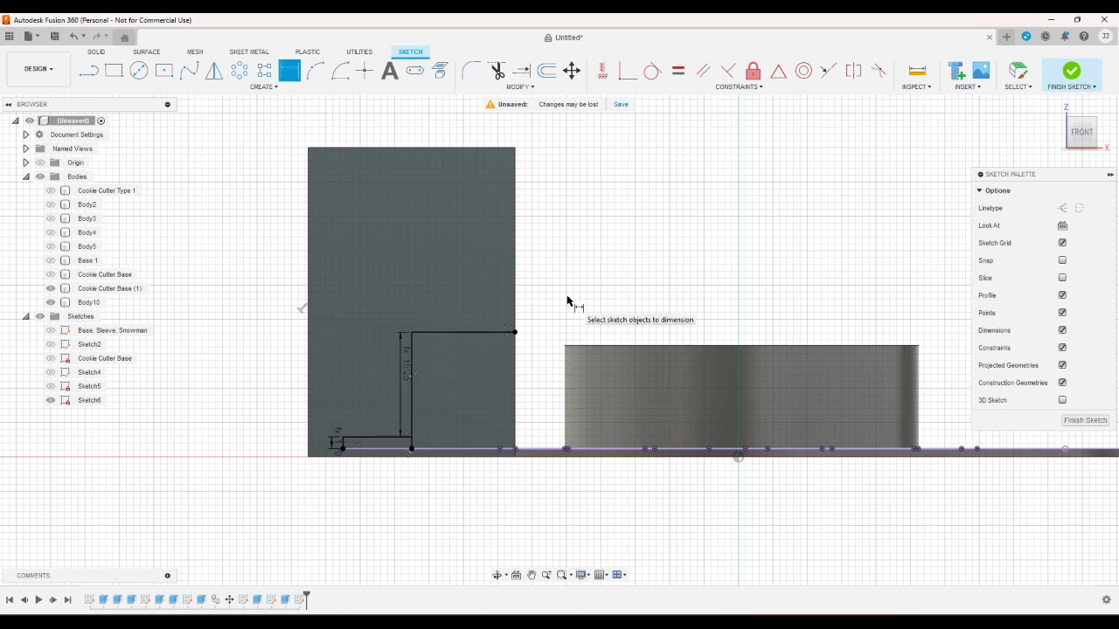
Finish the sketch, hide Cookie Cutter Base (1), and extrude both stepped profiles -55 mm as a cut through the corner block
{"action": "left_click", "coordinate": [1072, 71]}
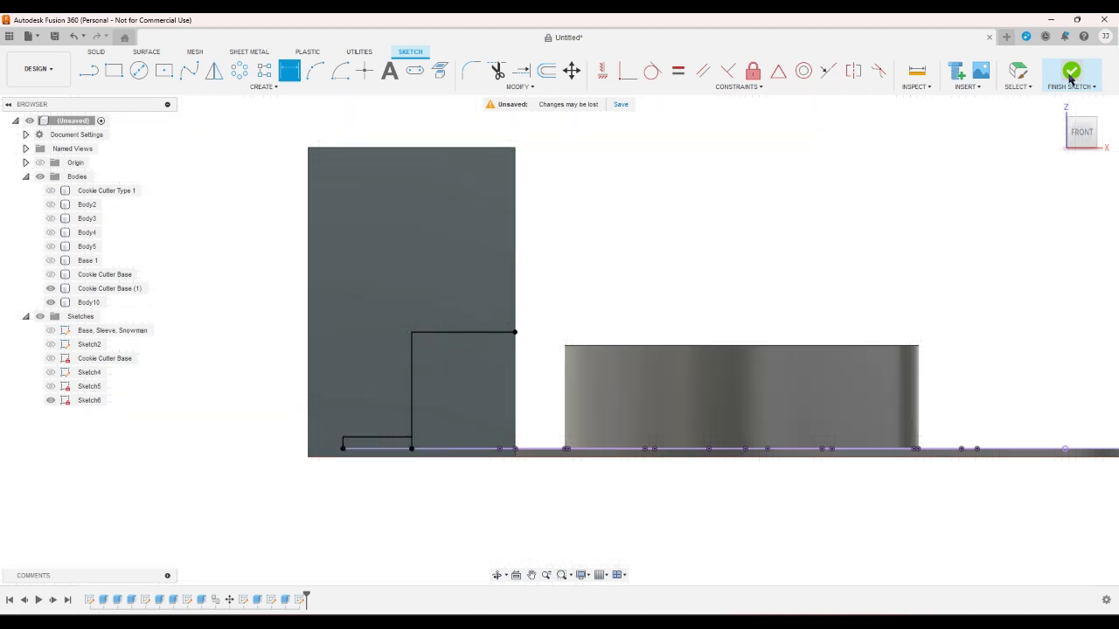
{"action": "left_click", "coordinate": [112, 70]}
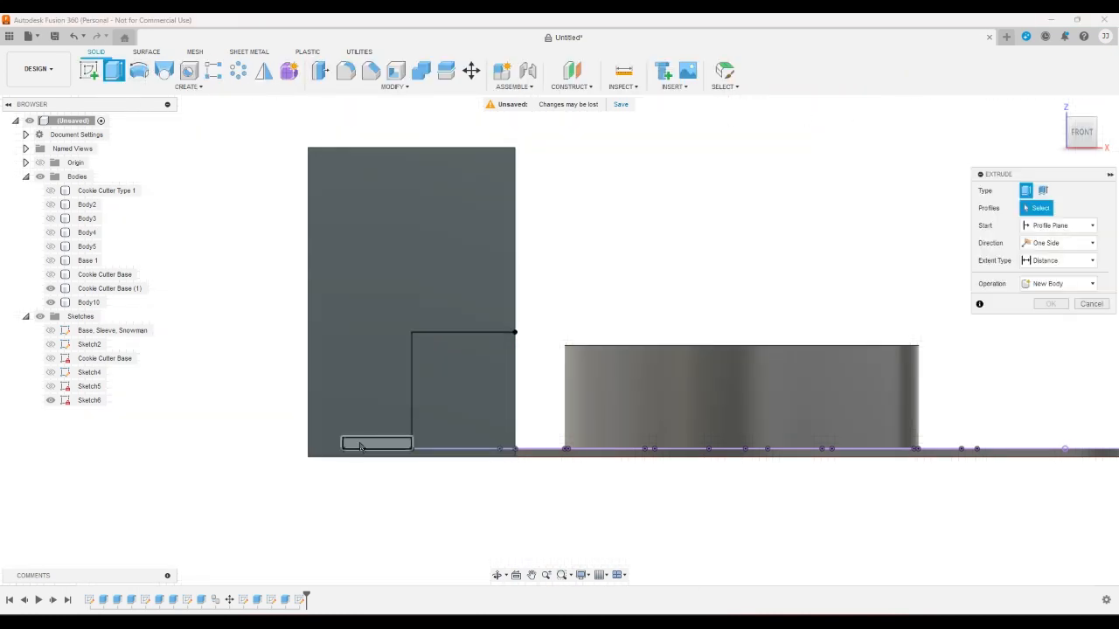
{"action": "left_click", "coordinate": [484, 444]}
{"action": "left_click", "coordinate": [1068, 115]}
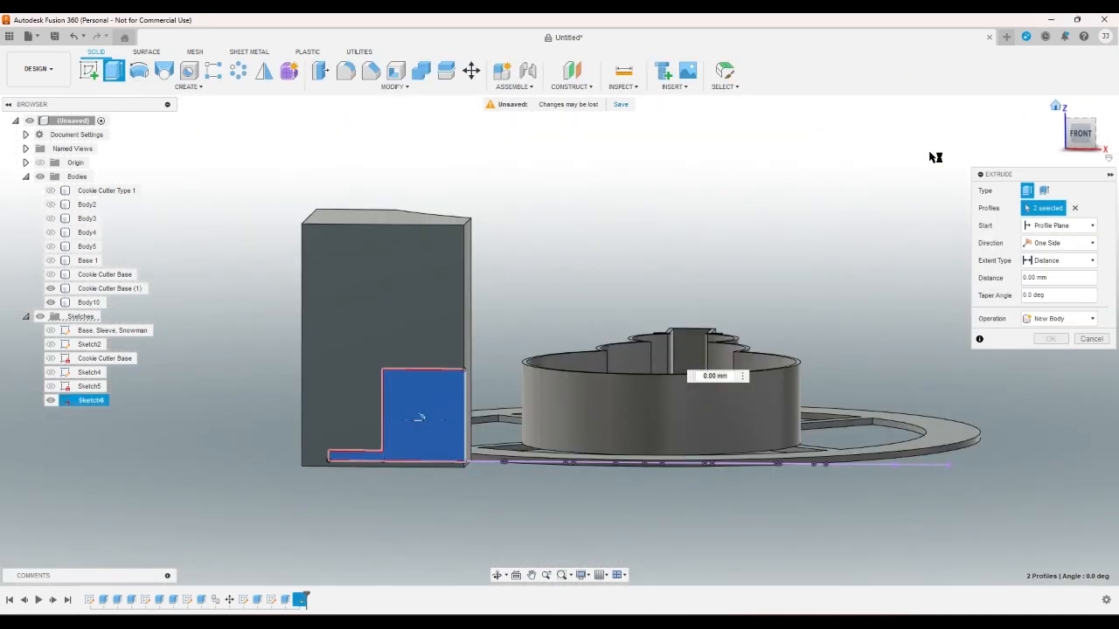
{"action": "left_click_drag", "start_coordinate": [325, 409], "coordinate": [455, 325]}
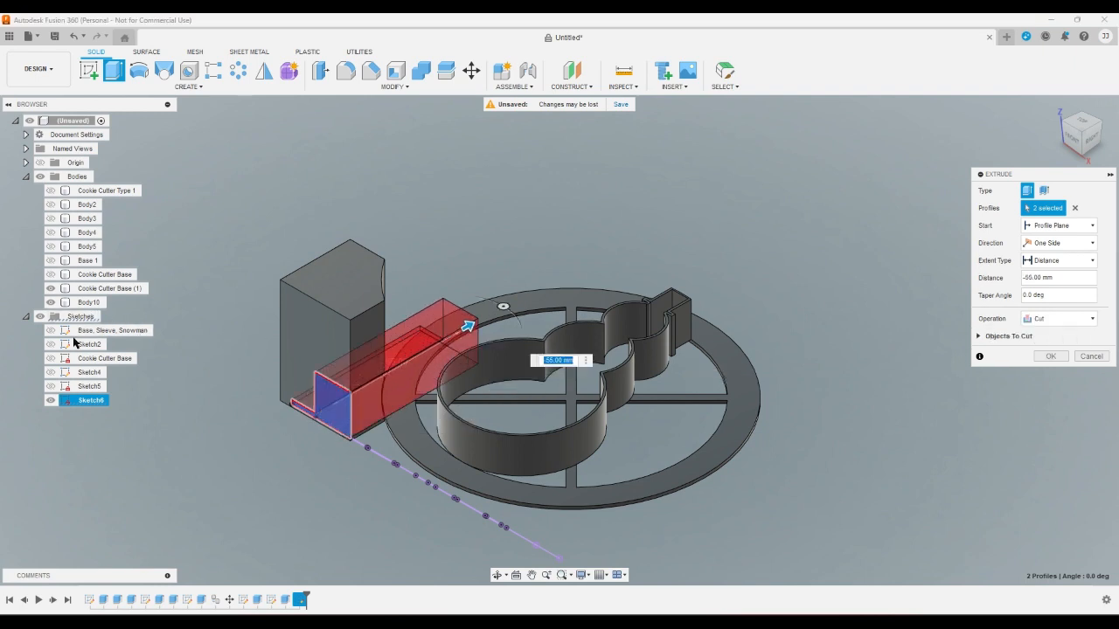
{"action": "left_click", "coordinate": [51, 289]}
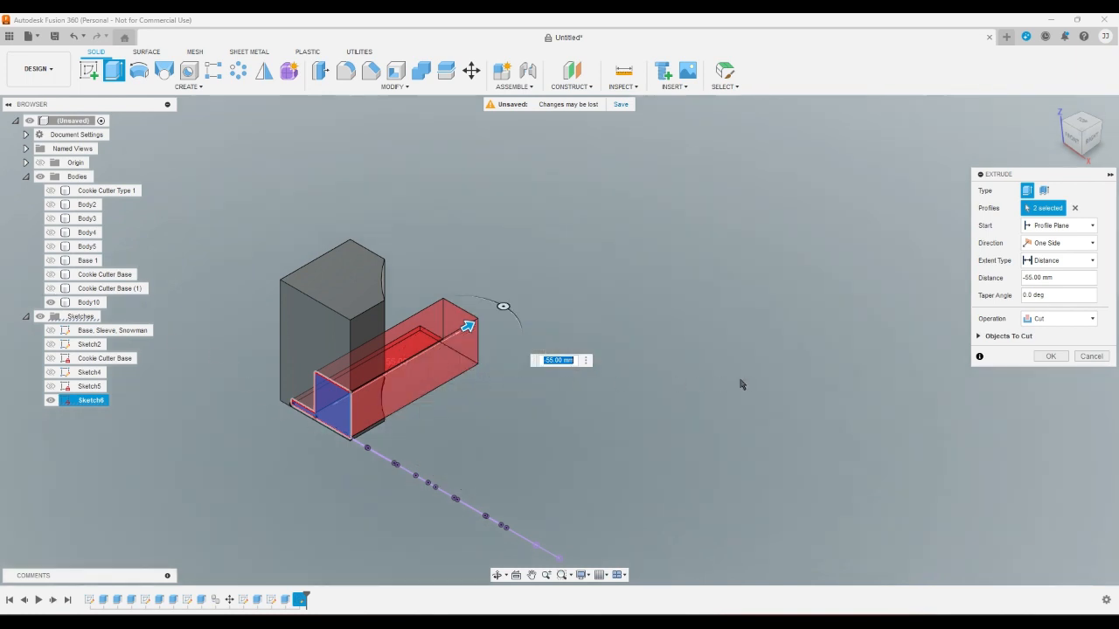
{"action": "left_click", "coordinate": [1047, 358]}
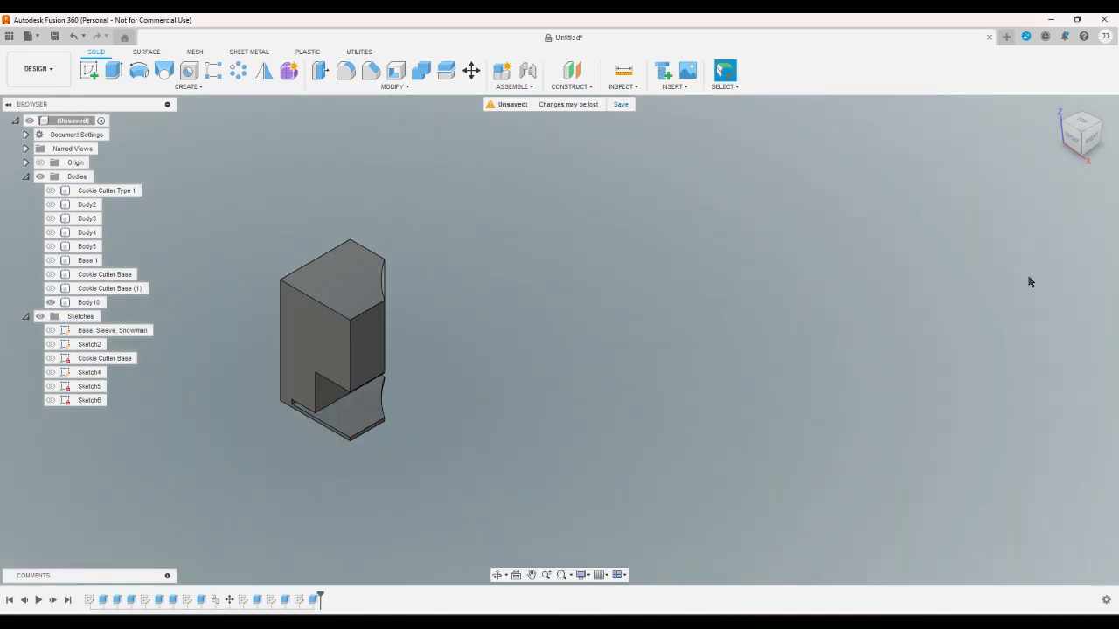
Show the Cookie Cutter Base (1) body again and move it 1.4 mm along Z into the block's slot
{"action": "left_click", "coordinate": [1102, 125]}
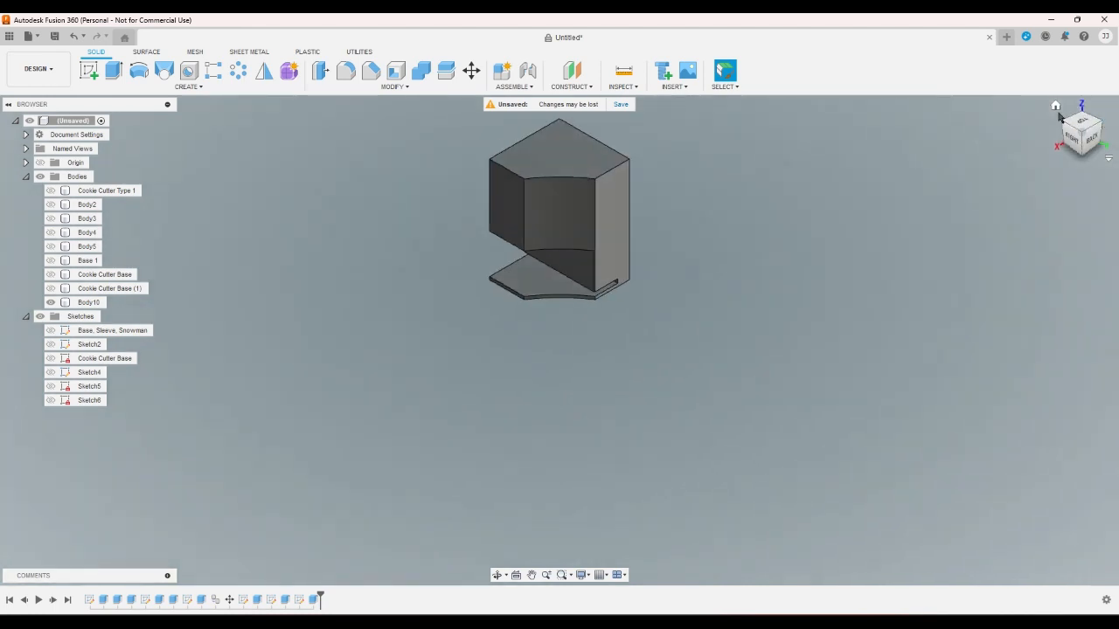
{"action": "left_click", "coordinate": [1055, 106]}
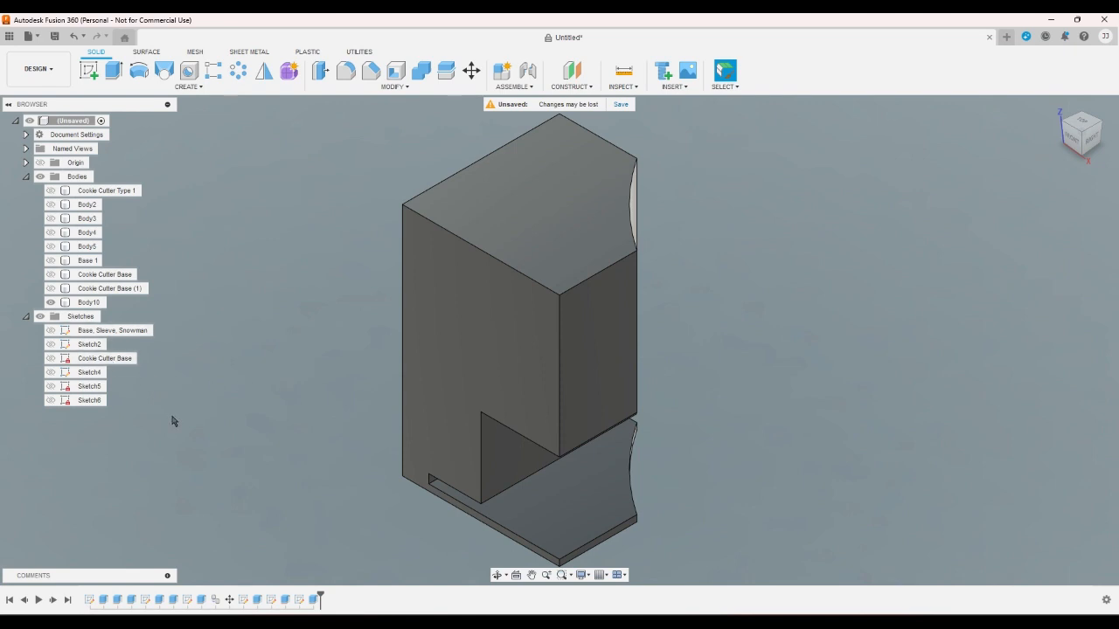
{"action": "left_click", "coordinate": [50, 290]}
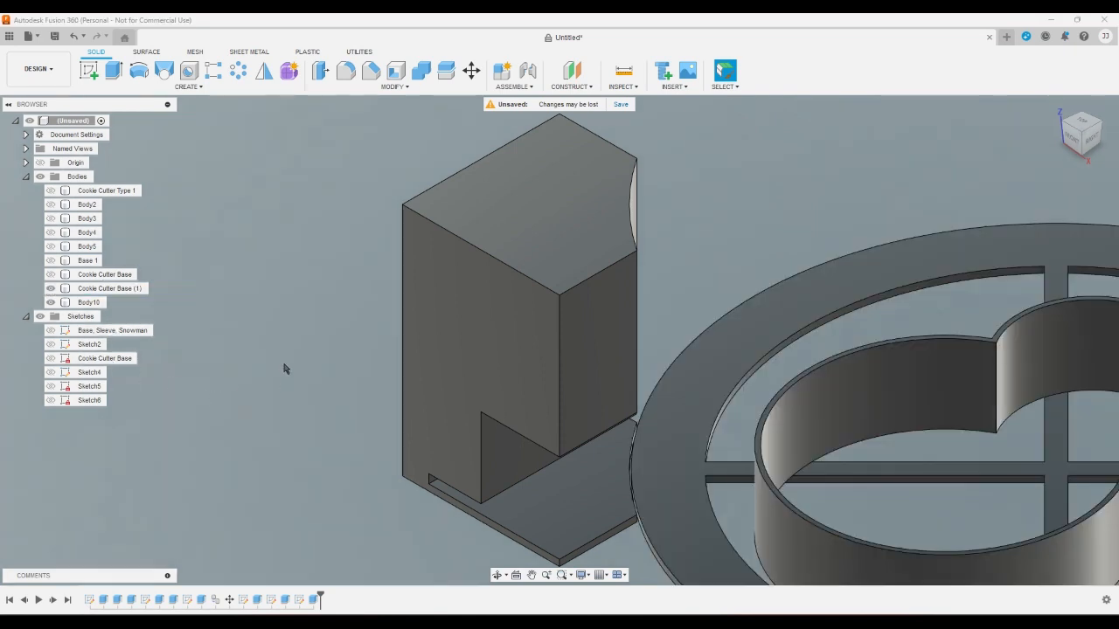
{"action": "left_click", "coordinate": [470, 71]}
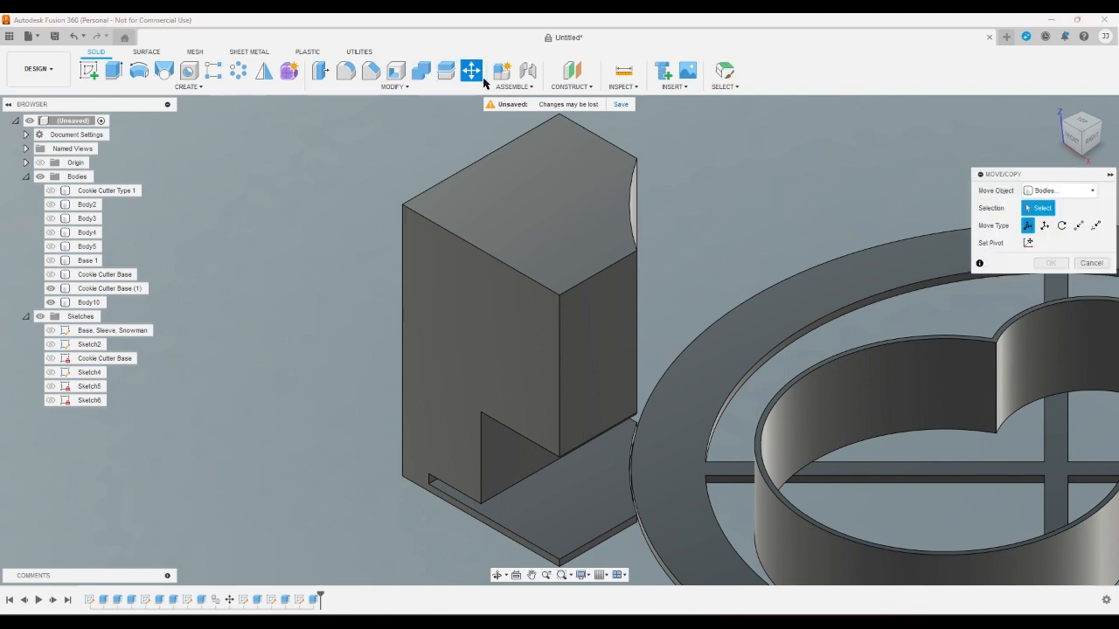
{"action": "left_click", "coordinate": [832, 261]}
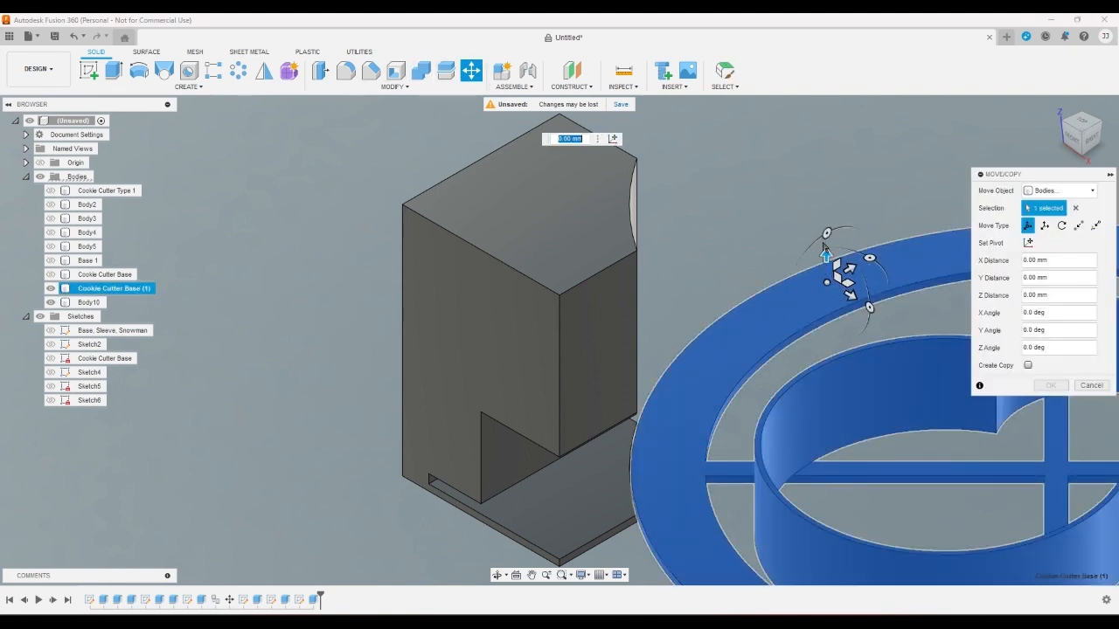
{"action": "left_click", "coordinate": [1082, 146]}
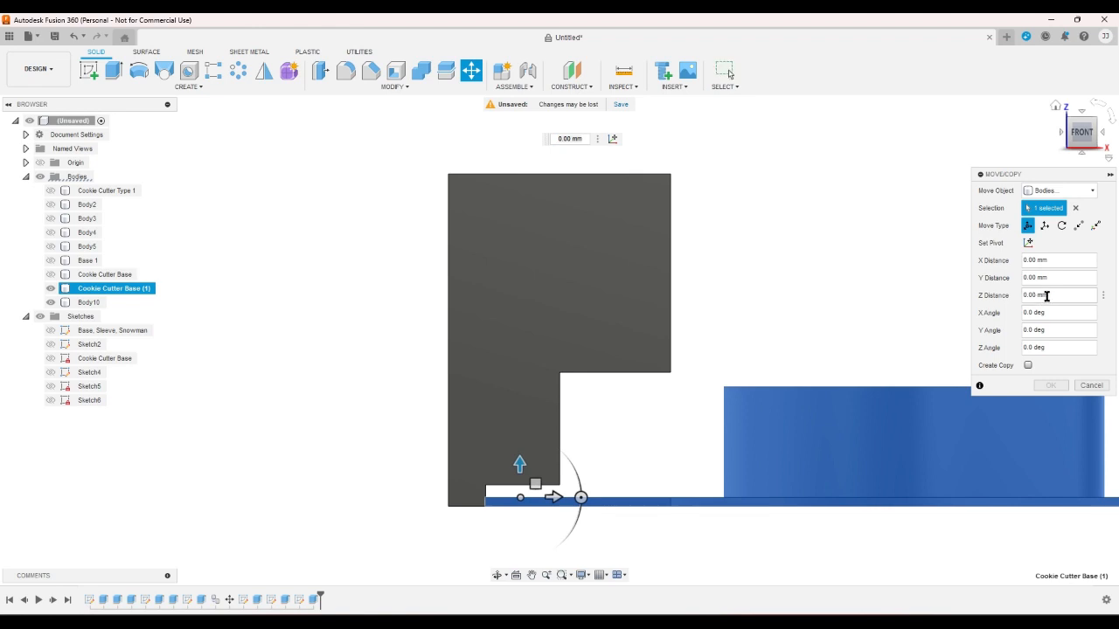
{"action": "left_click", "coordinate": [576, 140]}
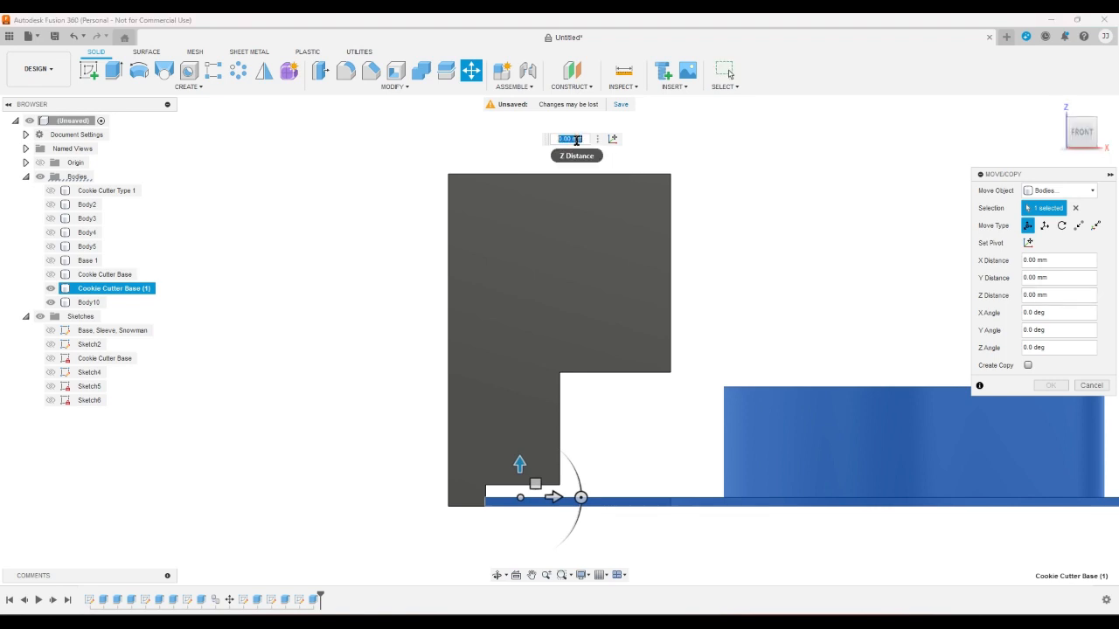
{"action": "type", "text": "1.2"}
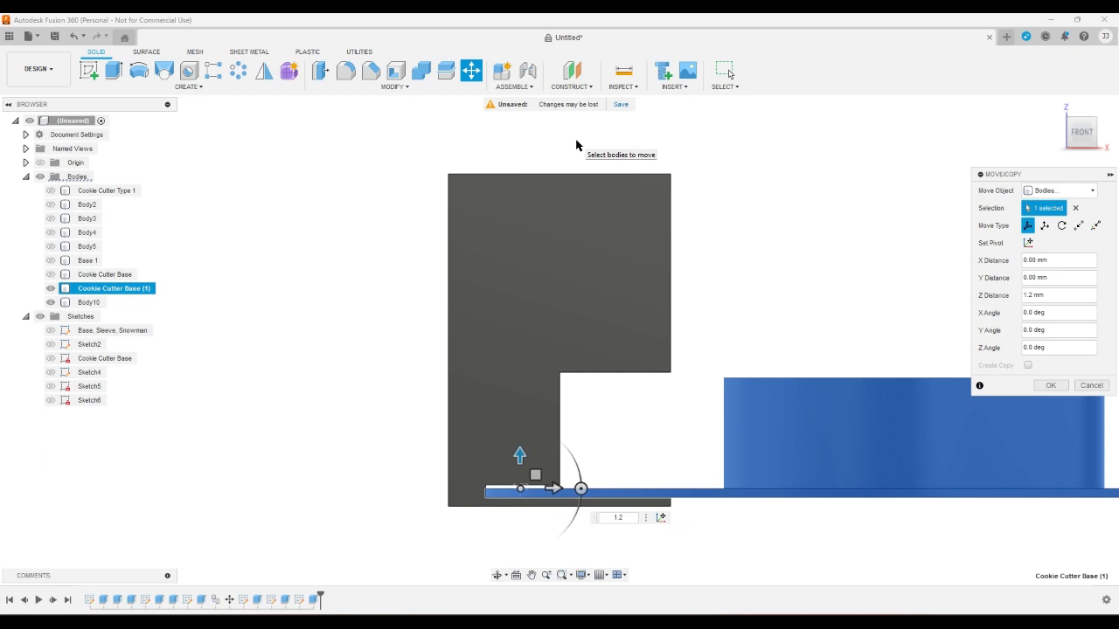
{"action": "key", "text": "BackSpace"}
{"action": "type", "text": "6"}
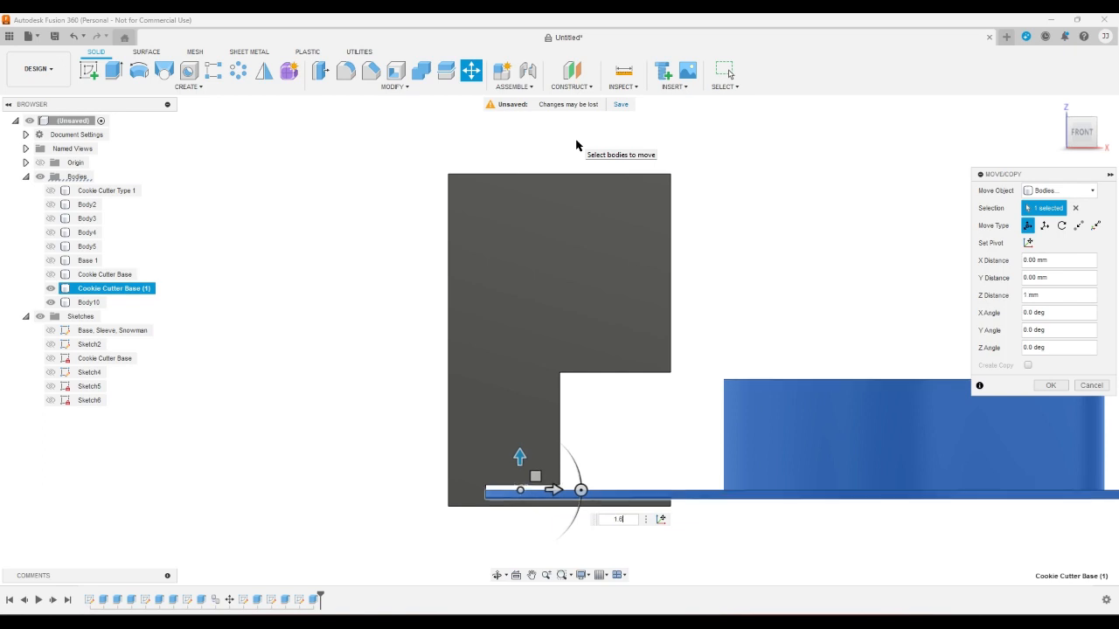
{"action": "key", "text": "BackSpace"}
{"action": "type", "text": "5"}
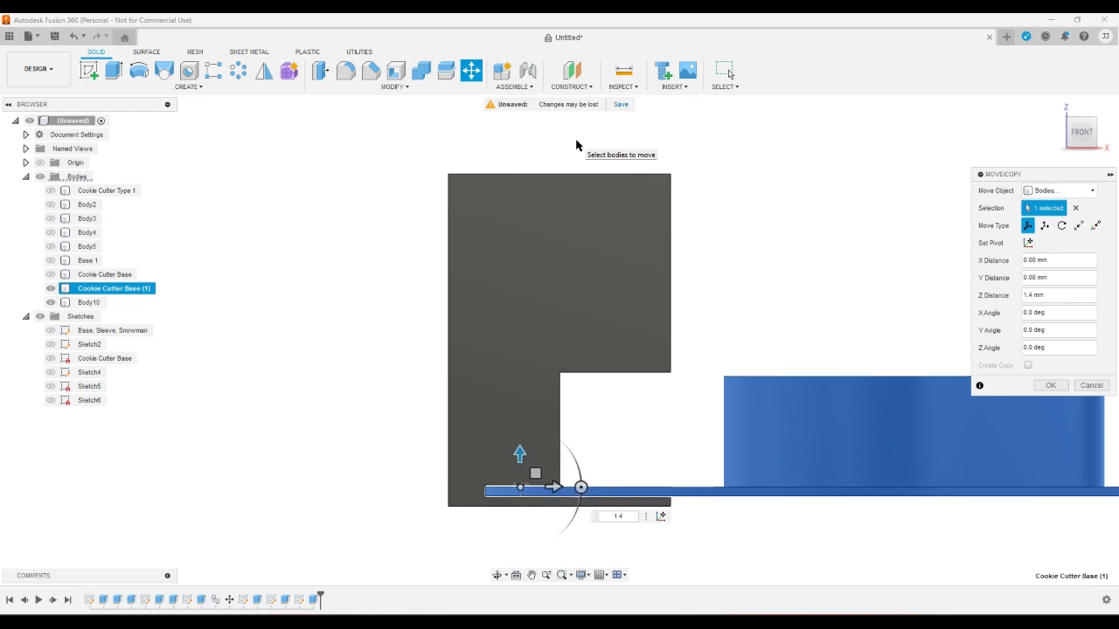
{"action": "left_click", "coordinate": [1050, 385]}
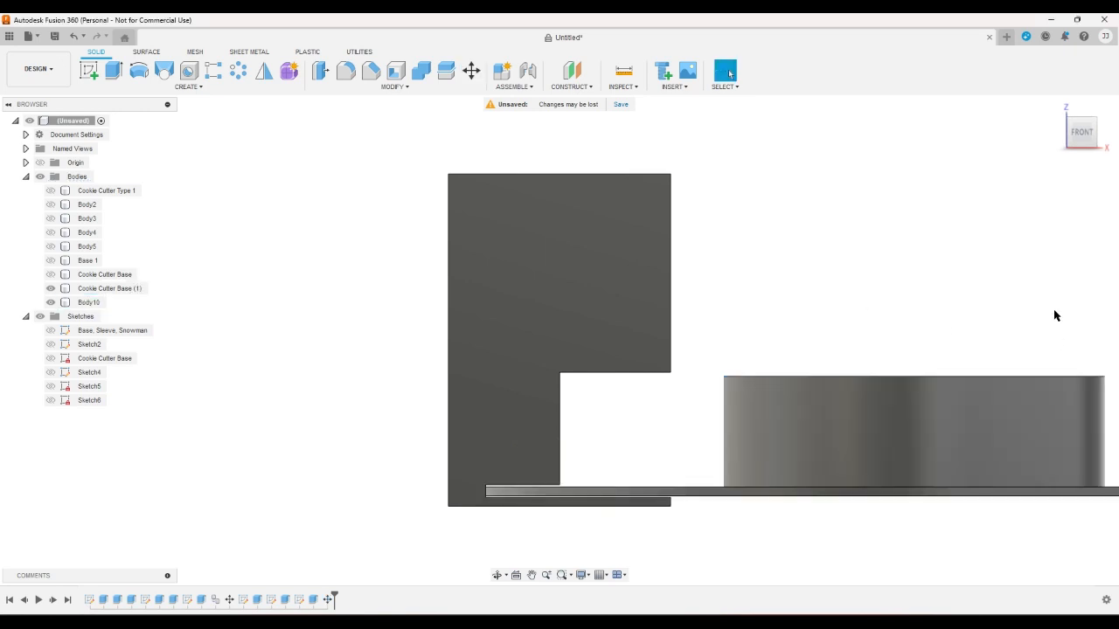
Examine the clearance between the cutter's base ring and the block's slot from the top and front
{"action": "left_click", "coordinate": [1084, 122]}
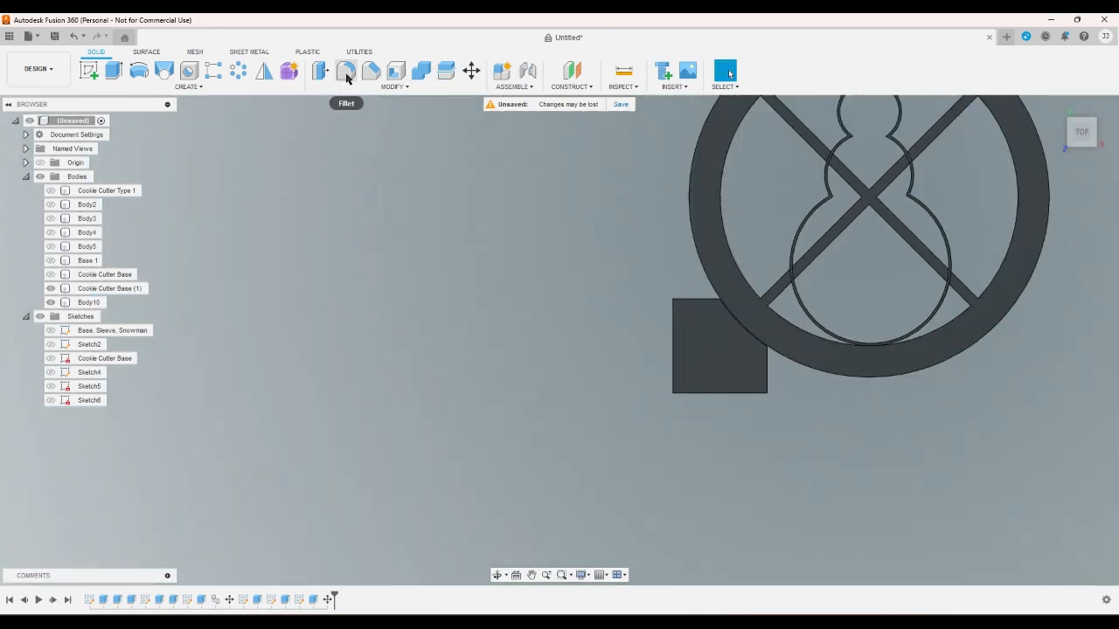
{"action": "left_click", "coordinate": [1081, 146]}
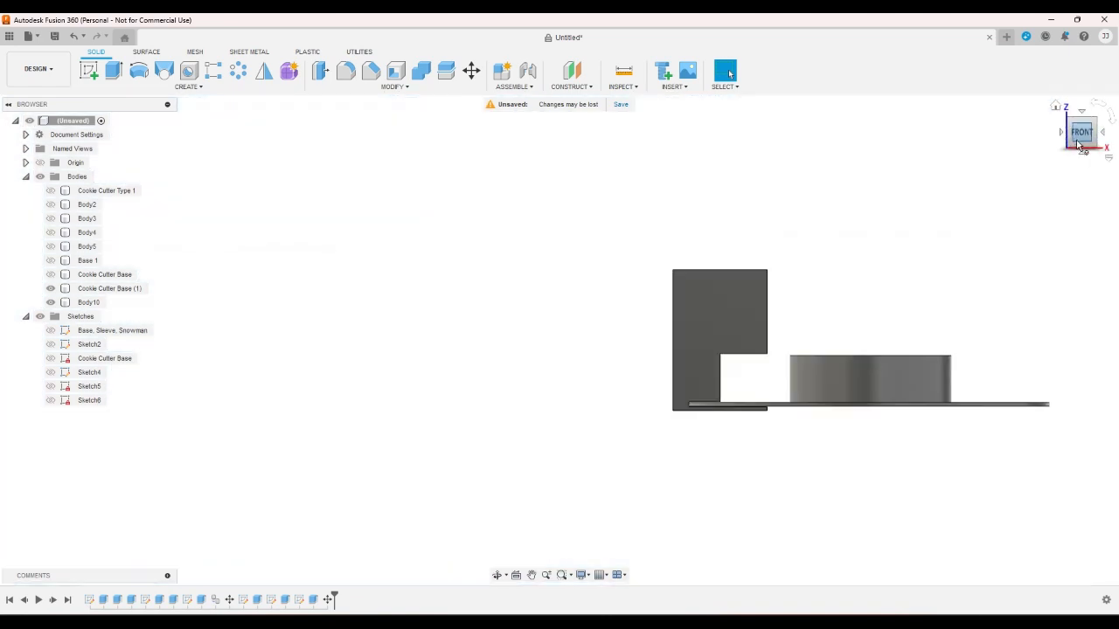
{"action": "scroll", "coordinate": [741, 390], "scroll_direction": "up", "scroll_amount": 5}
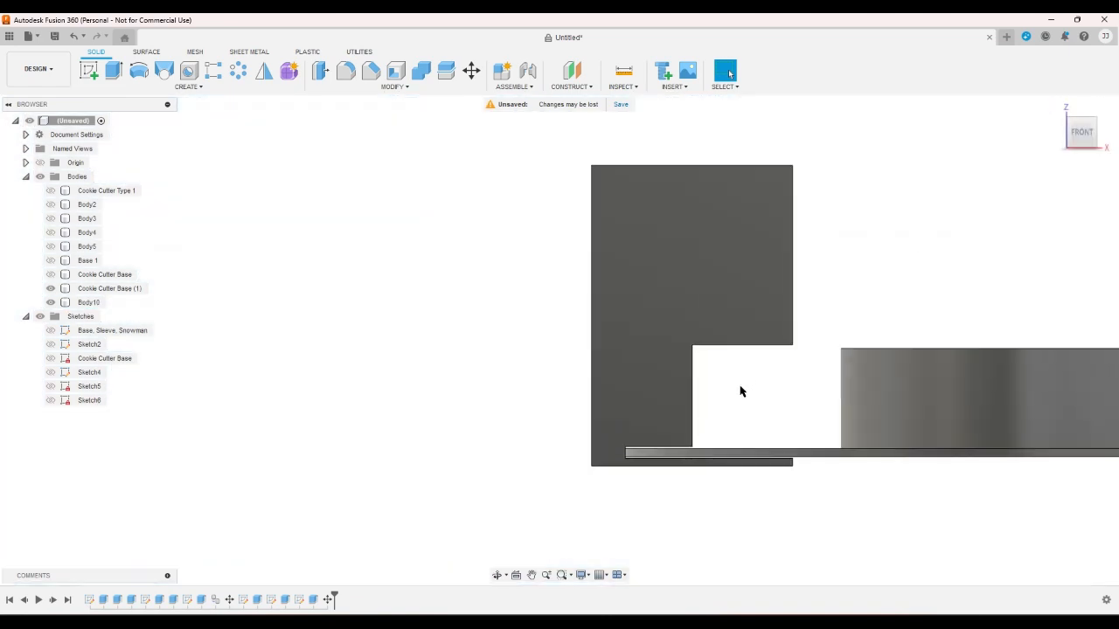
{"action": "scroll", "coordinate": [600, 479], "scroll_direction": "up", "scroll_amount": 4}
{"action": "left_click", "coordinate": [532, 487]}
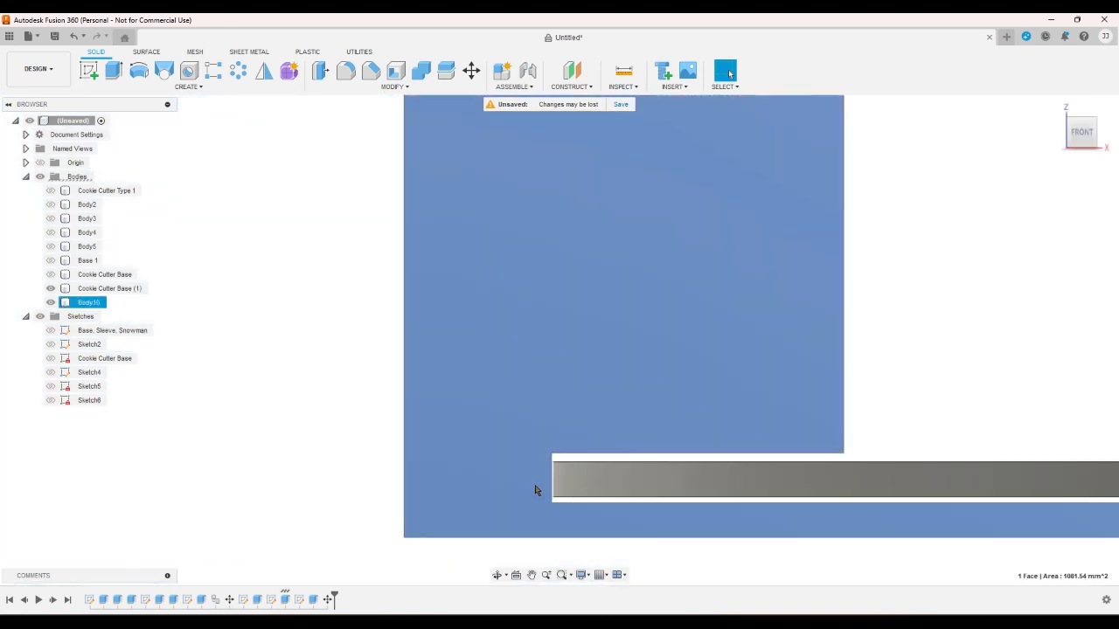
{"action": "left_click", "coordinate": [921, 349]}
{"action": "scroll", "coordinate": [909, 336], "scroll_direction": "down", "scroll_amount": 4}
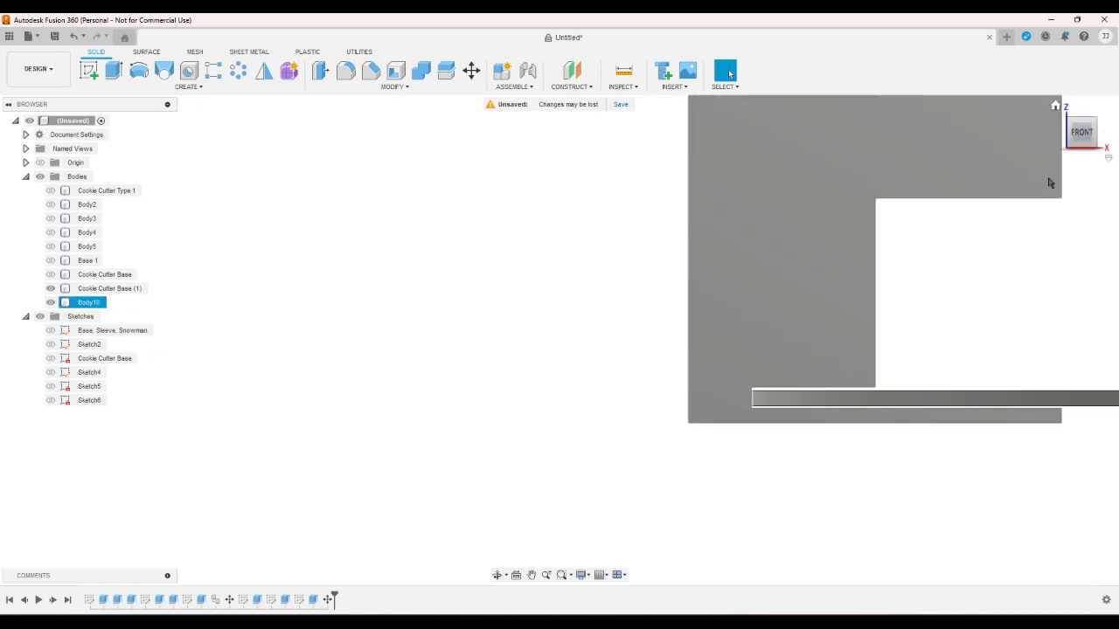
Edit the recess sketch and draw a rectangle about 1.1 mm wide outward from the lower step's outer bottom corner
{"action": "double_click", "coordinate": [303, 600]}
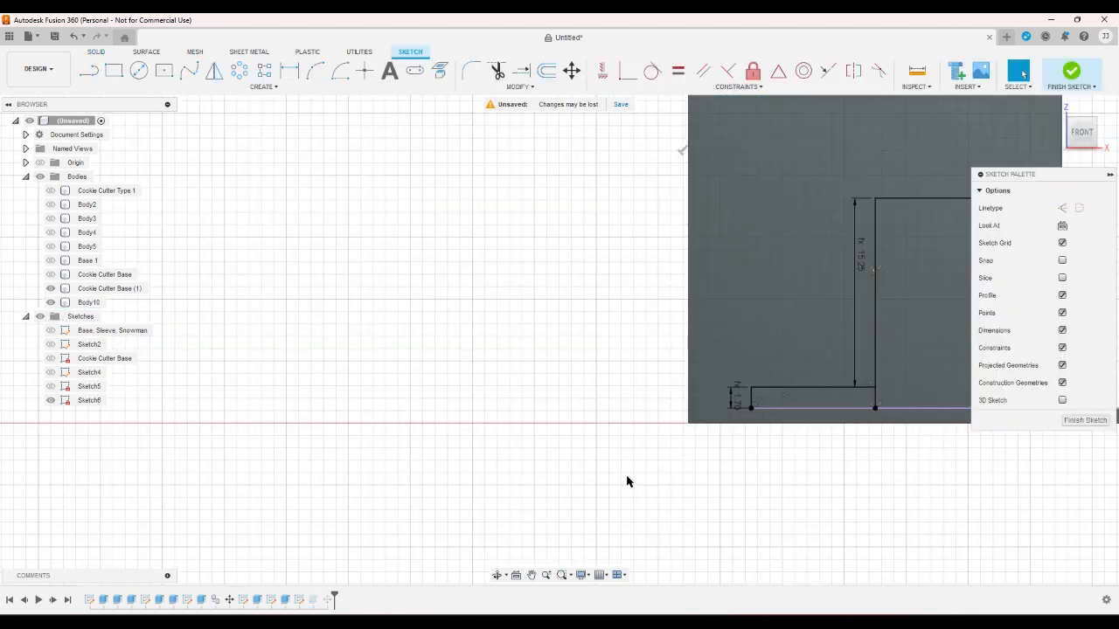
{"action": "key", "text": "l"}
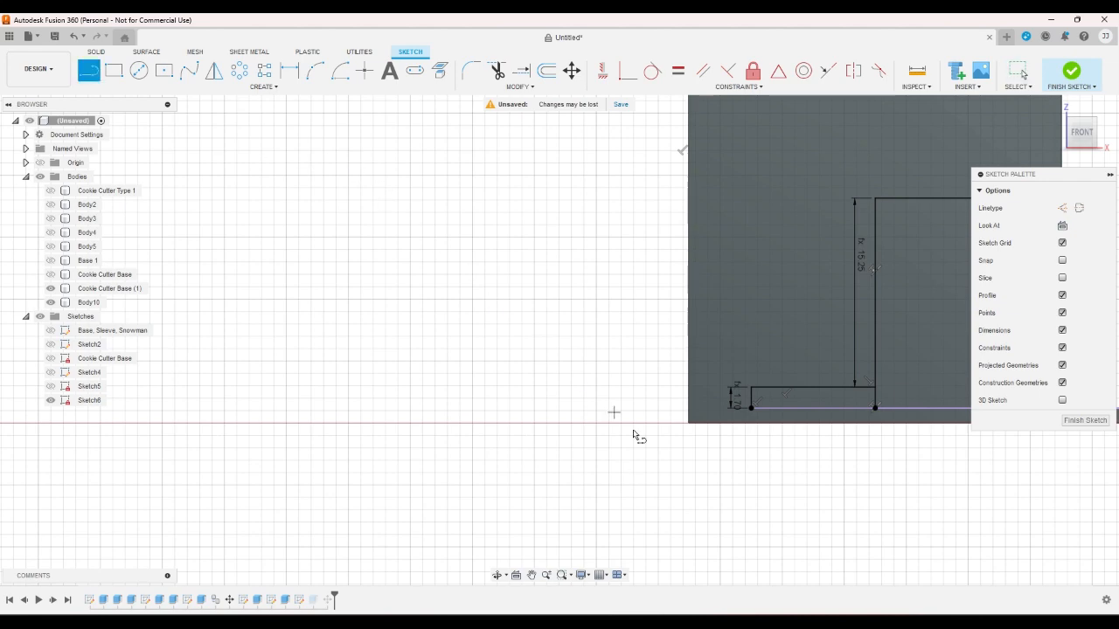
{"action": "scroll", "coordinate": [765, 411], "scroll_direction": "up", "scroll_amount": 5}
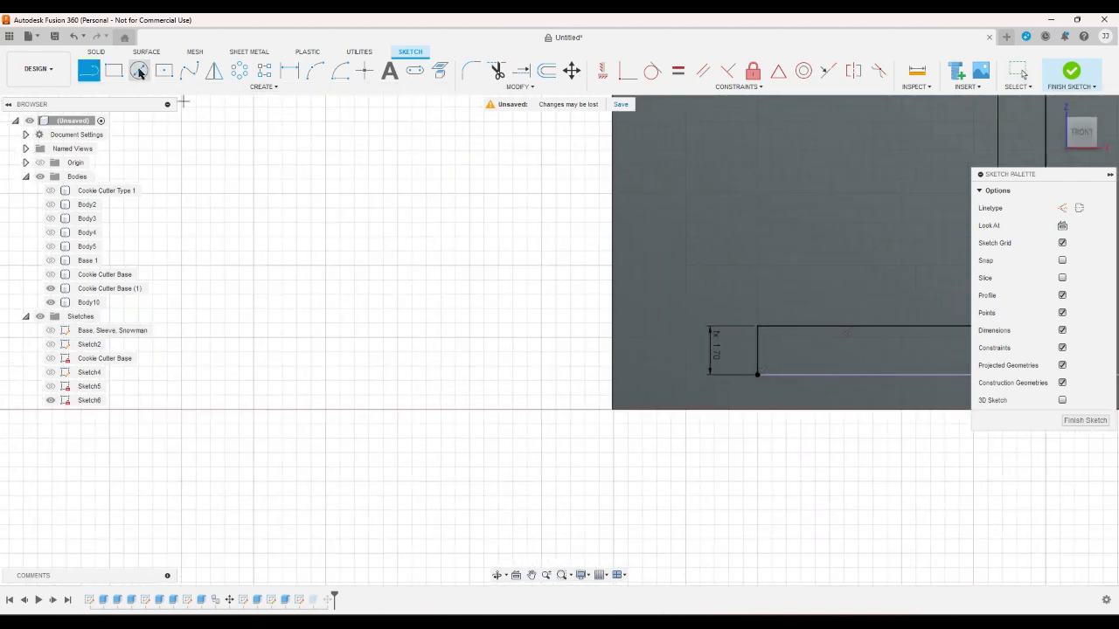
{"action": "key", "text": "r"}
{"action": "scroll", "coordinate": [722, 308], "scroll_direction": "up", "scroll_amount": 2}
{"action": "left_click", "coordinate": [767, 406]}
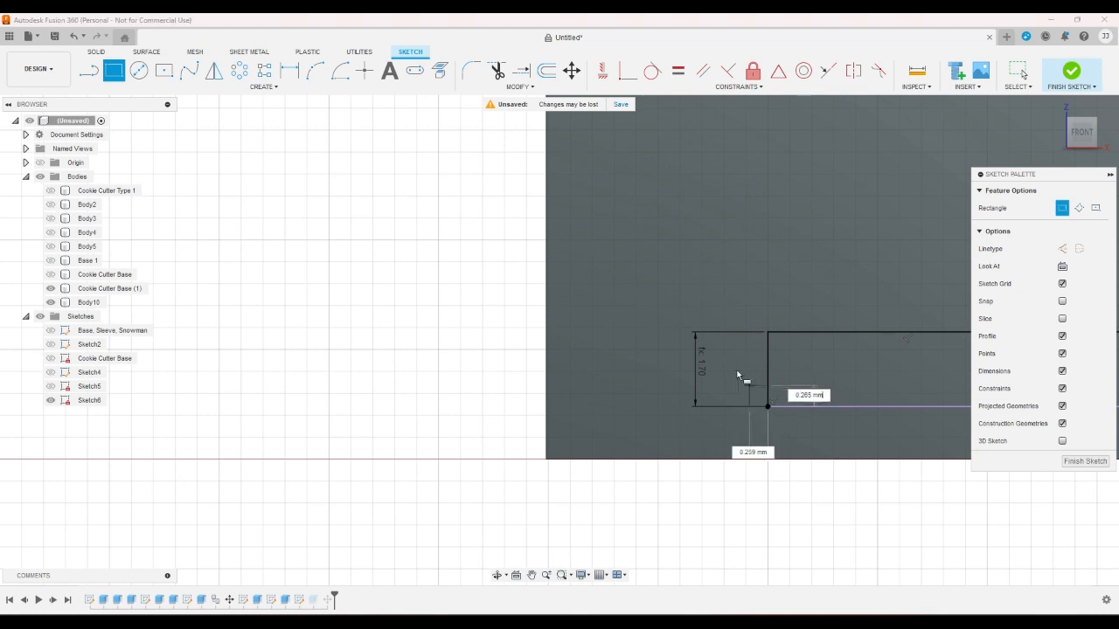
{"action": "left_click", "coordinate": [719, 352]}
Dimension the small rectangle's width as 0.25 mm
{"action": "key", "text": "d"}
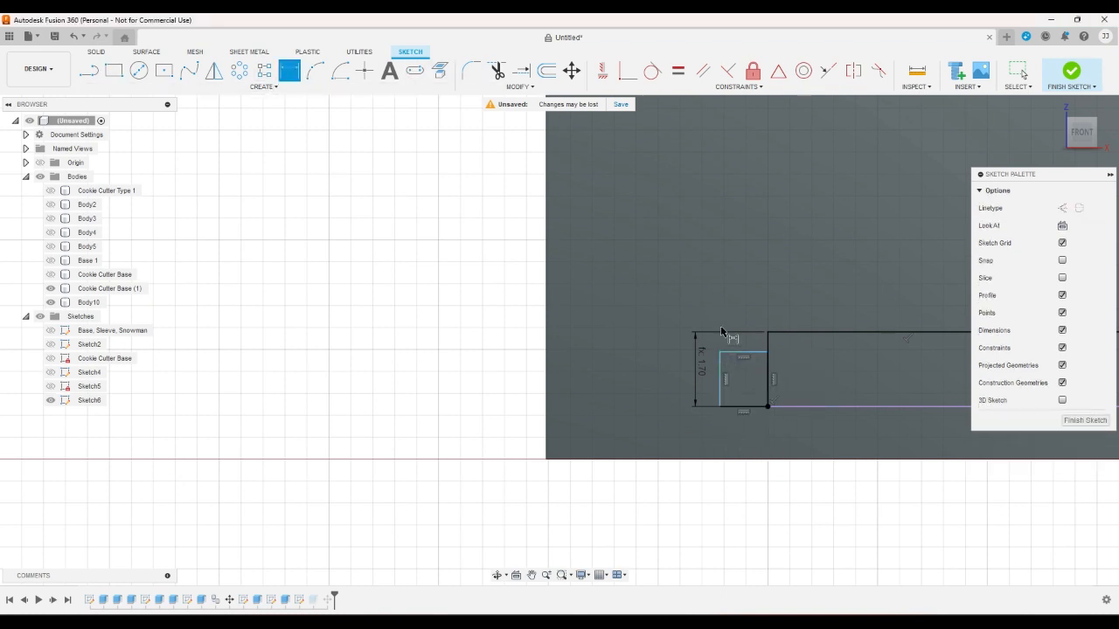
{"action": "left_click", "coordinate": [743, 352]}
{"action": "left_click", "coordinate": [736, 318]}
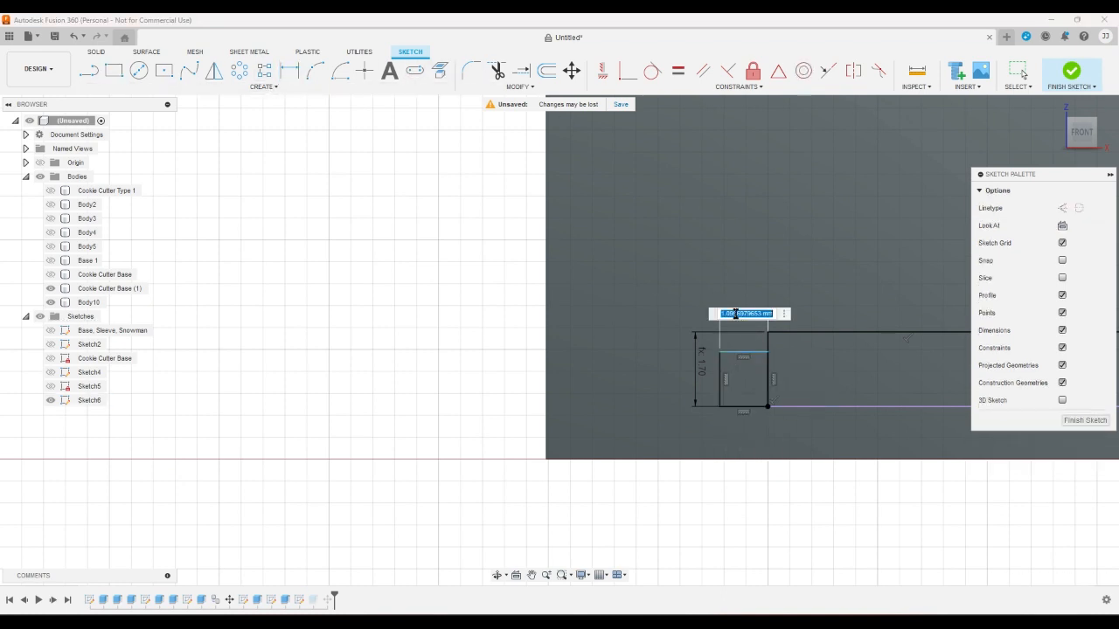
{"action": "type", "text": ".25"}
{"action": "key", "text": "Return"}
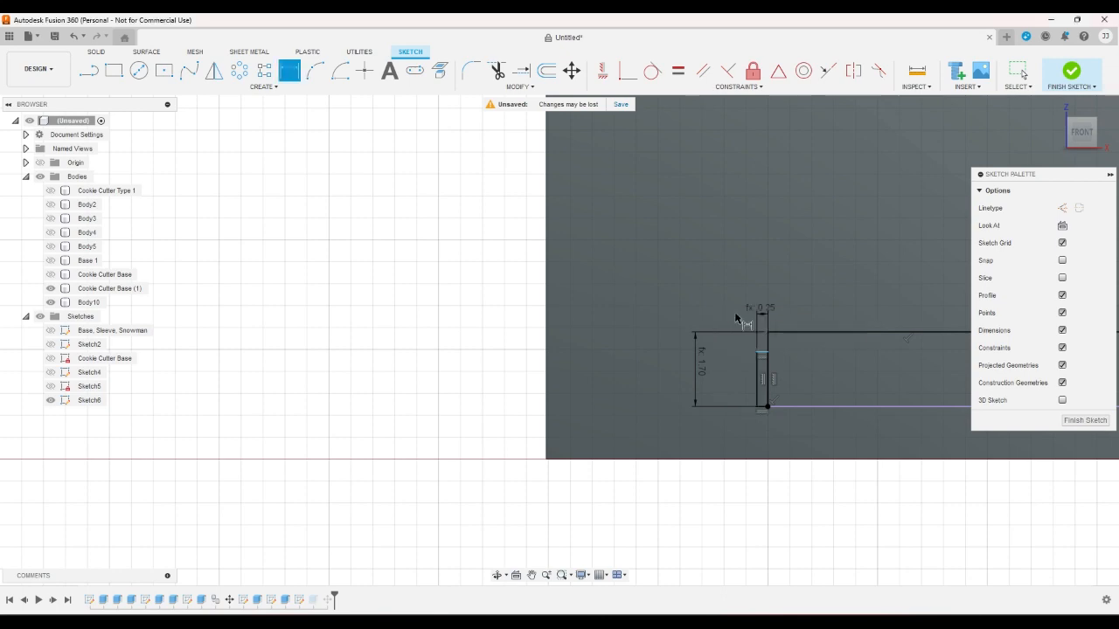
Make the small rectangle's top edge coincident with the lower step's top corner and finish the sketch
{"action": "left_click", "coordinate": [828, 71]}
{"action": "scroll", "coordinate": [779, 337], "scroll_direction": "up", "scroll_amount": 4}
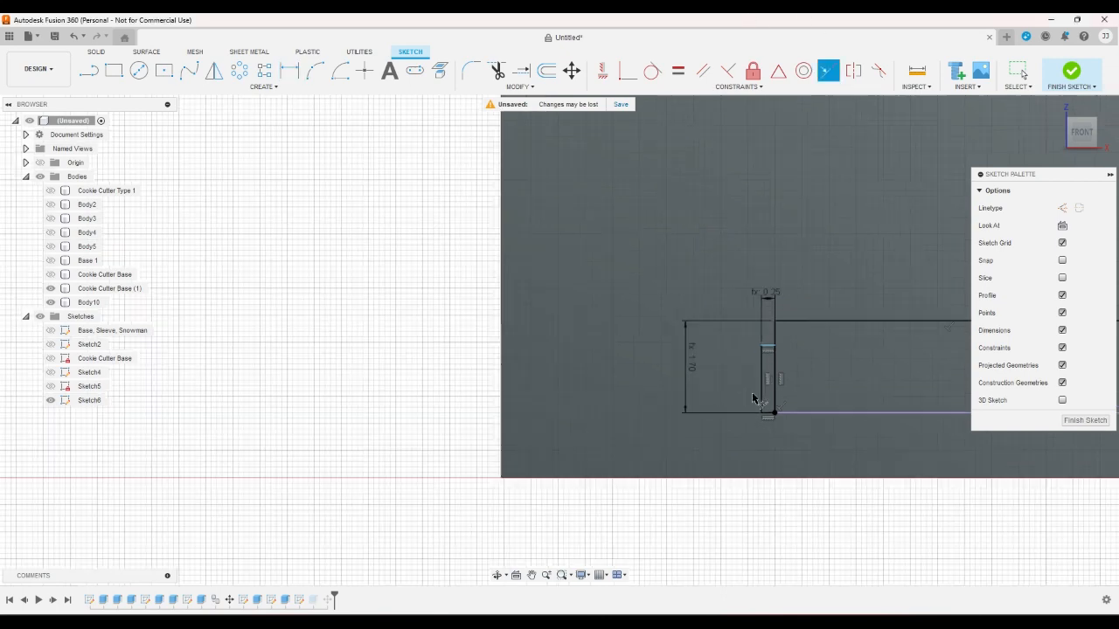
{"action": "left_click", "coordinate": [779, 309]}
{"action": "left_click", "coordinate": [799, 263]}
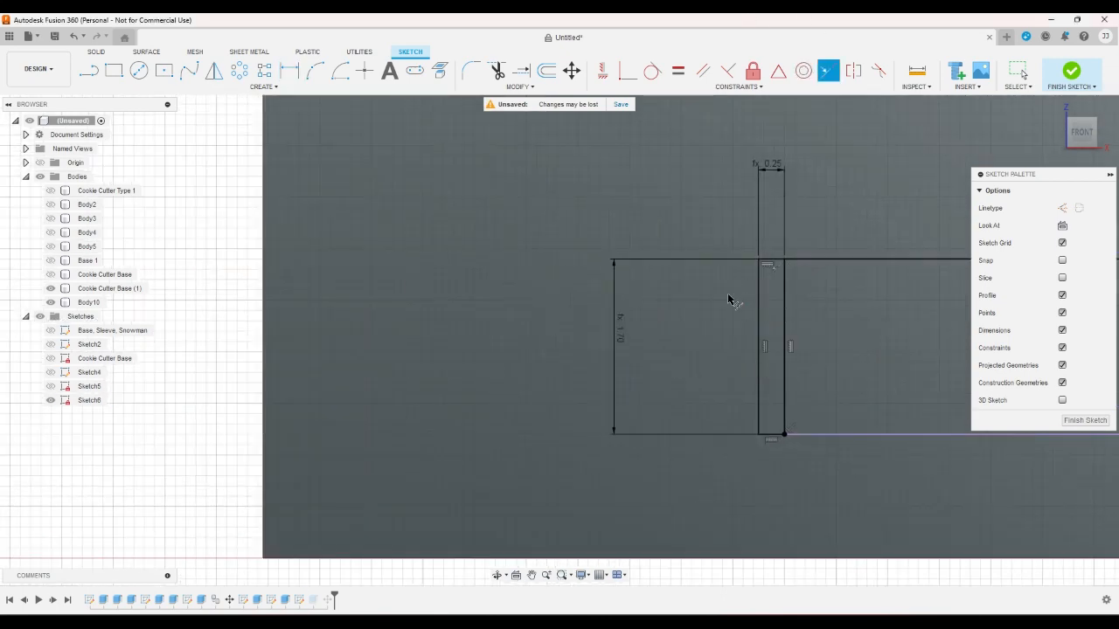
{"action": "left_click", "coordinate": [1072, 87]}
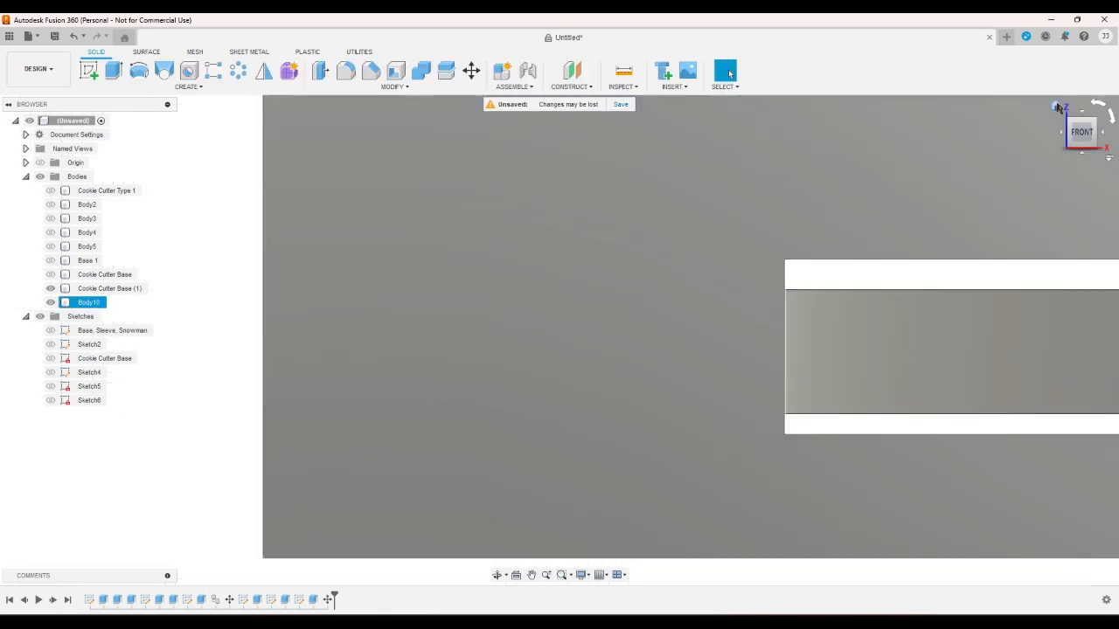
Edit the block's 55 mm recess cut and add the narrow strip beside the lower step to its profiles
{"action": "left_click", "coordinate": [1055, 107]}
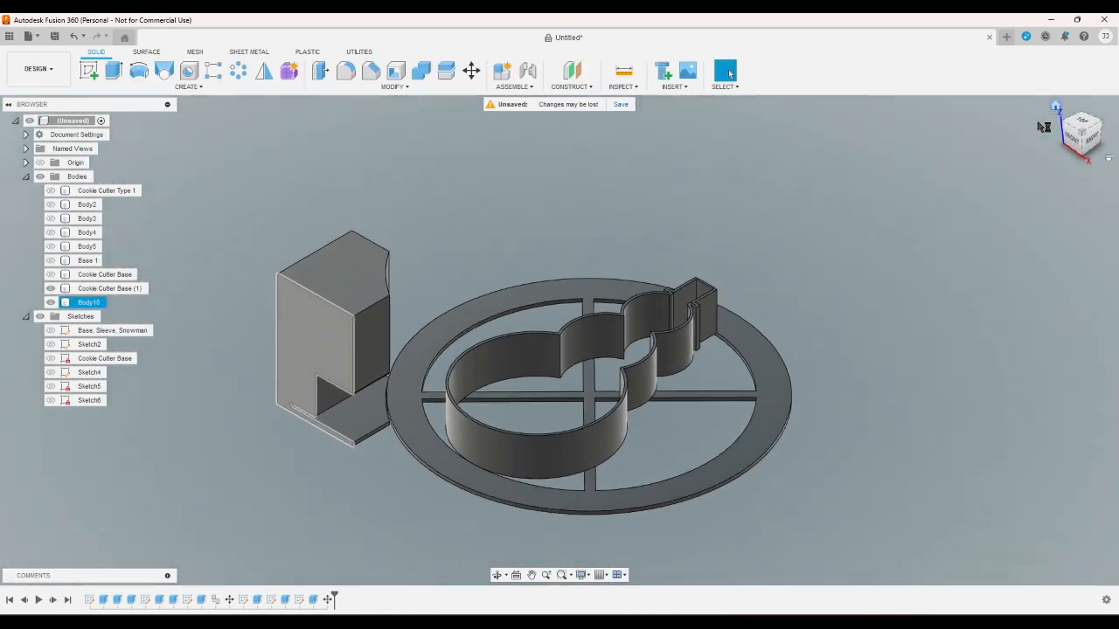
{"action": "double_click", "coordinate": [314, 600]}
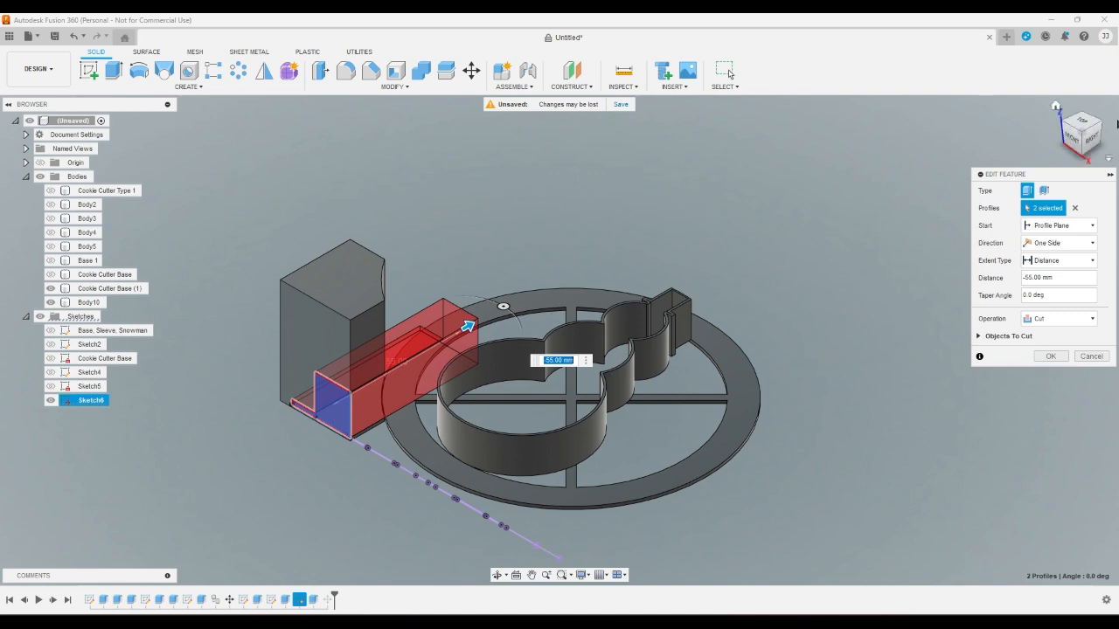
{"action": "left_click", "coordinate": [1071, 138]}
{"action": "scroll", "coordinate": [367, 411], "scroll_direction": "up", "scroll_amount": 5}
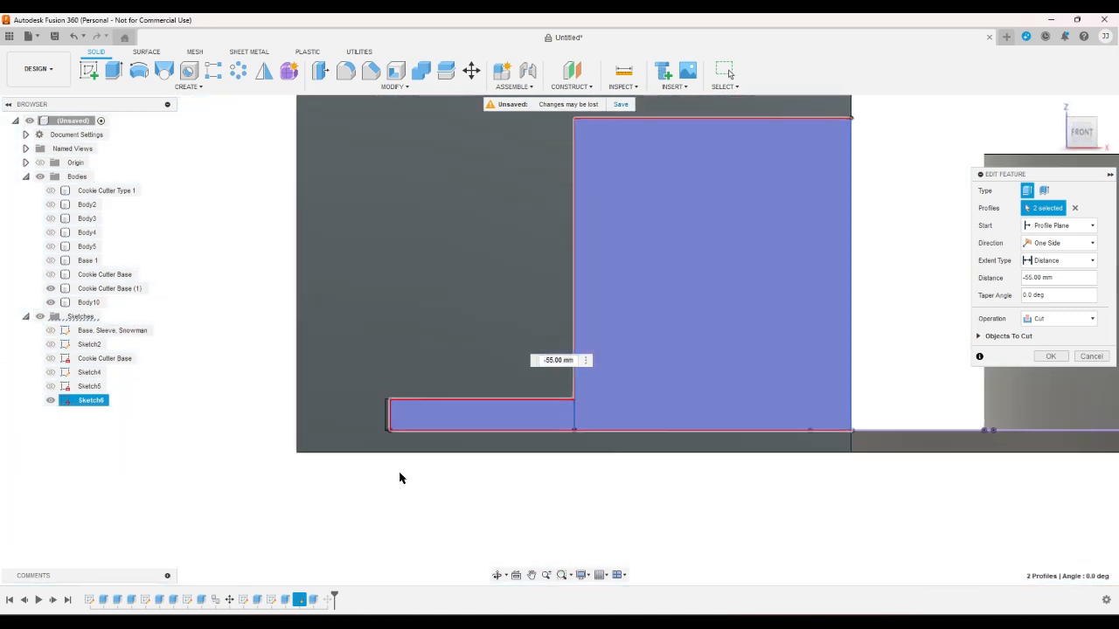
{"action": "scroll", "coordinate": [400, 478], "scroll_direction": "up", "scroll_amount": 3}
{"action": "left_click", "coordinate": [382, 356]}
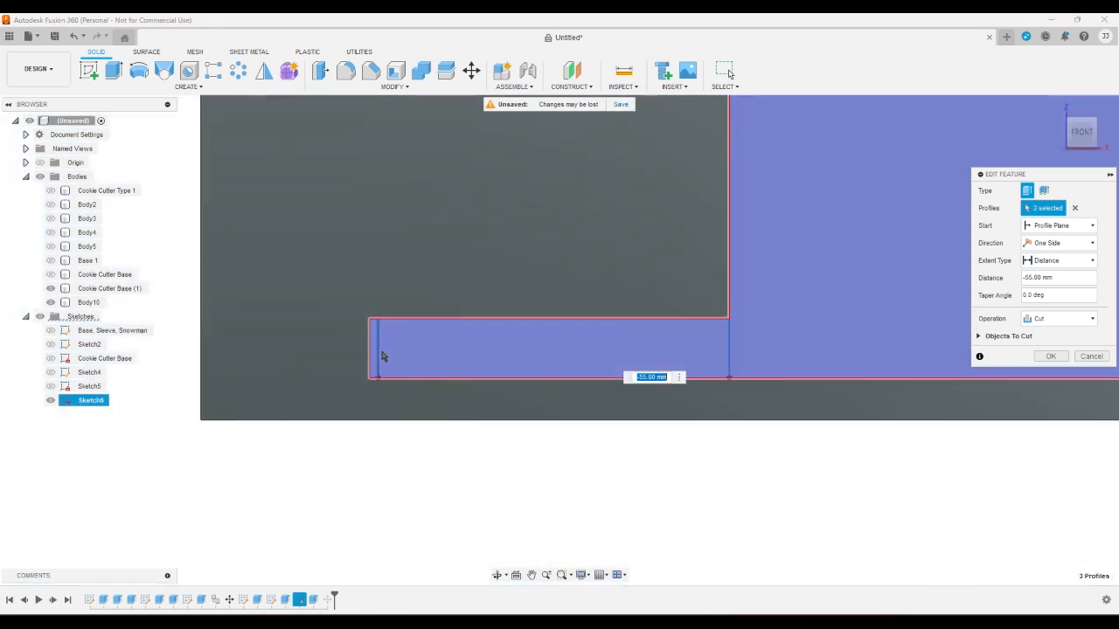
{"action": "left_click", "coordinate": [1050, 355]}
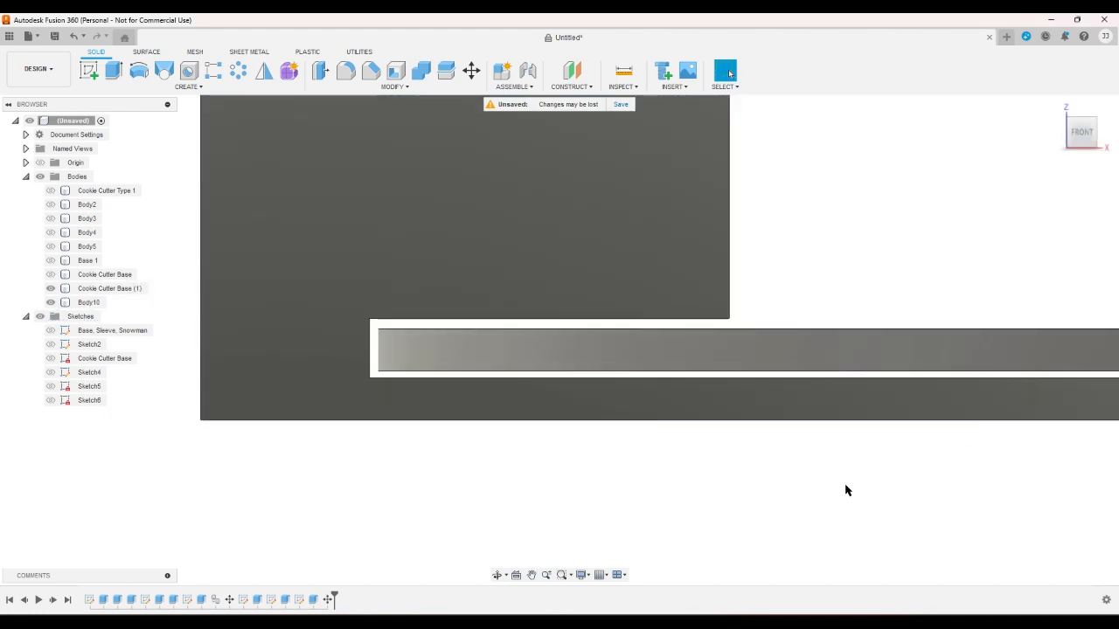
Move the Cookie Cutter Base (1) body -40 mm along Y into the block's recess
{"action": "left_click", "coordinate": [1055, 106]}
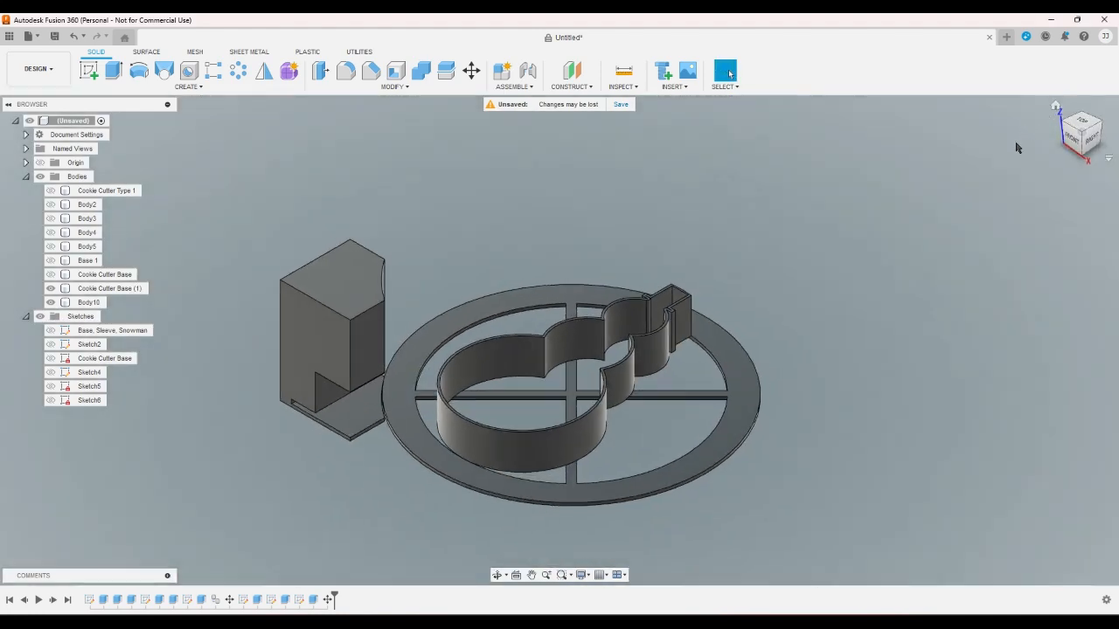
{"action": "left_click", "coordinate": [471, 72]}
{"action": "left_click", "coordinate": [539, 446]}
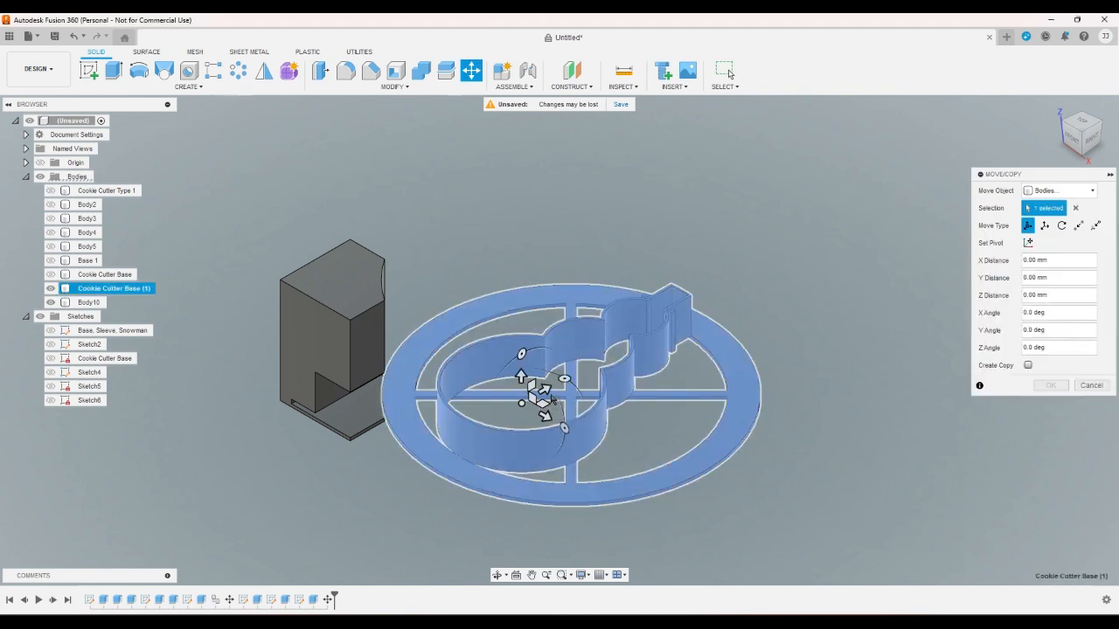
{"action": "left_click_drag", "start_coordinate": [542, 392], "coordinate": [450, 439]}
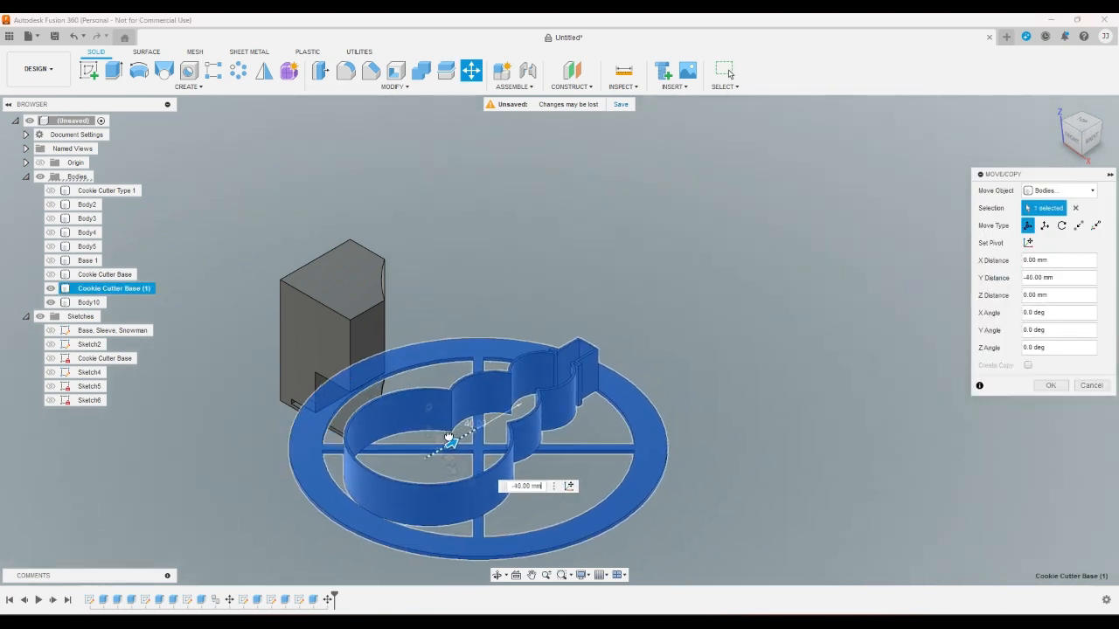
{"action": "left_click", "coordinate": [1047, 386]}
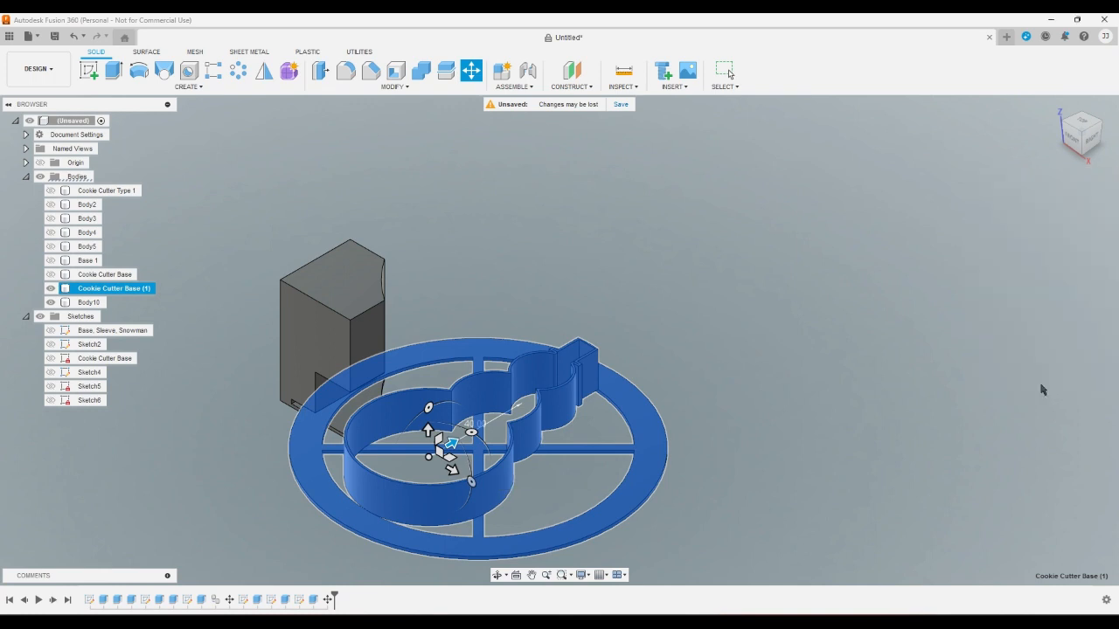
Rotate the Cookie Cutter Base (1) body 90 degrees about the axis of the base ring's inner circular edge
{"action": "left_click", "coordinate": [471, 72]}
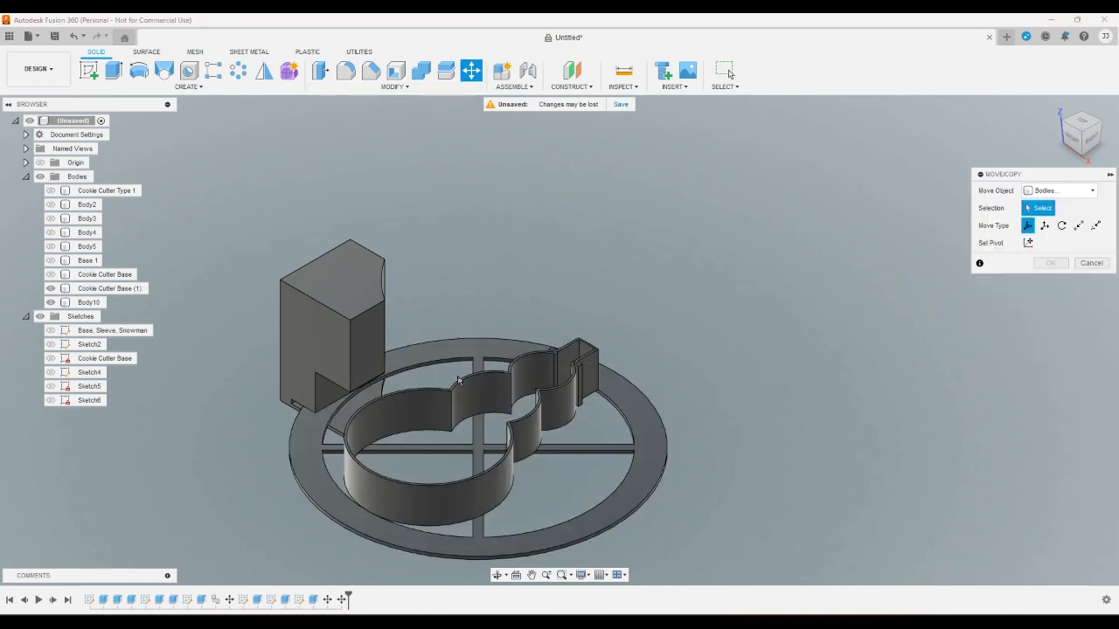
{"action": "left_click", "coordinate": [439, 409]}
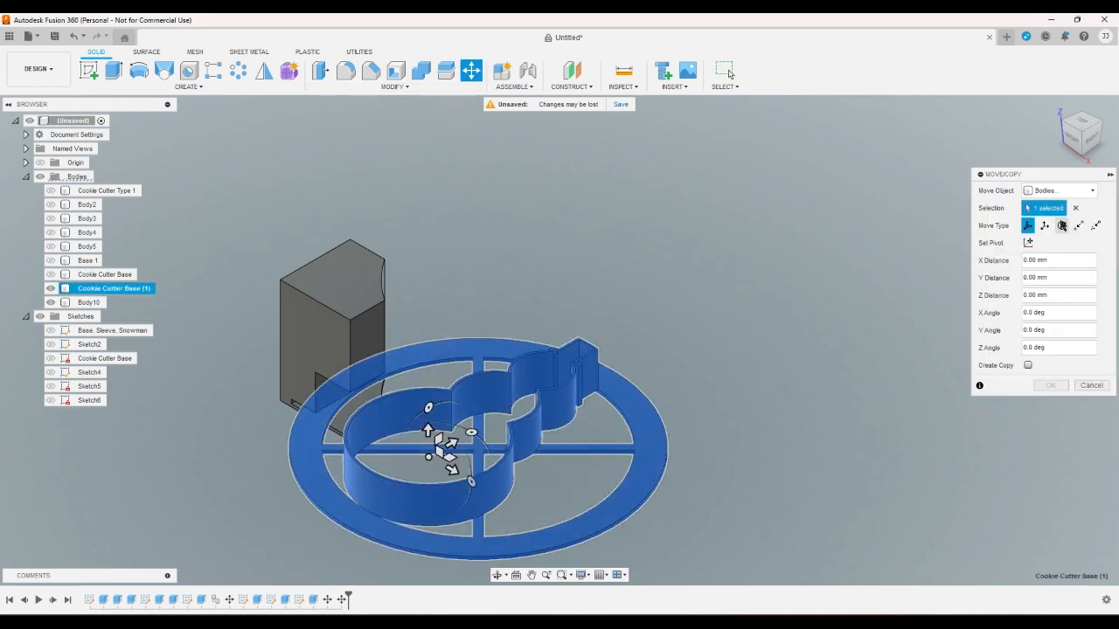
{"action": "left_click", "coordinate": [1062, 225]}
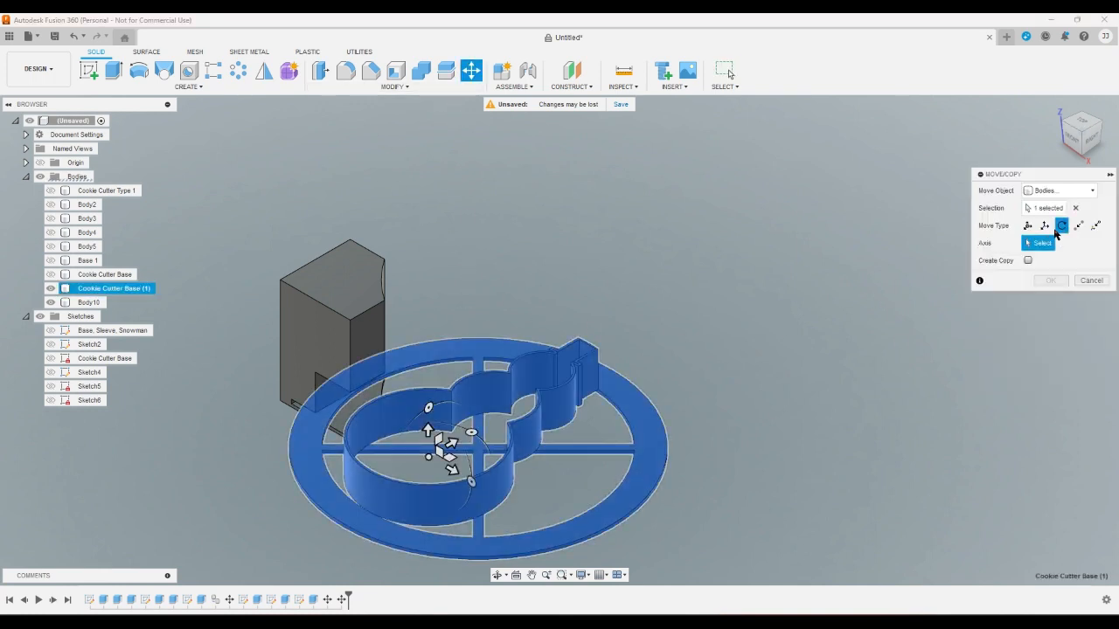
{"action": "left_click", "coordinate": [627, 432]}
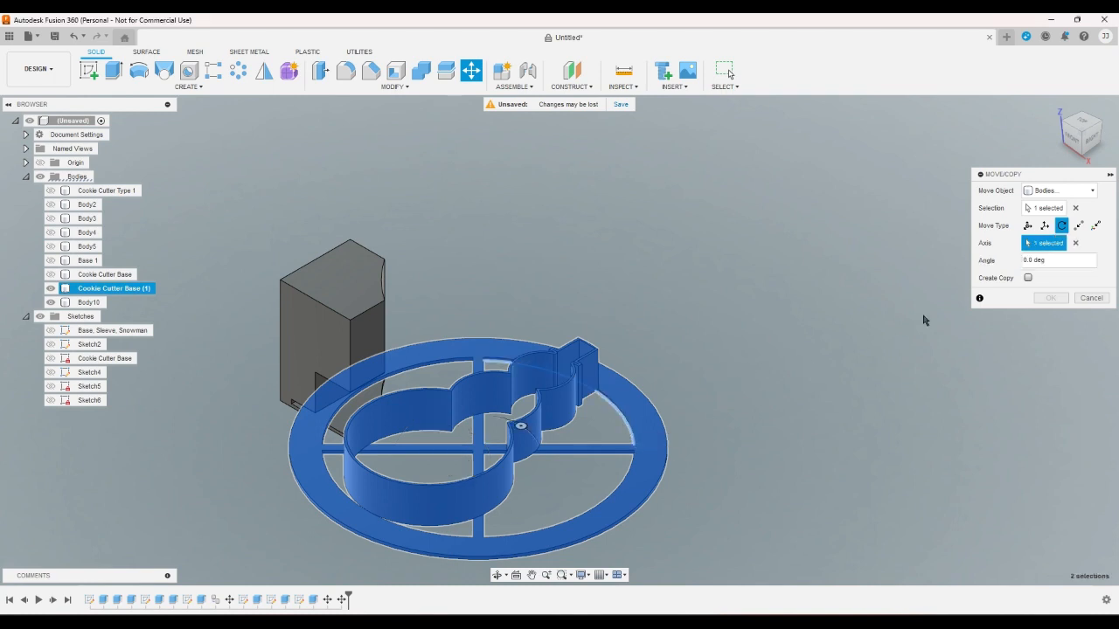
{"action": "left_click", "coordinate": [1047, 260]}
{"action": "type", "text": "90"}
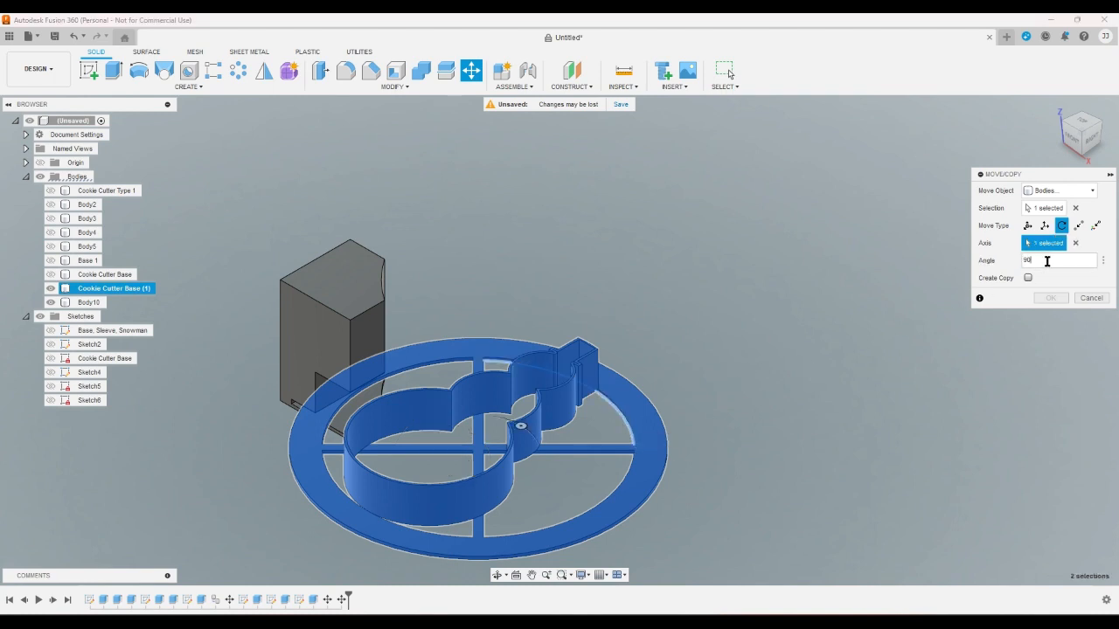
{"action": "key", "text": "Return"}
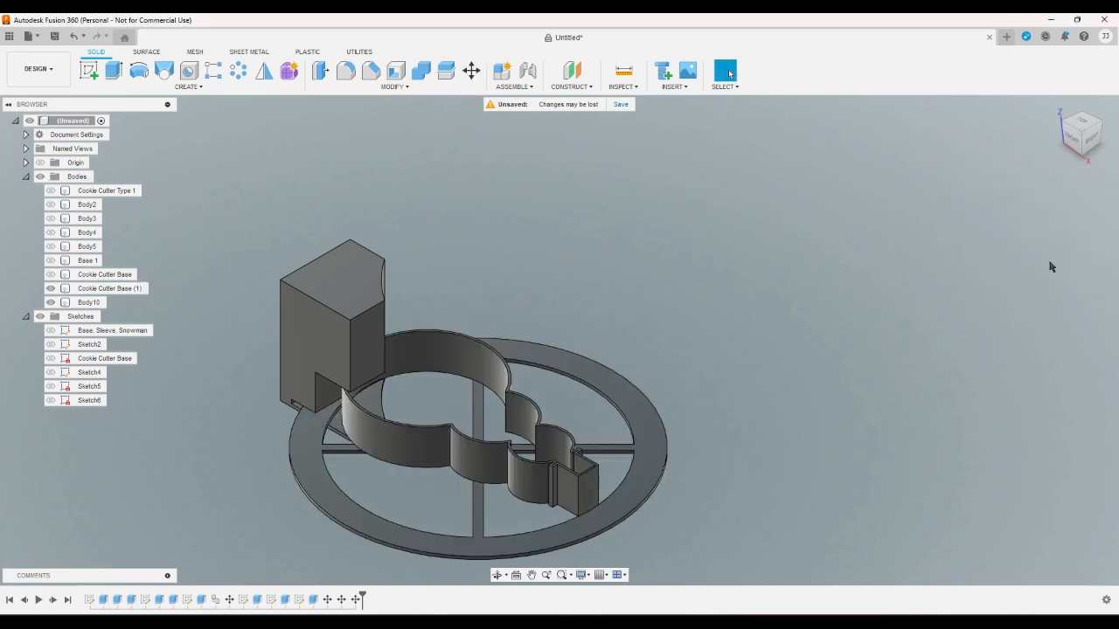
Edit the recess sketch and draw a rectangle about 2.4 mm wide outward along the full height of the upper step's outer side
{"action": "left_click", "coordinate": [1073, 139]}
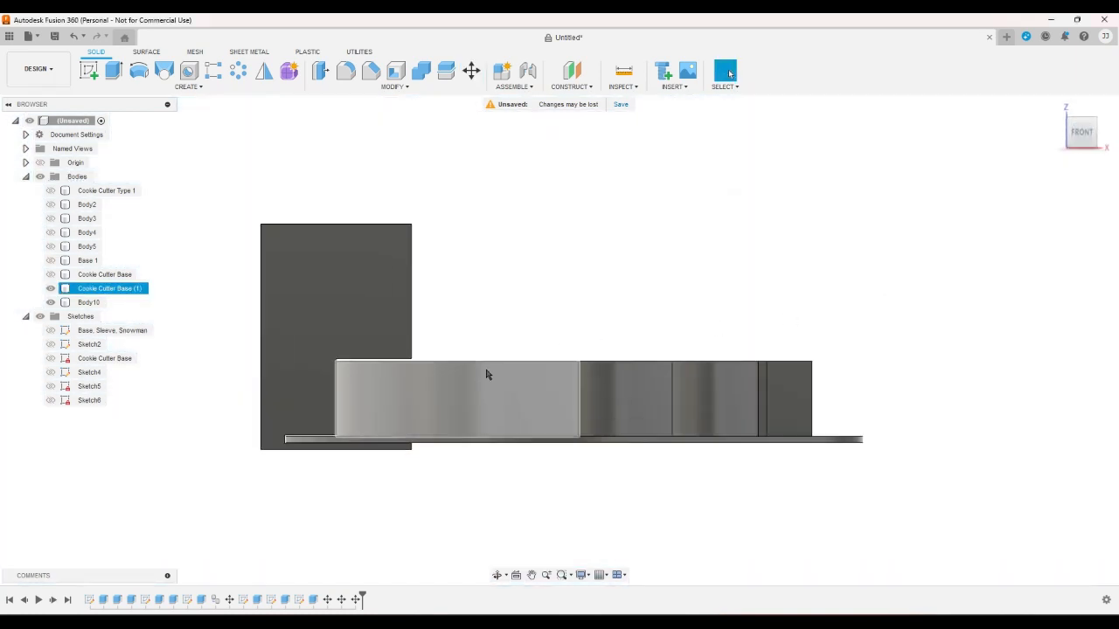
{"action": "scroll", "coordinate": [487, 374], "scroll_direction": "up", "scroll_amount": 5}
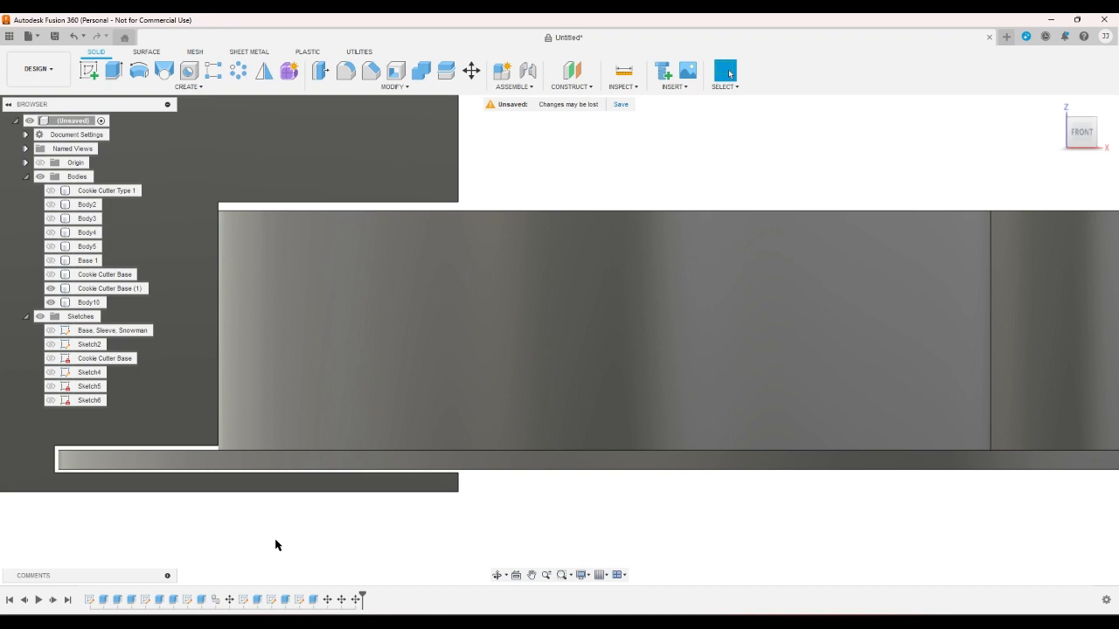
{"action": "double_click", "coordinate": [297, 601]}
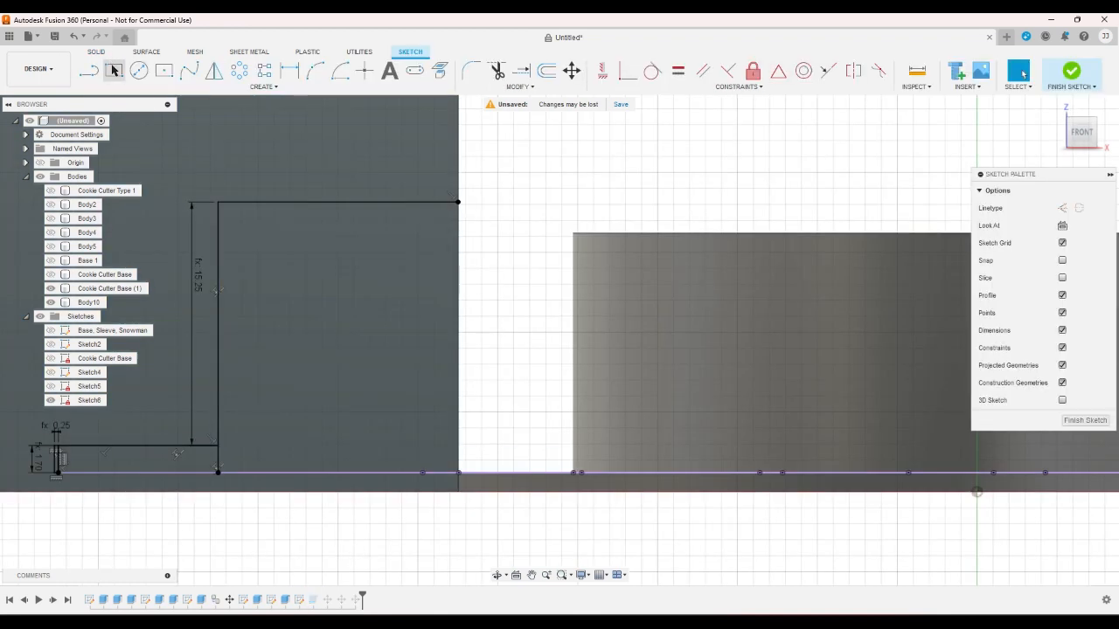
{"action": "left_click", "coordinate": [114, 70]}
{"action": "left_click", "coordinate": [218, 205]}
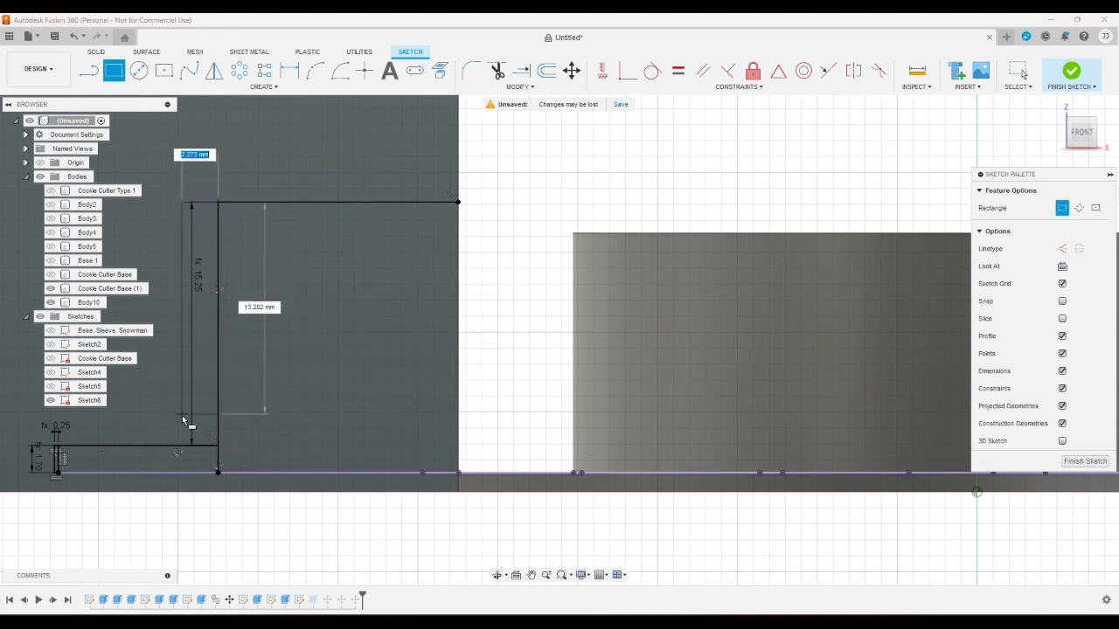
{"action": "left_click", "coordinate": [181, 449]}
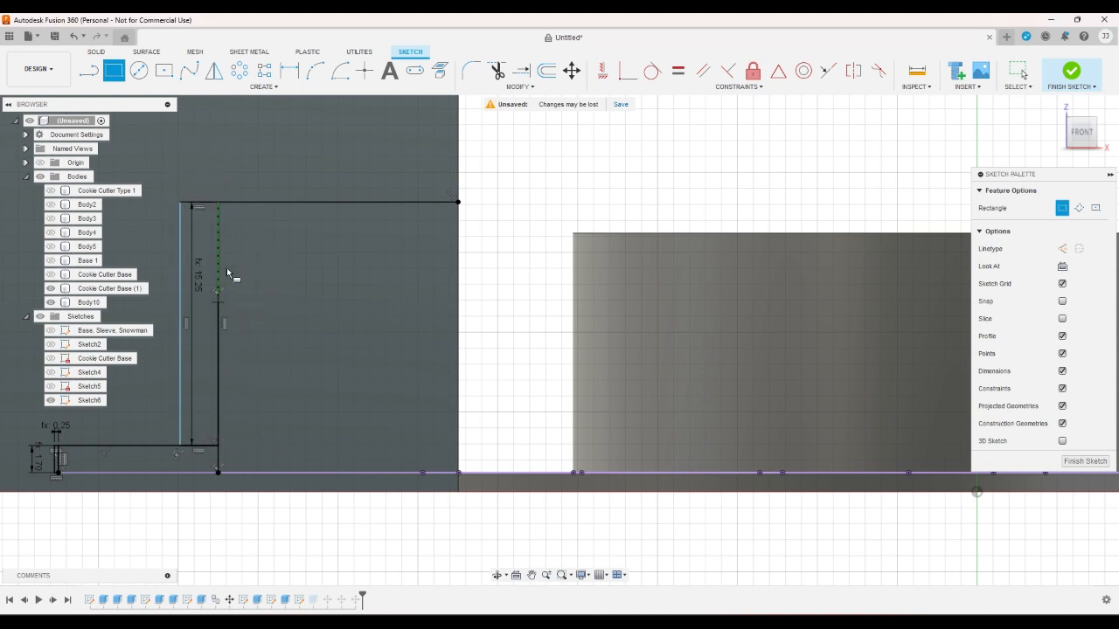
{"action": "right_click", "coordinate": [494, 175]}
{"action": "left_click", "coordinate": [564, 179]}
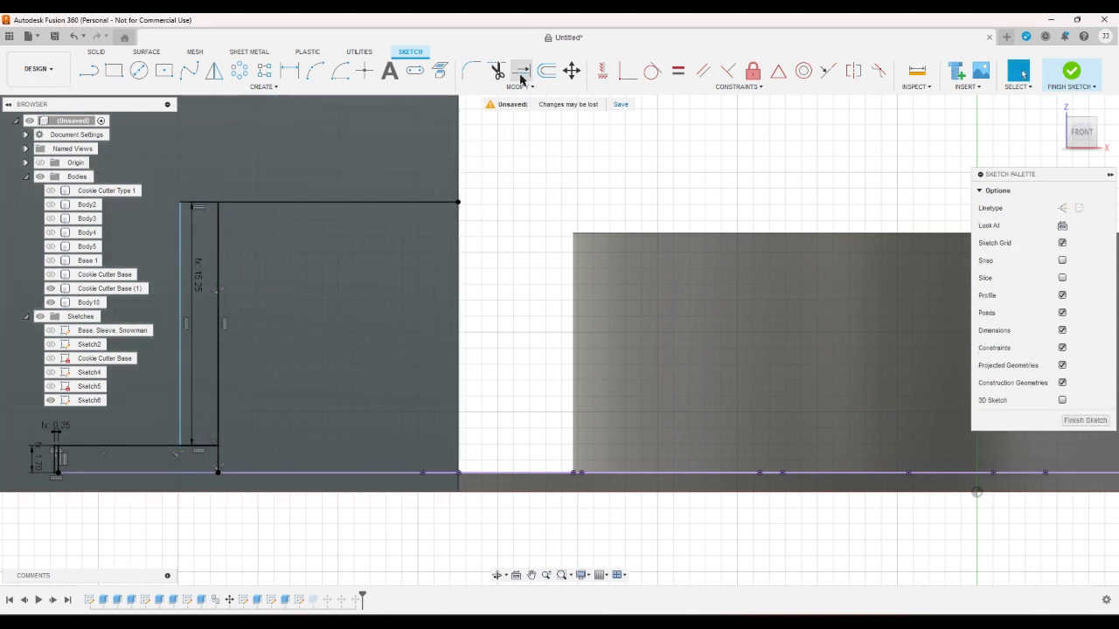
Dimension the tall rectangle's width as 0.25 mm and finish the sketch
{"action": "left_click", "coordinate": [281, 73]}
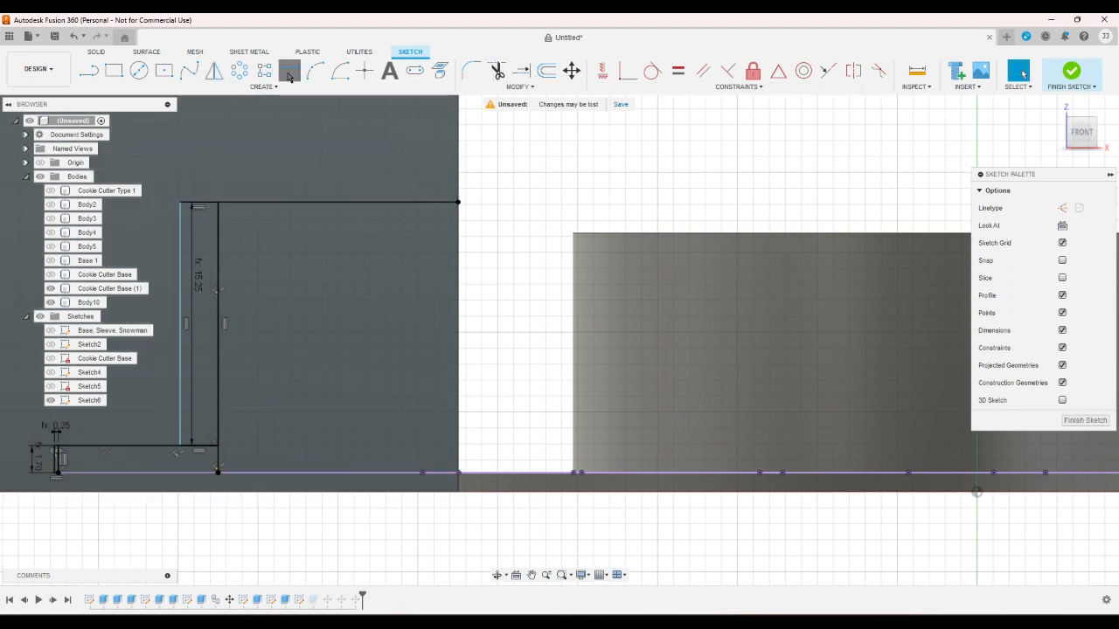
{"action": "key", "text": "d"}
{"action": "left_click", "coordinate": [200, 203]}
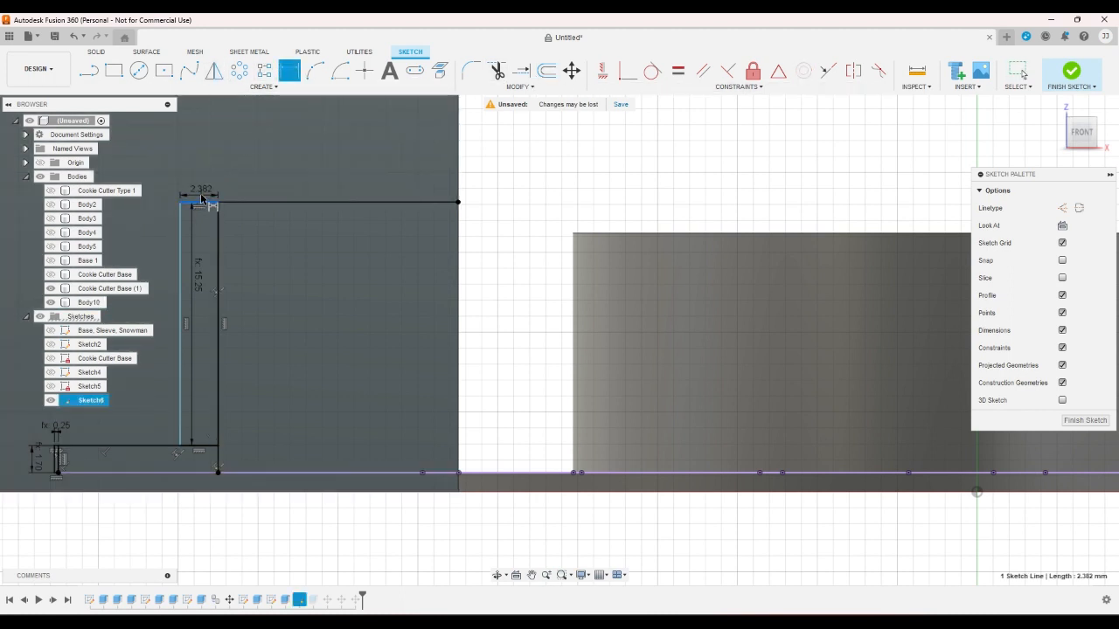
{"action": "left_click", "coordinate": [200, 194]}
{"action": "type", "text": "0.25"}
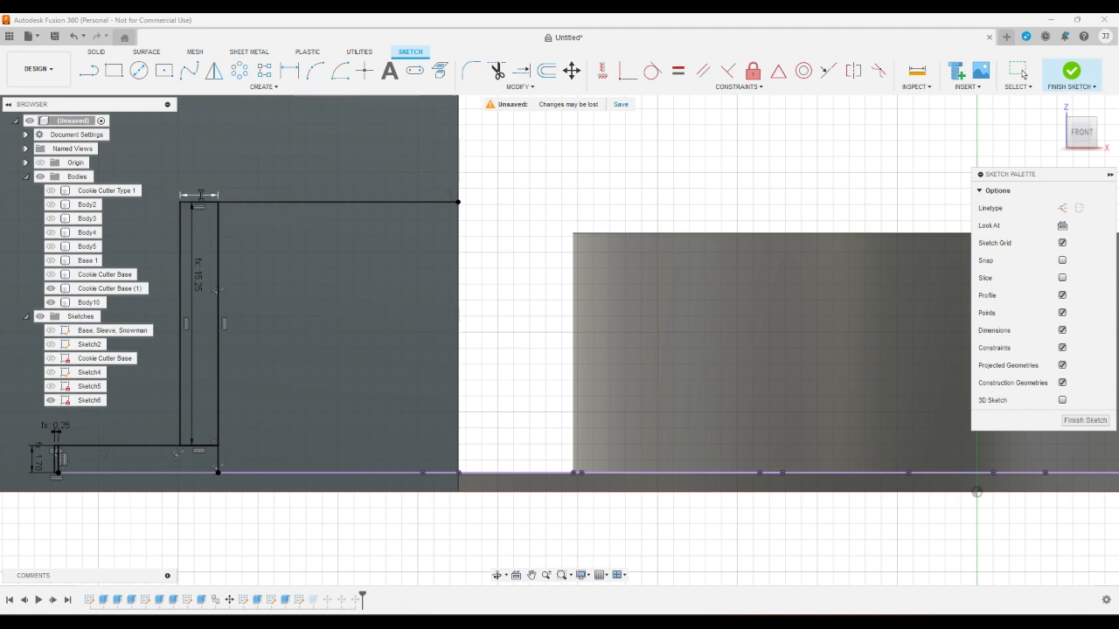
{"action": "key", "text": "Return"}
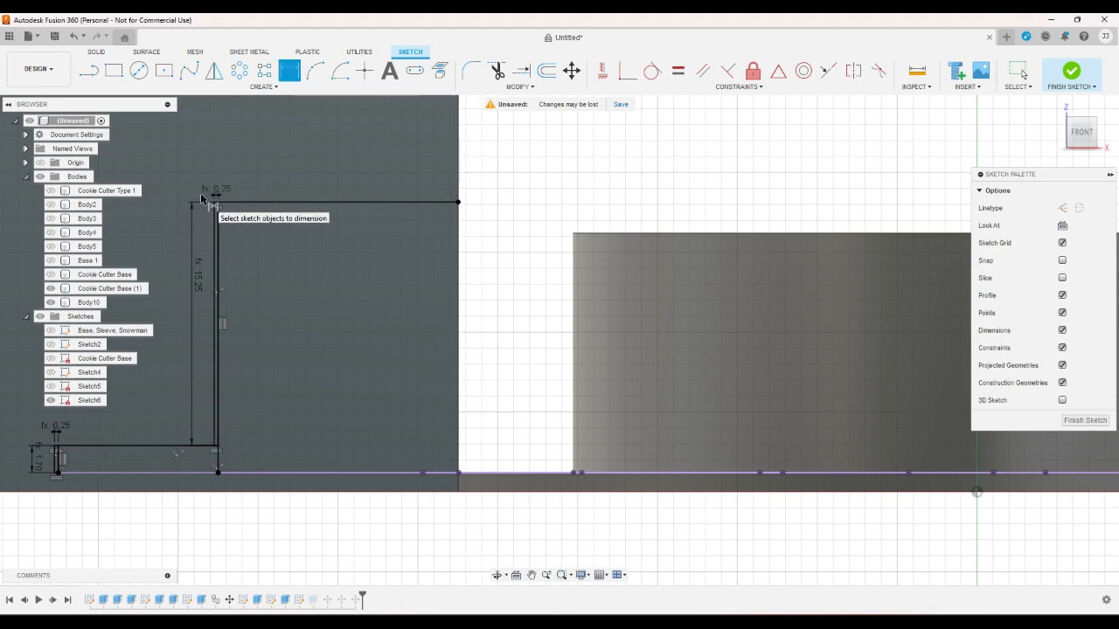
{"action": "left_click", "coordinate": [1071, 72]}
Edit the recess cut and add the thin strip beside the upper step to its profiles
{"action": "double_click", "coordinate": [301, 600]}
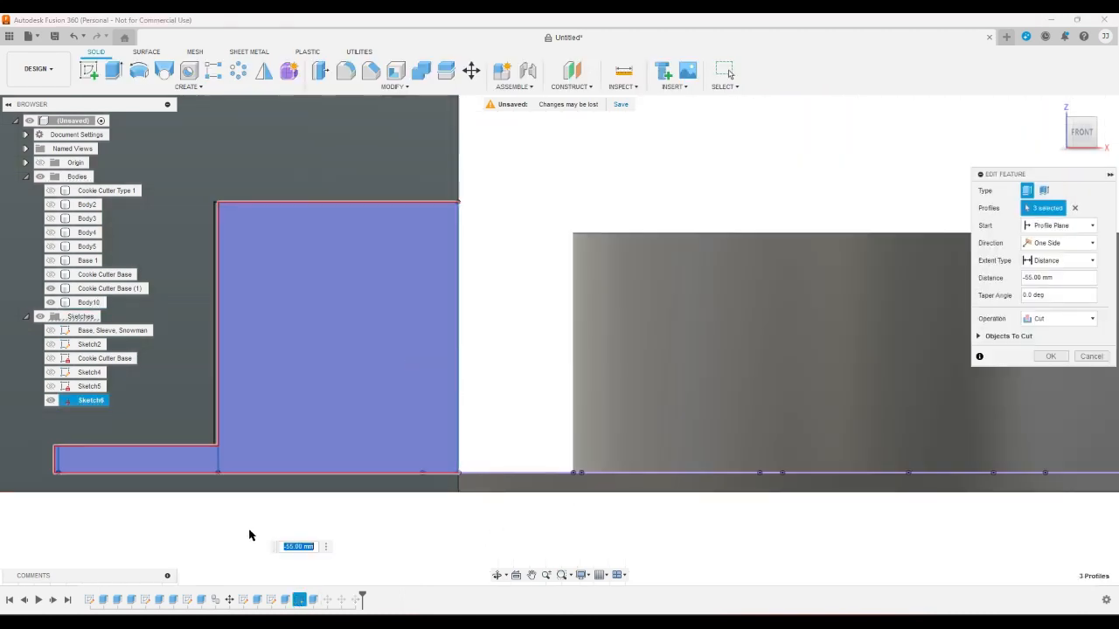
{"action": "left_click", "coordinate": [217, 444]}
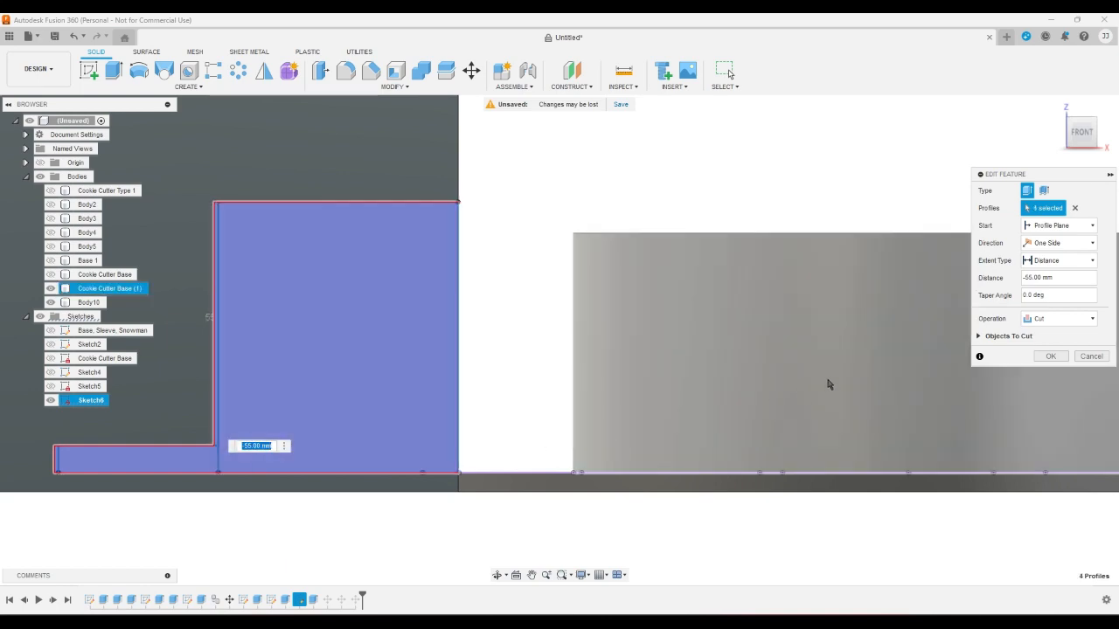
{"action": "left_click", "coordinate": [1049, 357]}
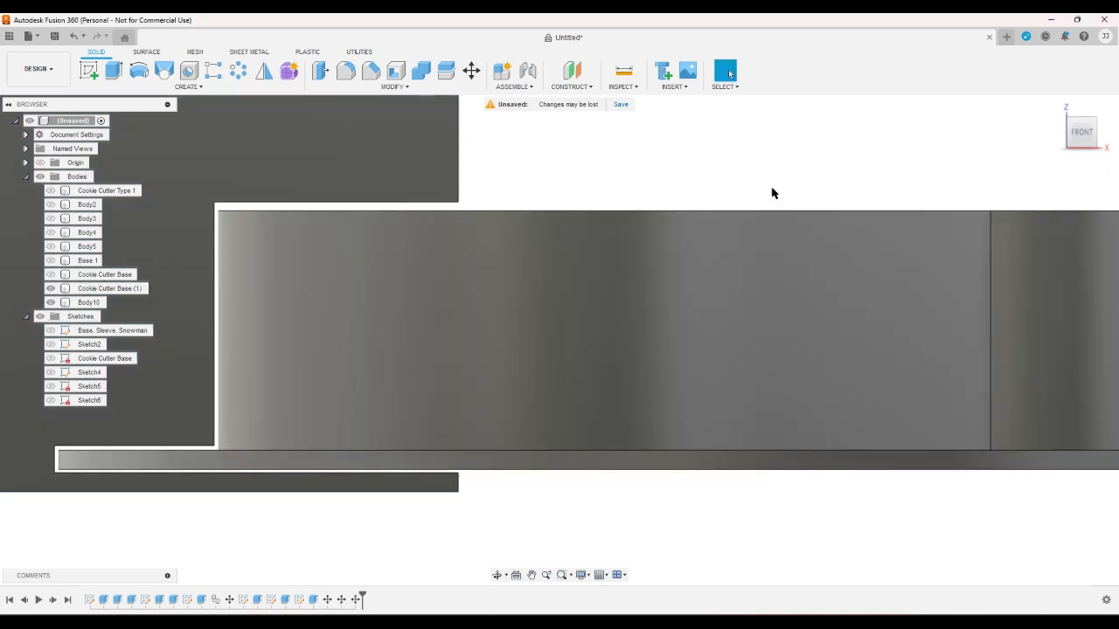
Delete the last three move features of the cookie cutter body from the design history
{"action": "left_click", "coordinate": [1051, 106]}
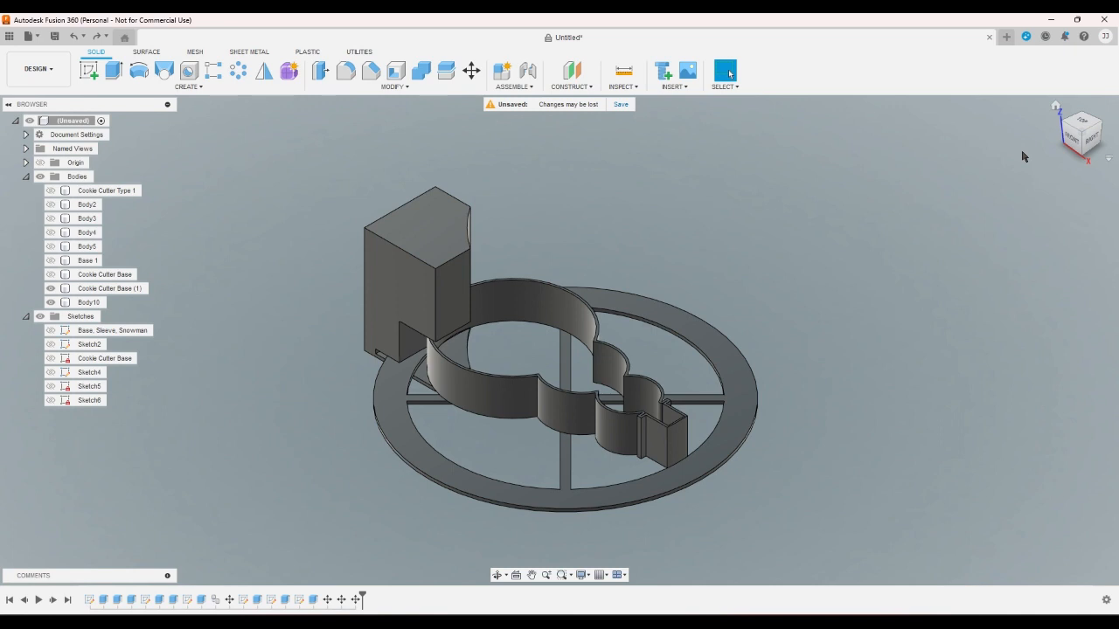
{"action": "left_click", "coordinate": [356, 599]}
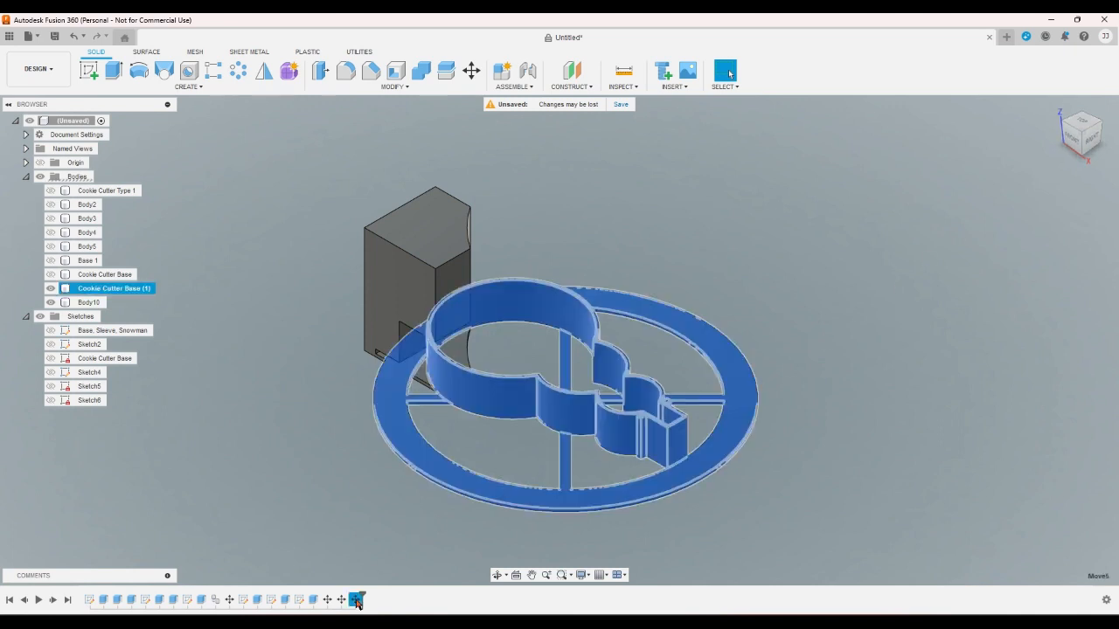
{"action": "left_click_drag", "start_coordinate": [356, 603], "coordinate": [332, 600]}
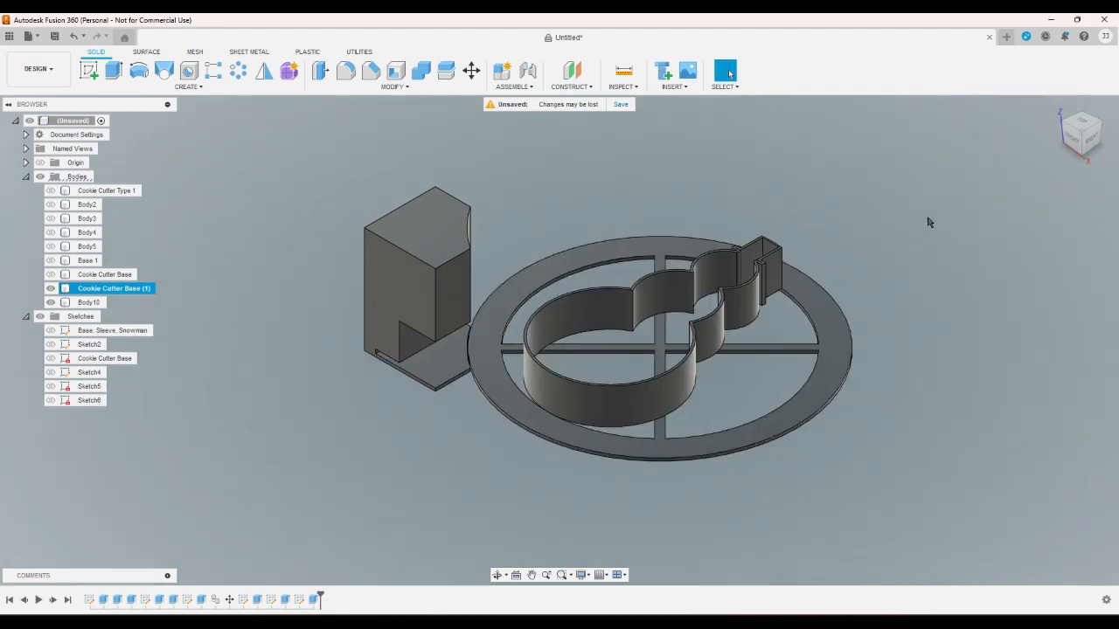
Edit the corner block's base extrusion to run in two directions, extending the second side 5 mm below the sketch plane
{"action": "left_click", "coordinate": [1082, 163]}
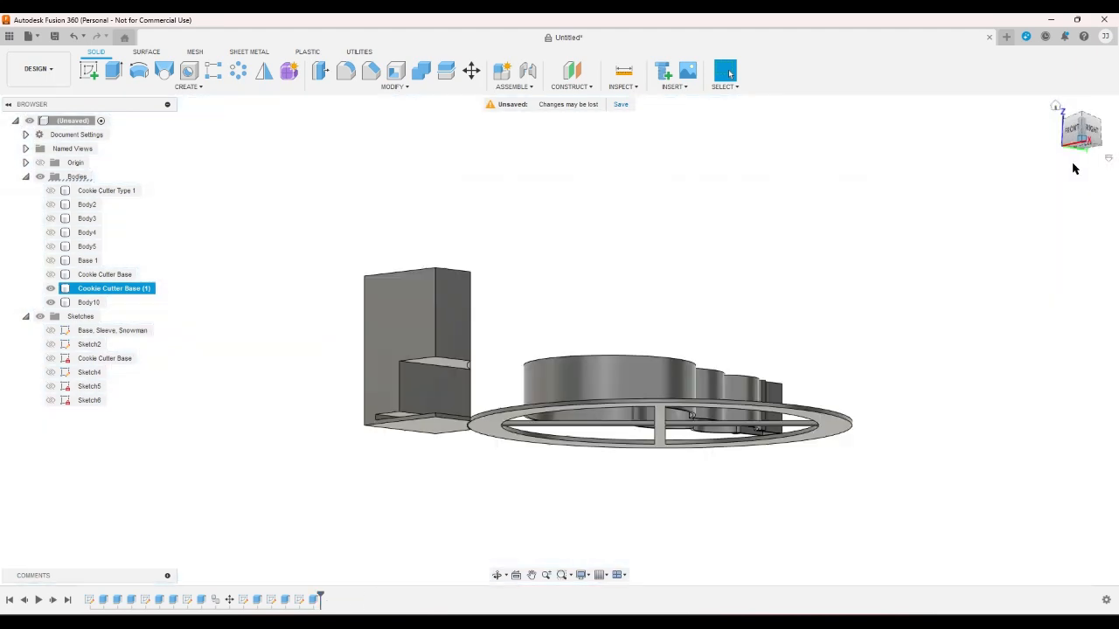
{"action": "double_click", "coordinate": [285, 600]}
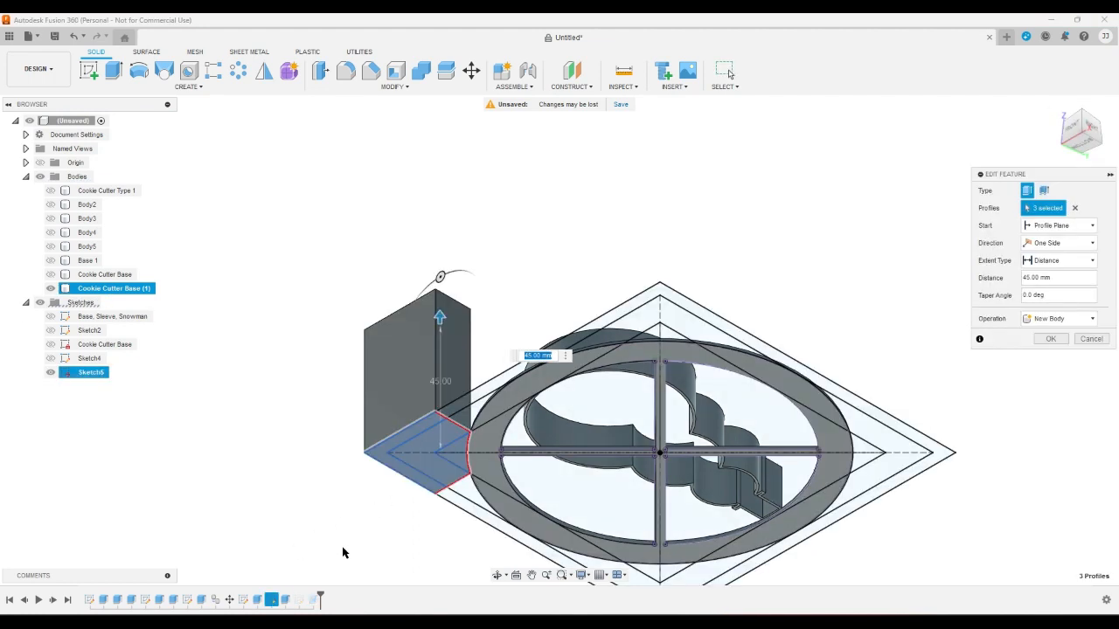
{"action": "left_click", "coordinate": [1080, 260]}
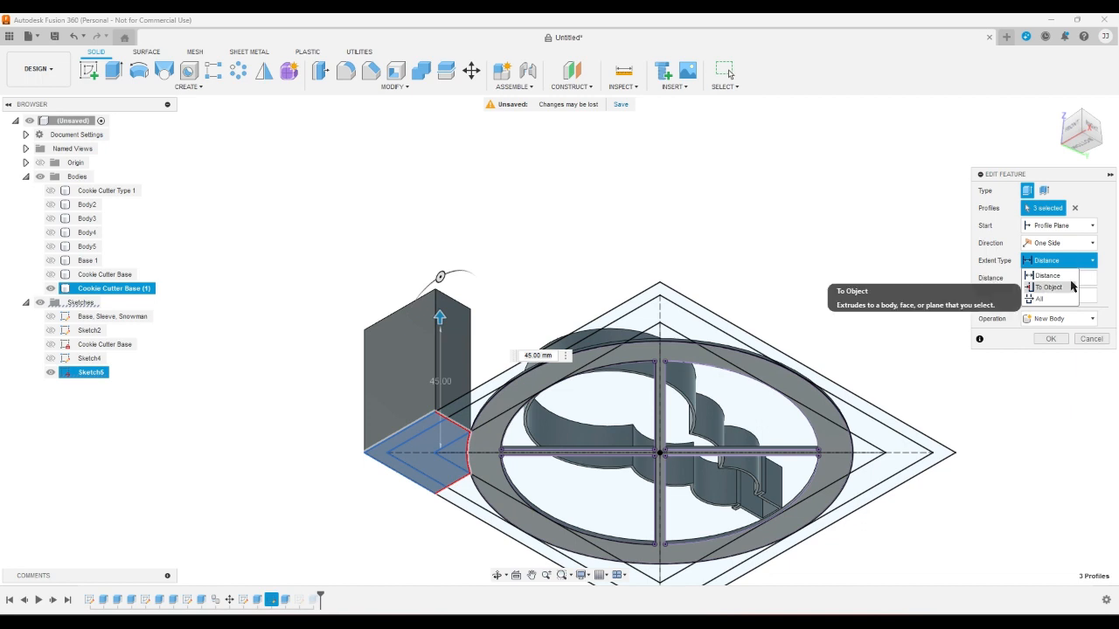
{"action": "left_click", "coordinate": [1080, 269]}
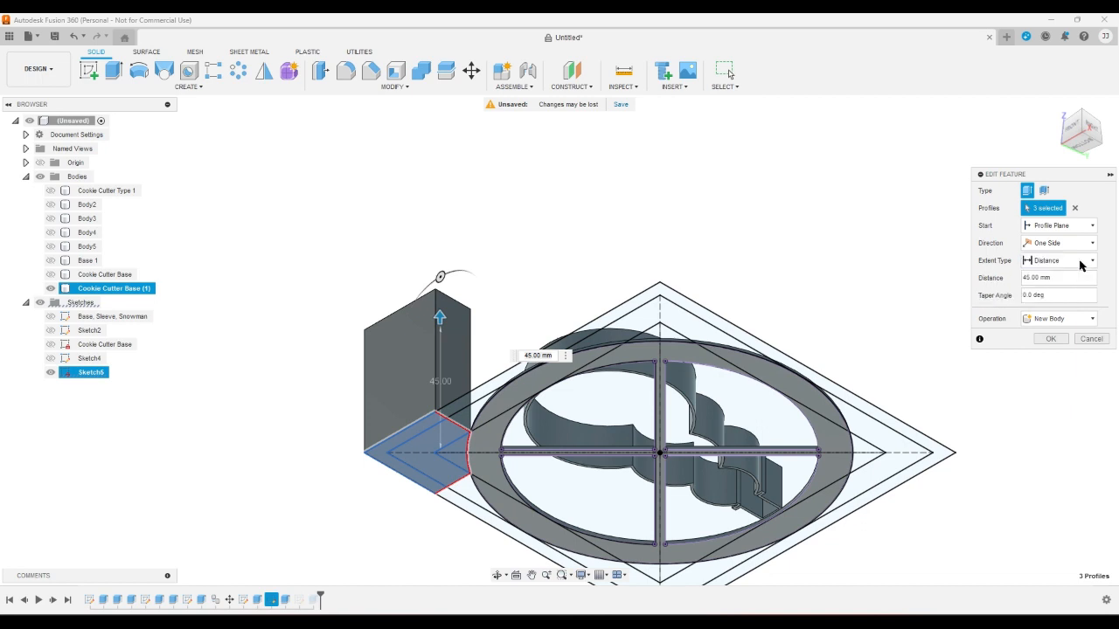
{"action": "left_click", "coordinate": [1081, 243]}
{"action": "left_click", "coordinate": [1049, 268]}
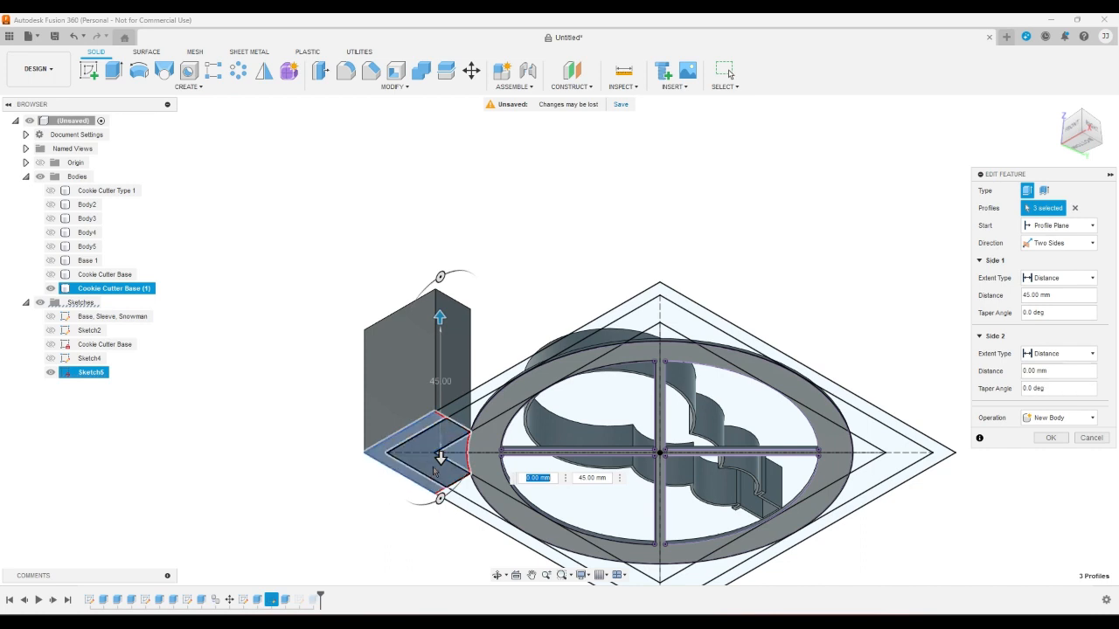
{"action": "left_click_drag", "start_coordinate": [440, 457], "coordinate": [439, 472]}
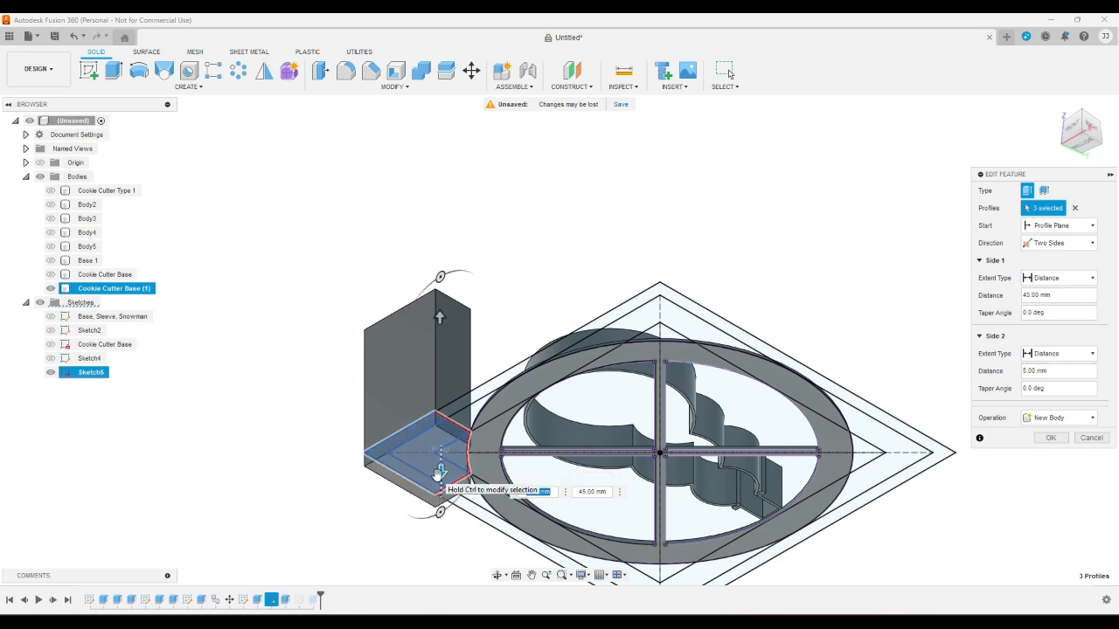
{"action": "left_click", "coordinate": [1048, 437]}
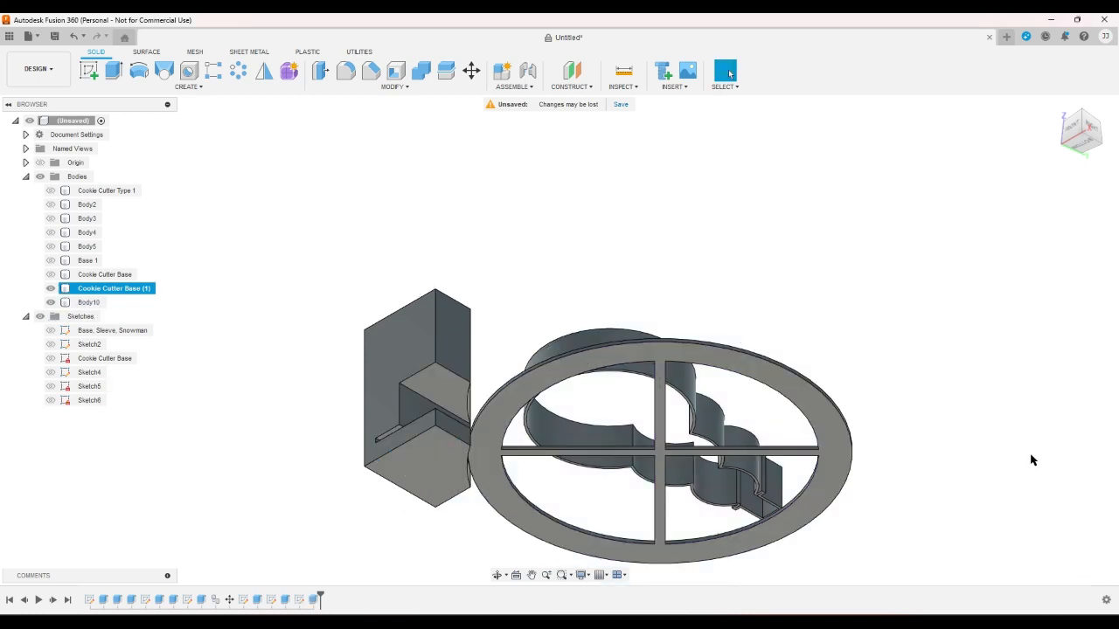
Mirror the corner block about the YZ origin plane as a new body
{"action": "left_click", "coordinate": [1054, 105]}
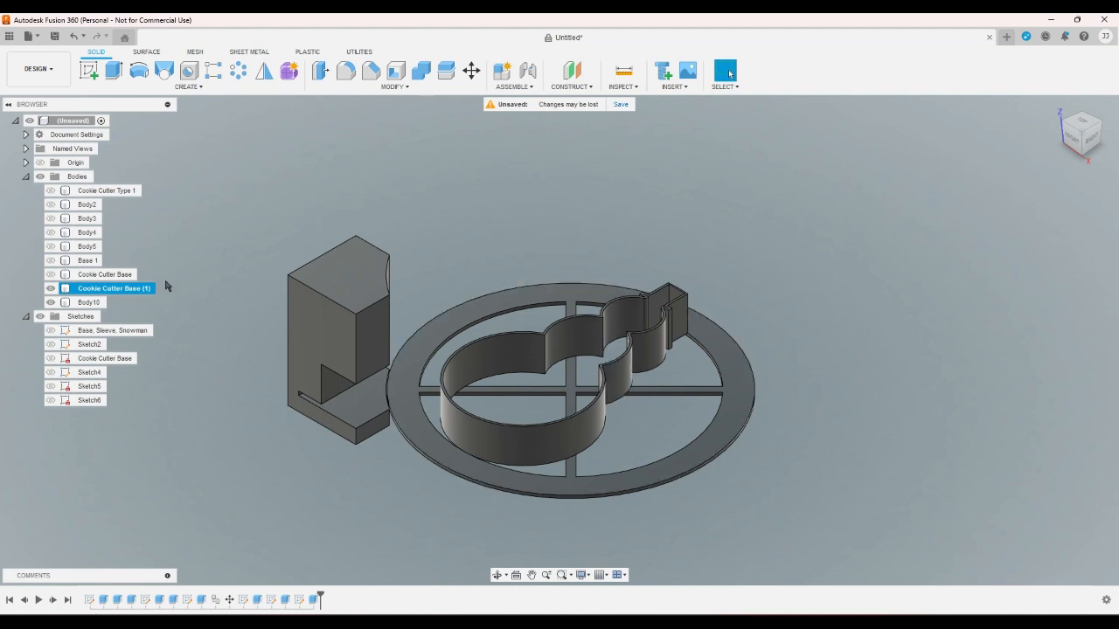
{"action": "left_click", "coordinate": [27, 163]}
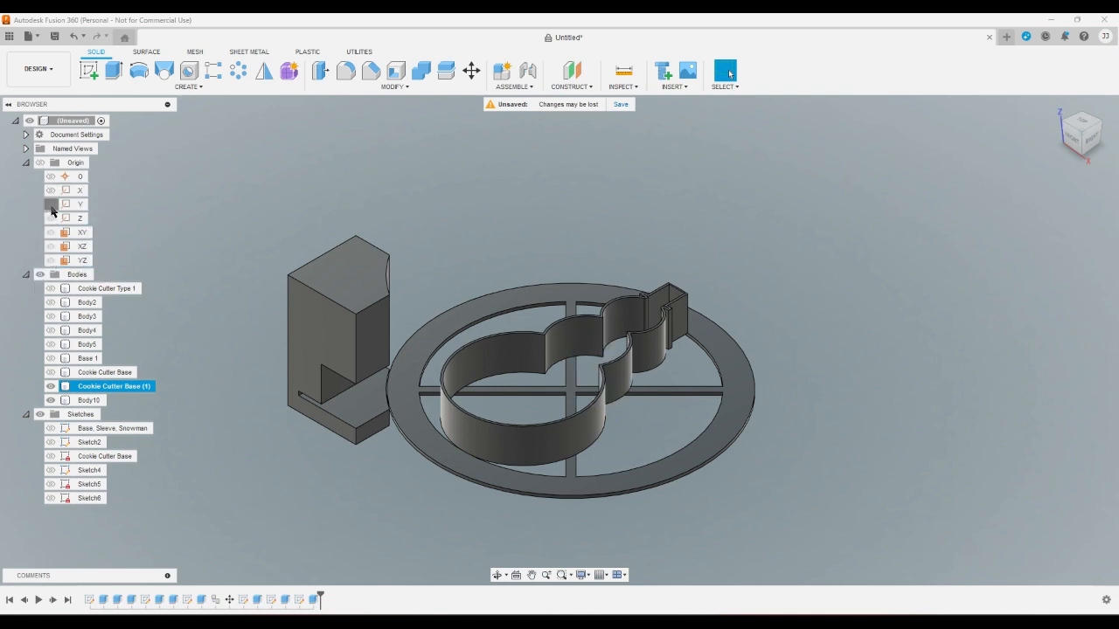
{"action": "left_click", "coordinate": [78, 178]}
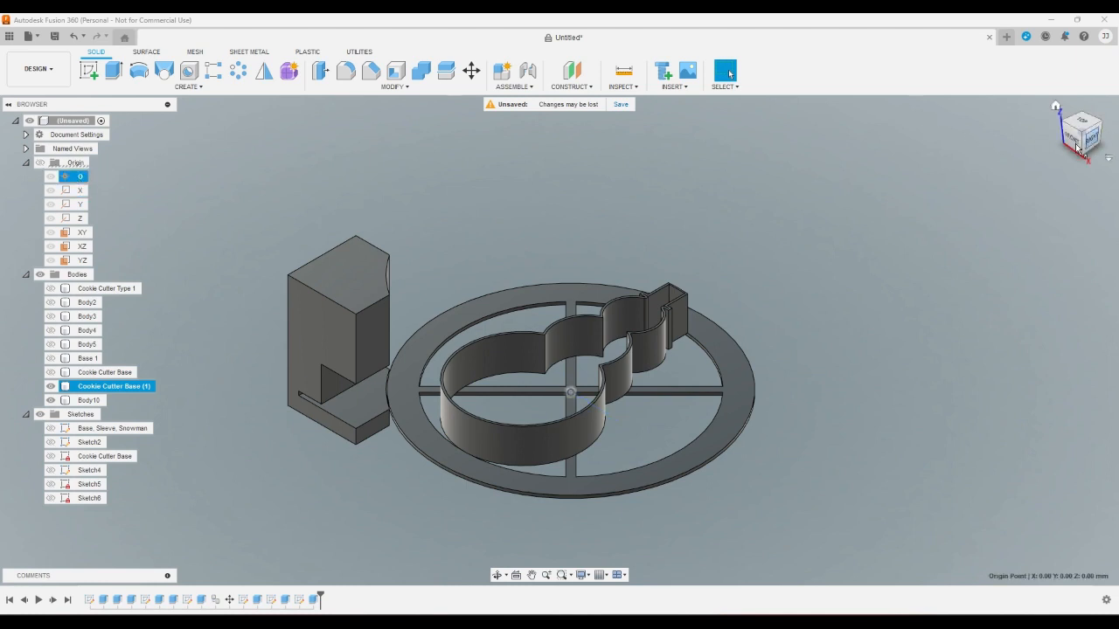
{"action": "left_click", "coordinate": [83, 237]}
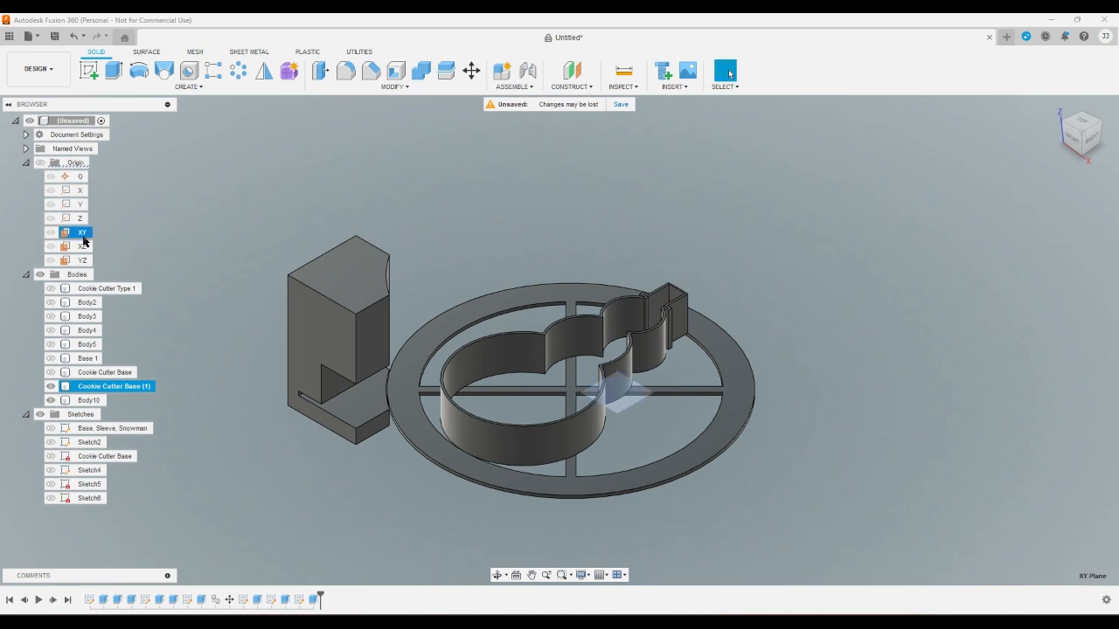
{"action": "left_click", "coordinate": [85, 250]}
{"action": "left_click", "coordinate": [83, 259]}
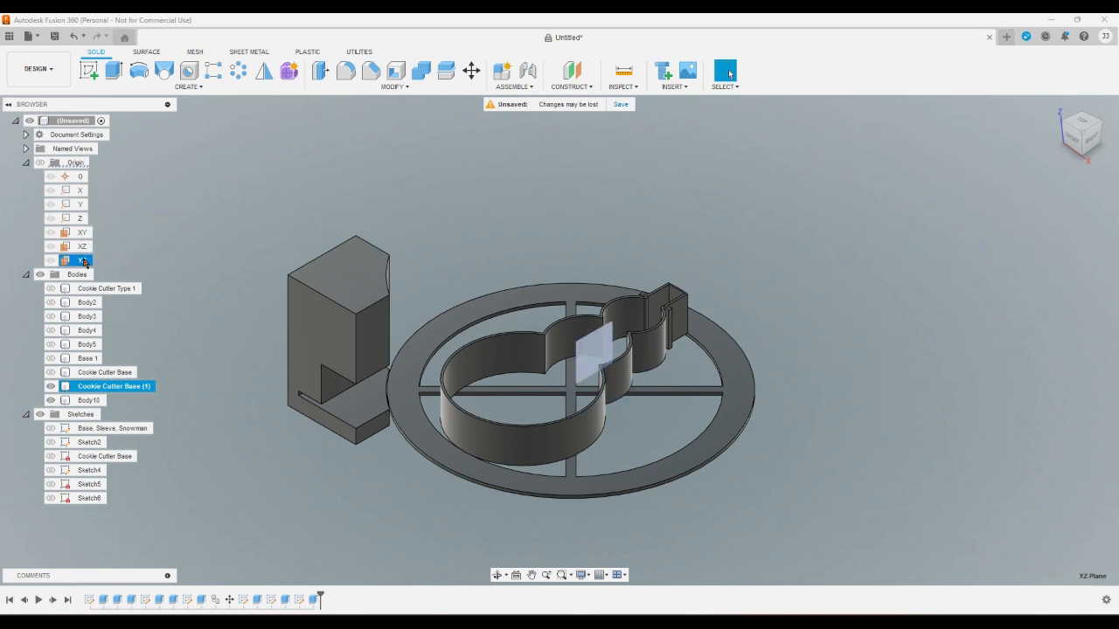
{"action": "left_click", "coordinate": [264, 70]}
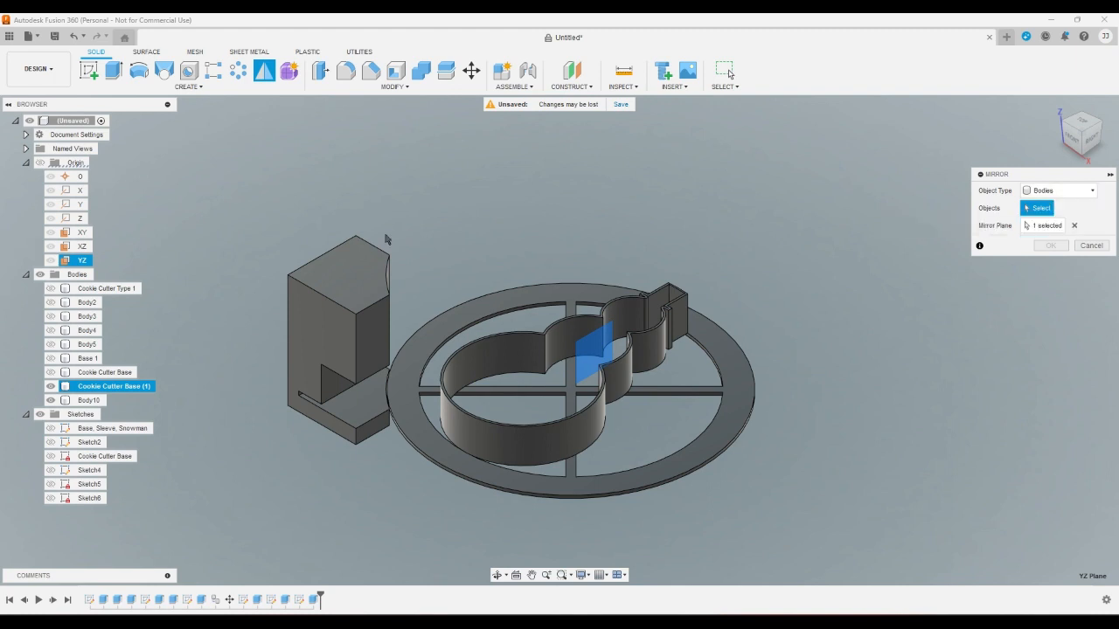
{"action": "left_click", "coordinate": [352, 267]}
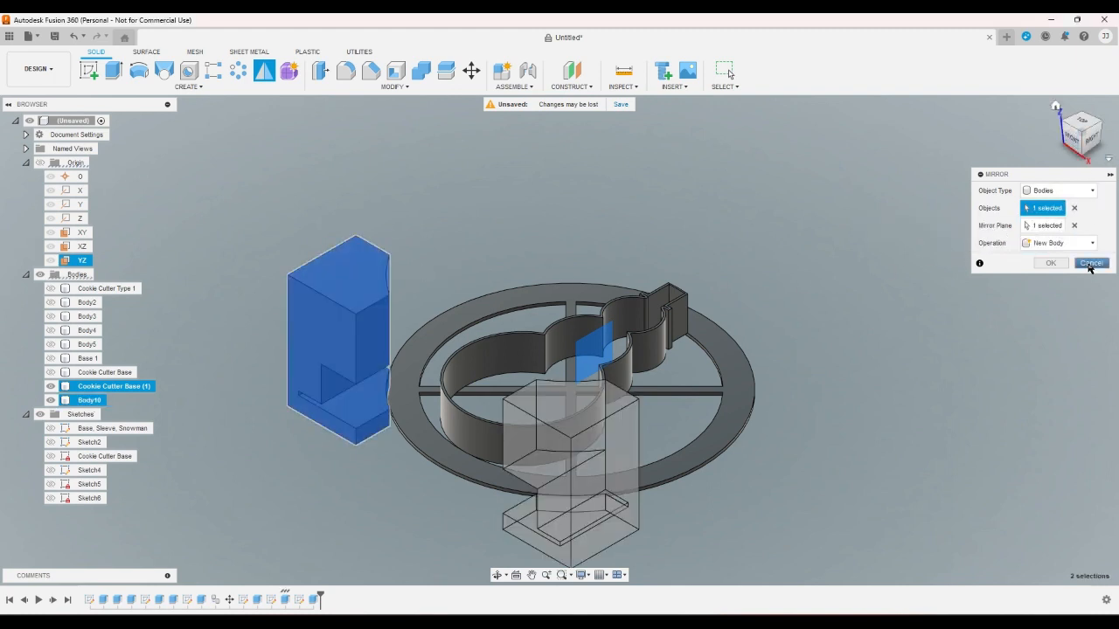
{"action": "left_click", "coordinate": [1052, 266]}
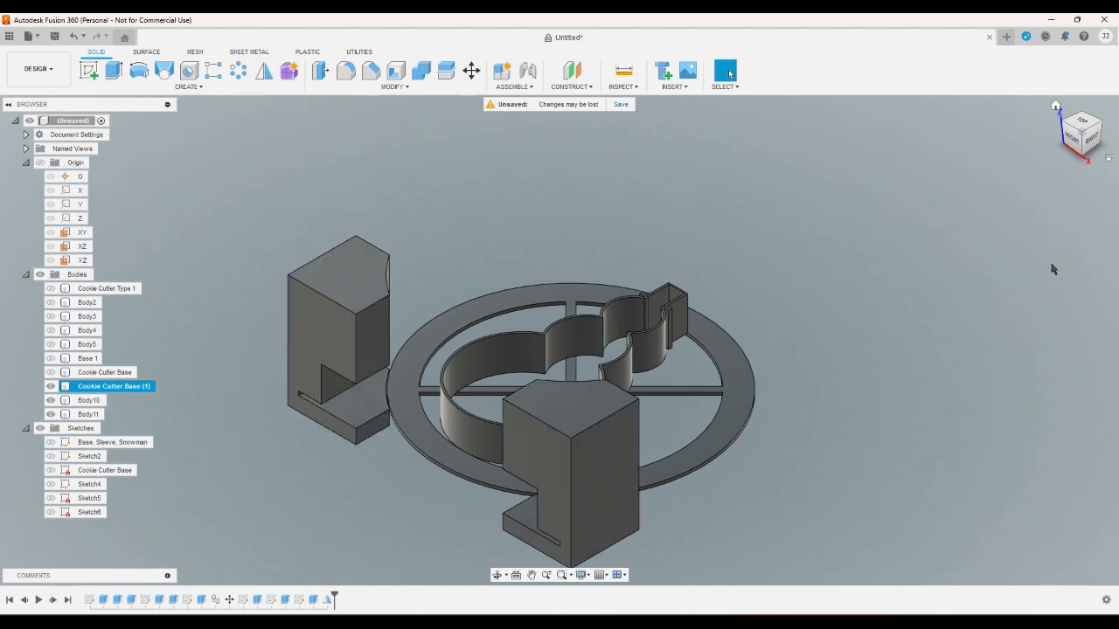
Examine both corner blocks and the cutter from below, the front and the side to check how the base fits the recesses
{"action": "left_click", "coordinate": [1074, 143]}
{"action": "left_click", "coordinate": [1080, 158]}
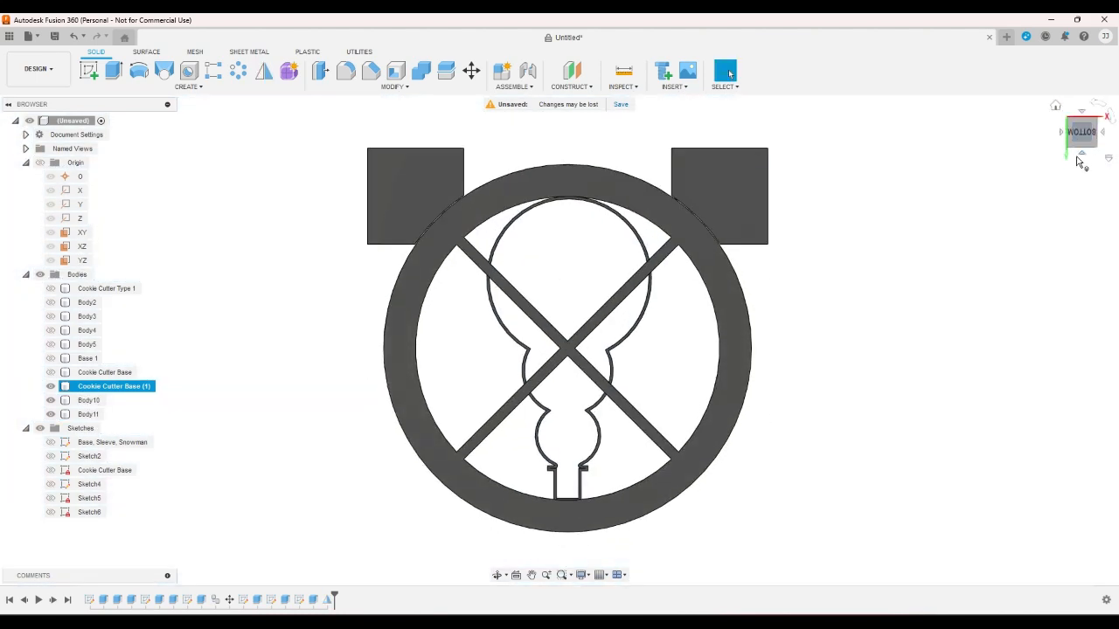
{"action": "left_click", "coordinate": [1055, 105]}
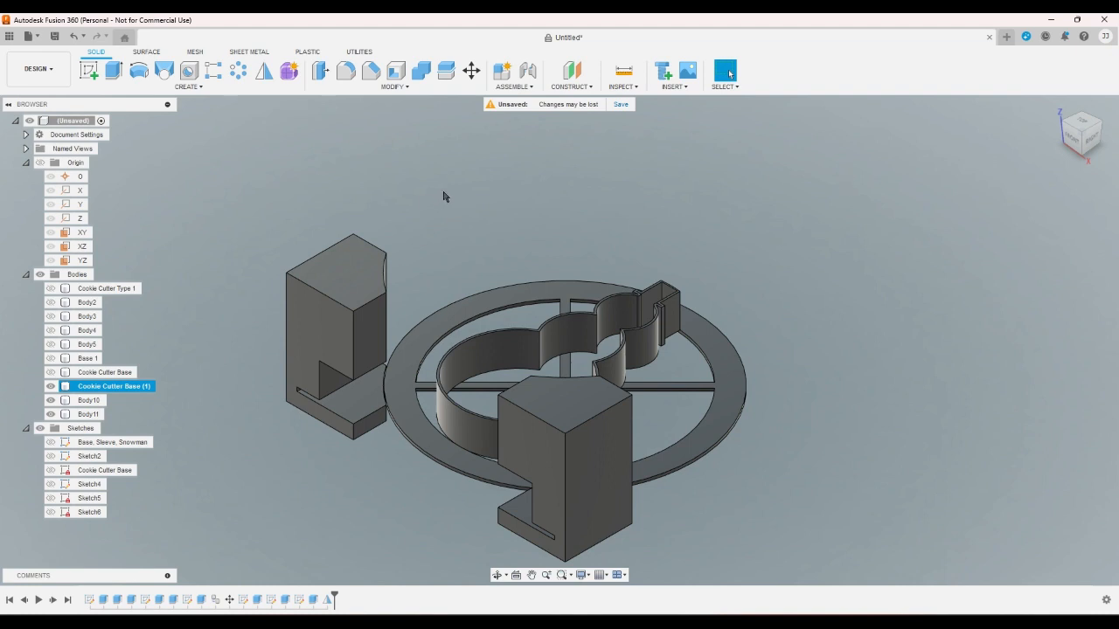
{"action": "left_click", "coordinate": [1075, 142]}
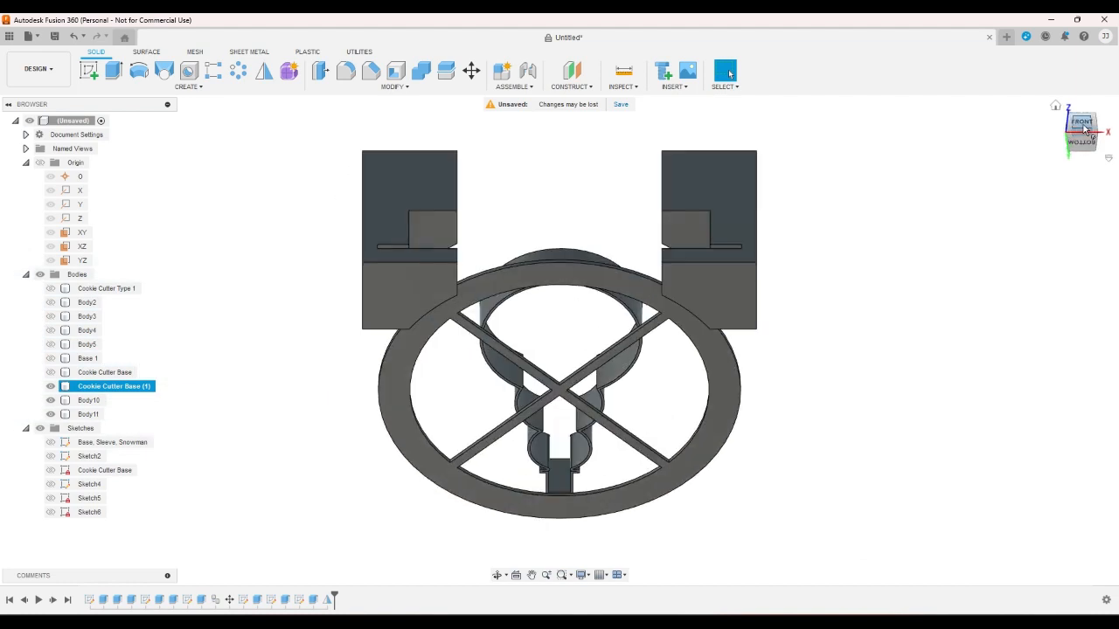
{"action": "left_click", "coordinate": [1081, 130]}
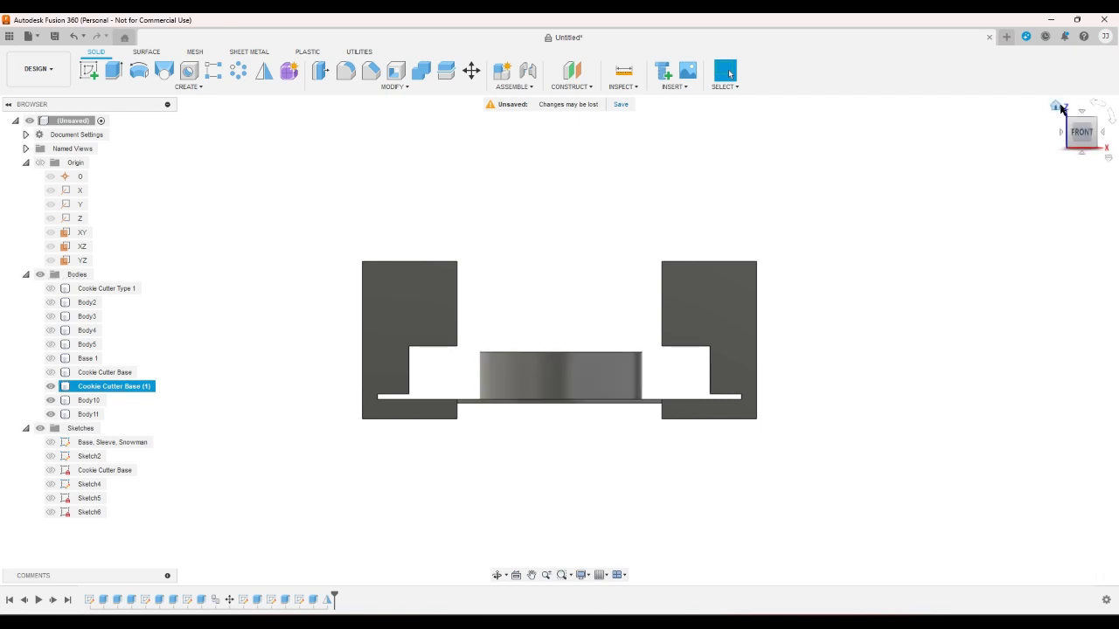
{"action": "left_click", "coordinate": [1060, 109]}
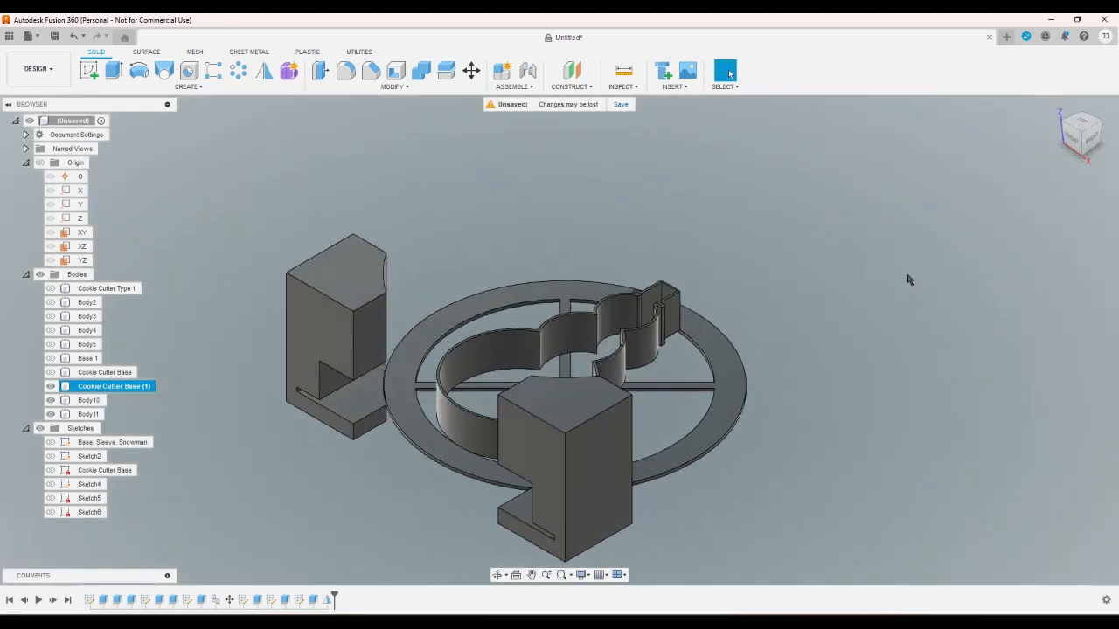
{"action": "left_click", "coordinate": [1088, 138]}
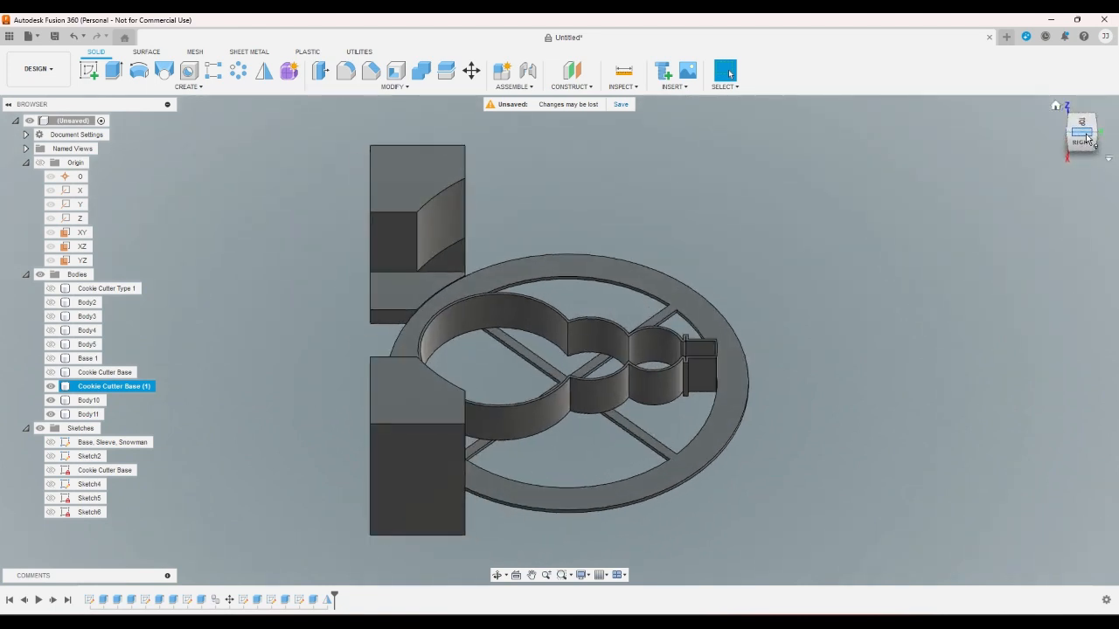
{"action": "left_click", "coordinate": [1056, 106]}
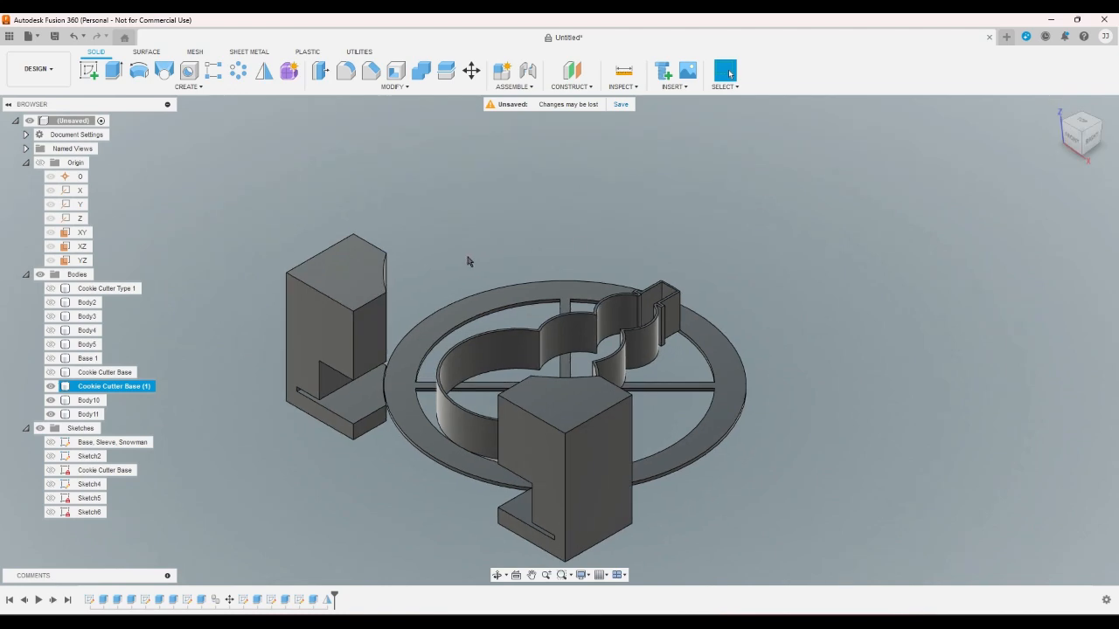
Start a sketch on the XZ plane and measure the height of the original block's recess from its floor to its ceiling
{"action": "left_click", "coordinate": [93, 80]}
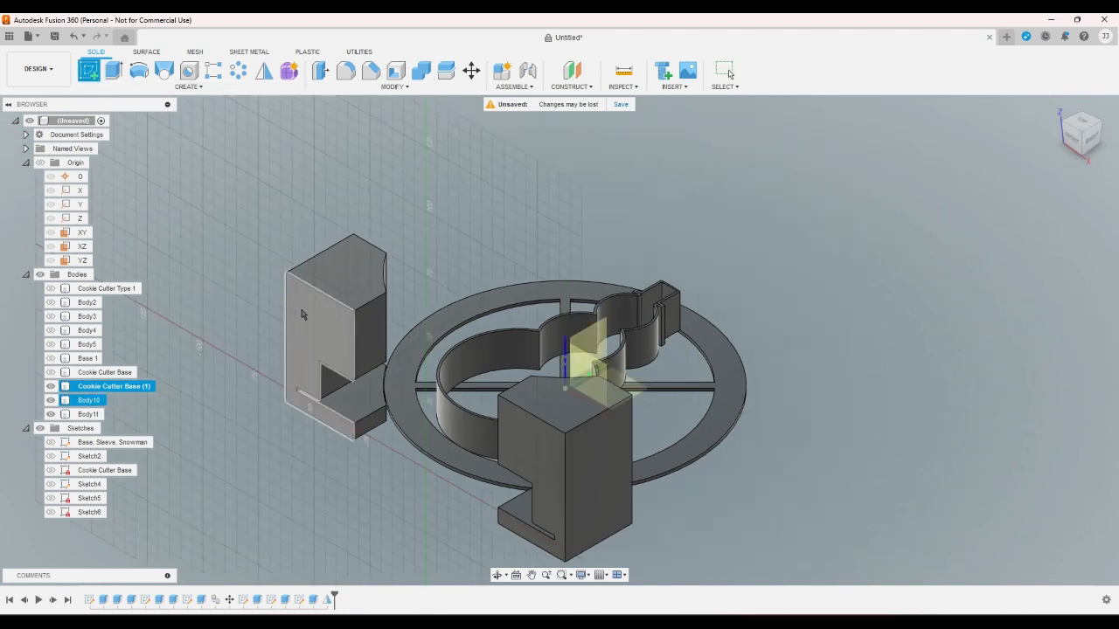
{"action": "left_click", "coordinate": [587, 353]}
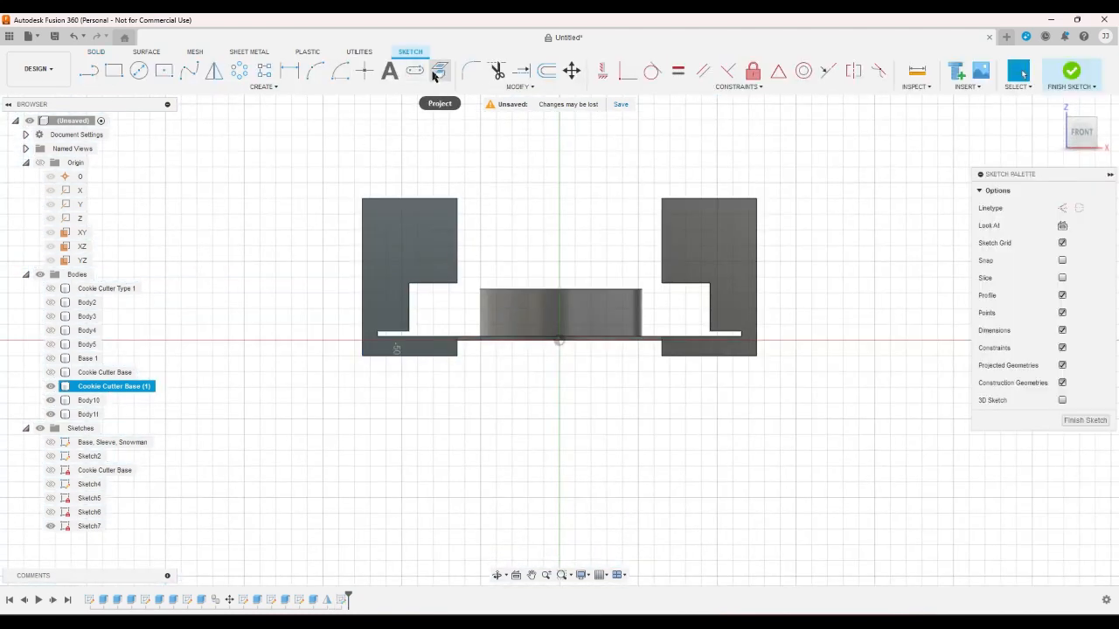
{"action": "left_click", "coordinate": [289, 70]}
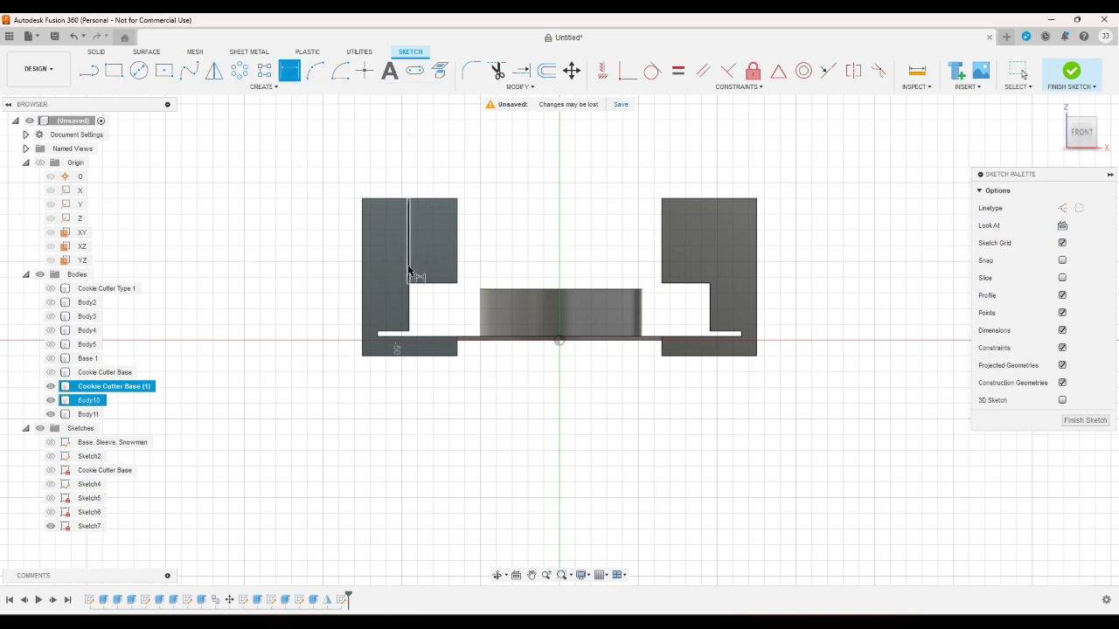
{"action": "scroll", "coordinate": [415, 271], "scroll_direction": "up", "scroll_amount": 3}
{"action": "left_click", "coordinate": [439, 298]}
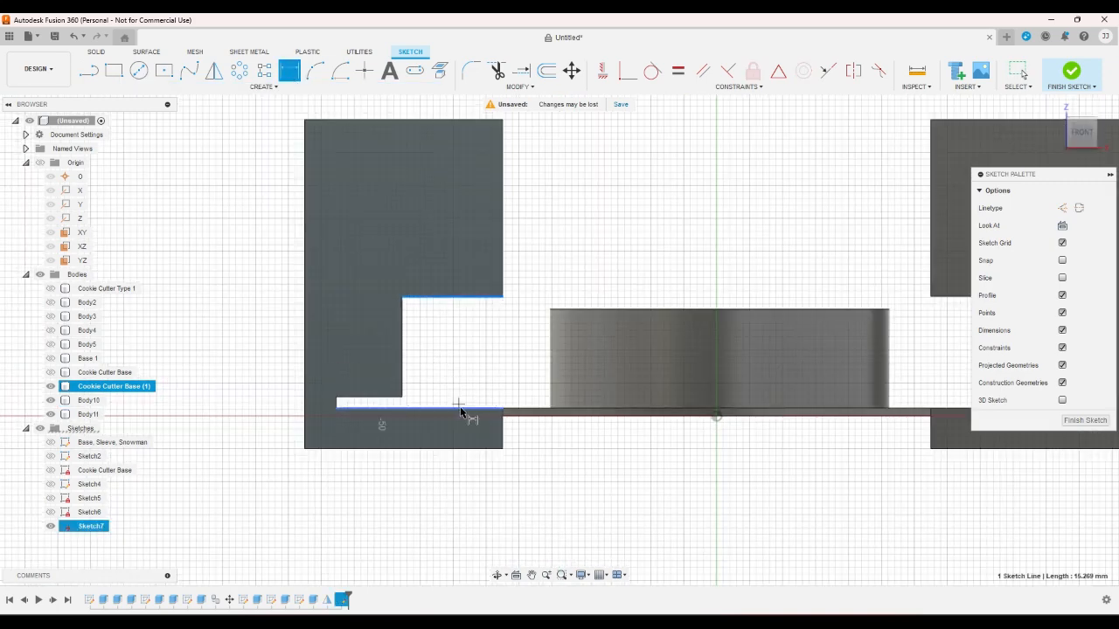
{"action": "left_click", "coordinate": [462, 406]}
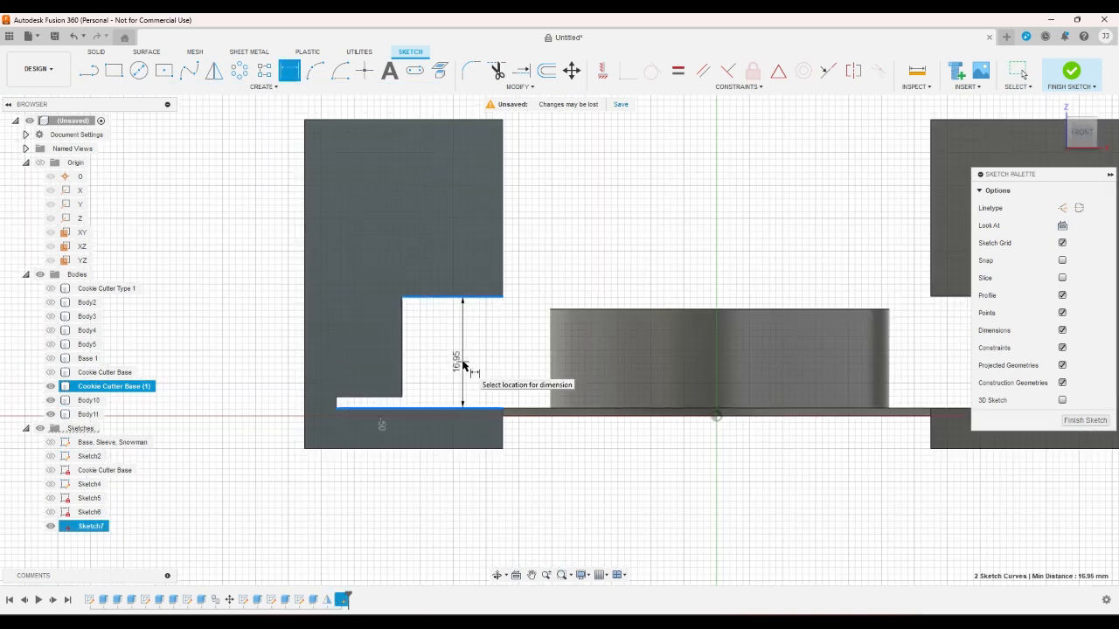
{"action": "right_click", "coordinate": [463, 362]}
{"action": "left_click", "coordinate": [437, 362]}
{"action": "key", "text": "Escape"}
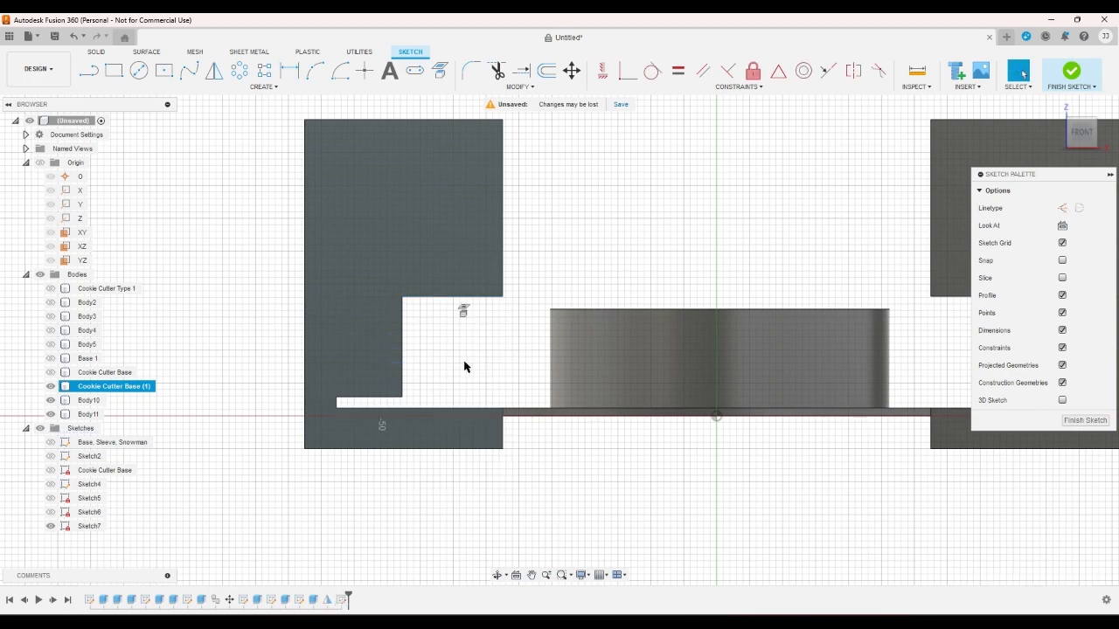
Examine the snowman's hat brim and neck from above, inspecting the wall thickness and the narrow gaps
{"action": "left_click", "coordinate": [1056, 107]}
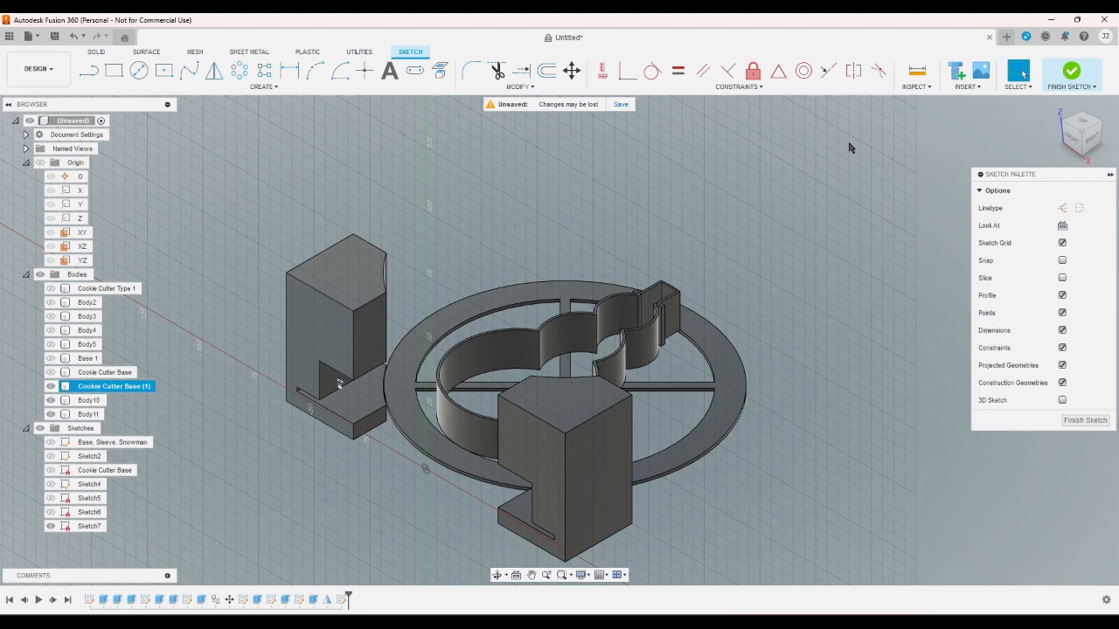
{"action": "left_click", "coordinate": [1081, 120]}
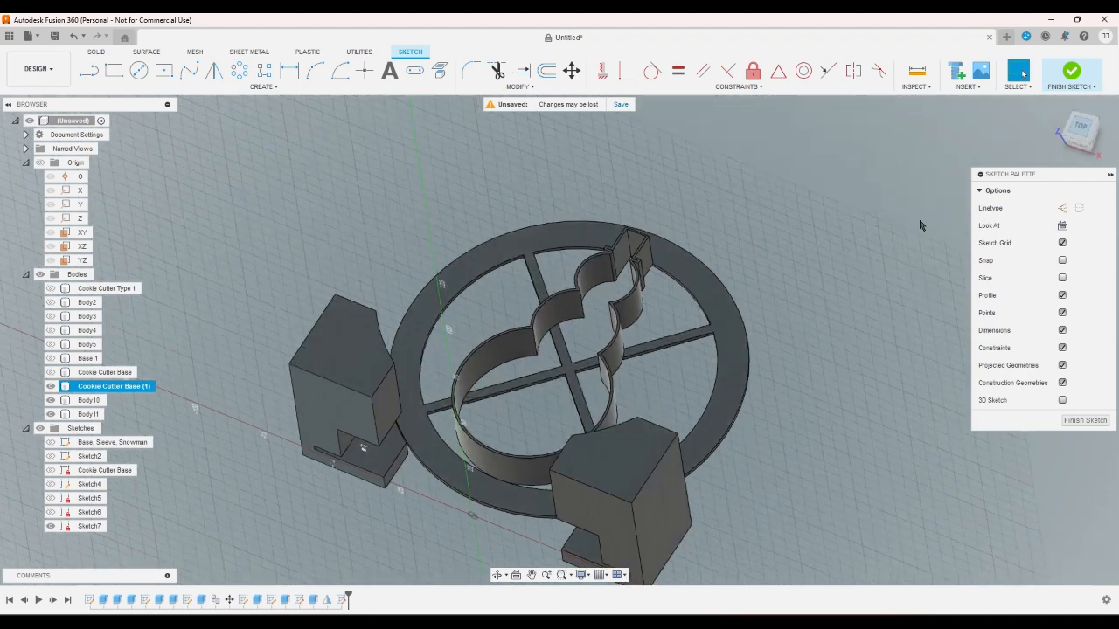
{"action": "scroll", "coordinate": [584, 193], "scroll_direction": "up", "scroll_amount": 10}
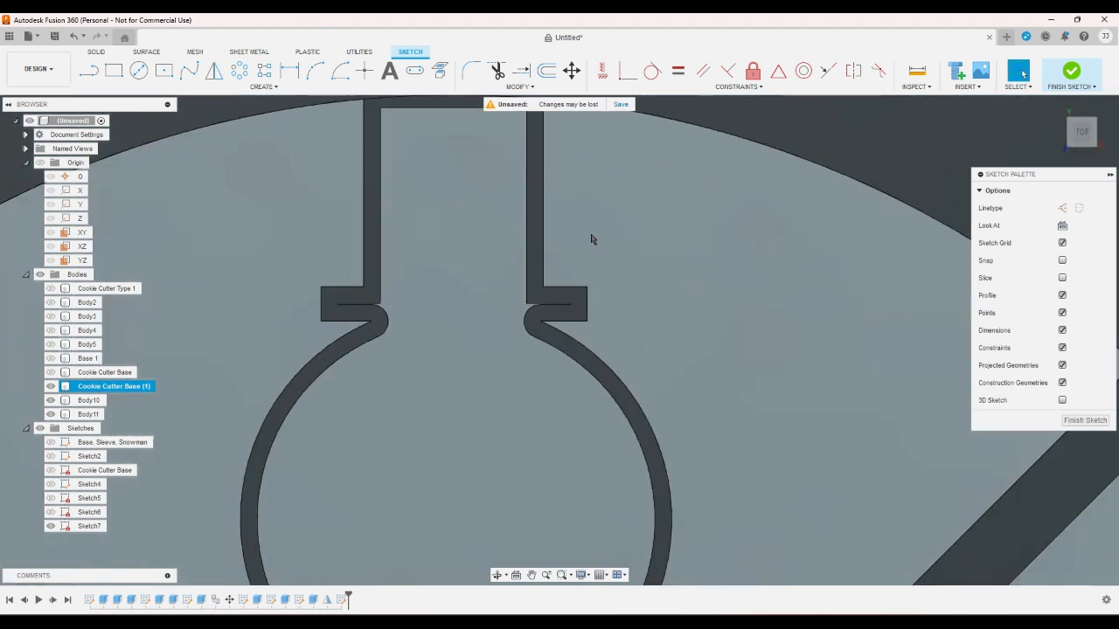
{"action": "scroll", "coordinate": [591, 239], "scroll_direction": "down", "scroll_amount": 4}
{"action": "scroll", "coordinate": [592, 242], "scroll_direction": "up", "scroll_amount": 5}
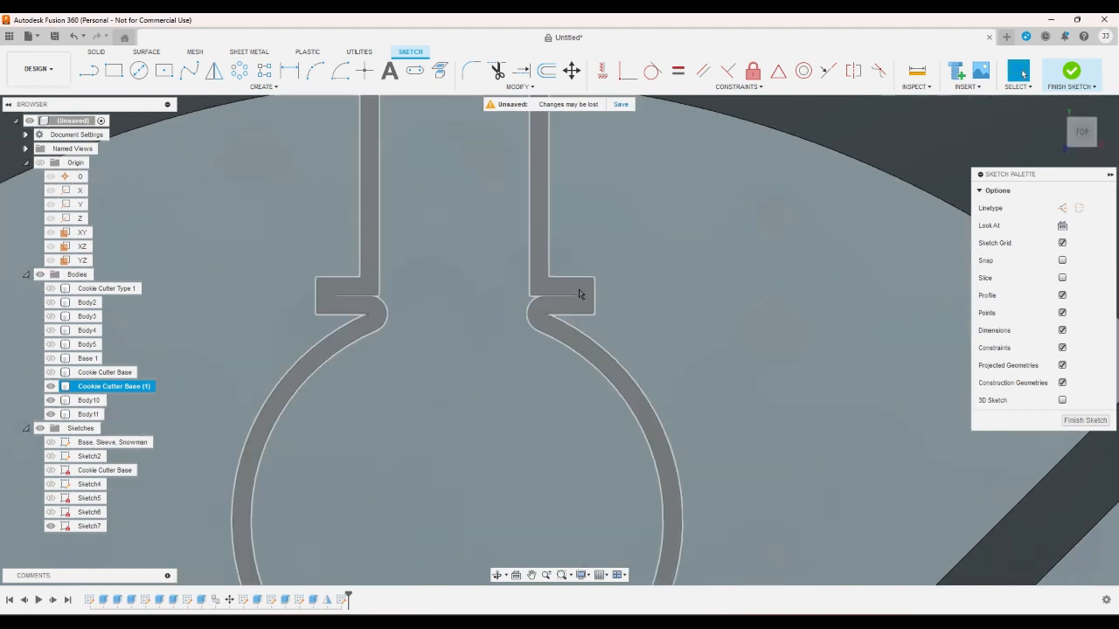
{"action": "left_click", "coordinate": [579, 294]}
{"action": "scroll", "coordinate": [615, 282], "scroll_direction": "down", "scroll_amount": 3}
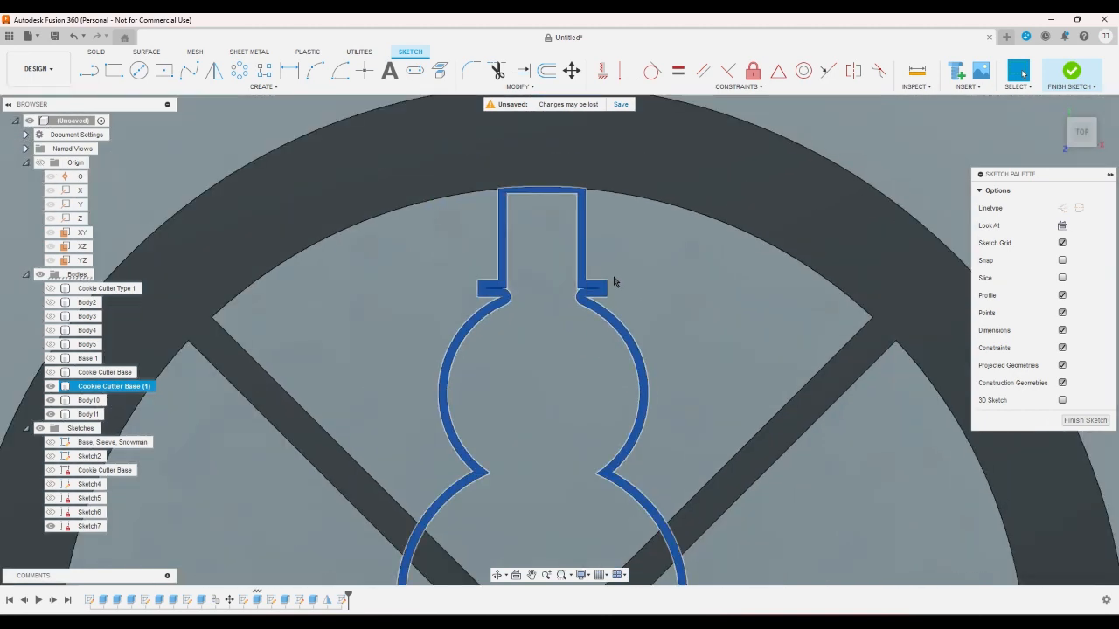
{"action": "scroll", "coordinate": [509, 299], "scroll_direction": "up", "scroll_amount": 5}
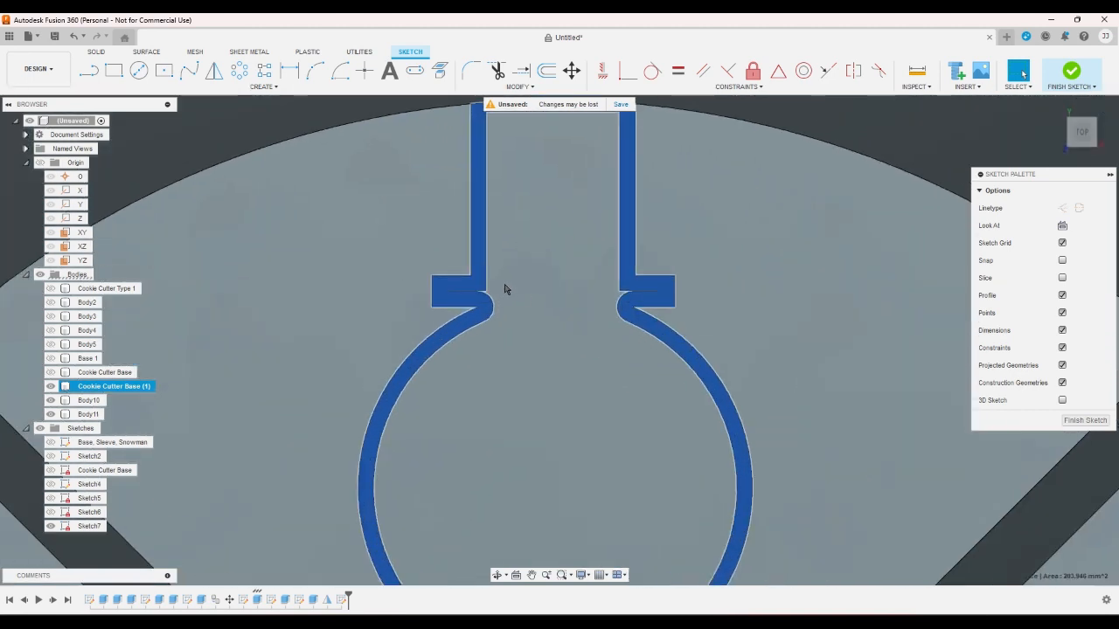
{"action": "scroll", "coordinate": [503, 290], "scroll_direction": "down", "scroll_amount": 5}
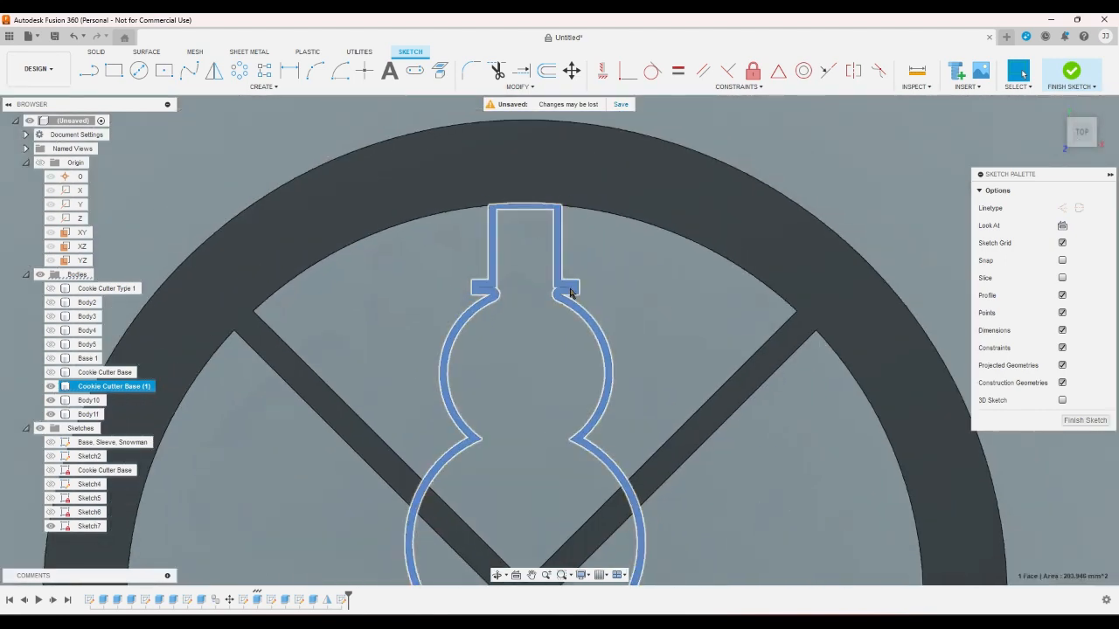
Examine the snowman's hat brim up close, then view both corner blocks and the cutter from above, below and at an angle
{"action": "scroll", "coordinate": [563, 291], "scroll_direction": "up", "scroll_amount": 5}
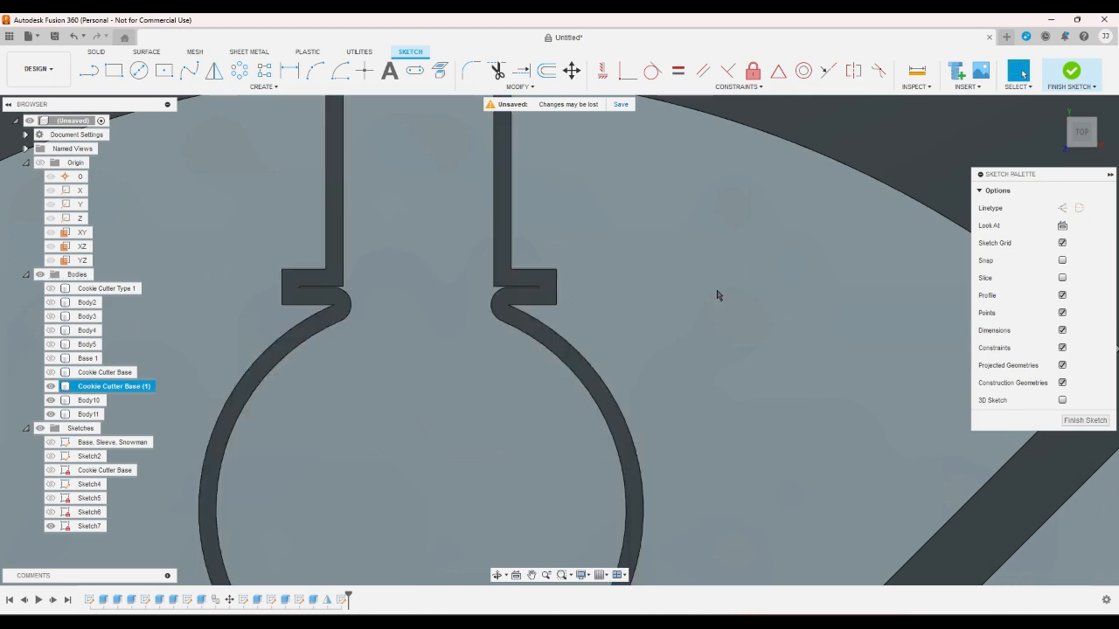
{"action": "scroll", "coordinate": [734, 282], "scroll_direction": "down", "scroll_amount": 2}
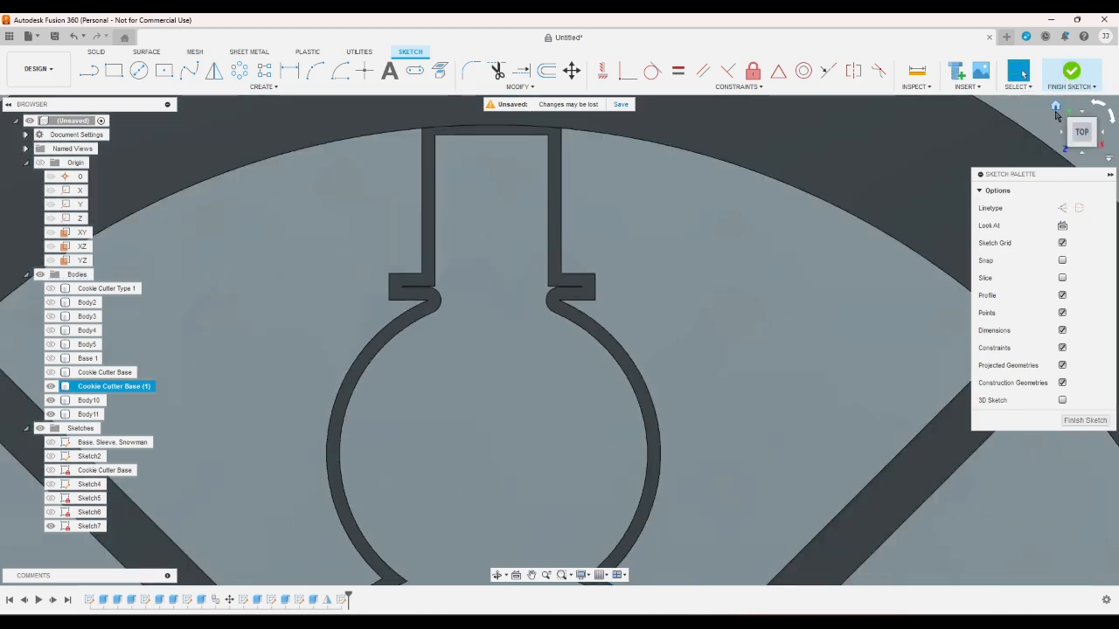
{"action": "left_click", "coordinate": [1054, 107]}
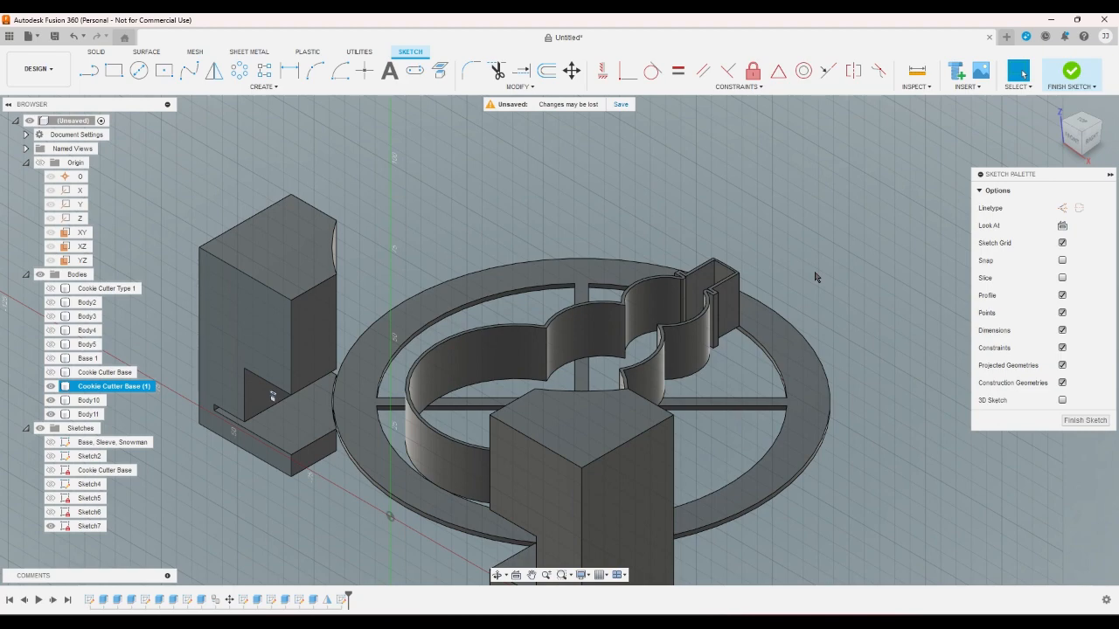
{"action": "left_click", "coordinate": [1070, 144]}
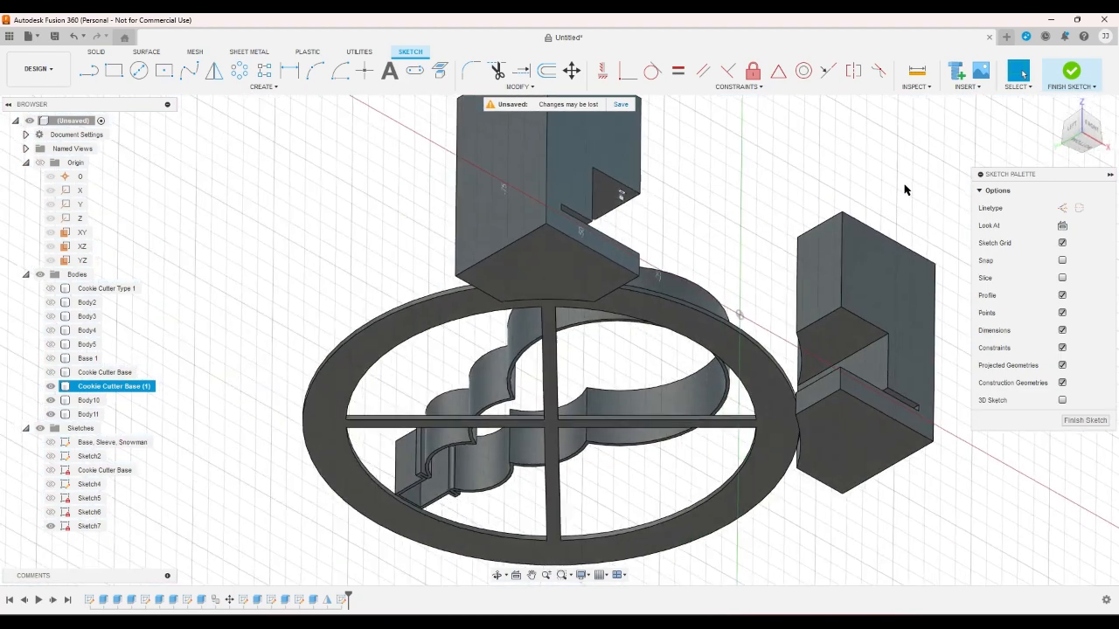
{"action": "left_click", "coordinate": [1082, 114]}
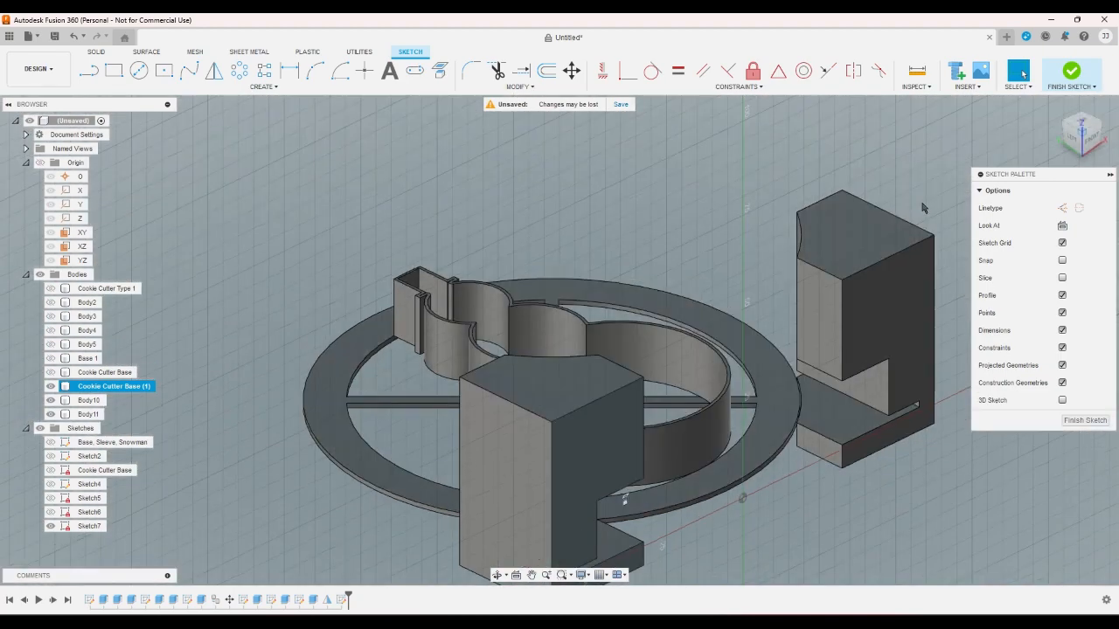
{"action": "left_click", "coordinate": [1081, 124]}
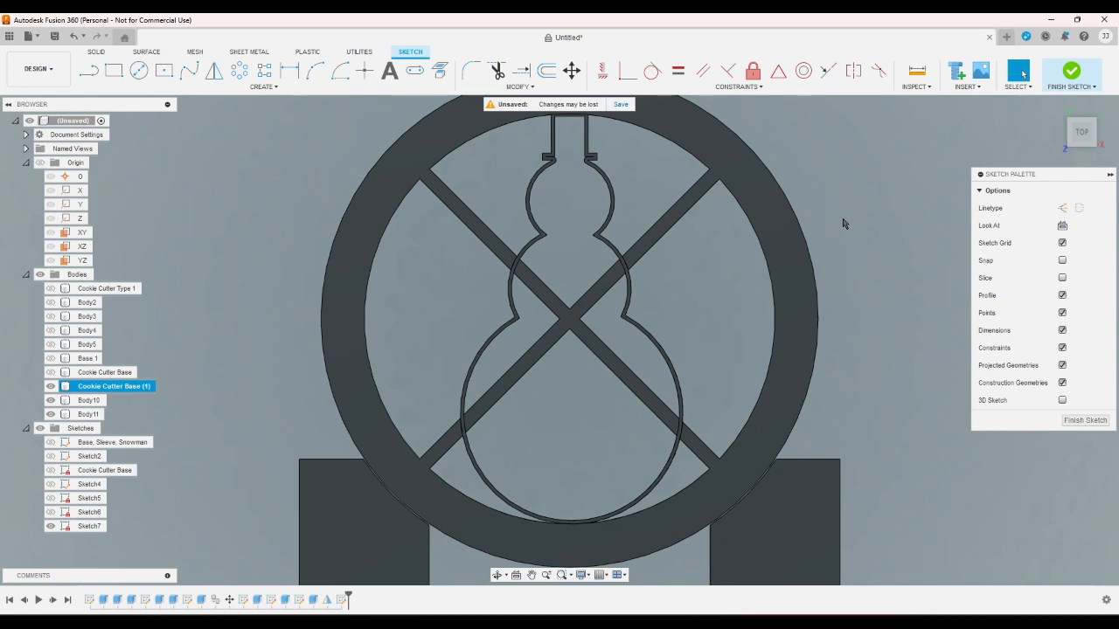
{"action": "left_click", "coordinate": [1055, 106]}
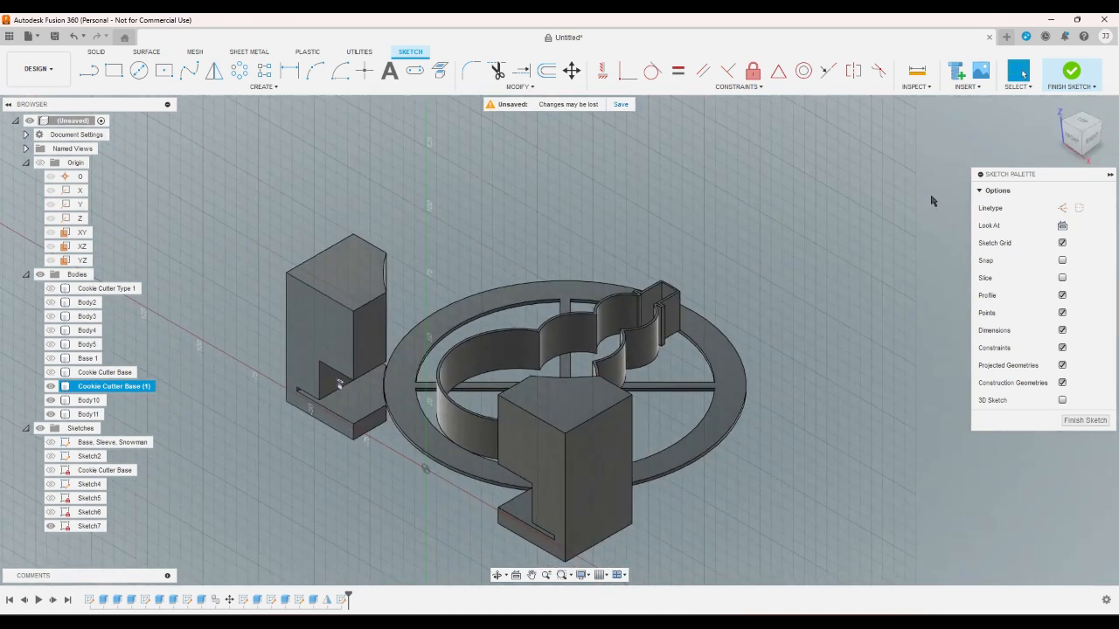
Measure the height between the floor and ceiling of the original corner block's recess with a sketch dimension, without placing the dimension
{"action": "left_click", "coordinate": [287, 73]}
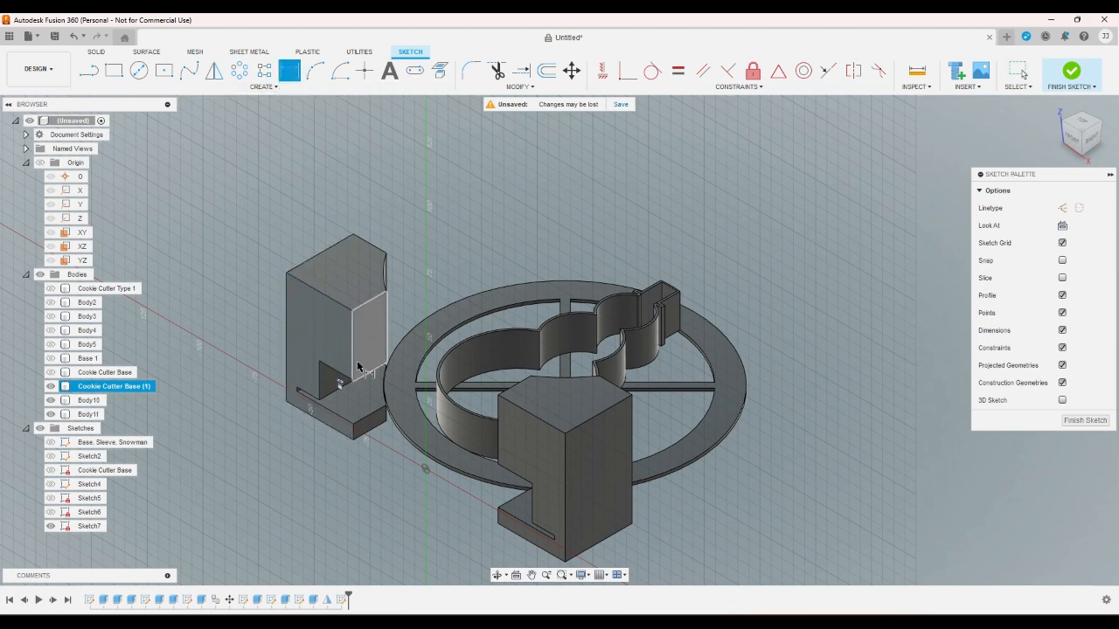
{"action": "left_click", "coordinate": [354, 423]}
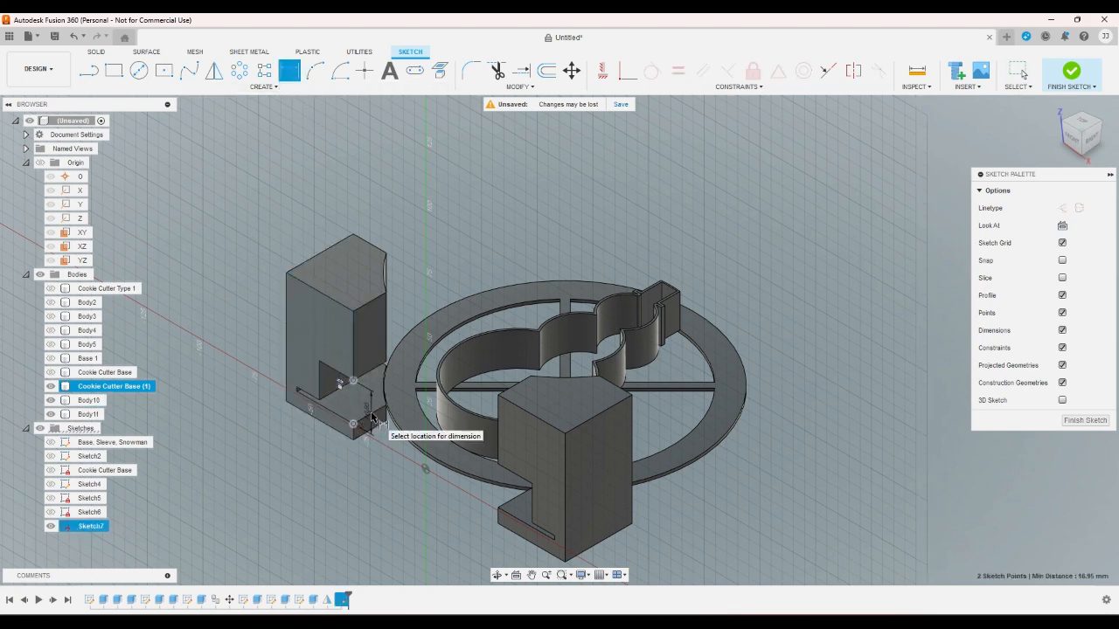
{"action": "right_click", "coordinate": [371, 418]}
{"action": "left_click", "coordinate": [377, 463]}
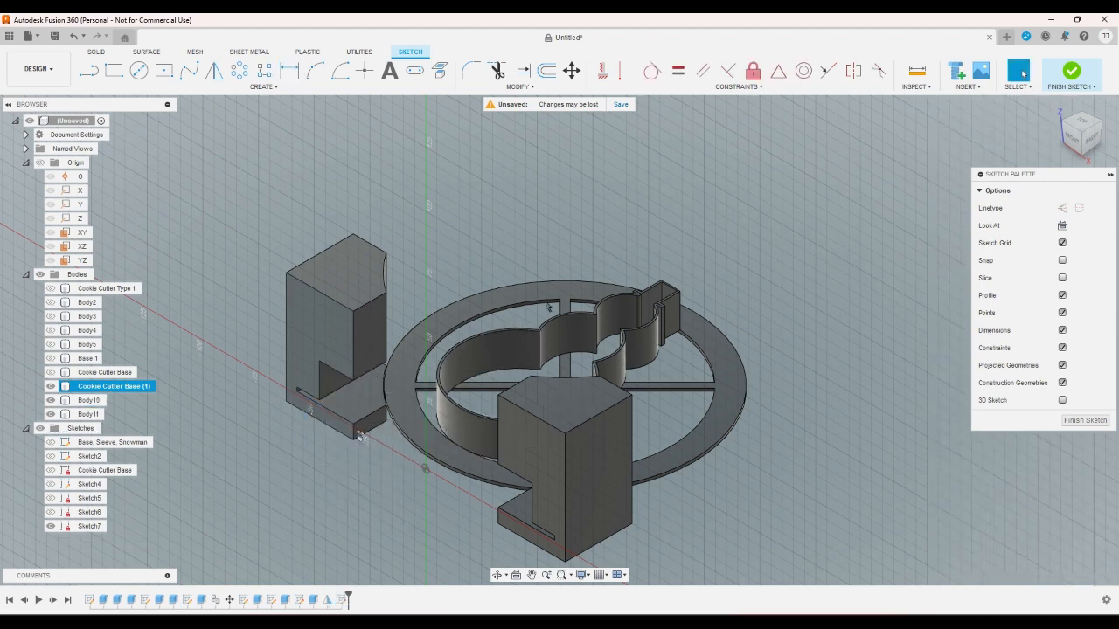
Undo the measuring sketch and the mirroring of the corner block
{"action": "left_click", "coordinate": [74, 37]}
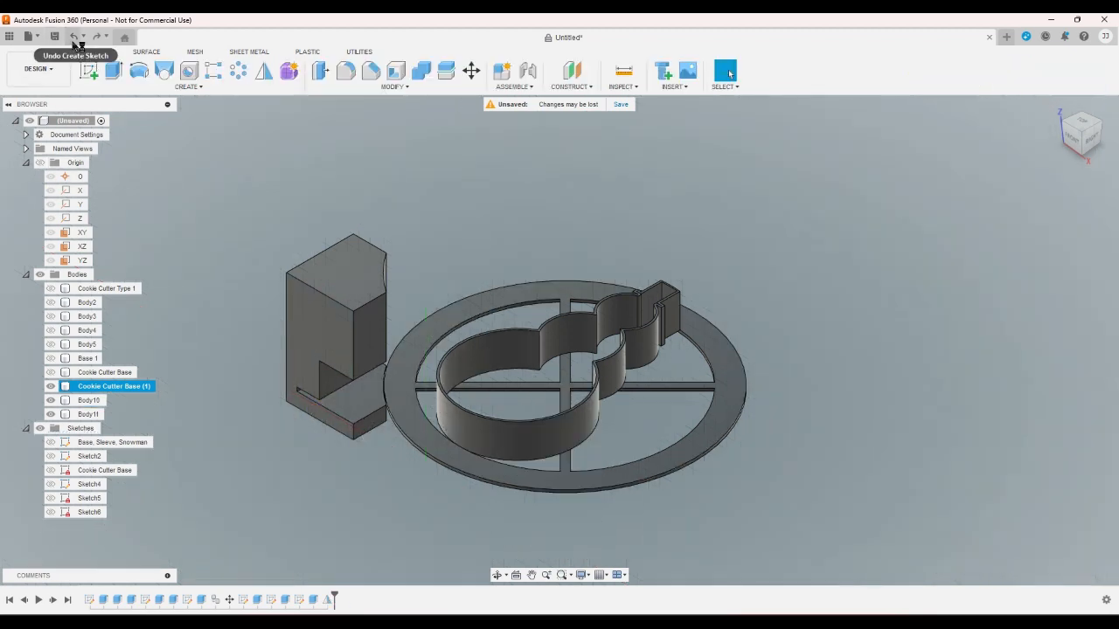
{"action": "left_click", "coordinate": [75, 37]}
Start a new user parameter in mm with the expression cutterbase+cutterheight+tloose*3
{"action": "left_click", "coordinate": [393, 86]}
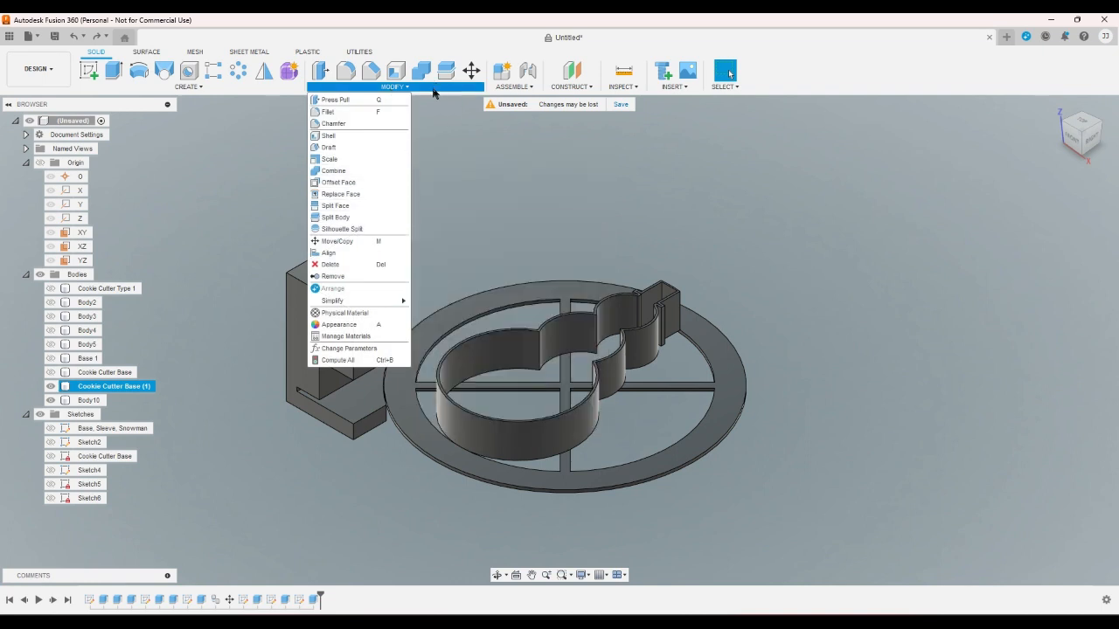
{"action": "left_click", "coordinate": [375, 348]}
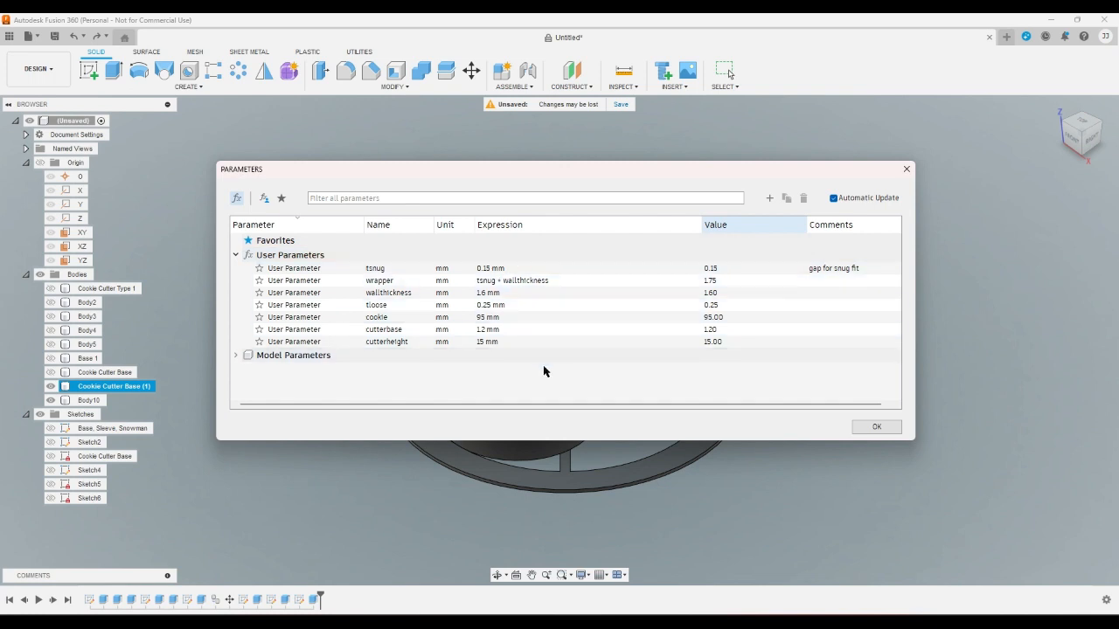
{"action": "left_click", "coordinate": [770, 198]}
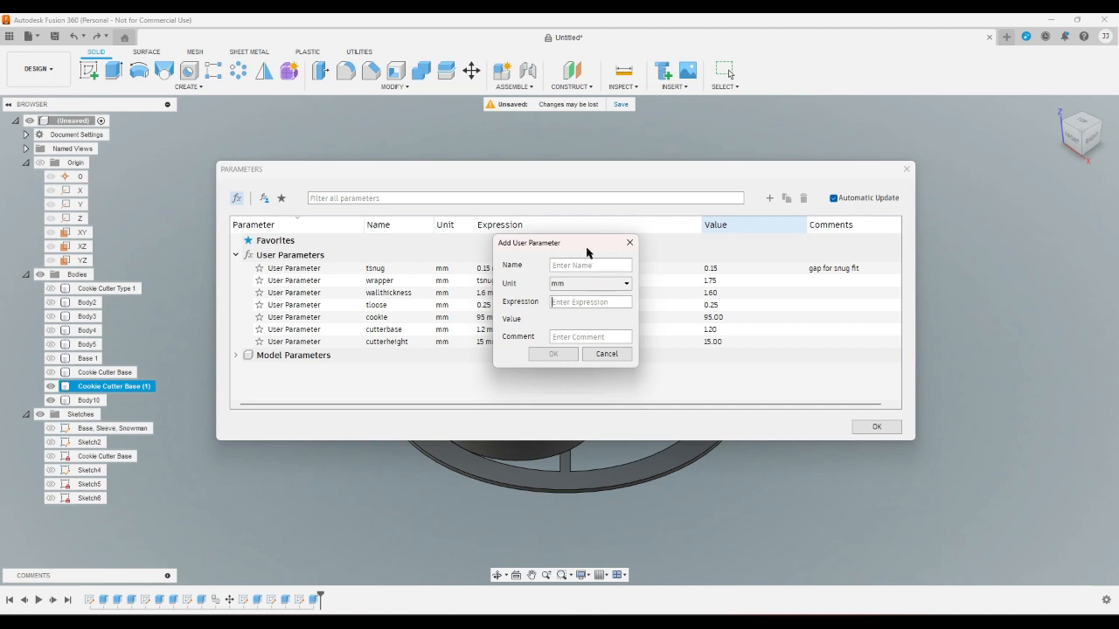
{"action": "type", "text": "cu"}
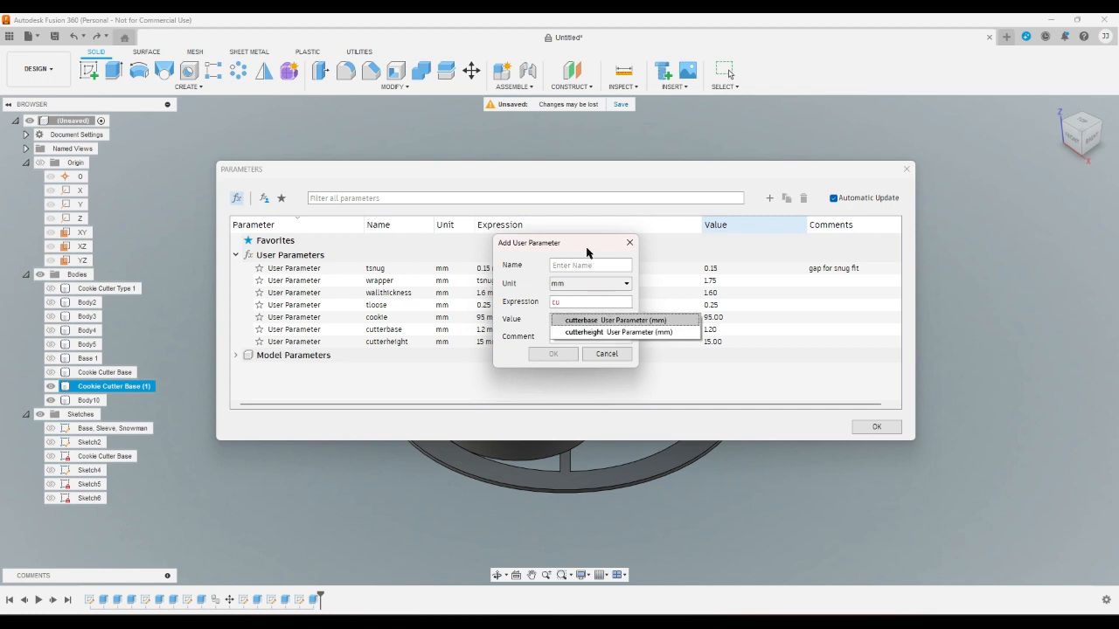
{"action": "key", "text": "Return"}
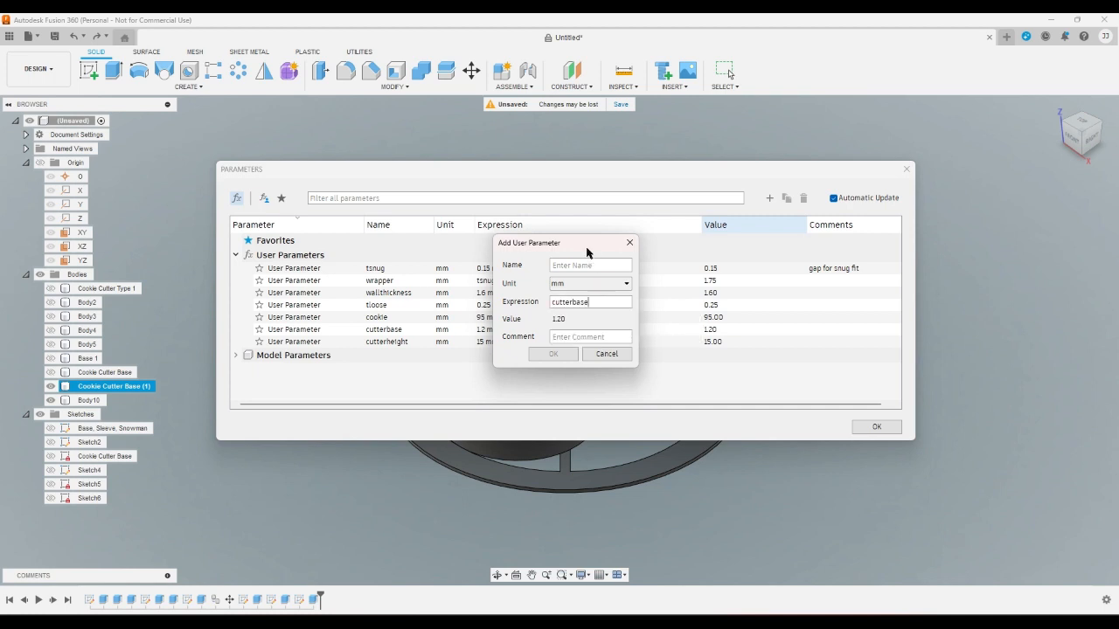
{"action": "type", "text": "+cu"}
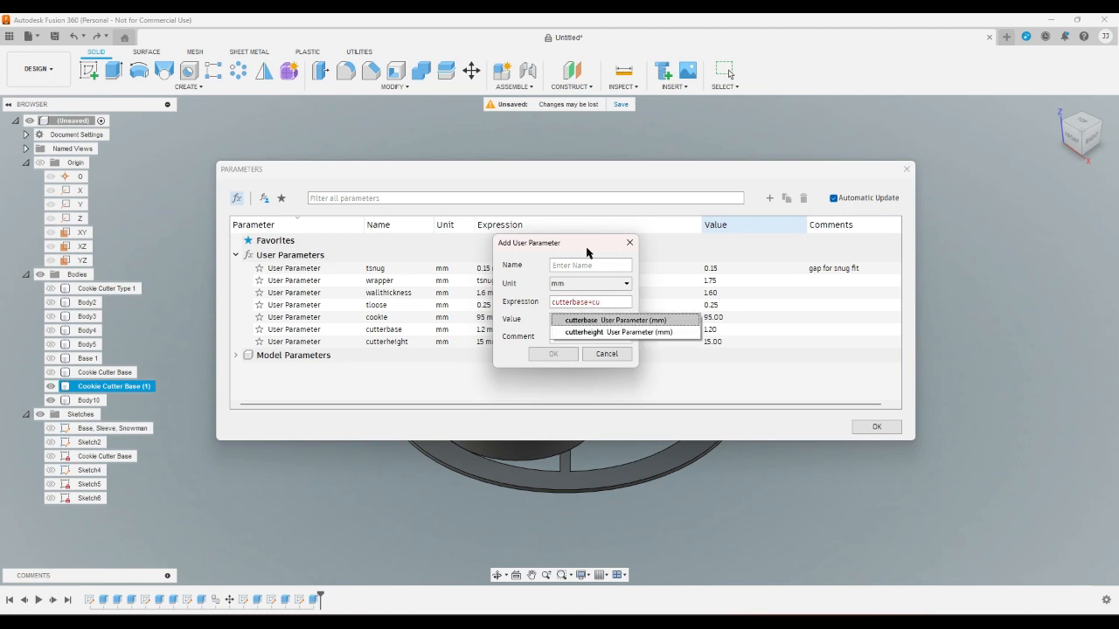
{"action": "key", "text": "Down"}
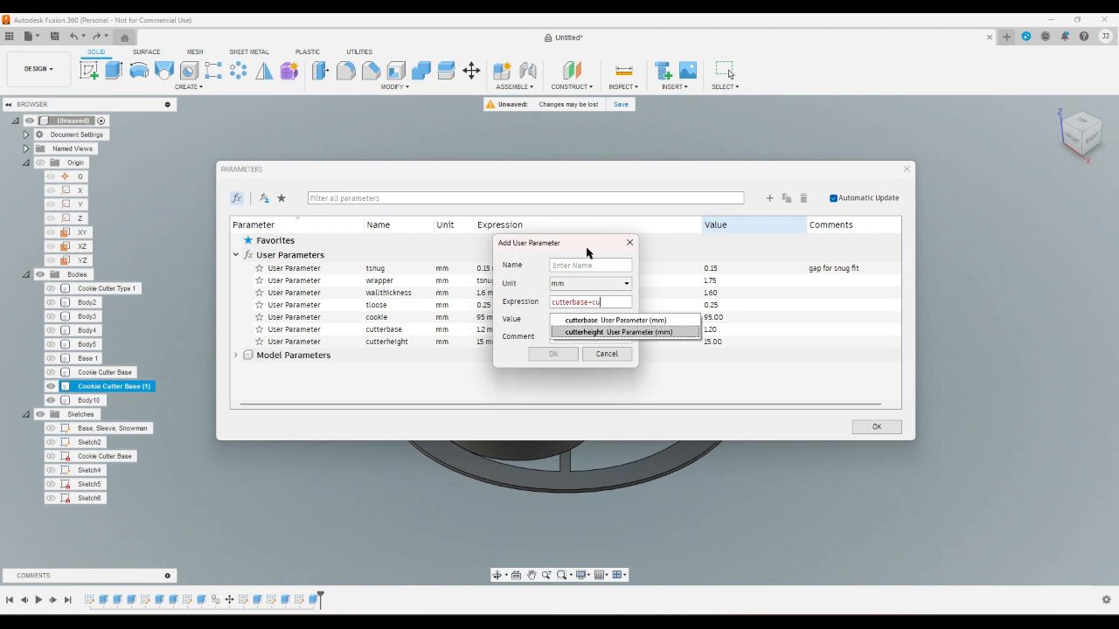
{"action": "key", "text": "Return"}
{"action": "type", "text": "+"}
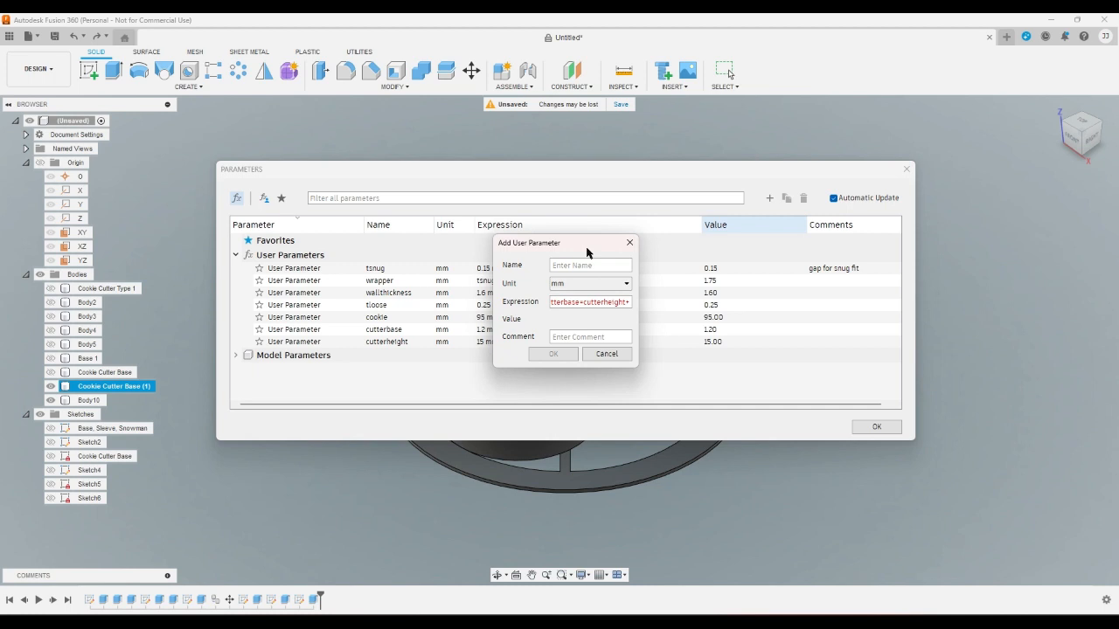
{"action": "type", "text": "tl"}
{"action": "key", "text": "Return"}
{"action": "type", "text": "*3"}
Name the new user parameter sleevecutoutheaight, check its full expression, and save it
{"action": "left_click", "coordinate": [607, 268]}
{"action": "type", "text": "sleevecutoutheight"}
{"action": "left_click", "coordinate": [569, 301]}
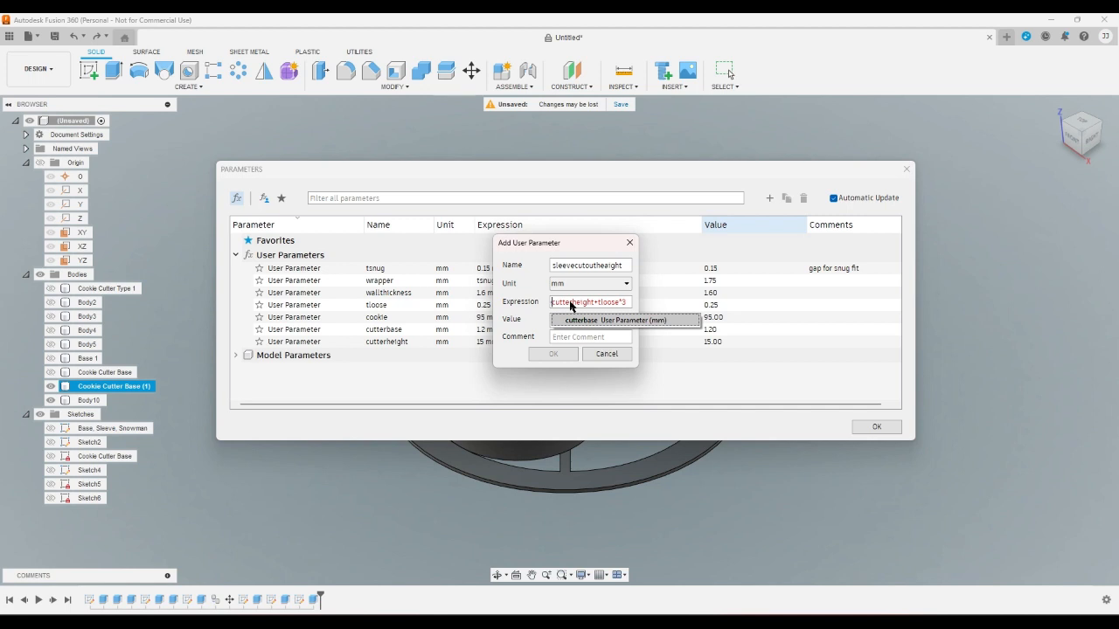
{"action": "type", "text": "+"}
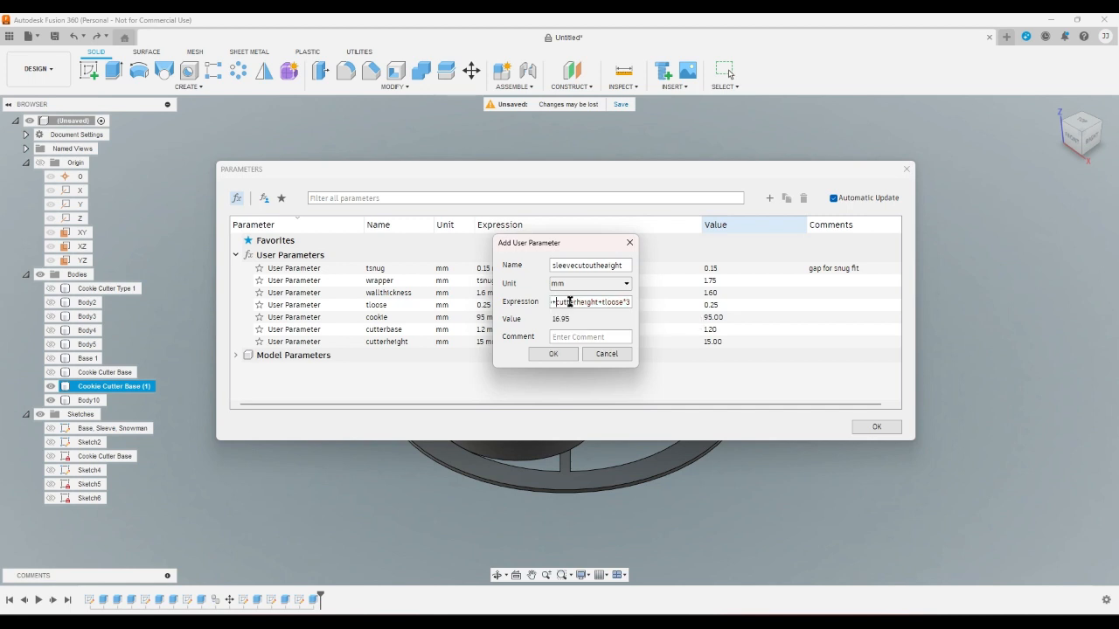
{"action": "left_click", "coordinate": [570, 301]}
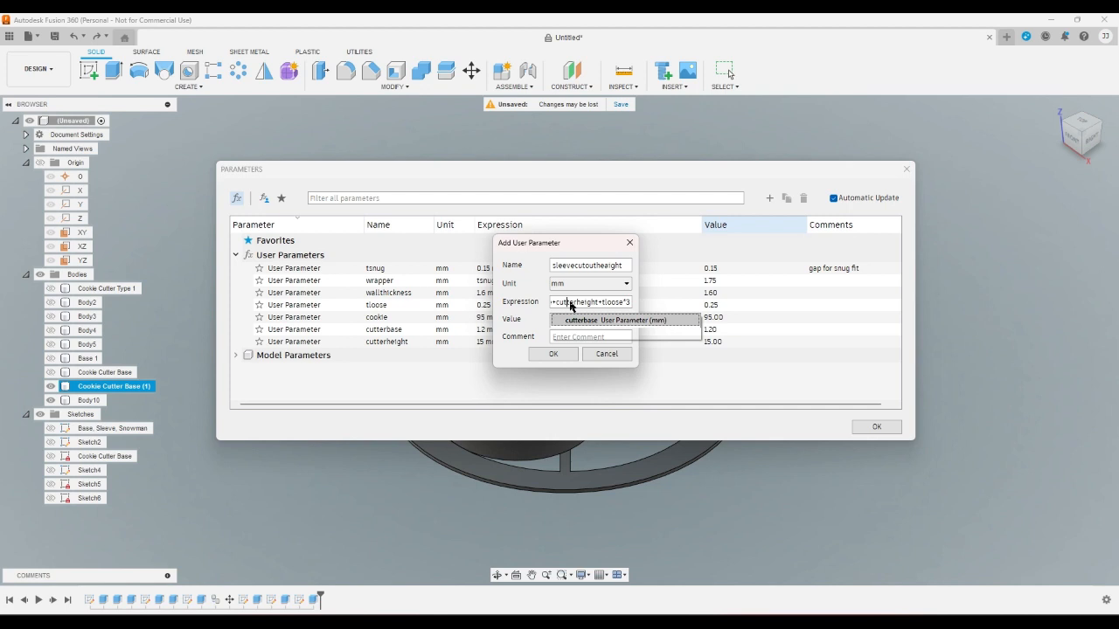
{"action": "key", "text": "Home"}
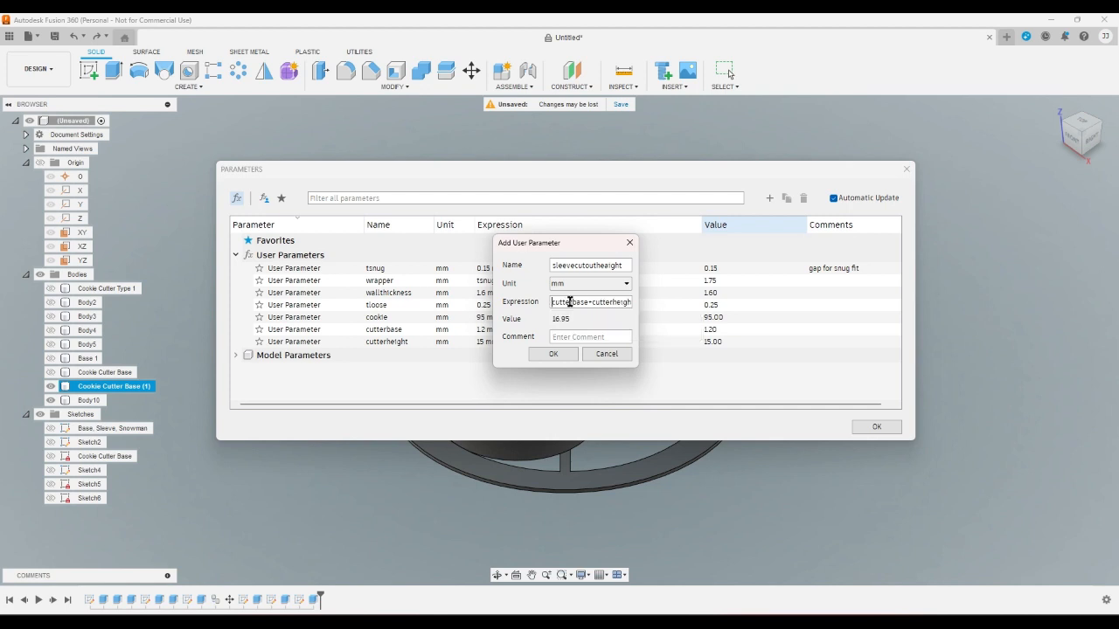
{"action": "left_click", "coordinate": [552, 354]}
{"action": "left_click", "coordinate": [874, 426]}
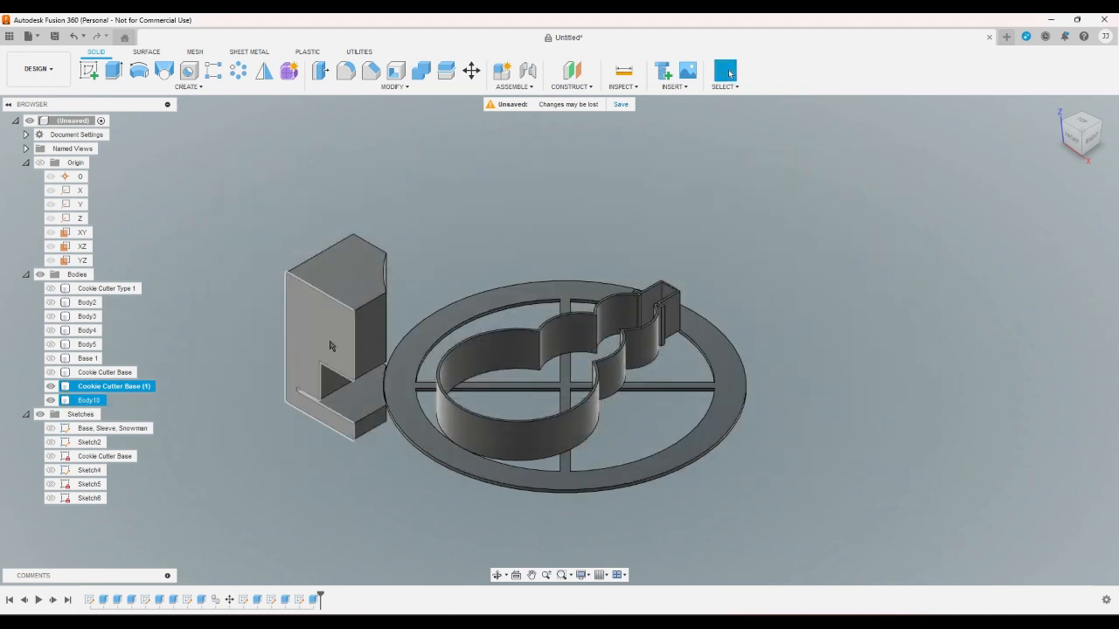
Edit the corner block's extrusion to raise its upward distance to 110 mm
{"action": "double_click", "coordinate": [284, 599]}
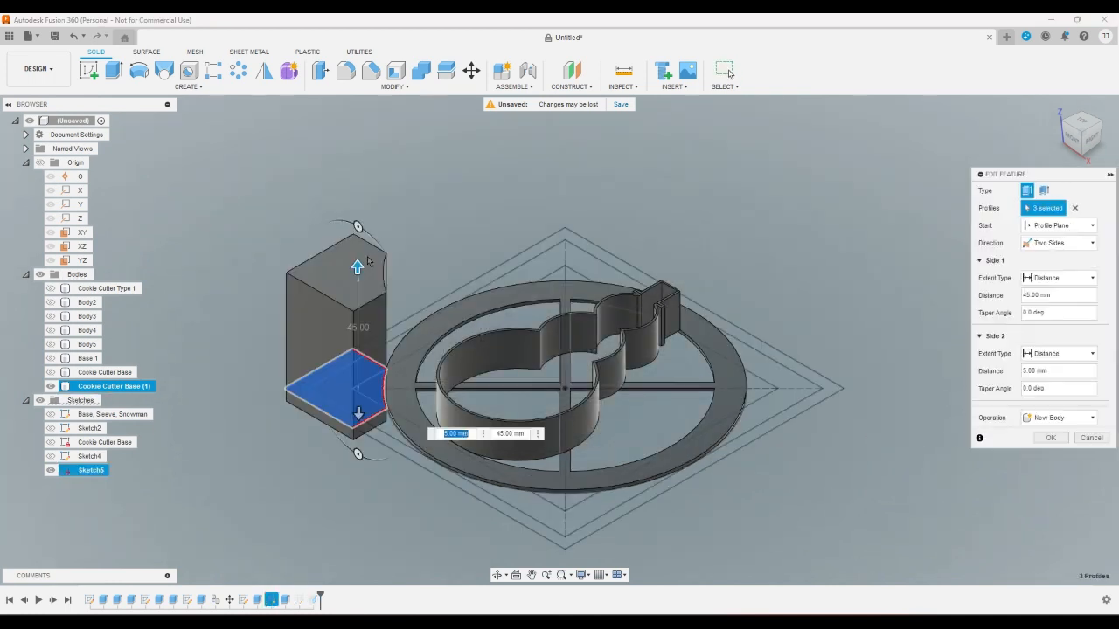
{"action": "left_click_drag", "start_coordinate": [357, 266], "coordinate": [379, 48]}
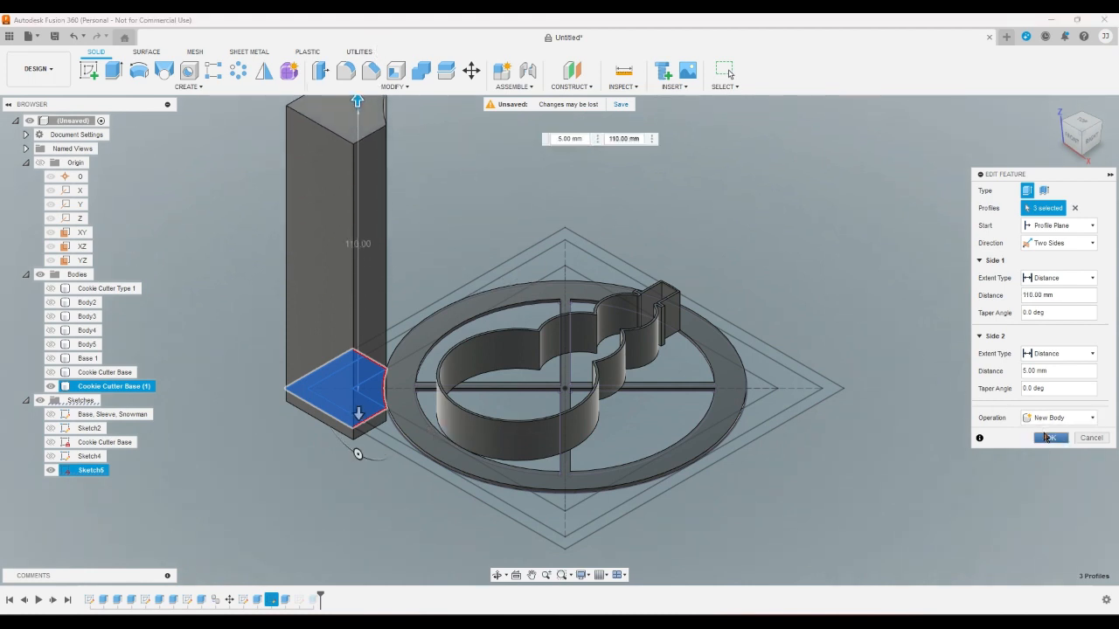
{"action": "left_click", "coordinate": [1048, 436]}
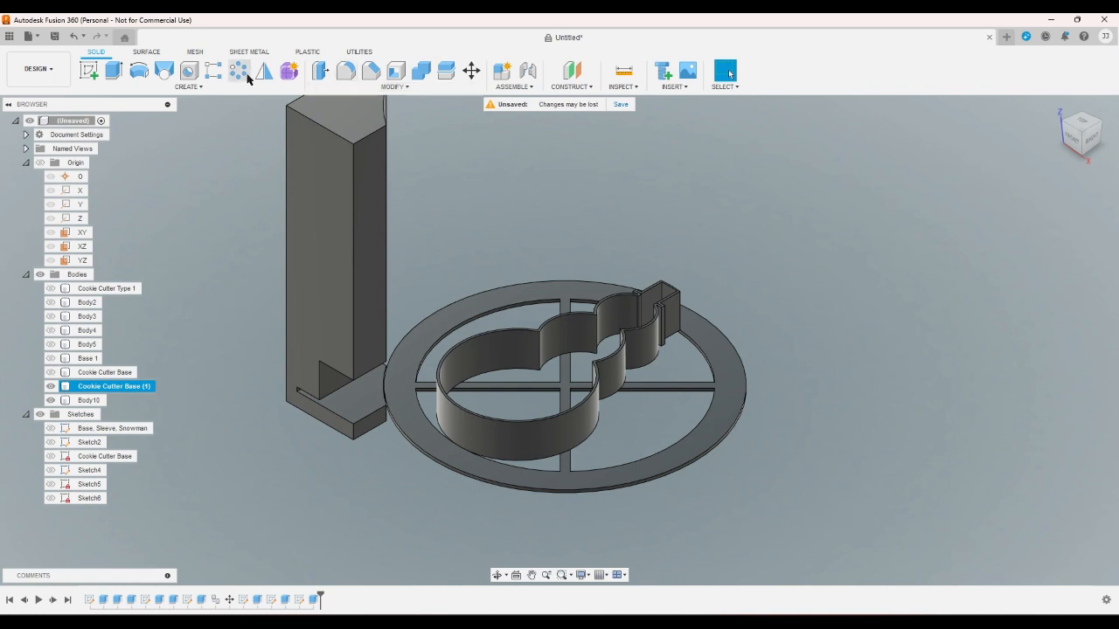
Pattern the stepped recess cut up the block's vertical edge with a quantity of 5 and a spacing of sleevecutoutheaight + 2 mm
{"action": "left_click", "coordinate": [212, 73]}
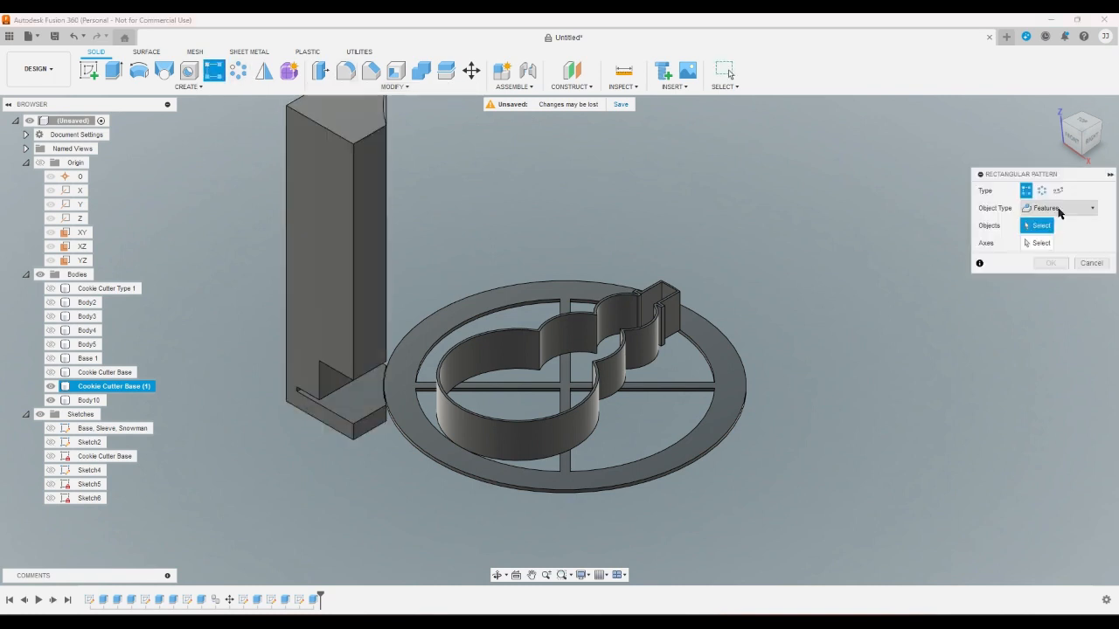
{"action": "left_click", "coordinate": [311, 601]}
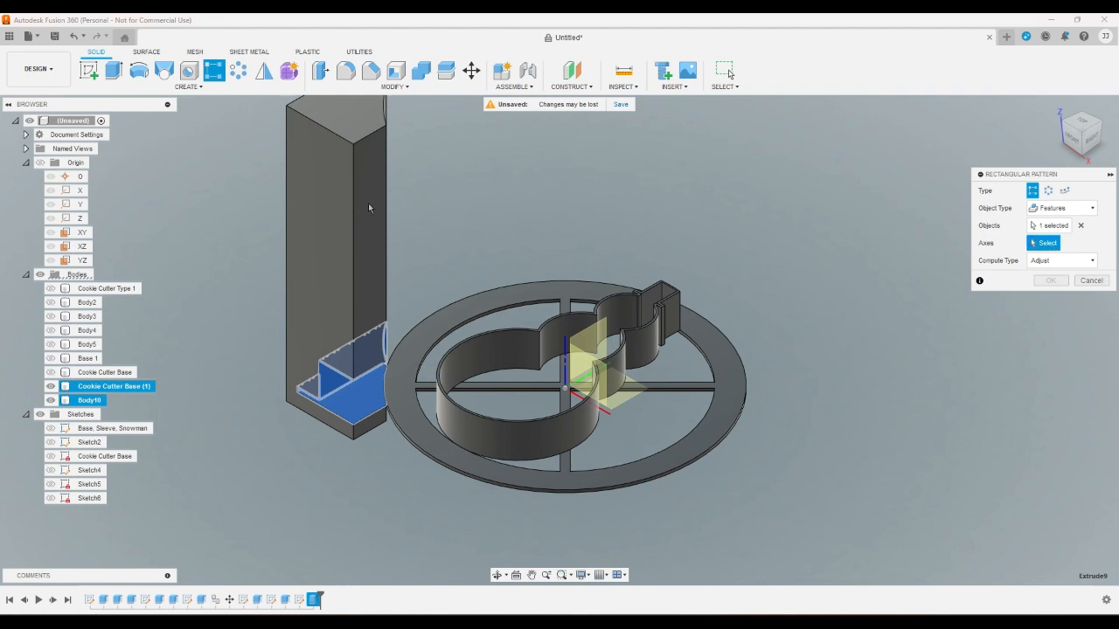
{"action": "left_click", "coordinate": [289, 213]}
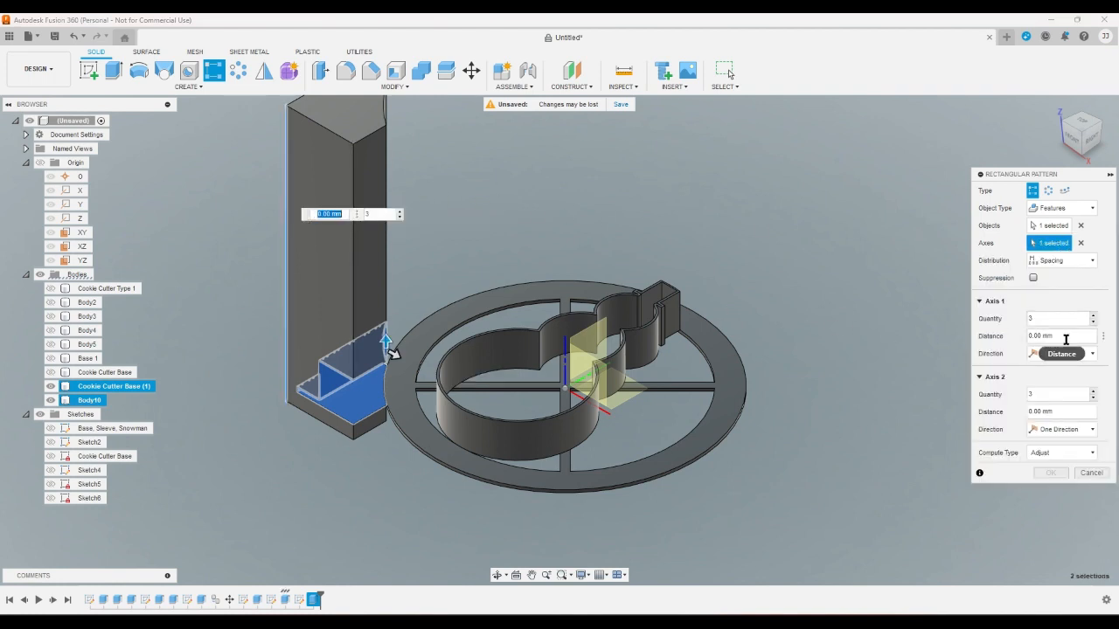
{"action": "left_click", "coordinate": [1065, 340]}
{"action": "triple_click", "coordinate": [1071, 332]}
{"action": "type", "text": "s"}
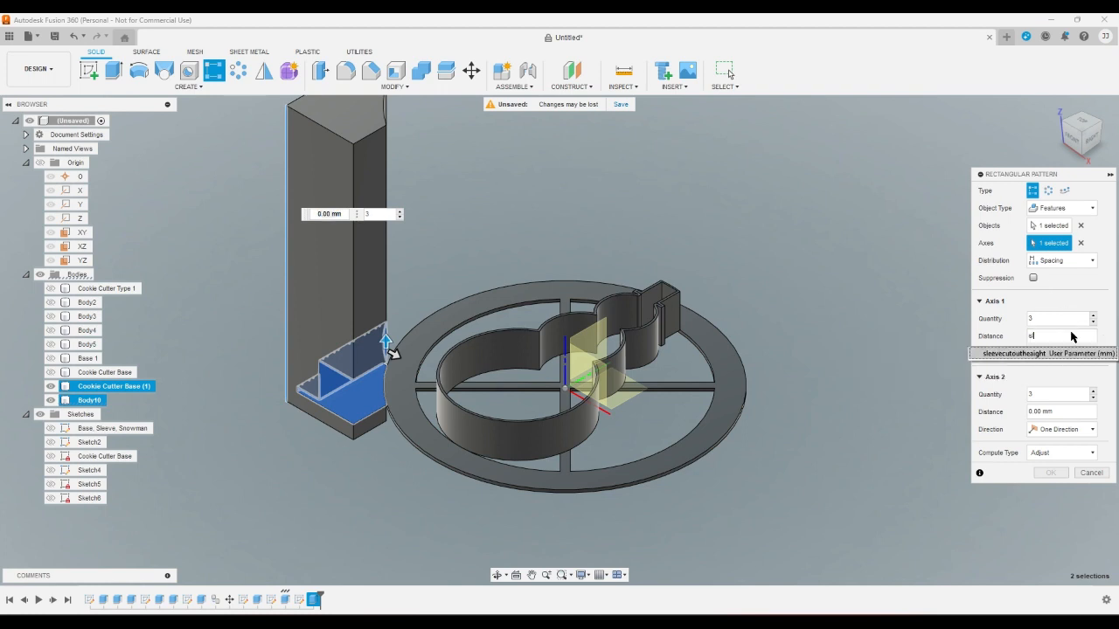
{"action": "type", "text": "le"}
{"action": "key", "text": "Return"}
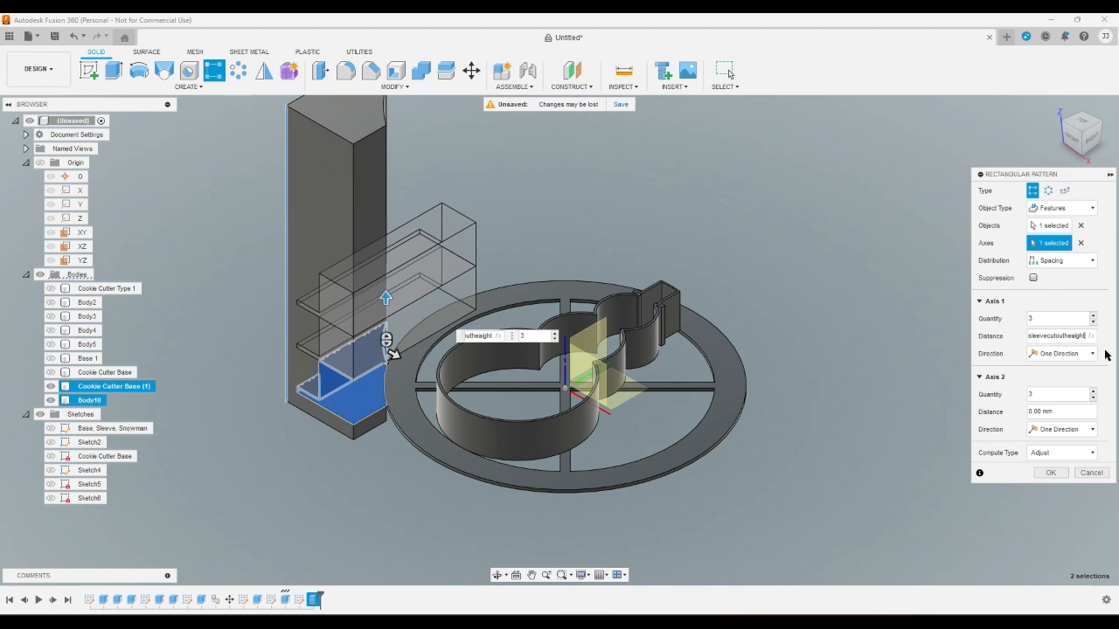
{"action": "type", "text": "-"}
{"action": "type", "text": "2"}
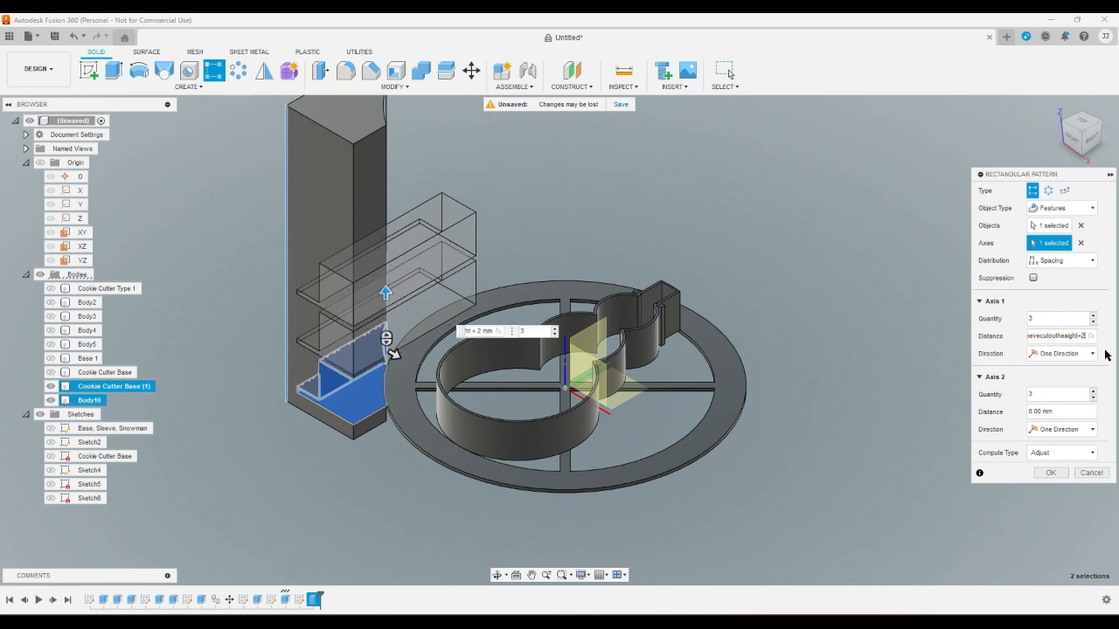
{"action": "left_click", "coordinate": [1052, 320]}
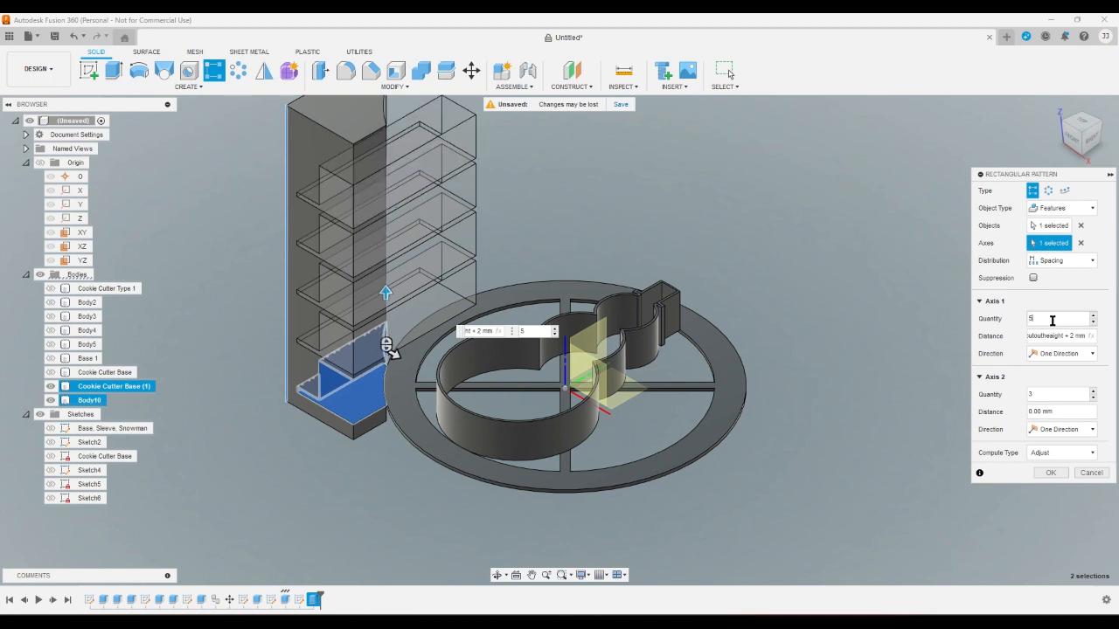
{"action": "key", "text": "Return"}
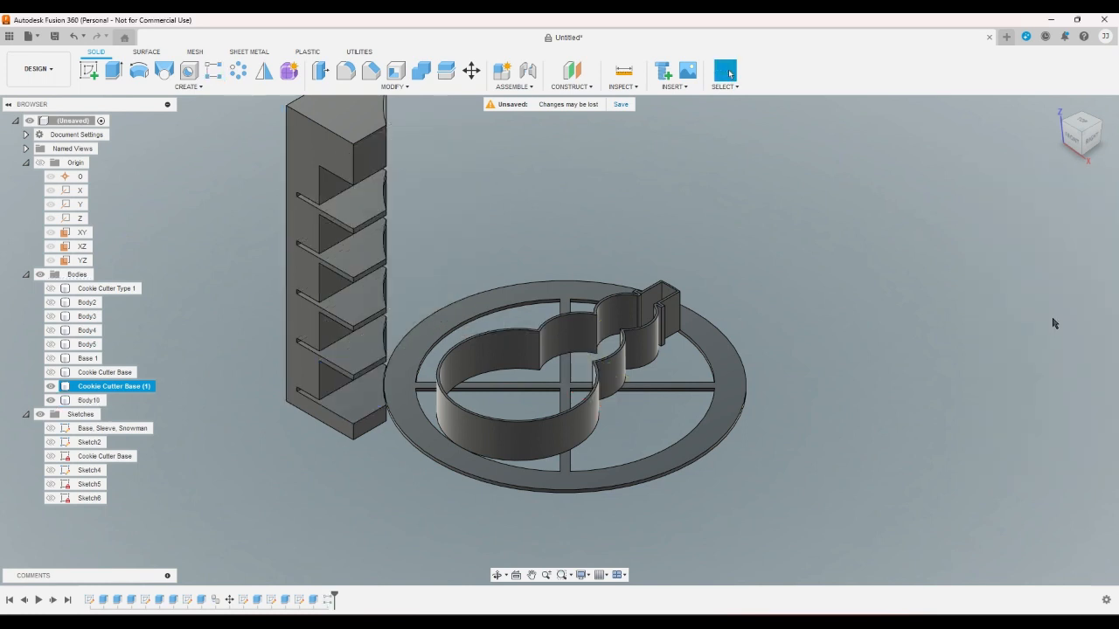
Examine the corner block's patterned stepped recesses from the front, an angled top-front view and the isometric view
{"action": "left_click", "coordinate": [1073, 142]}
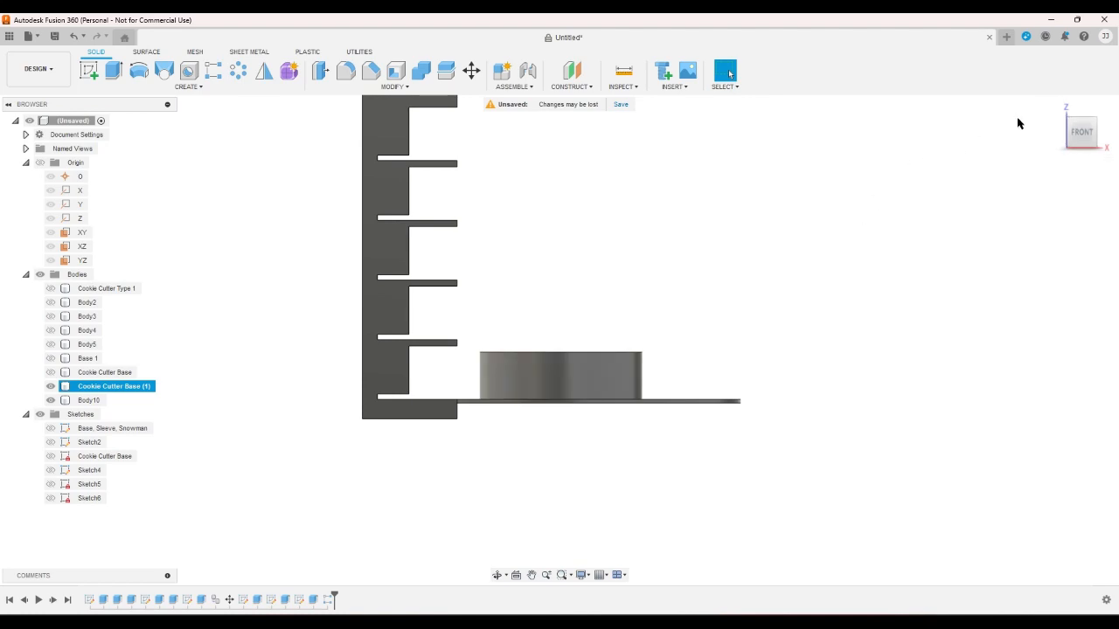
{"action": "left_click", "coordinate": [1055, 107]}
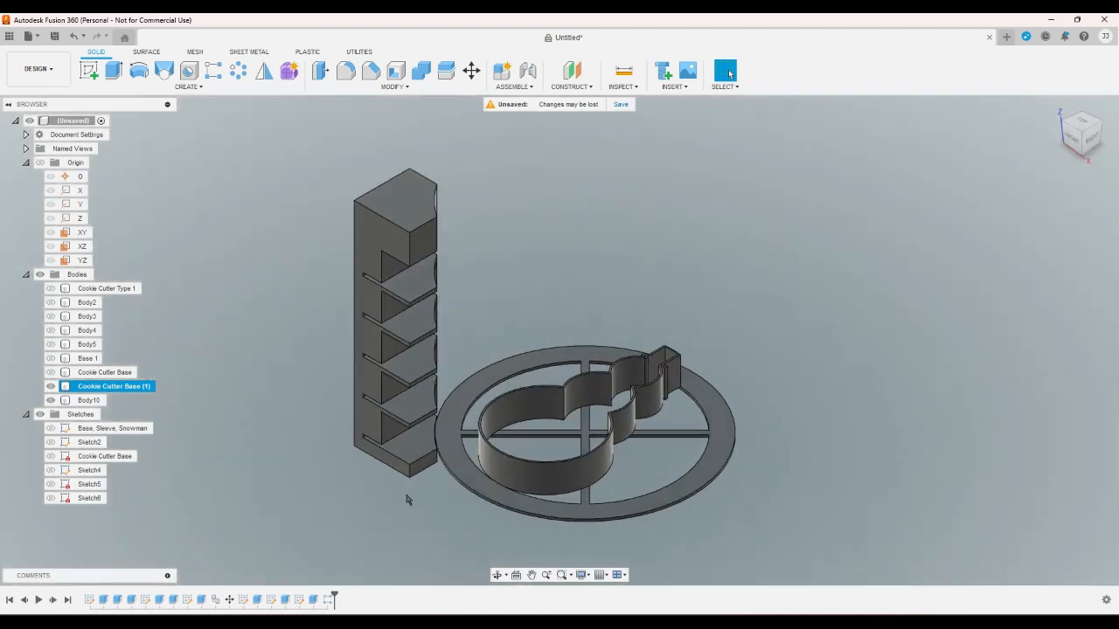
{"action": "scroll", "coordinate": [404, 482], "scroll_direction": "up", "scroll_amount": 5}
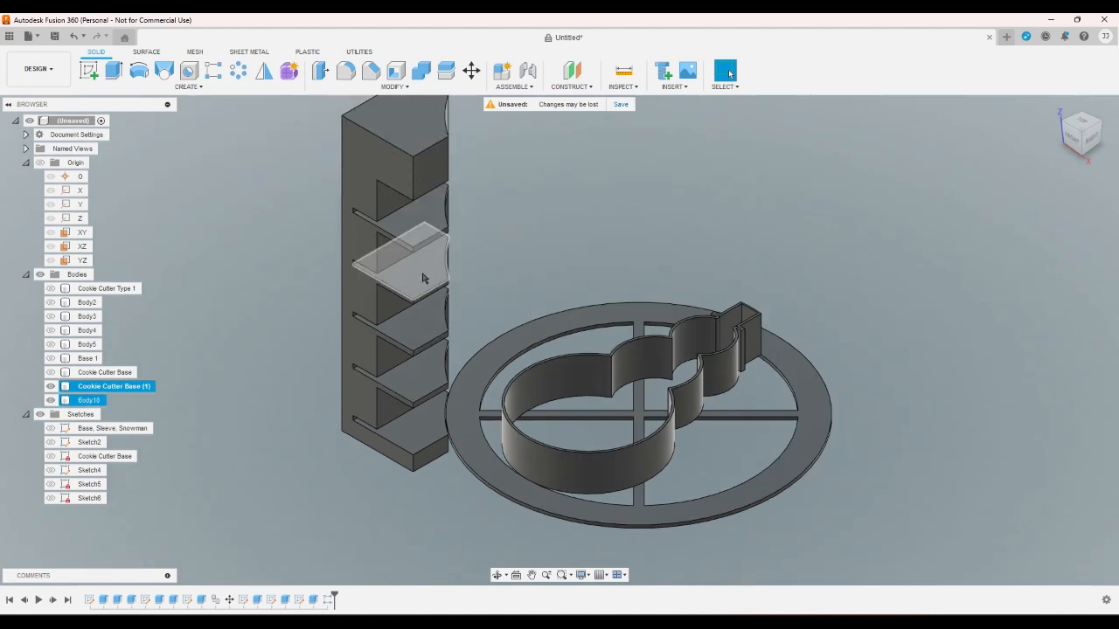
{"action": "scroll", "coordinate": [559, 252], "scroll_direction": "up", "scroll_amount": 3}
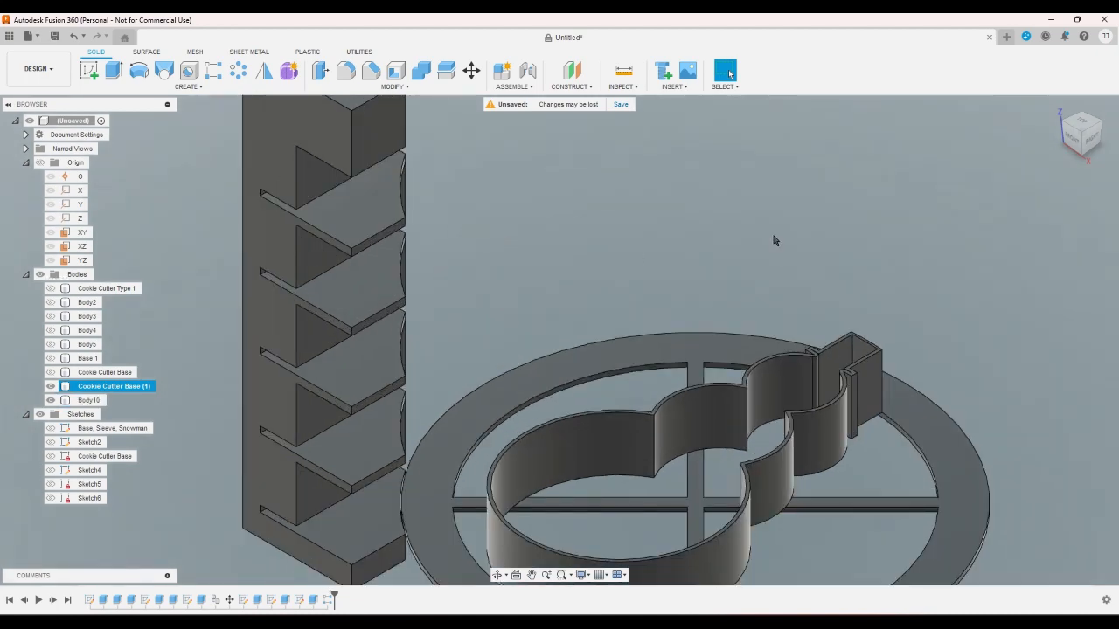
{"action": "left_click", "coordinate": [1081, 137]}
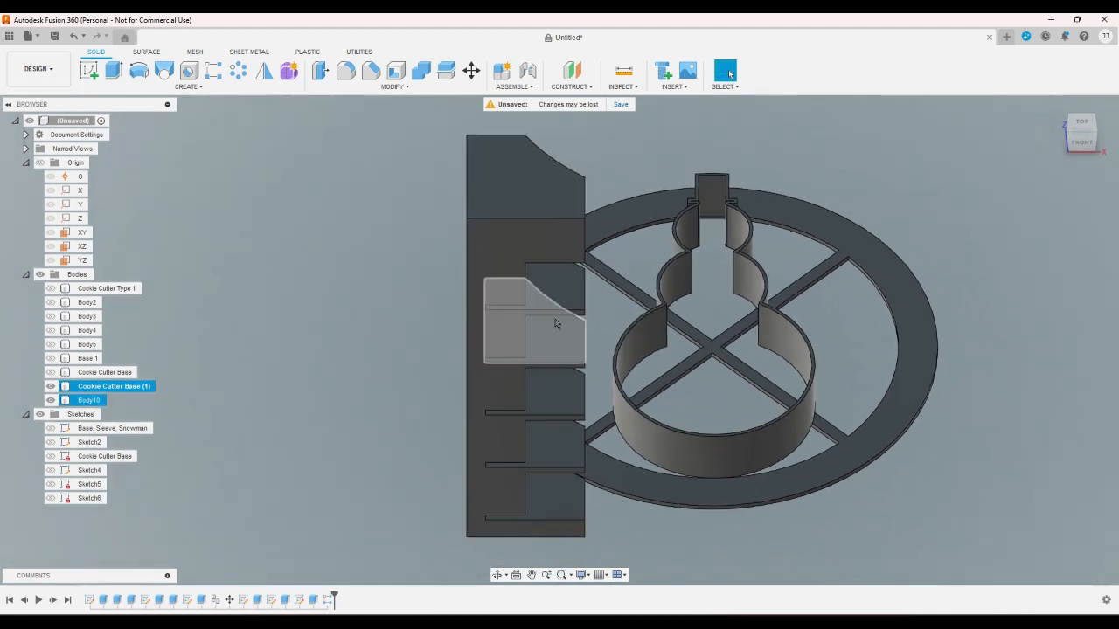
{"action": "left_click", "coordinate": [551, 305]}
{"action": "left_click", "coordinate": [556, 353]}
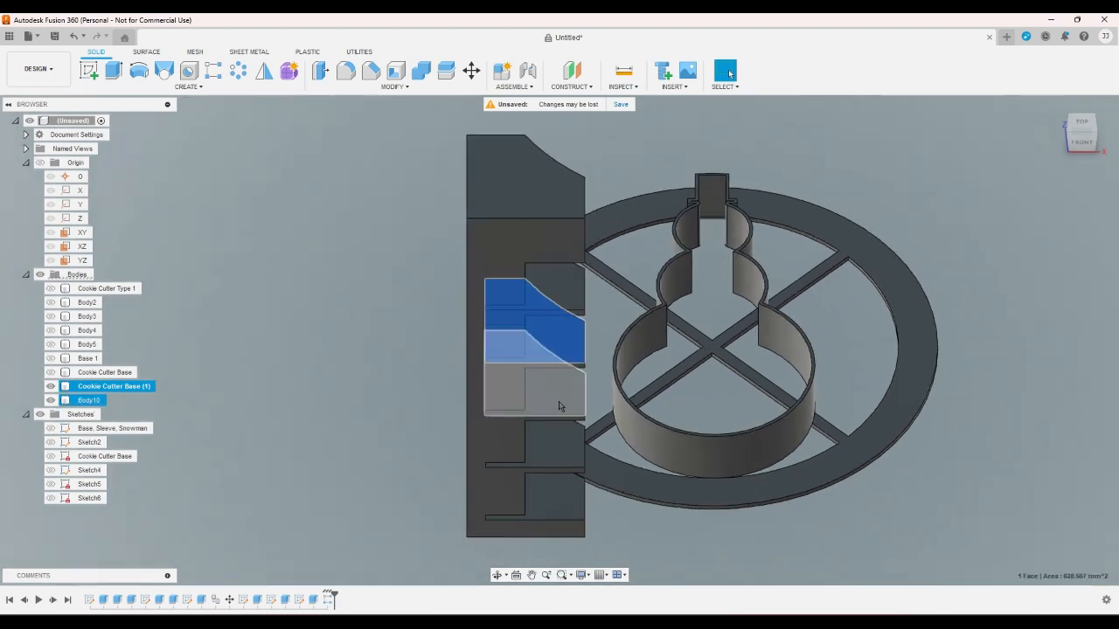
{"action": "left_click", "coordinate": [560, 404]}
{"action": "left_click", "coordinate": [562, 459]}
{"action": "left_click", "coordinate": [563, 502]}
{"action": "left_click", "coordinate": [1001, 488]}
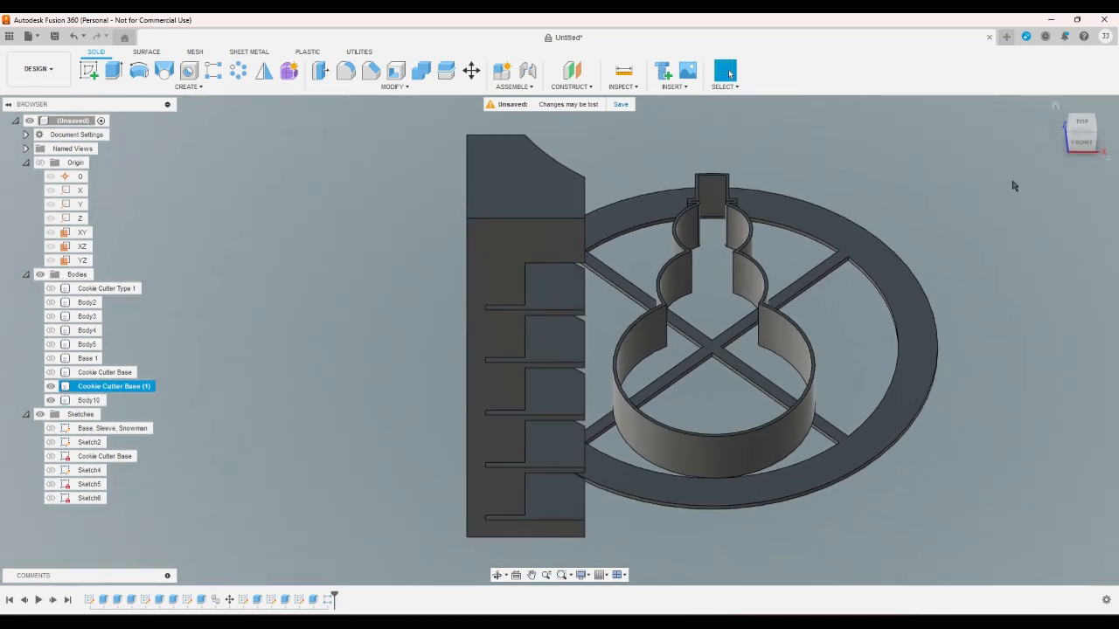
{"action": "left_click", "coordinate": [1054, 107]}
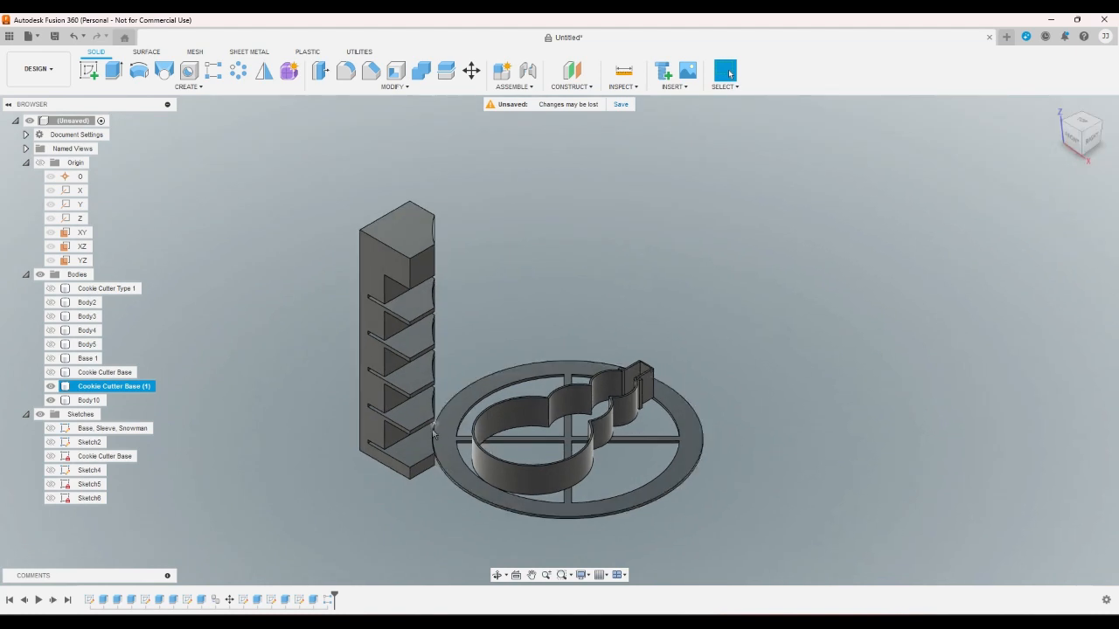
Examine the recess ledges and side face of the corner block up close, along with the cutter's fit beside them
{"action": "scroll", "coordinate": [402, 454], "scroll_direction": "up", "scroll_amount": 5}
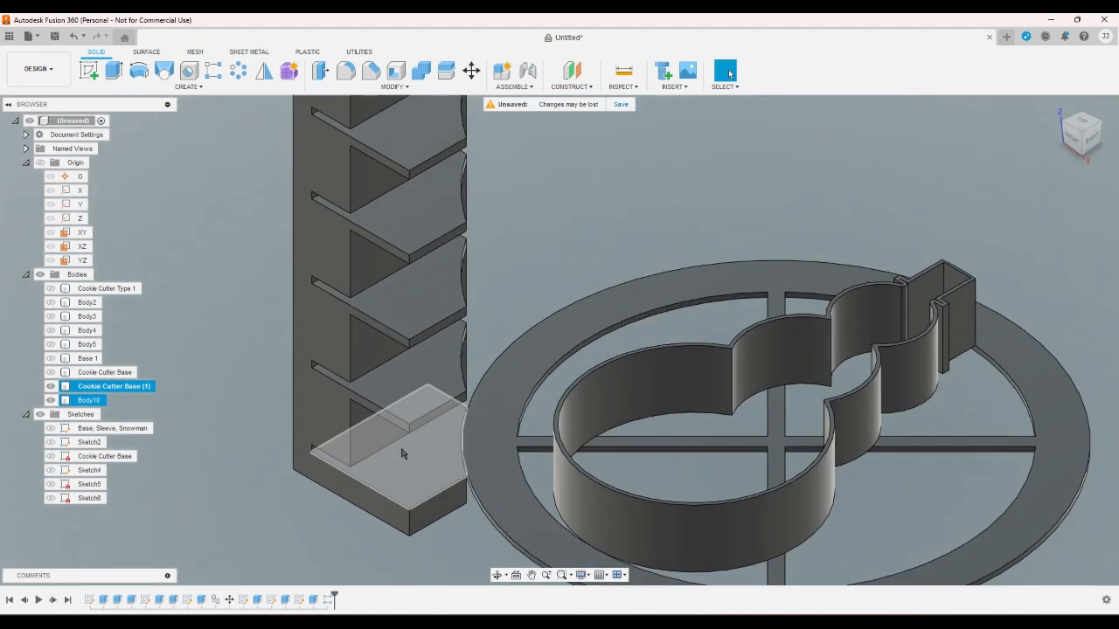
{"action": "left_click", "coordinate": [404, 367]}
{"action": "left_click", "coordinate": [405, 284]}
{"action": "left_click", "coordinate": [407, 199]}
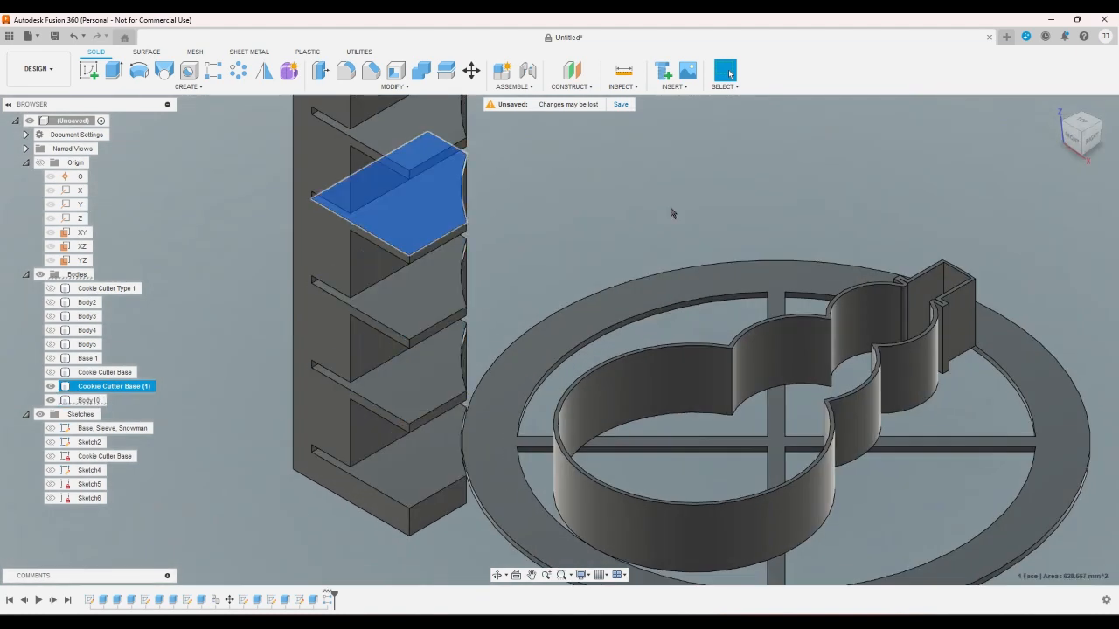
{"action": "left_click", "coordinate": [671, 213]}
{"action": "left_click", "coordinate": [1055, 151]}
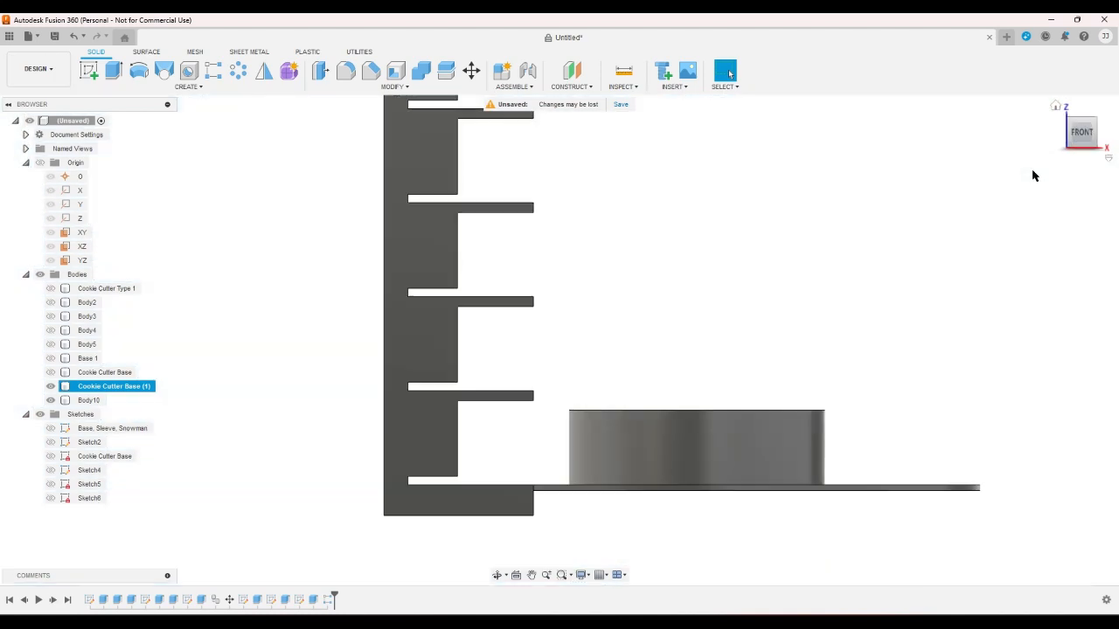
{"action": "scroll", "coordinate": [1032, 175], "scroll_direction": "down", "scroll_amount": 5}
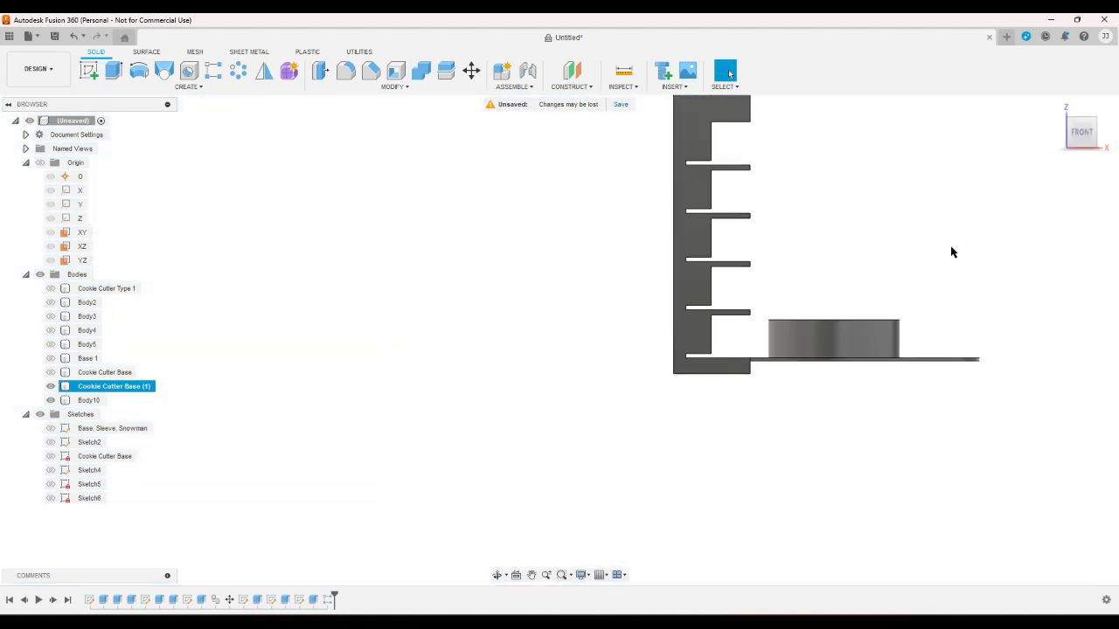
{"action": "left_click", "coordinate": [1054, 109]}
{"action": "scroll", "coordinate": [411, 427], "scroll_direction": "up", "scroll_amount": 5}
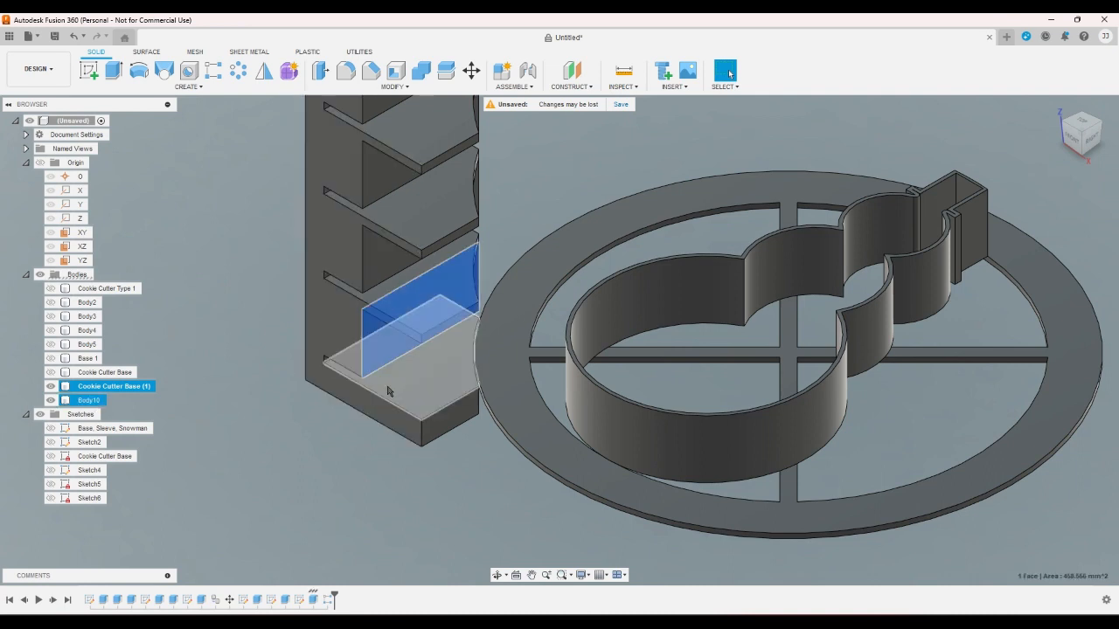
{"action": "left_click", "coordinate": [347, 344]}
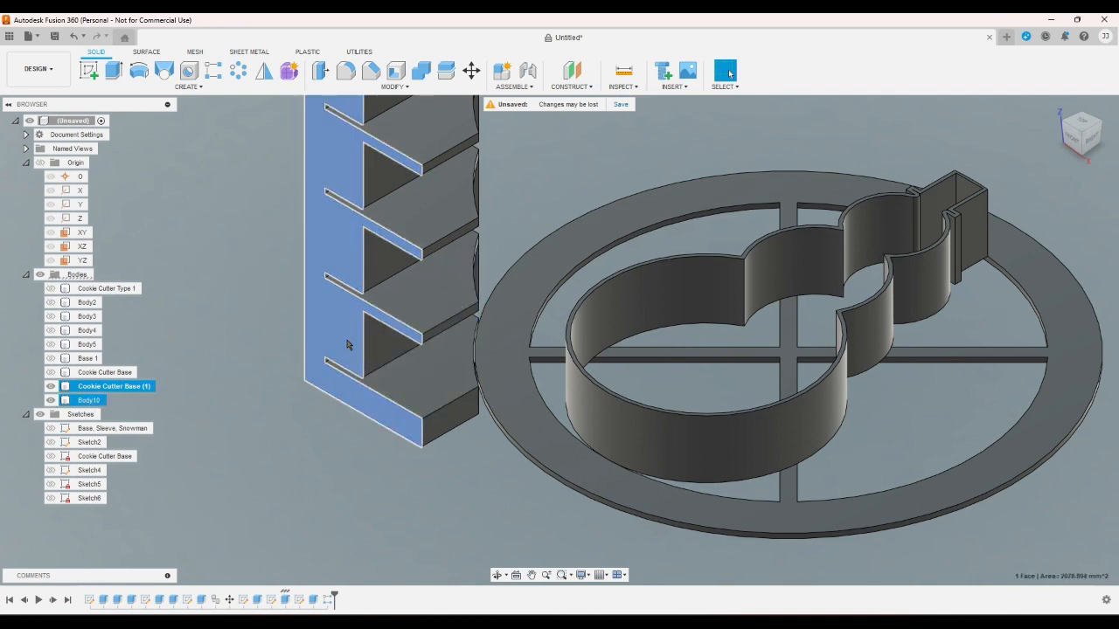
{"action": "left_click", "coordinate": [270, 371]}
{"action": "left_click", "coordinate": [402, 306]}
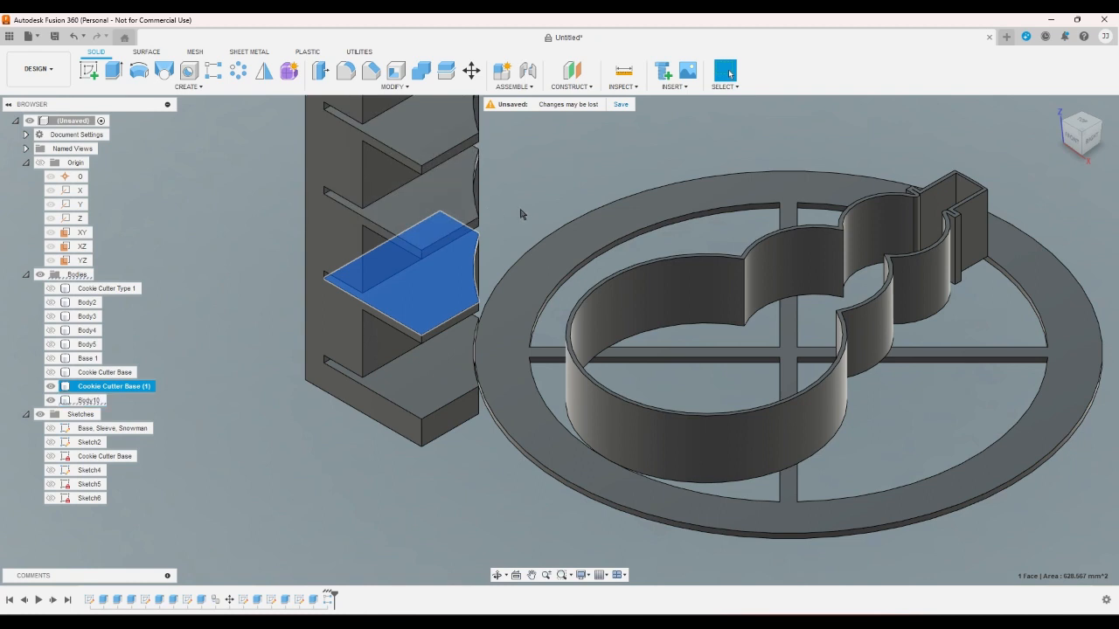
{"action": "left_click", "coordinate": [371, 456]}
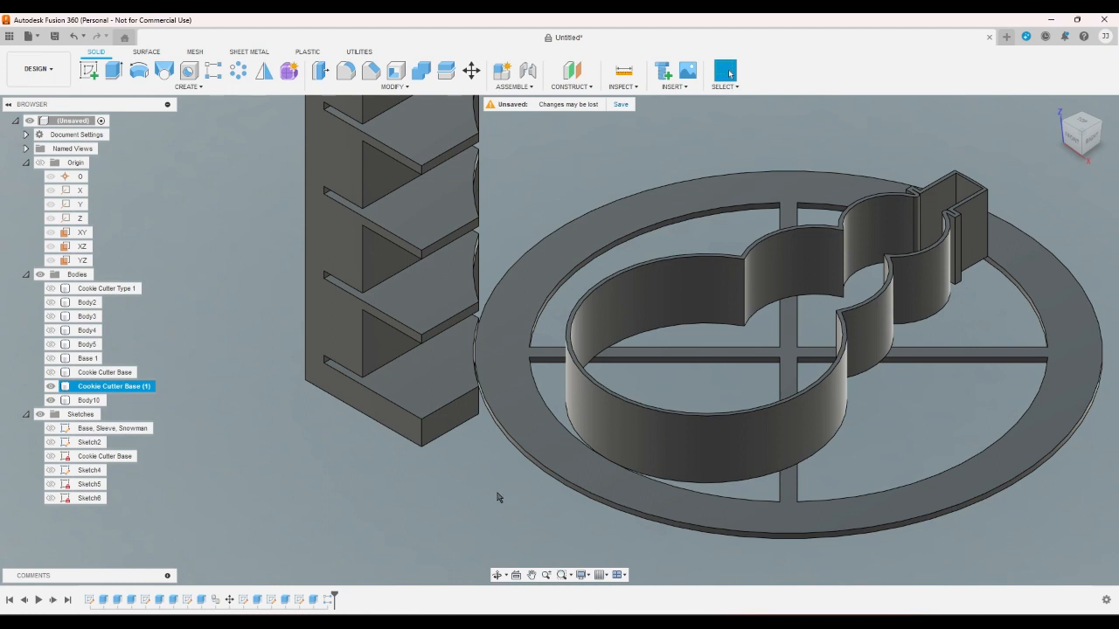
{"action": "scroll", "coordinate": [495, 491], "scroll_direction": "down", "scroll_amount": 3}
{"action": "scroll", "coordinate": [492, 486], "scroll_direction": "down", "scroll_amount": 1}
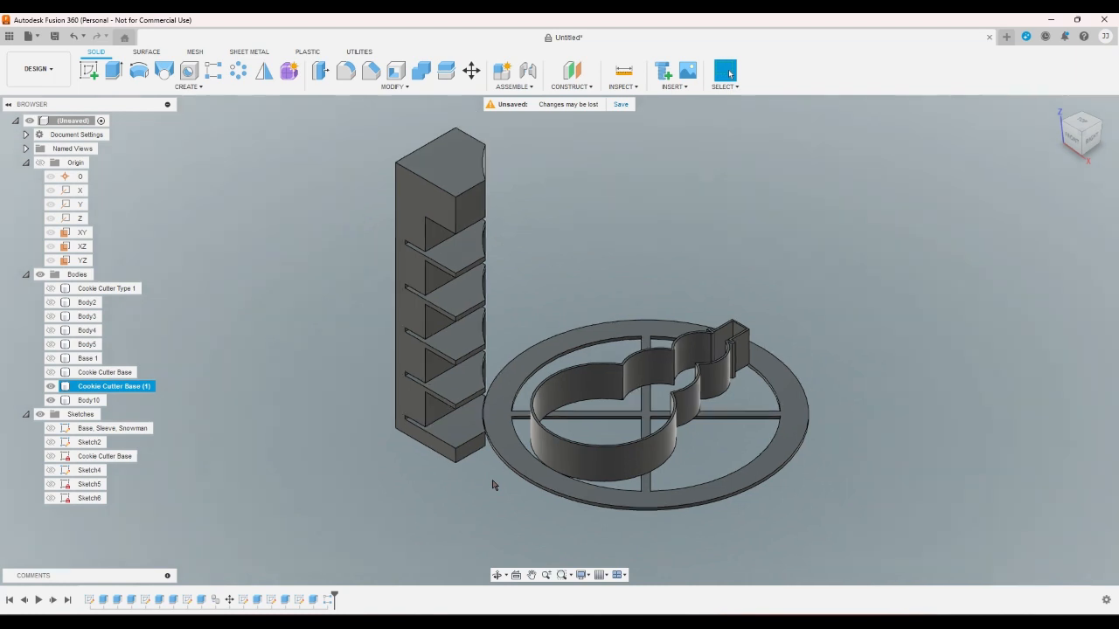
{"action": "scroll", "coordinate": [492, 485], "scroll_direction": "up", "scroll_amount": 1}
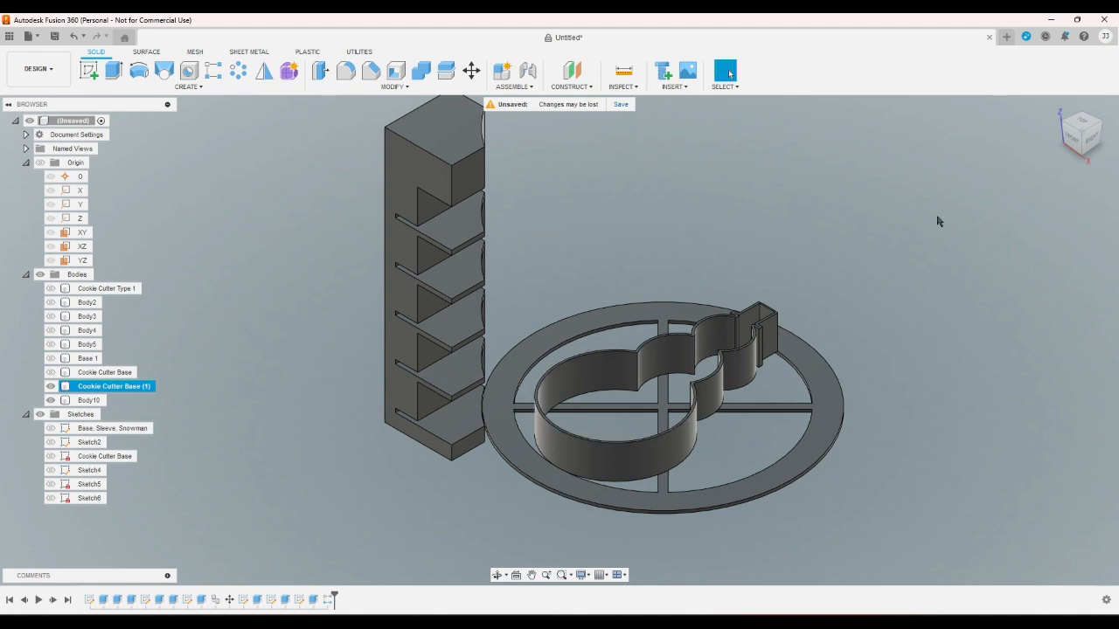
{"action": "scroll", "coordinate": [646, 280], "scroll_direction": "up", "scroll_amount": 2}
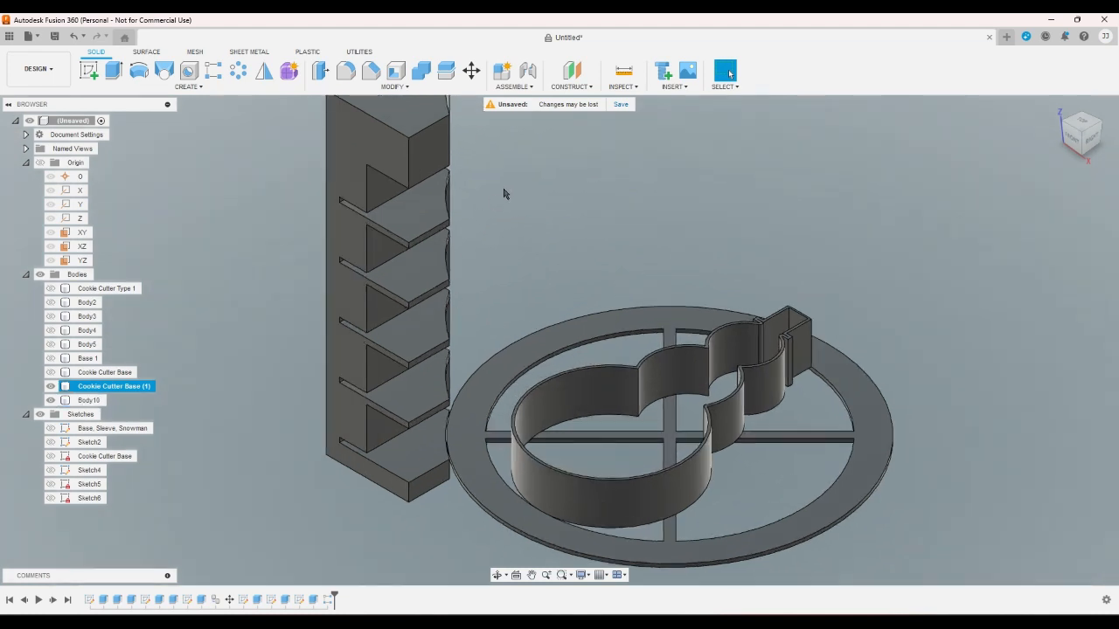
{"action": "scroll", "coordinate": [503, 194], "scroll_direction": "down", "scroll_amount": 2}
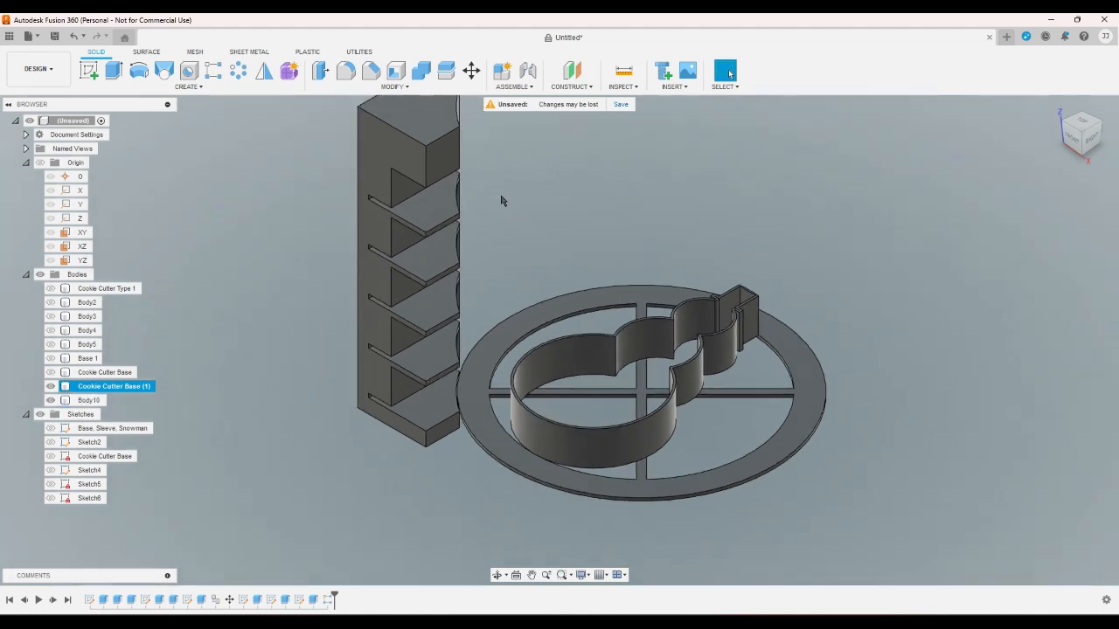
{"action": "left_click", "coordinate": [87, 79]}
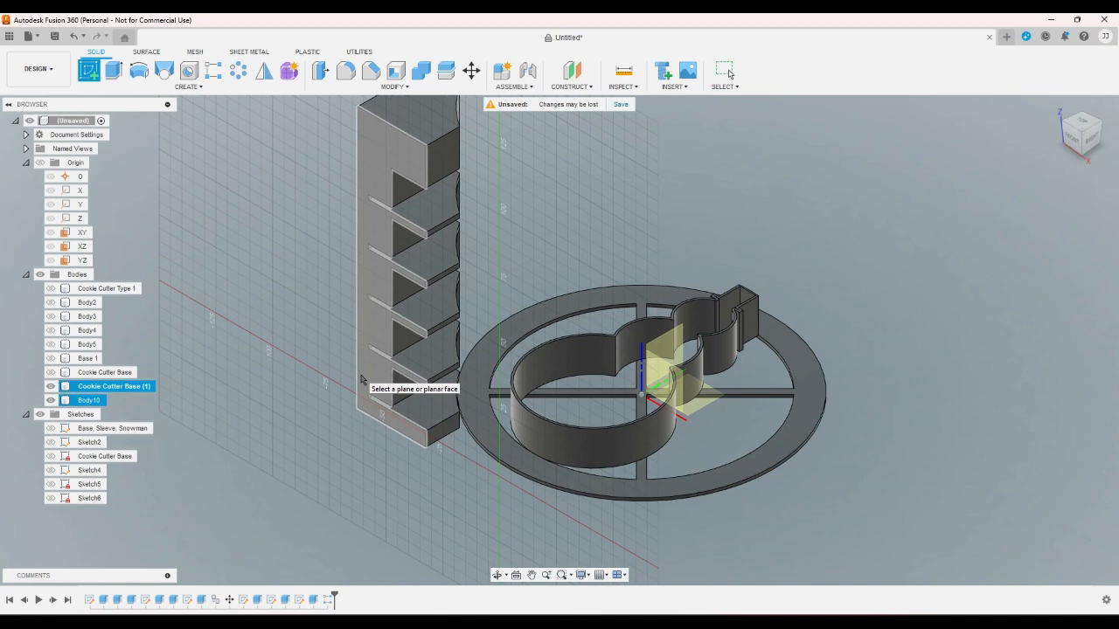
{"action": "left_click", "coordinate": [361, 380]}
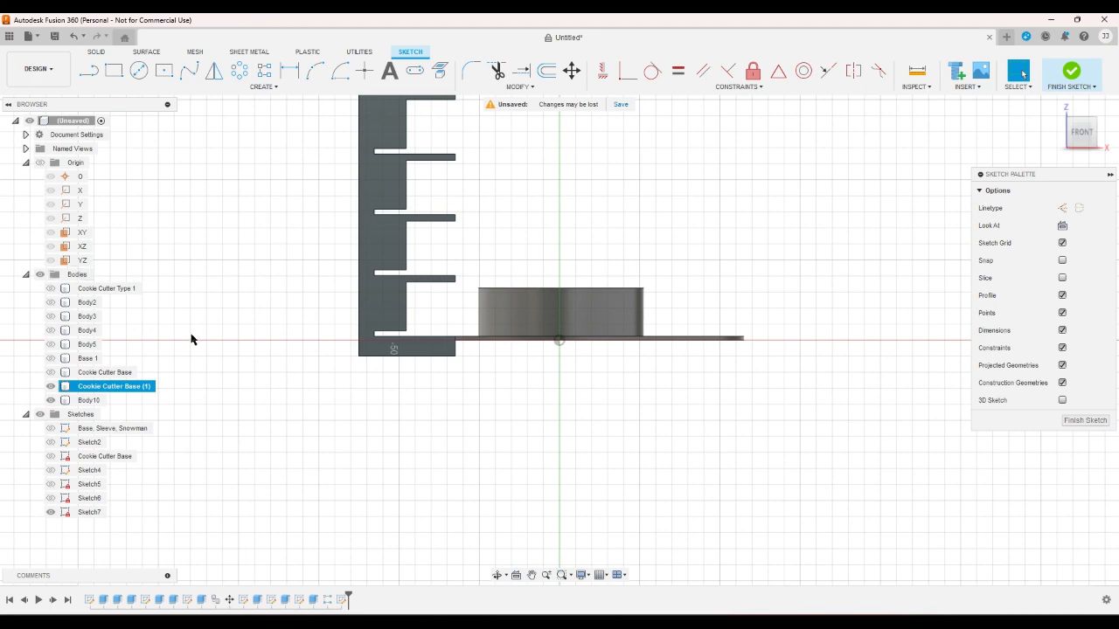
{"action": "left_click", "coordinate": [73, 36]}
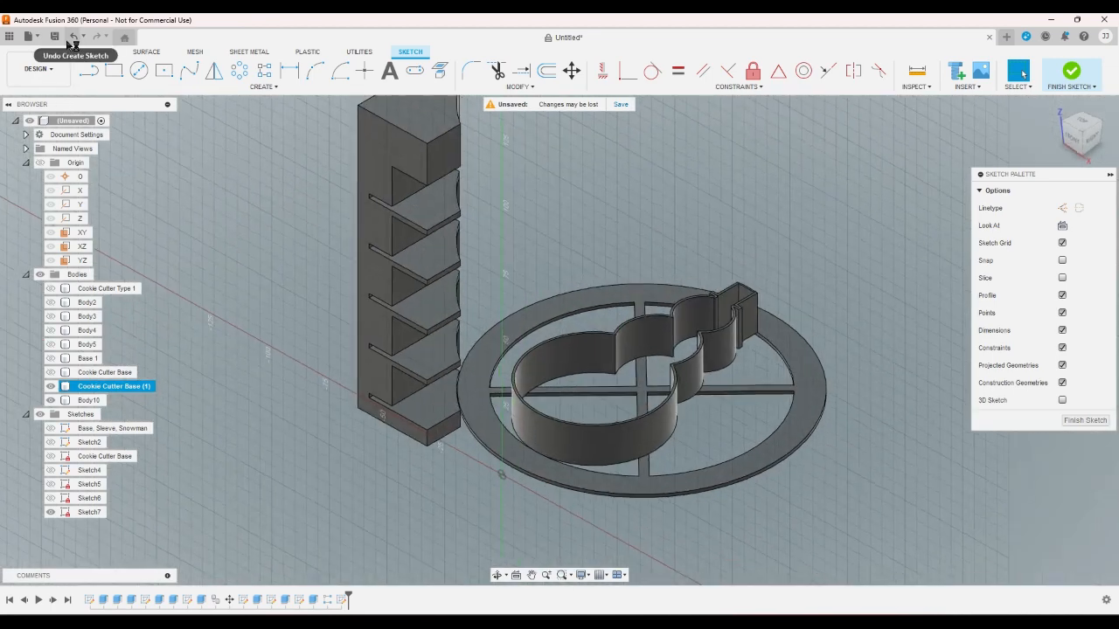
{"action": "left_click", "coordinate": [88, 70]}
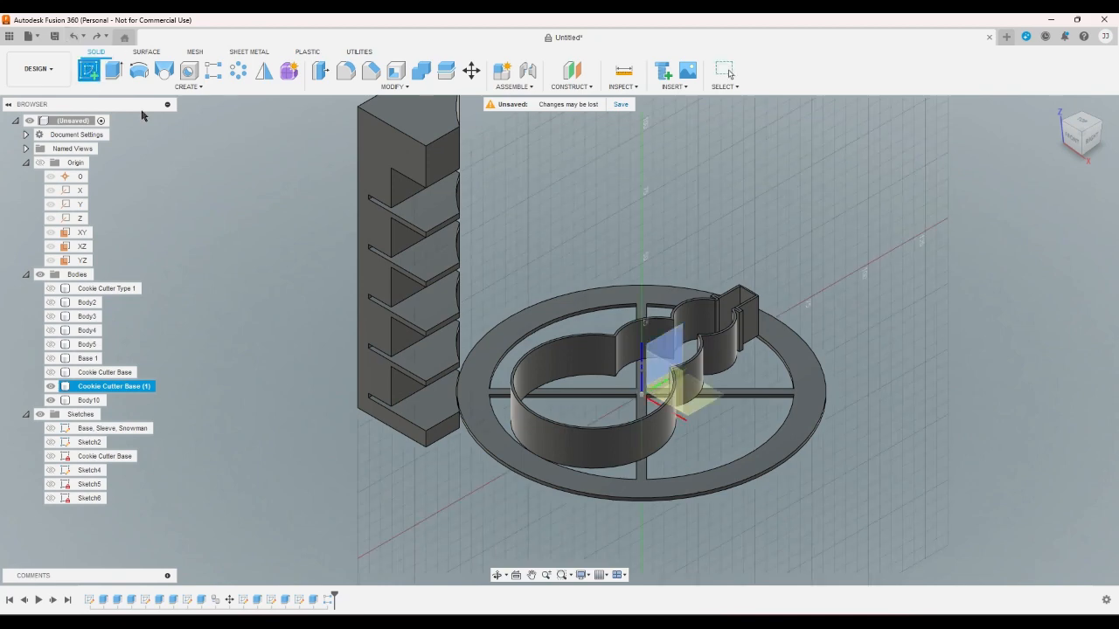
{"action": "left_click", "coordinate": [660, 370]}
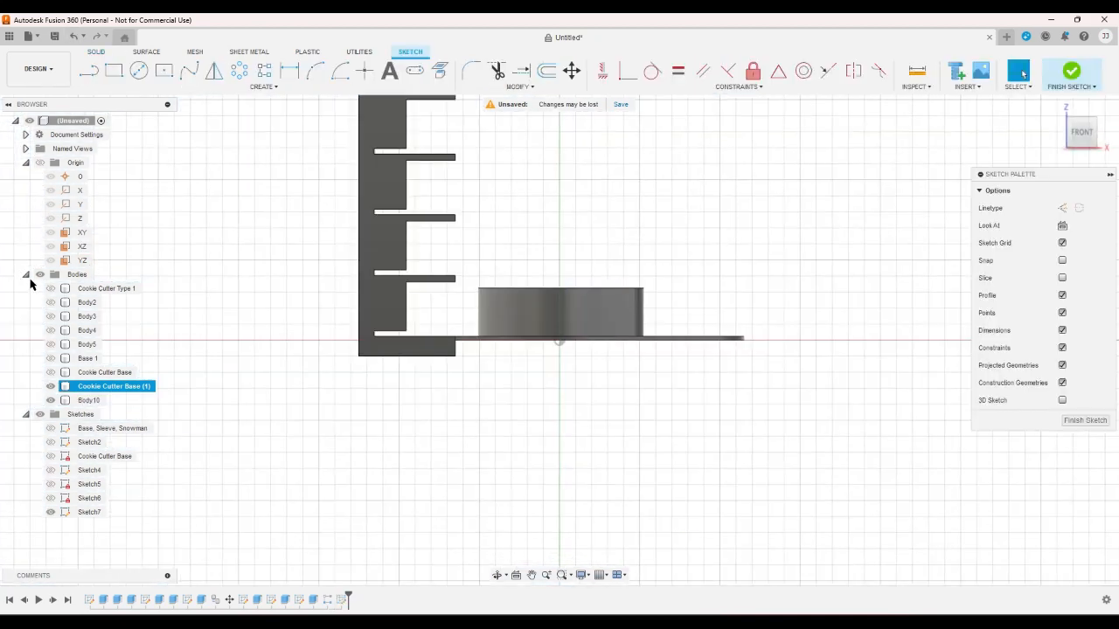
{"action": "left_click", "coordinate": [51, 400]}
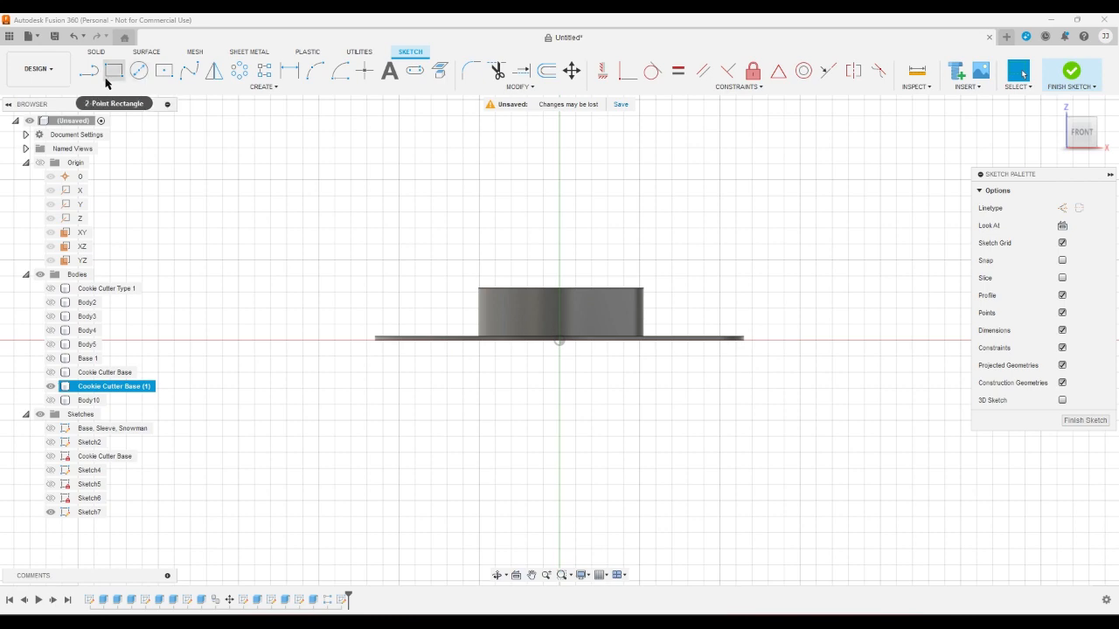
{"action": "right_click", "coordinate": [896, 180]}
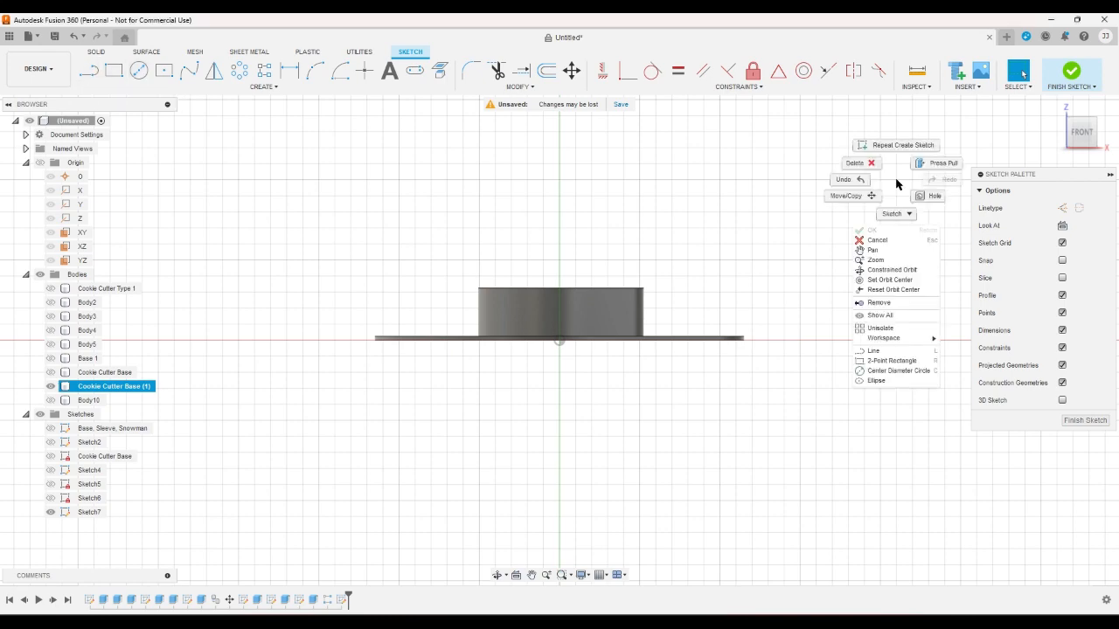
{"action": "left_click", "coordinate": [905, 180]}
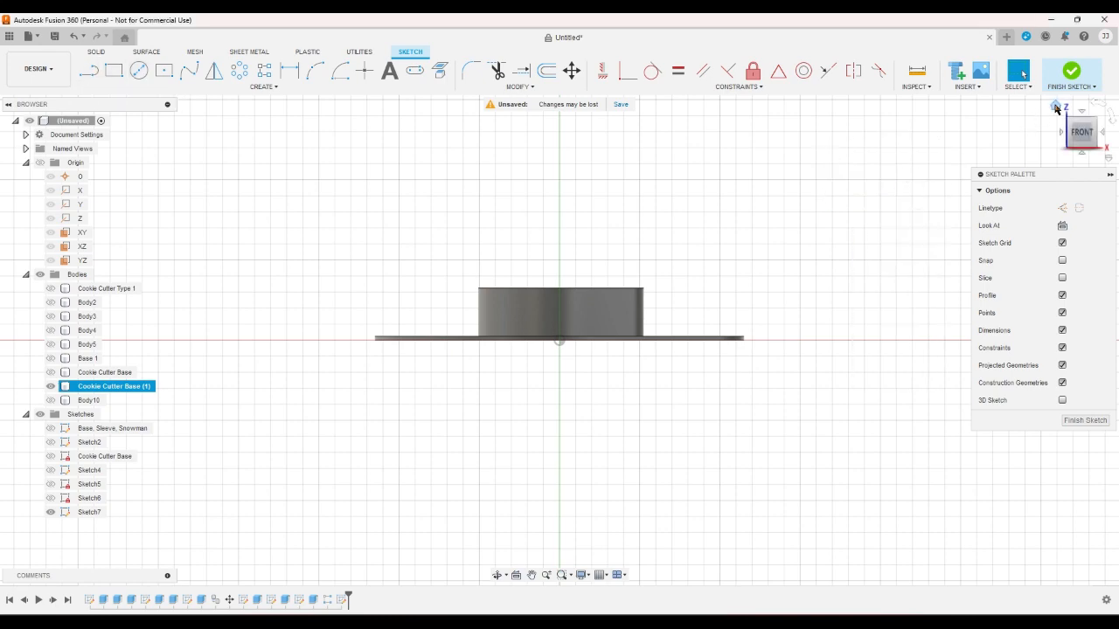
{"action": "left_click", "coordinate": [1055, 106]}
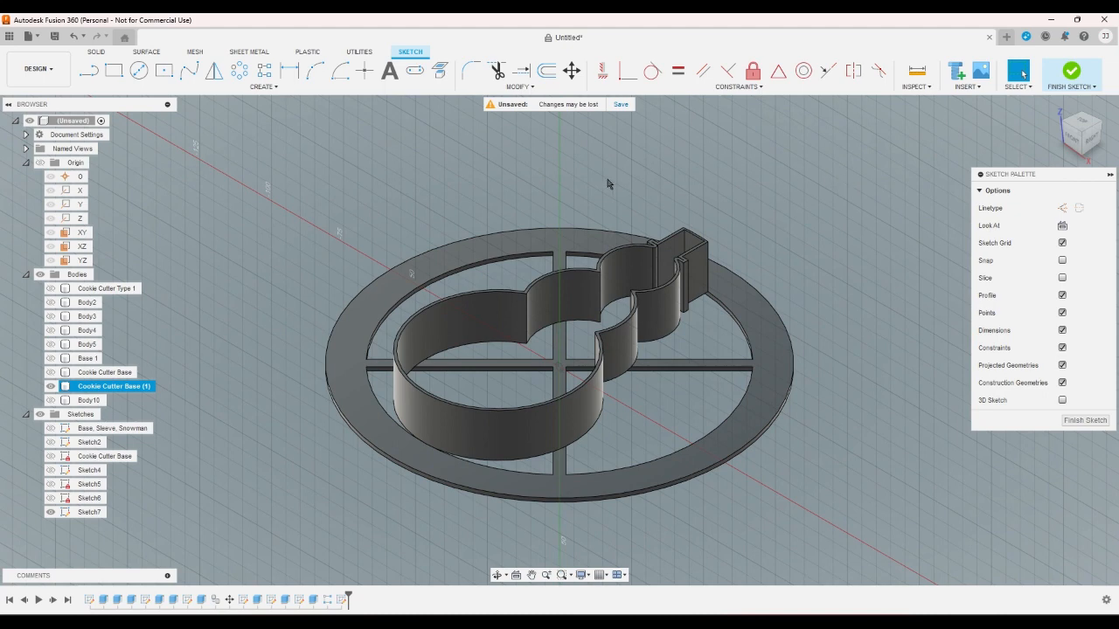
{"action": "left_click", "coordinate": [74, 37]}
{"action": "left_click", "coordinate": [75, 37]}
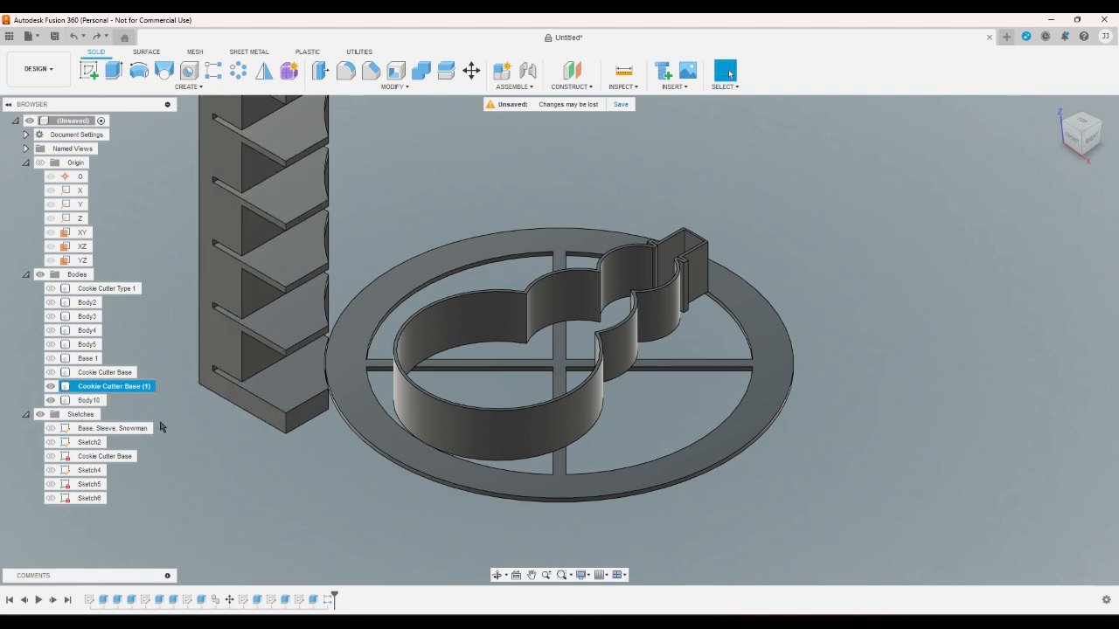
Hide the Cookie Cutter Base (1) body and the corner block, and show only the plain round Cookie Cutter Base
{"action": "left_click", "coordinate": [105, 372], "text": "ctrl"}
{"action": "left_click", "coordinate": [51, 385]}
{"action": "left_click", "coordinate": [50, 400]}
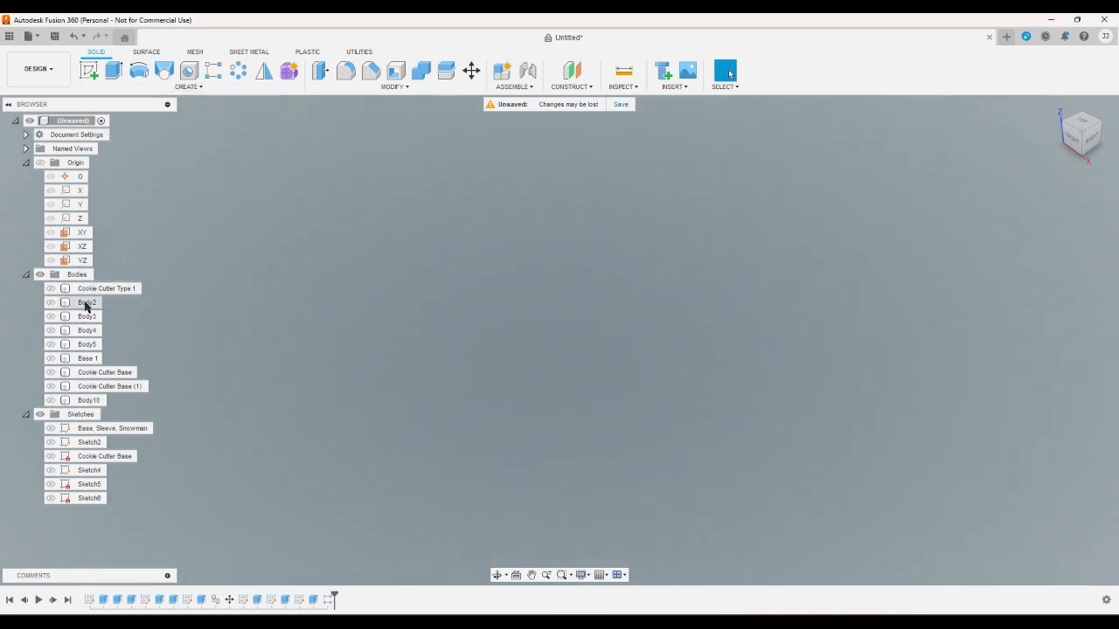
{"action": "left_click", "coordinate": [51, 372]}
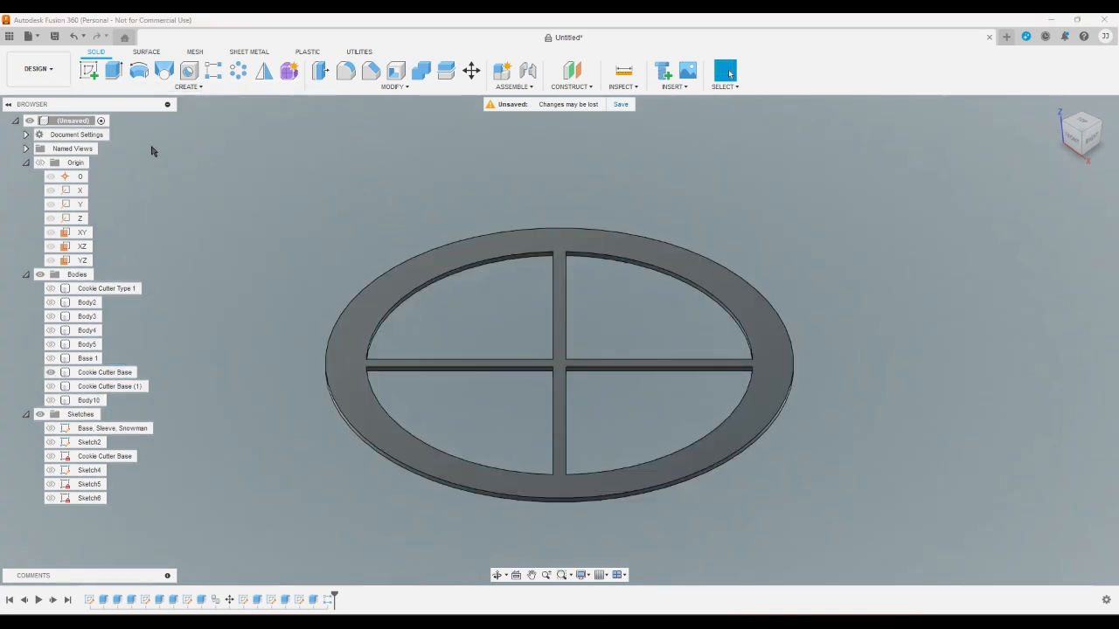
Create a sketch on the XZ plane and project the round cutter base into it with Projection Link on
{"action": "left_click", "coordinate": [88, 70]}
{"action": "left_click", "coordinate": [584, 352]}
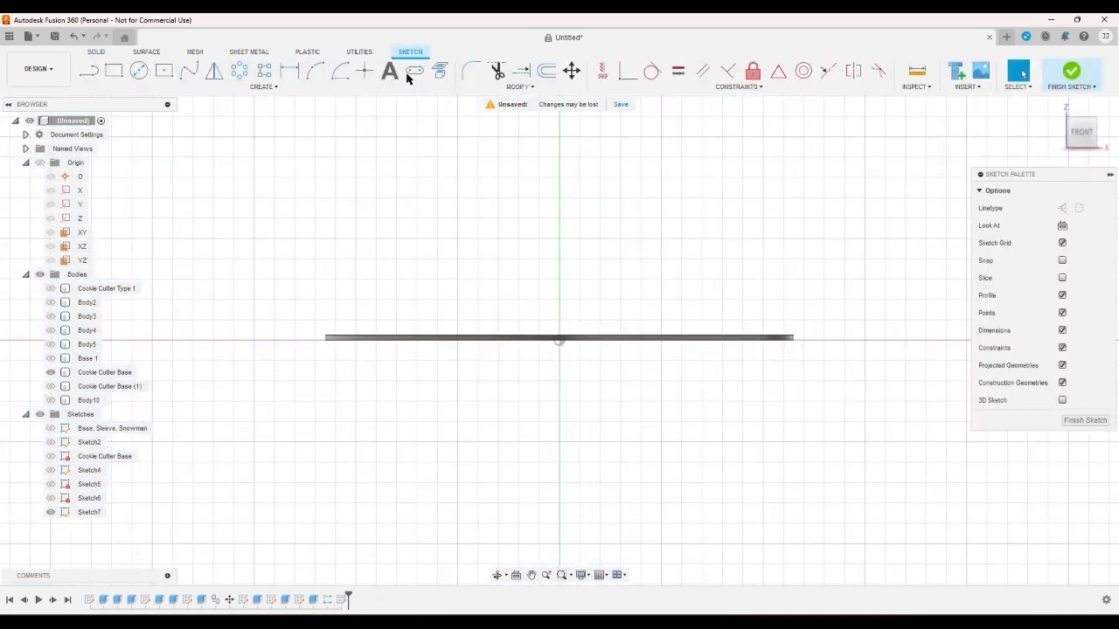
{"action": "left_click", "coordinate": [440, 70]}
{"action": "left_click", "coordinate": [1053, 107]}
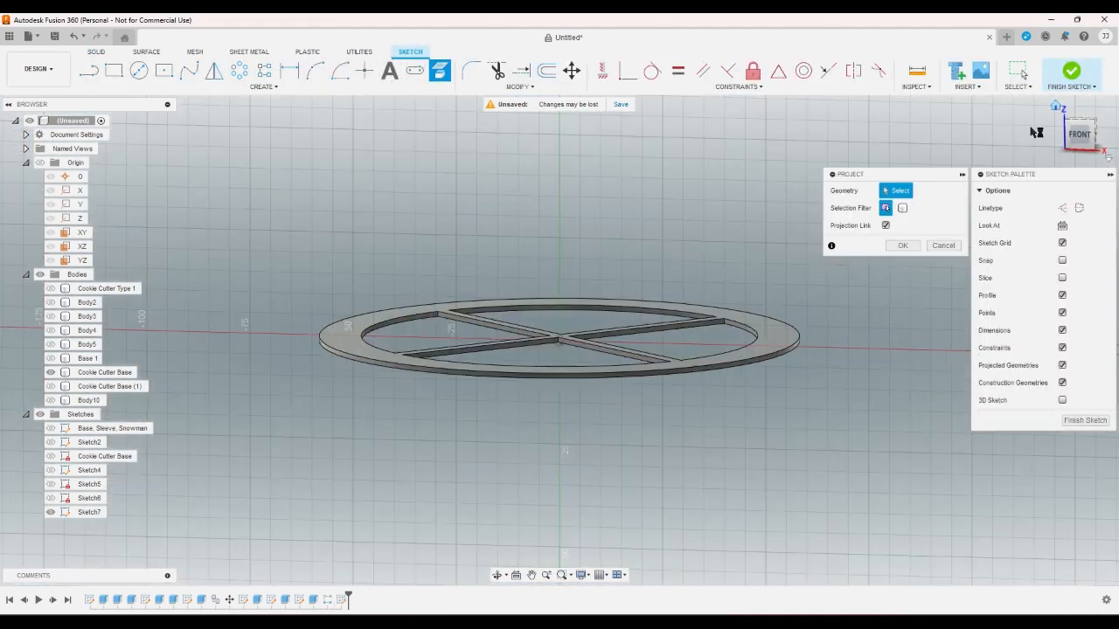
{"action": "left_click", "coordinate": [810, 330]}
{"action": "left_click", "coordinate": [901, 245]}
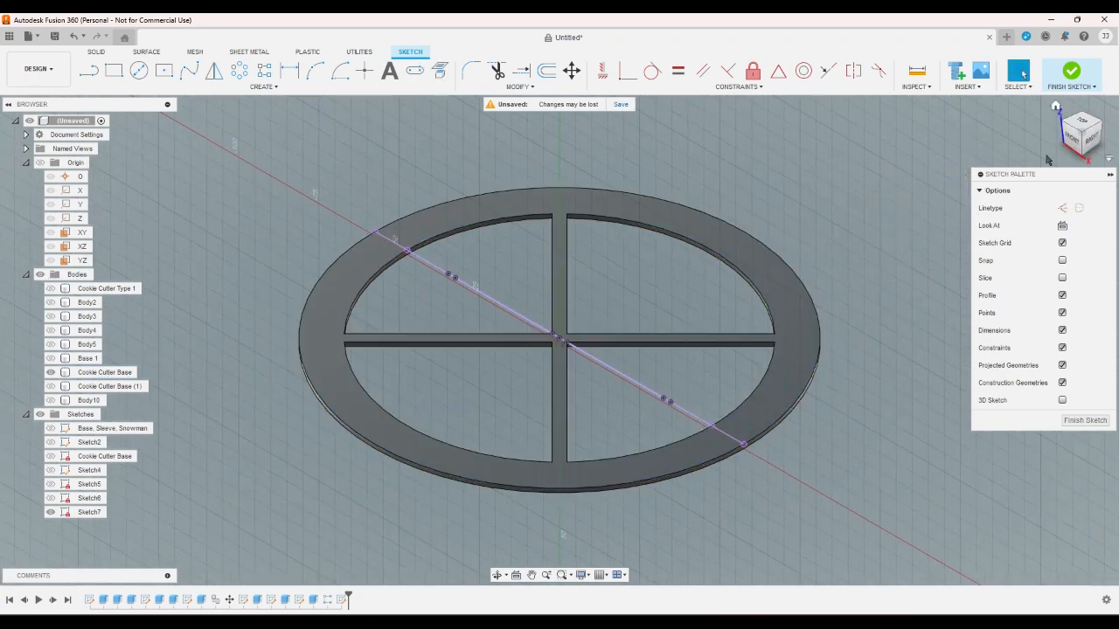
Project the underside face of the round cutter base into the sketch with Projection Link on
{"action": "left_click", "coordinate": [1070, 140]}
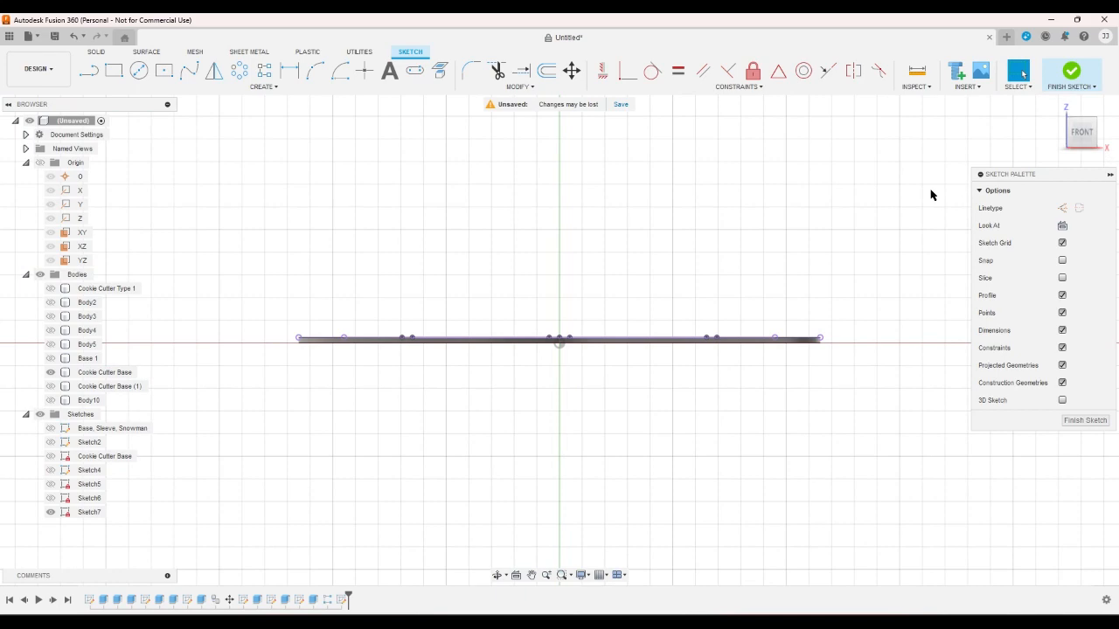
{"action": "left_click", "coordinate": [1070, 146]}
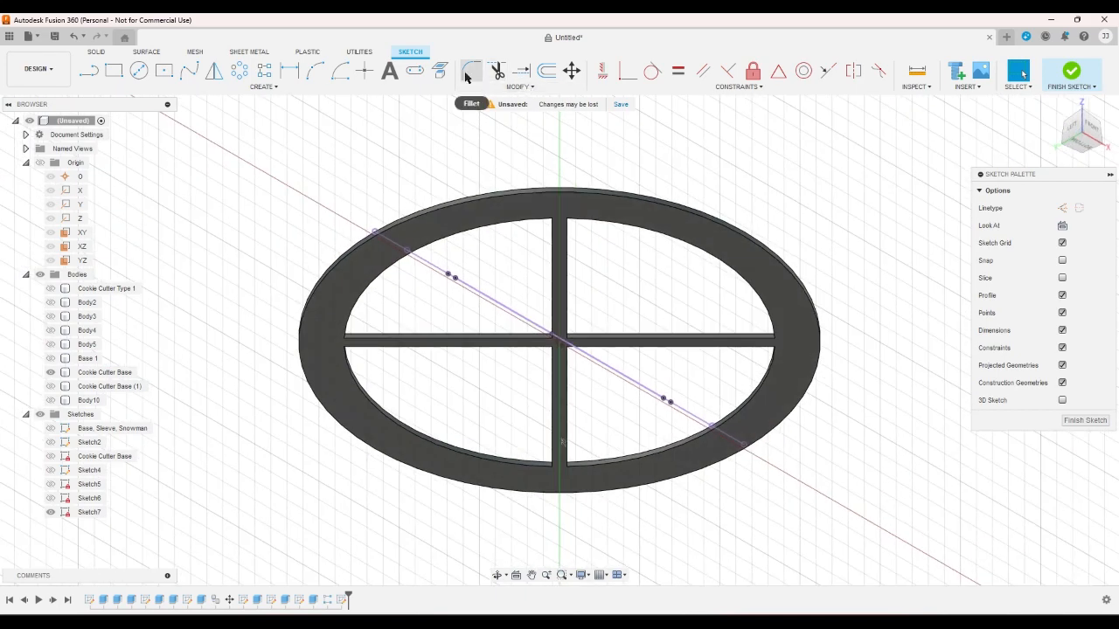
{"action": "left_click", "coordinate": [440, 70]}
{"action": "left_click", "coordinate": [600, 212]}
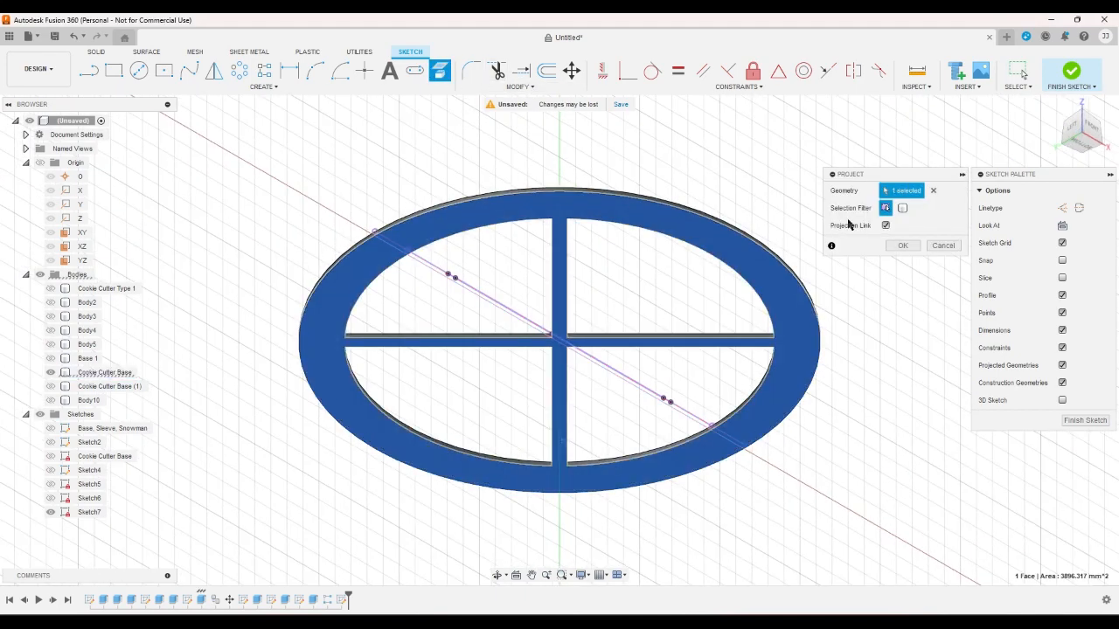
{"action": "left_click", "coordinate": [903, 246]}
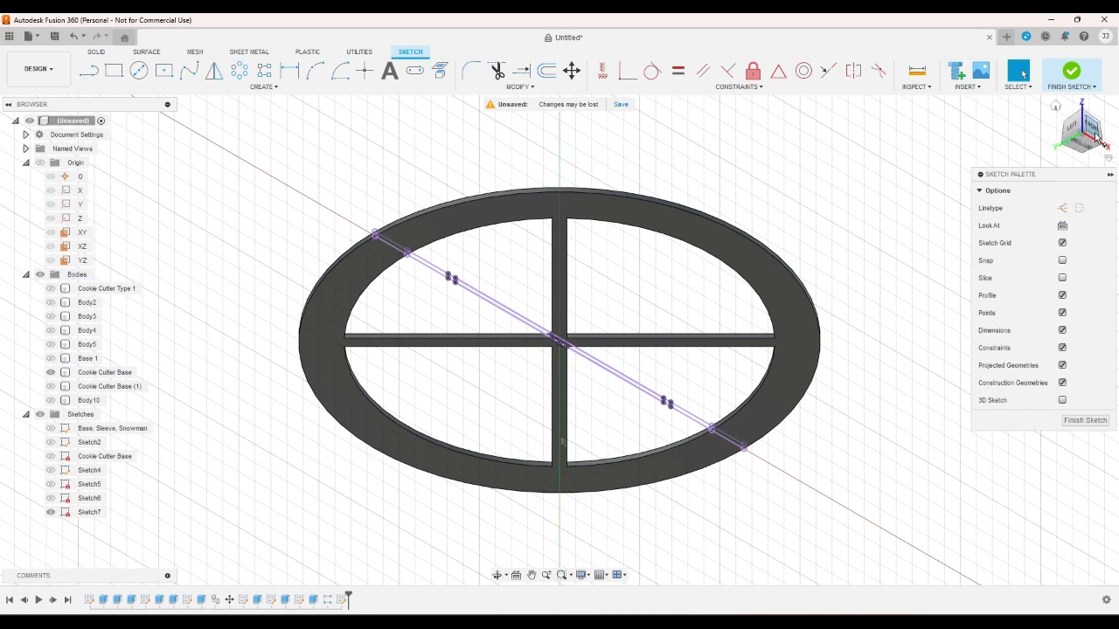
Draw a five-segment stepped line around the base's left end: bottom lip about 3.7 mm, outer side, ledge, riser about 4.9 mm, and top run
{"action": "left_click", "coordinate": [1095, 137]}
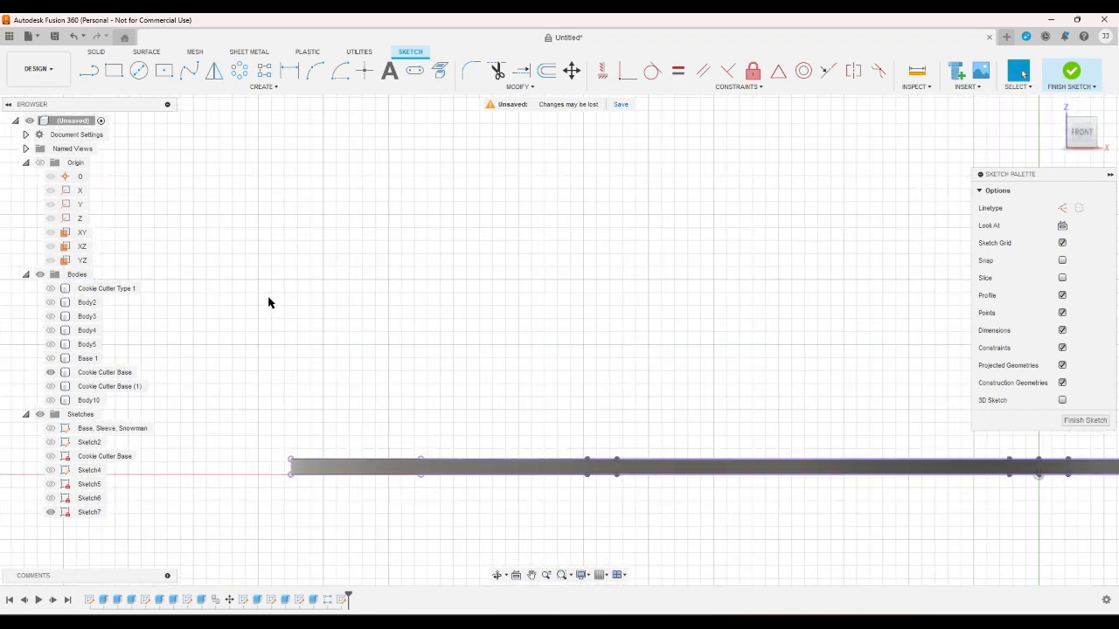
{"action": "left_click", "coordinate": [91, 73]}
{"action": "scroll", "coordinate": [274, 477], "scroll_direction": "up", "scroll_amount": 2}
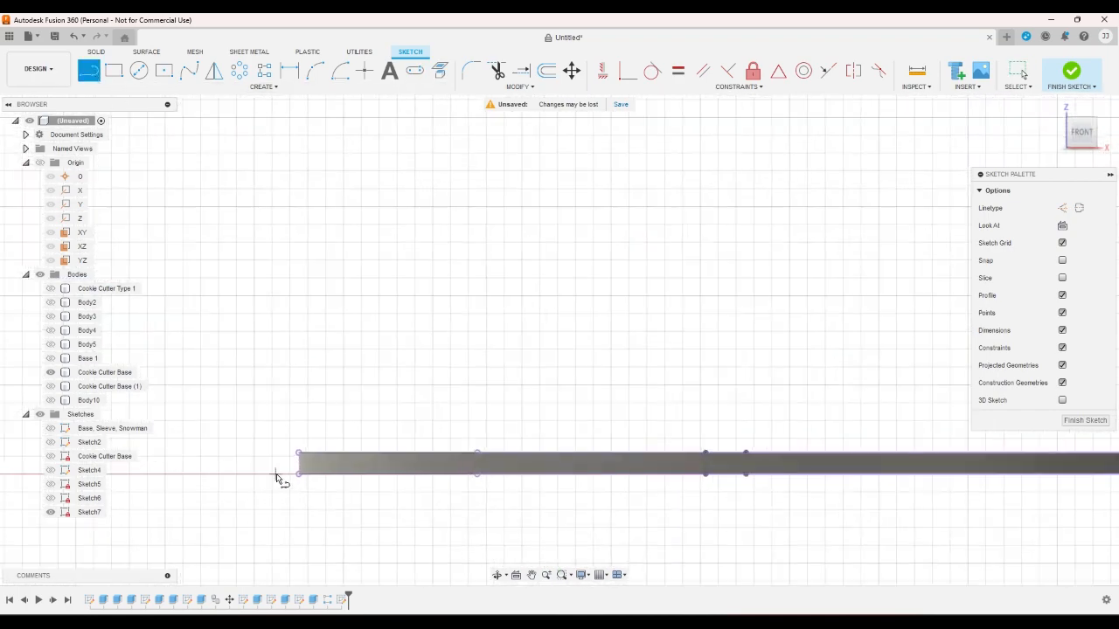
{"action": "left_click", "coordinate": [340, 481]}
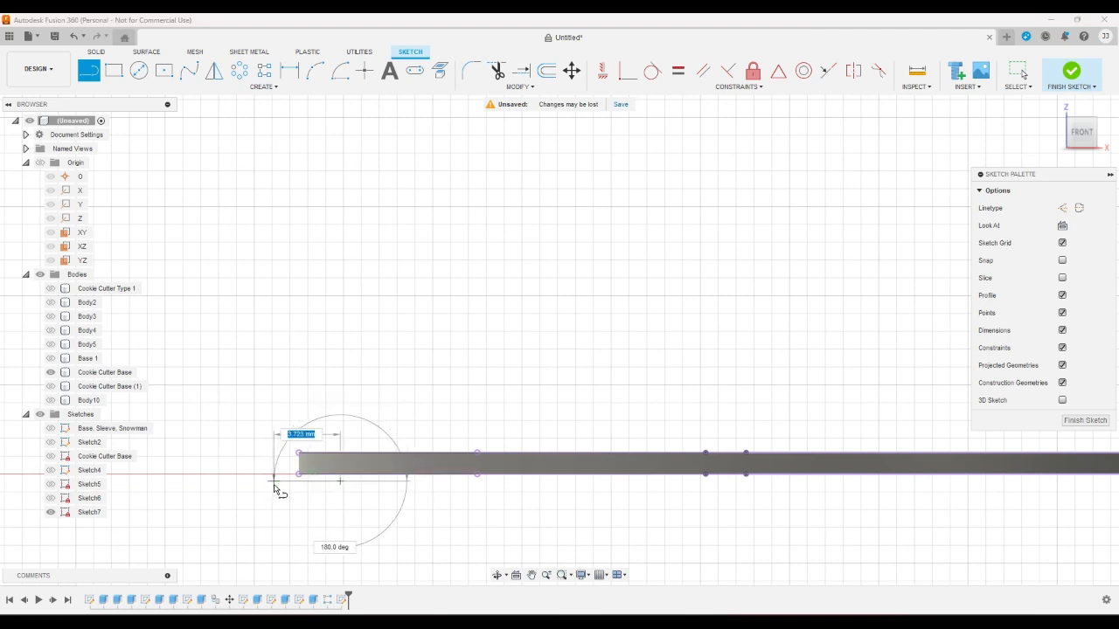
{"action": "left_click", "coordinate": [273, 479]}
{"action": "left_click", "coordinate": [274, 436]}
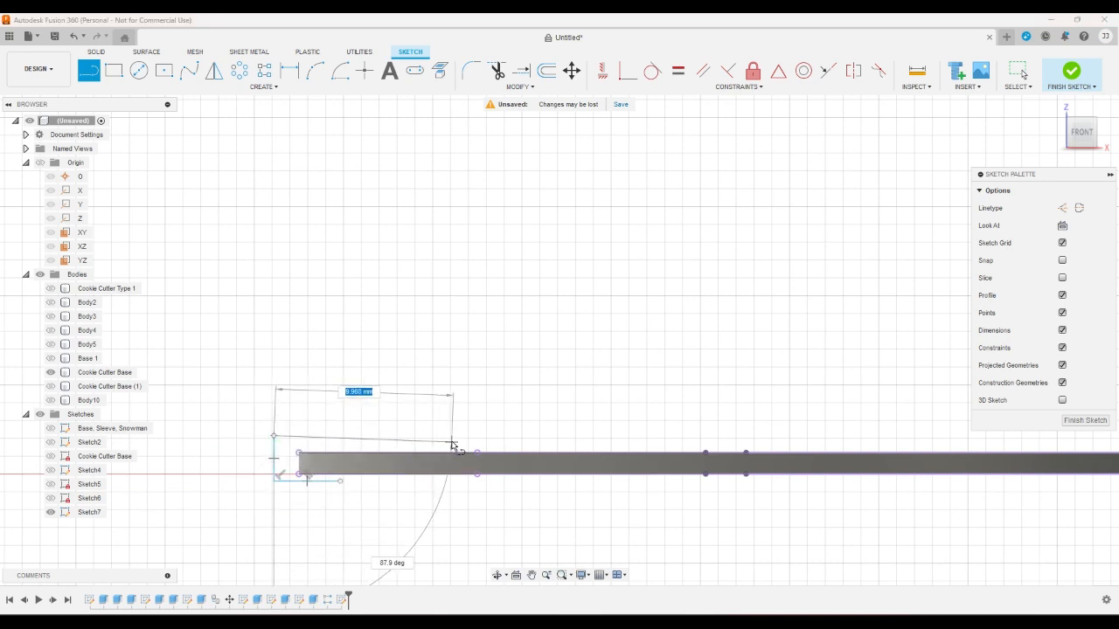
{"action": "left_click", "coordinate": [456, 434]}
{"action": "left_click", "coordinate": [457, 350]}
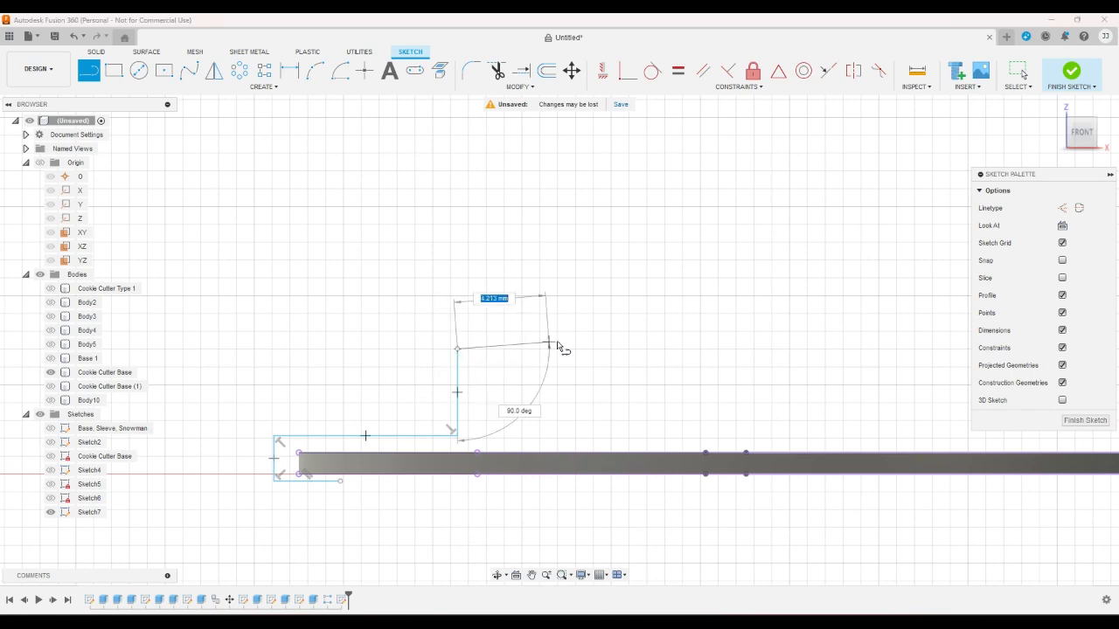
{"action": "left_click", "coordinate": [594, 348]}
{"action": "right_click", "coordinate": [658, 330]}
{"action": "left_click", "coordinate": [706, 320]}
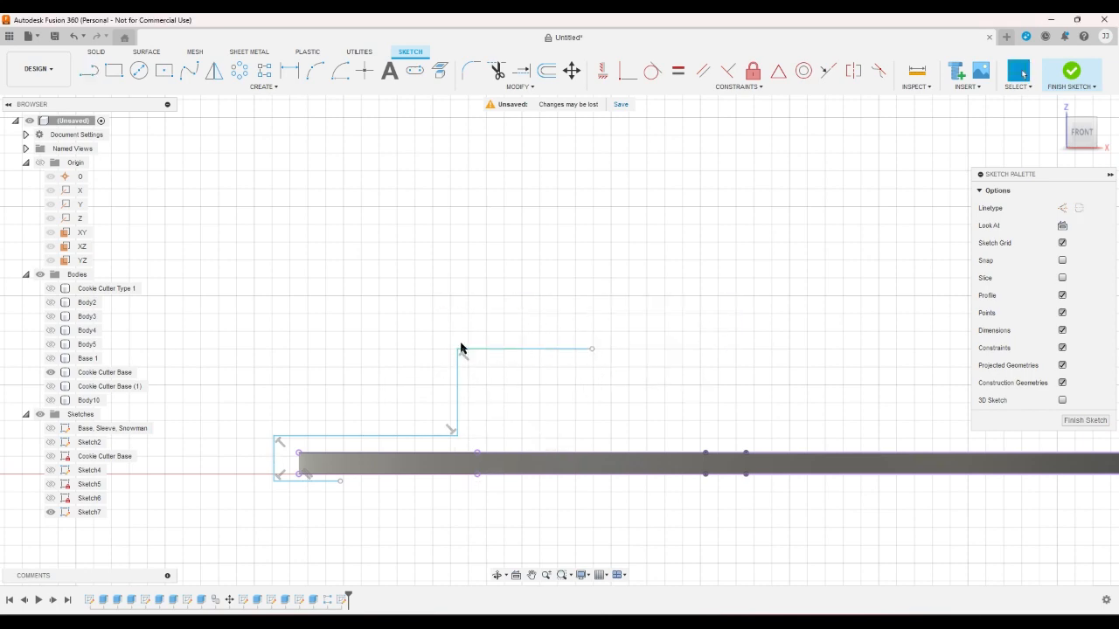
Dimension the gap between the ledge line and the base's top edge with the tloose parameter
{"action": "scroll", "coordinate": [400, 340], "scroll_direction": "up", "scroll_amount": 2}
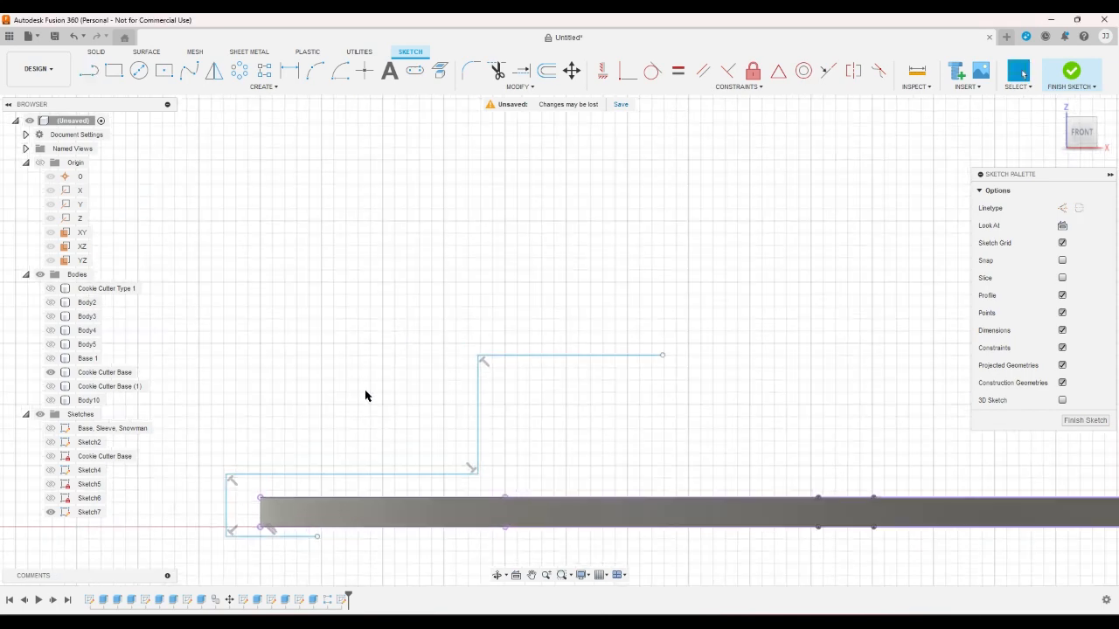
{"action": "scroll", "coordinate": [365, 396], "scroll_direction": "down", "scroll_amount": 2}
{"action": "scroll", "coordinate": [354, 179], "scroll_direction": "up", "scroll_amount": 1}
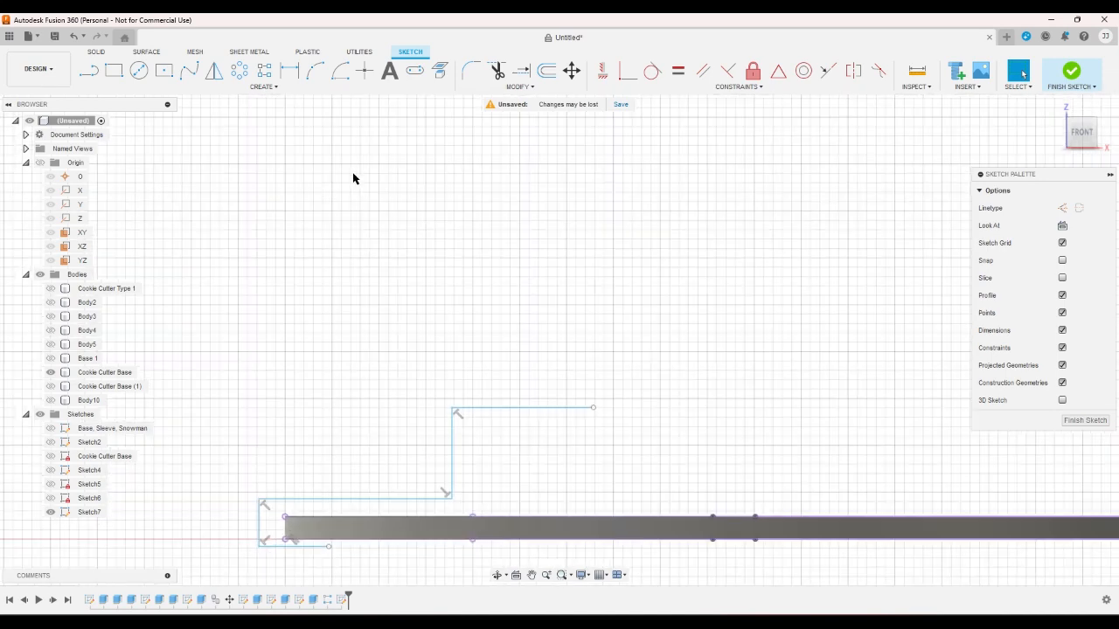
{"action": "left_click", "coordinate": [289, 71]}
{"action": "scroll", "coordinate": [341, 376], "scroll_direction": "up", "scroll_amount": 2}
{"action": "scroll", "coordinate": [314, 520], "scroll_direction": "up", "scroll_amount": 3}
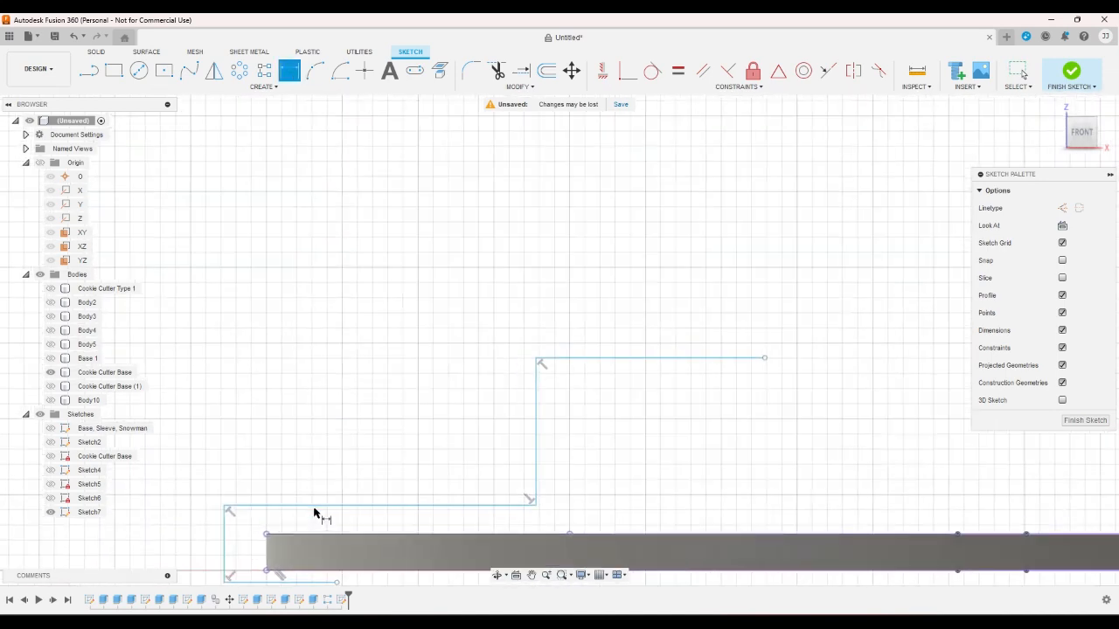
{"action": "left_click", "coordinate": [310, 548]}
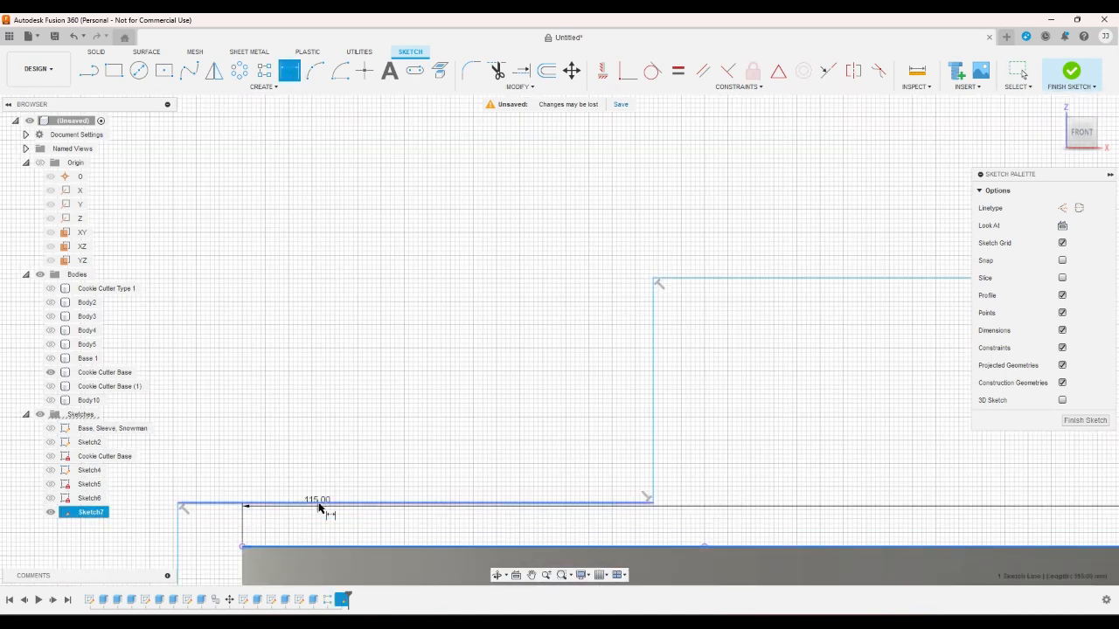
{"action": "left_click", "coordinate": [318, 504]}
{"action": "left_click", "coordinate": [323, 528]}
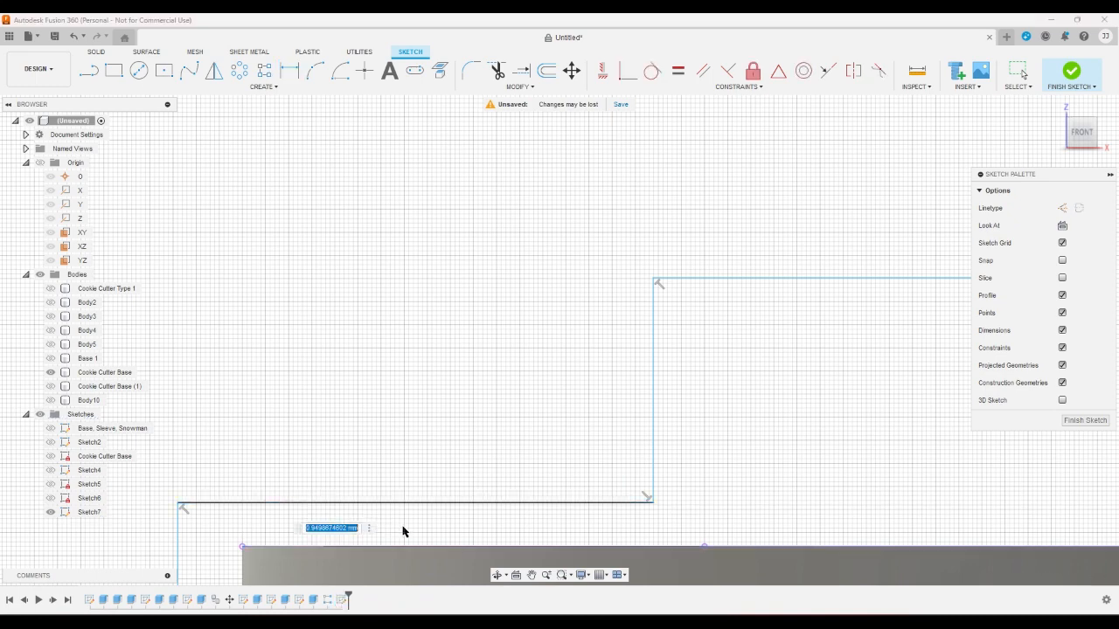
{"action": "type", "text": "cu"}
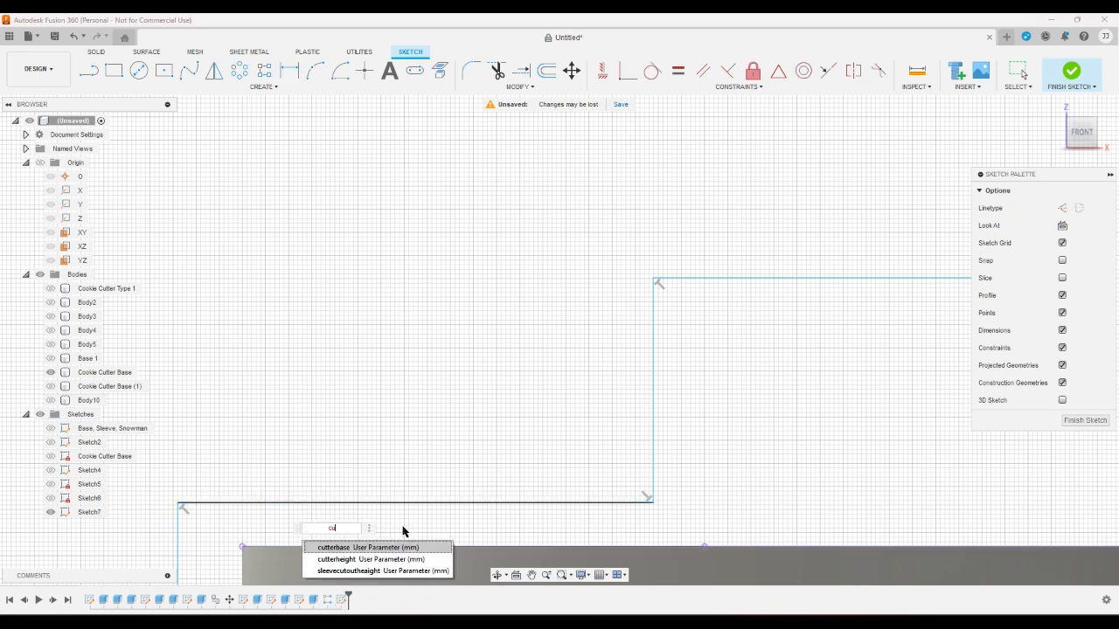
{"action": "key", "text": "Return"}
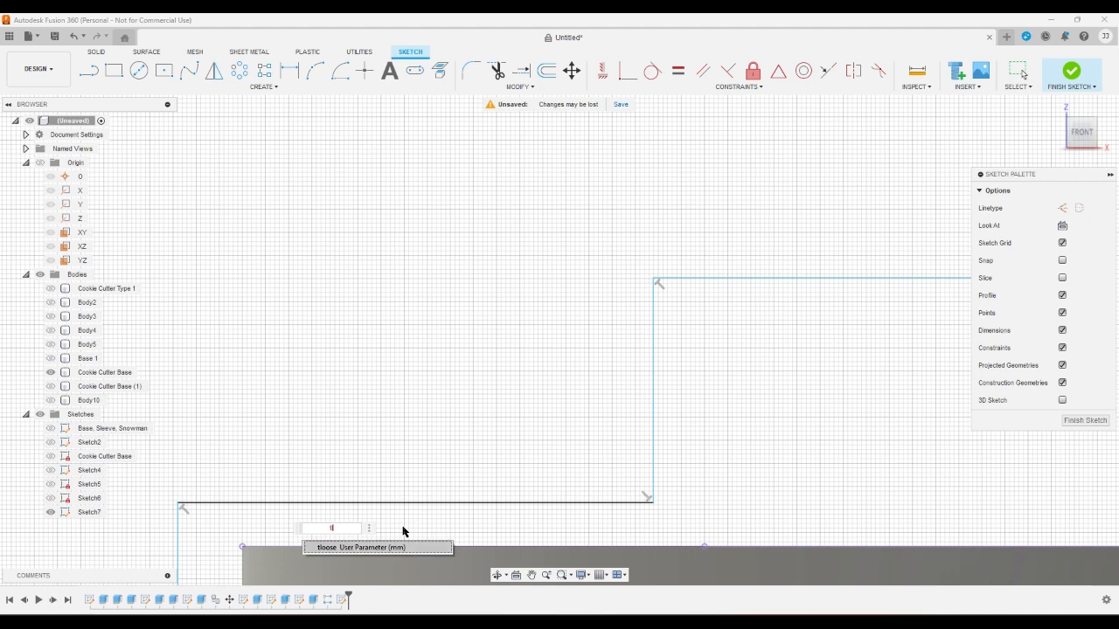
{"action": "key", "text": "Return"}
Dimension the gap between the bottom lip line and the base's underside with the tloose parameter
{"action": "scroll", "coordinate": [403, 530], "scroll_direction": "down", "scroll_amount": 5}
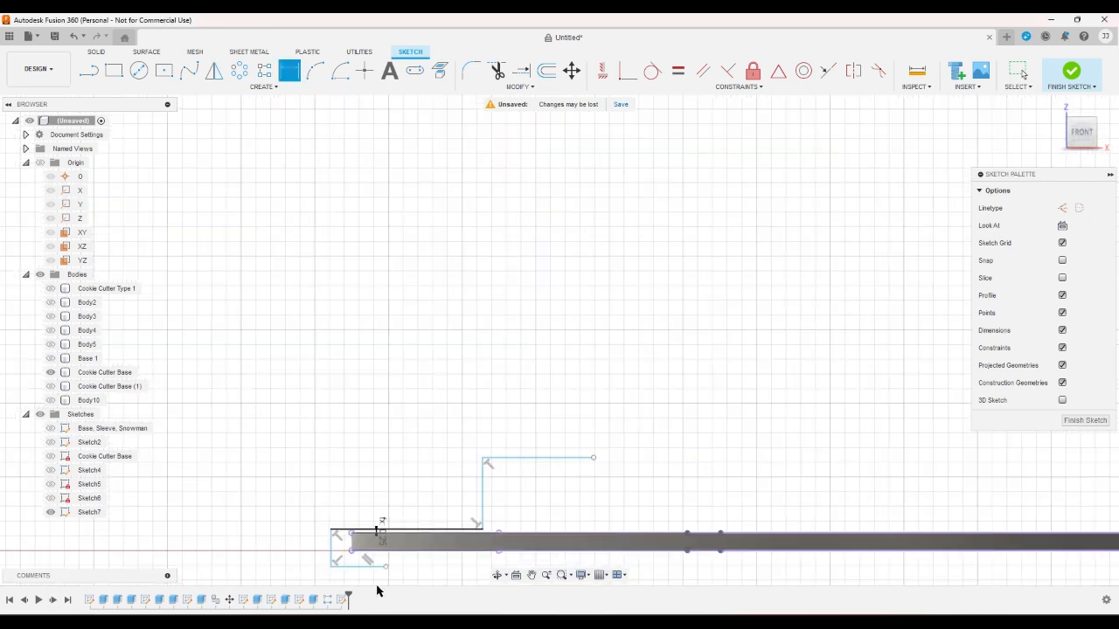
{"action": "left_click", "coordinate": [373, 555]}
{"action": "left_click", "coordinate": [374, 552]}
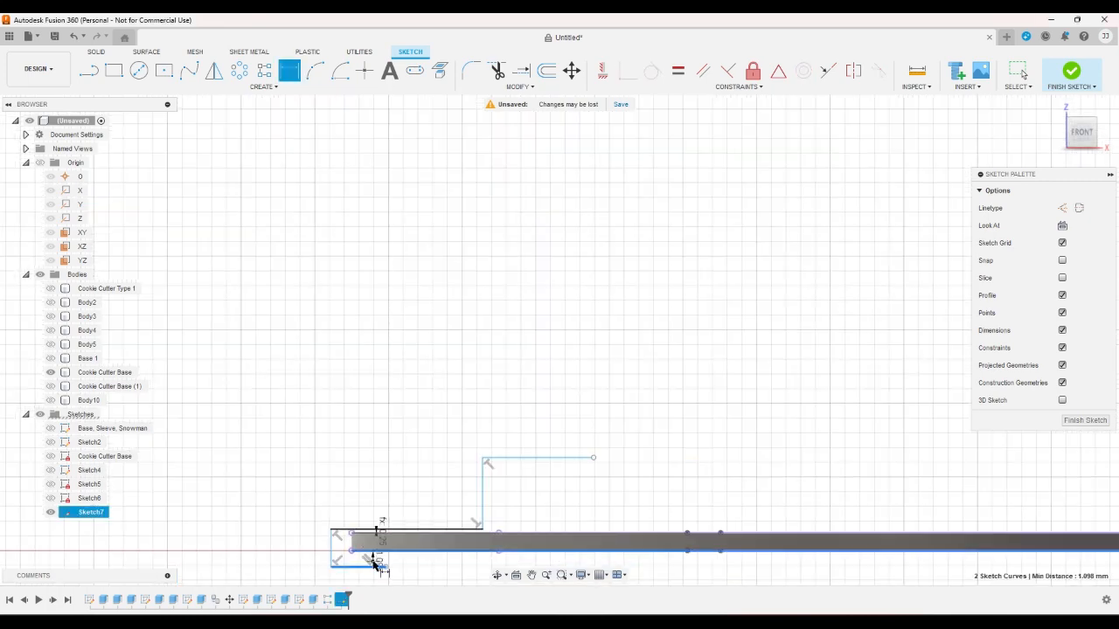
{"action": "left_click", "coordinate": [373, 562]}
{"action": "type", "text": "tlo"}
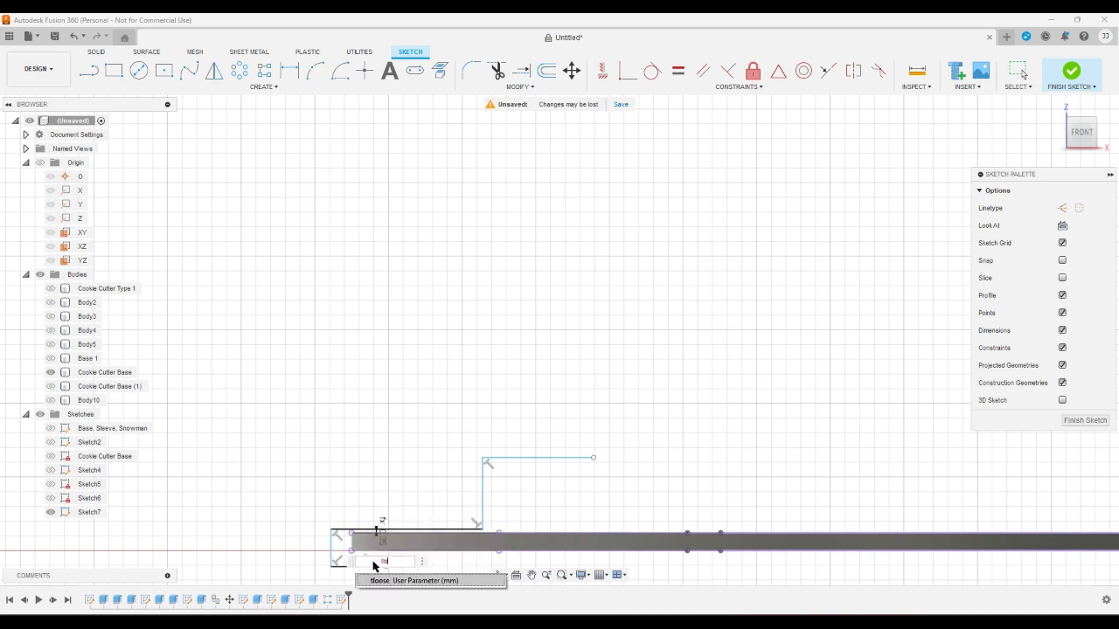
{"action": "key", "text": "Return"}
{"action": "key", "text": "Return"}
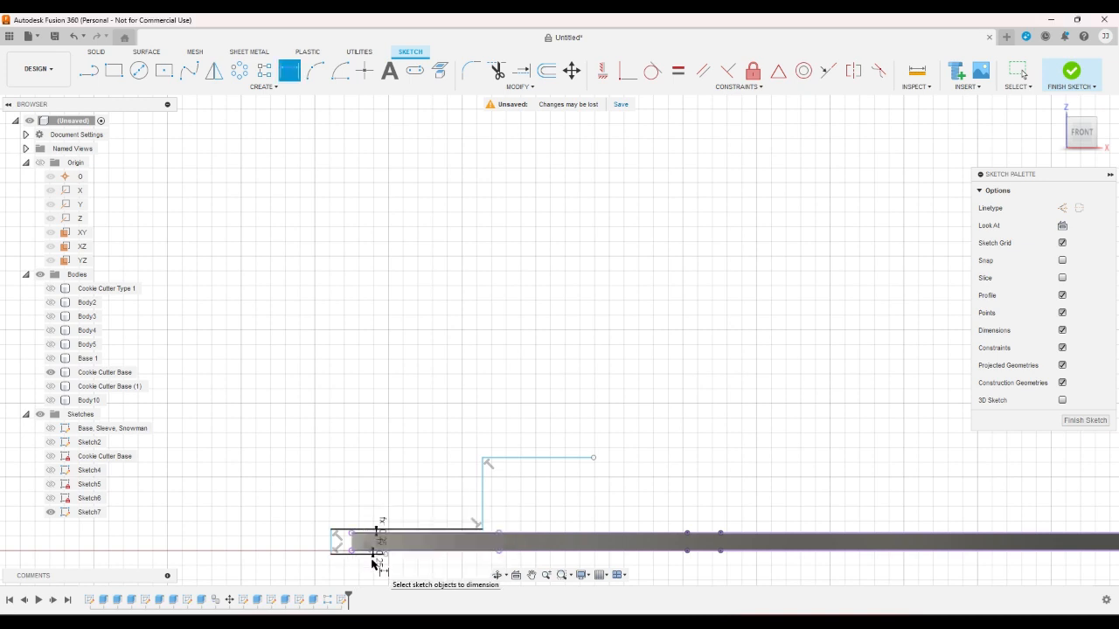
Dimension the gap between the profile's outer vertical line and the base's outer end at 0.25 mm
{"action": "scroll", "coordinate": [373, 564], "scroll_direction": "up", "scroll_amount": 5}
{"action": "left_click", "coordinate": [361, 546]}
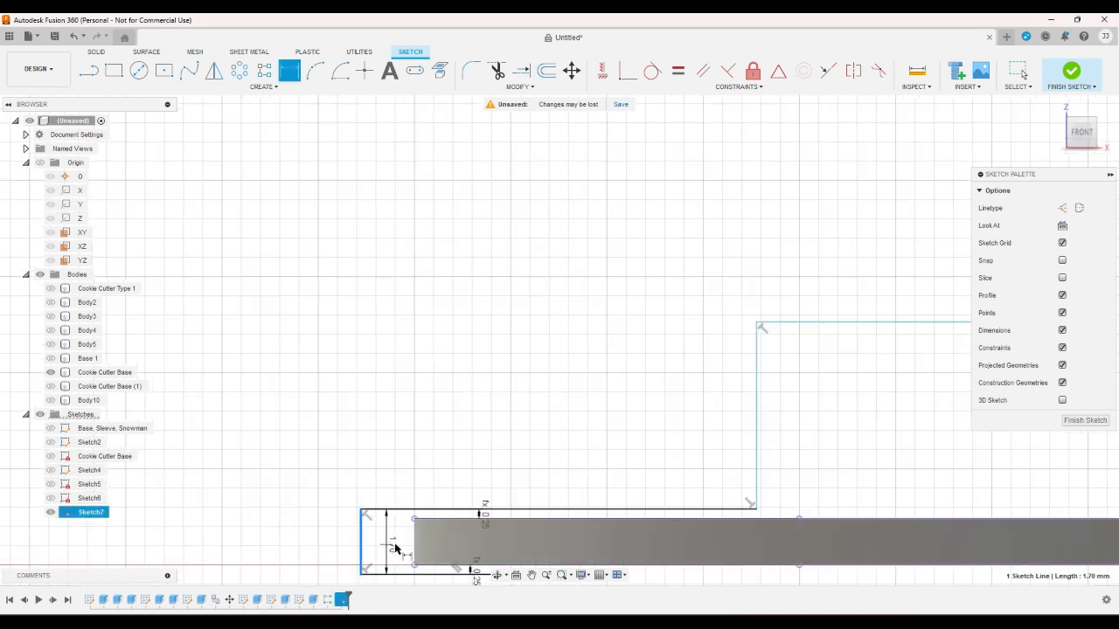
{"action": "right_click", "coordinate": [406, 546]}
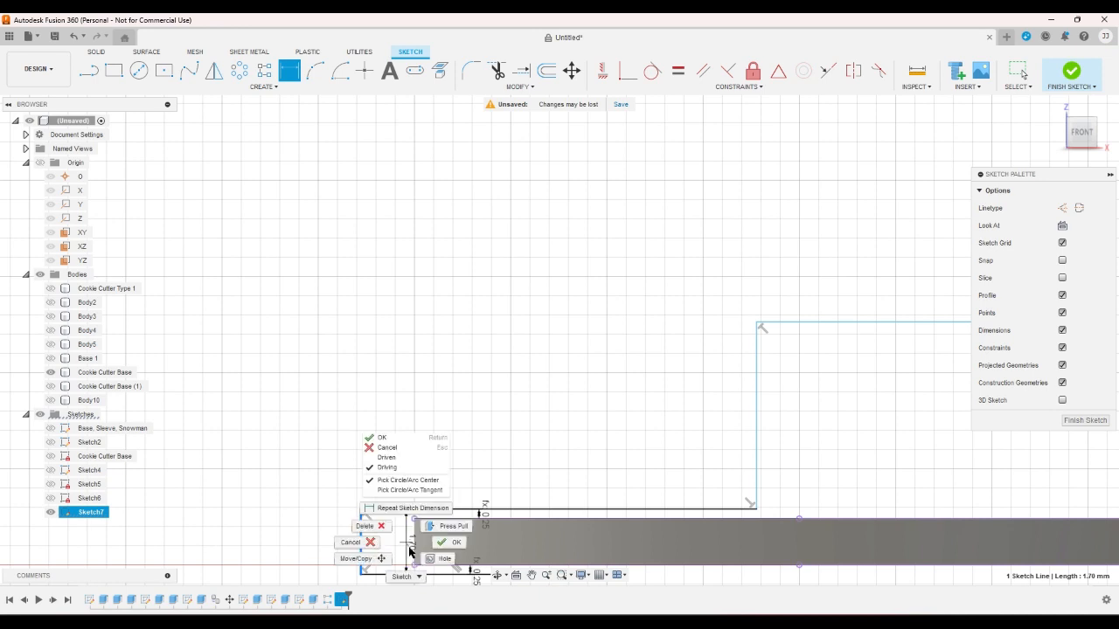
{"action": "left_click", "coordinate": [408, 548]}
{"action": "left_click", "coordinate": [414, 564]}
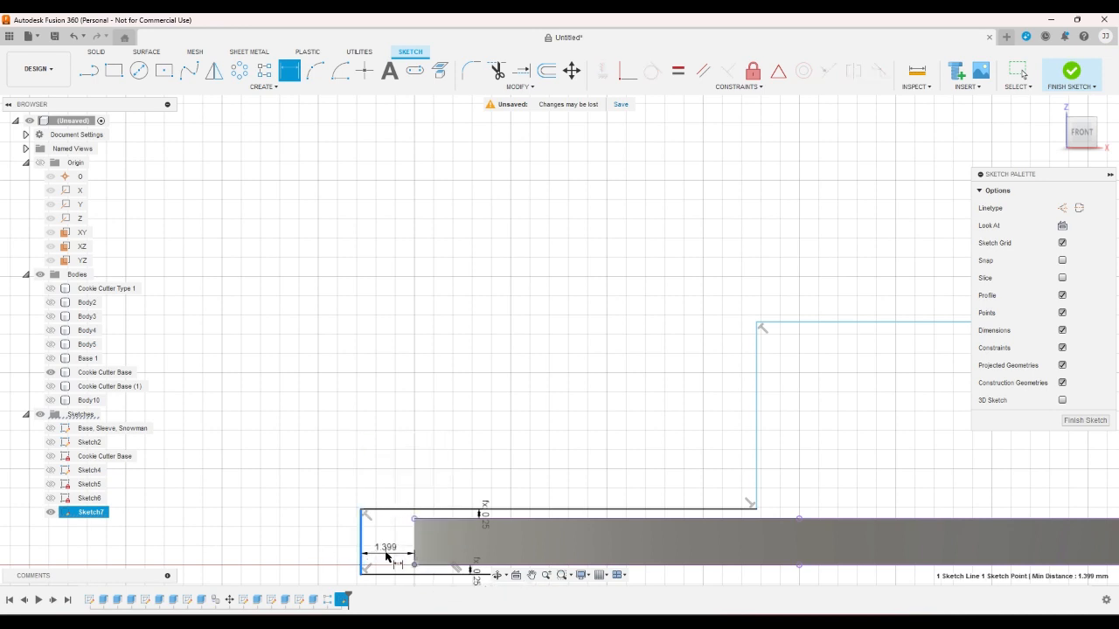
{"action": "left_click", "coordinate": [398, 556]}
{"action": "type", "text": "0.25"}
{"action": "key", "text": "Return"}
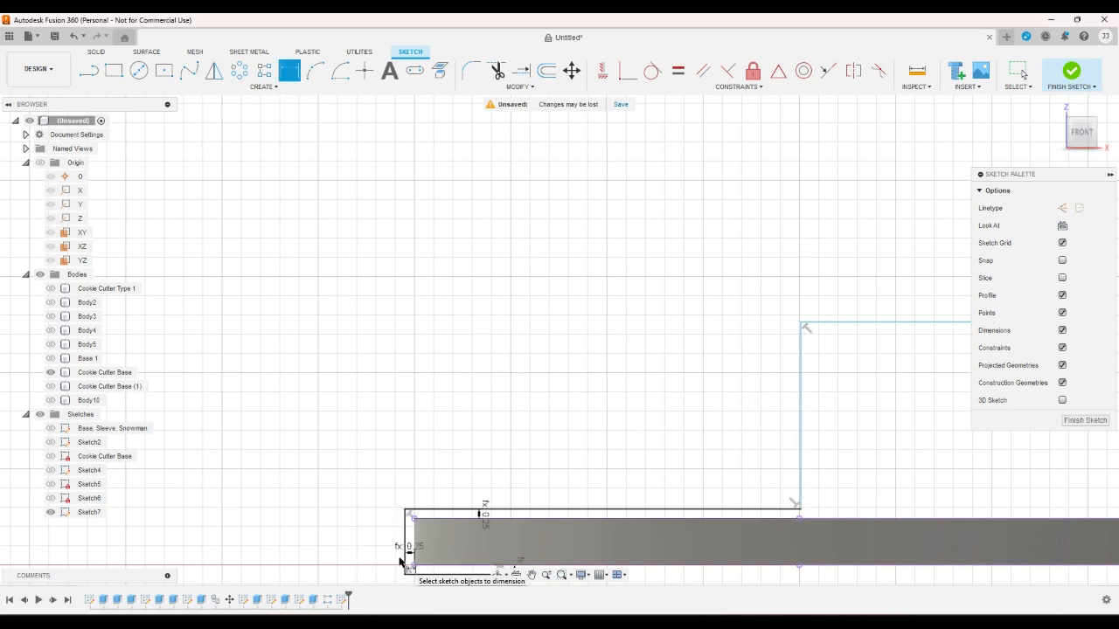
Move the riser clear of the rim's projected inner point and dimension their horizontal gap at 0.25 mm
{"action": "scroll", "coordinate": [402, 561], "scroll_direction": "down", "scroll_amount": 3}
{"action": "scroll", "coordinate": [569, 519], "scroll_direction": "up", "scroll_amount": 5}
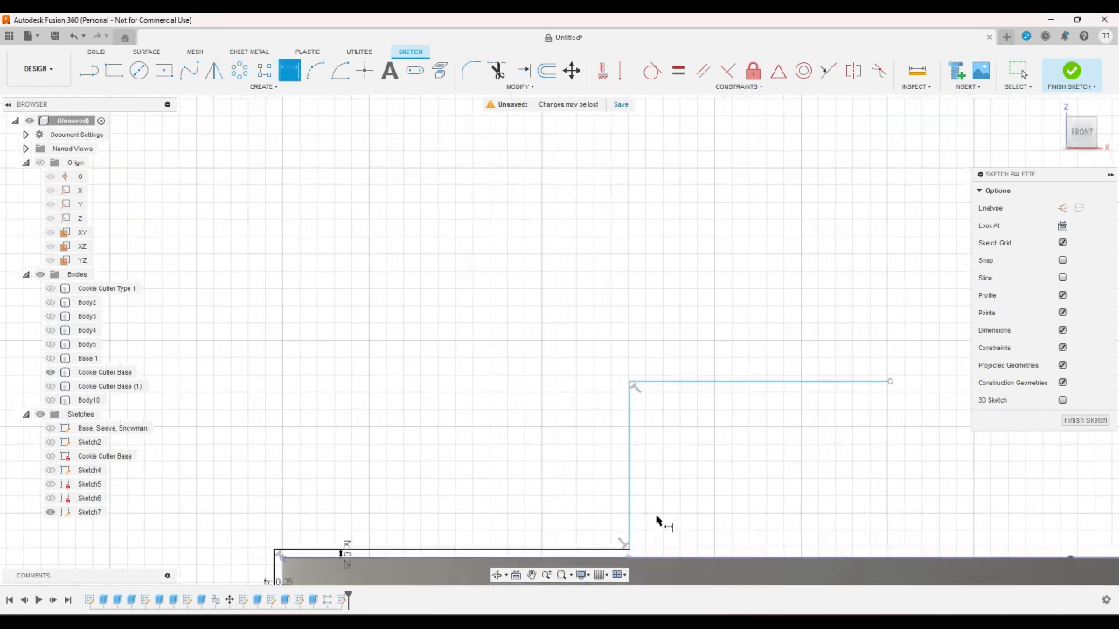
{"action": "right_click", "coordinate": [634, 549]}
{"action": "left_click", "coordinate": [611, 539]}
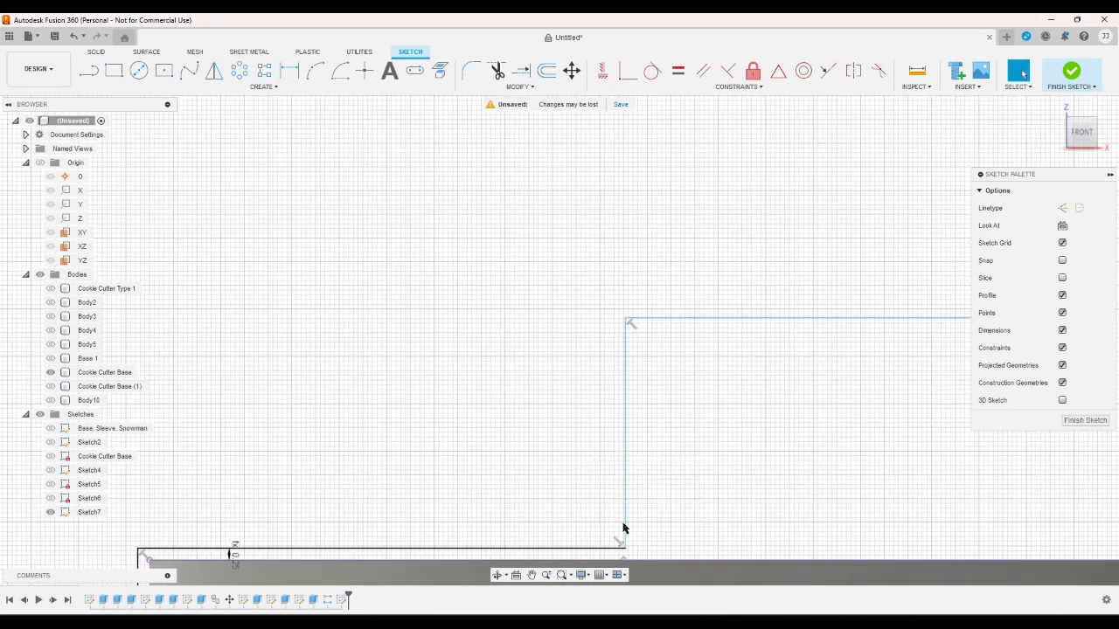
{"action": "left_click_drag", "start_coordinate": [625, 527], "coordinate": [606, 524]}
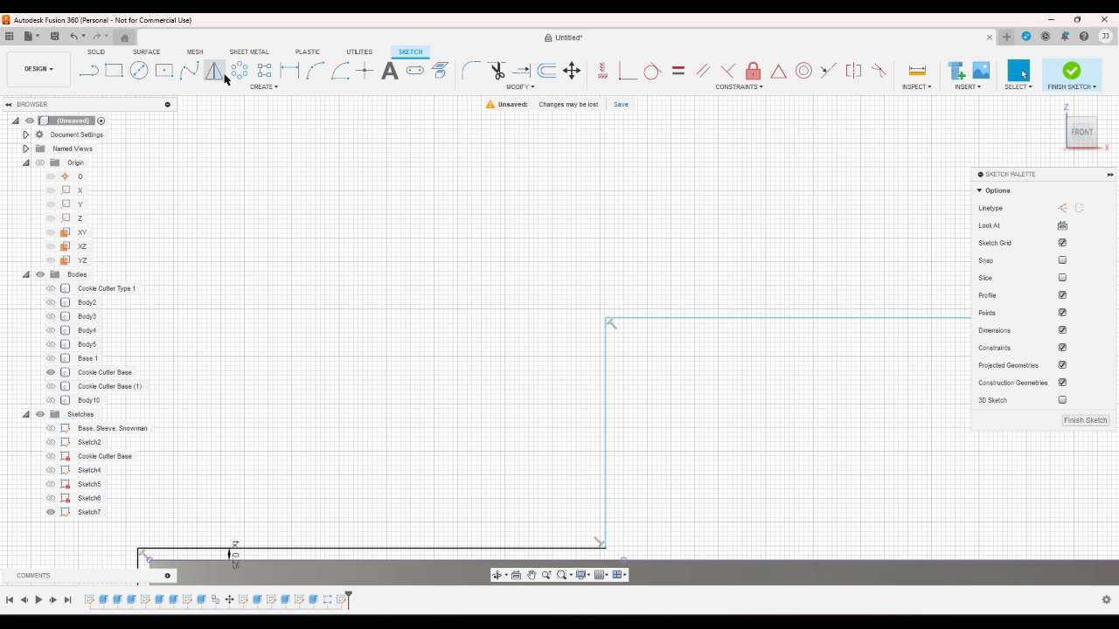
{"action": "left_click", "coordinate": [285, 77]}
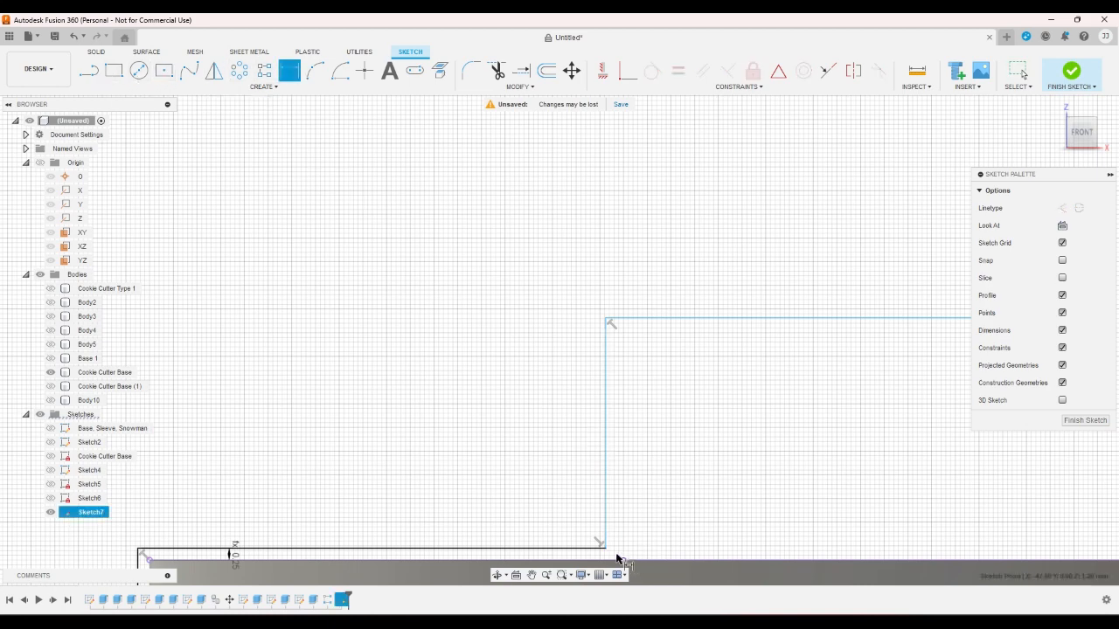
{"action": "left_click", "coordinate": [623, 559]}
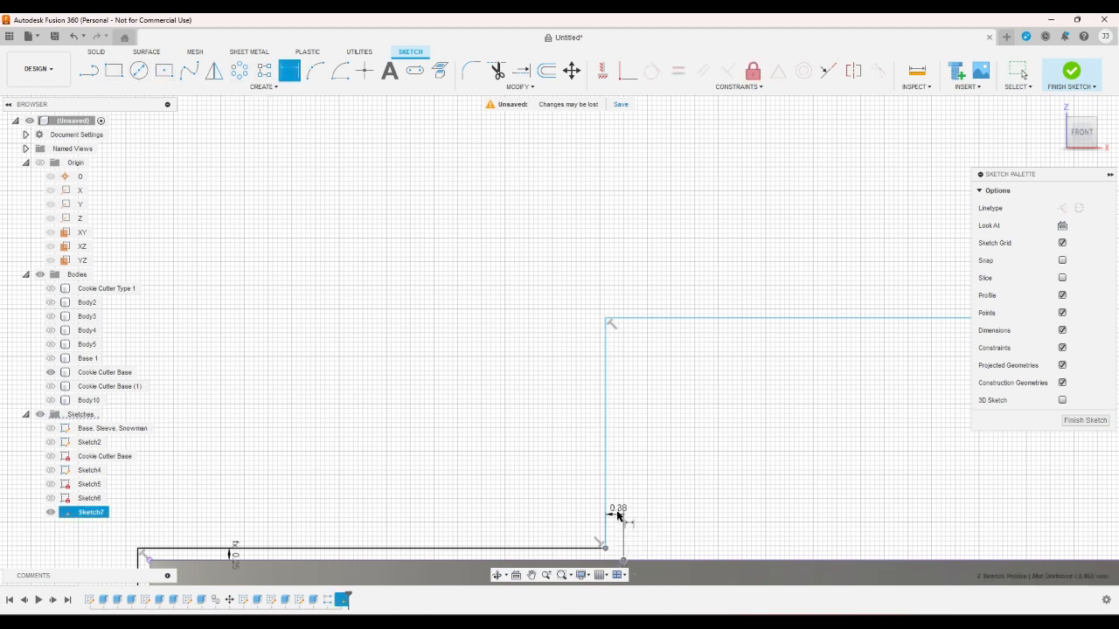
{"action": "double_click", "coordinate": [611, 507]}
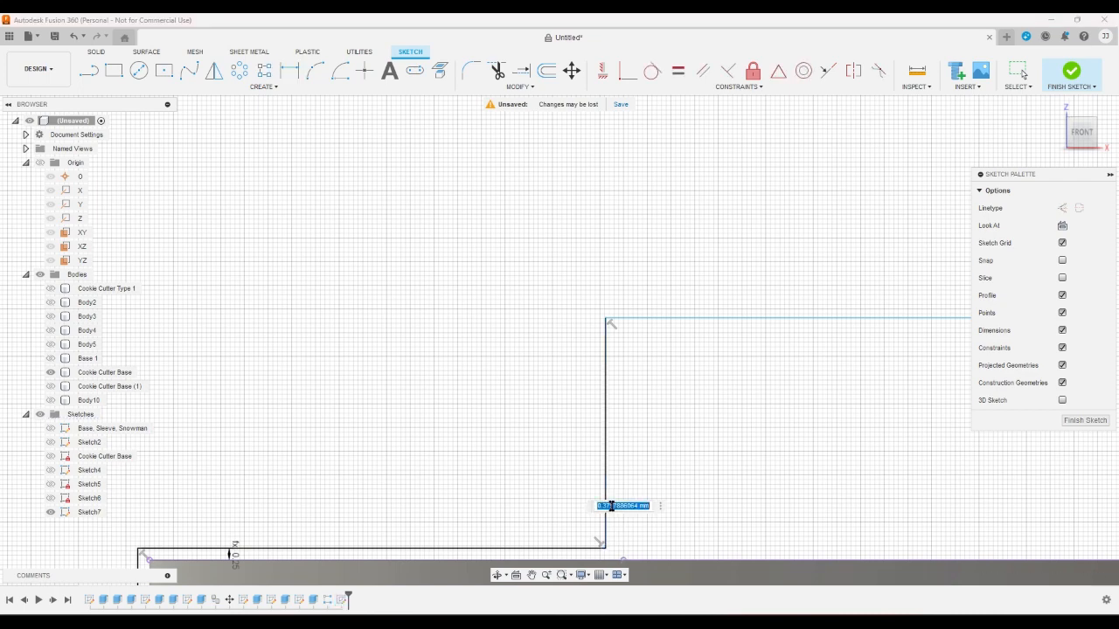
{"action": "type", "text": "0.25"}
{"action": "key", "text": "Return"}
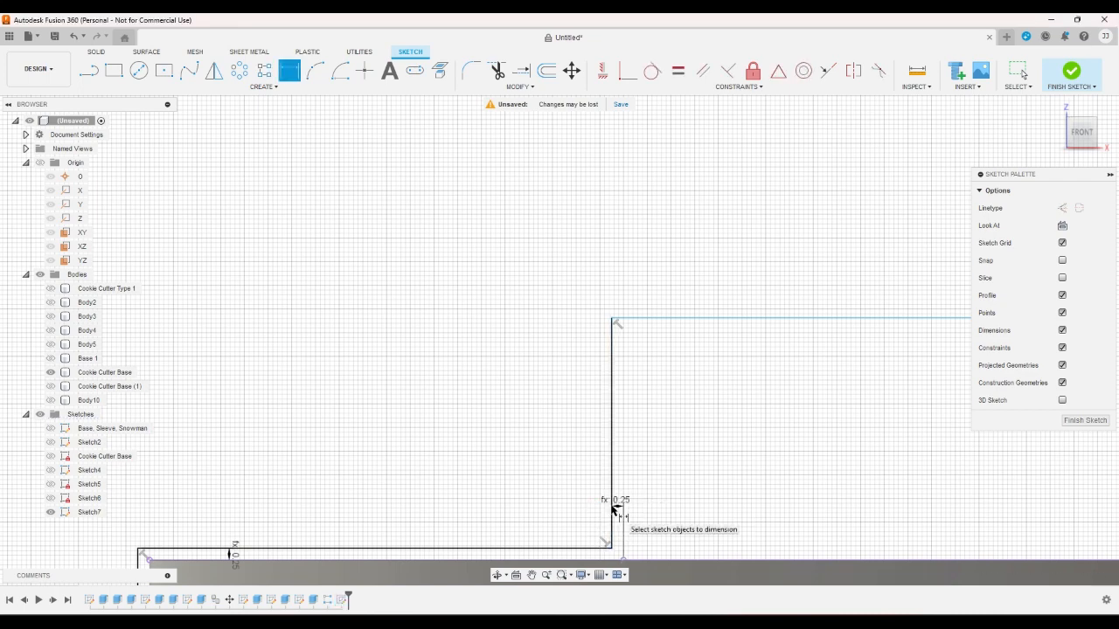
Dimension the height of the profile's riser with the expression cutterheight+tloose
{"action": "left_click", "coordinate": [611, 446]}
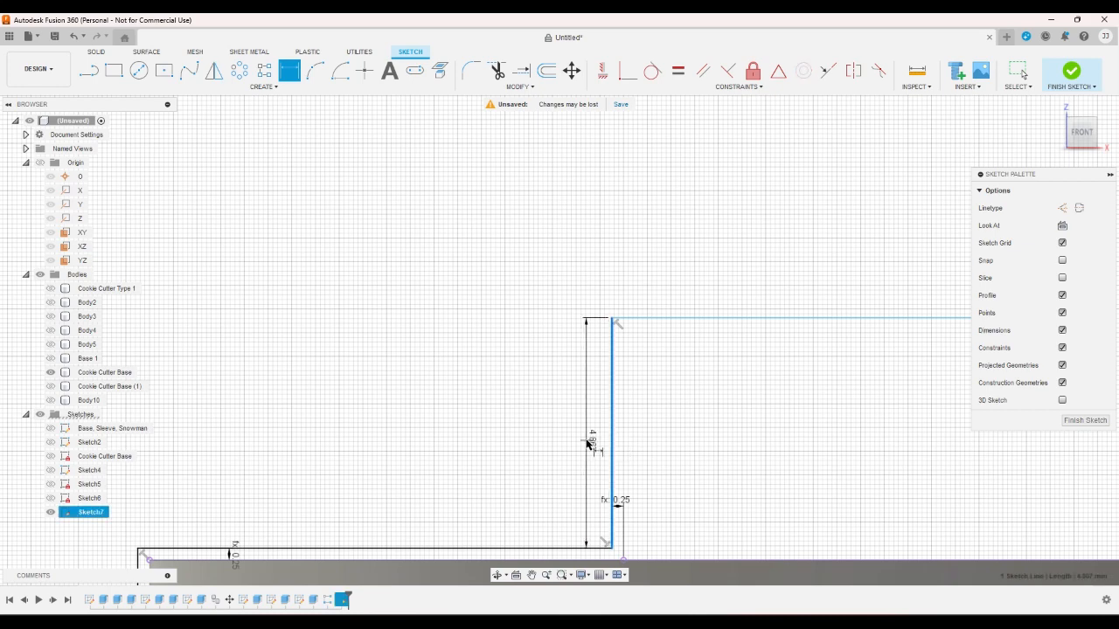
{"action": "left_click", "coordinate": [587, 441]}
{"action": "type", "text": "ch"}
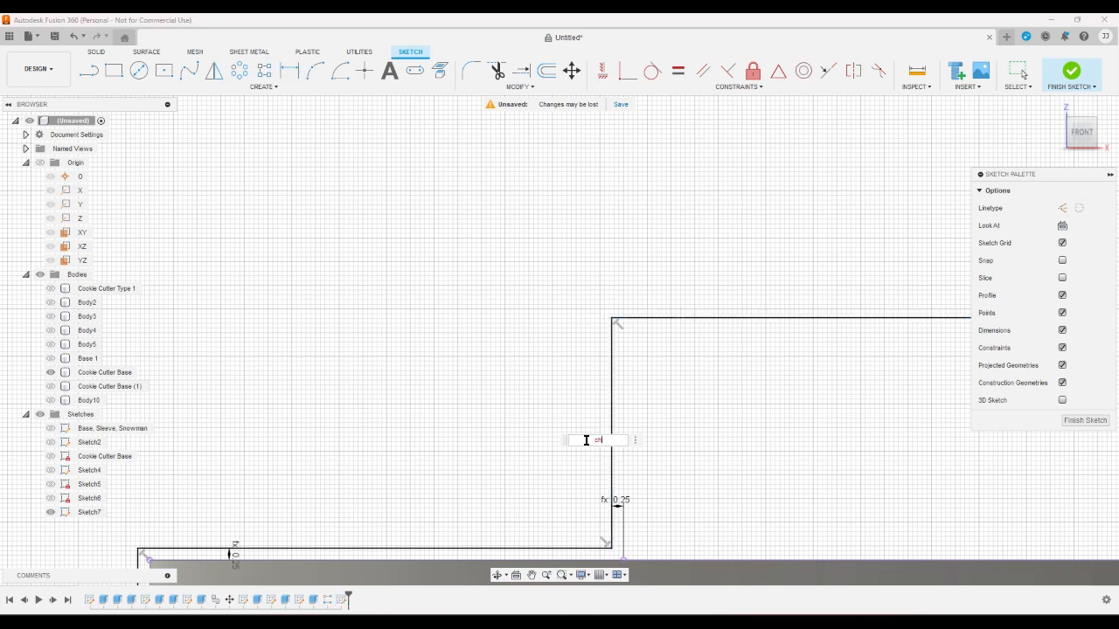
{"action": "key", "text": "BackSpace"}
{"action": "key", "text": "Down"}
{"action": "key", "text": "Down"}
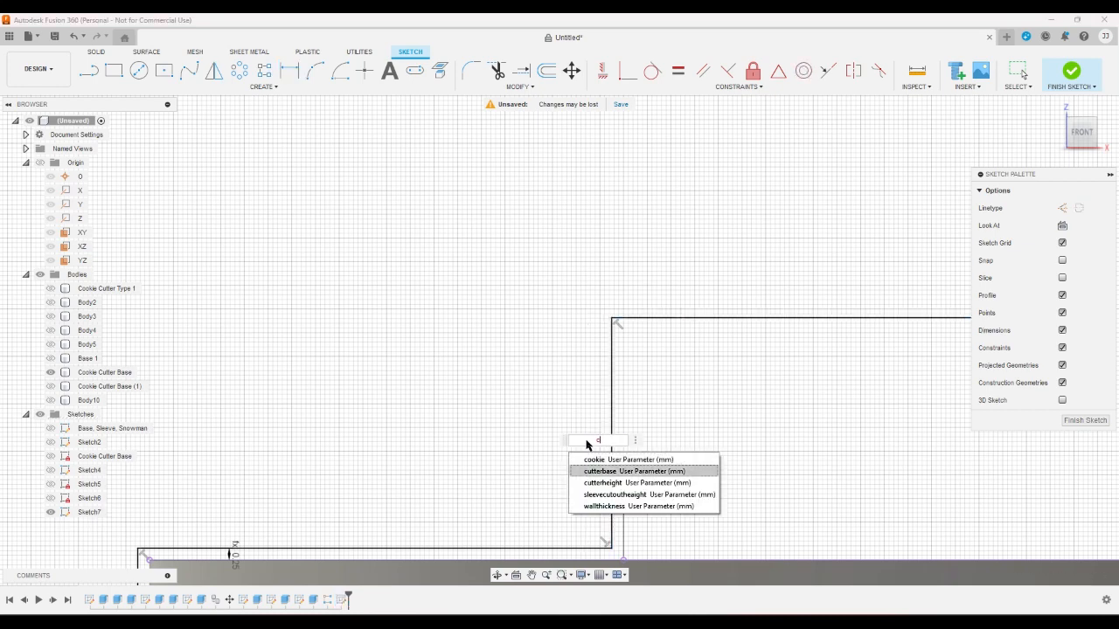
{"action": "type", "text": "-t"}
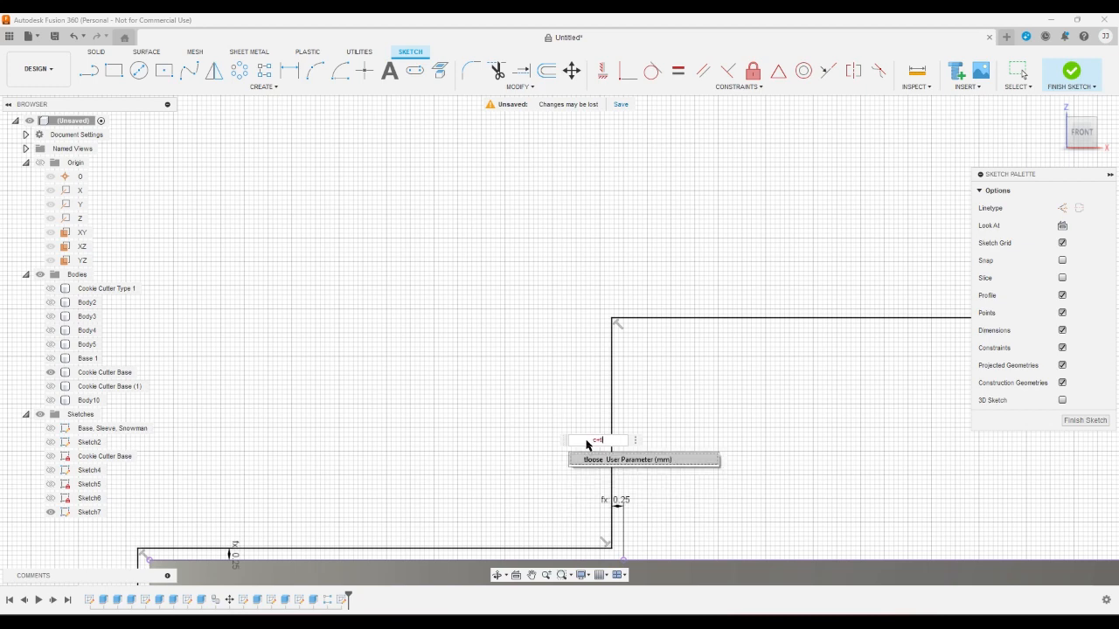
{"action": "key", "text": "Return"}
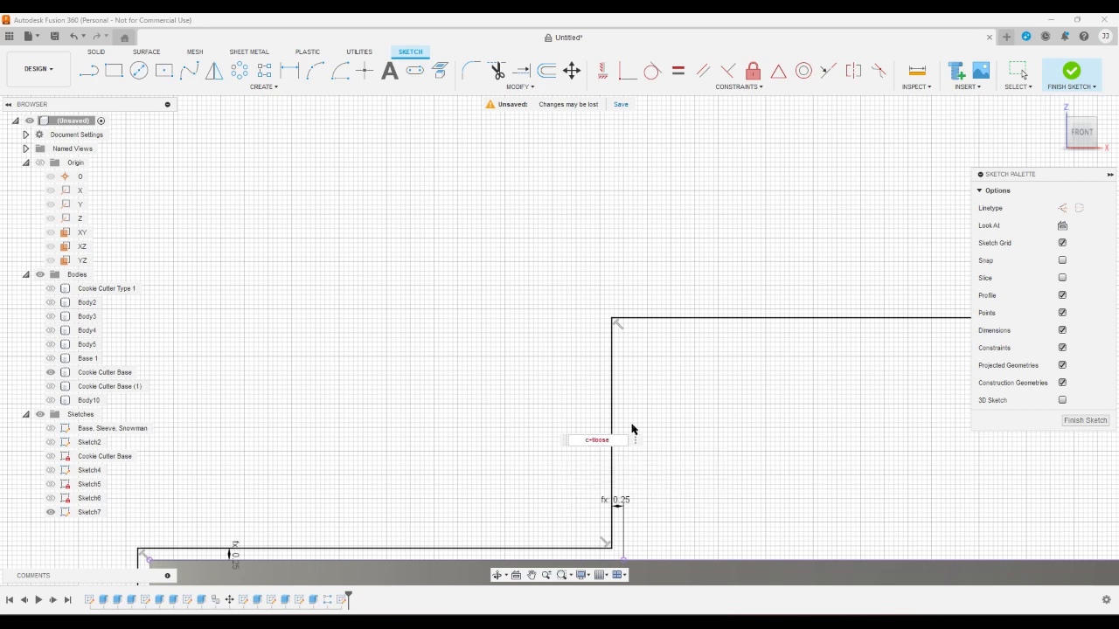
{"action": "key", "text": "Left"}
{"action": "key", "text": "Left"}
{"action": "key", "text": "Left"}
{"action": "key", "text": "Left"}
{"action": "key", "text": "Left"}
{"action": "key", "text": "Left"}
{"action": "key", "text": "Left"}
{"action": "key", "text": "Left"}
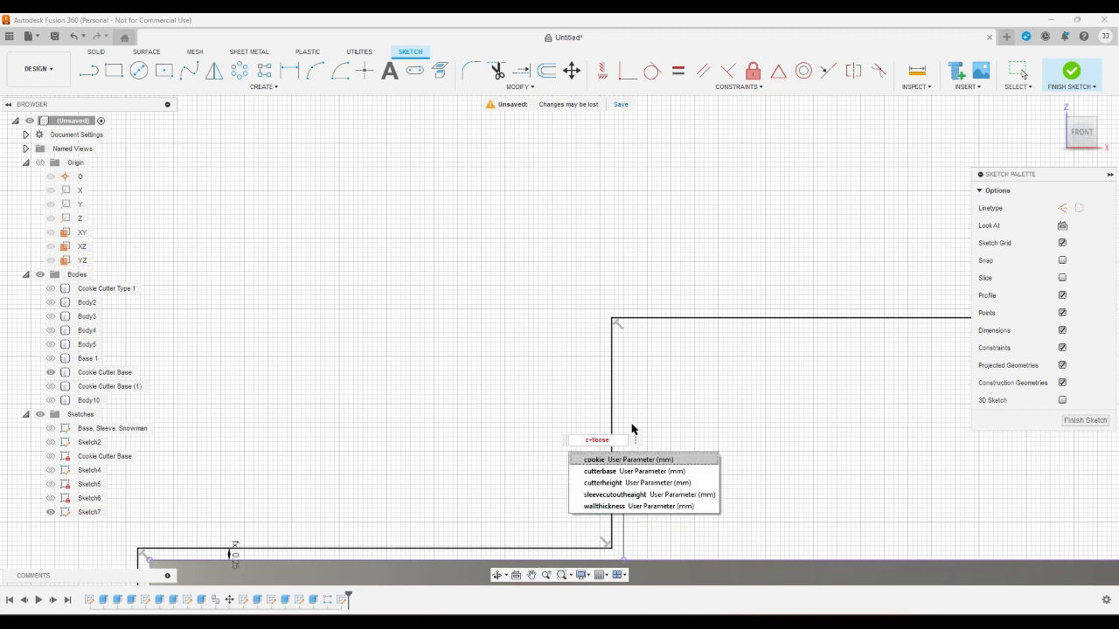
{"action": "key", "text": "Down"}
{"action": "key", "text": "Down"}
{"action": "key", "text": "Return"}
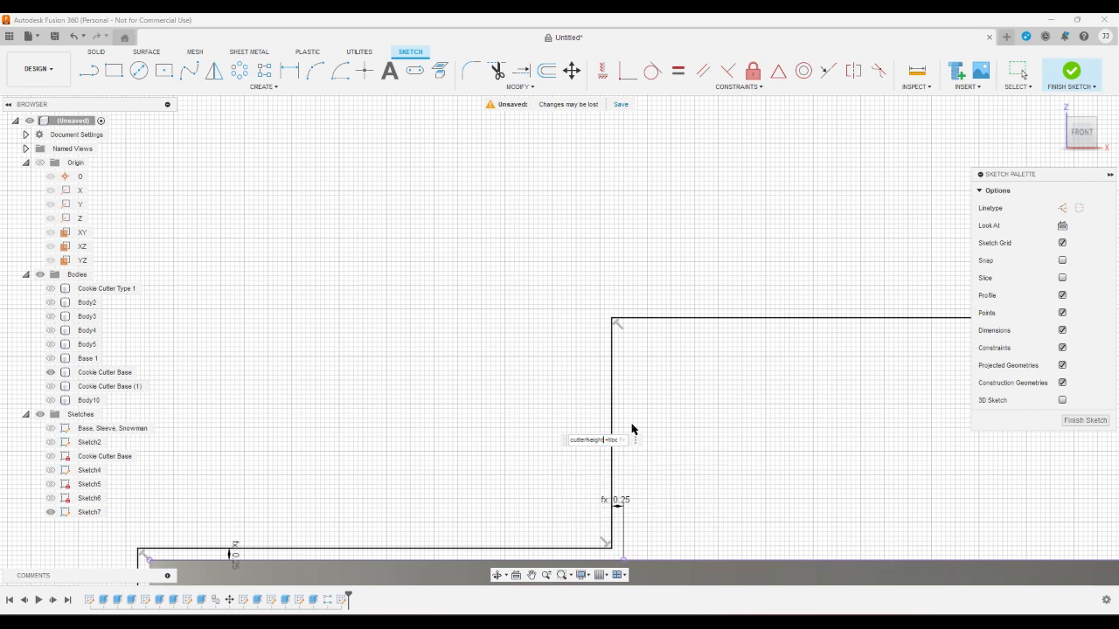
{"action": "key", "text": "Return"}
Sketch a vertical centre line about 3.9 mm long upward from the origin at the middle of the base
{"action": "scroll", "coordinate": [574, 444], "scroll_direction": "down", "scroll_amount": 5}
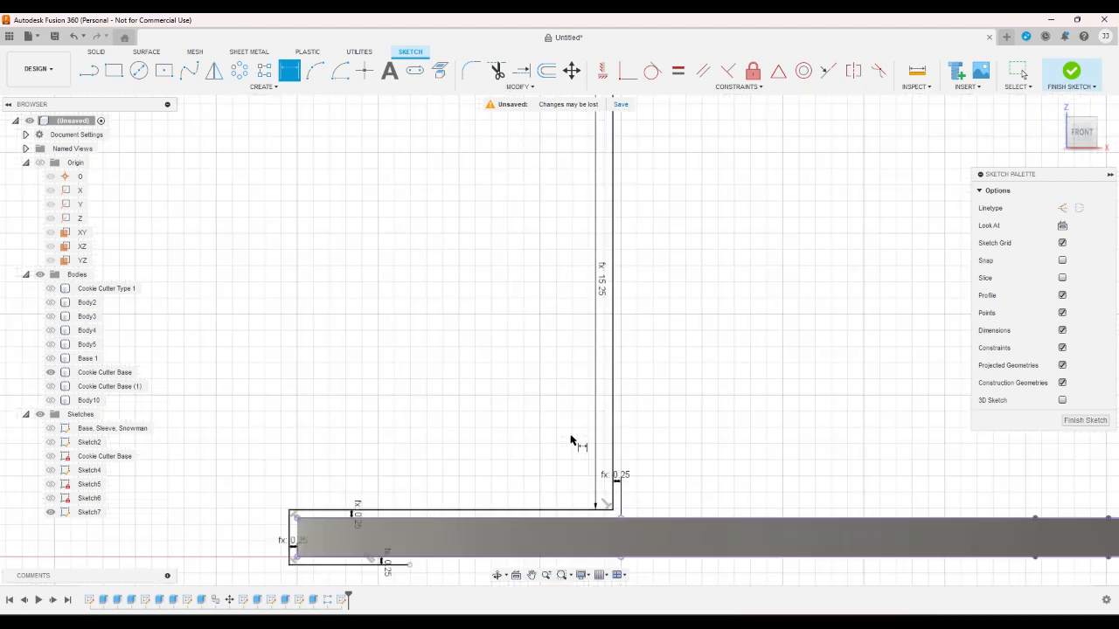
{"action": "scroll", "coordinate": [506, 392], "scroll_direction": "down", "scroll_amount": 4}
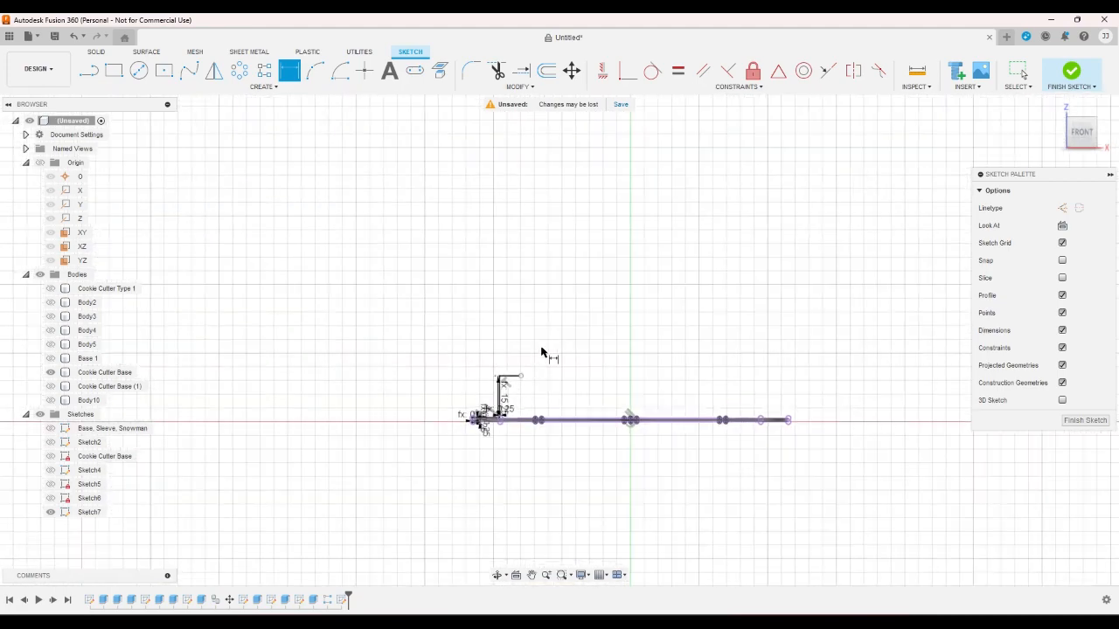
{"action": "scroll", "coordinate": [542, 349], "scroll_direction": "up", "scroll_amount": 3}
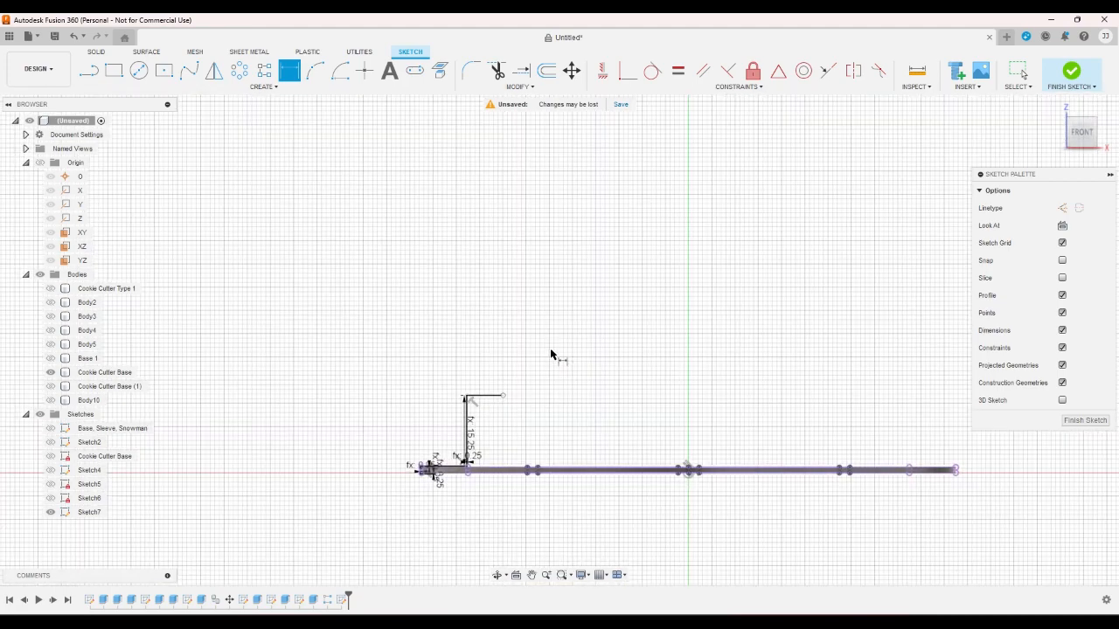
{"action": "left_click", "coordinate": [88, 75]}
{"action": "scroll", "coordinate": [725, 516], "scroll_direction": "up", "scroll_amount": 10}
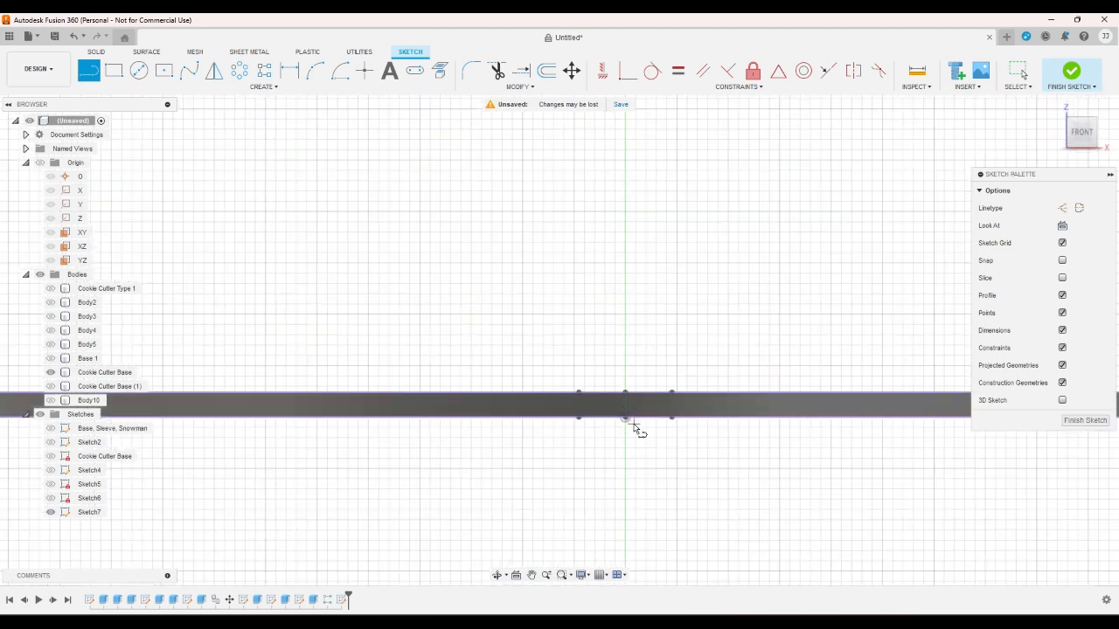
{"action": "left_click", "coordinate": [625, 419]}
{"action": "left_click", "coordinate": [625, 337]}
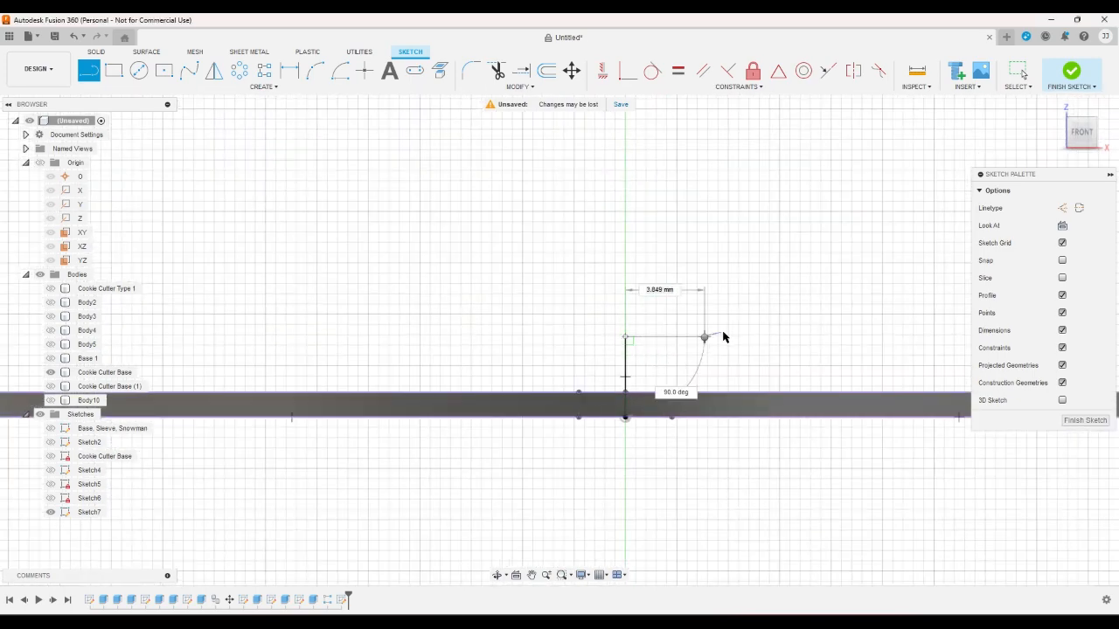
{"action": "right_click", "coordinate": [749, 341]}
{"action": "left_click", "coordinate": [743, 340]}
{"action": "scroll", "coordinate": [738, 350], "scroll_direction": "down", "scroll_amount": 6}
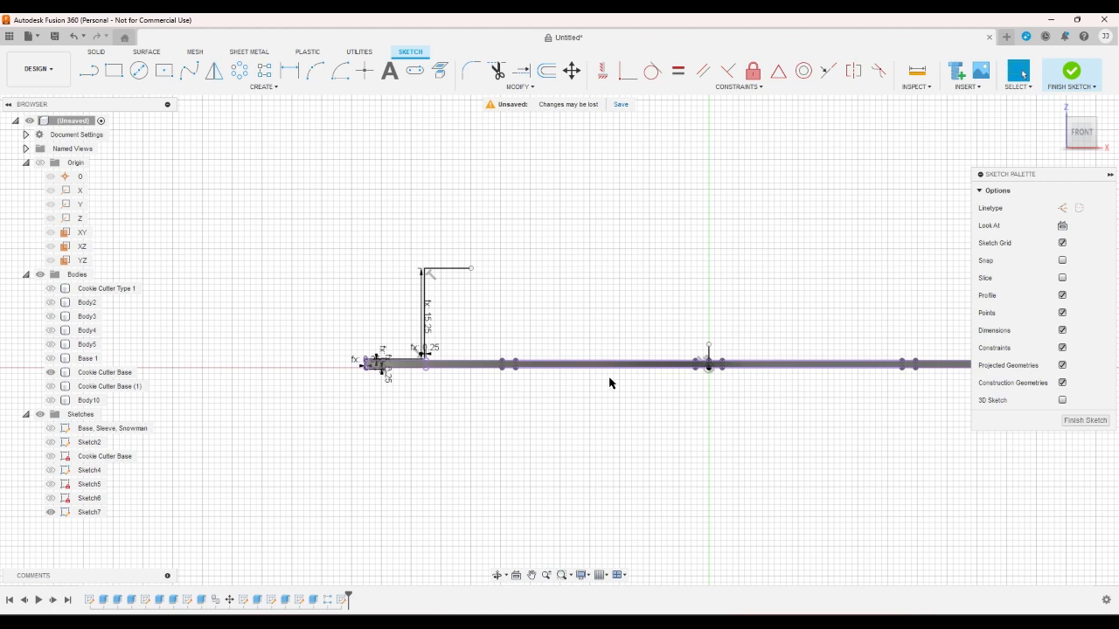
Mirror the stepped clearance profile, including the top line, riser, ledge, outer vertical and bottom lip, across the short vertical centre line
{"action": "left_click", "coordinate": [217, 74]}
{"action": "left_click", "coordinate": [709, 352]}
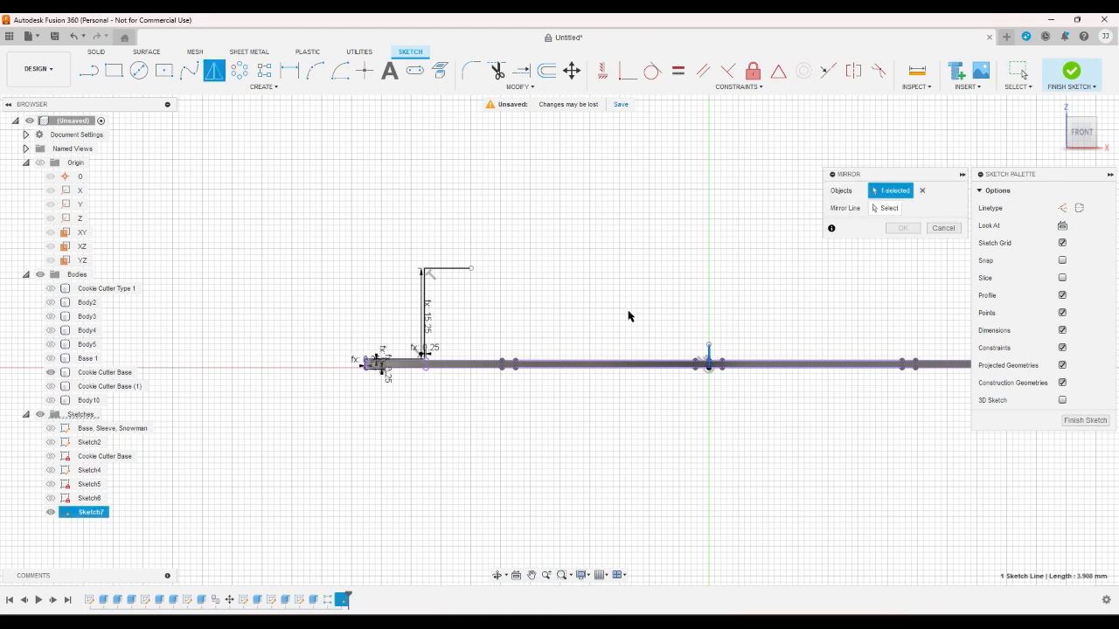
{"action": "left_click", "coordinate": [464, 271]}
{"action": "left_click", "coordinate": [425, 312]}
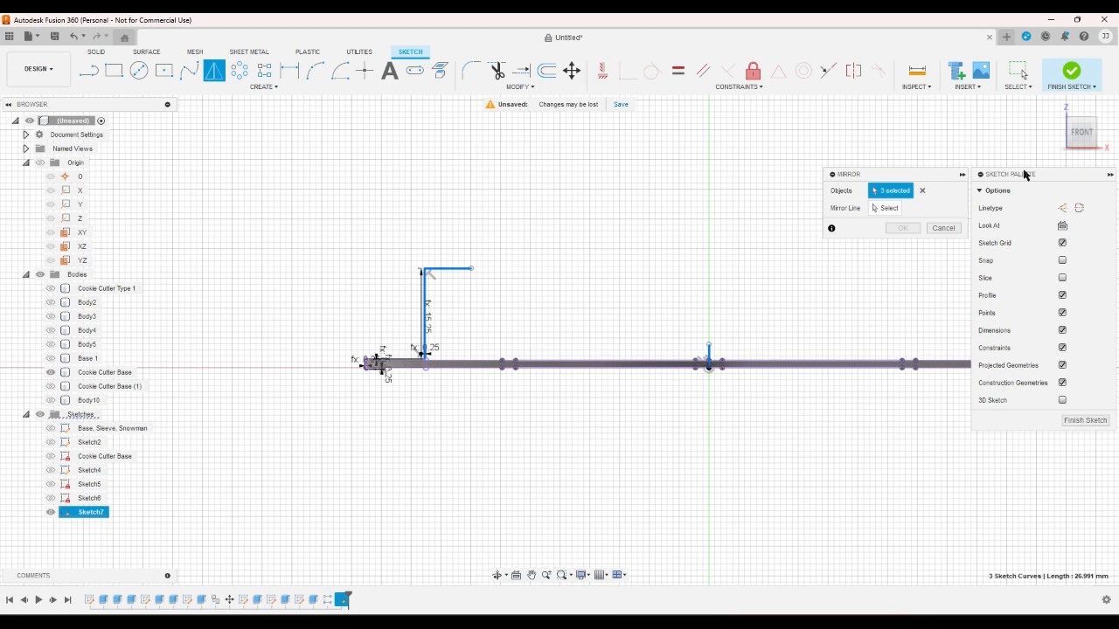
{"action": "scroll", "coordinate": [404, 374], "scroll_direction": "up", "scroll_amount": 3}
{"action": "scroll", "coordinate": [403, 377], "scroll_direction": "up", "scroll_amount": 3}
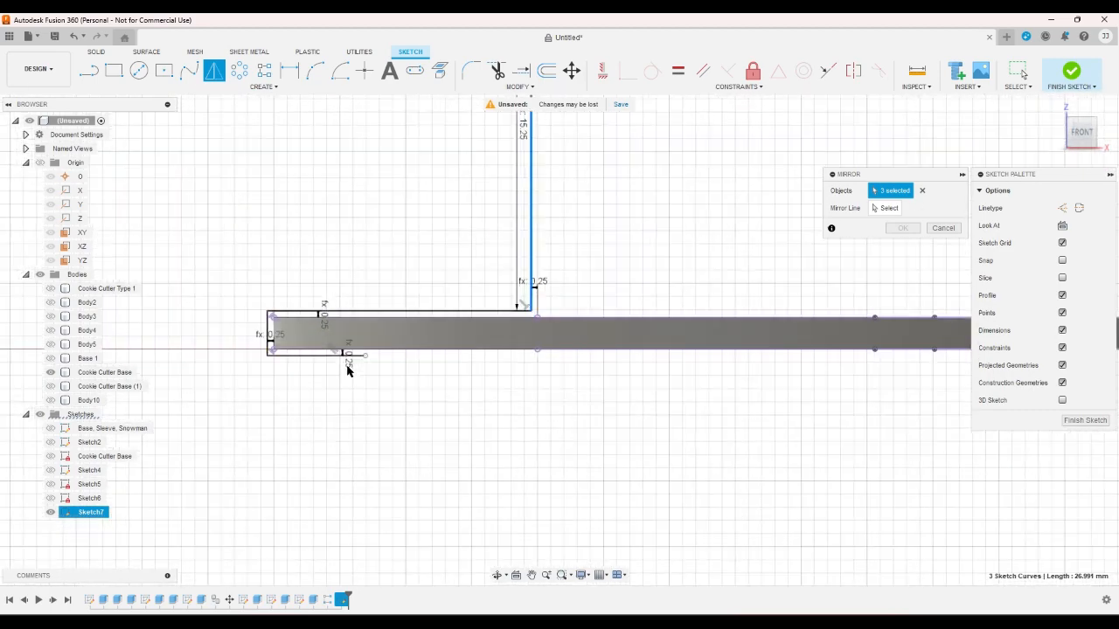
{"action": "left_click", "coordinate": [341, 355]}
{"action": "left_click", "coordinate": [267, 332]}
{"action": "left_click", "coordinate": [329, 313]}
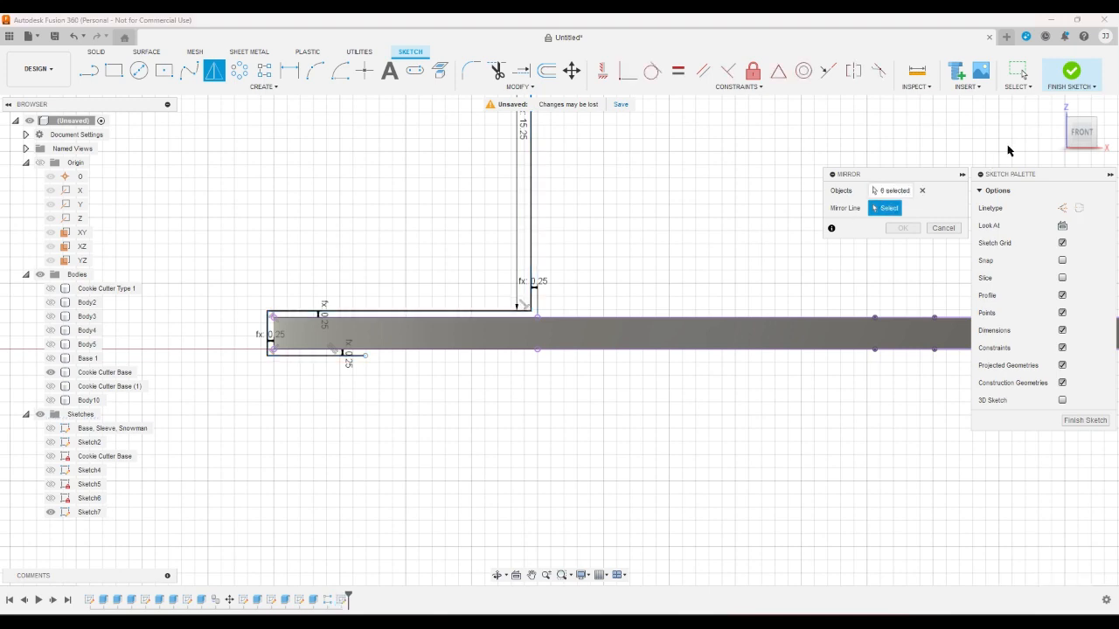
{"action": "scroll", "coordinate": [639, 295], "scroll_direction": "down", "scroll_amount": 8}
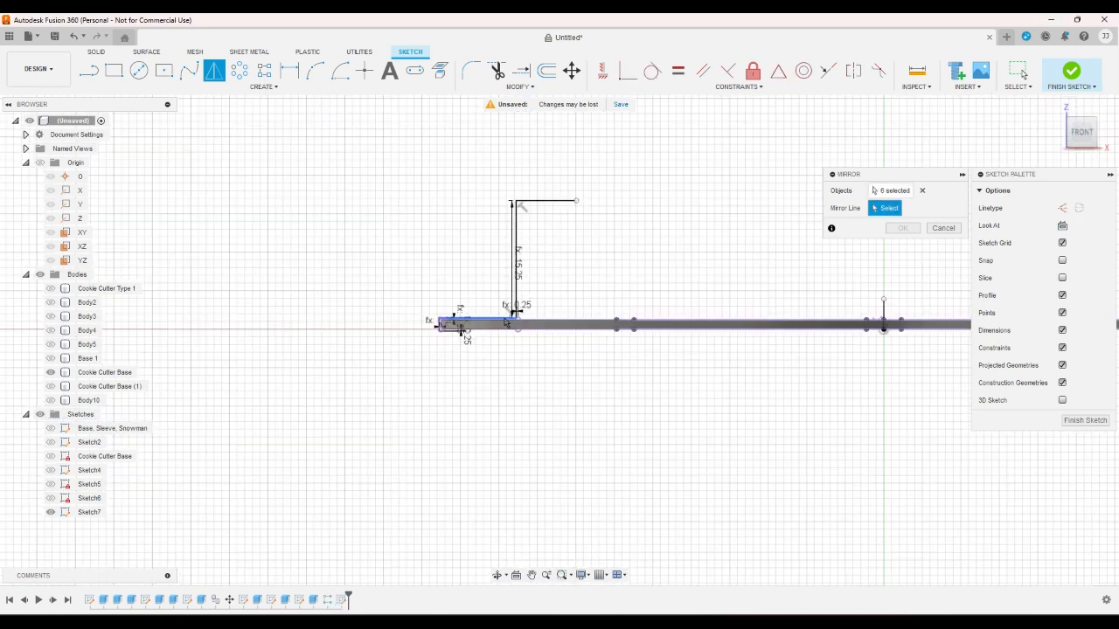
{"action": "left_click", "coordinate": [783, 330]}
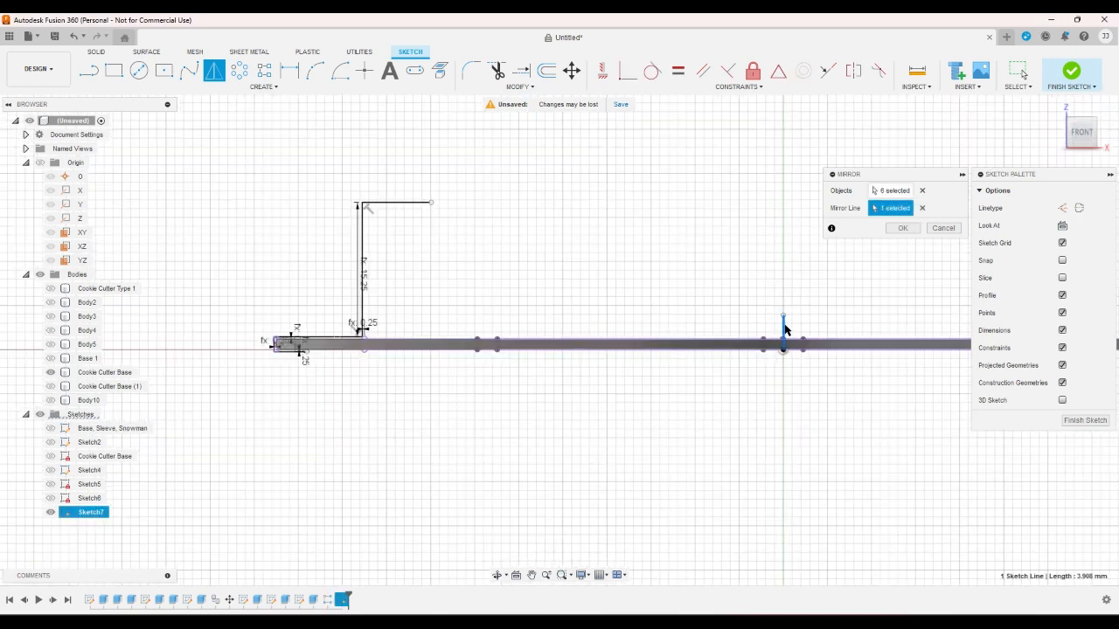
{"action": "left_click", "coordinate": [901, 228]}
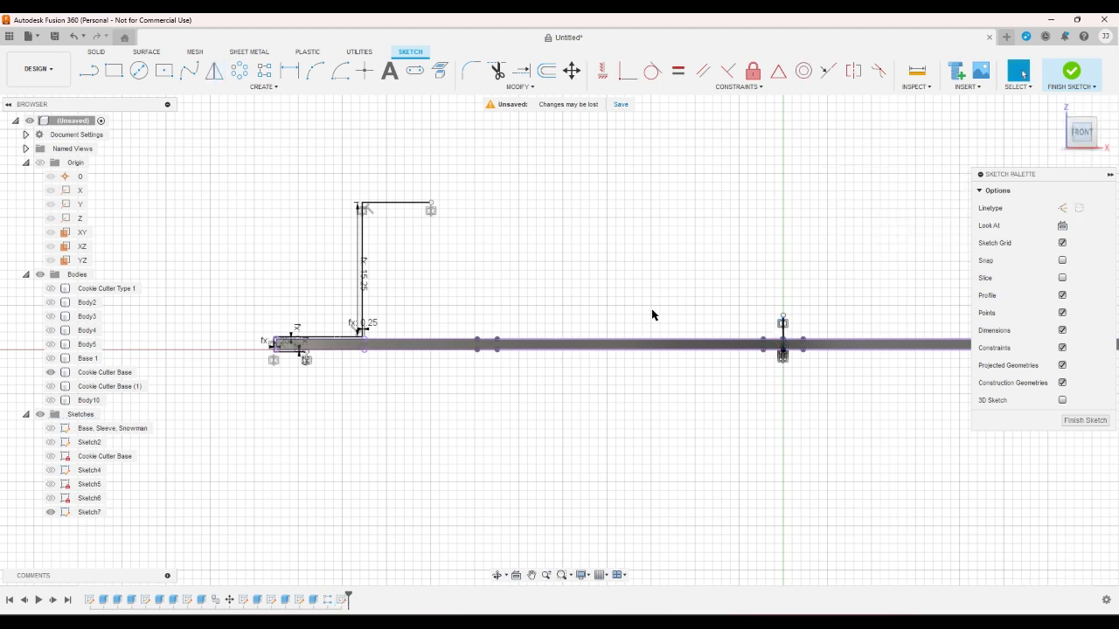
Extend the open ends of the top line and the bottom lip past the centre line so the mirrored halves overlap and close the profile
{"action": "scroll", "coordinate": [612, 306], "scroll_direction": "down", "scroll_amount": 4}
{"action": "left_click_drag", "start_coordinate": [513, 272], "coordinate": [685, 272]}
{"action": "left_click", "coordinate": [899, 349]}
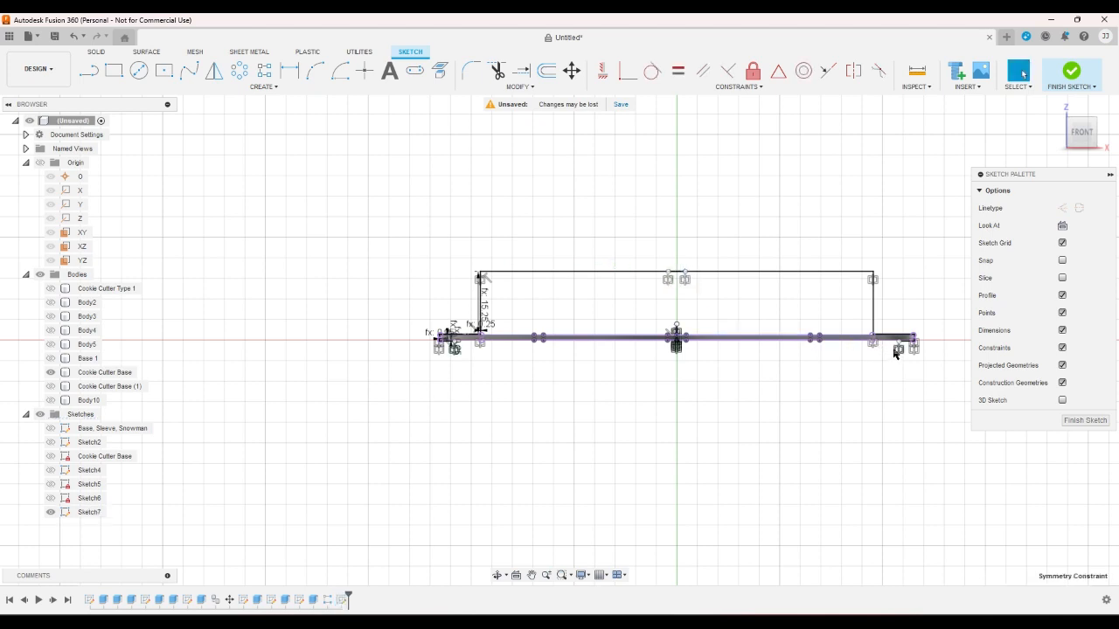
{"action": "left_click_drag", "start_coordinate": [897, 341], "coordinate": [658, 367]}
{"action": "scroll", "coordinate": [663, 400], "scroll_direction": "up", "scroll_amount": 2}
{"action": "scroll", "coordinate": [551, 425], "scroll_direction": "down", "scroll_amount": 2}
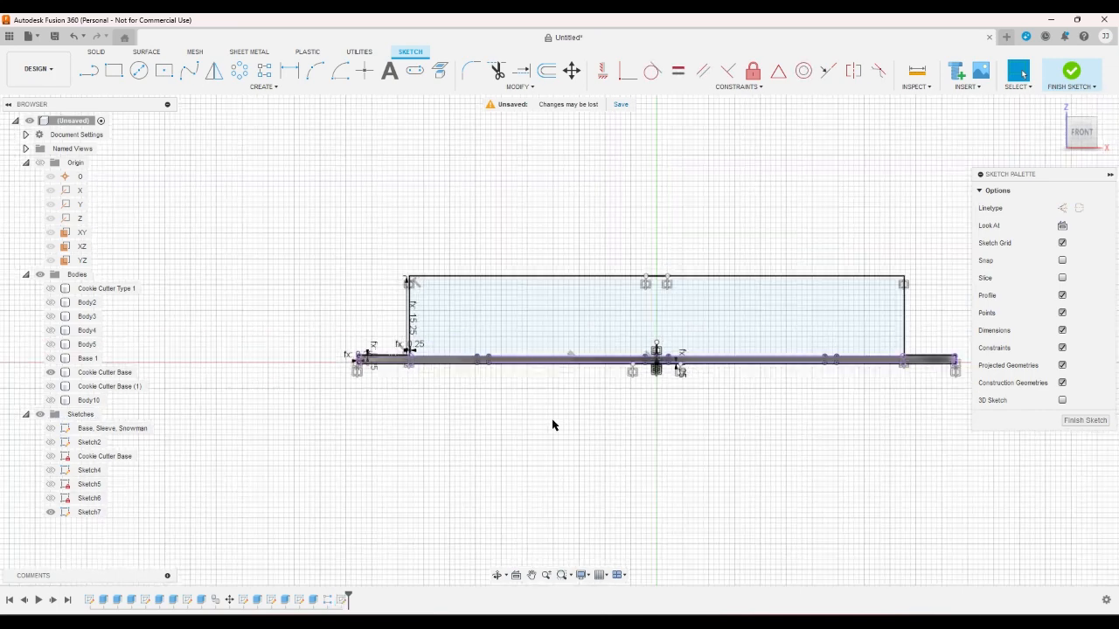
Offset the left half of the profile outline outward by the wallthickness parameter
{"action": "left_click", "coordinate": [546, 71]}
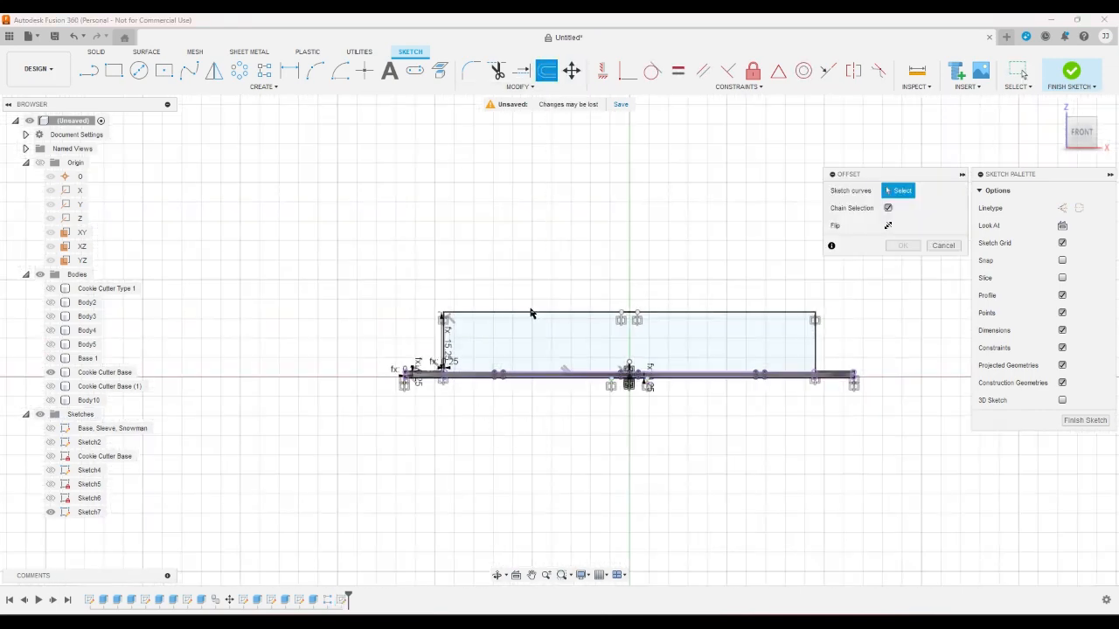
{"action": "left_click", "coordinate": [530, 313]}
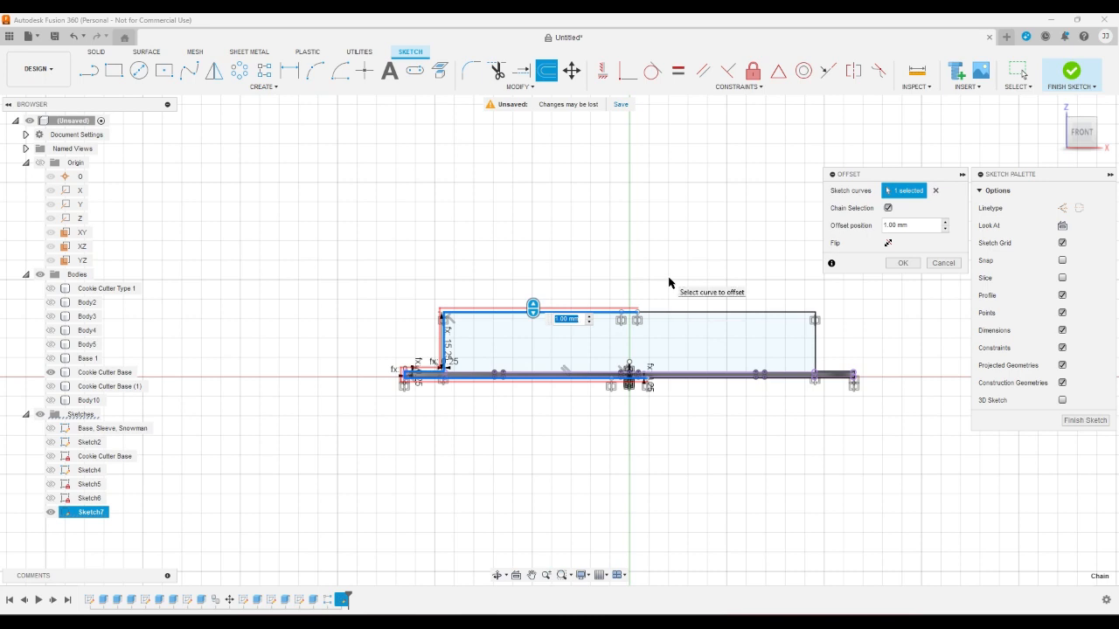
{"action": "type", "text": "w"}
{"action": "key", "text": "Return"}
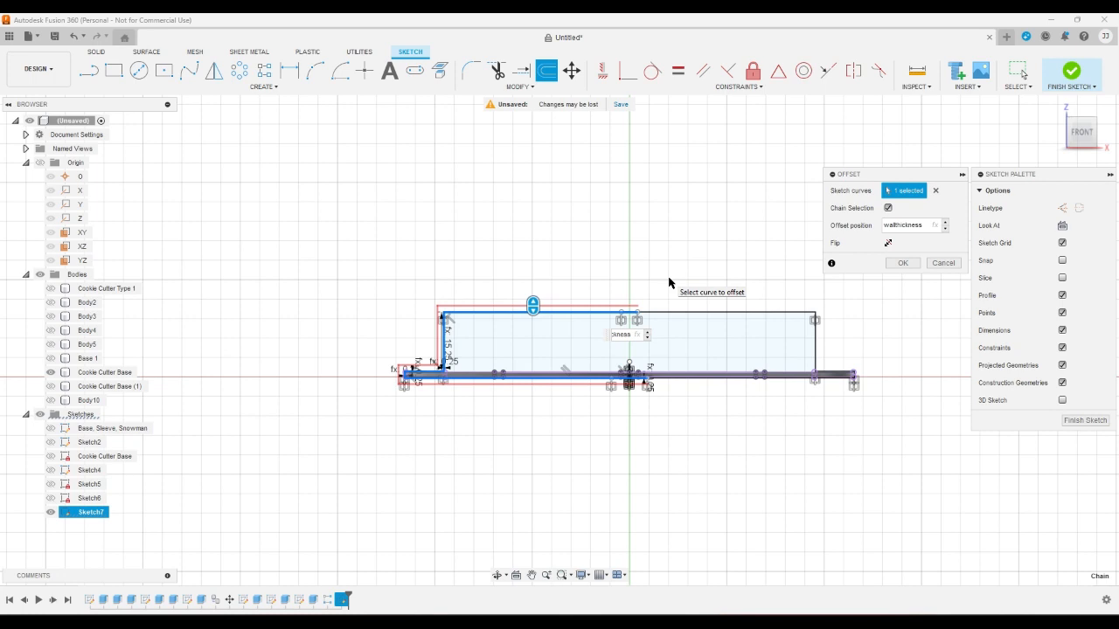
{"action": "key", "text": "Return"}
Offset the right half of the profile outline outward by entering -wallthickness as the offset distance
{"action": "left_click", "coordinate": [547, 70]}
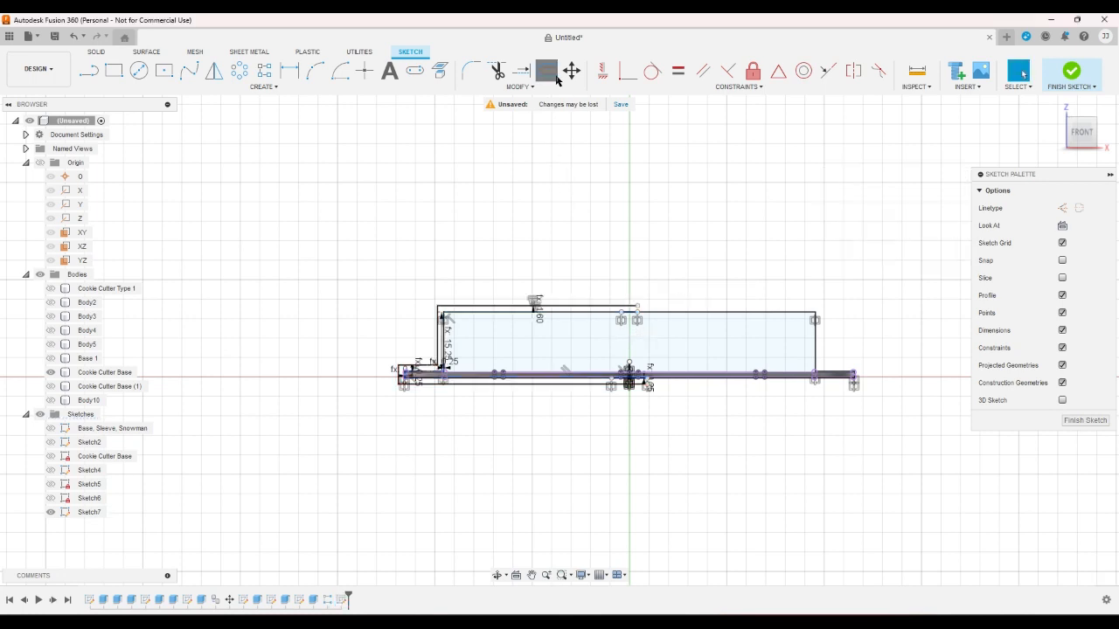
{"action": "left_click", "coordinate": [723, 314]}
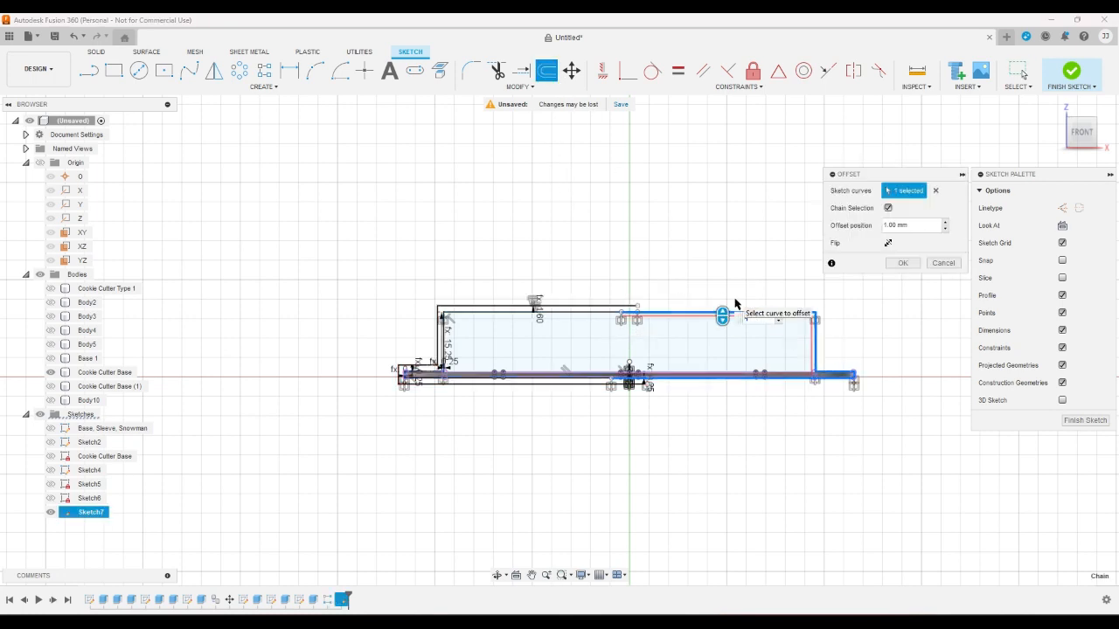
{"action": "type", "text": "-w"}
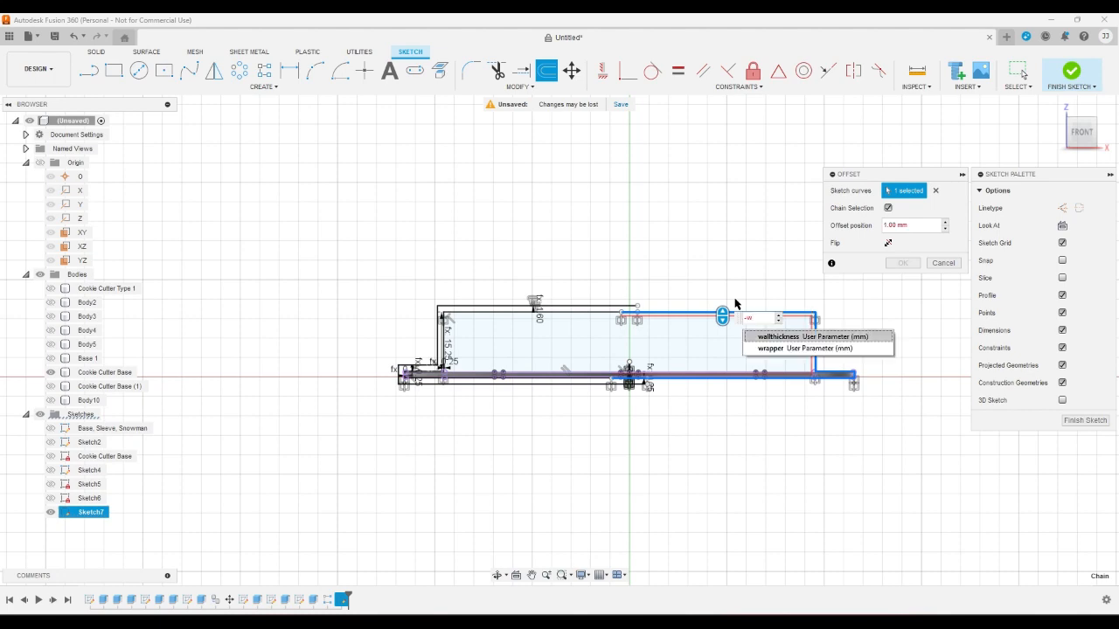
{"action": "key", "text": "Return"}
{"action": "key", "text": "Return"}
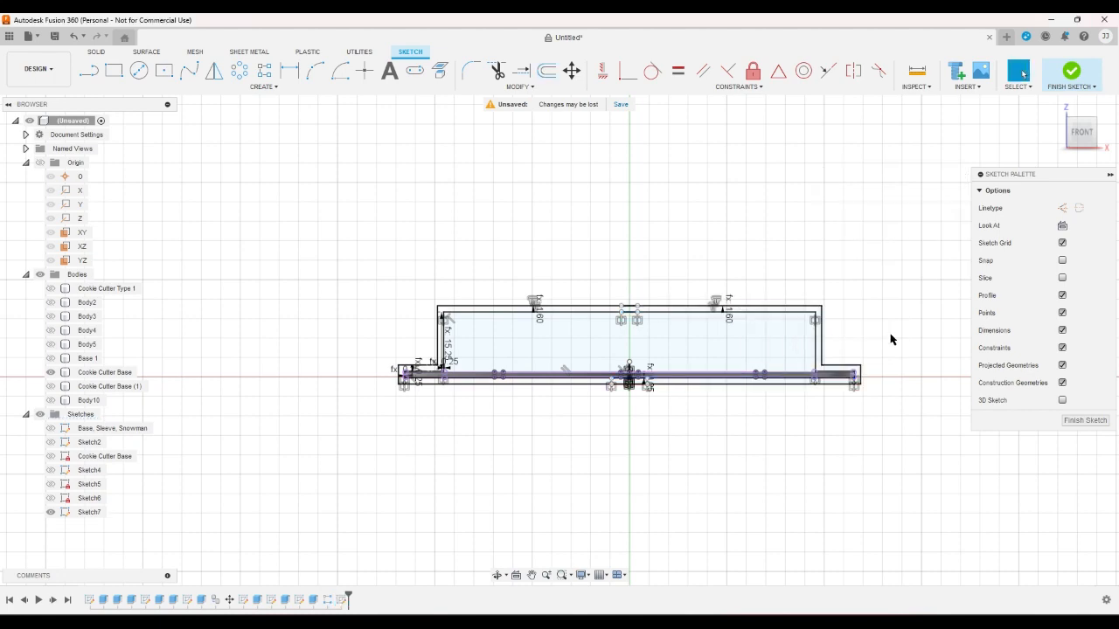
{"action": "scroll", "coordinate": [879, 368], "scroll_direction": "up", "scroll_amount": 1}
{"action": "scroll", "coordinate": [879, 368], "scroll_direction": "up", "scroll_amount": 1}
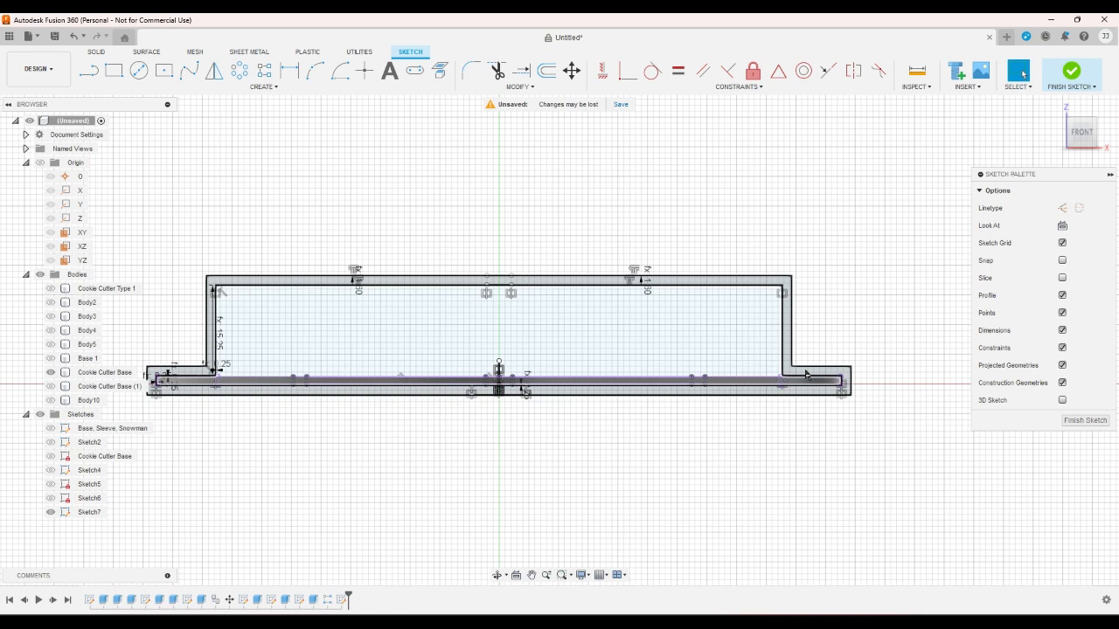
{"action": "left_click", "coordinate": [1072, 70]}
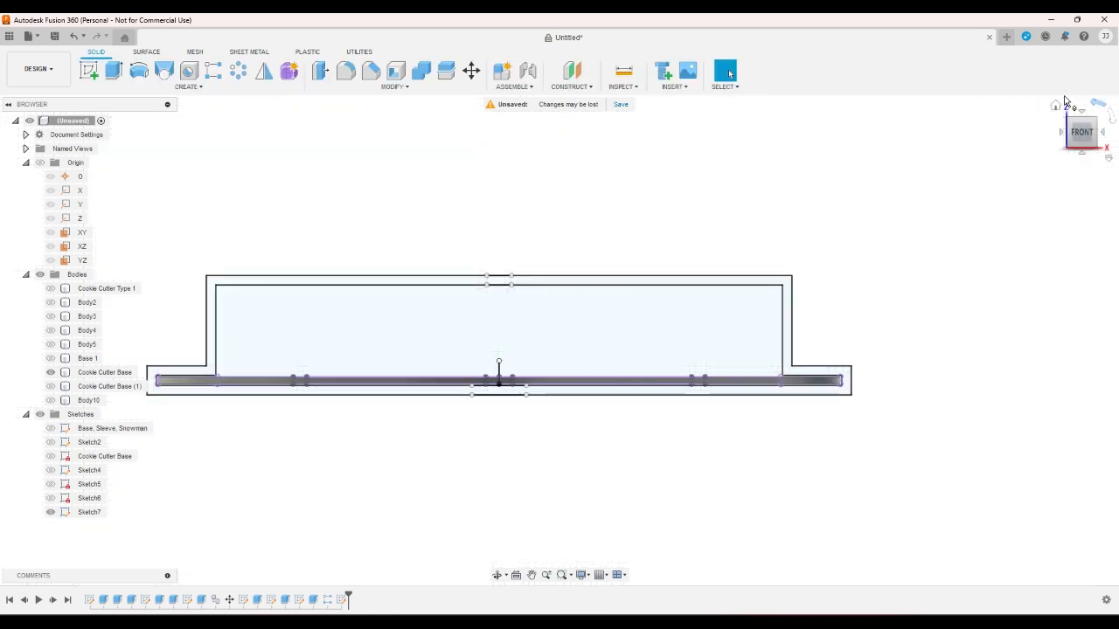
{"action": "left_click", "coordinate": [1057, 104]}
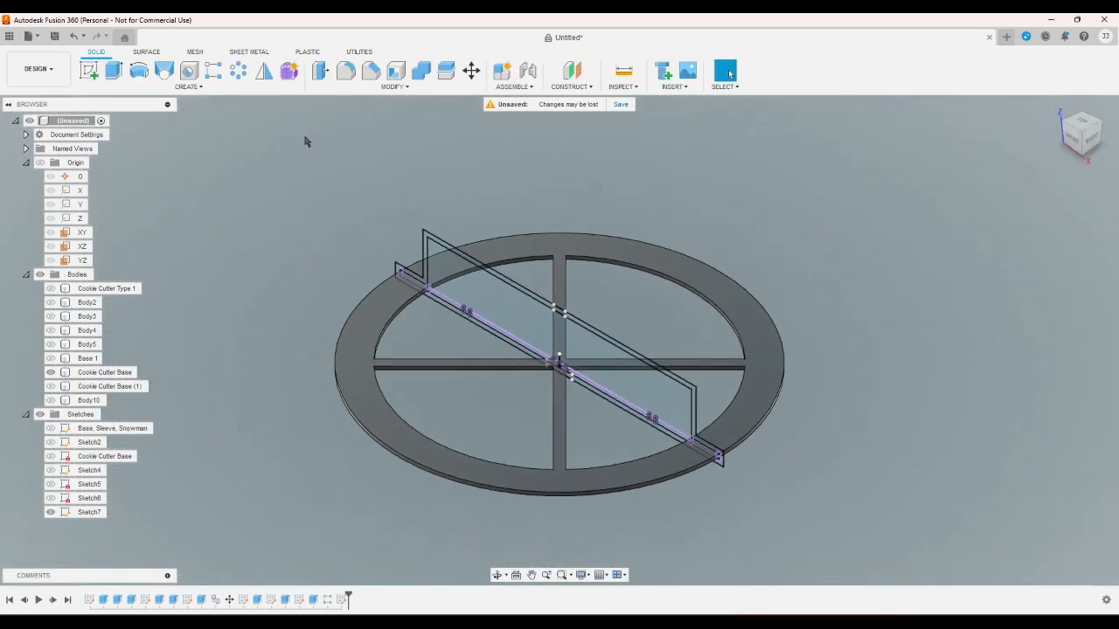
{"action": "left_click", "coordinate": [114, 70]}
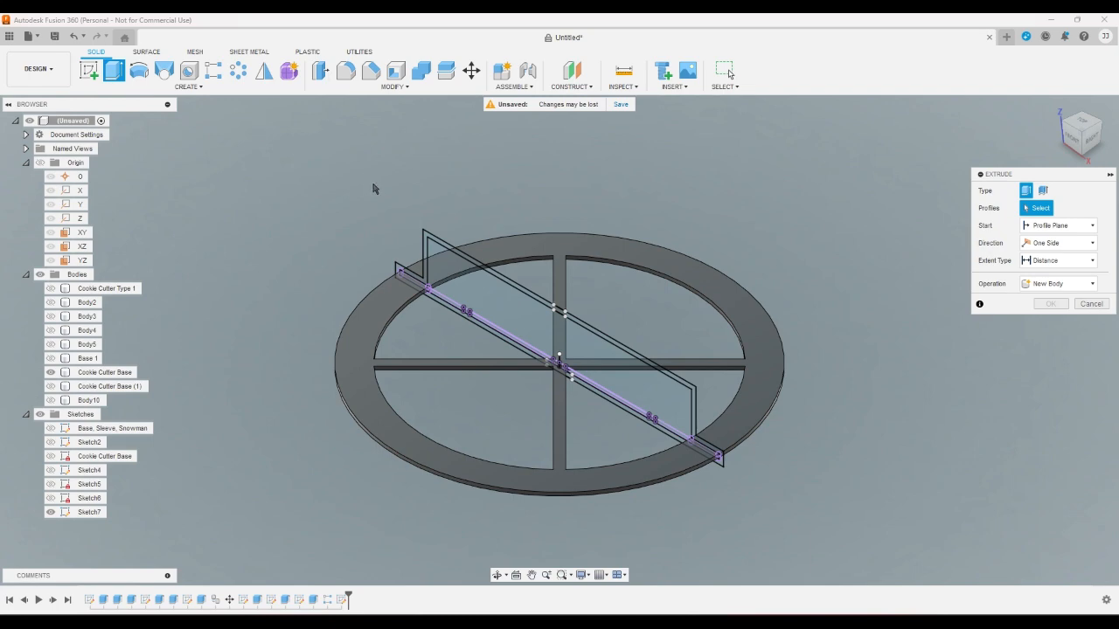
{"action": "left_click", "coordinate": [1091, 304]}
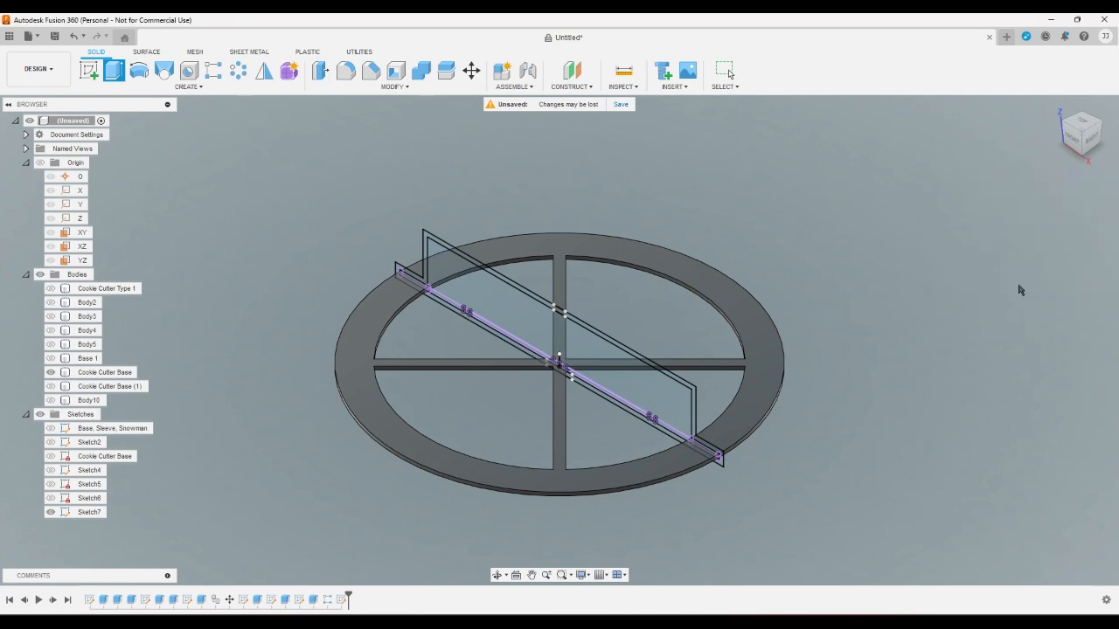
{"action": "left_click", "coordinate": [70, 39]}
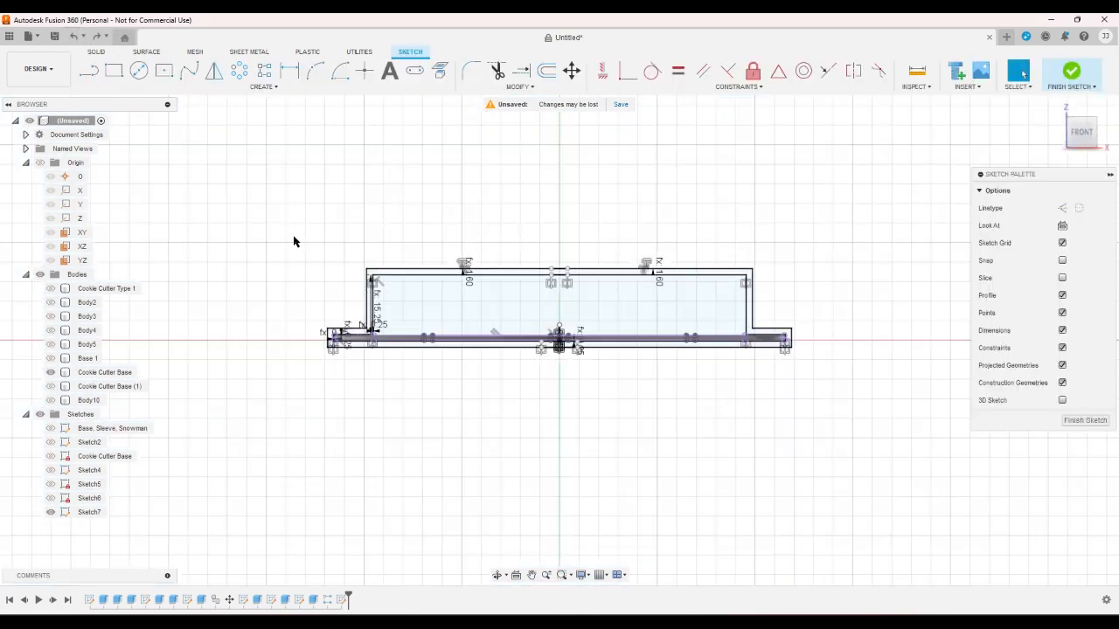
Draw a diagonal line from the outer outline's upper-left corner to the outer upper corner of the left flange
{"action": "key", "text": "l"}
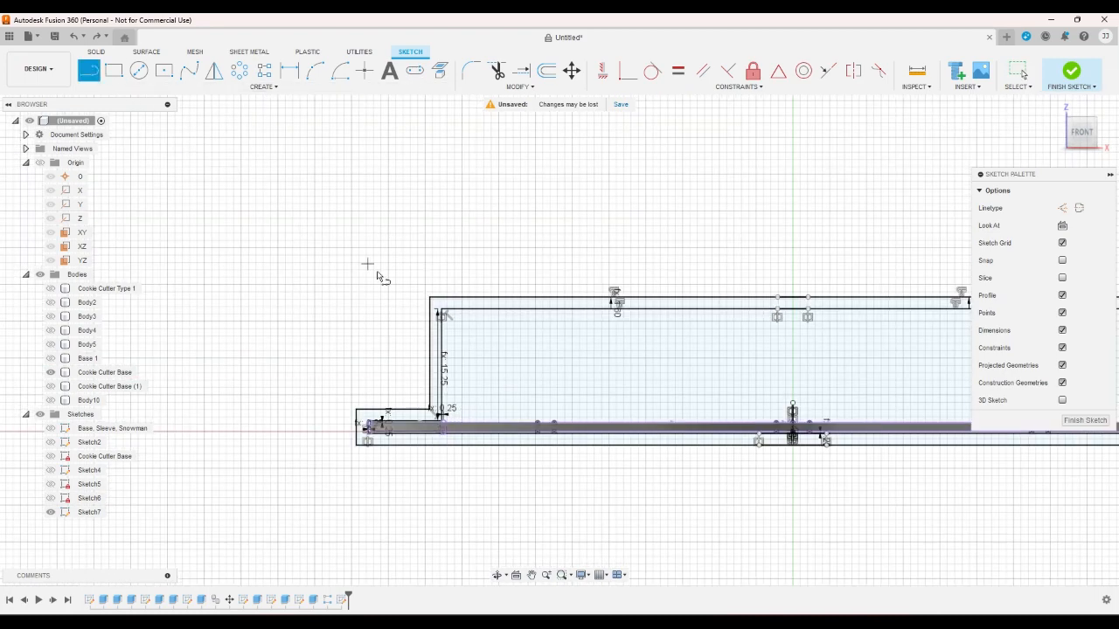
{"action": "scroll", "coordinate": [418, 296], "scroll_direction": "up", "scroll_amount": 2}
{"action": "left_click", "coordinate": [441, 300]}
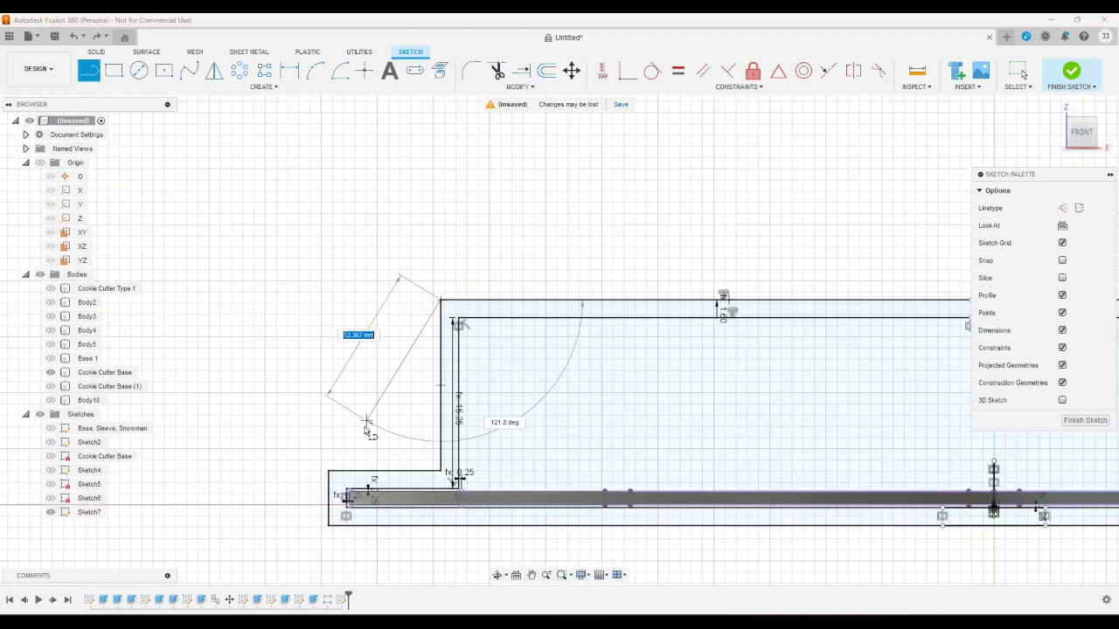
{"action": "left_click", "coordinate": [329, 470]}
Draw a matching diagonal line from the outer outline's upper-right corner to the right flange's outer corner, and finish the sketch
{"action": "scroll", "coordinate": [271, 419], "scroll_direction": "down", "scroll_amount": 2}
{"action": "scroll", "coordinate": [260, 403], "scroll_direction": "down", "scroll_amount": 3}
{"action": "scroll", "coordinate": [604, 397], "scroll_direction": "up", "scroll_amount": 3}
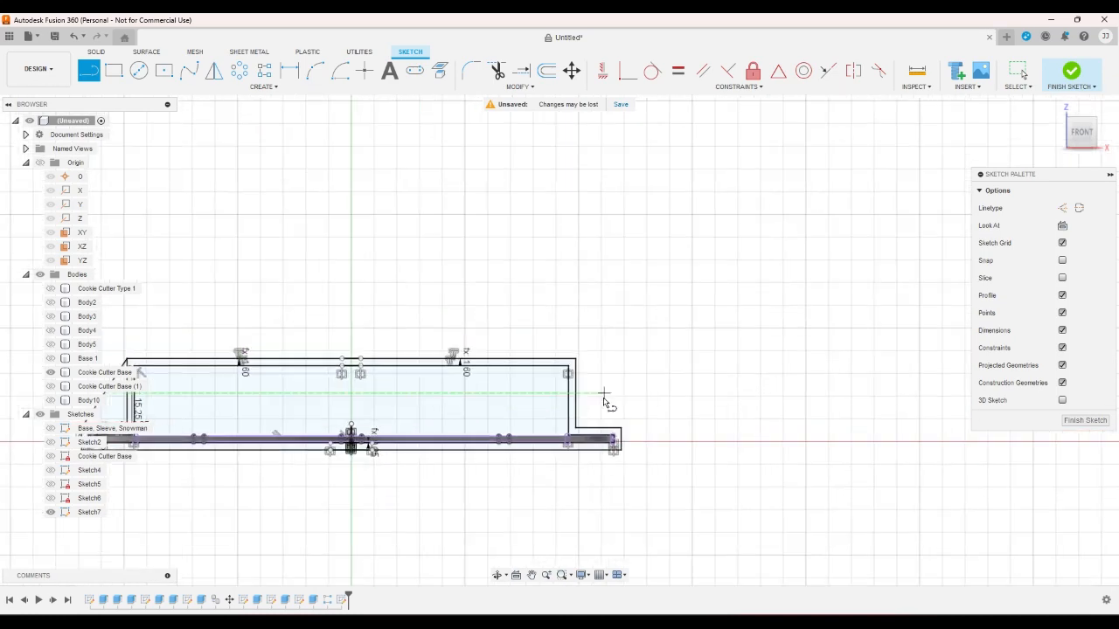
{"action": "left_click", "coordinate": [561, 340]}
{"action": "left_click", "coordinate": [631, 446]}
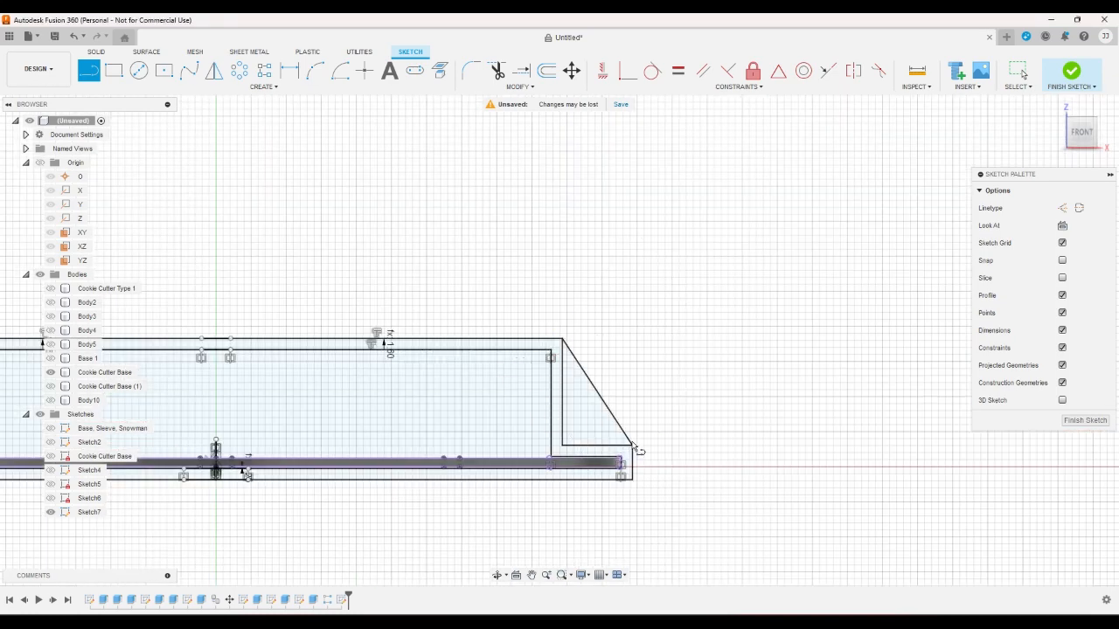
{"action": "right_click", "coordinate": [655, 407]}
{"action": "left_click", "coordinate": [686, 408]}
{"action": "scroll", "coordinate": [686, 411], "scroll_direction": "down", "scroll_amount": 3}
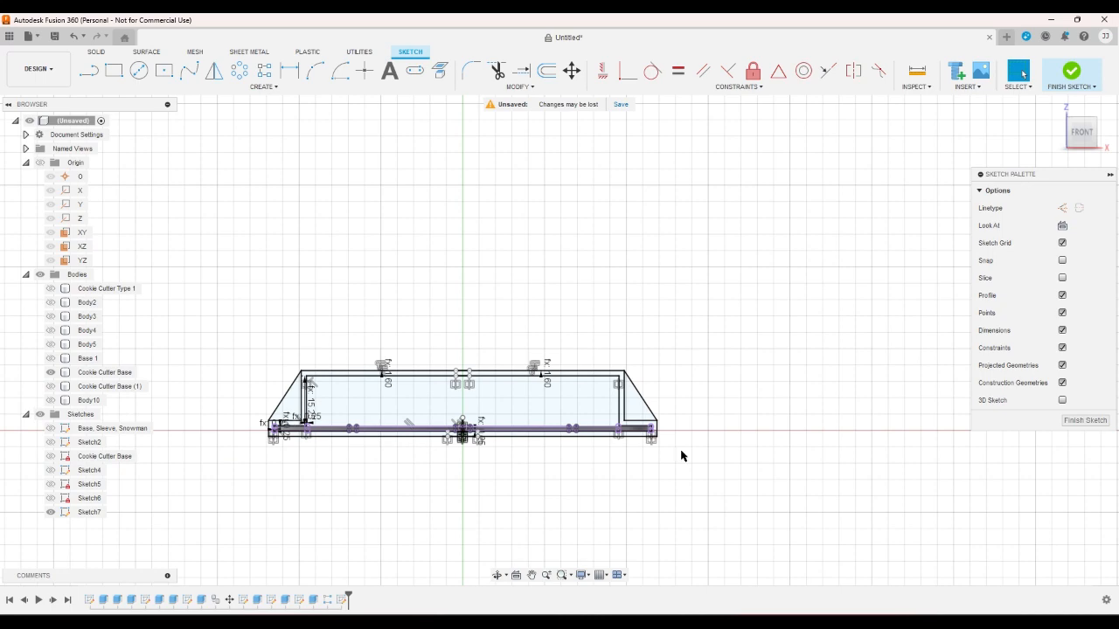
{"action": "scroll", "coordinate": [679, 455], "scroll_direction": "up", "scroll_amount": 2}
{"action": "scroll", "coordinate": [645, 390], "scroll_direction": "up", "scroll_amount": 2}
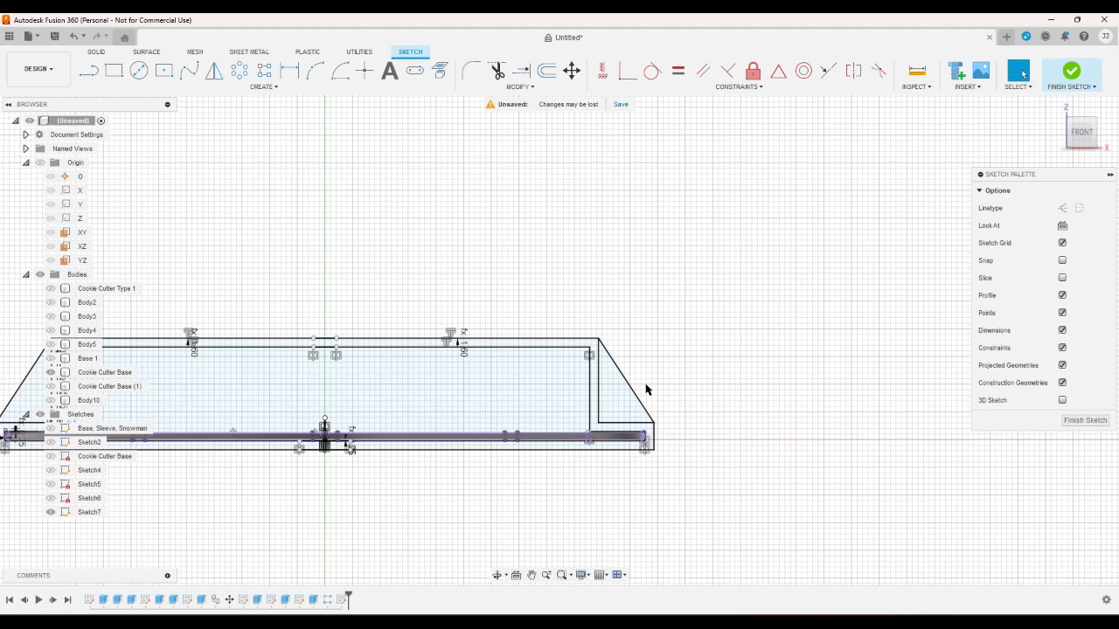
{"action": "left_click", "coordinate": [1069, 75]}
Set up a symmetric extrusion of the shell wall profile and both triangular side profiles
{"action": "left_click", "coordinate": [113, 71]}
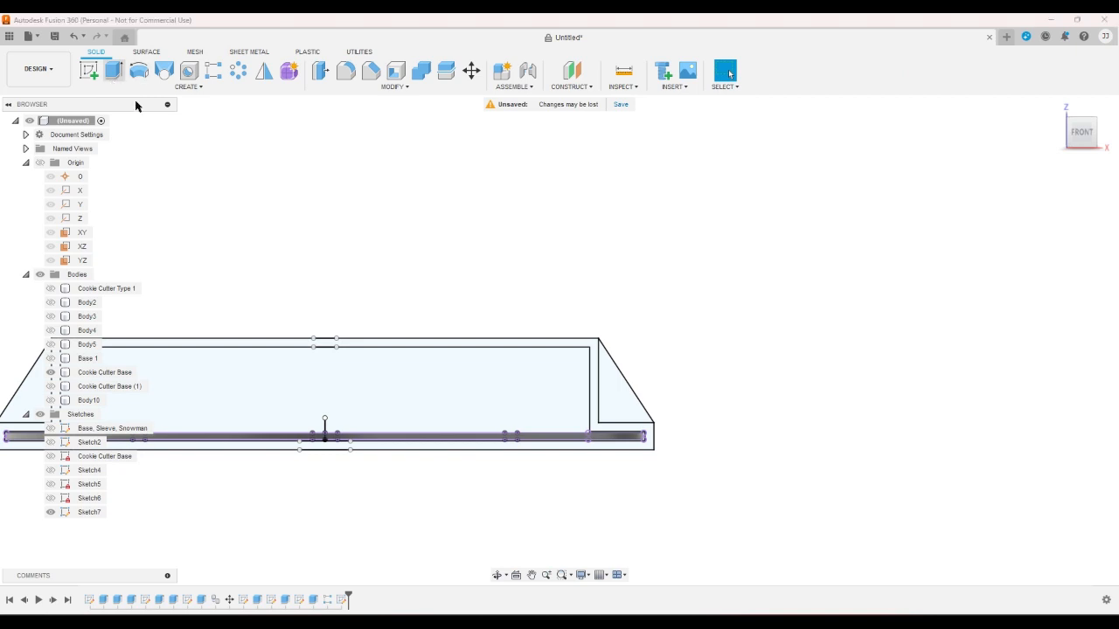
{"action": "left_click", "coordinate": [609, 371]}
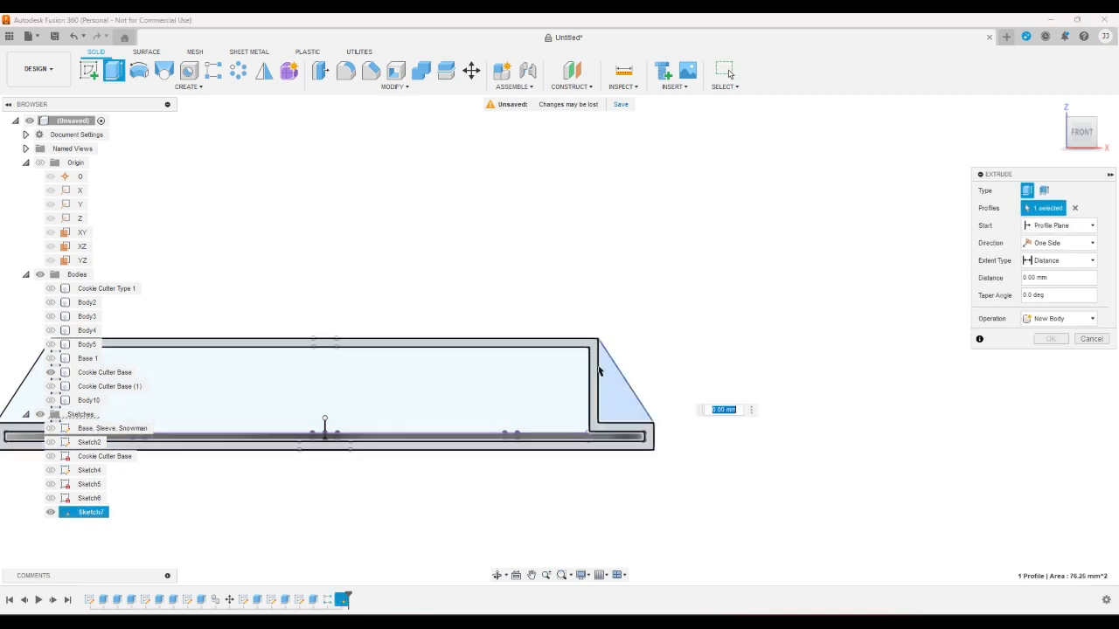
{"action": "left_click", "coordinate": [596, 366]}
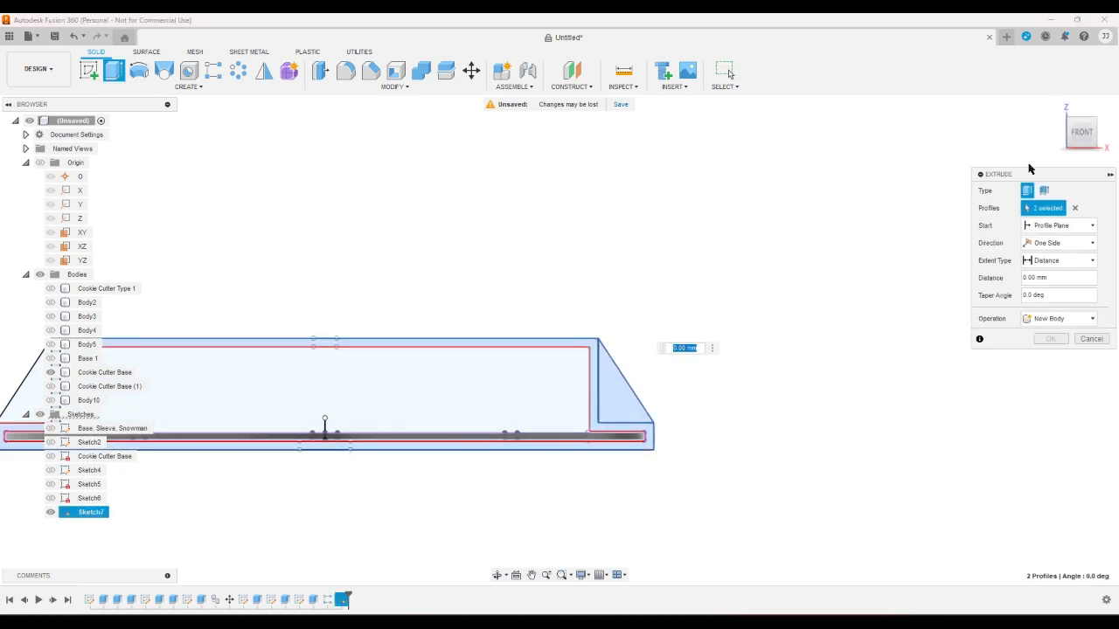
{"action": "left_click", "coordinate": [1054, 106]}
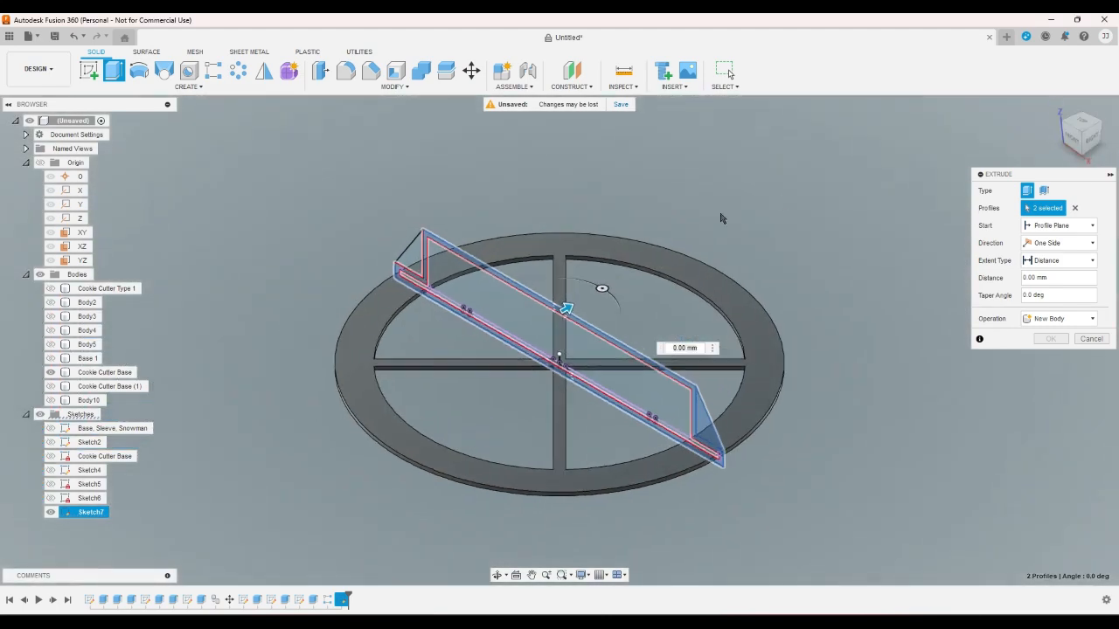
{"action": "left_click", "coordinate": [415, 260]}
{"action": "left_click", "coordinate": [1059, 243]}
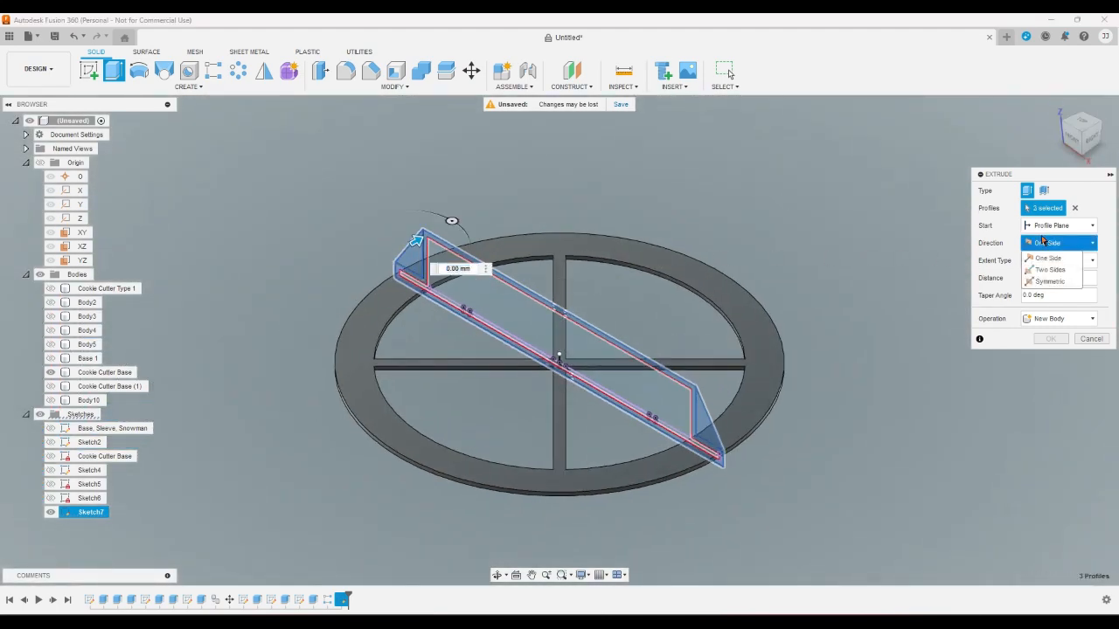
{"action": "left_click", "coordinate": [1049, 282]}
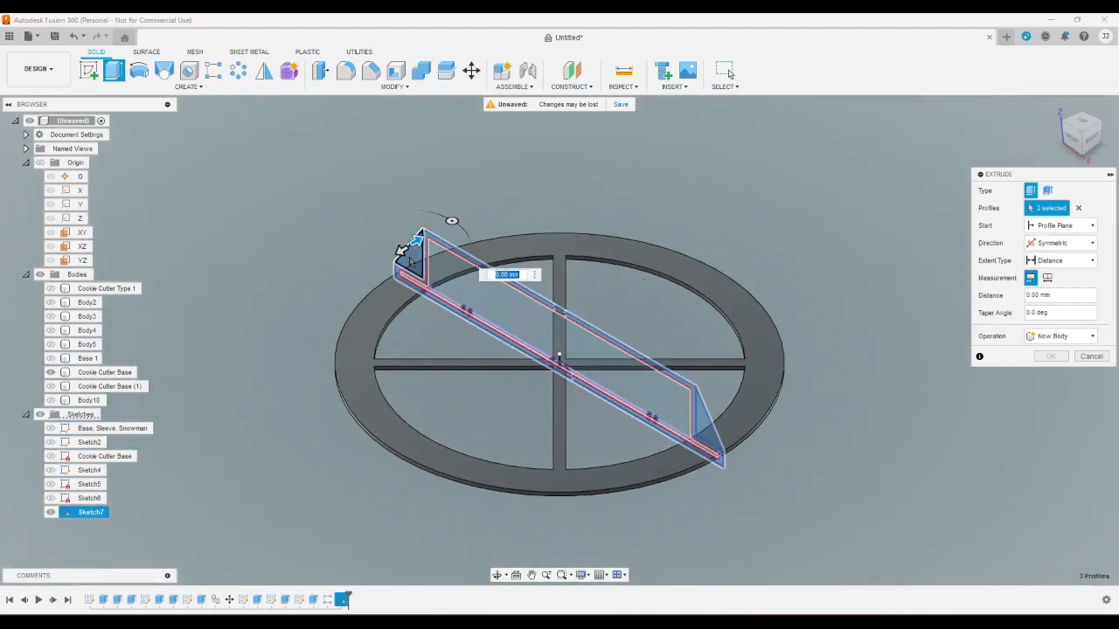
Try a symmetric extrusion distance of 55 mm and extend it to 60 mm per side to cover the base ring
{"action": "left_click_drag", "start_coordinate": [403, 248], "coordinate": [250, 337]}
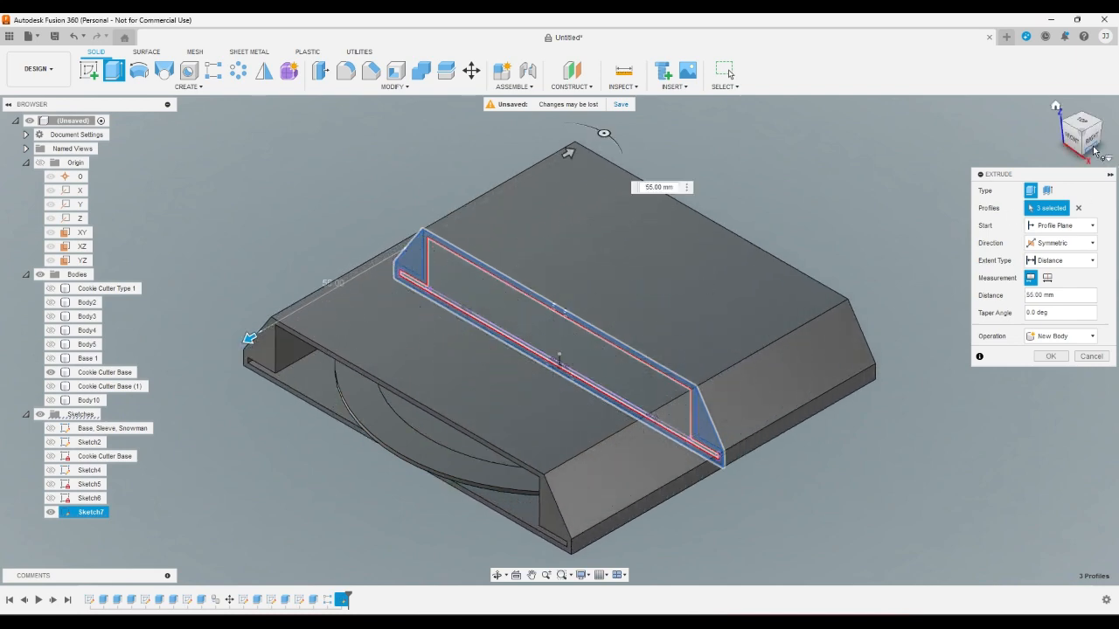
{"action": "left_click", "coordinate": [1106, 149]}
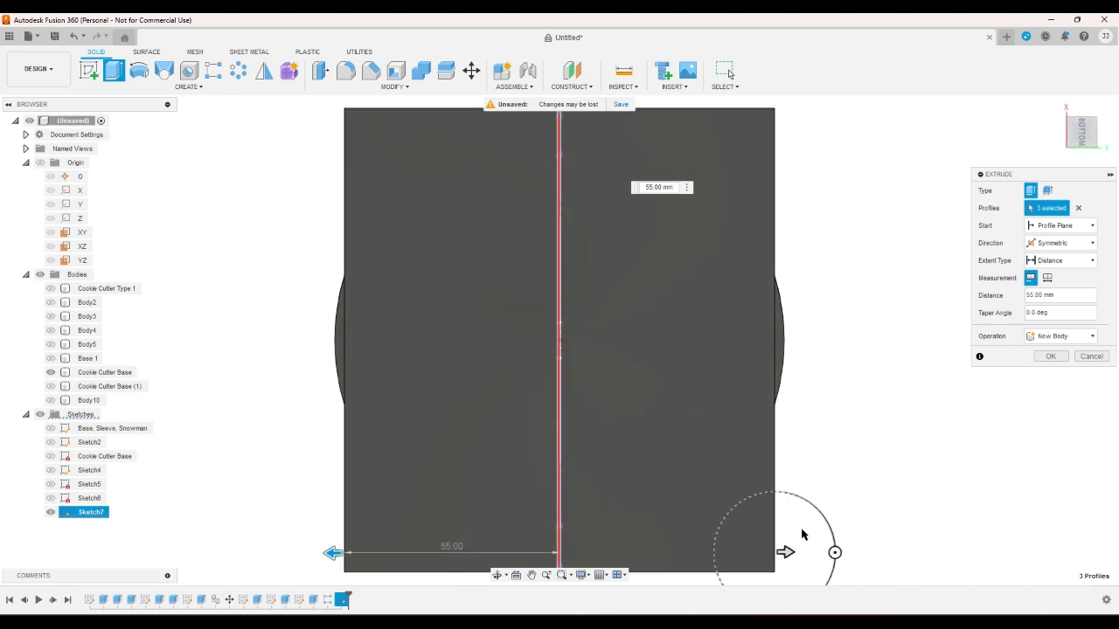
{"action": "left_click_drag", "start_coordinate": [785, 552], "coordinate": [804, 552]}
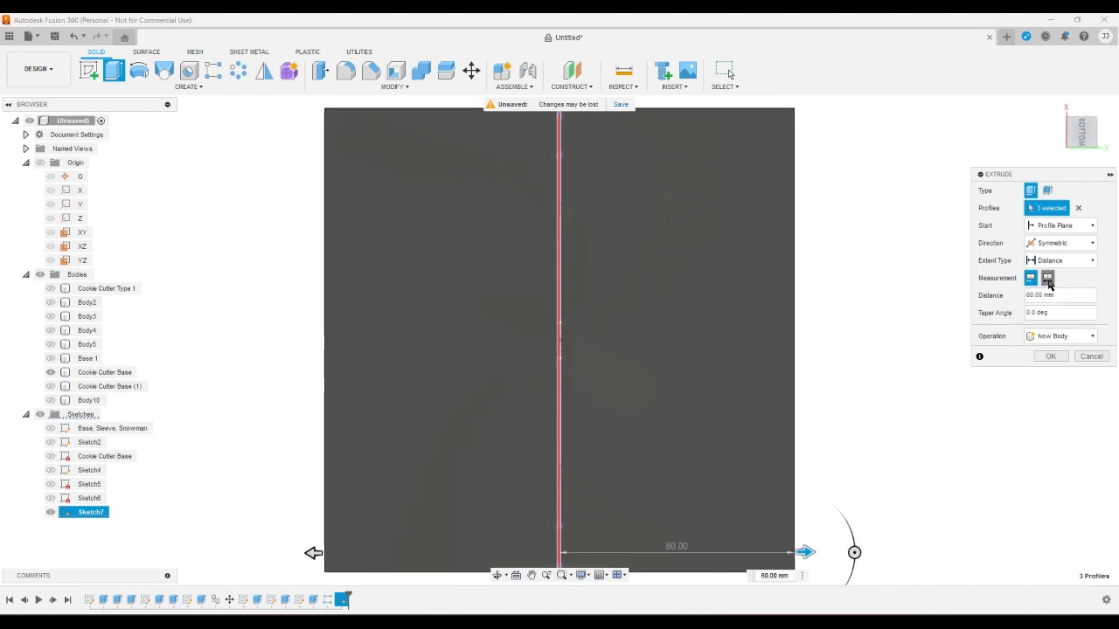
Measure the symmetric extrusion by whole length, set its distance to 110 mm, and create it as a new body
{"action": "left_click", "coordinate": [1046, 278]}
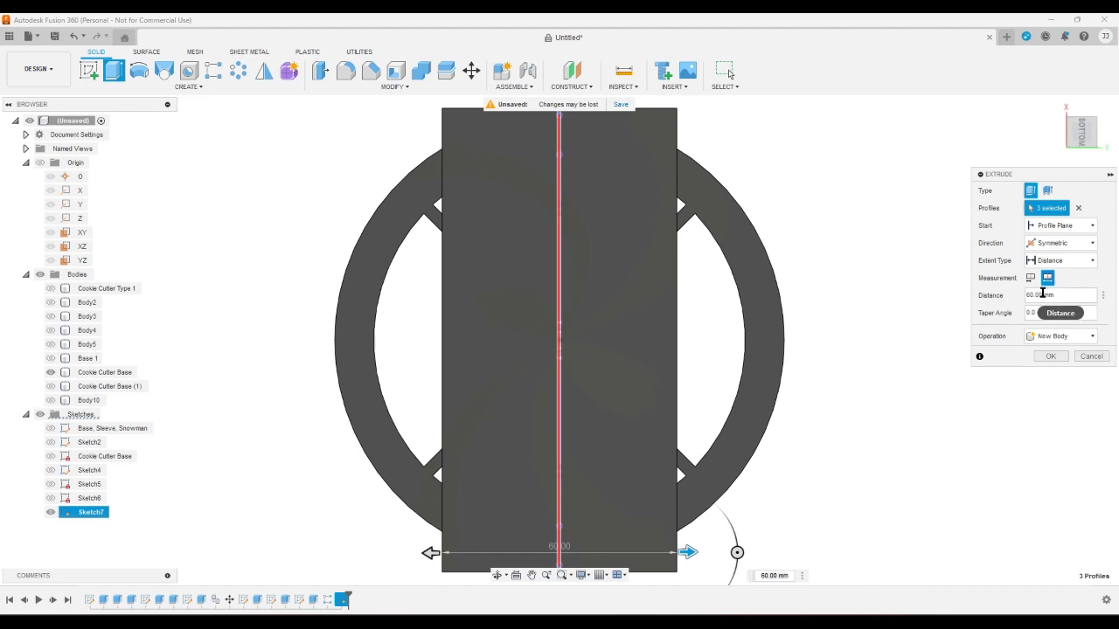
{"action": "left_click_drag", "start_coordinate": [690, 550], "coordinate": [815, 538]}
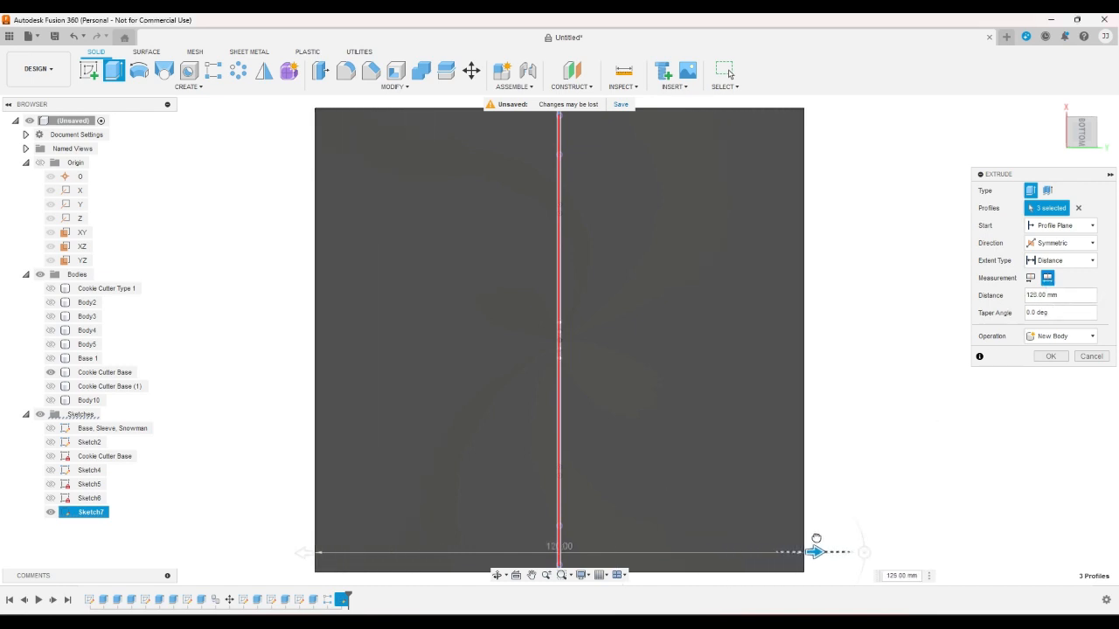
{"action": "left_click", "coordinate": [1082, 113]}
{"action": "left_click", "coordinate": [1069, 119]}
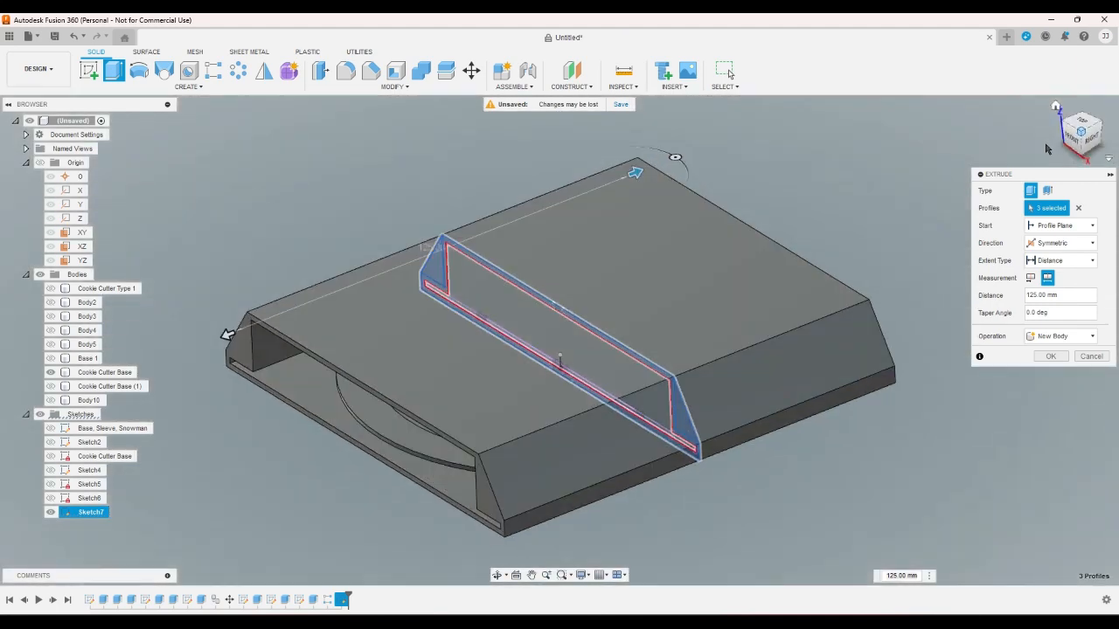
{"action": "double_click", "coordinate": [1053, 295]}
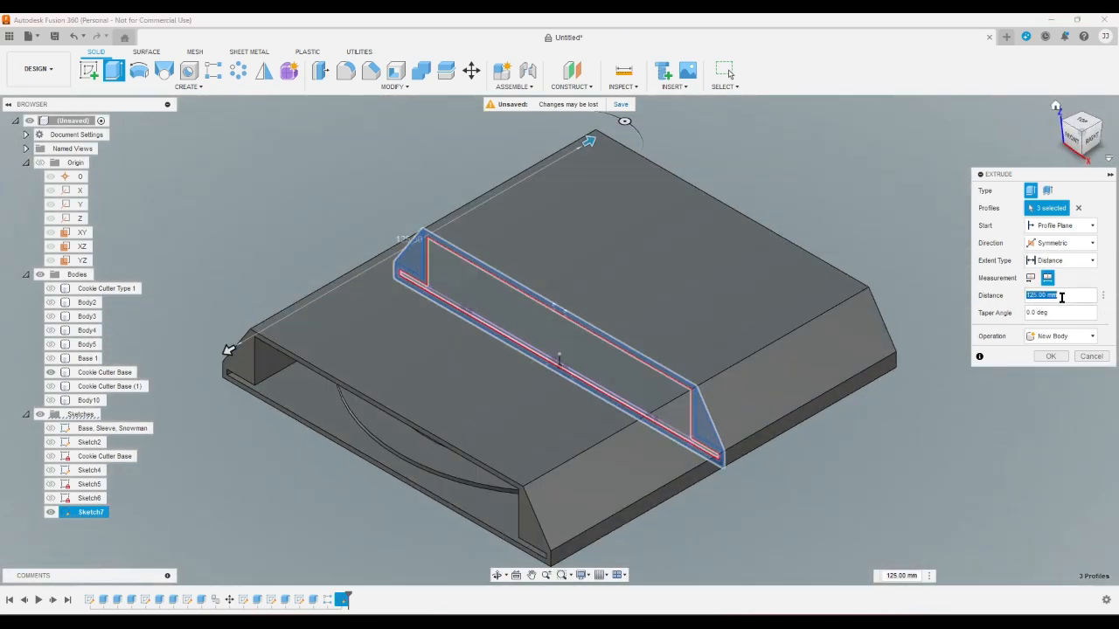
{"action": "type", "text": "110"}
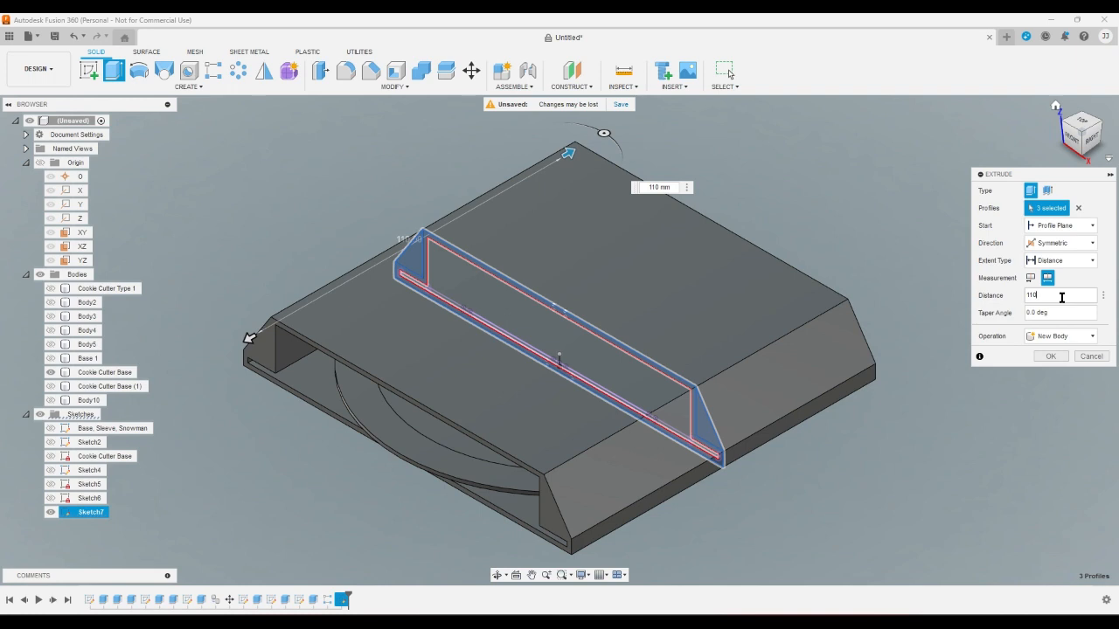
{"action": "key", "text": "Return"}
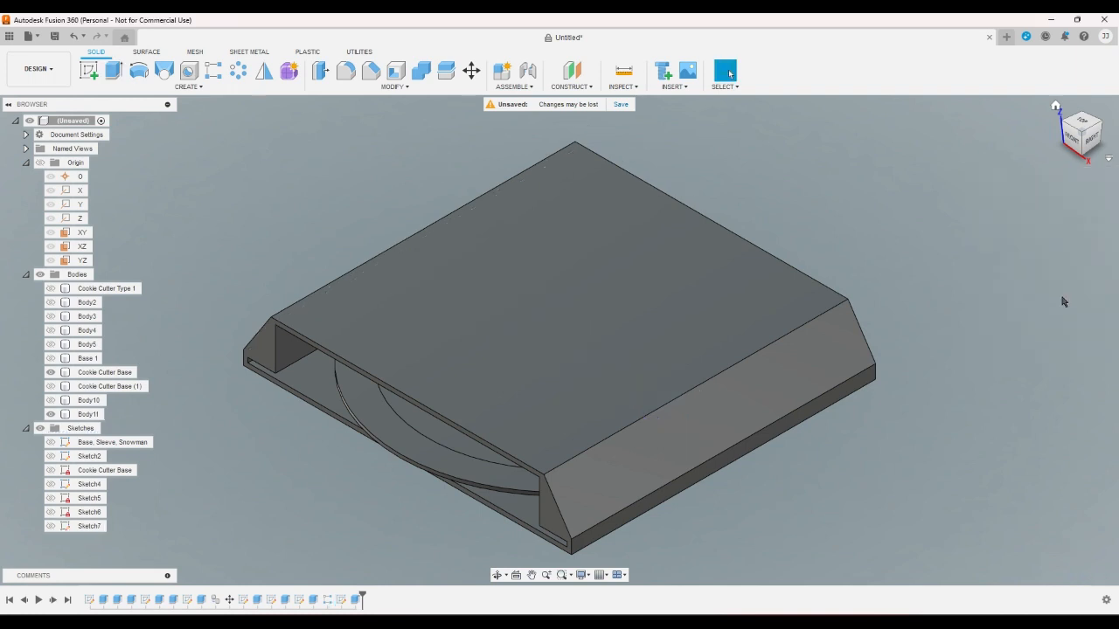
{"action": "left_click", "coordinate": [1080, 155]}
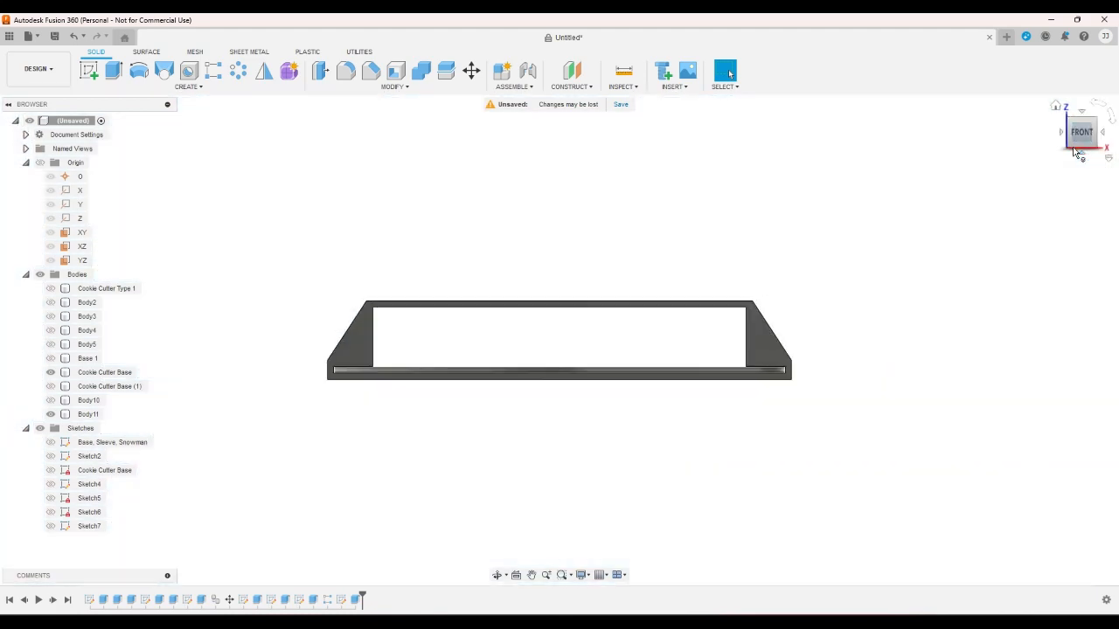
Delete the duplicate body Cookie Cutter Base (1), including its referenced timeline feature
{"action": "left_click", "coordinate": [1055, 104]}
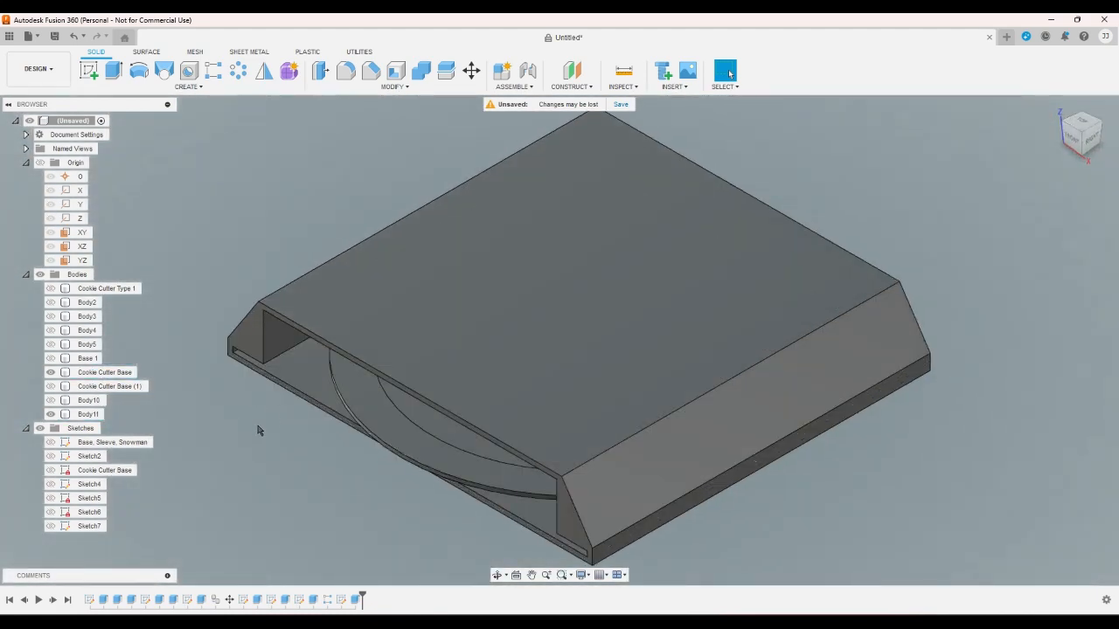
{"action": "left_click", "coordinate": [372, 407]}
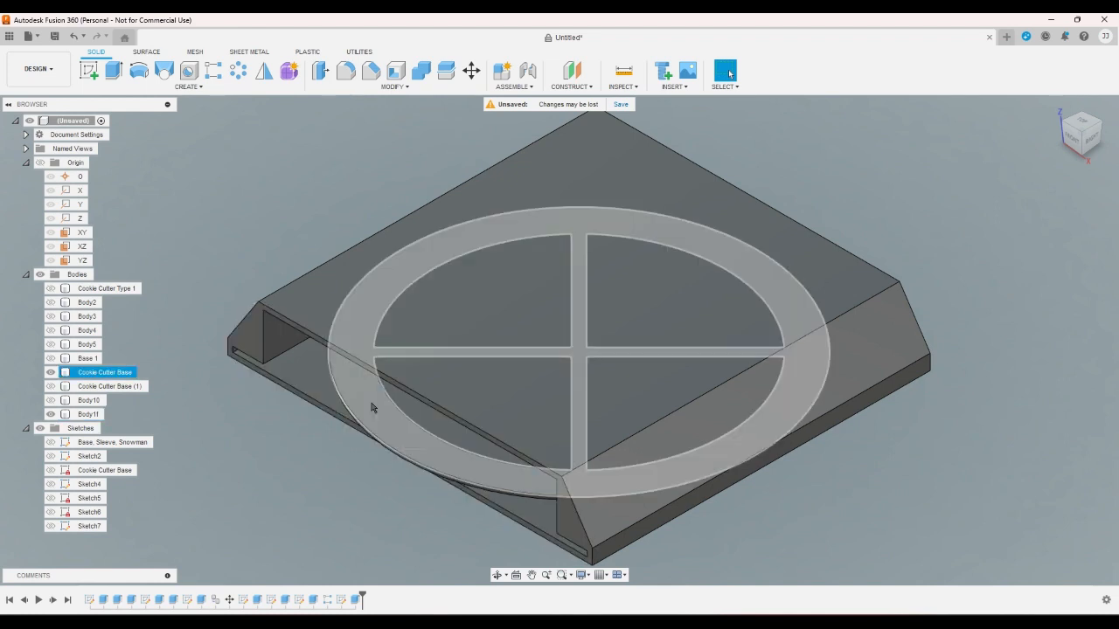
{"action": "left_click", "coordinate": [296, 459]}
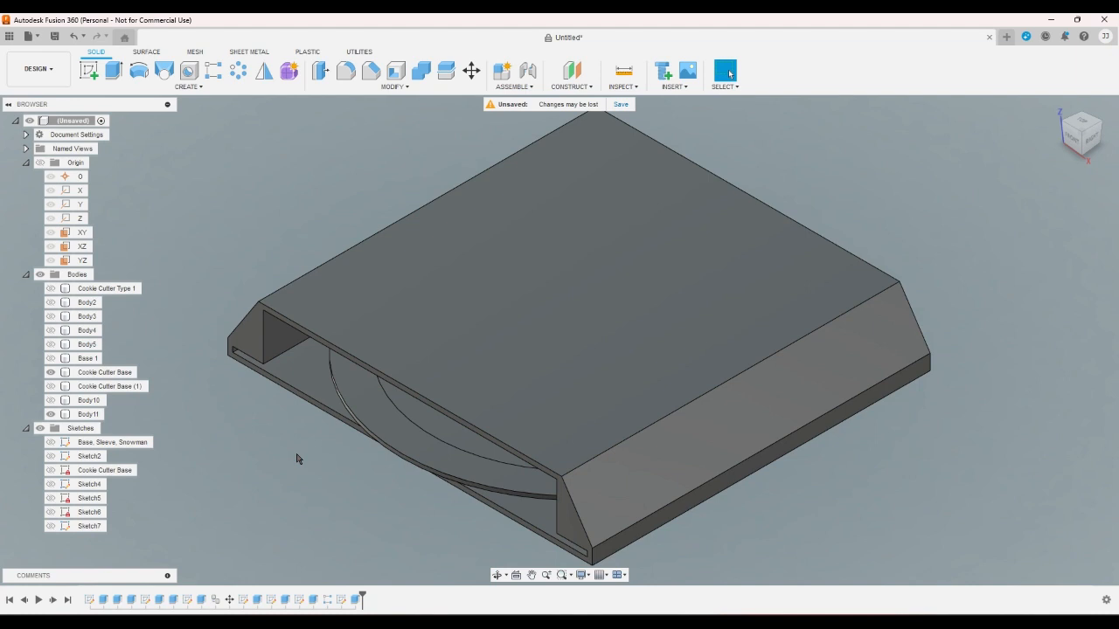
{"action": "left_click", "coordinate": [109, 372]}
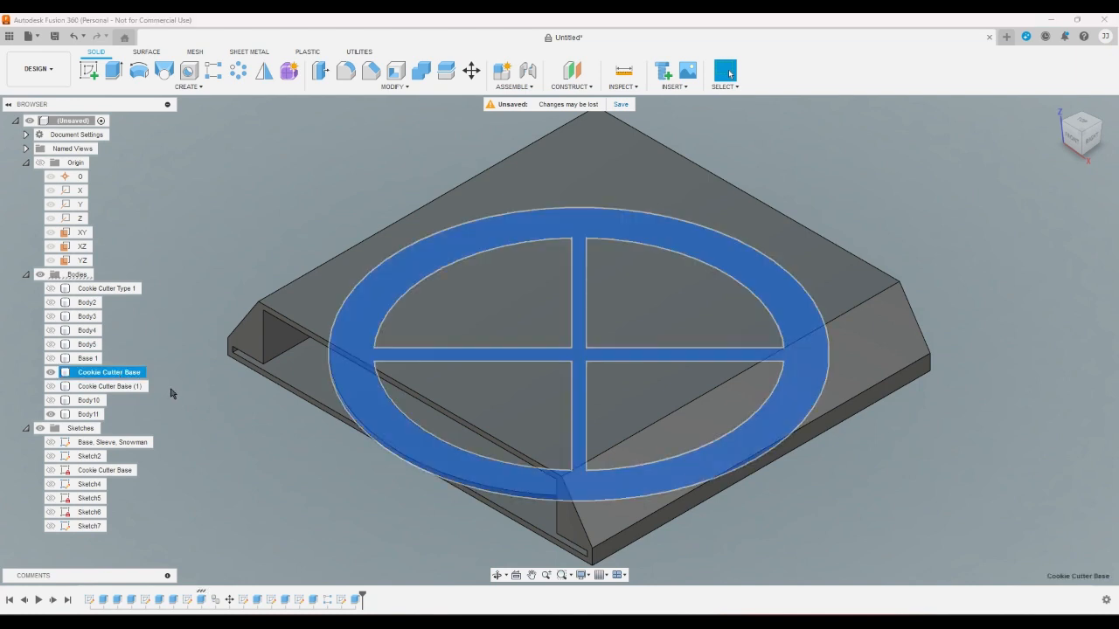
{"action": "left_click", "coordinate": [135, 387]}
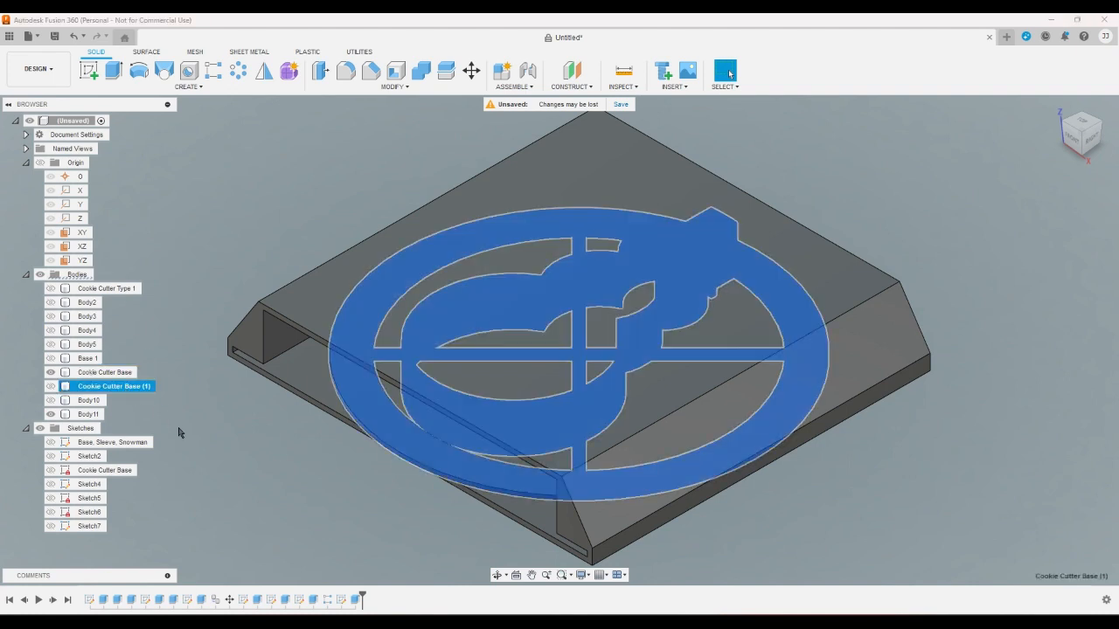
{"action": "key", "text": "Delete"}
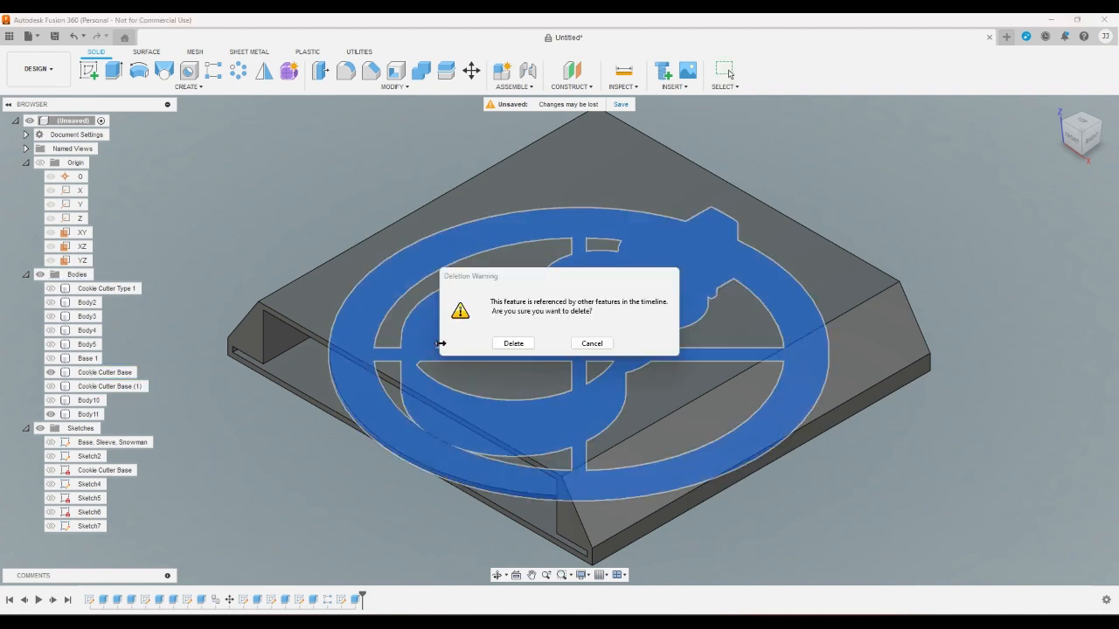
{"action": "left_click", "coordinate": [513, 343]}
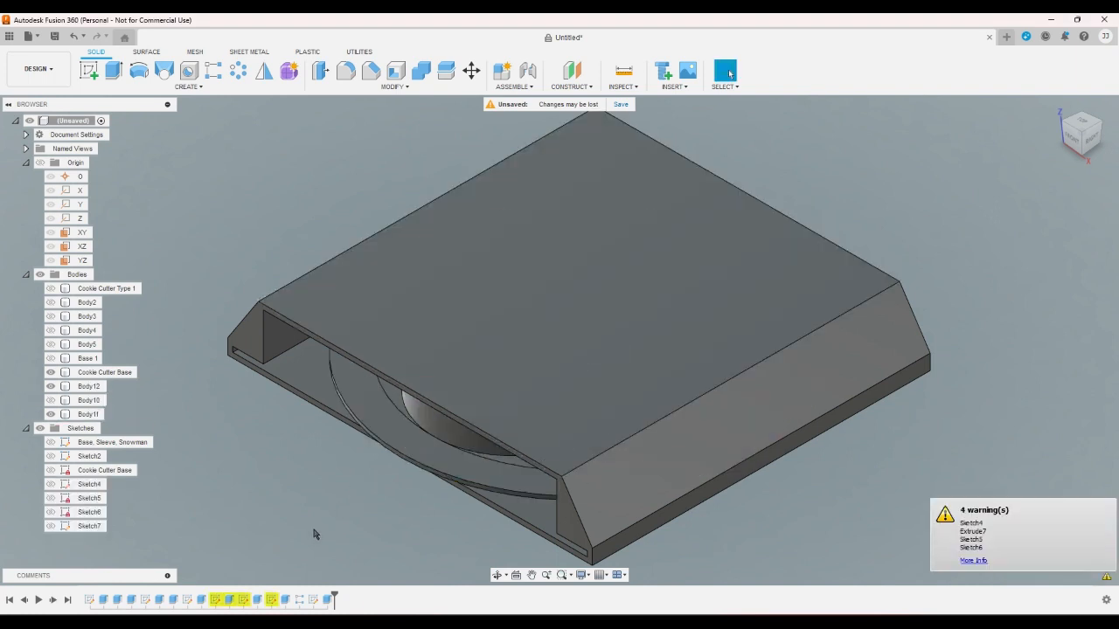
Delete Sketch6 and its dependent Extrude9 feature from the timeline
{"action": "key", "text": "Delete"}
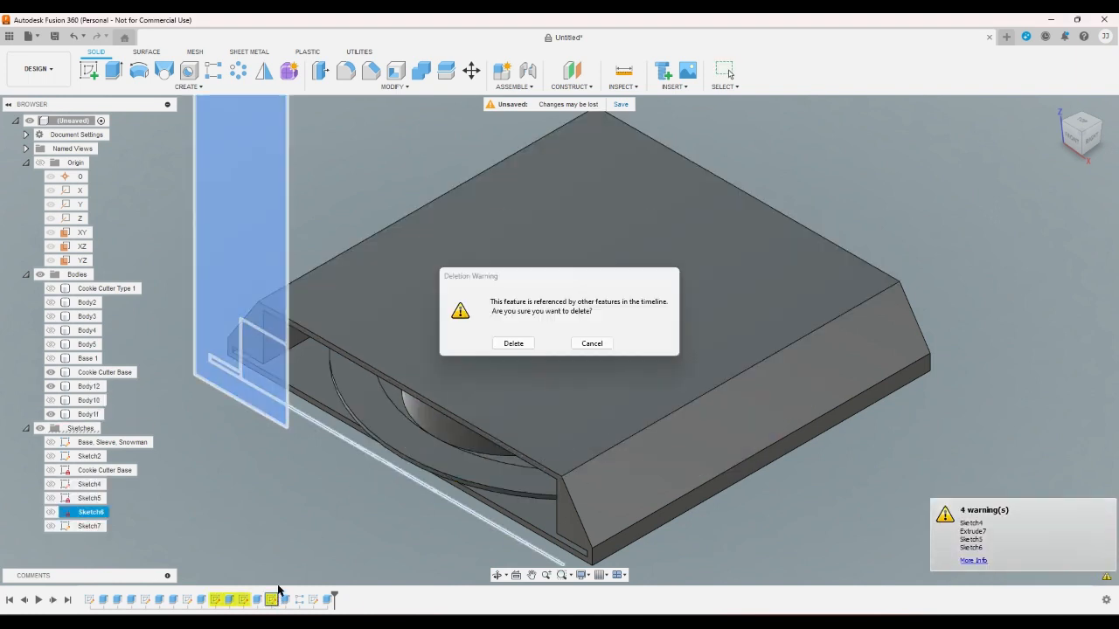
{"action": "left_click", "coordinate": [514, 344]}
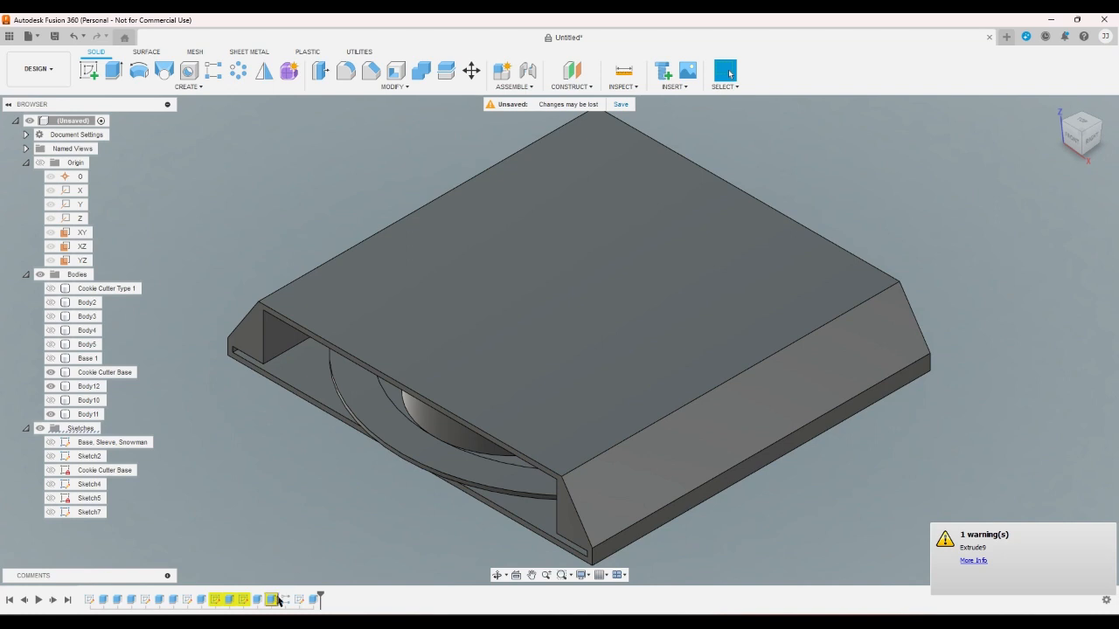
{"action": "left_click", "coordinate": [278, 599]}
{"action": "key", "text": "Delete"}
{"action": "left_click", "coordinate": [513, 343]}
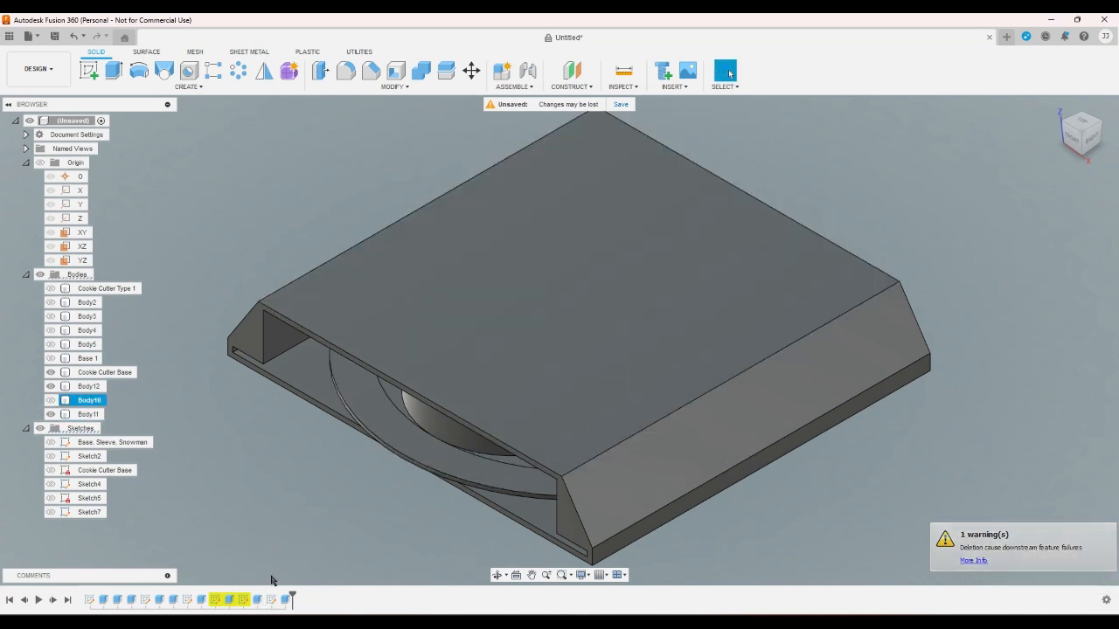
Delete Sketch5 from the timeline
{"action": "left_click", "coordinate": [244, 600]}
{"action": "key", "text": "Delete"}
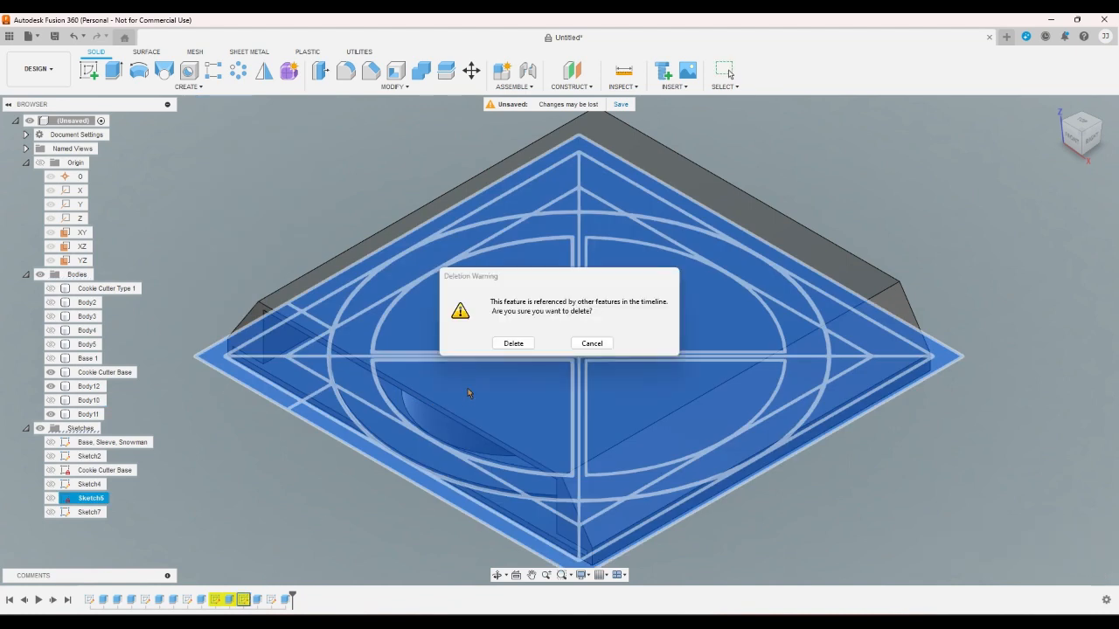
{"action": "left_click", "coordinate": [513, 343]}
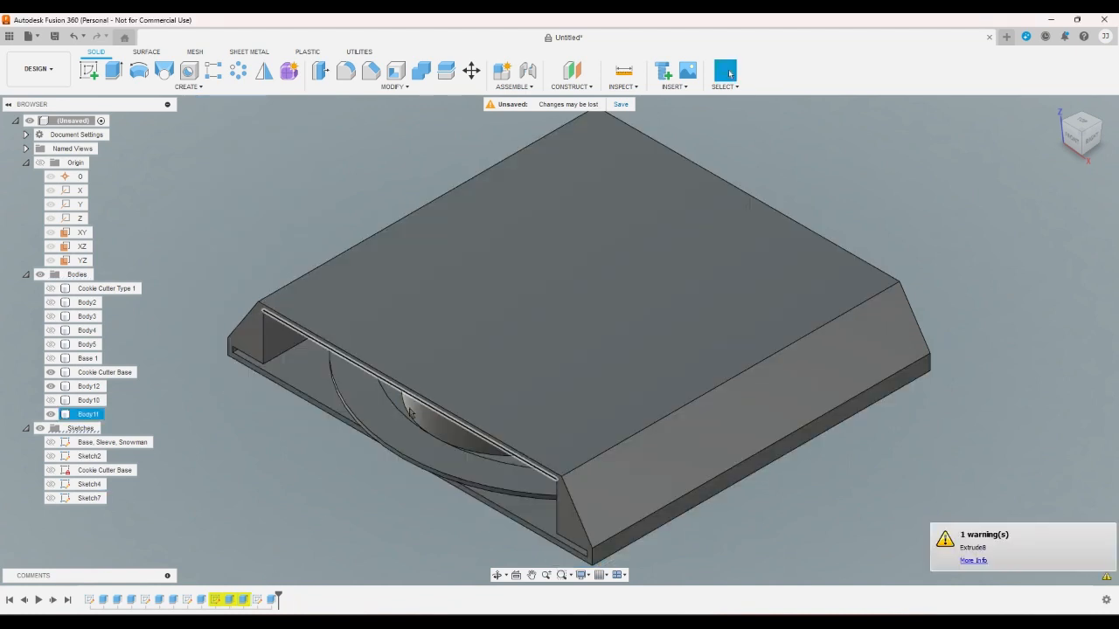
Delete Sketch4 and the remaining dependent extrusions Extrude7 and Extrude8 from the timeline
{"action": "left_click", "coordinate": [217, 600]}
{"action": "key", "text": "Delete"}
{"action": "left_click", "coordinate": [514, 345]}
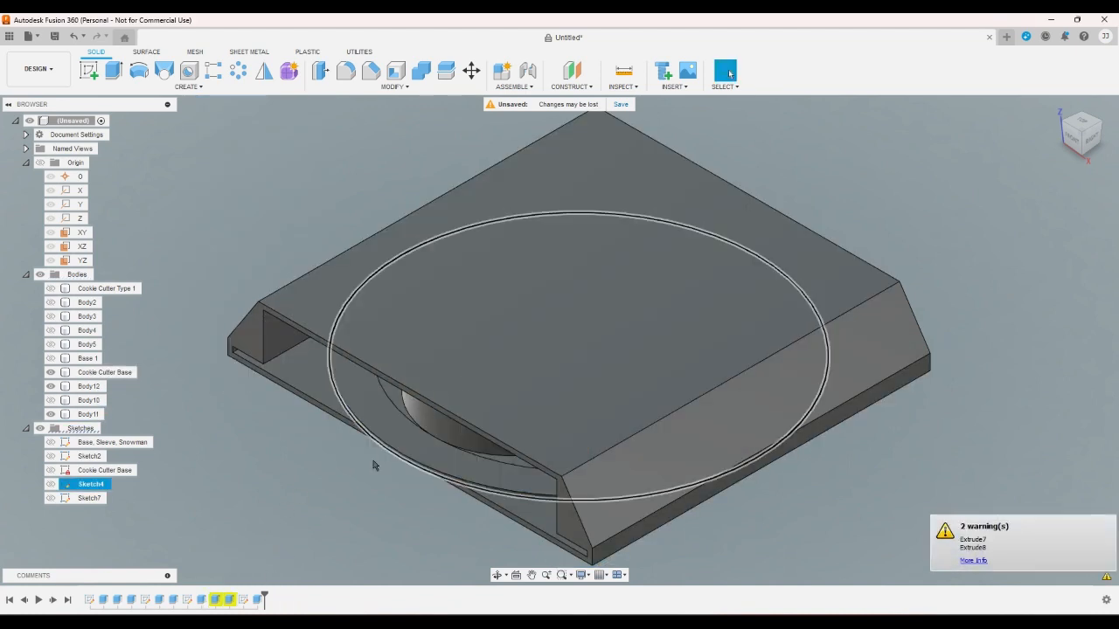
{"action": "left_click", "coordinate": [217, 600]}
{"action": "key", "text": "Delete"}
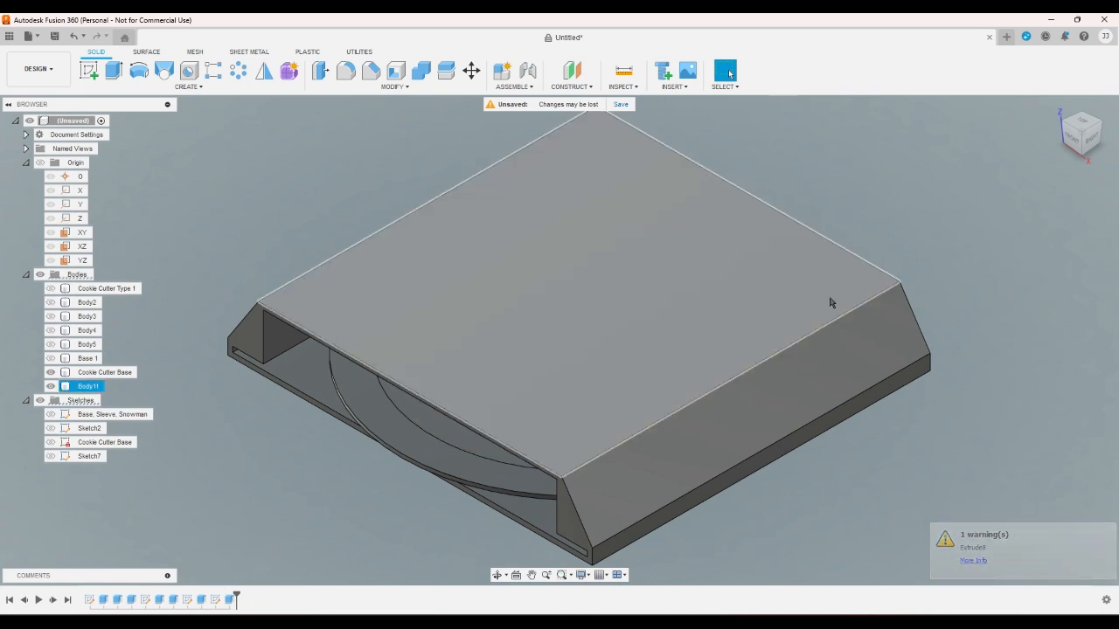
Examine the sleeve body from the front, from below and in isometric view, checking how far it covers the base ring
{"action": "left_click", "coordinate": [1080, 138]}
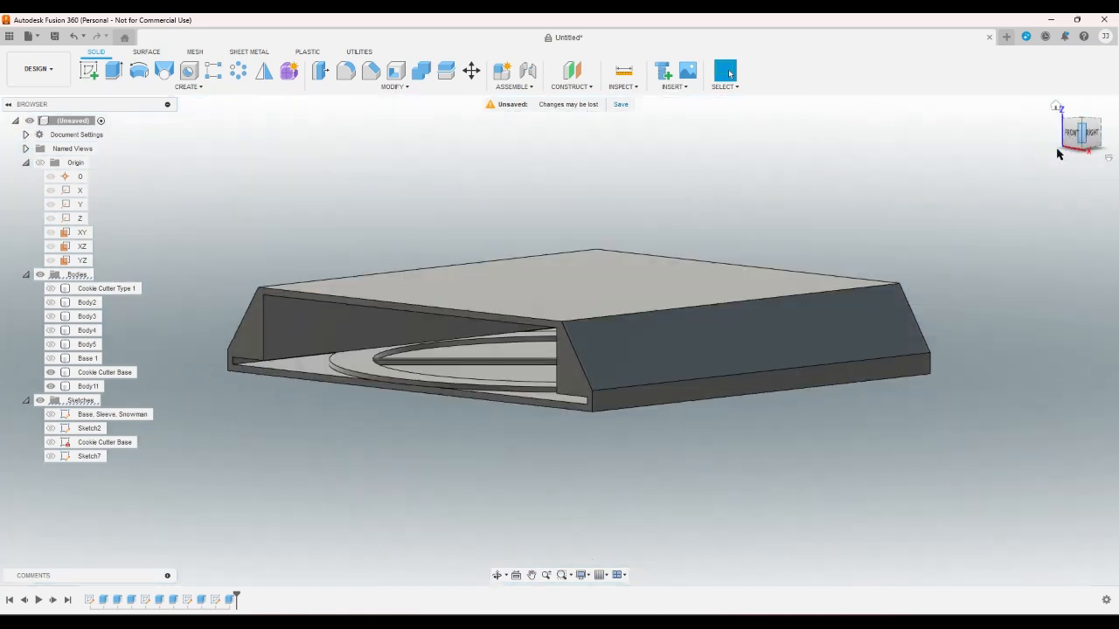
{"action": "left_click", "coordinate": [1056, 107]}
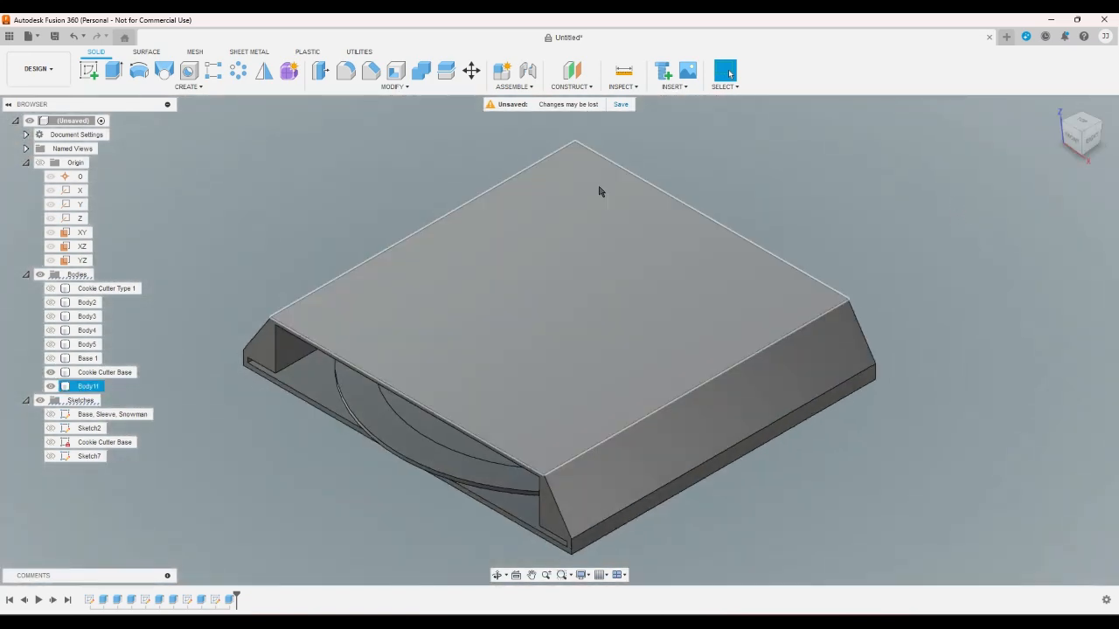
{"action": "left_click", "coordinate": [1069, 141]}
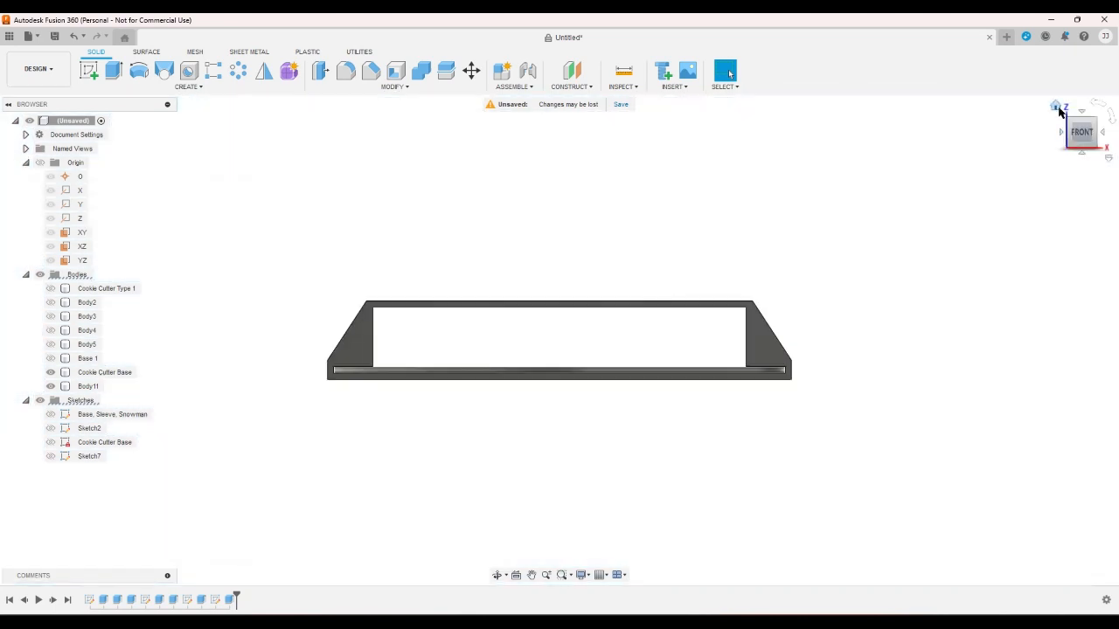
{"action": "left_click", "coordinate": [1056, 106]}
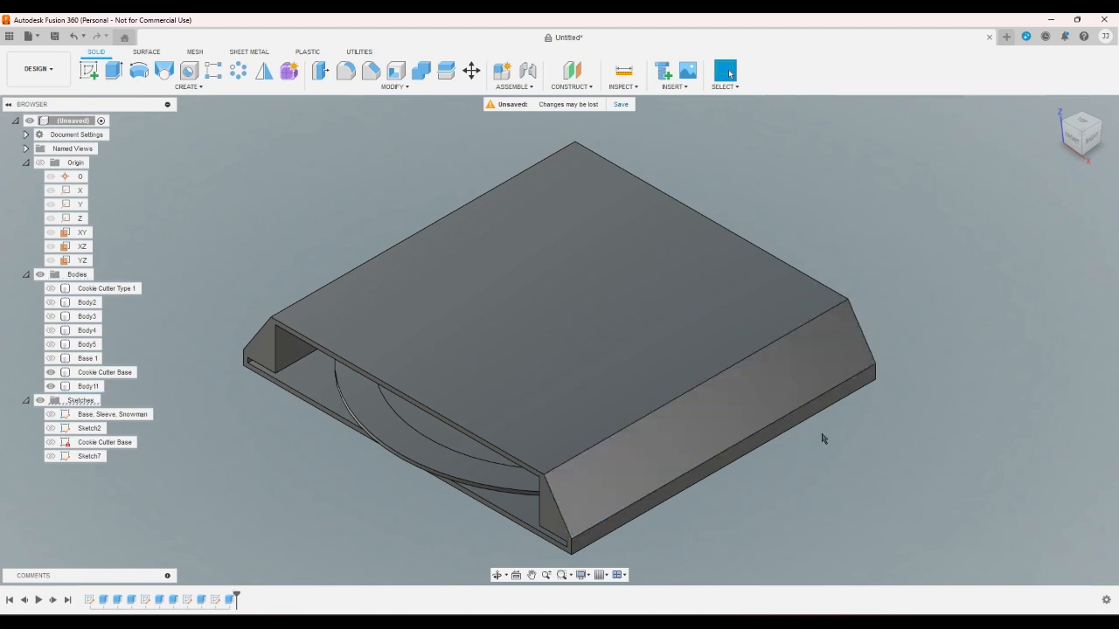
{"action": "left_click", "coordinate": [1084, 161]}
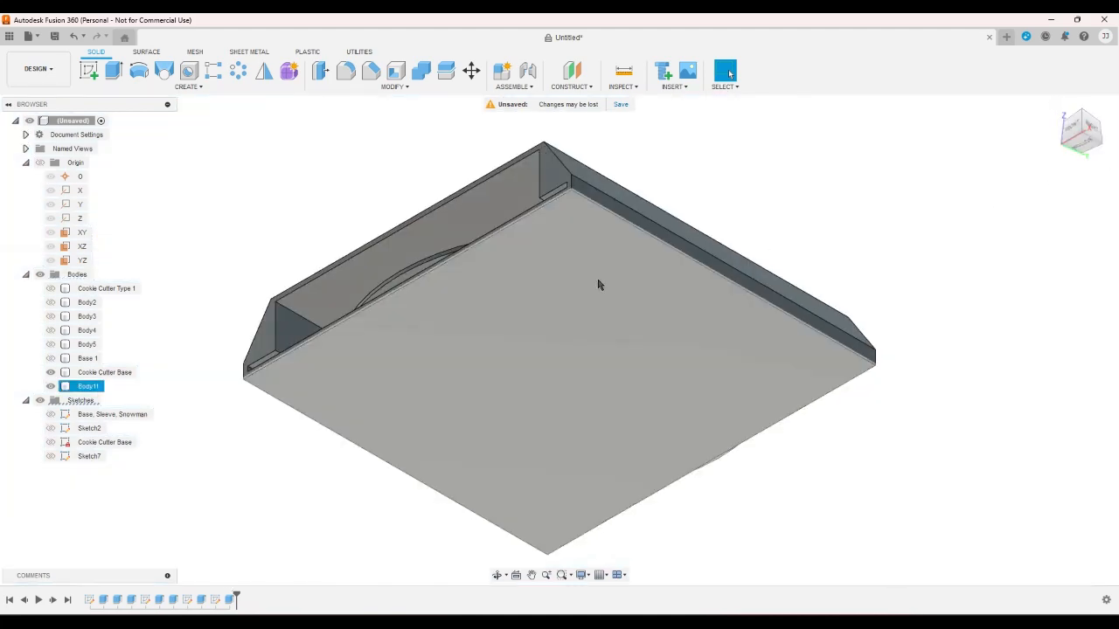
{"action": "left_click", "coordinate": [1052, 107]}
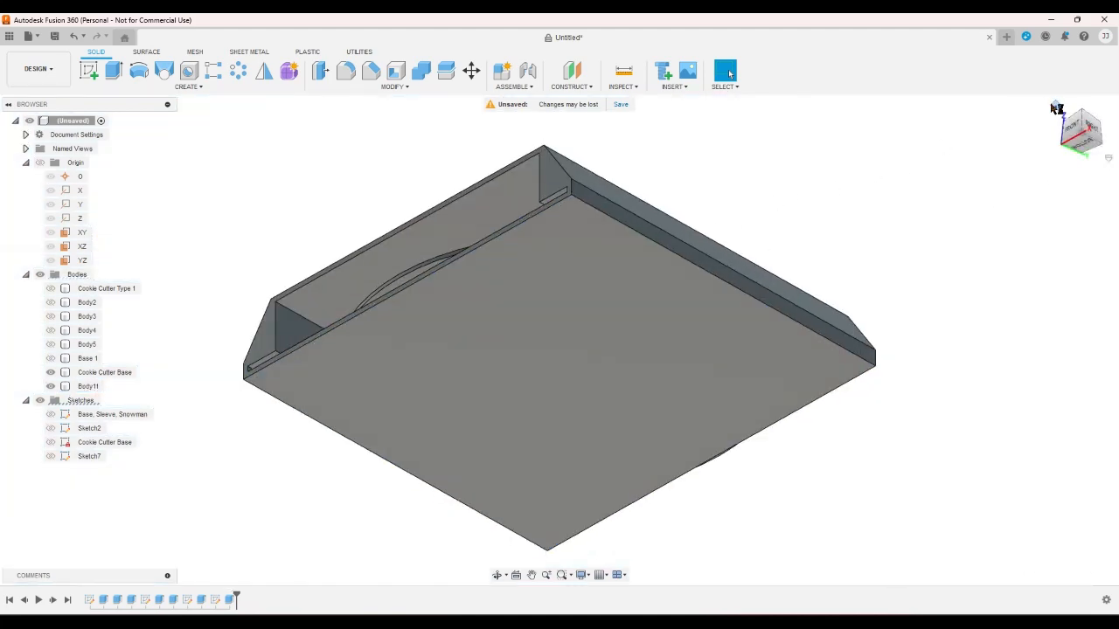
{"action": "scroll", "coordinate": [412, 379], "scroll_direction": "up", "scroll_amount": 1}
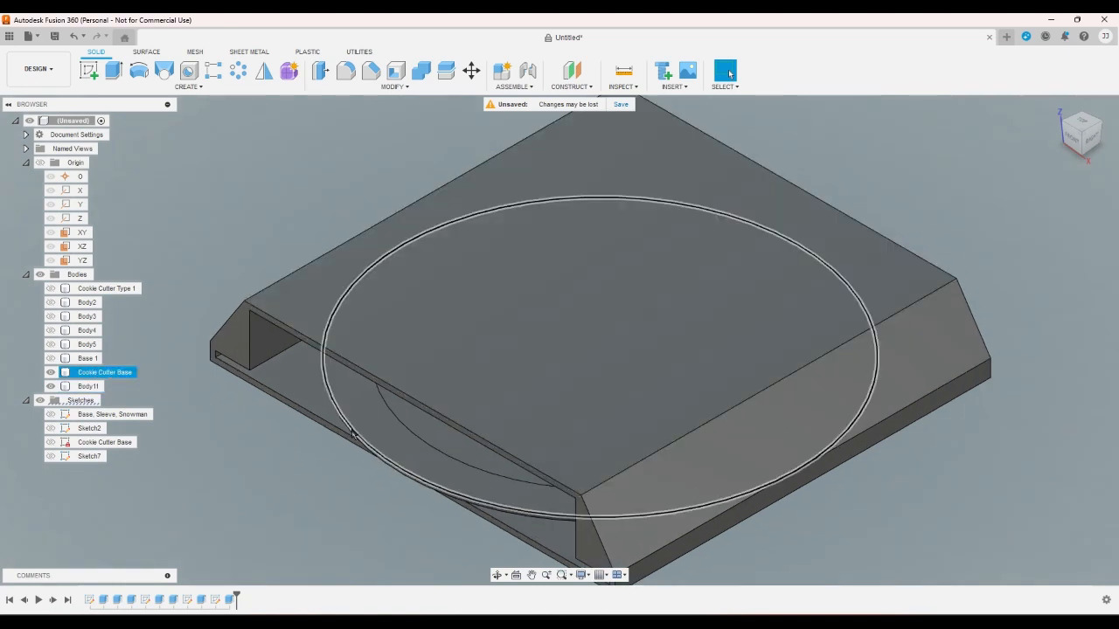
{"action": "scroll", "coordinate": [307, 460], "scroll_direction": "down", "scroll_amount": 2}
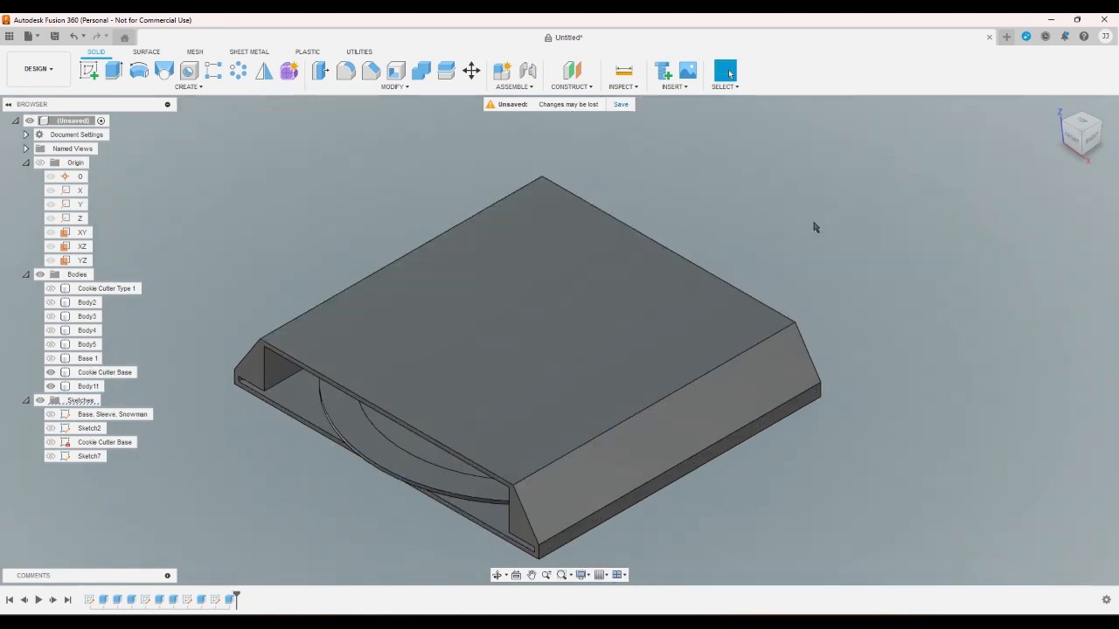
{"action": "left_click", "coordinate": [1082, 155]}
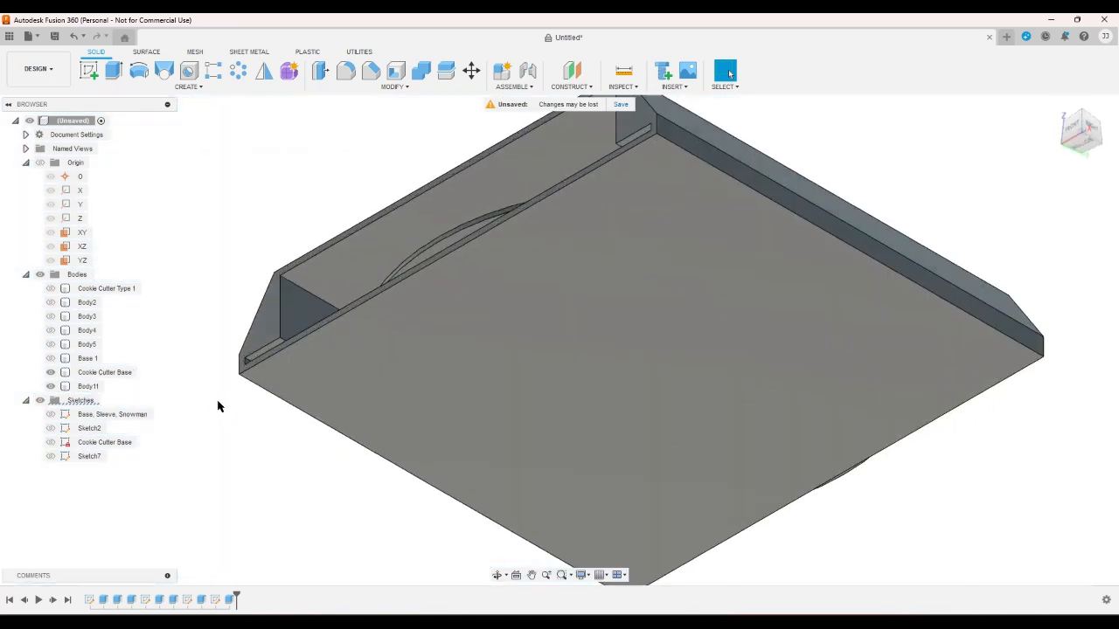
{"action": "scroll", "coordinate": [345, 295], "scroll_direction": "up", "scroll_amount": 2}
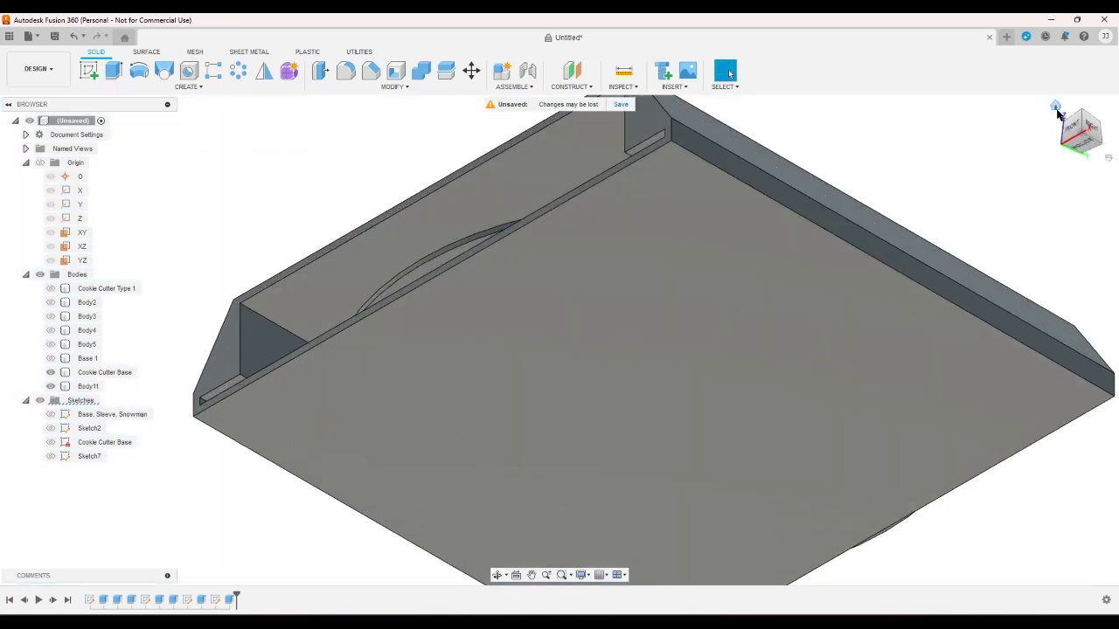
{"action": "left_click", "coordinate": [1056, 107]}
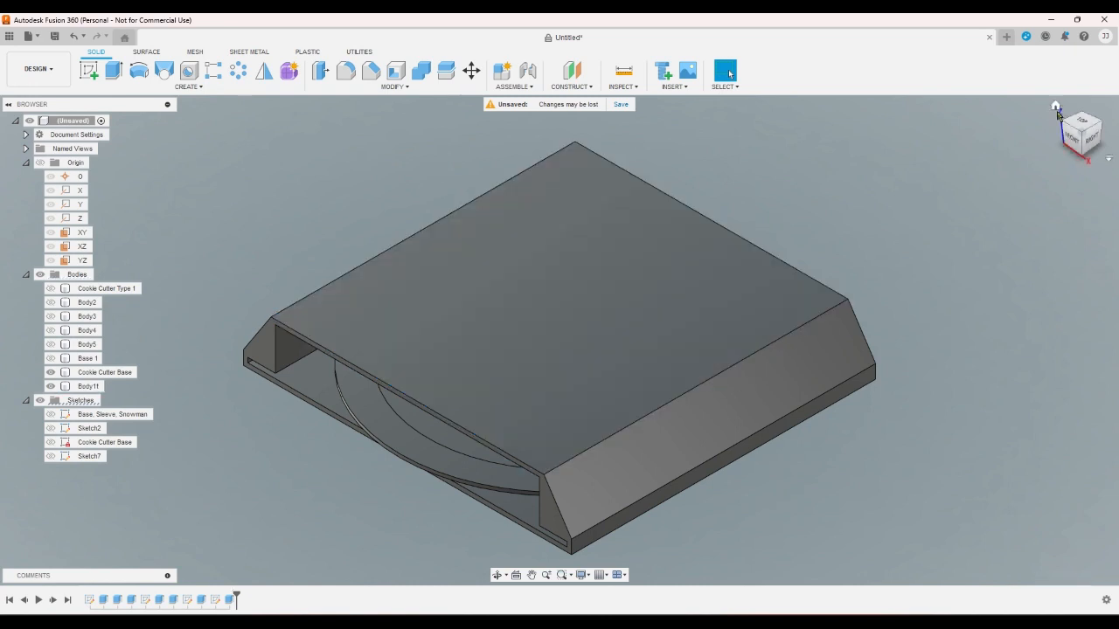
{"action": "left_click", "coordinate": [1064, 122]}
{"action": "left_click", "coordinate": [1057, 108]}
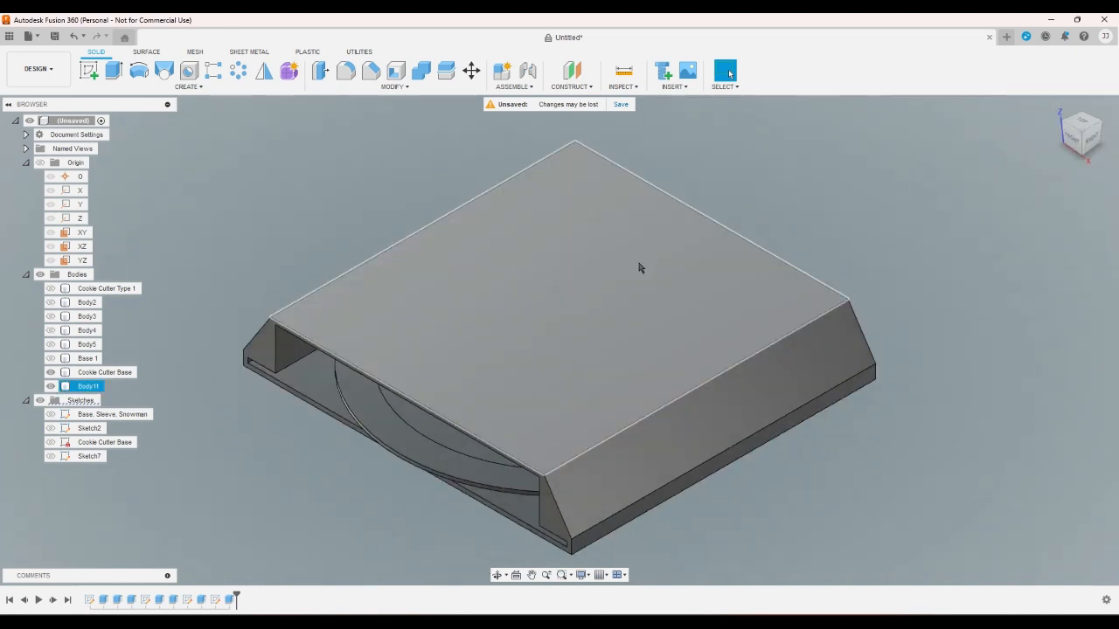
Inspect the fit of the cookie cutter base in the sleeve's lower slot and compare the front profile with the isometric view
{"action": "left_click", "coordinate": [639, 263]}
{"action": "left_click", "coordinate": [256, 357]}
{"action": "left_click", "coordinate": [251, 392]}
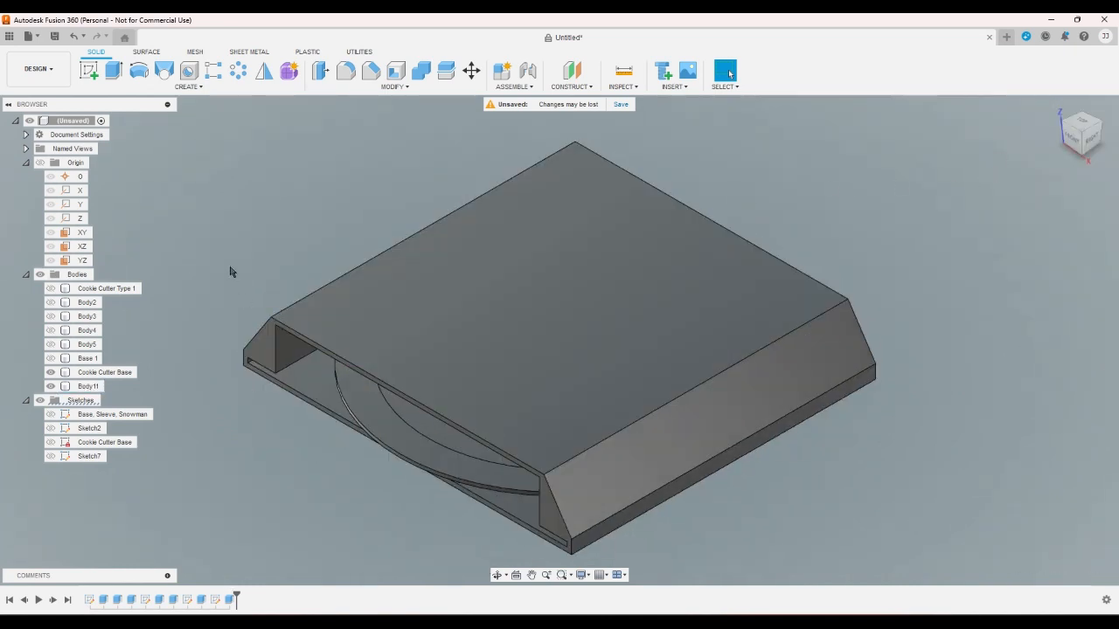
{"action": "mouse_move", "coordinate": [210, 274]}
{"action": "left_mouse_down"}
{"action": "mouse_move", "coordinate": [804, 594]}
{"action": "mouse_move", "coordinate": [892, 544]}
{"action": "mouse_move", "coordinate": [382, 224]}
{"action": "mouse_move", "coordinate": [110, 100]}
{"action": "mouse_move", "coordinate": [218, 137]}
{"action": "left_mouse_up"}
{"action": "left_click", "coordinate": [939, 557]}
{"action": "left_click", "coordinate": [952, 162]}
{"action": "left_click", "coordinate": [1074, 142]}
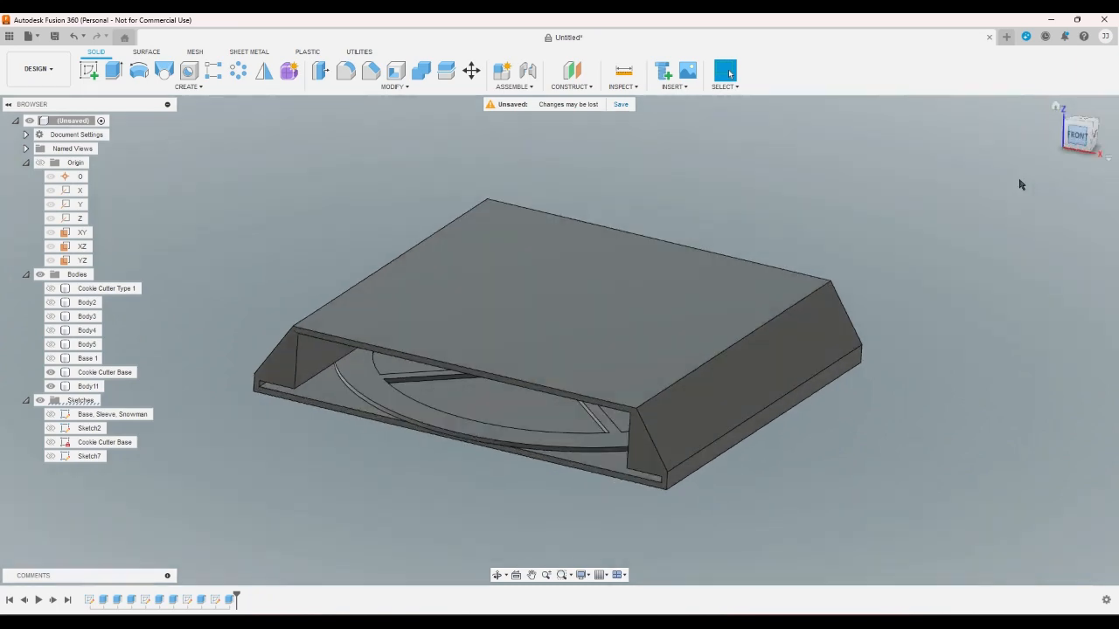
{"action": "left_click_drag", "start_coordinate": [897, 415], "coordinate": [390, 242]}
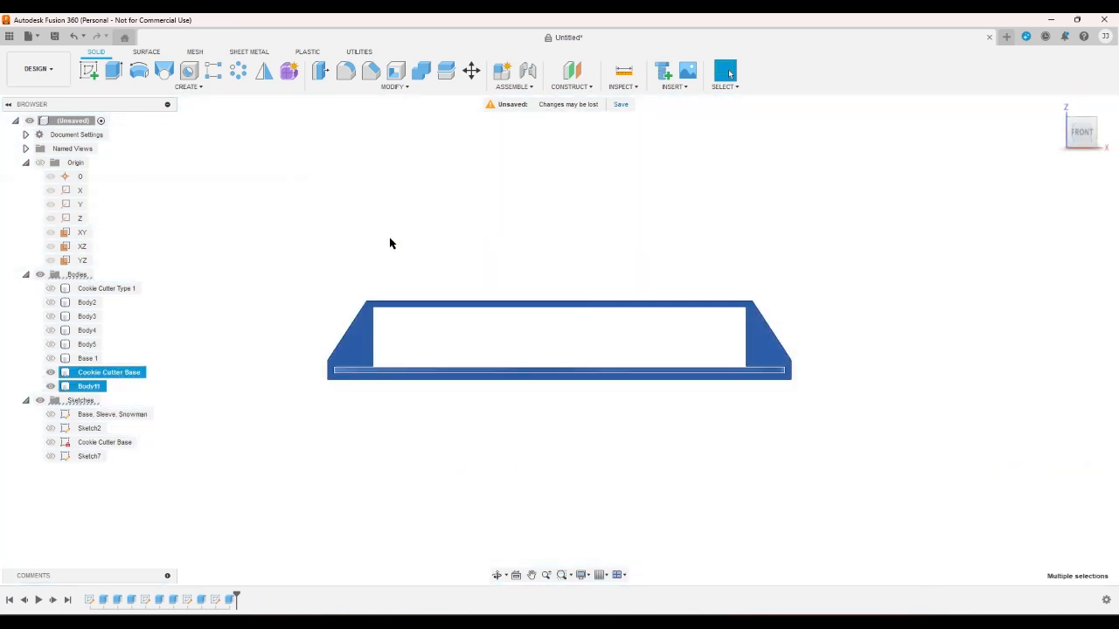
{"action": "left_click", "coordinate": [393, 241]}
{"action": "left_click", "coordinate": [1054, 107]}
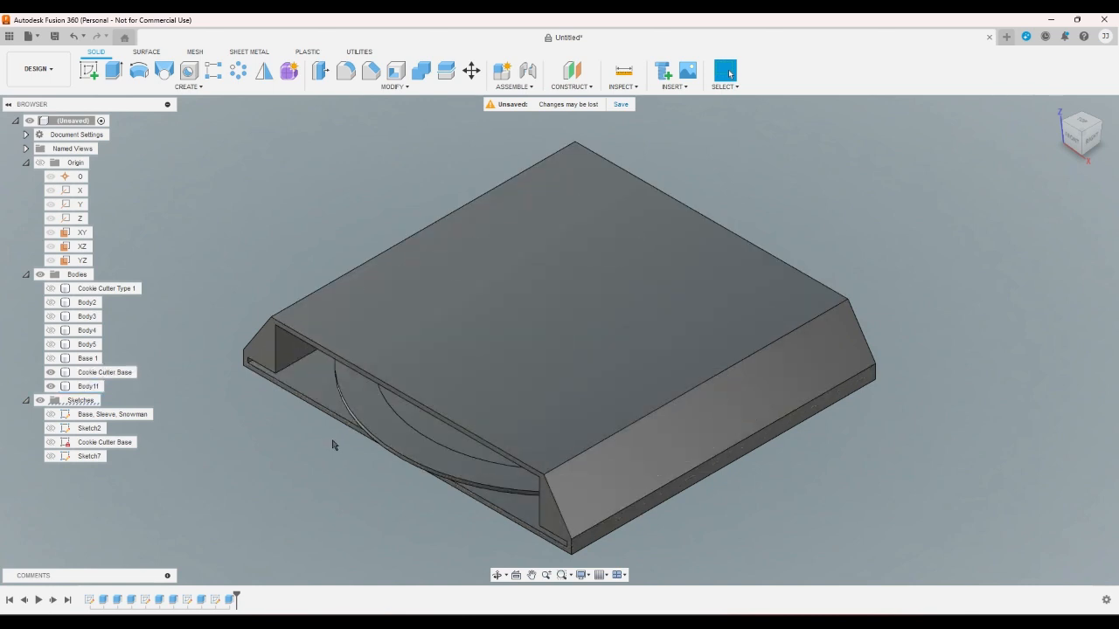
{"action": "left_click", "coordinate": [371, 431]}
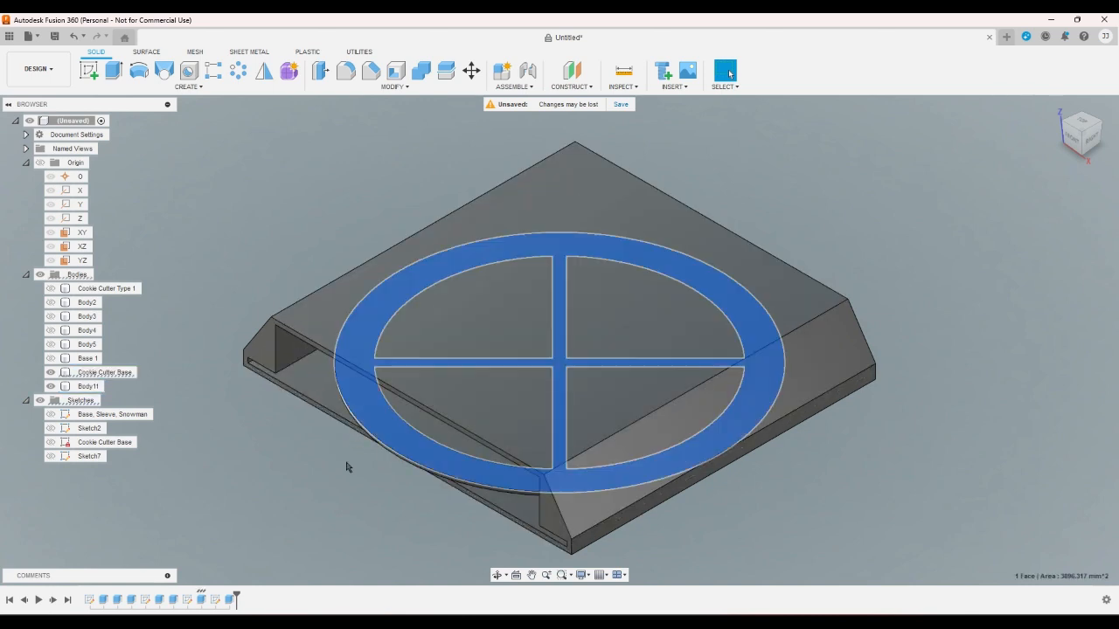
{"action": "left_click", "coordinate": [346, 467]}
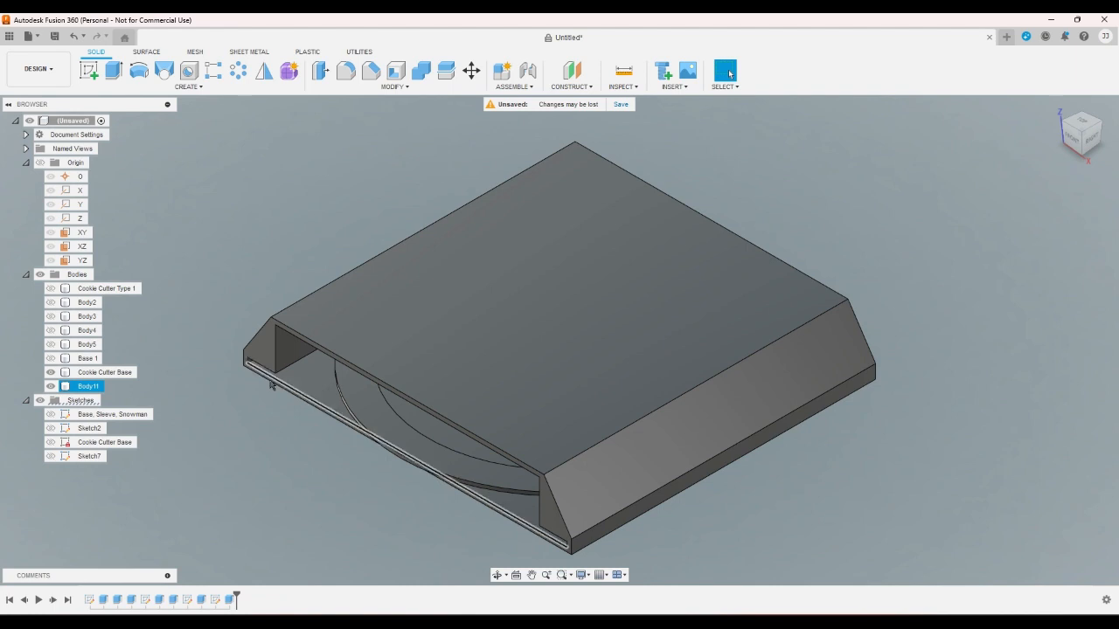
{"action": "scroll", "coordinate": [278, 387], "scroll_direction": "down", "scroll_amount": 3}
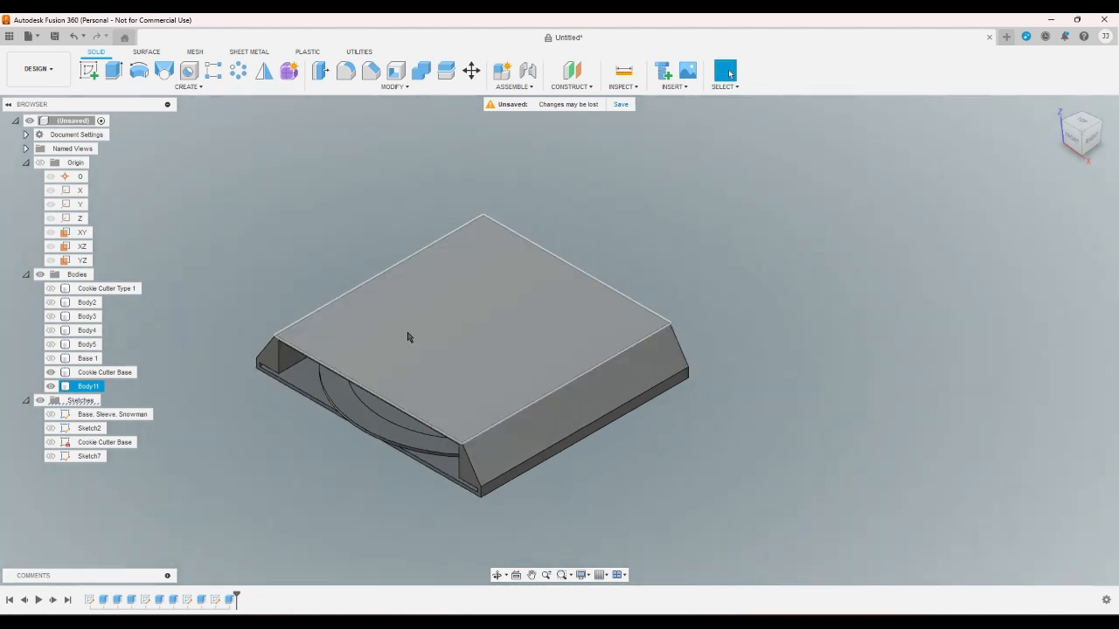
{"action": "left_click", "coordinate": [1072, 144]}
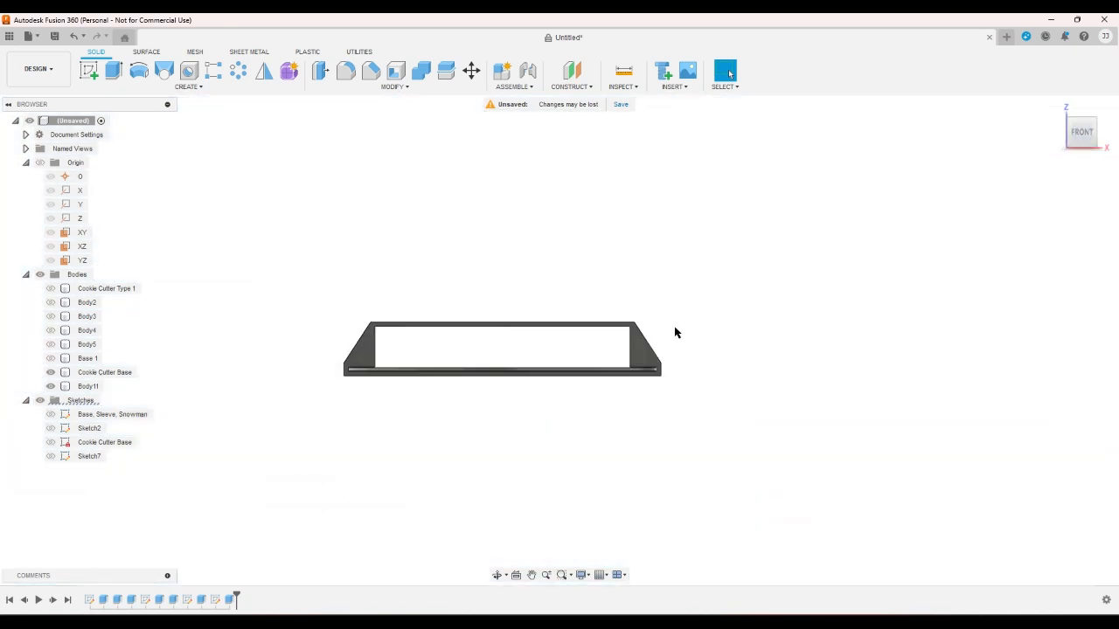
{"action": "left_click", "coordinate": [1055, 106]}
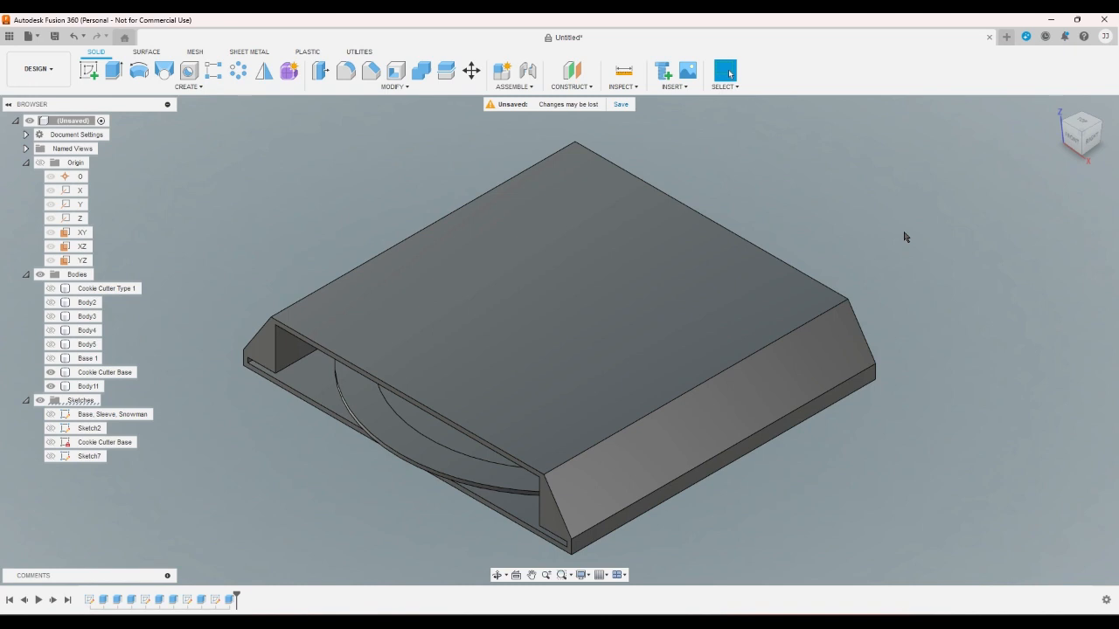
Edit Sketch7 to square off the profile's left angled side with a horizontal top line and a side line constrained vertical
{"action": "double_click", "coordinate": [89, 457]}
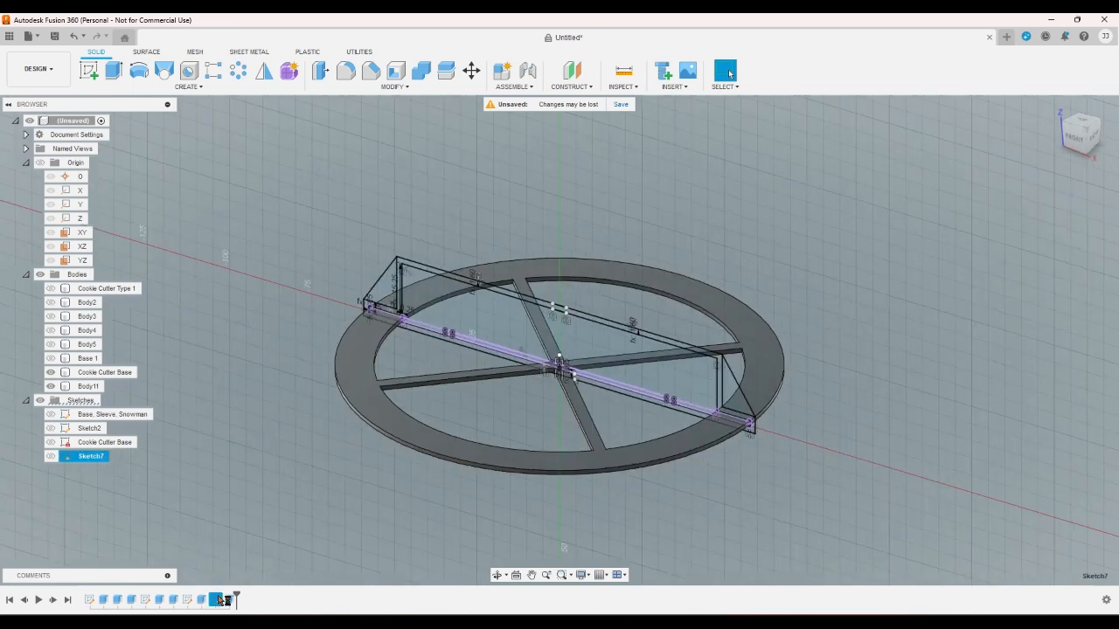
{"action": "key", "text": "l"}
{"action": "scroll", "coordinate": [347, 280], "scroll_direction": "up", "scroll_amount": 4}
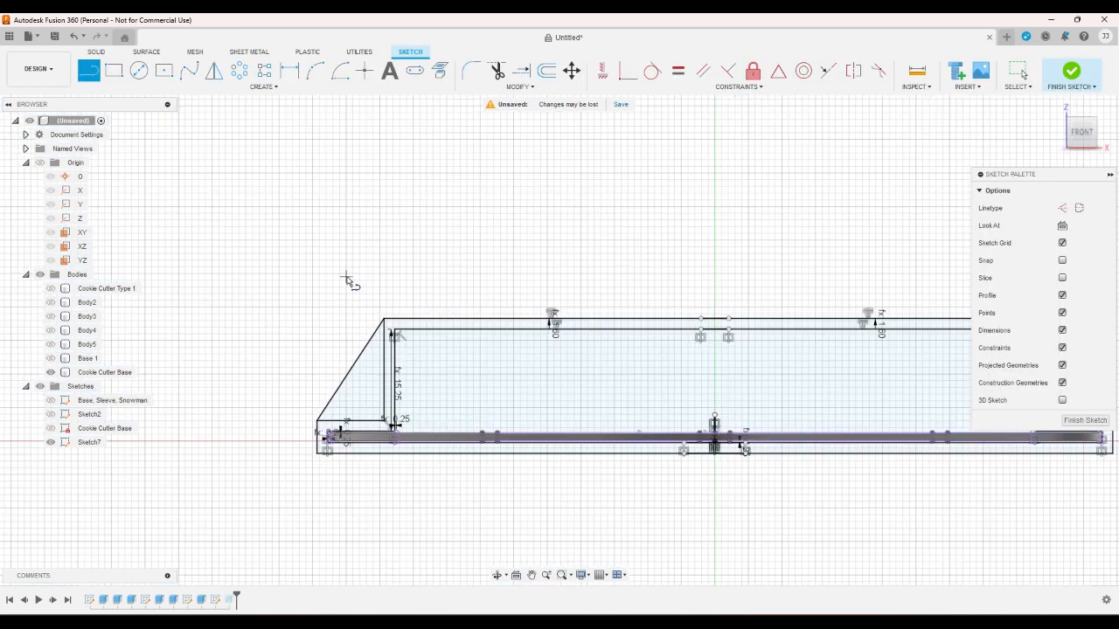
{"action": "left_click", "coordinate": [390, 326]}
{"action": "left_click", "coordinate": [310, 325]}
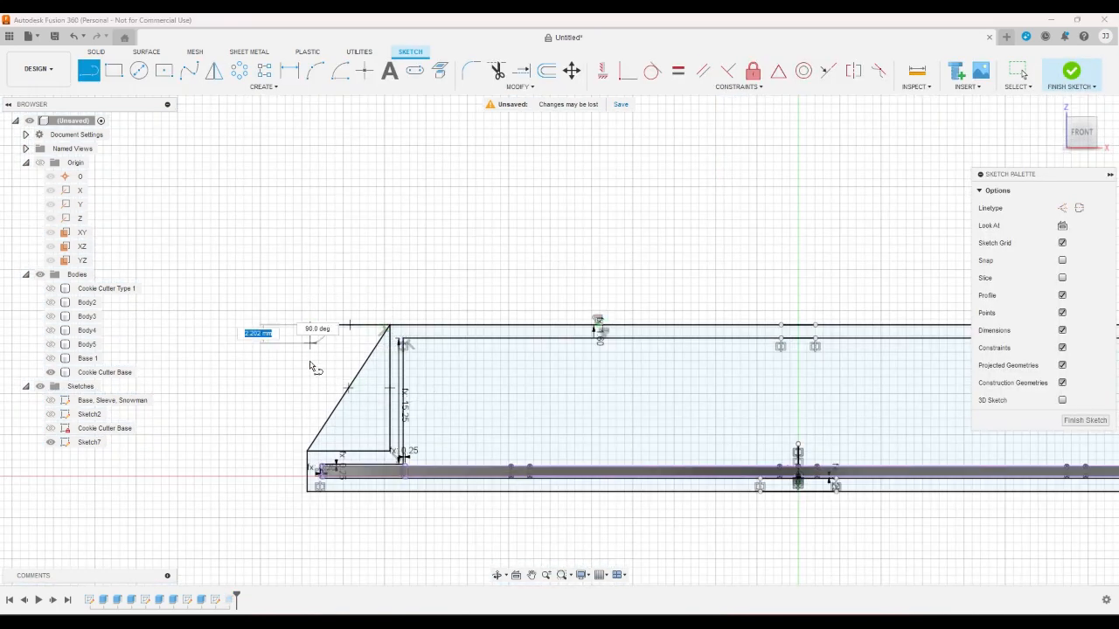
{"action": "left_click", "coordinate": [307, 451]}
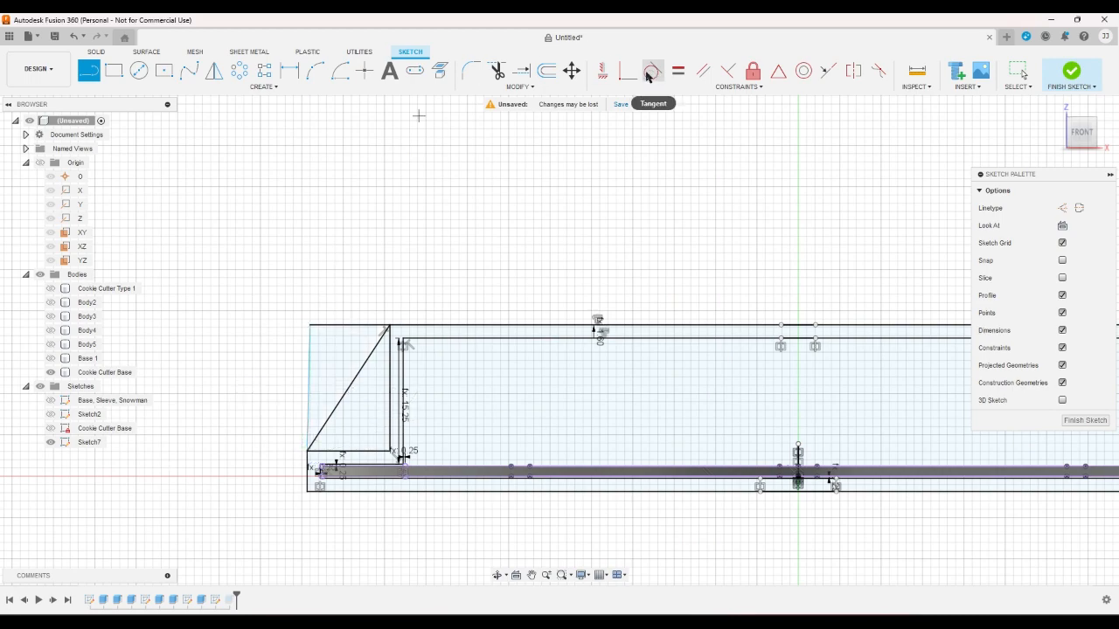
{"action": "left_click", "coordinate": [602, 70]}
{"action": "left_click", "coordinate": [313, 347]}
{"action": "scroll", "coordinate": [278, 292], "scroll_direction": "down", "scroll_amount": 5}
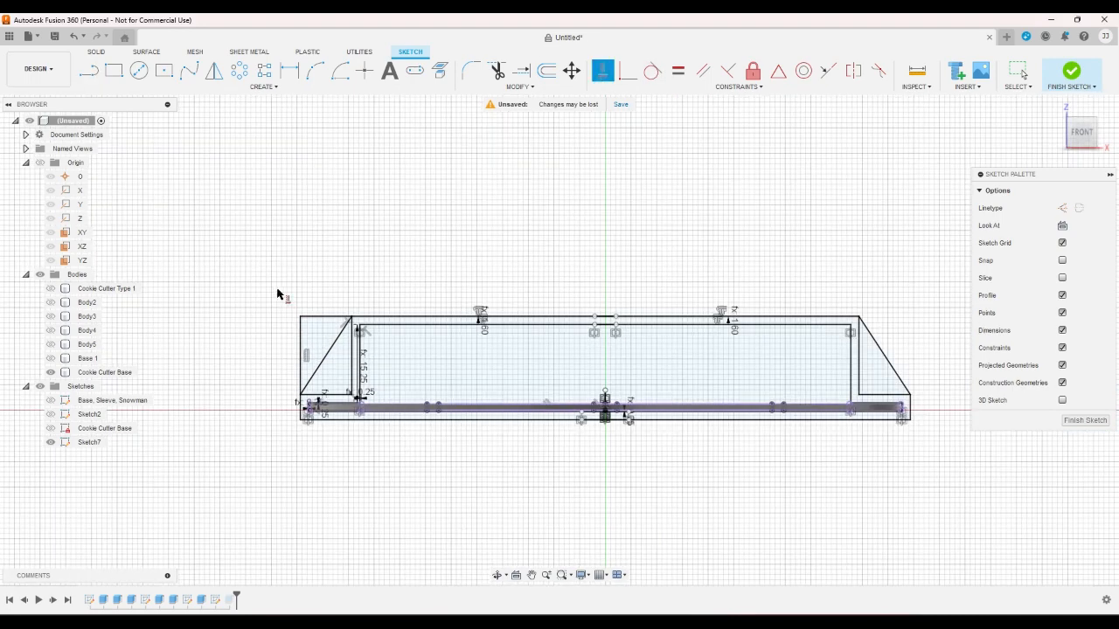
Square off the profile's right angled side with a vertical line and a horizontally constrained top line about 10 mm long, then finish the sketch
{"action": "scroll", "coordinate": [667, 264], "scroll_direction": "up", "scroll_amount": 3}
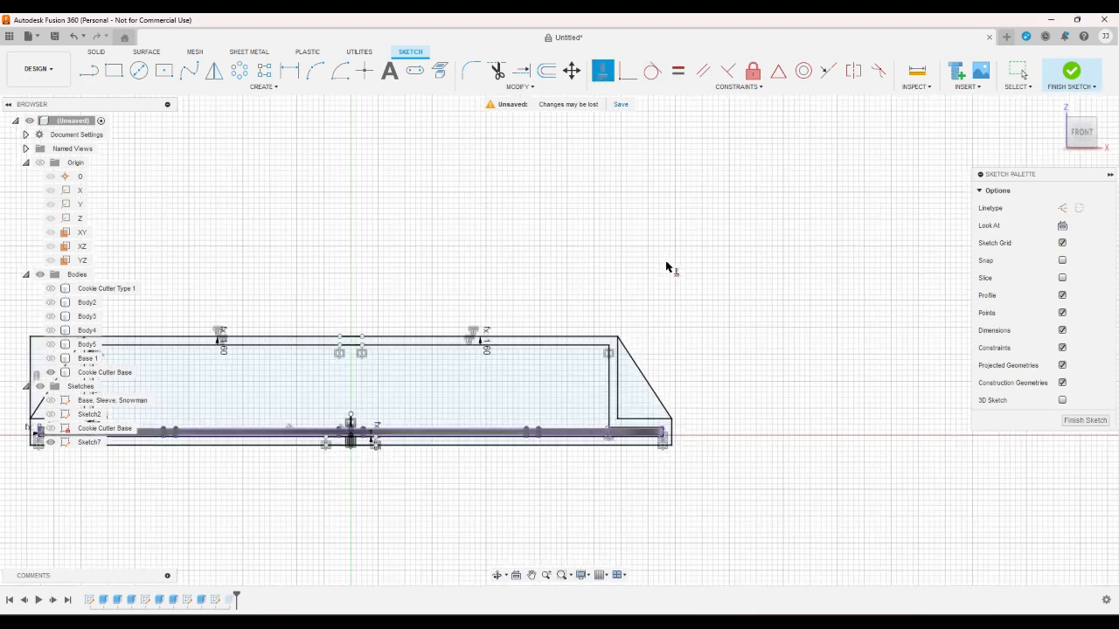
{"action": "left_click", "coordinate": [93, 74]}
{"action": "scroll", "coordinate": [783, 369], "scroll_direction": "up", "scroll_amount": 3}
{"action": "left_click", "coordinate": [611, 443]}
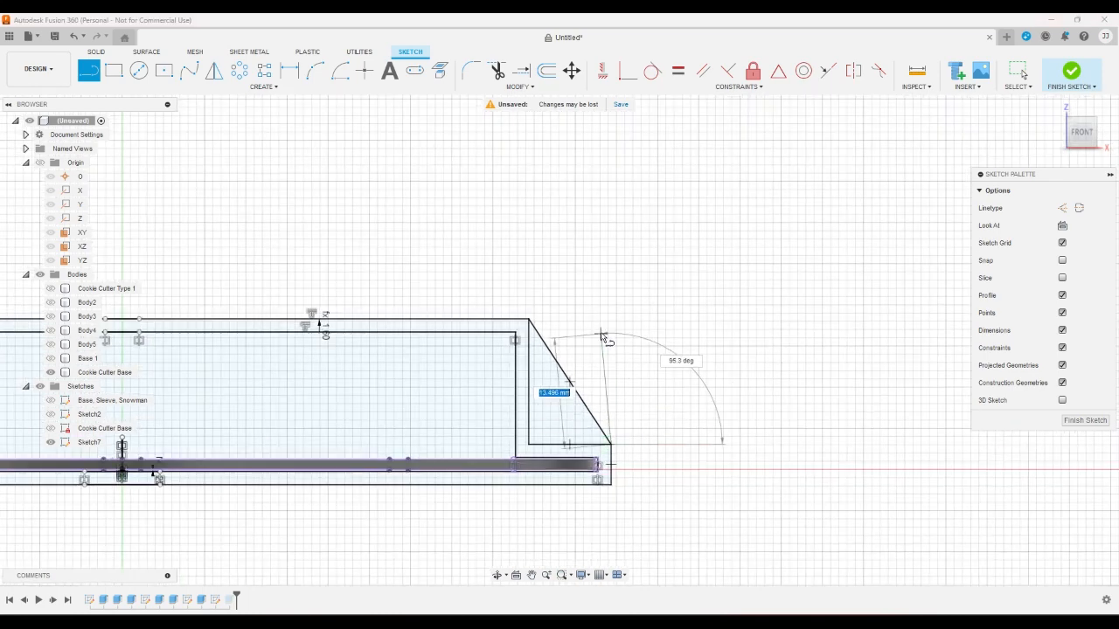
{"action": "left_click", "coordinate": [611, 319]}
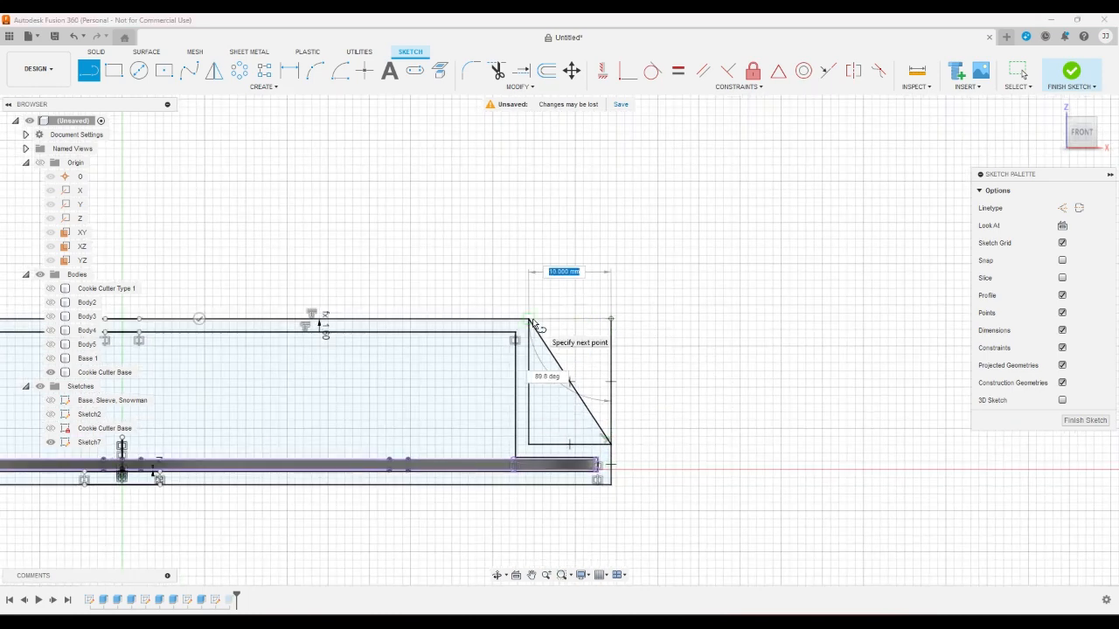
{"action": "left_click", "coordinate": [531, 323]}
{"action": "left_click", "coordinate": [602, 70]}
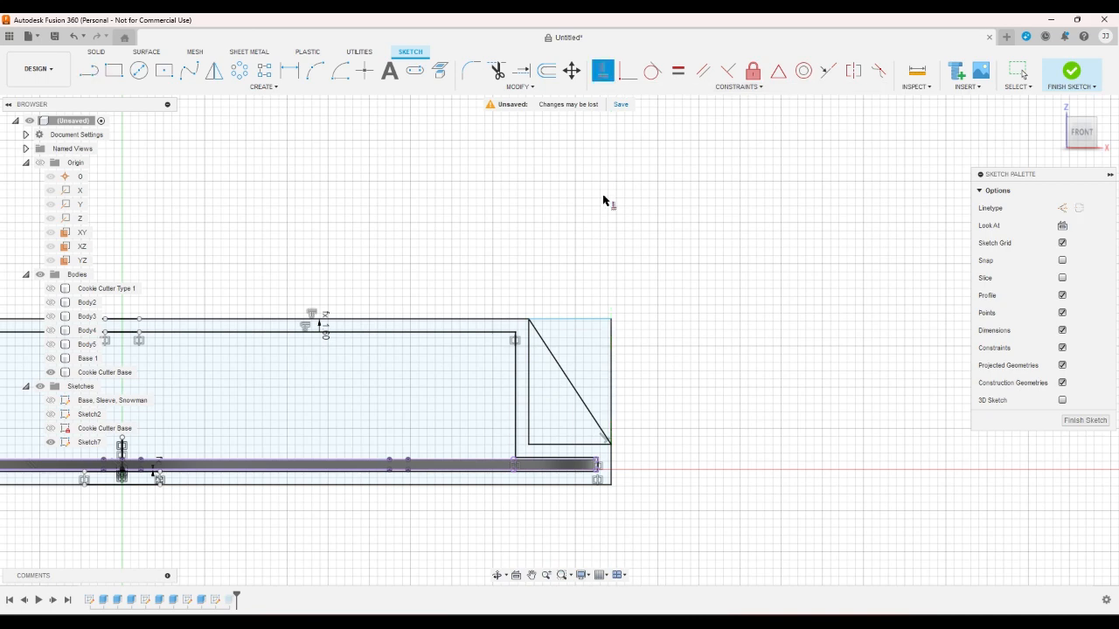
{"action": "left_click", "coordinate": [598, 320]}
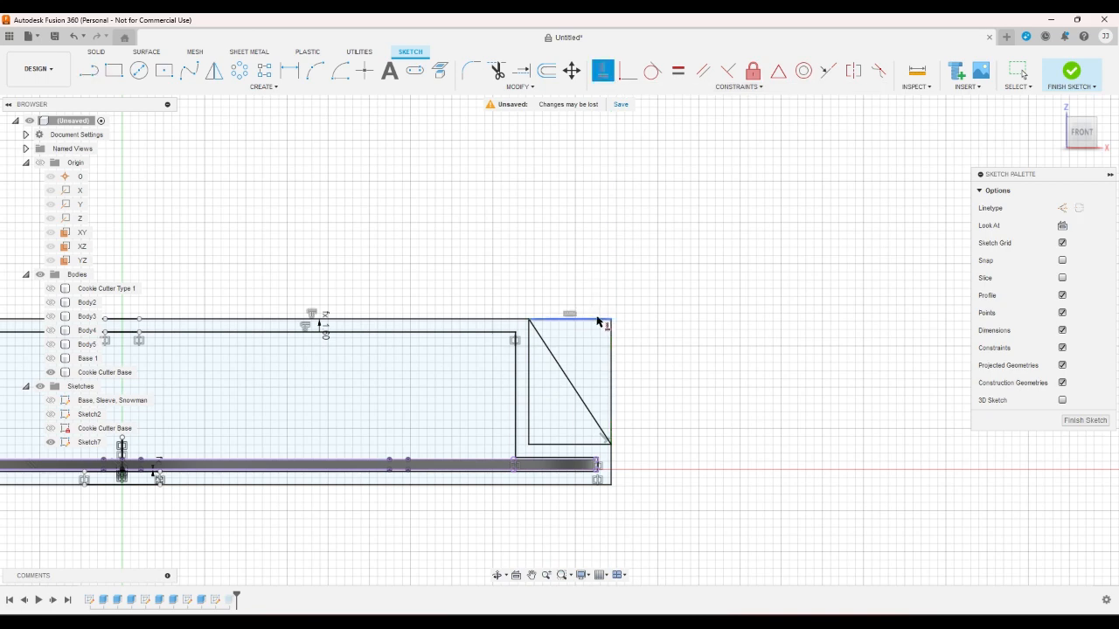
{"action": "right_click", "coordinate": [676, 279]}
{"action": "left_click", "coordinate": [712, 275]}
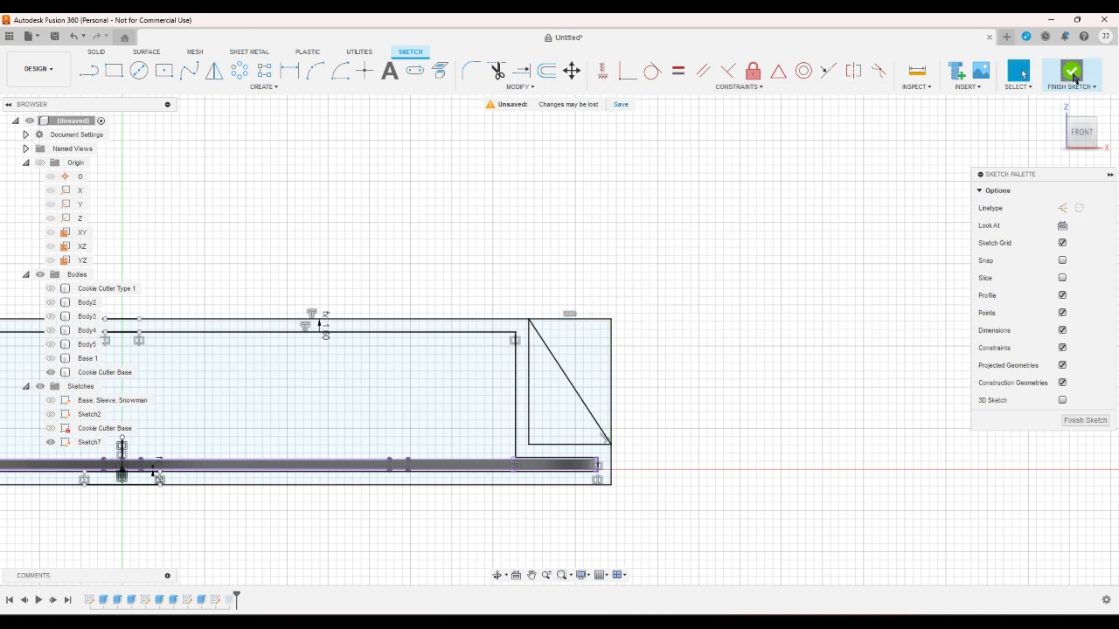
{"action": "left_click", "coordinate": [1071, 72]}
Edit the sleeve's extrusion to include the two new outer corner triangles in its profiles
{"action": "double_click", "coordinate": [215, 599]}
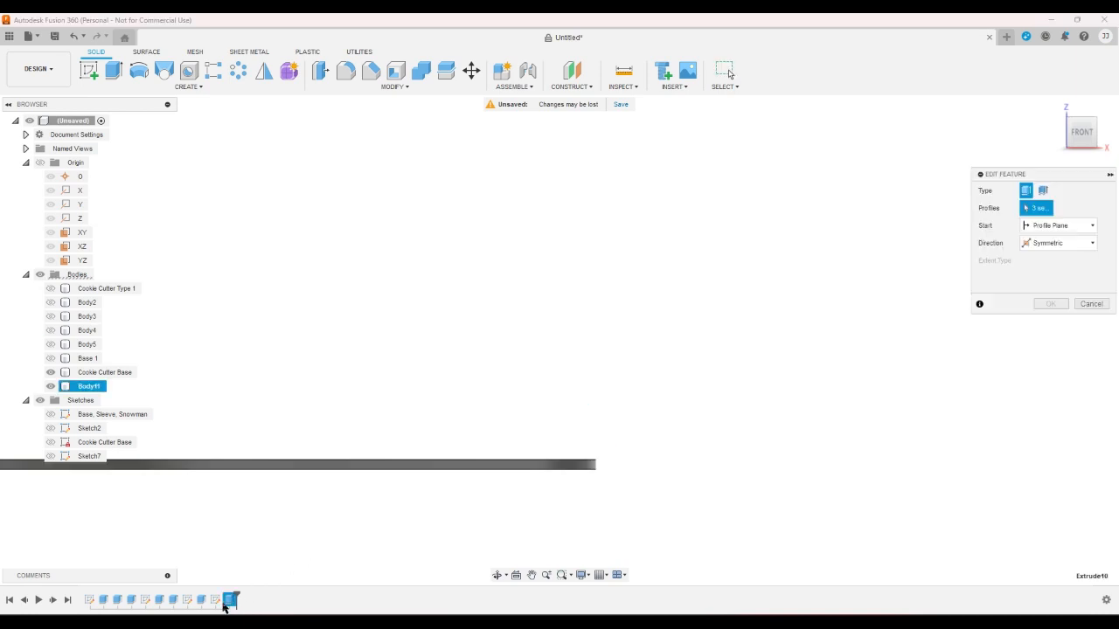
{"action": "left_click", "coordinate": [600, 374]}
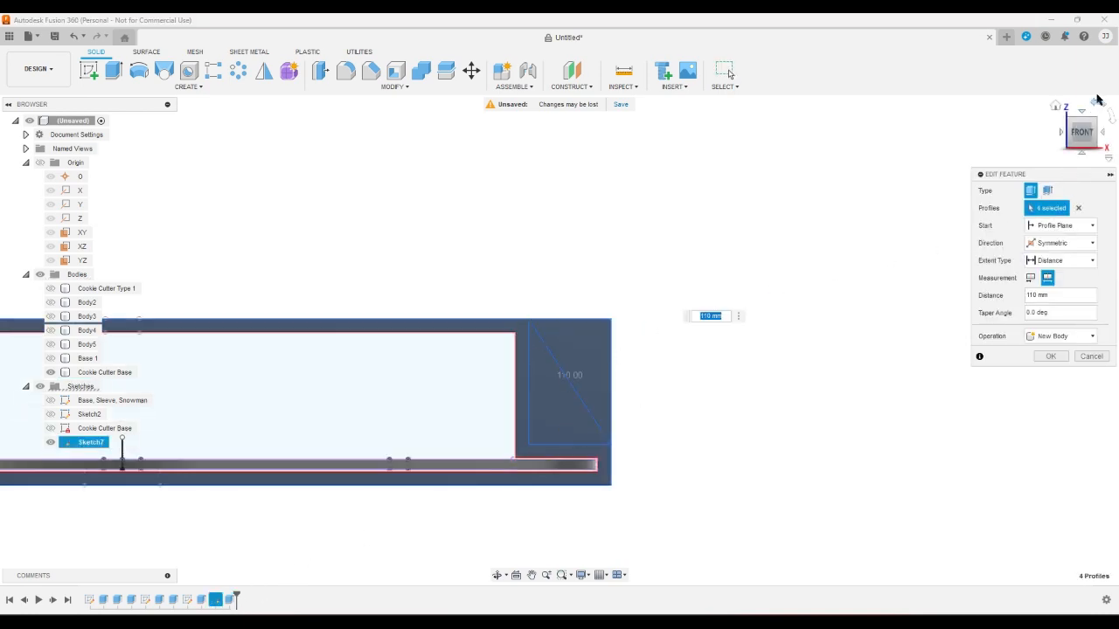
{"action": "scroll", "coordinate": [412, 270], "scroll_direction": "down", "scroll_amount": 5}
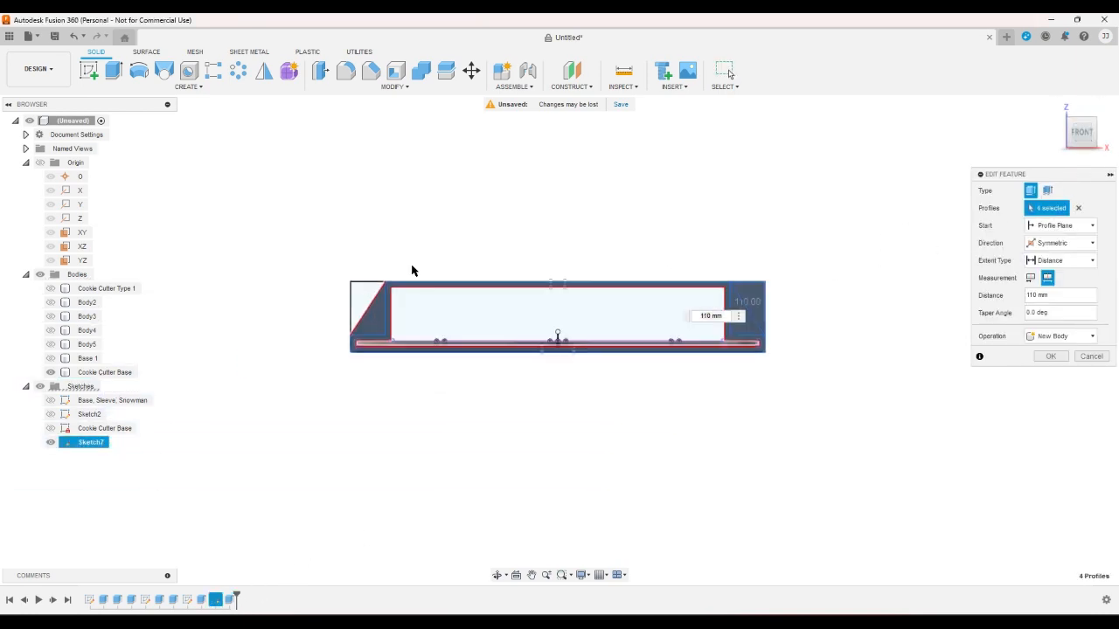
{"action": "left_click", "coordinate": [350, 302]}
{"action": "left_click", "coordinate": [1049, 357]}
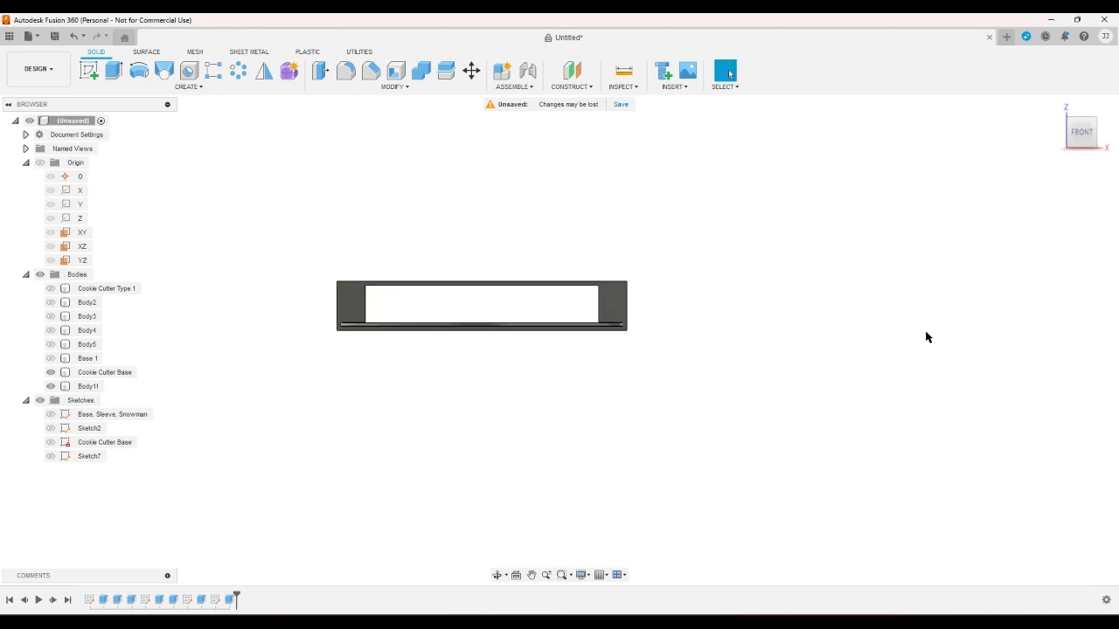
Start a sketch on the sleeve's top face and hide the Cookie Cutter Base body
{"action": "left_click", "coordinate": [1055, 108]}
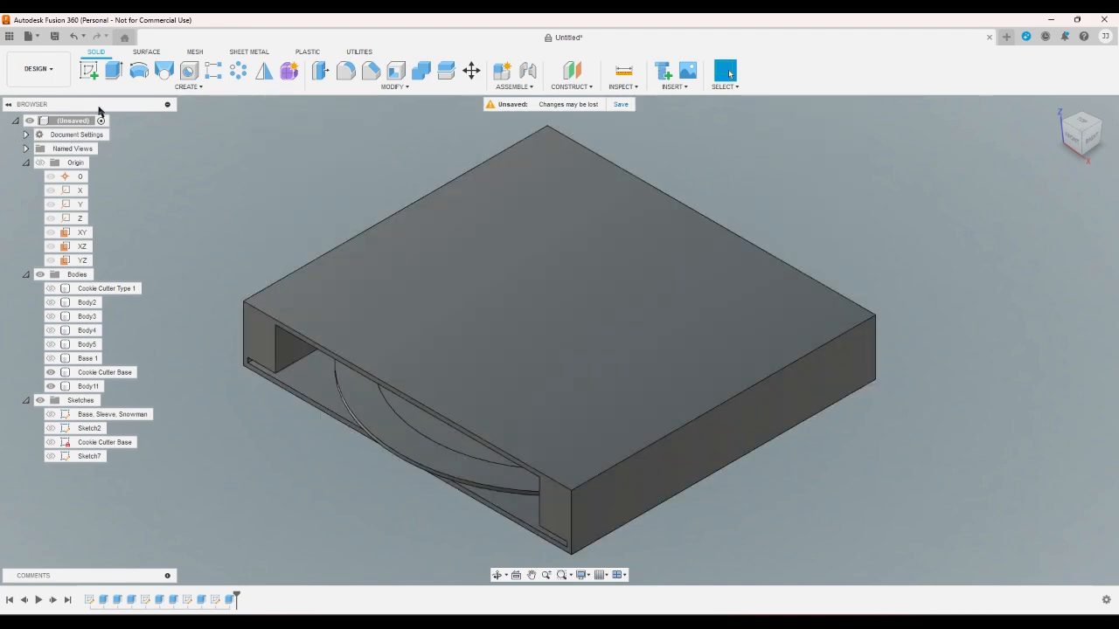
{"action": "left_click", "coordinate": [91, 77]}
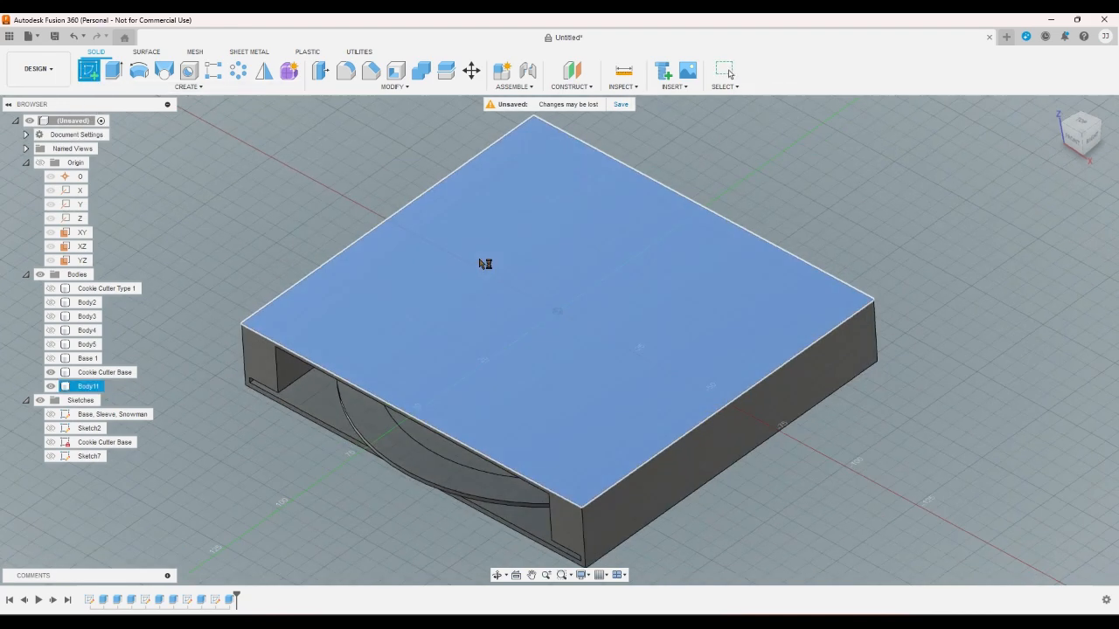
{"action": "left_click", "coordinate": [484, 260]}
{"action": "left_click", "coordinate": [1078, 151]}
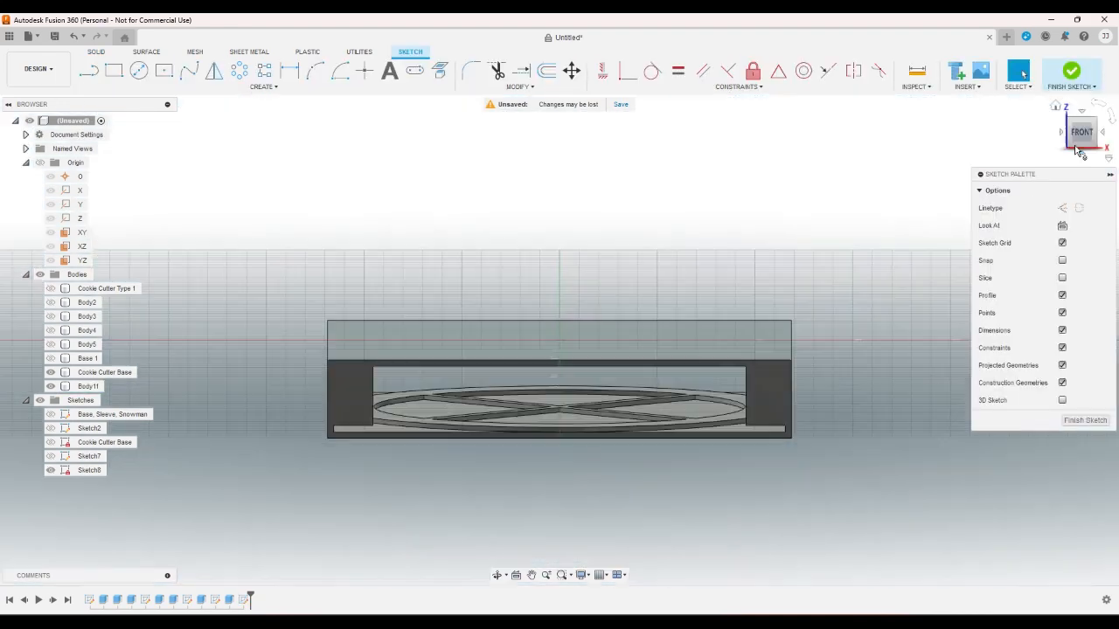
{"action": "left_click", "coordinate": [1079, 151]}
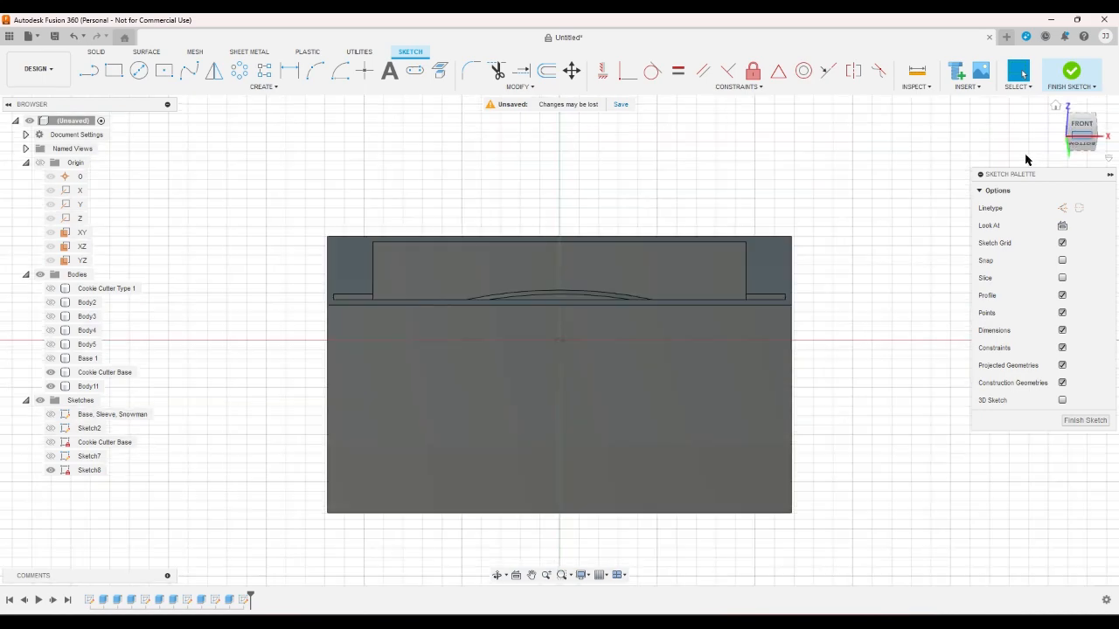
{"action": "left_click", "coordinate": [51, 372]}
Project the narrow inner face of the base slot on the sleeve's negative X side into the top-face sketch
{"action": "left_click", "coordinate": [1100, 144]}
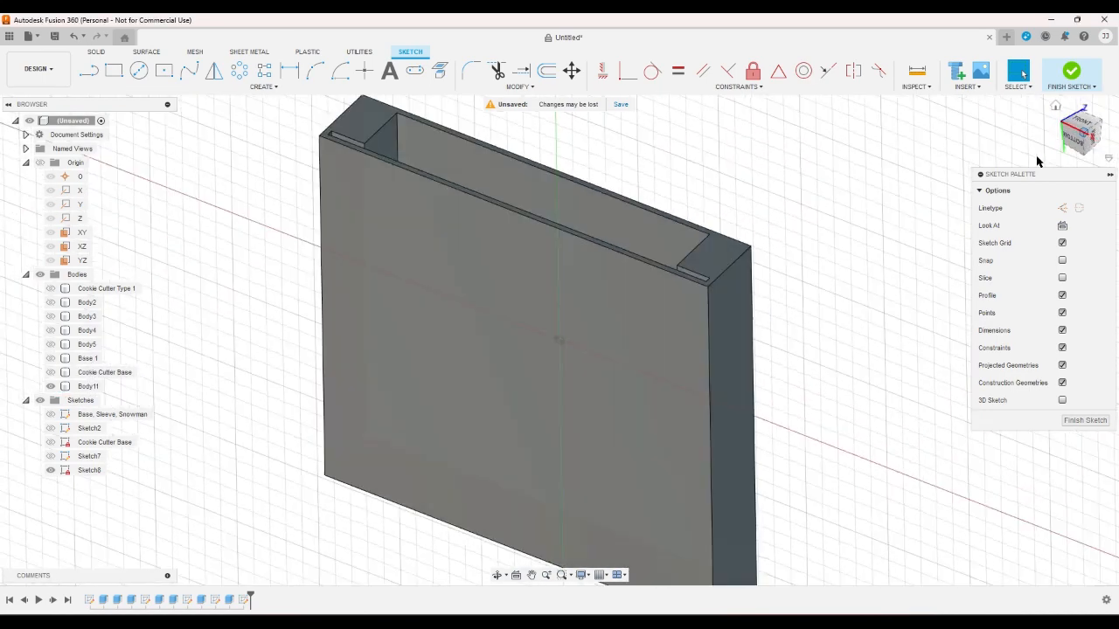
{"action": "scroll", "coordinate": [463, 111], "scroll_direction": "up", "scroll_amount": 5}
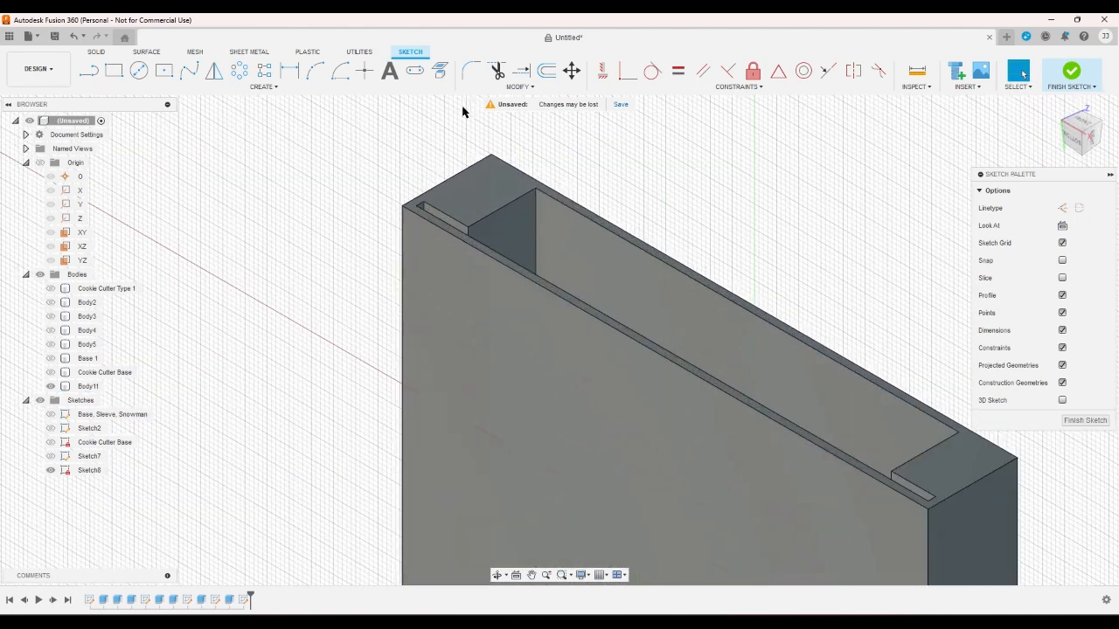
{"action": "left_click", "coordinate": [440, 70]}
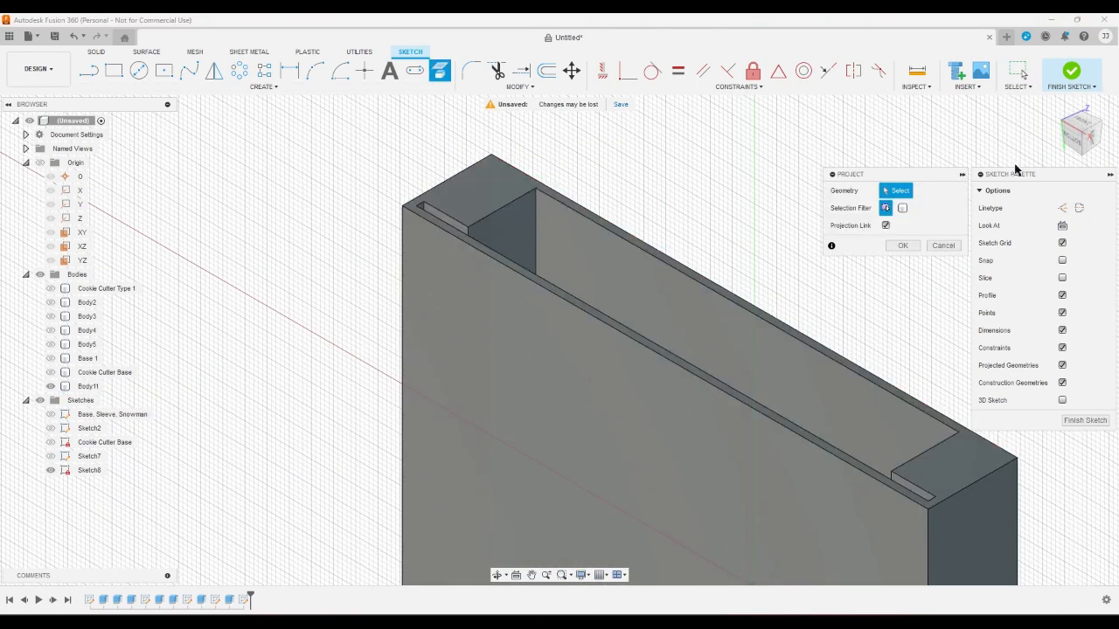
{"action": "scroll", "coordinate": [556, 175], "scroll_direction": "up", "scroll_amount": 3}
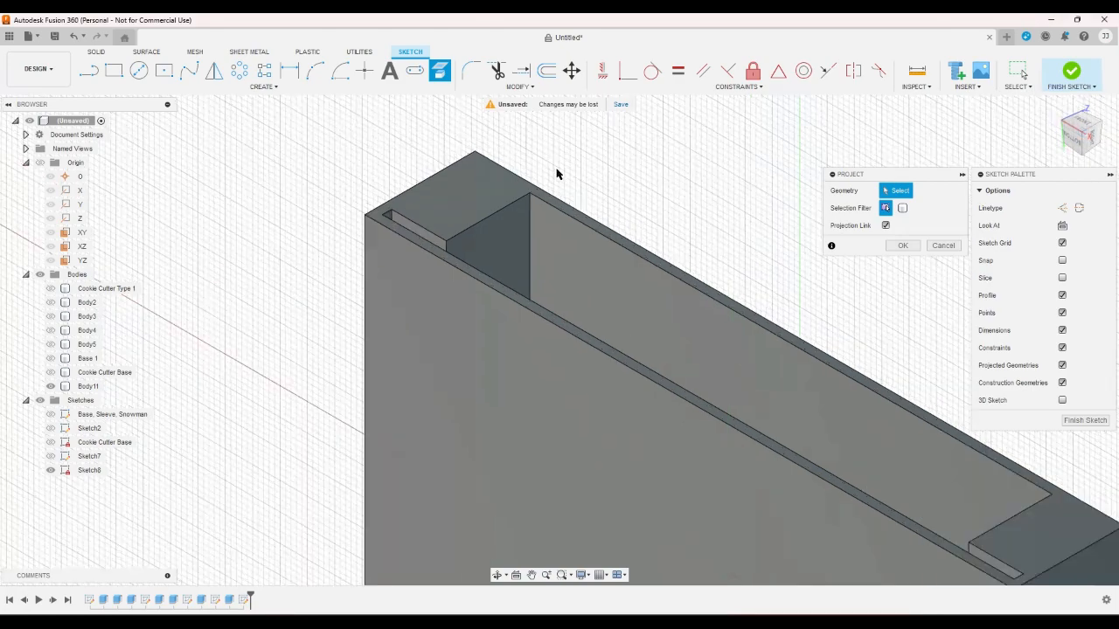
{"action": "left_click", "coordinate": [407, 250]}
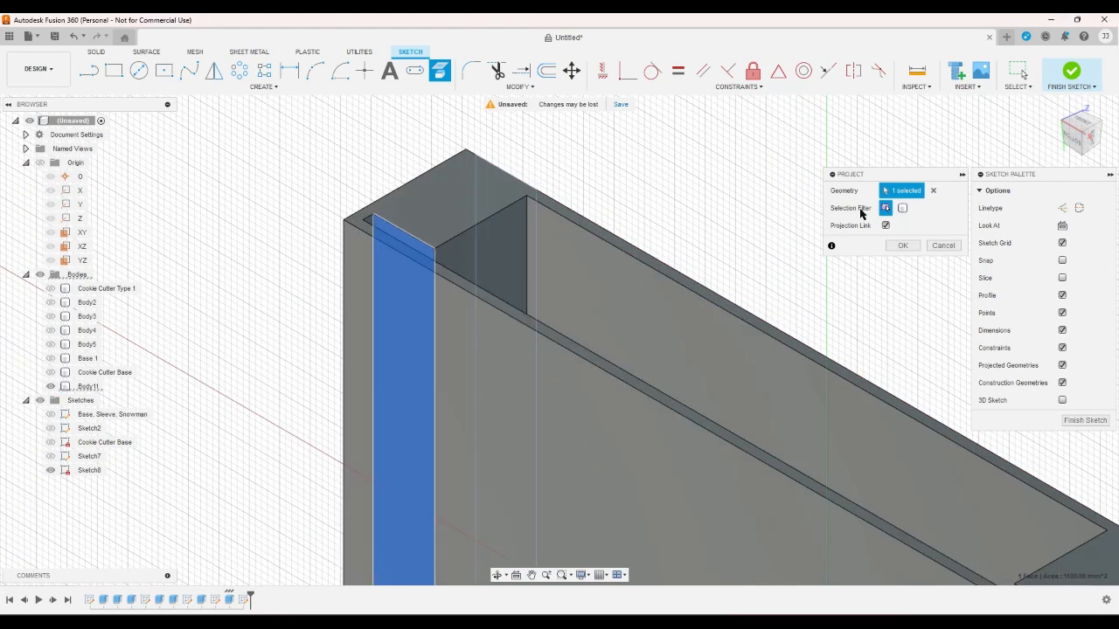
{"action": "left_click", "coordinate": [903, 246]}
Try to project the matching slot face on the sleeve's positive X side into the same sketch
{"action": "scroll", "coordinate": [525, 140], "scroll_direction": "down", "scroll_amount": 5}
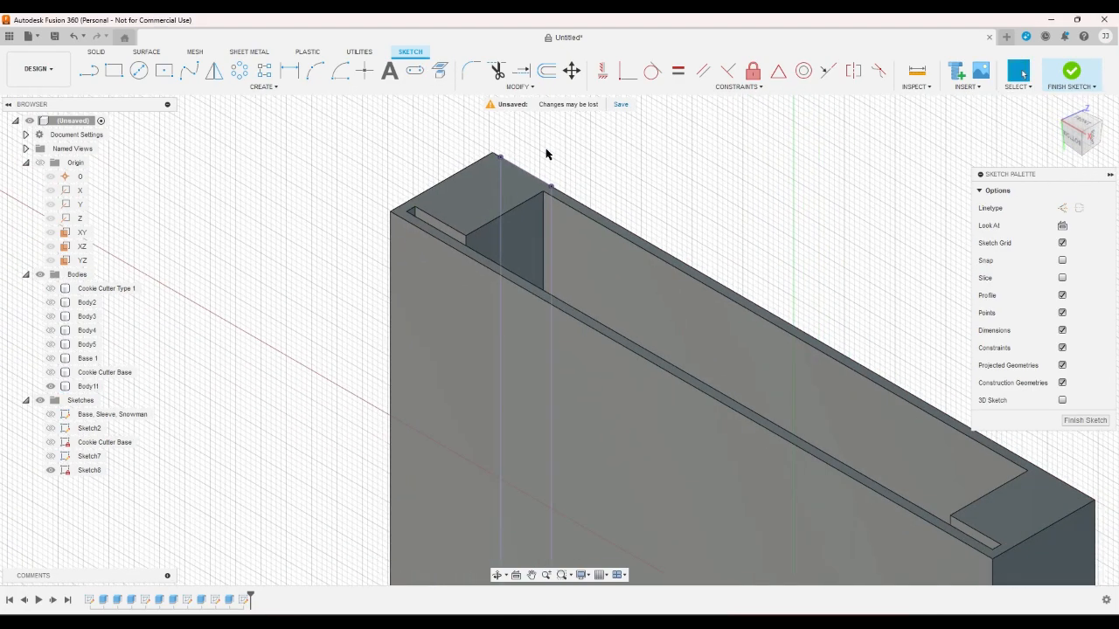
{"action": "left_click", "coordinate": [440, 73]}
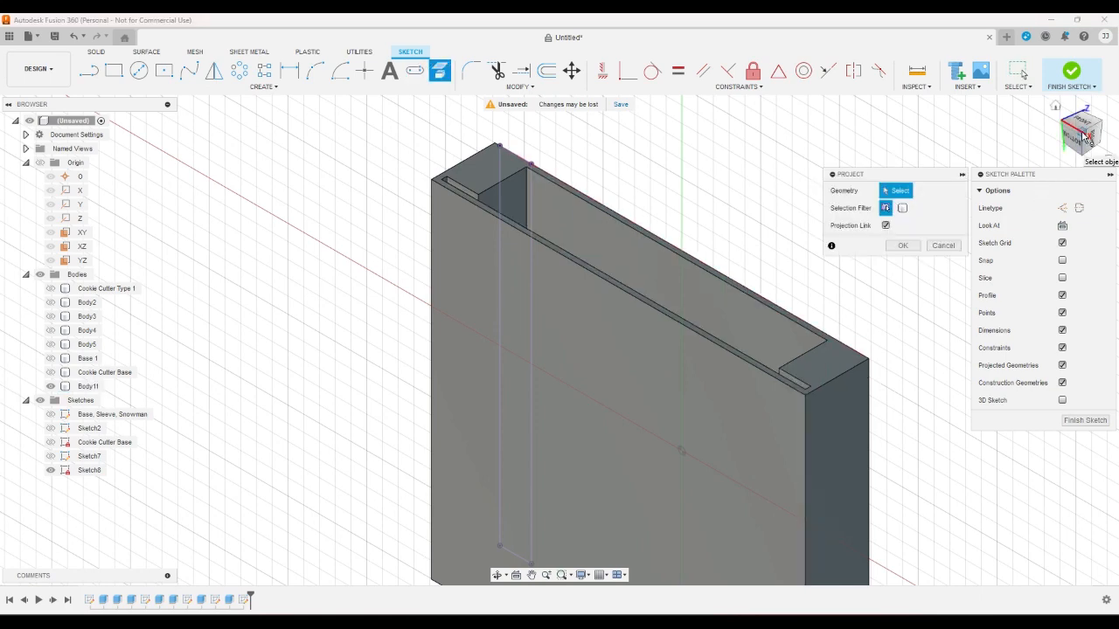
{"action": "scroll", "coordinate": [804, 395], "scroll_direction": "up", "scroll_amount": 3}
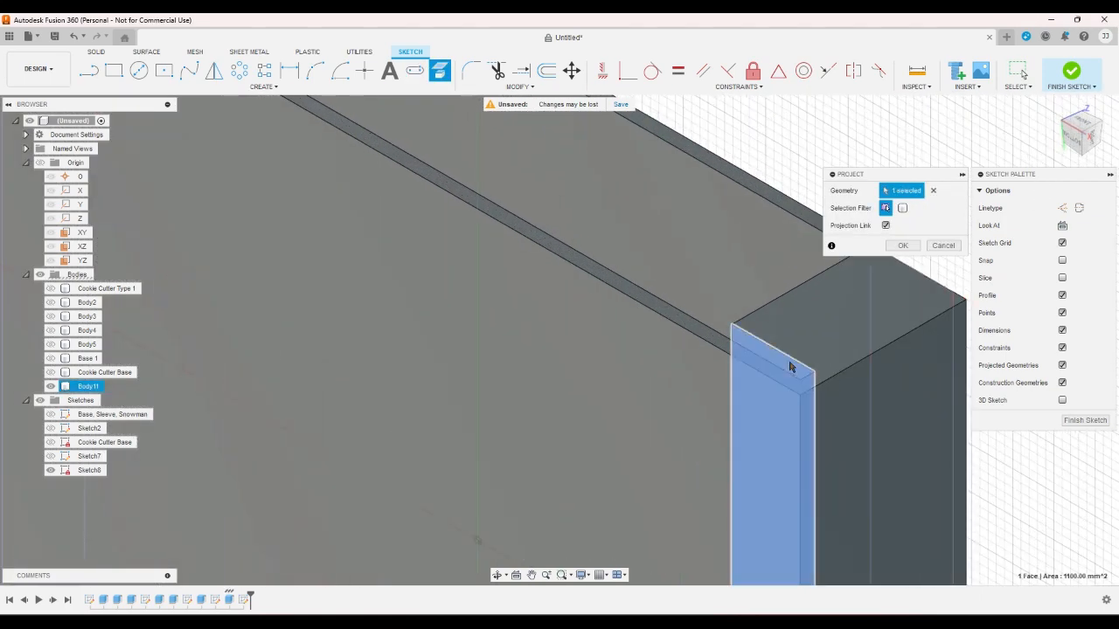
{"action": "left_click", "coordinate": [789, 368]}
{"action": "left_click", "coordinate": [902, 246]}
Project the narrow inner face of the base slot on the sleeve's positive X side into the top-face sketch
{"action": "left_click", "coordinate": [1081, 122]}
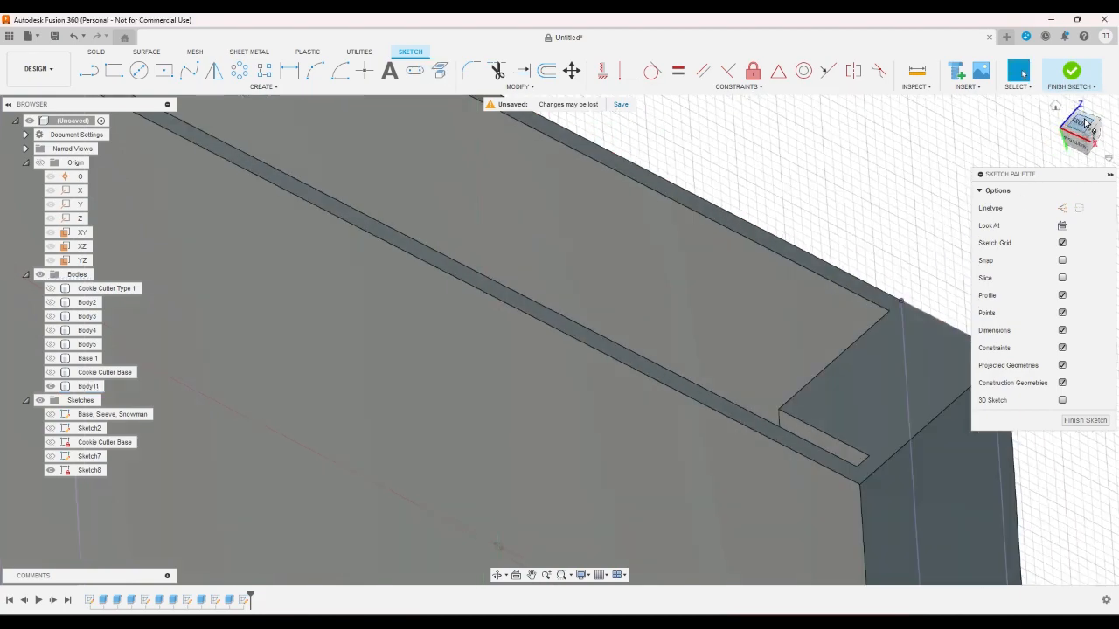
{"action": "left_click", "coordinate": [1082, 110]}
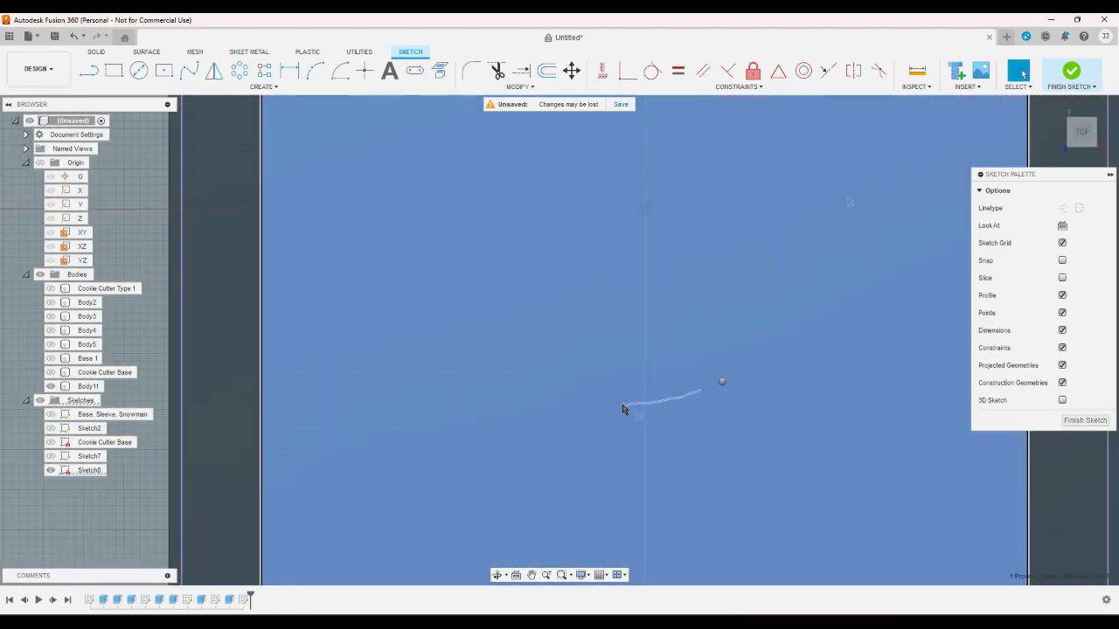
{"action": "scroll", "coordinate": [636, 407], "scroll_direction": "down", "scroll_amount": 1}
{"action": "scroll", "coordinate": [742, 276], "scroll_direction": "up", "scroll_amount": 3}
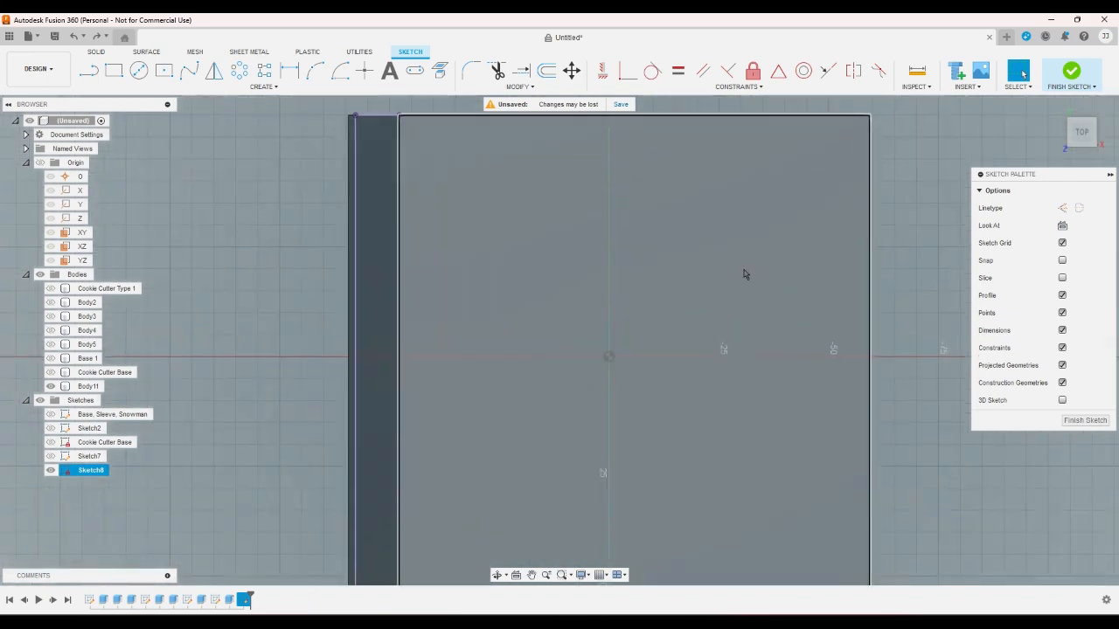
{"action": "scroll", "coordinate": [871, 297], "scroll_direction": "down", "scroll_amount": 3}
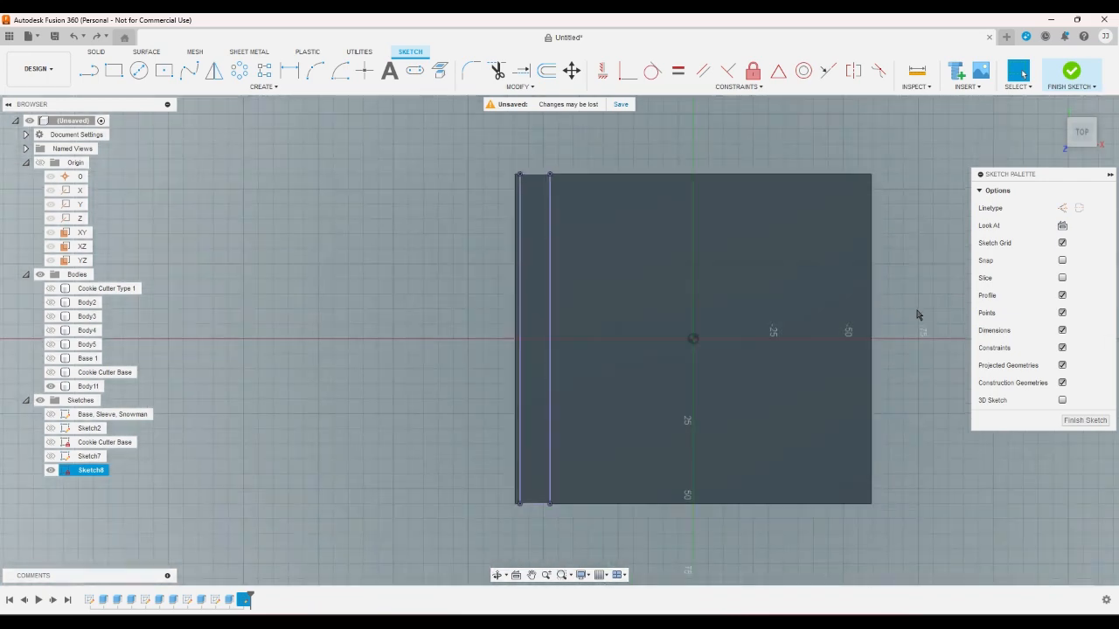
{"action": "left_click", "coordinate": [1068, 147]}
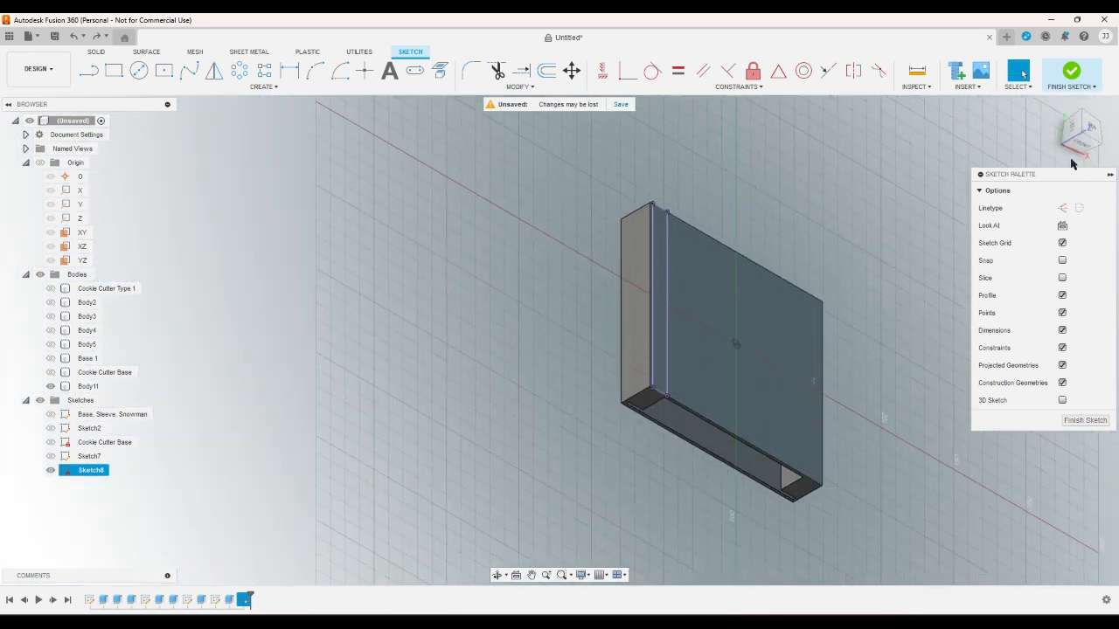
{"action": "left_click", "coordinate": [1072, 161]}
{"action": "left_click", "coordinate": [439, 70]}
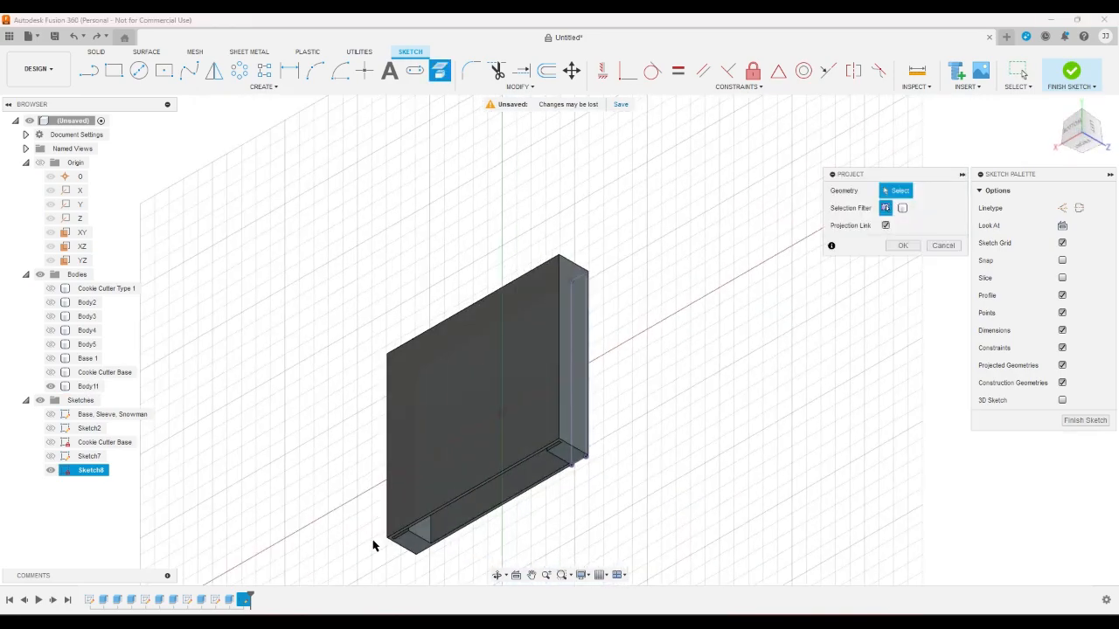
{"action": "scroll", "coordinate": [384, 555], "scroll_direction": "up", "scroll_amount": 5}
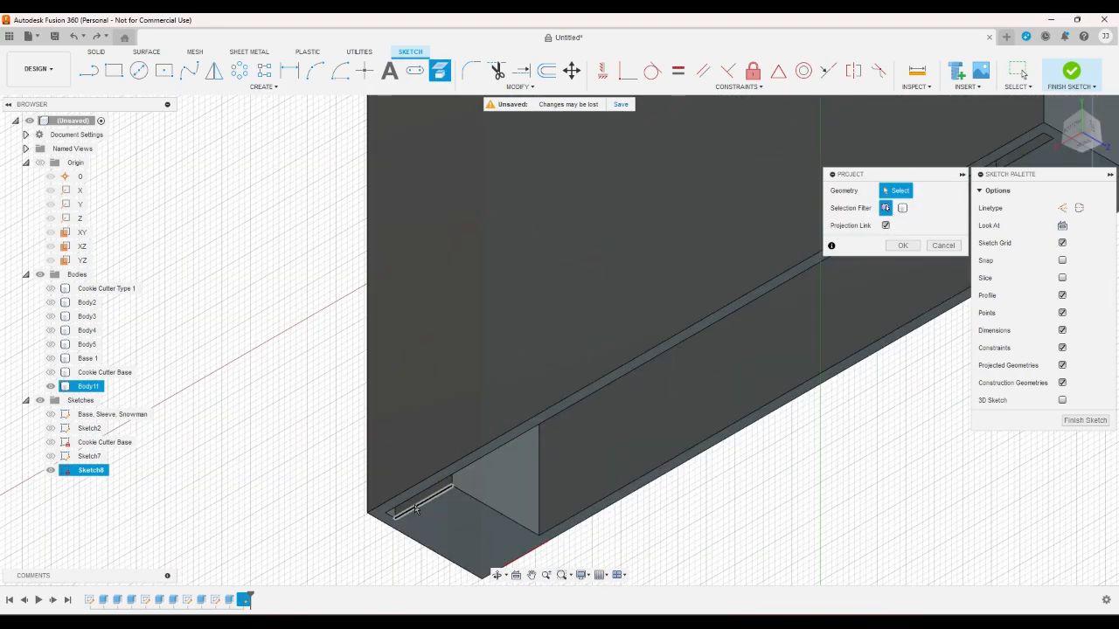
{"action": "scroll", "coordinate": [415, 509], "scroll_direction": "up", "scroll_amount": 3}
{"action": "left_click", "coordinate": [414, 503]}
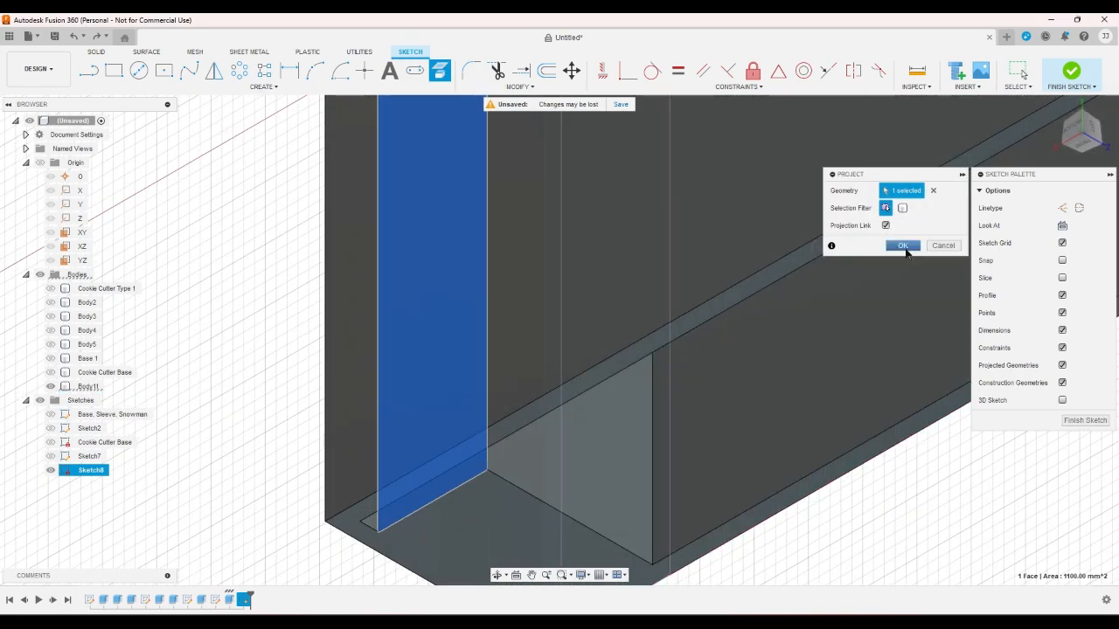
{"action": "left_click", "coordinate": [905, 249]}
Offset the projected rectangle on the sleeve's positive X side inward by the wallthickness parameter
{"action": "left_click", "coordinate": [1054, 105]}
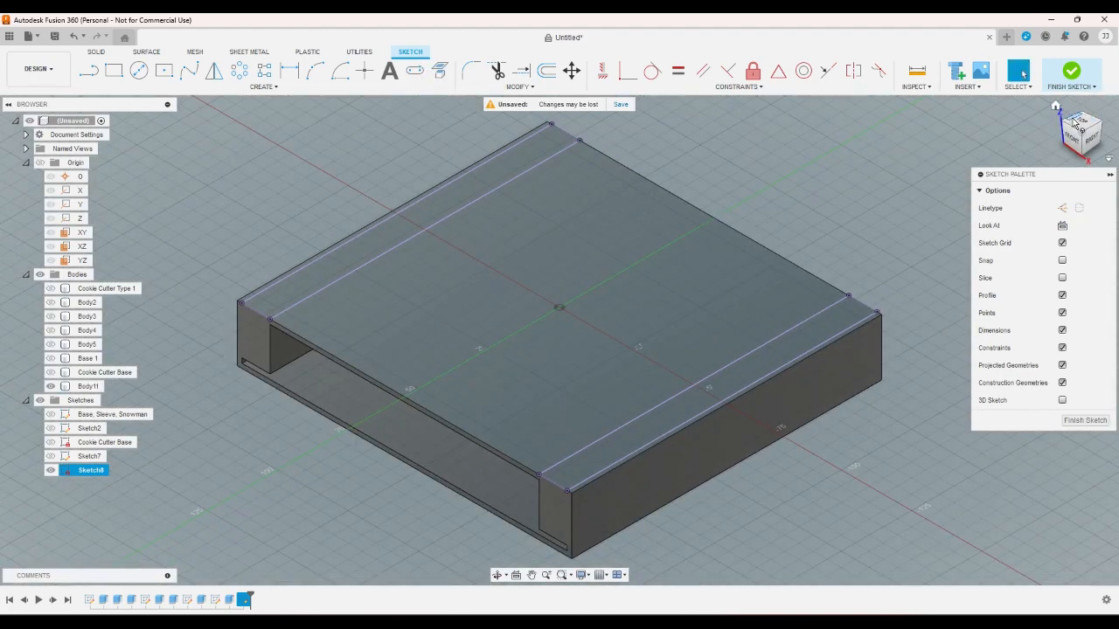
{"action": "left_click", "coordinate": [1081, 123]}
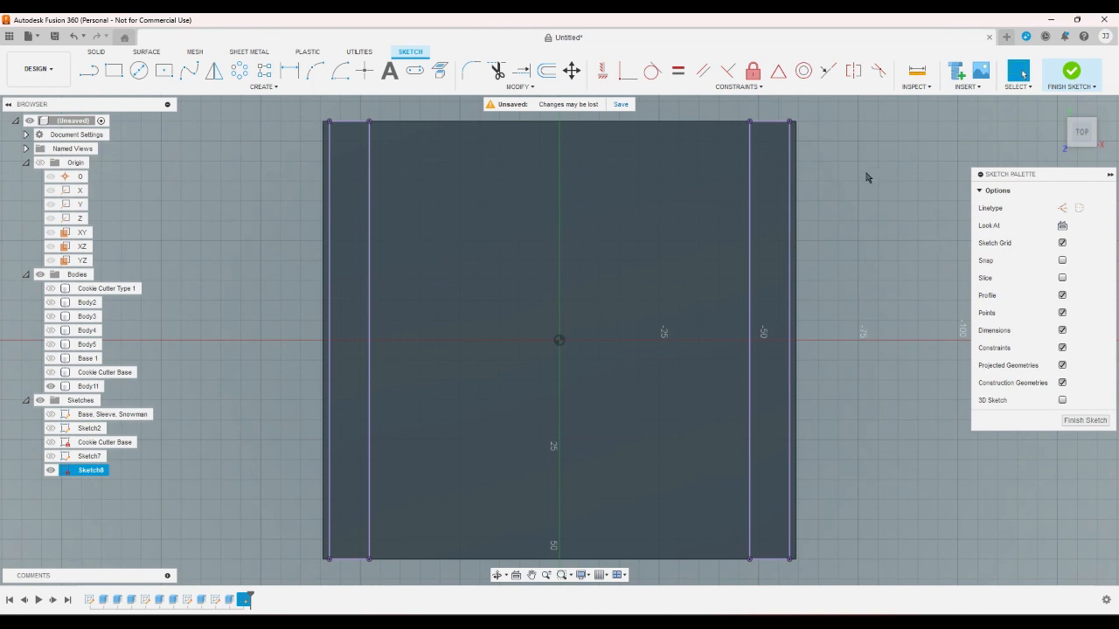
{"action": "left_click", "coordinate": [546, 70]}
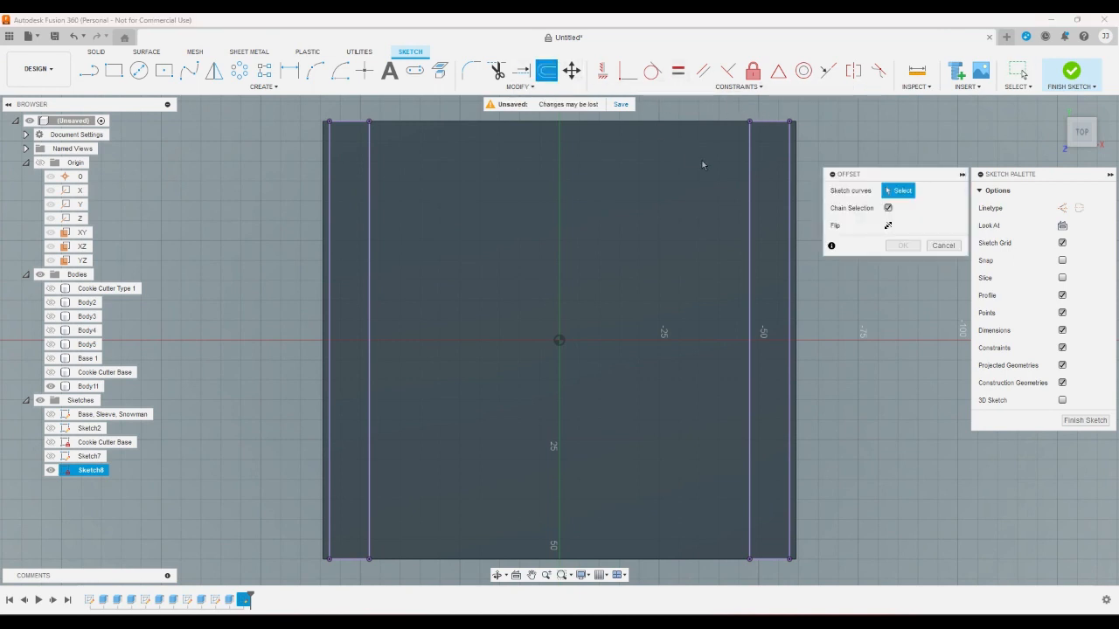
{"action": "left_click", "coordinate": [749, 170]}
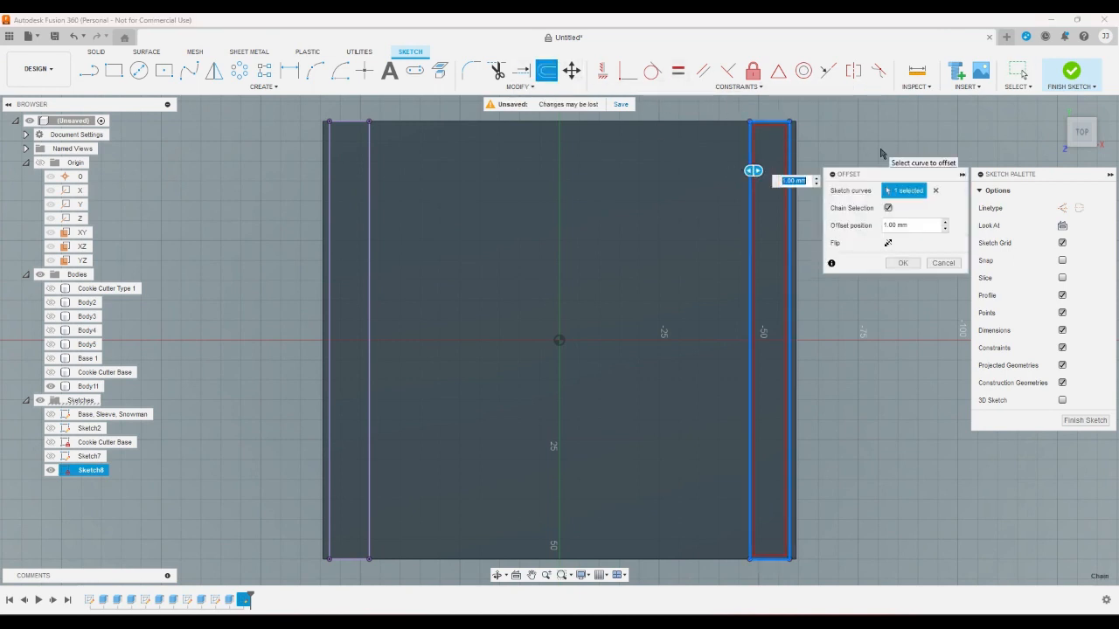
{"action": "type", "text": "w"}
{"action": "key", "text": "Return"}
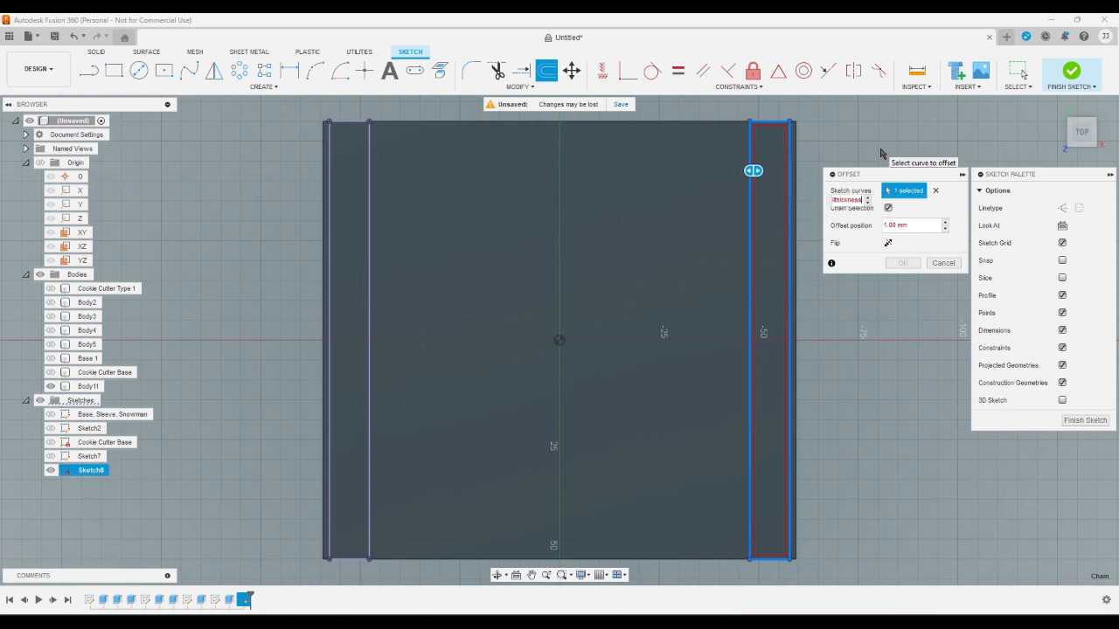
{"action": "key", "text": "Return"}
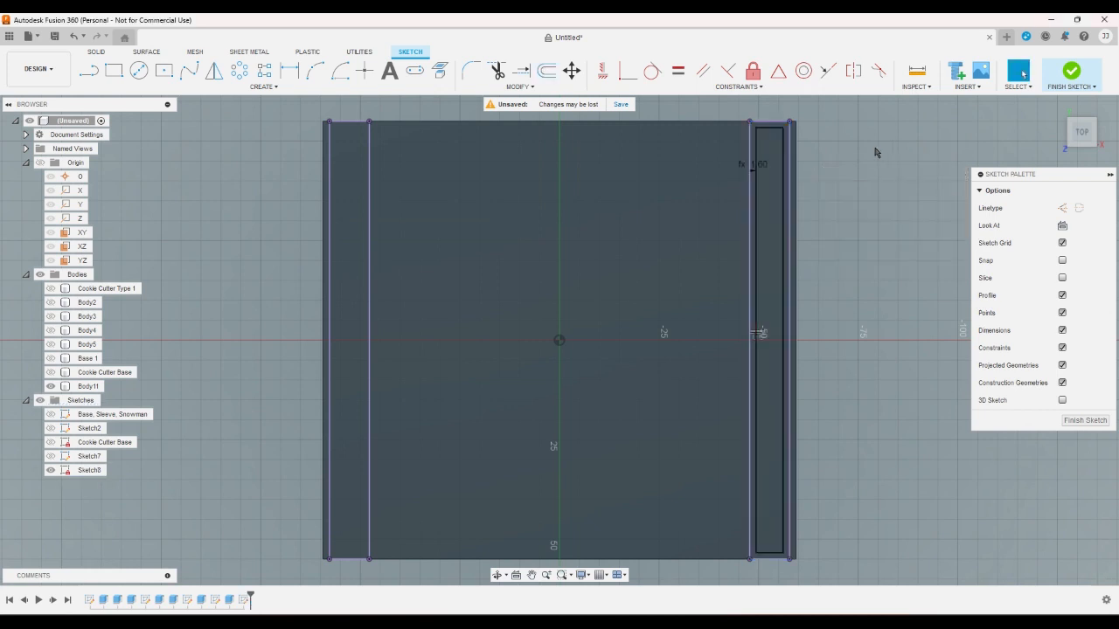
Offset the projected rectangle on the negative X side inward by the wallthickness parameter
{"action": "left_click", "coordinate": [546, 70]}
{"action": "left_click", "coordinate": [371, 188]}
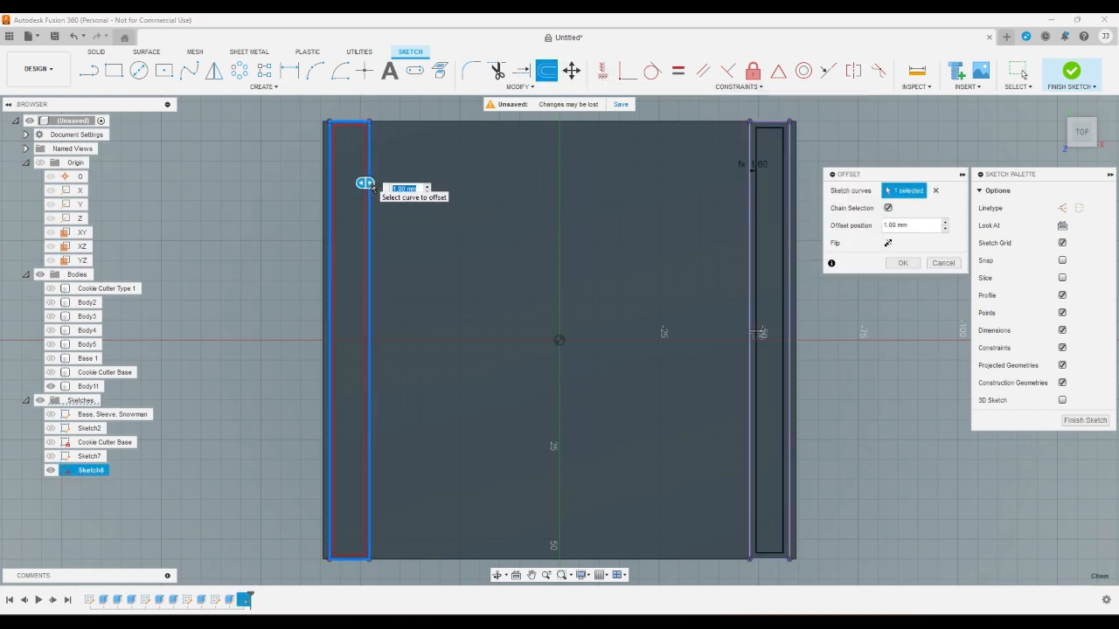
{"action": "type", "text": "w"}
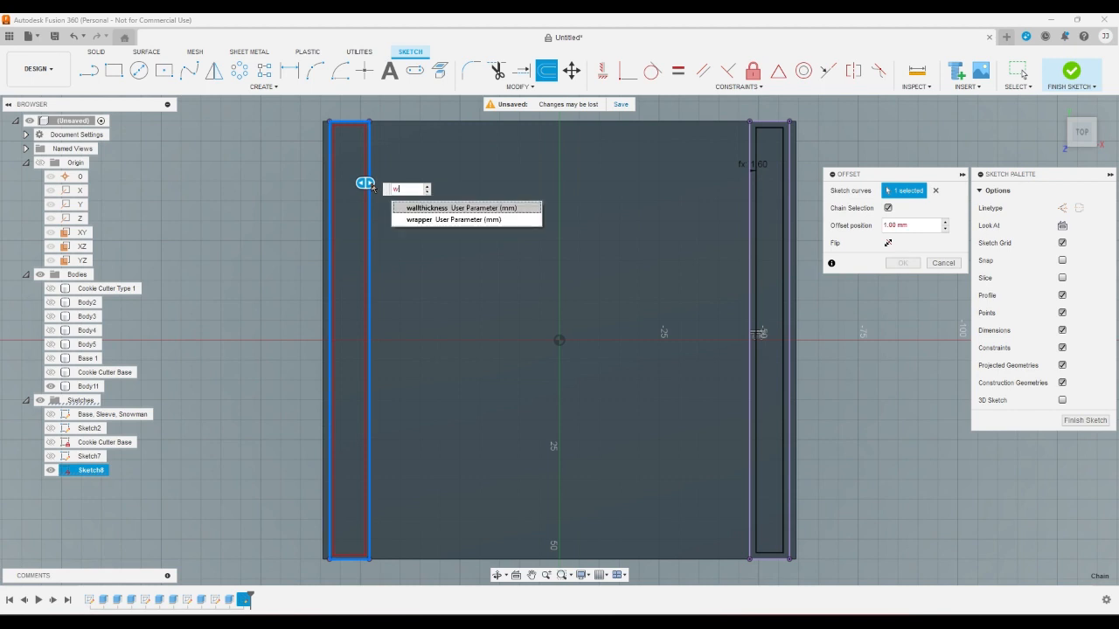
{"action": "key", "text": "Return"}
{"action": "key", "text": "Return"}
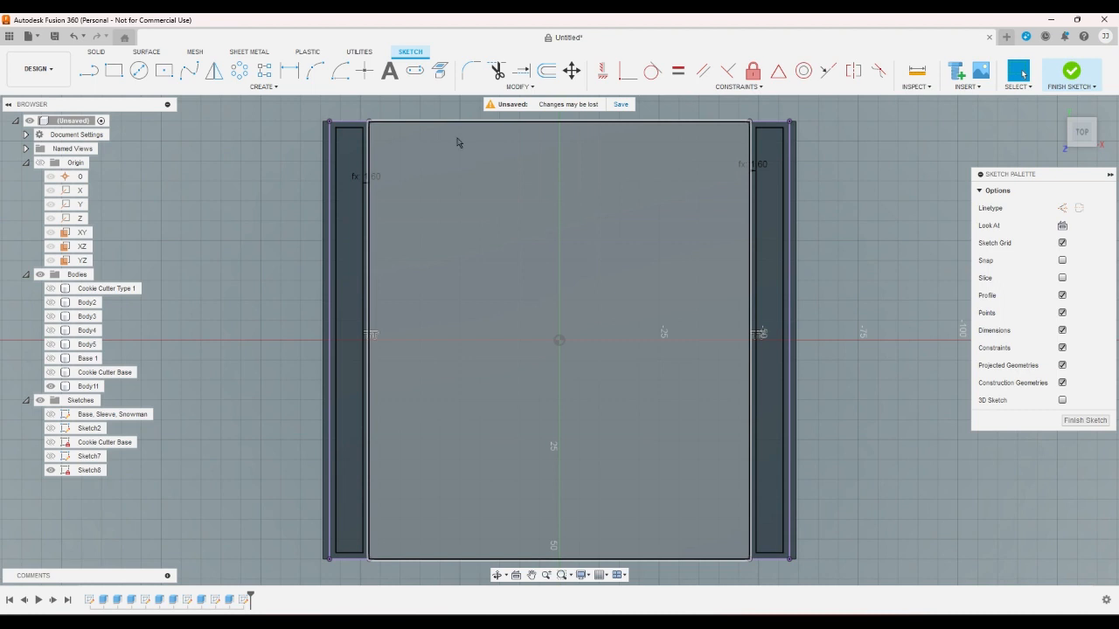
Finish the sketch and set up an extruded cut of both inner offset rectangles with its extent to the base slot's inner face
{"action": "left_click", "coordinate": [1070, 78]}
{"action": "left_click", "coordinate": [113, 70]}
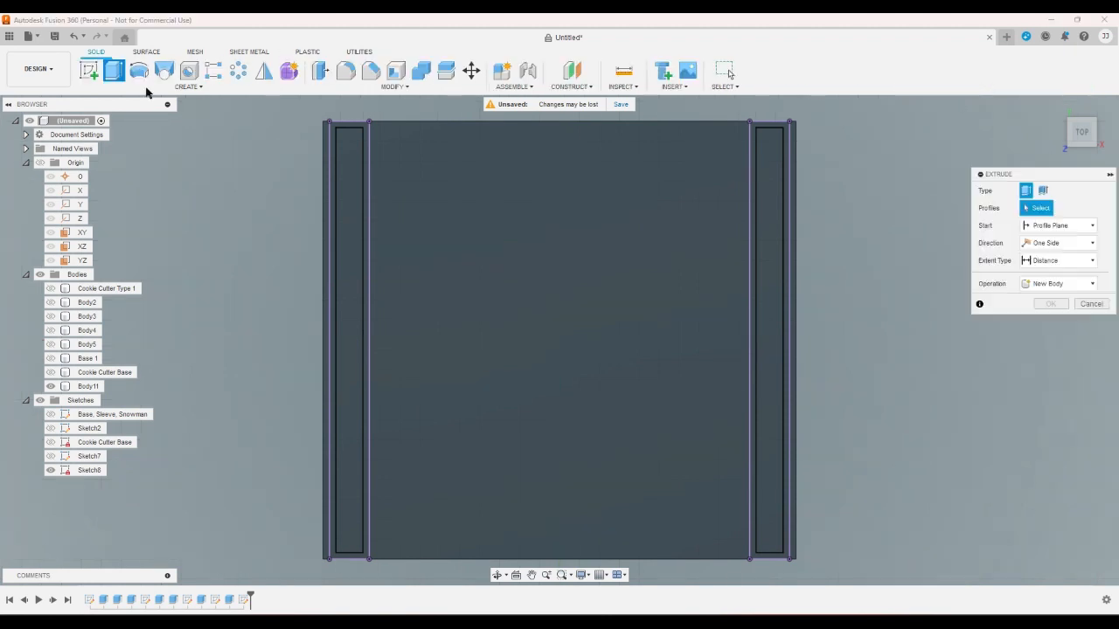
{"action": "left_click", "coordinate": [347, 175]}
{"action": "left_click", "coordinate": [767, 169]}
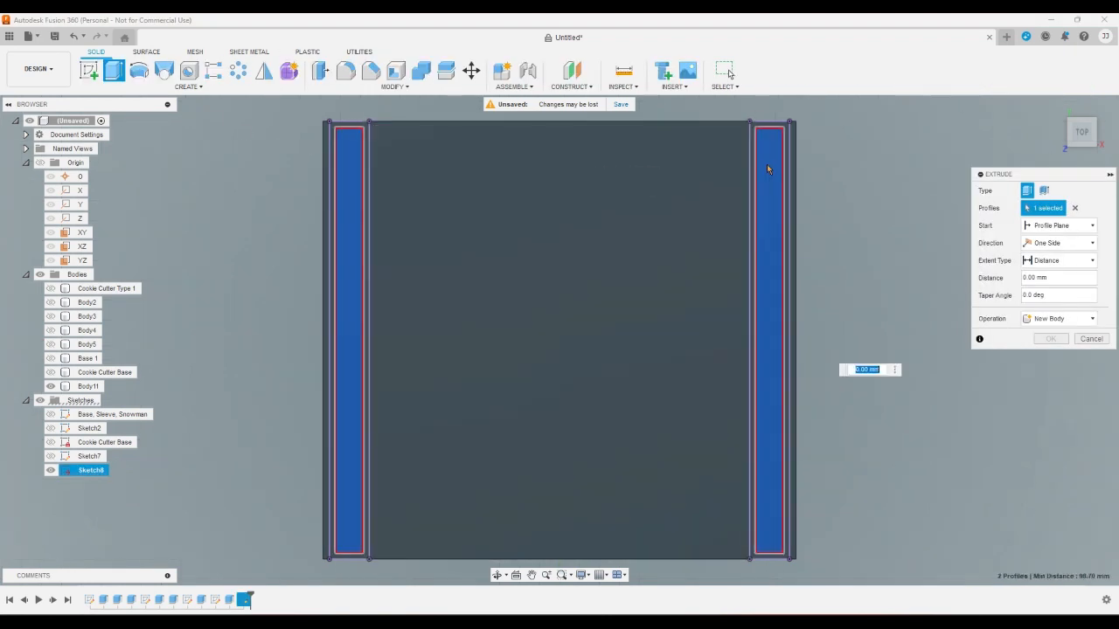
{"action": "left_click", "coordinate": [1097, 147]}
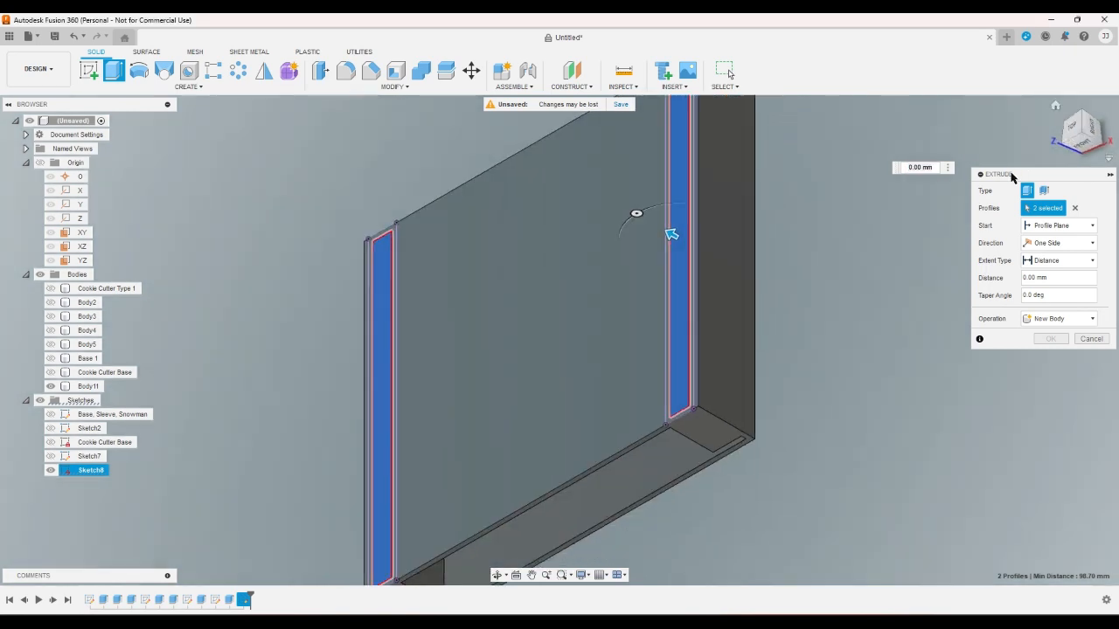
{"action": "left_click", "coordinate": [1082, 260]}
{"action": "left_click", "coordinate": [1057, 275]}
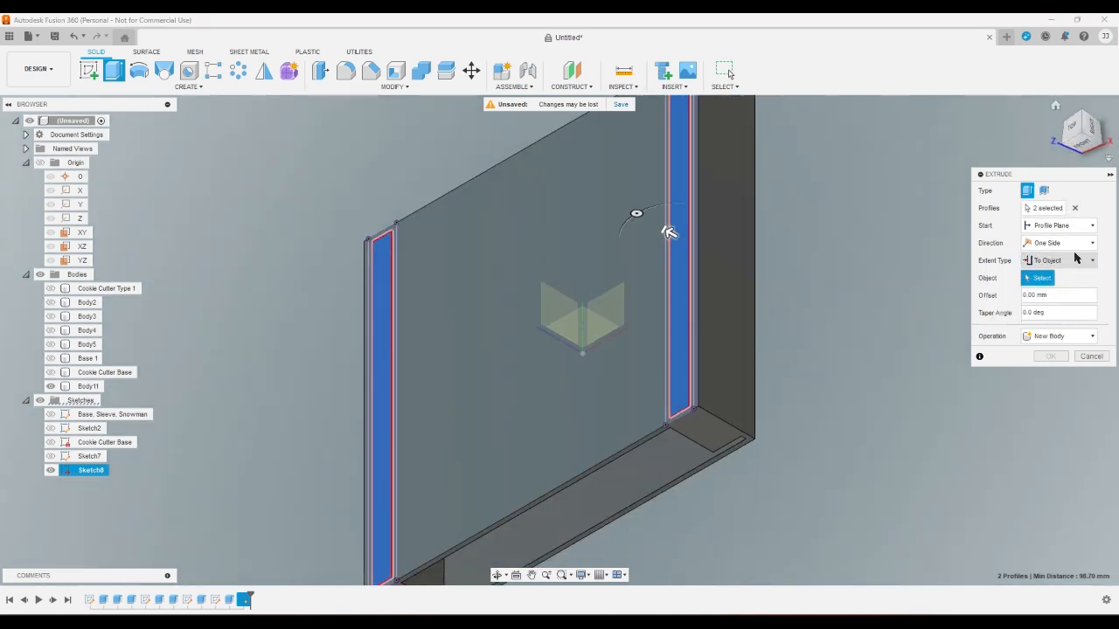
{"action": "left_click", "coordinate": [1077, 157]}
{"action": "scroll", "coordinate": [632, 422], "scroll_direction": "up", "scroll_amount": 4}
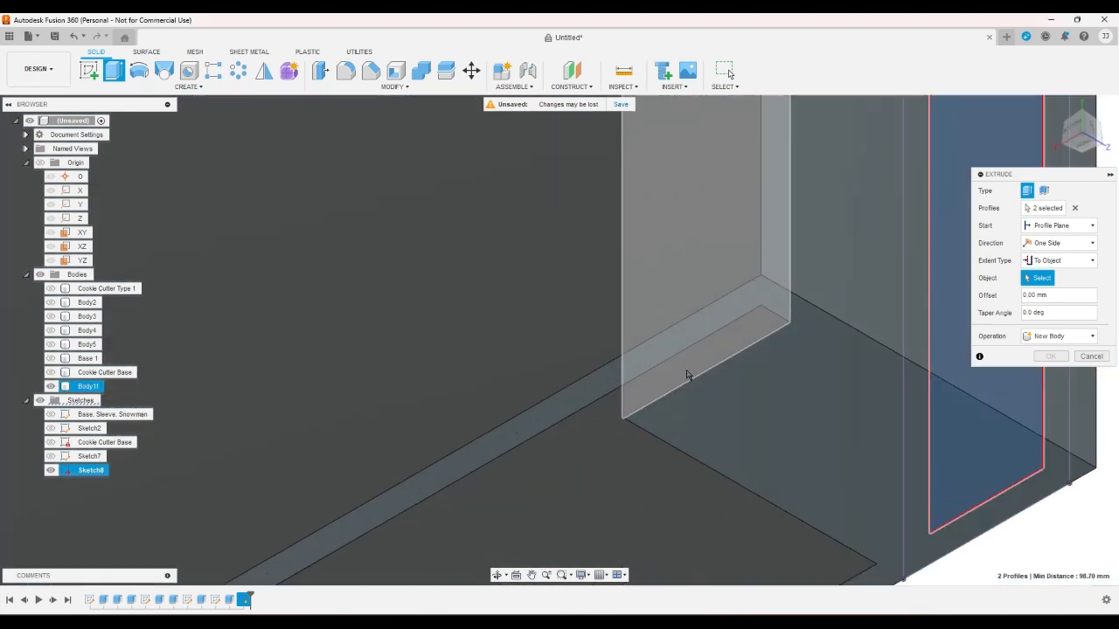
{"action": "left_click", "coordinate": [687, 376]}
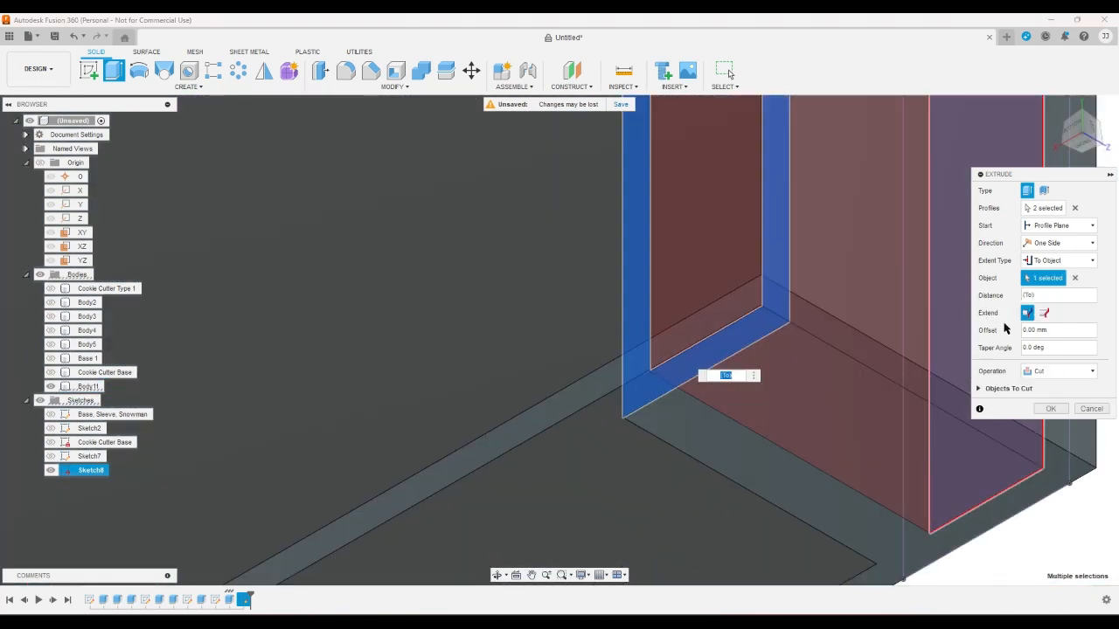
Switch the cut's extent to a distance of -(16.85-wallthickness) and complete the extrusion
{"action": "left_click", "coordinate": [1084, 264]}
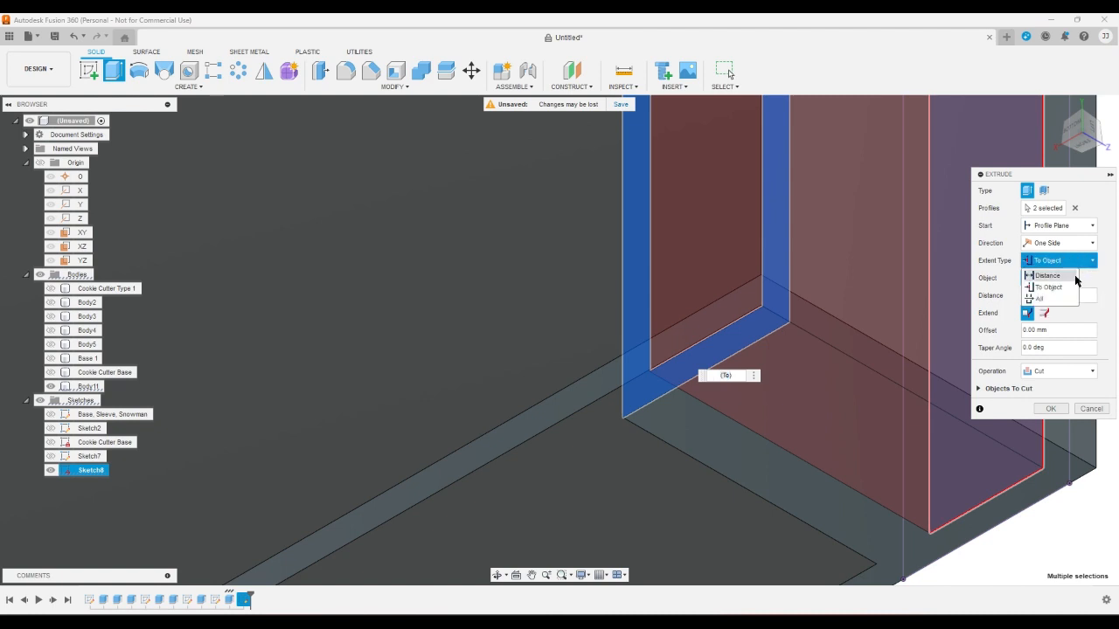
{"action": "left_click", "coordinate": [1068, 275]}
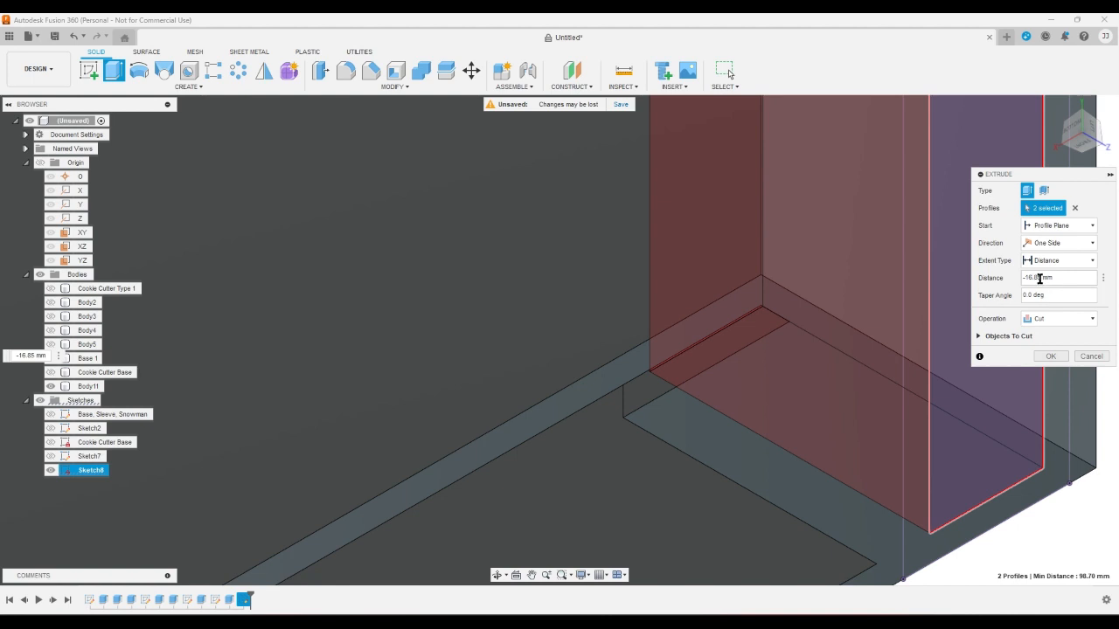
{"action": "double_click", "coordinate": [1041, 278]}
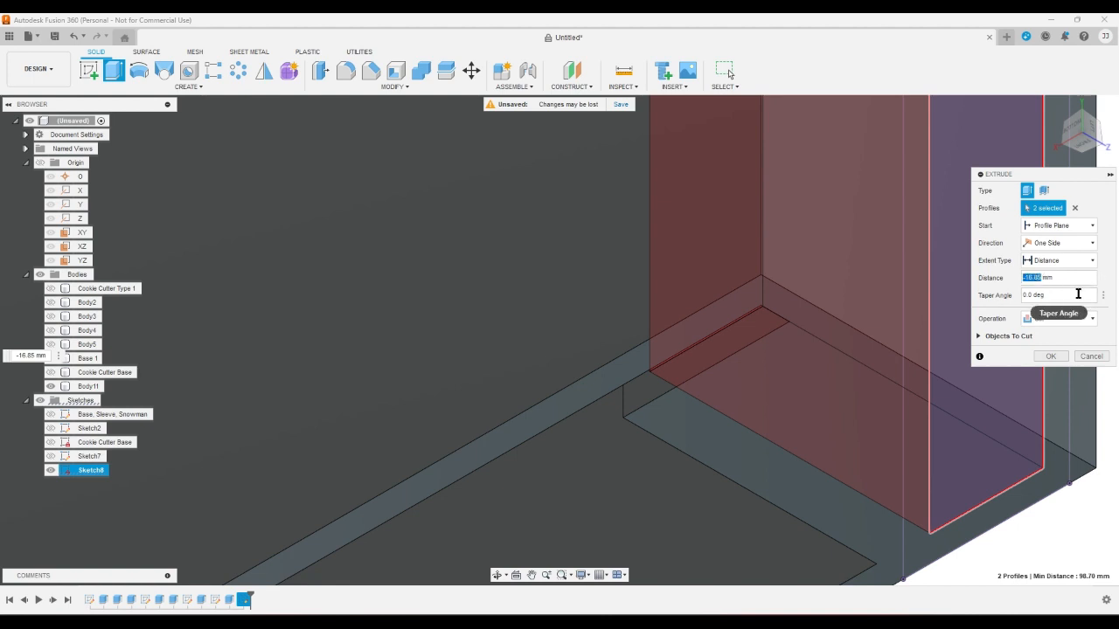
{"action": "key", "text": "Left"}
{"action": "key", "text": "Right"}
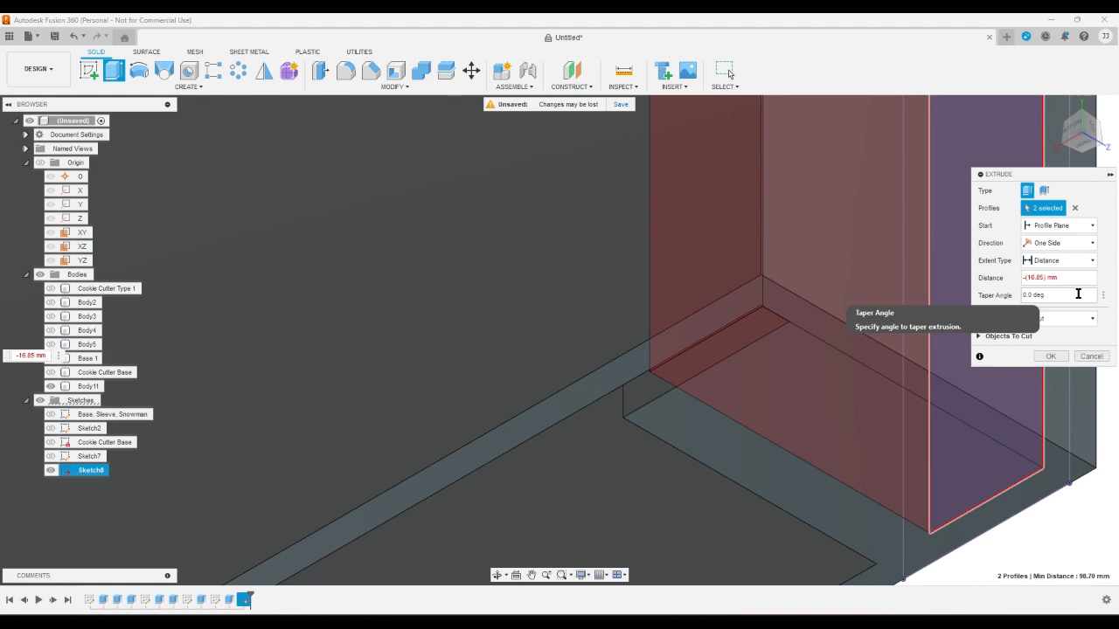
{"action": "key", "text": "BackSpace"}
{"action": "key", "text": "BackSpace"}
{"action": "type", "text": "w"}
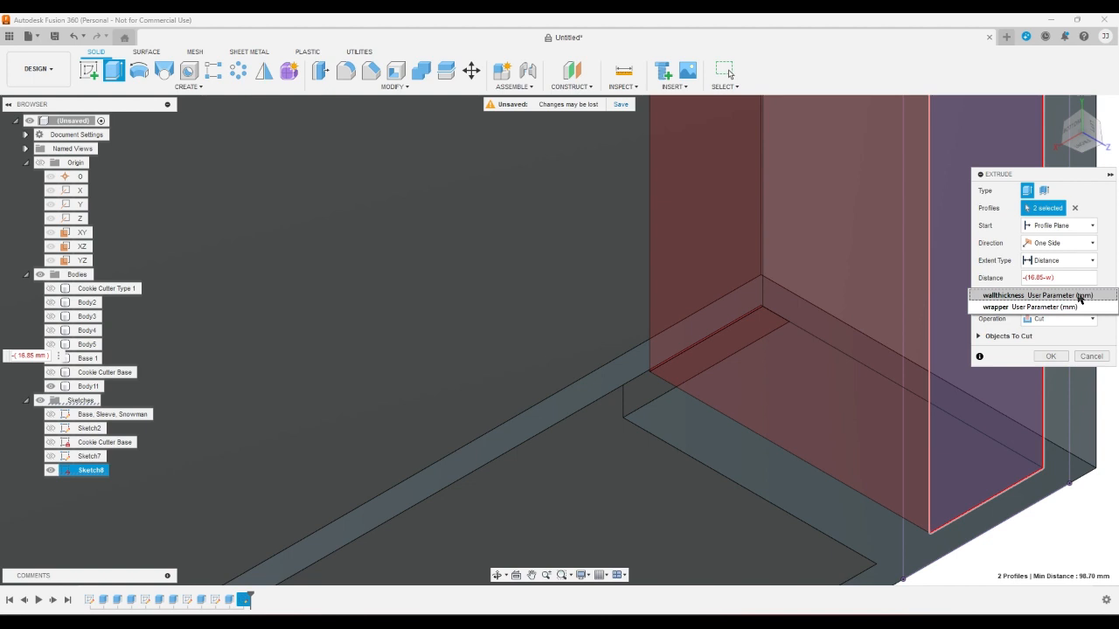
{"action": "left_click", "coordinate": [1037, 295]}
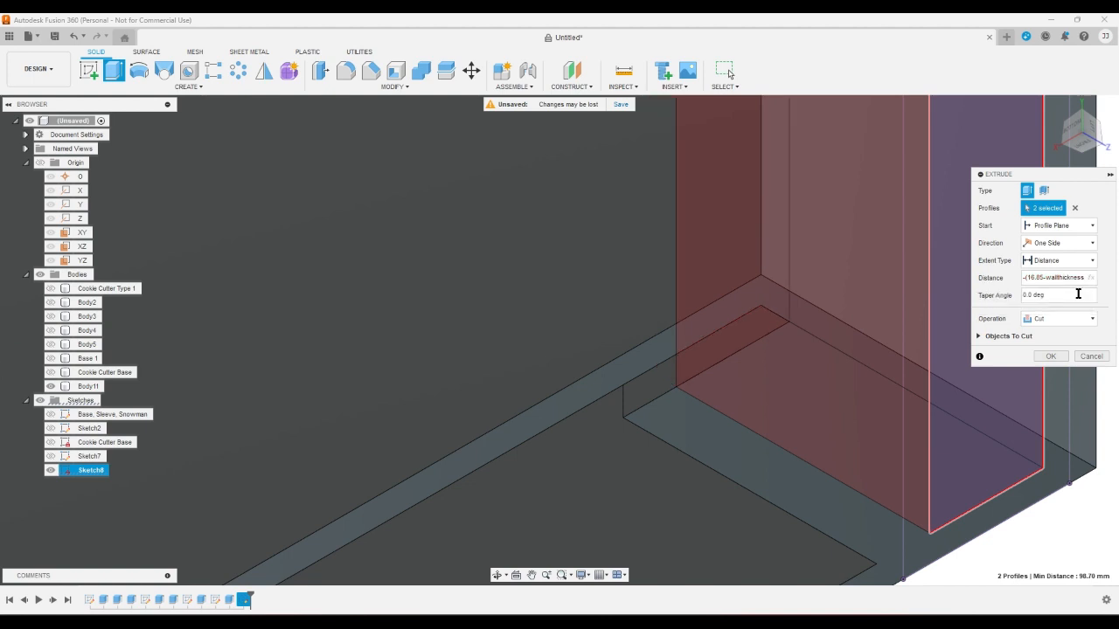
{"action": "key", "text": "Return"}
Set the wallthickness user parameter to 2 mm
{"action": "left_click", "coordinate": [1102, 149]}
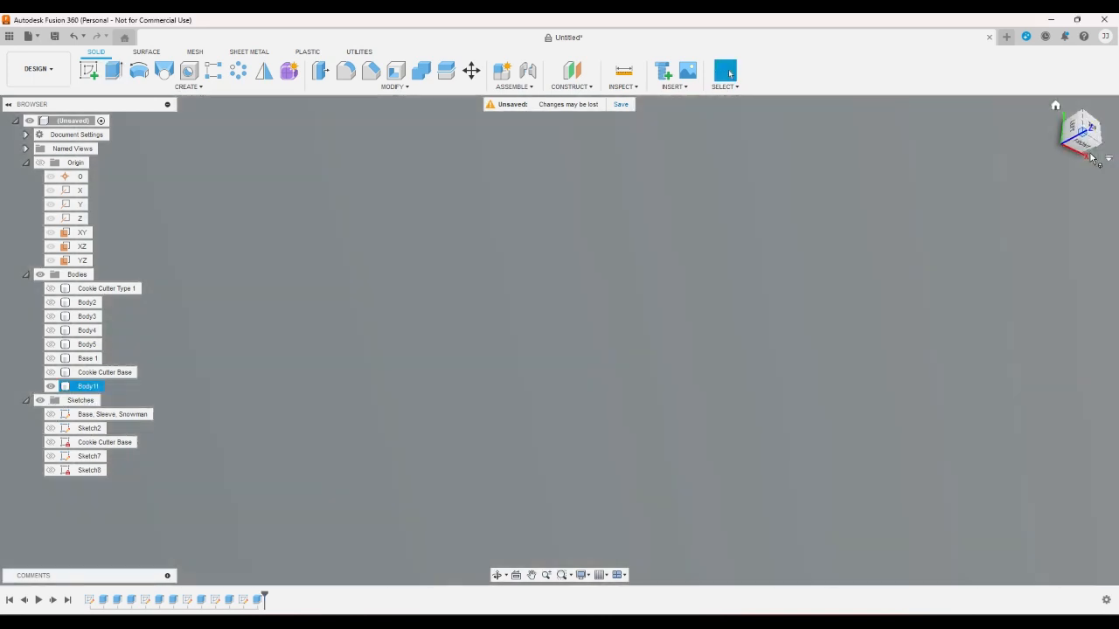
{"action": "scroll", "coordinate": [1068, 165], "scroll_direction": "down", "scroll_amount": 3}
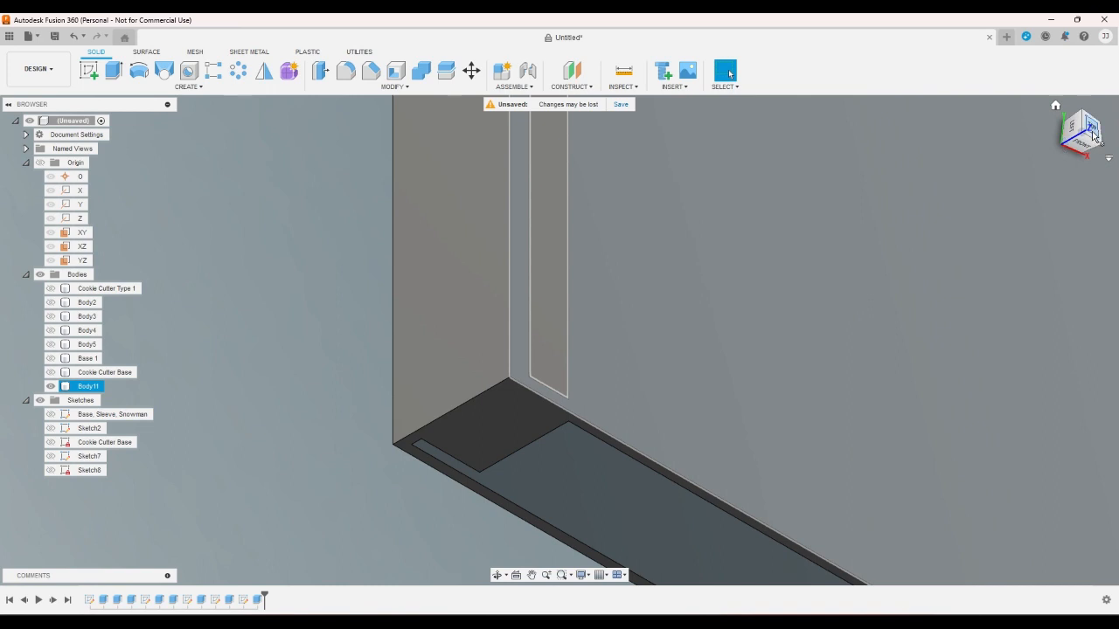
{"action": "left_click", "coordinate": [1082, 143]}
{"action": "scroll", "coordinate": [865, 327], "scroll_direction": "down", "scroll_amount": 2}
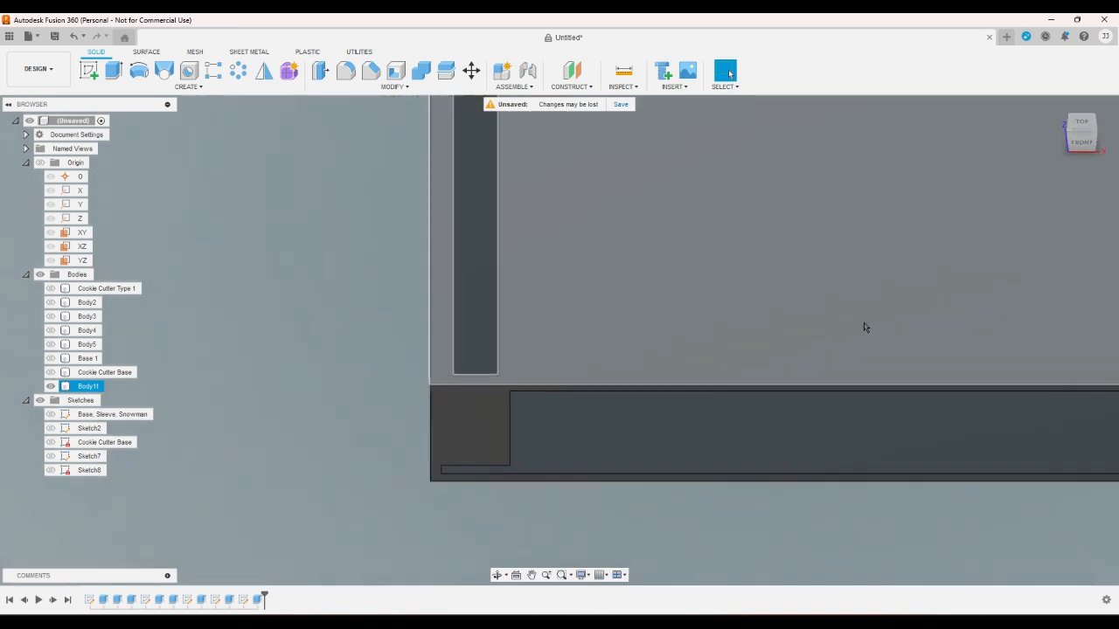
{"action": "left_click", "coordinate": [451, 91]}
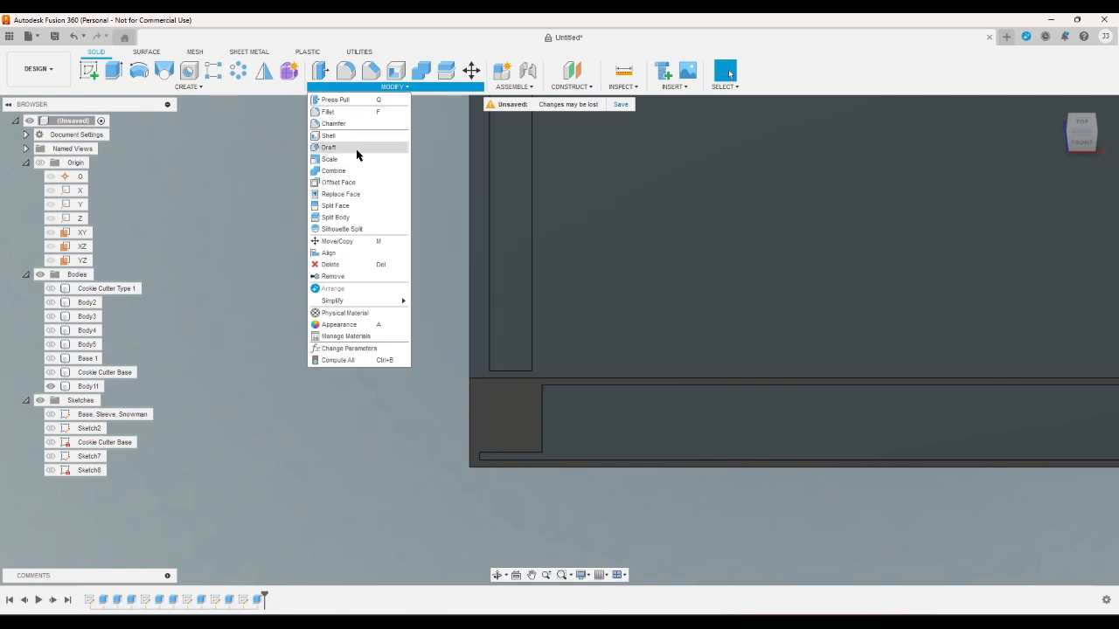
{"action": "left_click", "coordinate": [370, 348]}
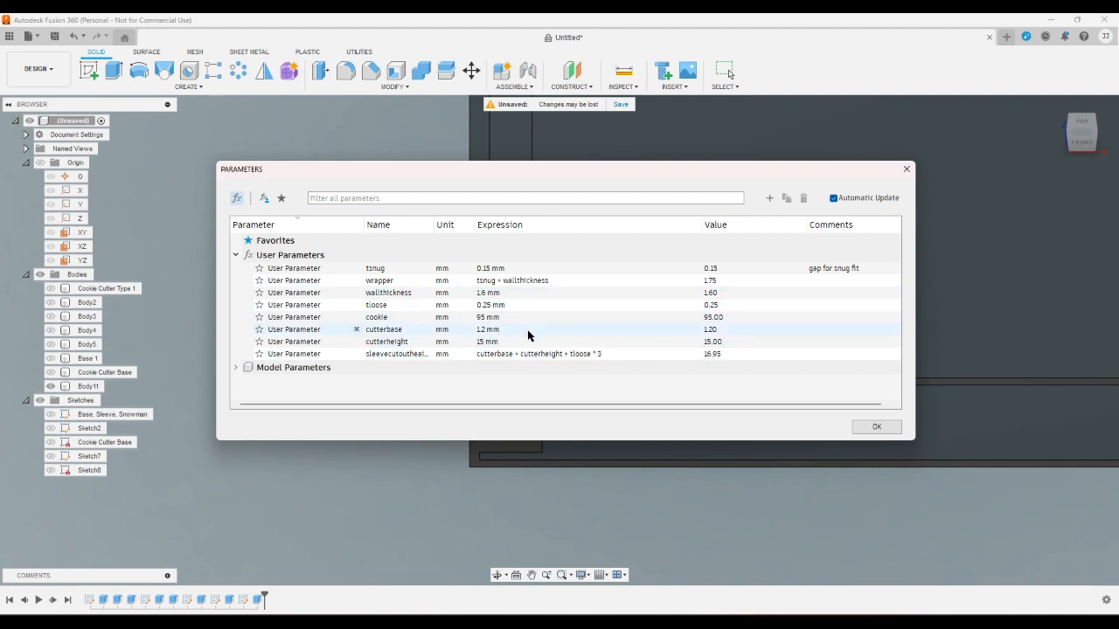
{"action": "double_click", "coordinate": [524, 293]}
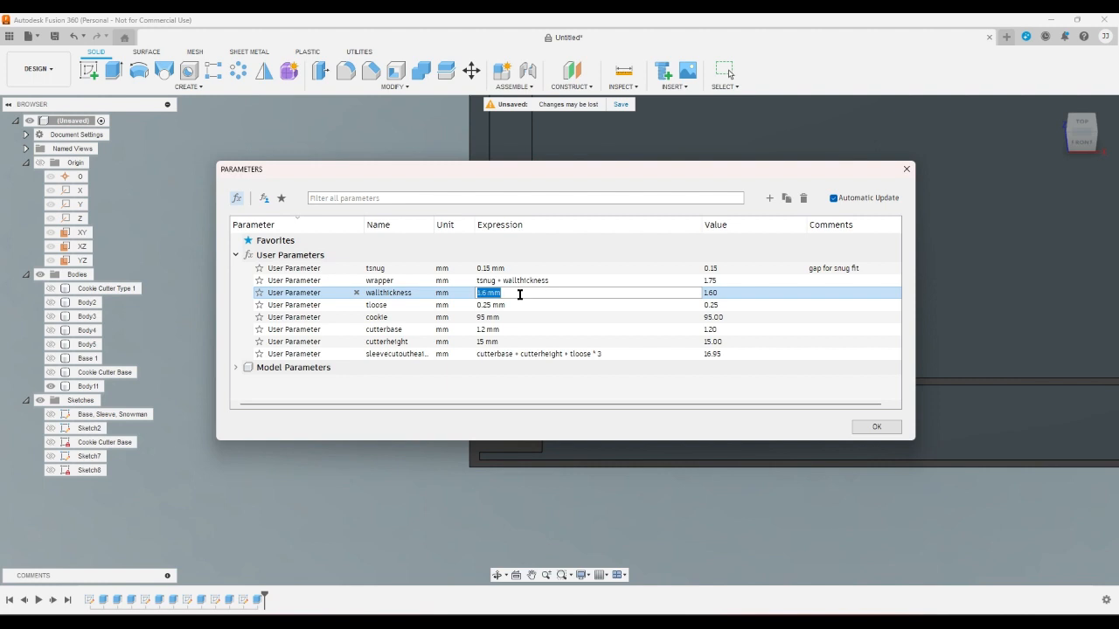
{"action": "type", "text": "2"}
{"action": "key", "text": "Return"}
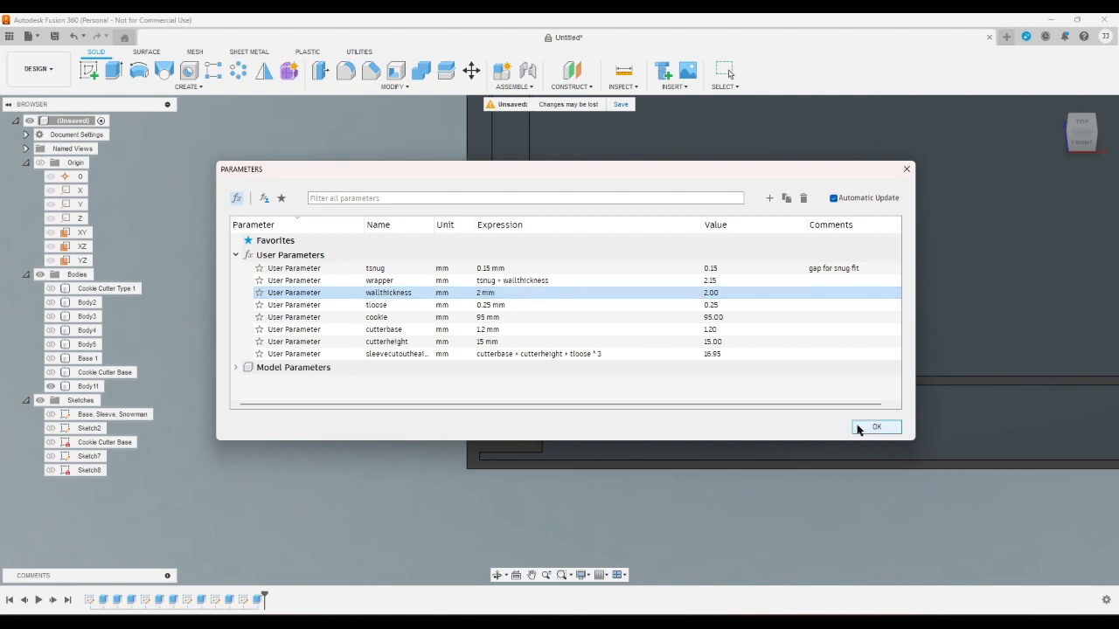
{"action": "left_click", "coordinate": [876, 427]}
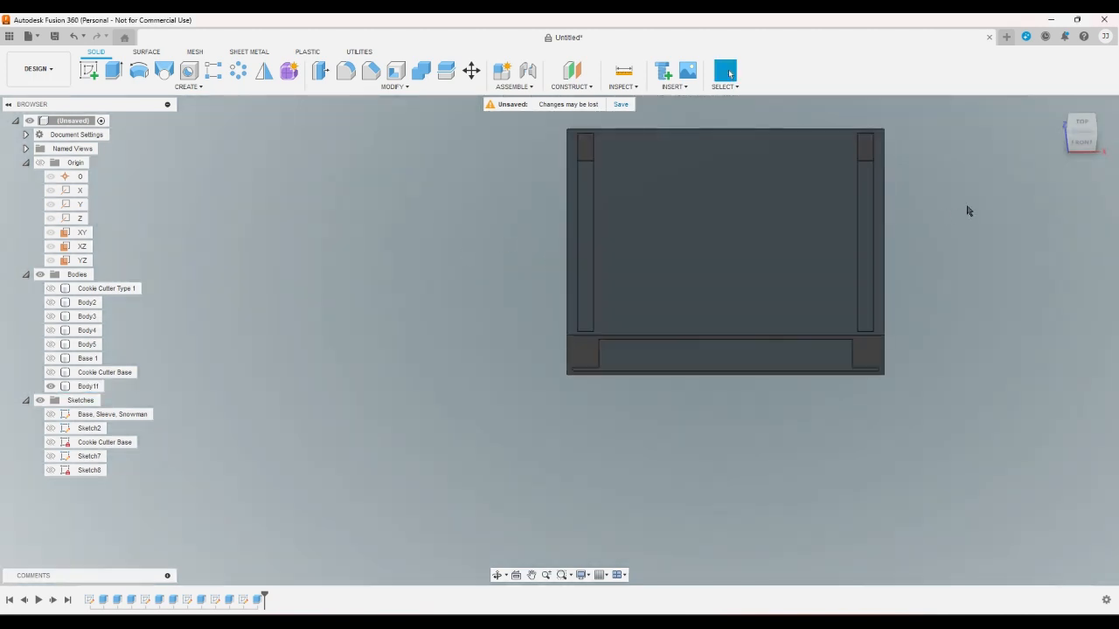
Hide Sketch8 with the pocket outlines and show Sketch7 with the sleeve's cross-section
{"action": "left_click", "coordinate": [1081, 142]}
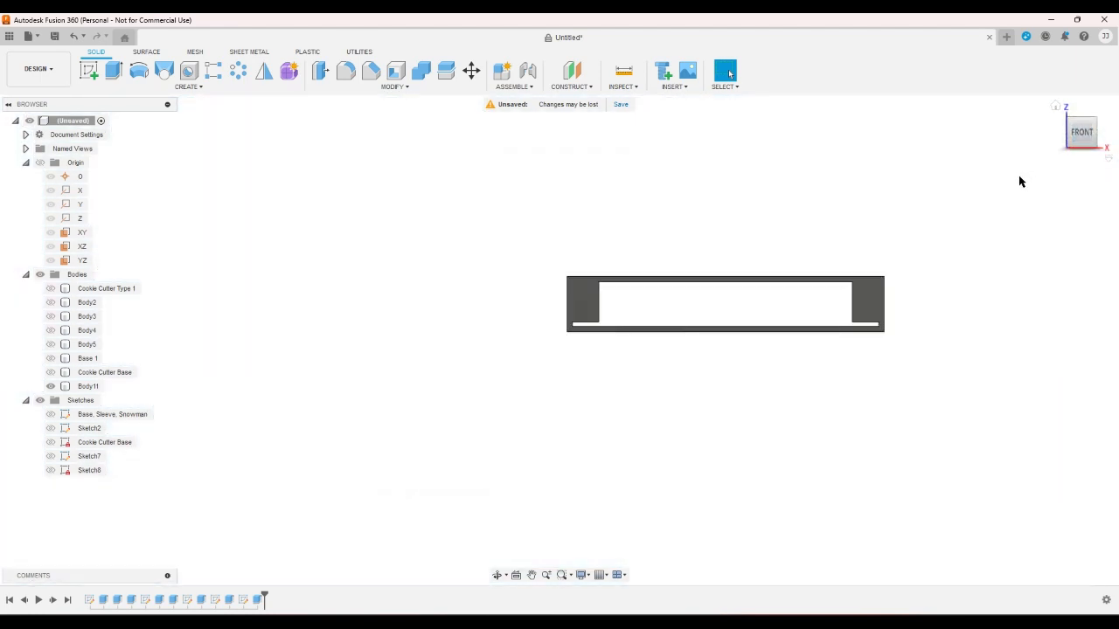
{"action": "left_click", "coordinate": [1055, 111]}
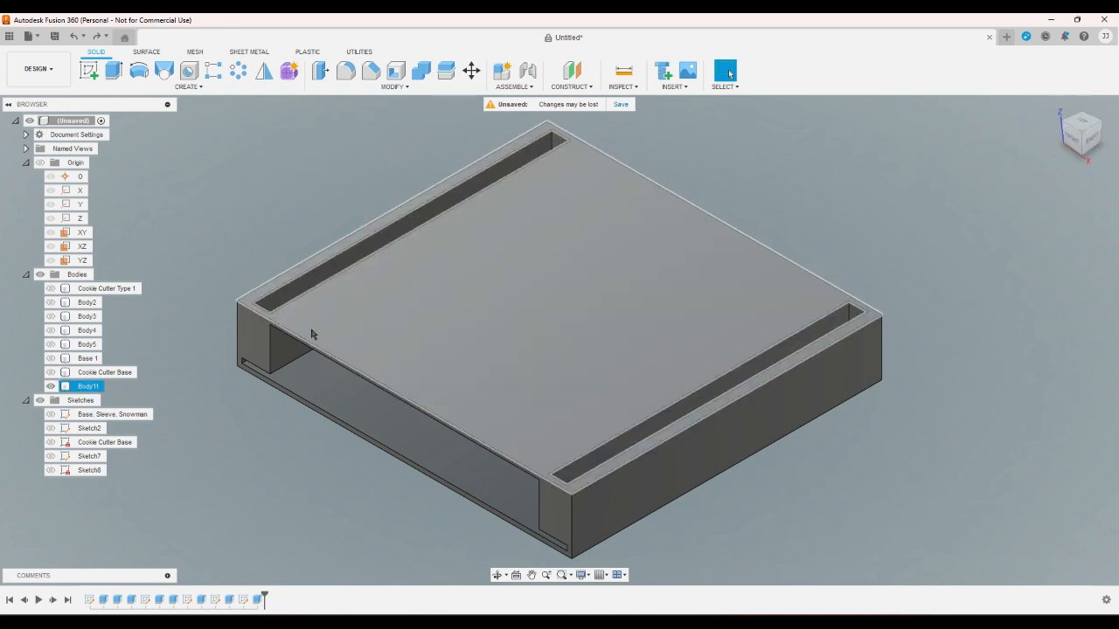
{"action": "left_click", "coordinate": [241, 600]}
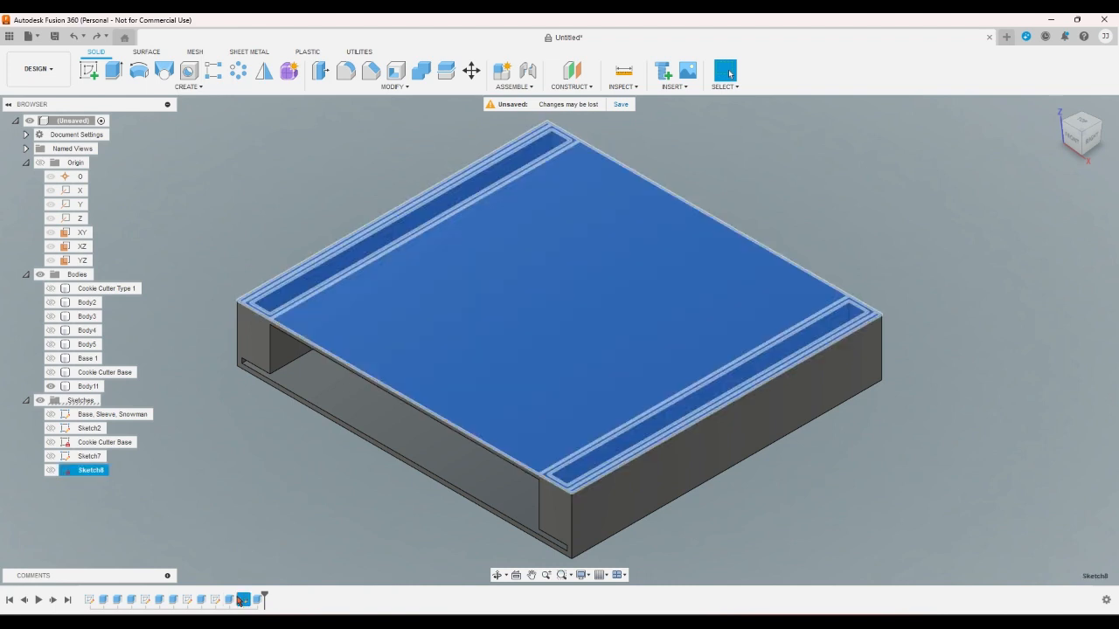
{"action": "left_click", "coordinate": [169, 511]}
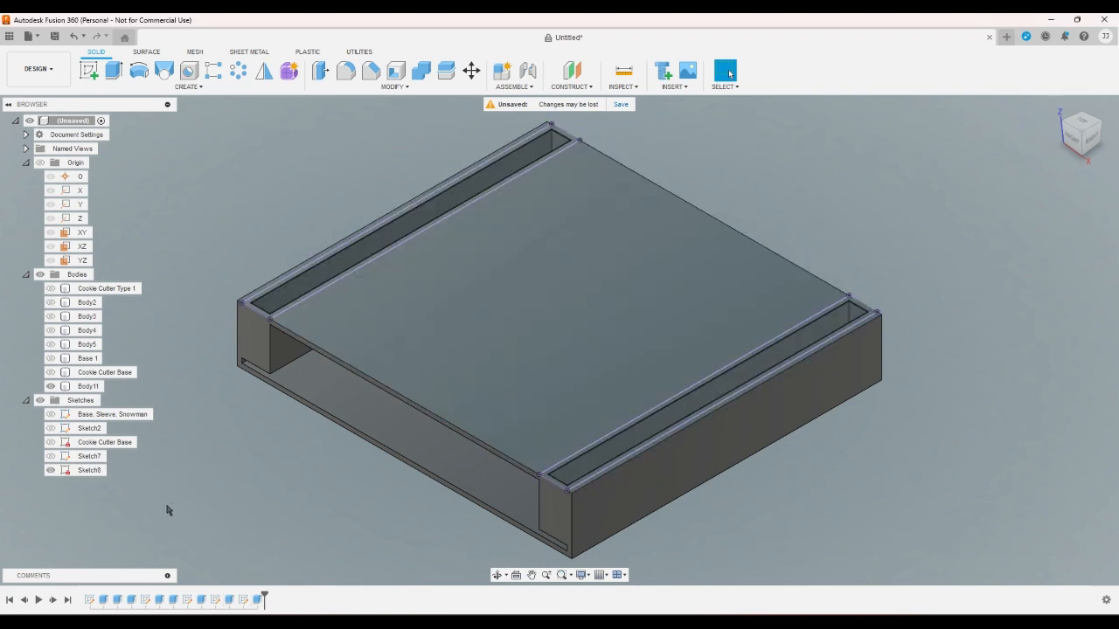
{"action": "left_click", "coordinate": [50, 470]}
{"action": "left_click", "coordinate": [50, 456]}
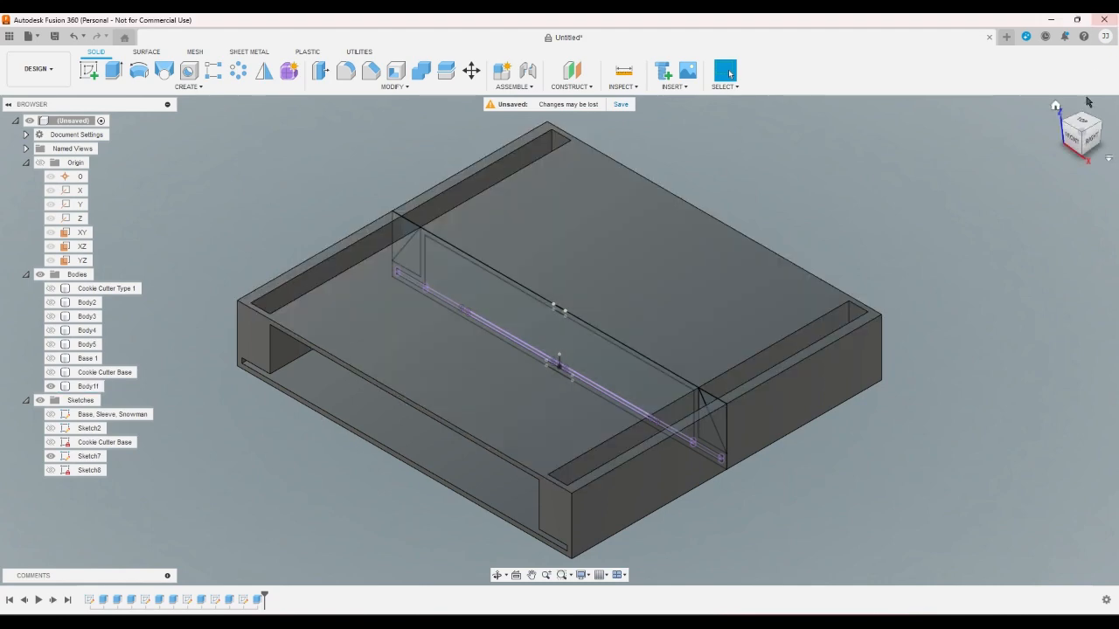
Set up a symmetric extrusion of the two inner triangular profiles in the sleeve's side sections
{"action": "left_click", "coordinate": [1067, 127]}
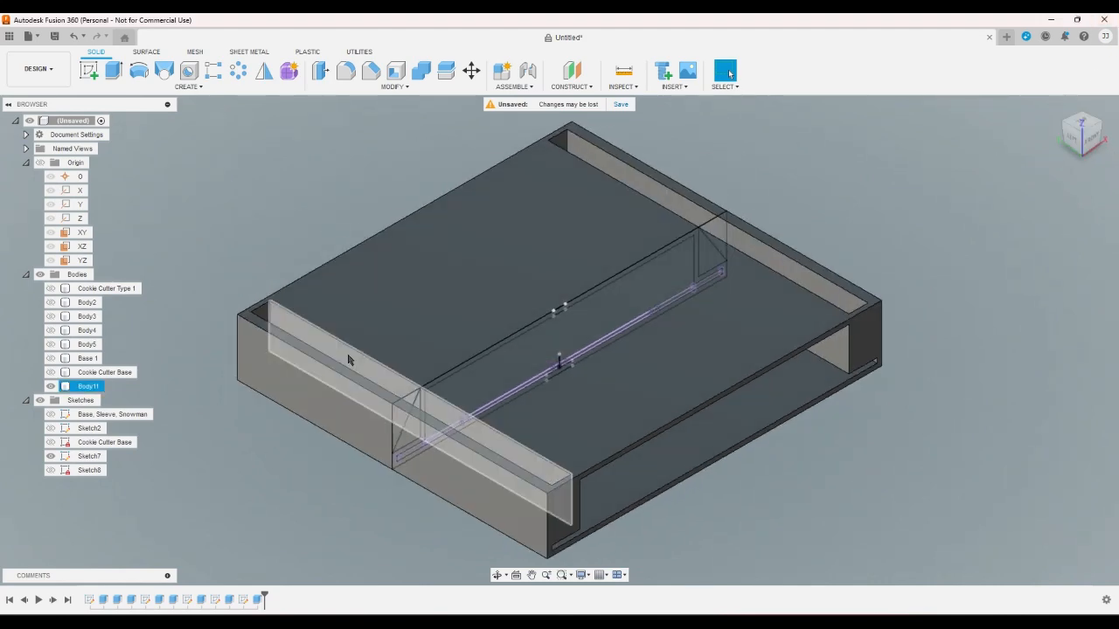
{"action": "scroll", "coordinate": [305, 434], "scroll_direction": "up", "scroll_amount": 4}
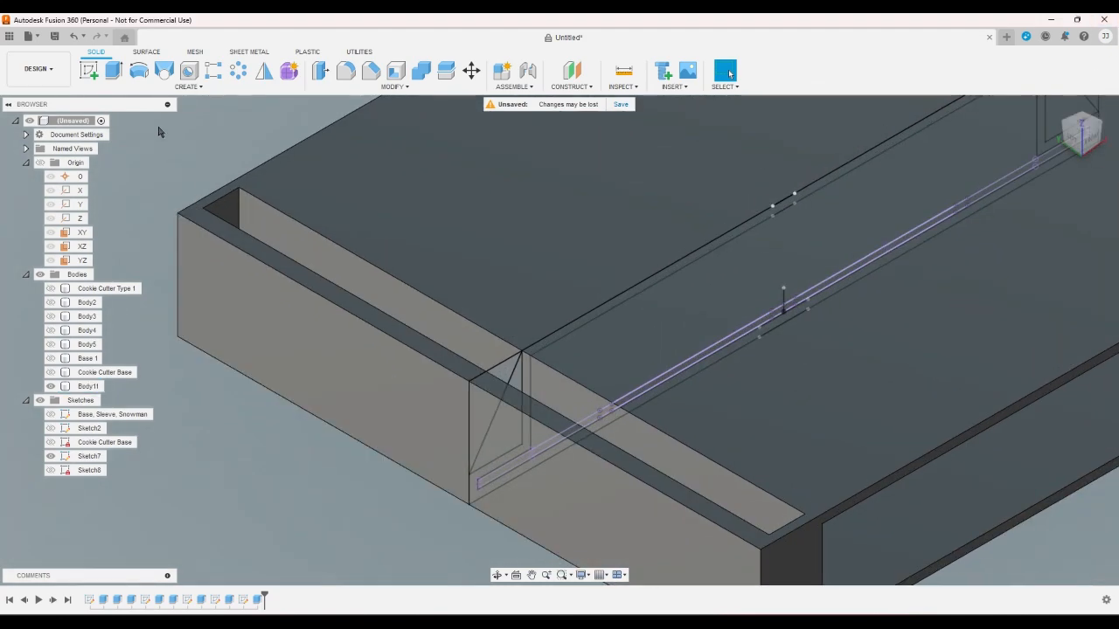
{"action": "left_click", "coordinate": [114, 70]}
{"action": "left_click", "coordinate": [493, 415]}
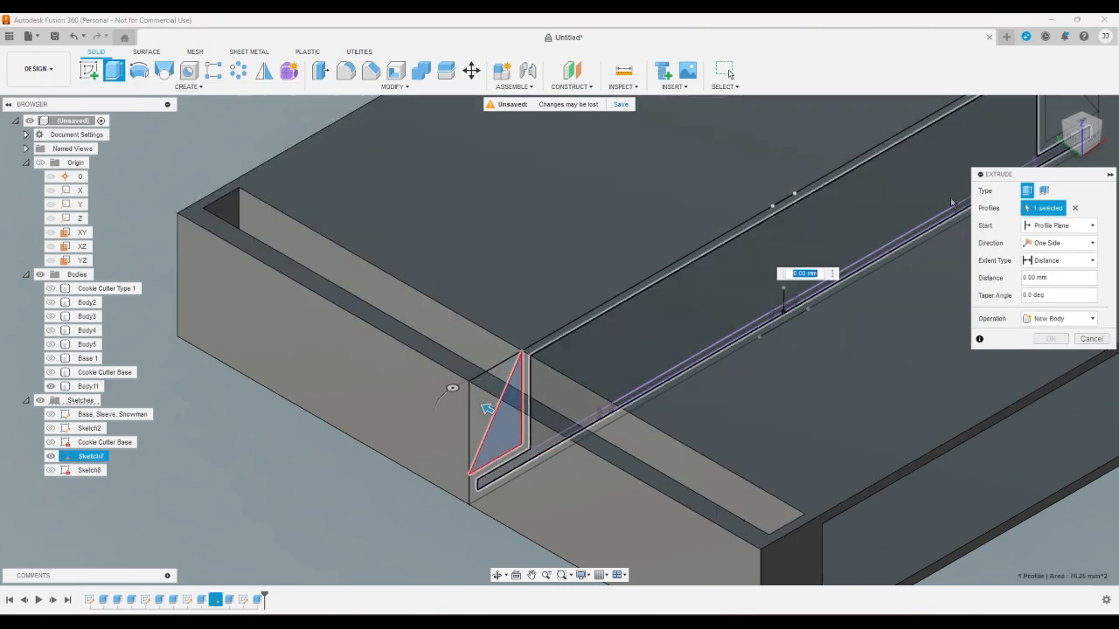
{"action": "left_click", "coordinate": [1100, 124]}
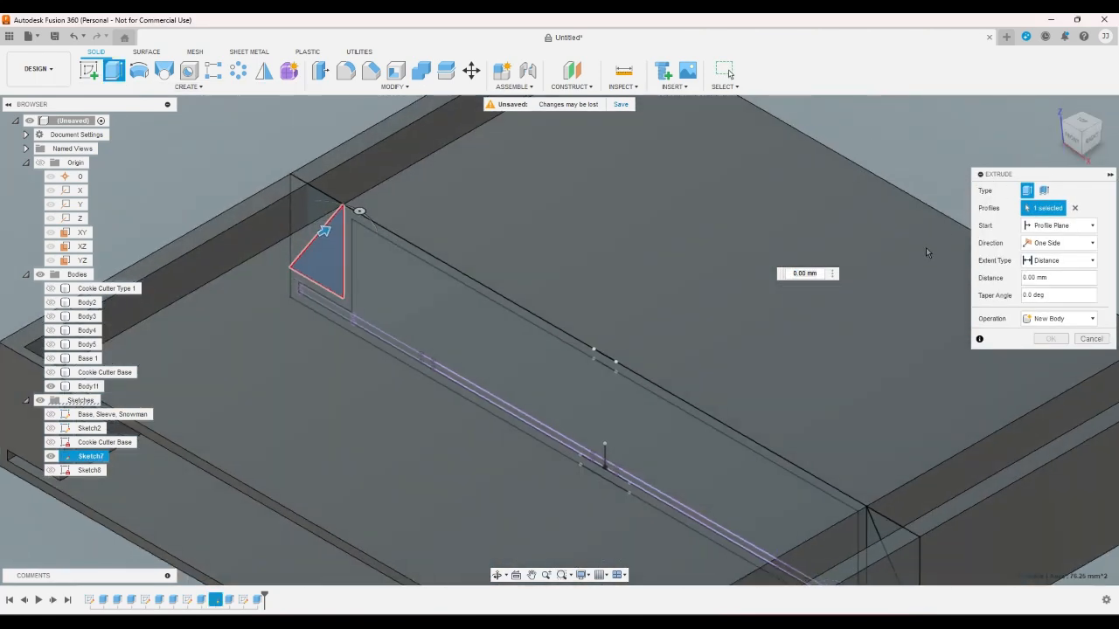
{"action": "left_click", "coordinate": [877, 553]}
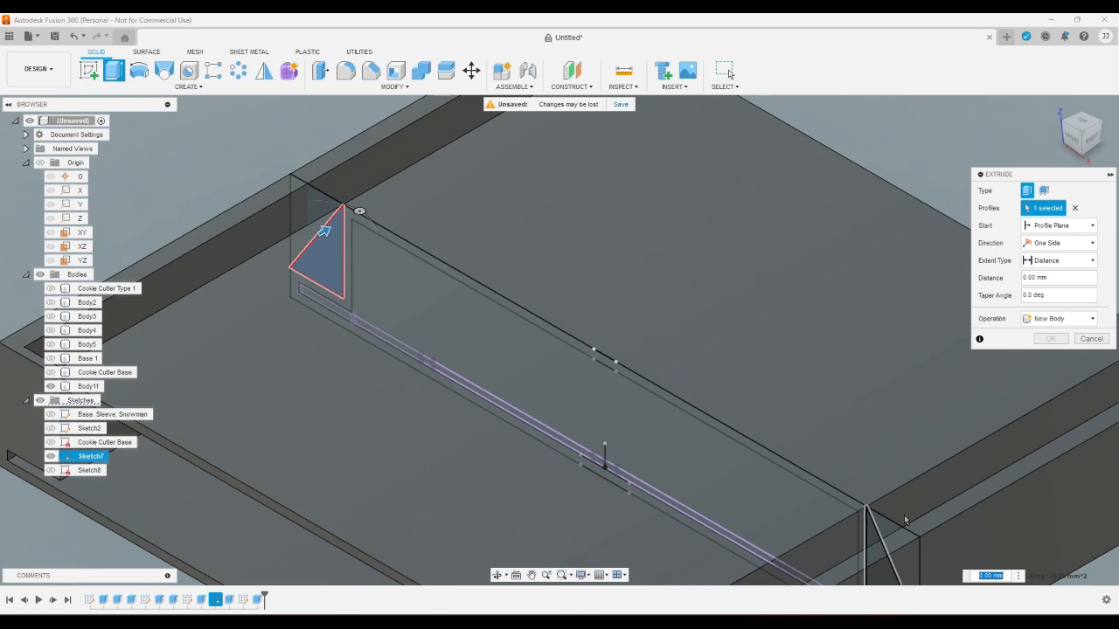
{"action": "left_click", "coordinate": [1053, 260]}
{"action": "left_click", "coordinate": [1058, 243]}
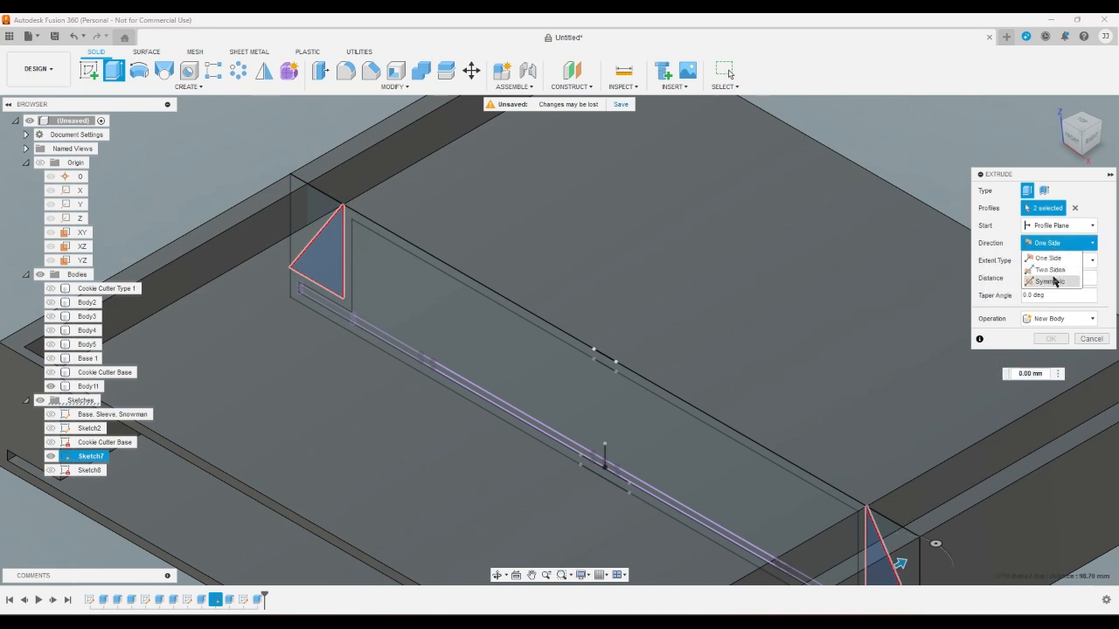
{"action": "left_click", "coordinate": [1053, 281]}
Set the triangles' extrusion extent to All with the Join operation and complete it
{"action": "left_click", "coordinate": [1073, 263]}
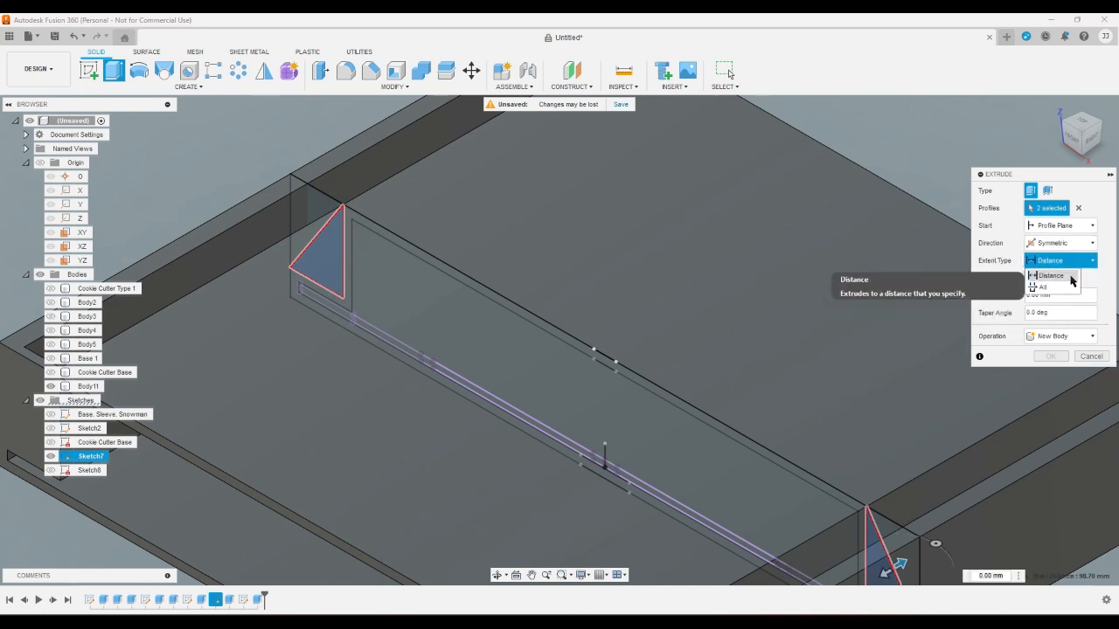
{"action": "left_click", "coordinate": [1069, 276]}
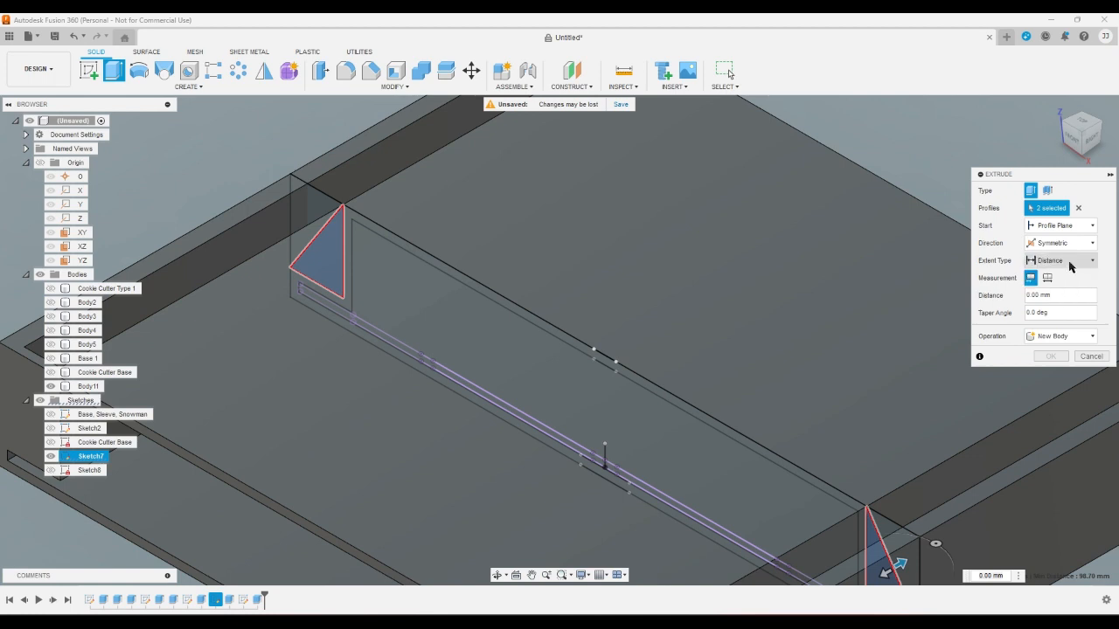
{"action": "left_click", "coordinate": [1068, 262]}
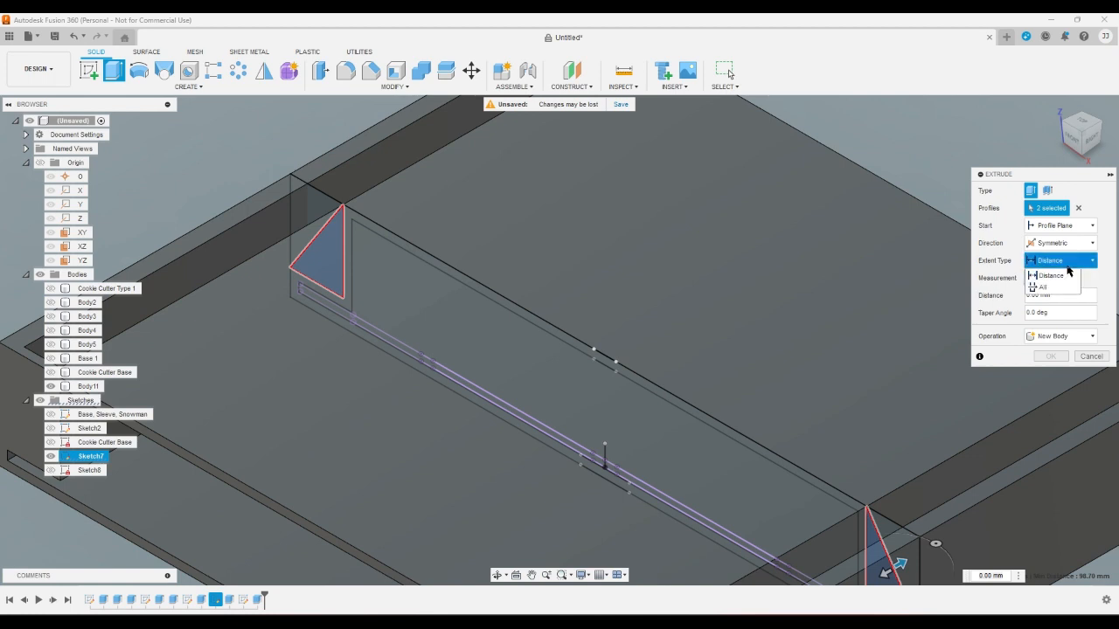
{"action": "left_click", "coordinate": [1044, 287]}
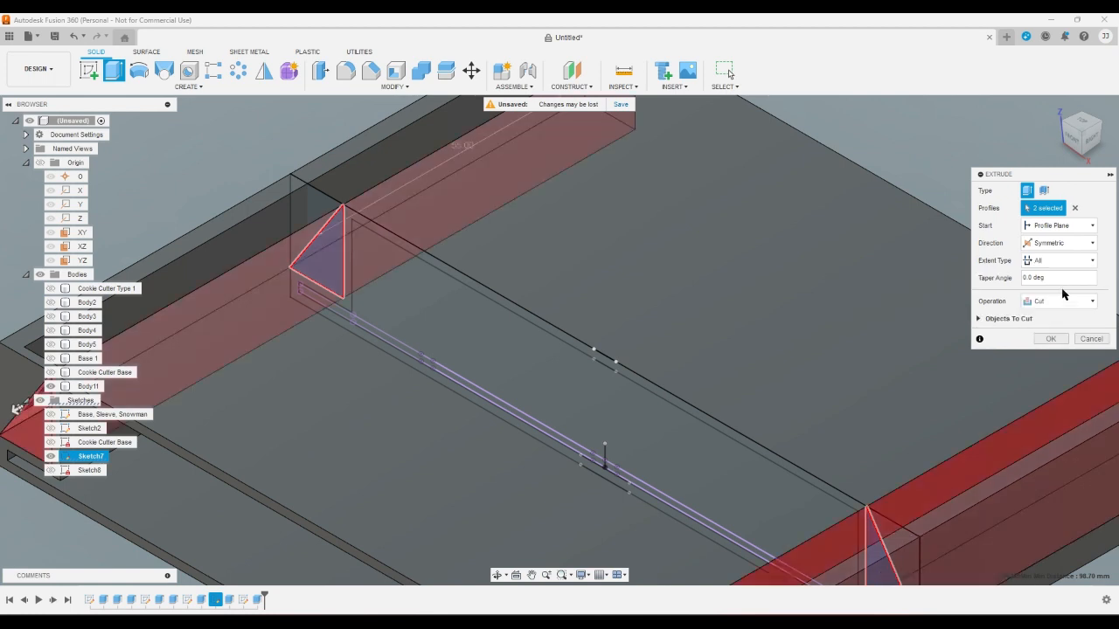
{"action": "left_click", "coordinate": [1061, 300]}
{"action": "left_click", "coordinate": [1048, 313]}
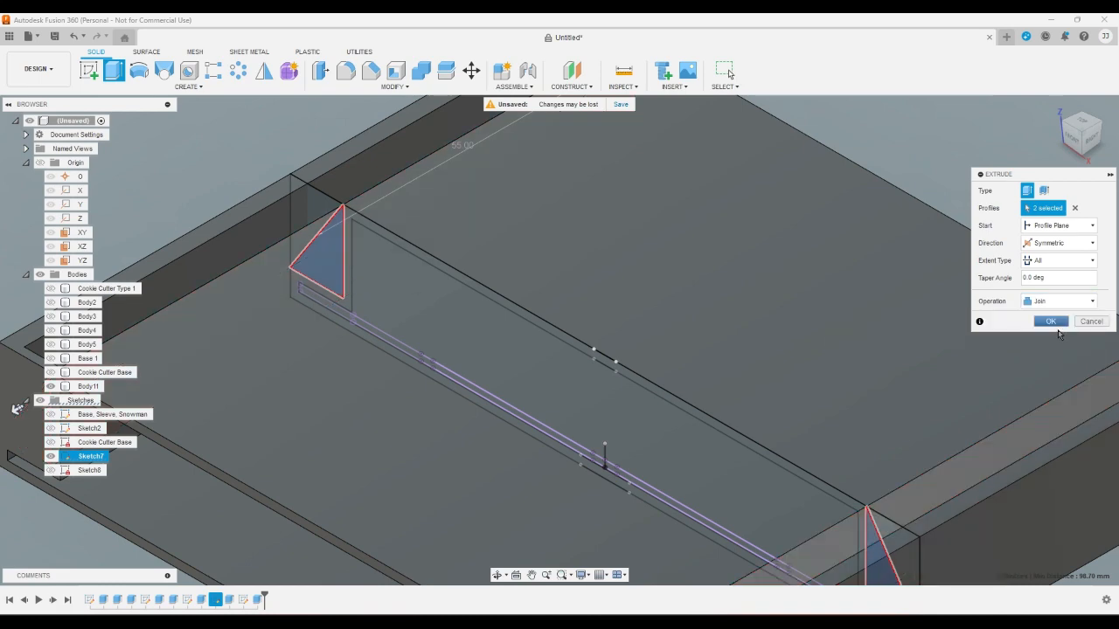
{"action": "left_click", "coordinate": [1051, 320]}
{"action": "scroll", "coordinate": [1020, 215], "scroll_direction": "down", "scroll_amount": 5}
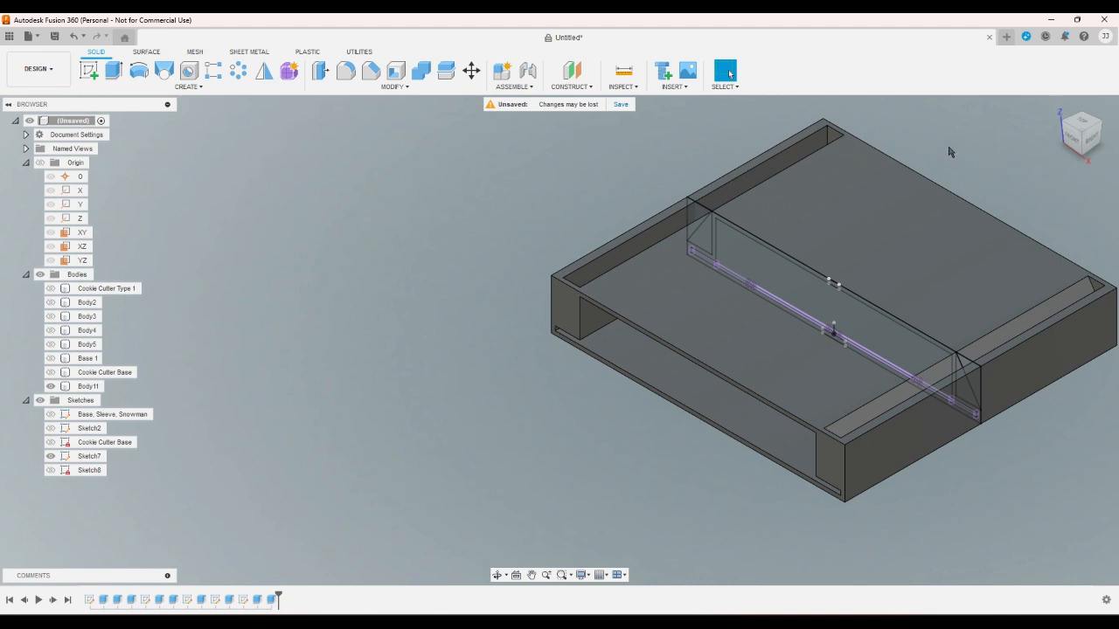
Hide Sketch7 and the sleeve body, and create a new sketch on the XZ origin plane
{"action": "left_click", "coordinate": [99, 76]}
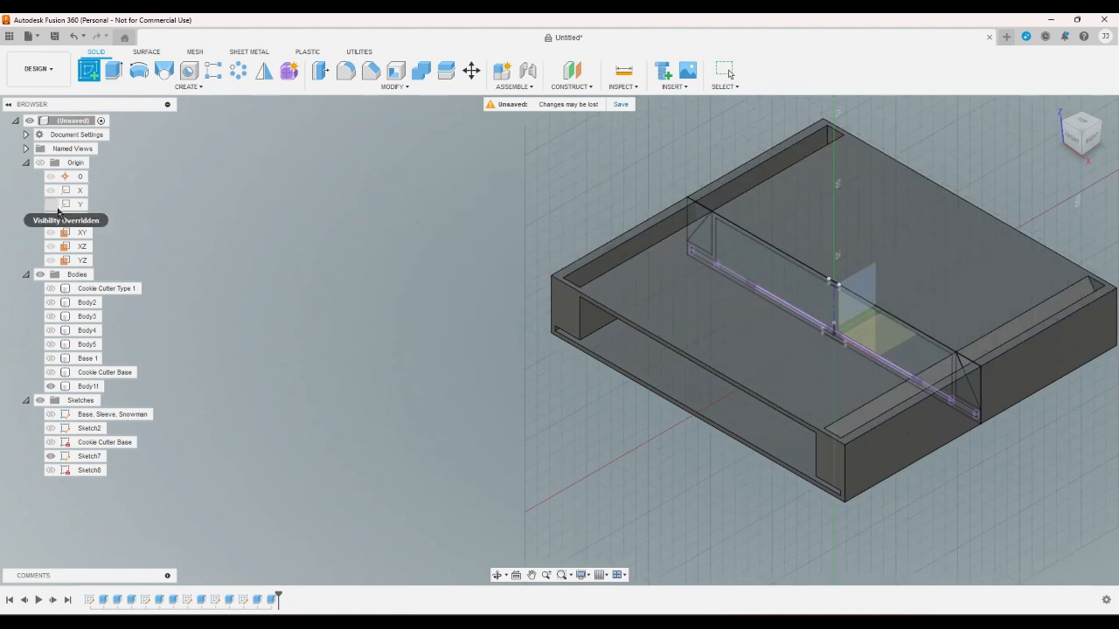
{"action": "left_click", "coordinate": [54, 456]}
{"action": "left_click", "coordinate": [50, 456]}
{"action": "left_click", "coordinate": [51, 386]}
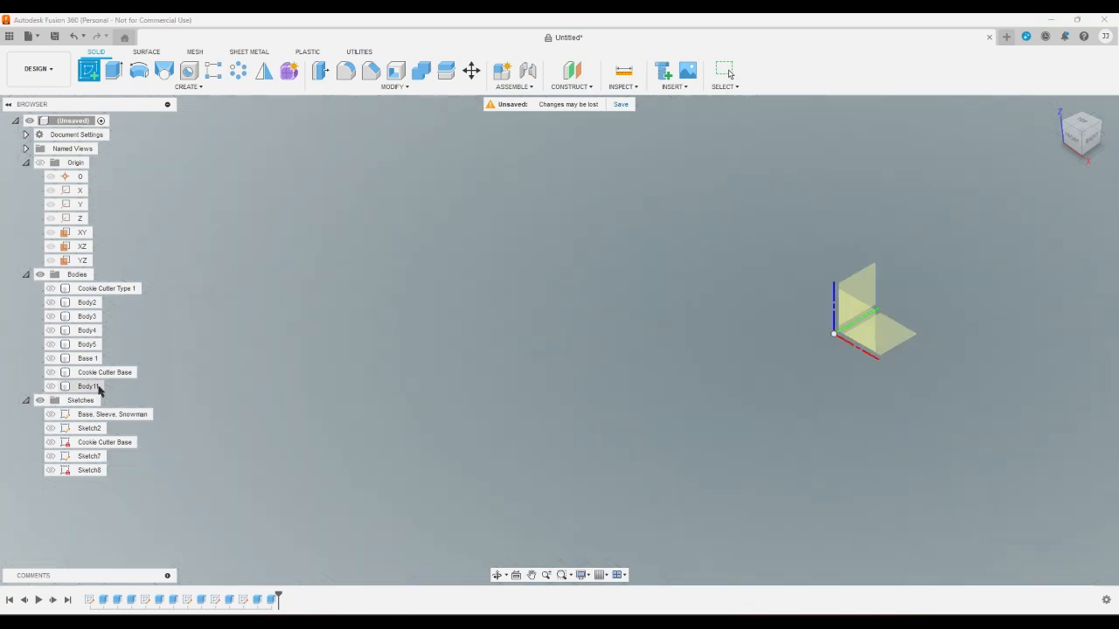
{"action": "left_click", "coordinate": [846, 334]}
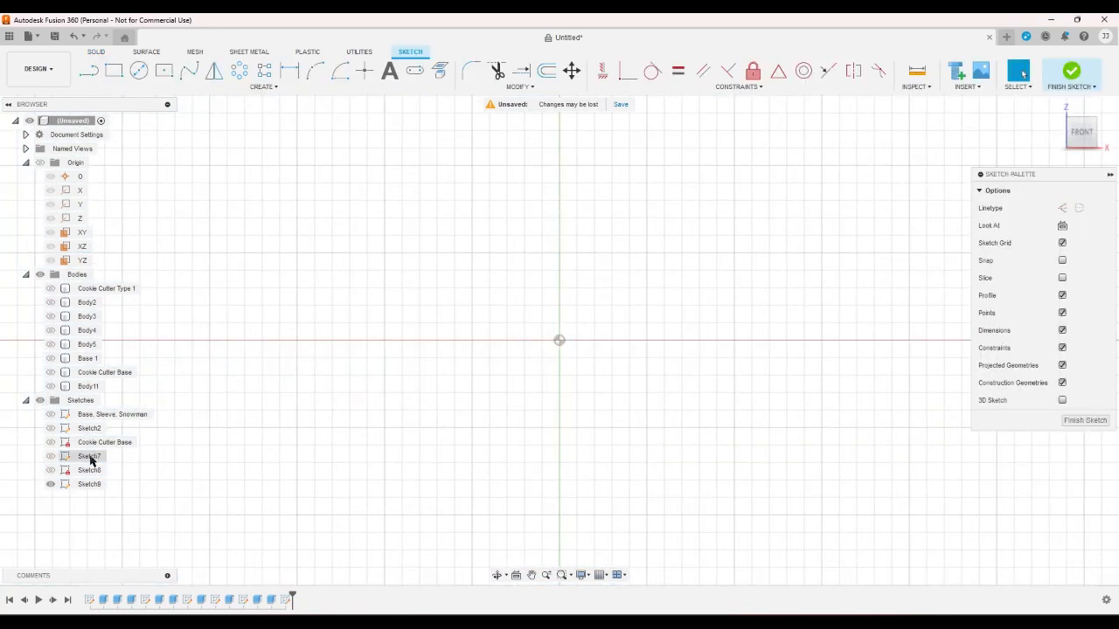
Show Sketch7 and project the outer triangle on each side of its cross-section into the new sketch
{"action": "left_click", "coordinate": [52, 470]}
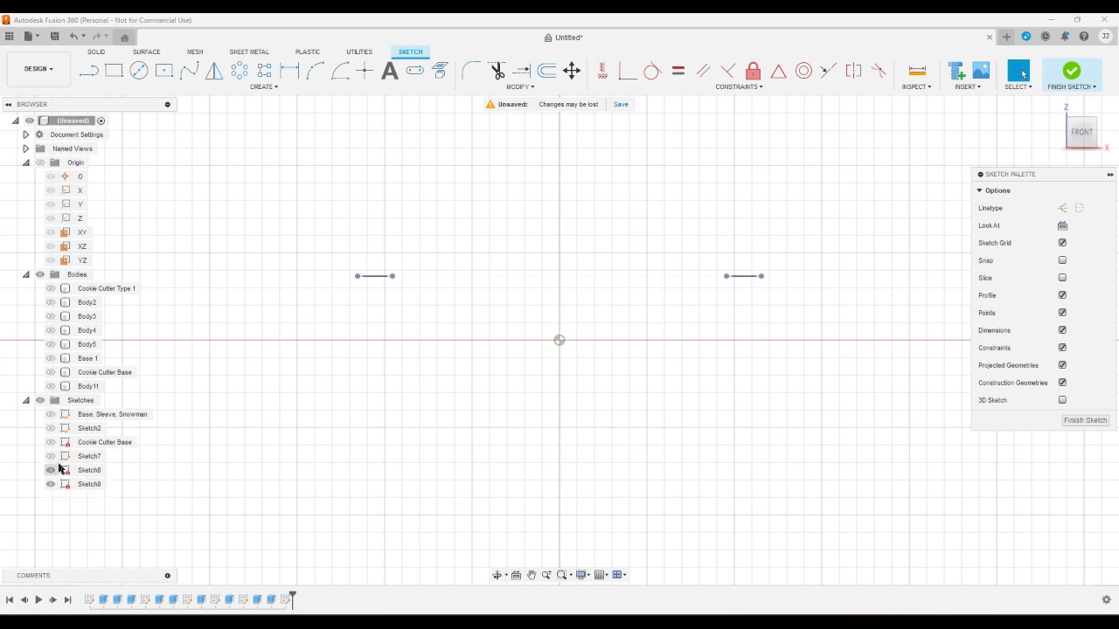
{"action": "left_click", "coordinate": [52, 456]}
{"action": "left_click", "coordinate": [53, 471]}
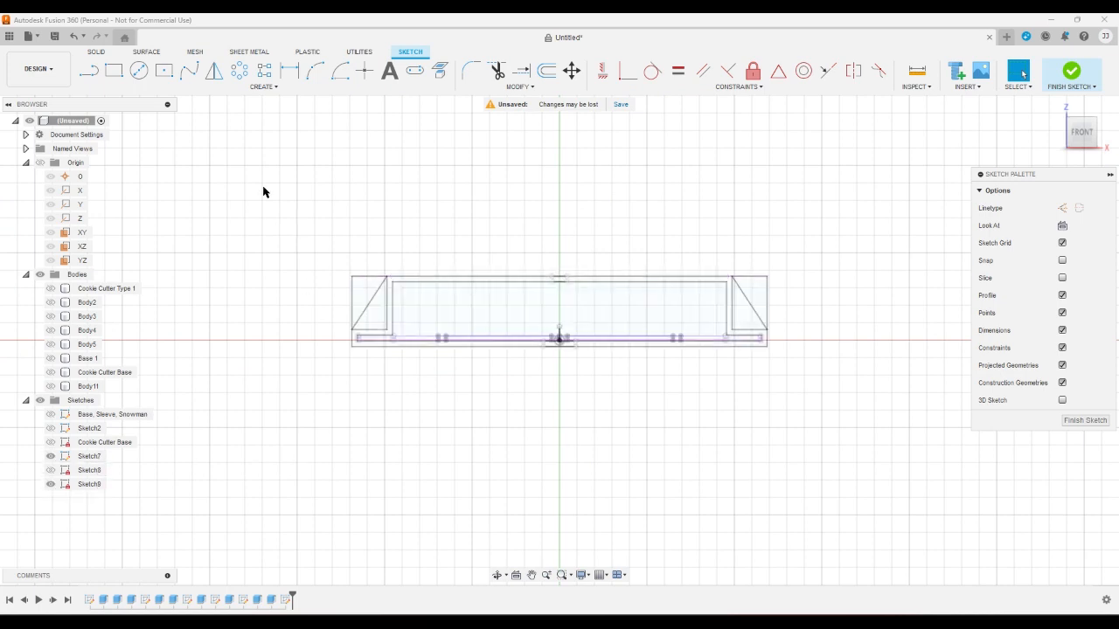
{"action": "left_click", "coordinate": [440, 70]}
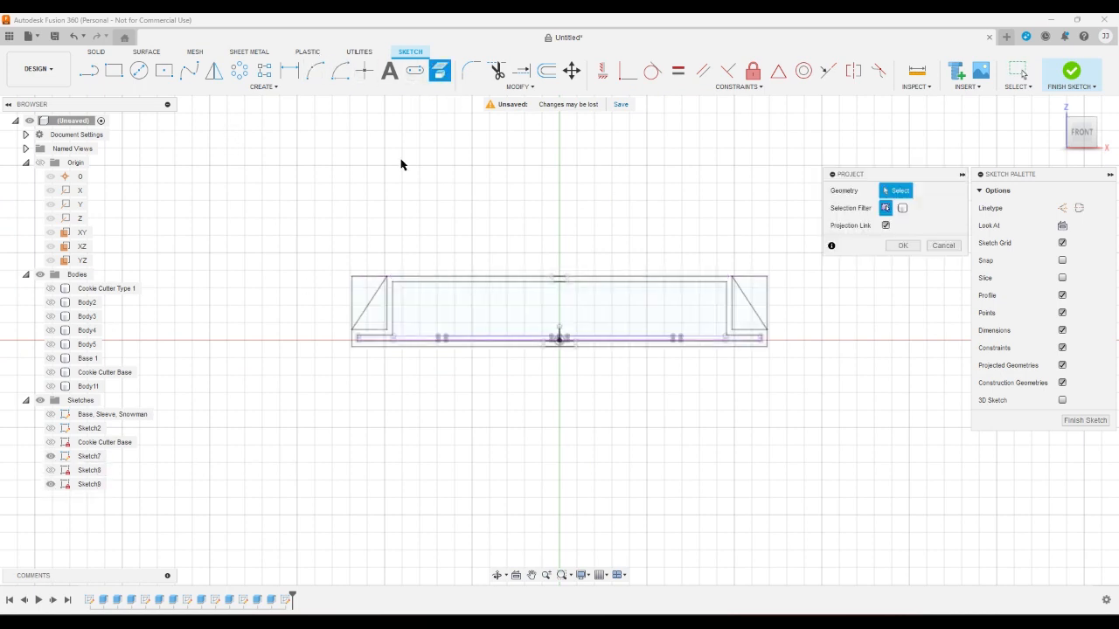
{"action": "left_click", "coordinate": [369, 290]}
{"action": "left_click", "coordinate": [370, 278]}
{"action": "left_click", "coordinate": [353, 292]}
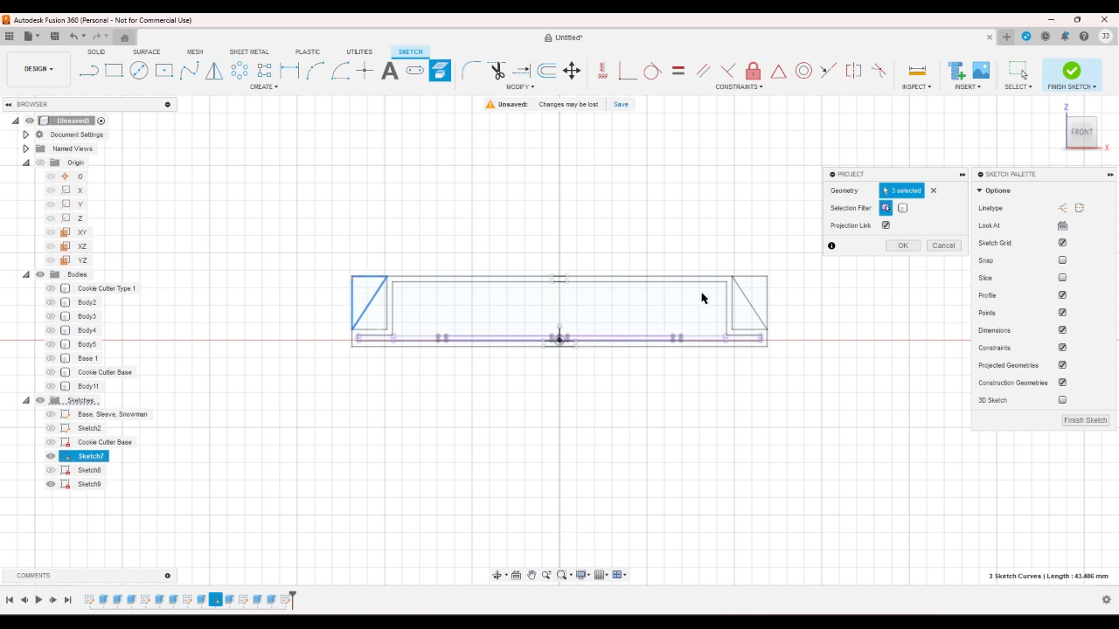
{"action": "left_click", "coordinate": [739, 298]}
{"action": "left_click", "coordinate": [901, 245]}
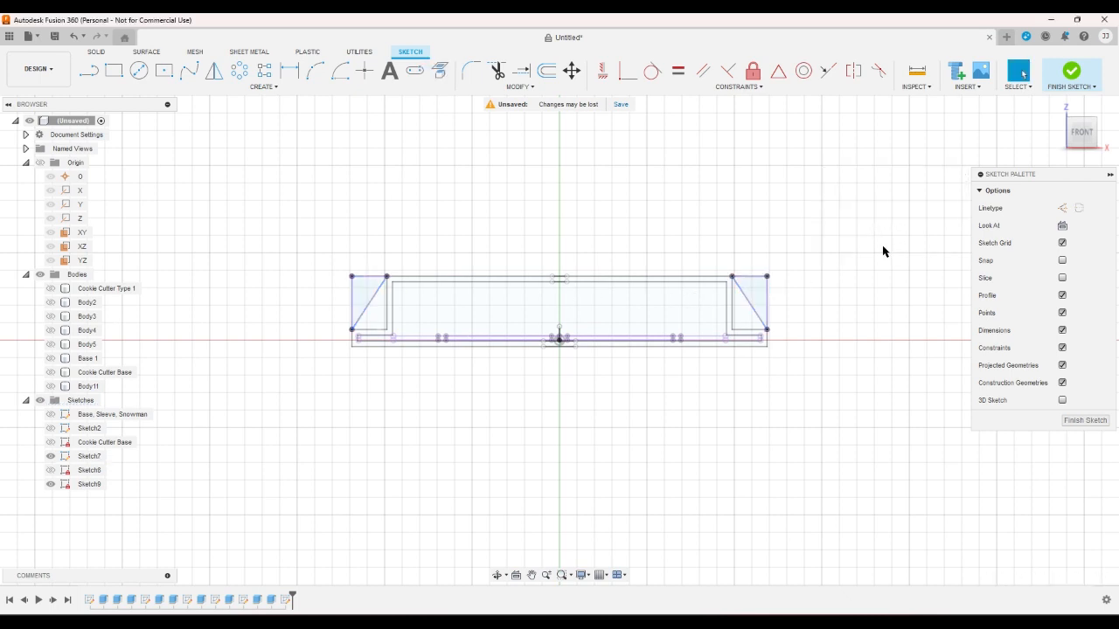
With Sketch7 hidden and the sleeve body shown, project the vertical wall of one side pocket into the sketch
{"action": "left_click", "coordinate": [50, 456]}
{"action": "left_click", "coordinate": [51, 387]}
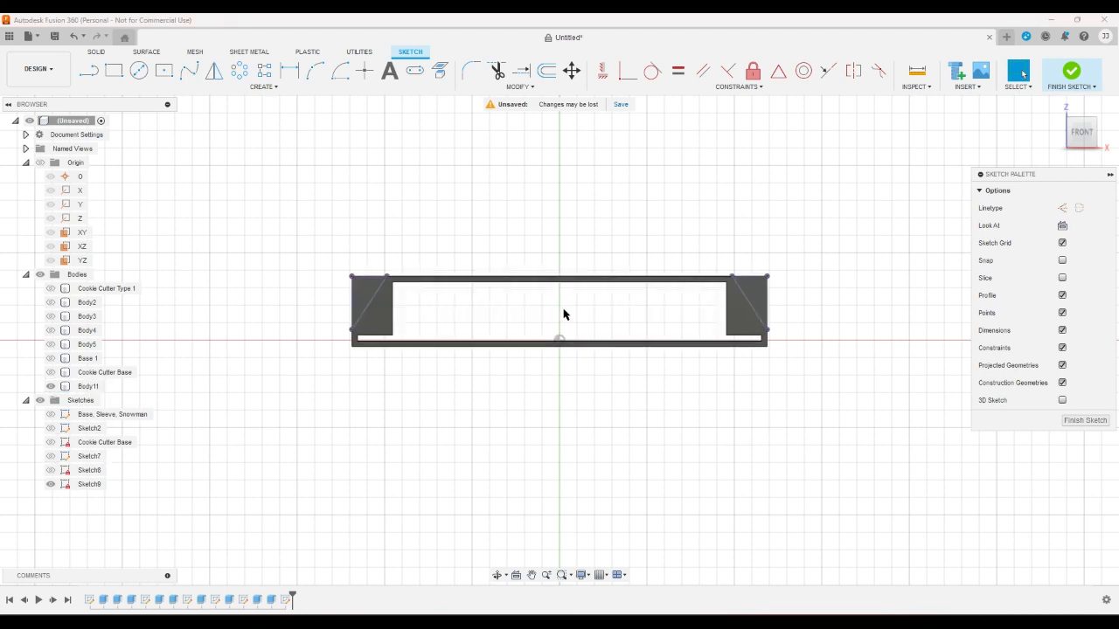
{"action": "left_click", "coordinate": [1068, 120]}
{"action": "left_click", "coordinate": [440, 70]}
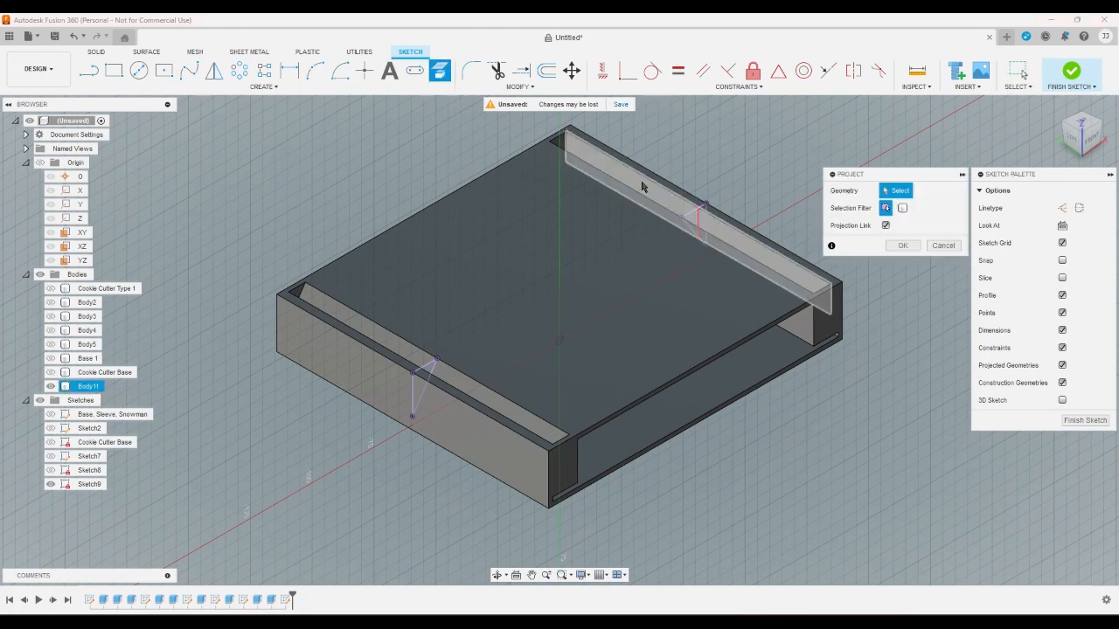
{"action": "left_click", "coordinate": [642, 186]}
{"action": "left_click", "coordinate": [903, 245]}
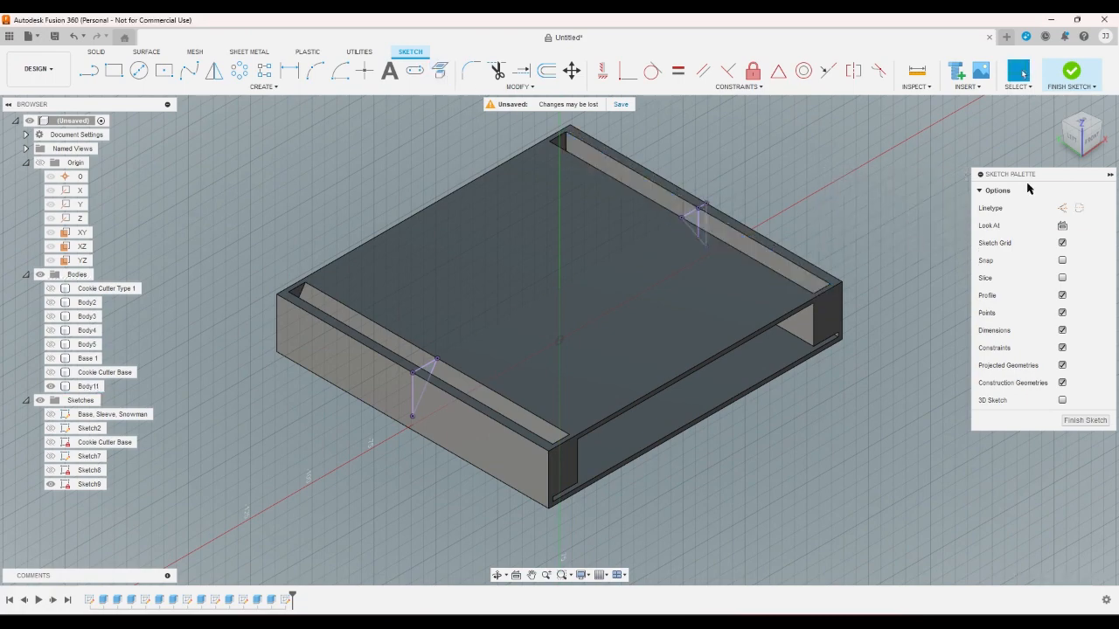
Project the vertical wall of the opposite side pocket into the sketch and return to the front view
{"action": "left_click", "coordinate": [1100, 129]}
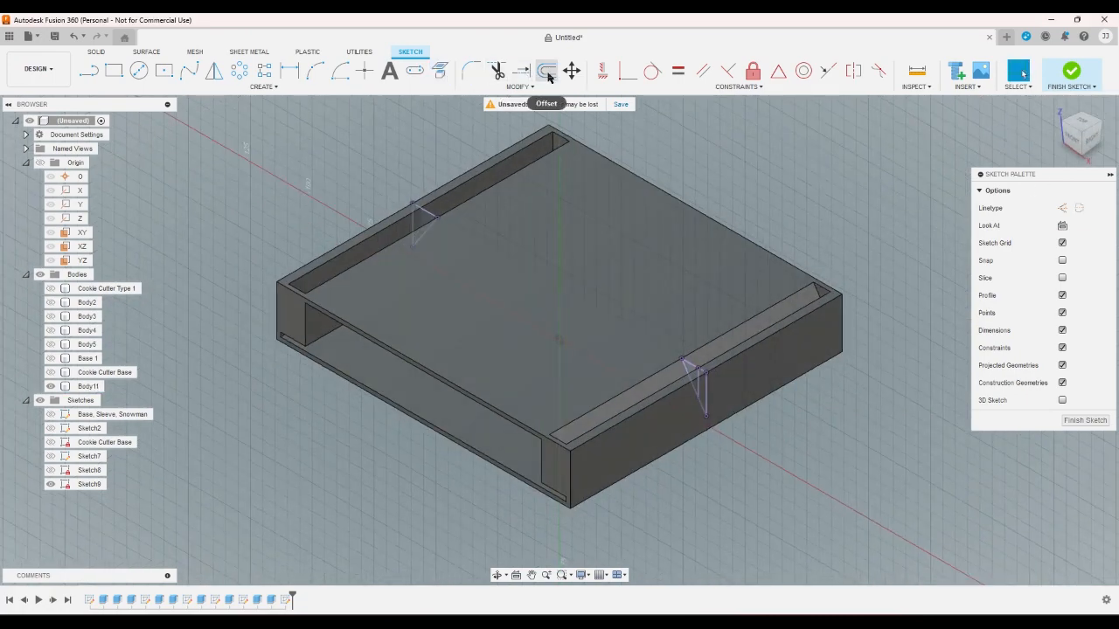
{"action": "left_click", "coordinate": [439, 69]}
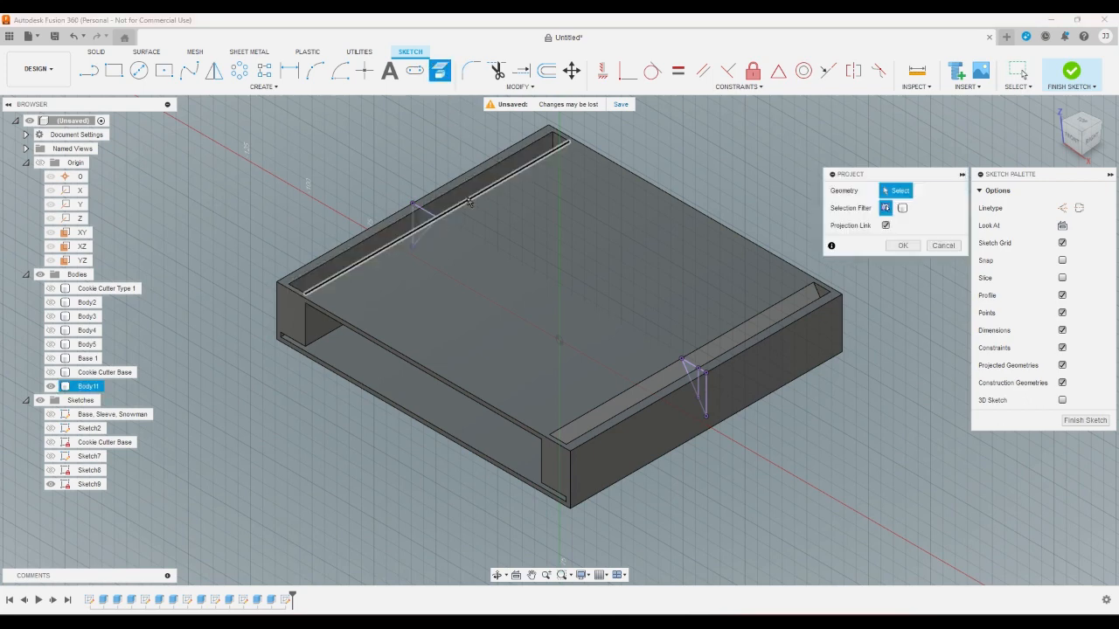
{"action": "left_click", "coordinate": [465, 198]}
{"action": "left_click", "coordinate": [902, 247]}
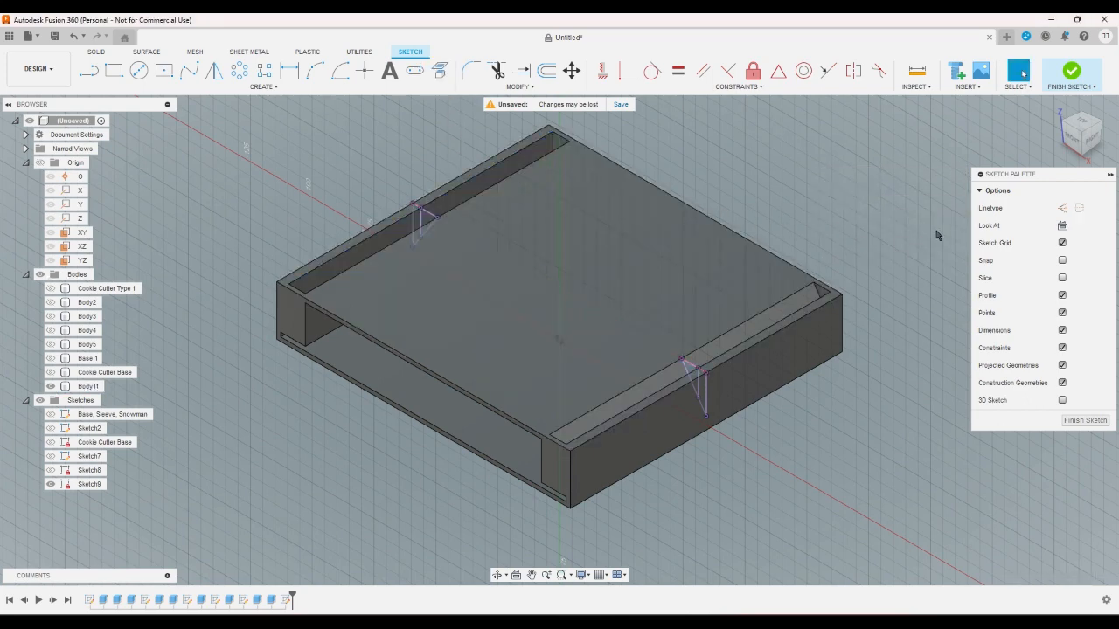
{"action": "left_click", "coordinate": [1066, 138]}
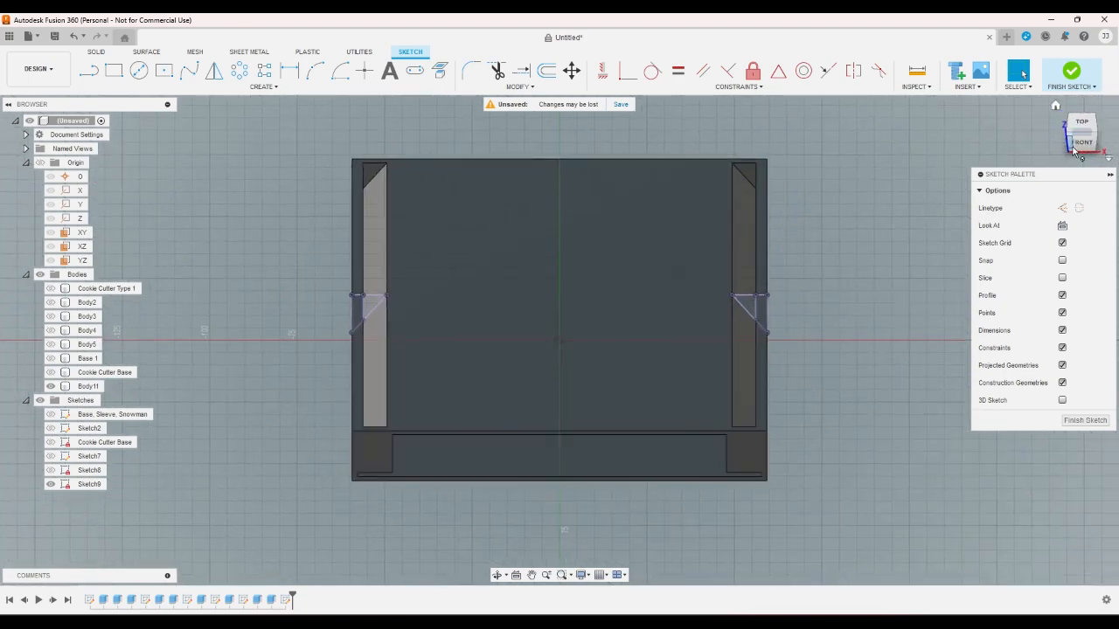
{"action": "left_click", "coordinate": [1079, 142]}
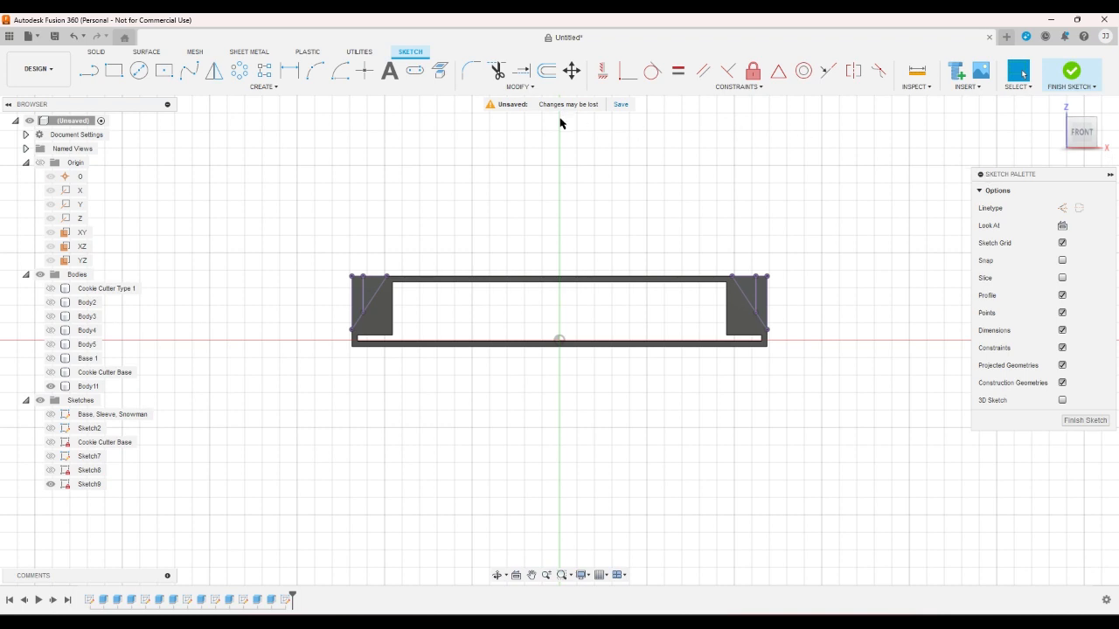
{"action": "mouse_move", "coordinate": [297, 194]}
{"action": "left_mouse_down"}
{"action": "mouse_move", "coordinate": [745, 382]}
{"action": "mouse_move", "coordinate": [814, 398]}
{"action": "left_mouse_up"}
{"action": "left_click", "coordinate": [570, 69]}
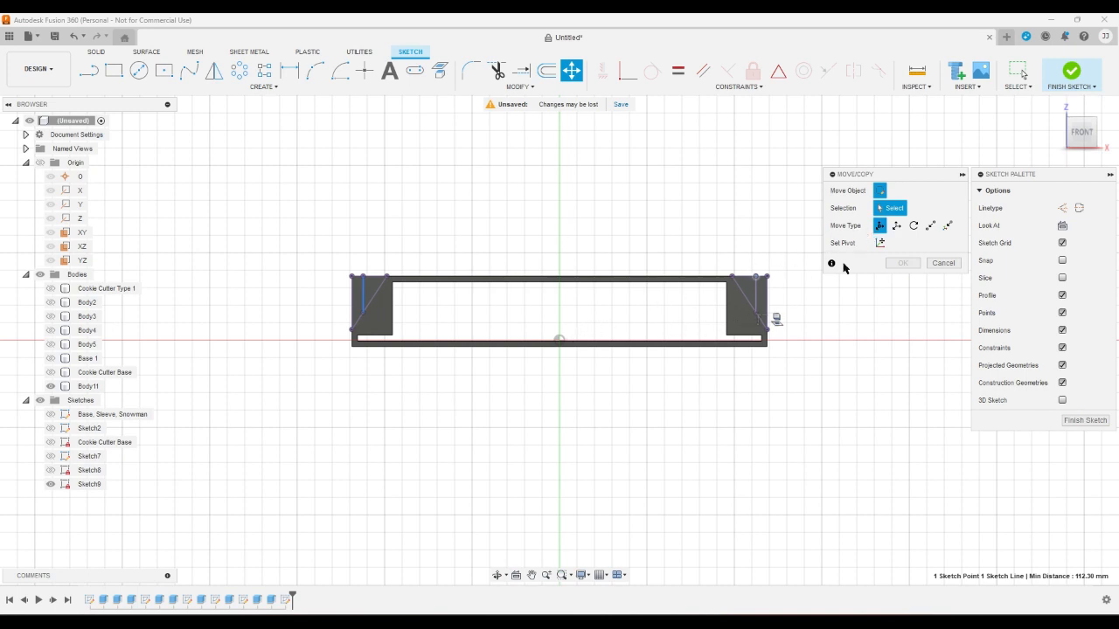
{"action": "left_click", "coordinate": [896, 225]}
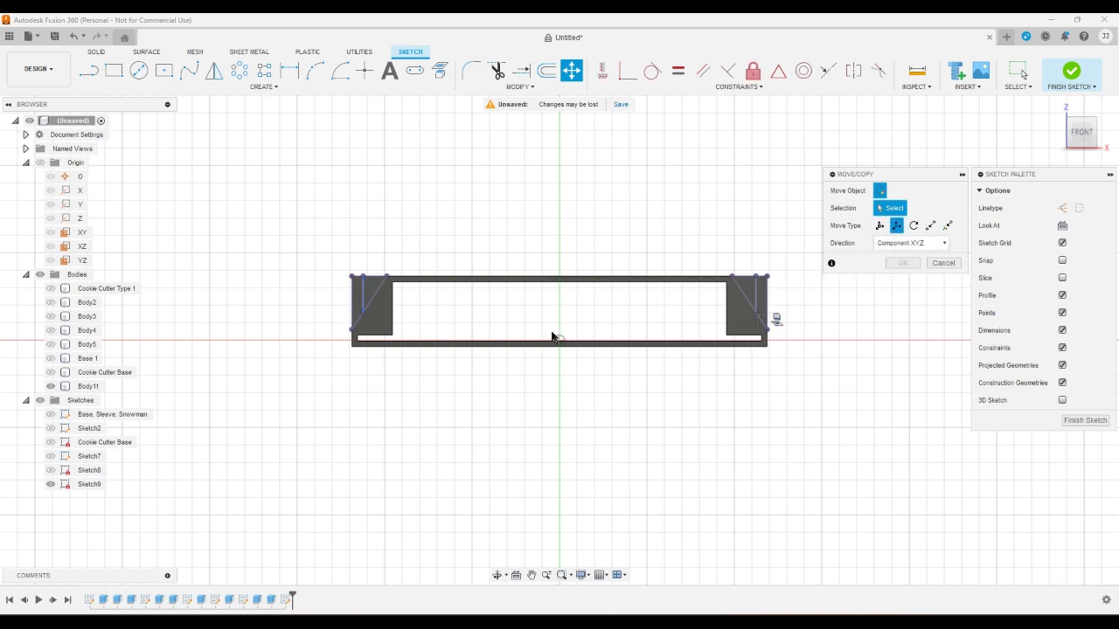
{"action": "left_click", "coordinate": [943, 244]}
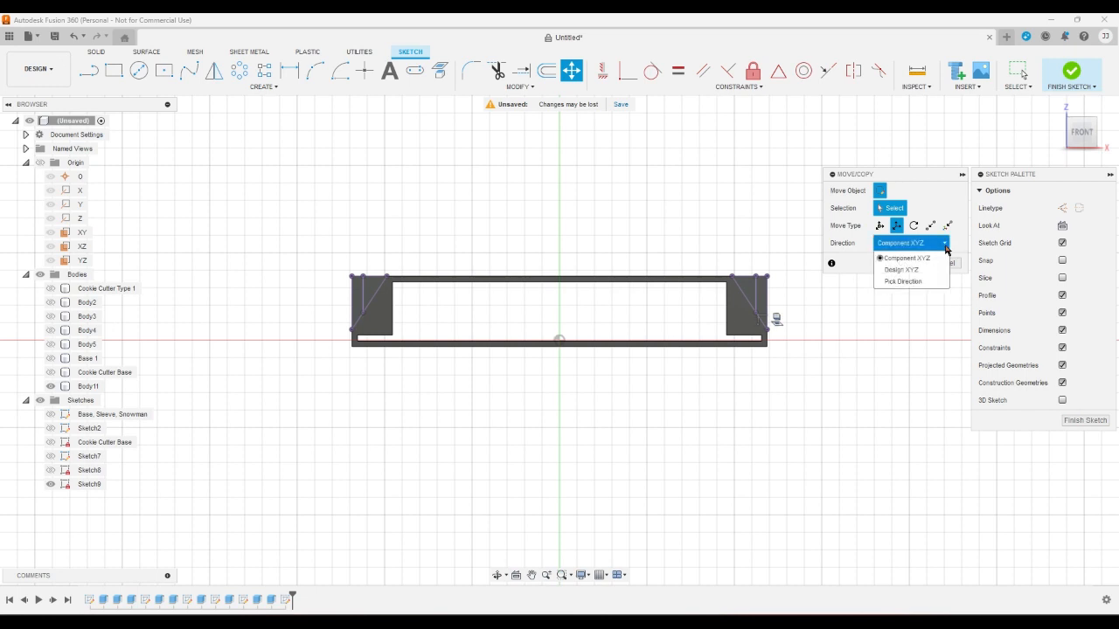
{"action": "left_click", "coordinate": [908, 281]}
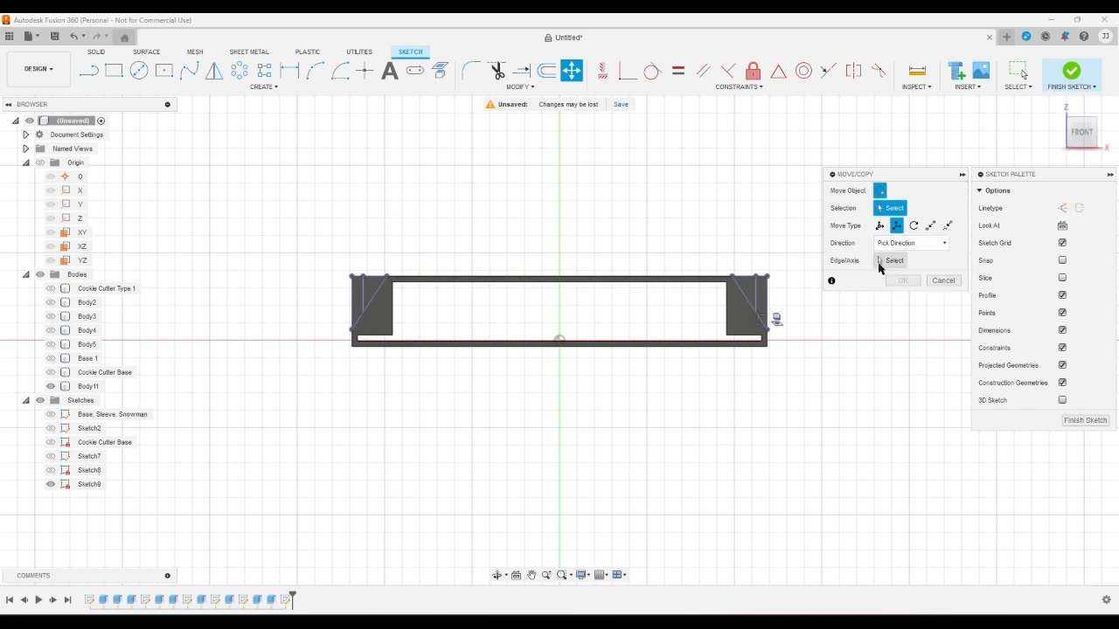
{"action": "left_click", "coordinate": [768, 298]}
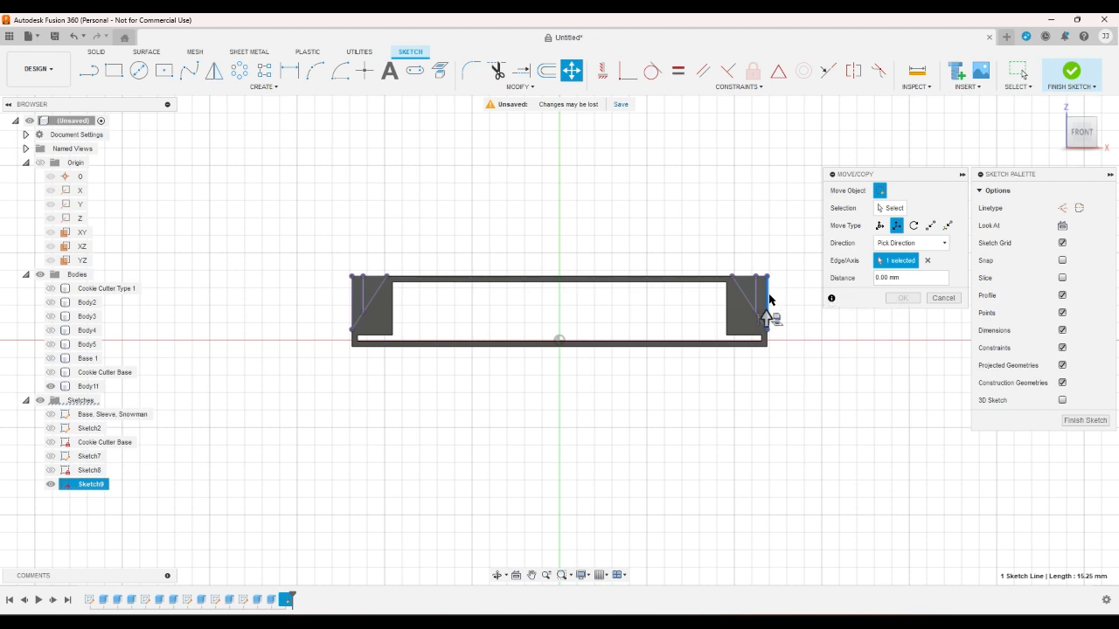
{"action": "left_click", "coordinate": [943, 298]}
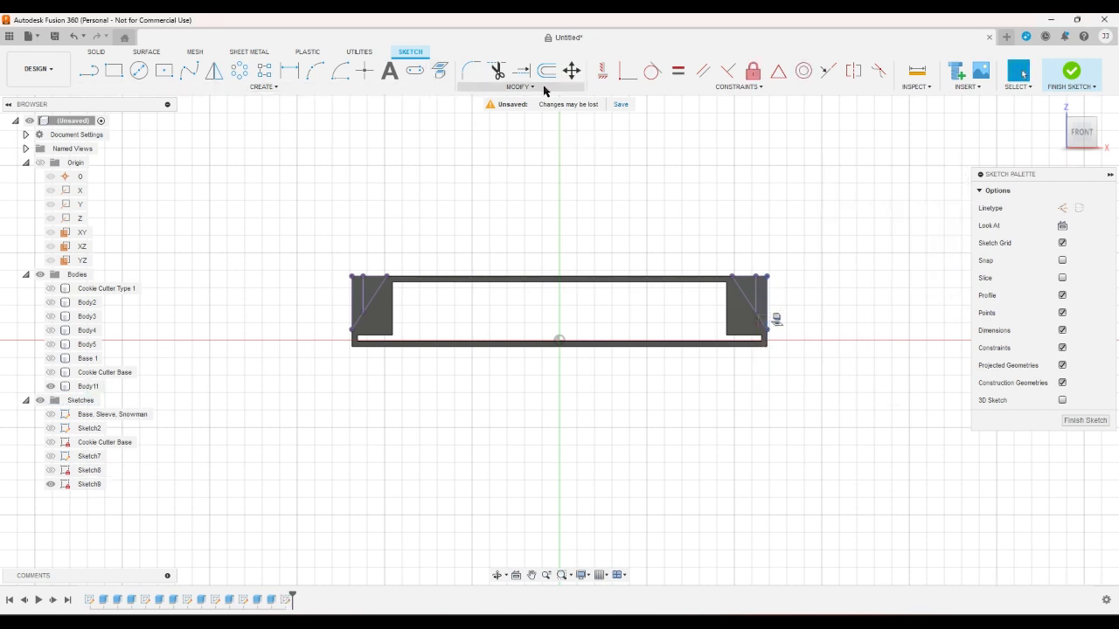
{"action": "left_click", "coordinate": [572, 77]}
{"action": "left_click_drag", "start_coordinate": [783, 249], "coordinate": [336, 359]}
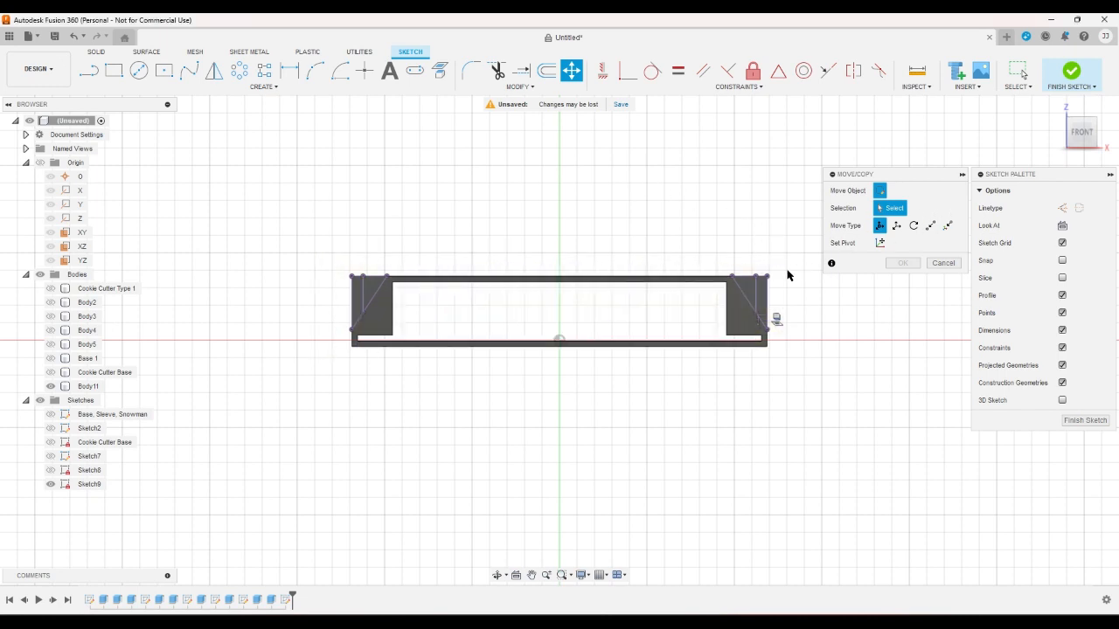
{"action": "left_click", "coordinate": [942, 263]}
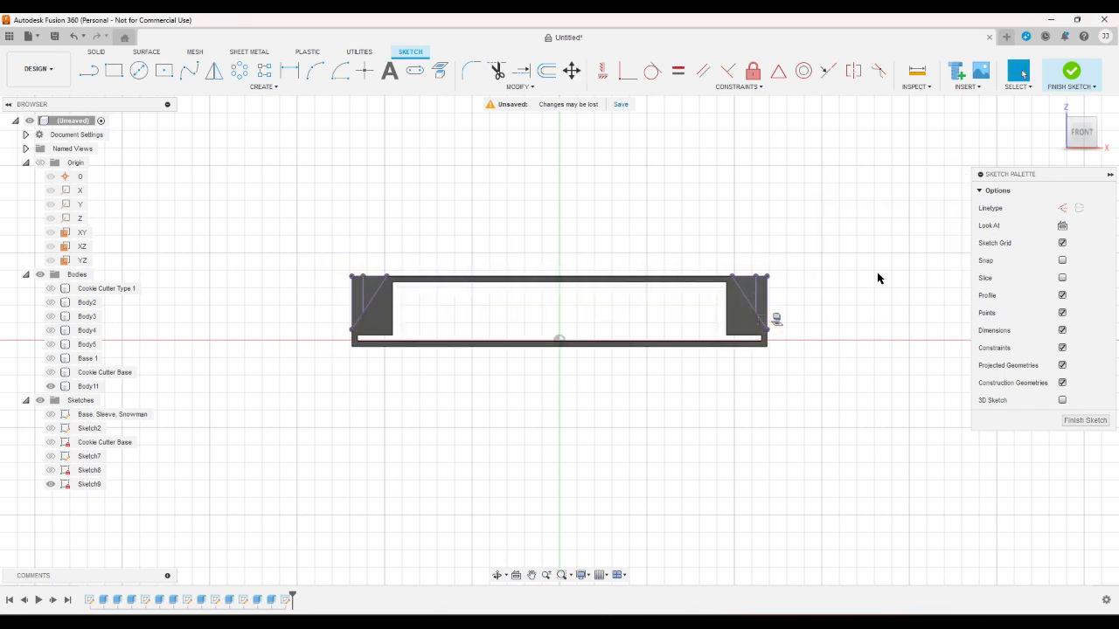
Project the bottom edge of the sleeve into the sketch
{"action": "left_click", "coordinate": [102, 72]}
{"action": "scroll", "coordinate": [349, 317], "scroll_direction": "up", "scroll_amount": 2}
{"action": "scroll", "coordinate": [384, 317], "scroll_direction": "up", "scroll_amount": 2}
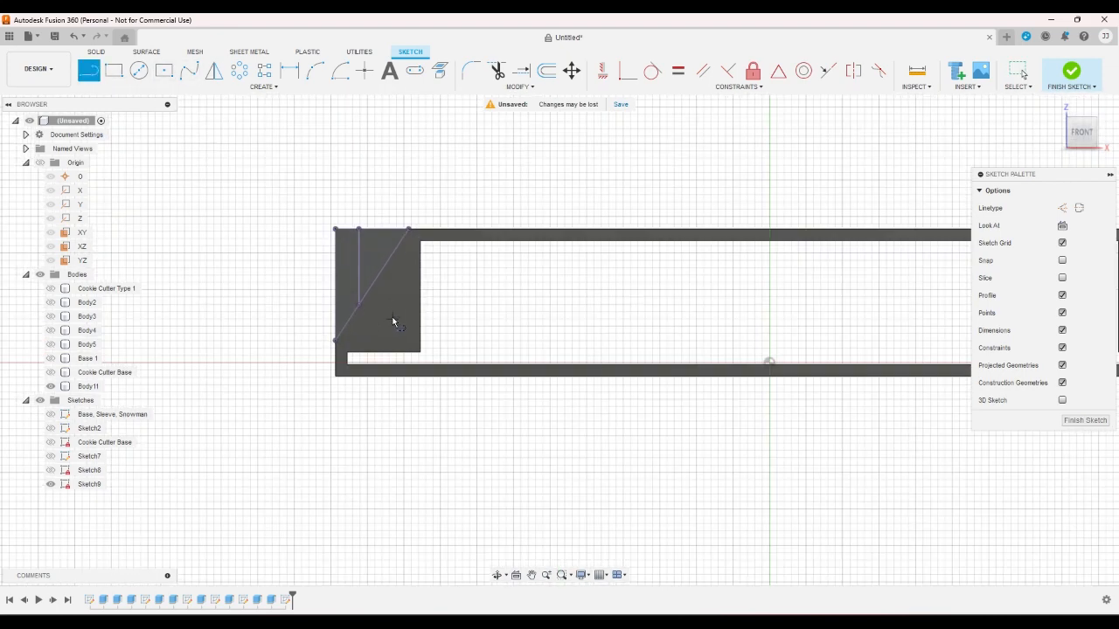
{"action": "scroll", "coordinate": [391, 320], "scroll_direction": "up", "scroll_amount": 1}
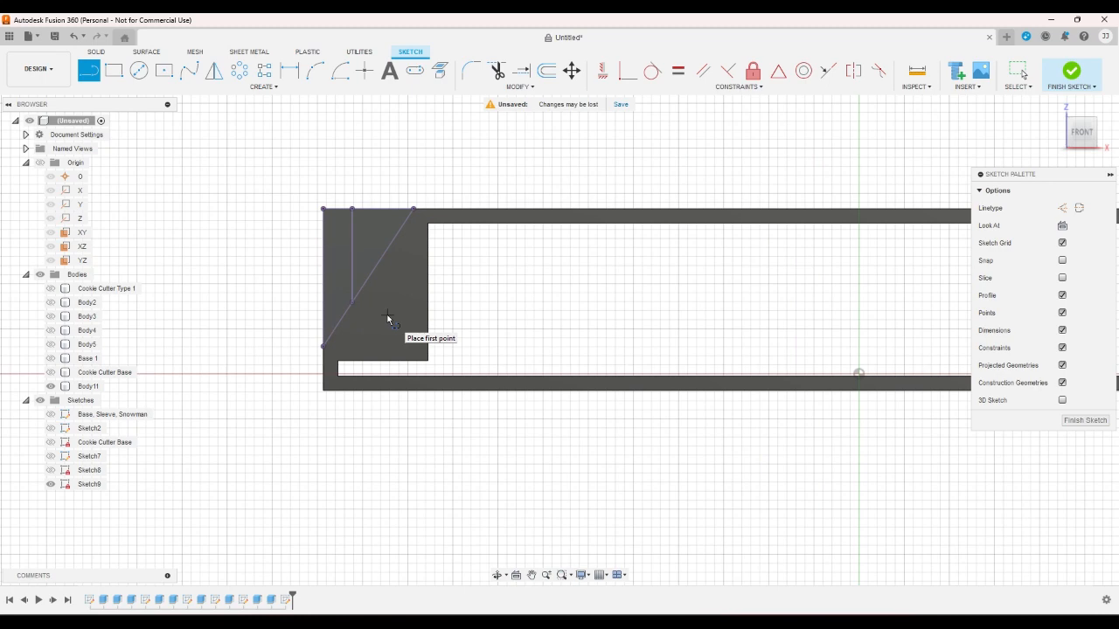
{"action": "scroll", "coordinate": [385, 316], "scroll_direction": "up", "scroll_amount": 1}
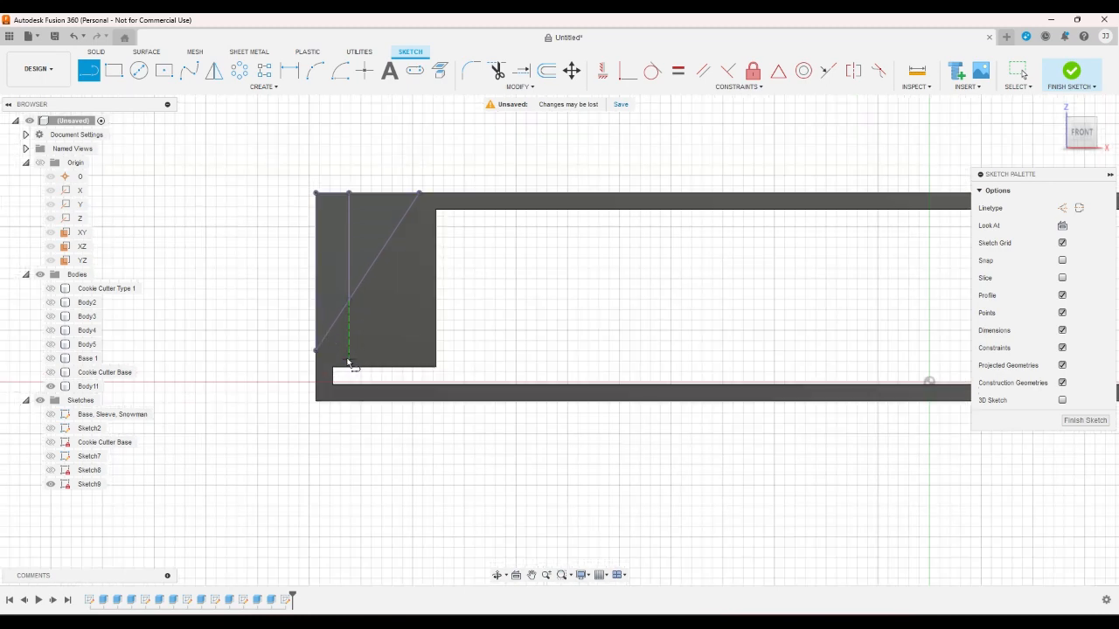
{"action": "left_click", "coordinate": [439, 70]}
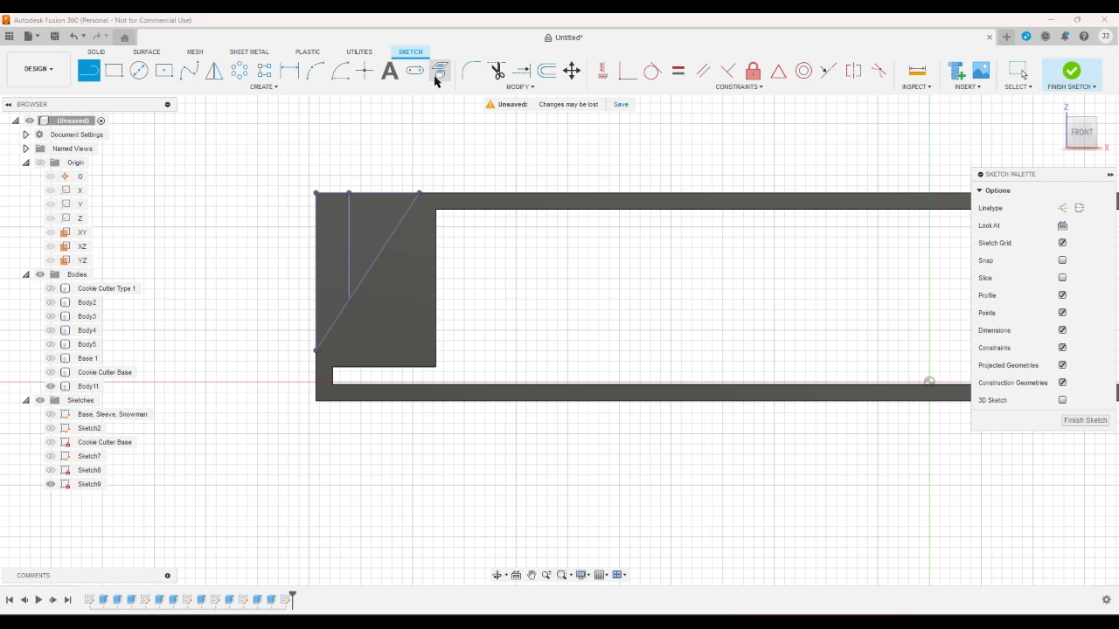
{"action": "left_click", "coordinate": [404, 401]}
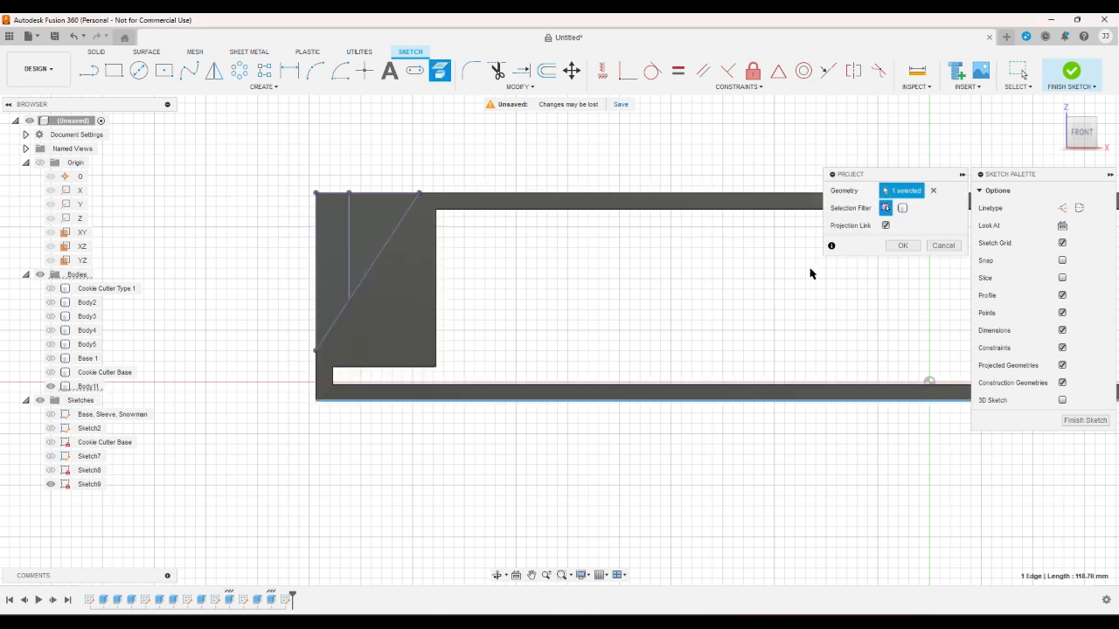
{"action": "left_click", "coordinate": [905, 249]}
Draw a vertical line about 4.8 mm long downward from the projected bottom edge, near the sleeve's left corner
{"action": "left_click", "coordinate": [88, 72]}
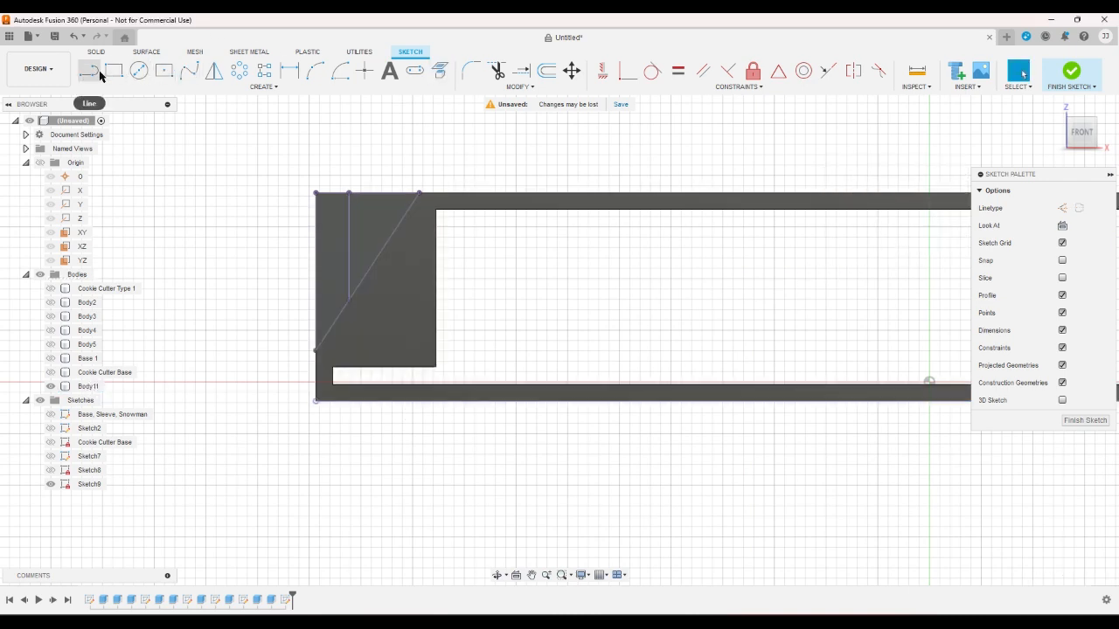
{"action": "left_click", "coordinate": [339, 403]}
{"action": "left_click", "coordinate": [338, 450]}
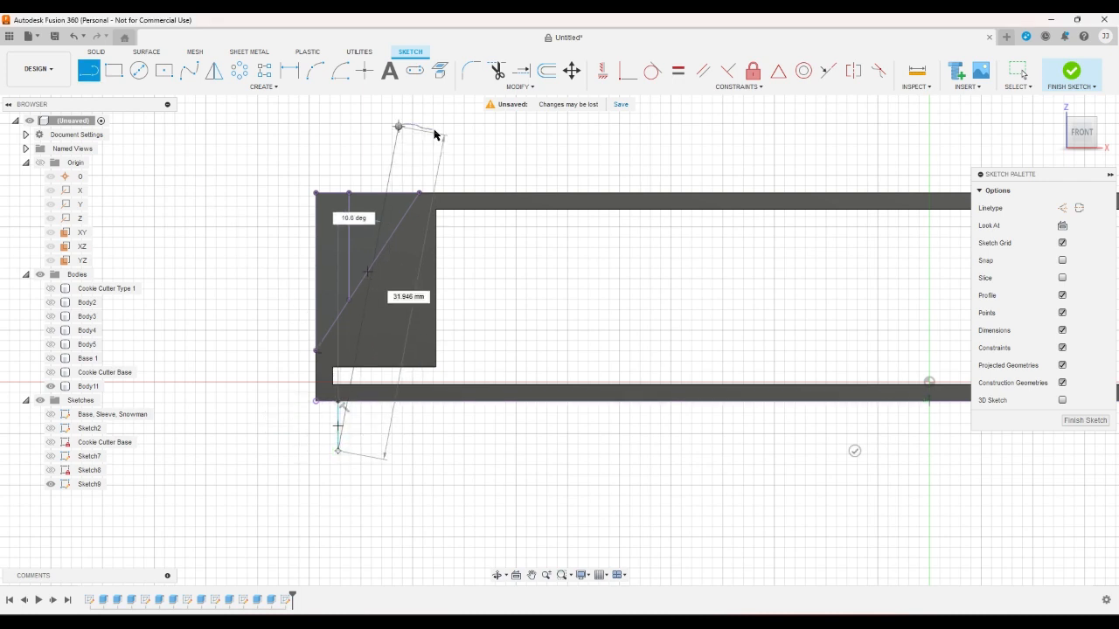
{"action": "right_click", "coordinate": [435, 134]}
{"action": "left_click", "coordinate": [441, 113]}
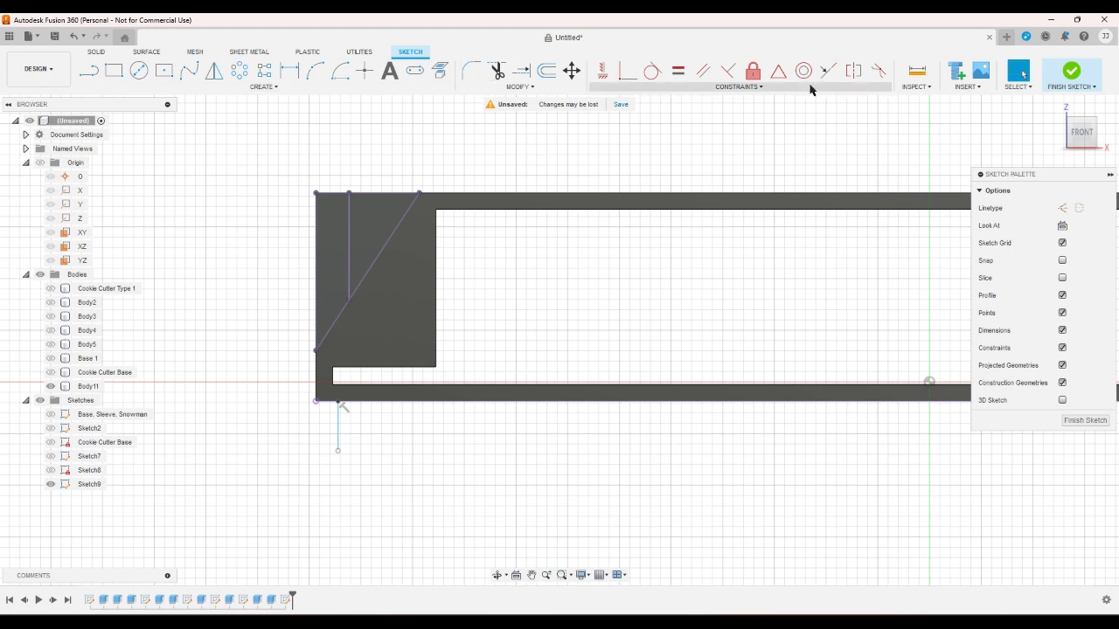
Constrain the line below the sleeve to be collinear with and equal in length to the left pocket's projected vertical line
{"action": "left_click", "coordinate": [828, 71]}
{"action": "left_click", "coordinate": [339, 427]}
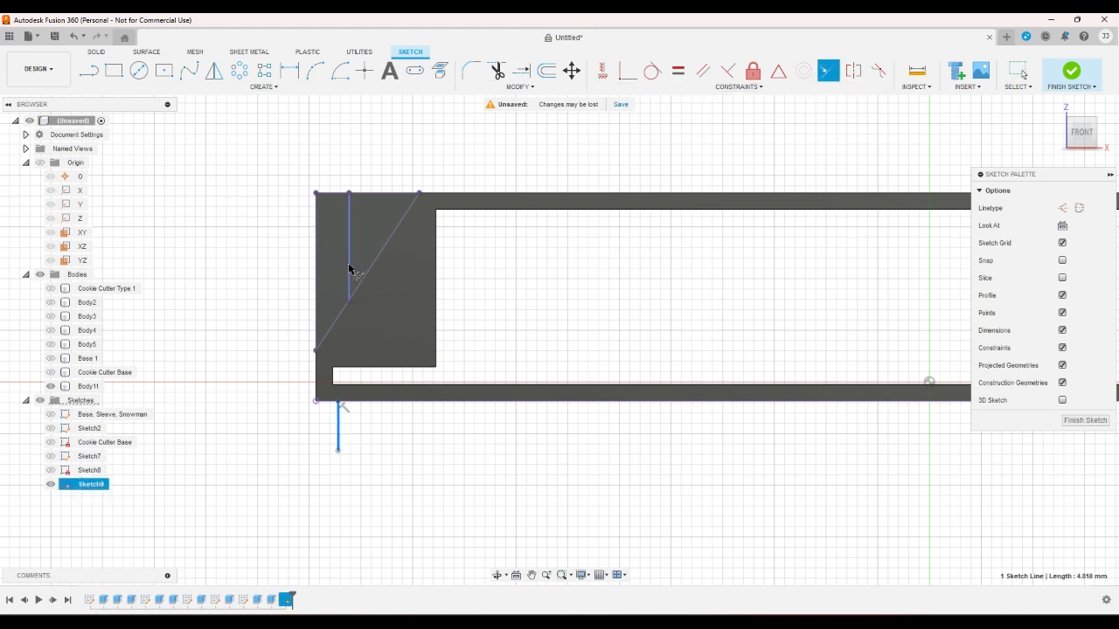
{"action": "left_click", "coordinate": [349, 268]}
{"action": "left_click", "coordinate": [677, 71]}
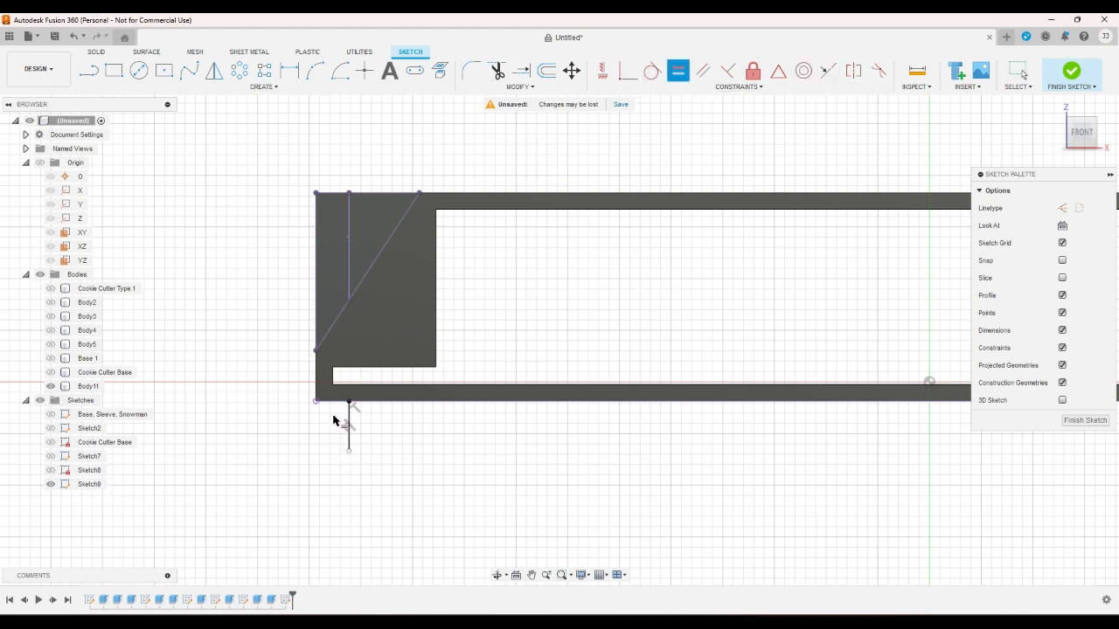
{"action": "left_click", "coordinate": [349, 427]}
{"action": "left_click", "coordinate": [349, 271]}
Close the triangle with a slanted line up to the bottom edge and constrain it parallel to the projected triangle's diagonal
{"action": "left_click", "coordinate": [88, 71]}
{"action": "left_click", "coordinate": [349, 507]}
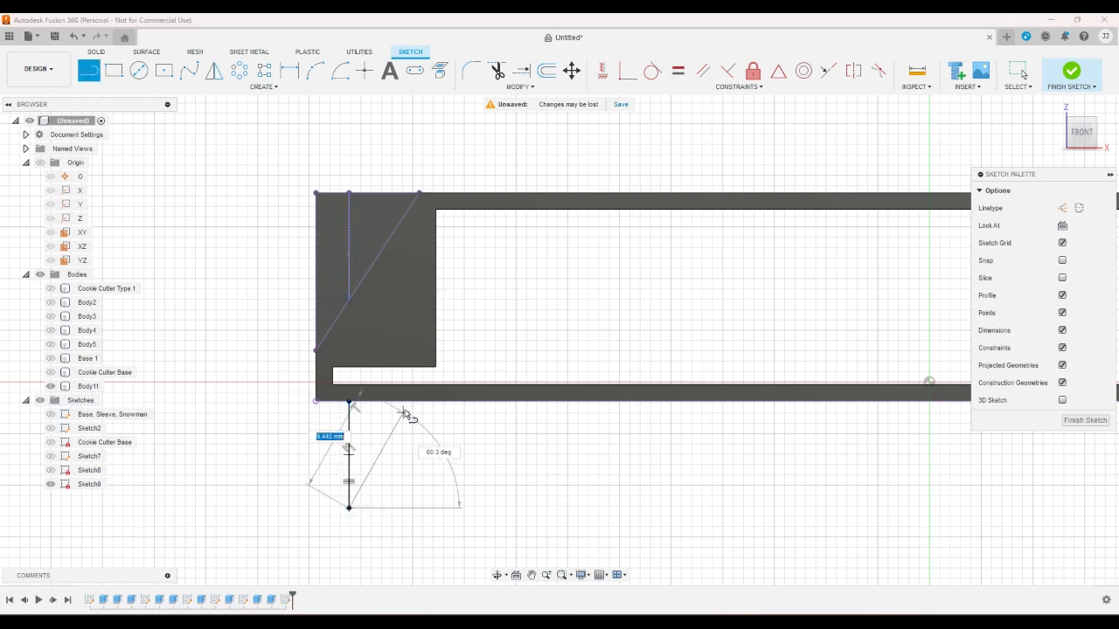
{"action": "left_click", "coordinate": [409, 402]}
{"action": "left_click", "coordinate": [703, 71]}
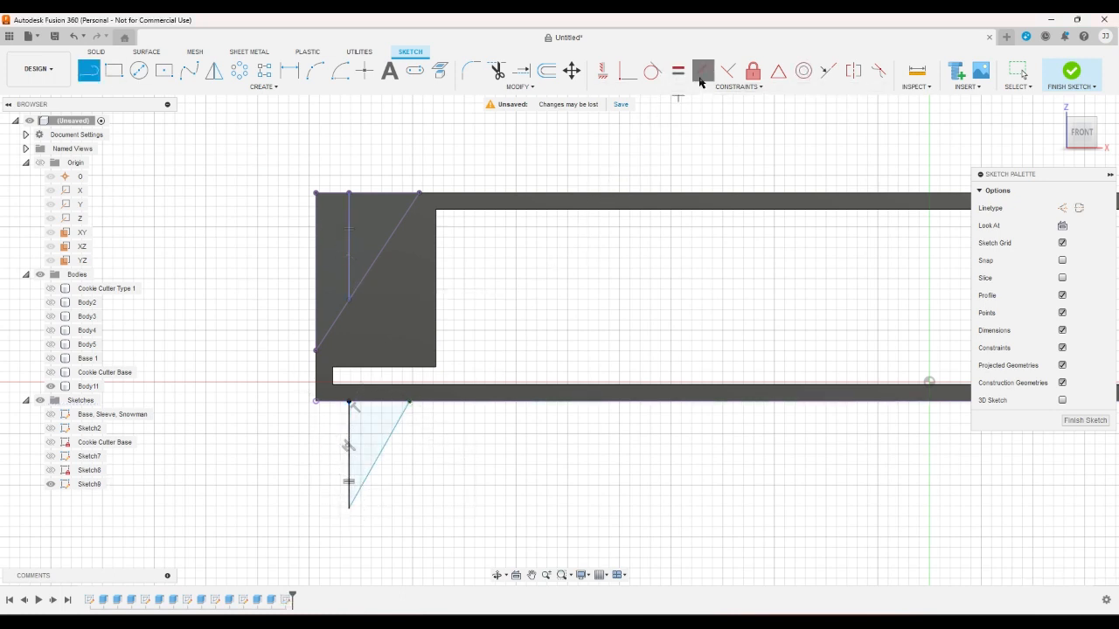
{"action": "left_click", "coordinate": [387, 442]}
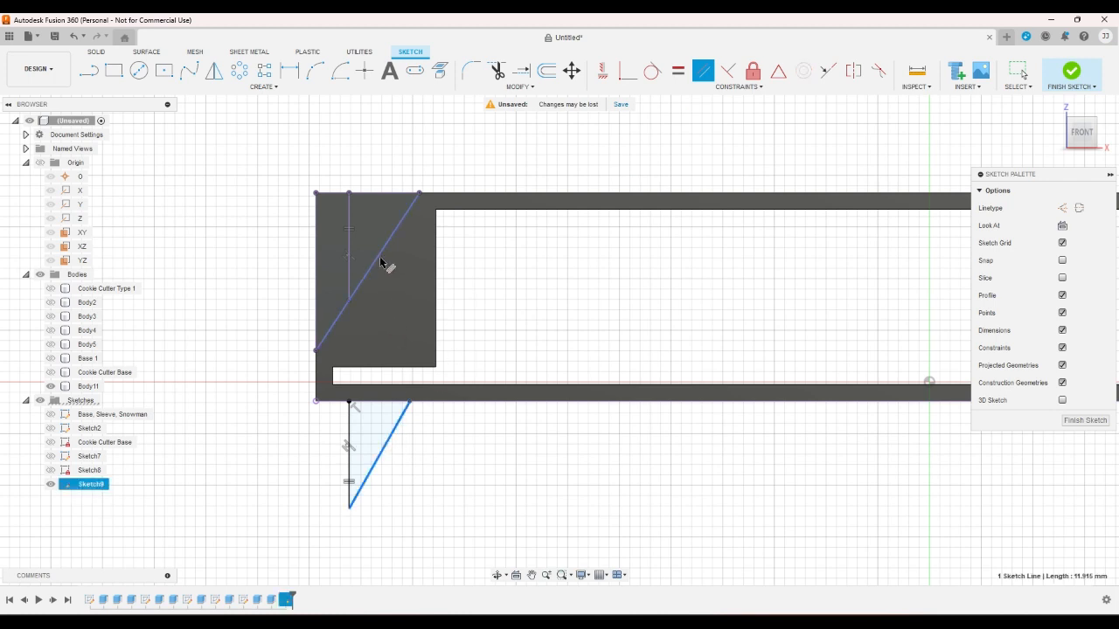
{"action": "left_click", "coordinate": [381, 262]}
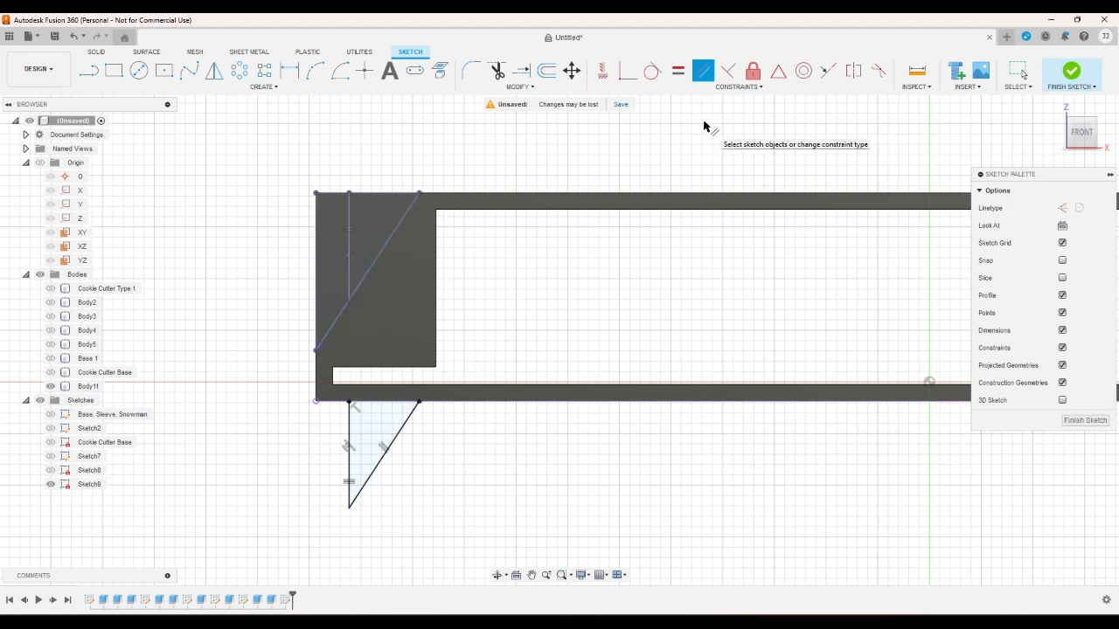
Try to constrain the new slanted line equal in length to the projected triangle's diagonal
{"action": "left_click", "coordinate": [678, 70]}
{"action": "left_click", "coordinate": [416, 421]}
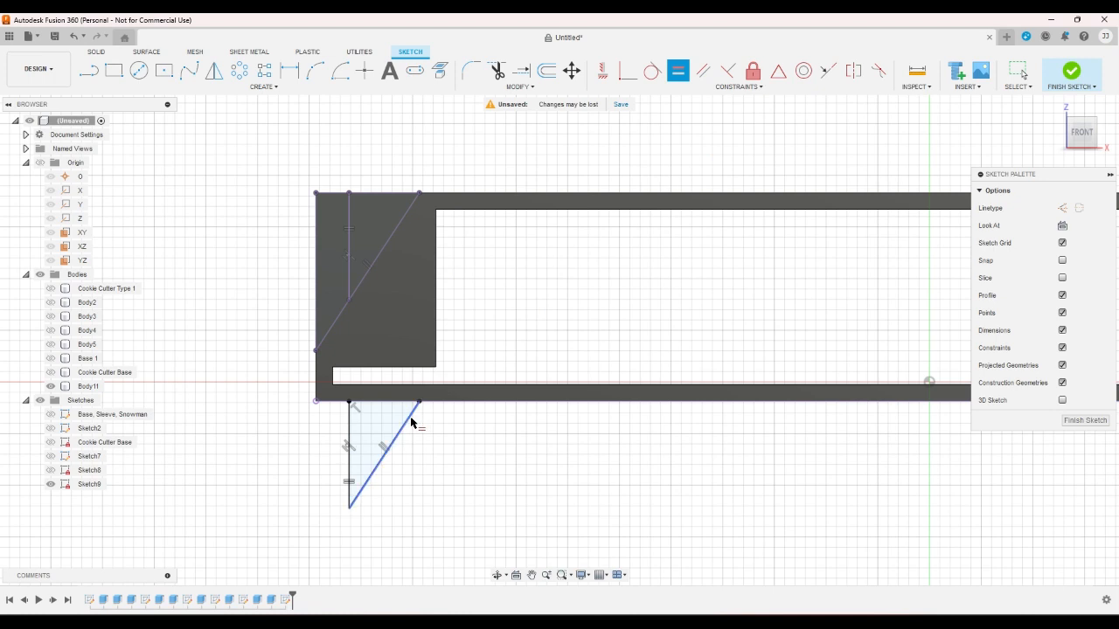
{"action": "left_click", "coordinate": [366, 279]}
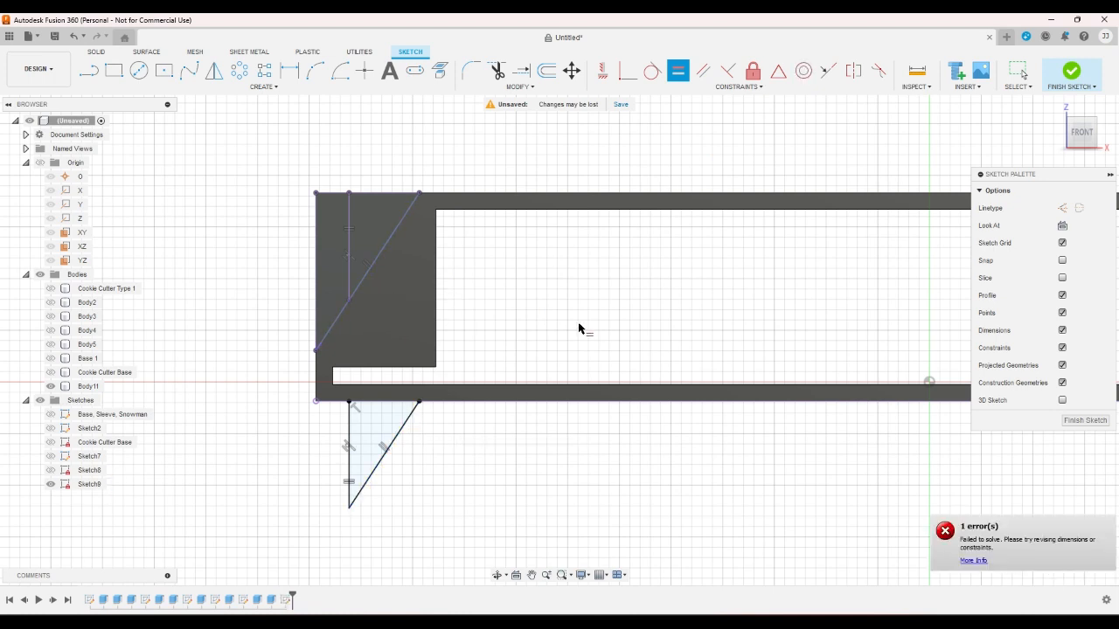
{"action": "left_click", "coordinate": [973, 560]}
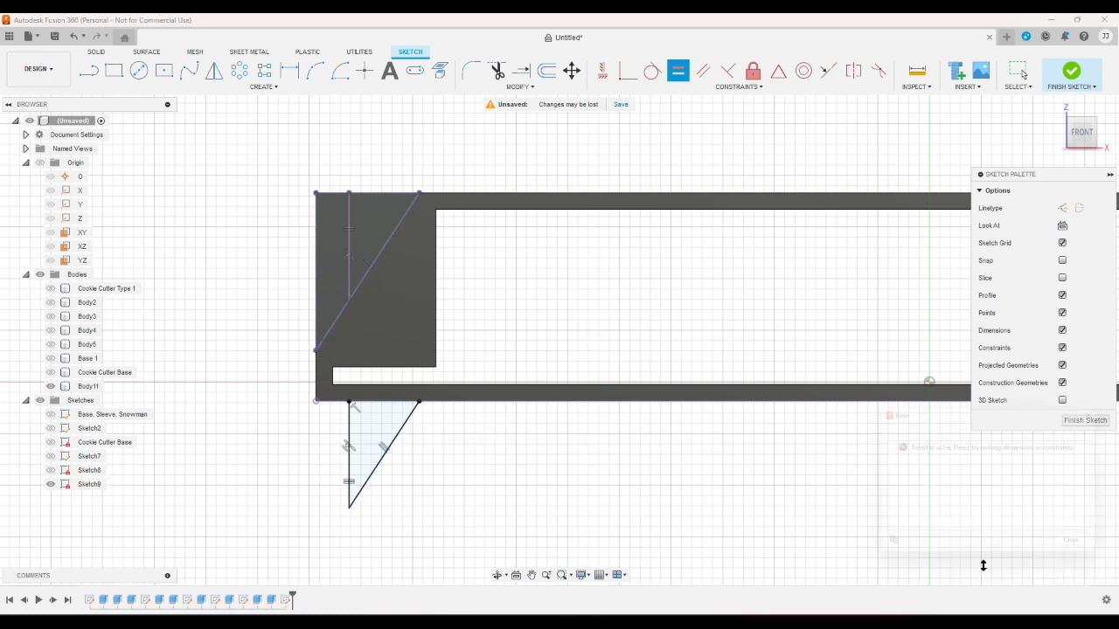
{"action": "left_click", "coordinate": [1086, 550]}
{"action": "right_click", "coordinate": [716, 491]}
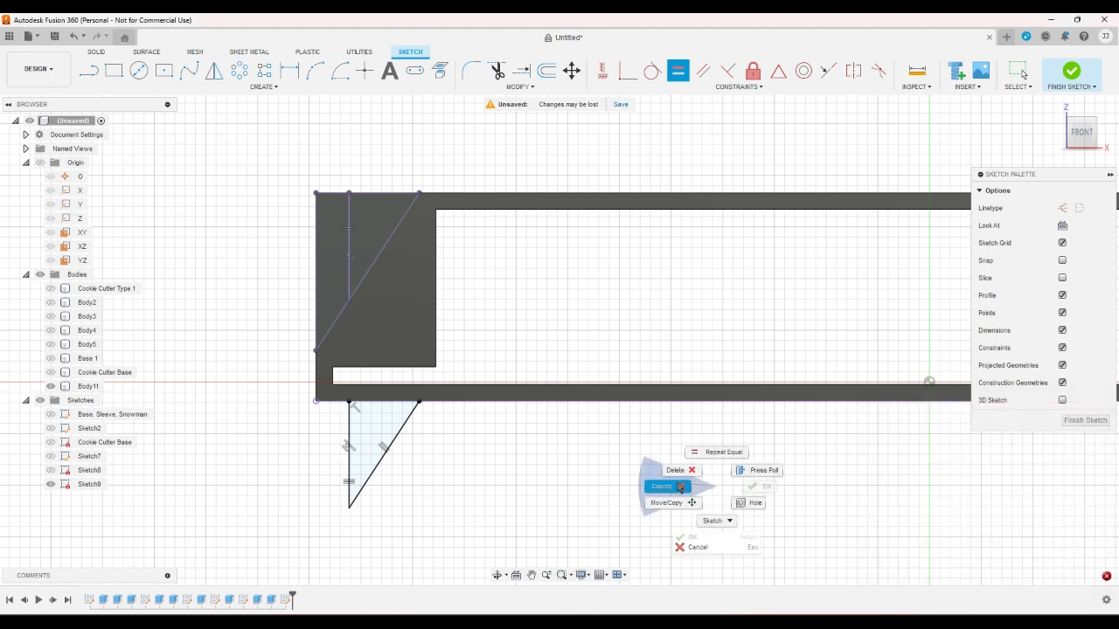
{"action": "left_click", "coordinate": [681, 487]}
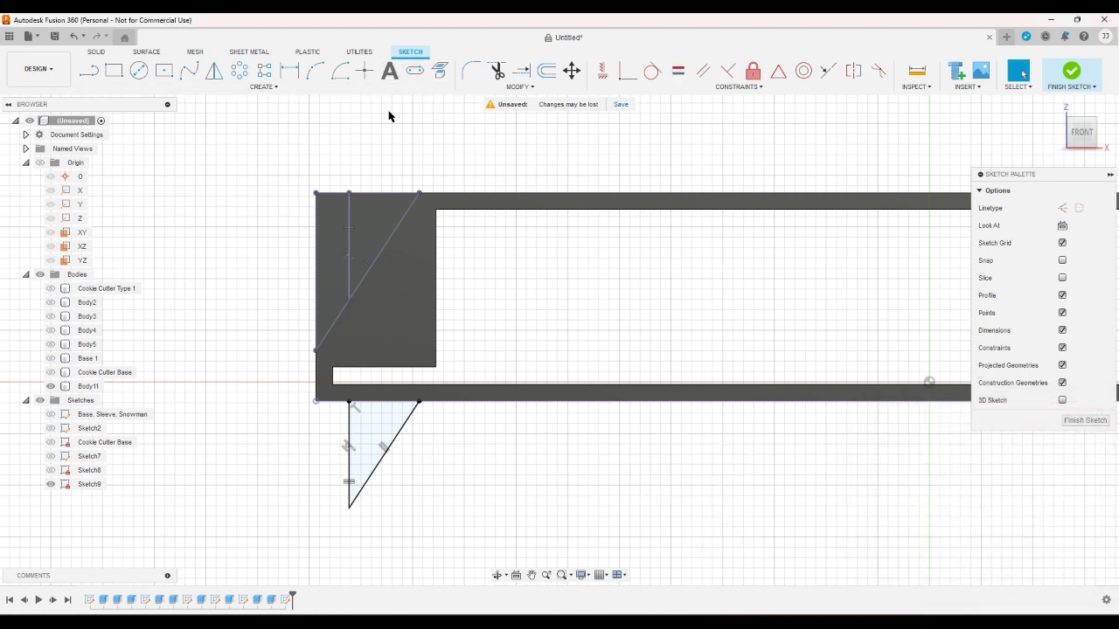
Check the lengths of the projected triangle's diagonal and the new slanted line below with trial dimensions, without placing either
{"action": "left_click", "coordinate": [291, 73]}
{"action": "left_click", "coordinate": [420, 194]}
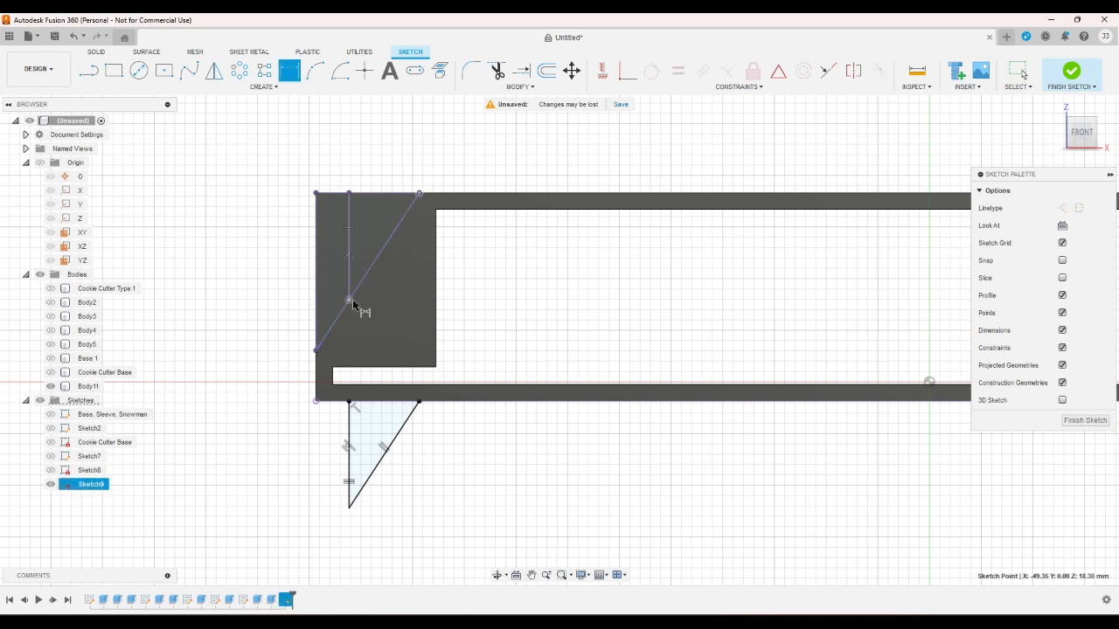
{"action": "left_click", "coordinate": [351, 300]}
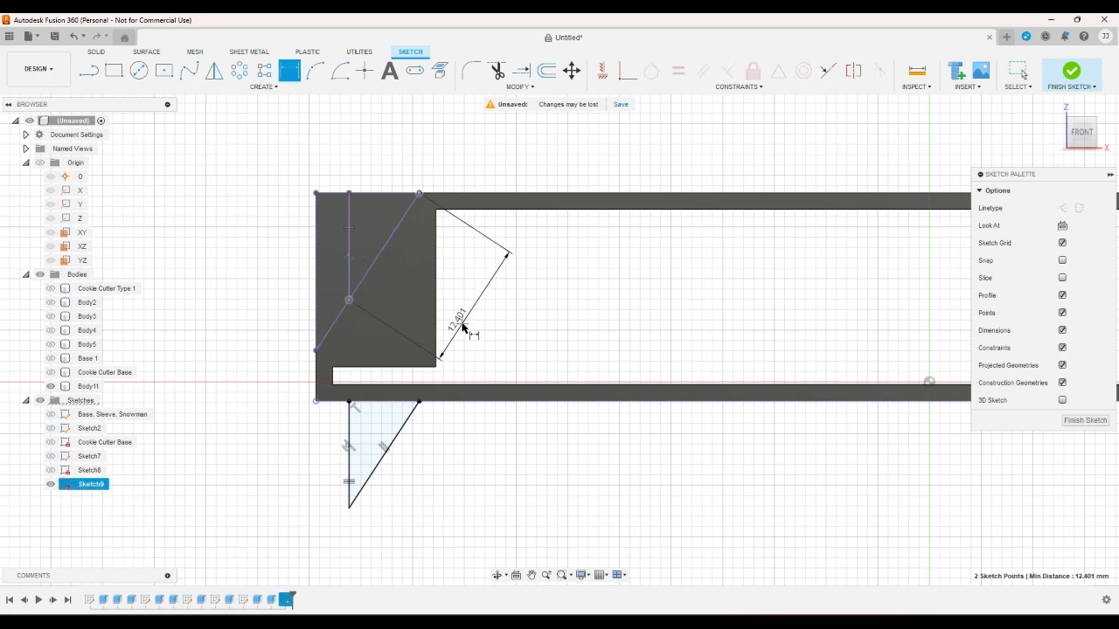
{"action": "right_click", "coordinate": [461, 325]}
{"action": "left_click", "coordinate": [415, 324]}
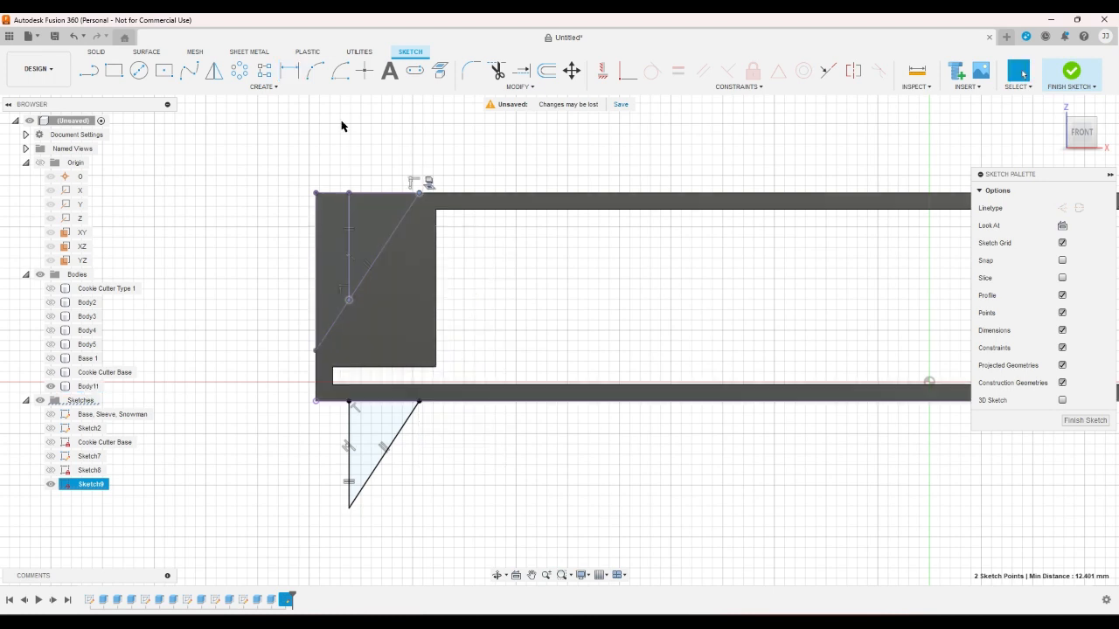
{"action": "left_click", "coordinate": [295, 72]}
{"action": "left_click", "coordinate": [404, 428]}
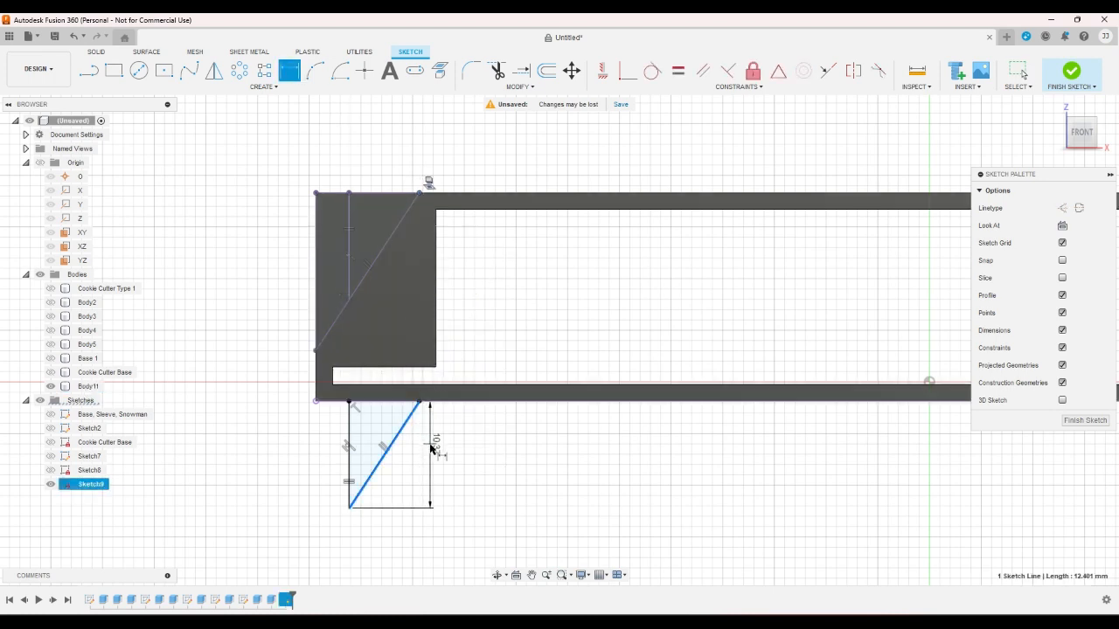
{"action": "right_click", "coordinate": [434, 519]}
{"action": "left_click", "coordinate": [404, 516]}
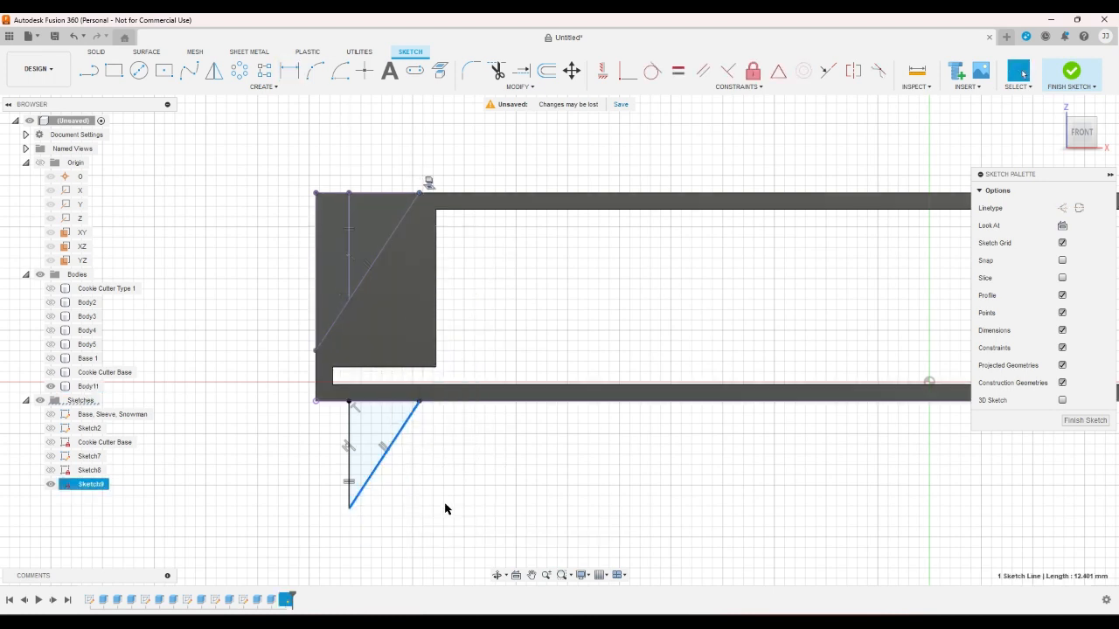
{"action": "left_click", "coordinate": [445, 507]}
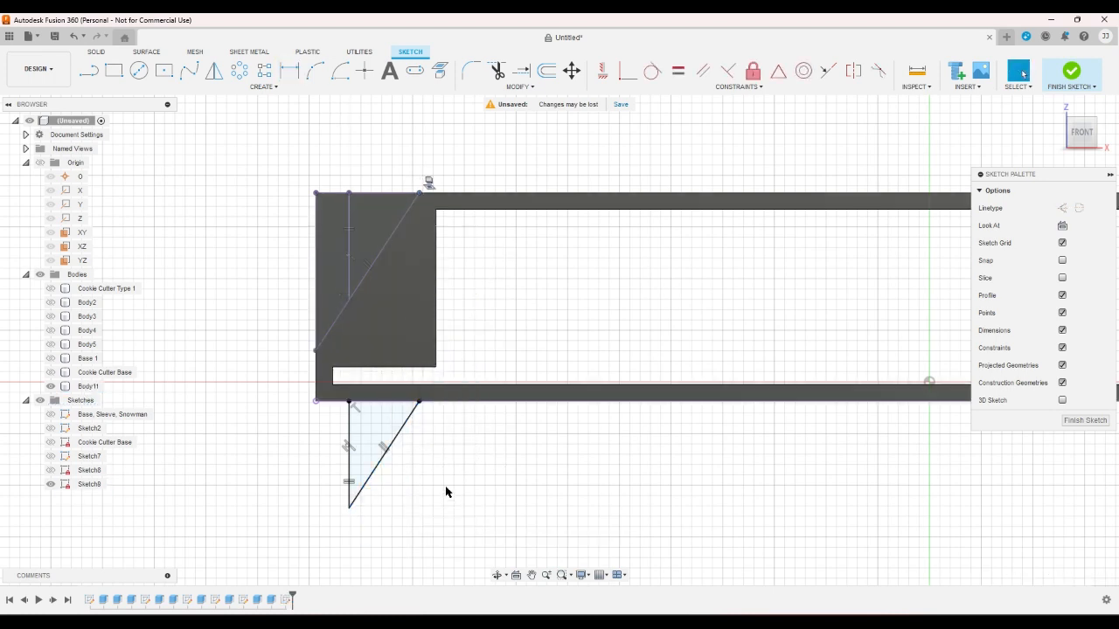
Offset the left triangle's lines inward beneath the base by the tsnug parameter
{"action": "left_click", "coordinate": [546, 69]}
{"action": "left_click", "coordinate": [412, 415]}
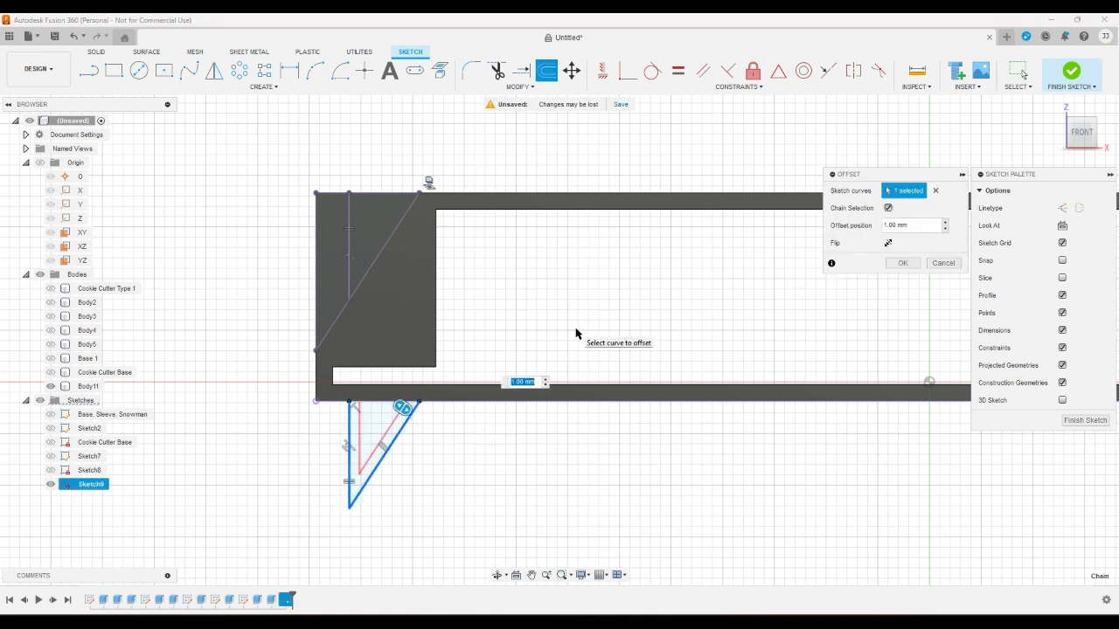
{"action": "type", "text": "tsnug"}
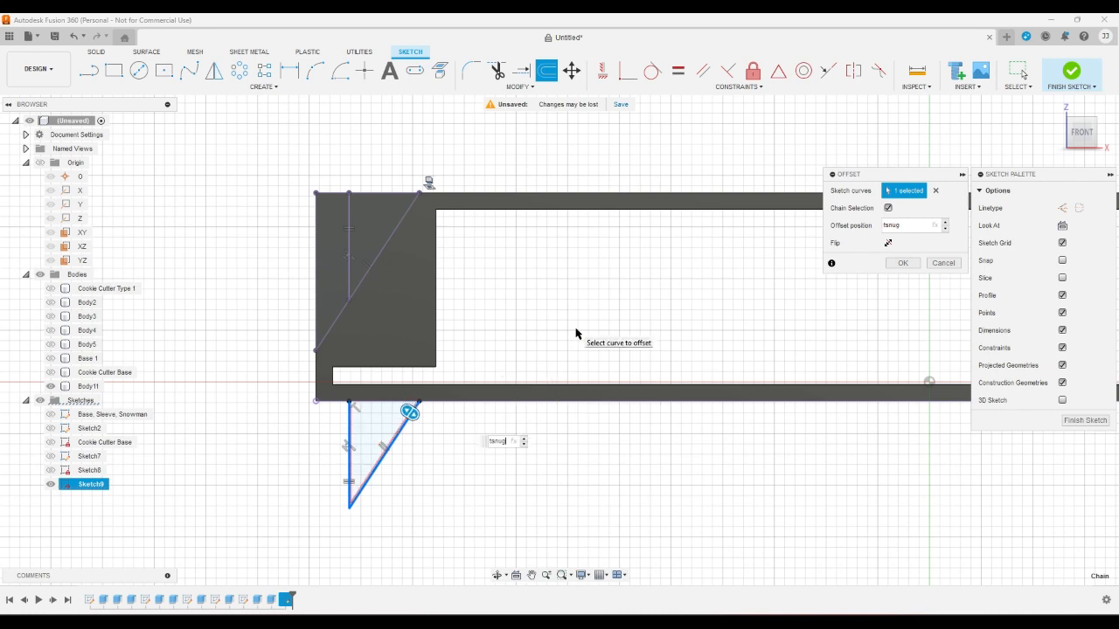
{"action": "key", "text": "Return"}
{"action": "scroll", "coordinate": [411, 407], "scroll_direction": "up", "scroll_amount": 5}
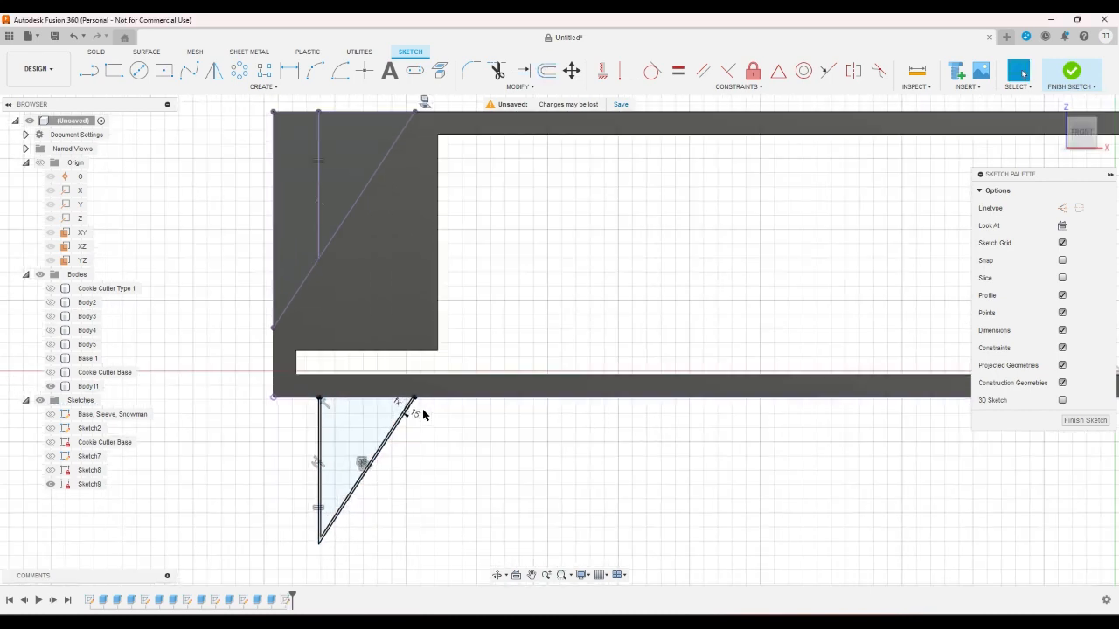
{"action": "scroll", "coordinate": [406, 454], "scroll_direction": "up", "scroll_amount": 2}
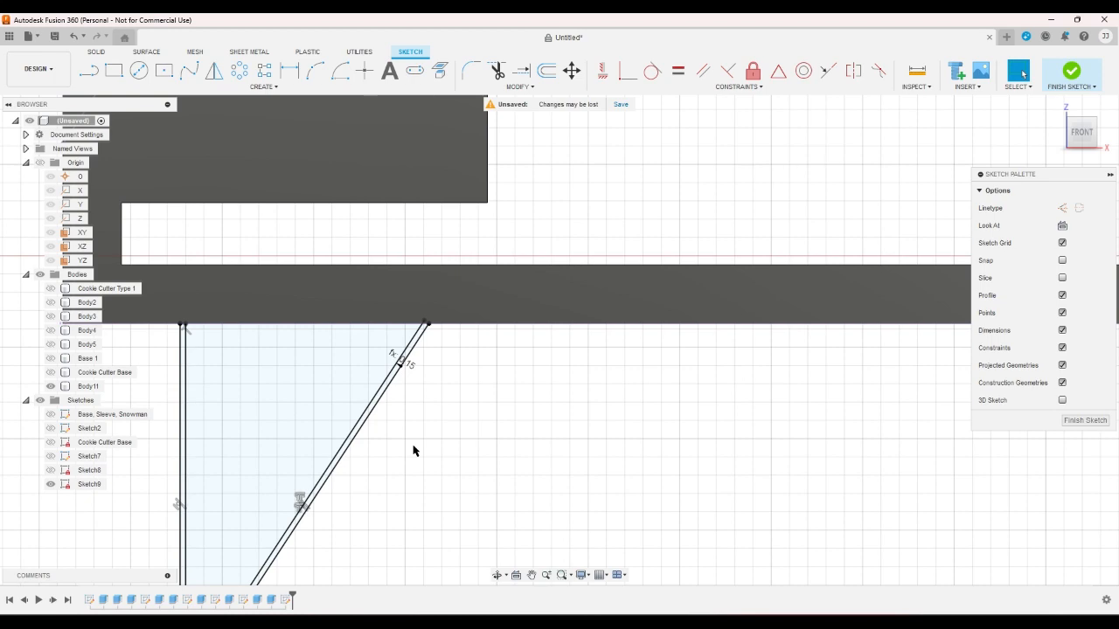
Below the sleeve's right corner, draw a vertical line about 6.4 mm long down from the bottom edge and a slanted line back up to it
{"action": "scroll", "coordinate": [413, 450], "scroll_direction": "down", "scroll_amount": 6}
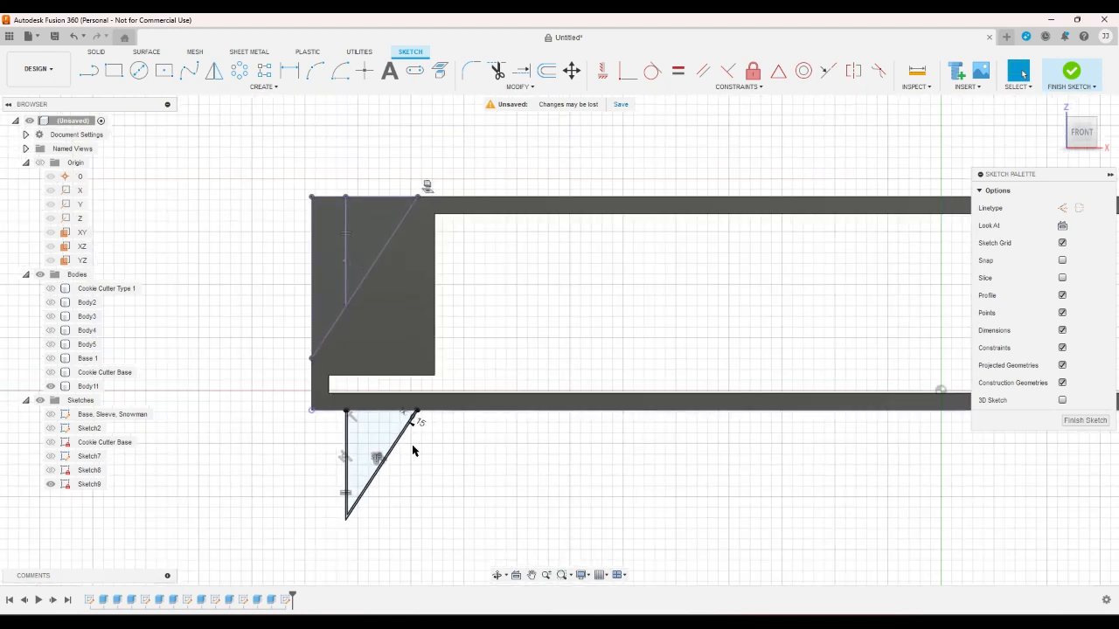
{"action": "scroll", "coordinate": [413, 450], "scroll_direction": "down", "scroll_amount": 5}
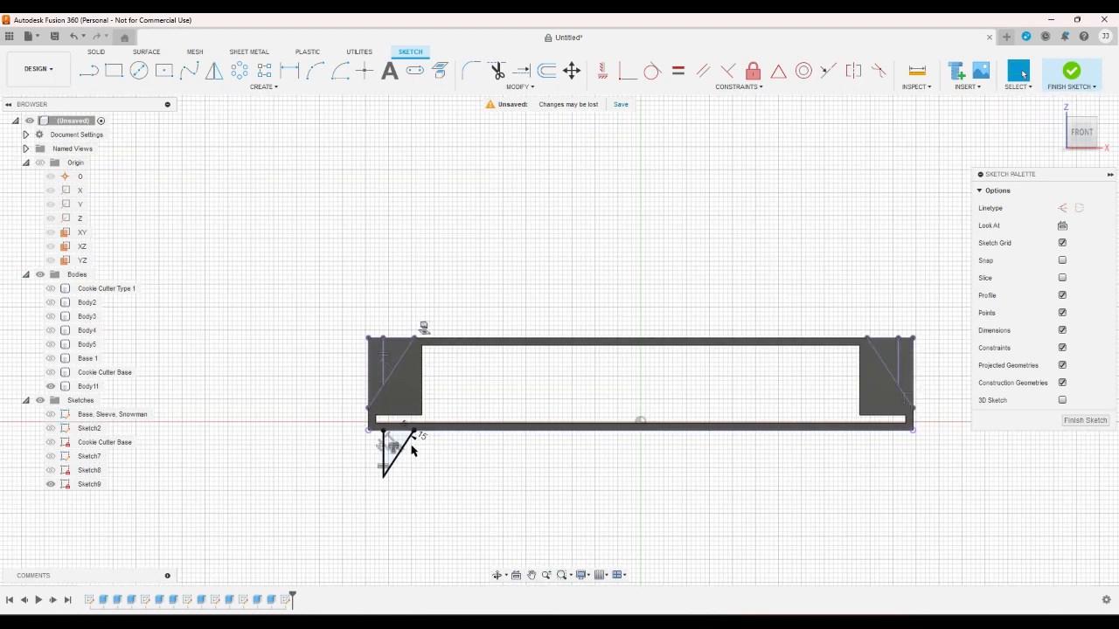
{"action": "left_click", "coordinate": [89, 72]}
{"action": "scroll", "coordinate": [920, 437], "scroll_direction": "up", "scroll_amount": 5}
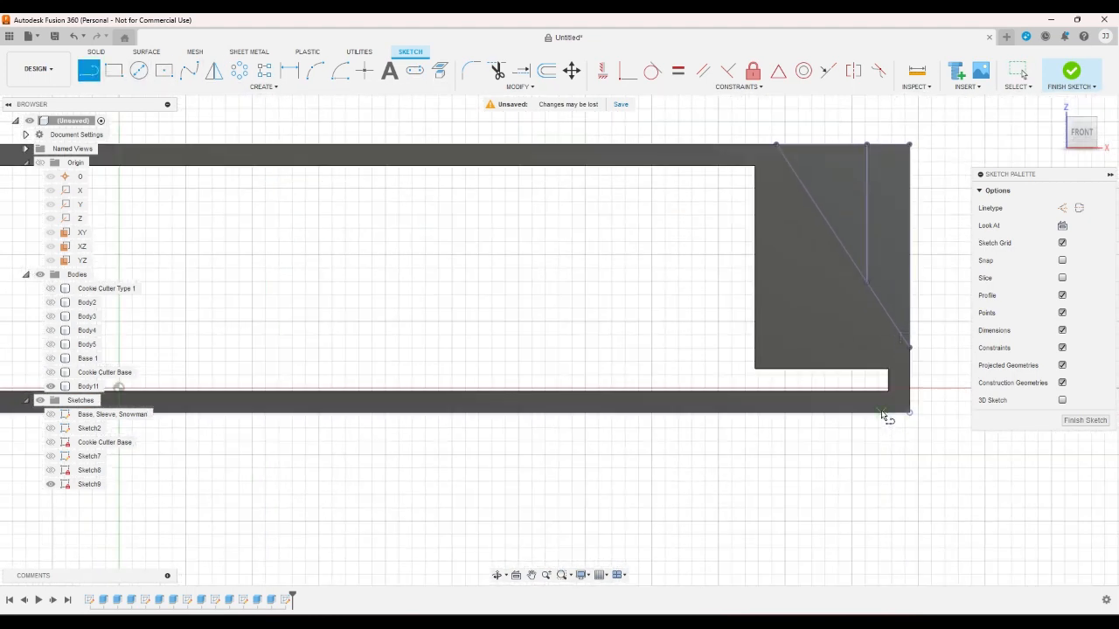
{"action": "left_click", "coordinate": [881, 412]}
{"action": "left_click", "coordinate": [880, 496]}
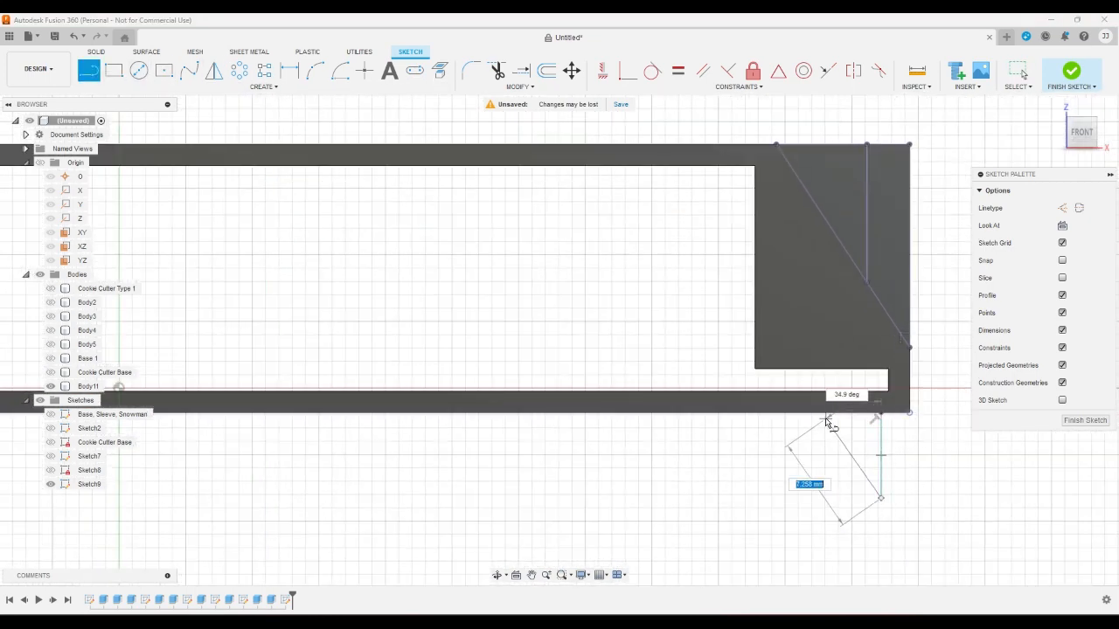
{"action": "double_click", "coordinate": [824, 412]}
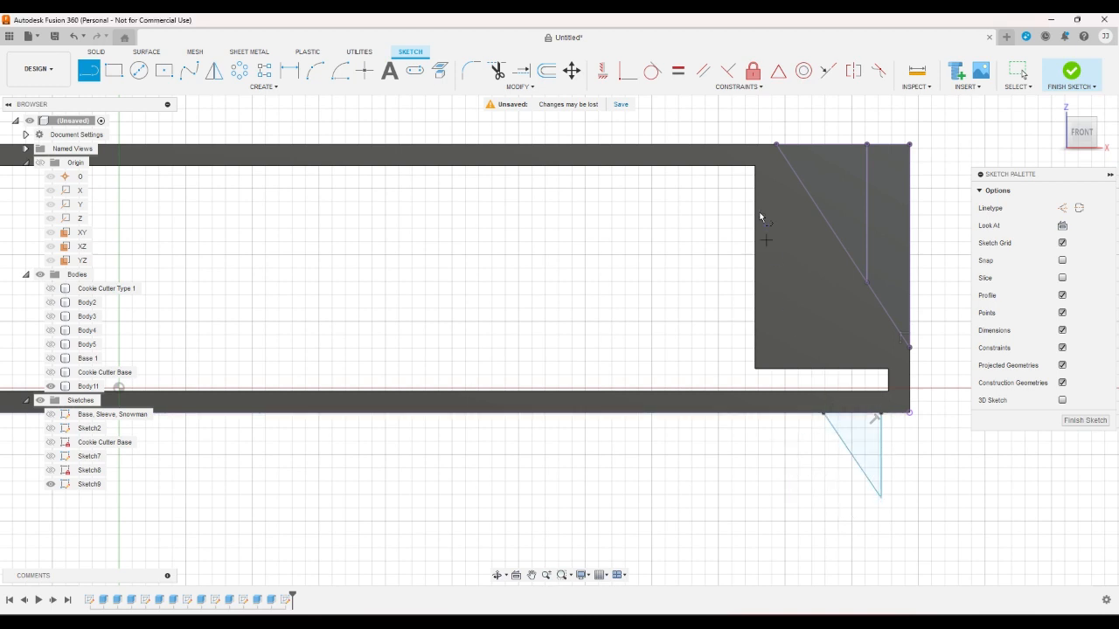
Constrain the right triangle's vertical line to be collinear with and equal in length to the projected vertical line above it
{"action": "left_click", "coordinate": [827, 71]}
{"action": "left_click", "coordinate": [881, 441]}
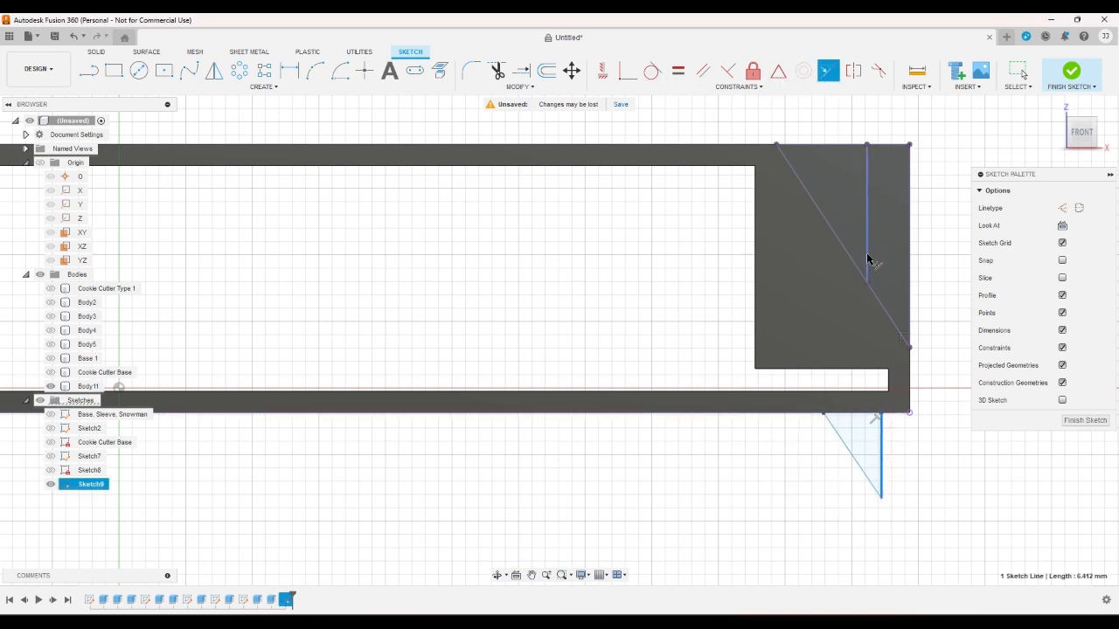
{"action": "left_click", "coordinate": [869, 260]}
{"action": "left_click", "coordinate": [678, 71]}
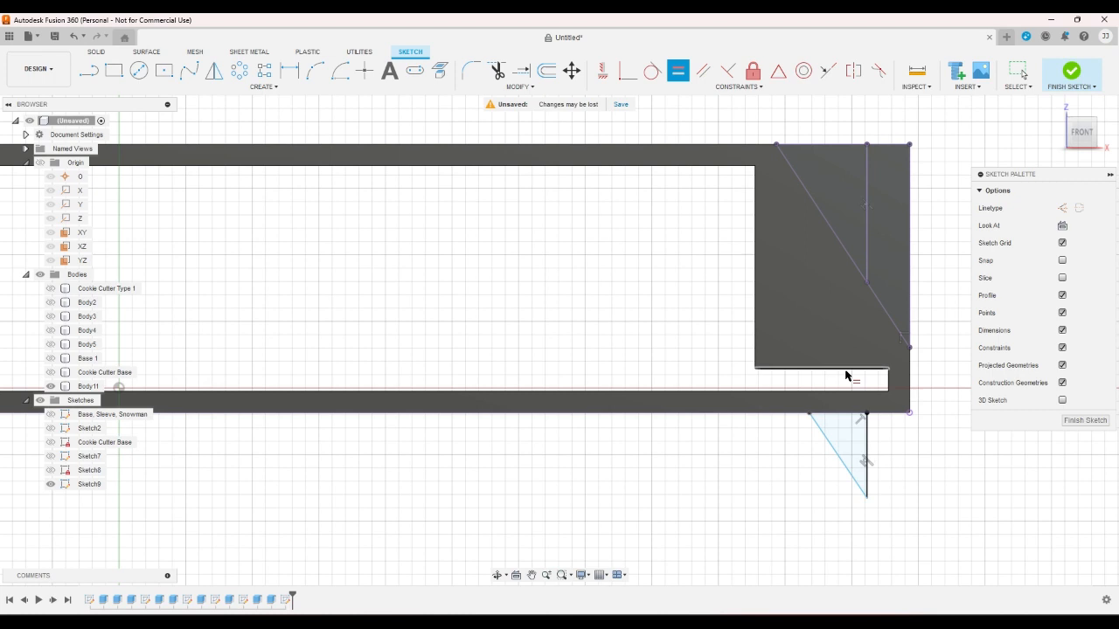
{"action": "left_click", "coordinate": [866, 435]}
{"action": "left_click", "coordinate": [865, 247]}
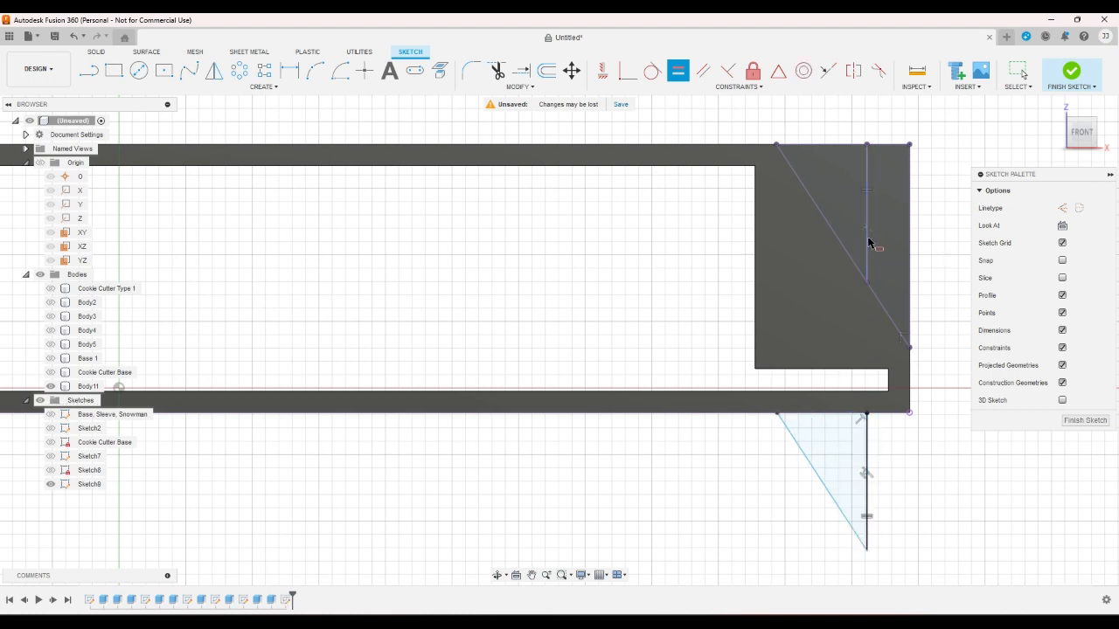
Constrain the right triangle's slanted line parallel to the projected diagonal above it
{"action": "left_click", "coordinate": [703, 72]}
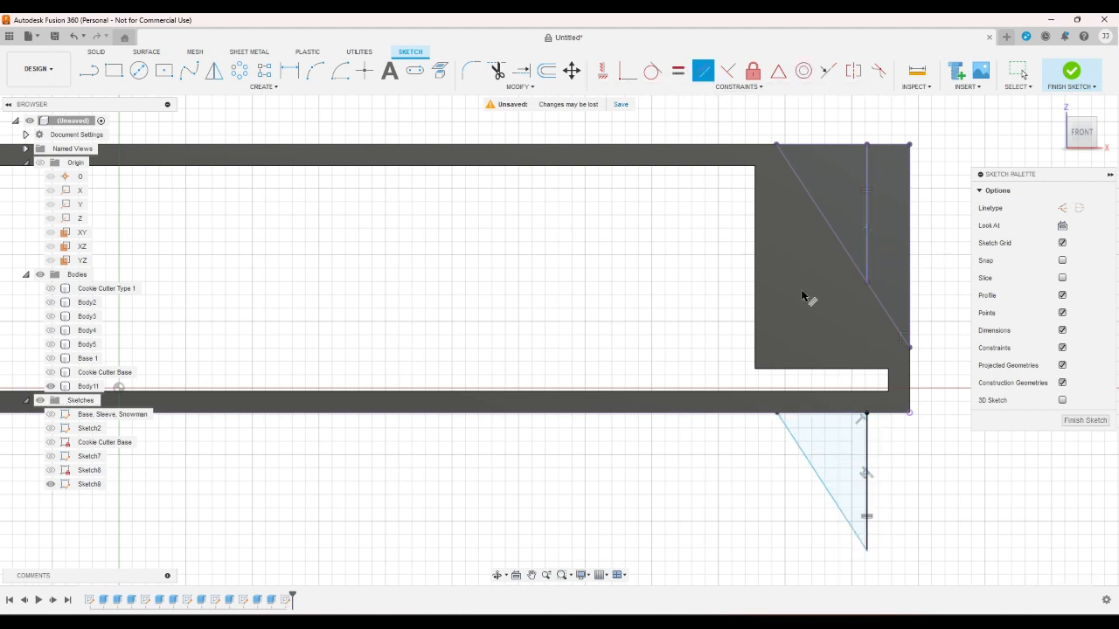
{"action": "left_click", "coordinate": [796, 440]}
{"action": "left_click", "coordinate": [835, 242]}
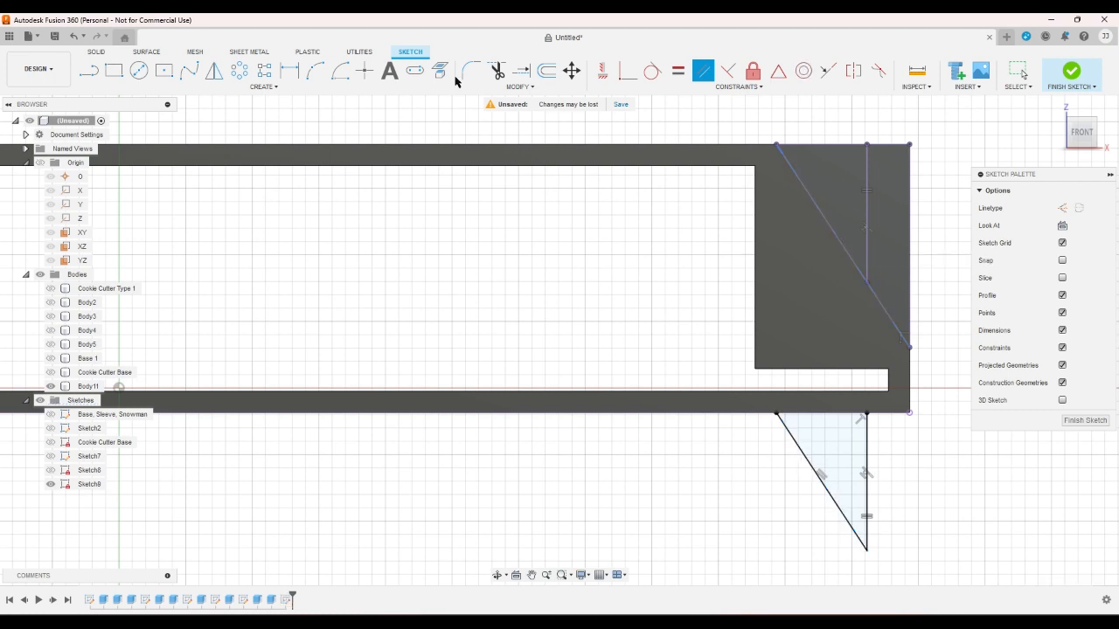
Offset the right triangle's lines inward by -tsnug and finish the sketch
{"action": "left_click", "coordinate": [546, 71]}
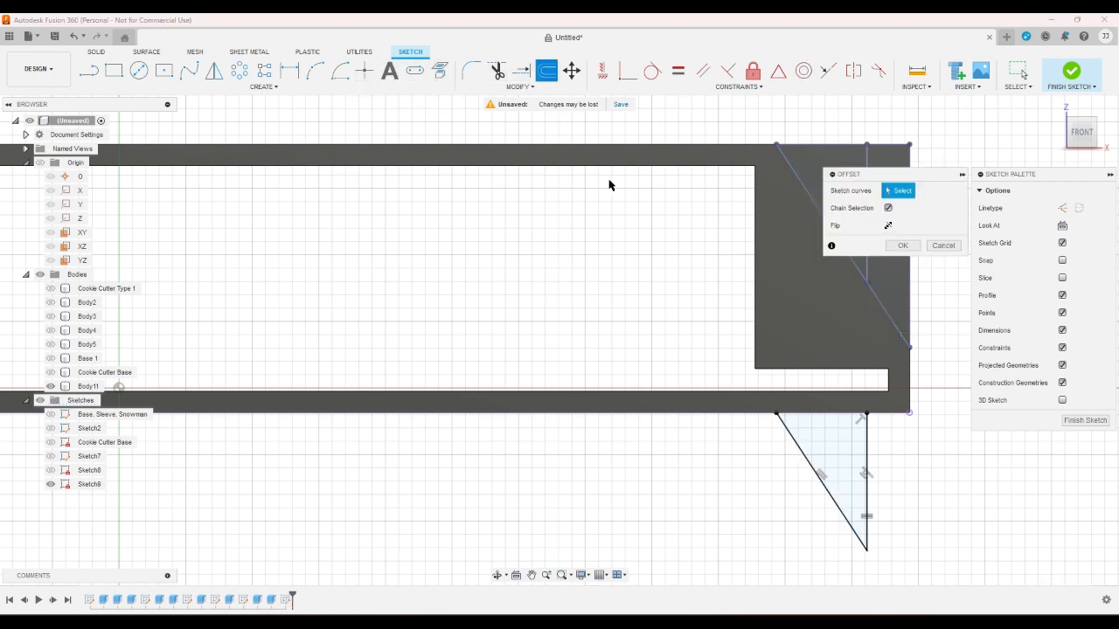
{"action": "left_click", "coordinate": [792, 439]}
{"action": "type", "text": "-"}
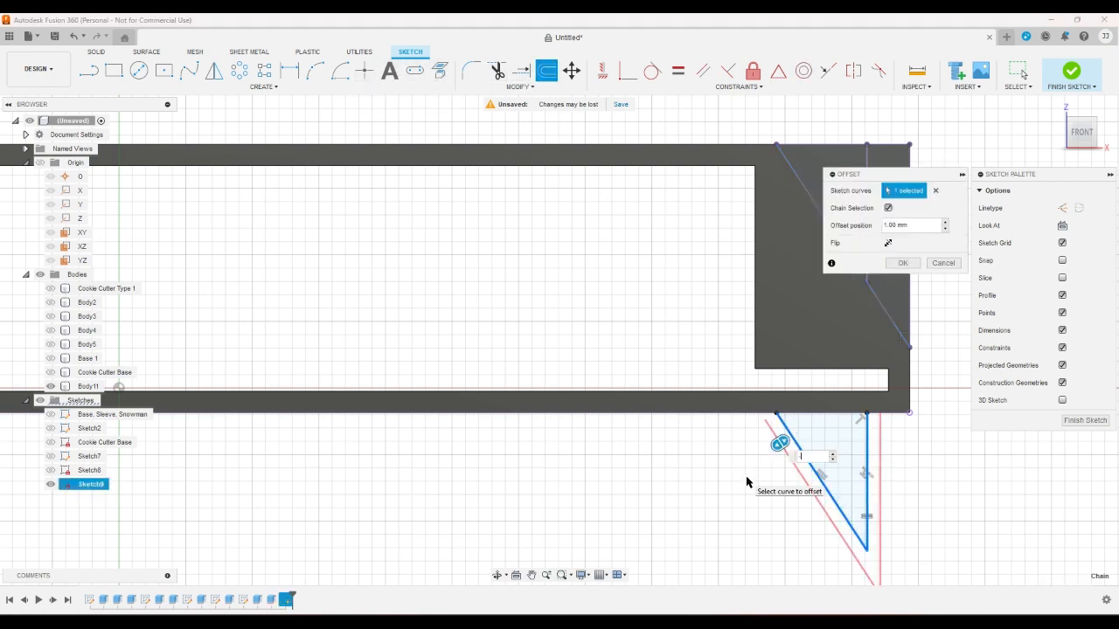
{"action": "type", "text": "ts"}
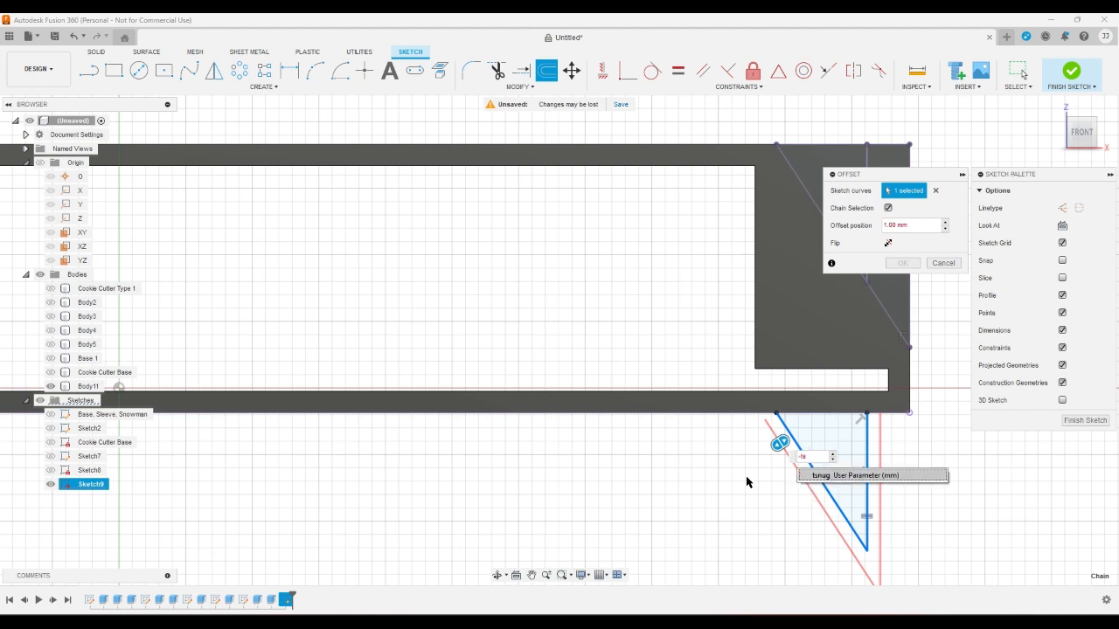
{"action": "key", "text": "Return"}
{"action": "key", "text": "Return"}
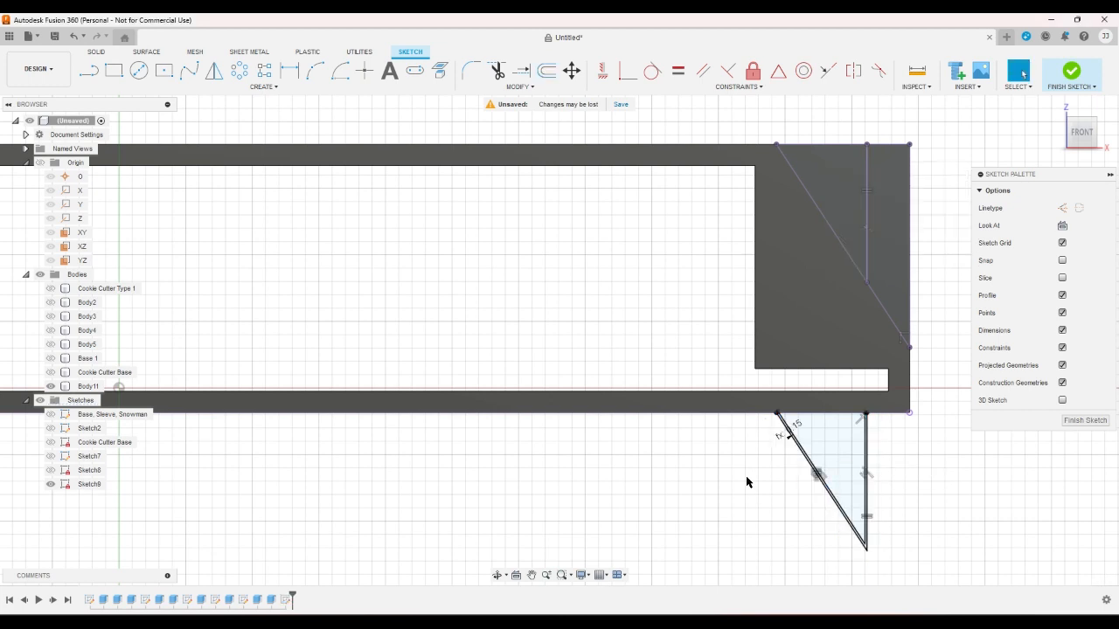
{"action": "left_click", "coordinate": [1073, 74]}
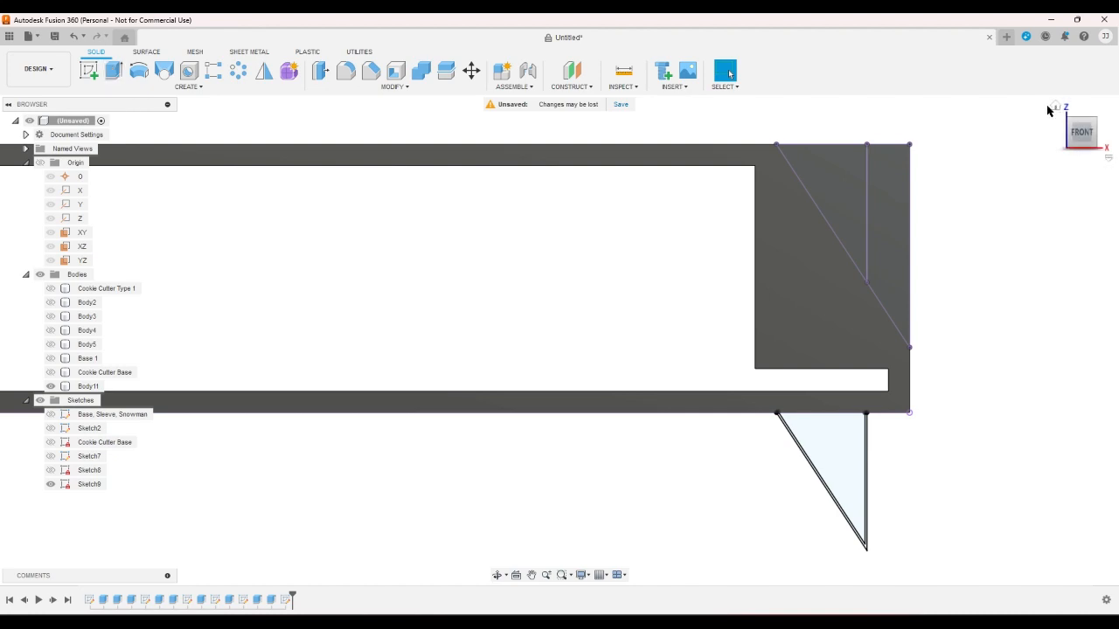
Start an extrusion of both inner triangle profiles beneath the base, with symmetric direction and whole-length measurement
{"action": "left_click", "coordinate": [1053, 109]}
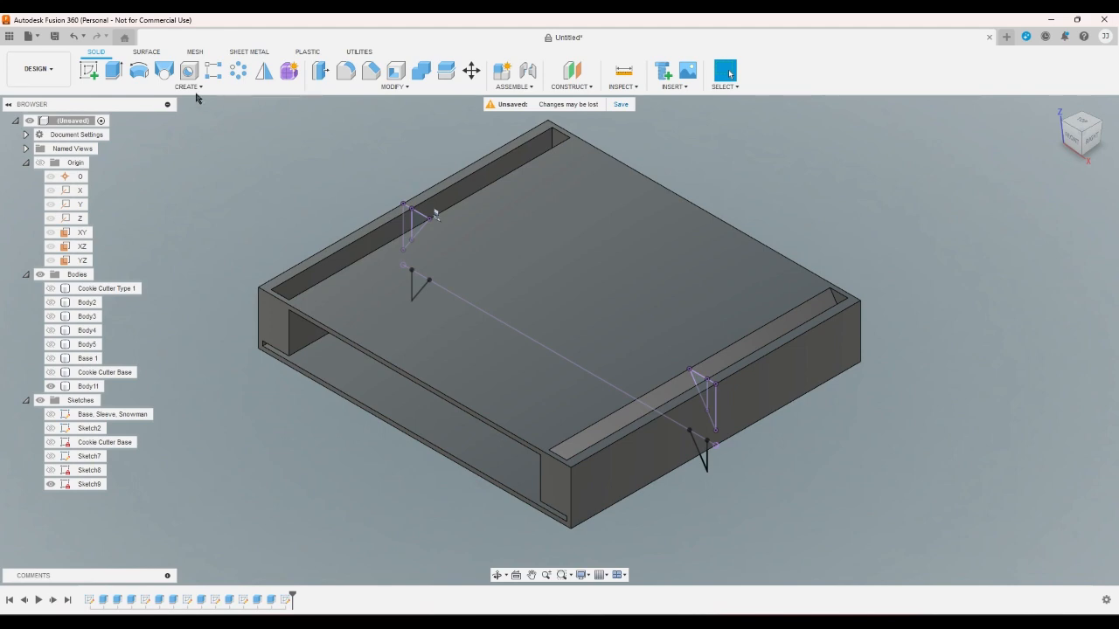
{"action": "left_click", "coordinate": [119, 84]}
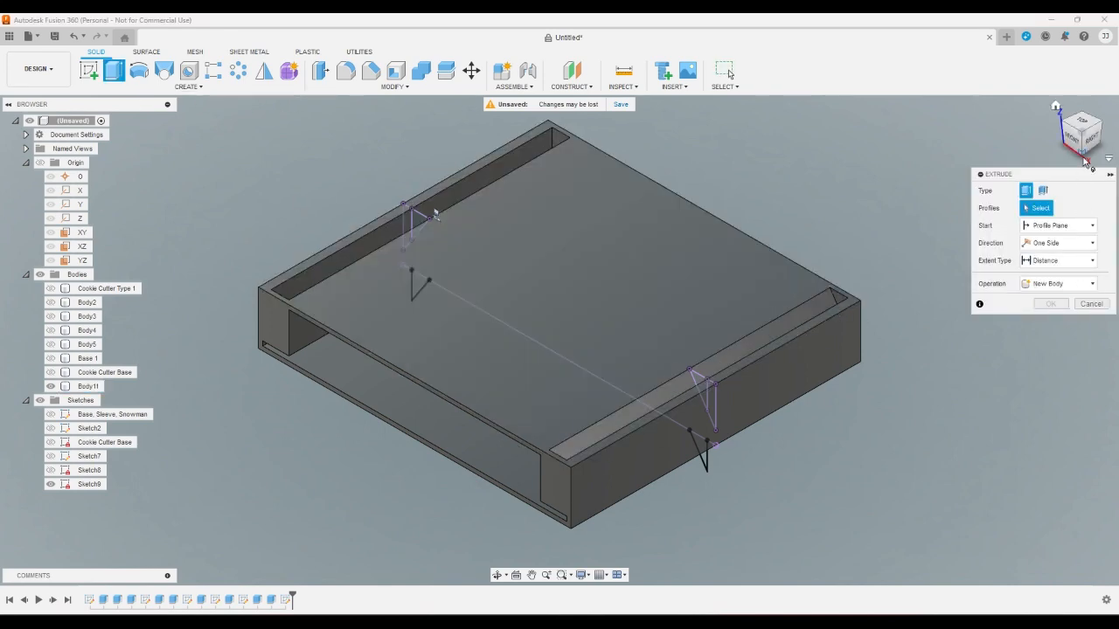
{"action": "left_click", "coordinate": [1083, 153]}
{"action": "scroll", "coordinate": [749, 295], "scroll_direction": "up", "scroll_amount": 3}
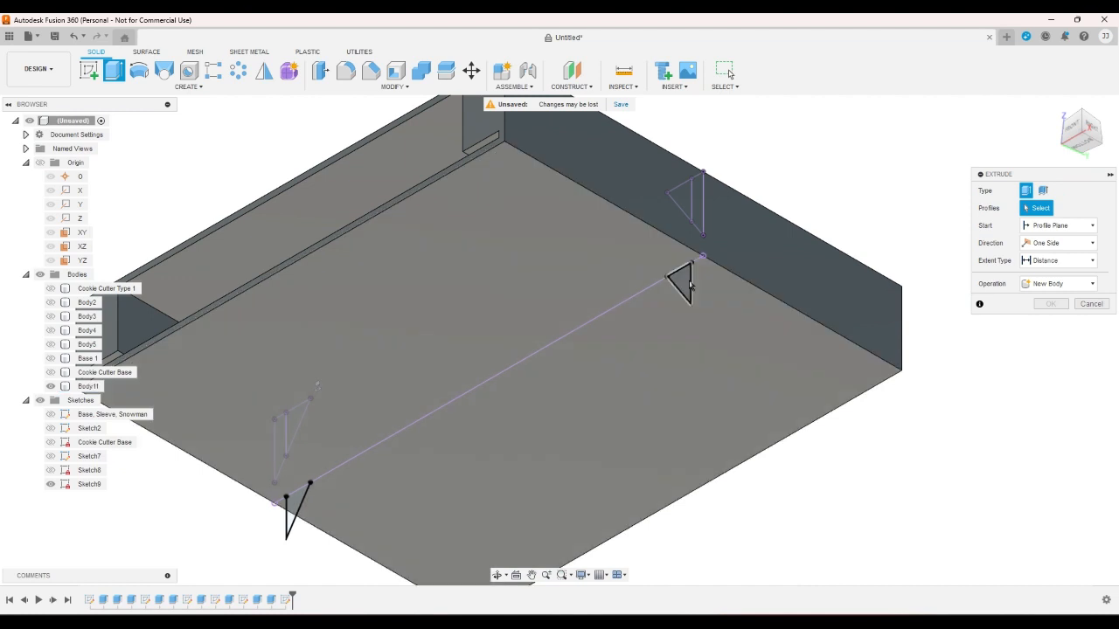
{"action": "left_click", "coordinate": [686, 290]}
{"action": "left_click", "coordinate": [295, 505]}
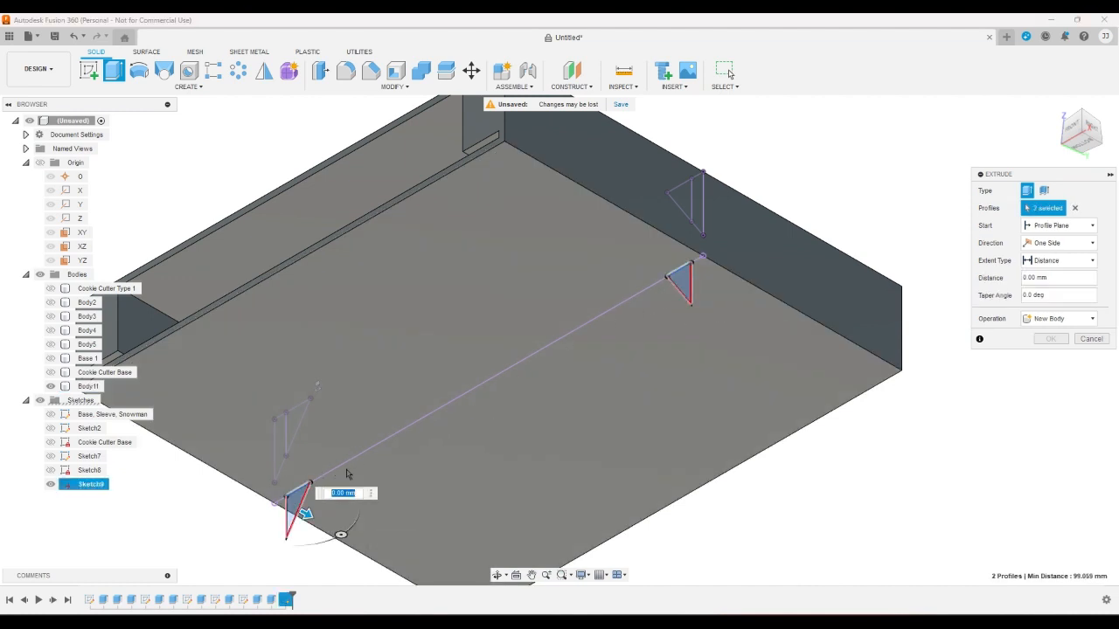
{"action": "left_click", "coordinate": [1058, 243]}
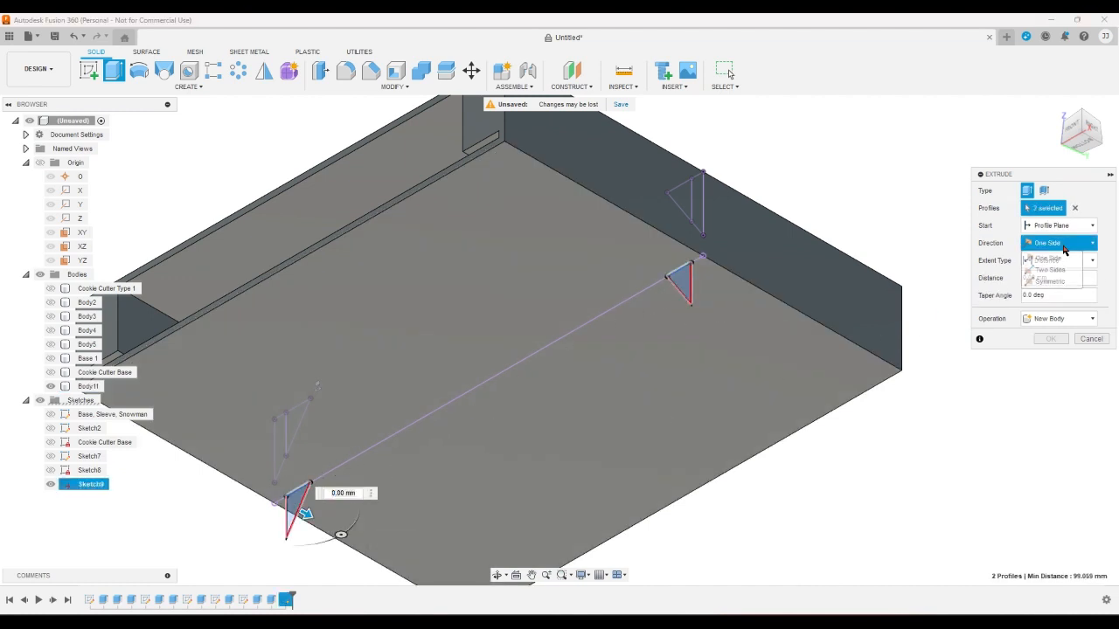
{"action": "left_click", "coordinate": [1059, 289]}
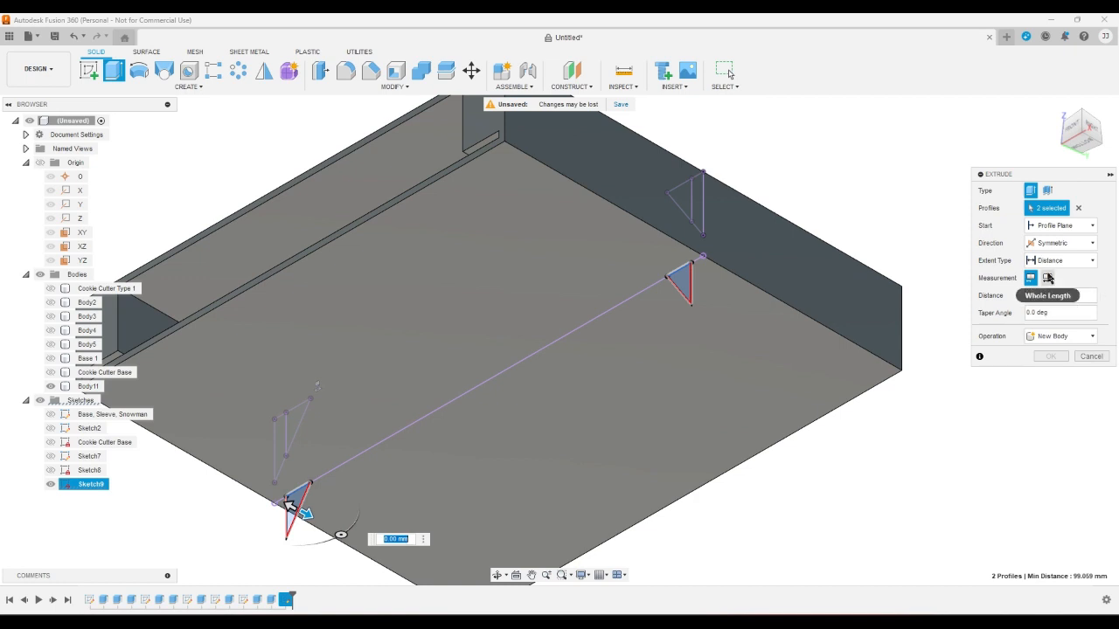
{"action": "left_click", "coordinate": [1047, 278]}
Set the underside triangles' extrusion distance to 110-wallthickness*2-tsnug*2 and join them to the sleeve
{"action": "left_click", "coordinate": [1055, 295]}
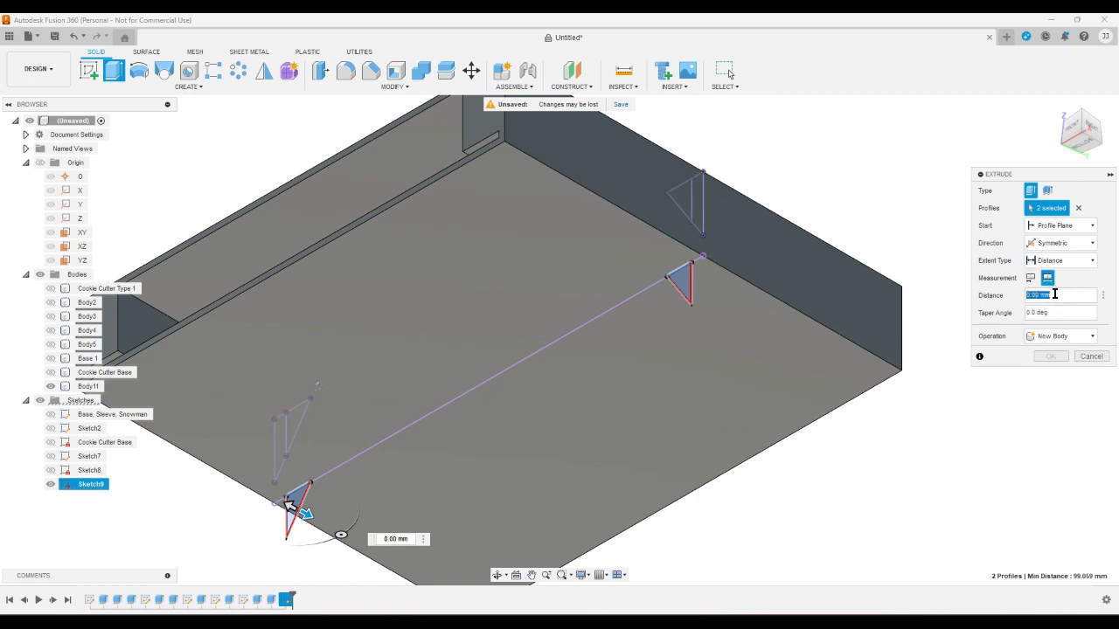
{"action": "type", "text": "110"}
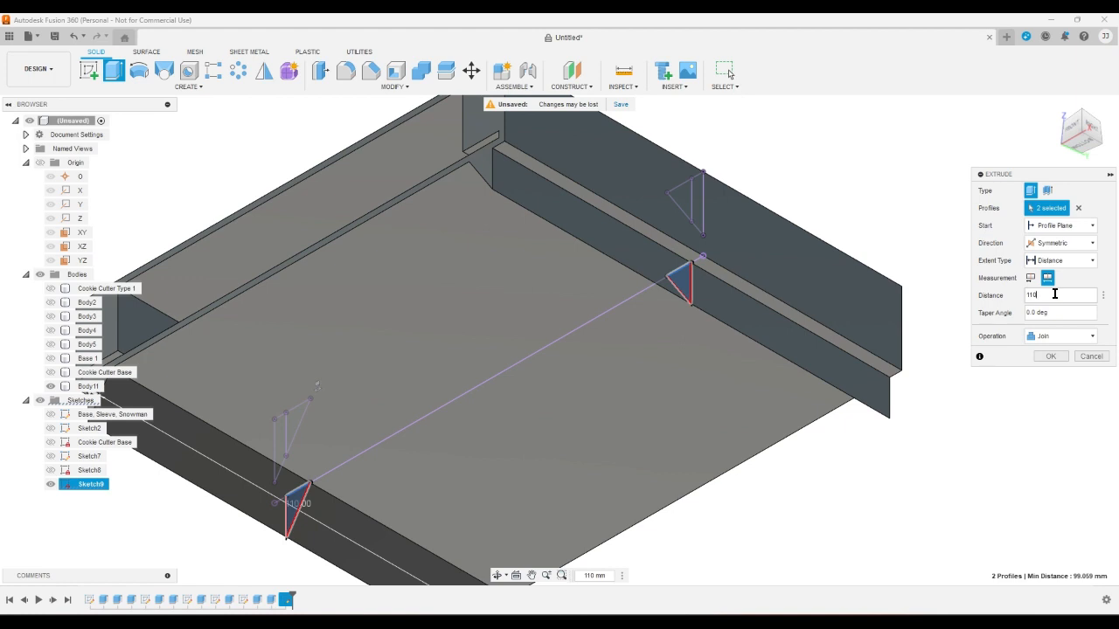
{"action": "type", "text": "-w"}
{"action": "key", "text": "Return"}
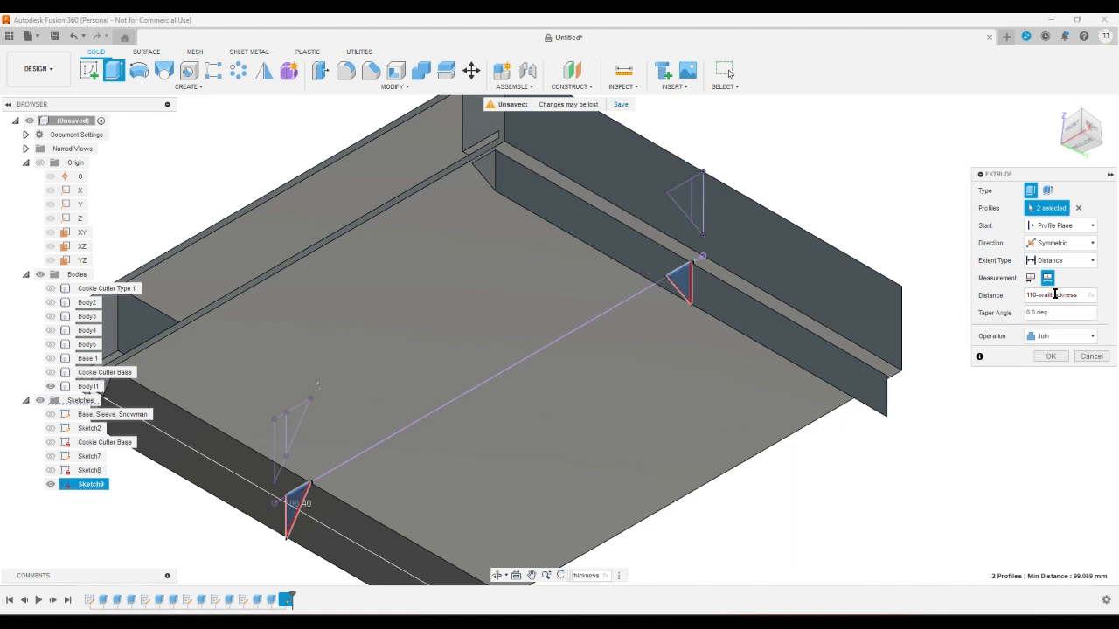
{"action": "type", "text": "*2"}
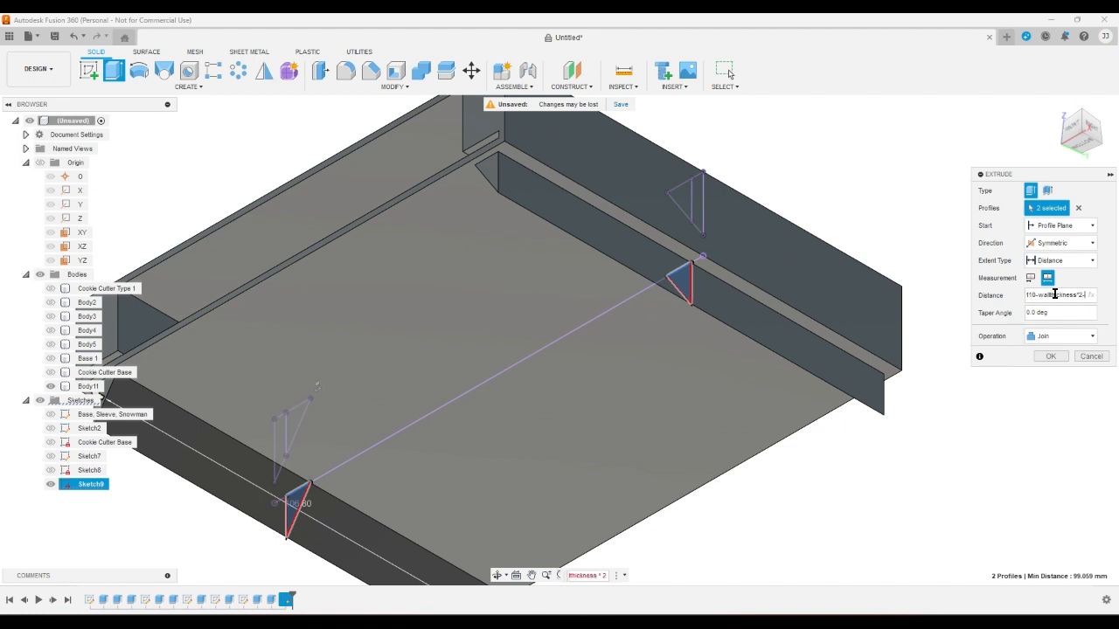
{"action": "type", "text": "-b"}
{"action": "type", "text": "s"}
{"action": "key", "text": "Return"}
{"action": "type", "text": "*2"}
{"action": "key", "text": "Return"}
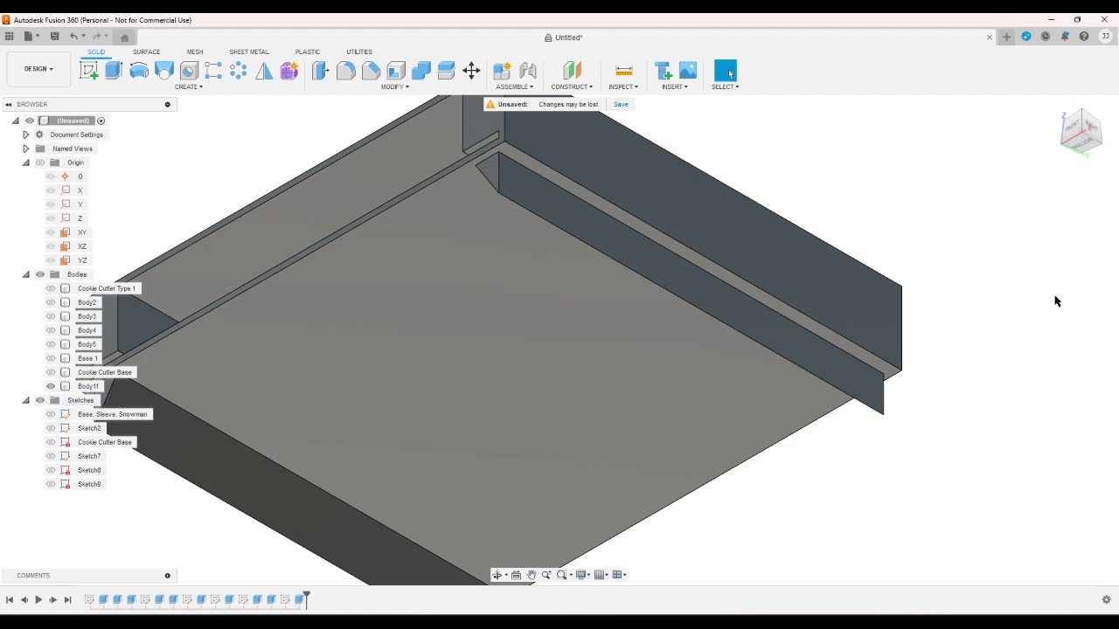
Start a temporary sketch on the sleeve's top face for checking the triangles' clearance
{"action": "left_click", "coordinate": [1088, 121]}
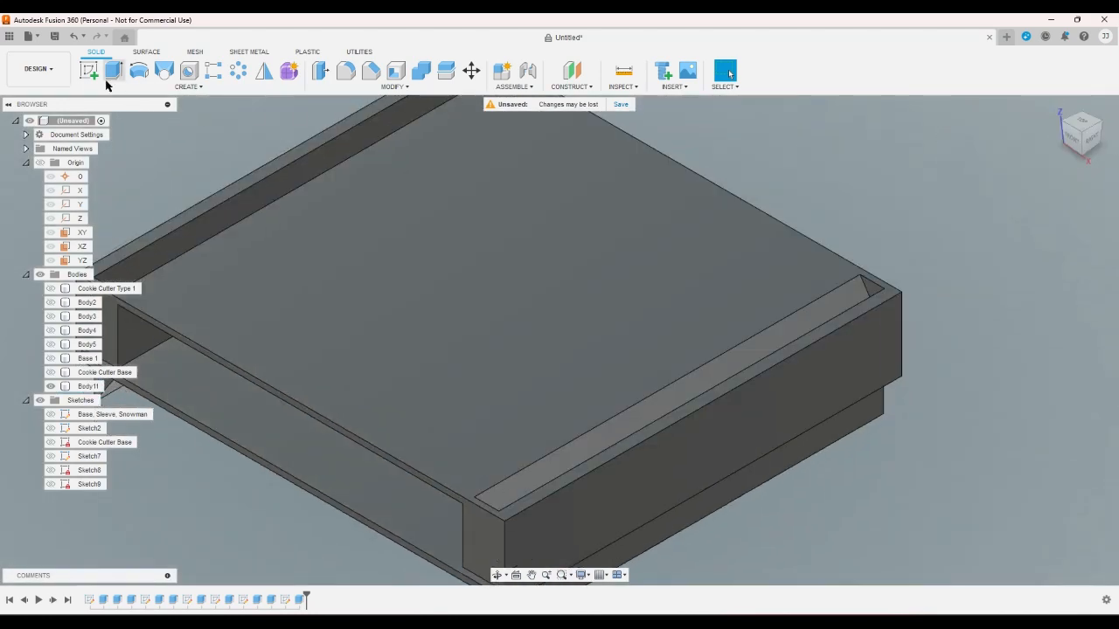
{"action": "left_click", "coordinate": [88, 70]}
{"action": "left_click", "coordinate": [379, 217]}
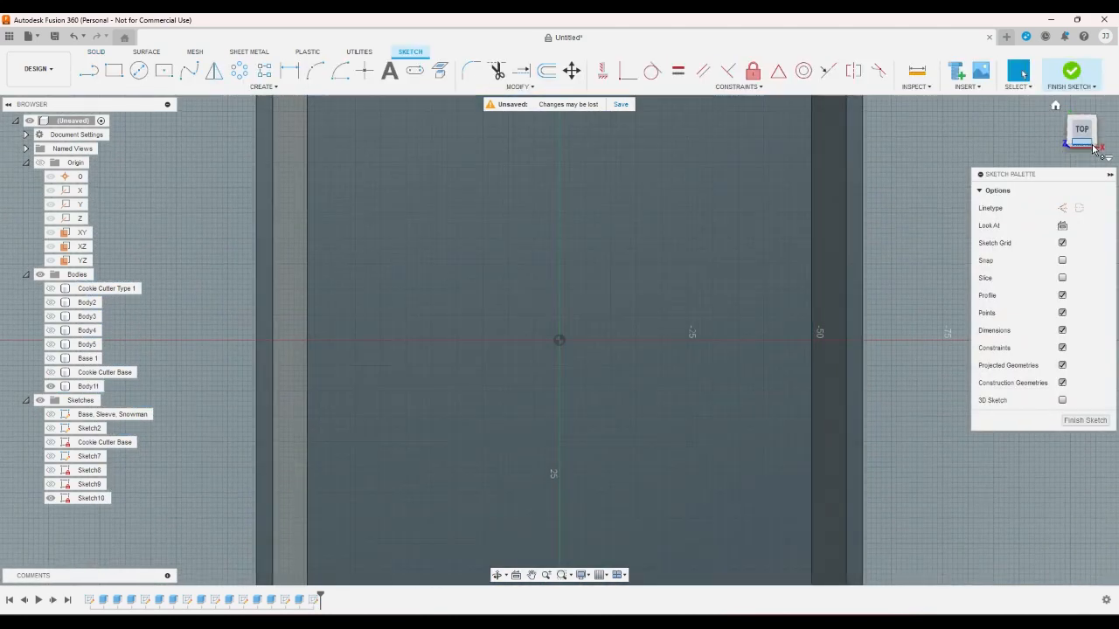
{"action": "left_click", "coordinate": [1093, 148]}
{"action": "left_click", "coordinate": [1092, 147]}
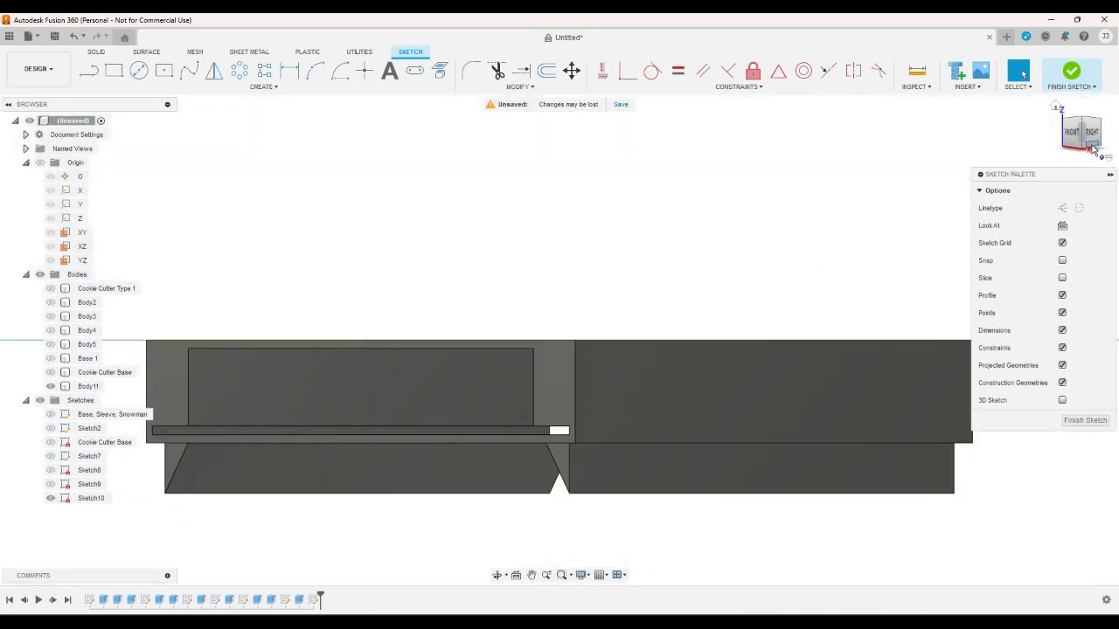
{"action": "left_click", "coordinate": [1090, 153]}
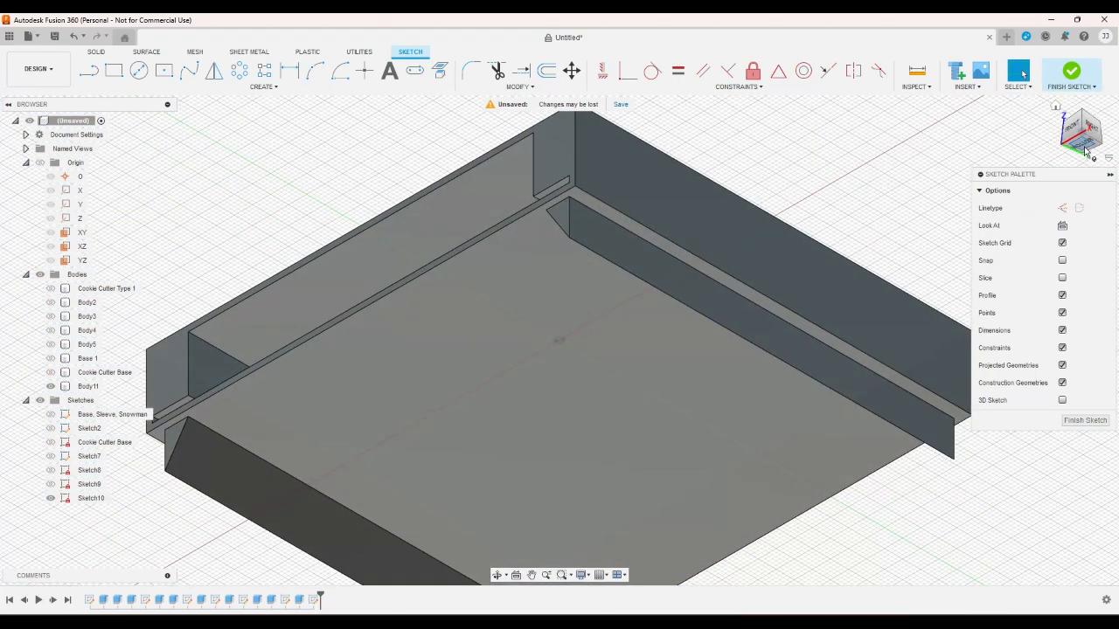
{"action": "left_click", "coordinate": [1081, 147]}
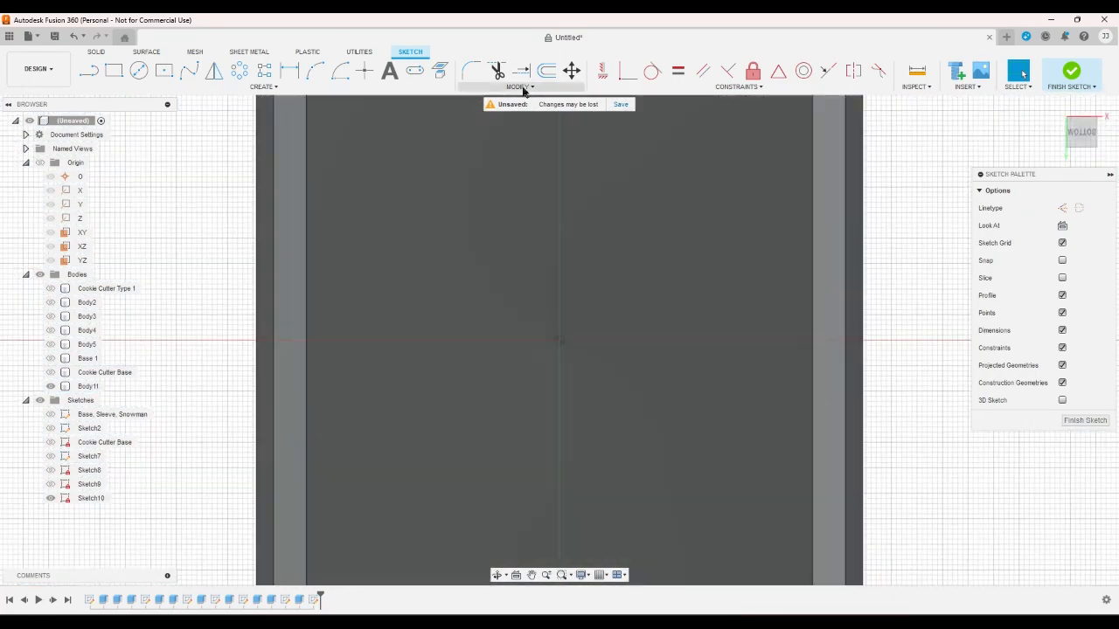
Project the end face and long outer face of the underside triangle into the sketch
{"action": "left_click", "coordinate": [435, 74]}
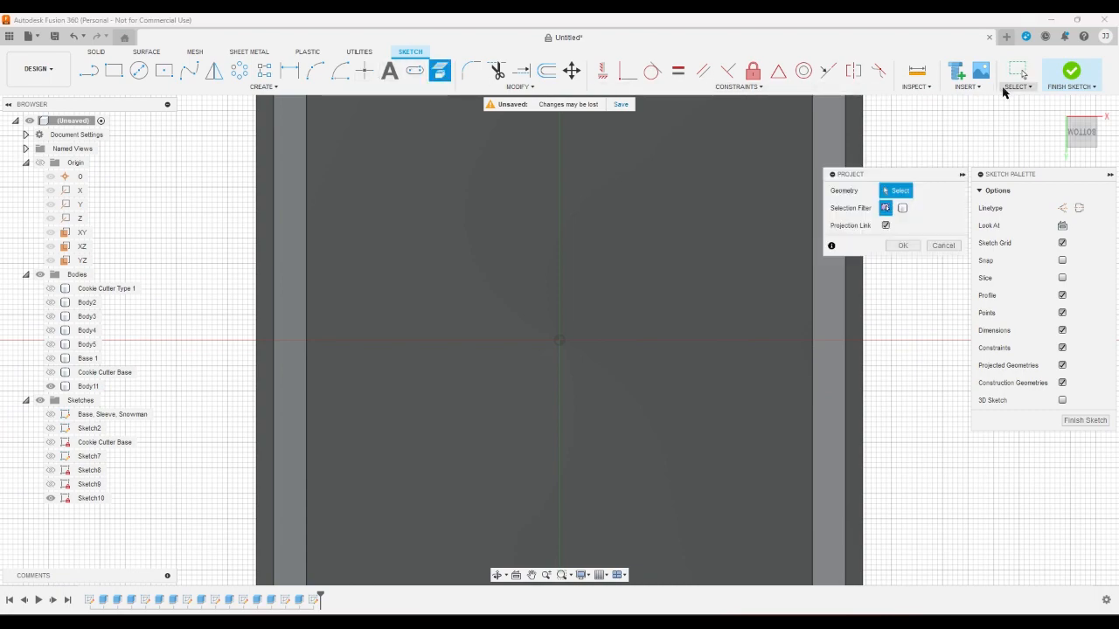
{"action": "left_click", "coordinate": [1050, 111]}
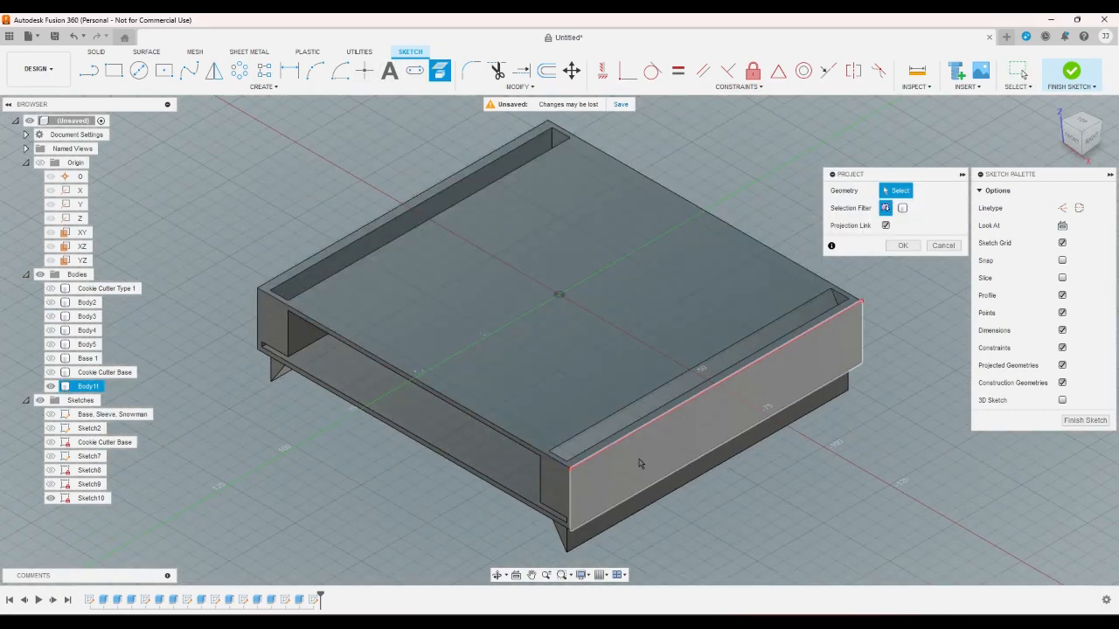
{"action": "scroll", "coordinate": [527, 556], "scroll_direction": "up", "scroll_amount": 5}
{"action": "left_click", "coordinate": [527, 556]}
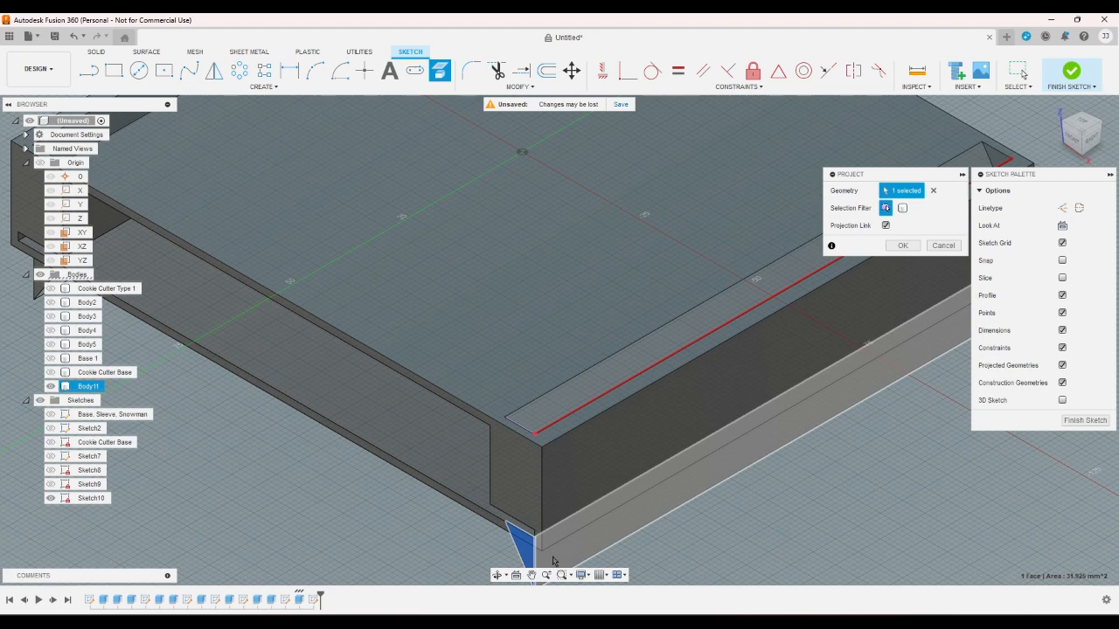
{"action": "left_click", "coordinate": [566, 556]}
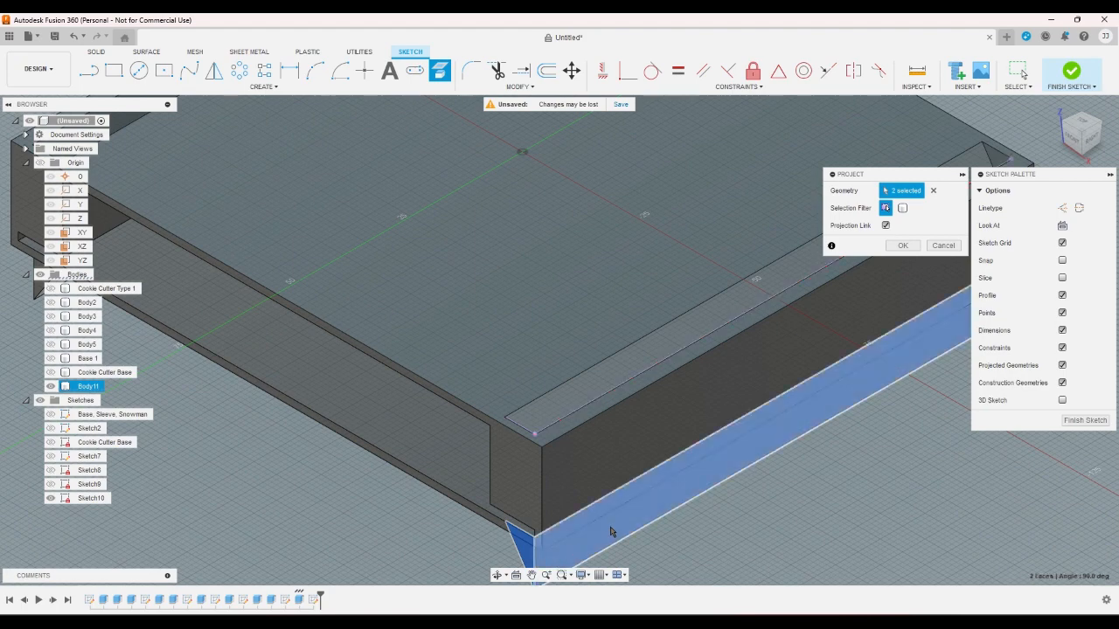
{"action": "left_click", "coordinate": [903, 245]}
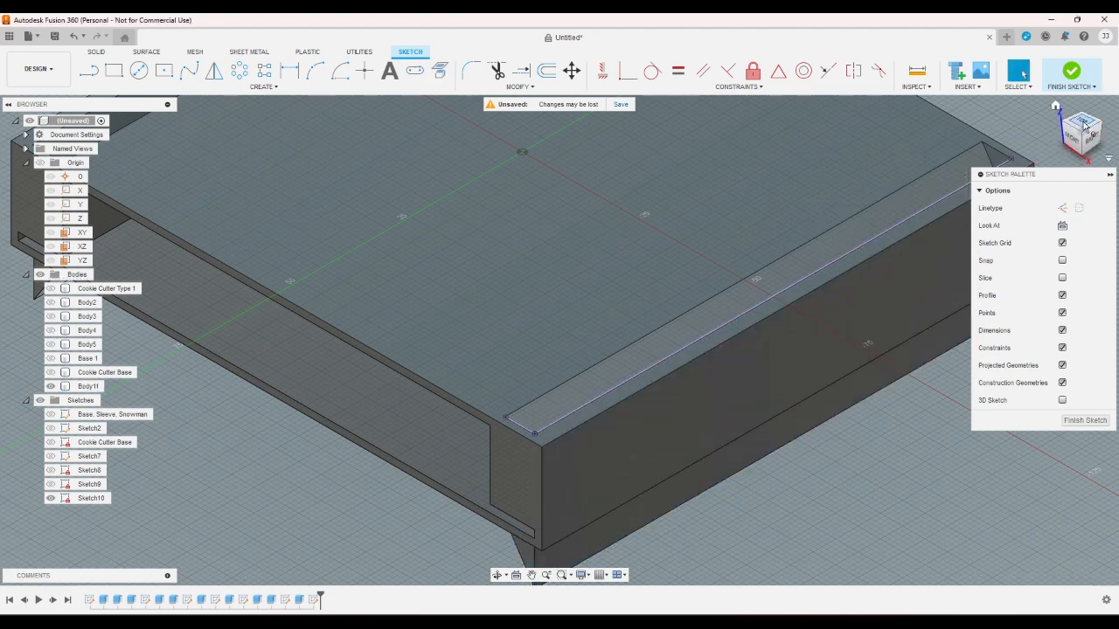
Measure the side gap between the projected triangle line and the long outer edge of the triangular slot
{"action": "left_click", "coordinate": [1086, 127]}
{"action": "scroll", "coordinate": [746, 368], "scroll_direction": "up", "scroll_amount": 6}
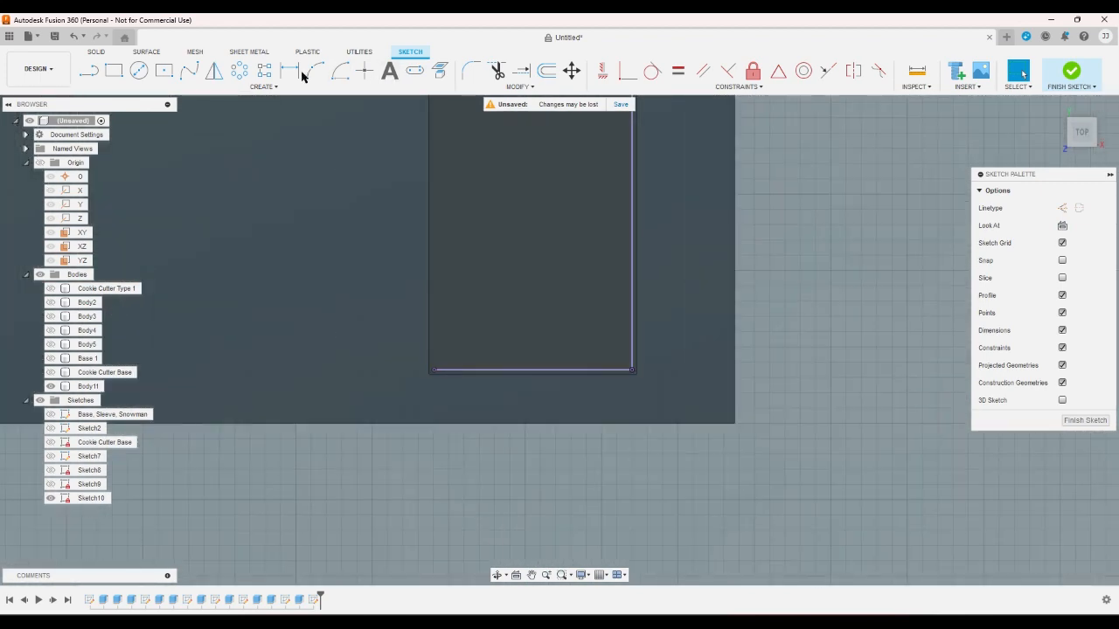
{"action": "left_click", "coordinate": [292, 74]}
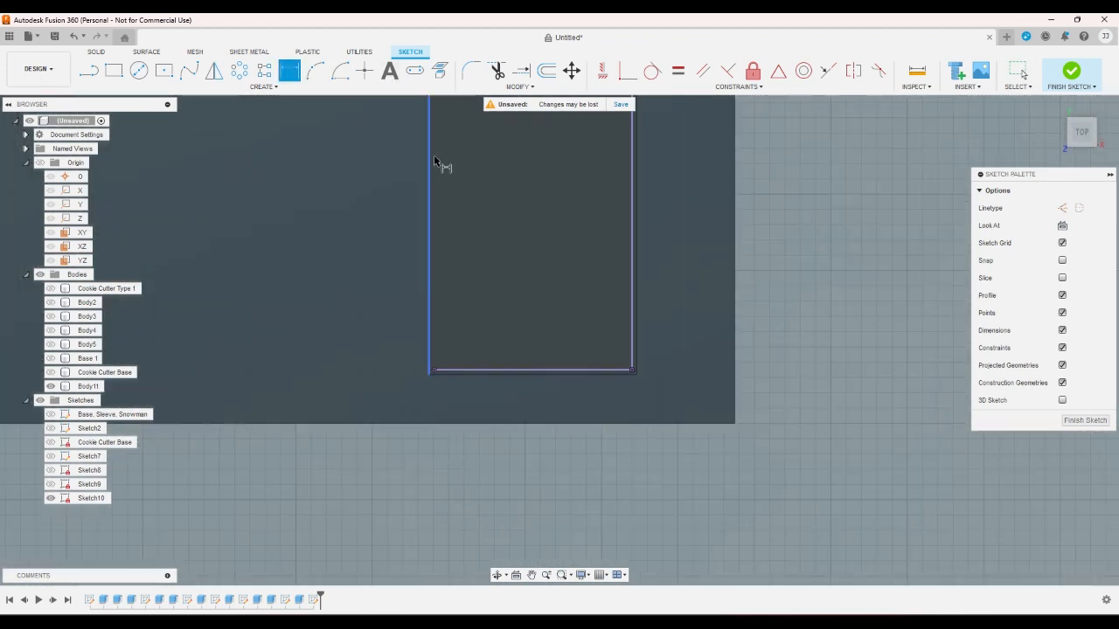
{"action": "left_click", "coordinate": [632, 213]}
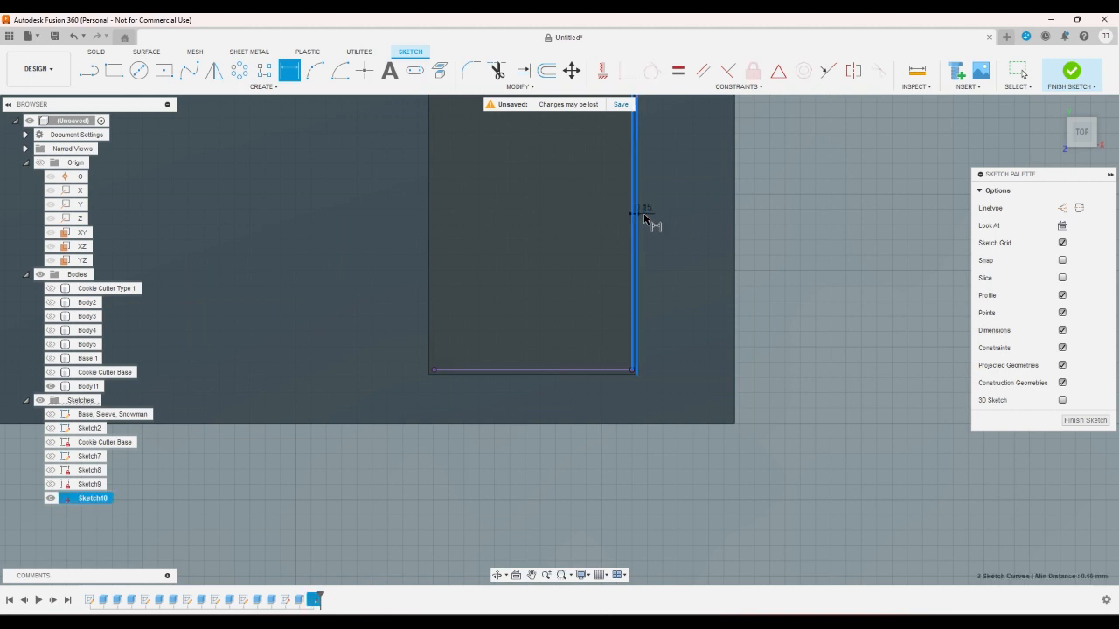
{"action": "right_click", "coordinate": [646, 223]}
{"action": "left_click", "coordinate": [601, 222]}
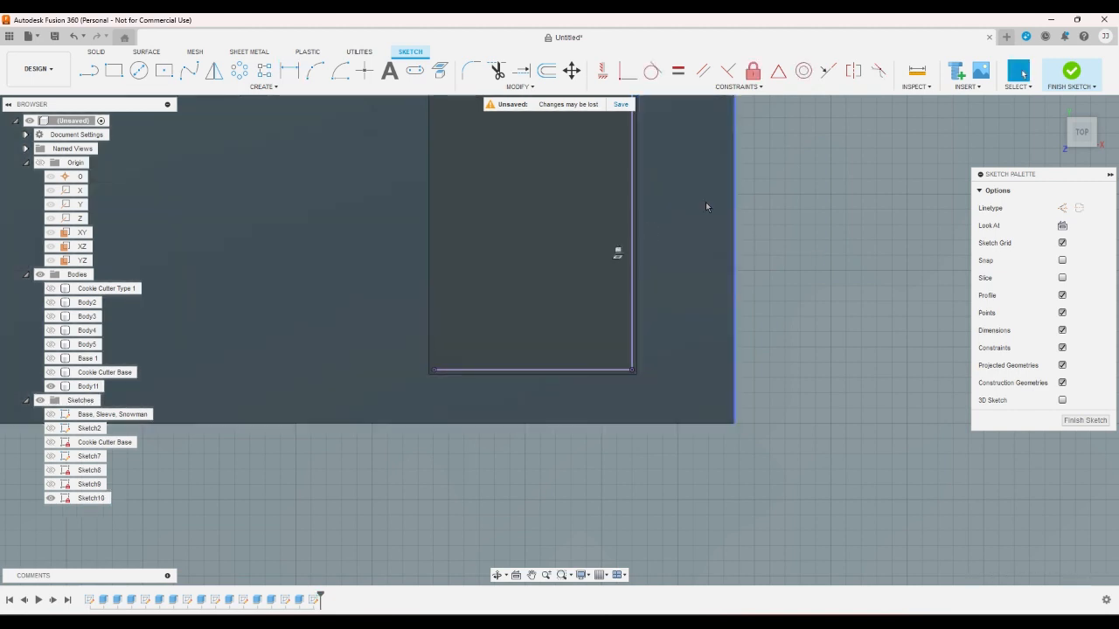
Measure the gap between the projected end line and the slot's end edge, and undo the temporary sketch
{"action": "left_click", "coordinate": [289, 71]}
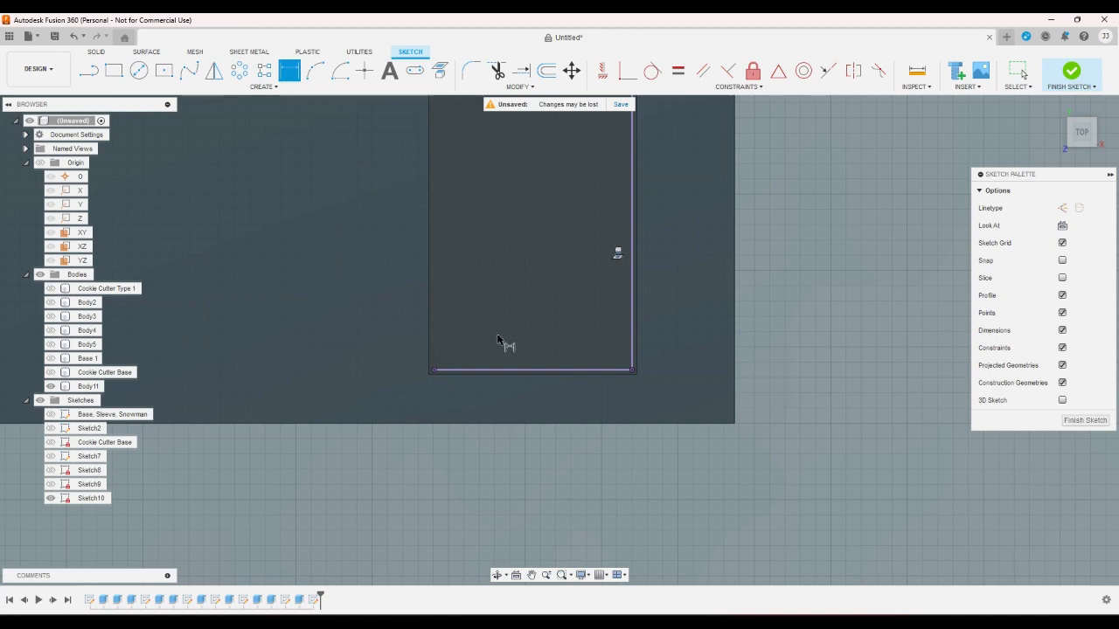
{"action": "left_click", "coordinate": [520, 372]}
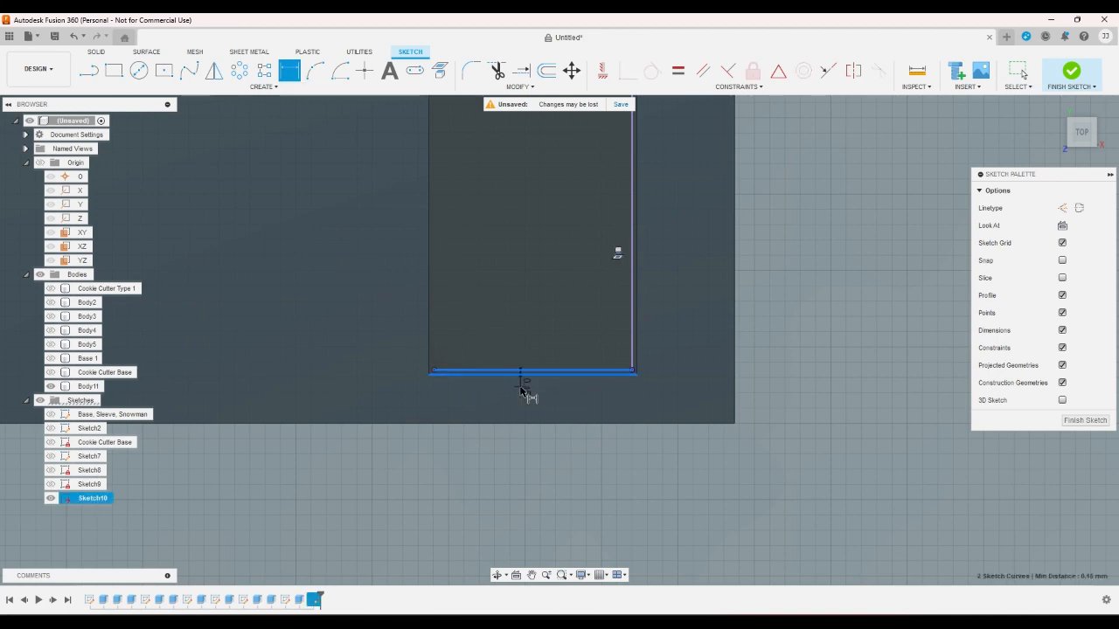
{"action": "right_click", "coordinate": [520, 391]}
{"action": "left_click", "coordinate": [454, 391]}
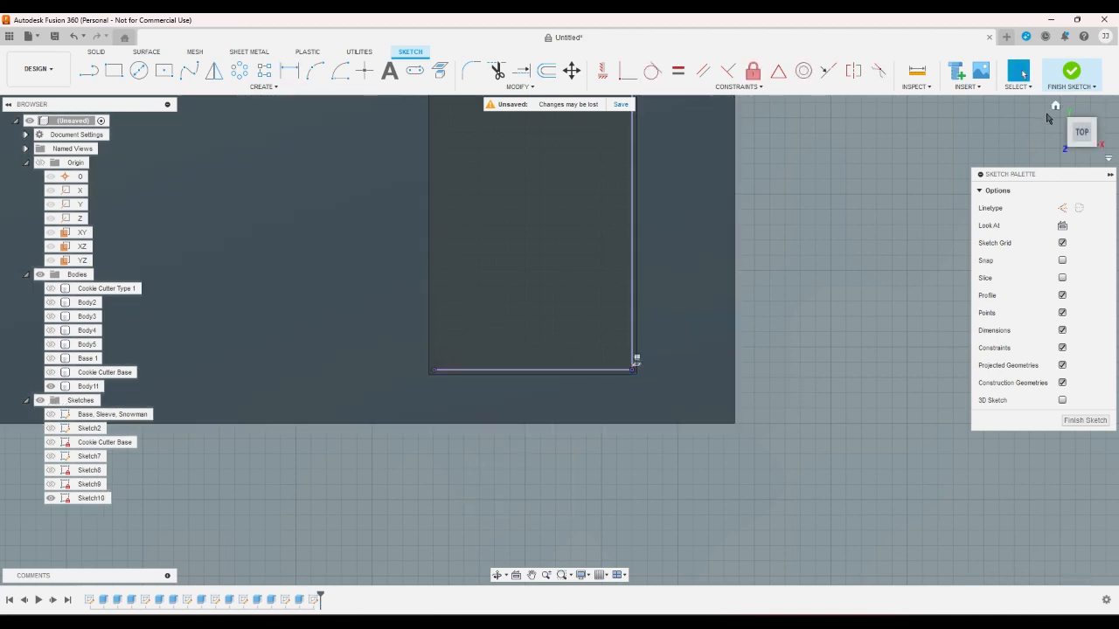
{"action": "left_click", "coordinate": [1054, 106]}
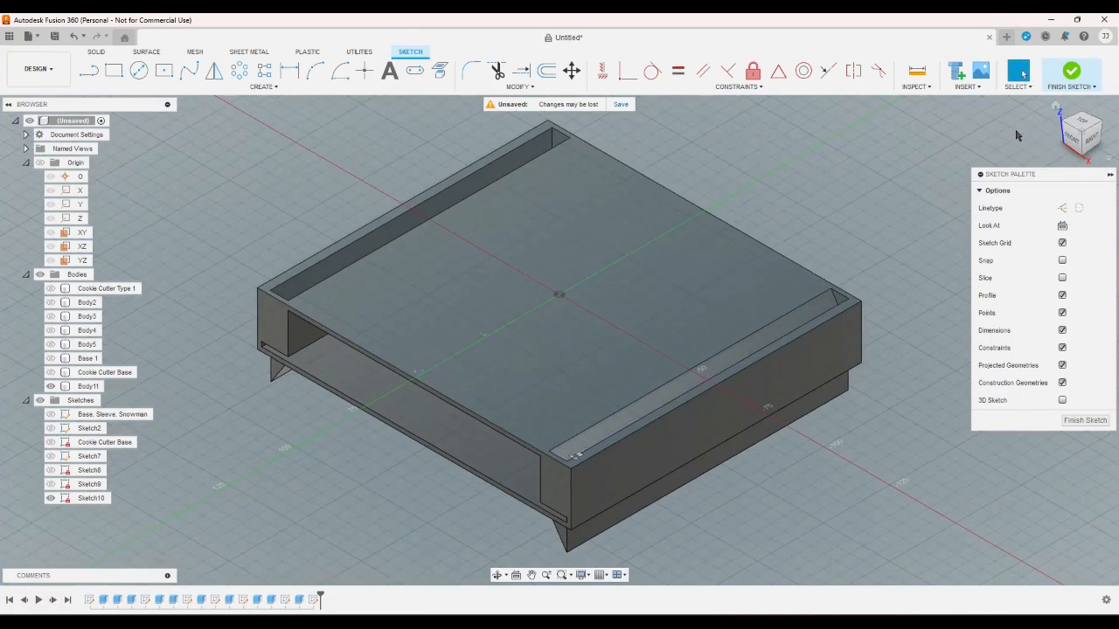
{"action": "key", "text": "ctrl+z"}
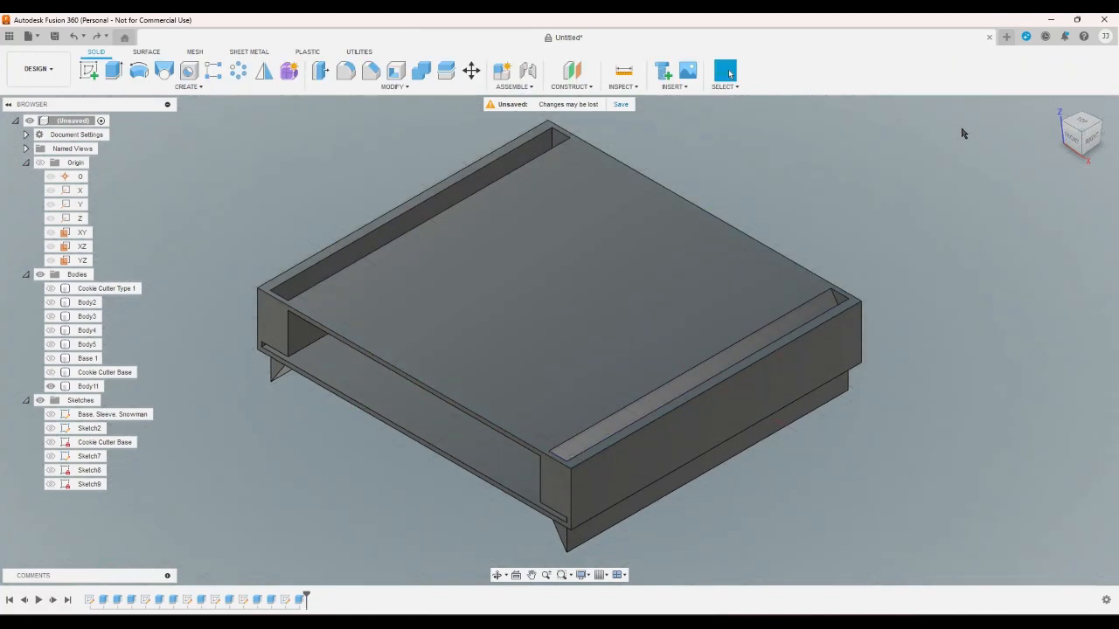
Fillet the bottom tip edges of both underside triangles with a 1 mm radius
{"action": "left_click", "coordinate": [345, 70]}
{"action": "left_click", "coordinate": [1072, 144]}
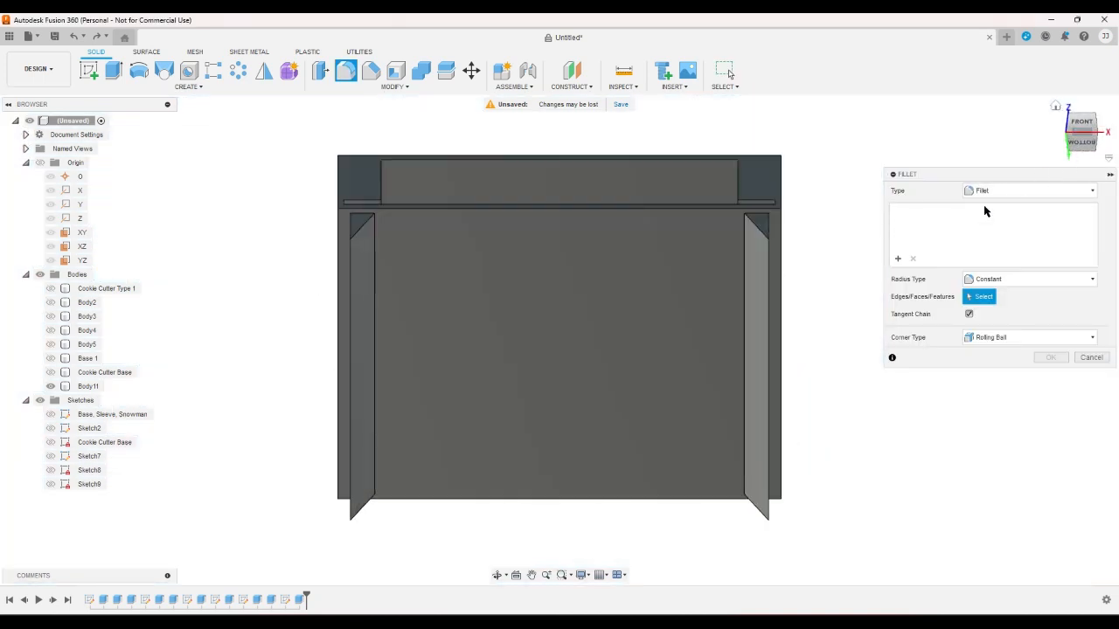
{"action": "left_click", "coordinate": [769, 276]}
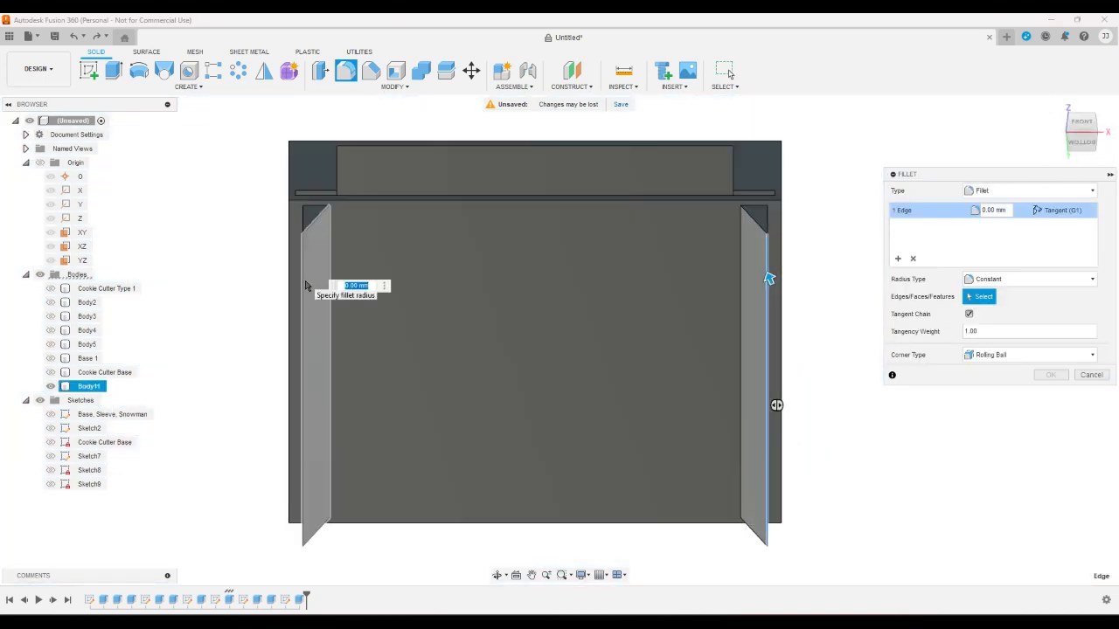
{"action": "left_click", "coordinate": [303, 284]}
{"action": "left_click", "coordinate": [1082, 130]}
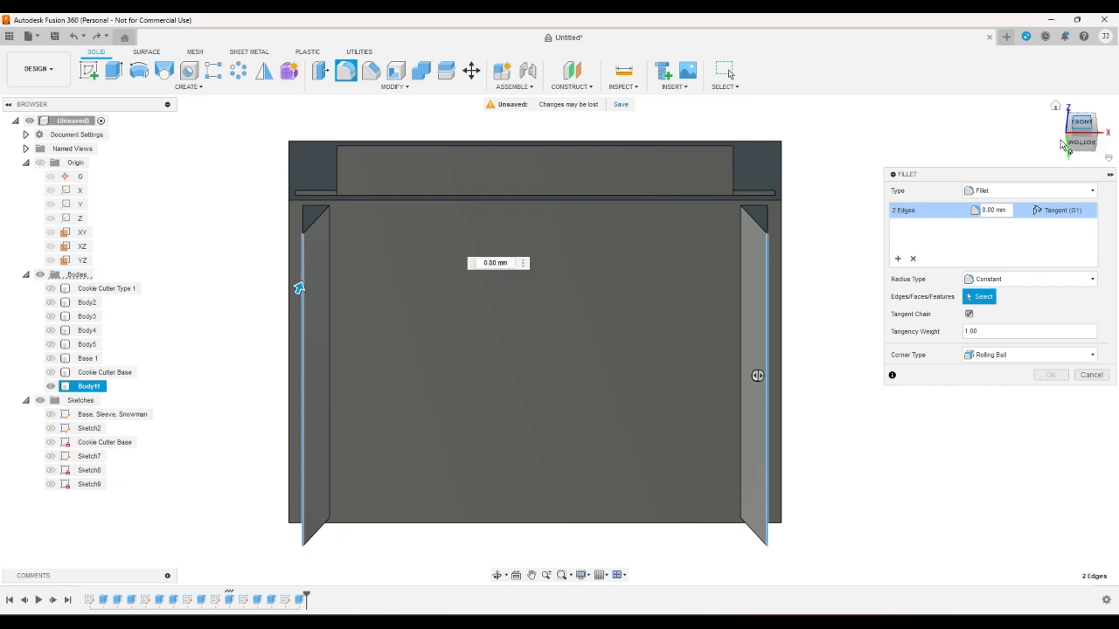
{"action": "left_click_drag", "start_coordinate": [300, 413], "coordinate": [306, 403]}
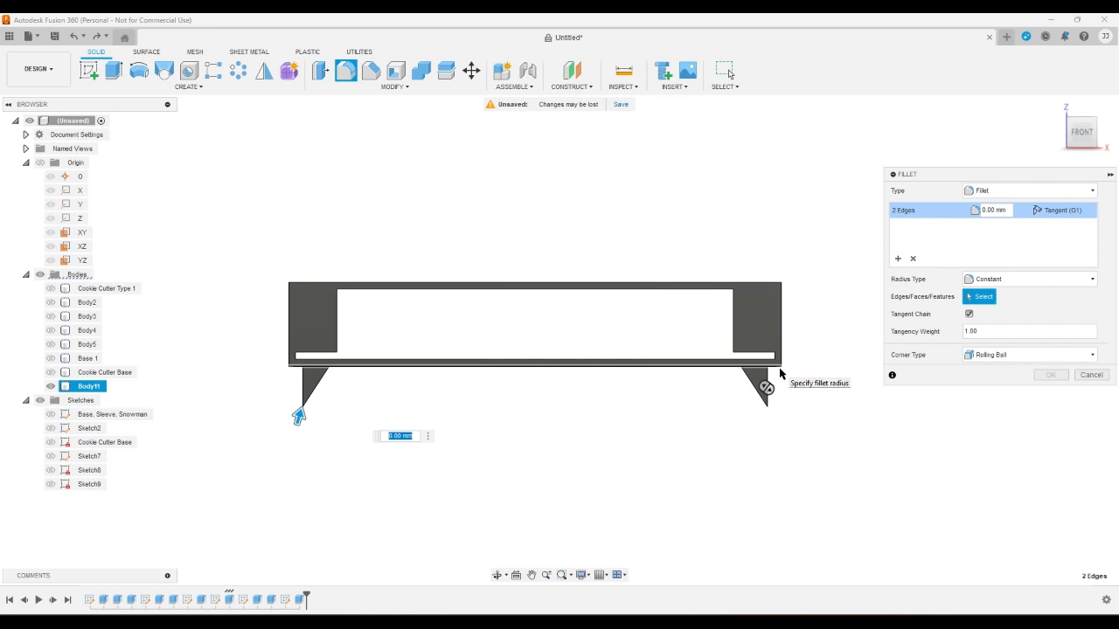
{"action": "type", "text": "1"}
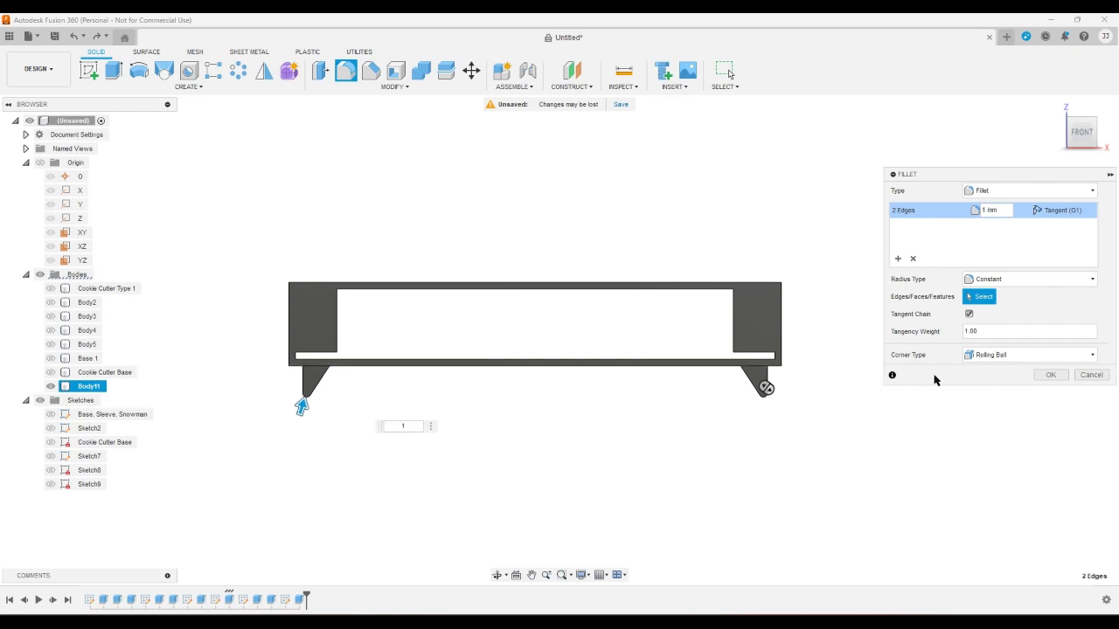
{"action": "left_click", "coordinate": [1049, 375]}
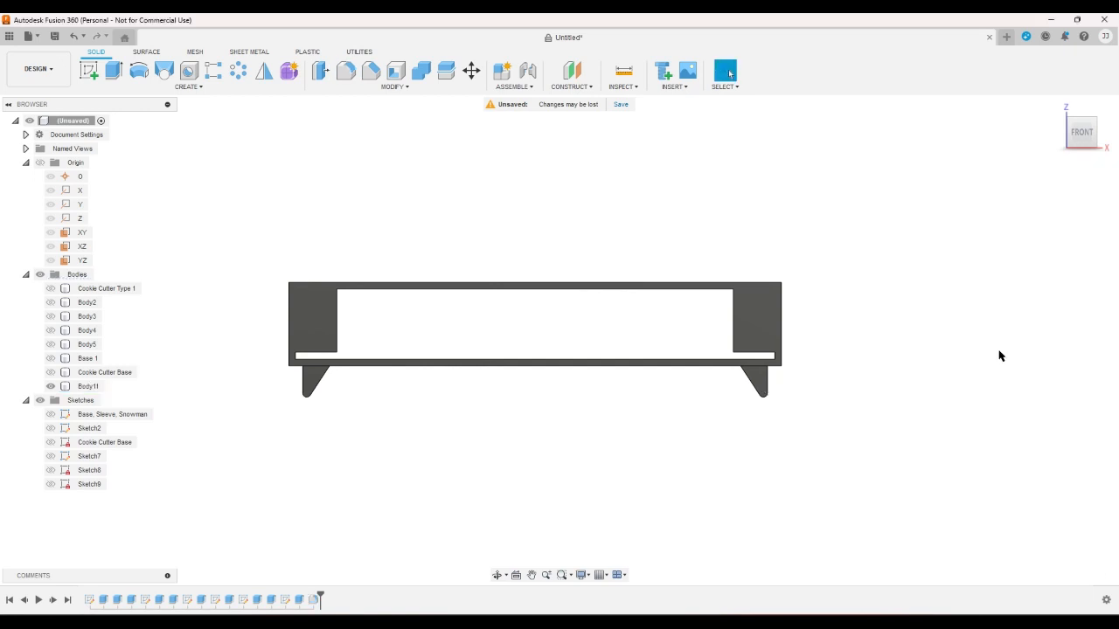
Add a user parameter named sleevedepth with the expression 110 mm
{"action": "left_click", "coordinate": [1055, 107]}
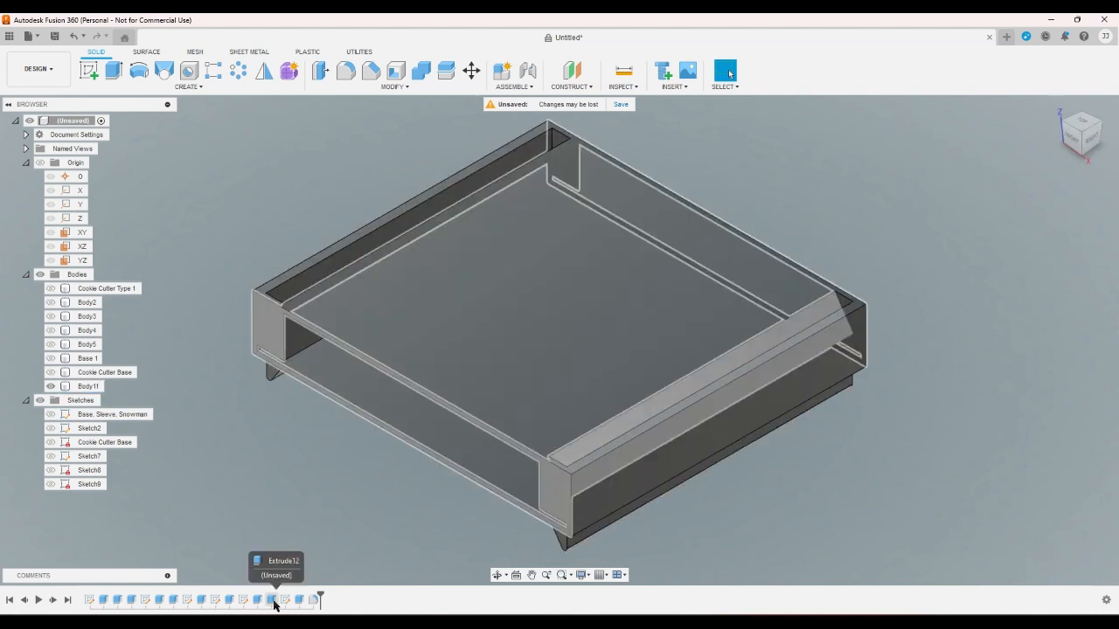
{"action": "left_click", "coordinate": [428, 88]}
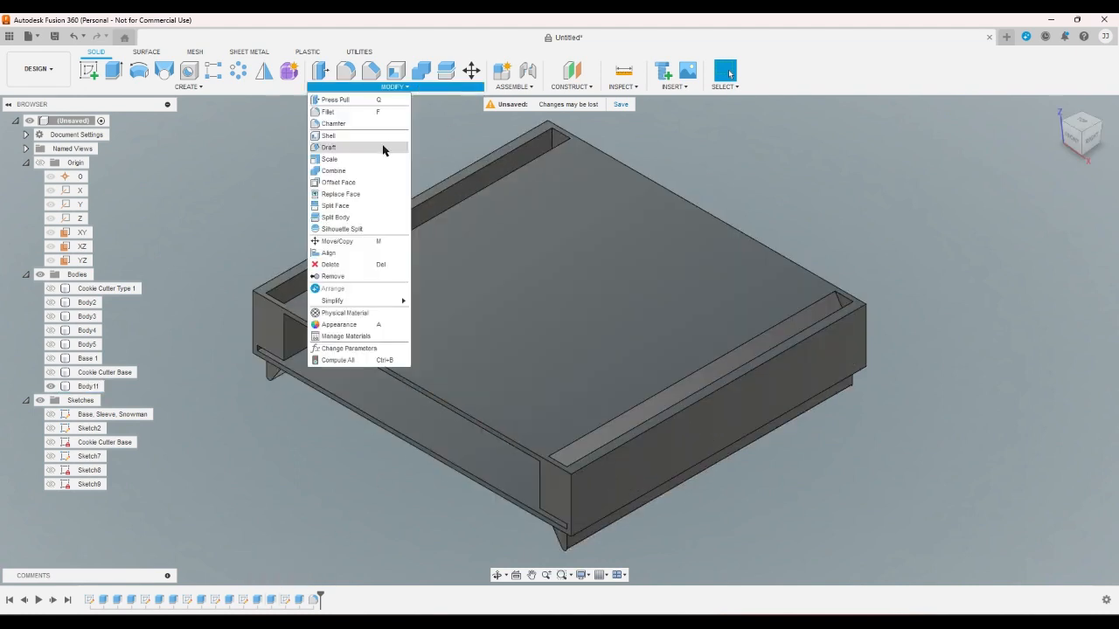
{"action": "left_click", "coordinate": [356, 349]}
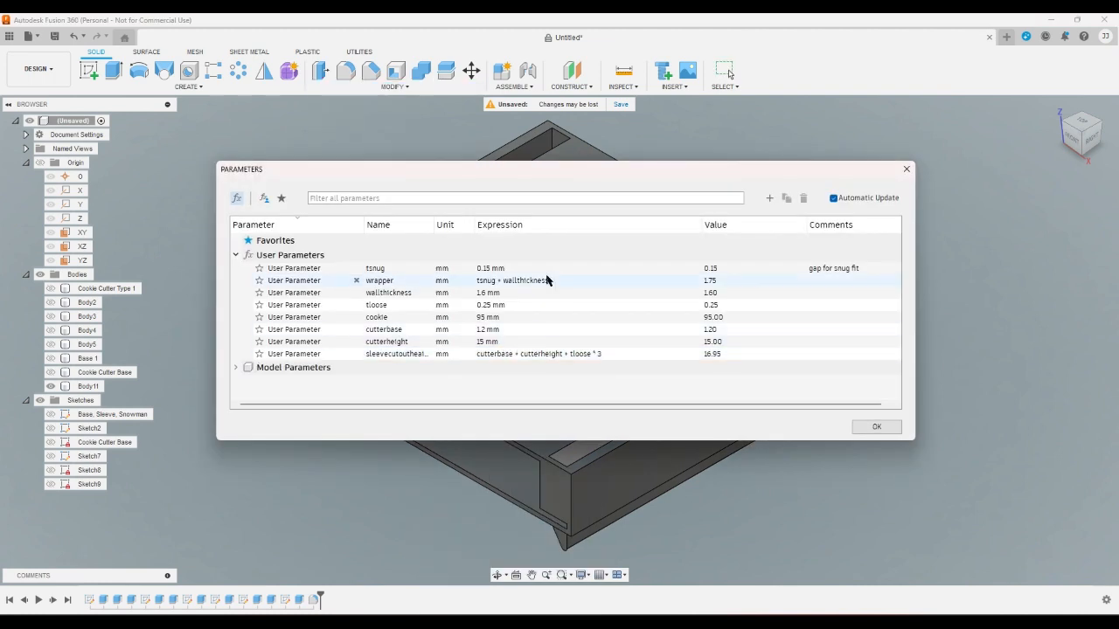
{"action": "left_click", "coordinate": [769, 199]}
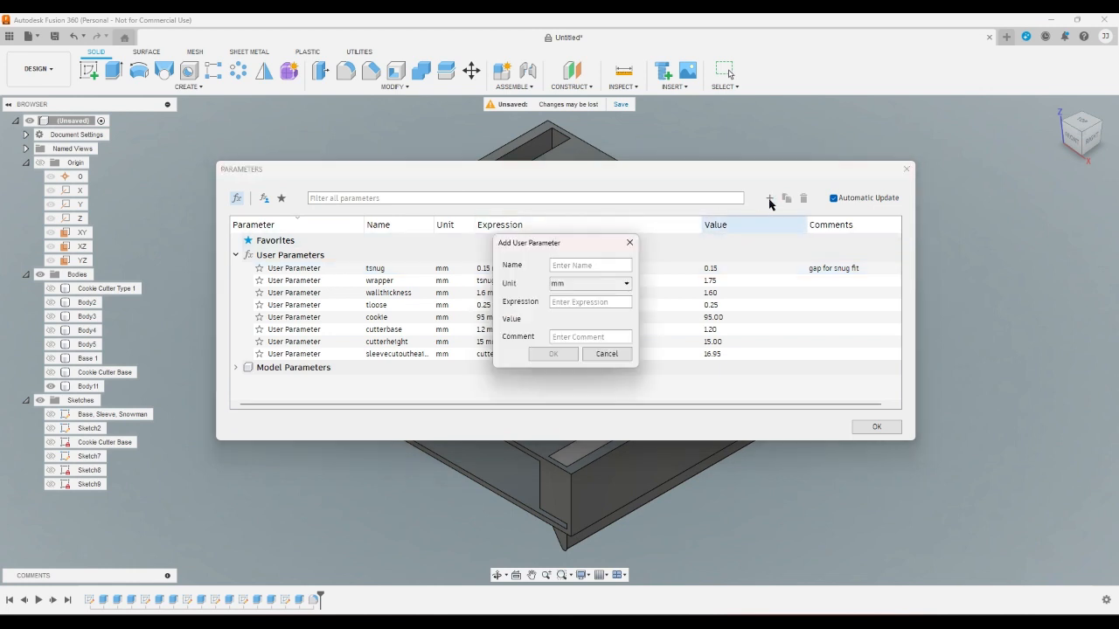
{"action": "type", "text": "sleevedepth"}
{"action": "left_click", "coordinate": [606, 302]}
{"action": "type", "text": "110"}
{"action": "key", "text": "Return"}
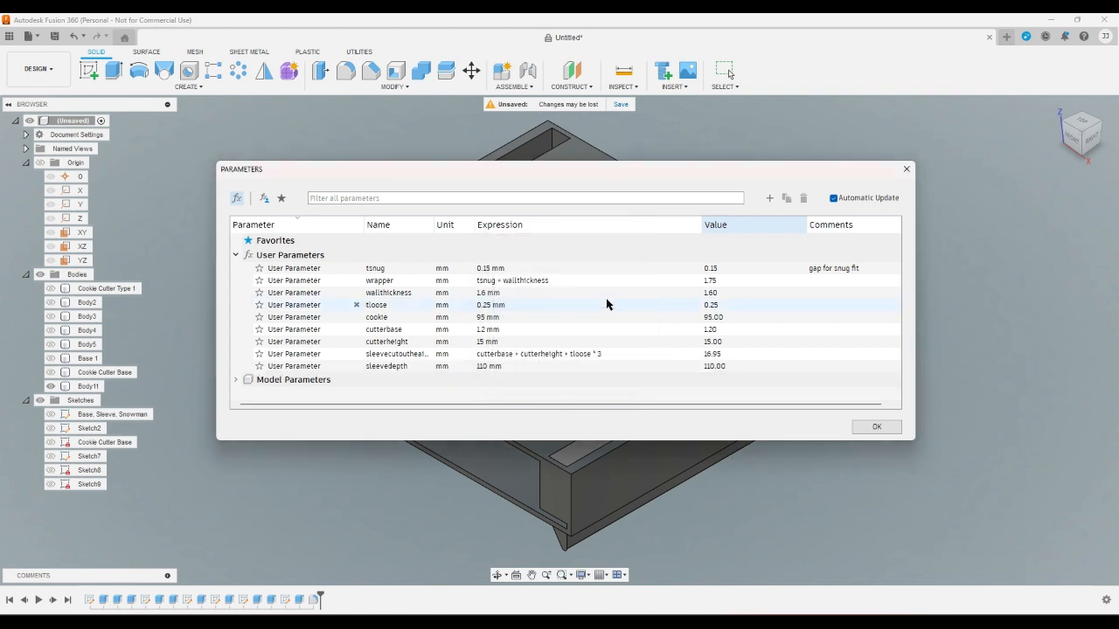
Set the underside triangles' extrusion distance to sleevedepth - wallthickness * 2 - tsnug * 2, replacing its fixed length with the parameter
{"action": "left_click", "coordinate": [890, 428]}
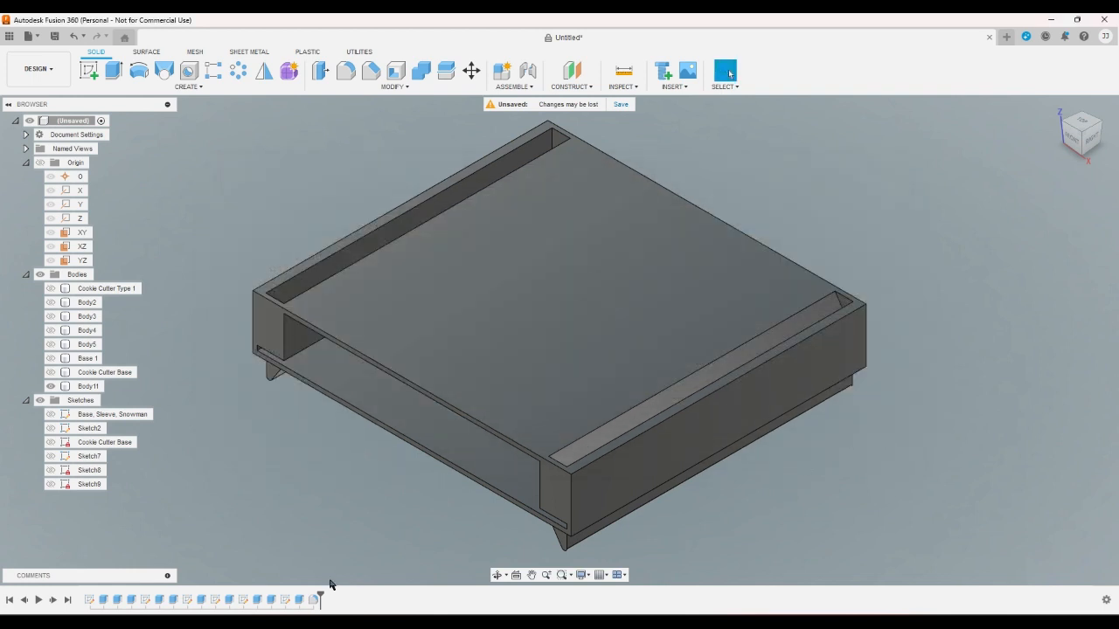
{"action": "double_click", "coordinate": [285, 599]}
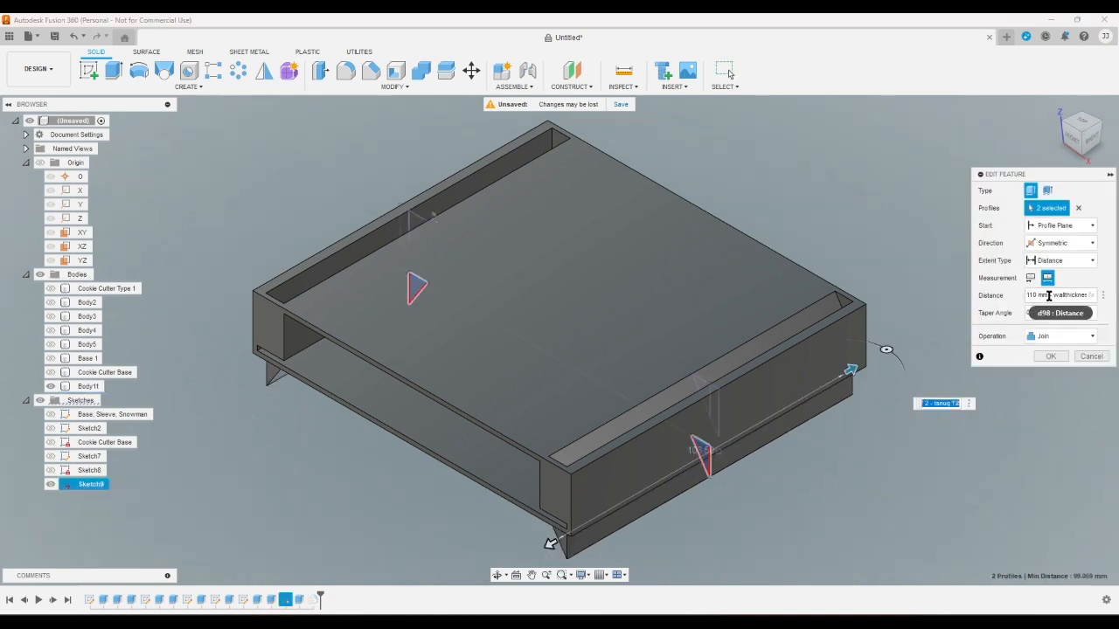
{"action": "left_click_drag", "start_coordinate": [1049, 295], "coordinate": [1037, 295]}
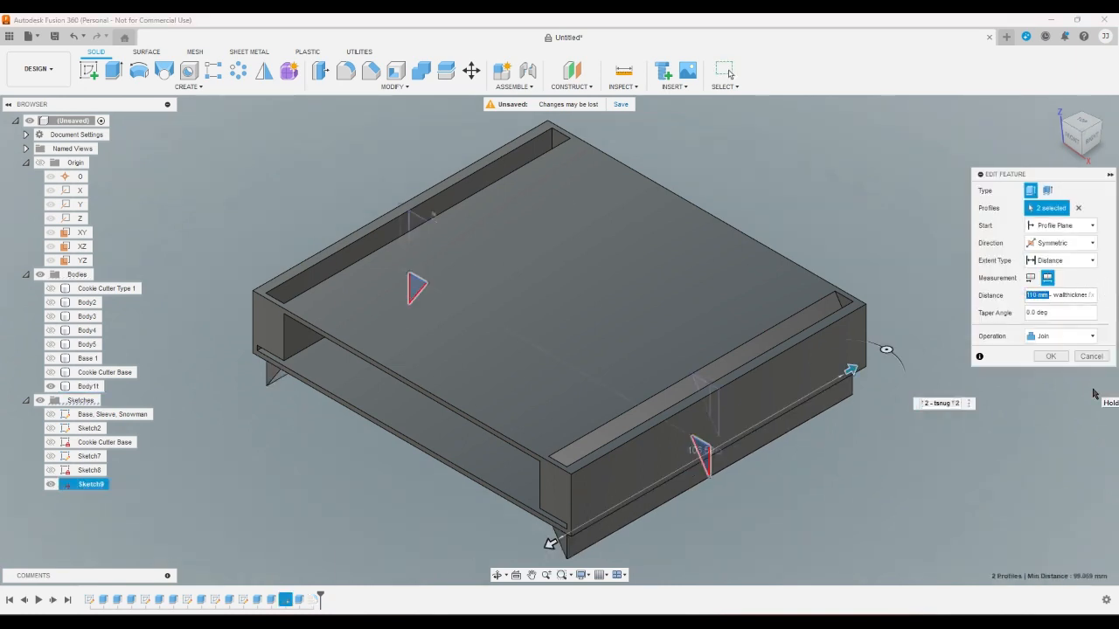
{"action": "type", "text": "s"}
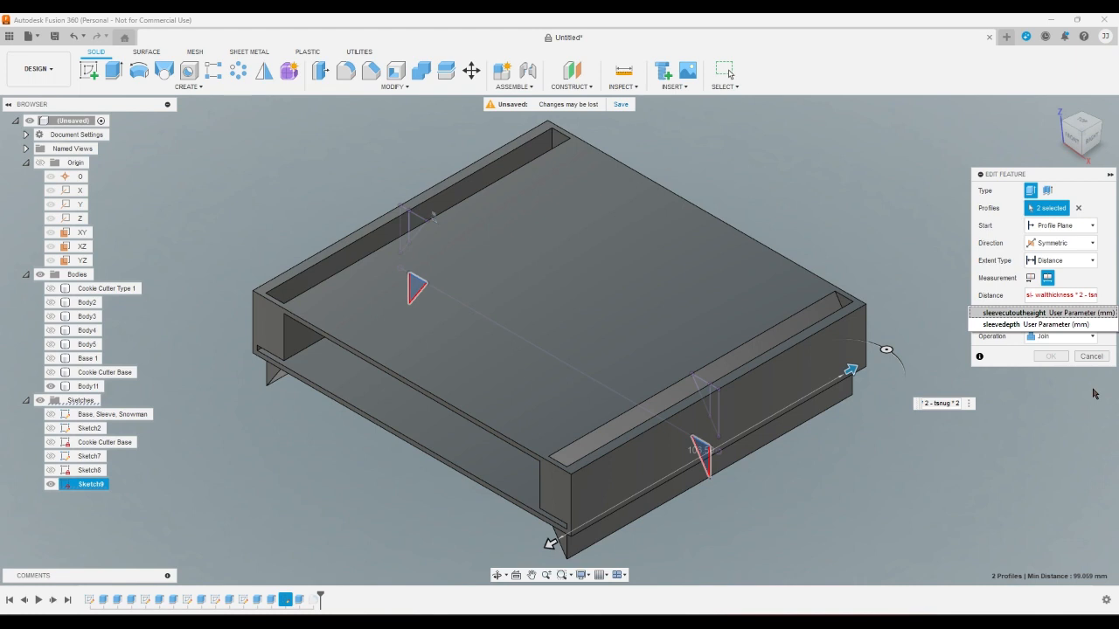
{"action": "key", "text": "Down"}
{"action": "key", "text": "Return"}
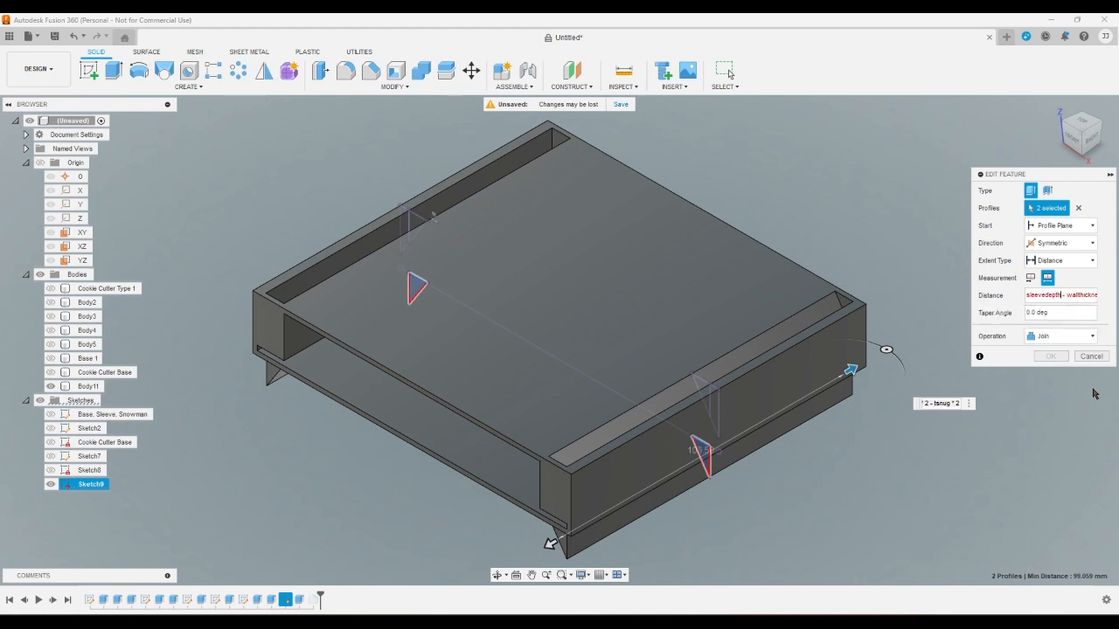
{"action": "key", "text": "Return"}
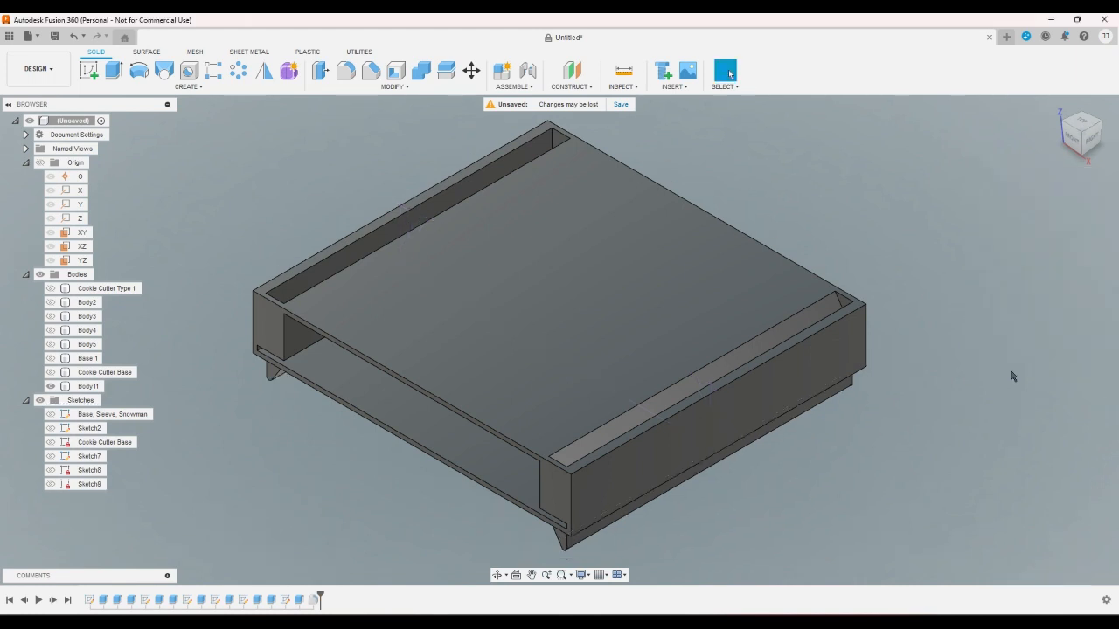
{"action": "left_click", "coordinate": [271, 600]}
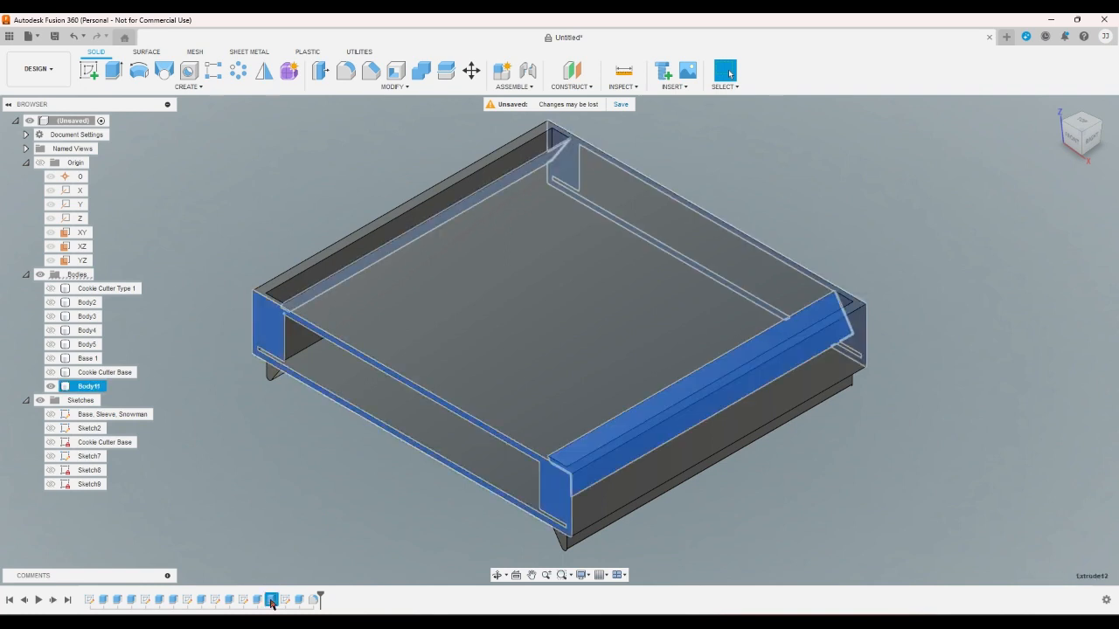
{"action": "double_click", "coordinate": [270, 600]}
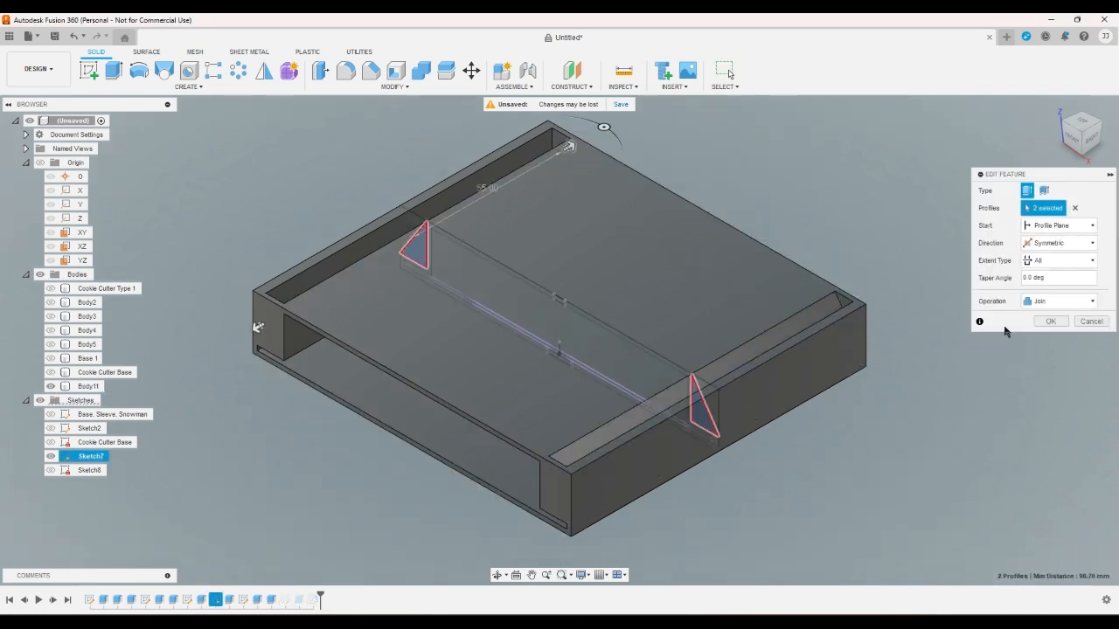
{"action": "left_click", "coordinate": [1090, 321]}
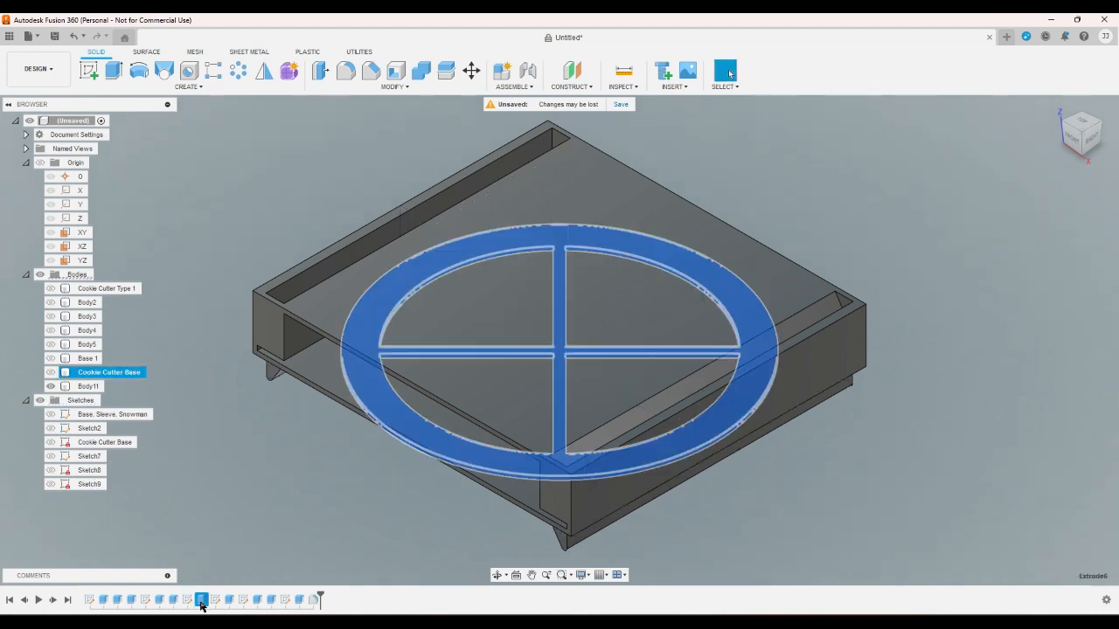
Set the symmetric extrusion distance of the main sleeve body to the sleevedepth parameter
{"action": "double_click", "coordinate": [229, 601]}
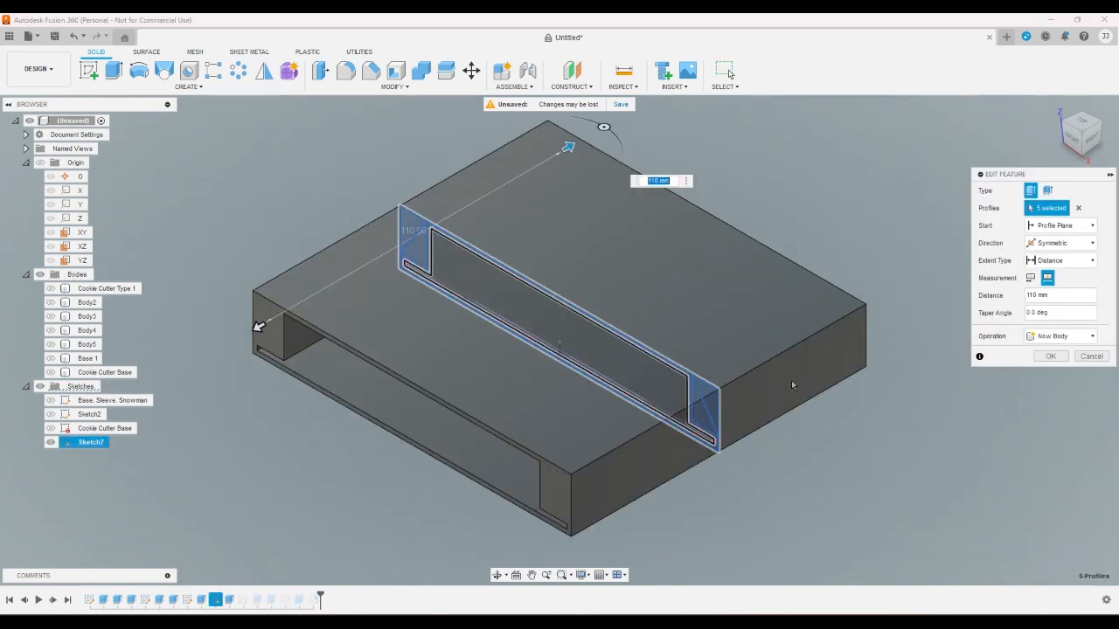
{"action": "left_click", "coordinate": [1055, 294]}
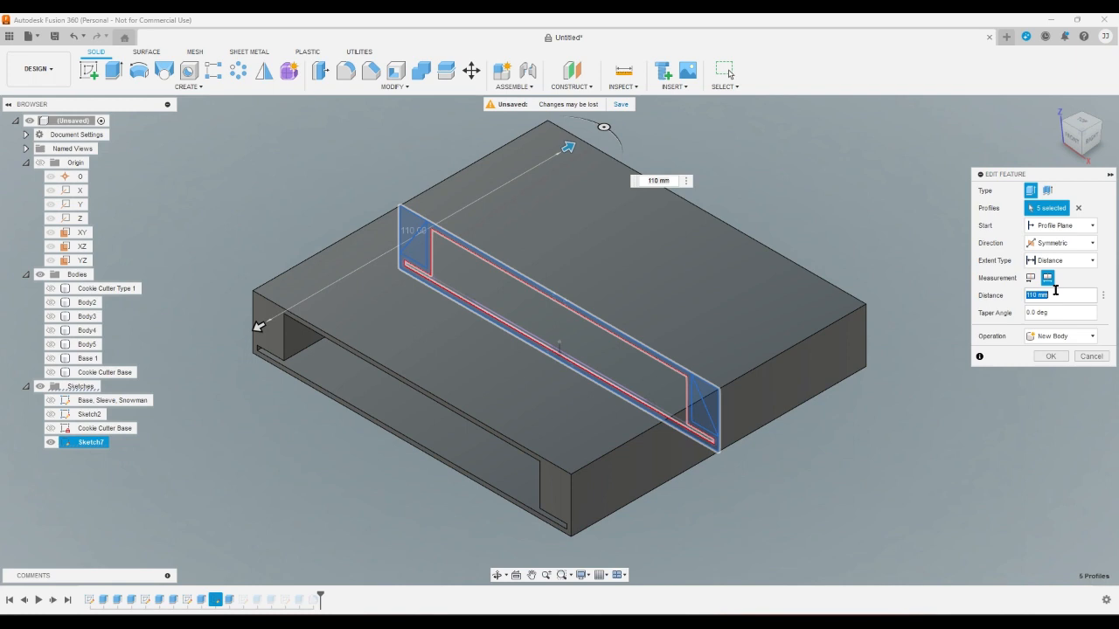
{"action": "type", "text": "sleeve"}
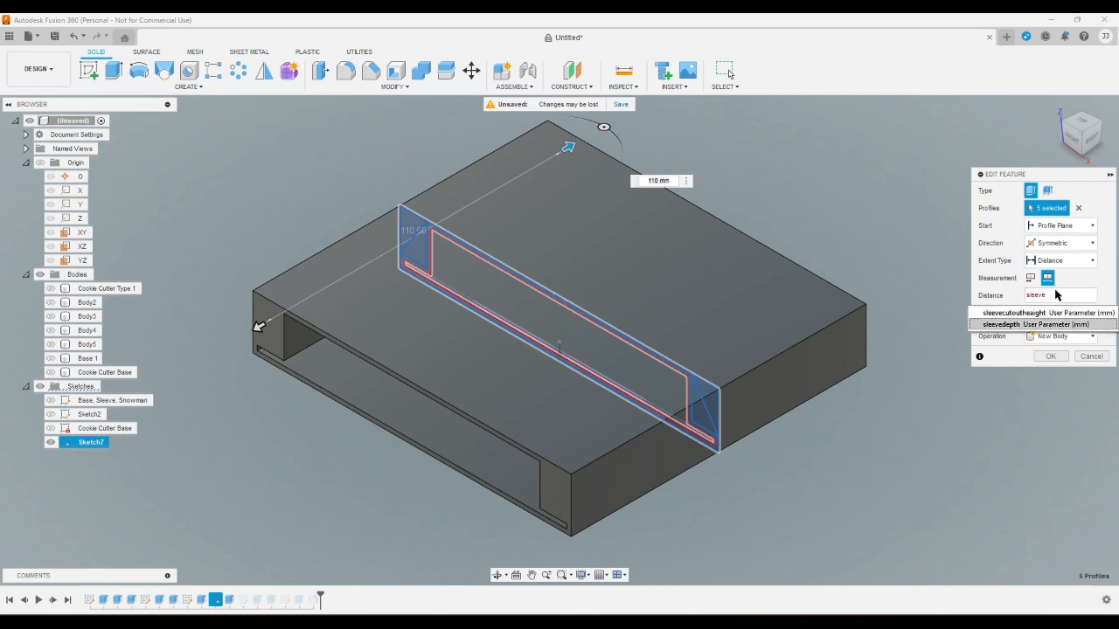
{"action": "key", "text": "Return"}
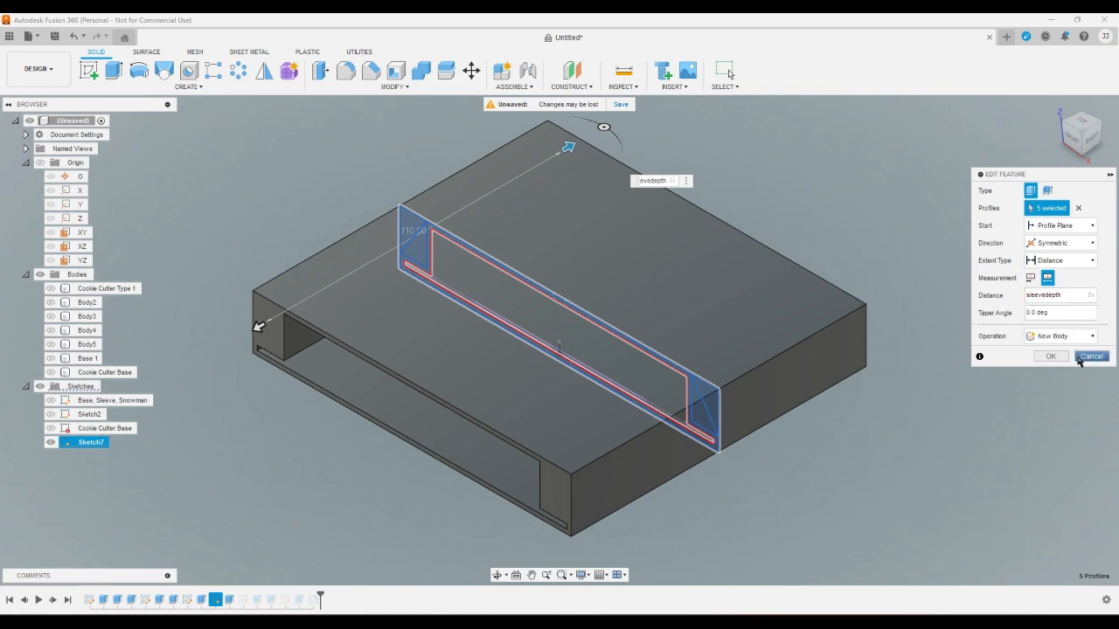
{"action": "key", "text": "Return"}
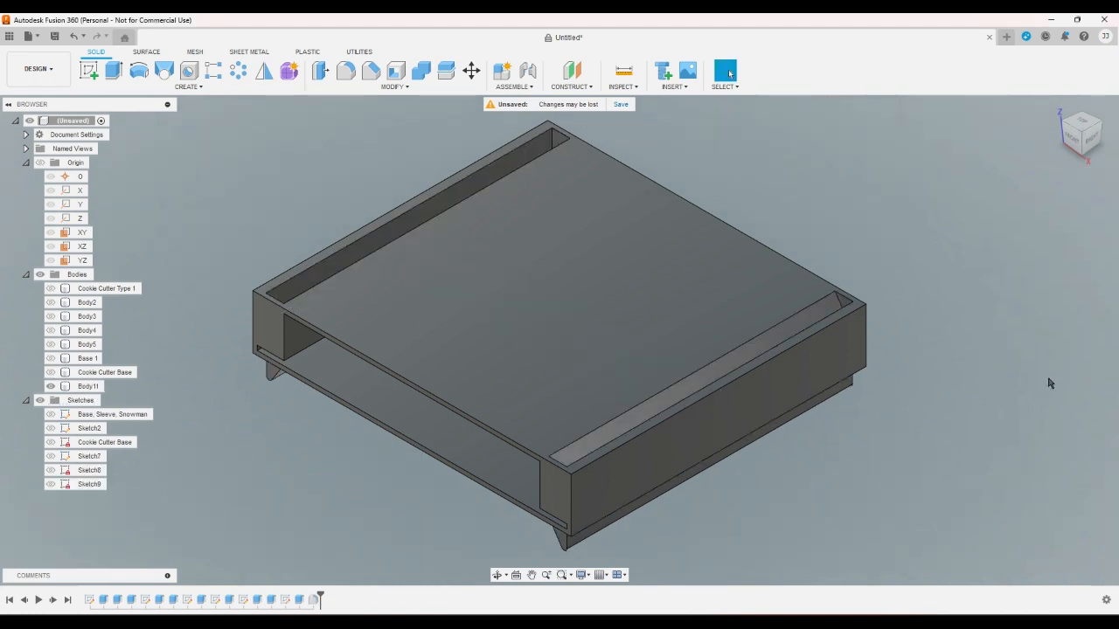
Set the sleevedepth user parameter to 20 mm
{"action": "left_click", "coordinate": [402, 88]}
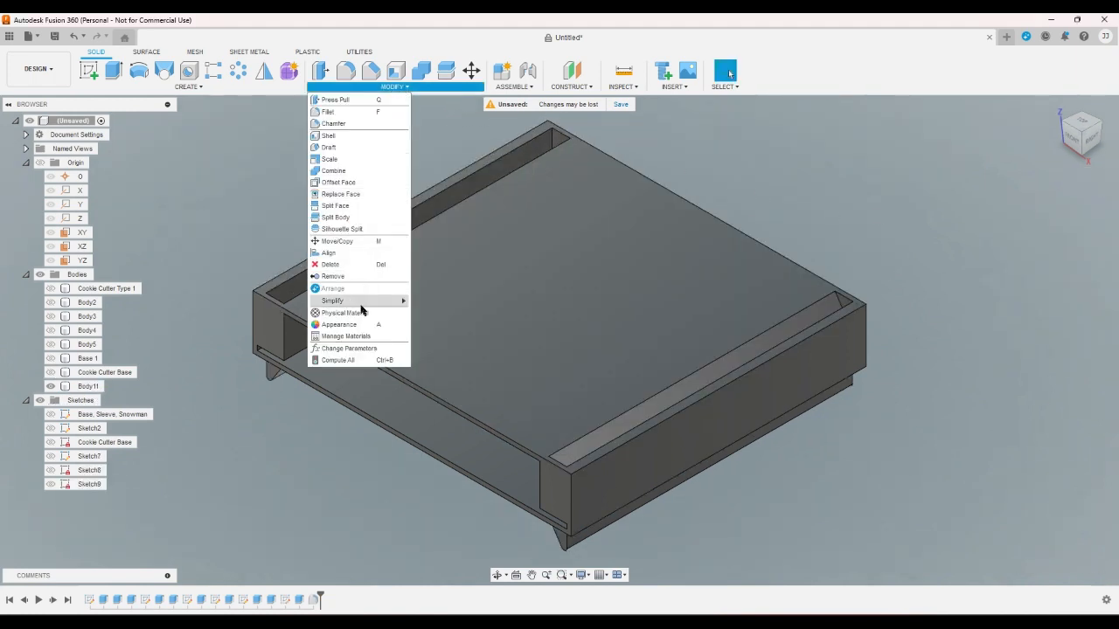
{"action": "left_click", "coordinate": [362, 347]}
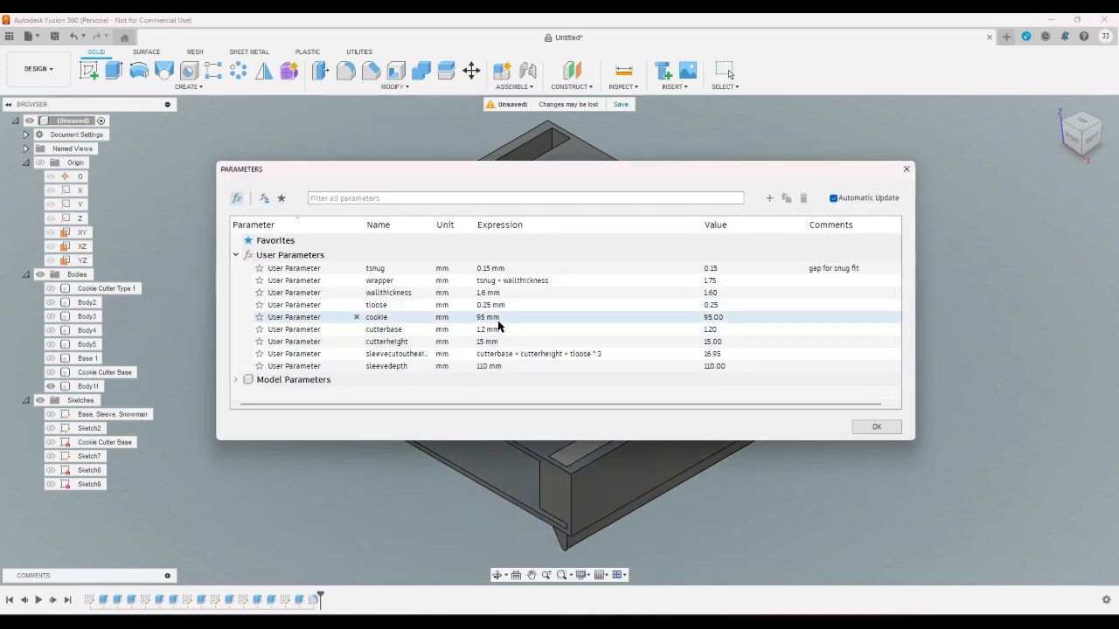
{"action": "left_click", "coordinate": [478, 368]}
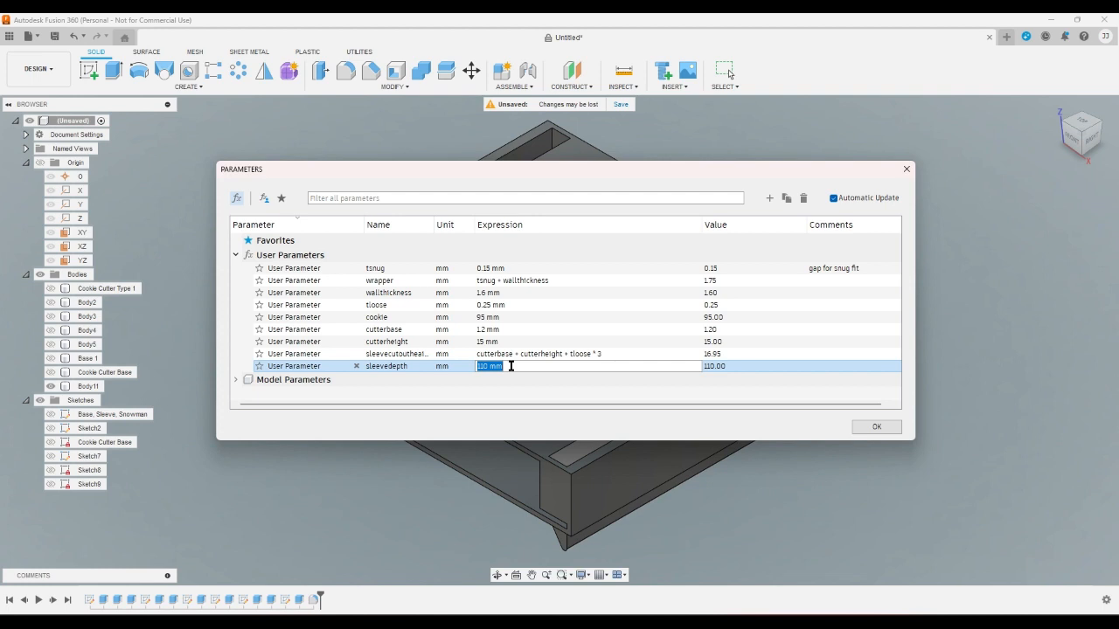
{"action": "type", "text": "20"}
{"action": "key", "text": "Return"}
{"action": "left_click", "coordinate": [866, 434]}
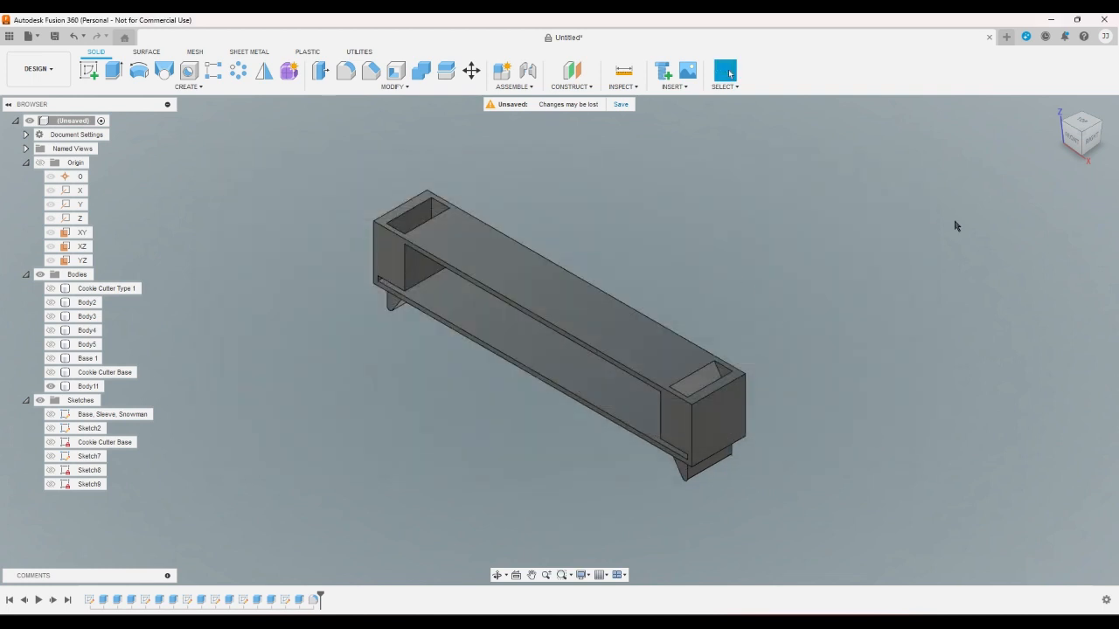
Show the Cookie Cutter Base body together with the shortened sleeve
{"action": "left_click", "coordinate": [1073, 140]}
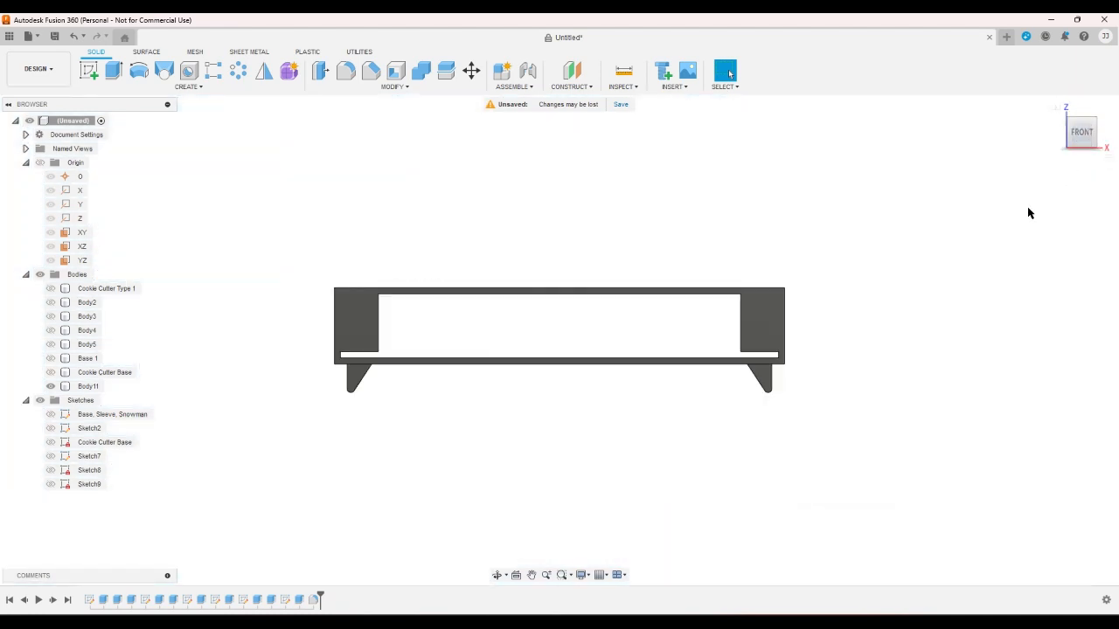
{"action": "left_click", "coordinate": [1056, 107]}
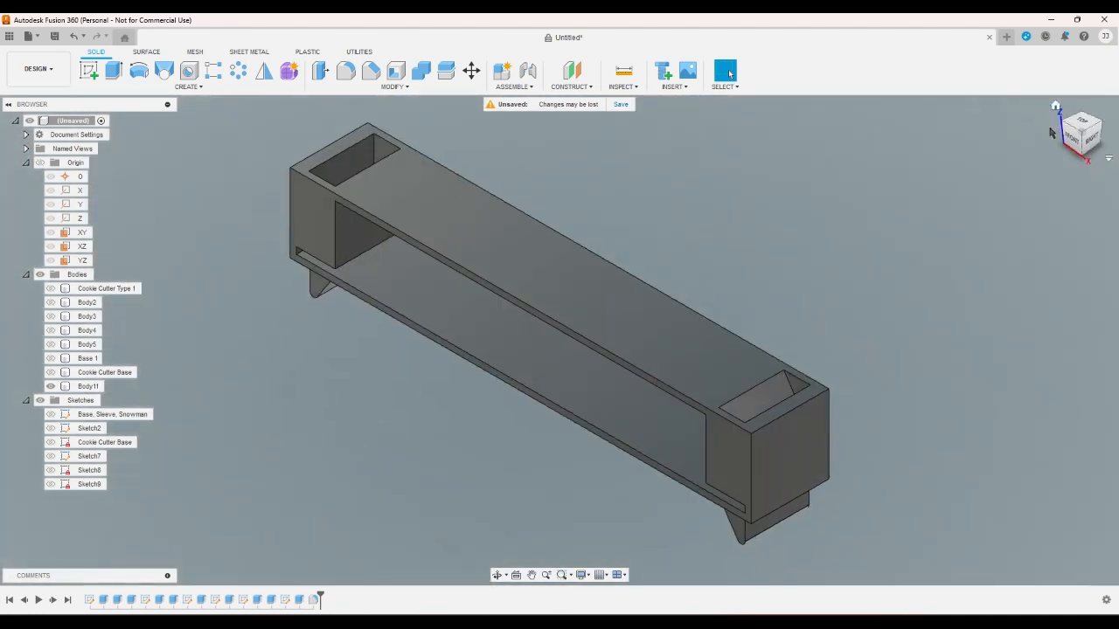
{"action": "left_click", "coordinate": [50, 372]}
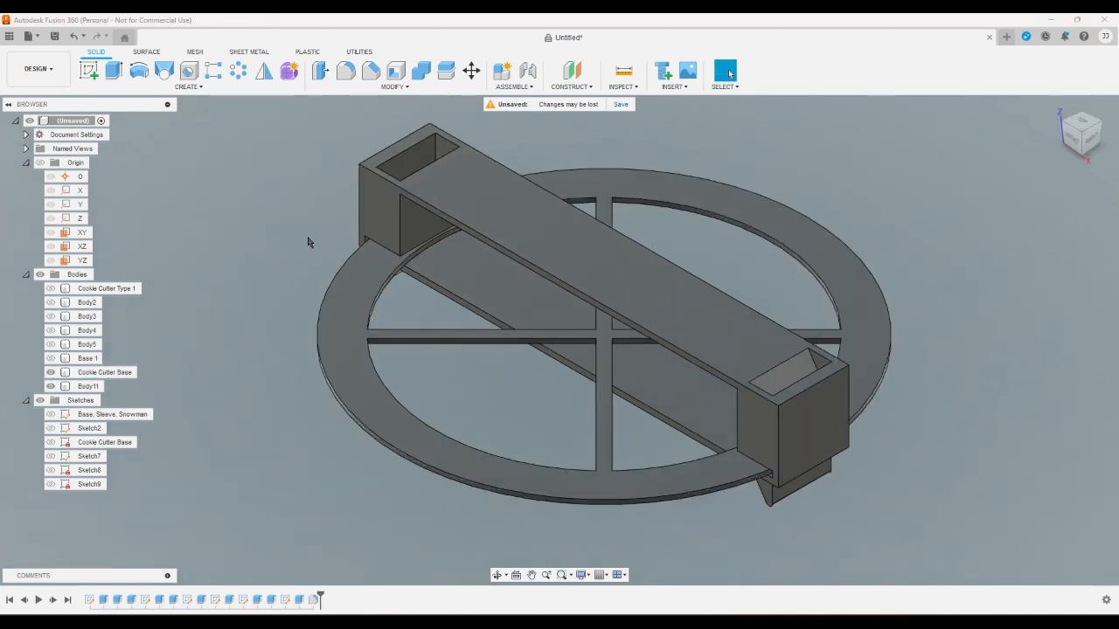
Examine how the cookie cutter base sits in the sleeve's slot, and inspect the underside triangles from below and the front
{"action": "left_click", "coordinate": [373, 218]}
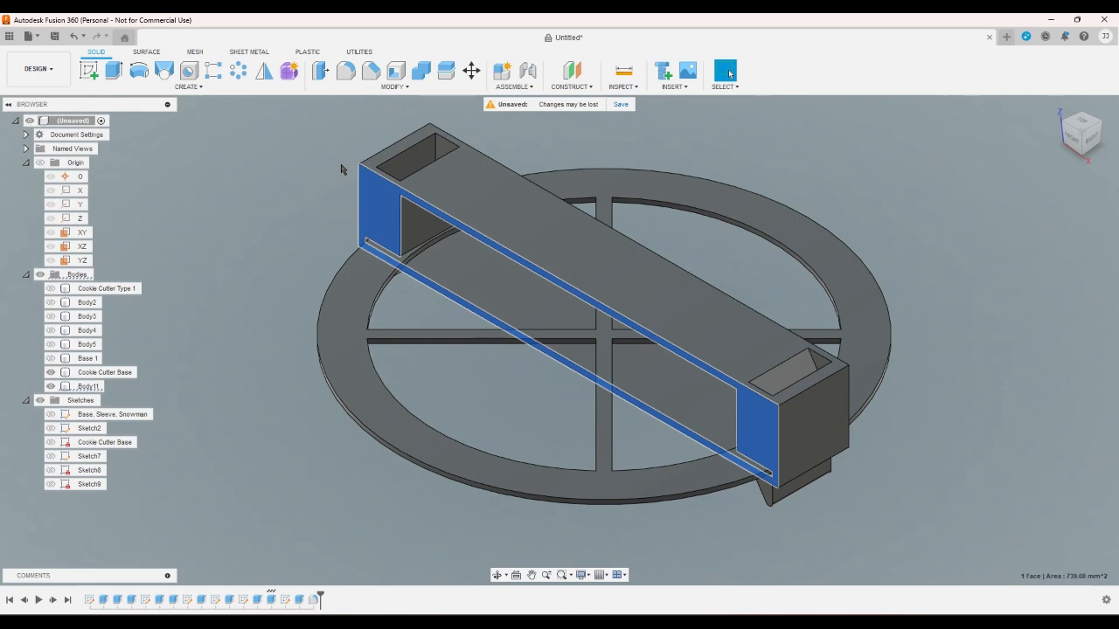
{"action": "key", "text": "Delete"}
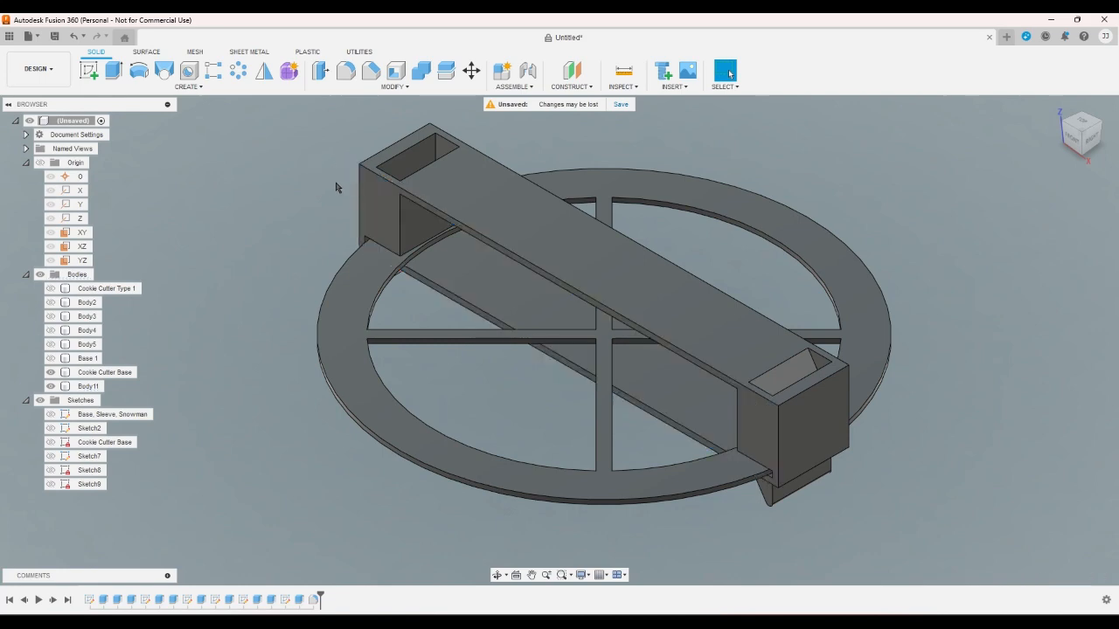
{"action": "left_click", "coordinate": [1062, 142]}
{"action": "scroll", "coordinate": [737, 532], "scroll_direction": "up", "scroll_amount": 5}
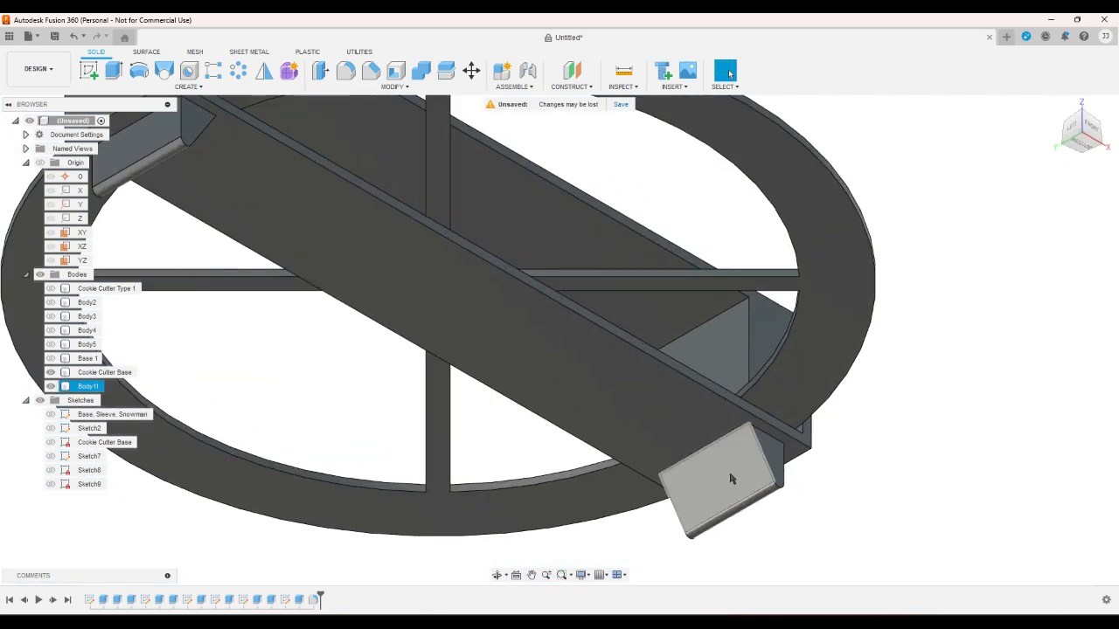
{"action": "left_click", "coordinate": [771, 457]}
{"action": "left_click", "coordinate": [792, 449]}
{"action": "left_click", "coordinate": [888, 443]}
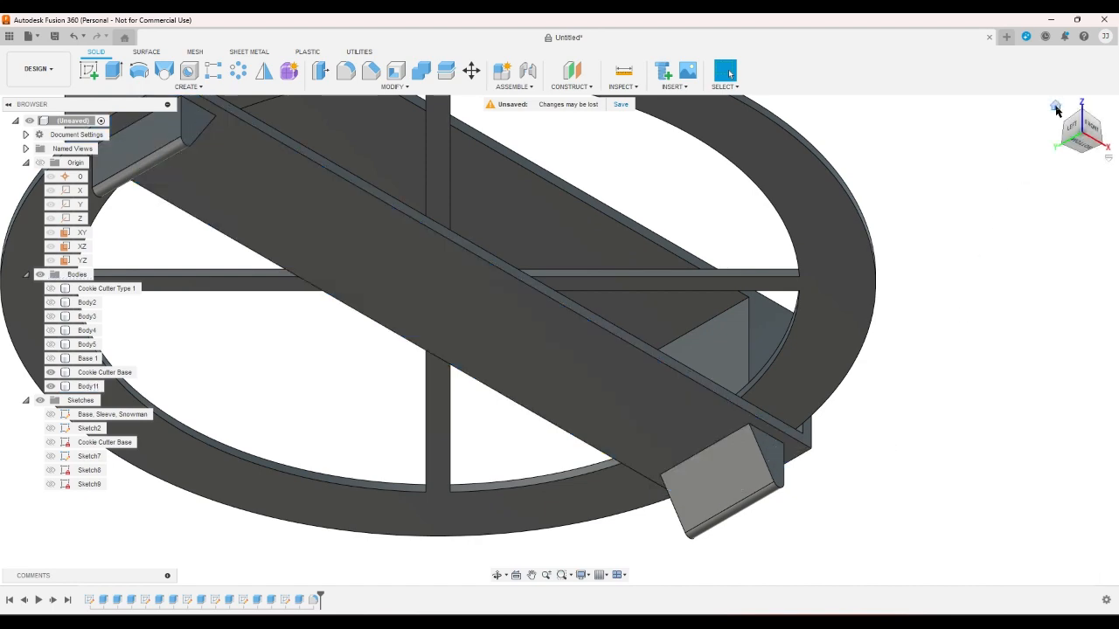
{"action": "left_click", "coordinate": [1056, 106]}
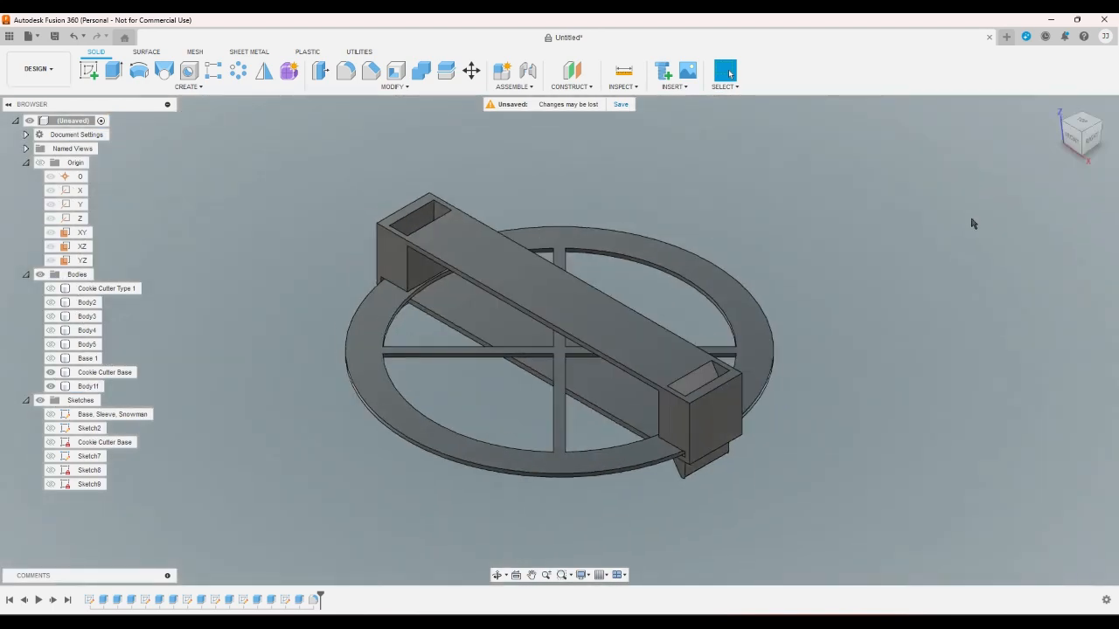
{"action": "left_click", "coordinate": [1084, 151]}
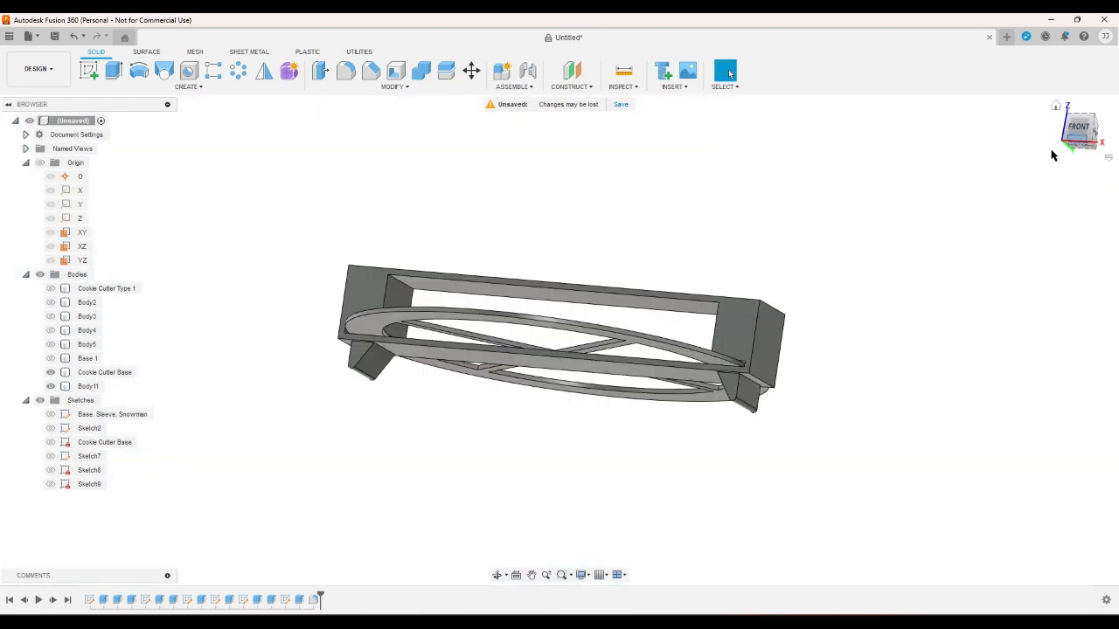
{"action": "left_click", "coordinate": [1080, 123]}
{"action": "scroll", "coordinate": [405, 281], "scroll_direction": "up", "scroll_amount": 4}
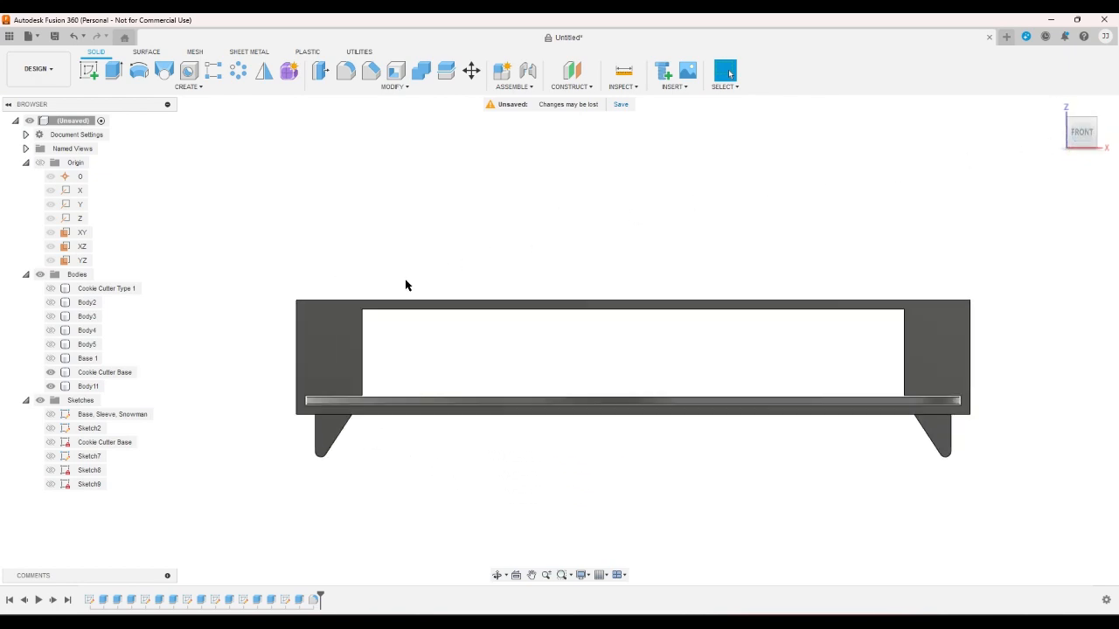
{"action": "left_click", "coordinate": [1081, 117]}
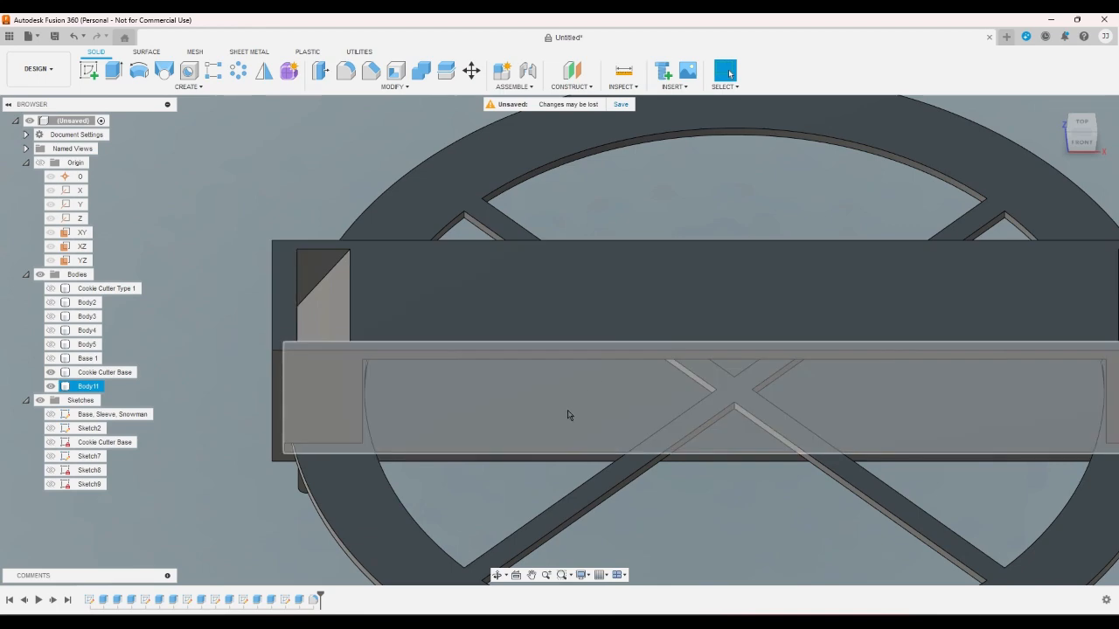
{"action": "left_click", "coordinate": [1055, 107]}
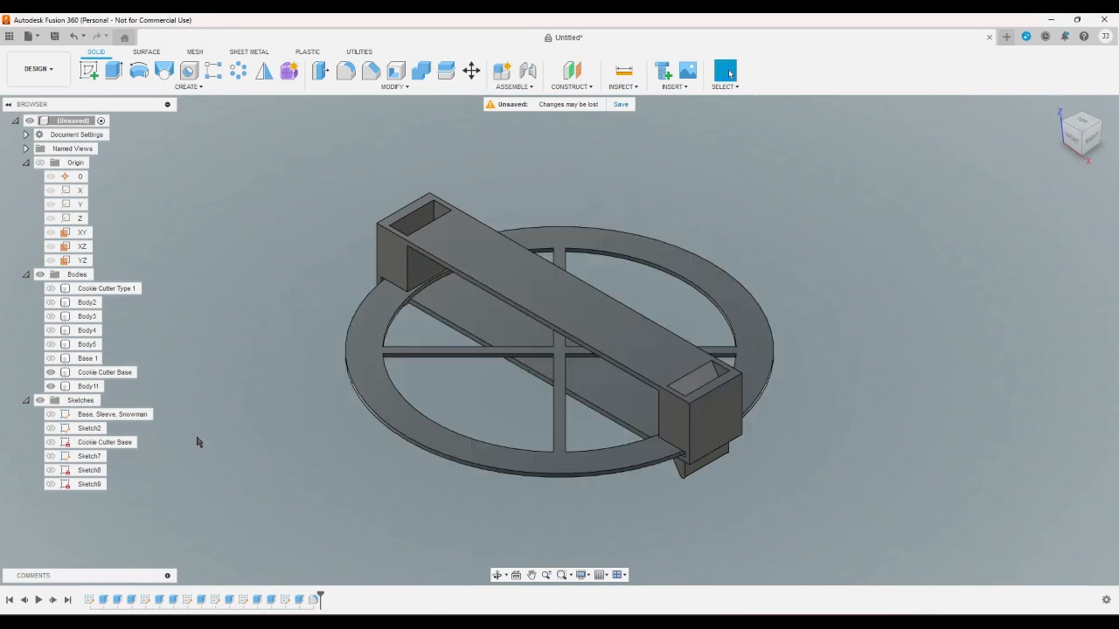
Check the outer circle's diameter in the Cookie Cutter Base sketch, and close the sketch without adding a dimension
{"action": "double_click", "coordinate": [109, 442]}
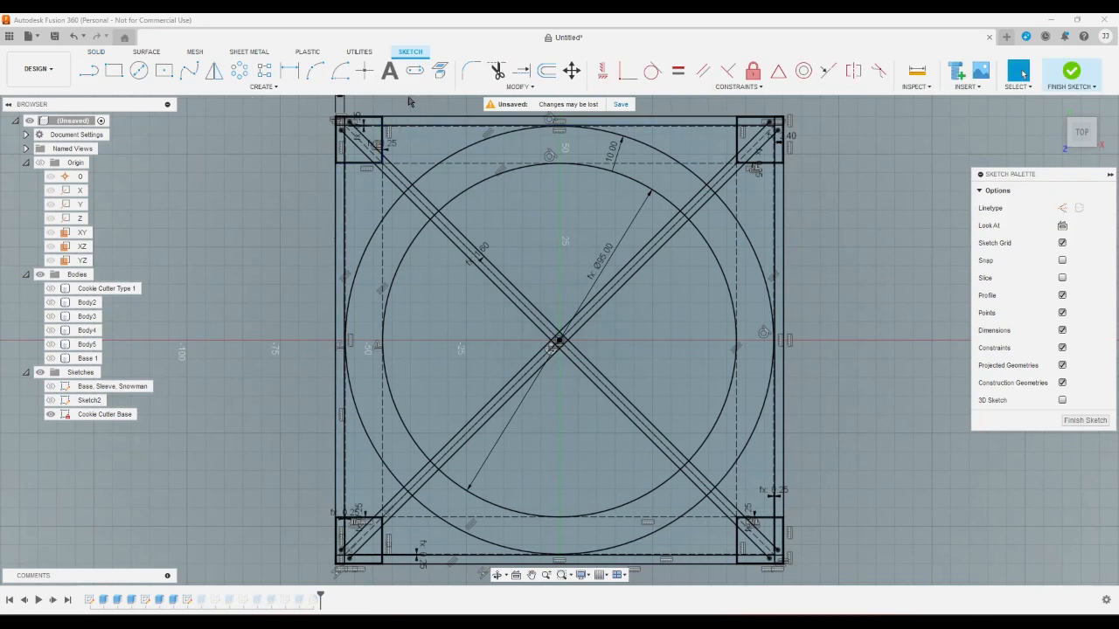
{"action": "left_click", "coordinate": [425, 174]}
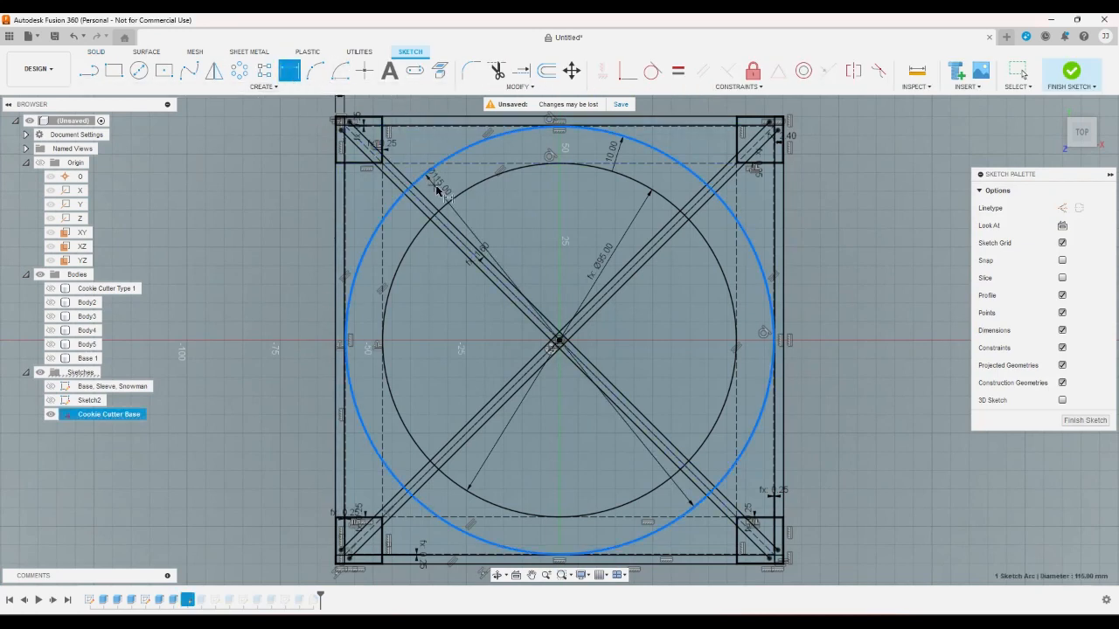
{"action": "right_click", "coordinate": [443, 198]}
{"action": "left_click", "coordinate": [398, 197]}
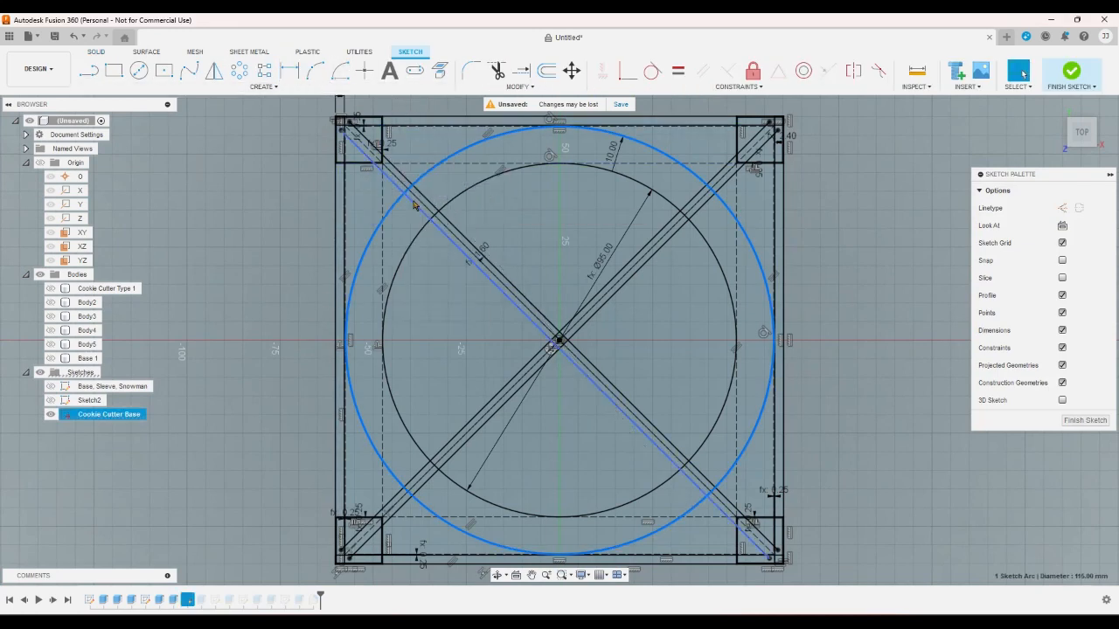
{"action": "left_click", "coordinate": [813, 222]}
{"action": "left_click", "coordinate": [1080, 71]}
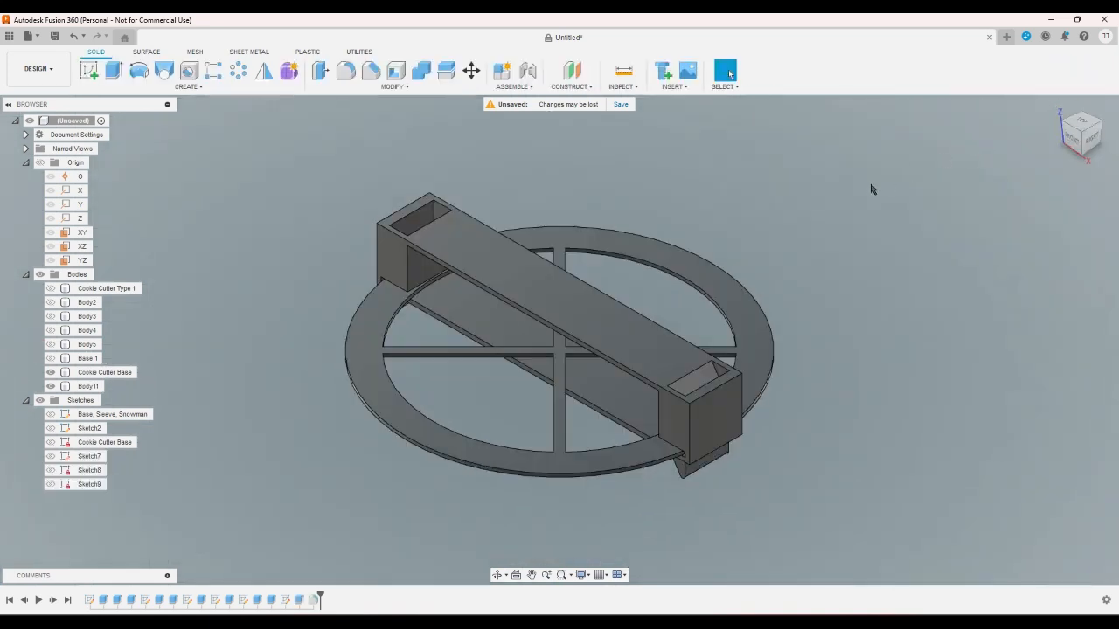
Rename Sketch7, the sleeve's side-profile sketch, as Sleeve
{"action": "left_click", "coordinate": [548, 286]}
{"action": "left_click", "coordinate": [86, 459]}
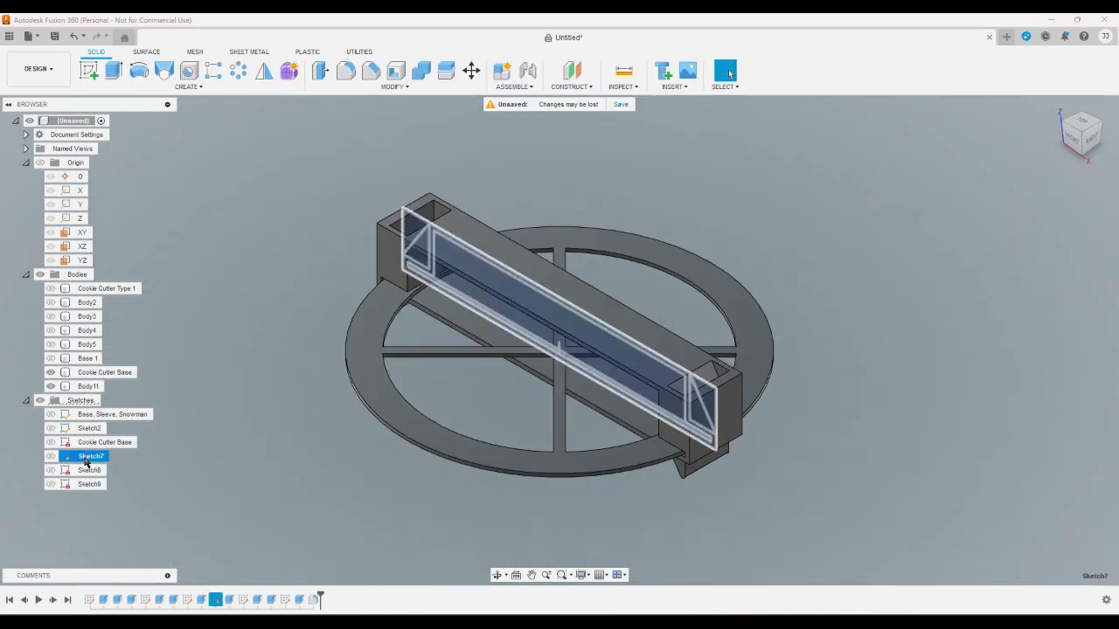
{"action": "right_click", "coordinate": [86, 463]}
{"action": "left_click", "coordinate": [109, 354]}
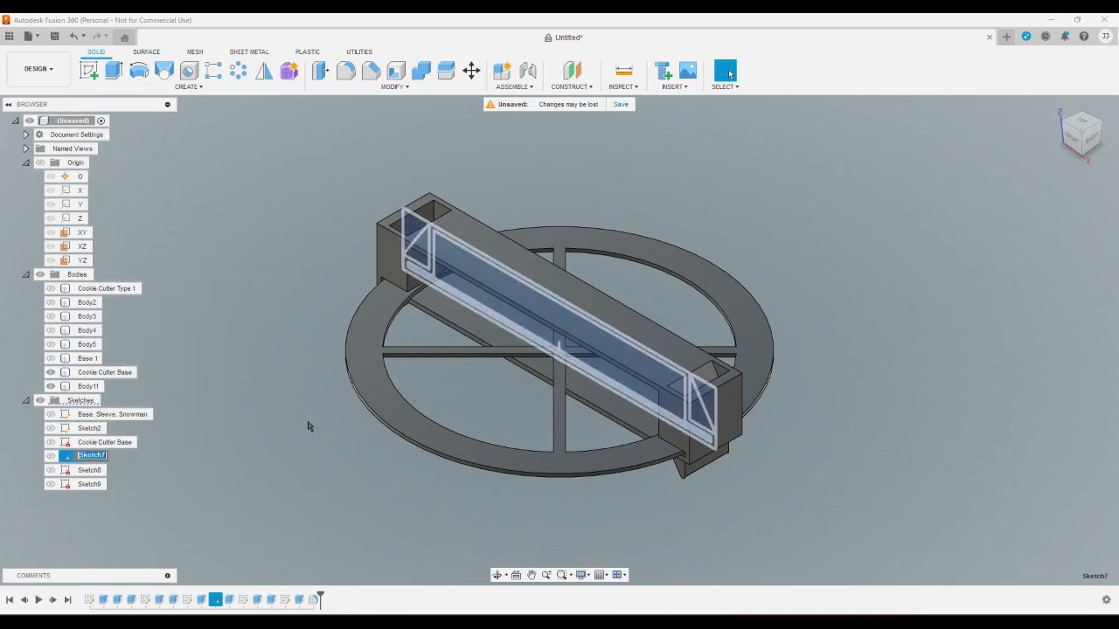
{"action": "type", "text": "Sleeve"}
{"action": "key", "text": "Return"}
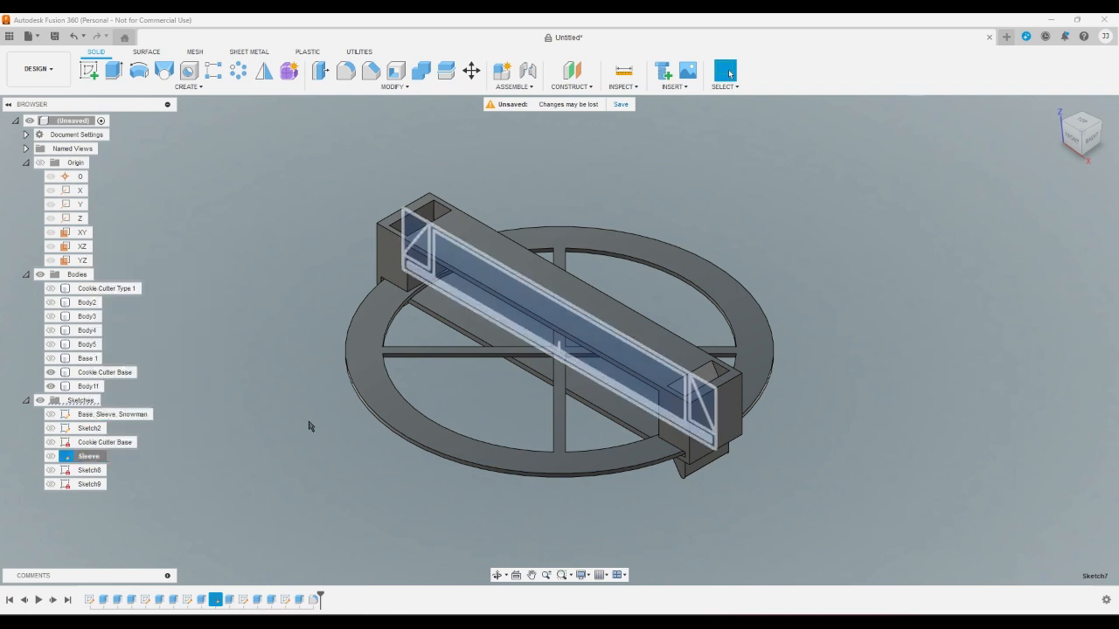
Rename Sketch8, the sketch on the sleeve's top face, as sleeve modularity
{"action": "left_click", "coordinate": [91, 471]}
{"action": "right_click", "coordinate": [95, 476]}
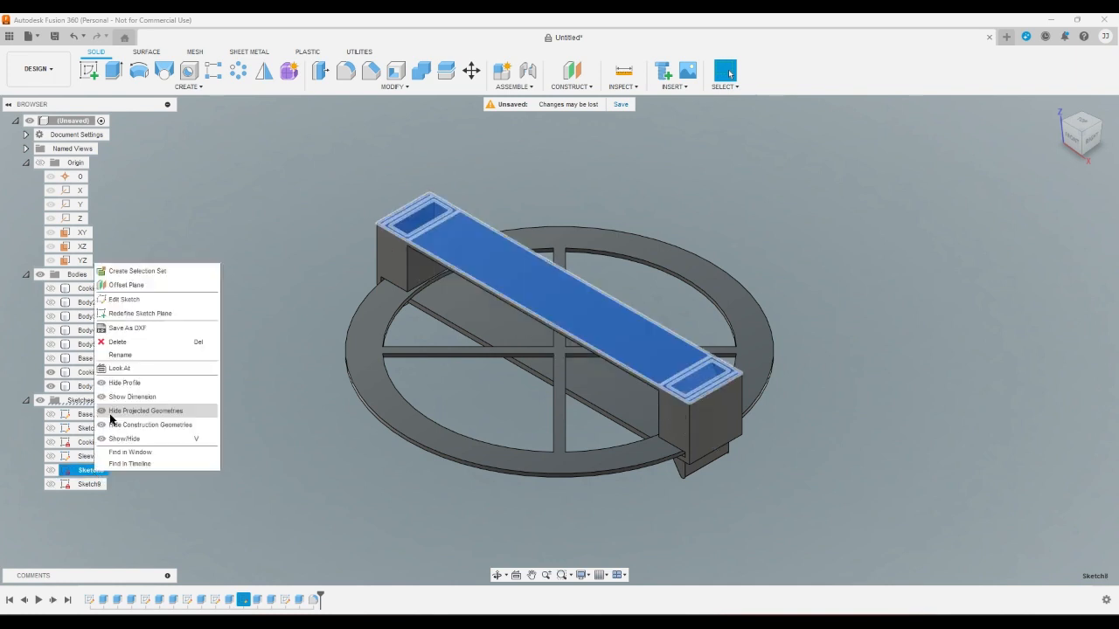
{"action": "left_click", "coordinate": [114, 356]}
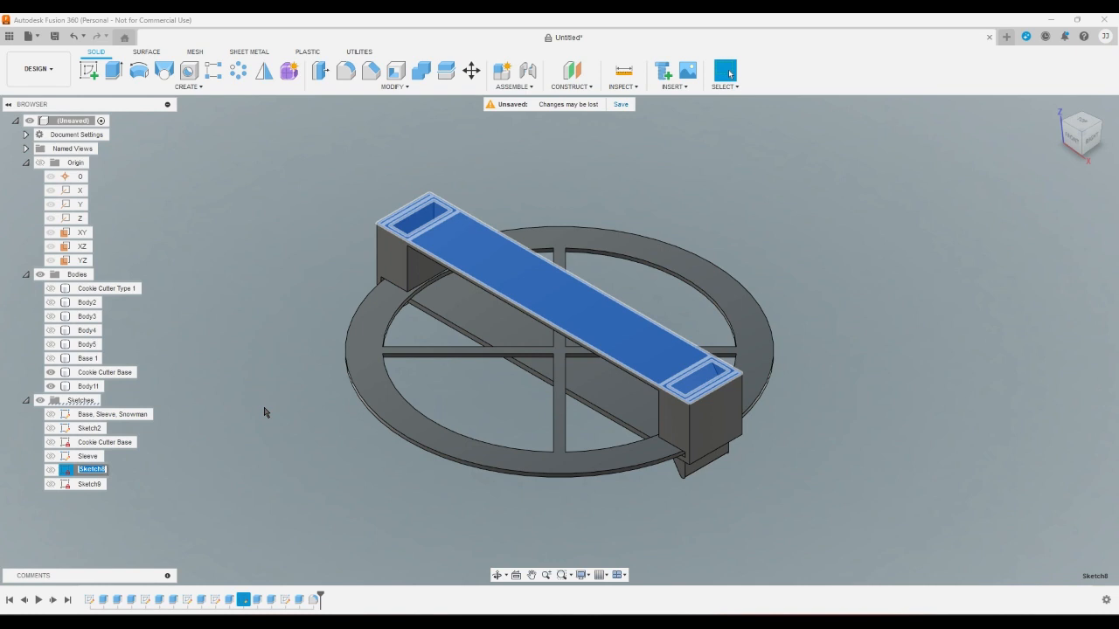
{"action": "type", "text": "sleeve"}
{"action": "type", "text": "modularity"}
{"action": "key", "text": "Return"}
Rename Sketch9, the sketch containing the triangle profiles, as sleevle modularity legs
{"action": "left_click", "coordinate": [97, 485]}
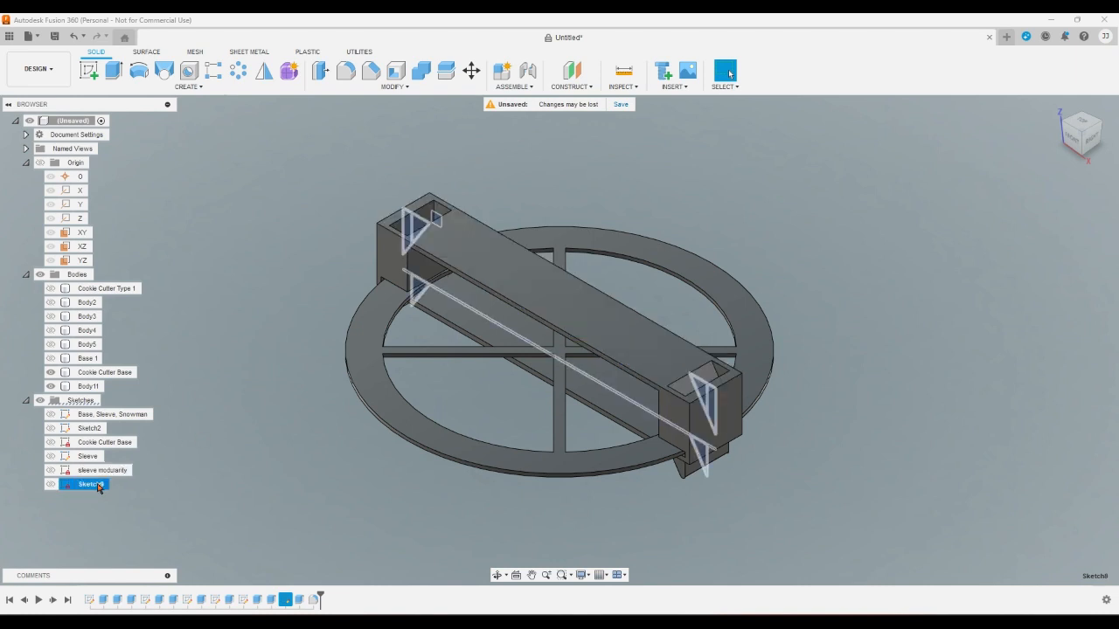
{"action": "right_click", "coordinate": [97, 487]}
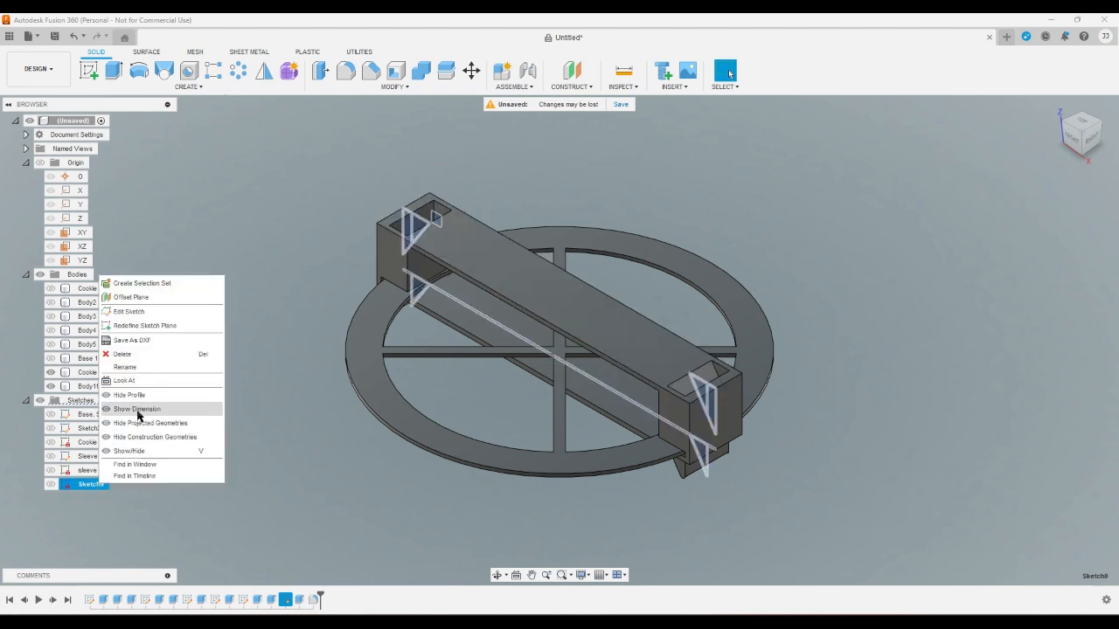
{"action": "left_click", "coordinate": [139, 369]}
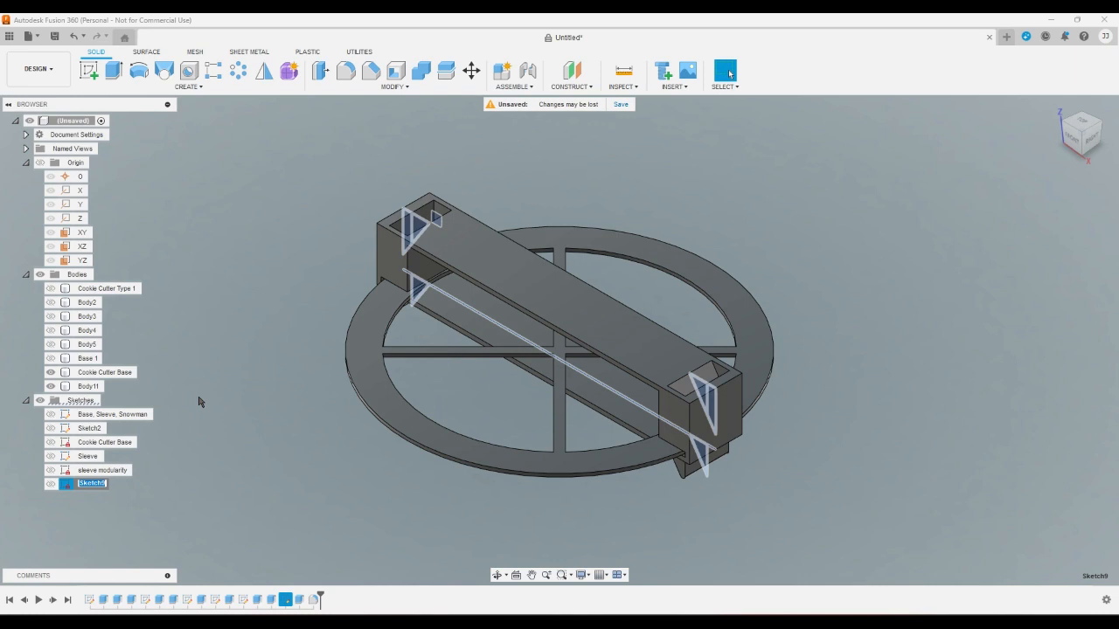
{"action": "type", "text": "sleevle modularity legs"}
{"action": "key", "text": "Return"}
Extend the name of the sleeve modularity sketch to sleeve modularity holes, and clear the selection
{"action": "right_click", "coordinate": [114, 470]}
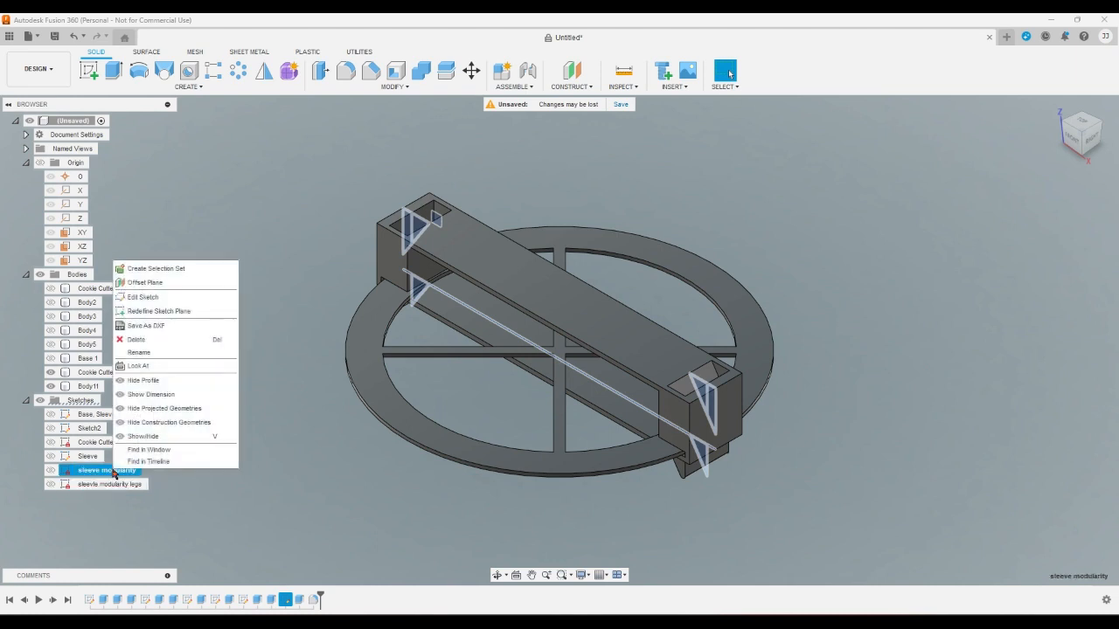
{"action": "left_click", "coordinate": [166, 352]}
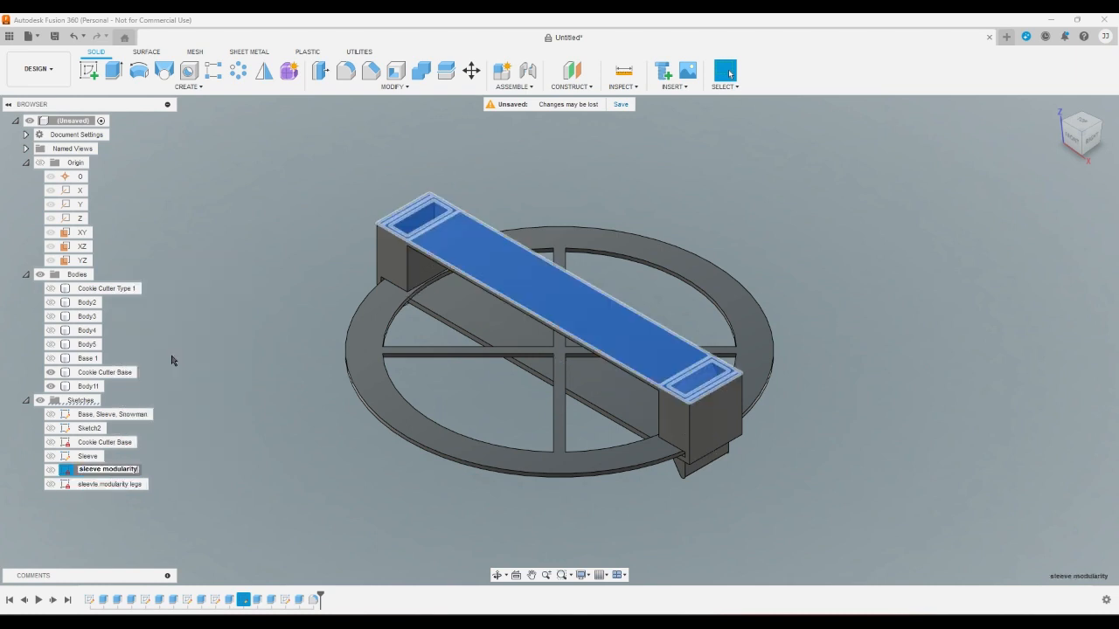
{"action": "type", "text": "holes"}
{"action": "key", "text": "Return"}
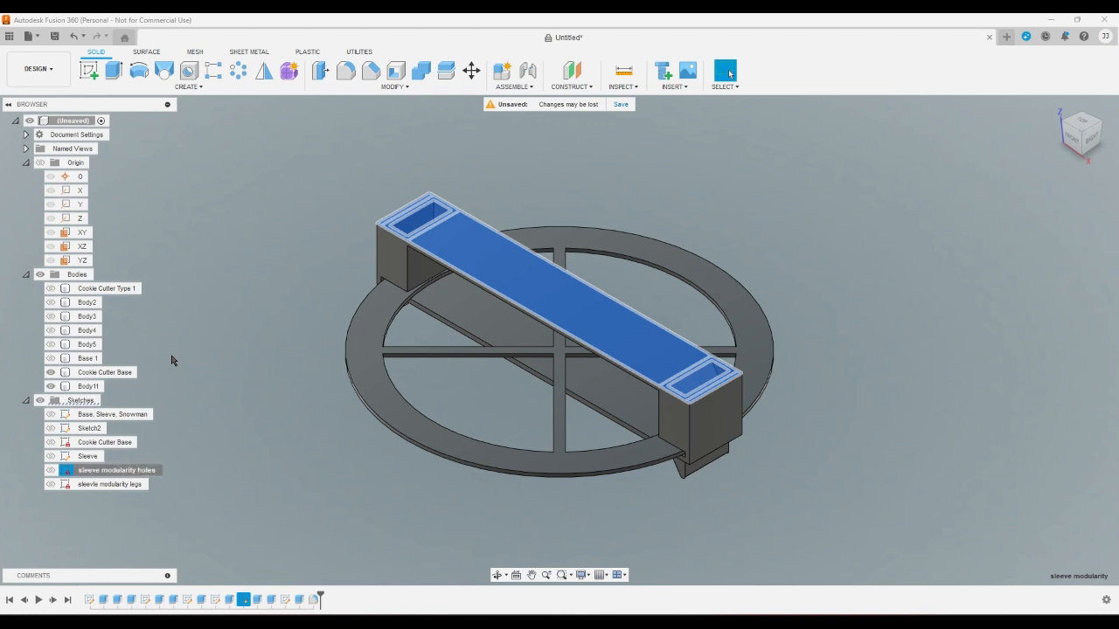
{"action": "left_click", "coordinate": [172, 357]}
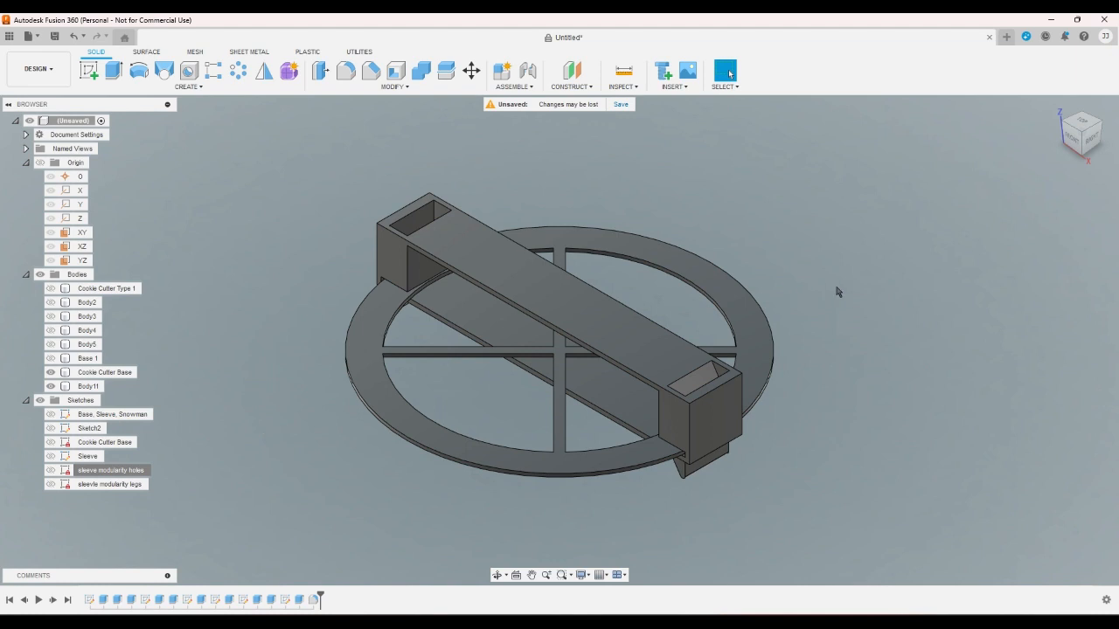
Start a sketch on the sleeve's right end face and project the outer face of the underside leg into it
{"action": "left_click", "coordinate": [1083, 160]}
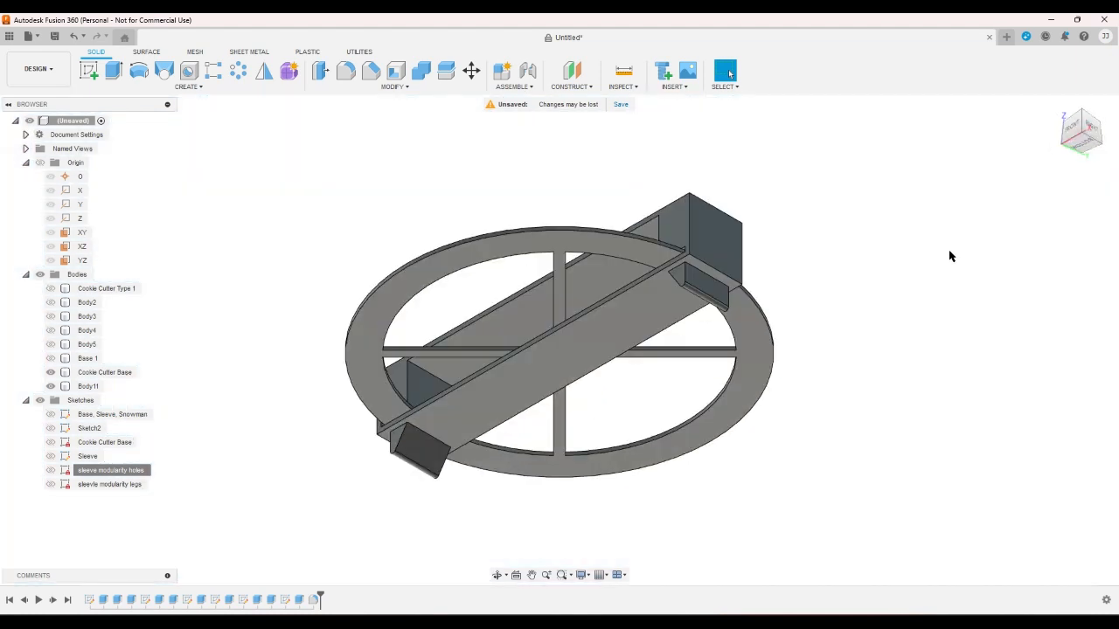
{"action": "scroll", "coordinate": [925, 288], "scroll_direction": "up", "scroll_amount": 2}
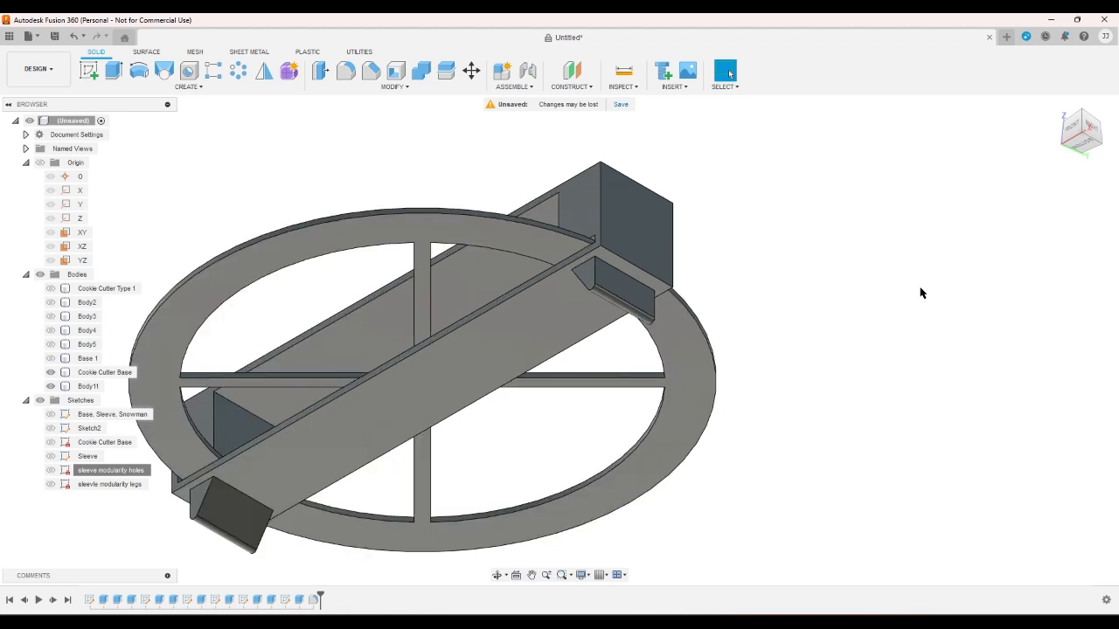
{"action": "left_click", "coordinate": [1055, 105]}
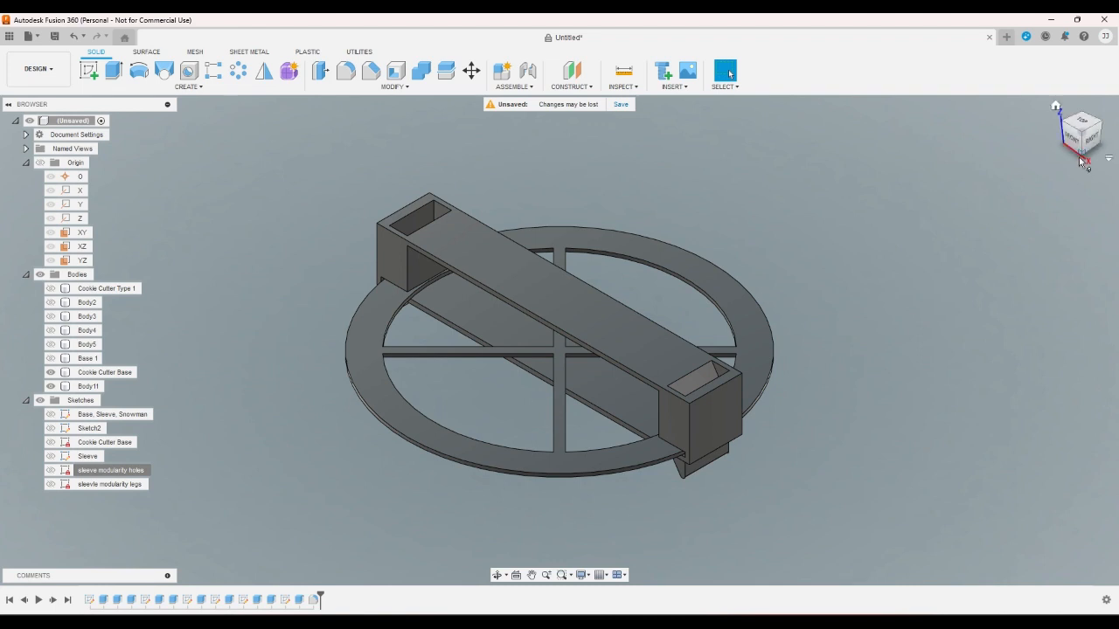
{"action": "left_click", "coordinate": [1101, 137]}
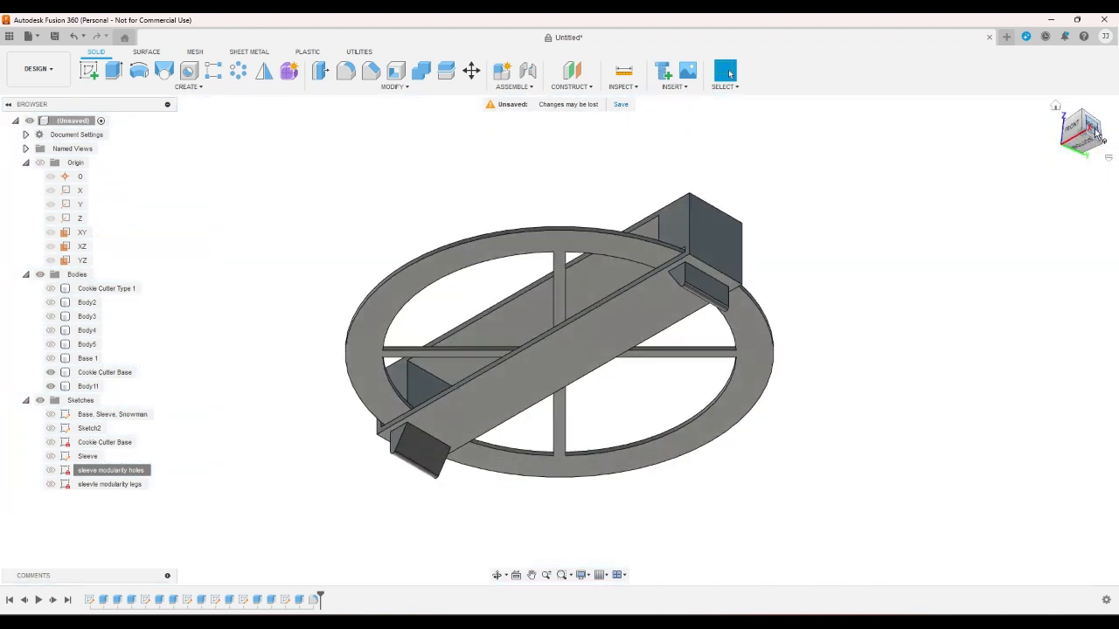
{"action": "left_click", "coordinate": [1100, 135]}
{"action": "left_click", "coordinate": [88, 70]}
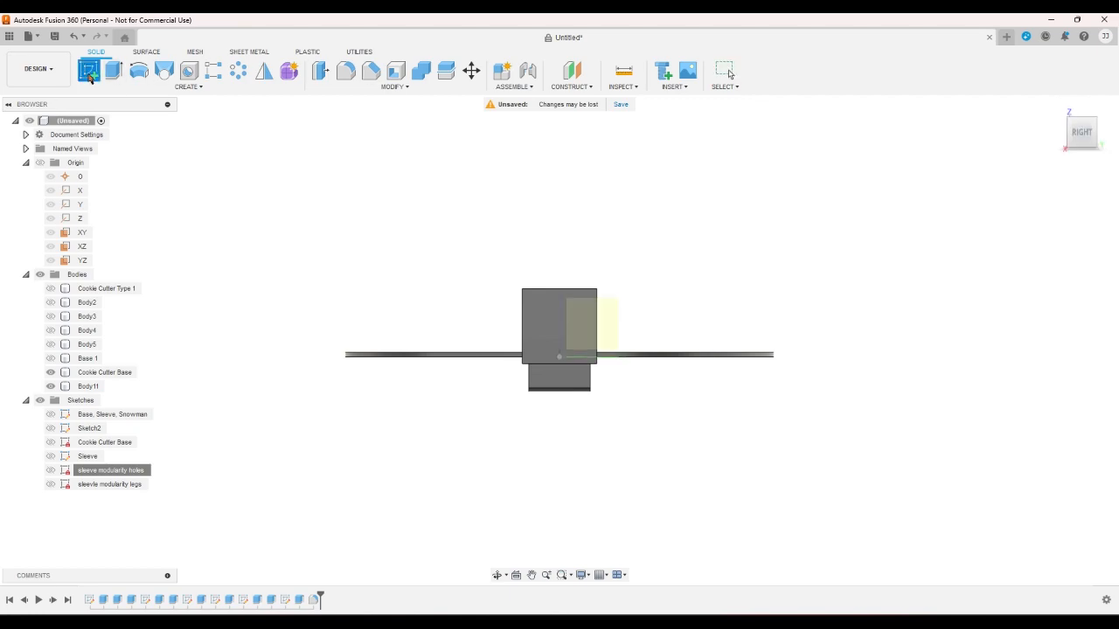
{"action": "left_click", "coordinate": [559, 339]}
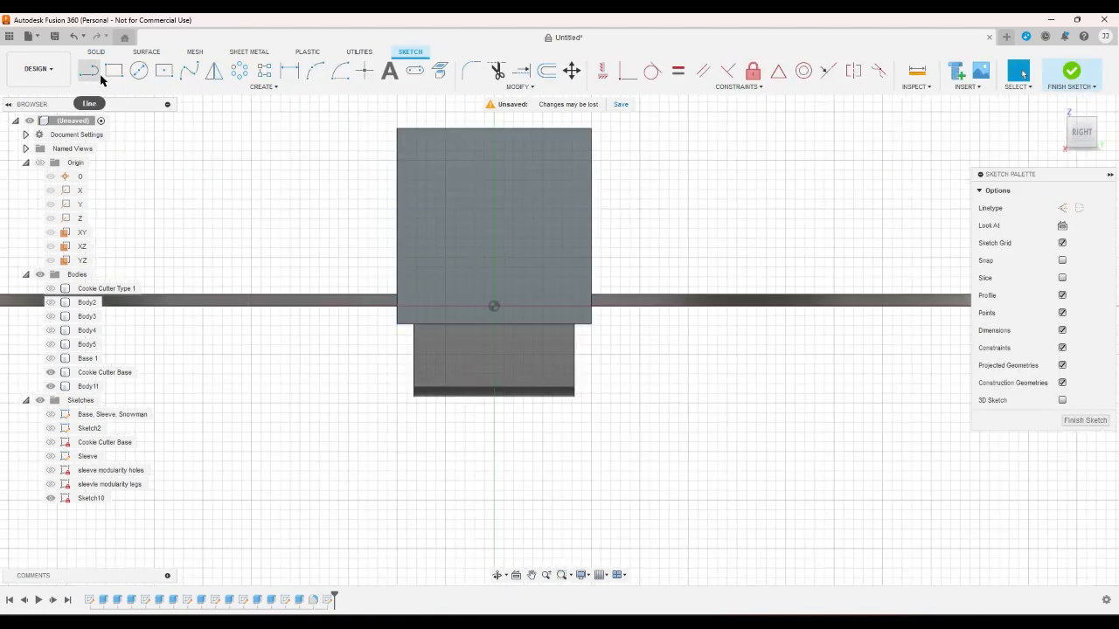
{"action": "left_click", "coordinate": [441, 73]}
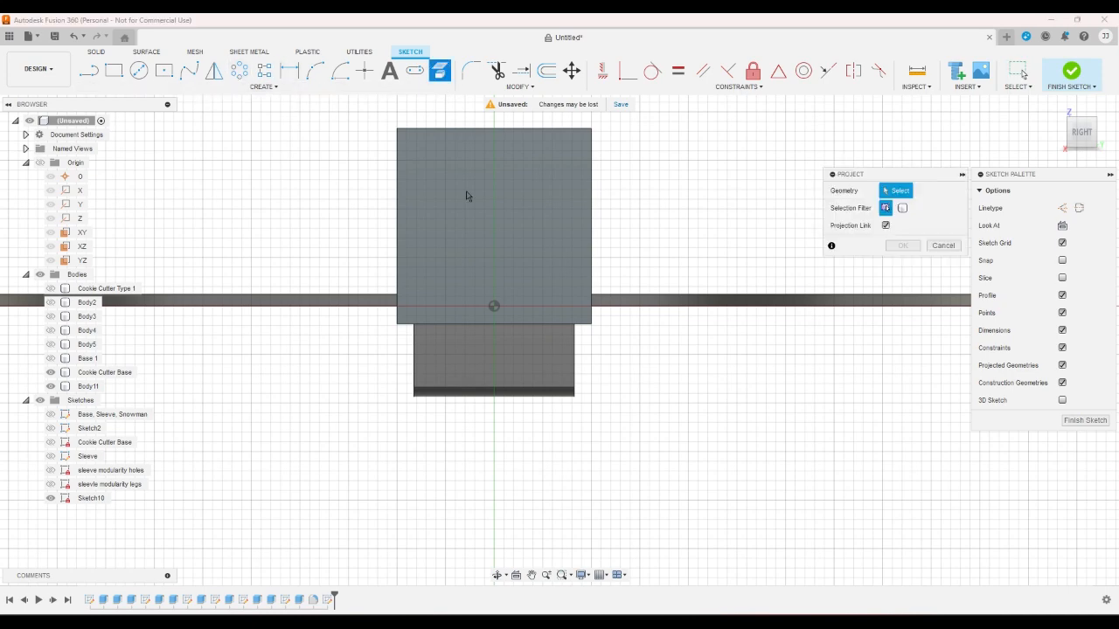
{"action": "left_click", "coordinate": [532, 344]}
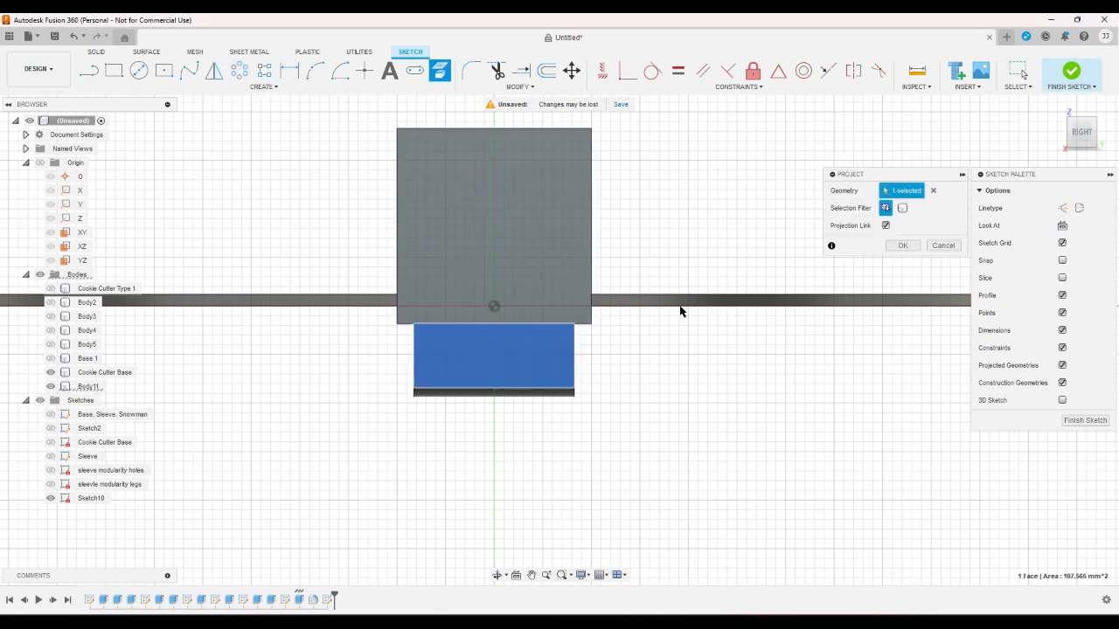
{"action": "left_click", "coordinate": [889, 249]}
Draw a slanted line about 7.16 mm long from the projected leg rectangle's upper right corner to its lower edge
{"action": "scroll", "coordinate": [662, 362], "scroll_direction": "up", "scroll_amount": 3}
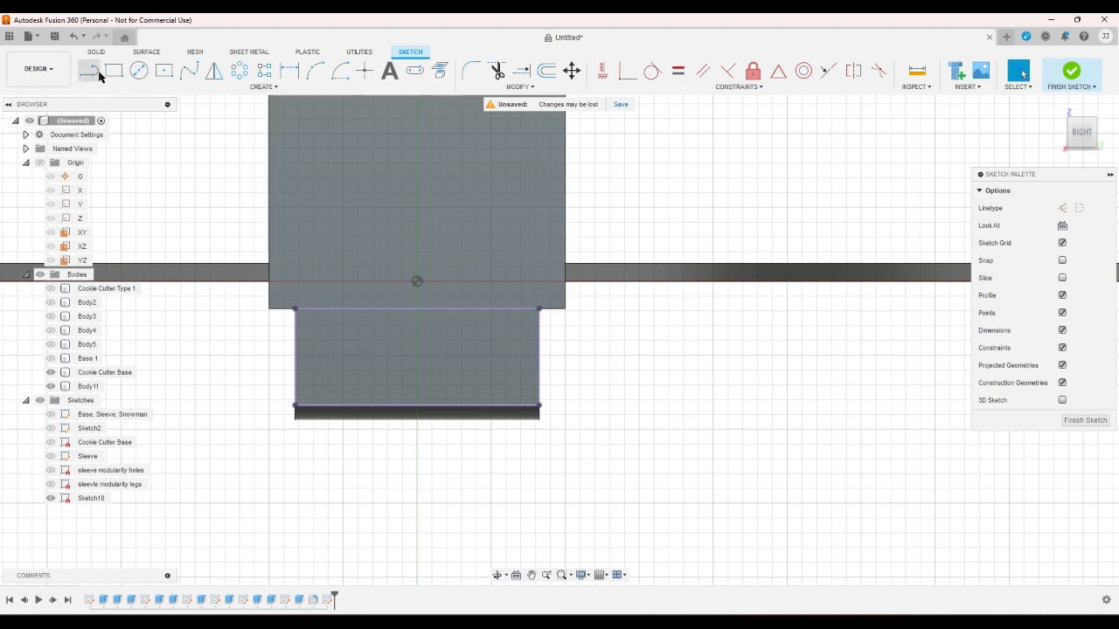
{"action": "left_click", "coordinate": [96, 75]}
{"action": "scroll", "coordinate": [538, 307], "scroll_direction": "up", "scroll_amount": 2}
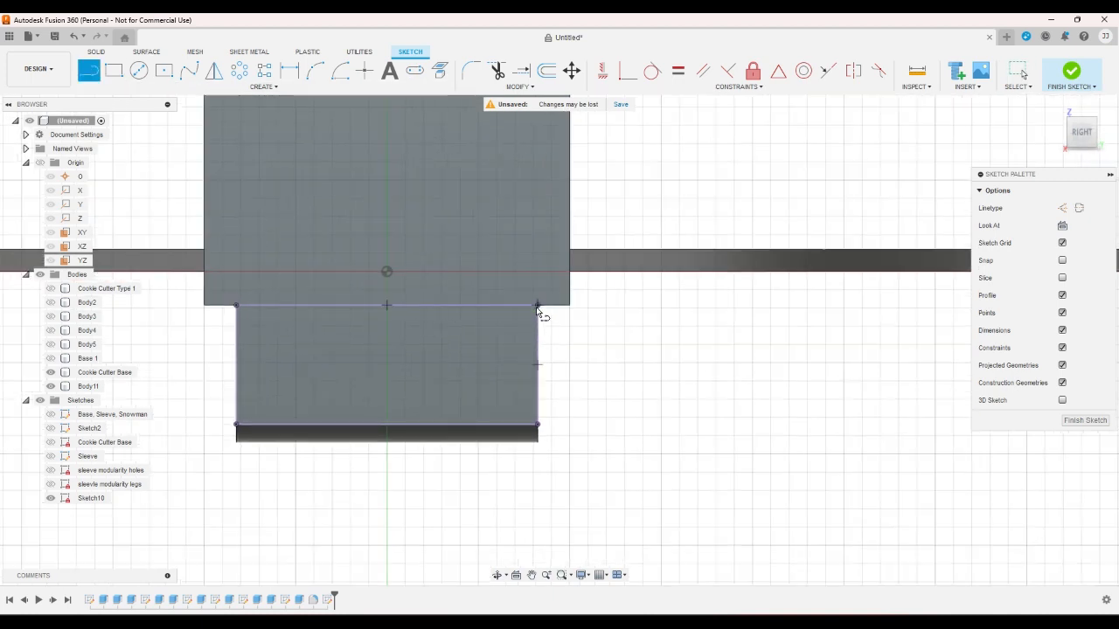
{"action": "left_click", "coordinate": [536, 305]}
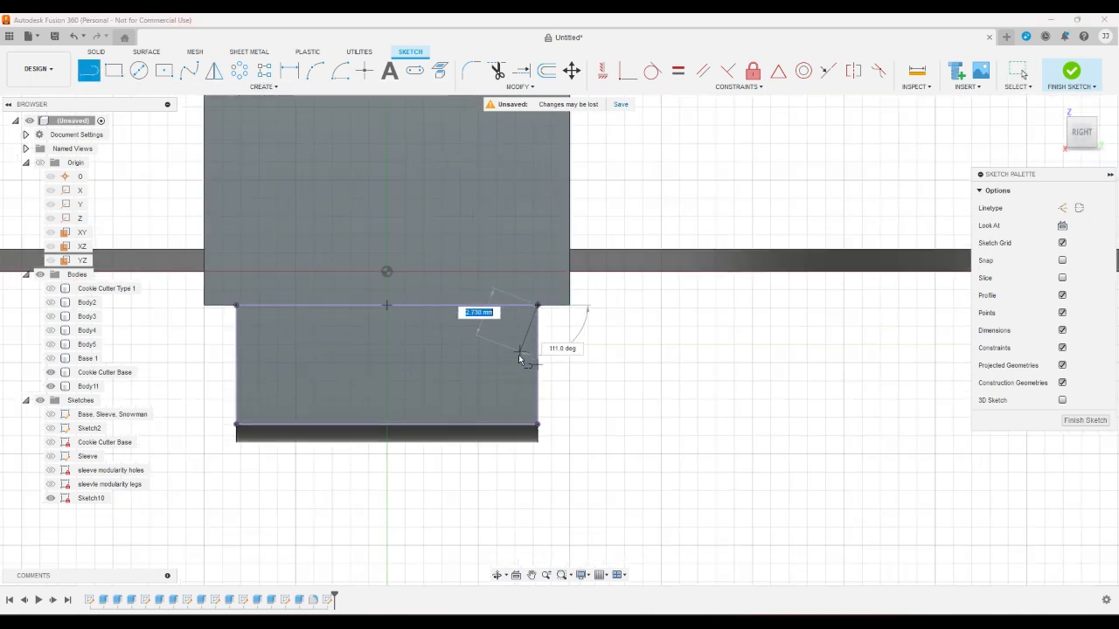
{"action": "left_click", "coordinate": [484, 424]}
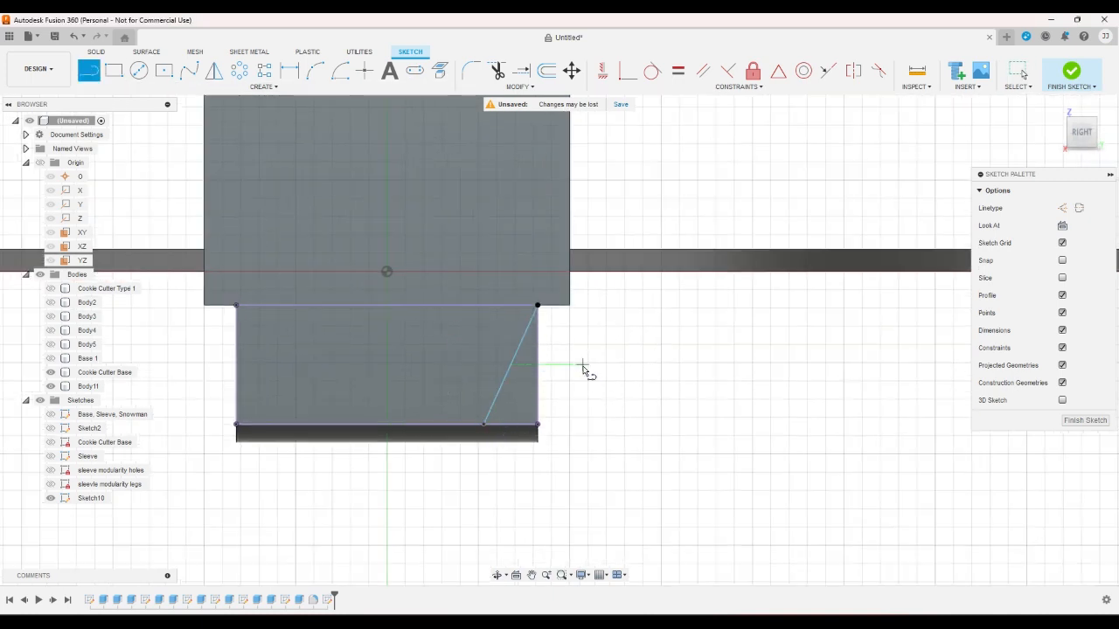
Dimension the angle between the slanted line and the projected rectangle's upper edge as 50 degrees
{"action": "left_click", "coordinate": [289, 72]}
{"action": "left_click", "coordinate": [511, 366]}
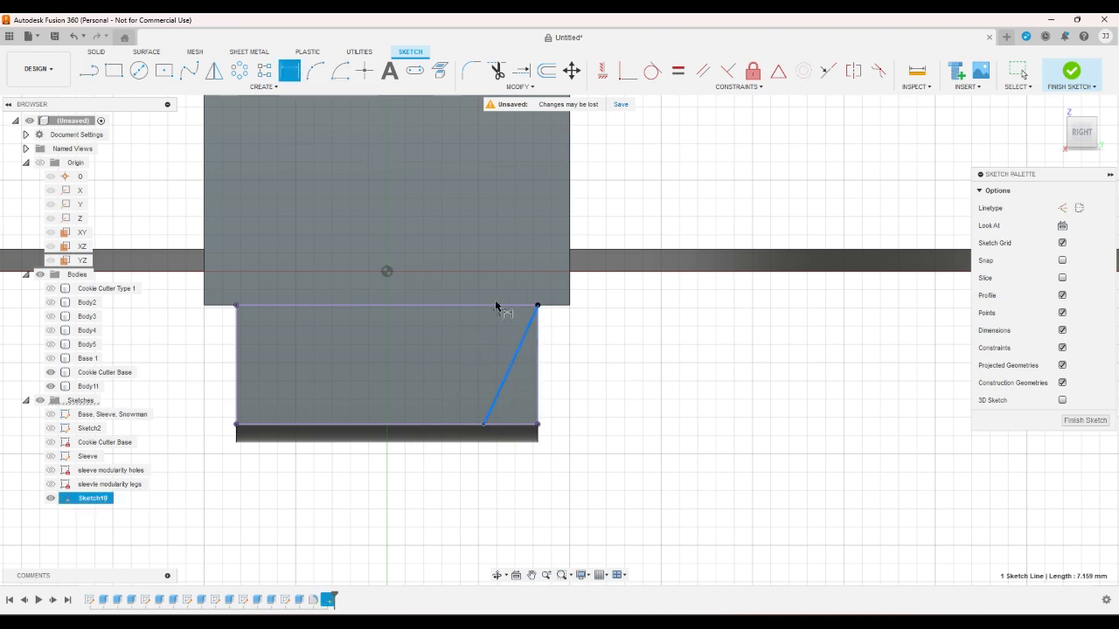
{"action": "left_click", "coordinate": [495, 305]}
{"action": "left_click", "coordinate": [505, 328]}
{"action": "type", "text": "5"}
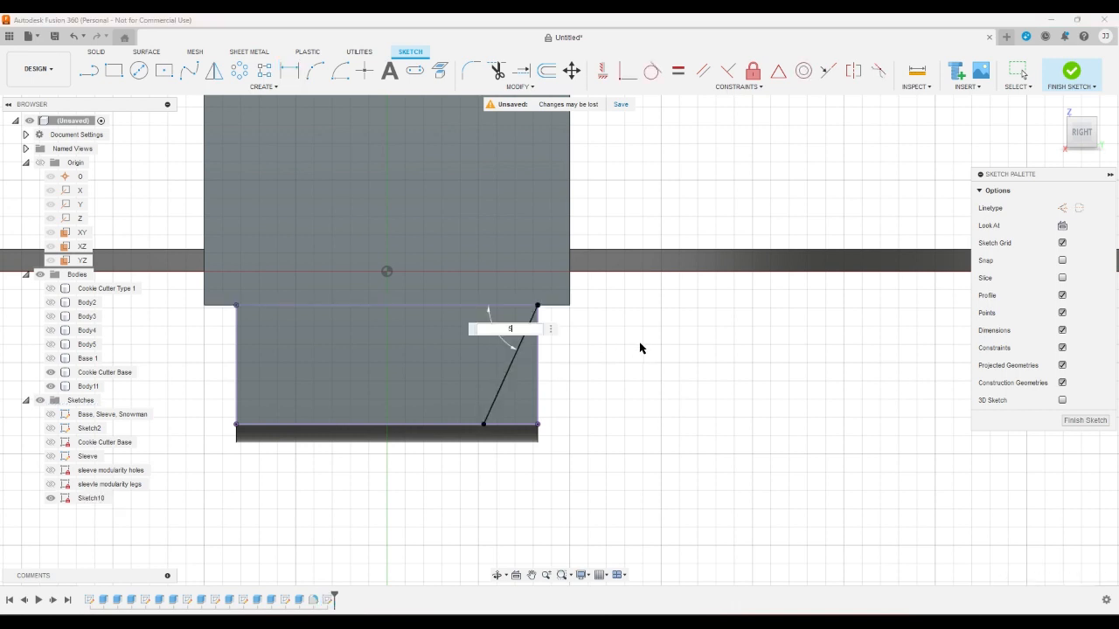
{"action": "type", "text": "0"}
{"action": "key", "text": "Return"}
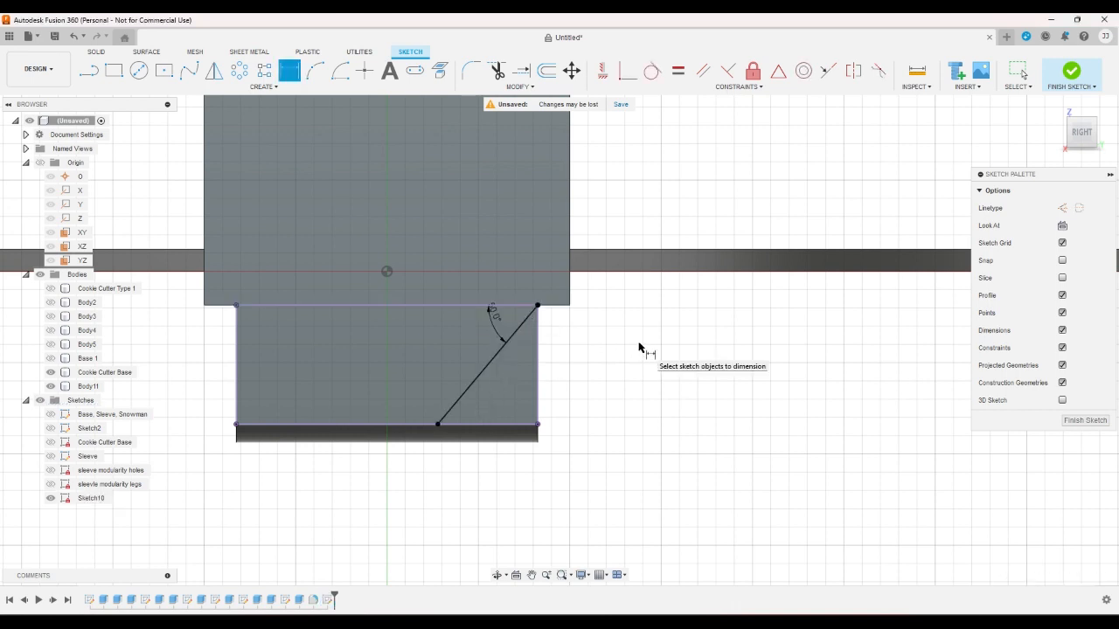
Continue the slanted line below the leg, close it into a triangle back to the leg's upper corner, and finish the sketch
{"action": "left_click", "coordinate": [88, 71]}
{"action": "left_click", "coordinate": [437, 425]}
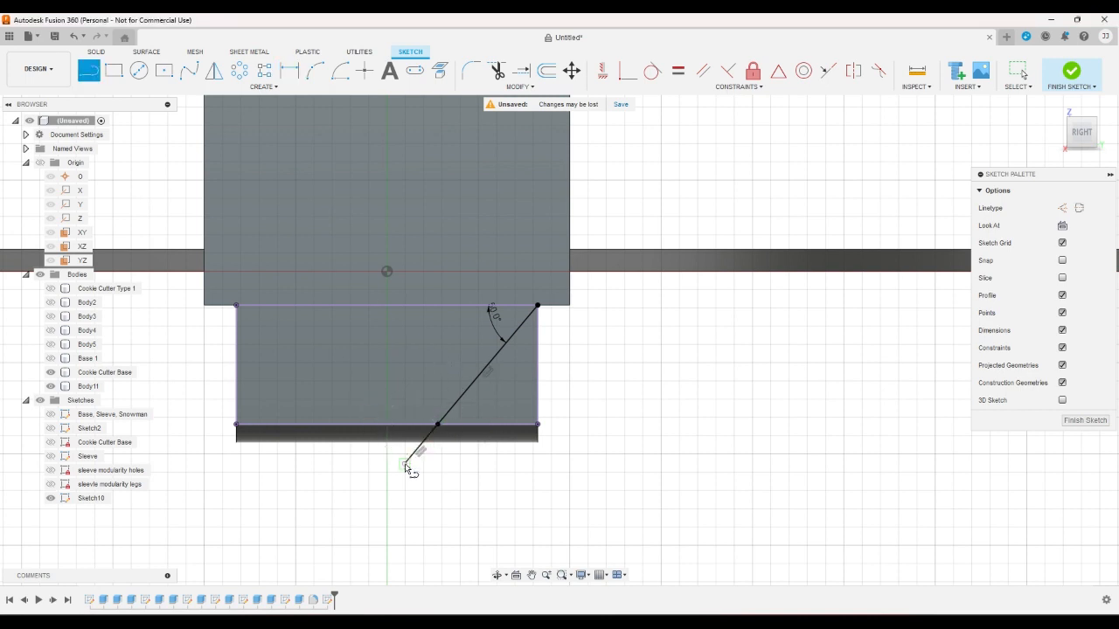
{"action": "left_click", "coordinate": [404, 464]}
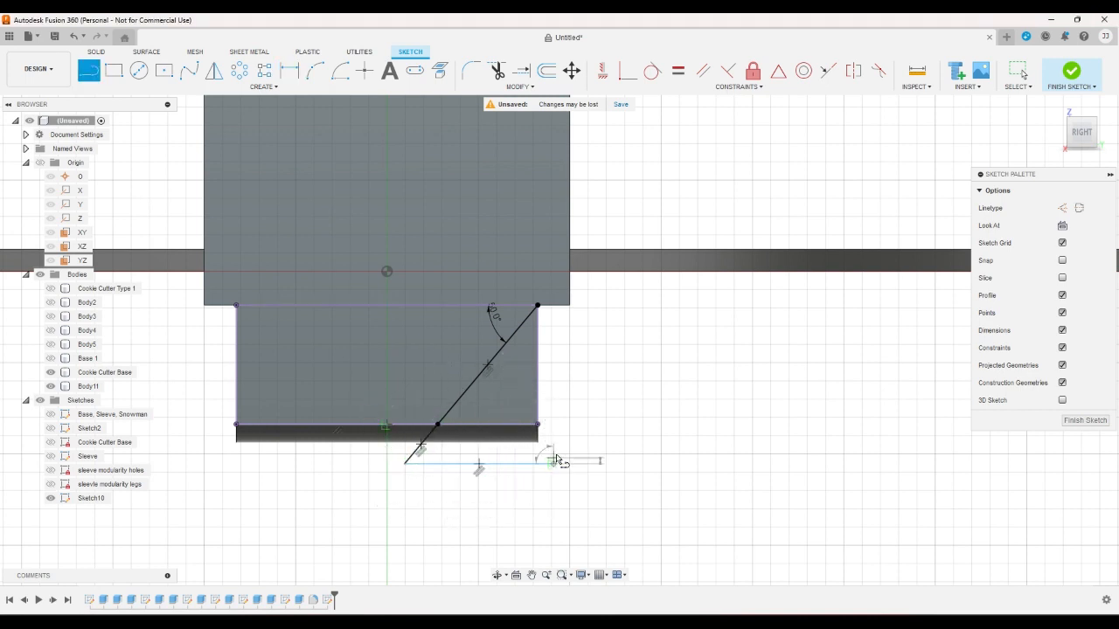
{"action": "left_click", "coordinate": [552, 463]}
{"action": "left_click", "coordinate": [537, 305]}
{"action": "left_click", "coordinate": [1072, 73]}
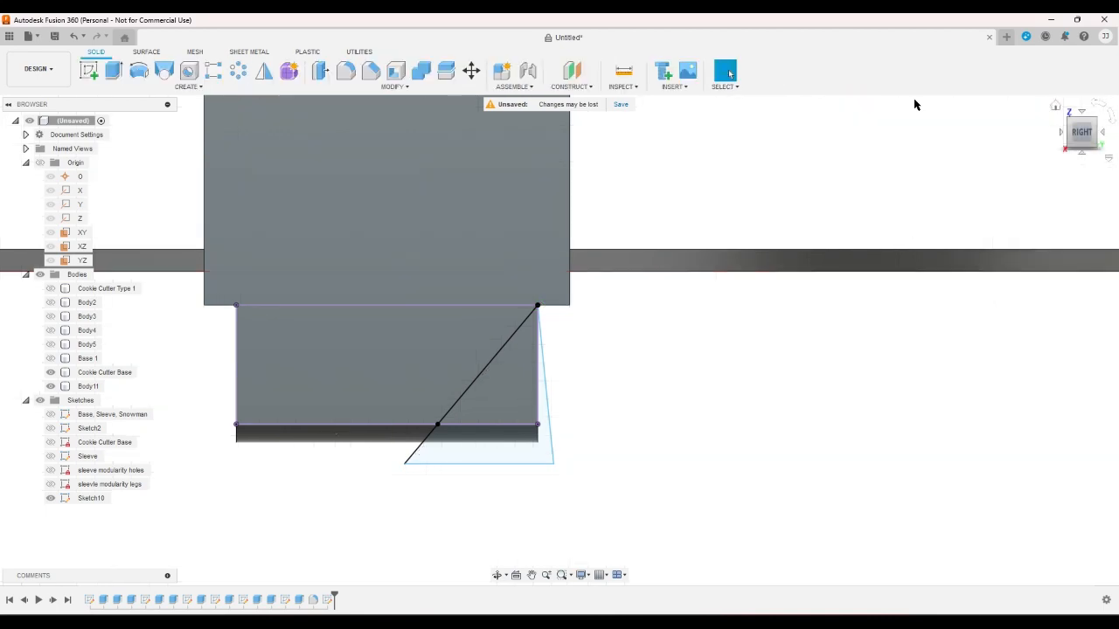
Extrude both triangle profiles as a cut through the sleeve's full length, bevelling one side of both underside legs, and check it from the right
{"action": "key", "text": "e"}
{"action": "left_click", "coordinate": [507, 393]}
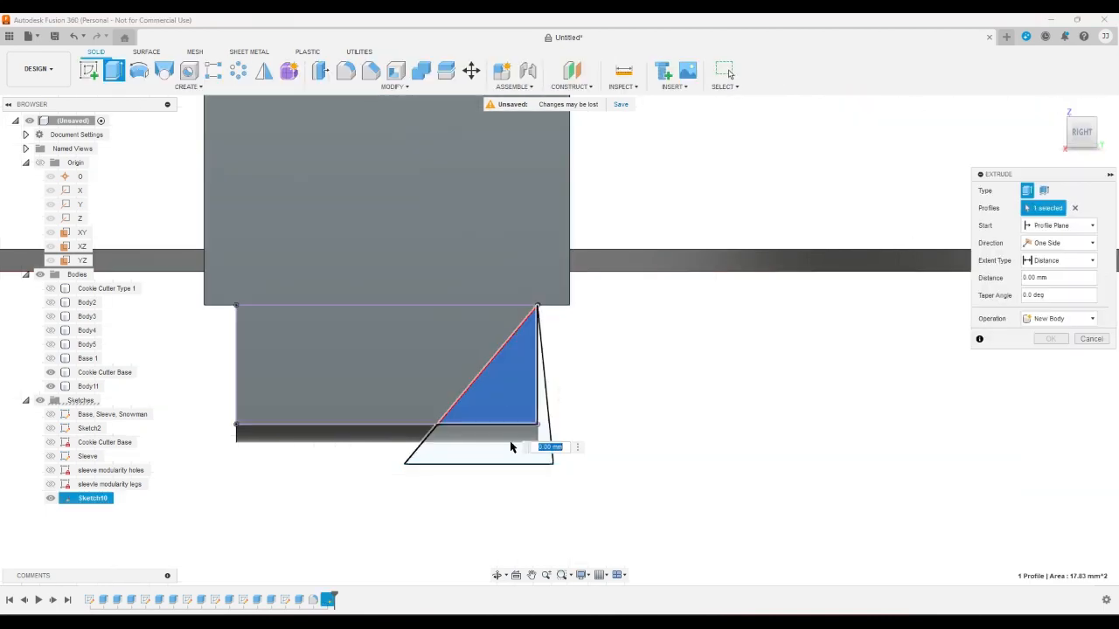
{"action": "left_click", "coordinate": [512, 448]}
{"action": "left_click", "coordinate": [1059, 107]}
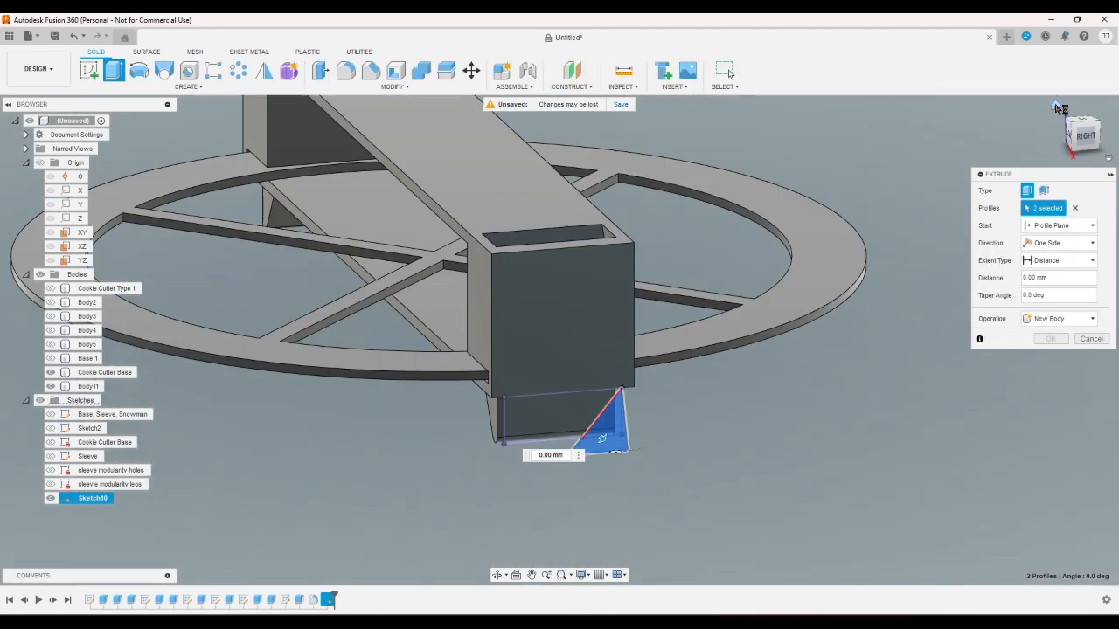
{"action": "left_click_drag", "start_coordinate": [731, 460], "coordinate": [693, 440]}
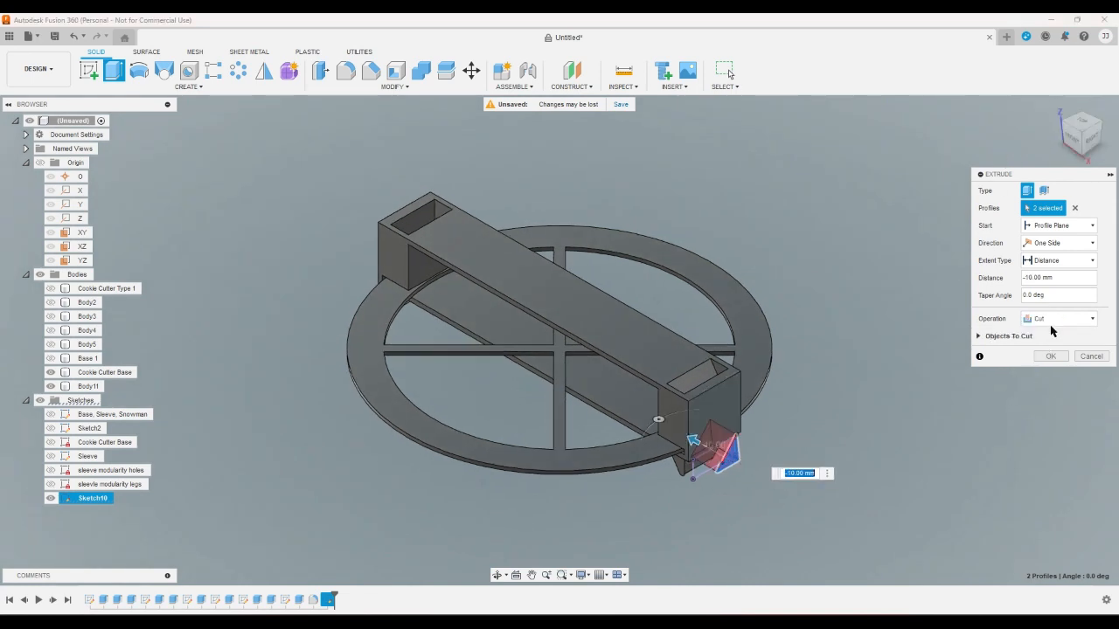
{"action": "left_click", "coordinate": [1065, 264]}
{"action": "left_click", "coordinate": [1059, 295]}
{"action": "left_click", "coordinate": [1051, 355]}
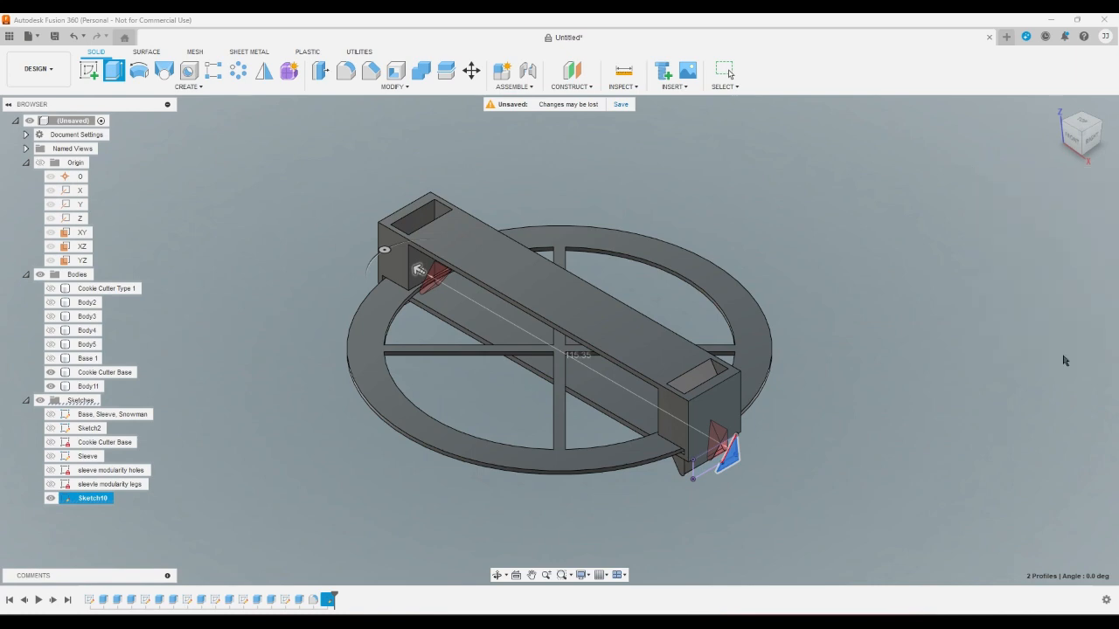
{"action": "left_click", "coordinate": [1091, 140]}
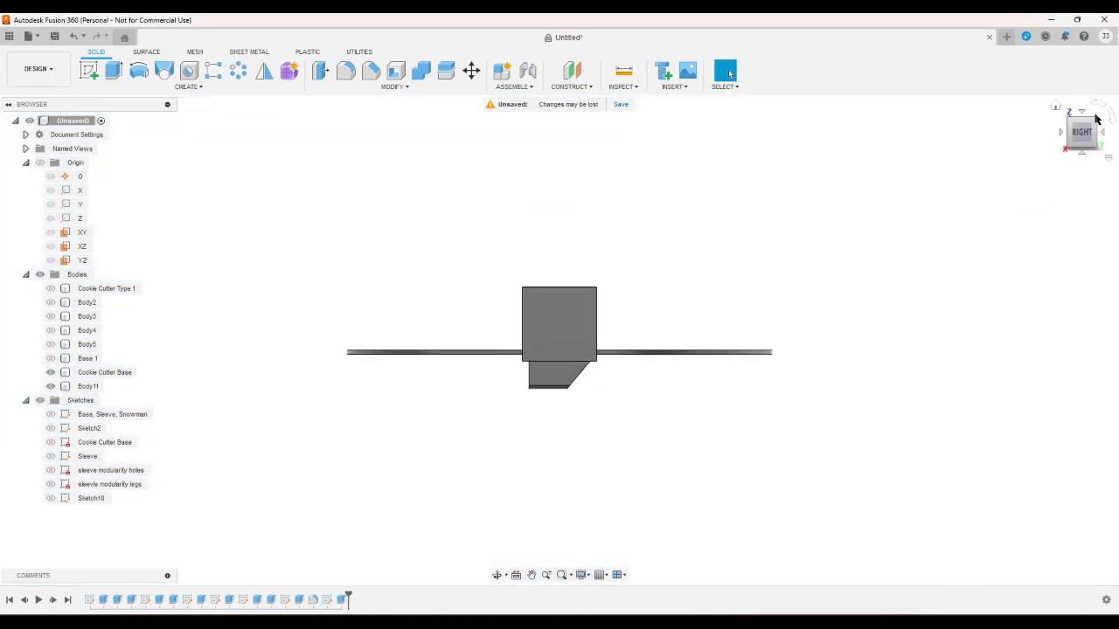
Examine the sleeve's bevelled underside legs and the angled inner face of its modularity hole from several angles
{"action": "left_click", "coordinate": [1102, 129]}
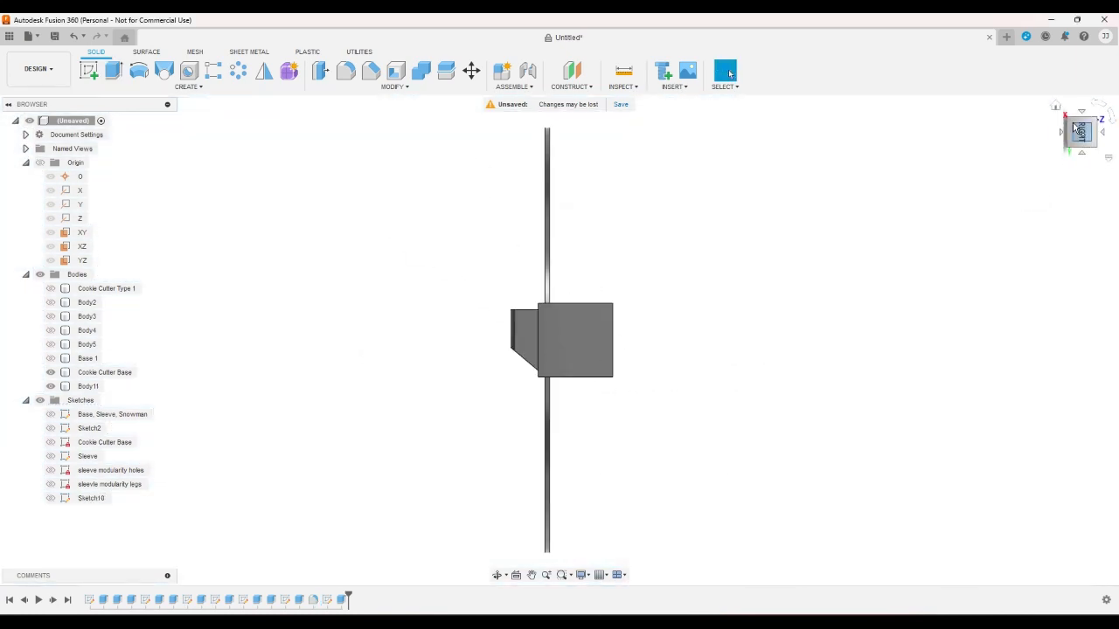
{"action": "left_click", "coordinate": [1068, 118]}
{"action": "scroll", "coordinate": [851, 287], "scroll_direction": "up", "scroll_amount": 2}
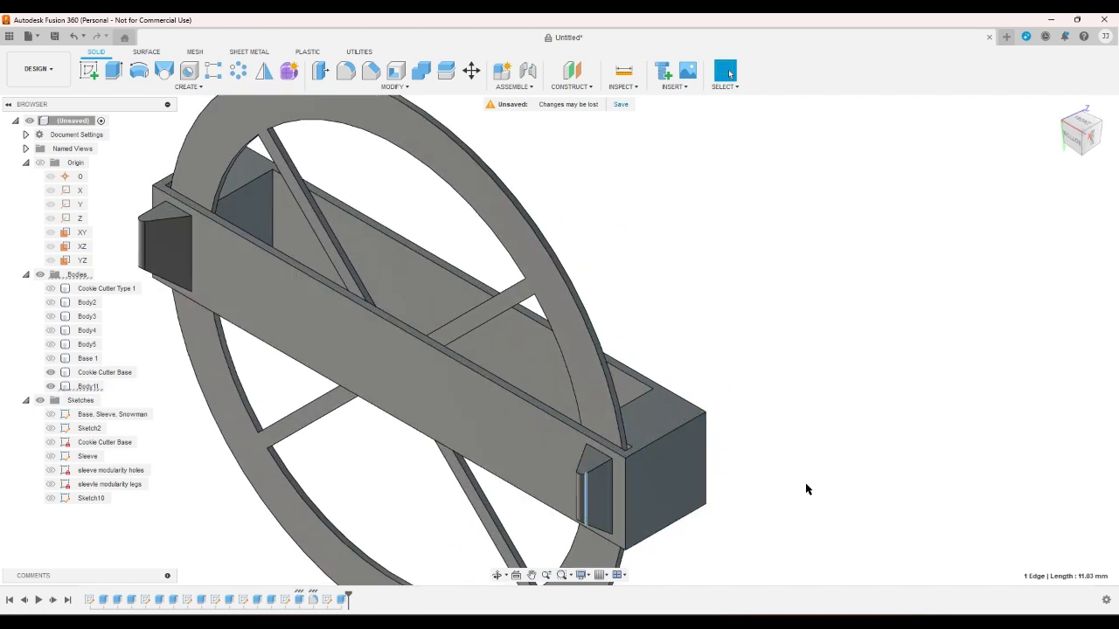
{"action": "left_click", "coordinate": [1103, 129]}
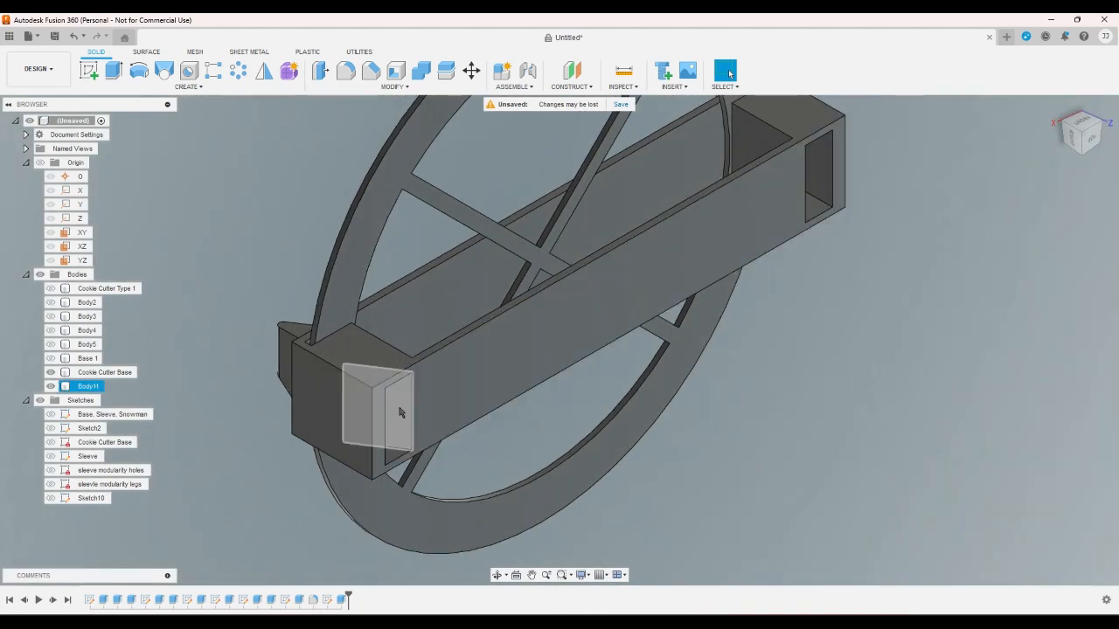
{"action": "scroll", "coordinate": [392, 349], "scroll_direction": "up", "scroll_amount": 3}
{"action": "left_click", "coordinate": [392, 418]}
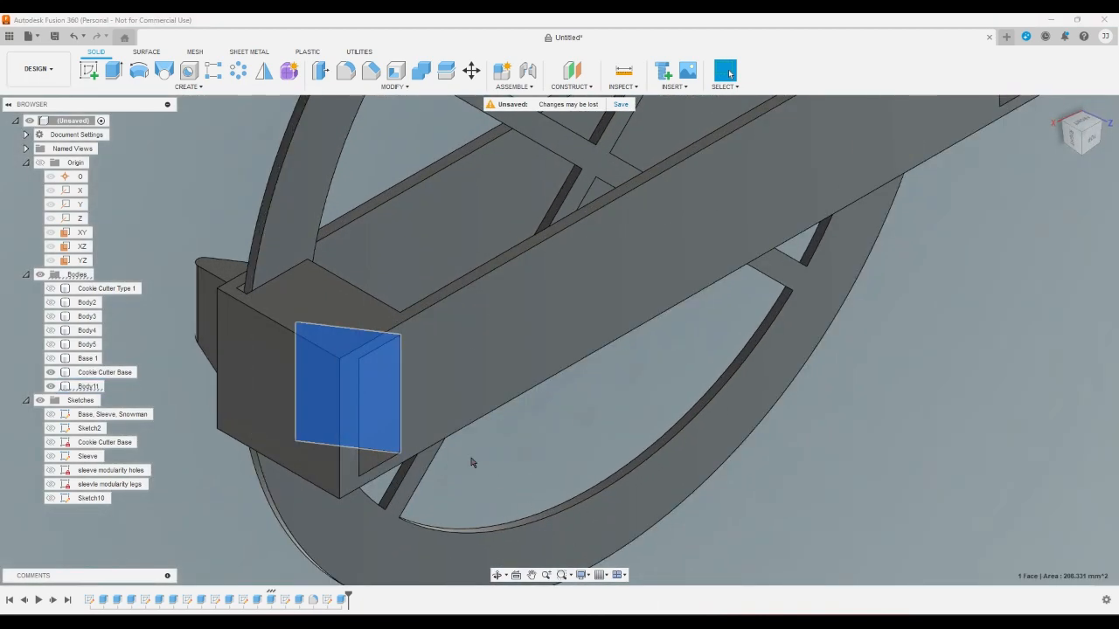
{"action": "left_click", "coordinate": [754, 484]}
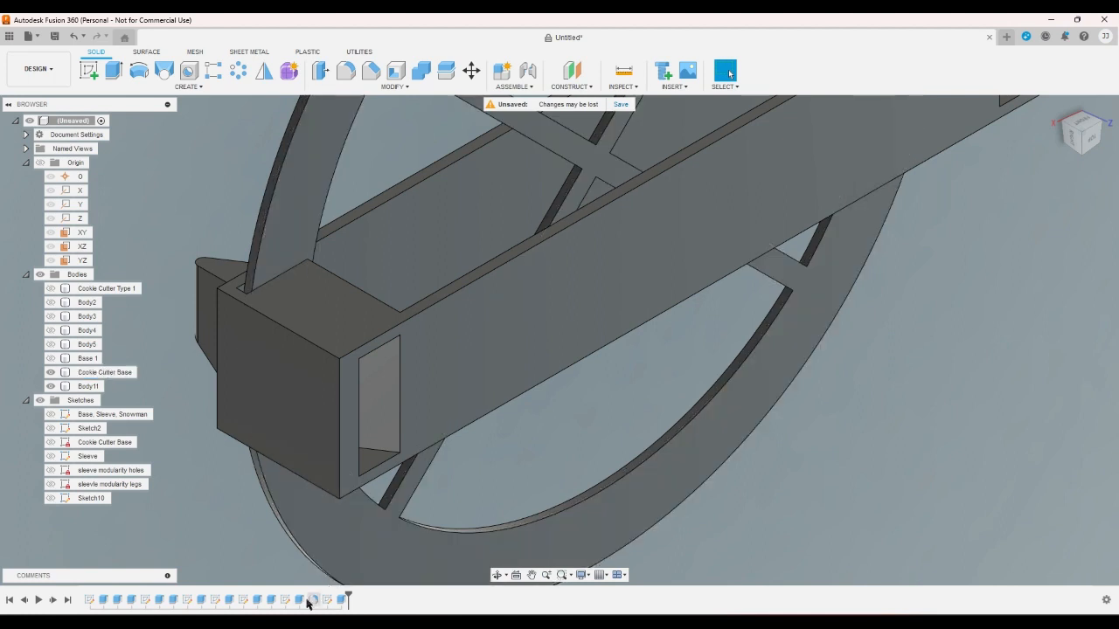
Try suppressing the extrude feature that precedes the leg sketch in the design history, and undo the suppression
{"action": "left_click", "coordinate": [300, 600]}
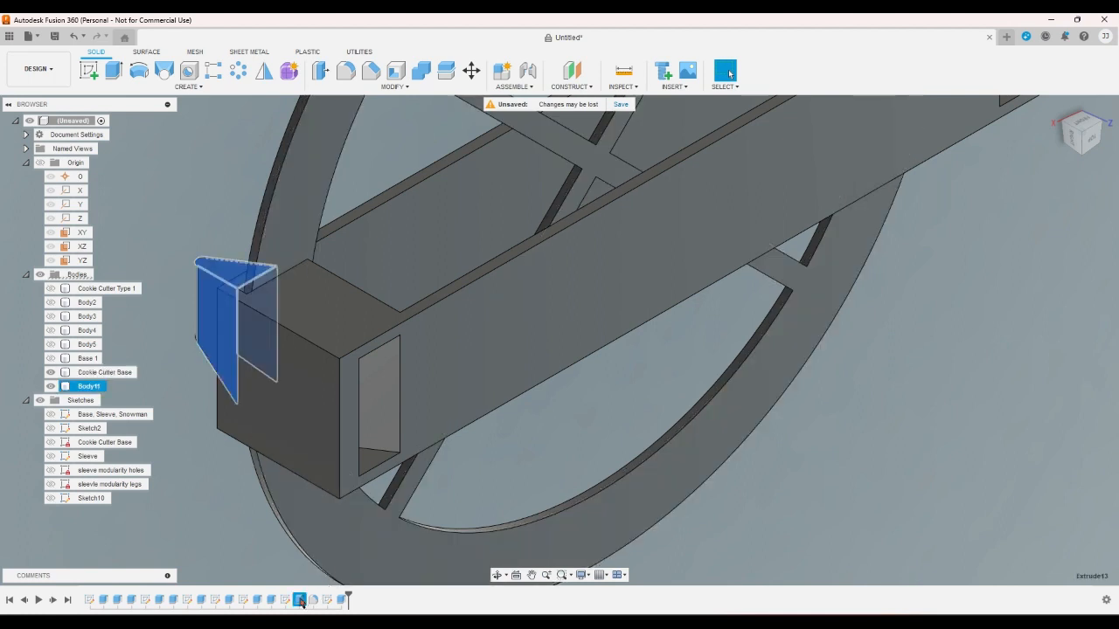
{"action": "left_click", "coordinate": [271, 600]}
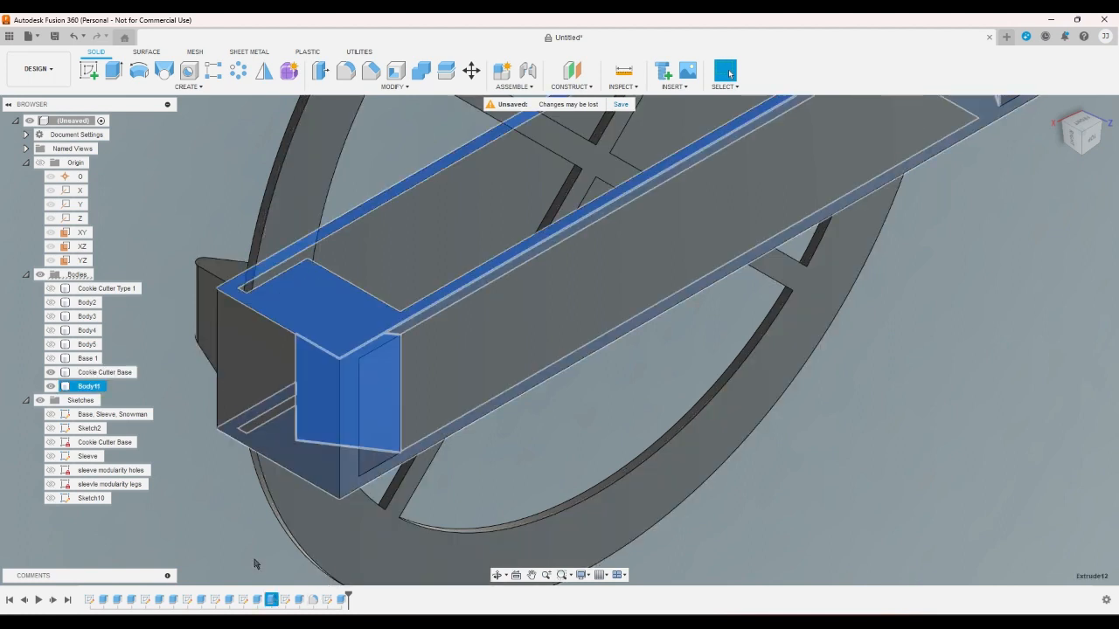
{"action": "right_click", "coordinate": [271, 600]}
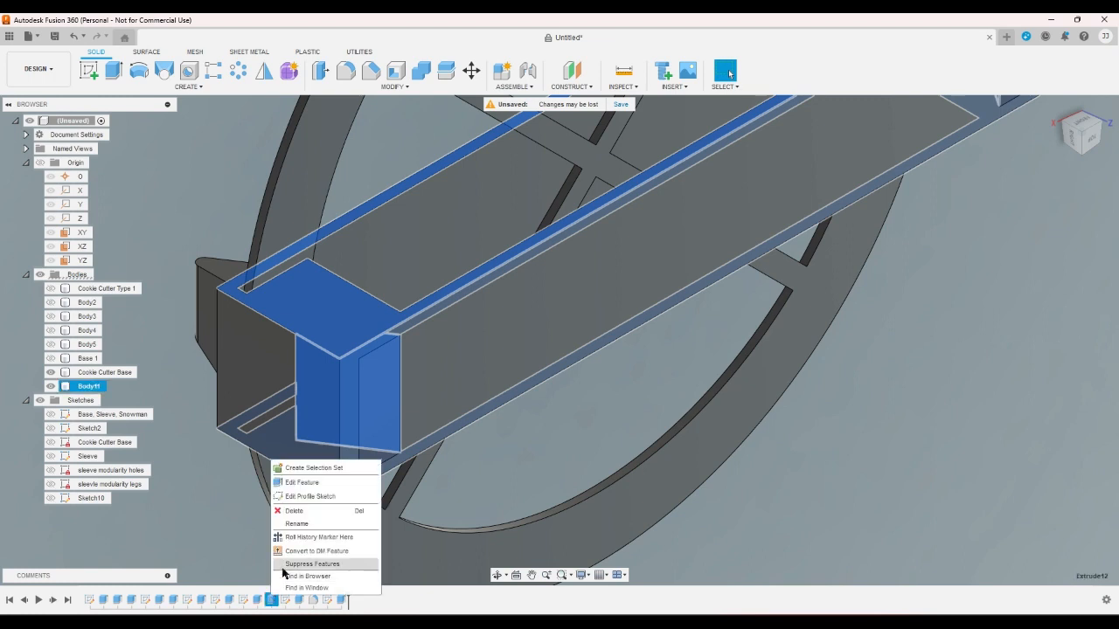
{"action": "left_click", "coordinate": [284, 573]}
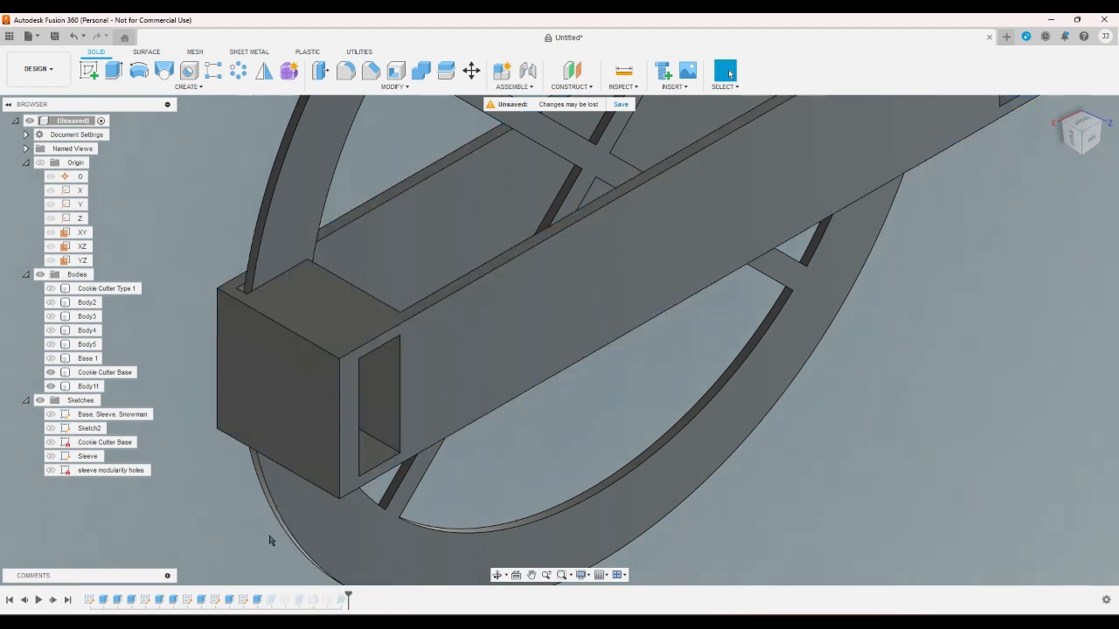
{"action": "key", "text": "ctrl+z"}
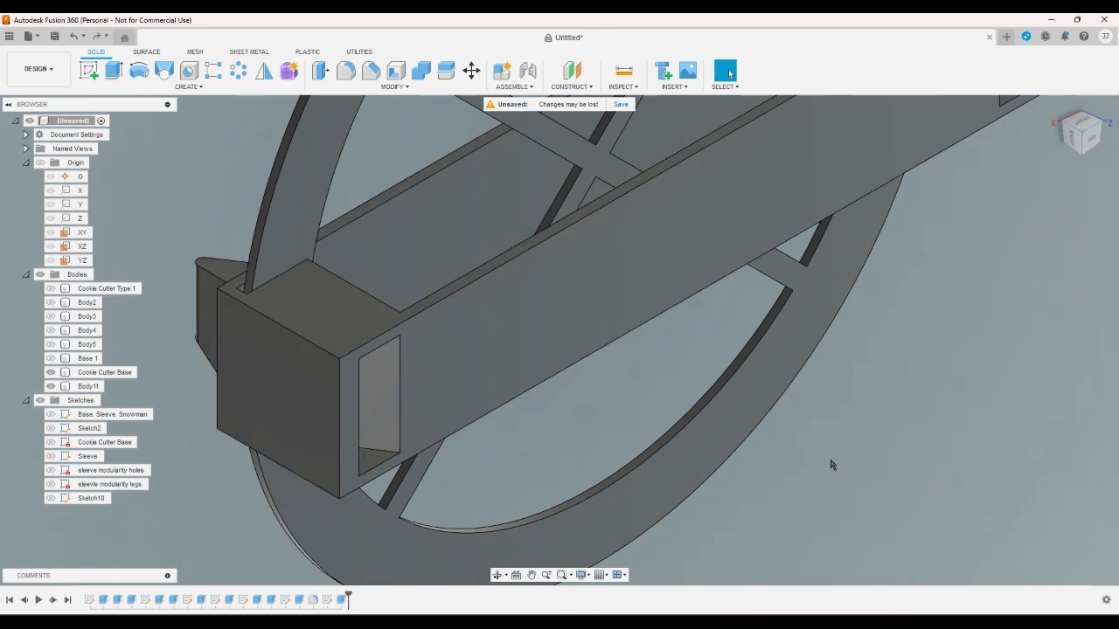
Split the sleeve body along the inner face of one end block, separating the block with its hole and leg
{"action": "scroll", "coordinate": [830, 464], "scroll_direction": "down", "scroll_amount": 3}
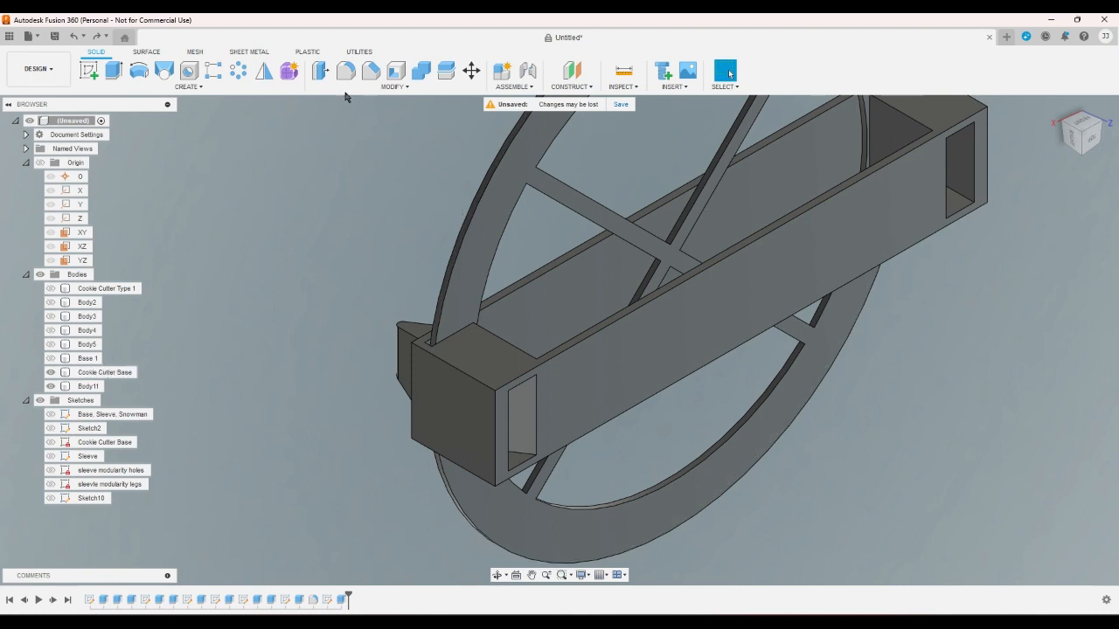
{"action": "left_click", "coordinate": [444, 70]}
{"action": "left_click", "coordinate": [671, 351]}
{"action": "left_click", "coordinate": [1058, 211]}
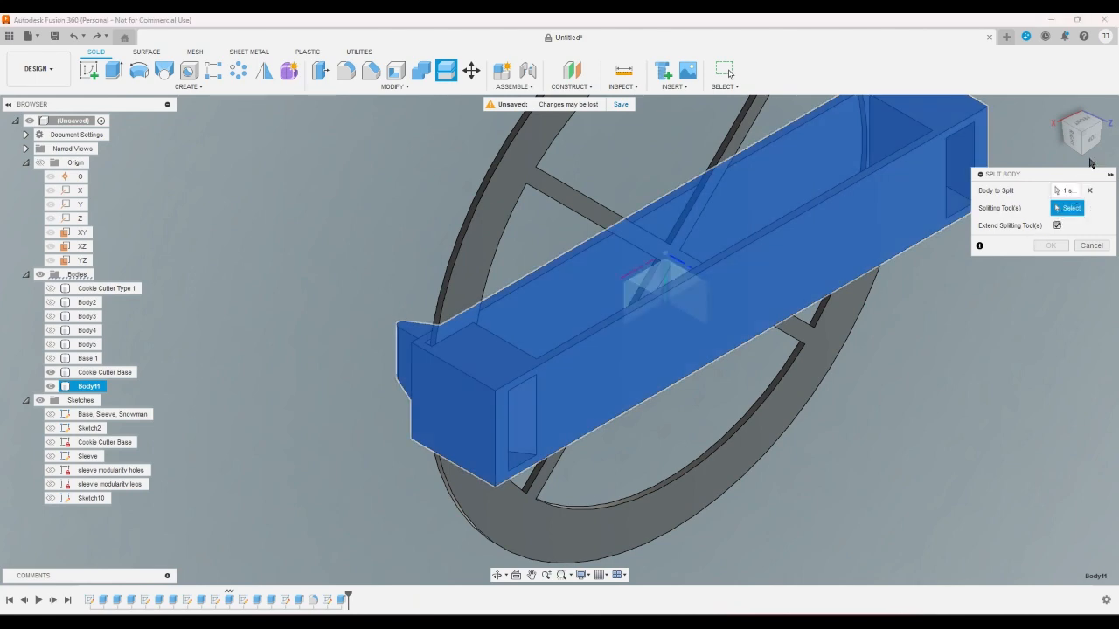
{"action": "left_click", "coordinate": [1095, 137]}
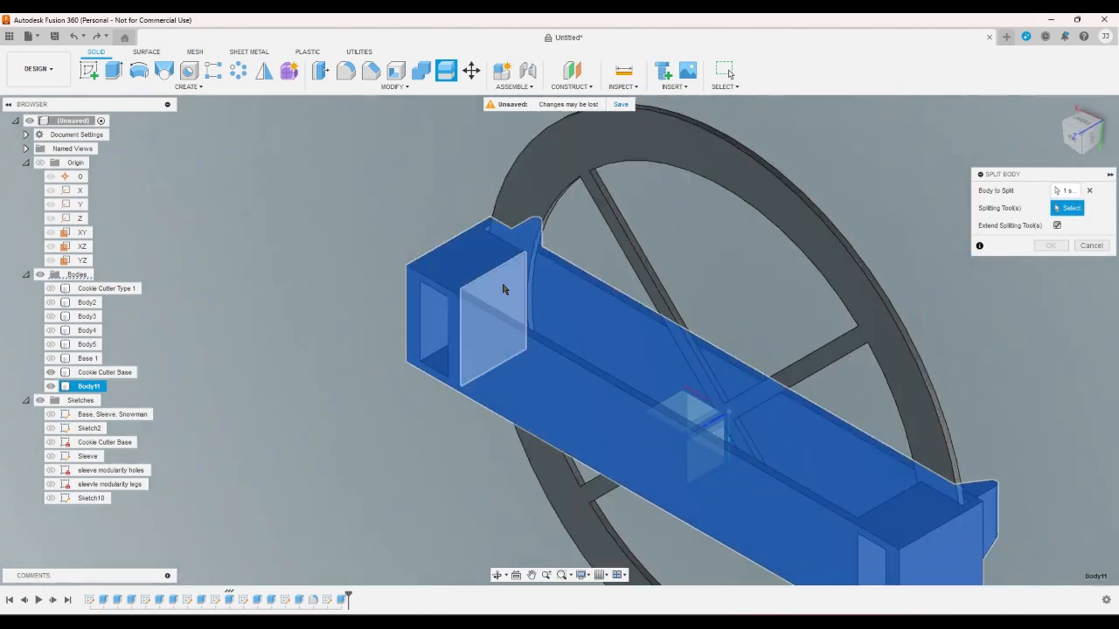
{"action": "left_click", "coordinate": [499, 287]}
{"action": "left_click", "coordinate": [1050, 246]}
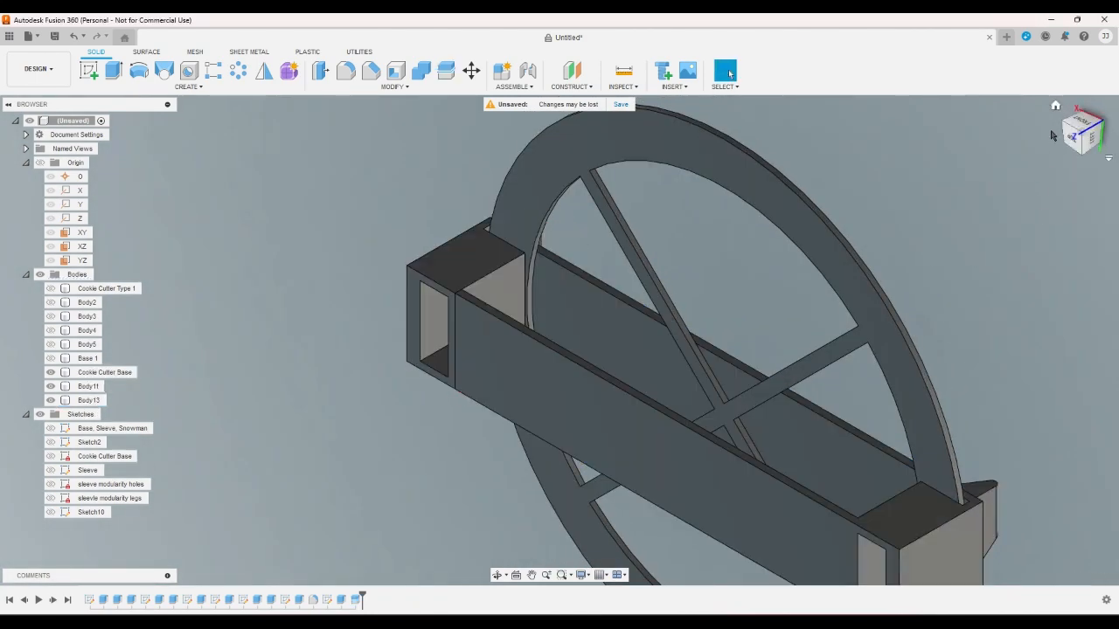
Examine the separated end block from both sides, including its modularity hole, bevelled leg and split line
{"action": "left_click_drag", "start_coordinate": [1064, 128], "coordinate": [1036, 165]}
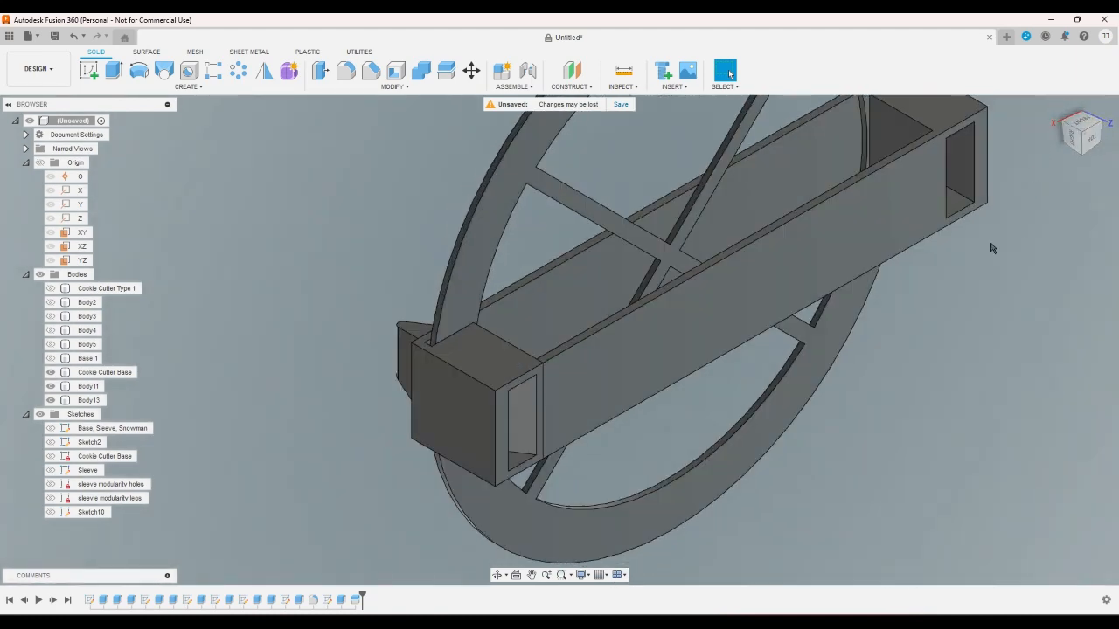
{"action": "left_click", "coordinate": [505, 378]}
{"action": "left_click", "coordinate": [481, 376]}
{"action": "left_click", "coordinate": [317, 338]}
{"action": "left_click", "coordinate": [1065, 124]}
{"action": "scroll", "coordinate": [774, 327], "scroll_direction": "up", "scroll_amount": 2}
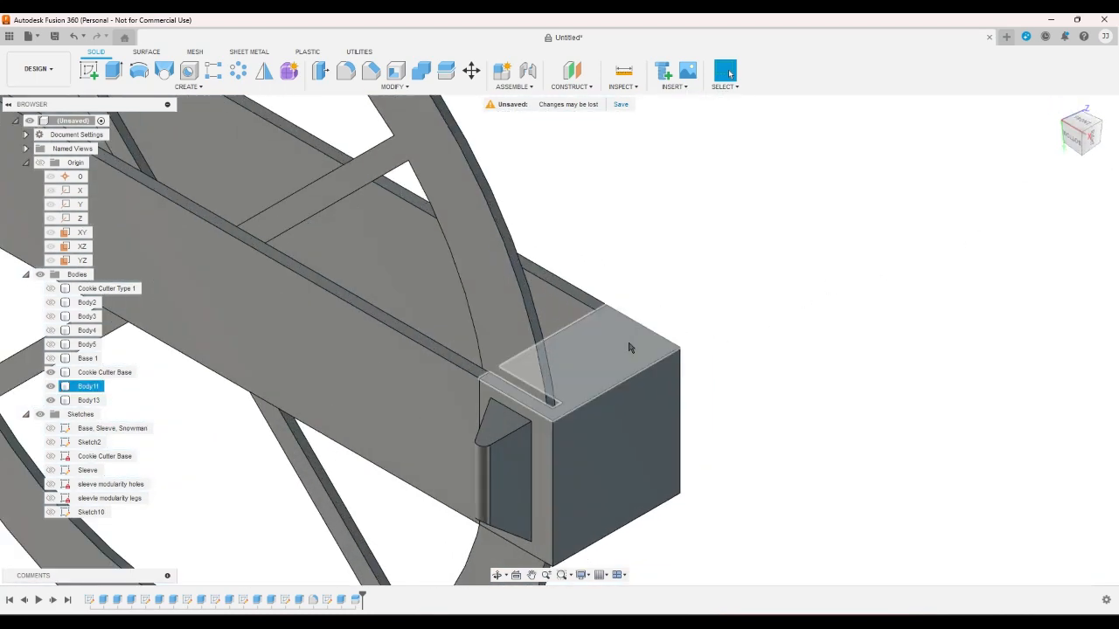
{"action": "left_click", "coordinate": [636, 411]}
{"action": "left_click", "coordinate": [877, 448]}
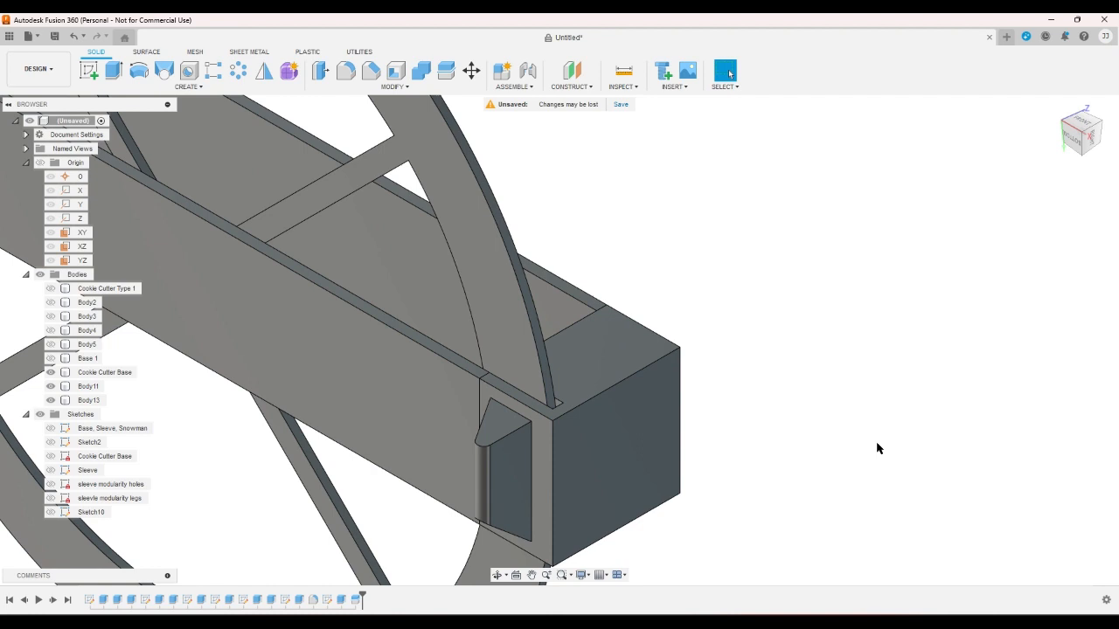
Rename the separated end block body as "modularity test"
{"action": "left_click", "coordinate": [662, 444]}
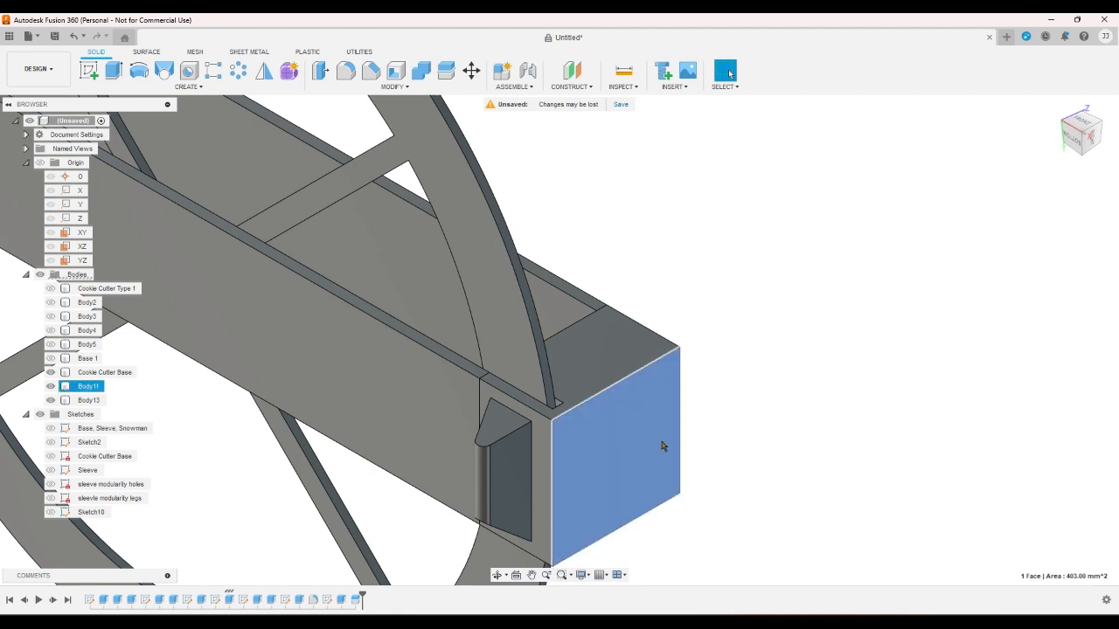
{"action": "right_click", "coordinate": [91, 386]}
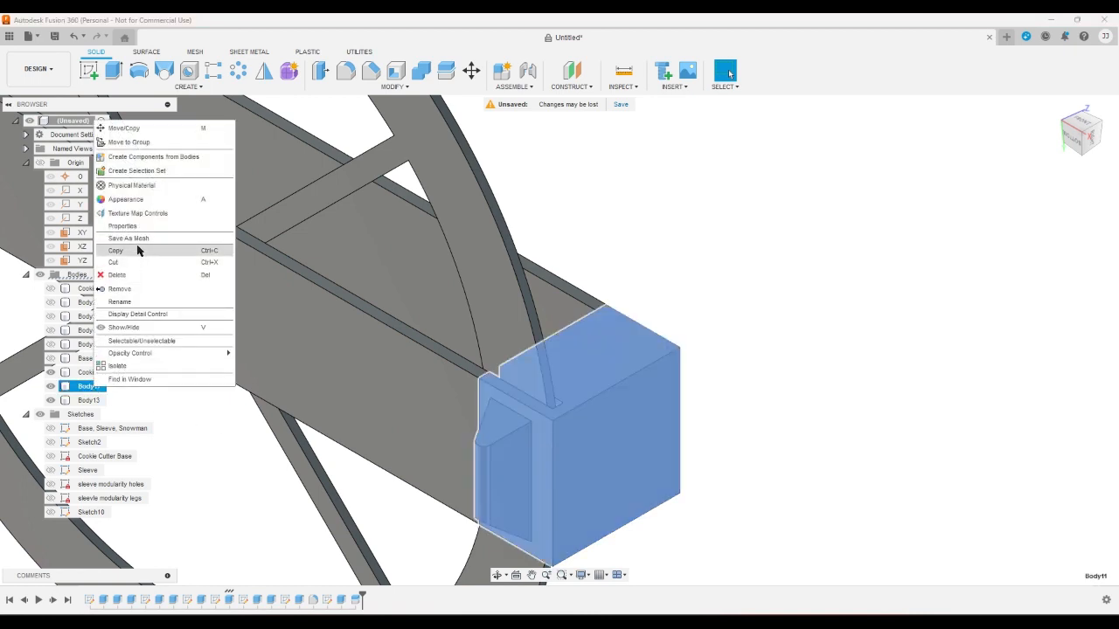
{"action": "left_click", "coordinate": [128, 306]}
{"action": "key", "text": "Escape"}
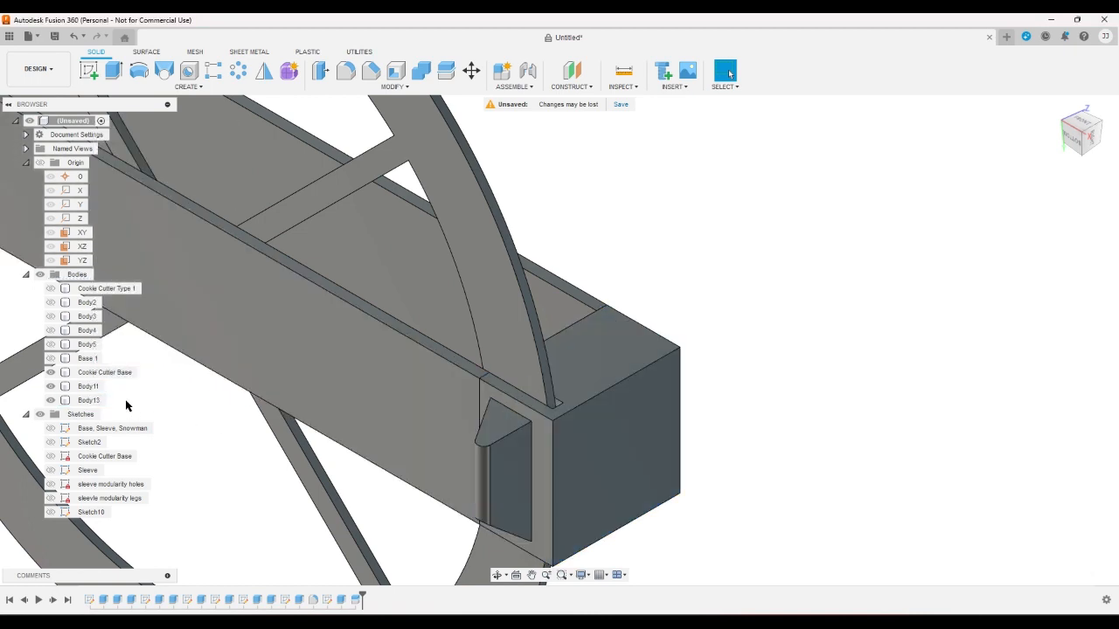
{"action": "right_click", "coordinate": [98, 390]}
{"action": "left_click", "coordinate": [126, 301]}
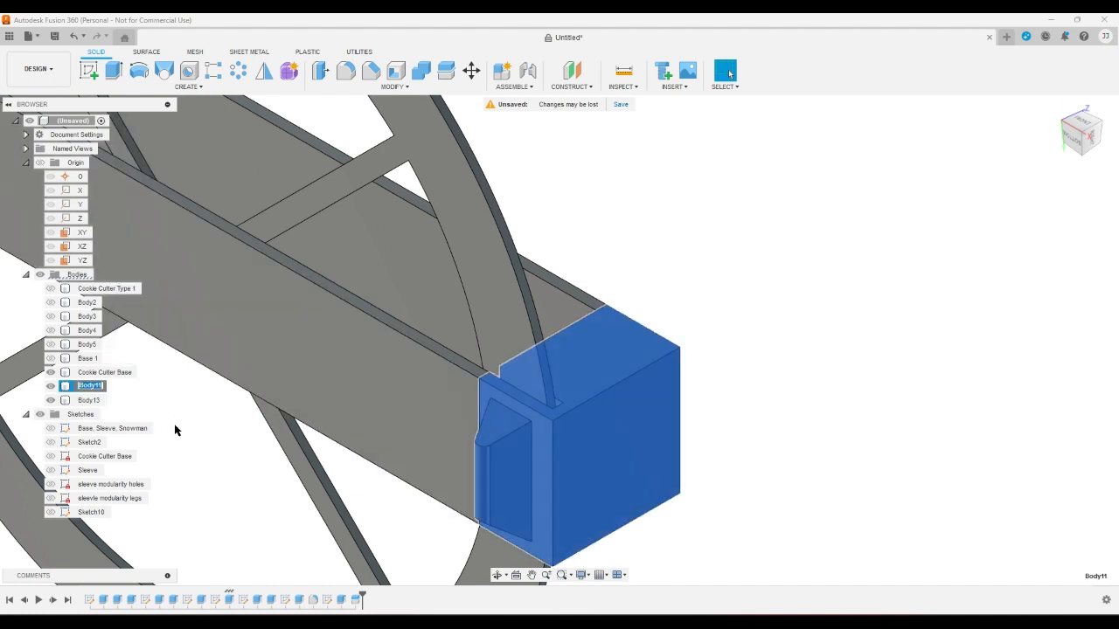
{"action": "type", "text": "modularity test"}
{"action": "key", "text": "Return"}
{"action": "left_click", "coordinate": [175, 430]}
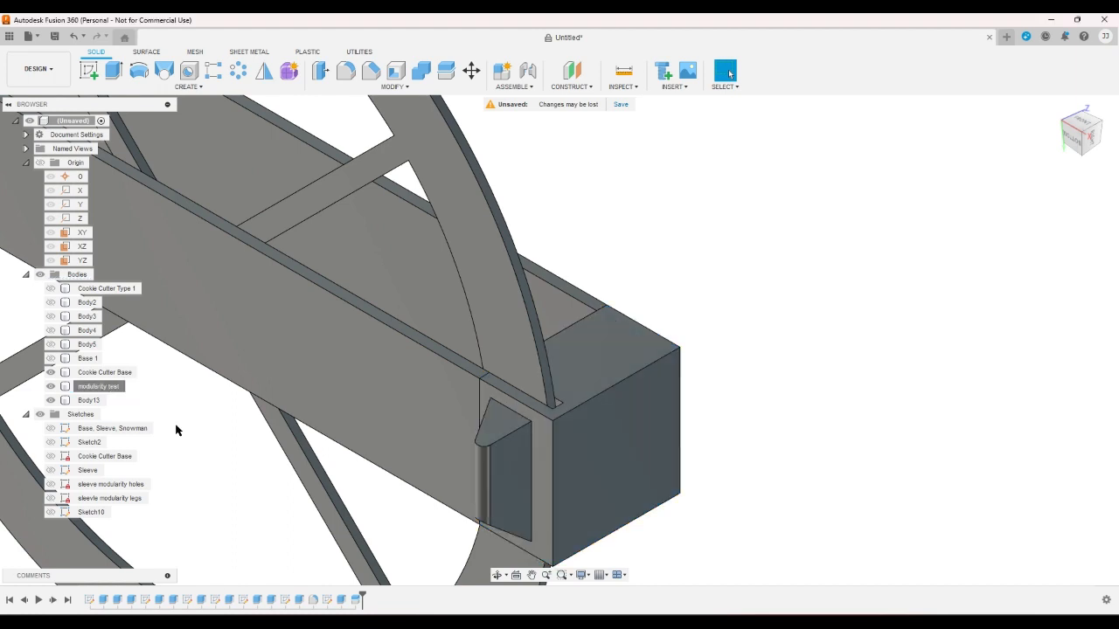
Start exporting the modularity test body as a 3MF mesh with medium refinement, and browse for a save location on the computer
{"action": "right_click", "coordinate": [108, 387]}
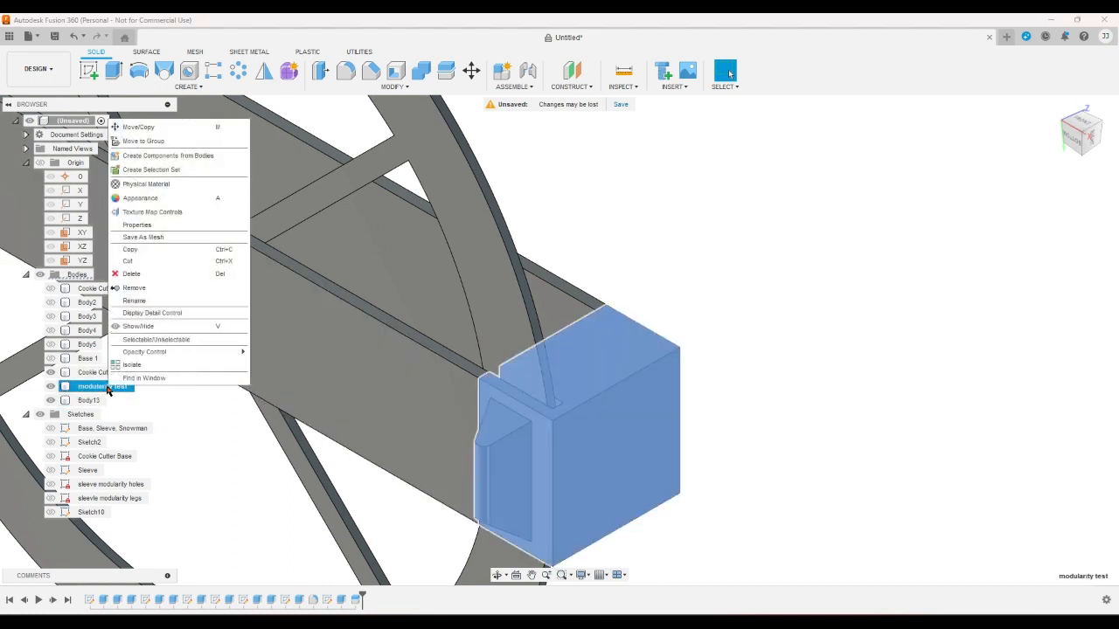
{"action": "left_click", "coordinate": [142, 236]}
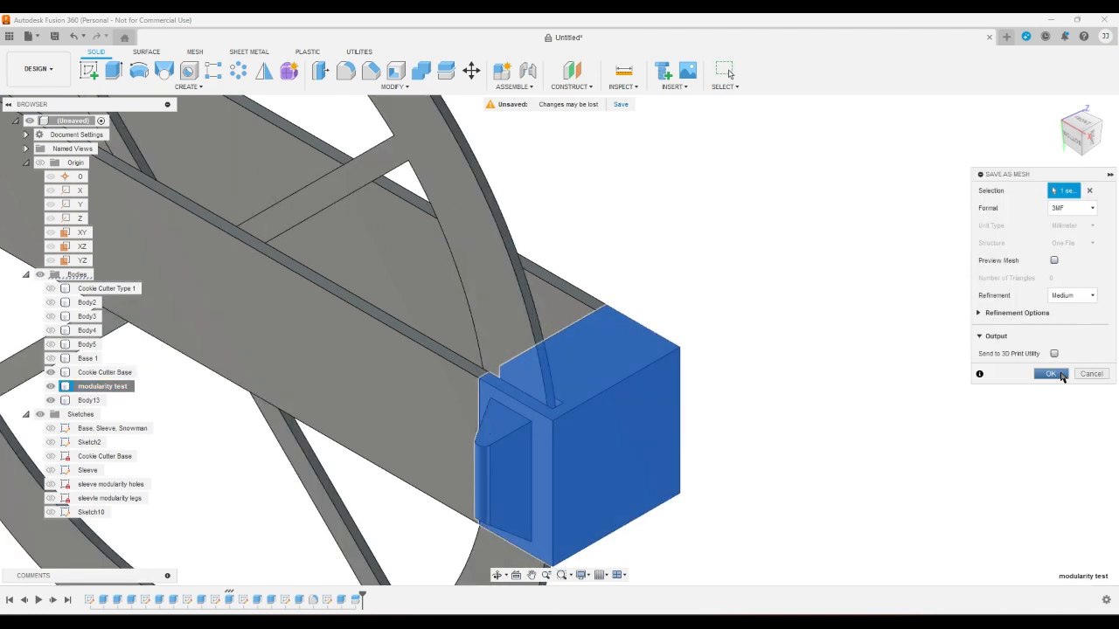
{"action": "left_click", "coordinate": [1051, 374]}
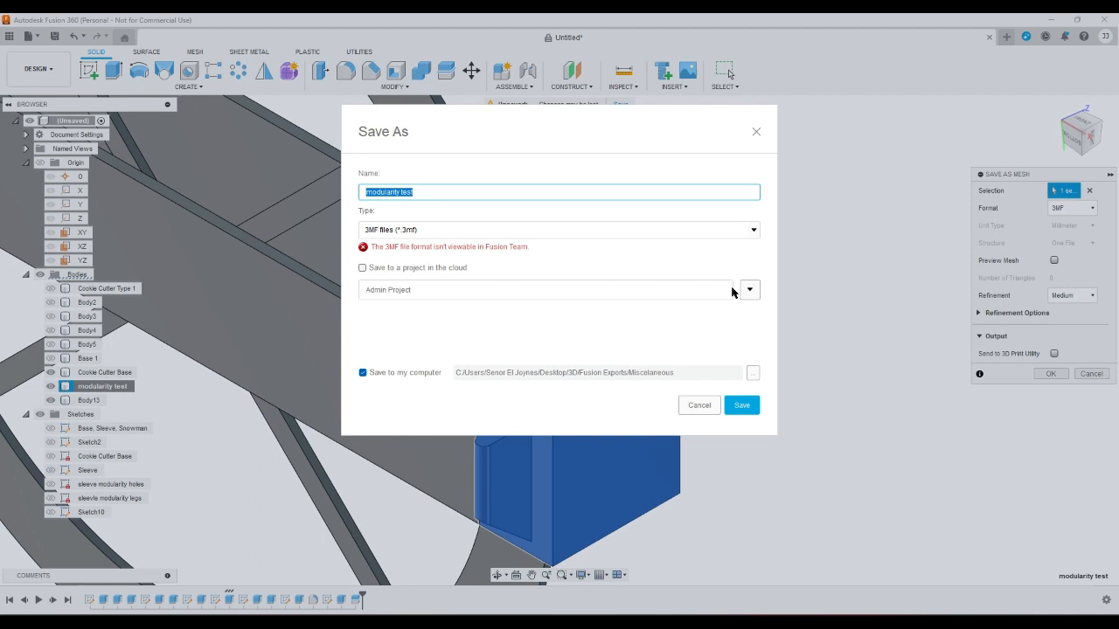
{"action": "left_click", "coordinate": [753, 374]}
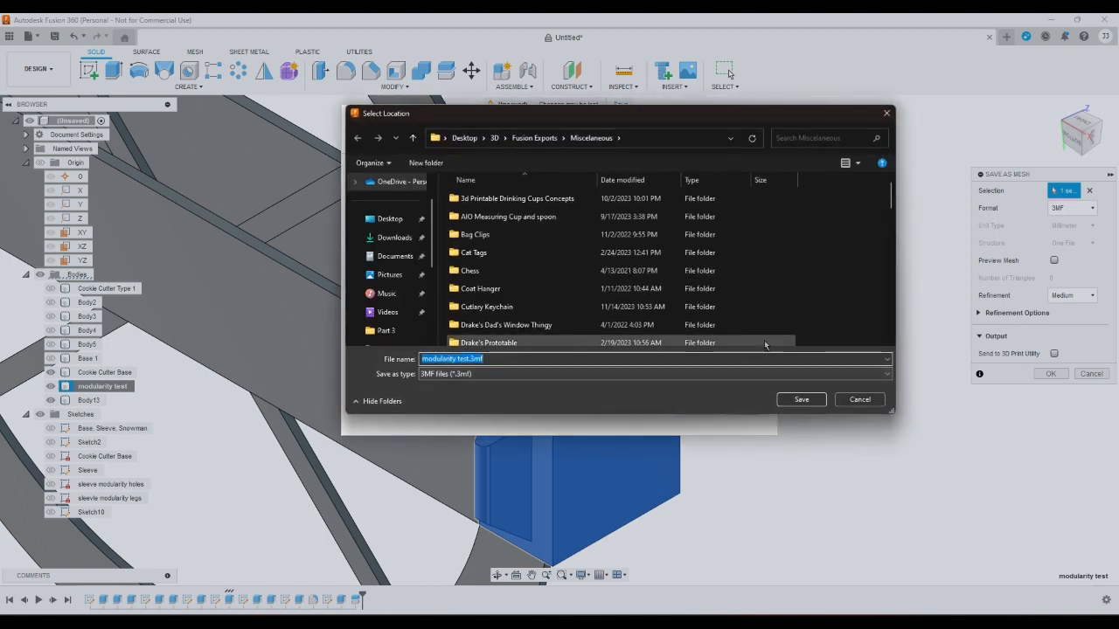
Create a new folder named "Modular Cookie Cutters" inside the Miscelaneous exports folder
{"action": "right_click", "coordinate": [832, 309]}
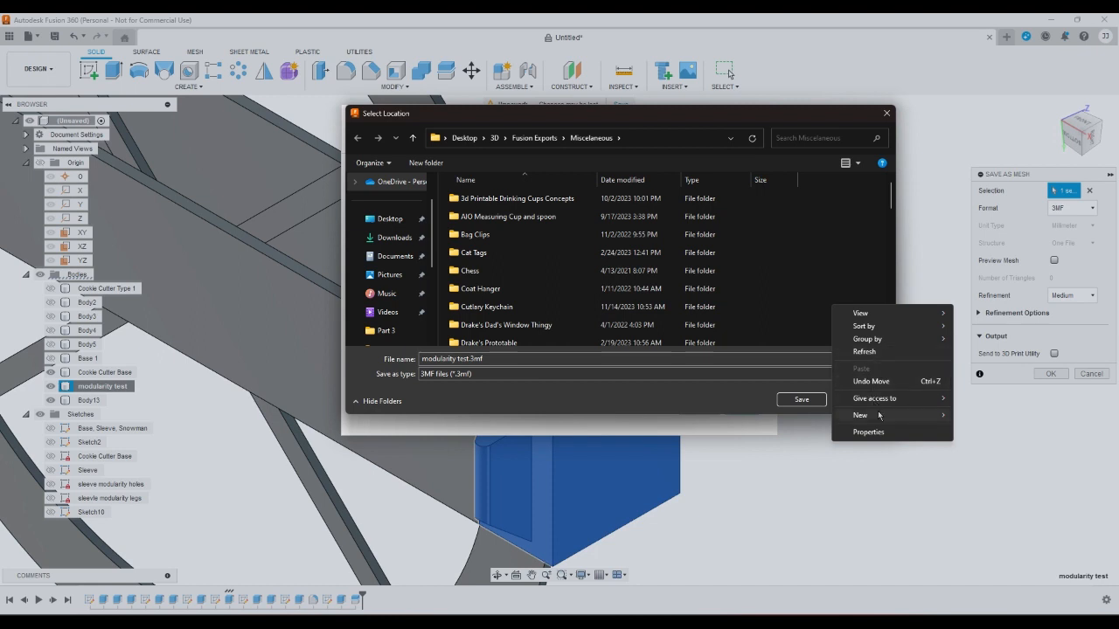
{"action": "mouse_move", "coordinate": [938, 422]}
{"action": "left_click", "coordinate": [811, 417]}
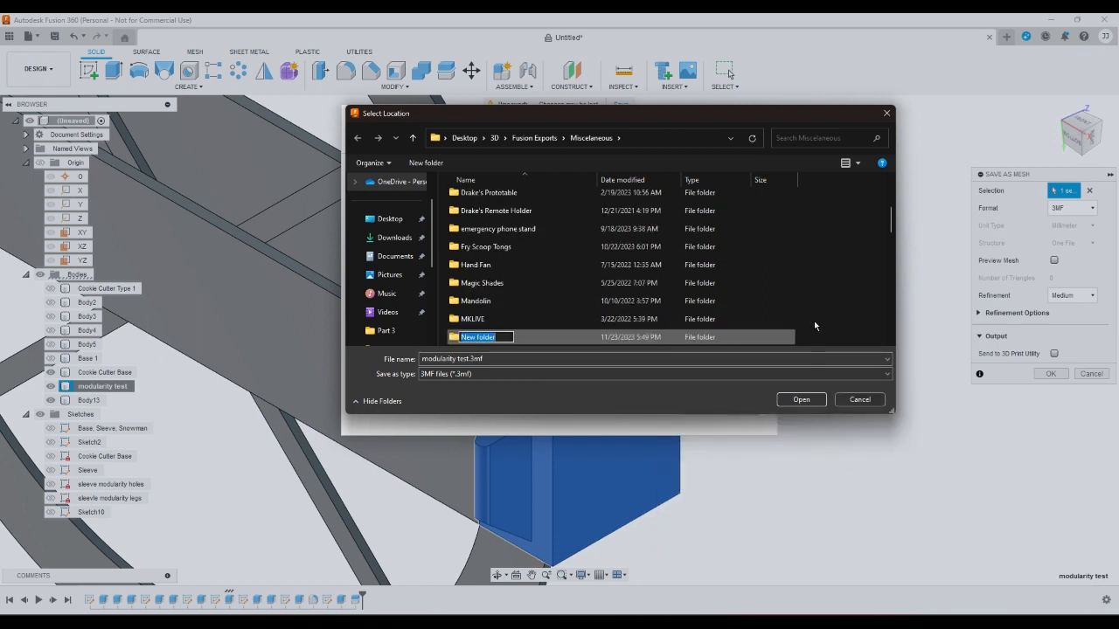
{"action": "type", "text": "Cookie Cutter"}
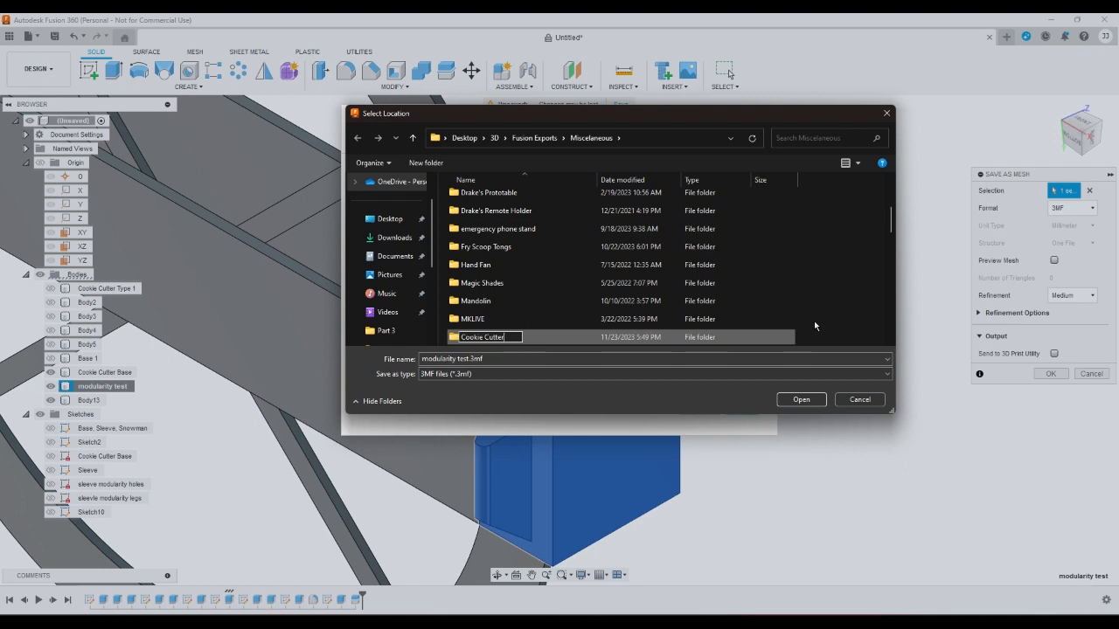
{"action": "key", "text": "BackSpace"}
{"action": "key", "text": "BackSpace"}
{"action": "key", "text": "BackSpace"}
{"action": "key", "text": "BackSpace"}
{"action": "key", "text": "BackSpace"}
{"action": "key", "text": "BackSpace"}
{"action": "key", "text": "BackSpace"}
{"action": "key", "text": "BackSpace"}
{"action": "key", "text": "BackSpace"}
{"action": "key", "text": "BackSpace"}
{"action": "key", "text": "BackSpace"}
{"action": "key", "text": "BackSpace"}
{"action": "key", "text": "BackSpace"}
{"action": "type", "text": "Modular Cookie Cutters"}
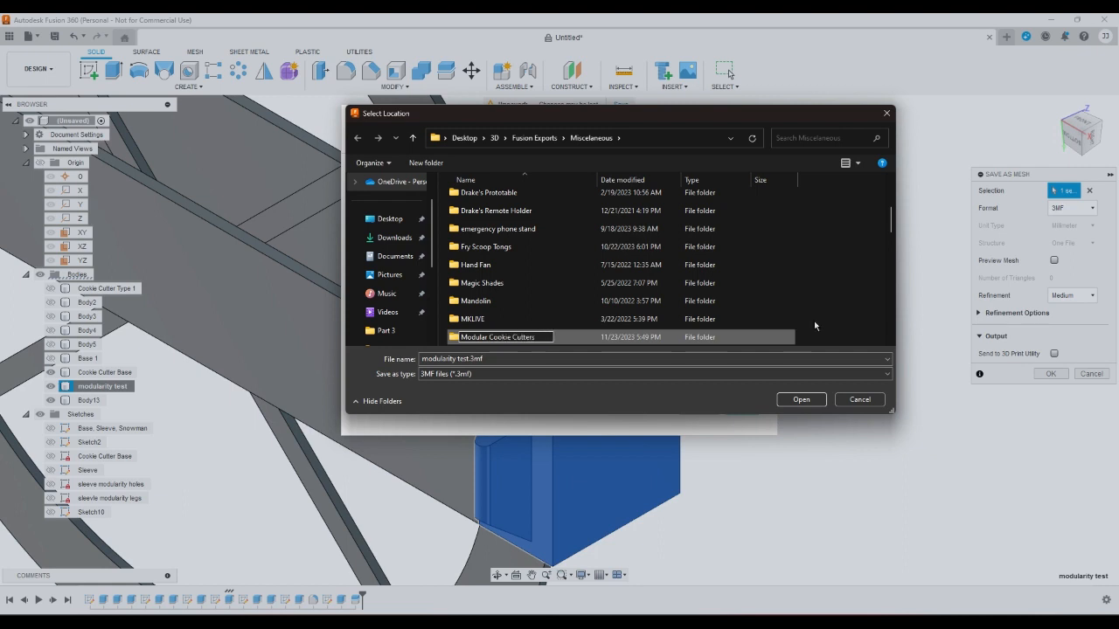
{"action": "key", "text": "Return"}
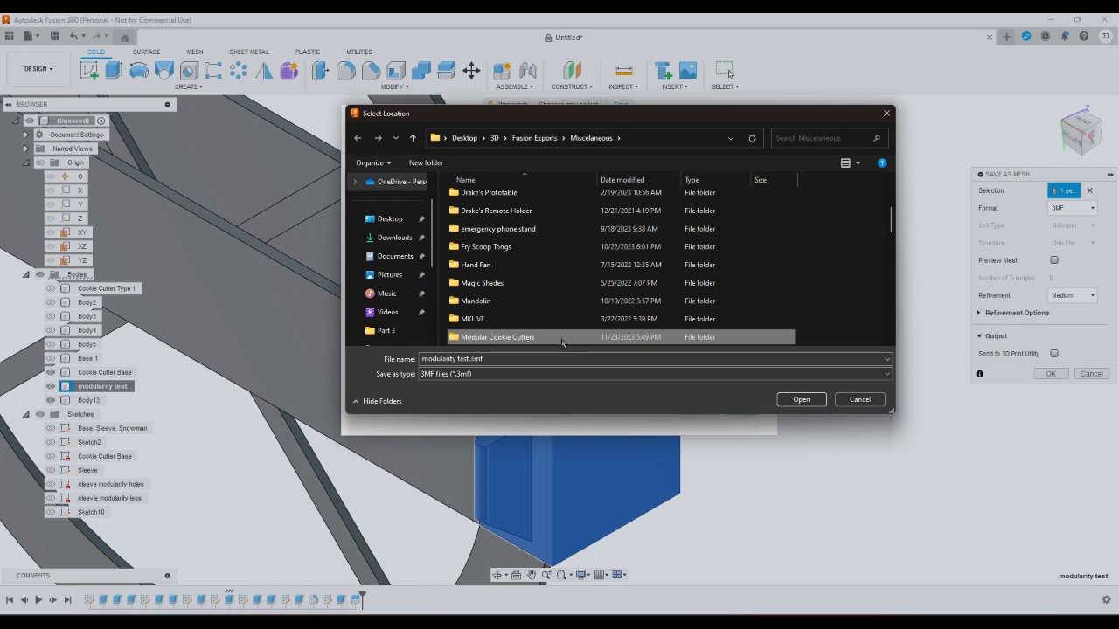
Open the Modular Cookie Cutters folder and create a subfolder named "sleeve testing" in it
{"action": "double_click", "coordinate": [525, 338]}
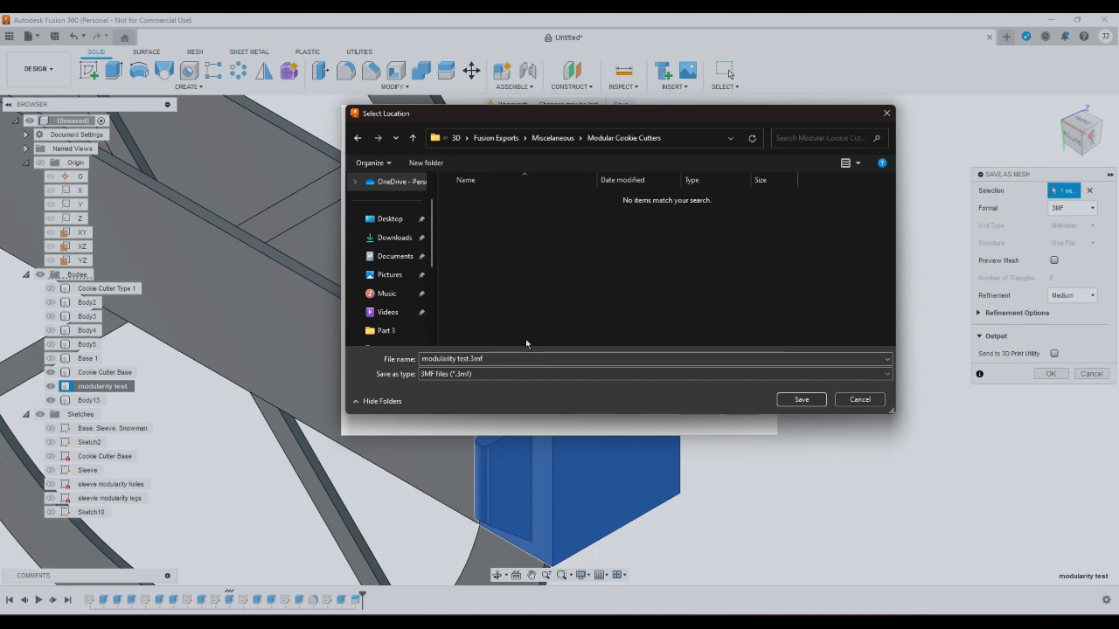
{"action": "right_click", "coordinate": [548, 286]}
{"action": "mouse_move", "coordinate": [594, 406]}
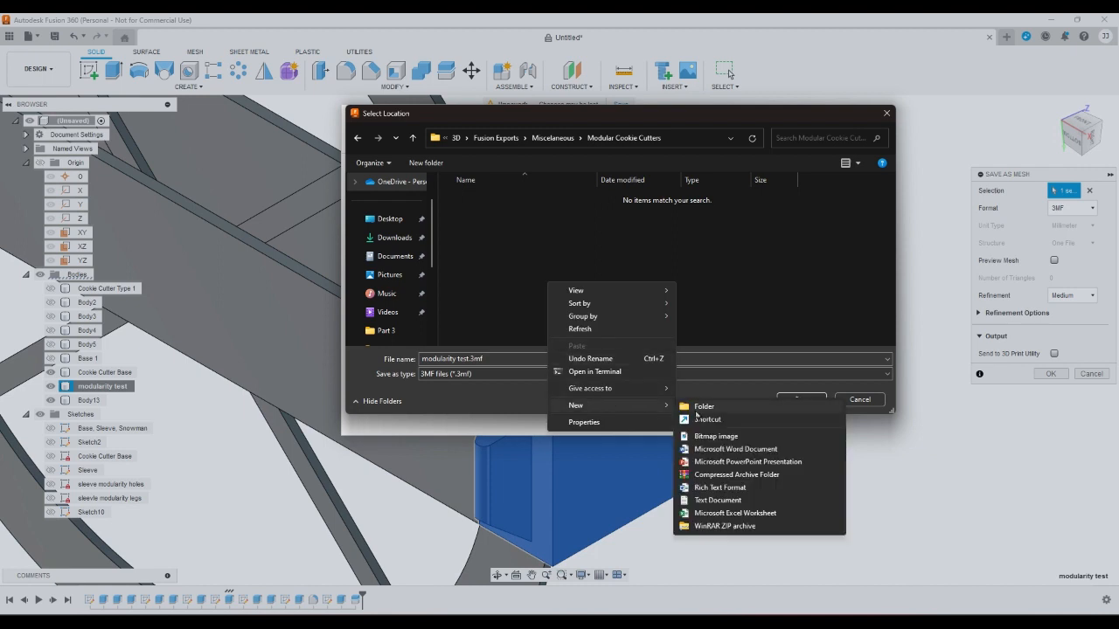
{"action": "left_click", "coordinate": [699, 407]}
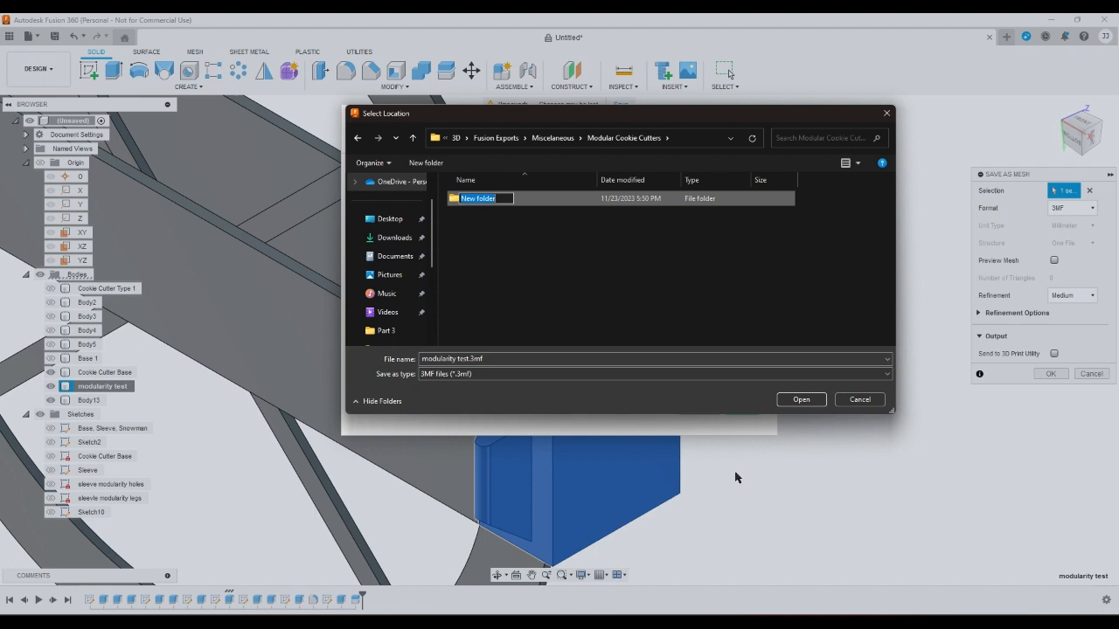
{"action": "type", "text": "sleeve testing"}
{"action": "key", "text": "Return"}
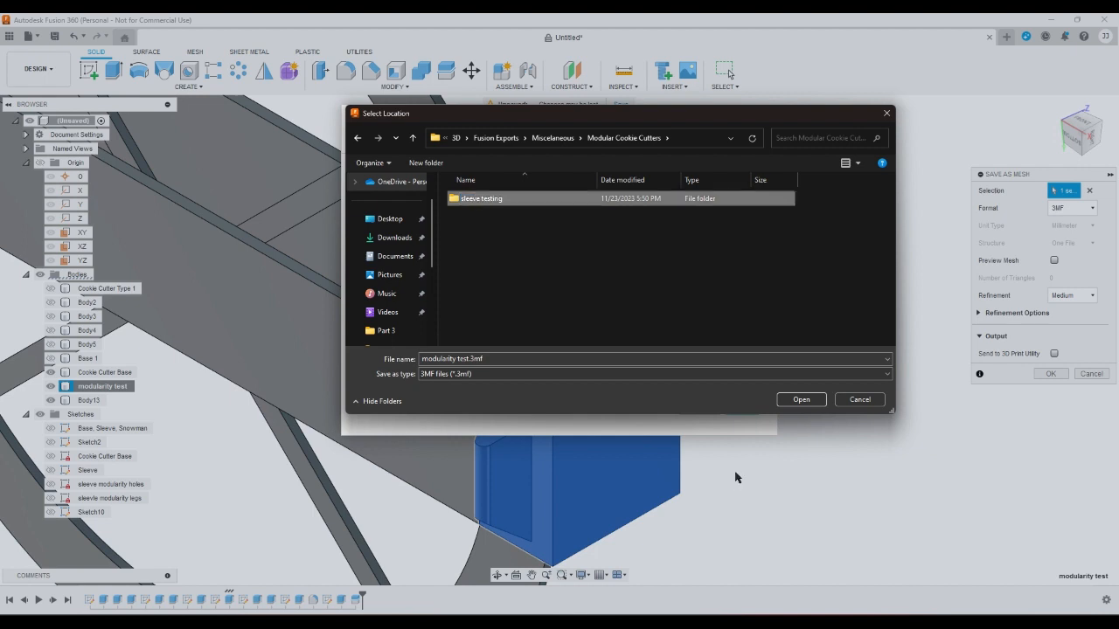
Save the "modularity test" 3MF file in the "sleeve testing" folder on the computer
{"action": "key", "text": "Return"}
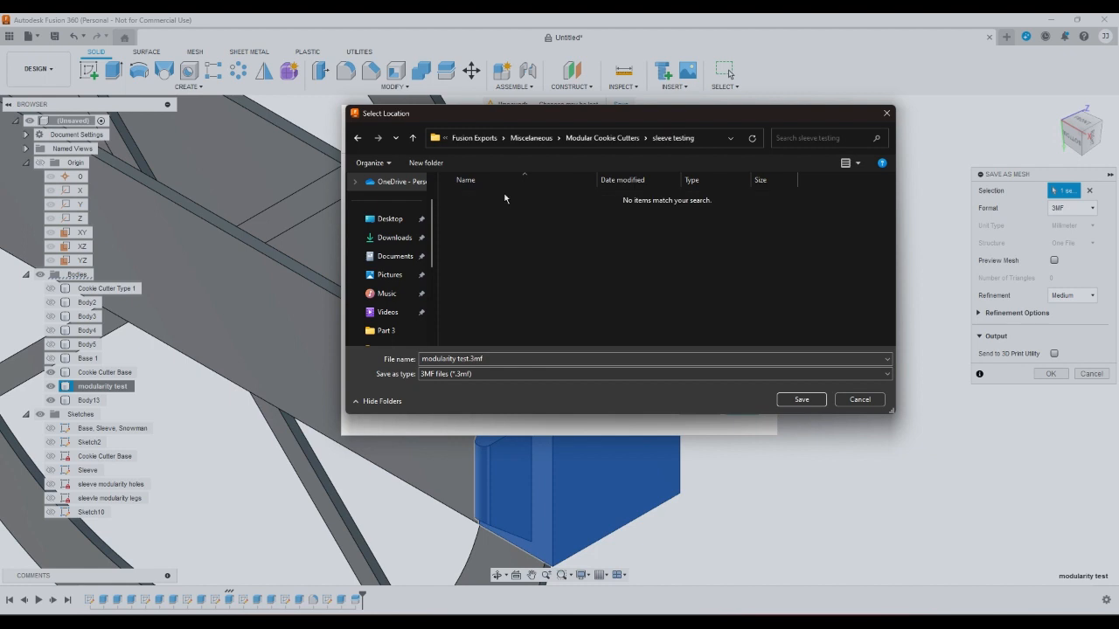
{"action": "left_click", "coordinate": [821, 406]}
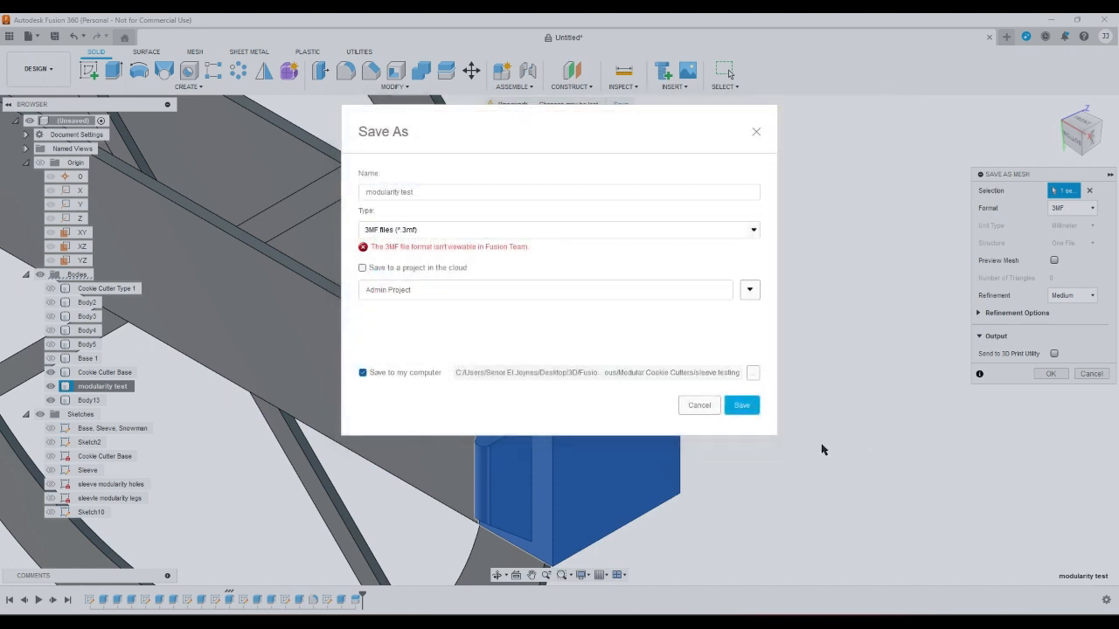
{"action": "left_click", "coordinate": [739, 407]}
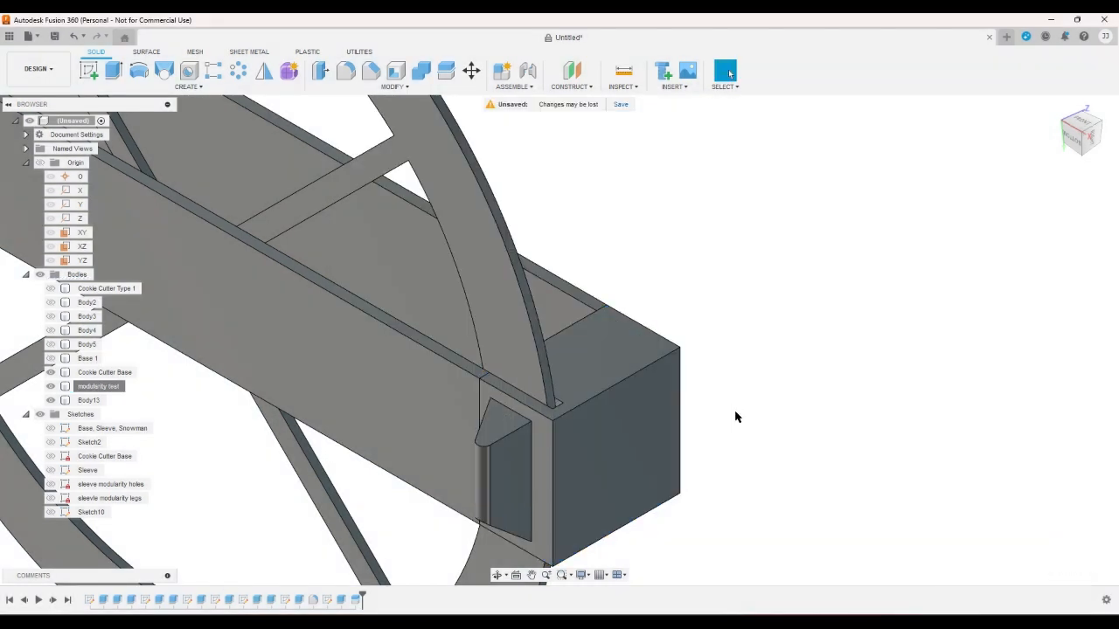
Inspect the sleeve's interior with a section analysis based on the end block's side face, placing the cut plane at -5 mm, and close it without keeping it
{"action": "scroll", "coordinate": [737, 416], "scroll_direction": "down", "scroll_amount": 10}
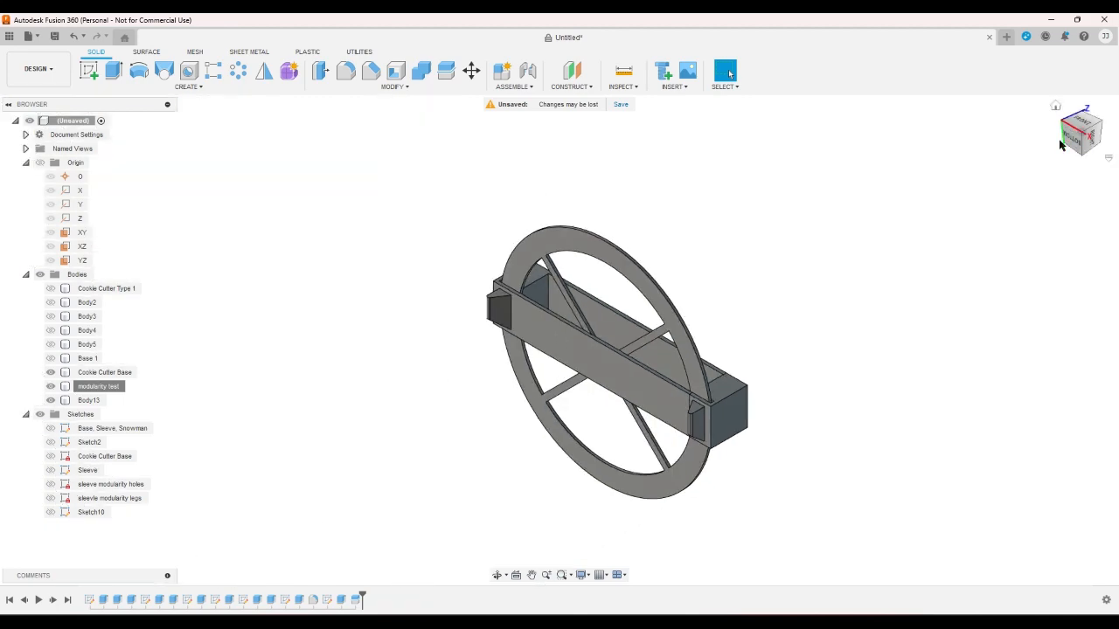
{"action": "left_click", "coordinate": [1082, 119]}
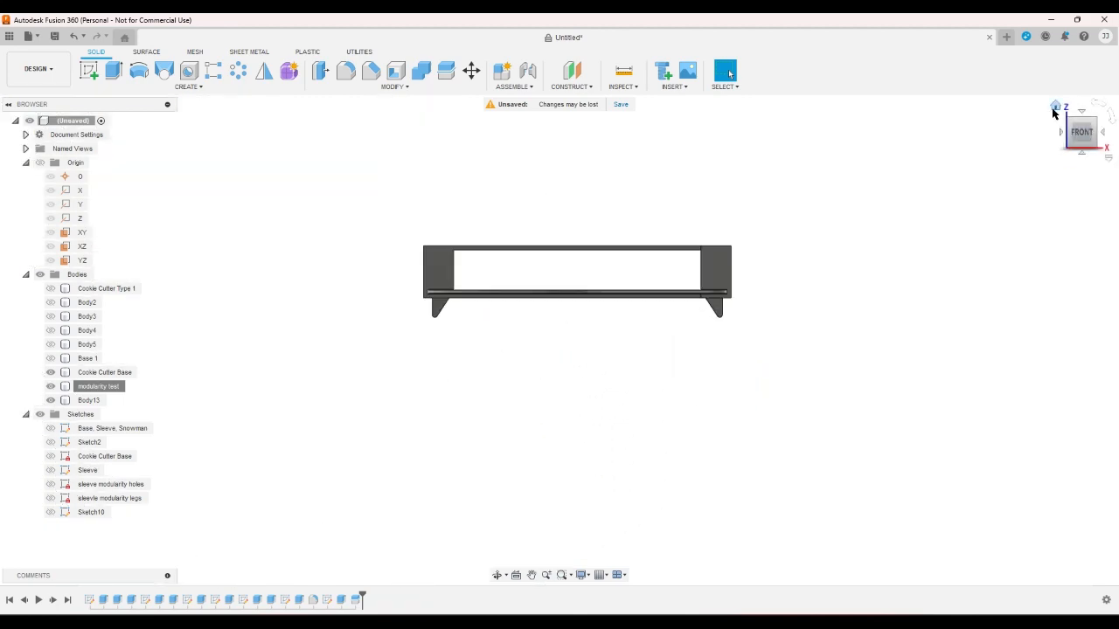
{"action": "left_click", "coordinate": [1055, 107]}
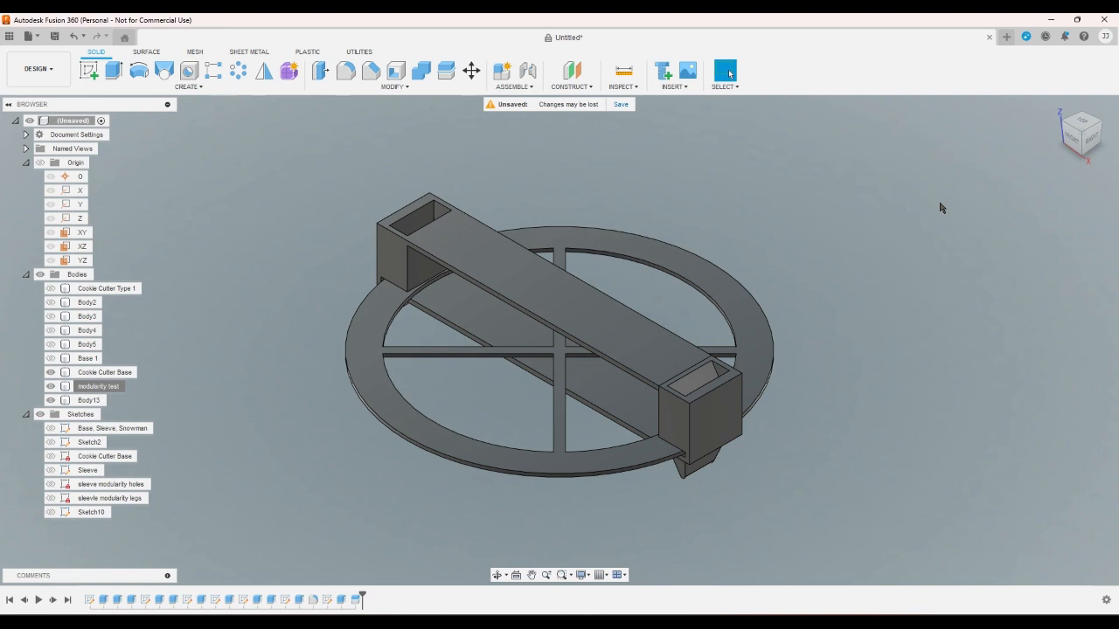
{"action": "scroll", "coordinate": [699, 455], "scroll_direction": "up", "scroll_amount": 5}
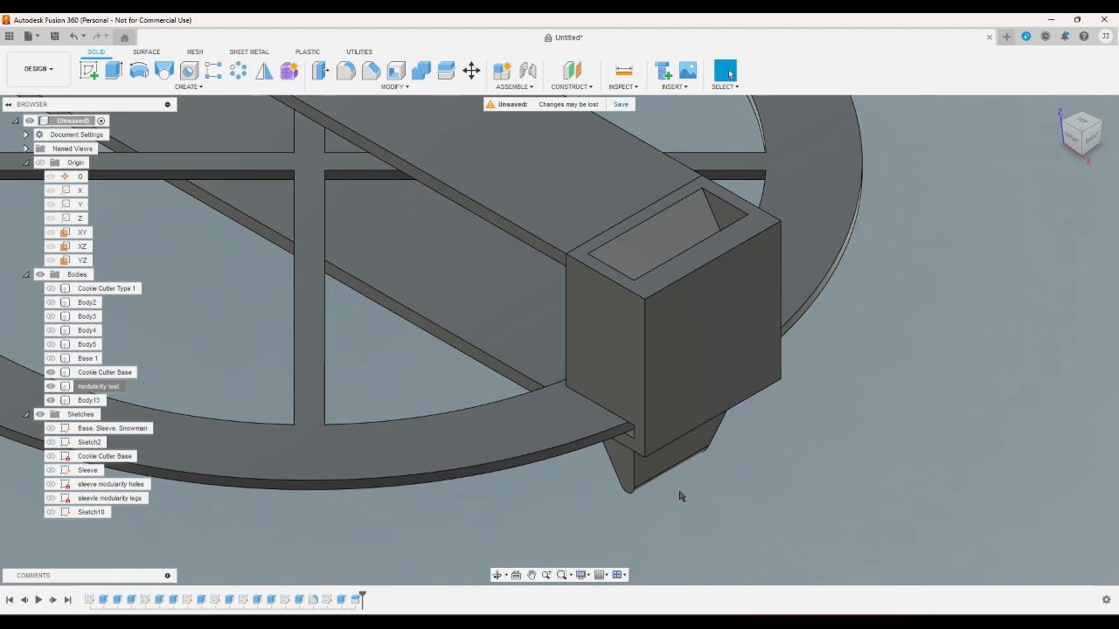
{"action": "scroll", "coordinate": [680, 497], "scroll_direction": "down", "scroll_amount": 2}
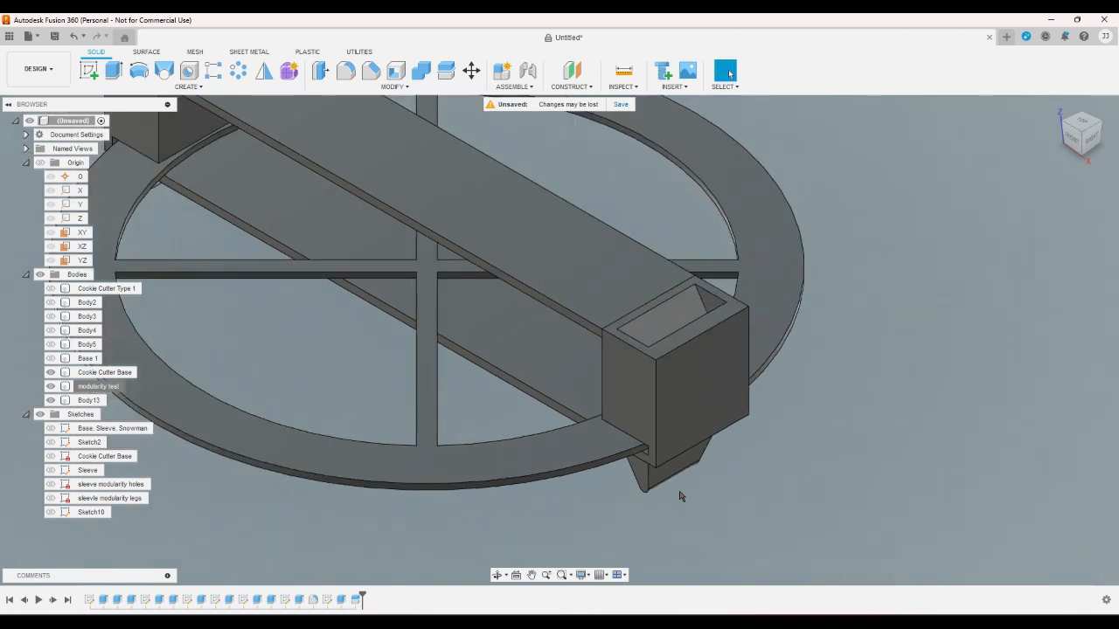
{"action": "scroll", "coordinate": [680, 497], "scroll_direction": "down", "scroll_amount": 2}
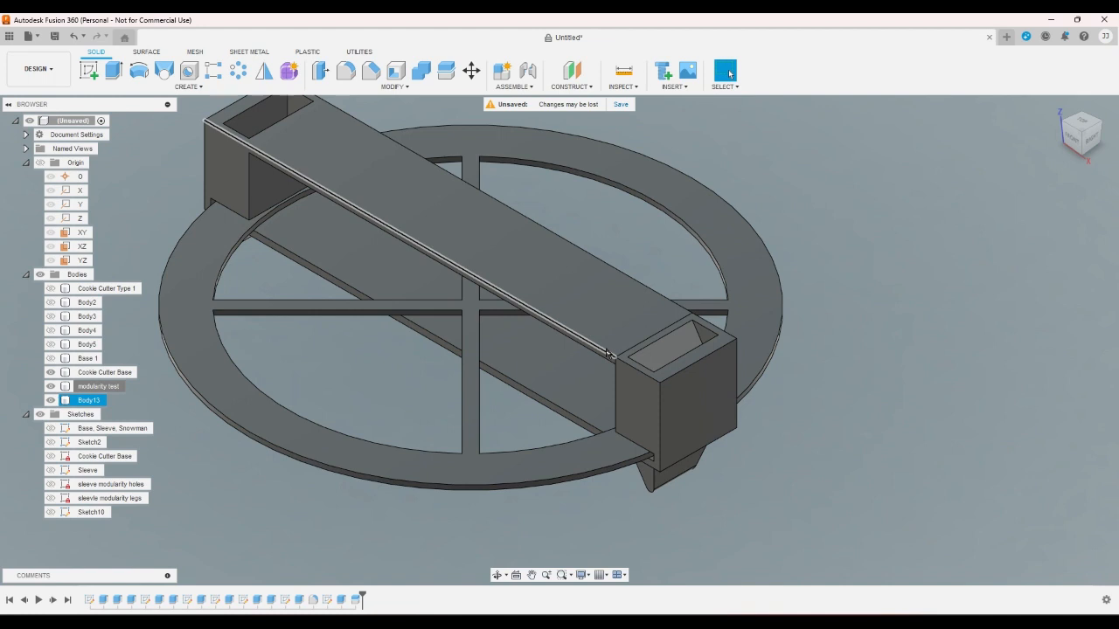
{"action": "left_click", "coordinate": [349, 87]}
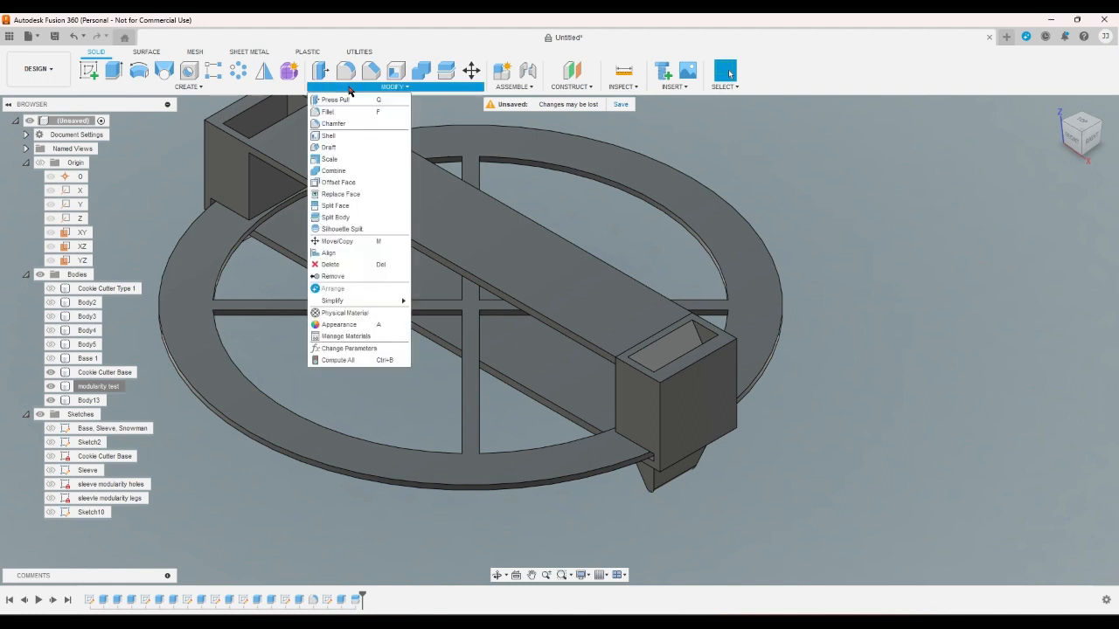
{"action": "left_click", "coordinate": [622, 86]}
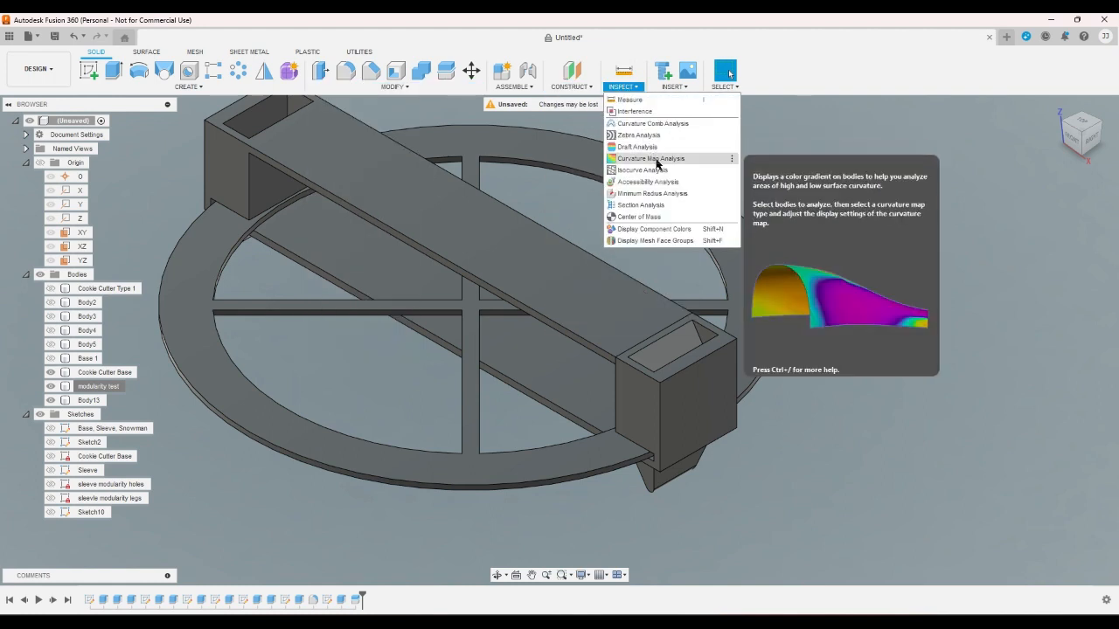
{"action": "left_click", "coordinate": [640, 204]}
{"action": "left_click", "coordinate": [626, 400]}
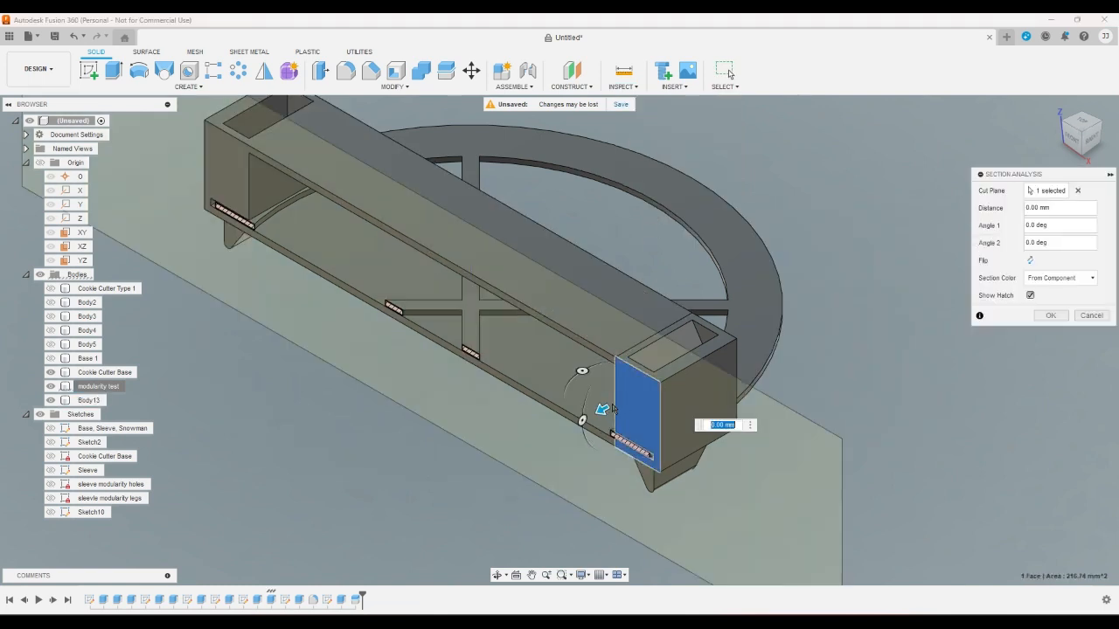
{"action": "left_click_drag", "start_coordinate": [598, 411], "coordinate": [620, 395]}
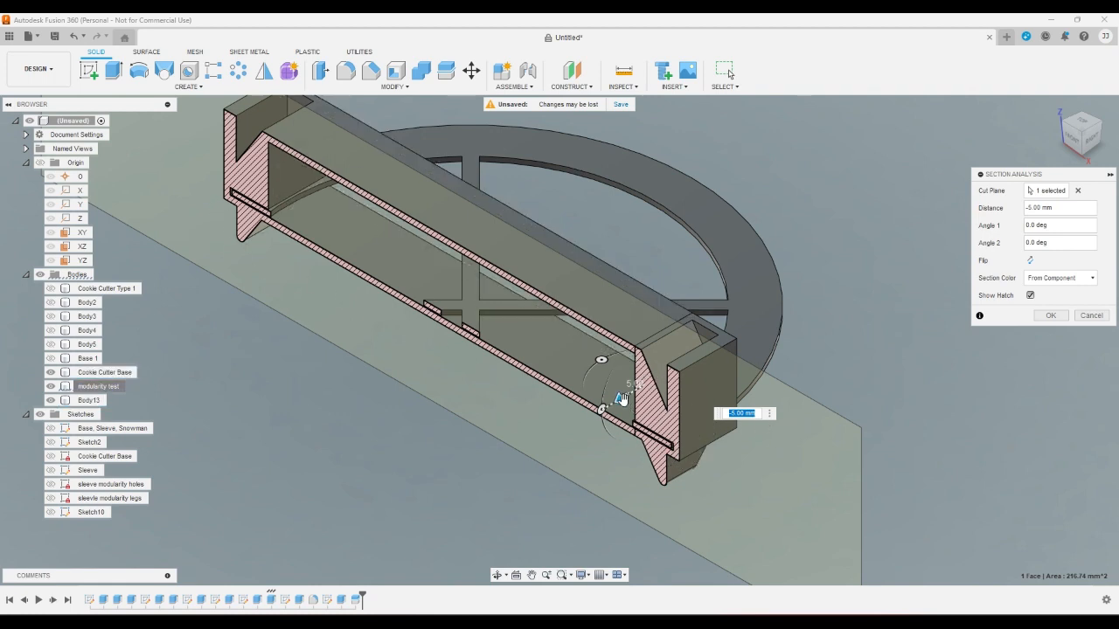
{"action": "left_click_drag", "start_coordinate": [620, 399], "coordinate": [369, 467]}
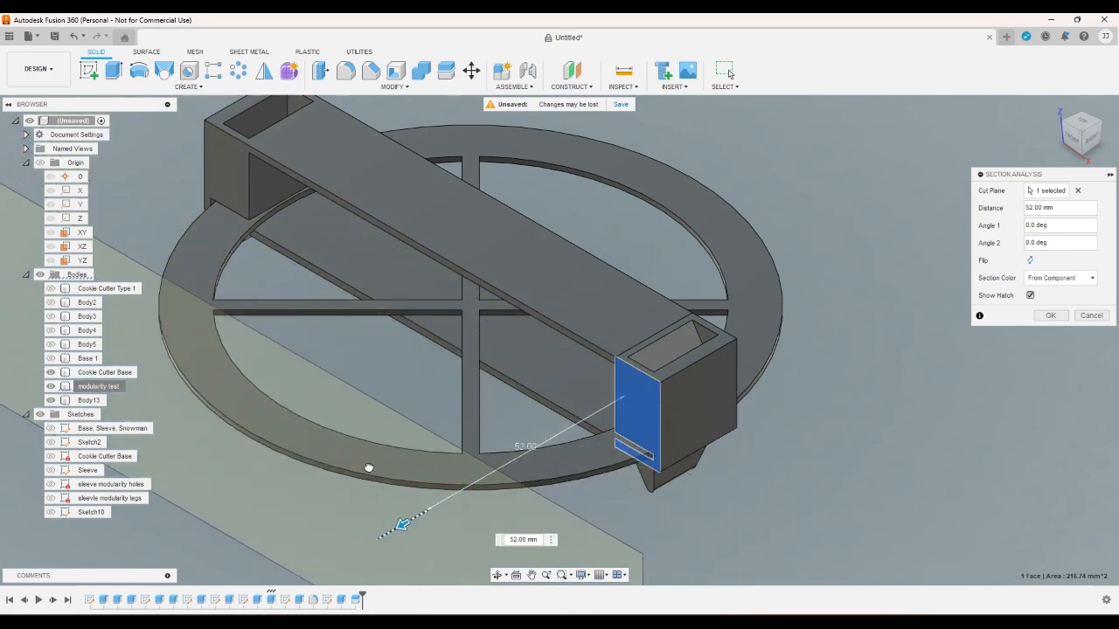
{"action": "key", "text": "Escape"}
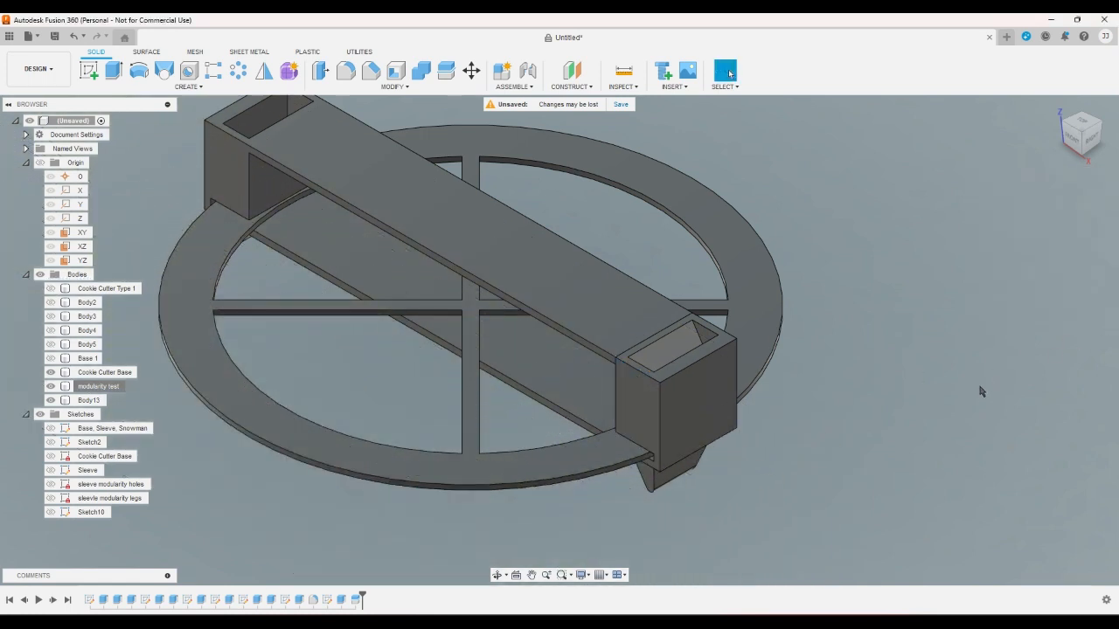
Save the design as "Modular Cookie Cutters" in the Miscelaneous project
{"action": "left_click", "coordinate": [1054, 109]}
{"action": "left_click", "coordinate": [54, 36]}
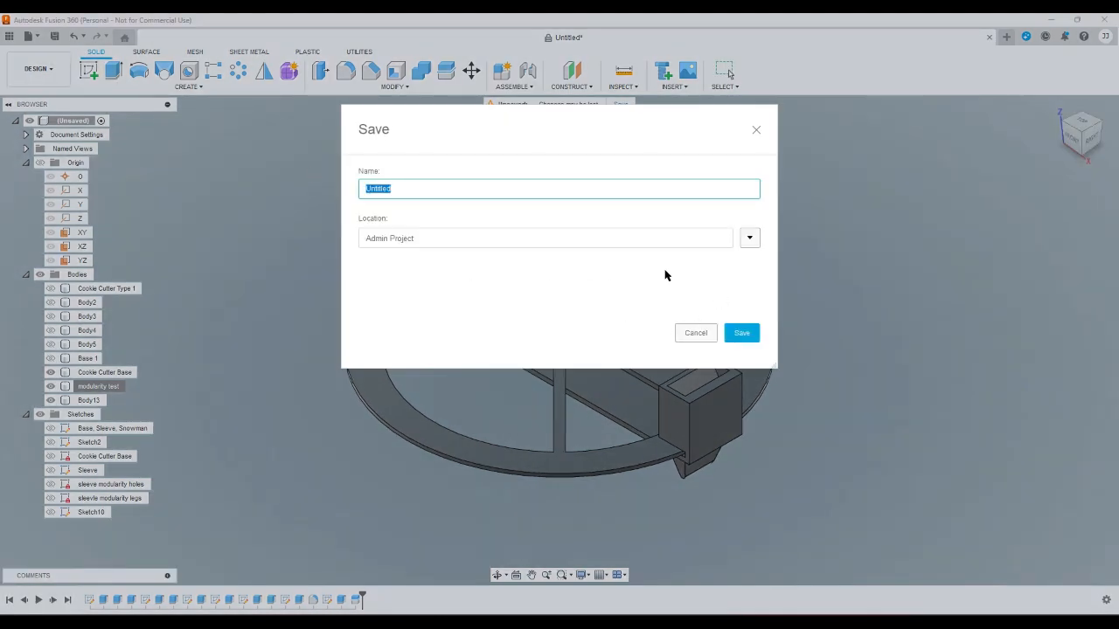
{"action": "left_click", "coordinate": [750, 239]}
{"action": "left_click", "coordinate": [400, 465]}
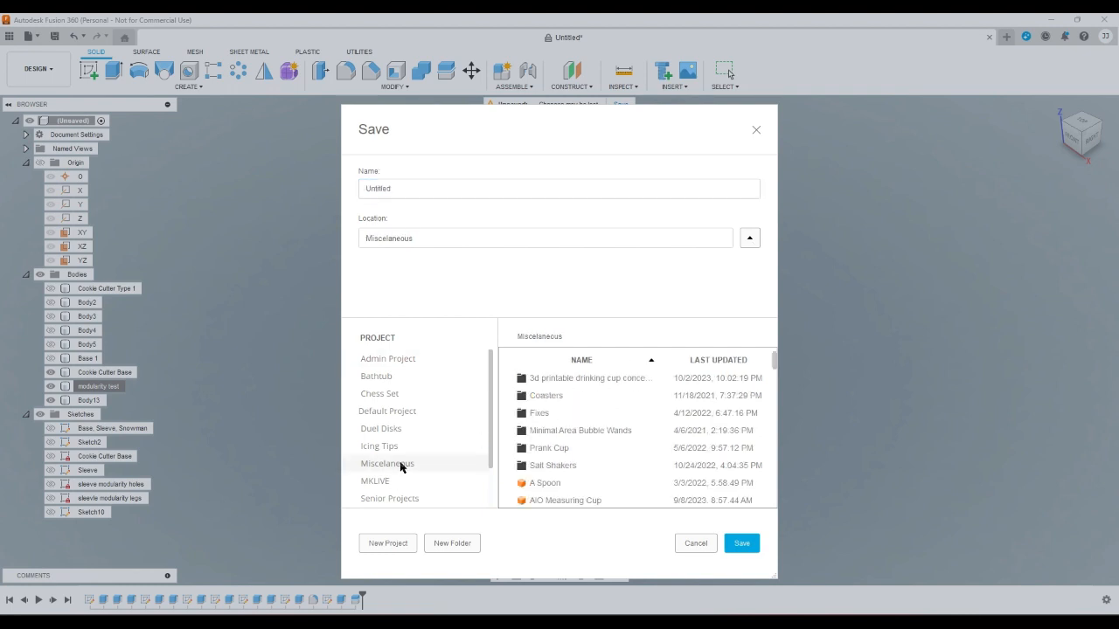
{"action": "left_click", "coordinate": [489, 187]}
{"action": "double_click", "coordinate": [488, 186]}
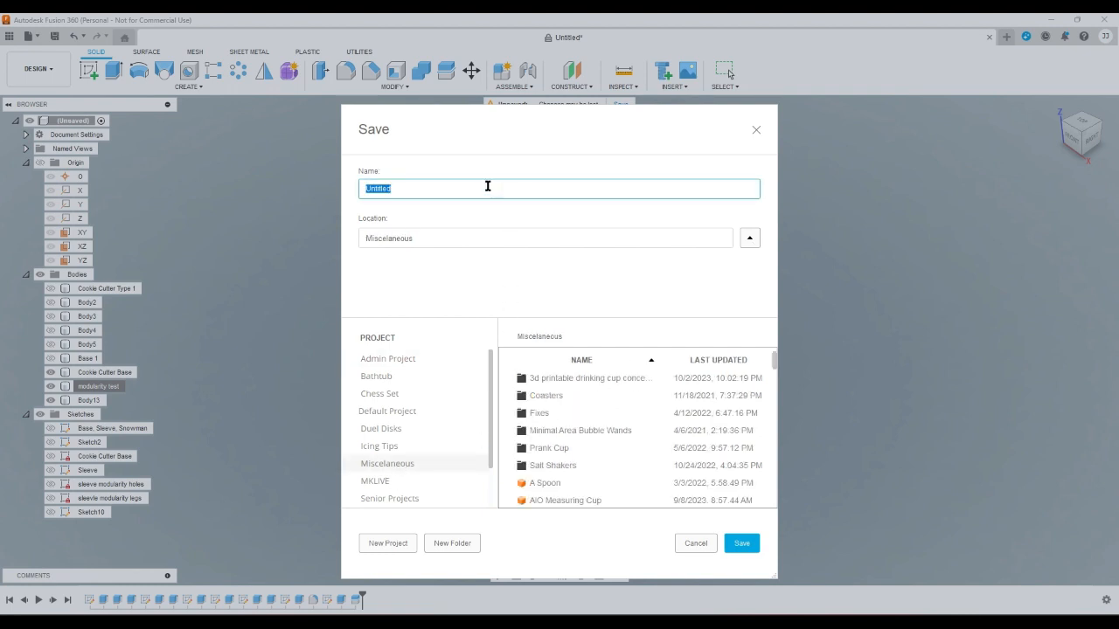
{"action": "type", "text": "Modular Cookie Cutters"}
{"action": "key", "text": "Return"}
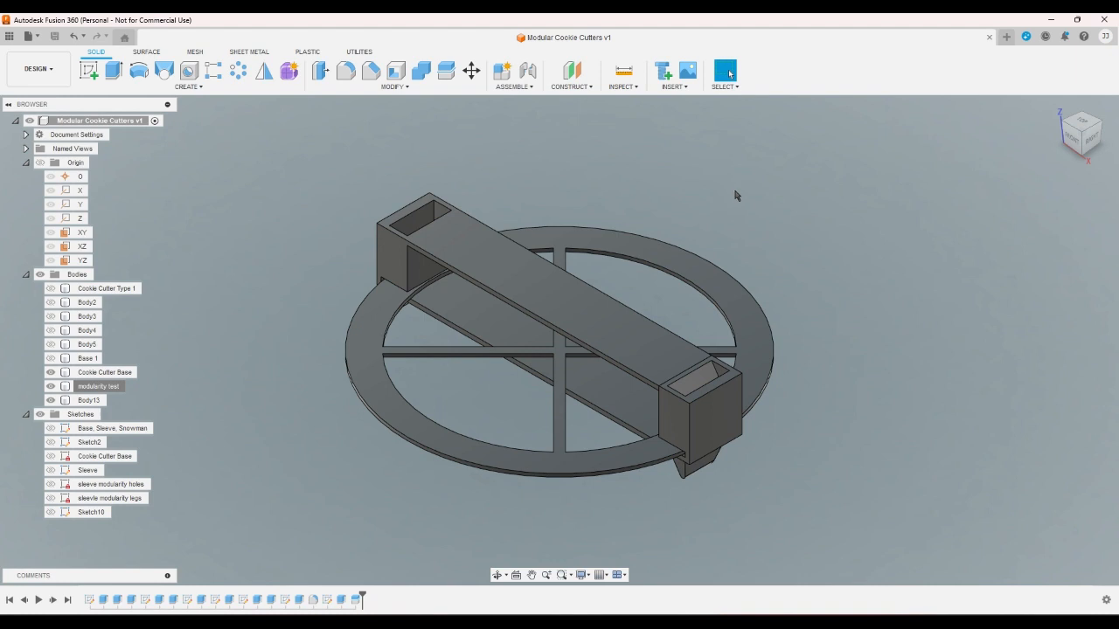
Examine the end block and its modularity leg up close and from the right side of the model
{"action": "left_click", "coordinate": [709, 427]}
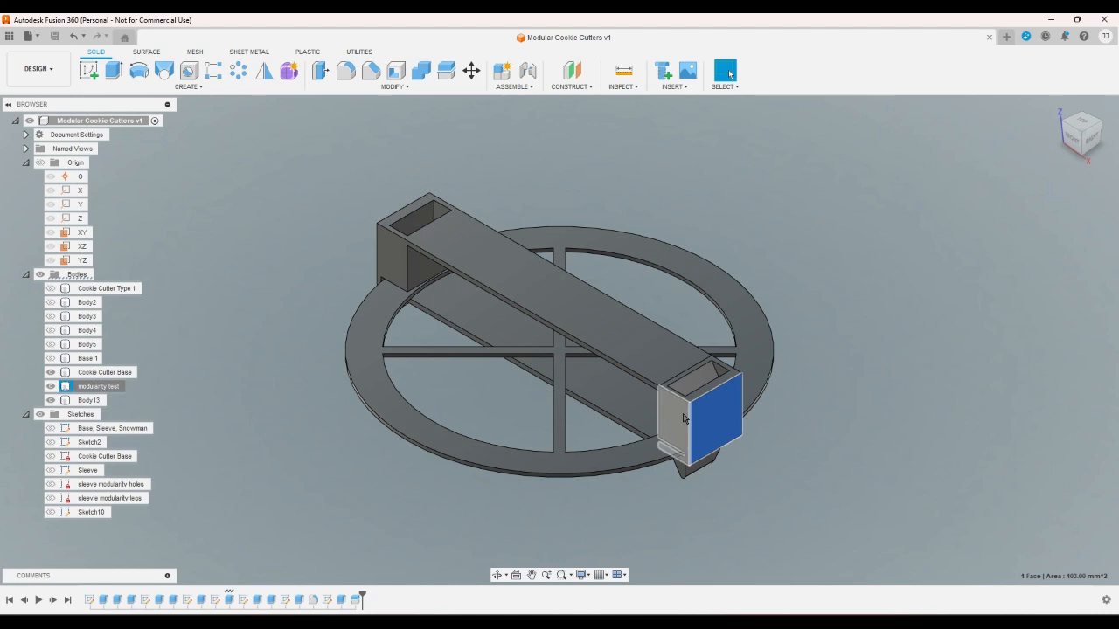
{"action": "left_click", "coordinate": [722, 469]}
{"action": "scroll", "coordinate": [726, 471], "scroll_direction": "up", "scroll_amount": 2}
{"action": "scroll", "coordinate": [726, 471], "scroll_direction": "down", "scroll_amount": 4}
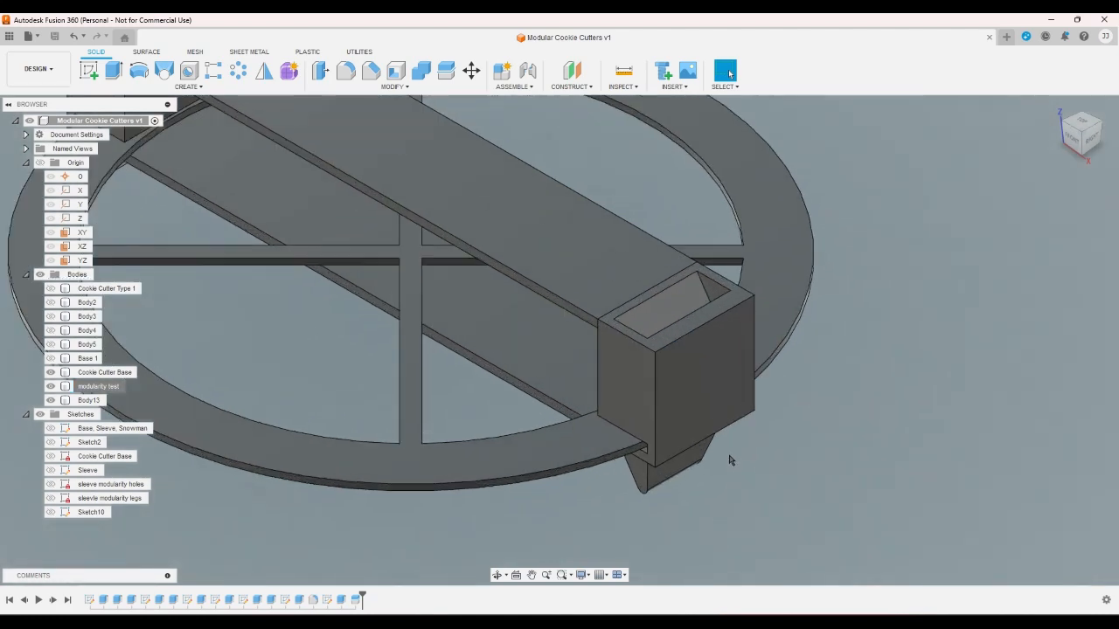
{"action": "scroll", "coordinate": [737, 449], "scroll_direction": "up", "scroll_amount": 1}
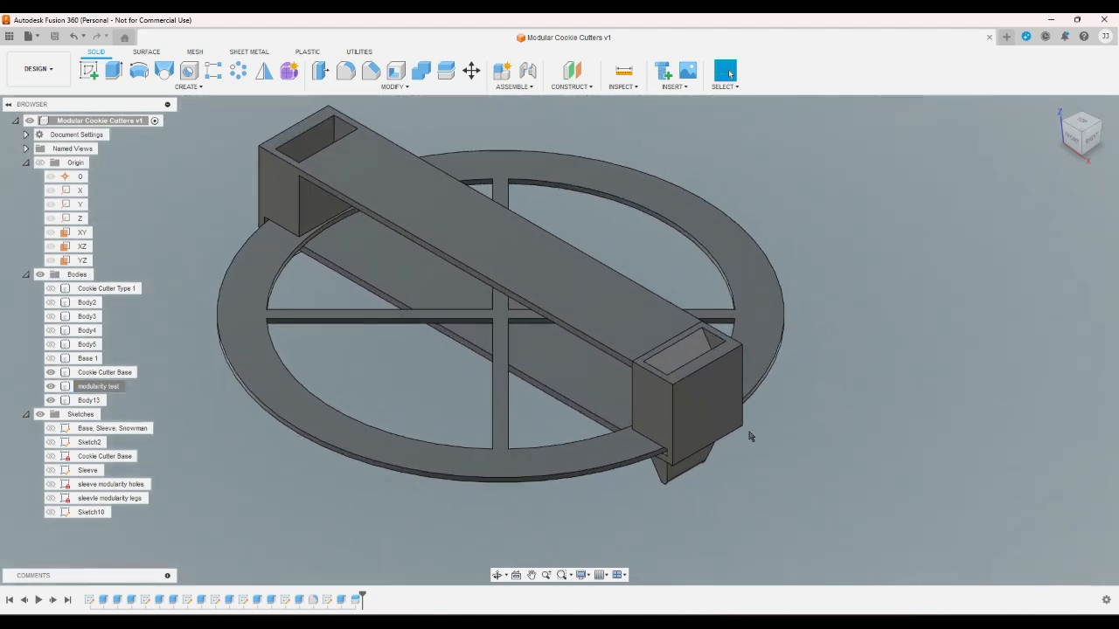
{"action": "scroll", "coordinate": [754, 429], "scroll_direction": "up", "scroll_amount": 3}
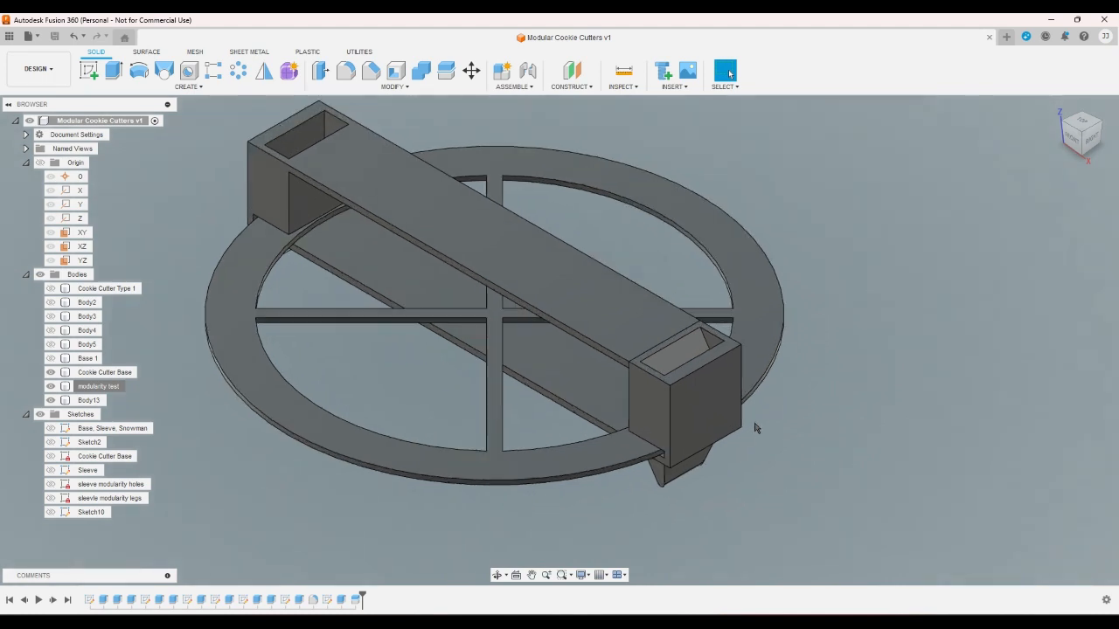
{"action": "scroll", "coordinate": [769, 407], "scroll_direction": "down", "scroll_amount": 1}
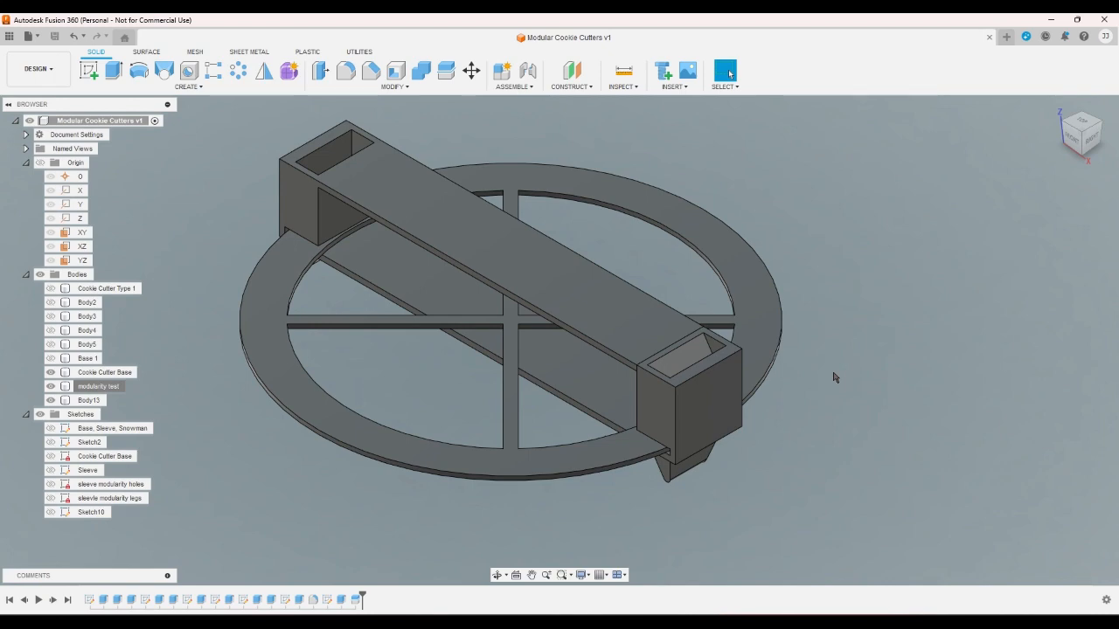
{"action": "left_click", "coordinate": [1092, 140]}
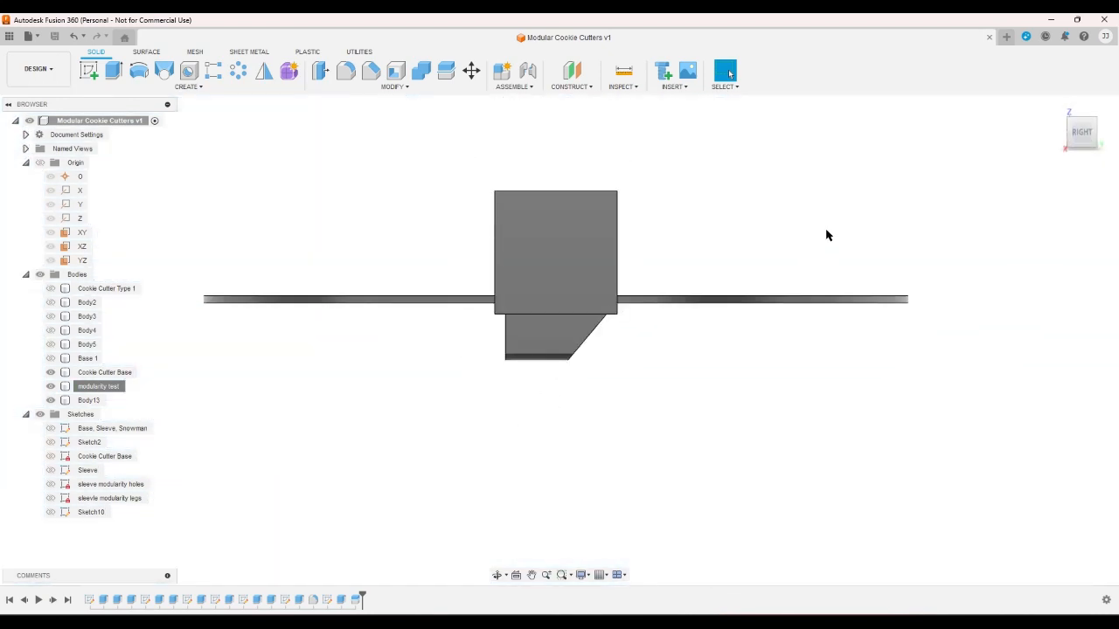
{"action": "left_click", "coordinate": [1055, 108]}
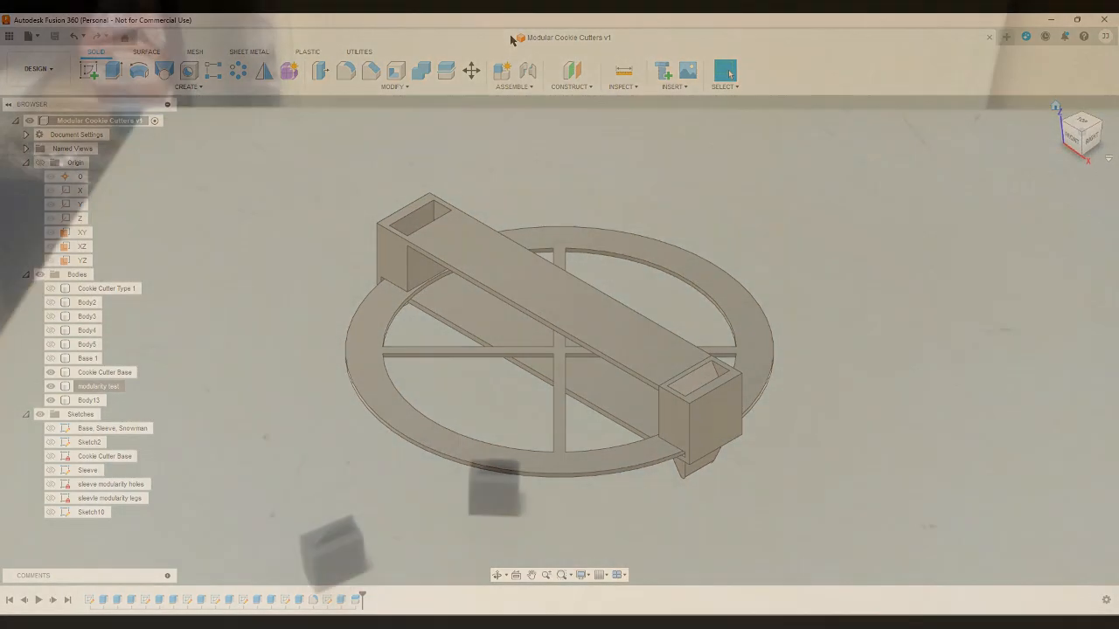